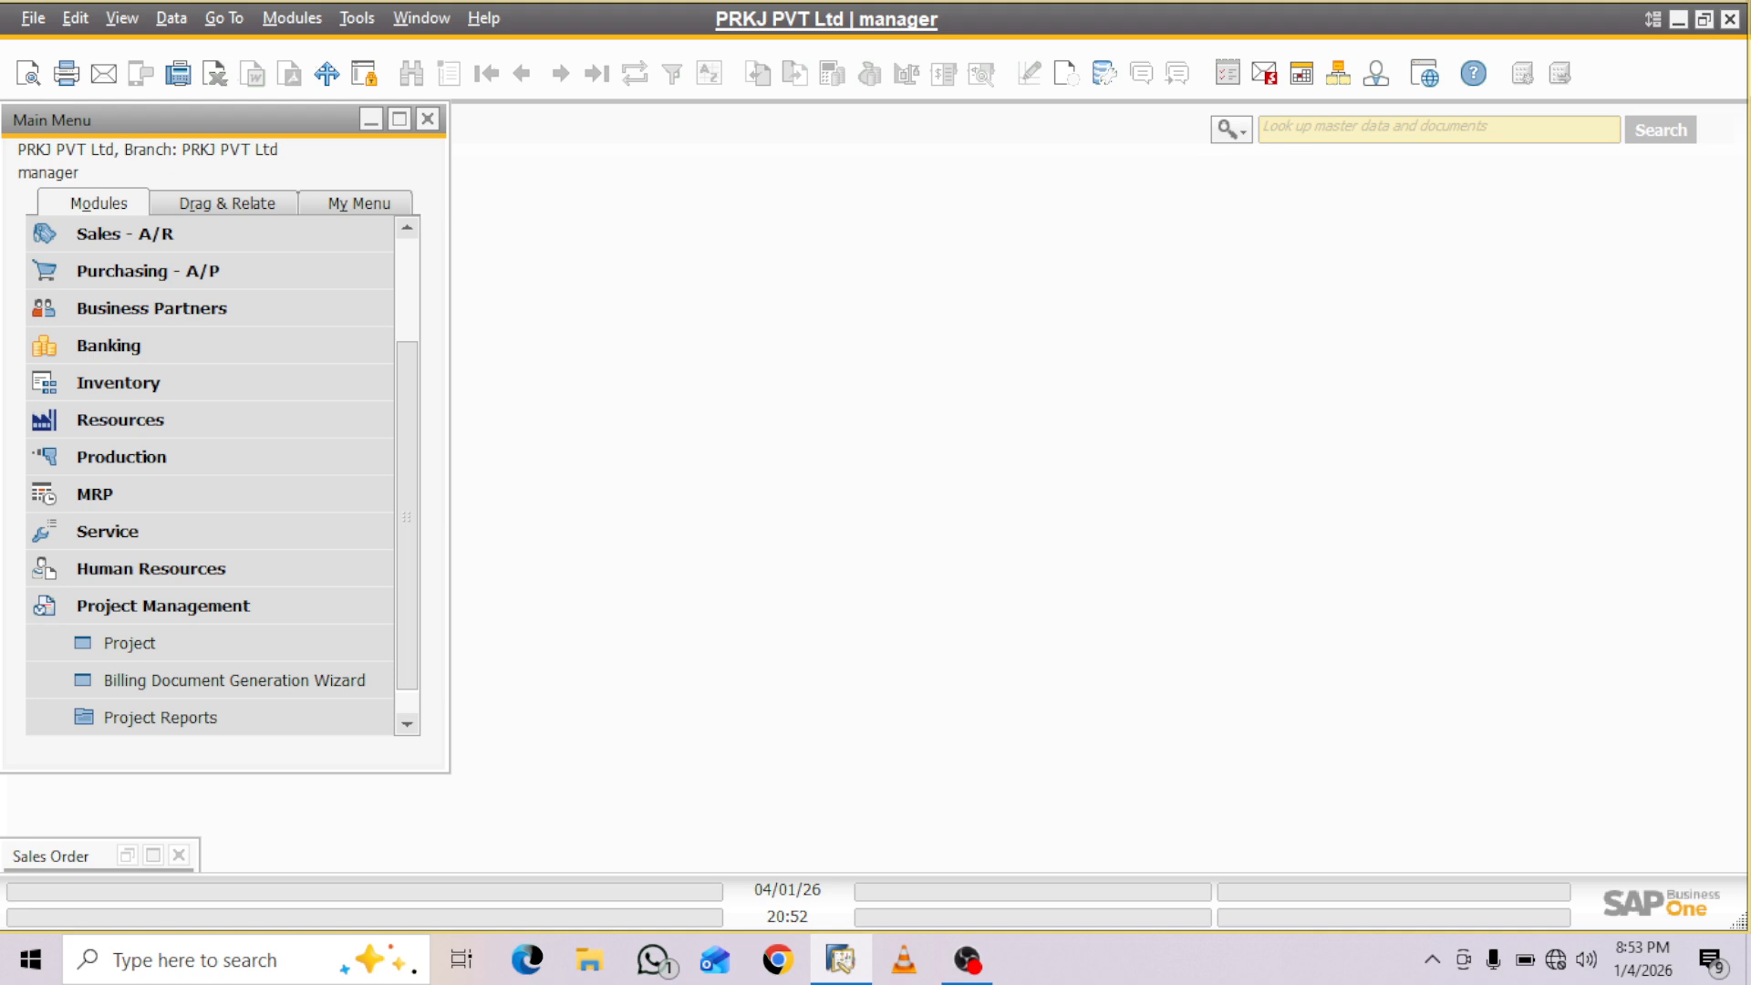
- Open the 10 MW Project Noida record in Project Management and view its budget and profit summary
{"action": "scroll", "coordinate": [210, 475], "scroll_direction": "down", "scroll_amount": 1}
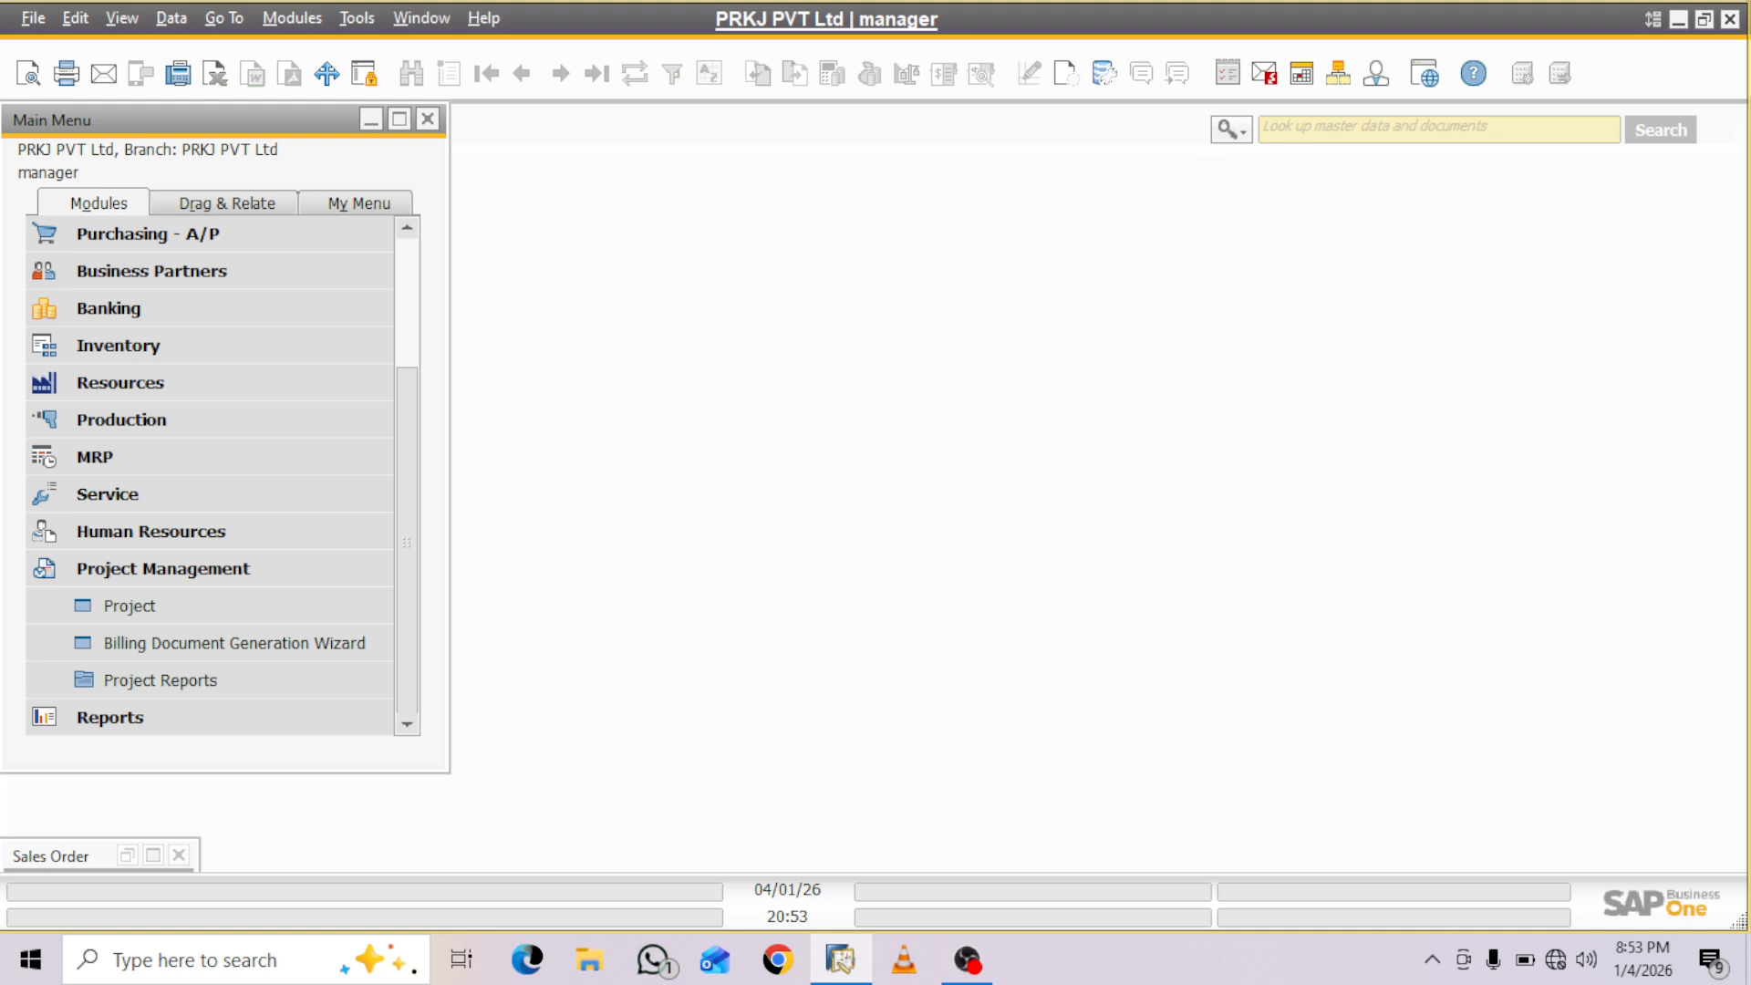
{"action": "mouse_move", "coordinate": [407, 543]}
{"action": "left_mouse_down"}
{"action": "mouse_move", "coordinate": [407, 438]}
{"action": "mouse_move", "coordinate": [407, 545]}
{"action": "left_mouse_up"}
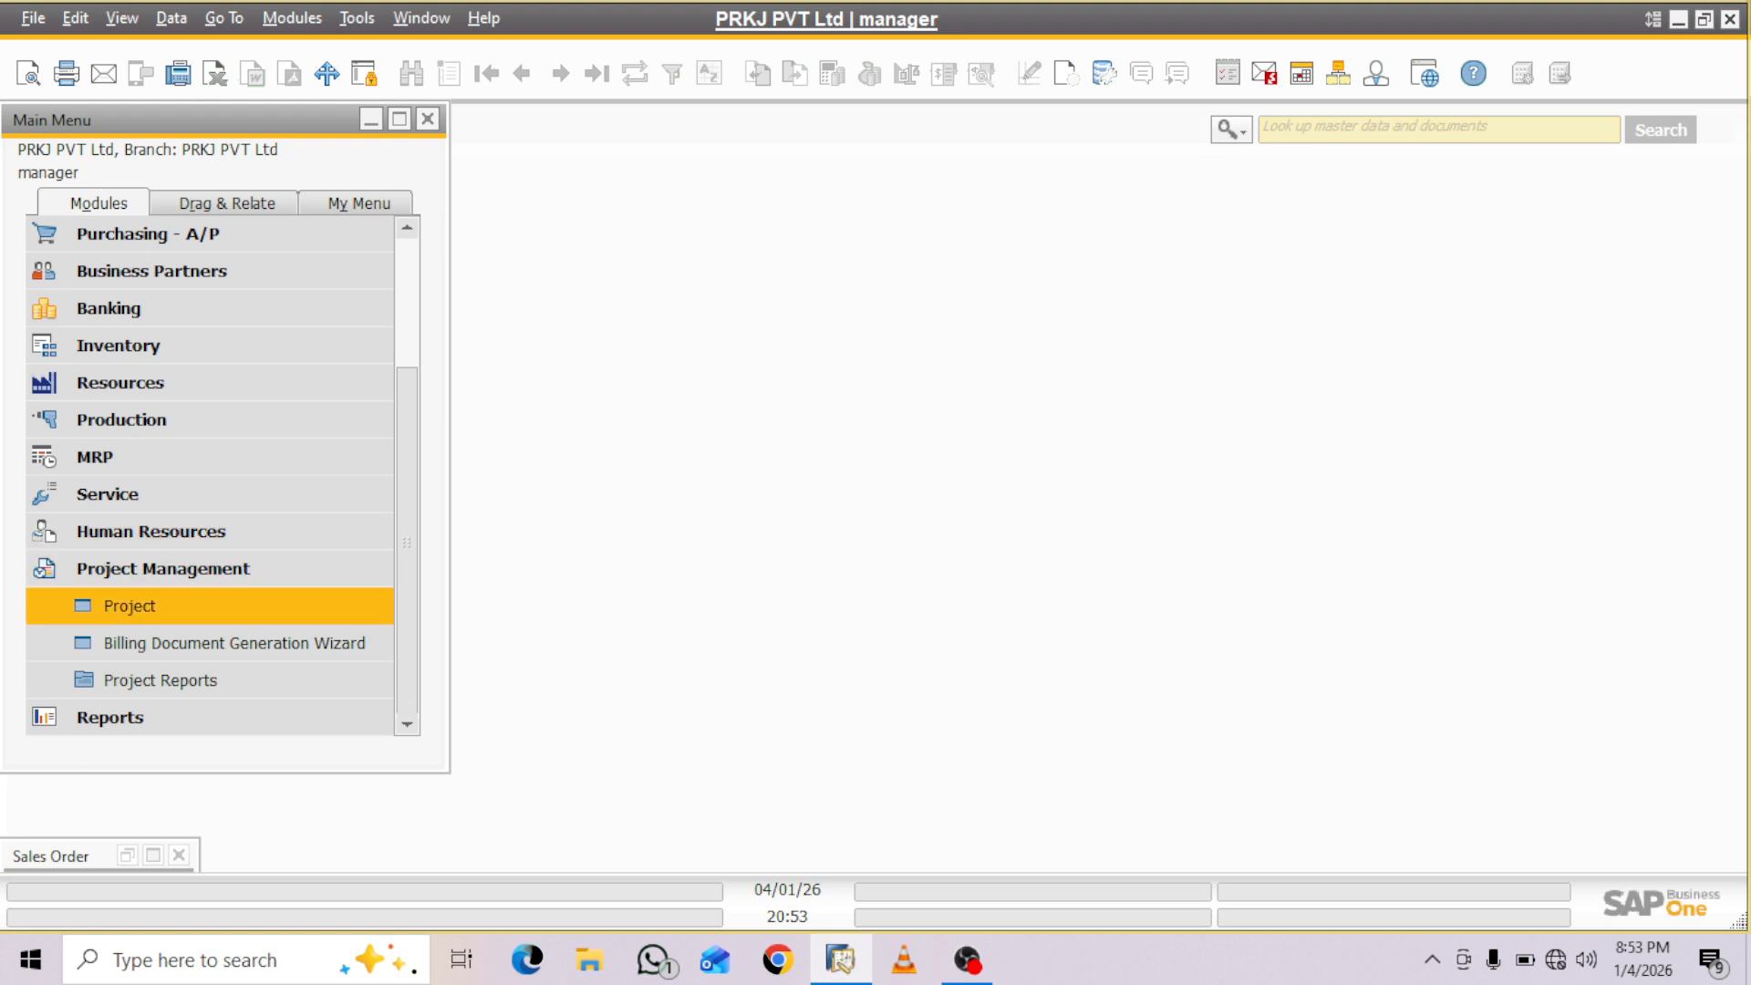
{"action": "left_click", "coordinate": [129, 606]}
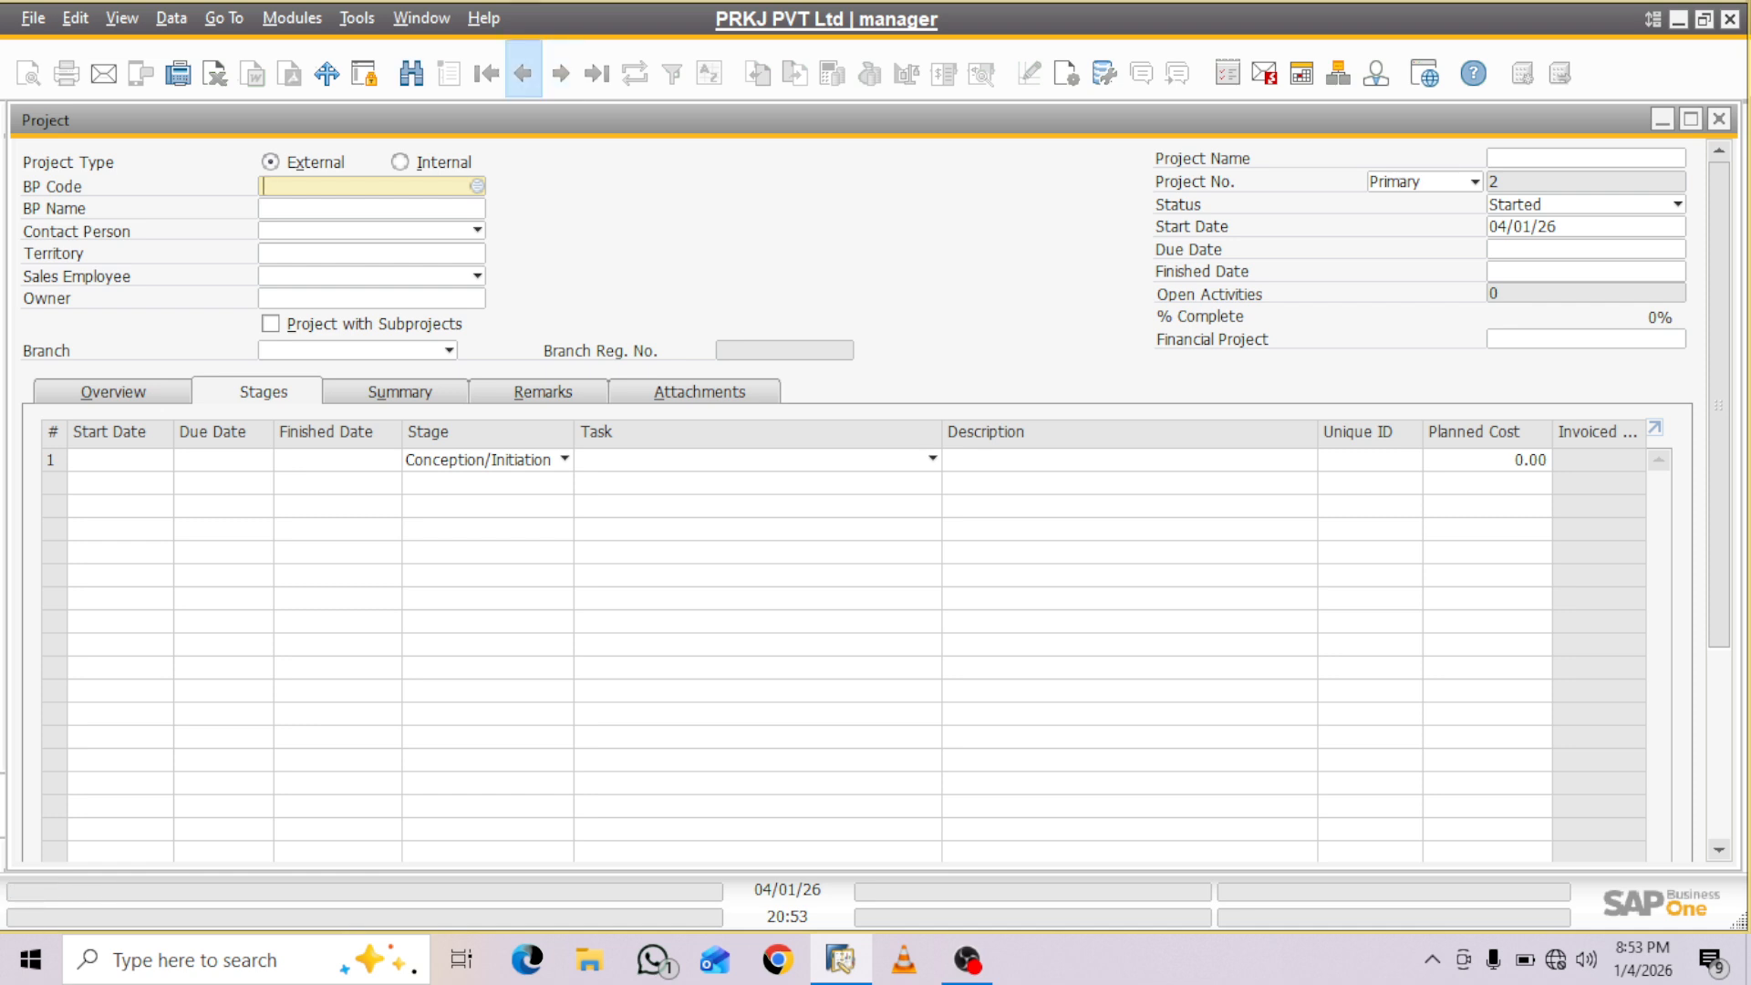
{"action": "left_click", "coordinate": [523, 73]}
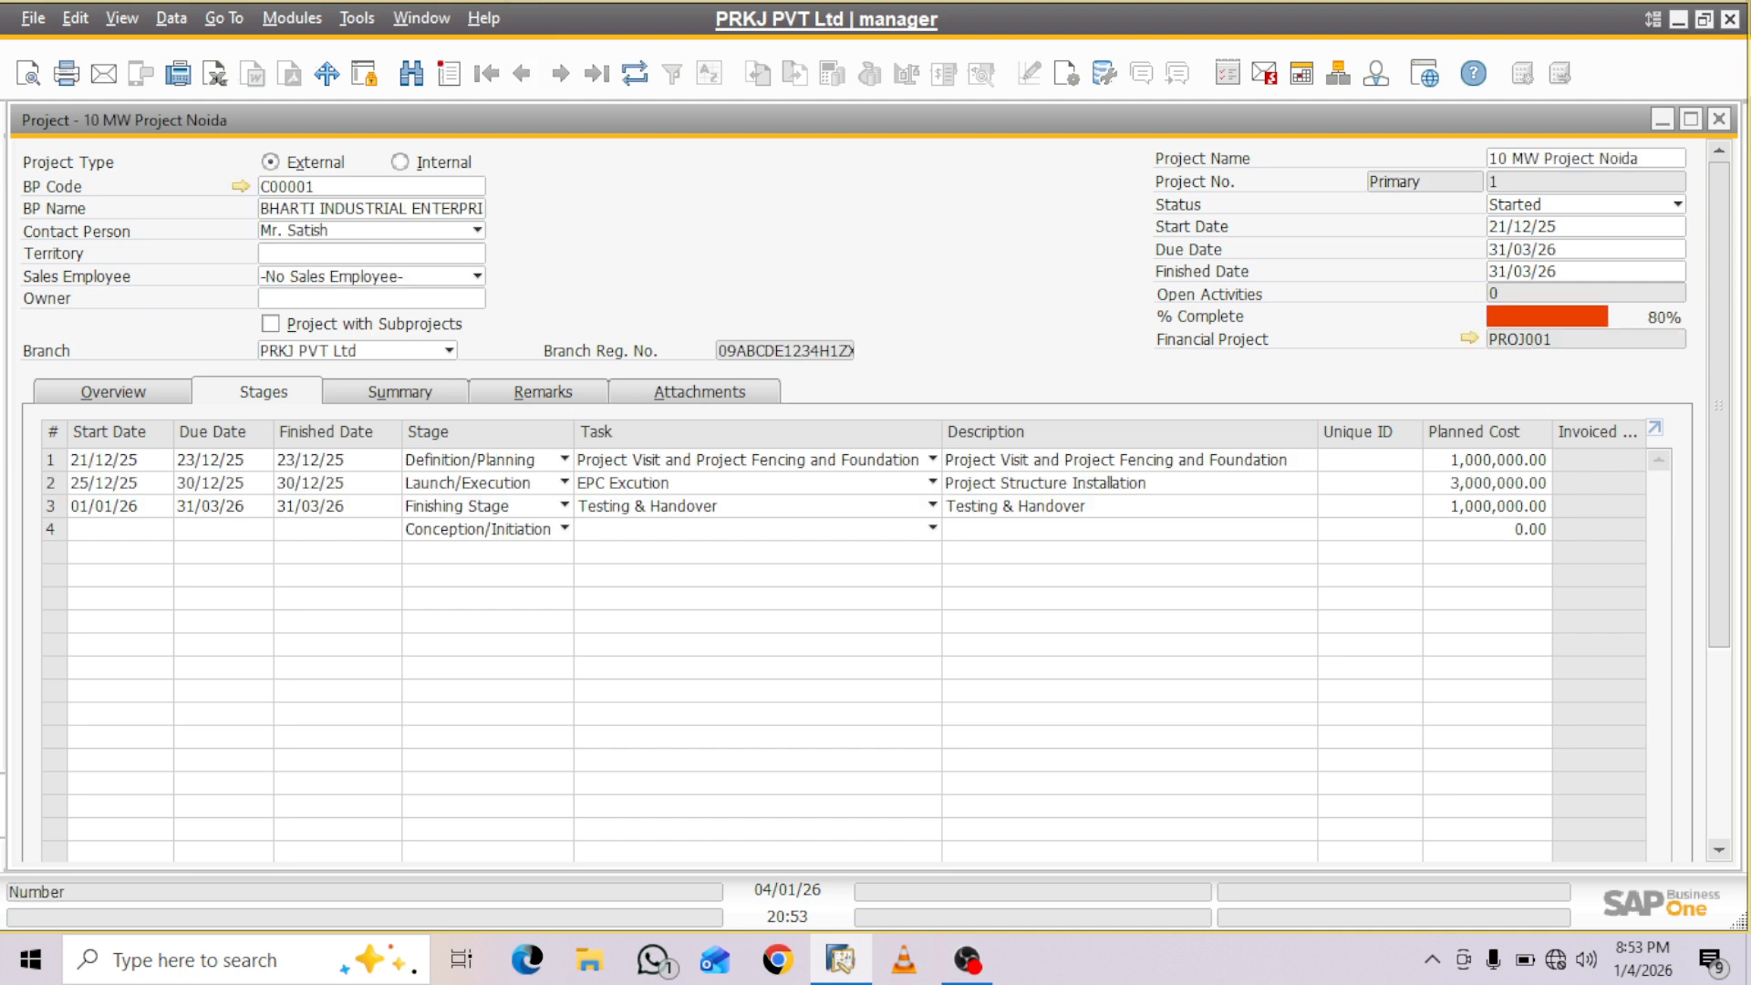
{"action": "left_click", "coordinate": [401, 392]}
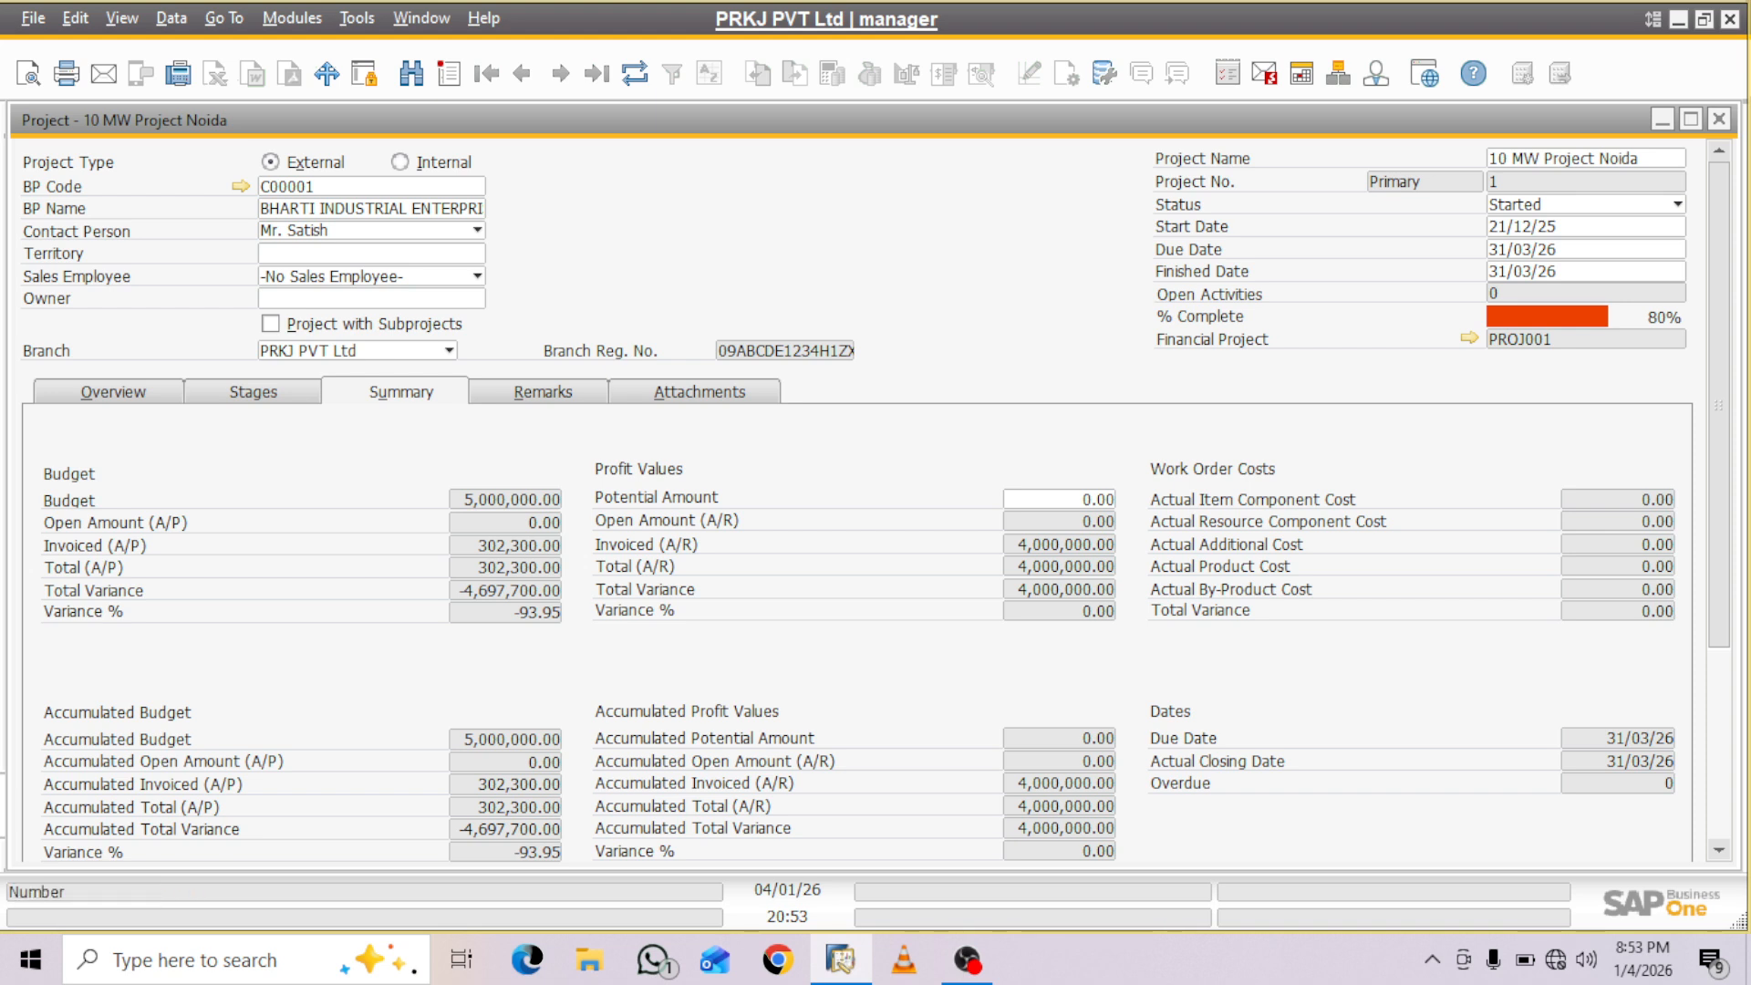
- Examine the project's stages, including planned costs, invoiced amounts and completion percentages, and close the project record
{"action": "left_click", "coordinate": [254, 392]}
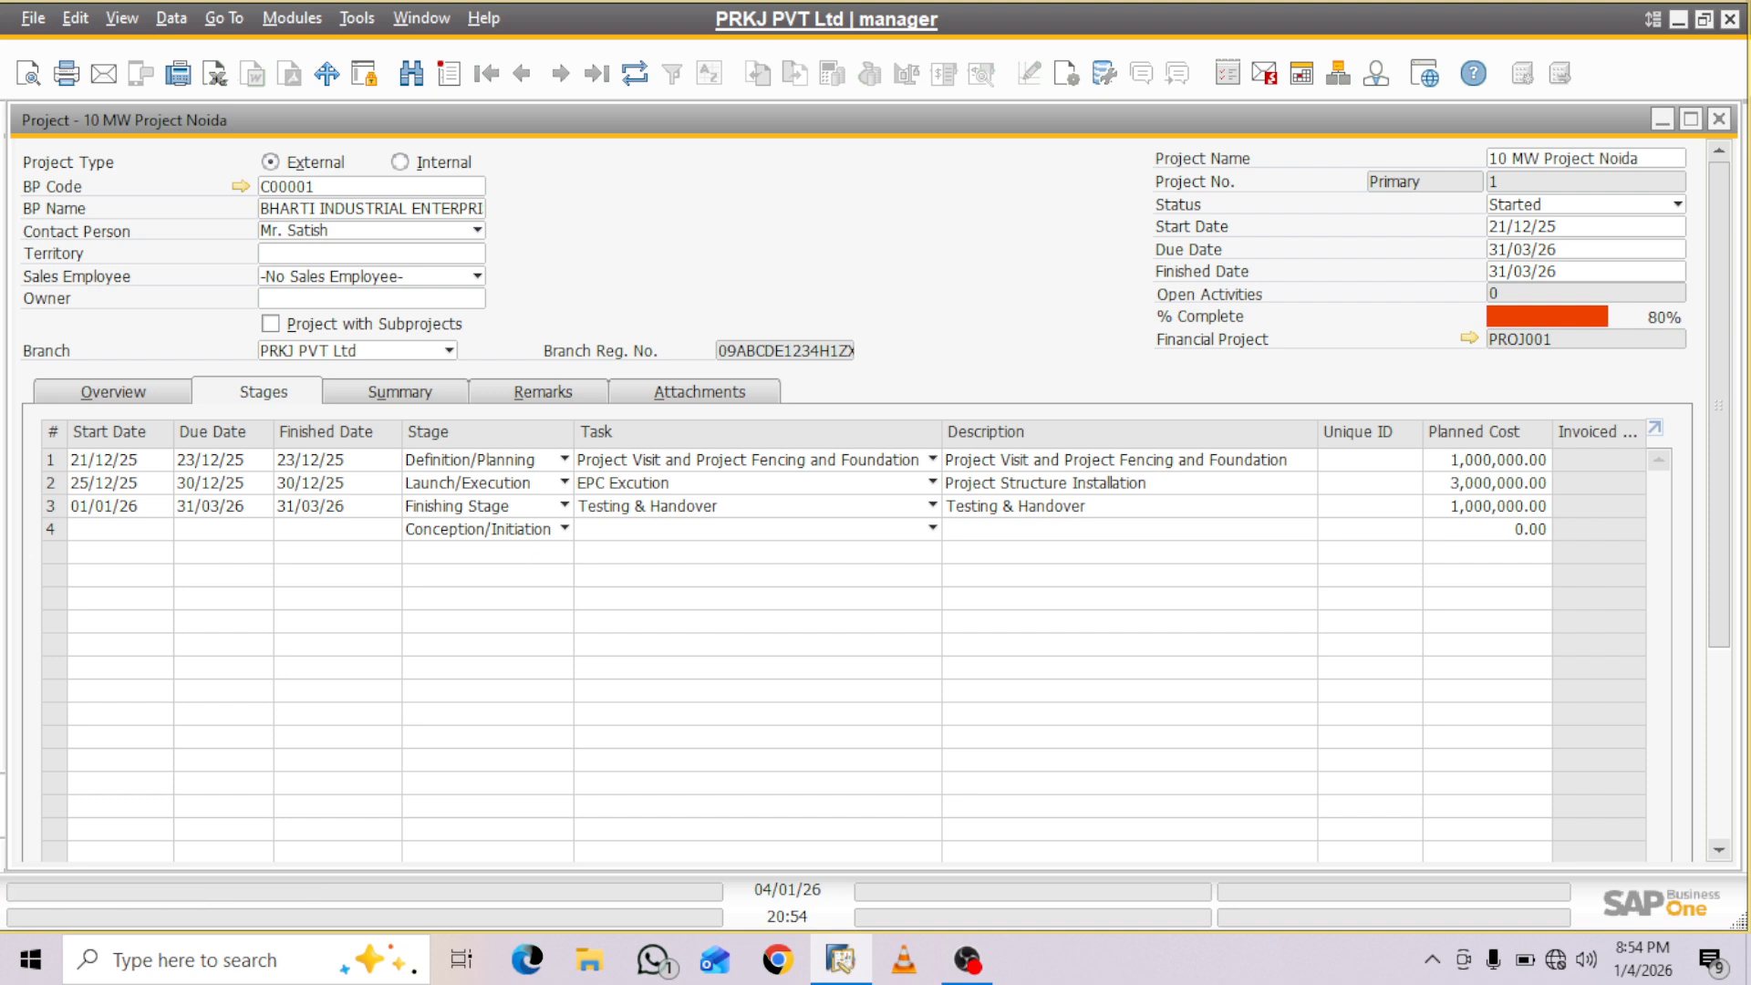
{"action": "left_click_drag", "start_coordinate": [1739, 492], "coordinate": [1726, 492]}
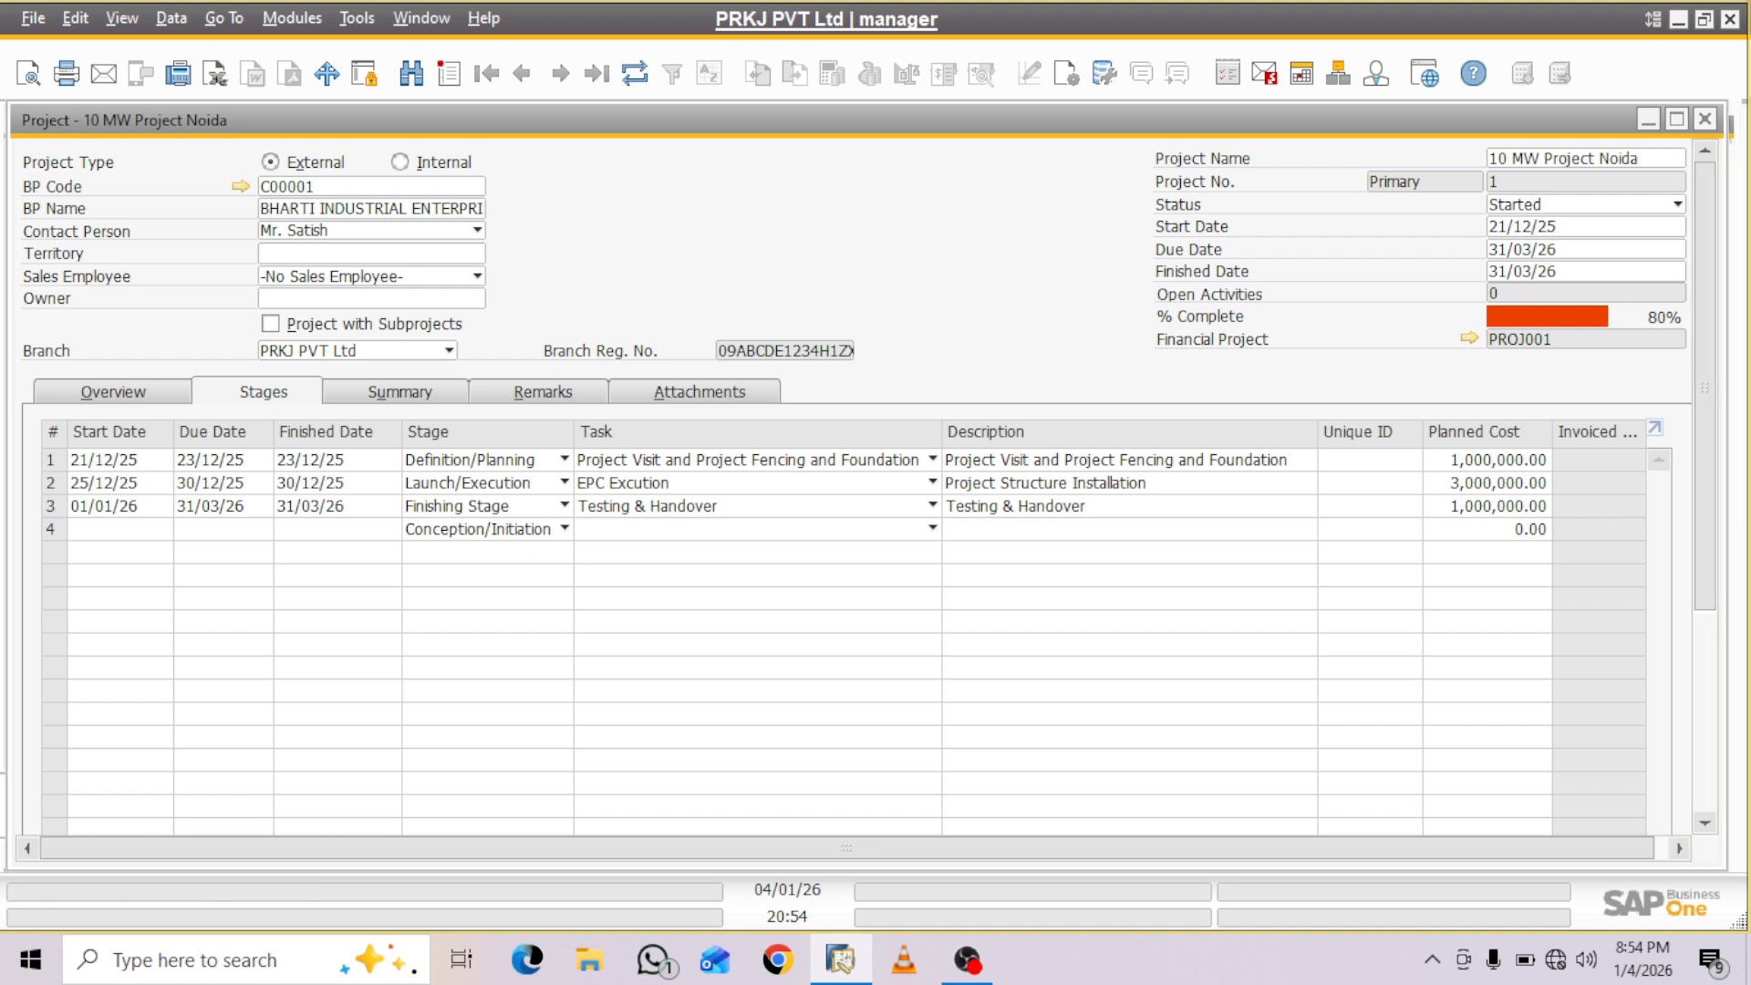
{"action": "scroll", "coordinate": [857, 474], "scroll_direction": "down", "scroll_amount": 5}
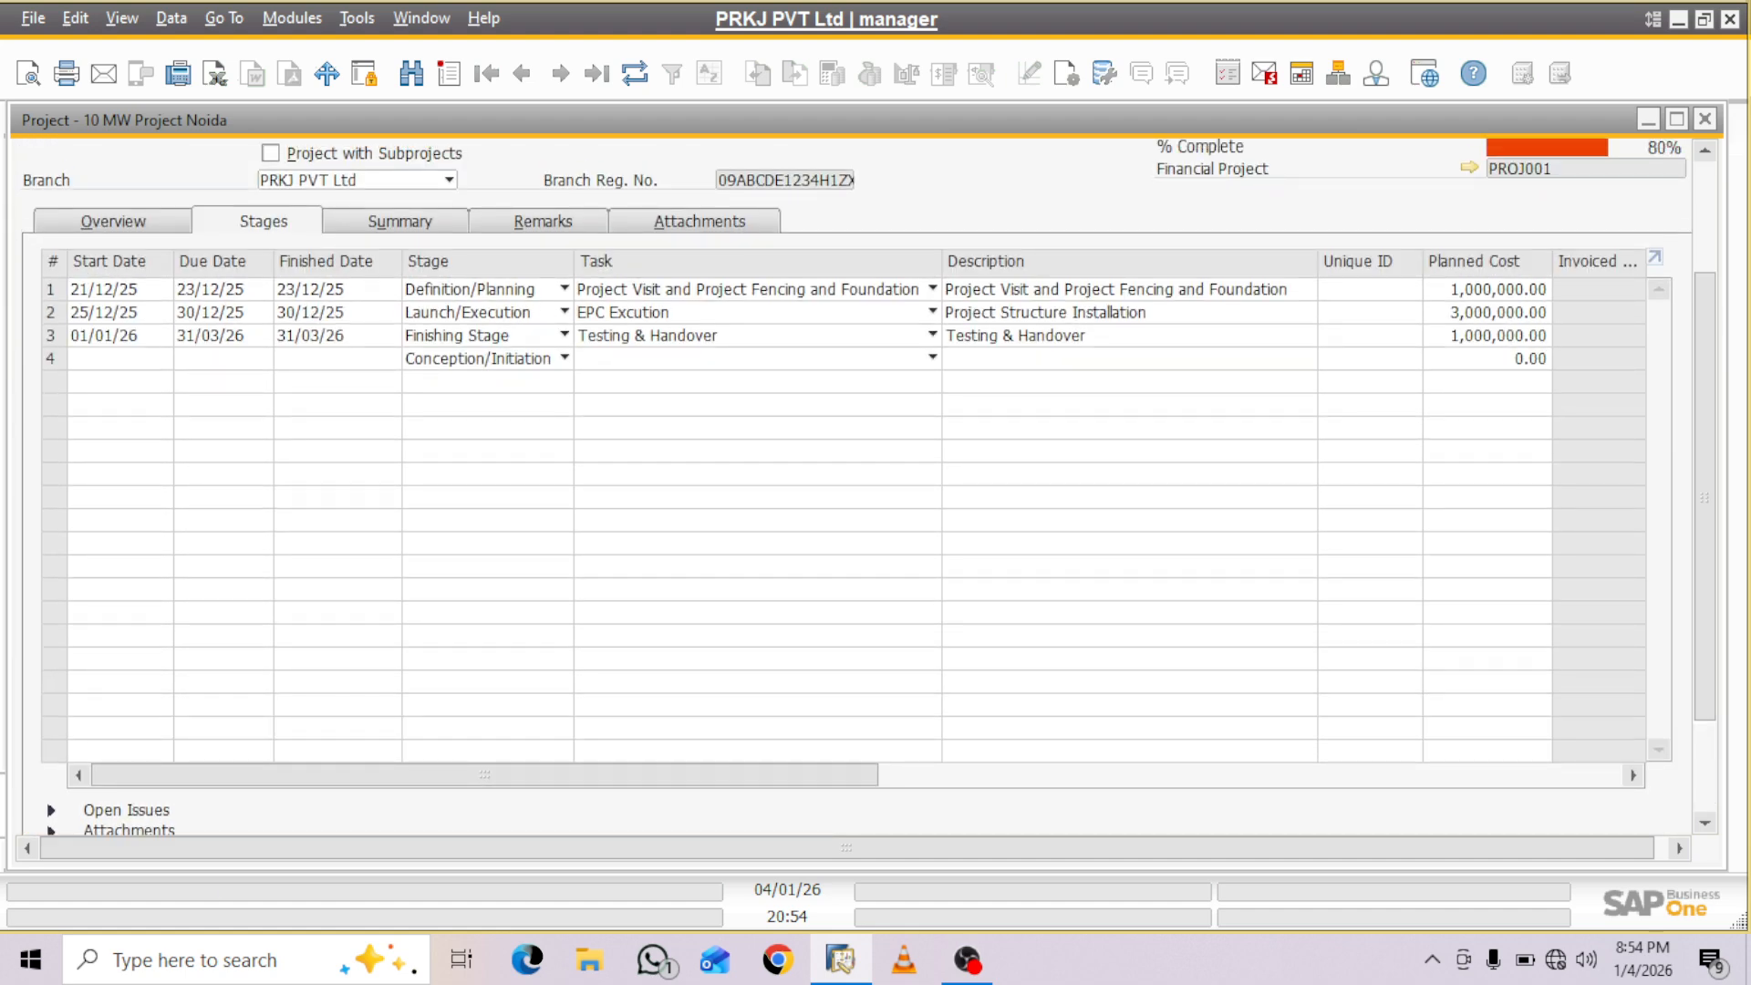
{"action": "scroll", "coordinate": [858, 511], "scroll_direction": "right", "scroll_amount": 5}
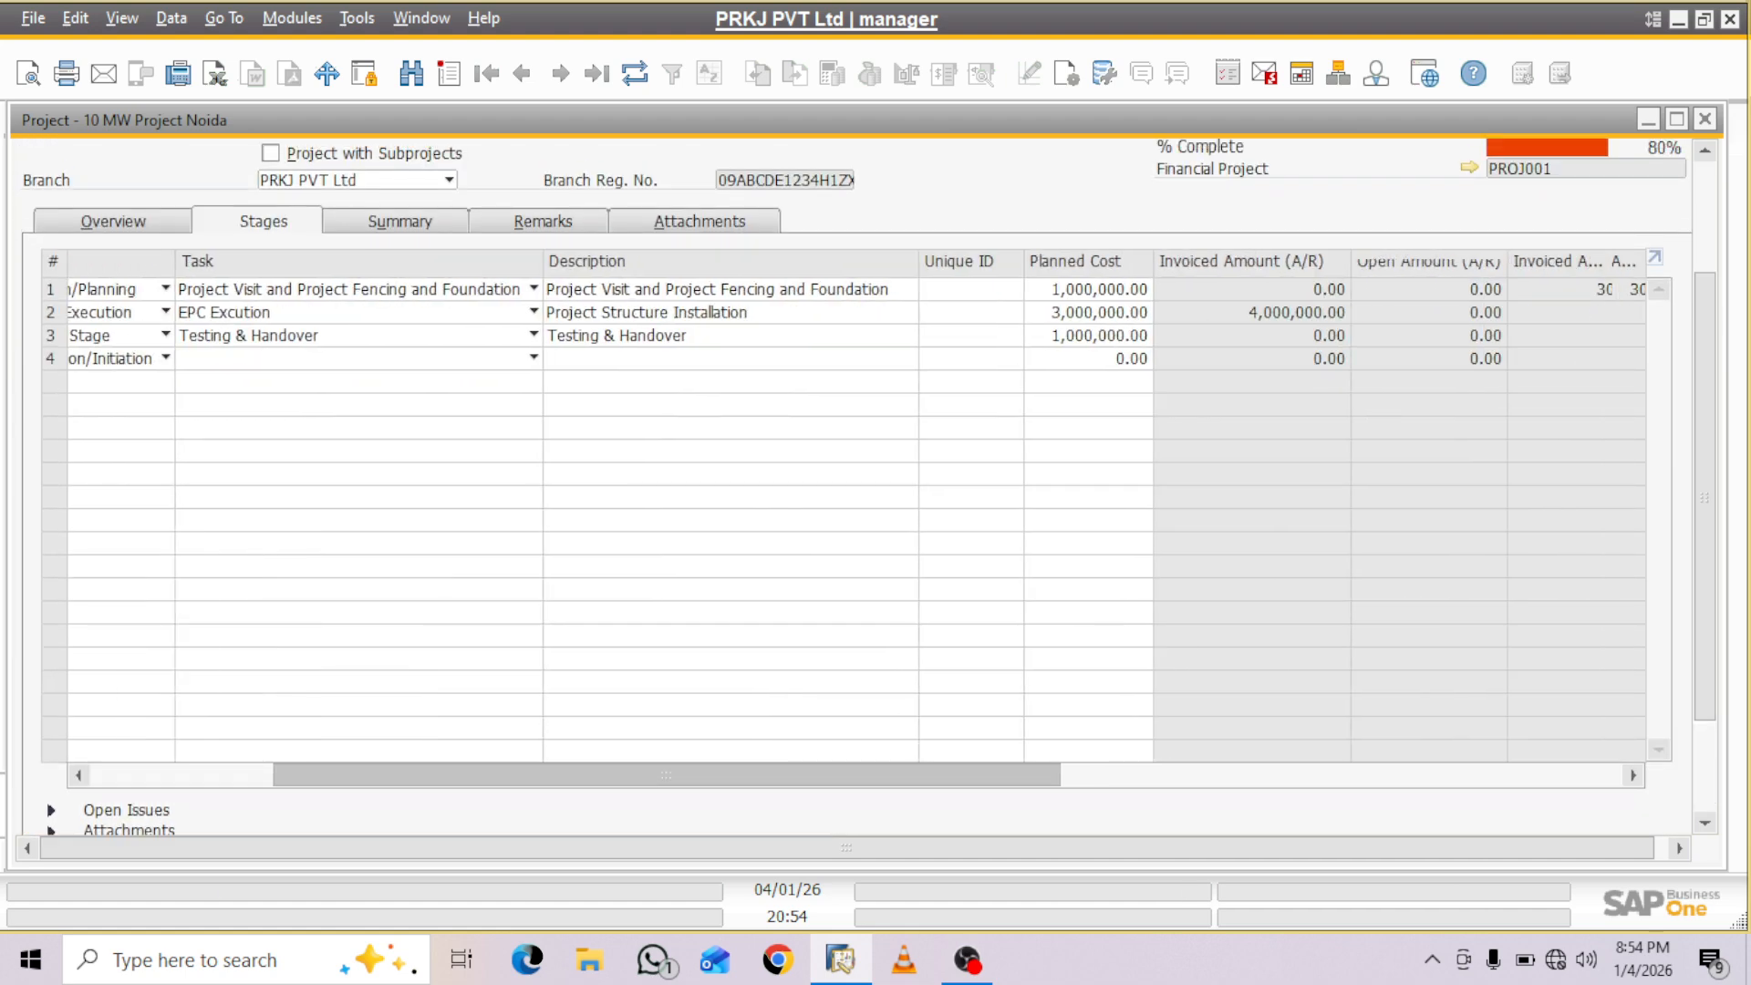
{"action": "left_click_drag", "start_coordinate": [1049, 776], "coordinate": [1078, 776]}
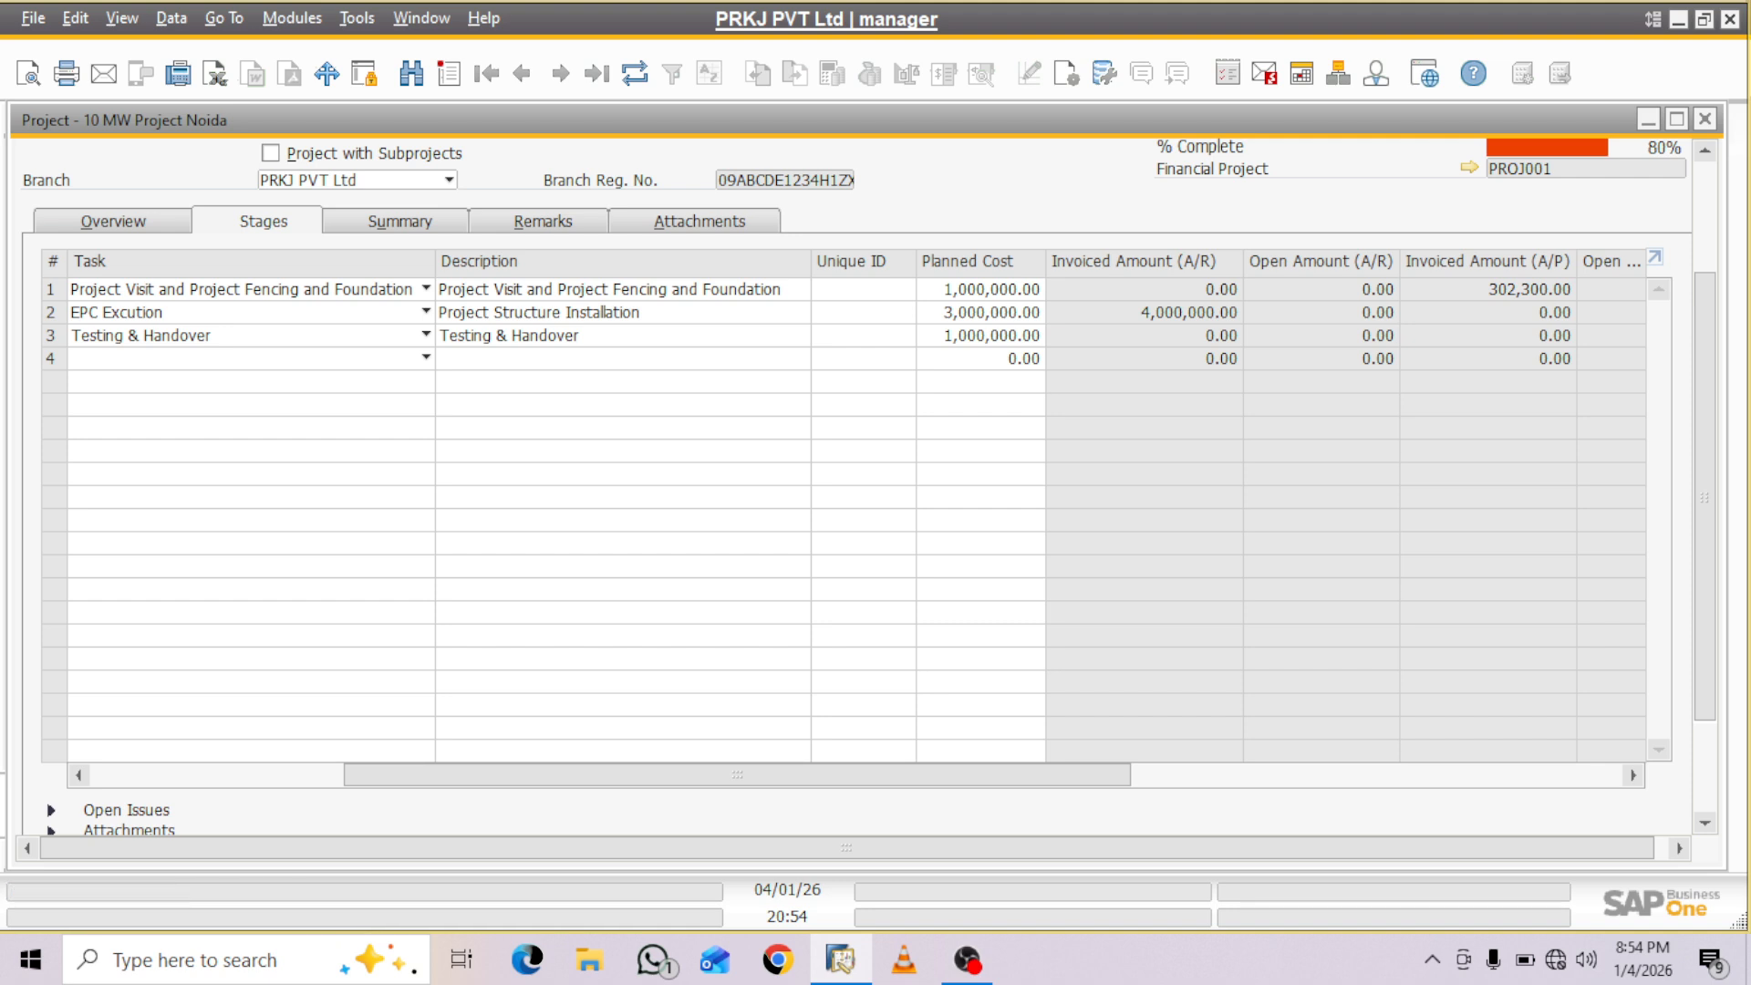
{"action": "scroll", "coordinate": [857, 511], "scroll_direction": "right", "scroll_amount": 5}
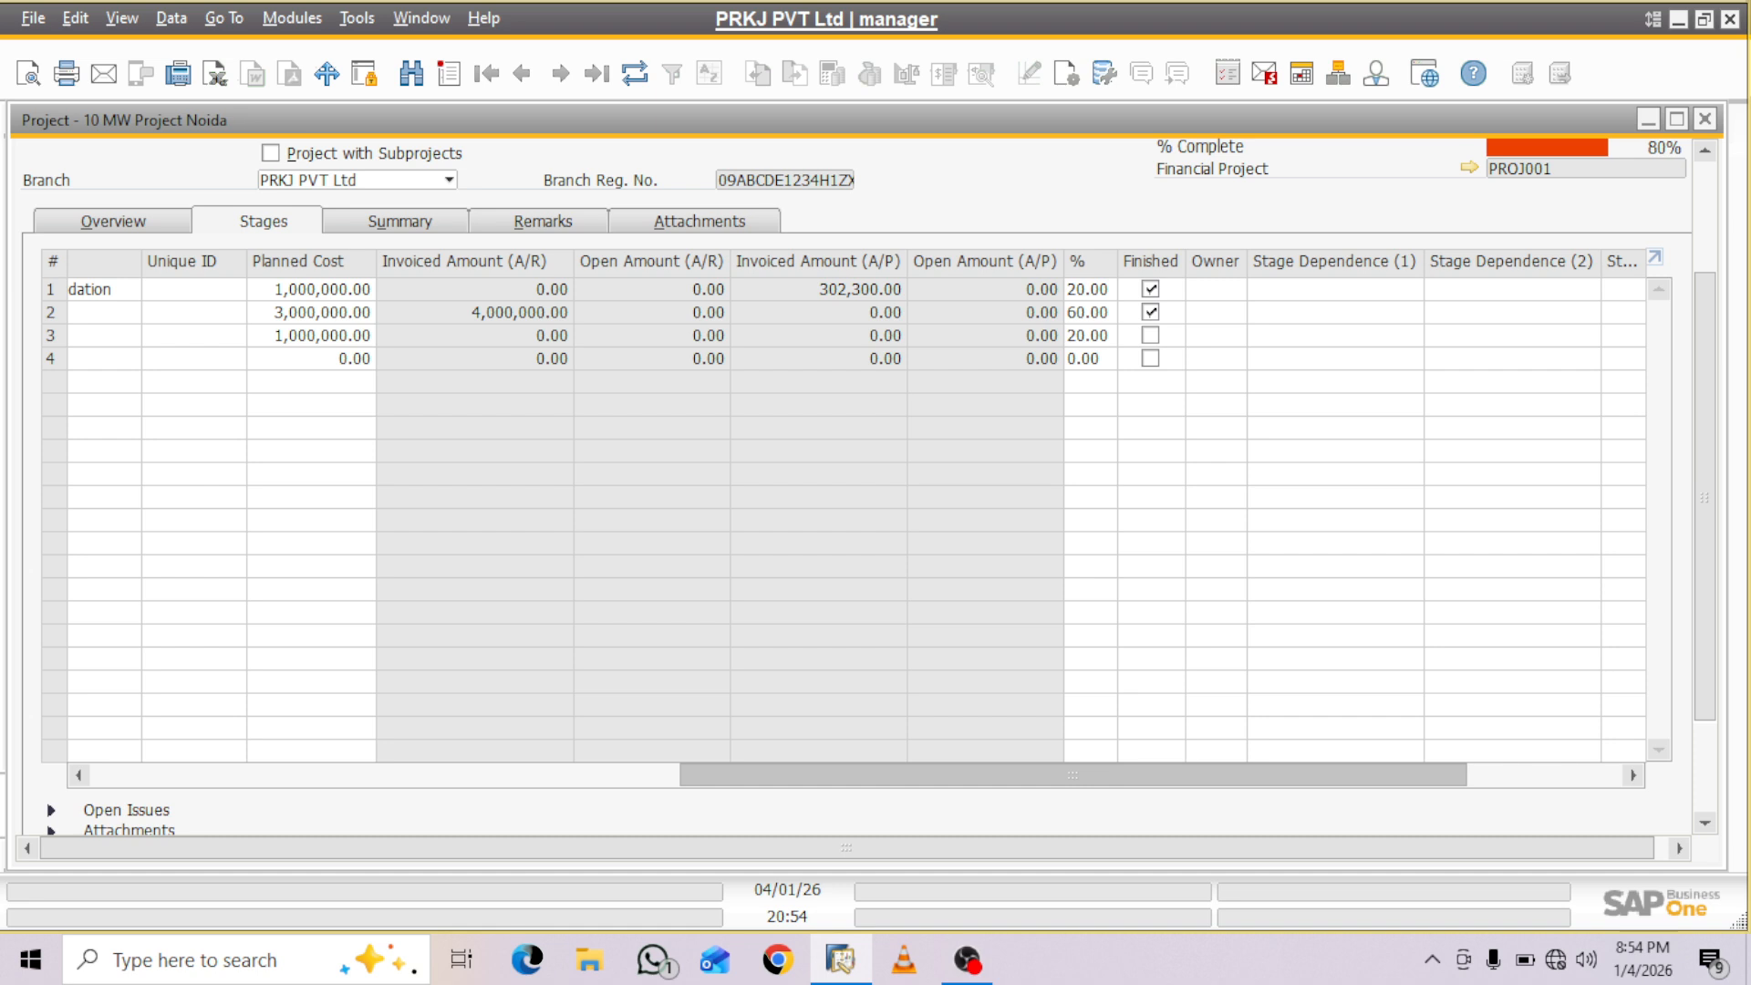
{"action": "scroll", "coordinate": [858, 510], "scroll_direction": "right", "scroll_amount": 6}
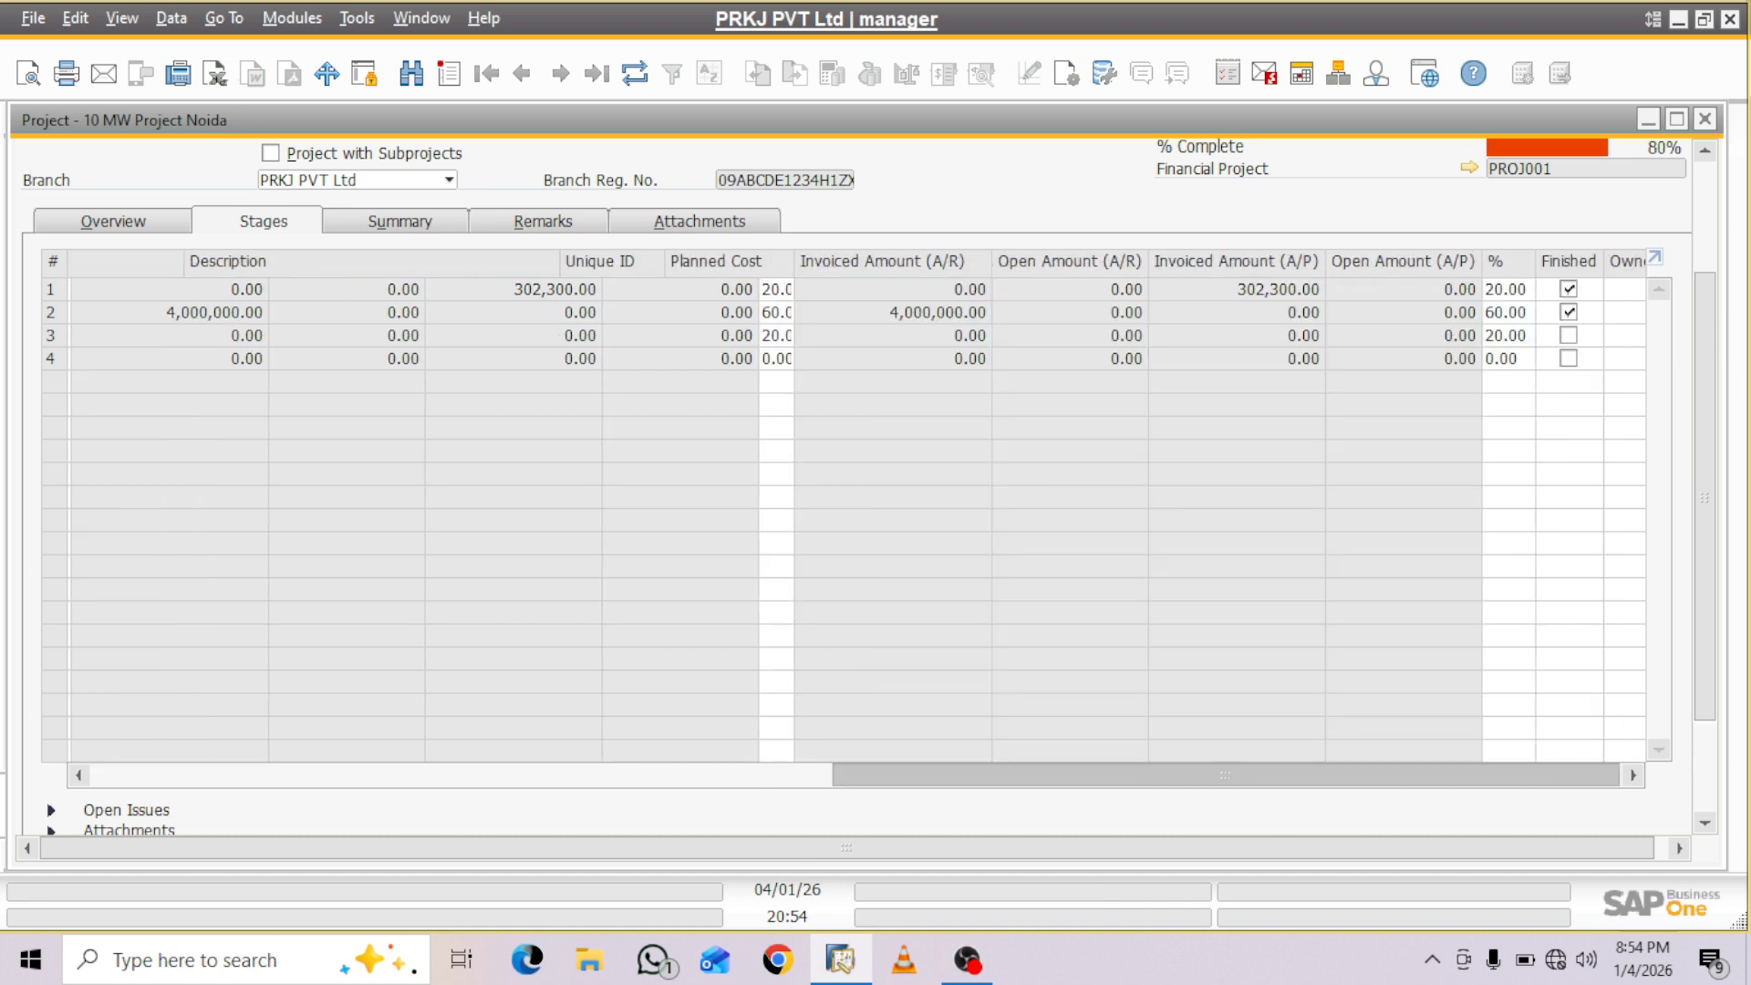
{"action": "scroll", "coordinate": [858, 511], "scroll_direction": "left", "scroll_amount": 10}
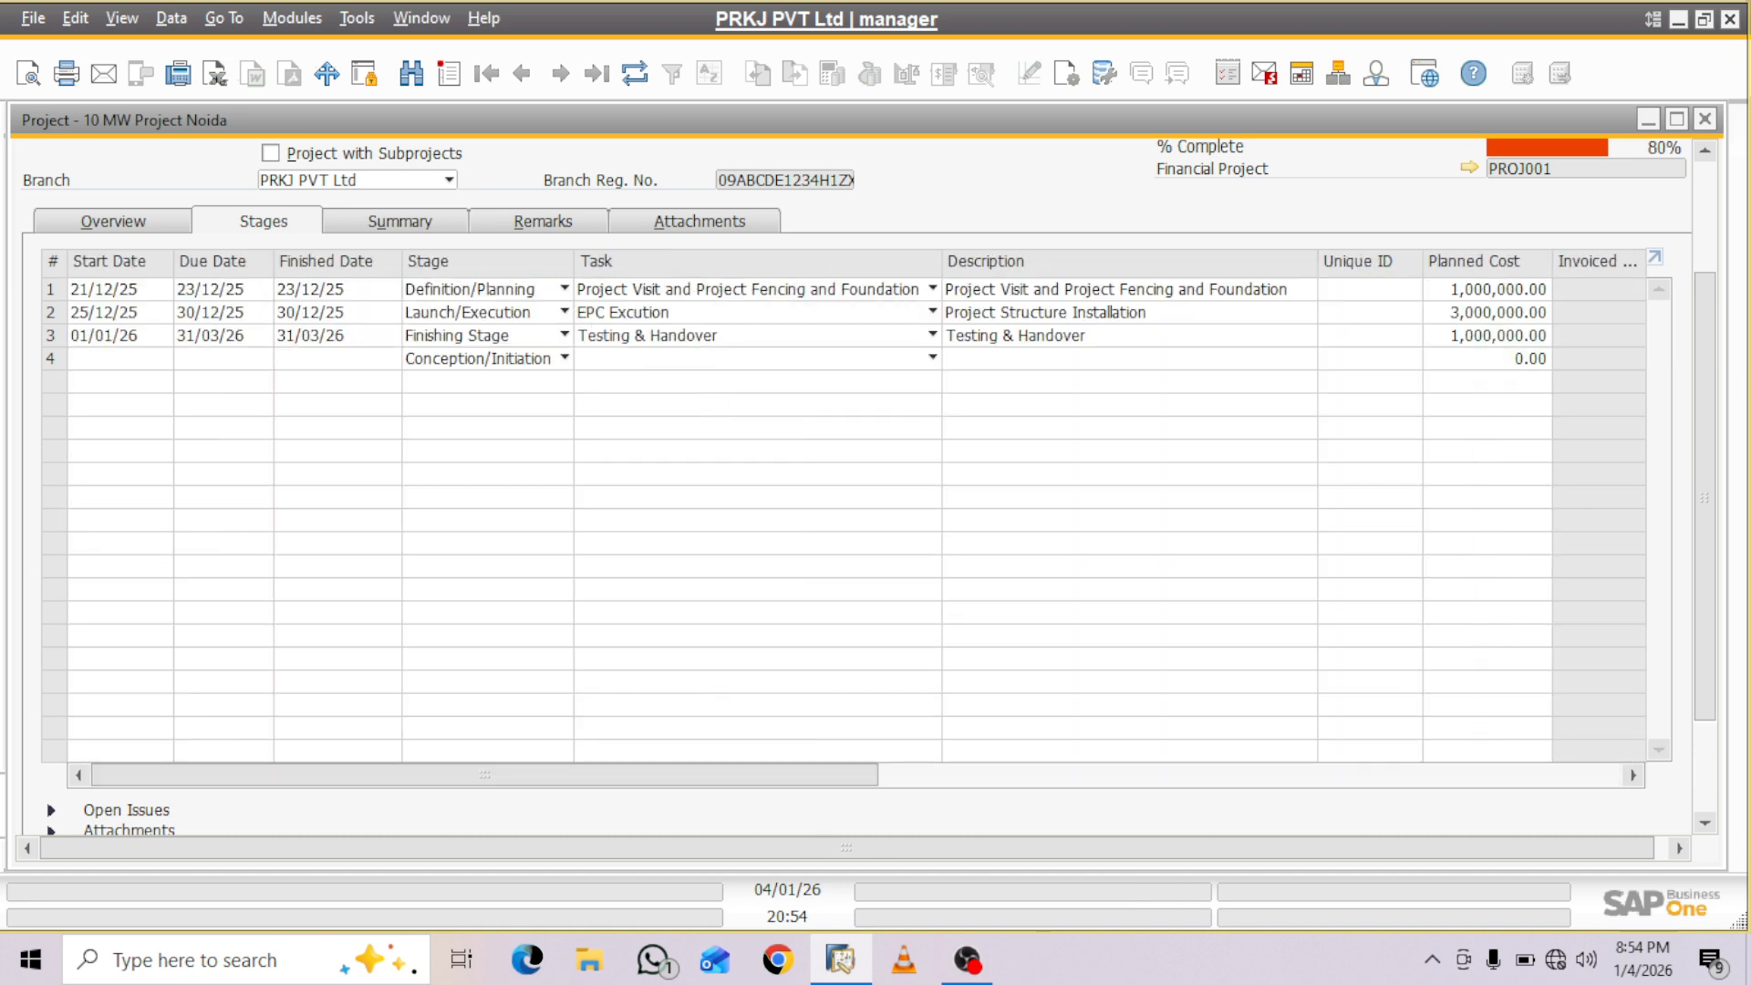
{"action": "scroll", "coordinate": [858, 511], "scroll_direction": "down", "scroll_amount": 3}
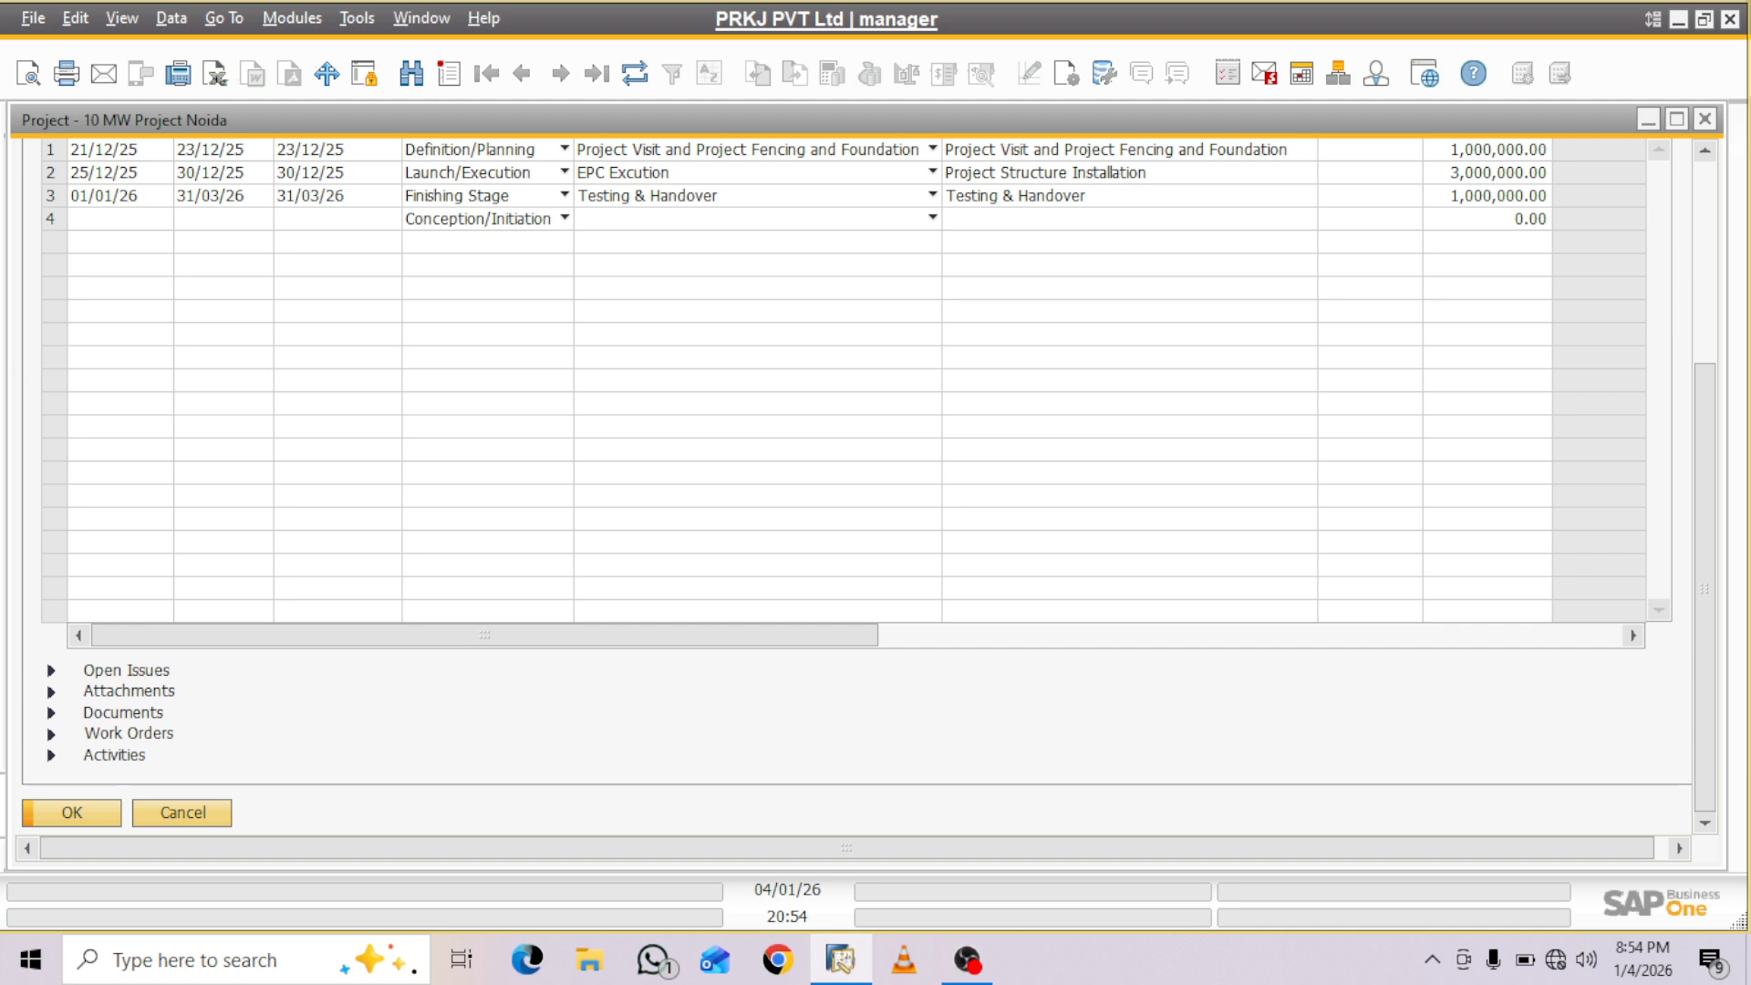
{"action": "left_click", "coordinate": [1704, 120]}
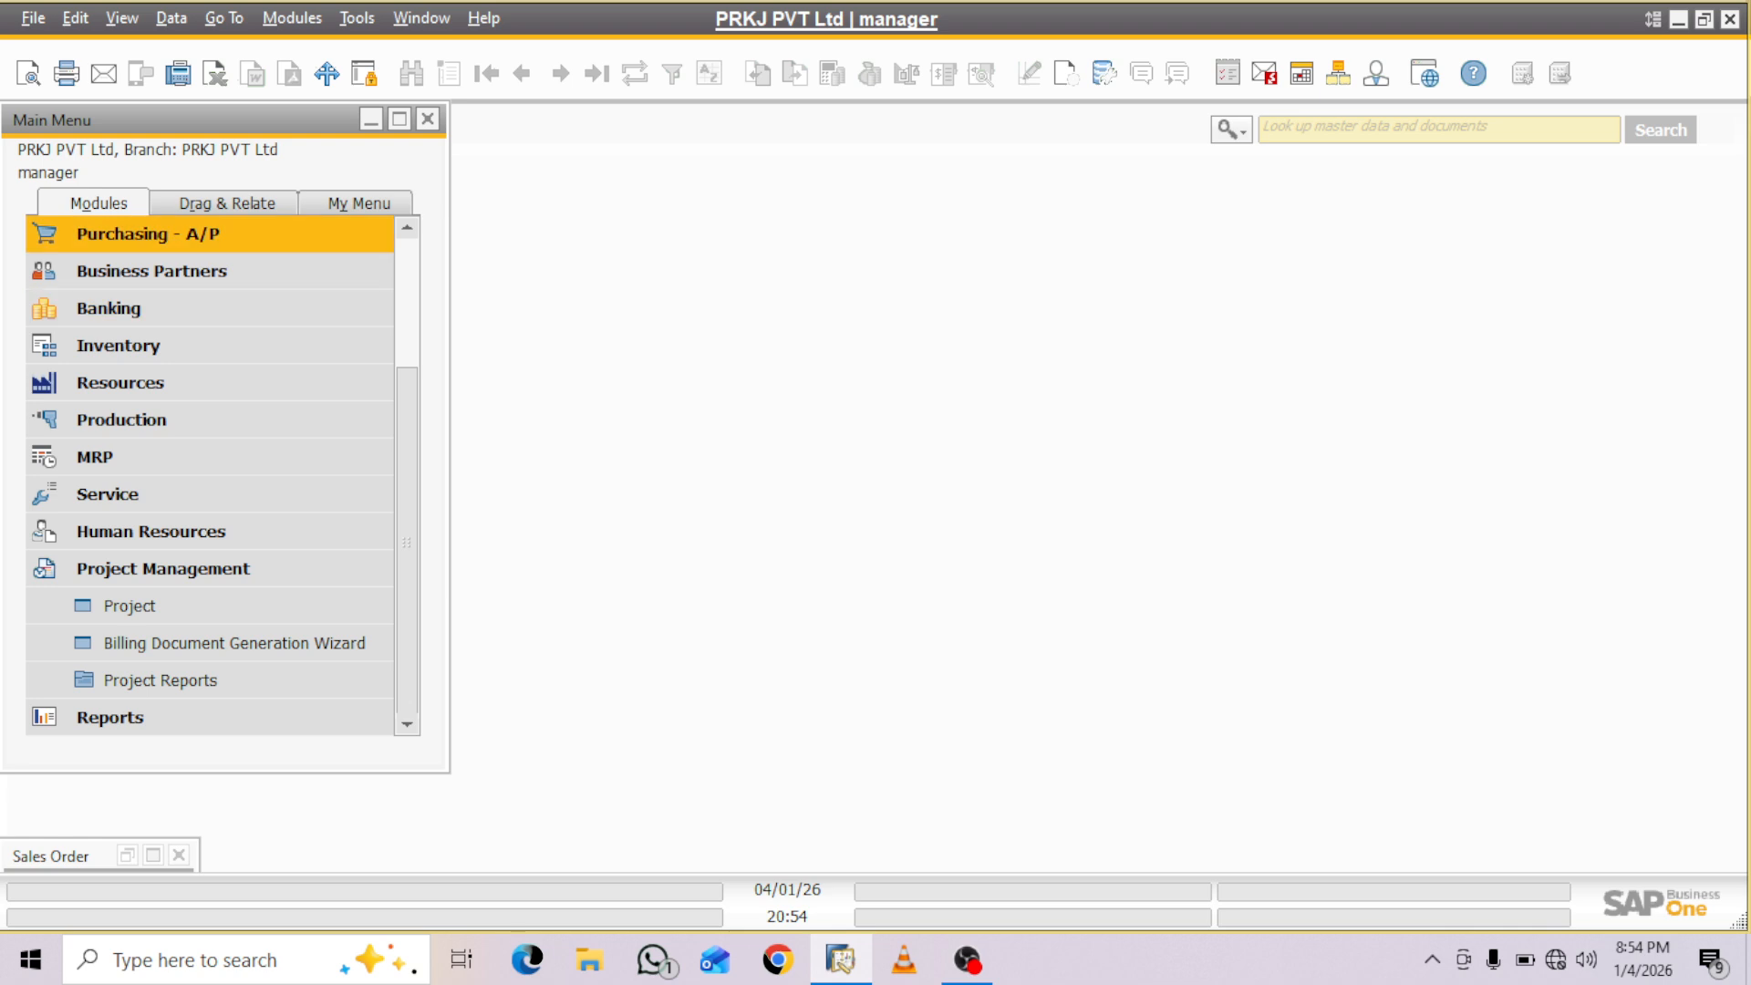
- Start a sales order for customer BRAKERS INDIA PRIVATE LIMITED and set its delivery date to 20/01/26
{"action": "scroll", "coordinate": [210, 384], "scroll_direction": "up", "scroll_amount": 3}
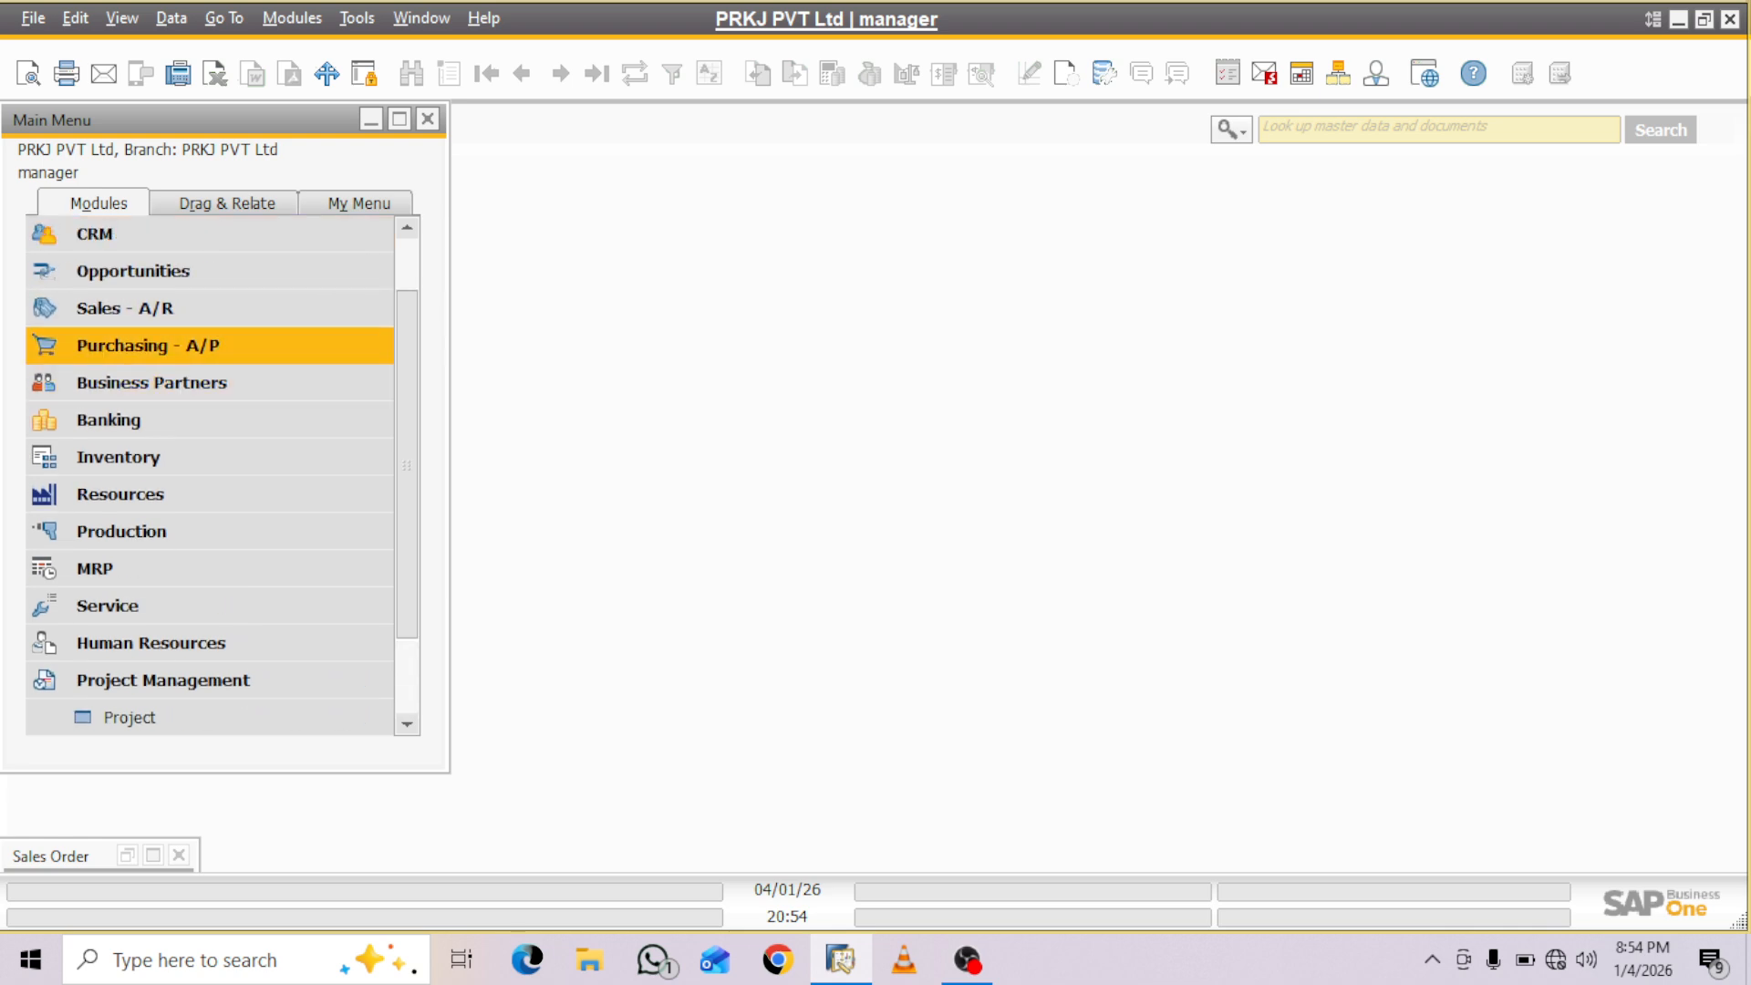
{"action": "left_click", "coordinate": [125, 309]}
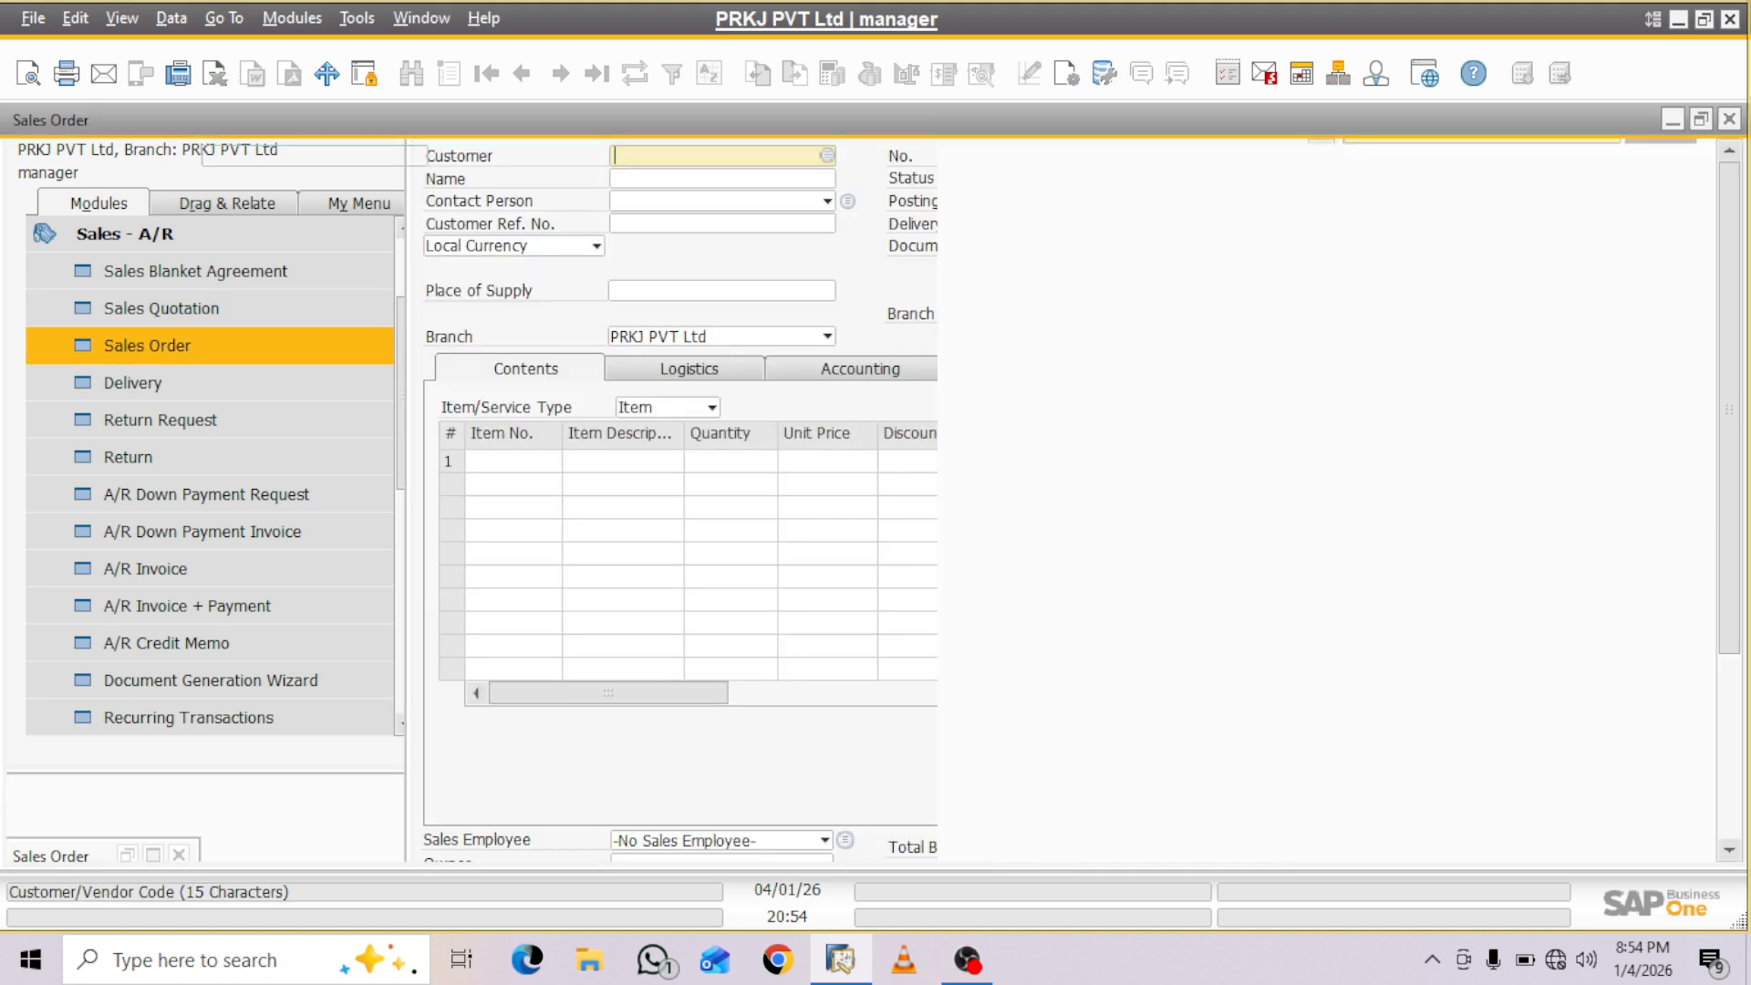
{"action": "key", "text": "Tab"}
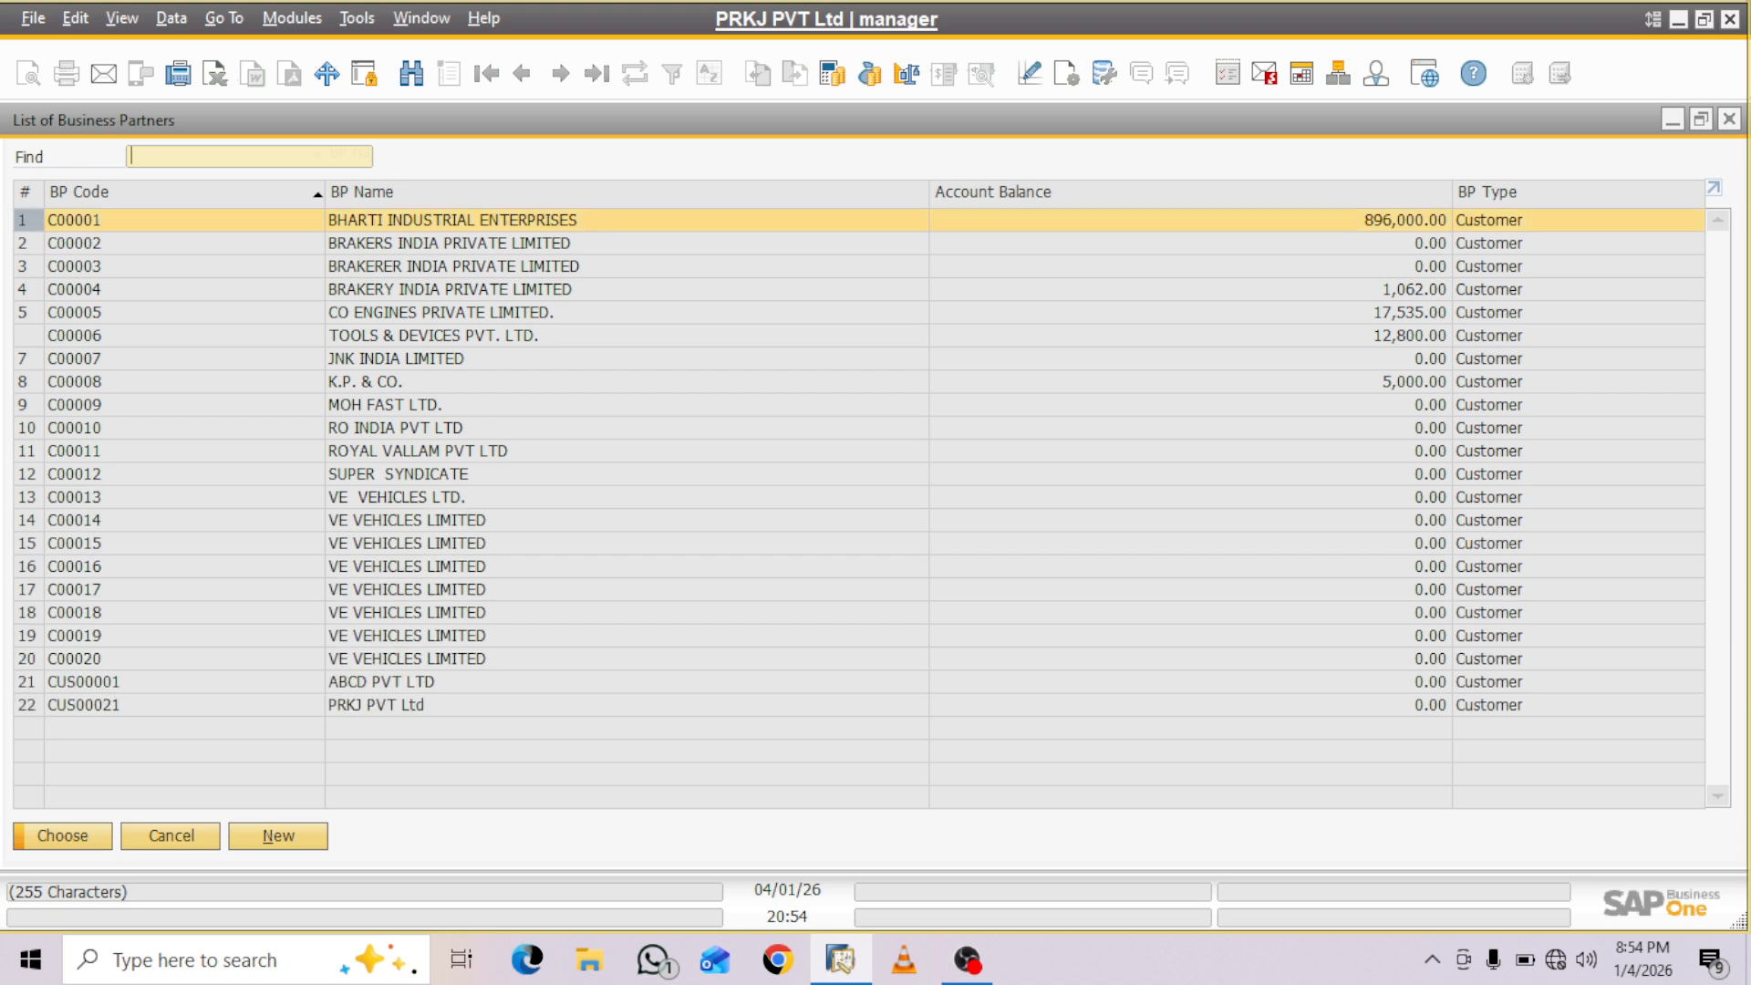
{"action": "key", "text": "Down"}
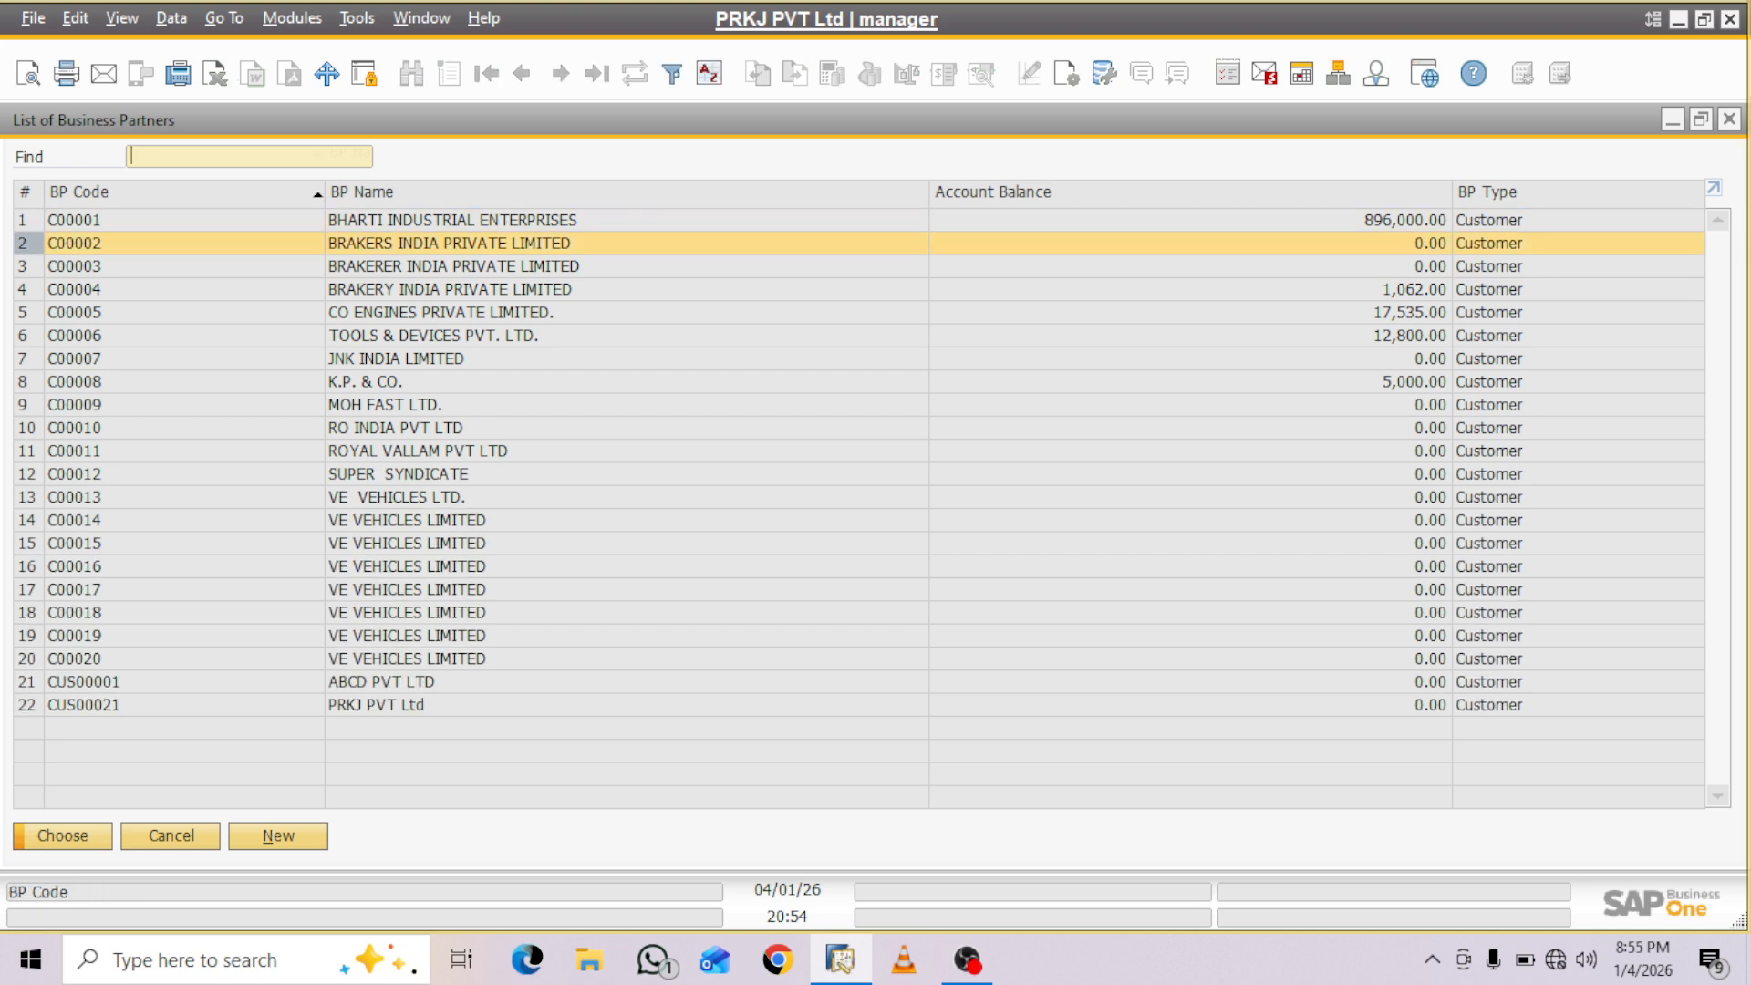
{"action": "key", "text": "Return"}
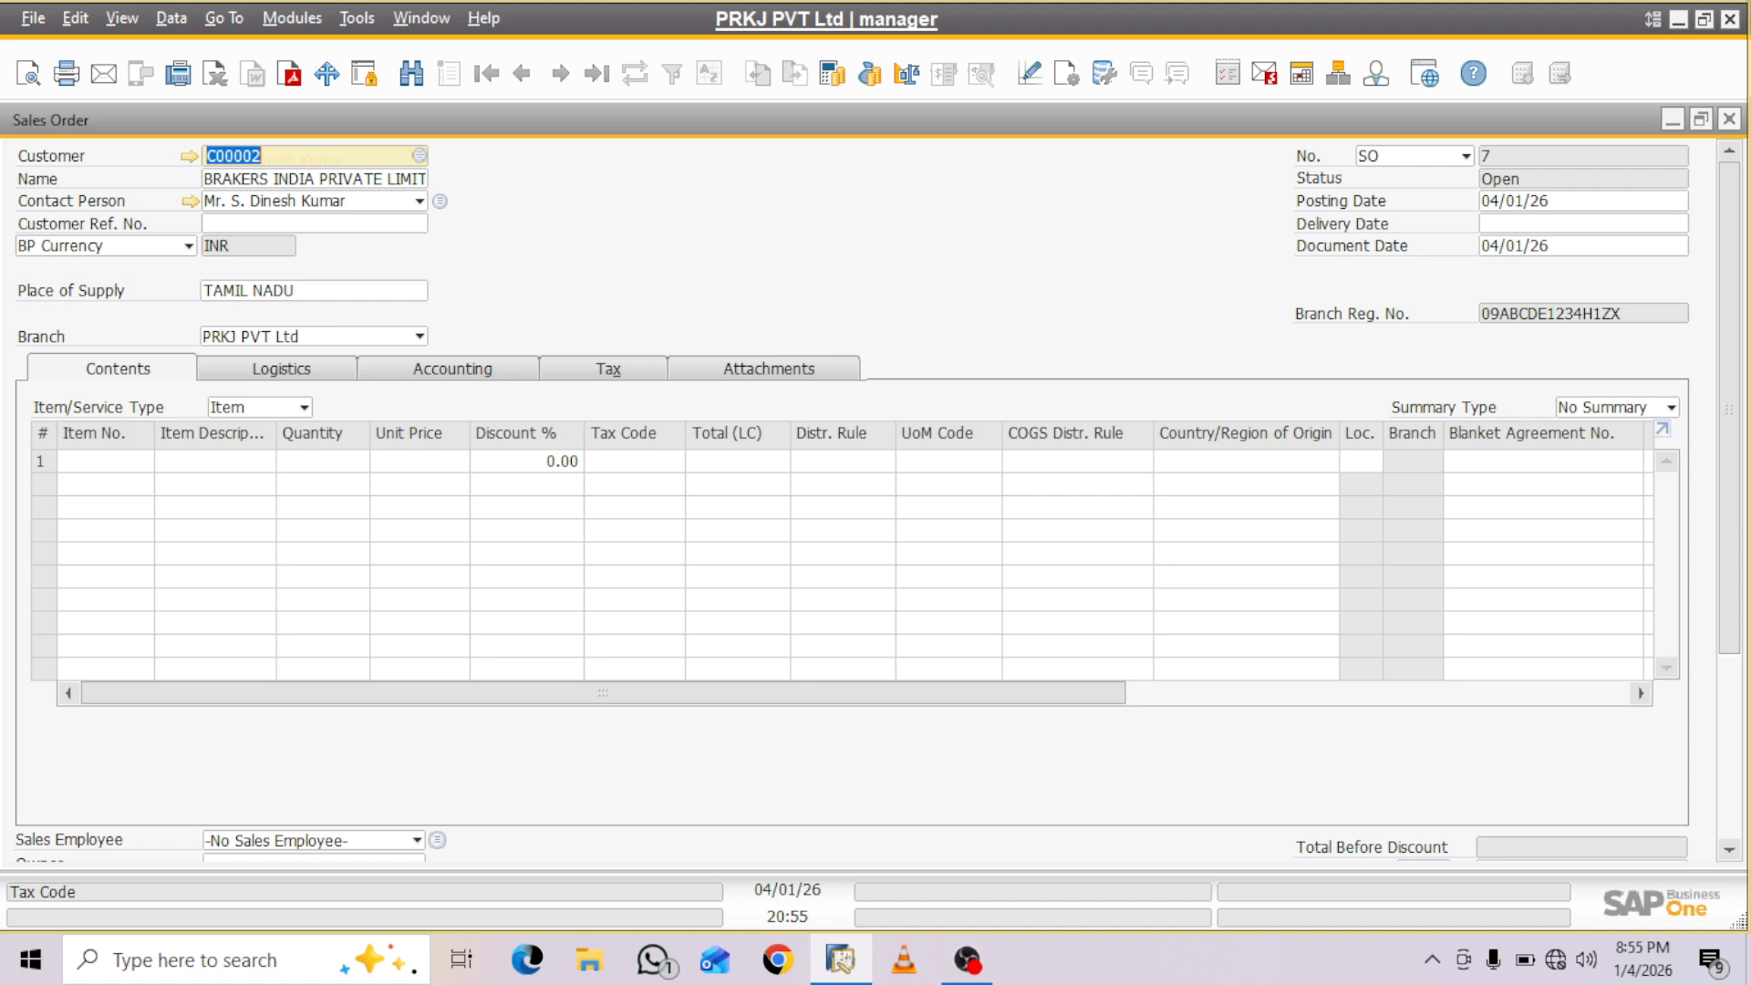
{"action": "left_click", "coordinate": [1576, 224]}
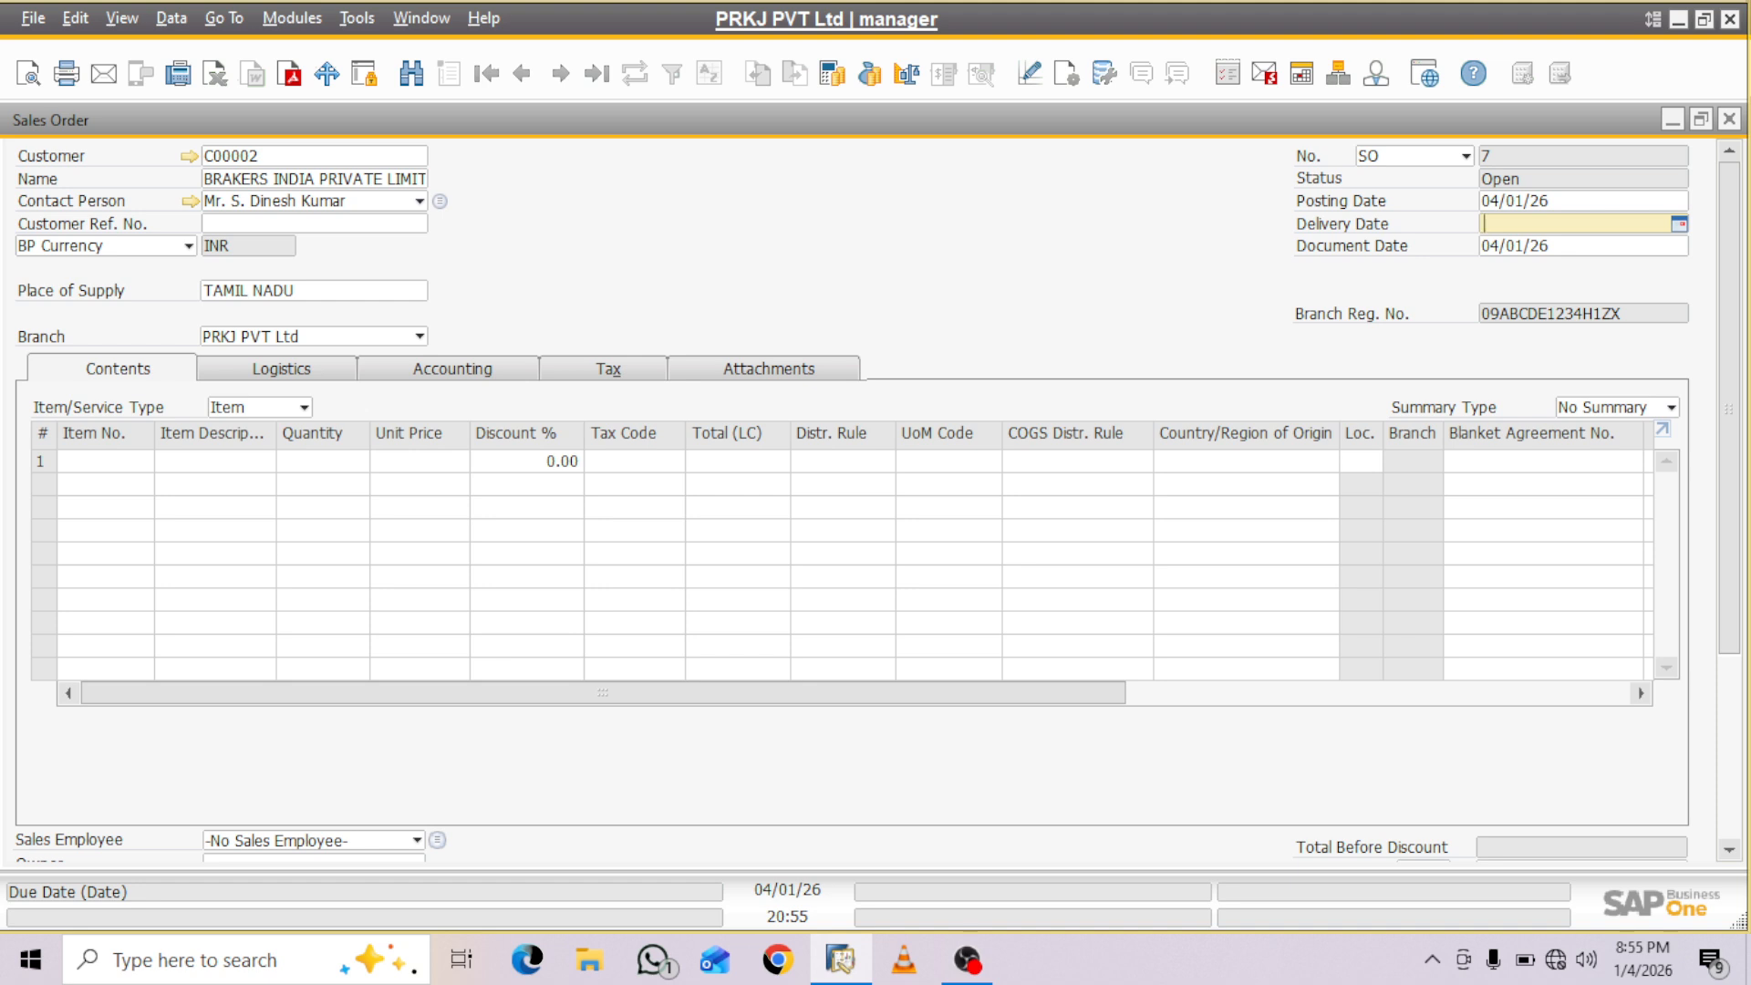
{"action": "type", "text": "20"}
{"action": "key", "text": "Tab"}
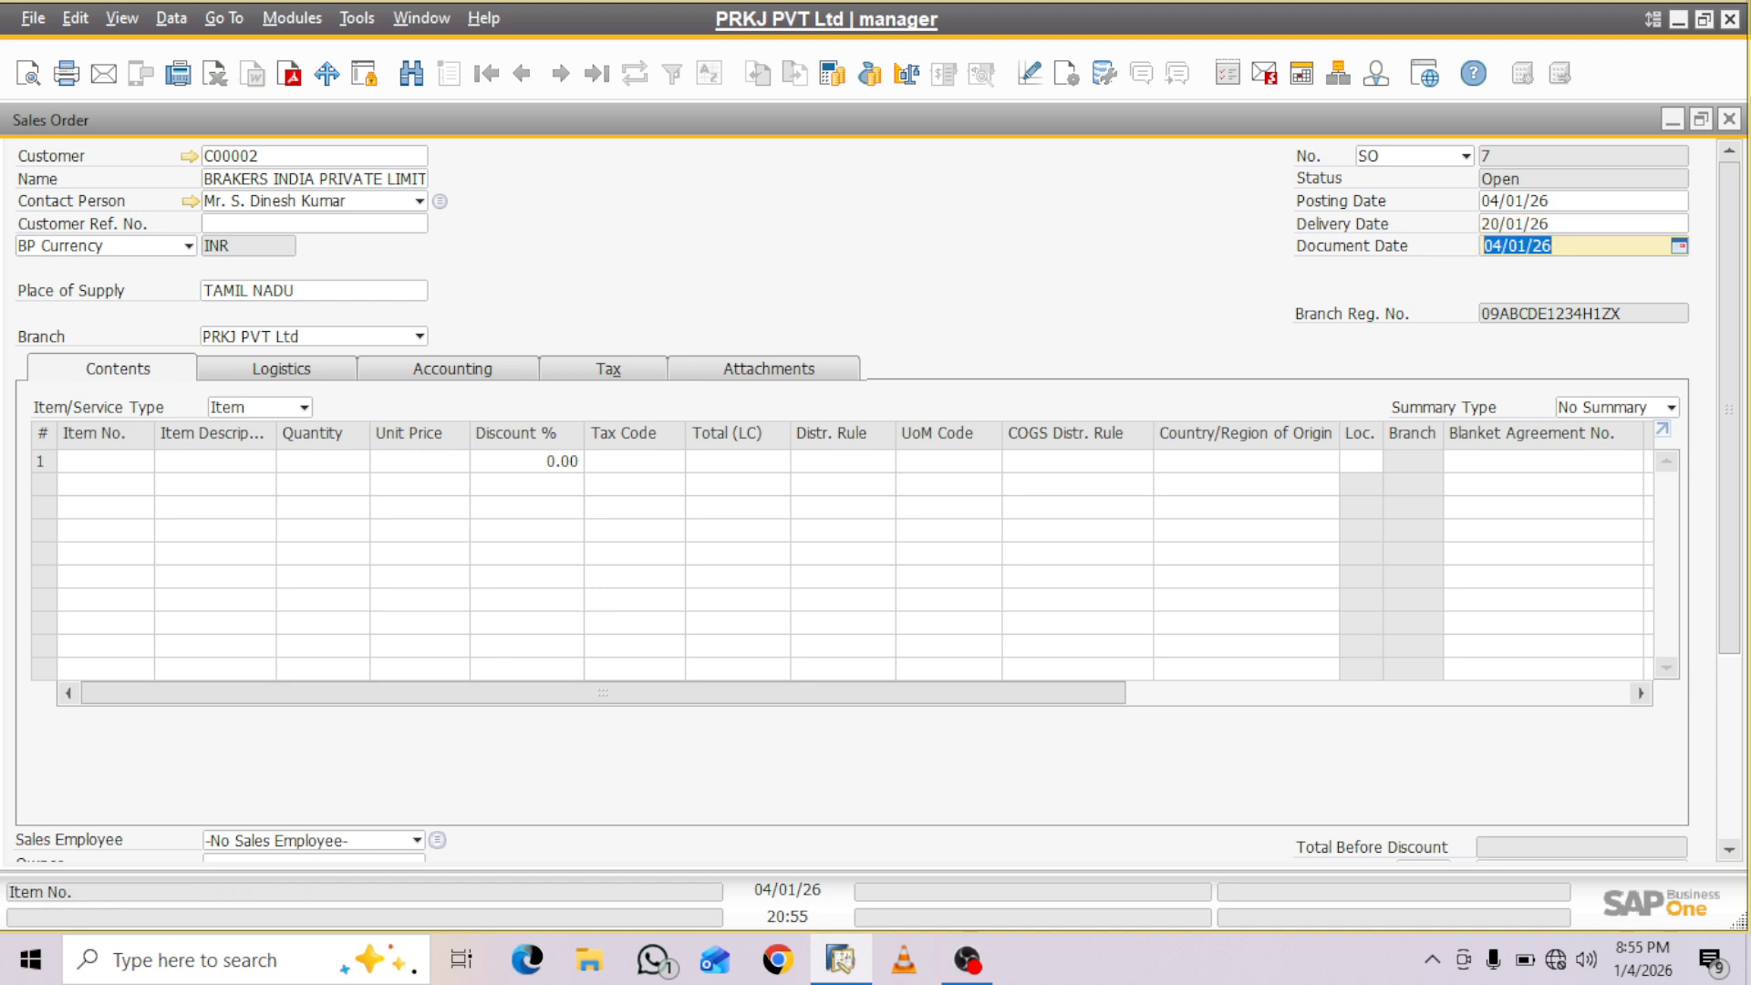
- Add items 29370538, 29370649, 29371181/M, 29371238 and 29320852/R to the sales order lines
{"action": "left_click", "coordinate": [87, 460]}
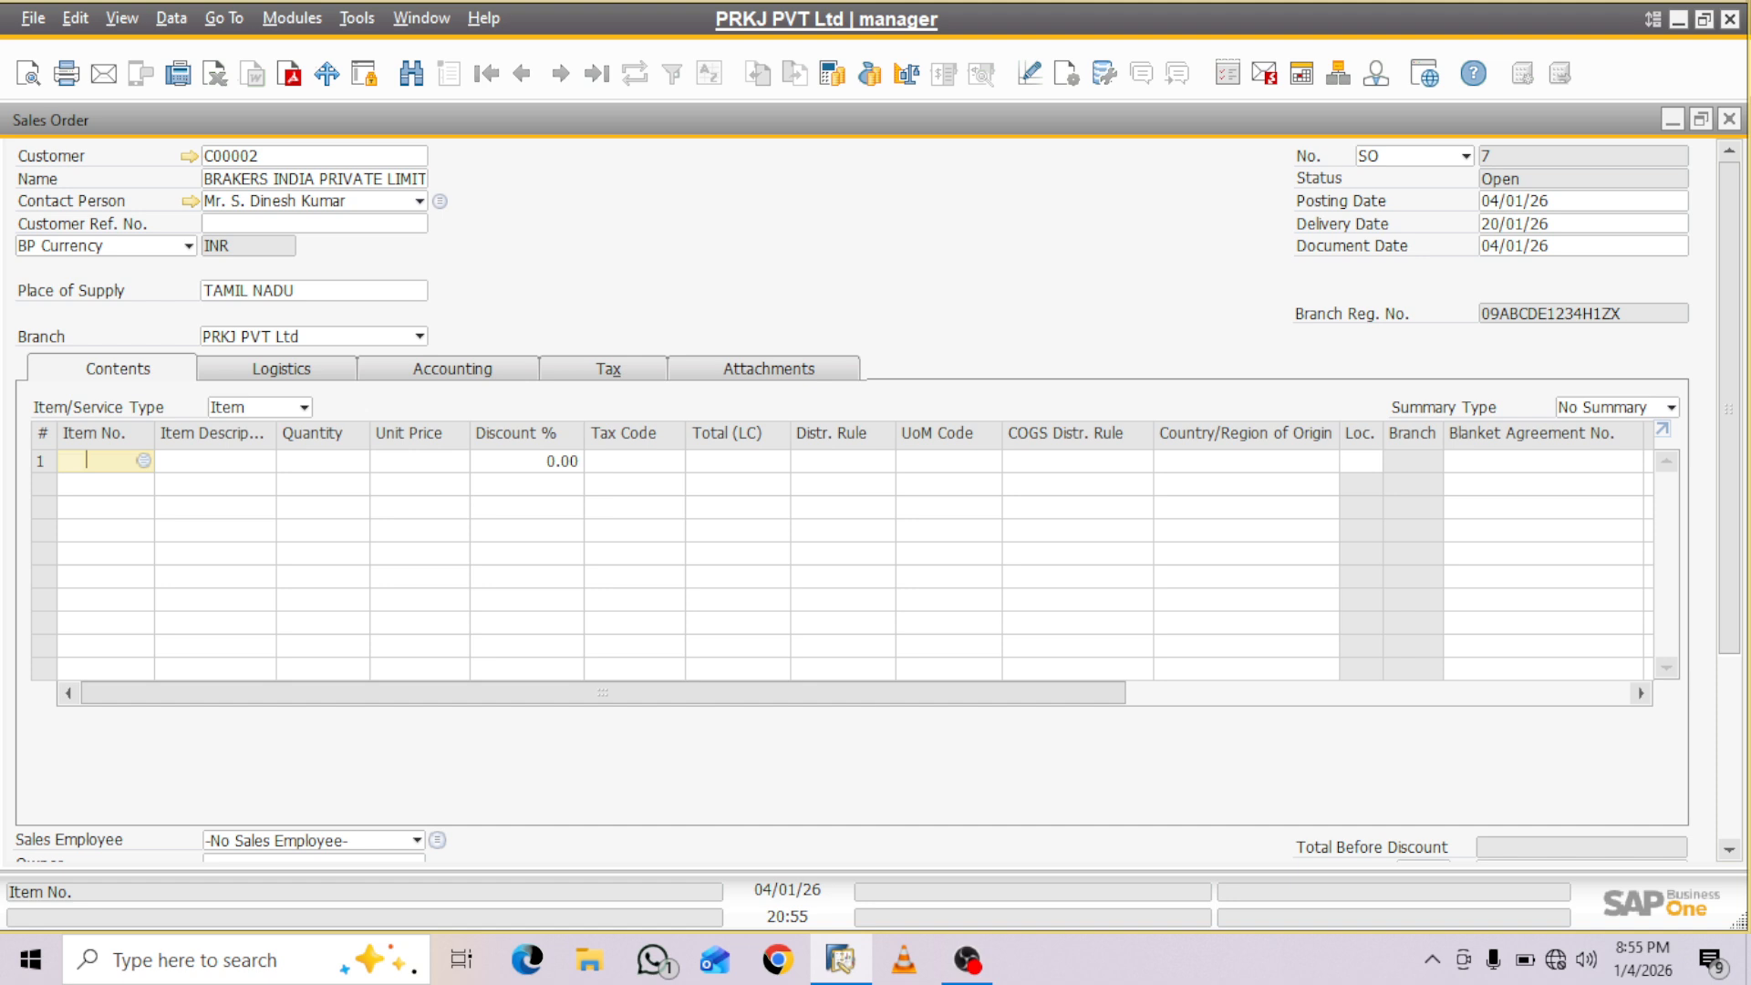
{"action": "key", "text": "Tab"}
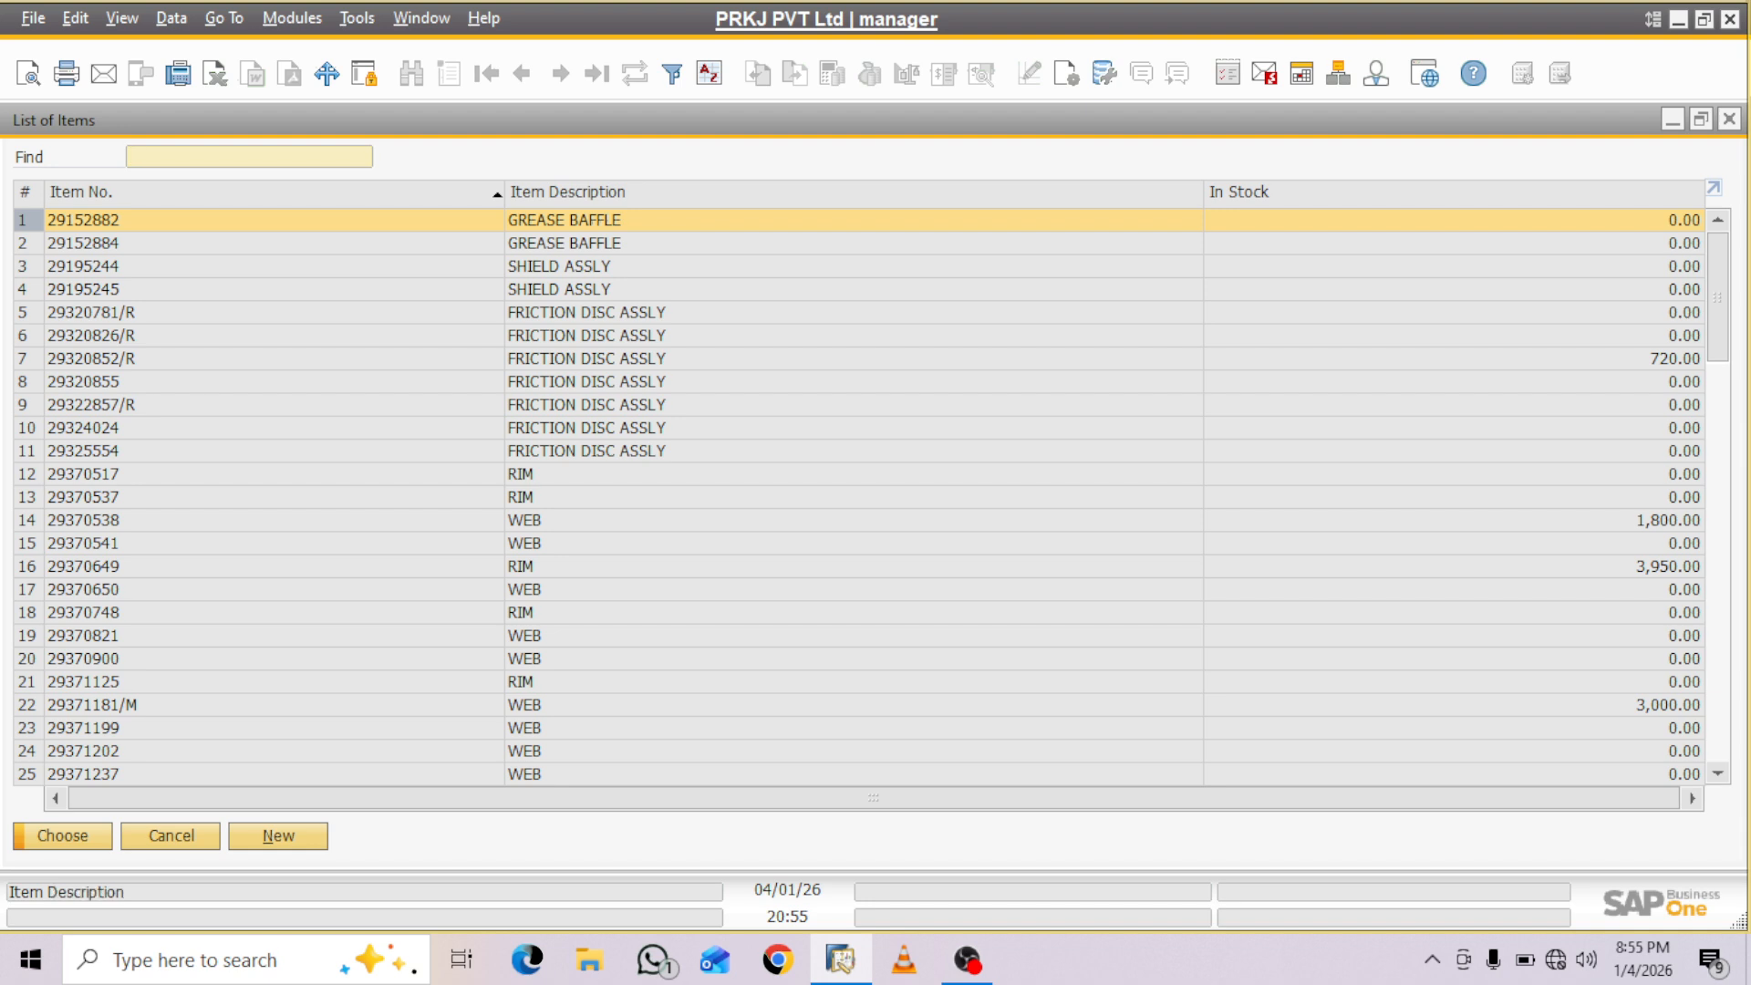
{"action": "left_click", "coordinate": [520, 474]}
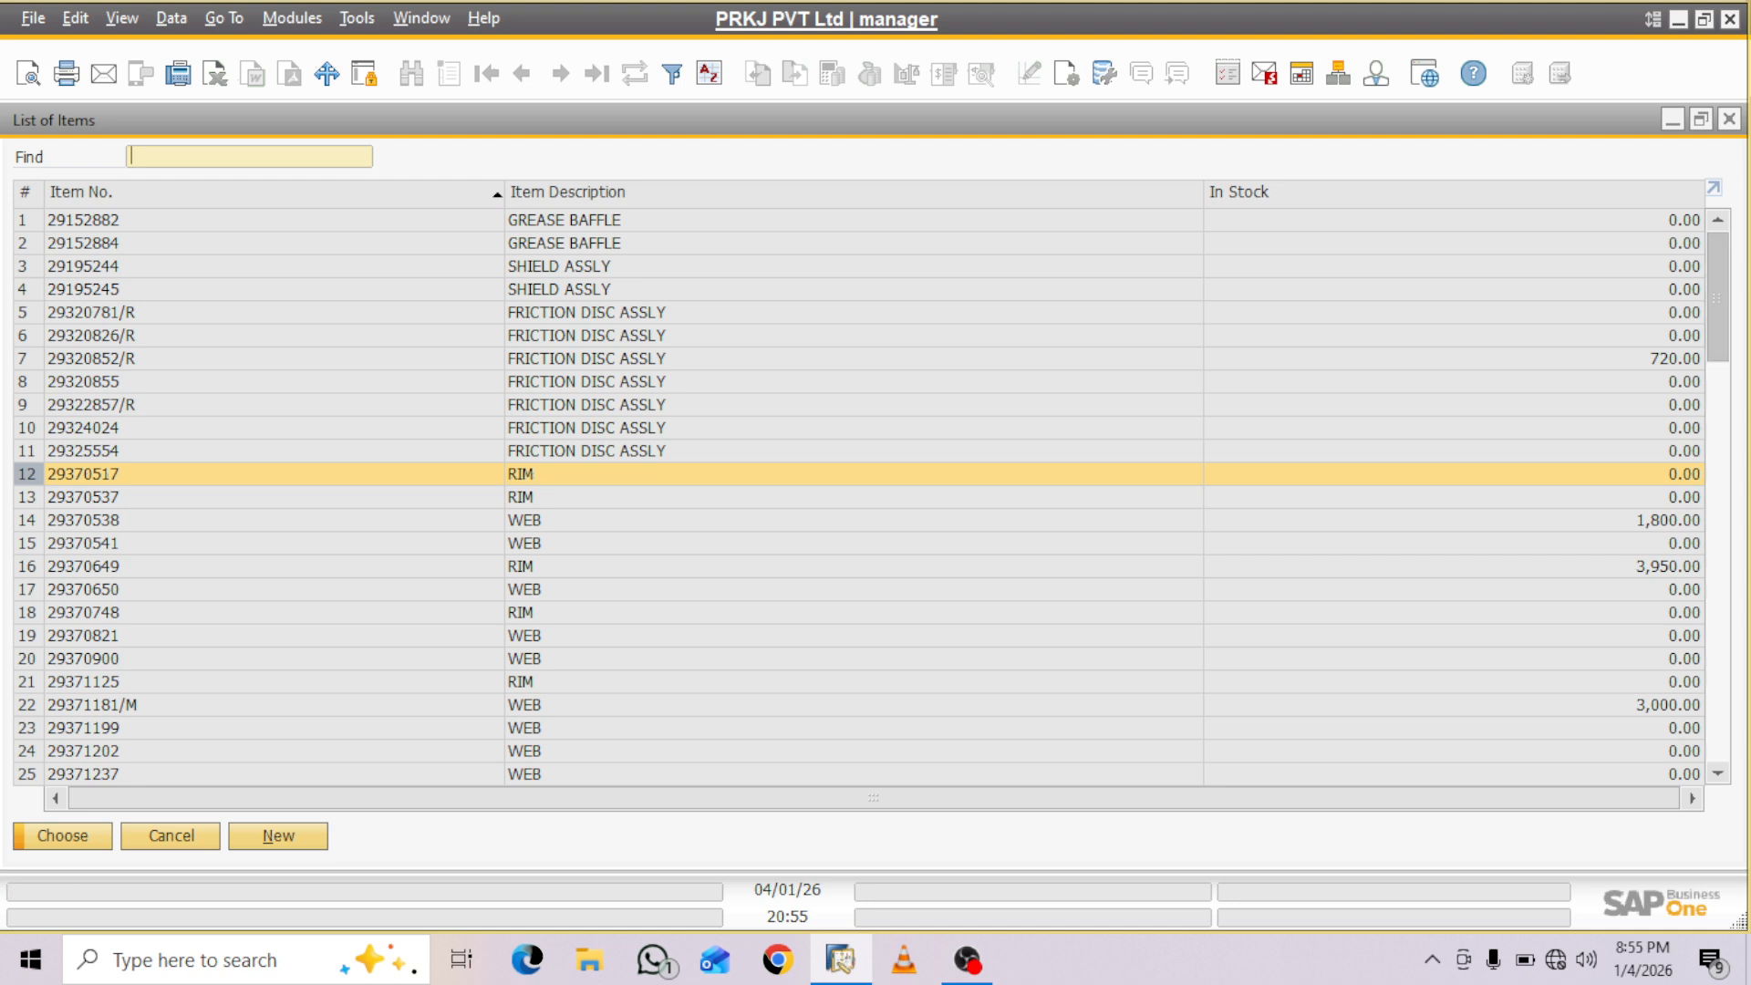
{"action": "scroll", "coordinate": [859, 497], "scroll_direction": "down", "scroll_amount": 4}
{"action": "scroll", "coordinate": [860, 497], "scroll_direction": "down", "scroll_amount": 2}
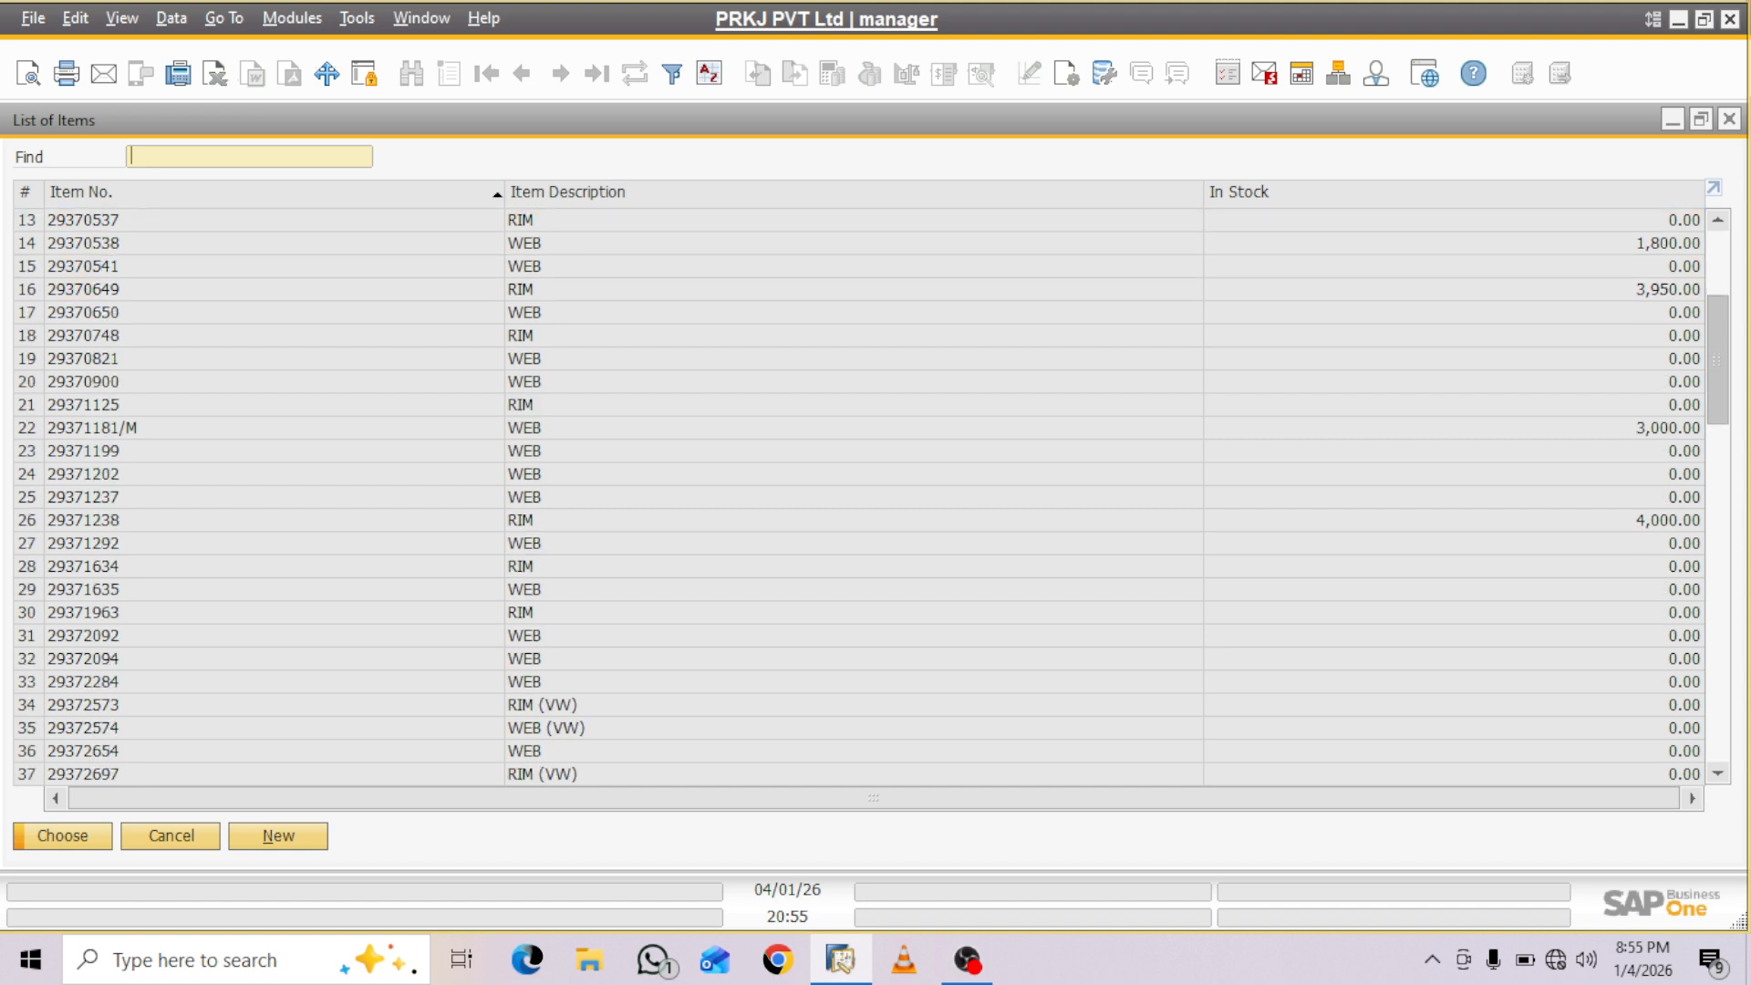
{"action": "scroll", "coordinate": [859, 497], "scroll_direction": "up", "scroll_amount": 3}
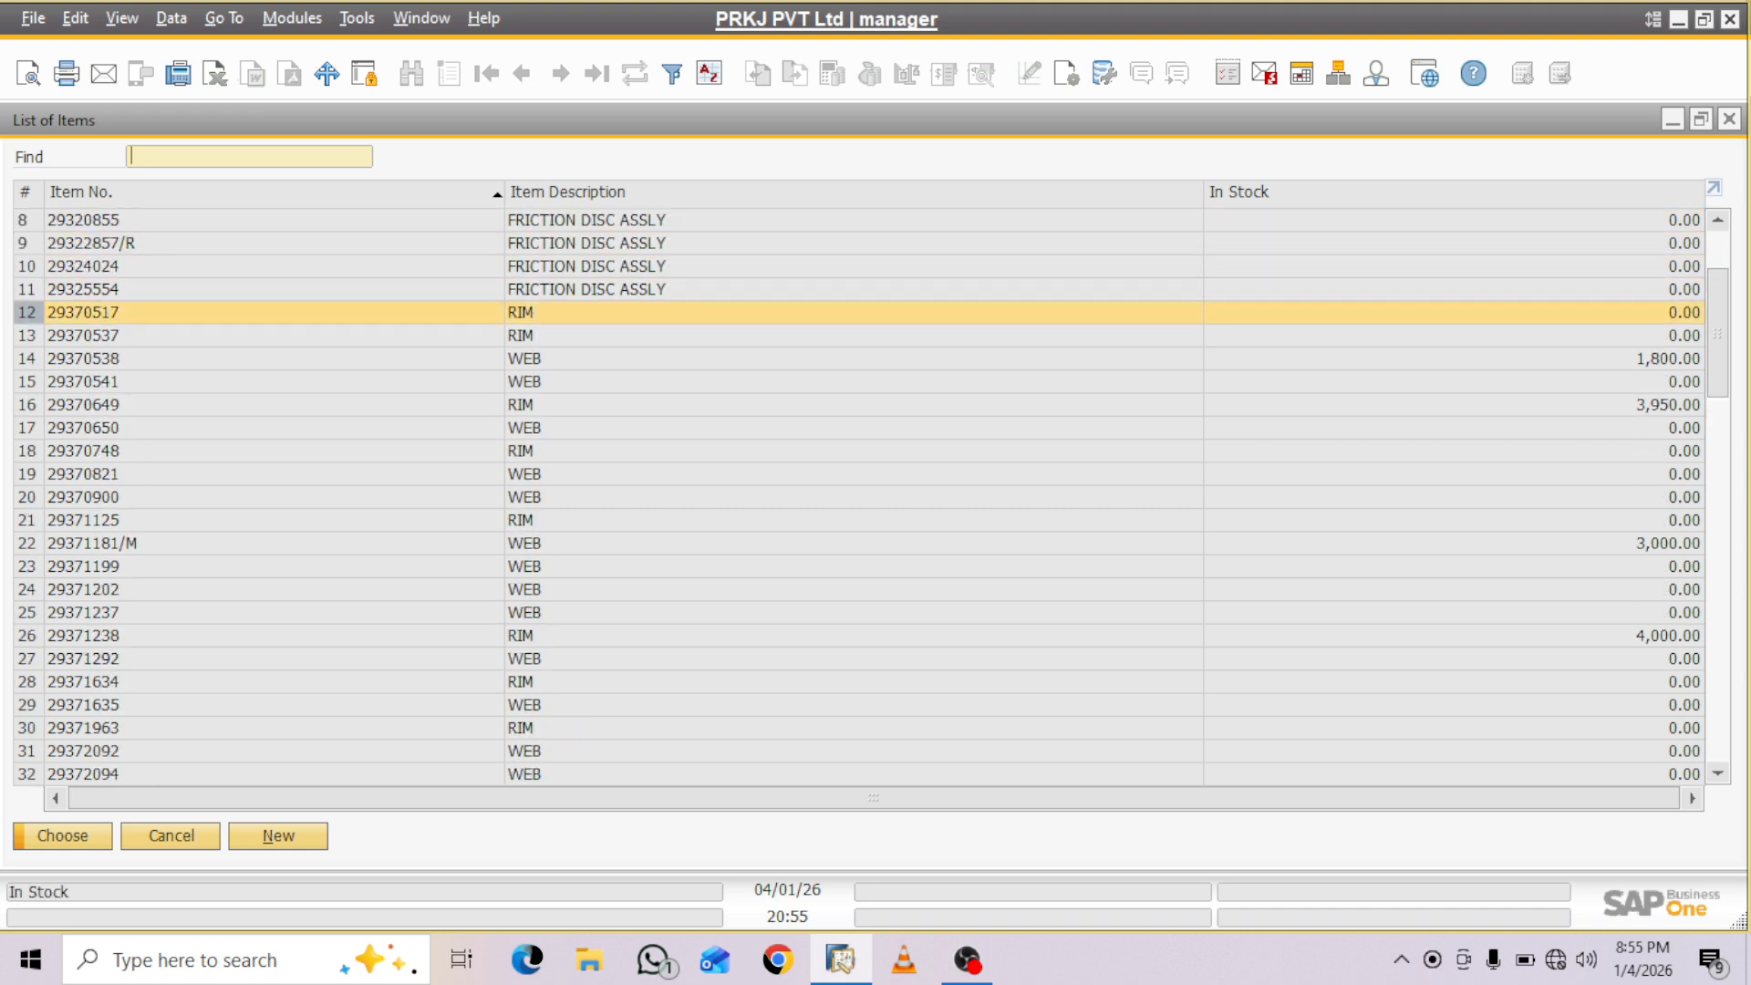
{"action": "left_click", "coordinate": [1665, 359]}
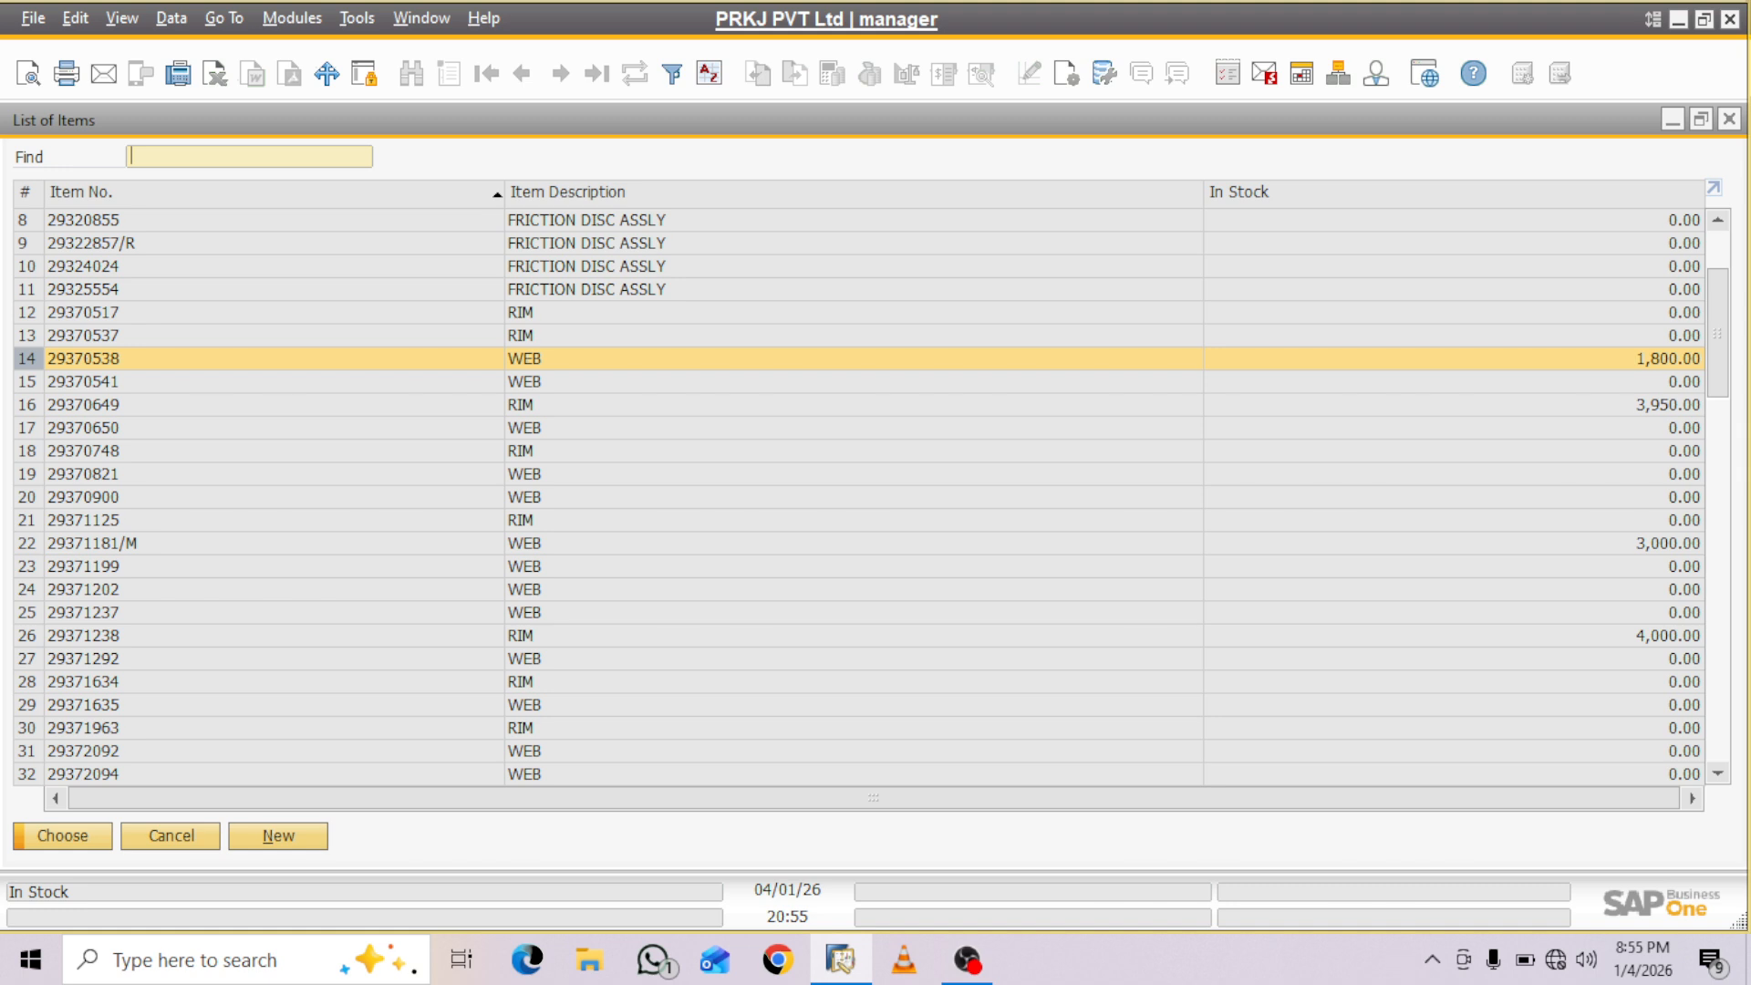
{"action": "left_click", "coordinate": [1666, 405], "text": "ctrl"}
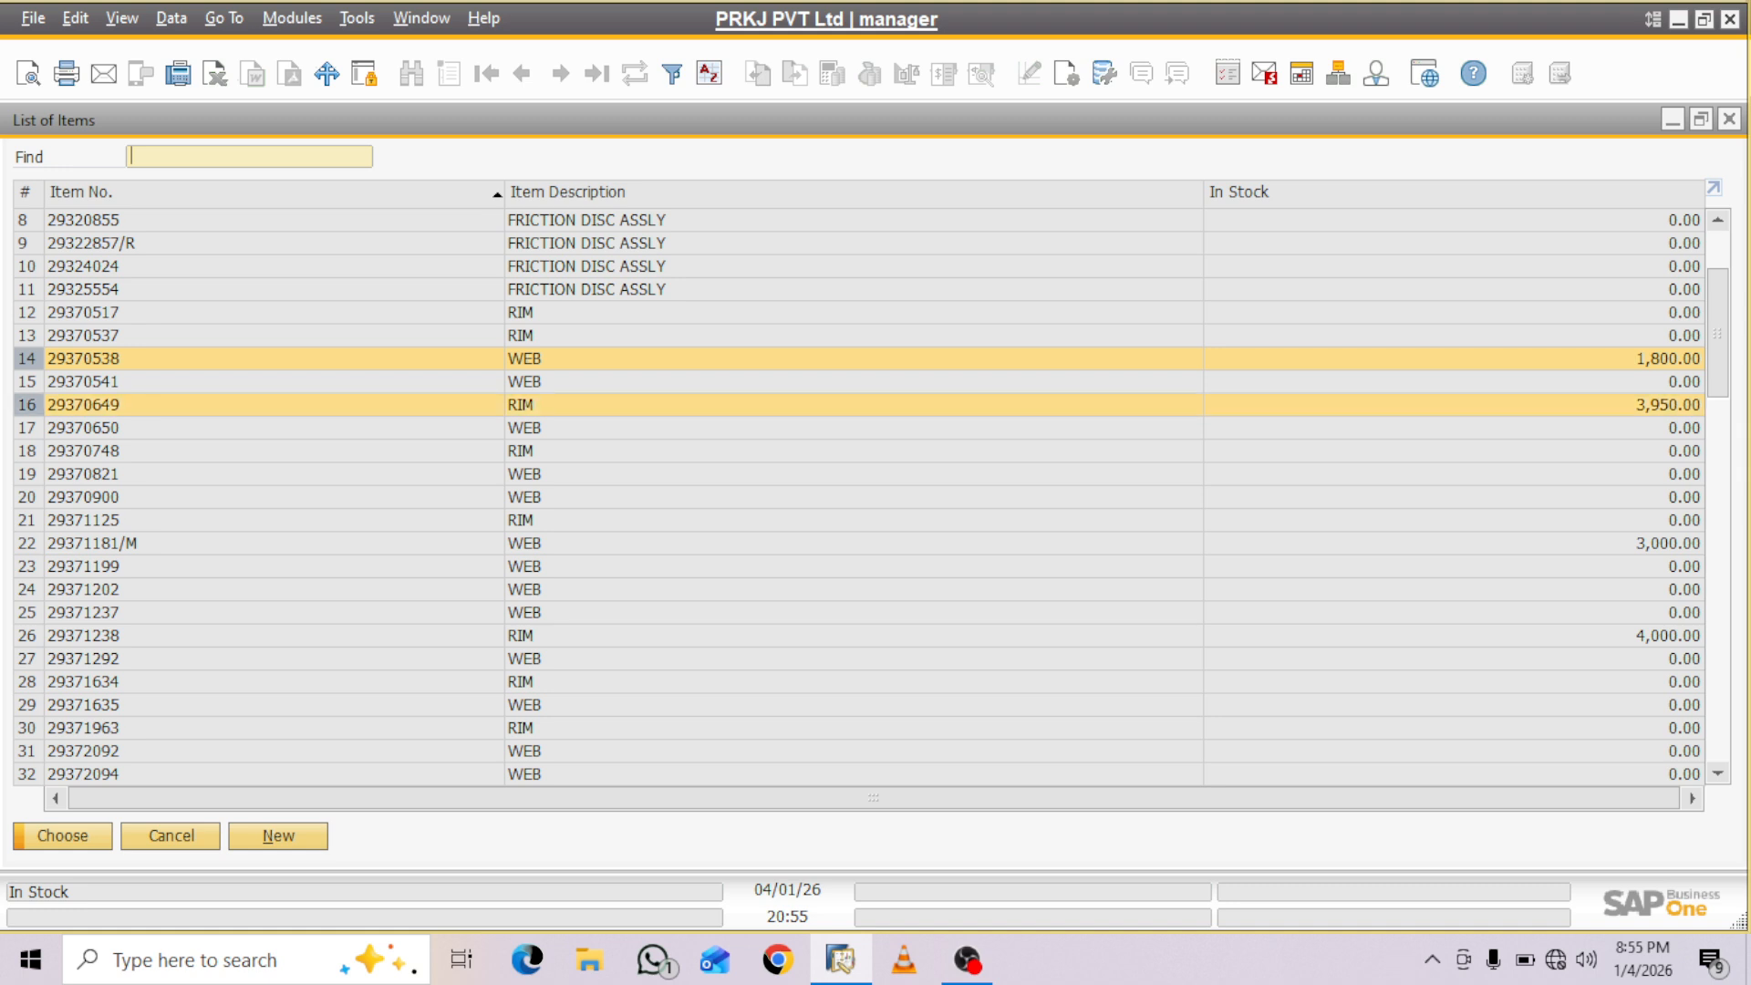
{"action": "left_click", "coordinate": [1666, 544], "text": "ctrl"}
{"action": "left_click", "coordinate": [1665, 635], "text": "ctrl"}
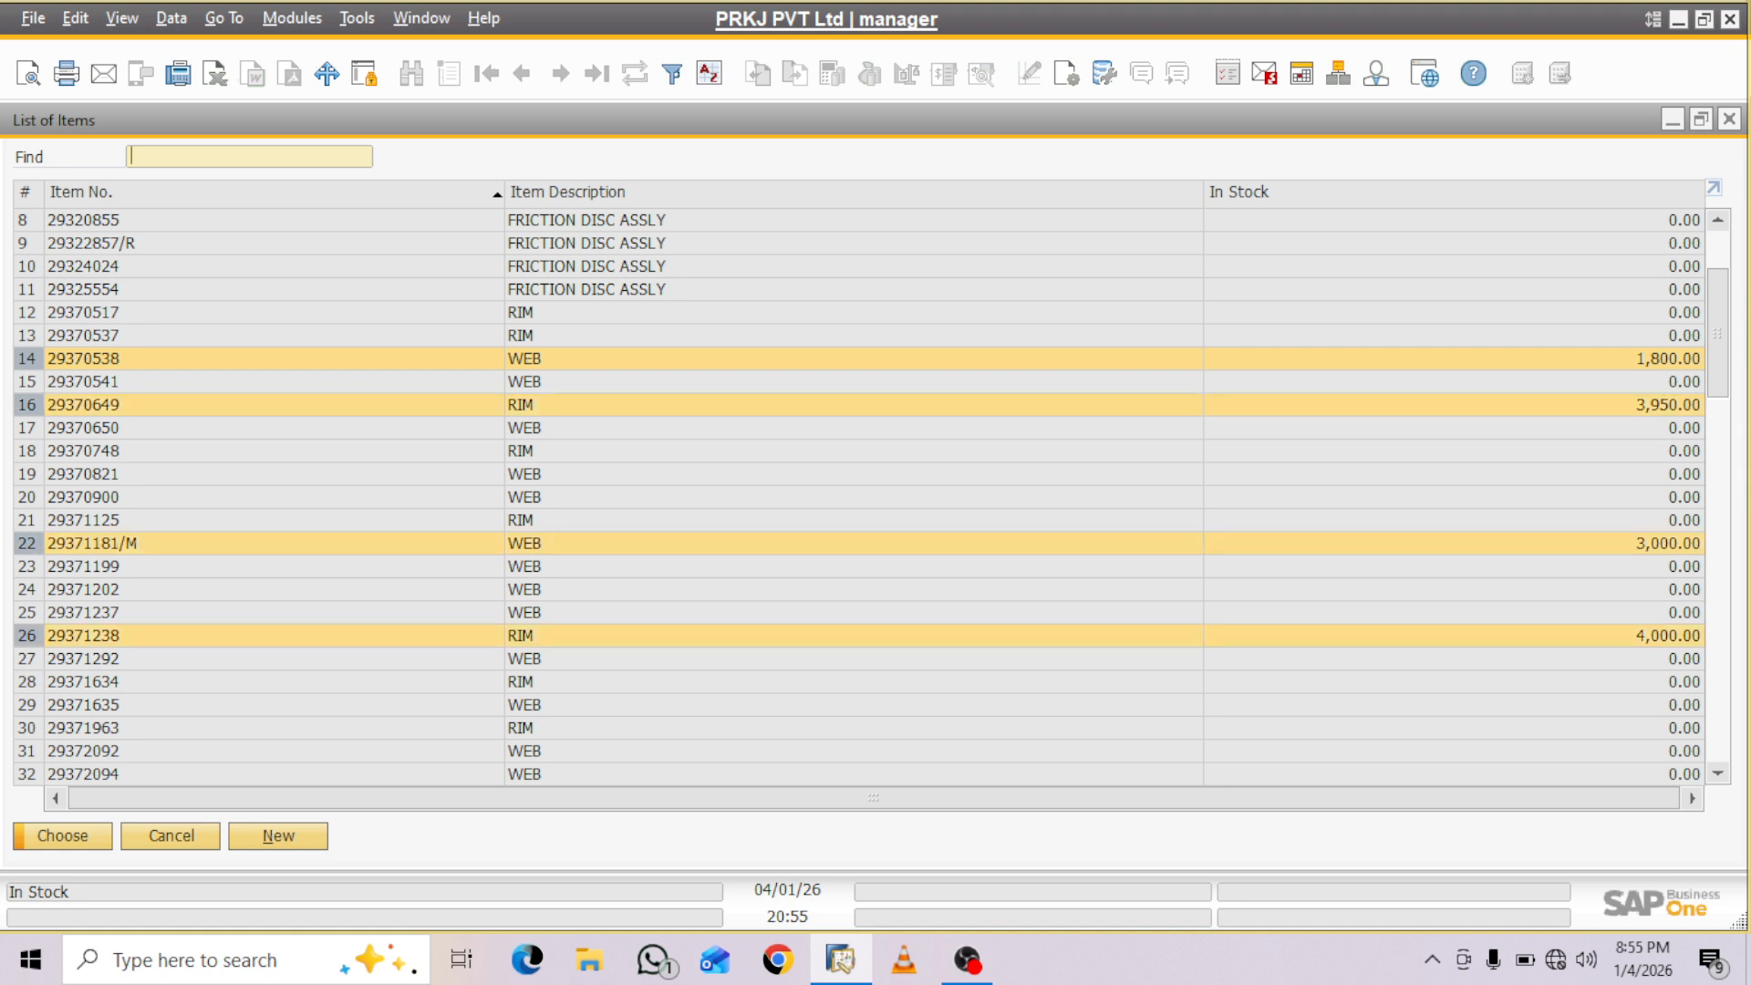
{"action": "scroll", "coordinate": [857, 497], "scroll_direction": "up", "scroll_amount": 5}
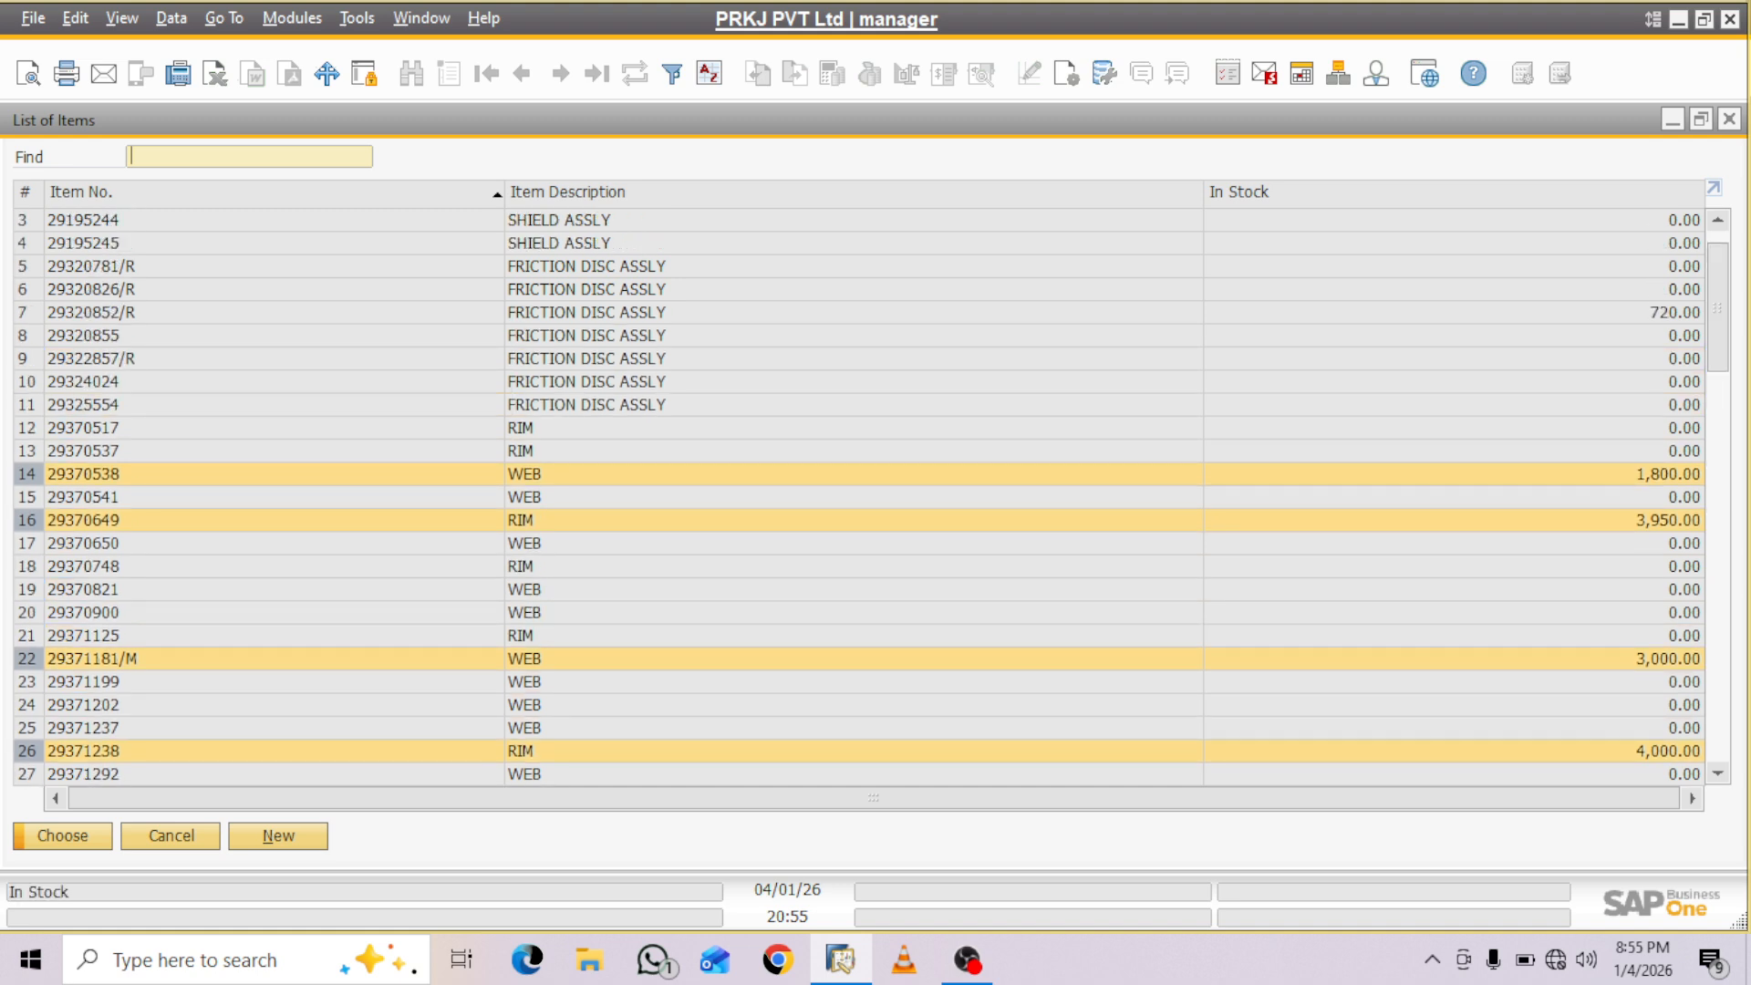
{"action": "left_click", "coordinate": [1665, 313], "text": "ctrl"}
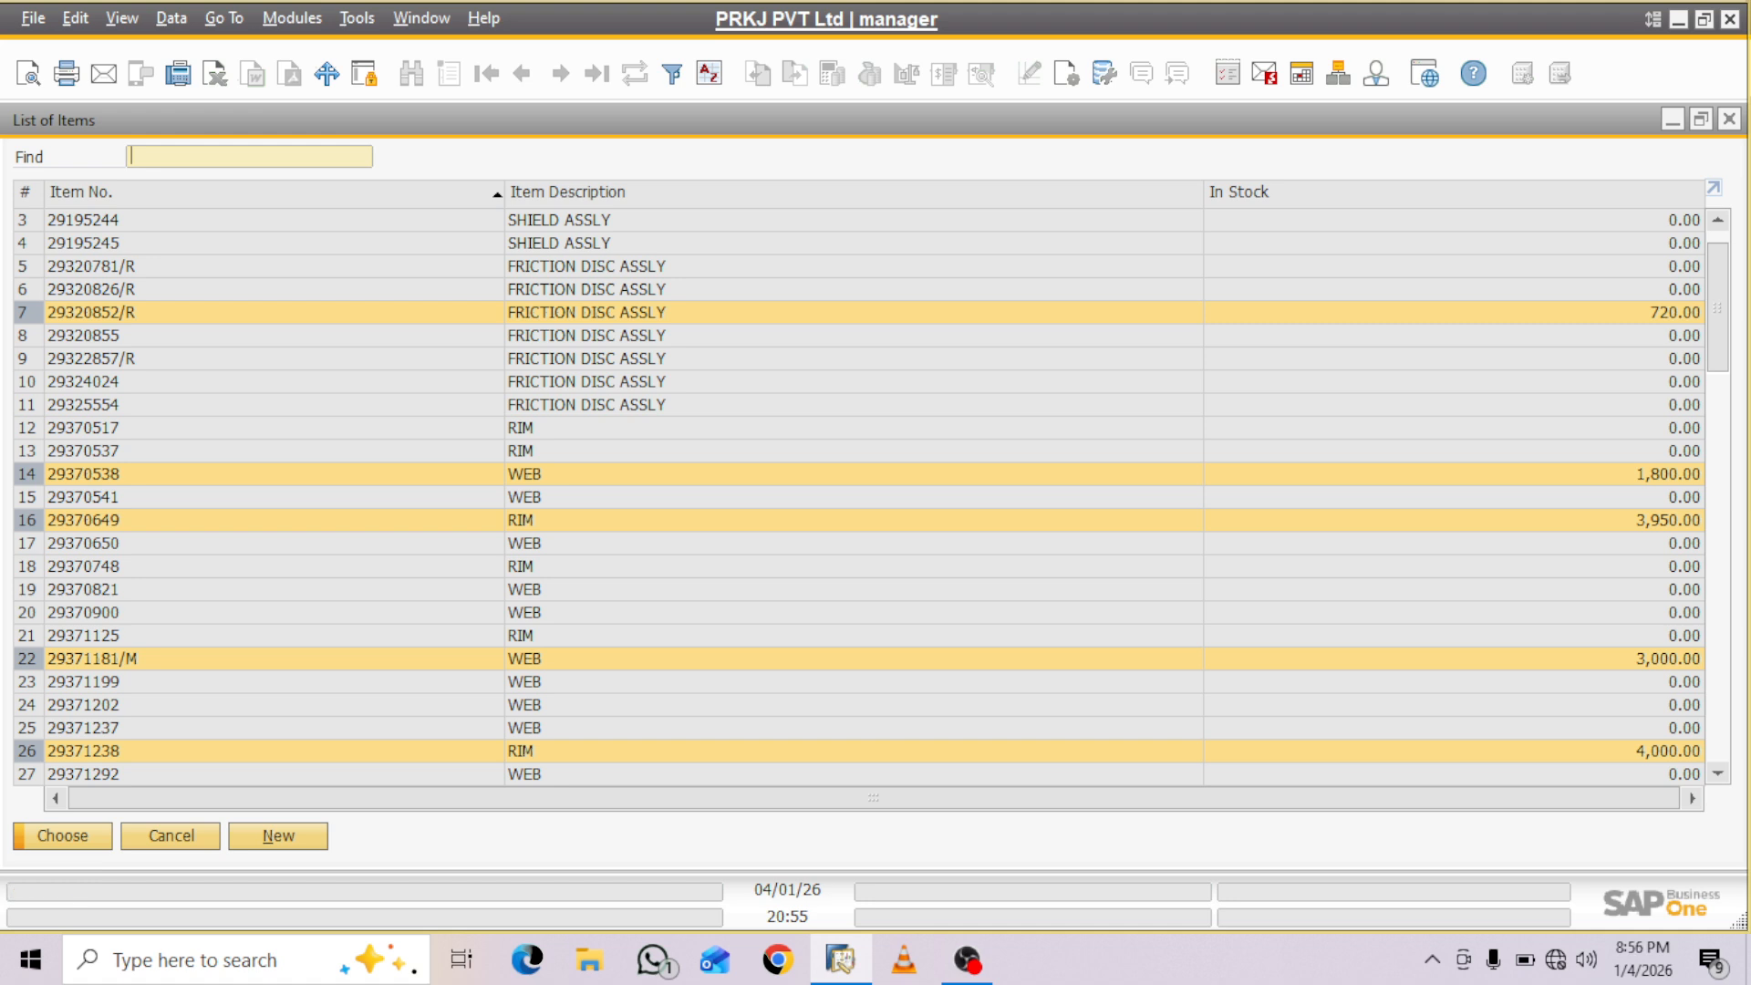
{"action": "left_click", "coordinate": [63, 836]}
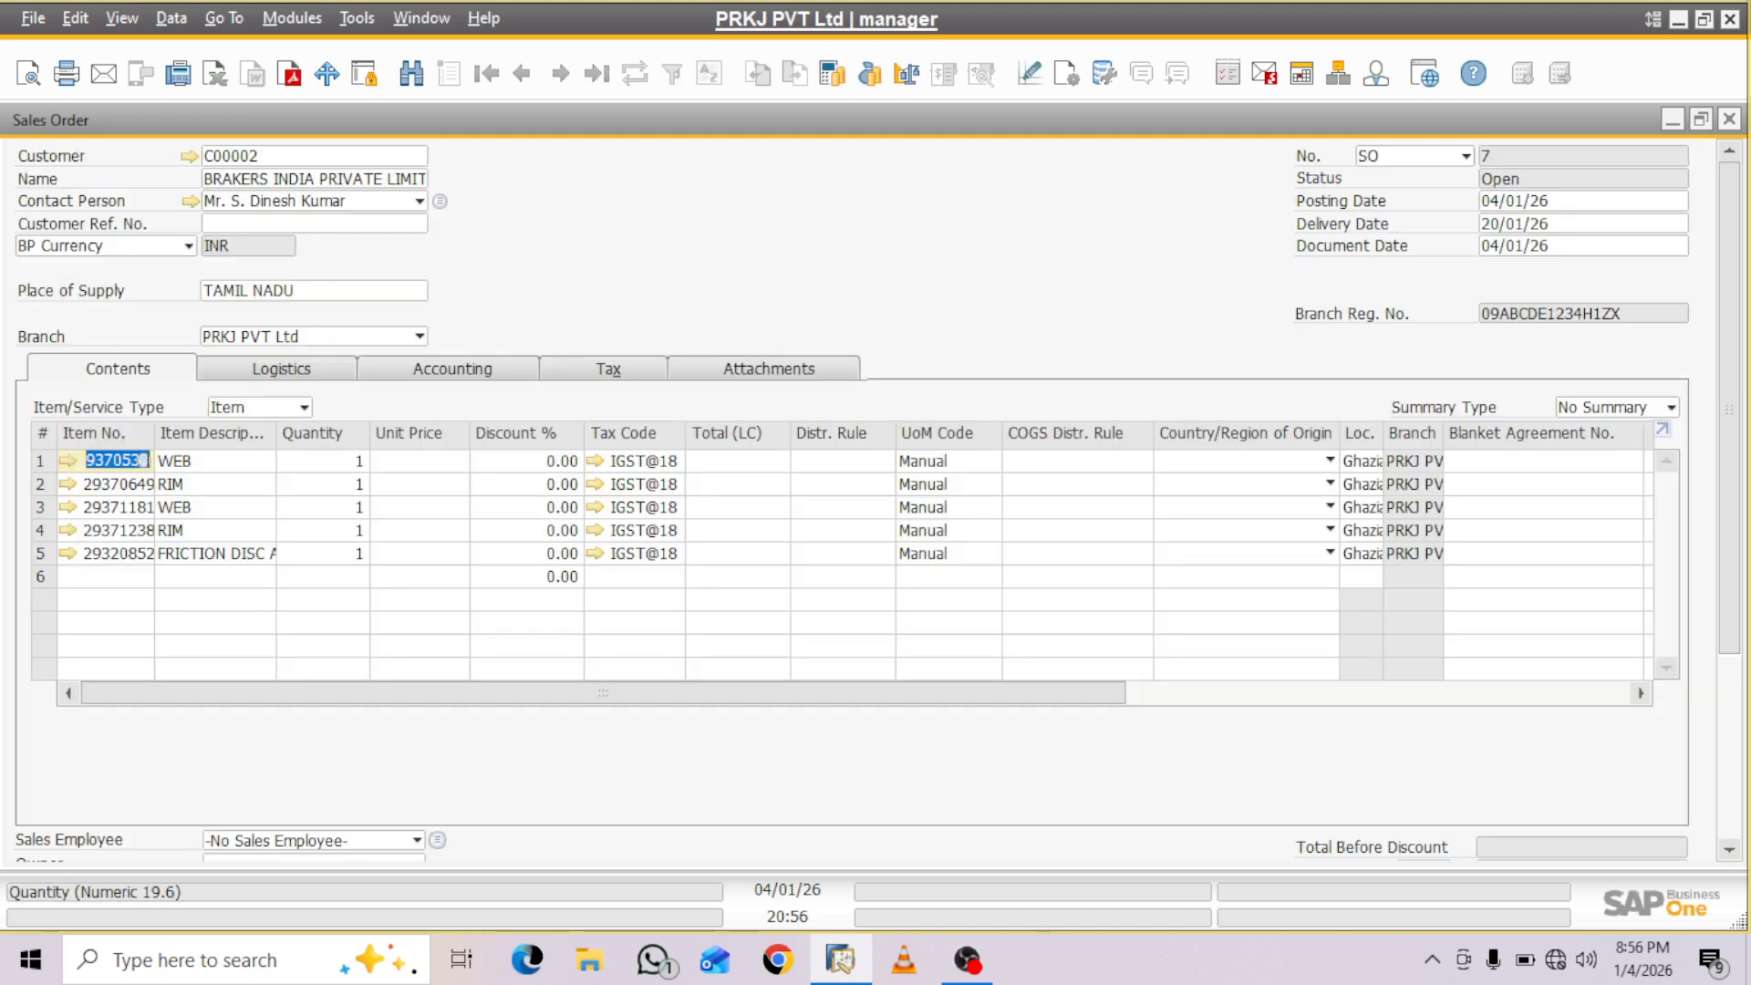
- Set the quantities of the five sales order lines to 10, 15, 20, 30 and 35 in order
{"action": "left_click", "coordinate": [323, 462]}
{"action": "type", "text": "10"}
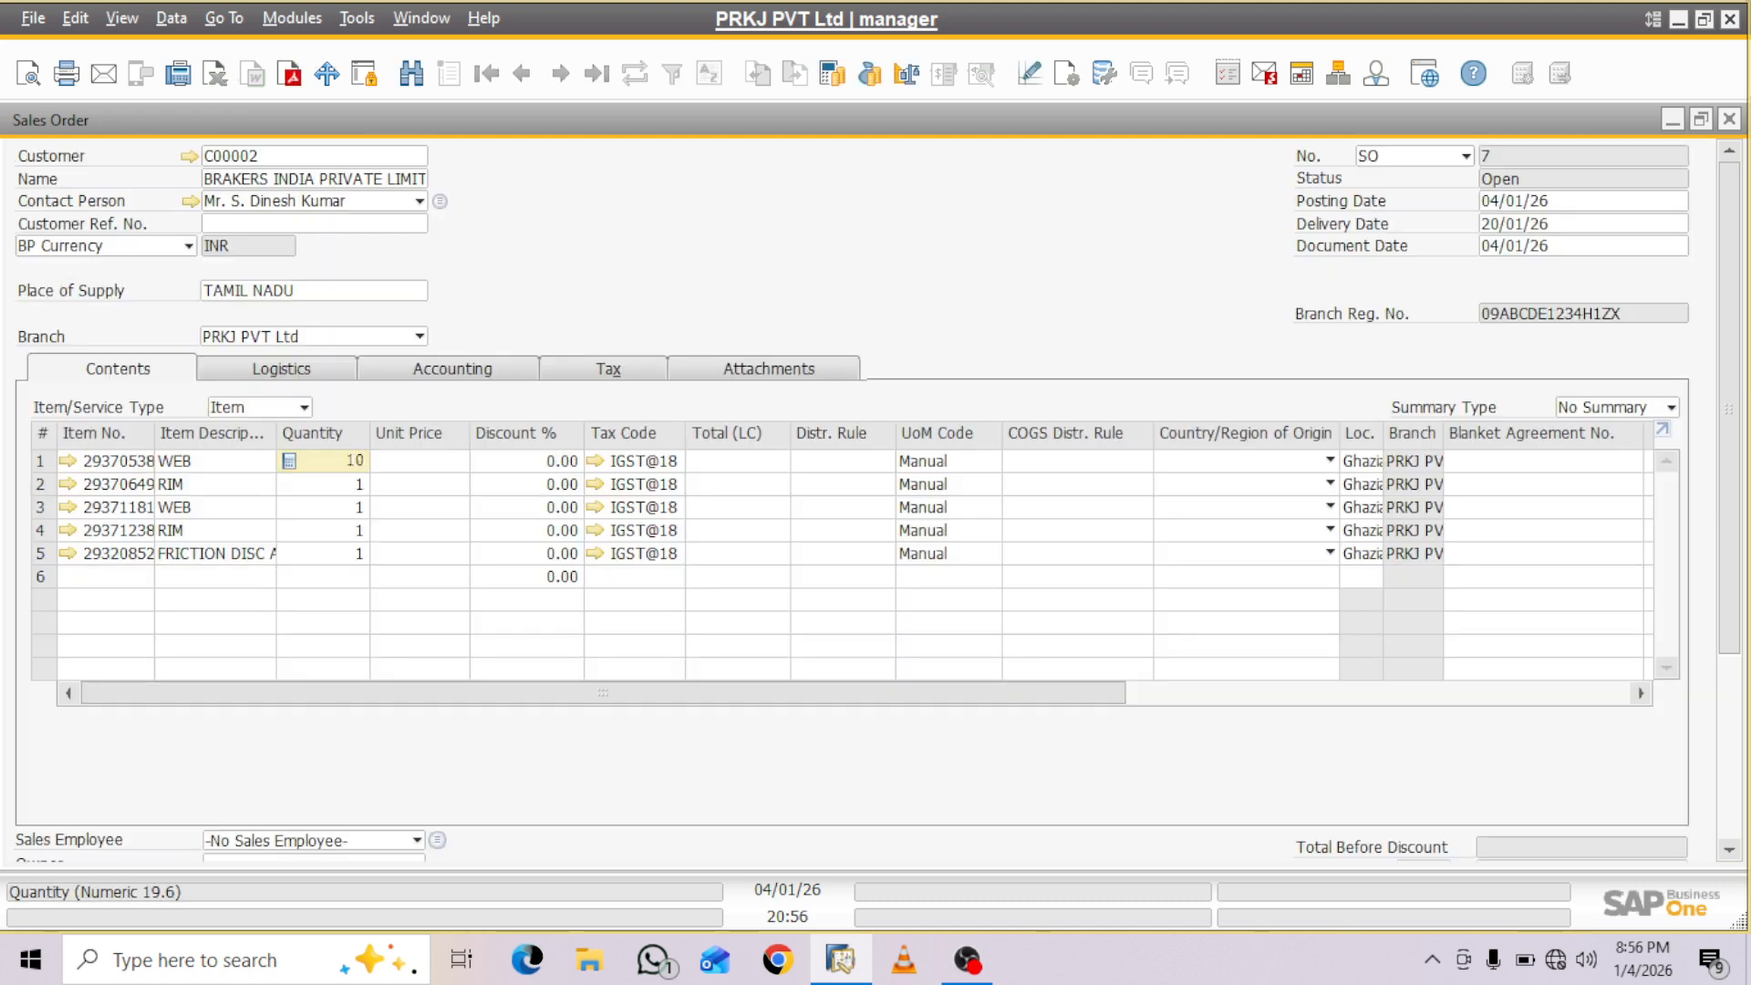
{"action": "left_click", "coordinate": [323, 484]}
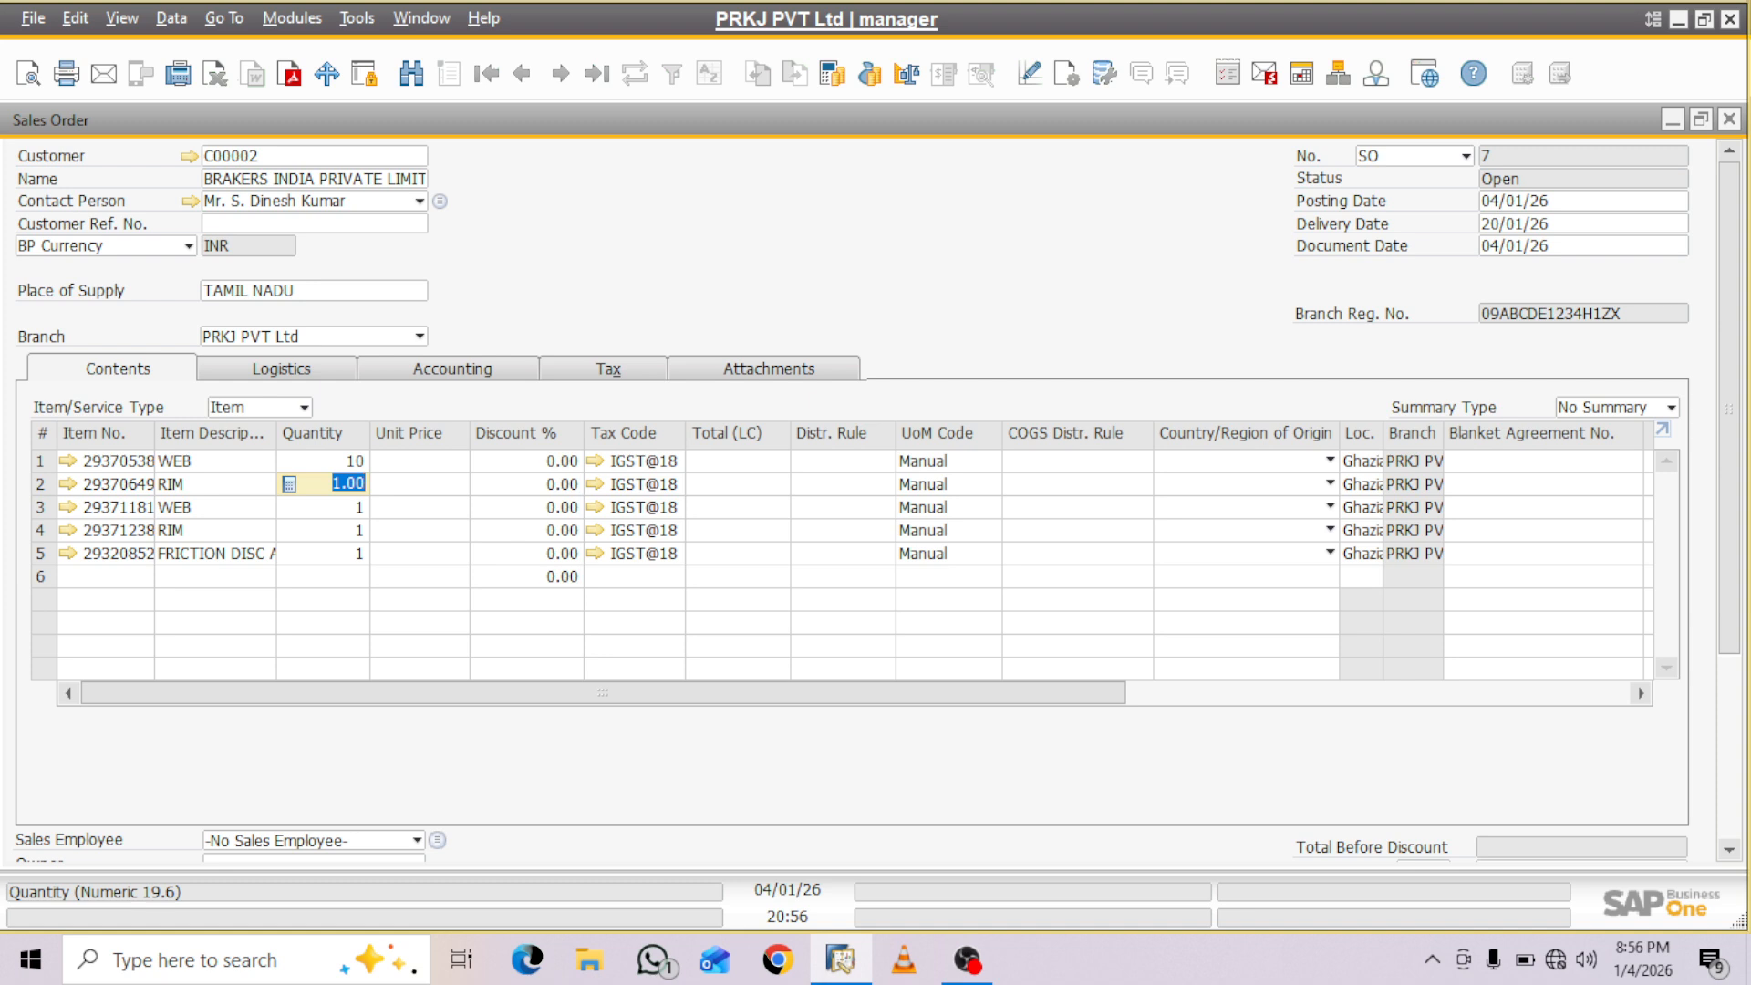
{"action": "type", "text": "15"}
{"action": "key", "text": "Down"}
{"action": "type", "text": "20"}
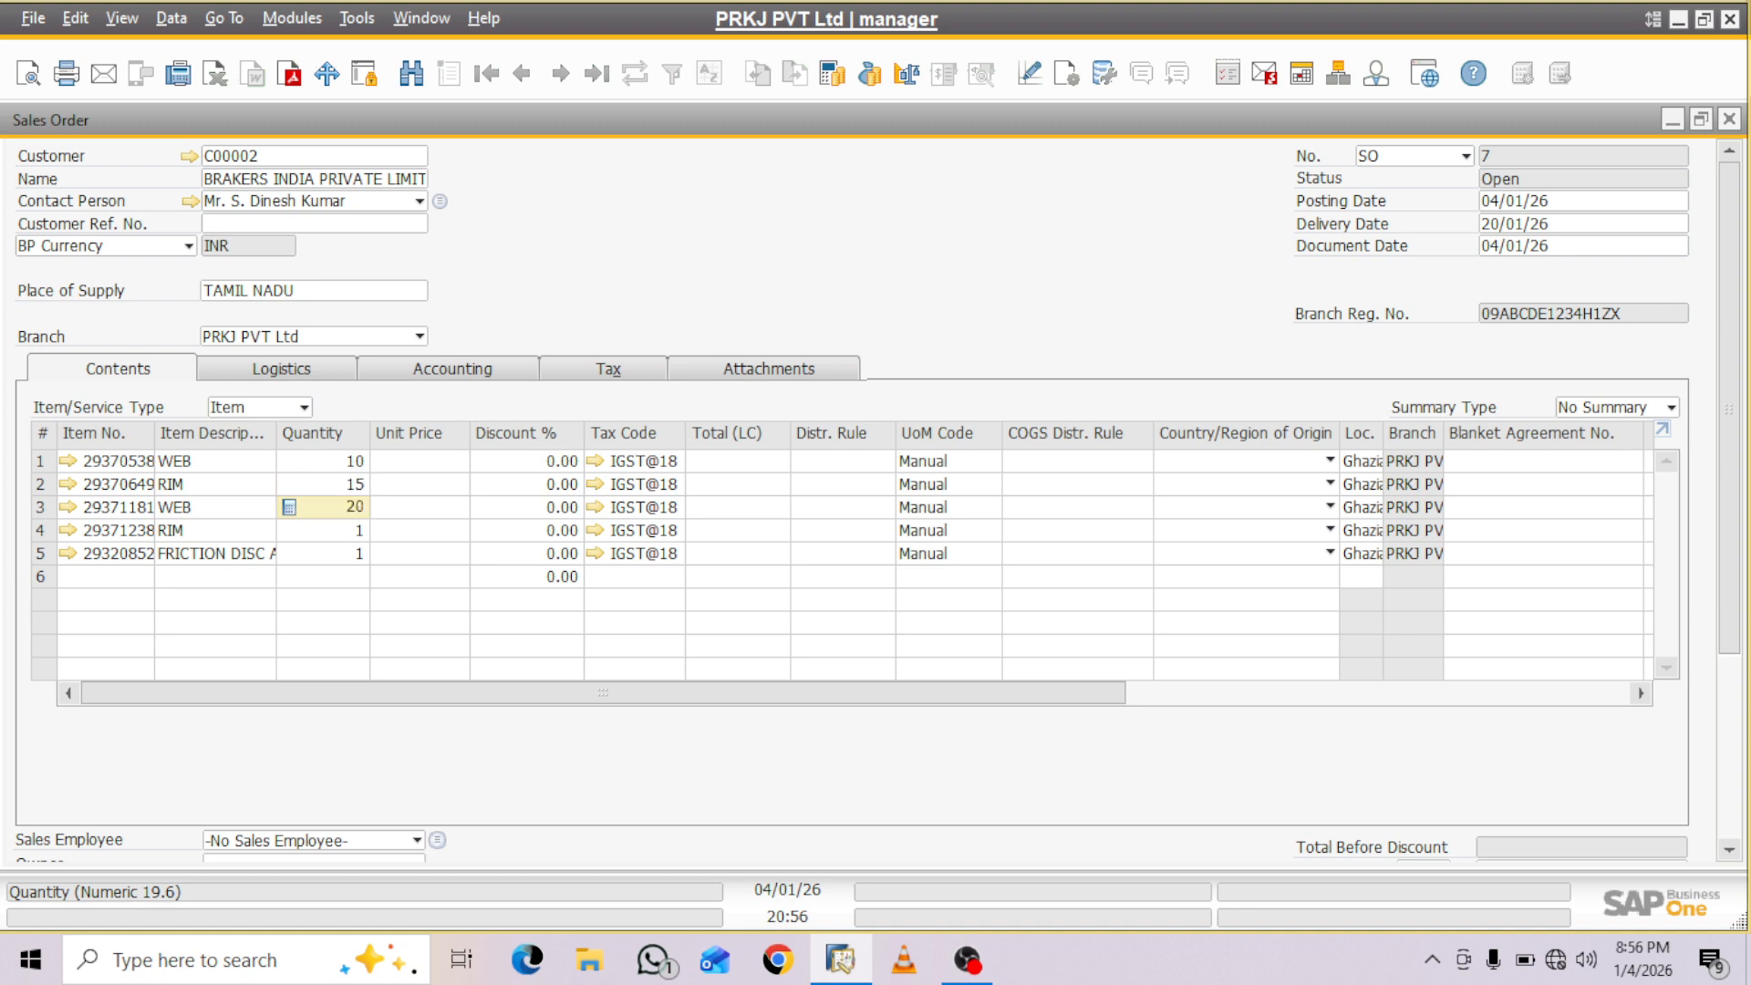
{"action": "key", "text": "Down"}
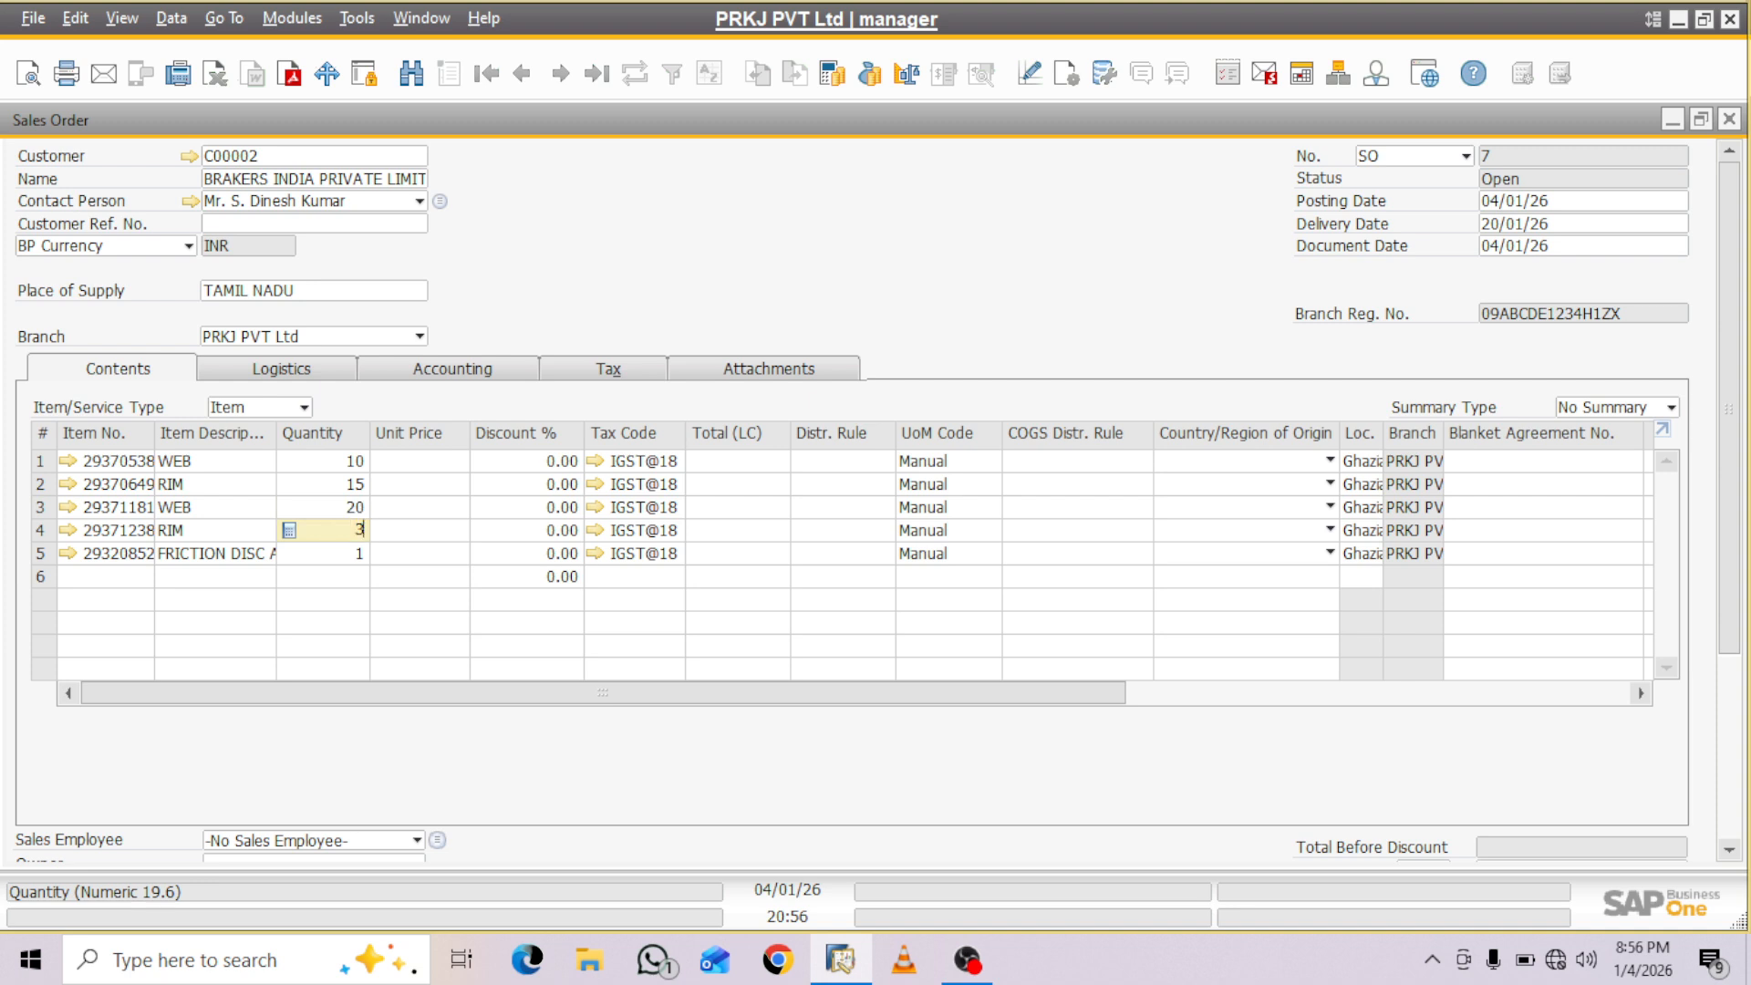
{"action": "type", "text": "0"}
{"action": "key", "text": "Down"}
{"action": "type", "text": "35"}
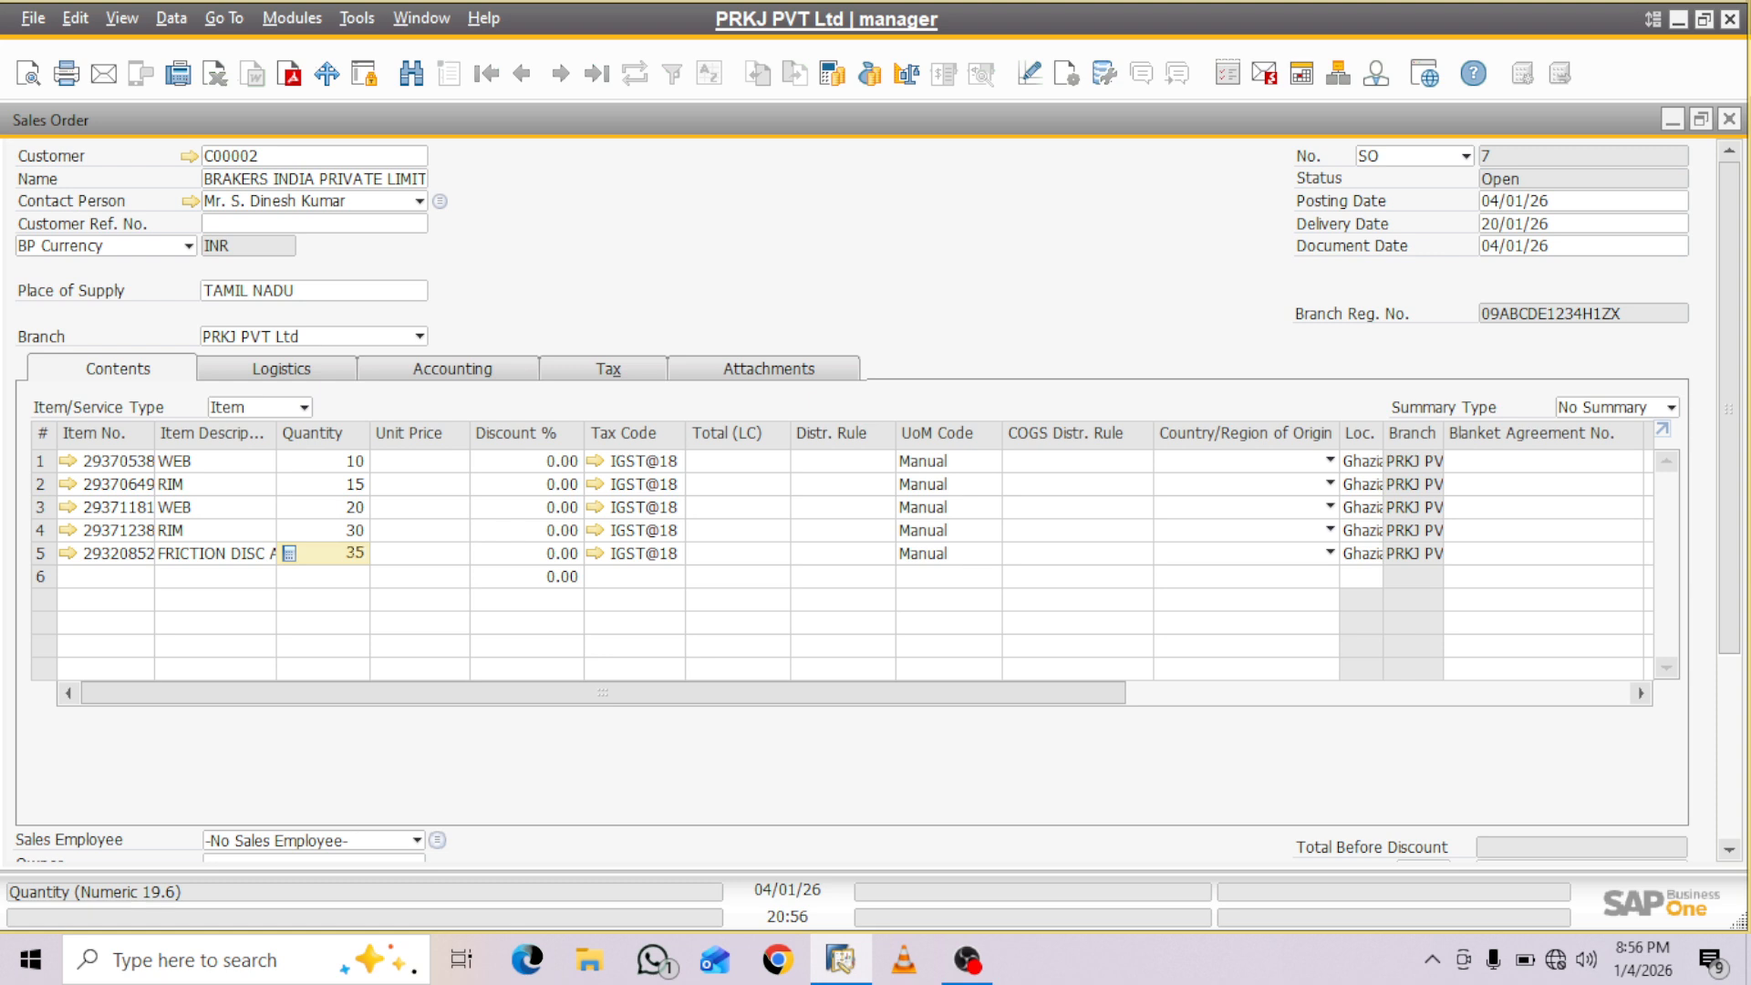
- Enter unit prices of 2000, 3000 and 4000 for the first three sales order lines
{"action": "left_click", "coordinate": [420, 462]}
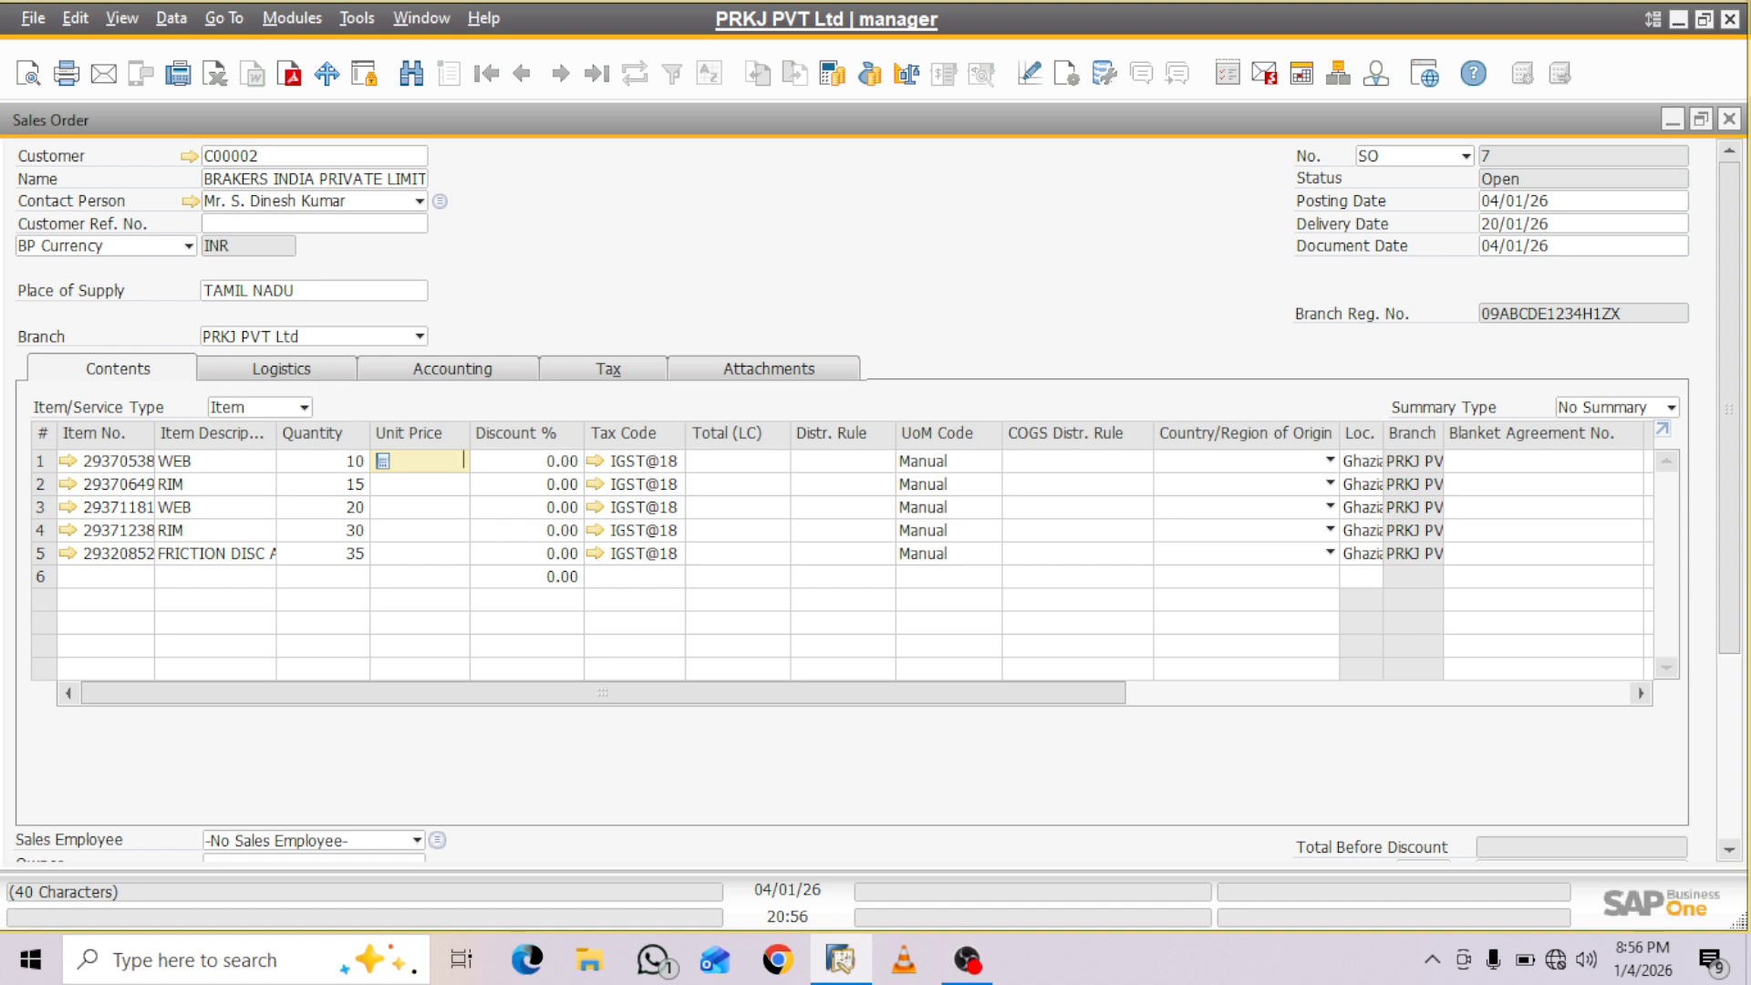
{"action": "type", "text": "2000"}
{"action": "key", "text": "Down"}
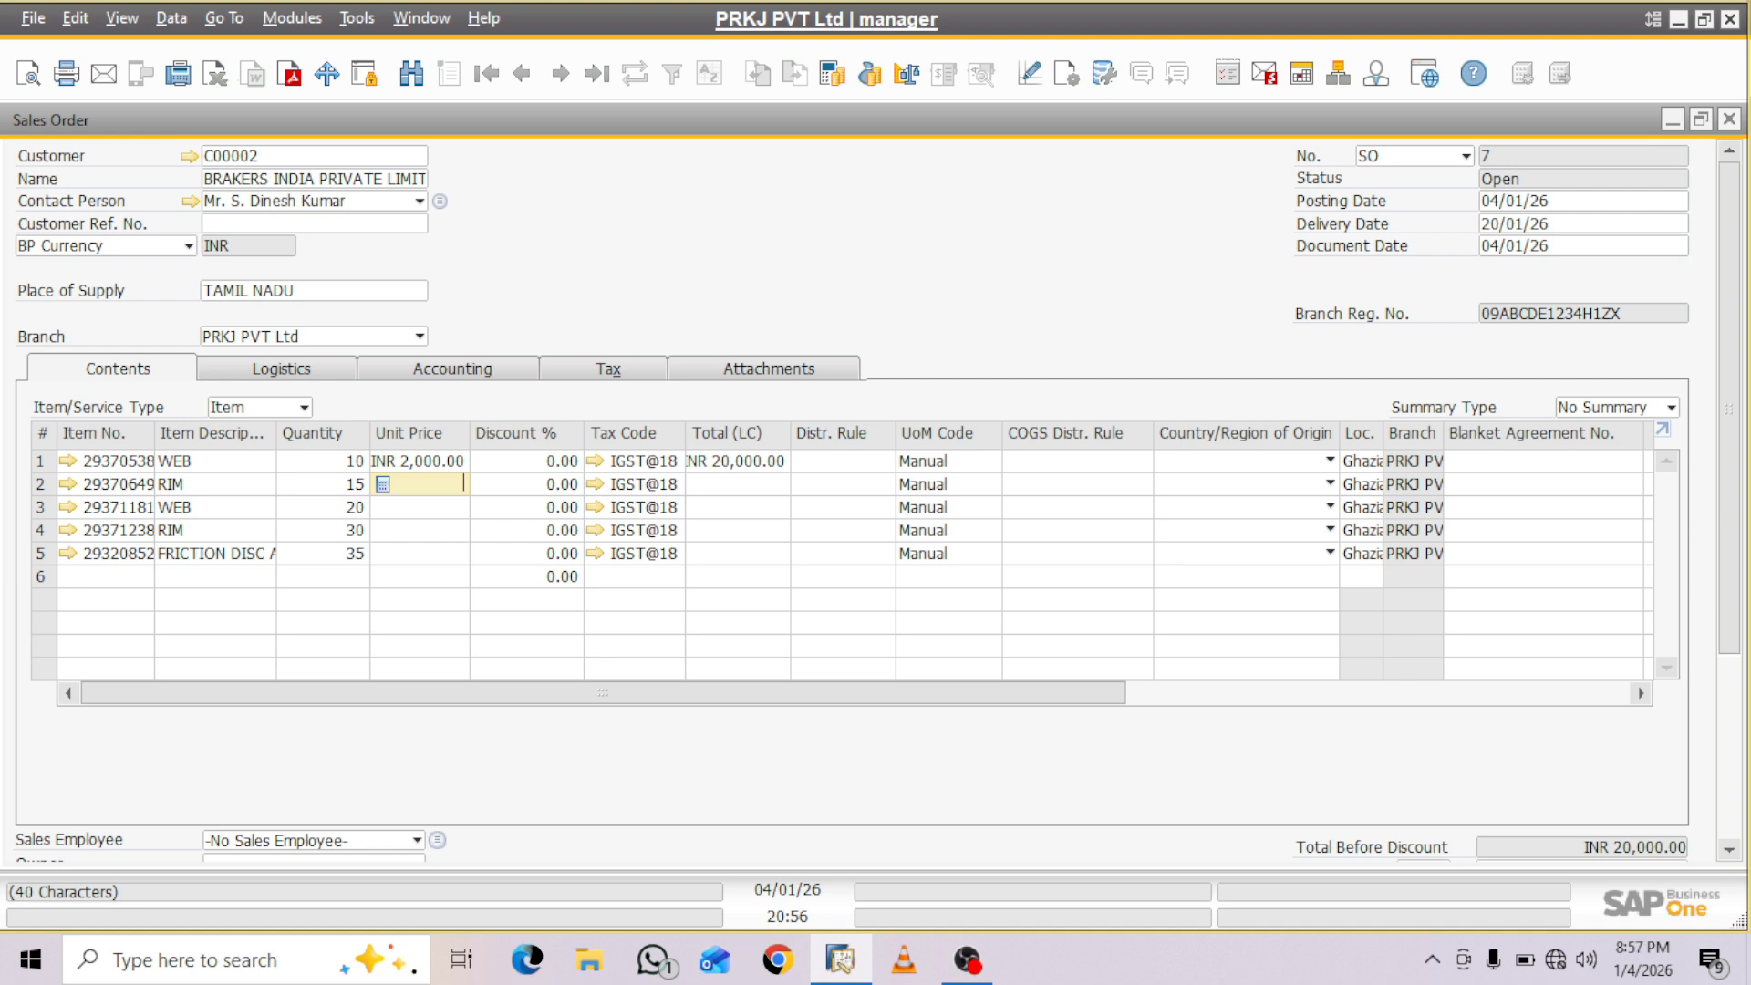
{"action": "type", "text": "3000"}
{"action": "key", "text": "Tab"}
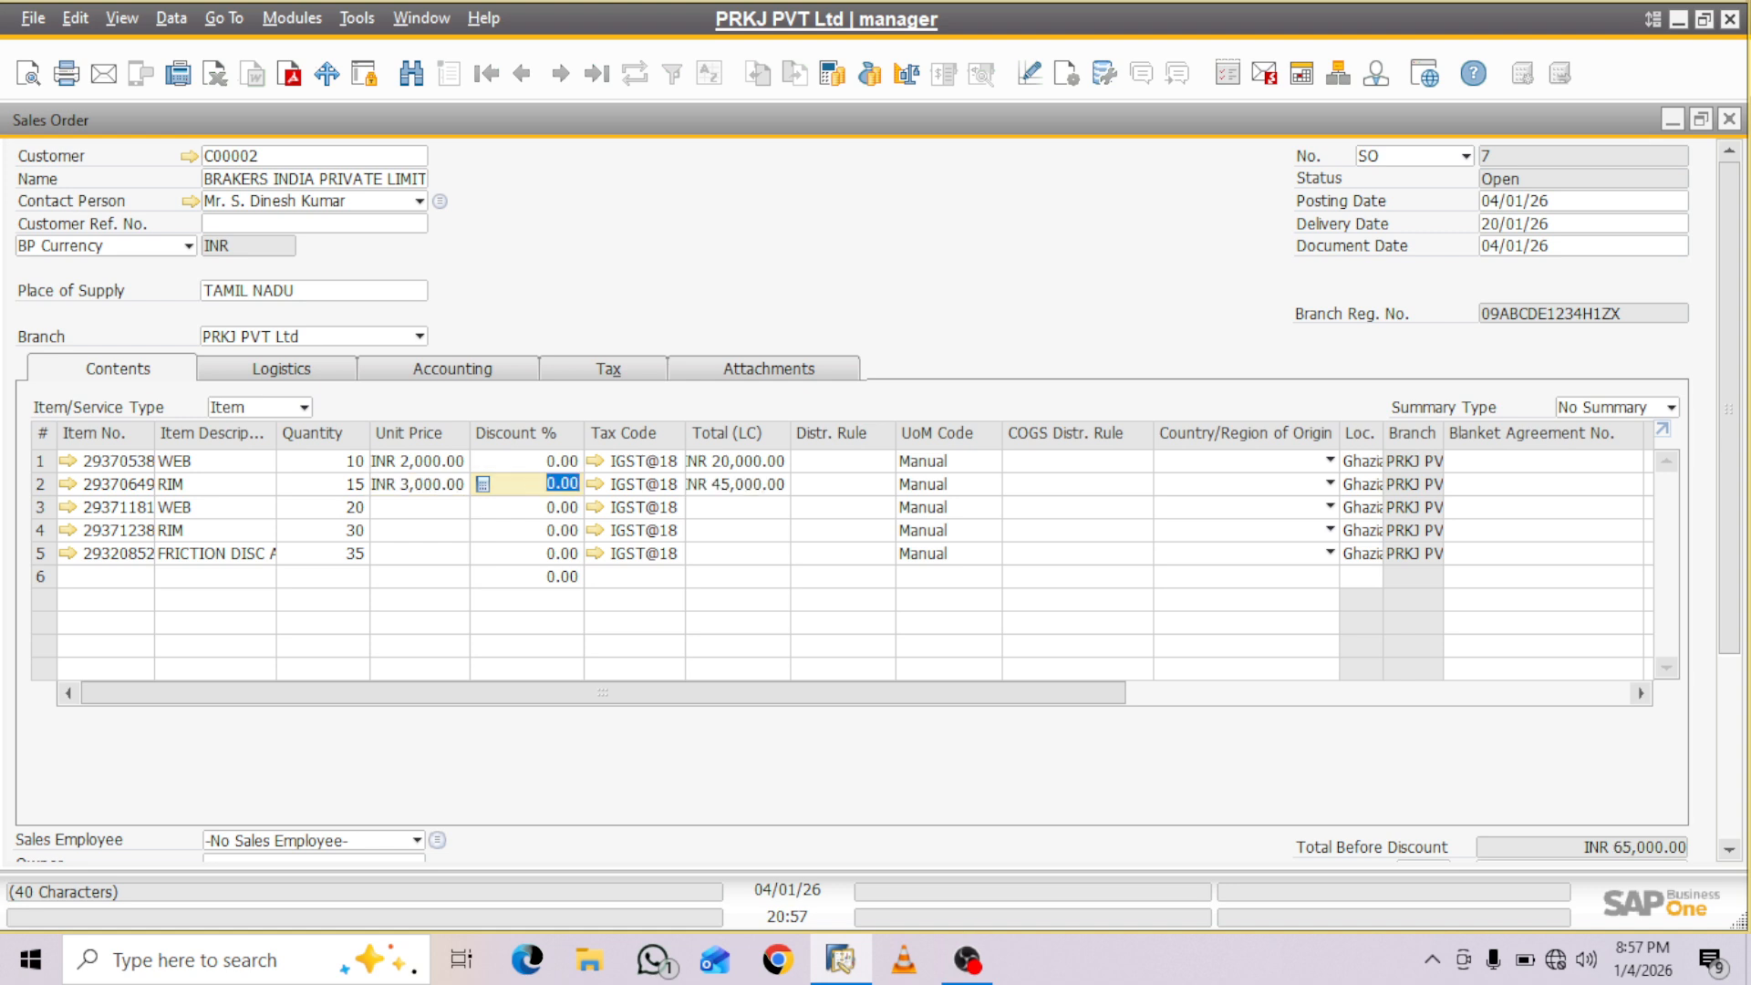
{"action": "left_click", "coordinate": [419, 508]}
{"action": "type", "text": "4000"}
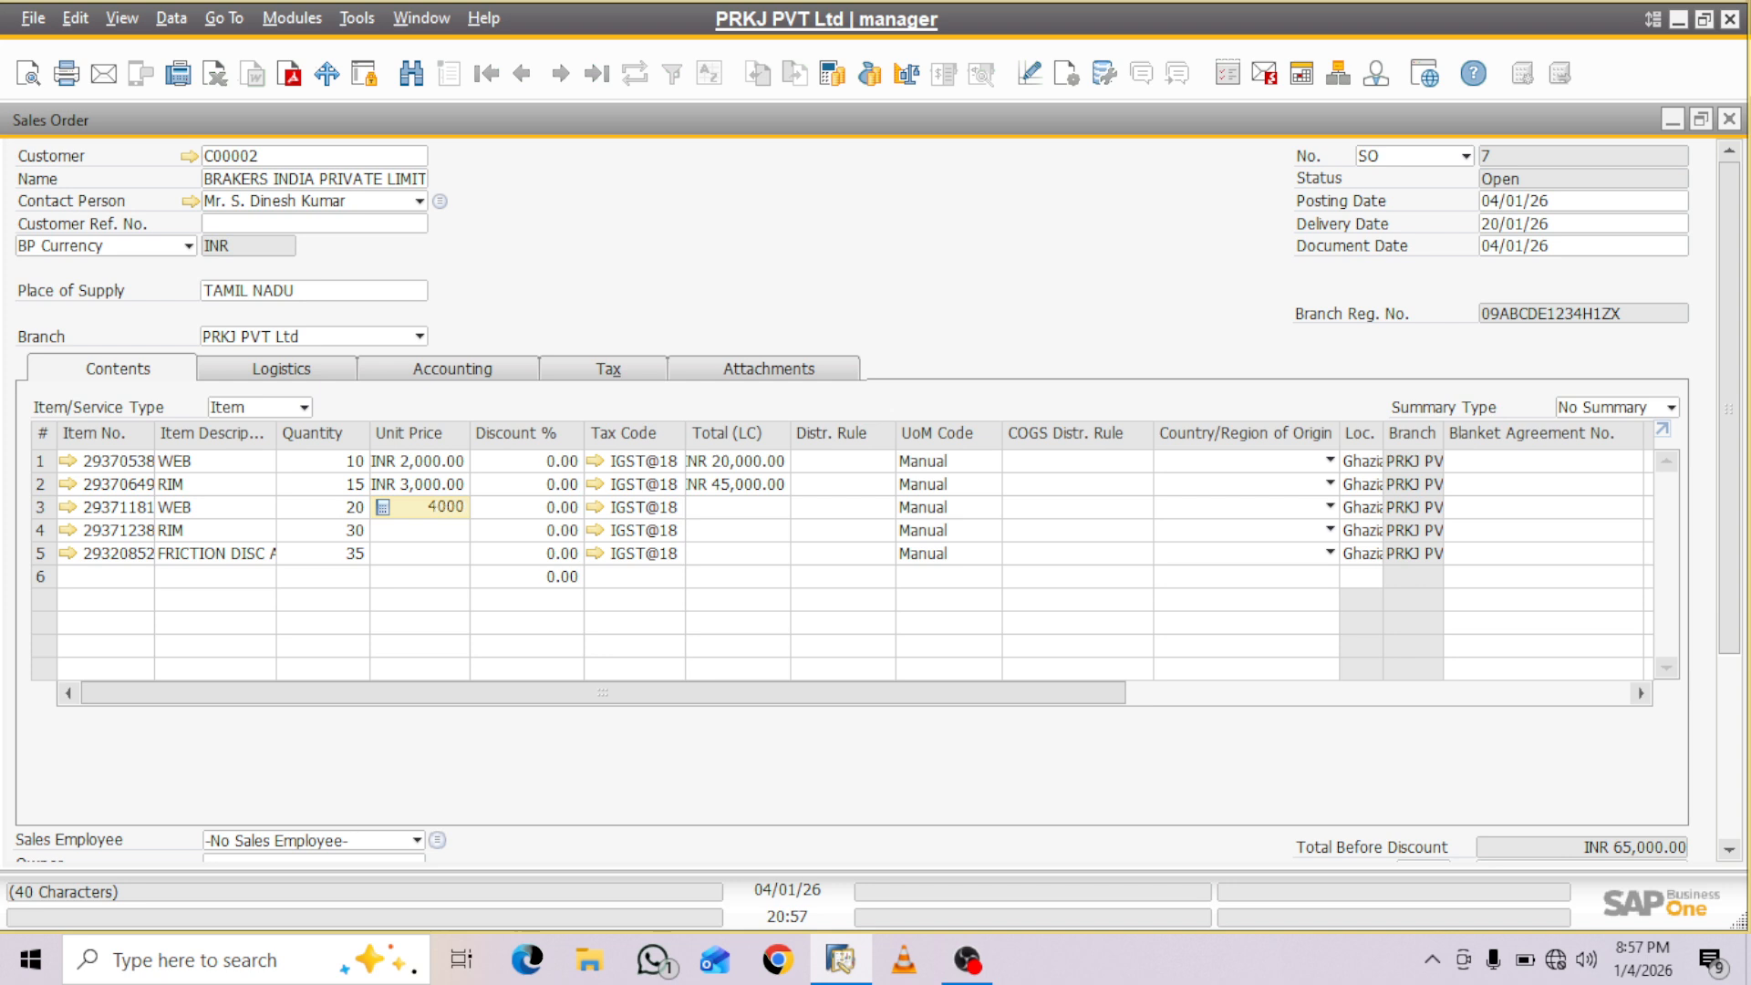
{"action": "key", "text": "Tab"}
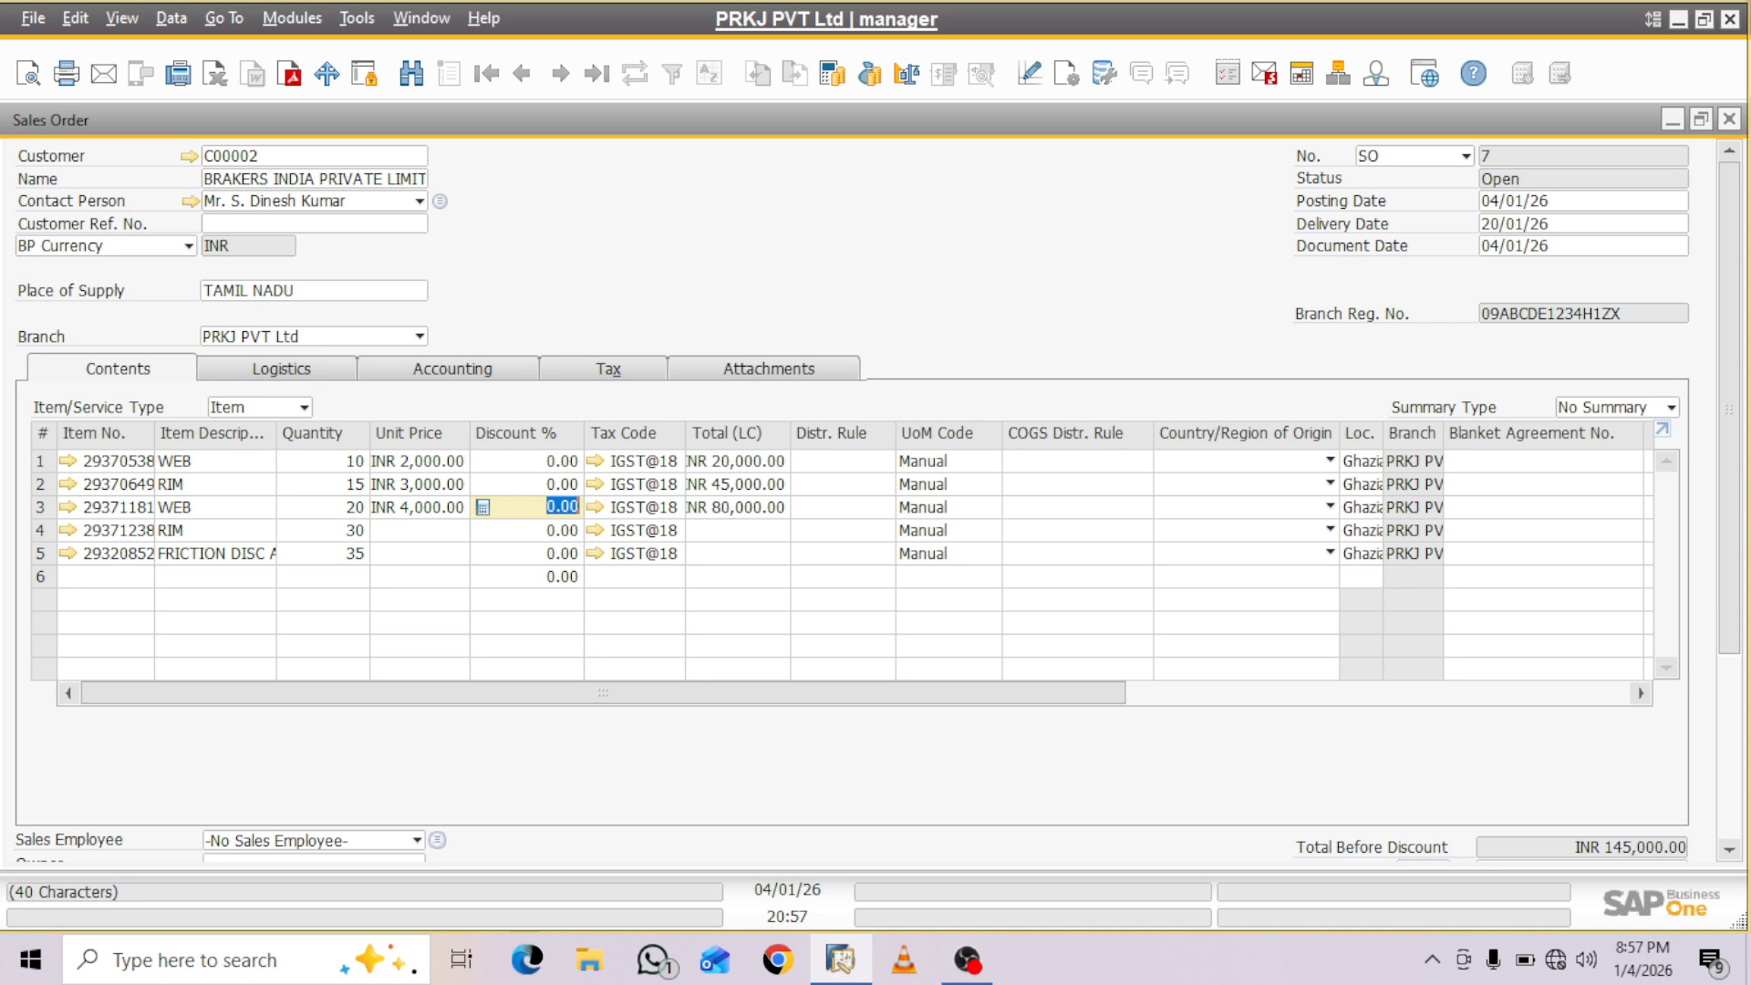
- Enter a unit price of 4000 for line 4 and 2000 for line 5
{"action": "left_click", "coordinate": [415, 530]}
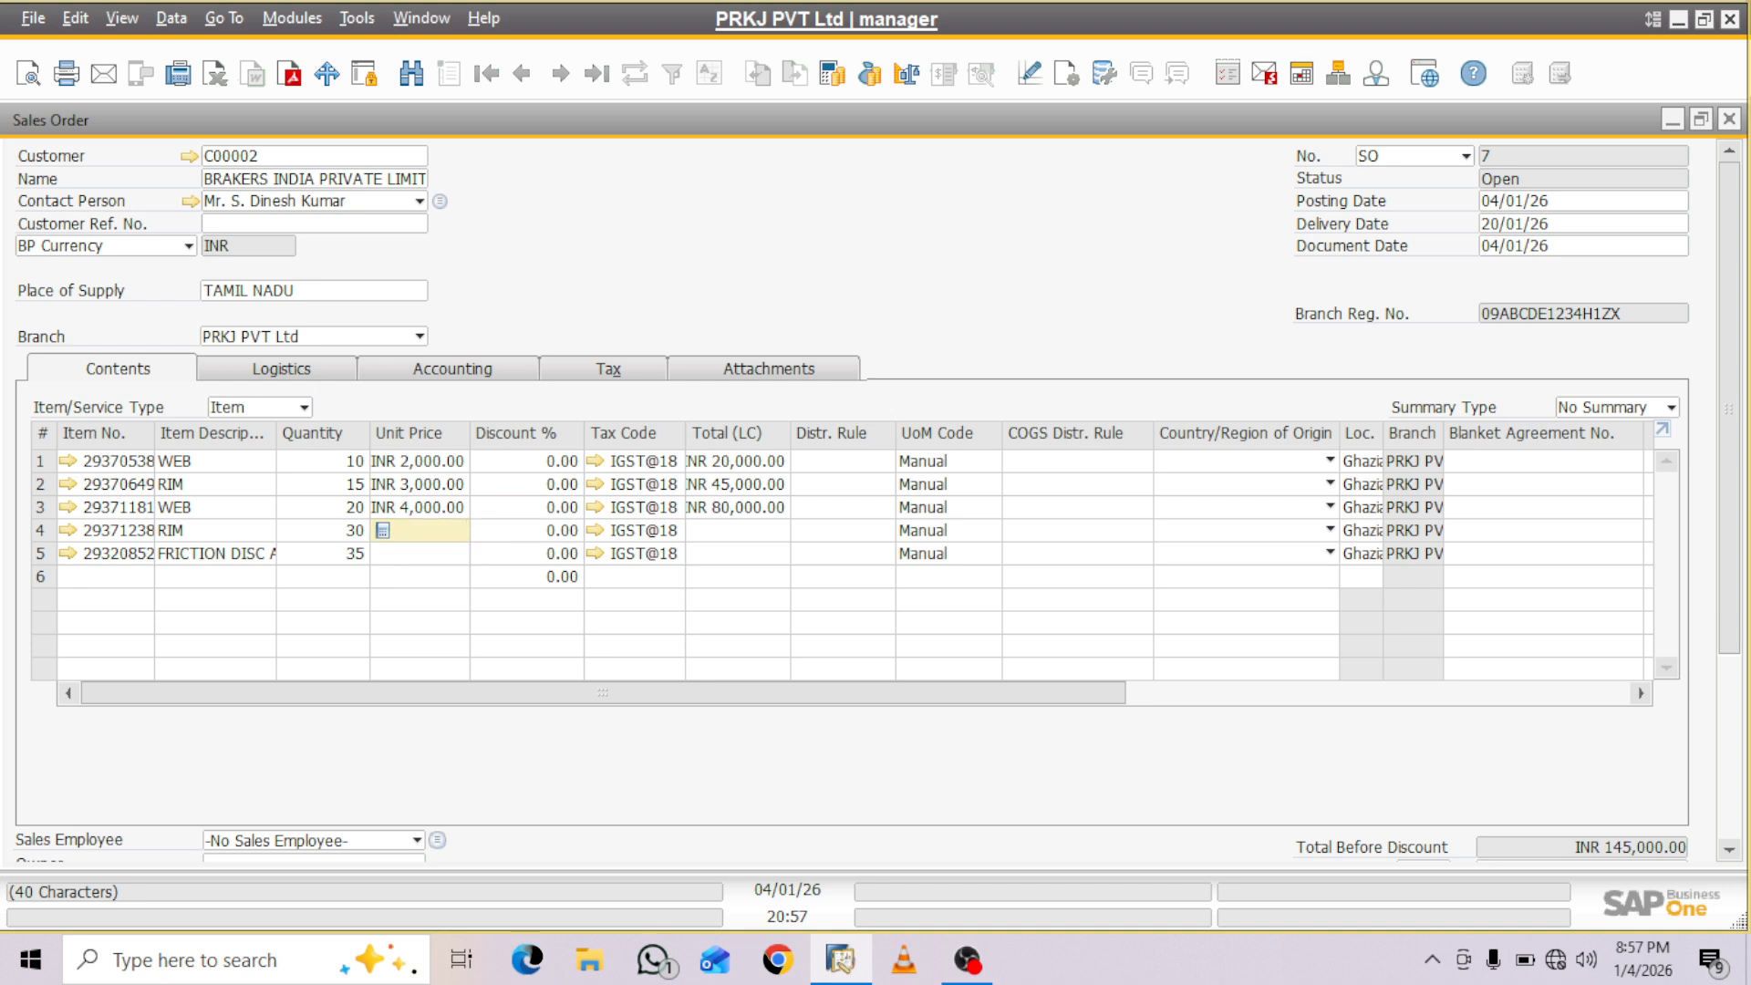
{"action": "type", "text": "4000"}
{"action": "left_click", "coordinate": [415, 554]}
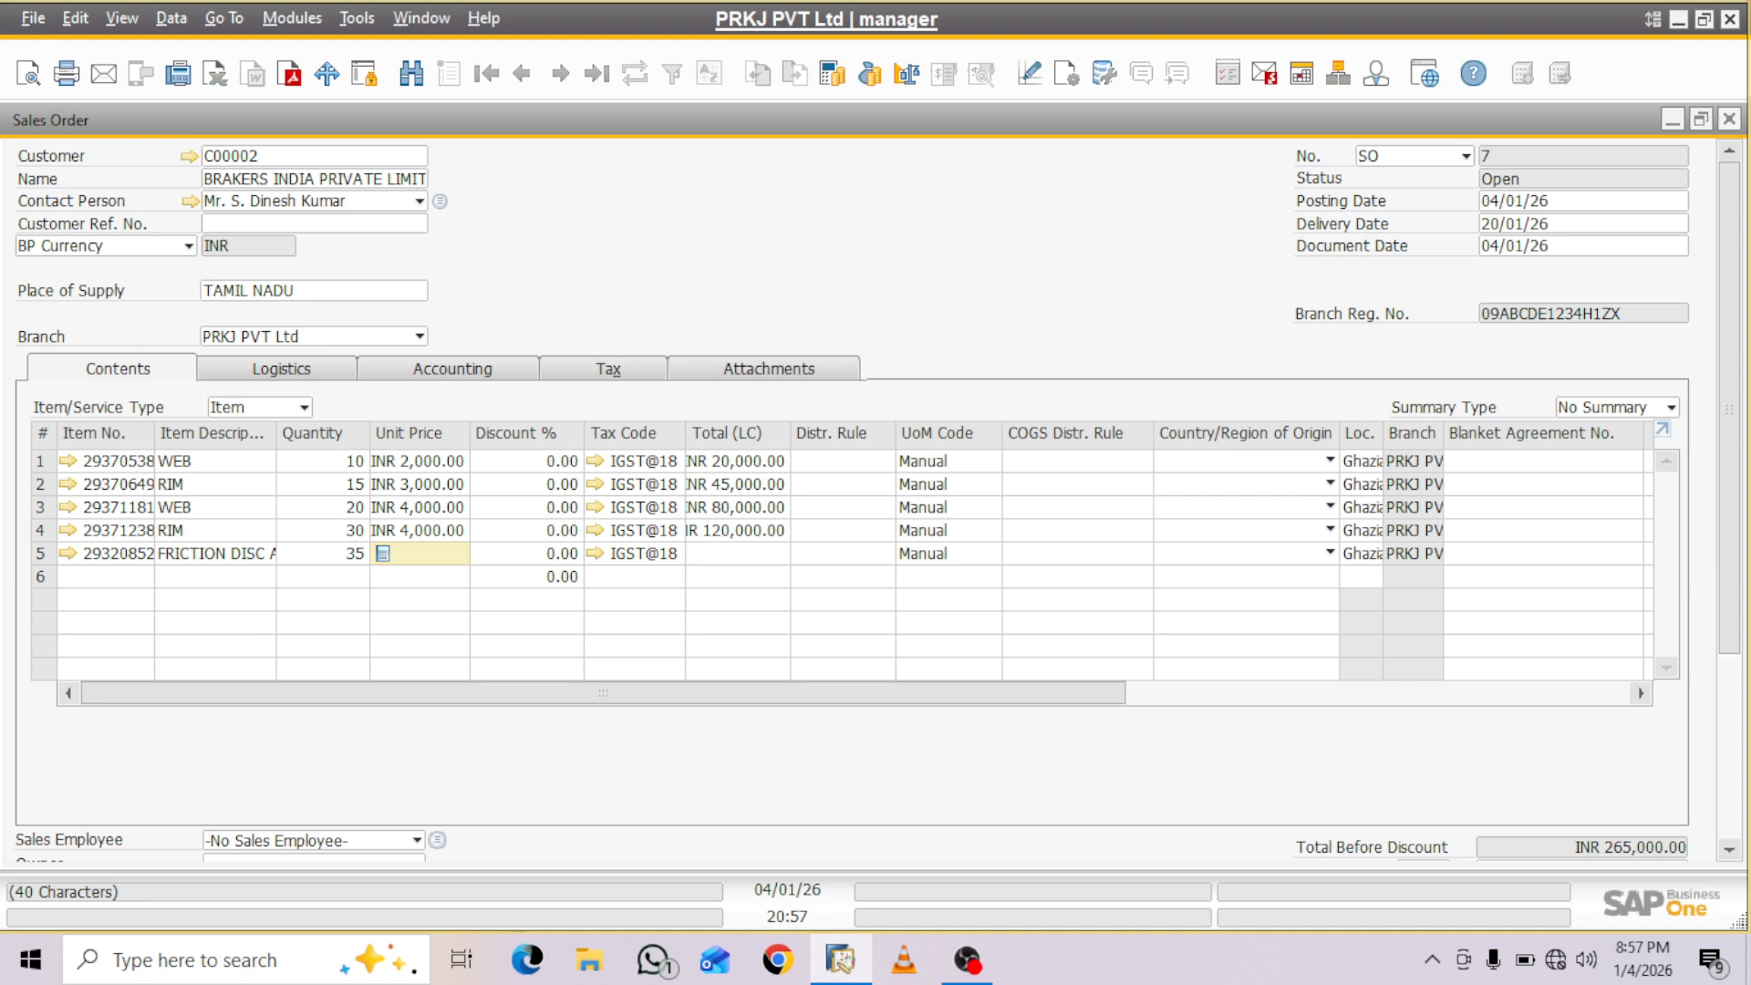
{"action": "type", "text": "2000"}
{"action": "key", "text": "Tab"}
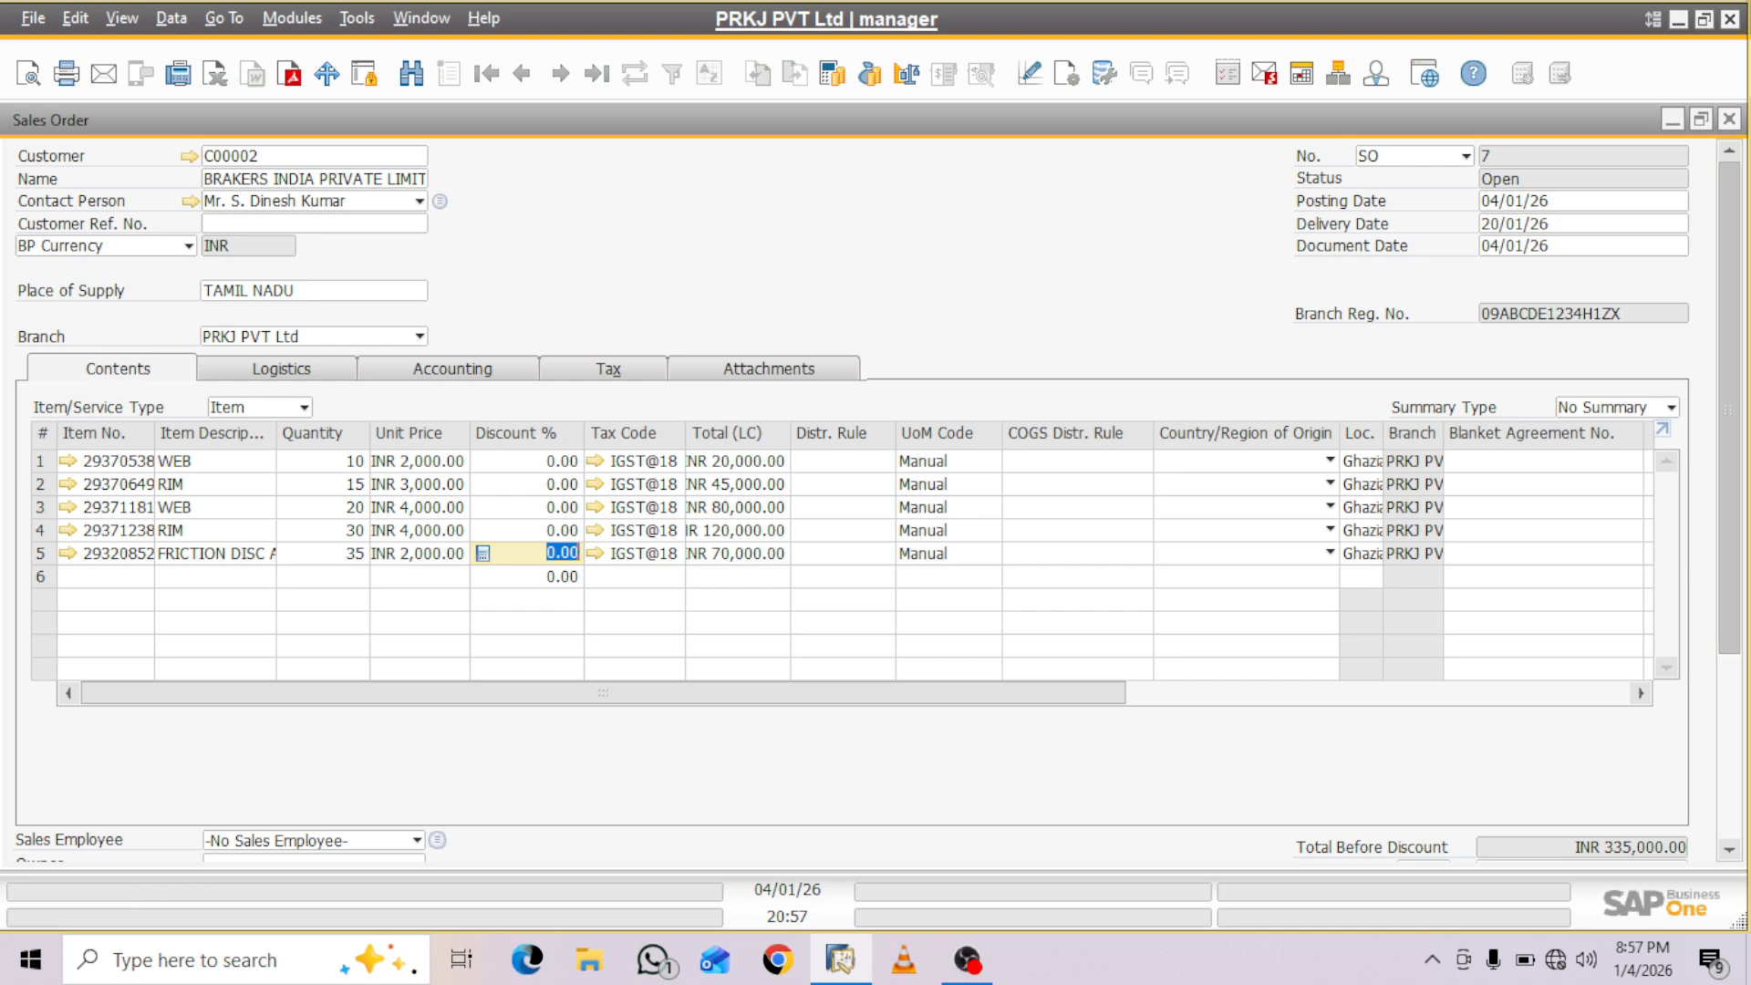
- Add the completed sales order to the system and keep it open for viewing
{"action": "scroll", "coordinate": [848, 493], "scroll_direction": "down", "scroll_amount": 3}
{"action": "scroll", "coordinate": [876, 499], "scroll_direction": "down", "scroll_amount": 1}
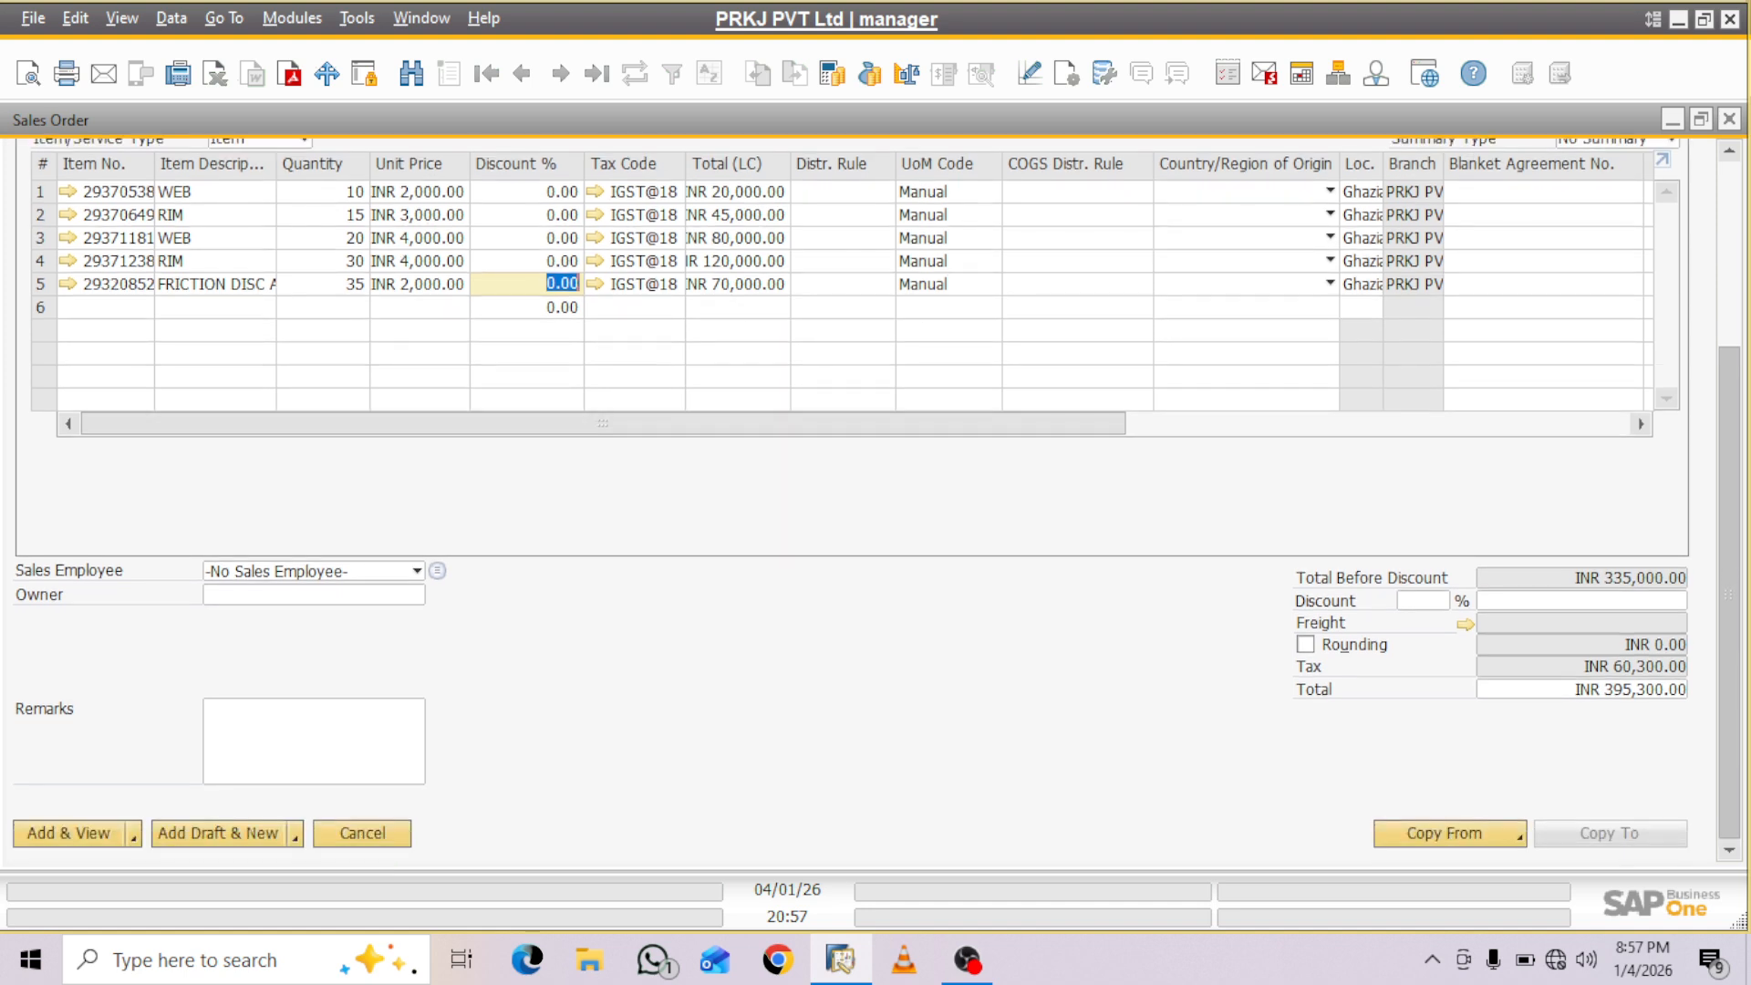
{"action": "left_click", "coordinate": [69, 833]}
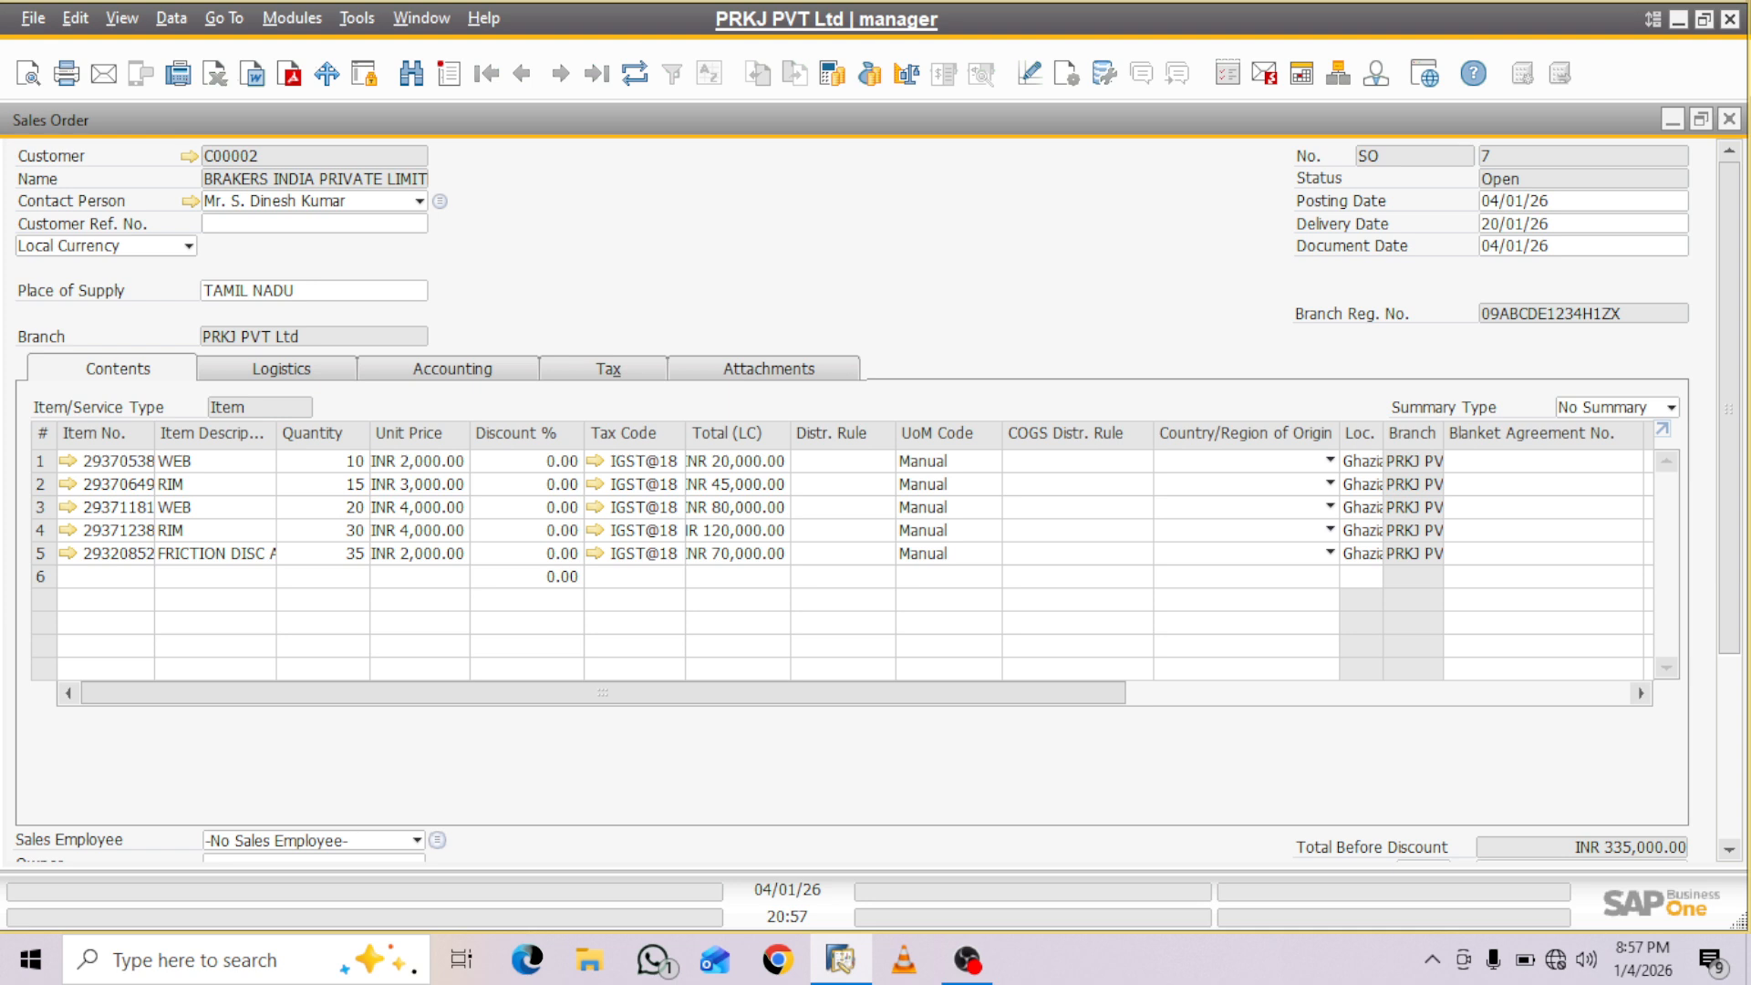
- Start a new project with code PROJ002 from the sales order's business partner project lookup
{"action": "left_click", "coordinate": [452, 369]}
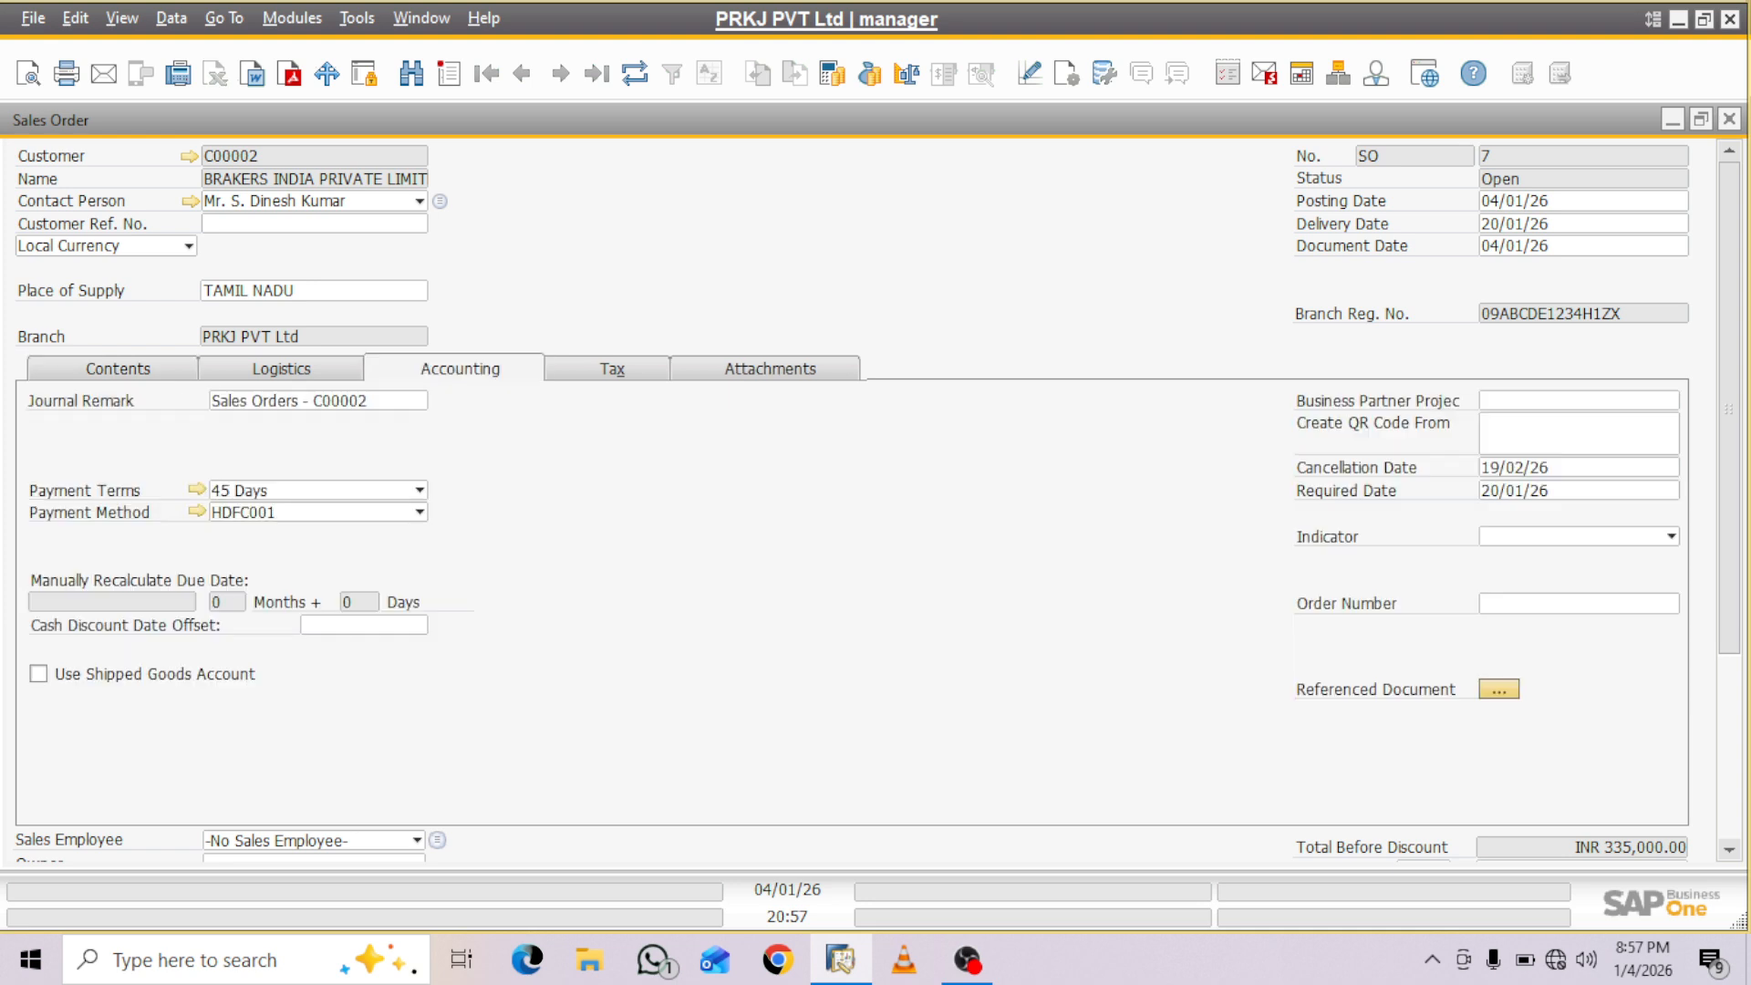
{"action": "left_click", "coordinate": [1577, 400]}
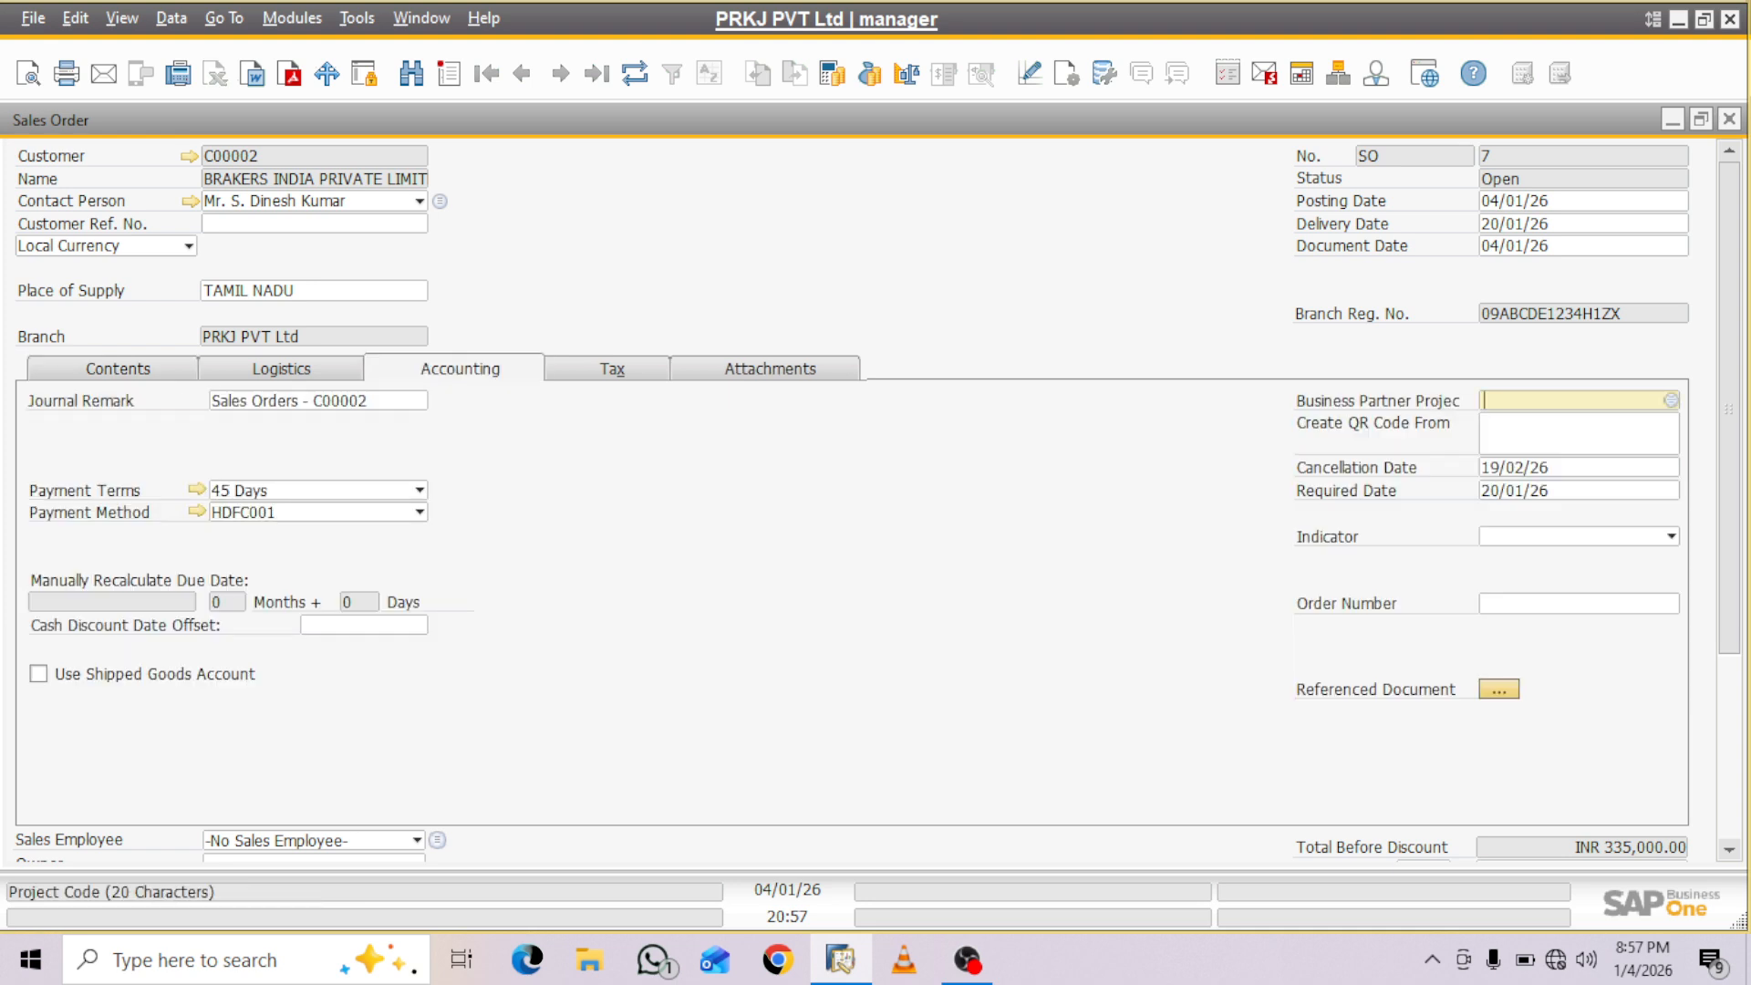
{"action": "left_click", "coordinate": [1671, 400]}
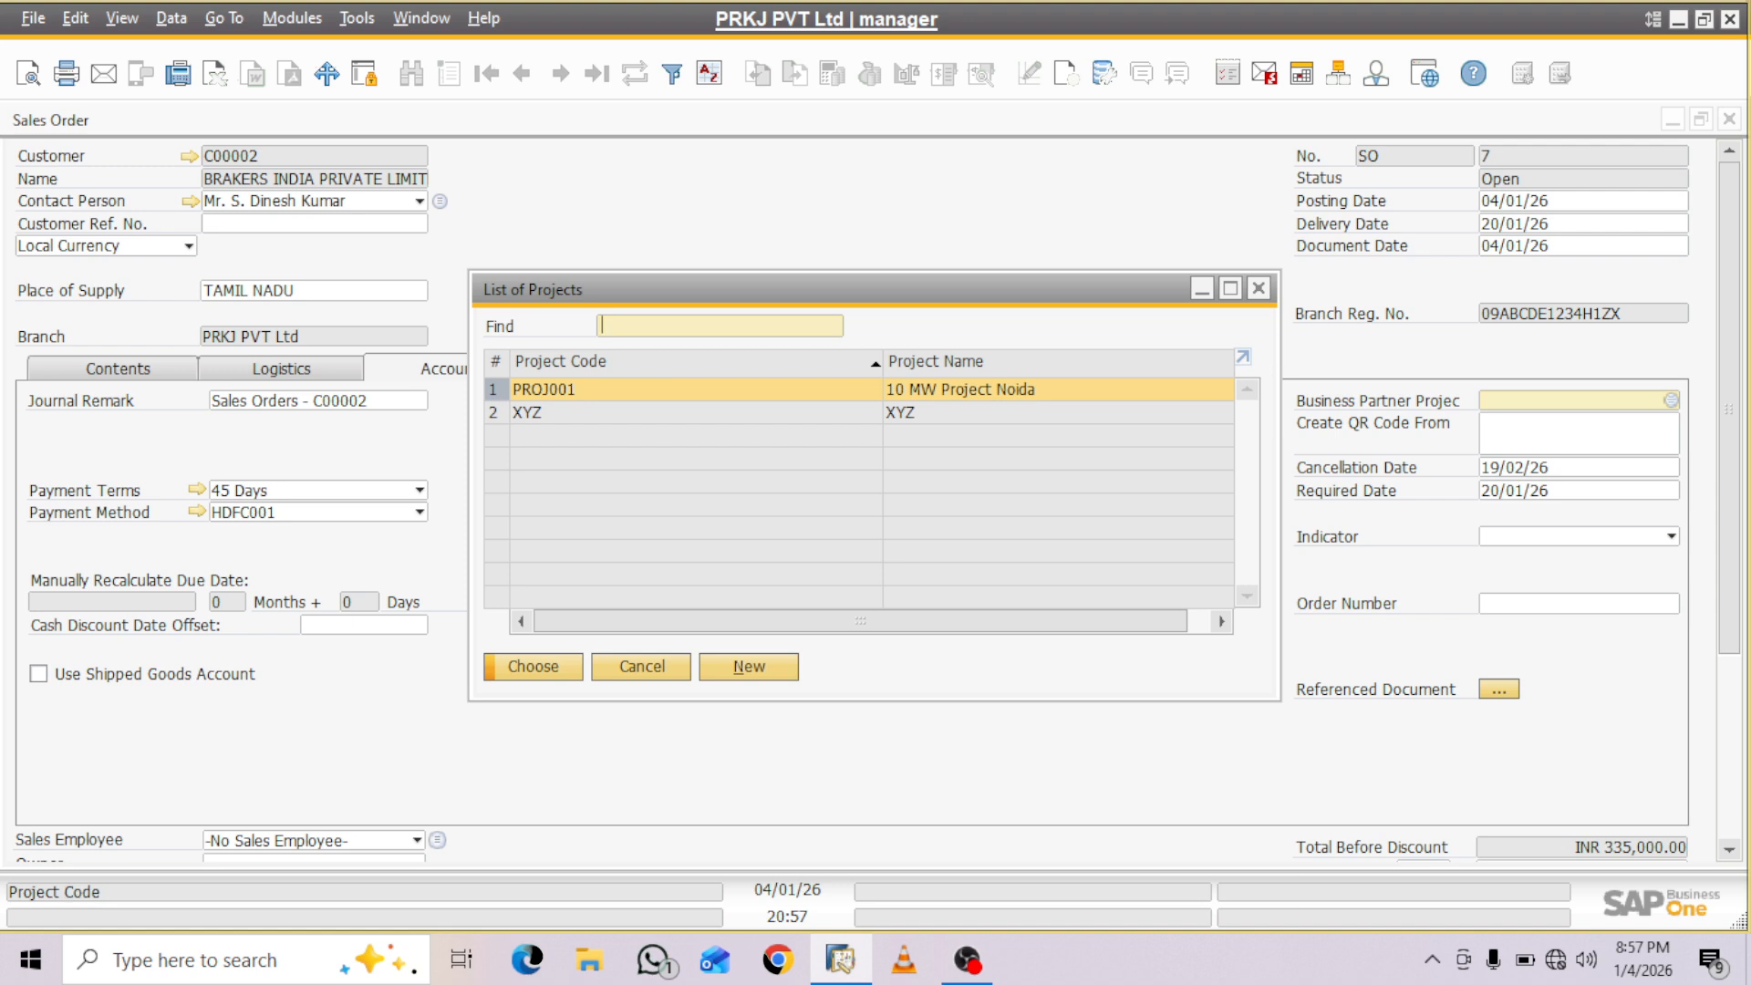
{"action": "left_click", "coordinate": [748, 667]}
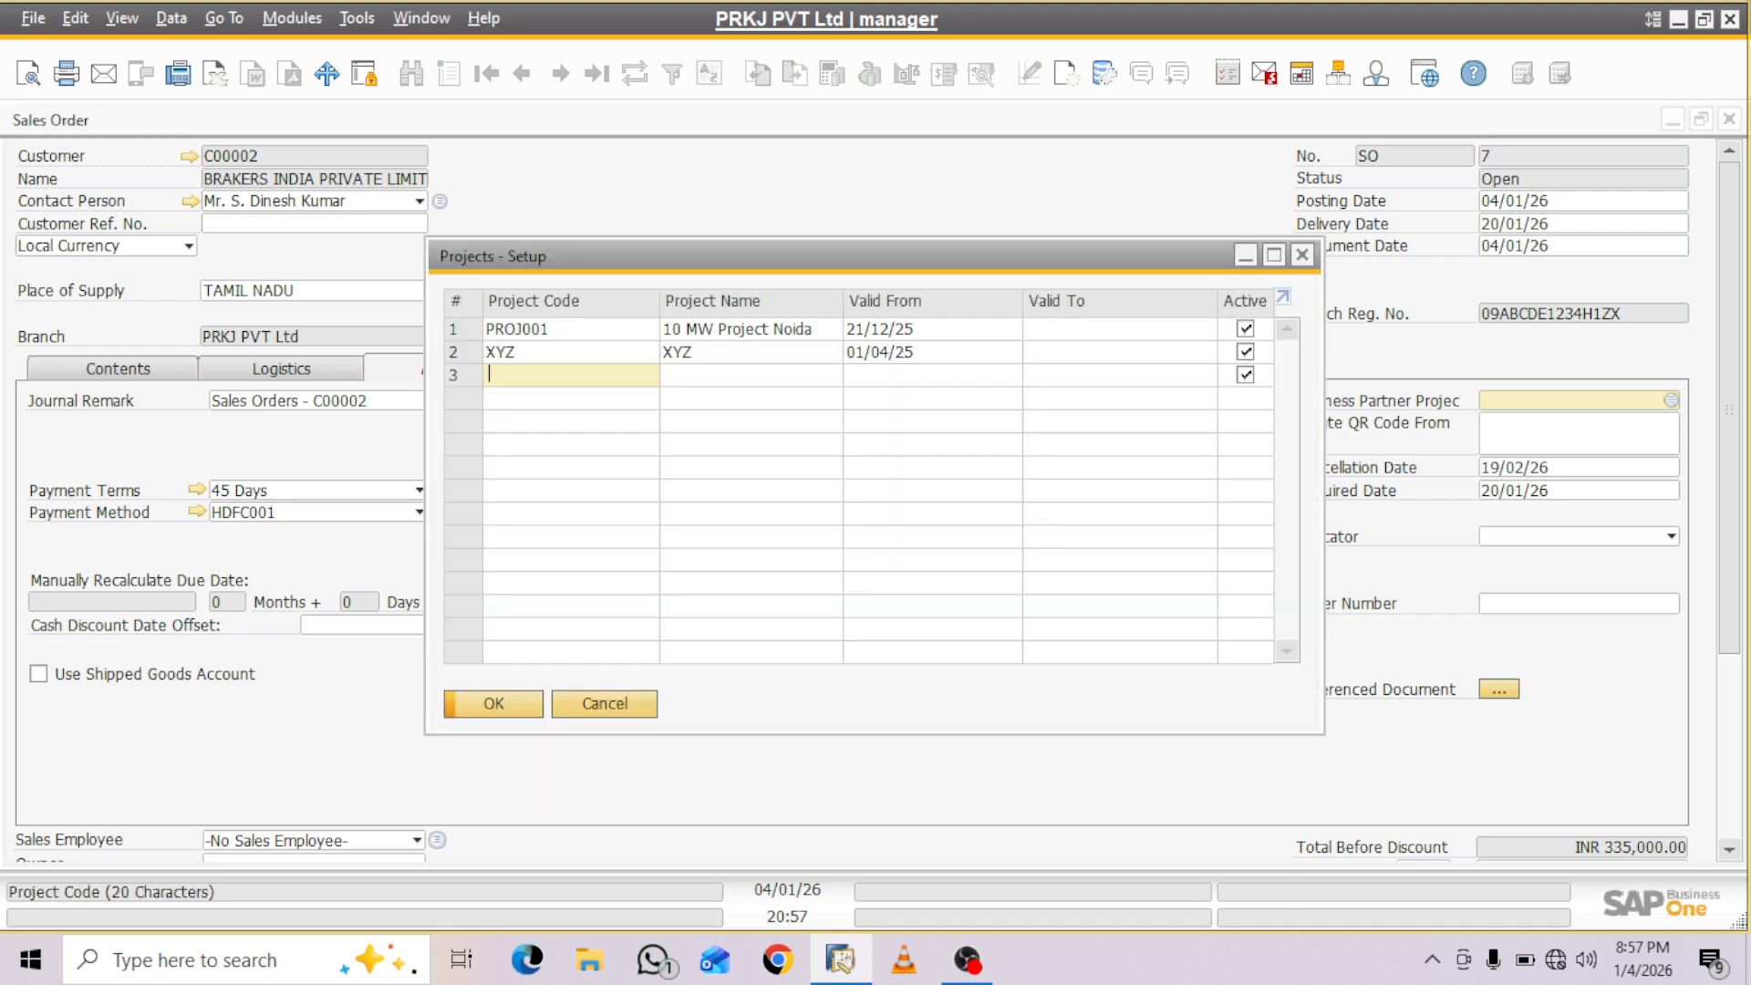
{"action": "type", "text": "PROJ"}
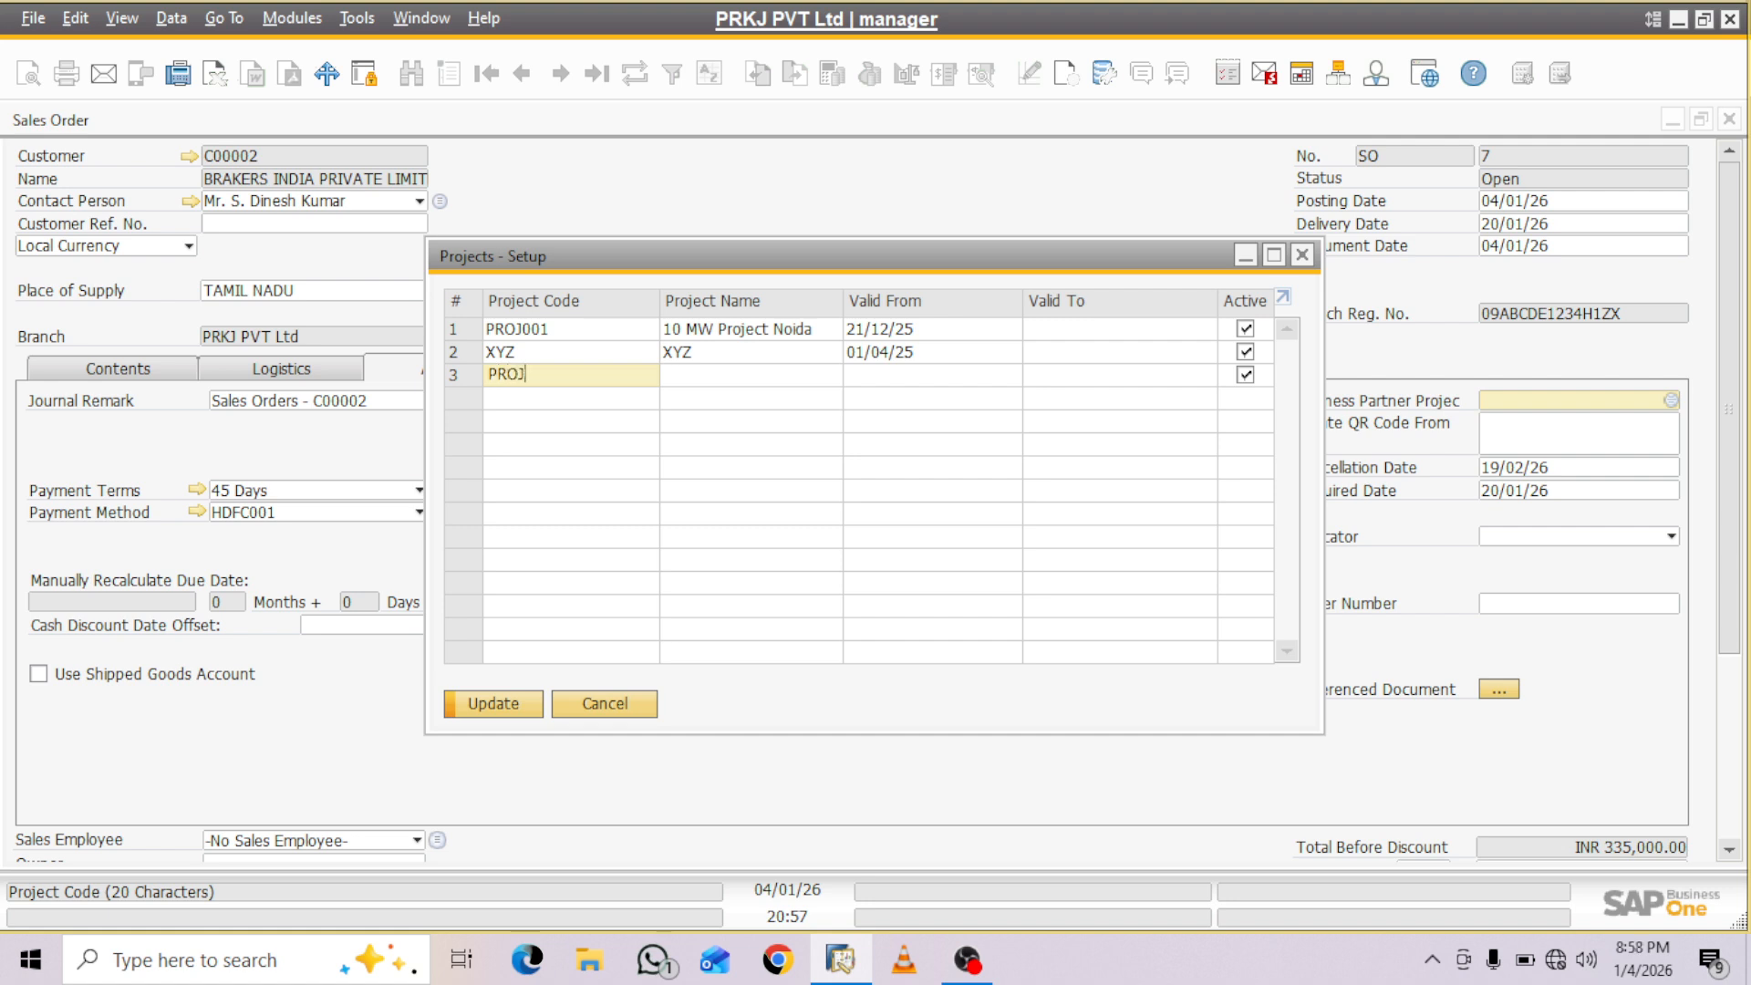
{"action": "type", "text": "002"}
{"action": "key", "text": "Tab"}
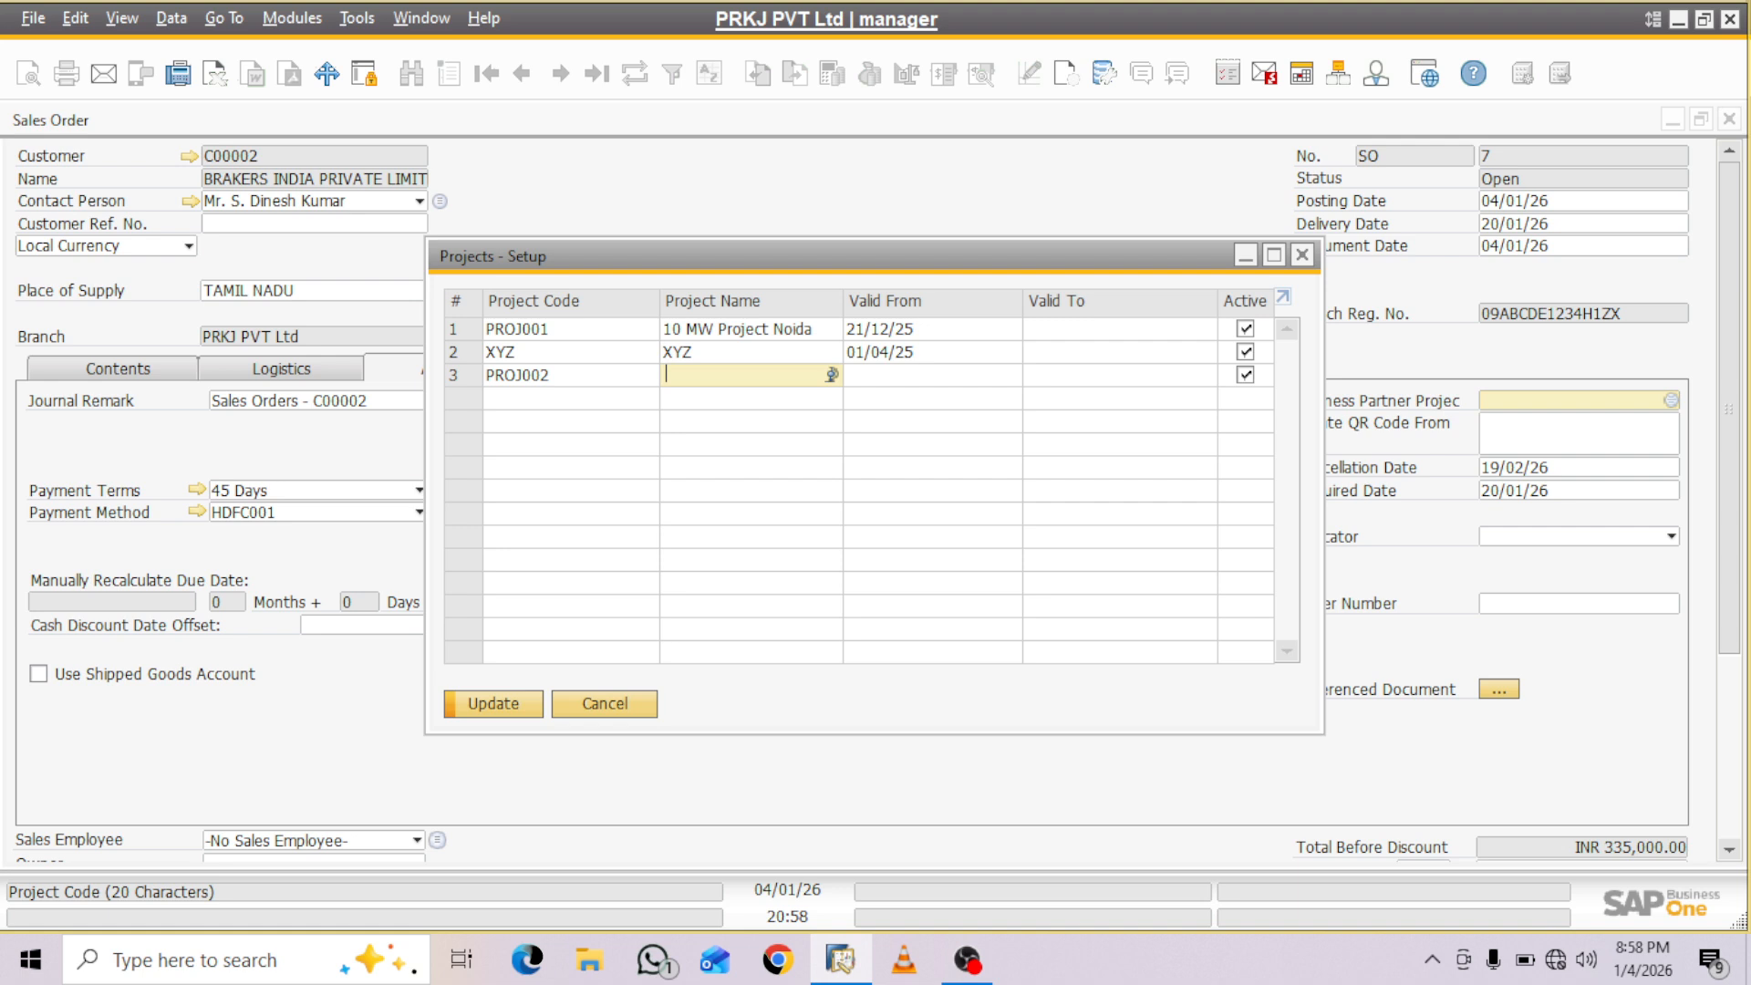
- Enter APZ Infra Tech as the name of project PROJ002
{"action": "type", "text": "APZ Infra Tech"}
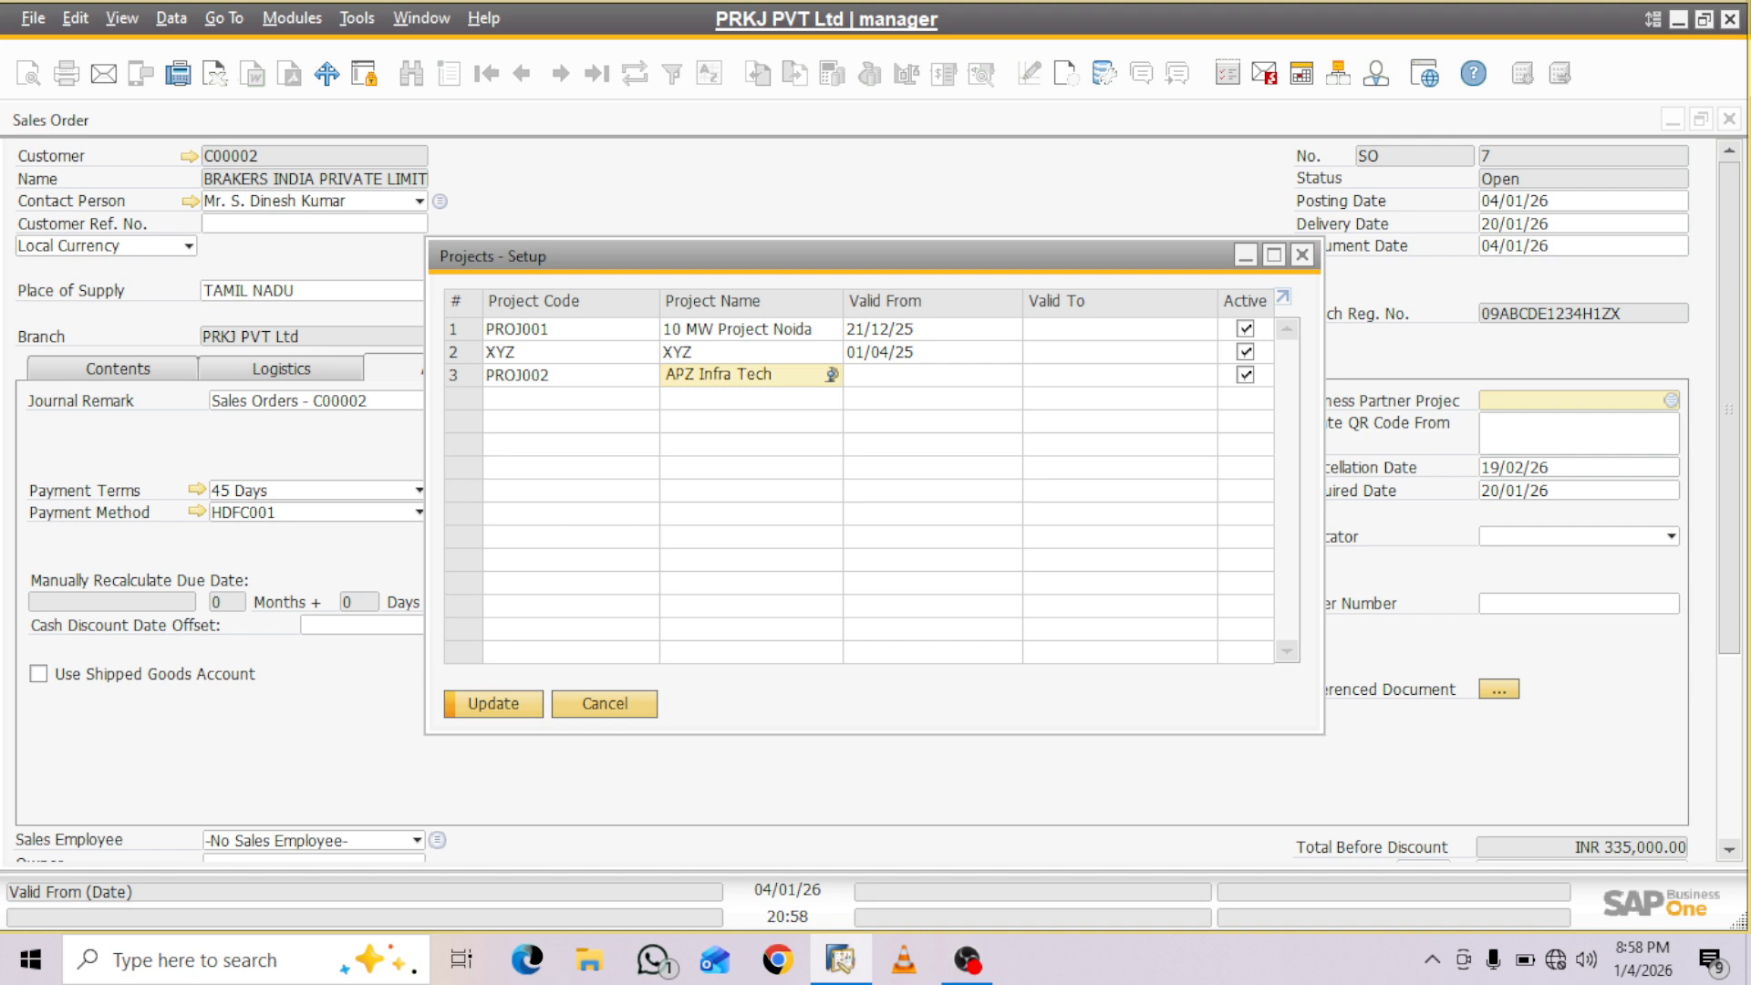
- Set the new project's valid-from date to 01/04/25, save it and assign it as the order's business partner project
{"action": "left_click", "coordinate": [921, 375]}
{"action": "type", "text": "0"}
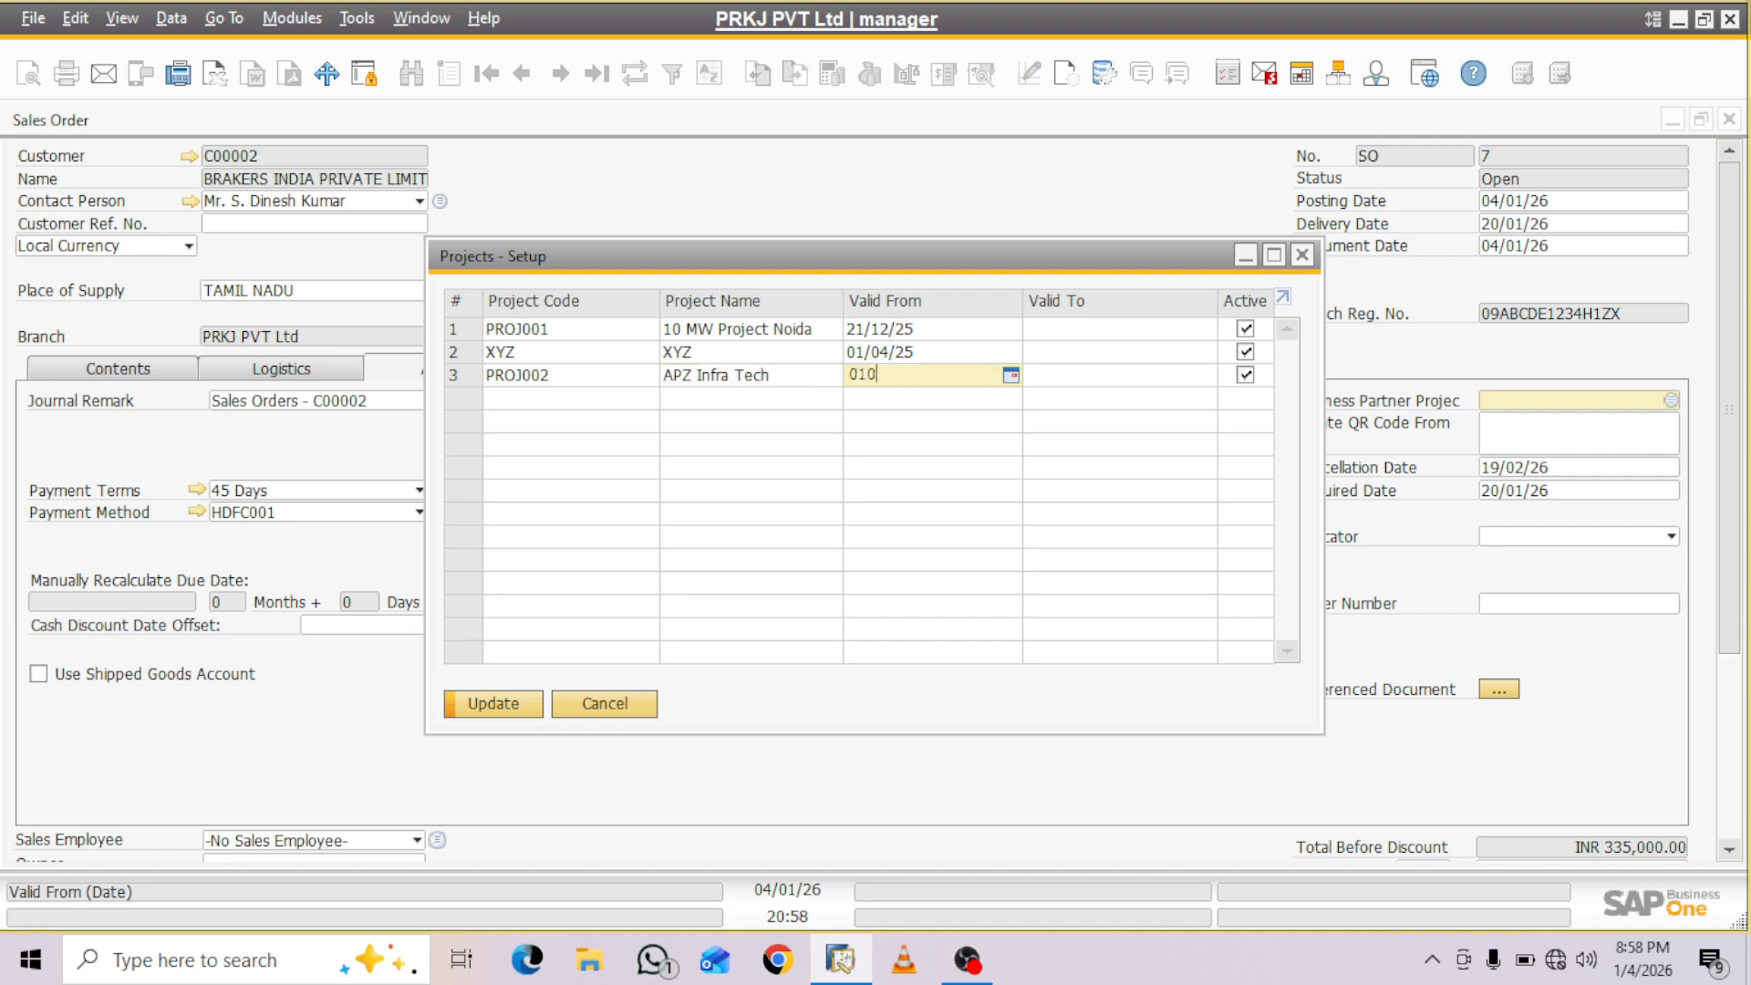
{"action": "type", "text": "1/04"}
{"action": "key", "text": "Tab"}
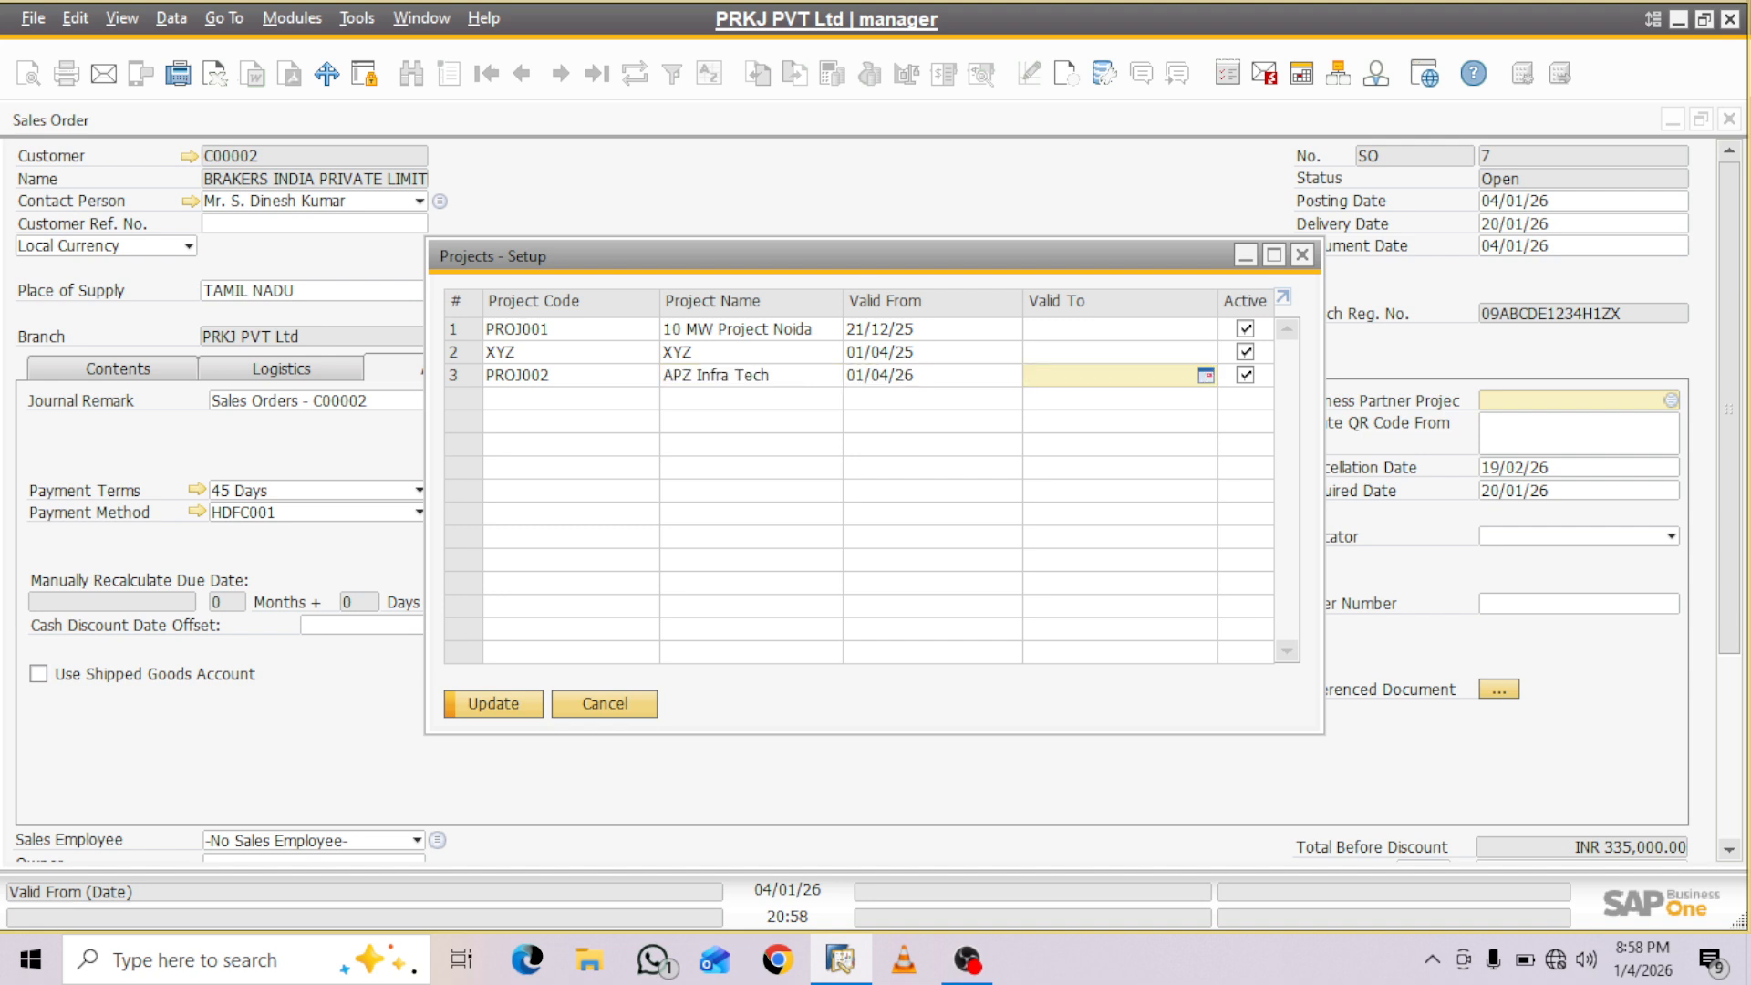
{"action": "key", "text": "shift+Tab"}
{"action": "key", "text": "End"}
{"action": "key", "text": "BackSpace"}
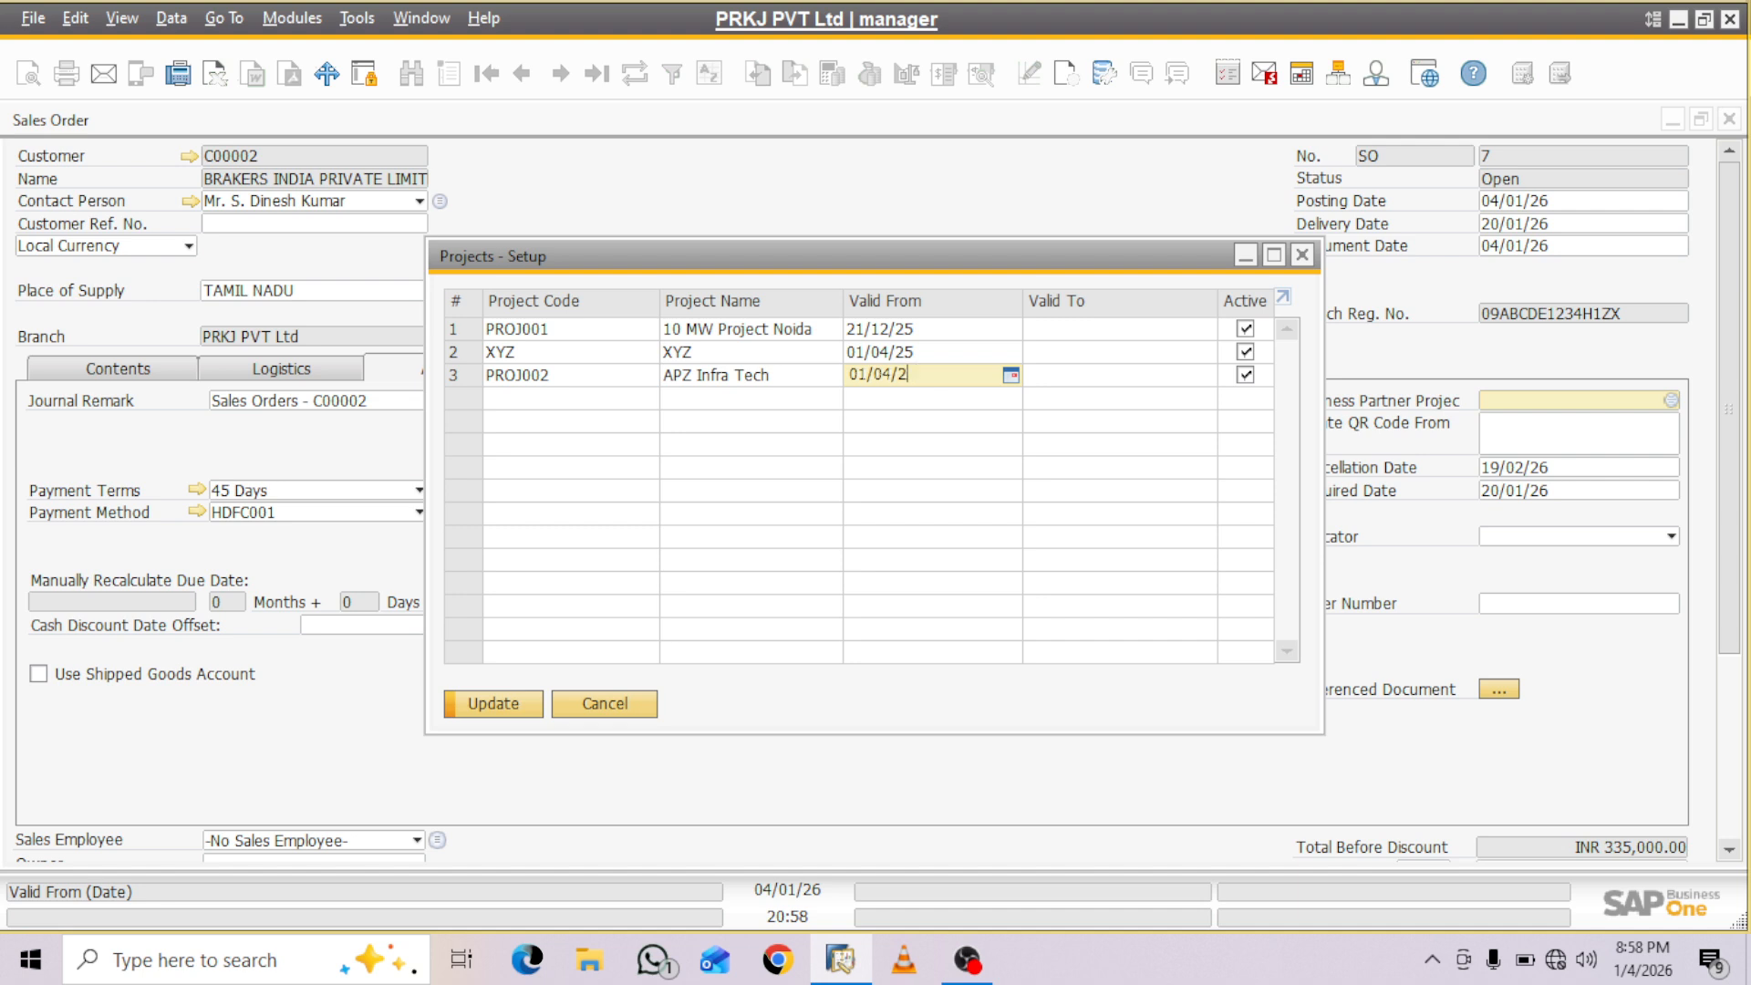
{"action": "type", "text": "5"}
{"action": "key", "text": "Return"}
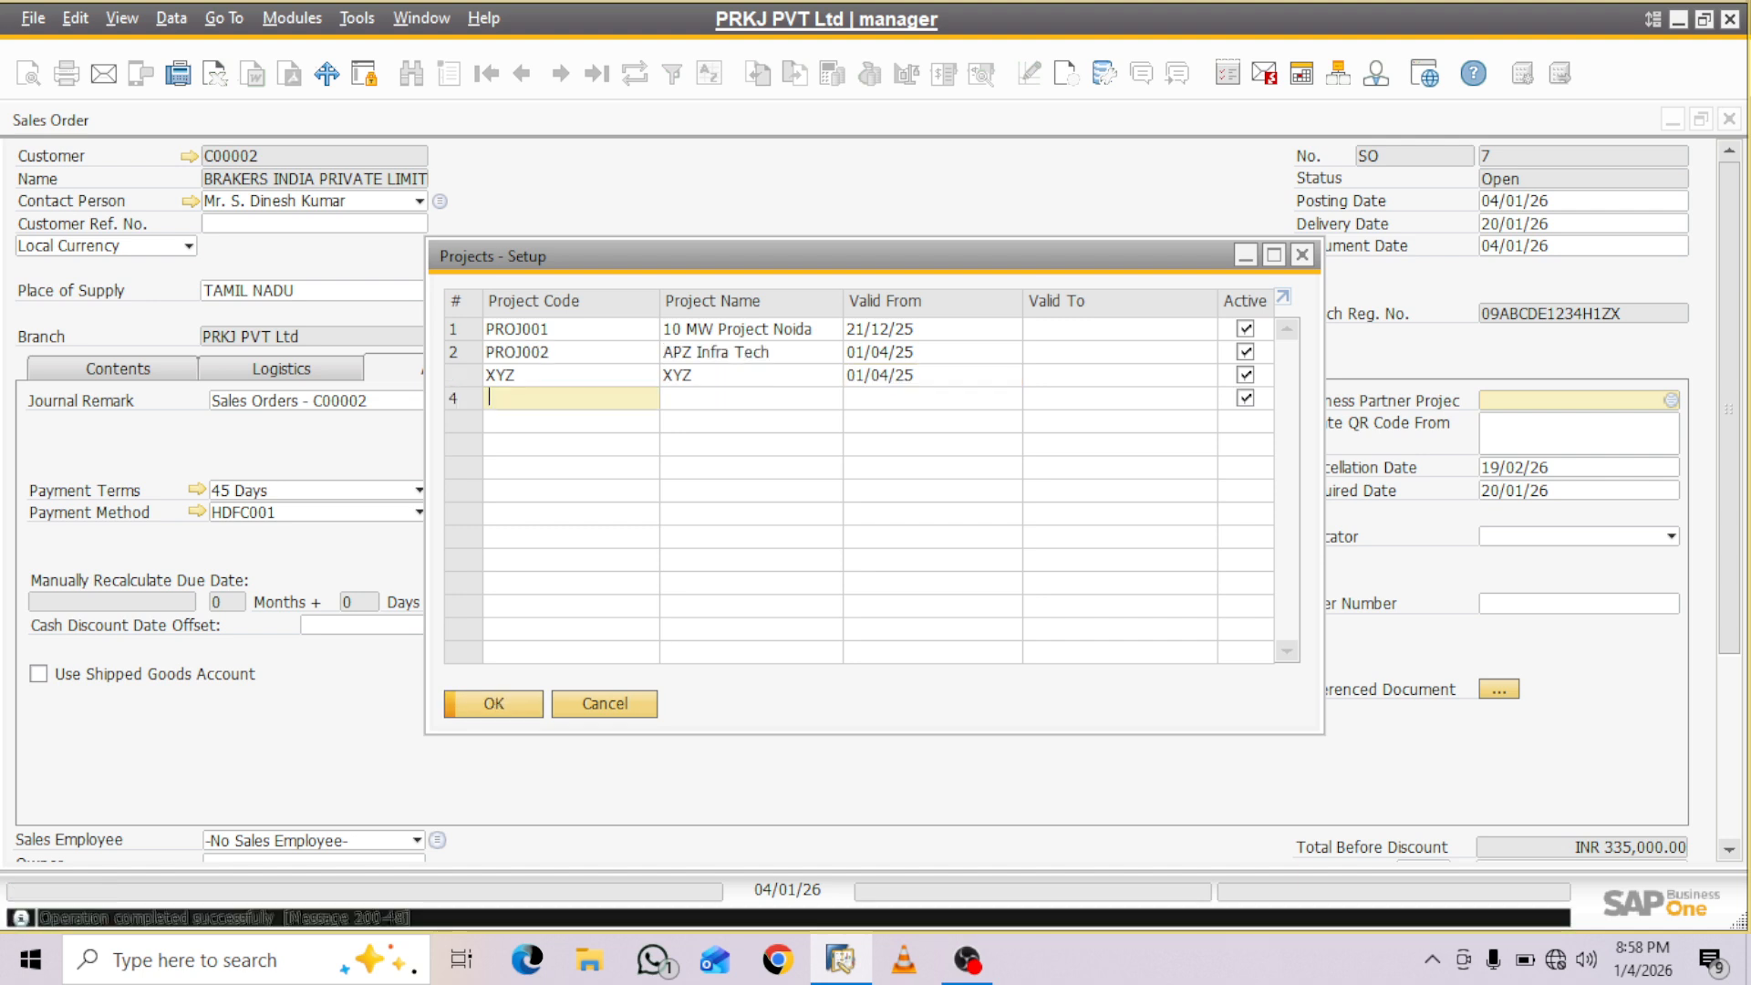
{"action": "key", "text": "Return"}
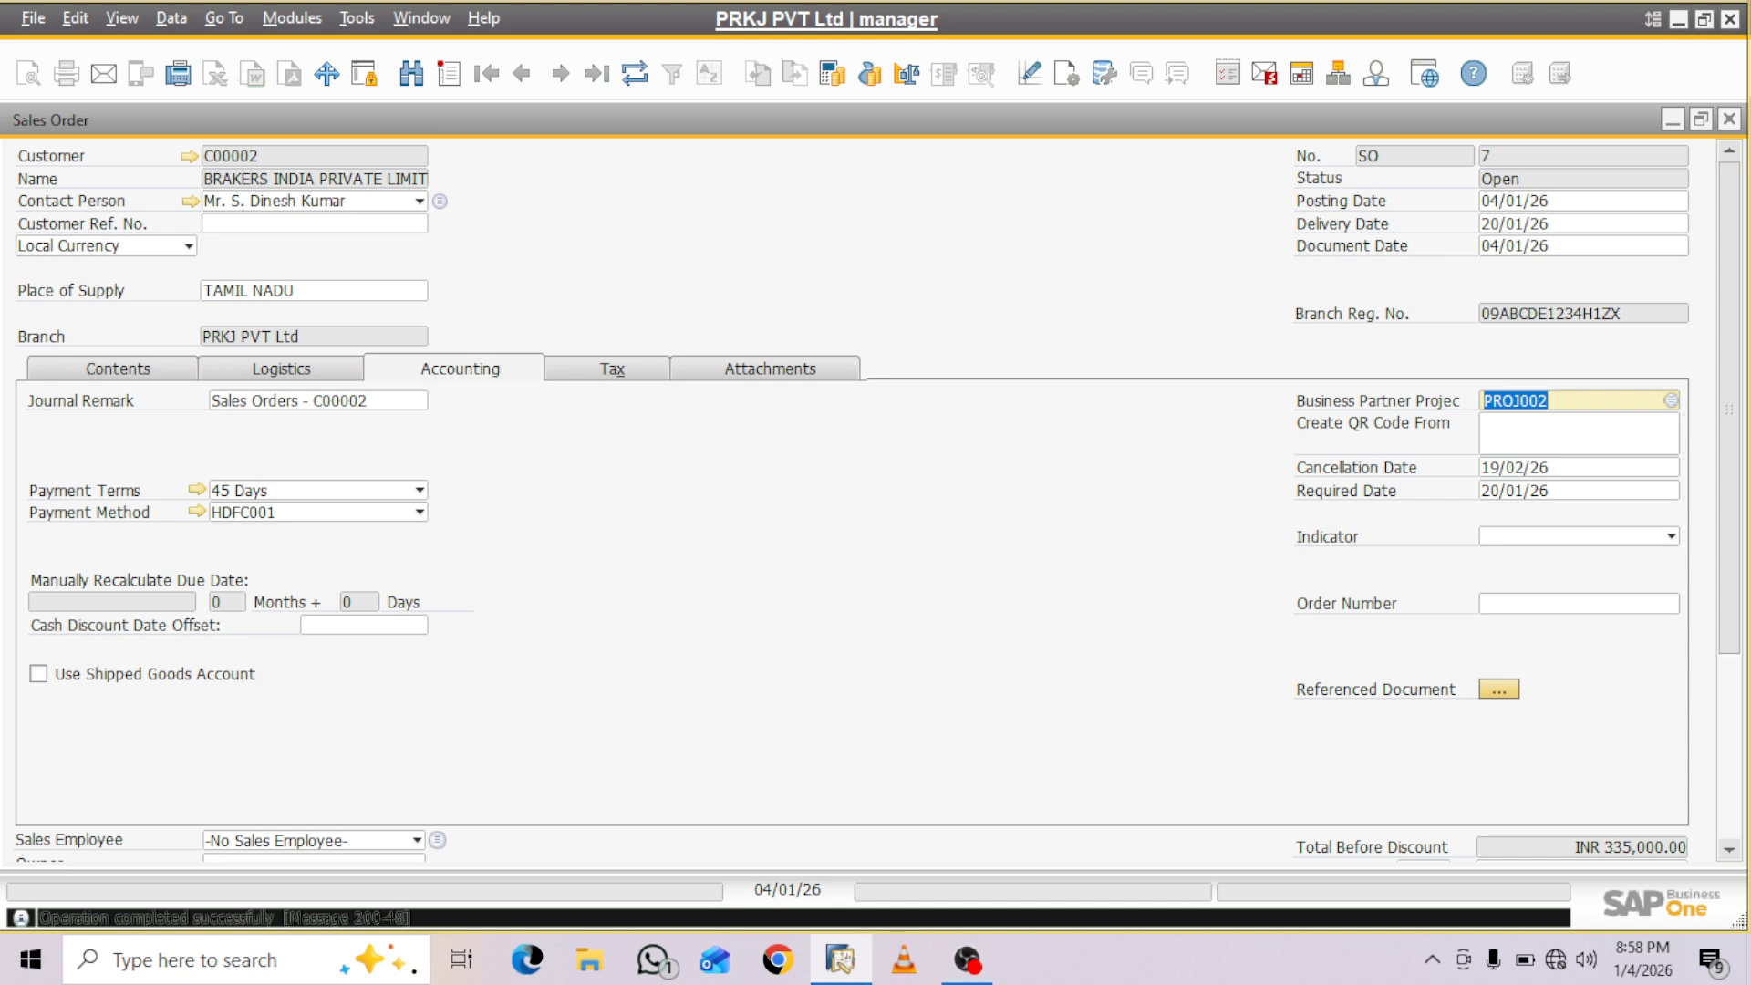
- Find the Project column in the sales order's form settings and make it visible in the item lines table
{"action": "left_click", "coordinate": [117, 370]}
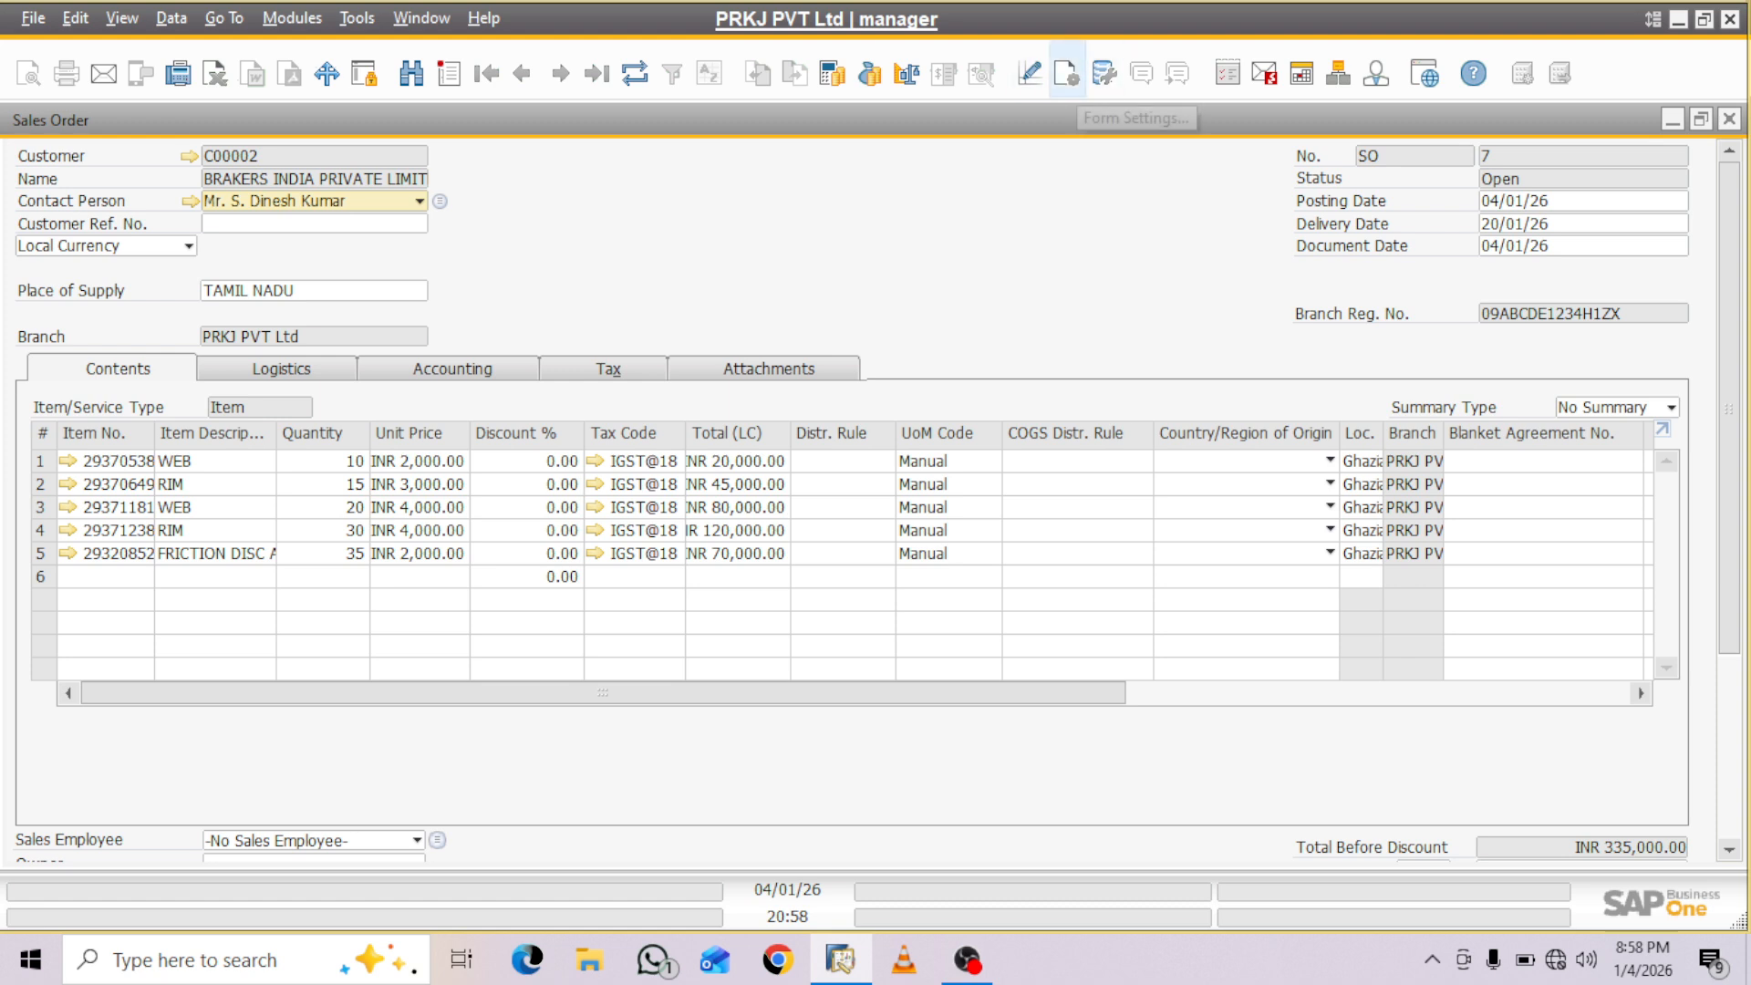
{"action": "left_click", "coordinate": [1067, 73]}
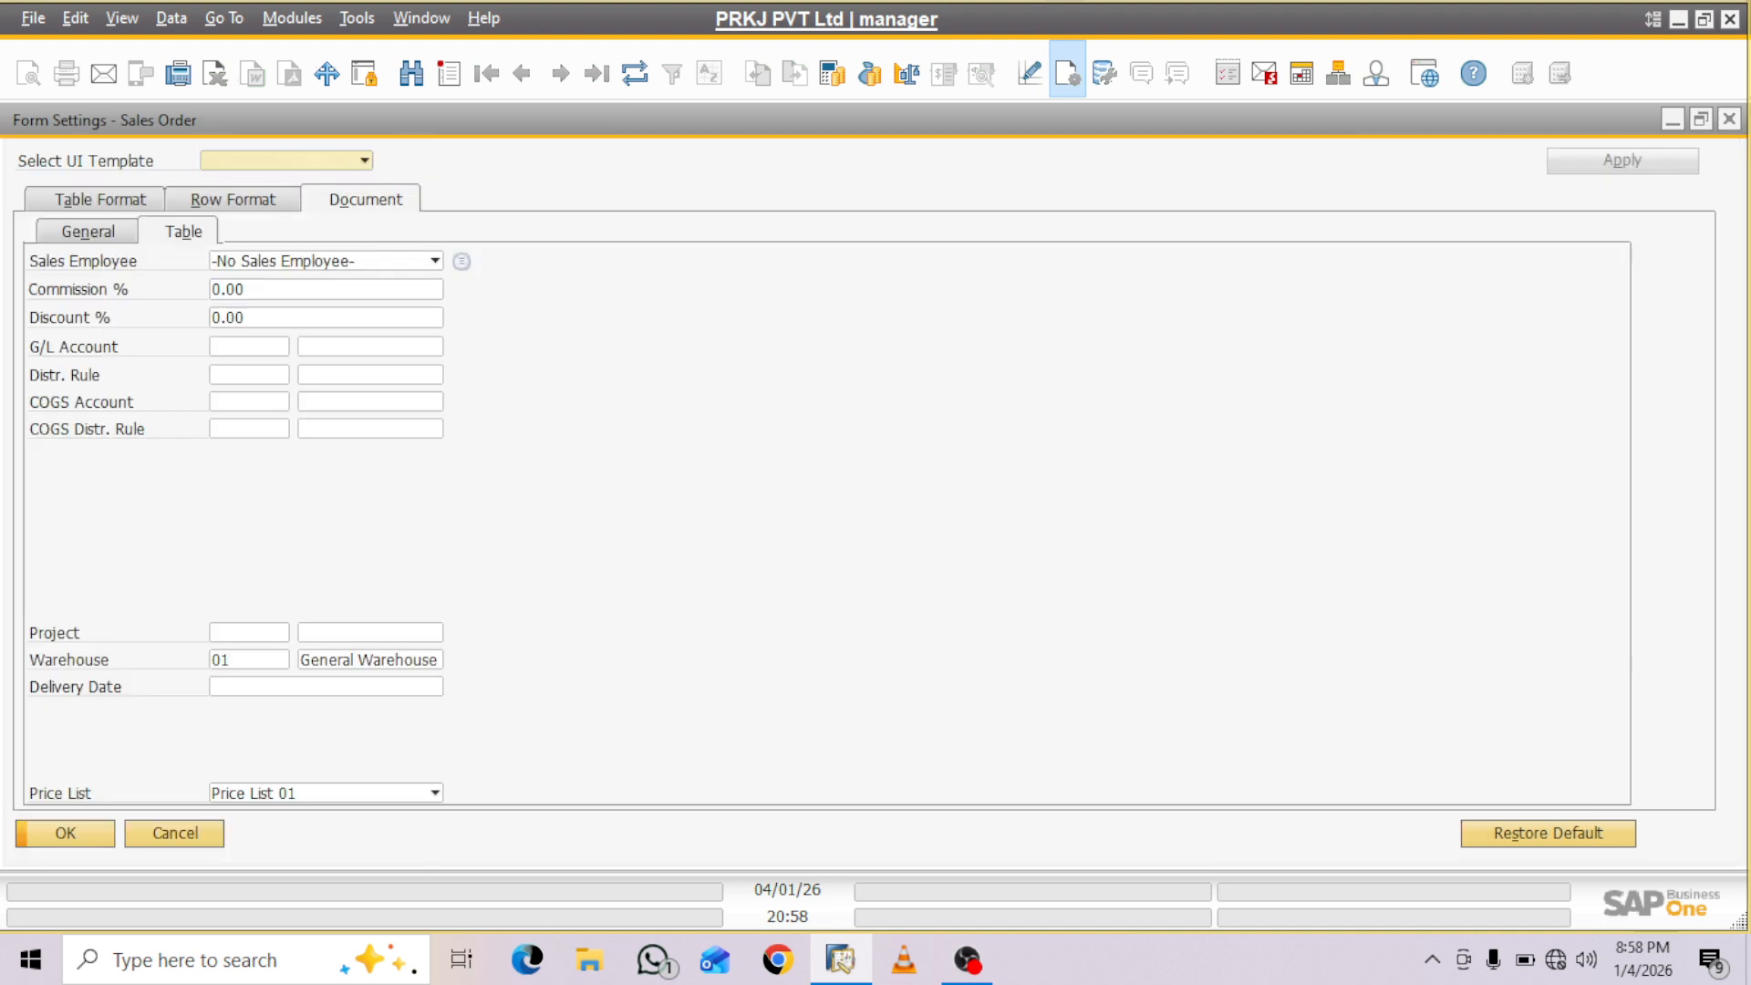
{"action": "left_click", "coordinate": [101, 200]}
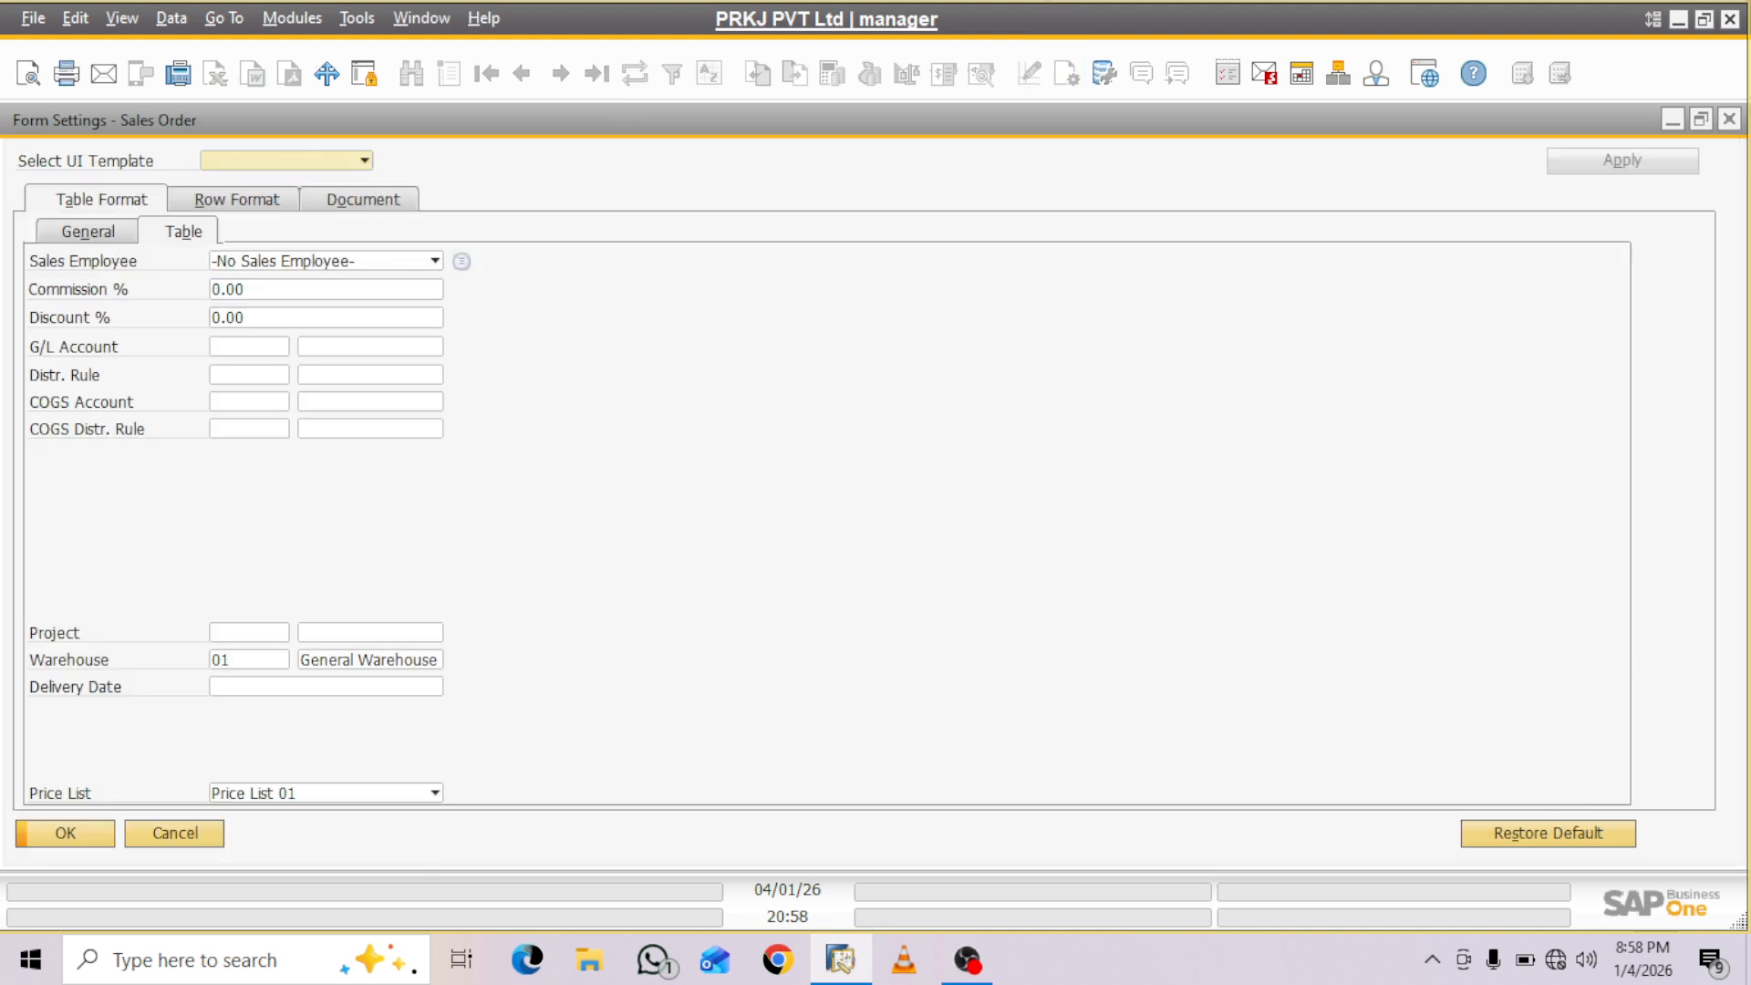
{"action": "left_click", "coordinate": [267, 227]}
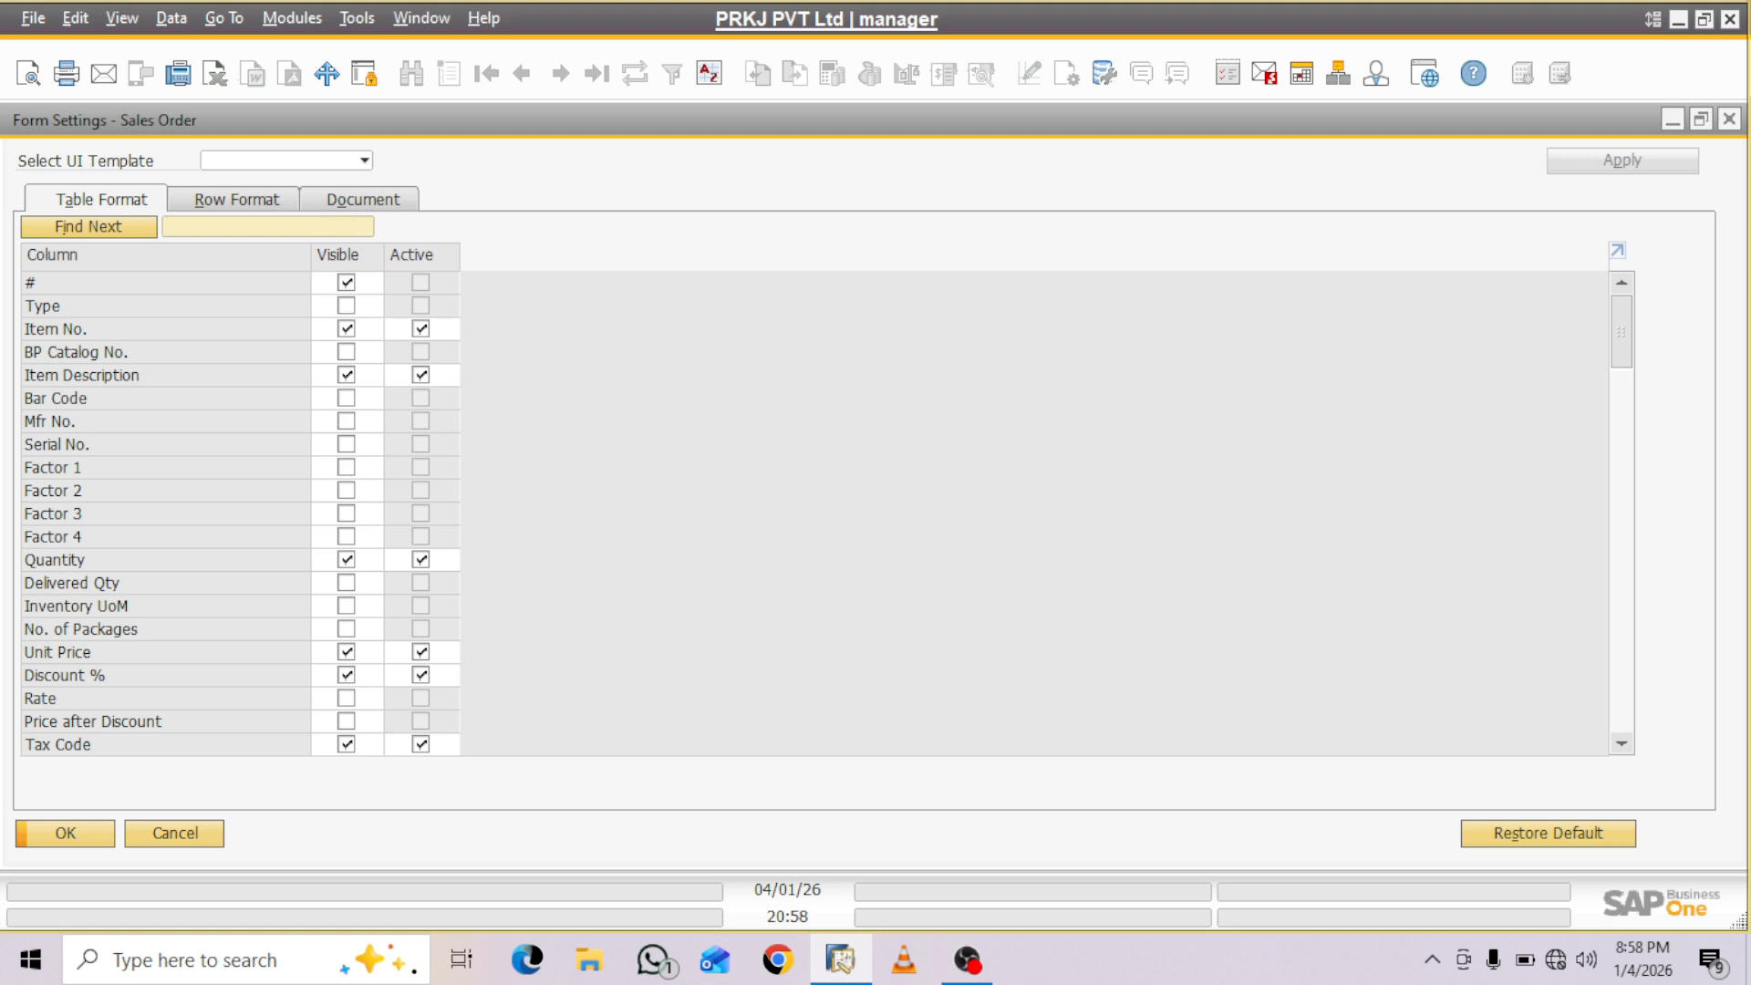
{"action": "type", "text": "project"}
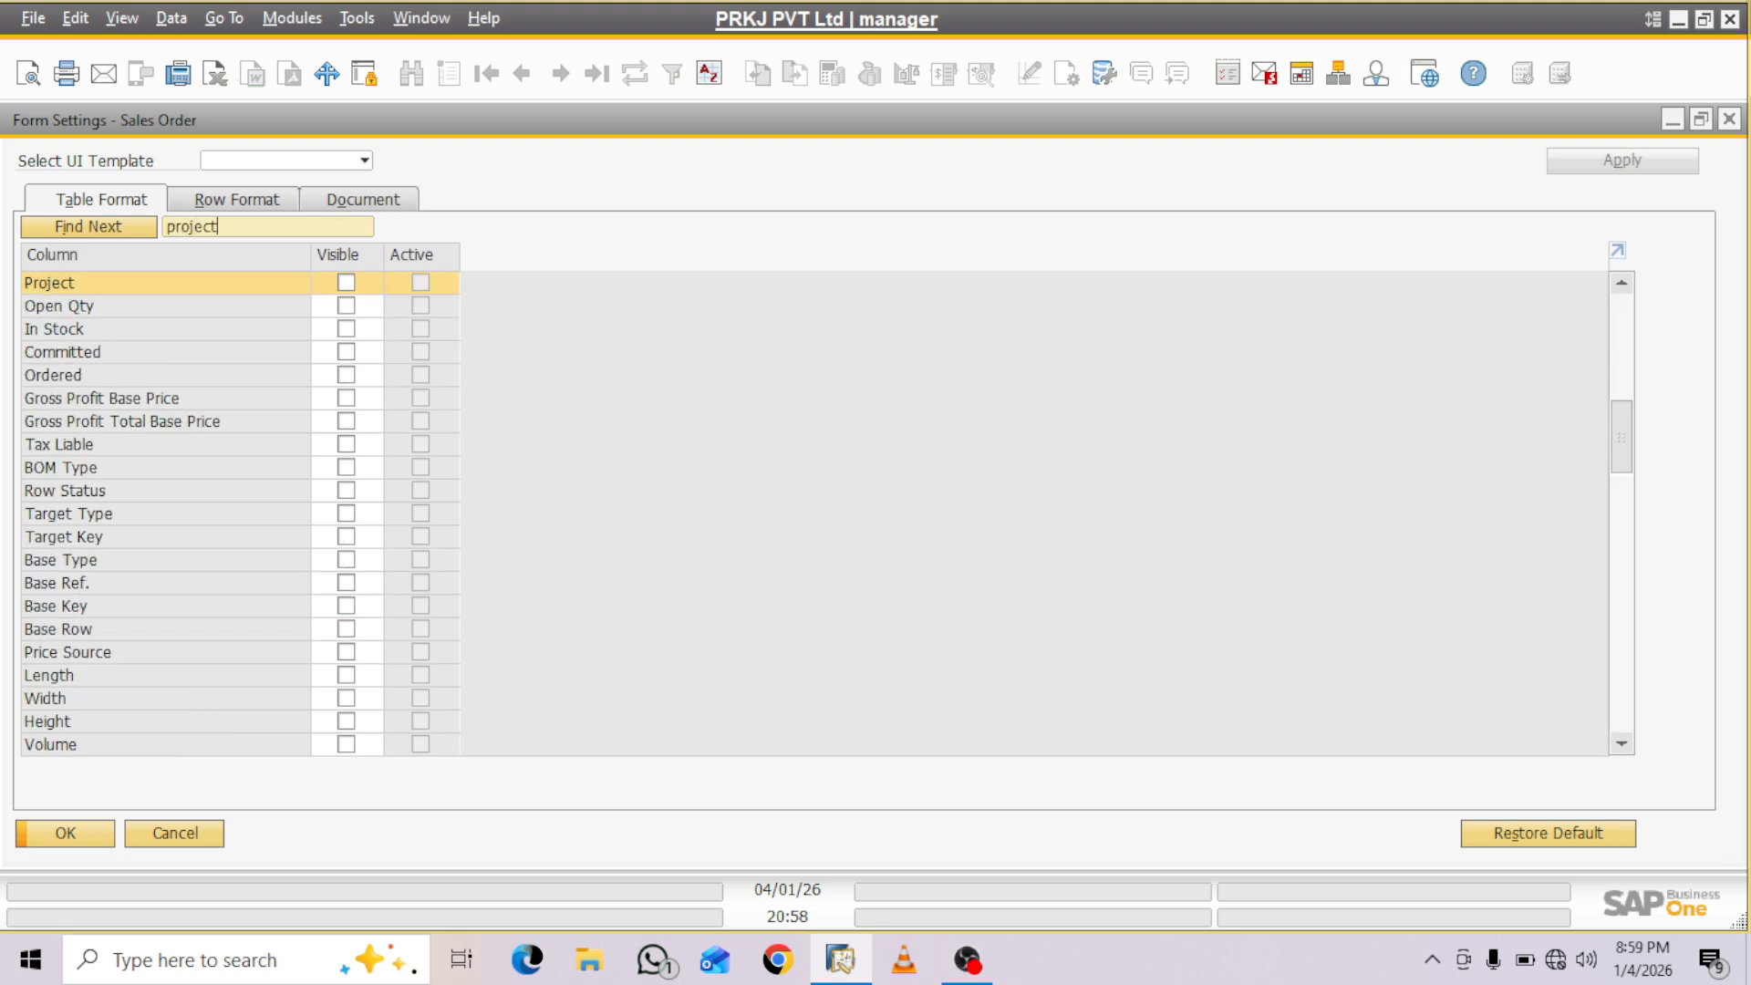
{"action": "left_click", "coordinate": [346, 282]}
{"action": "left_click", "coordinate": [66, 834]}
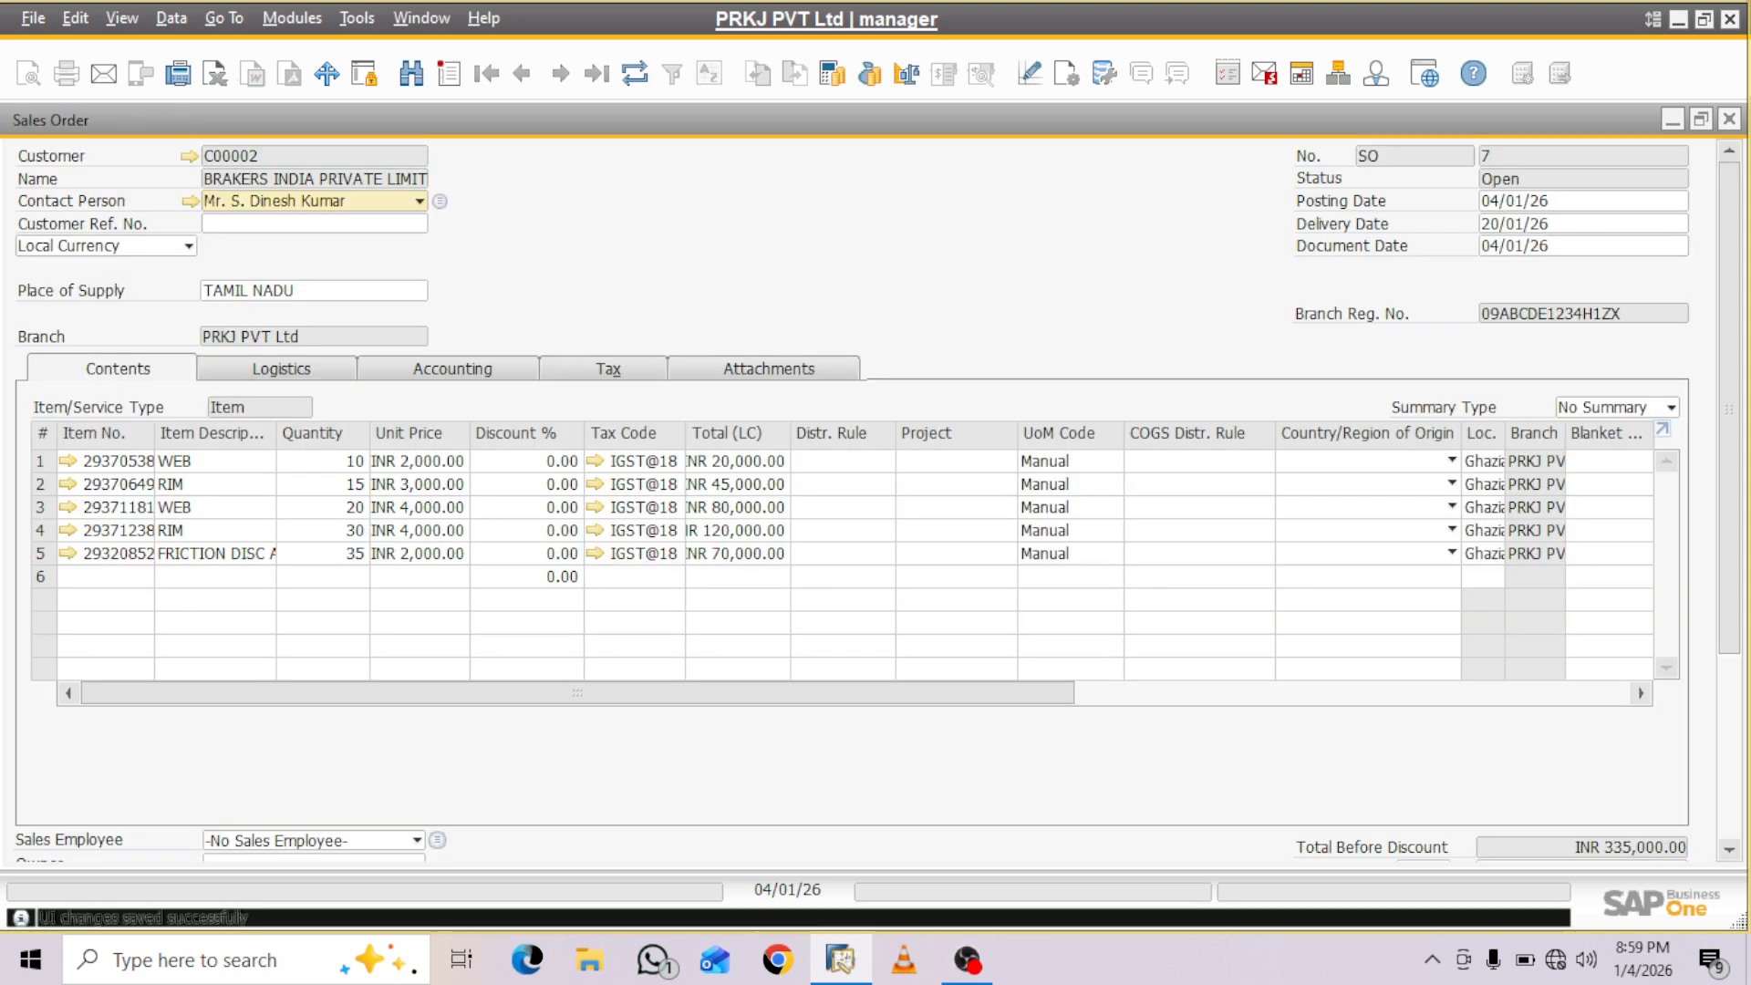
- Assign project PROJ002, APZ Infra Tech, to the first item line of the sales order
{"action": "left_click", "coordinate": [951, 462]}
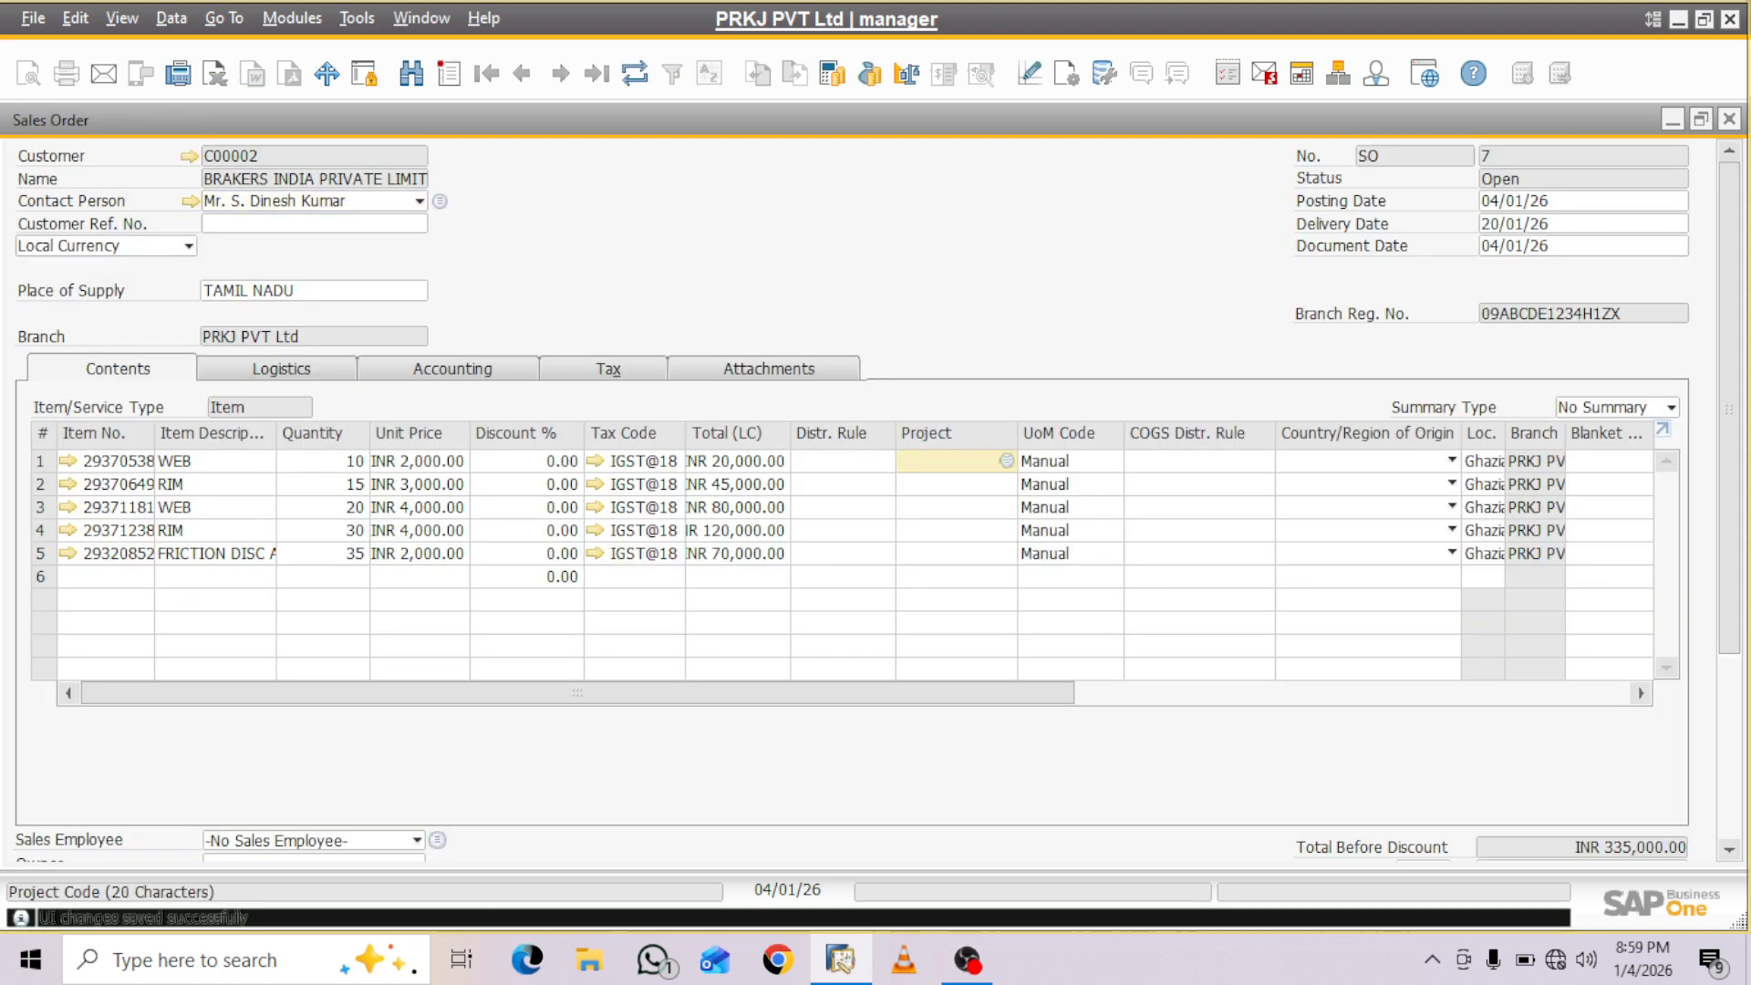
{"action": "left_click", "coordinate": [1006, 462]}
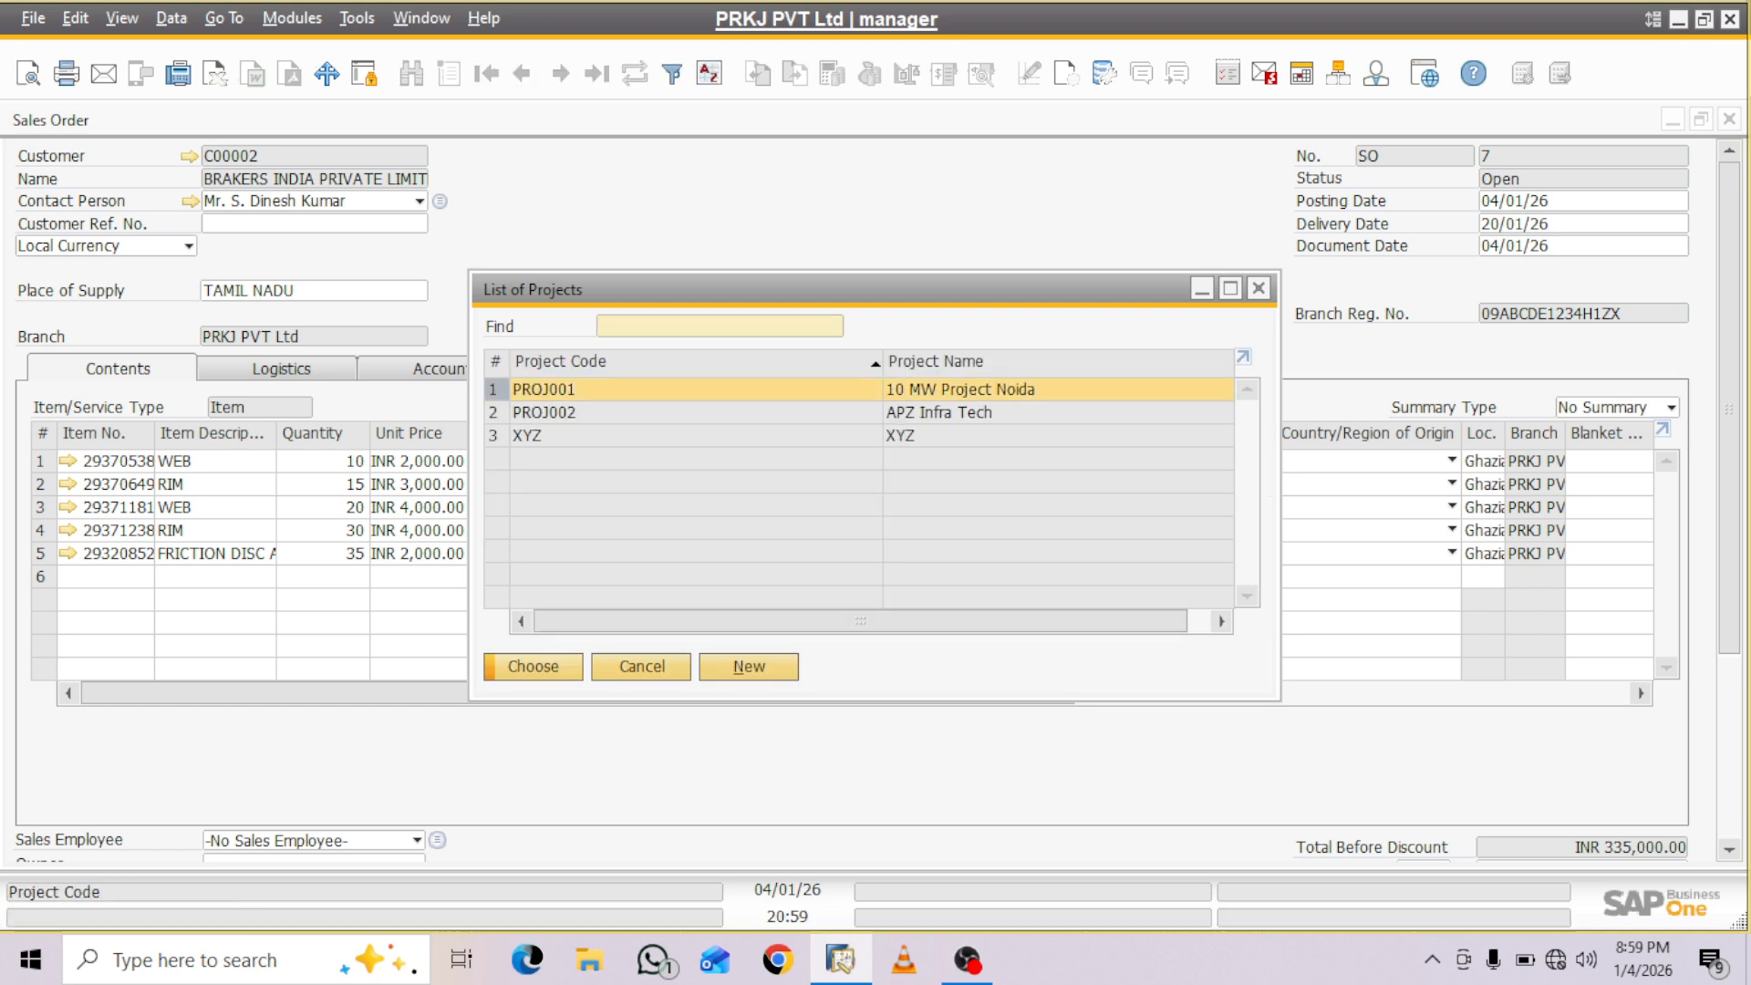
{"action": "left_click", "coordinate": [938, 413]}
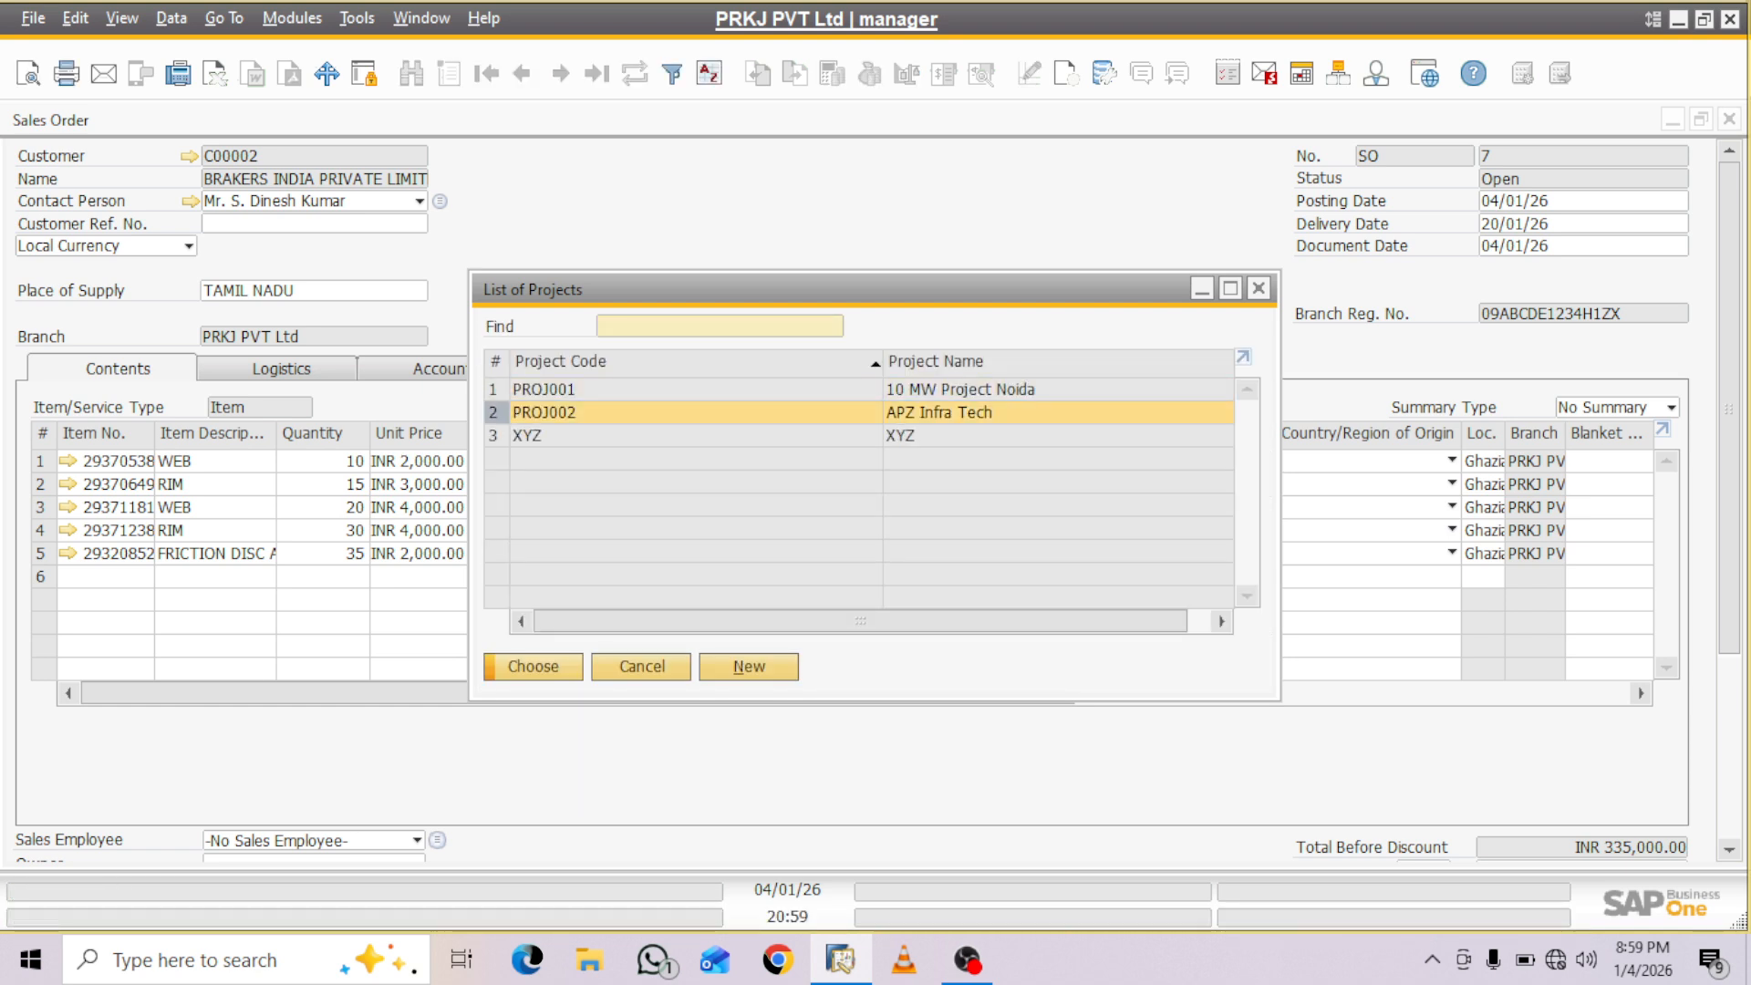
{"action": "left_click", "coordinate": [534, 667]}
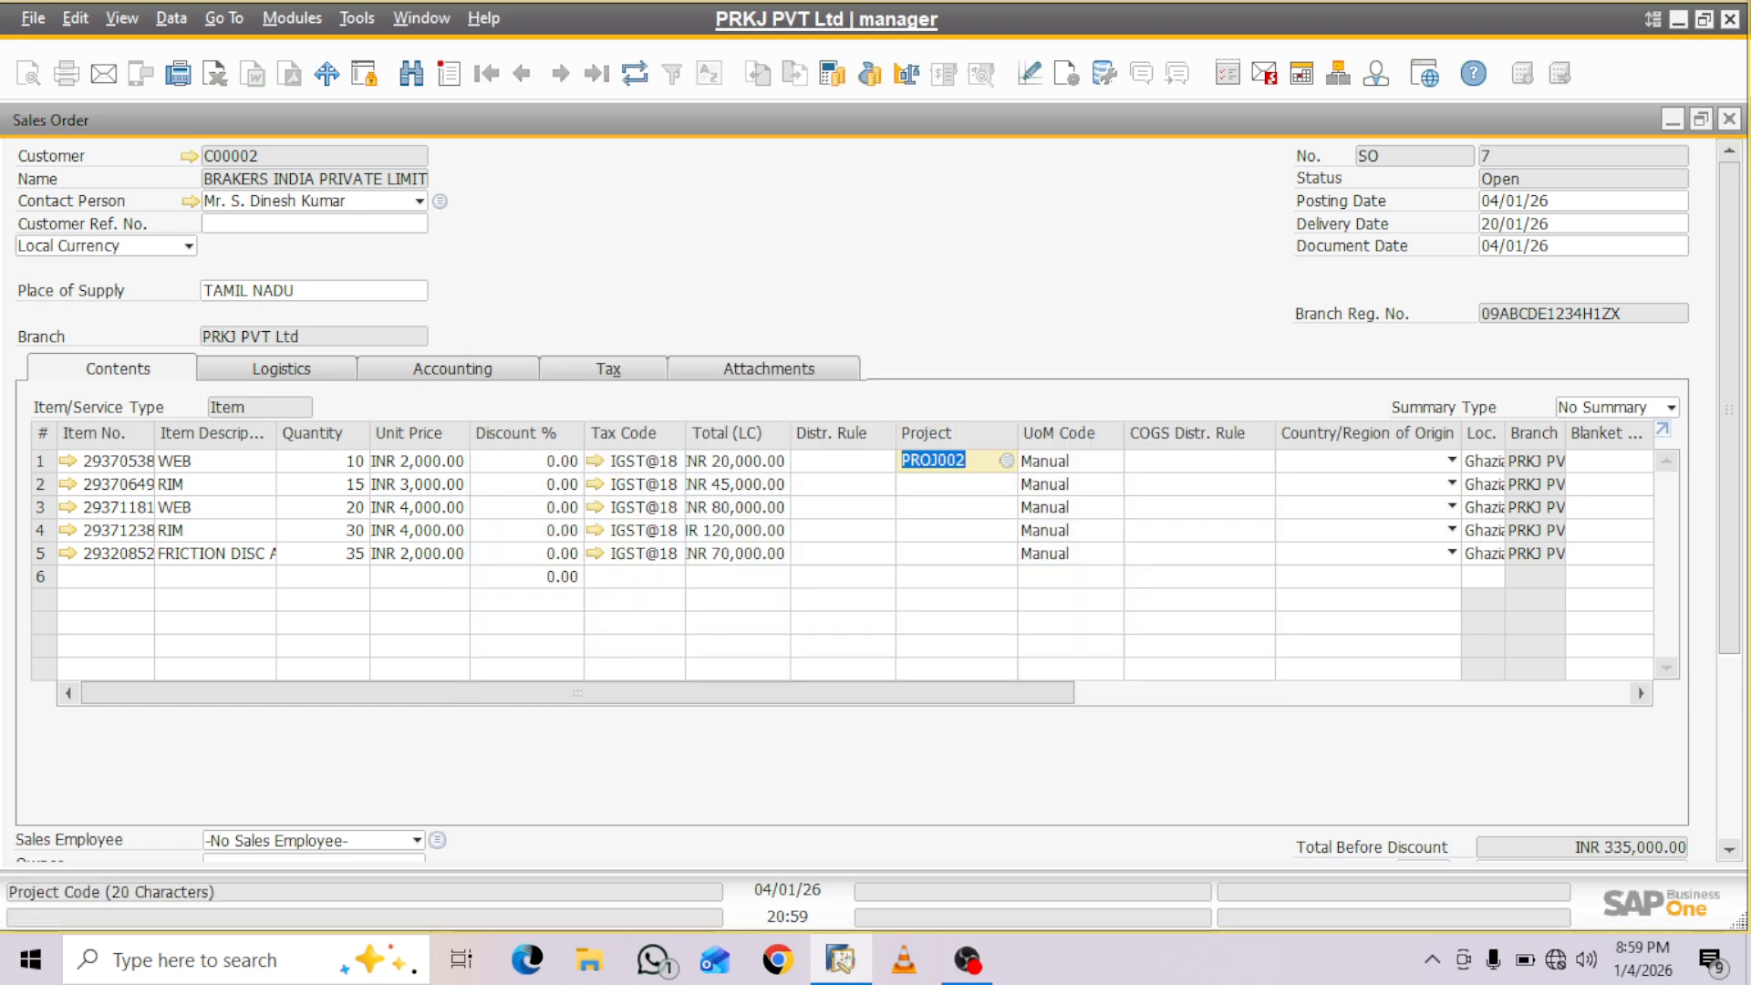
- Copy project code PROJ002 from the first item line into the Project cells of lines 2 to 5
{"action": "right_click", "coordinate": [1014, 462]}
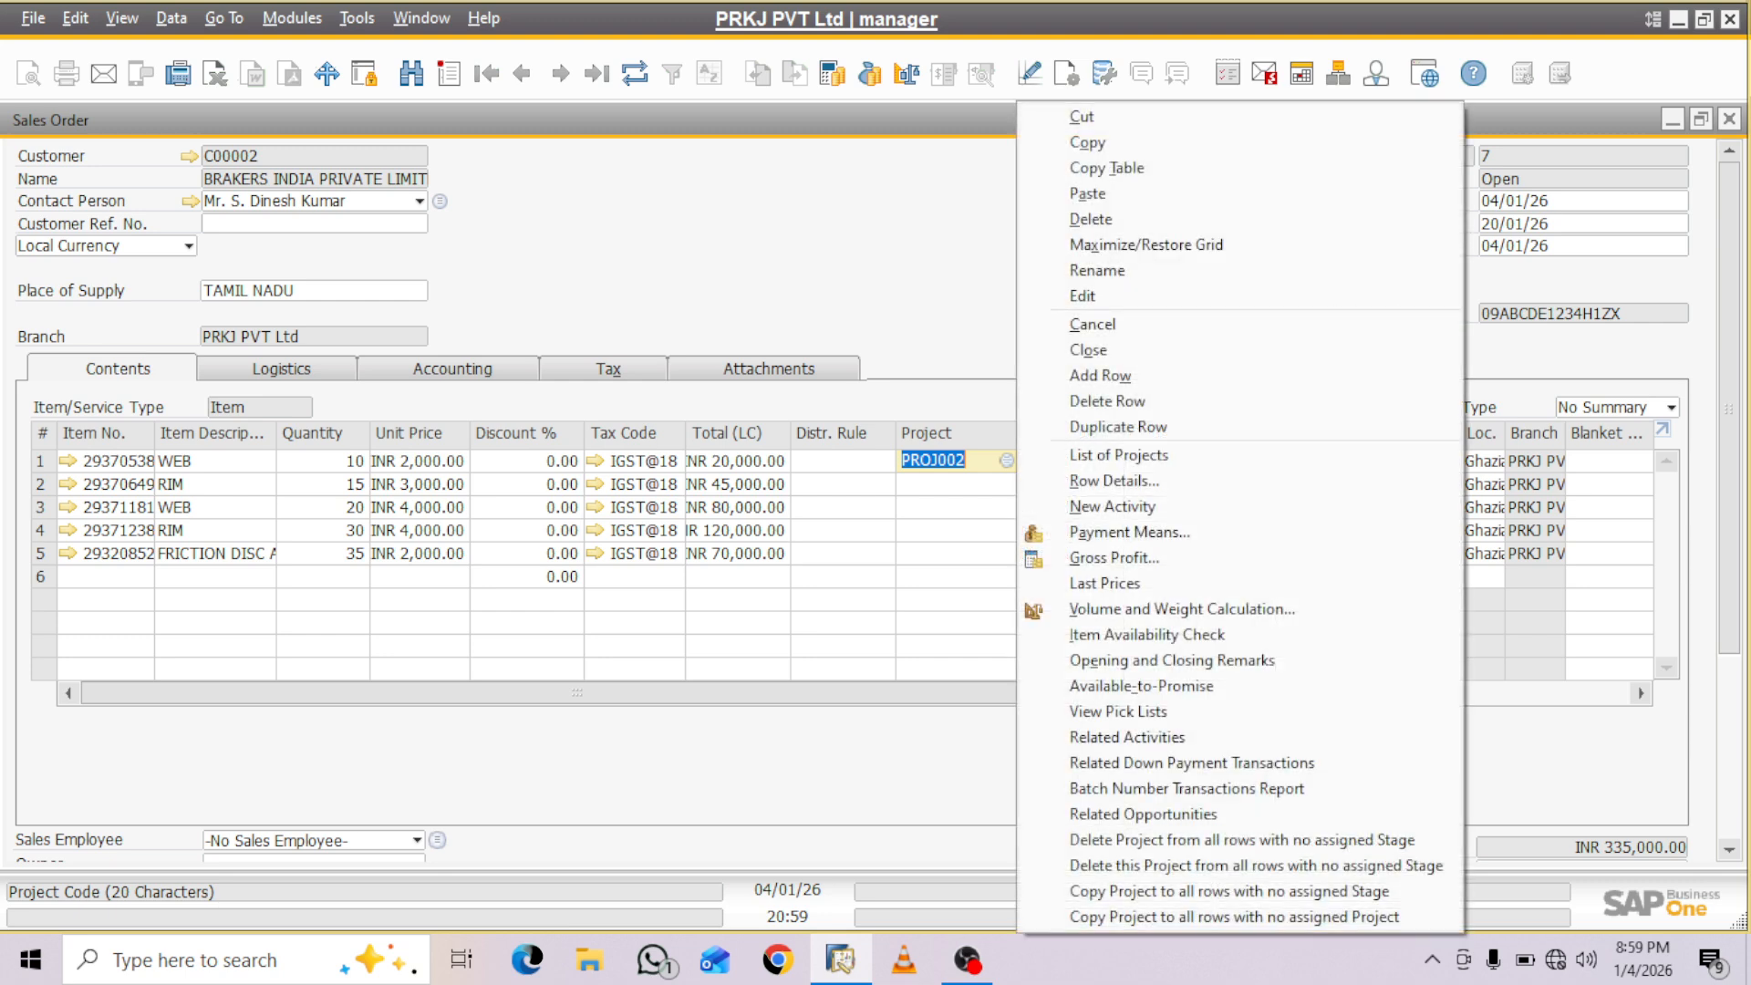
{"action": "left_click", "coordinate": [1088, 143]}
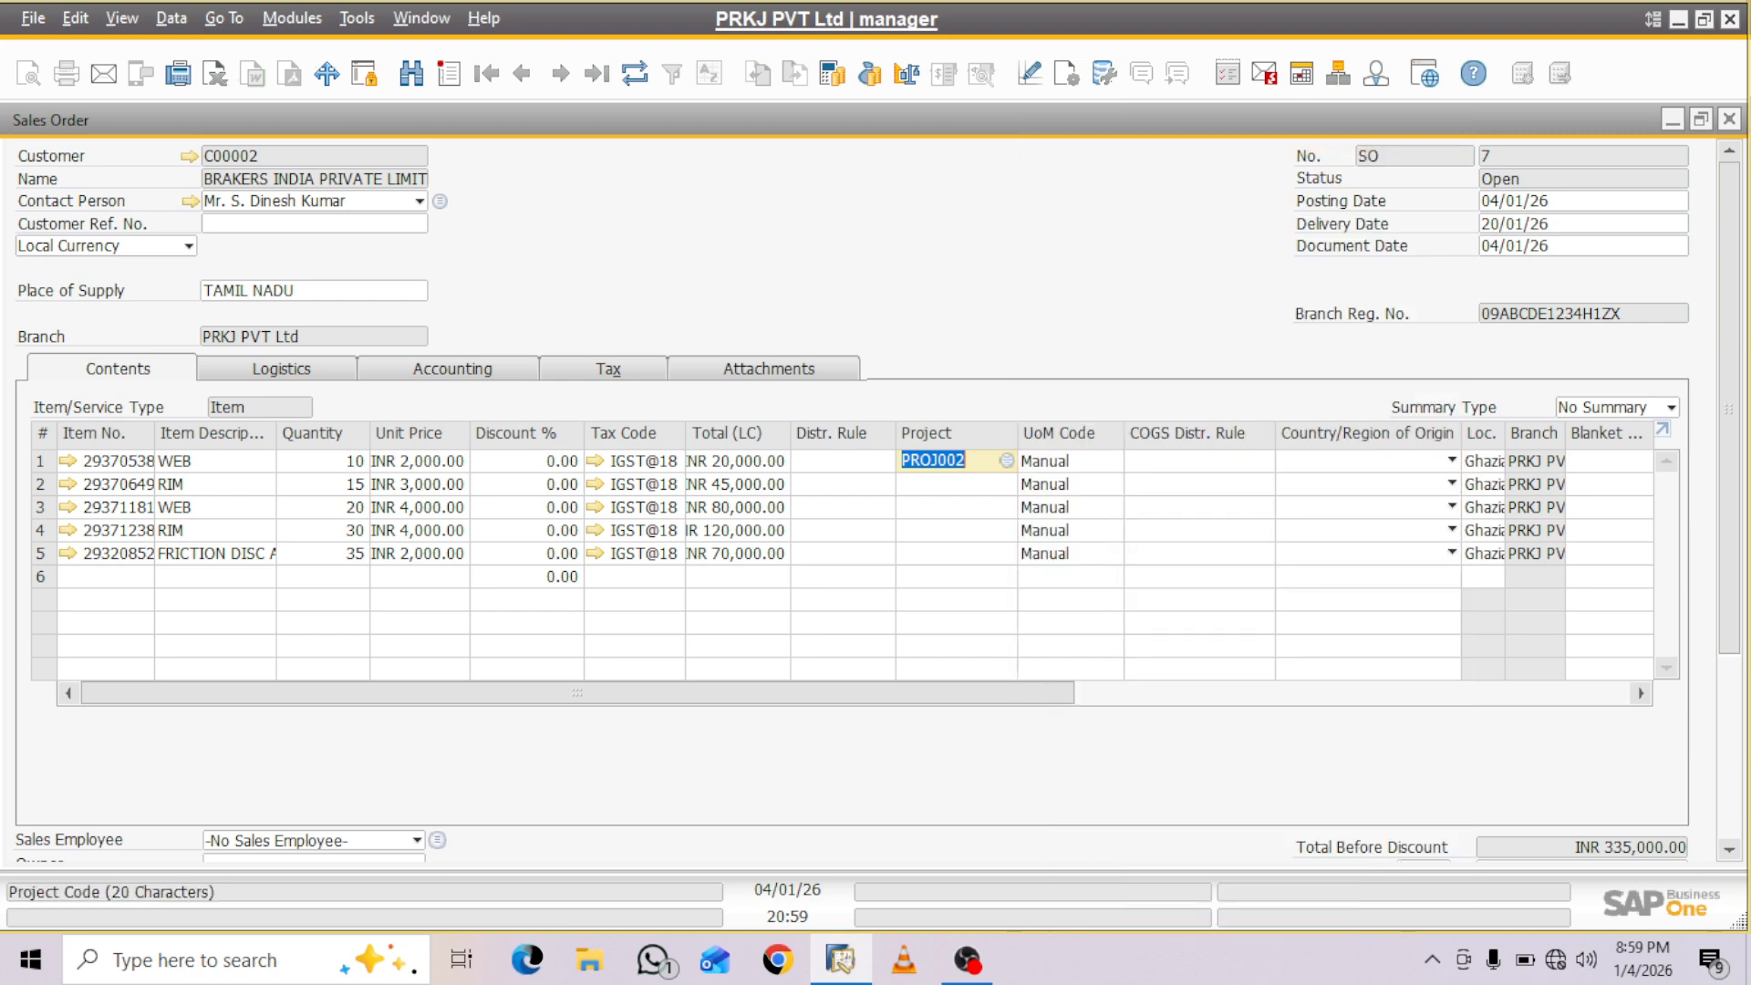
{"action": "left_click", "coordinate": [952, 484]}
{"action": "key", "text": "ctrl+v"}
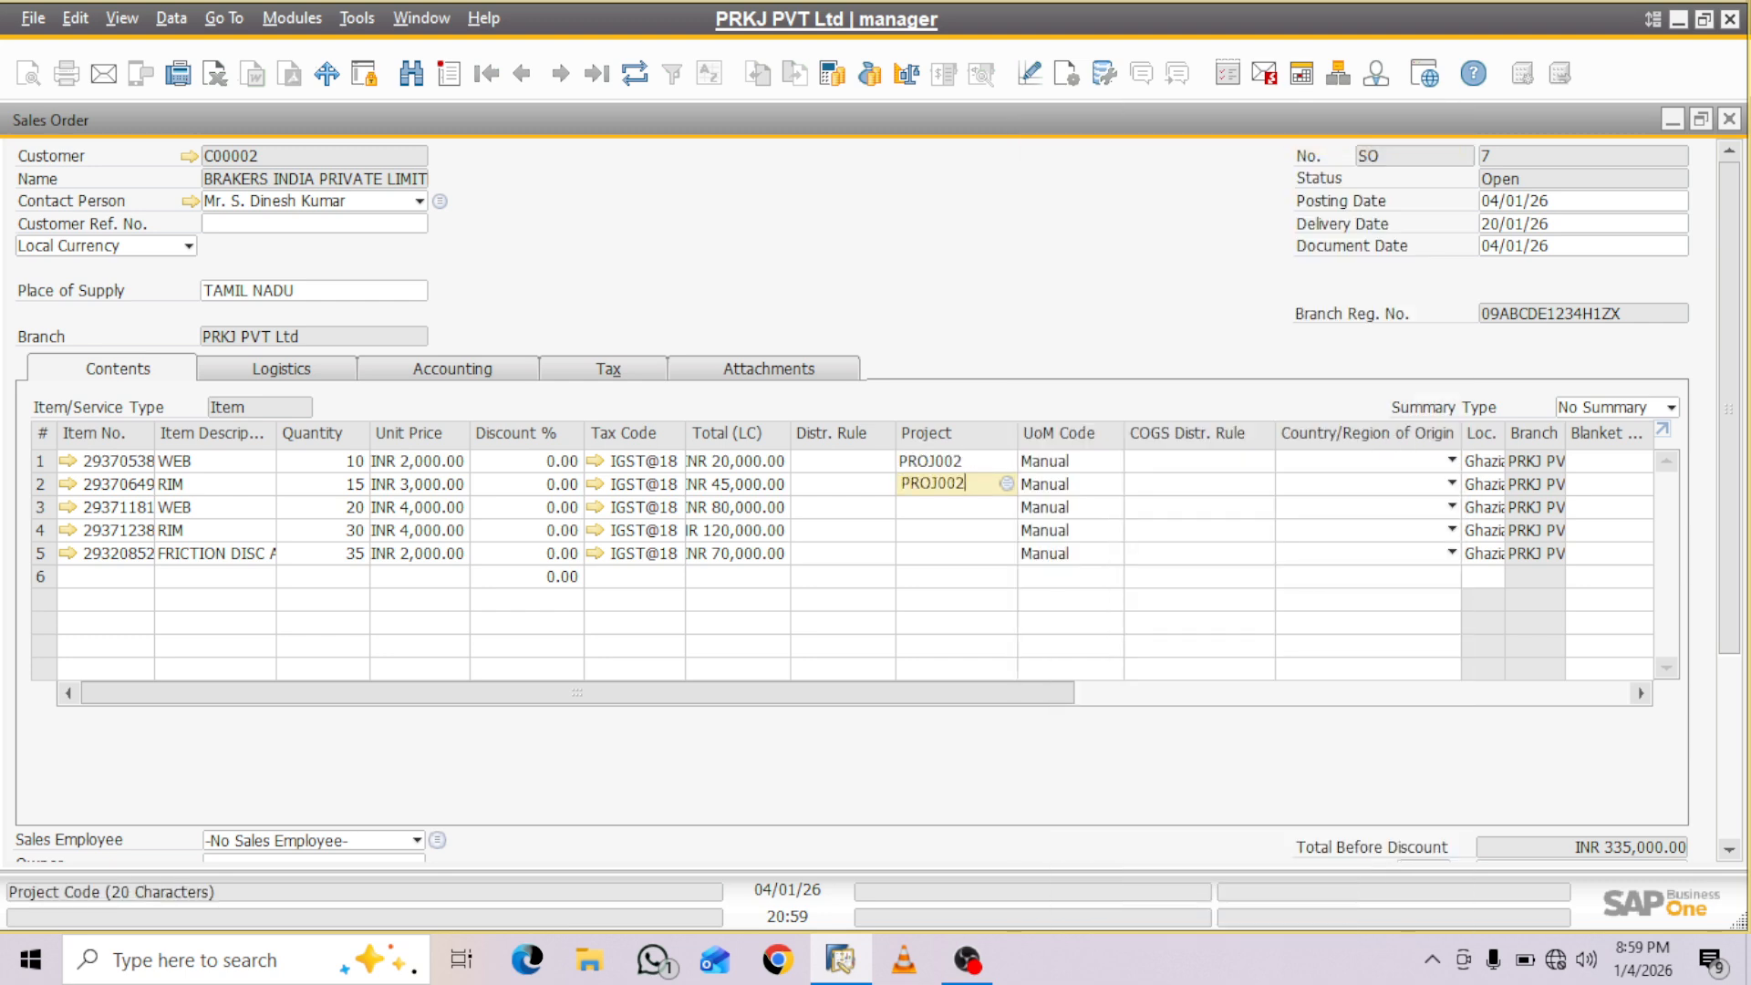
{"action": "left_click", "coordinate": [952, 507]}
{"action": "key", "text": "ctrl+v"}
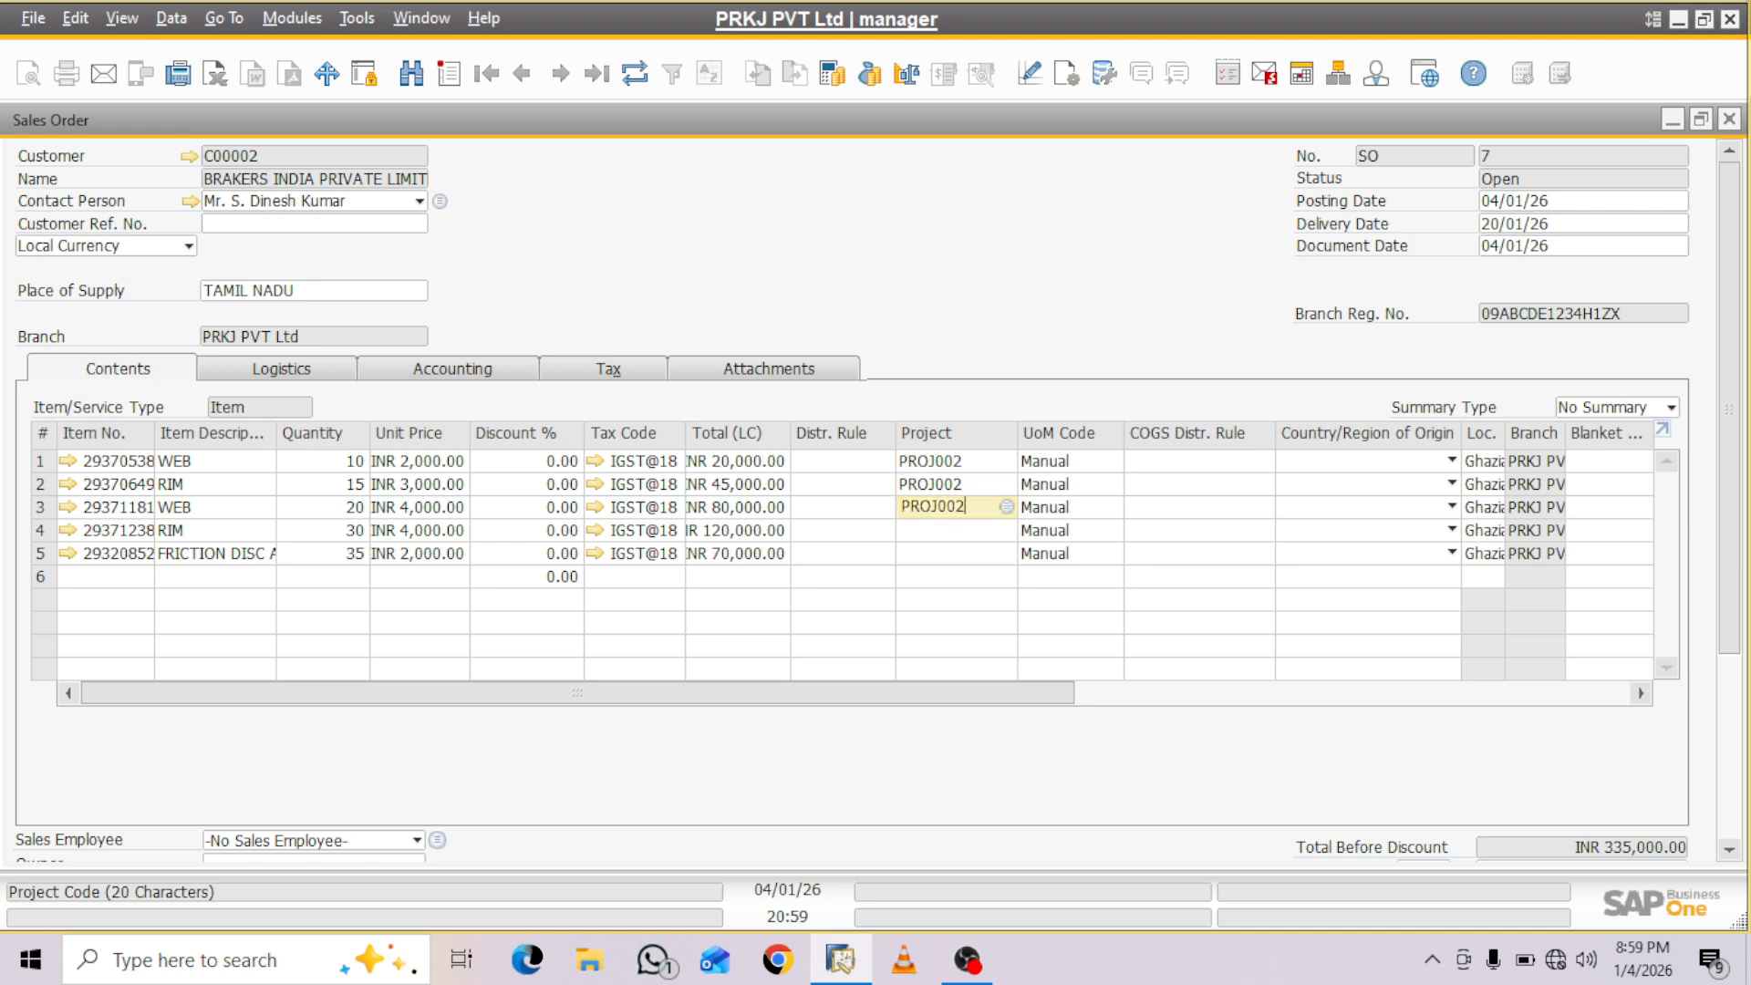
{"action": "left_click", "coordinate": [953, 530]}
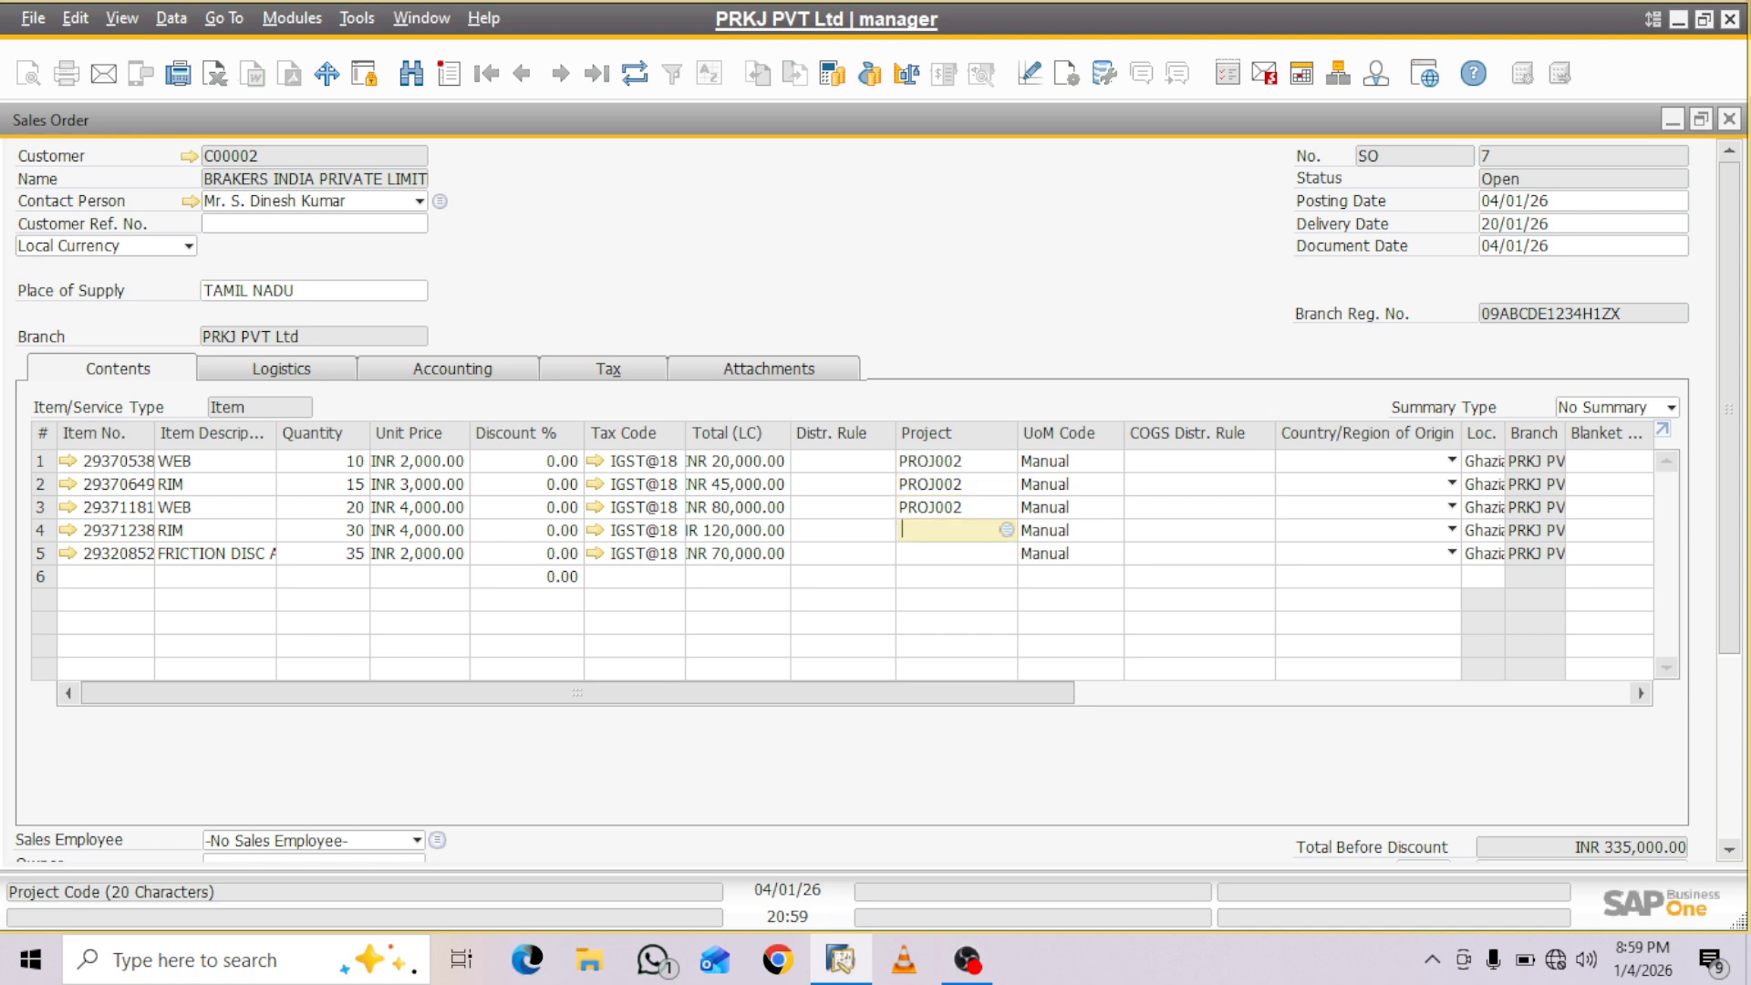
{"action": "key", "text": "ctrl+v"}
{"action": "left_click", "coordinate": [952, 554]}
{"action": "key", "text": "ctrl+v"}
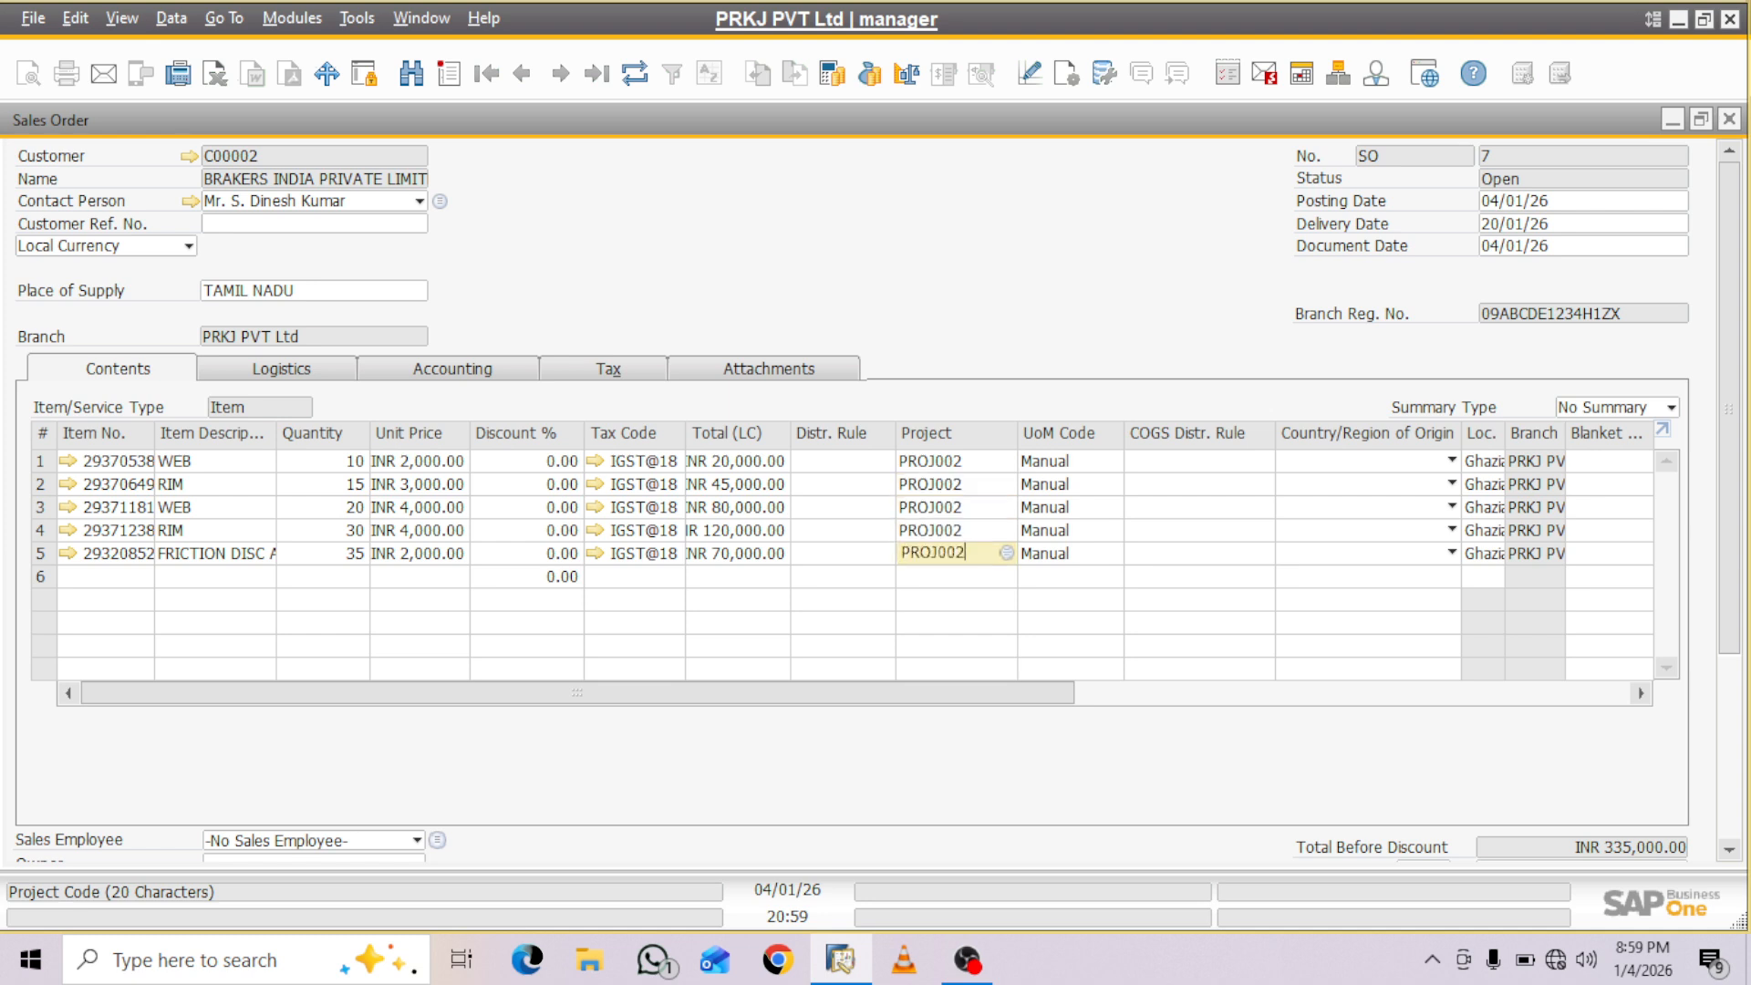
{"action": "key", "text": "Tab"}
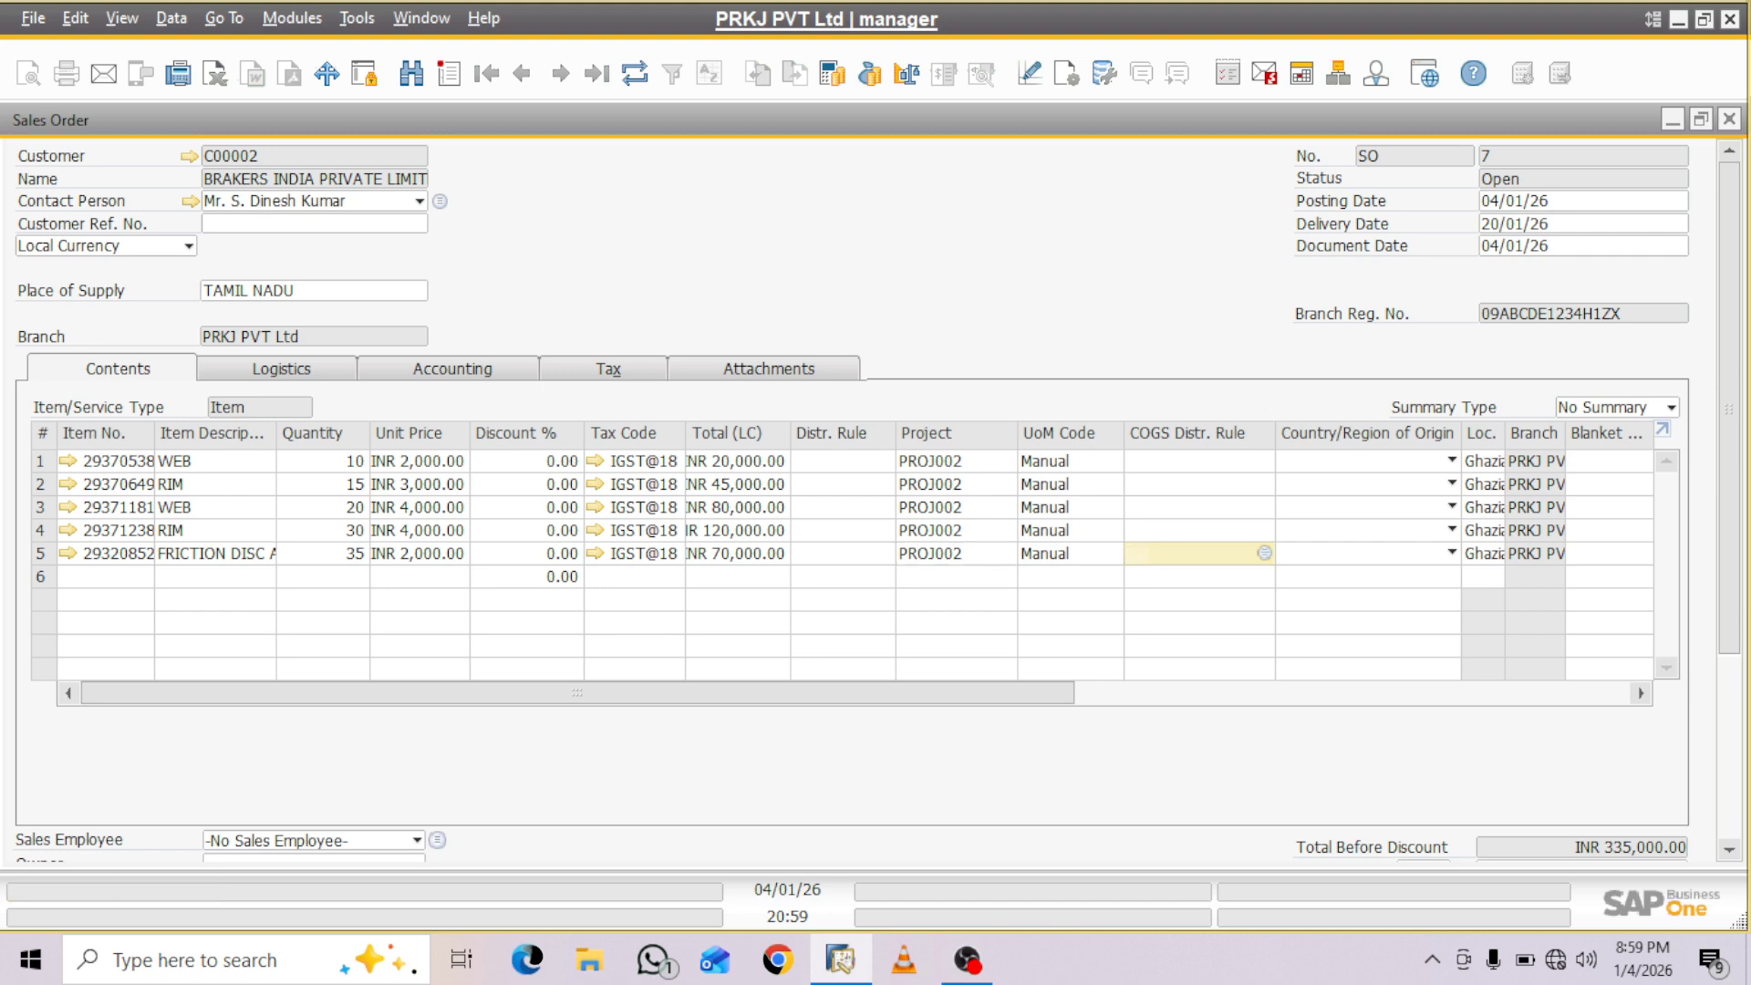
- Update the sales order to save the project assignments on its item lines
{"action": "scroll", "coordinate": [875, 501], "scroll_direction": "down", "scroll_amount": 5}
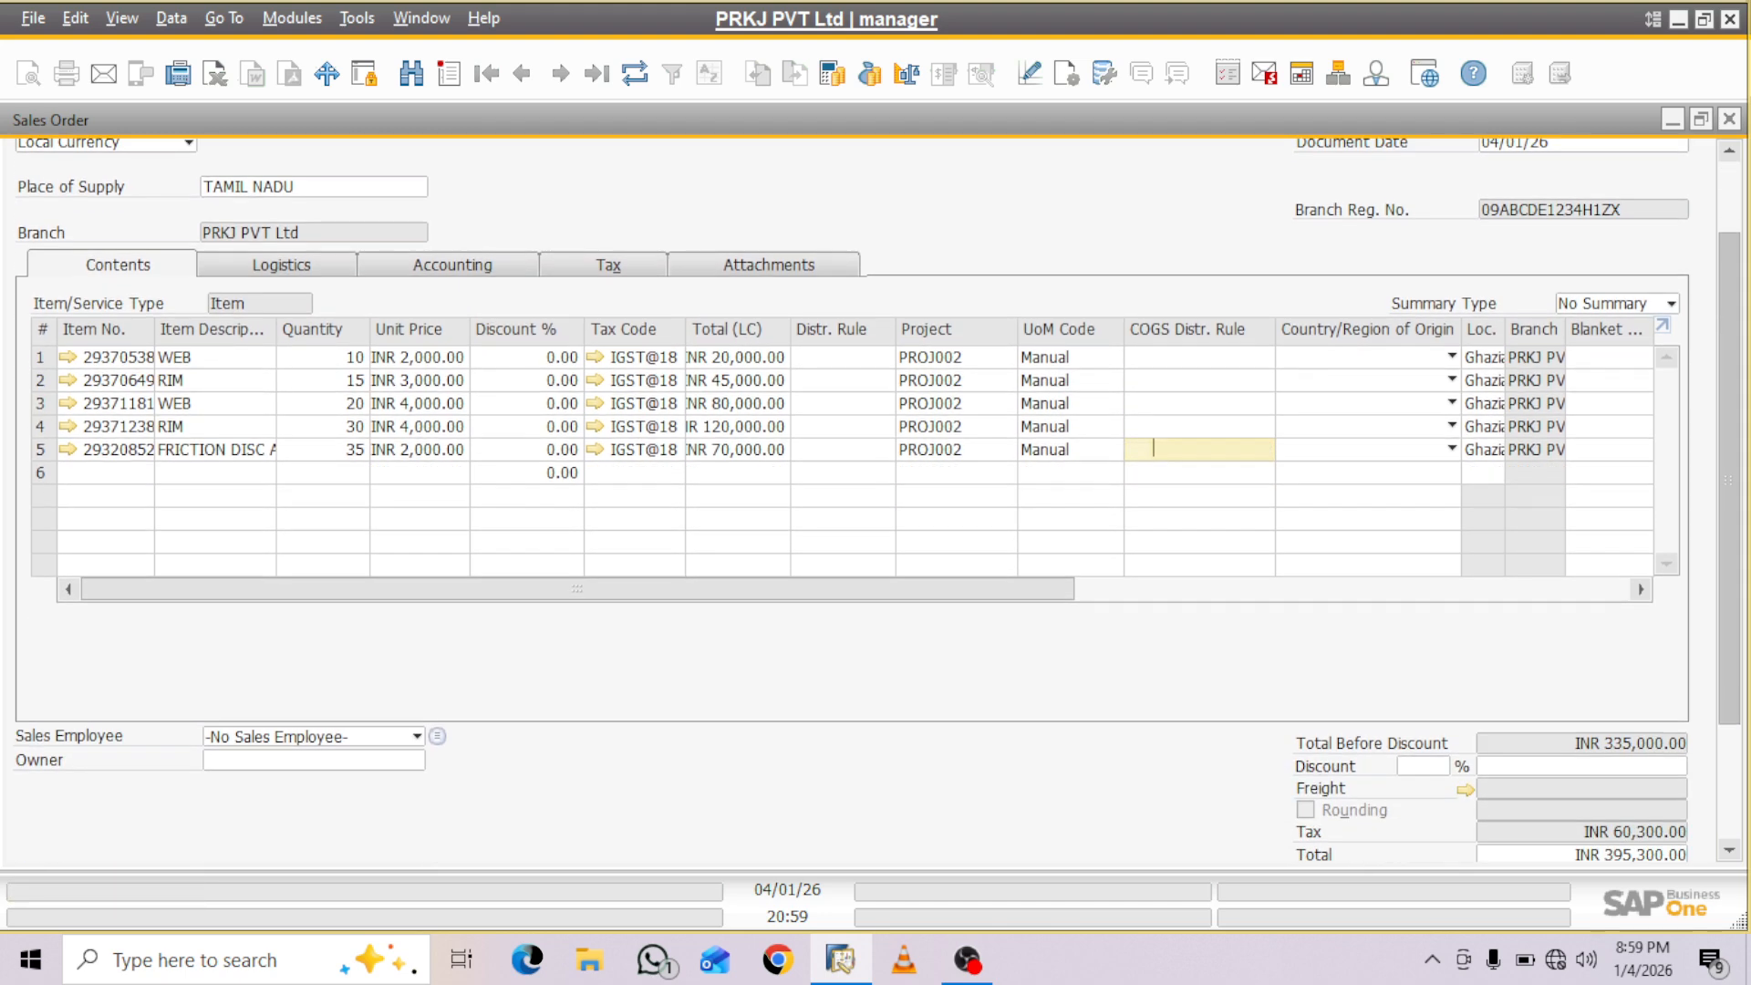
{"action": "scroll", "coordinate": [876, 502], "scroll_direction": "down", "scroll_amount": 1}
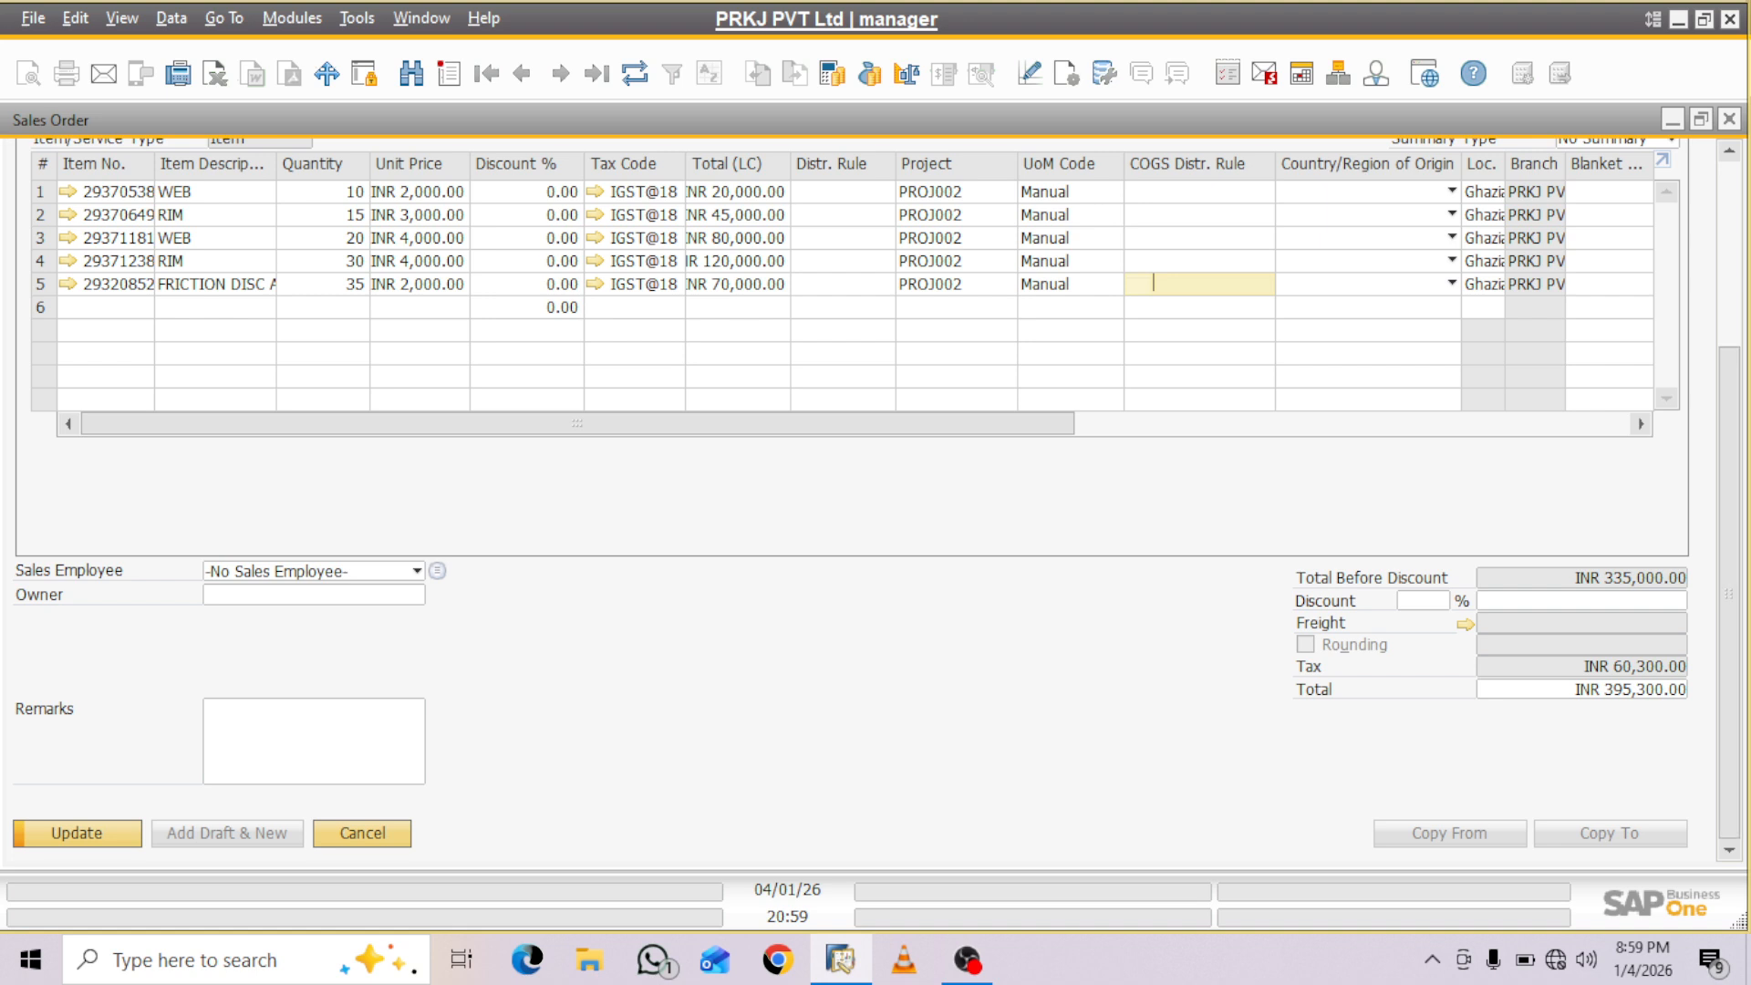
{"action": "left_click", "coordinate": [77, 834]}
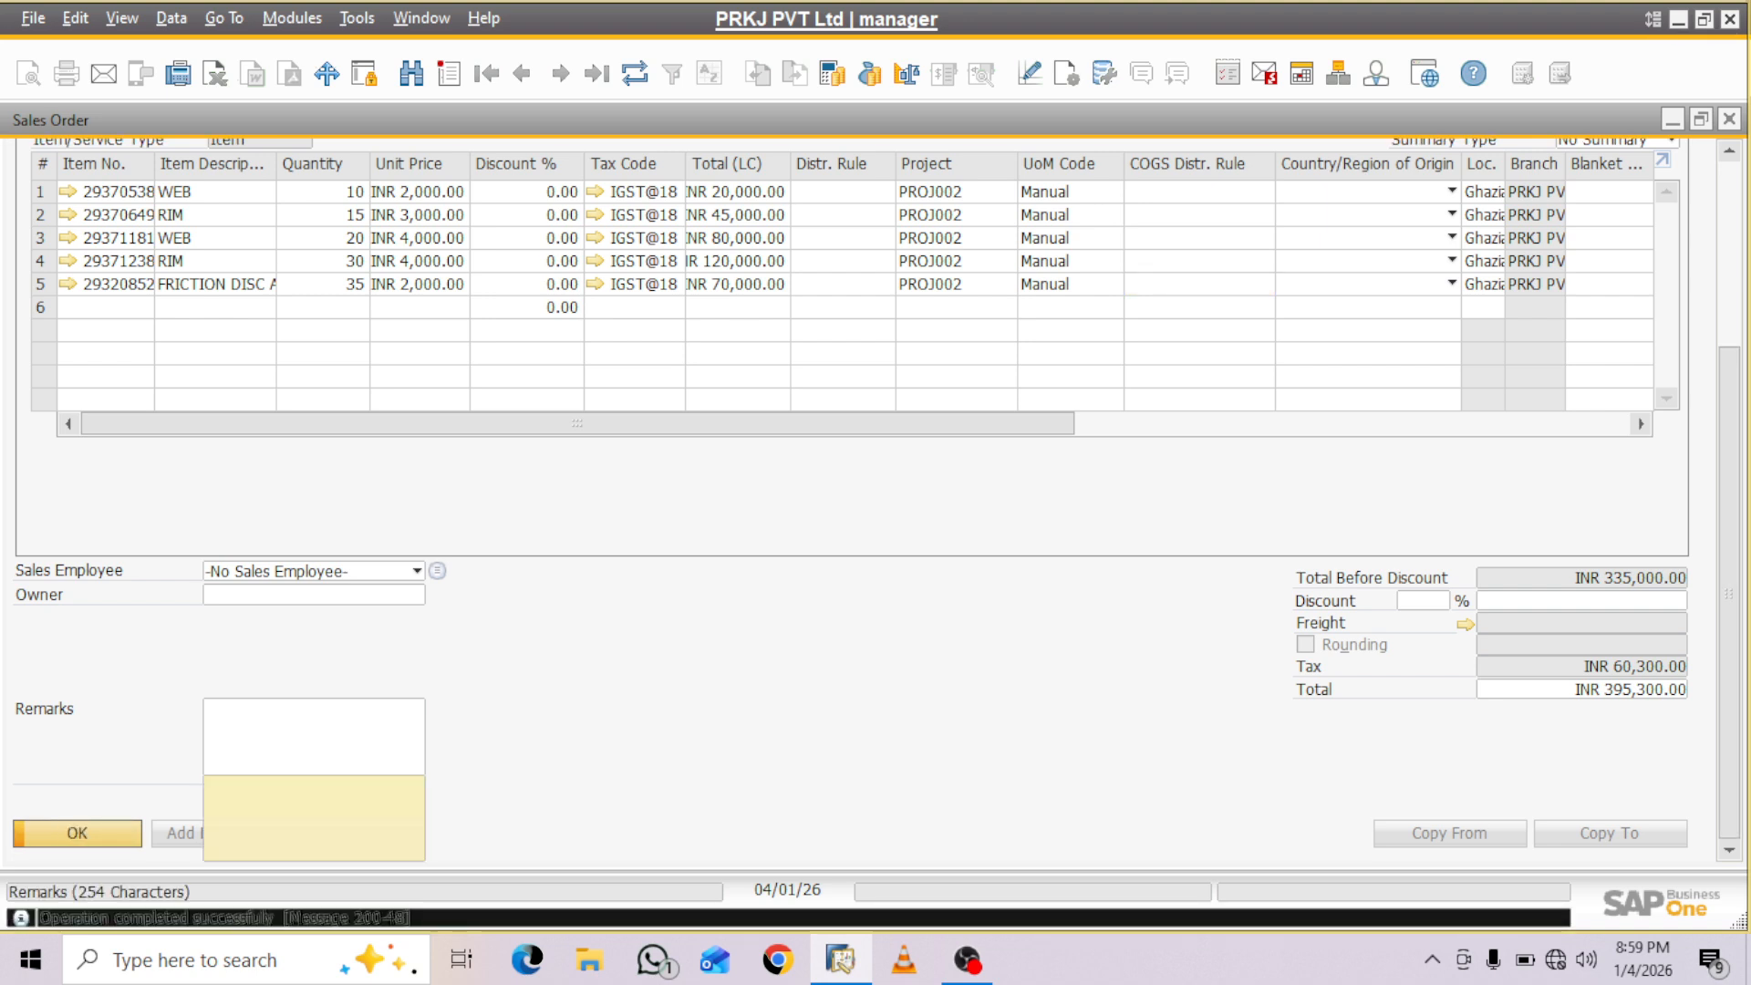
{"action": "scroll", "coordinate": [858, 501], "scroll_direction": "up", "scroll_amount": 3}
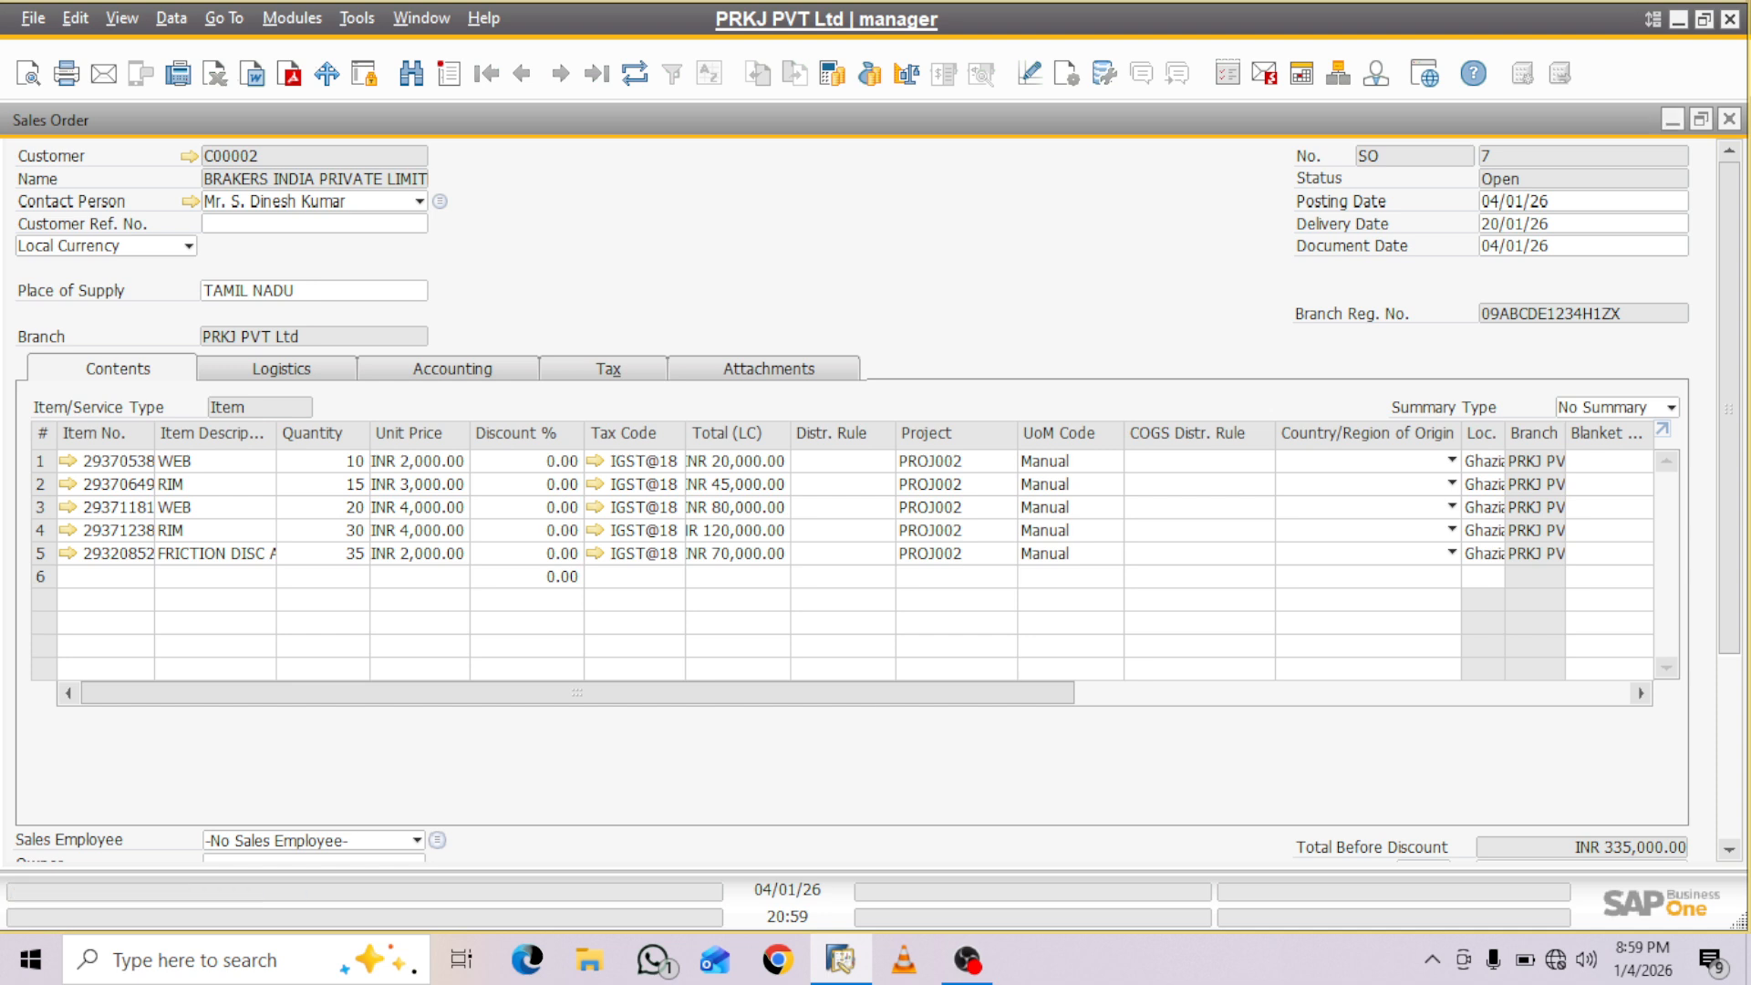
- Minimize the sales order and open a new purchase order from the Purchasing - A/P module
{"action": "left_click", "coordinate": [1672, 120]}
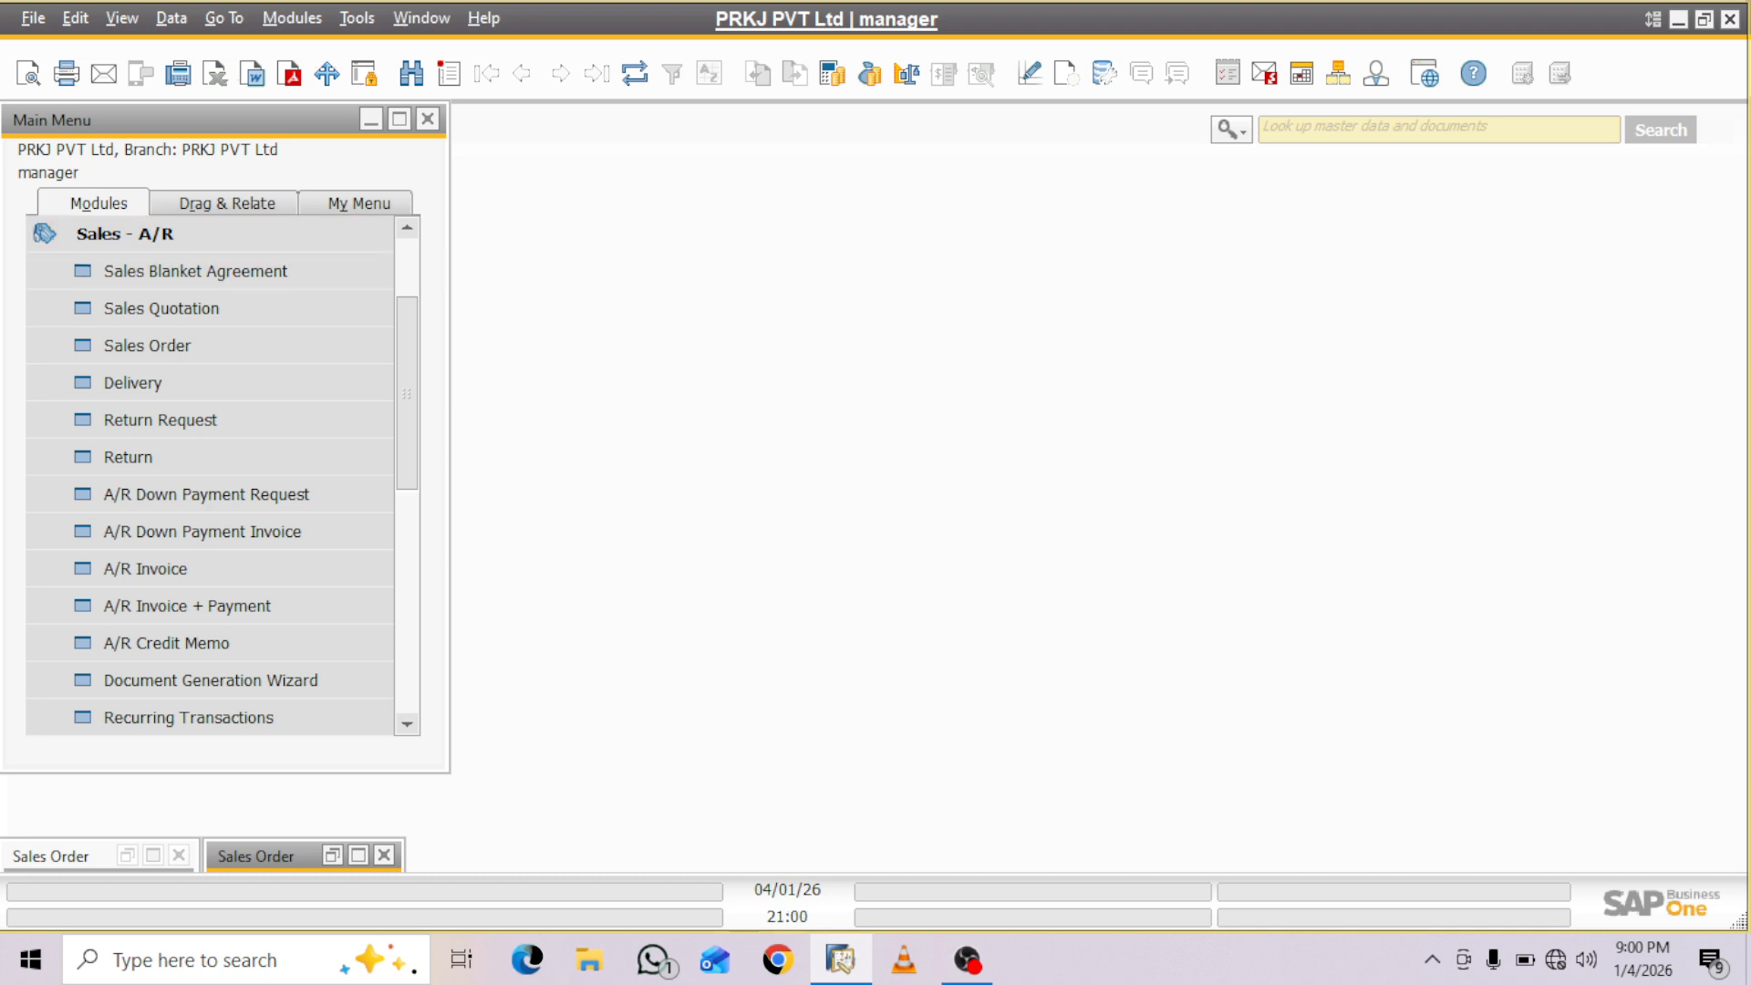
{"action": "left_click", "coordinate": [125, 235]}
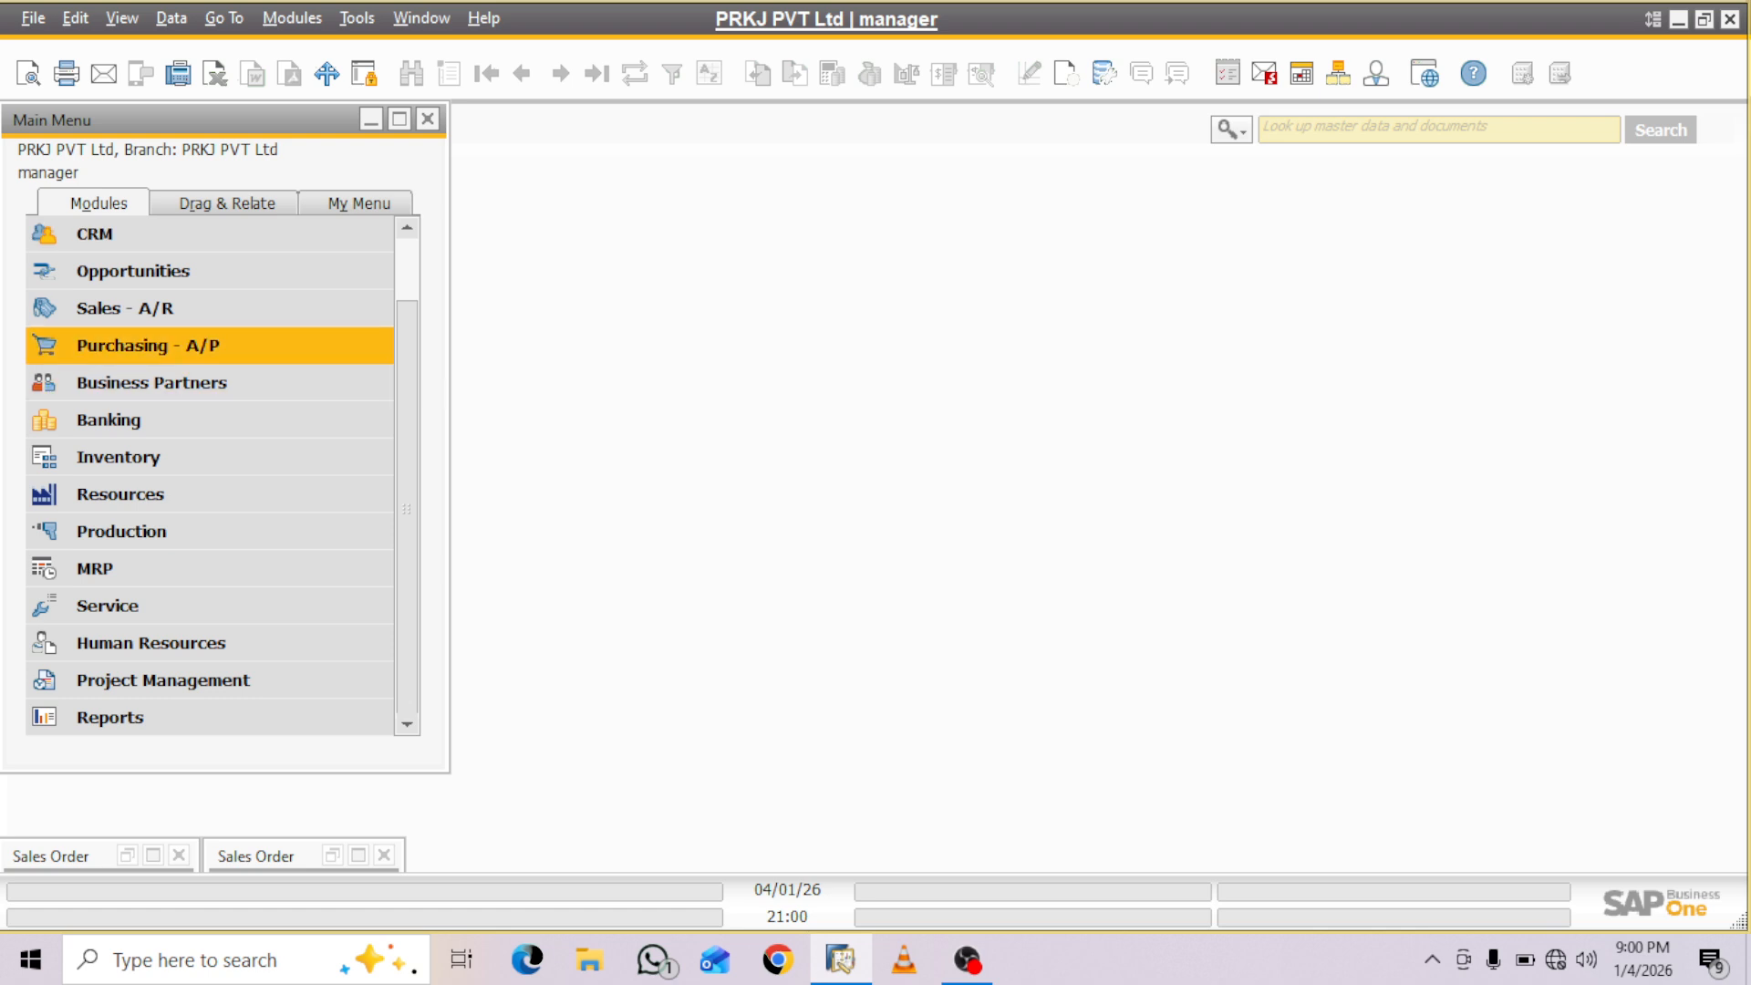
{"action": "left_click", "coordinate": [146, 345]}
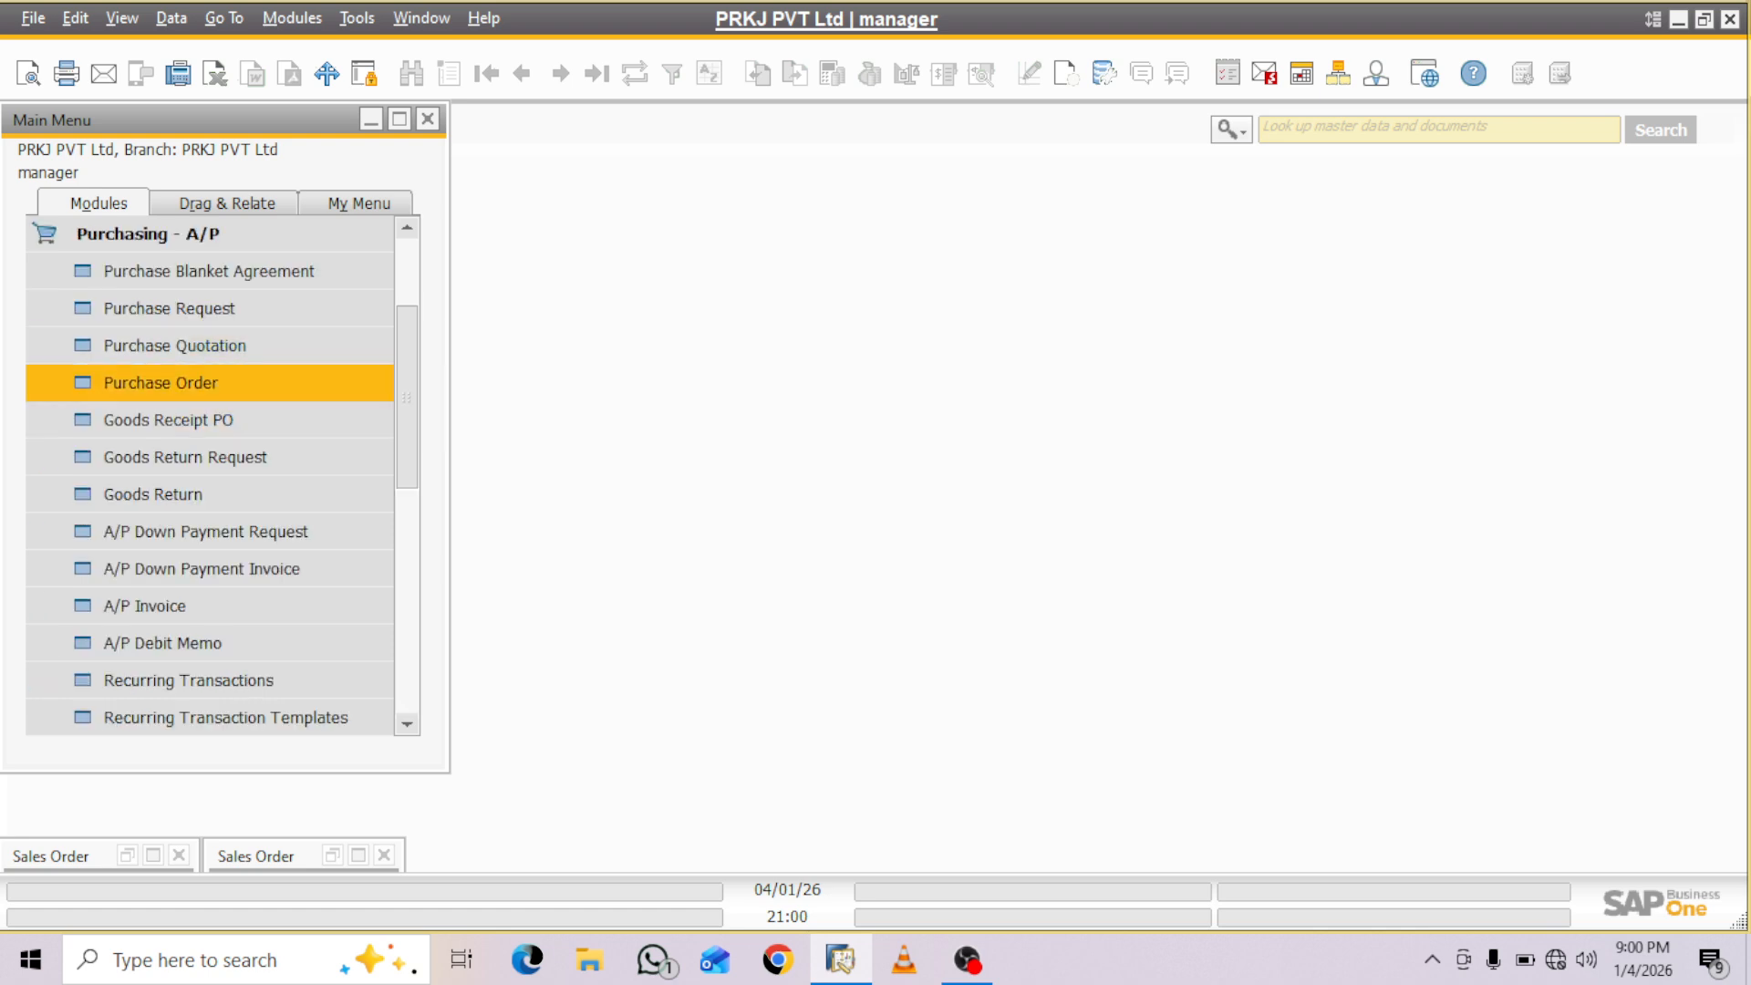
{"action": "left_click", "coordinate": [160, 383]}
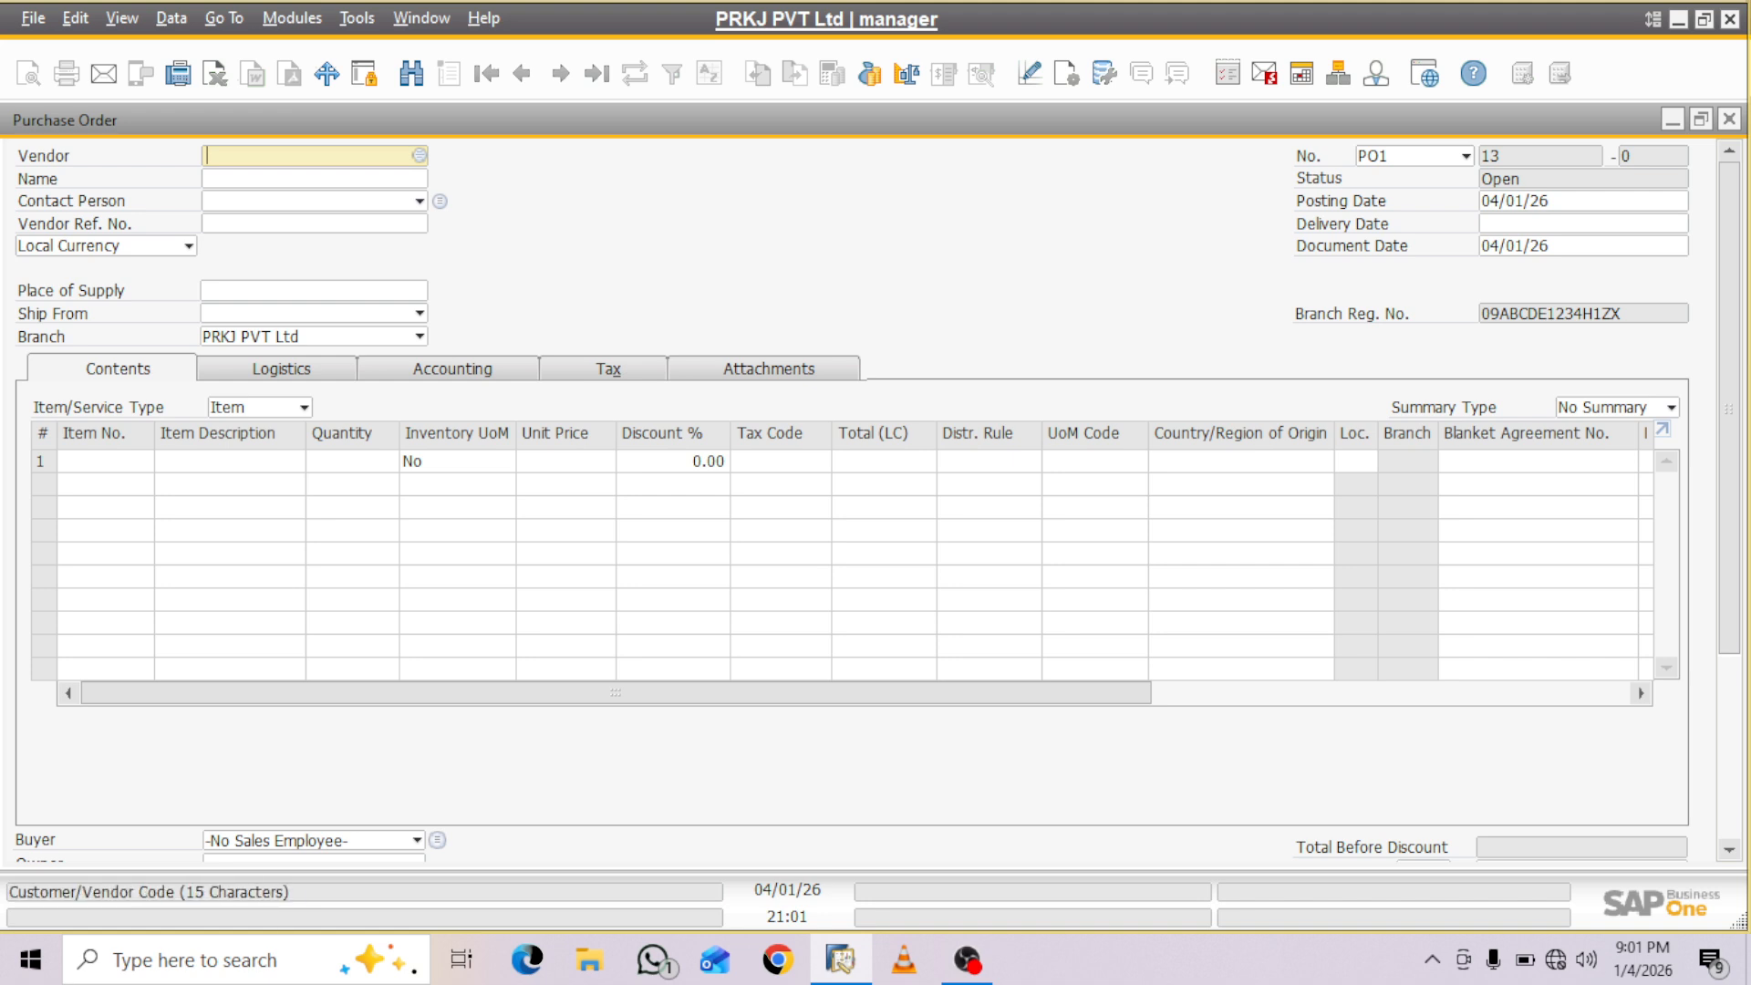
- Choose Khurana from the business partner list as the purchase order's vendor
{"action": "key", "text": "Tab"}
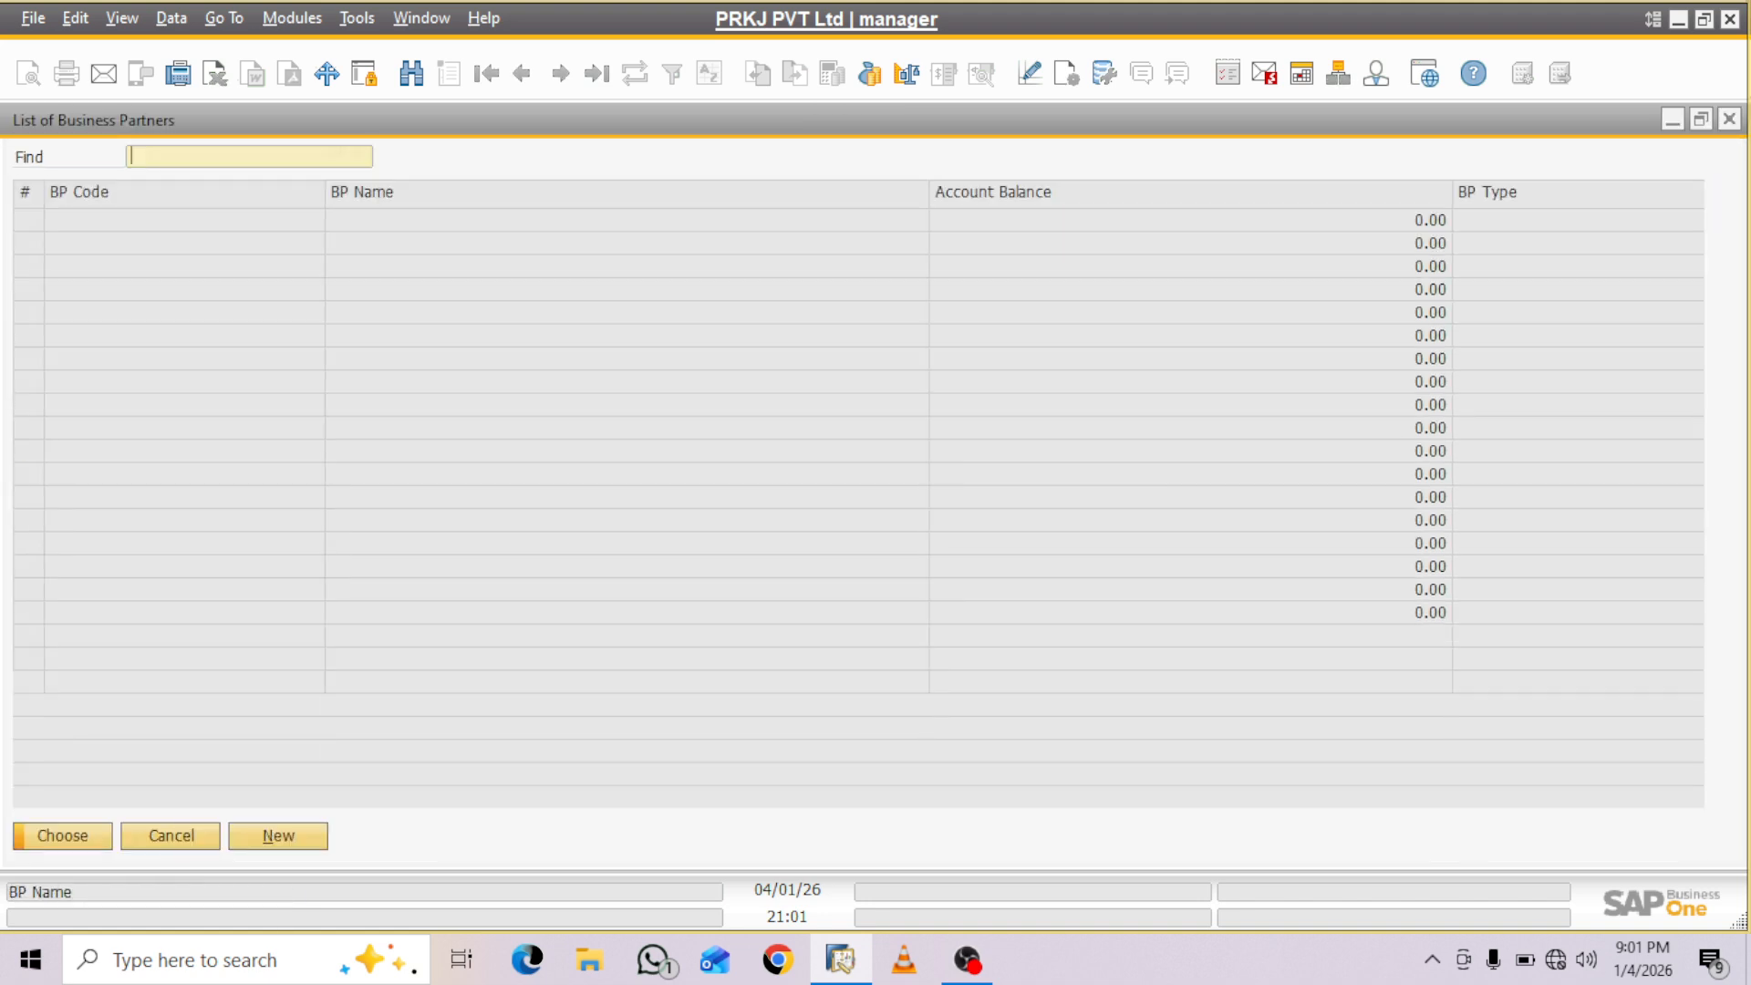
{"action": "left_click", "coordinate": [109, 313]}
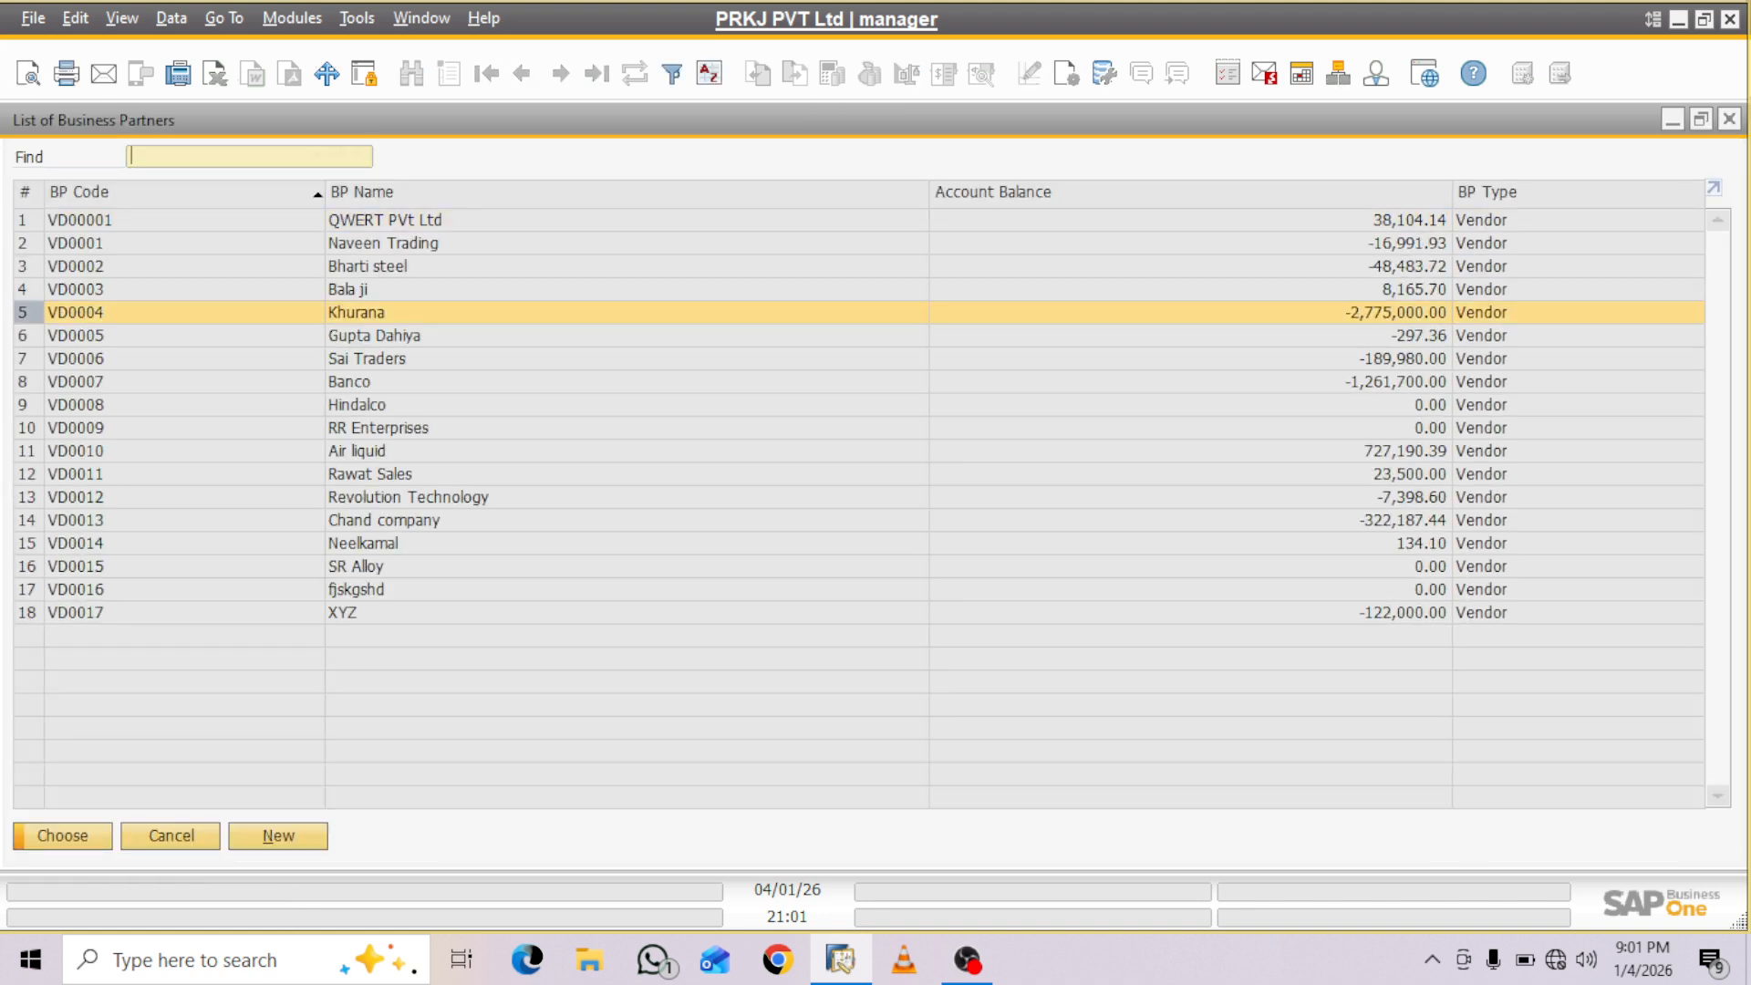
{"action": "key", "text": "Return"}
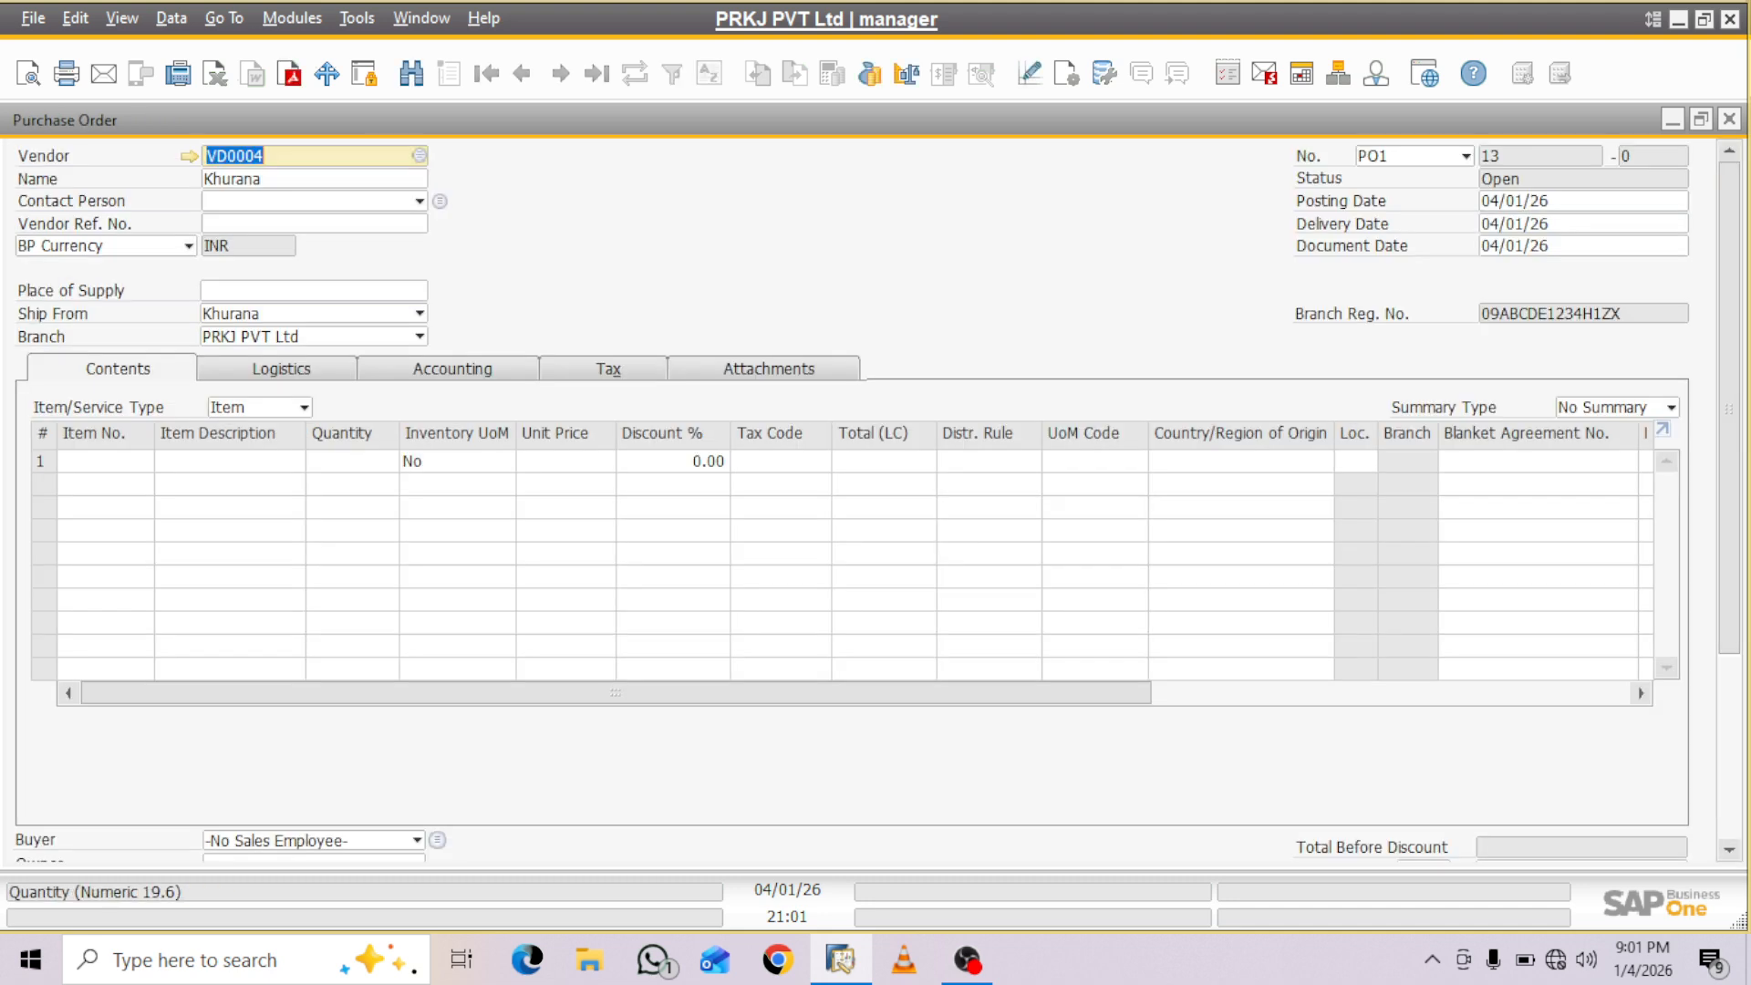
- Add items RM00018 through RM00024 from the item list to the purchase order lines in one selection
{"action": "left_click", "coordinate": [87, 460]}
{"action": "key", "text": "Tab"}
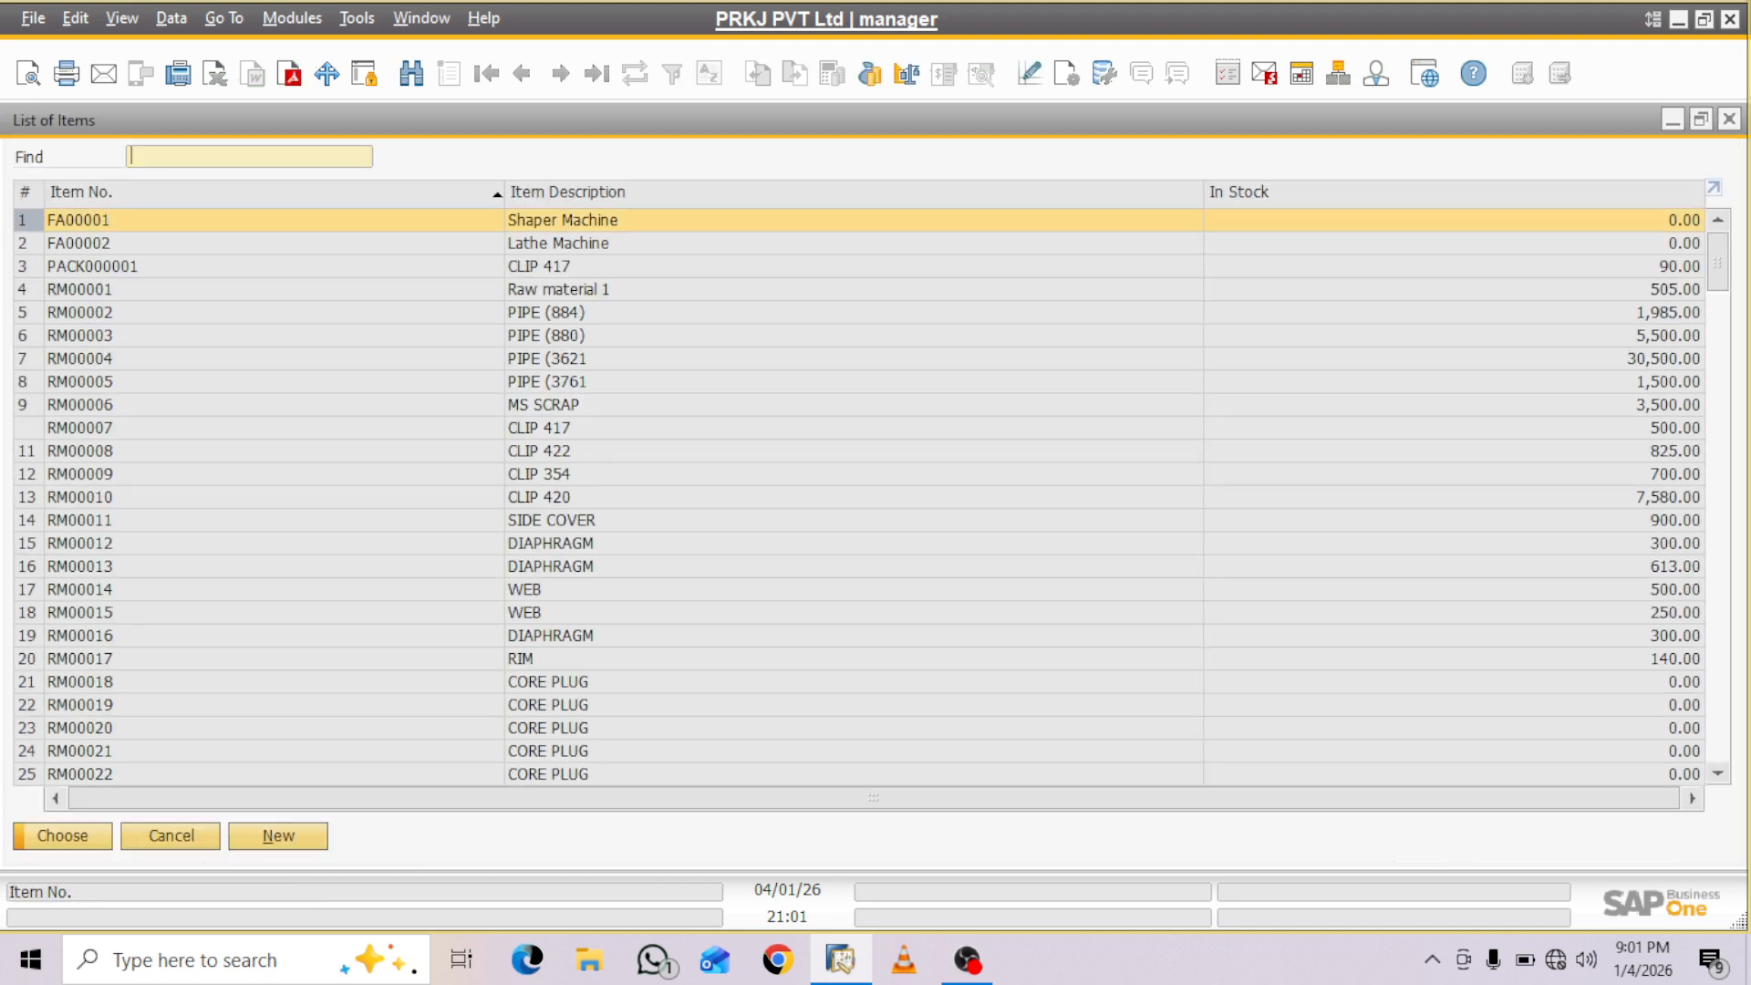
{"action": "left_click", "coordinate": [80, 289]}
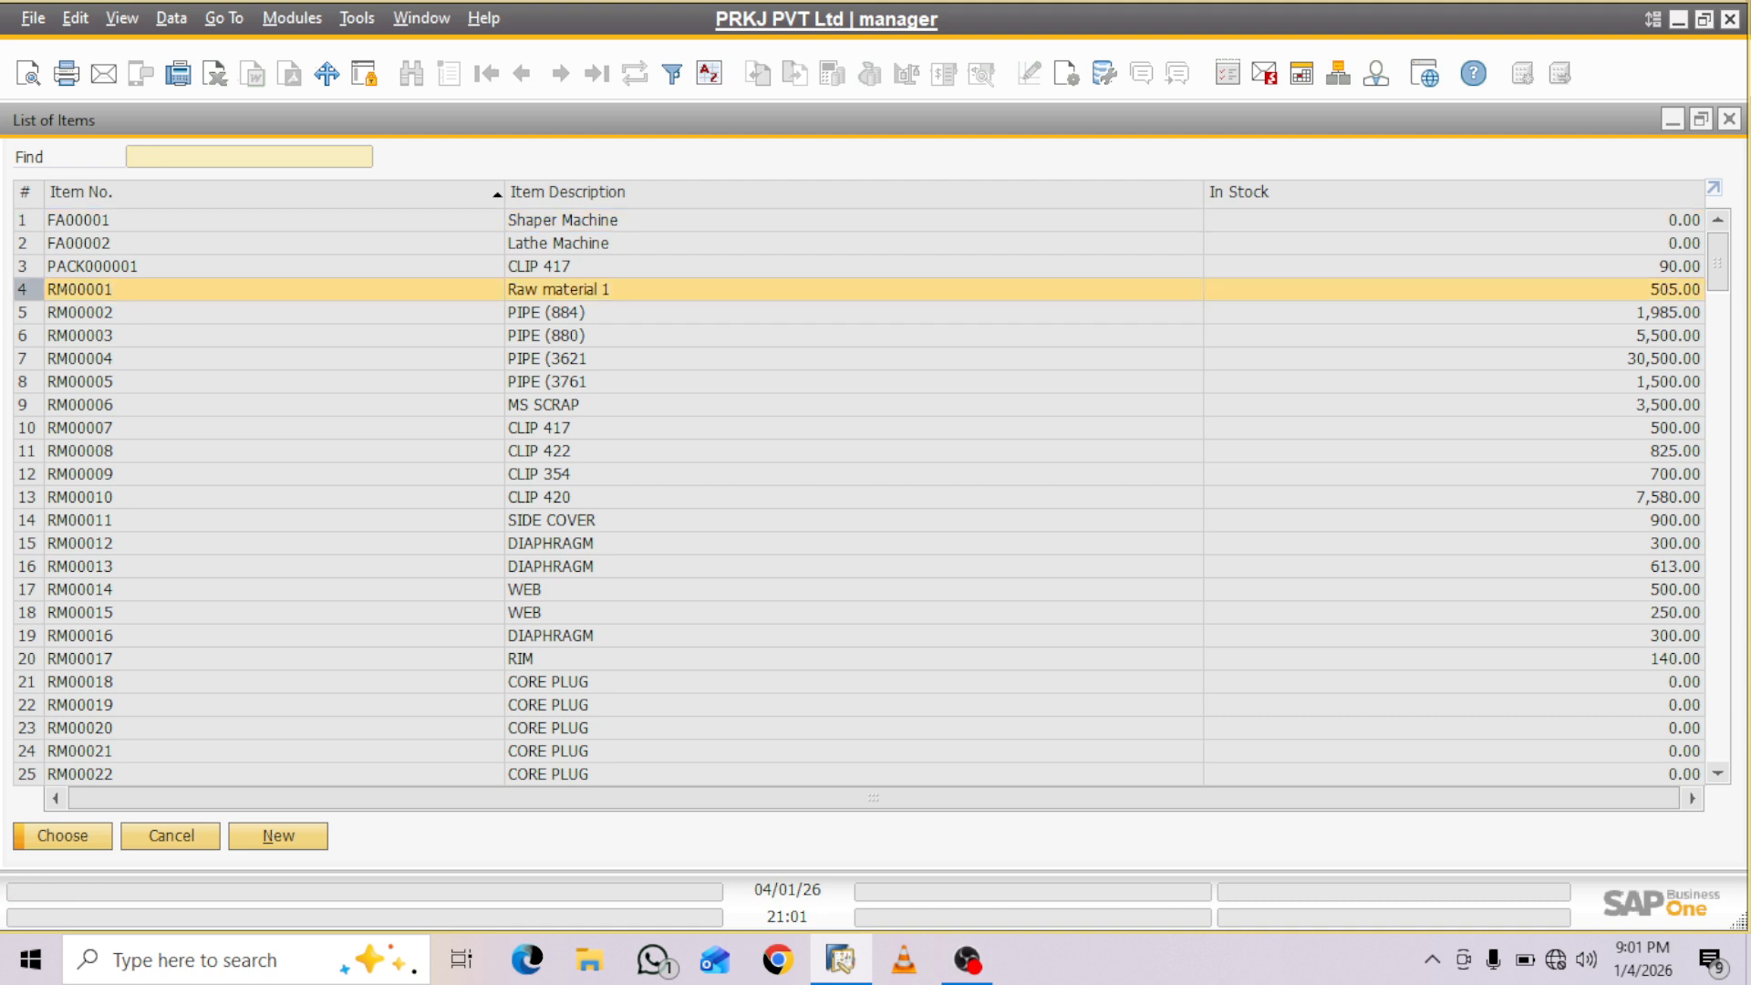
{"action": "scroll", "coordinate": [857, 497], "scroll_direction": "down", "scroll_amount": 5}
{"action": "scroll", "coordinate": [858, 497], "scroll_direction": "down", "scroll_amount": 2}
{"action": "scroll", "coordinate": [858, 497], "scroll_direction": "up", "scroll_amount": 4}
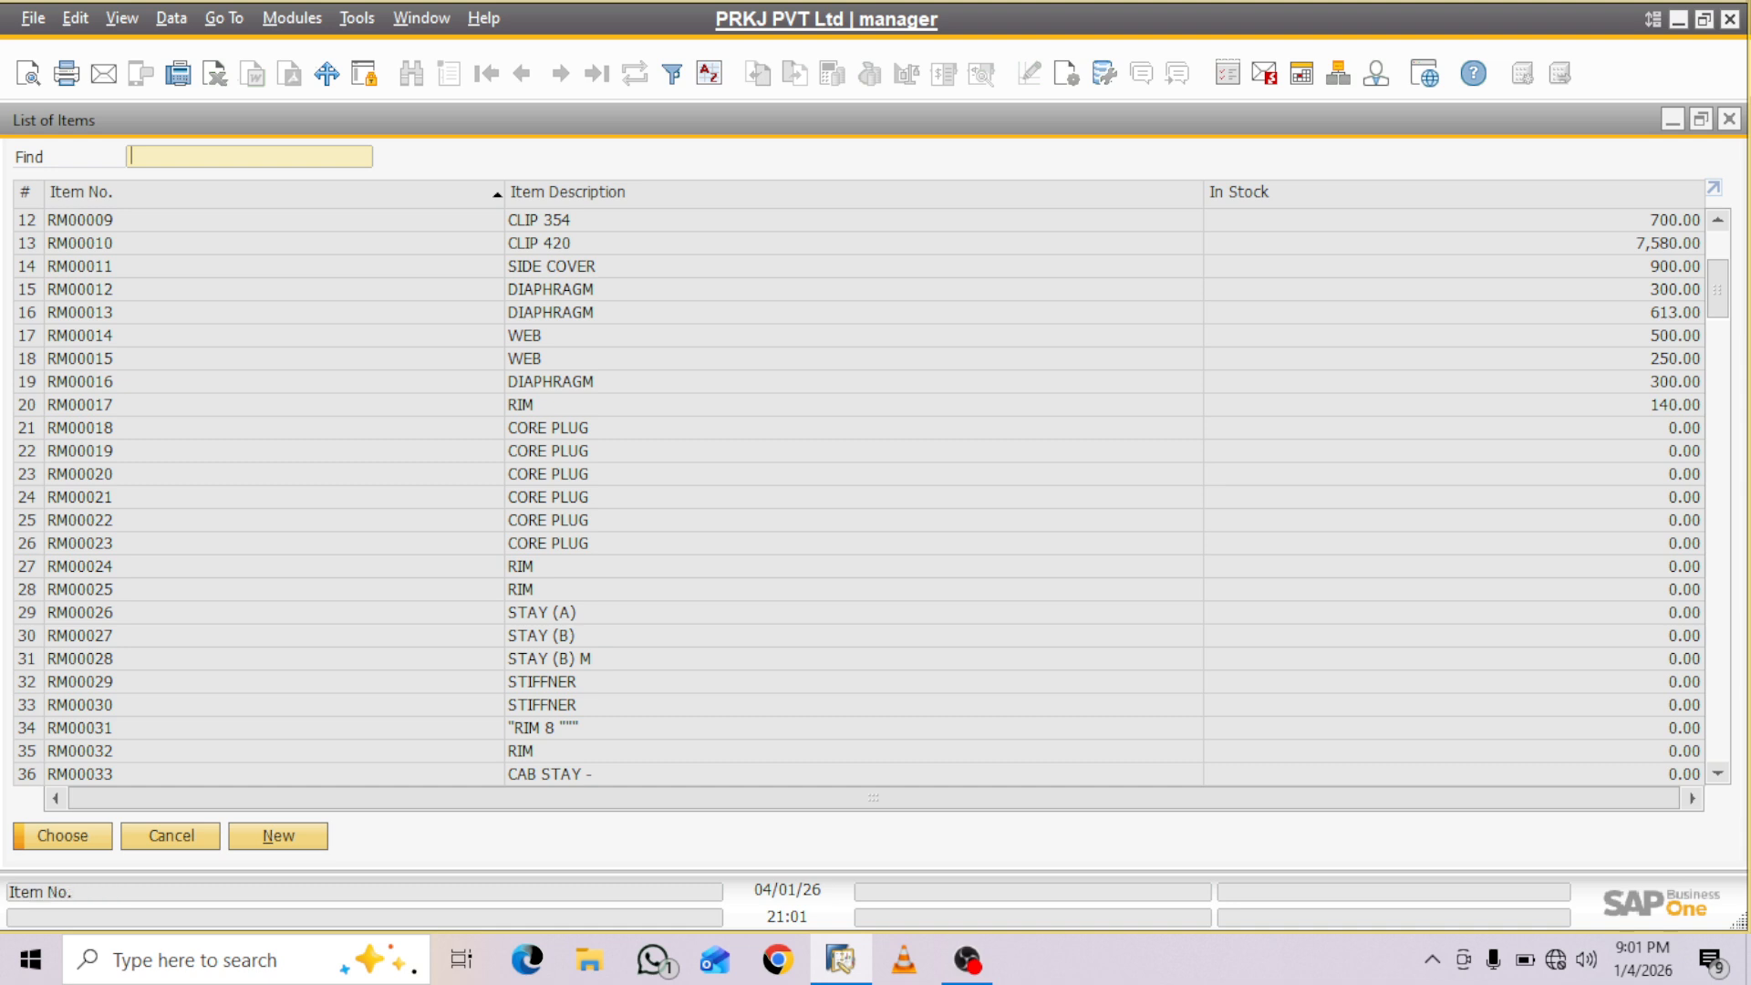
{"action": "left_click", "coordinate": [566, 405]}
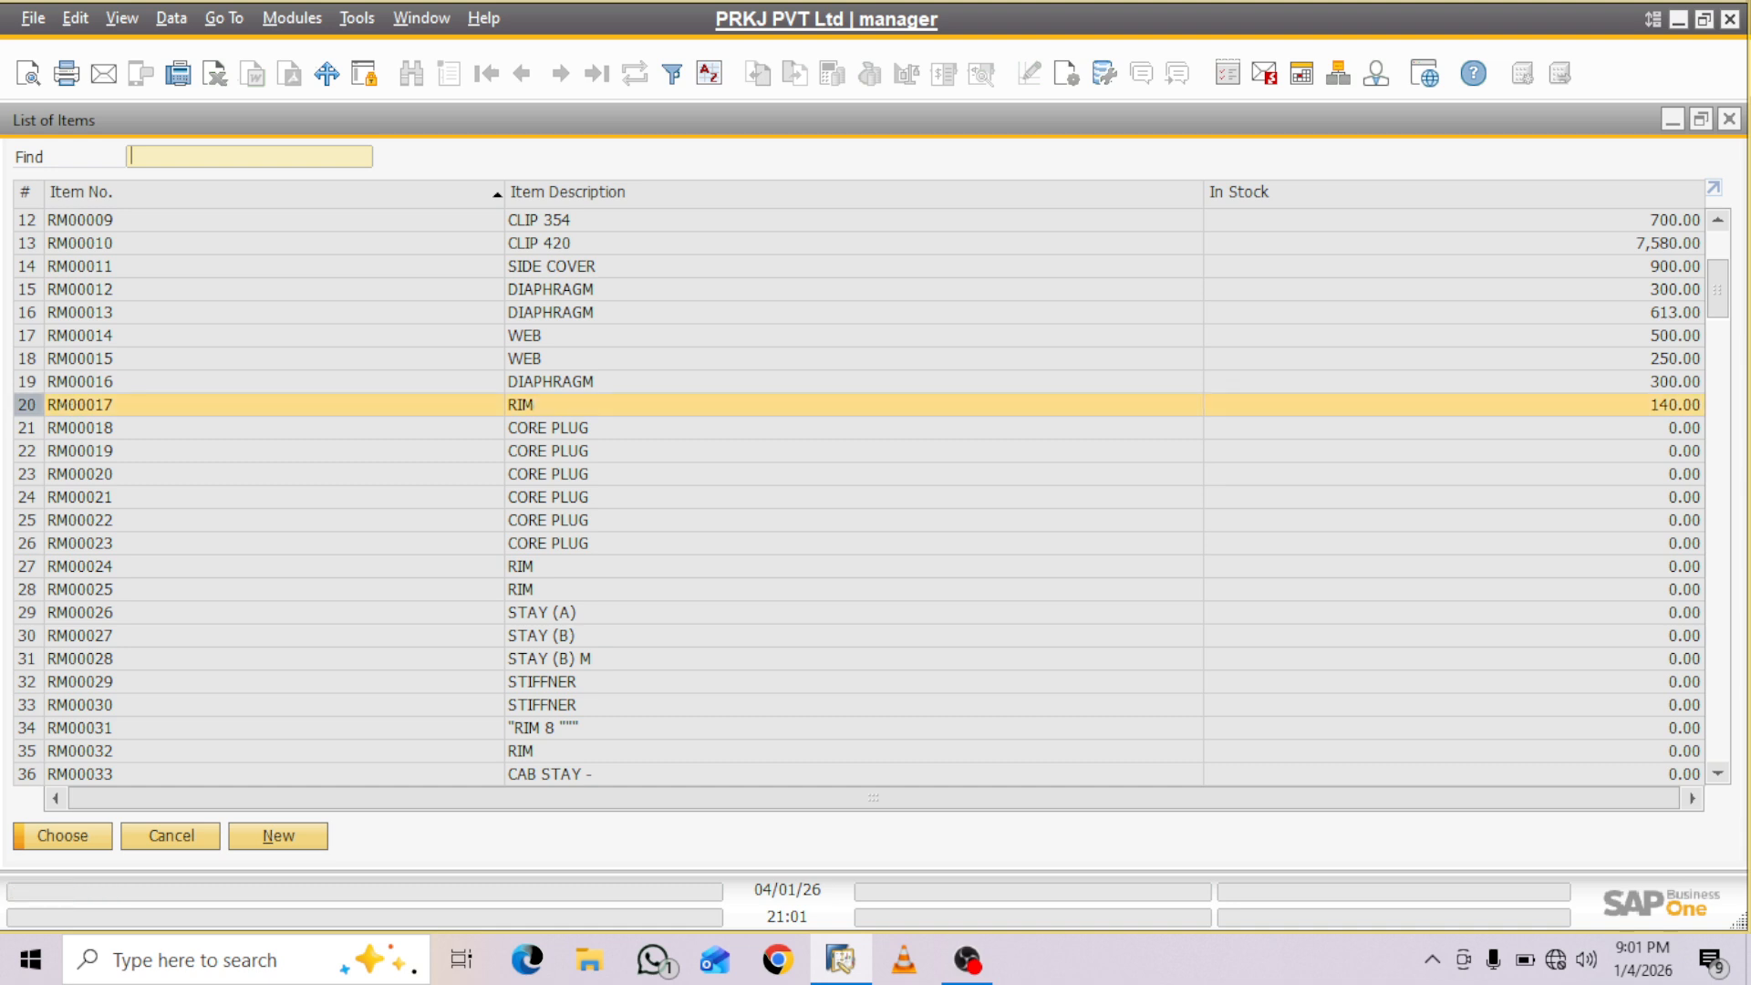
{"action": "left_click", "coordinate": [566, 428]}
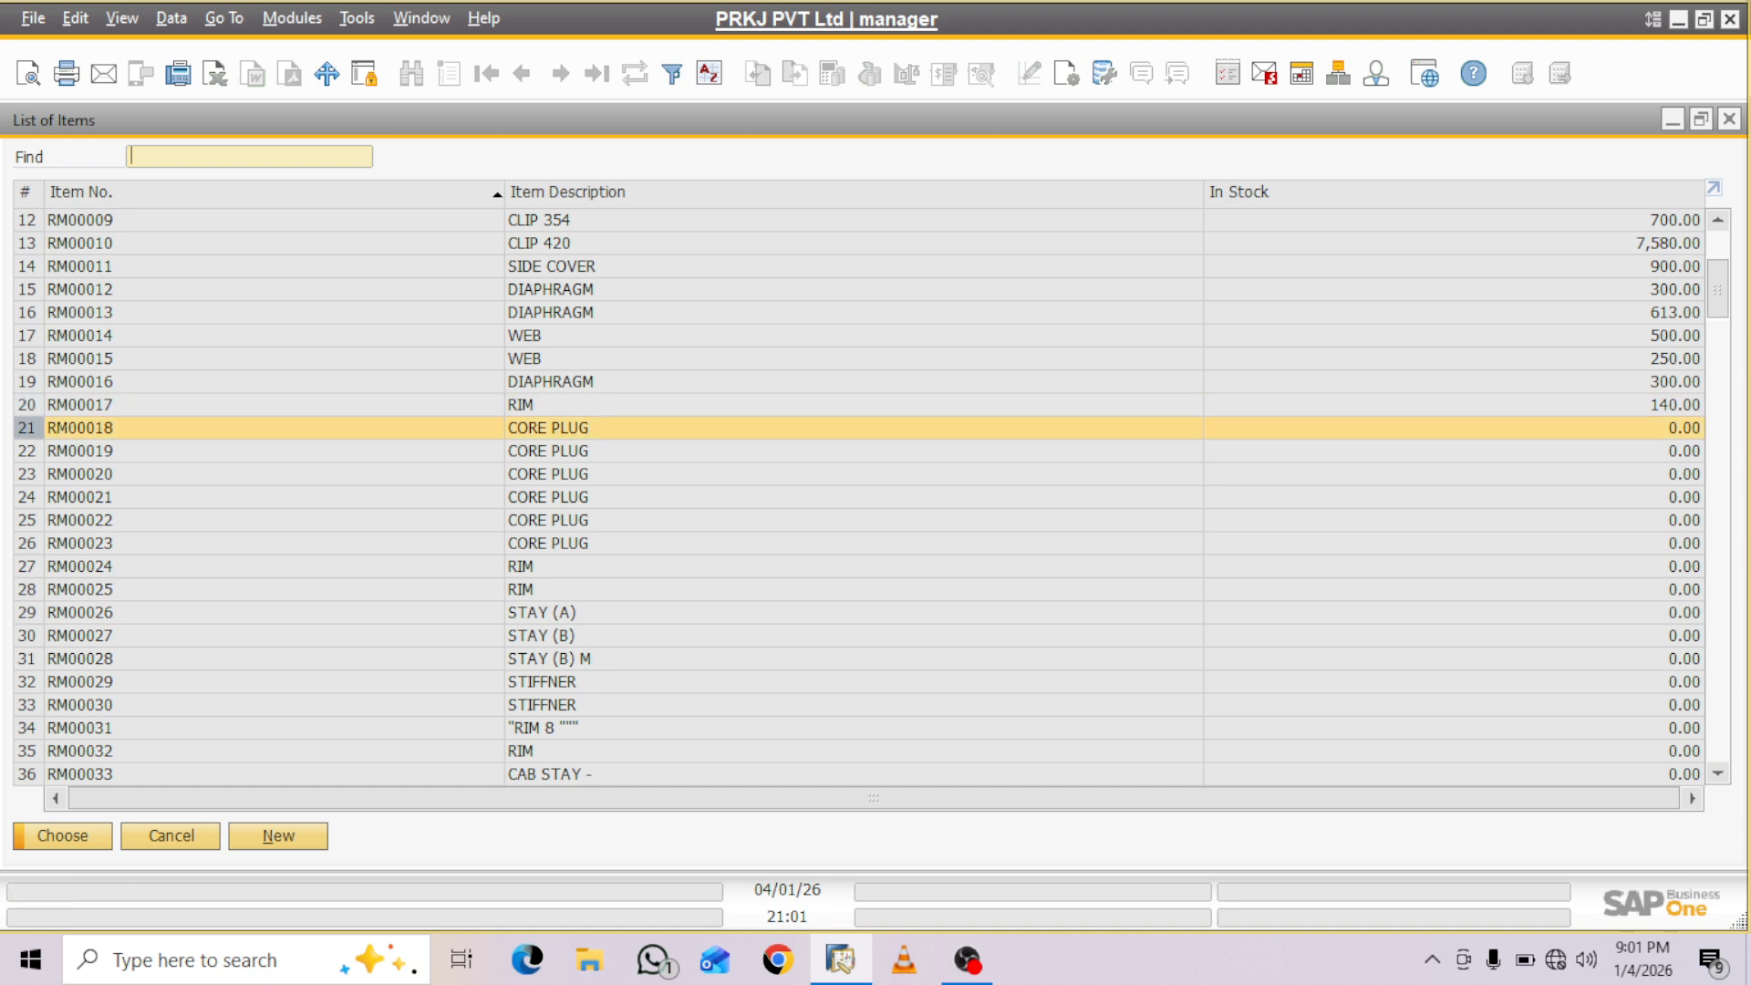
{"action": "left_click_drag", "start_coordinate": [28, 428], "coordinate": [27, 566]}
{"action": "key", "text": "Return"}
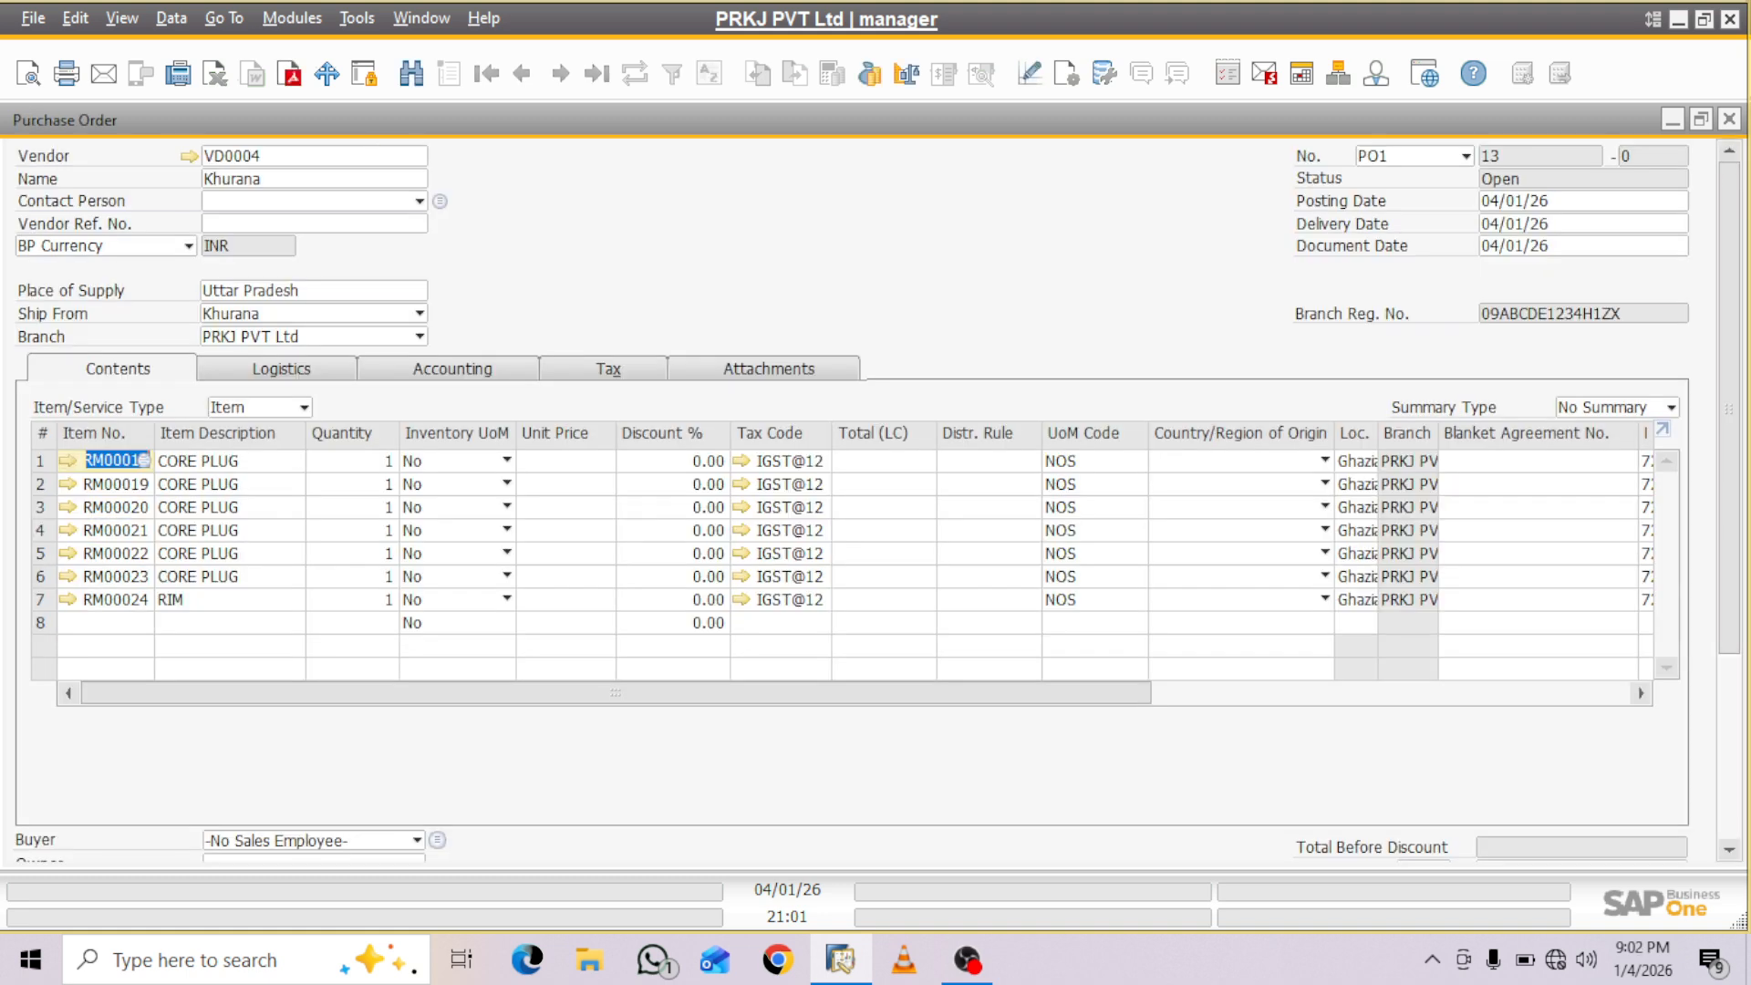
- Set the quantities of RM00018, RM00019, RM00020 and RM00021 to 100, 200, 300 and 400 in the purchase order lines
{"action": "left_click", "coordinate": [352, 460]}
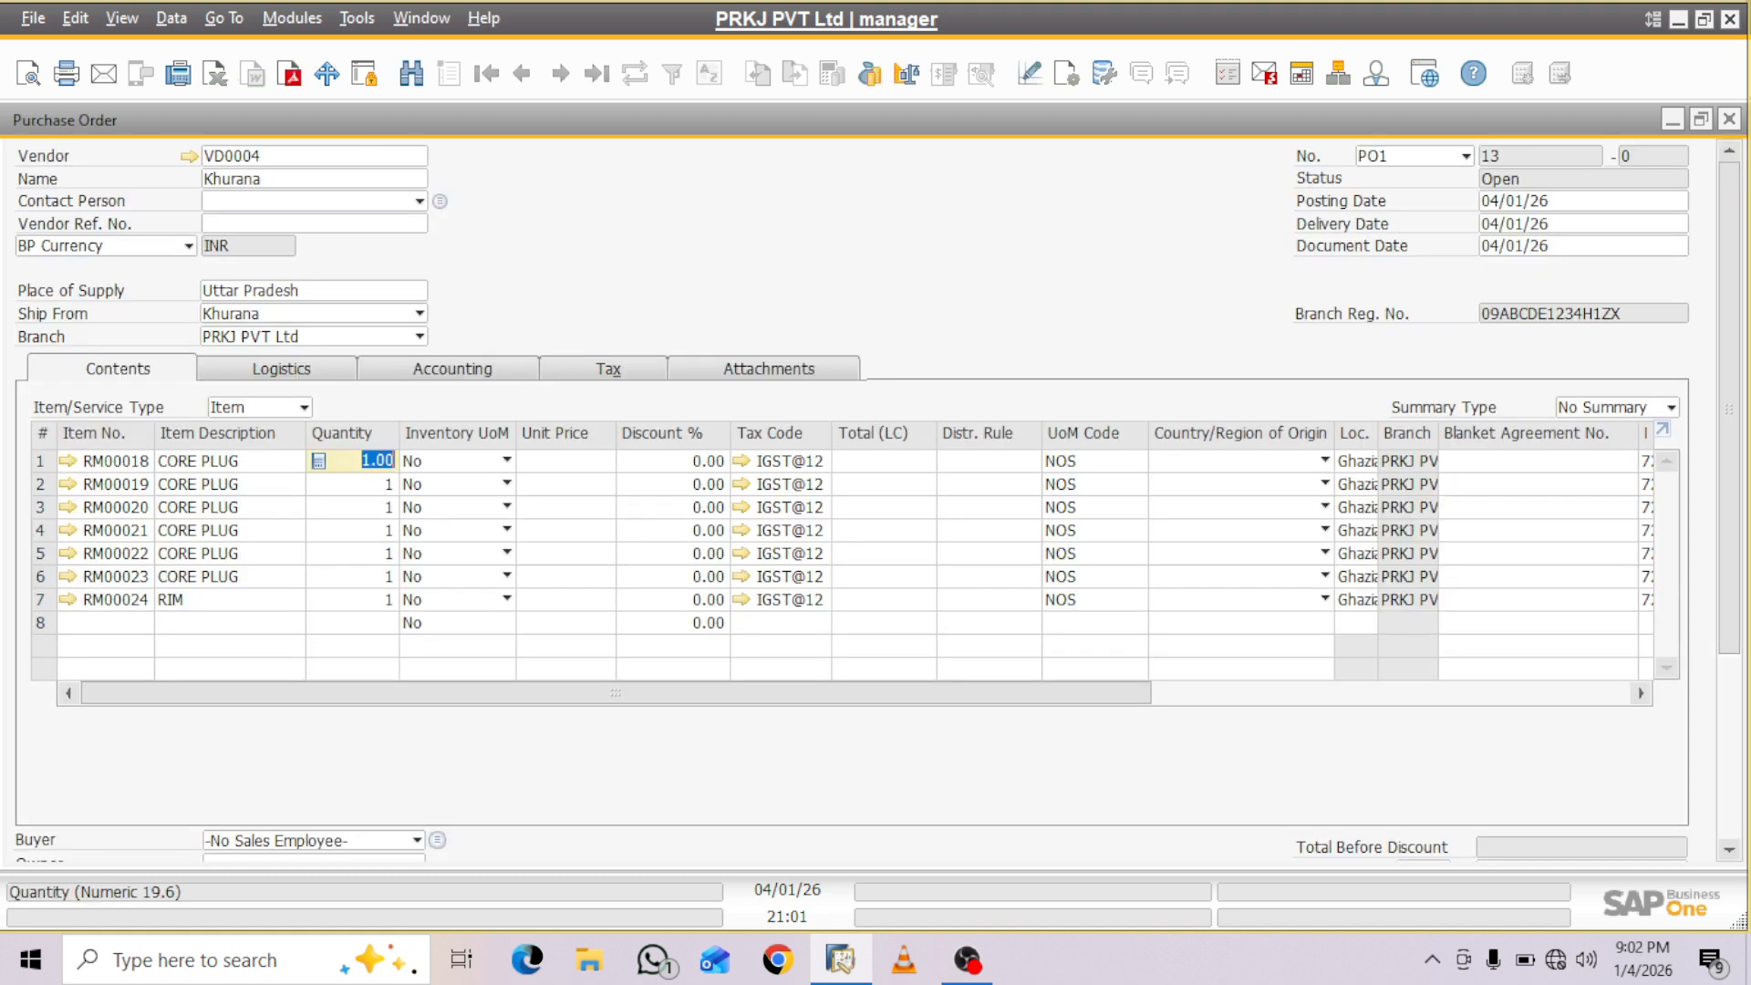
{"action": "type", "text": "100"}
{"action": "key", "text": "Down"}
{"action": "type", "text": "200"}
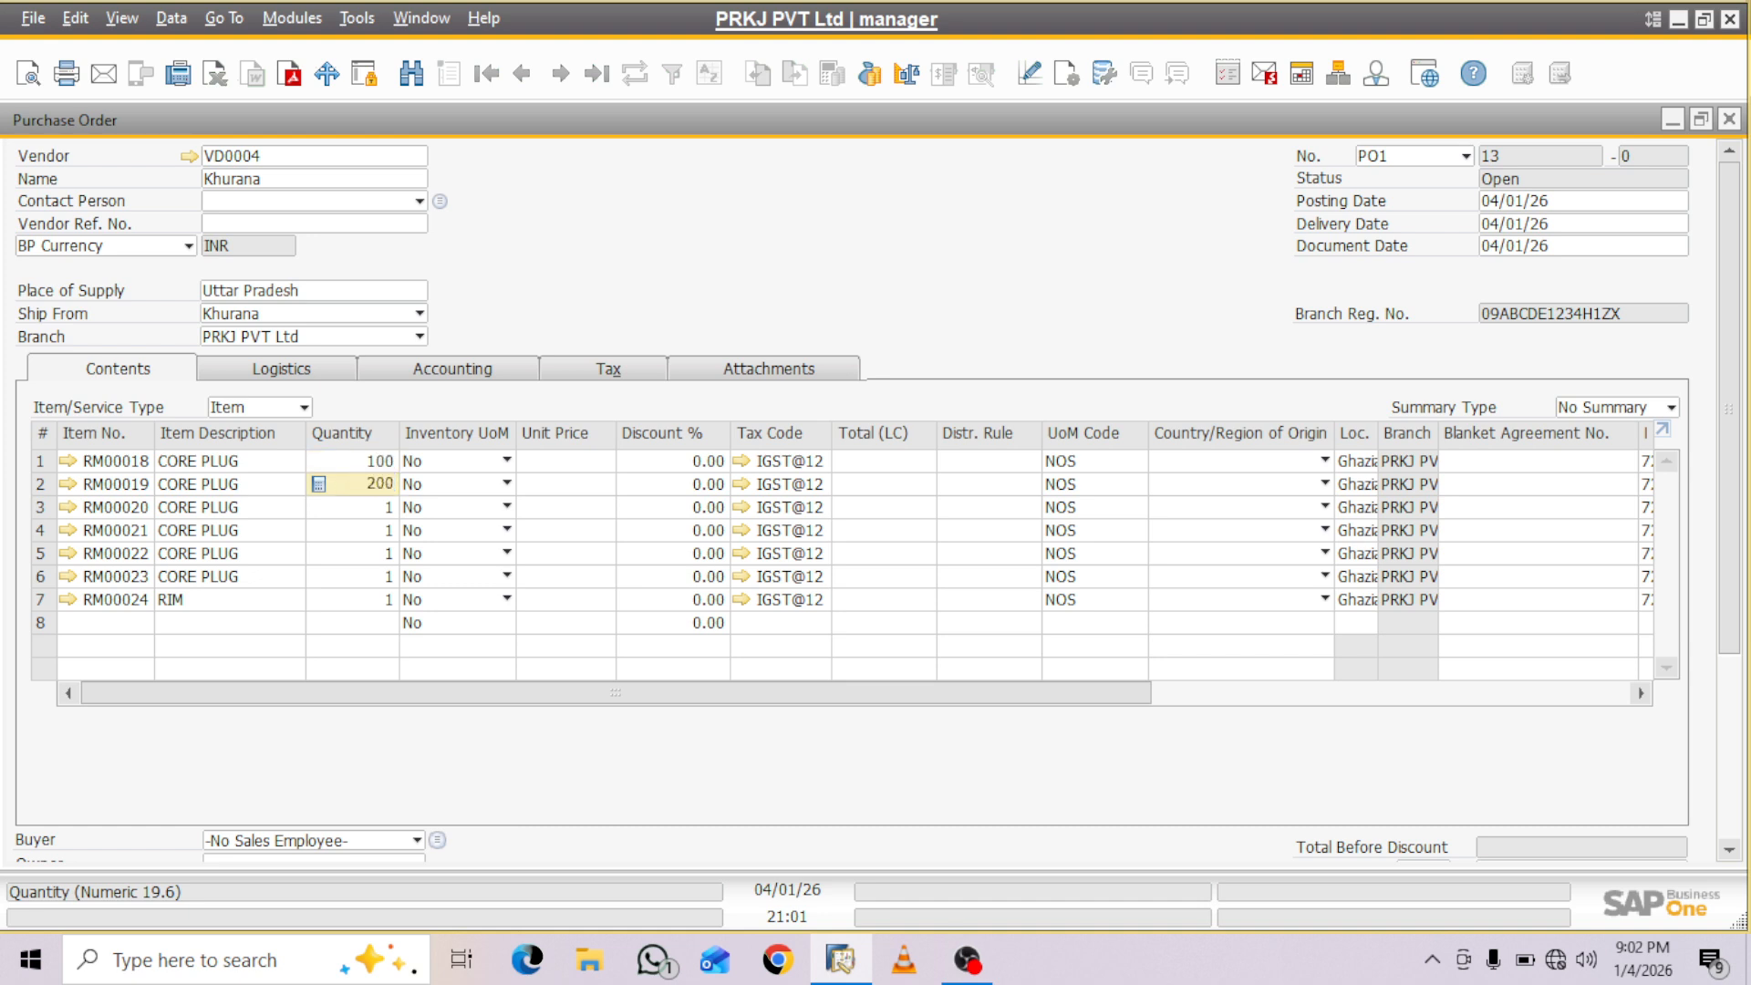
{"action": "key", "text": "Tab"}
{"action": "left_click", "coordinate": [354, 508]}
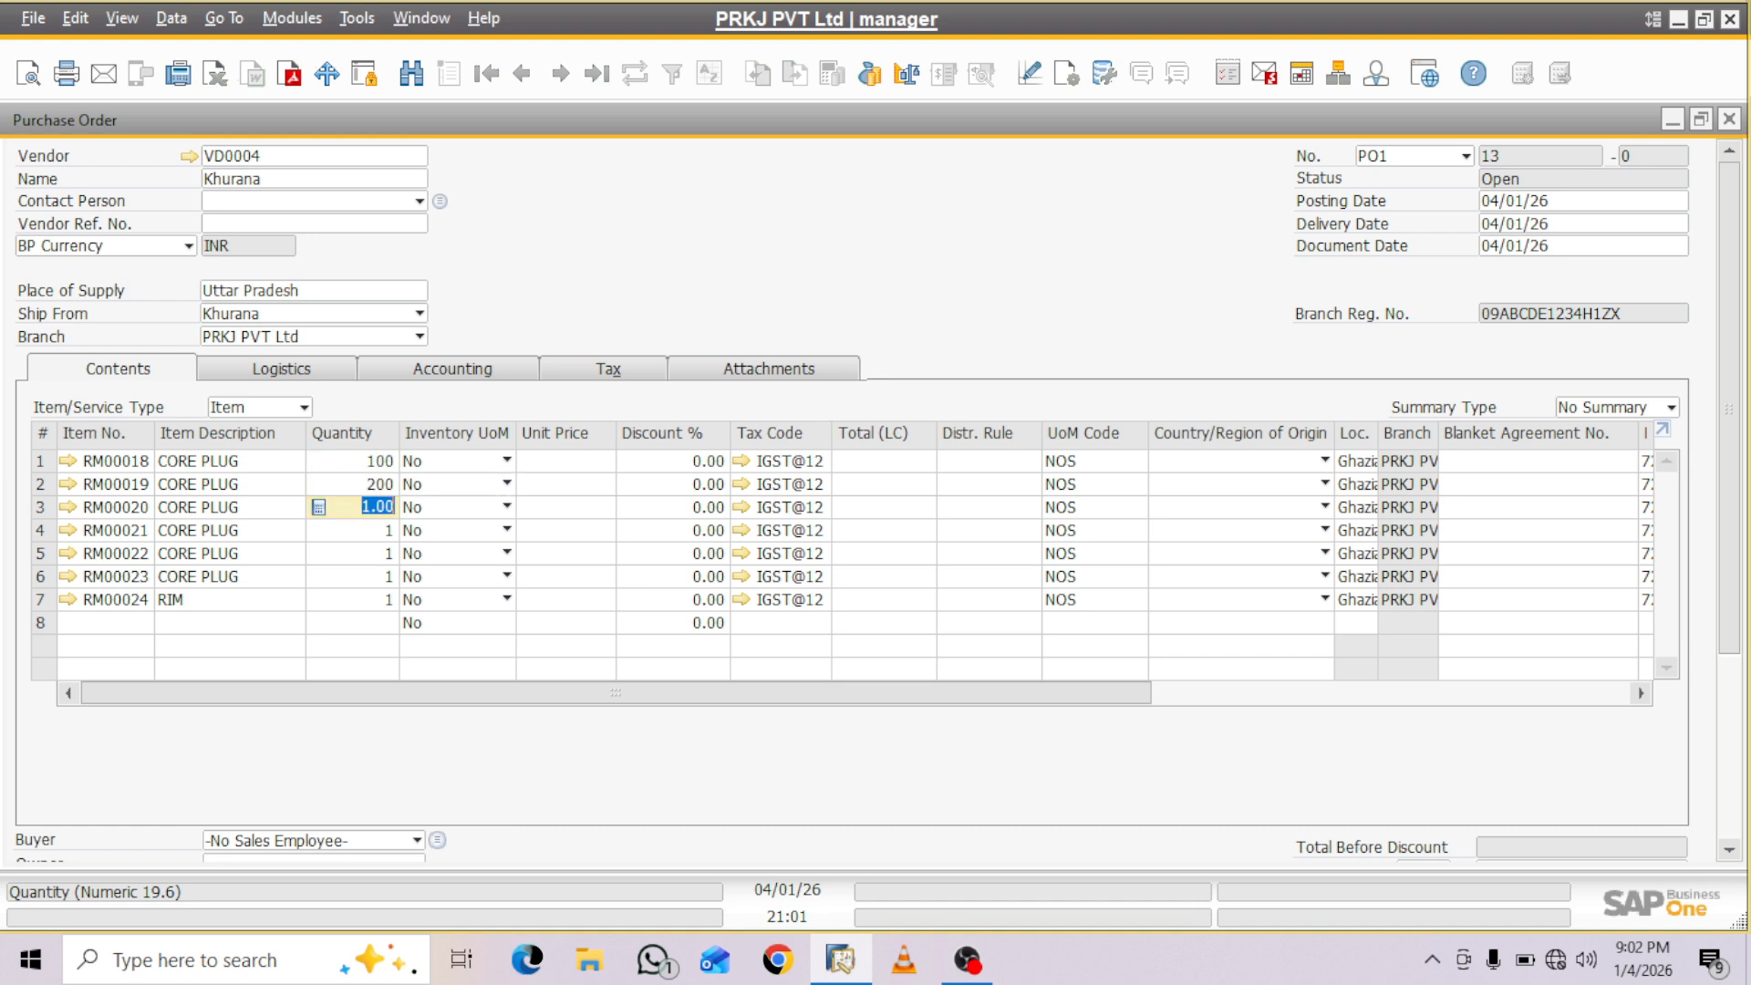
{"action": "type", "text": "300"}
{"action": "key", "text": "Down"}
{"action": "type", "text": "400"}
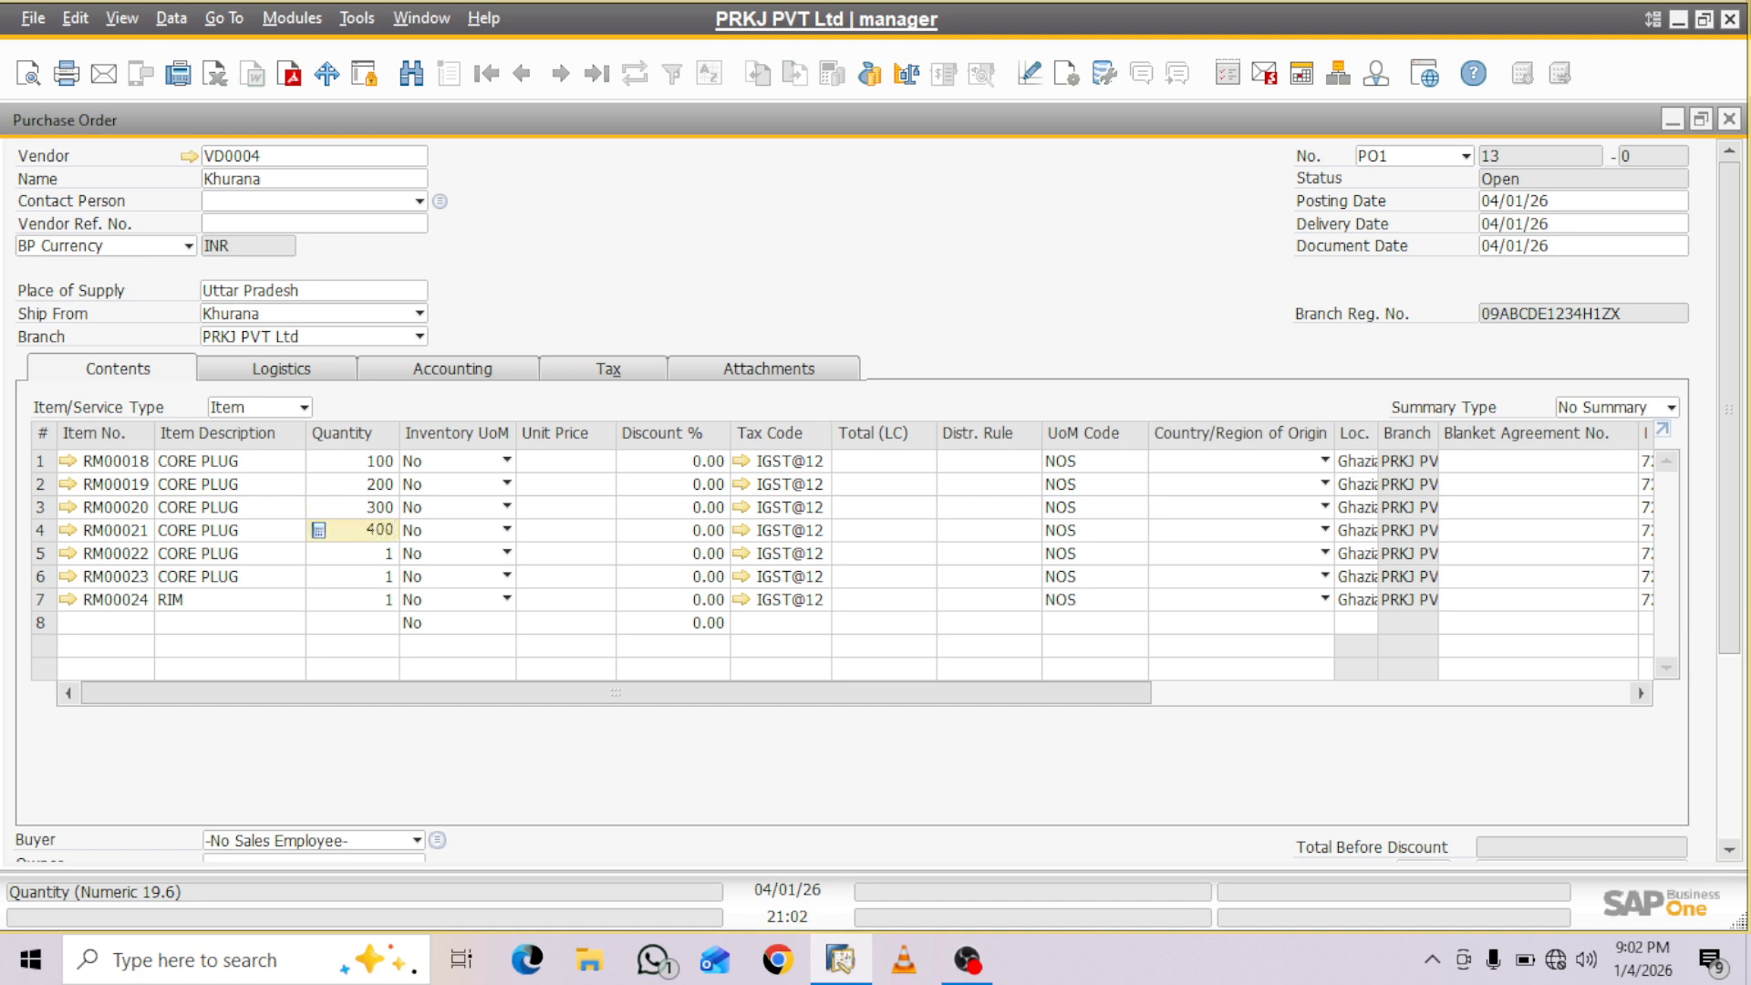
- Enter quantities of 500 for RM00022, 600 for RM00023 and 400 for RM00024
{"action": "key", "text": "Down"}
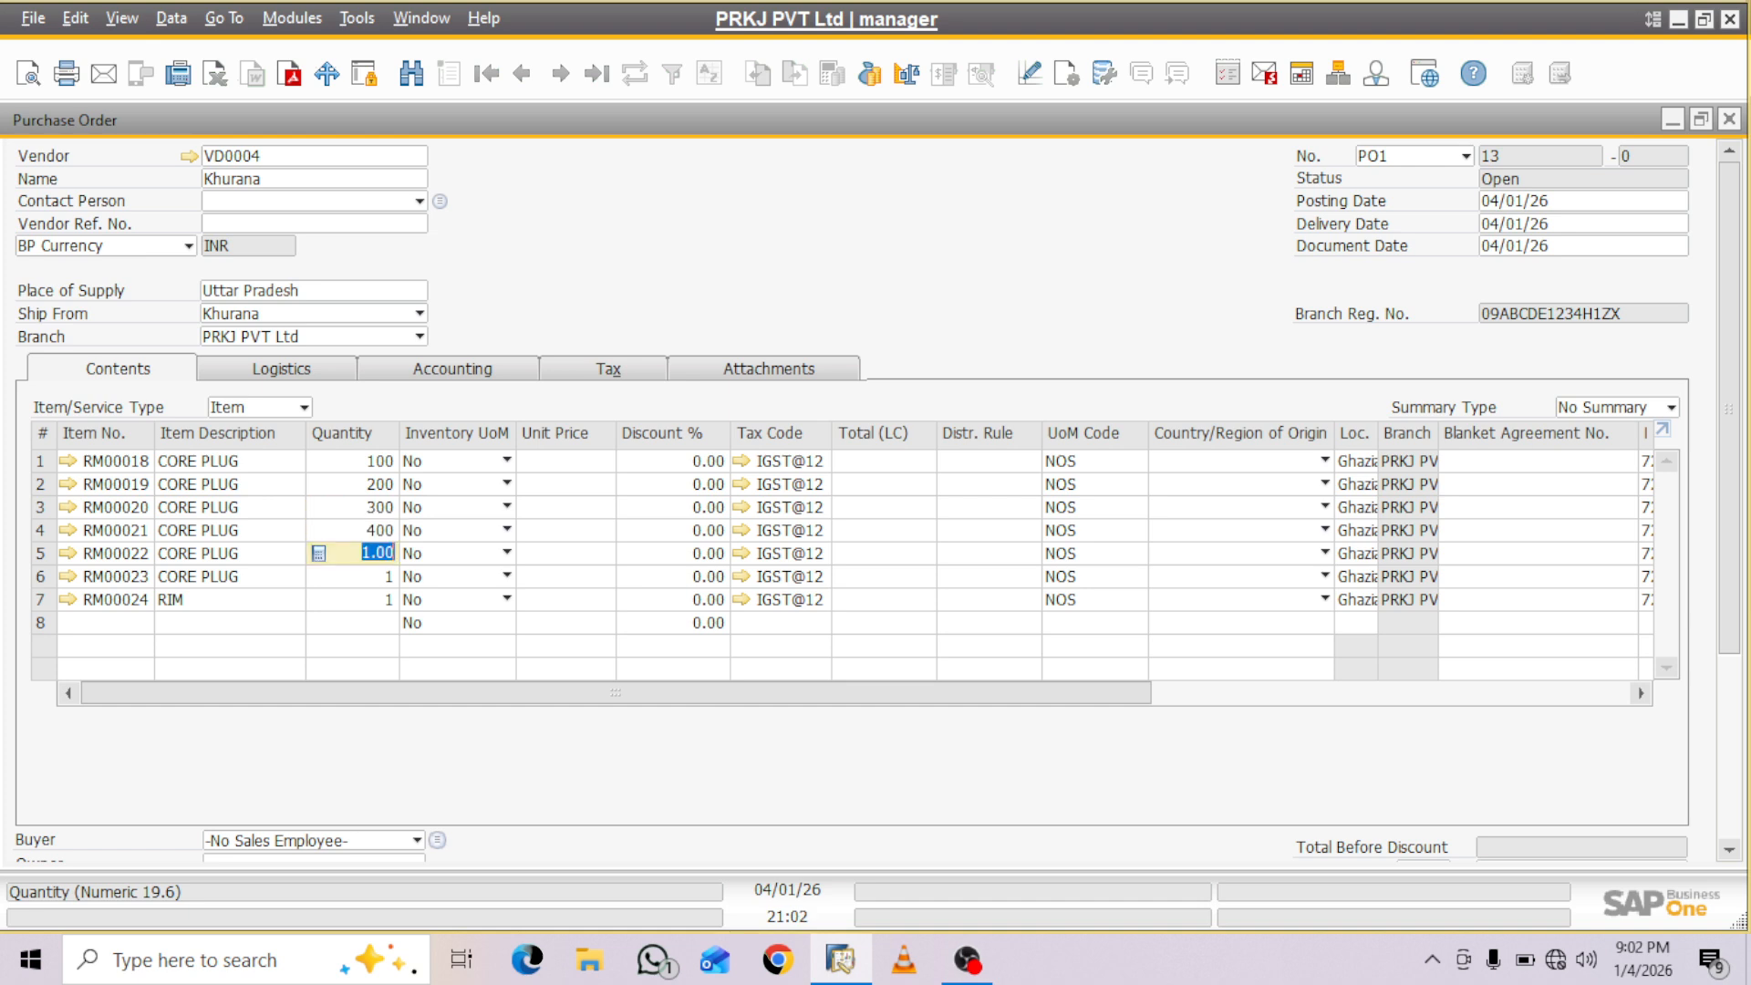
{"action": "type", "text": "500"}
{"action": "key", "text": "Down"}
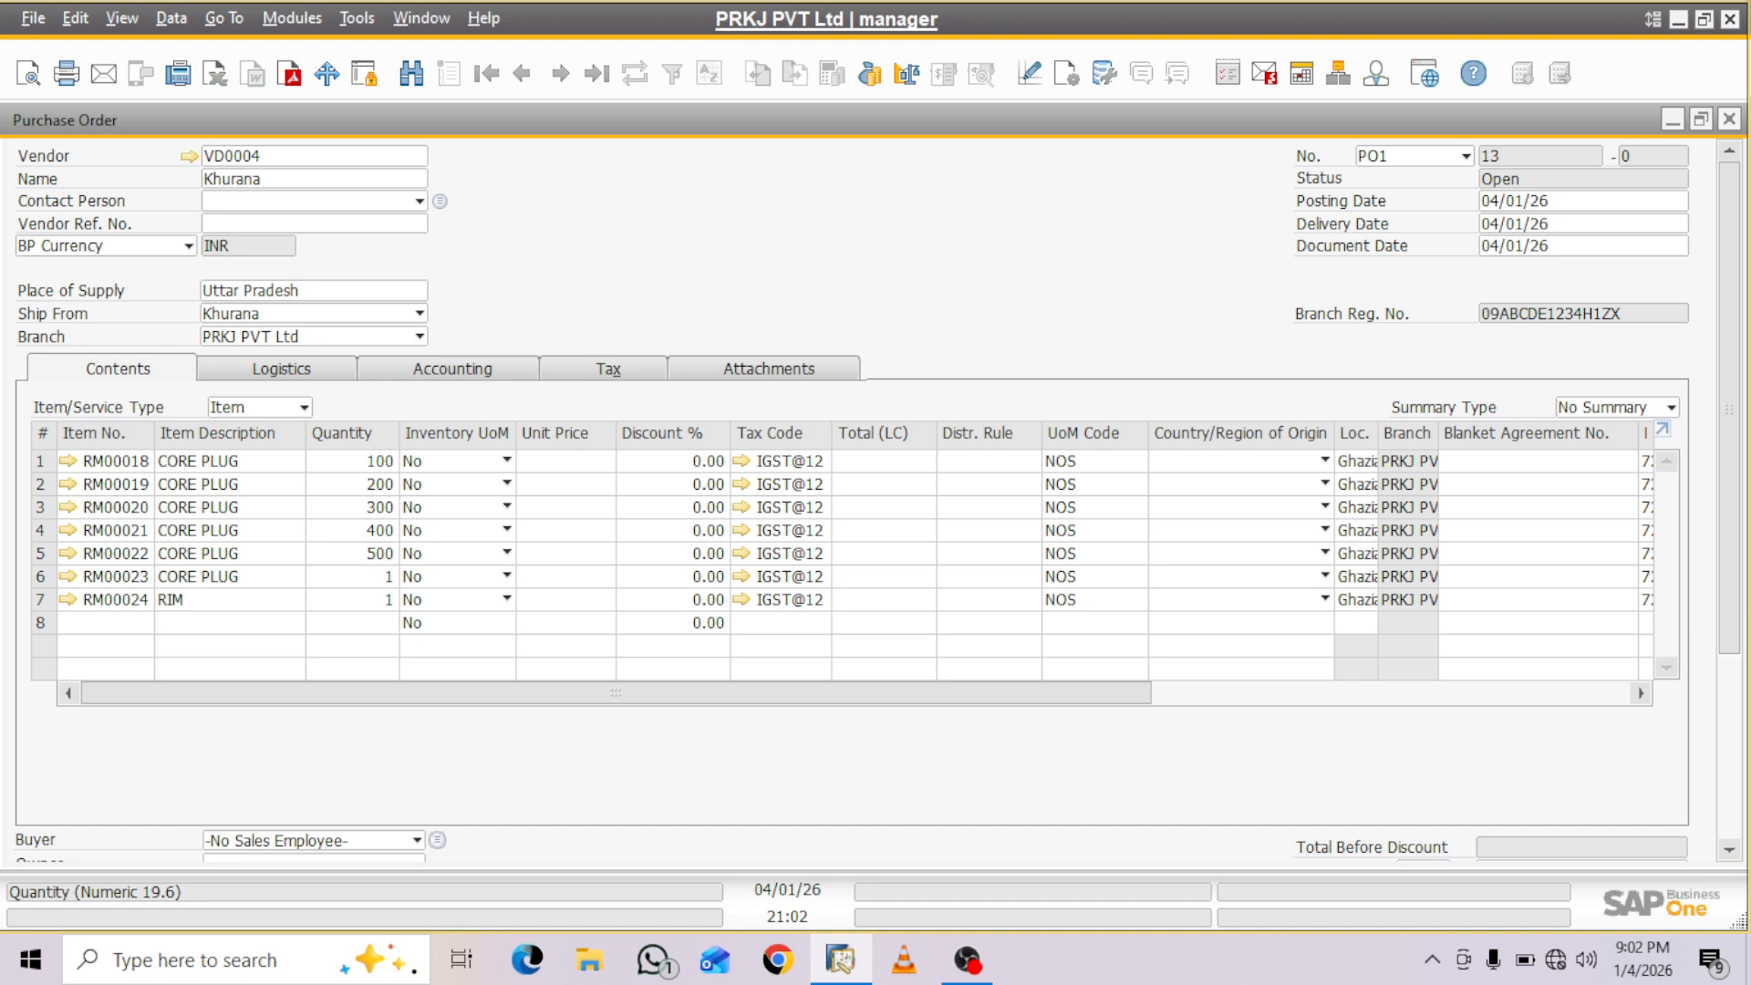
{"action": "type", "text": "600"}
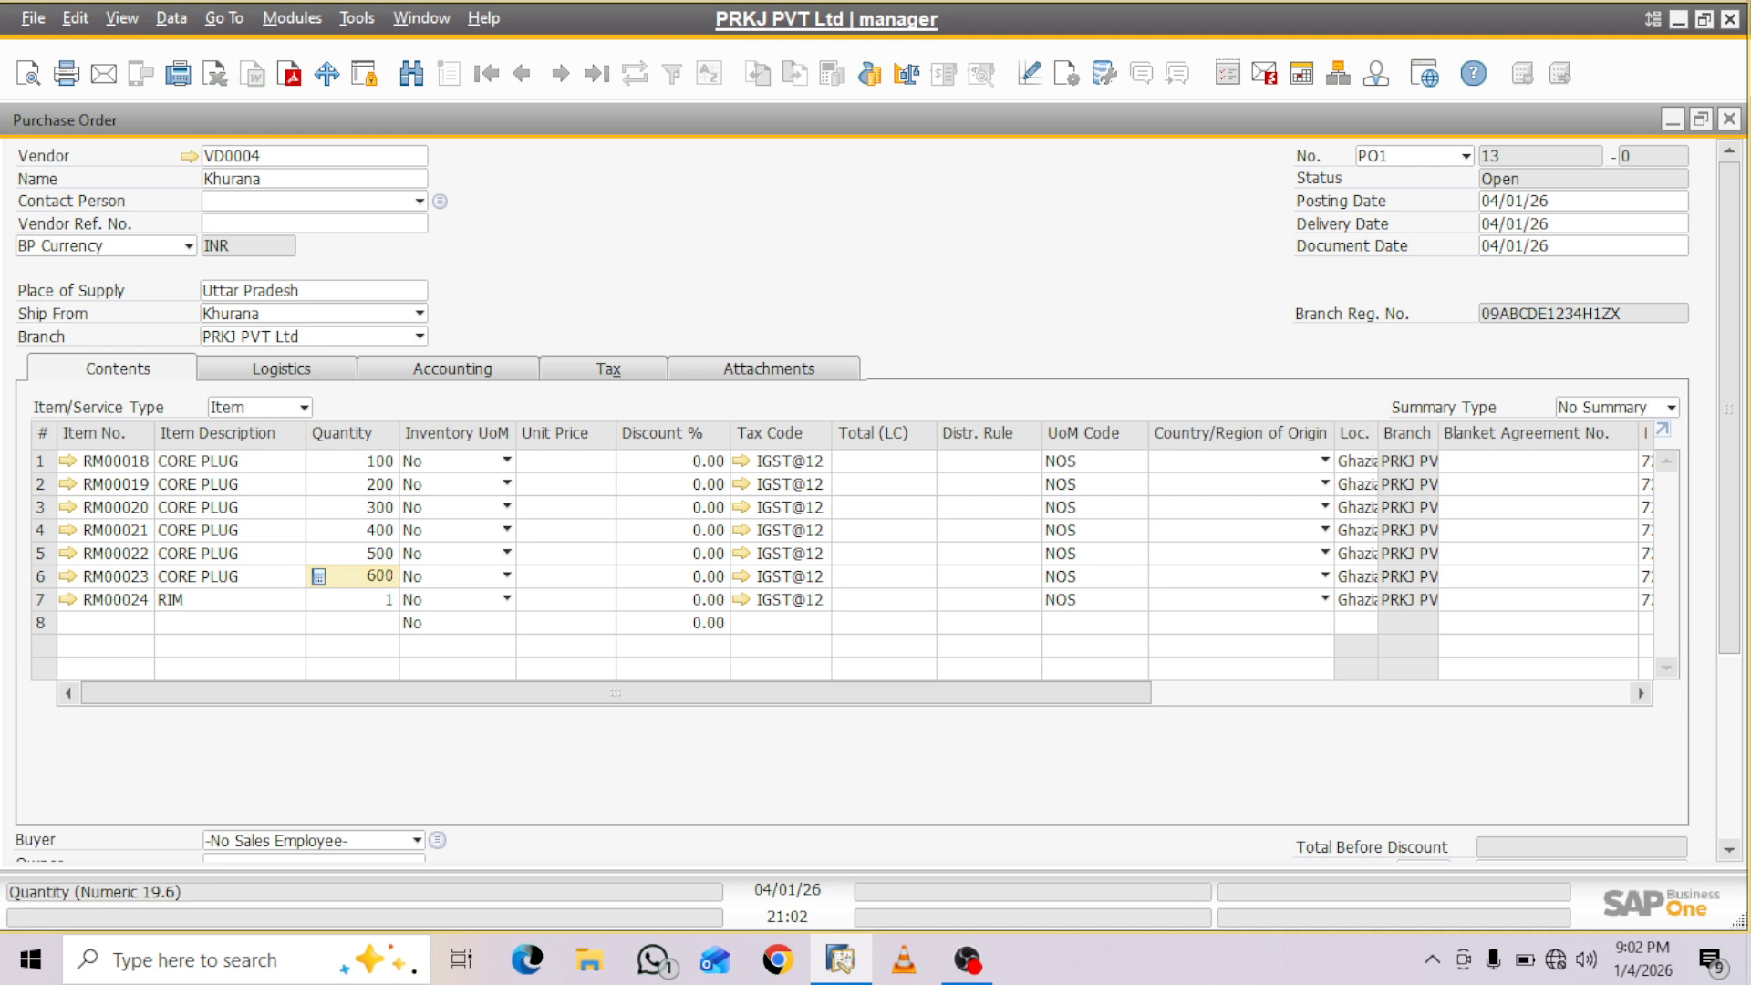
{"action": "key", "text": "Down"}
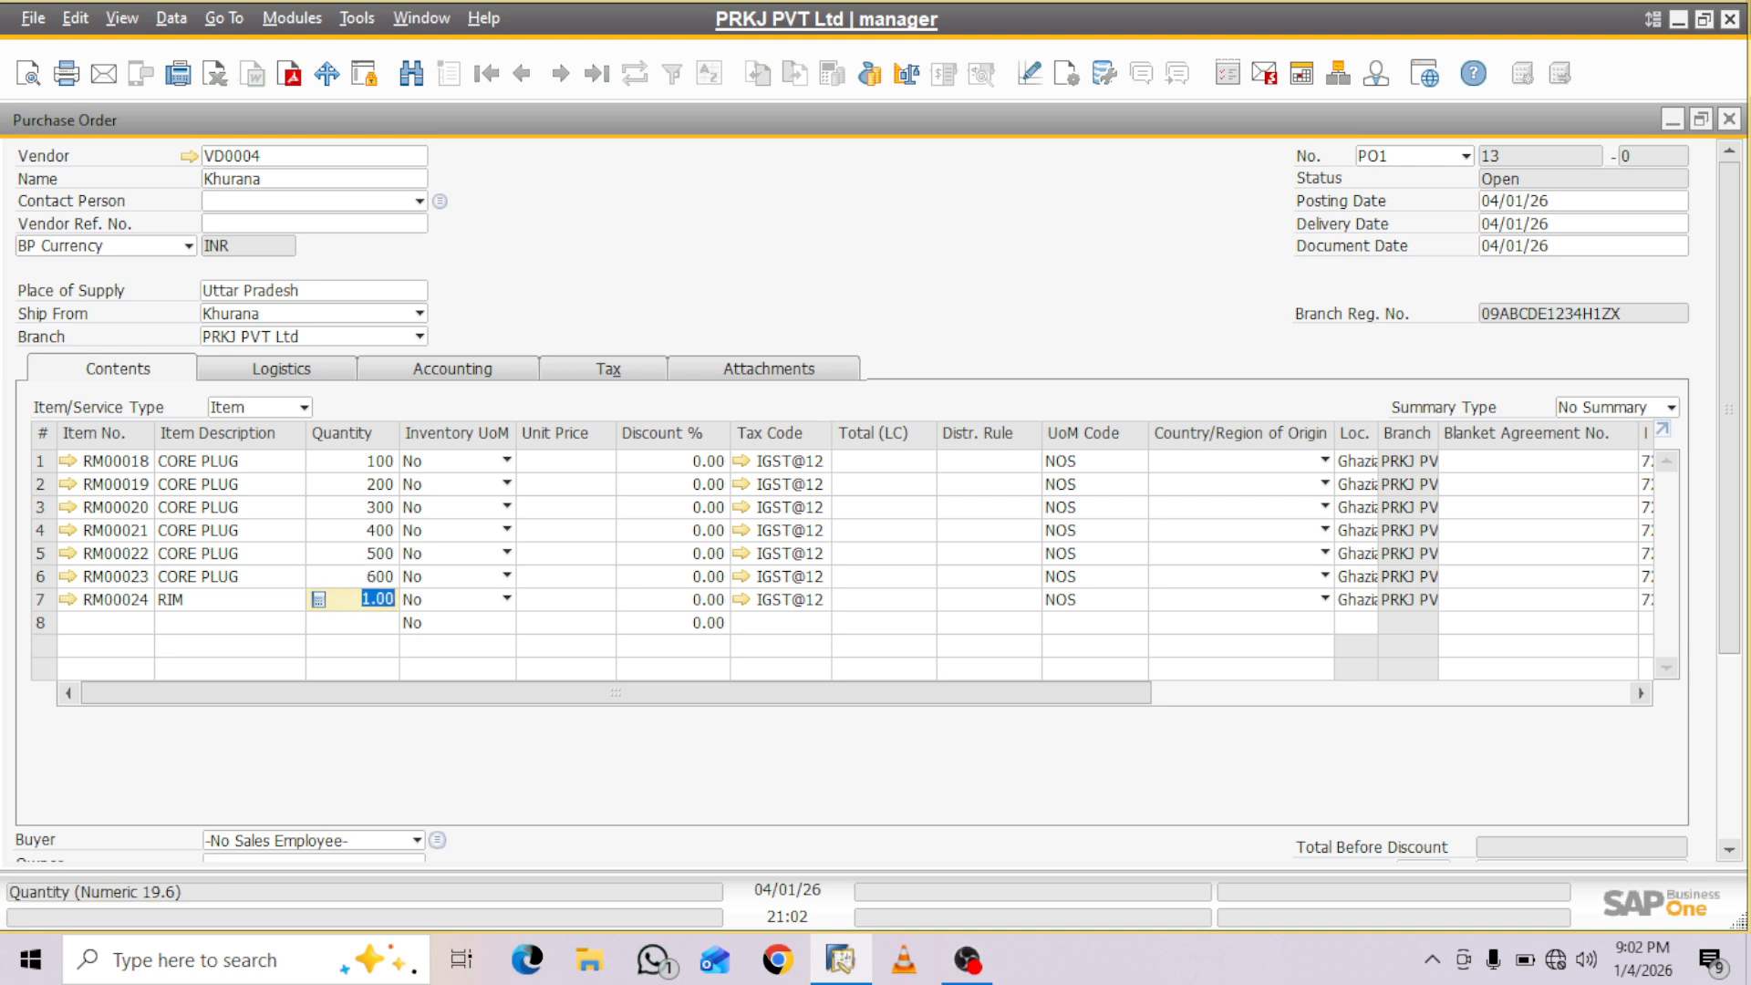
{"action": "type", "text": "400"}
{"action": "key", "text": "Tab"}
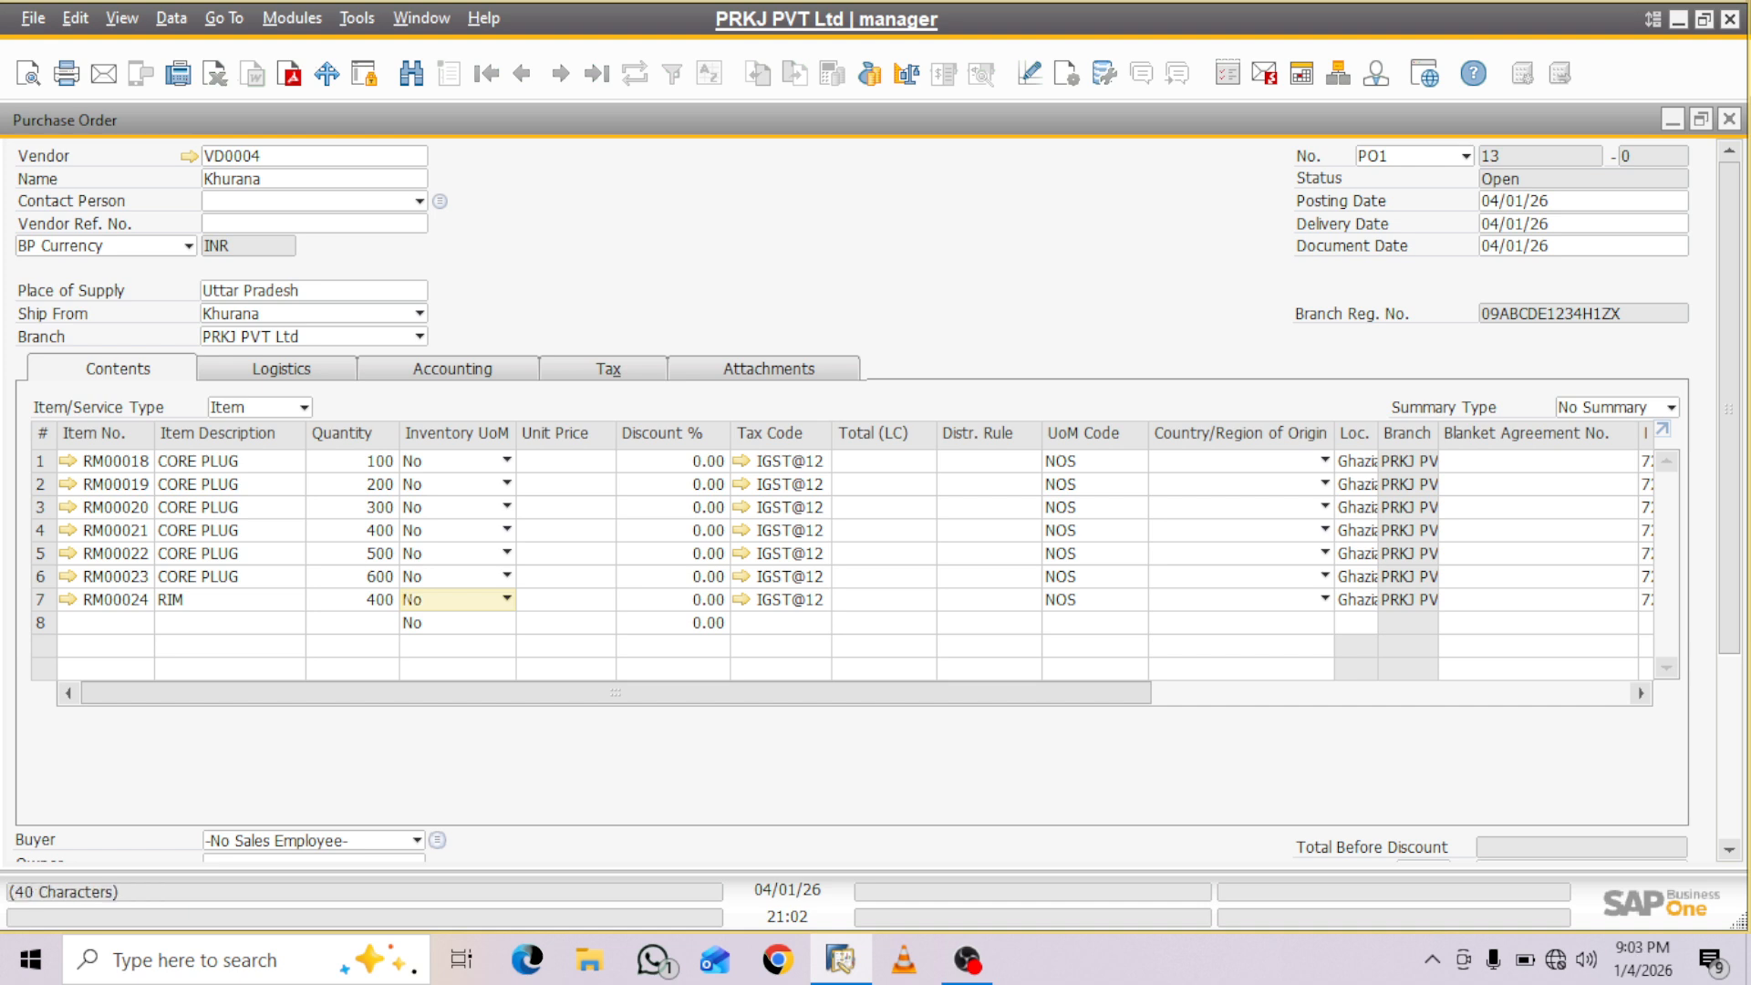
- Set the unit prices of RM00018, RM00019, RM00020 and RM00021 to INR 200, 300, 400 and 300
{"action": "left_click", "coordinate": [568, 462]}
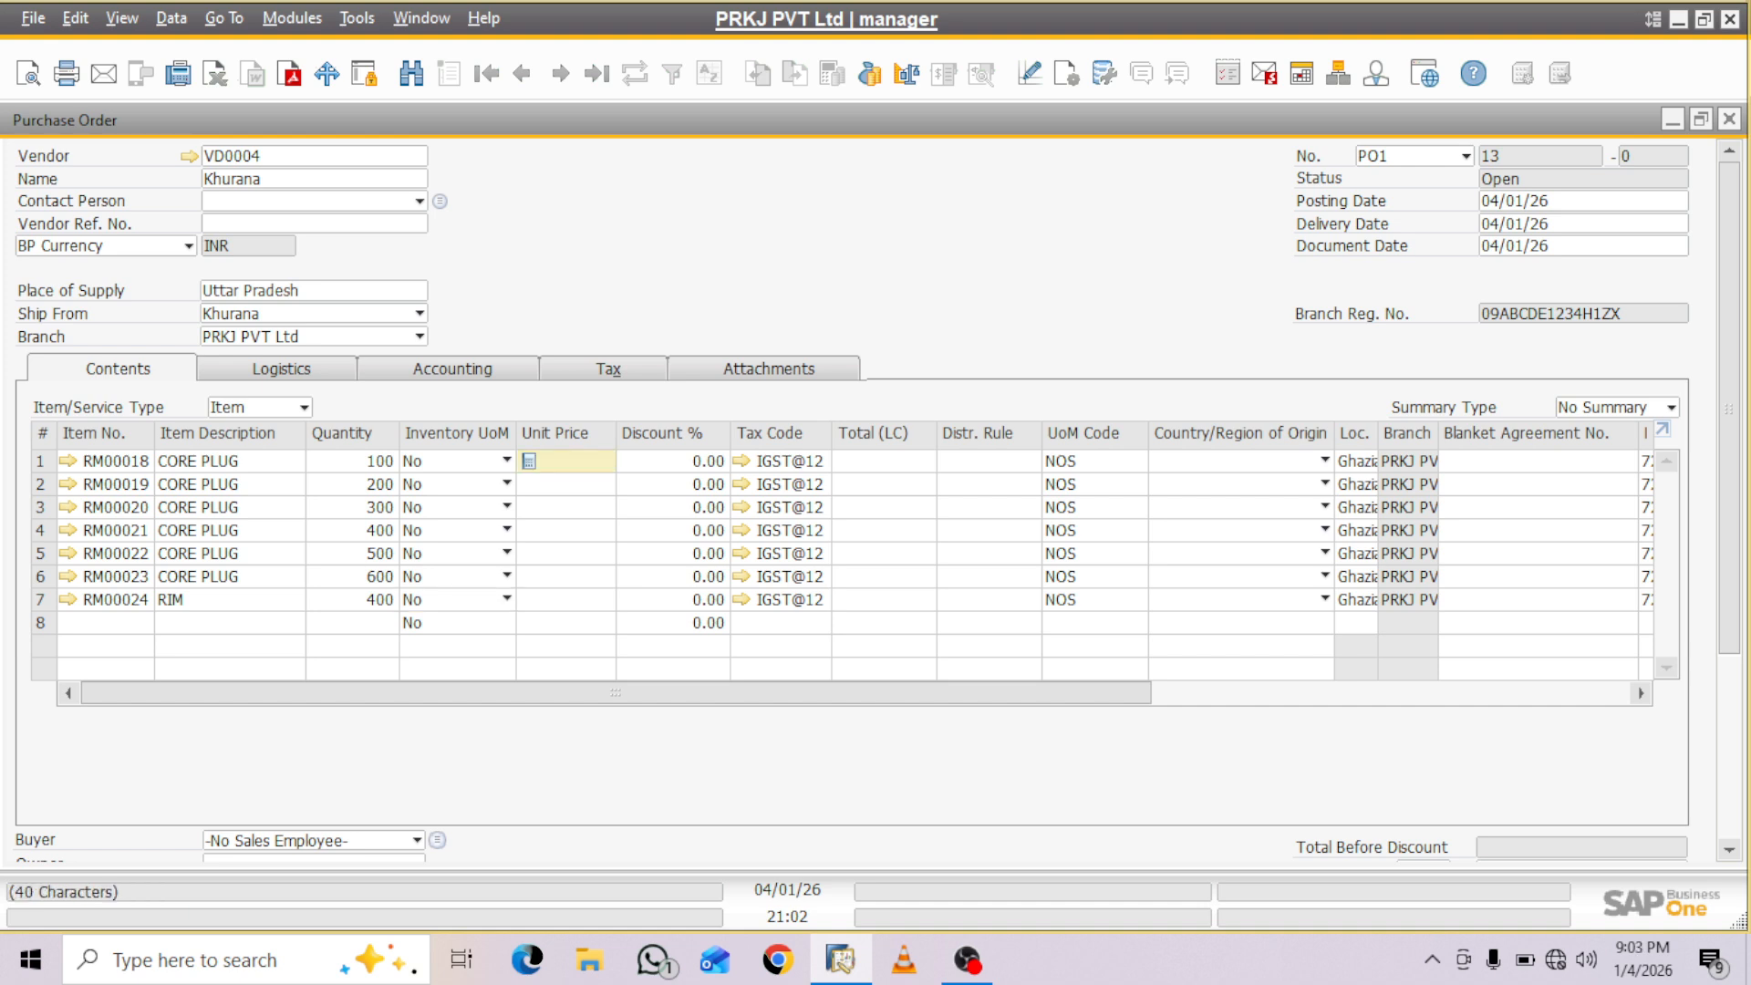
{"action": "type", "text": "200"}
{"action": "key", "text": "Down"}
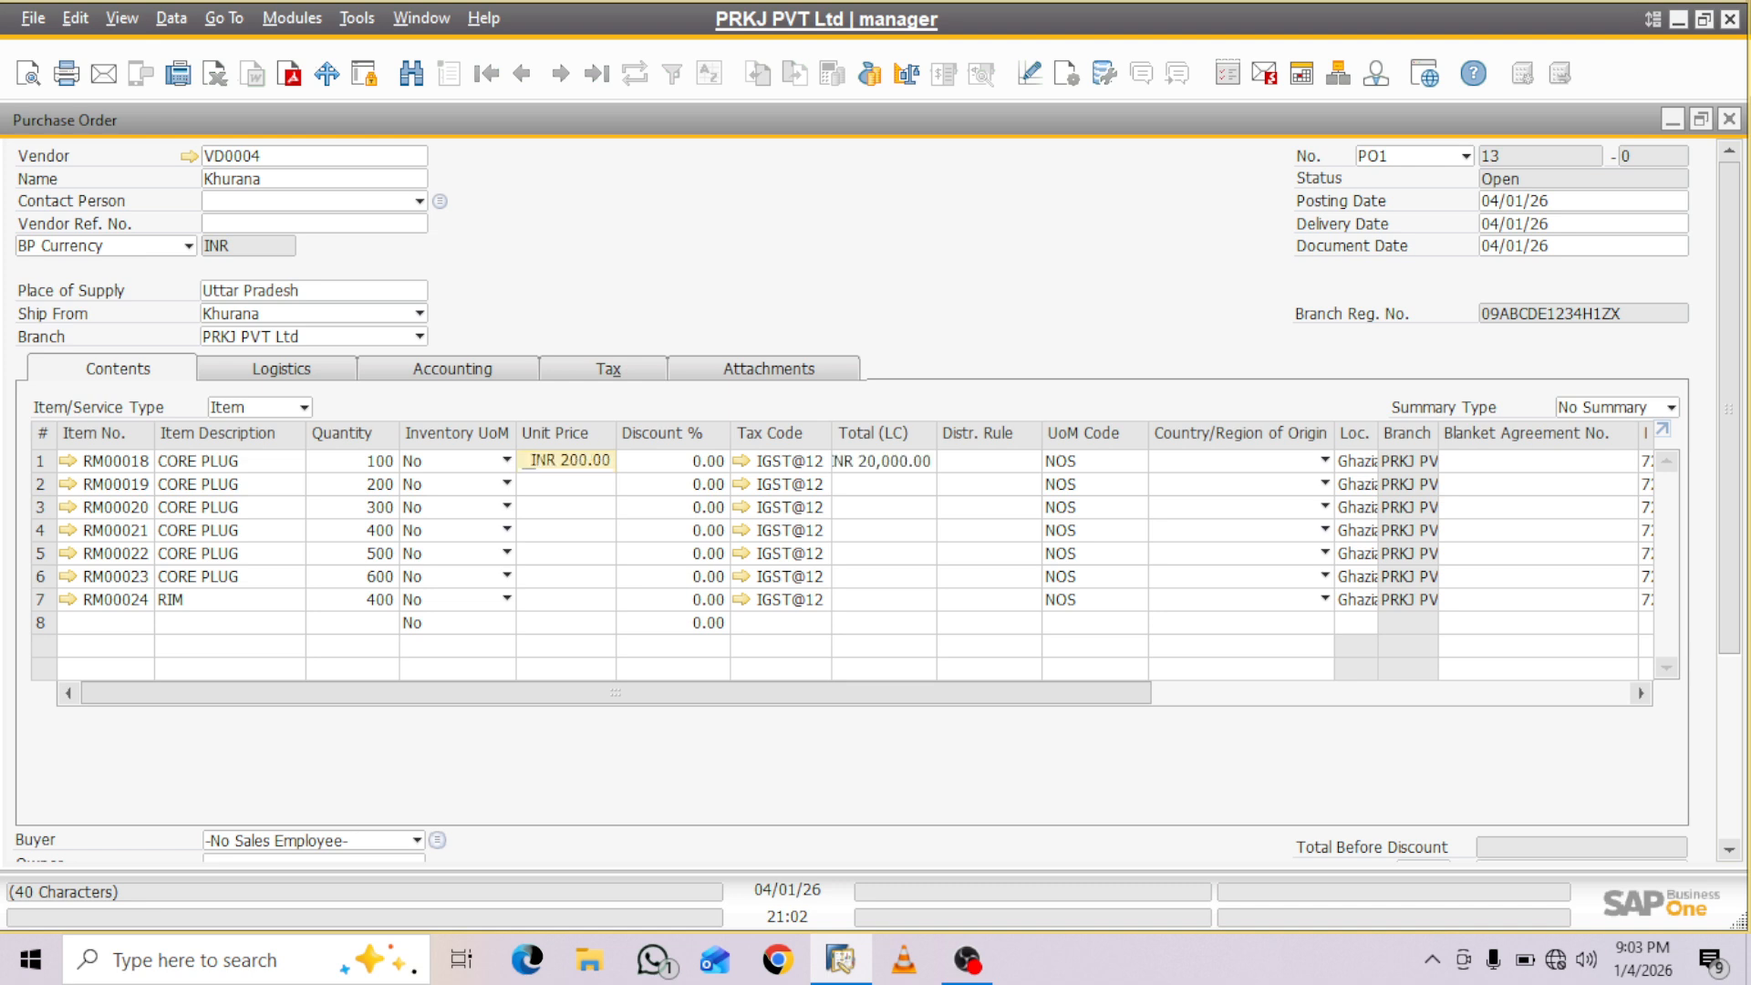
{"action": "type", "text": "300"}
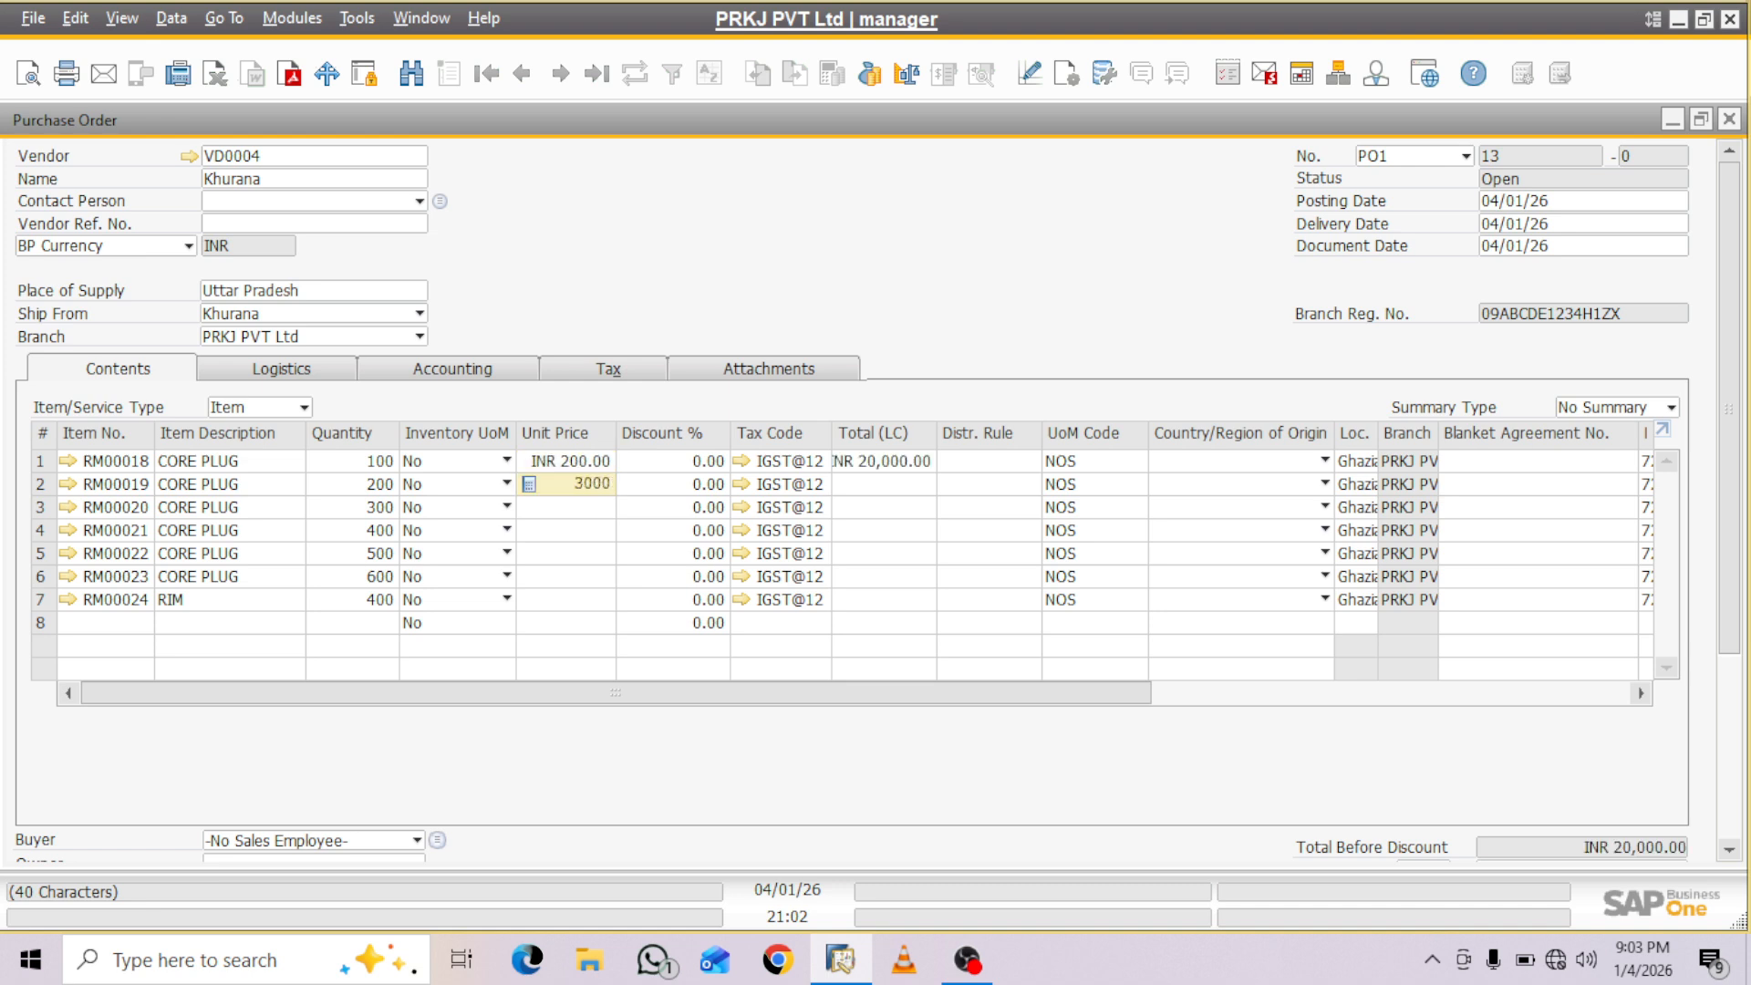
{"action": "key", "text": "Tab"}
{"action": "left_click", "coordinate": [567, 507]}
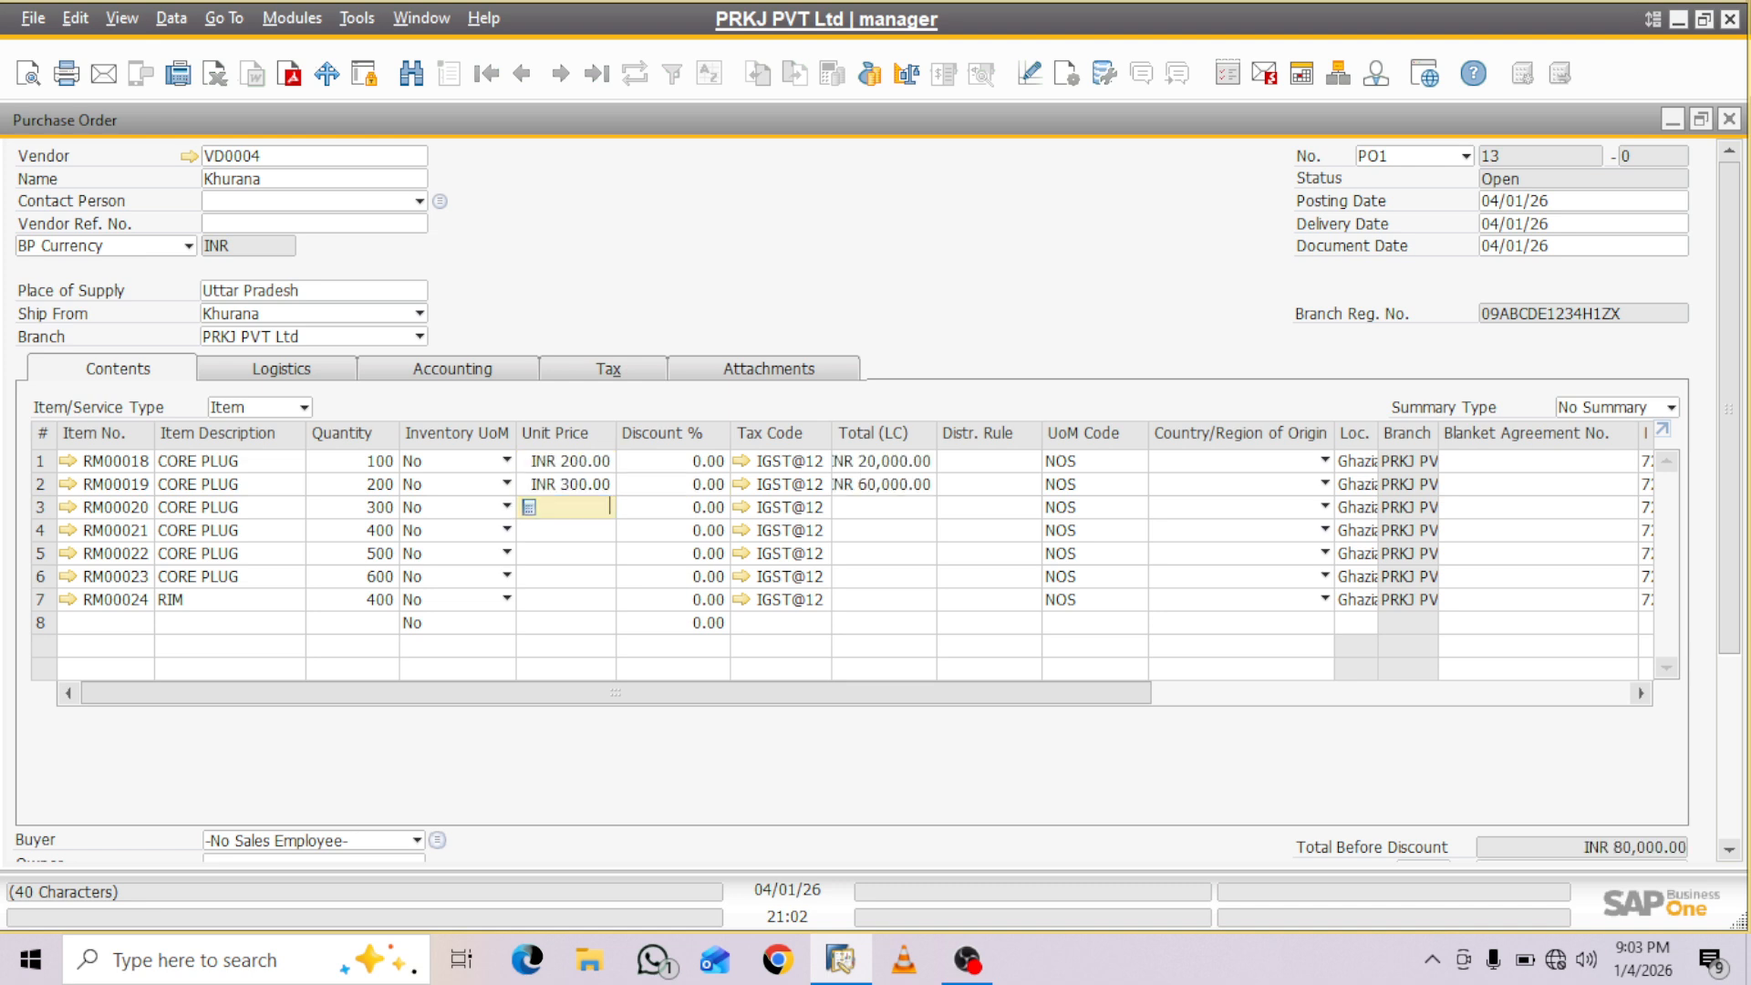
{"action": "type", "text": "400"}
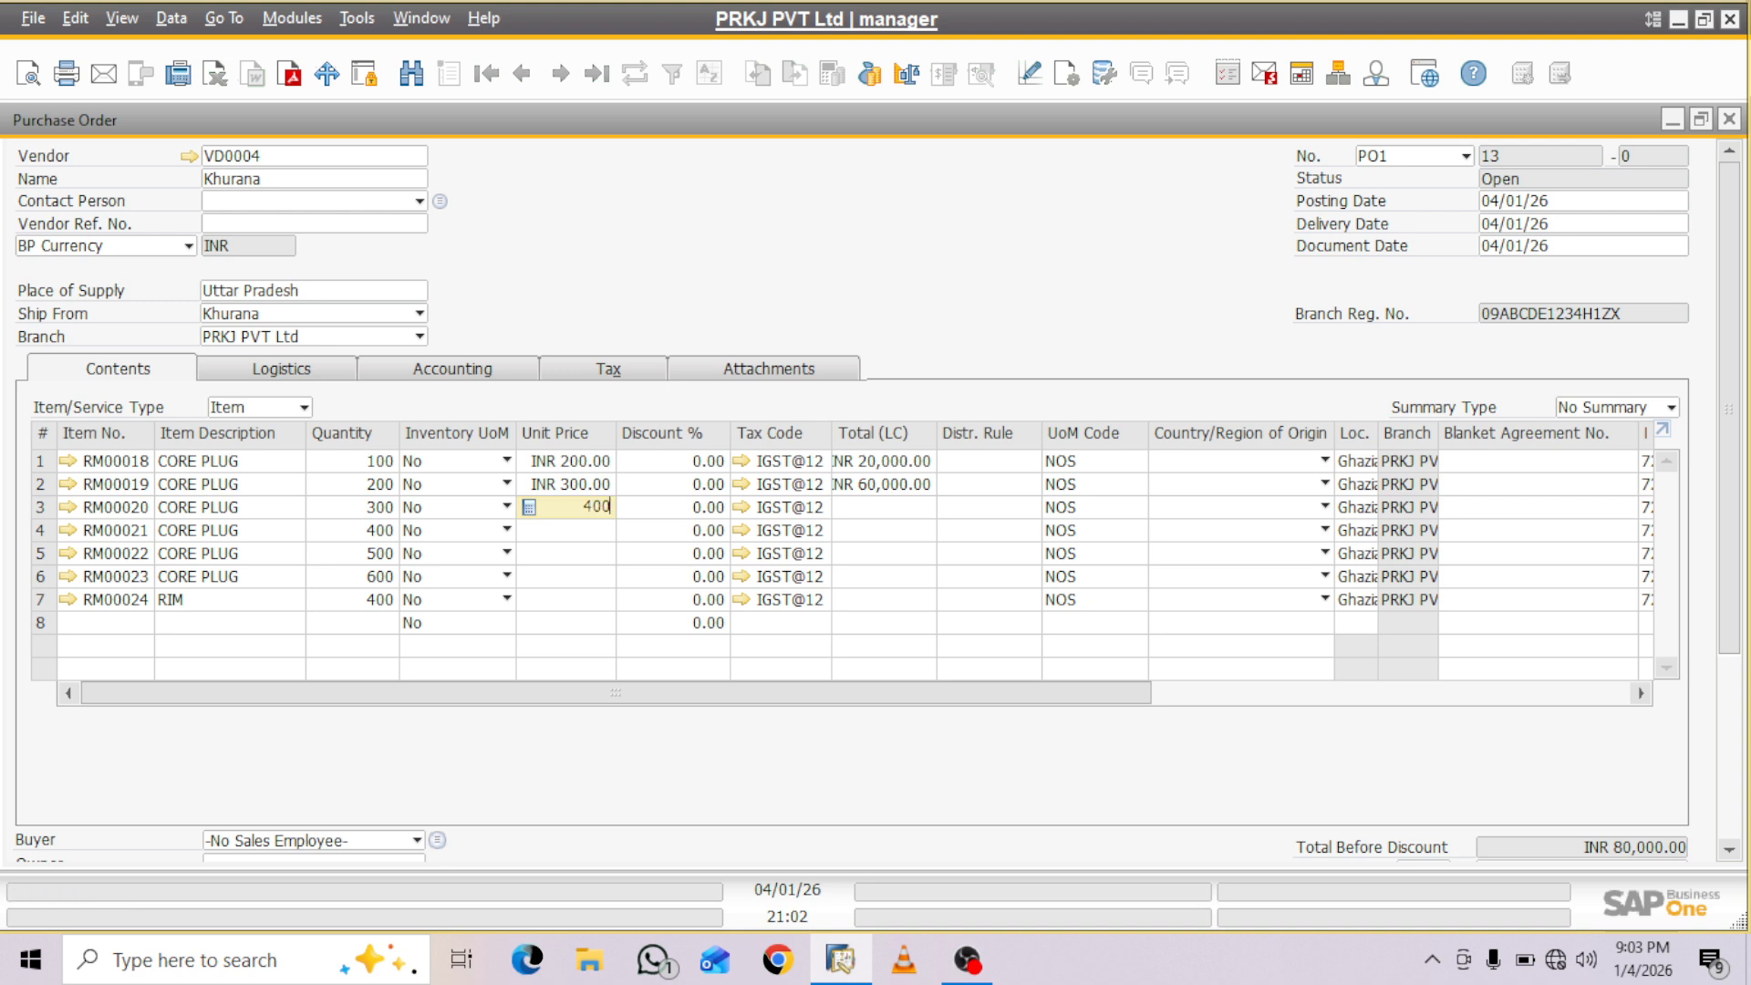
{"action": "key", "text": "Down"}
{"action": "type", "text": "300"}
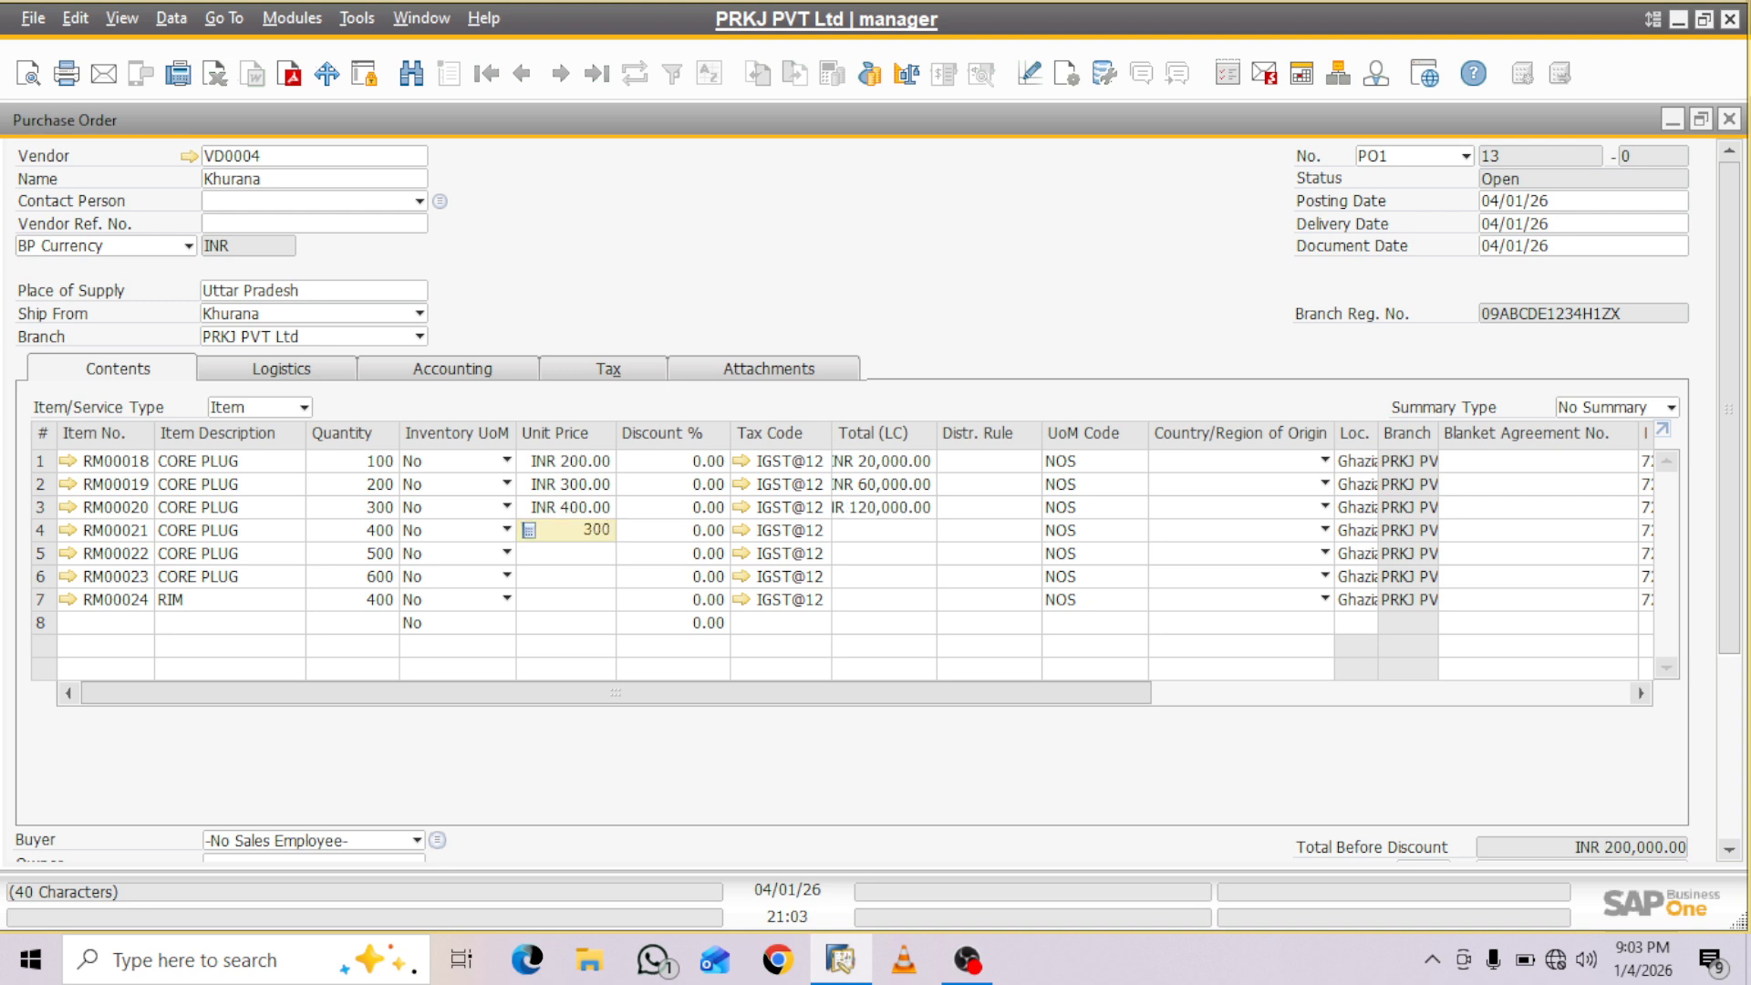
{"action": "key", "text": "Down"}
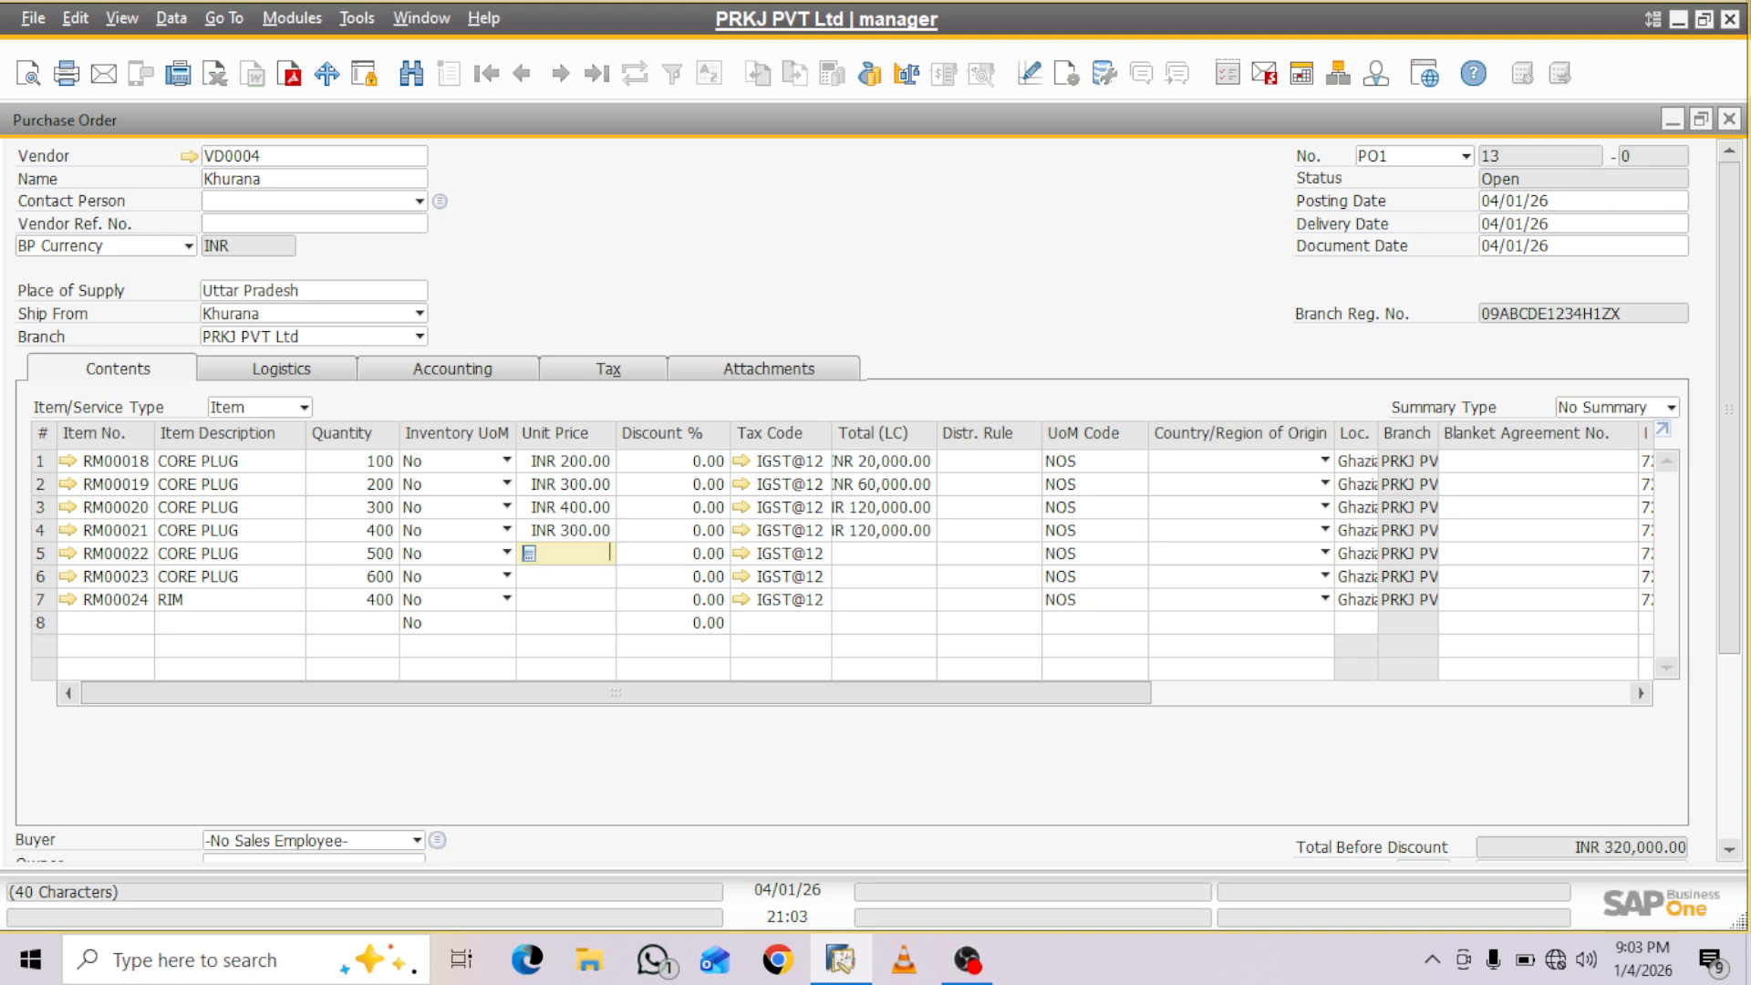
- Enter unit prices of INR 250 for RM00022, 200 for RM00023 and 200 for RM00024
{"action": "type", "text": "250"}
{"action": "key", "text": "Down"}
{"action": "type", "text": "200"}
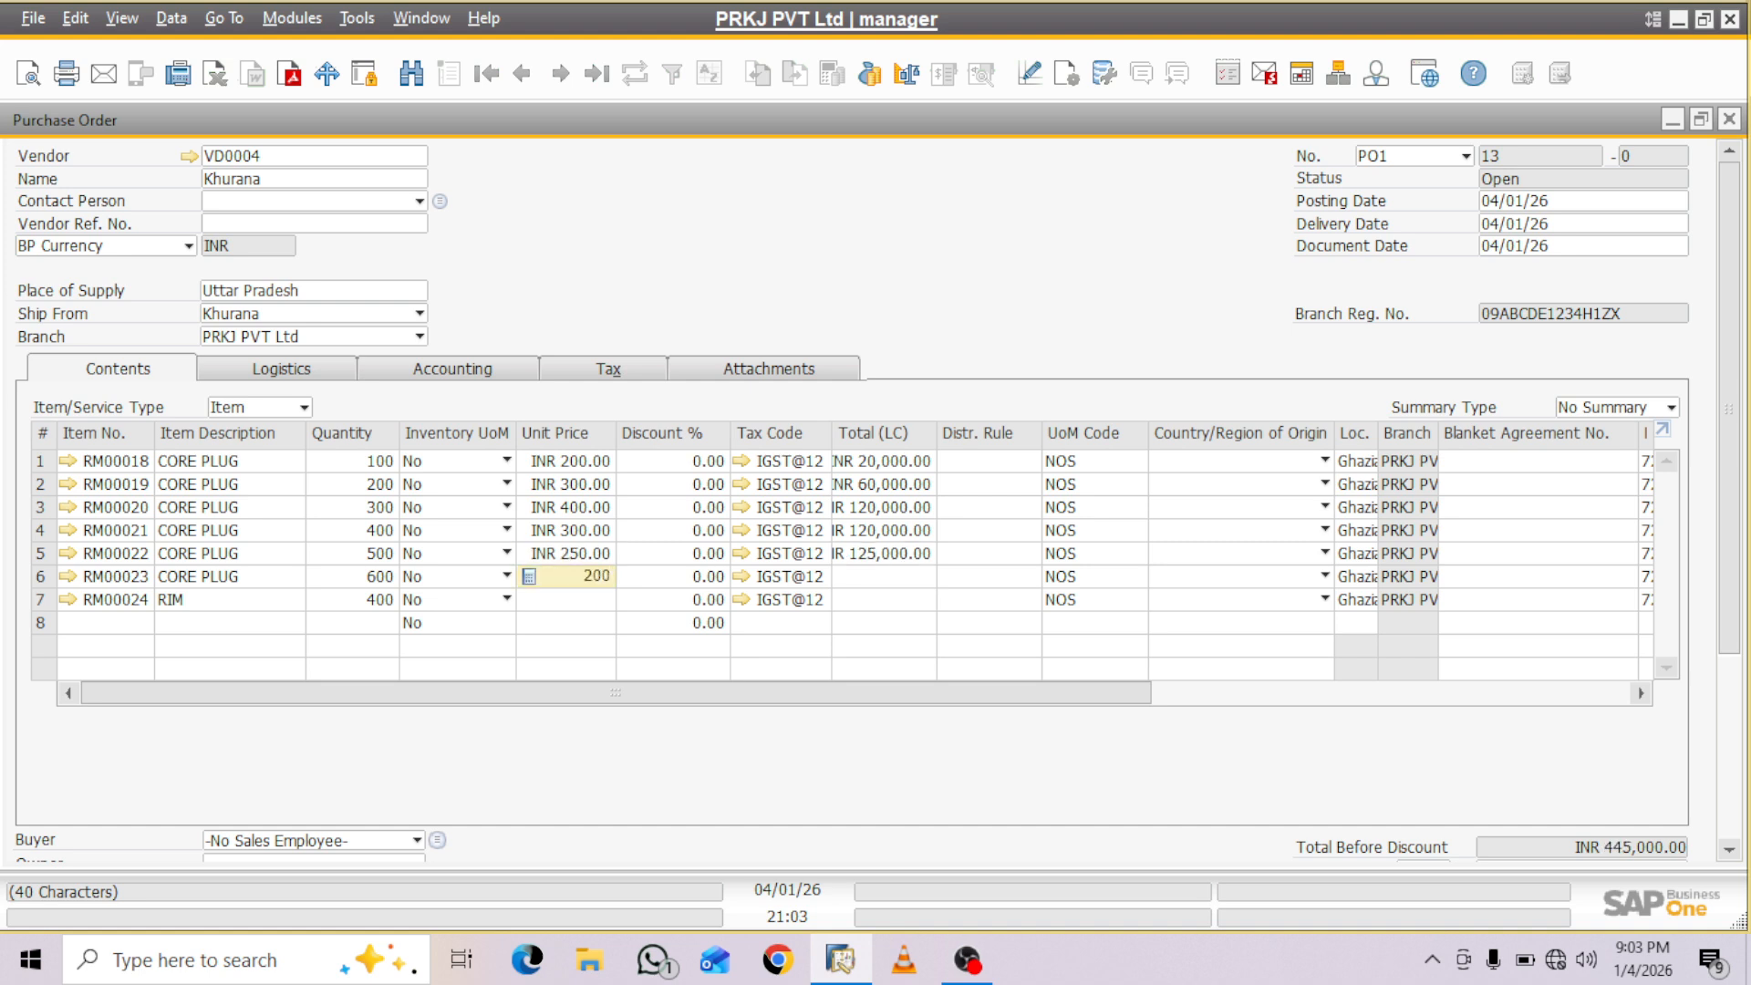
{"action": "key", "text": "Down"}
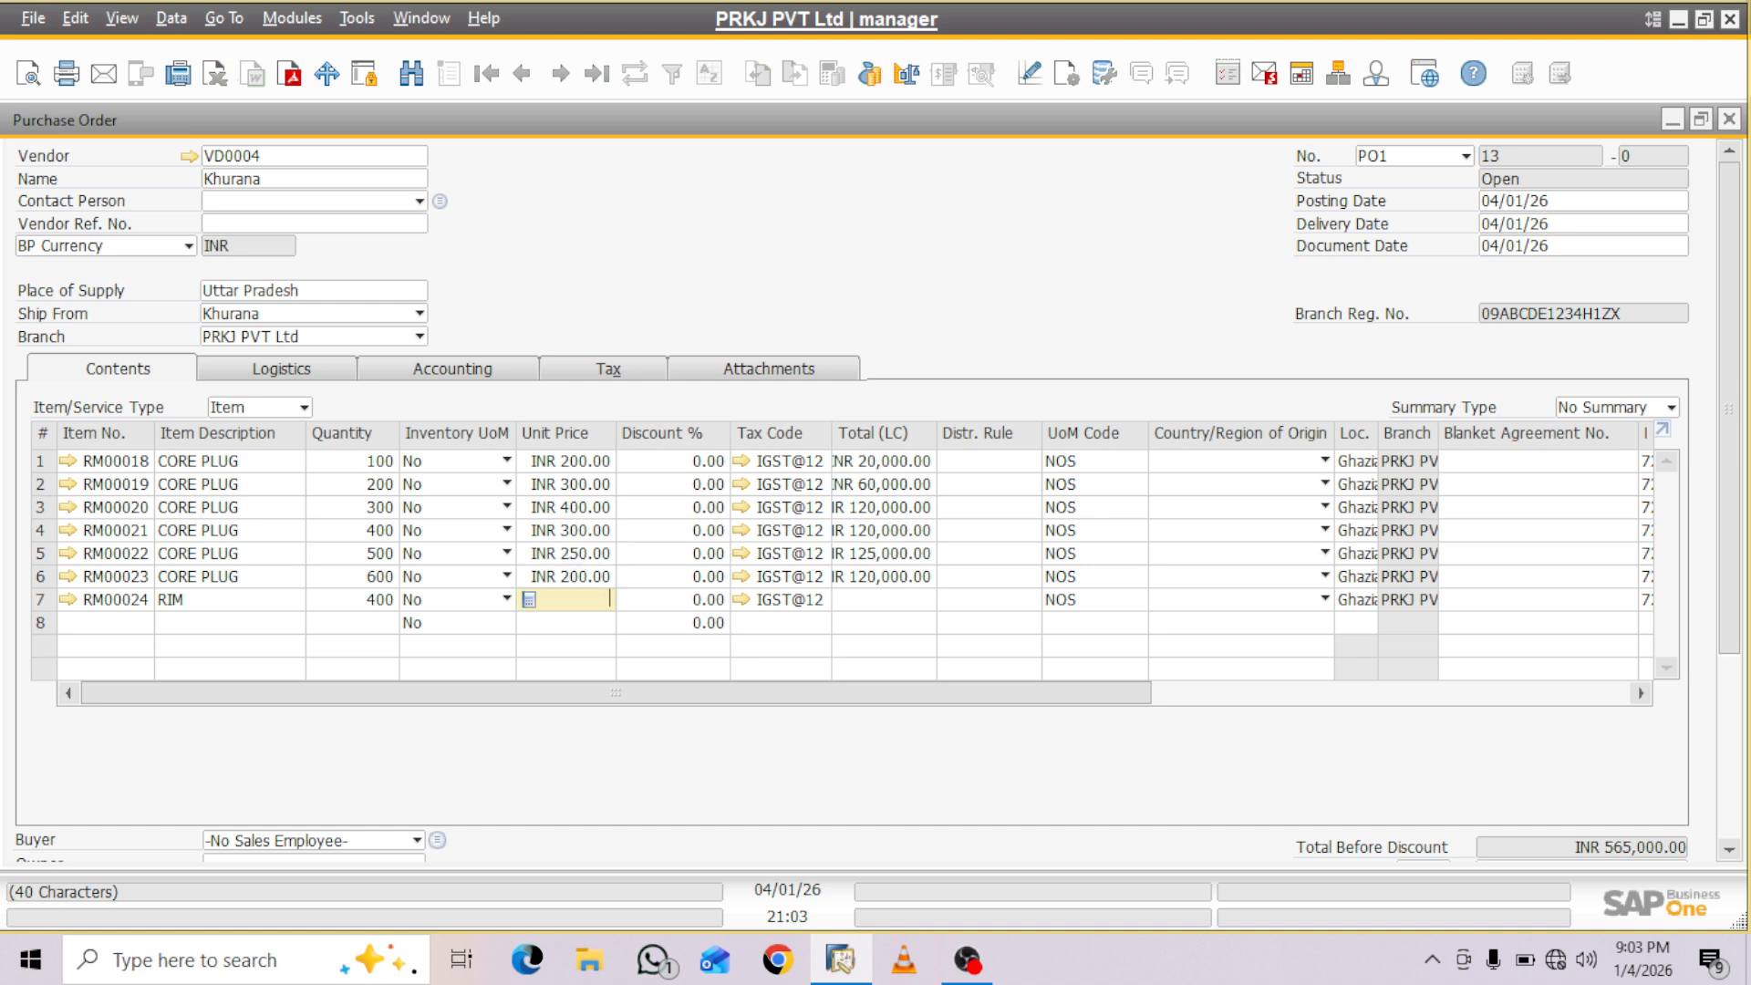
{"action": "type", "text": "200"}
{"action": "key", "text": "Tab"}
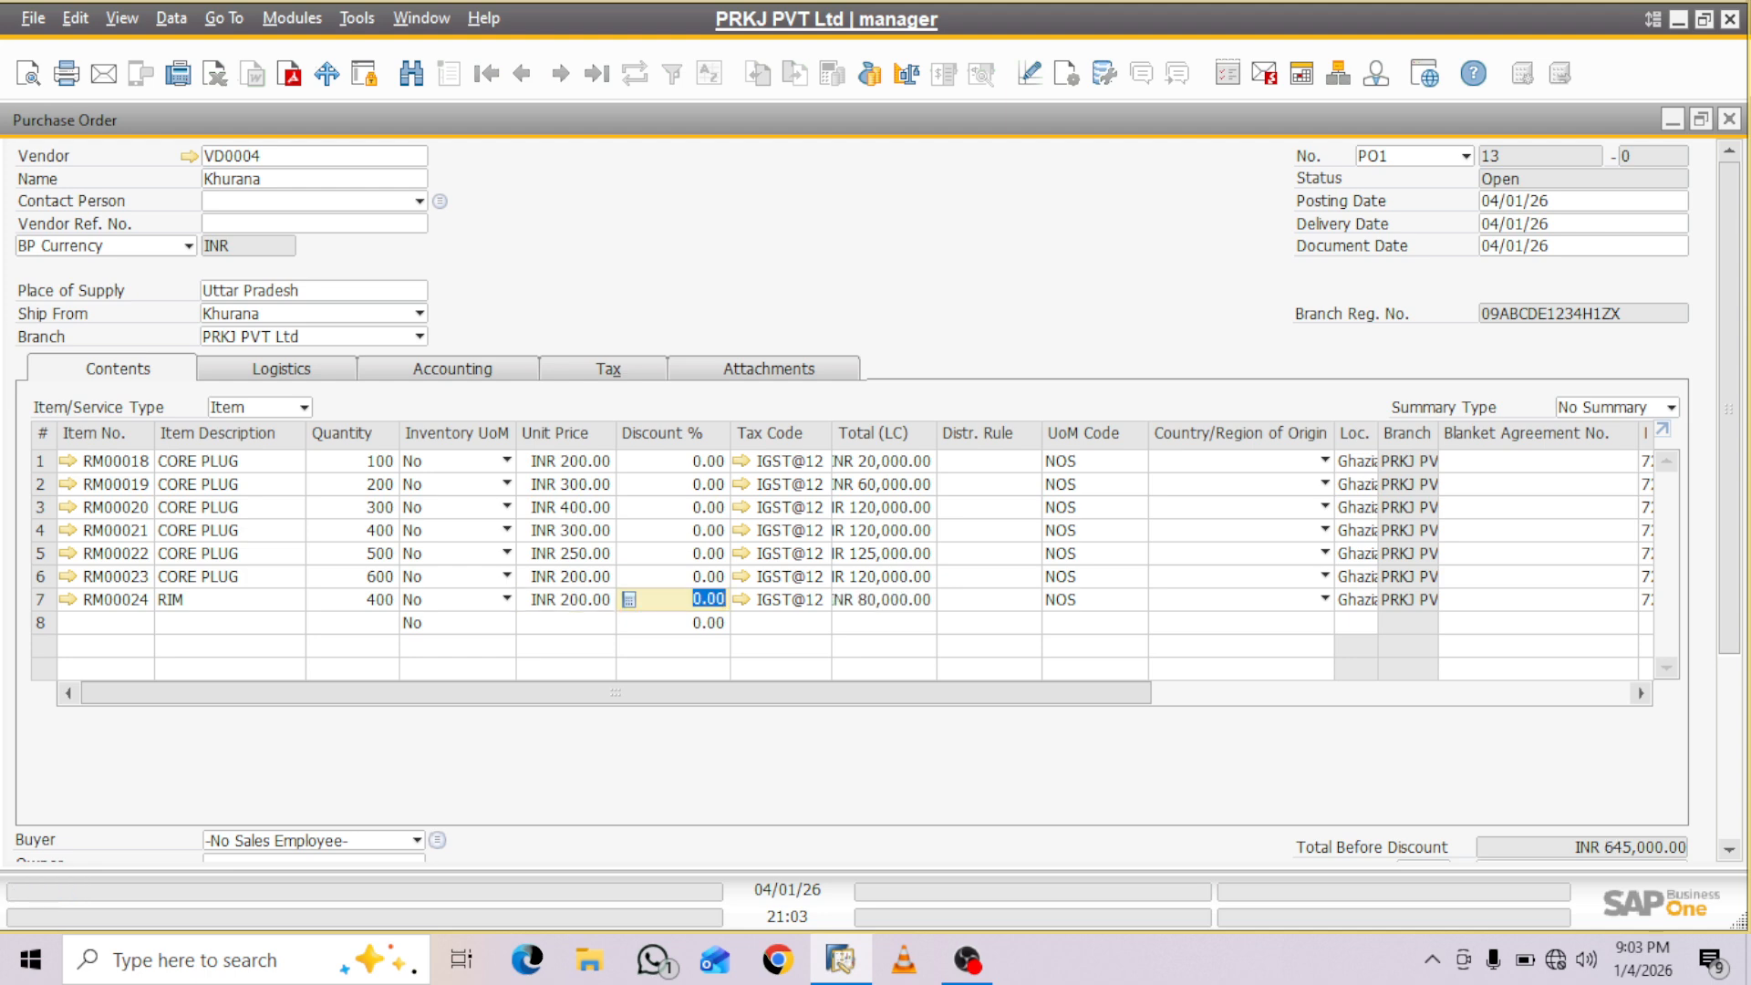
- Assign PROJ002, APZ Infra Tech, as the business partner project in the accounting details and add the purchase order
{"action": "scroll", "coordinate": [853, 501], "scroll_direction": "down", "scroll_amount": 5}
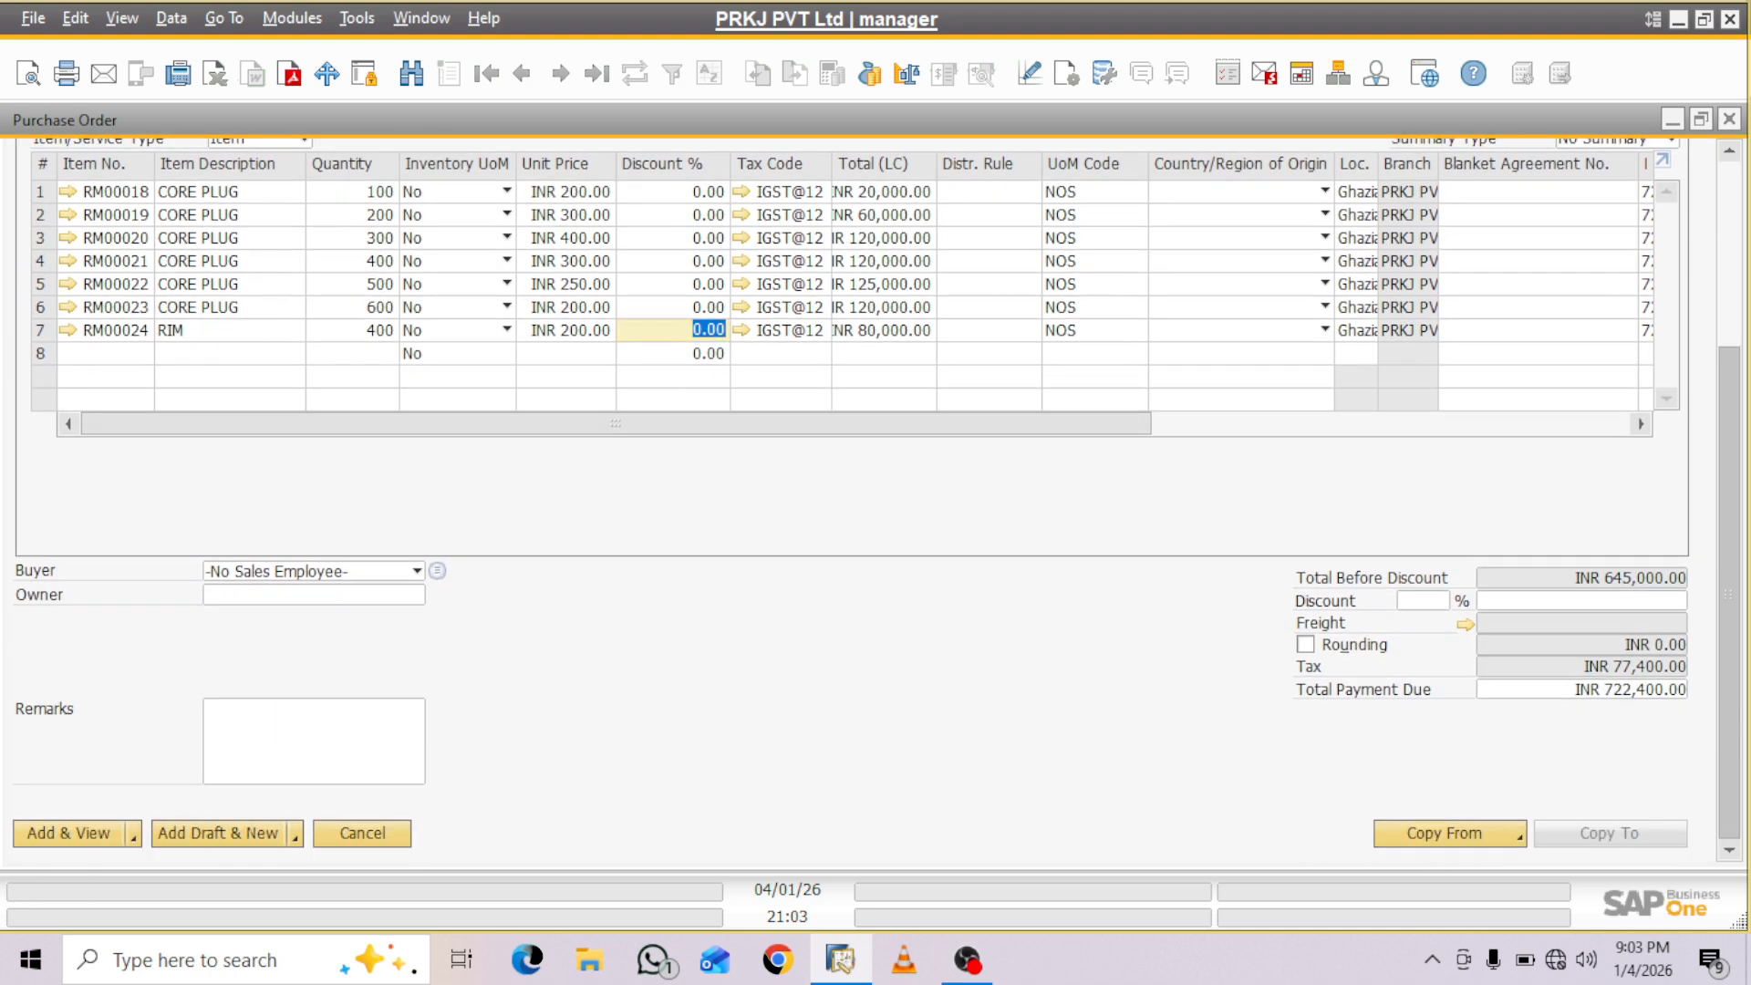
{"action": "scroll", "coordinate": [853, 502], "scroll_direction": "up", "scroll_amount": 5}
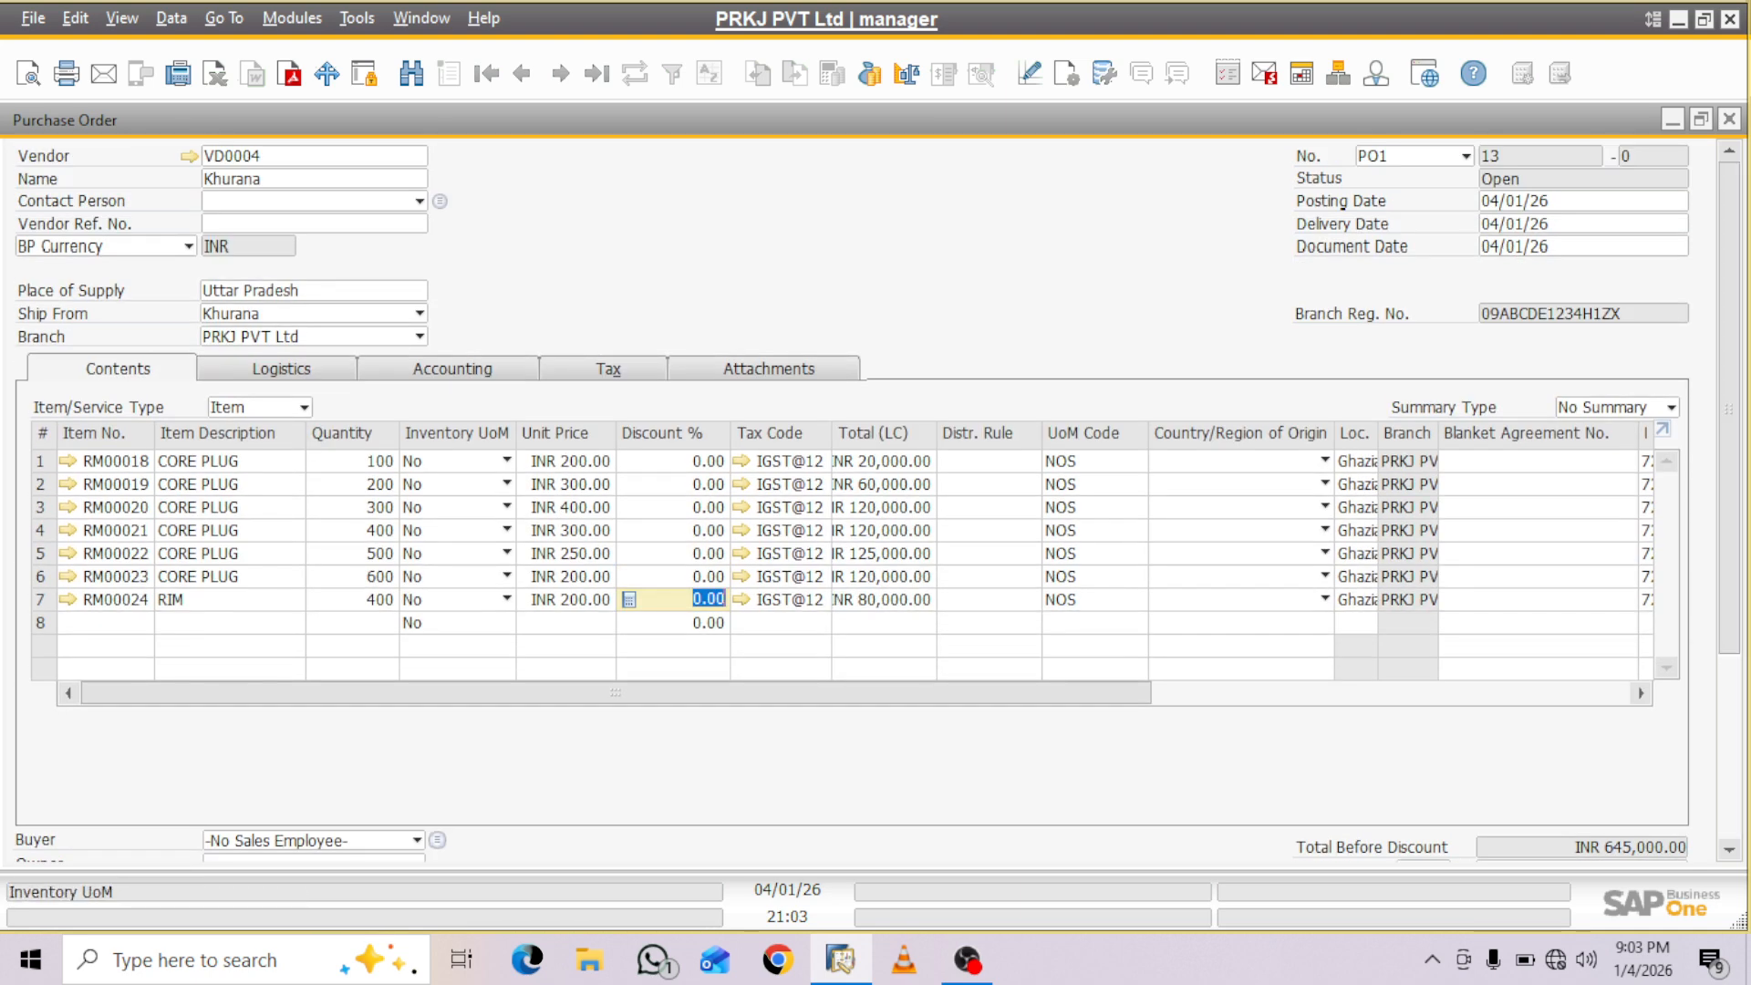
{"action": "left_click", "coordinate": [453, 369]}
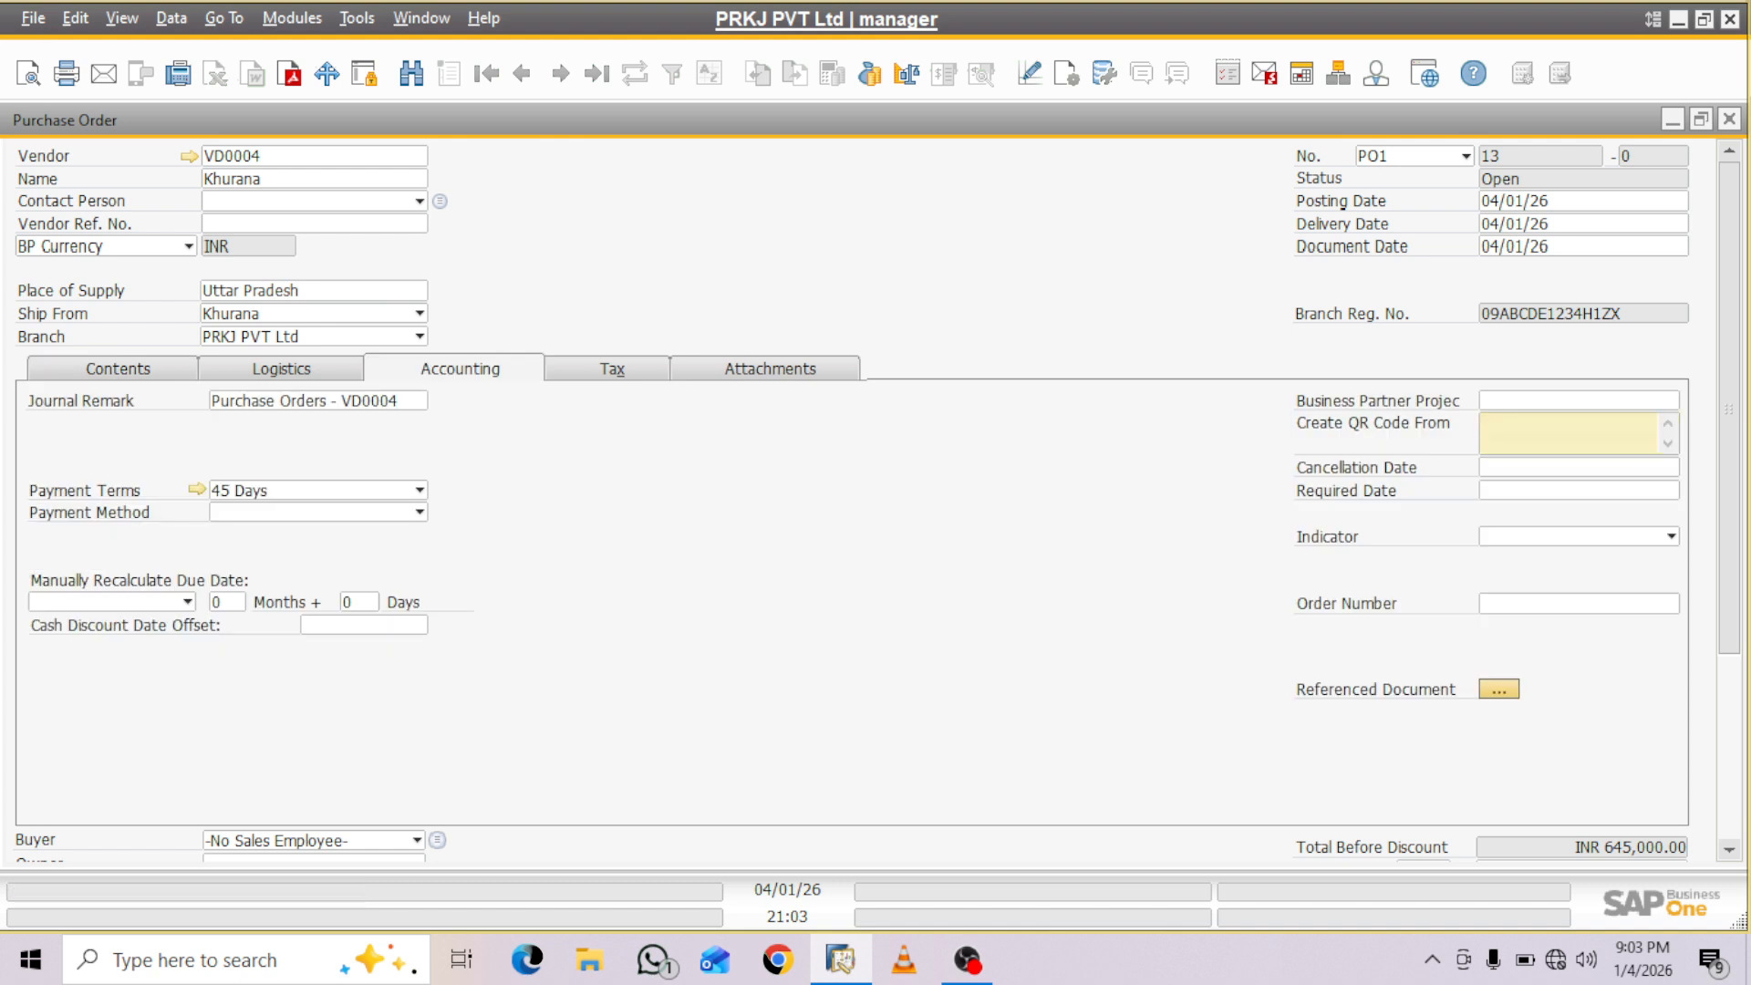
{"action": "left_click", "coordinate": [1578, 401]}
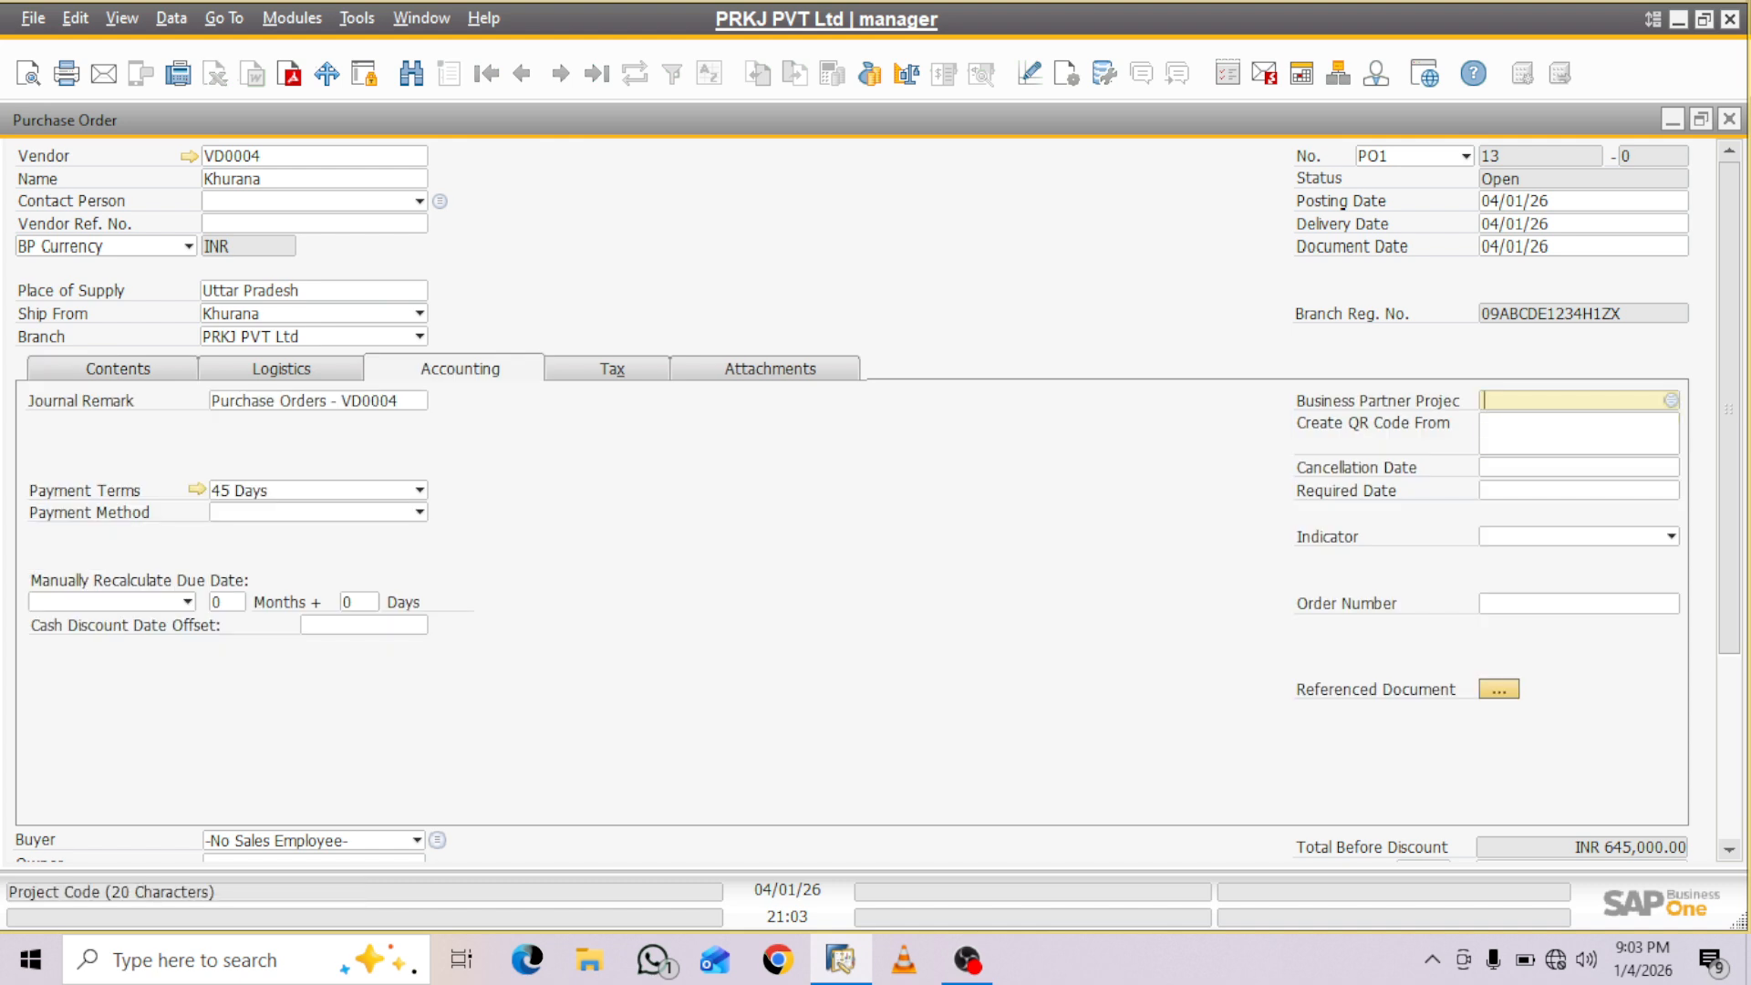
{"action": "left_click", "coordinate": [1671, 400]}
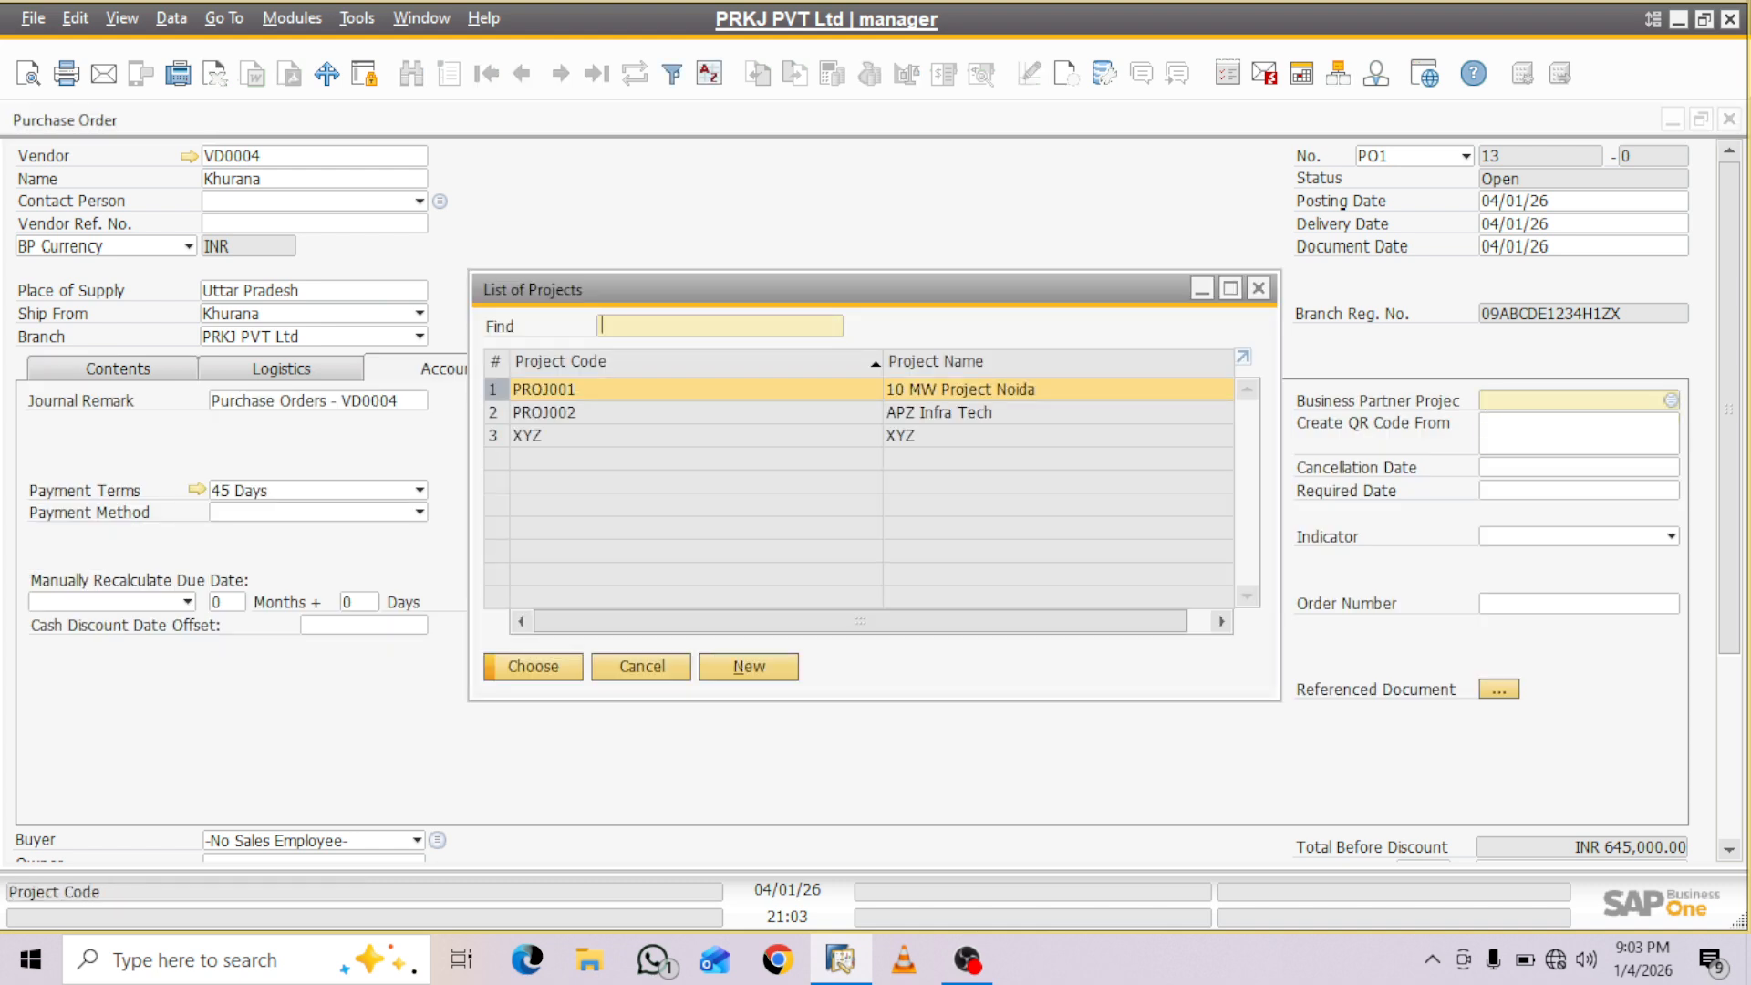
{"action": "left_click", "coordinate": [698, 413]}
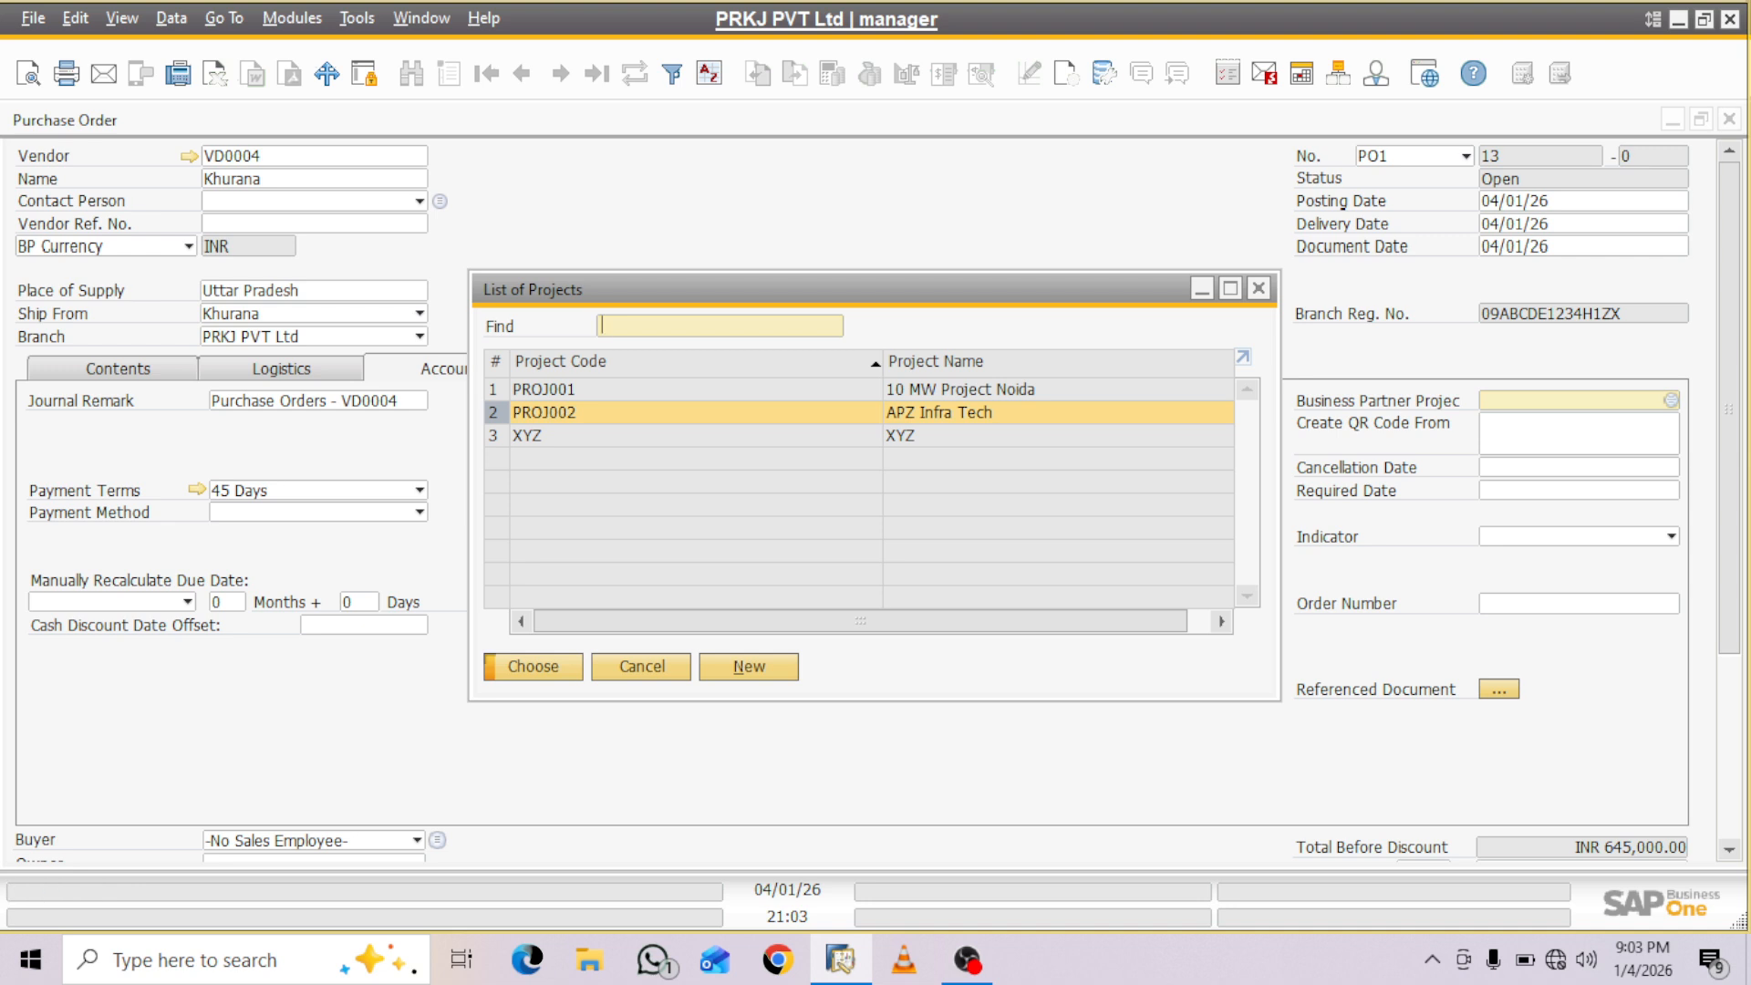
{"action": "left_click", "coordinate": [490, 659]}
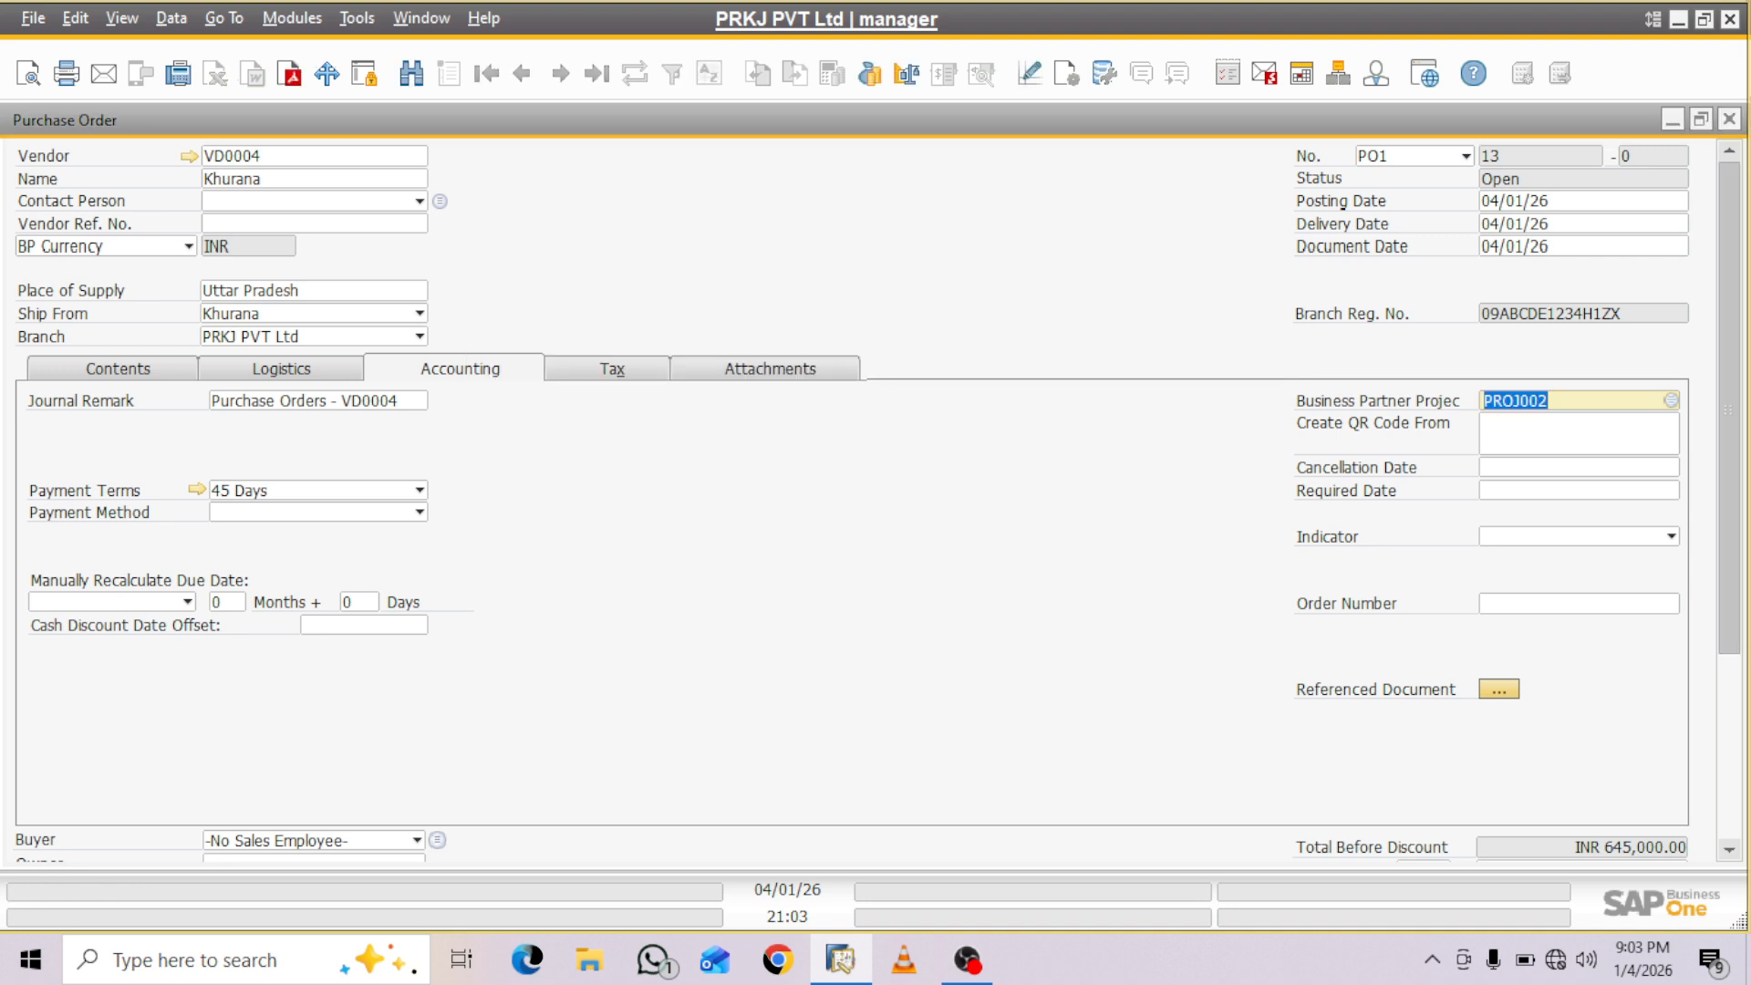
{"action": "scroll", "coordinate": [853, 493], "scroll_direction": "down", "scroll_amount": 3}
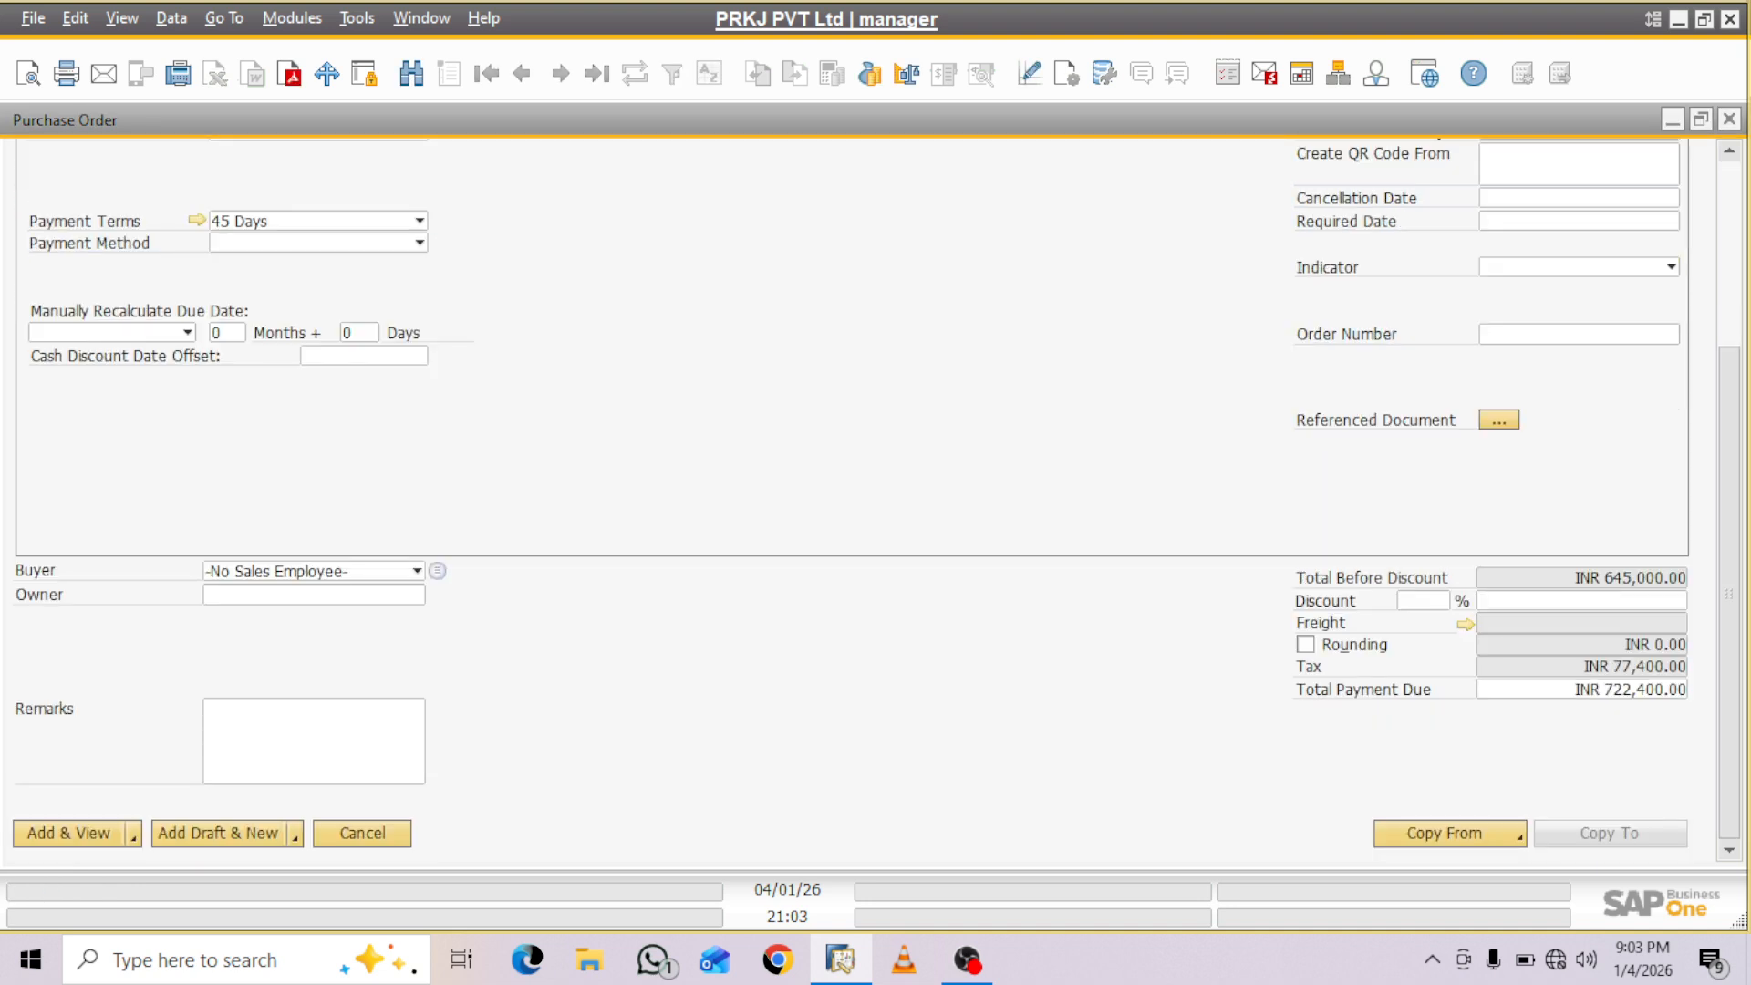
{"action": "left_click", "coordinate": [68, 834]}
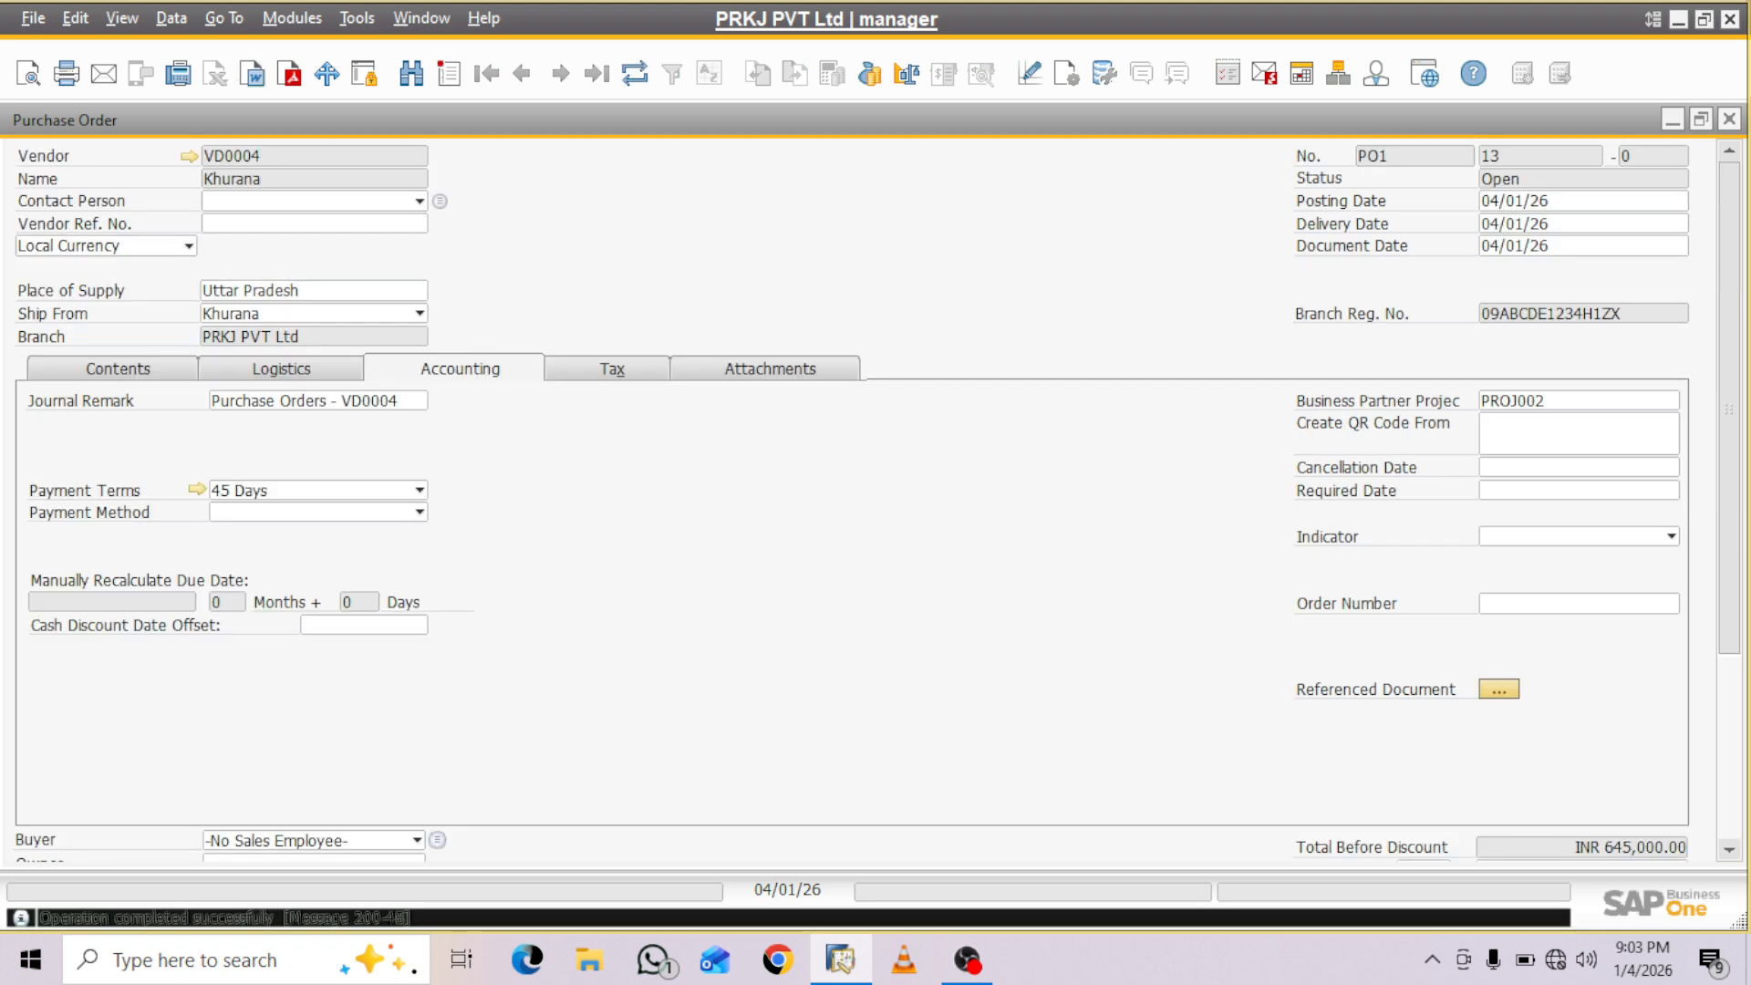
- Make the Project column visible in the purchase order's item table through the form settings
{"action": "left_click", "coordinate": [118, 369]}
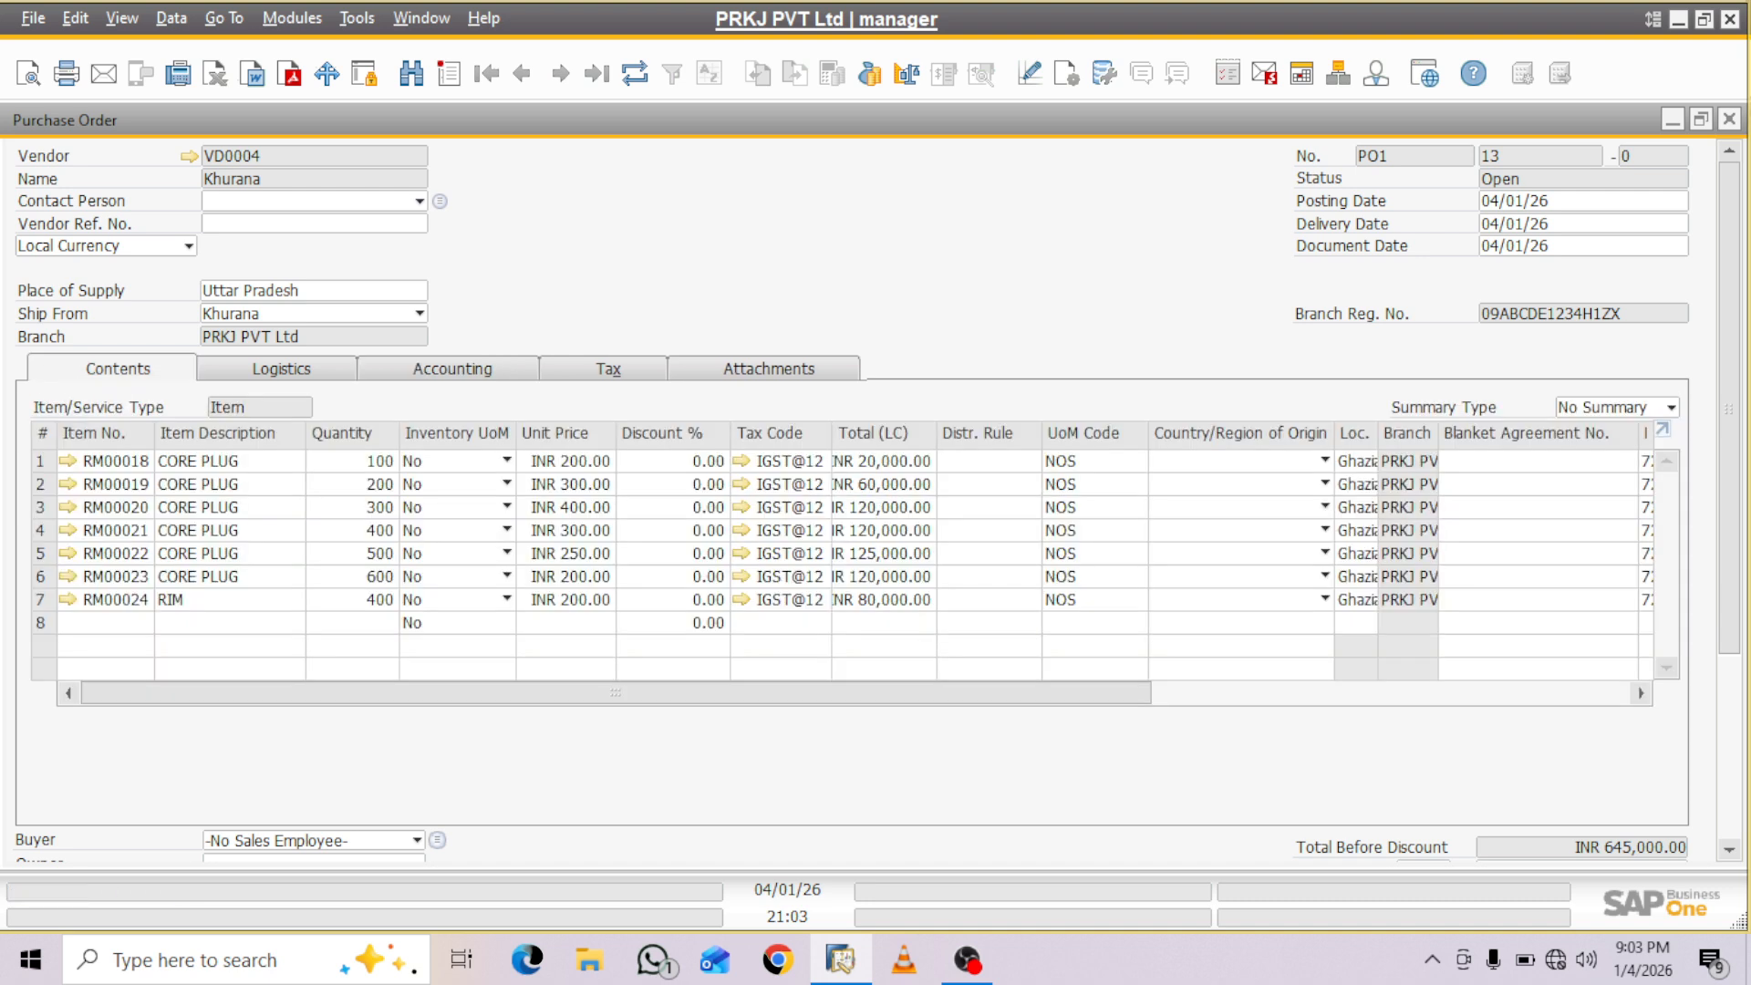
{"action": "left_click", "coordinate": [1067, 73]}
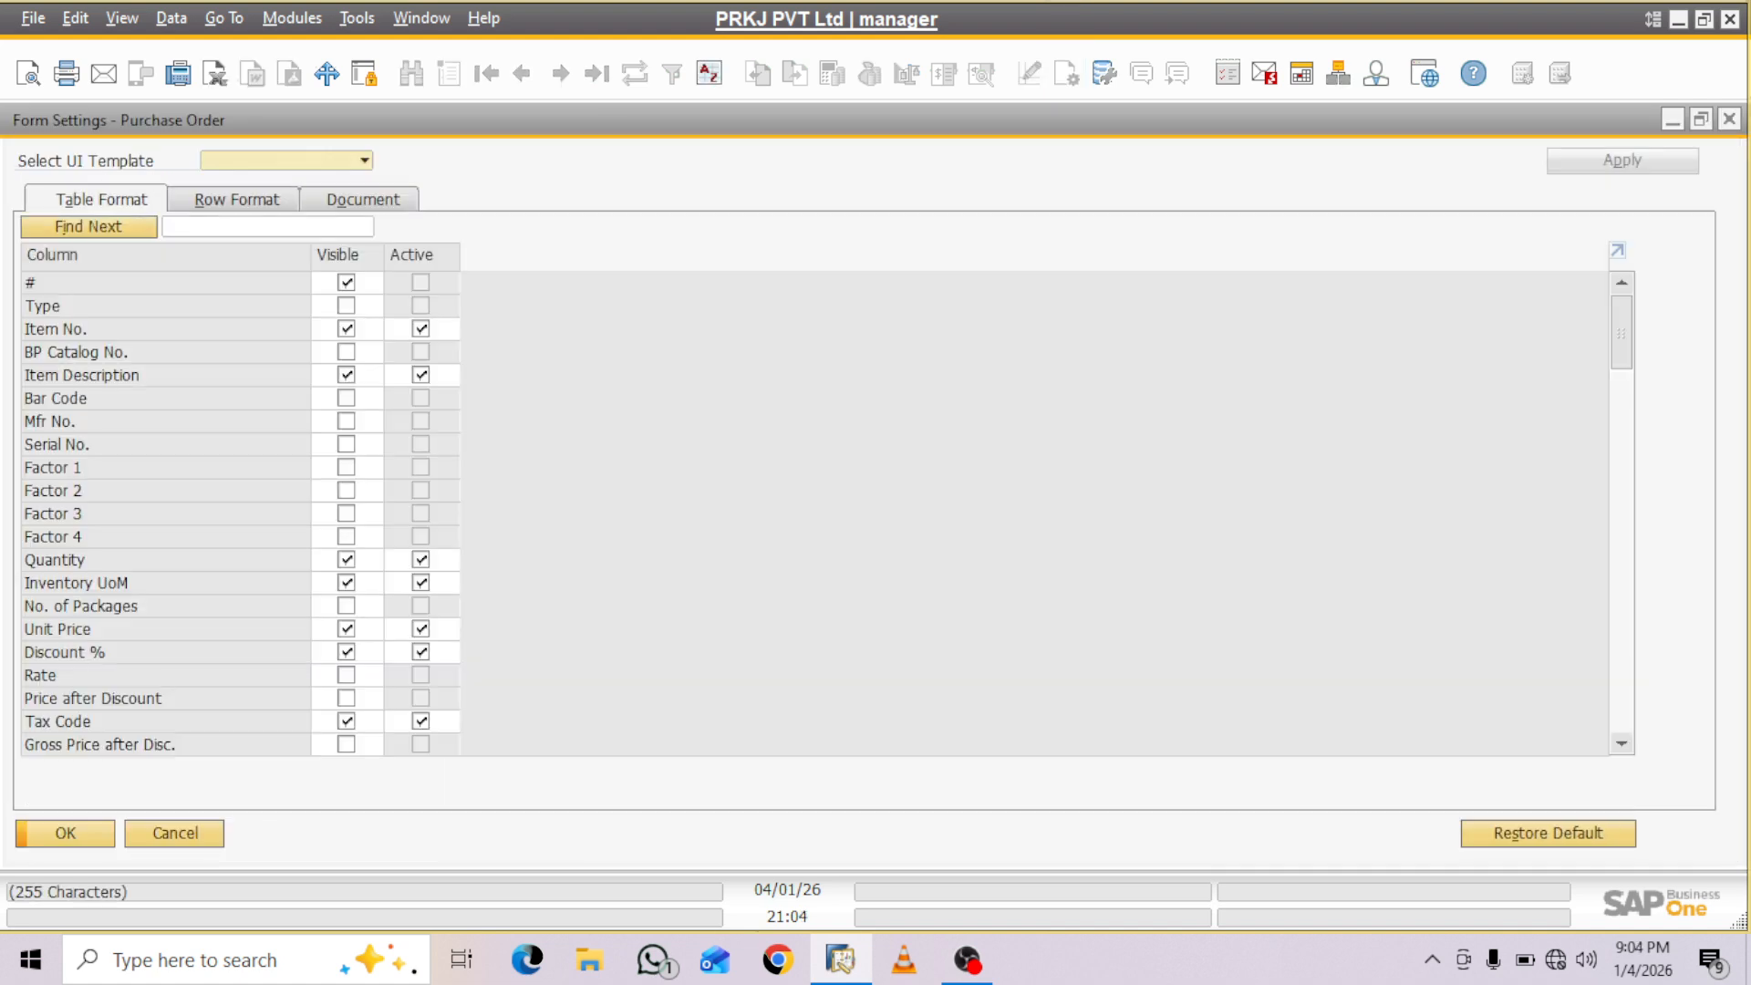
{"action": "type", "text": "proje"}
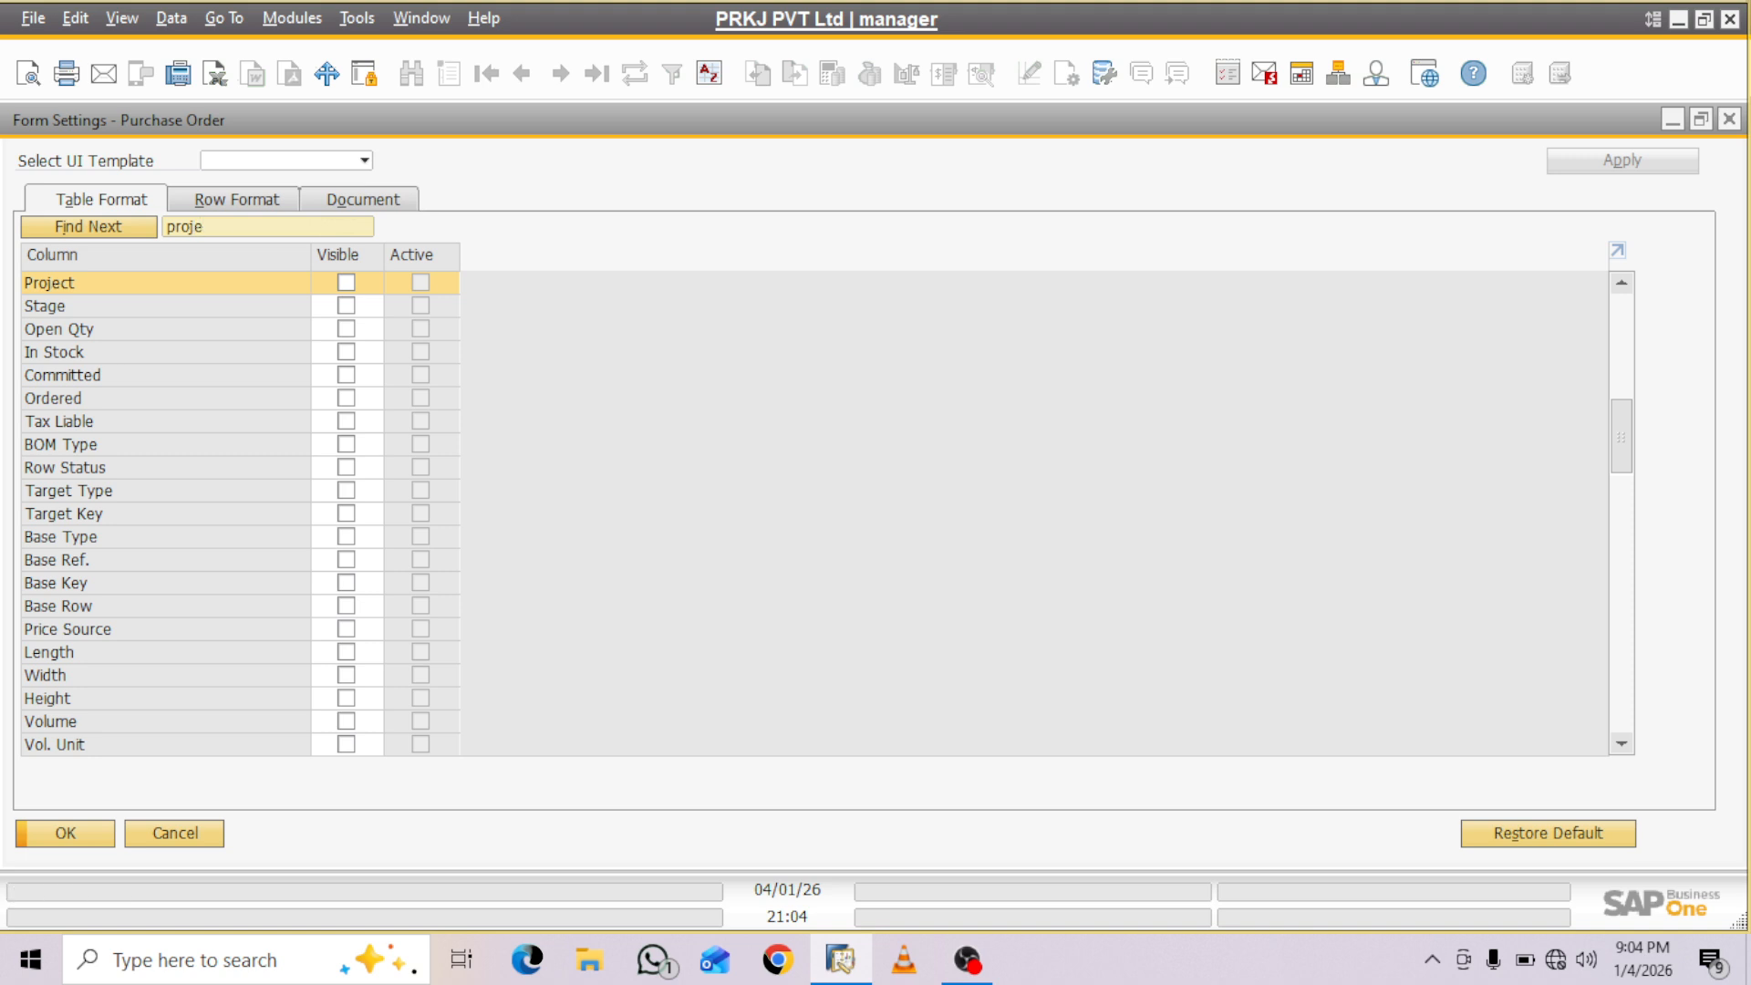
{"action": "left_click", "coordinate": [347, 282]}
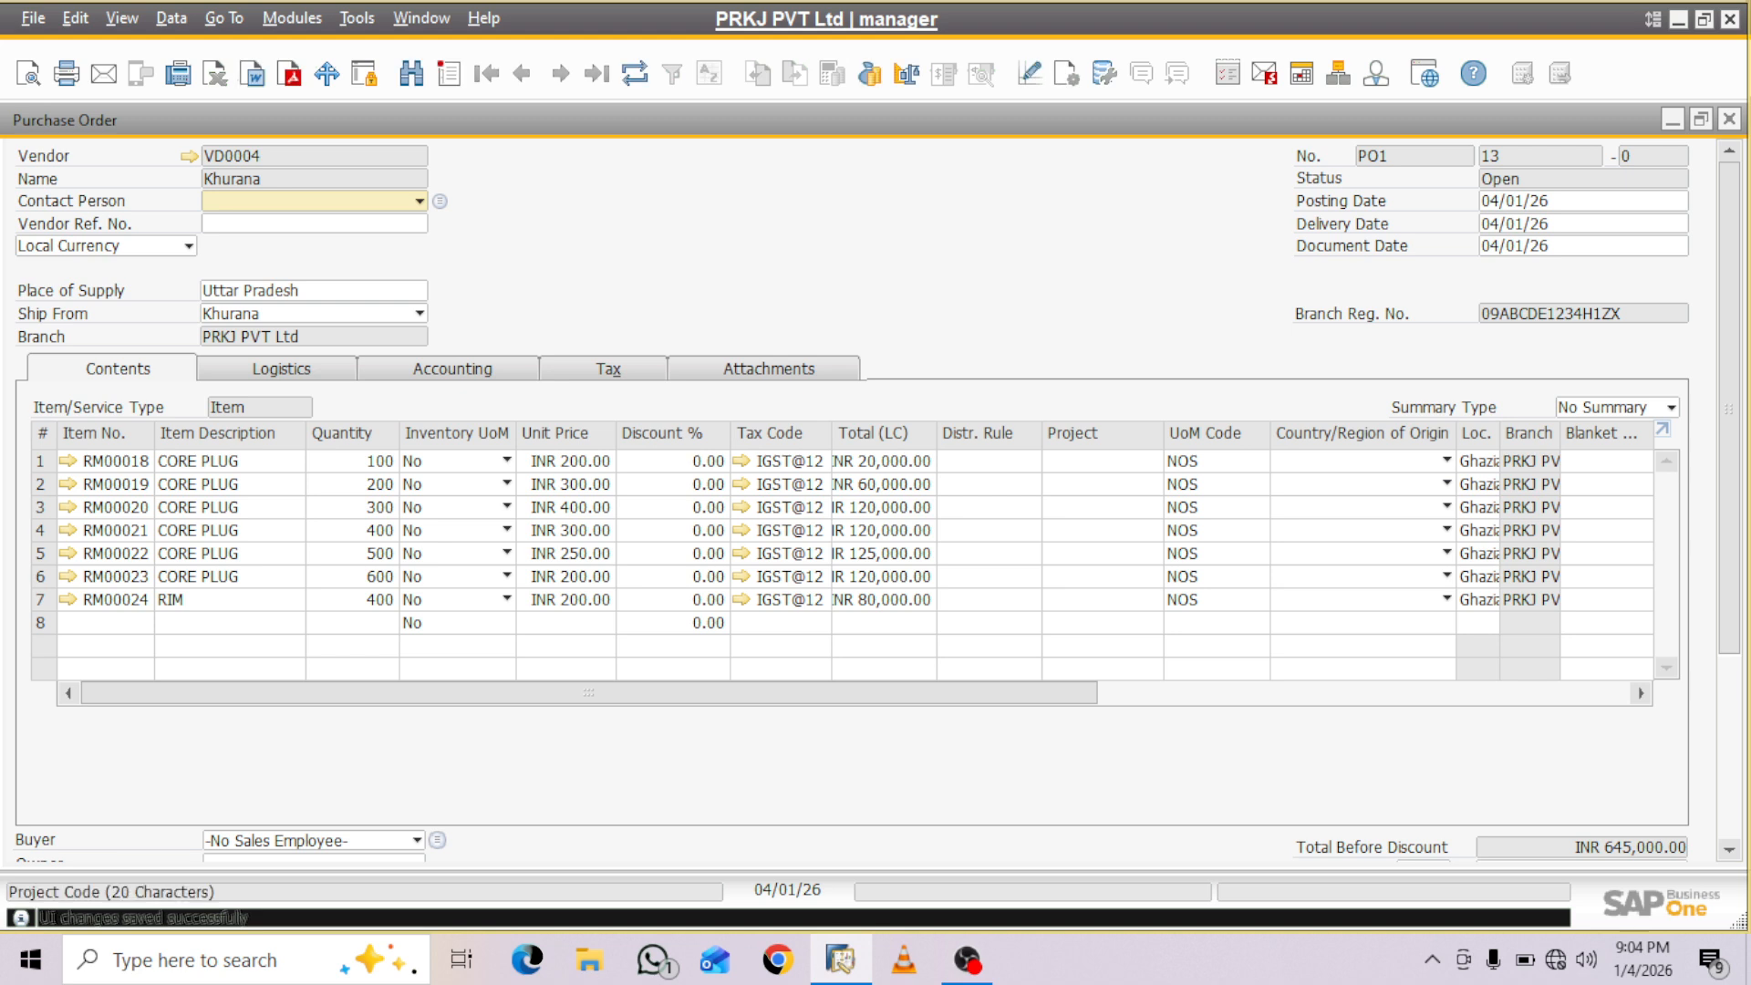
- Assign project PROJ002, APZ Infra Tech, to the RM00018 line of the purchase order
{"action": "left_click", "coordinate": [1098, 462]}
{"action": "left_click", "coordinate": [1154, 462]}
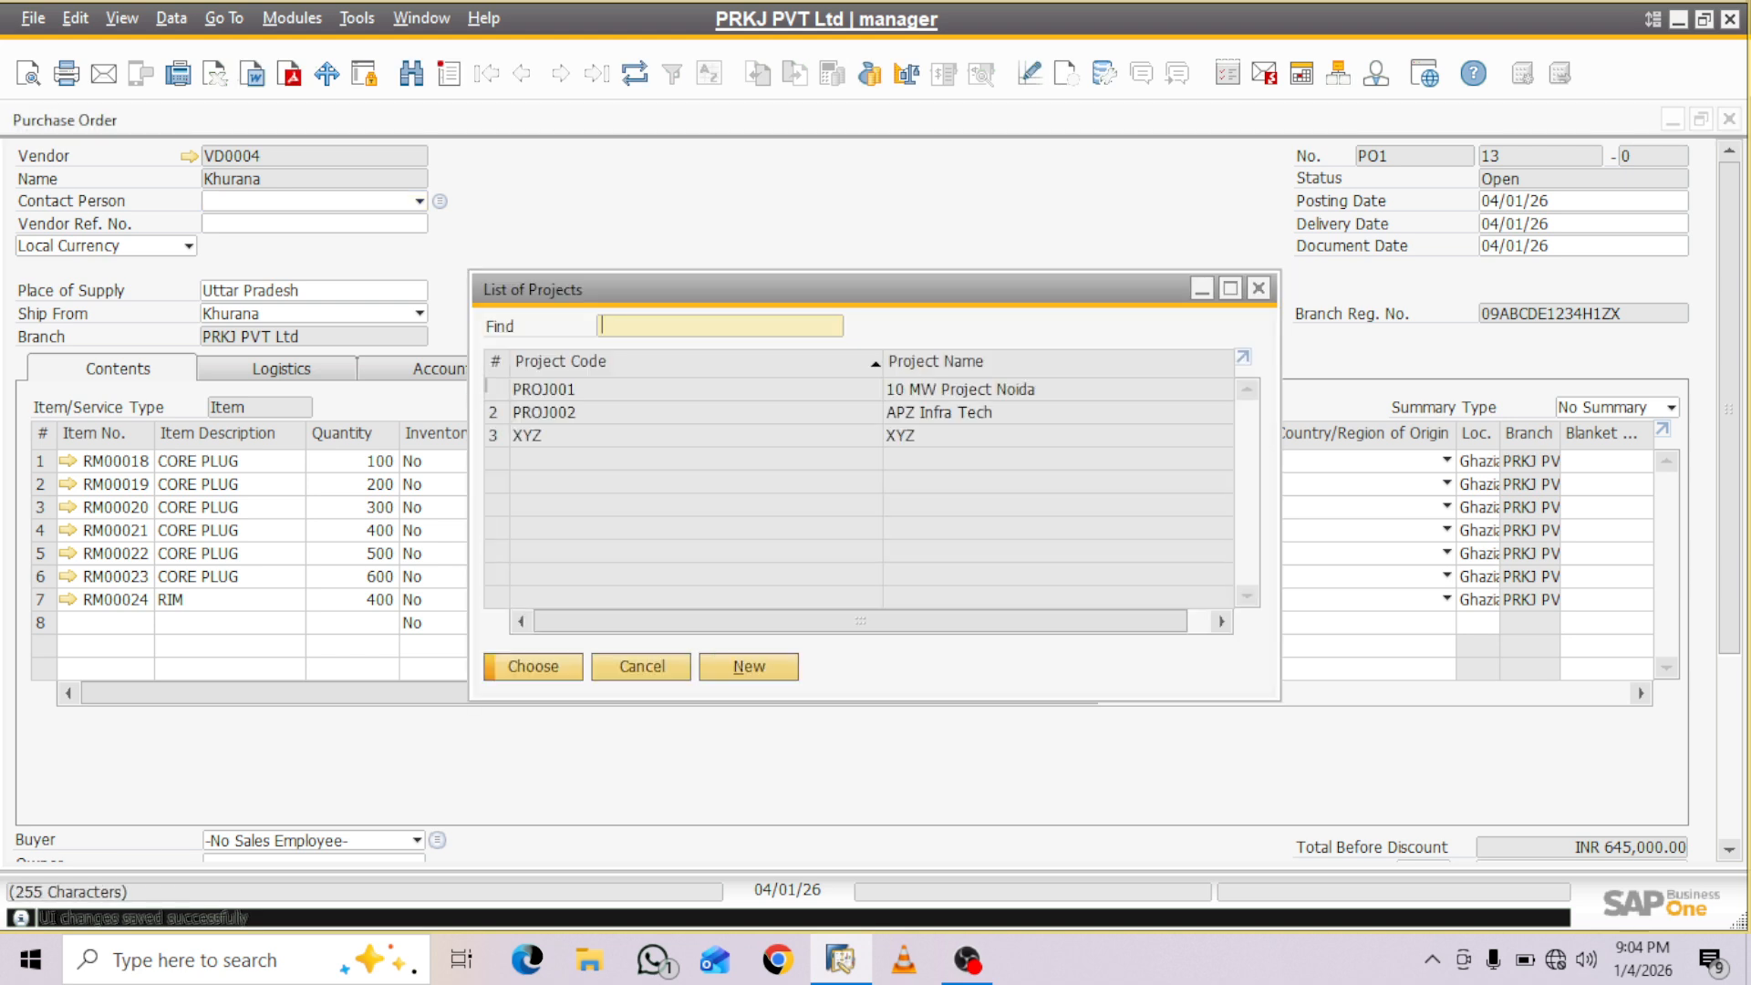
{"action": "double_click", "coordinate": [584, 412]}
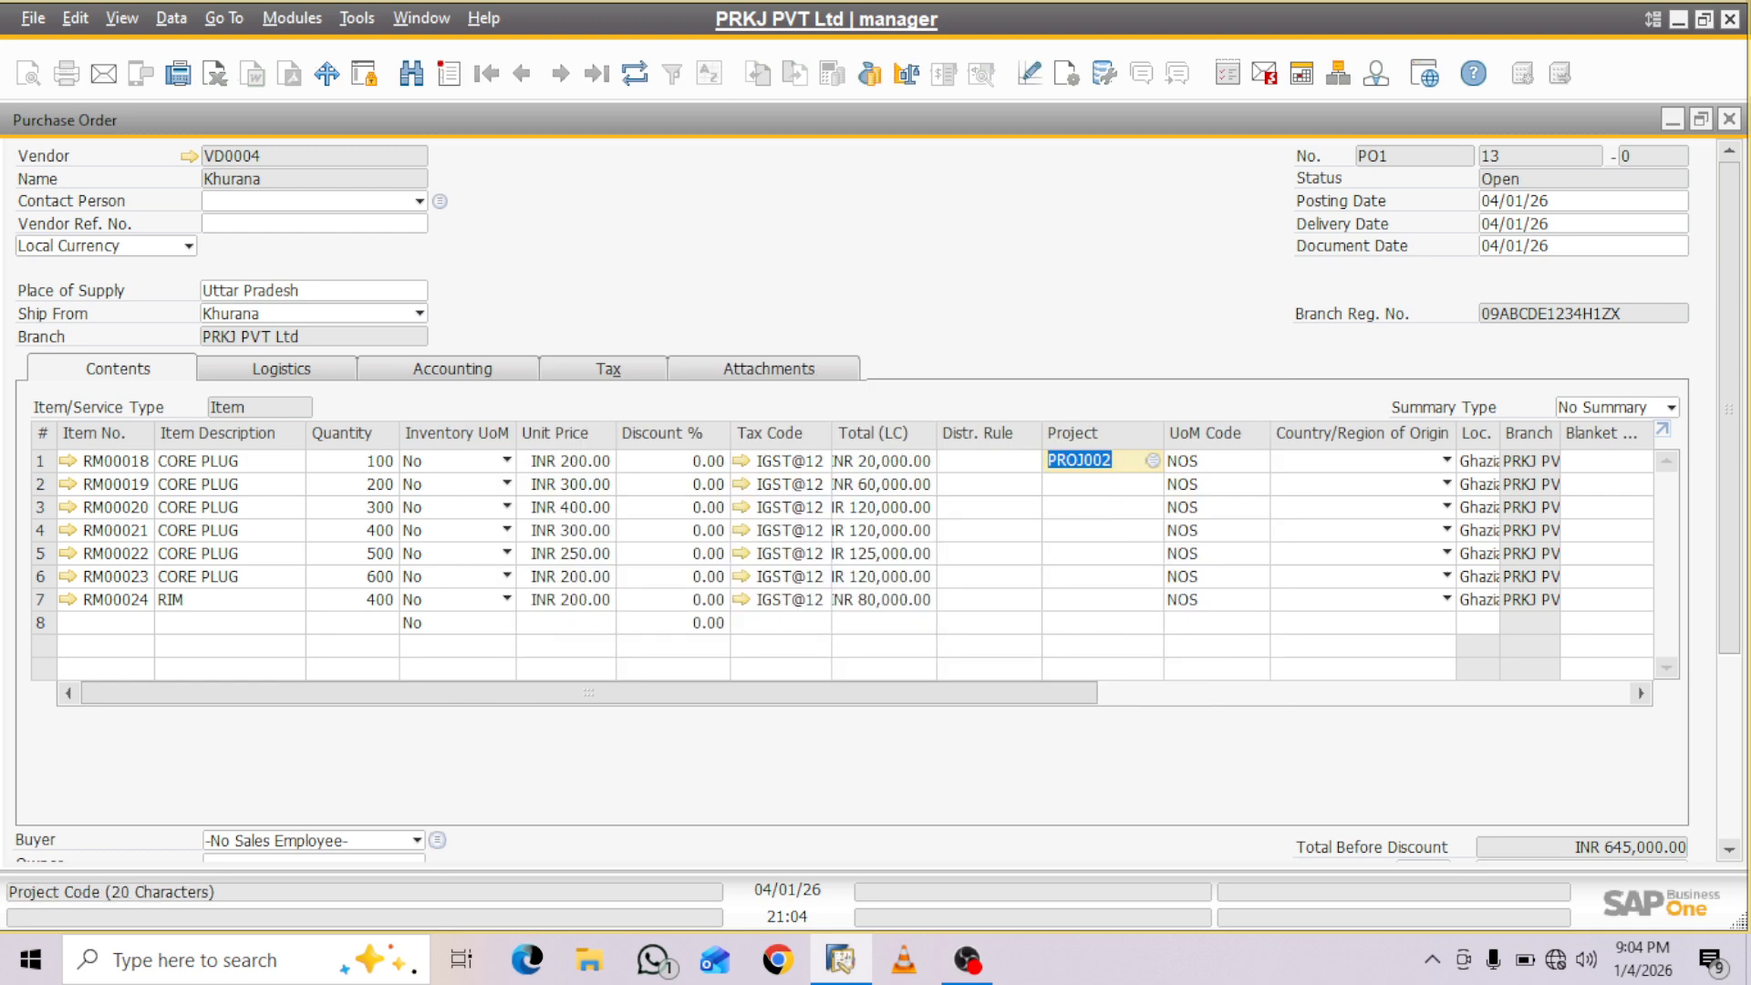
- Copy the project code PROJ002 from the RM00018 line to the lines of RM00019 through RM00024
{"action": "right_click", "coordinate": [1120, 462]}
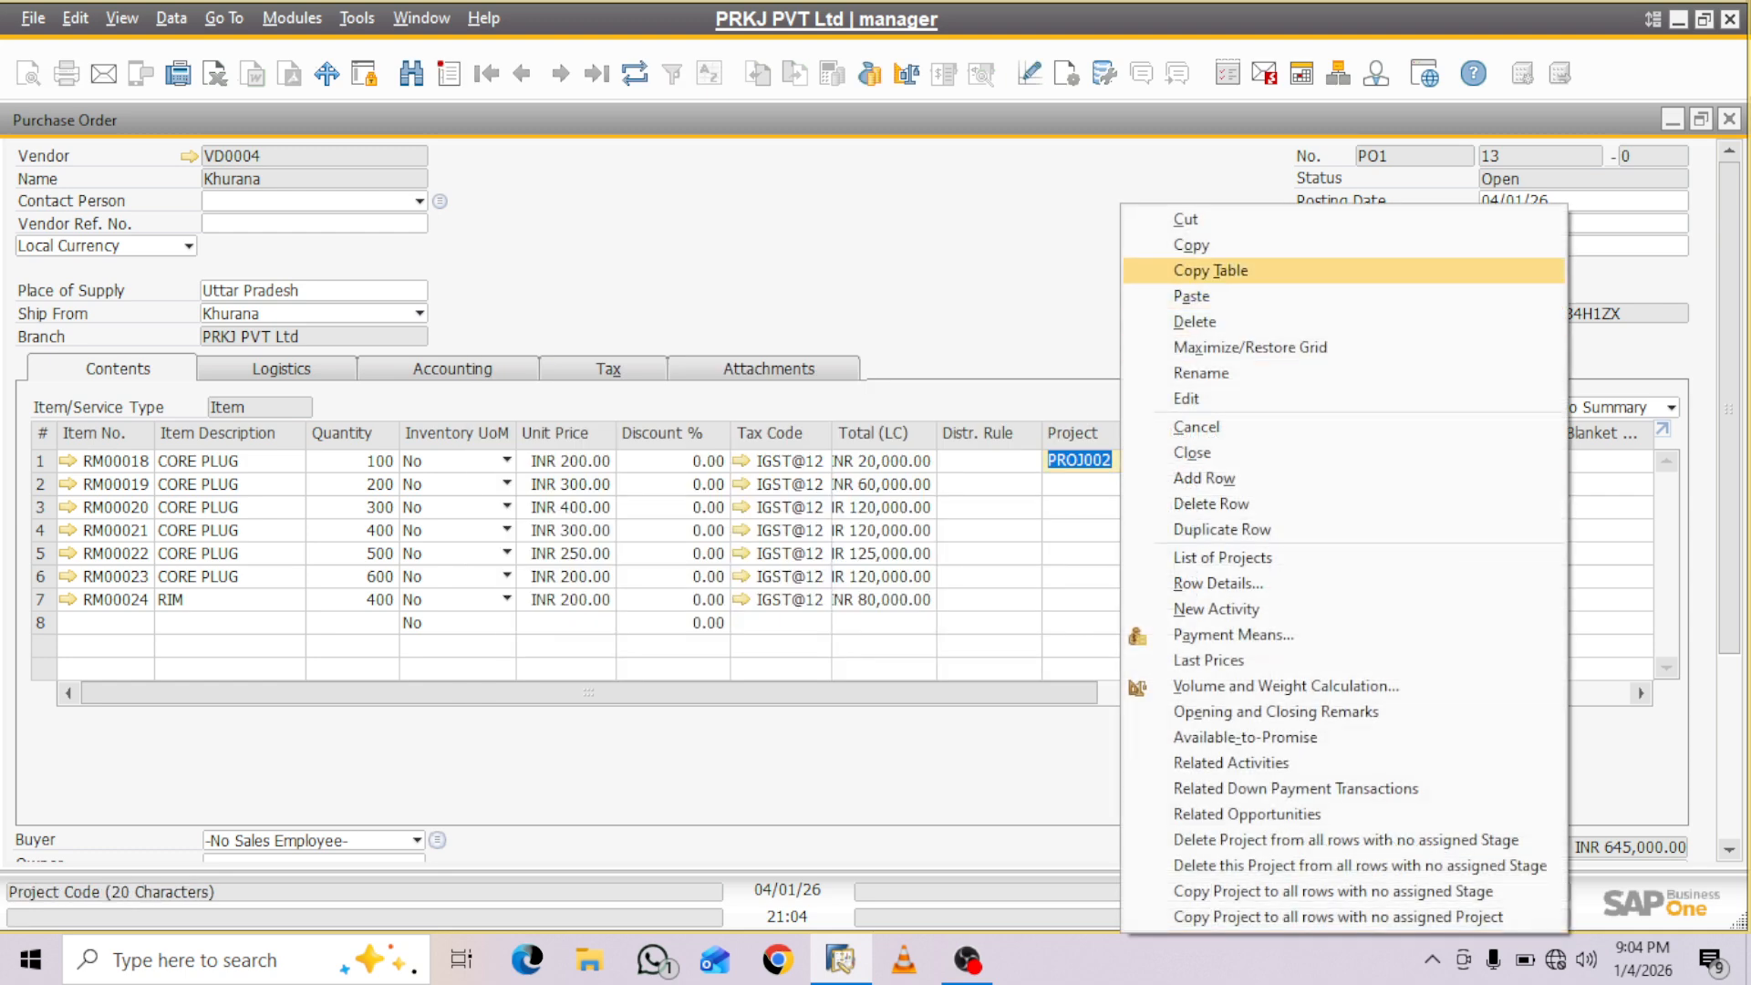
{"action": "left_click", "coordinate": [1193, 245]}
{"action": "left_click", "coordinate": [1100, 484]}
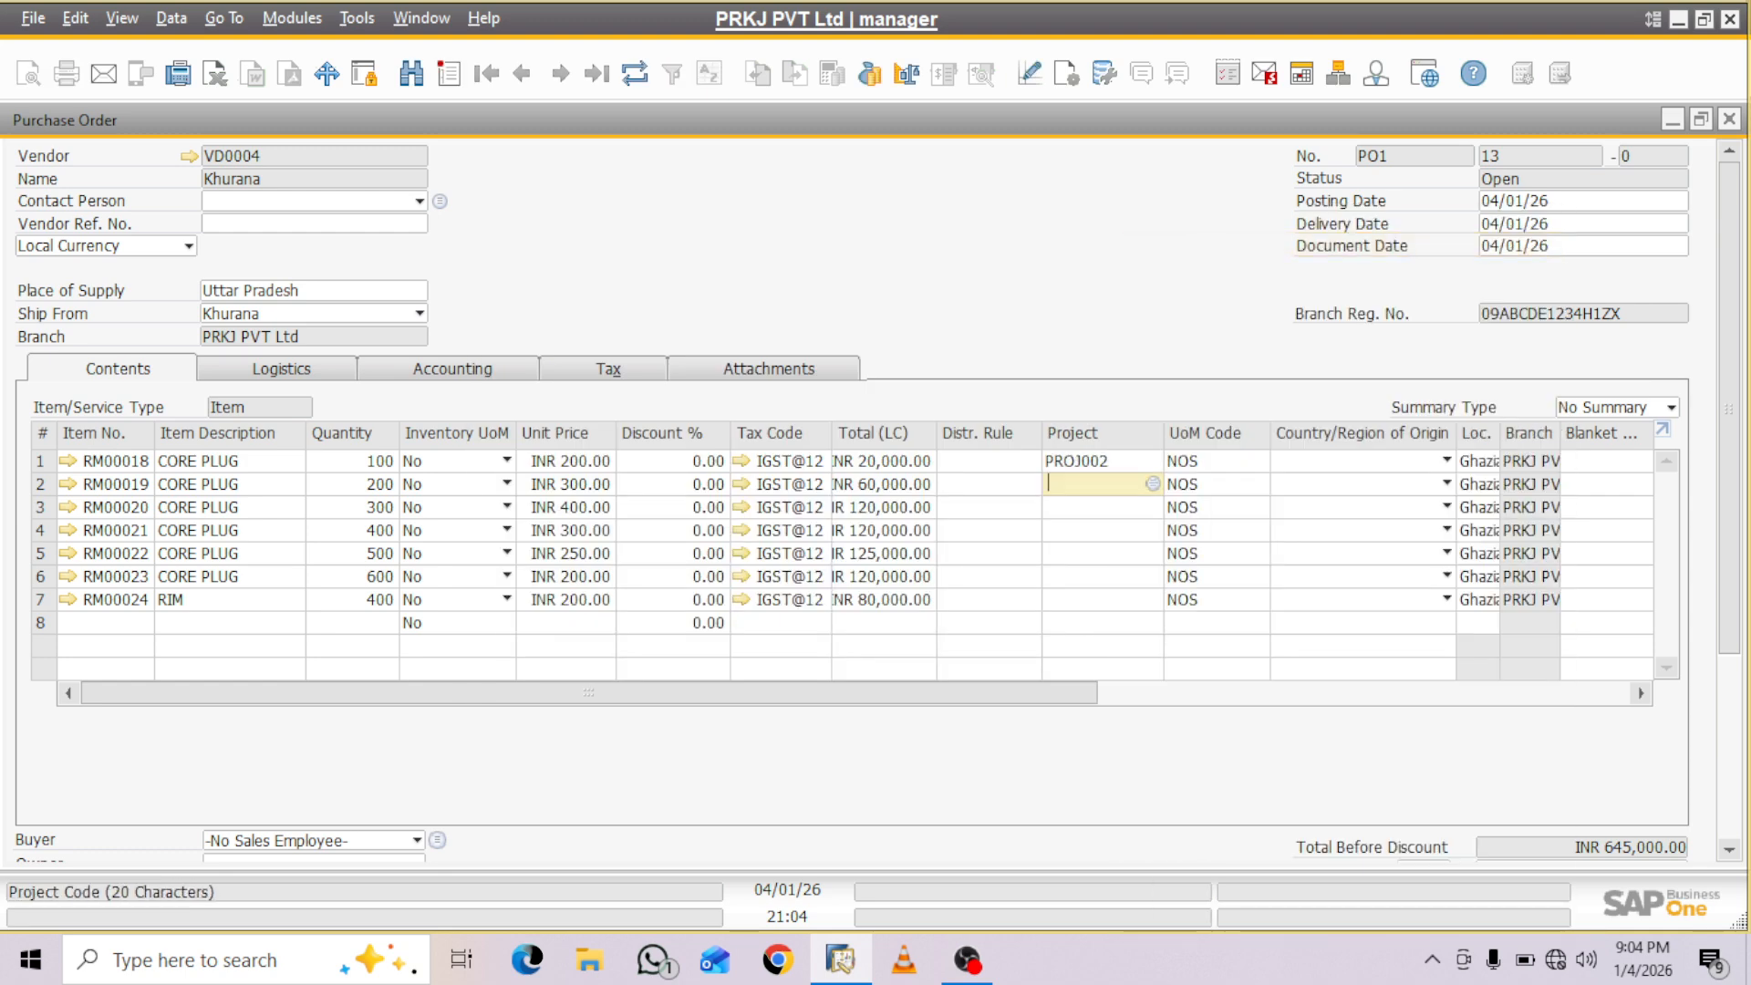
{"action": "key", "text": "ctrl+v"}
{"action": "left_click", "coordinate": [1100, 507]}
{"action": "key", "text": "ctrl+v"}
{"action": "left_click", "coordinate": [1100, 530]}
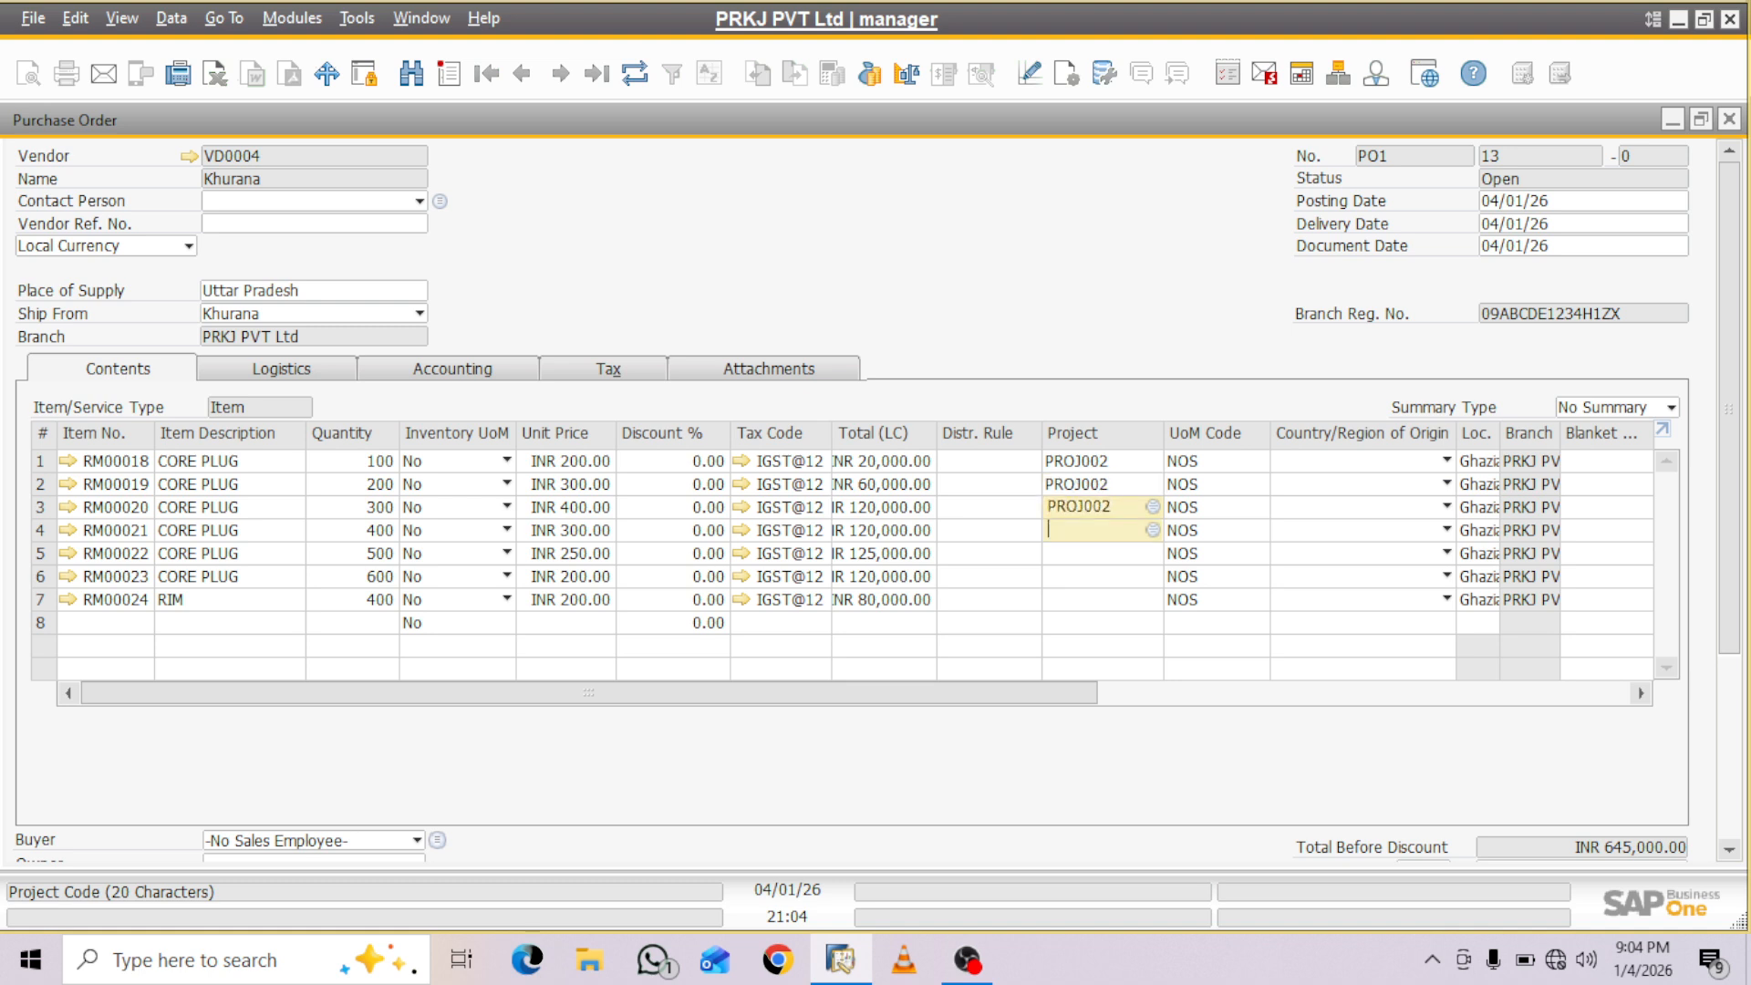
{"action": "key", "text": "ctrl+v"}
{"action": "left_click", "coordinate": [1100, 553]}
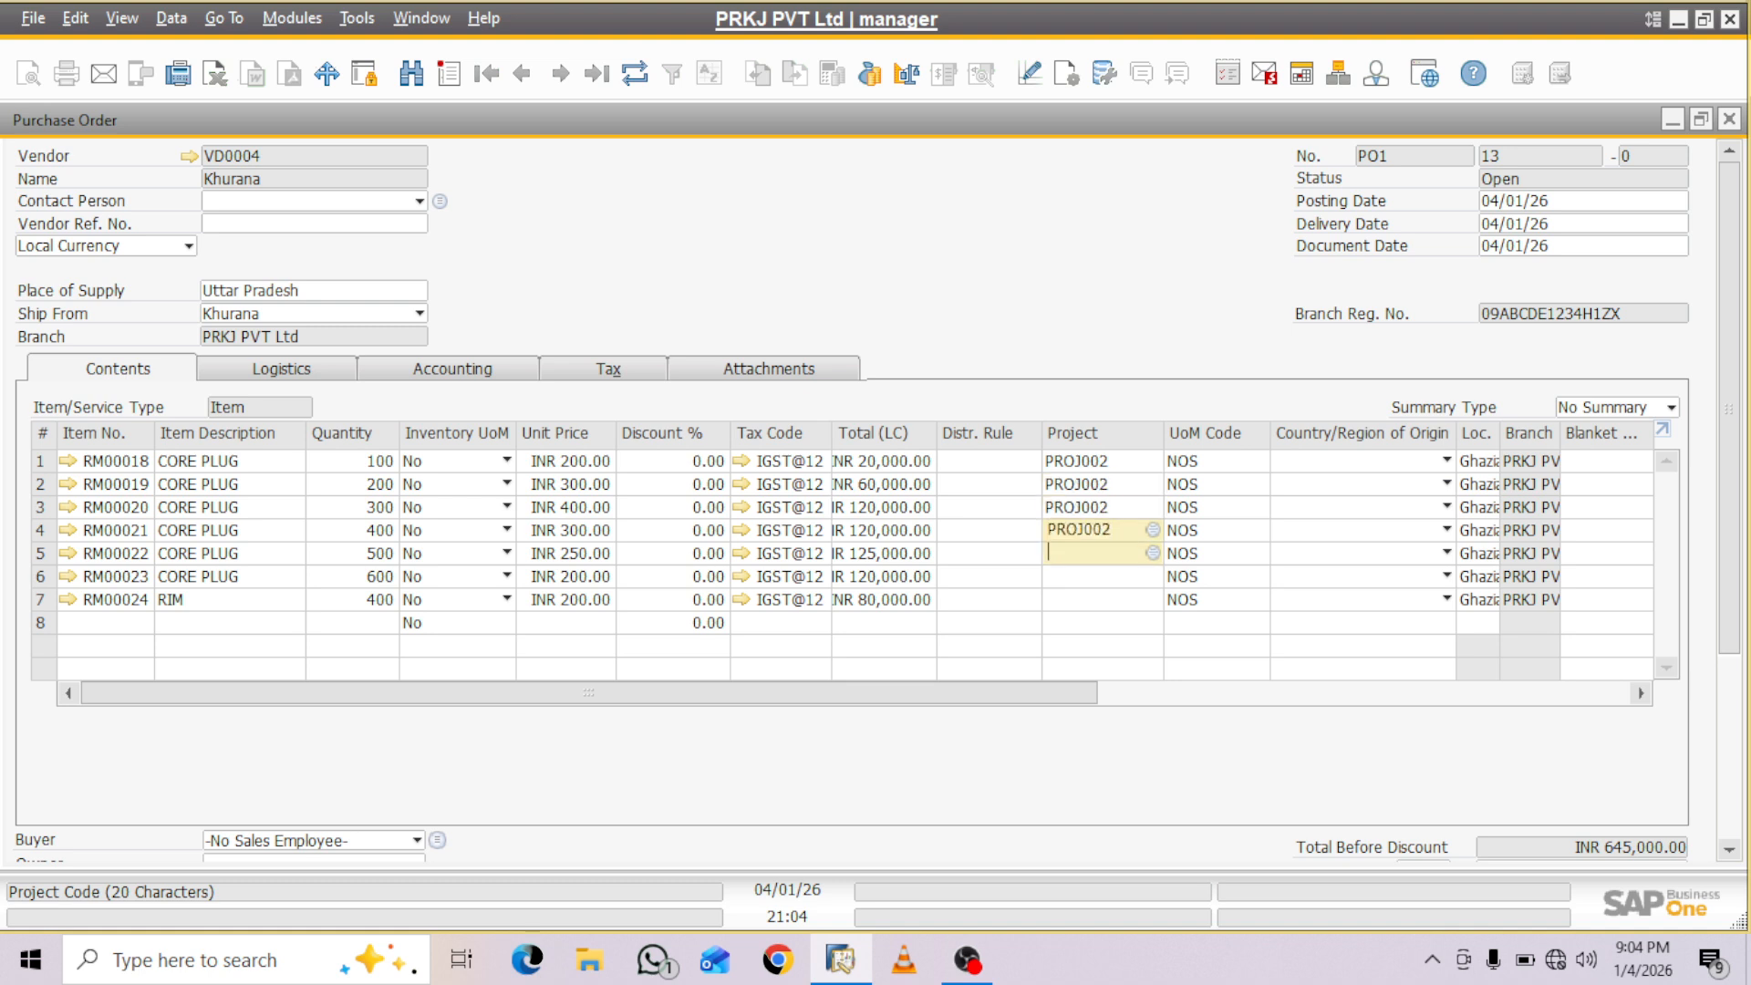
{"action": "key", "text": "ctrl+v"}
{"action": "left_click", "coordinate": [1100, 576]}
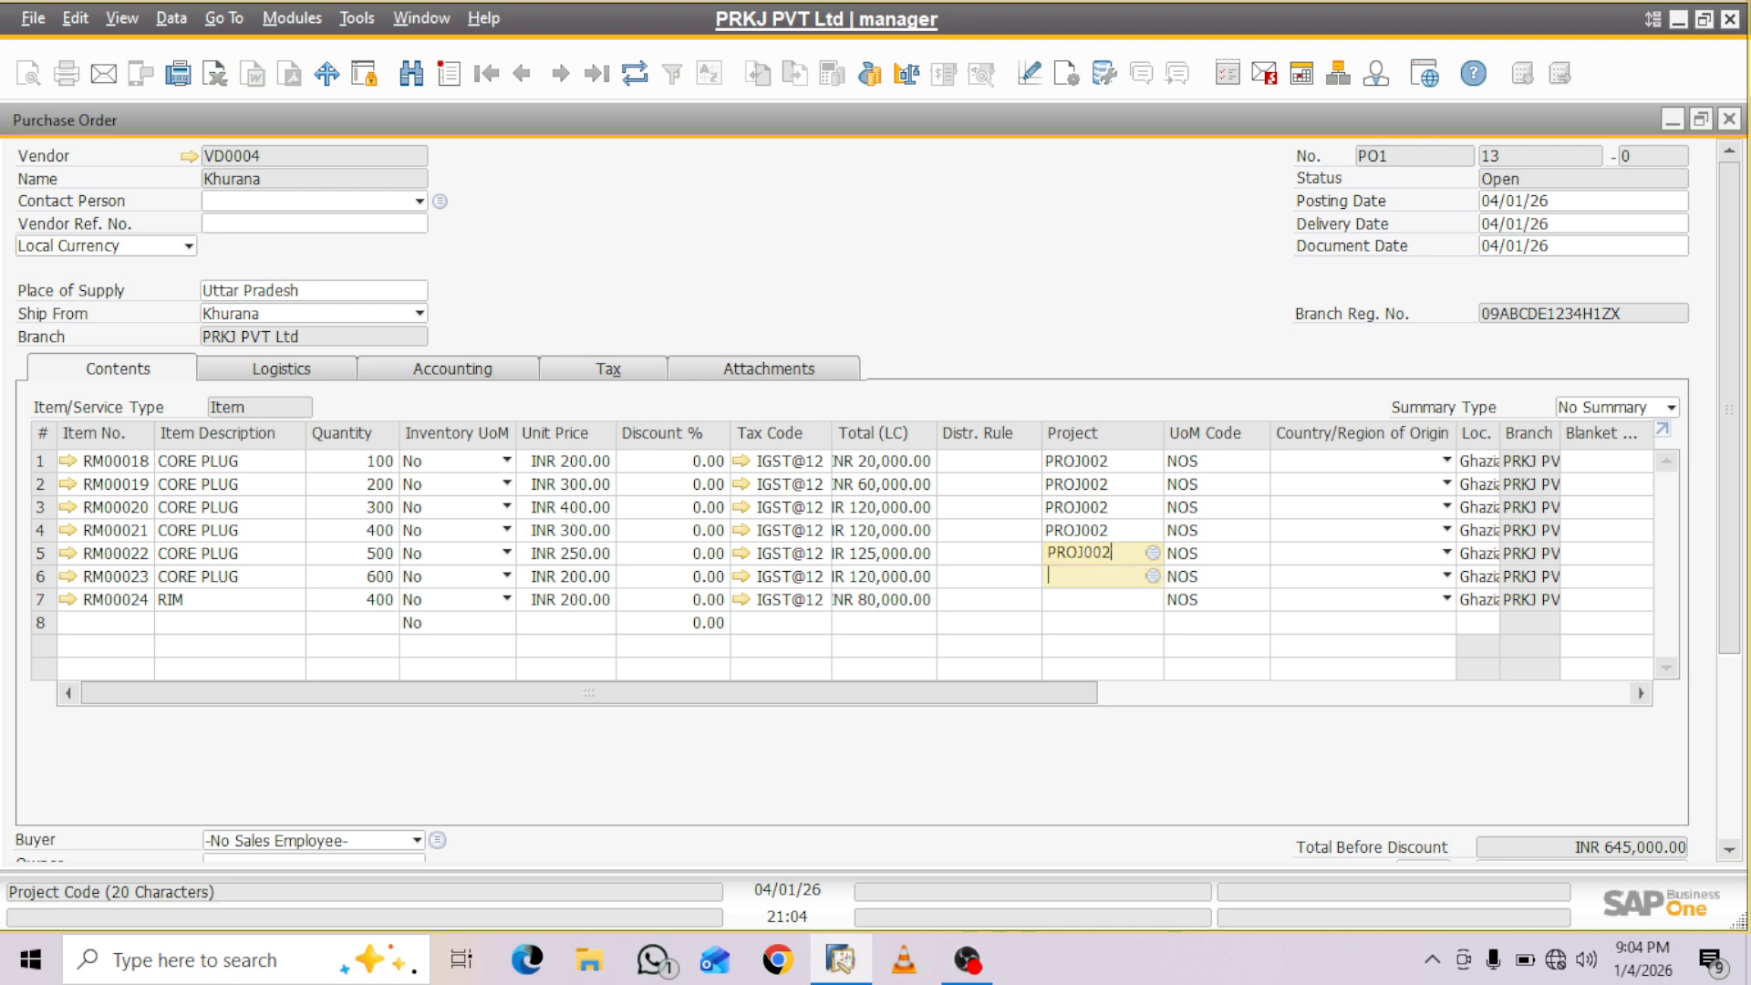
{"action": "key", "text": "ctrl+v"}
{"action": "left_click", "coordinate": [1100, 599]}
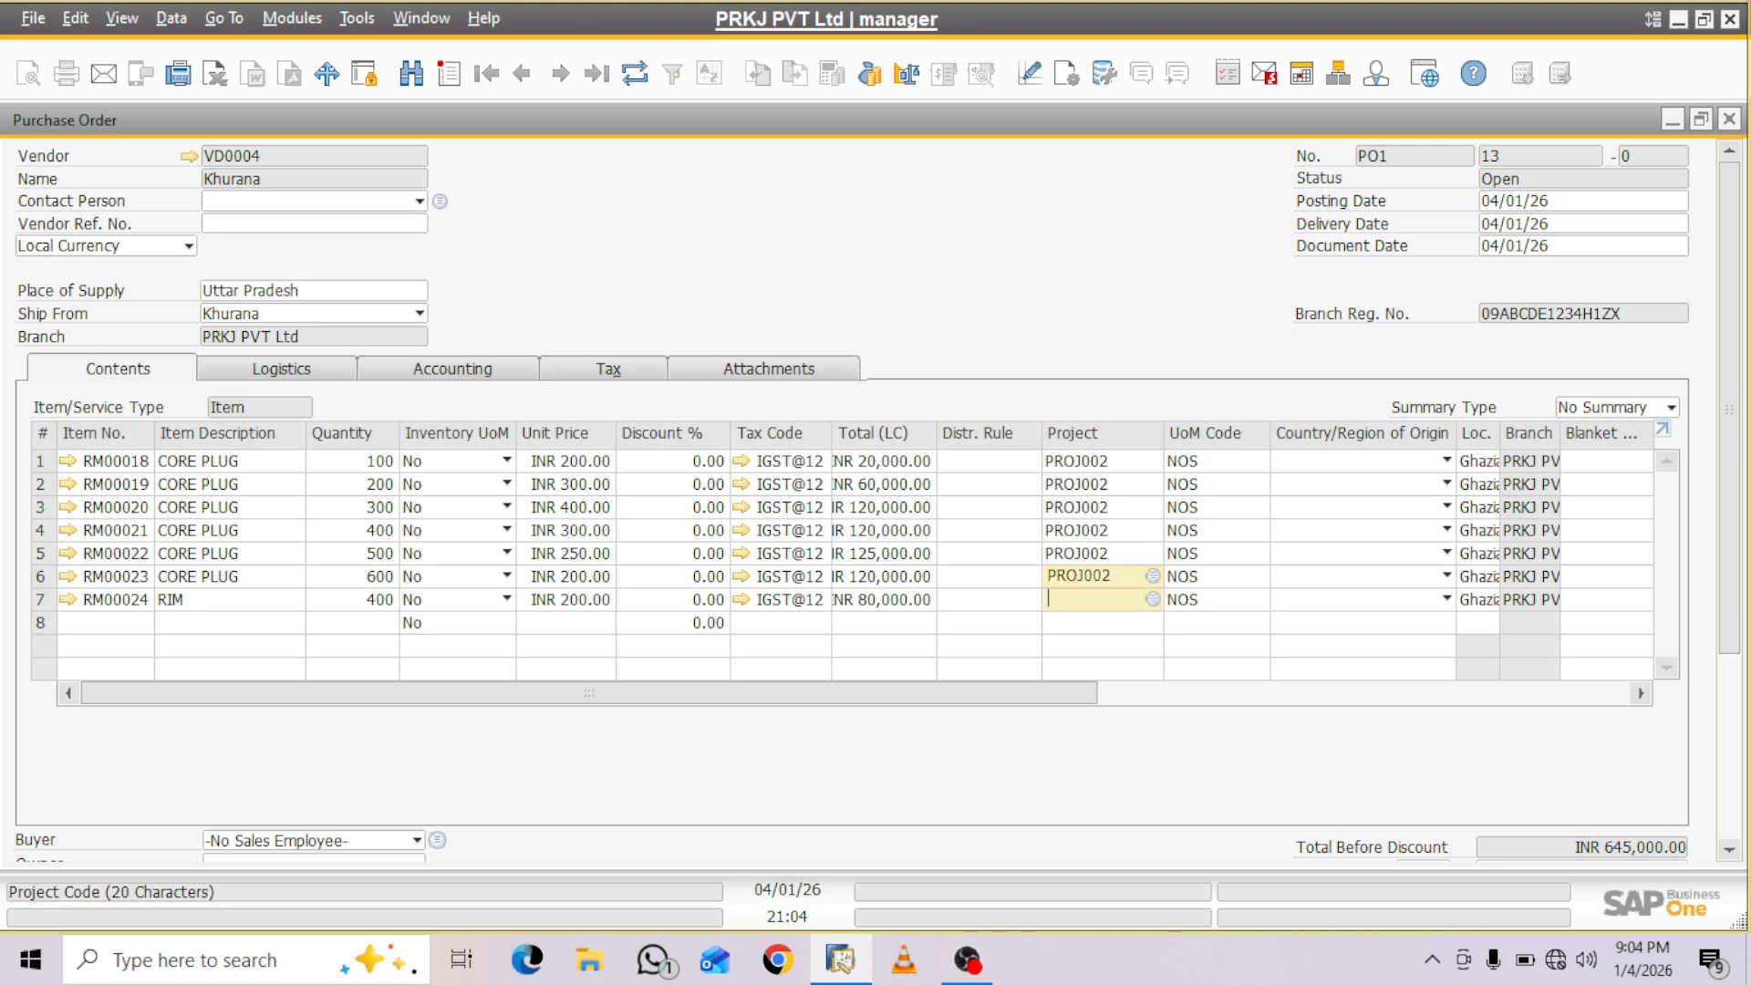
{"action": "key", "text": "ctrl+v"}
{"action": "key", "text": "Tab"}
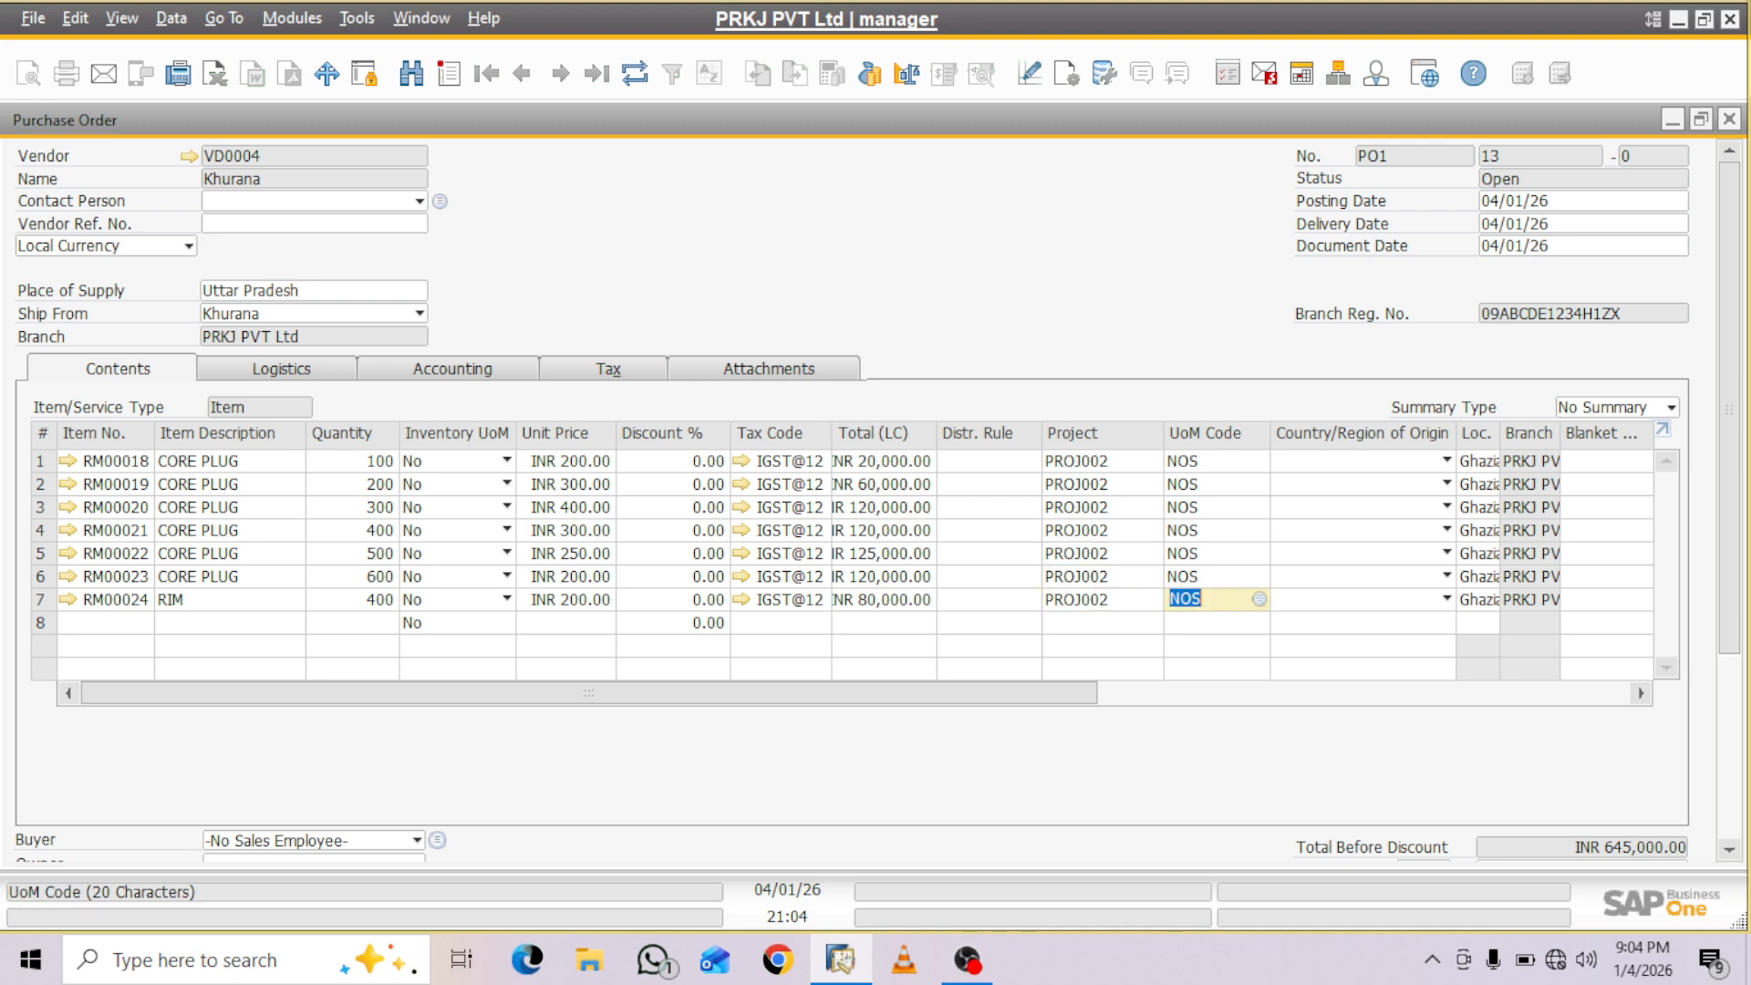
- Update the purchase order to save the project assignments on its item lines
{"action": "scroll", "coordinate": [875, 502], "scroll_direction": "down", "scroll_amount": 4}
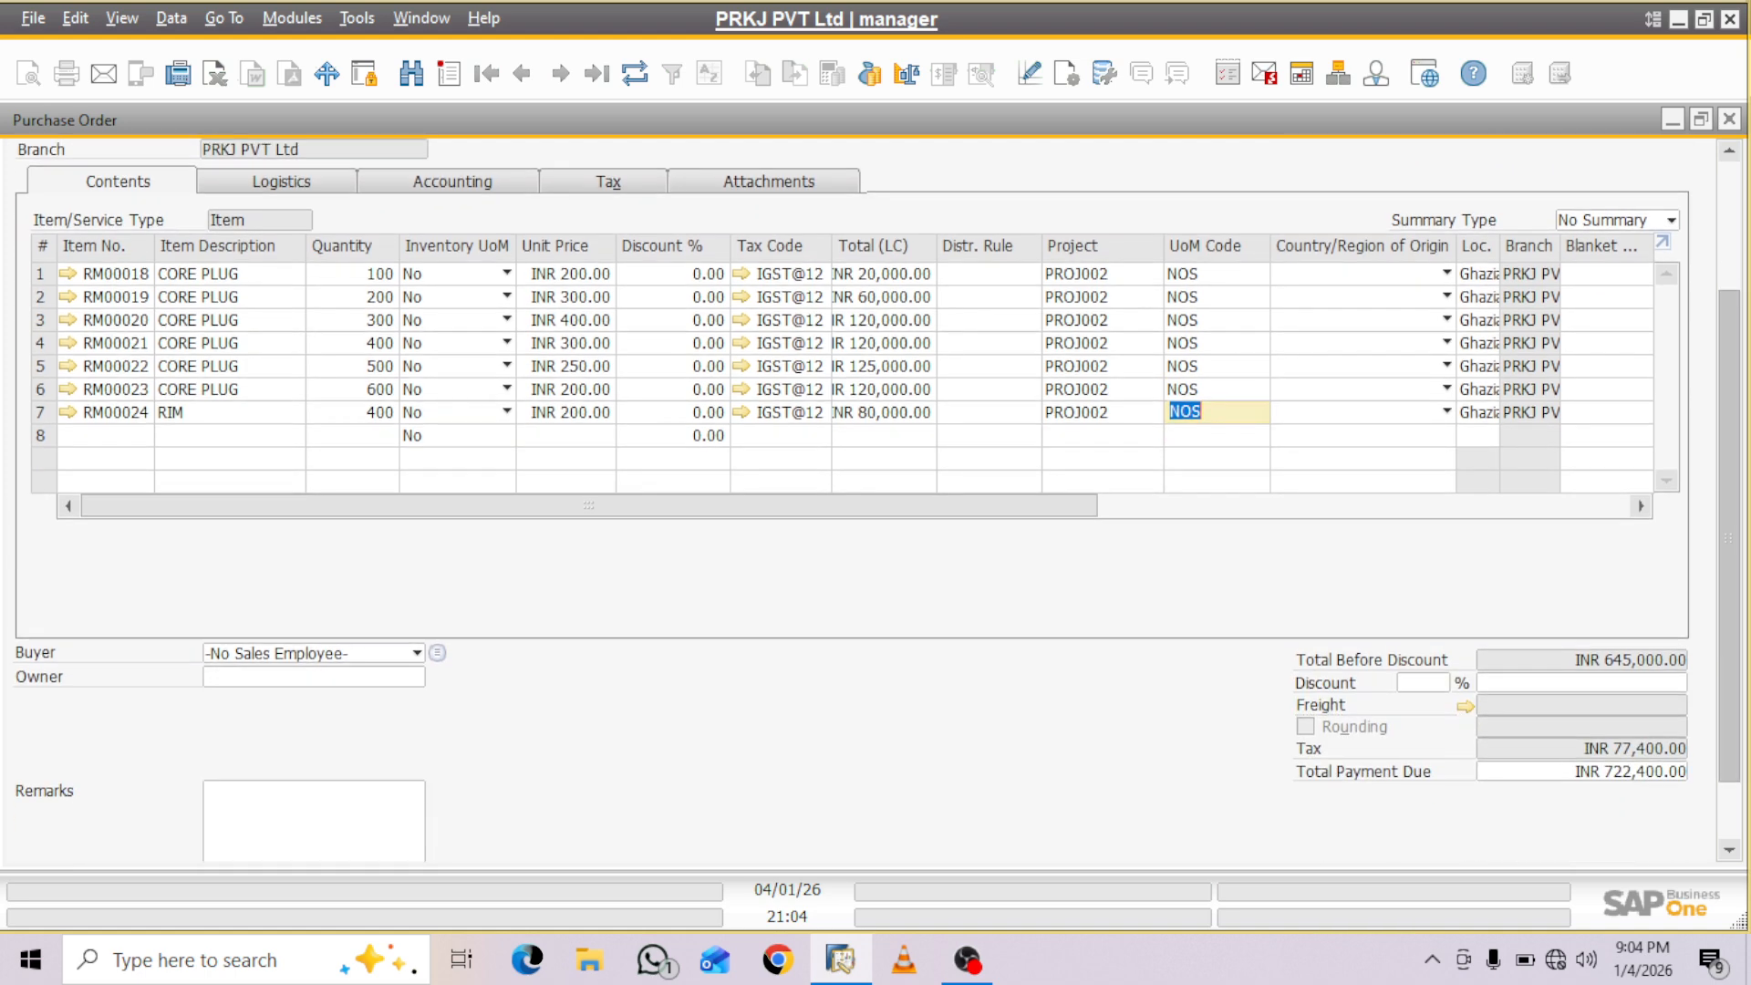
{"action": "scroll", "coordinate": [876, 502], "scroll_direction": "down", "scroll_amount": 1}
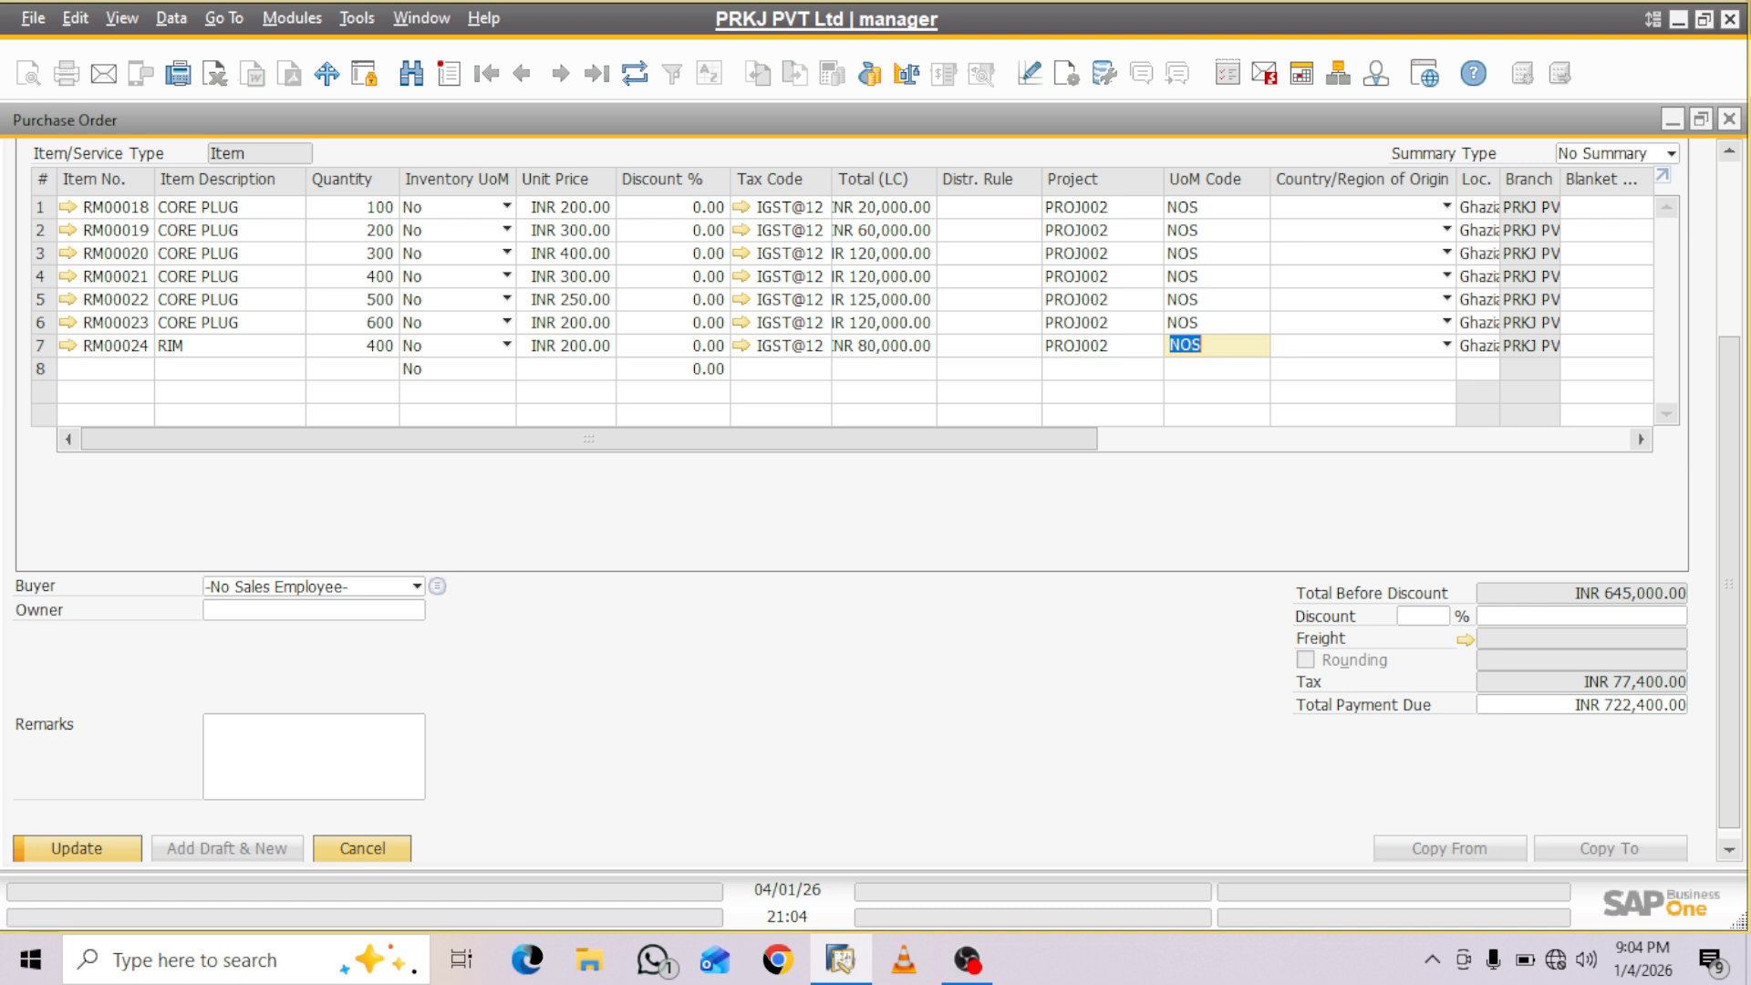
{"action": "key", "text": "Return"}
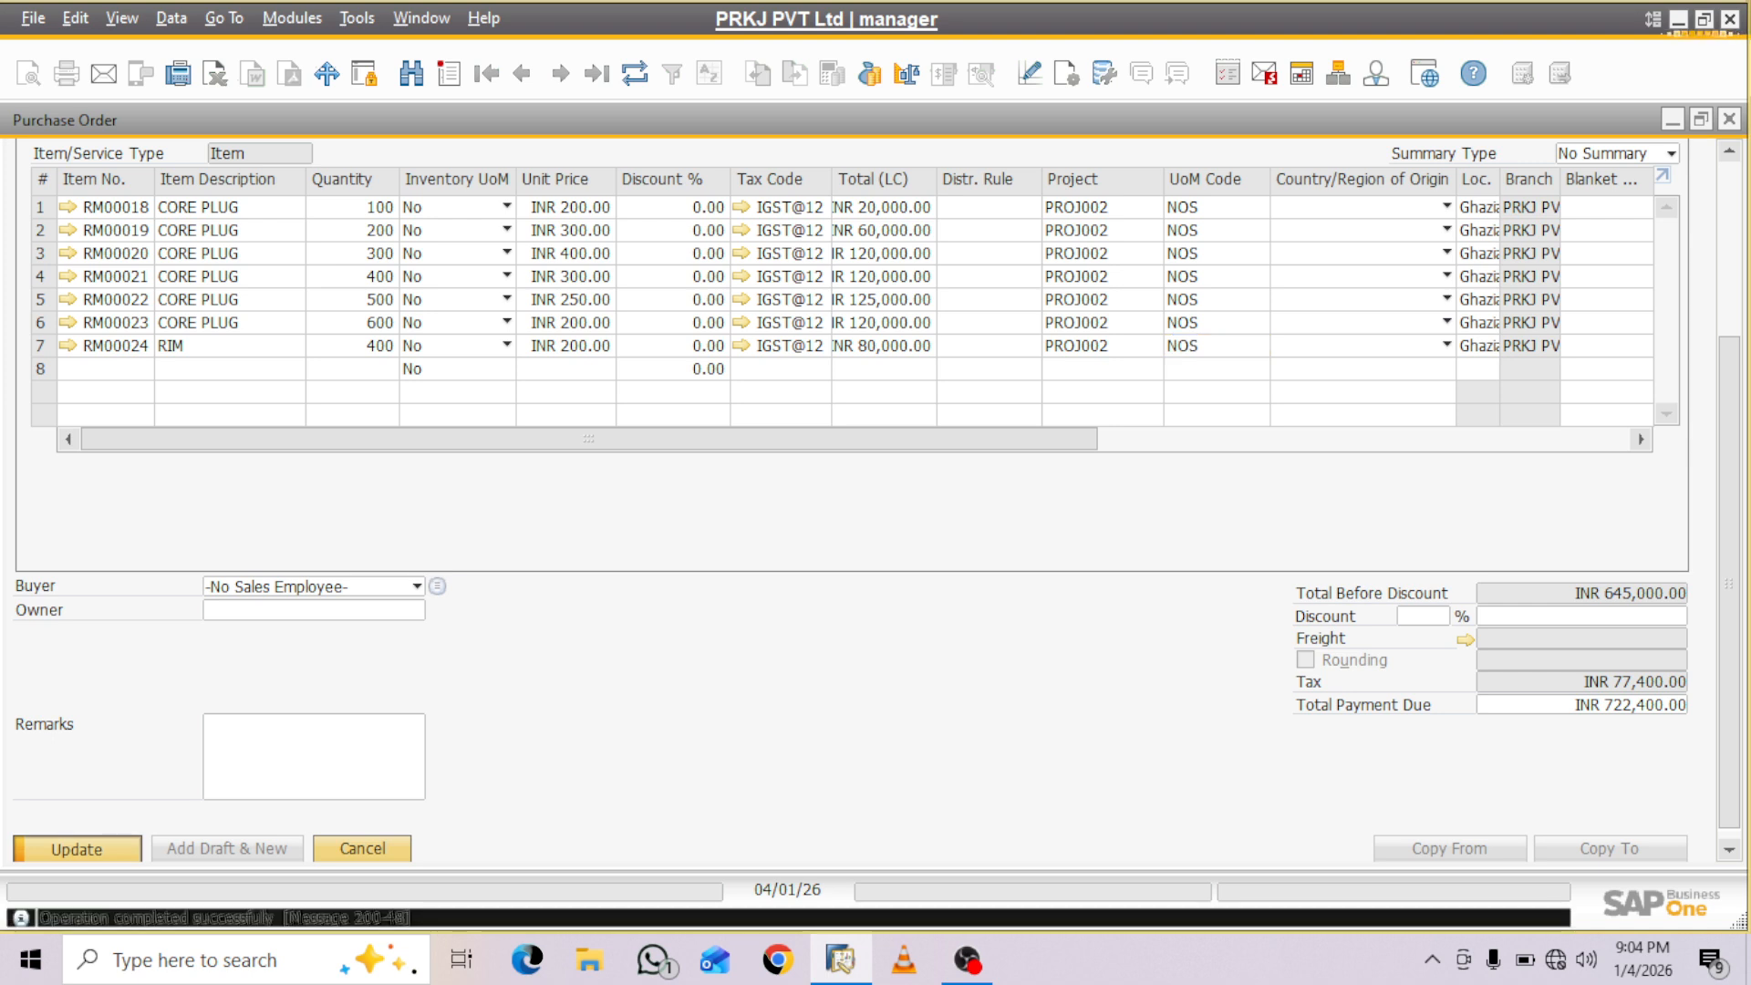
{"action": "left_click", "coordinate": [314, 766]}
{"action": "scroll", "coordinate": [876, 502], "scroll_direction": "up", "scroll_amount": 5}
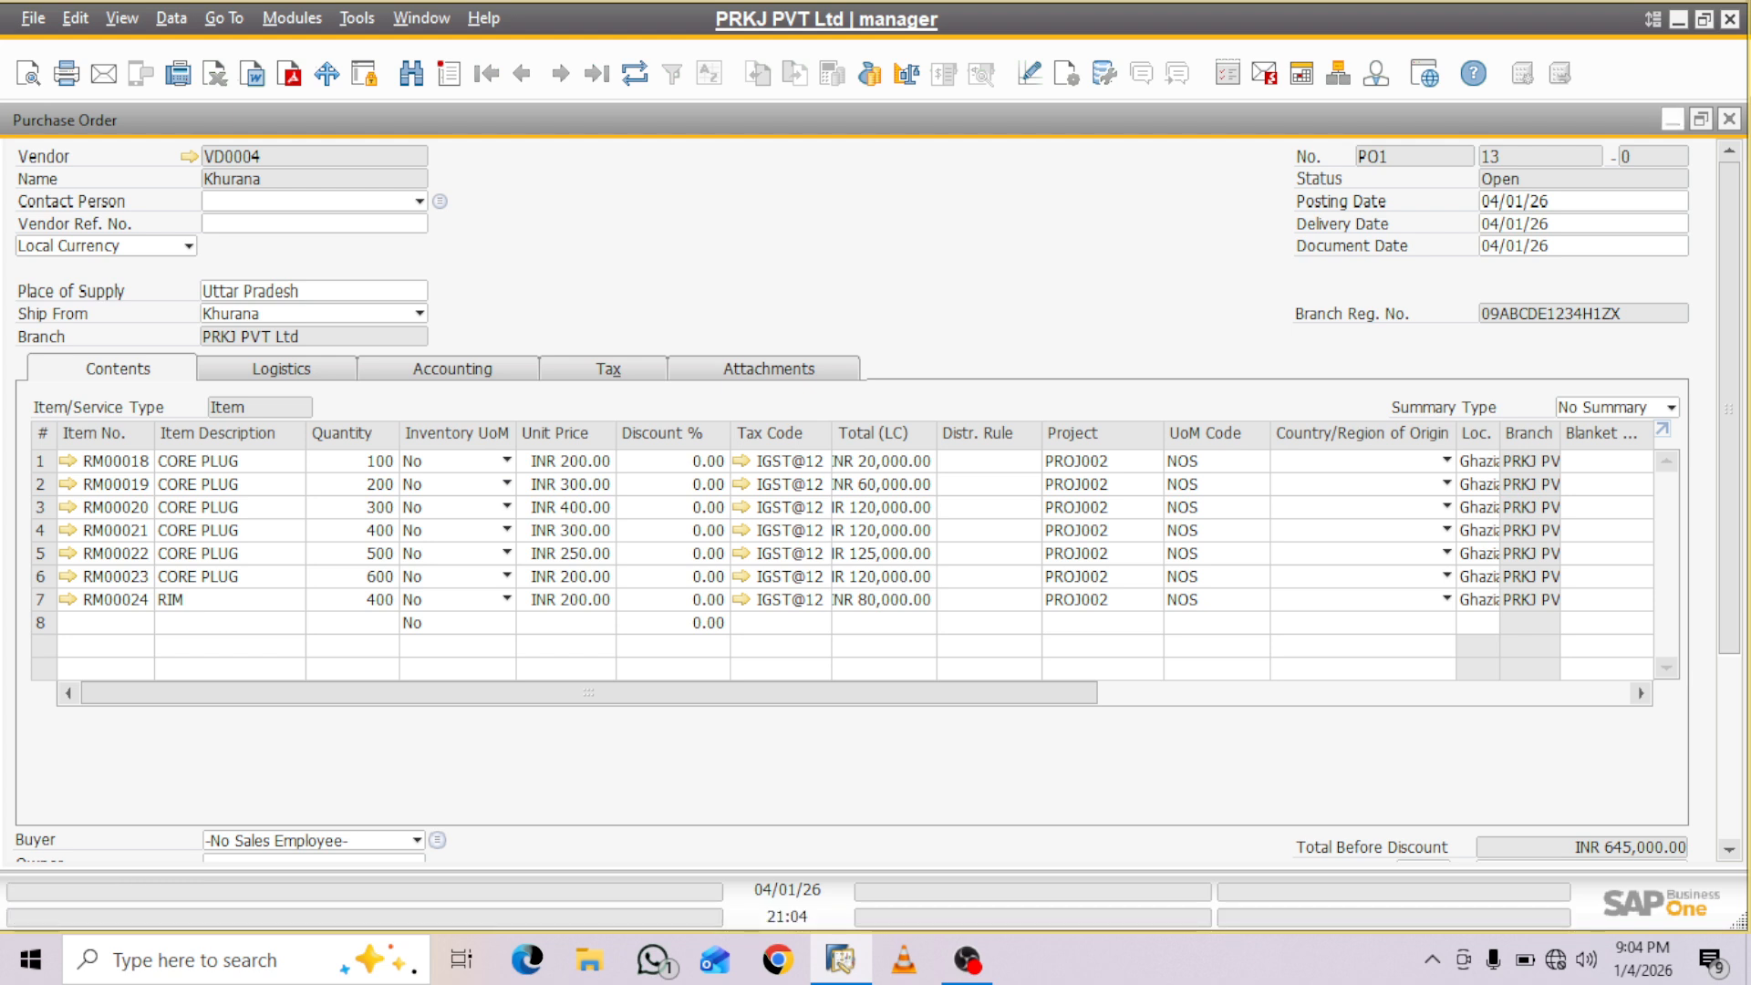
- Minimize the purchase order and open a new project form from Project Management
{"action": "left_click", "coordinate": [1672, 120]}
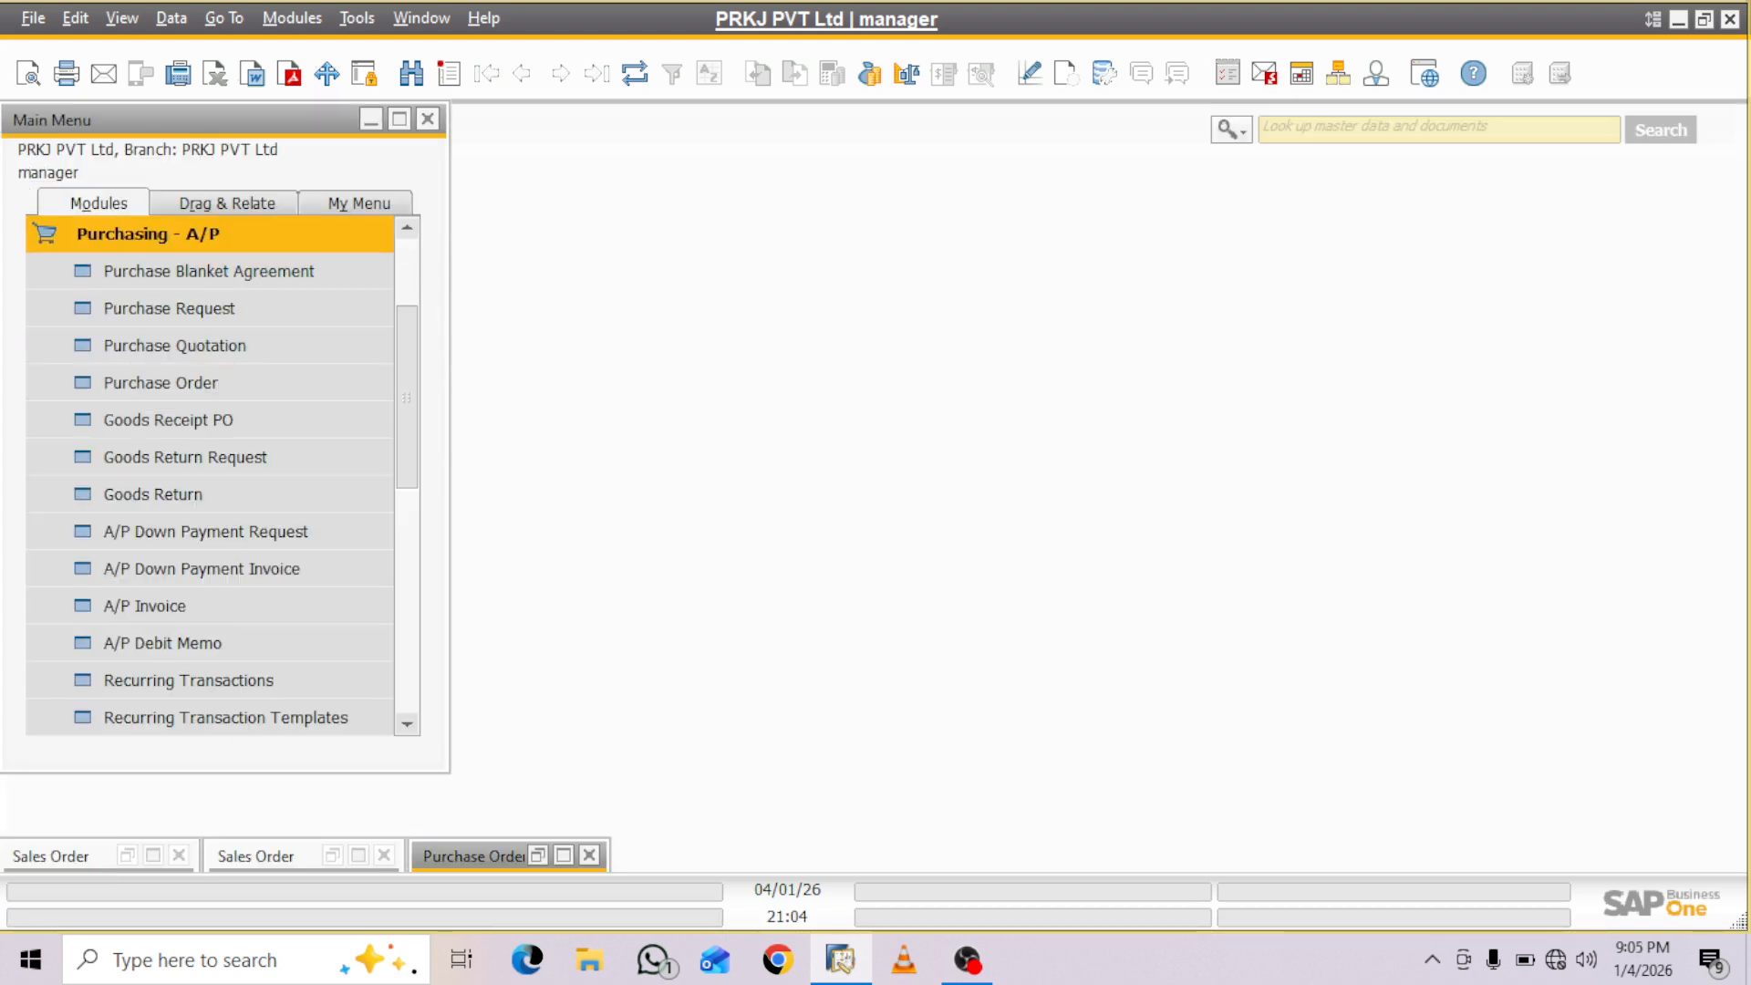
{"action": "left_click", "coordinate": [147, 233]}
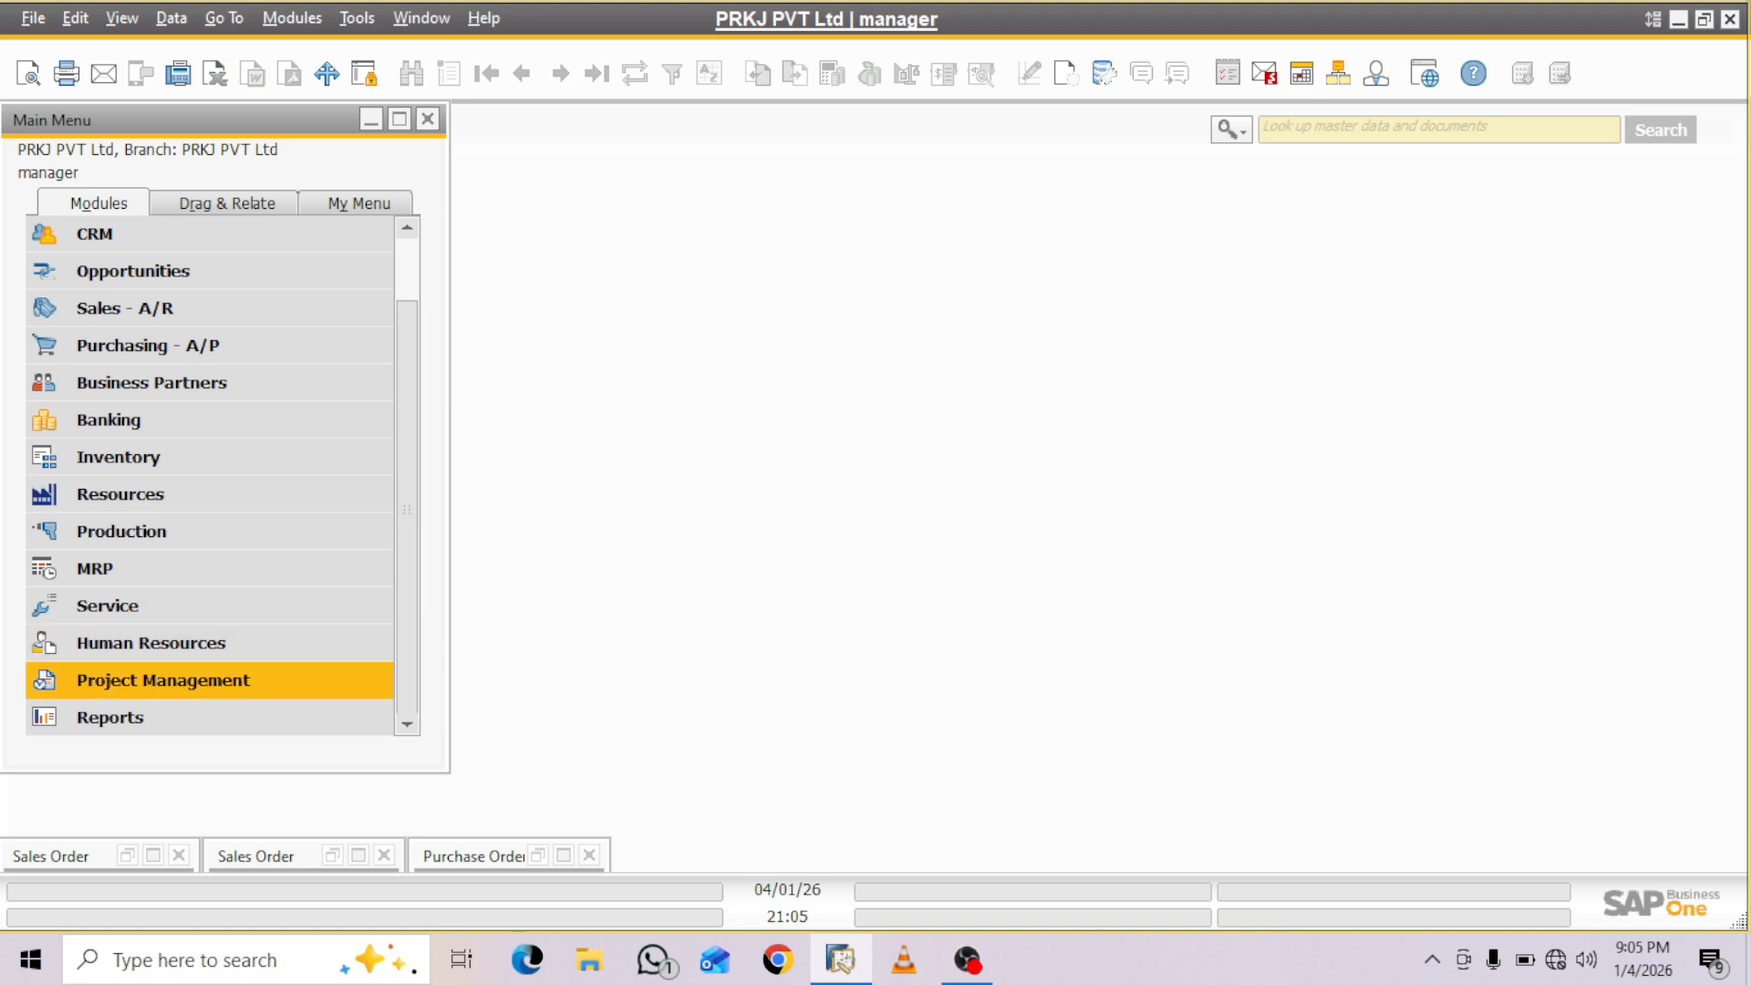
{"action": "left_click", "coordinate": [163, 680]}
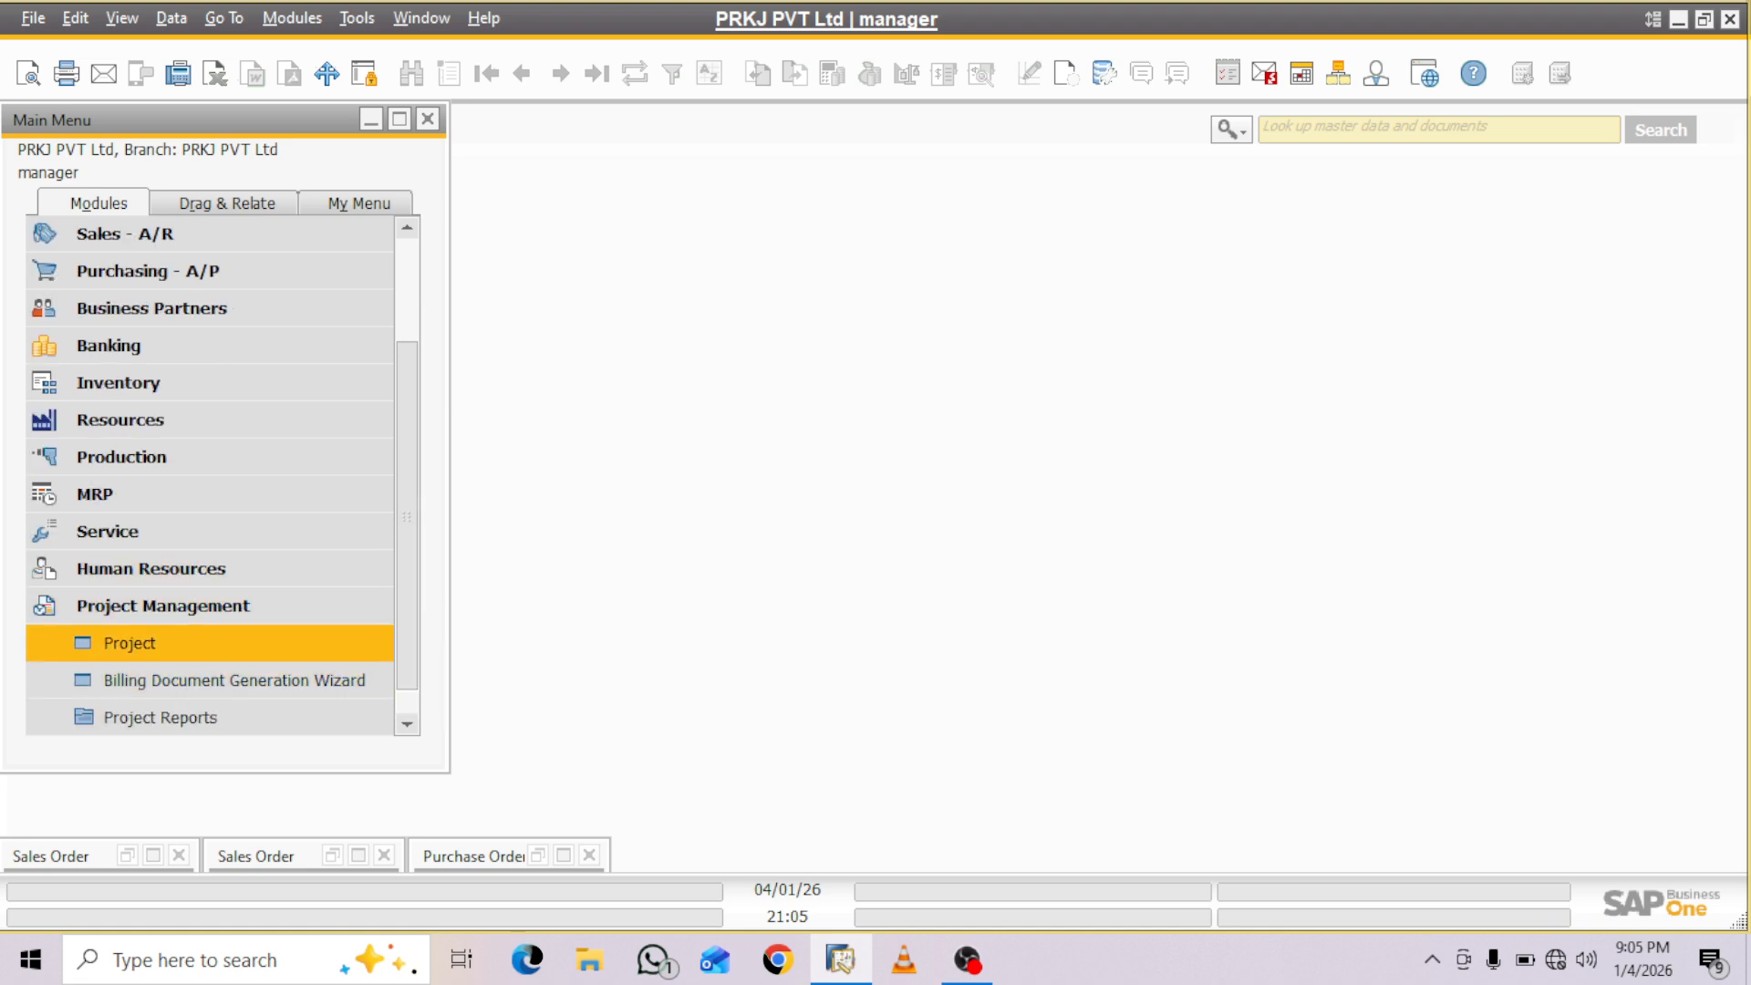
{"action": "left_click", "coordinate": [129, 643]}
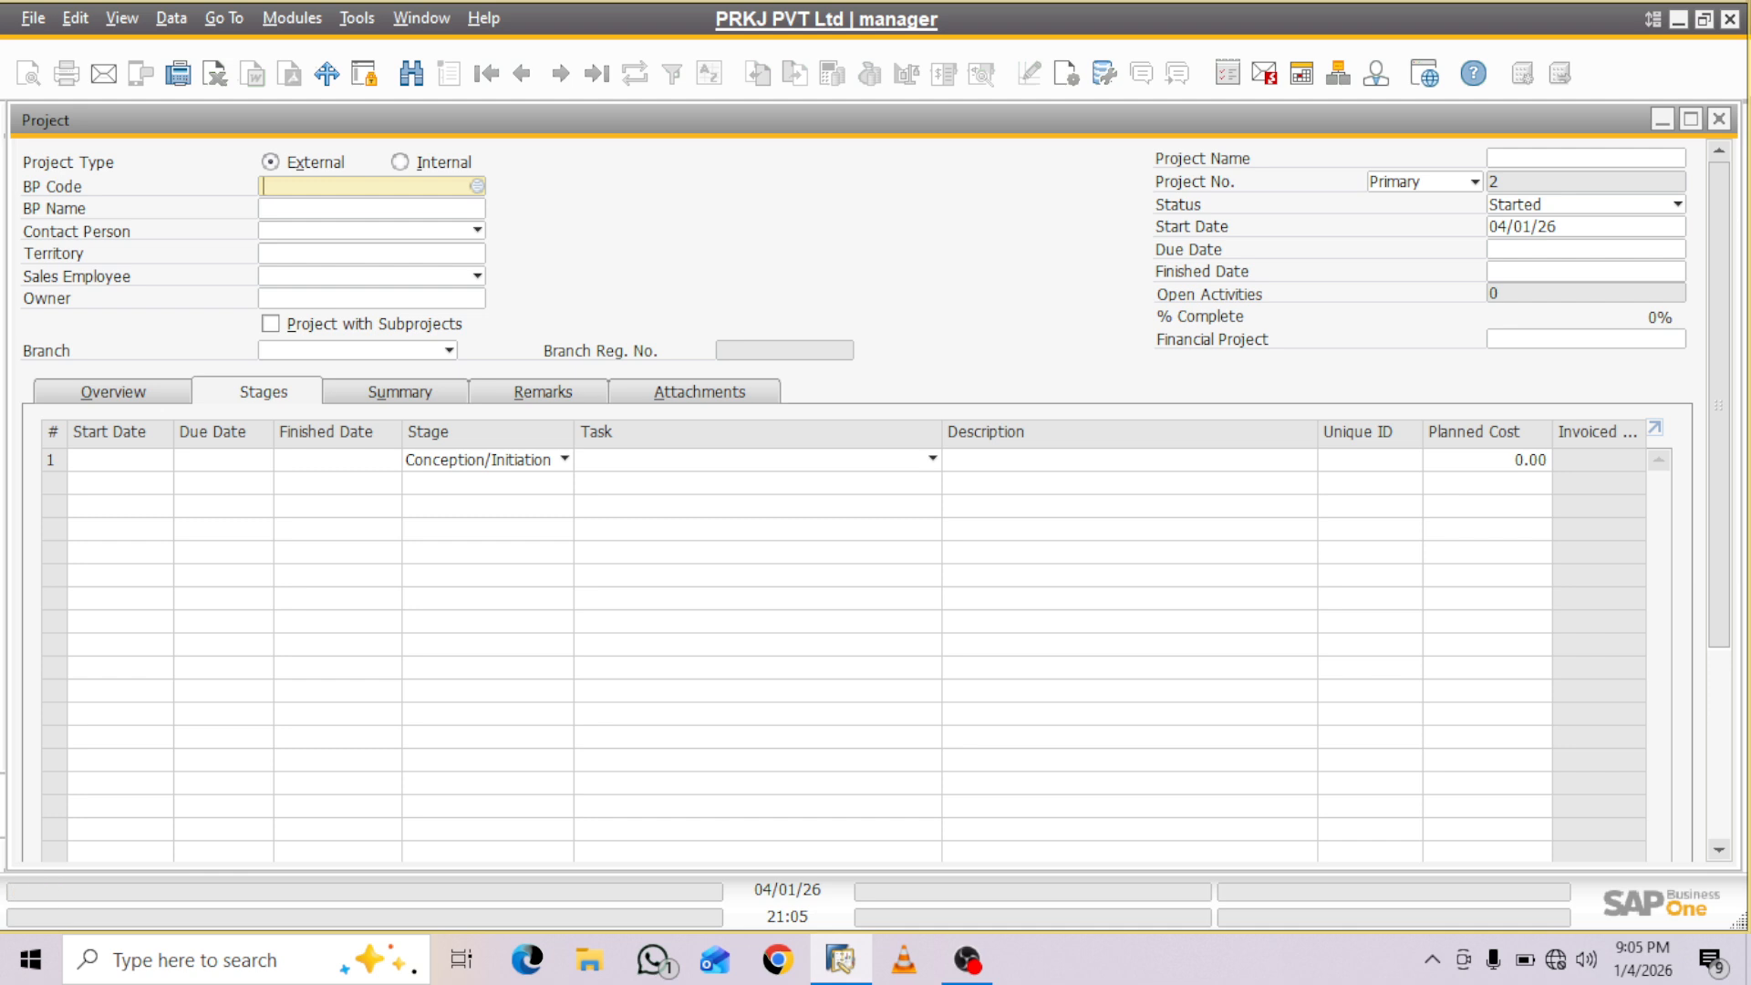
- Look up the customer code in the BRAKERS INDIA sales order and choose that customer, C00002, as the new project's business partner
{"action": "left_click", "coordinate": [1662, 119]}
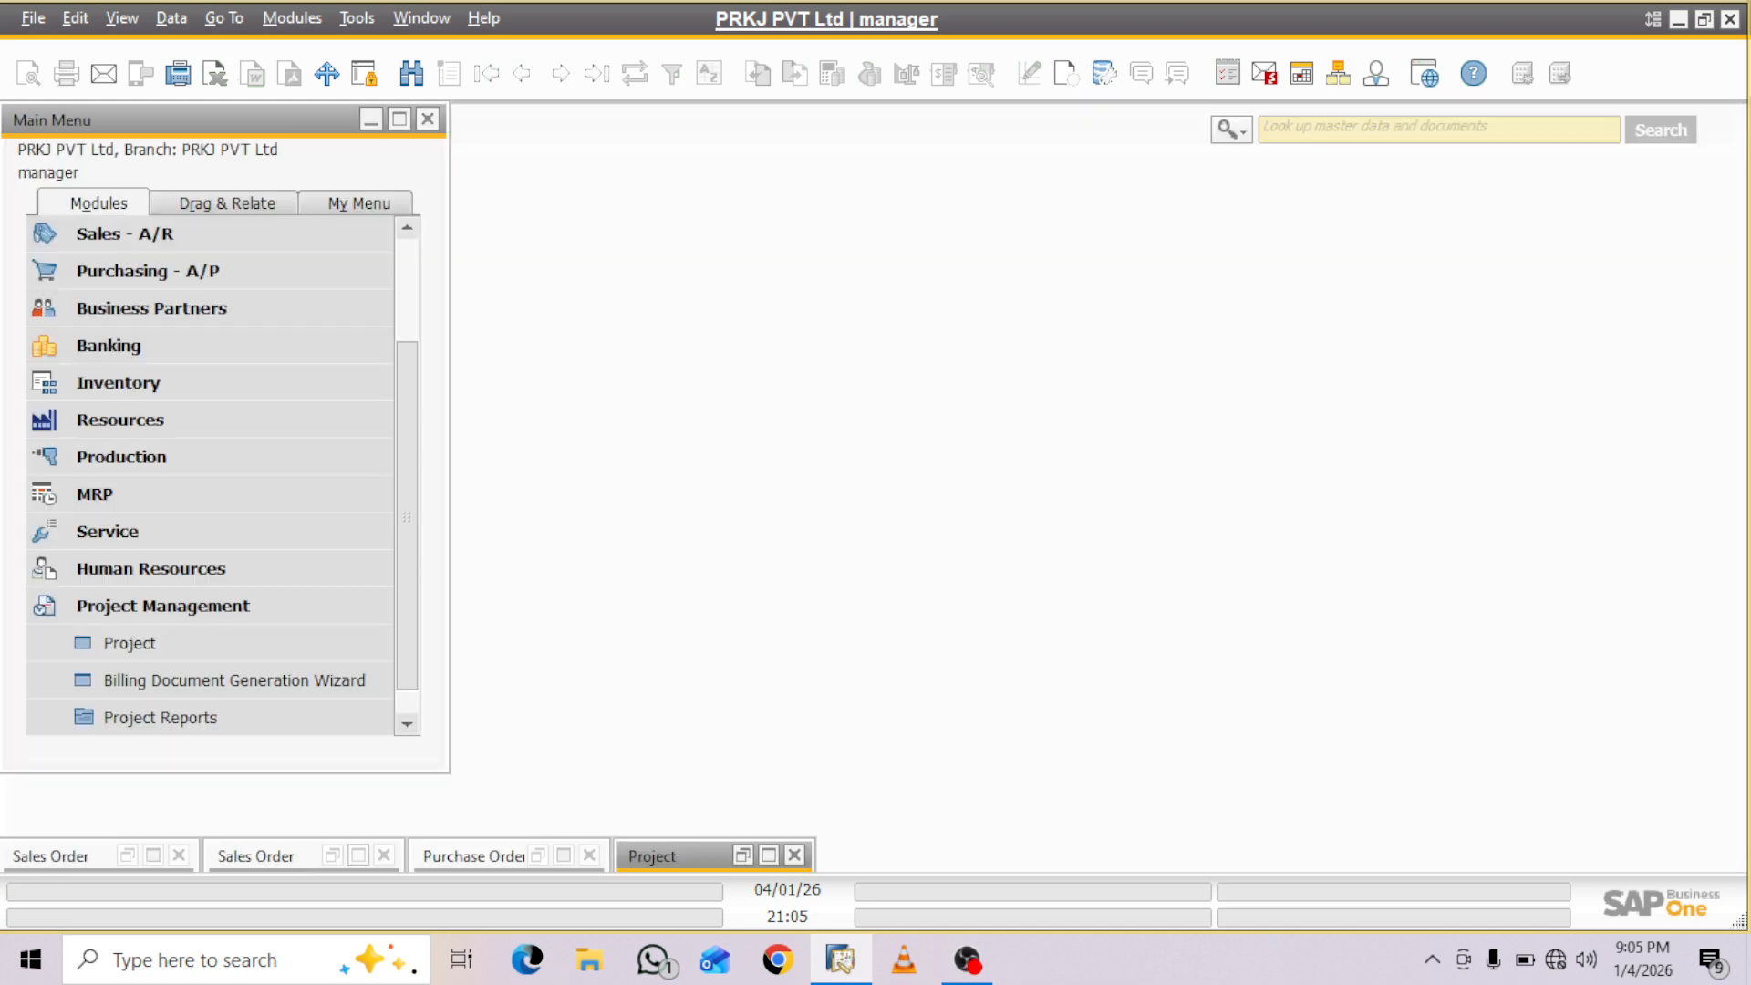
{"action": "left_click", "coordinate": [359, 856]}
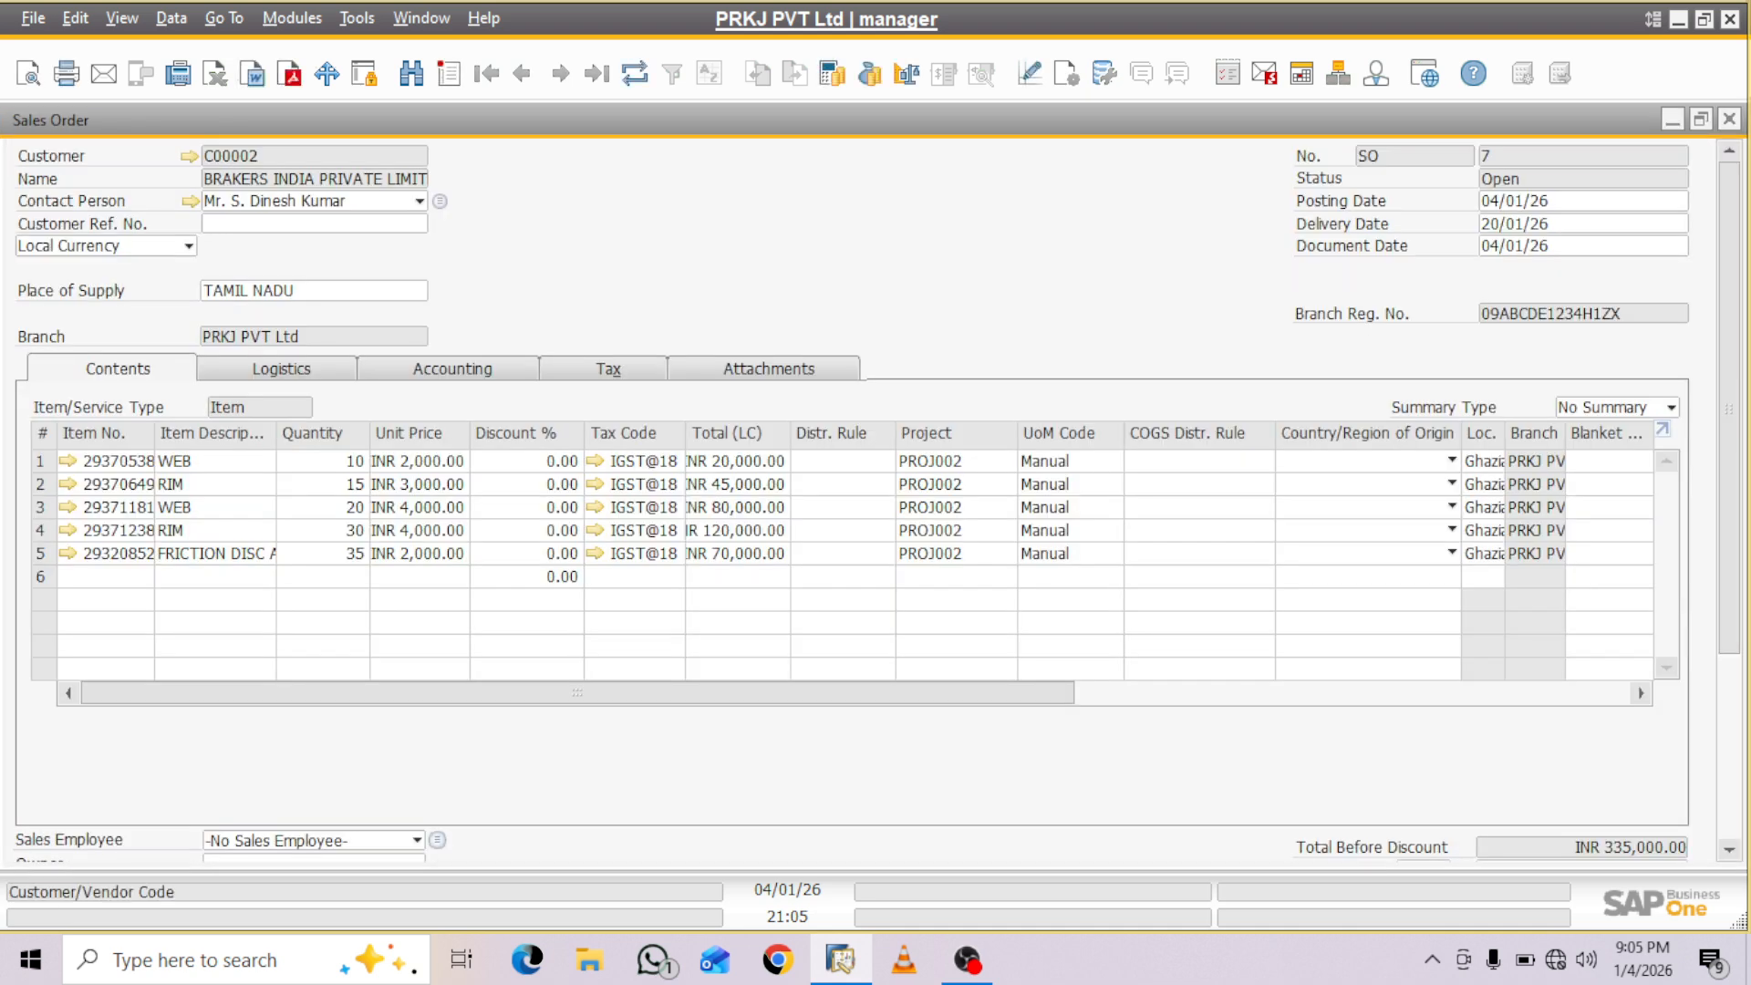
{"action": "right_click", "coordinate": [281, 148]}
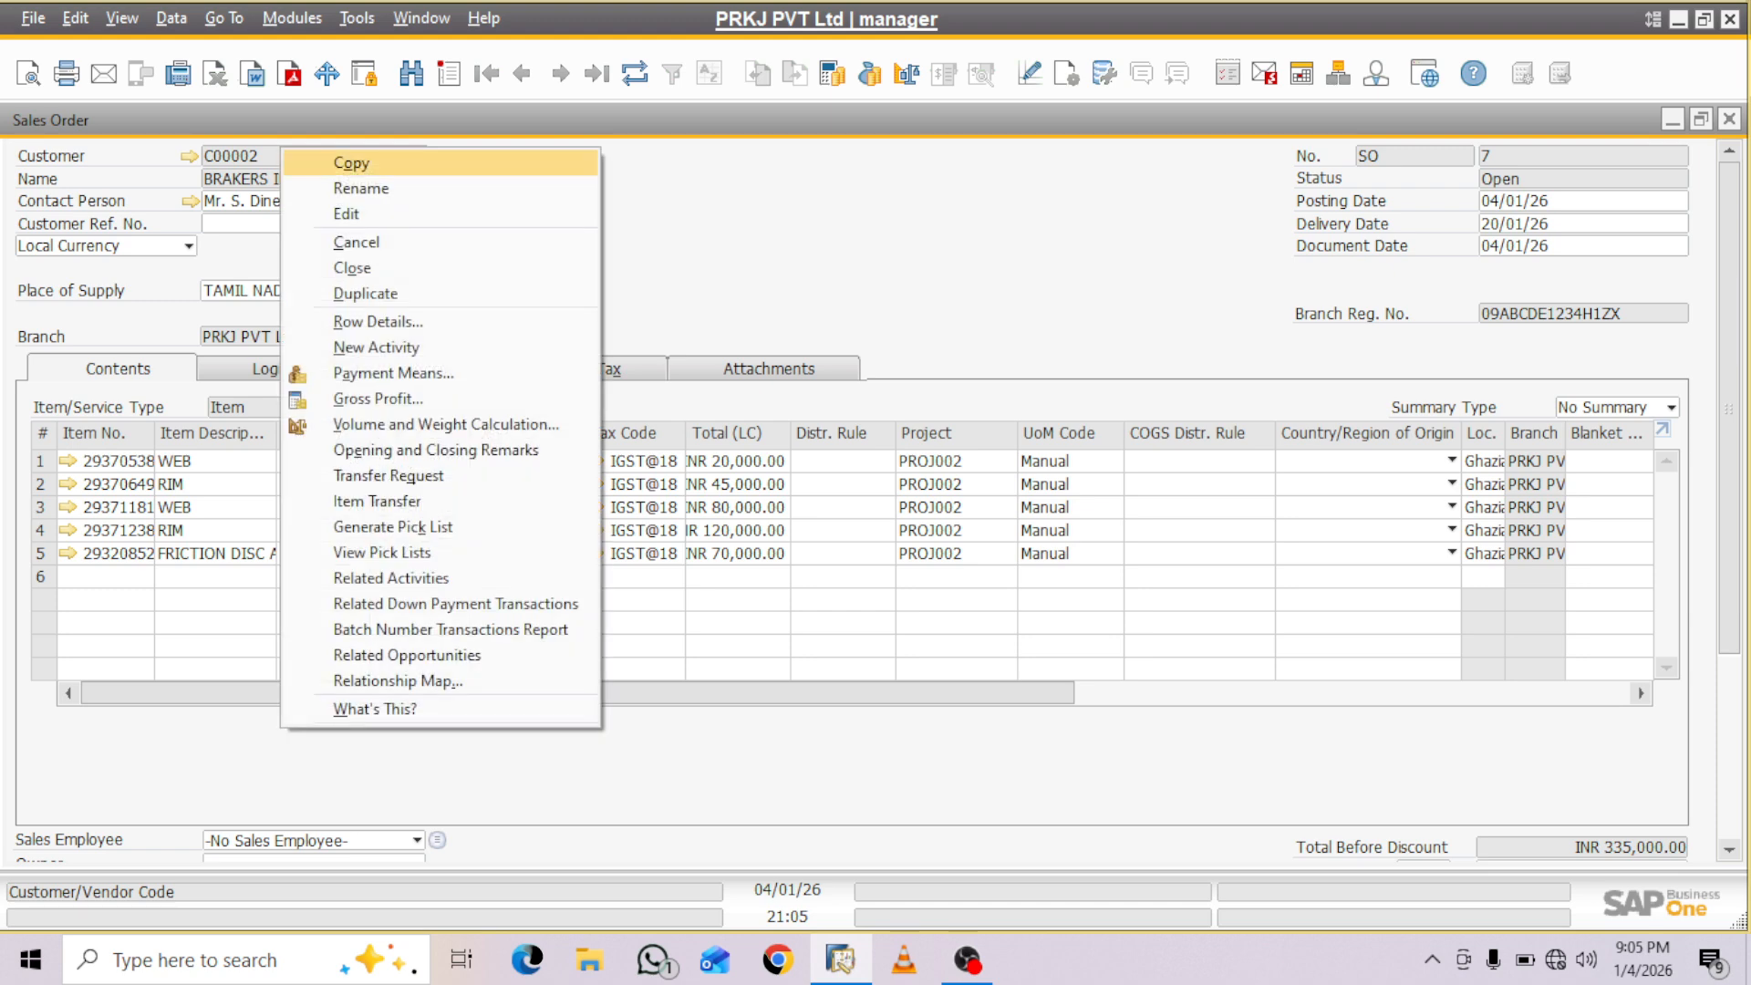
{"action": "left_click", "coordinate": [351, 163]}
{"action": "left_click", "coordinate": [1672, 120]}
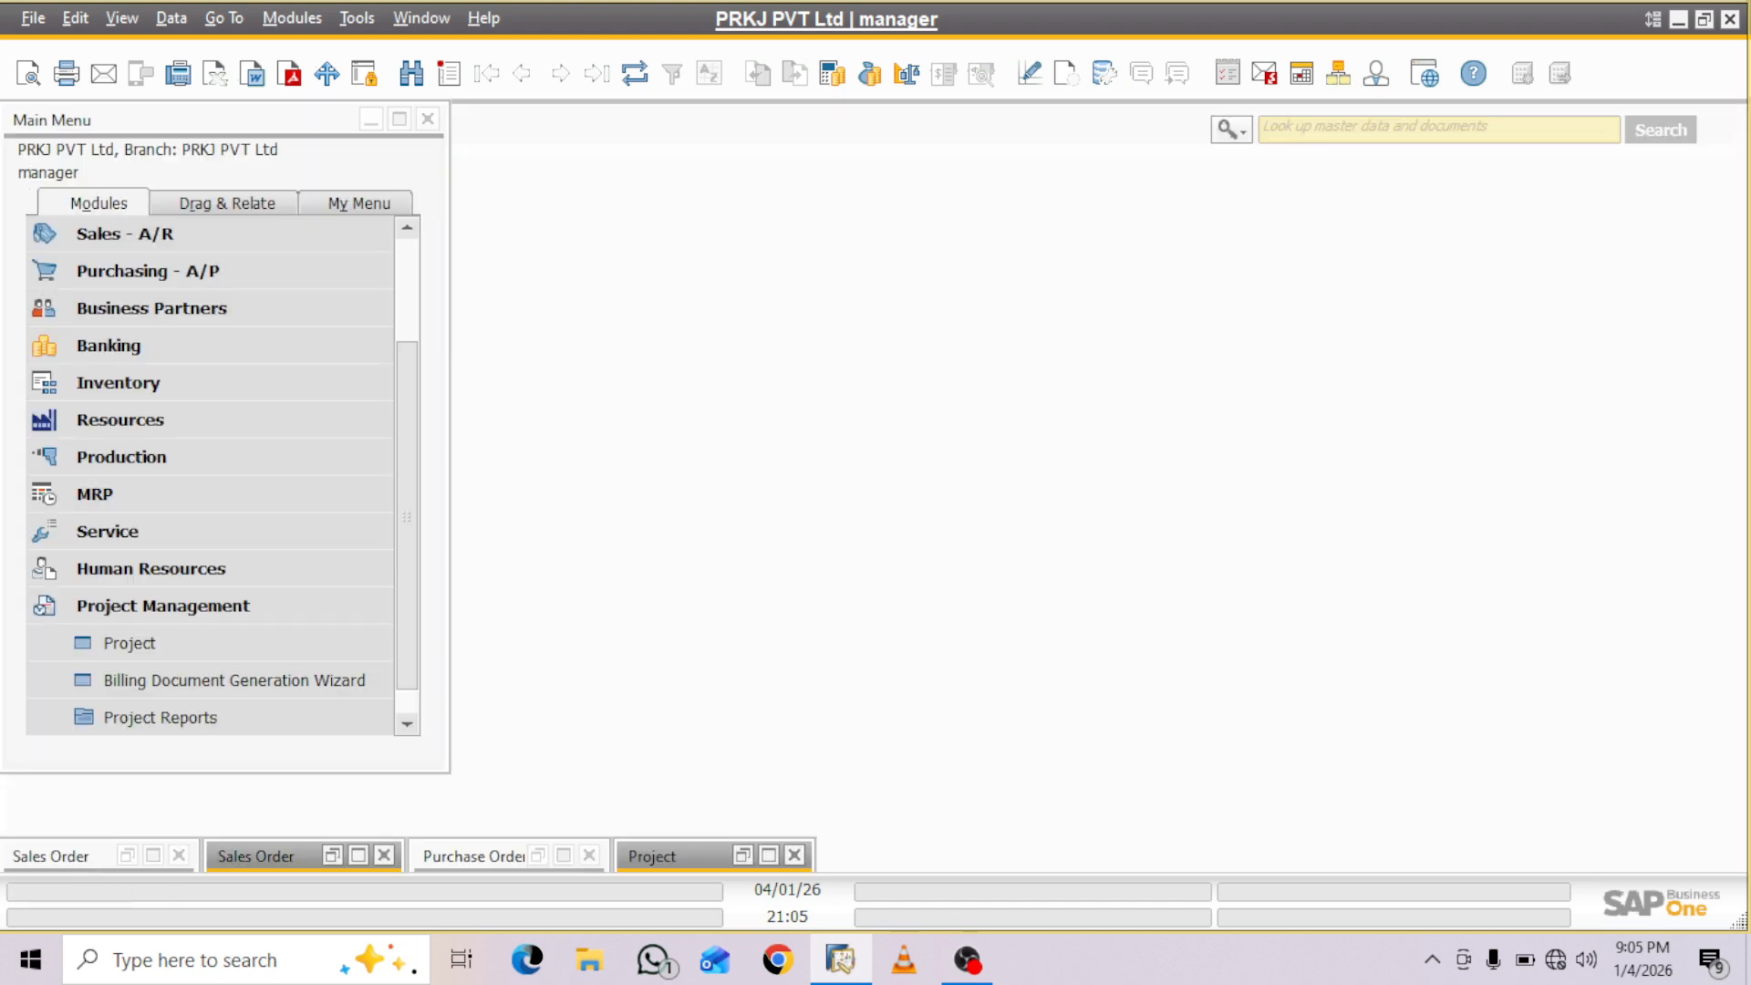
{"action": "left_click", "coordinate": [768, 855]}
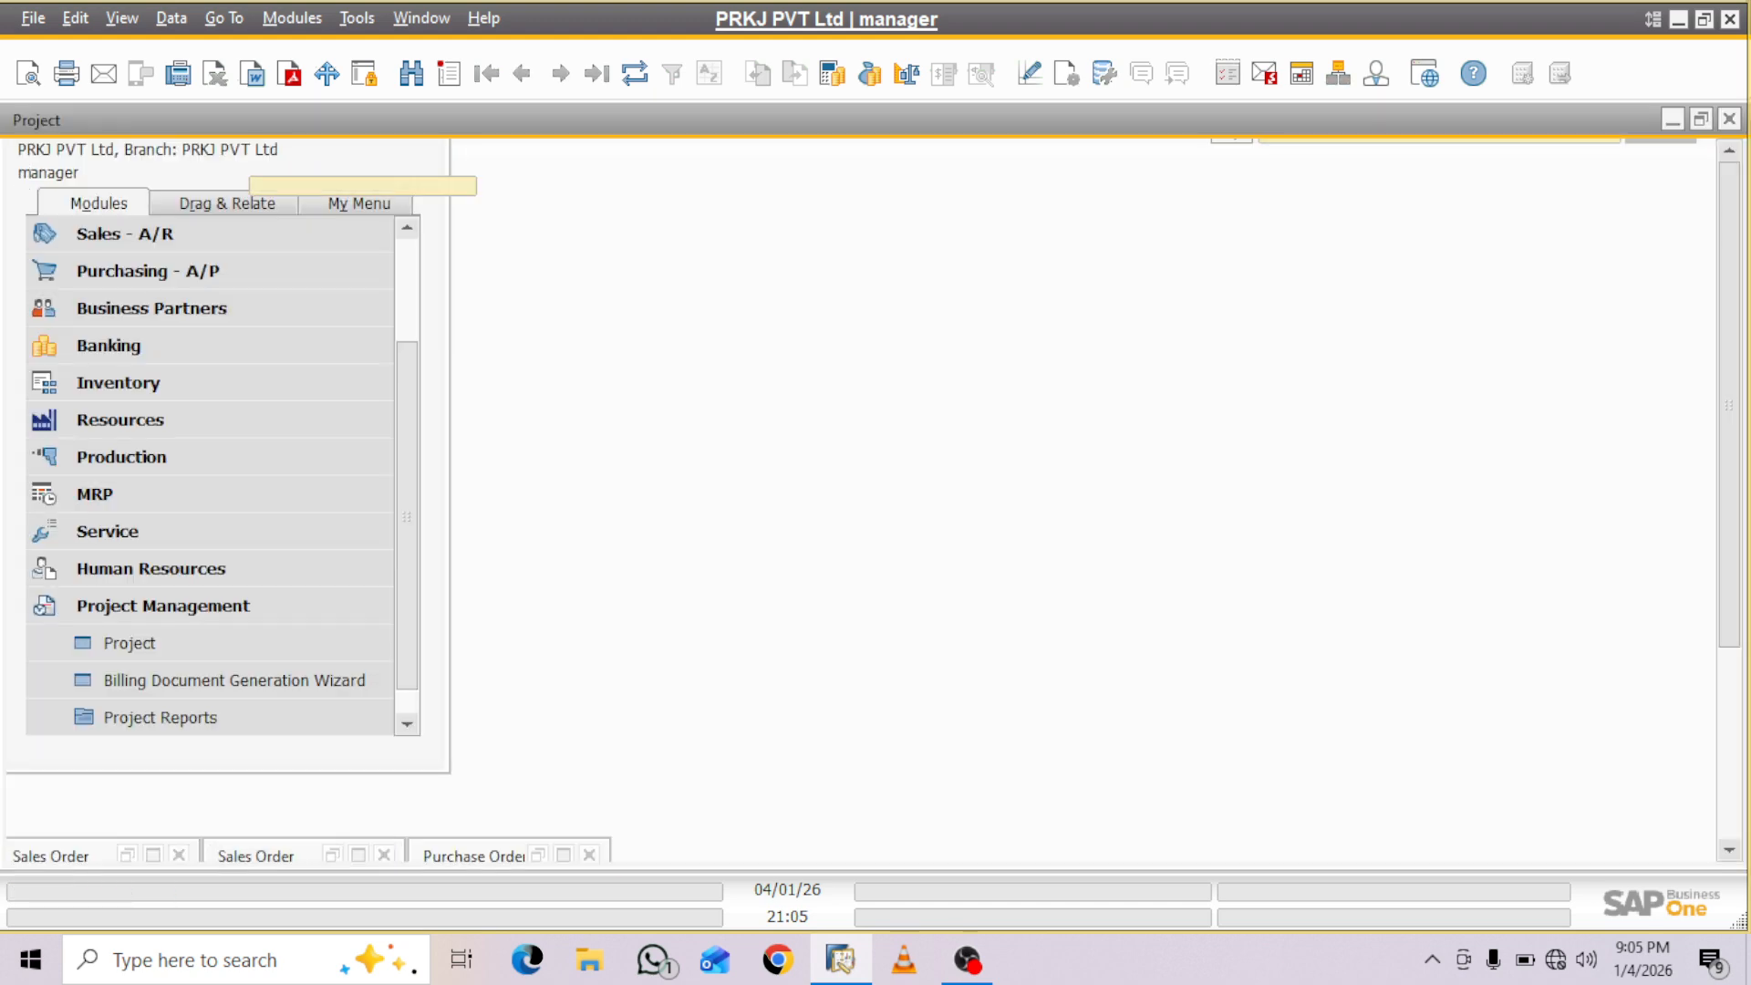
{"action": "key", "text": "Tab"}
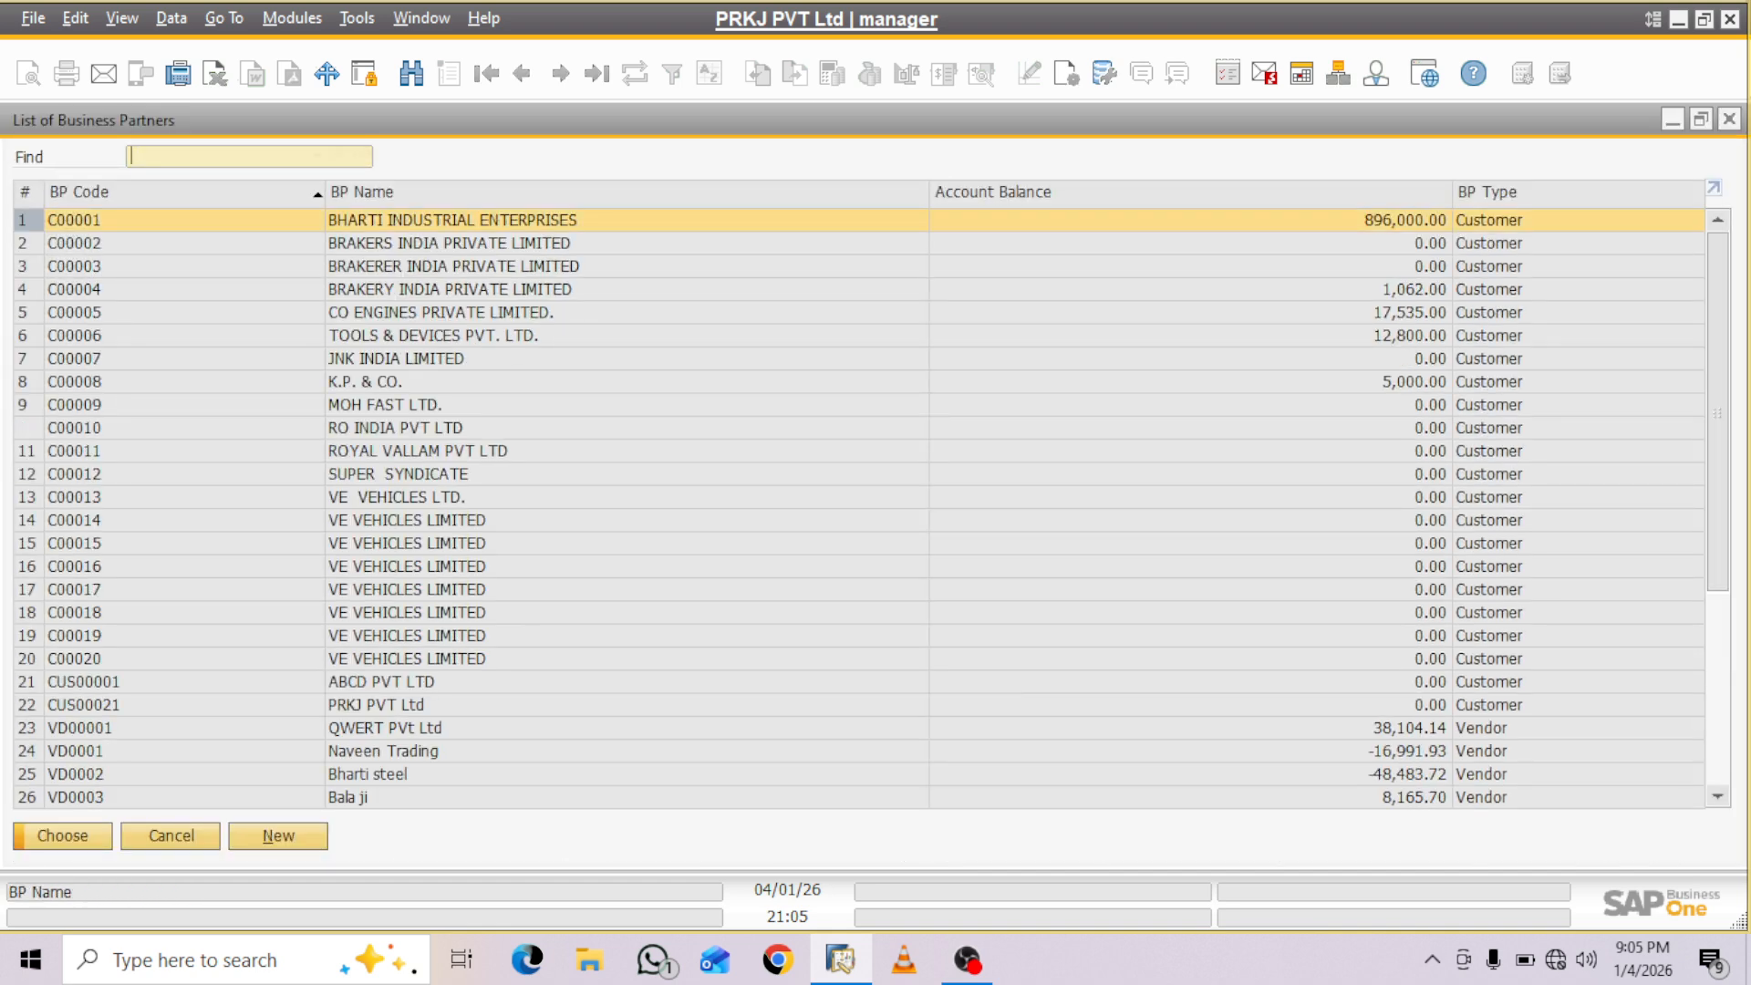
{"action": "key", "text": "Return"}
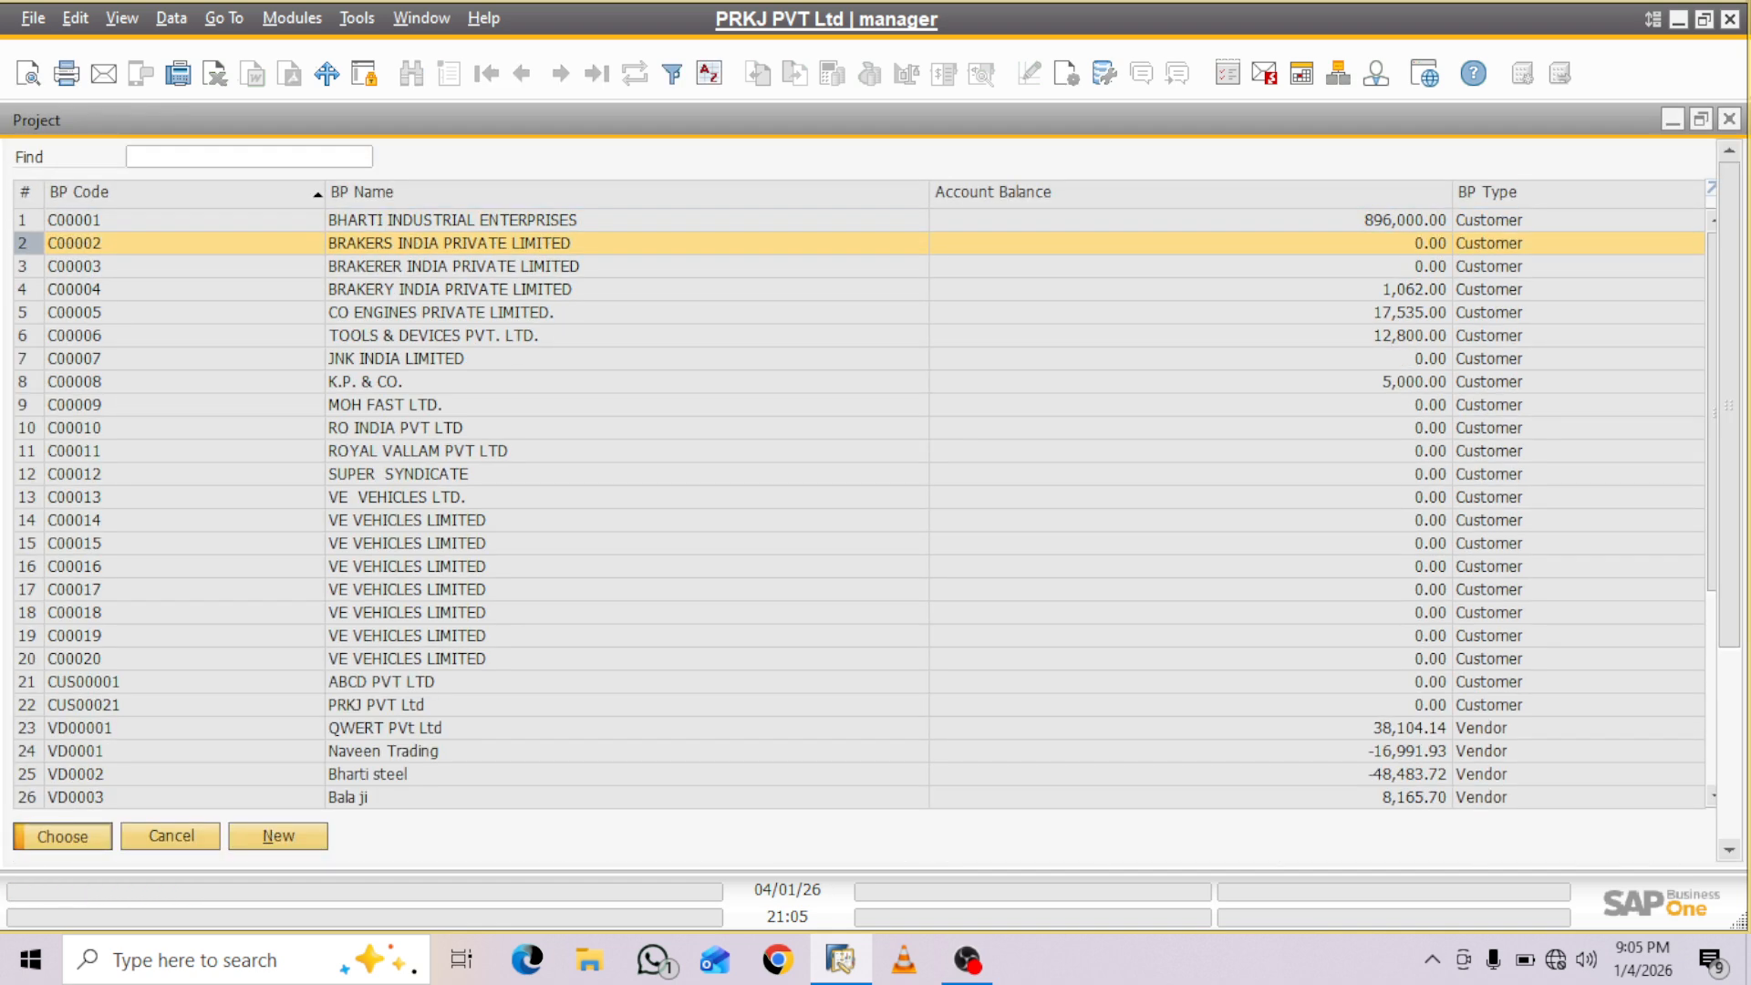
- Name the new project EDEN Project
{"action": "left_click", "coordinate": [1596, 159]}
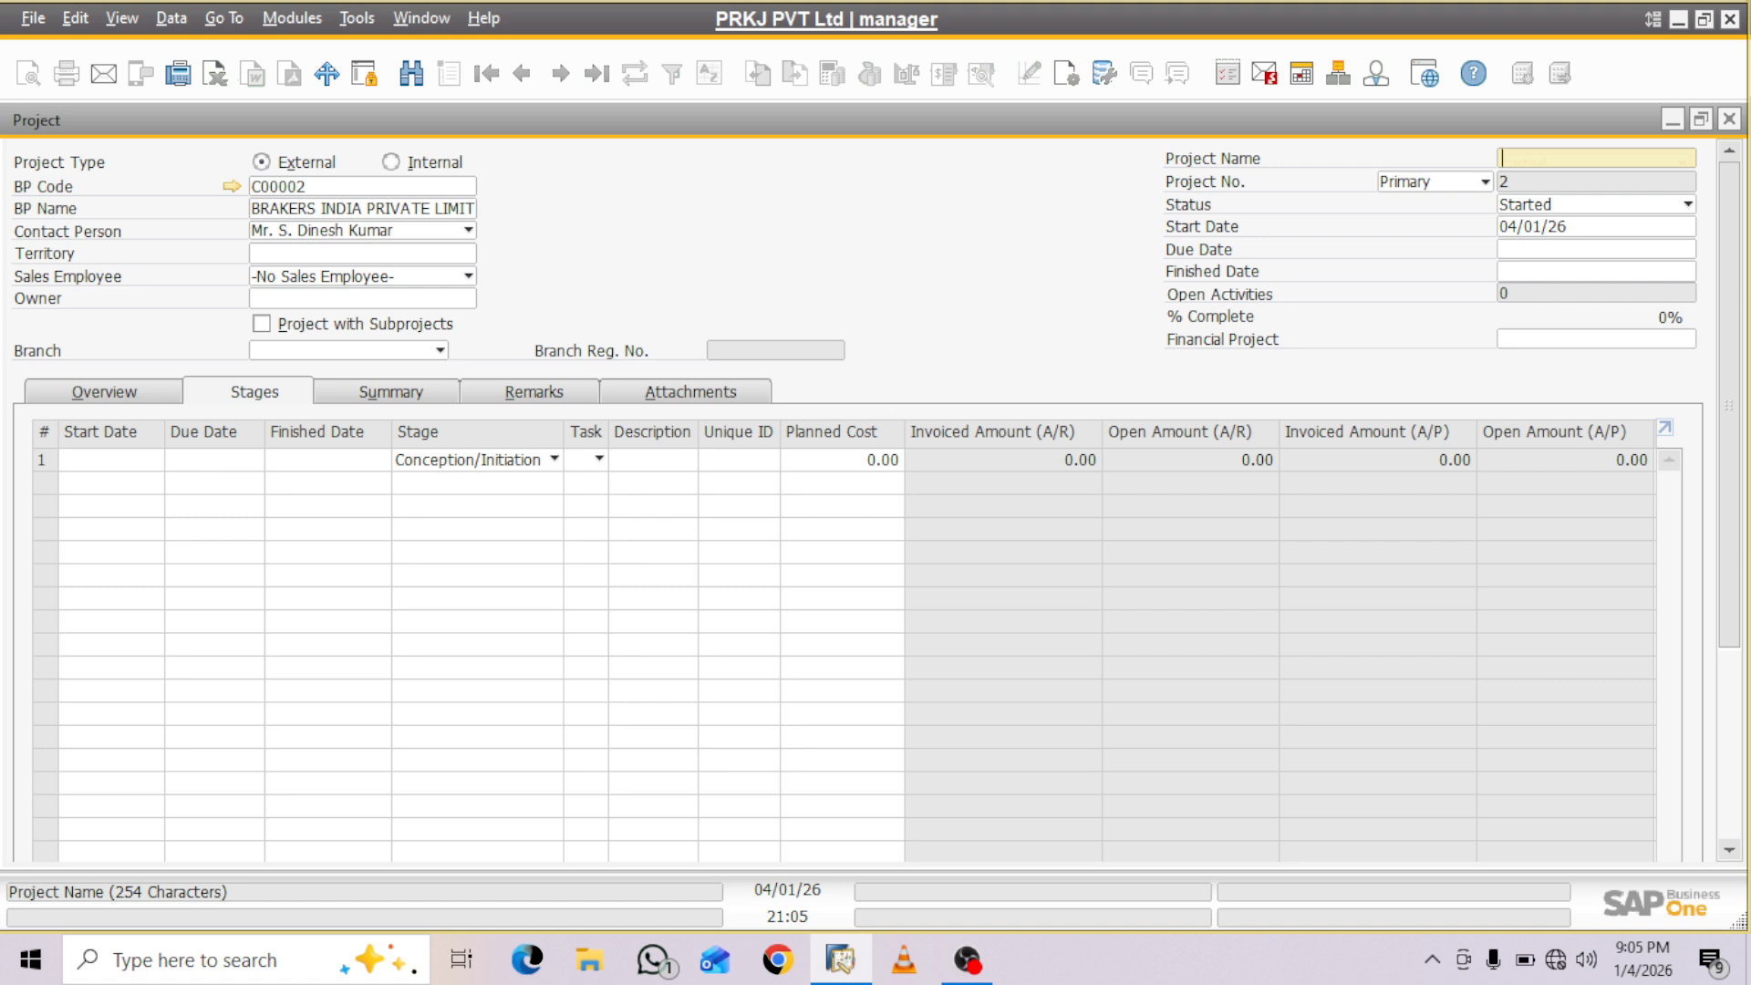
{"action": "type", "text": "EDEN Project"}
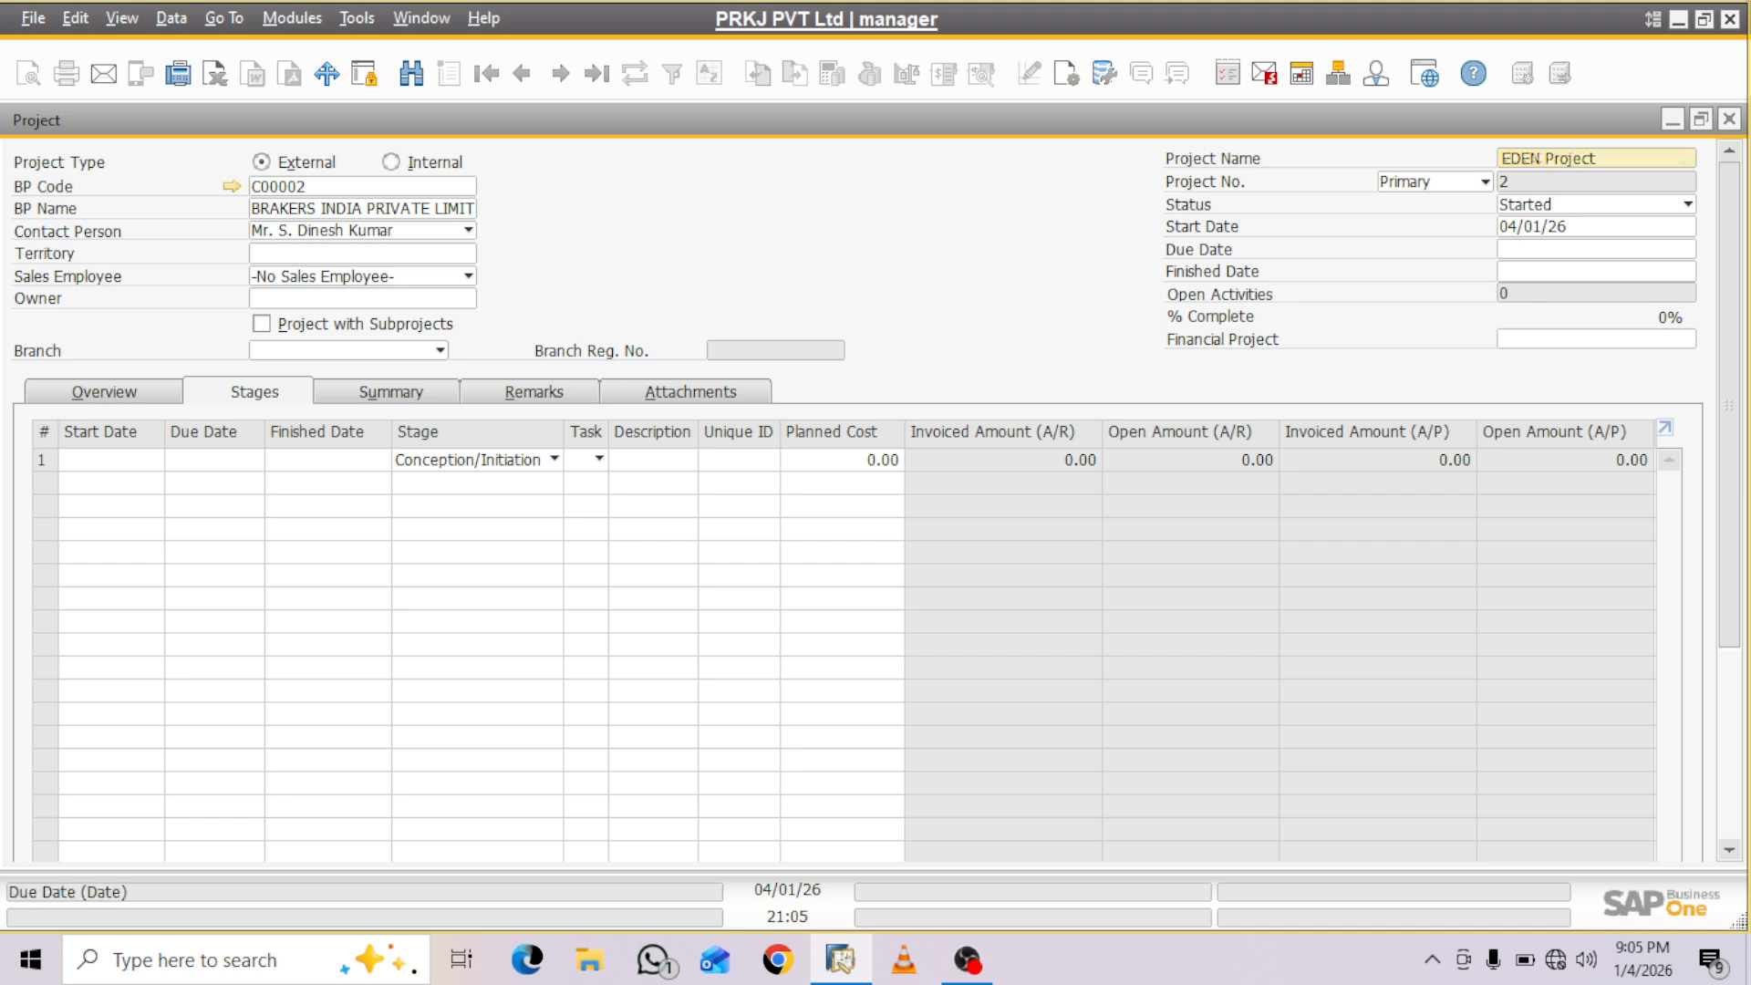
- Set both the due date and the finished date of the project to 25/02/26
{"action": "left_click", "coordinate": [1553, 249]}
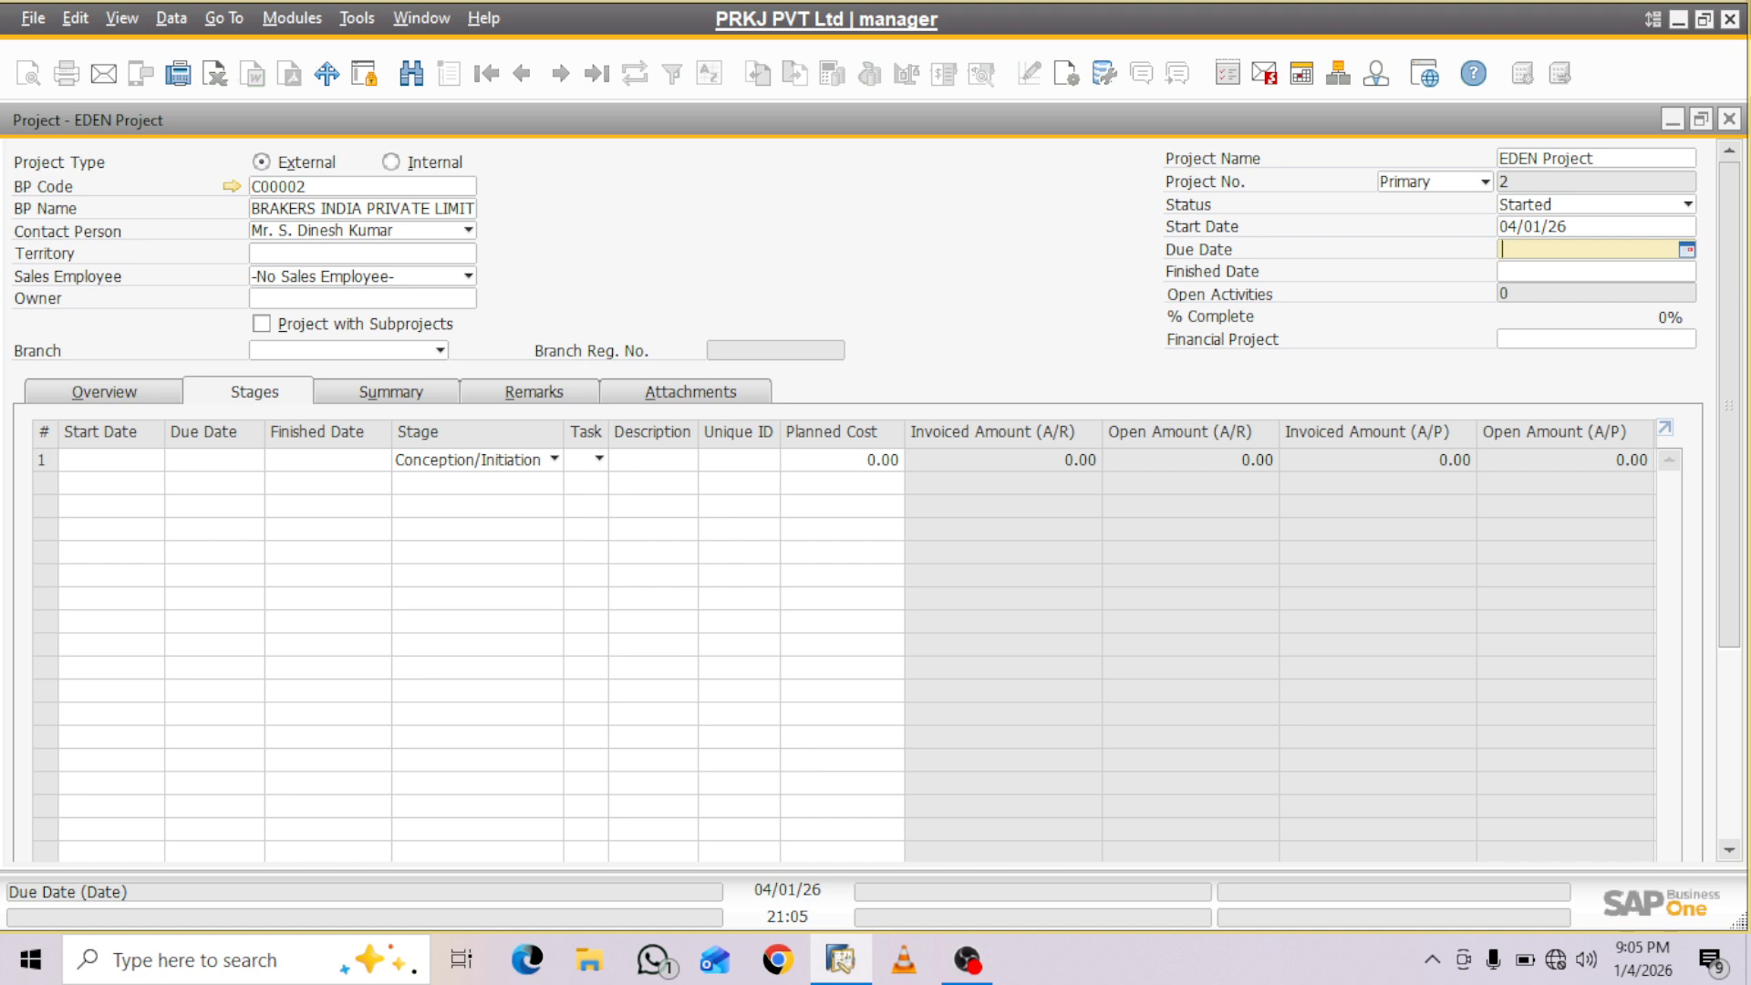
{"action": "type", "text": "2502"}
{"action": "key", "text": "Tab"}
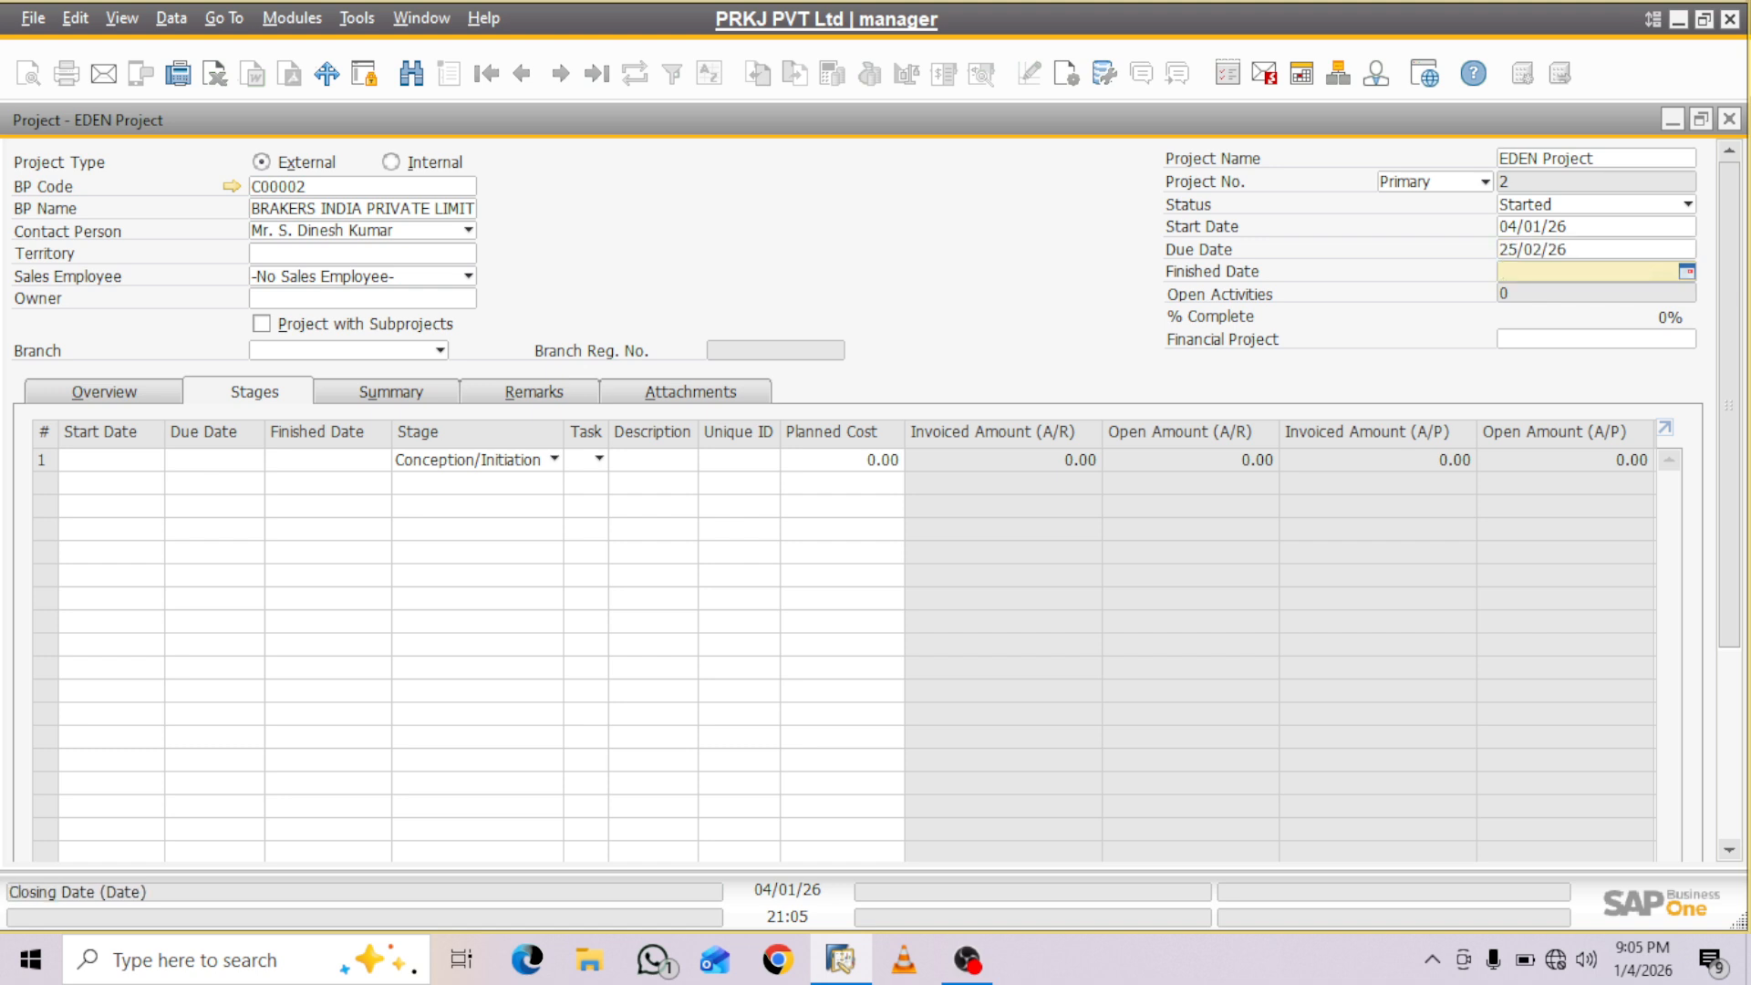
{"action": "type", "text": "2502"}
{"action": "key", "text": "Tab"}
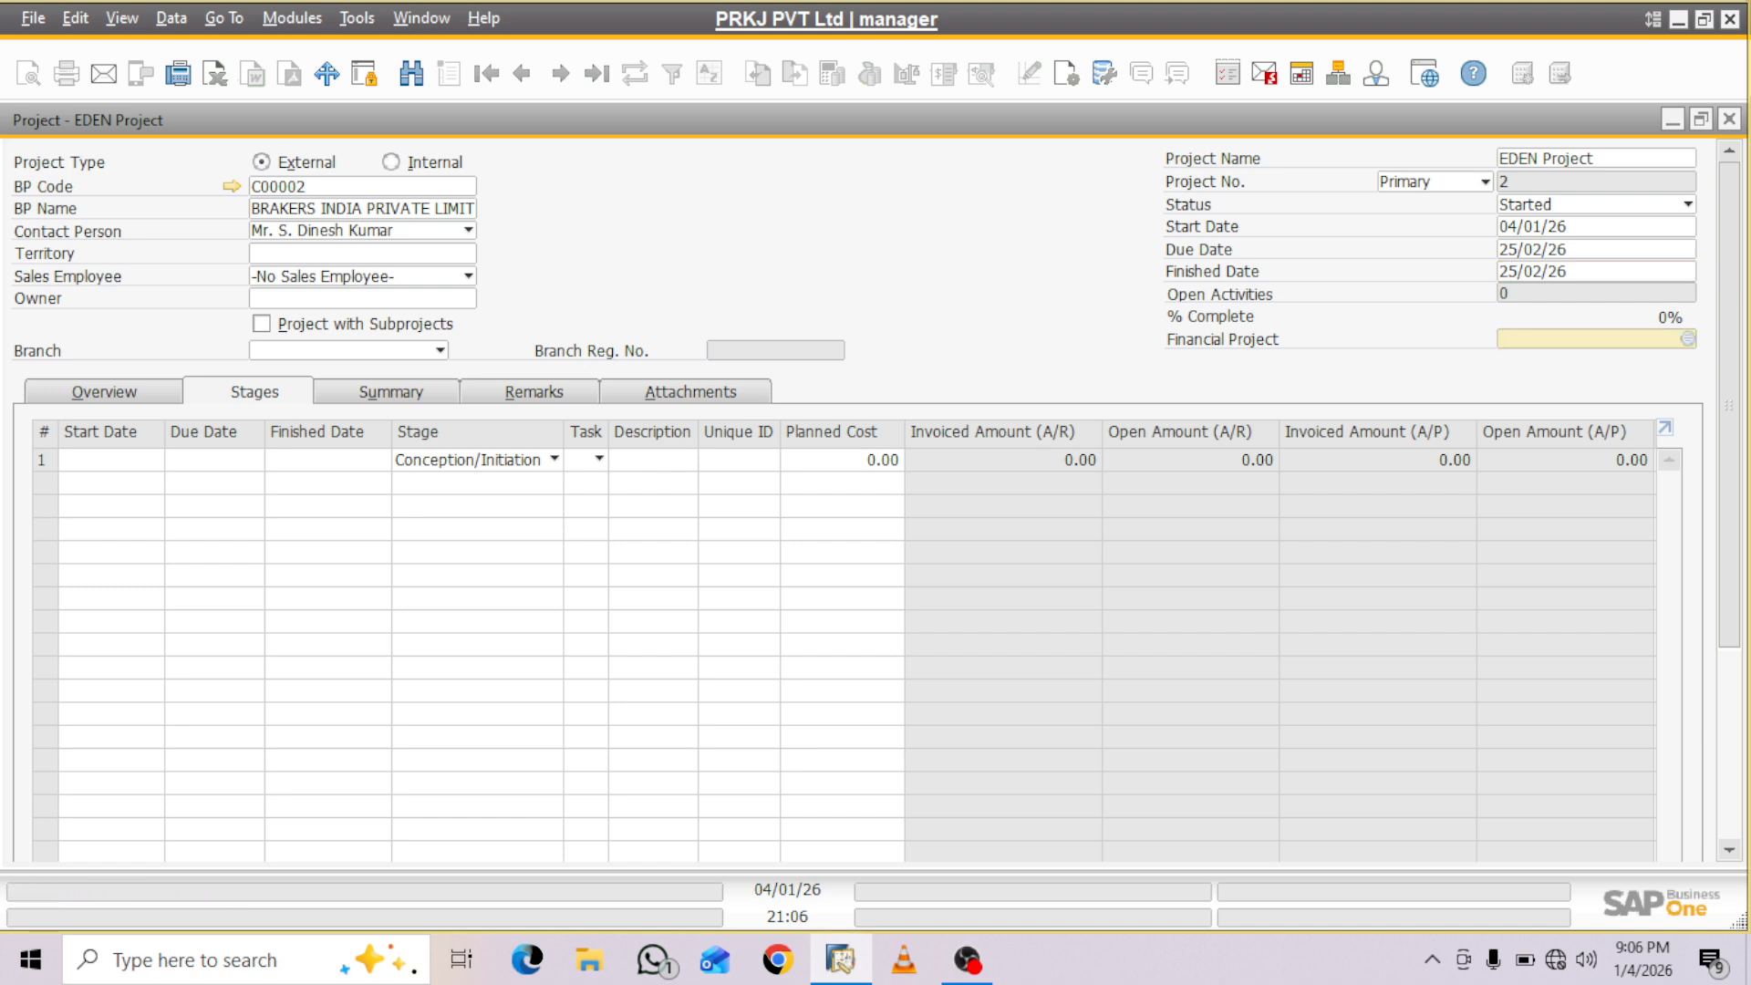
- Link the project to financial project PROJ002, APZ Infra Tech, and set its branch to PRKJ PVT Ltd
{"action": "key", "text": "Tab"}
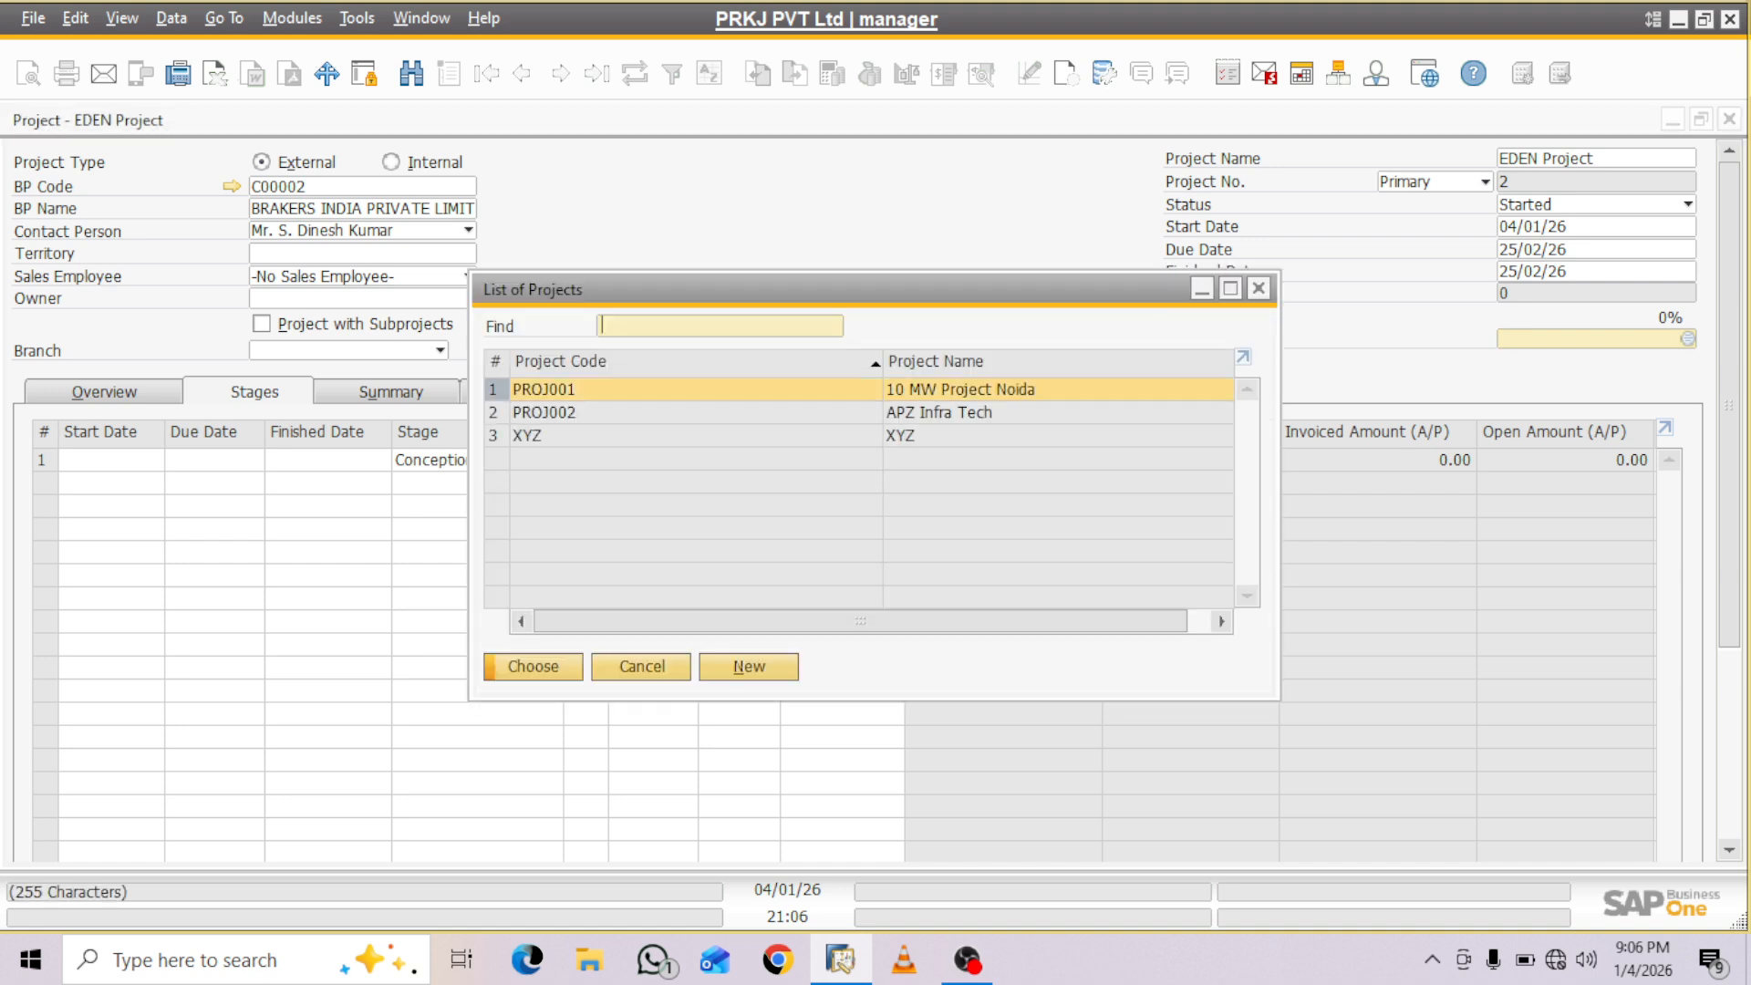
{"action": "key", "text": "Down"}
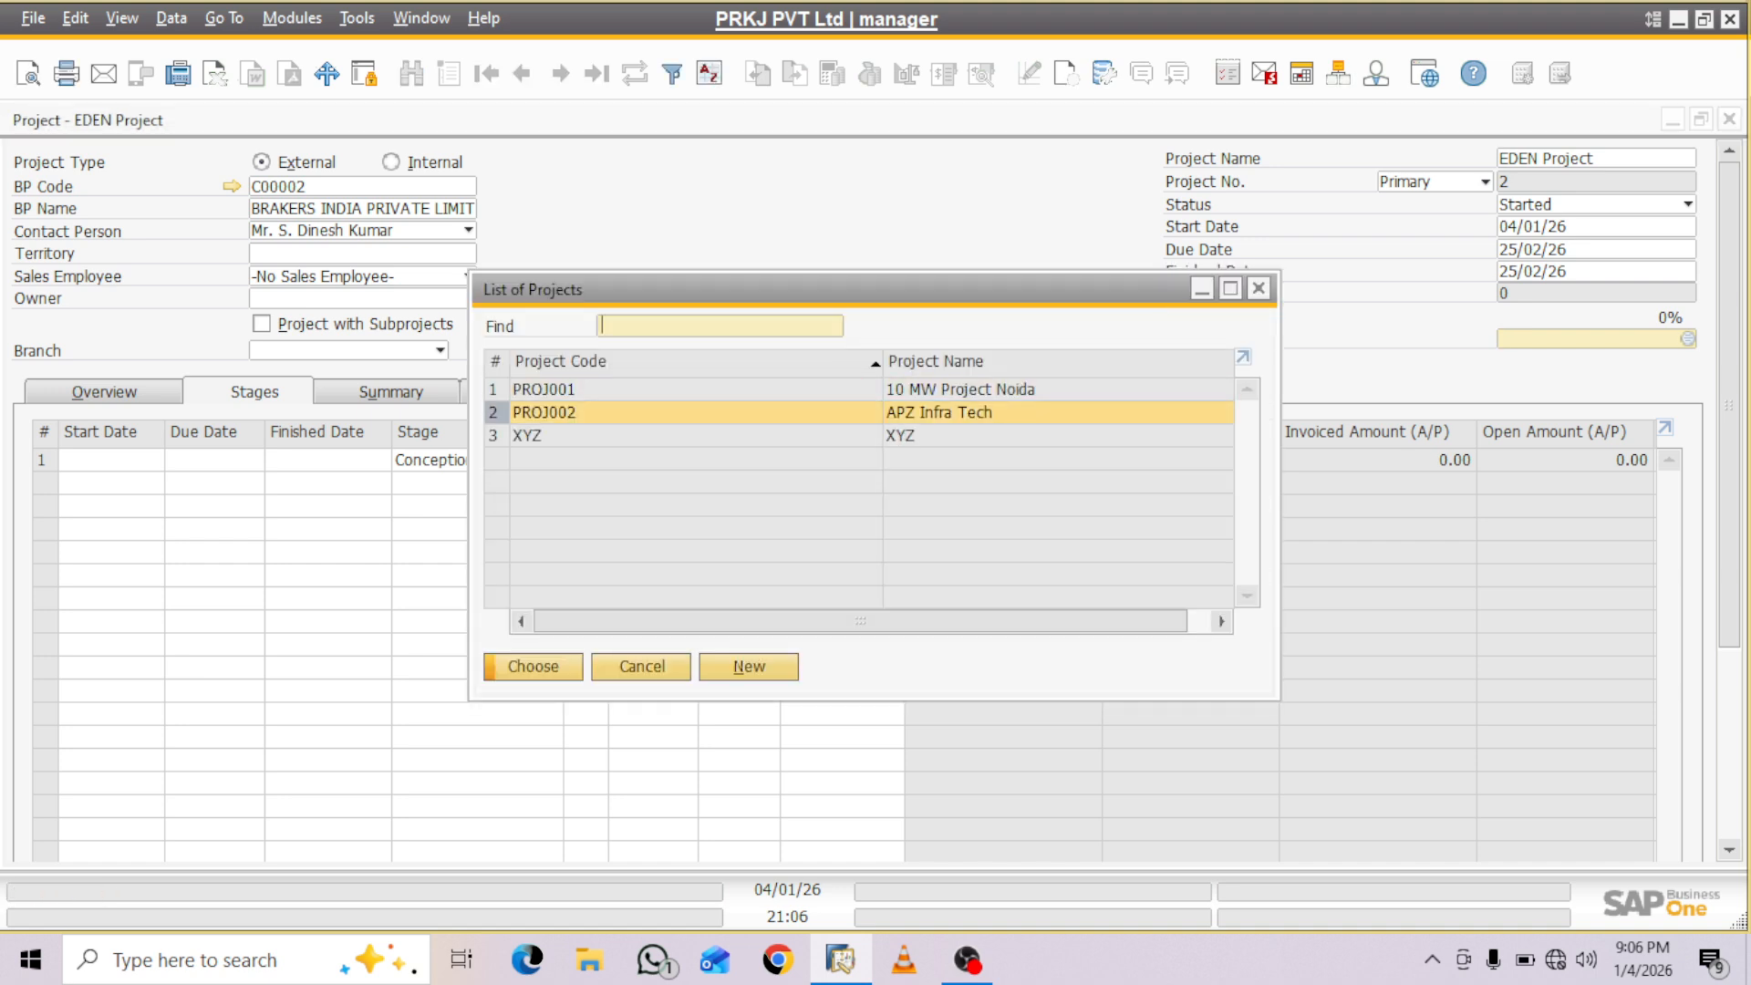
{"action": "key", "text": "Return"}
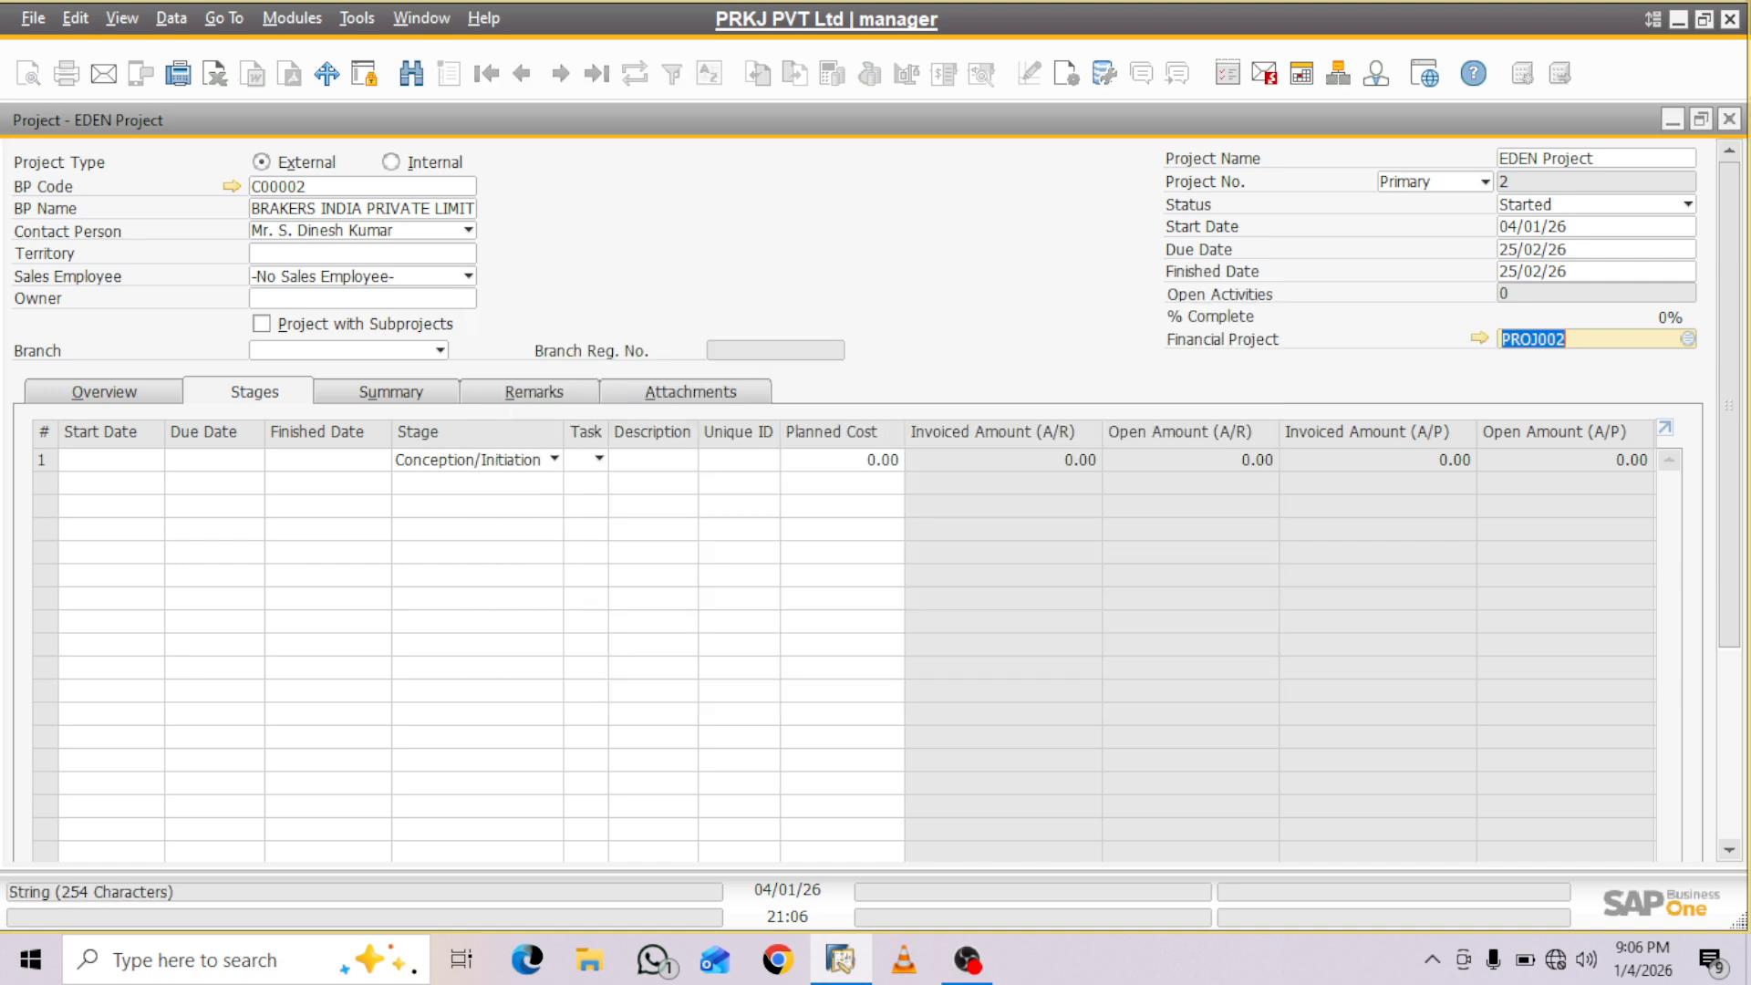
{"action": "left_click", "coordinate": [440, 351]}
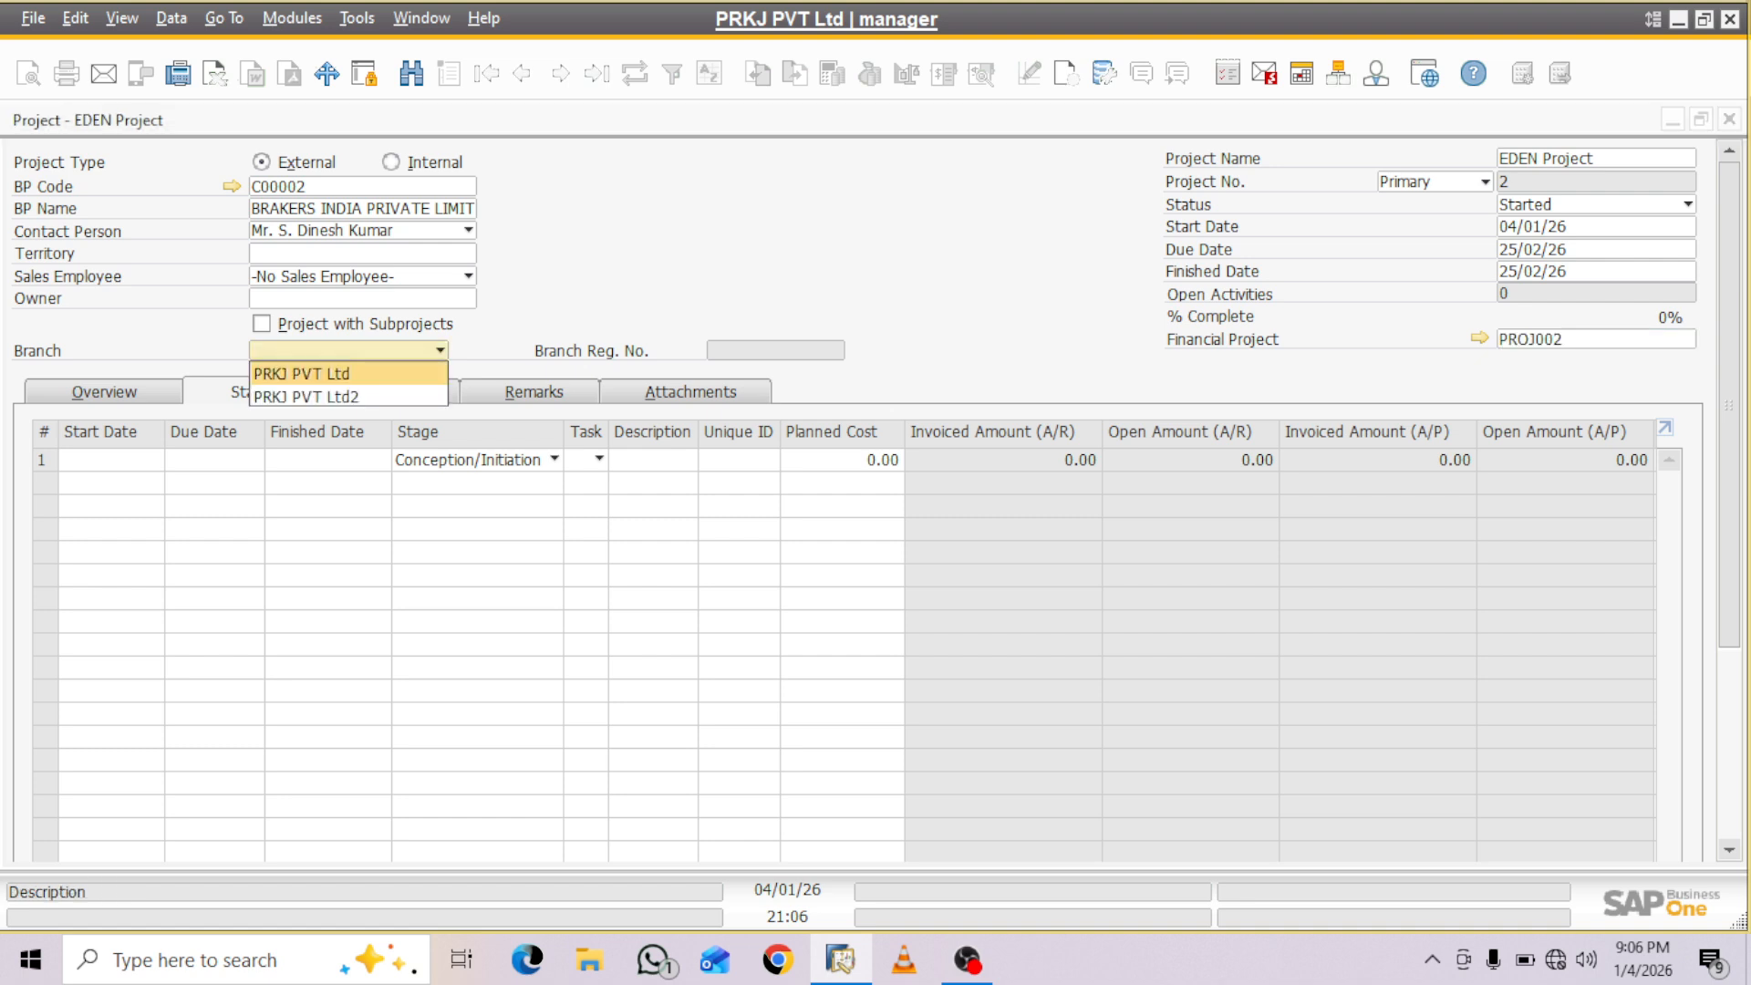
{"action": "left_click", "coordinate": [306, 373]}
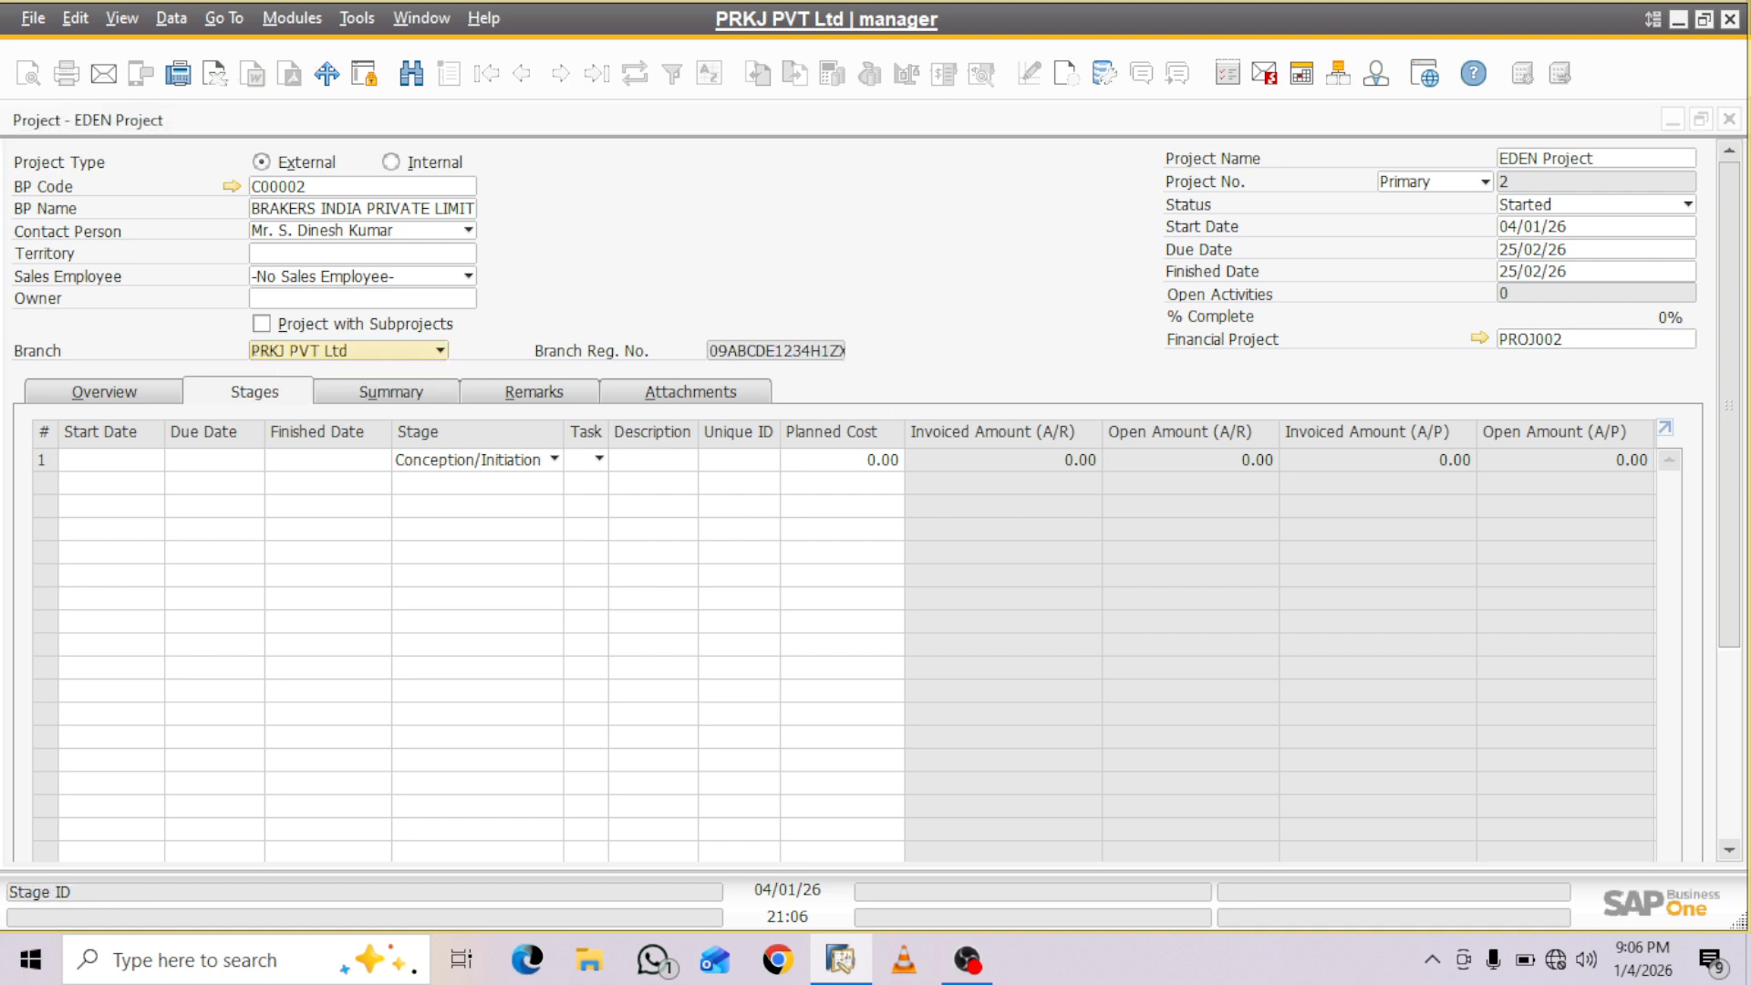
- Set the project's risk level to Medium and define a new industry named Infra Project
{"action": "left_click", "coordinate": [105, 393]}
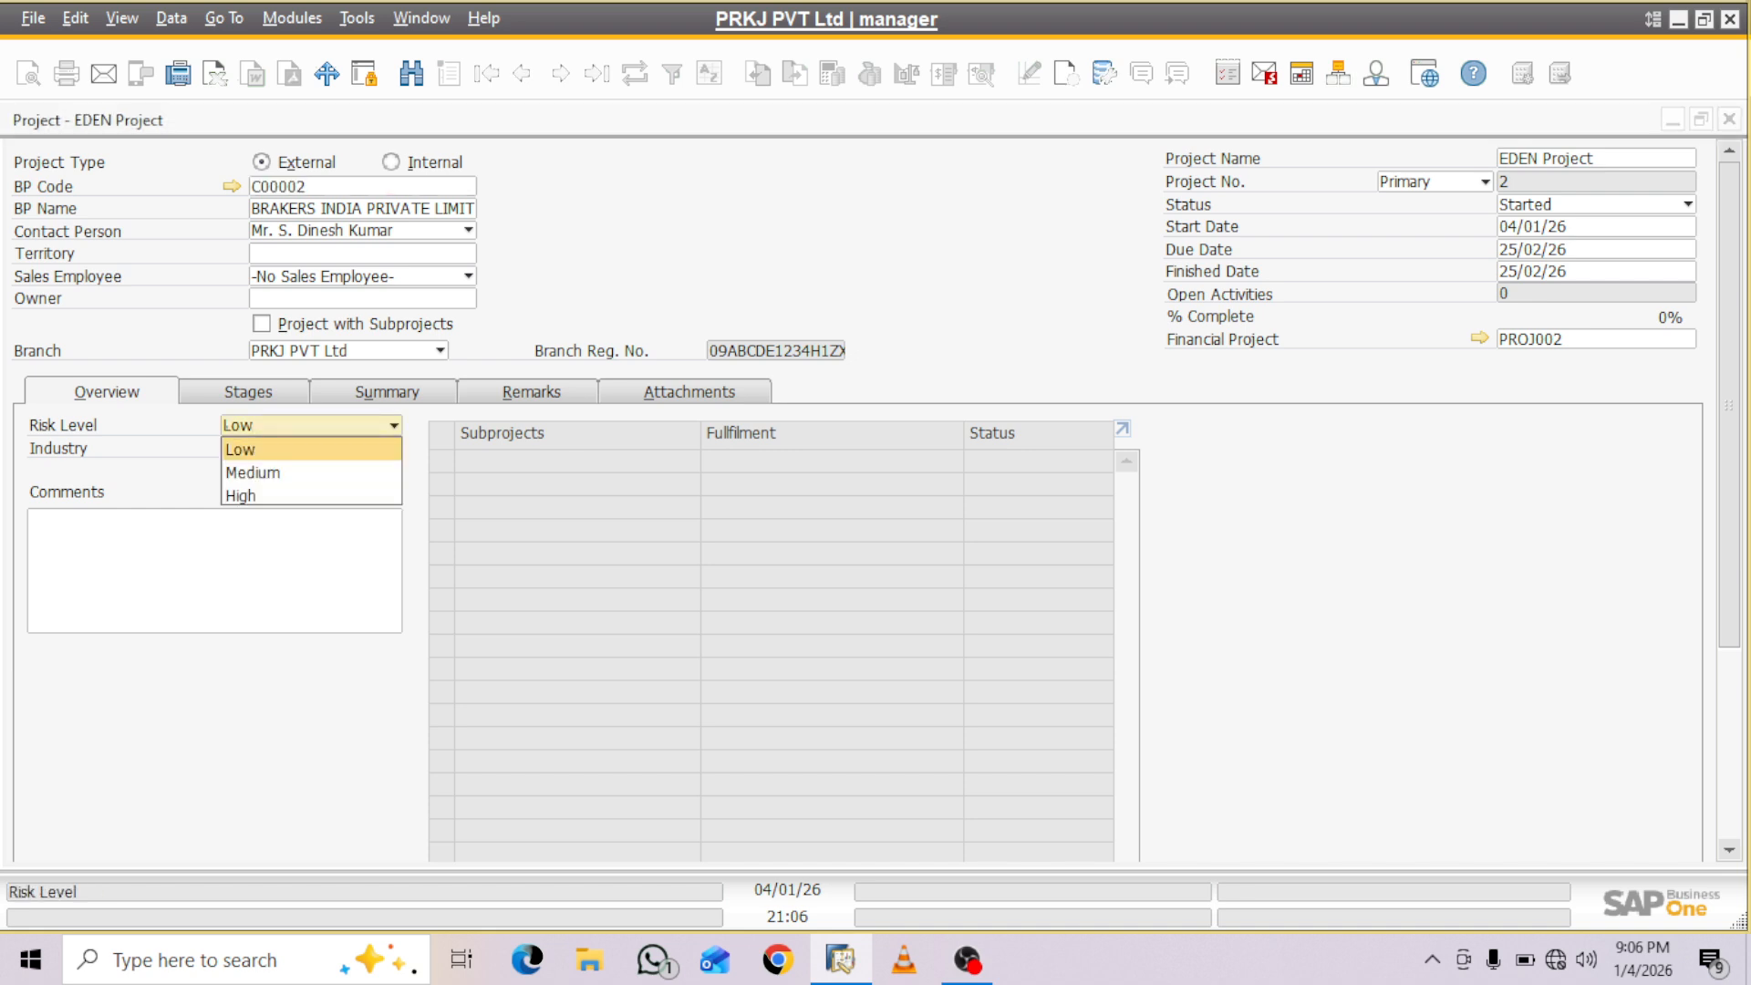
{"action": "left_click", "coordinate": [311, 472]}
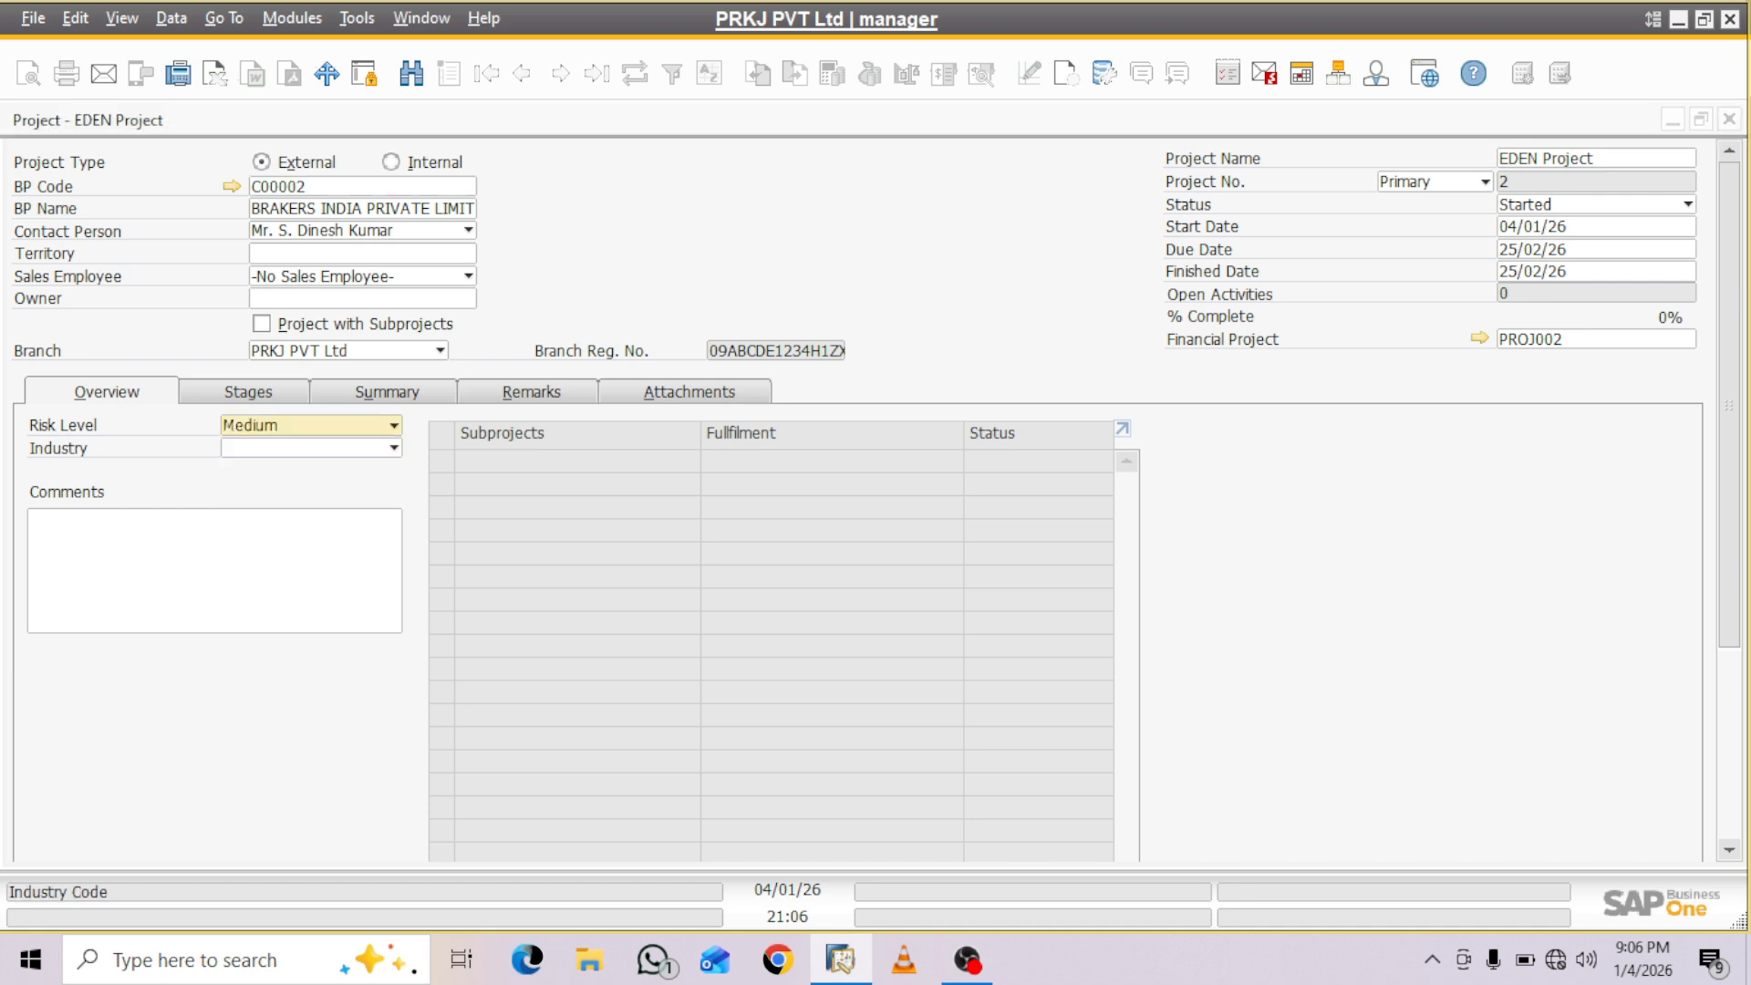
{"action": "left_click", "coordinate": [393, 448]}
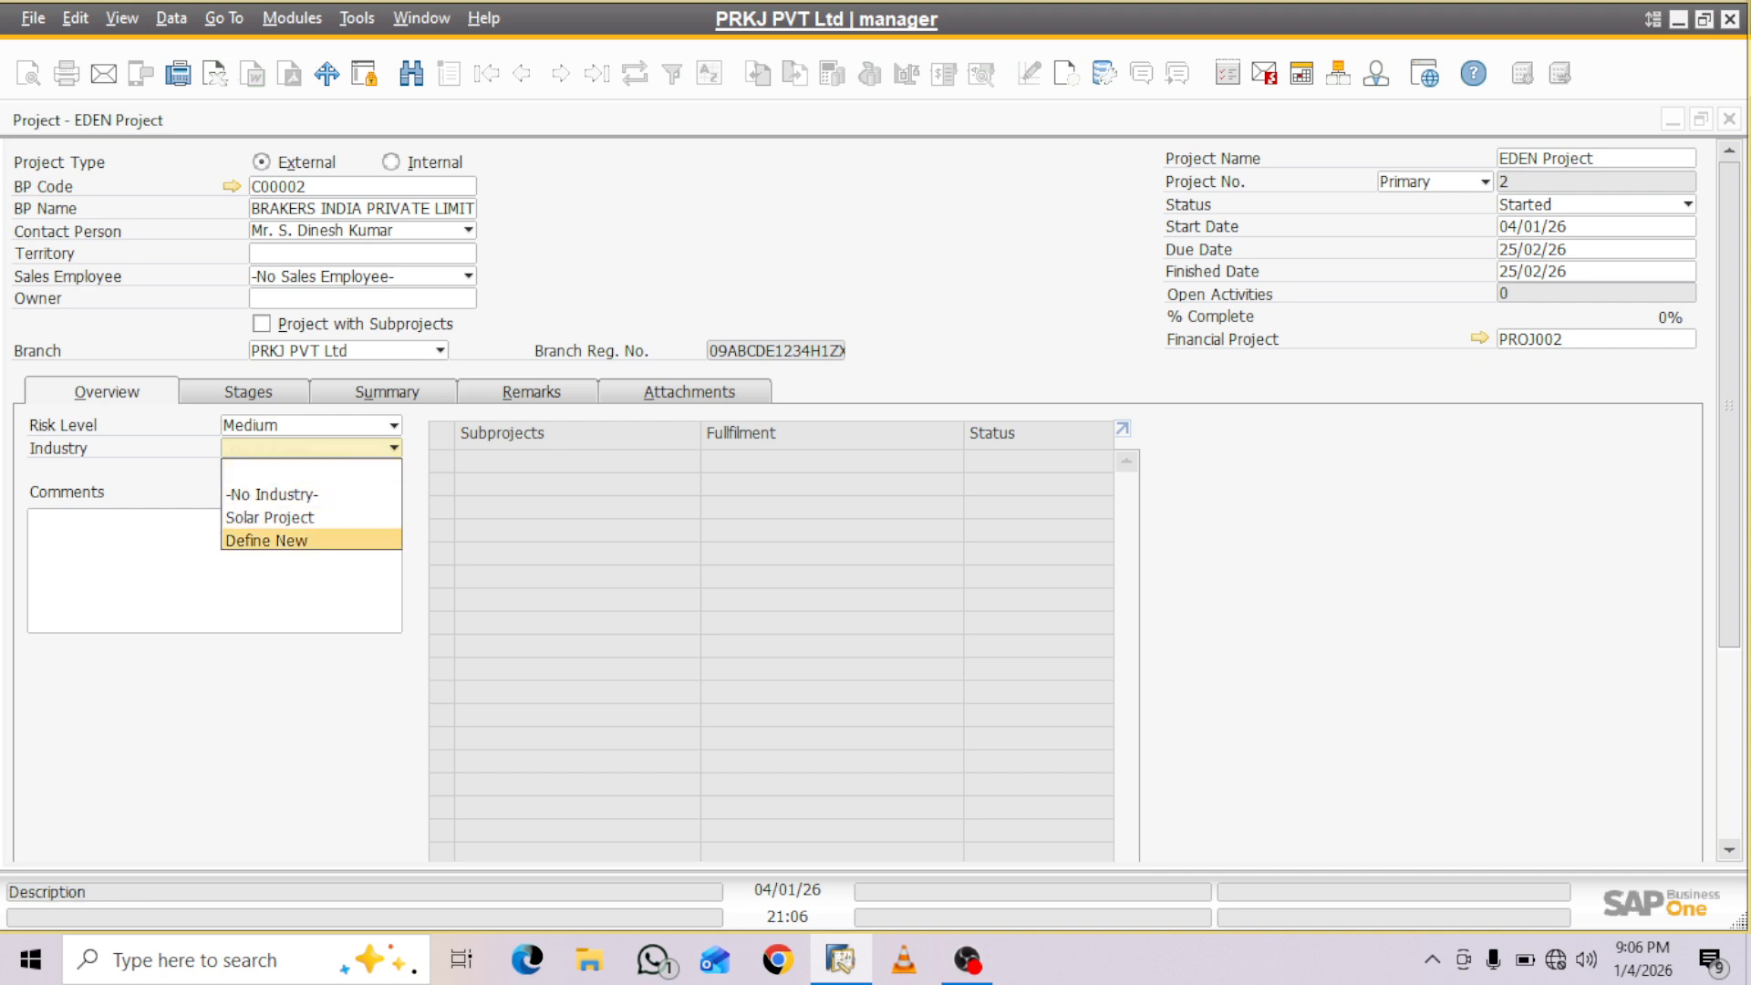
{"action": "left_click", "coordinate": [266, 540]}
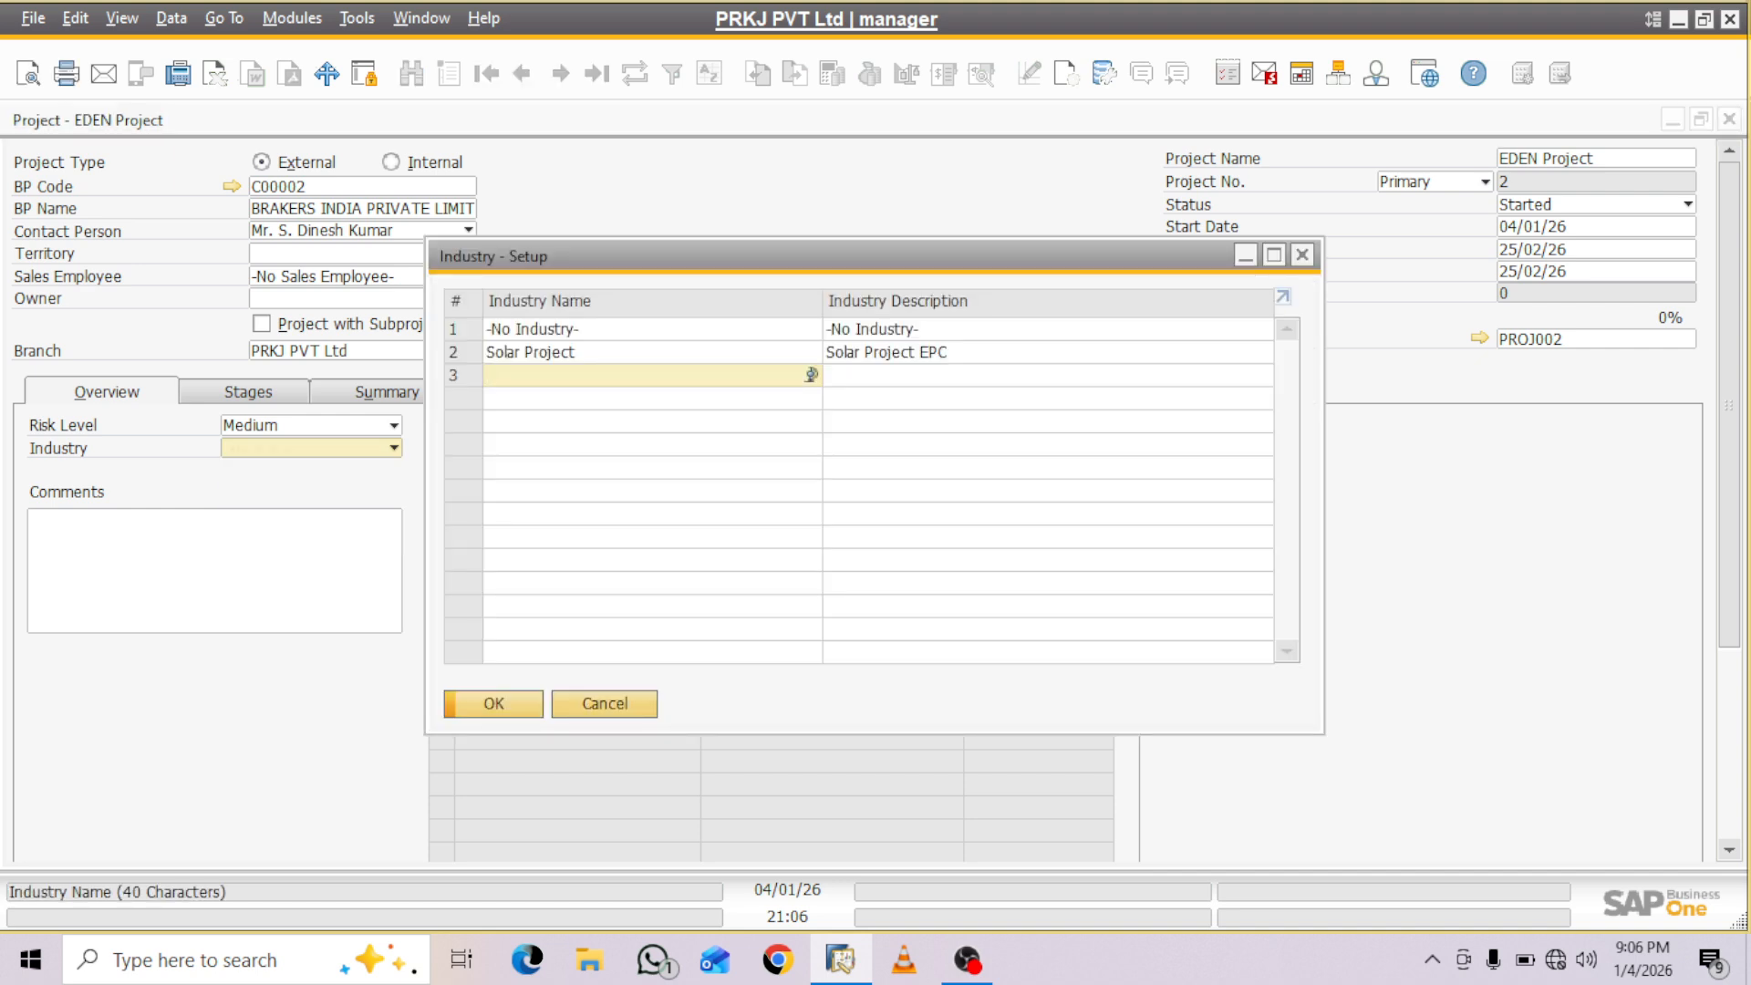
{"action": "type", "text": "In"}
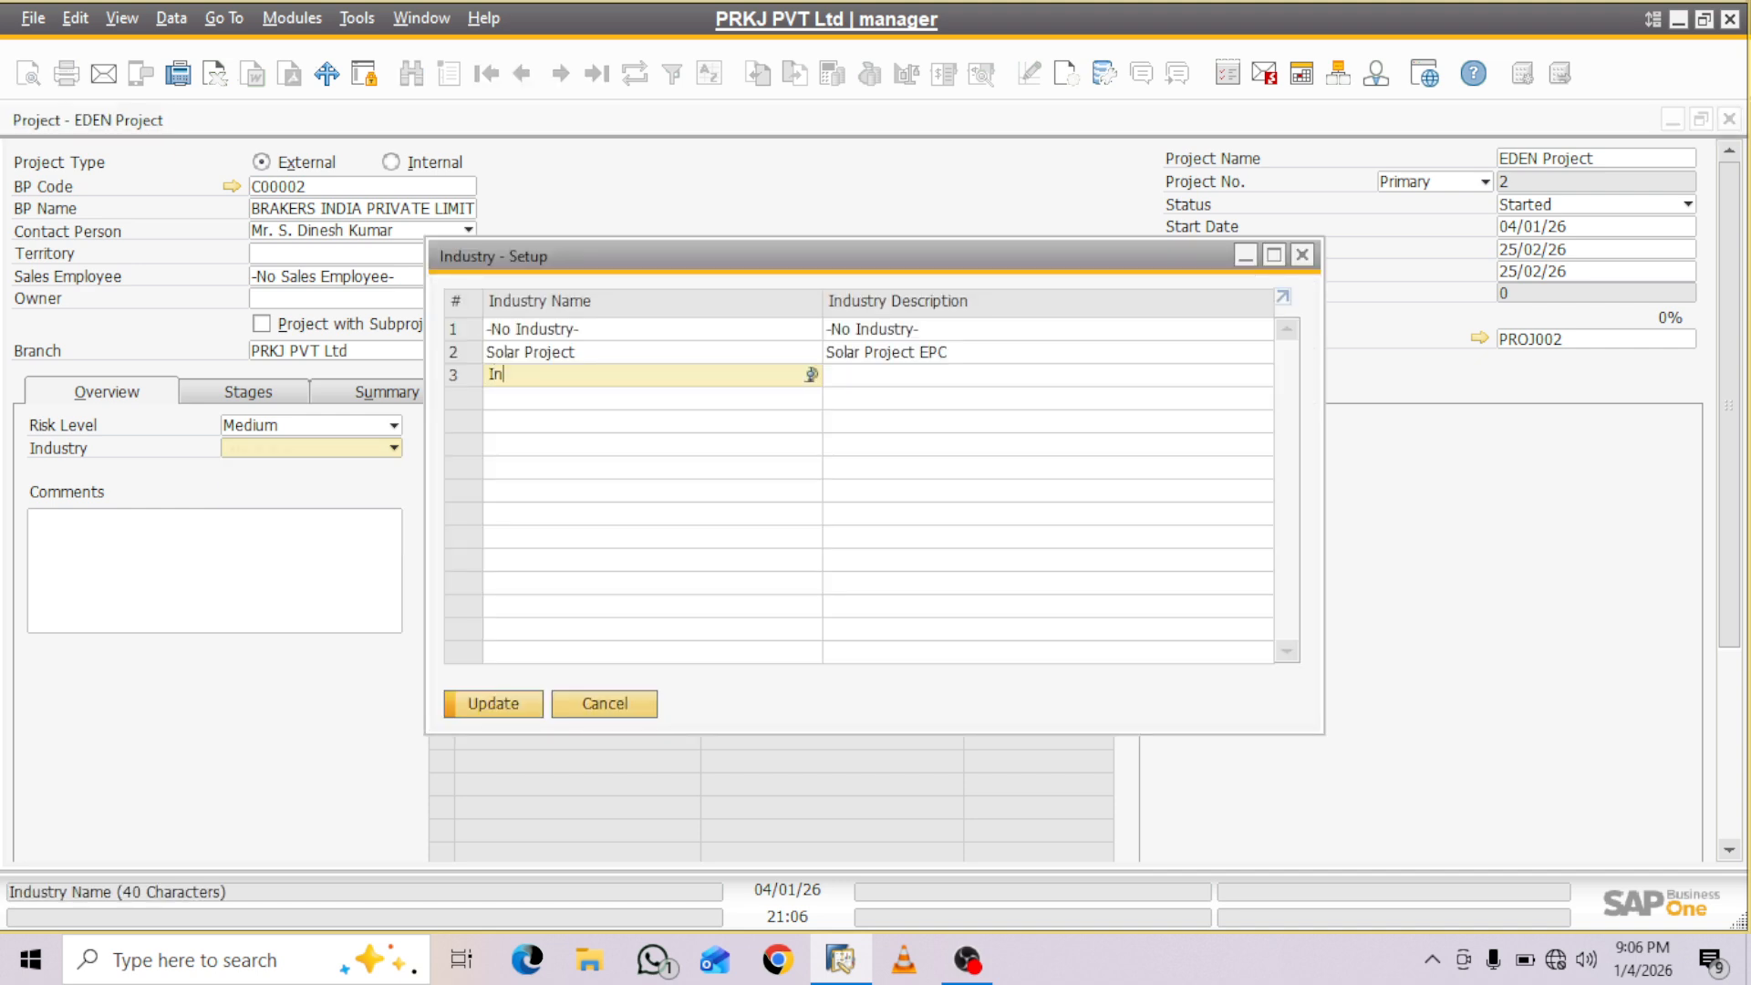
{"action": "type", "text": "fra Project"}
- Reuse the name Infra Project as the new industry's description and save it as the project's industry
{"action": "left_click_drag", "start_coordinate": [581, 375], "coordinate": [466, 375]}
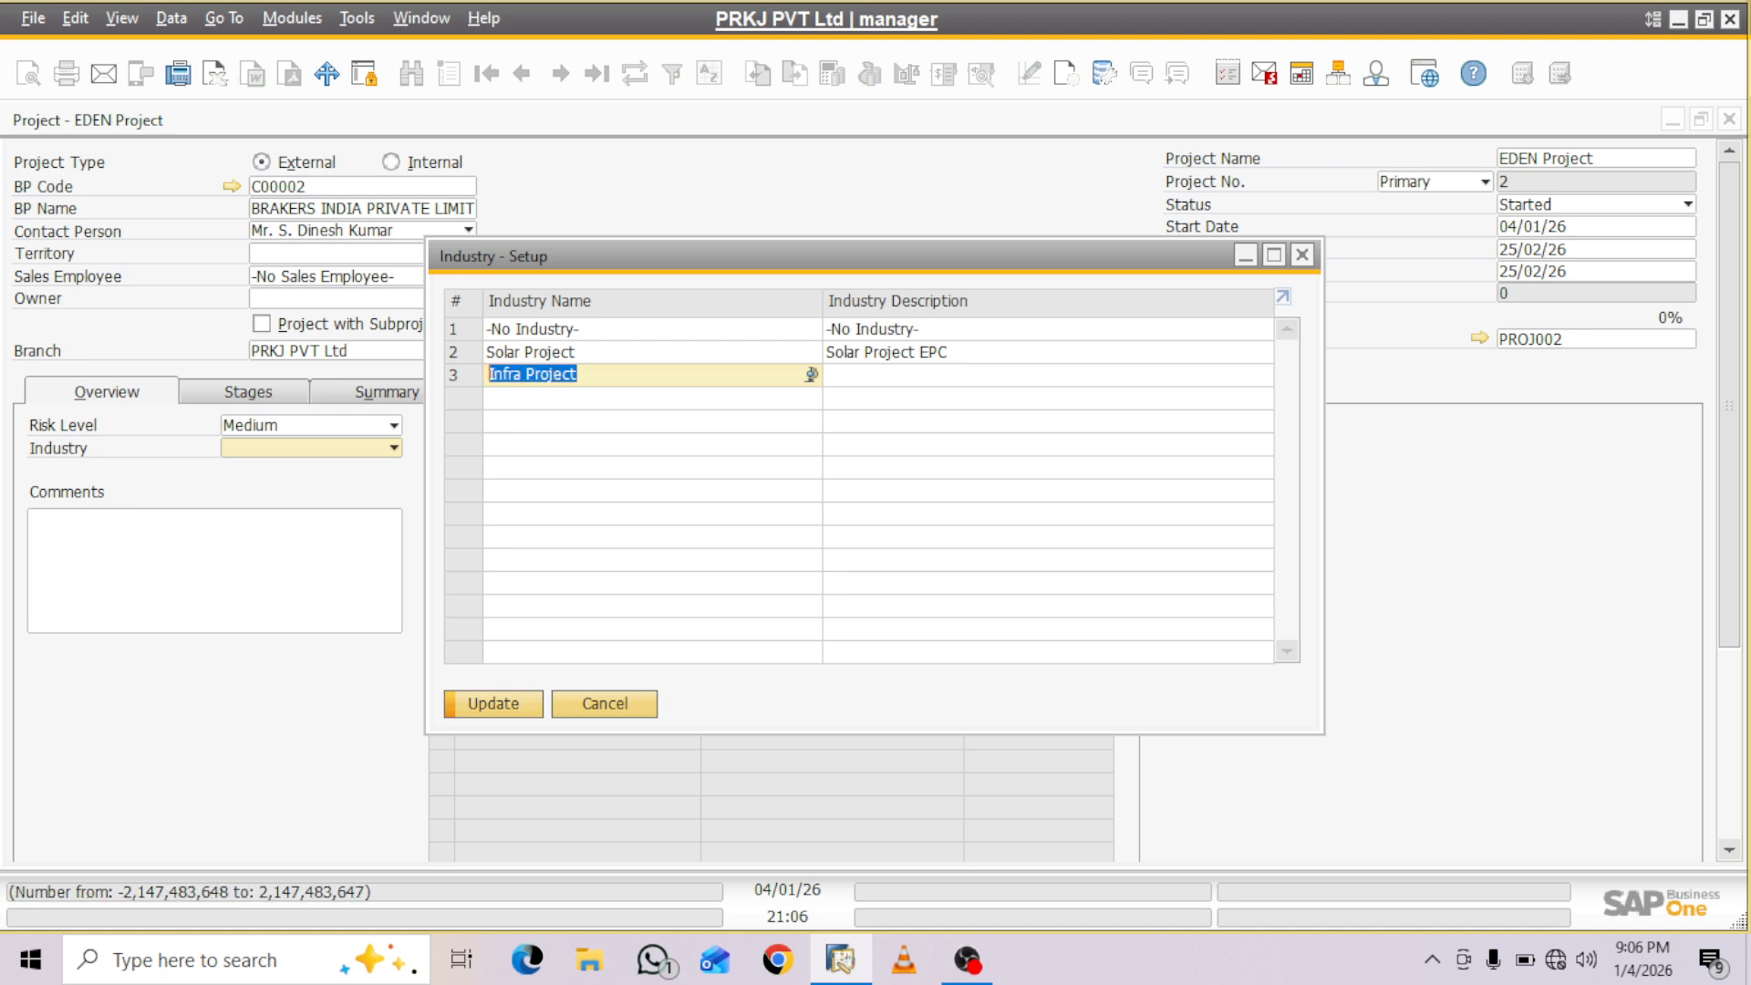
{"action": "key", "text": "ctrl+c"}
{"action": "key", "text": "Tab"}
{"action": "key", "text": "ctrl+v"}
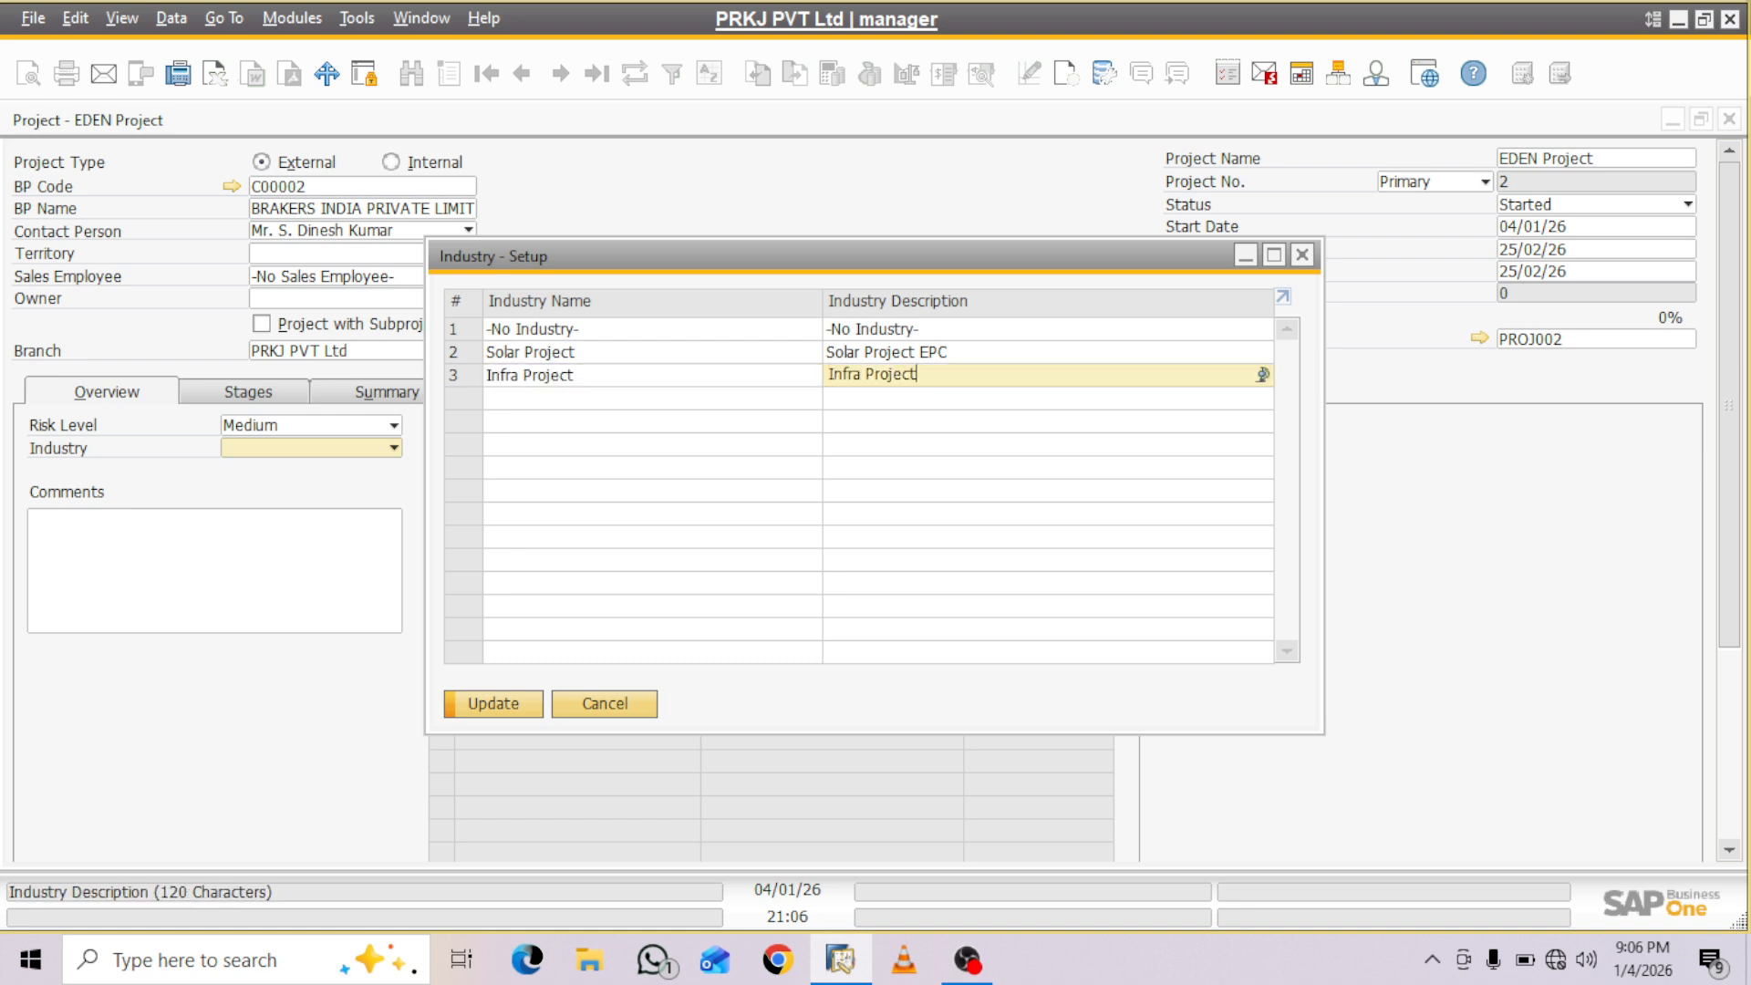
{"action": "key", "text": "Return"}
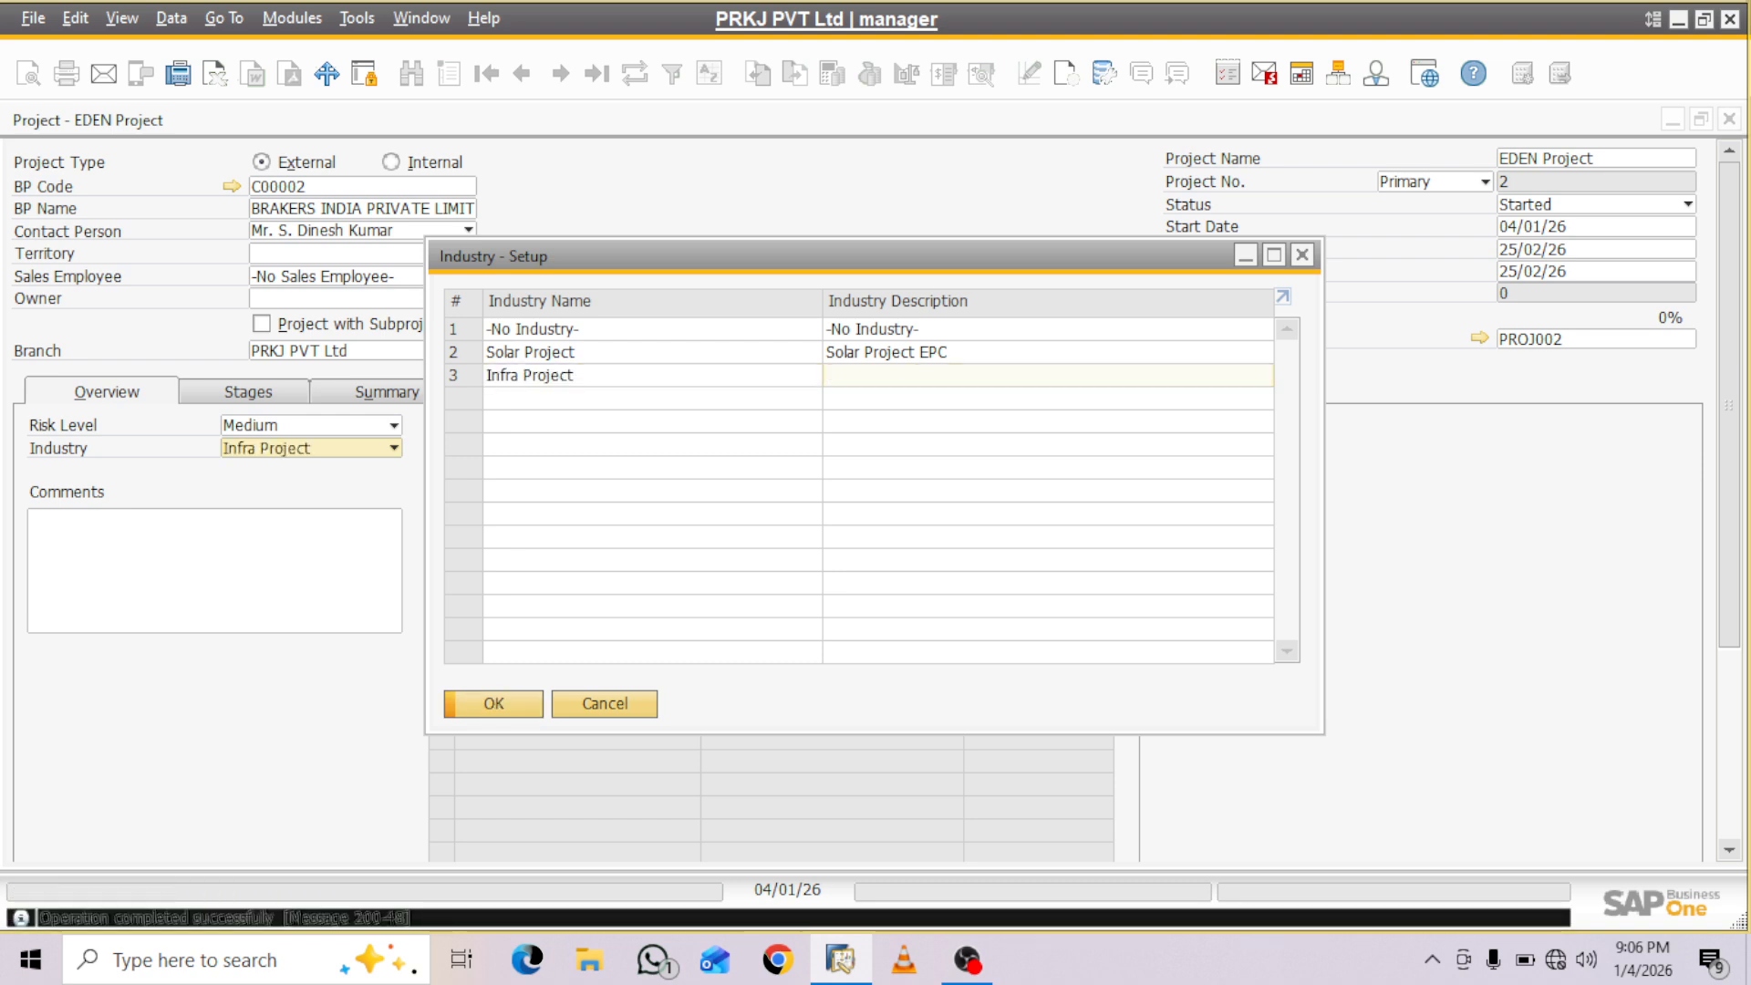
{"action": "left_click", "coordinate": [493, 703]}
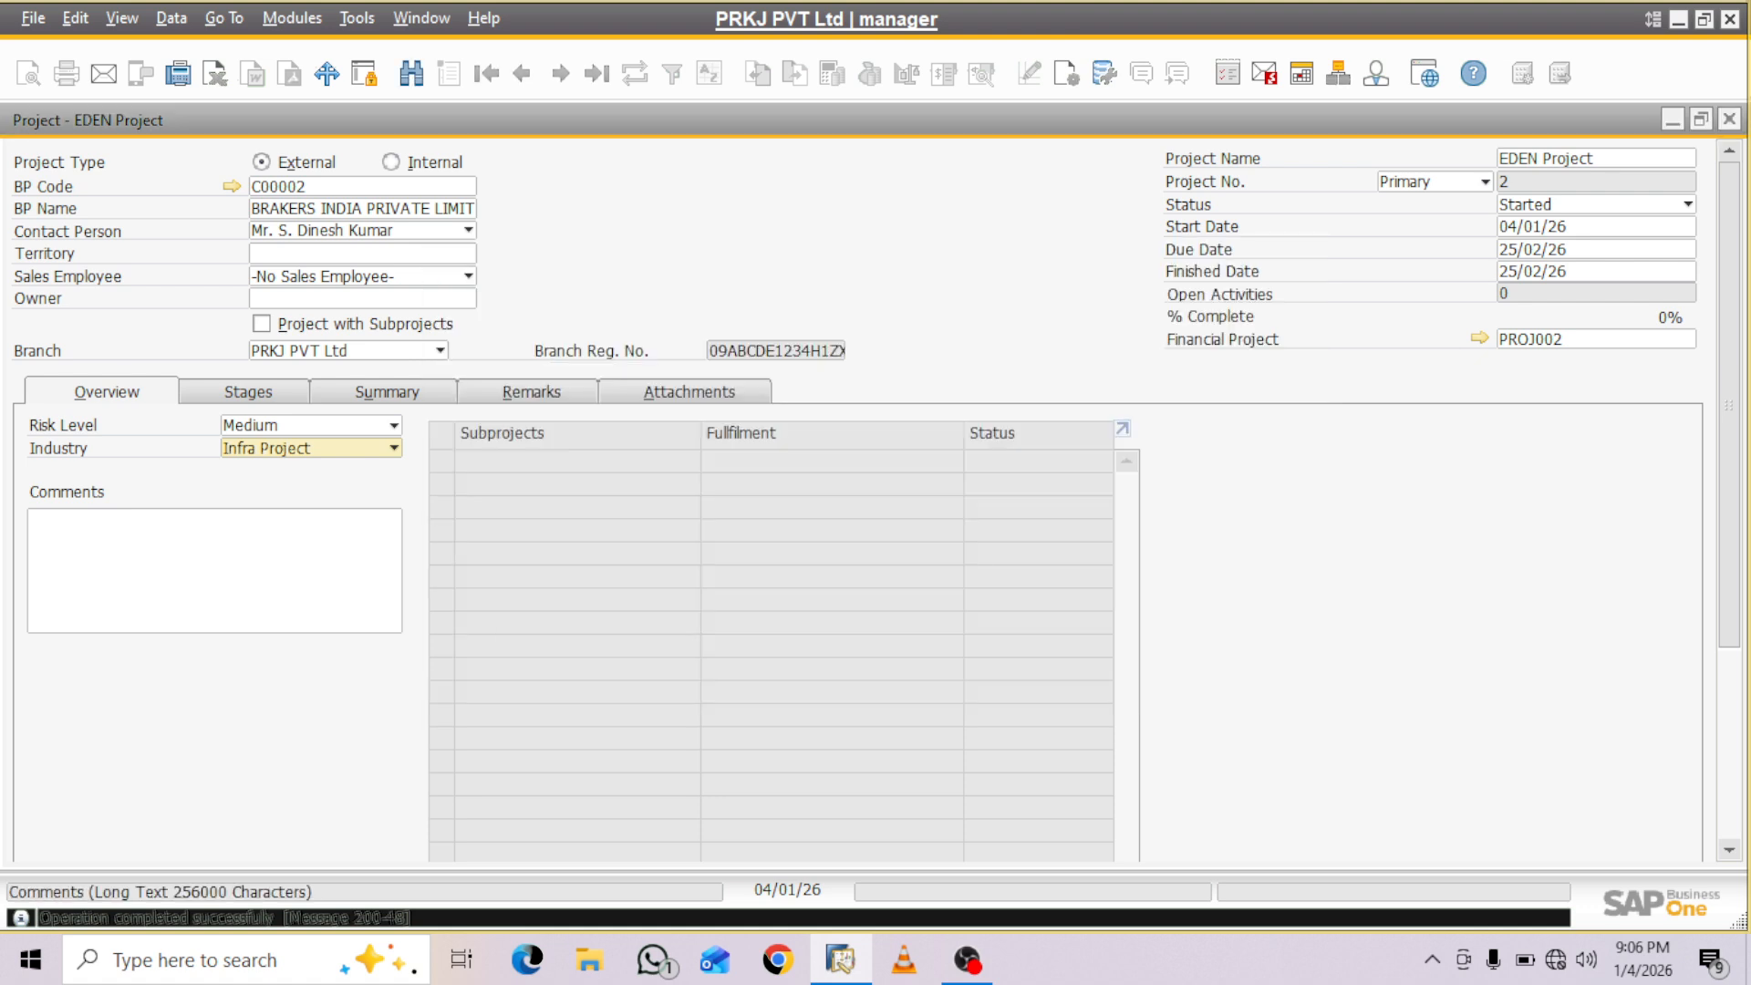
{"action": "left_click", "coordinate": [214, 571]}
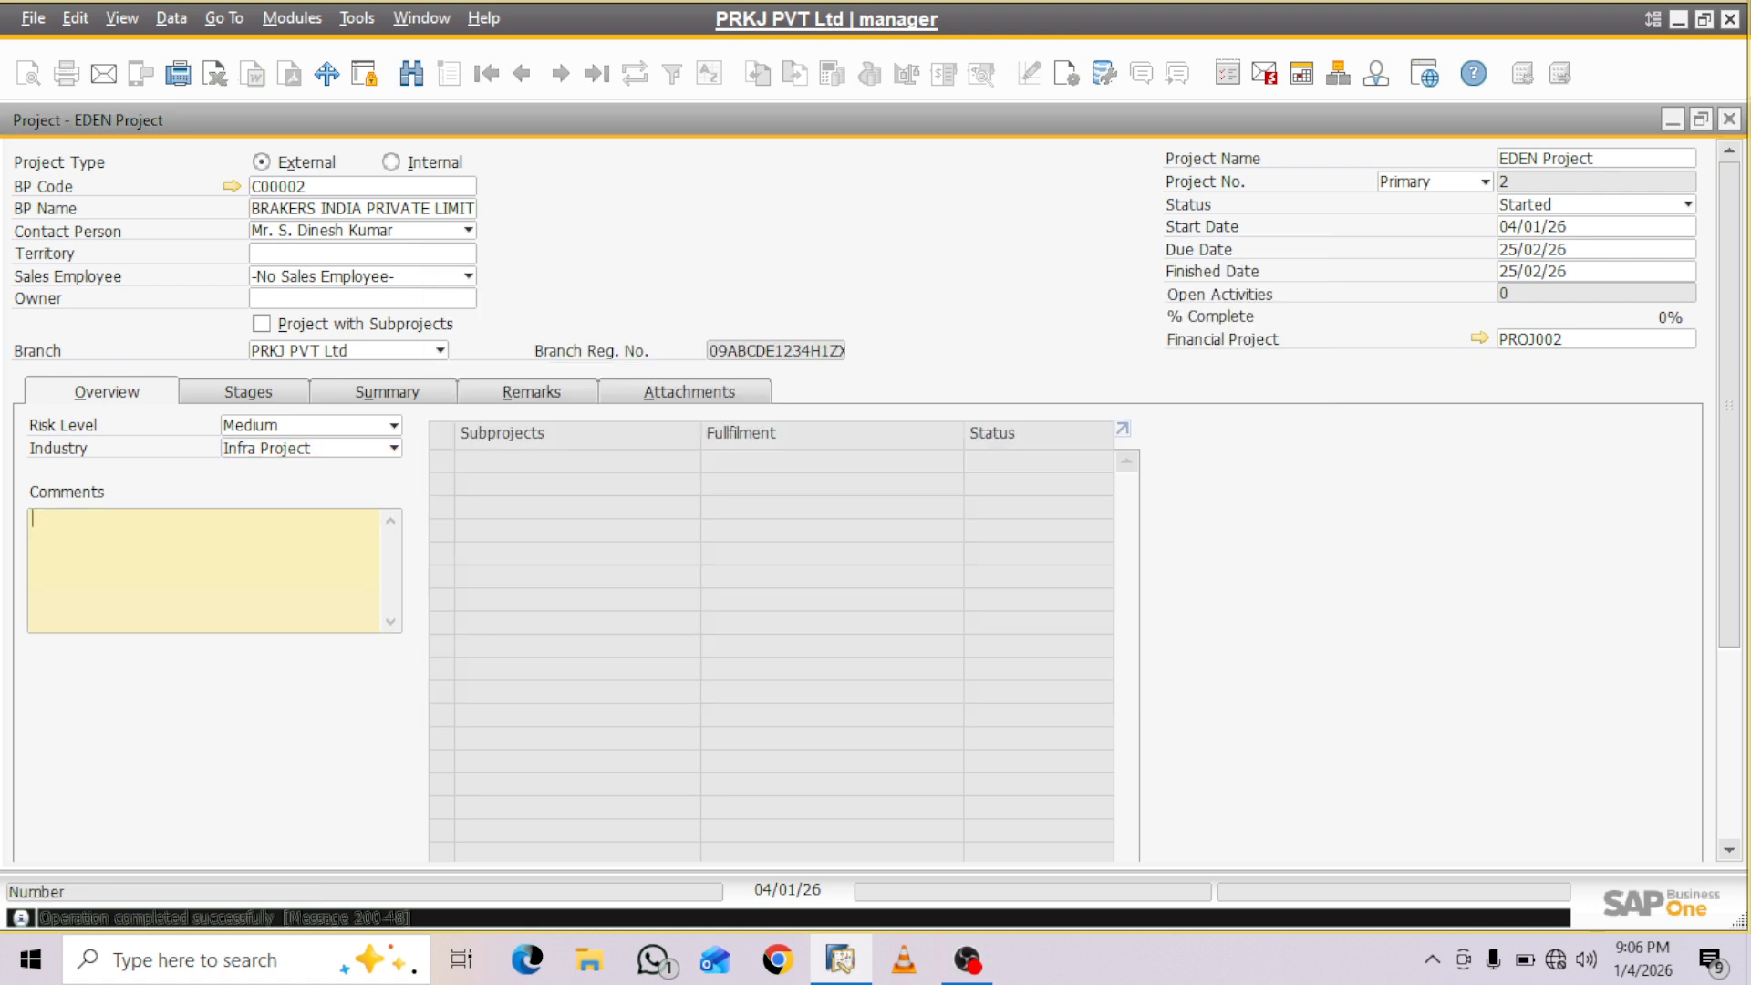
- Enter 04/01/26 as the start date and 10/01/26 as the due date of the first project stage
{"action": "left_click", "coordinate": [248, 392]}
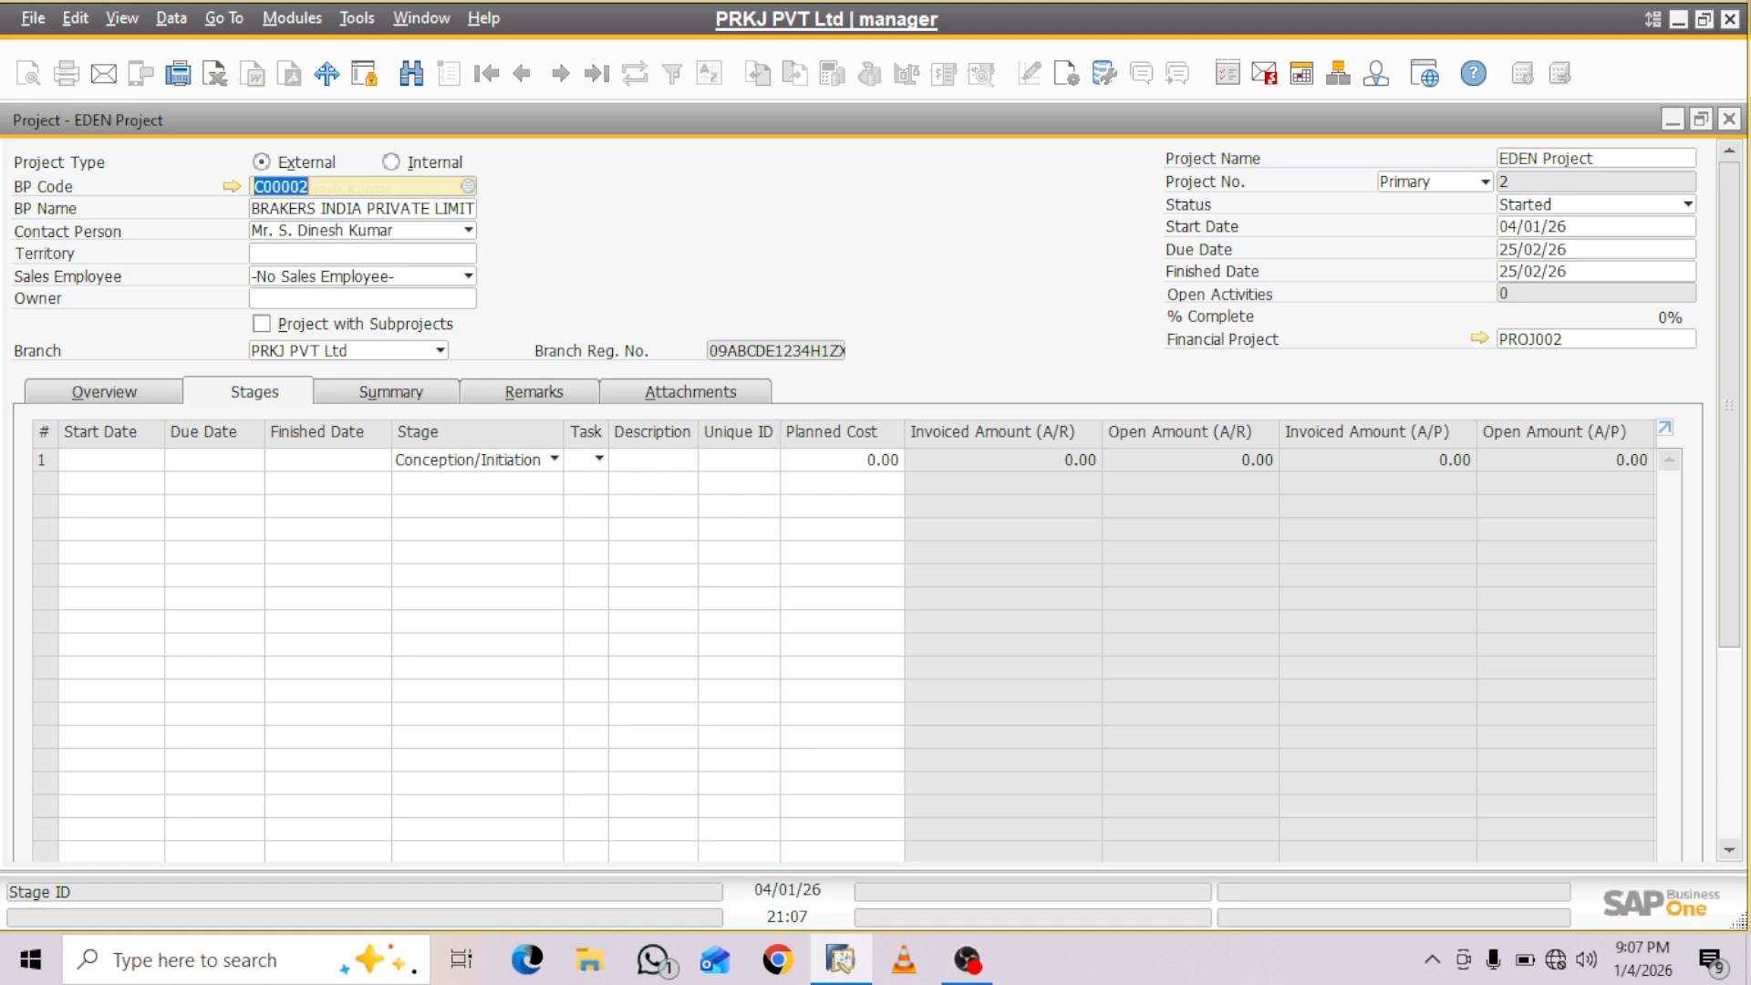
{"action": "left_click", "coordinate": [102, 460]}
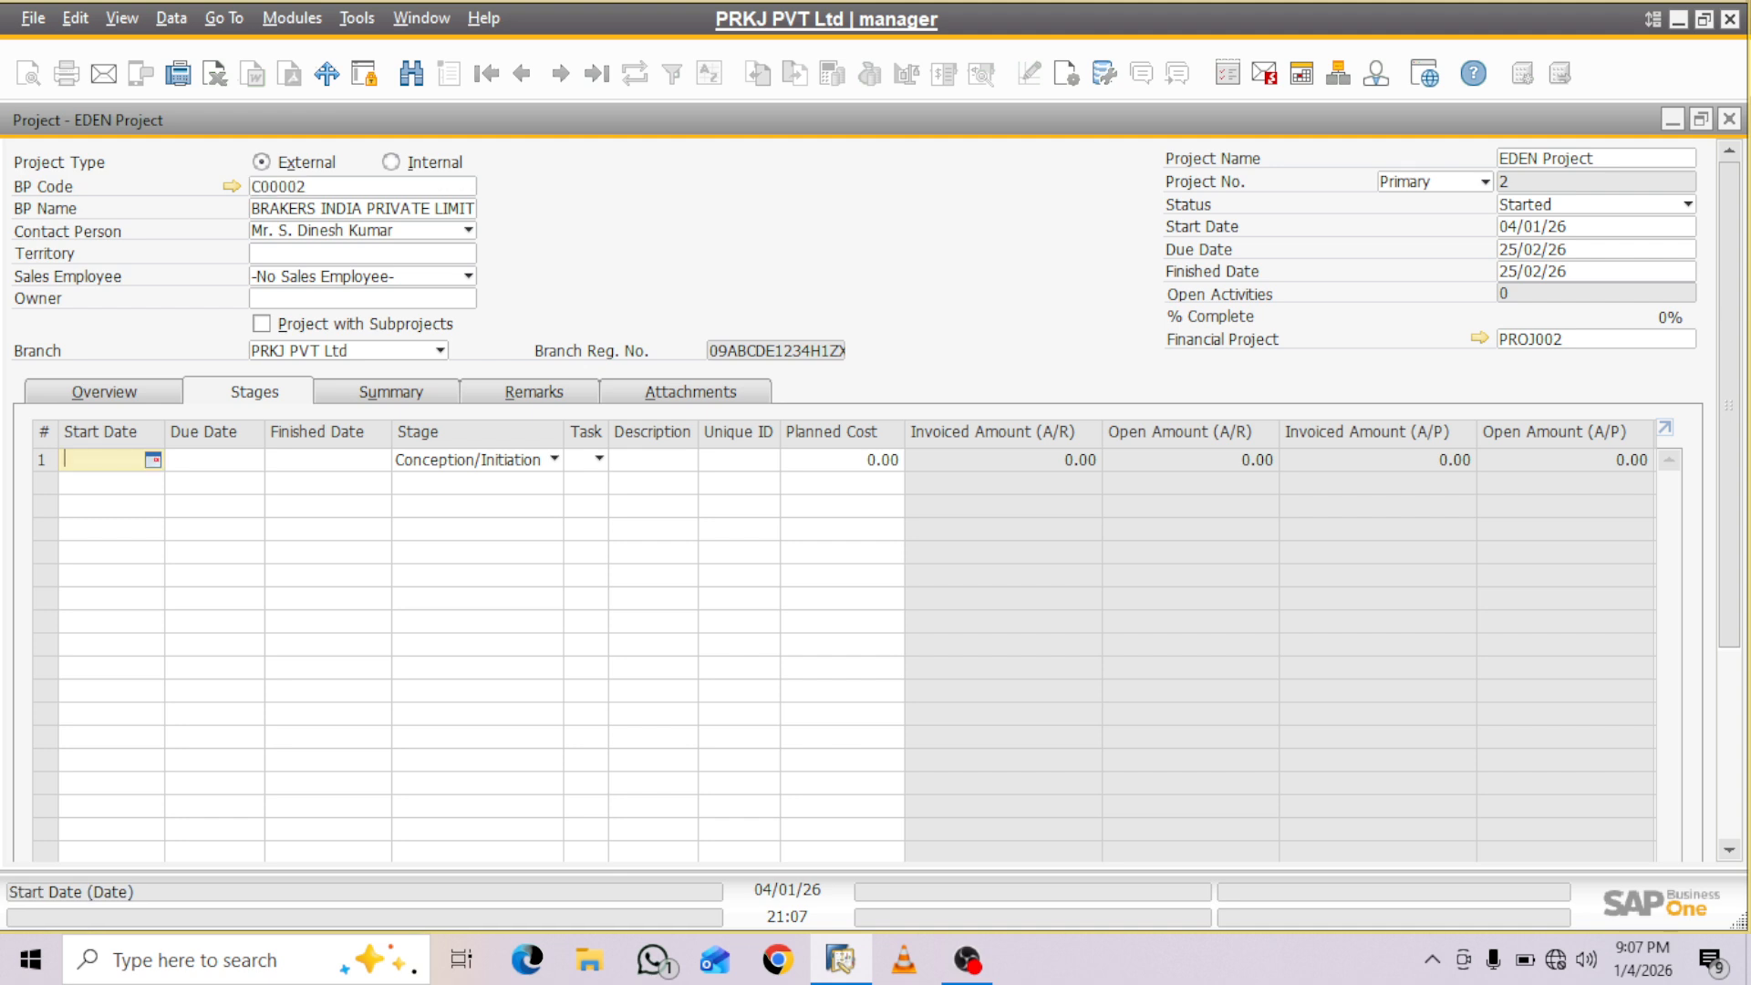
{"action": "left_click", "coordinate": [554, 460]}
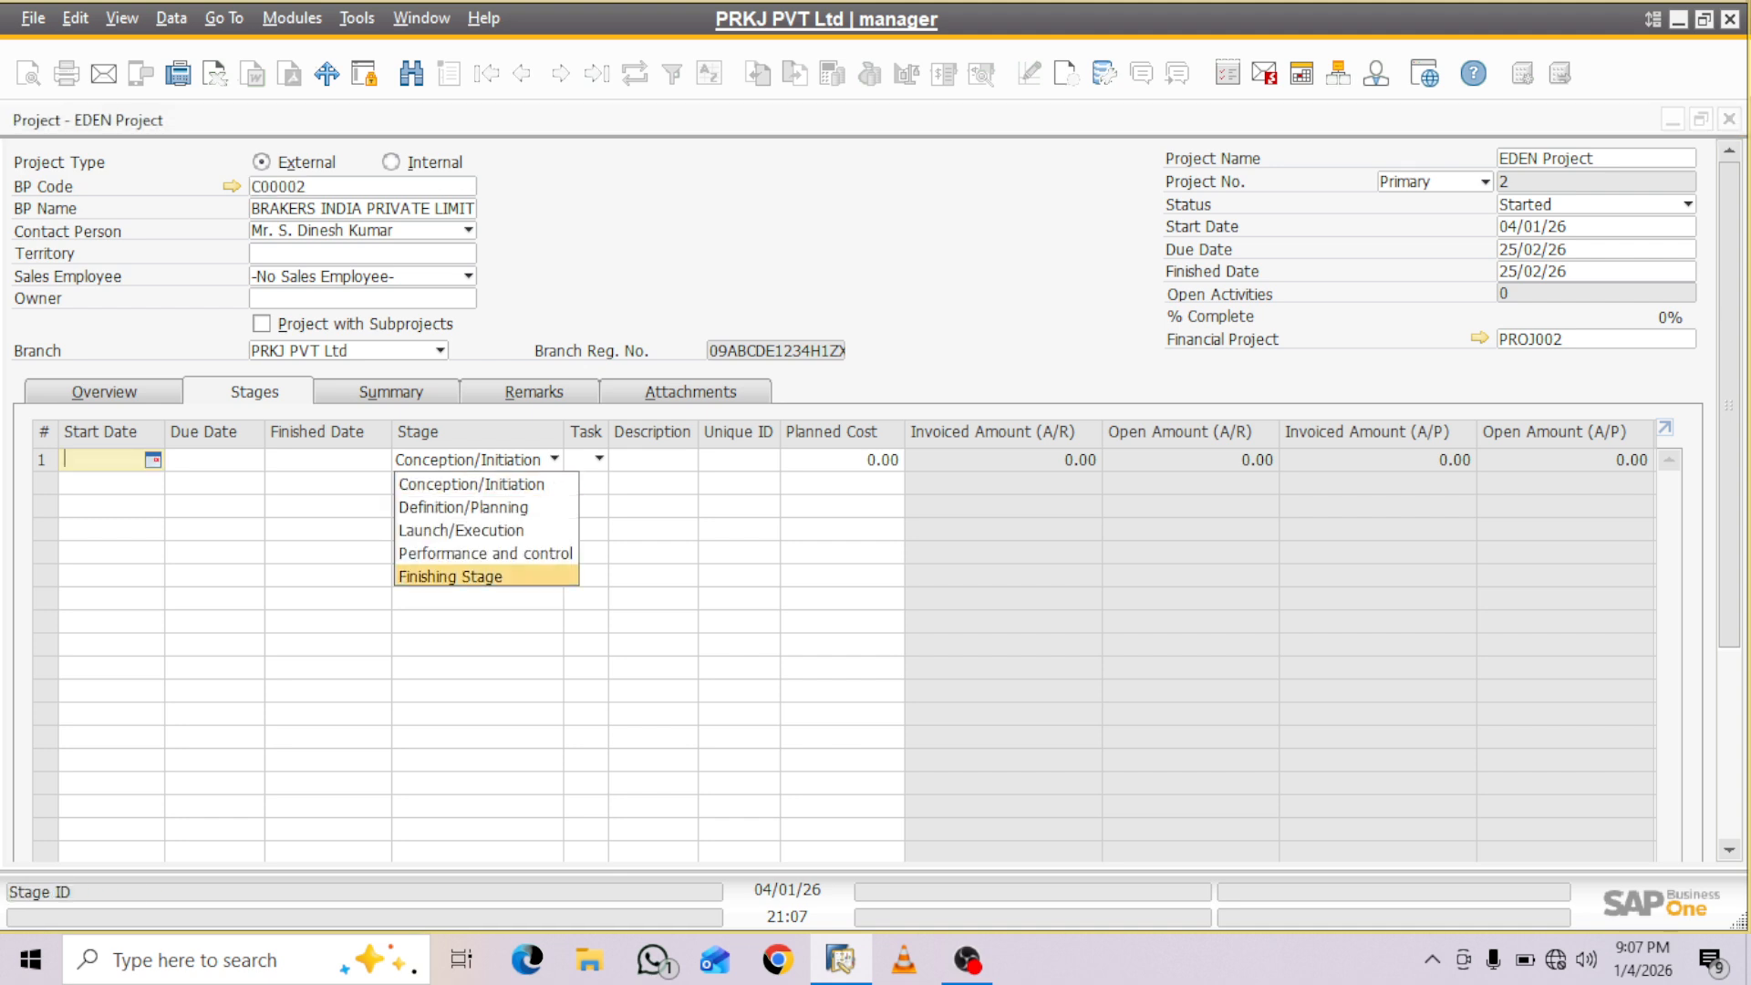
{"action": "key", "text": "Escape"}
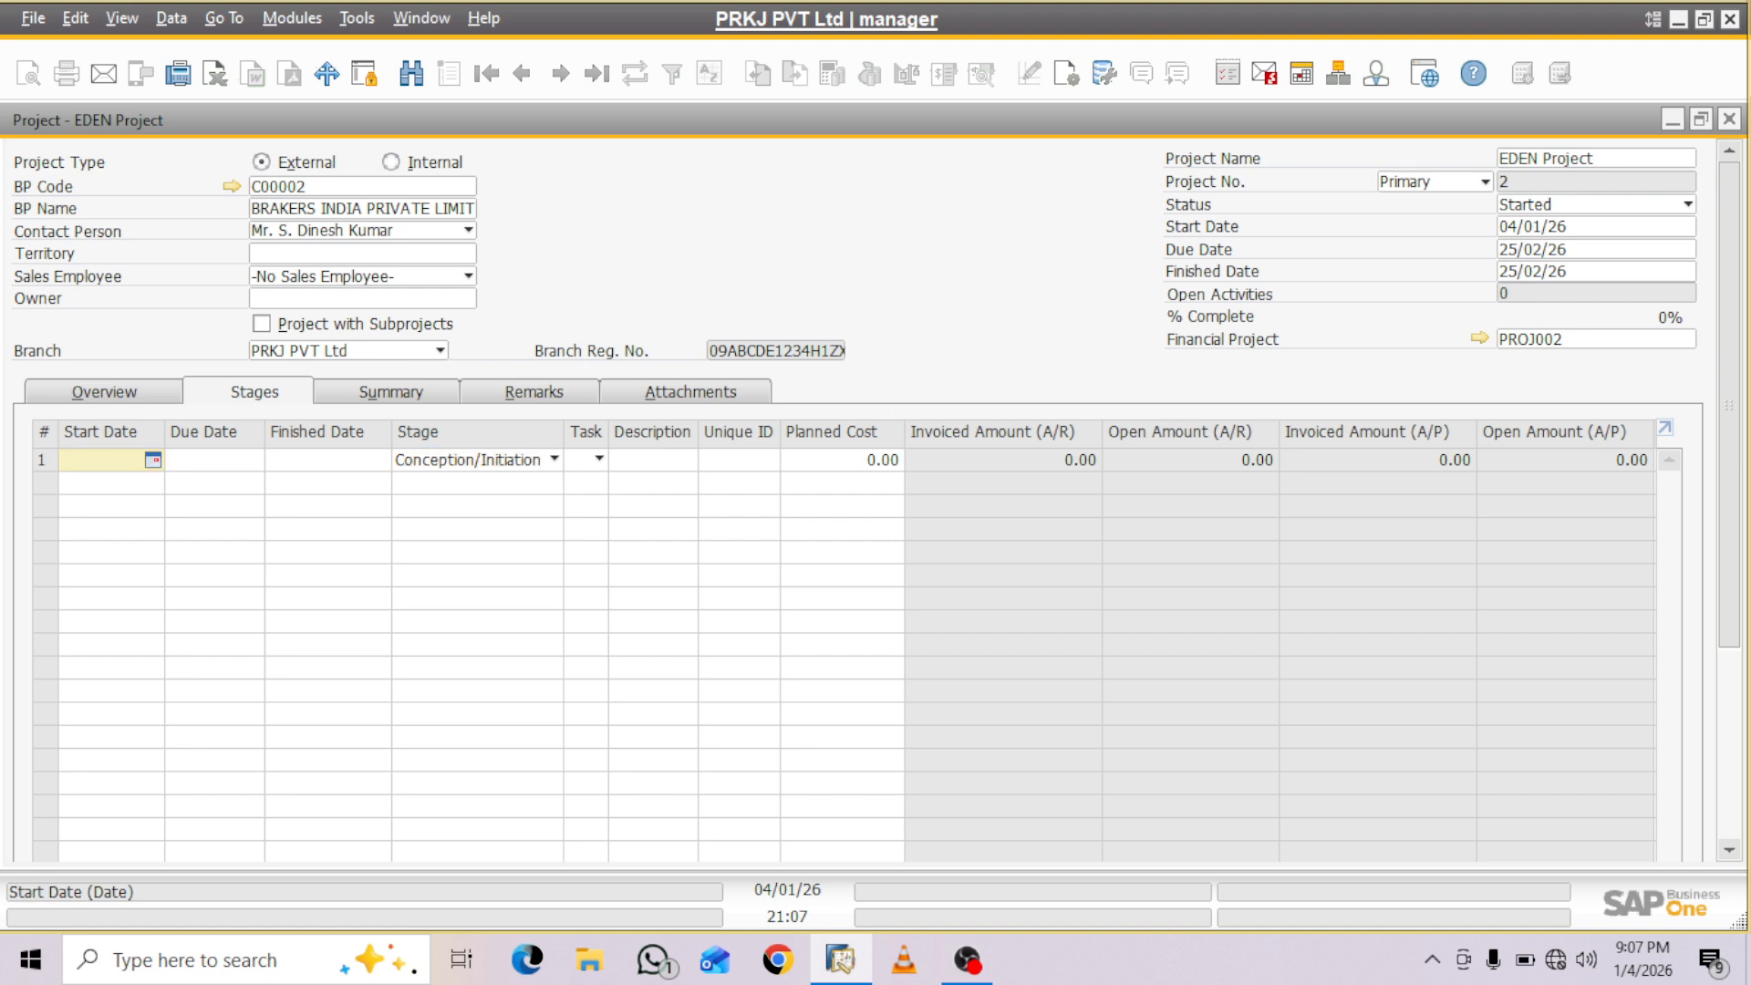
{"action": "type", "text": "4"}
{"action": "key", "text": "Tab"}
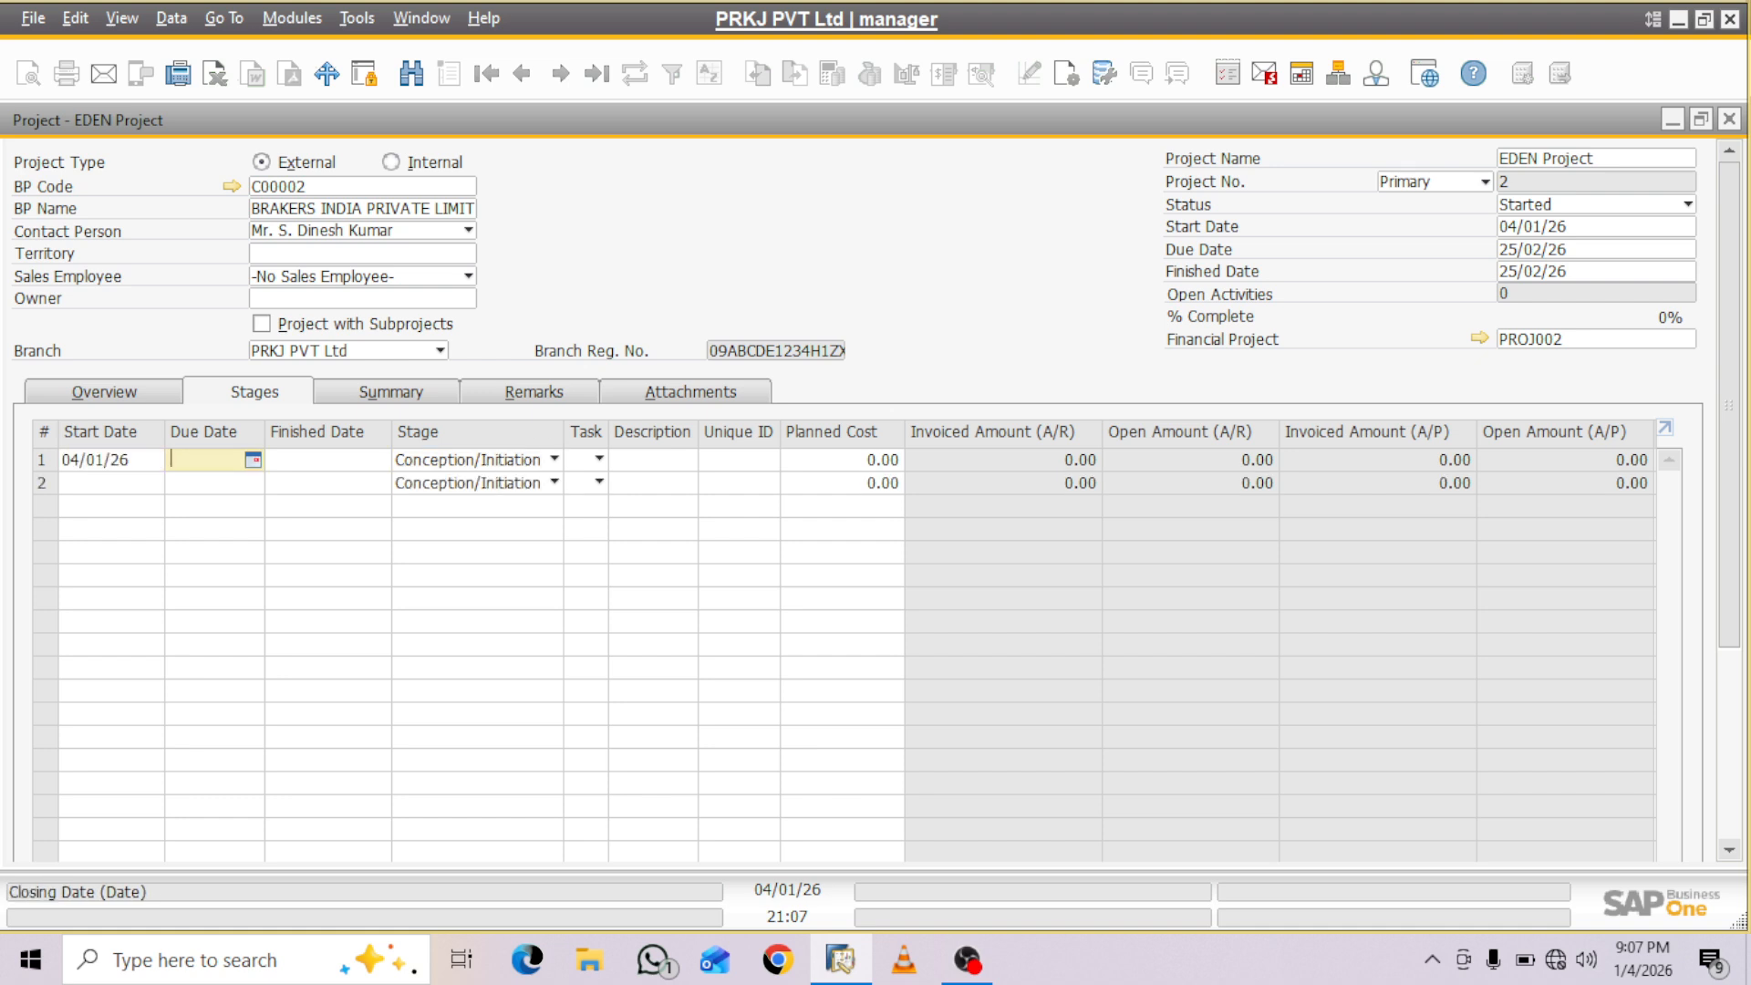
{"action": "type", "text": "10"}
{"action": "key", "text": "Tab"}
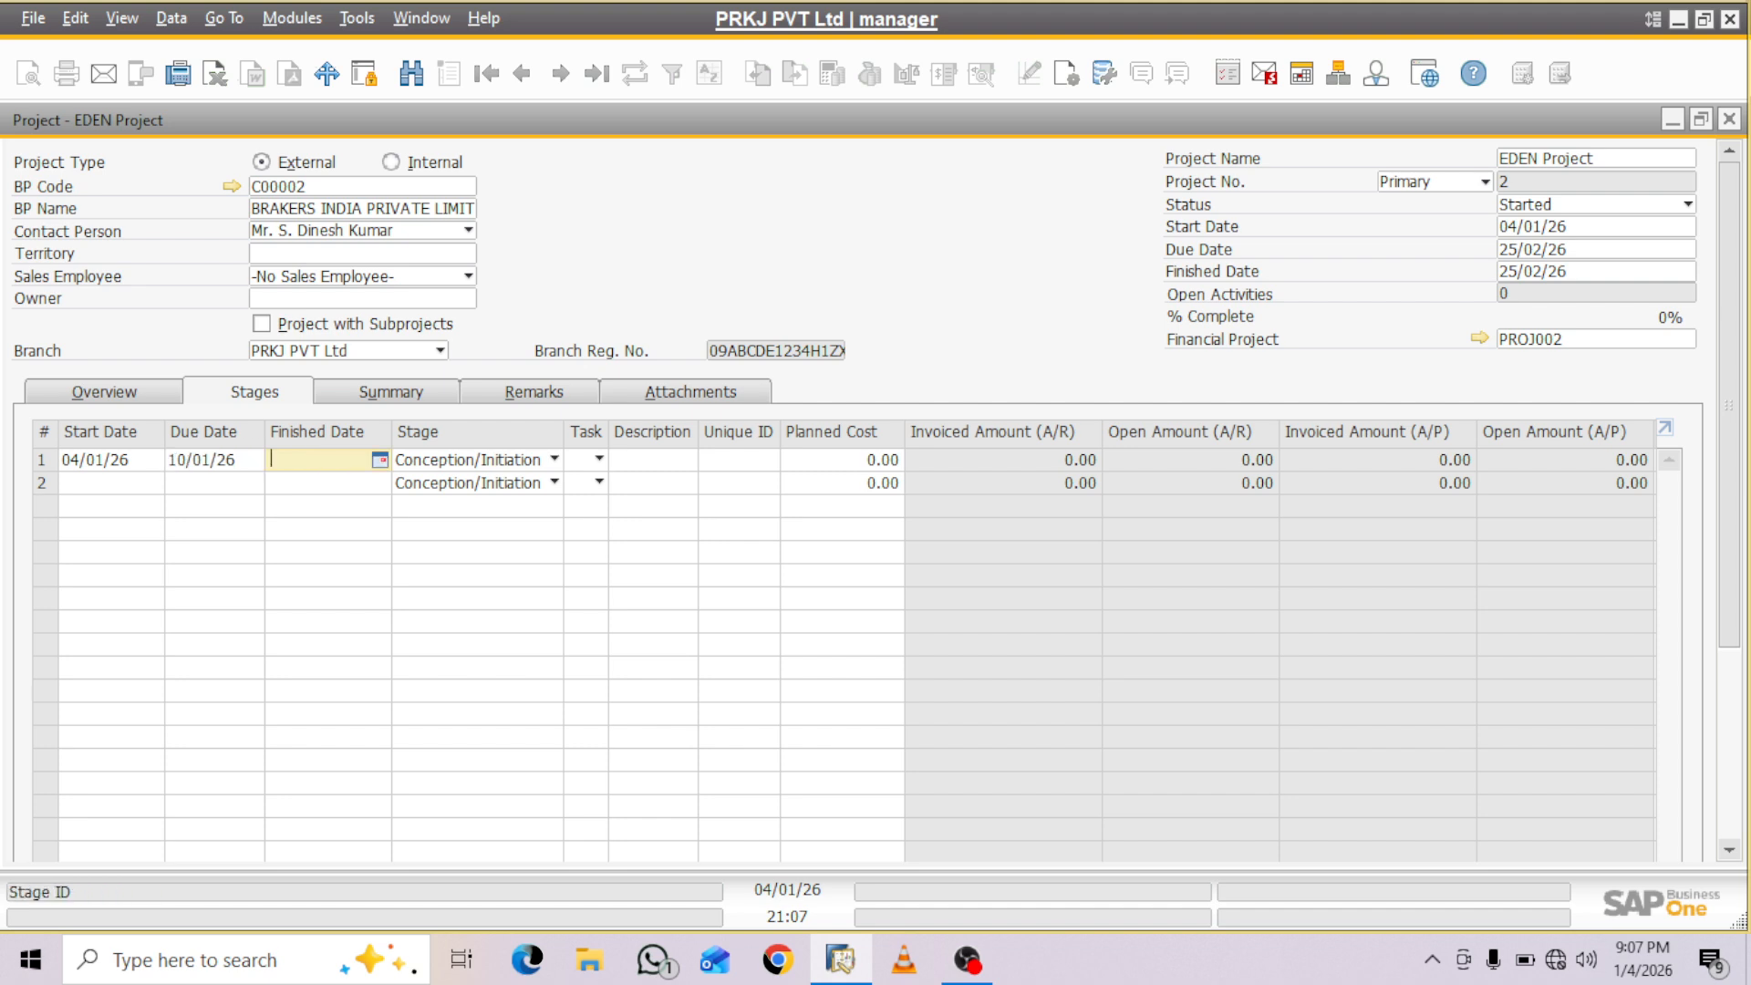
- Set the first row's stage to Definition/Planning
{"action": "left_click", "coordinate": [554, 460]}
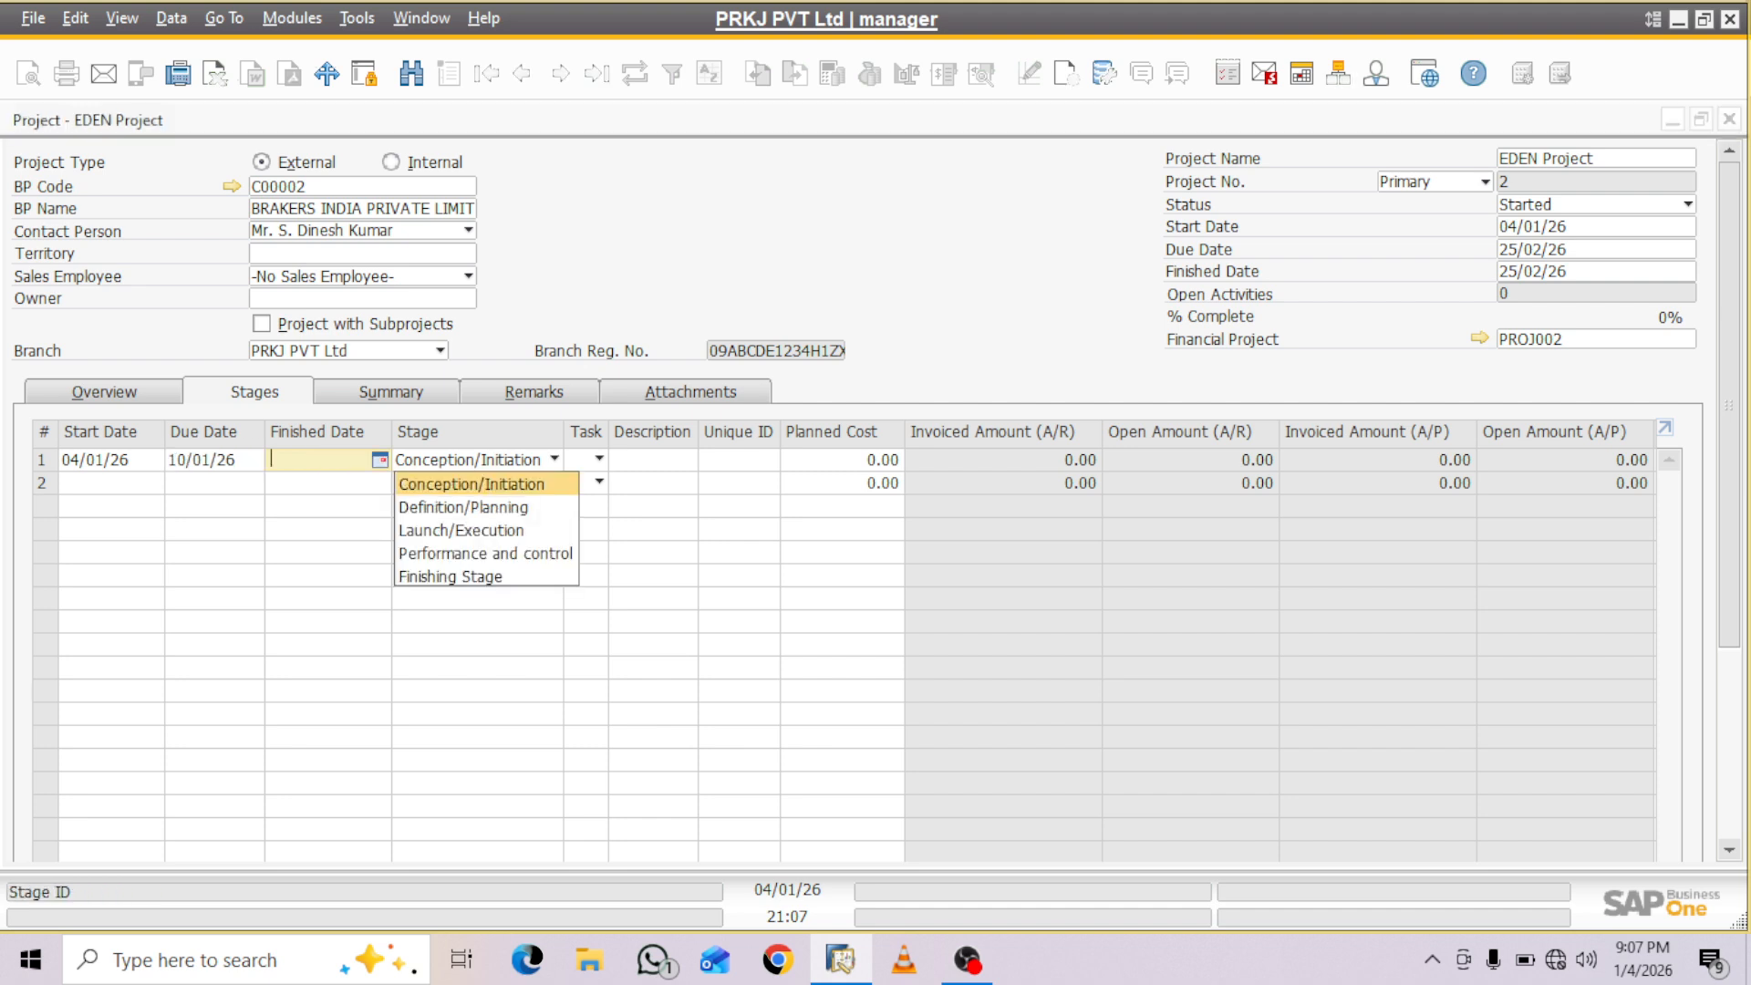
{"action": "key", "text": "Down"}
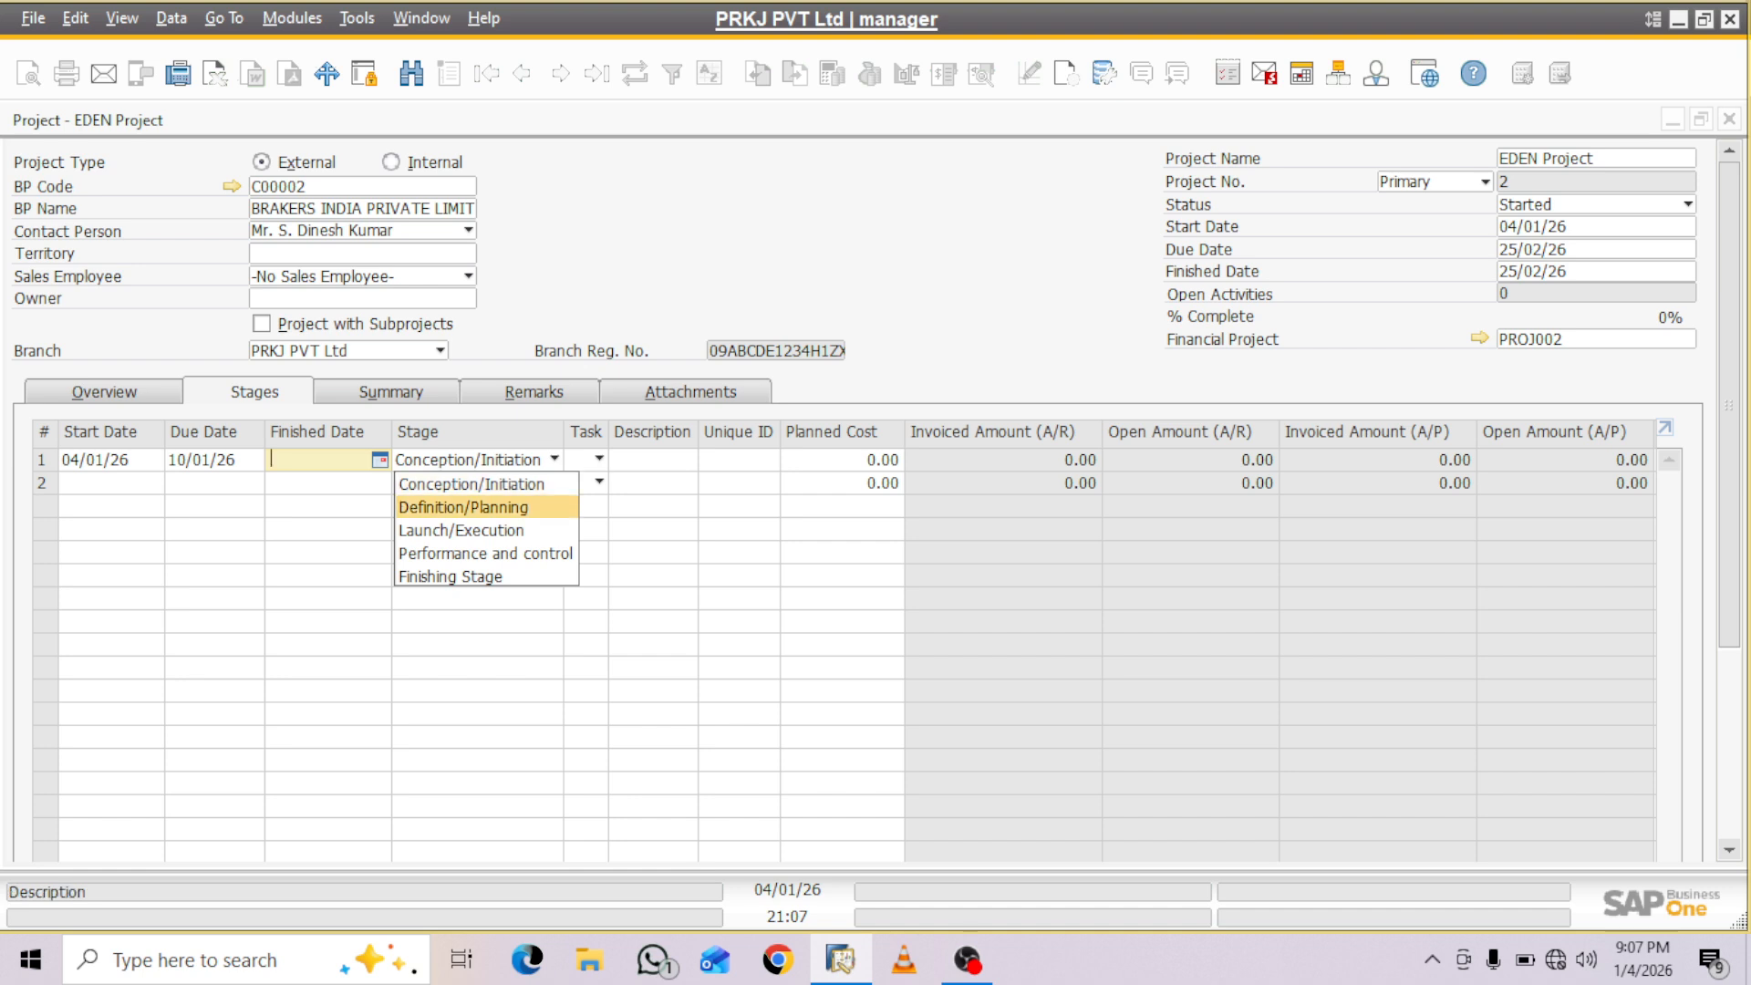
{"action": "left_click", "coordinate": [483, 507]}
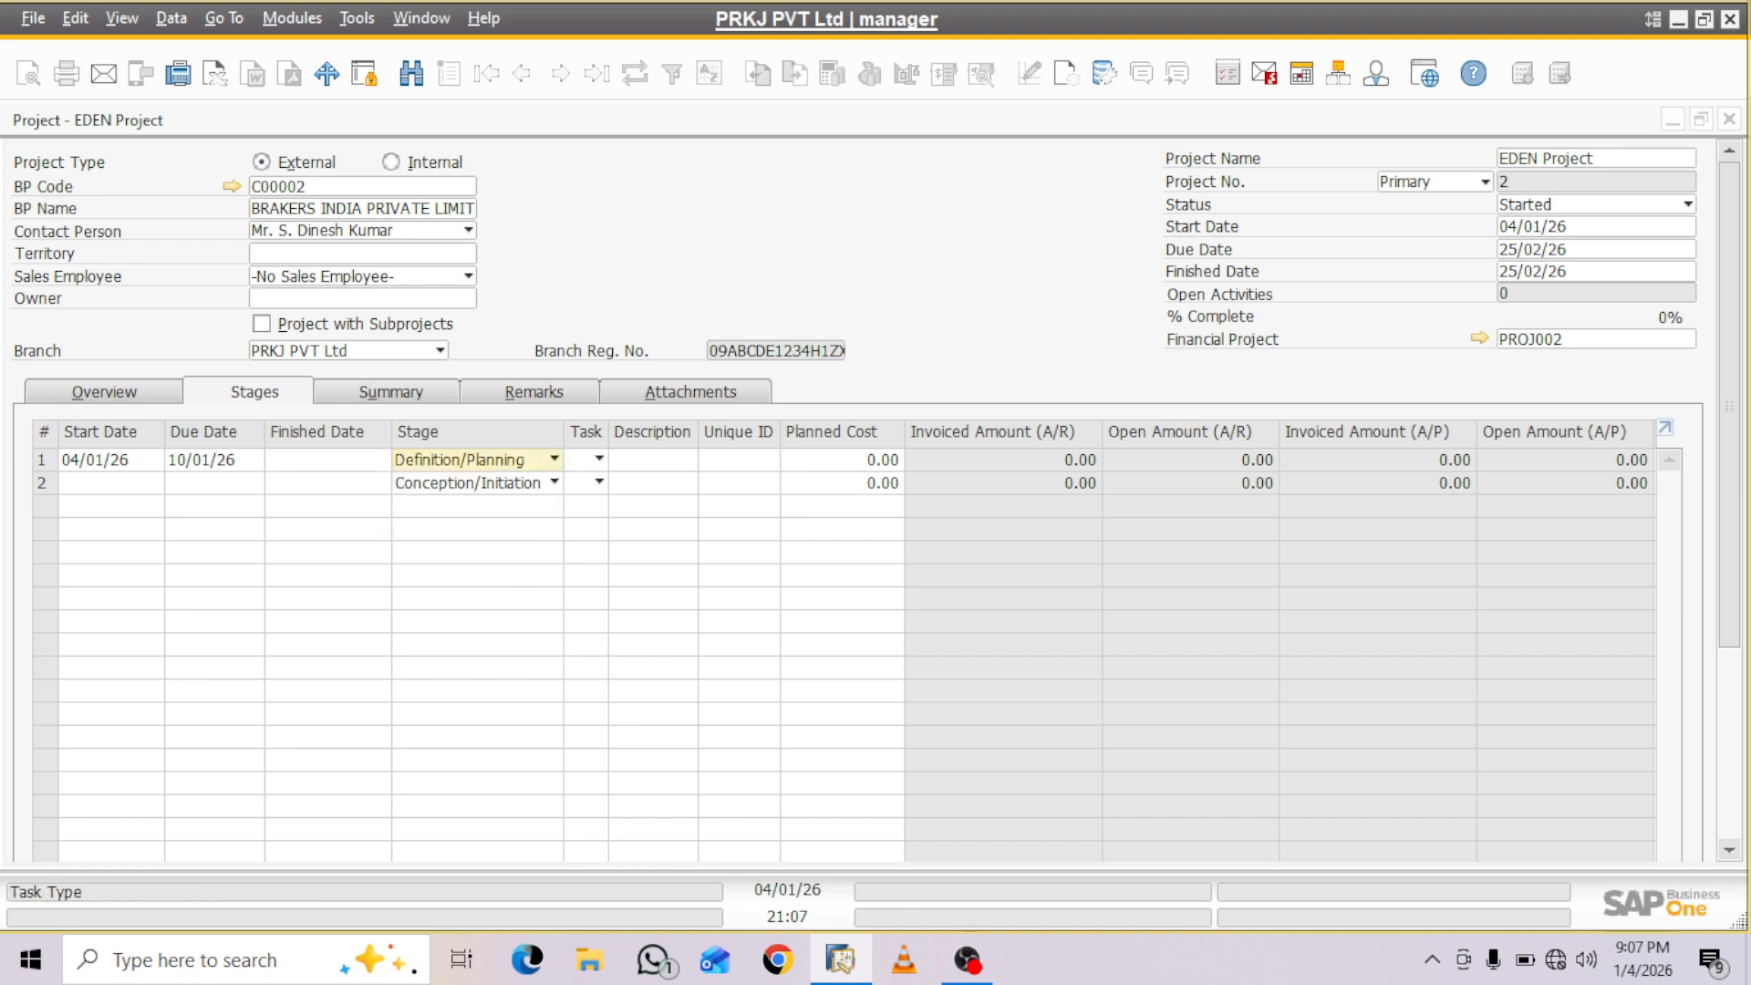
- Define a new task named Project Site Visit and assign it to the Definition/Planning stage
{"action": "left_click", "coordinate": [599, 460]}
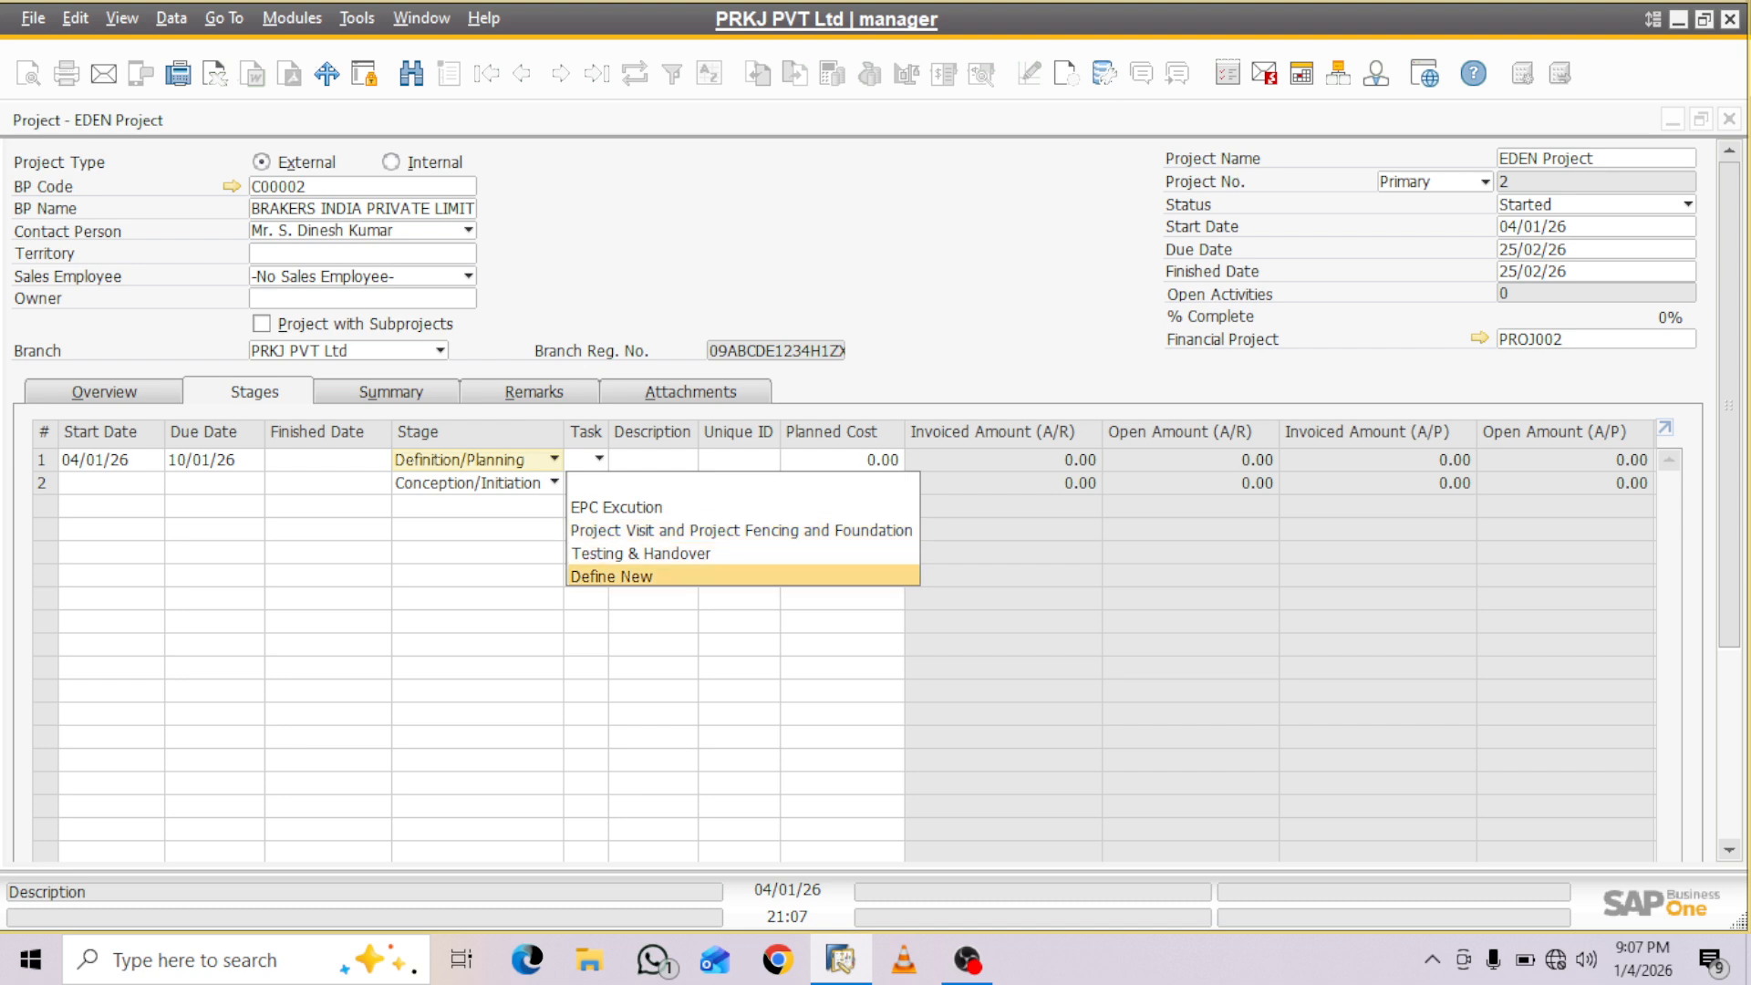
{"action": "key", "text": "Return"}
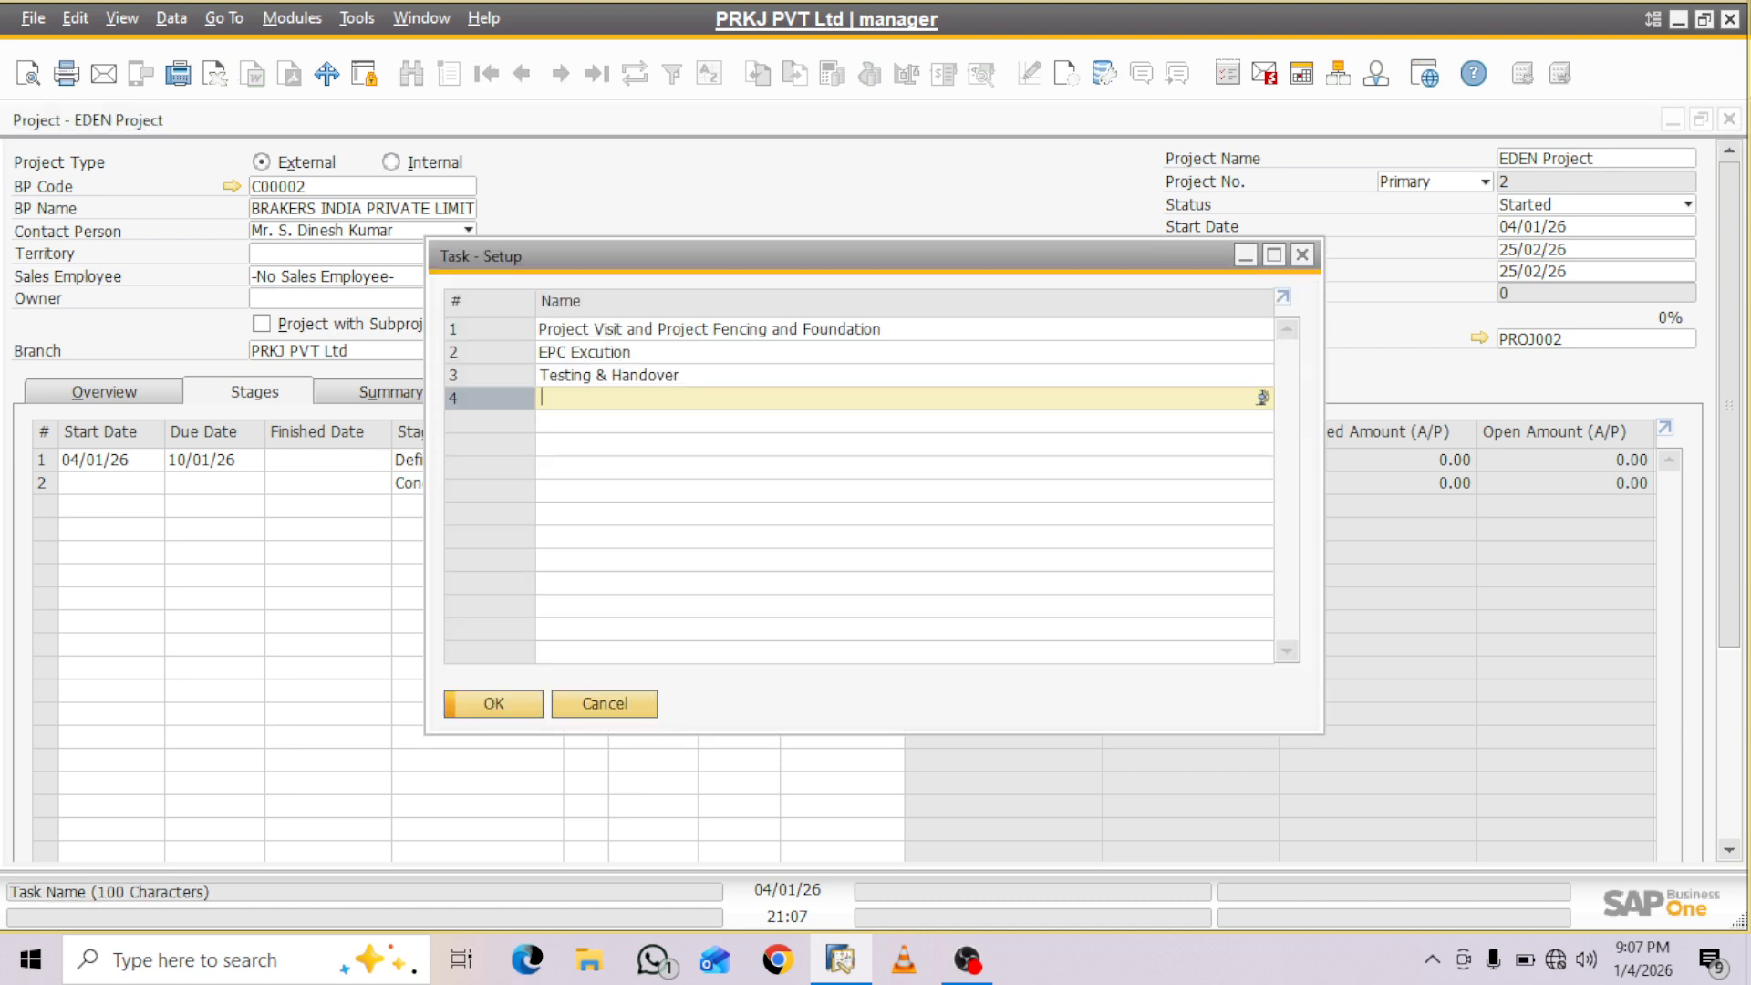
{"action": "type", "text": "P"}
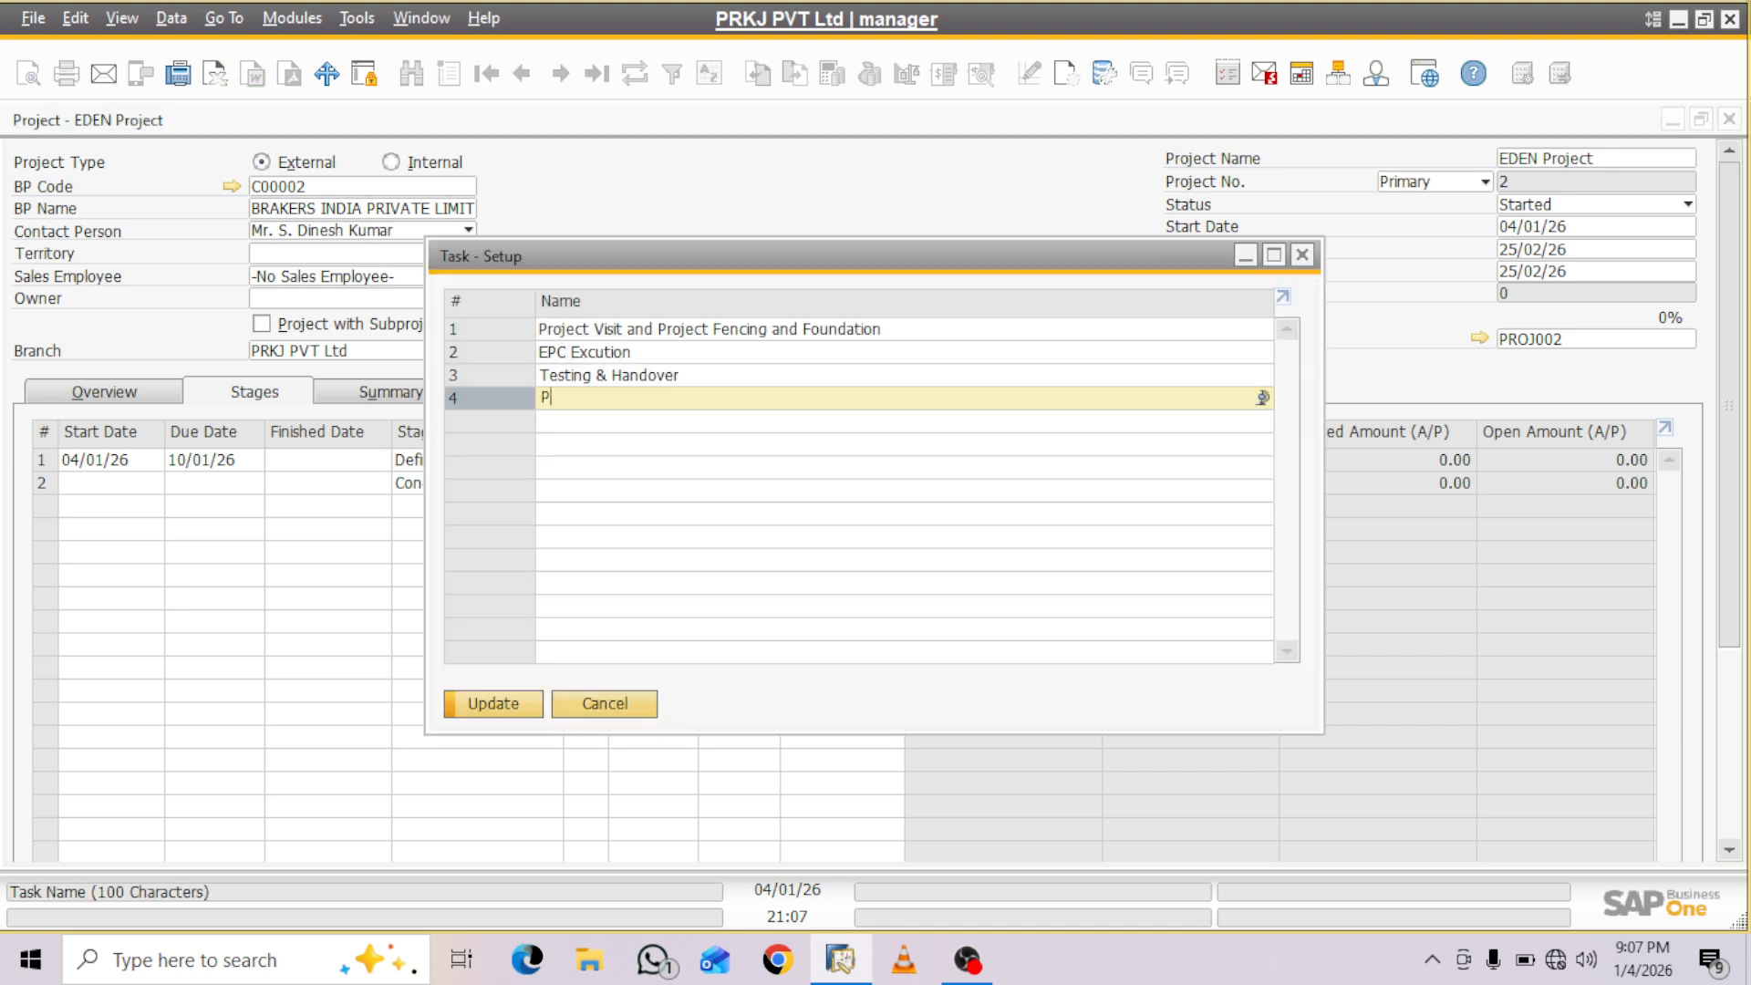
{"action": "type", "text": "roject Site Visit"}
{"action": "left_click", "coordinate": [493, 704]}
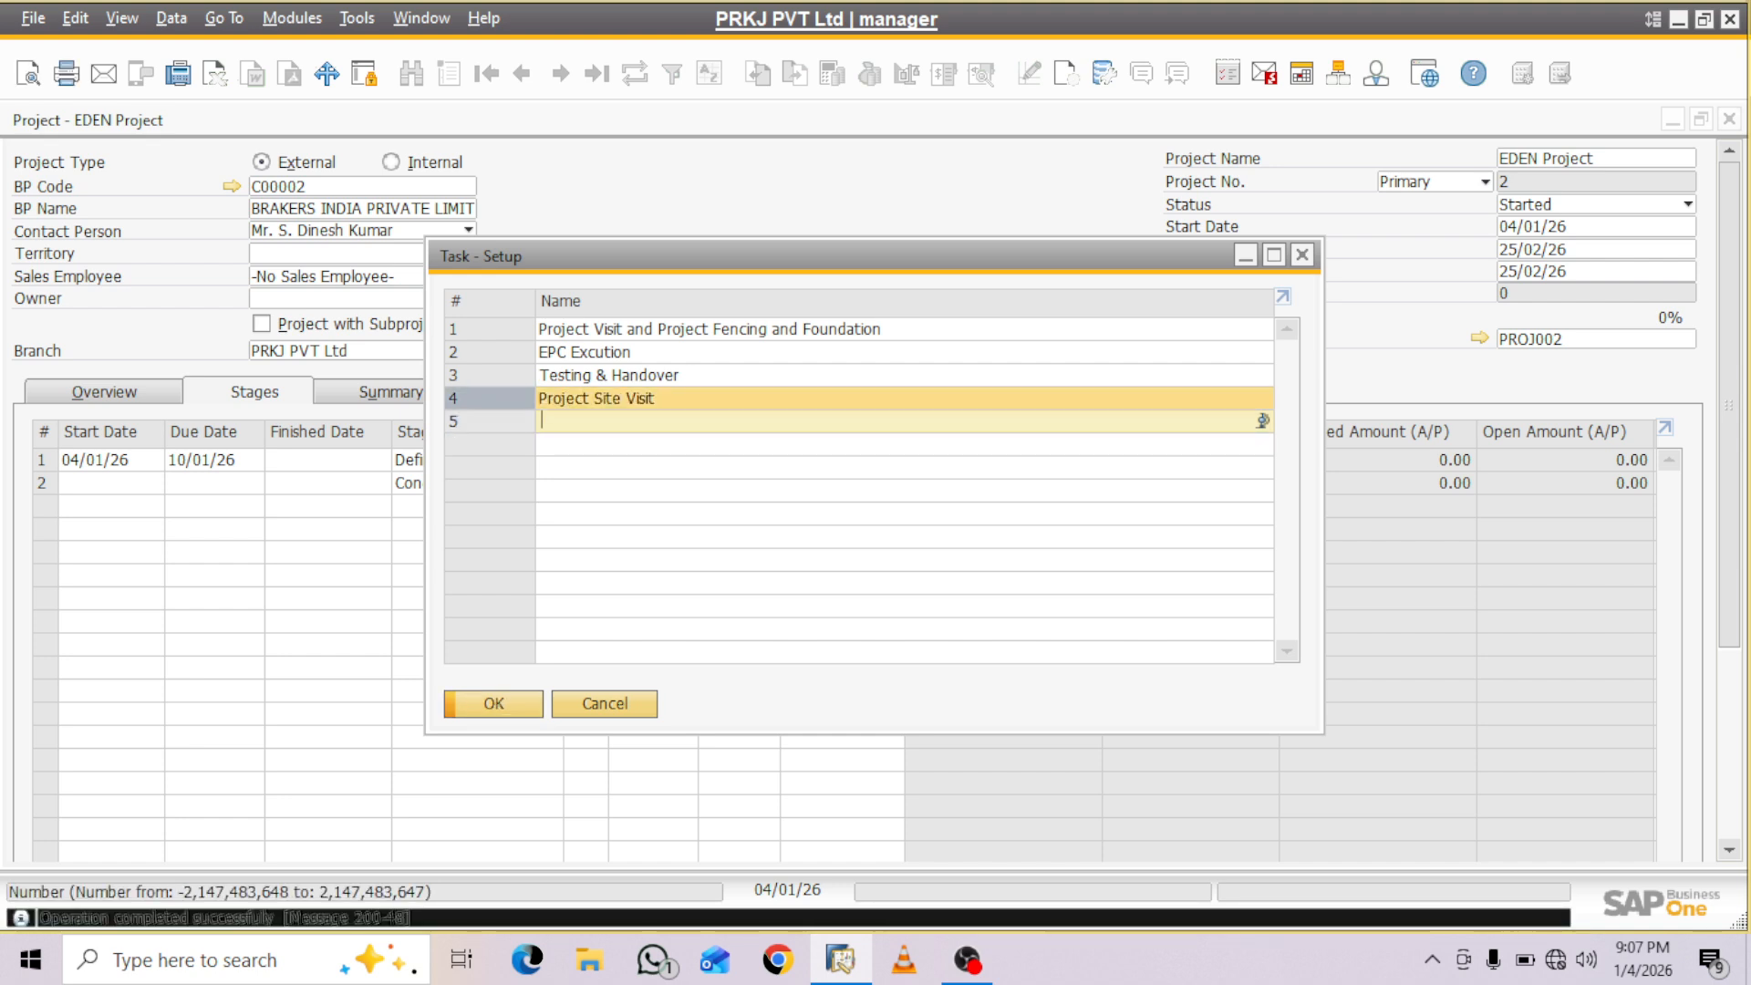
{"action": "left_click", "coordinate": [493, 704]}
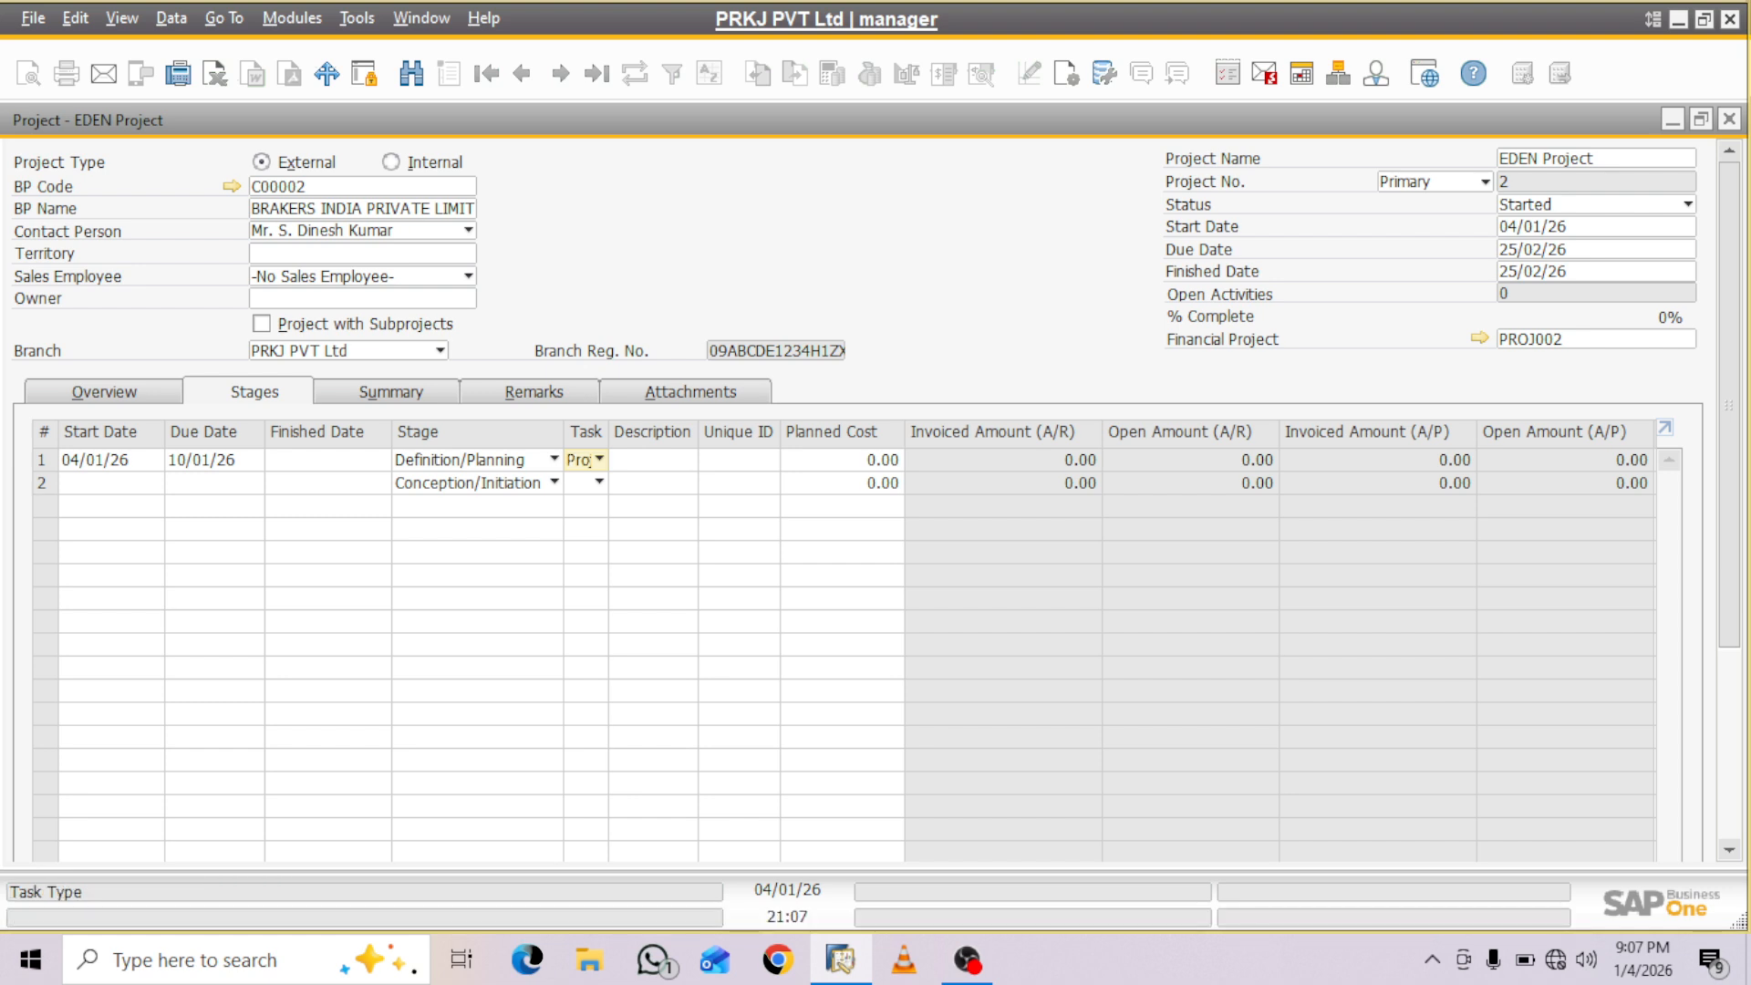
- Copy the task name Project Site Visit from the task setup into the first stage's description
{"action": "left_click", "coordinate": [599, 460]}
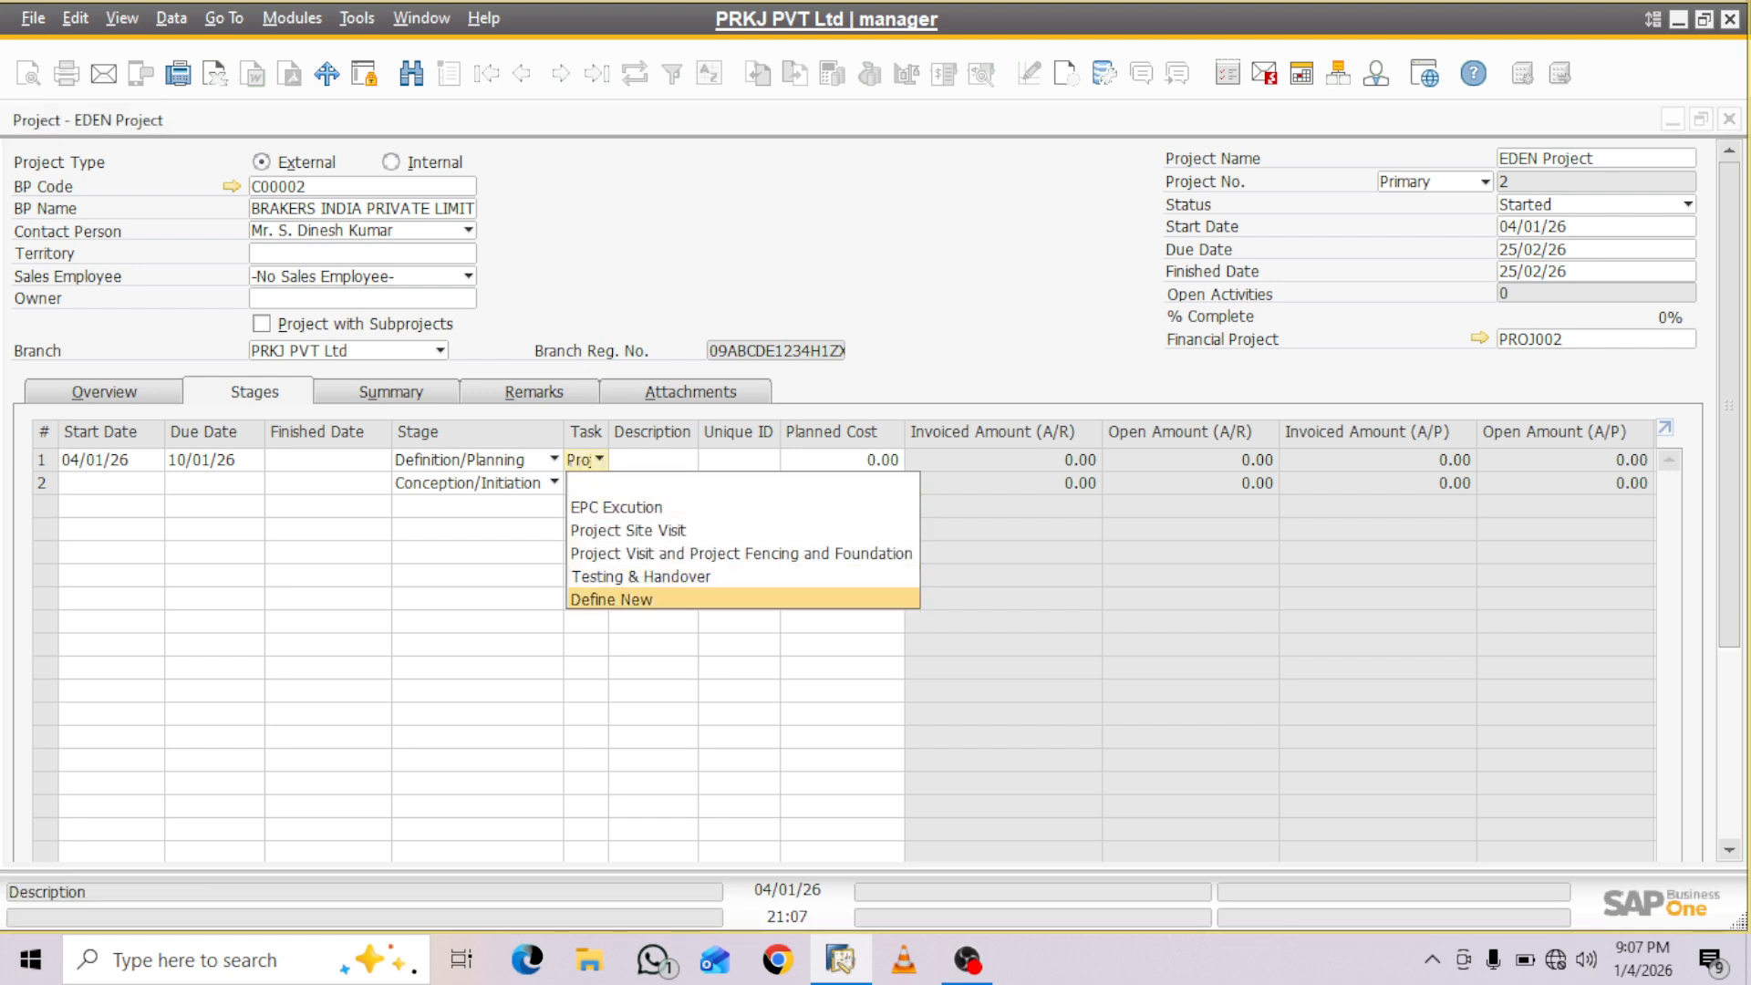
{"action": "left_click", "coordinate": [621, 599]}
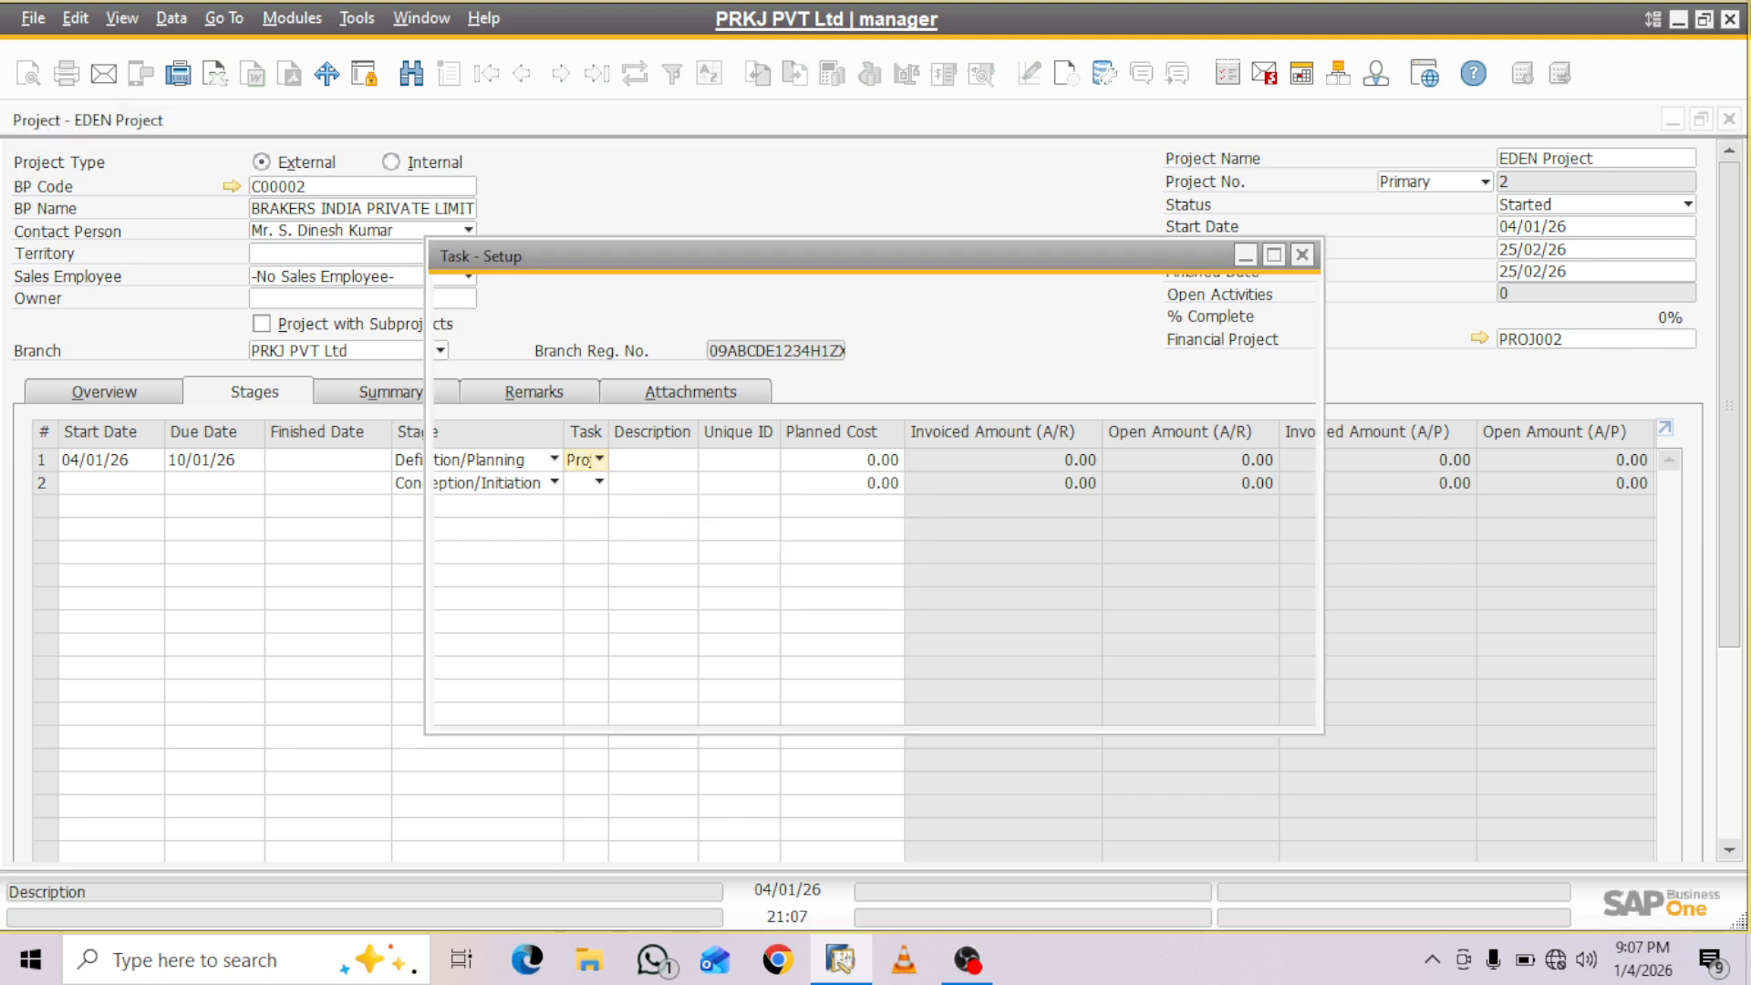
{"action": "left_click", "coordinate": [621, 399]}
{"action": "key", "text": "ctrl+c"}
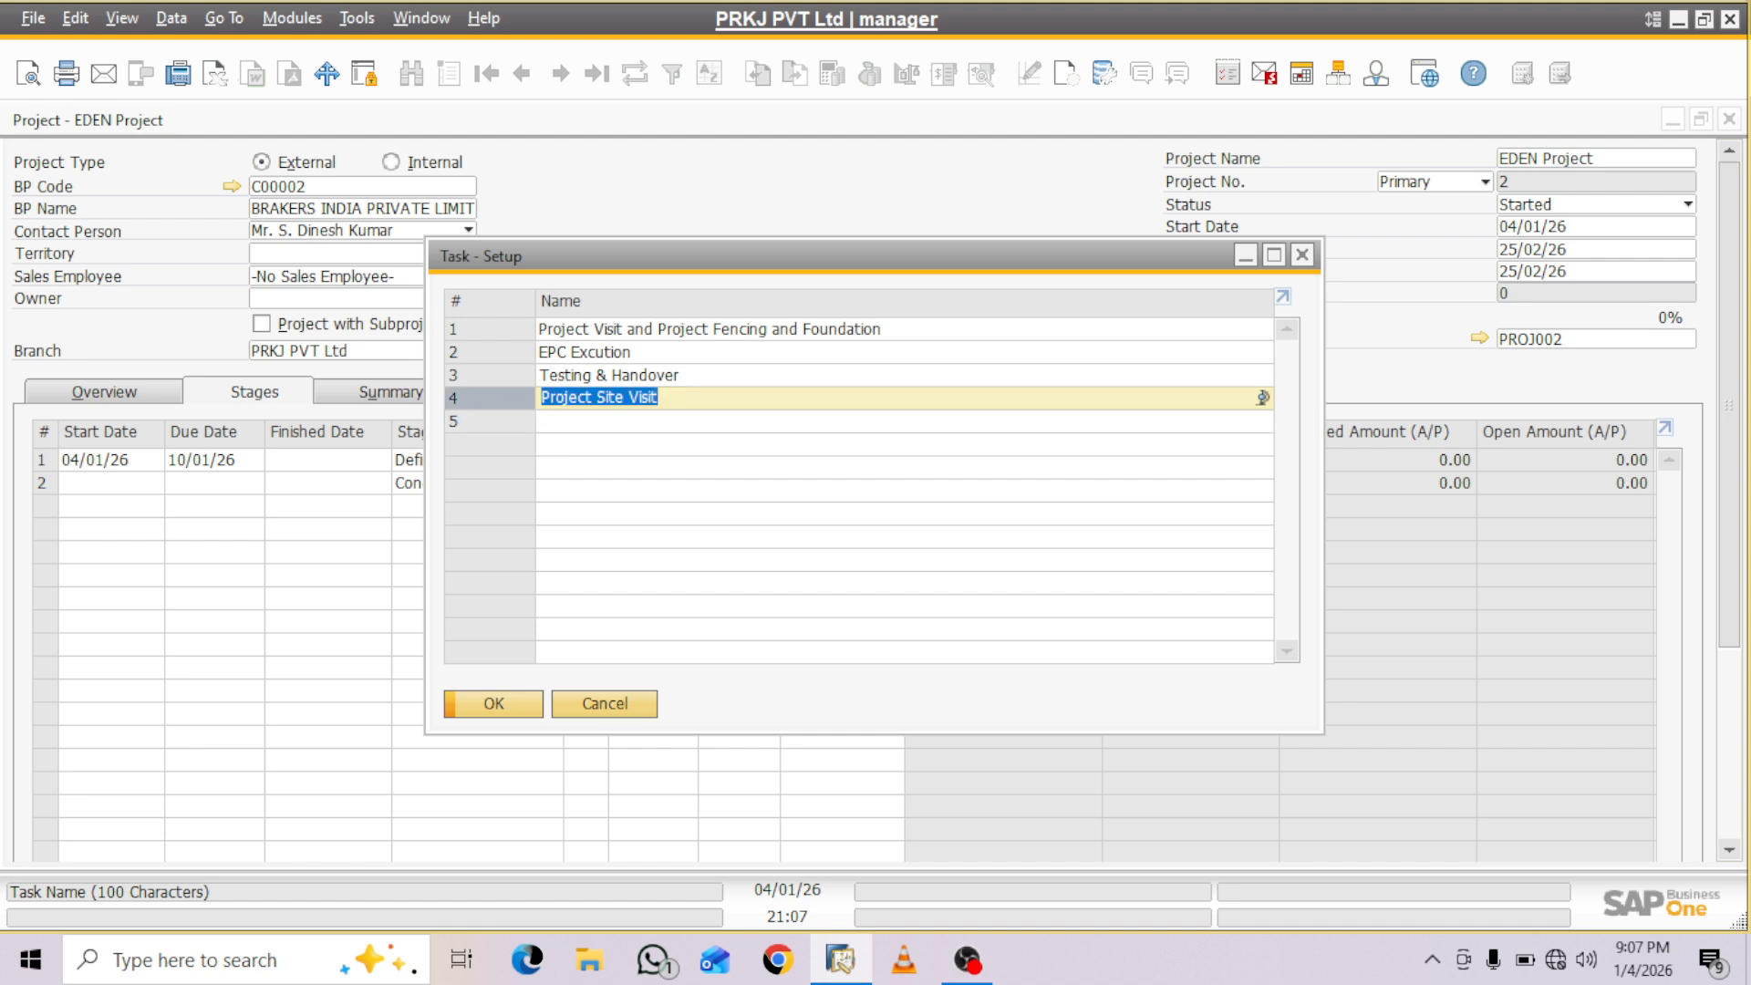
{"action": "key", "text": "Return"}
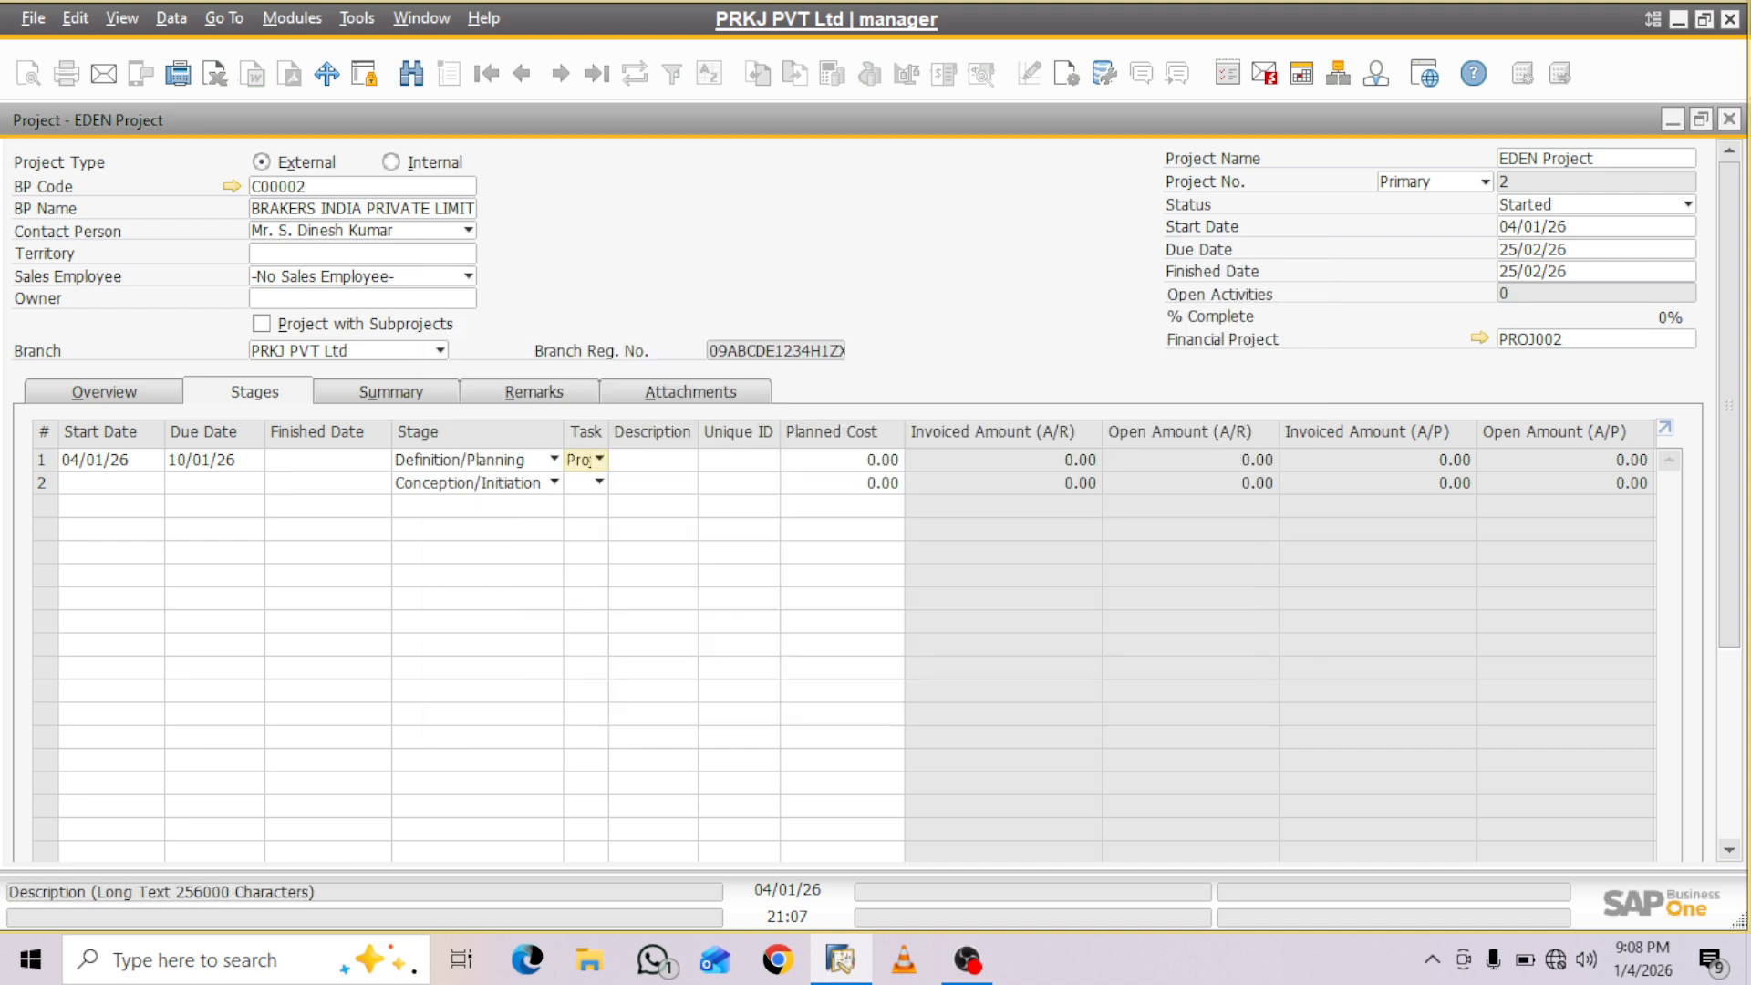
{"action": "left_click", "coordinate": [653, 460]}
{"action": "key", "text": "ctrl+v"}
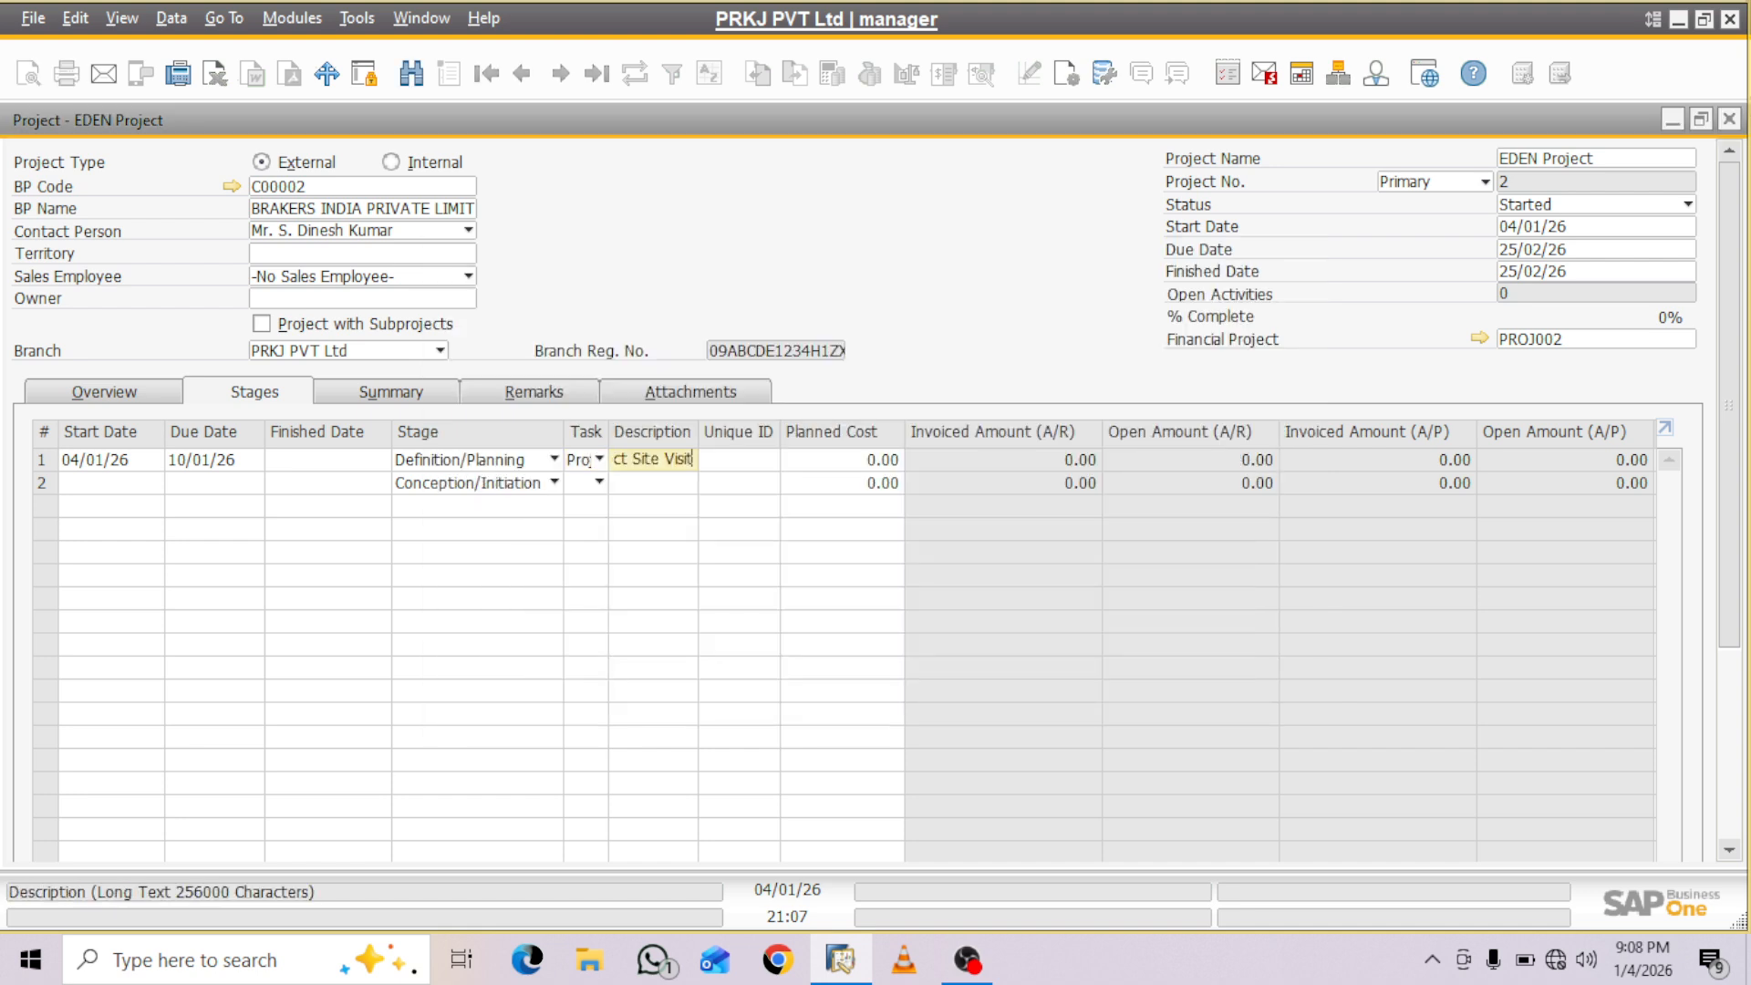
- Set the first stage's planned cost to 100,000 and its percentage to 5
{"action": "key", "text": "Tab"}
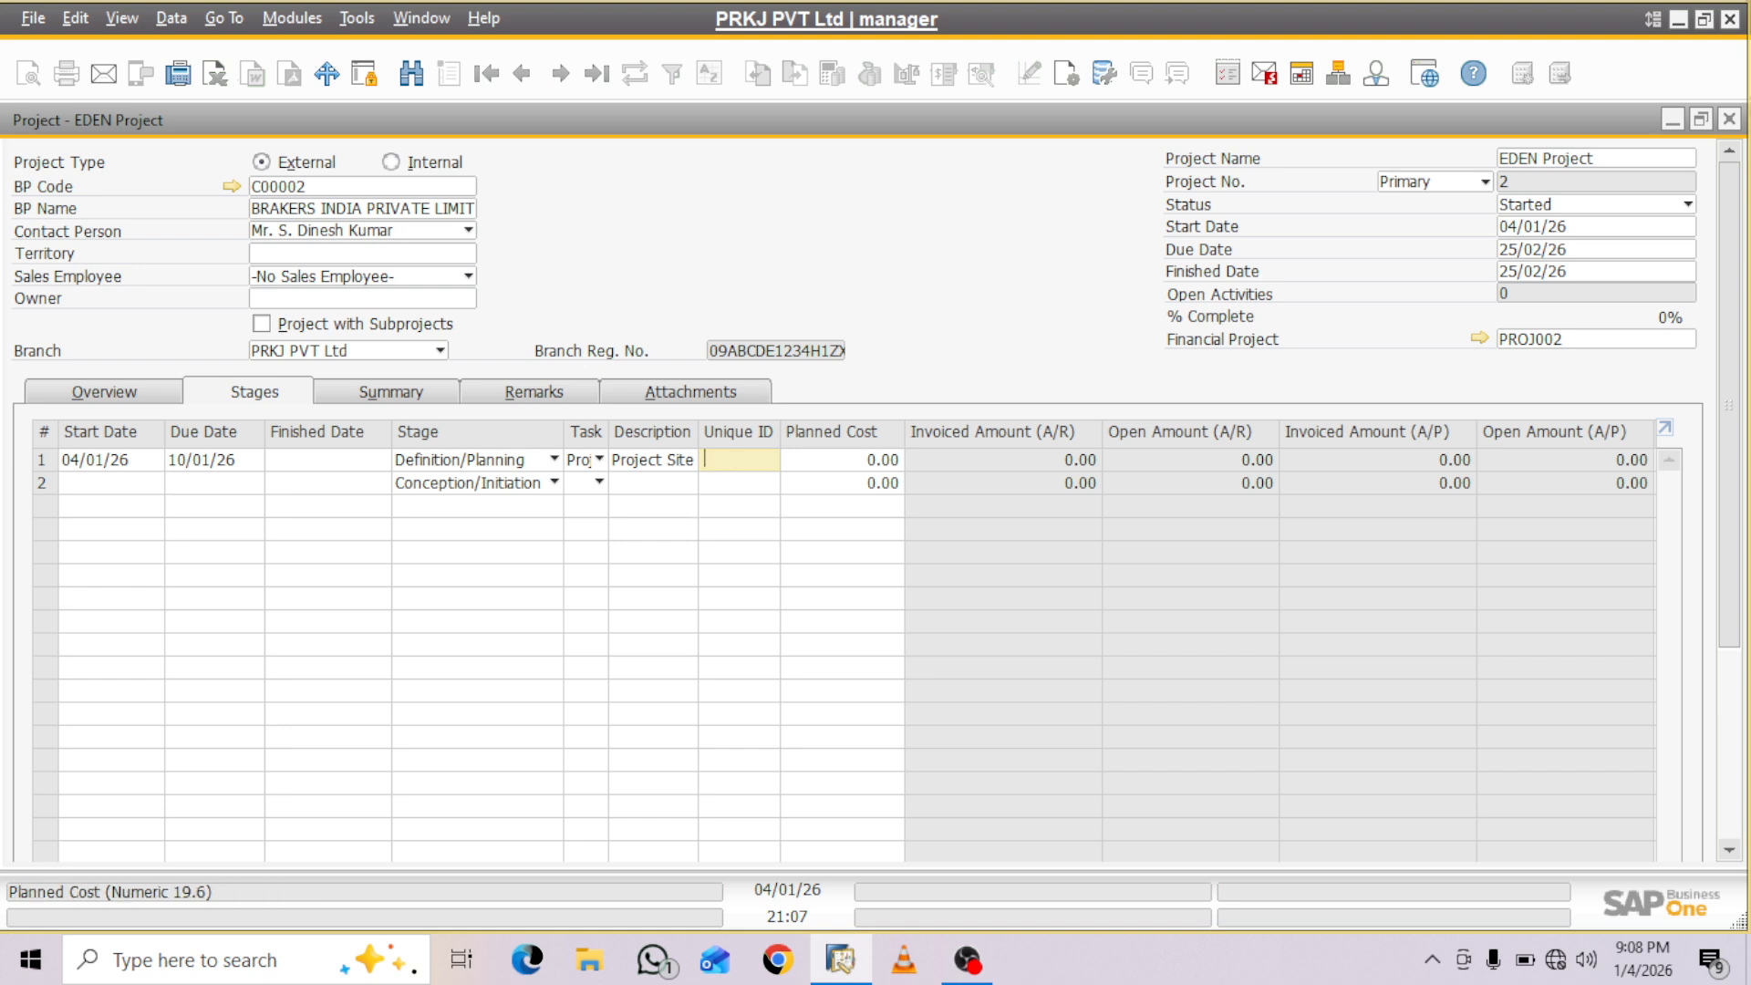
{"action": "key", "text": "Tab"}
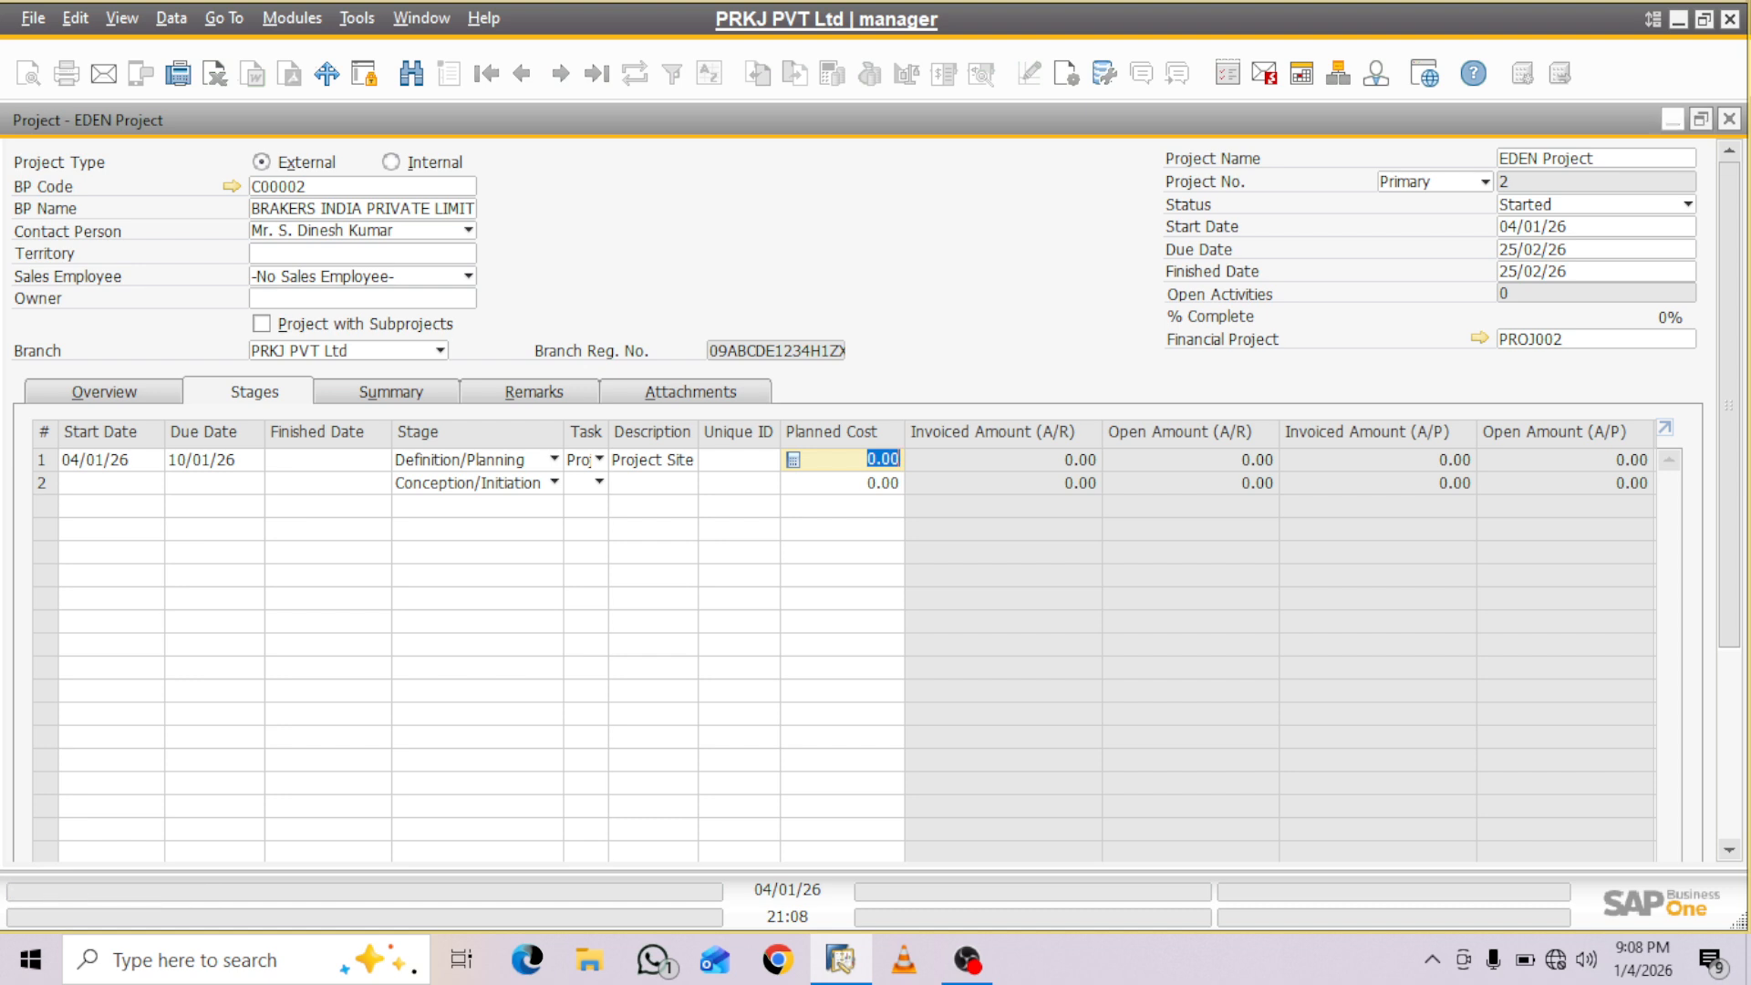
{"action": "type", "text": "100000"}
{"action": "key", "text": "Tab"}
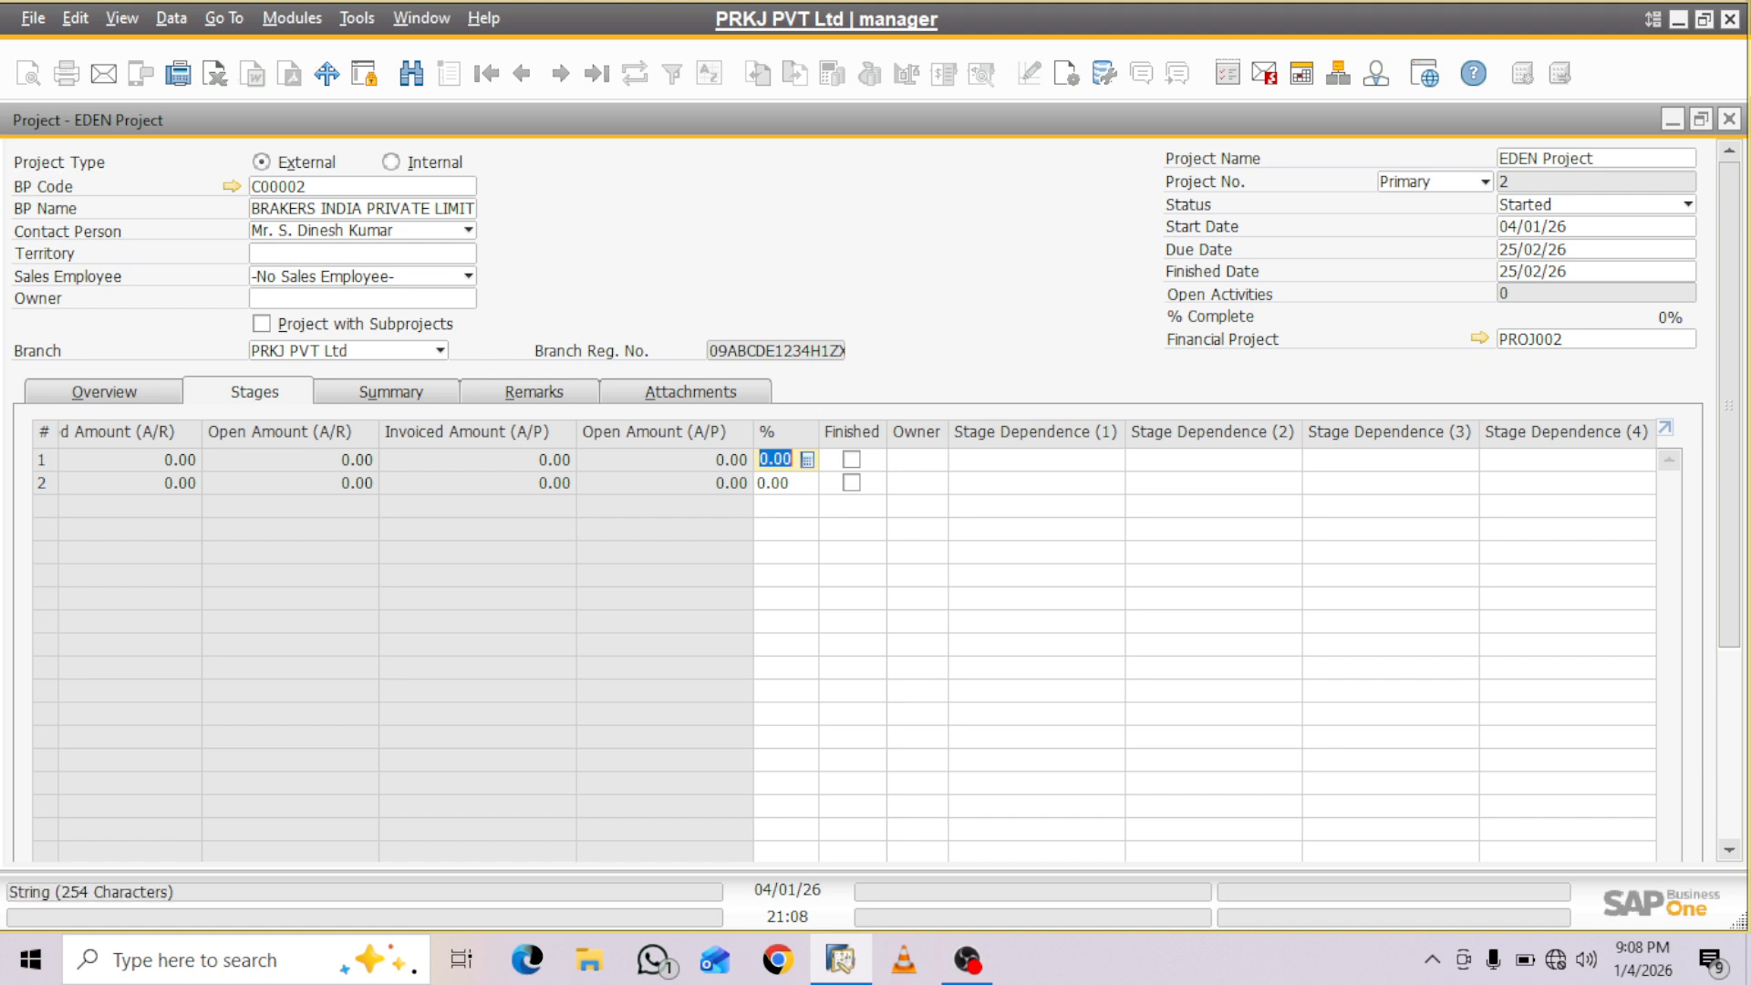
{"action": "type", "text": "5"}
{"action": "key", "text": "Tab"}
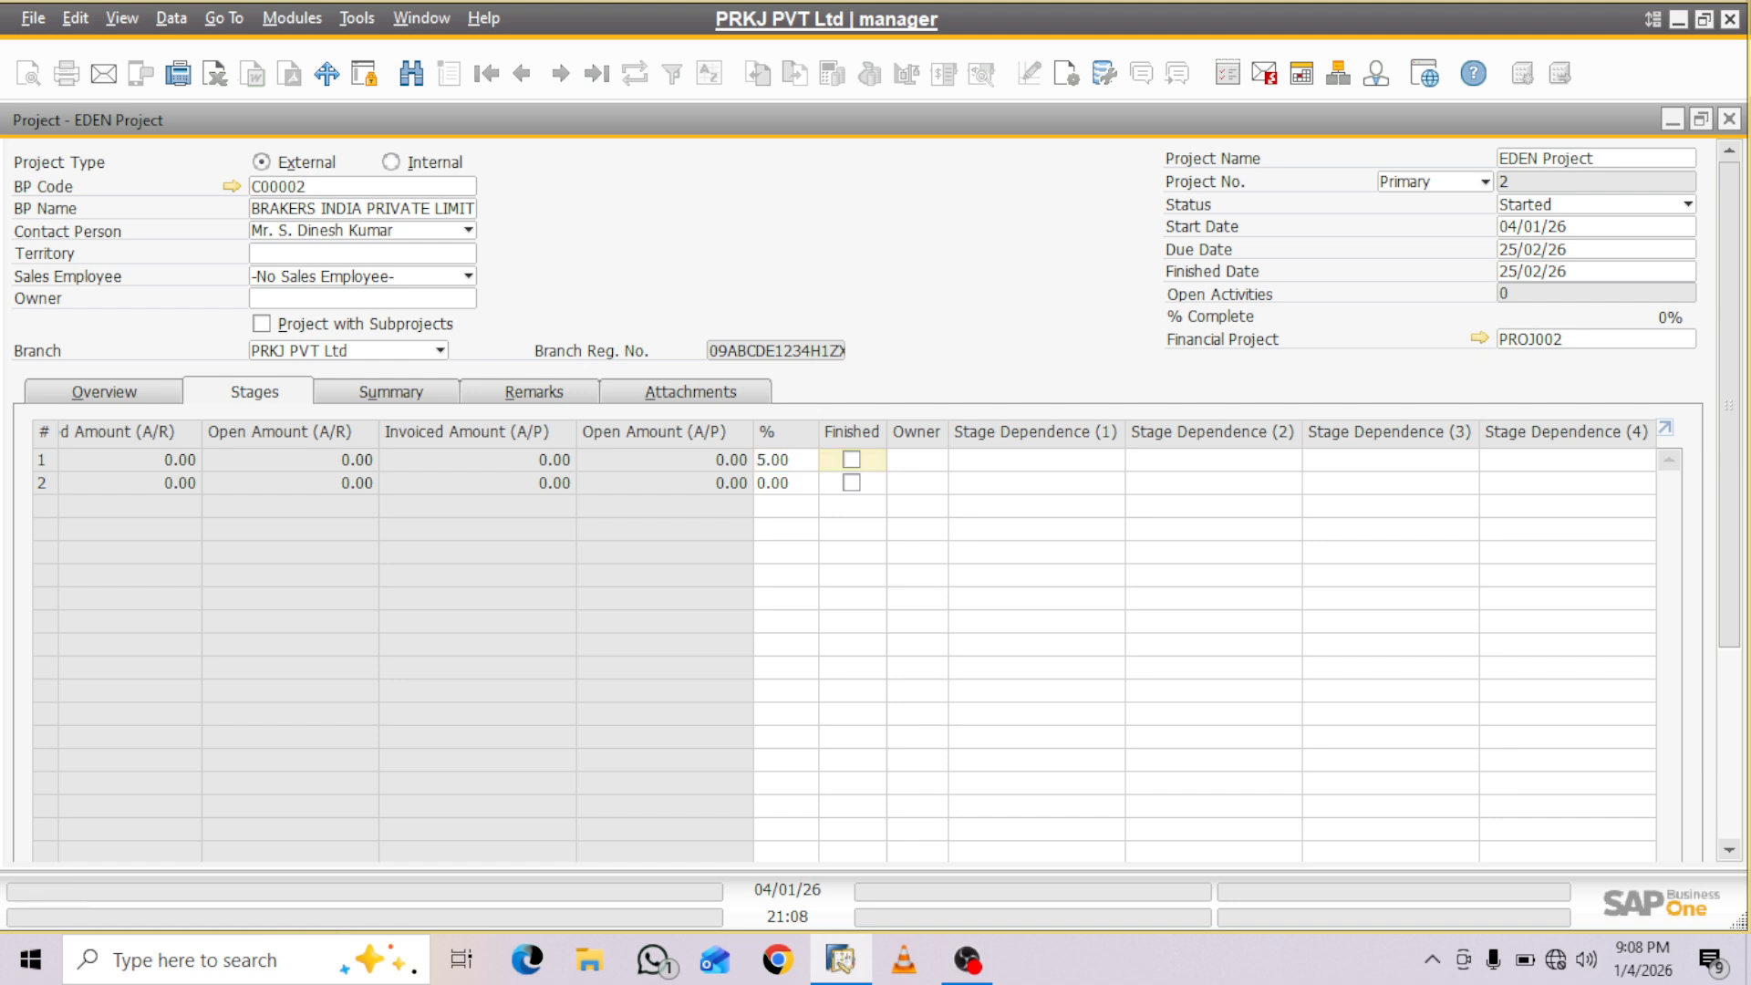
{"action": "left_click_drag", "start_coordinate": [1729, 405], "coordinate": [1730, 597]}
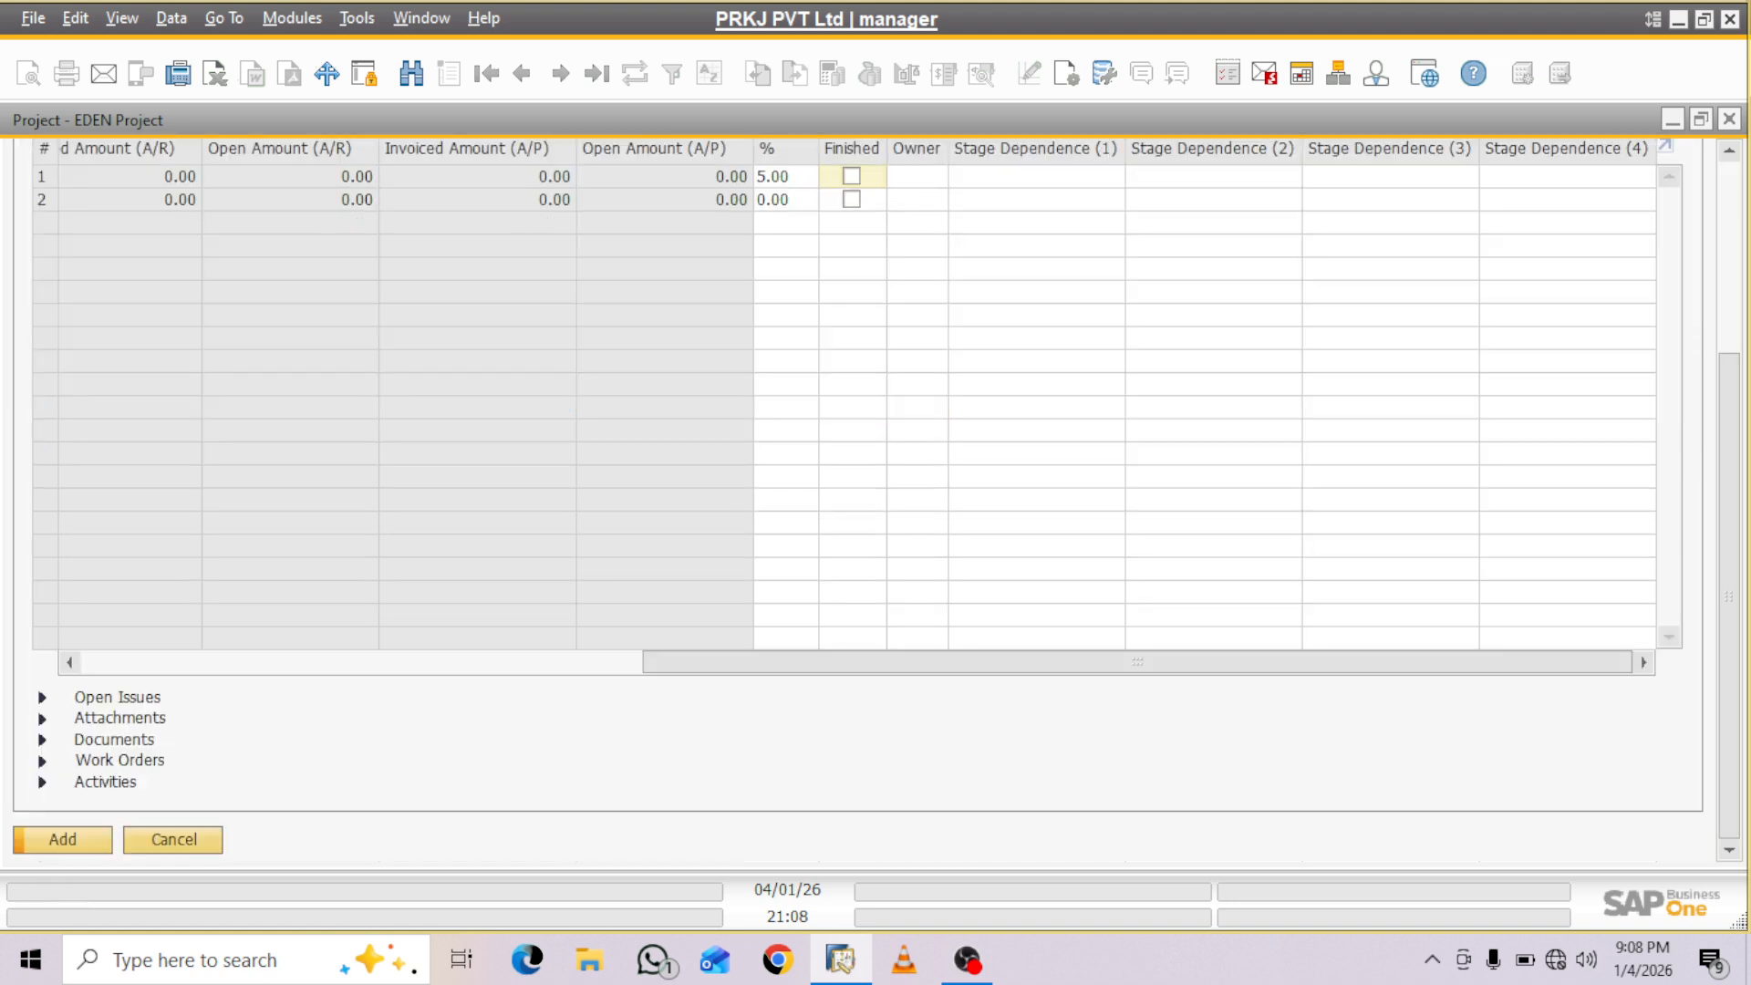
{"action": "left_click_drag", "start_coordinate": [1137, 662], "coordinate": [577, 662]}
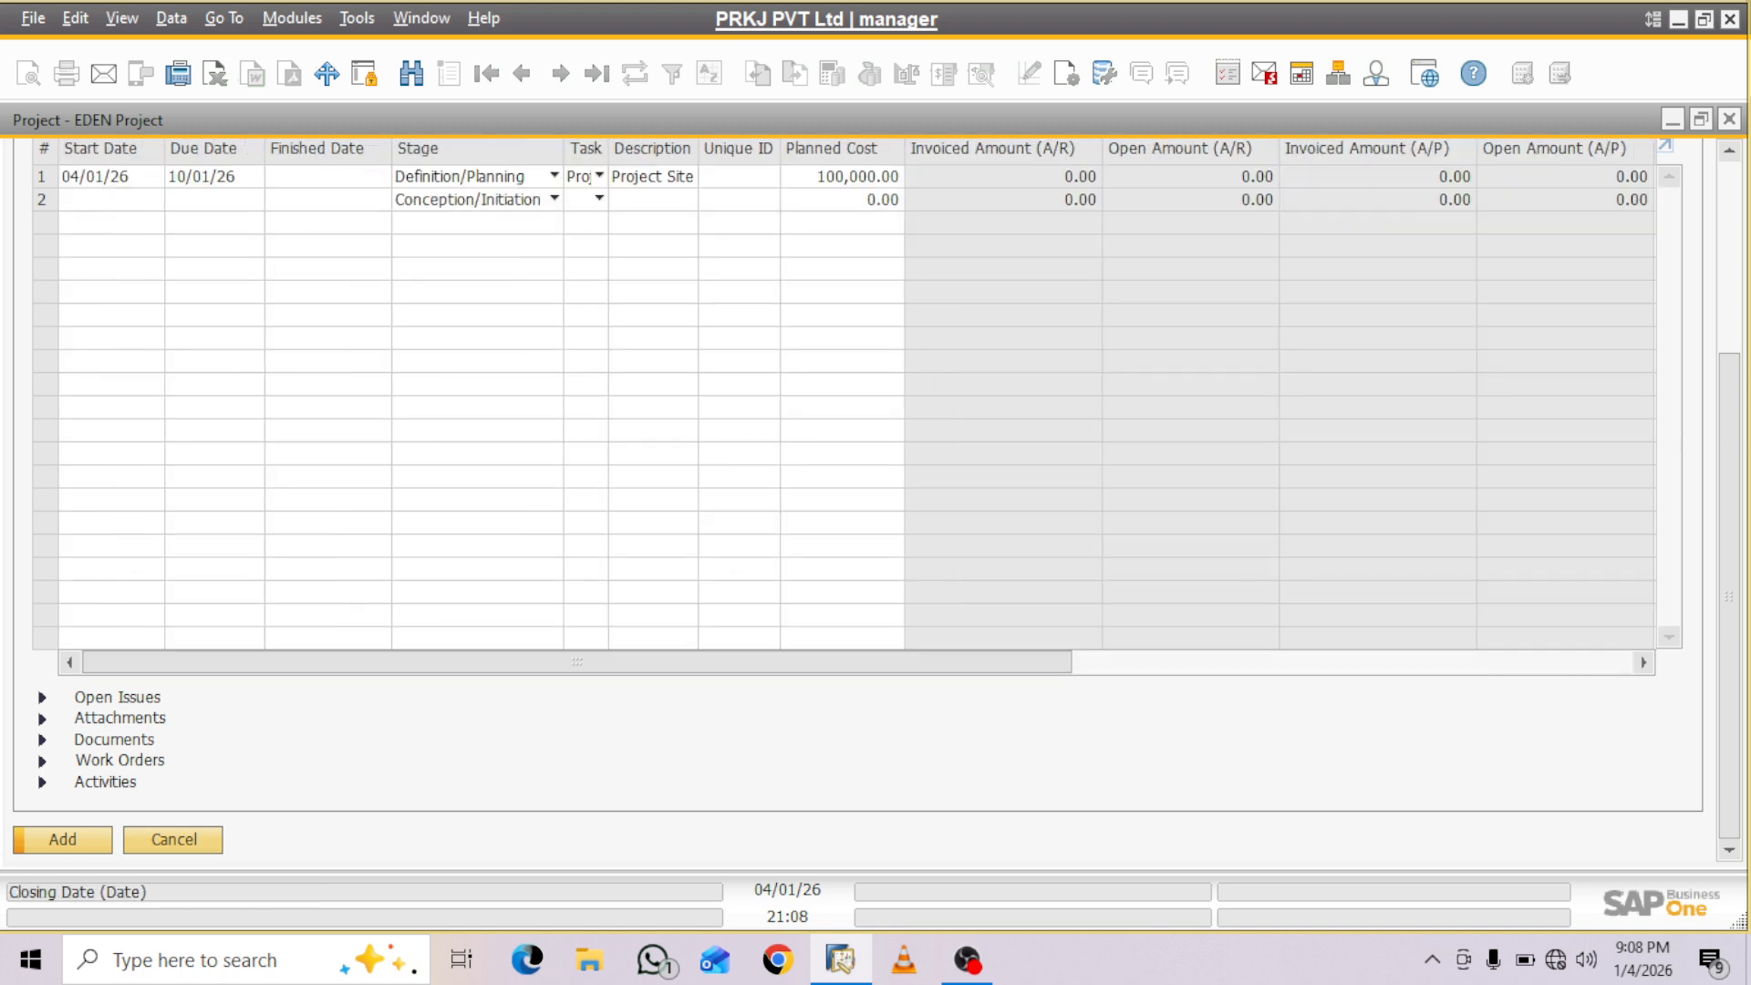
- Set the second stage row's start date to 11/01/26, due date to 20/01/26 and stage to Conception/Initiation
{"action": "left_click", "coordinate": [105, 200]}
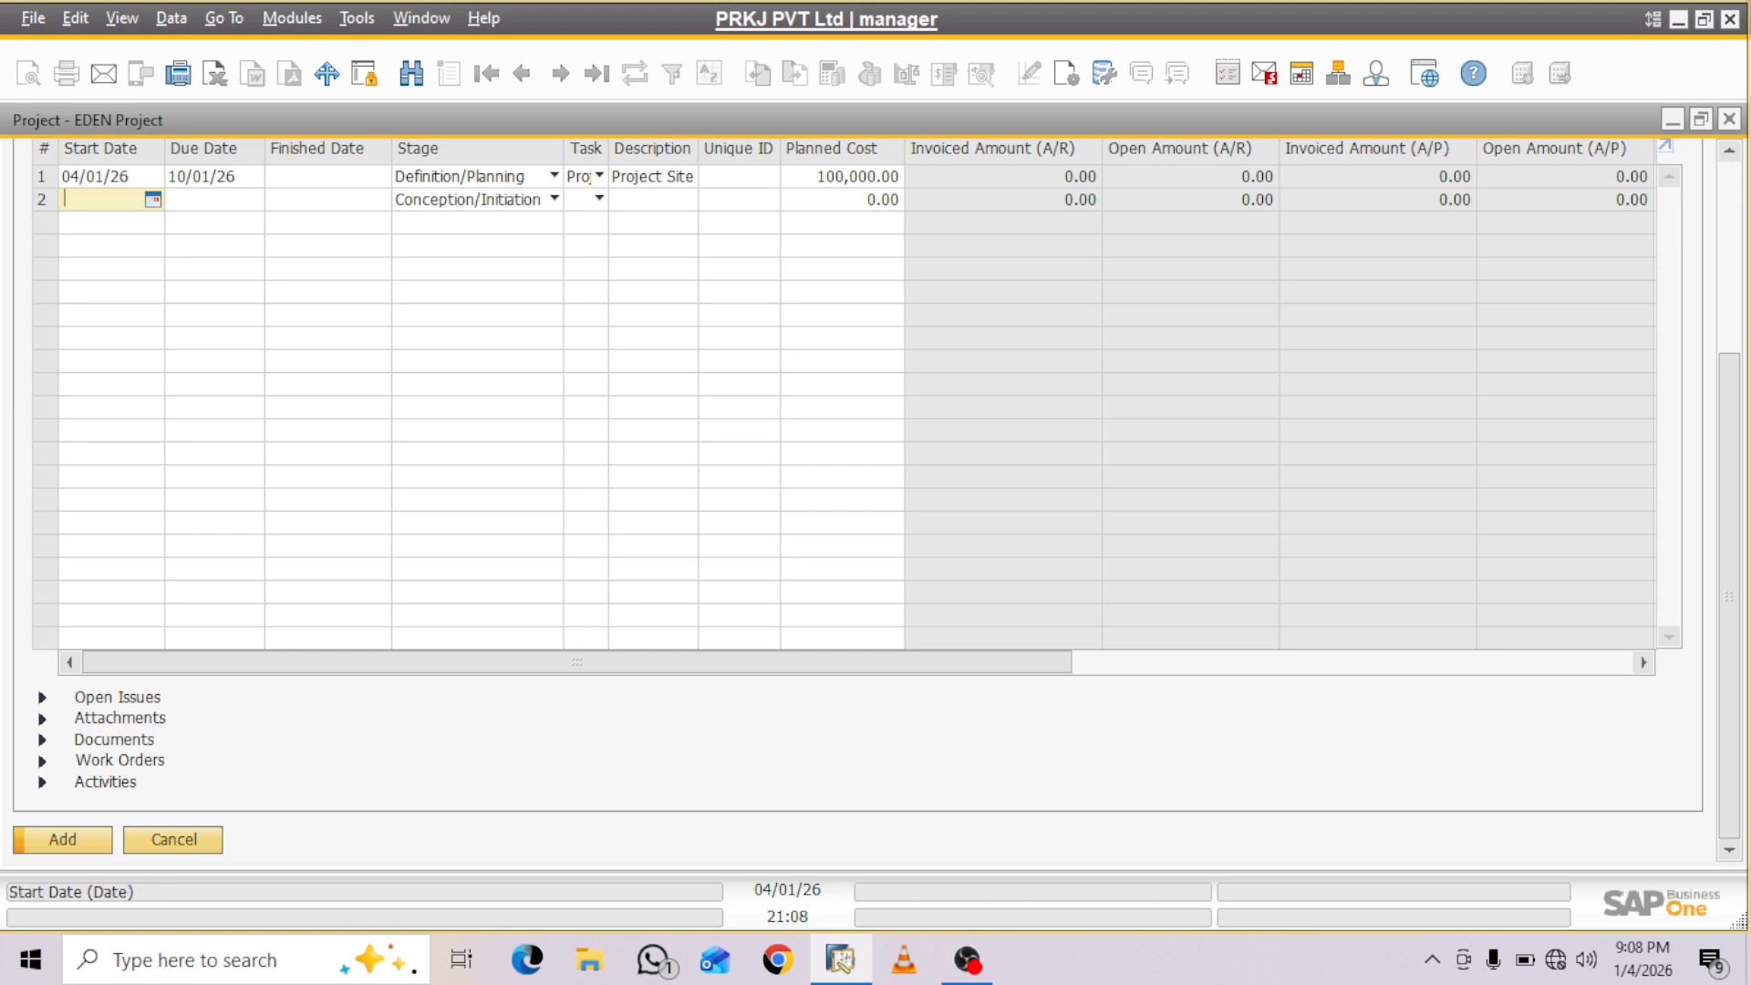
{"action": "left_click", "coordinate": [153, 200]}
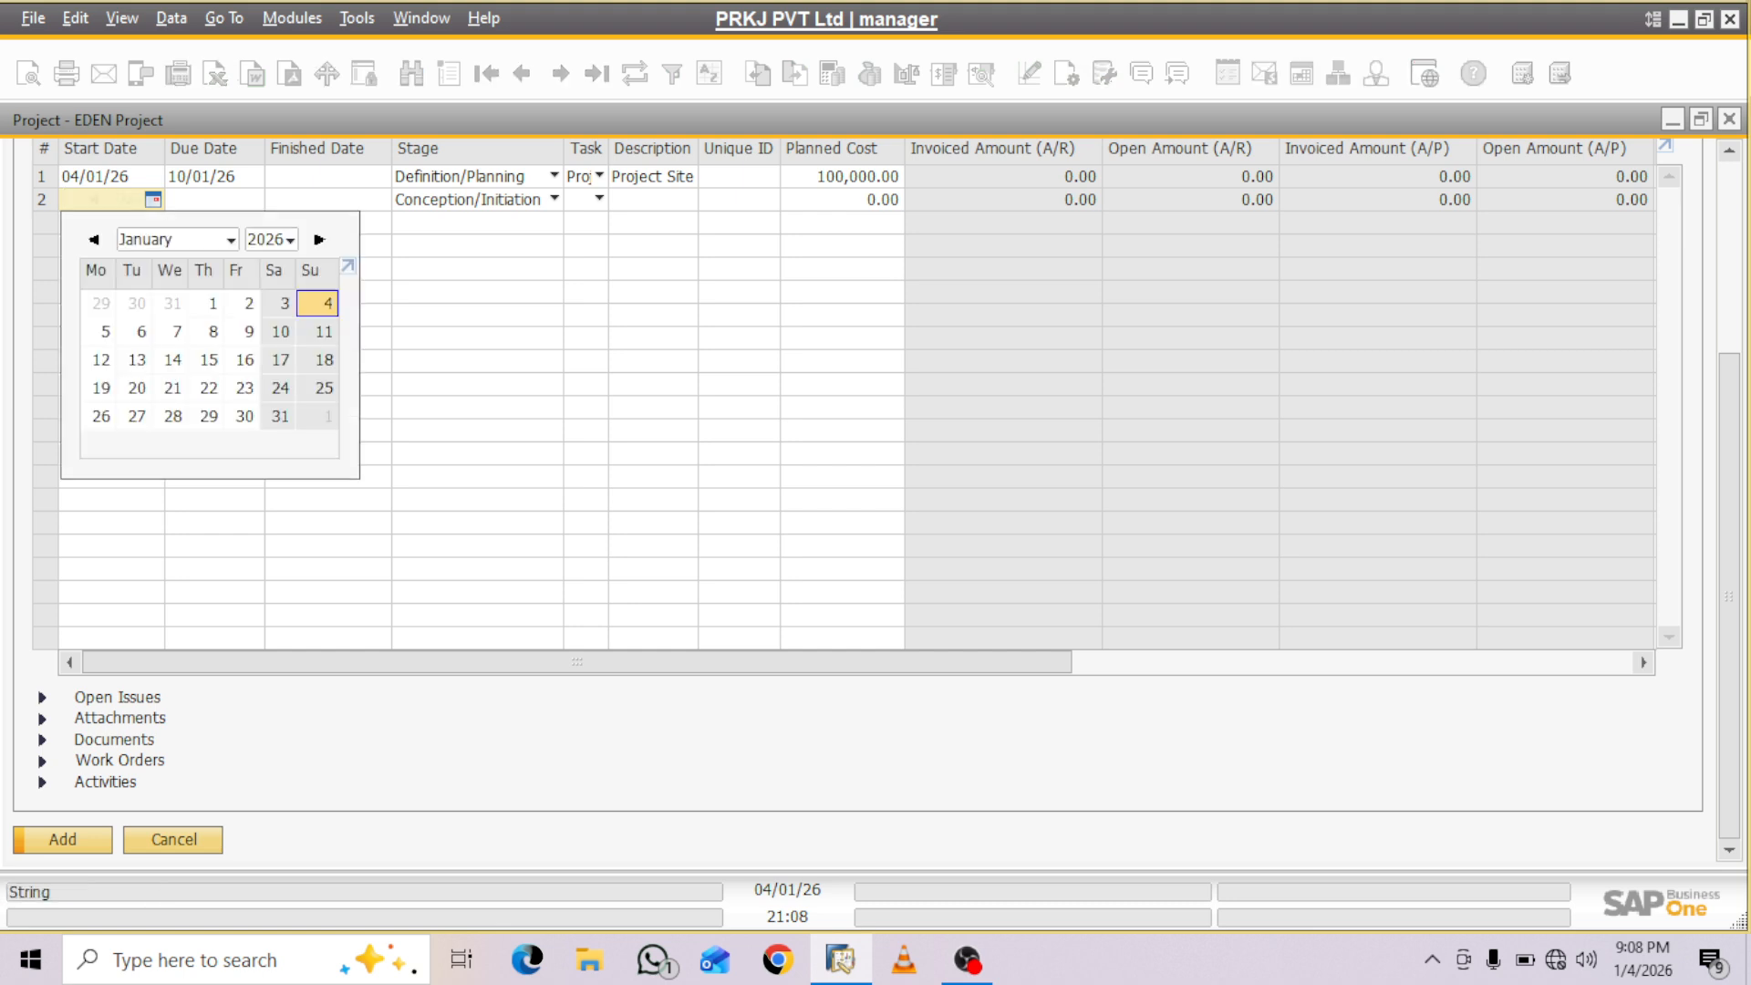
{"action": "left_click", "coordinate": [555, 199]}
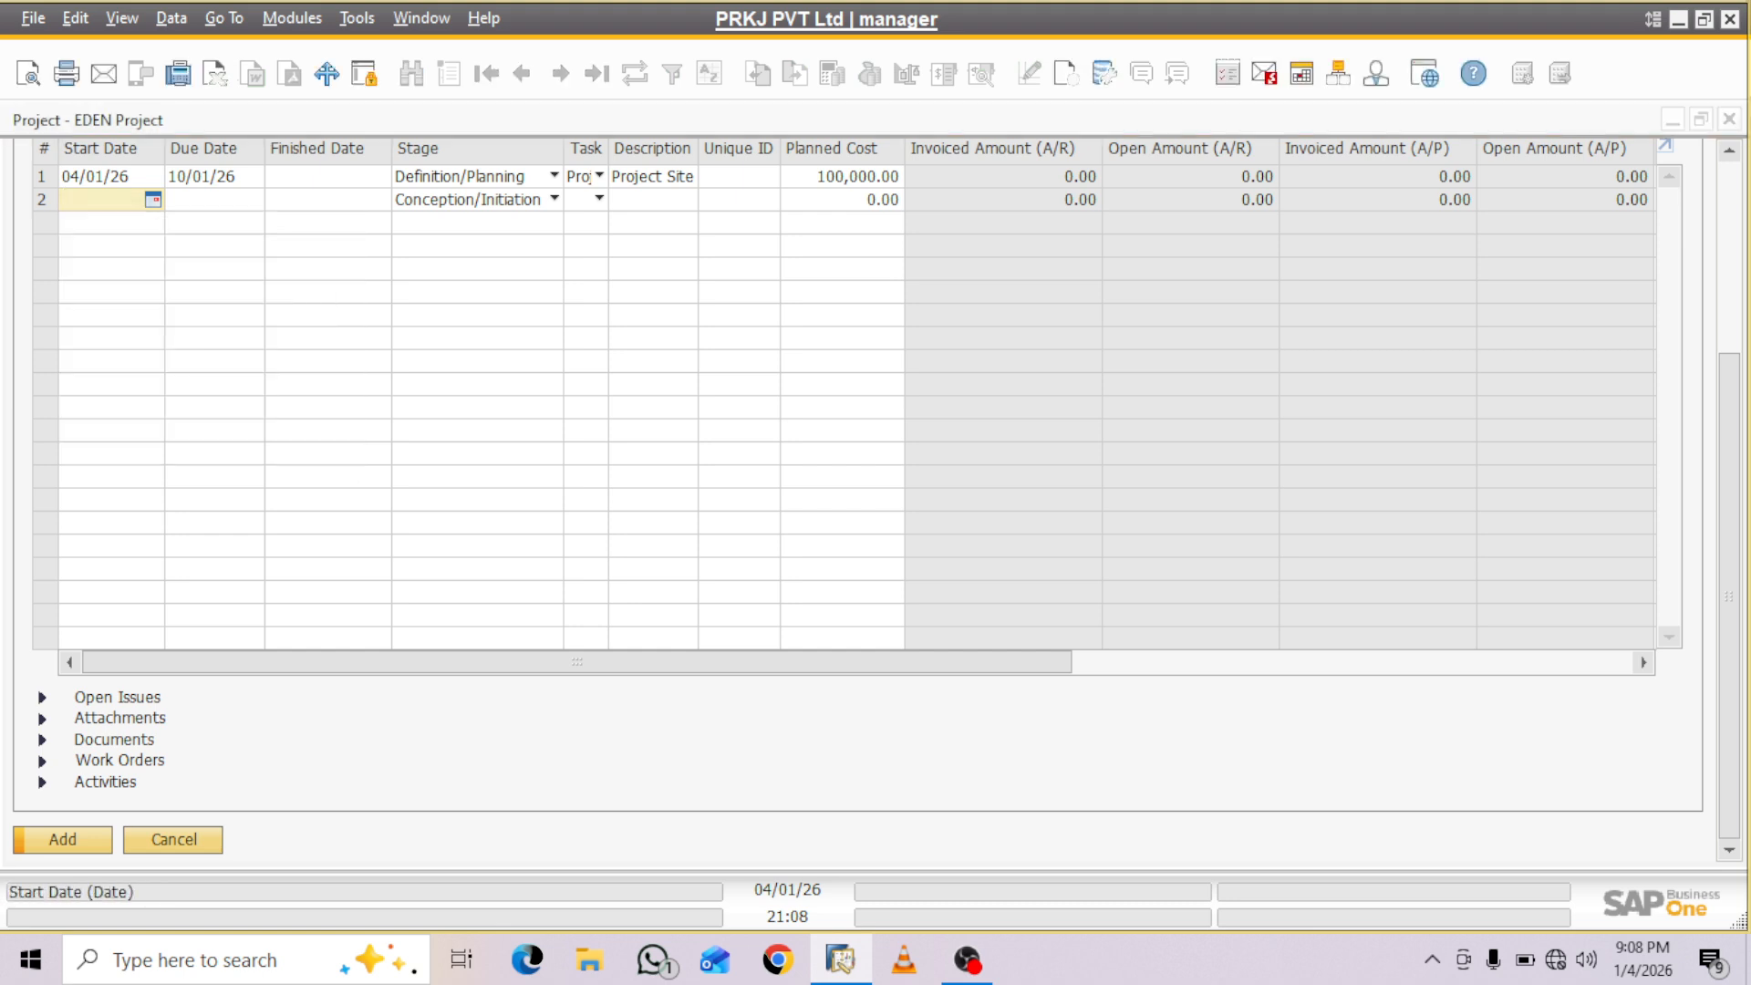
{"action": "type", "text": "11"}
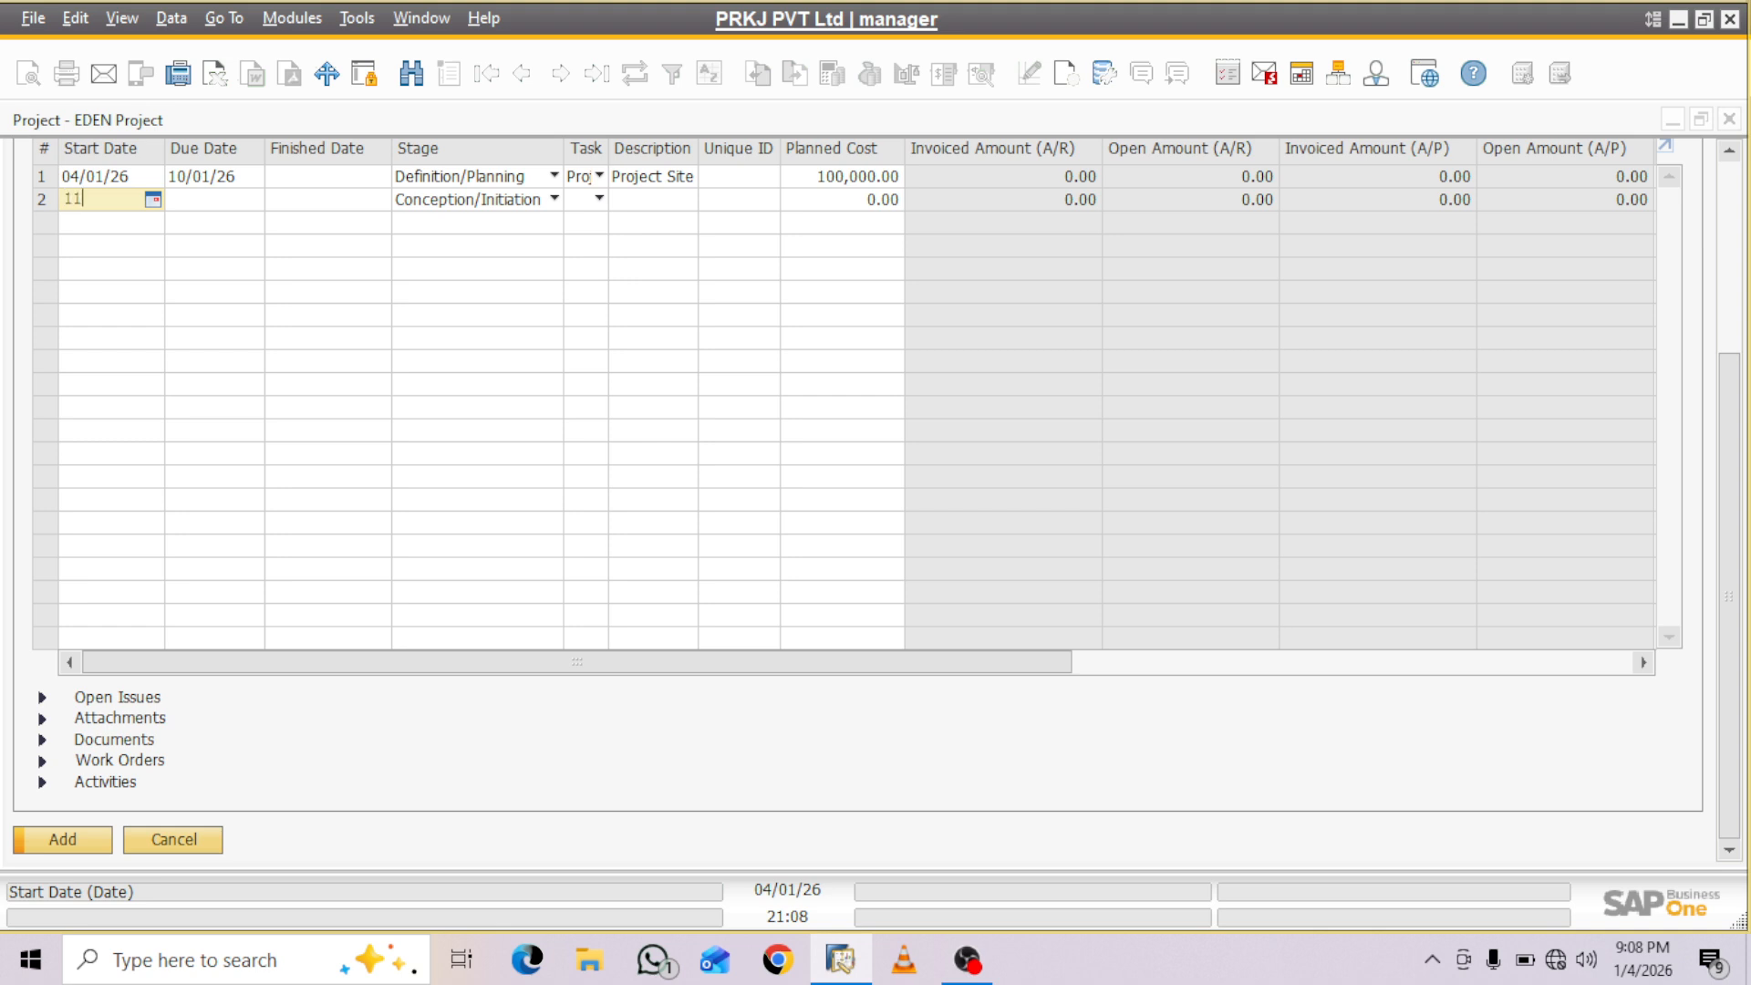
{"action": "key", "text": "Tab"}
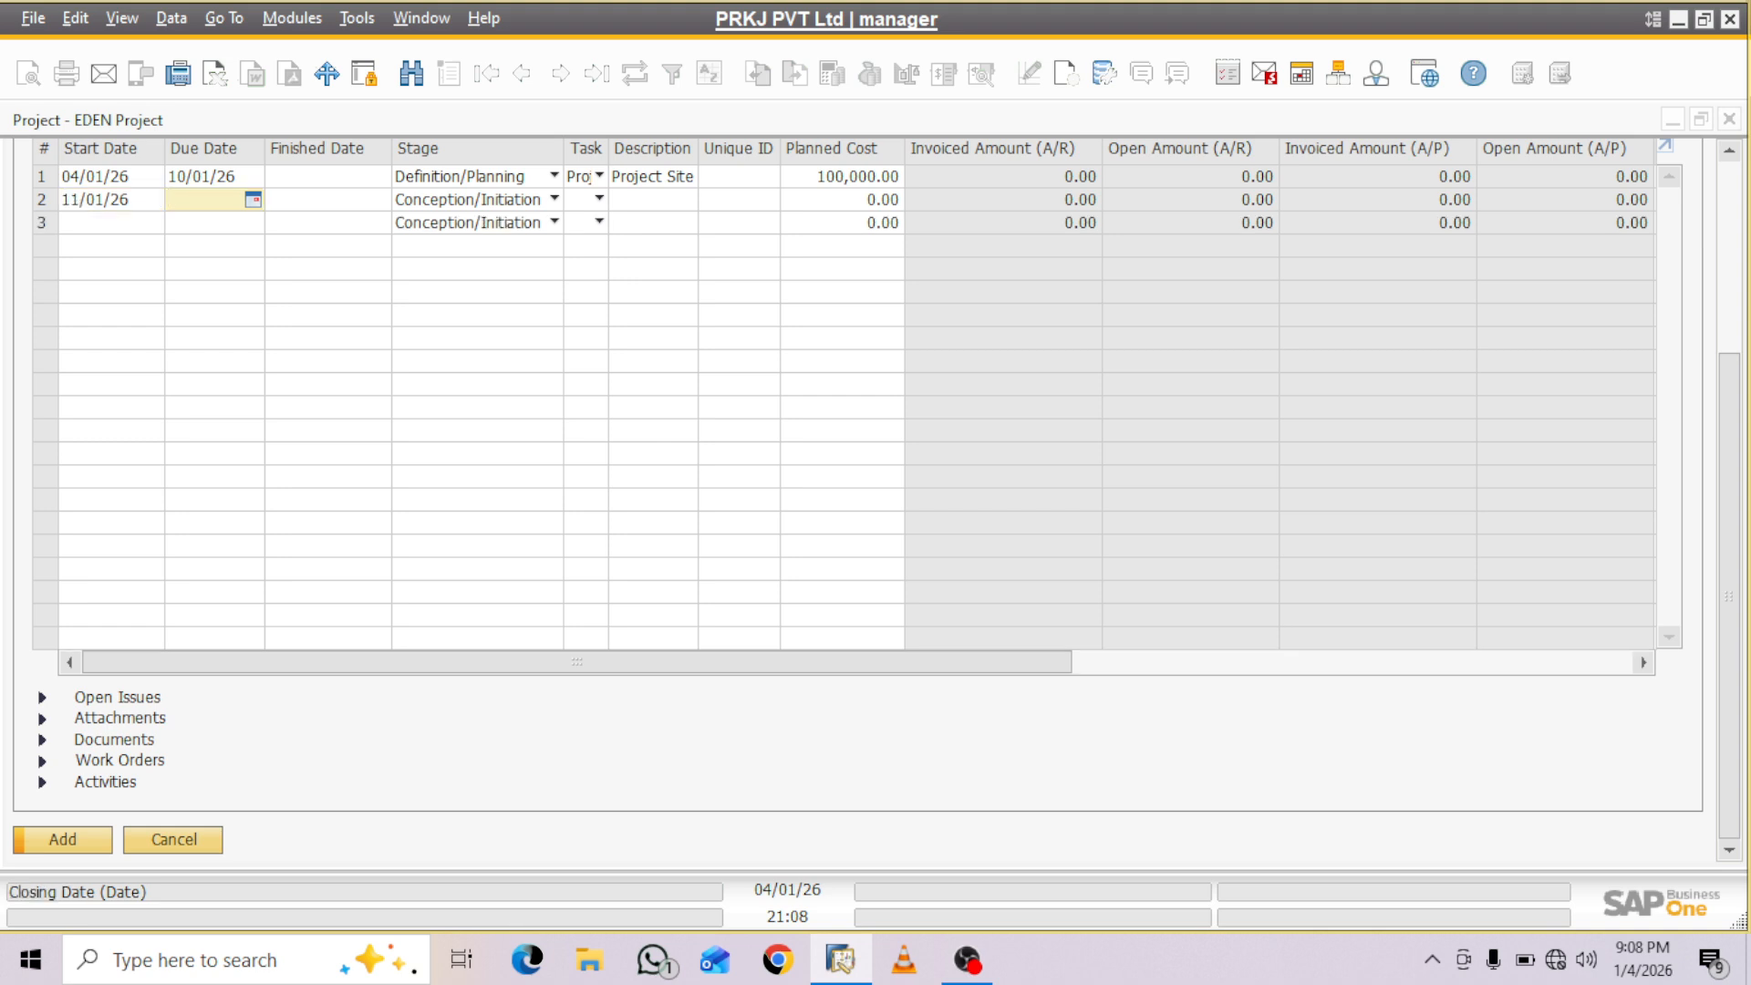
{"action": "type", "text": "20"}
{"action": "key", "text": "Tab"}
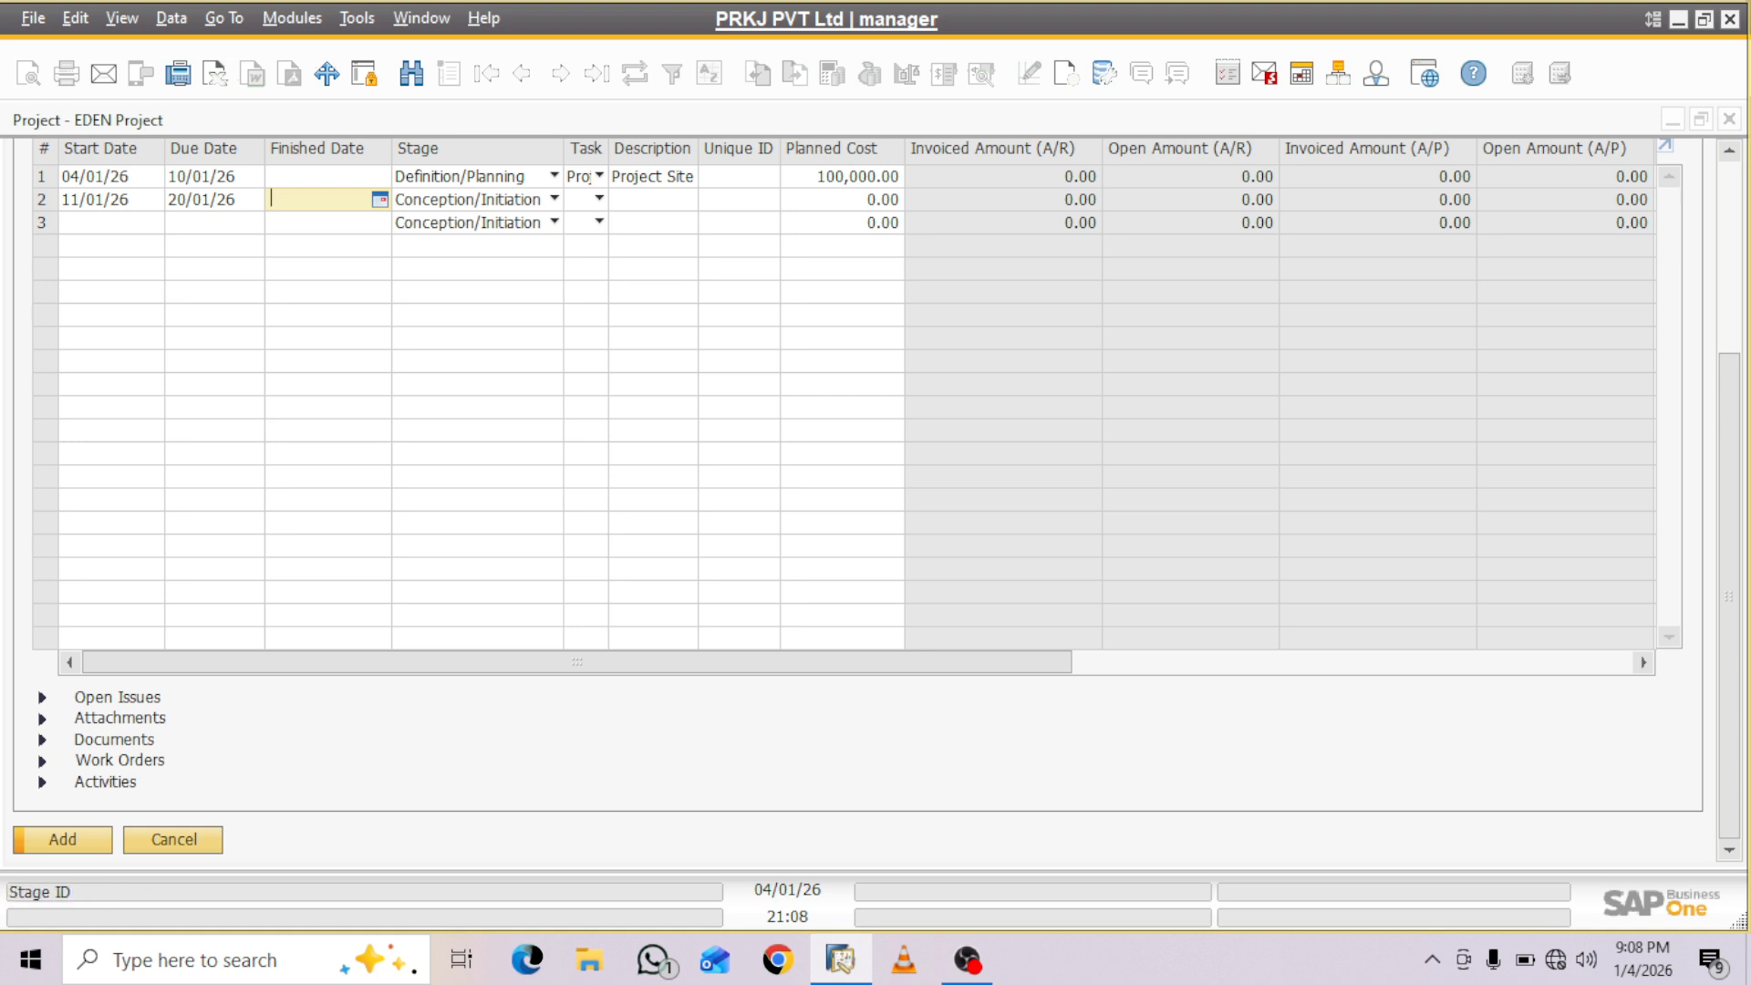
{"action": "left_click", "coordinate": [555, 199]}
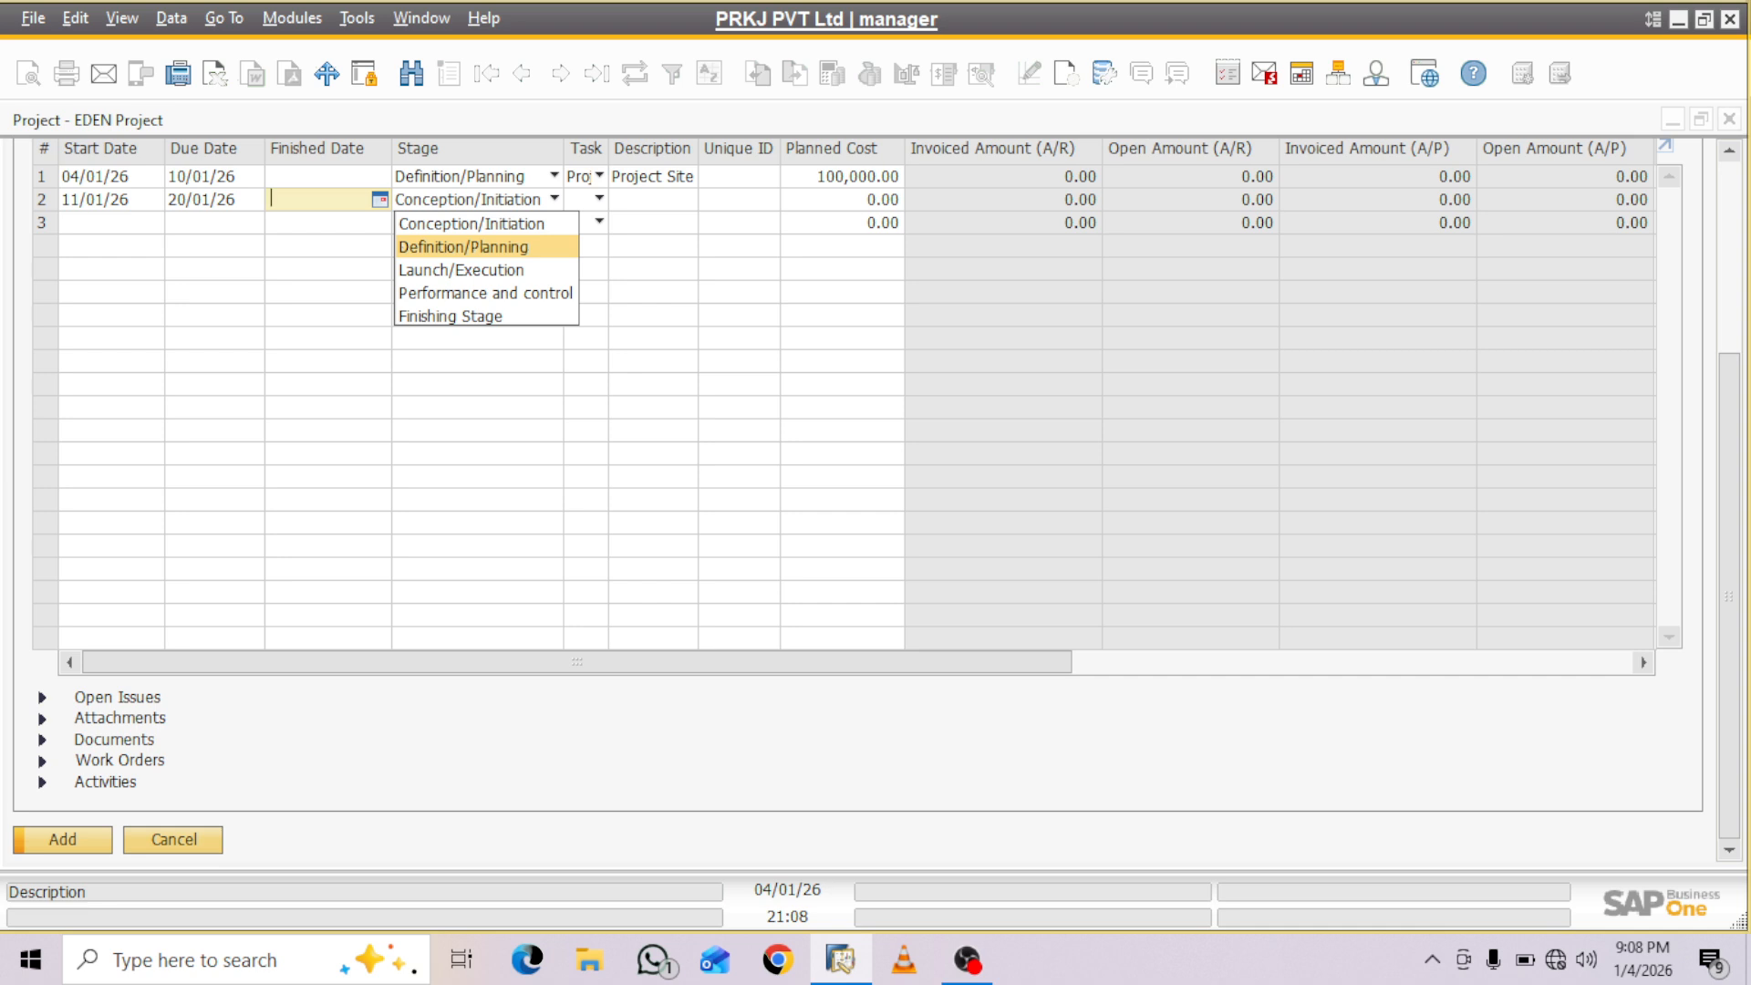
{"action": "left_click", "coordinate": [472, 224]}
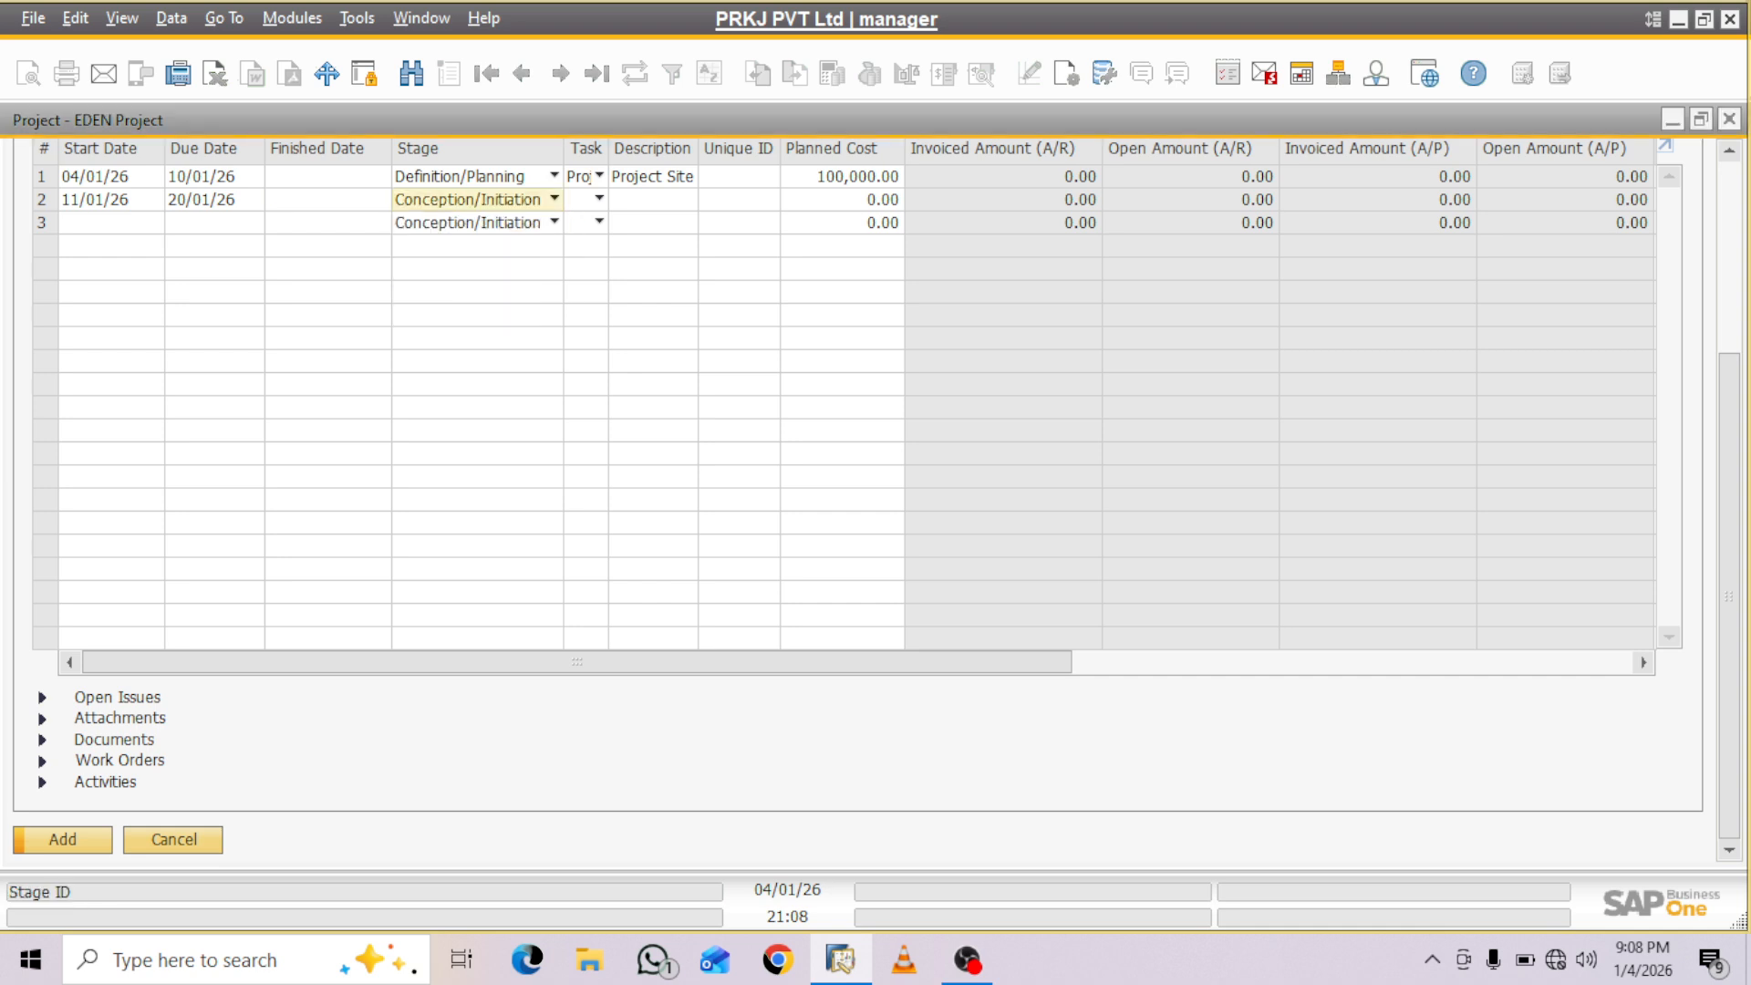
- Define a new task named Project Drawing & Approval from the second stage row's task choices
{"action": "left_click", "coordinate": [599, 199]}
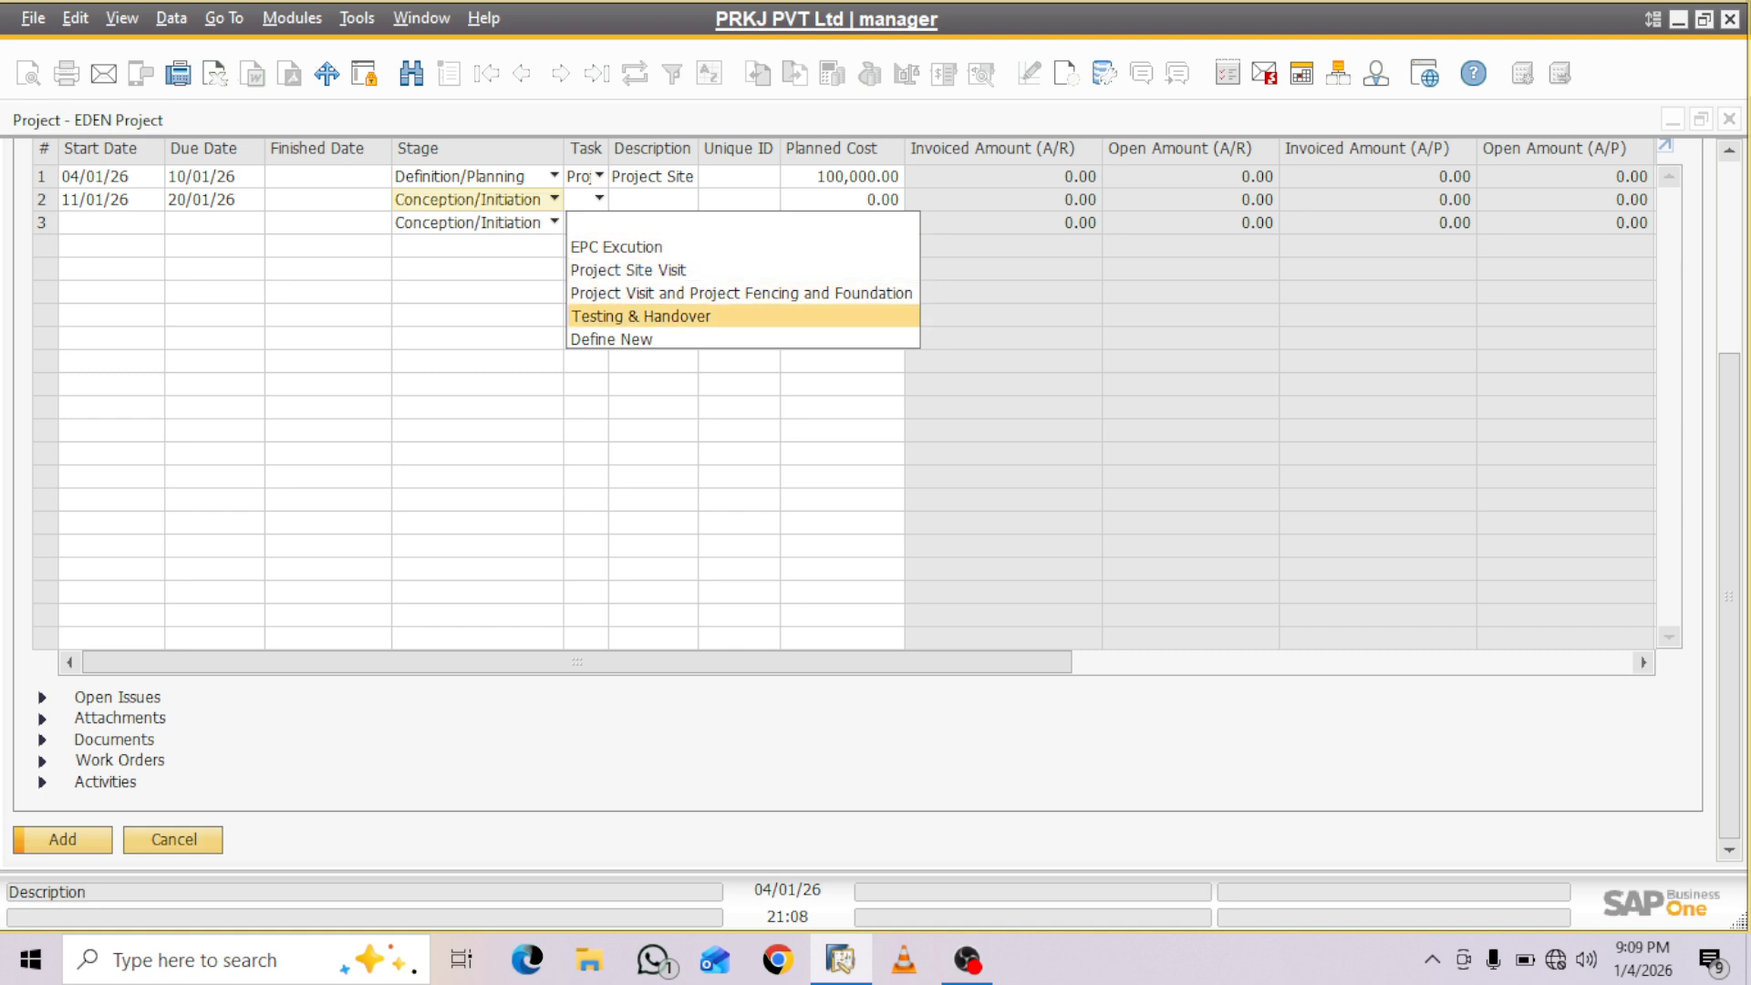
{"action": "key", "text": "Return"}
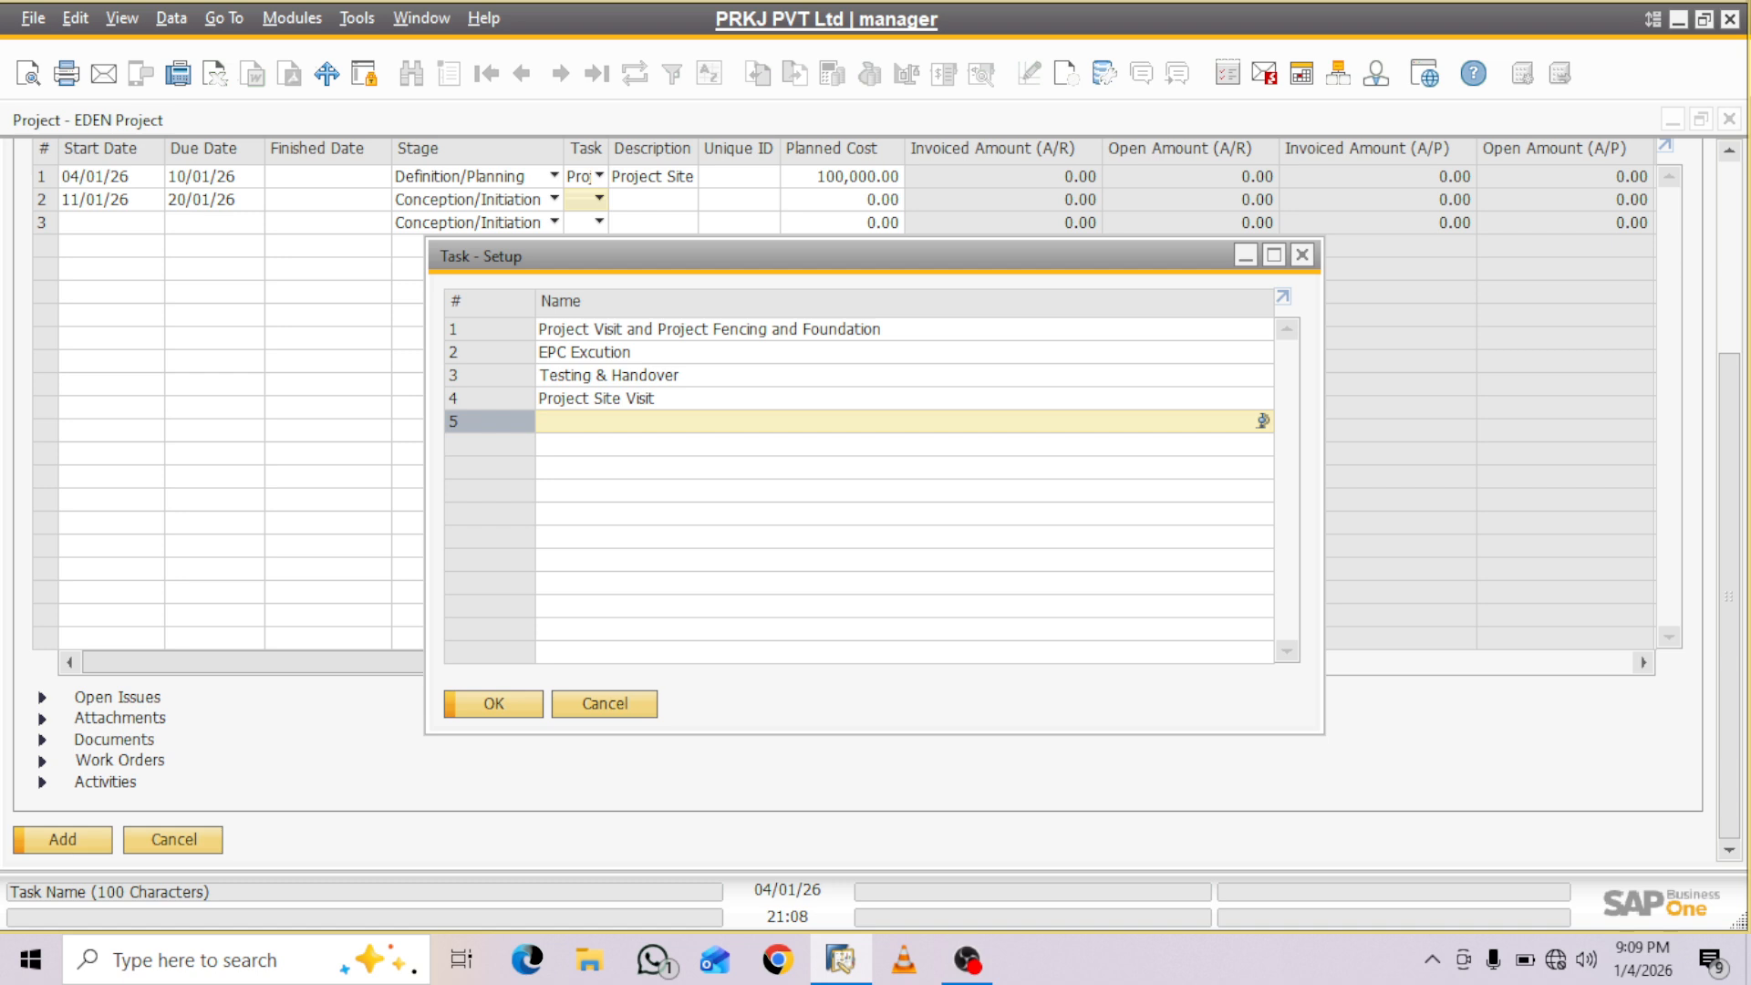
{"action": "type", "text": "Project "}
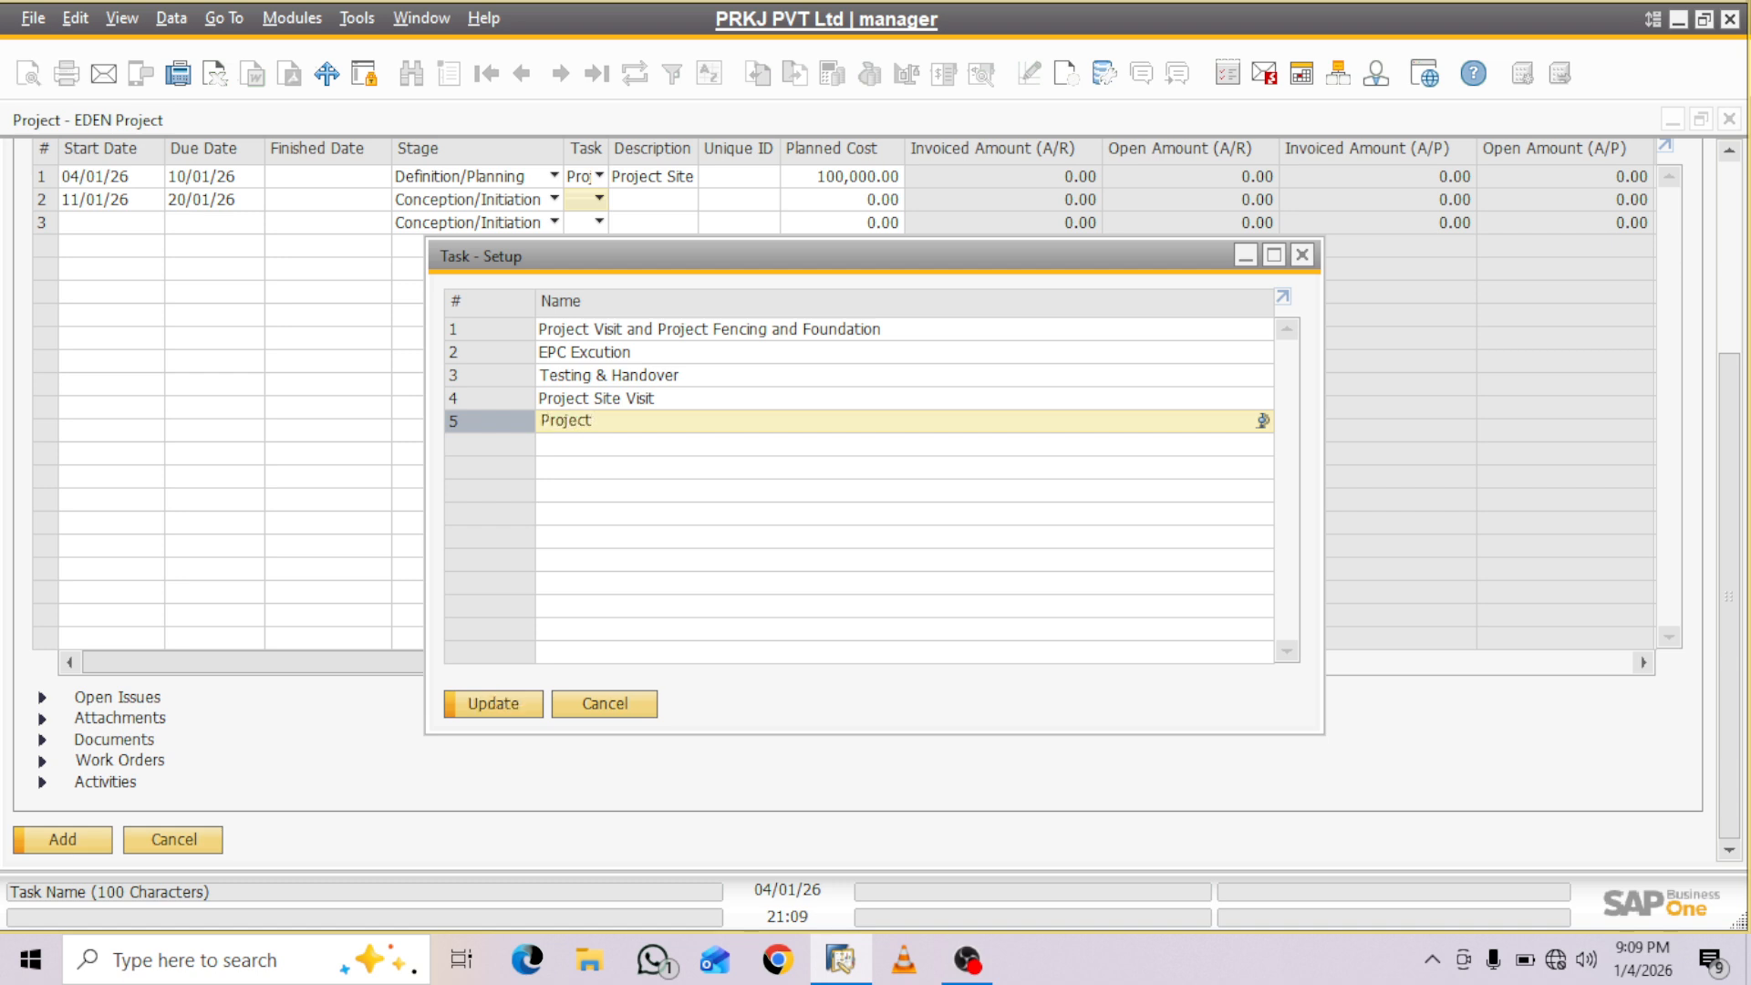
{"action": "type", "text": "Drawing & Approval"}
{"action": "key", "text": "Return"}
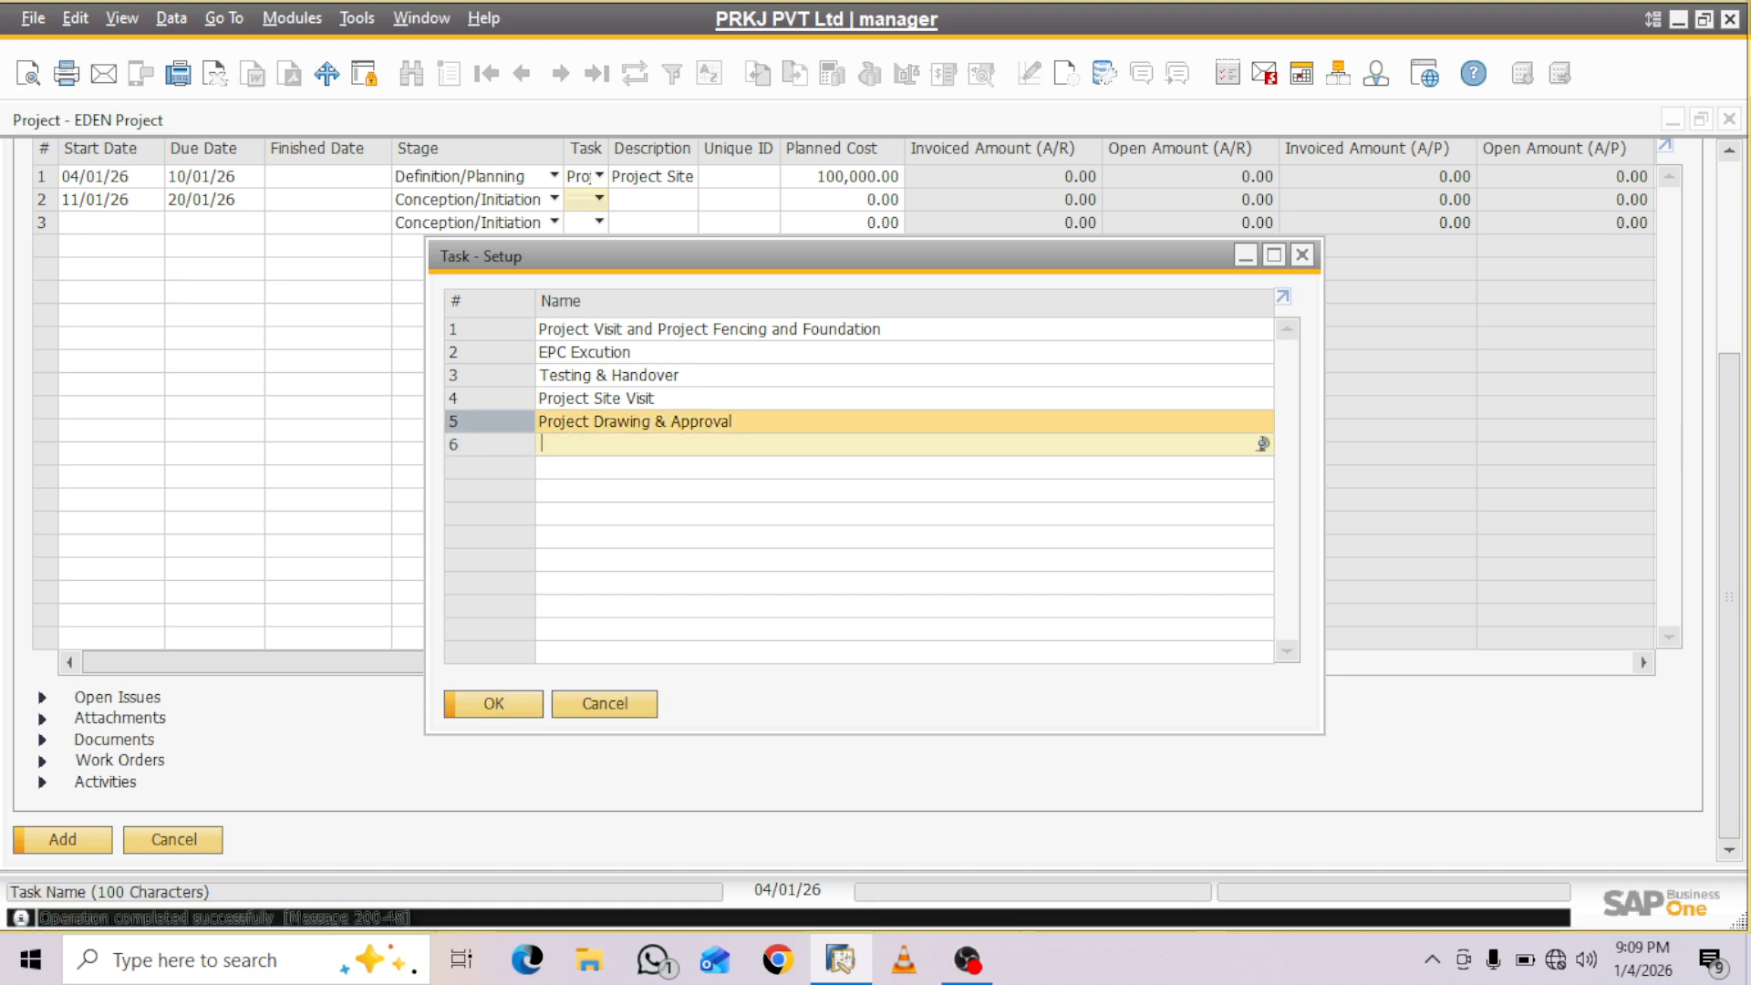
- Assign the task Project Drawing & Approval to the second stage and copy its name into the description
{"action": "left_click", "coordinate": [637, 422]}
{"action": "key", "text": "ctrl+c"}
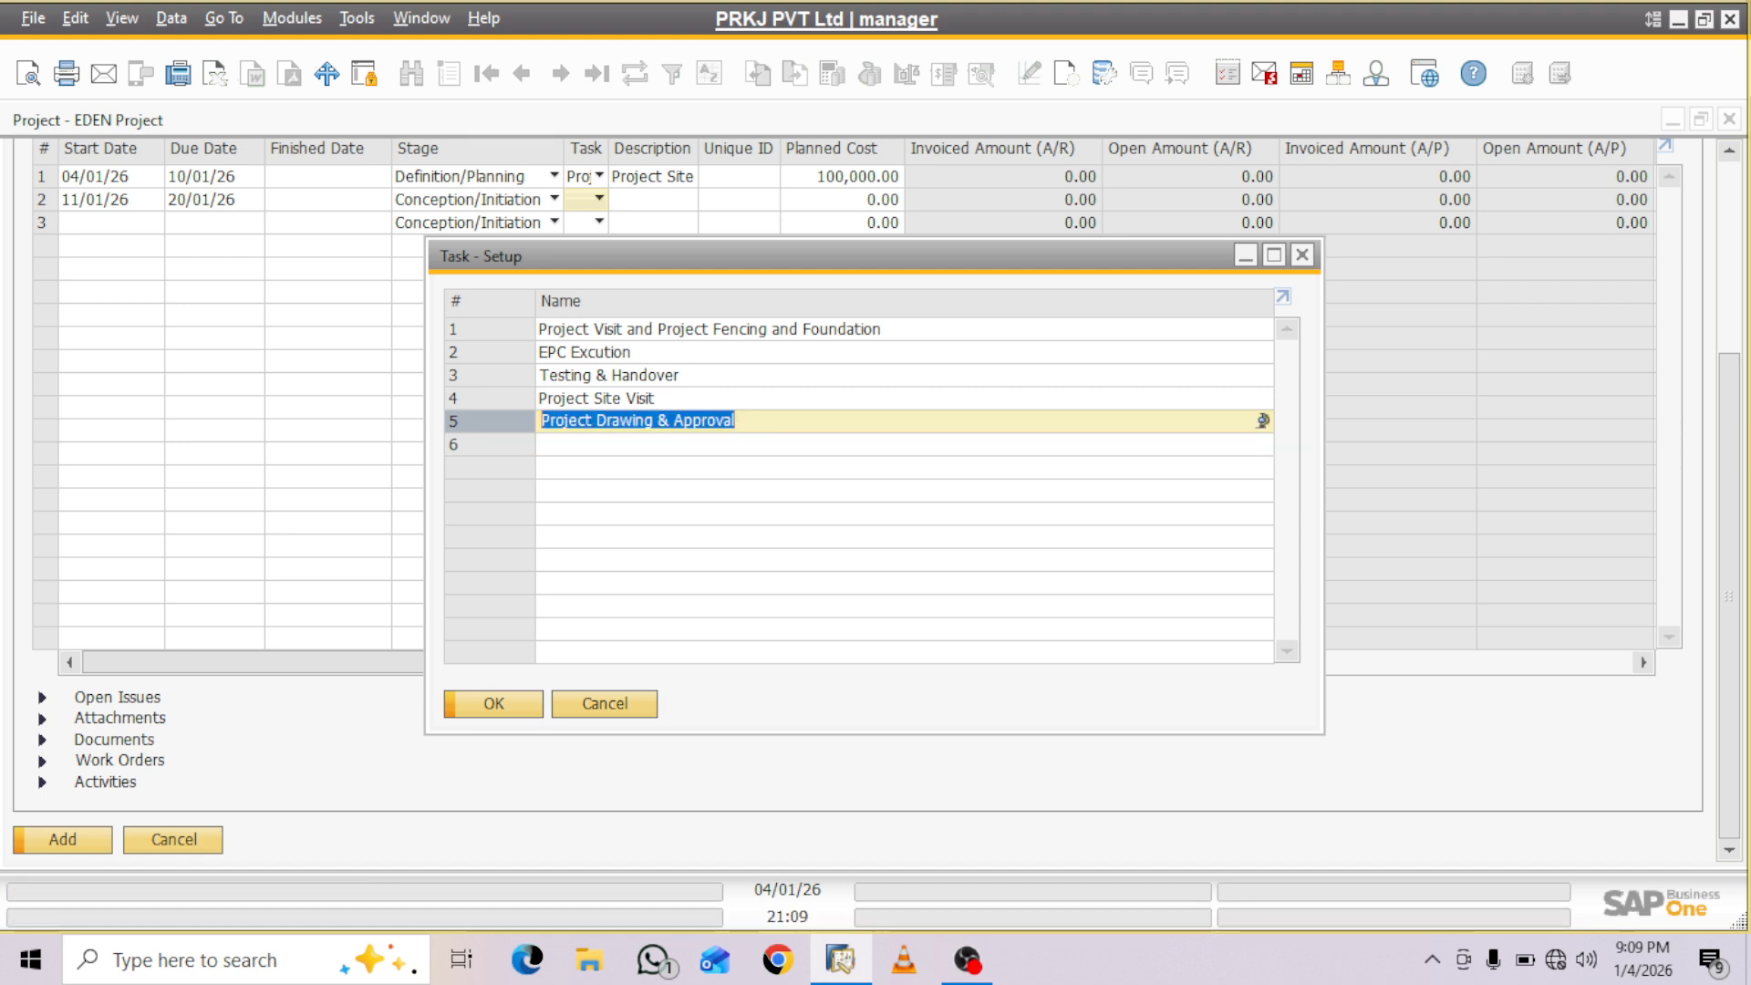
{"action": "key", "text": "Return"}
{"action": "key", "text": "Tab"}
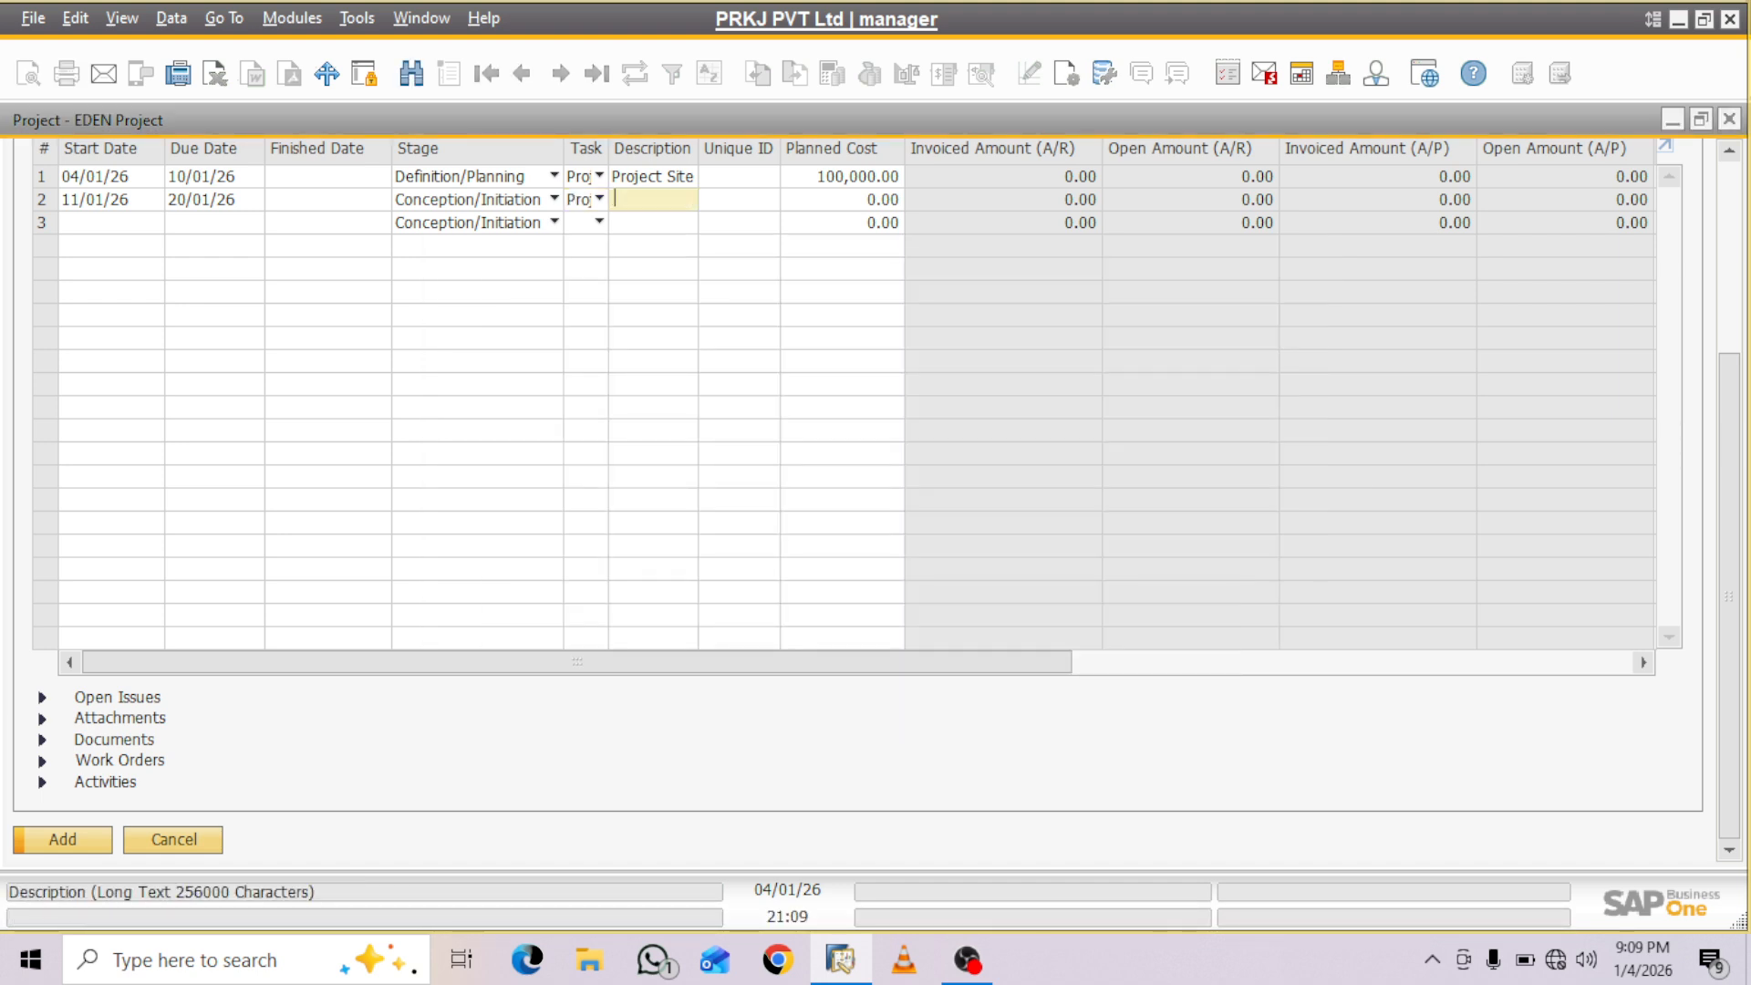
{"action": "key", "text": "ctrl+v"}
{"action": "key", "text": "Tab"}
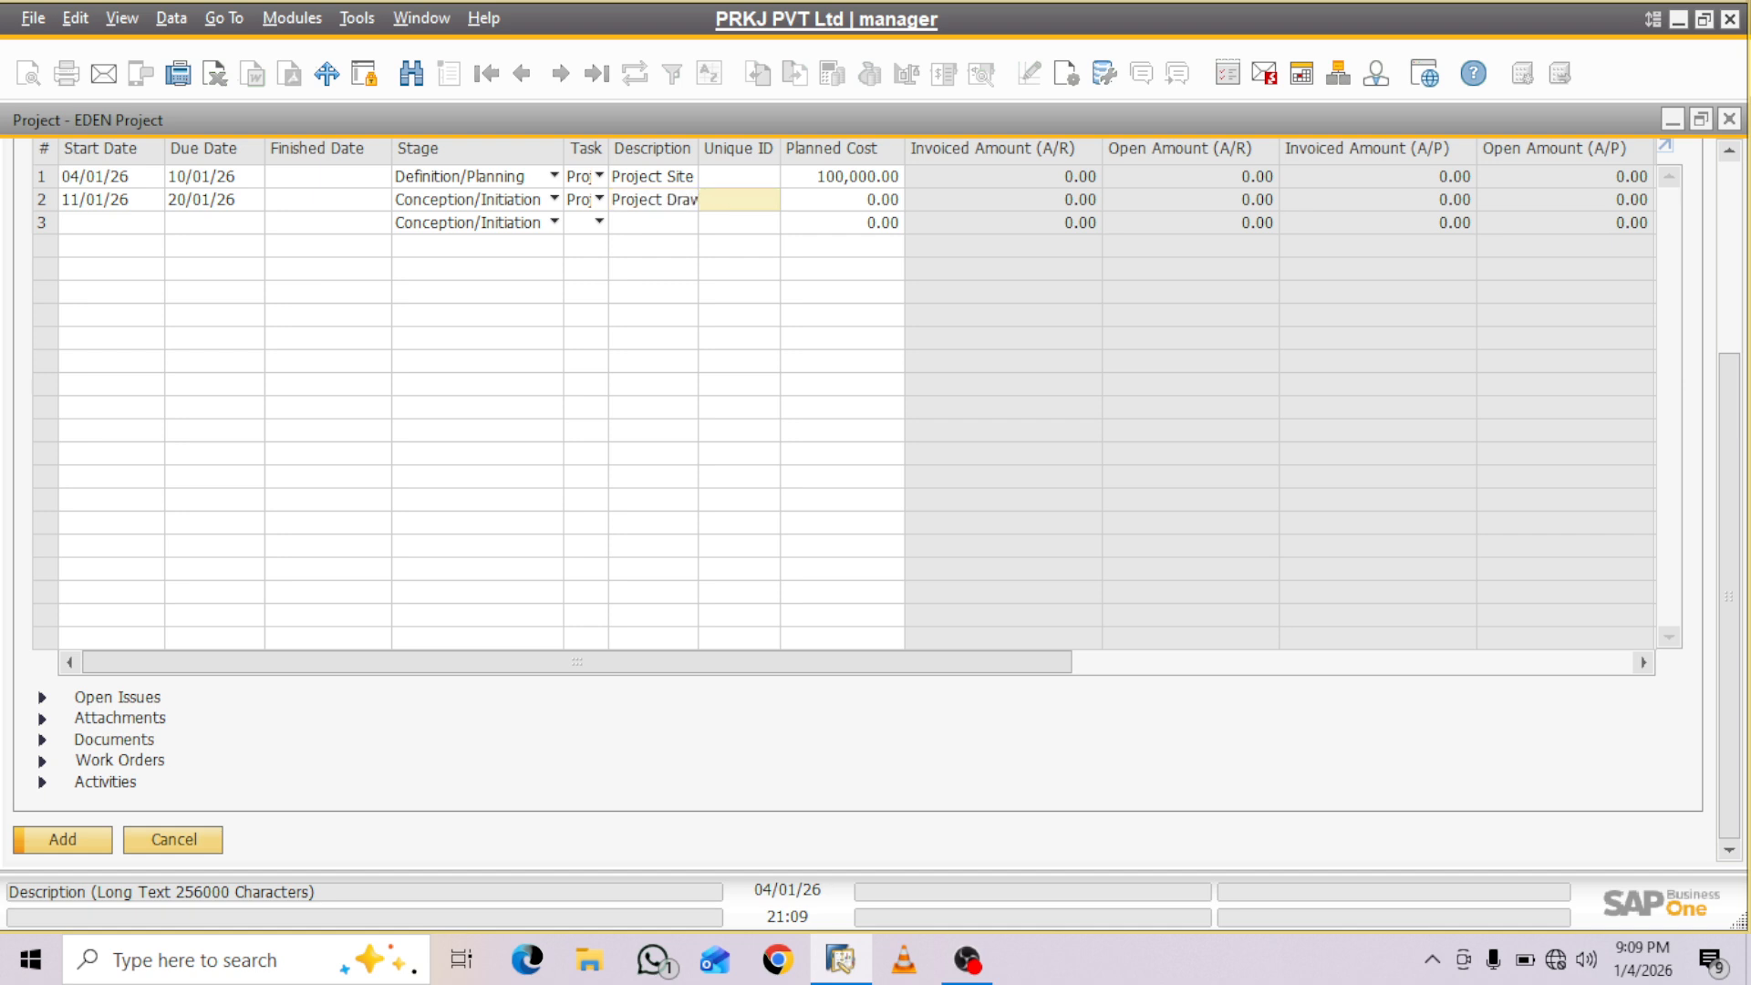
- Set the second stage's planned cost to 500,000 and its percentage to 10
{"action": "key", "text": "Tab"}
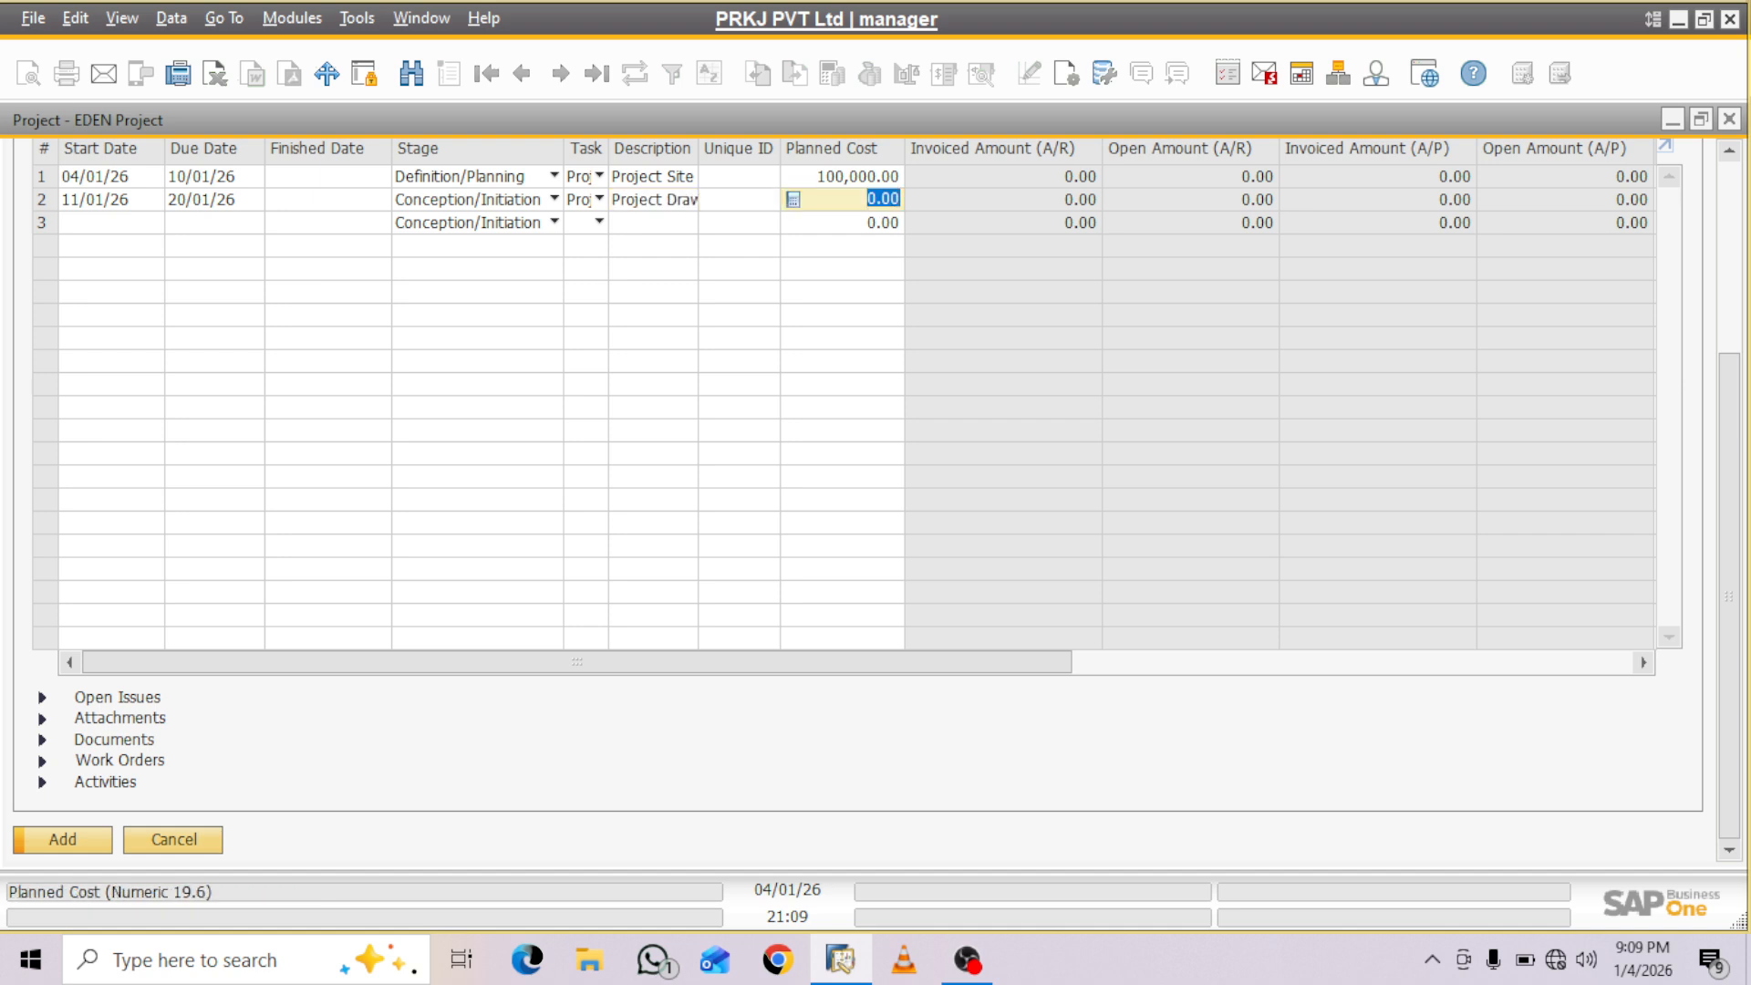
{"action": "type", "text": "500000"}
{"action": "key", "text": "Tab"}
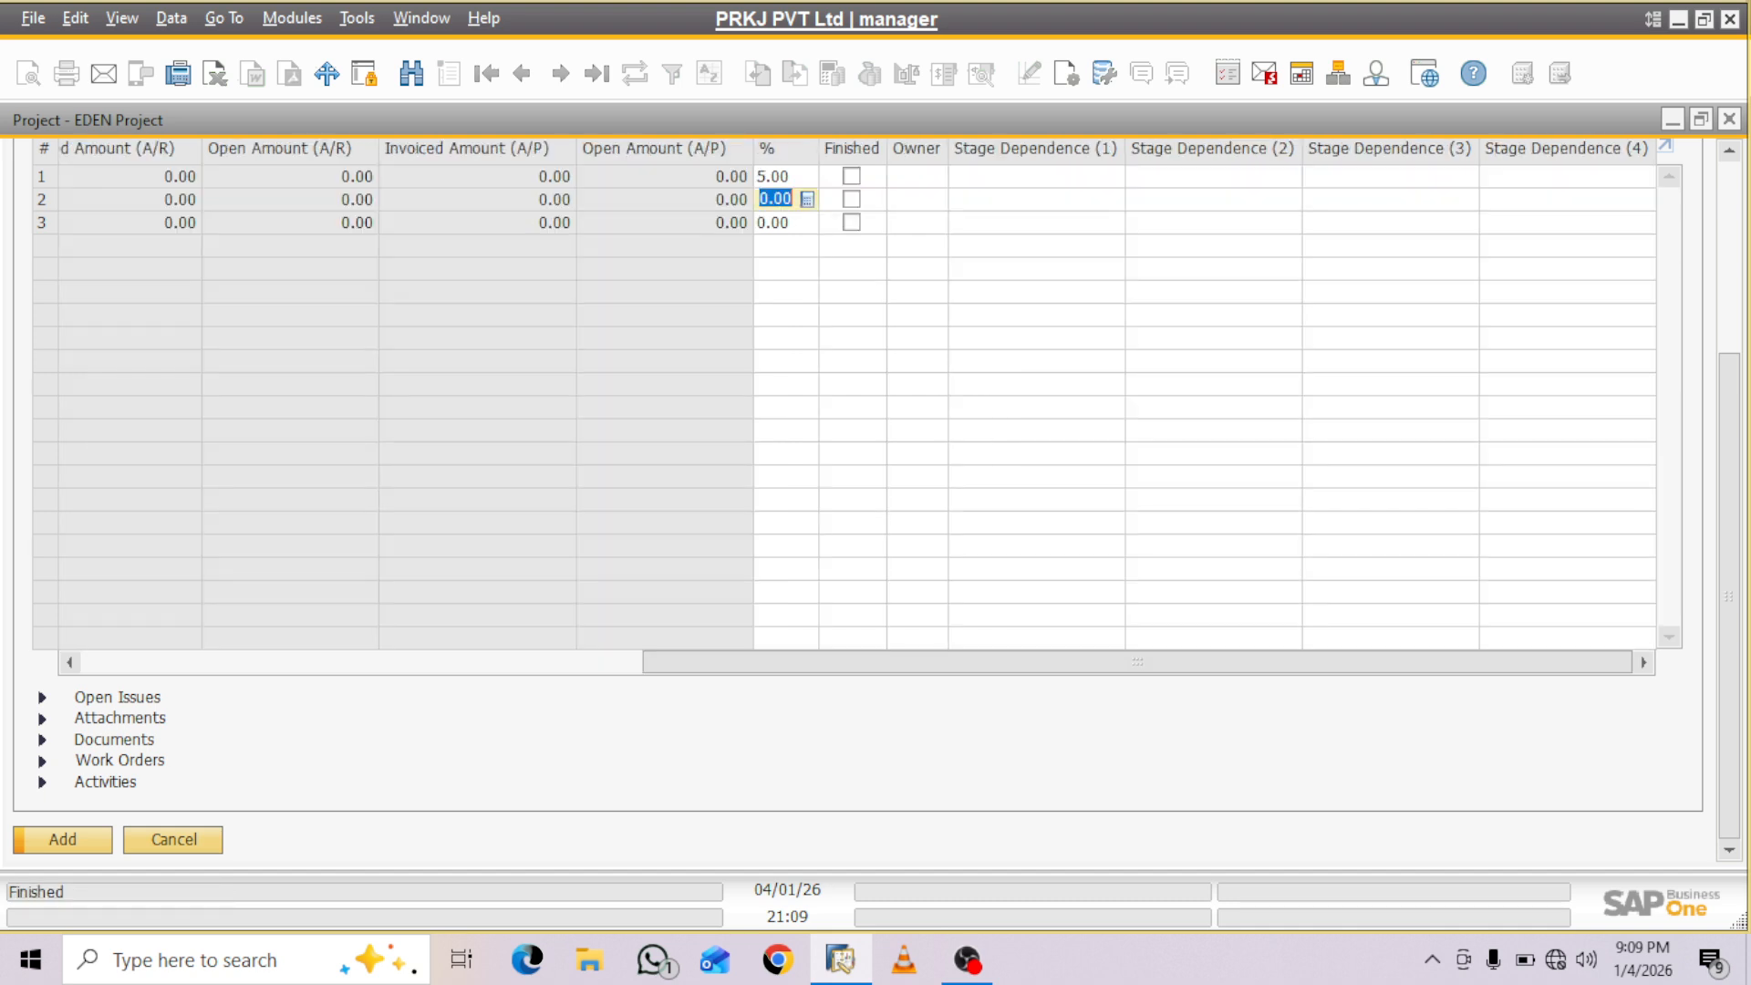
{"action": "type", "text": "10"}
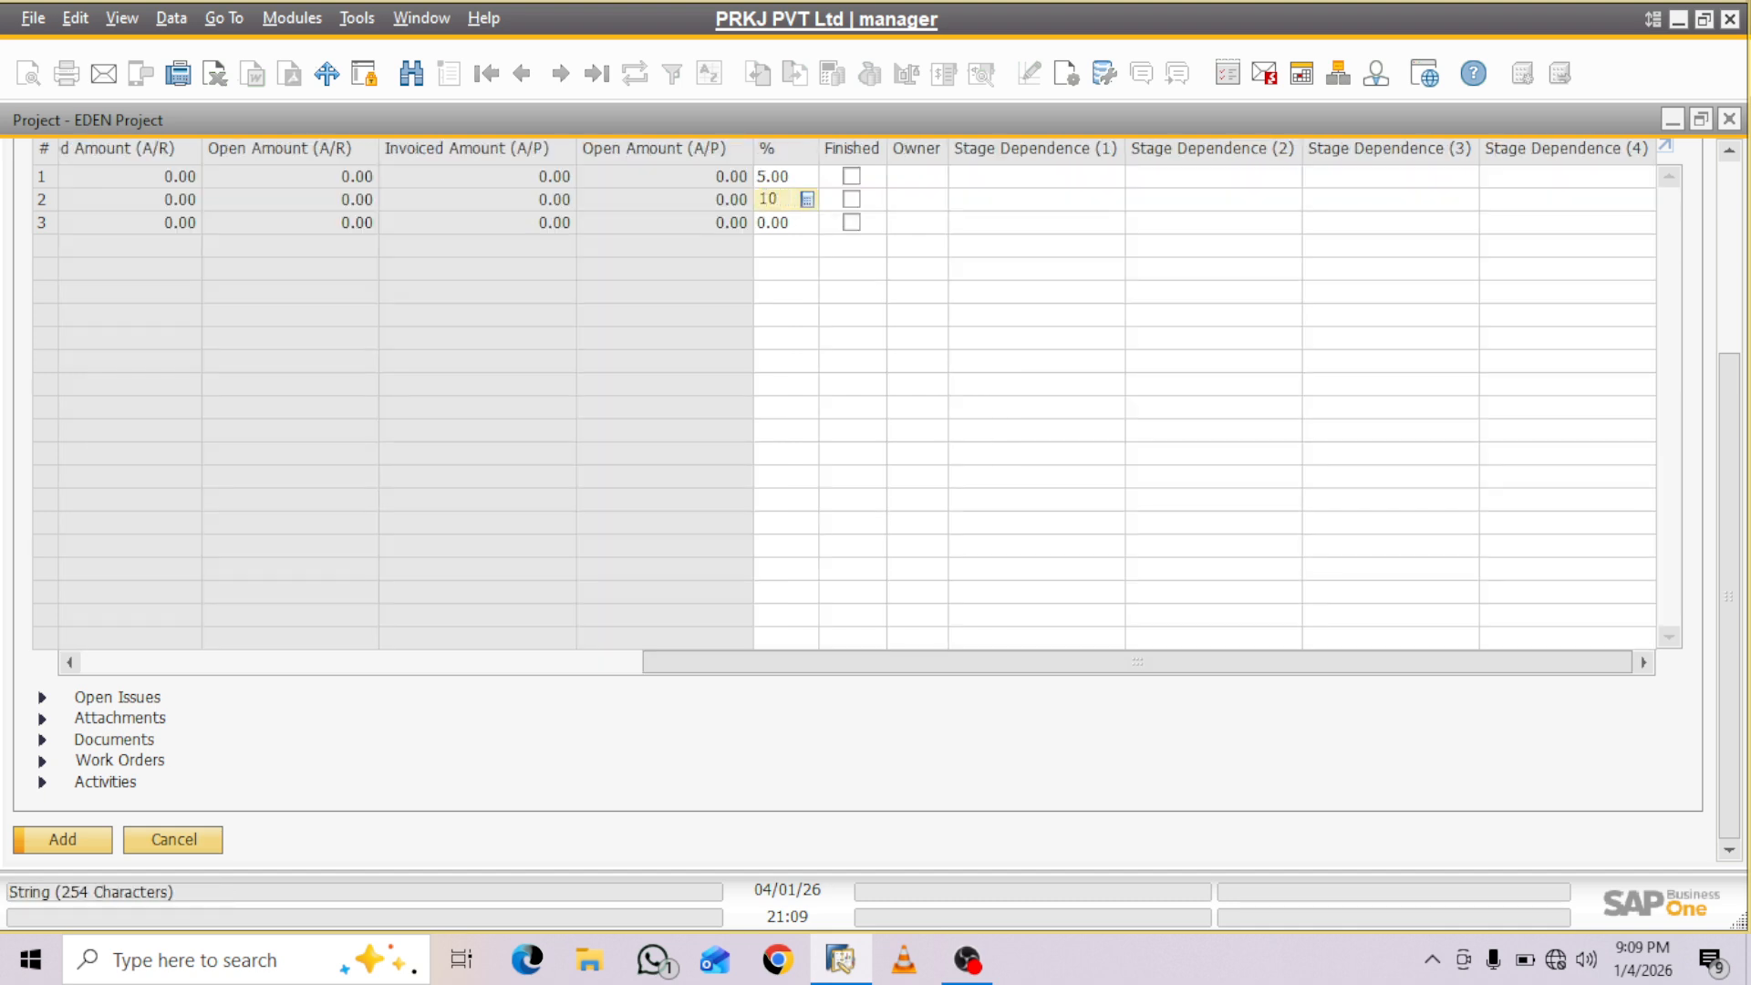
- Add a third stage row with start date 21/01/26 and due date 10/02/26
{"action": "left_click_drag", "start_coordinate": [1137, 663], "coordinate": [576, 663]}
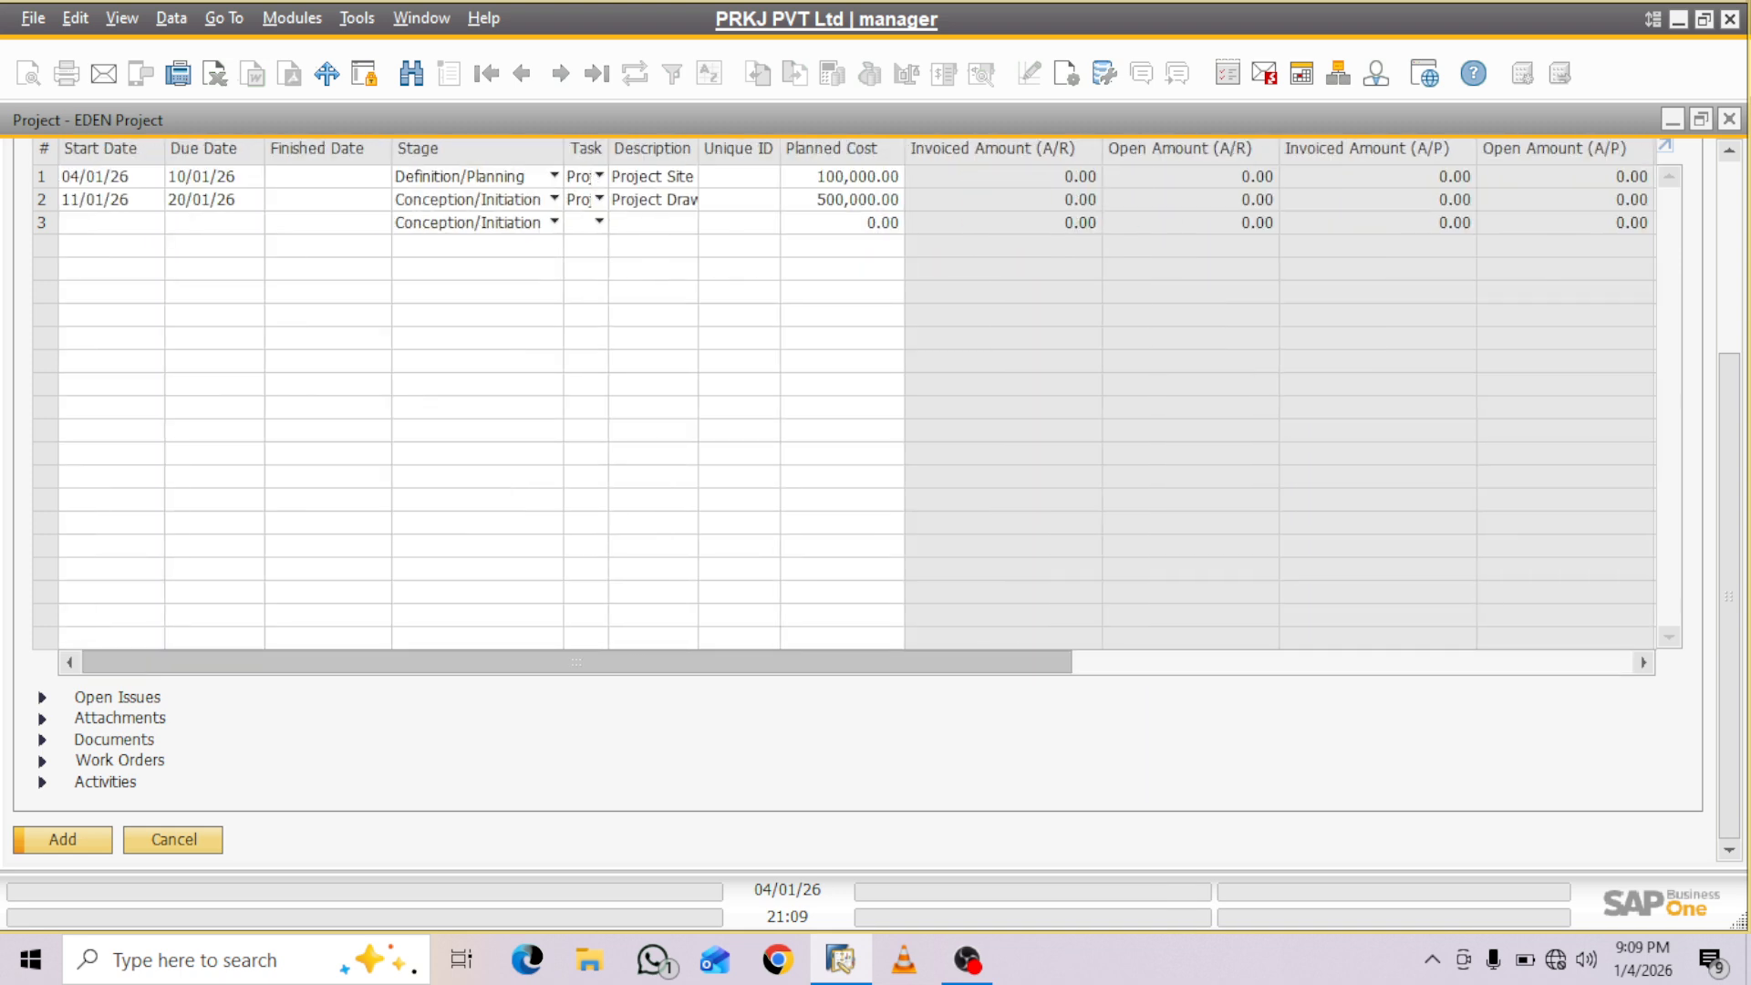
{"action": "left_click", "coordinate": [102, 224]}
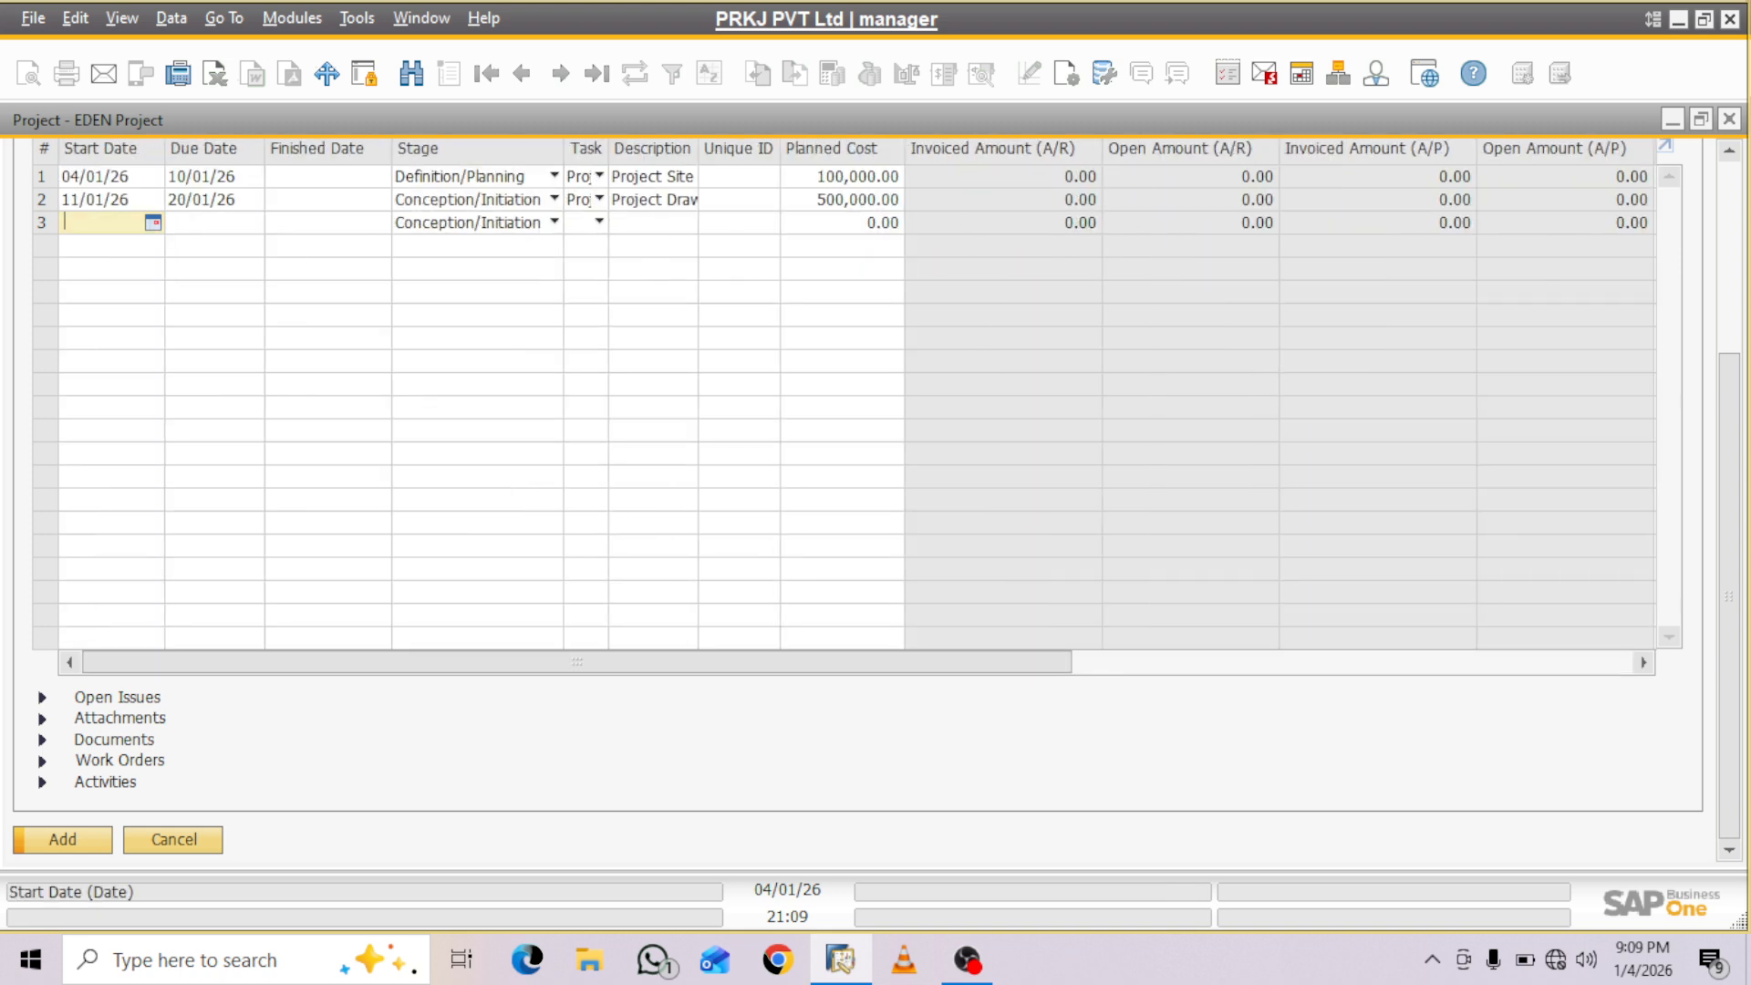
{"action": "type", "text": "21"}
{"action": "key", "text": "Tab"}
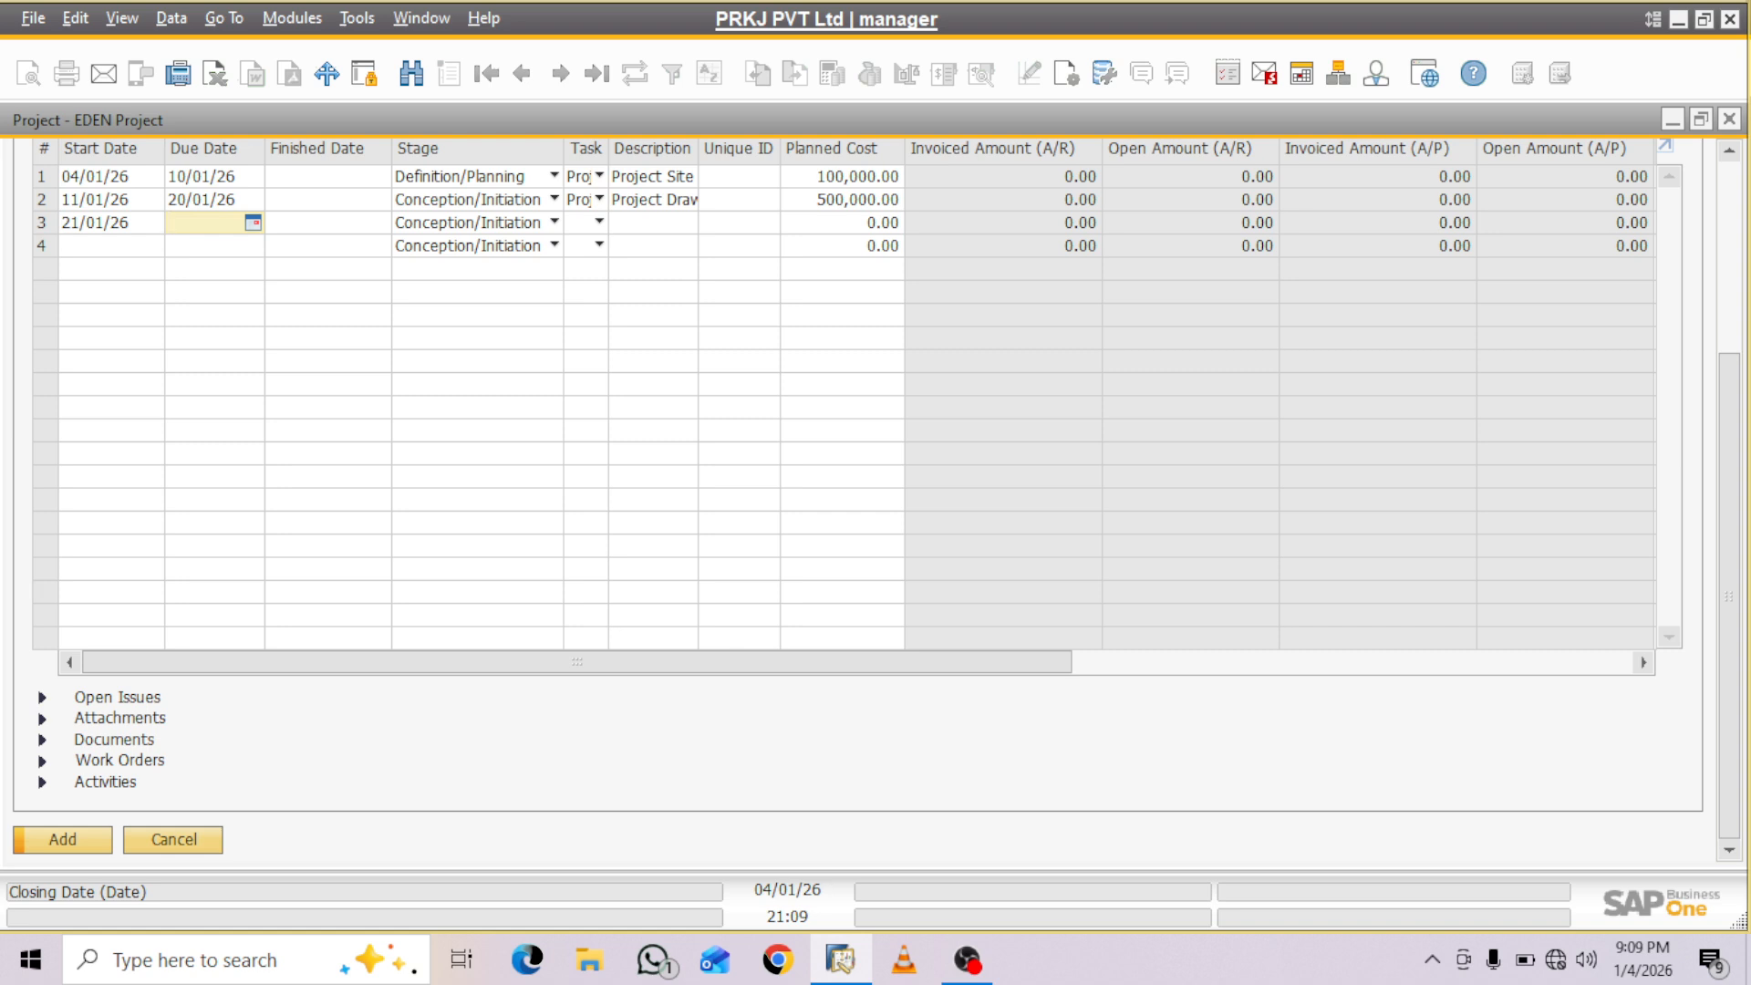
{"action": "type", "text": "1002"}
{"action": "key", "text": "Tab"}
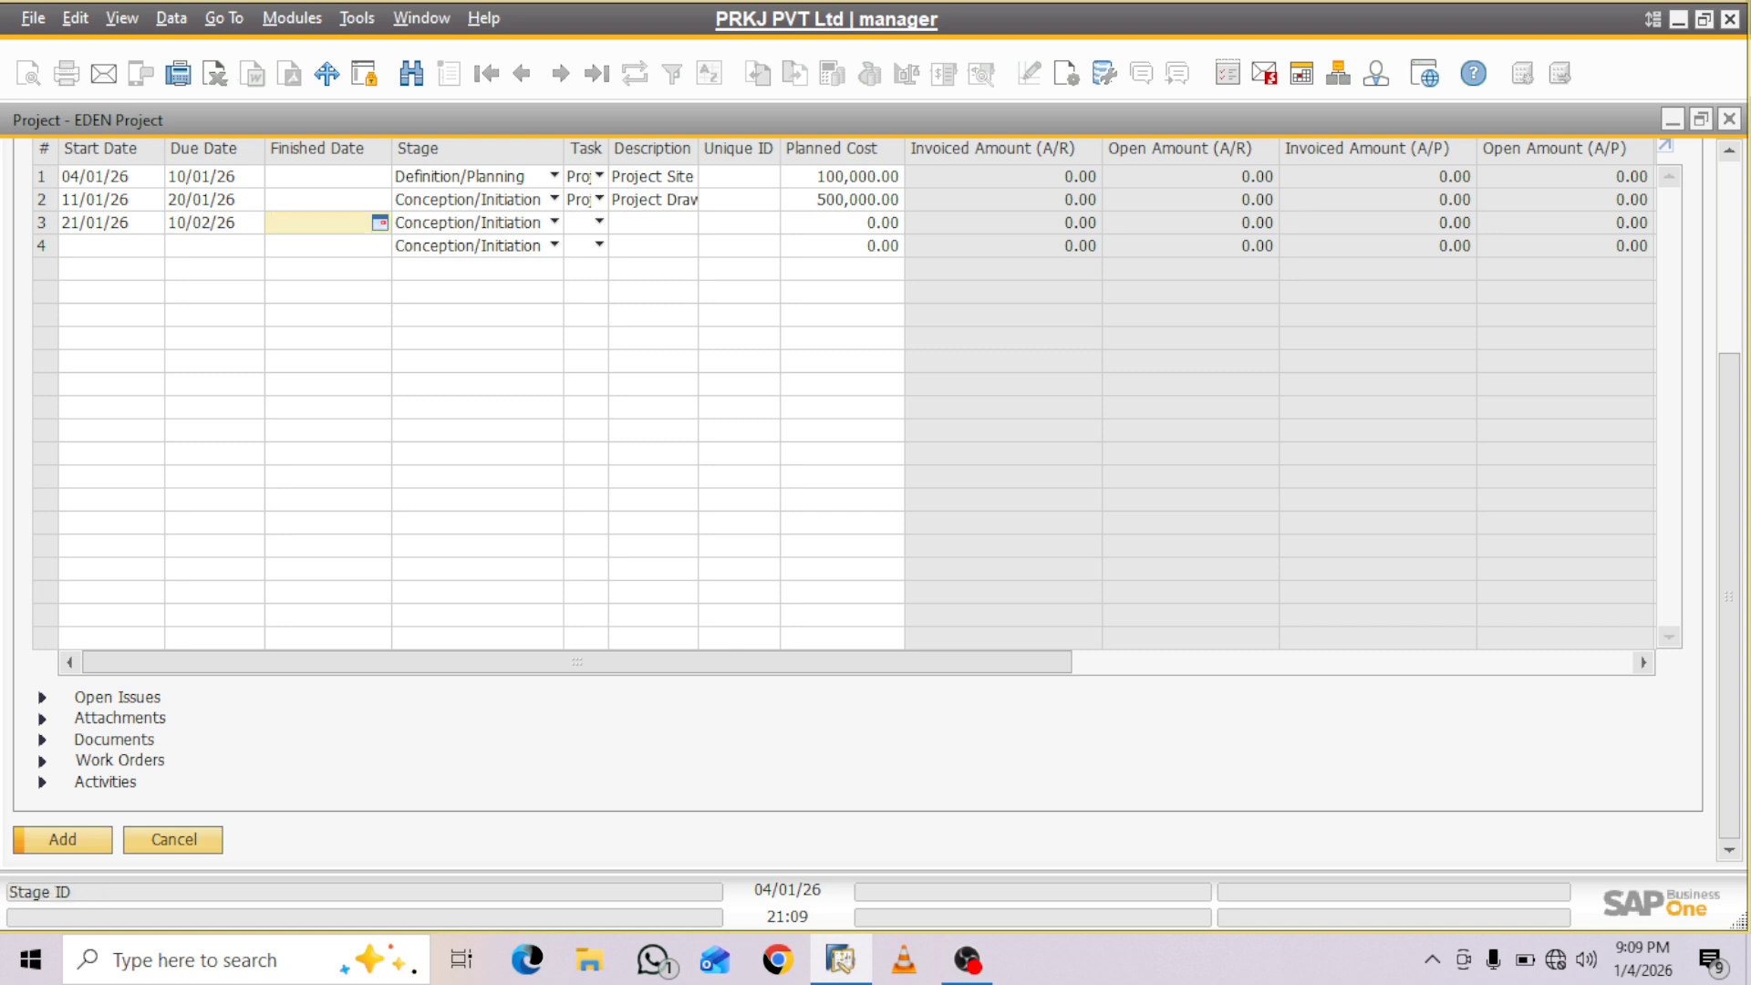
- Set the third row's stage to Launch/Execution
{"action": "left_click", "coordinate": [554, 222]}
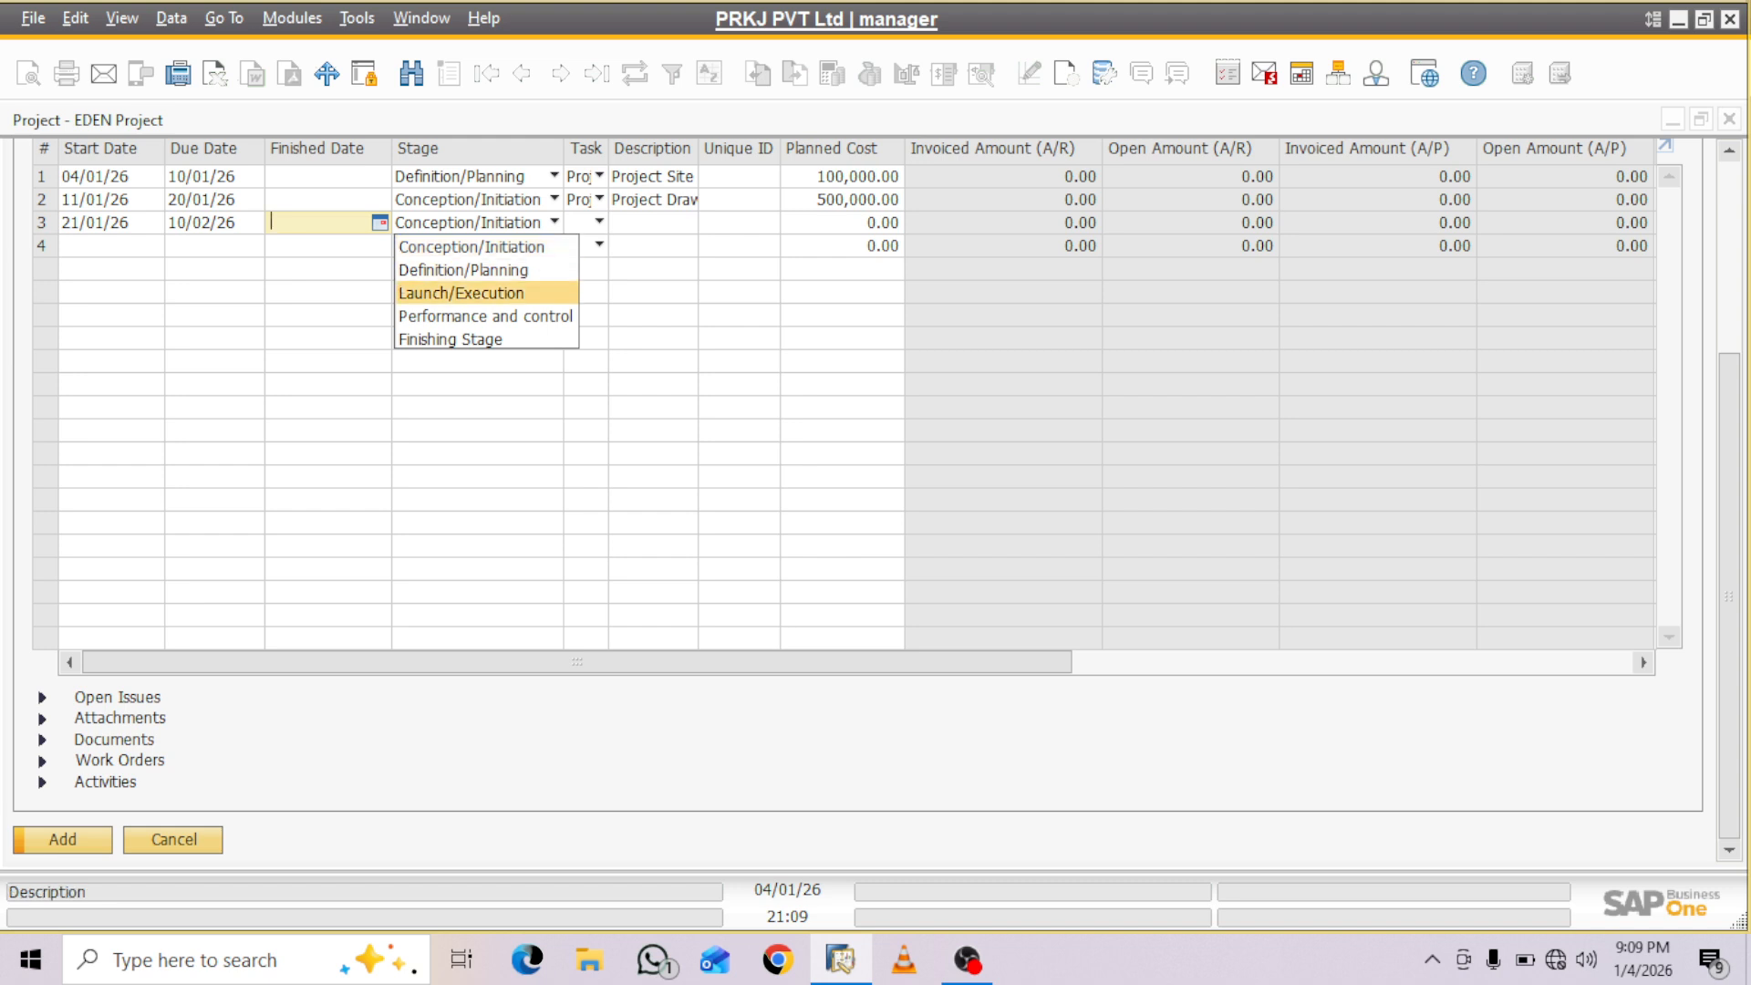
{"action": "key", "text": "Up"}
{"action": "key", "text": "Down"}
{"action": "key", "text": "Down"}
{"action": "key", "text": "Down"}
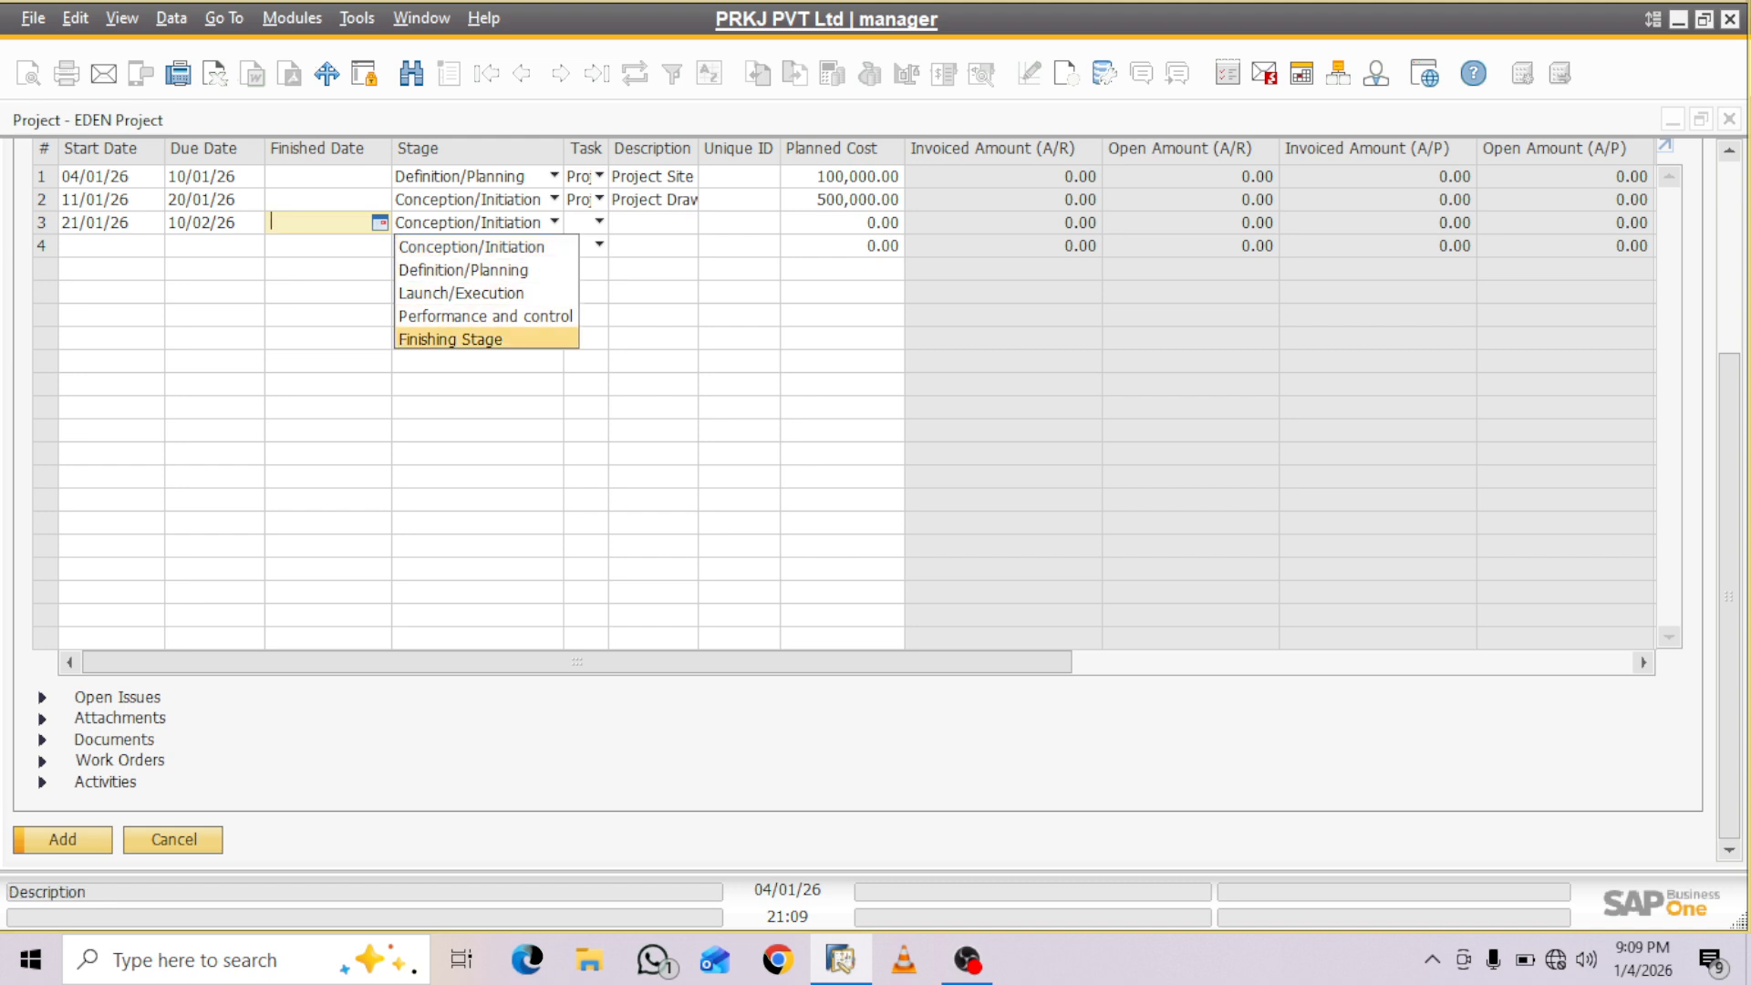
{"action": "key", "text": "Up"}
{"action": "key", "text": "Up"}
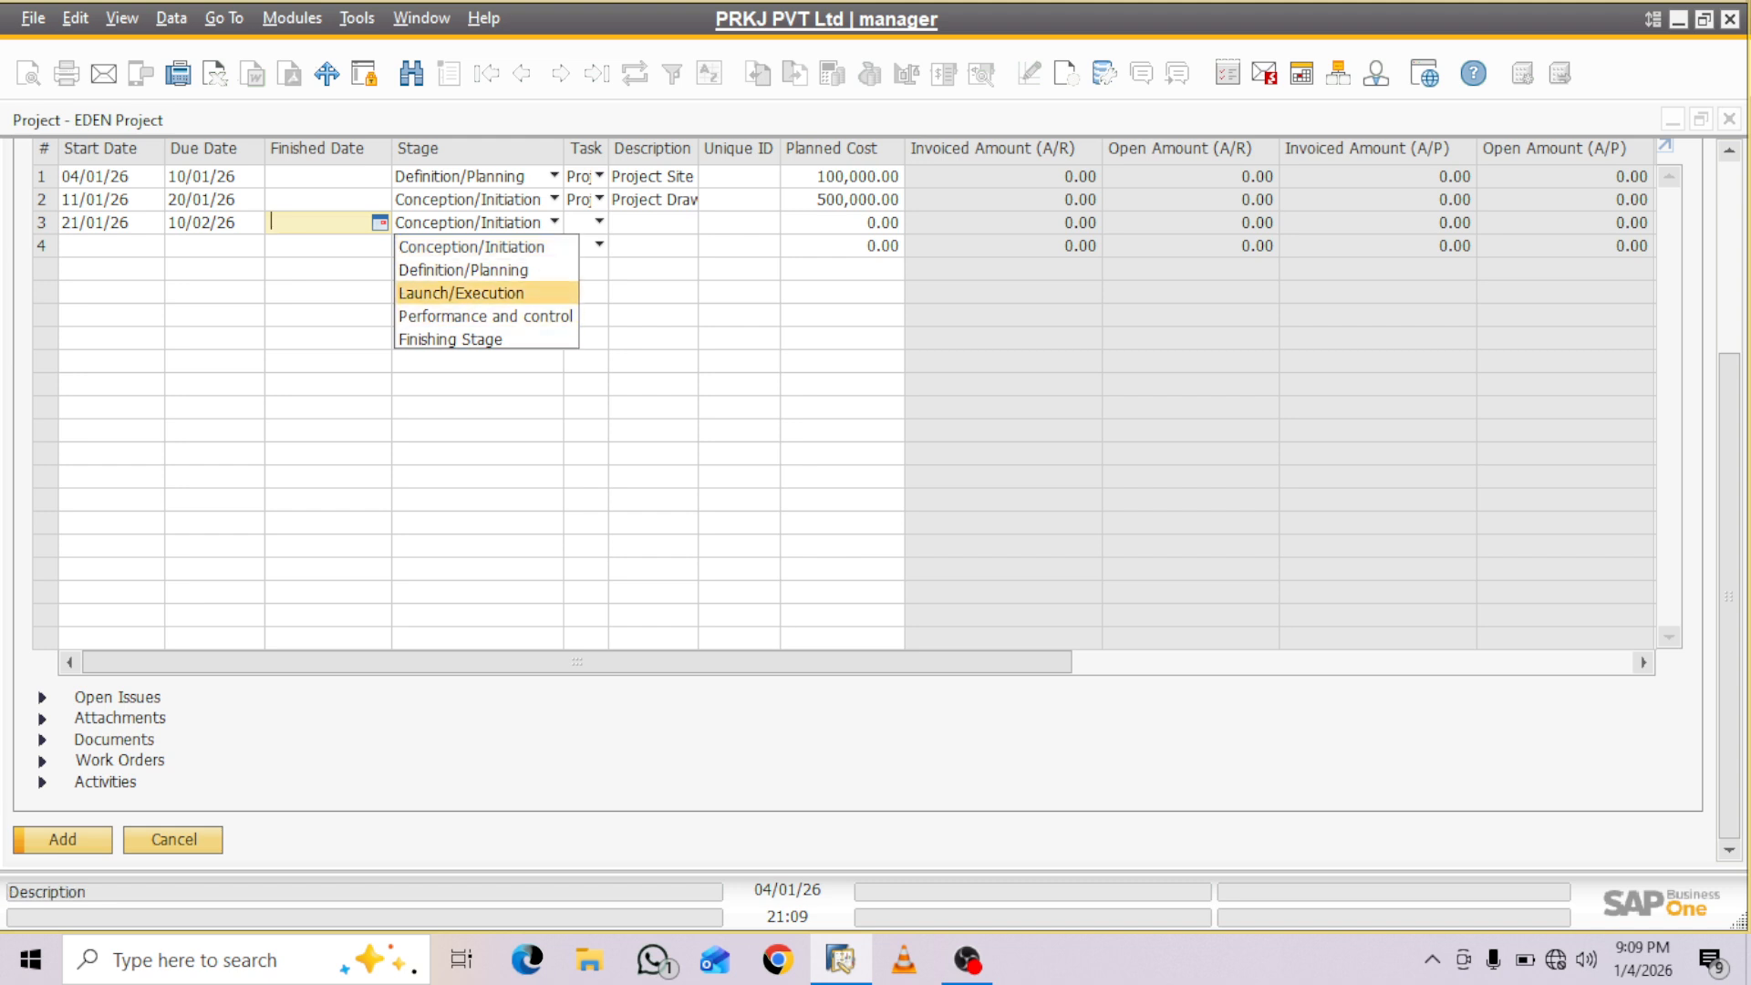
{"action": "key", "text": "Up"}
{"action": "key", "text": "Up"}
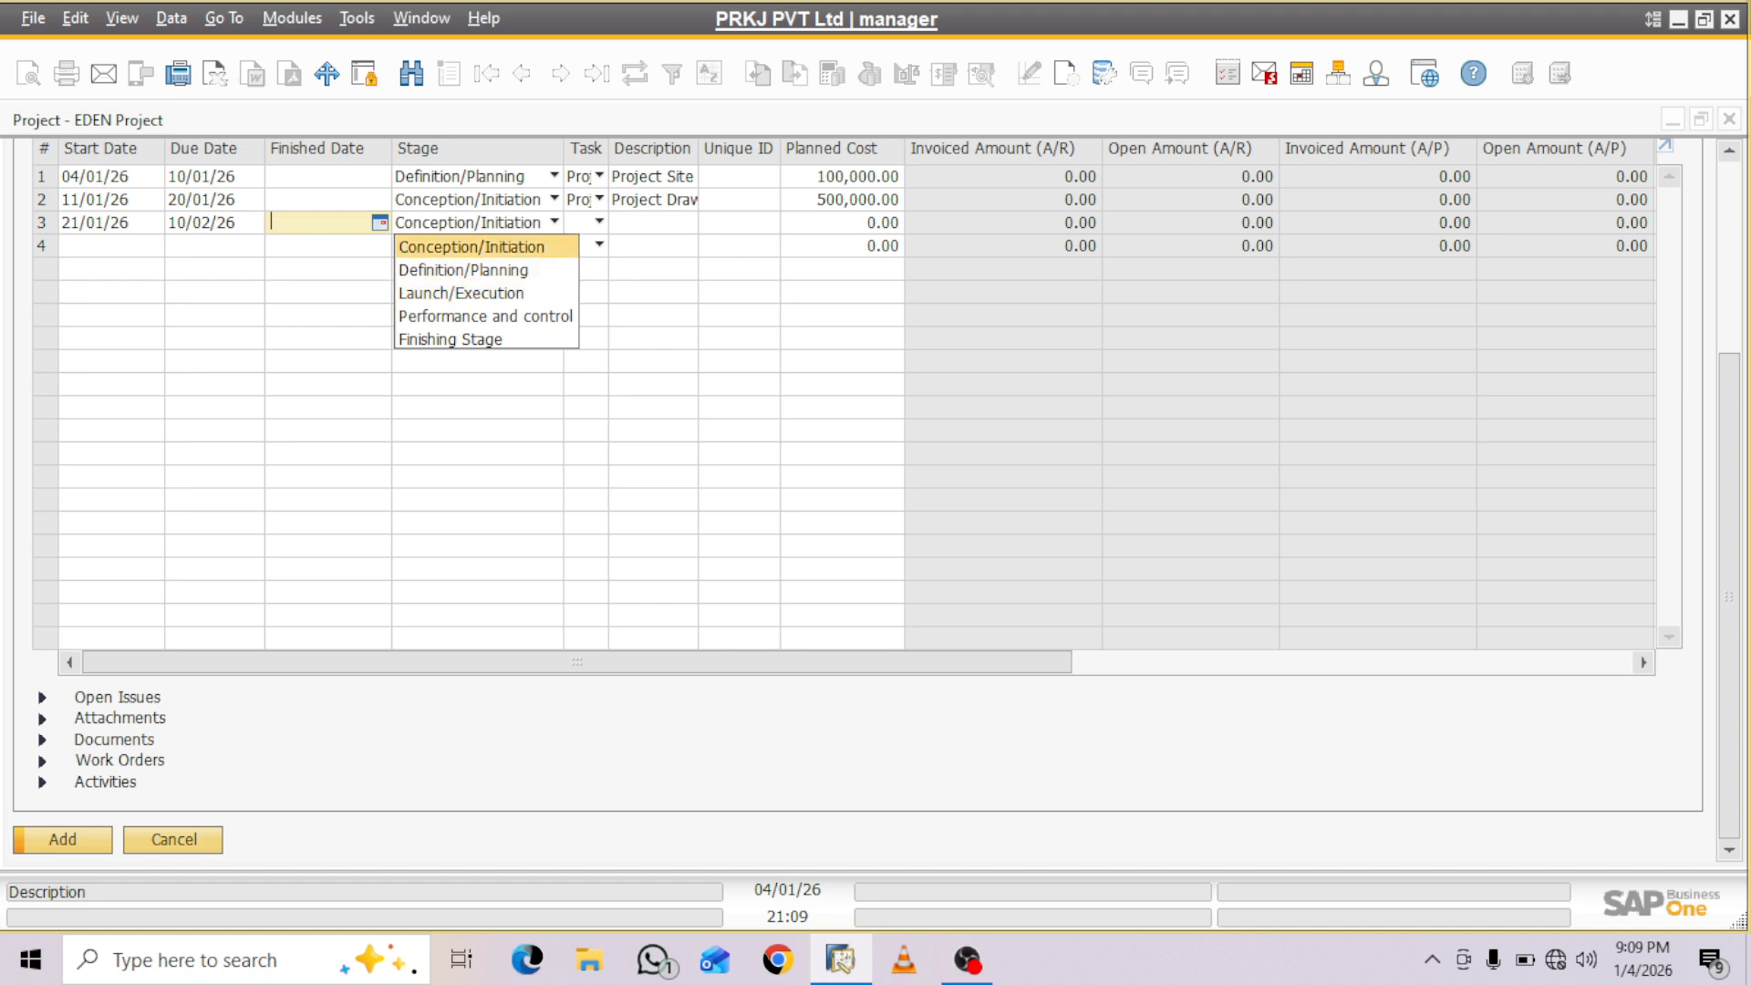
{"action": "key", "text": "Down"}
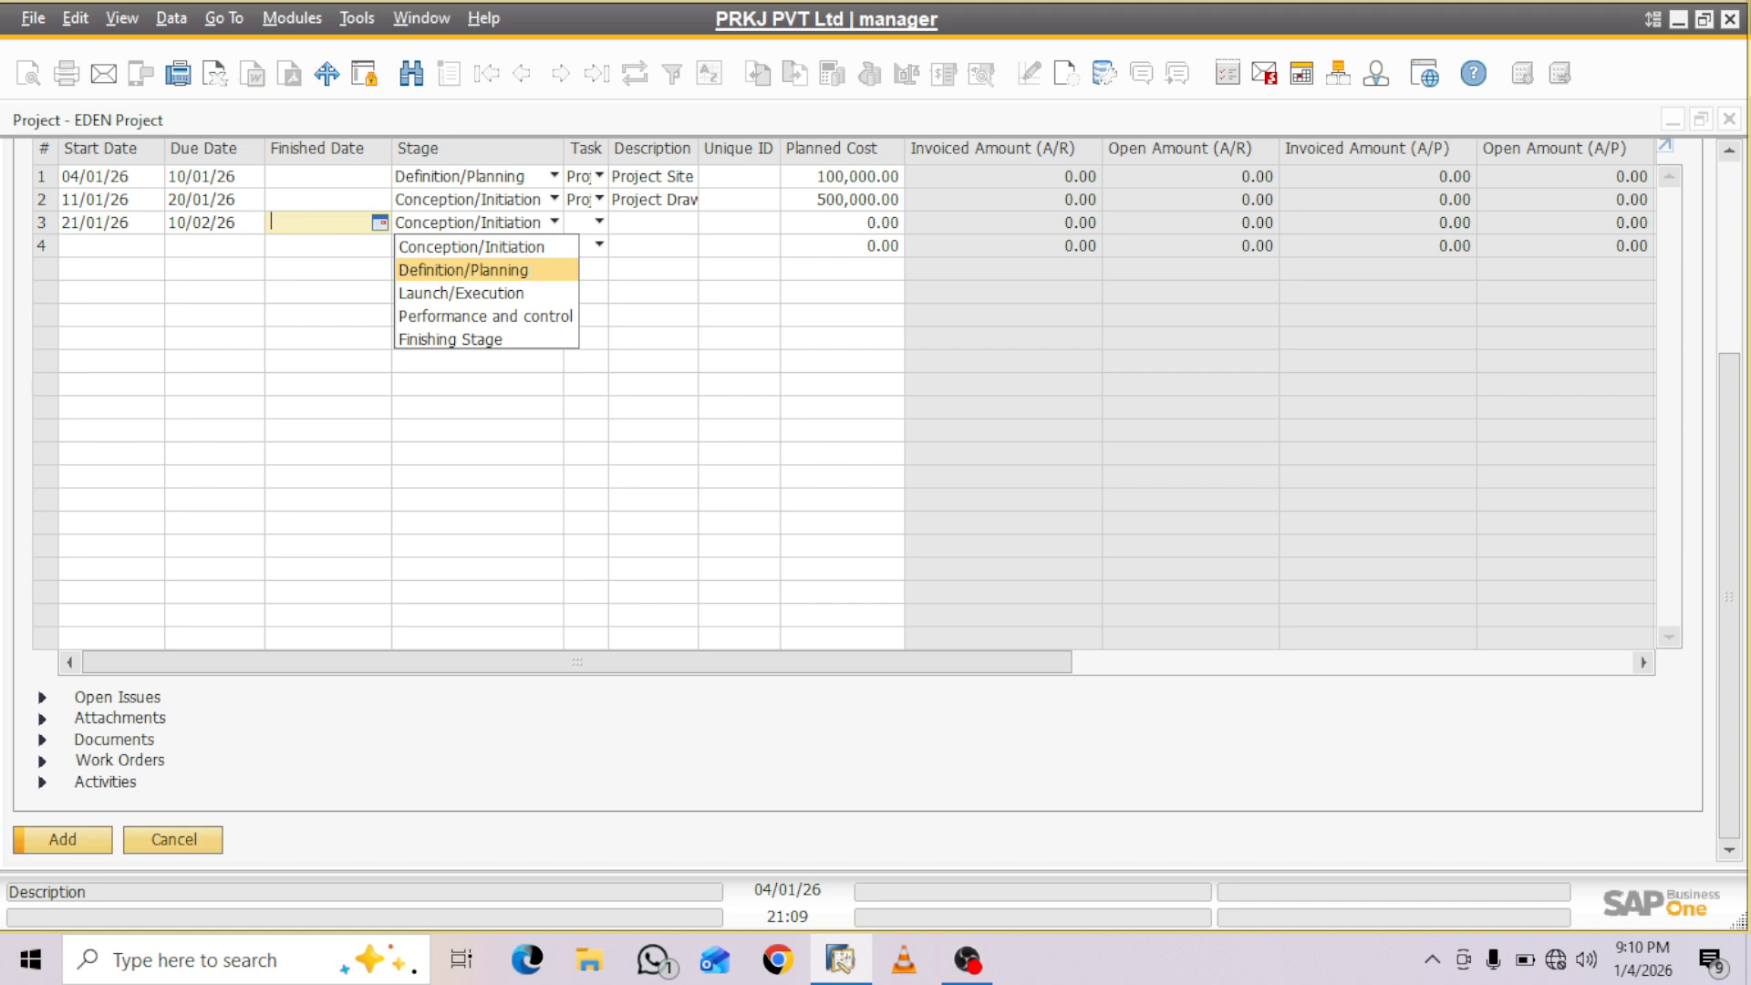
{"action": "key", "text": "Down"}
{"action": "key", "text": "Down"}
{"action": "key", "text": "Down"}
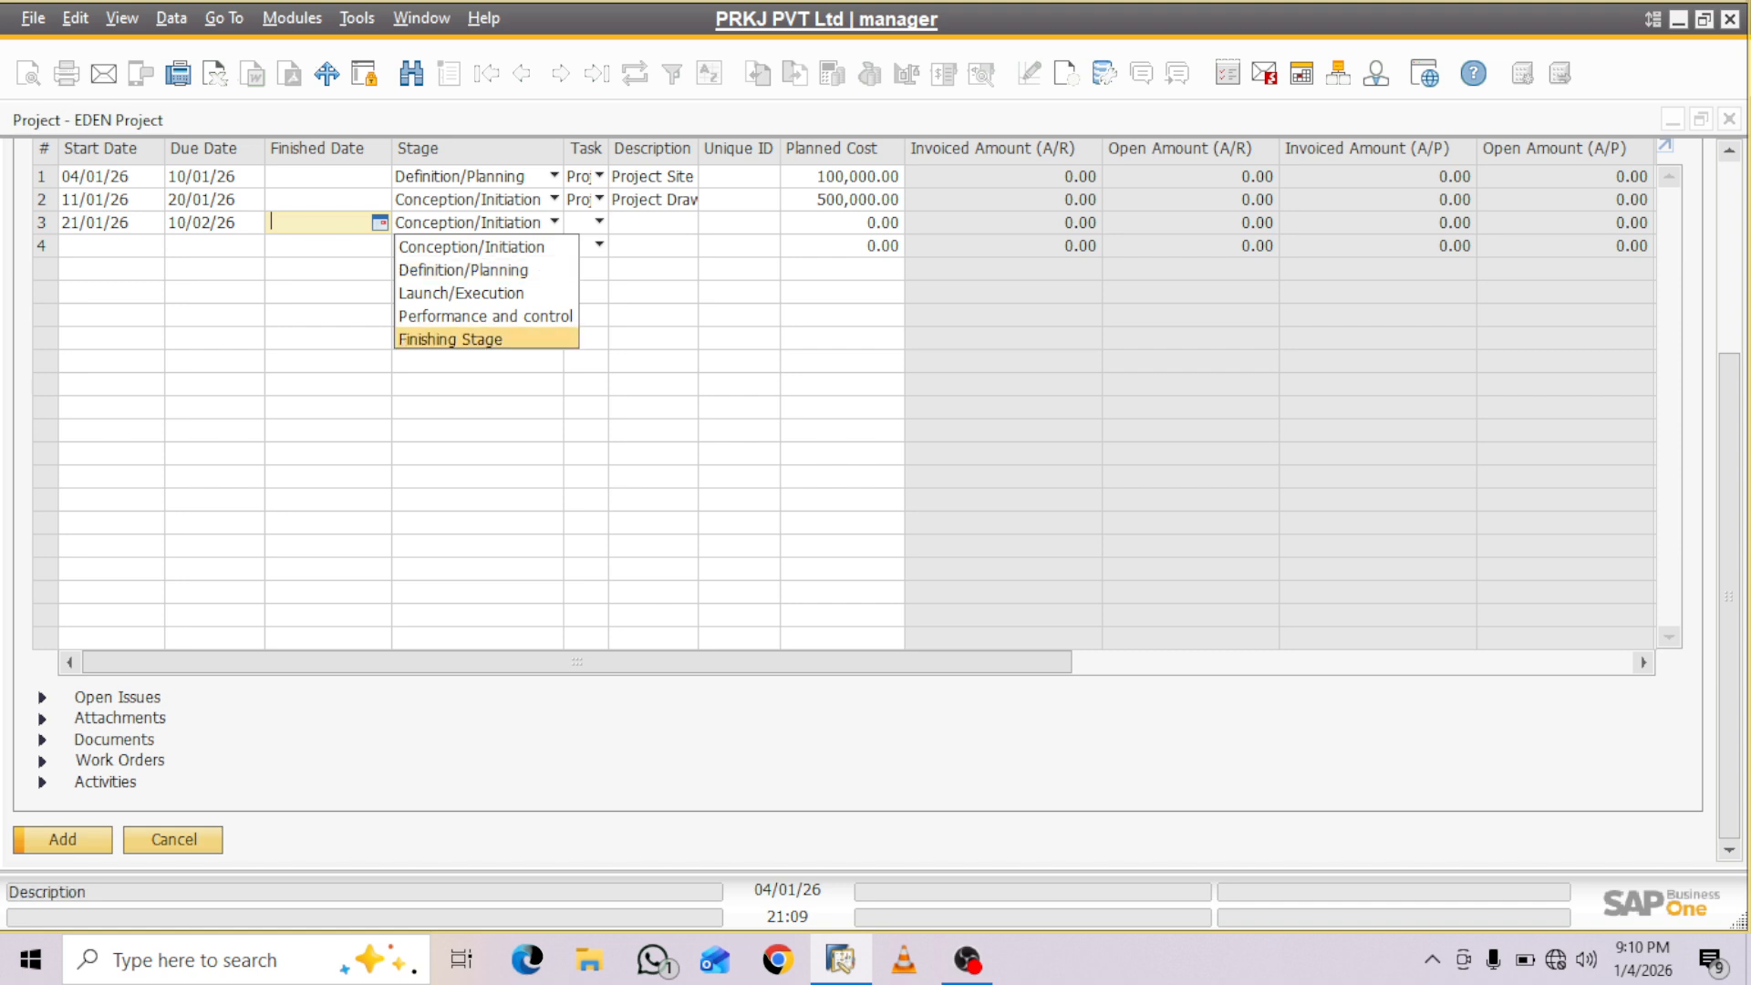
{"action": "key", "text": "Up"}
{"action": "key", "text": "Up"}
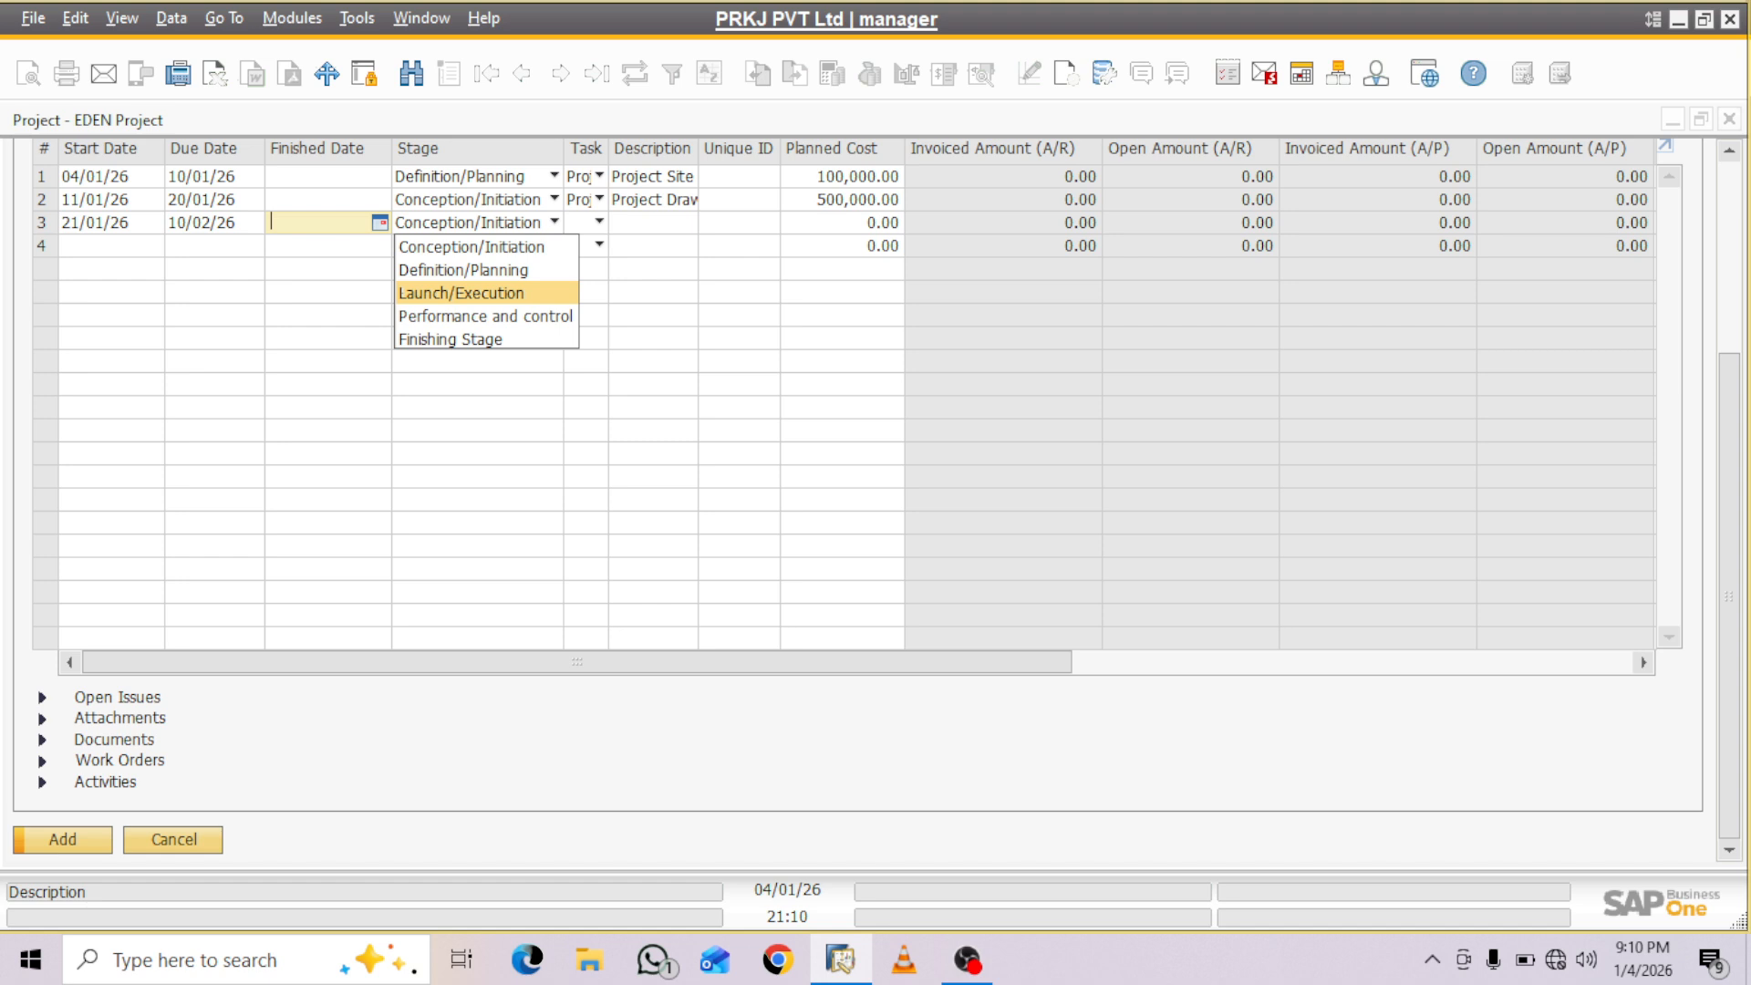
{"action": "left_click", "coordinate": [461, 294]}
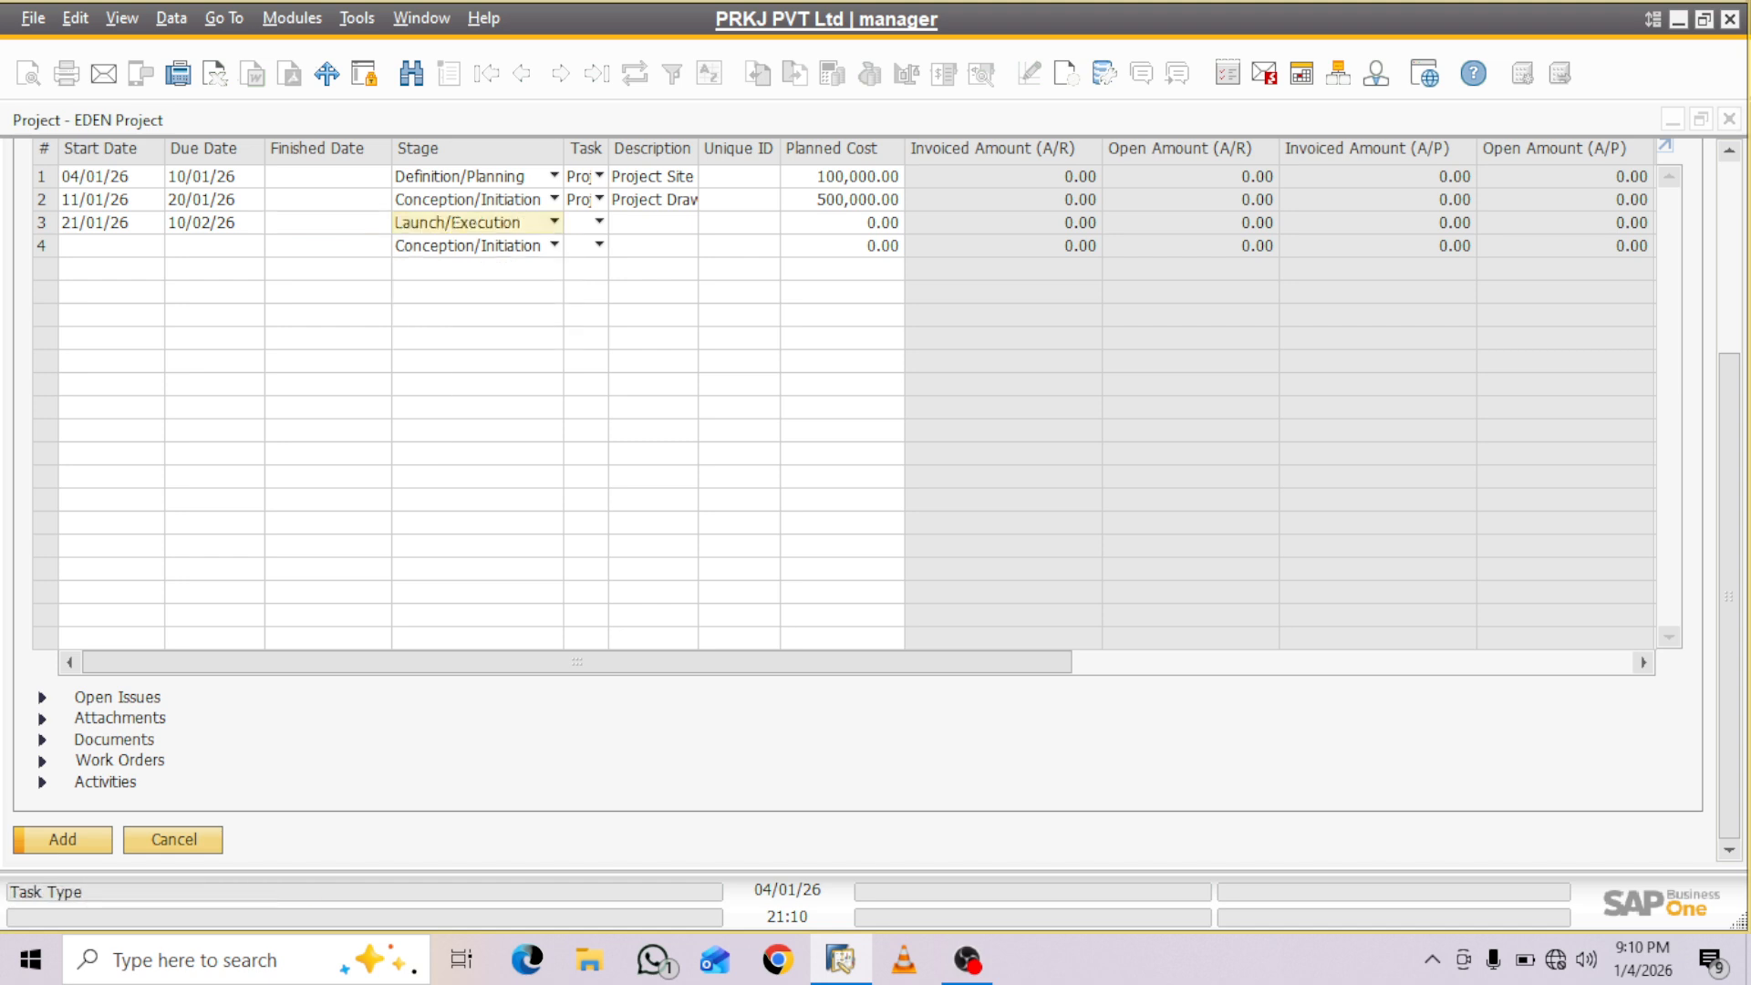
- Assign the EPC Excution task to the third stage and enter EPC as its description
{"action": "left_click", "coordinate": [599, 222]}
{"action": "key", "text": "Down"}
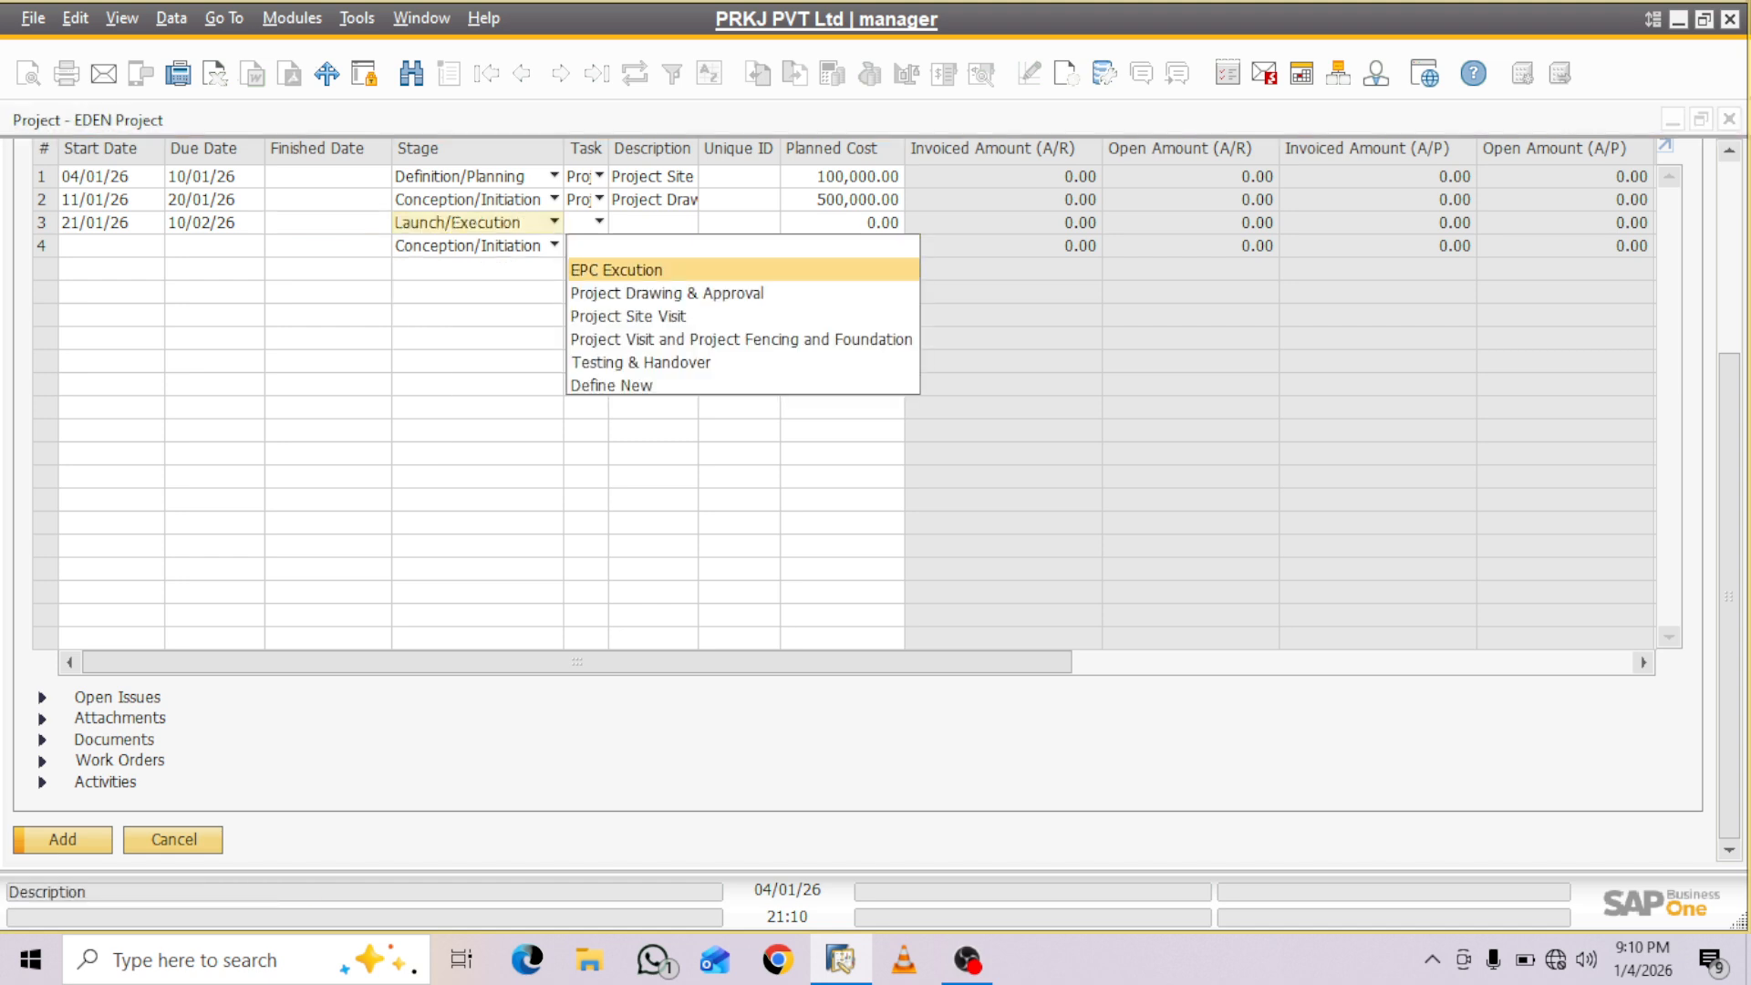
{"action": "key", "text": "Tab"}
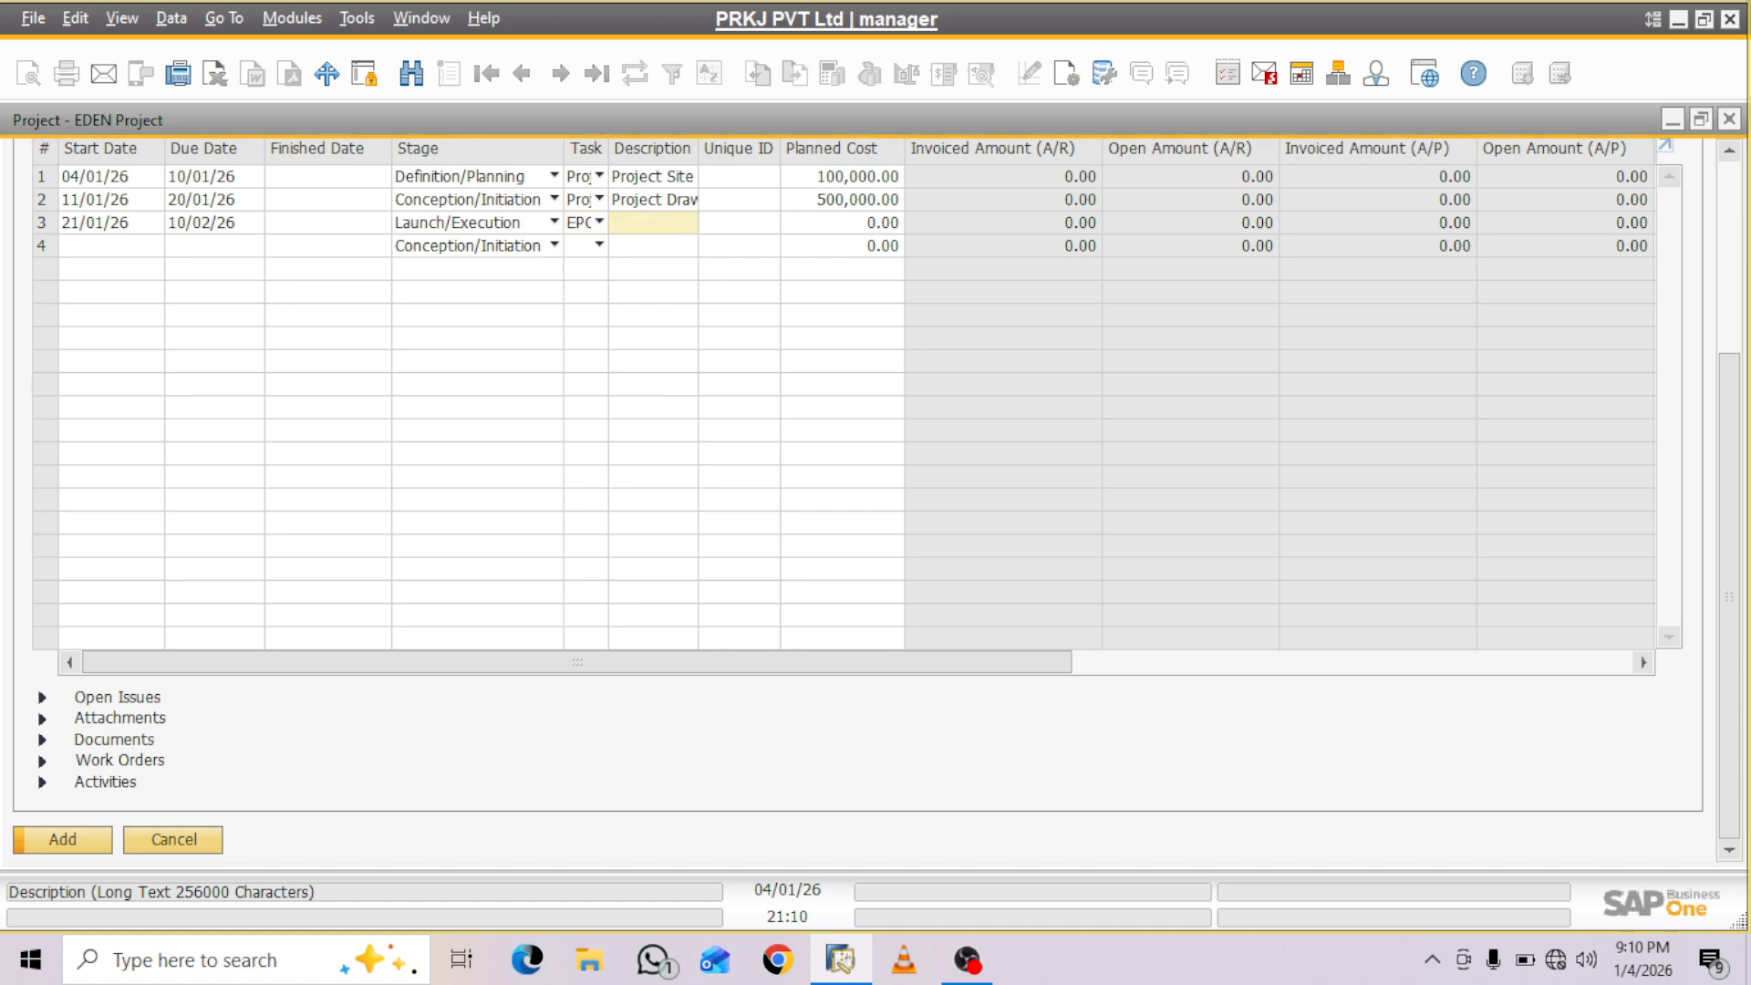
{"action": "type", "text": "EPC"}
{"action": "key", "text": "Tab"}
- Set the third stage's planned cost to 2,500,000 and its percentage to 70
{"action": "key", "text": "Tab"}
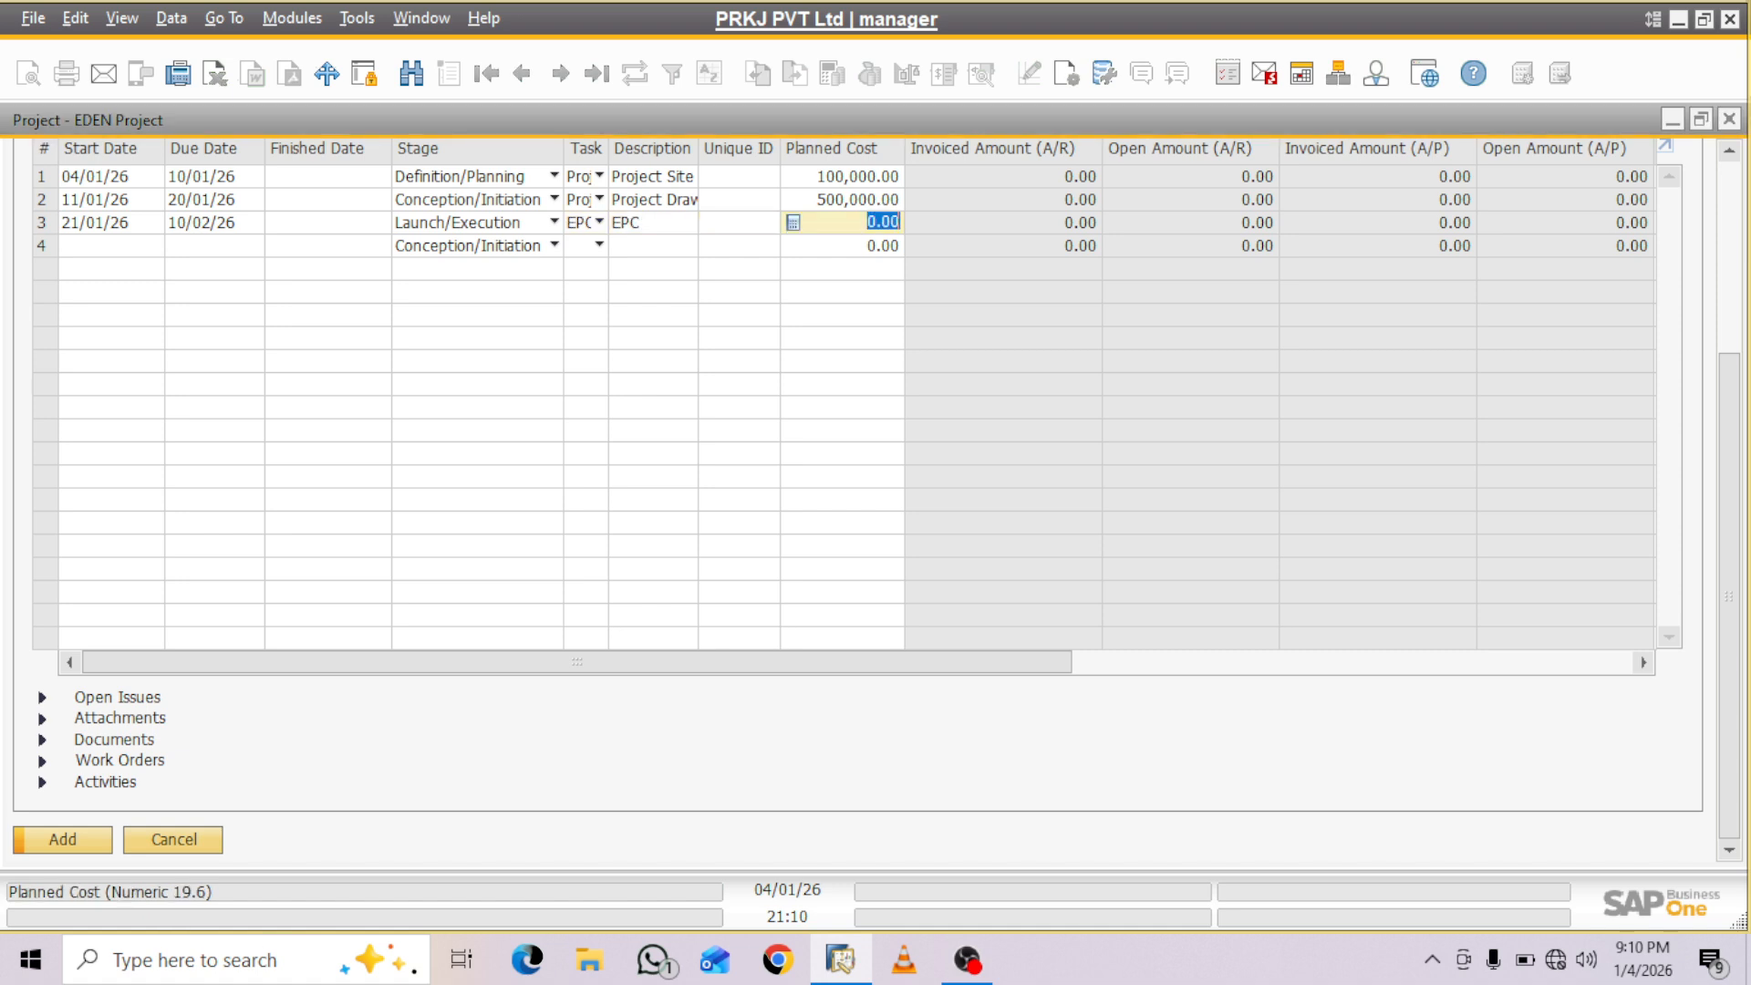
{"action": "type", "text": "2500000"}
{"action": "key", "text": "Tab"}
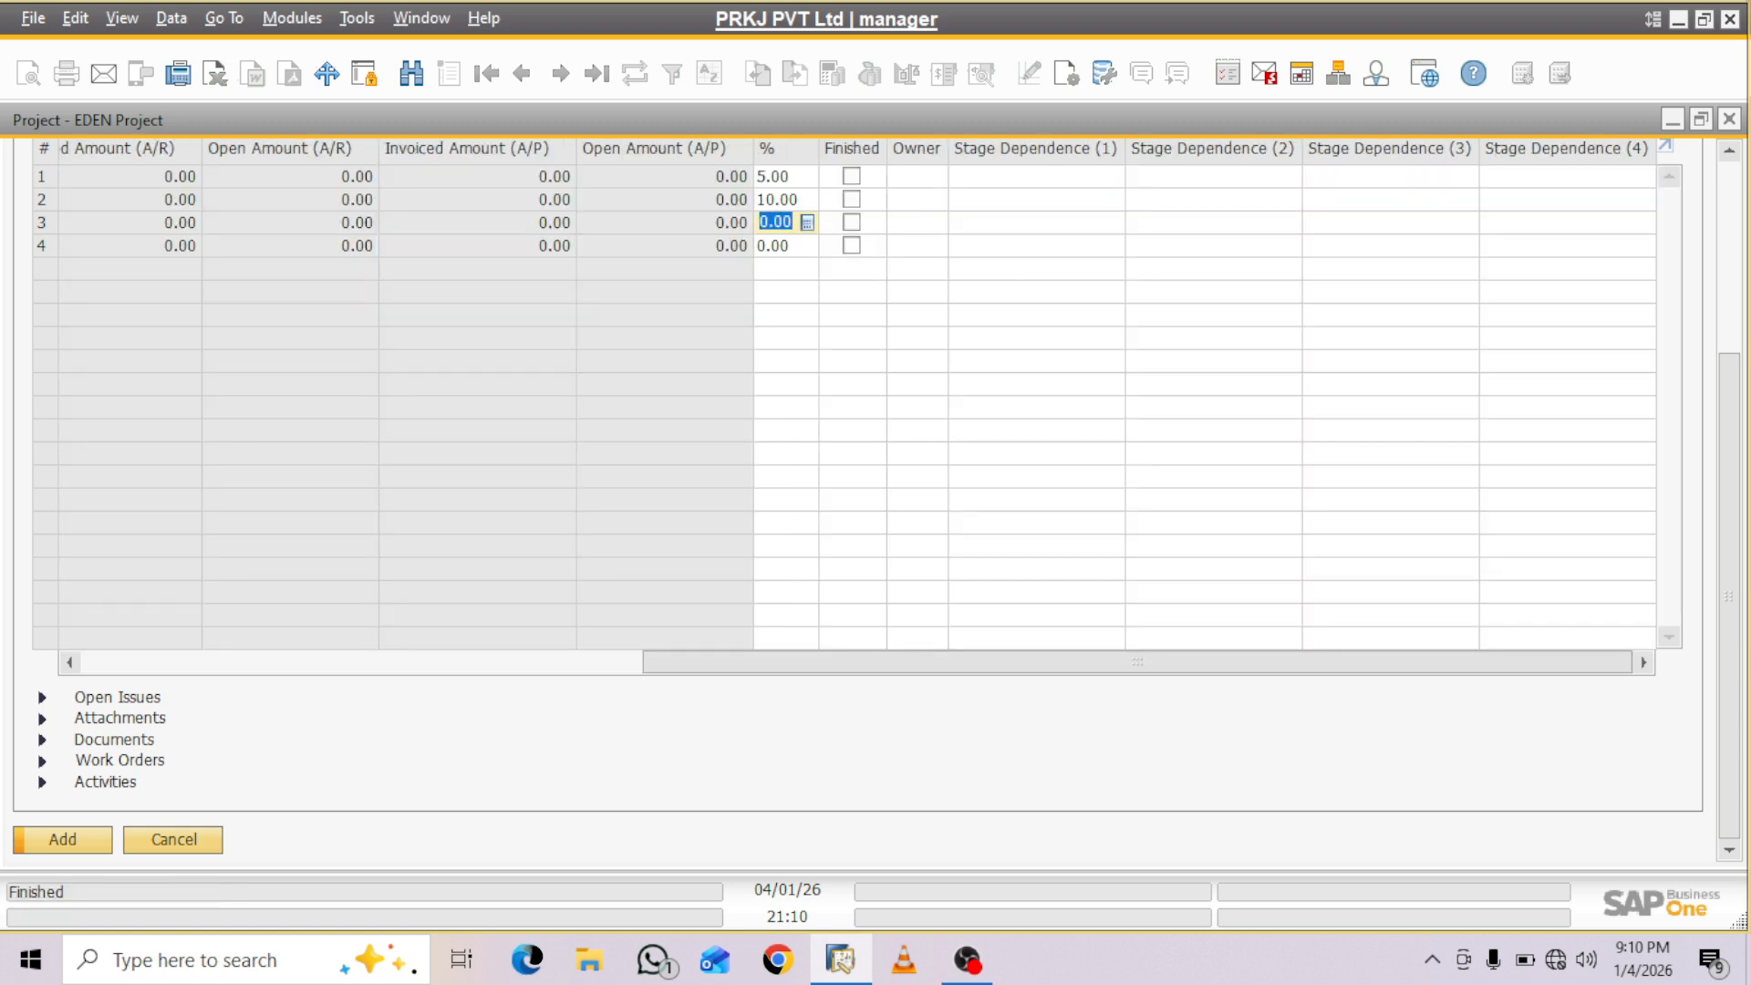
{"action": "type", "text": "70"}
{"action": "key", "text": "Tab"}
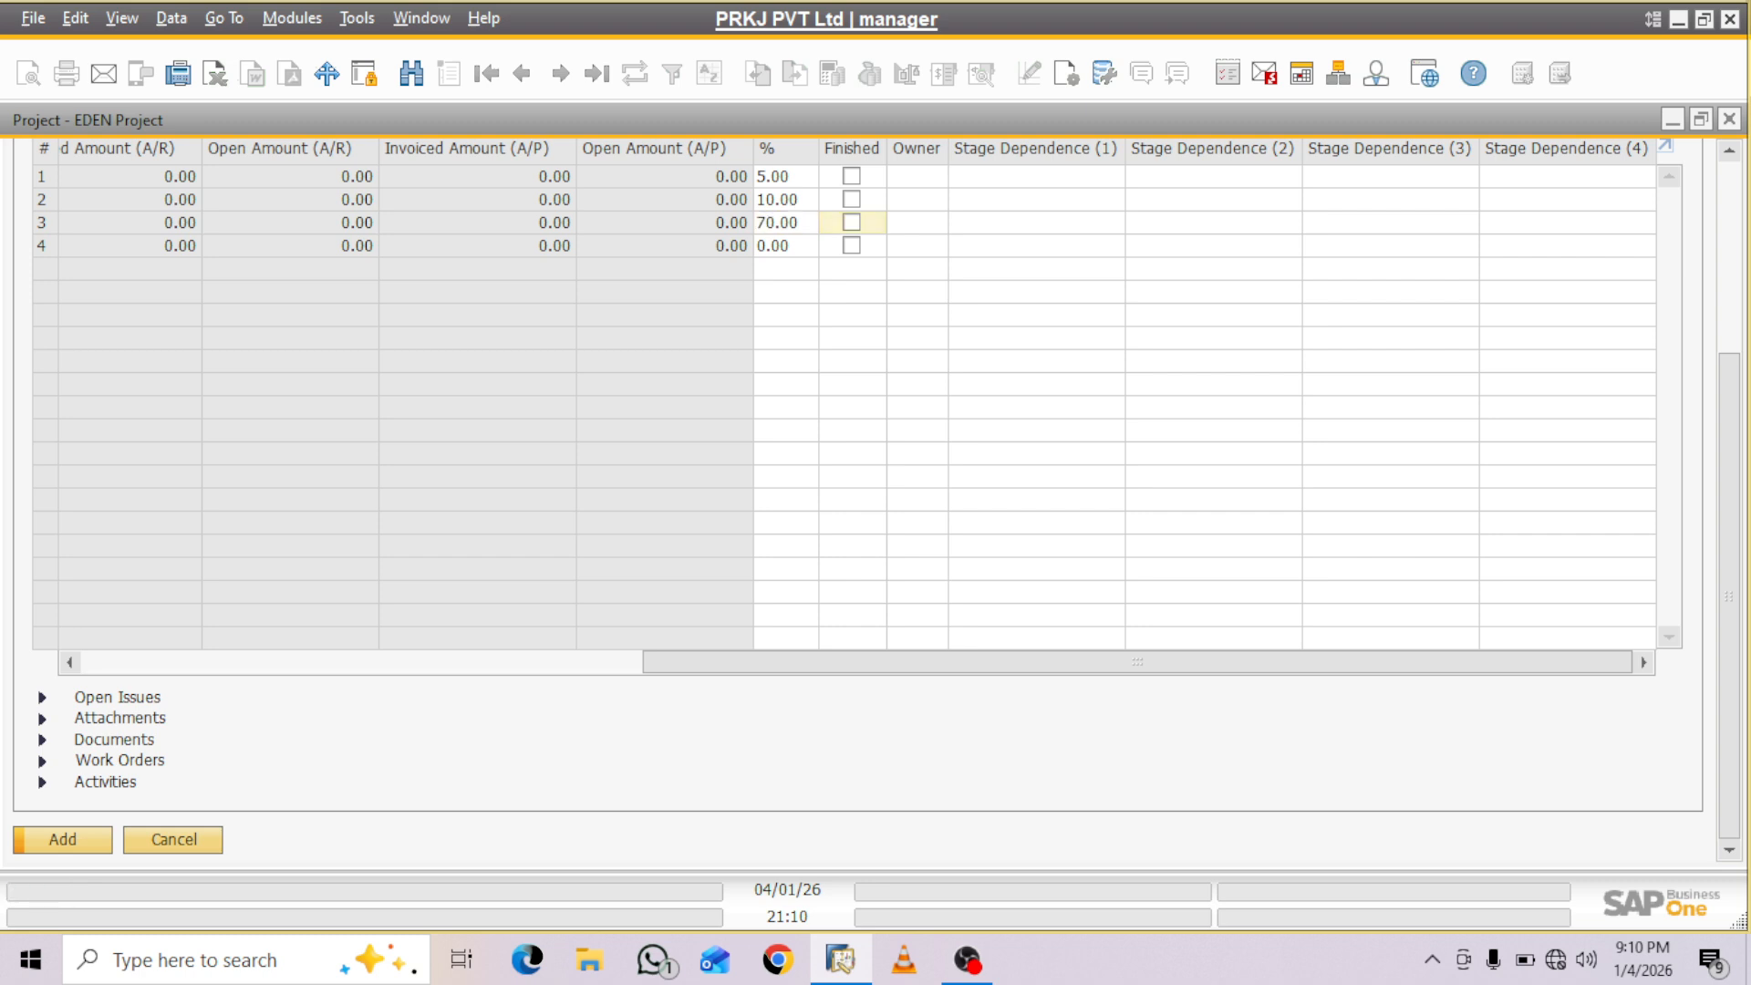
- Add a fourth stage row with start date 11/01/26 and due date 15/01/26
{"action": "left_click_drag", "start_coordinate": [1137, 663], "coordinate": [577, 663]}
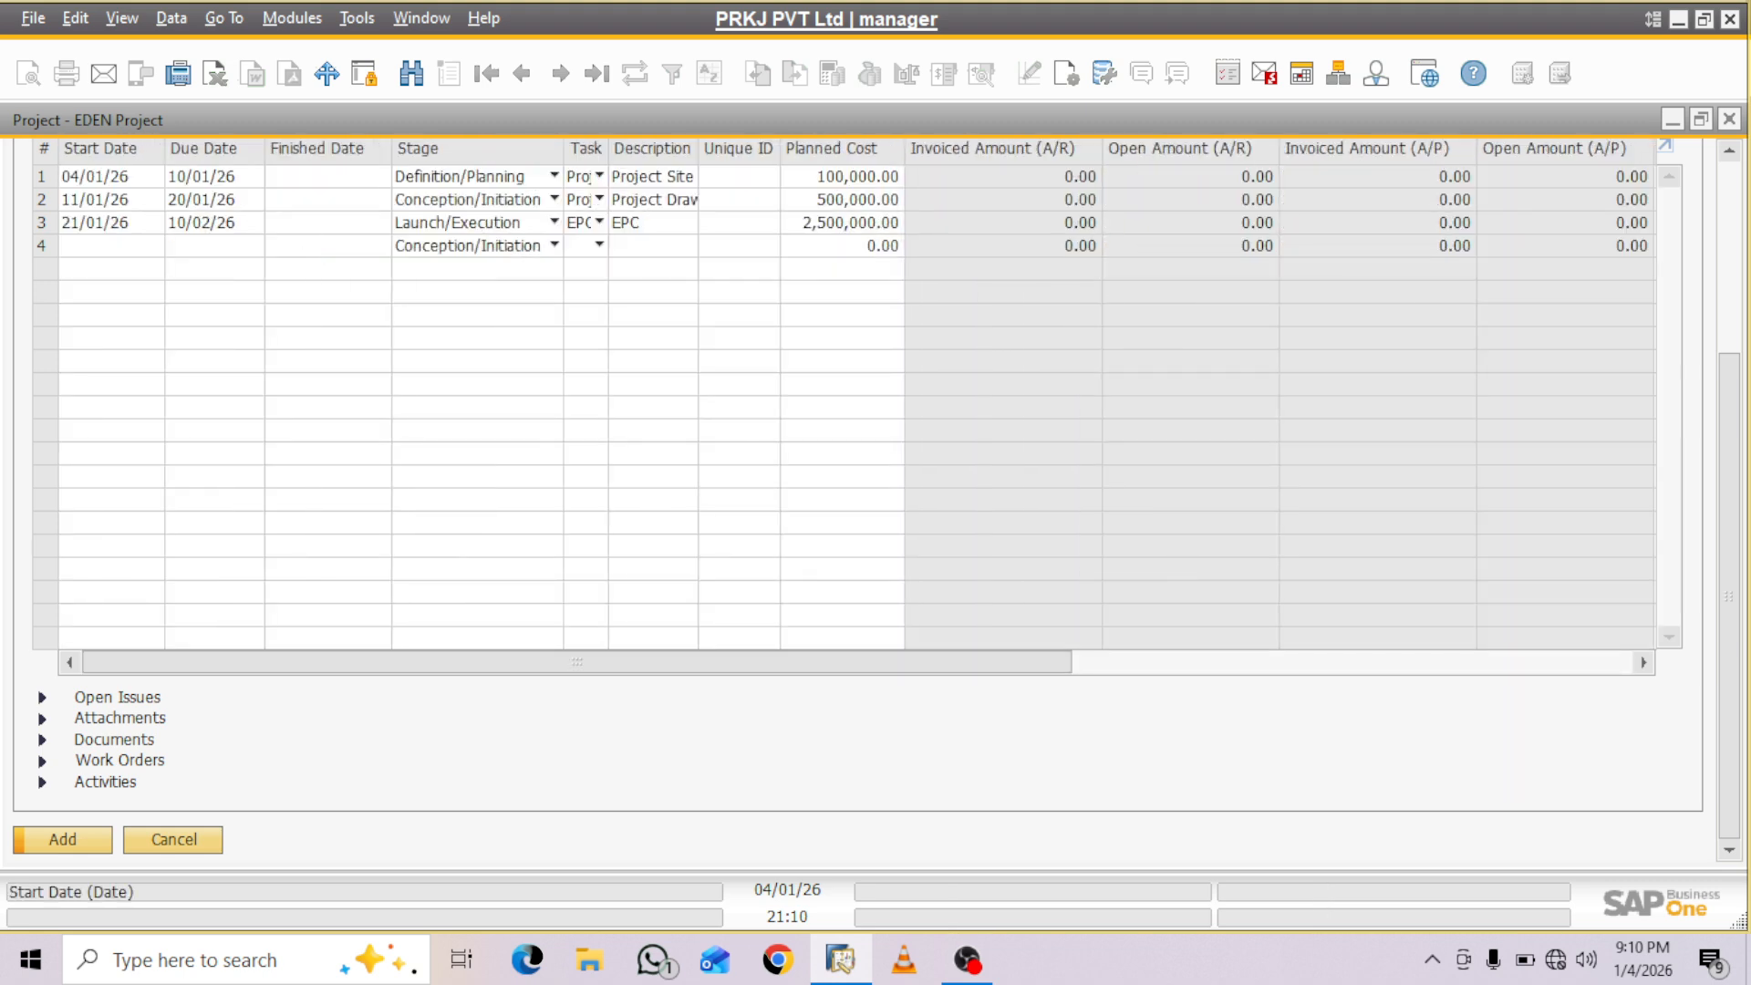
{"action": "left_click", "coordinate": [105, 246]}
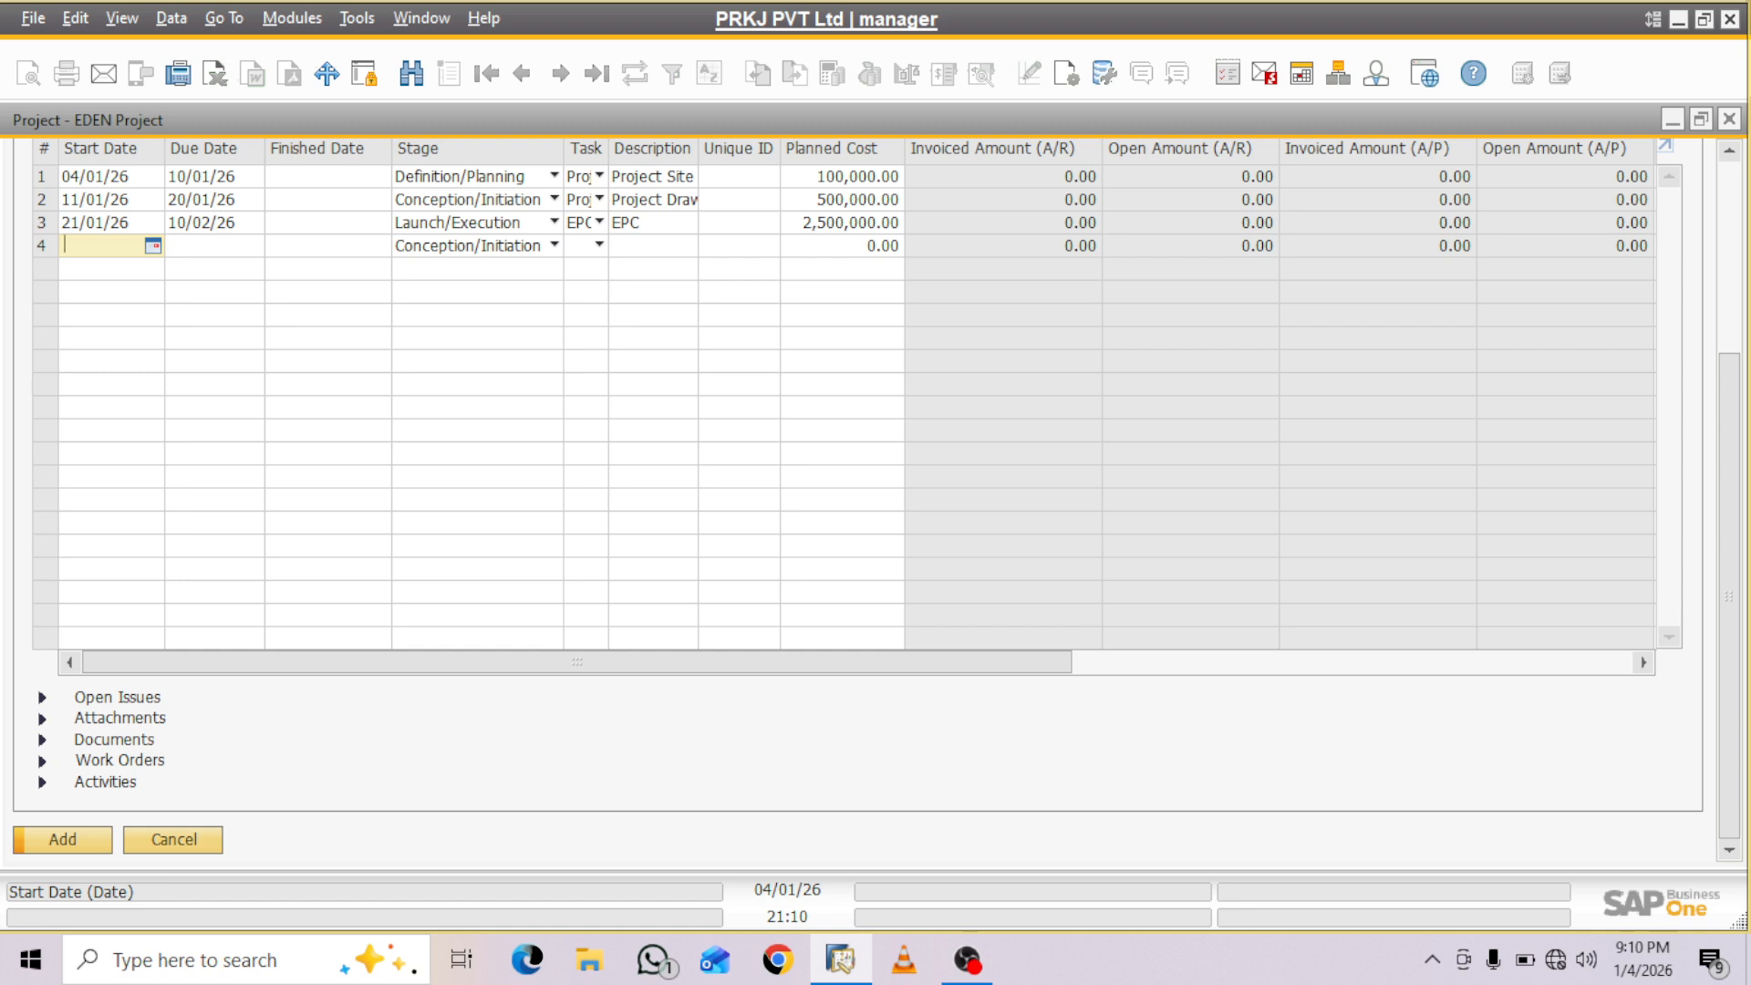
{"action": "type", "text": "11"}
{"action": "key", "text": "Tab"}
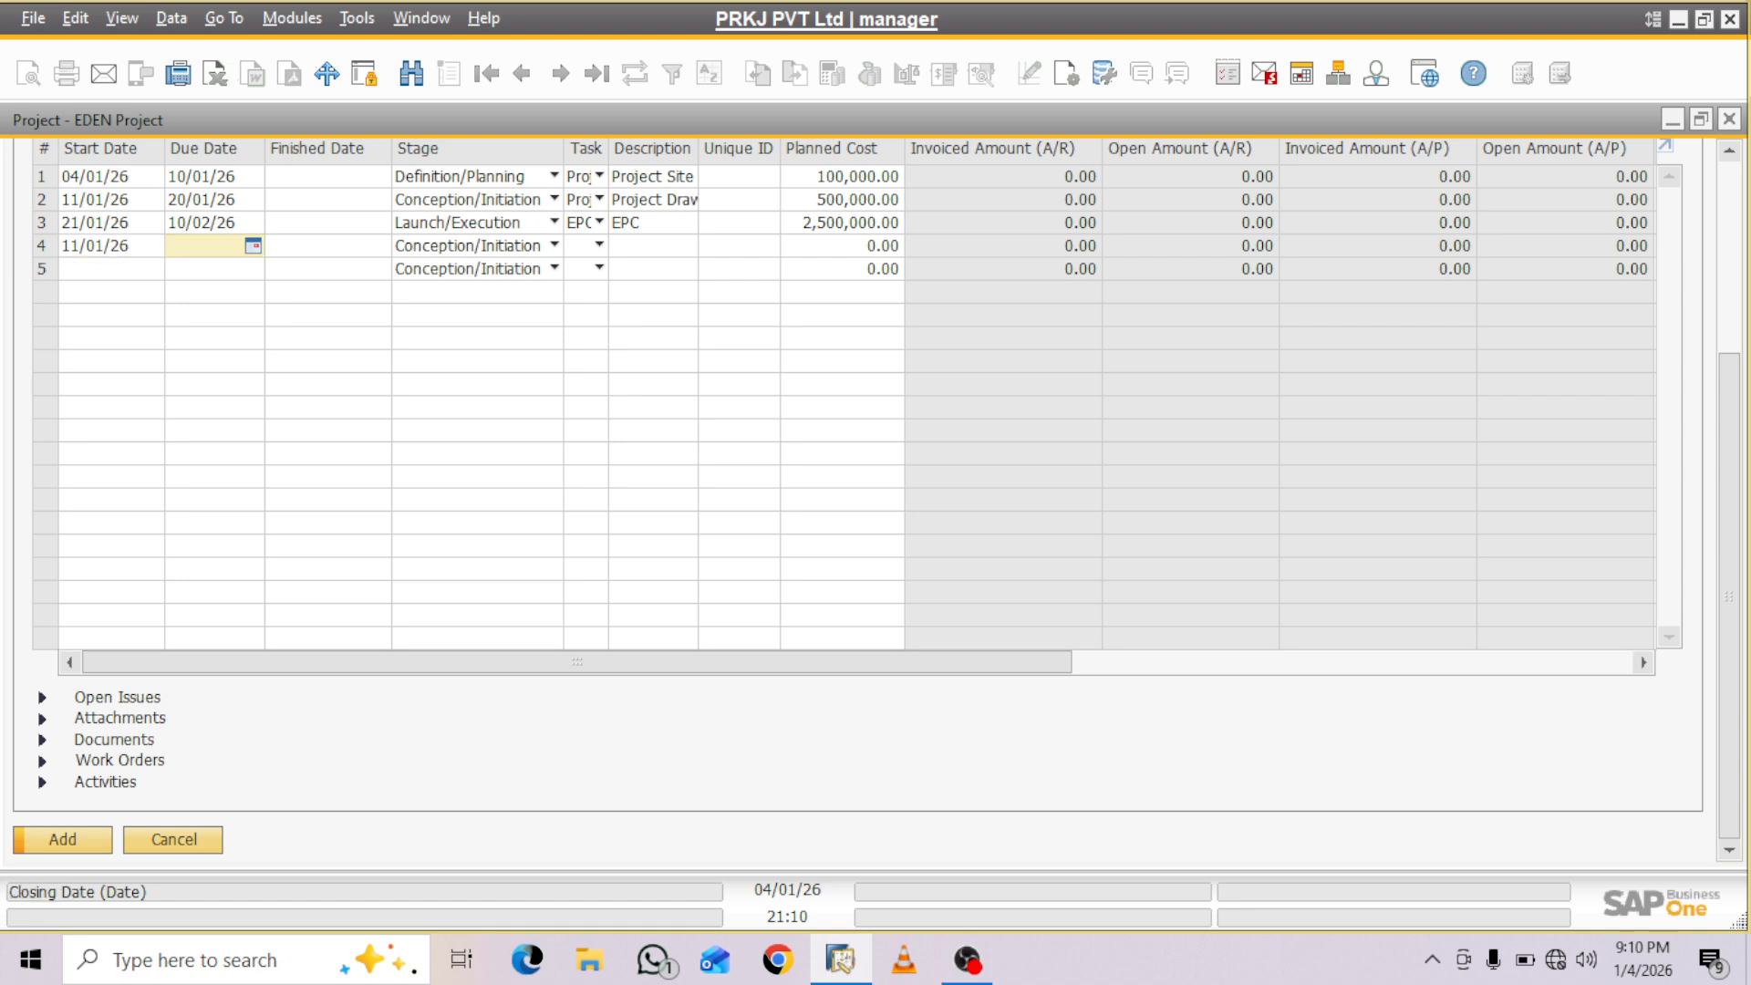
{"action": "type", "text": "15"}
{"action": "key", "text": "Tab"}
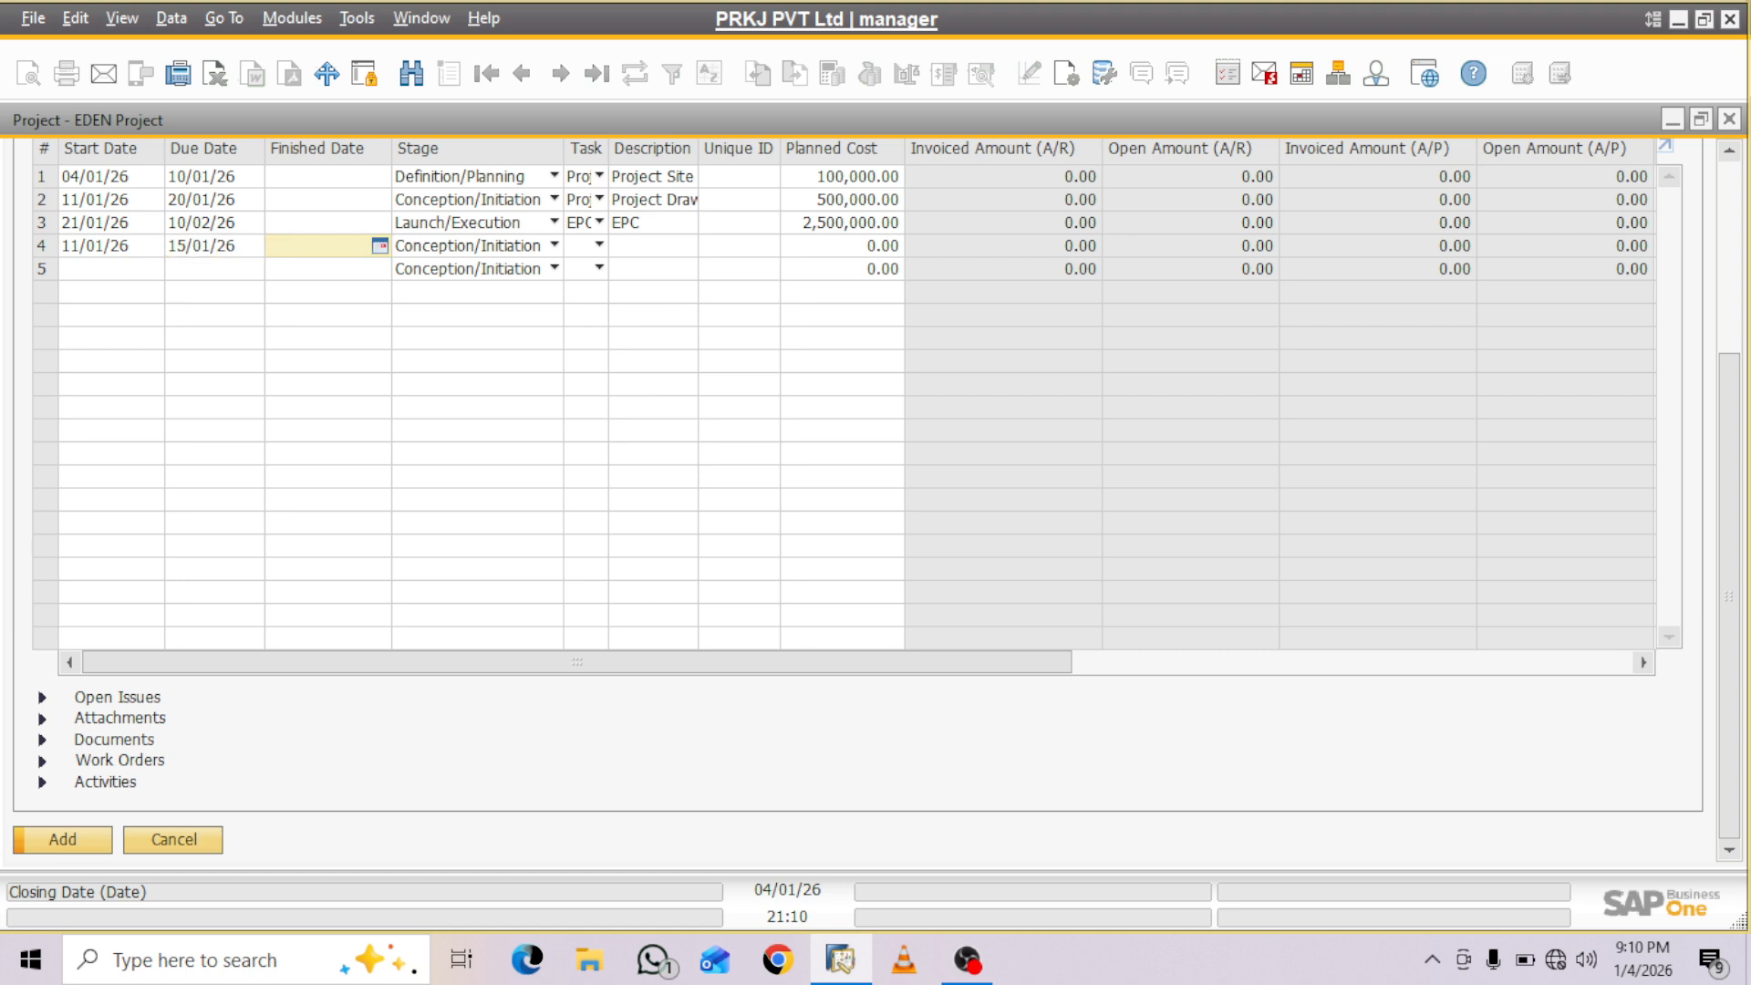
- Set the fourth row's stage to Performance and control
{"action": "left_click", "coordinate": [555, 245]}
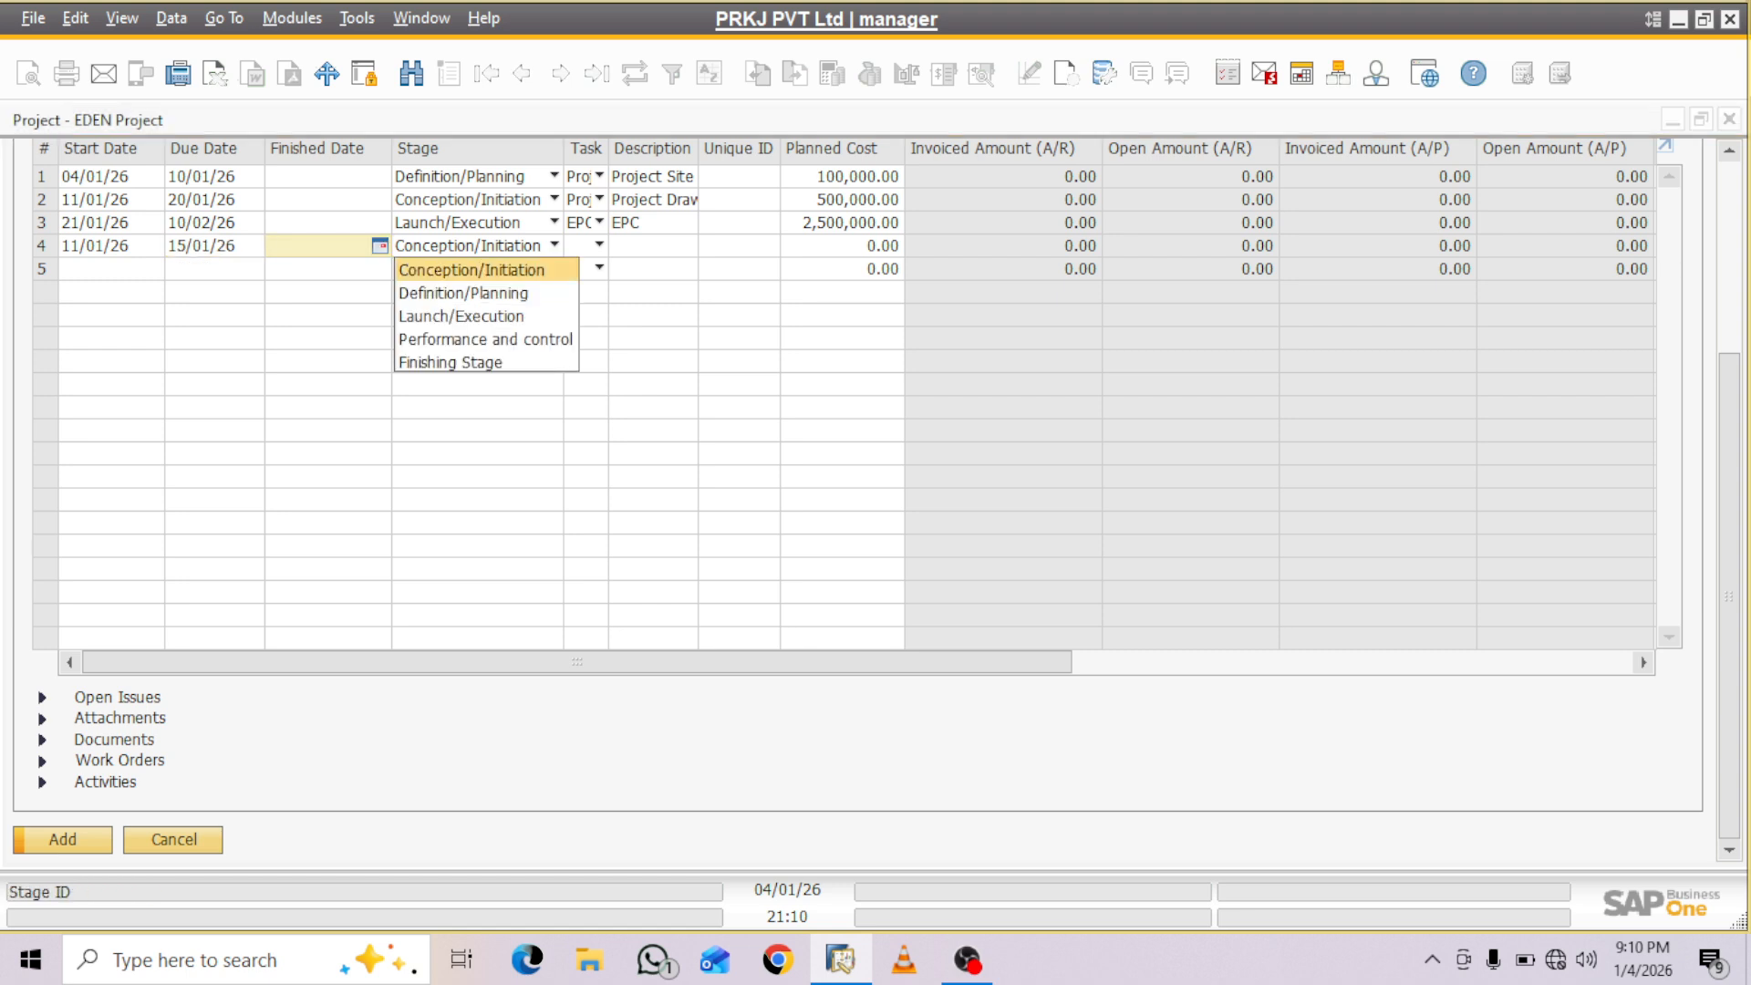
{"action": "key", "text": "Down"}
{"action": "key", "text": "Down"}
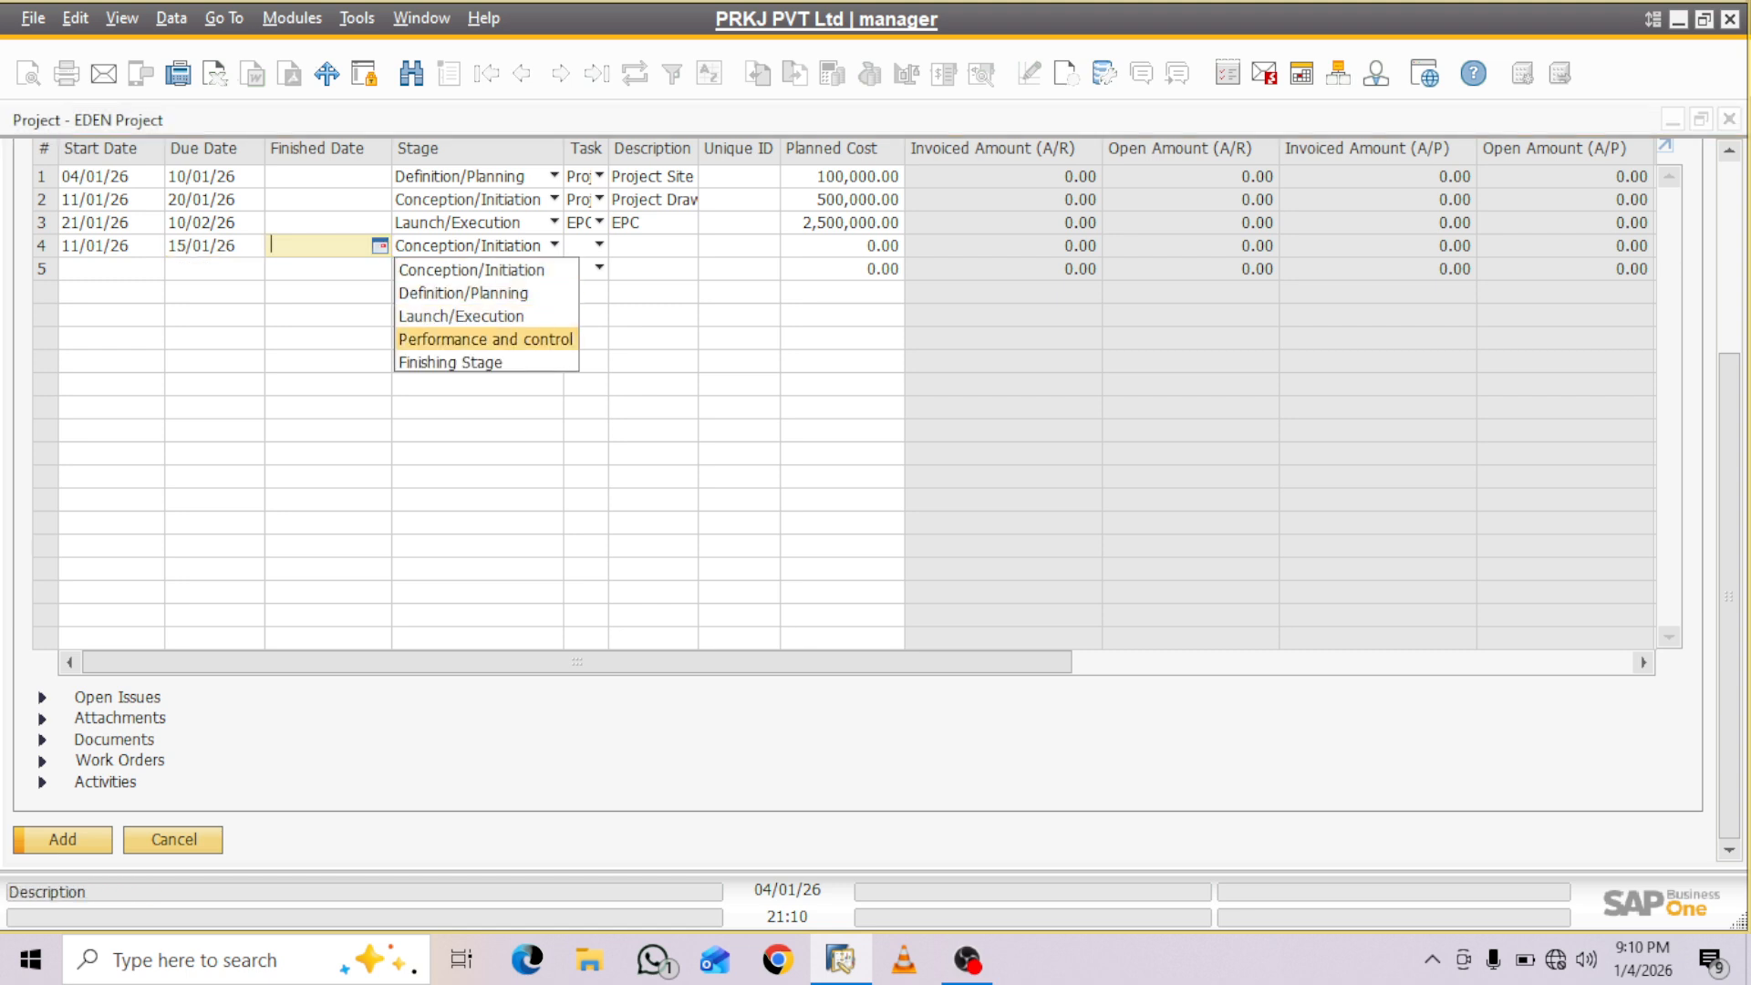
{"action": "key", "text": "Return"}
- Assign the Project Visit and Project Fencing and Foundation task to the fourth stage
{"action": "left_click", "coordinate": [600, 246]}
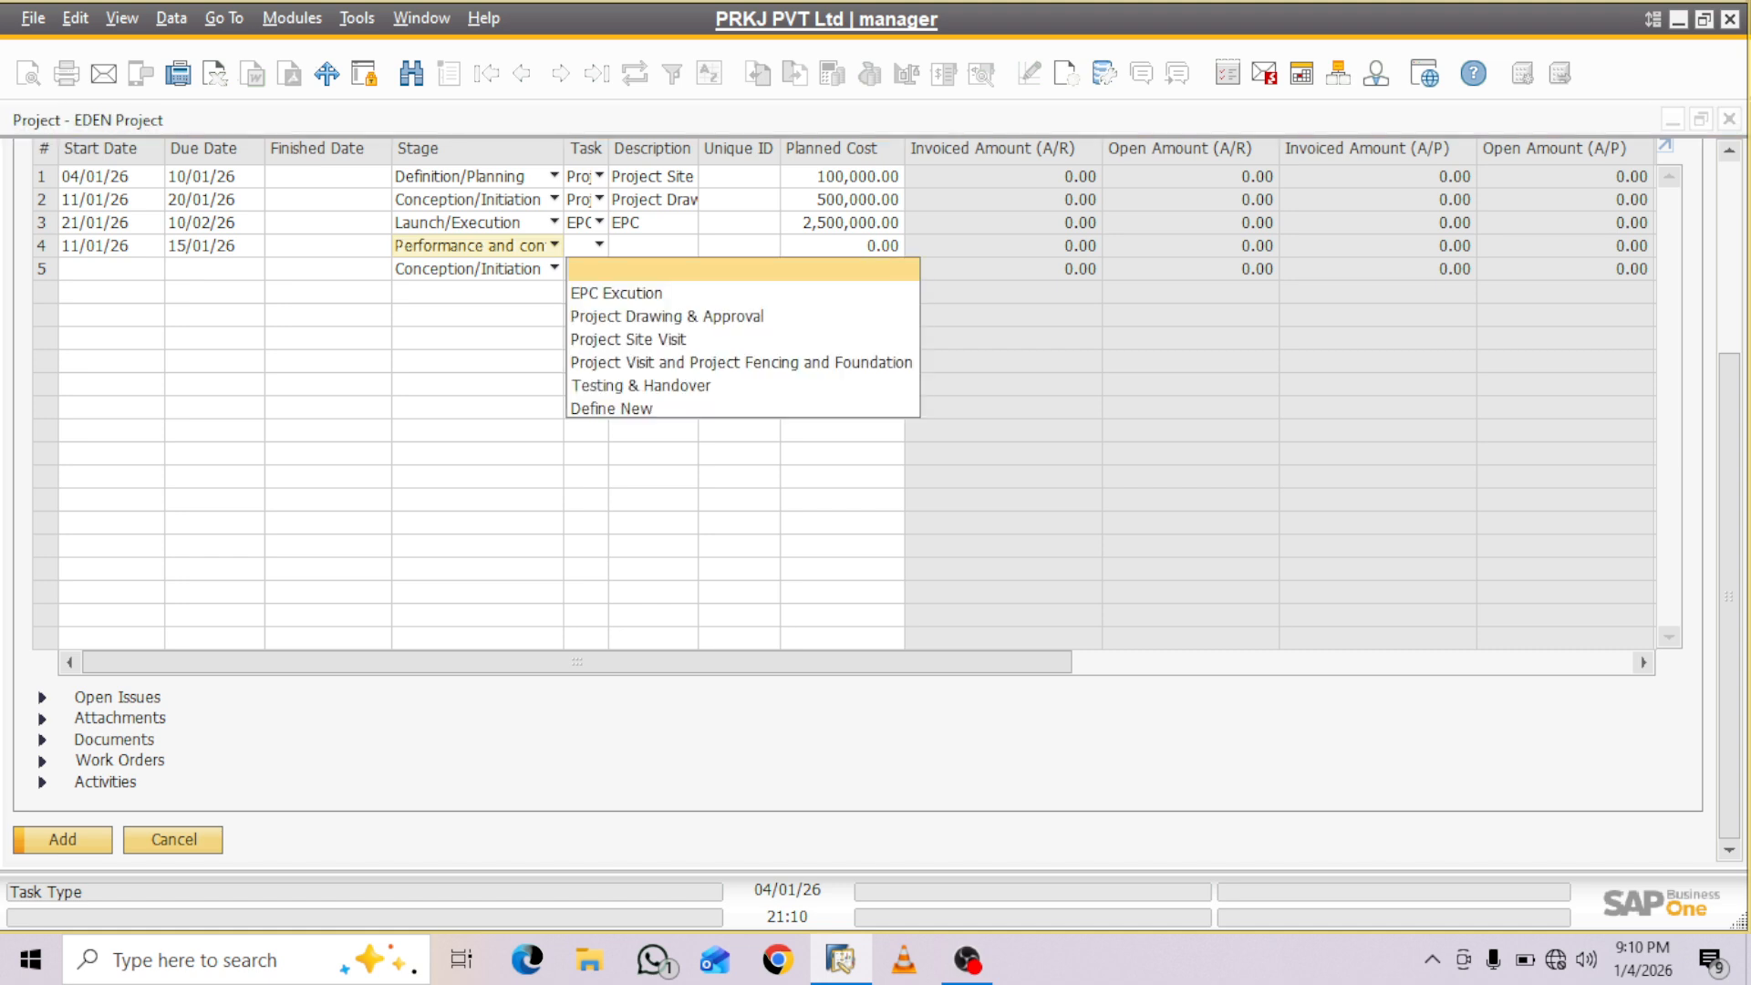
{"action": "key", "text": "Down"}
{"action": "key", "text": "Down"}
{"action": "key", "text": "Down"}
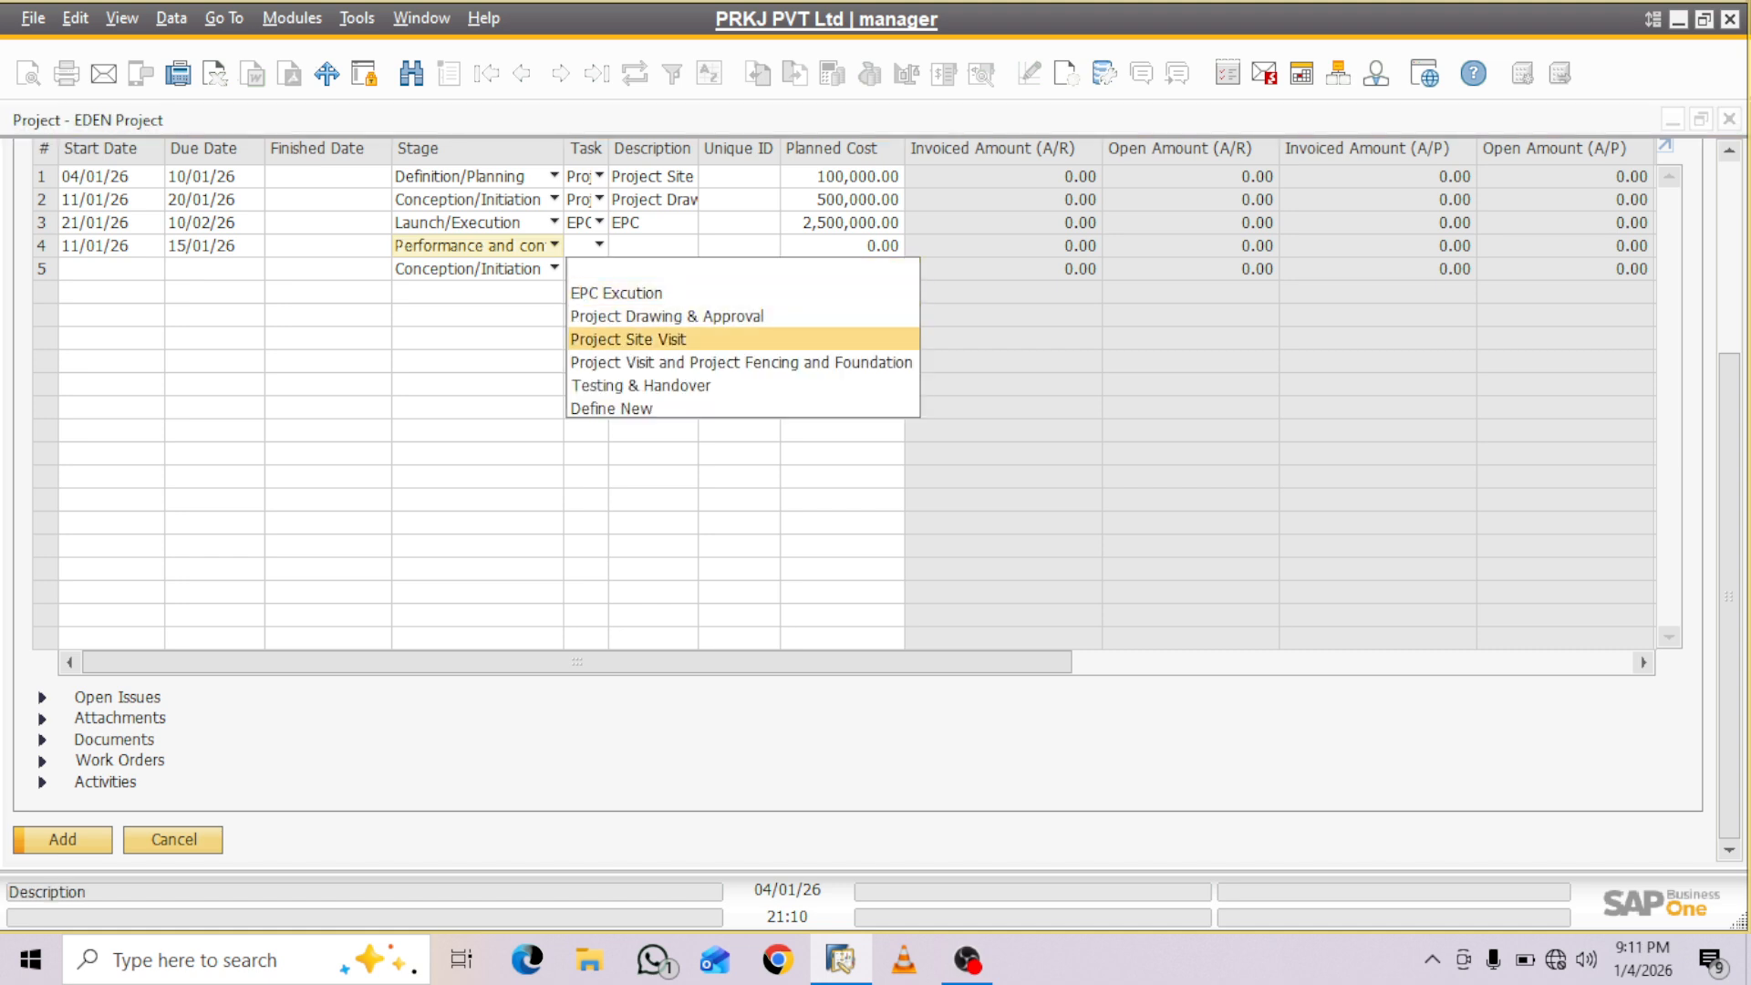
{"action": "key", "text": "Down"}
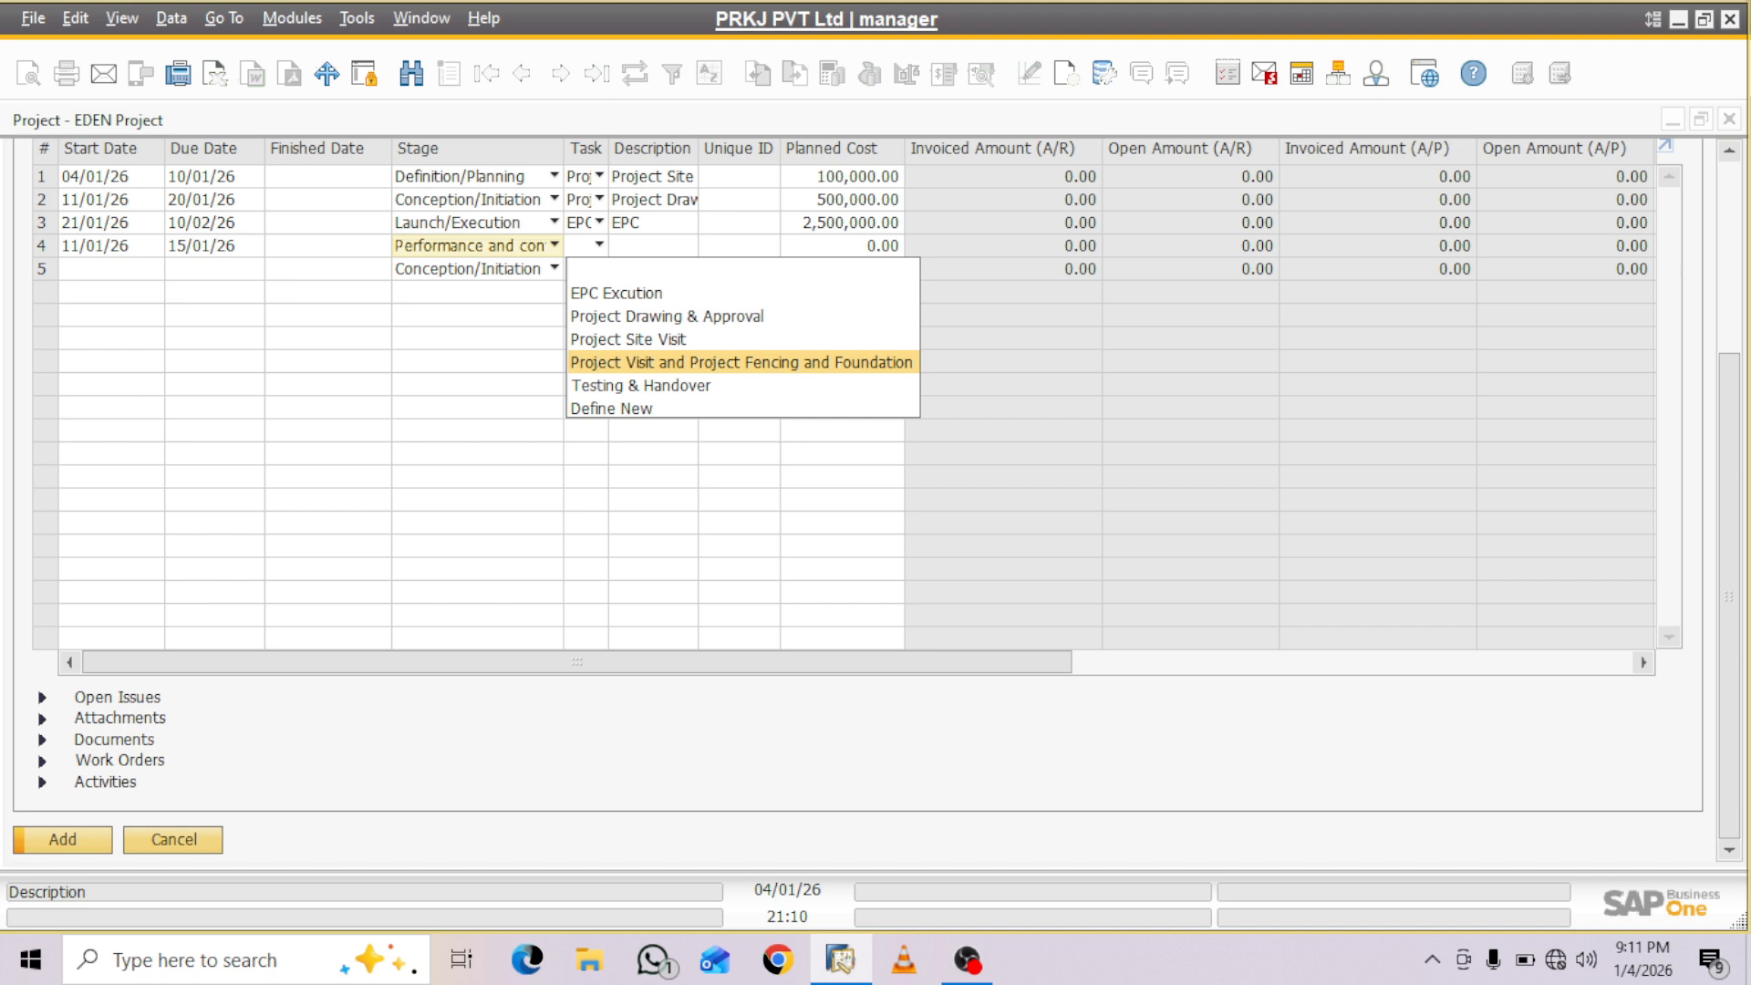
{"action": "key", "text": "Tab"}
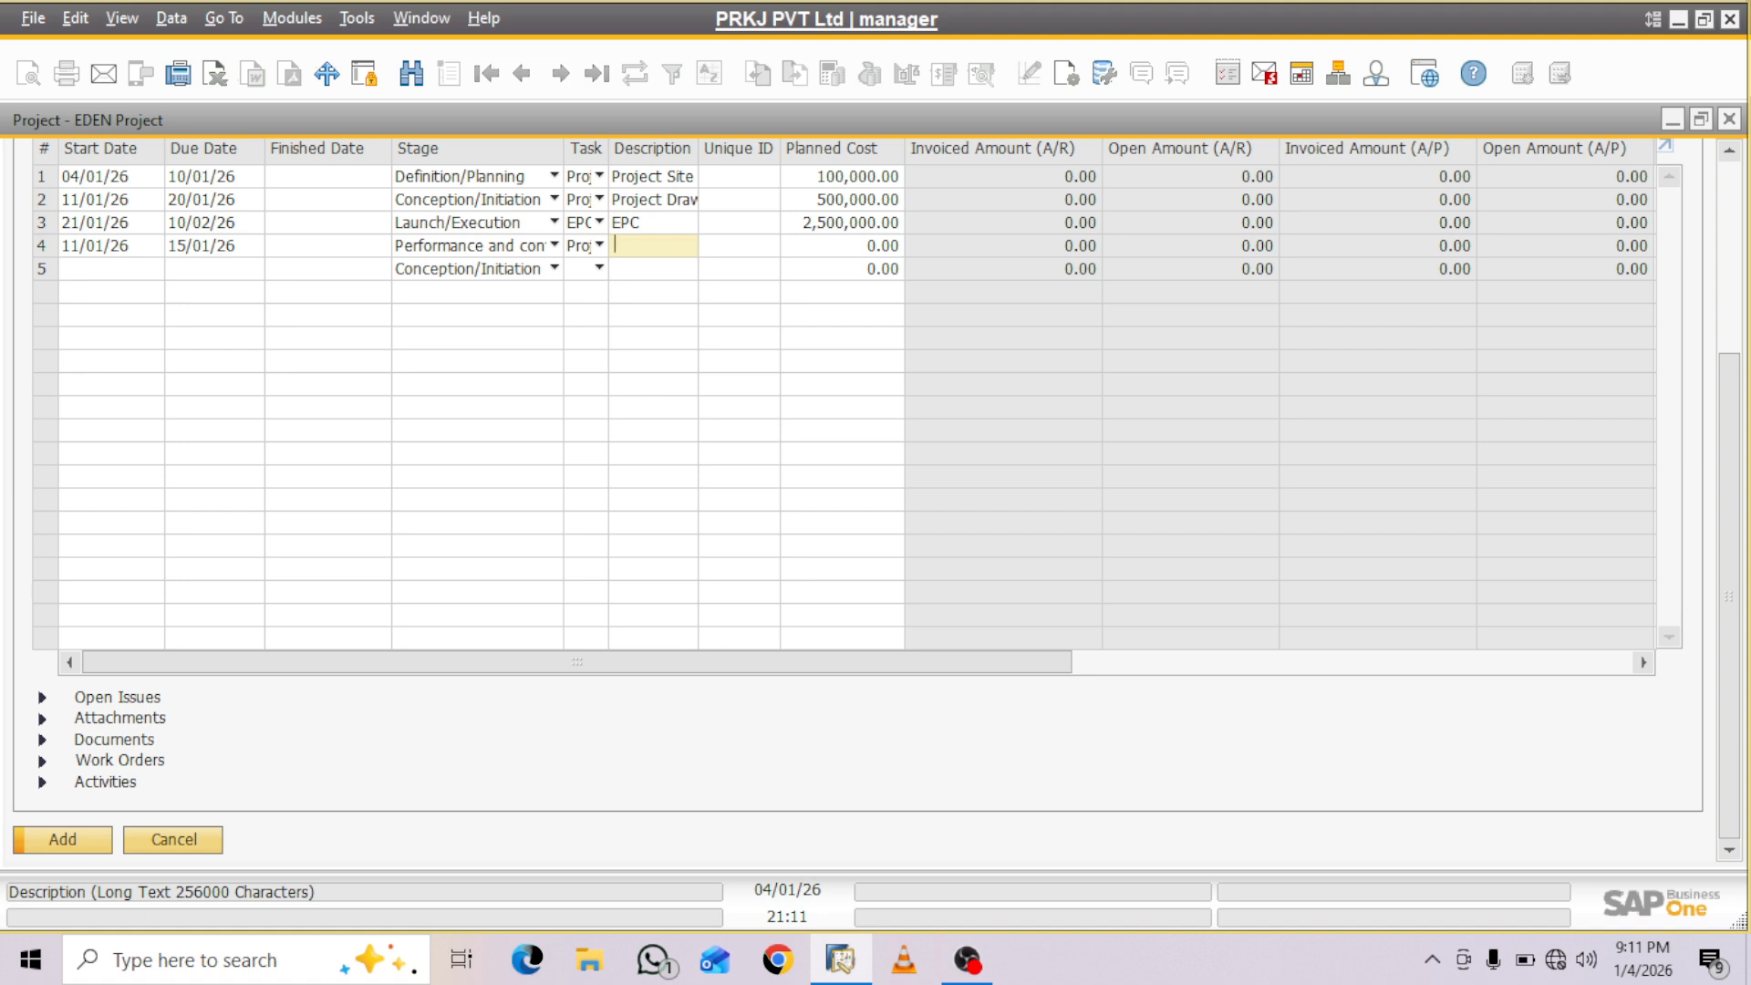
- Enter Project Testing as the fourth stage's description
{"action": "type", "text": "Proje"}
{"action": "type", "text": "ct T"}
{"action": "type", "text": "esting"}
{"action": "key", "text": "Tab"}
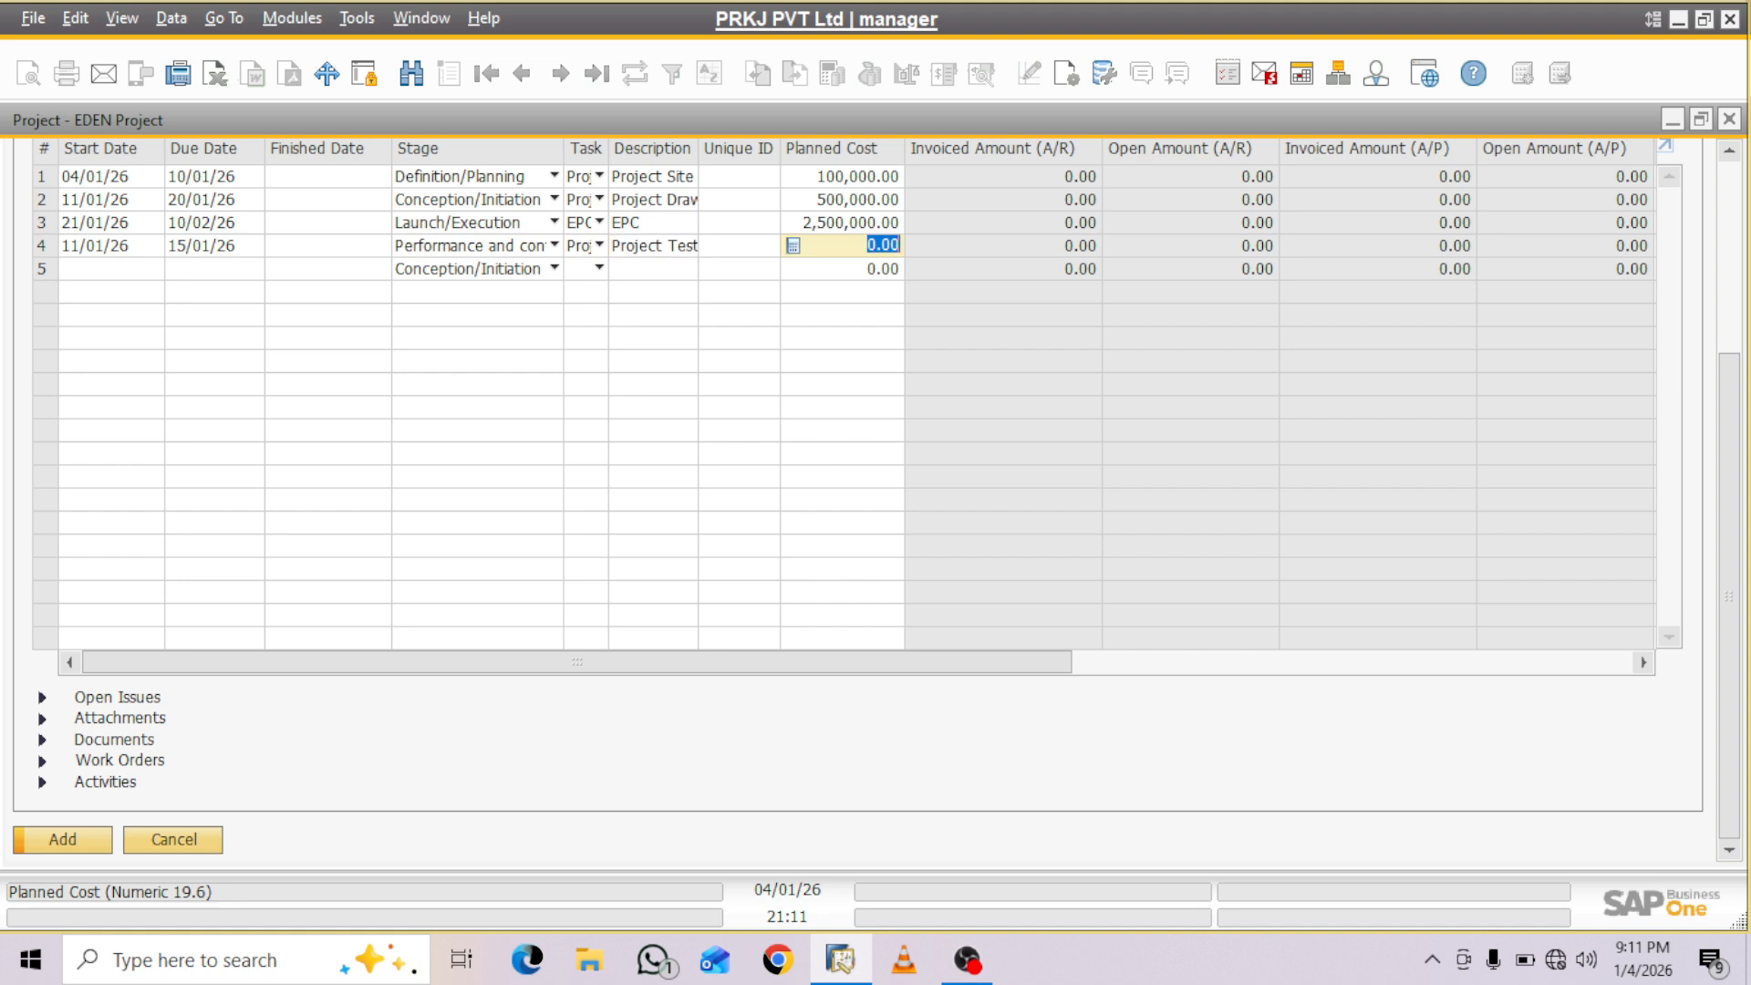
- Set the fourth stage's planned cost to 500,000 and its percentage to 5
{"action": "type", "text": "500000"}
{"action": "key", "text": "Tab"}
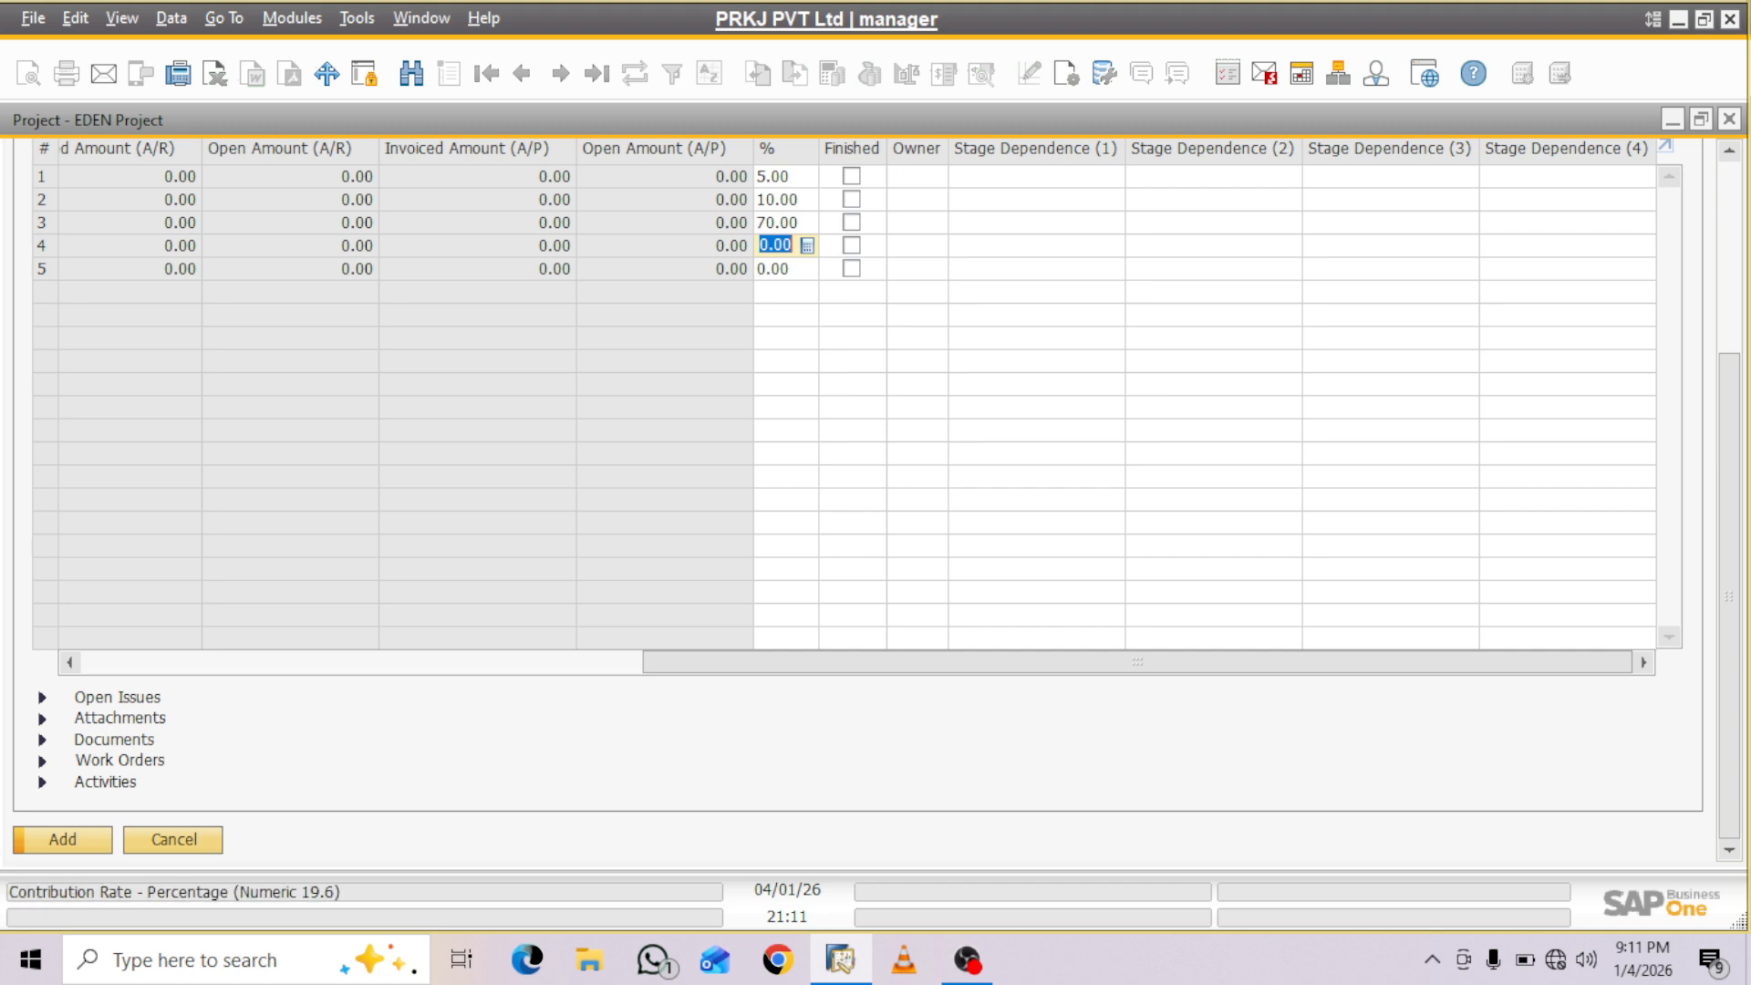
{"action": "type", "text": "5"}
{"action": "key", "text": "Tab"}
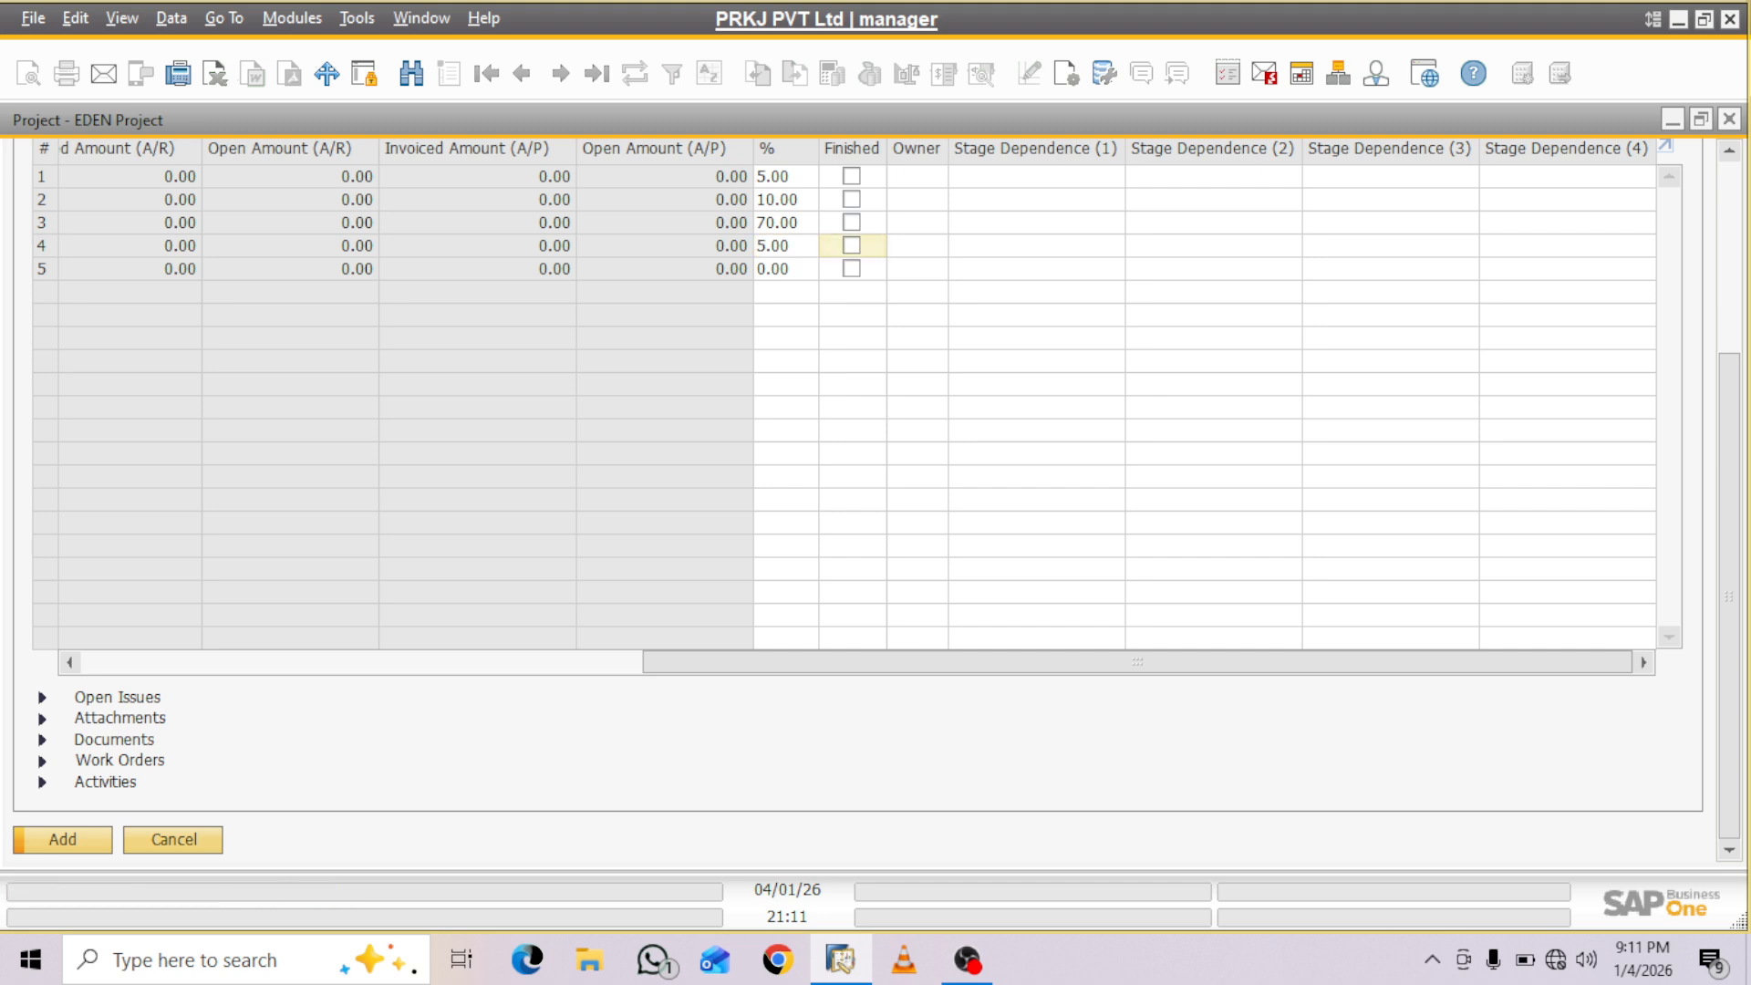
- Add a fifth stage row with start date 16/01/26 and due date 20/01/26
{"action": "left_click_drag", "start_coordinate": [1137, 663], "coordinate": [576, 662]}
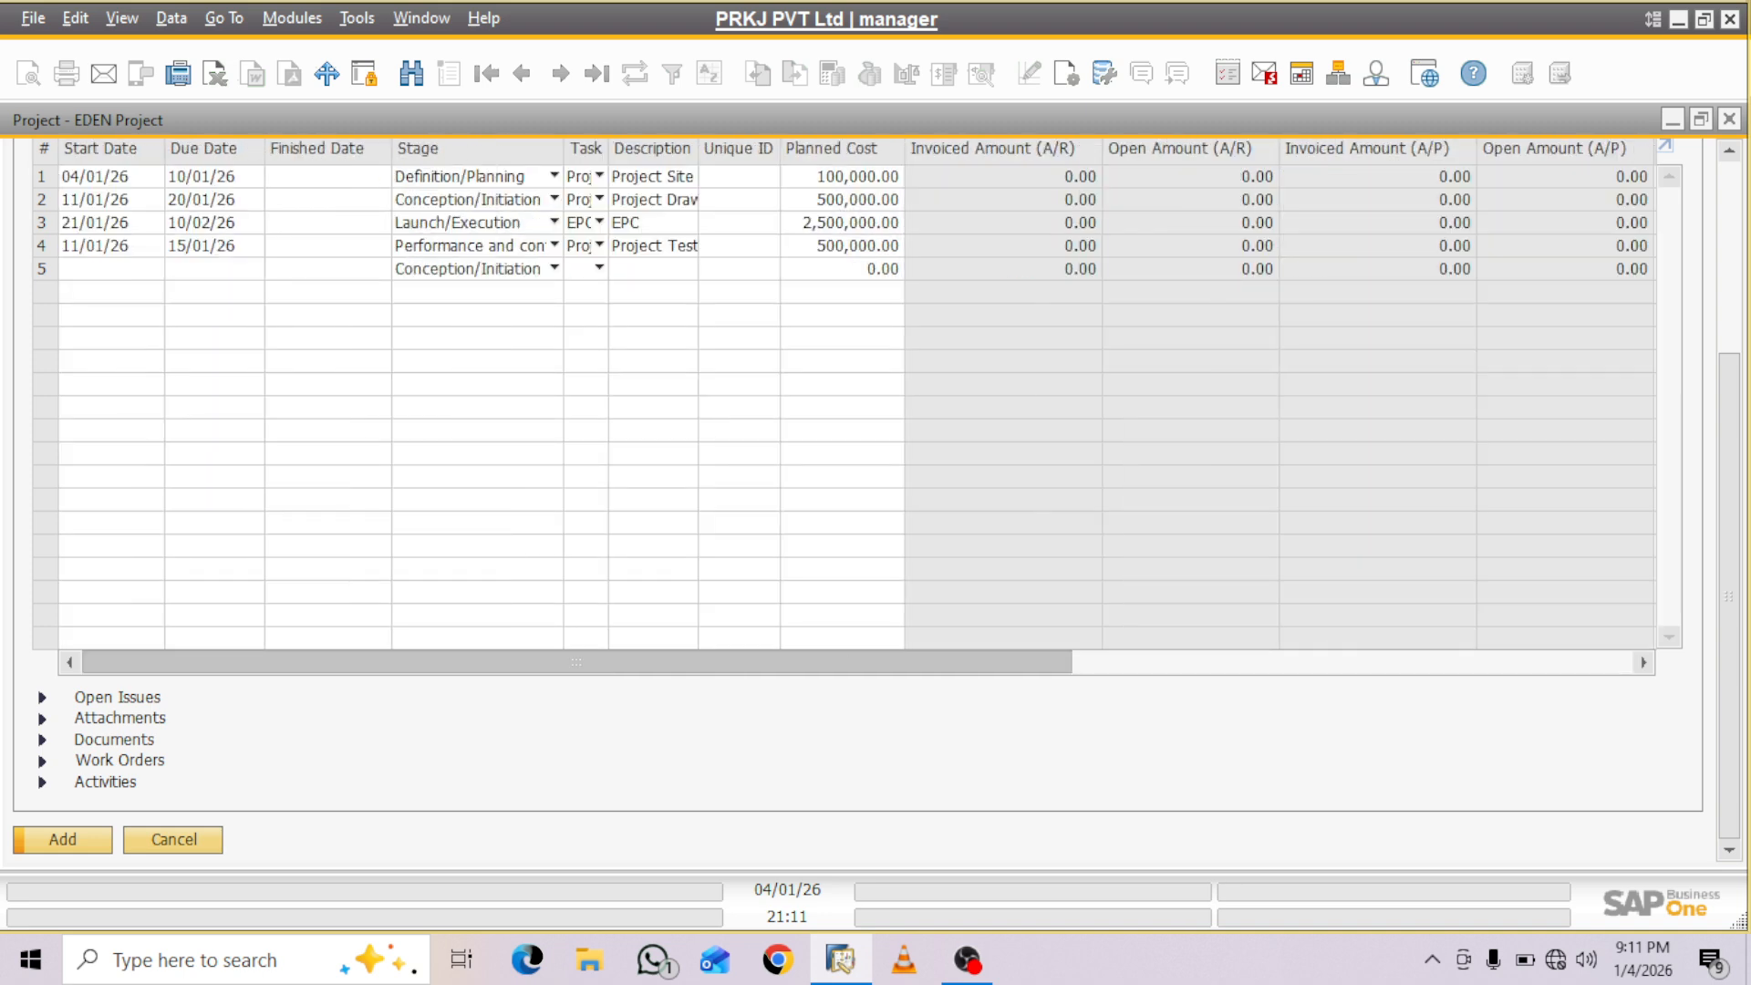
{"action": "left_click", "coordinate": [102, 269]}
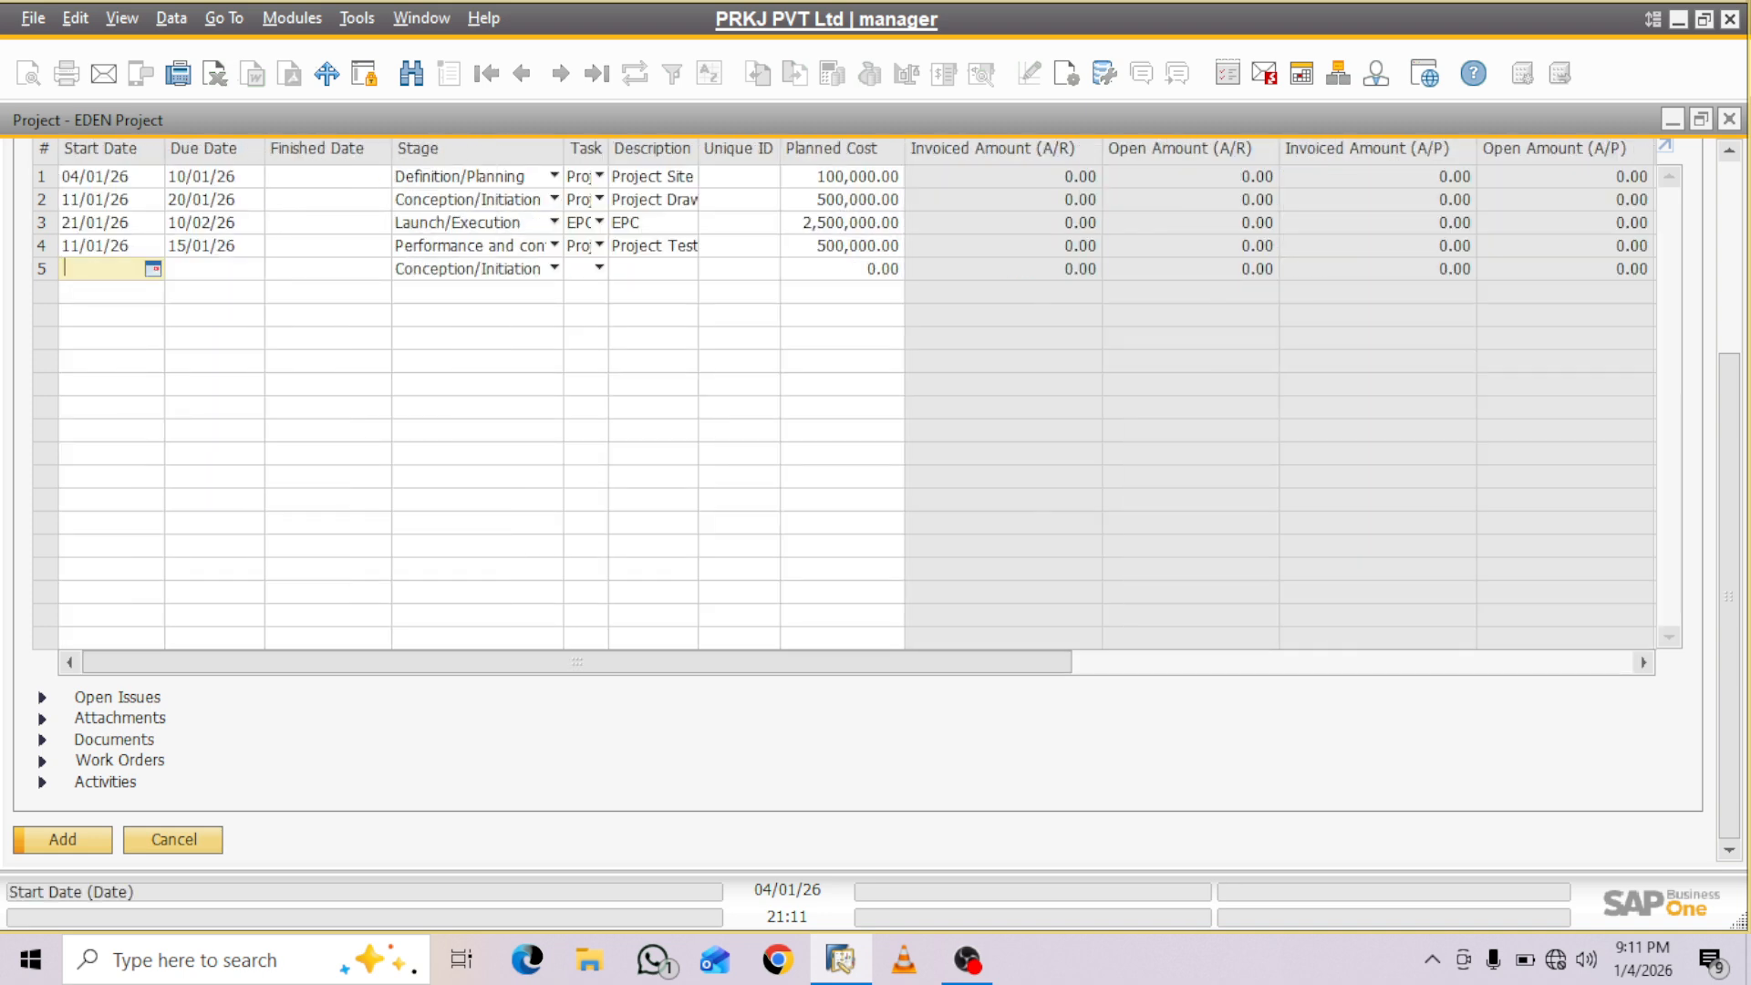
{"action": "type", "text": "16"}
{"action": "key", "text": "Tab"}
{"action": "type", "text": "20"}
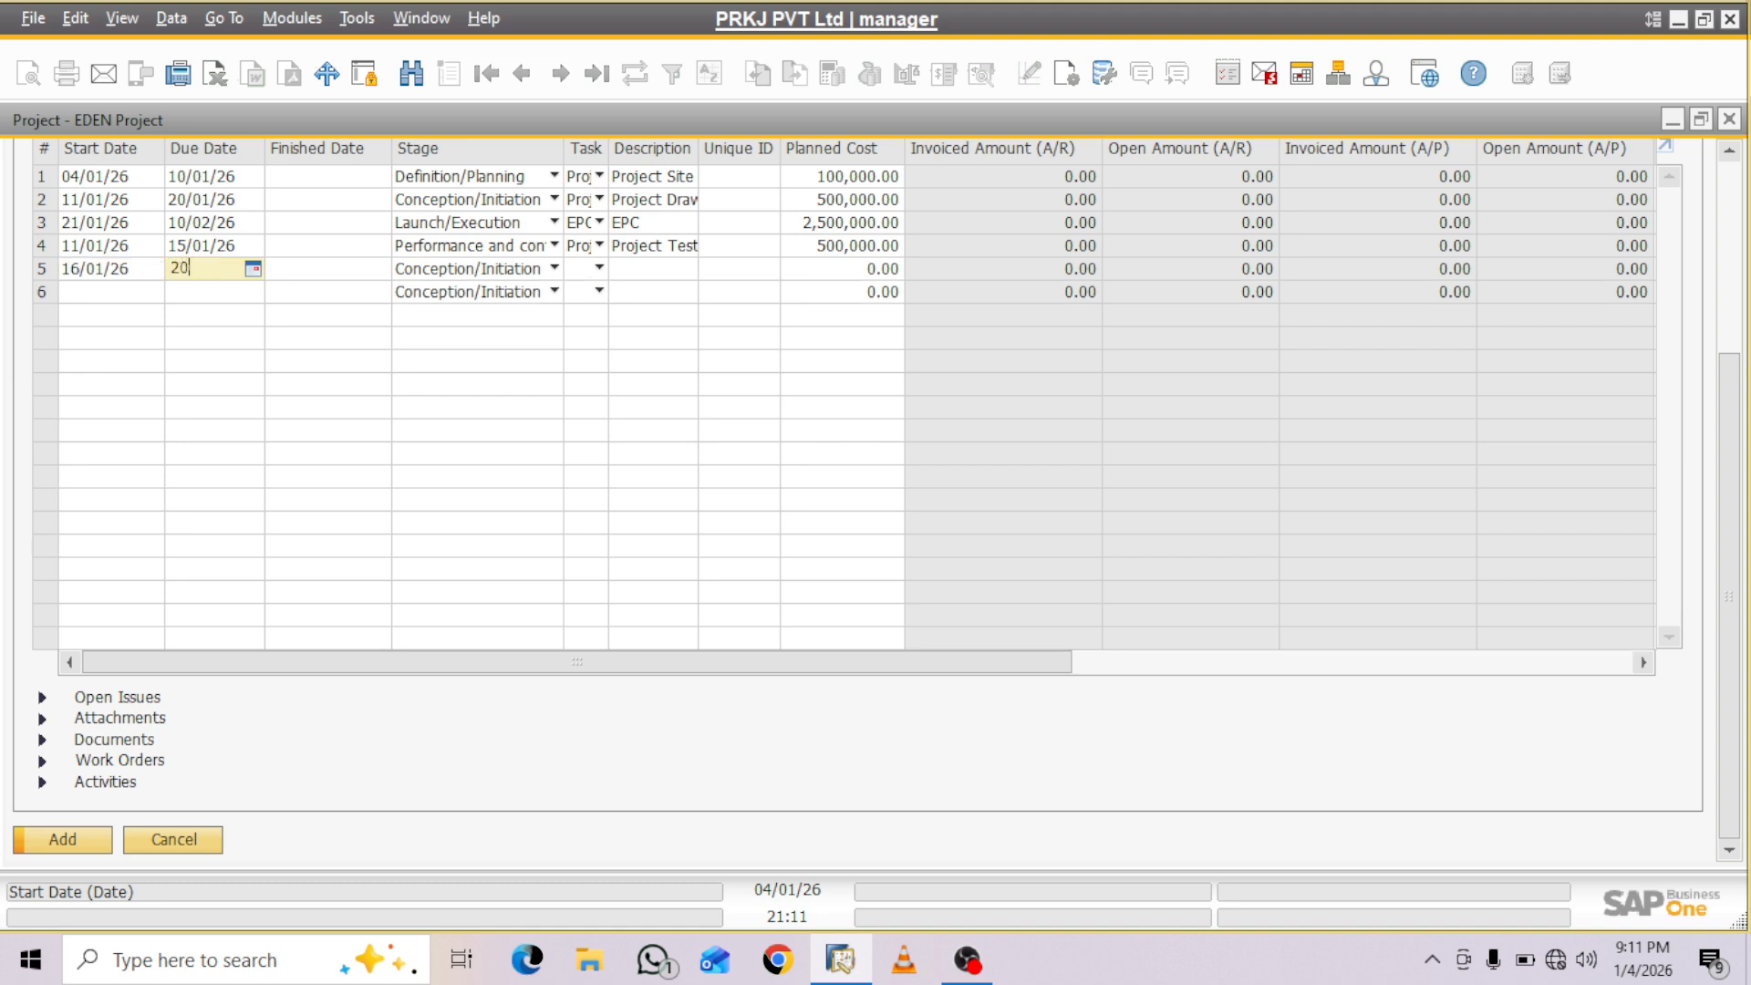
{"action": "key", "text": "Tab"}
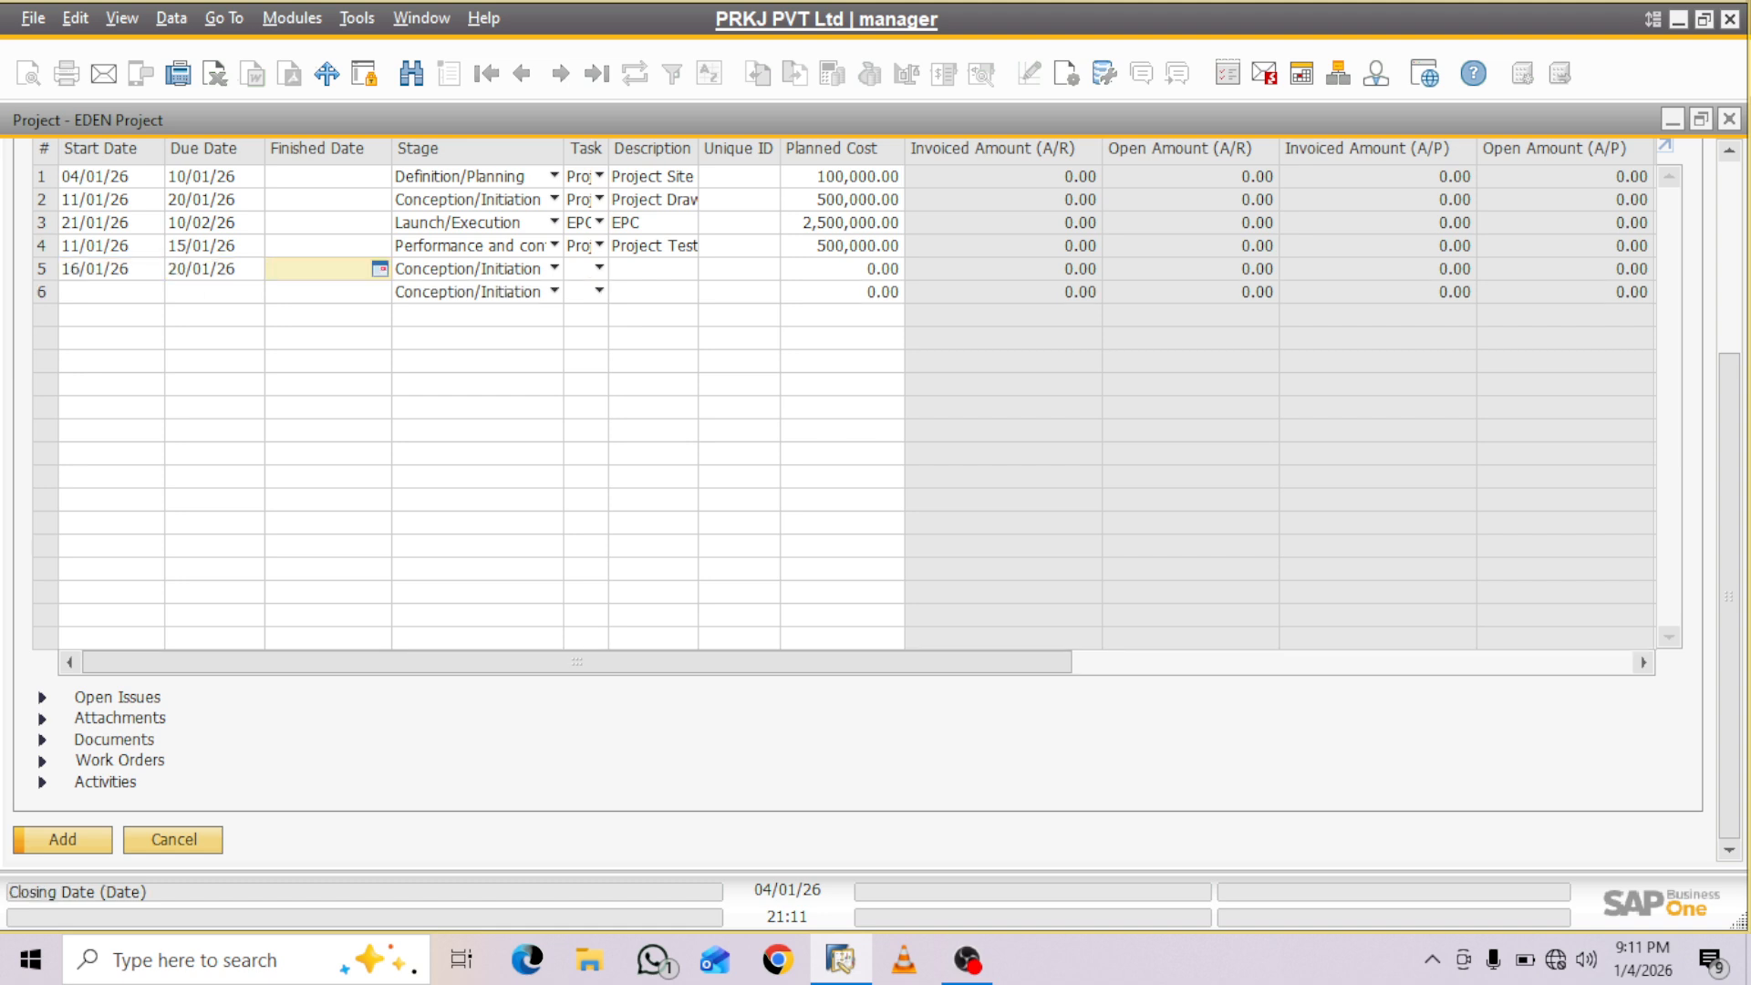
- Change the fifth stage's start date to 16/02/26 and its due date to 20/02/26
{"action": "left_click", "coordinate": [109, 269]}
{"action": "type", "text": "1"}
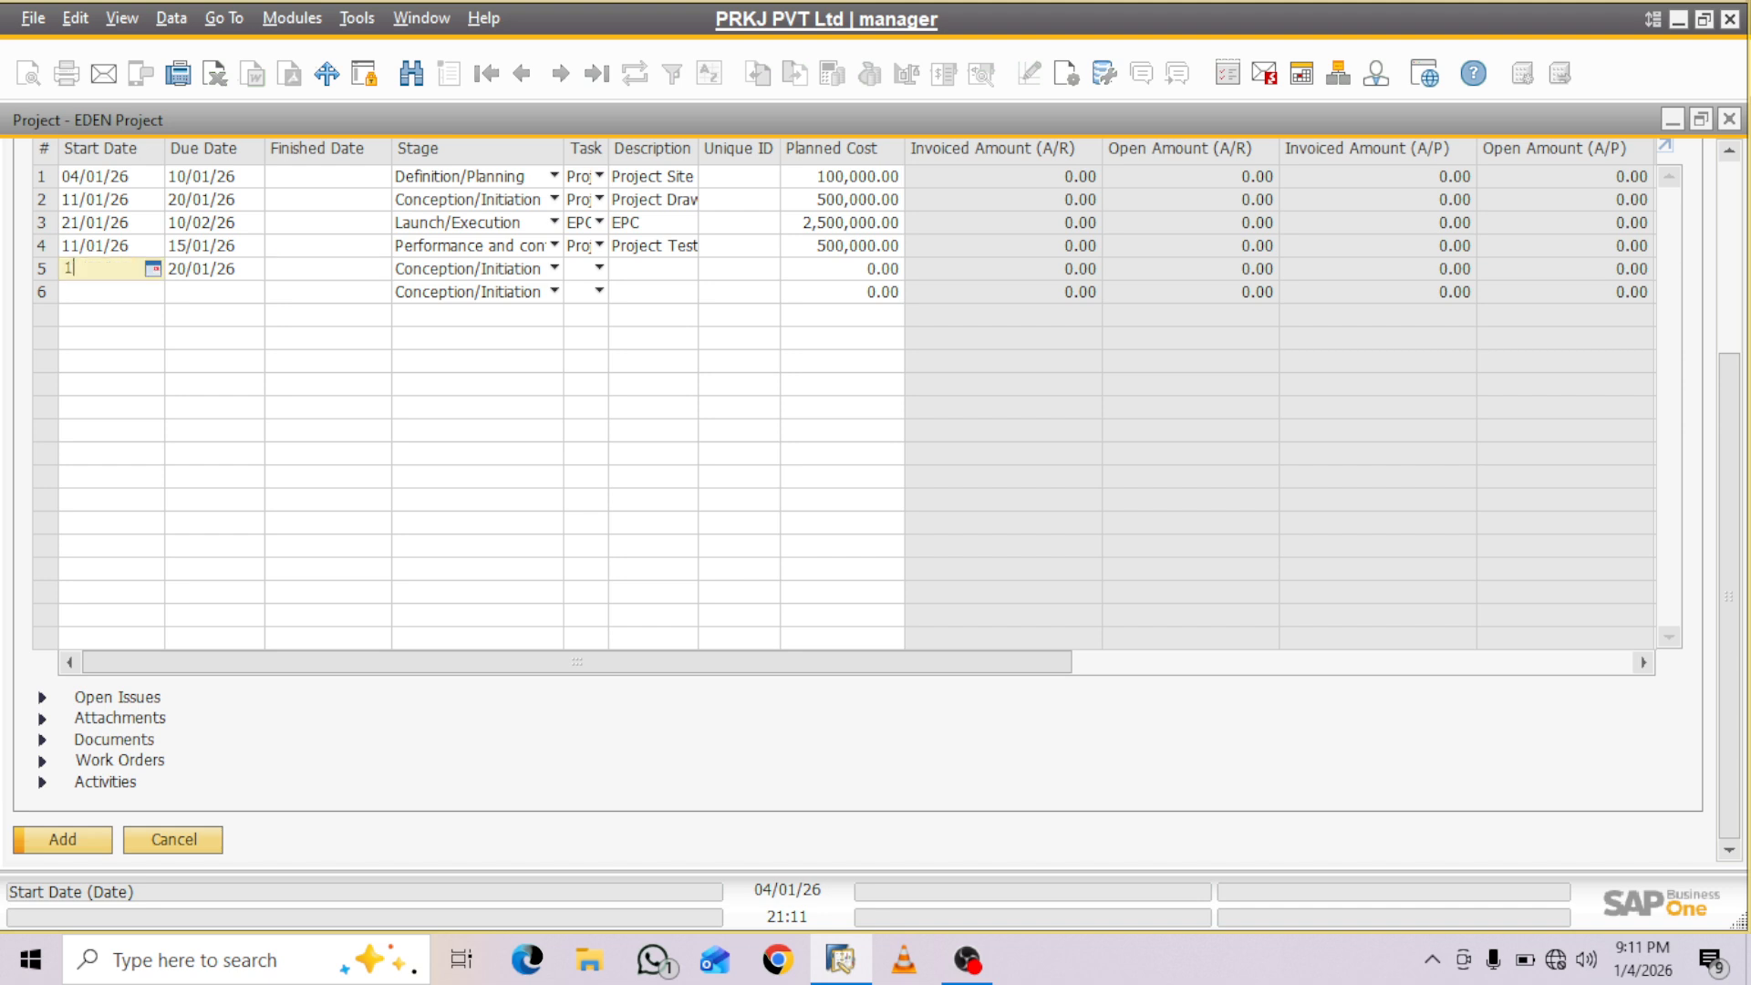
{"action": "type", "text": "6/"}
{"action": "type", "text": "02"}
{"action": "key", "text": "Tab"}
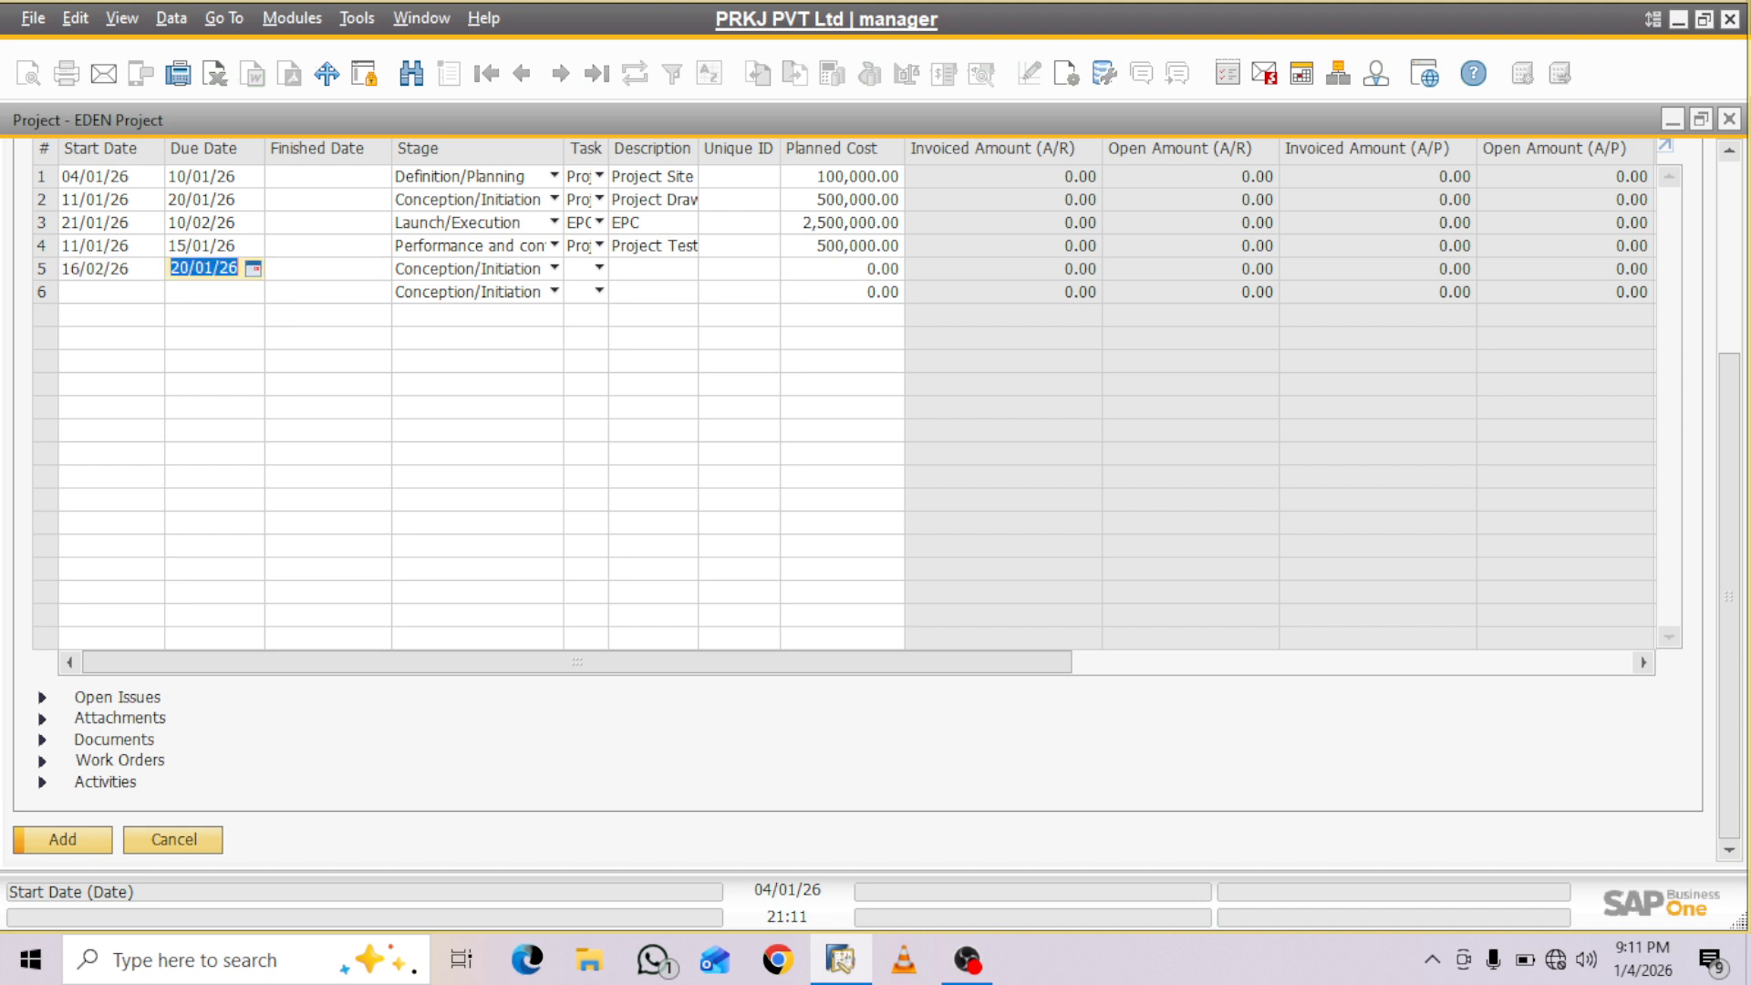
{"action": "type", "text": "2003"}
{"action": "key", "text": "BackSpace"}
{"action": "type", "text": "2"}
{"action": "key", "text": "Tab"}
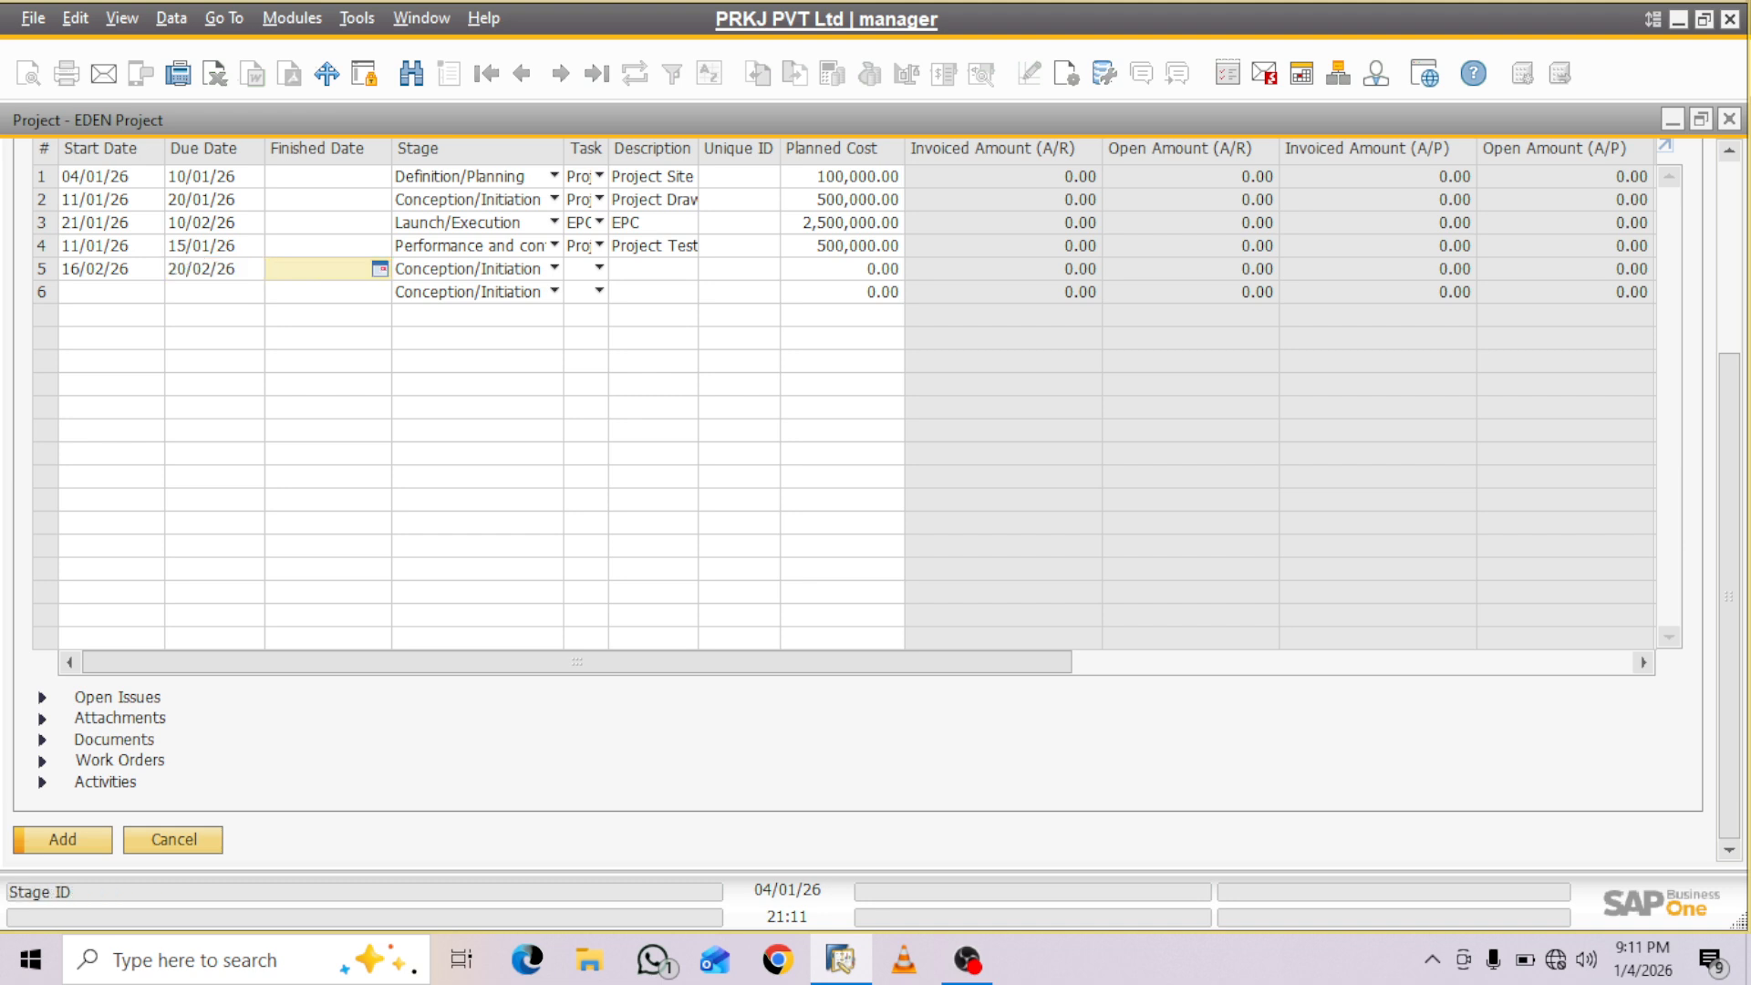
- Set the fifth row's stage to Finishing Stage and its task to Testing & Handover
{"action": "left_click", "coordinate": [554, 268]}
{"action": "left_click", "coordinate": [502, 385]}
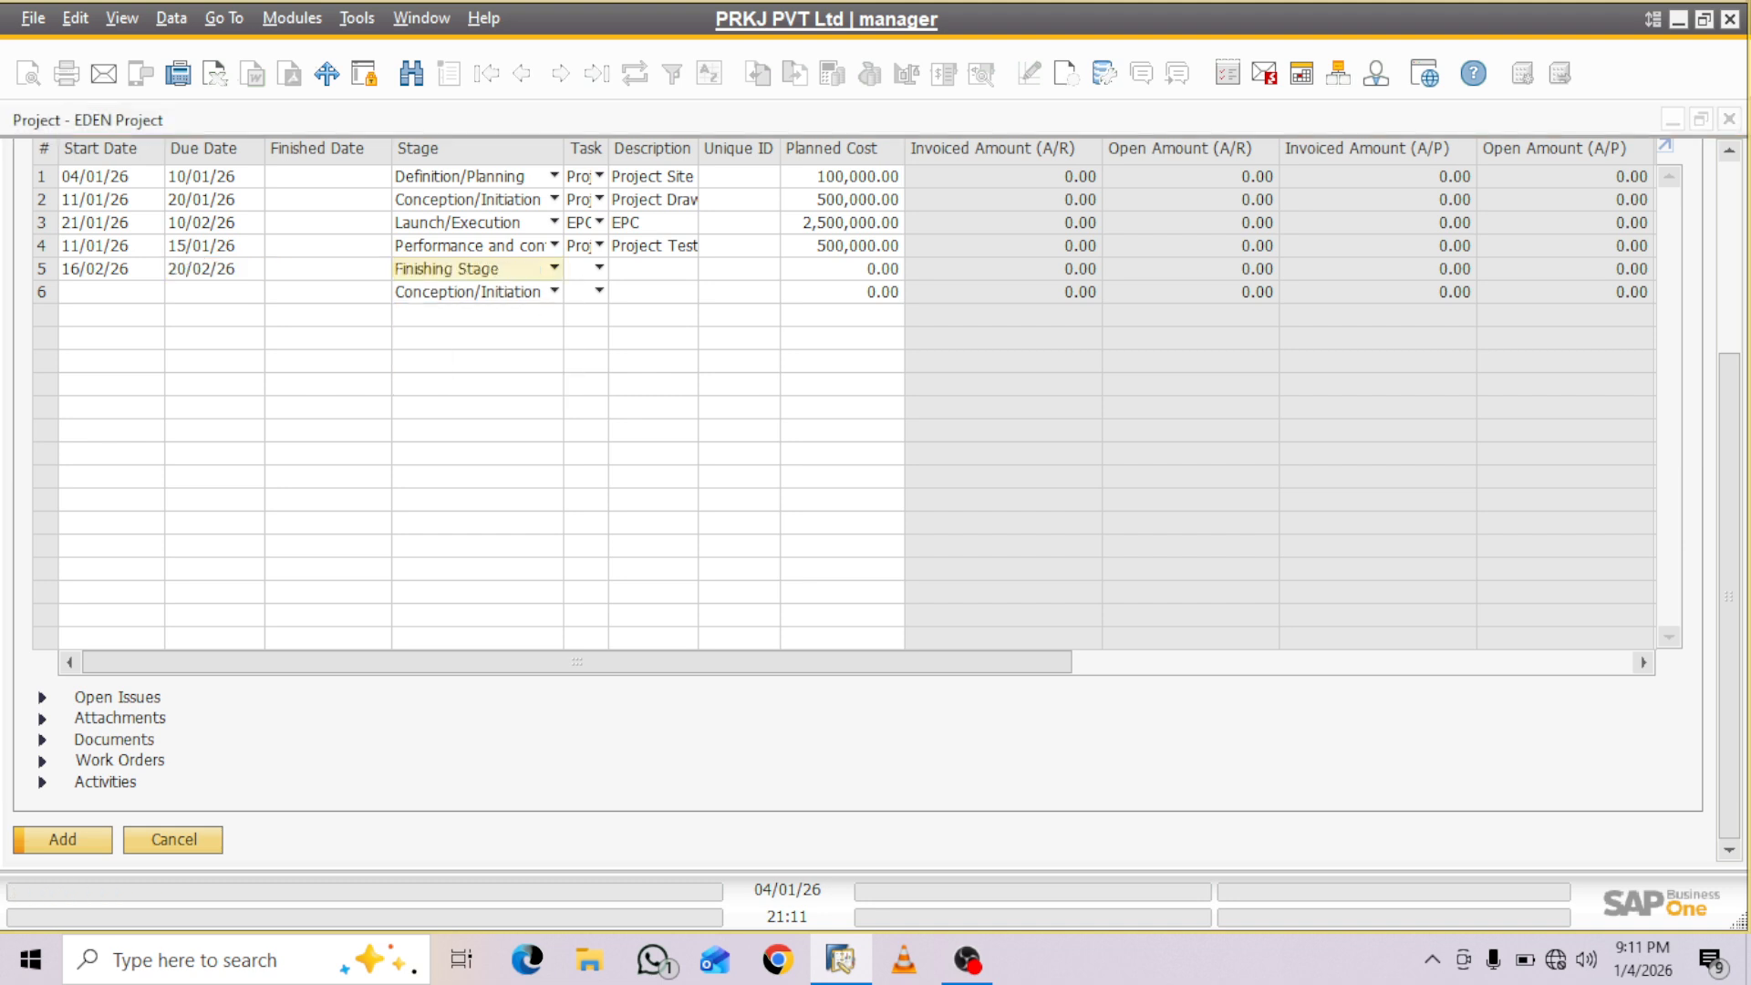
{"action": "left_click", "coordinate": [599, 268]}
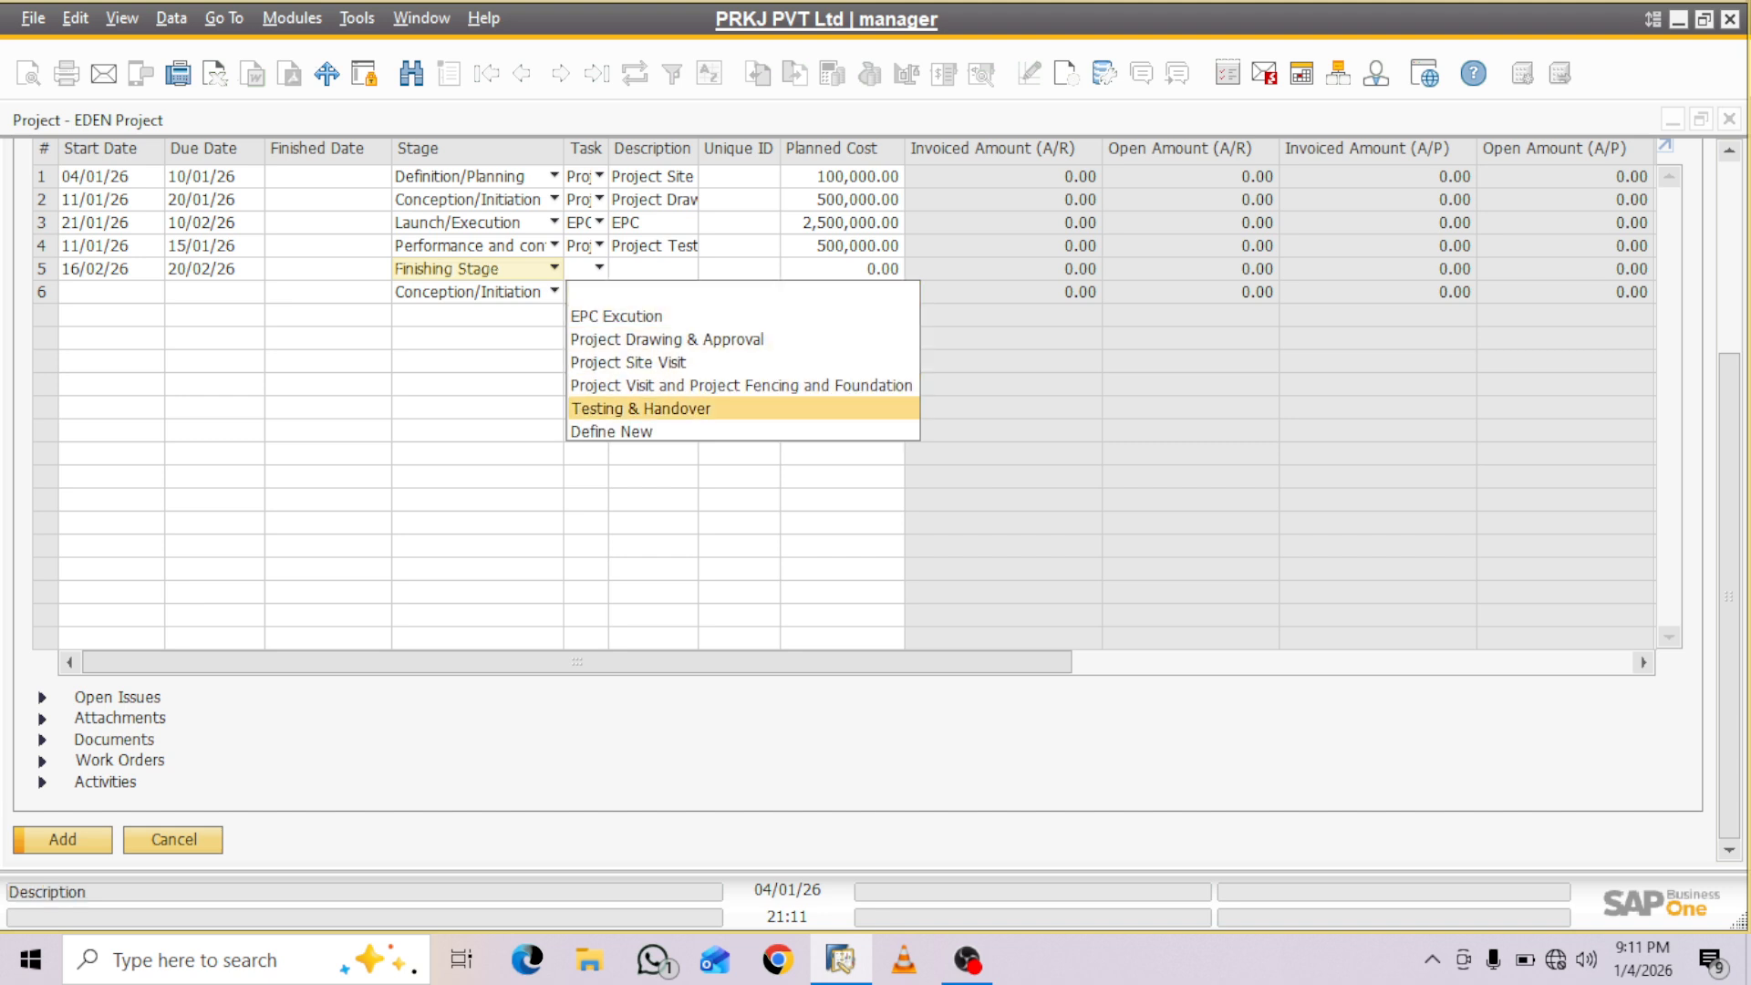
{"action": "left_click", "coordinate": [641, 409]}
- Enter Hand Over as the fifth stage's description
{"action": "left_click", "coordinate": [652, 269]}
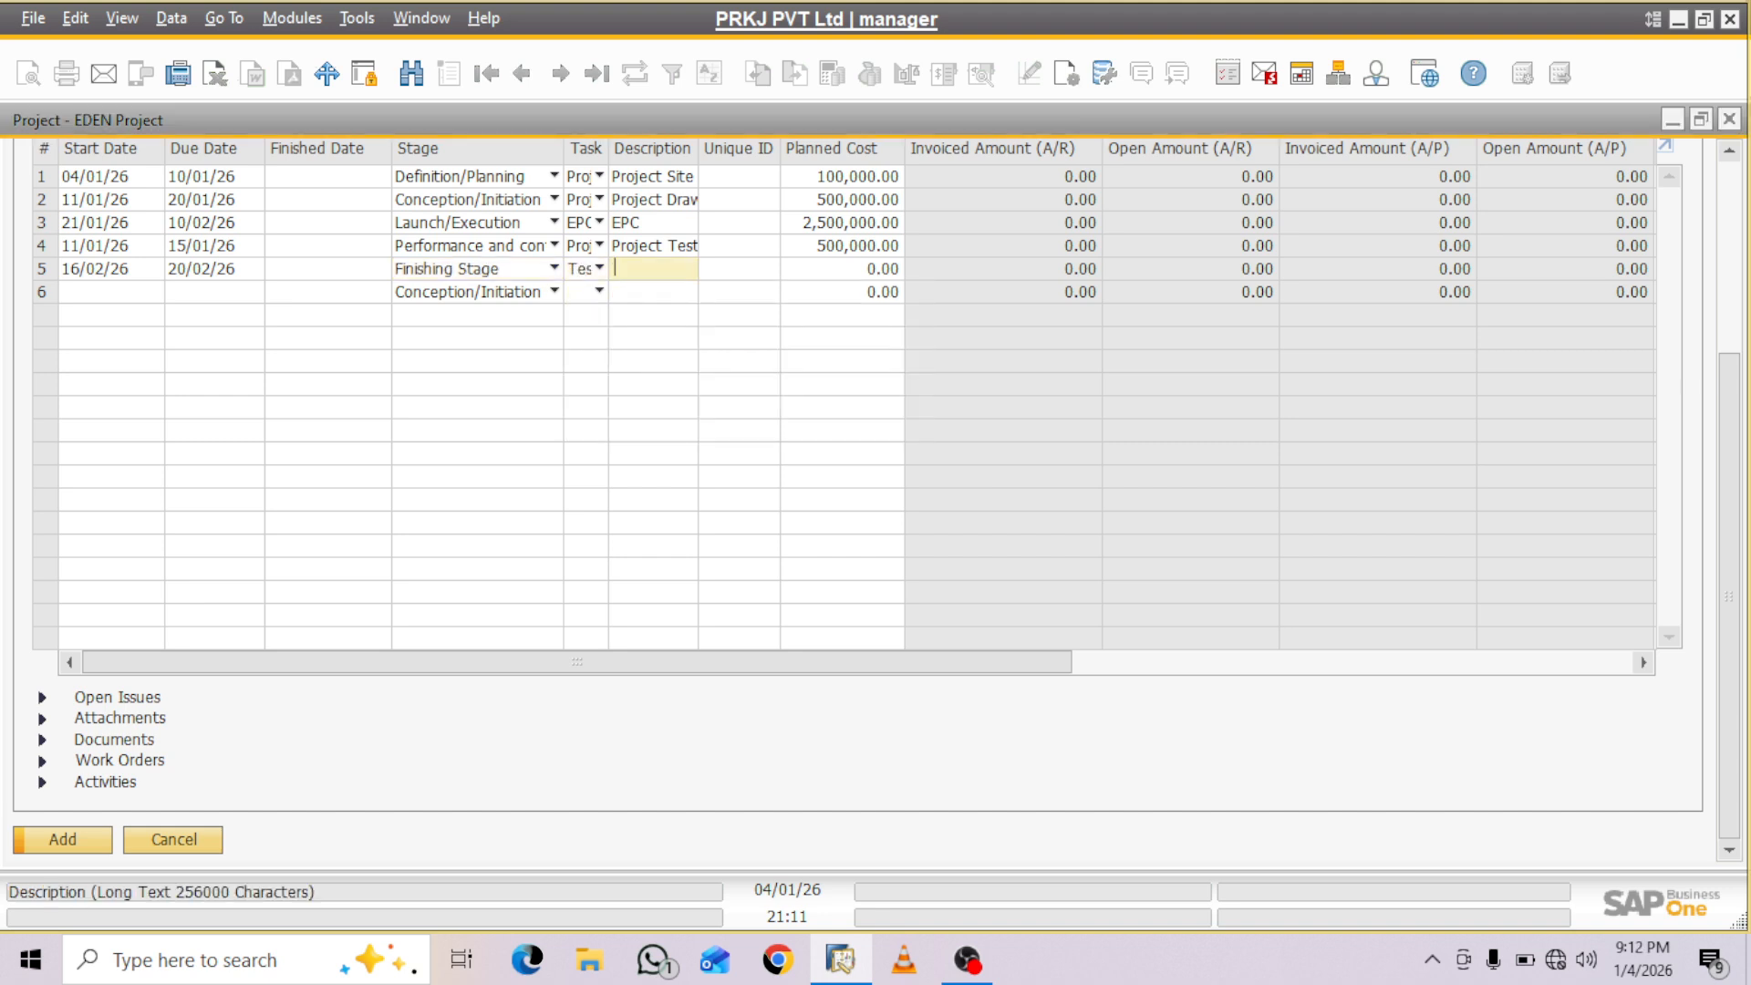
{"action": "type", "text": "Hand Over"}
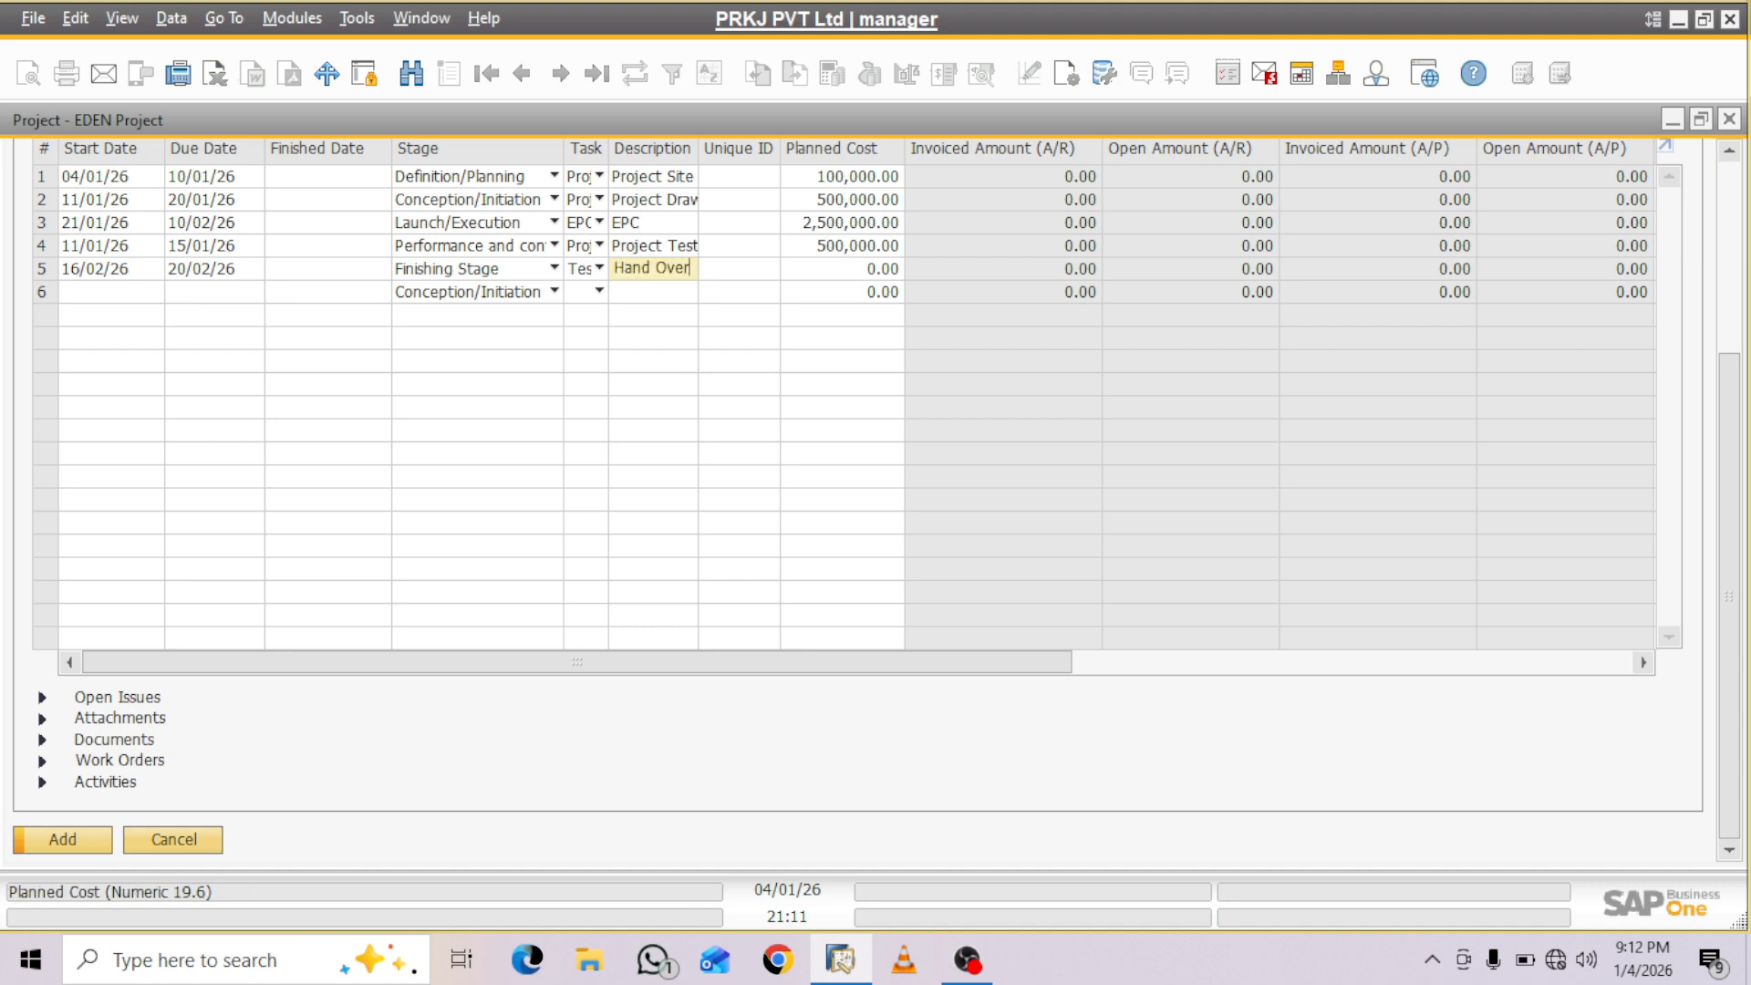
{"action": "key", "text": "Tab"}
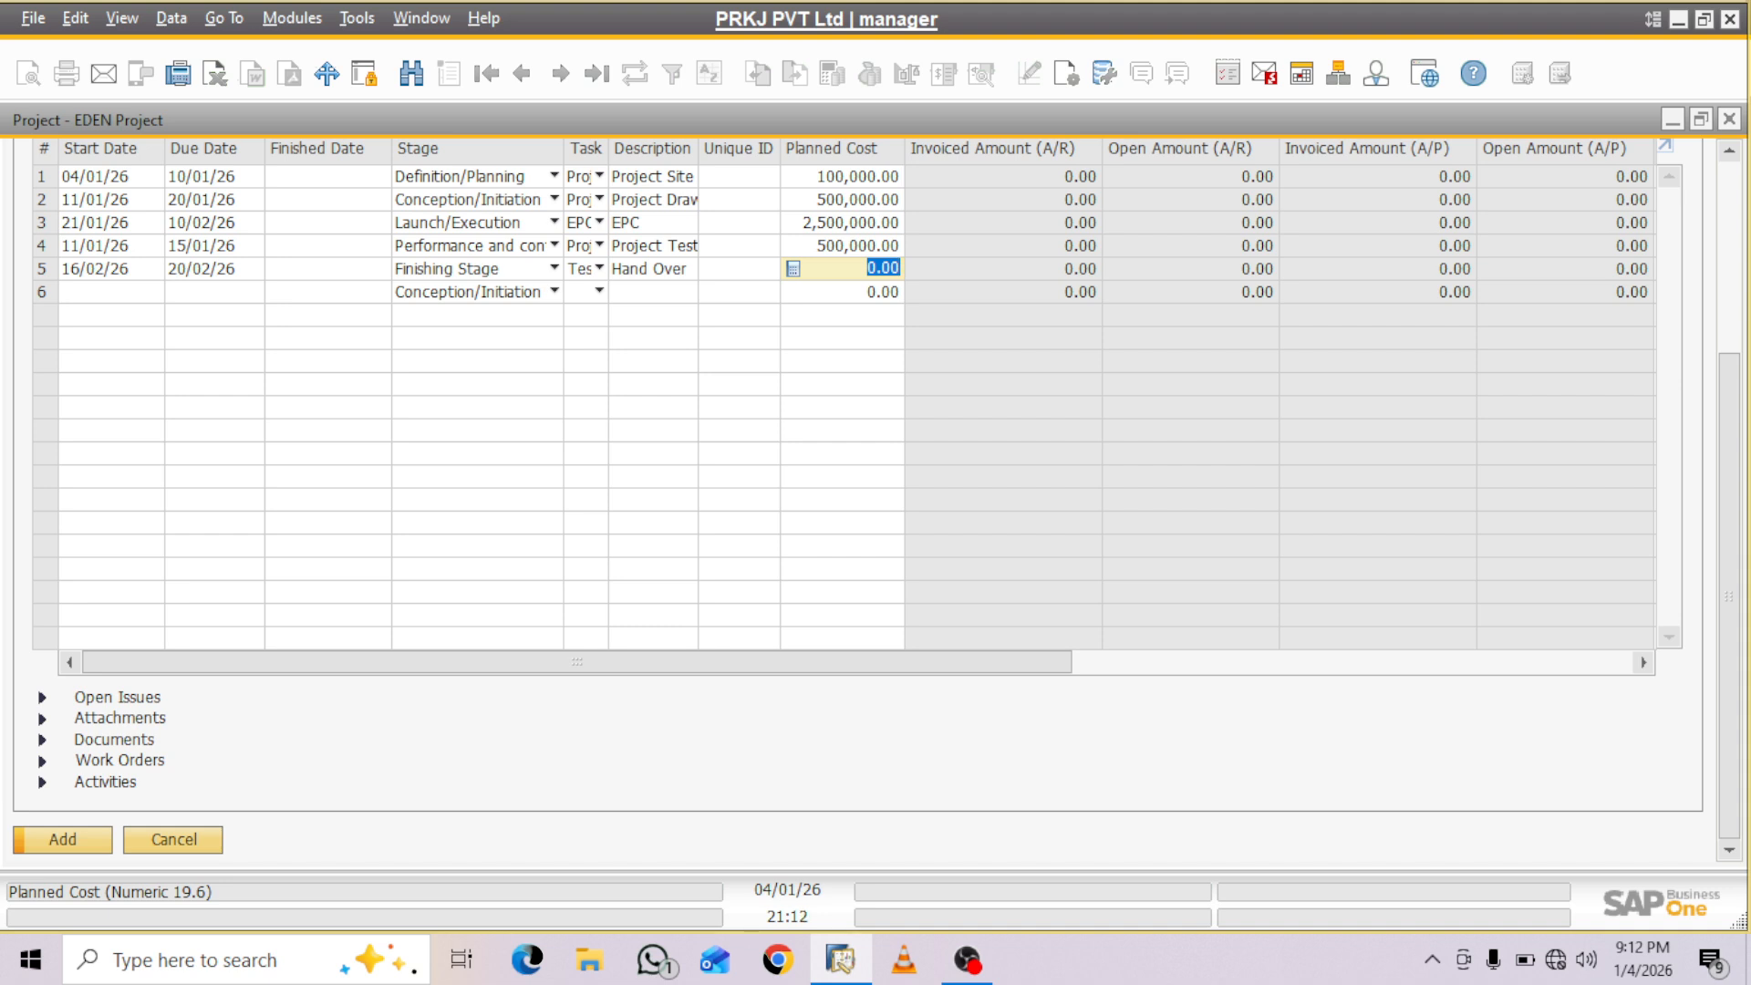
- Set the fifth stage's planned cost to 100,020 and its percentage to 10
{"action": "type", "text": "2"}
{"action": "type", "text": "0"}
{"action": "type", "text": "100"}
{"action": "type", "text": "0"}
{"action": "key", "text": "Tab"}
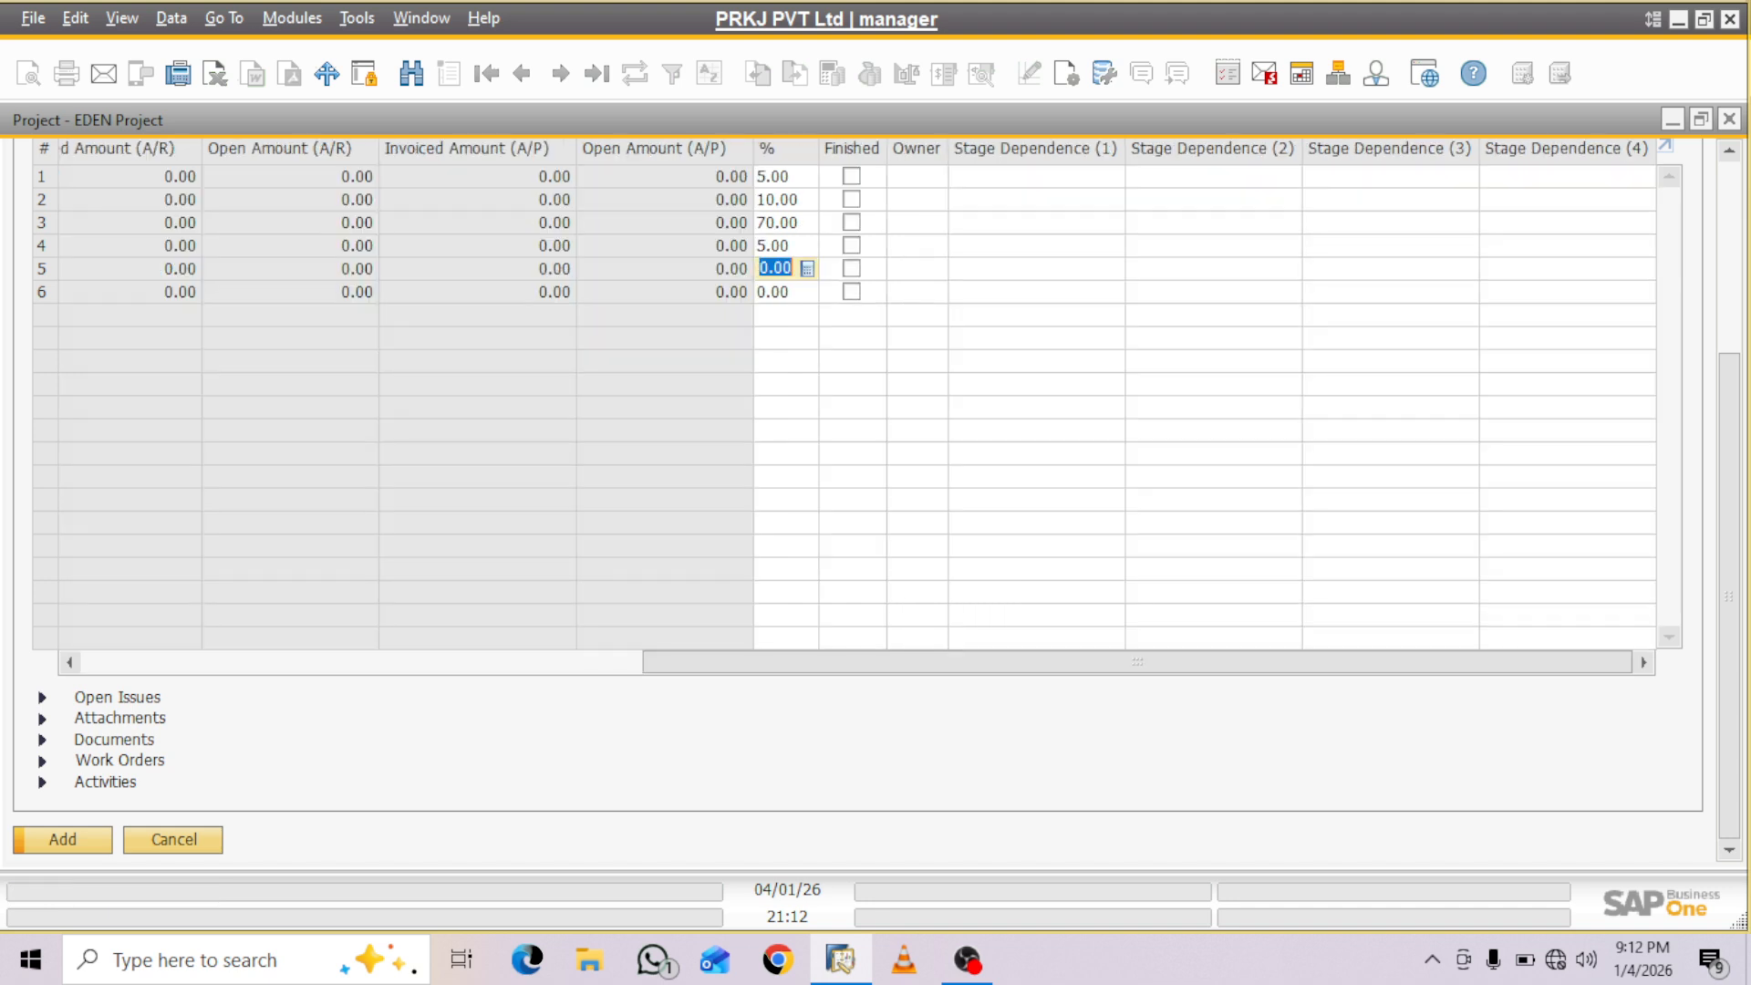
{"action": "type", "text": "10"}
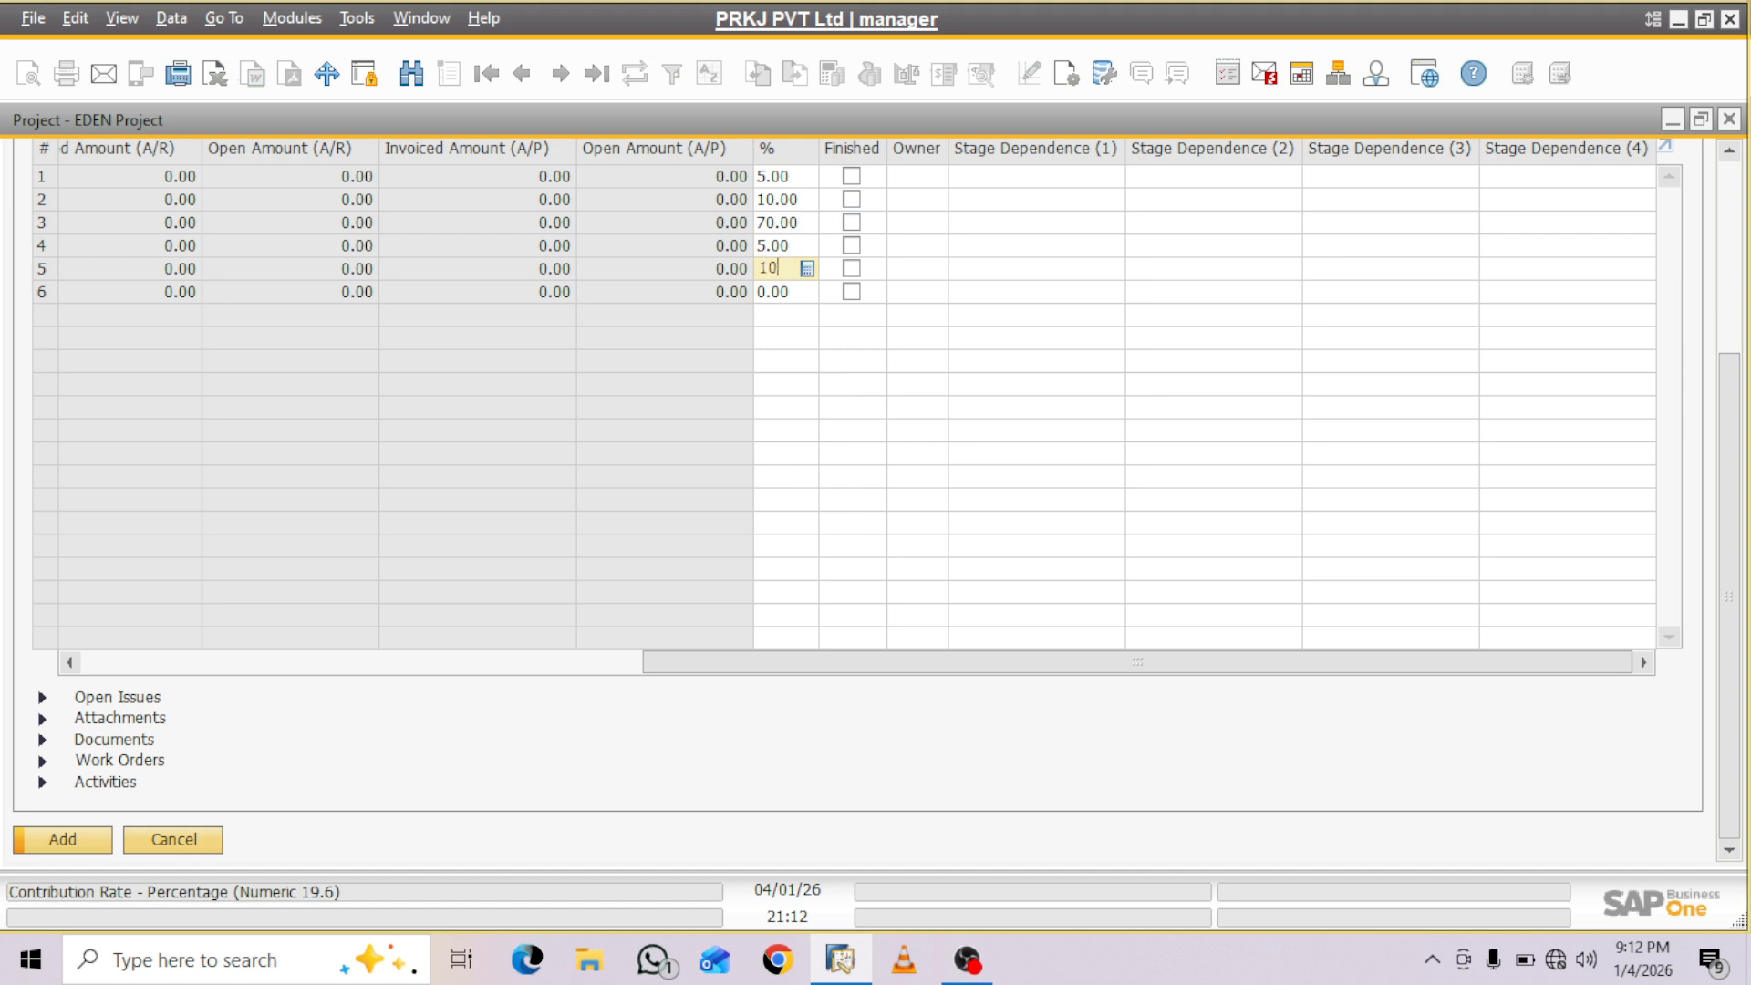
{"action": "key", "text": "Tab"}
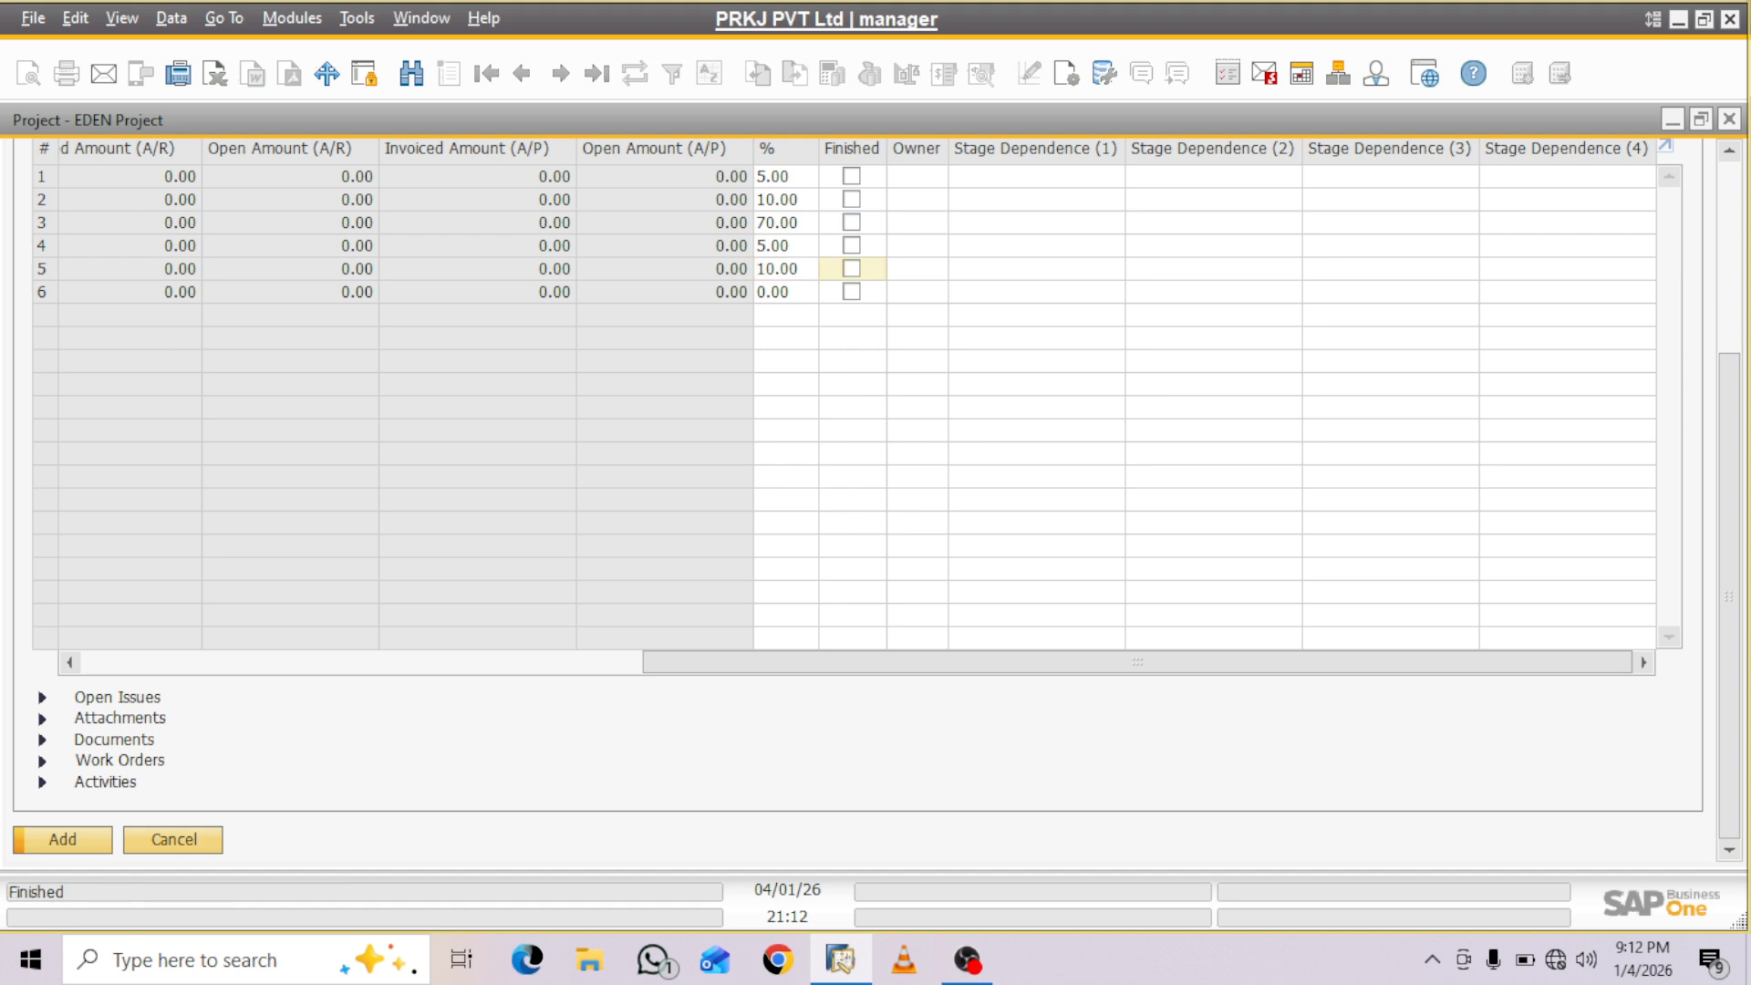
- Review the five planned stage rows and add the EDEN Project to the system
{"action": "left_click_drag", "start_coordinate": [1138, 662], "coordinate": [576, 663]}
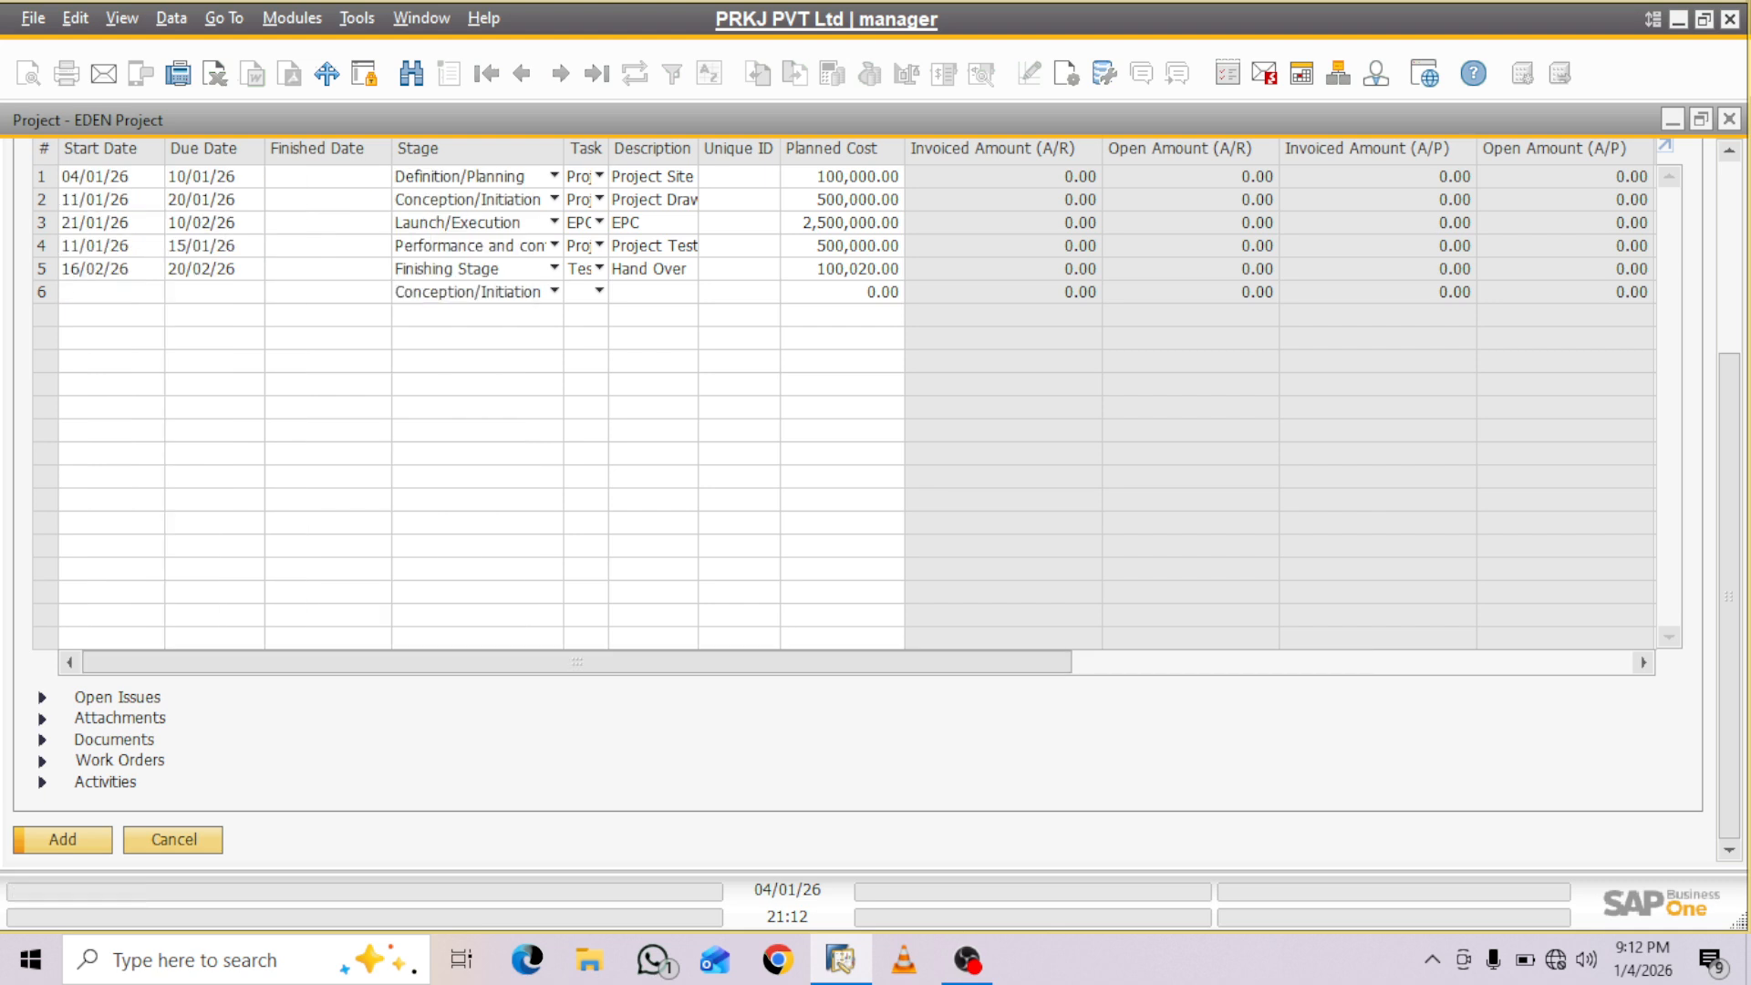
{"action": "left_click", "coordinate": [63, 840]}
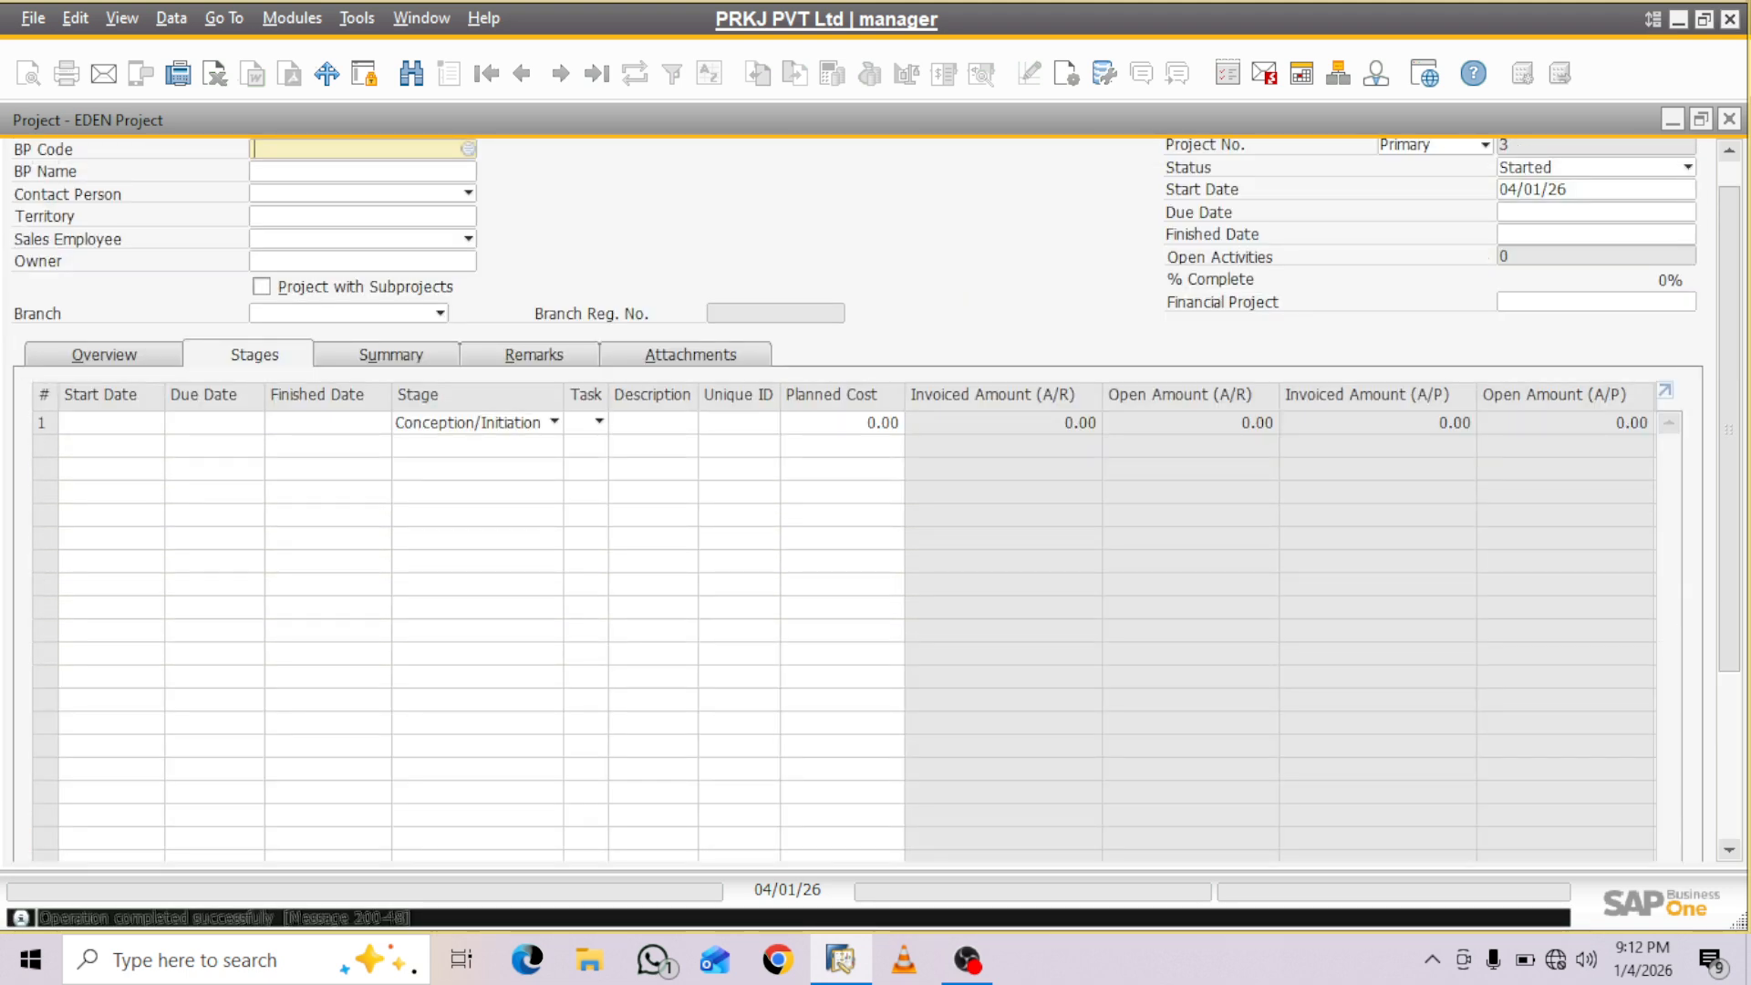
- Minimize the project form and check the item lines and project codes on the open purchase order
{"action": "left_click", "coordinate": [1672, 119]}
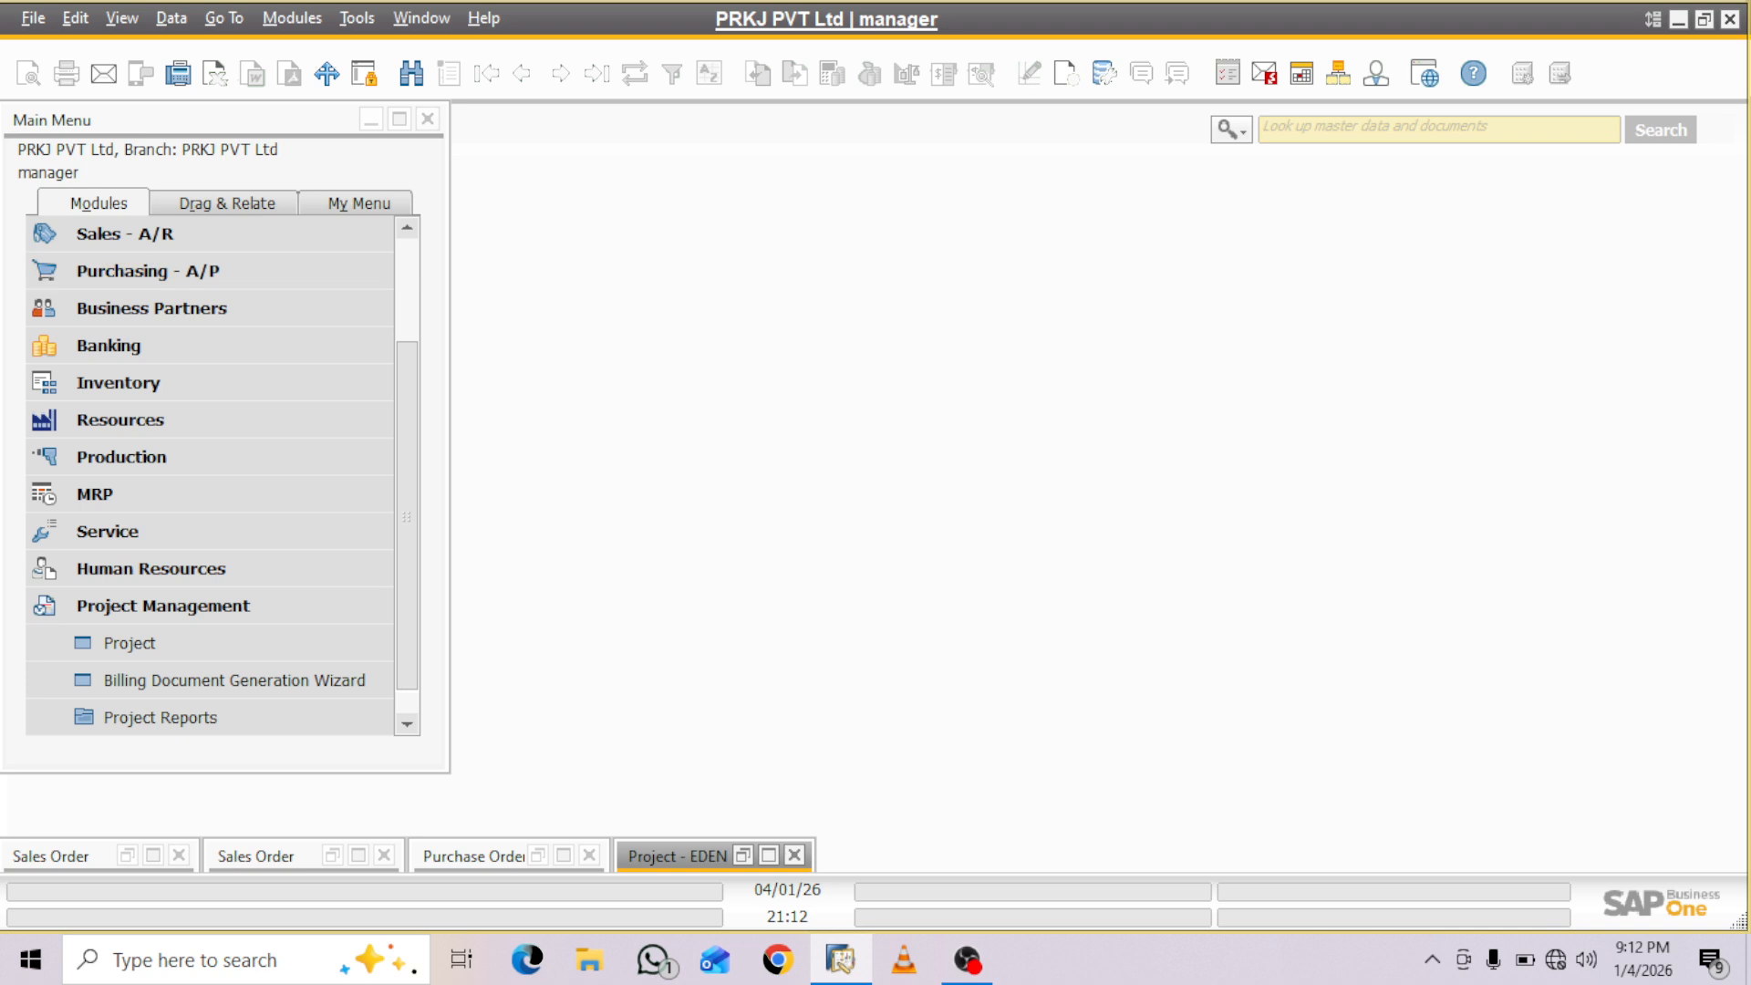
{"action": "left_click", "coordinate": [563, 856]}
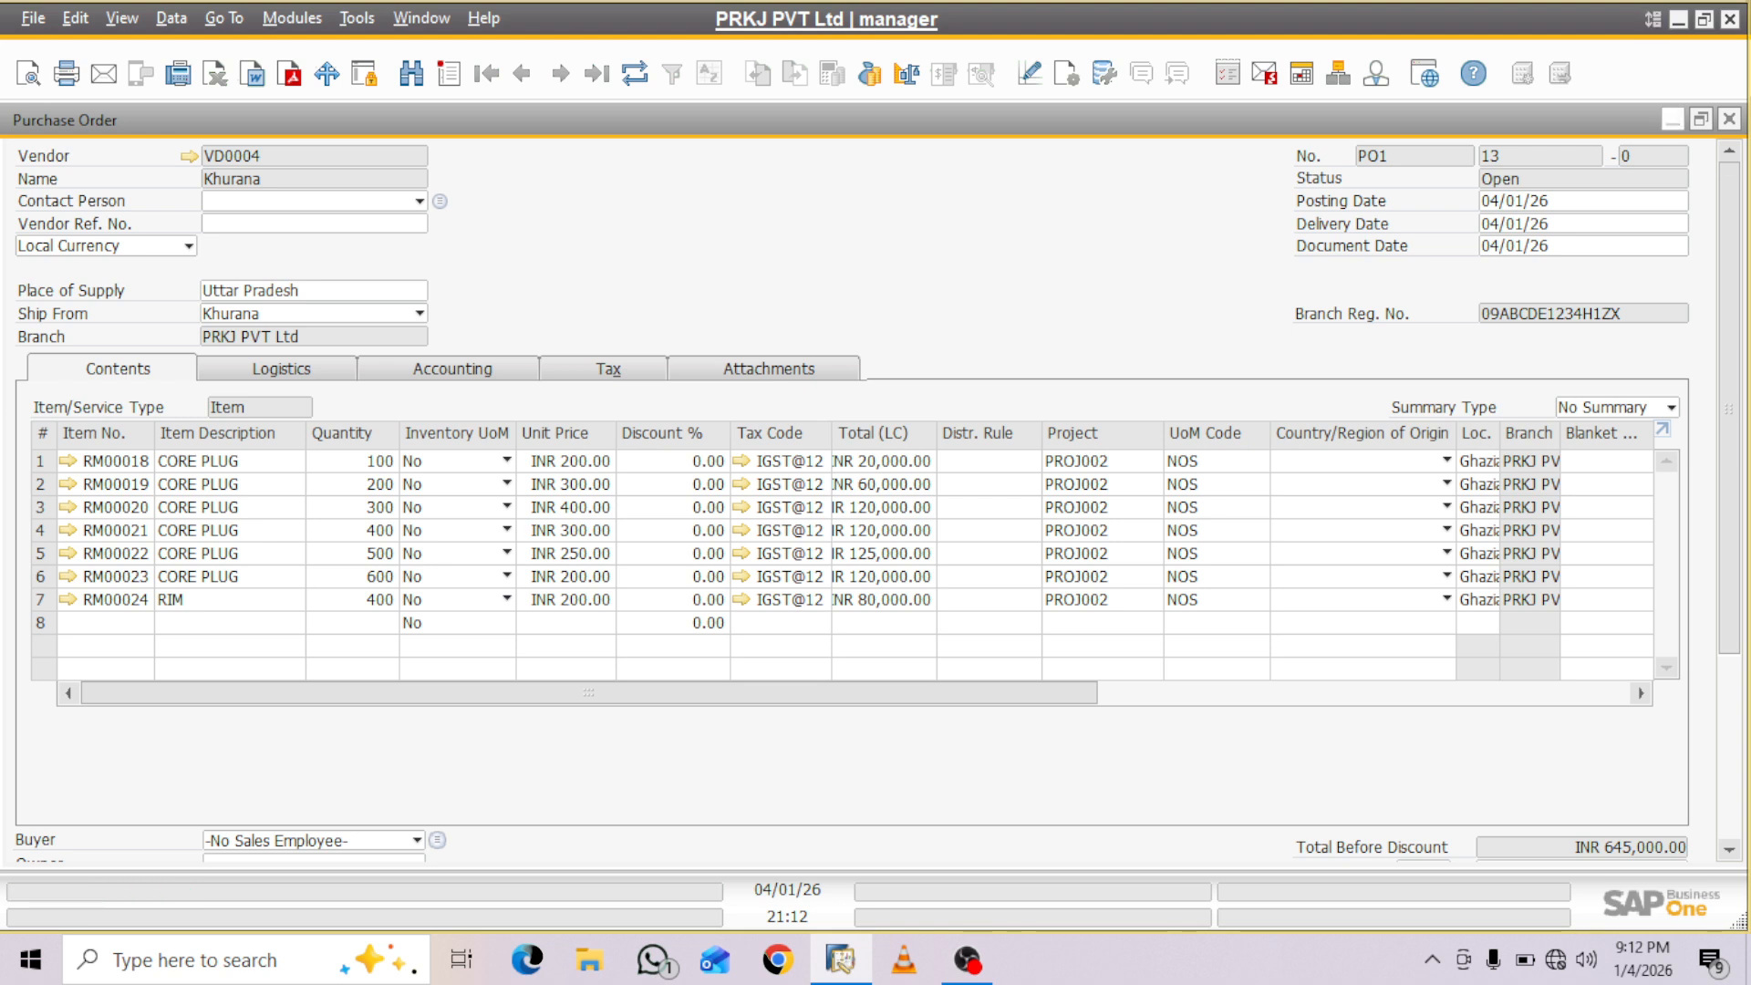
{"action": "left_click", "coordinate": [1672, 118]}
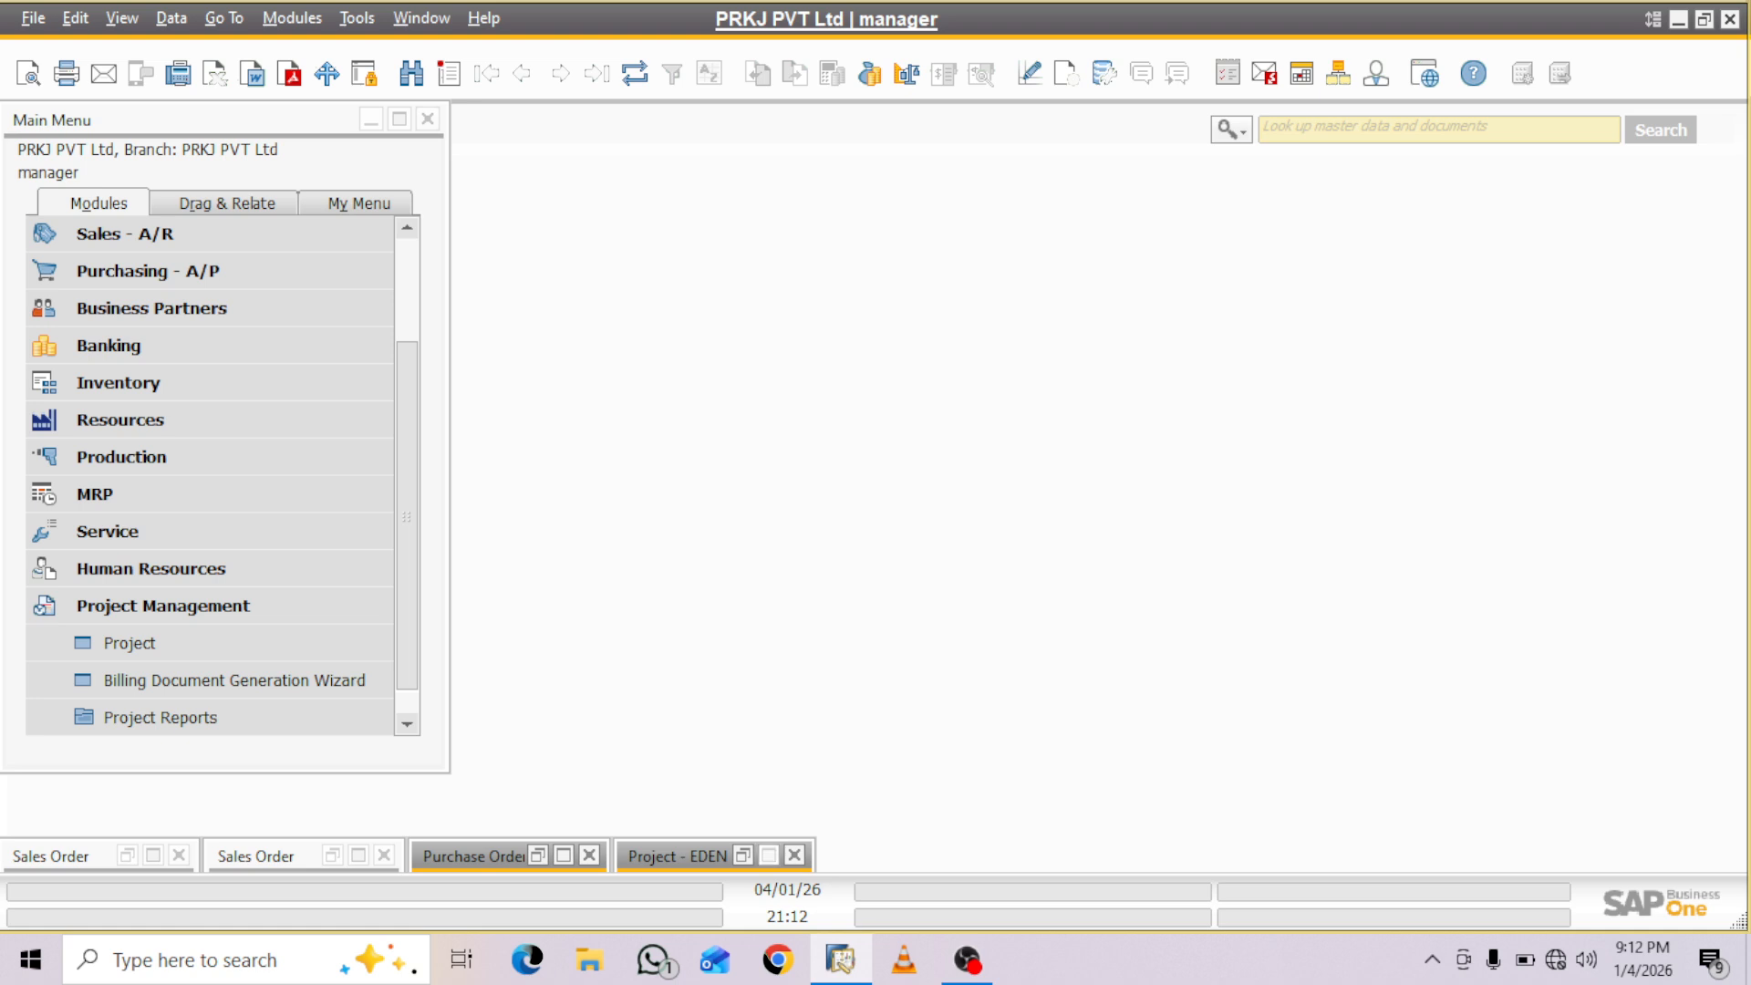
- Bring up the saved EDEN Project record and review the unassigned documents against its stages, then close the document assignment
{"action": "left_click", "coordinate": [769, 854]}
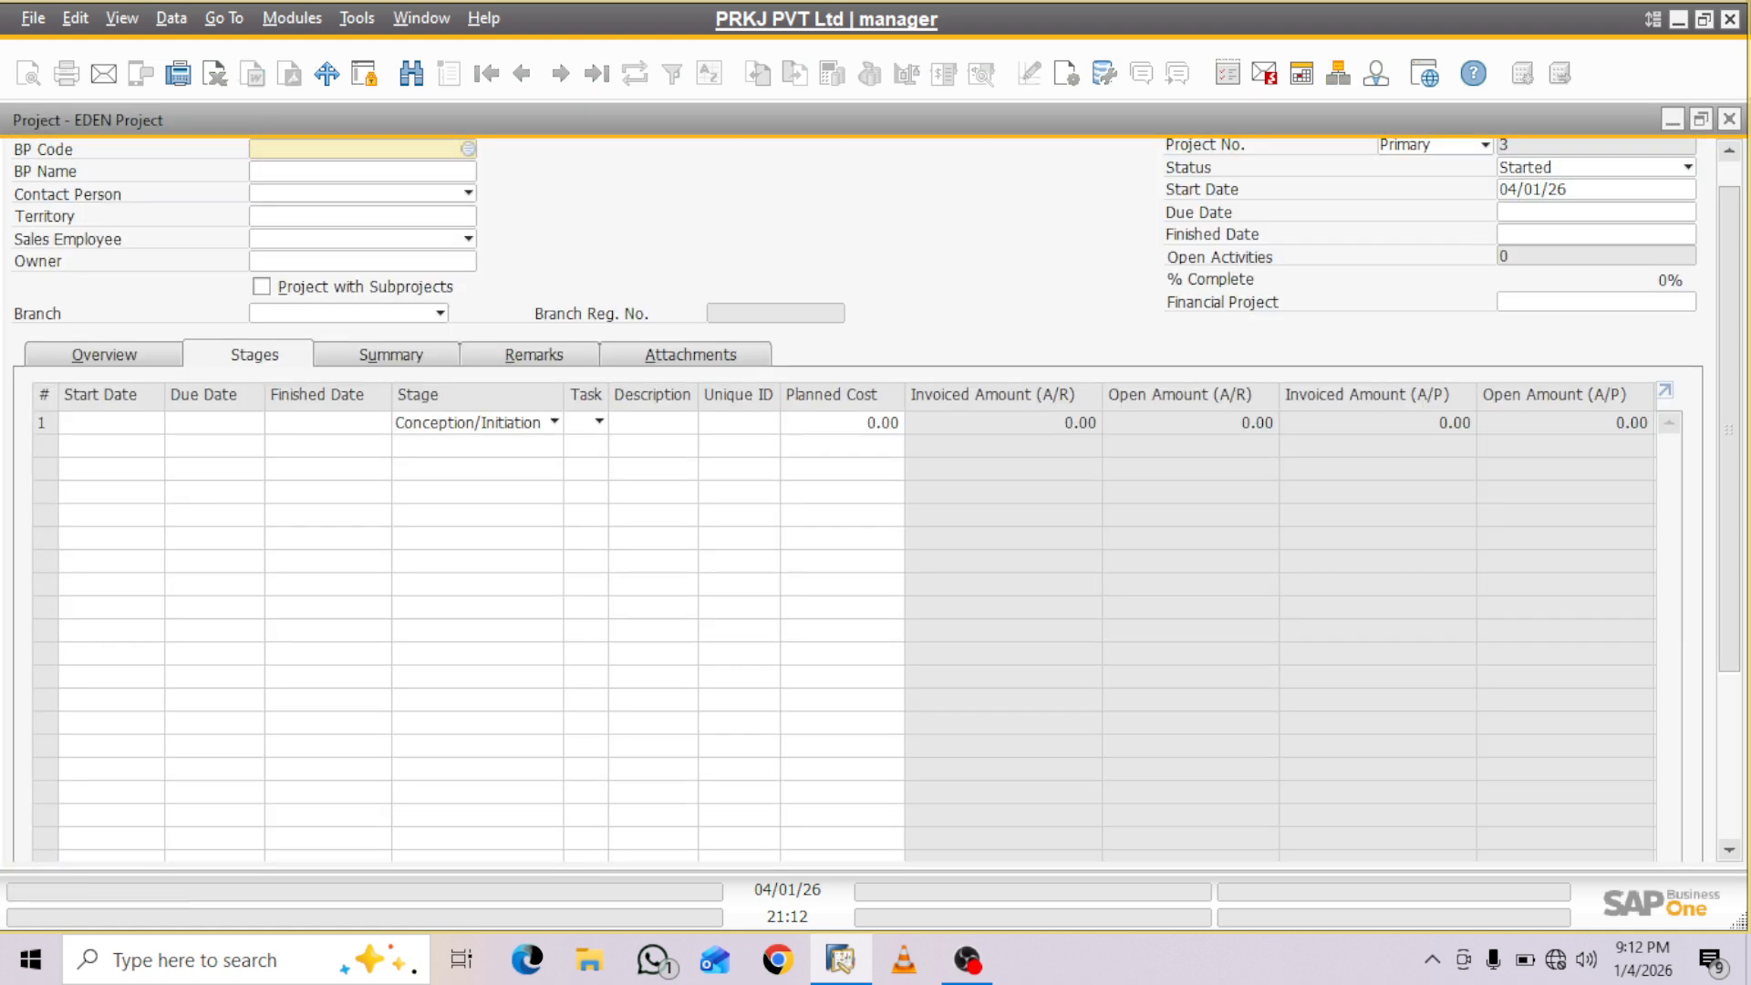
{"action": "left_click", "coordinate": [523, 73]}
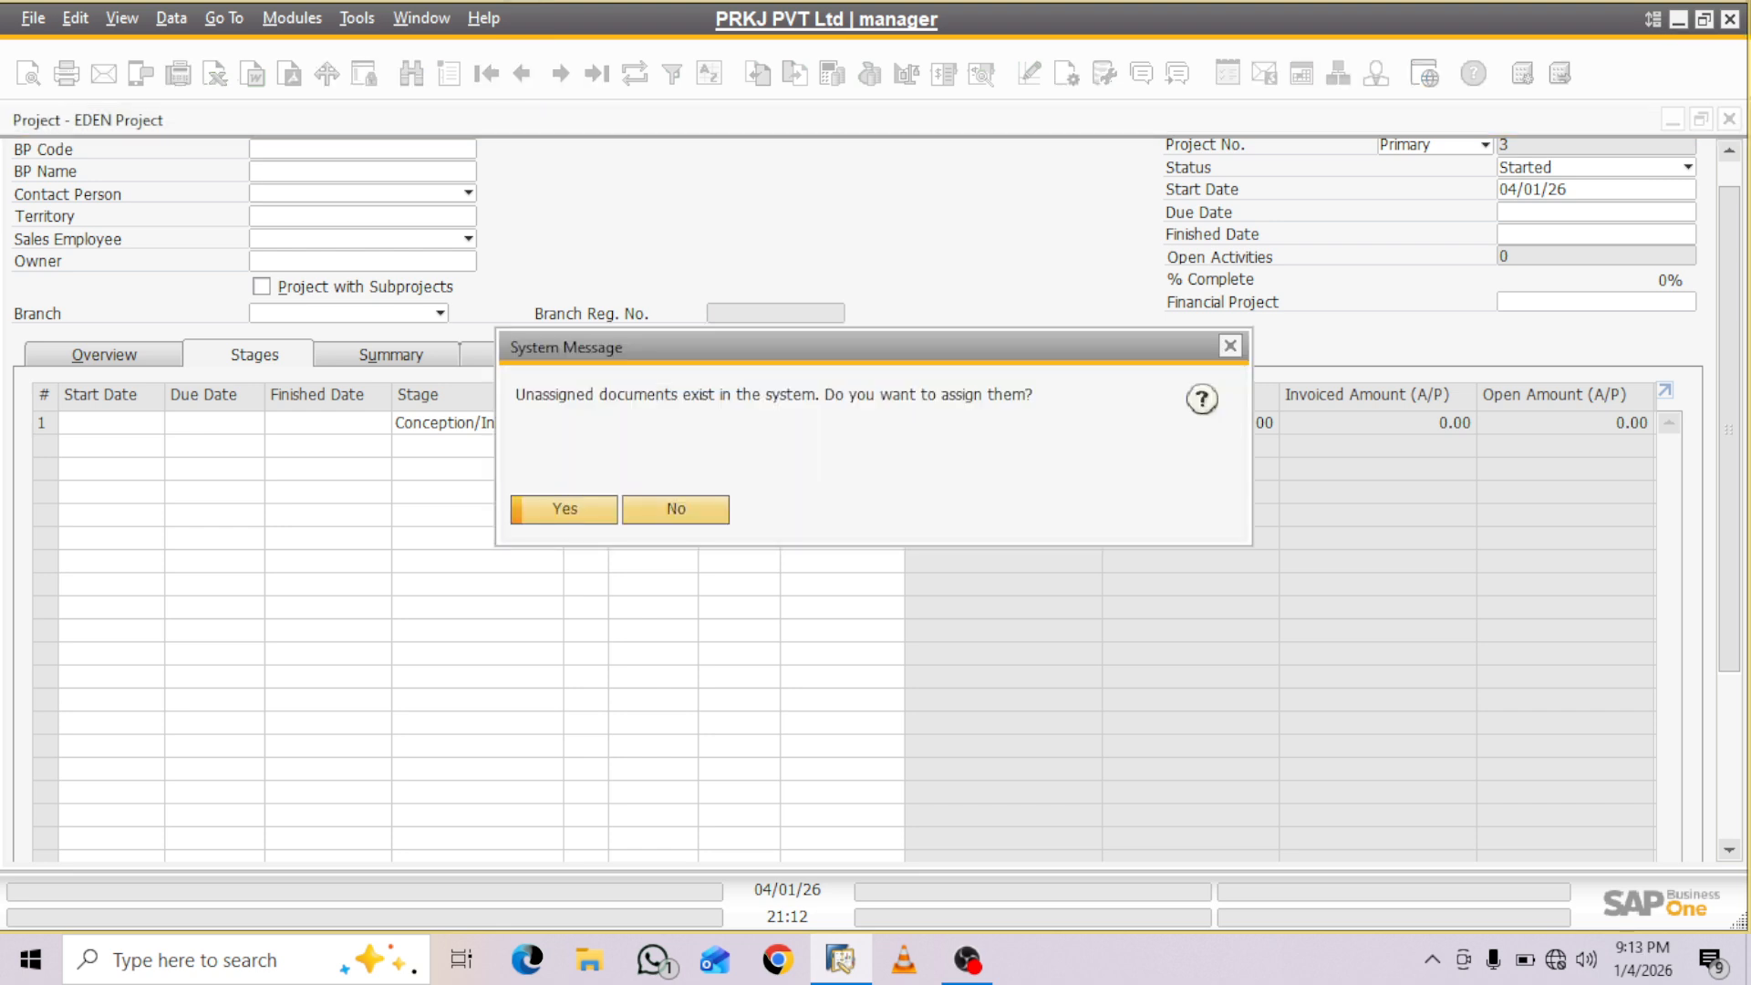
{"action": "key", "text": "Return"}
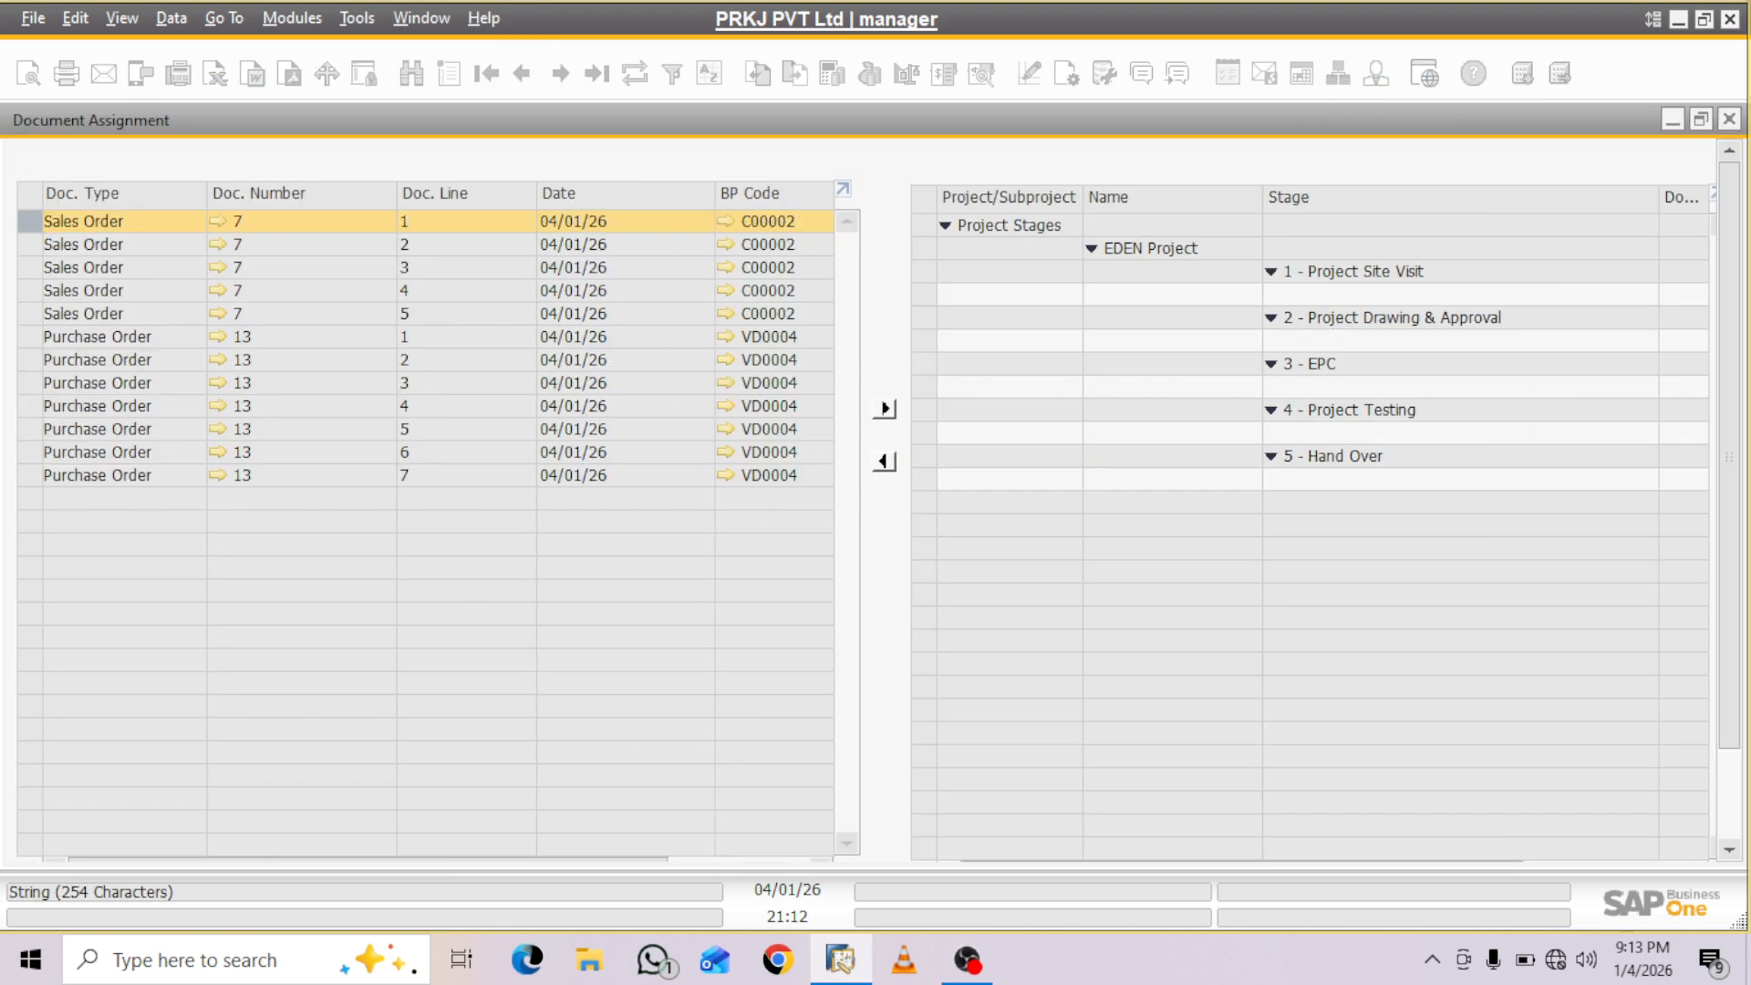
{"action": "left_click", "coordinate": [1730, 119]}
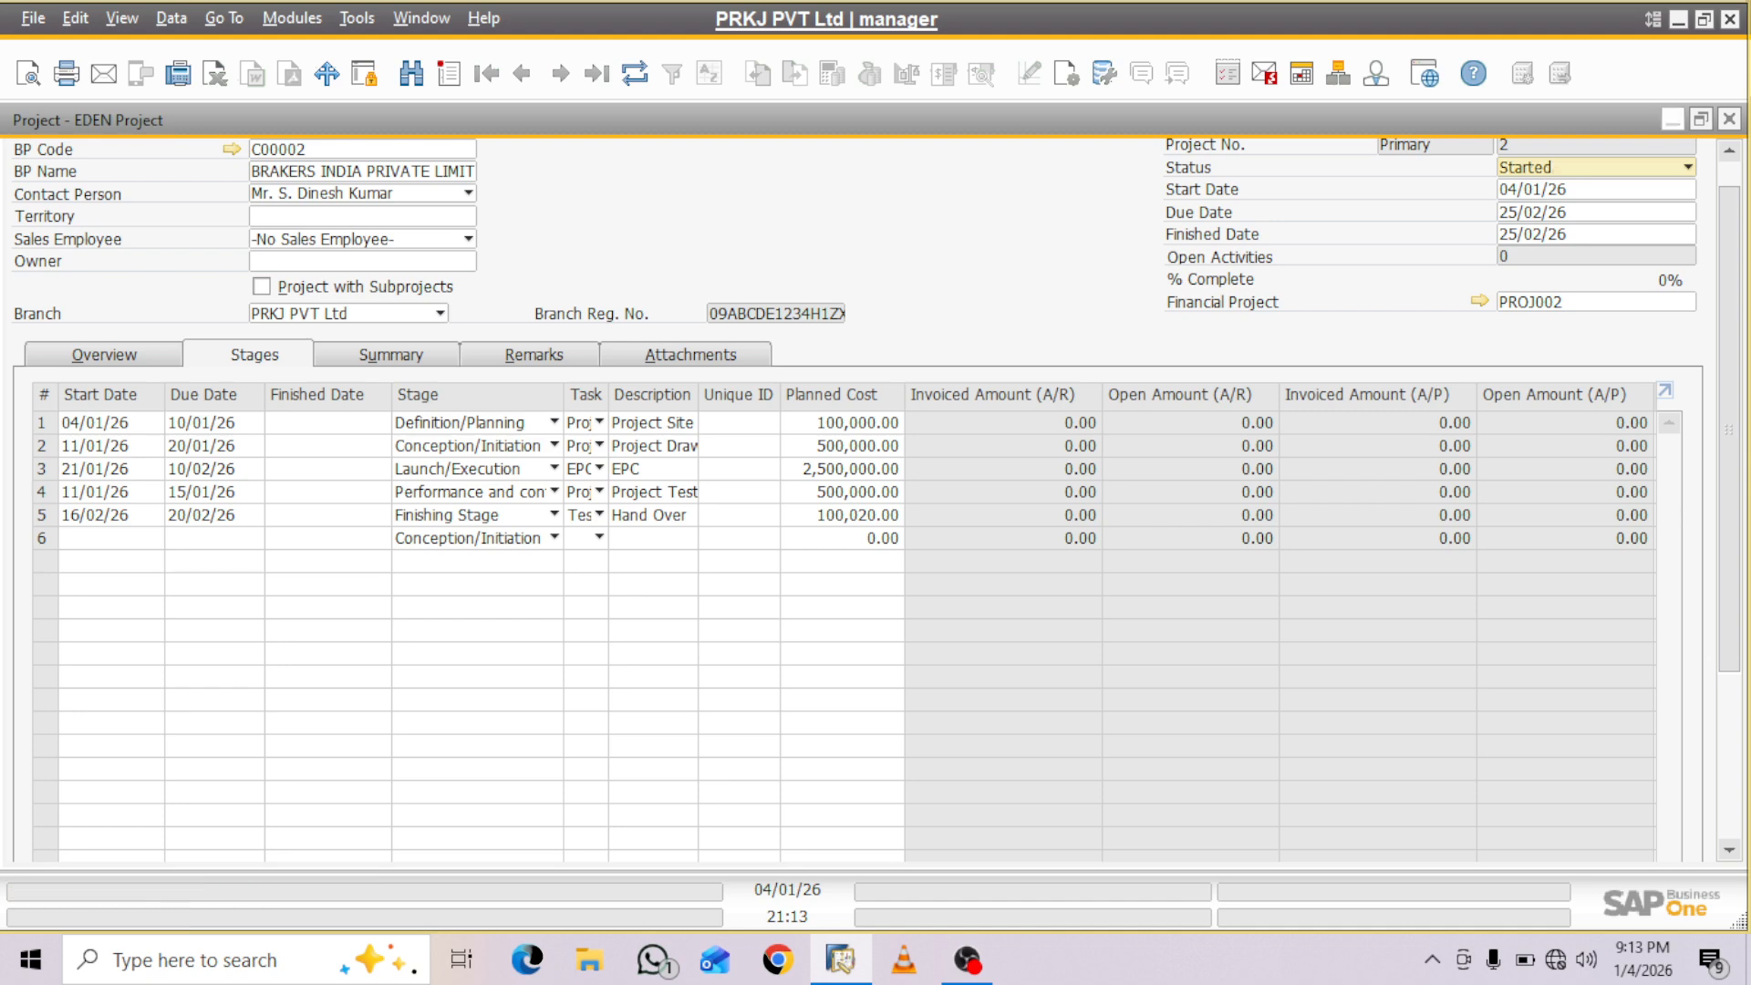
- Return to the purchase order and make the Stage column visible and active in its item table
{"action": "left_click", "coordinate": [1673, 119]}
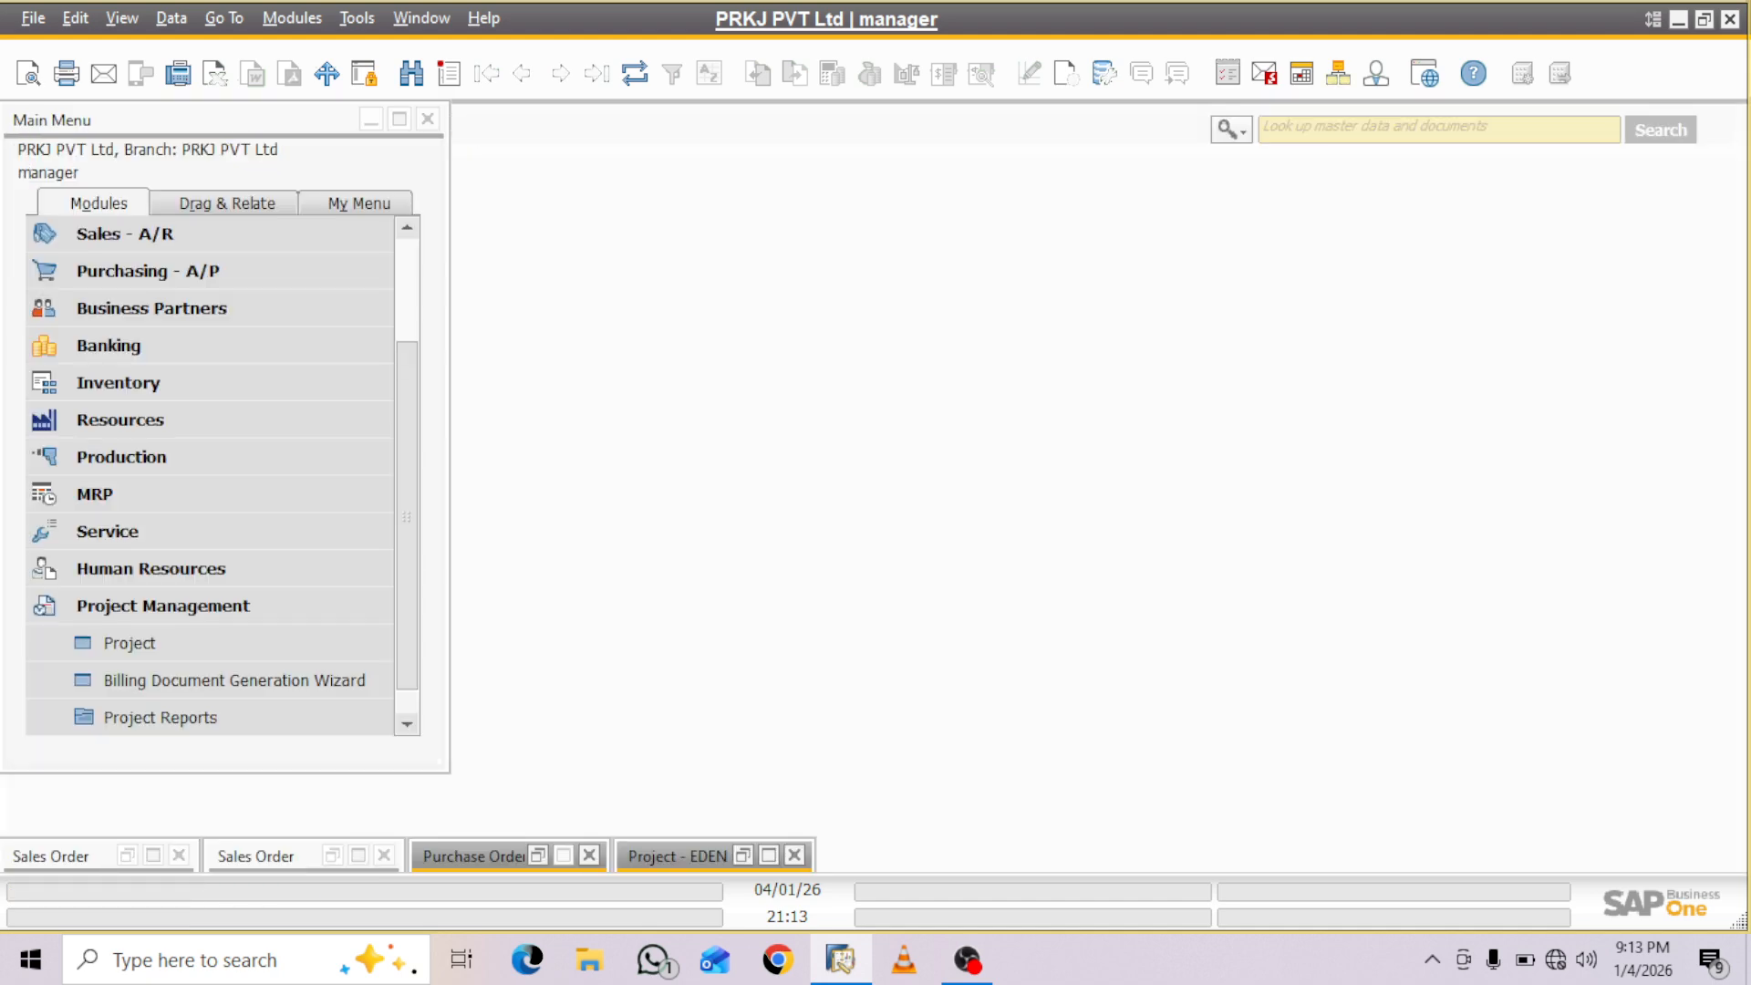
{"action": "left_click", "coordinate": [563, 856]}
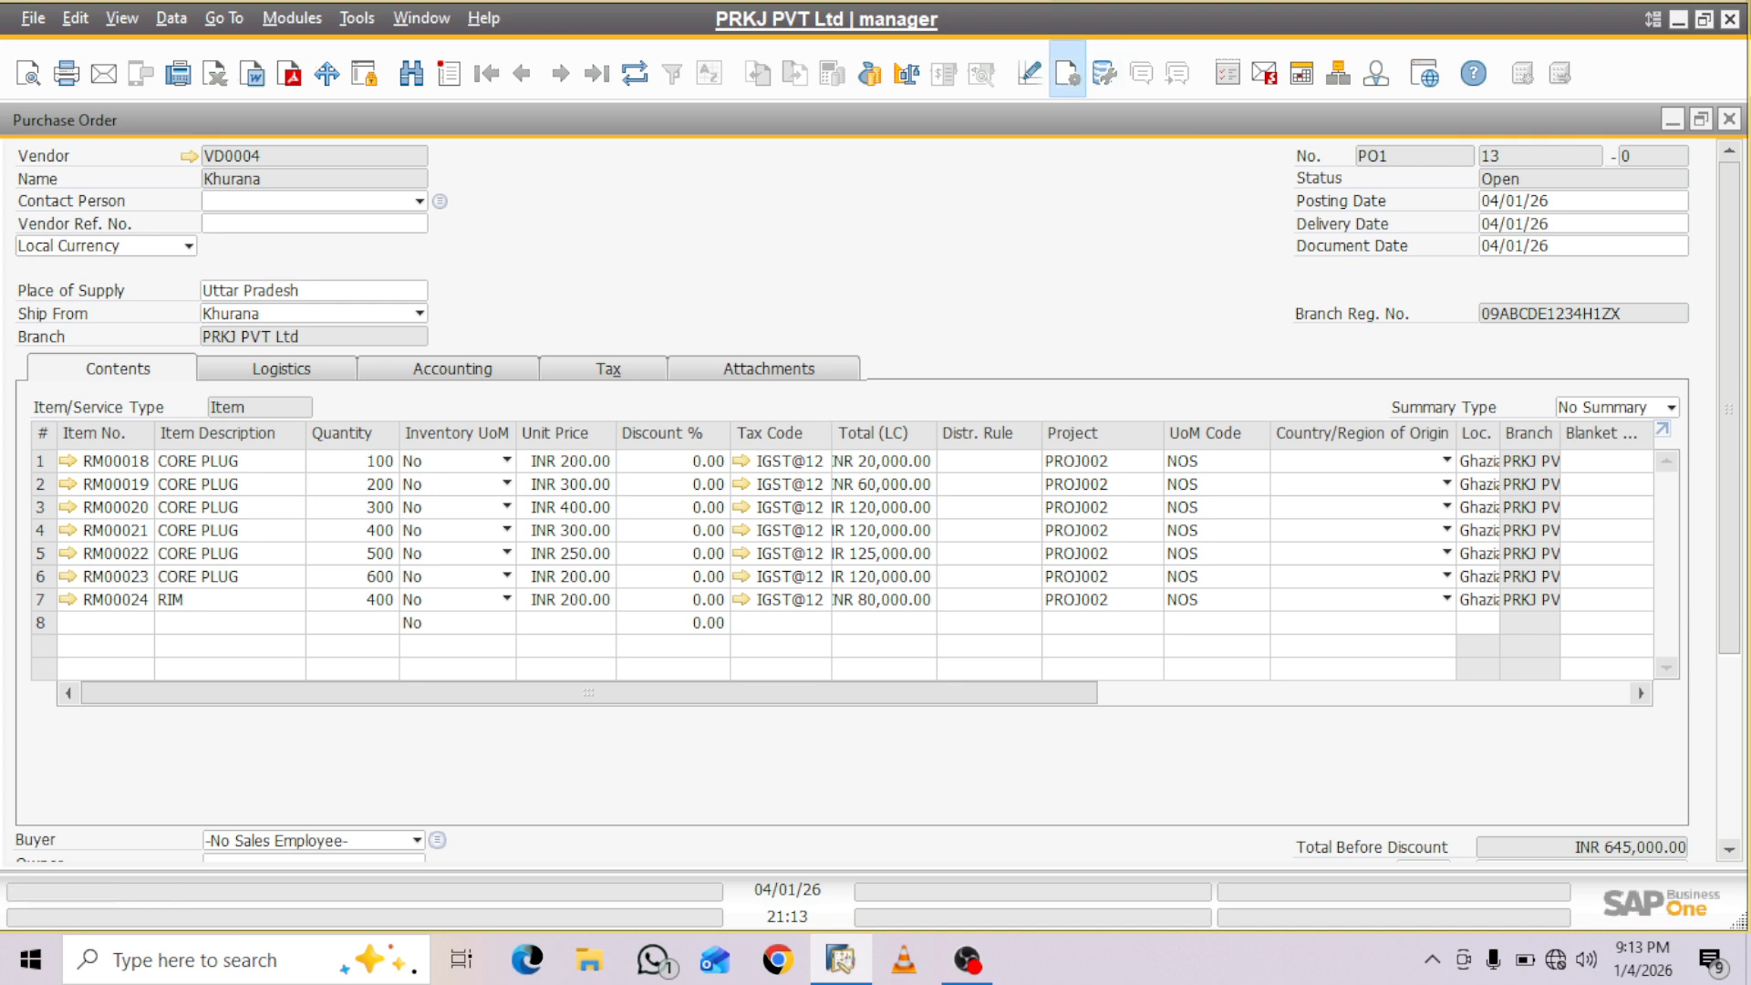
{"action": "left_click", "coordinate": [1067, 73]}
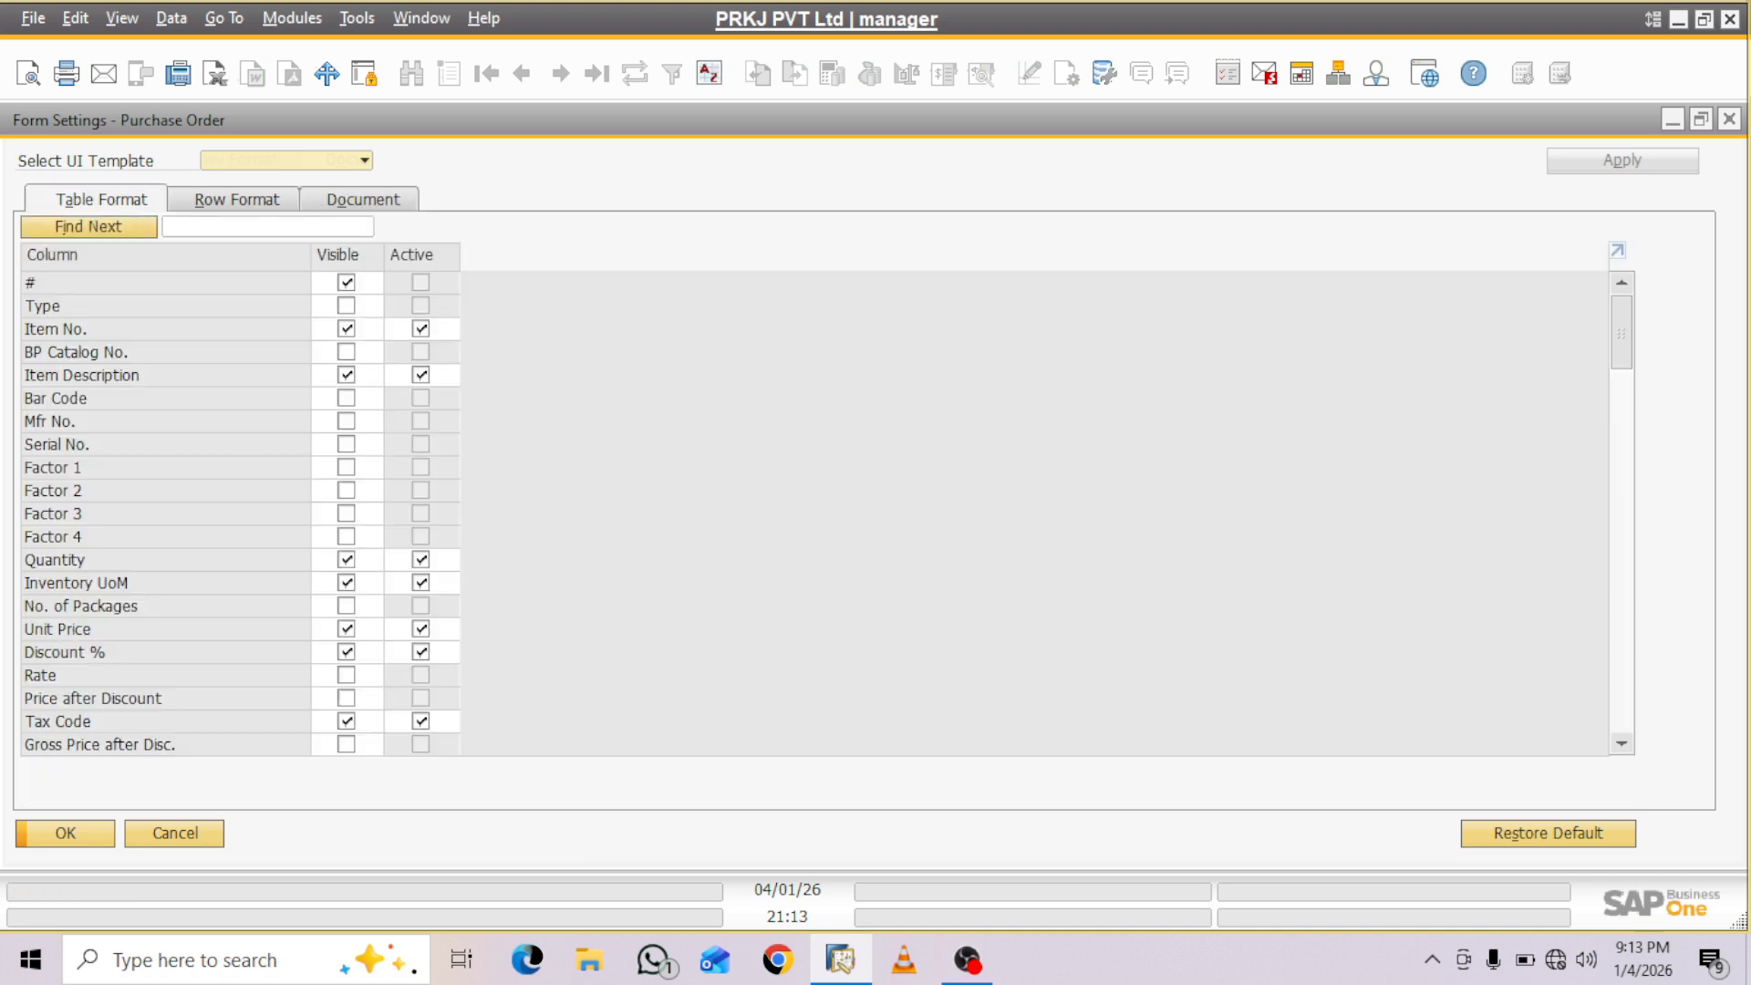
{"action": "type", "text": "sta"}
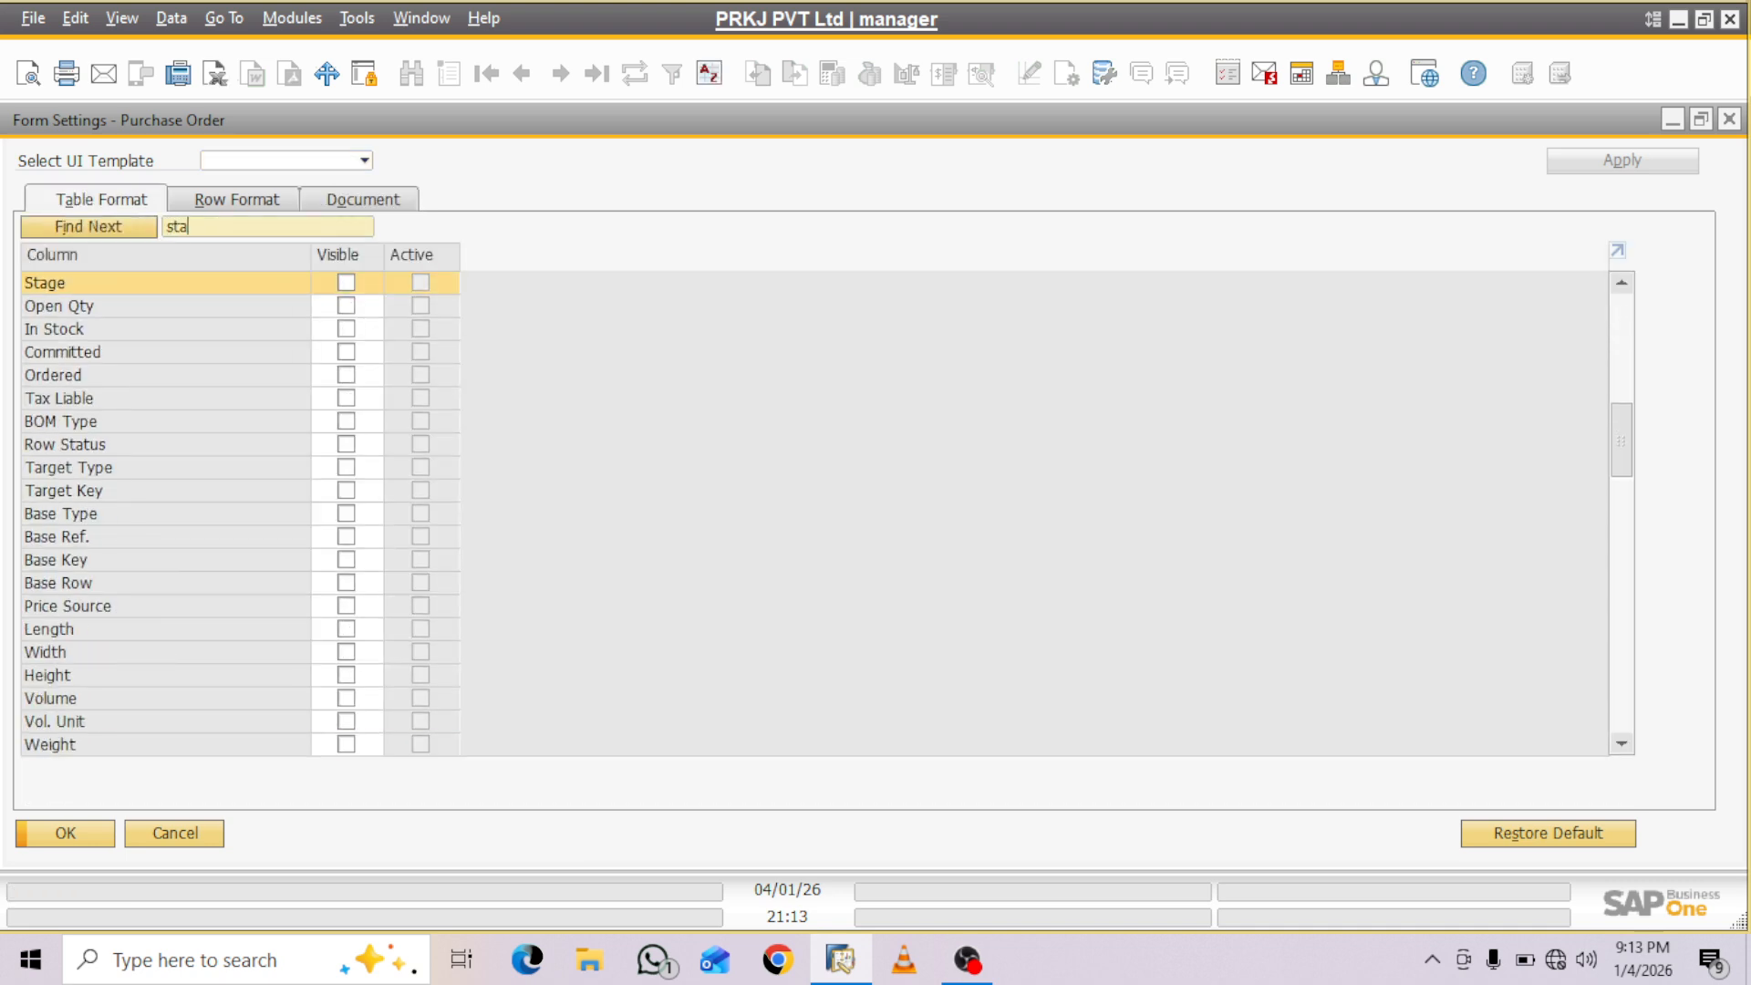
{"action": "left_click", "coordinate": [347, 283]}
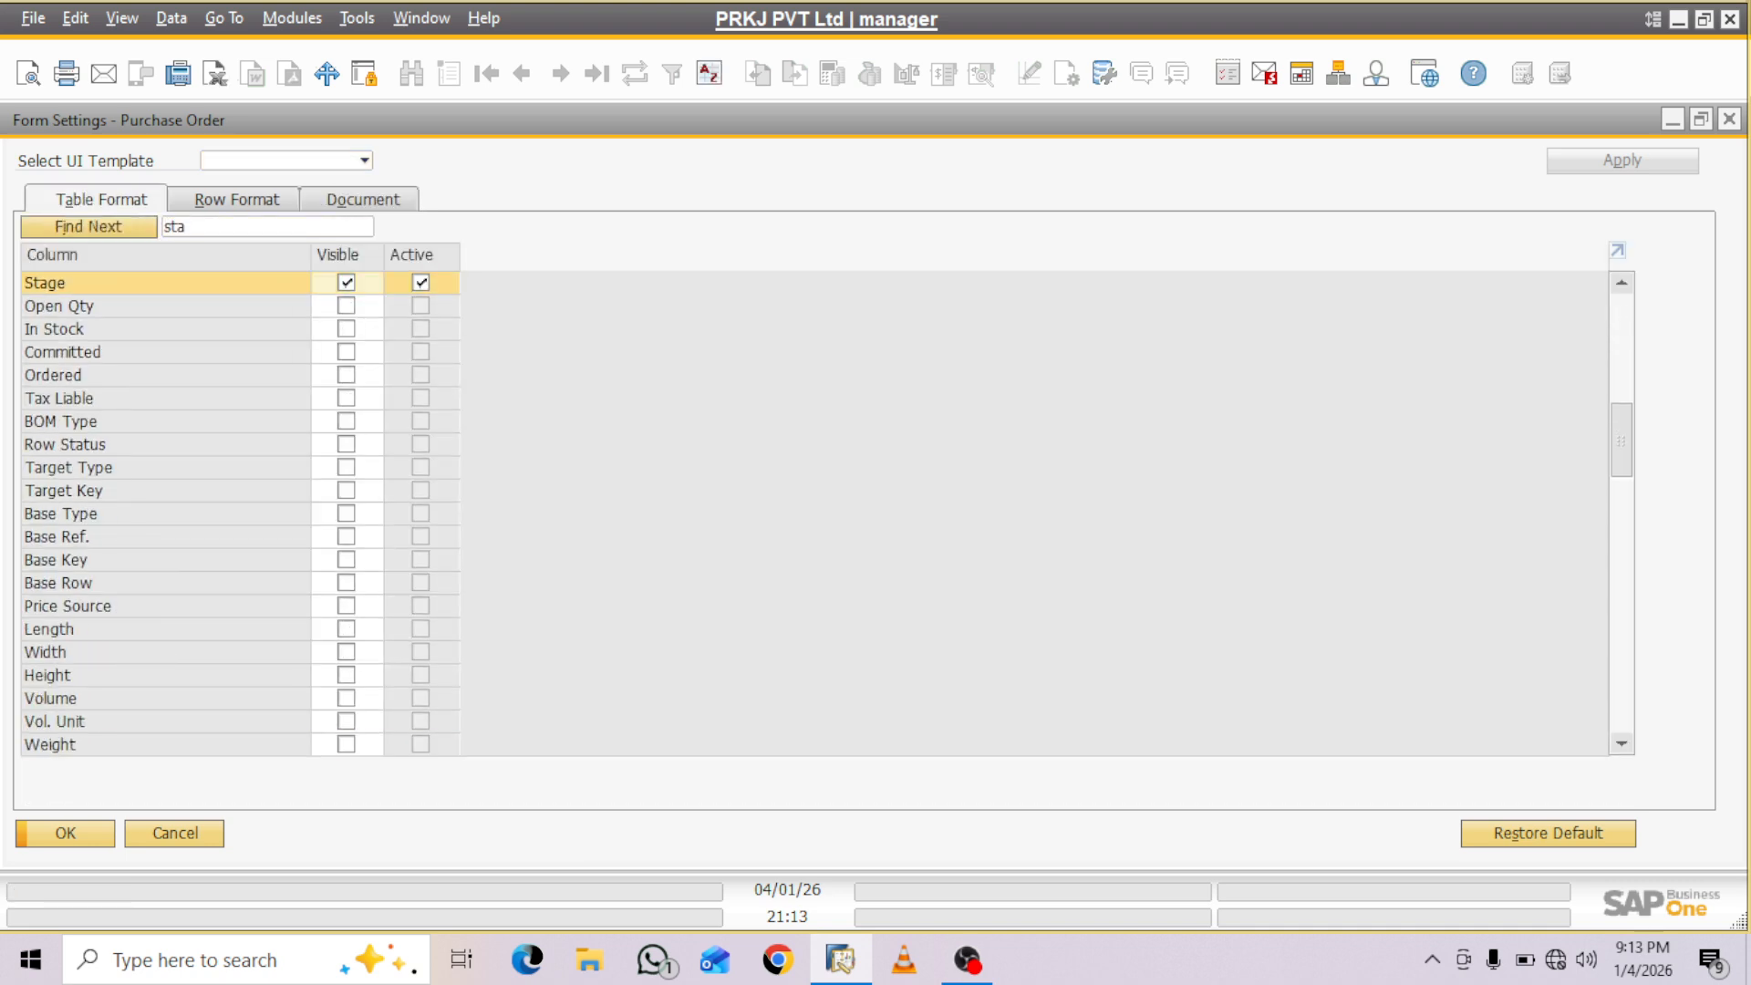
{"action": "left_click", "coordinate": [66, 834]}
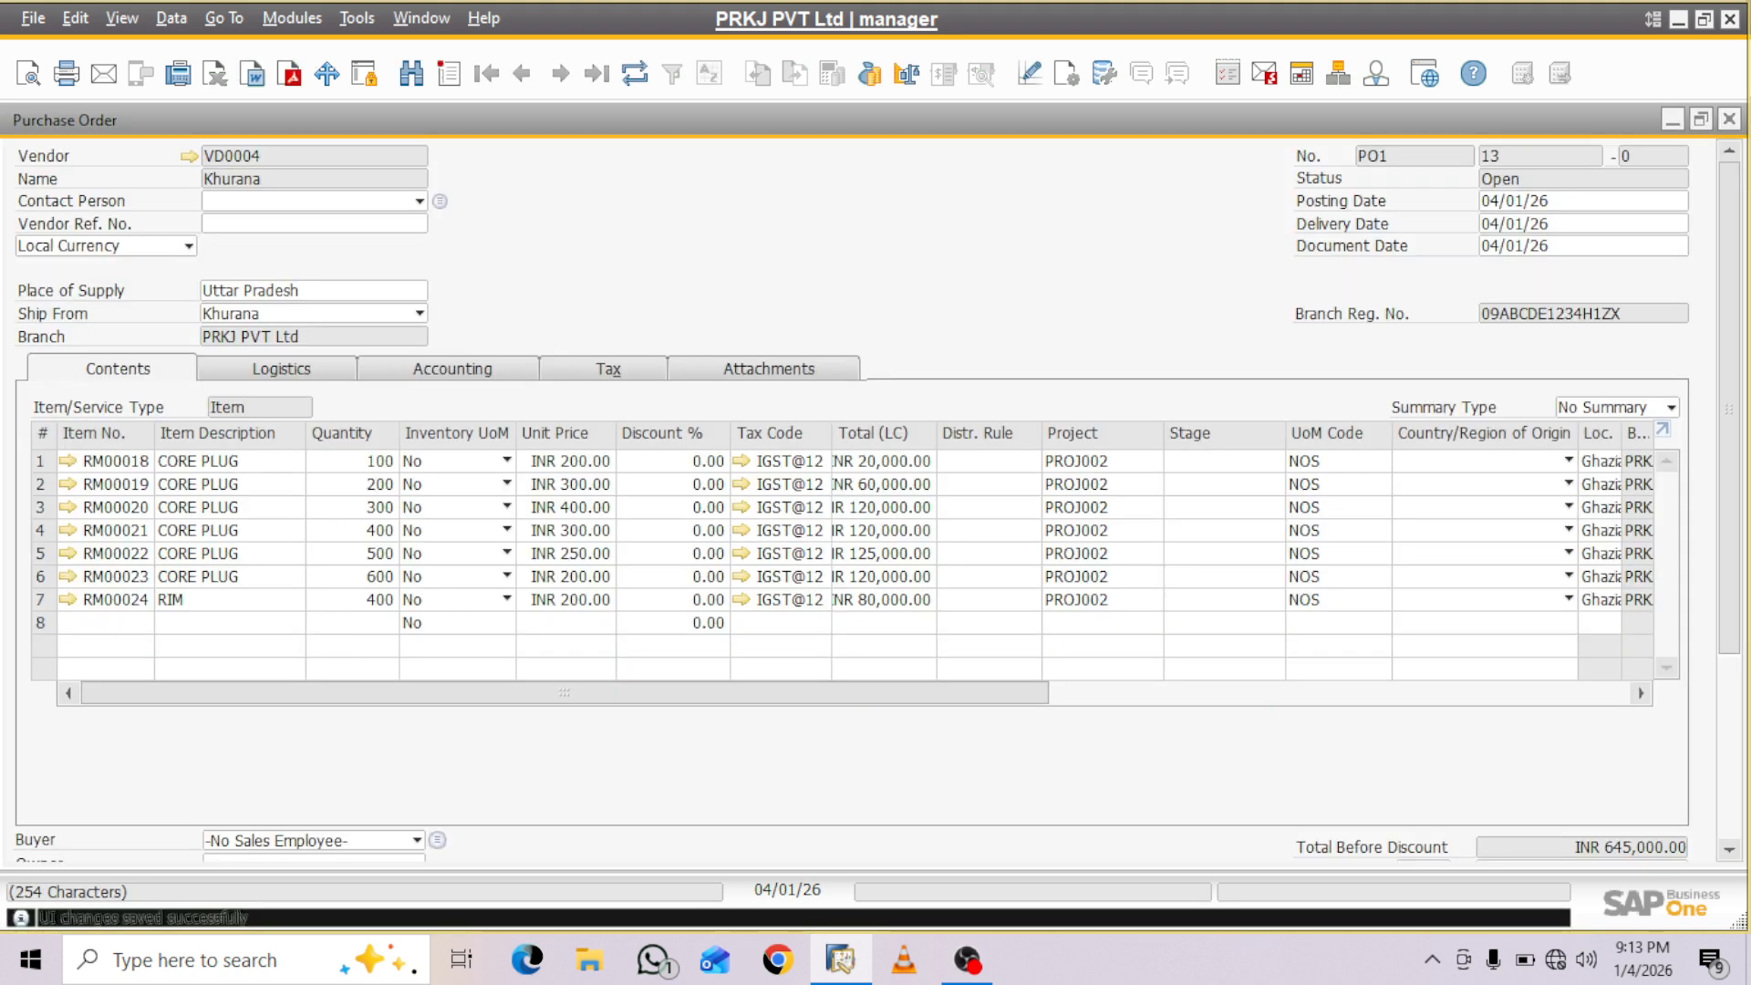
- Show all EDEN Project stages and assign stage (2-2) to the RM00018 item line
{"action": "left_click", "coordinate": [1218, 461]}
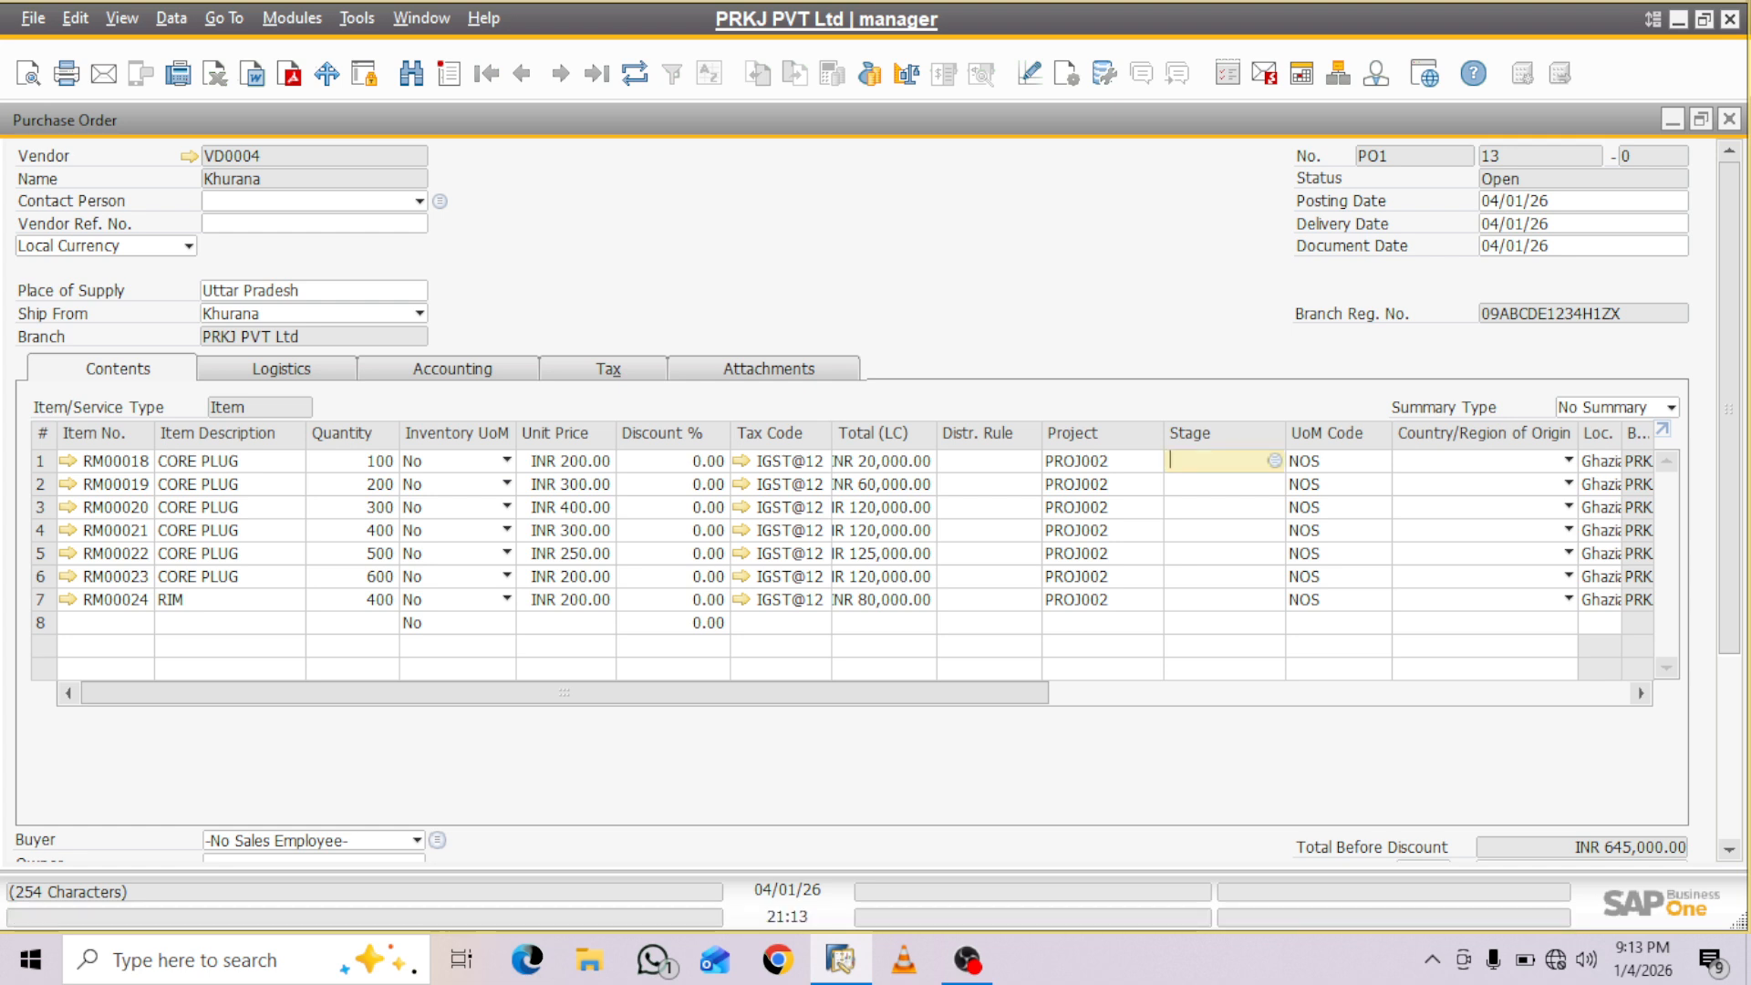
{"action": "key", "text": "Tab"}
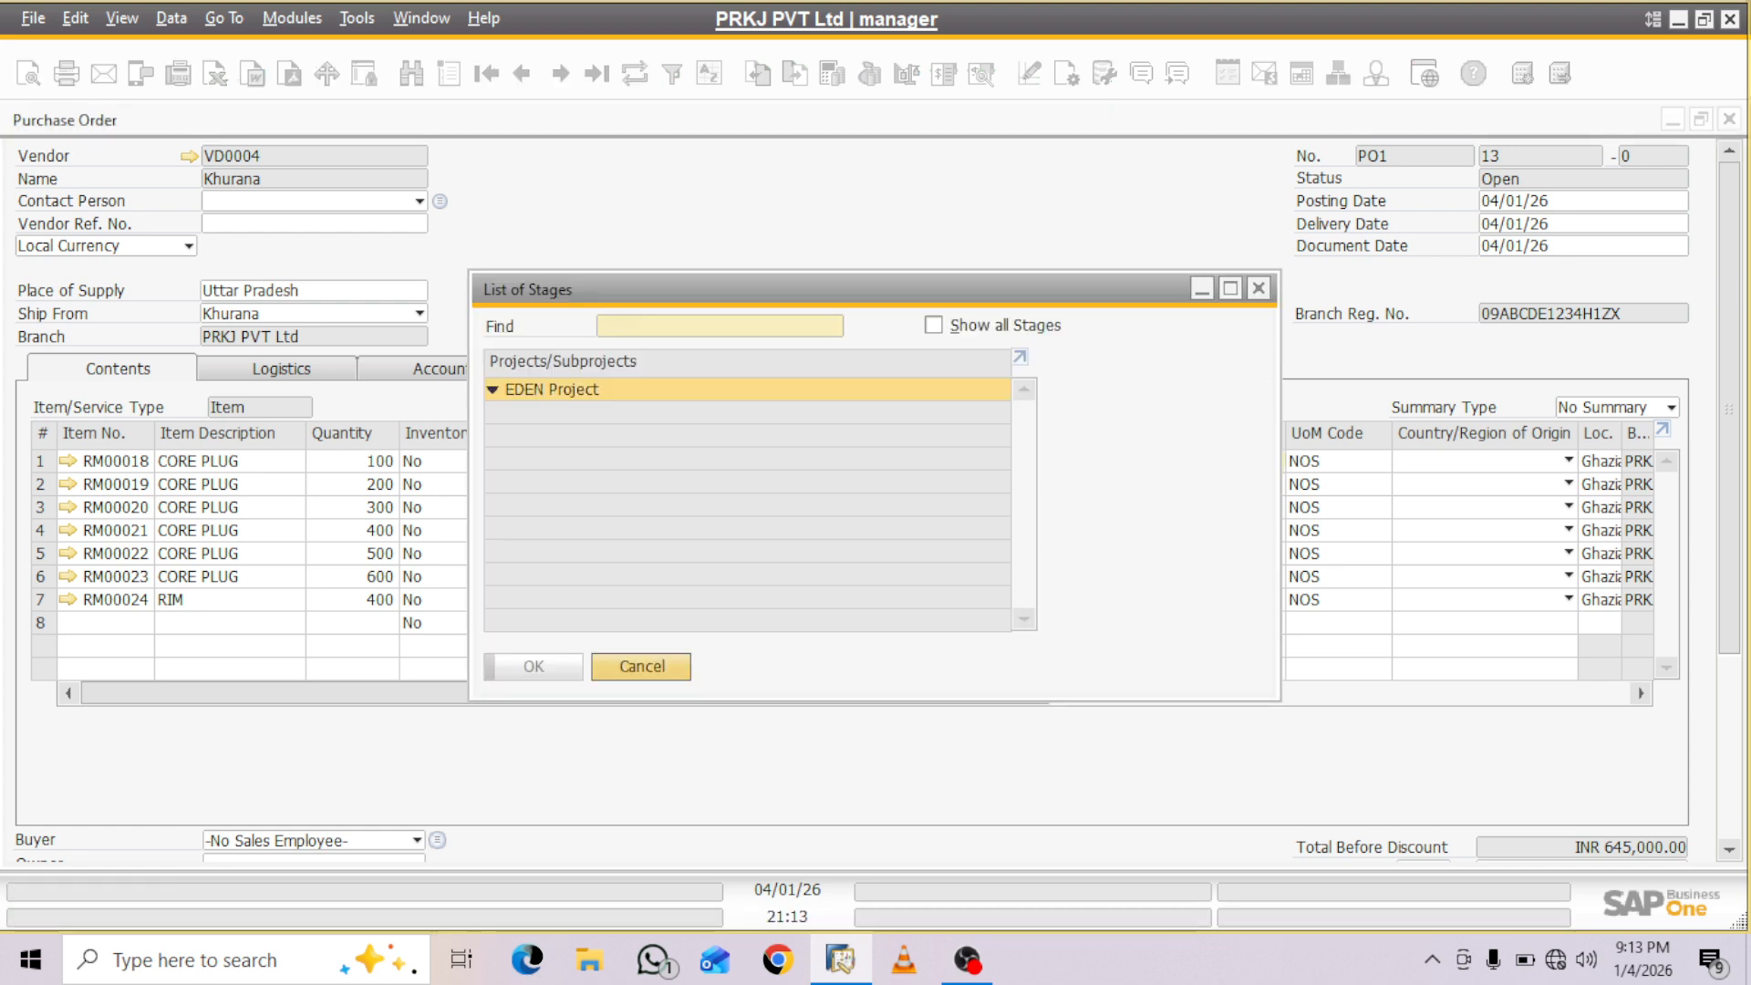
{"action": "left_click", "coordinate": [494, 389]}
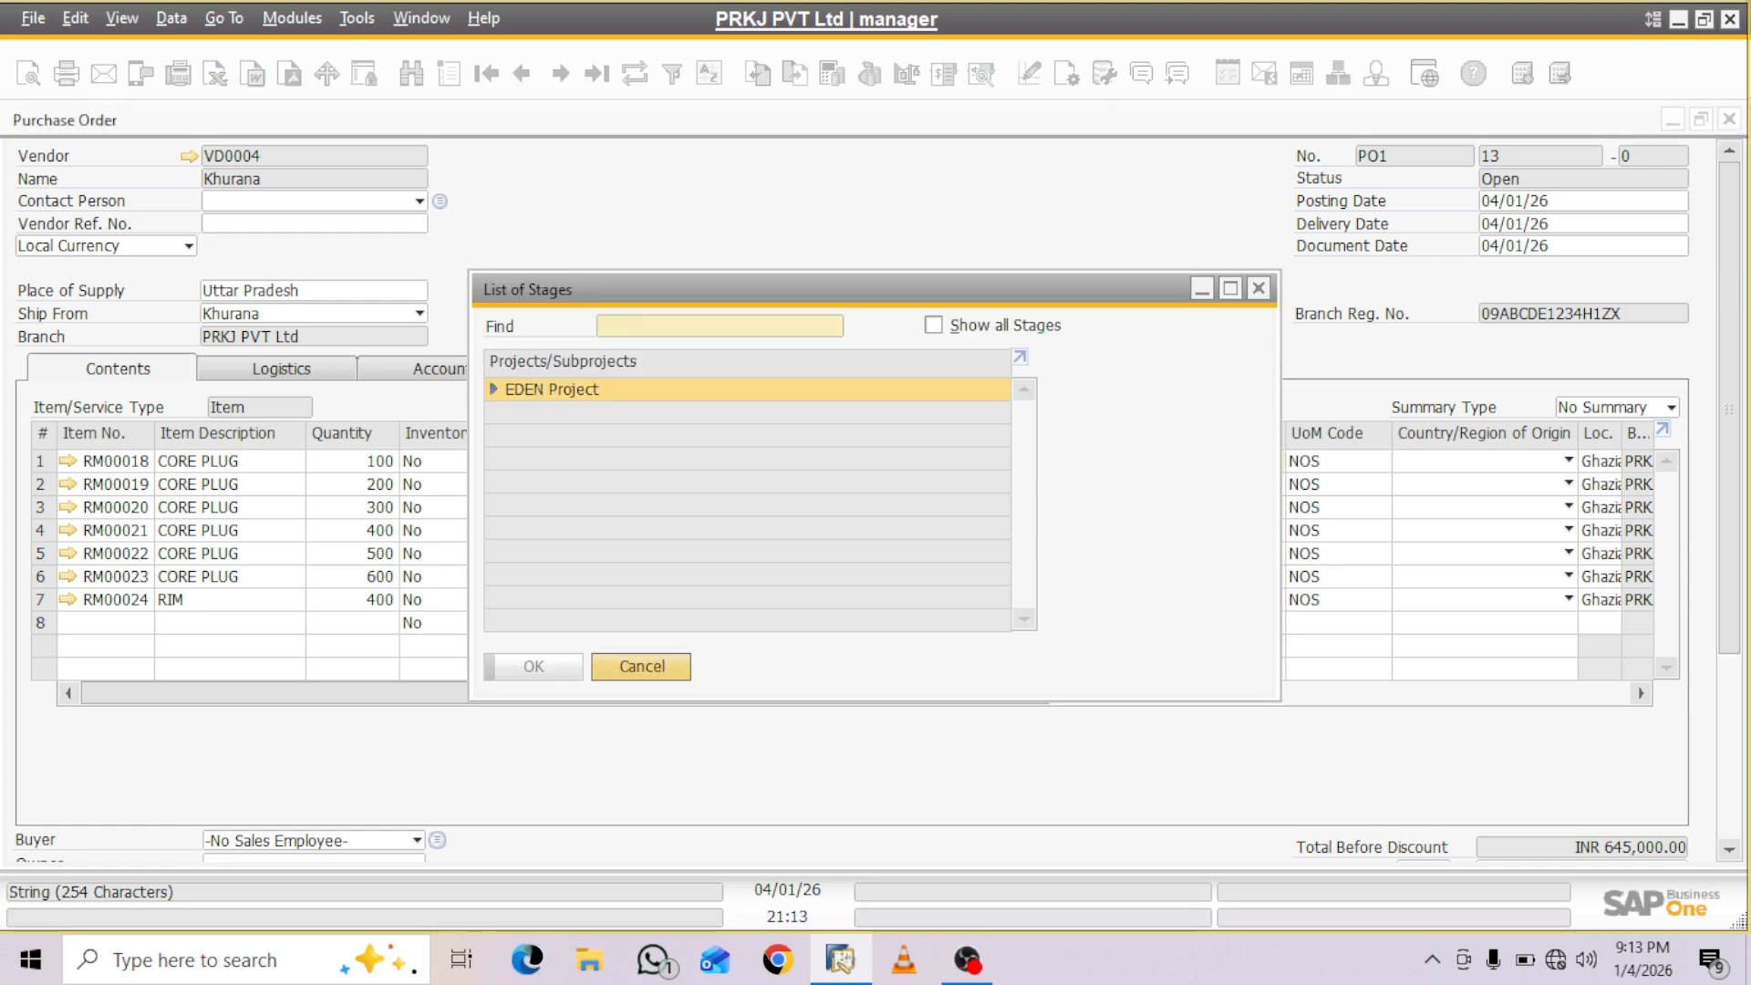
{"action": "left_click", "coordinate": [934, 325]}
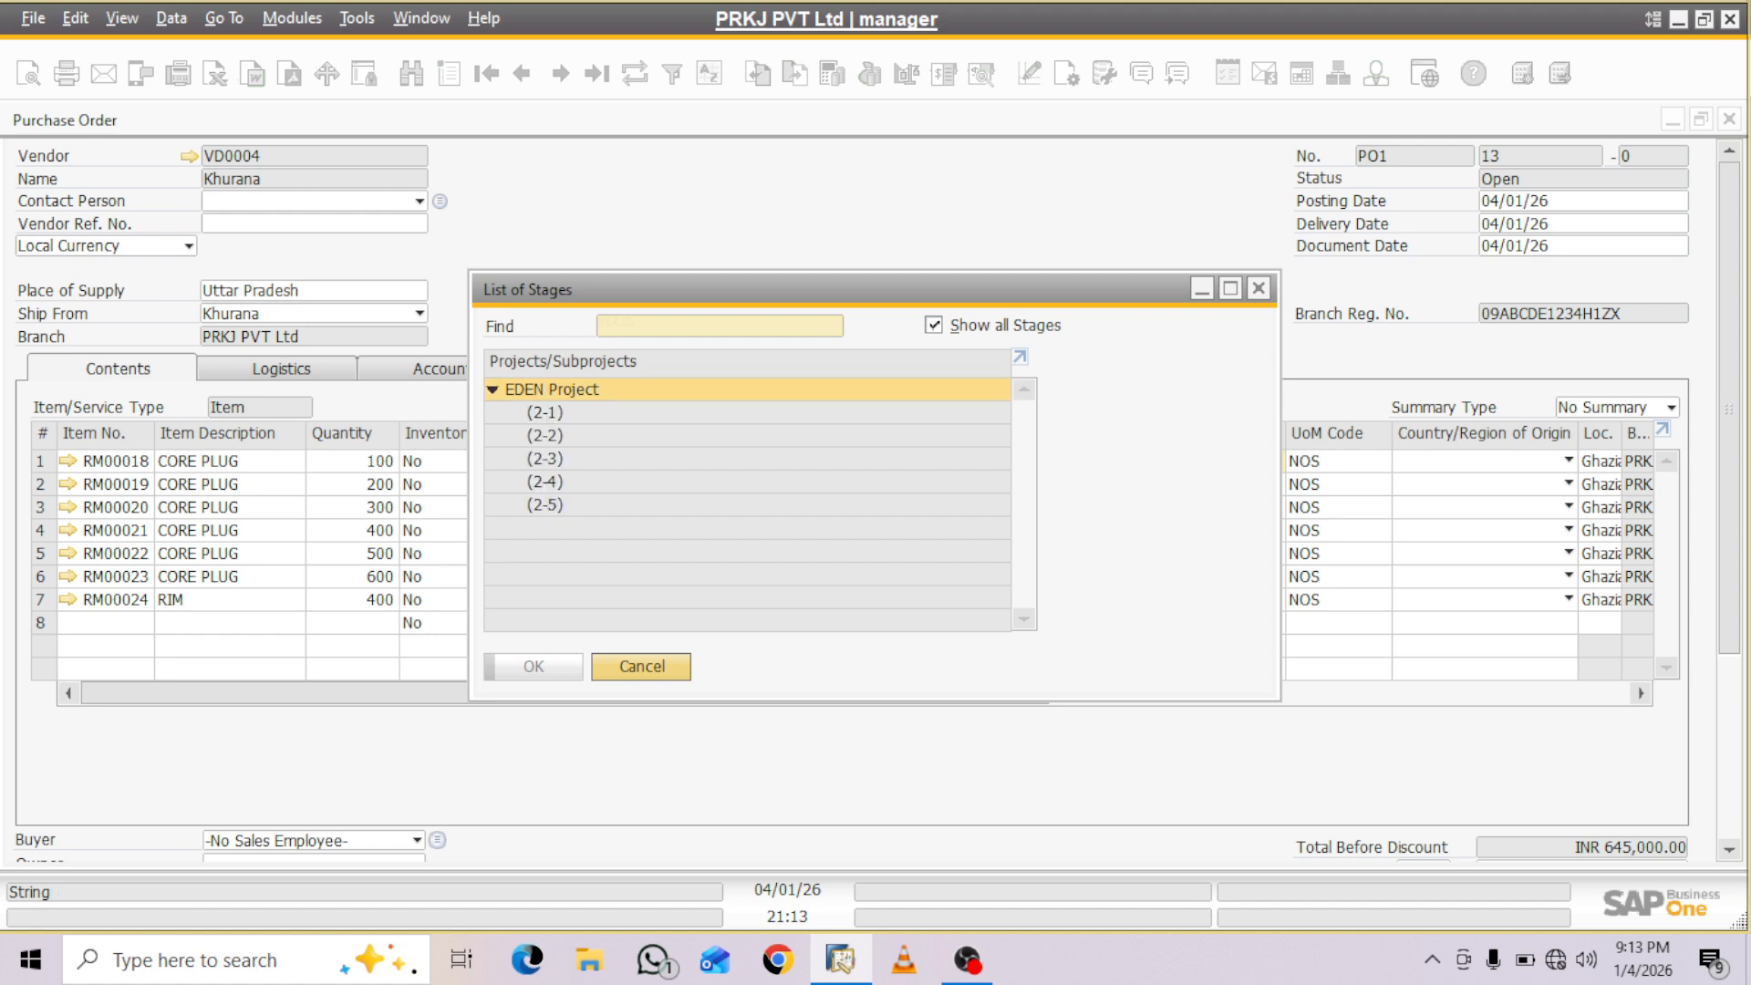
{"action": "left_click", "coordinate": [545, 436]}
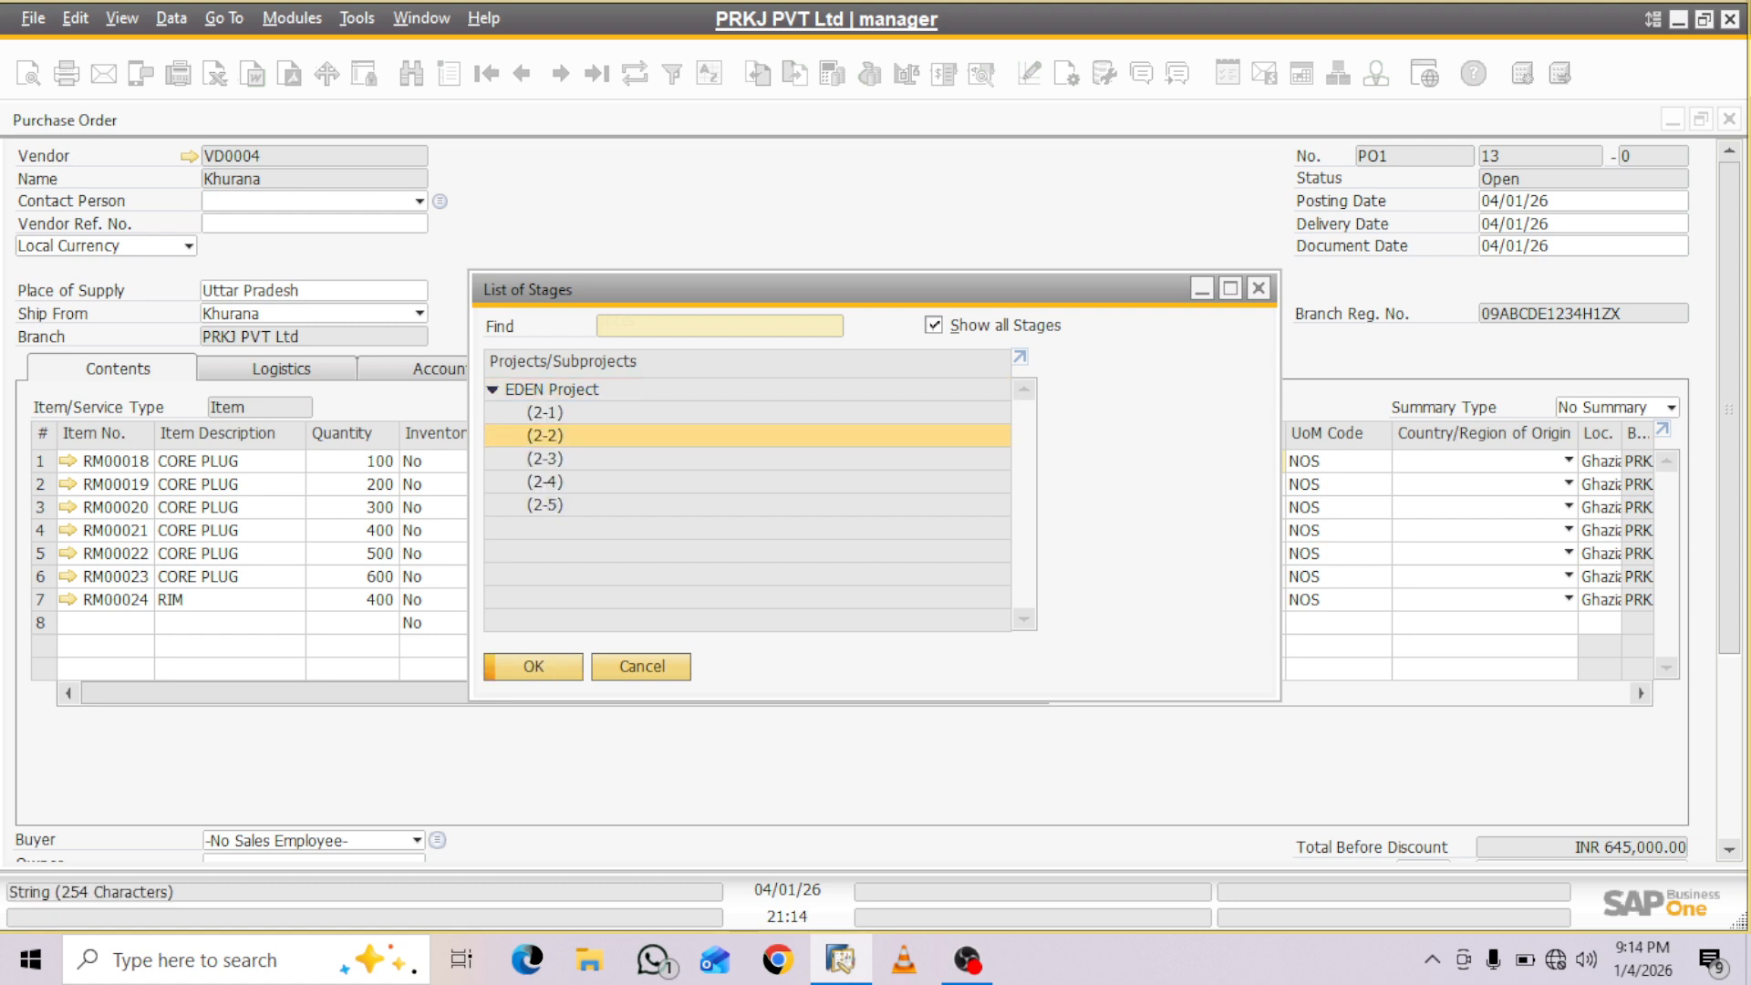
{"action": "key", "text": "Return"}
{"action": "key", "text": "ctrl+c"}
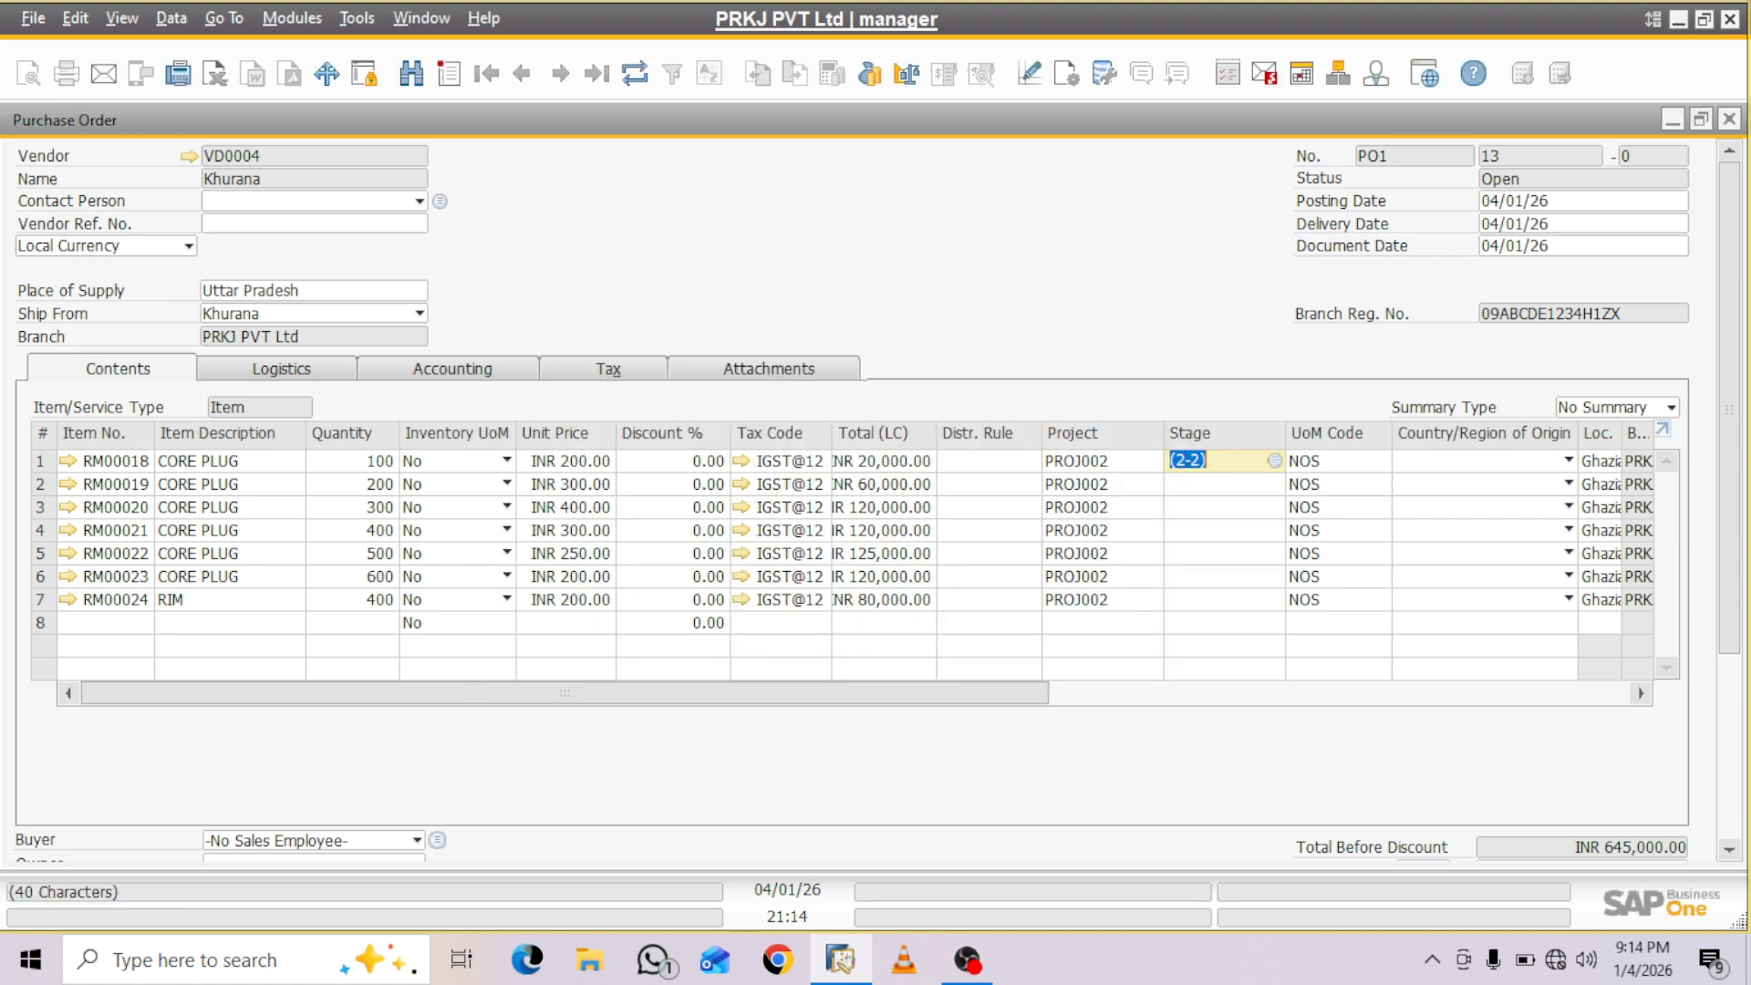
- Copy the first line's stage to the RM00019 line and confirm (2-2) from the full list of stages
{"action": "right_click", "coordinate": [1281, 461]}
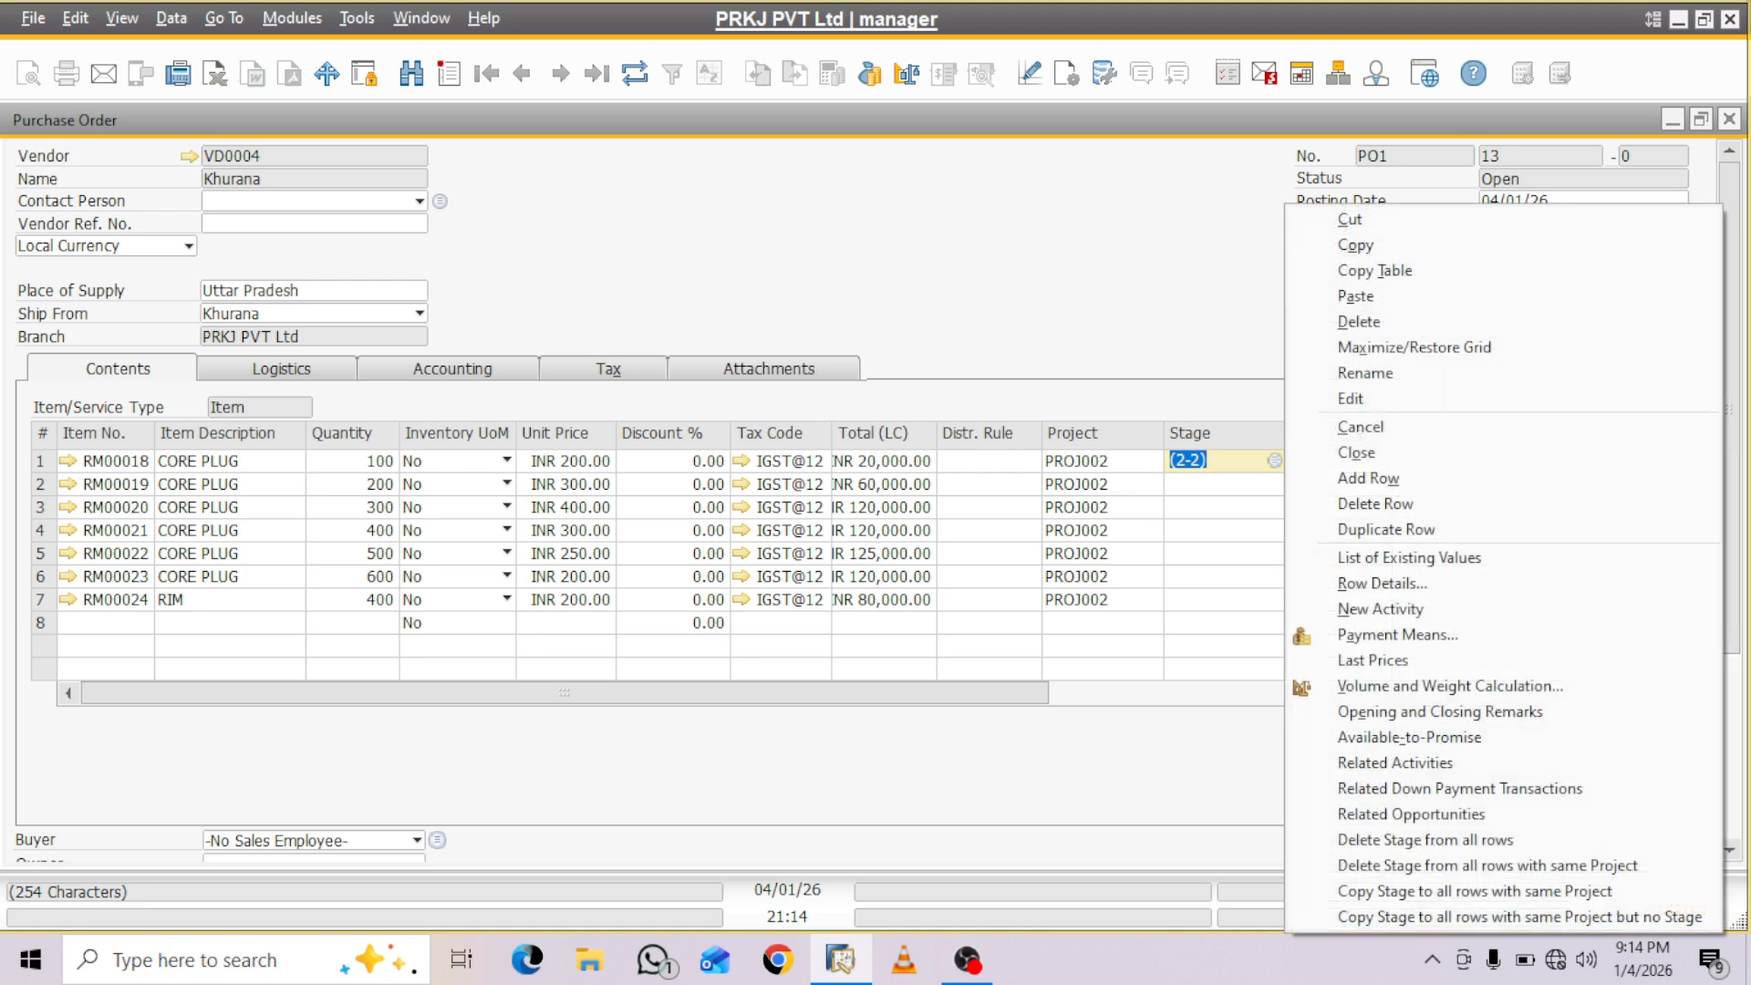
{"action": "left_click", "coordinate": [1350, 244]}
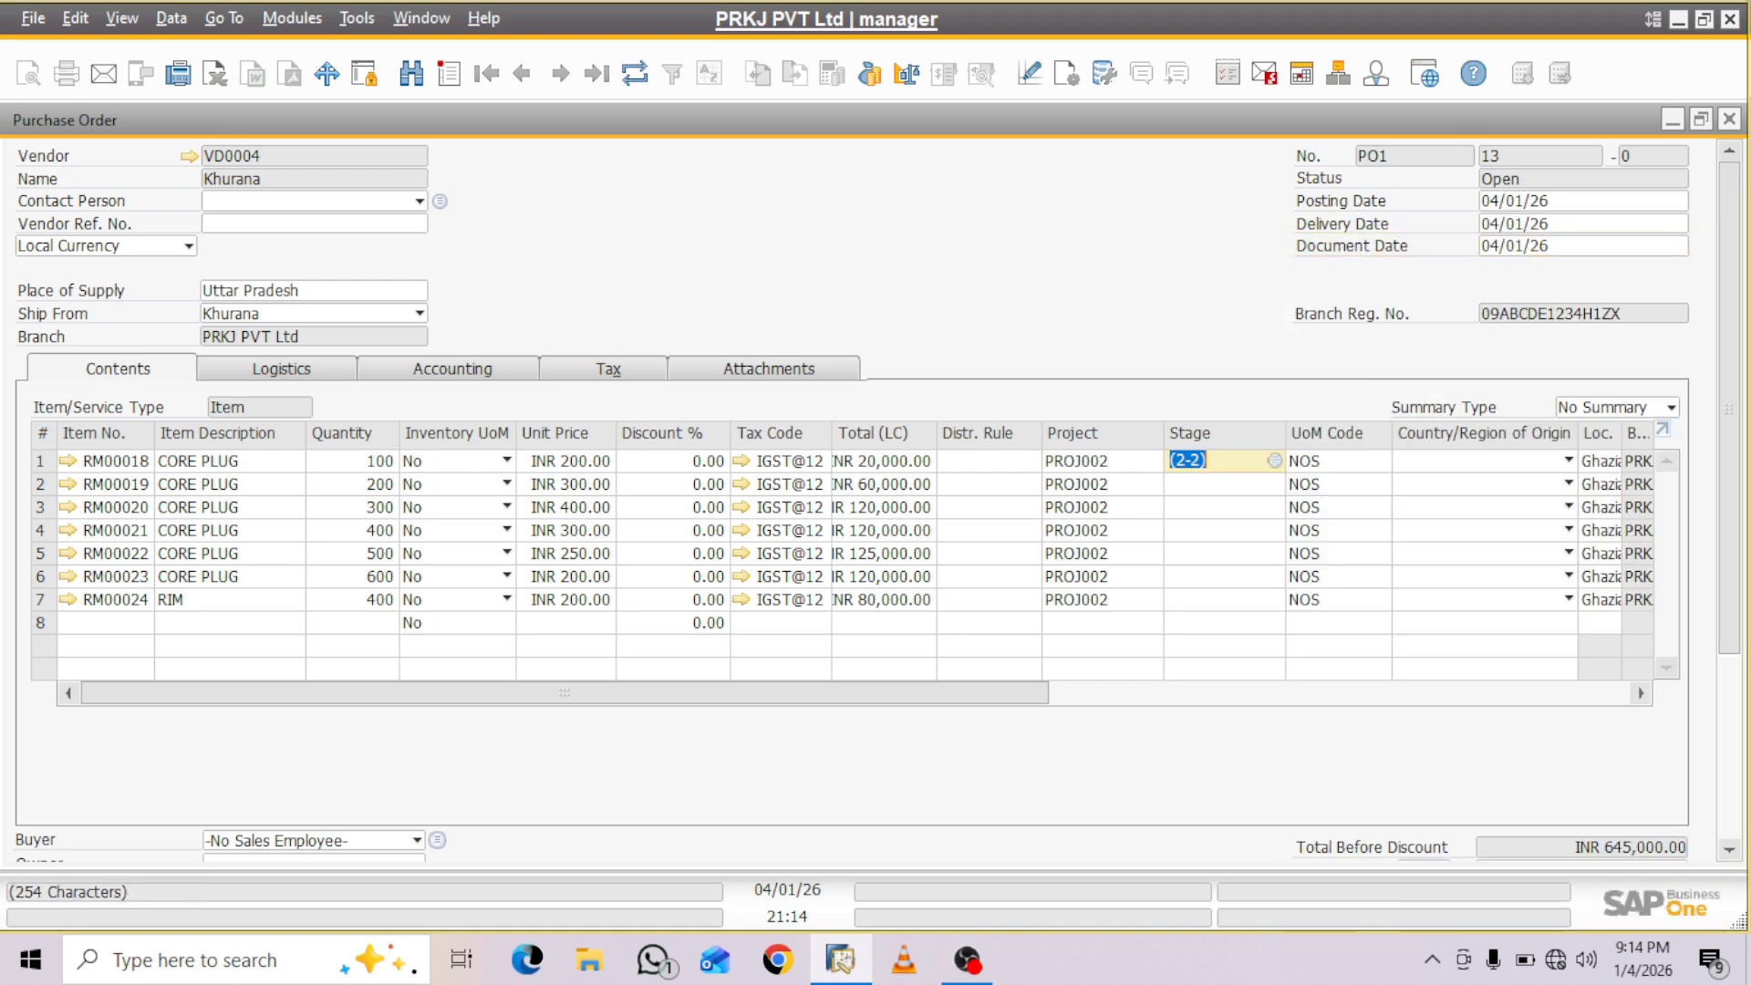
{"action": "left_click", "coordinate": [1222, 485]}
{"action": "key", "text": "ctrl+v"}
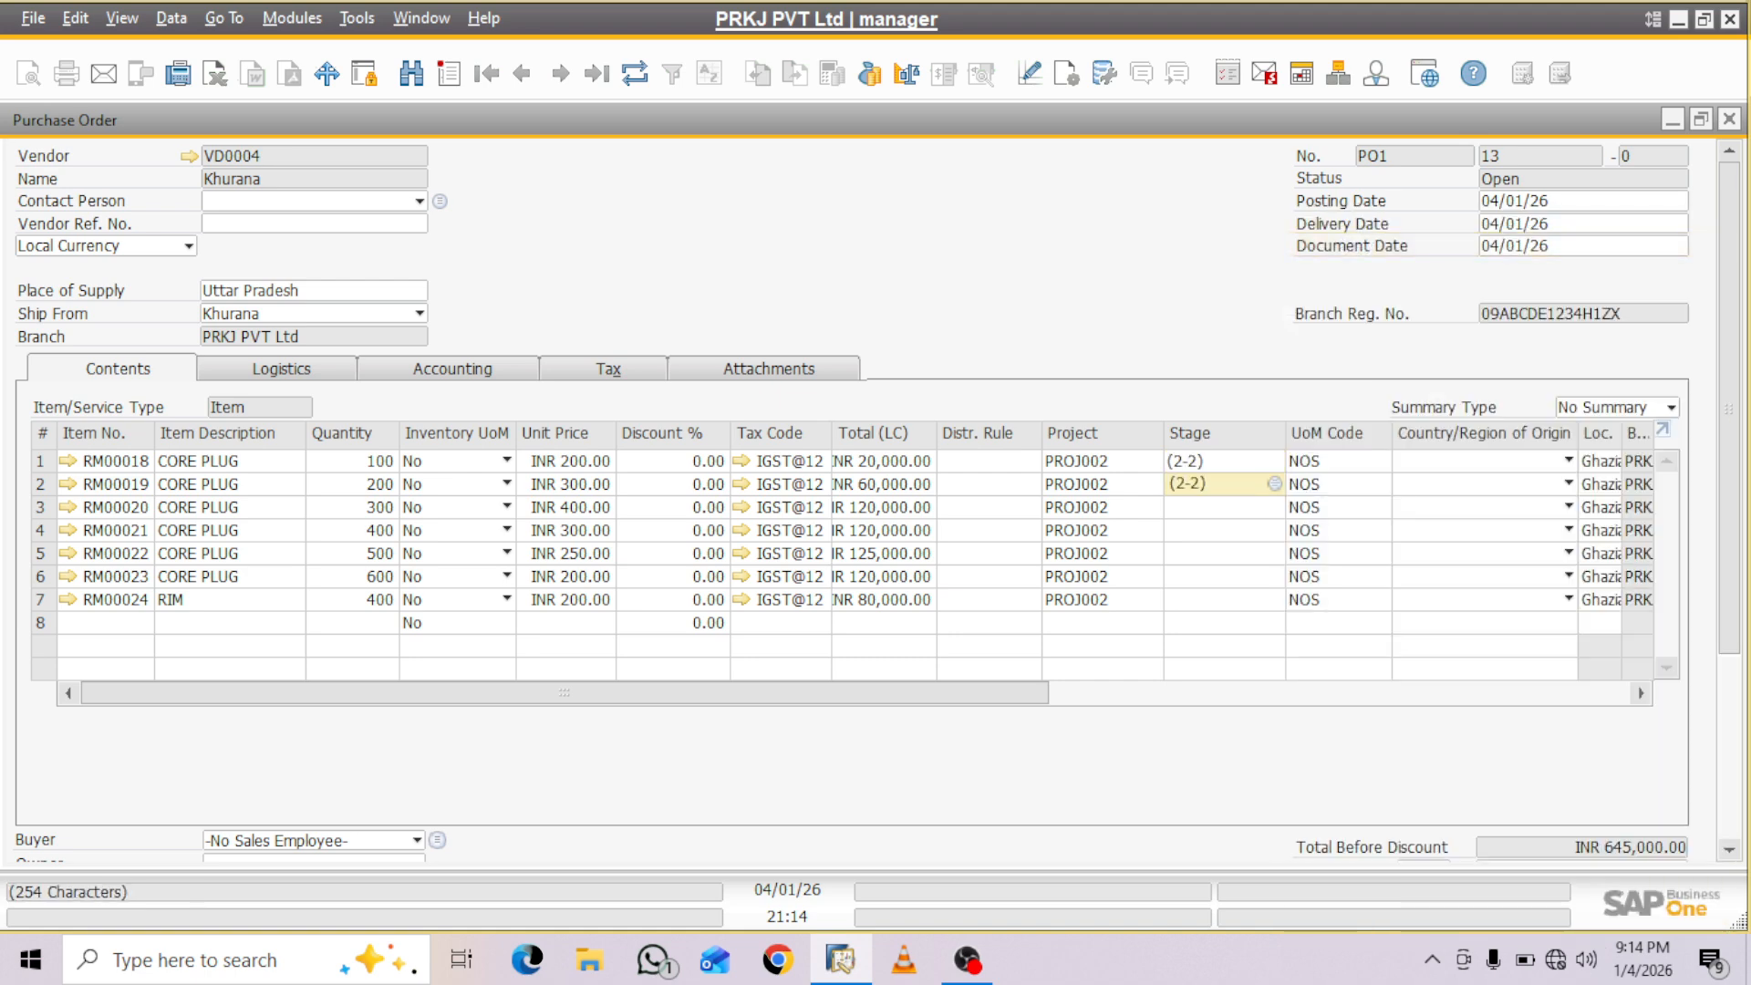
{"action": "key", "text": "Tab"}
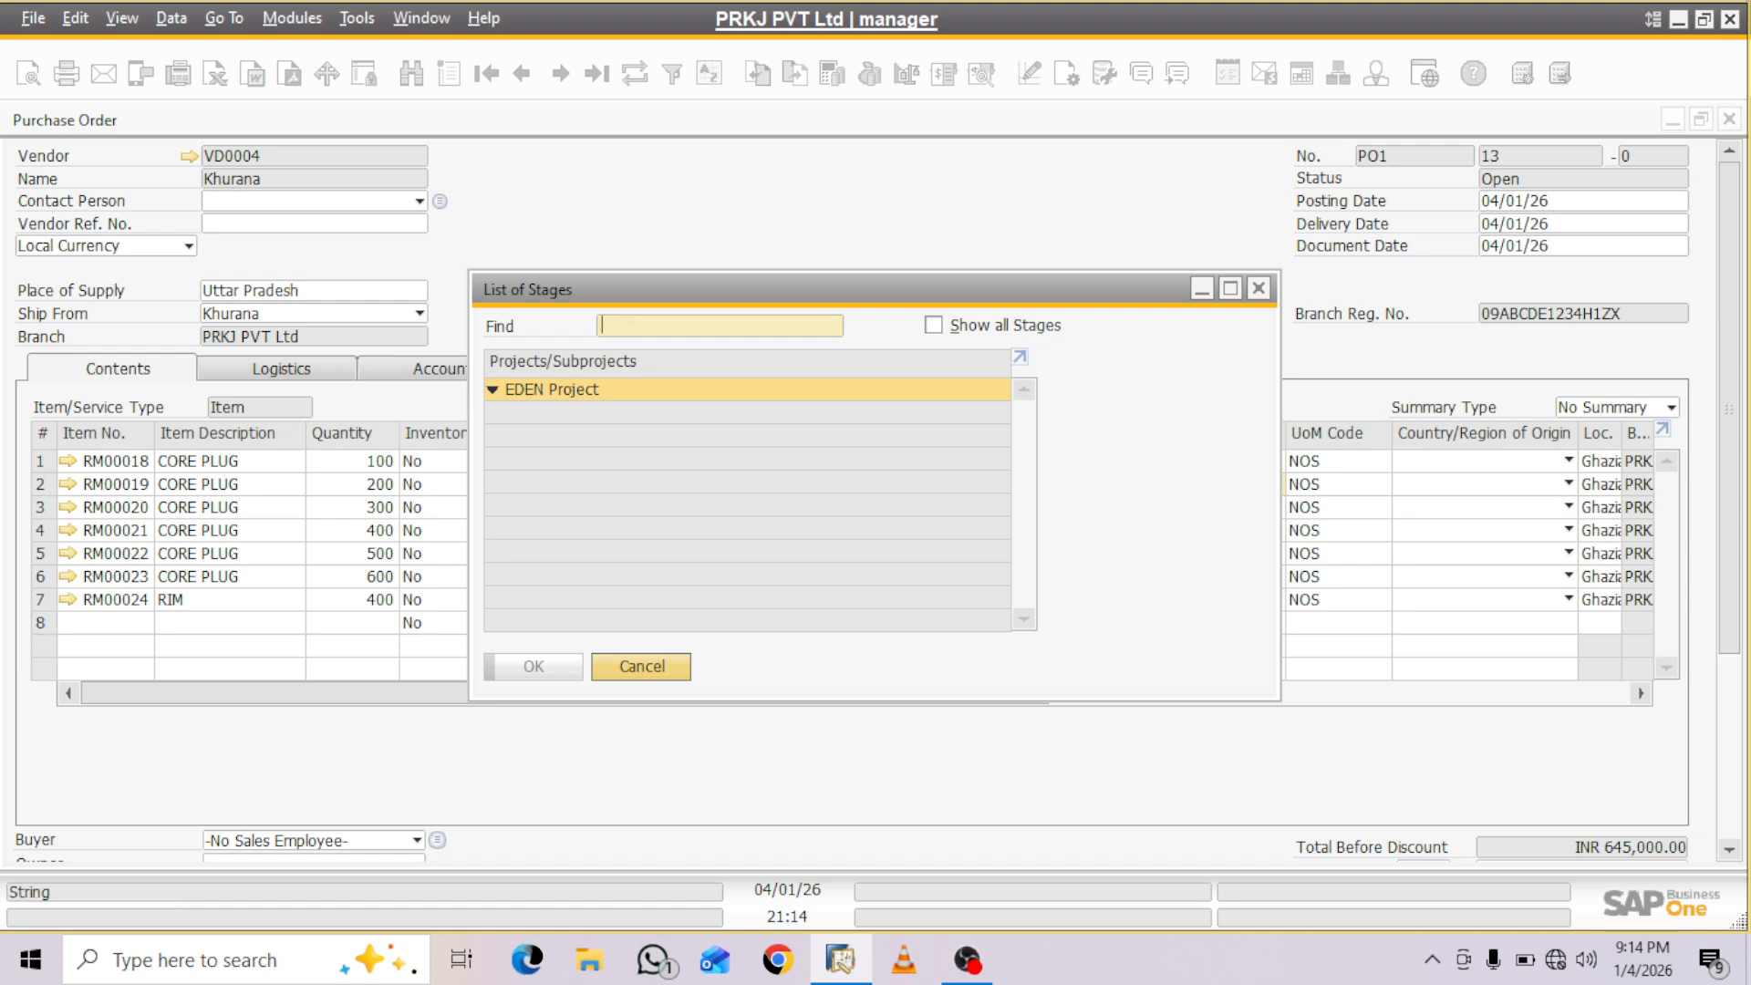
{"action": "left_click", "coordinate": [934, 325]}
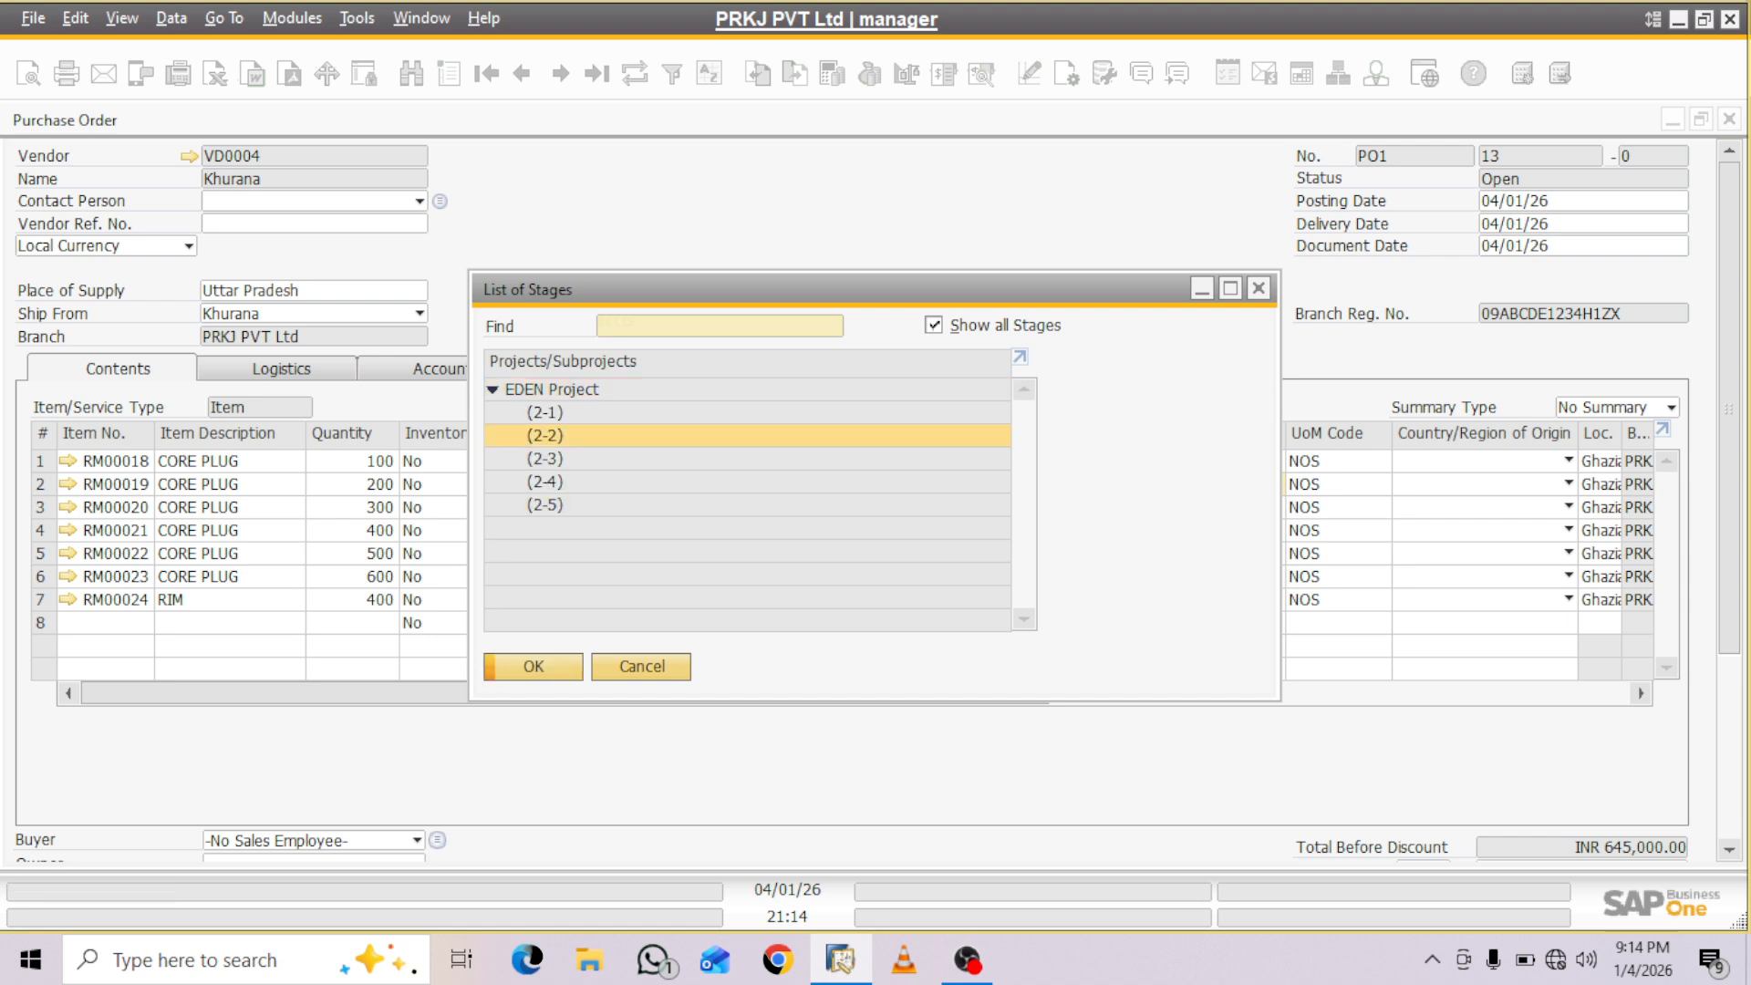
{"action": "key", "text": "Return"}
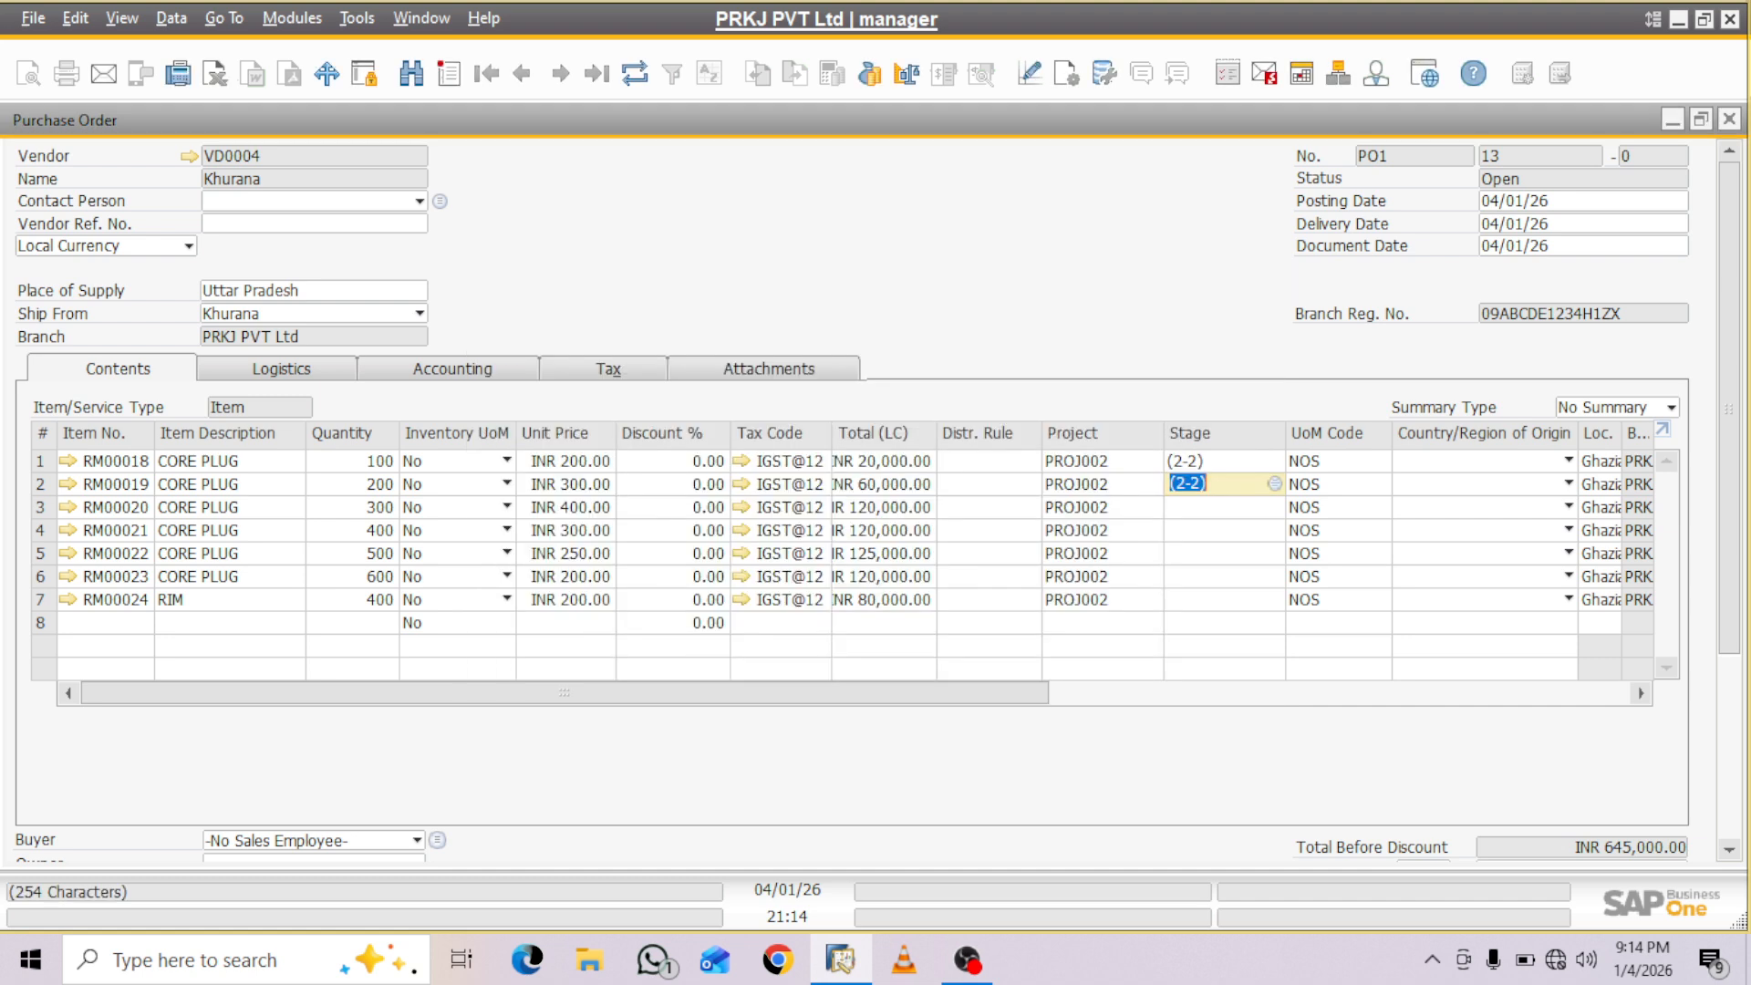
- Assign EDEN Project stage (2-2) to the RM00020 item line from the full list of stages
{"action": "left_click", "coordinate": [1218, 507]}
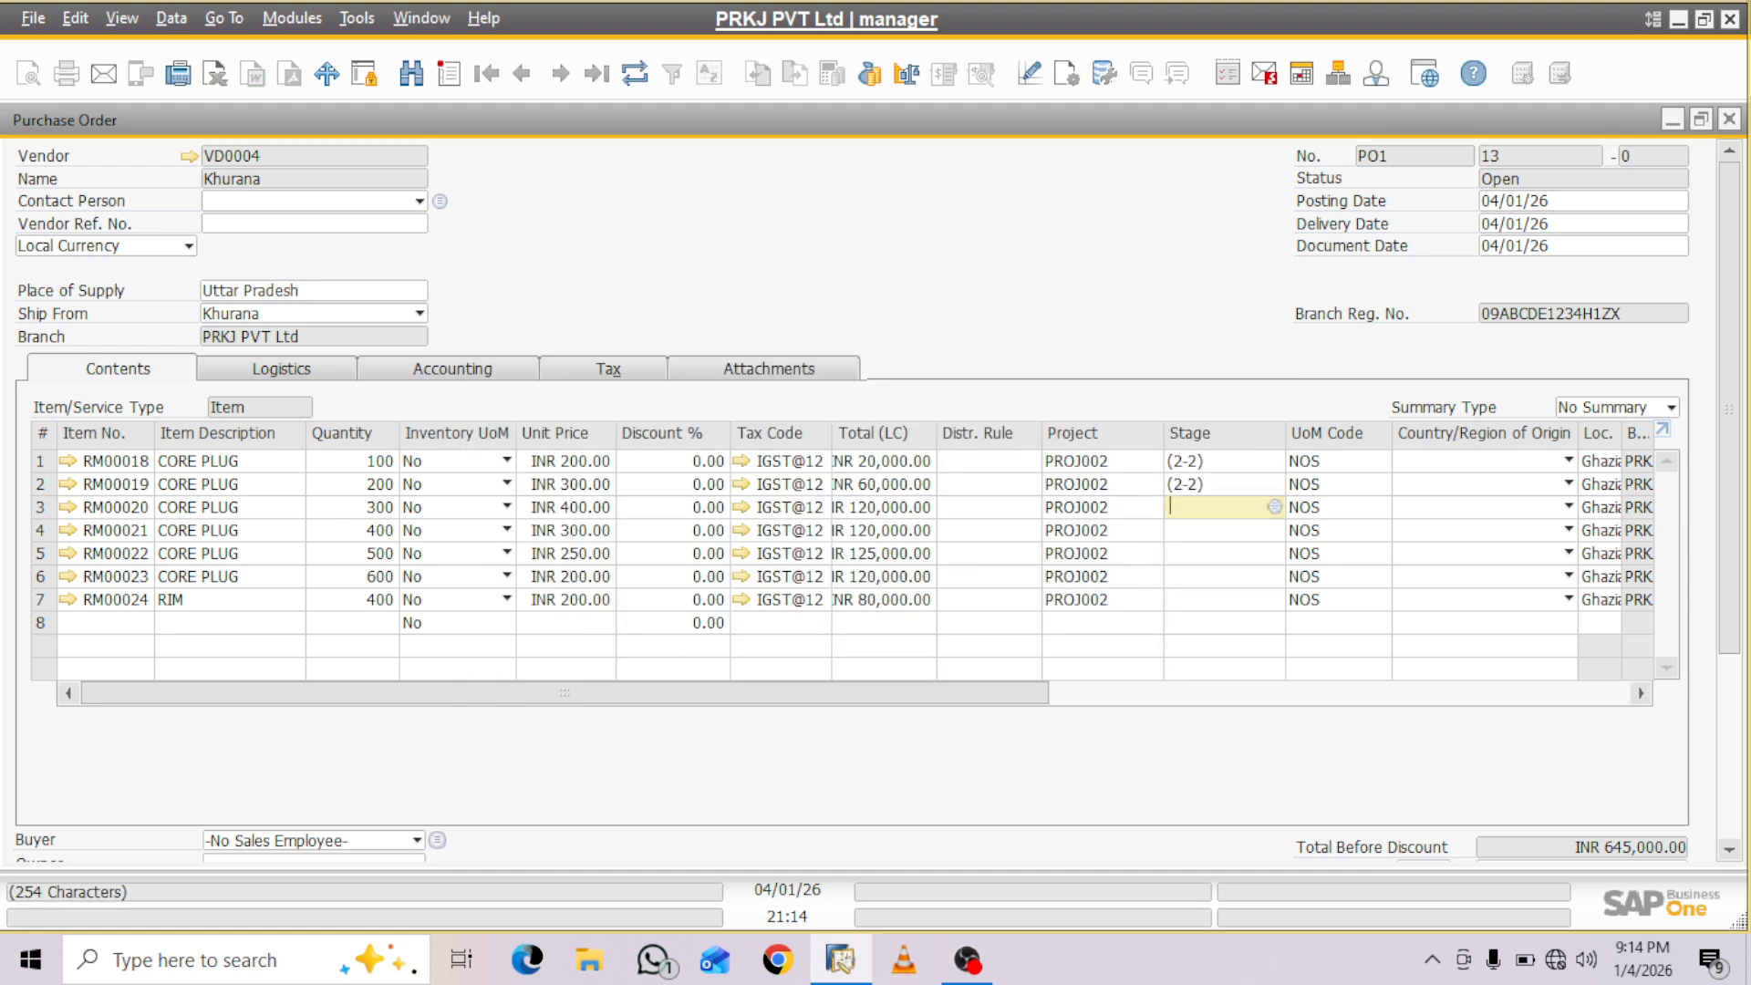
{"action": "left_click", "coordinate": [1275, 508]}
{"action": "left_click", "coordinate": [934, 325]}
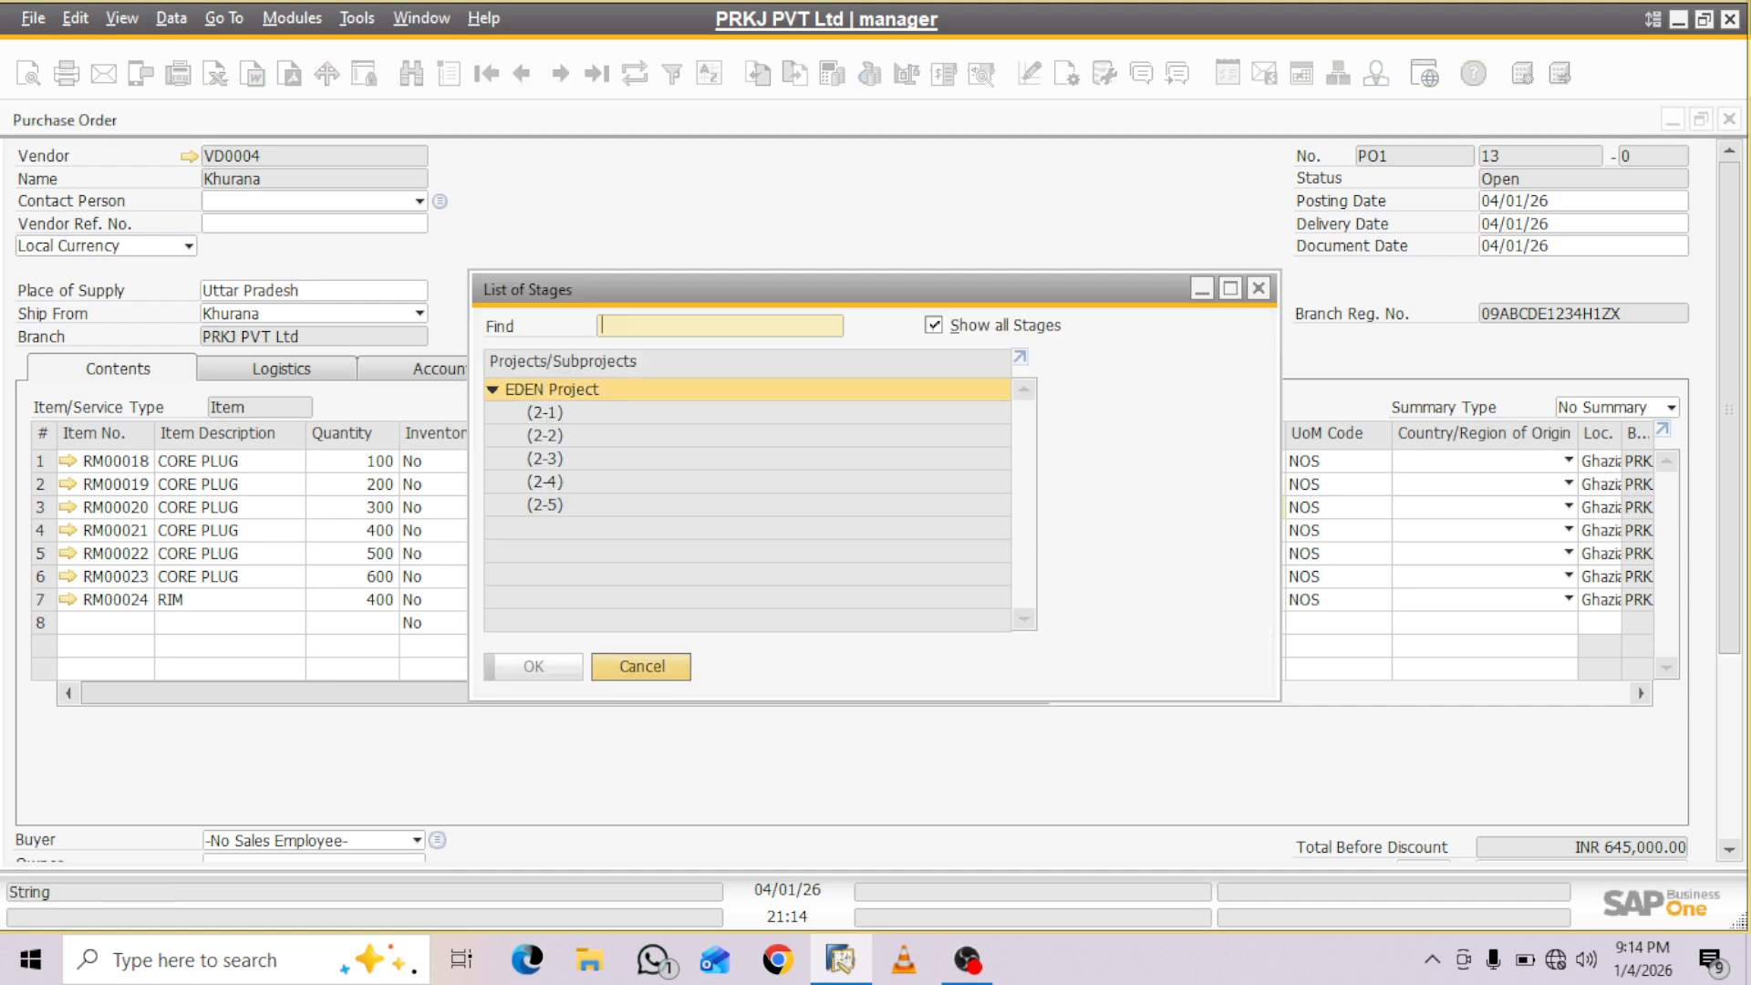
{"action": "left_click", "coordinate": [545, 436]}
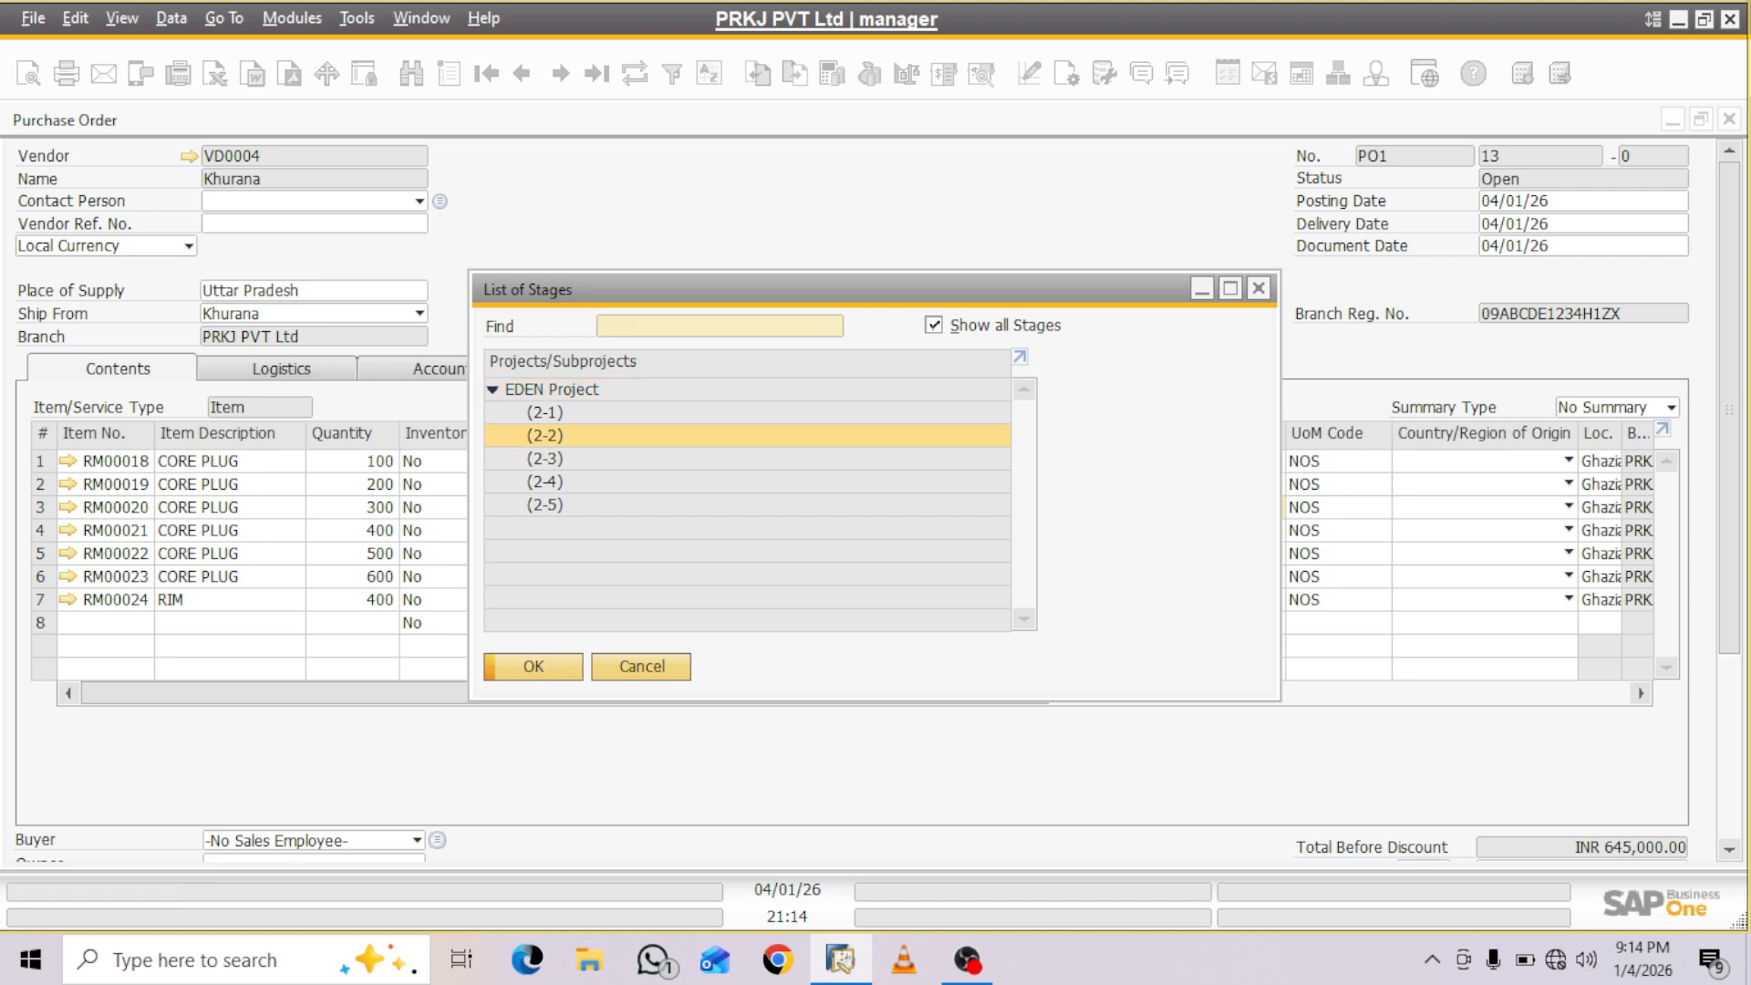
{"action": "left_click", "coordinate": [533, 667]}
- Assign EDEN Project stage (2-2) to the RM00021 item line from the full list of stages
{"action": "left_click", "coordinate": [1221, 531]}
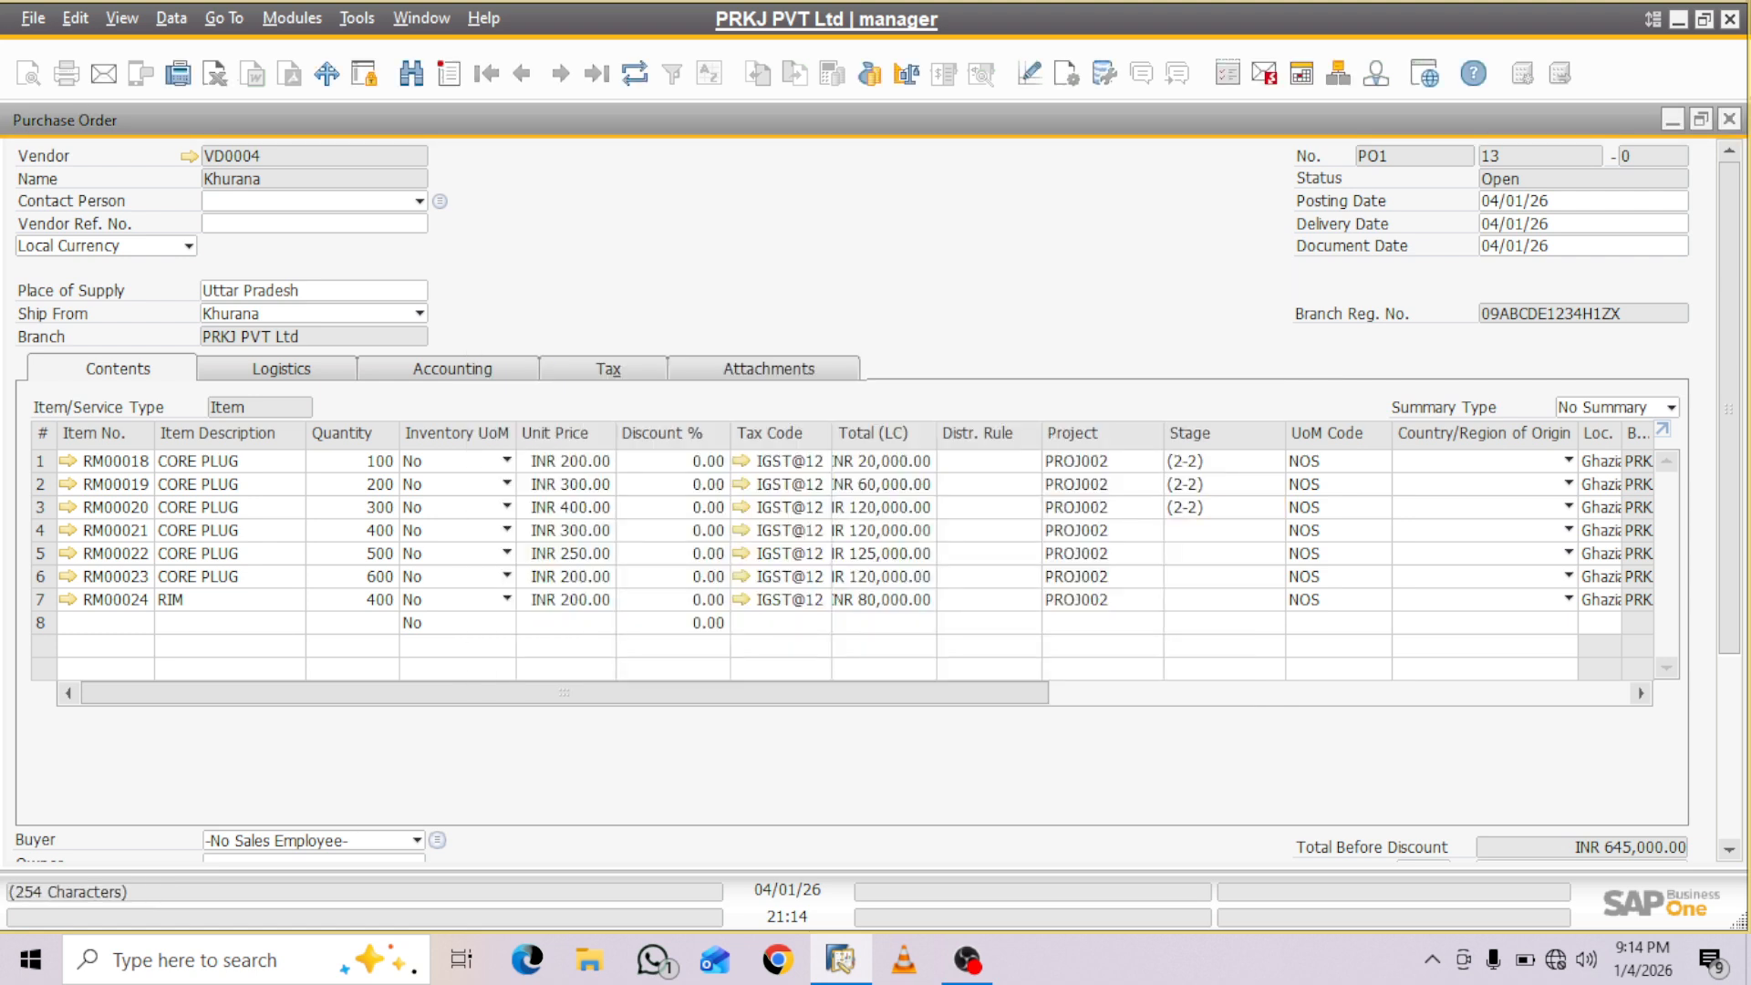
{"action": "left_click", "coordinate": [1275, 529]}
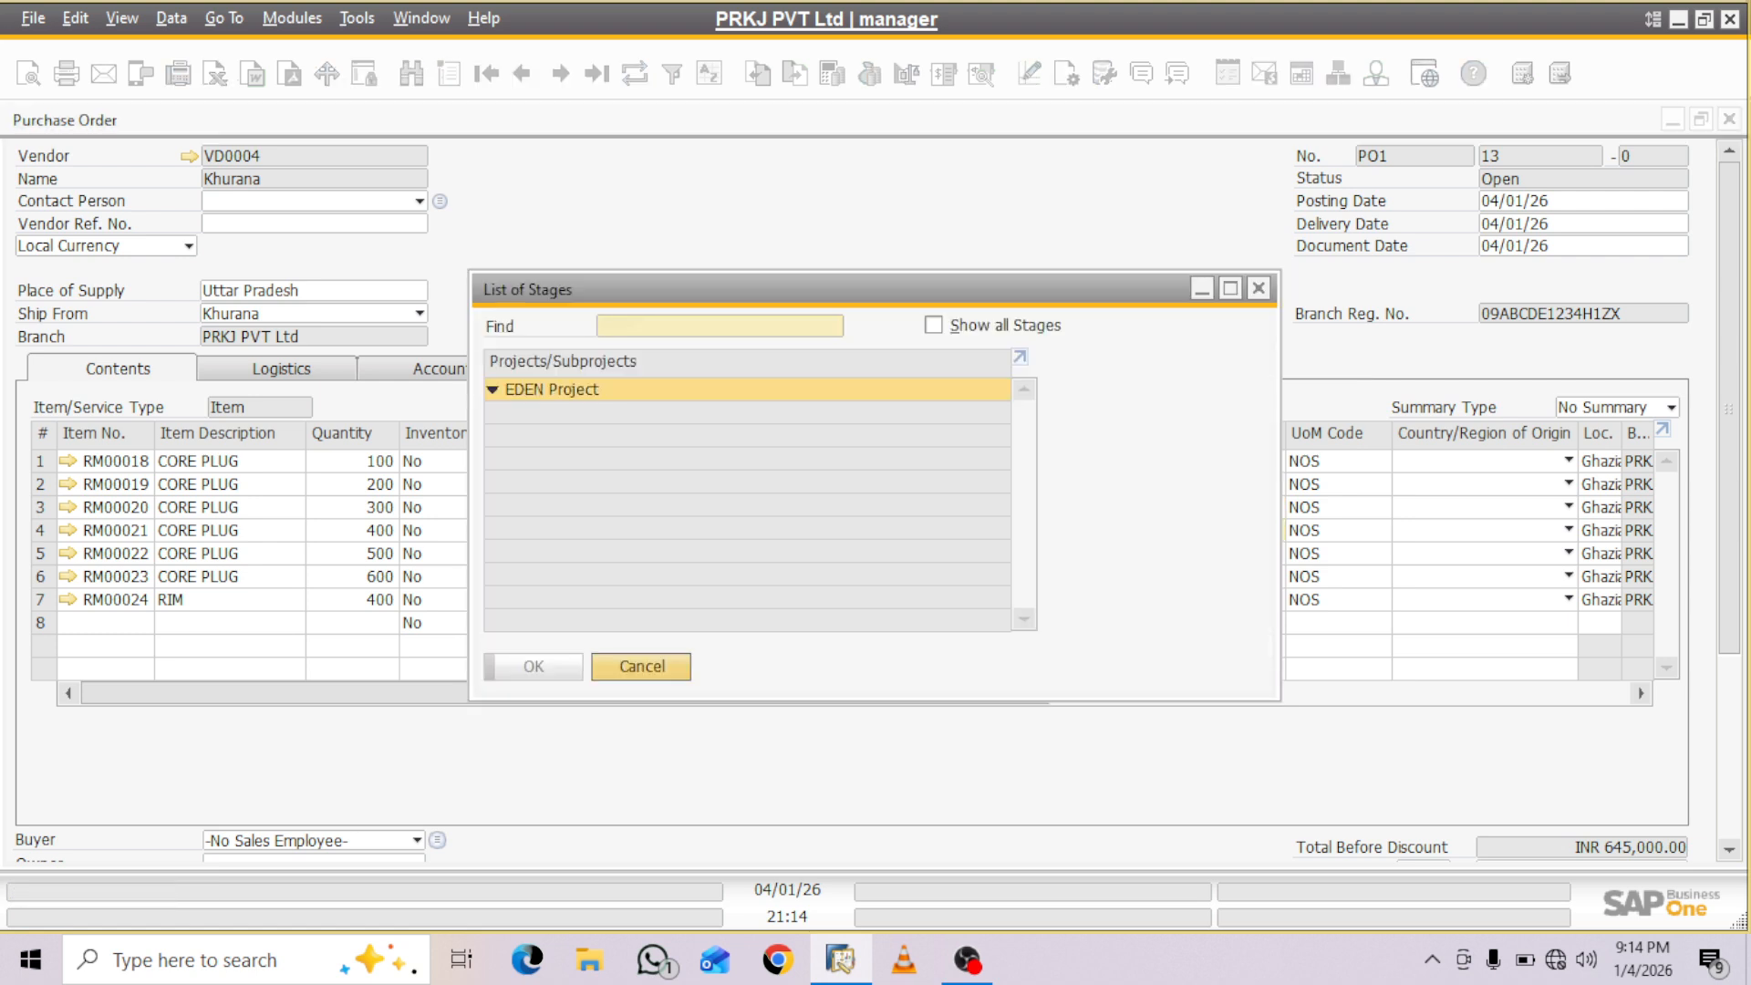
{"action": "left_click", "coordinate": [933, 326]}
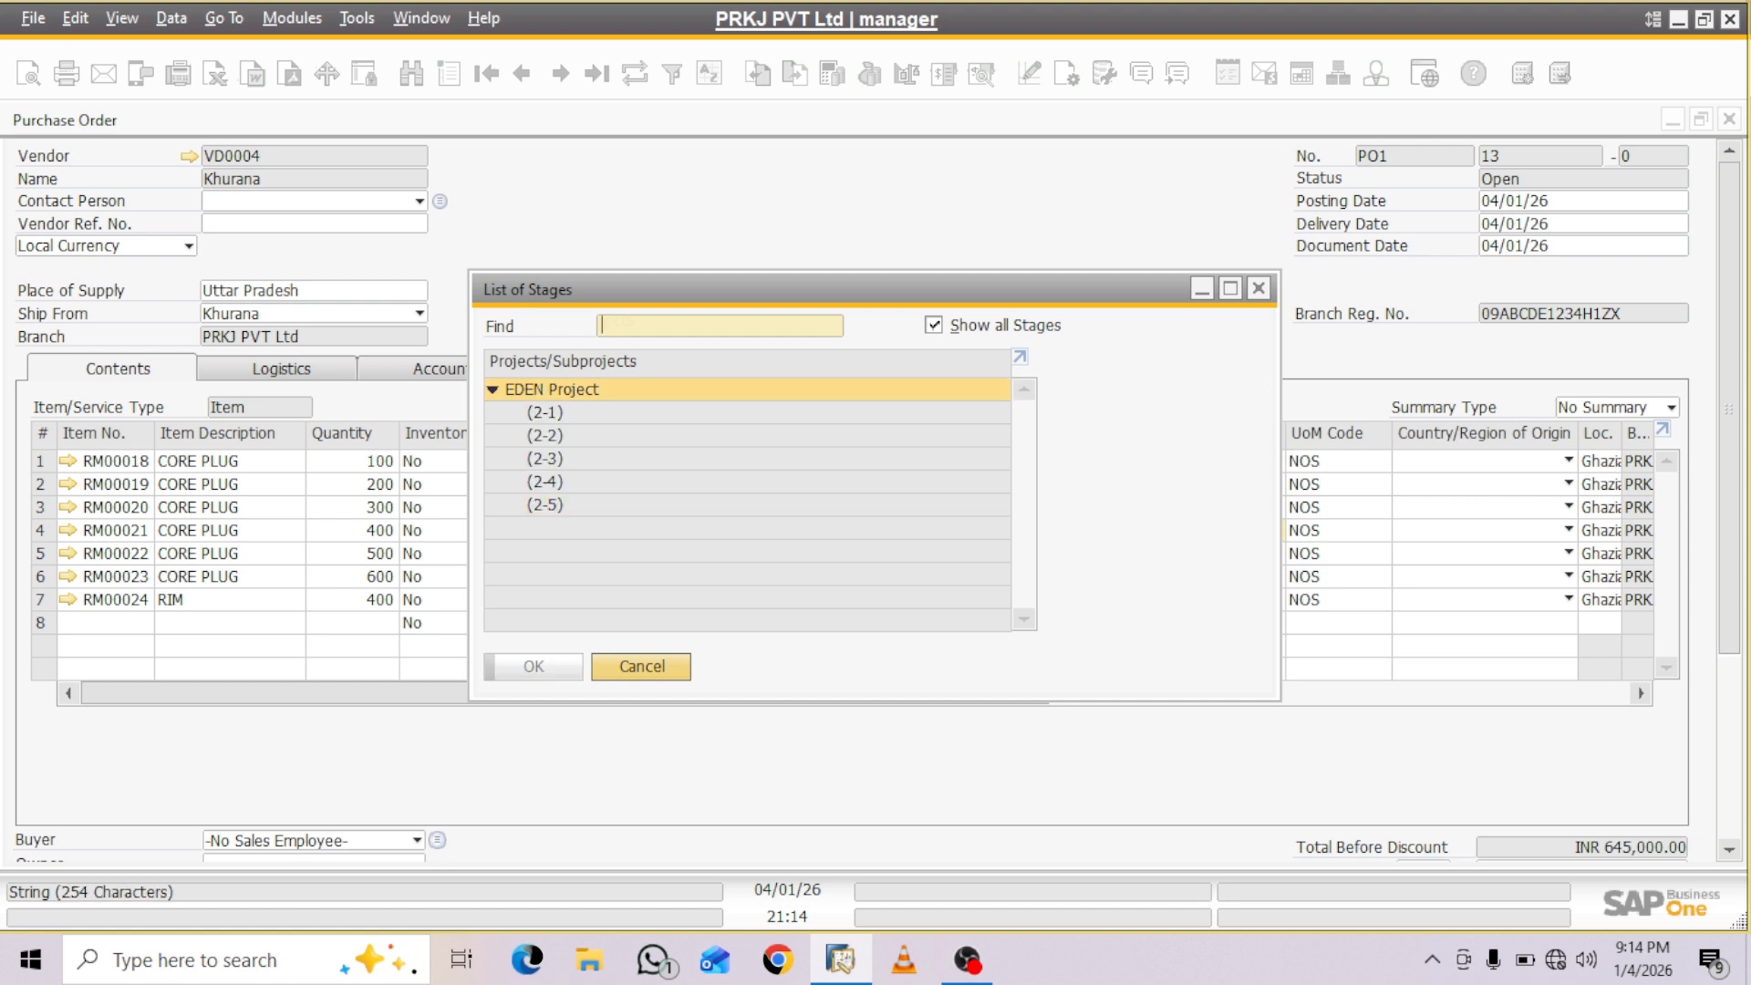
{"action": "left_click", "coordinate": [545, 436]}
{"action": "key", "text": "Return"}
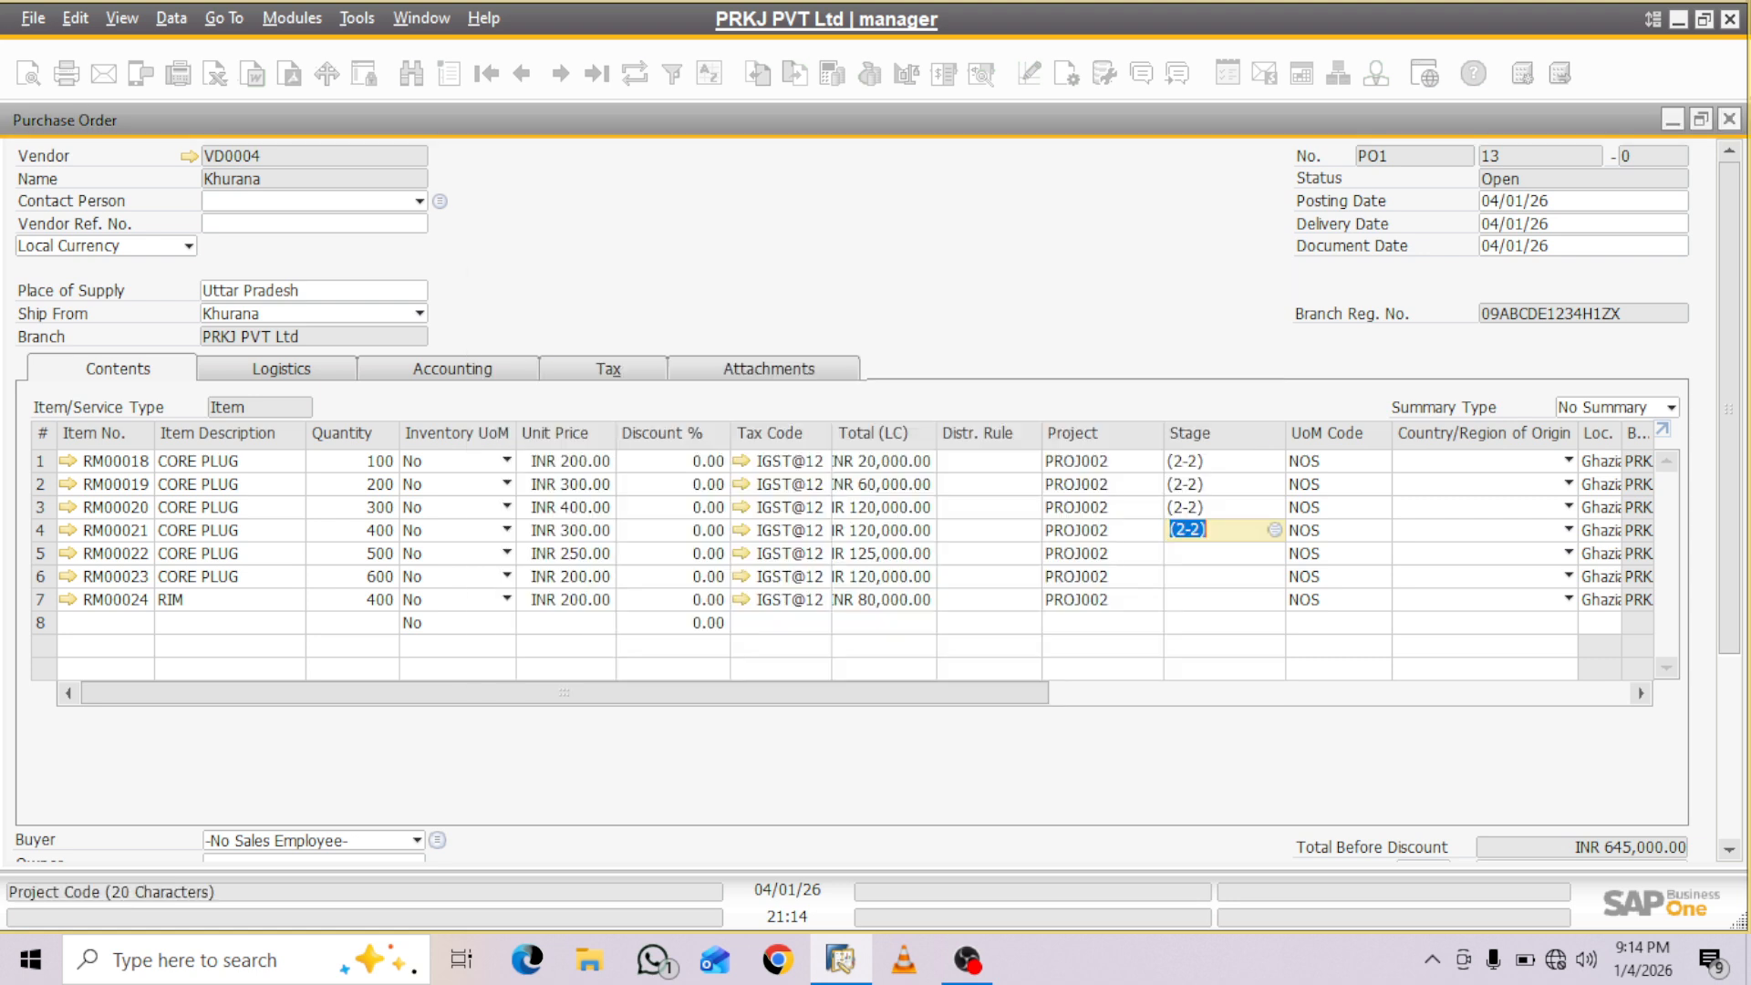
- Assign EDEN Project stage (2-2) to the RM00022 item line from the full list of stages
{"action": "left_click", "coordinate": [1222, 554]}
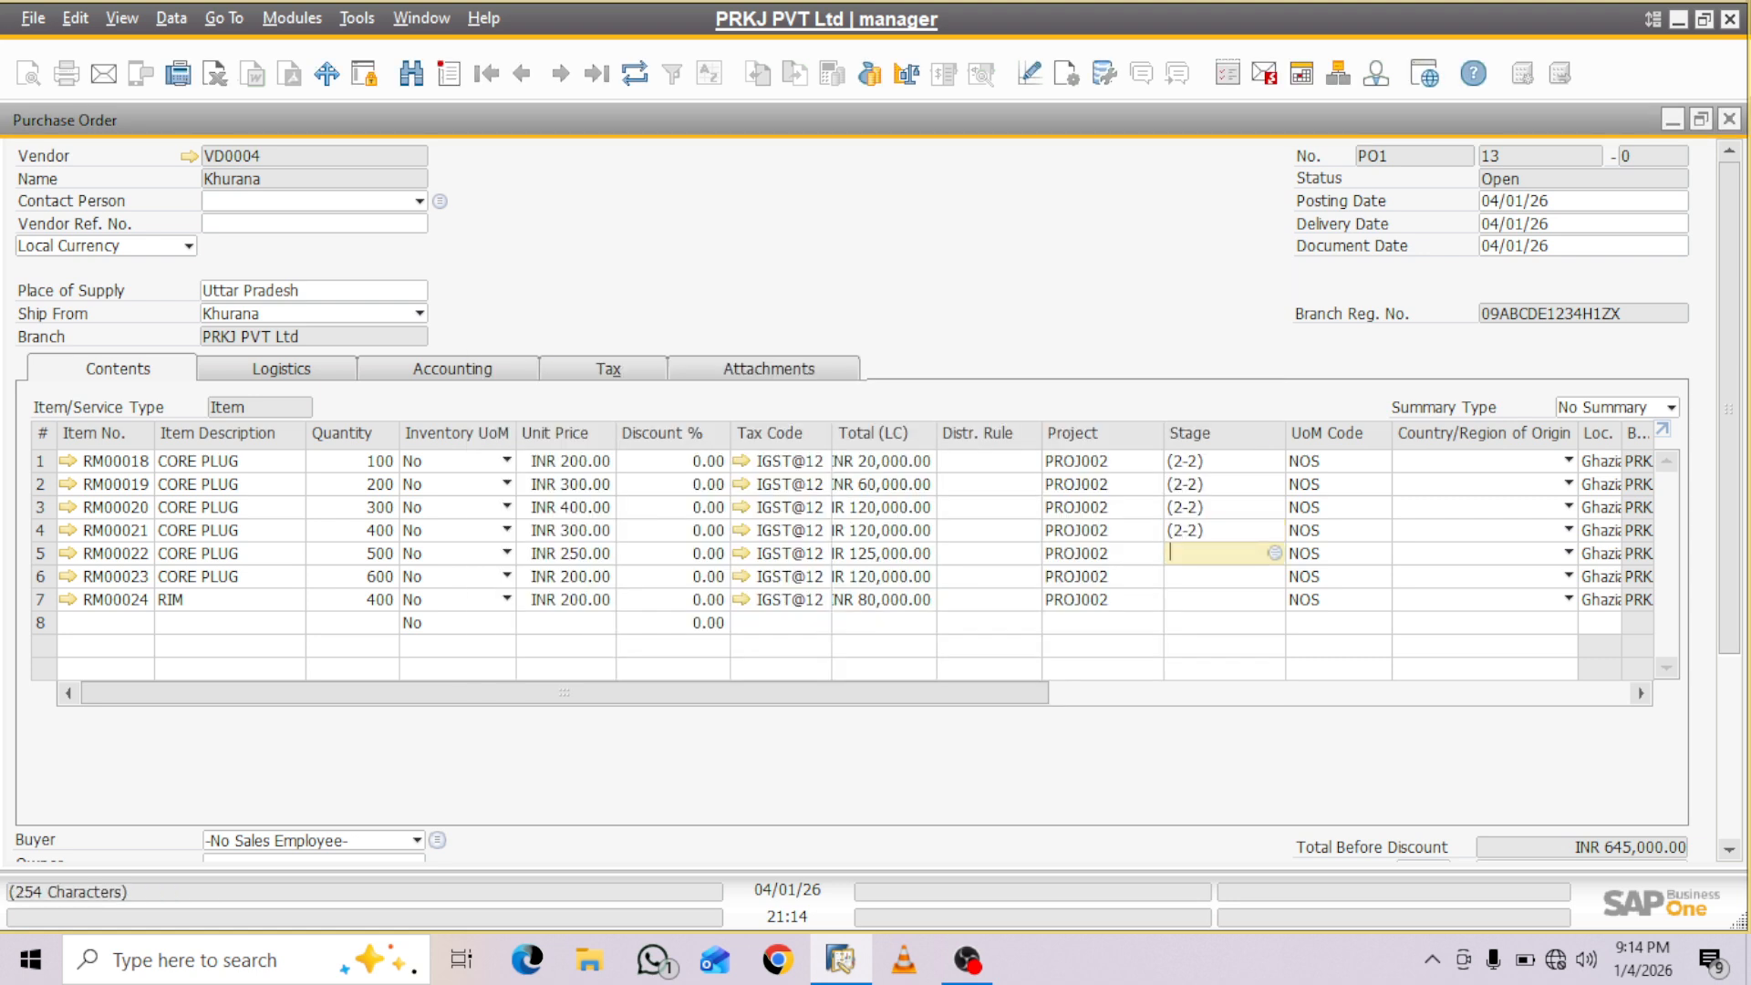
{"action": "key", "text": "Tab"}
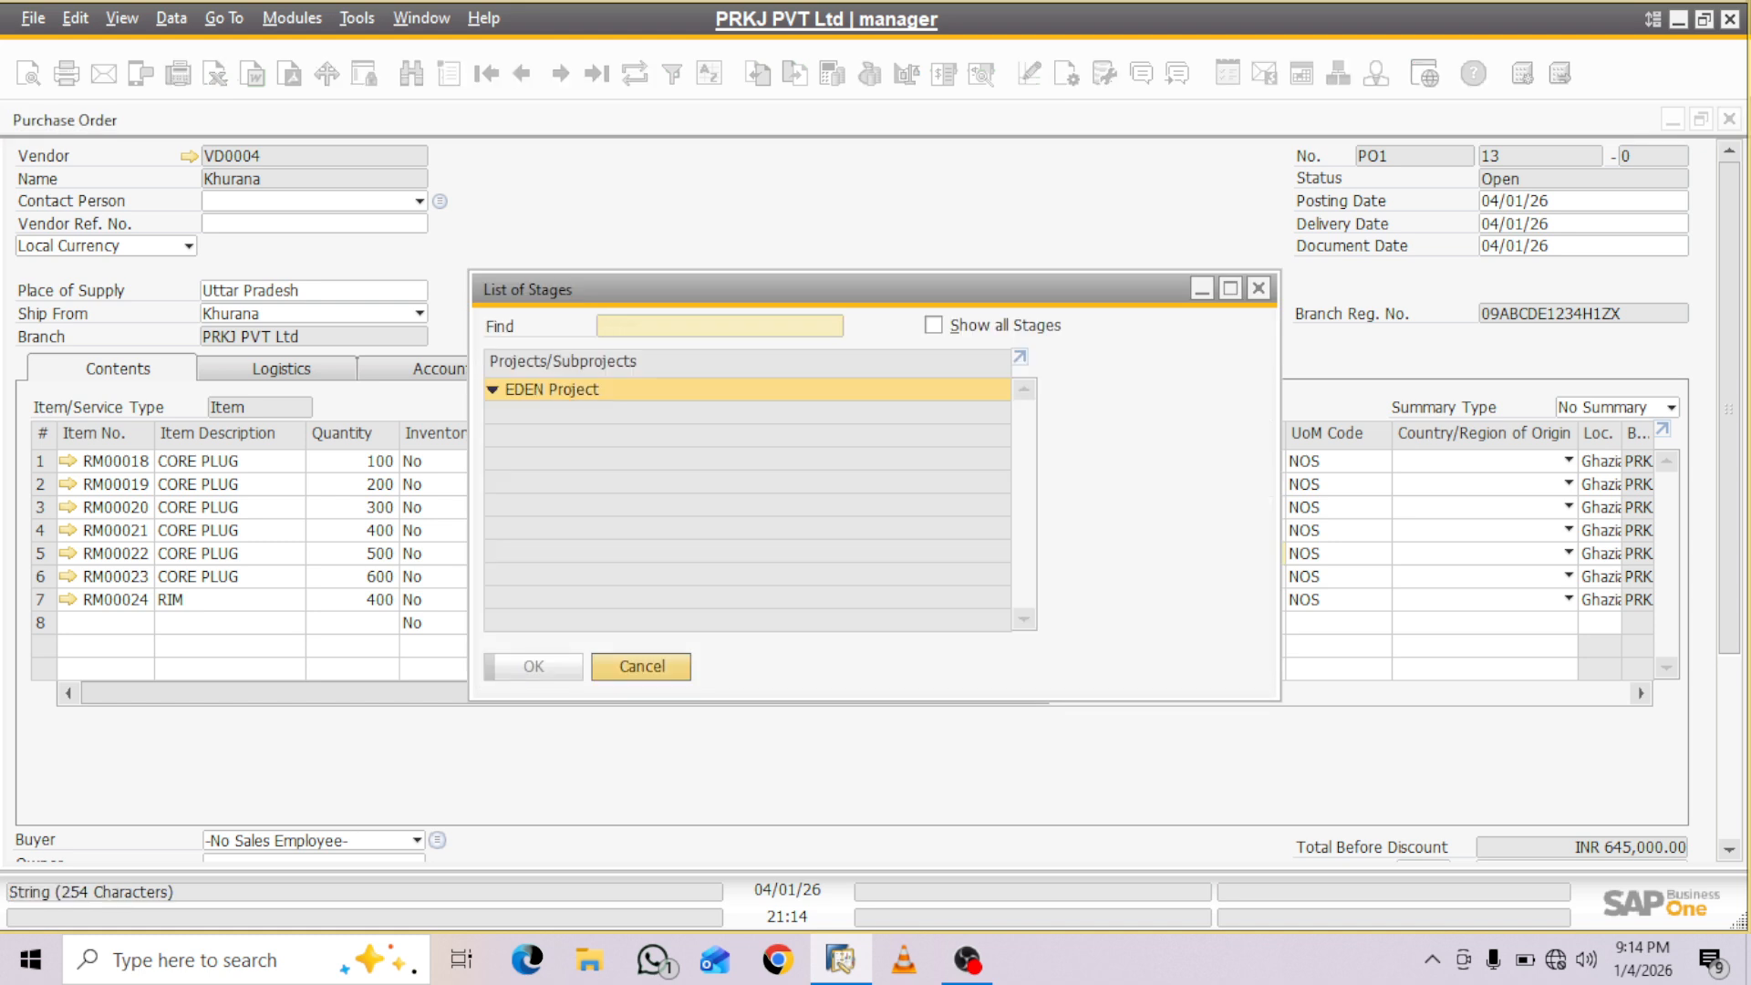
{"action": "left_click", "coordinate": [934, 326]}
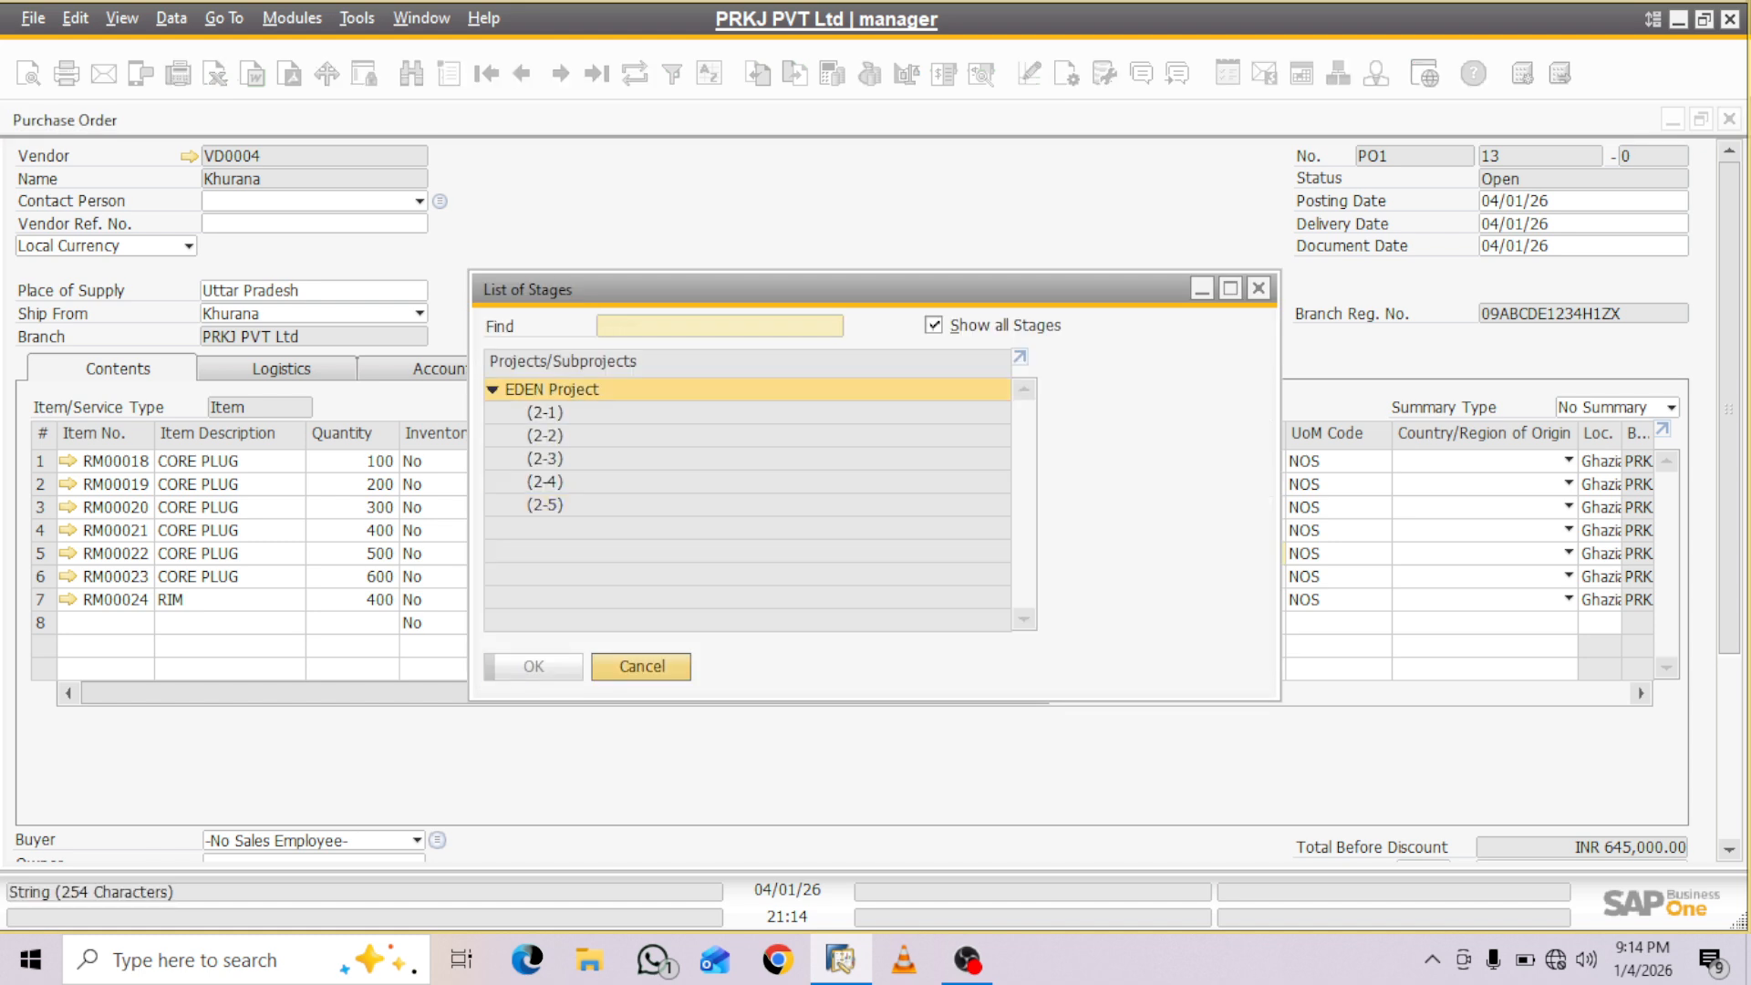
{"action": "left_click", "coordinate": [546, 436]}
{"action": "left_click", "coordinate": [534, 666]}
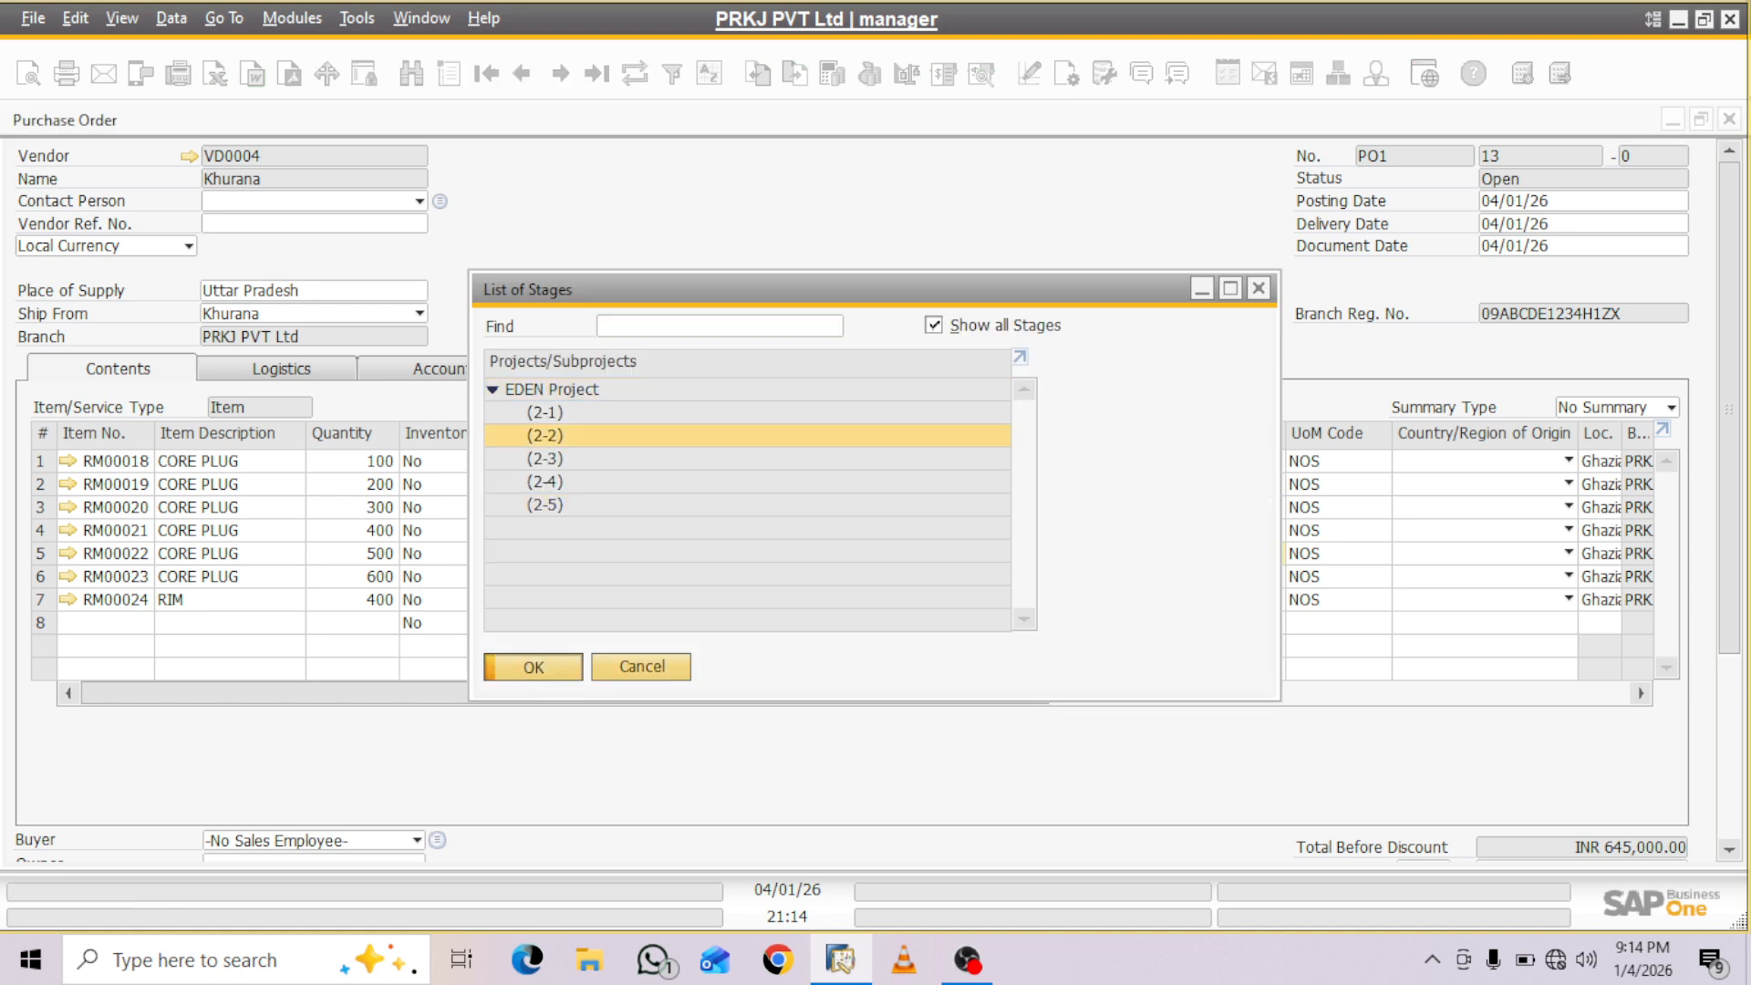
- Assign EDEN Project stage (2-2) to the RM00023 item line from the full list of stages
{"action": "left_click", "coordinate": [1218, 599]}
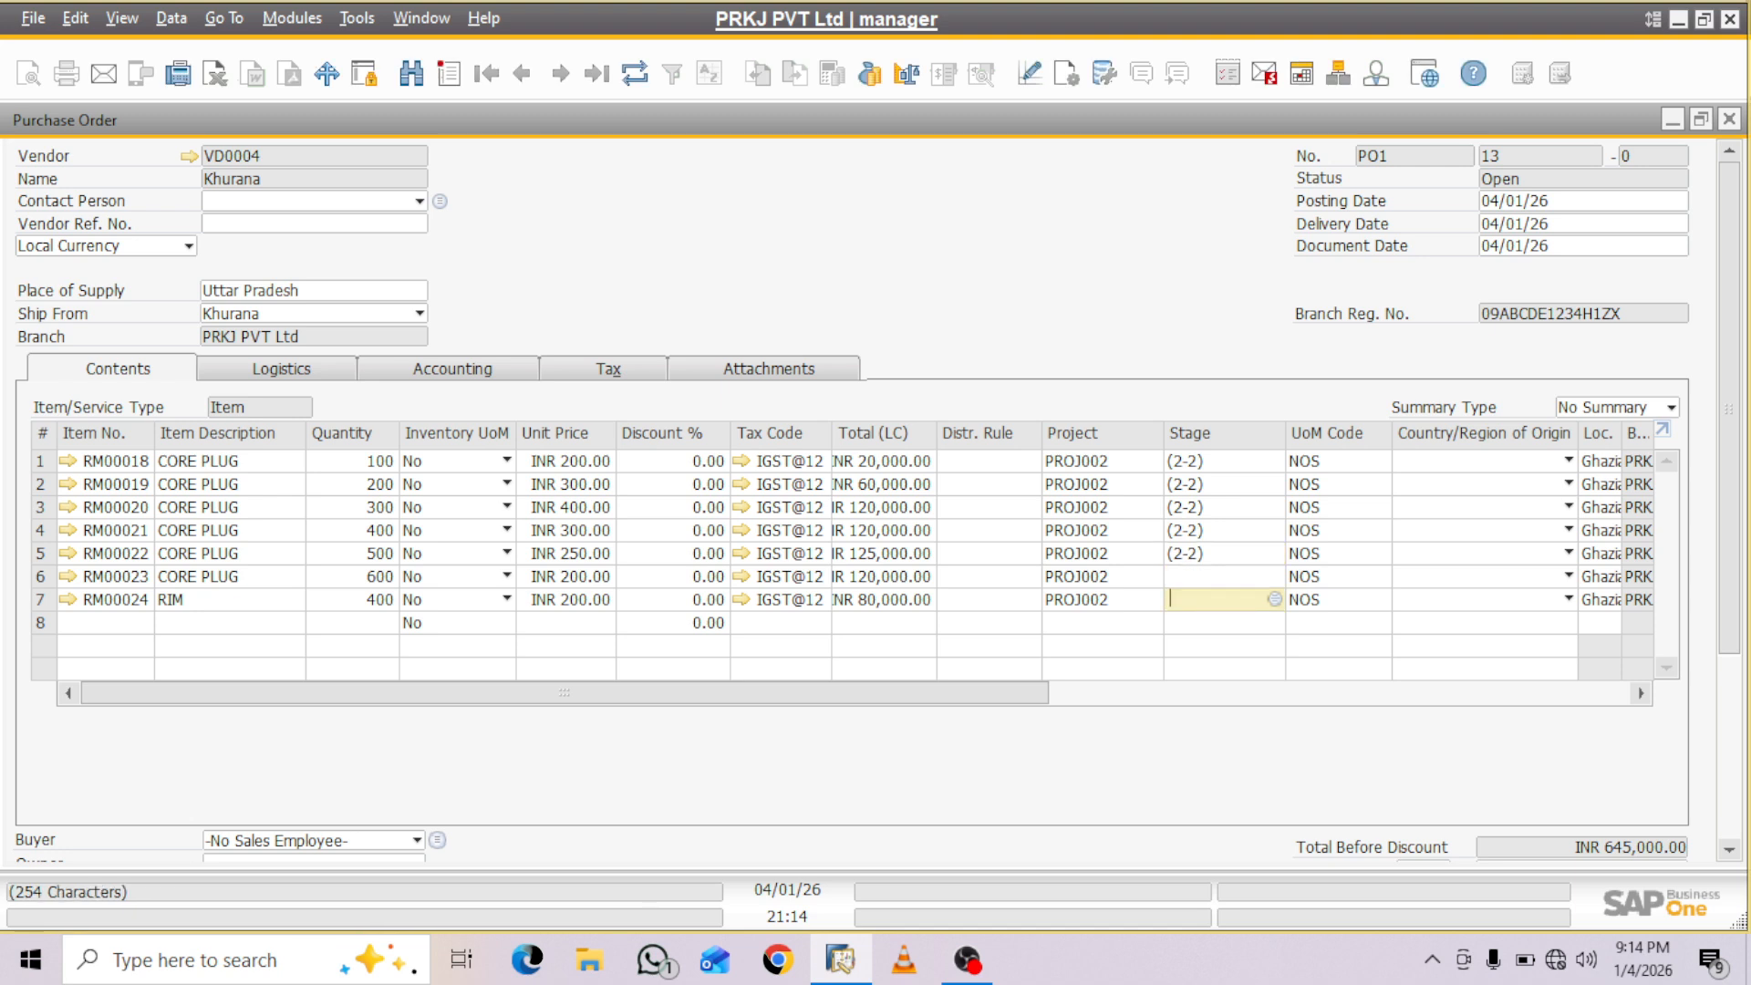
{"action": "left_click", "coordinate": [1217, 577]}
{"action": "left_click", "coordinate": [1275, 576]}
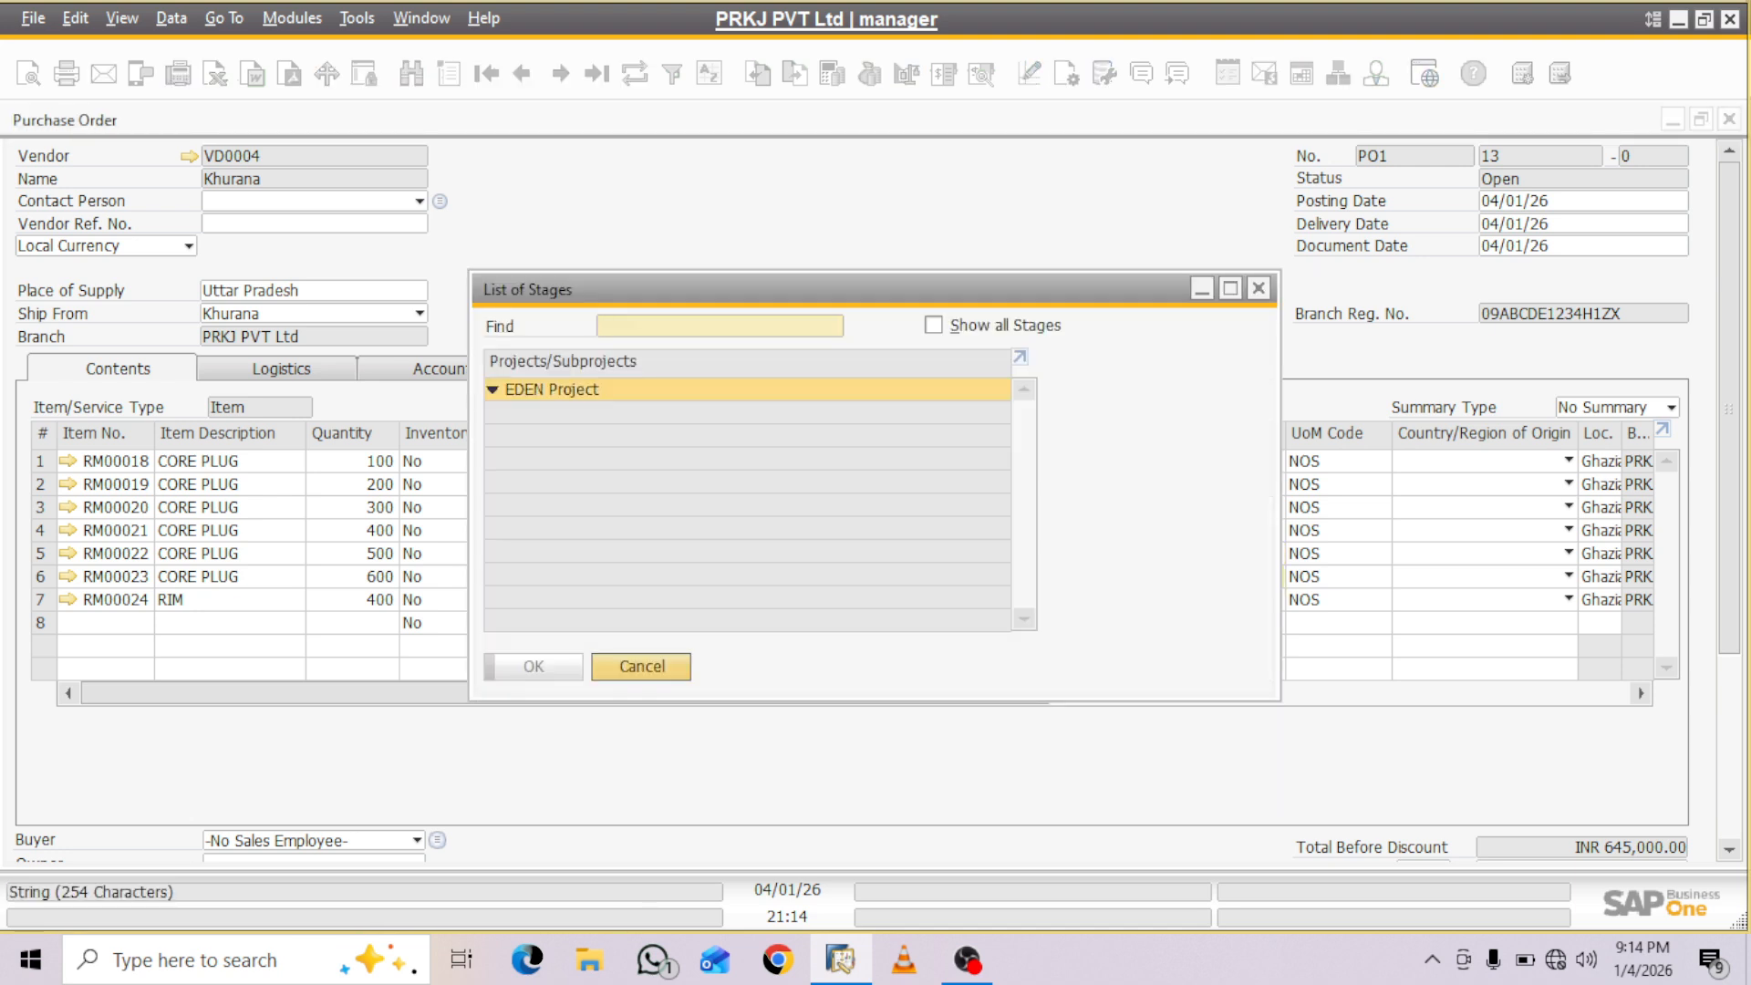
{"action": "left_click", "coordinate": [934, 325]}
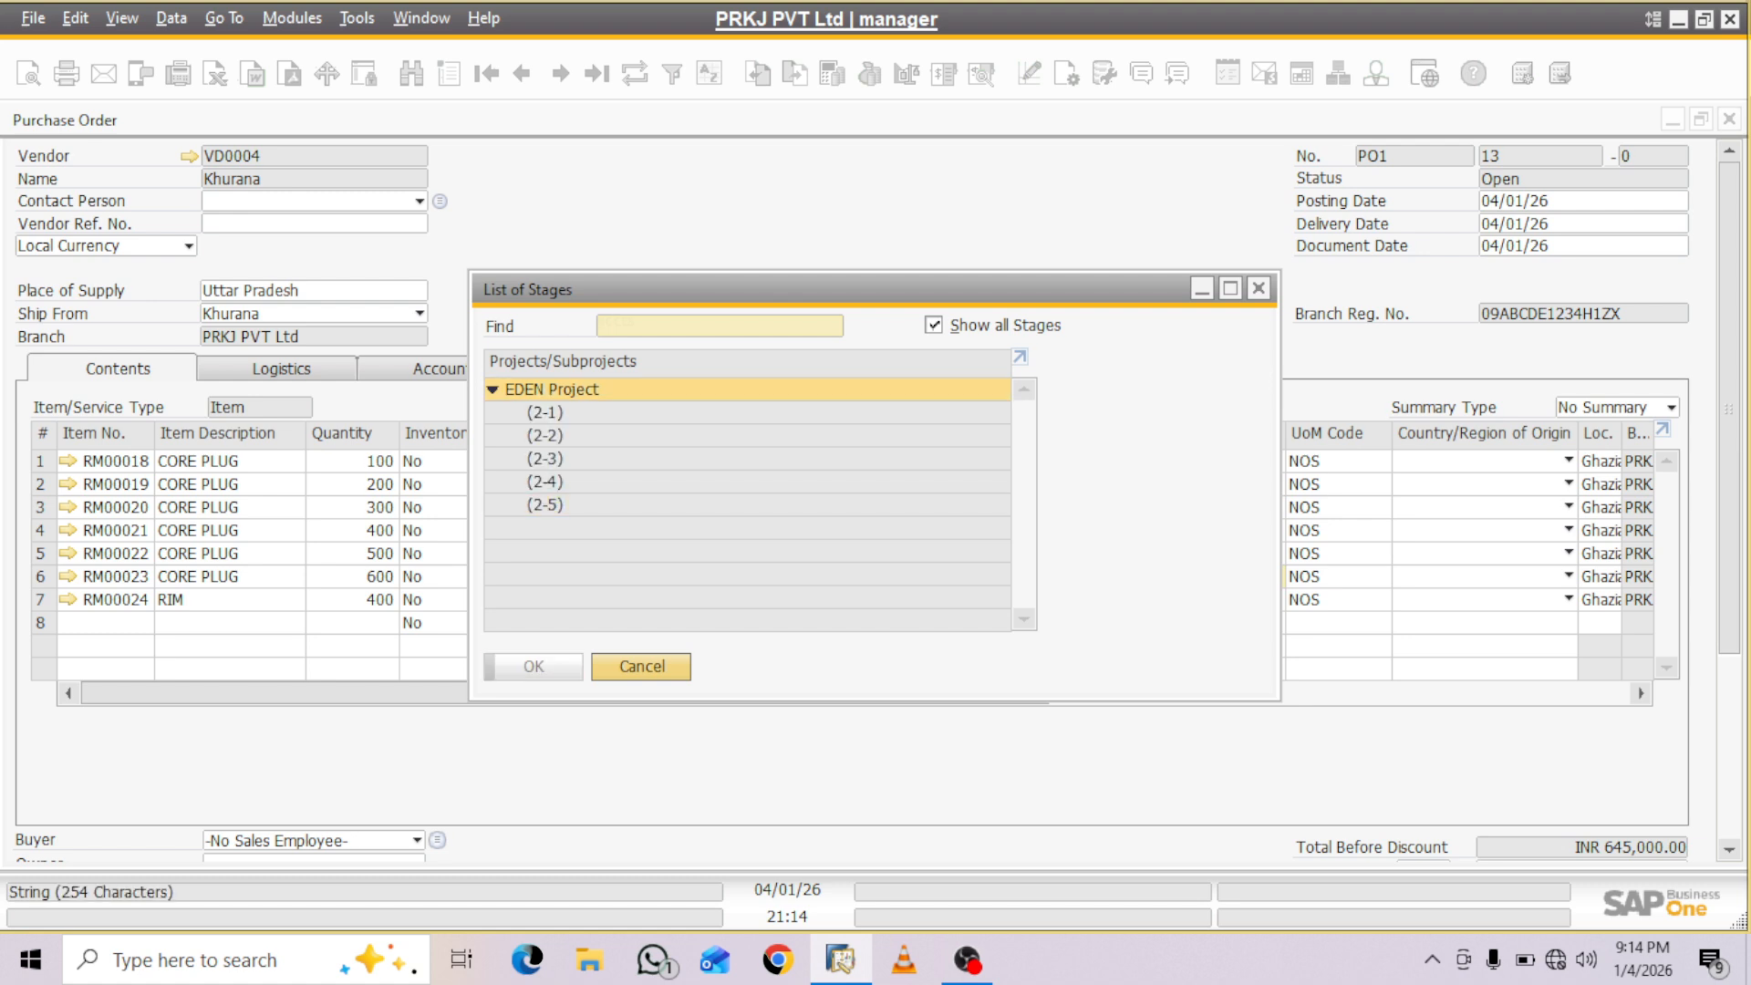
{"action": "left_click", "coordinate": [545, 459]}
{"action": "left_click", "coordinate": [545, 436]}
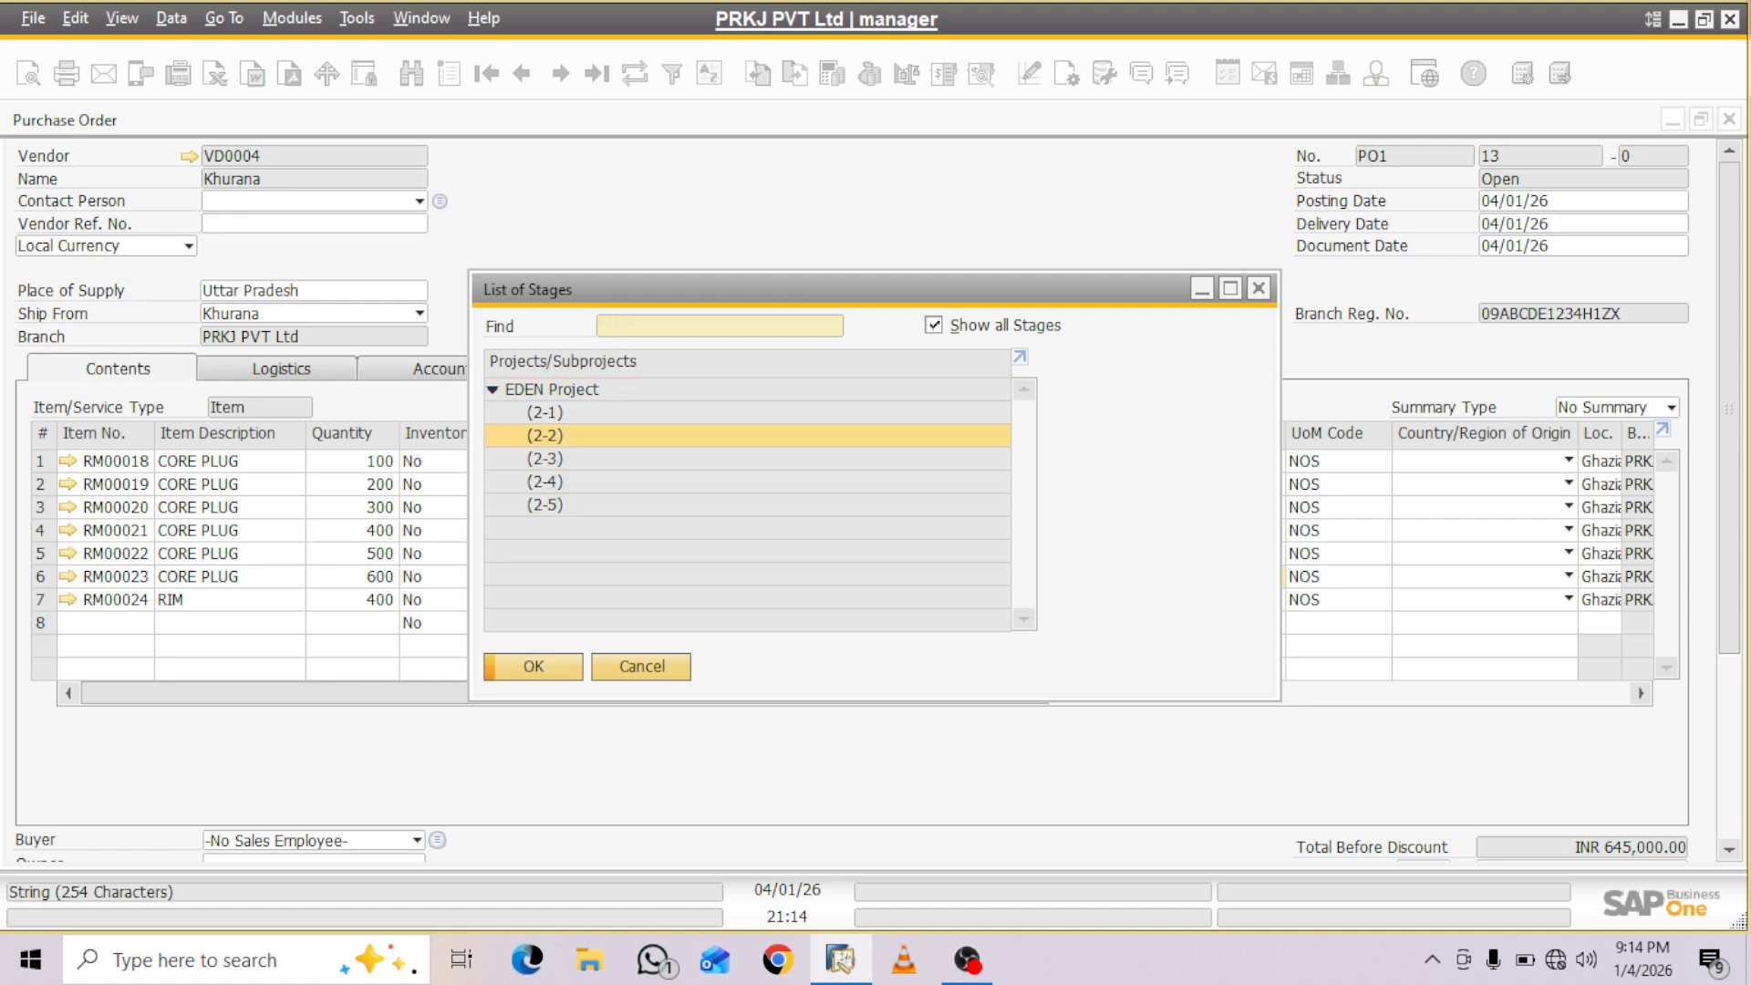
{"action": "key", "text": "Return"}
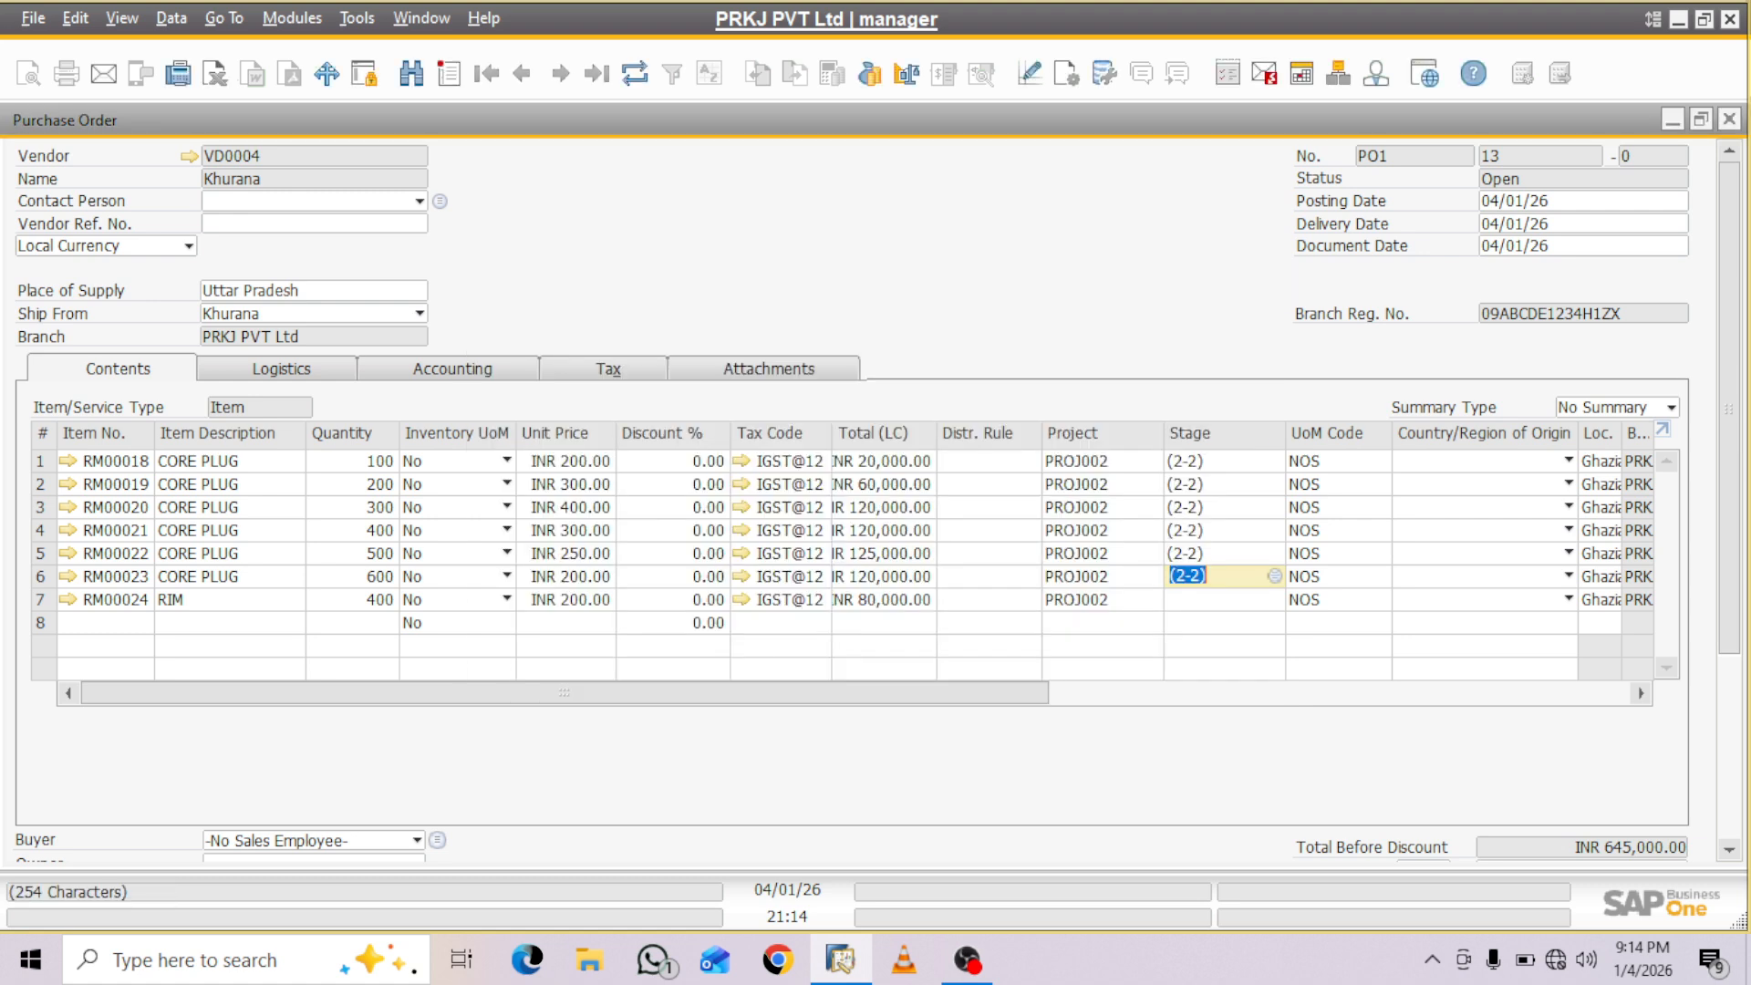
- Assign EDEN Project stage (2-2) to the RM00024 RIM line from the full list of stages
{"action": "left_click", "coordinate": [1220, 600]}
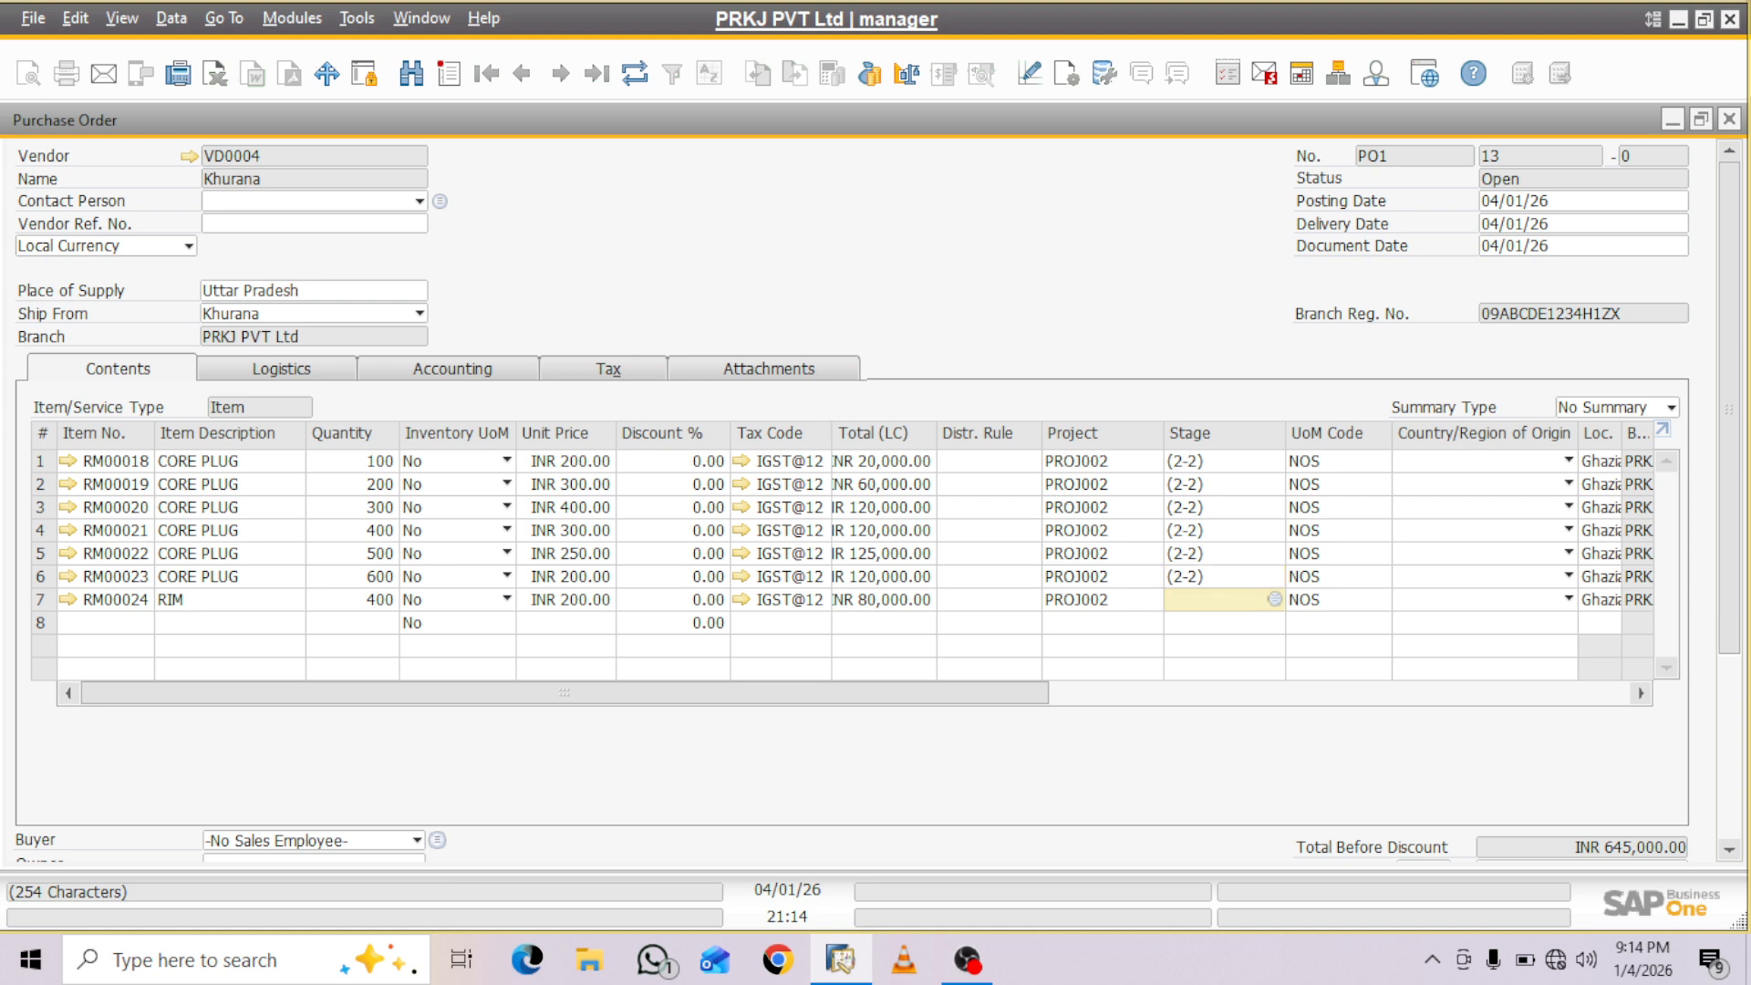
{"action": "key", "text": "Tab"}
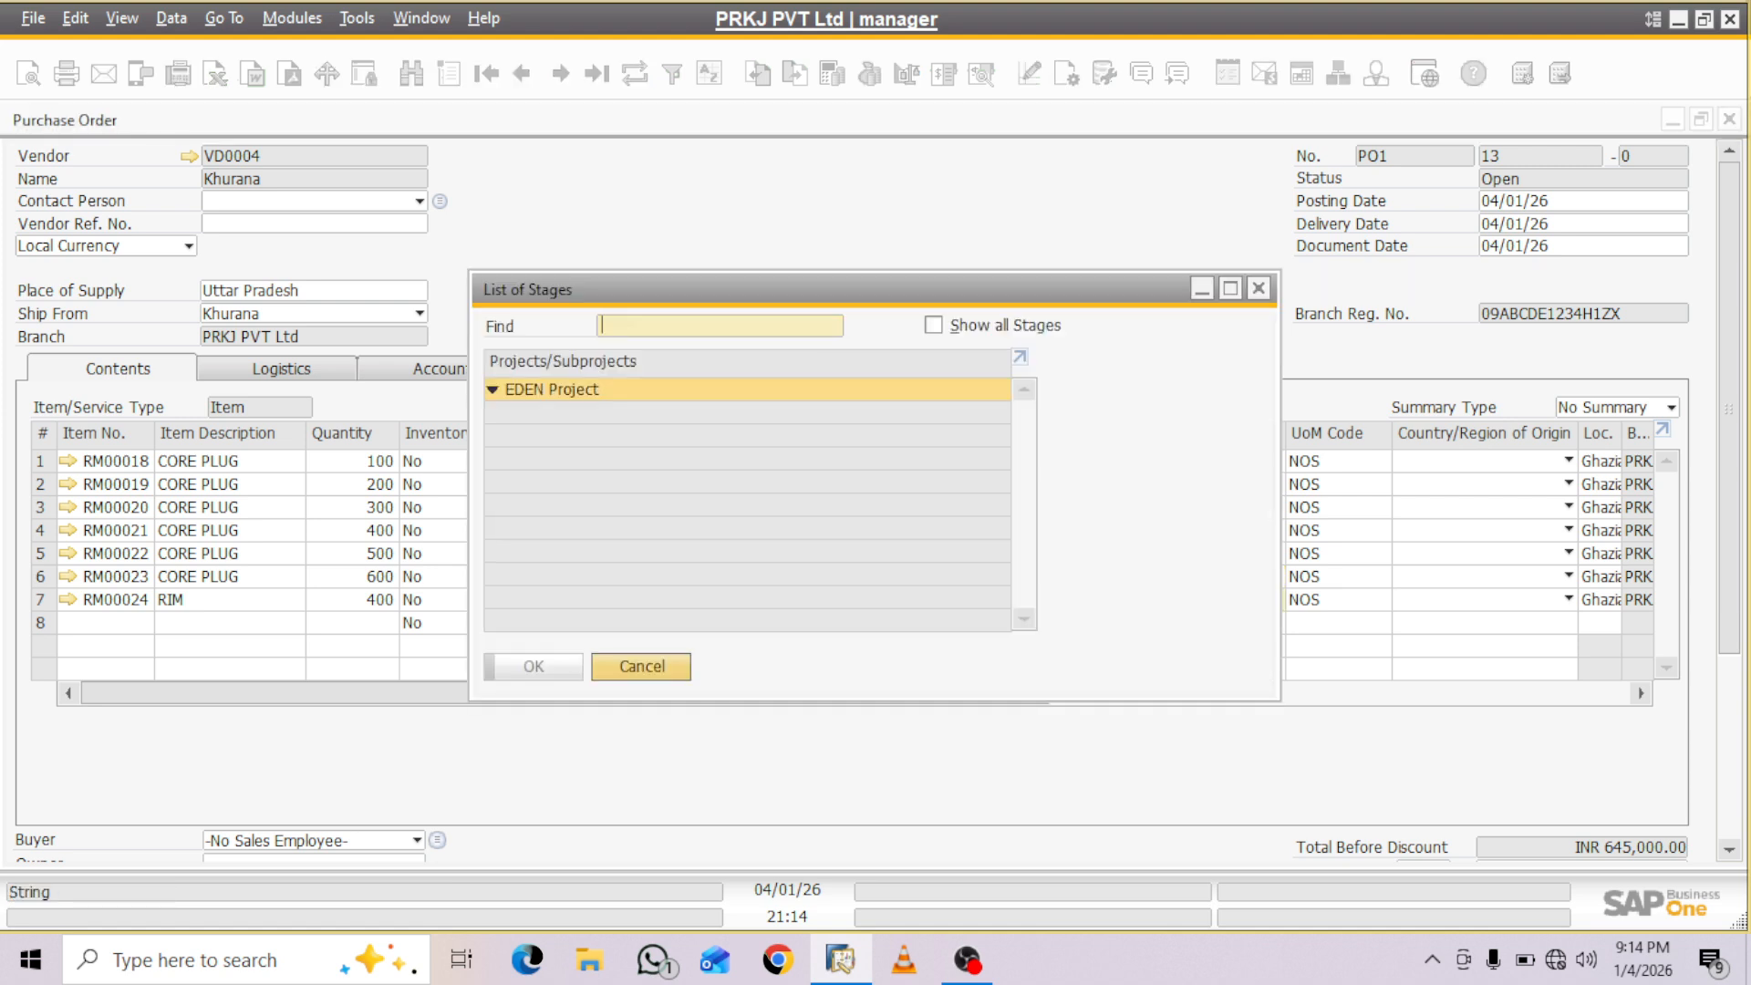
{"action": "left_click", "coordinate": [934, 325]}
{"action": "left_click", "coordinate": [545, 436]}
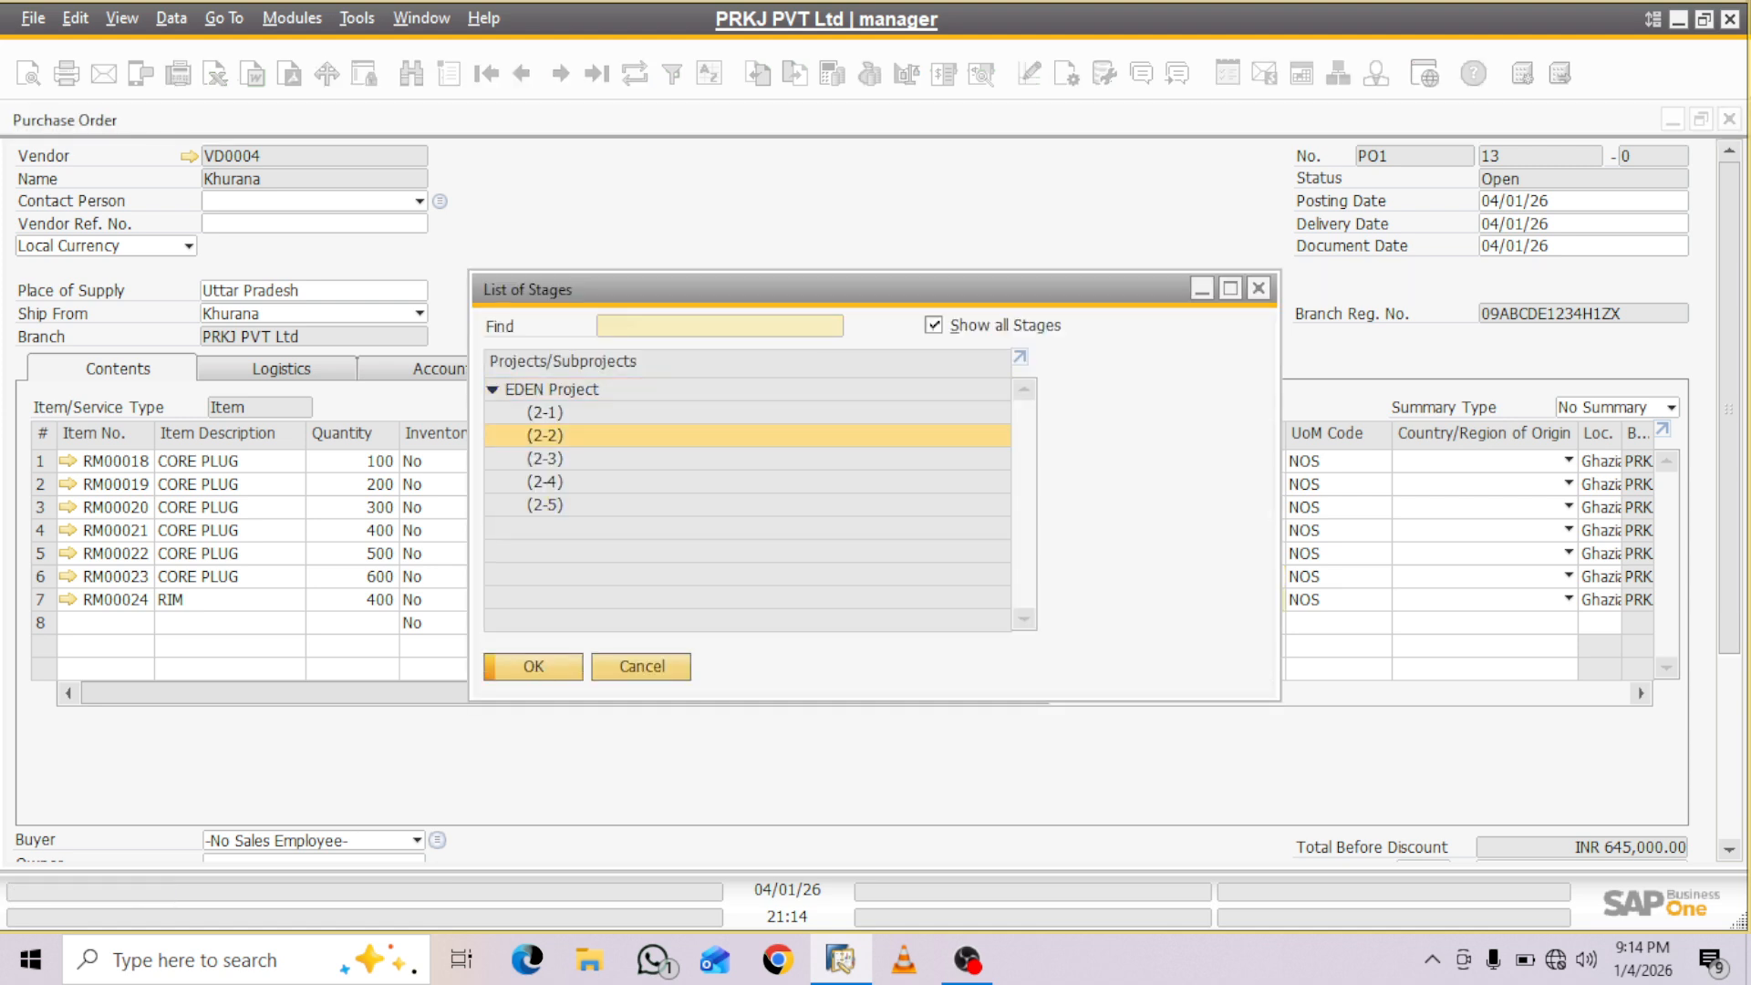
{"action": "key", "text": "Return"}
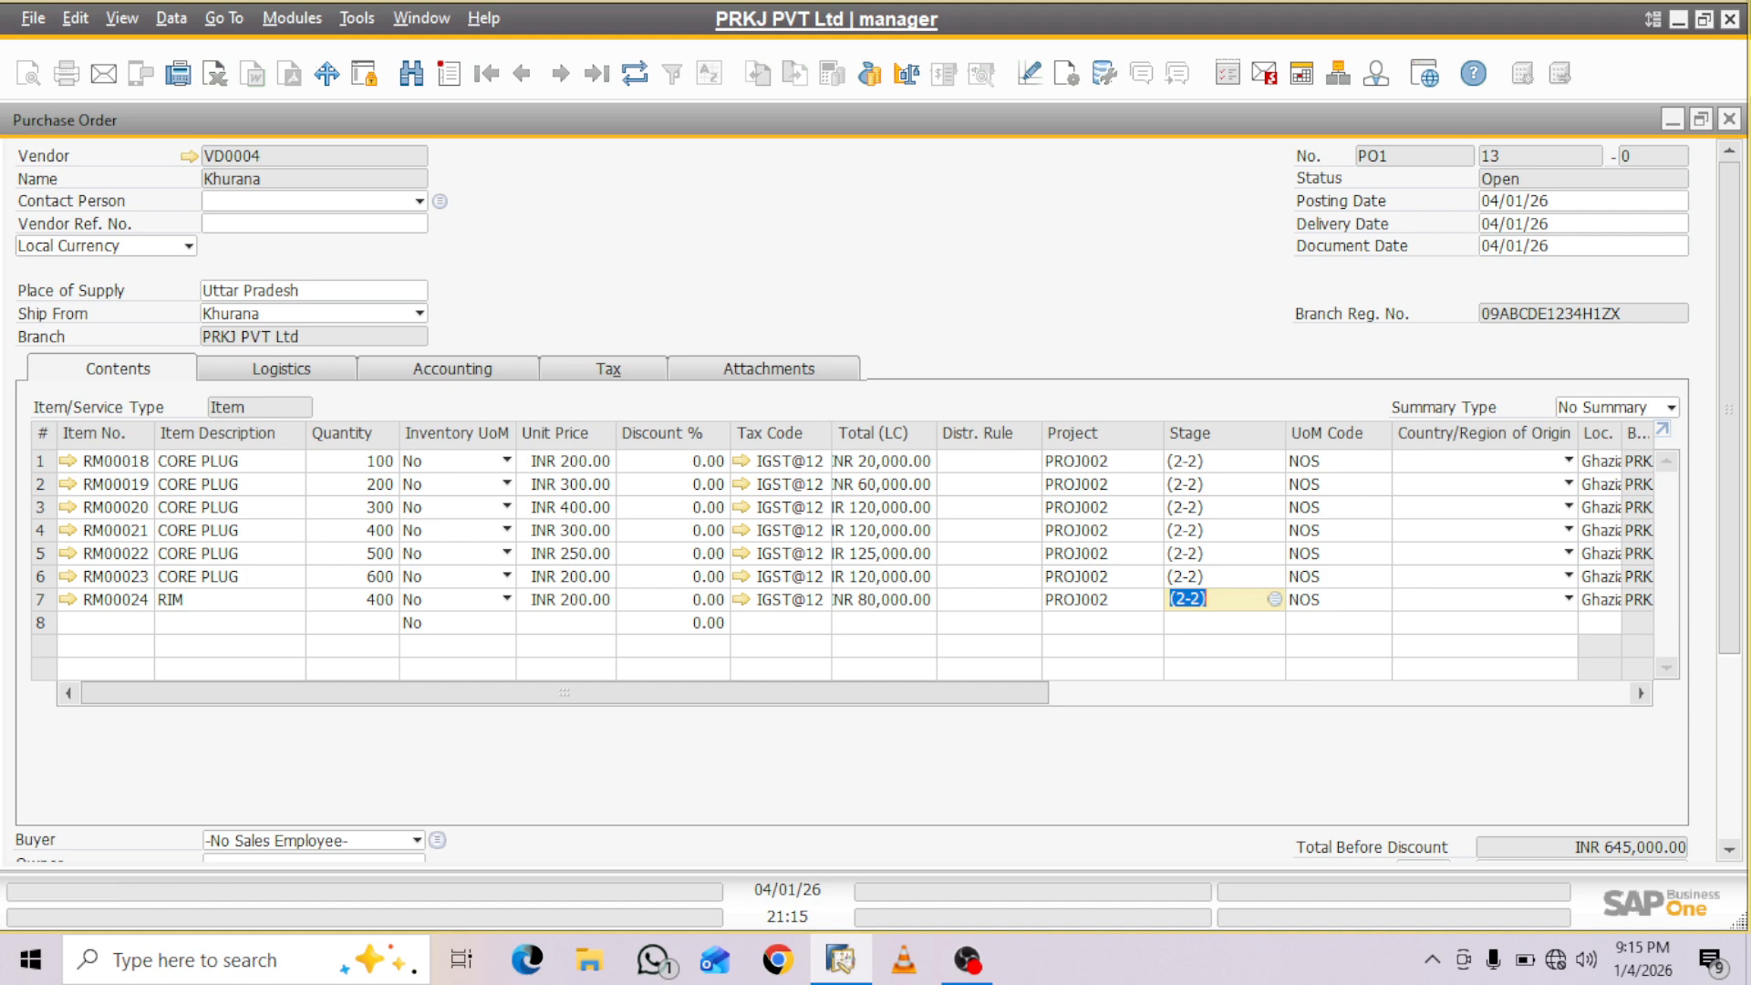
- Update the purchase order to save the stage assignments on its item lines
{"action": "scroll", "coordinate": [852, 499], "scroll_direction": "down", "scroll_amount": 5}
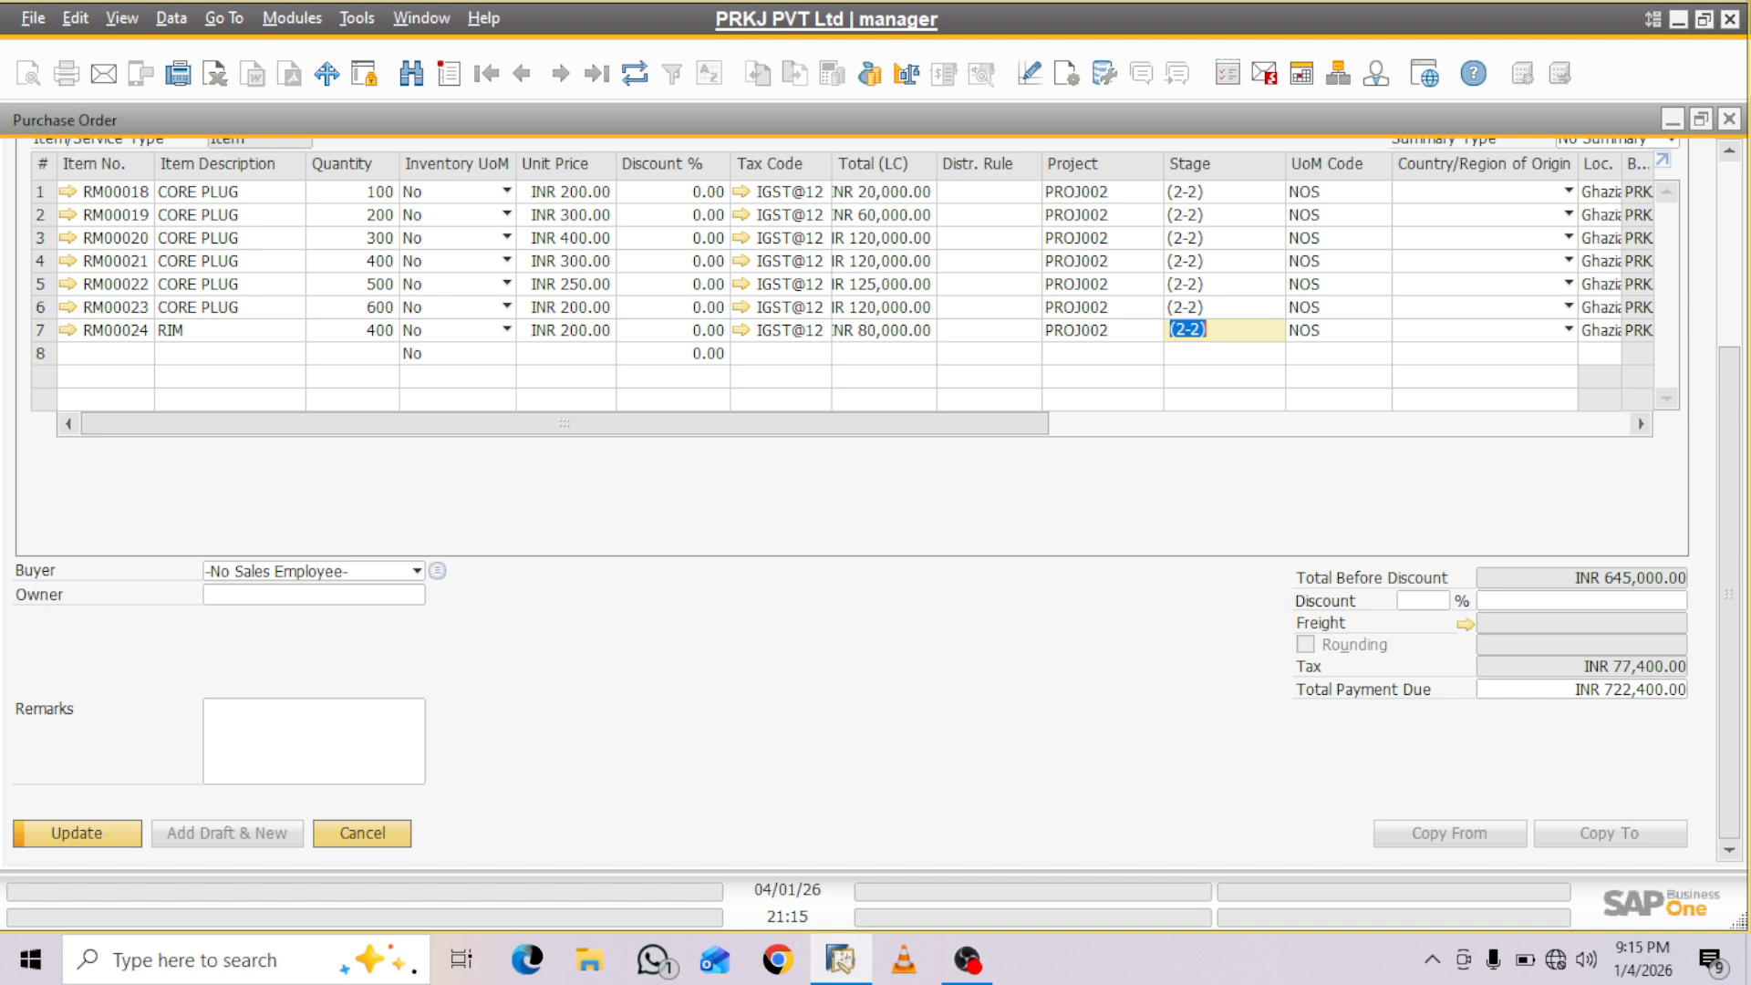
{"action": "key", "text": "Return"}
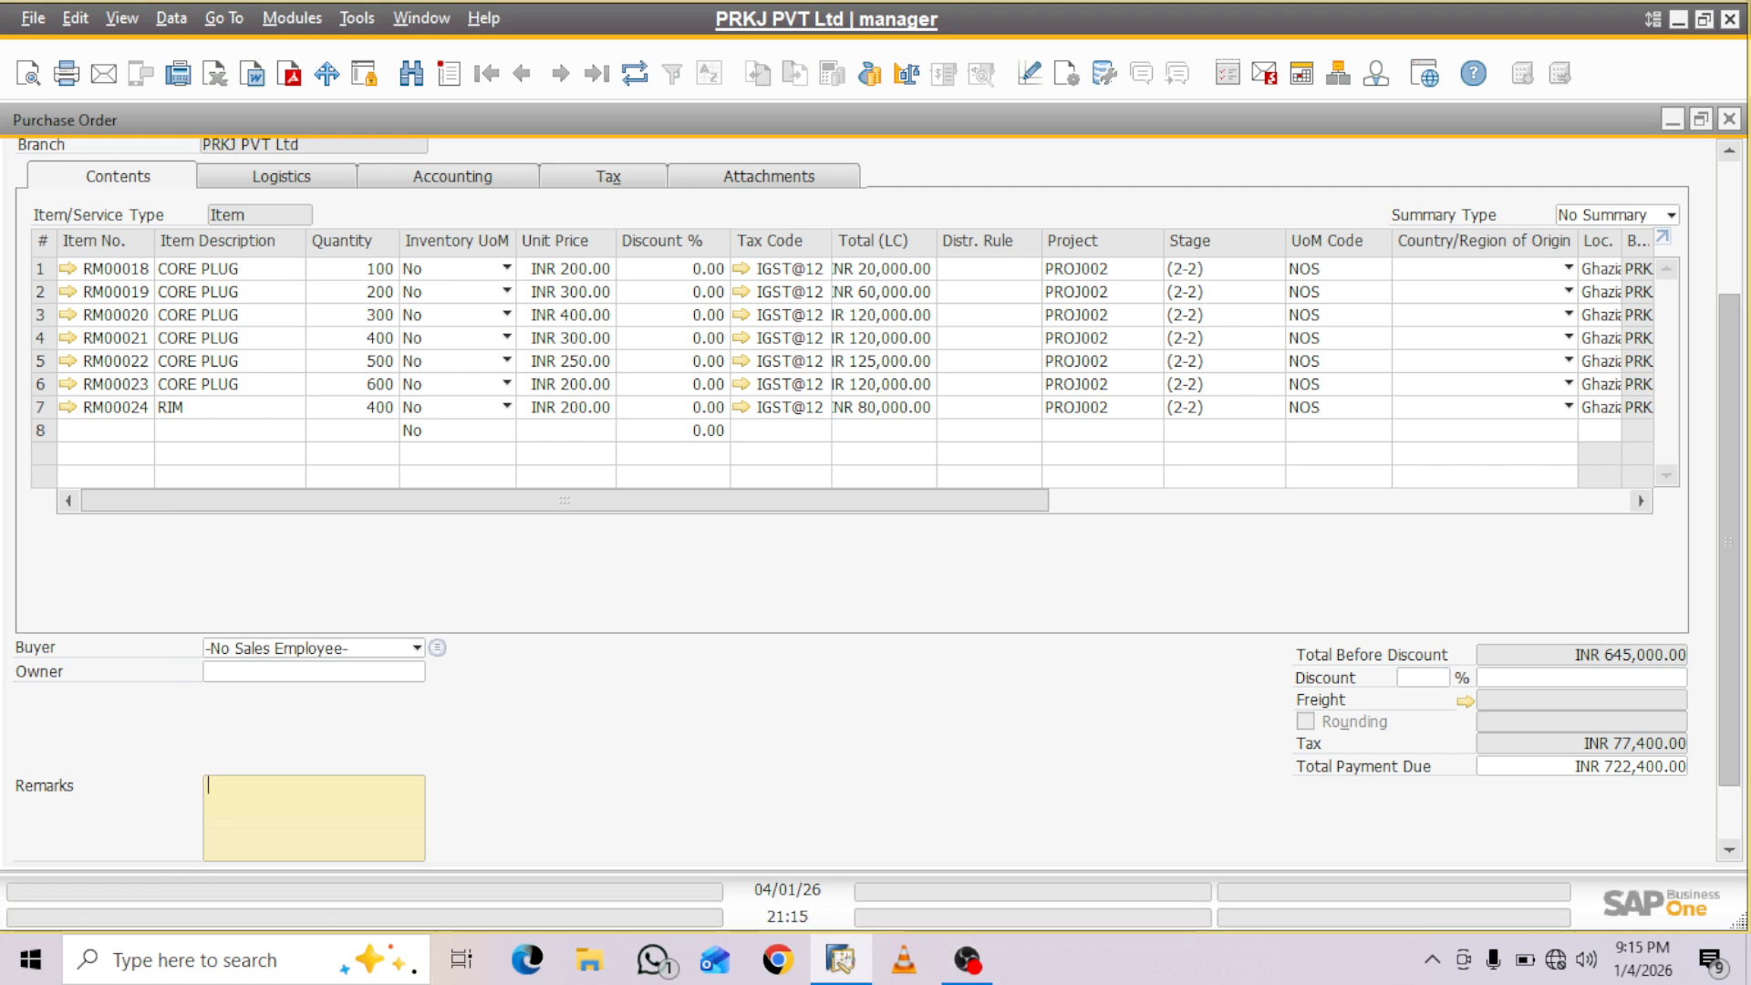
{"action": "left_click_drag", "start_coordinate": [1729, 542], "coordinate": [1730, 595]}
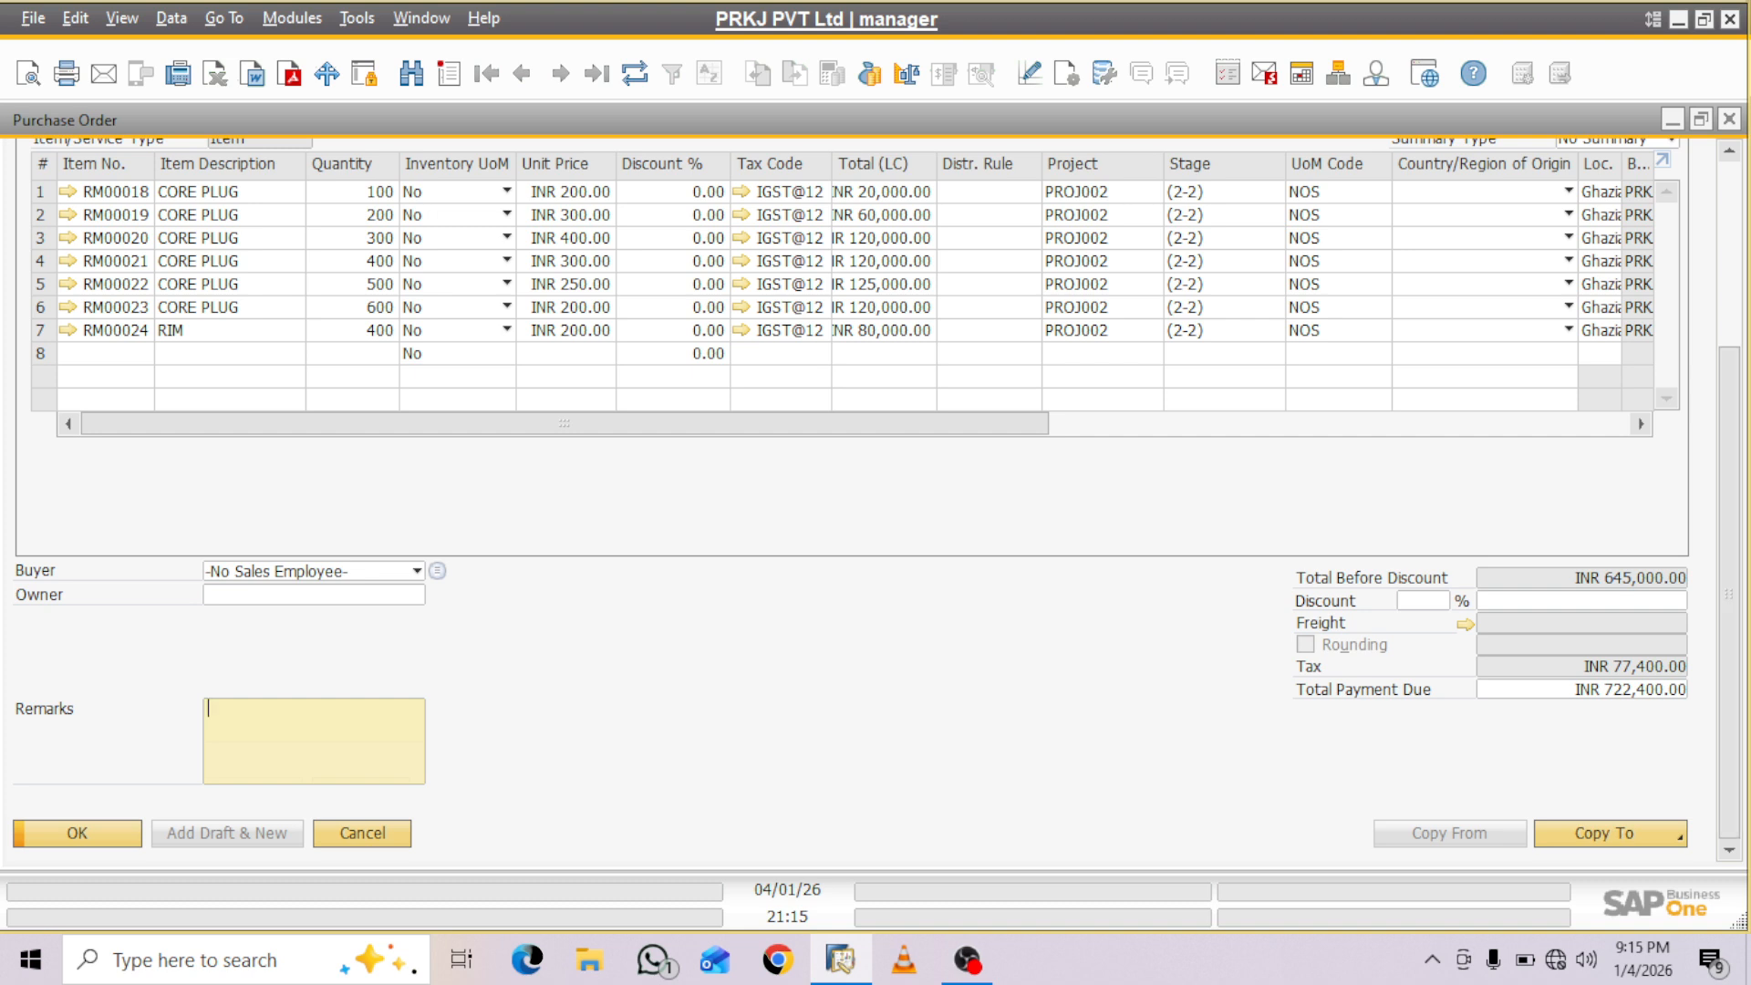
- Copy the purchase order to a Goods Receipt PO and maximize the new document
{"action": "left_click", "coordinate": [1609, 834]}
{"action": "left_click", "coordinate": [1598, 787]}
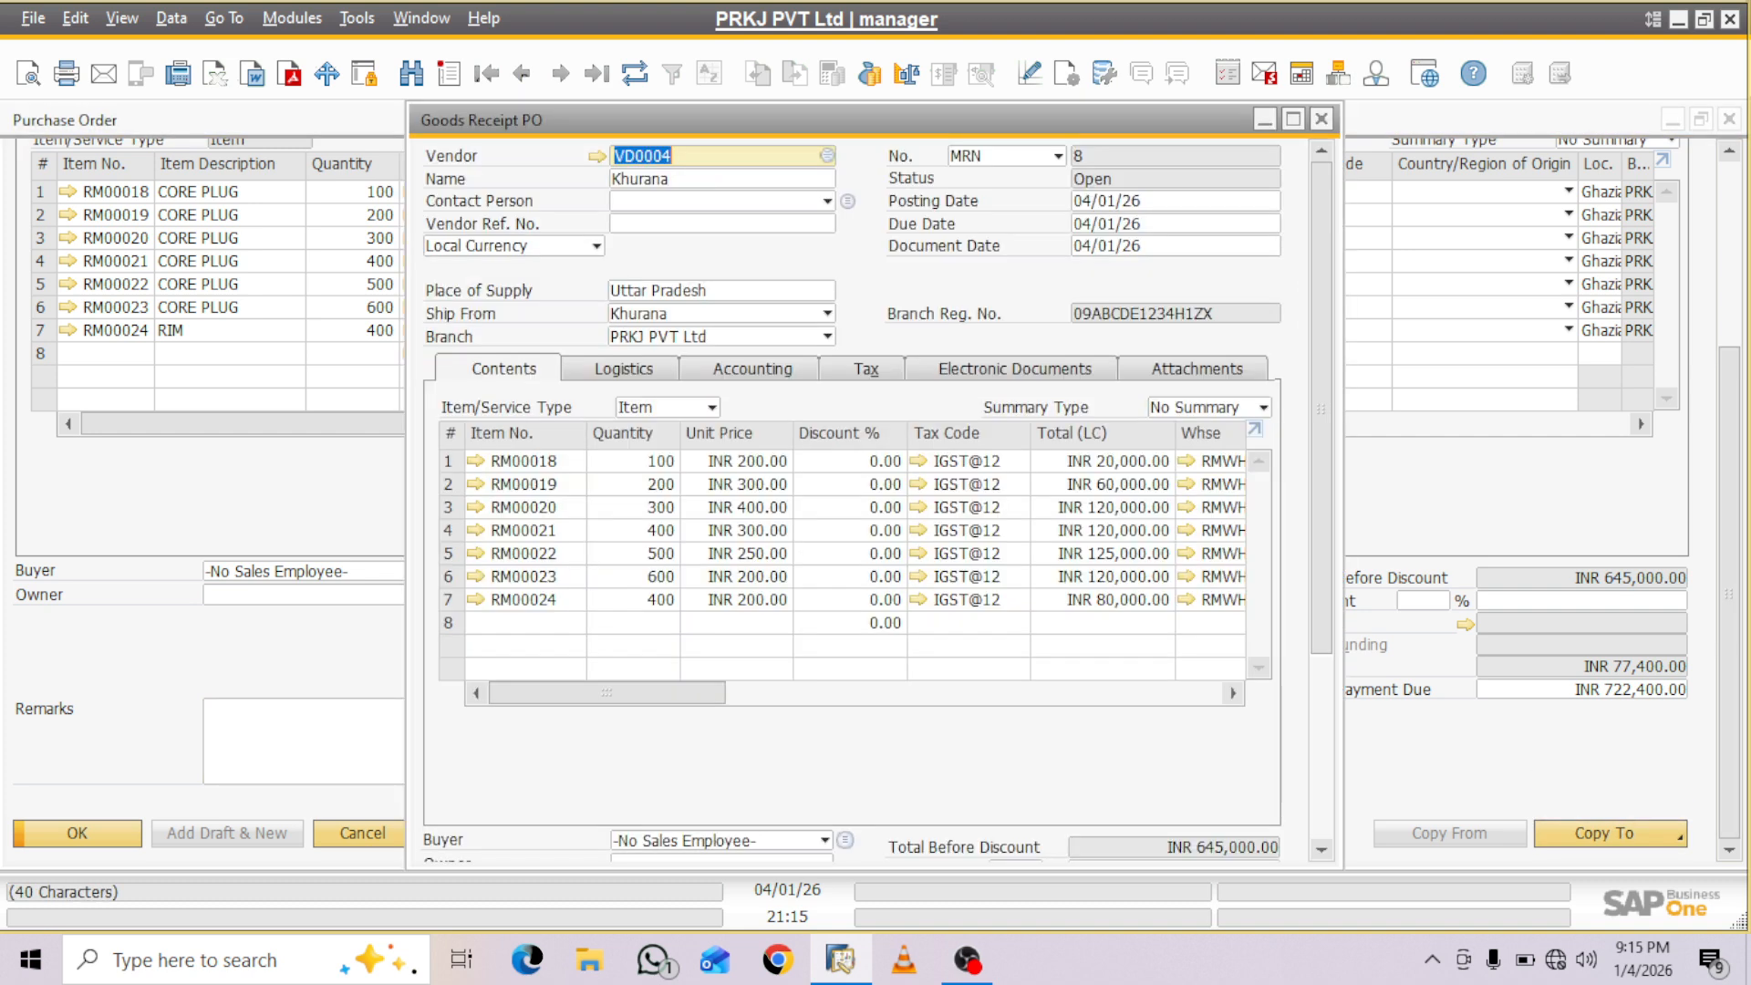
{"action": "left_click", "coordinate": [1293, 120]}
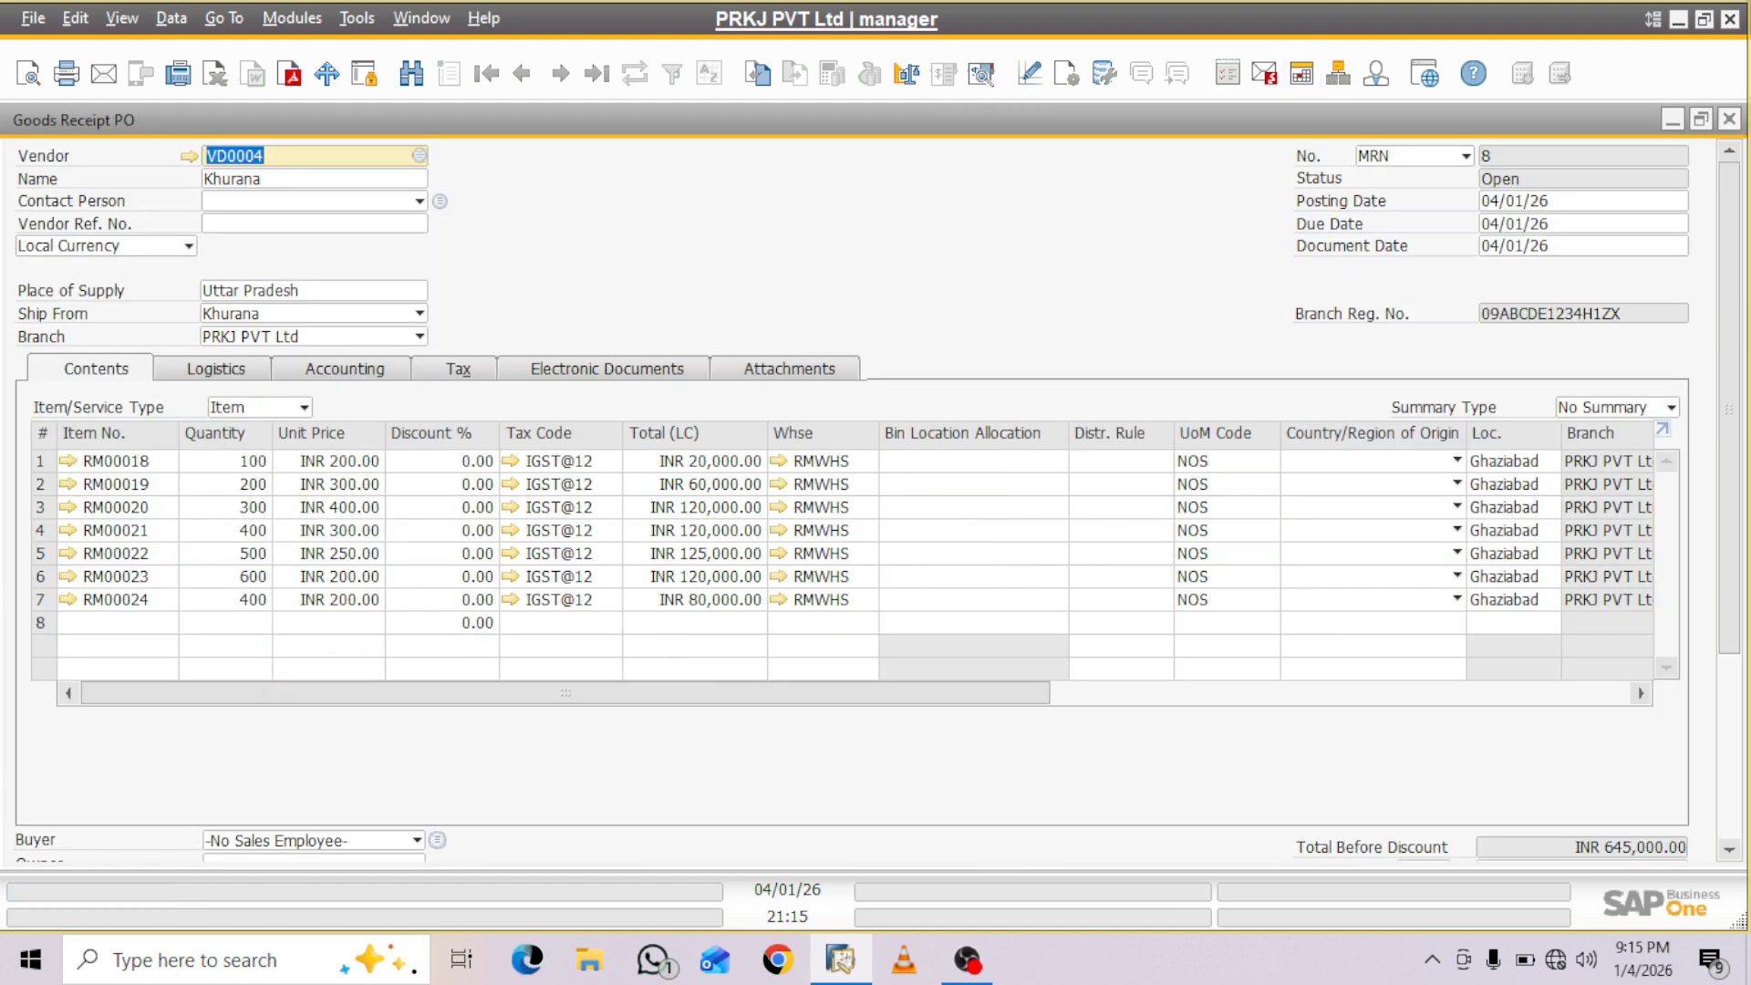
- Check the business partner project in the goods receipt's accounting details and return to its item lines
{"action": "mouse_move", "coordinate": [912, 693]}
{"action": "left_mouse_down"}
{"action": "mouse_move", "coordinate": [1301, 693]}
{"action": "mouse_move", "coordinate": [910, 693]}
{"action": "left_mouse_up"}
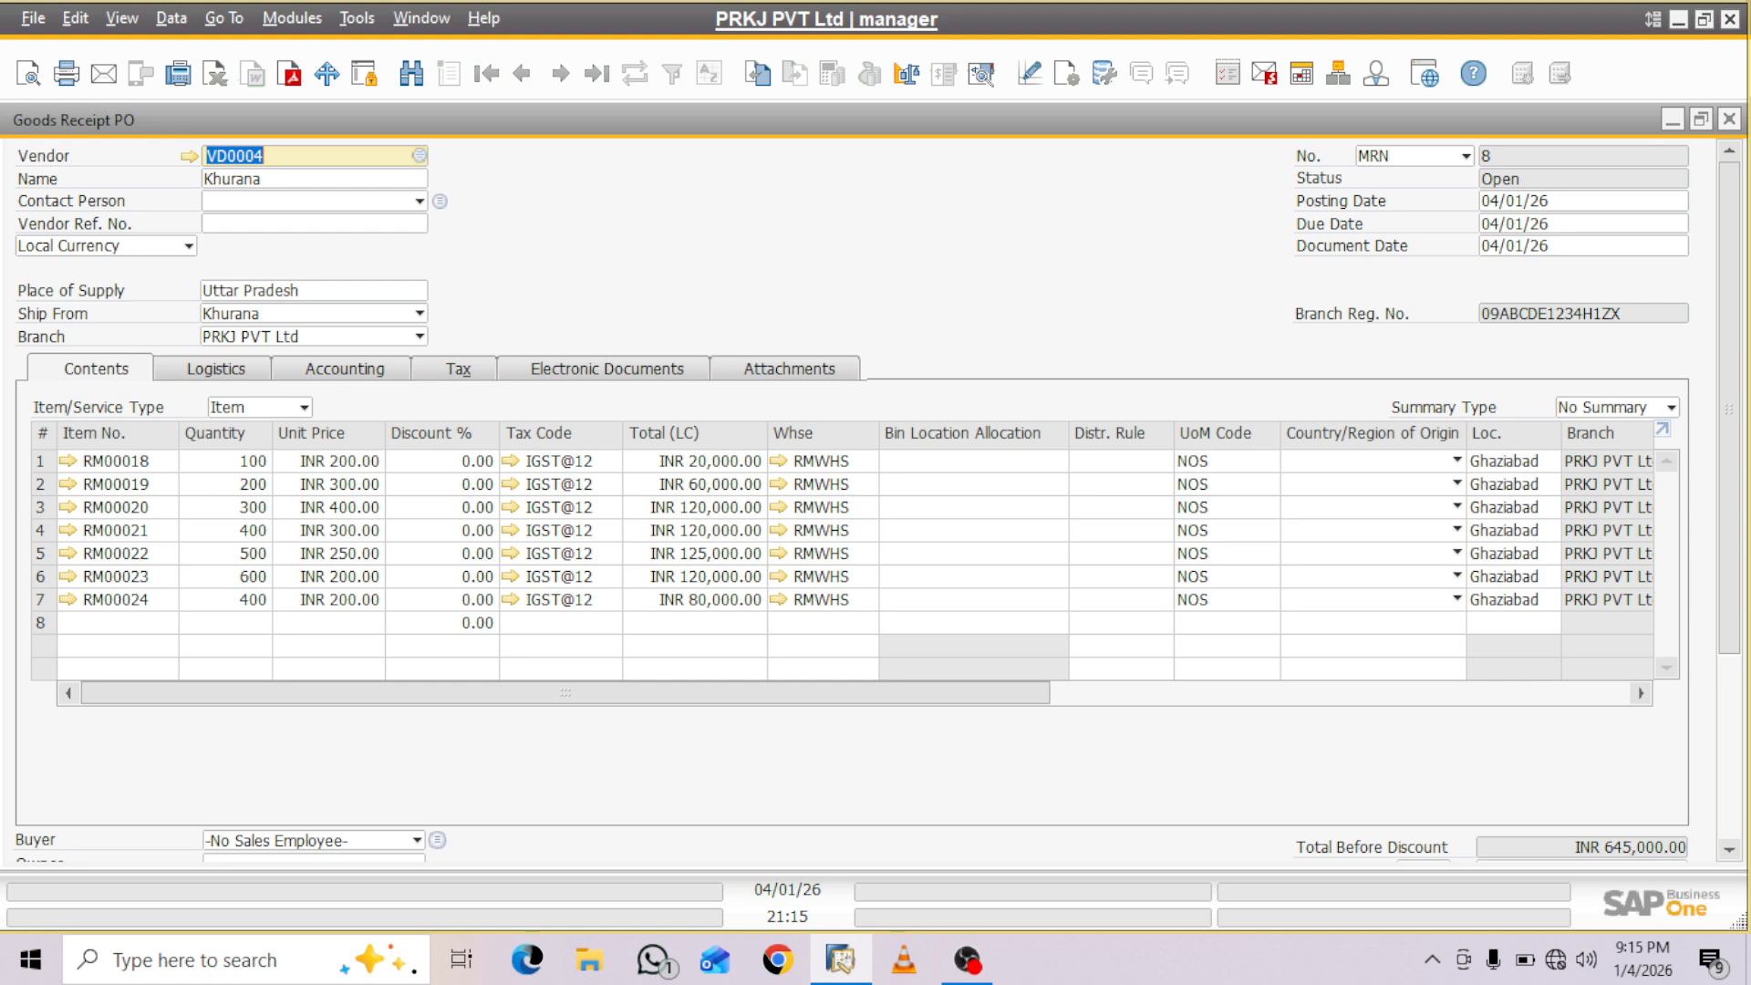
{"action": "left_click", "coordinate": [345, 370]}
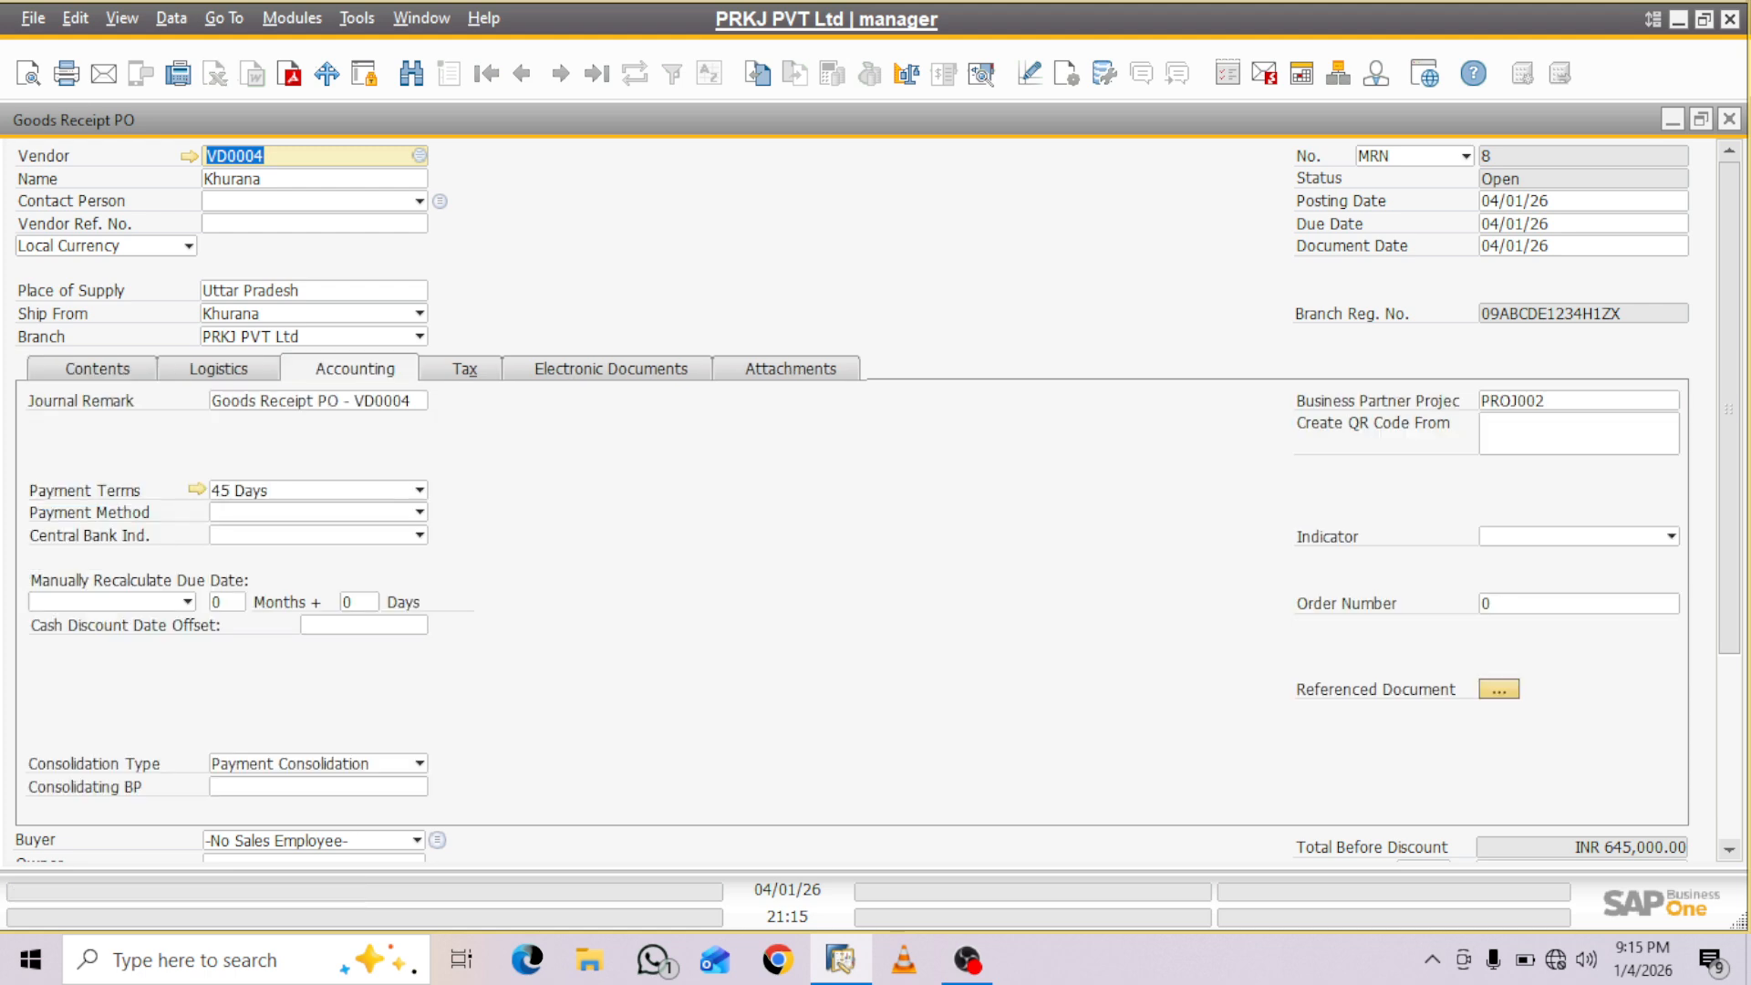
{"action": "left_click", "coordinate": [97, 368]}
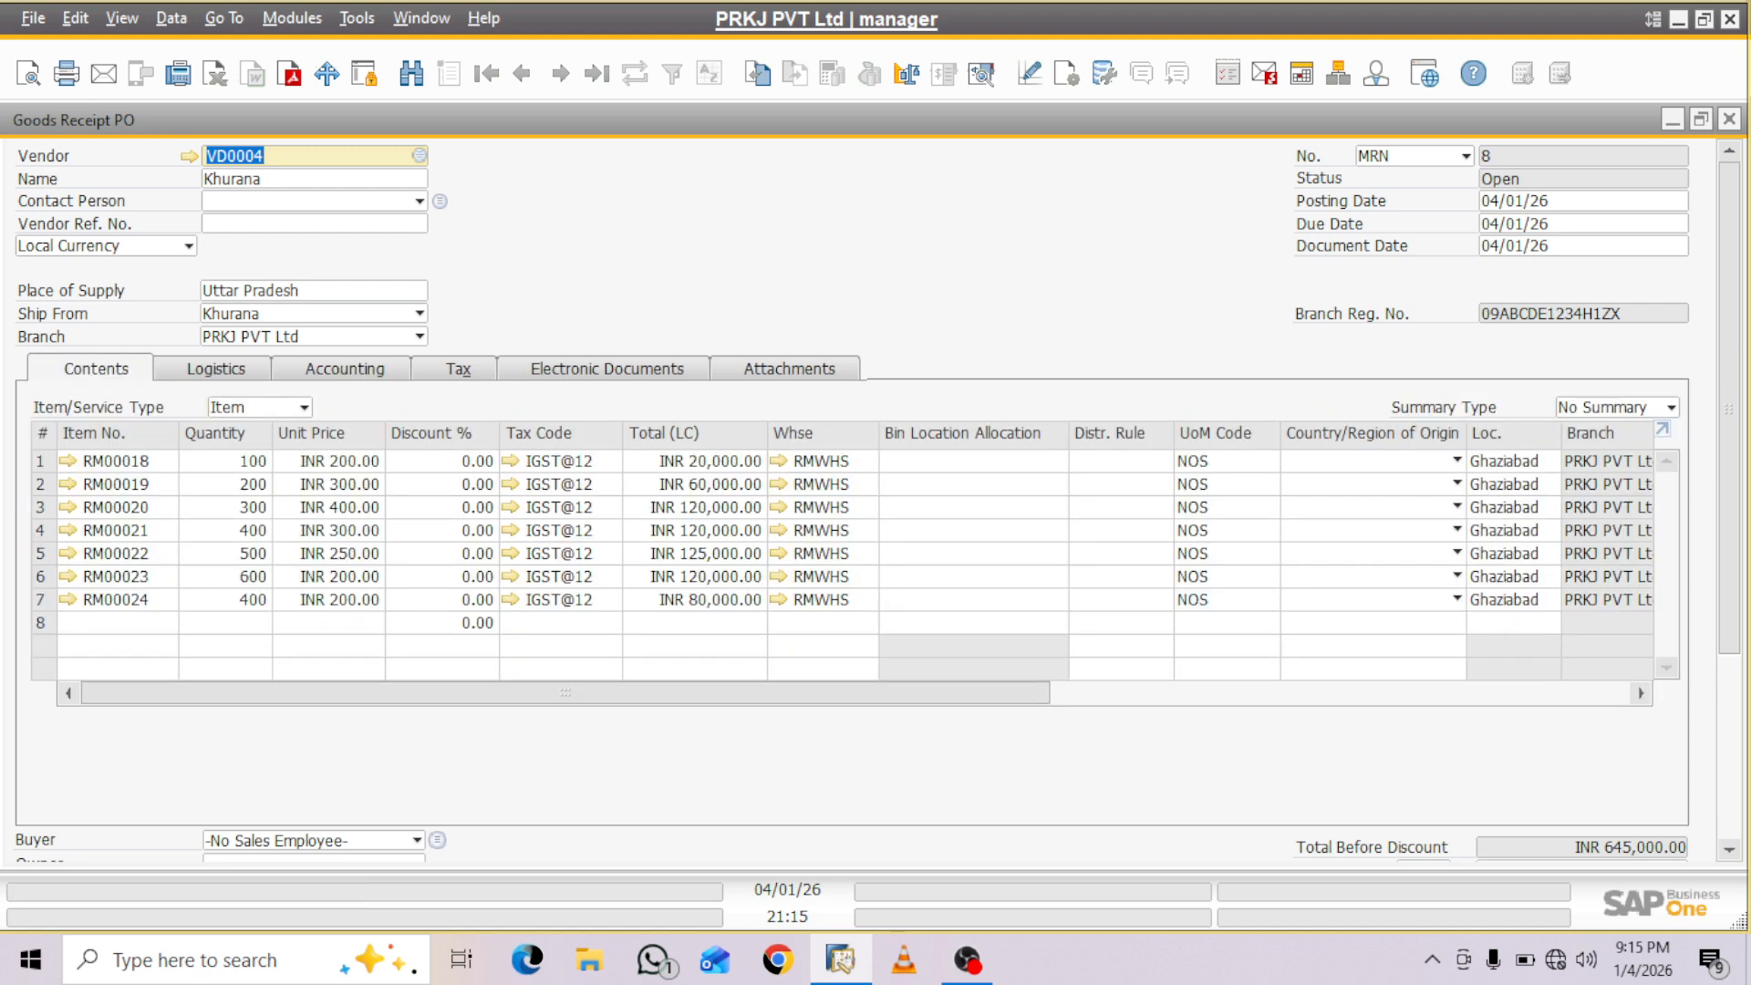
- Make the Project and Stage columns visible in the Goods Receipt PO item table through its form settings
{"action": "left_click", "coordinate": [1067, 73]}
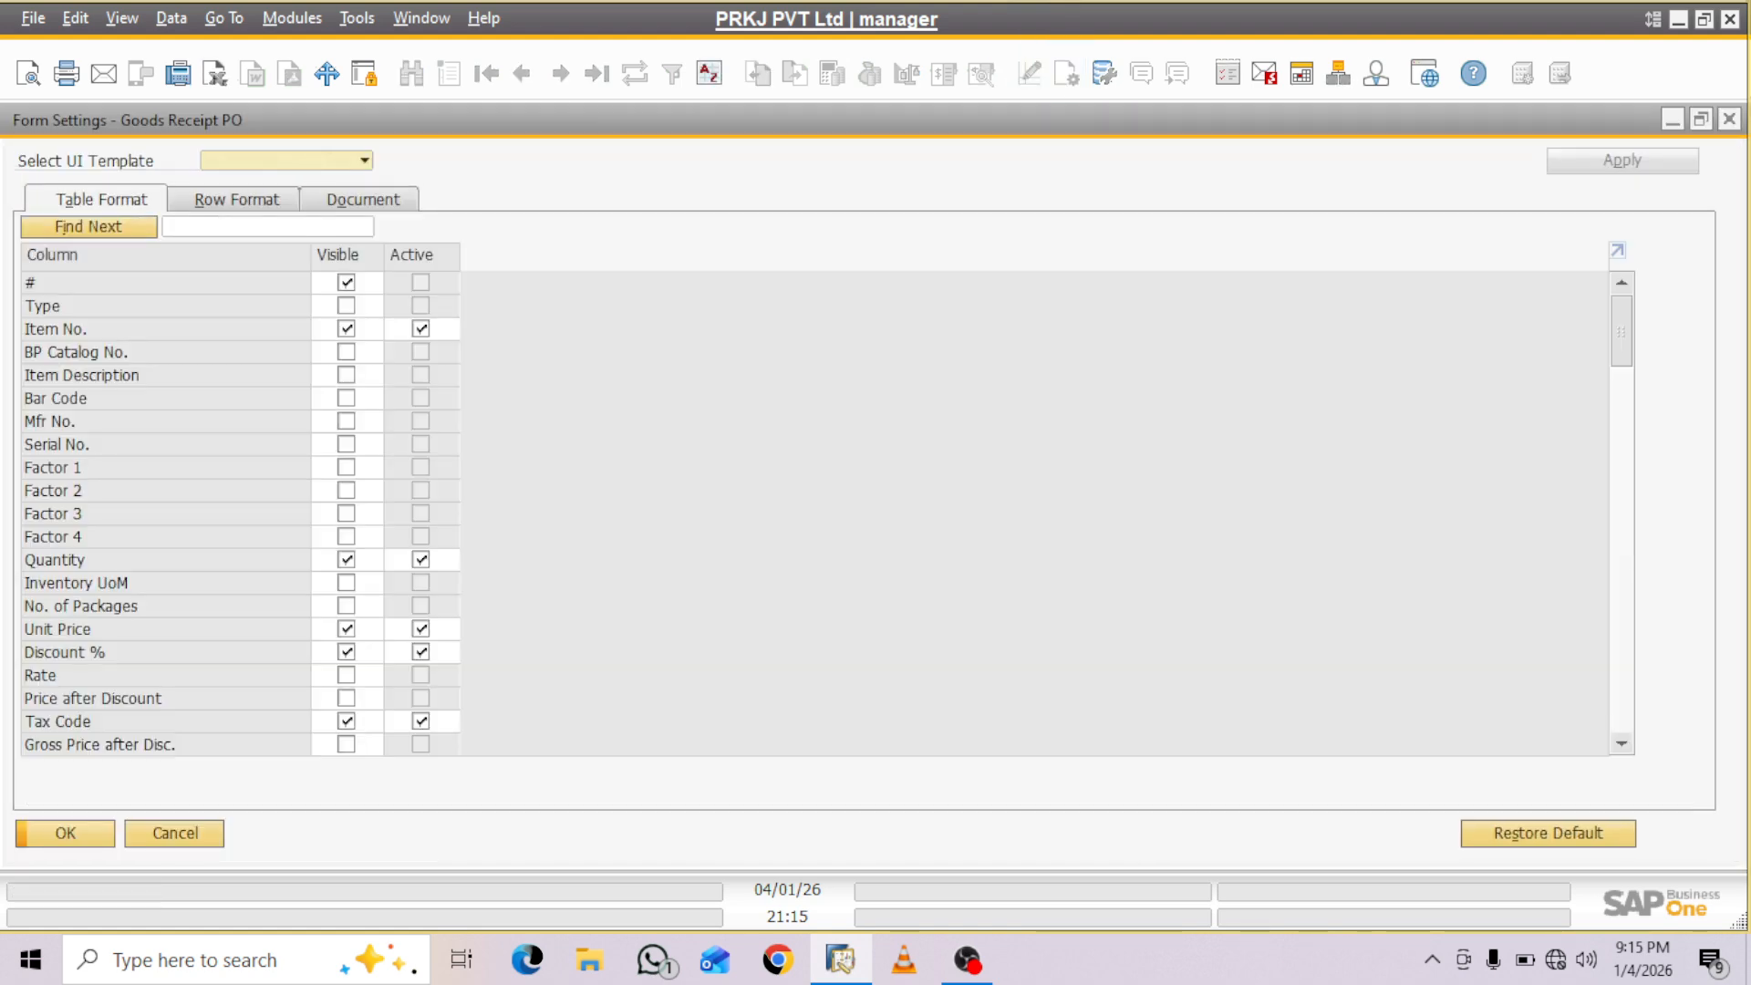
{"action": "left_click", "coordinate": [267, 227]}
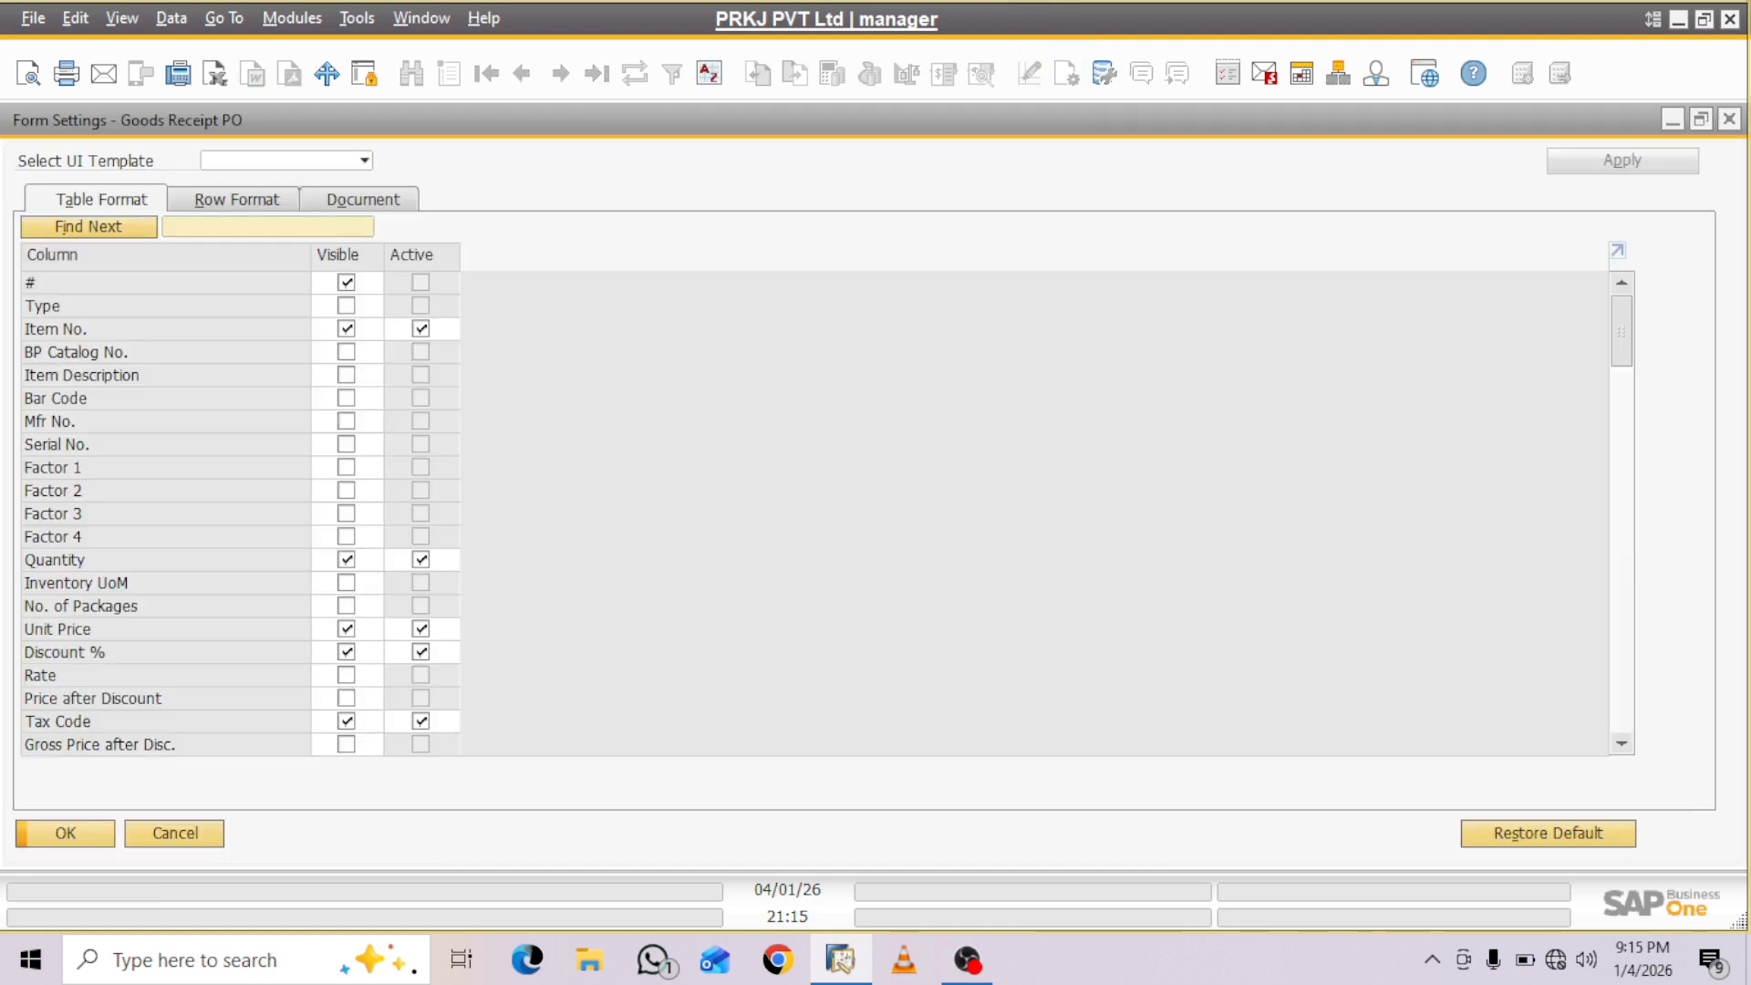
{"action": "type", "text": "project"}
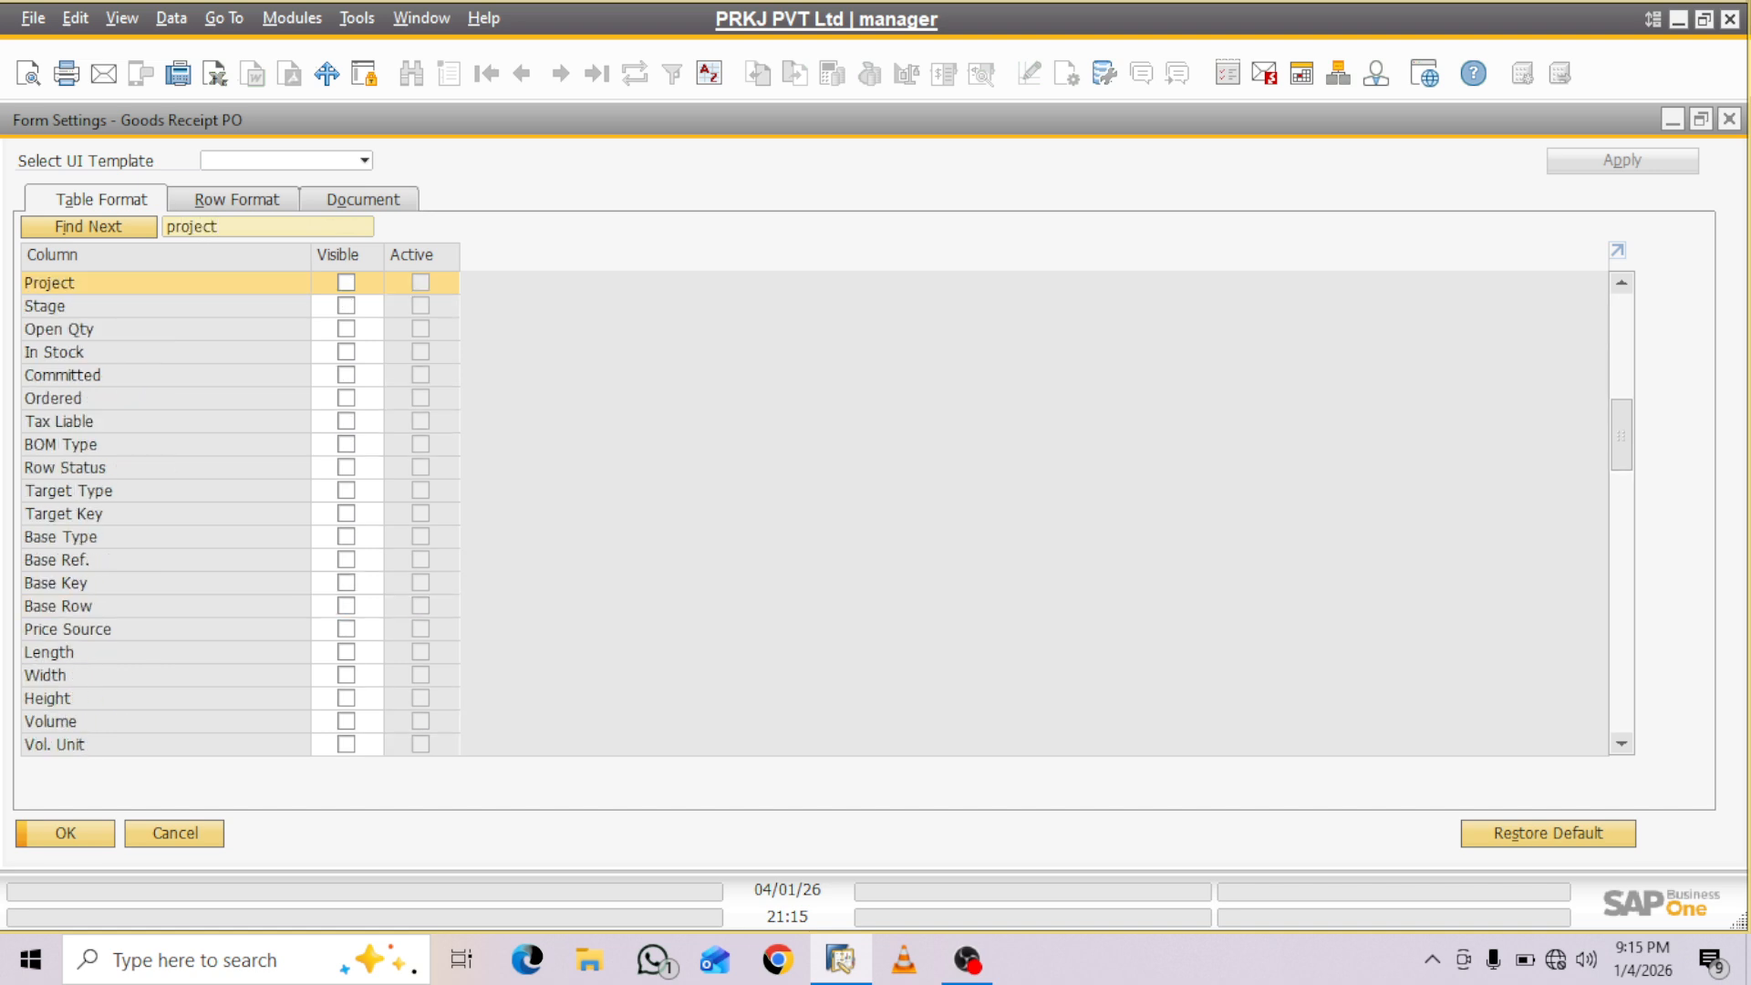
{"action": "left_click", "coordinate": [347, 283]}
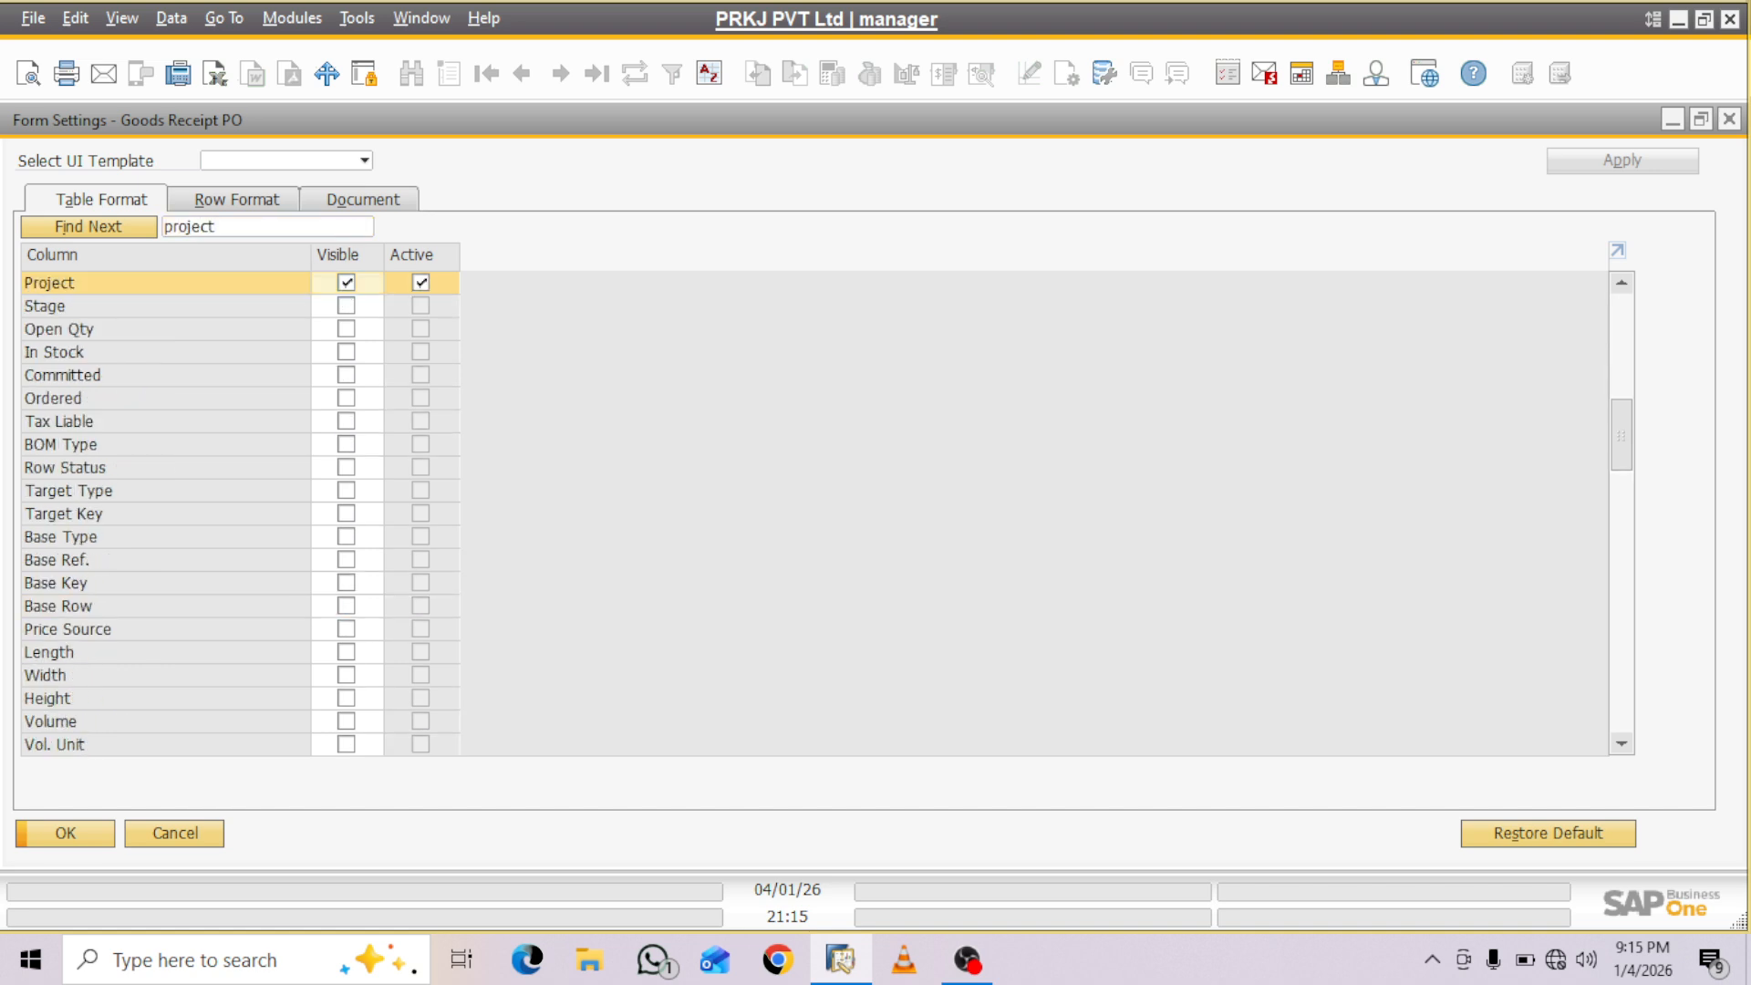
{"action": "left_click", "coordinate": [347, 305]}
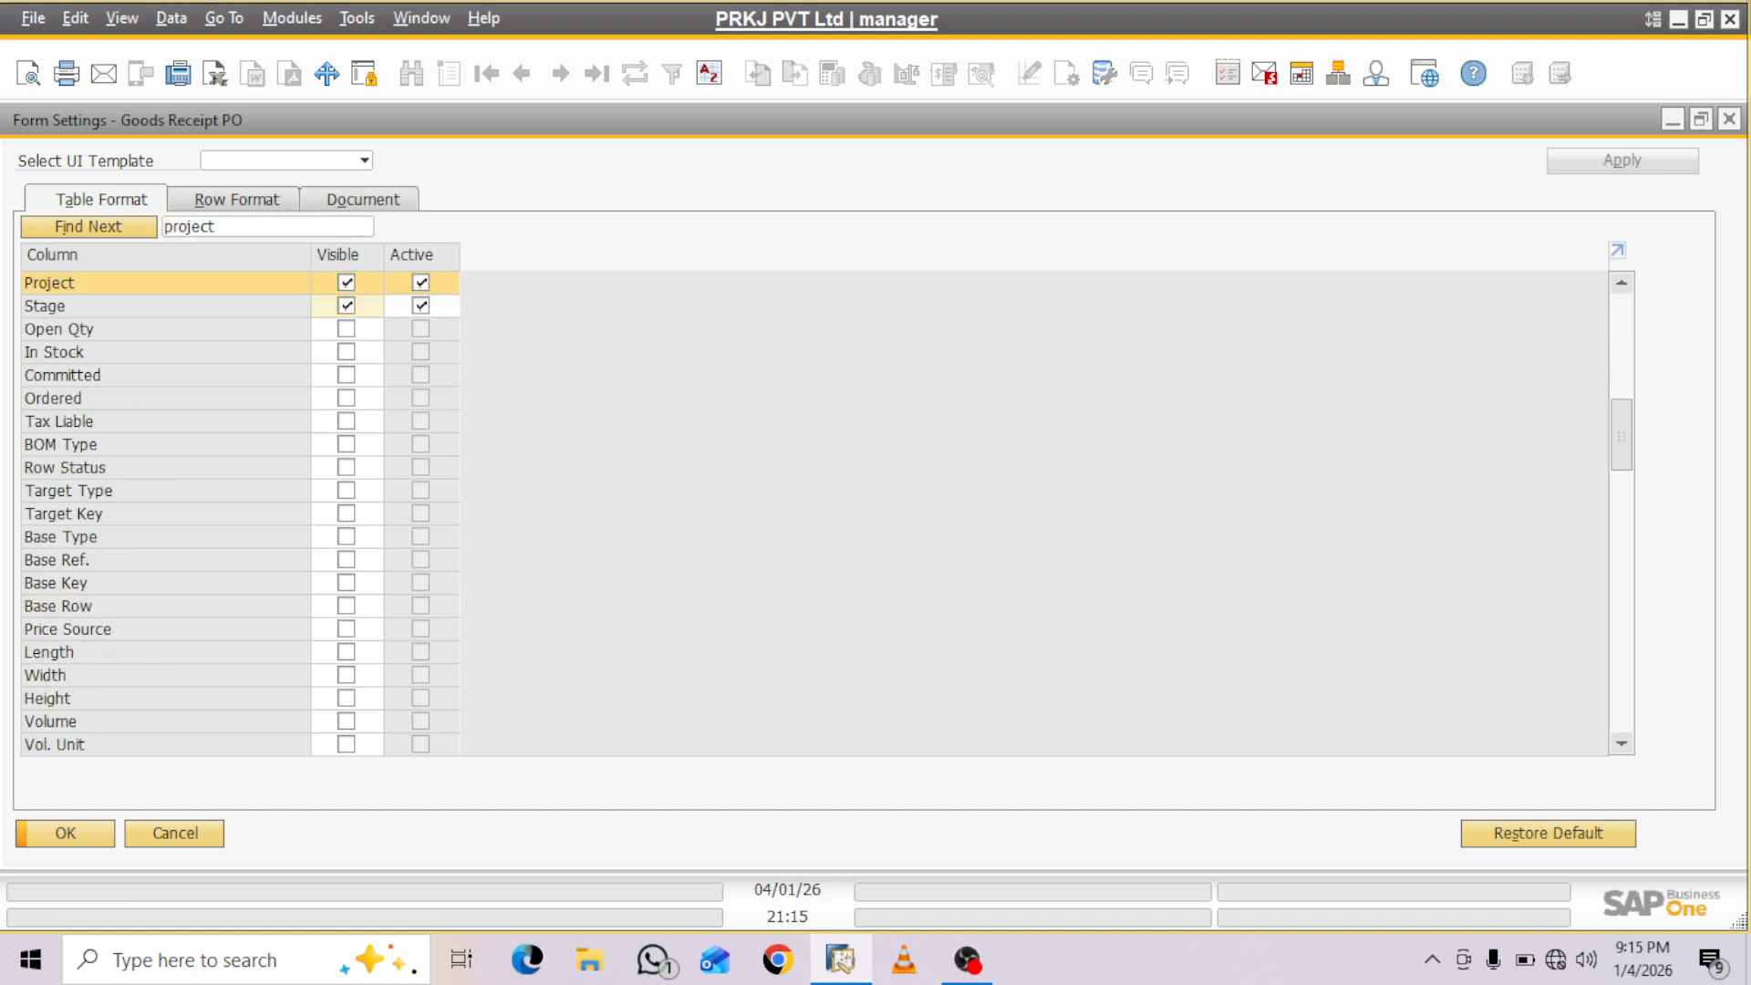
{"action": "left_click", "coordinate": [65, 833]}
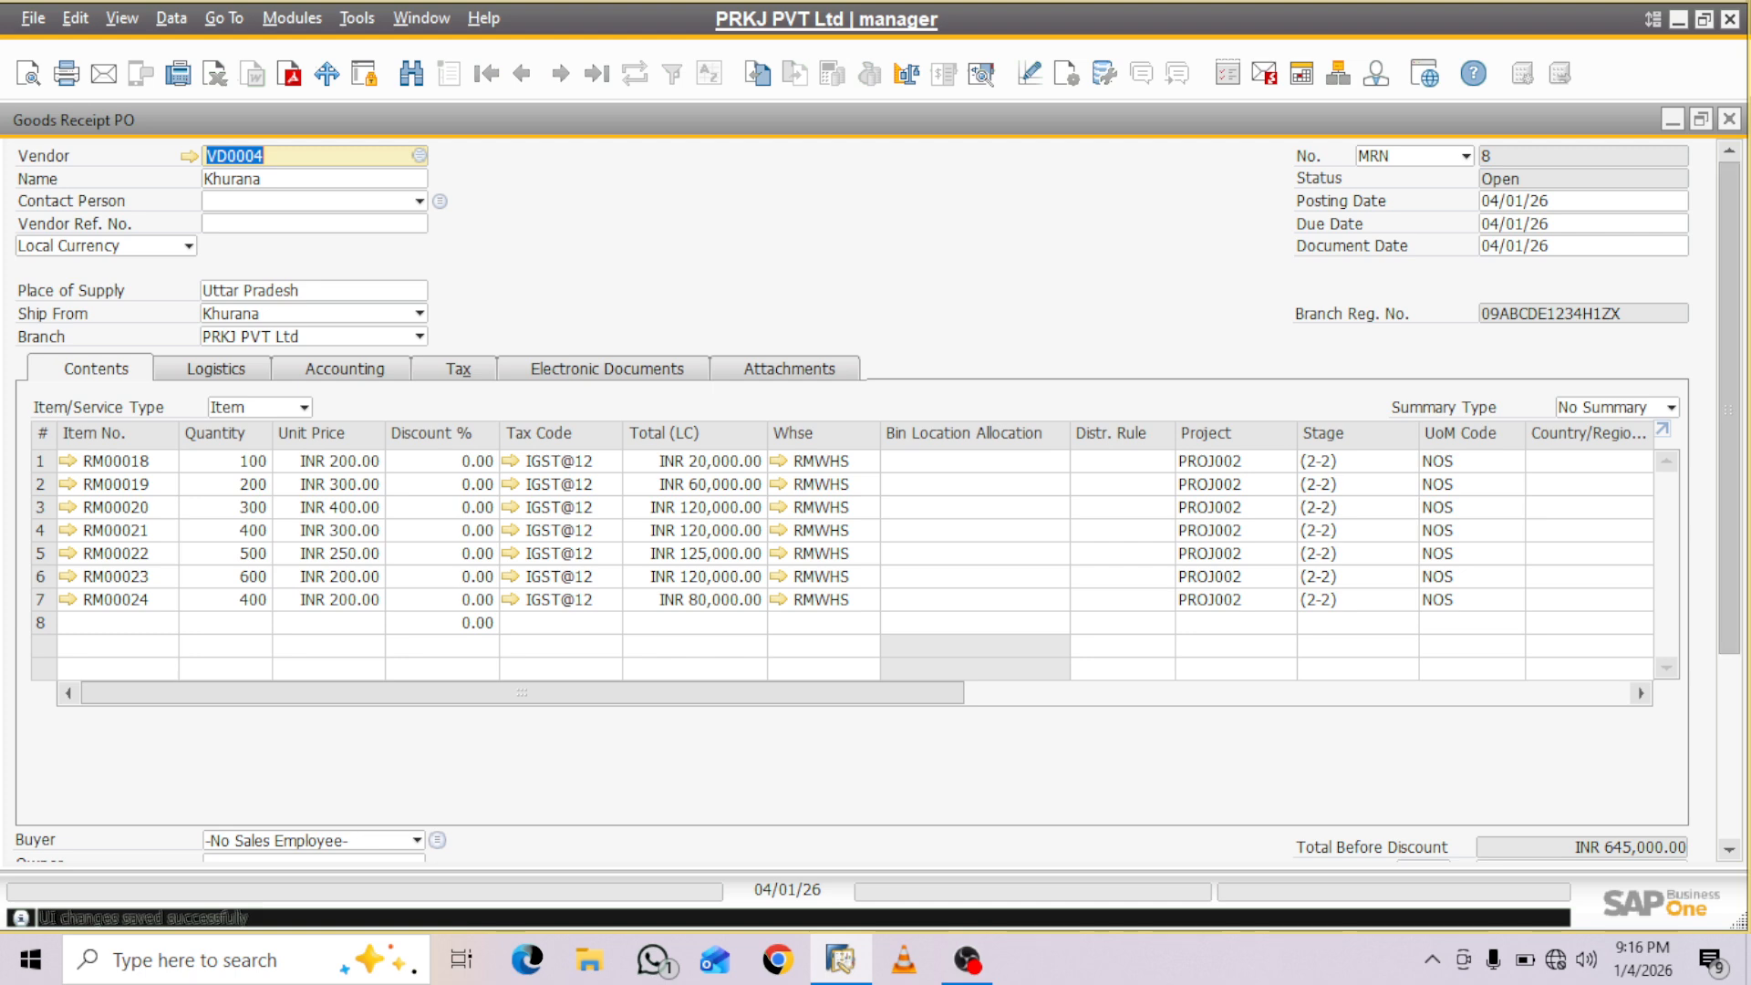
- Submit the Goods Receipt PO for adding and create batch AX with quantity 100 for item RM00018
{"action": "scroll", "coordinate": [874, 534], "scroll_direction": "down", "scroll_amount": 1}
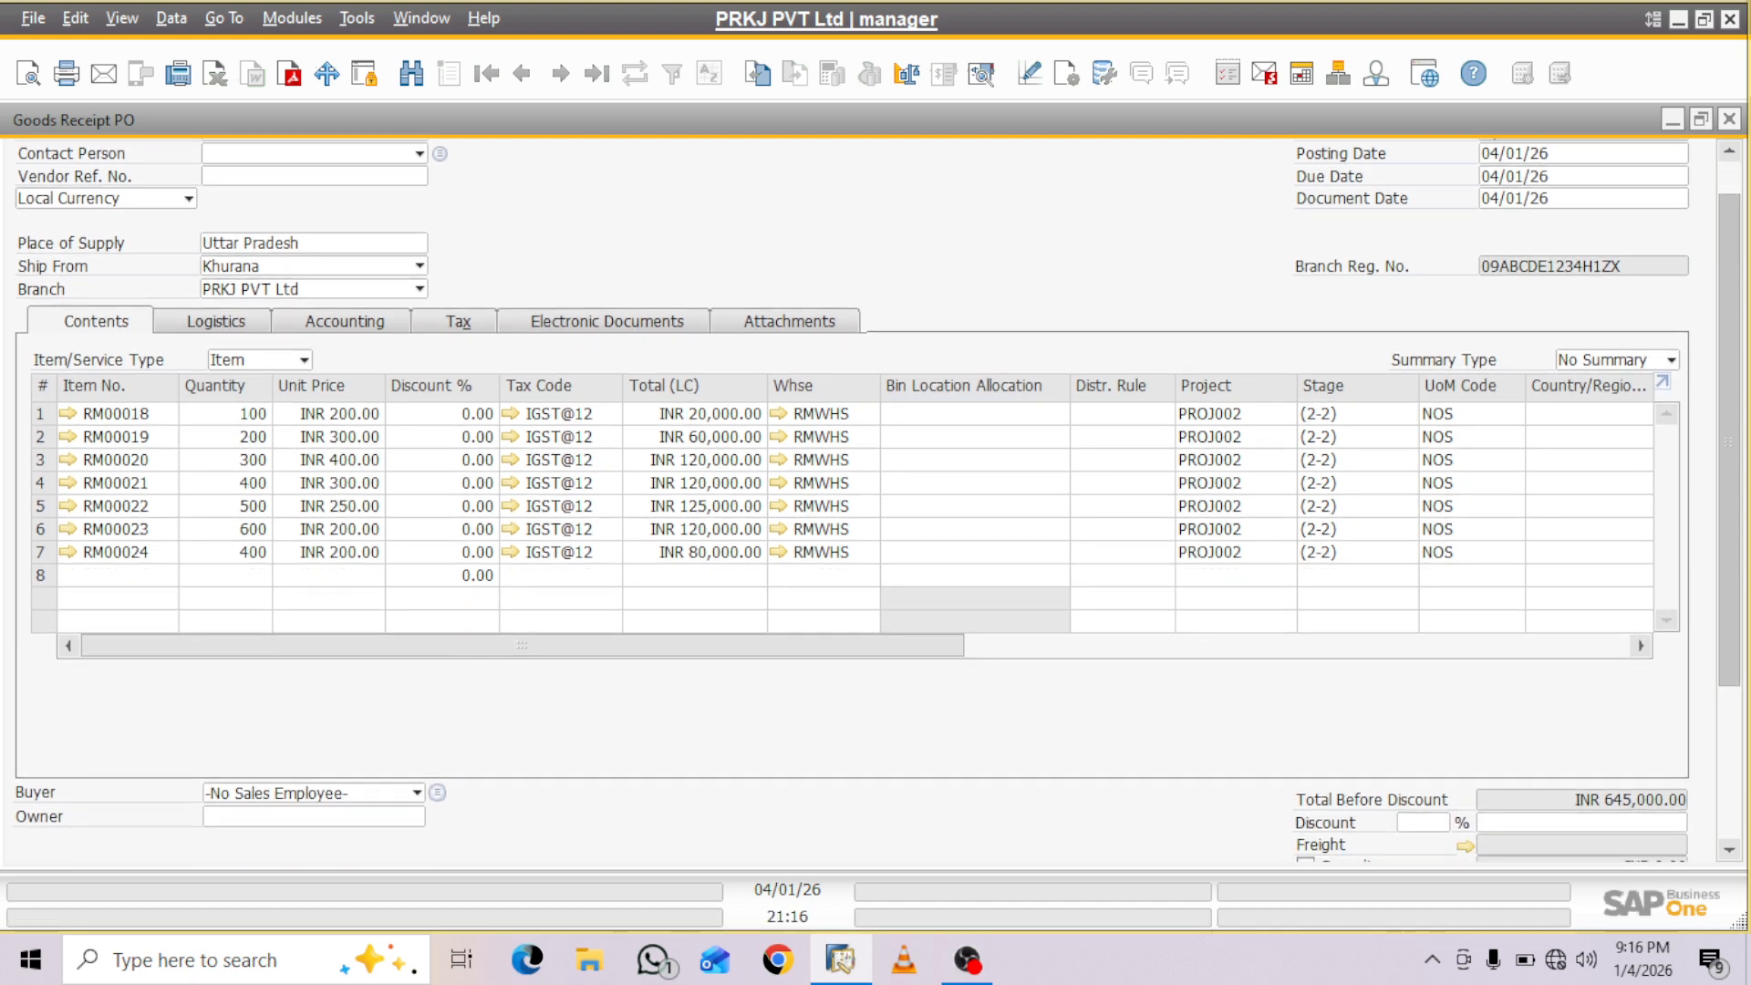
{"action": "scroll", "coordinate": [874, 499], "scroll_direction": "down", "scroll_amount": 5}
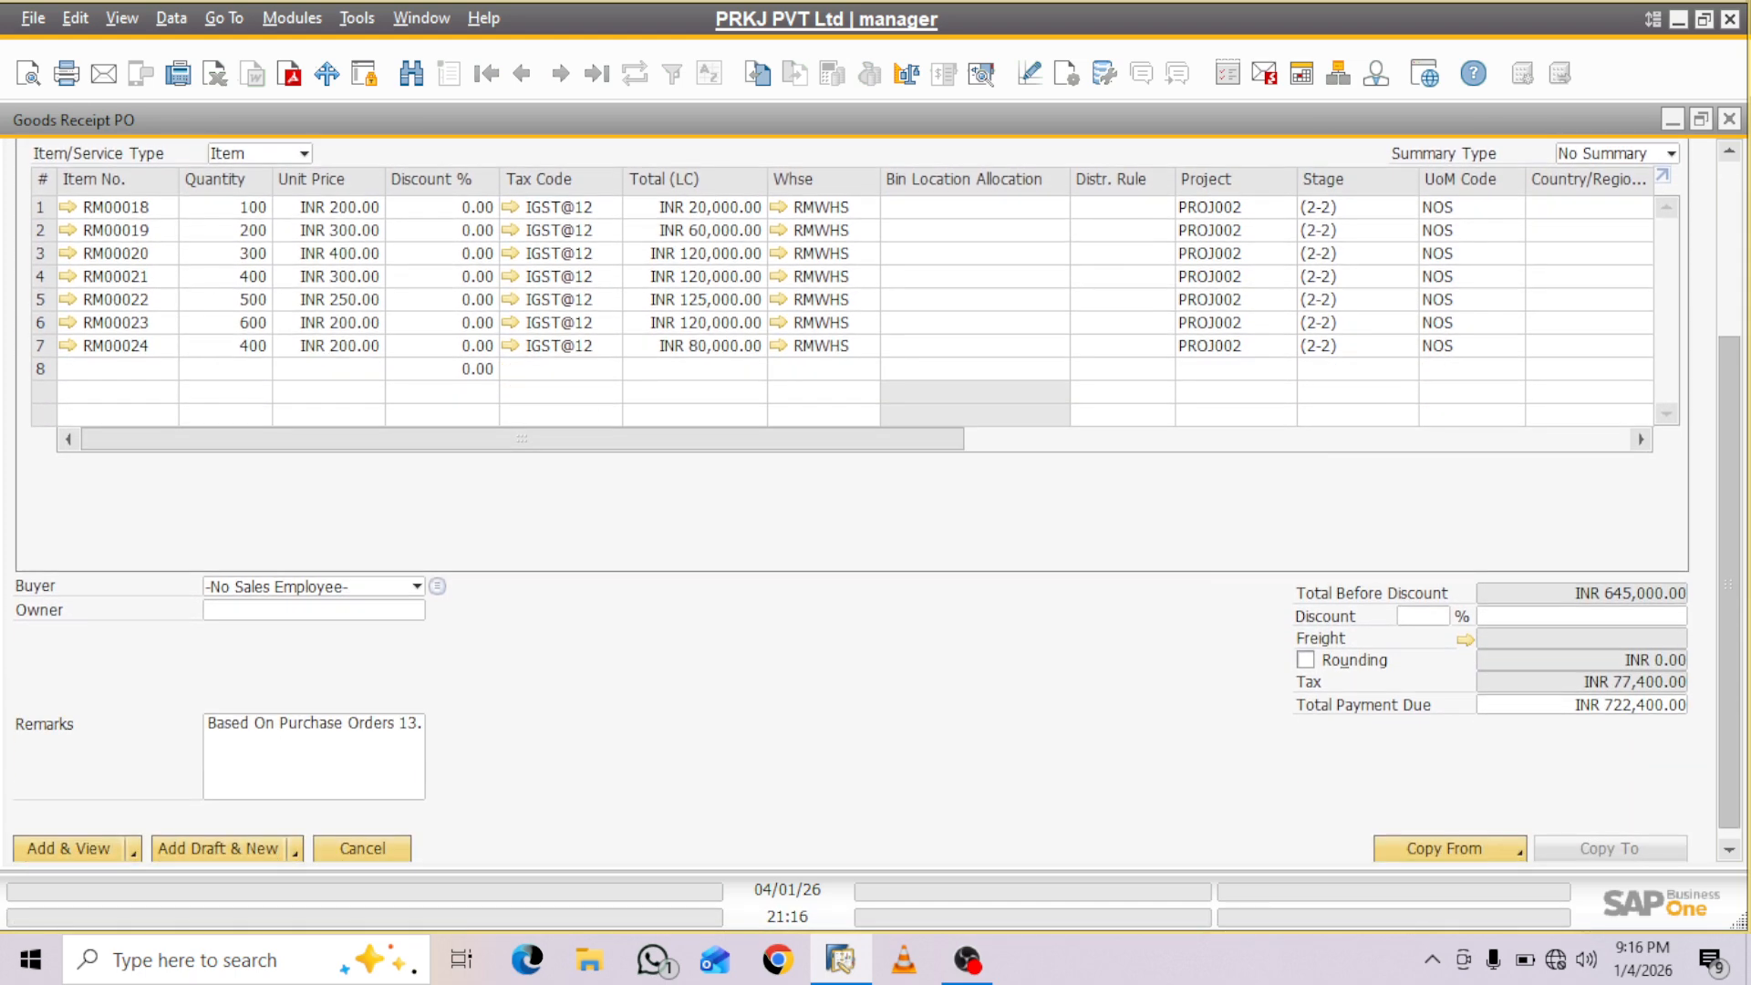
{"action": "scroll", "coordinate": [874, 499], "scroll_direction": "down", "scroll_amount": 1}
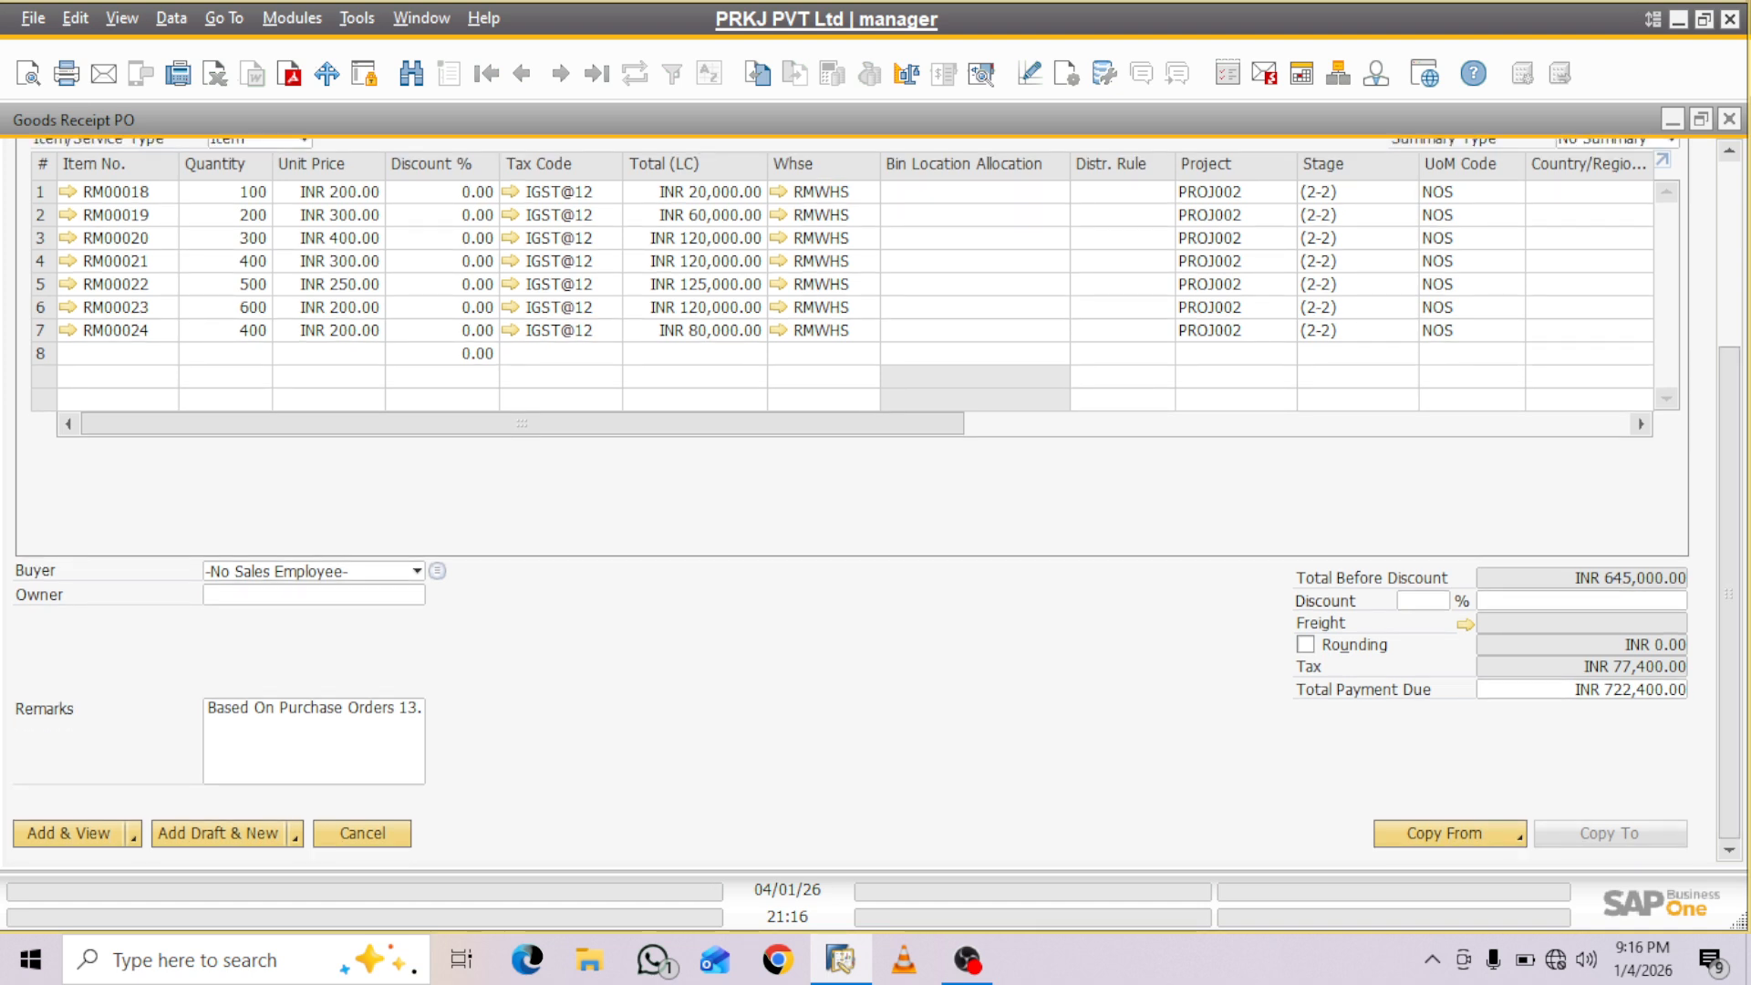
{"action": "left_click", "coordinate": [68, 834]}
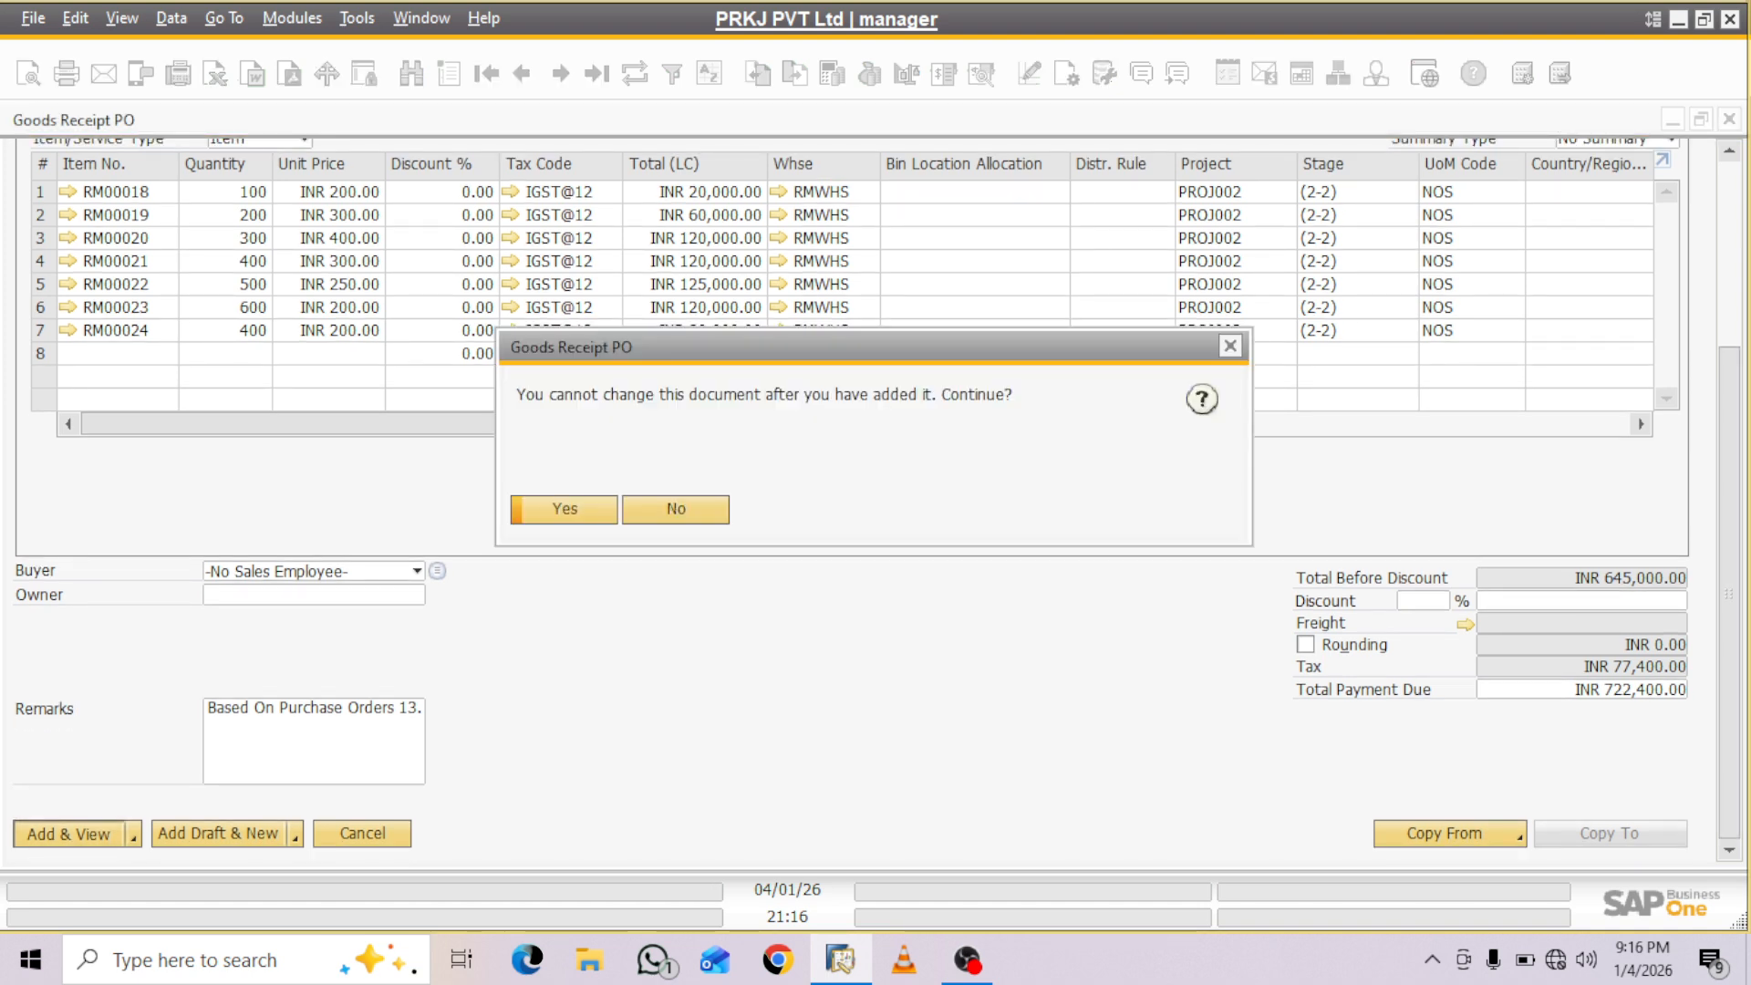
{"action": "key", "text": "Return"}
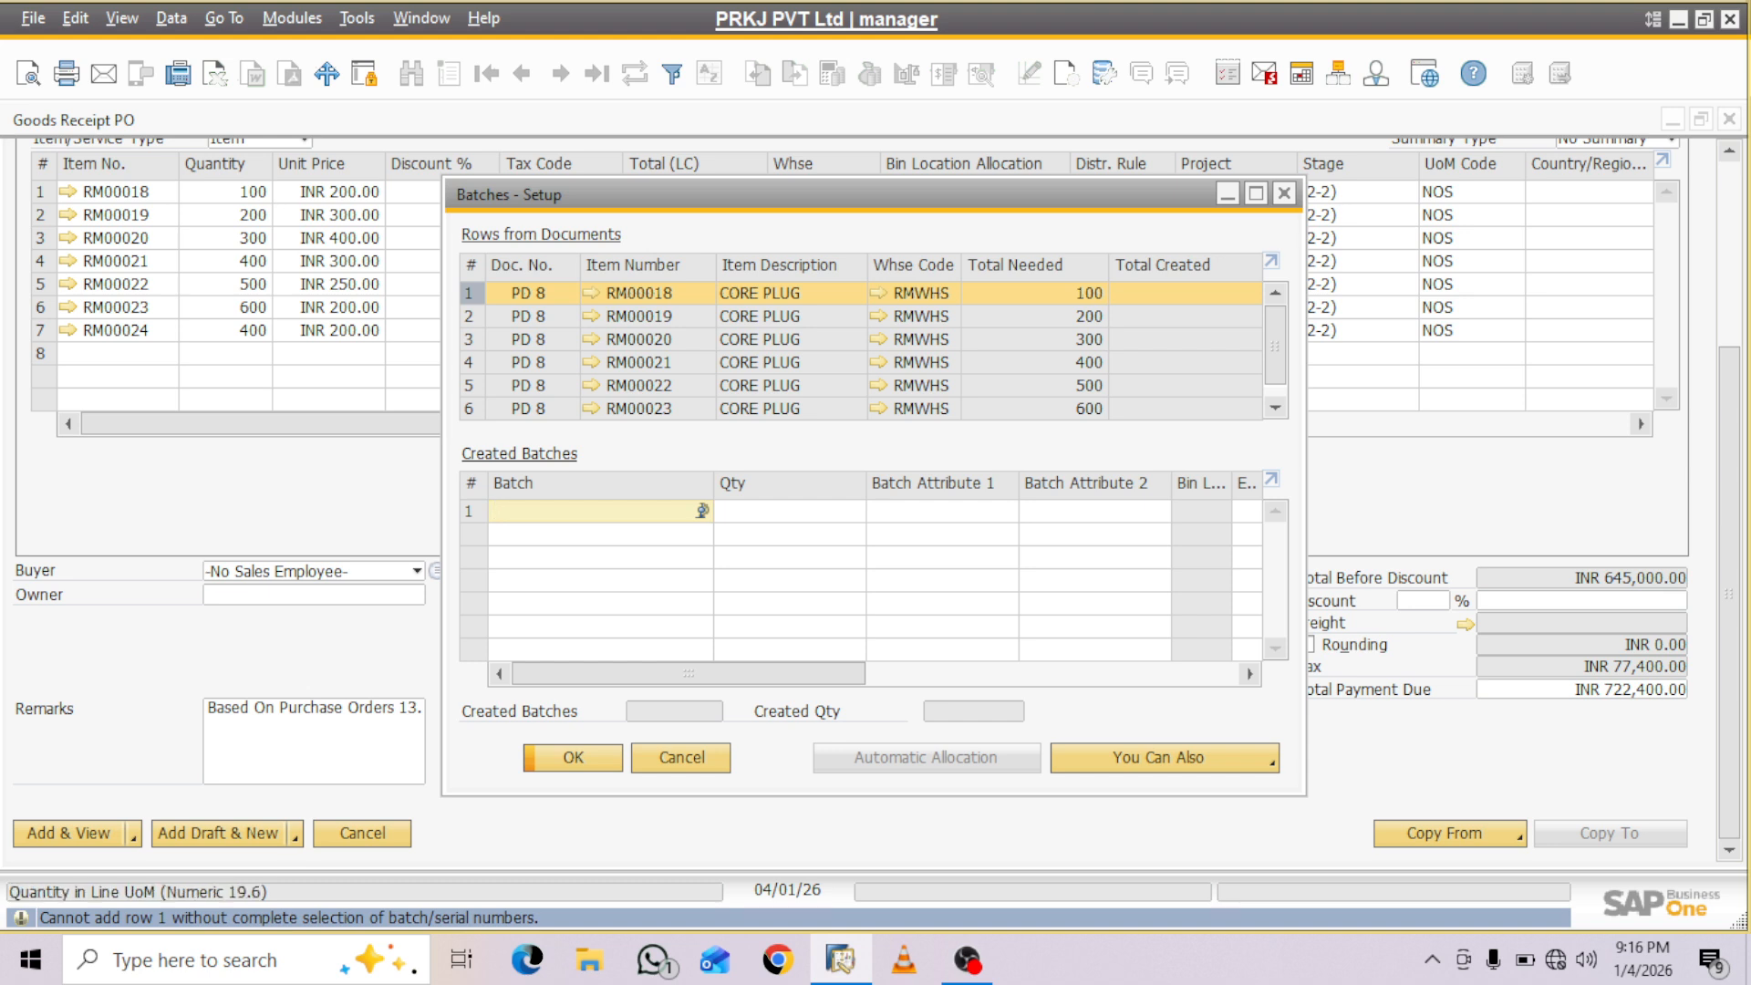
{"action": "type", "text": "X"}
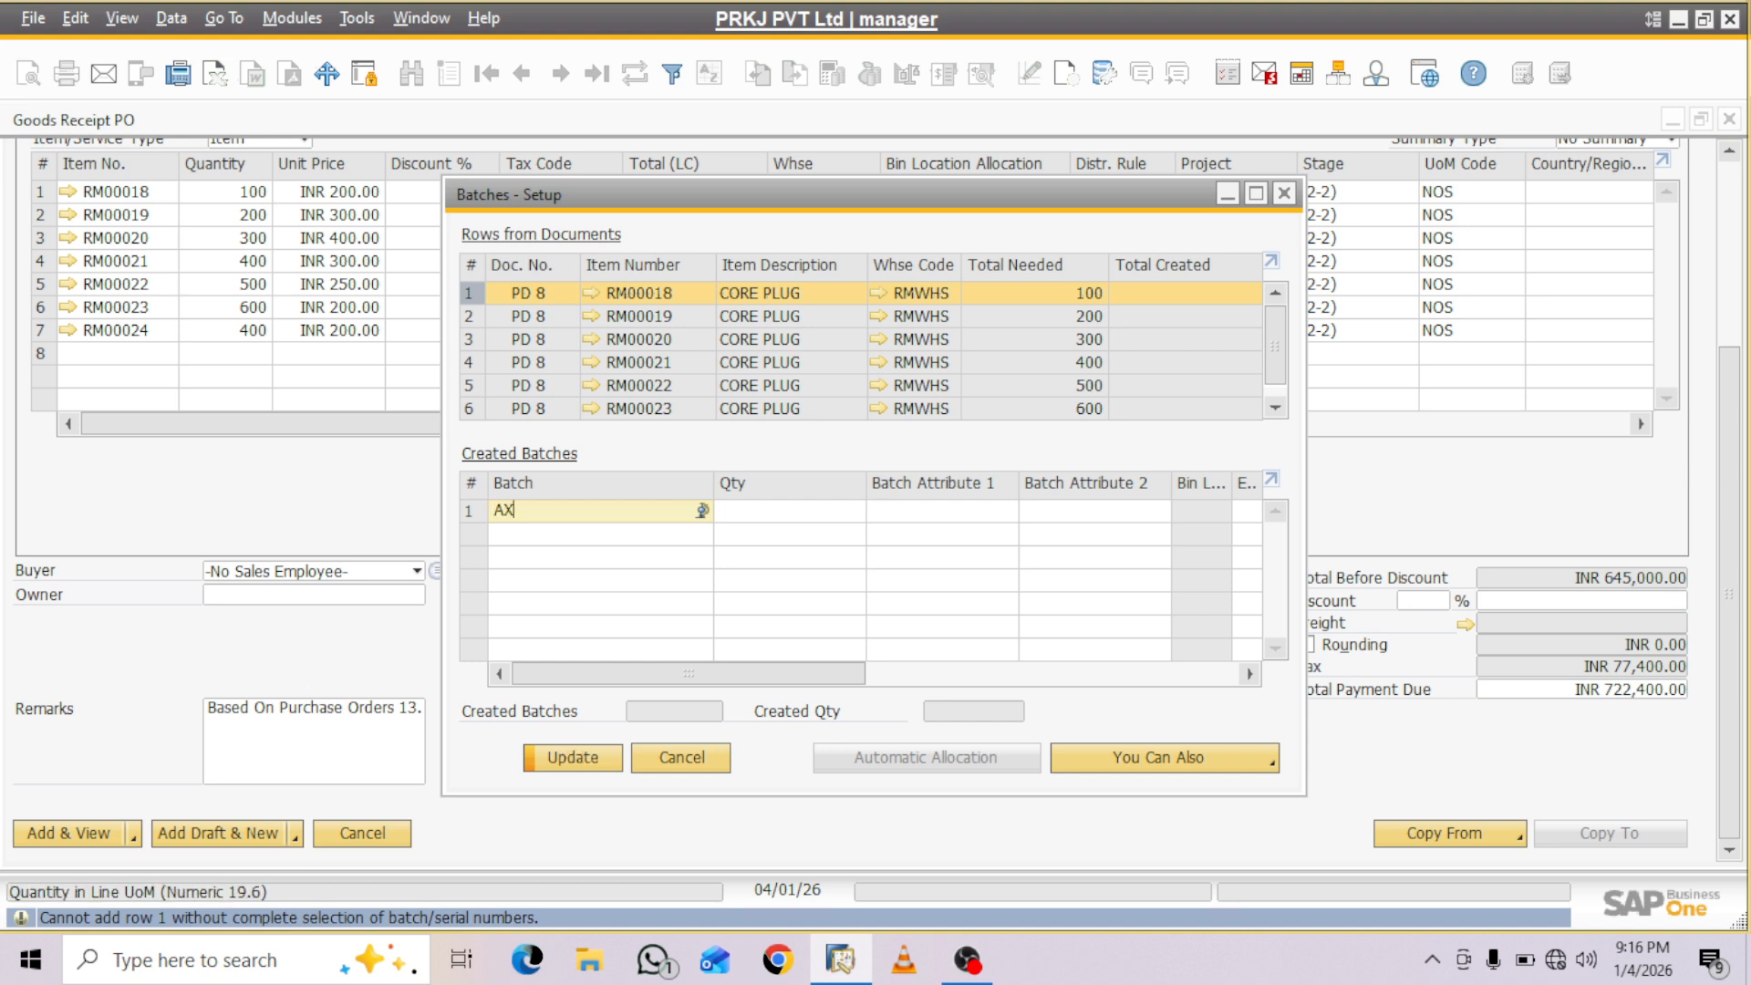
{"action": "key", "text": "Tab"}
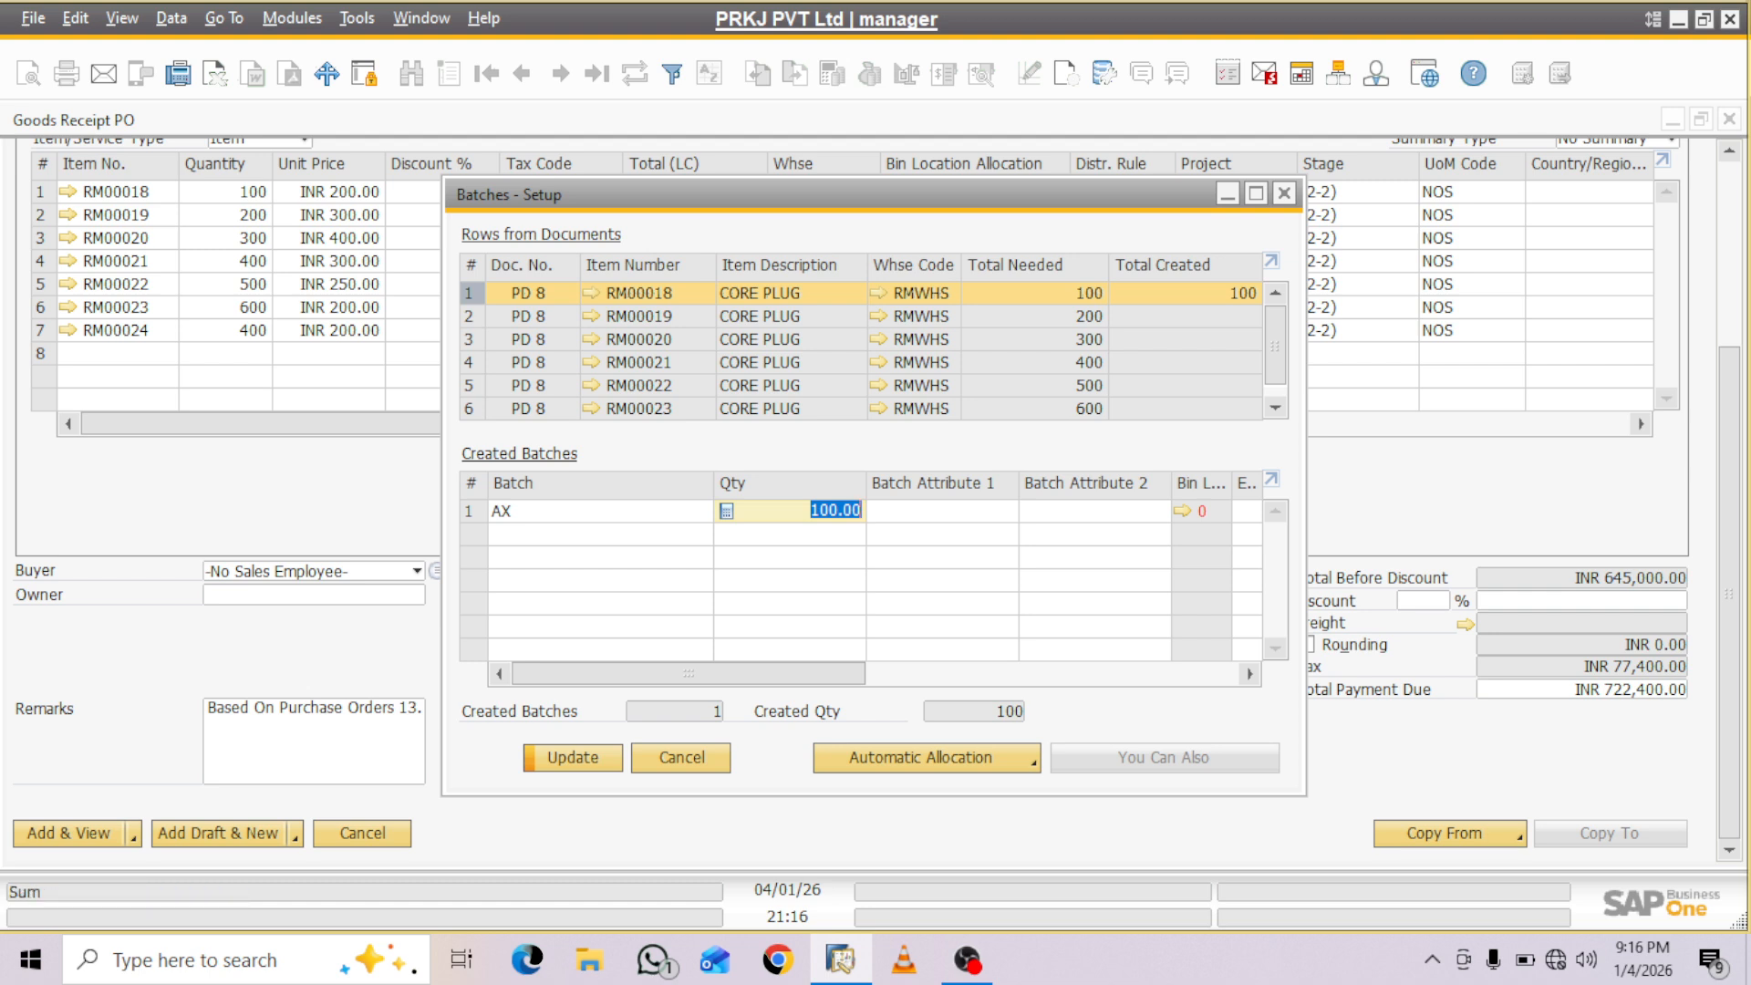
- Try to assign bin location RMWHS-Z01-R01-S01-B01 to batch AX of RM00018 and review that bin's master data
{"action": "left_click", "coordinate": [1182, 512]}
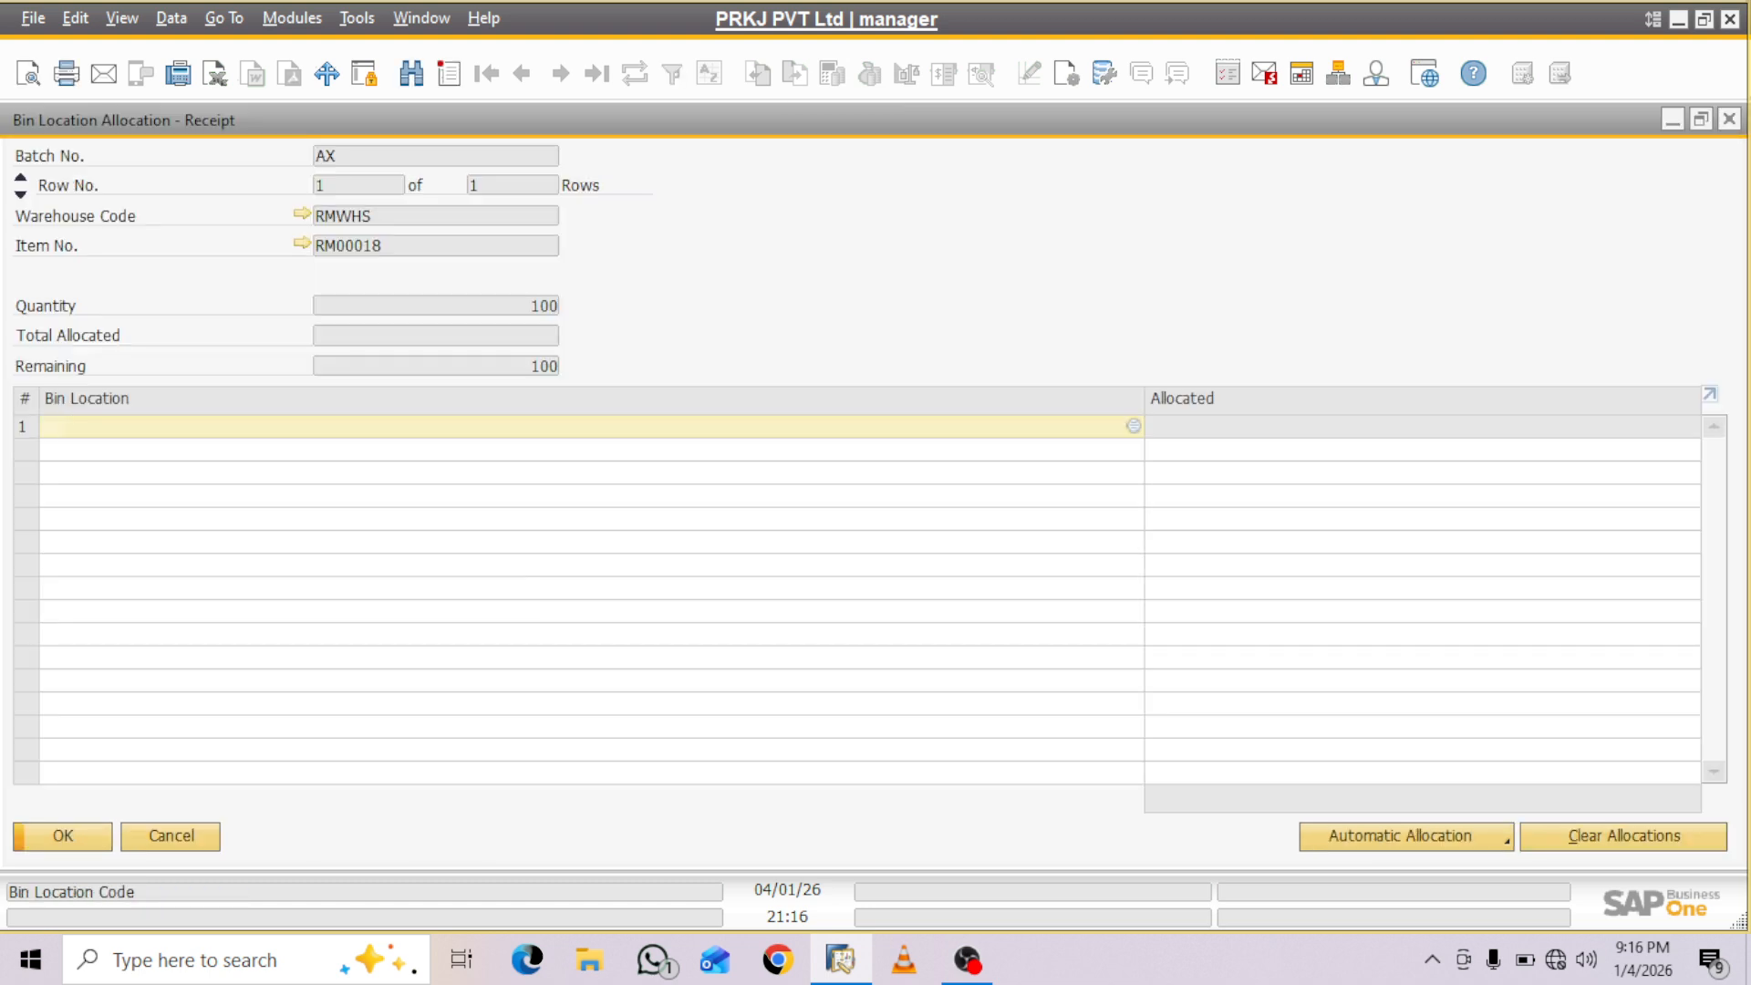
{"action": "key", "text": "Tab"}
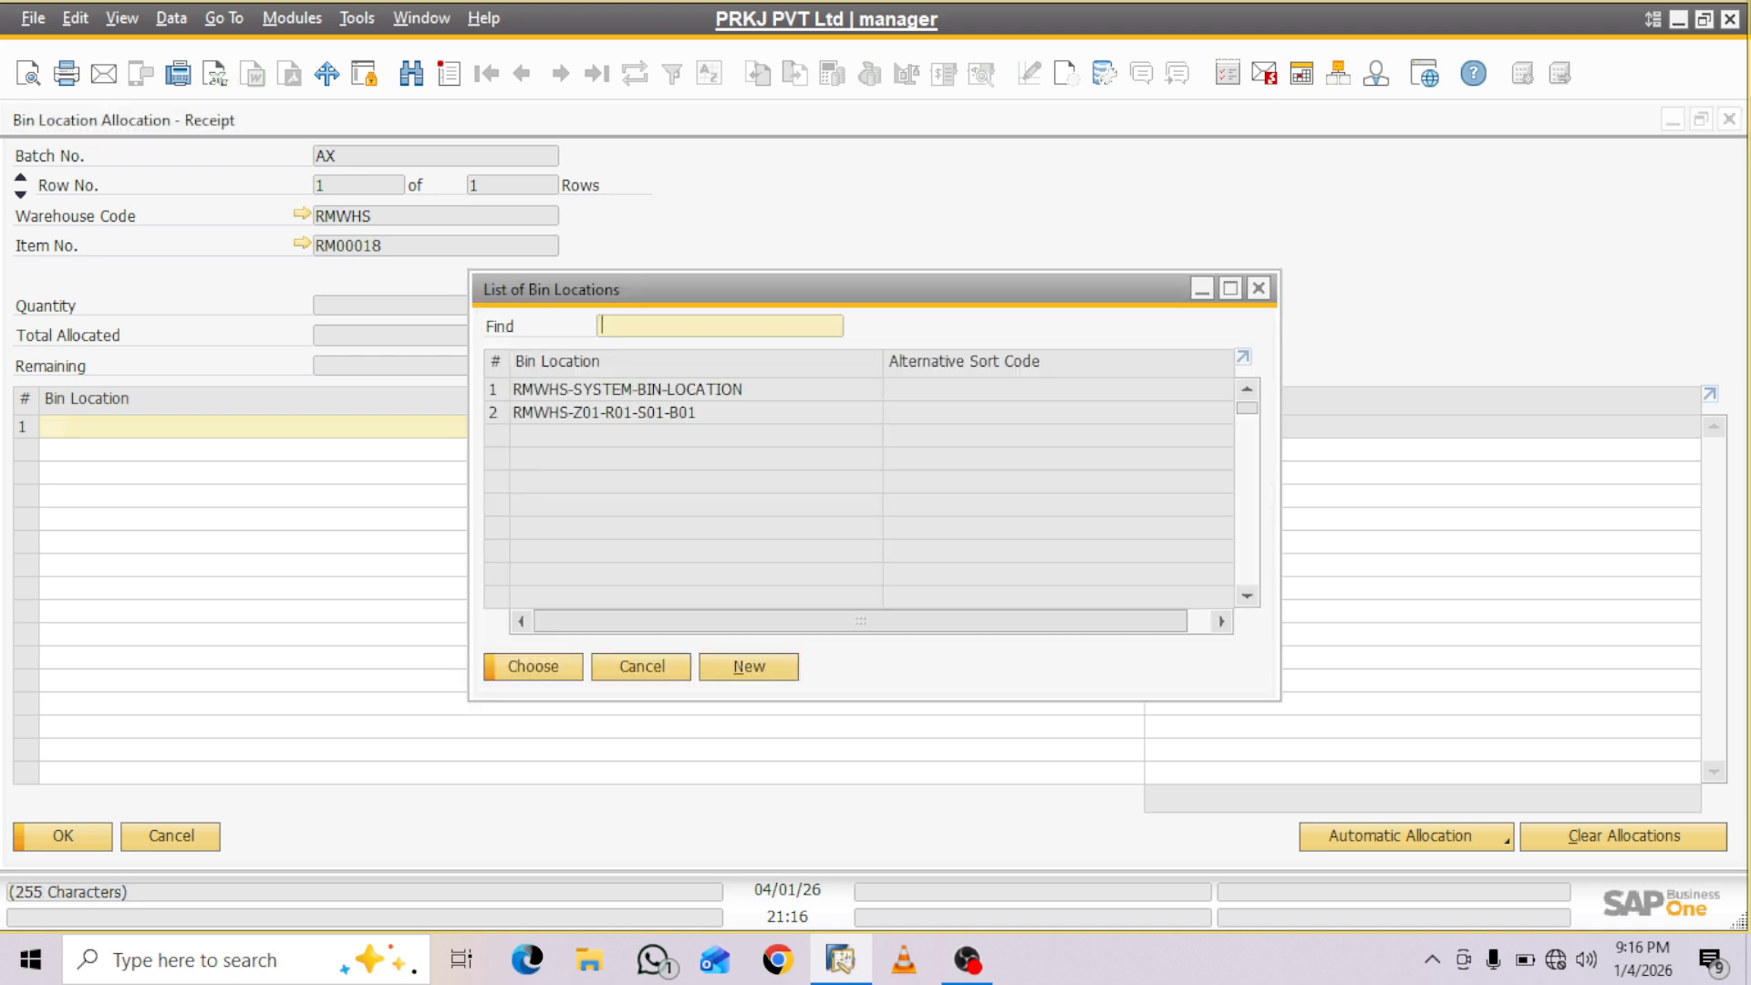
{"action": "key", "text": "Down"}
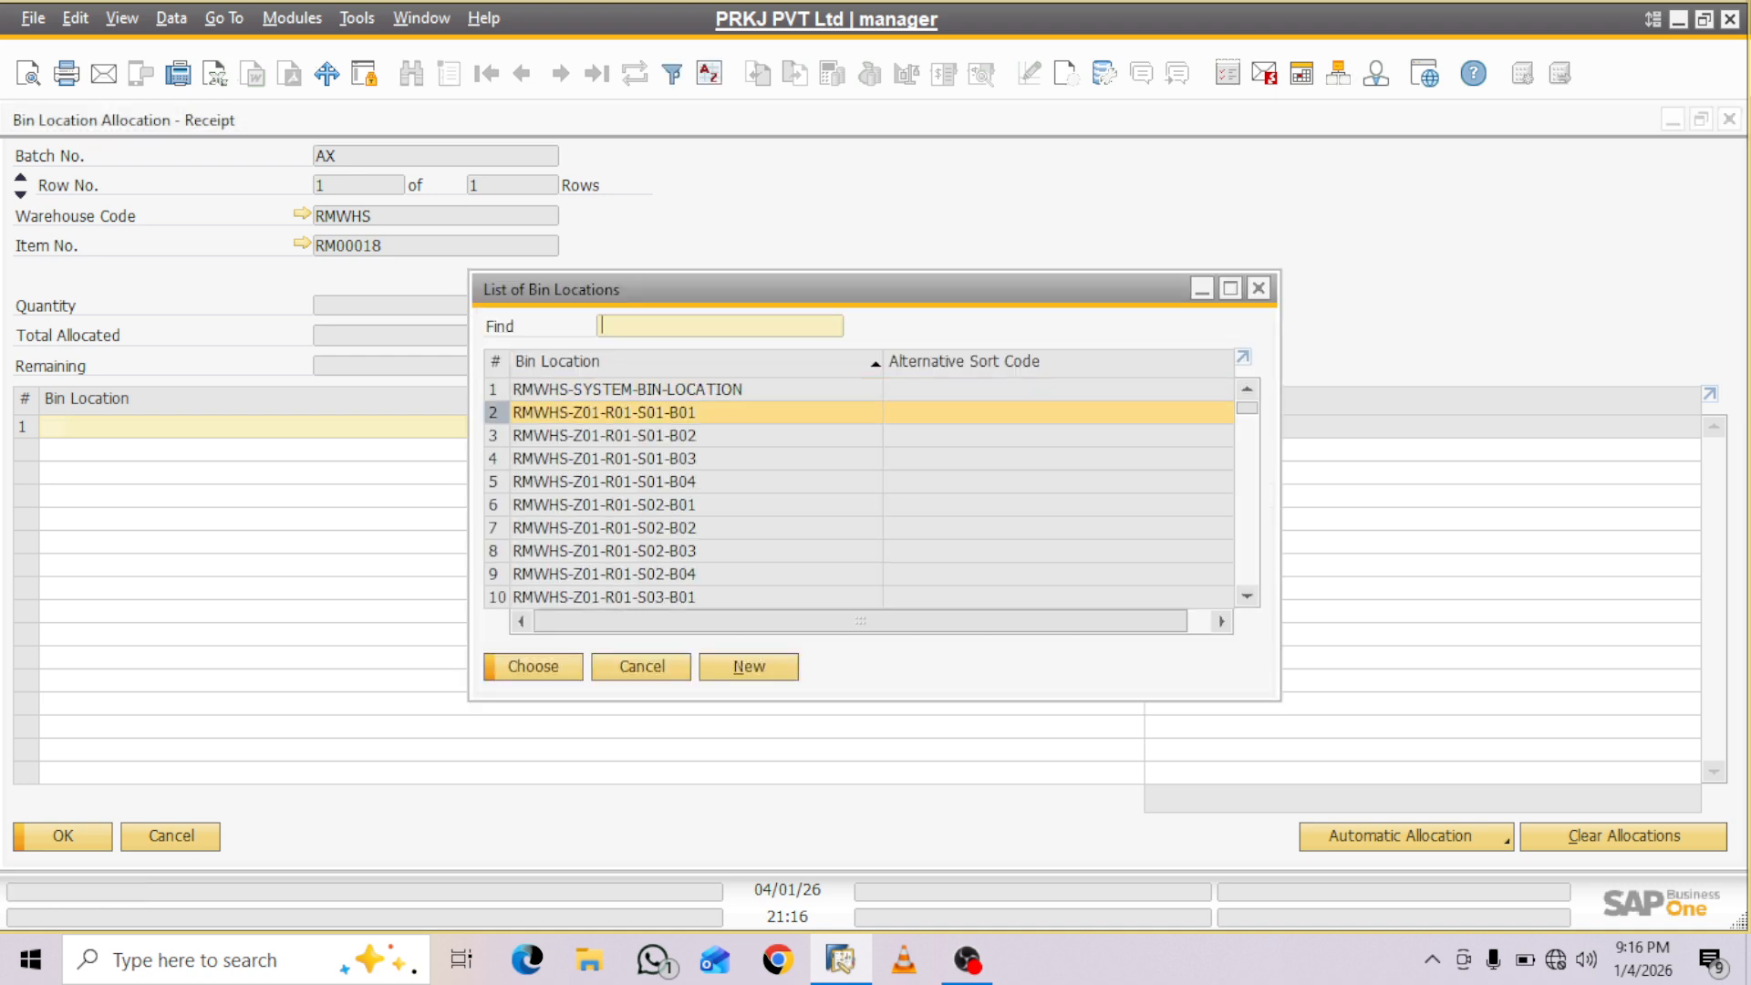
{"action": "key", "text": "Return"}
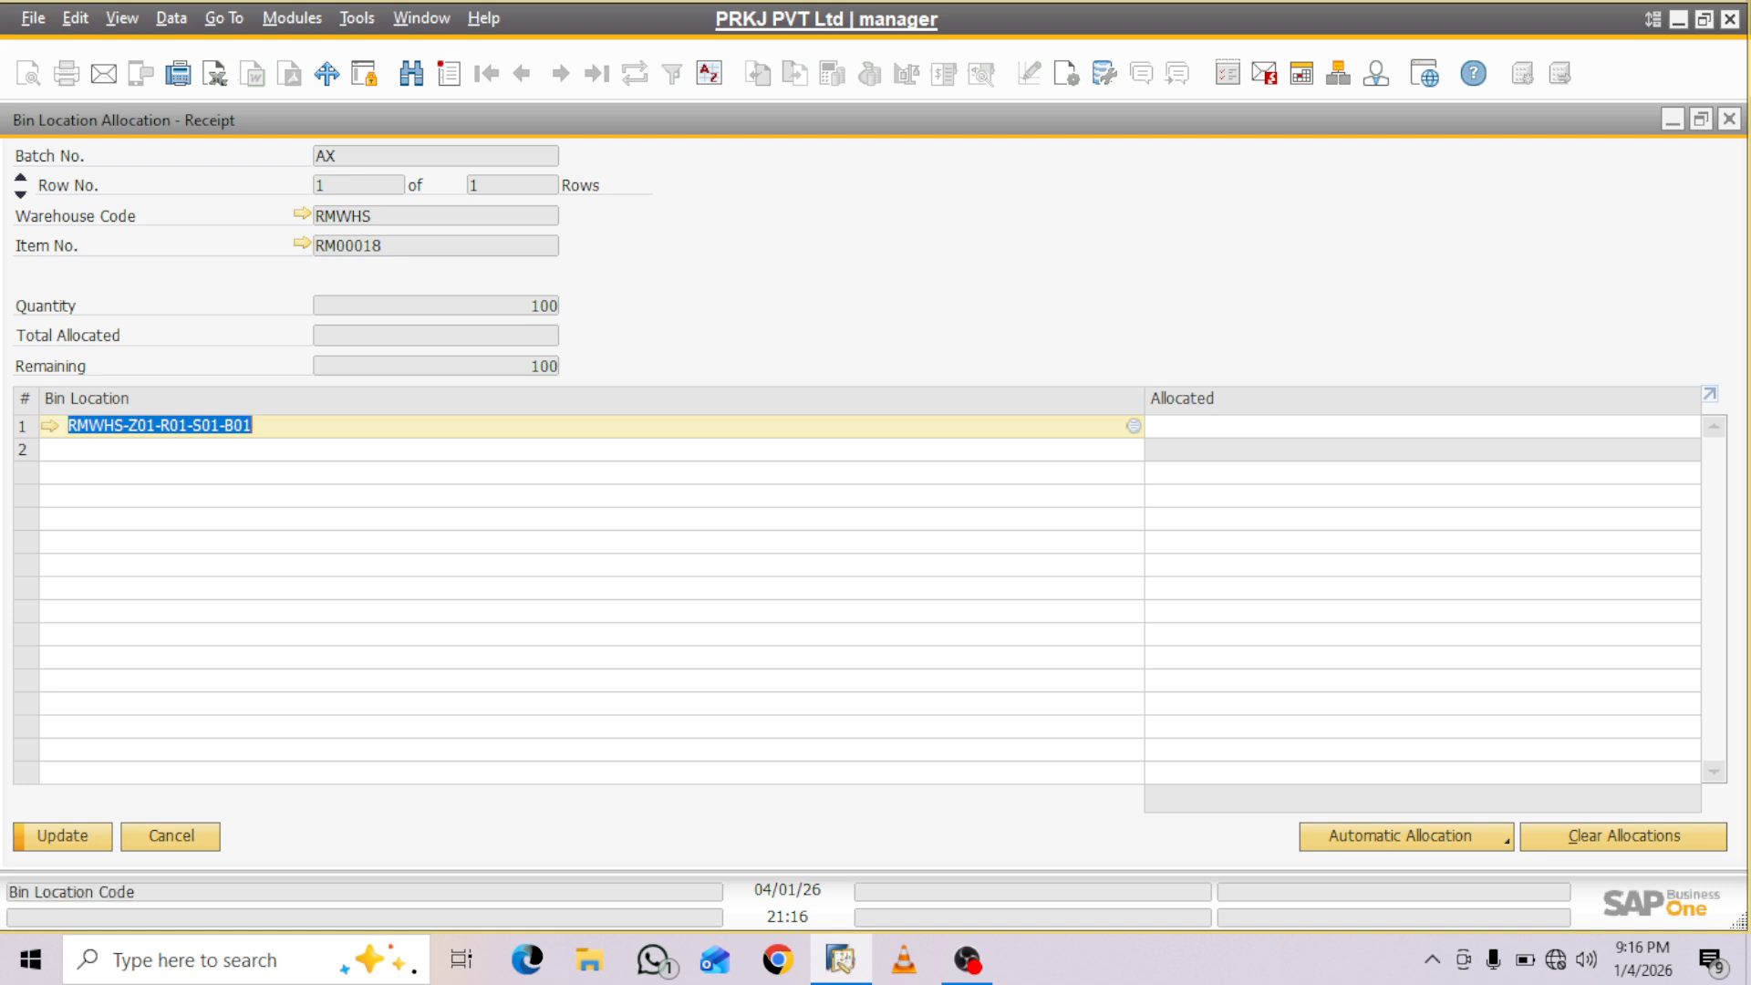
{"action": "left_click", "coordinate": [50, 426]}
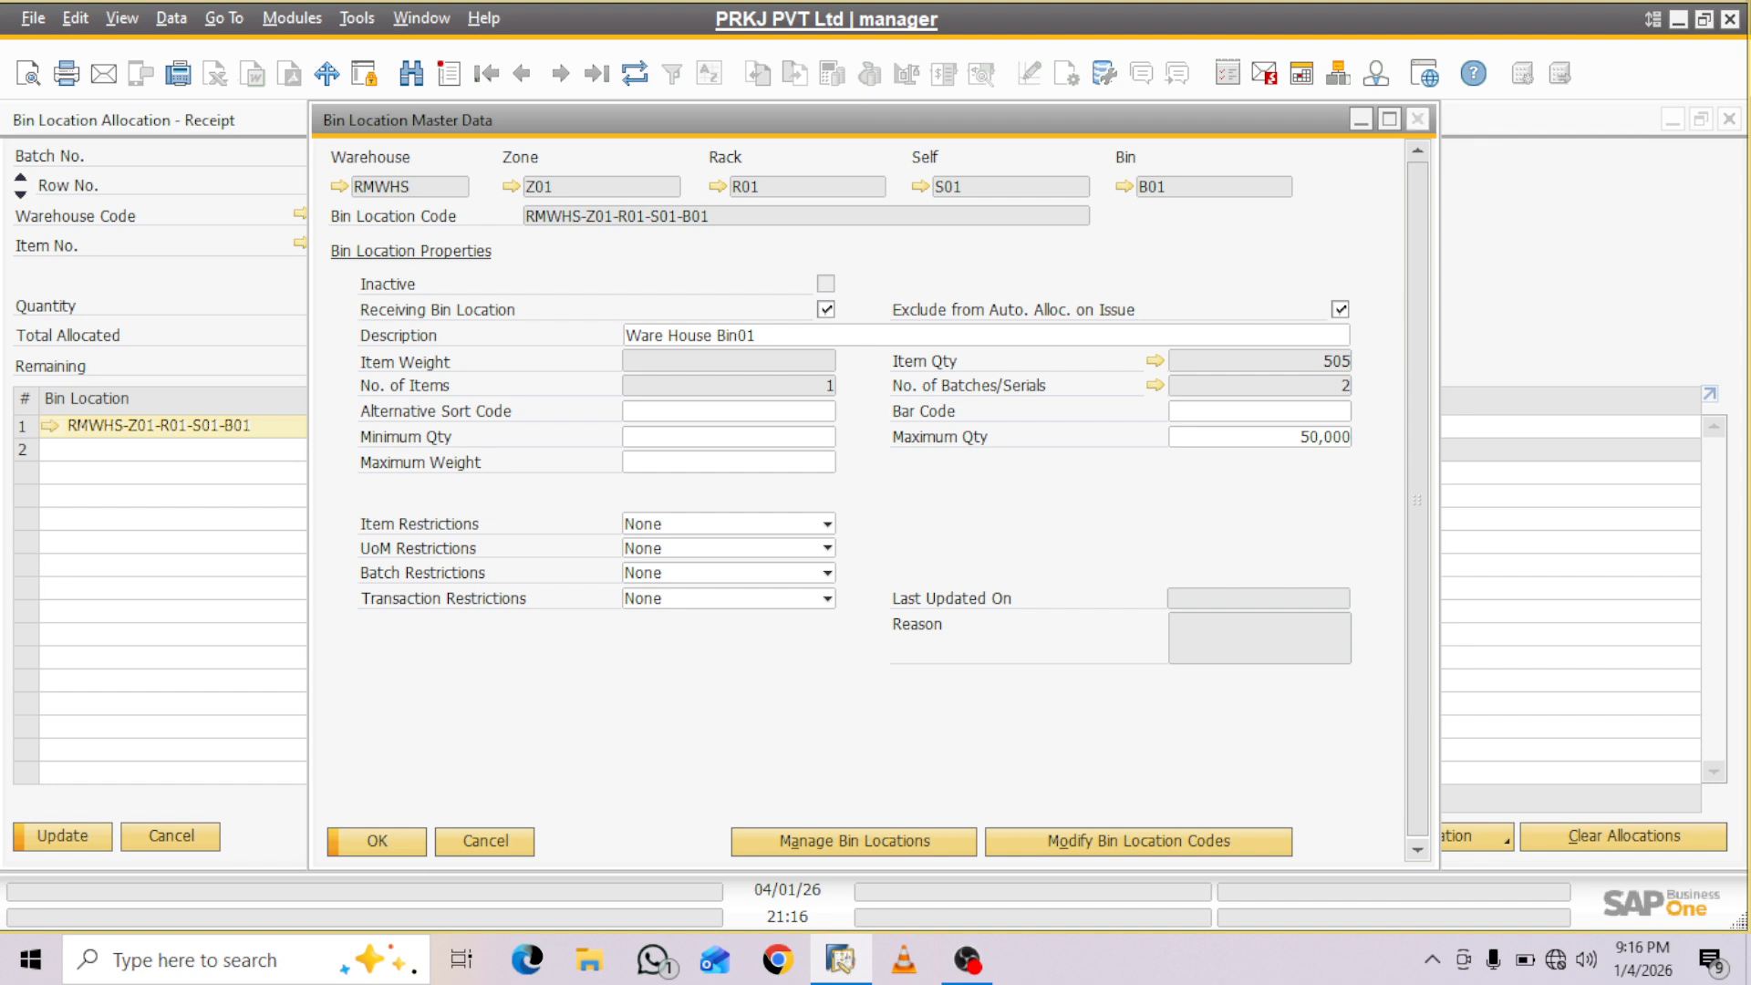
{"action": "left_click", "coordinate": [1417, 118]}
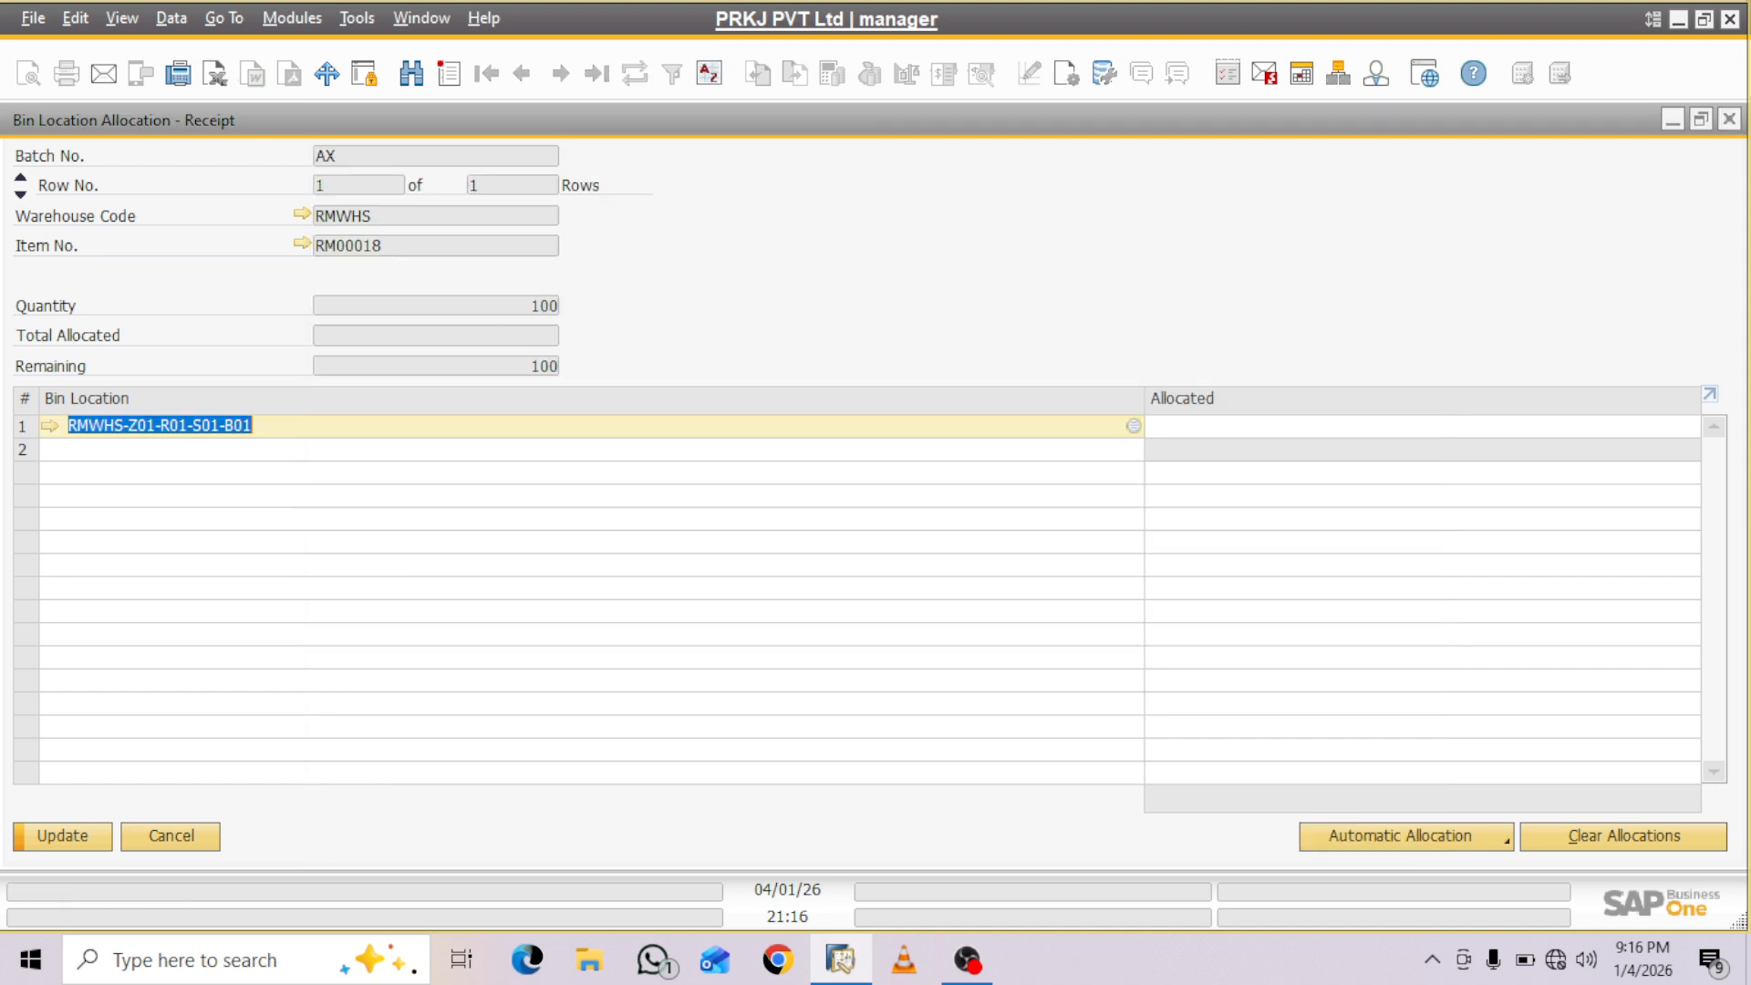
- Set warehouse RMWHS's default bin location to RMWHS-Z01-R01-S01-B01, enforce the default bin, and save the warehouse setup
{"action": "left_click", "coordinate": [302, 214]}
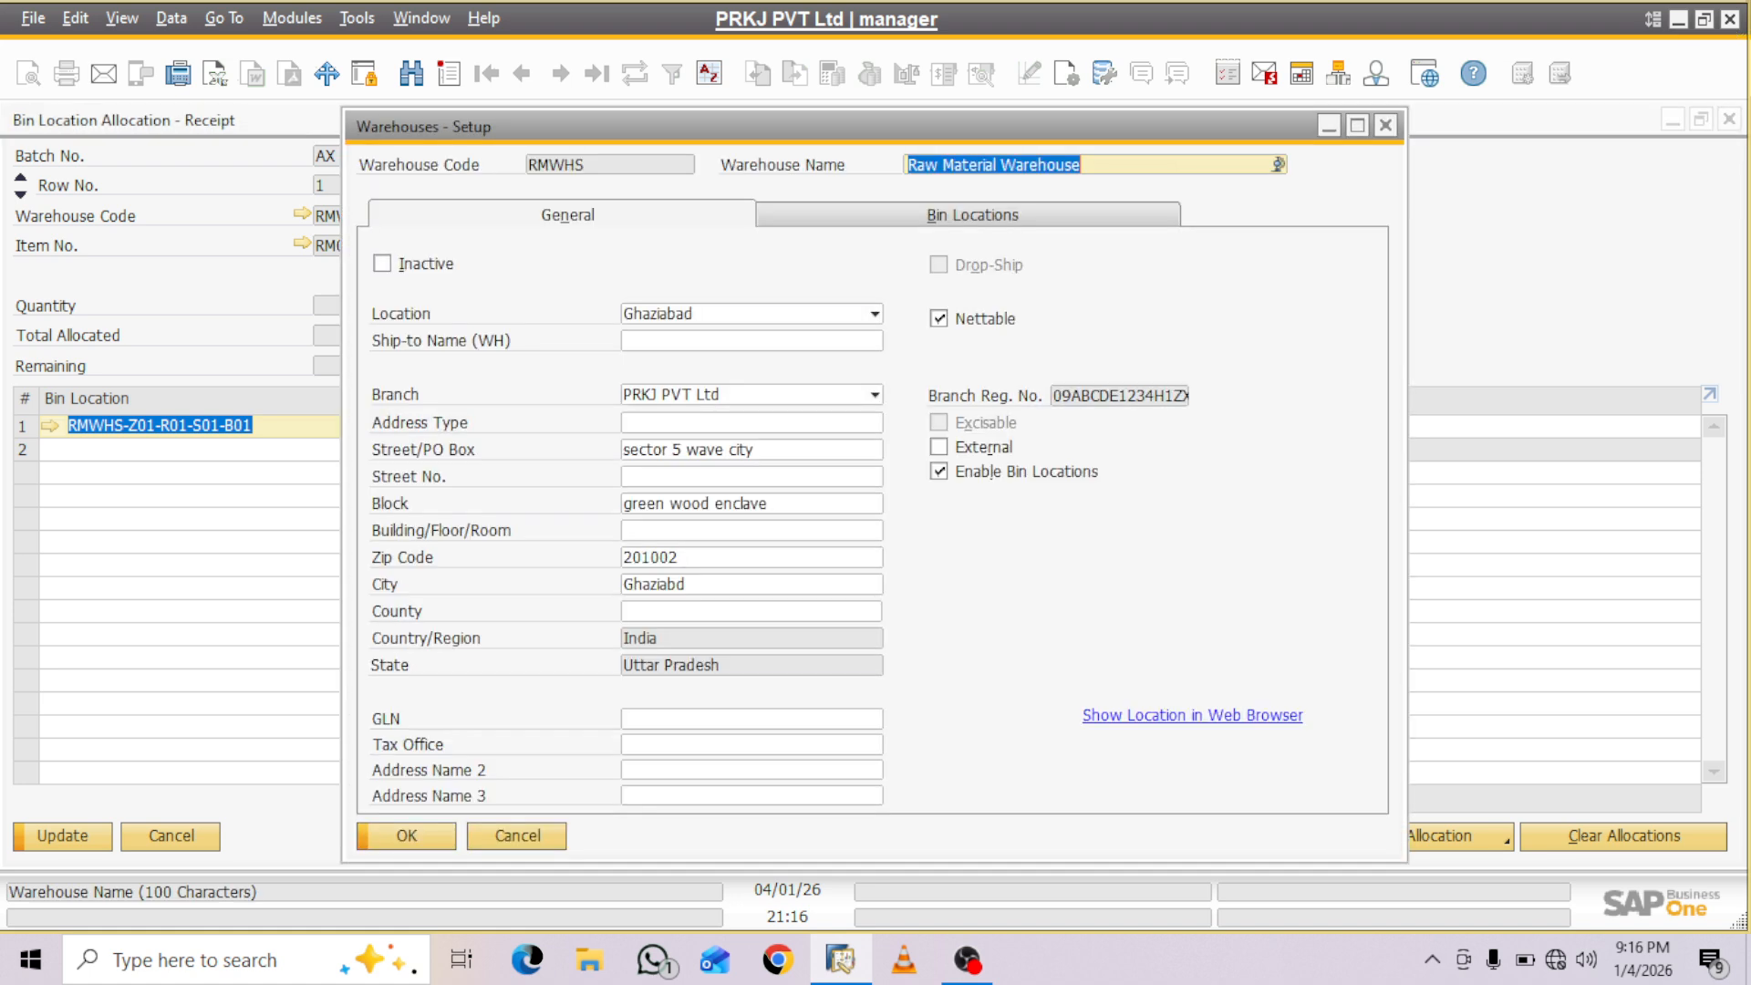
{"action": "left_click", "coordinate": [972, 216]}
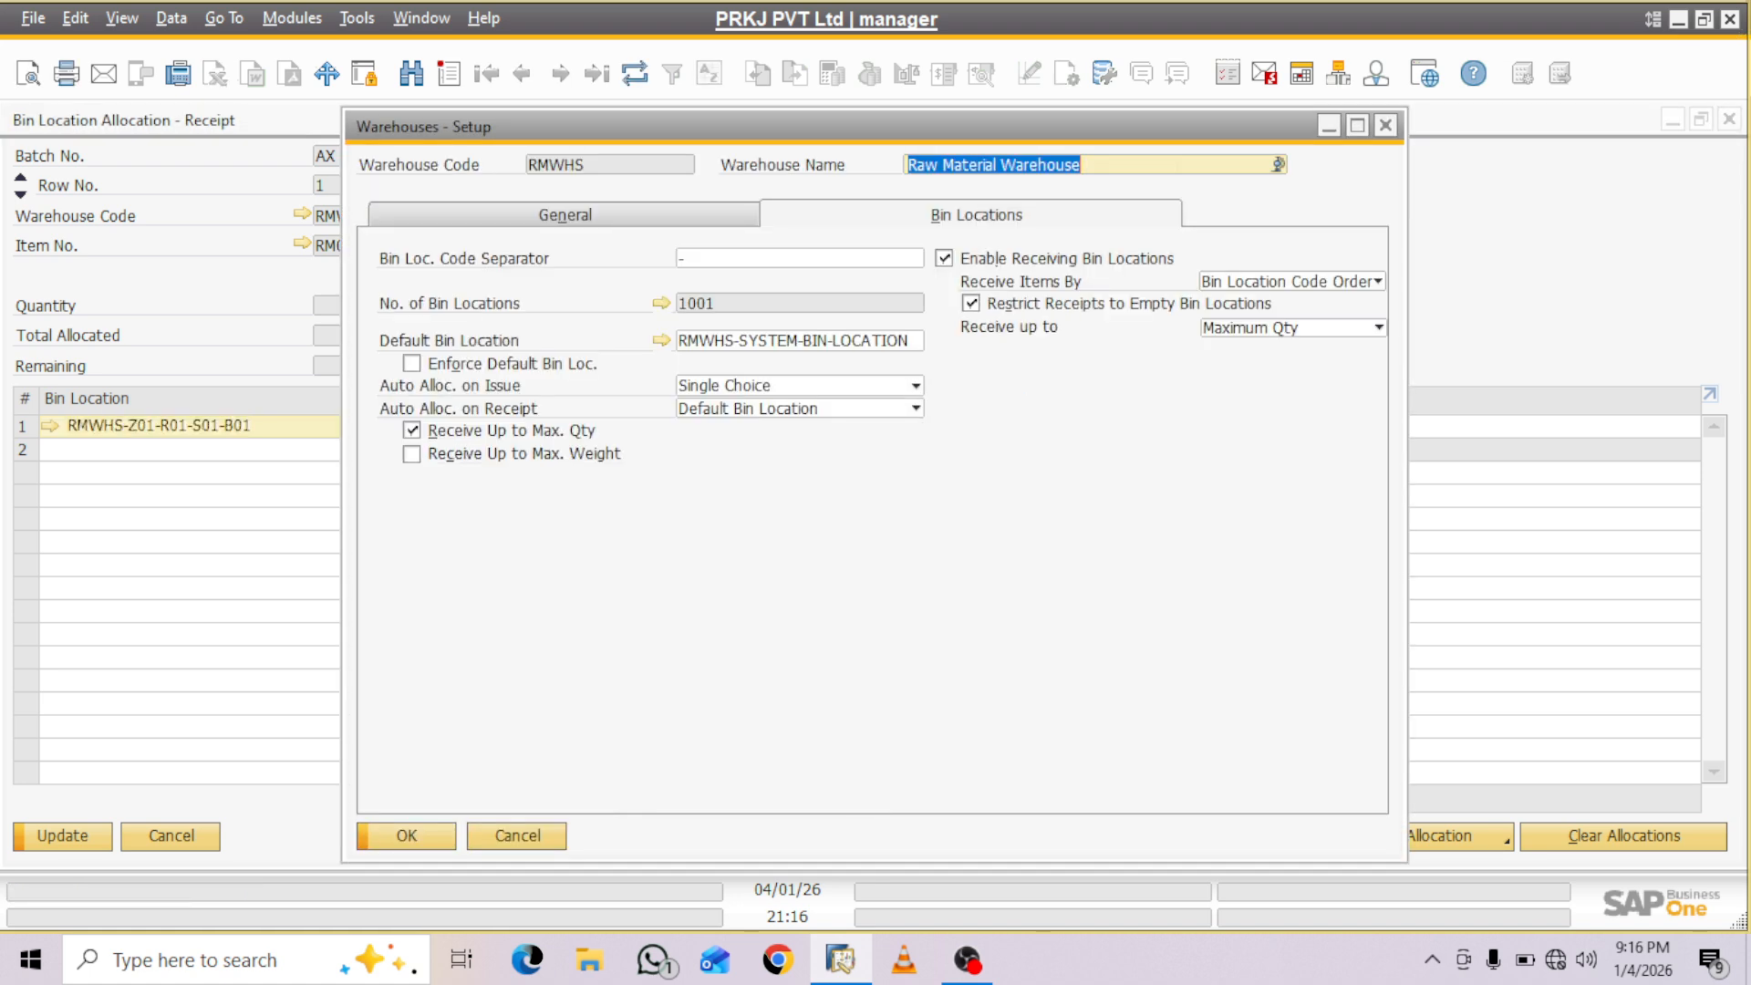
{"action": "left_click", "coordinate": [794, 342]}
{"action": "key", "text": "BackSpace"}
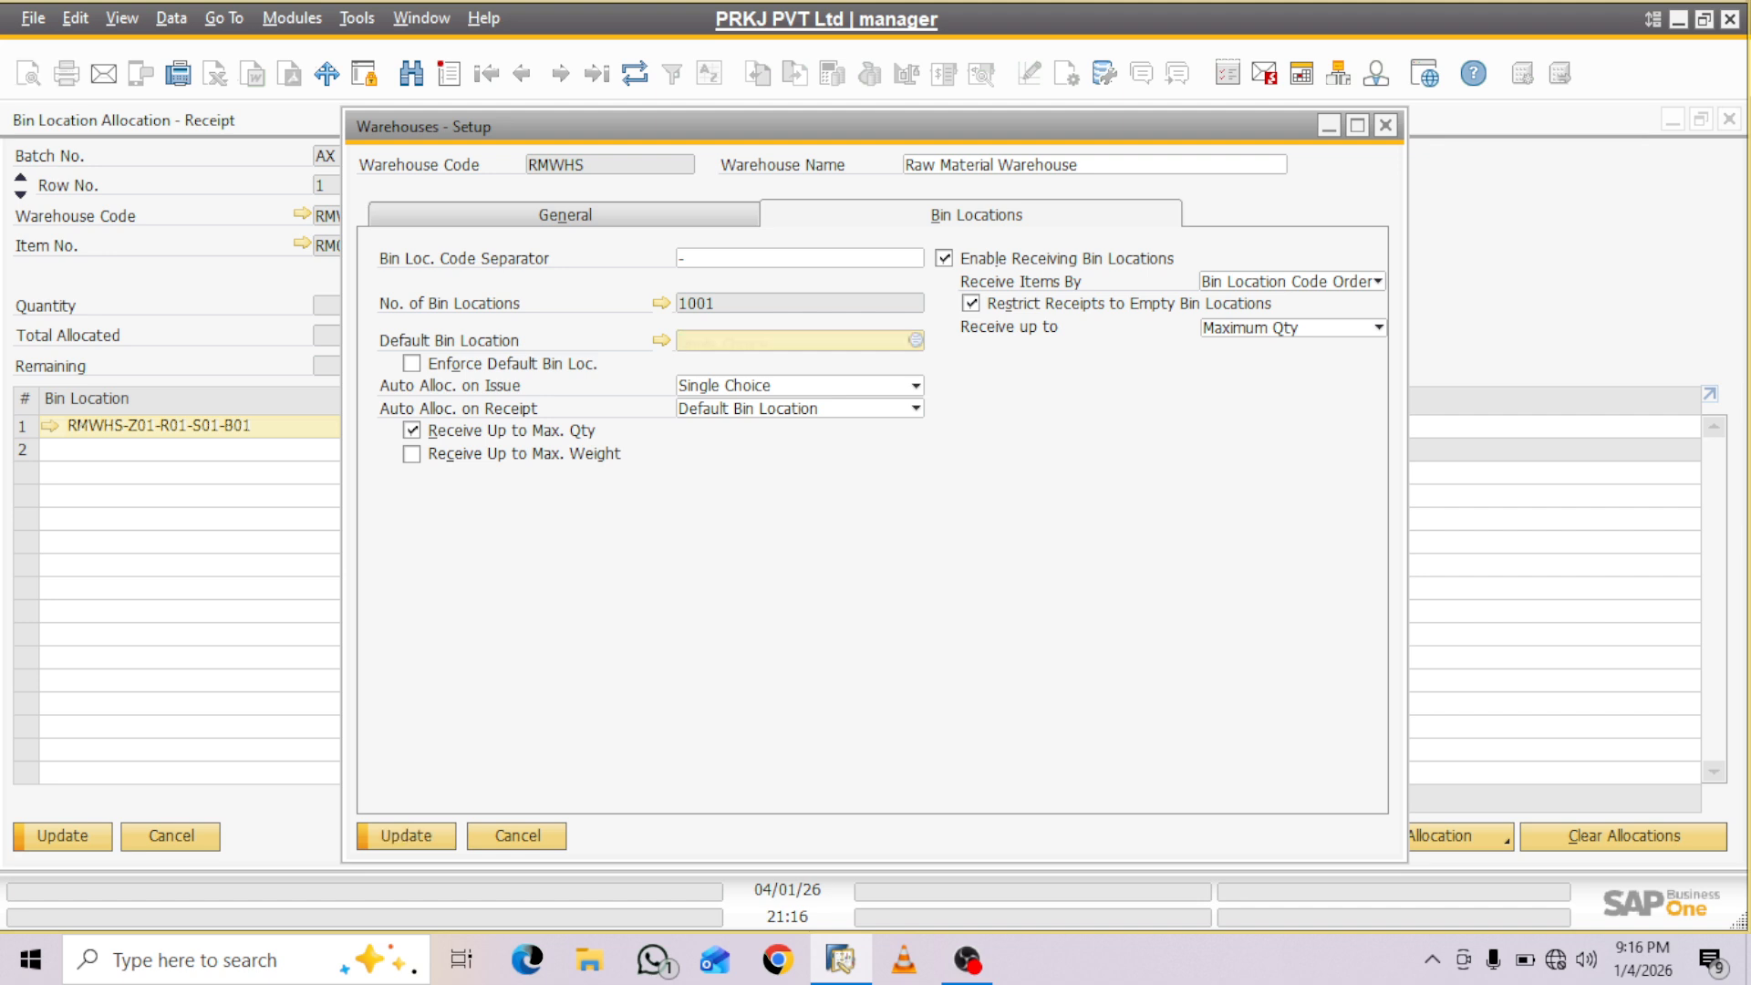
{"action": "key", "text": "Tab"}
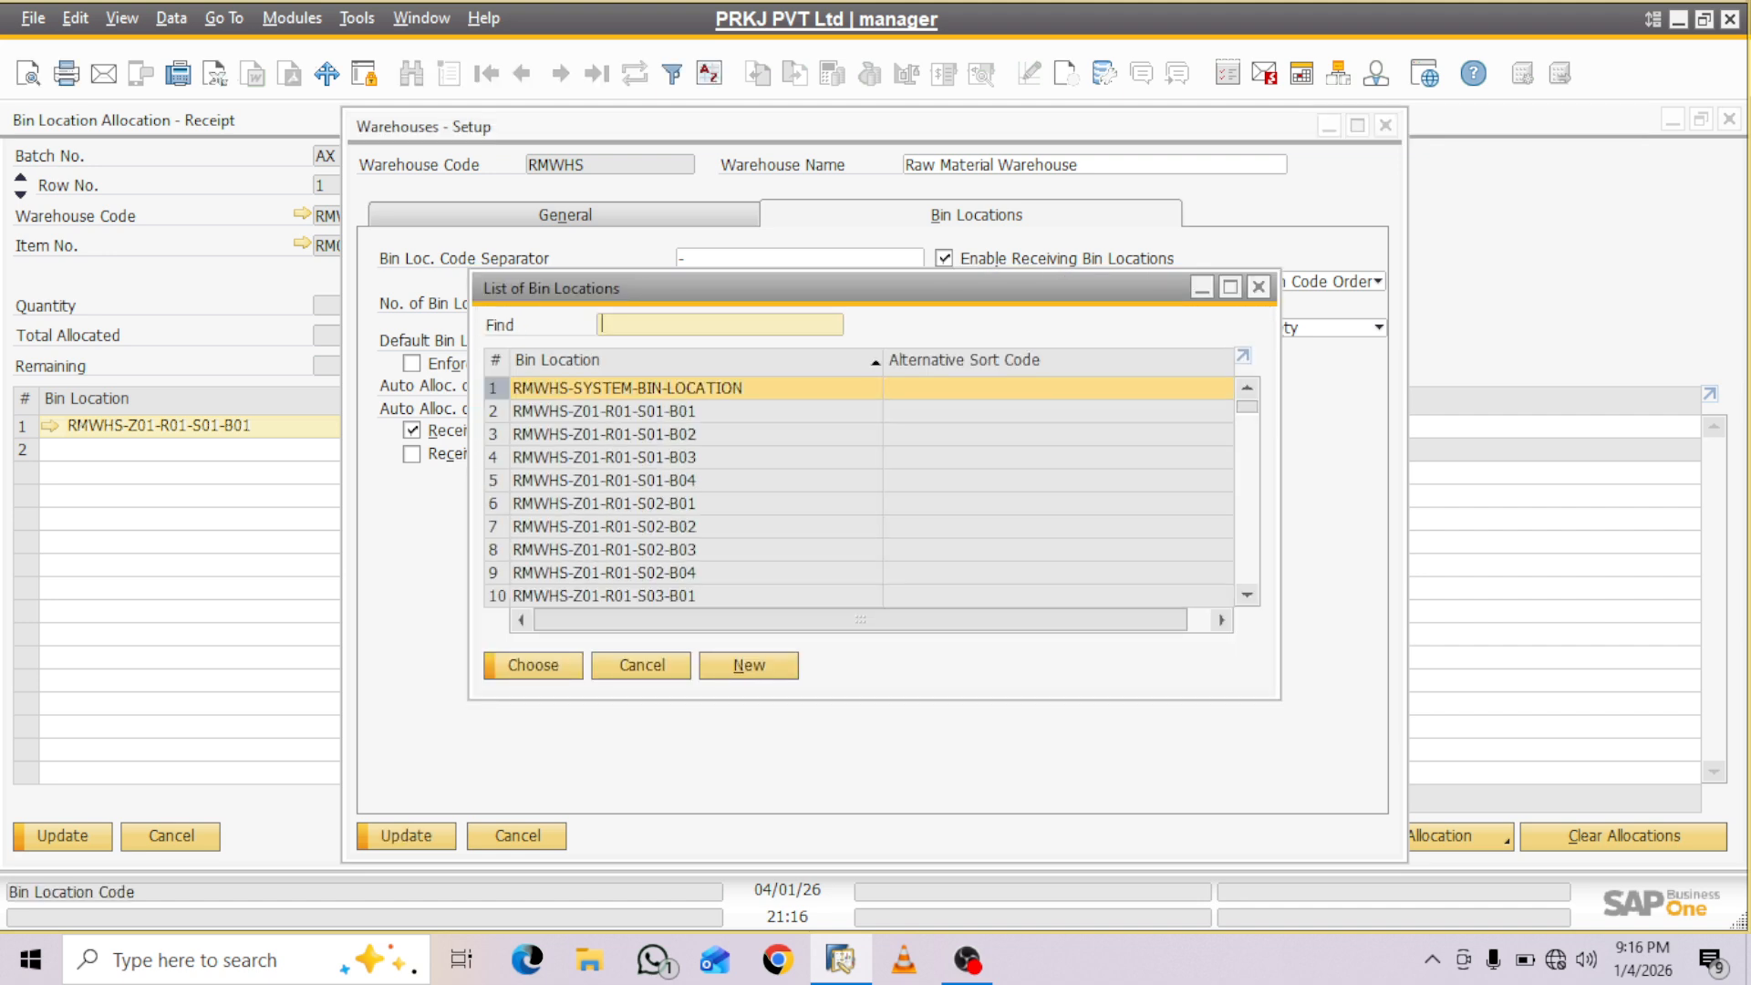
{"action": "left_click", "coordinate": [603, 411]}
{"action": "left_click", "coordinate": [533, 666]}
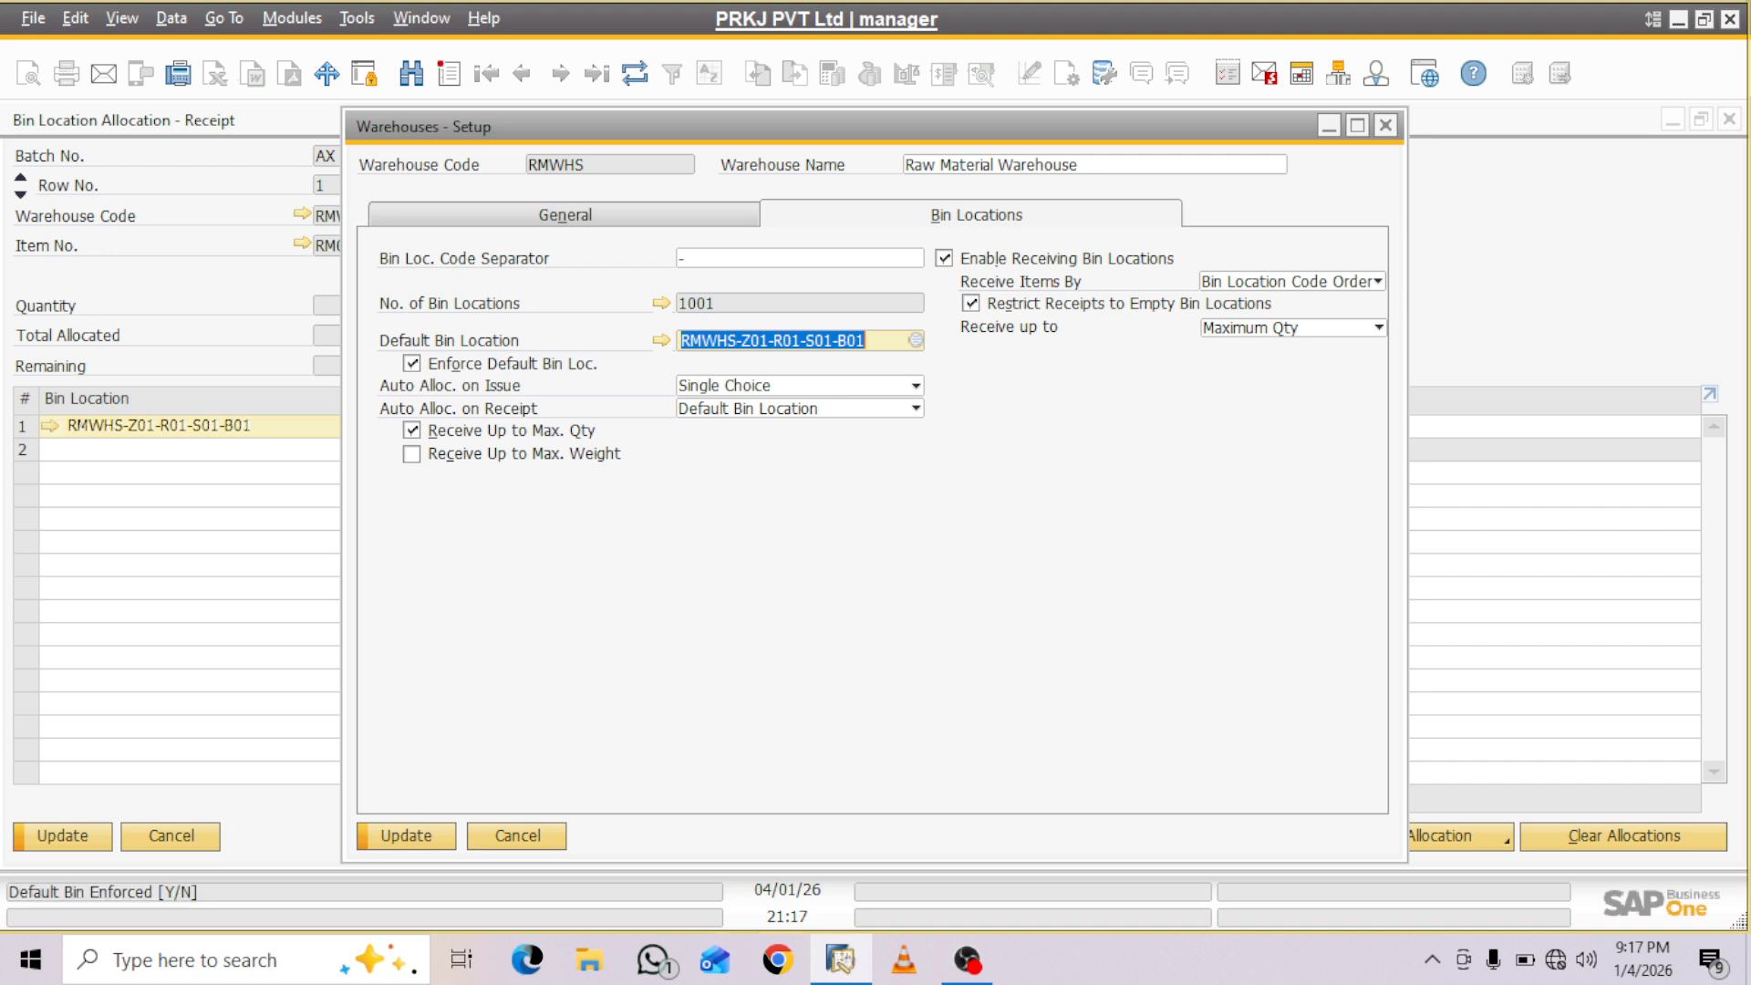
{"action": "key", "text": "Return"}
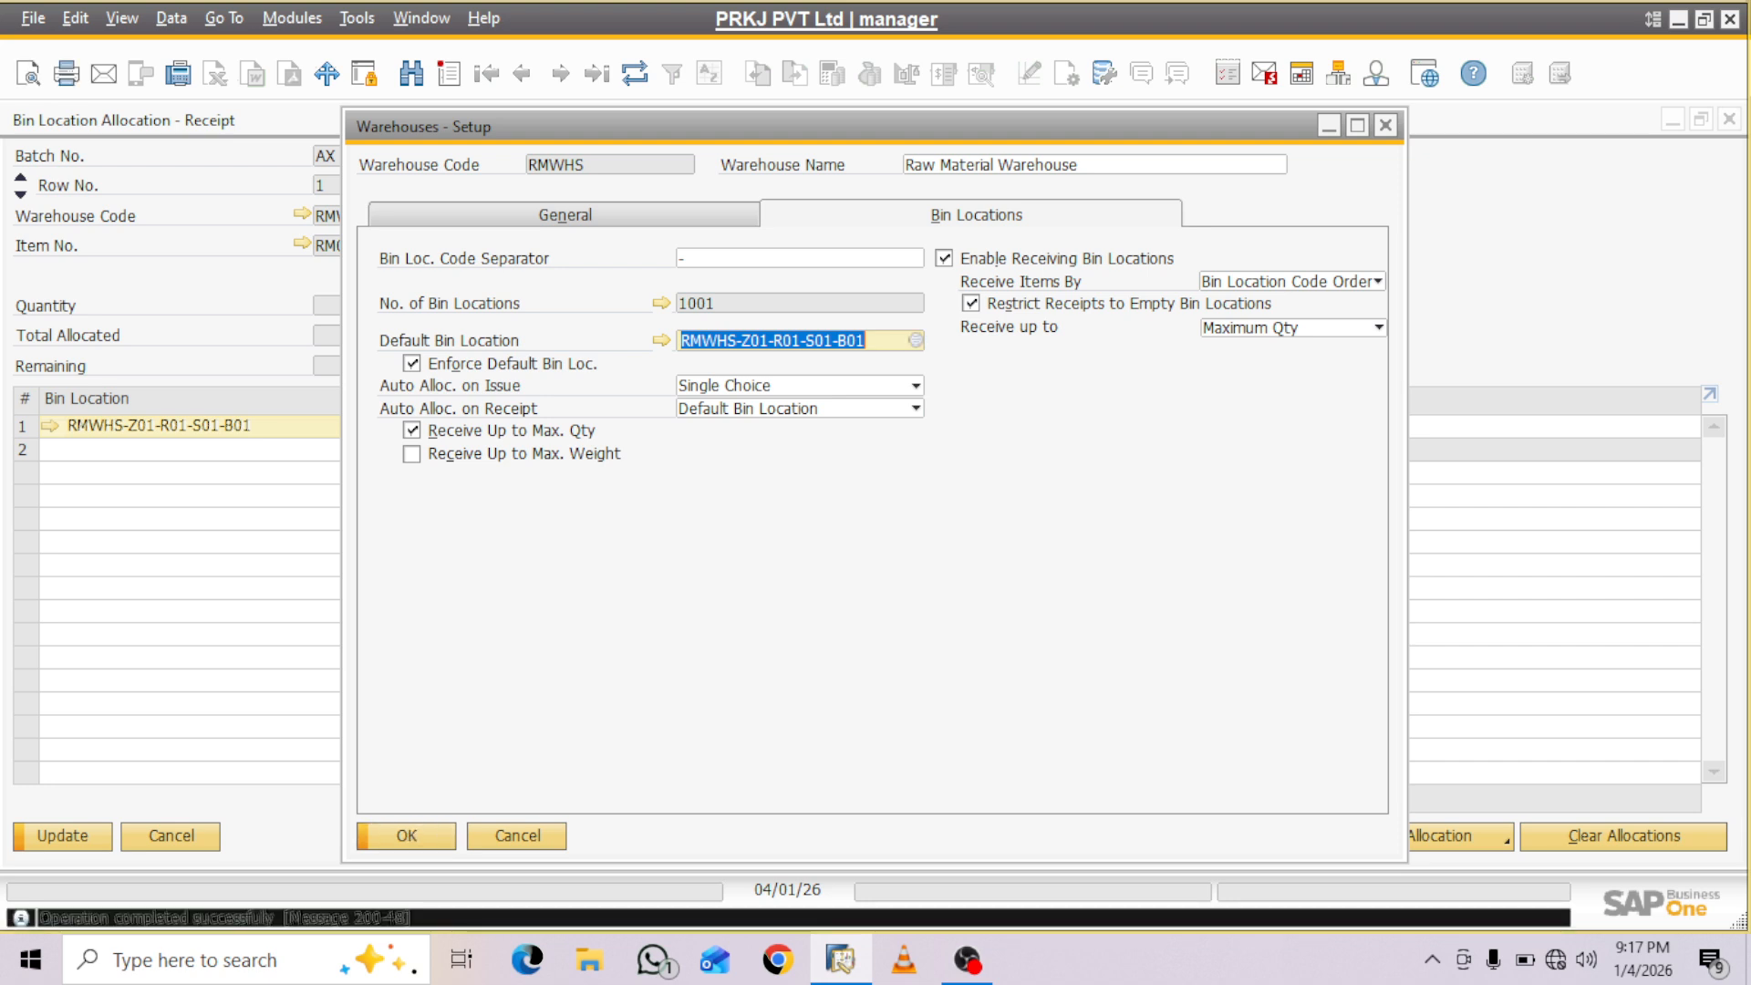
{"action": "key", "text": "Return"}
- Close the bin location allocation and save the batch AX entry for item RM00018
{"action": "key", "text": "Return"}
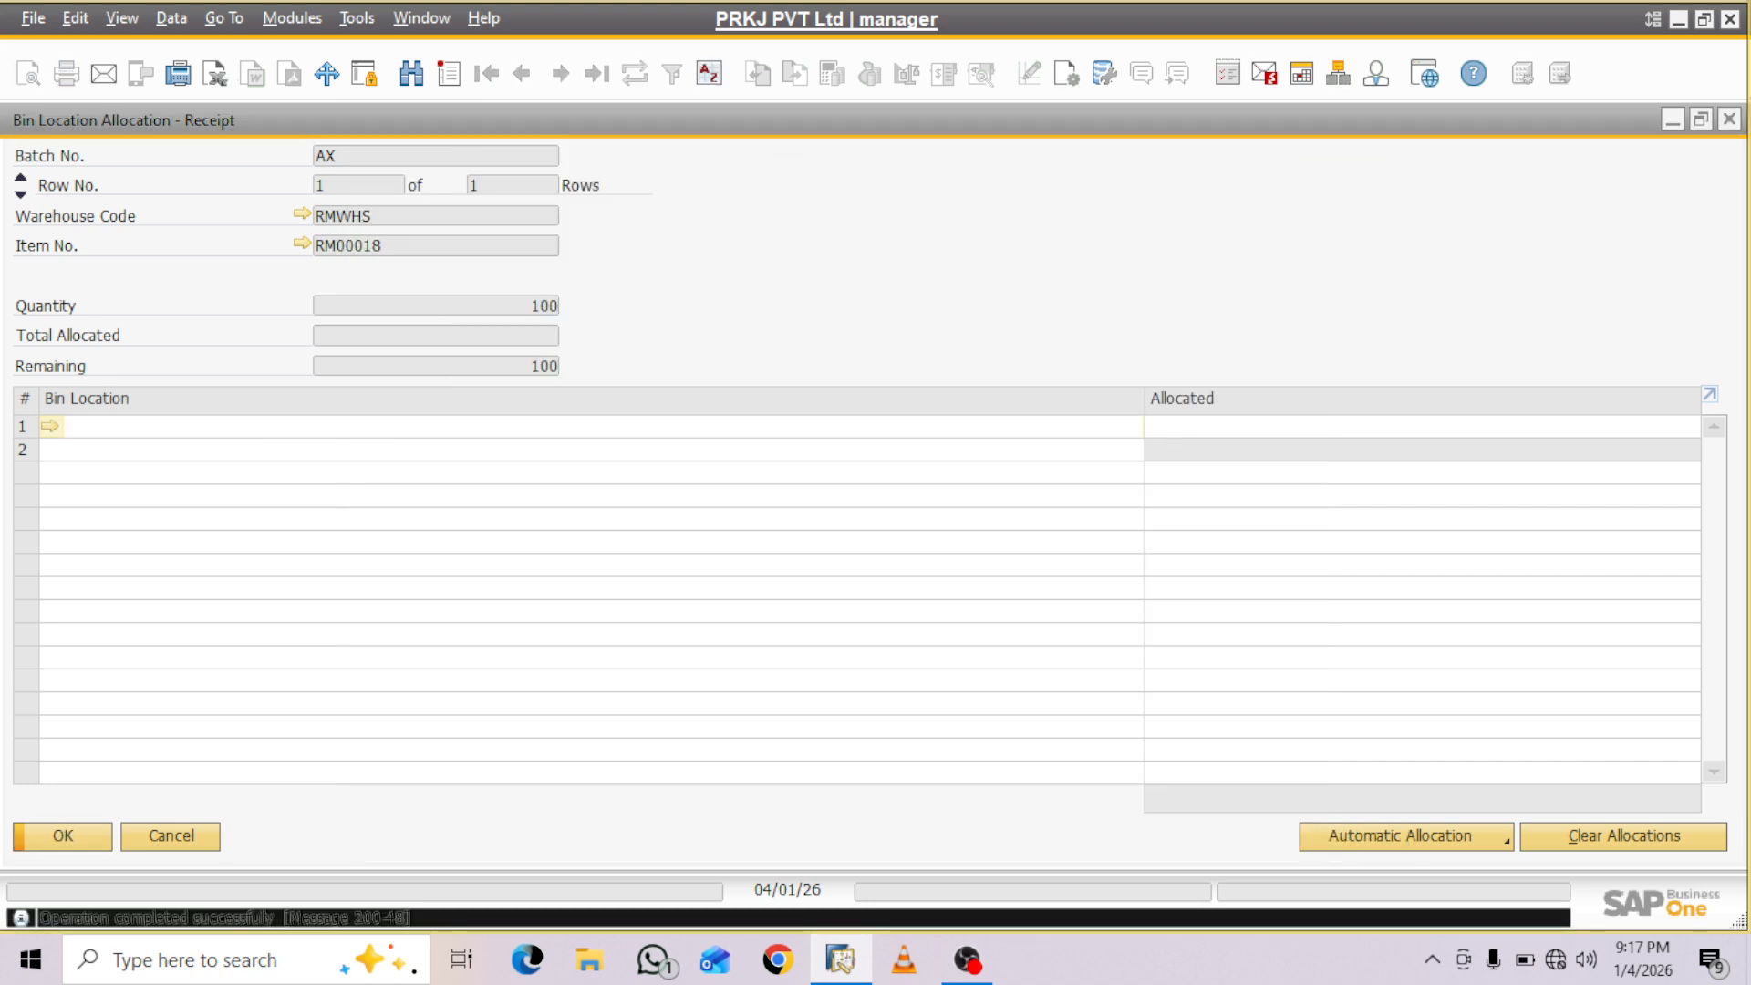
{"action": "key", "text": "Return"}
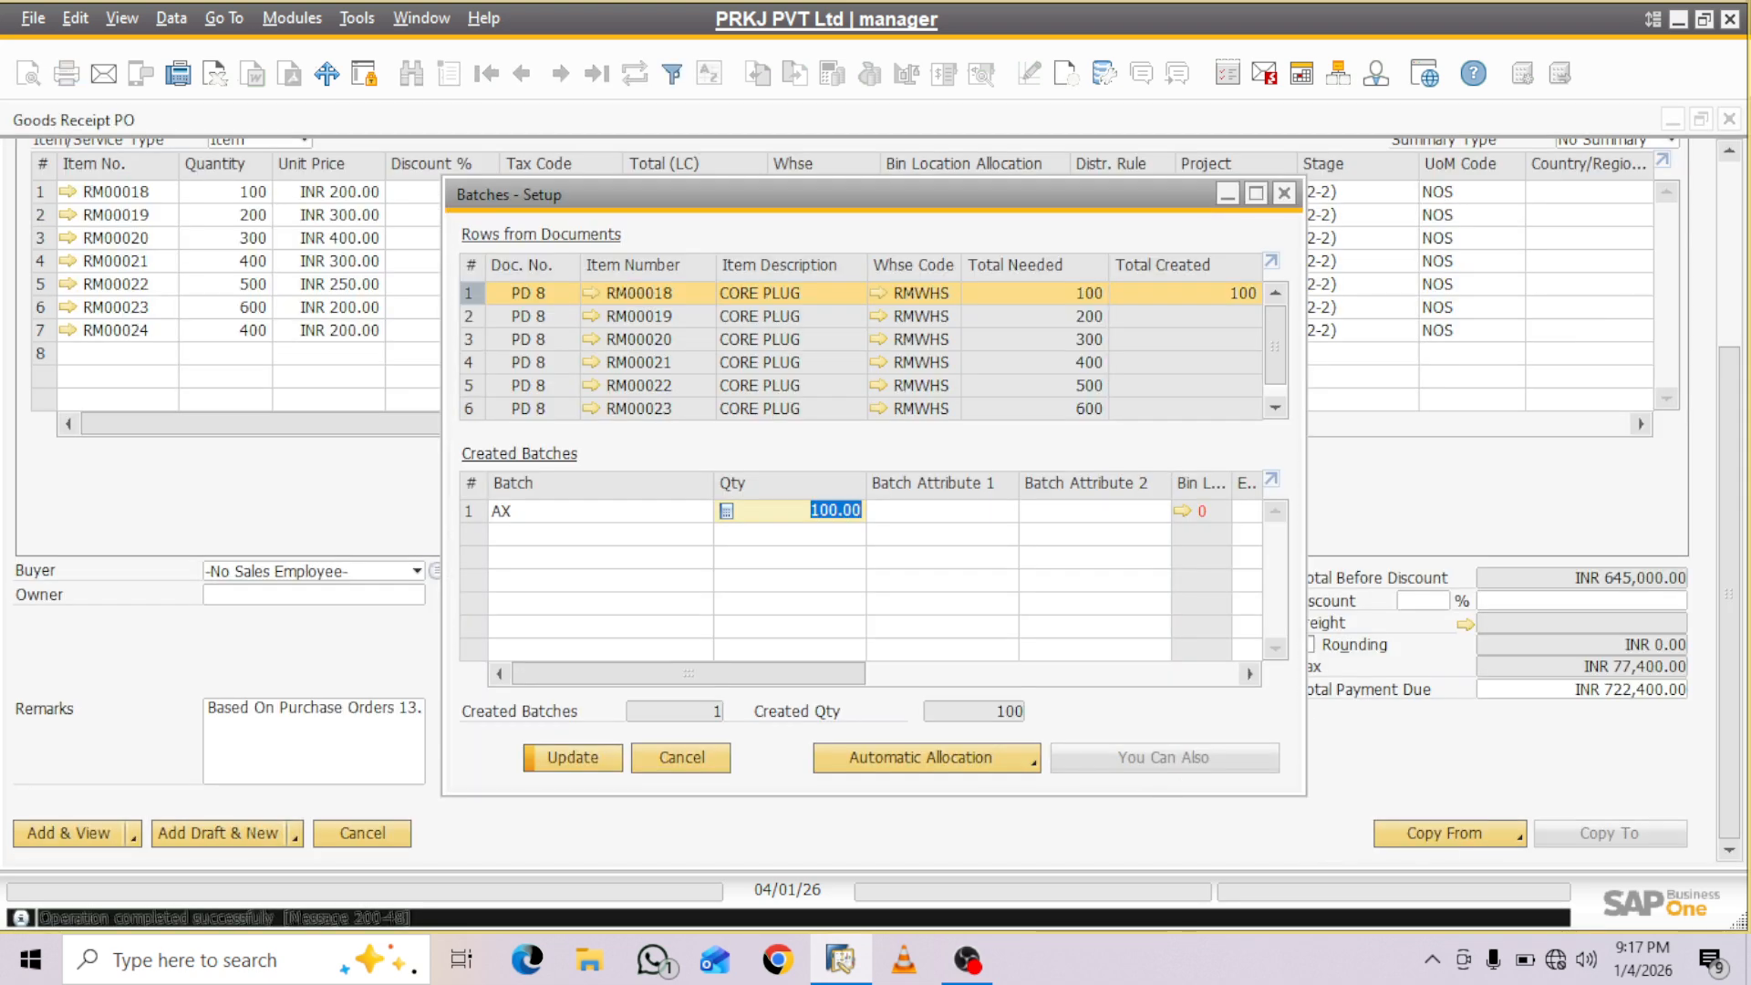
{"action": "key", "text": "Return"}
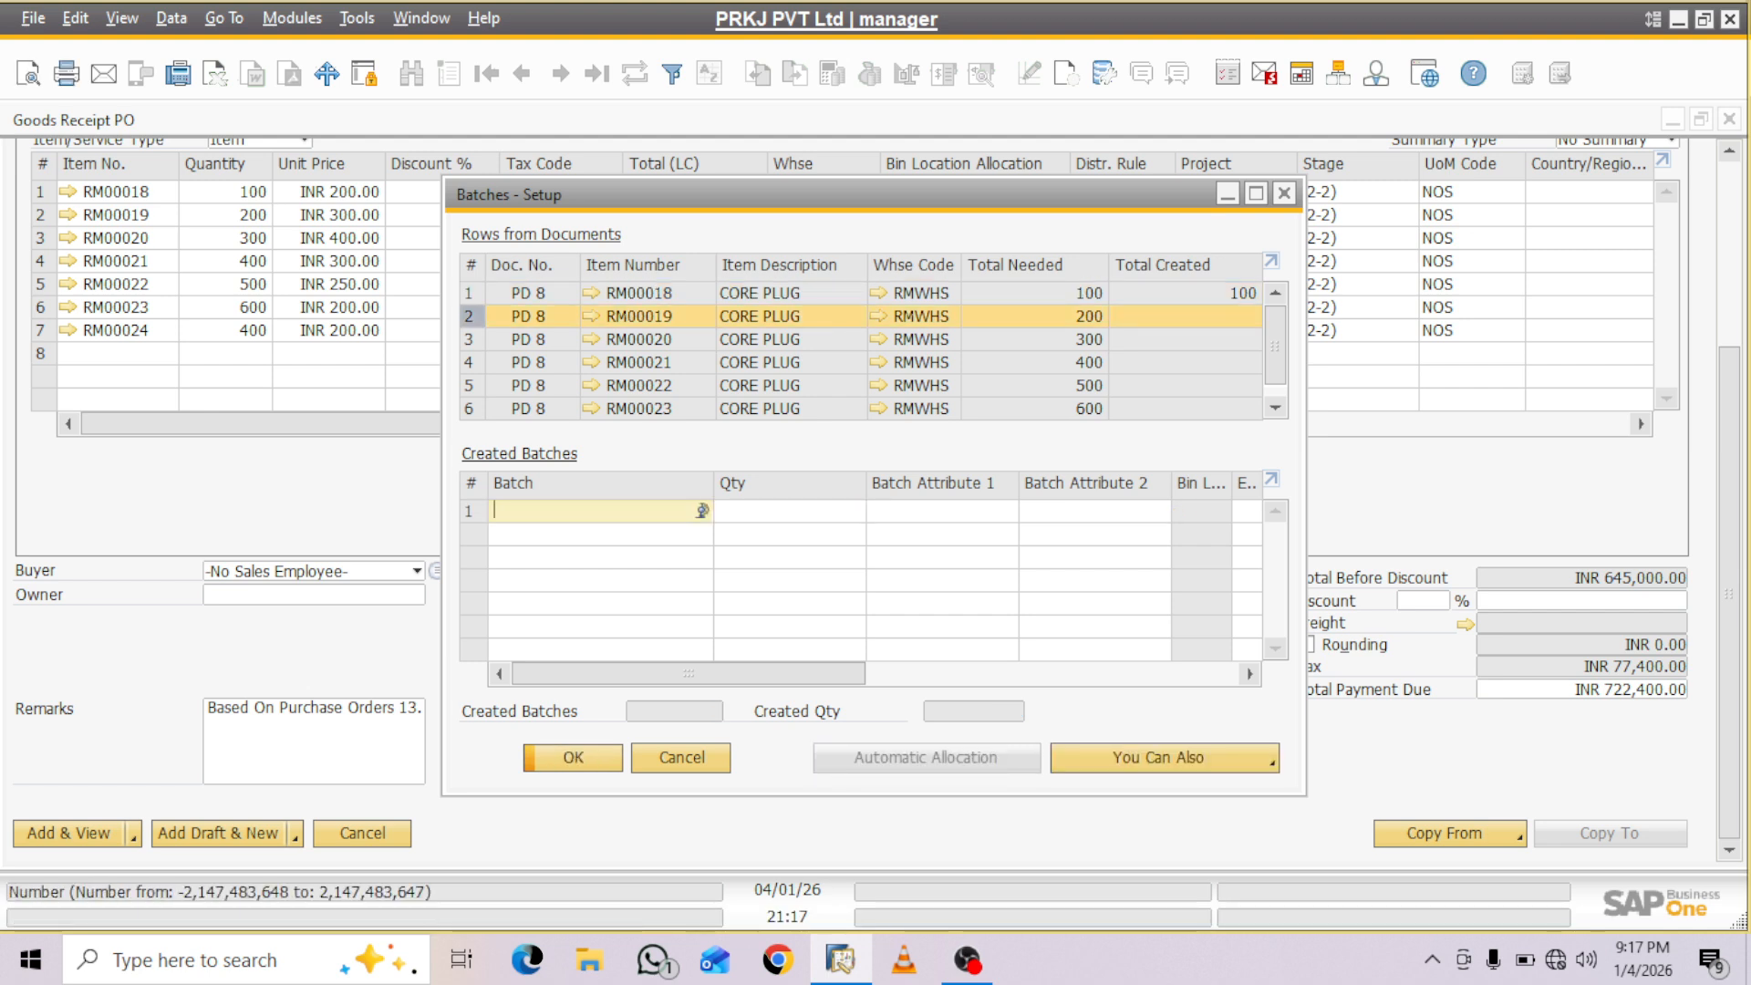
- Allocate 100 units of batch AX for item RM00018 to bin RMWHS-Z01-R01-S01-B01 and save the batch entry
{"action": "left_click", "coordinate": [470, 293]}
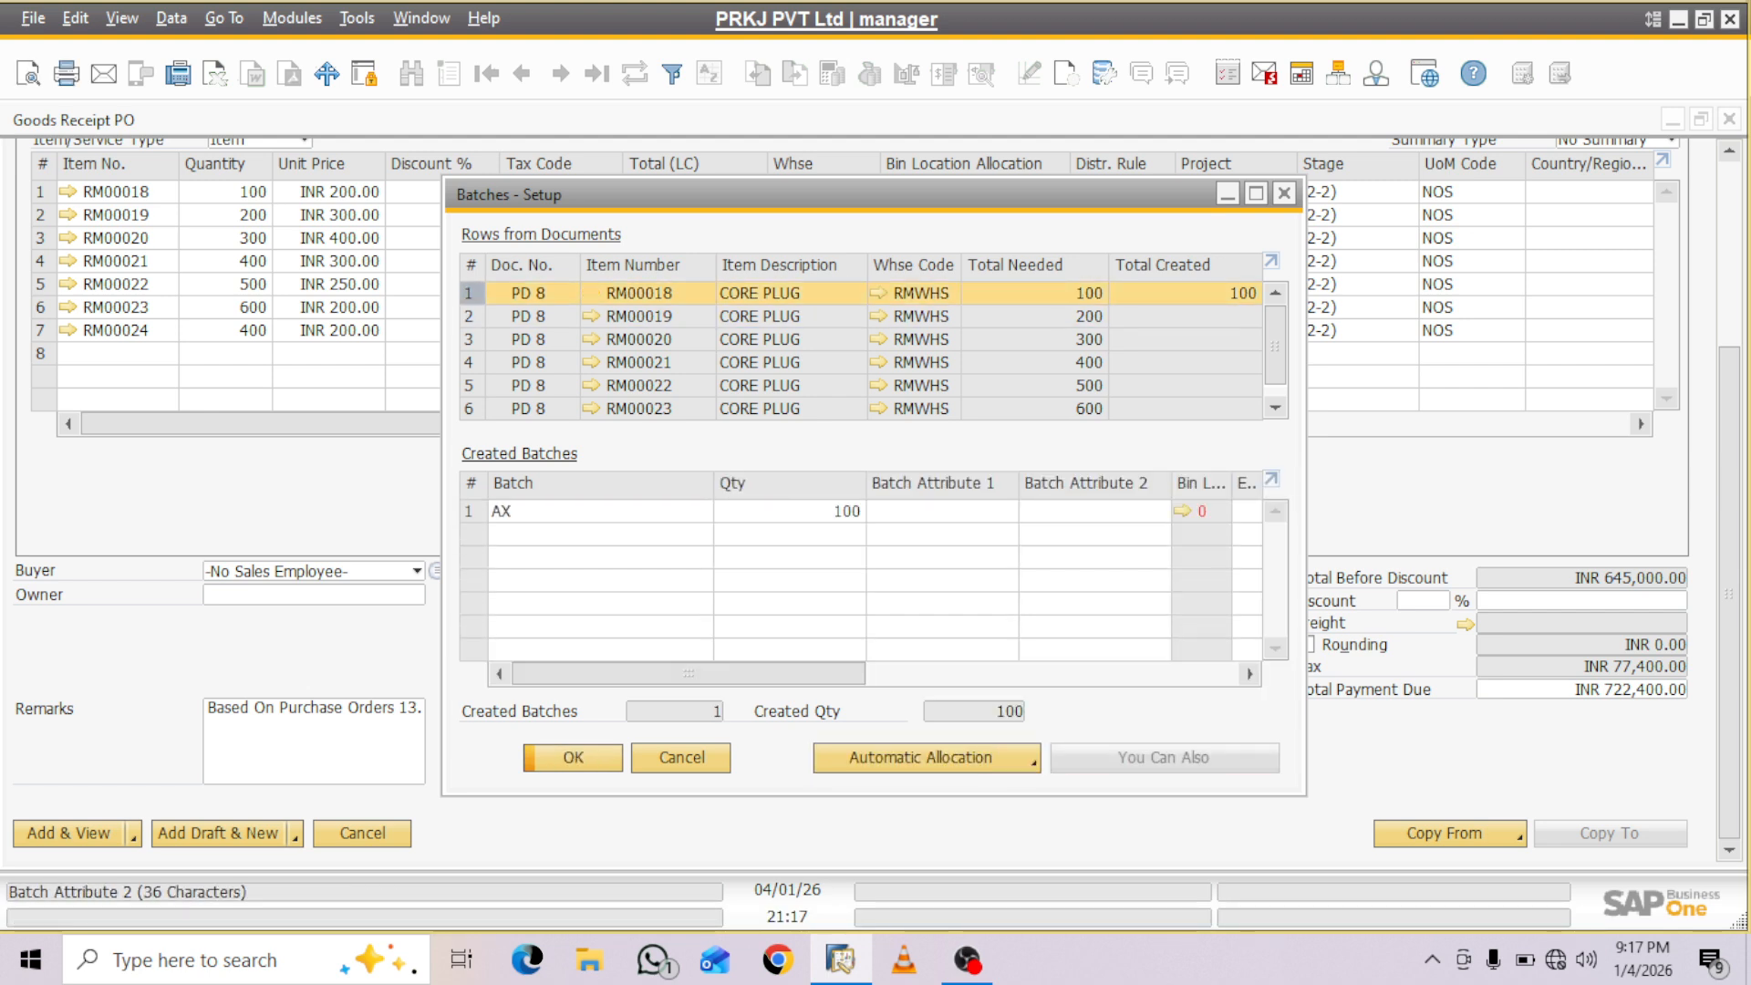
{"action": "left_click", "coordinate": [1183, 512]}
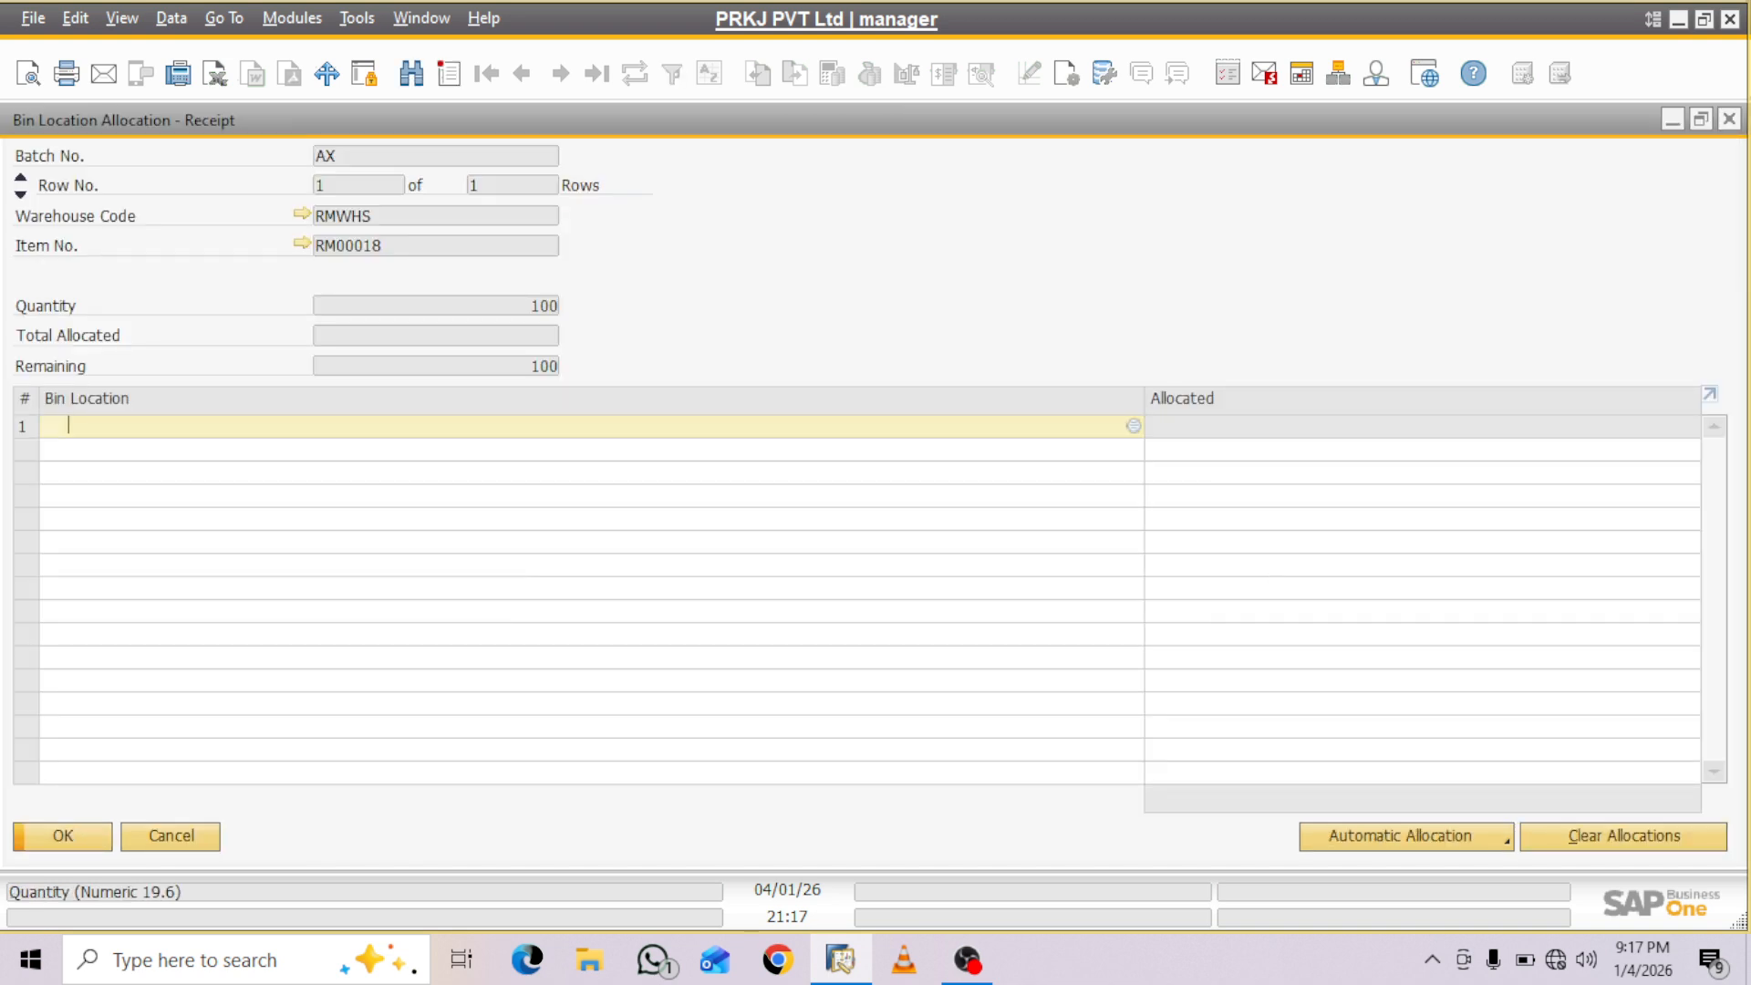
{"action": "key", "text": "Tab"}
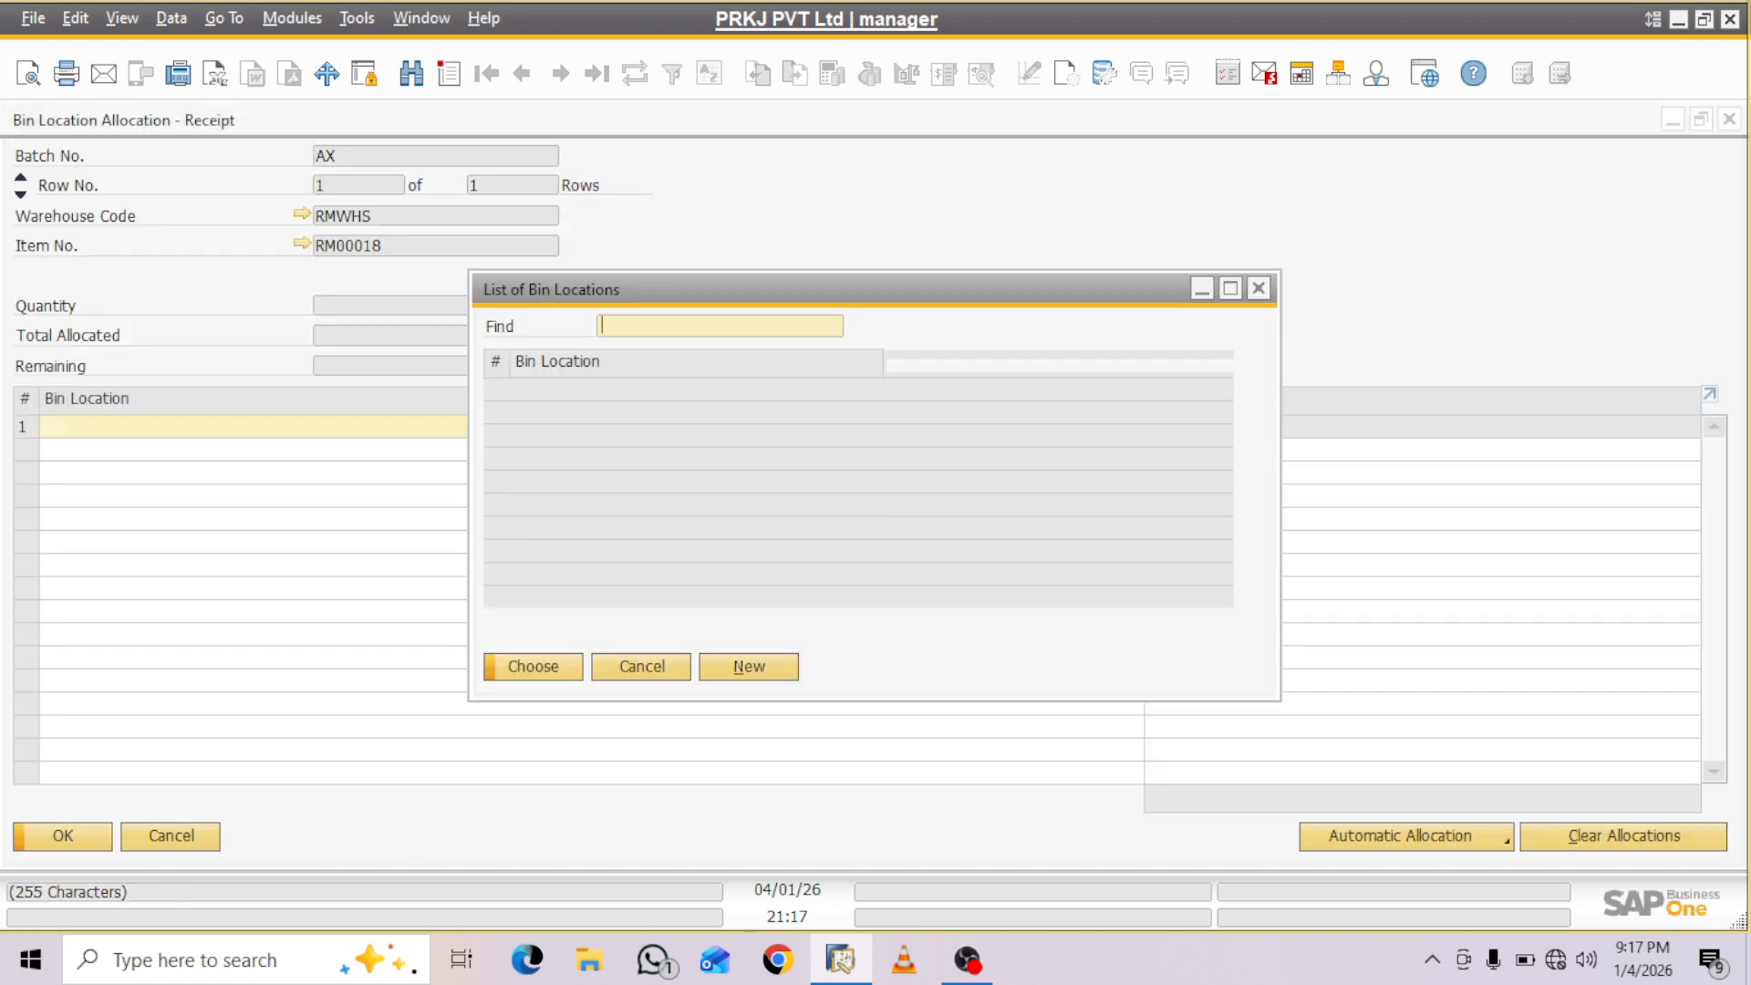
{"action": "key", "text": "Down"}
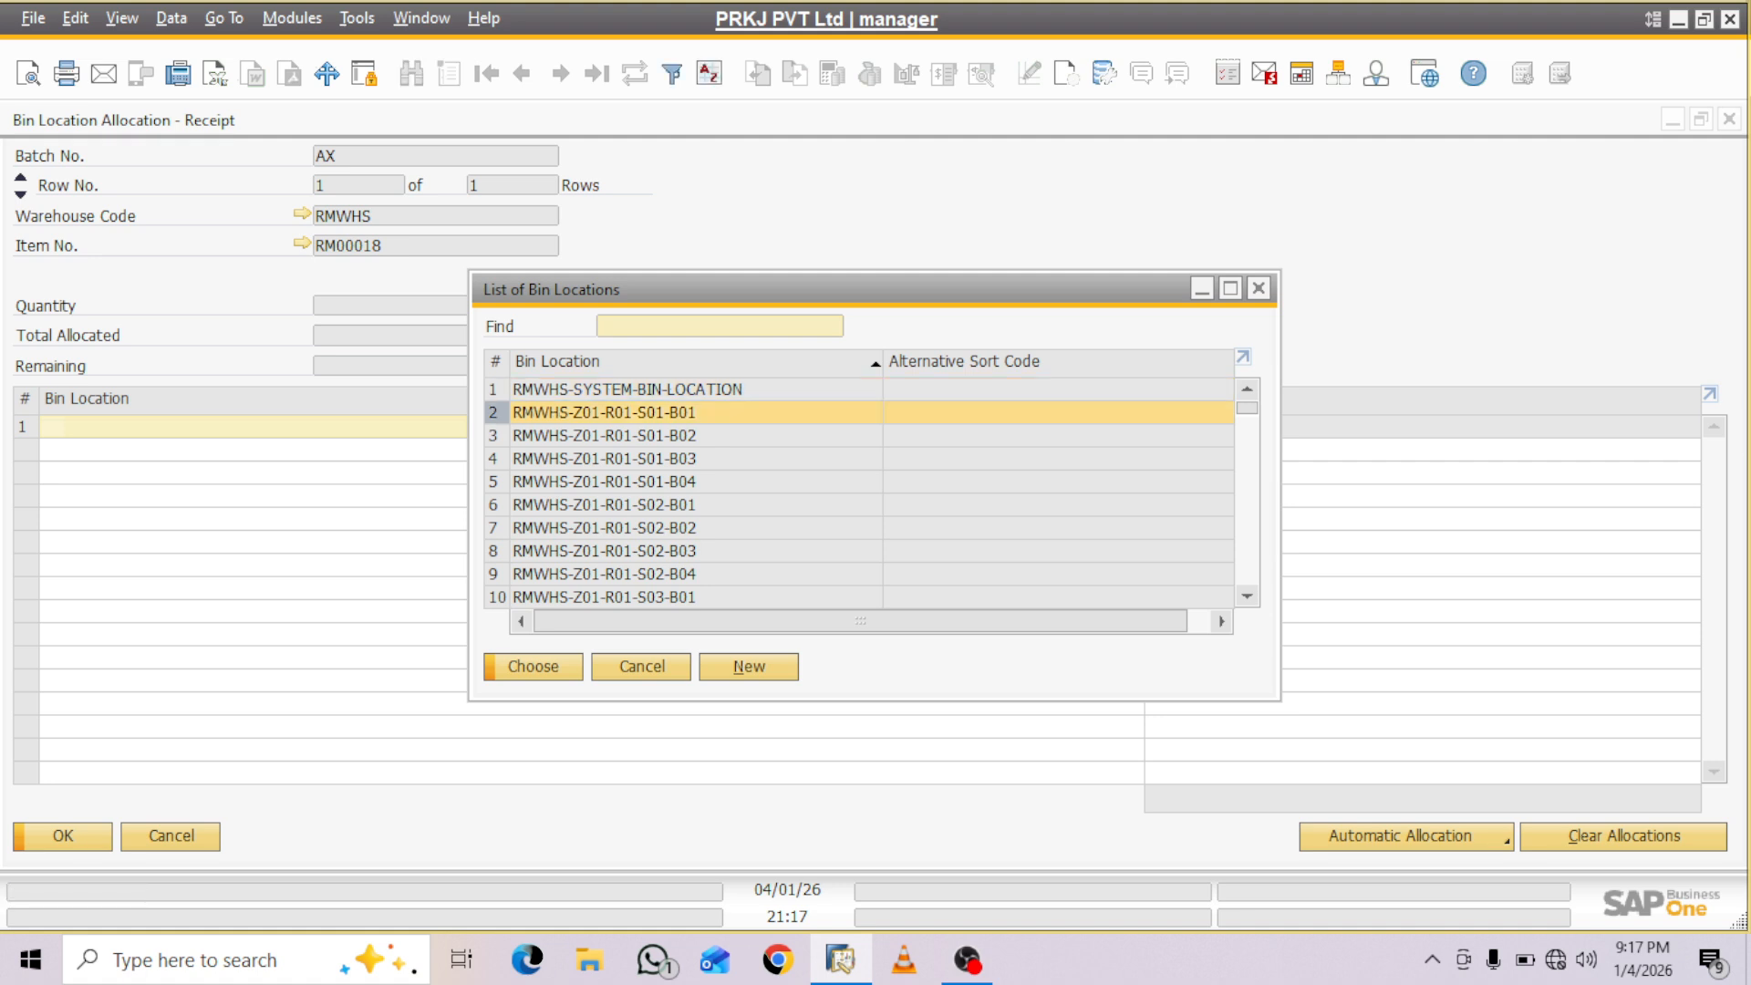
{"action": "key", "text": "Return"}
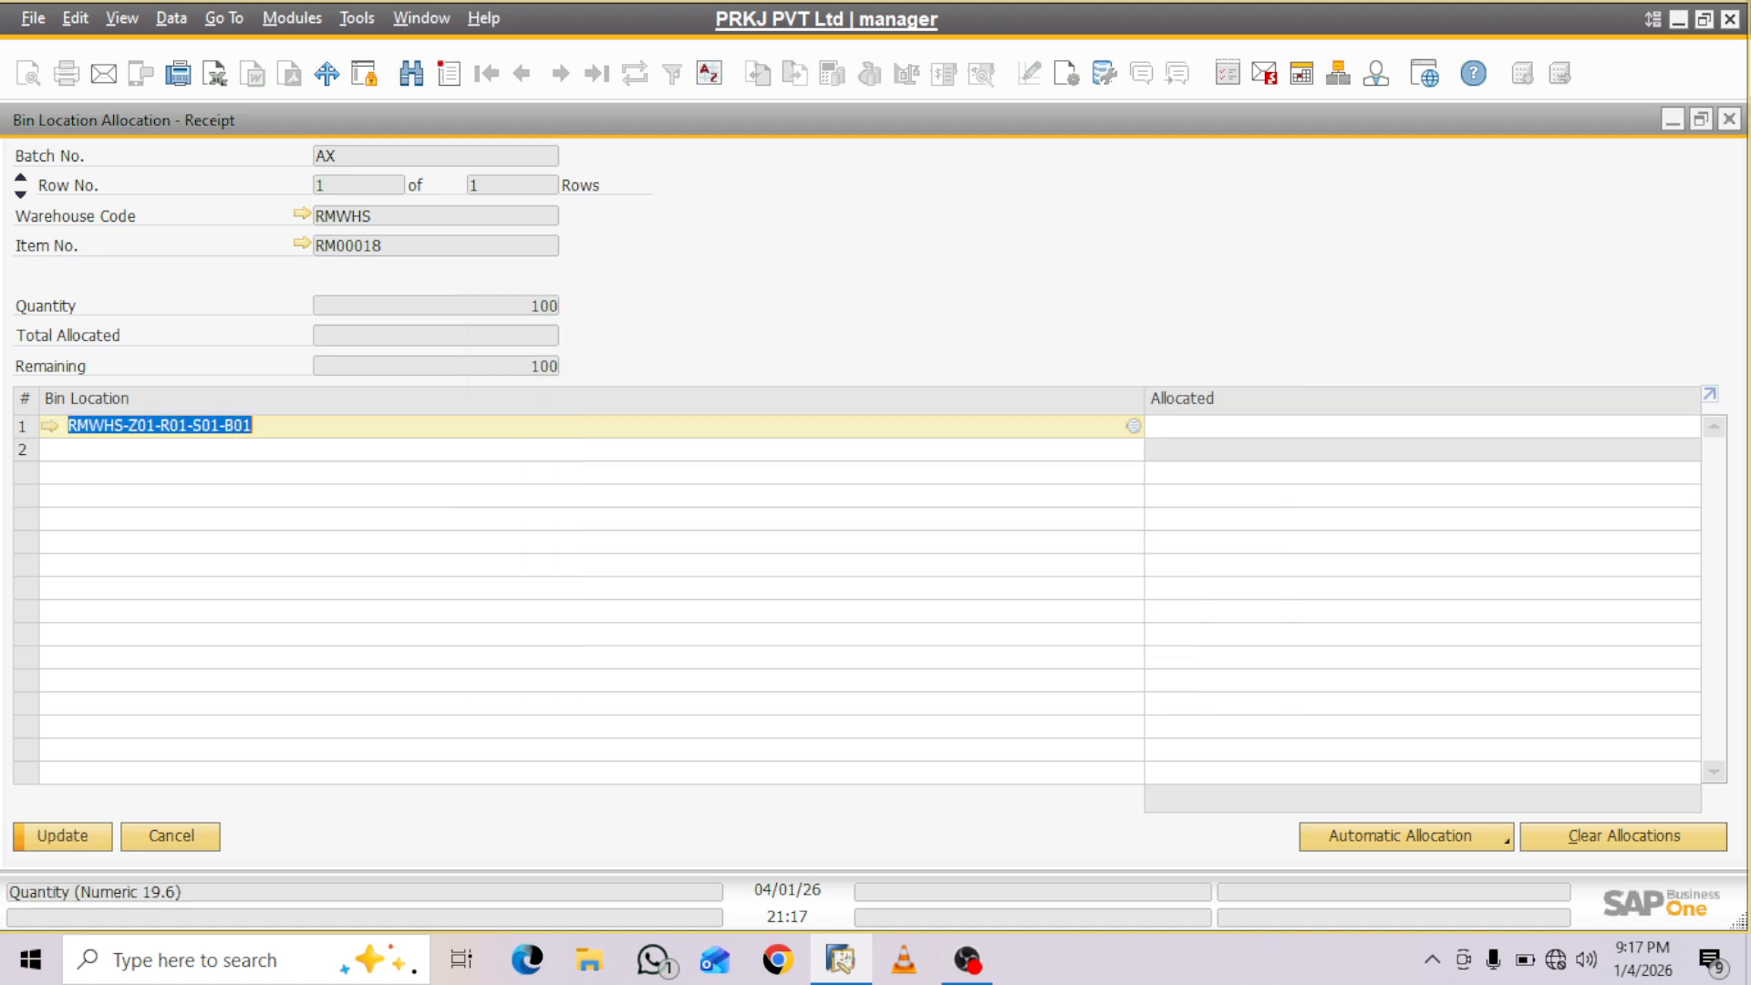
{"action": "key", "text": "Tab"}
{"action": "type", "text": "100"}
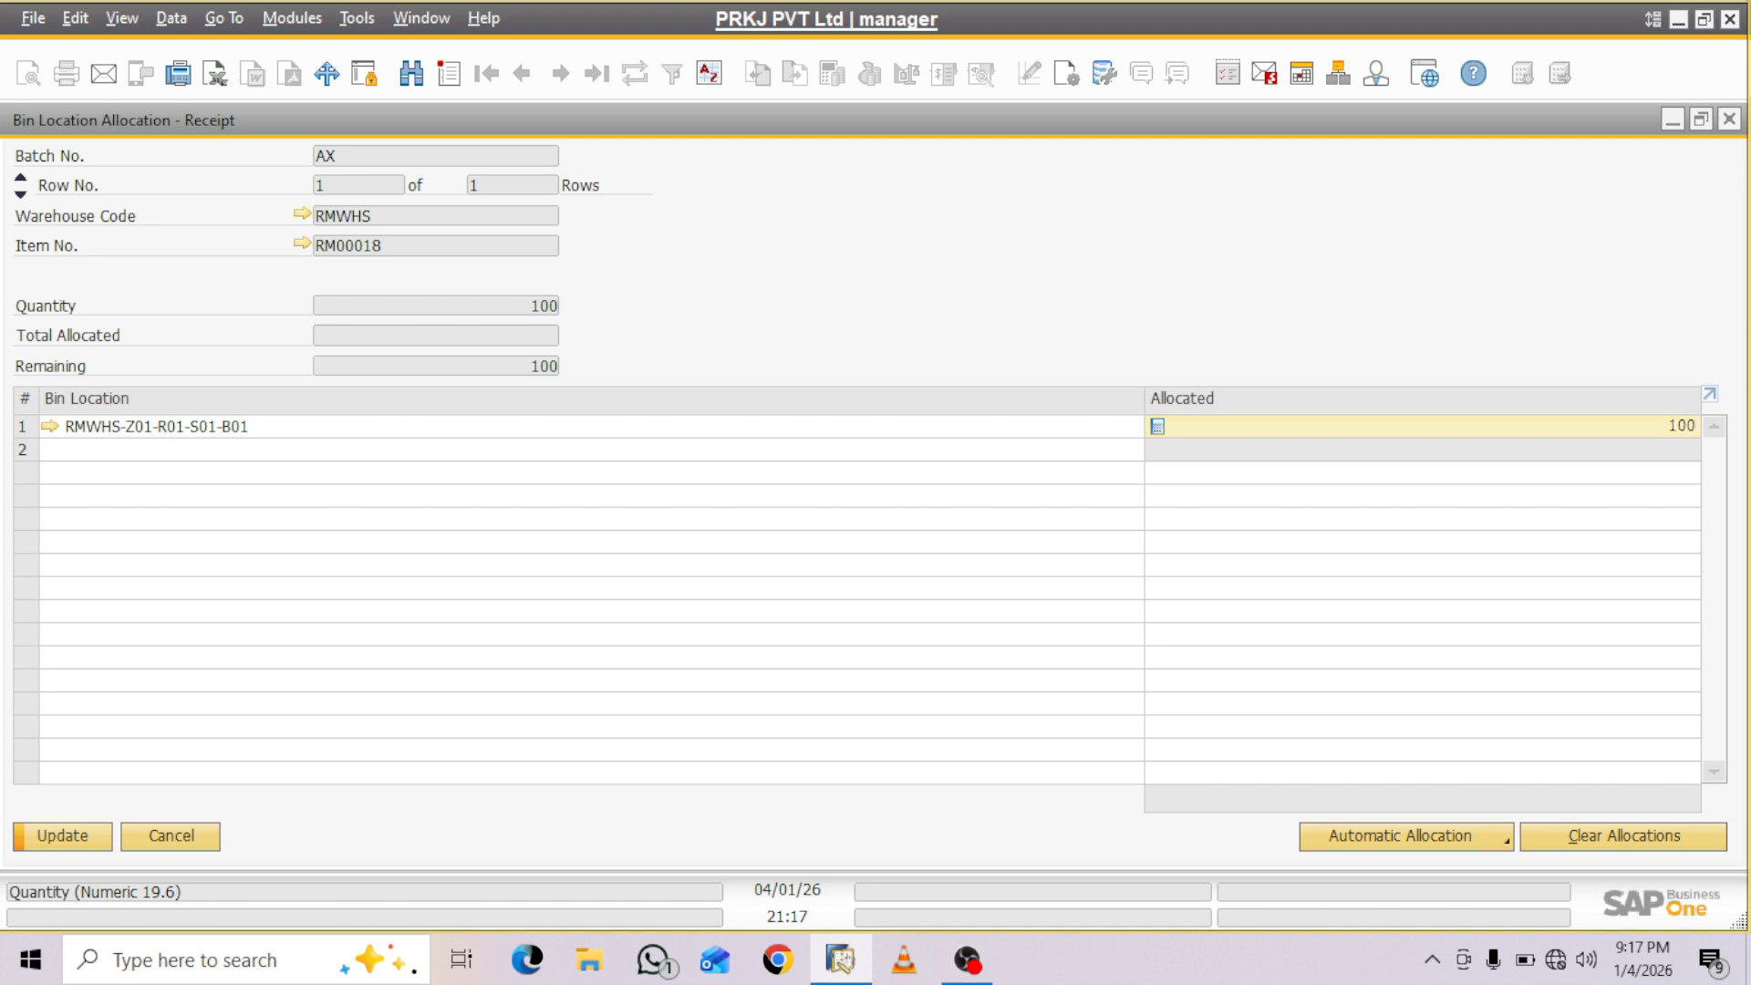
{"action": "key", "text": "Return"}
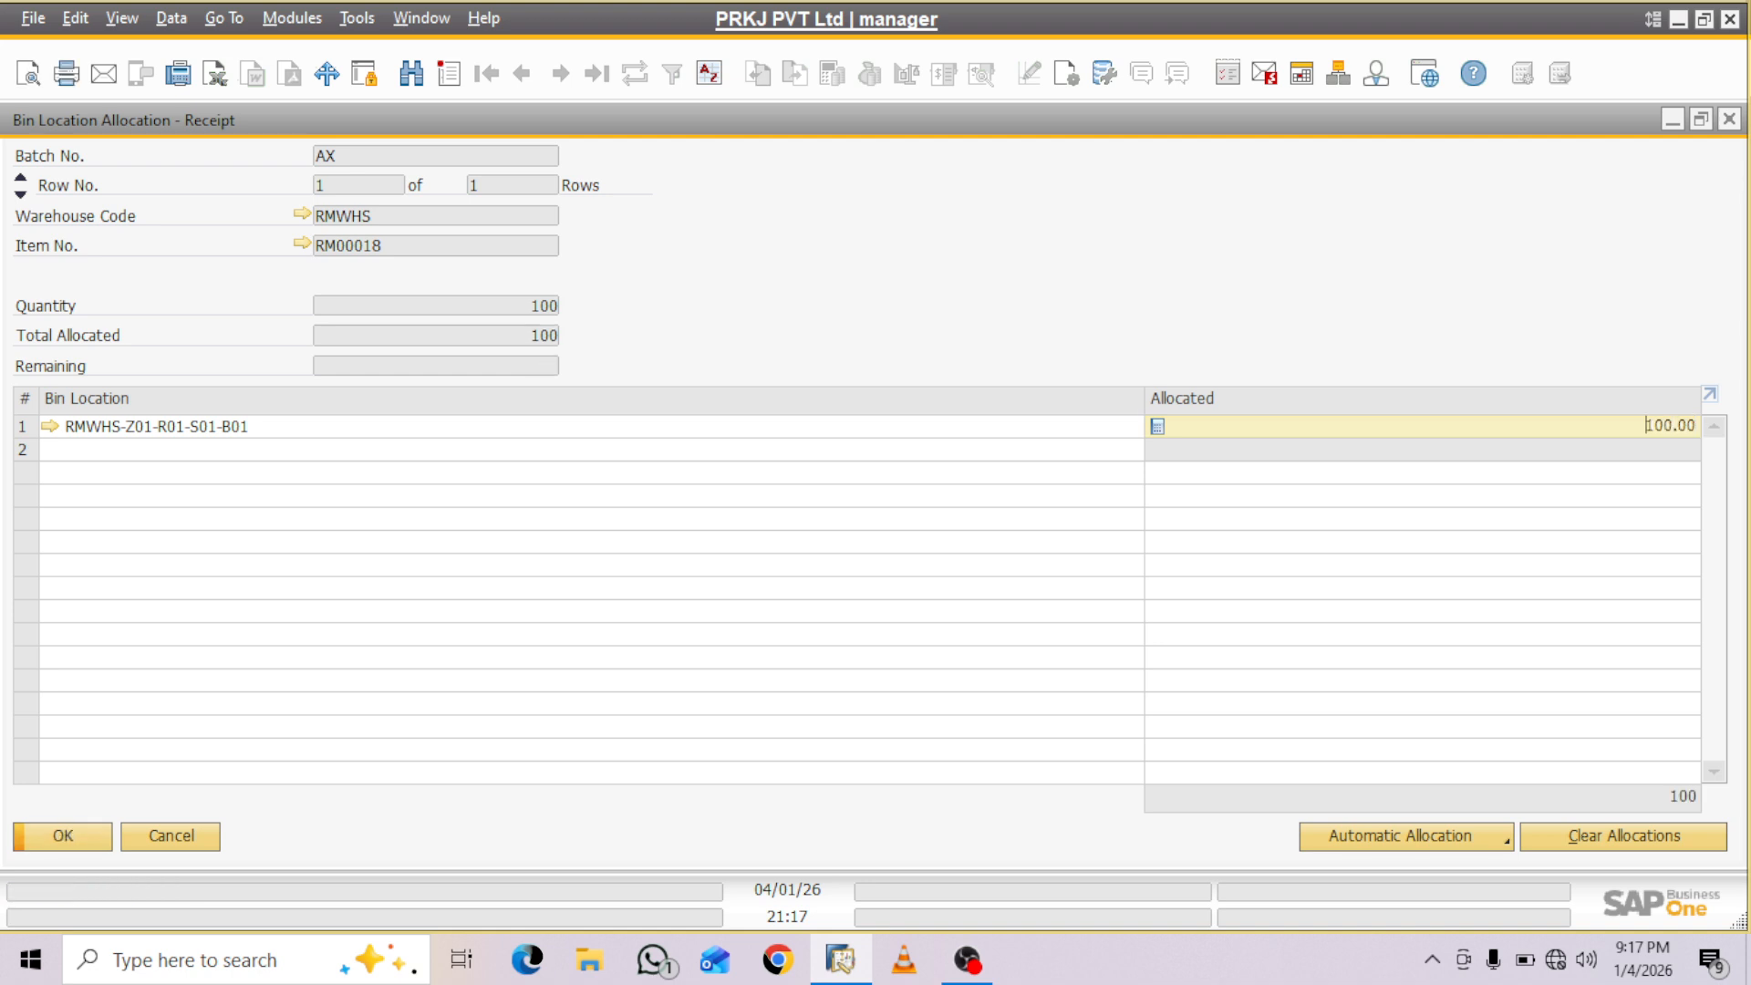
{"action": "key", "text": "Return"}
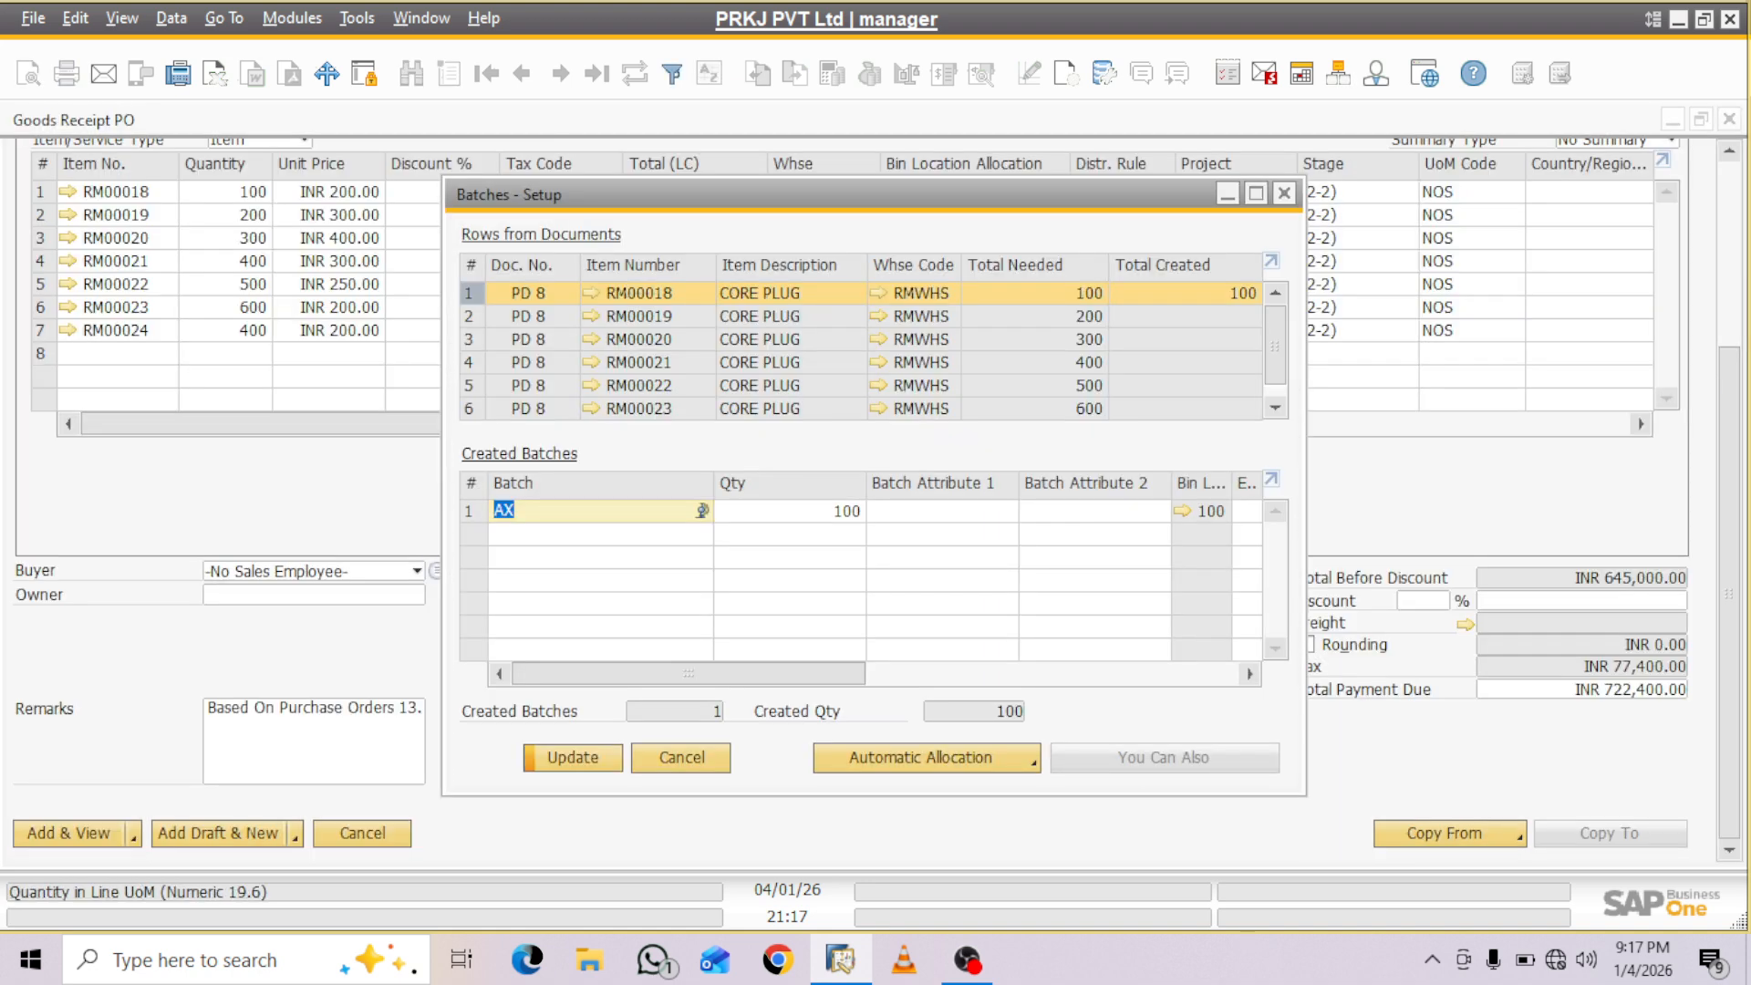
{"action": "key", "text": "Return"}
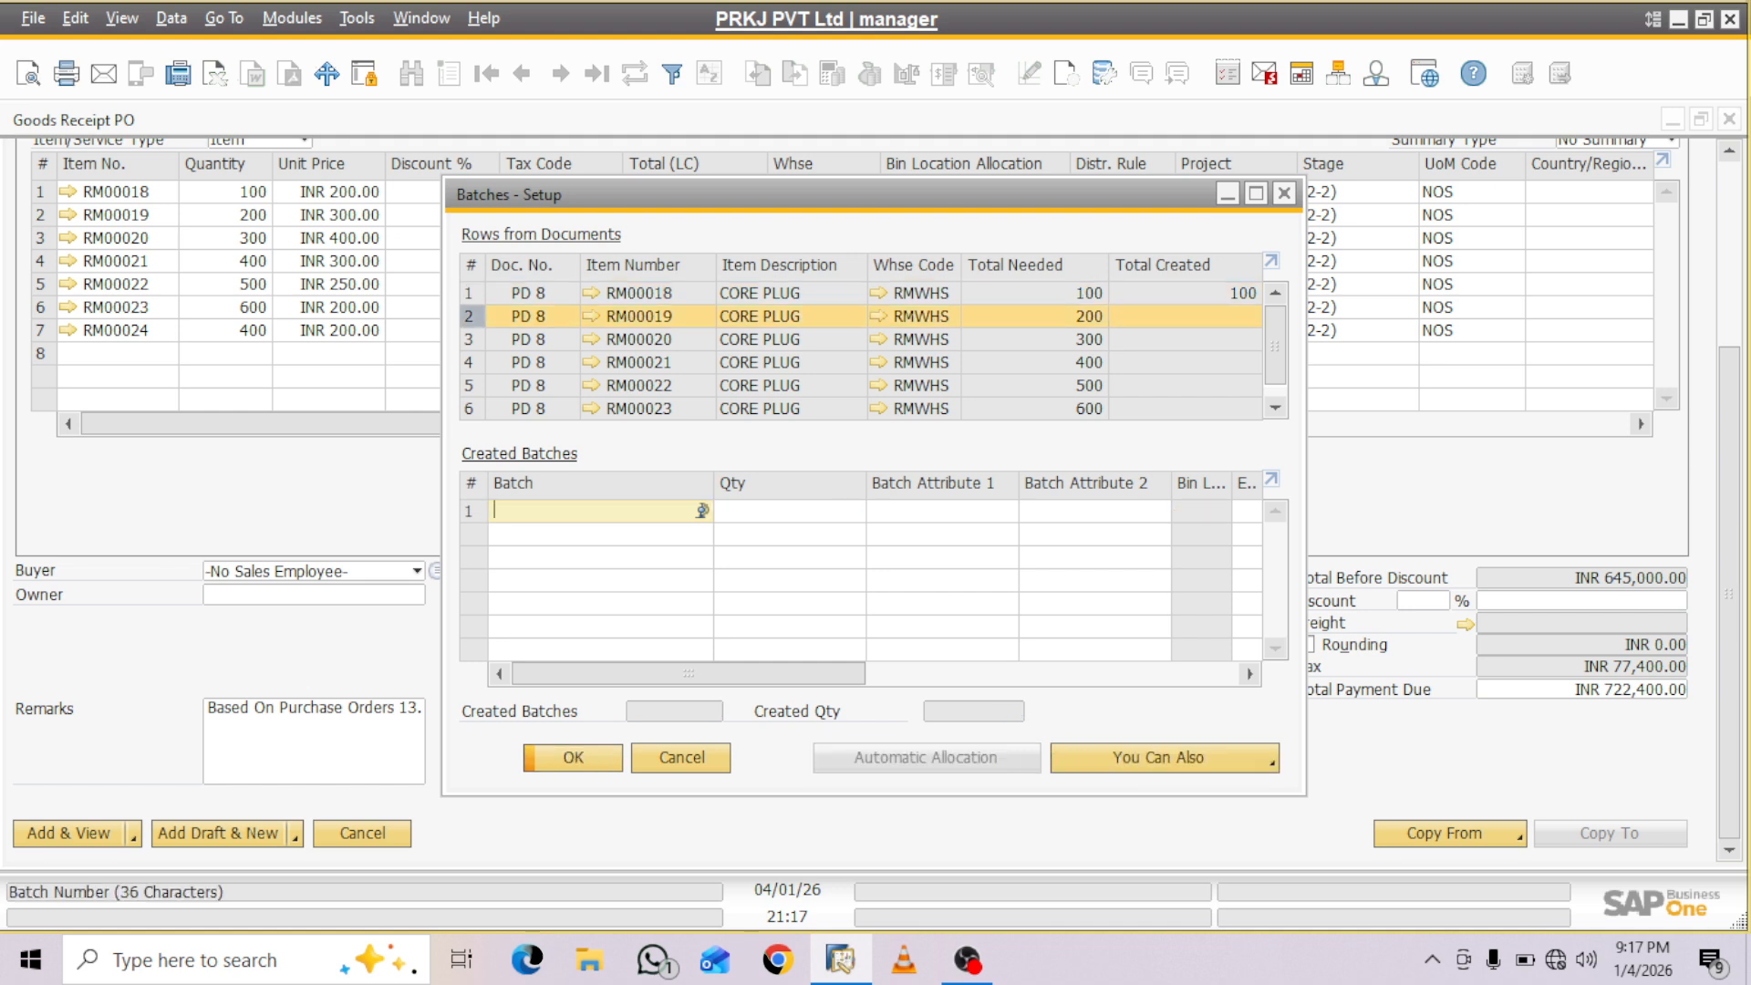
- Create batch AS with quantity 200 for item RM00019, allocate all of it to bin RMWHS-Z01-R01-S01-B02, and save the entry
{"action": "type", "text": "AS"}
{"action": "key", "text": "Tab"}
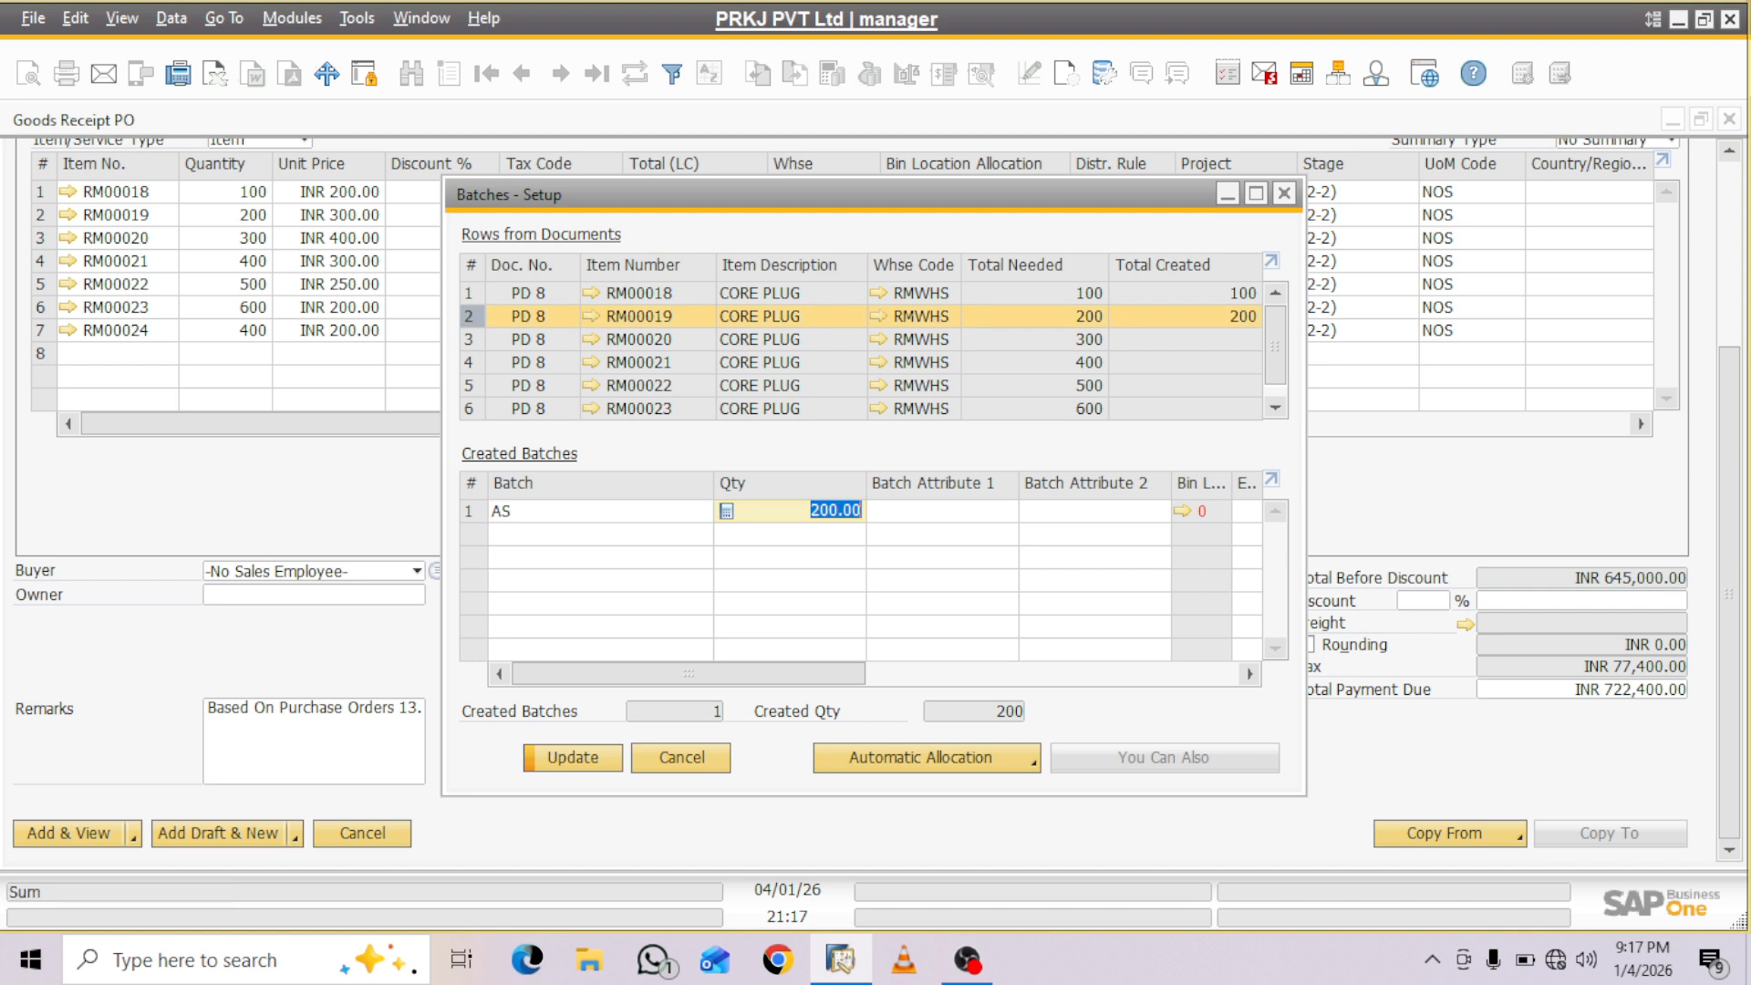
{"action": "left_click", "coordinate": [1182, 512]}
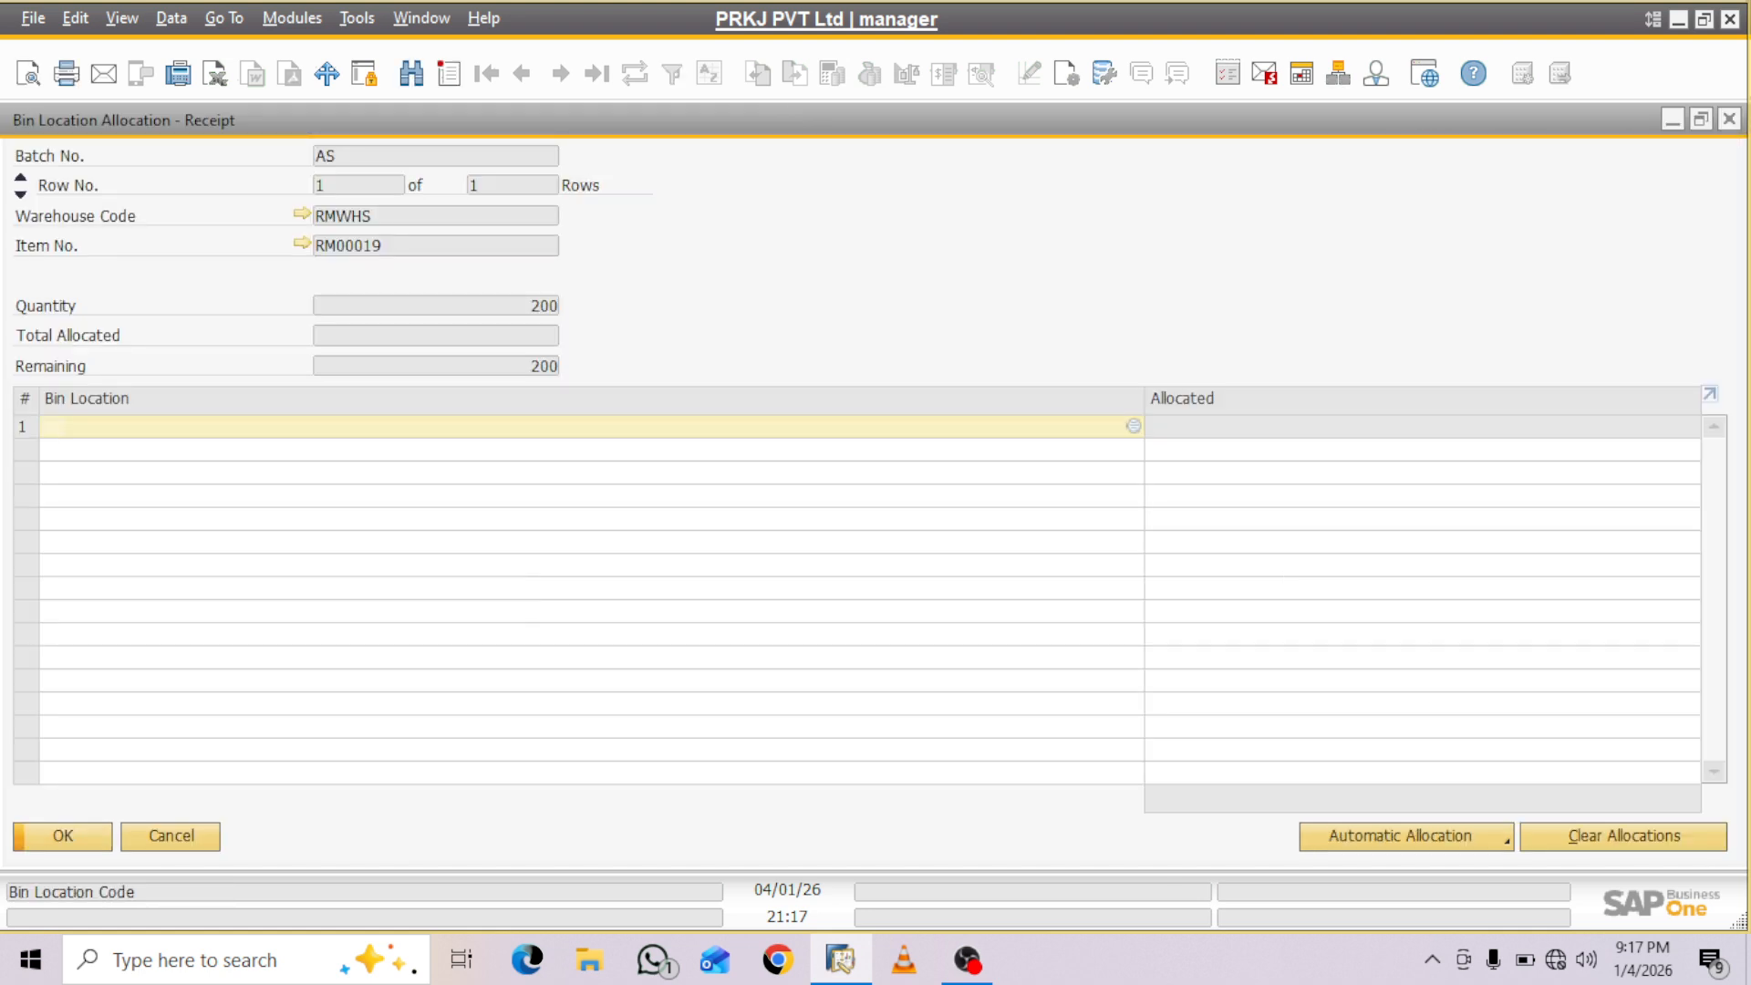
{"action": "key", "text": "Tab"}
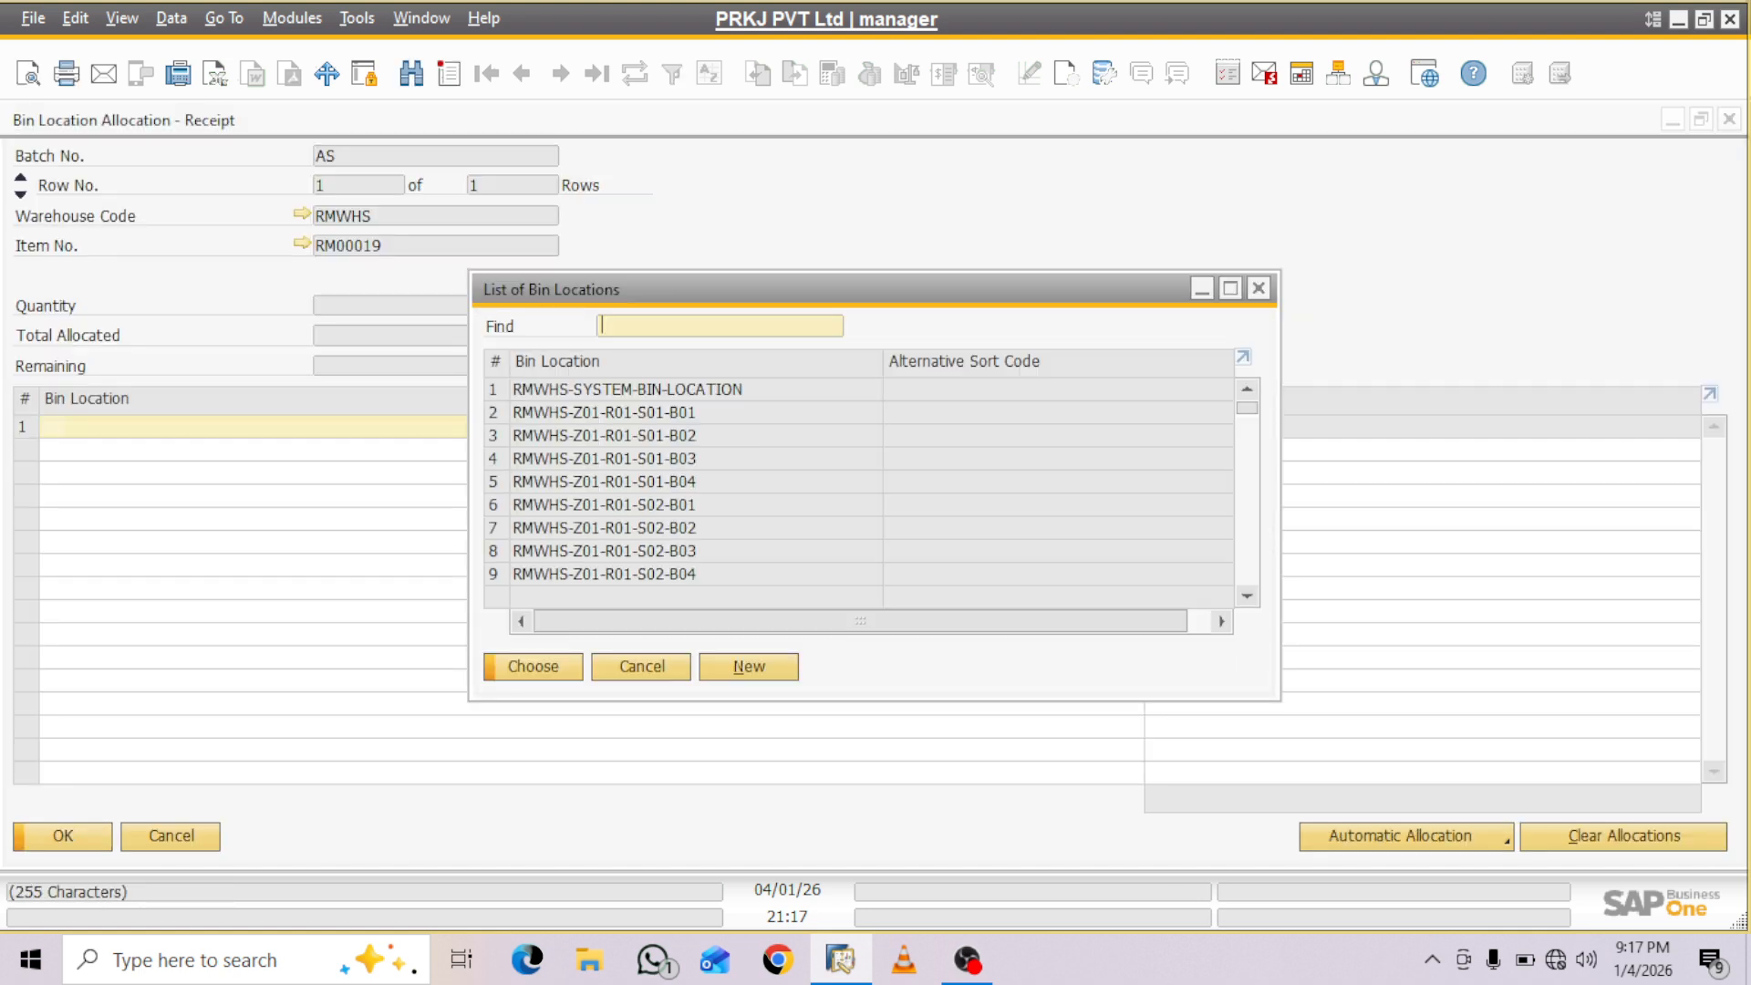
{"action": "left_click", "coordinate": [603, 436]}
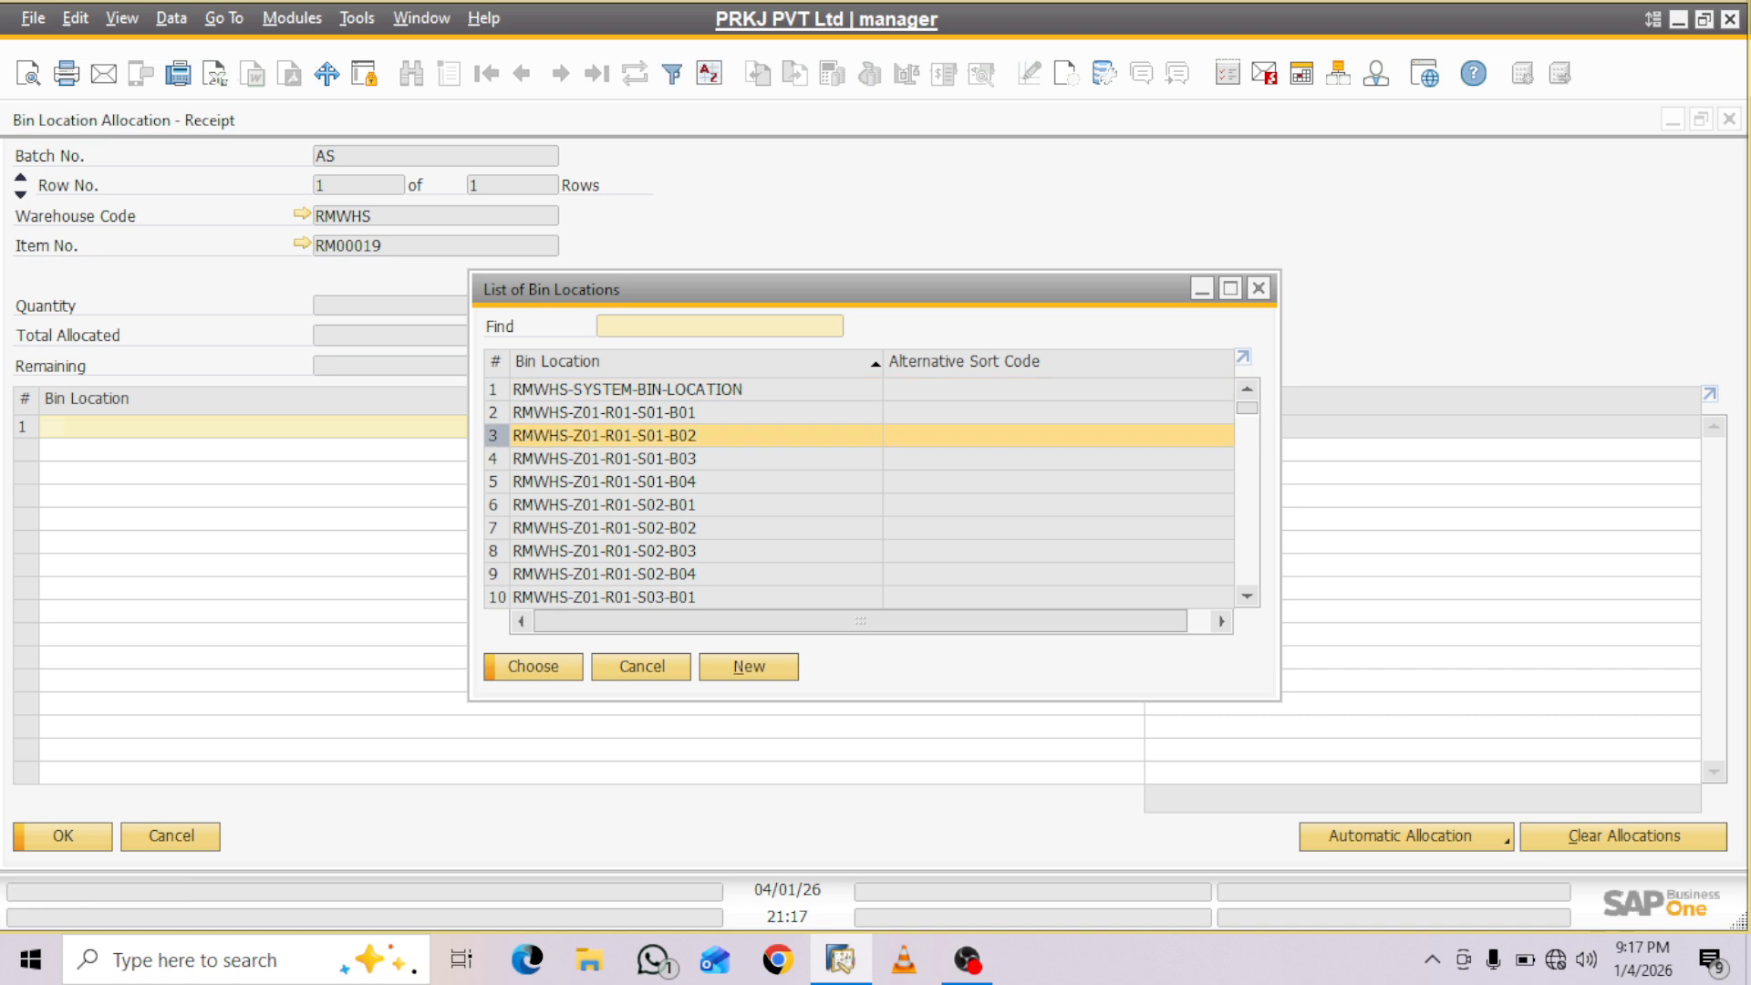
{"action": "key", "text": "Return"}
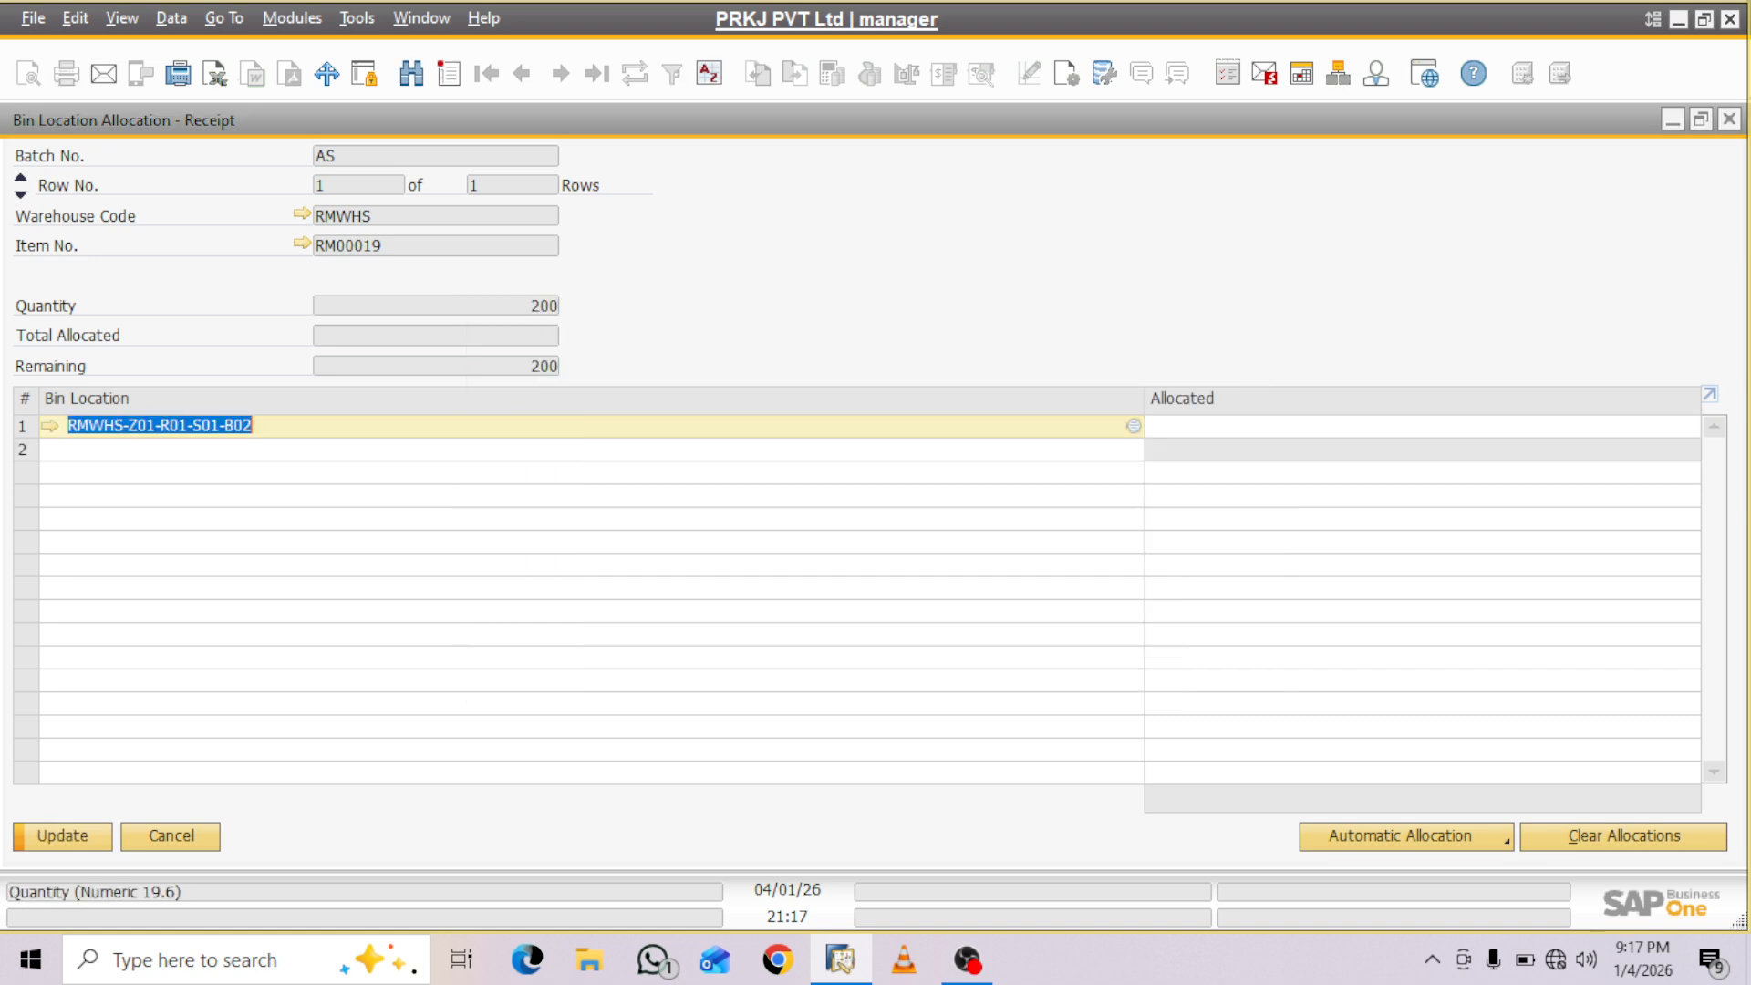
{"action": "key", "text": "Tab"}
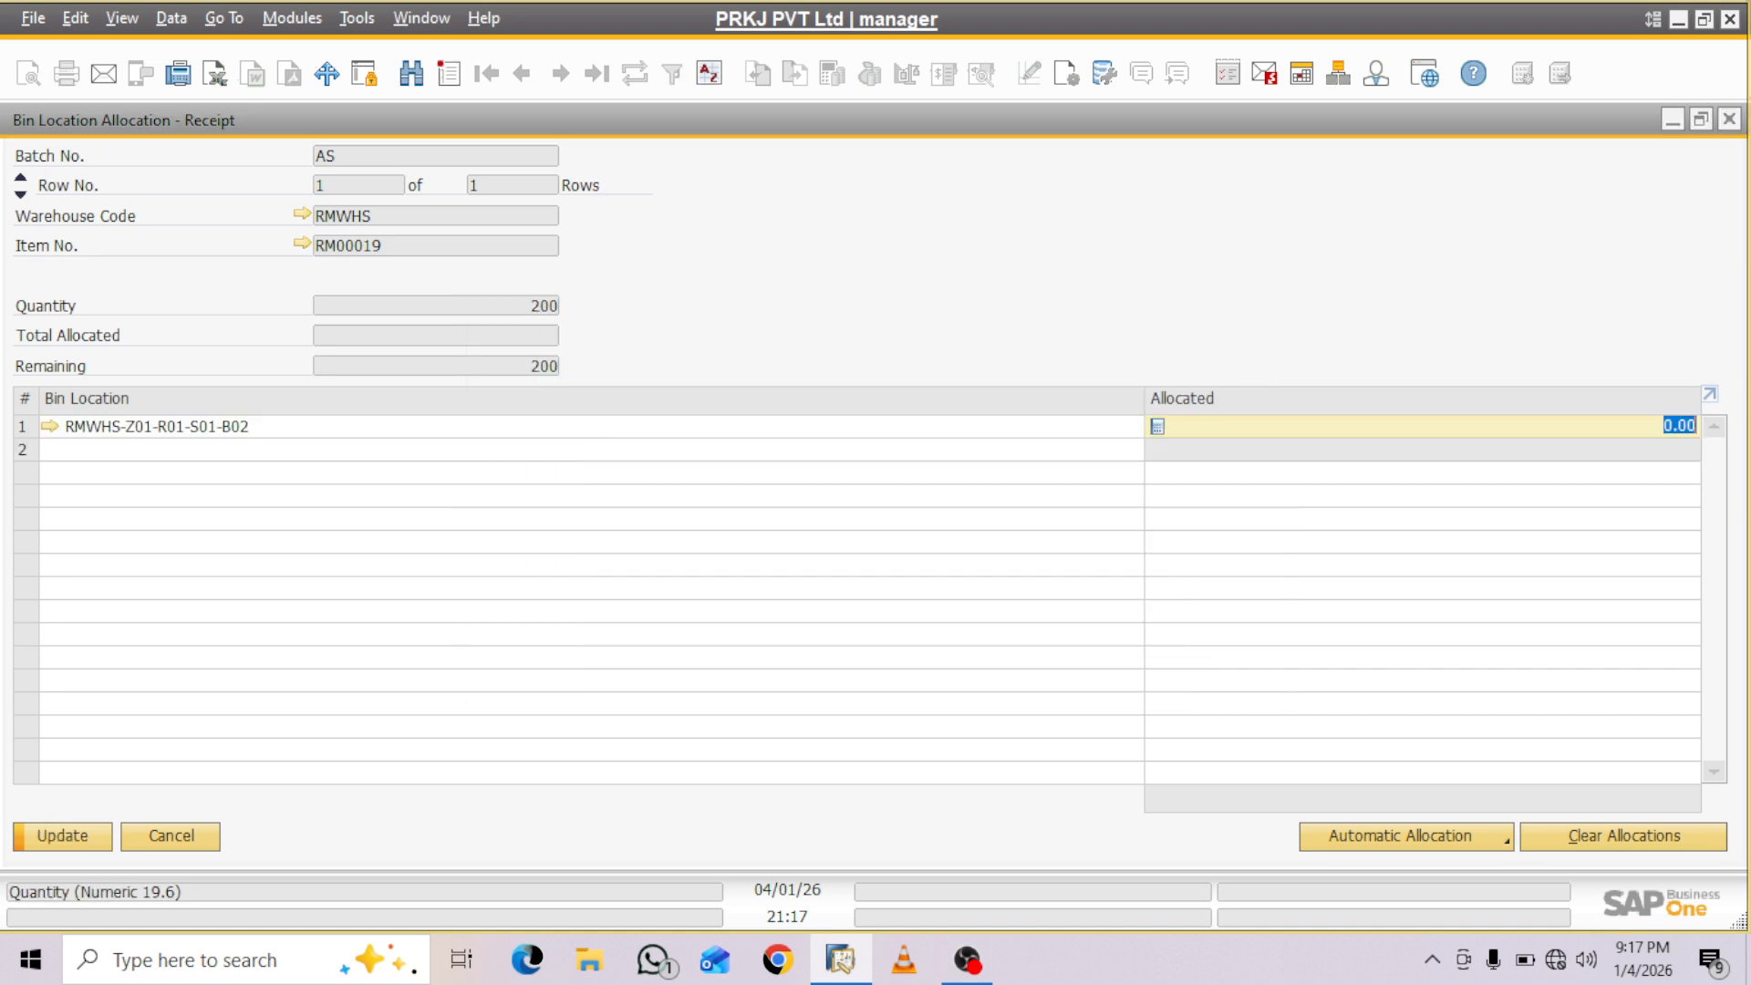
{"action": "type", "text": "200"}
{"action": "key", "text": "Tab"}
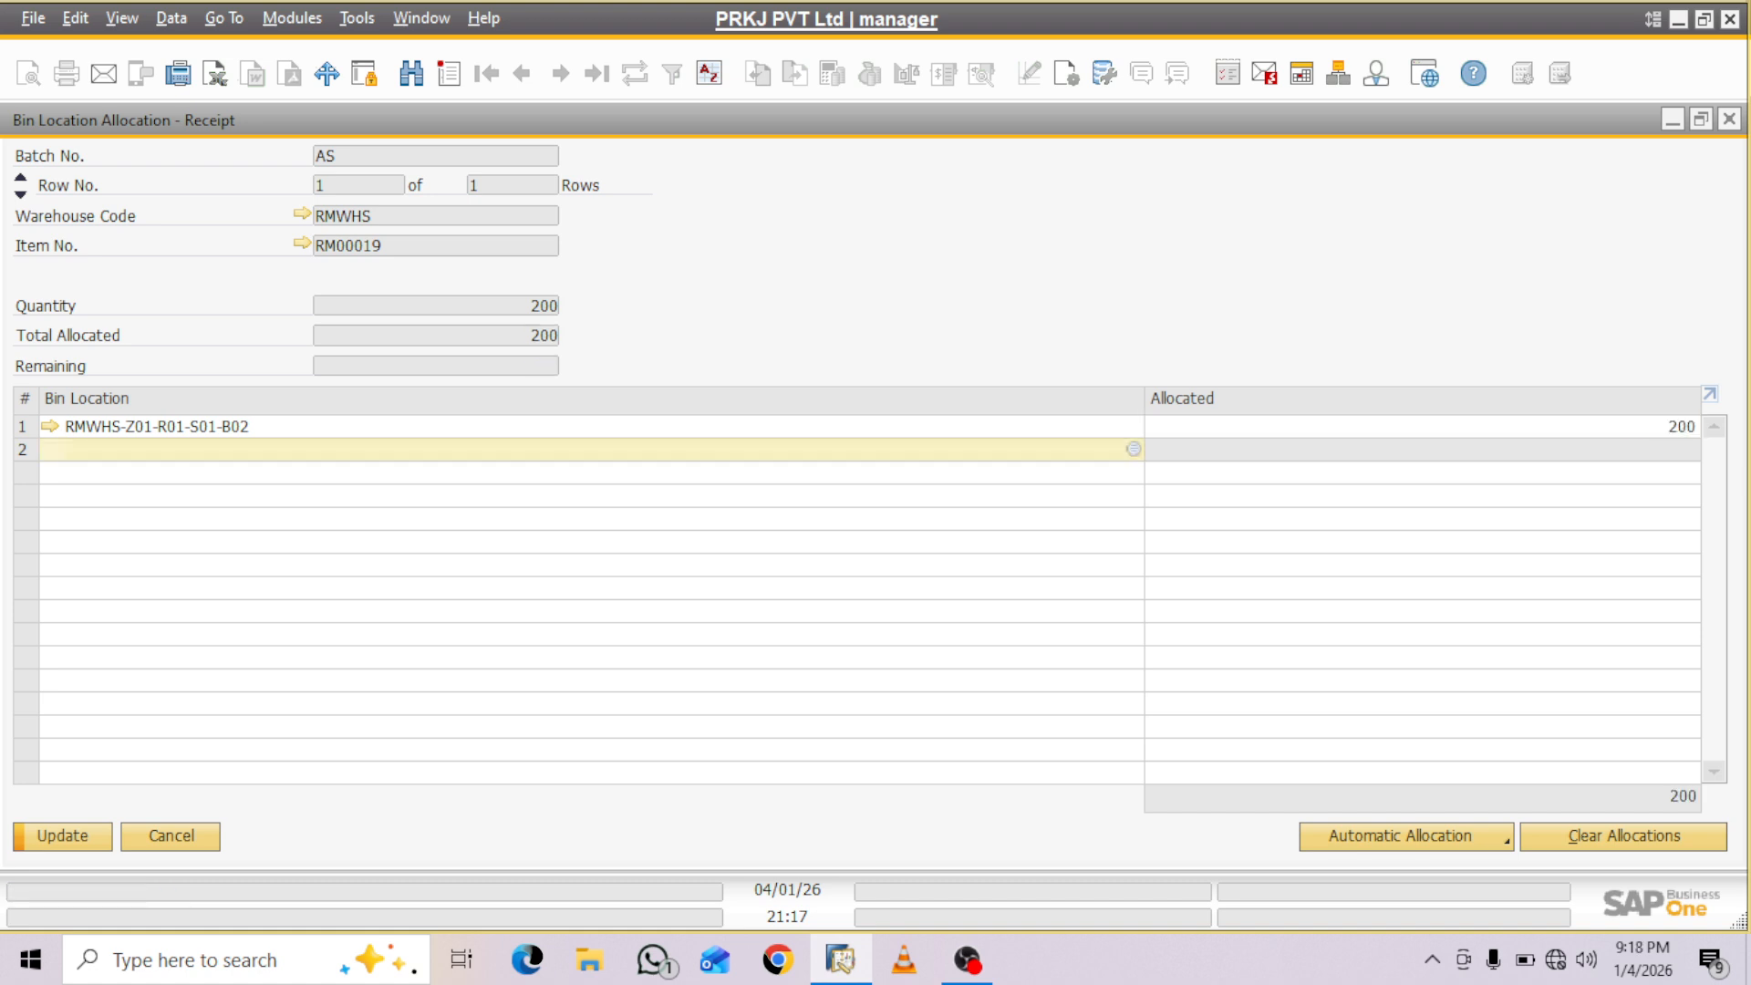
{"action": "key", "text": "Return"}
{"action": "key", "text": "Return"}
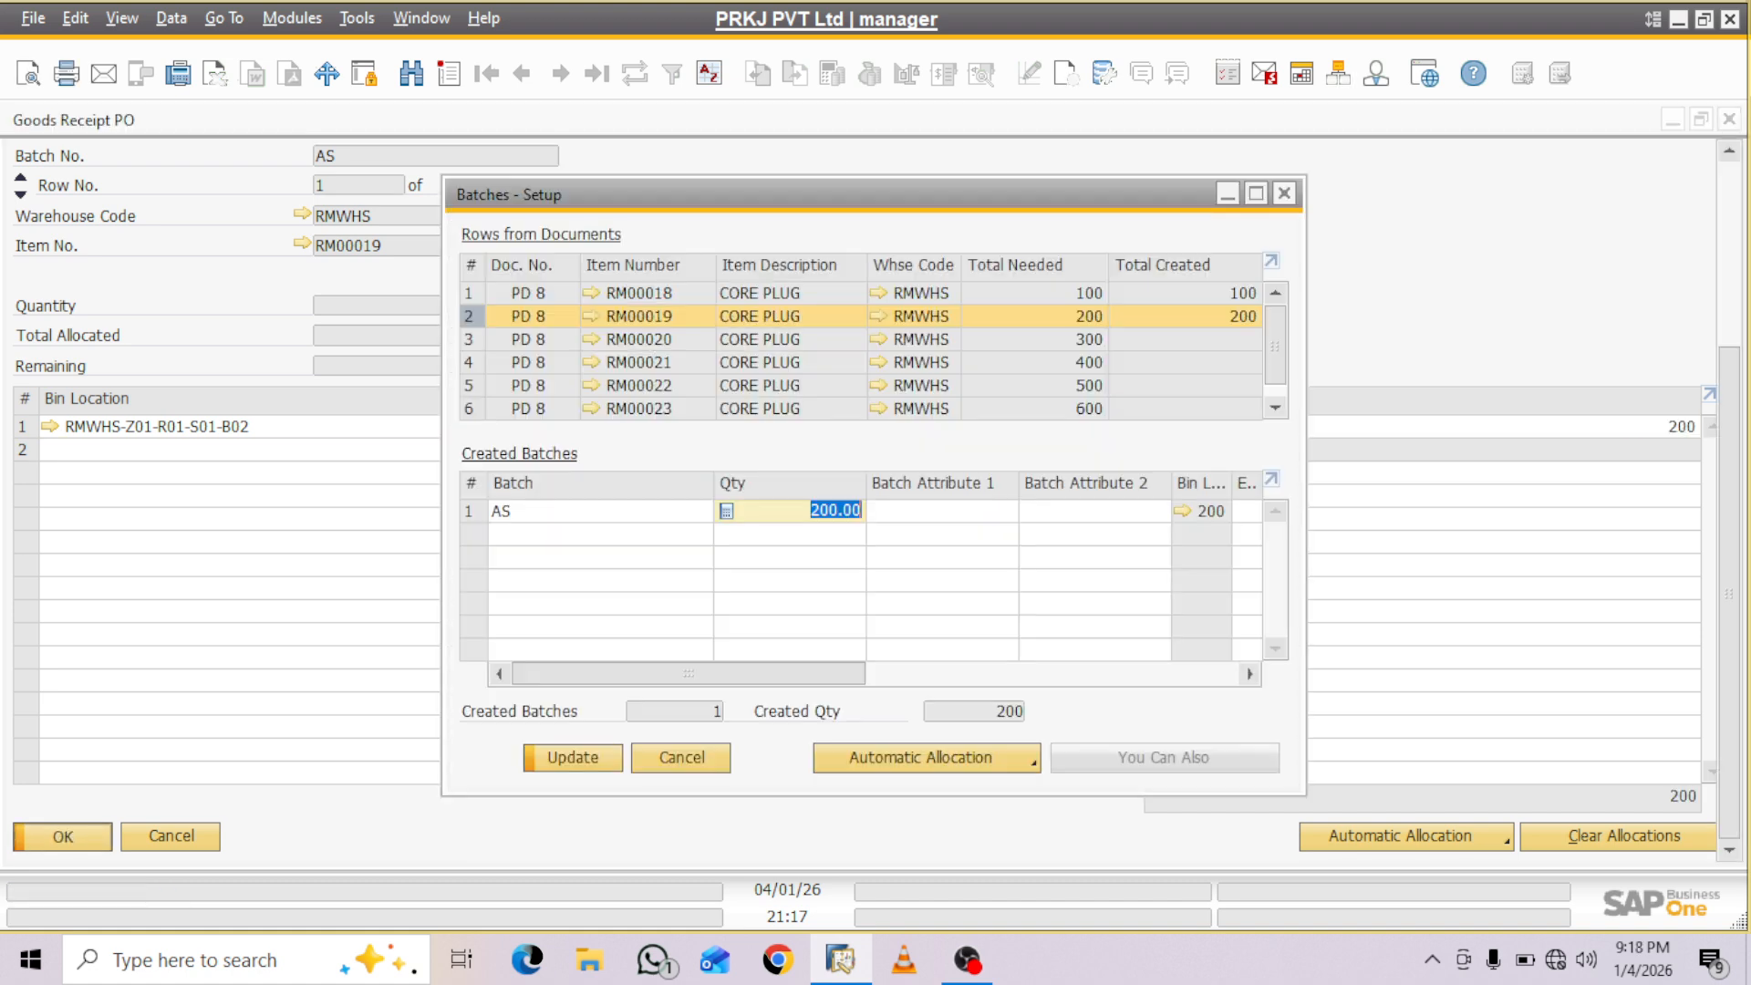
{"action": "key", "text": "Return"}
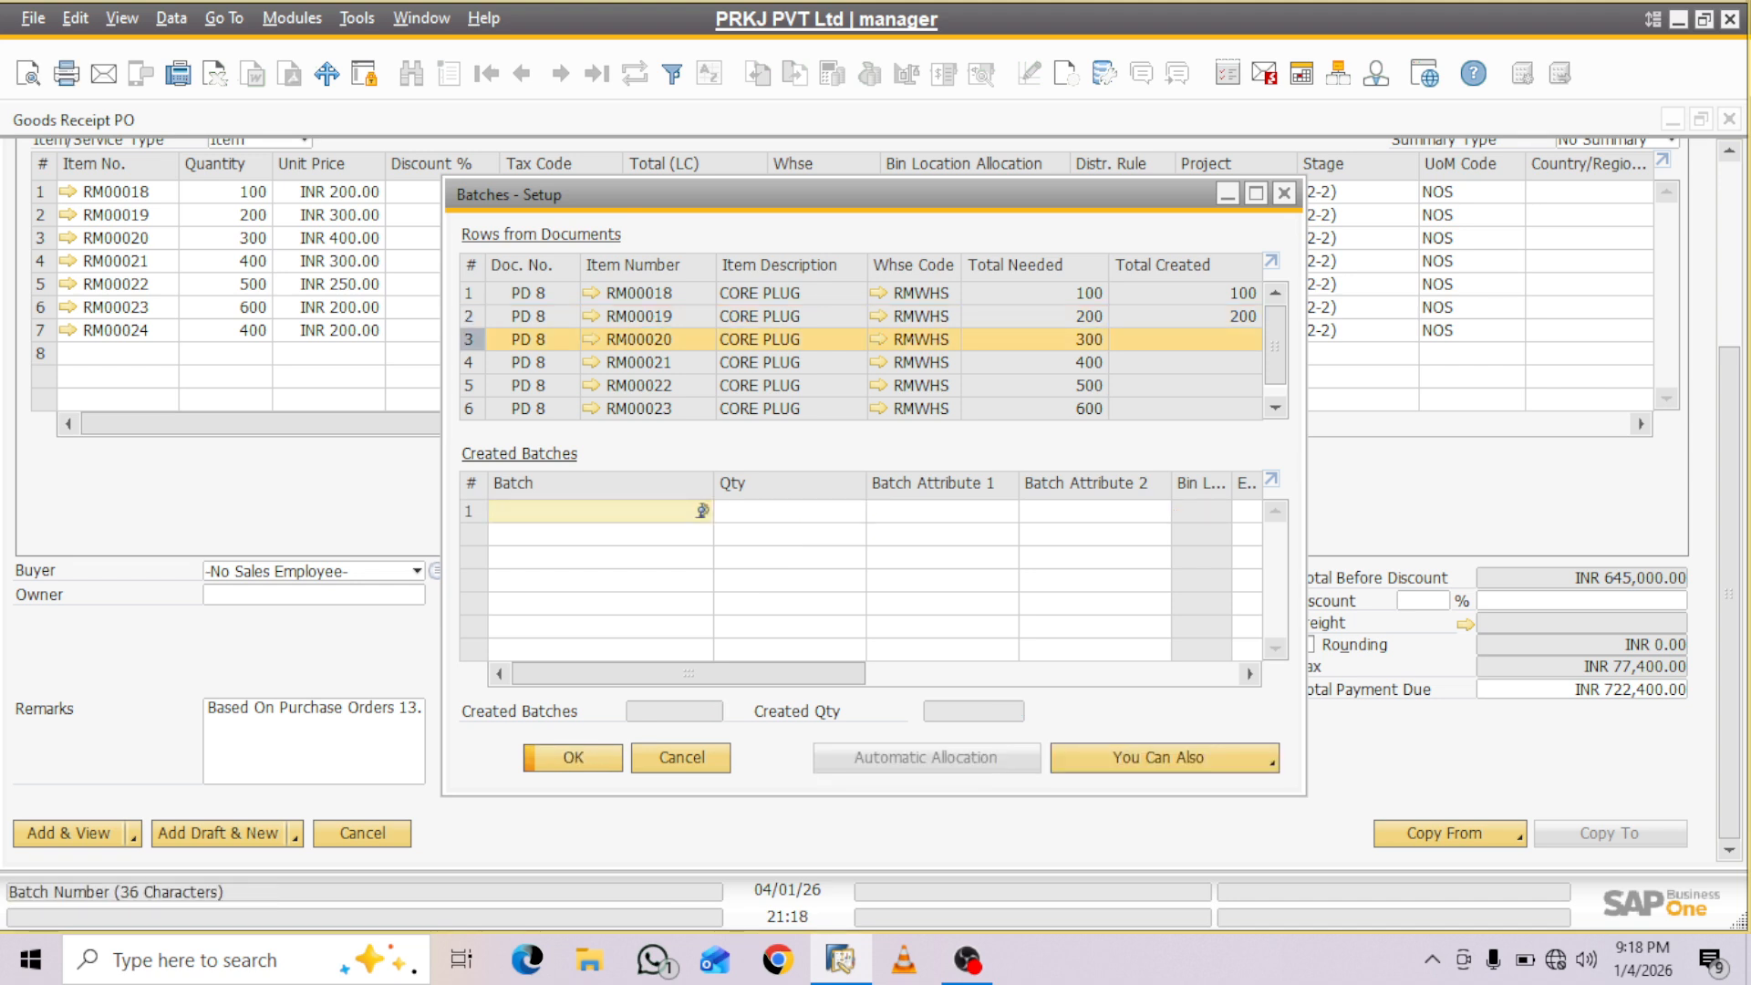
- Create batch ADD with quantity 300 for item RM00020, allocate all of it to bin RMWHS-Z01-R01-S02-B01, and save the entry
{"action": "type", "text": "ADD"}
{"action": "key", "text": "Tab"}
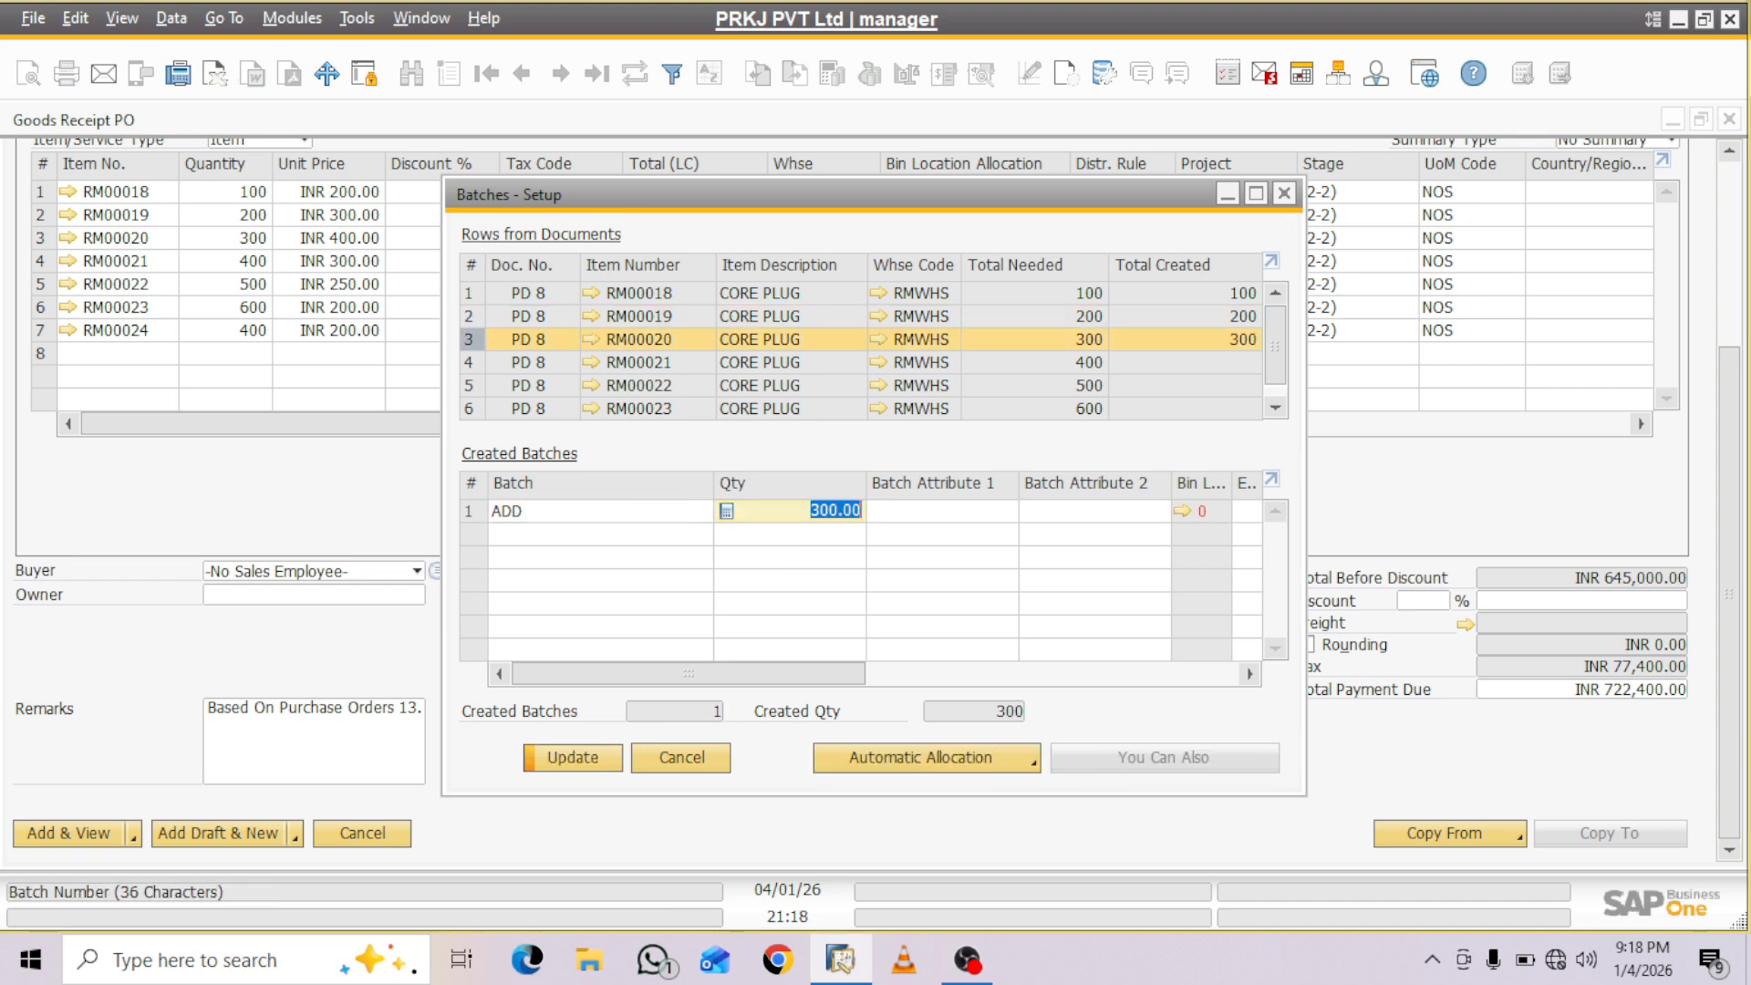
{"action": "left_click", "coordinate": [1182, 512]}
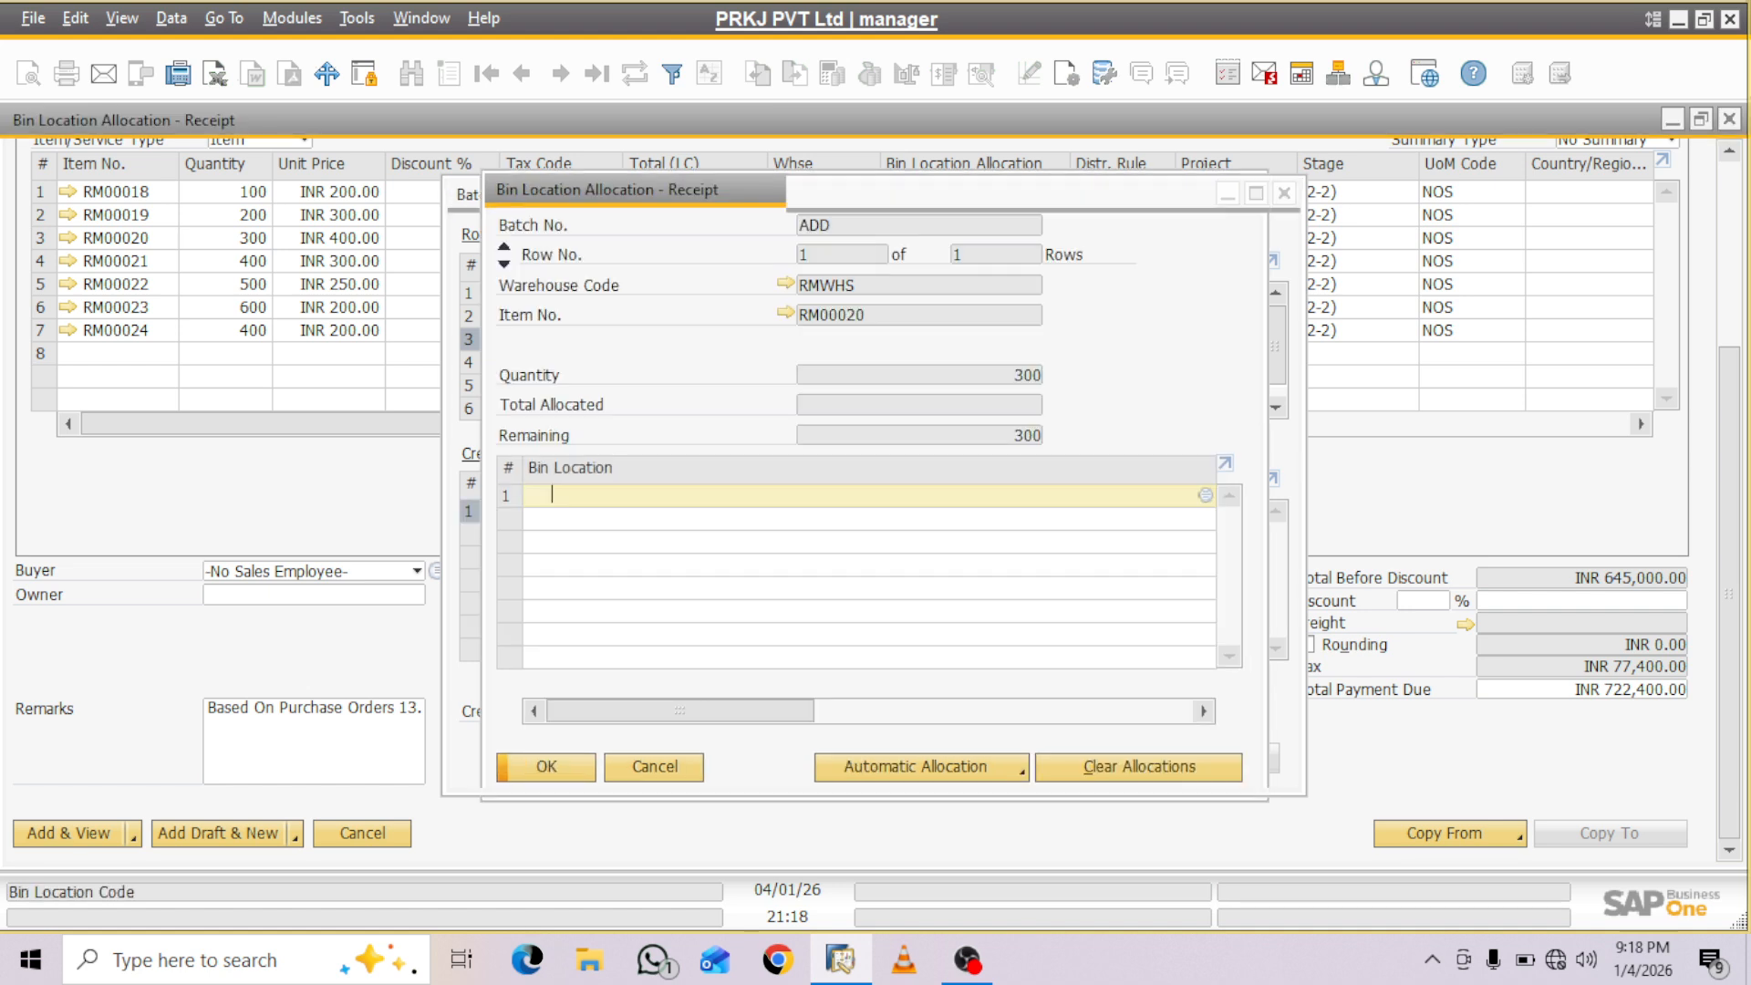
{"action": "key", "text": "Tab"}
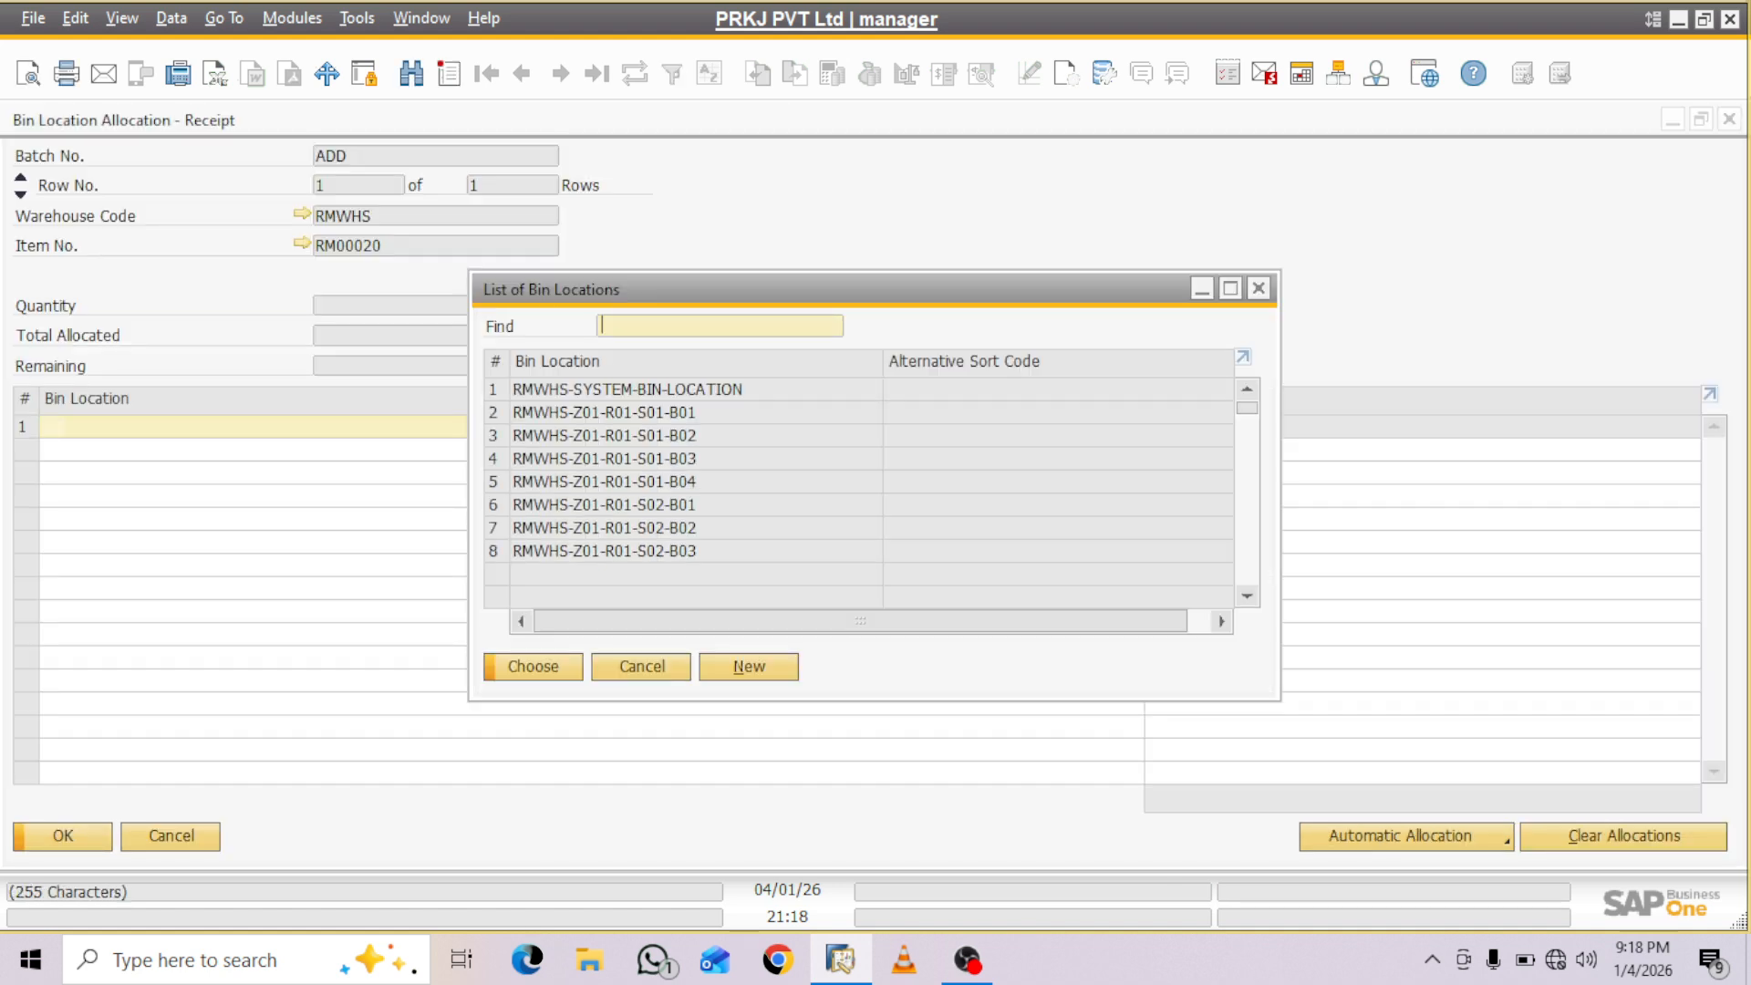
{"action": "left_click", "coordinate": [604, 506]}
{"action": "key", "text": "Return"}
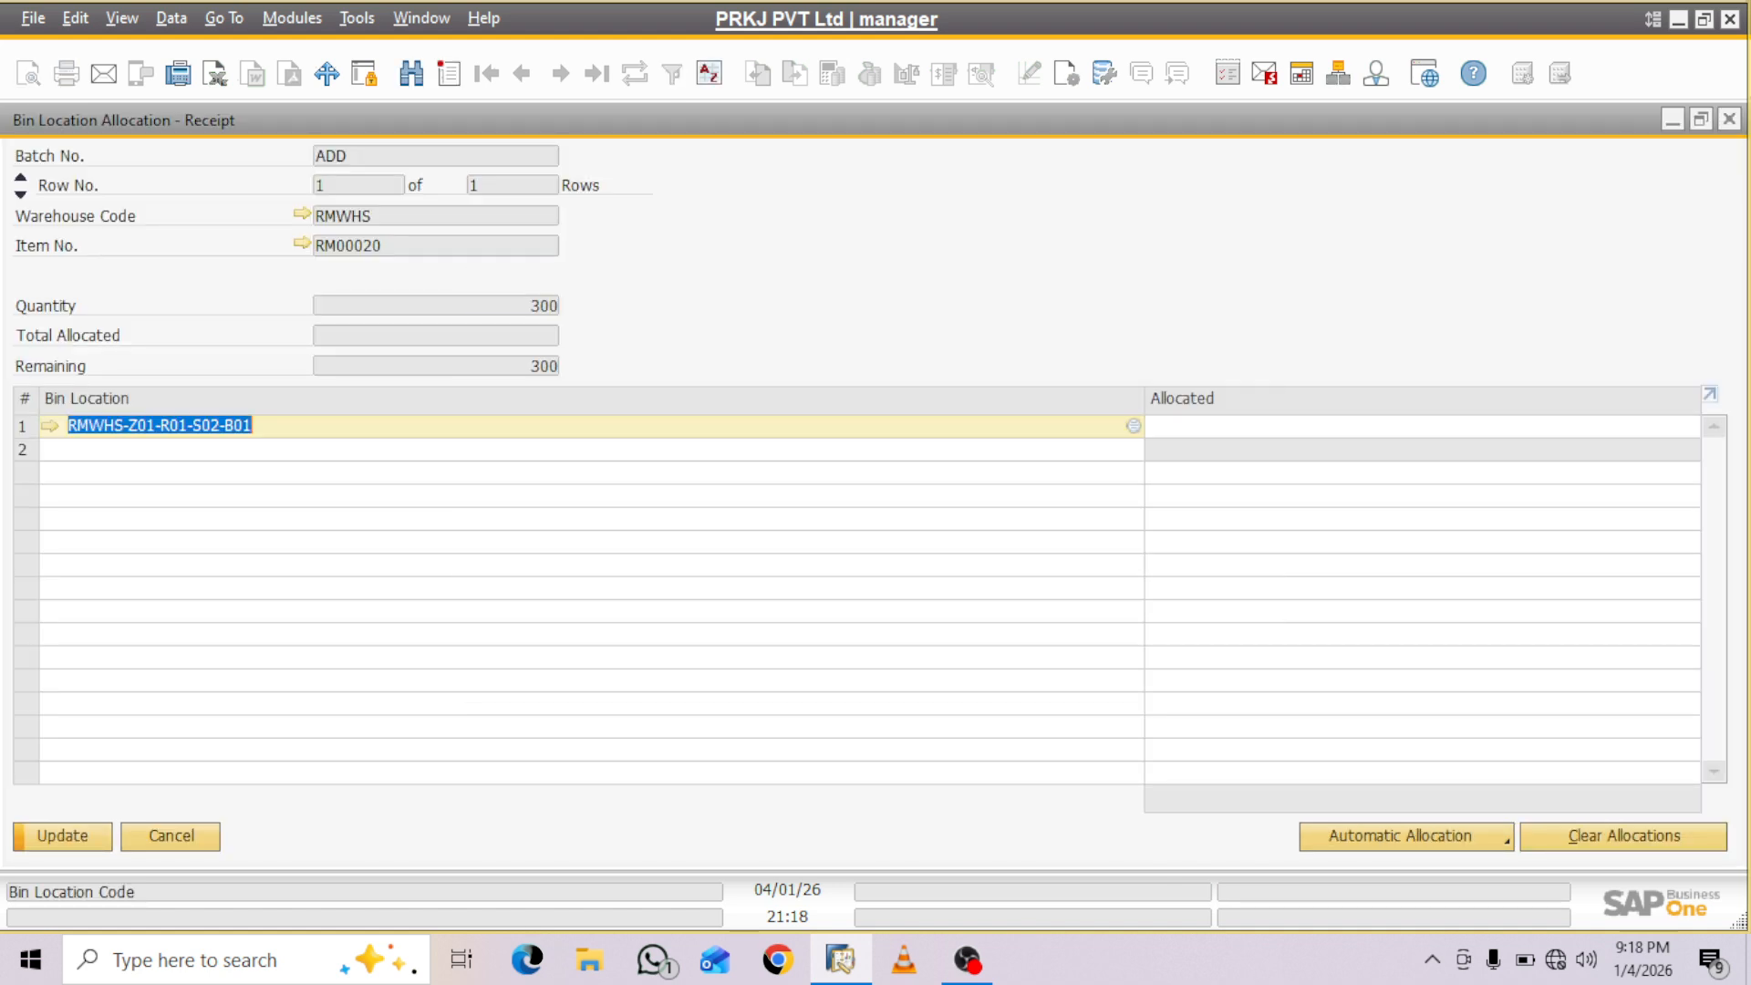
{"action": "key", "text": "Tab"}
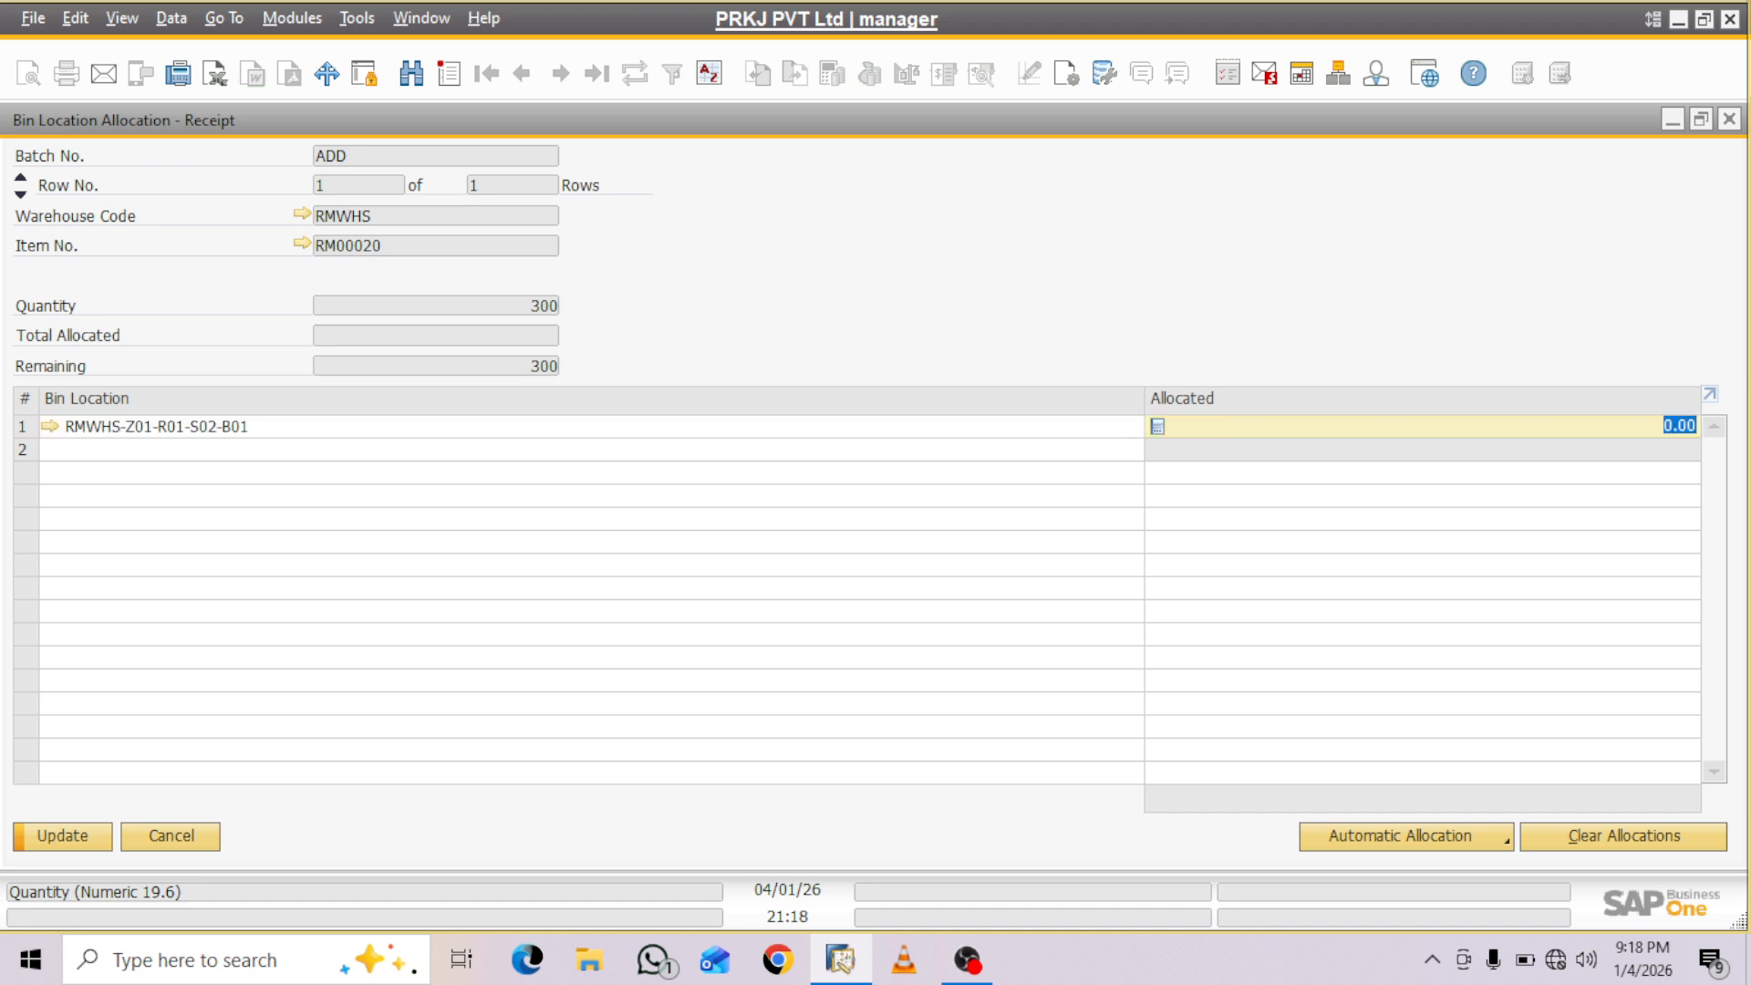
{"action": "type", "text": "300"}
{"action": "key", "text": "Tab"}
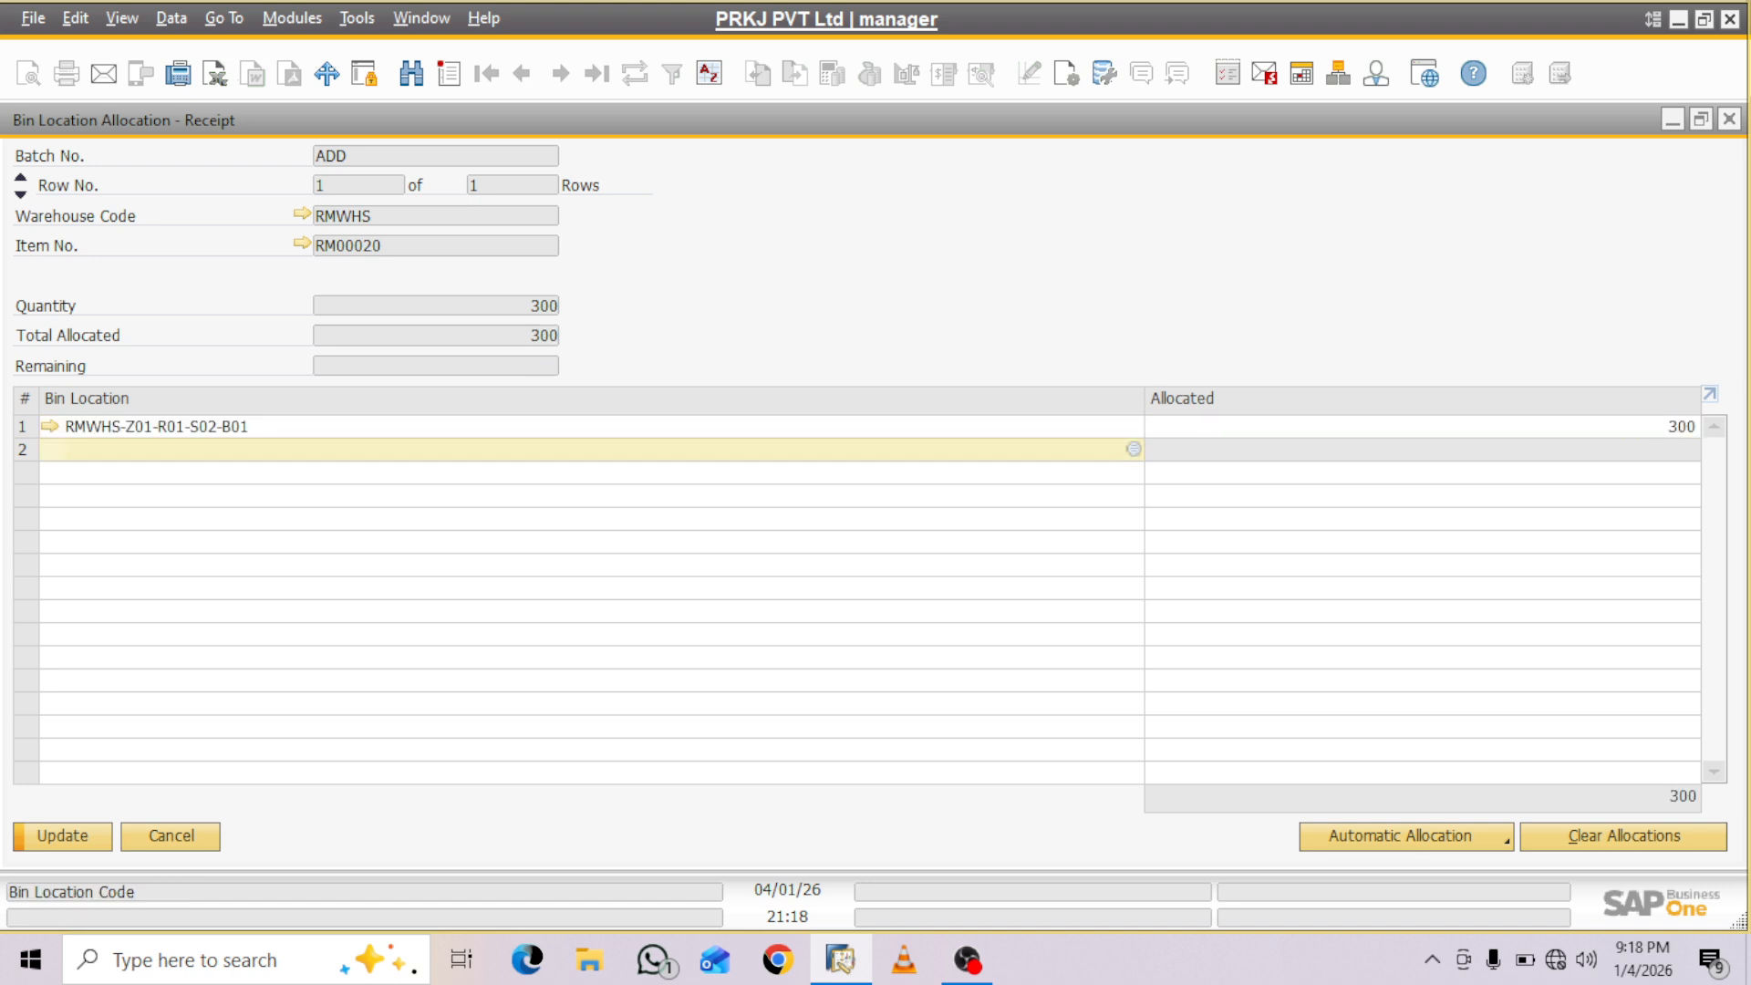
{"action": "key", "text": "Return"}
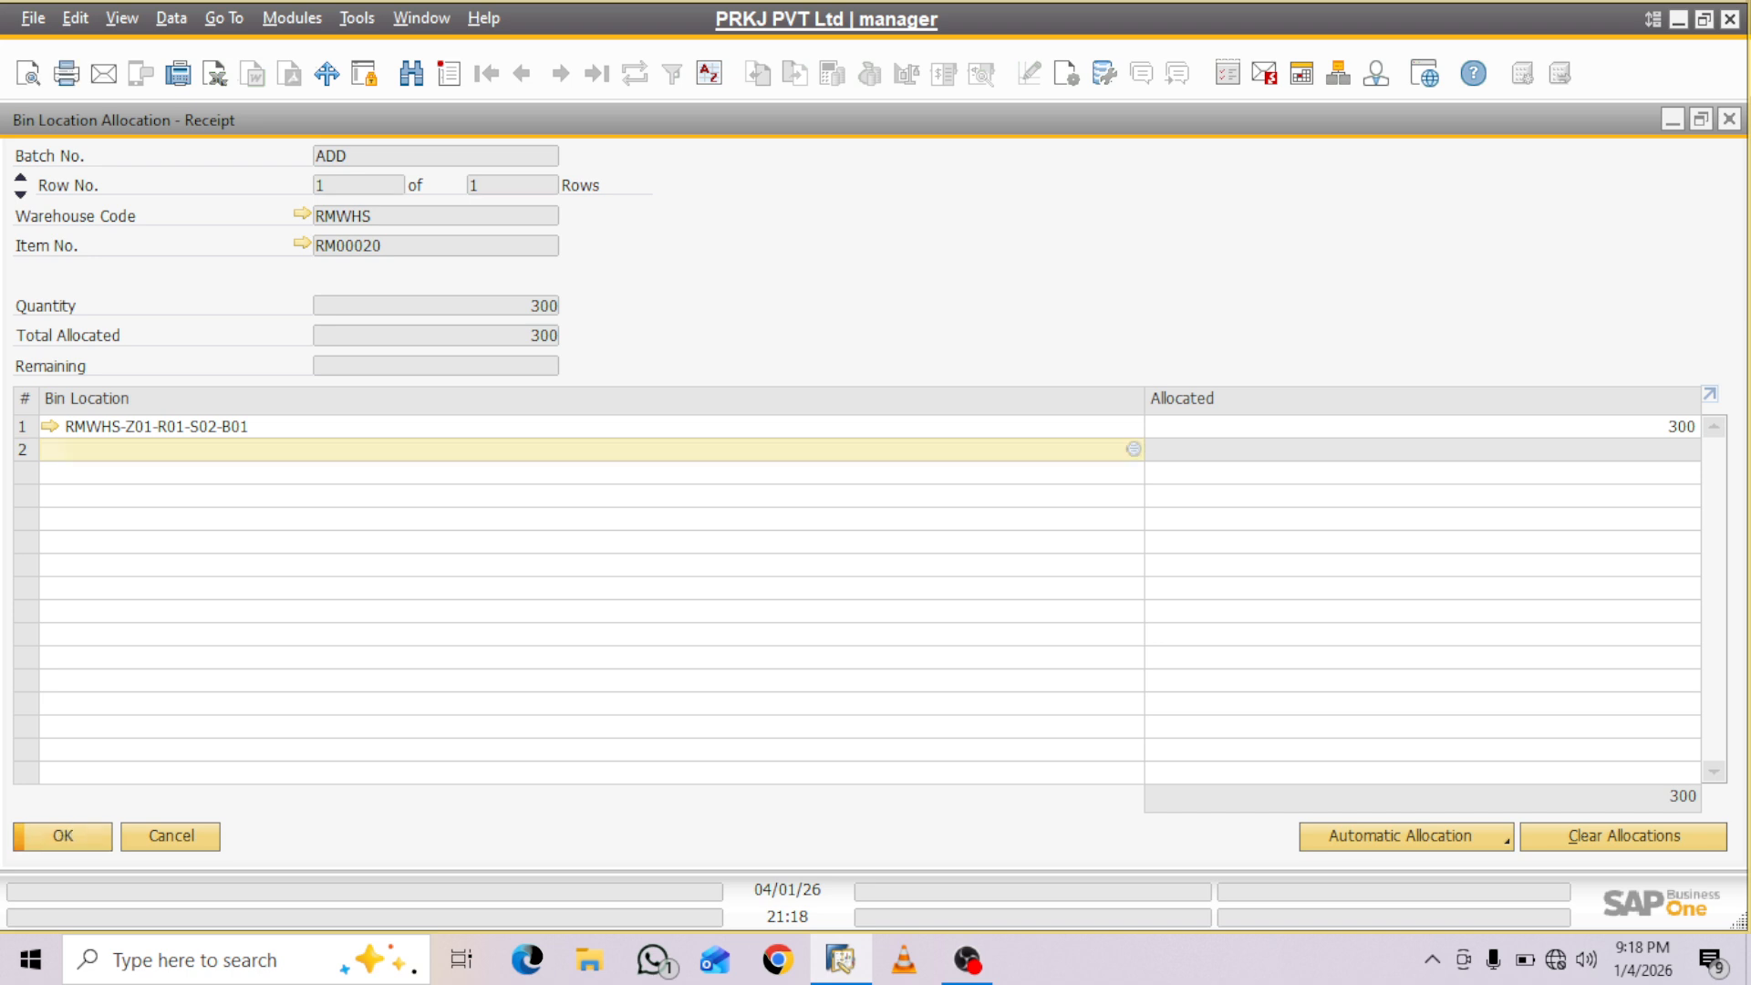
{"action": "key", "text": "Return"}
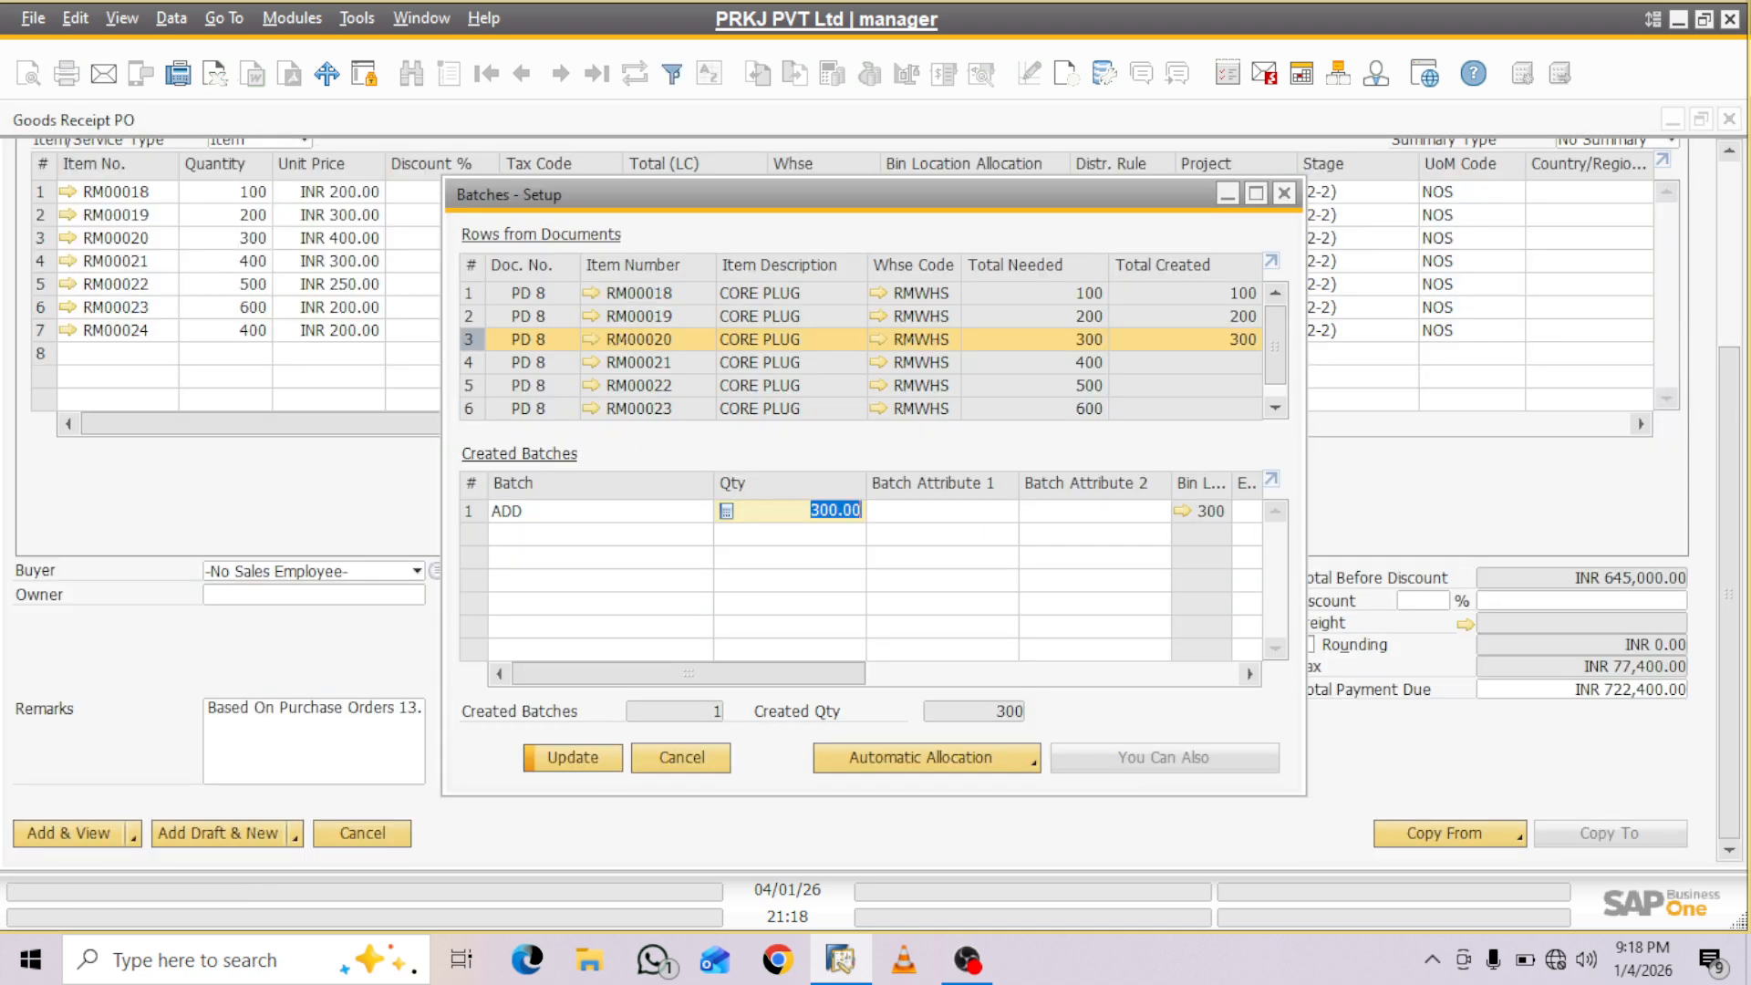
{"action": "key", "text": "Return"}
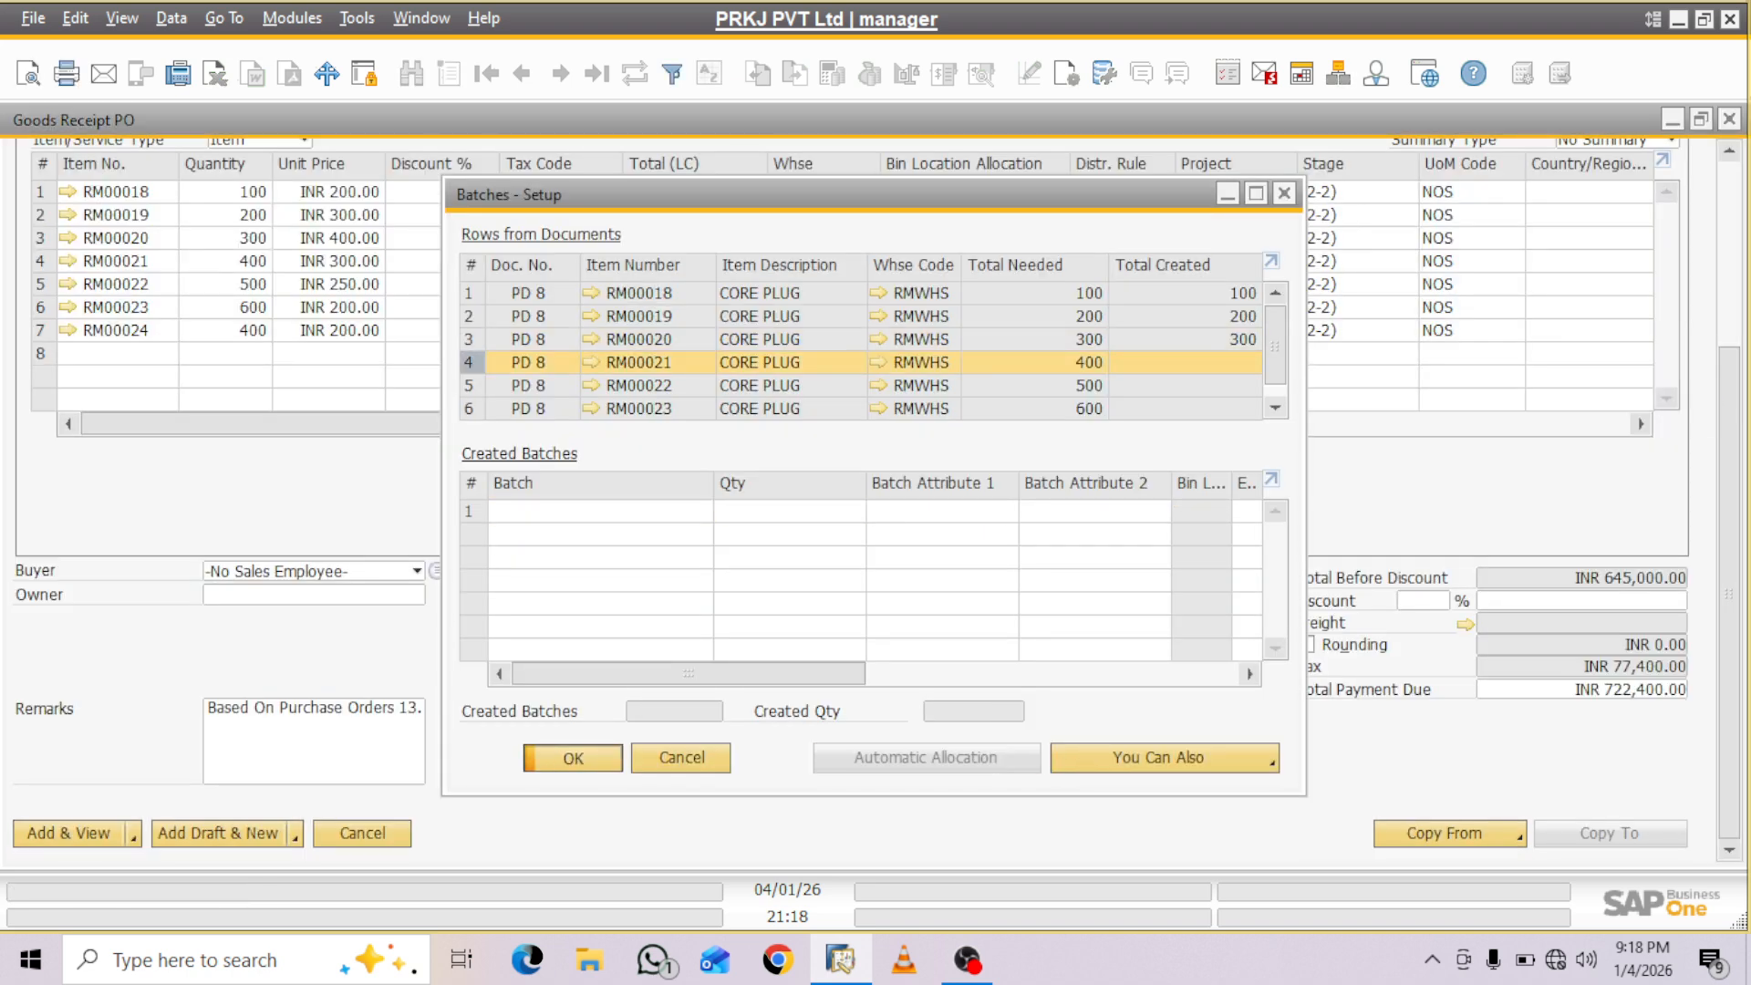
- Close the batch setup and try to add the Goods Receipt PO
{"action": "key", "text": "Return"}
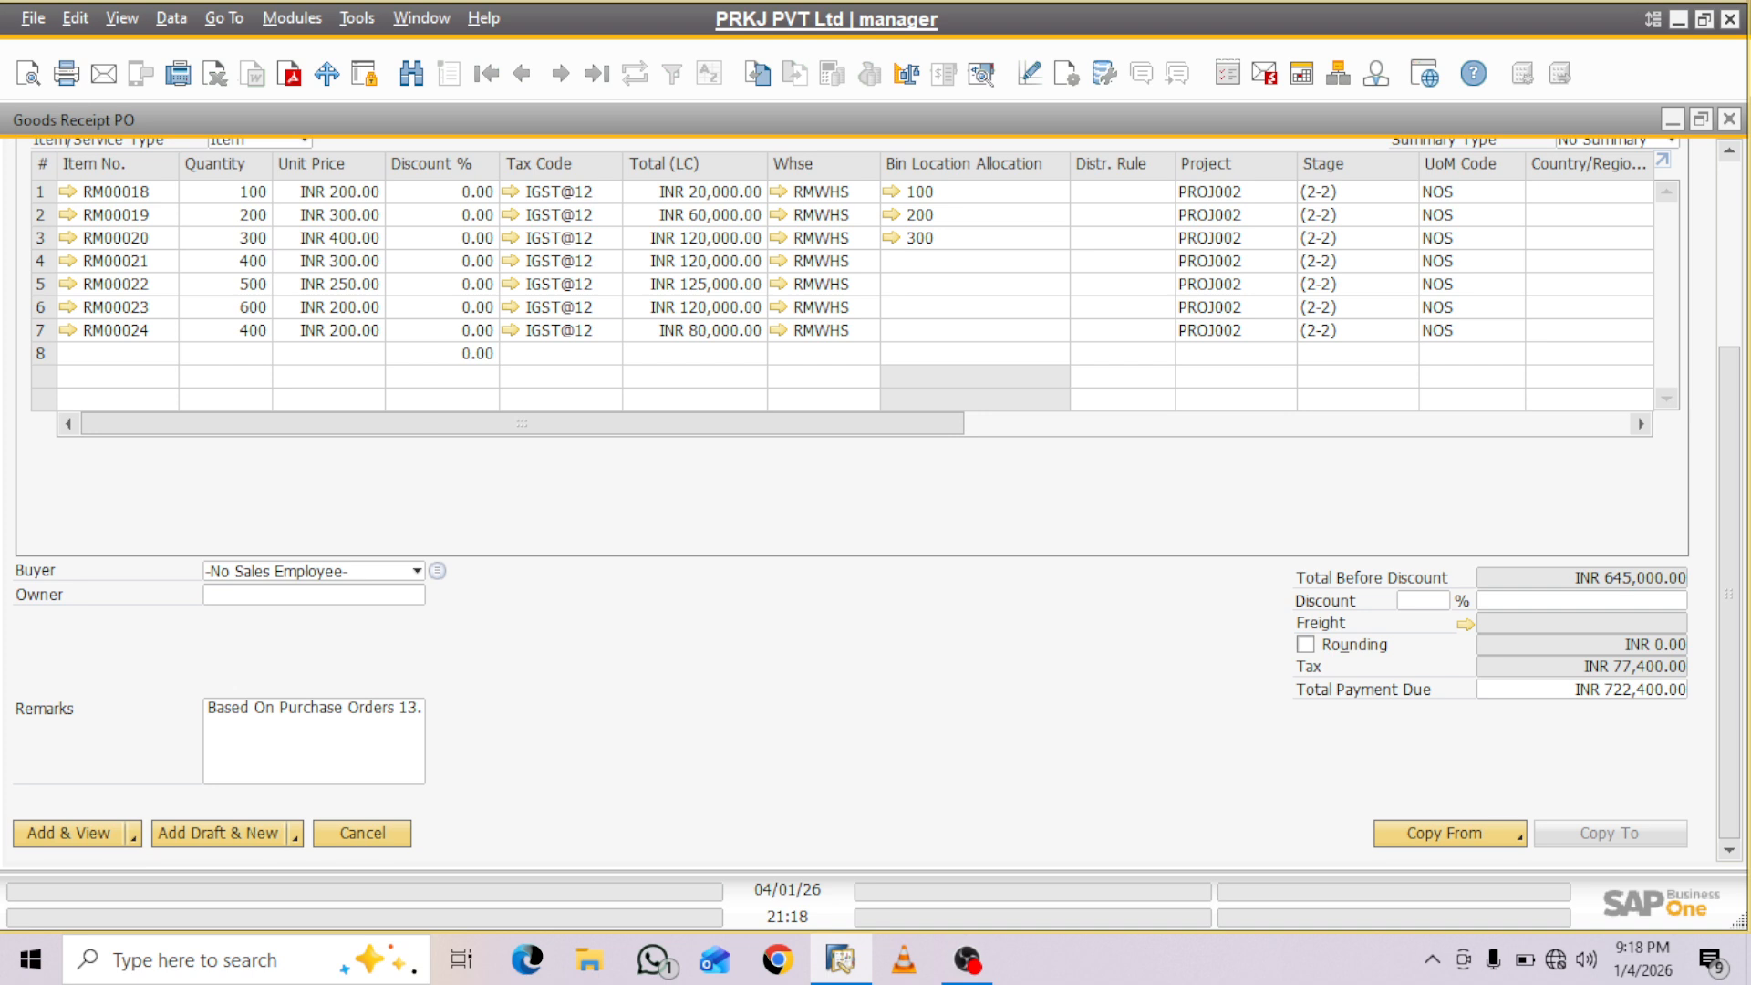
{"action": "key", "text": "Return"}
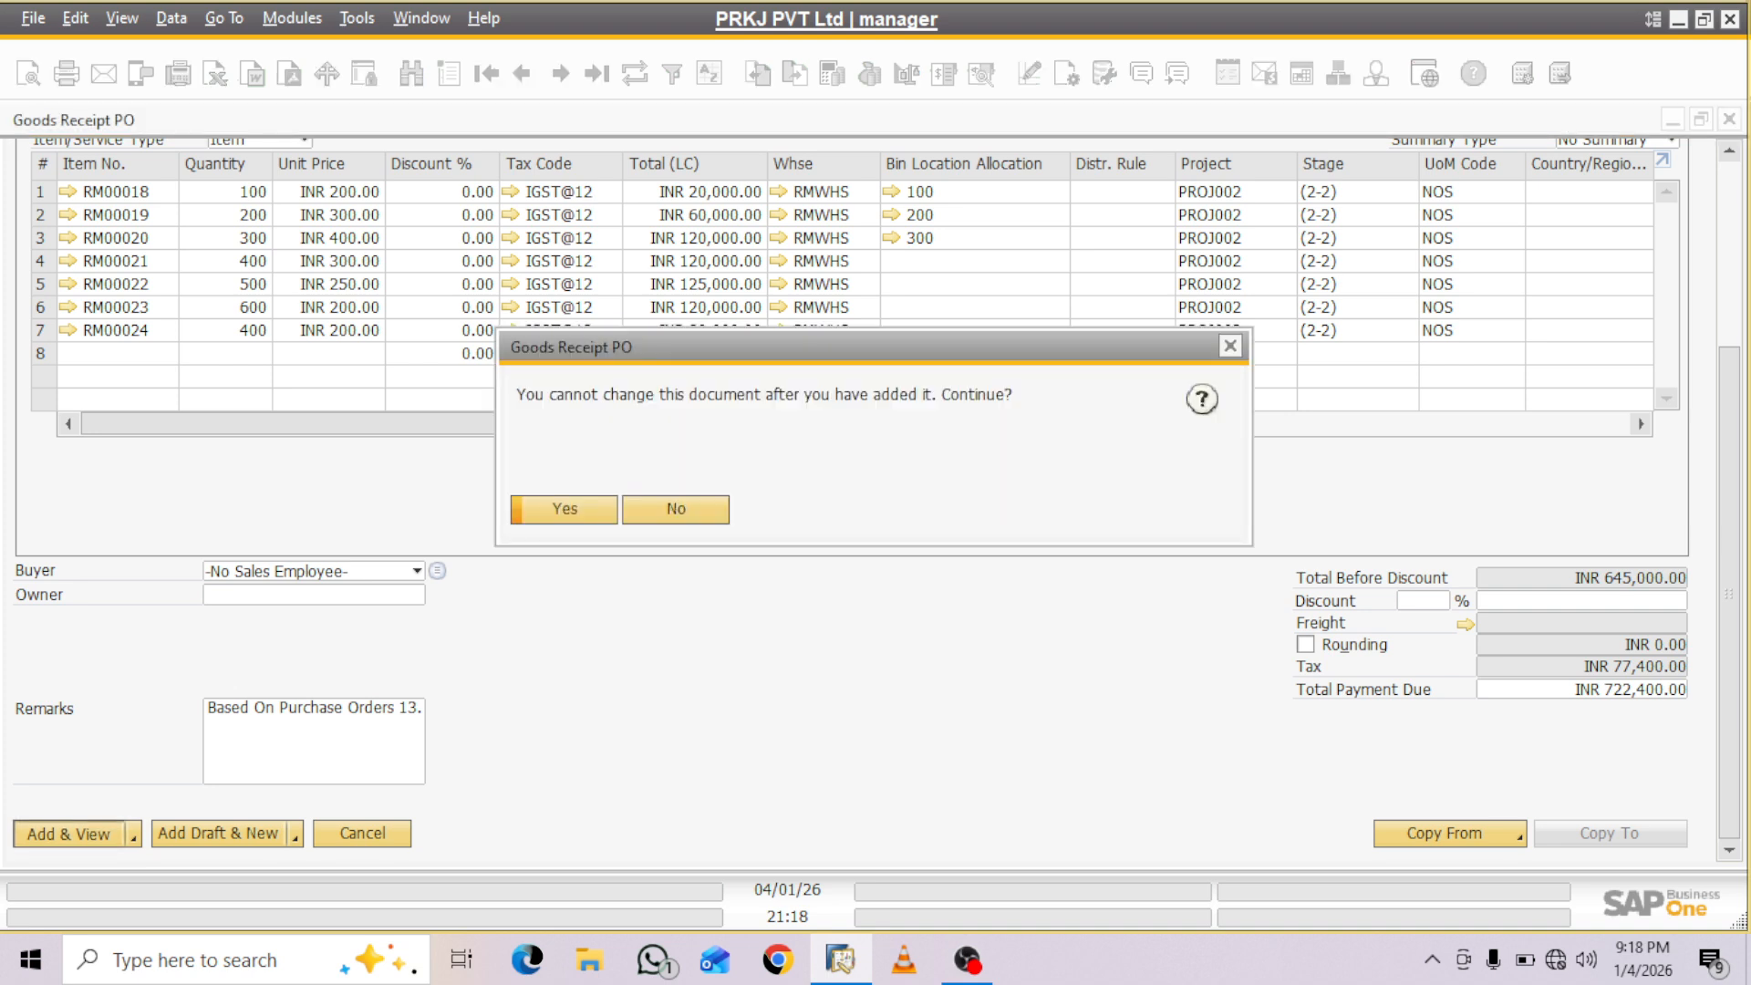
{"action": "key", "text": "Return"}
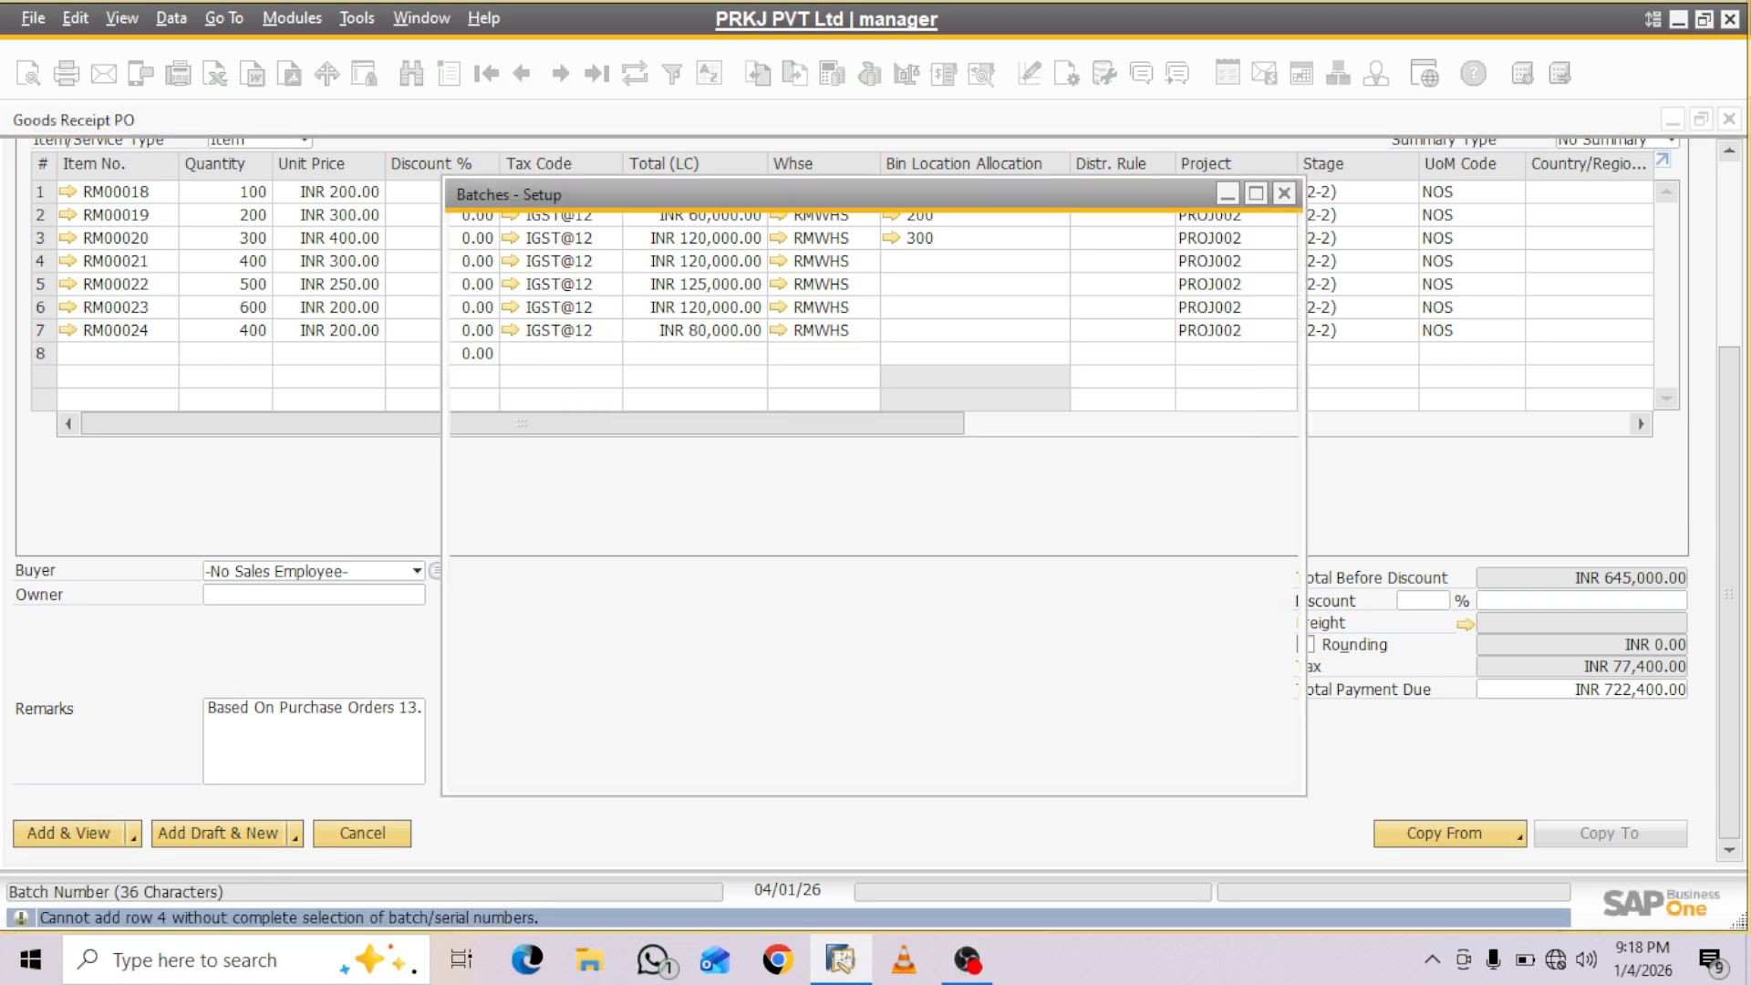
- Create batch DLSA with quantity 400 for item RM00021 and open its bin location allocation
{"action": "type", "text": "DLSA"}
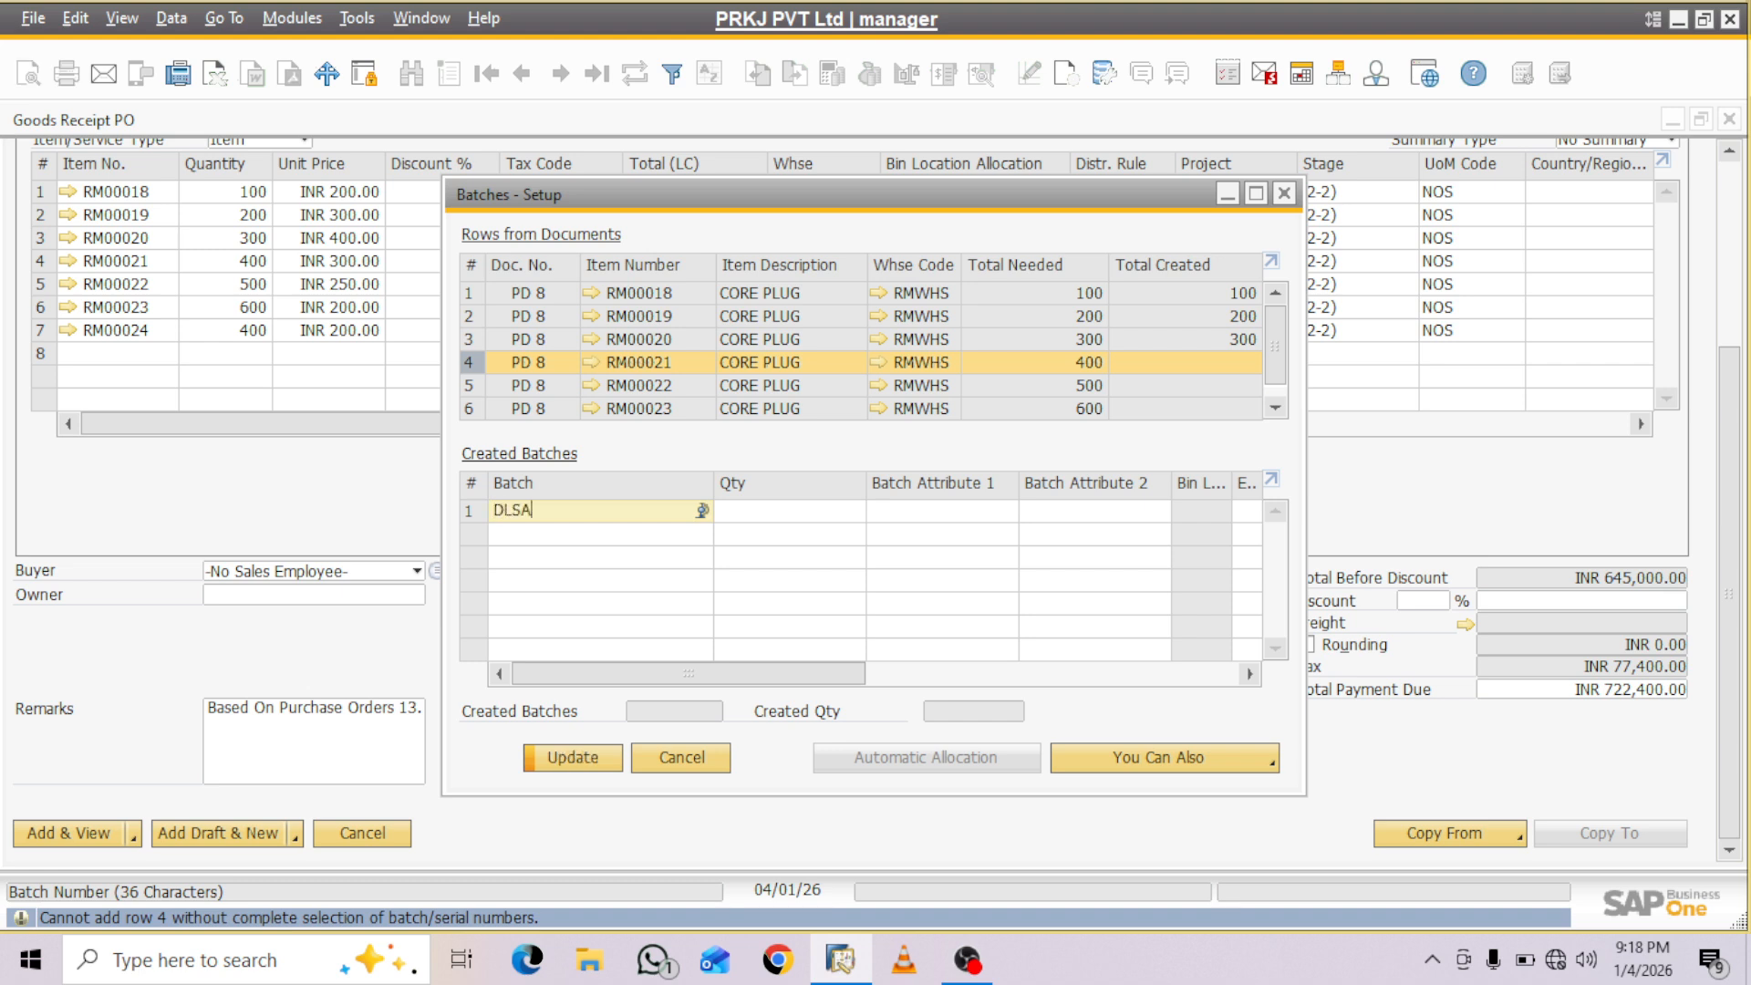
{"action": "key", "text": "Tab"}
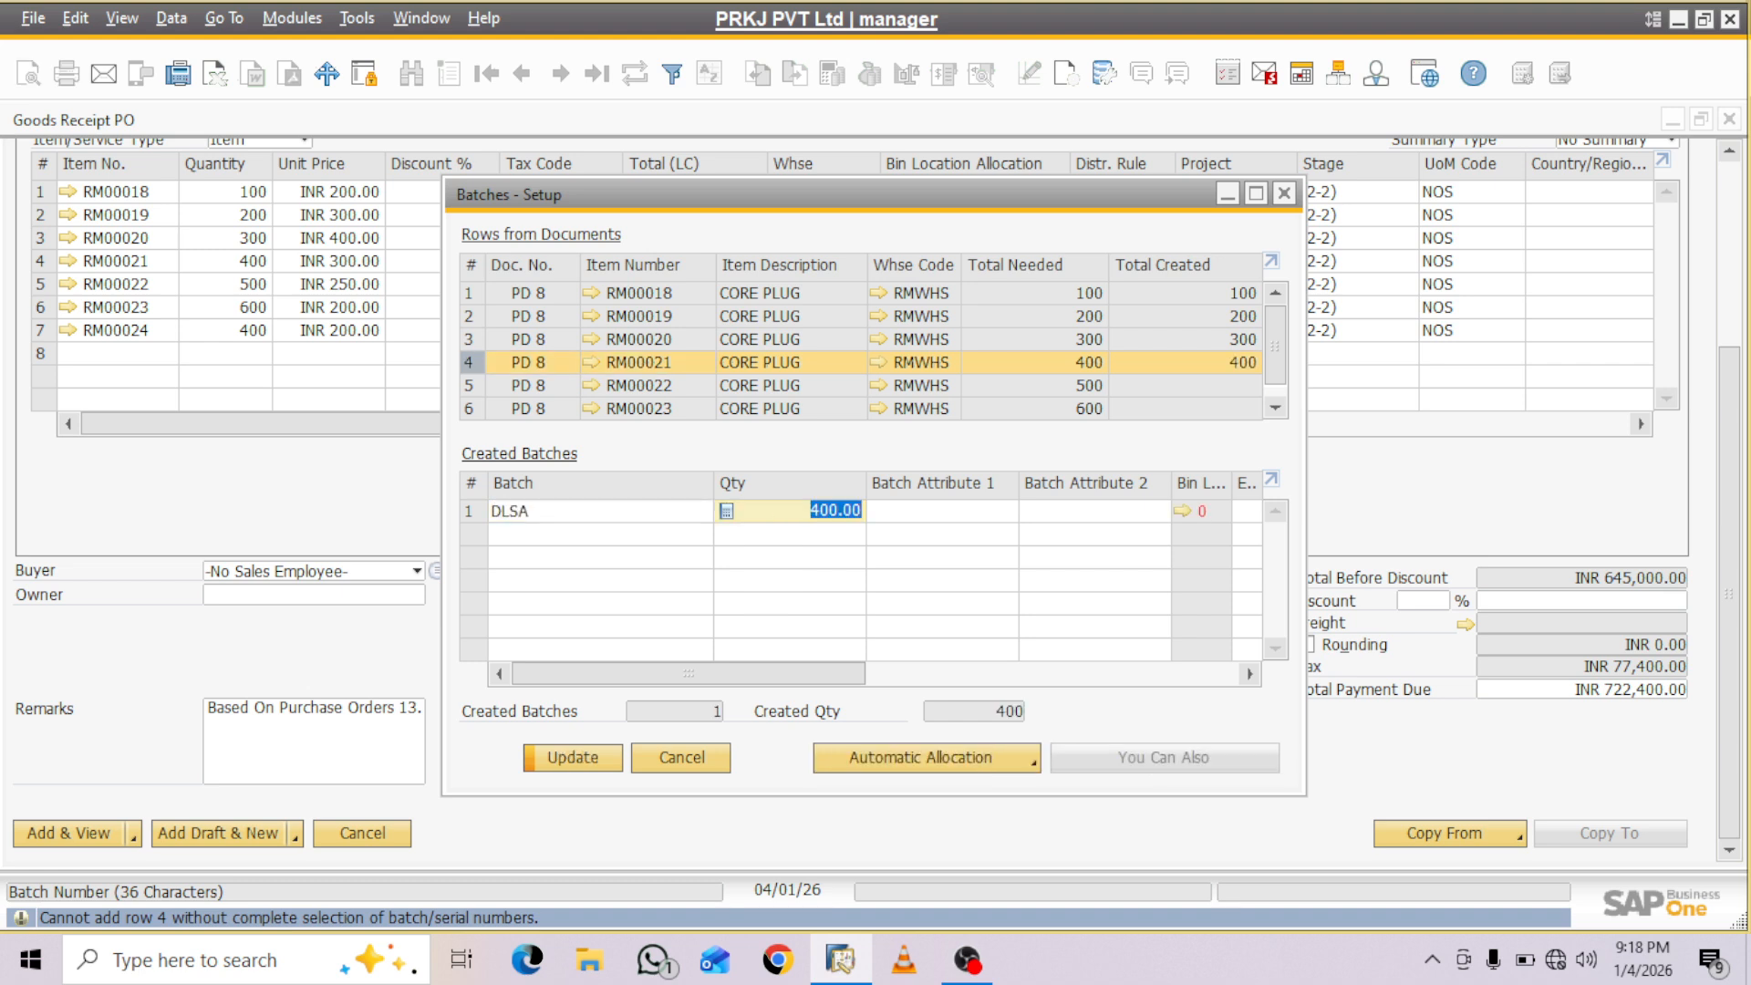
{"action": "key", "text": "Tab"}
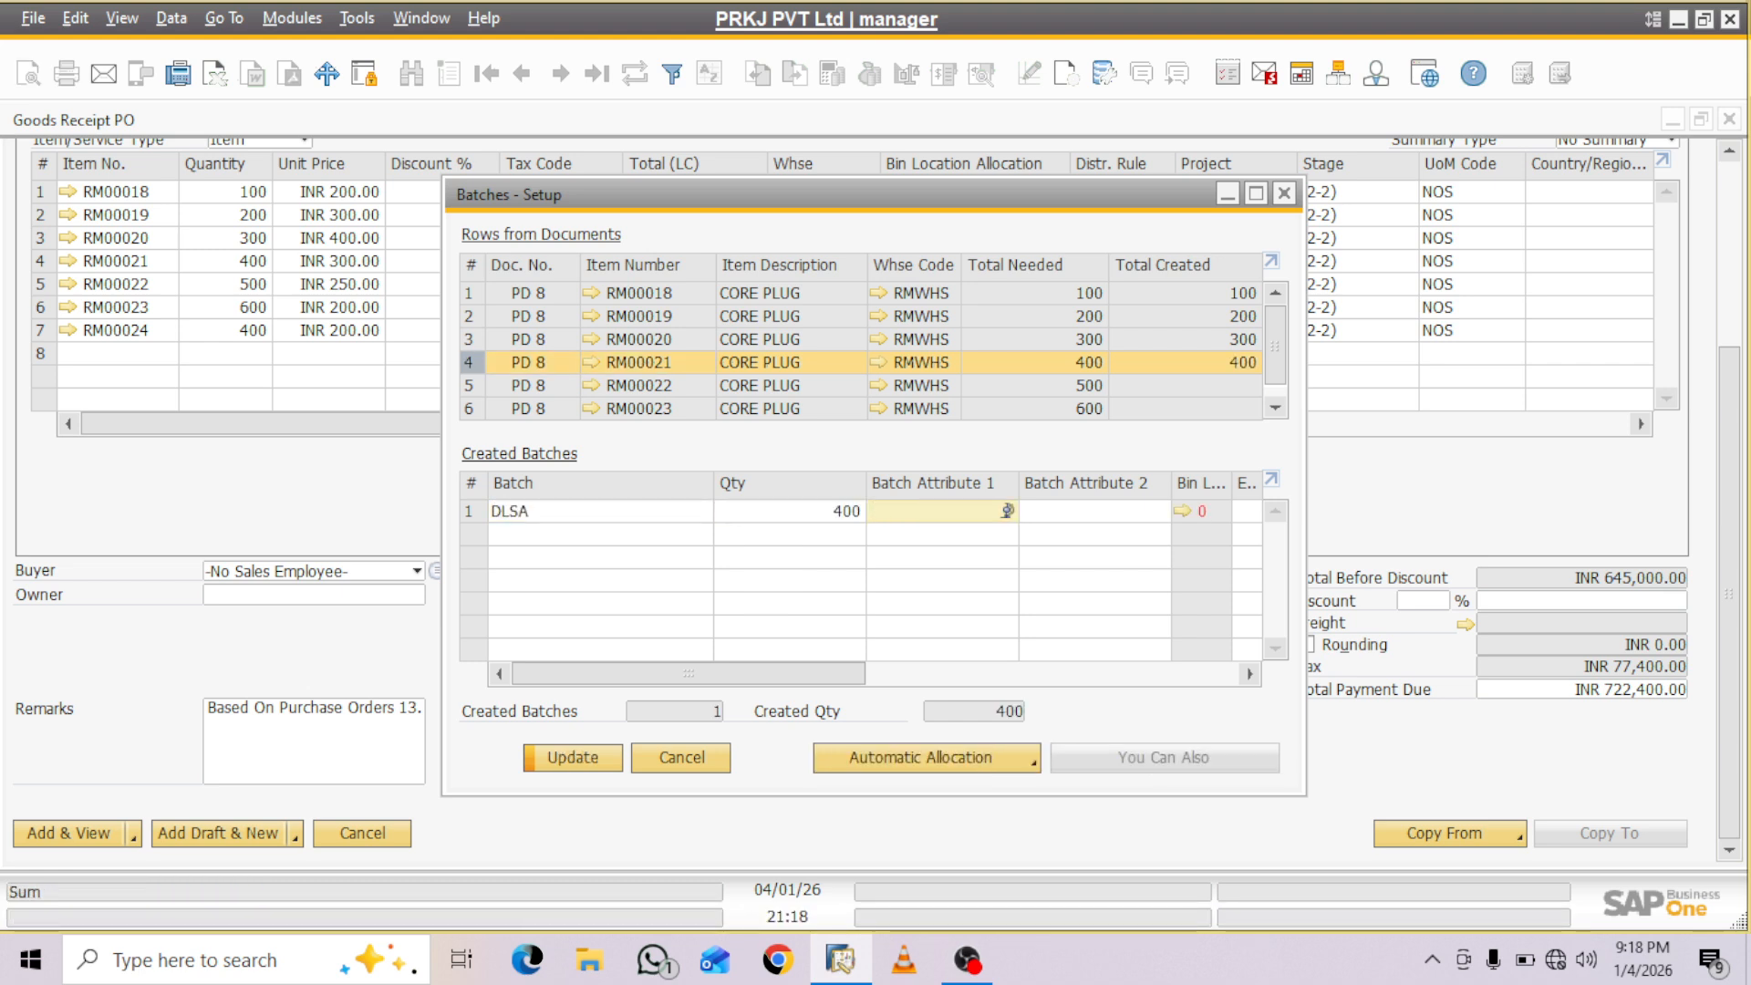
{"action": "key", "text": "Tab"}
{"action": "key", "text": "Tab"}
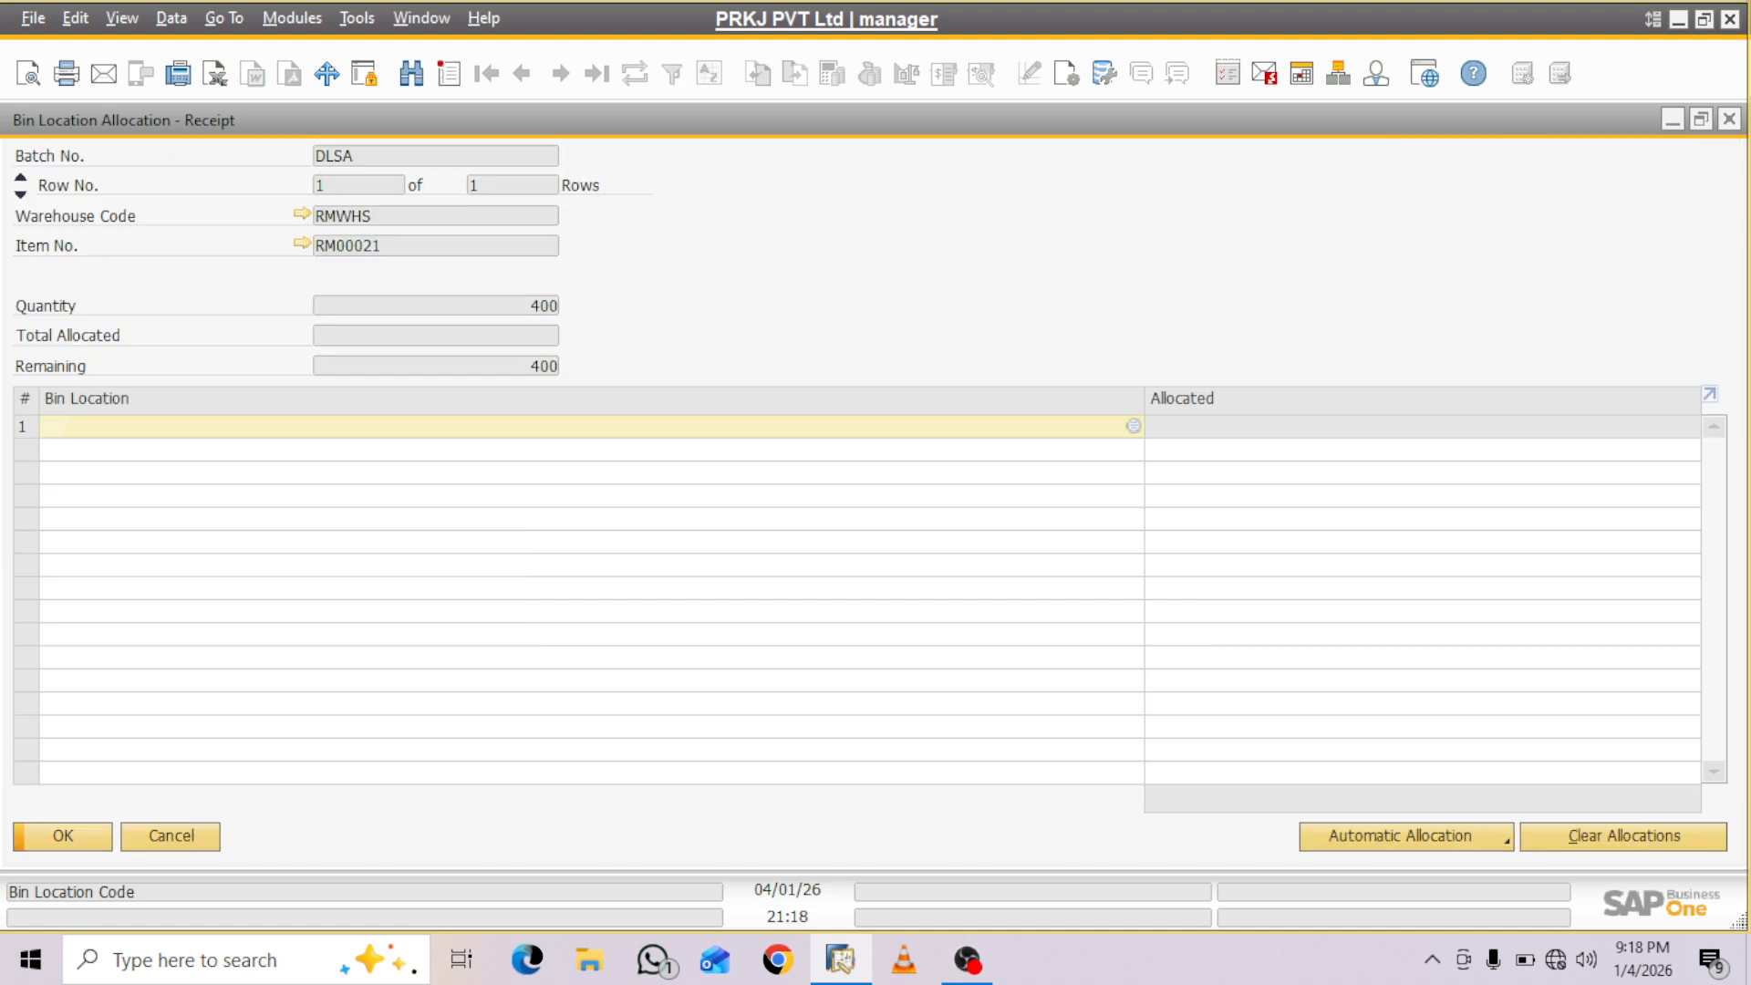
- Allocate all 400 units of batch DLSA to bin RMWHS-Z01-R01-S02-B02 and save the batch entry
{"action": "key", "text": "Tab"}
{"action": "left_click", "coordinate": [693, 528]}
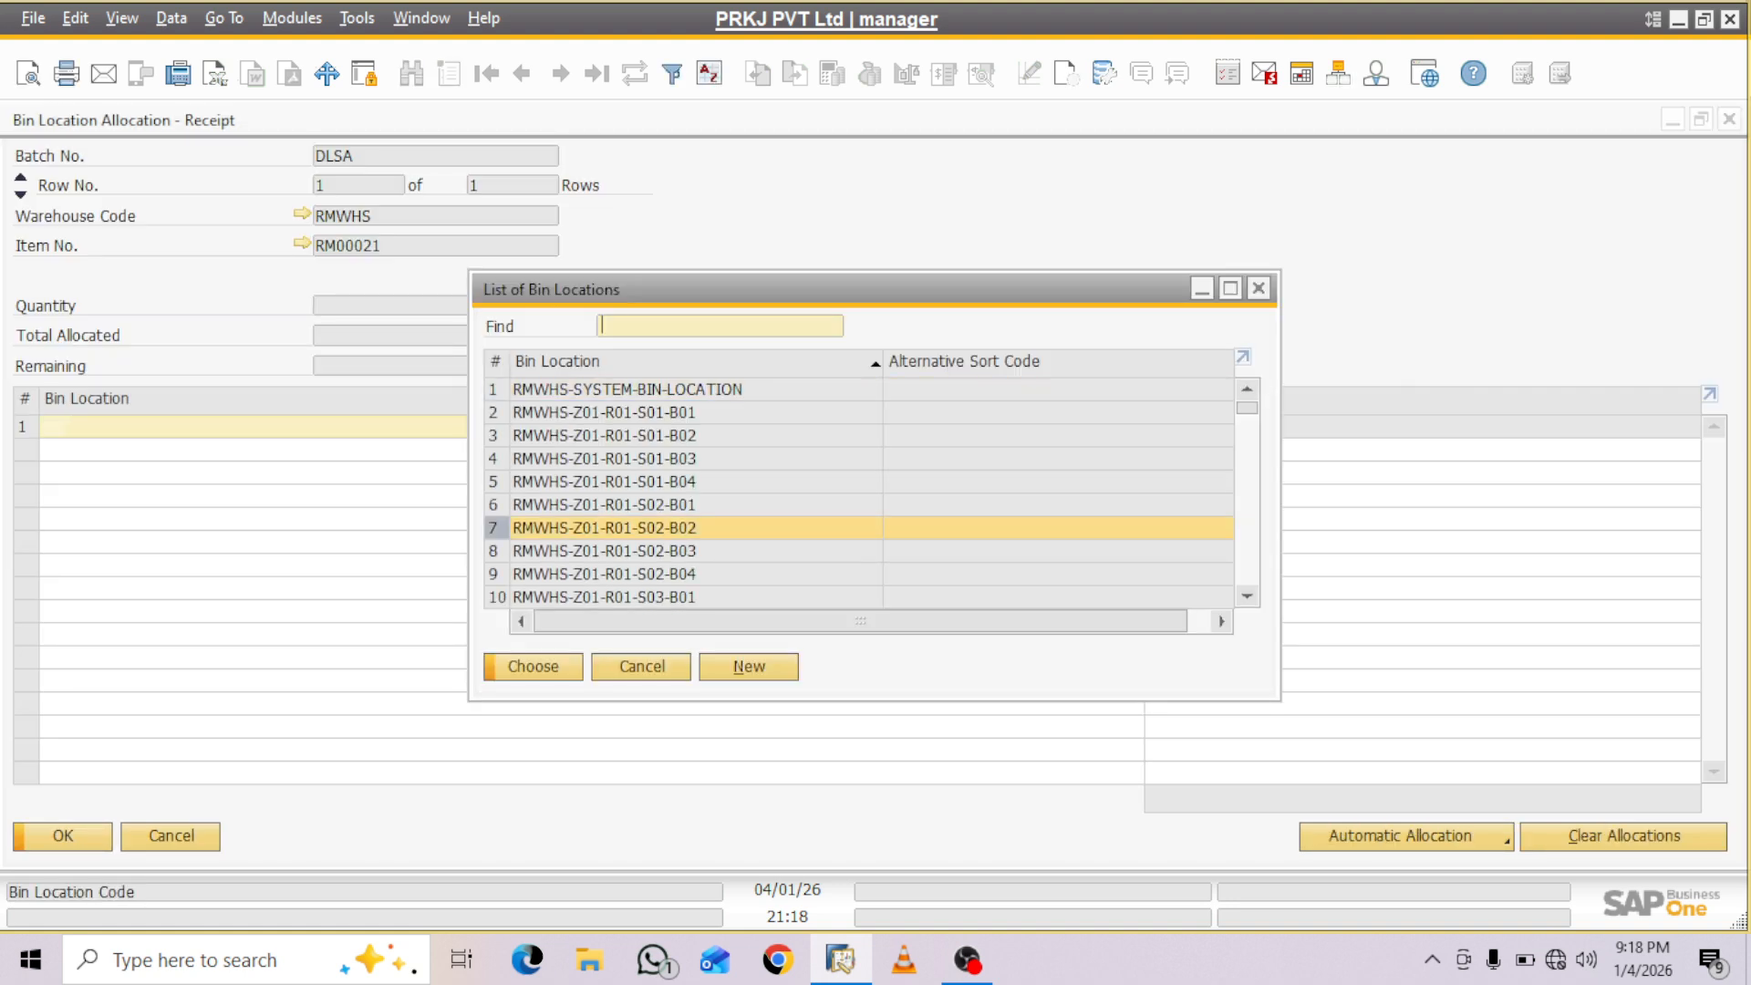
{"action": "key", "text": "Return"}
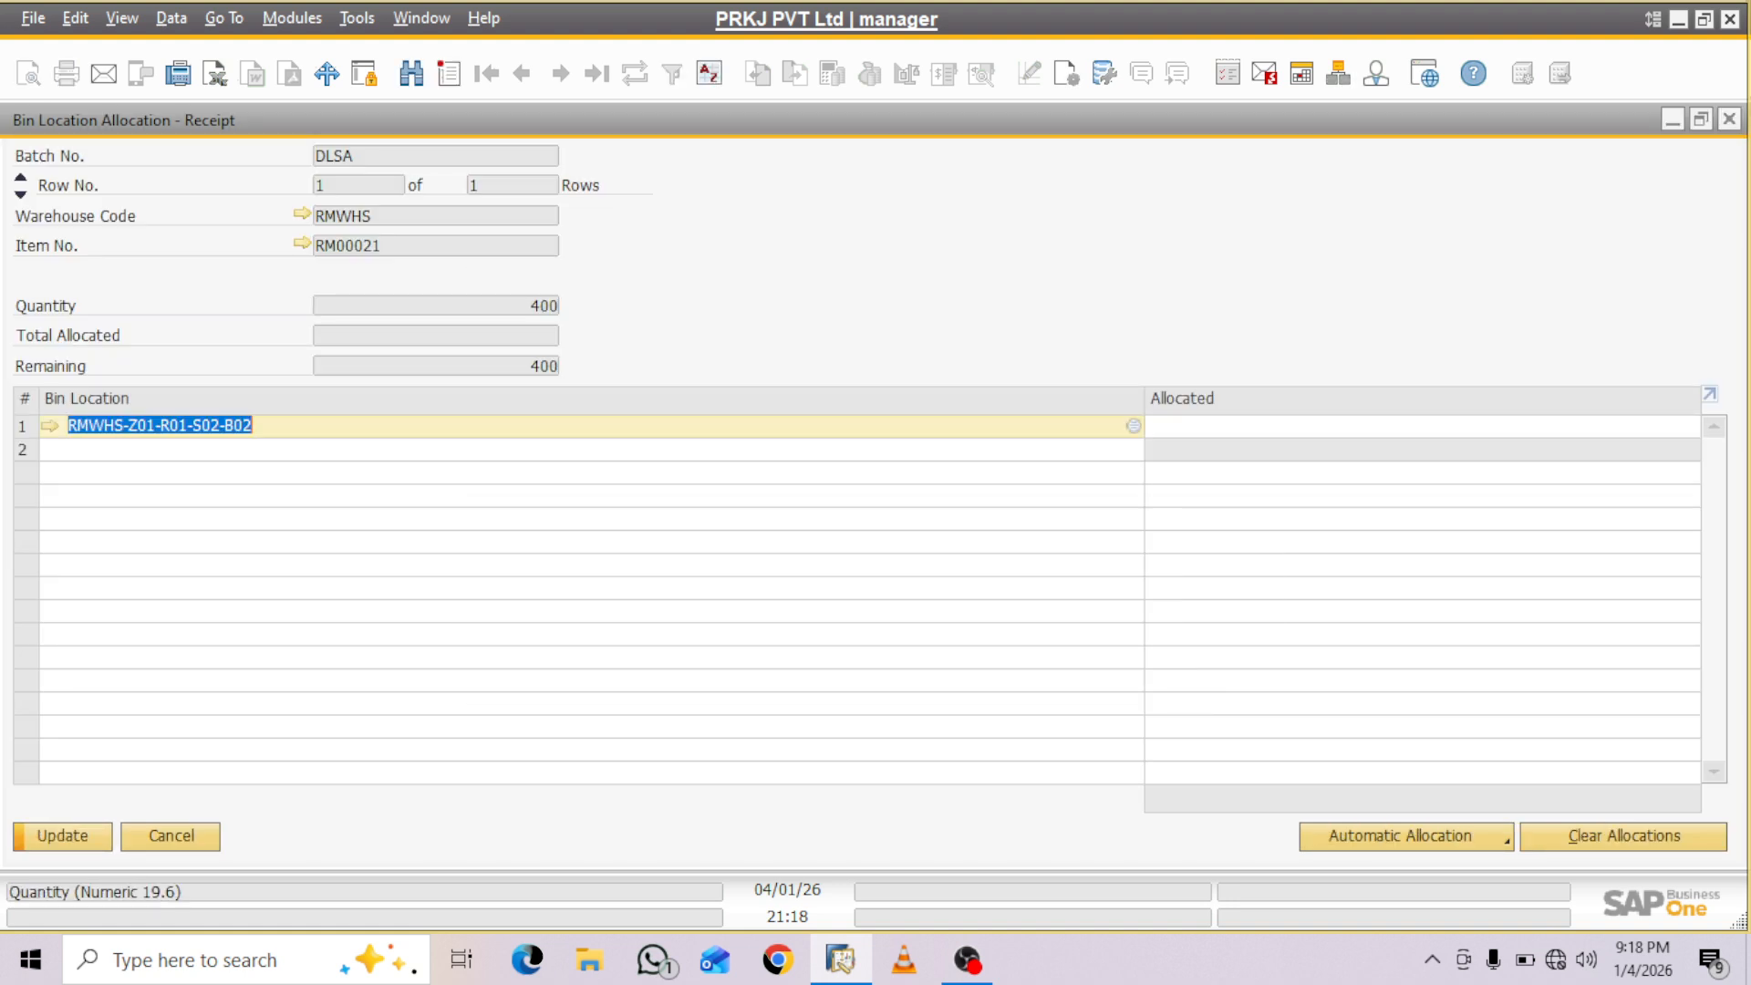
{"action": "key", "text": "Tab"}
{"action": "type", "text": "400"}
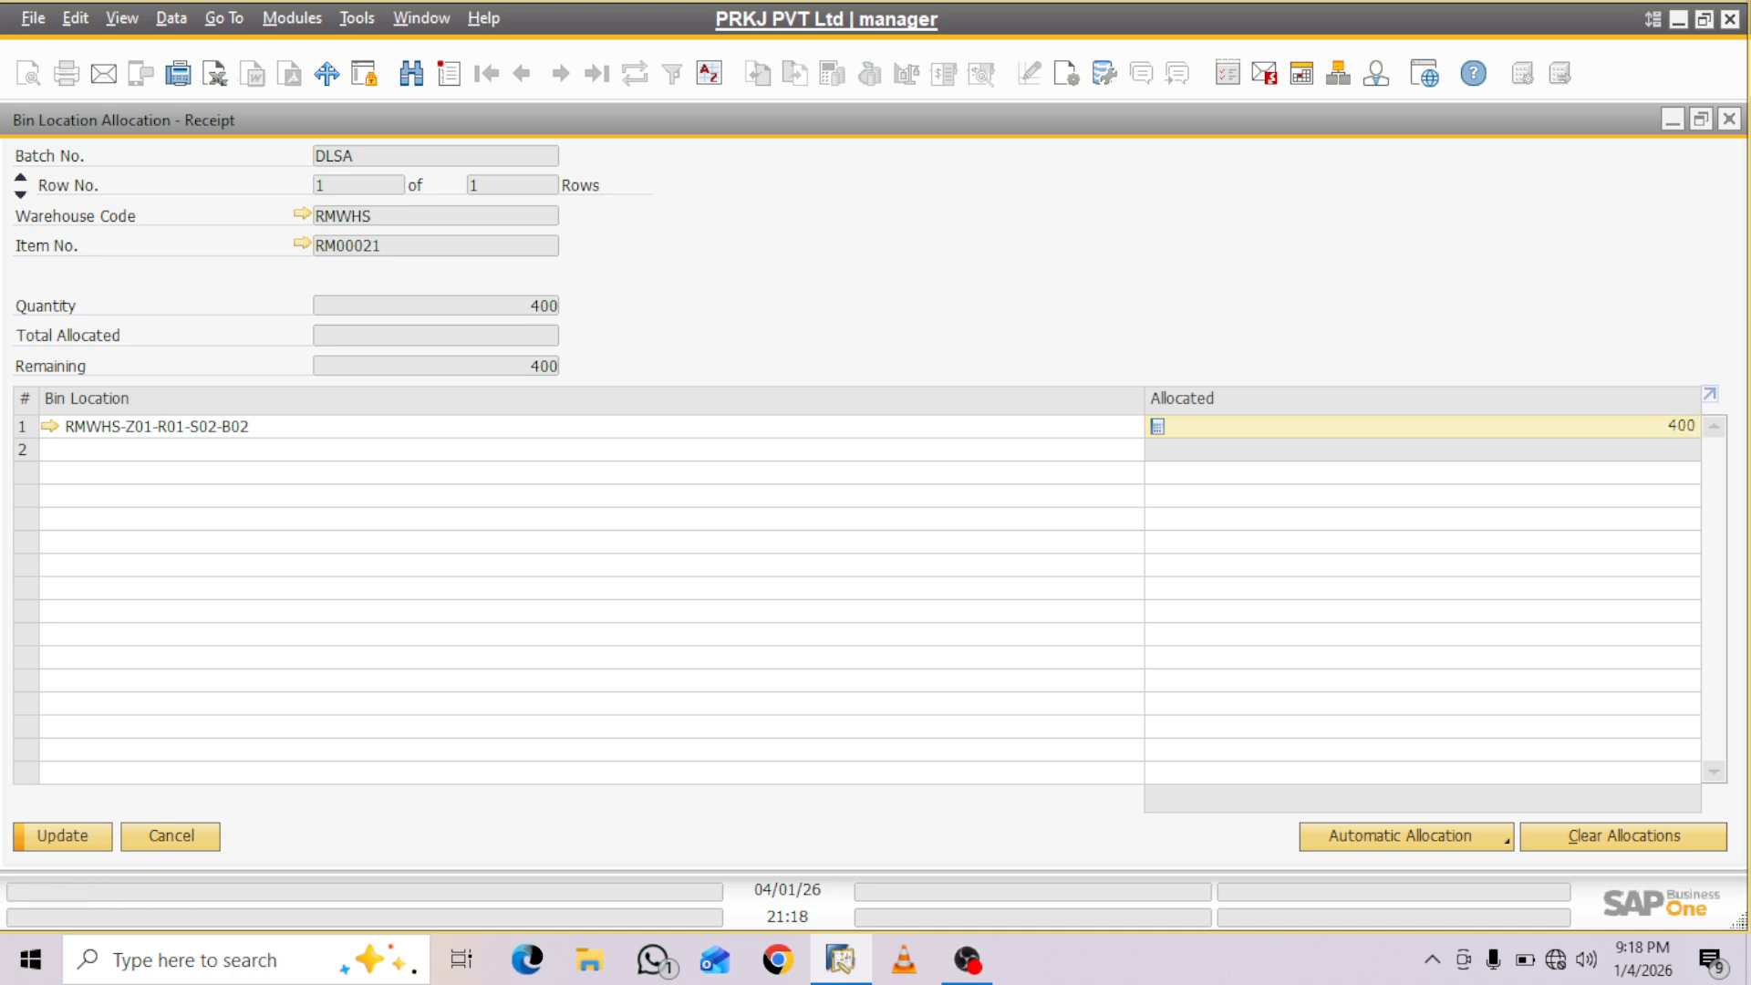
{"action": "key", "text": "Return"}
{"action": "key", "text": "Return"}
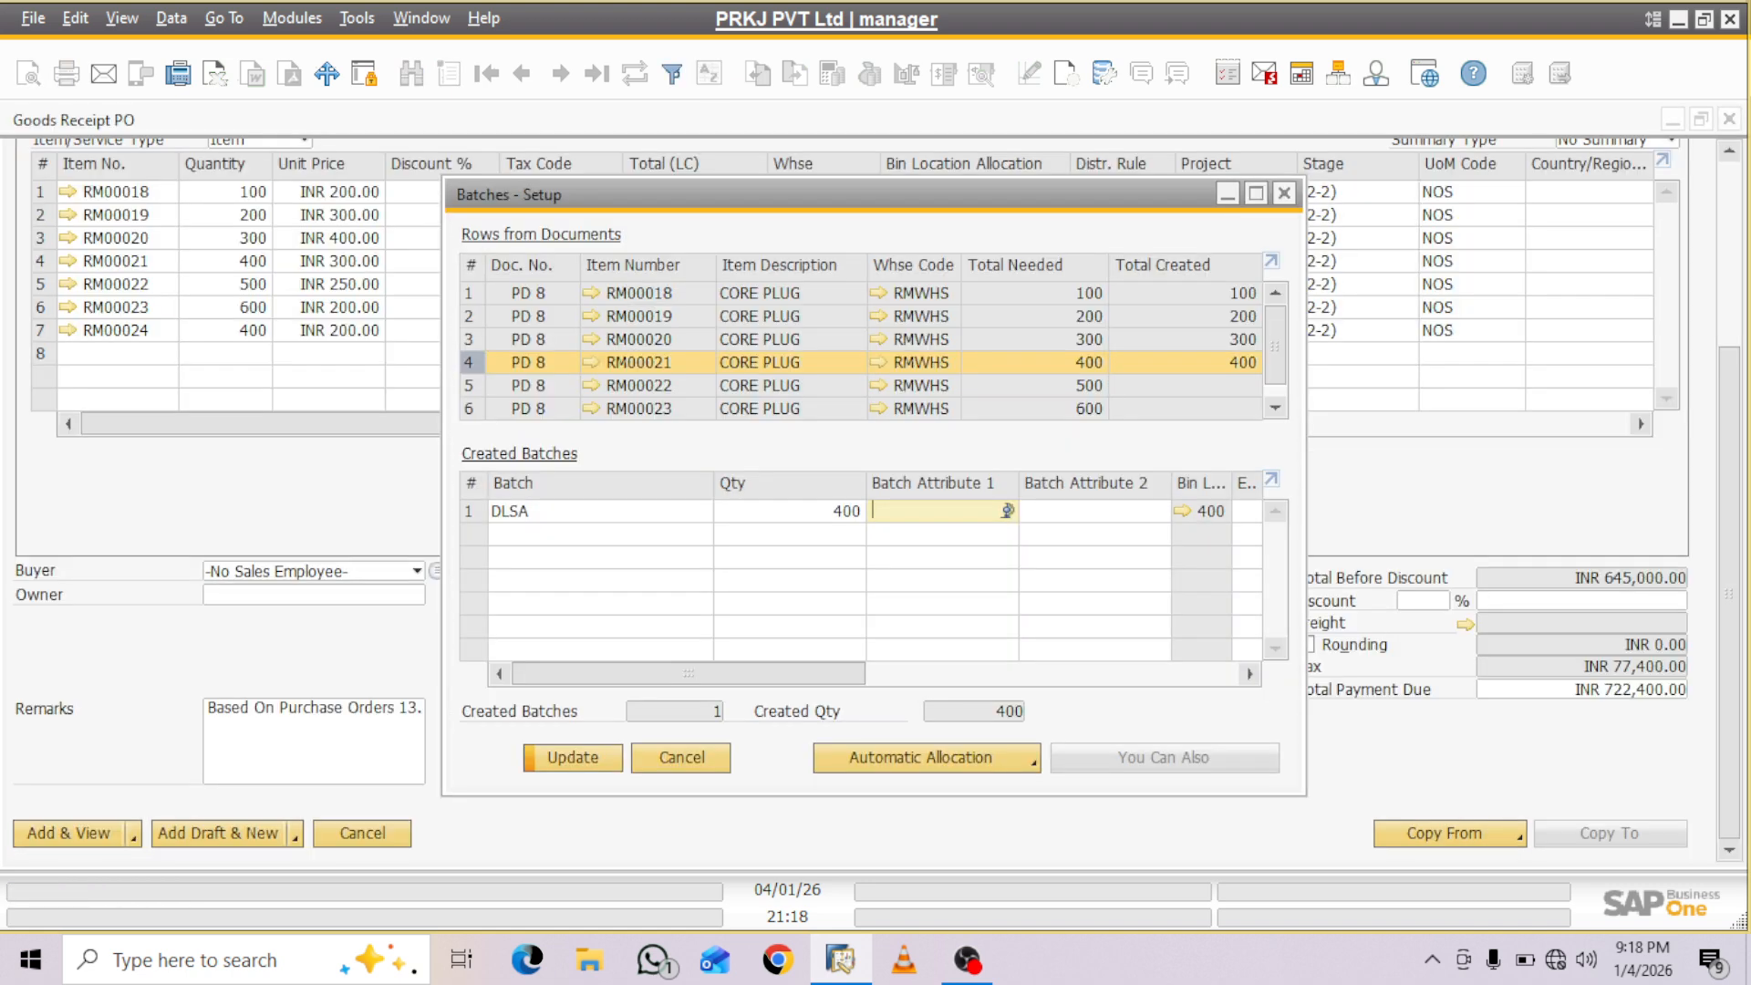
{"action": "key", "text": "Return"}
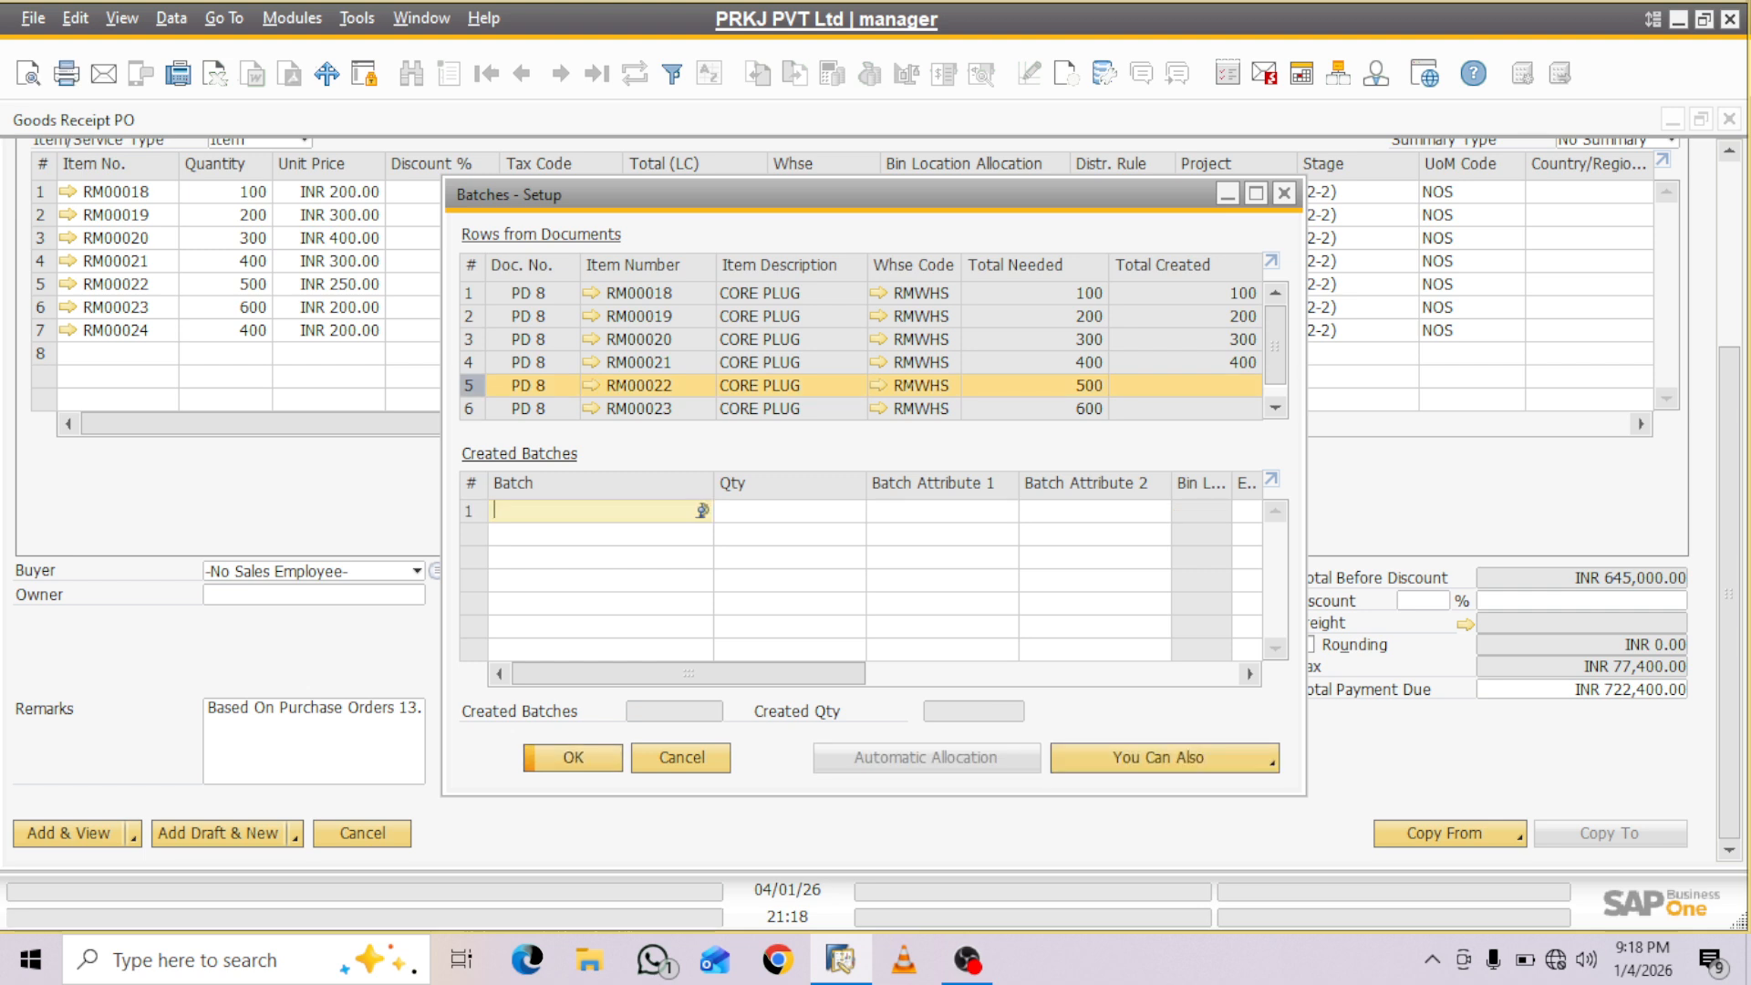
- Create batch ADSAD with quantity 500 for item RM00022 and open its bin location allocation
{"action": "type", "text": "ADSAD"}
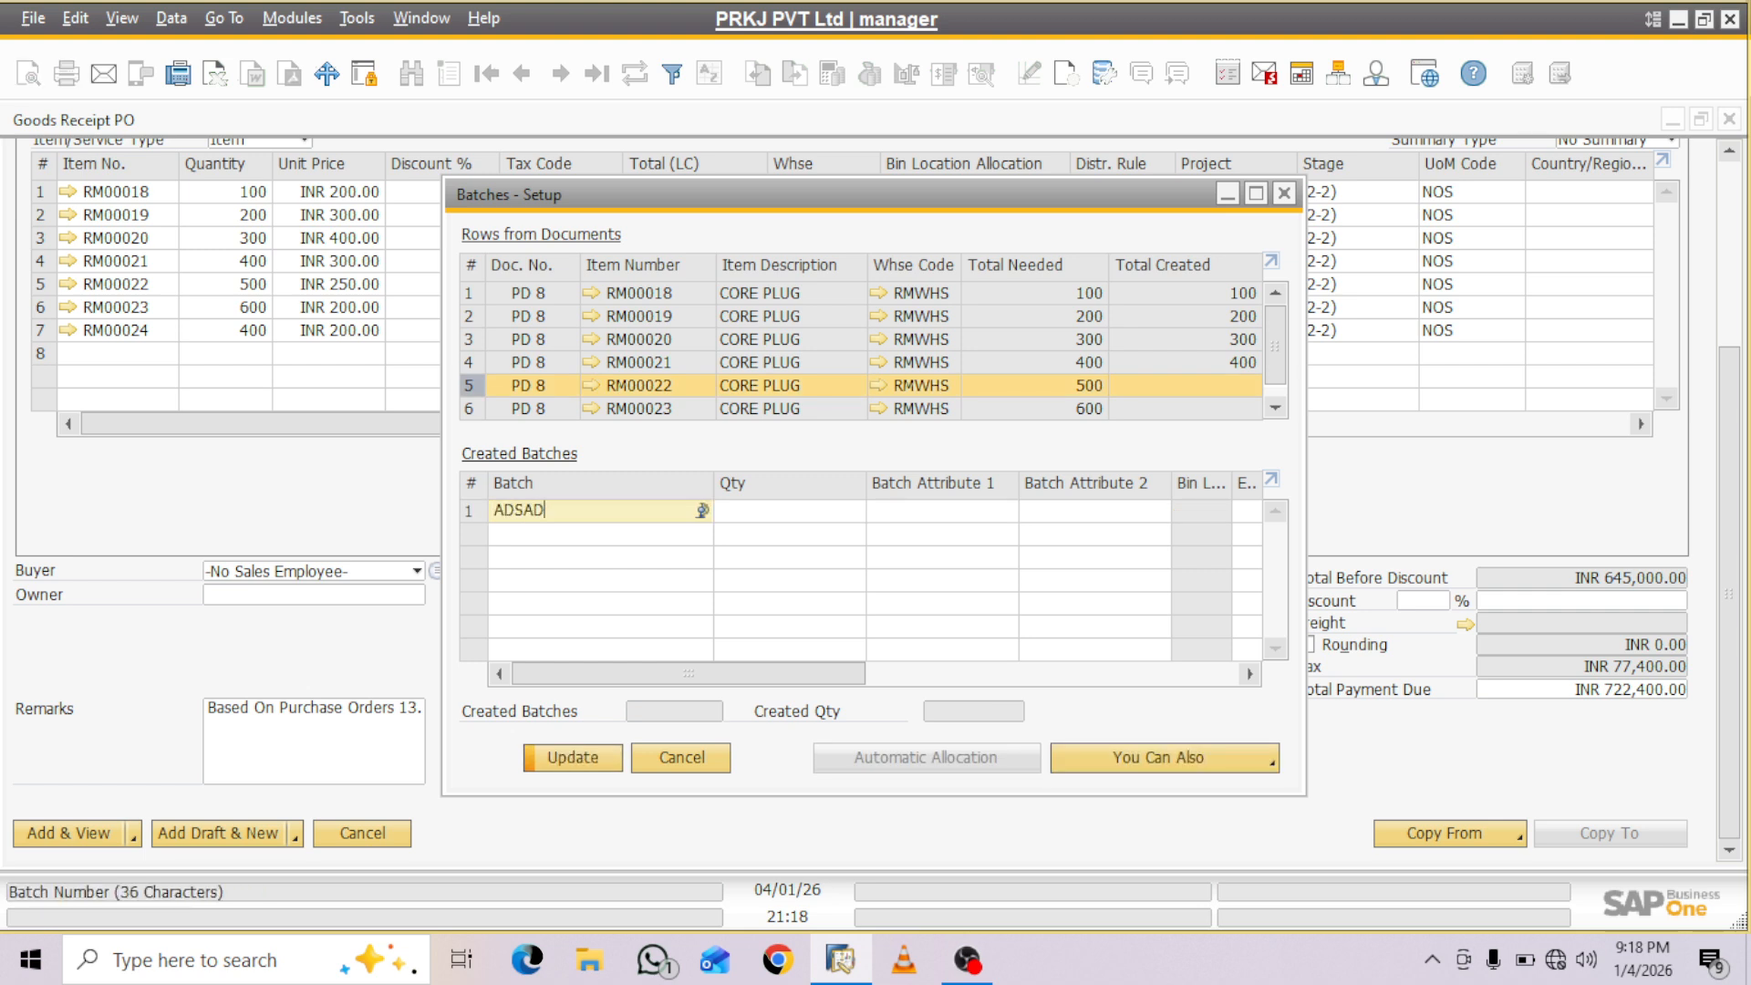
{"action": "key", "text": "Tab"}
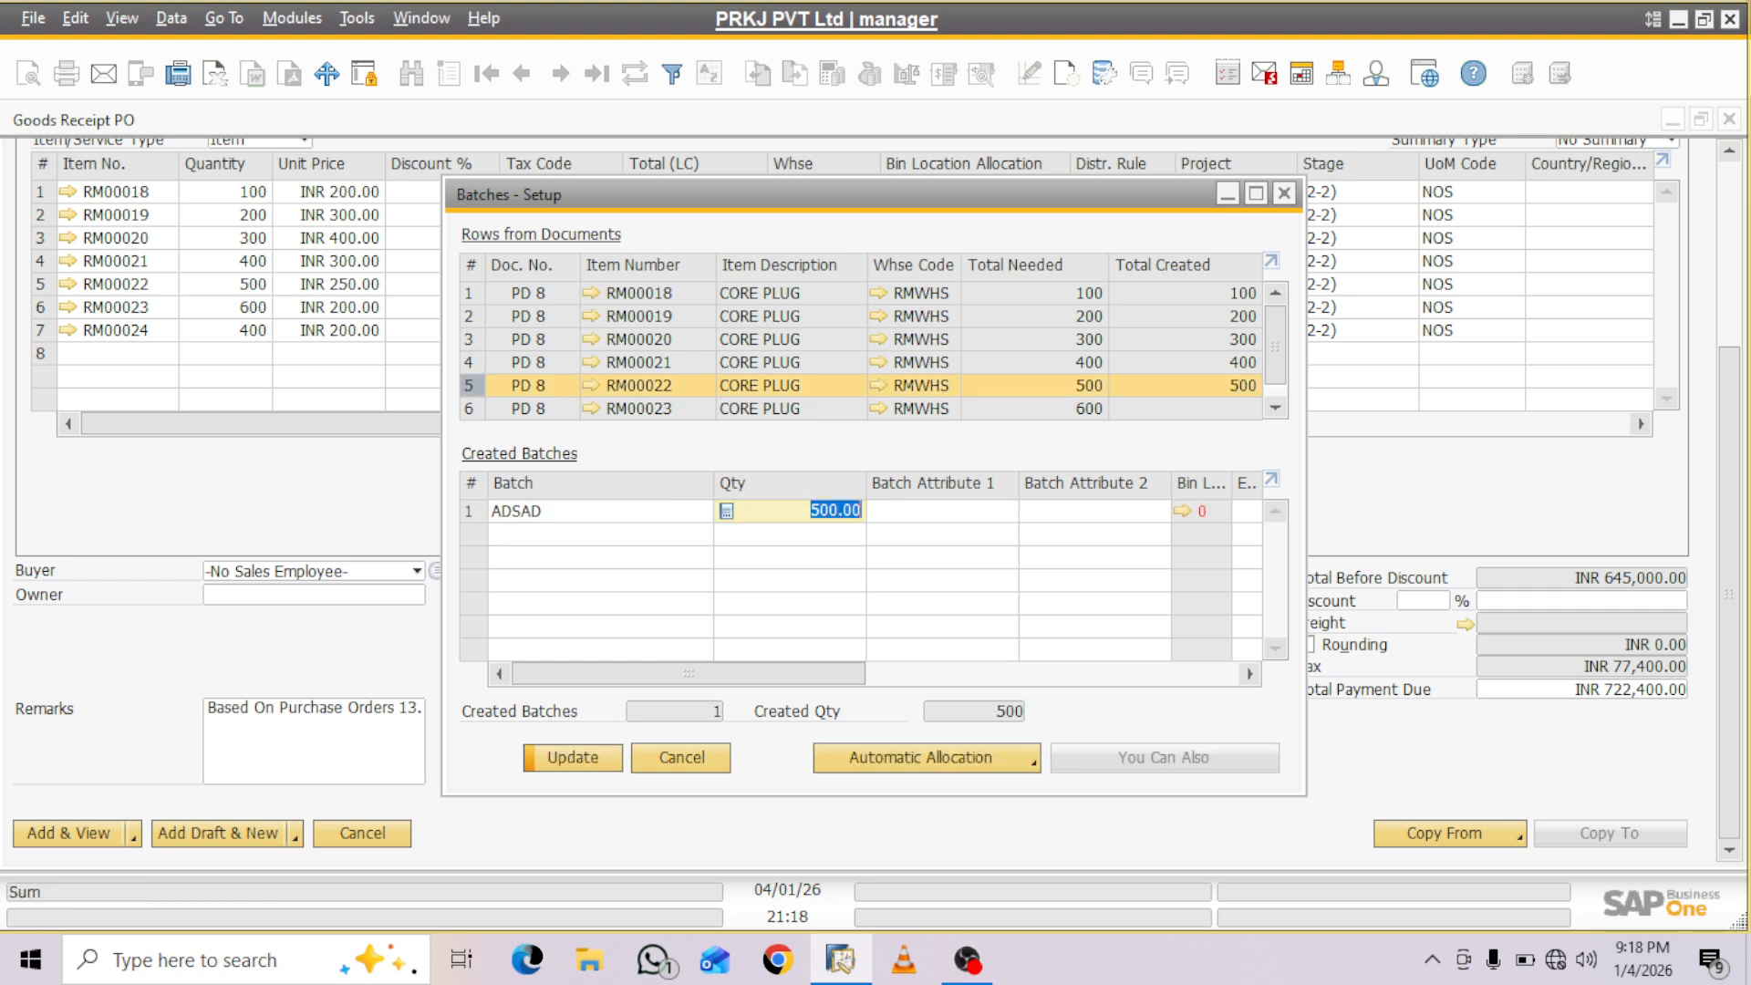
{"action": "key", "text": "ctrl+Tab"}
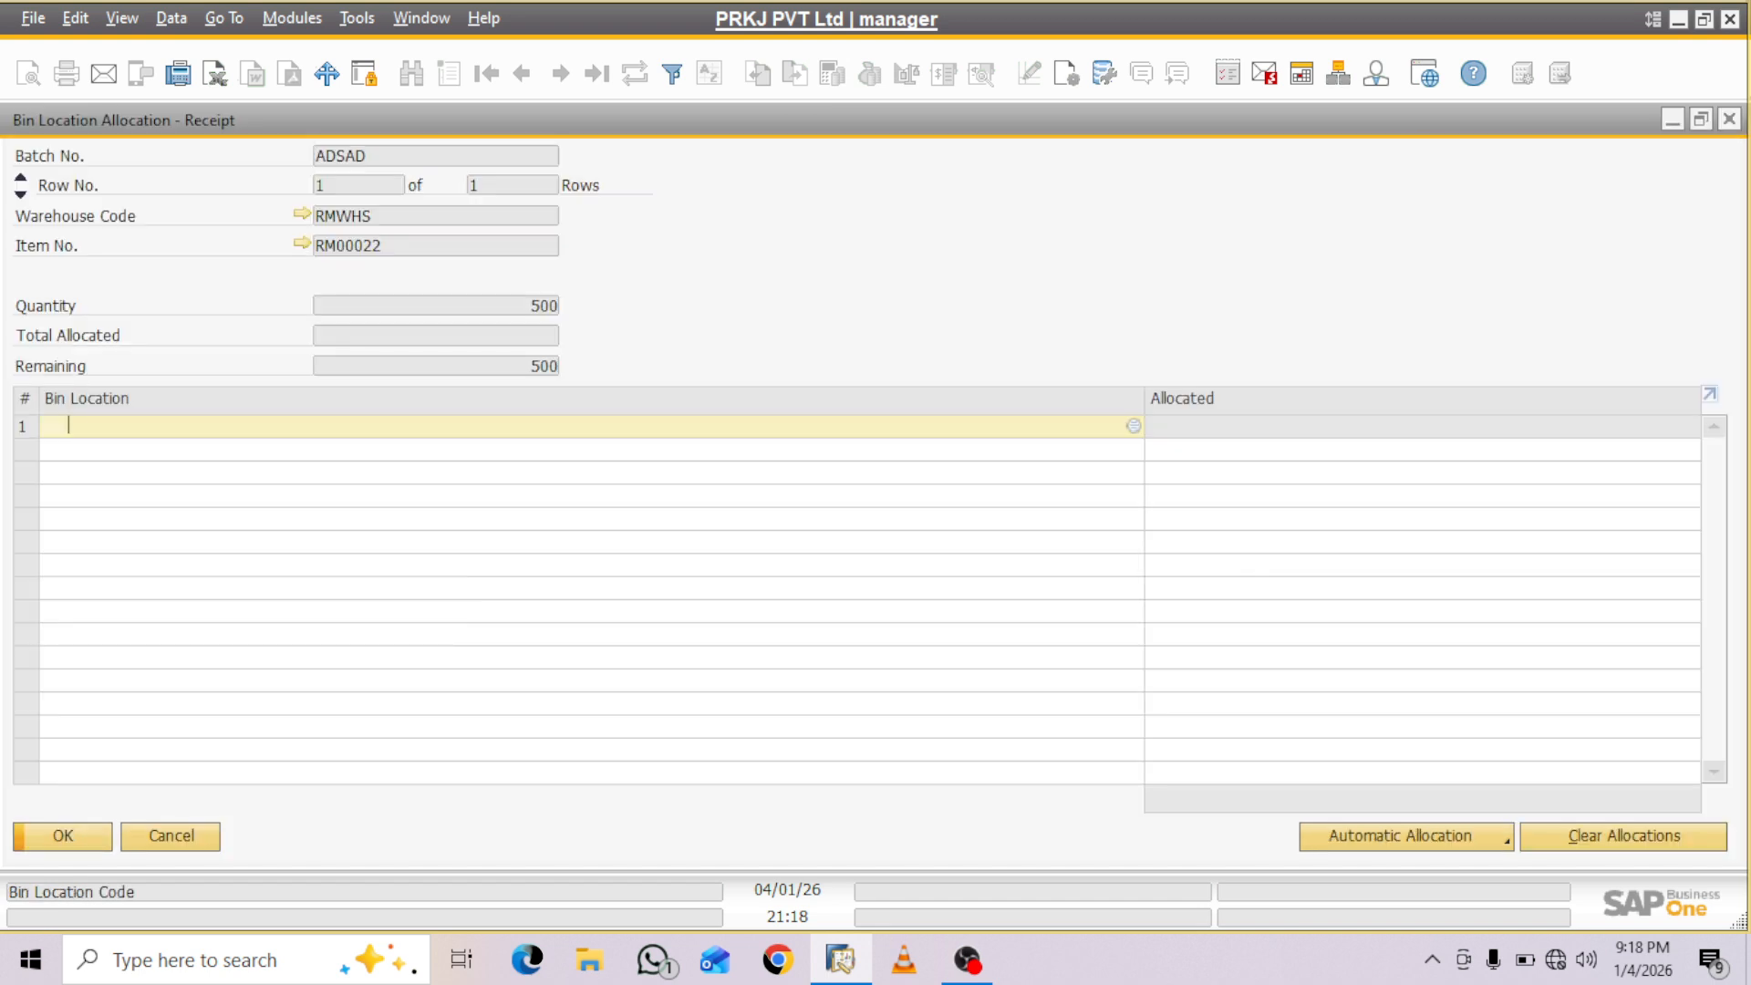
- Allocate all 500 units of batch ADSAD to bin RMWHS-Z01-R01-S01-B01 and save the batch entry
{"action": "key", "text": "Tab"}
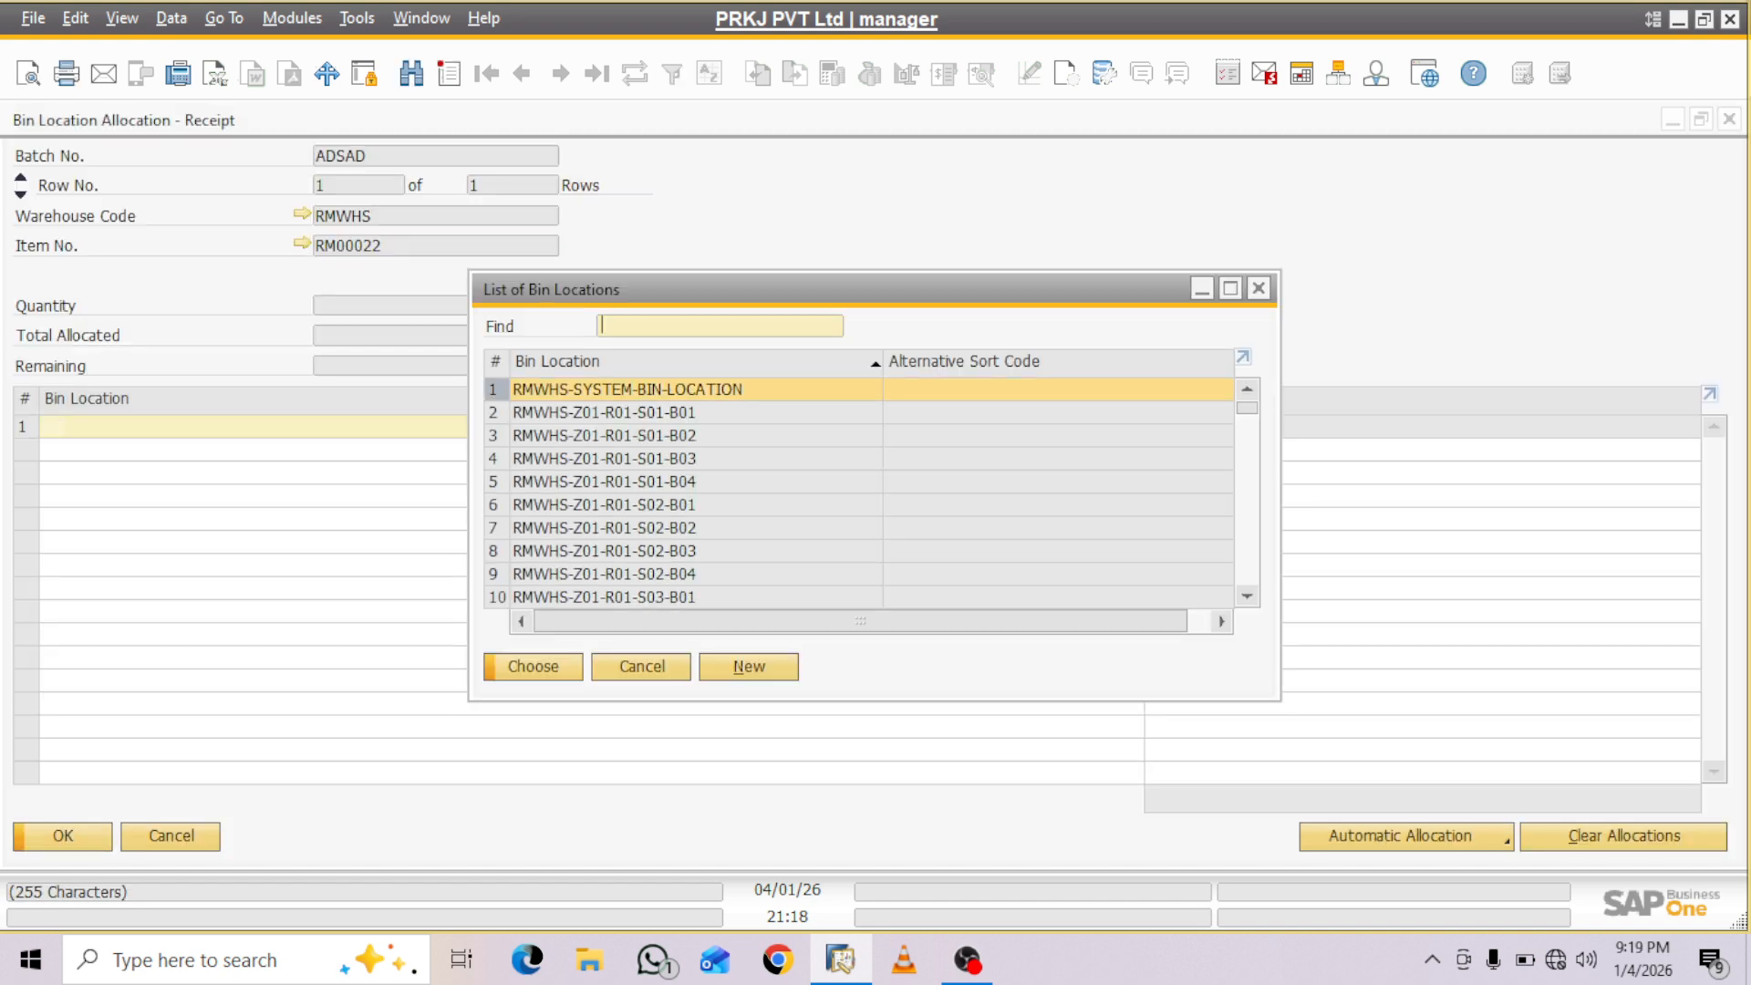
{"action": "key", "text": "Down"}
{"action": "key", "text": "Return"}
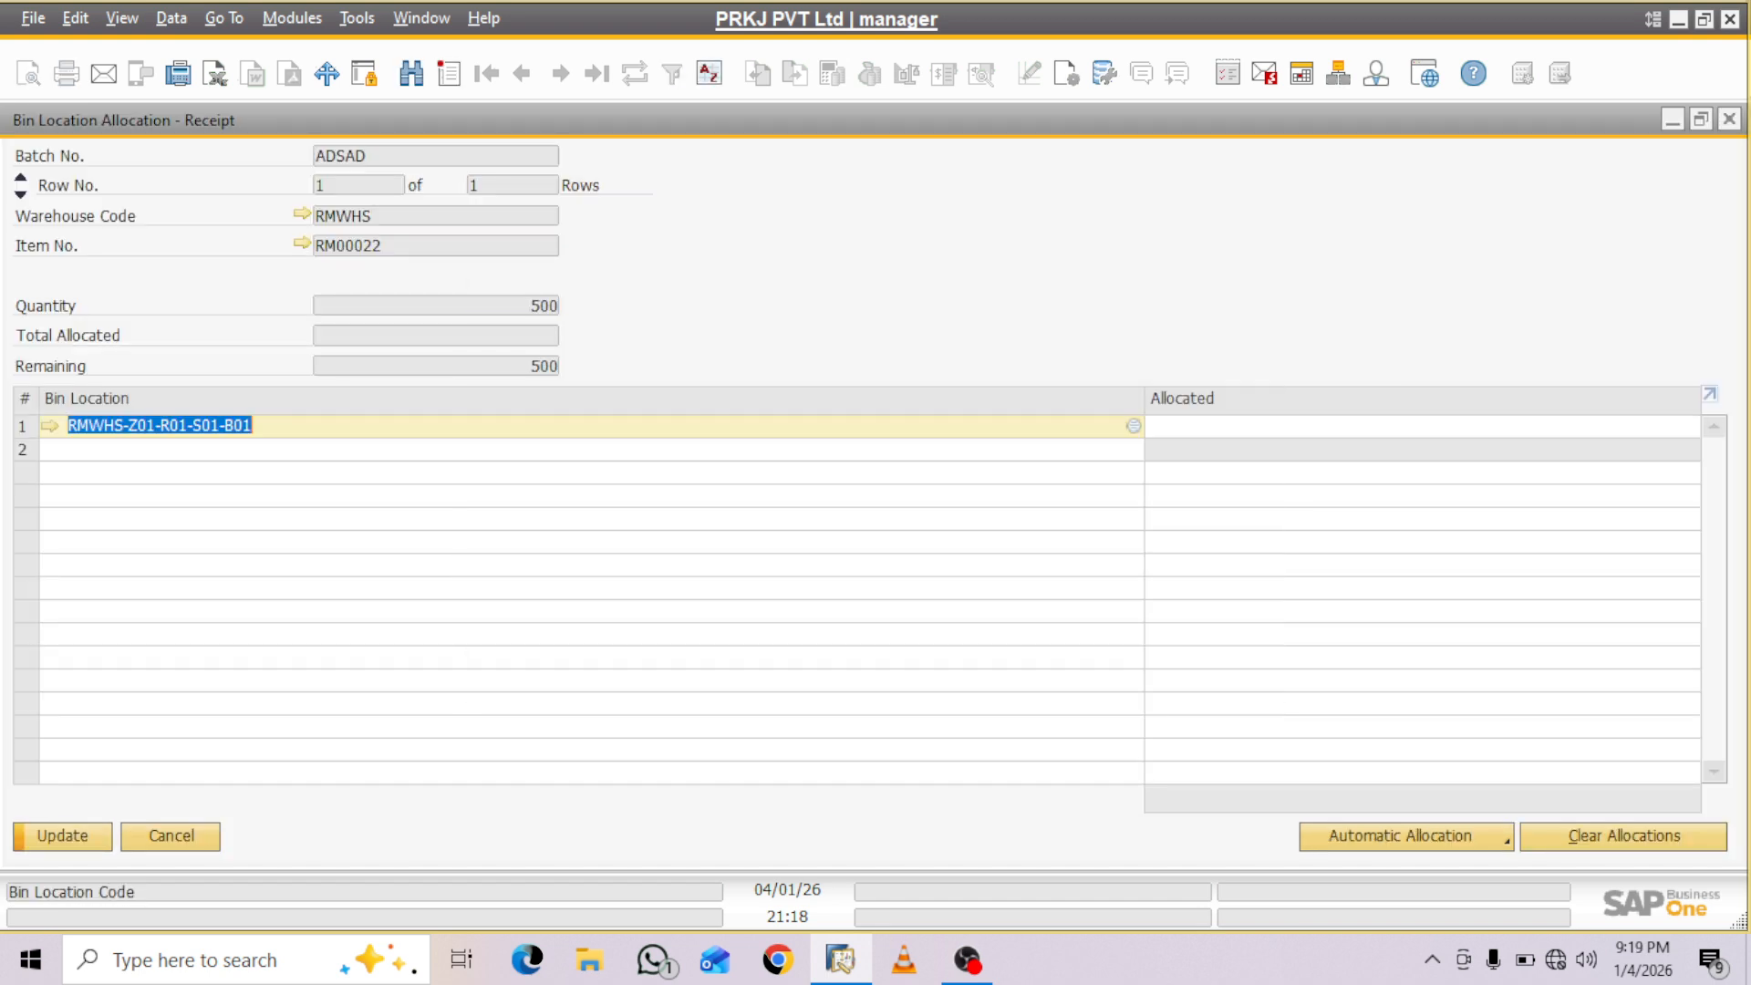
{"action": "key", "text": "Tab"}
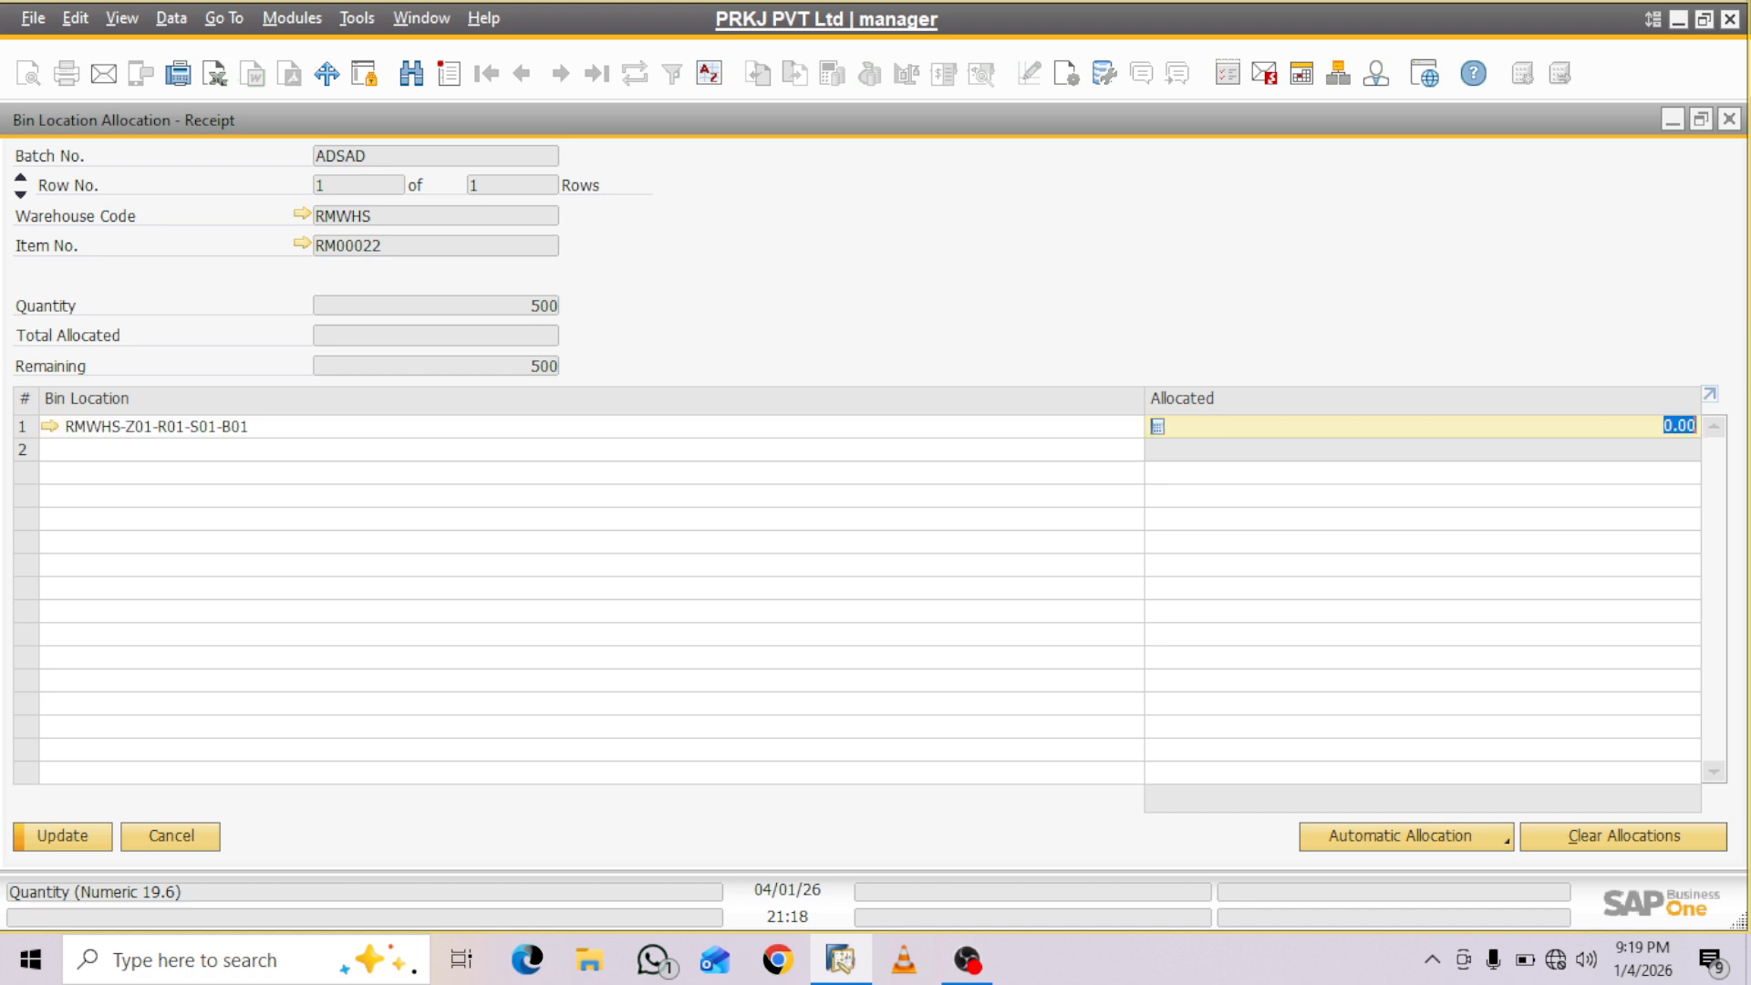
{"action": "type", "text": "500"}
{"action": "key", "text": "Tab"}
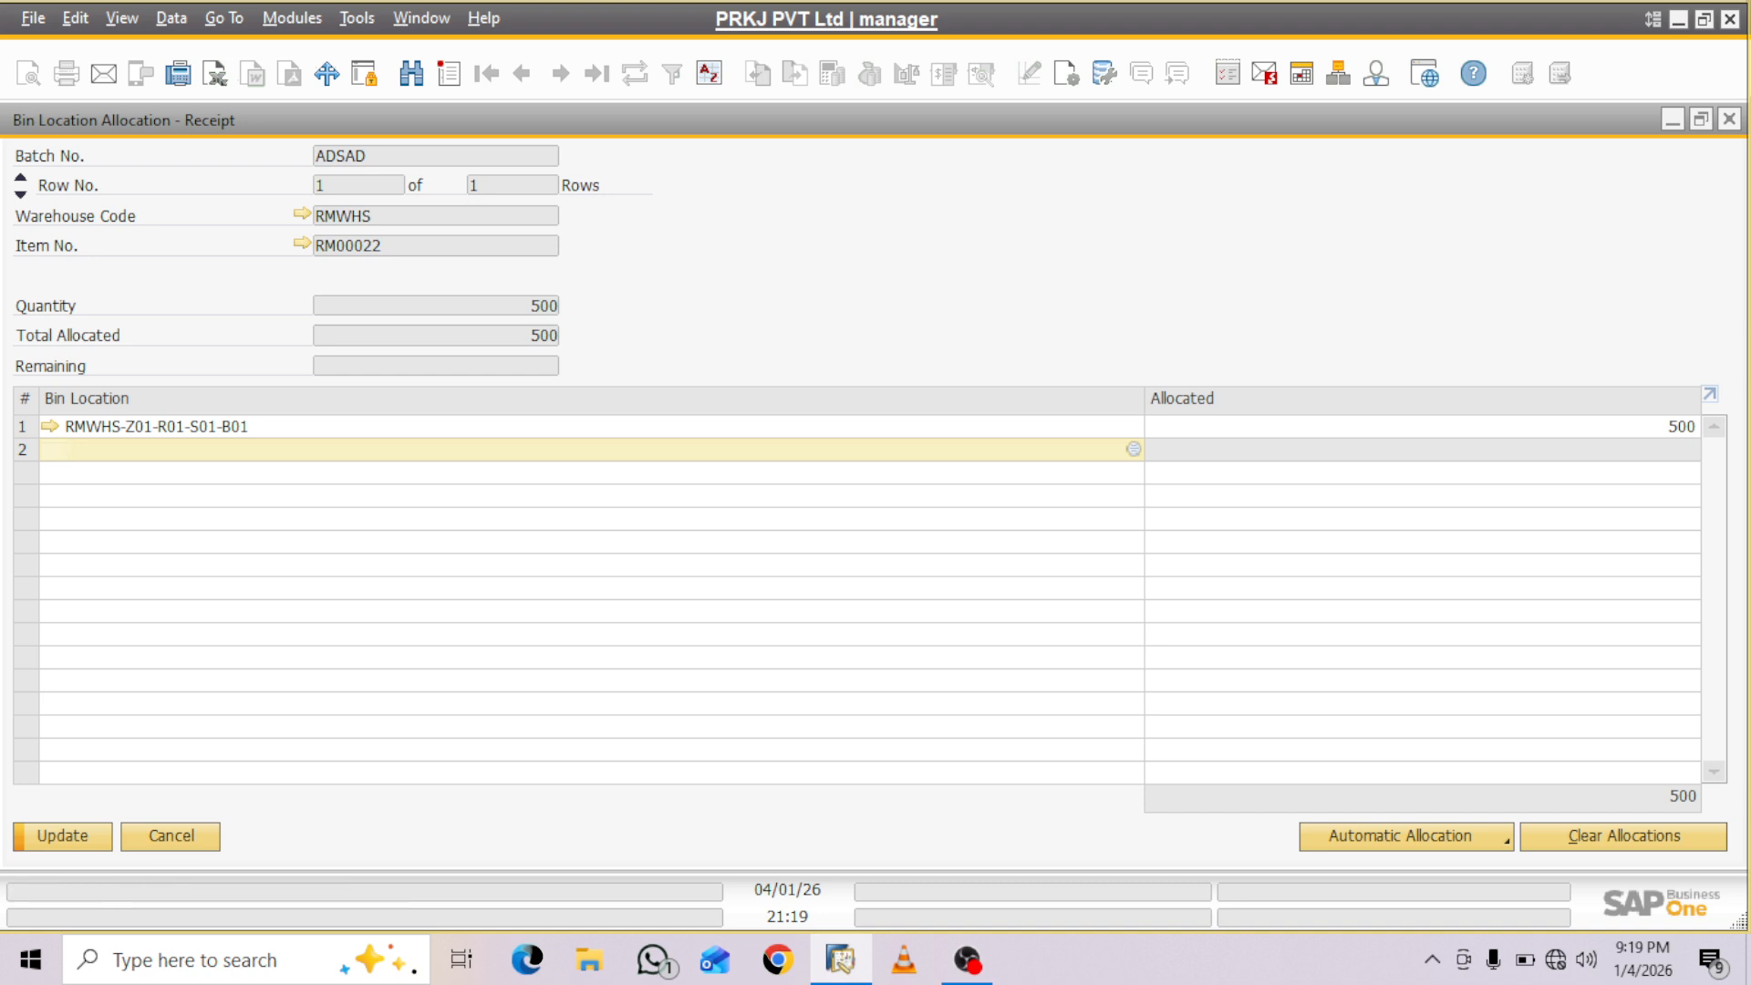
{"action": "left_click", "coordinate": [63, 837]}
{"action": "left_click", "coordinate": [63, 836]}
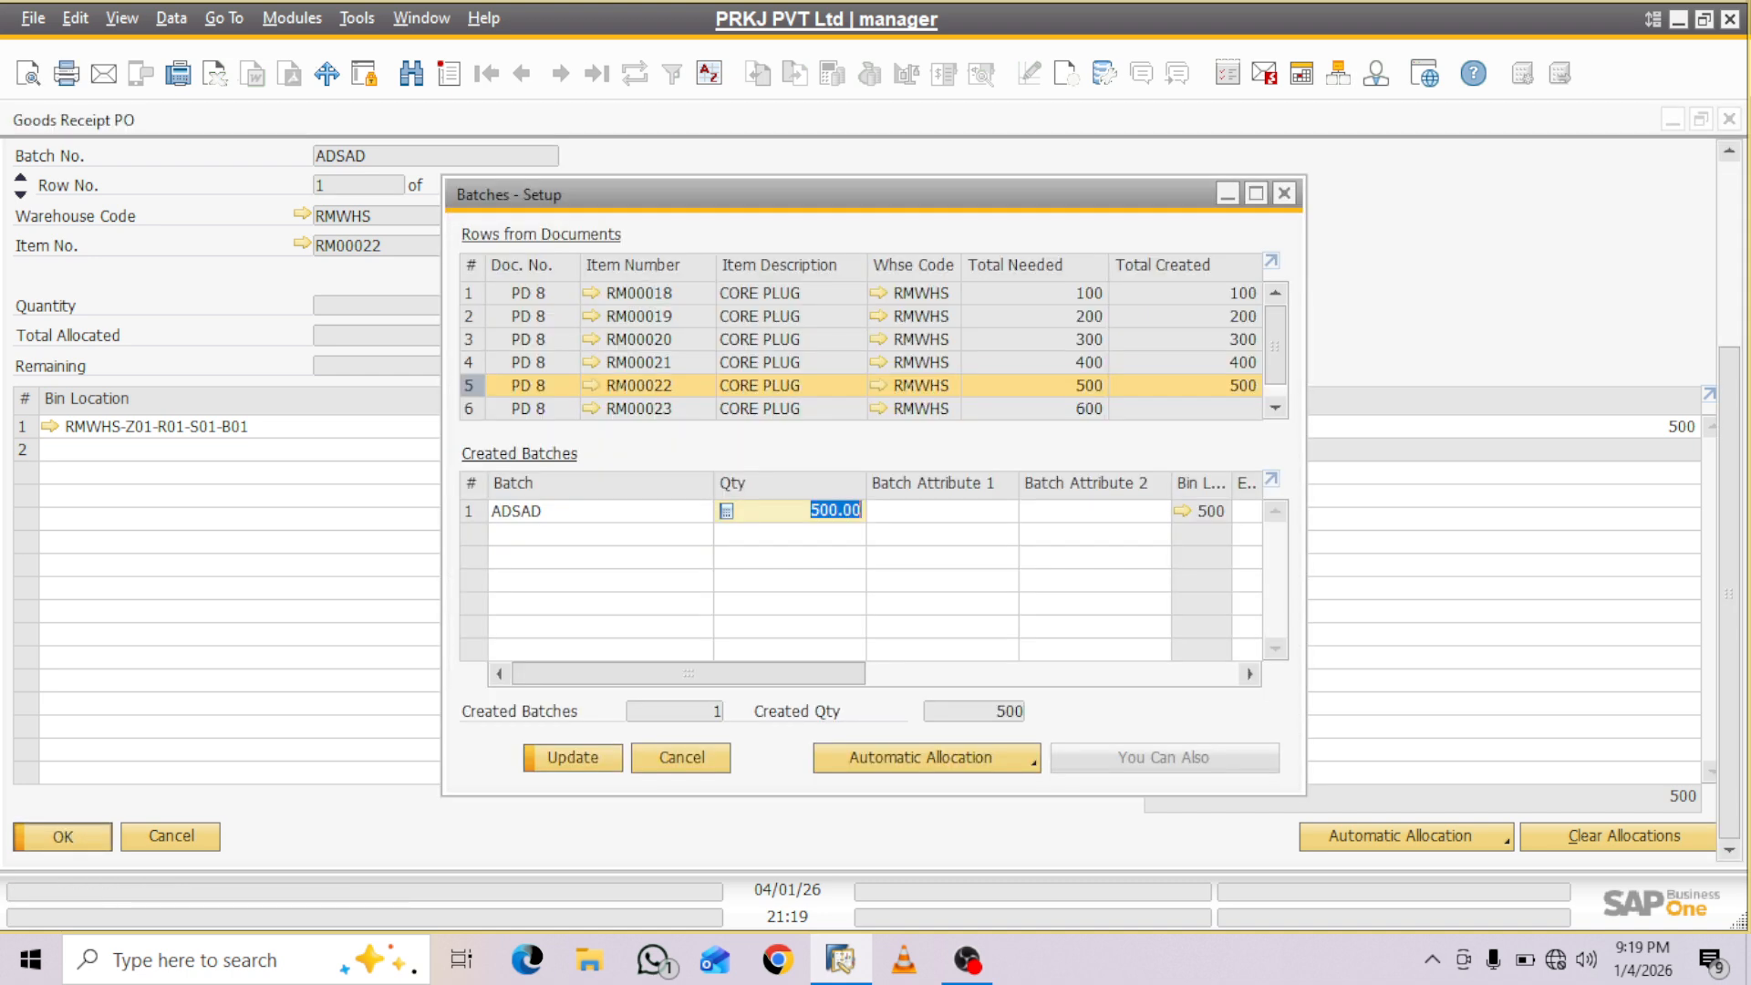
{"action": "key", "text": "Return"}
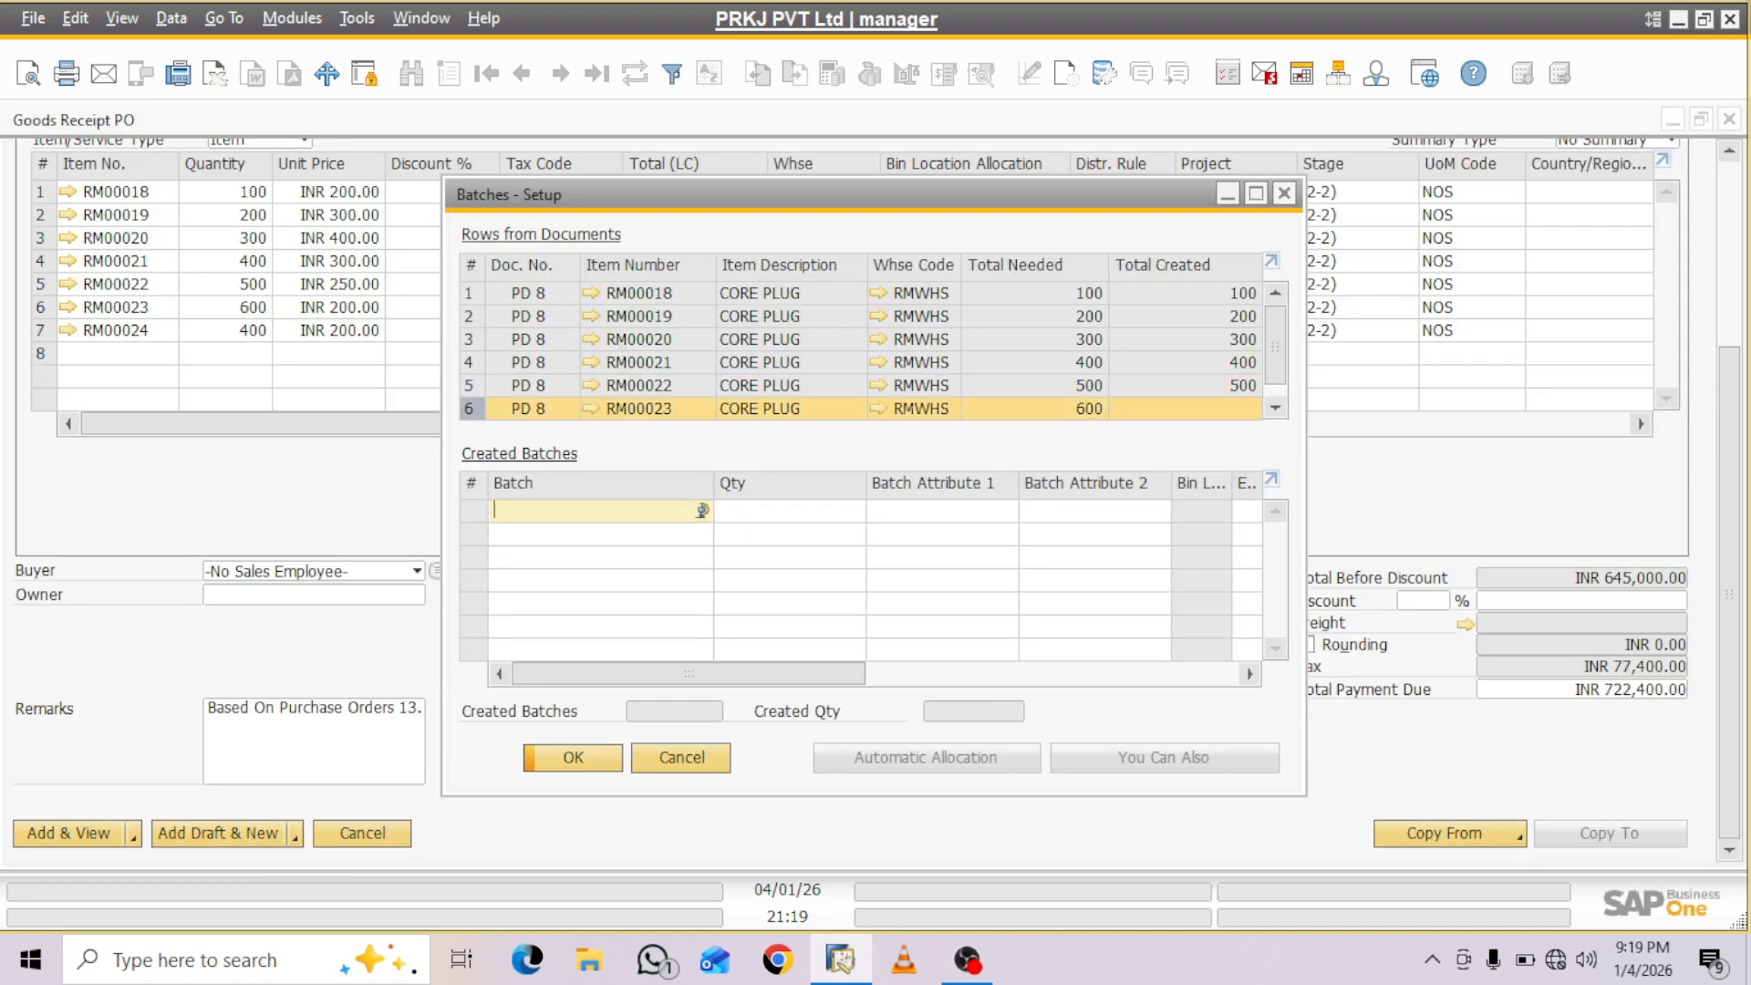
- Close the batch setup with RM00023 still without a batch and try to add the Goods Receipt PO
{"action": "key", "text": "Return"}
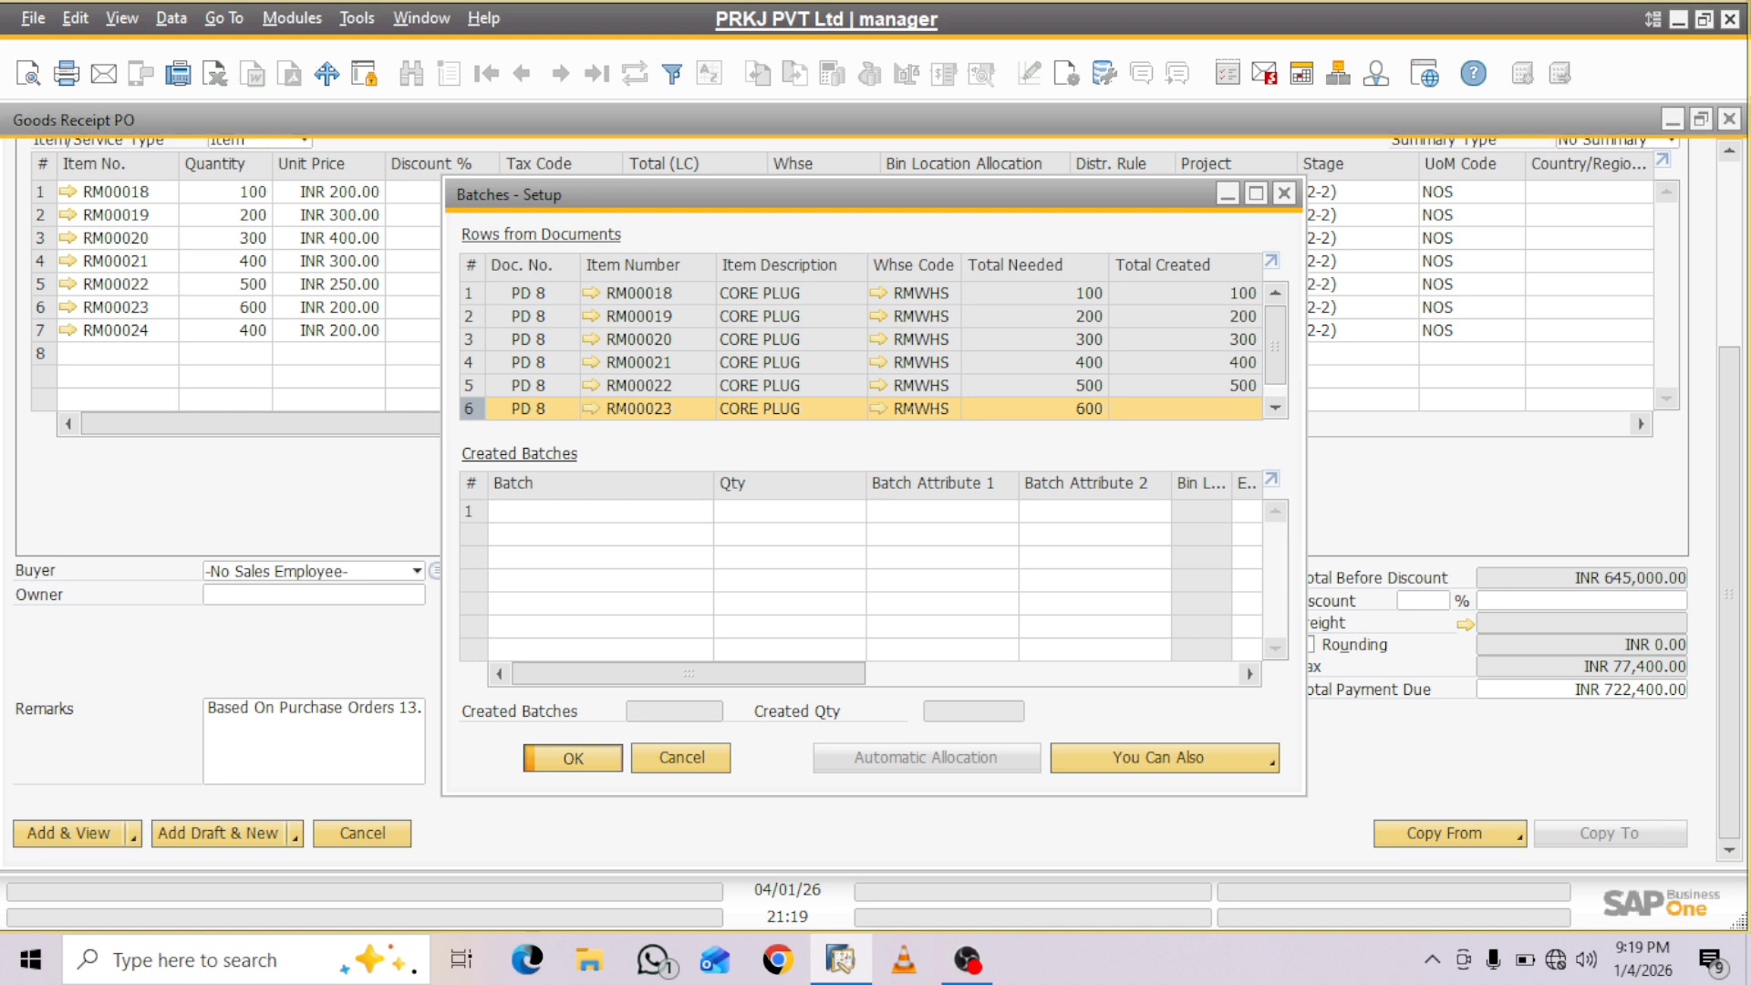
{"action": "key", "text": "Return"}
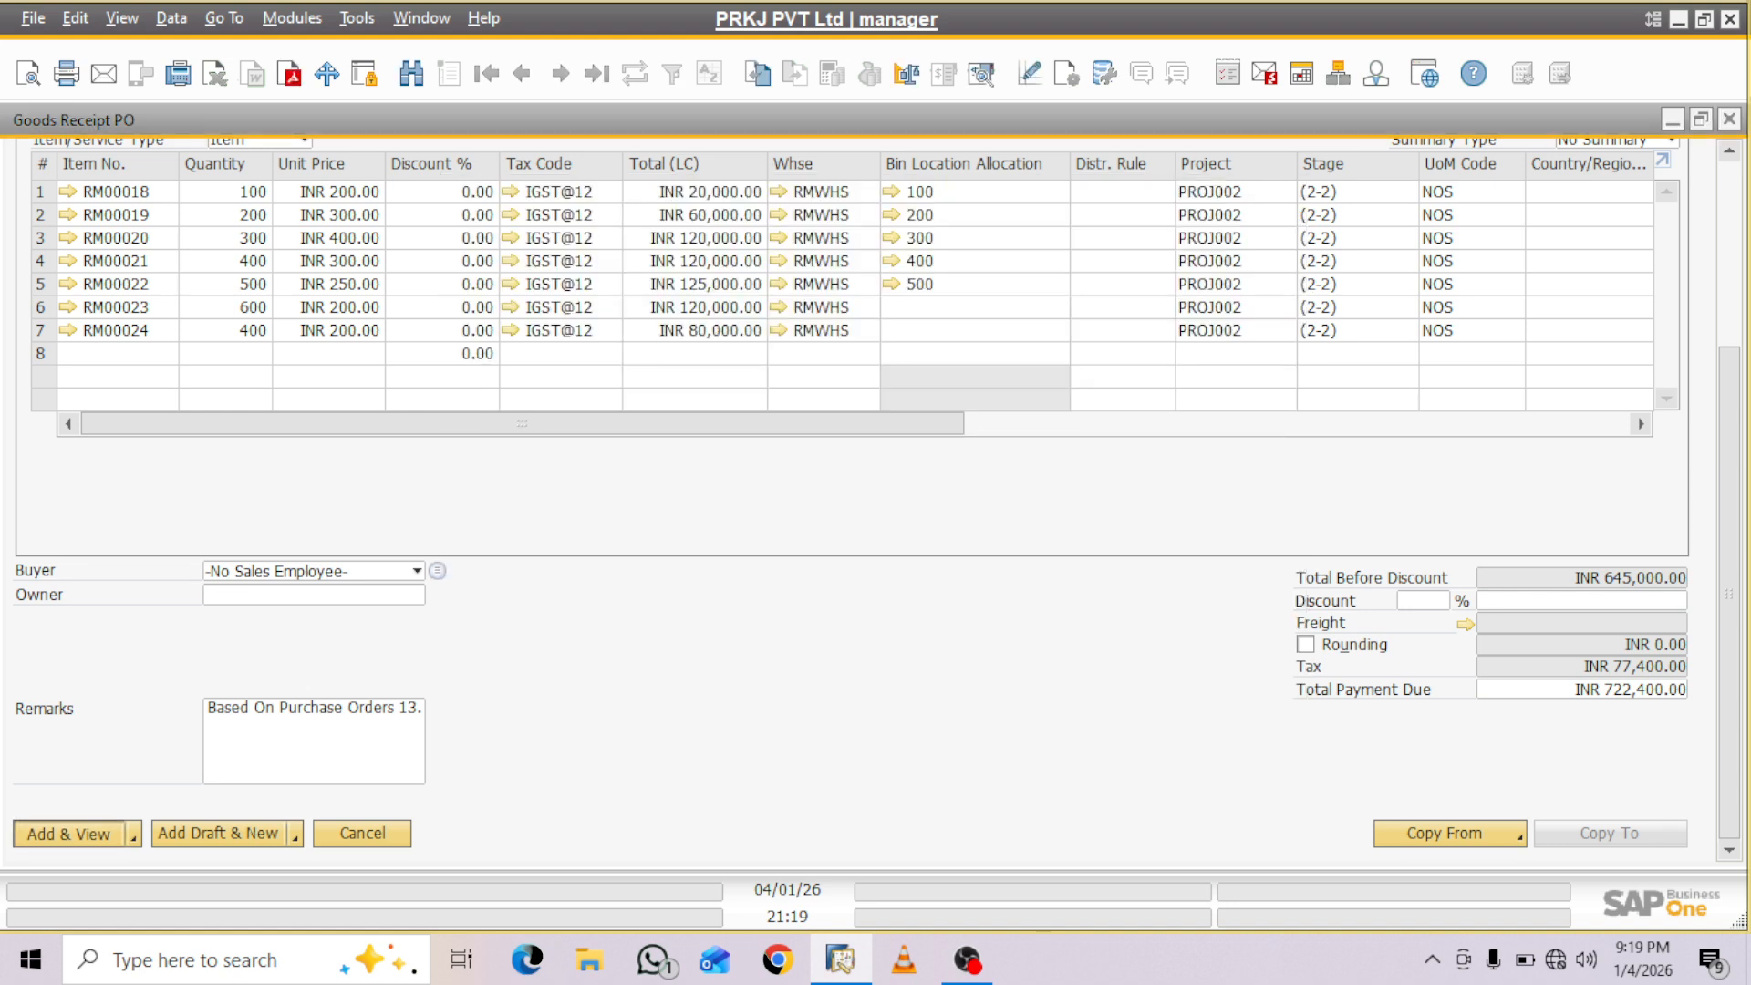
{"action": "key", "text": "Return"}
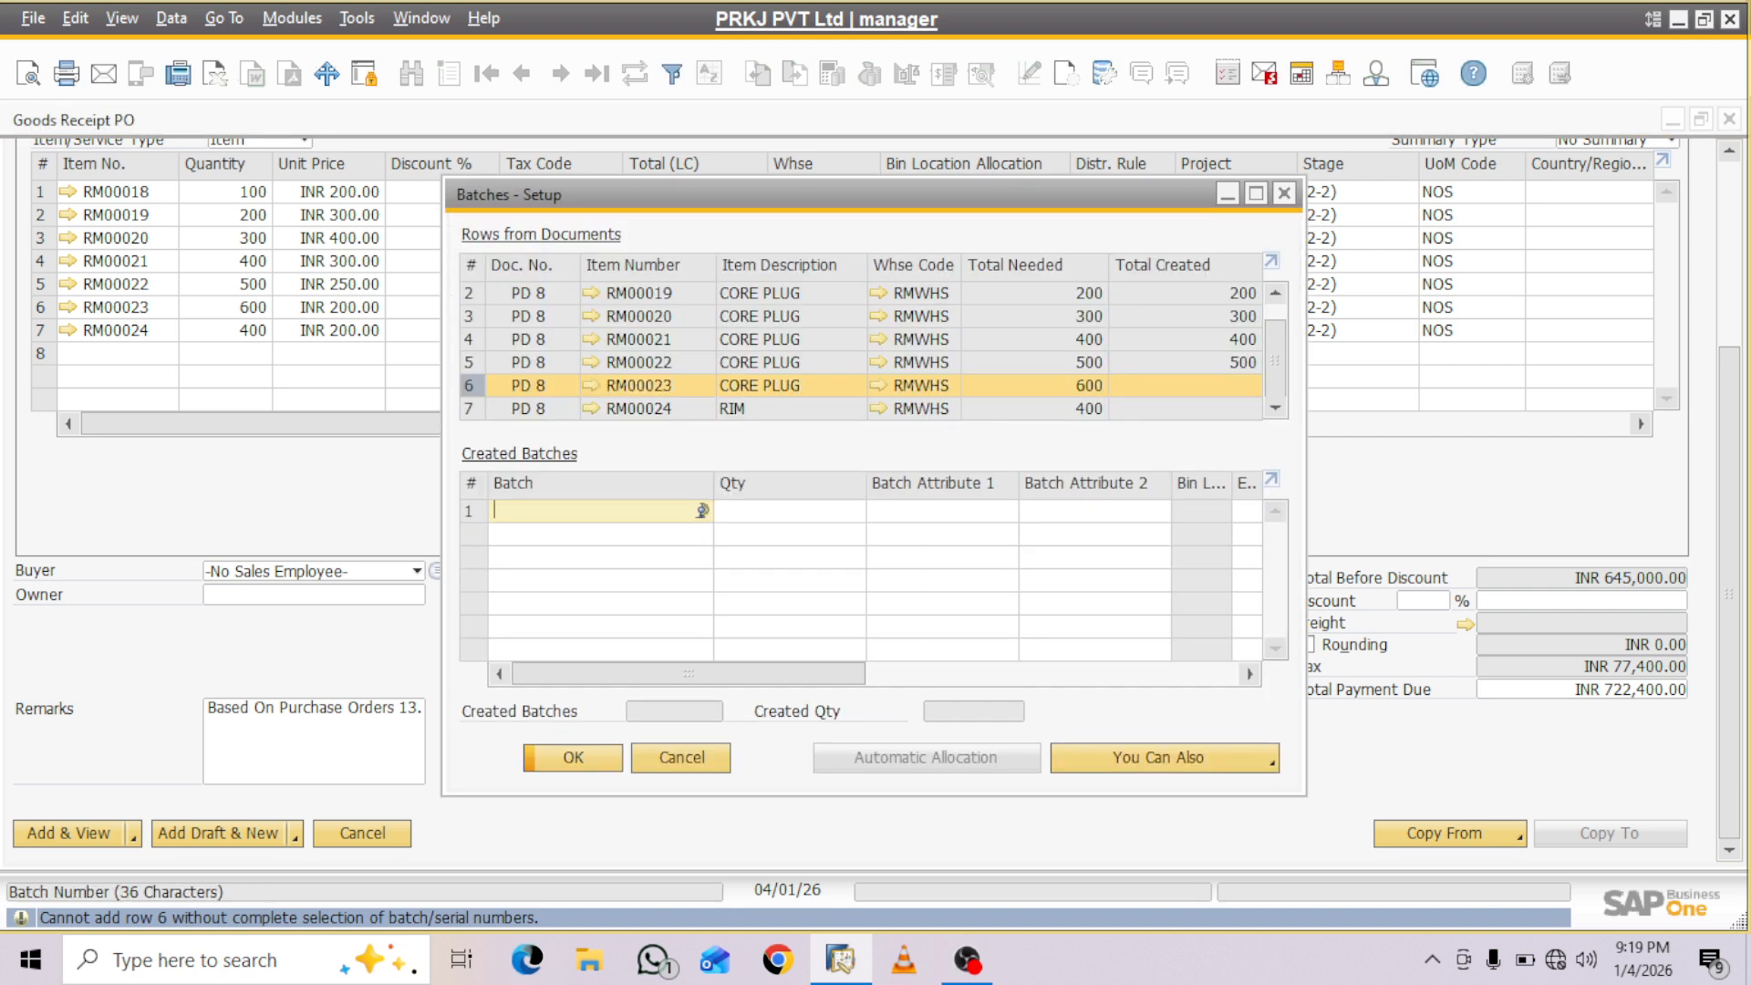
- Create batch ASS with quantity 600 for item RM00023 and open its bin location allocation
{"action": "type", "text": "ASS"}
{"action": "key", "text": "Tab"}
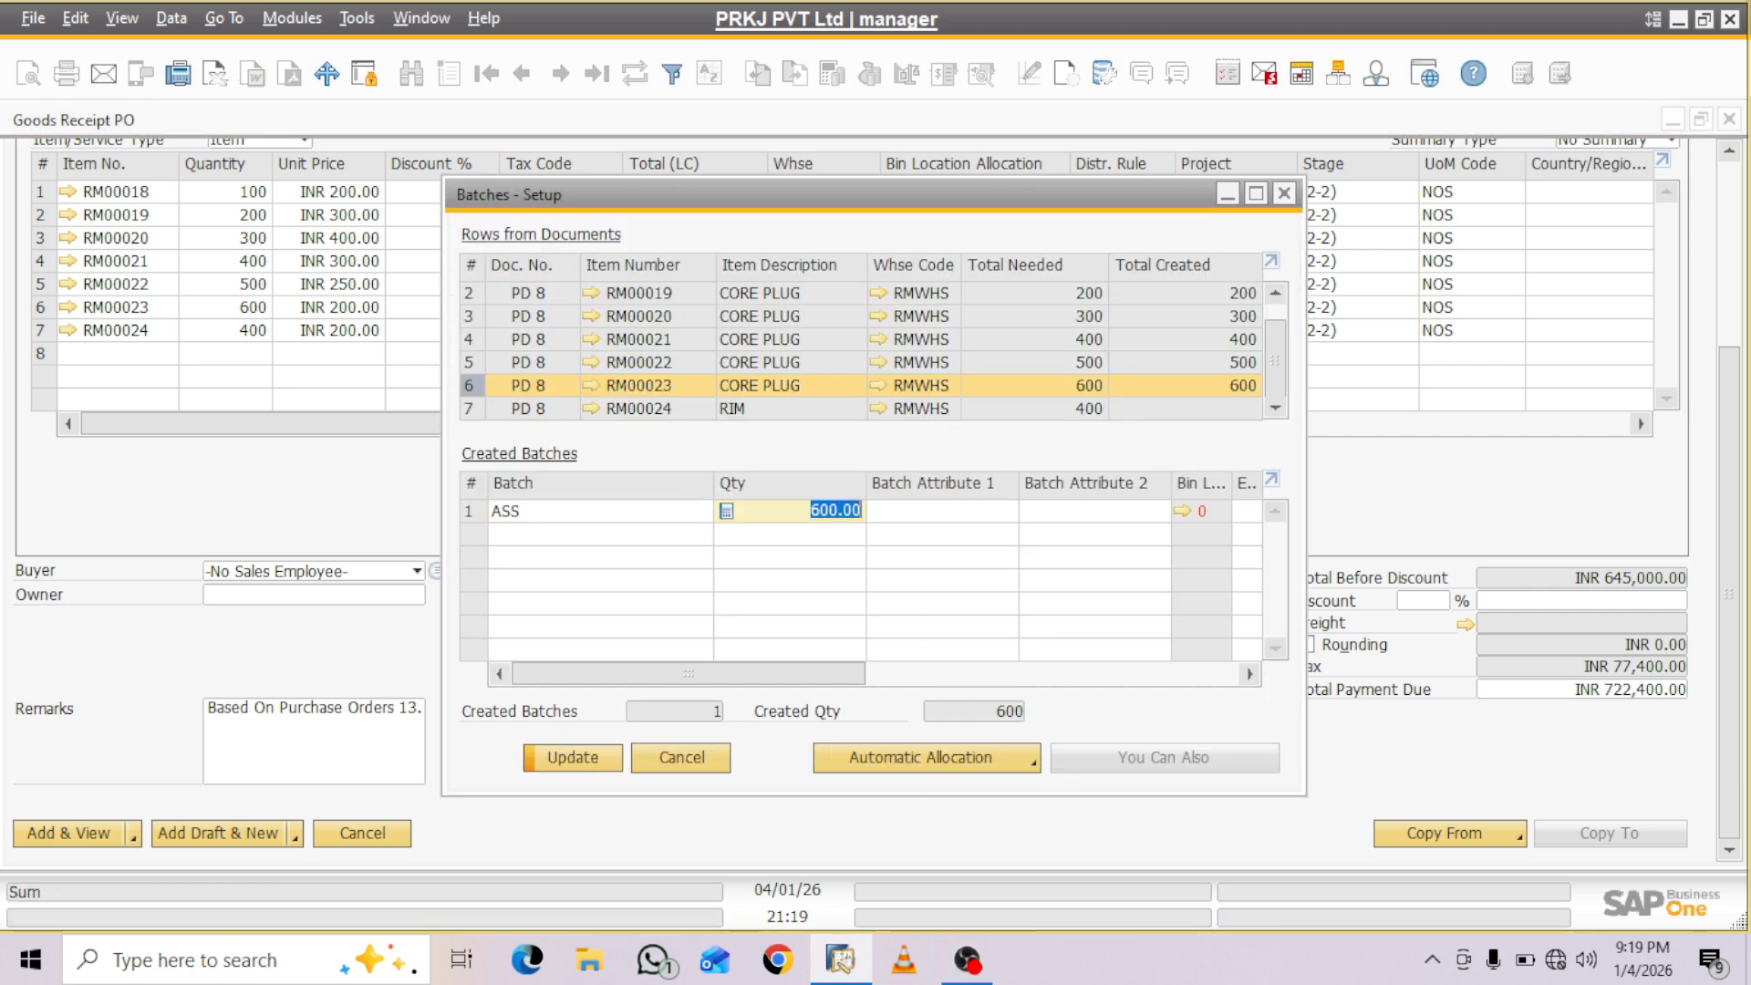
{"action": "key", "text": "ctrl+Tab"}
- Allocate all 600 units of batch ASS to bin RMWHS-Z01-R01-S01-B04 and save the batch entry
{"action": "key", "text": "Tab"}
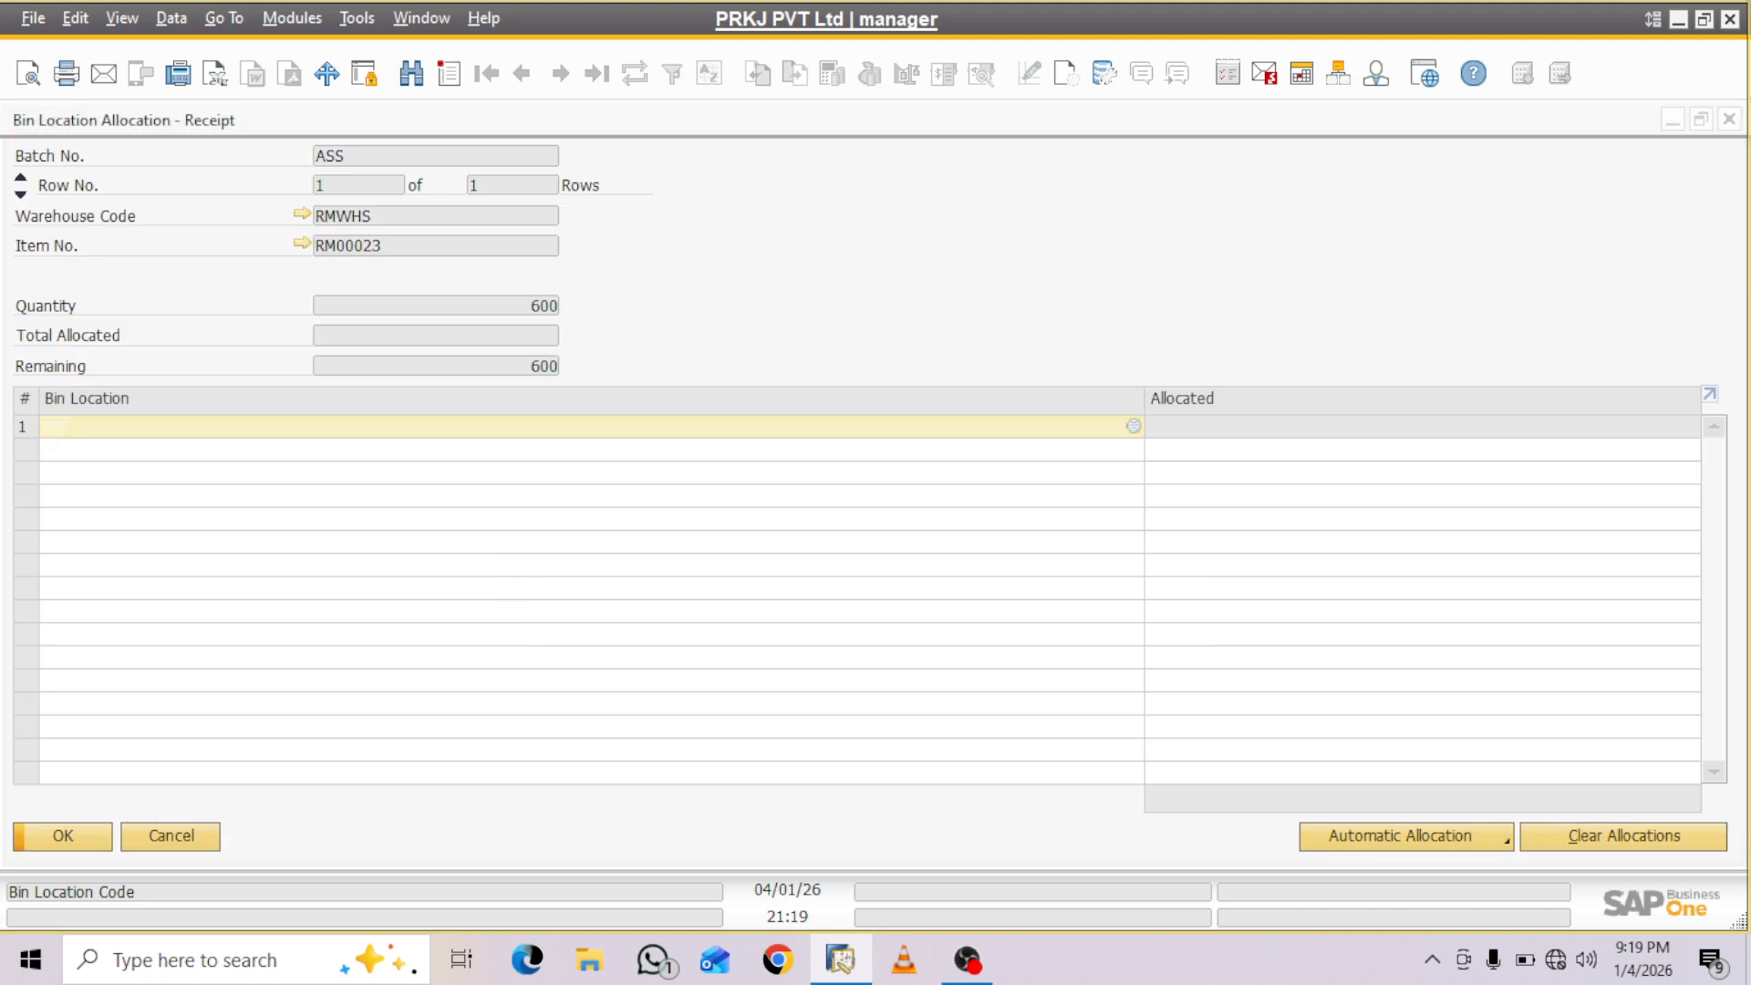
{"action": "left_click", "coordinate": [604, 481]}
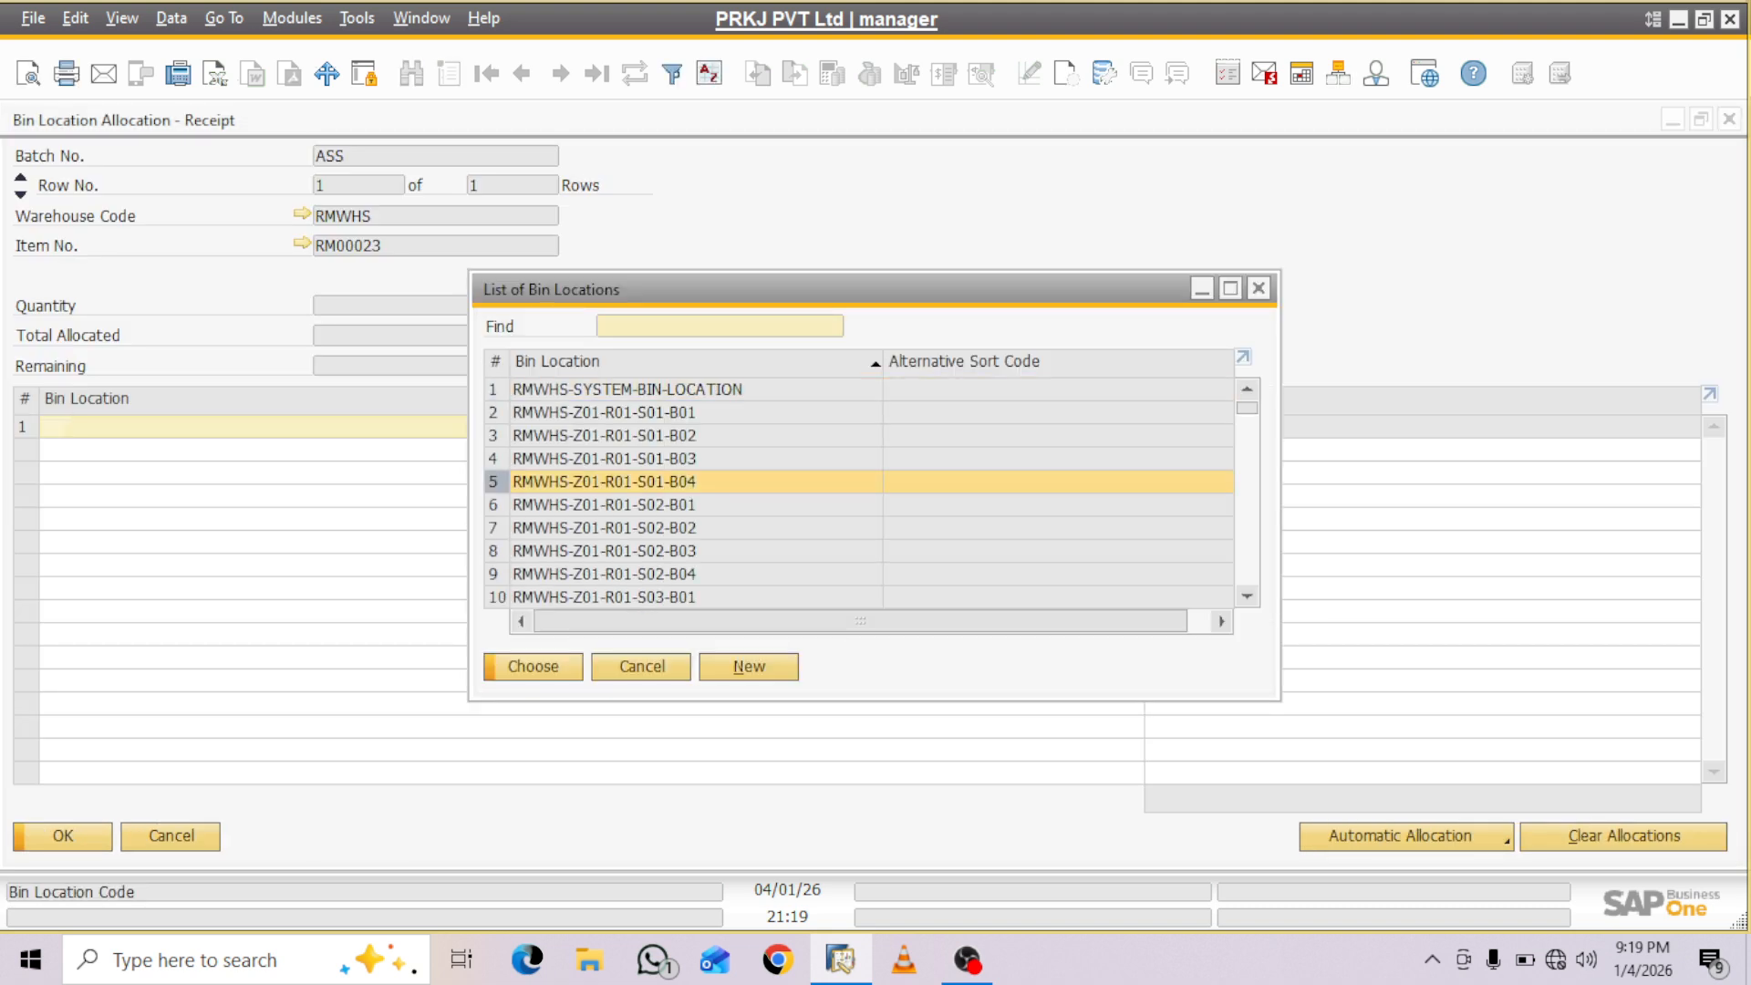
{"action": "left_click", "coordinate": [533, 667]}
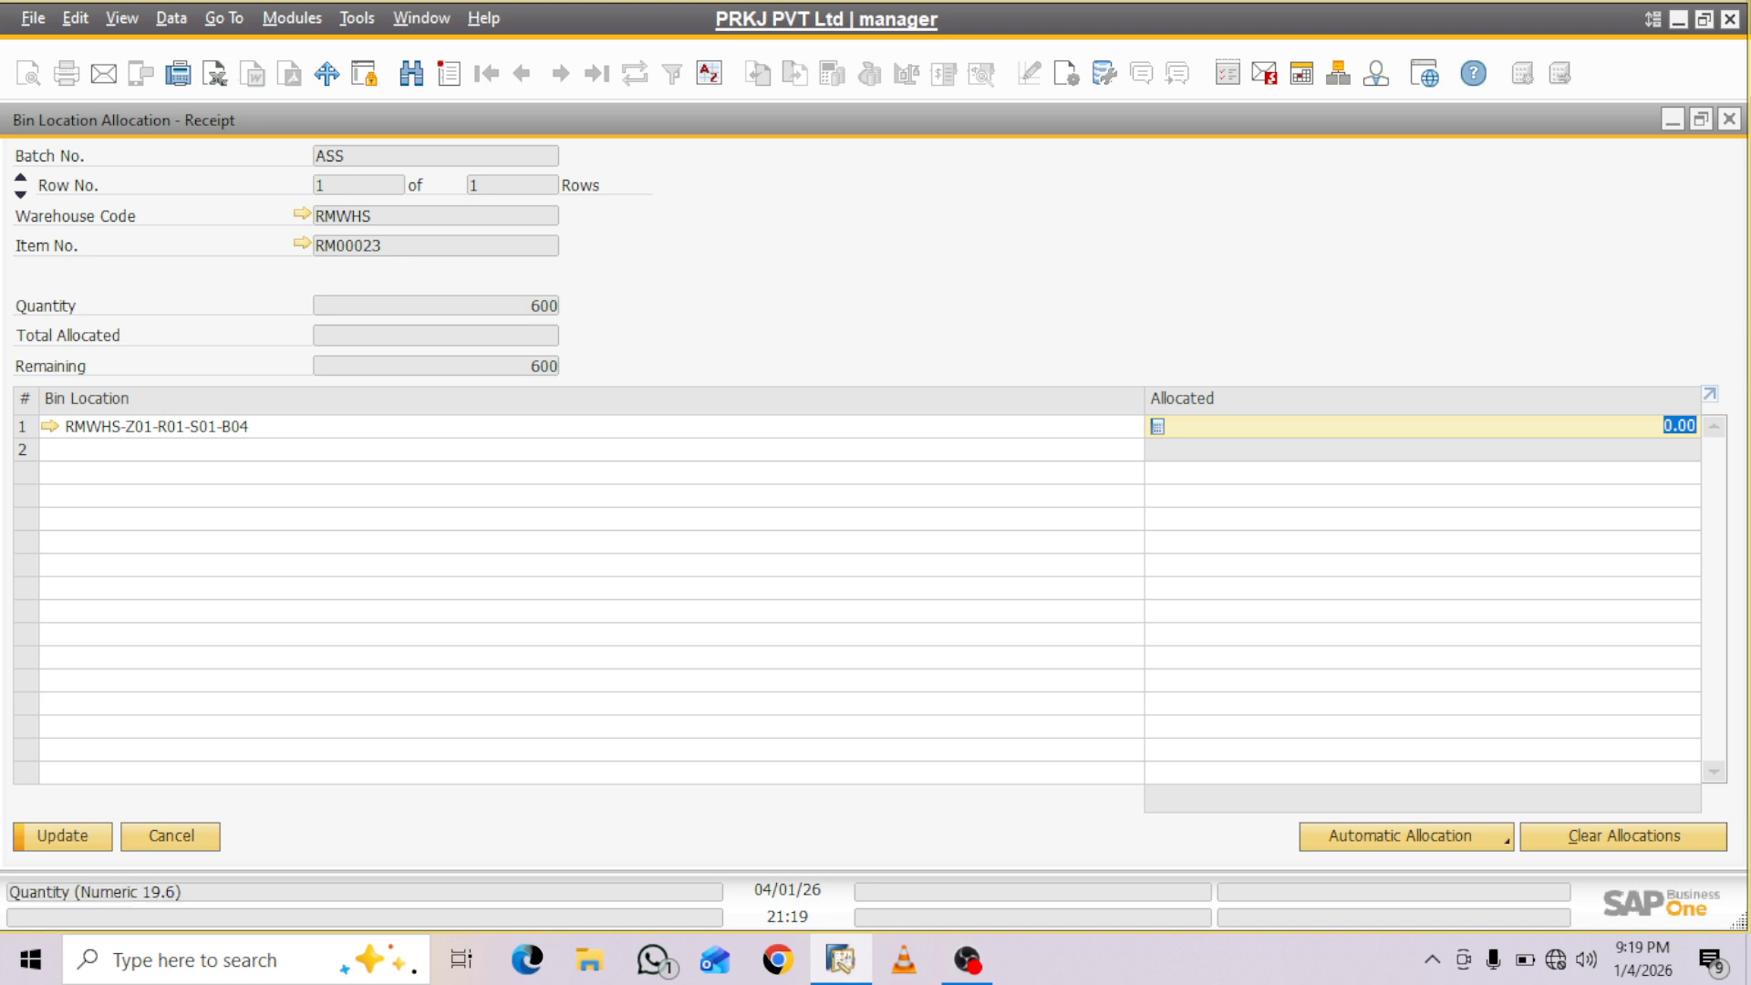
{"action": "type", "text": "600"}
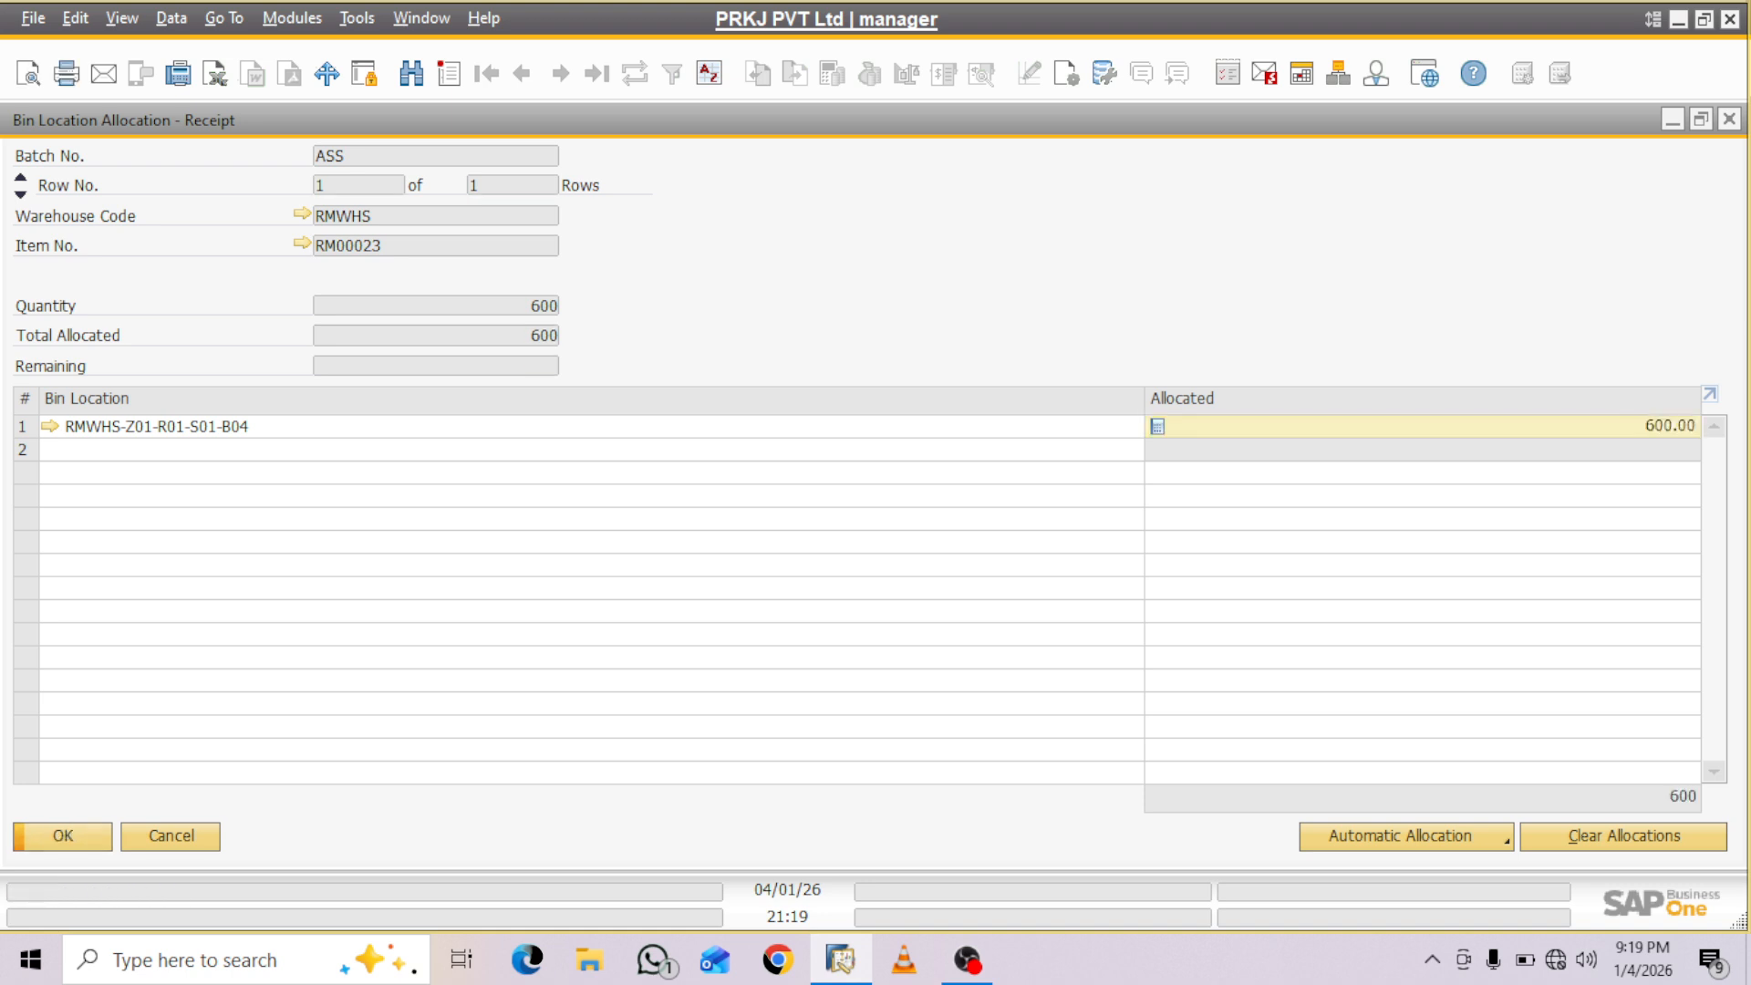
{"action": "key", "text": "Return"}
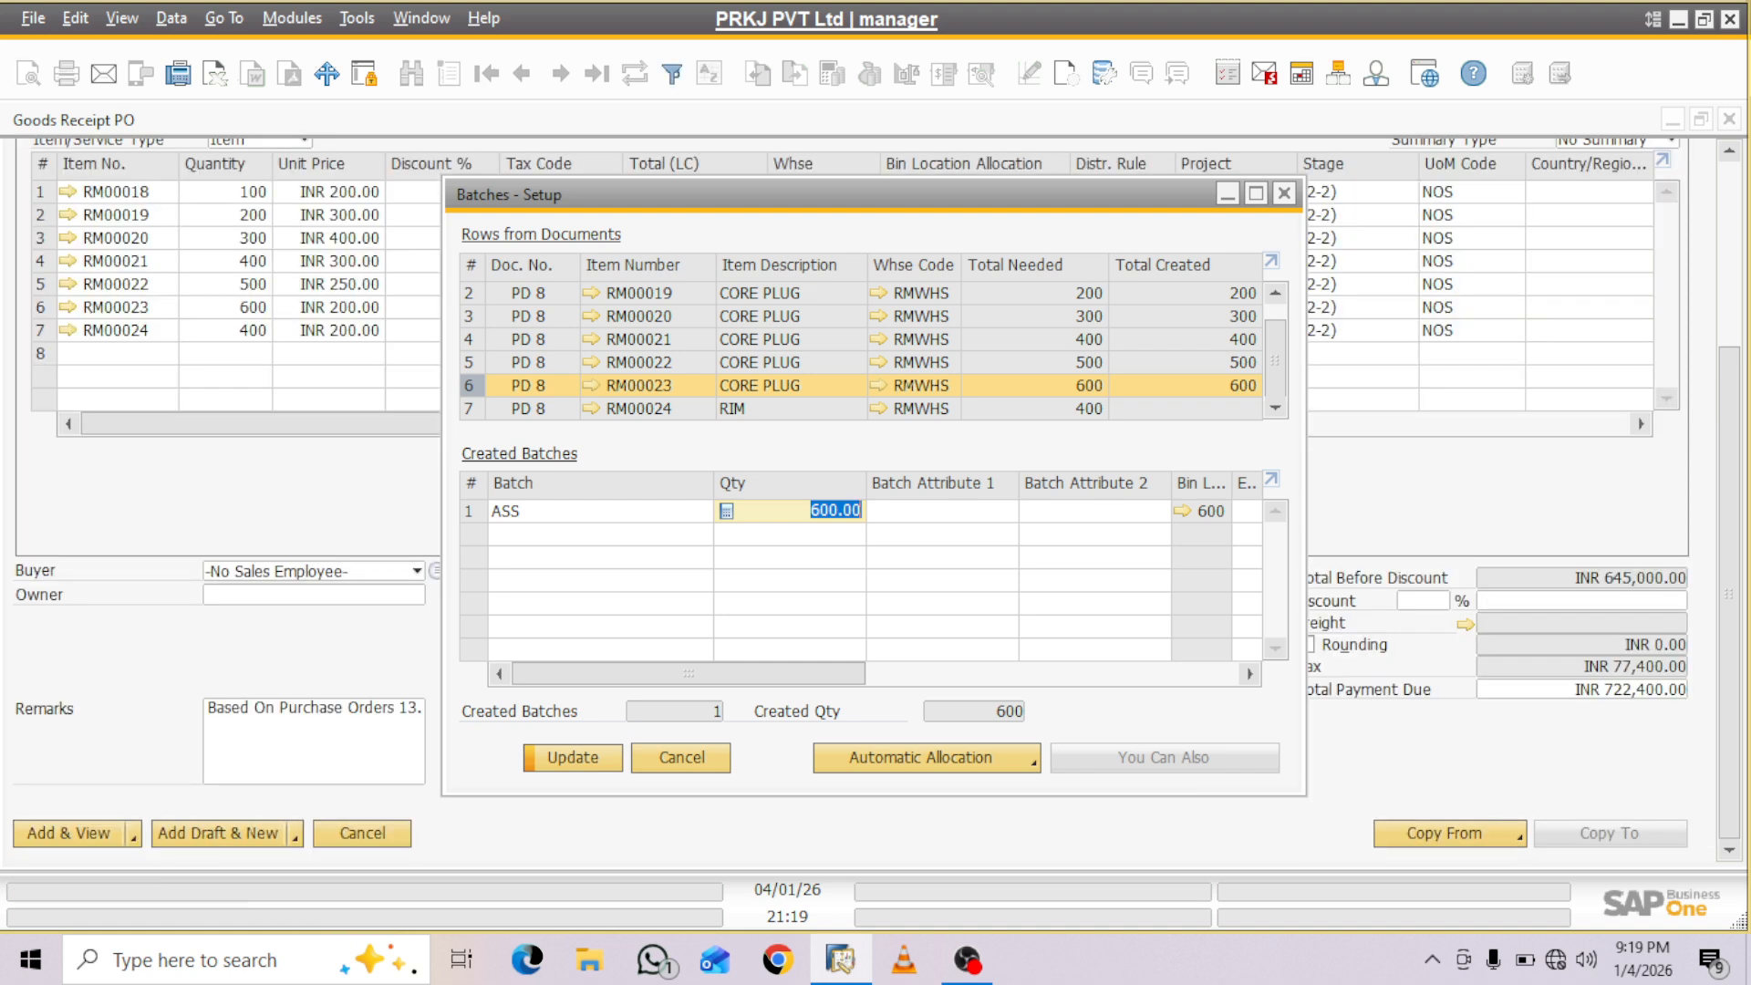
{"action": "key", "text": "Return"}
- Create batch adasd with quantity 400 for item RM00024 and open its bin location allocation
{"action": "type", "text": "a"}
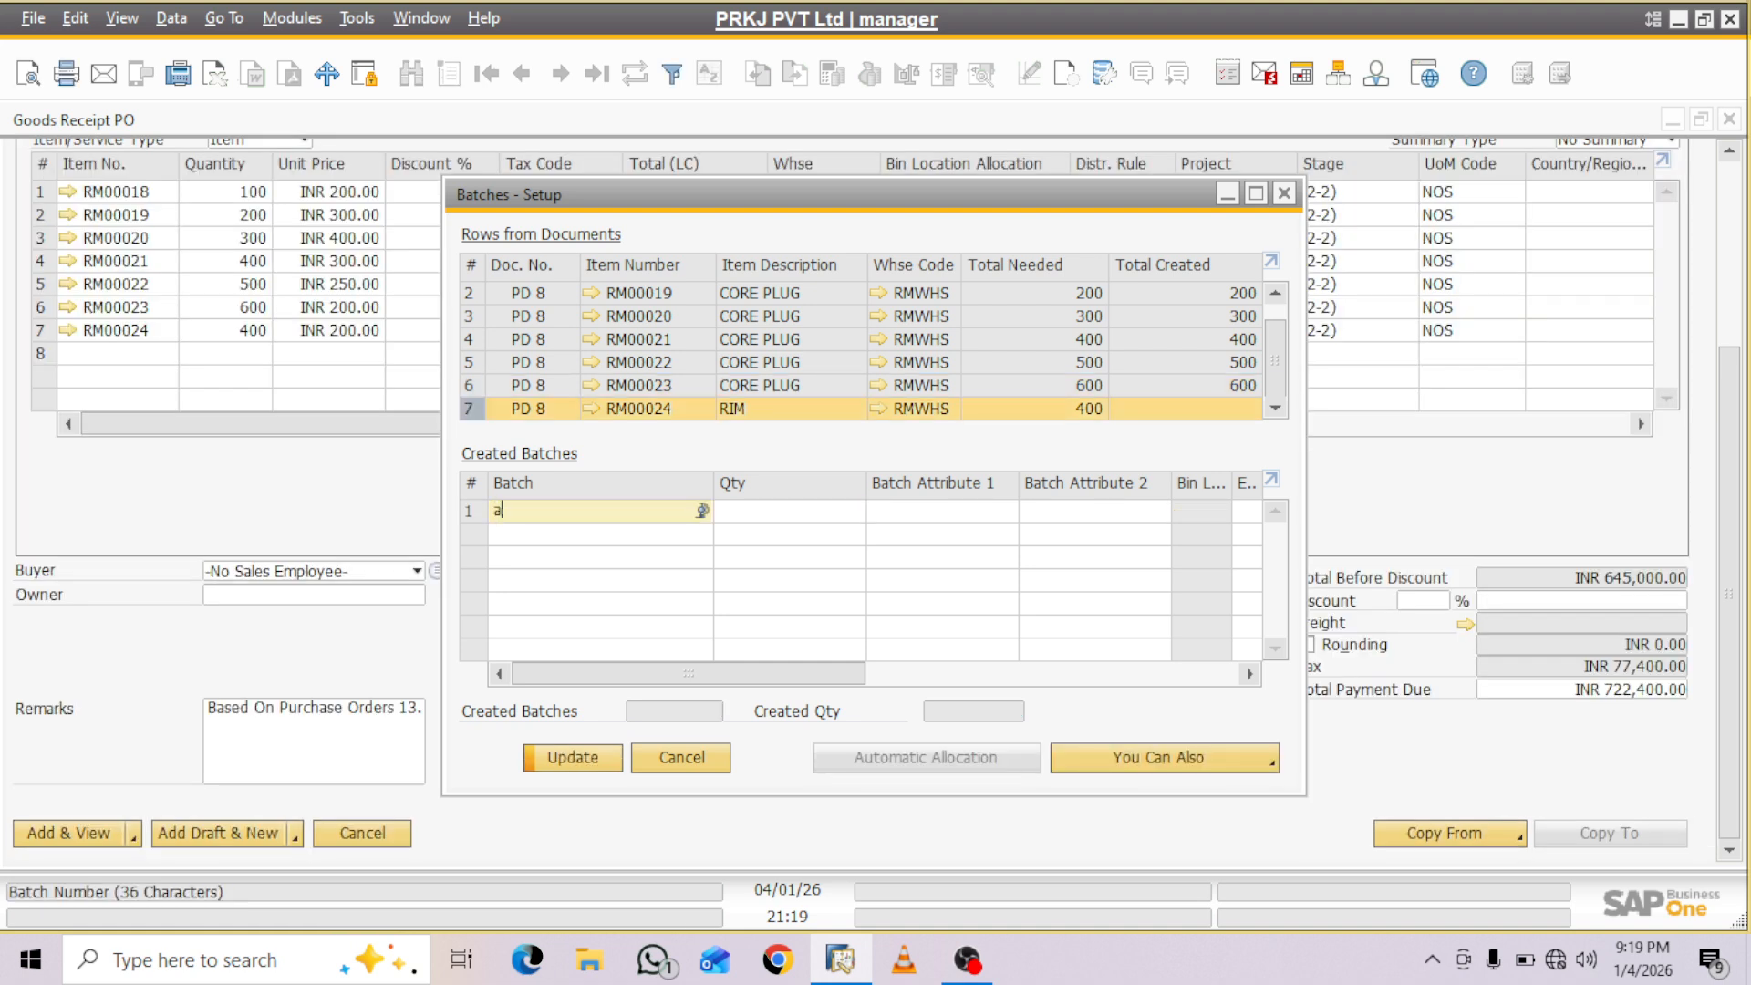
{"action": "type", "text": "dasd"}
{"action": "key", "text": "Tab"}
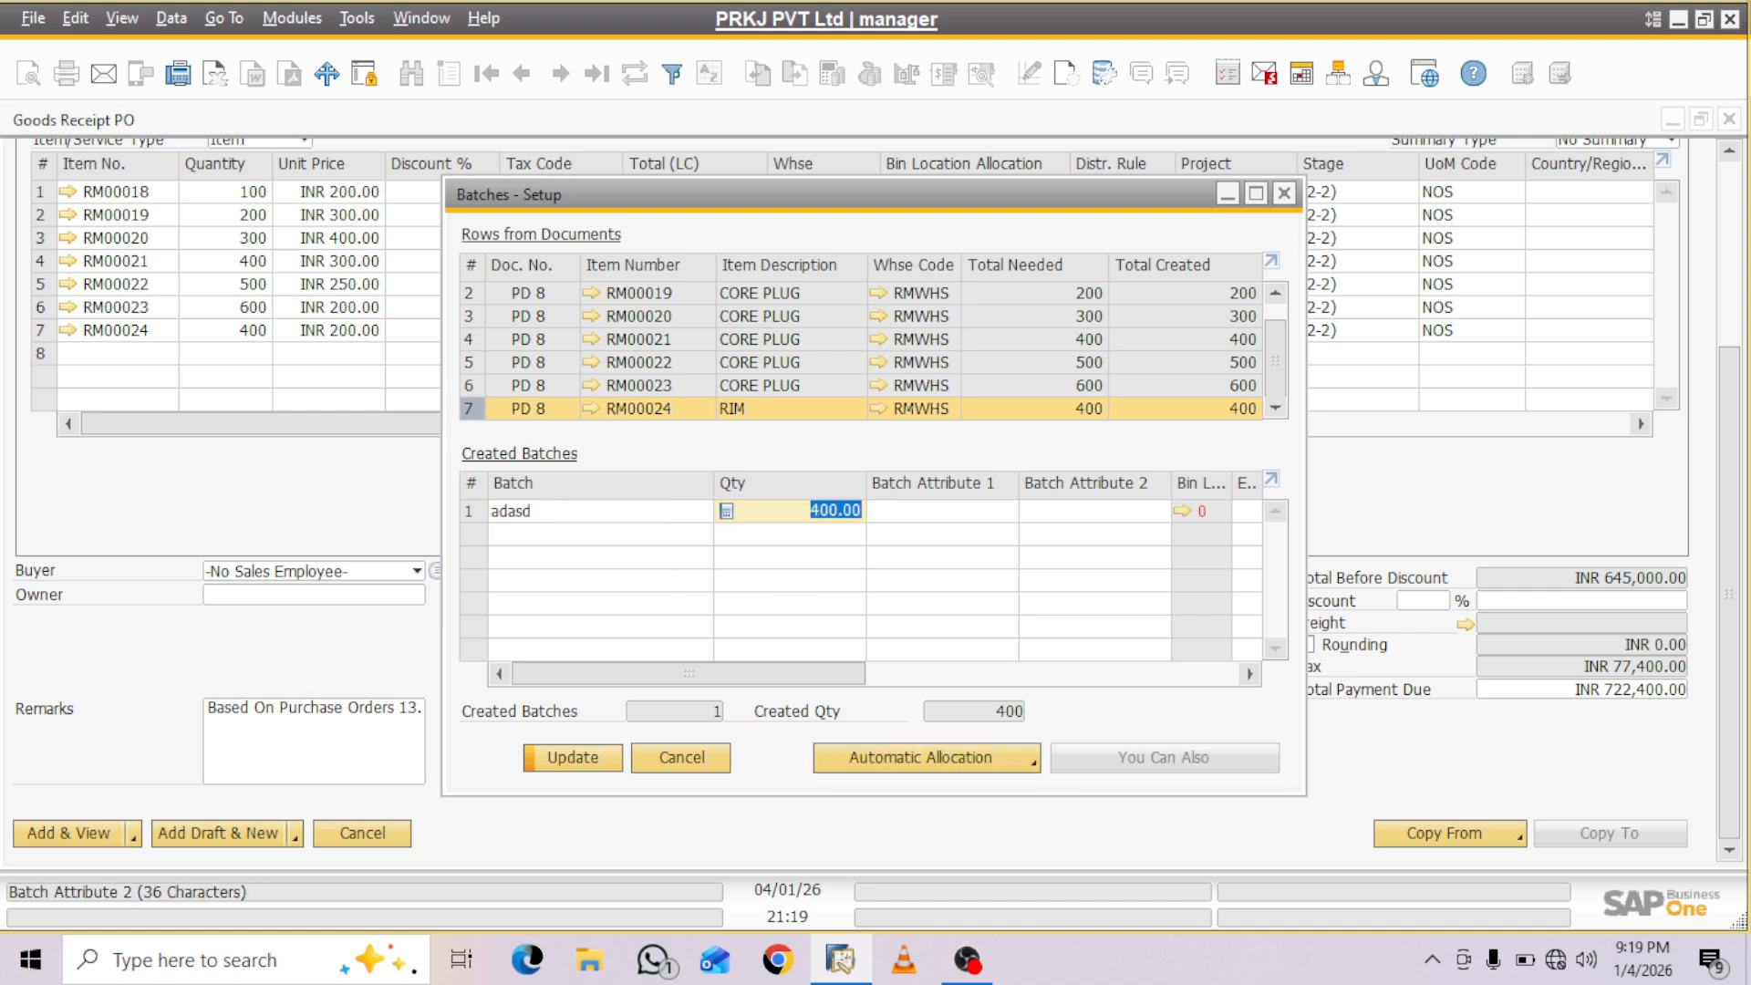
{"action": "key", "text": "ctrl+Tab"}
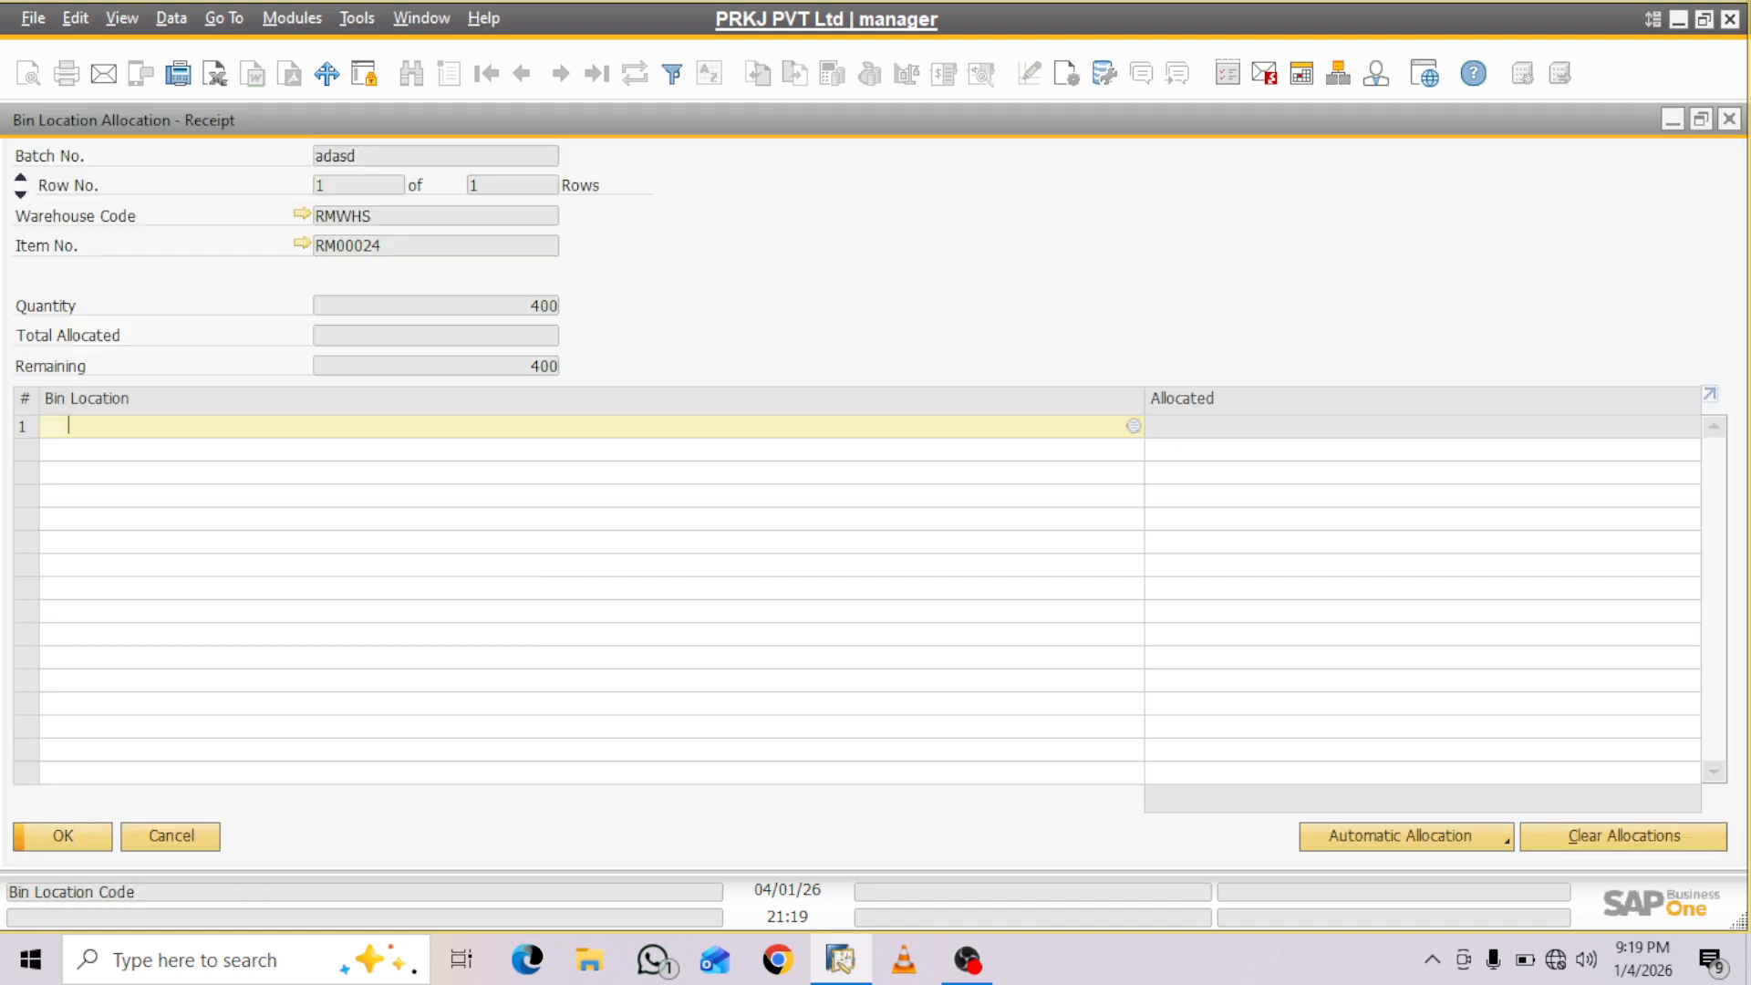
- Allocate all 400 units of batch adasd to bin RMWHS-Z01-R01-S02-B01 and save the allocation
{"action": "key", "text": "Tab"}
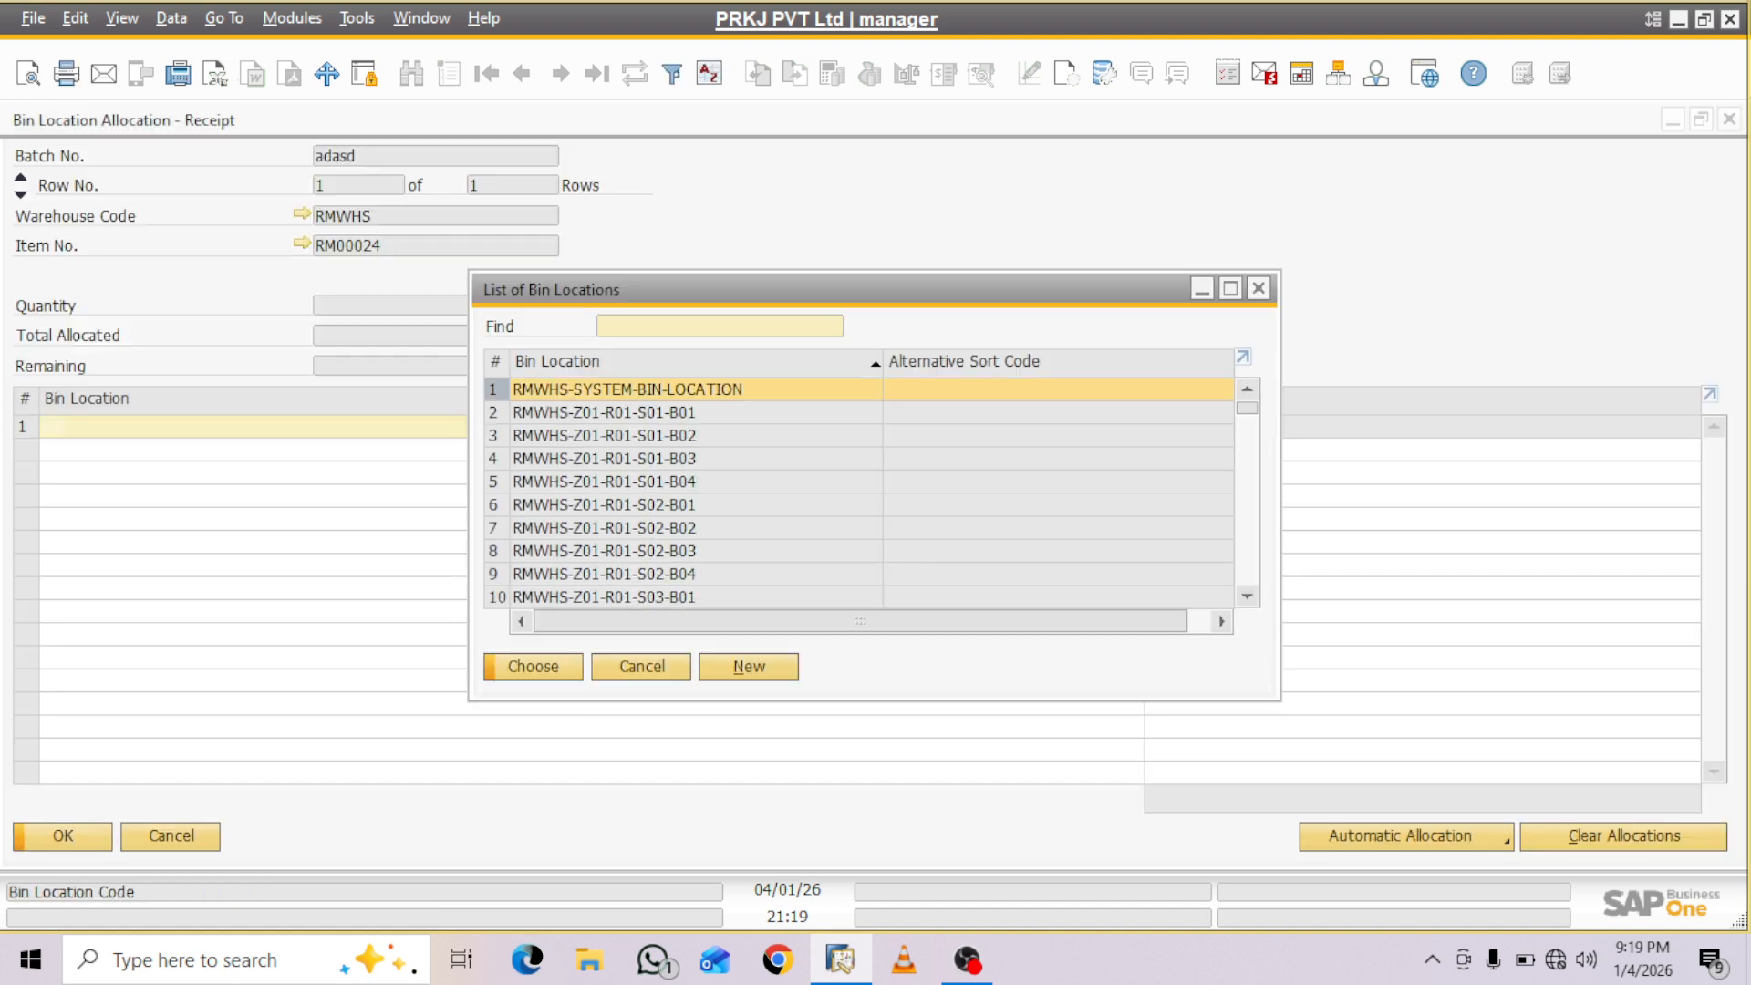
{"action": "left_click", "coordinate": [697, 505]}
{"action": "key", "text": "Return"}
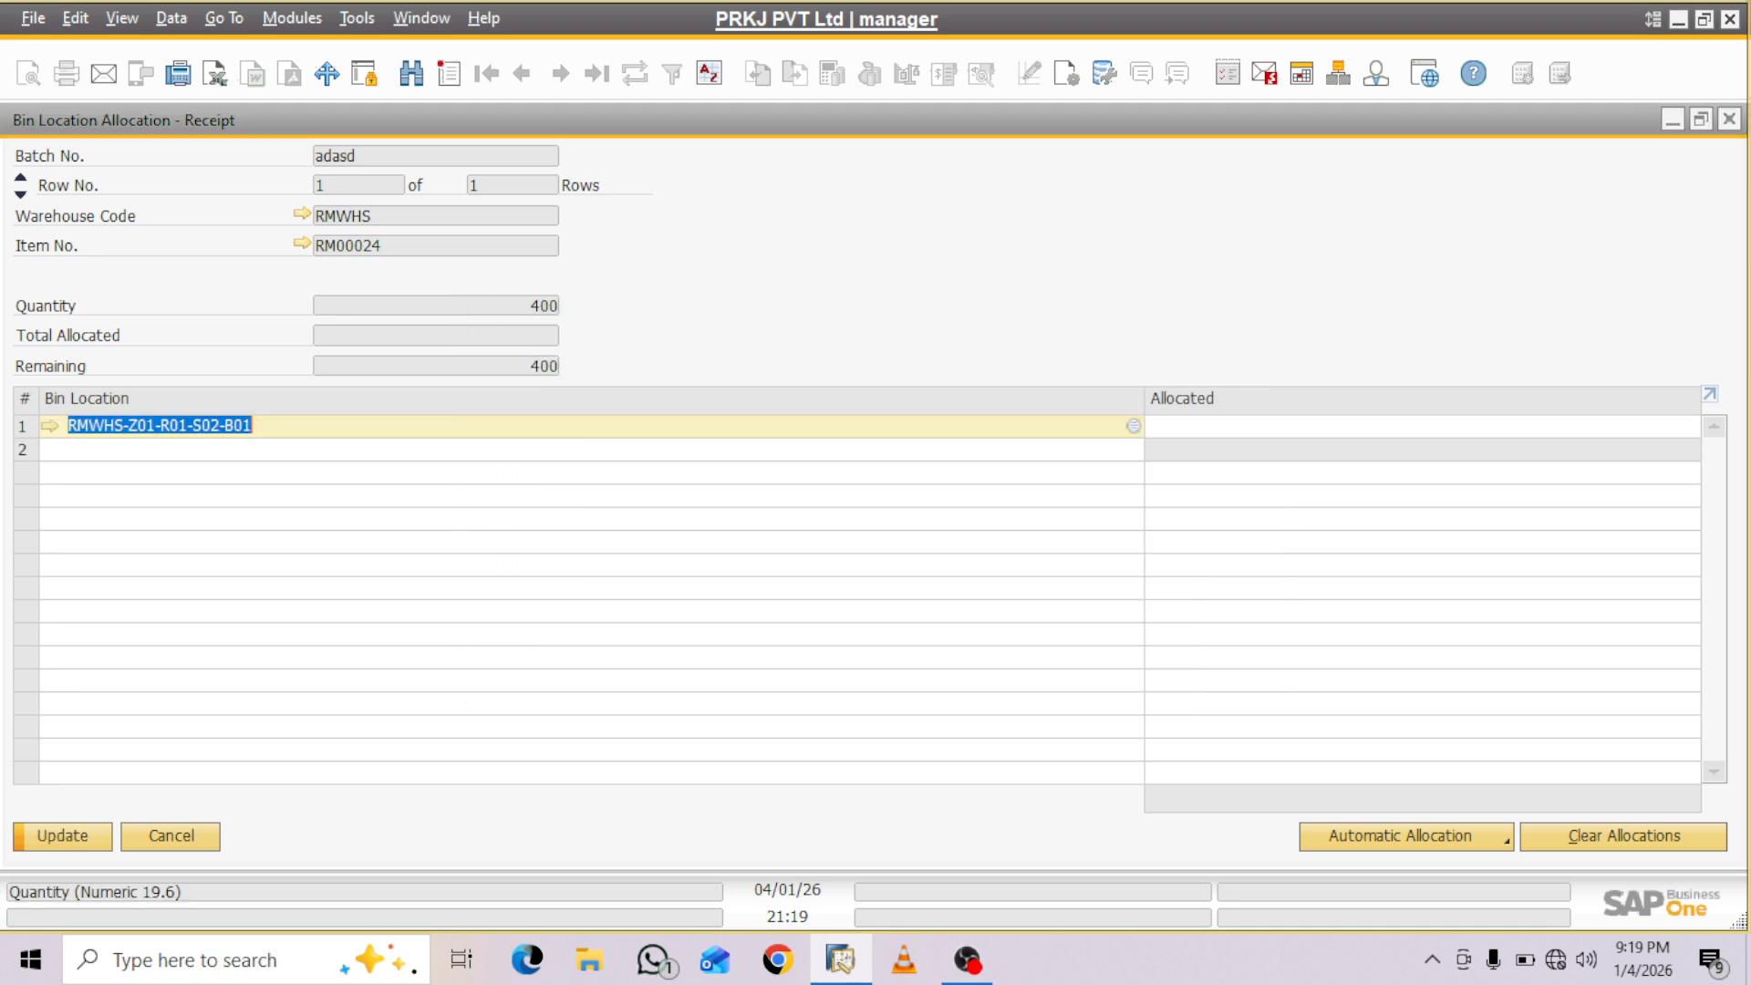
{"action": "key", "text": "Tab"}
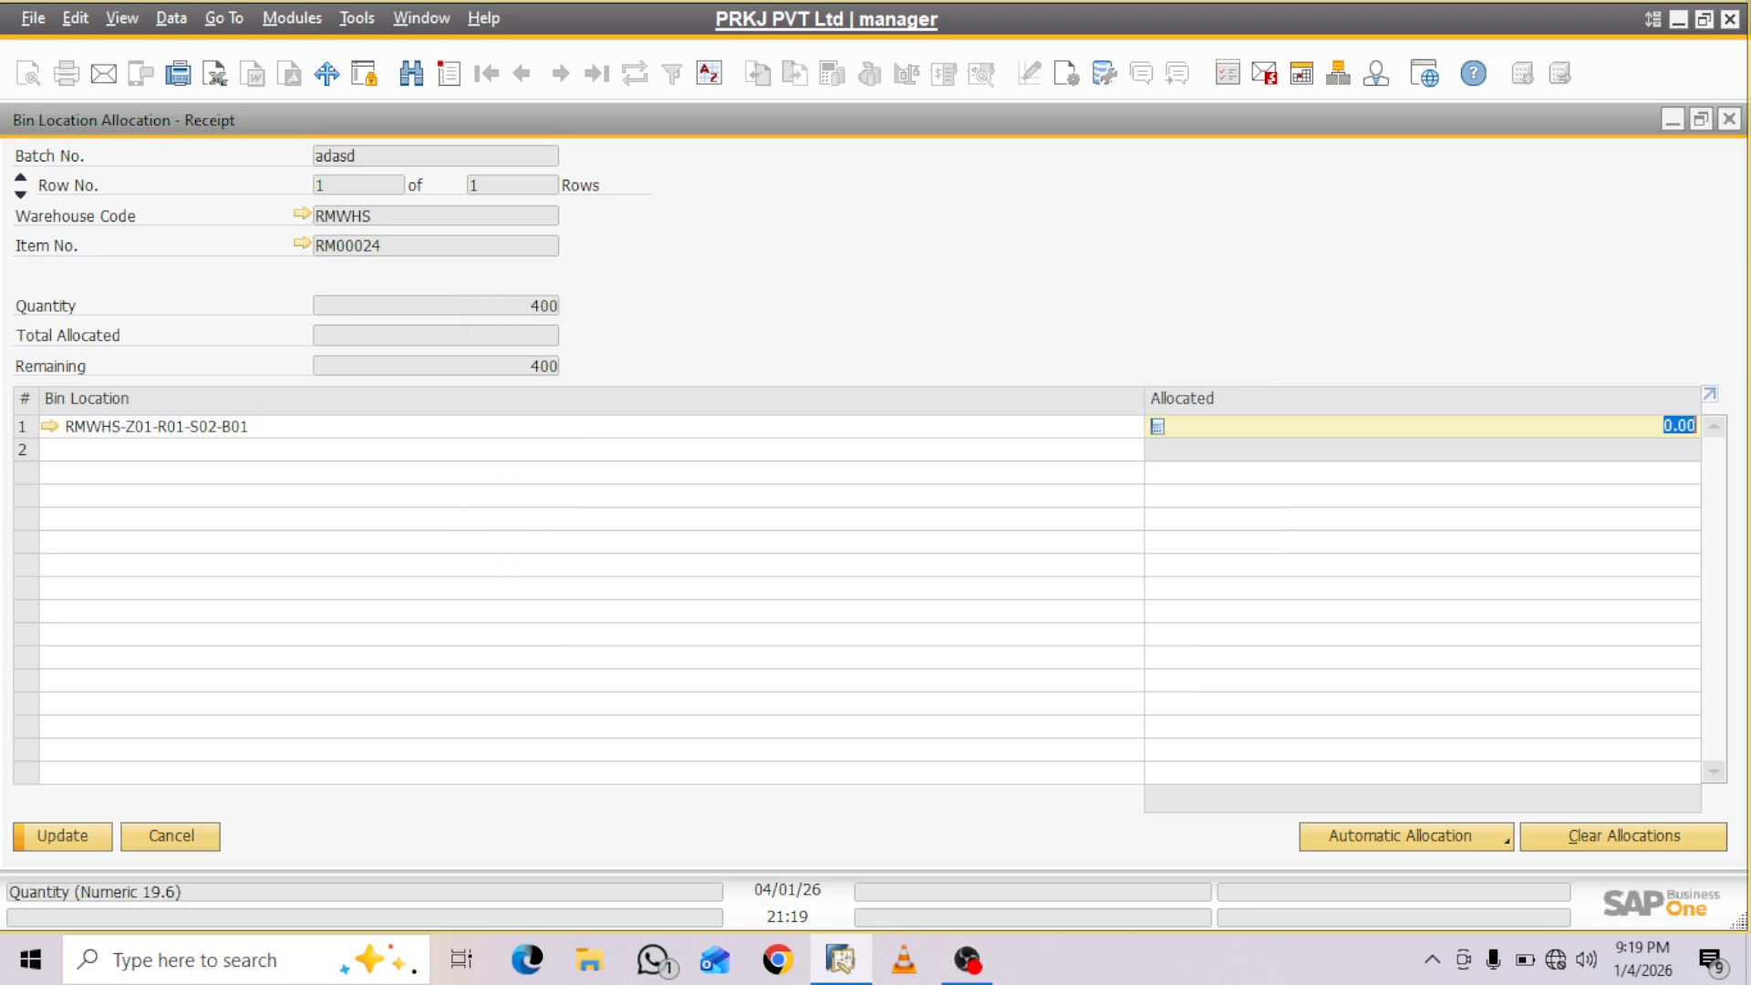
{"action": "type", "text": "400"}
{"action": "key", "text": "Tab"}
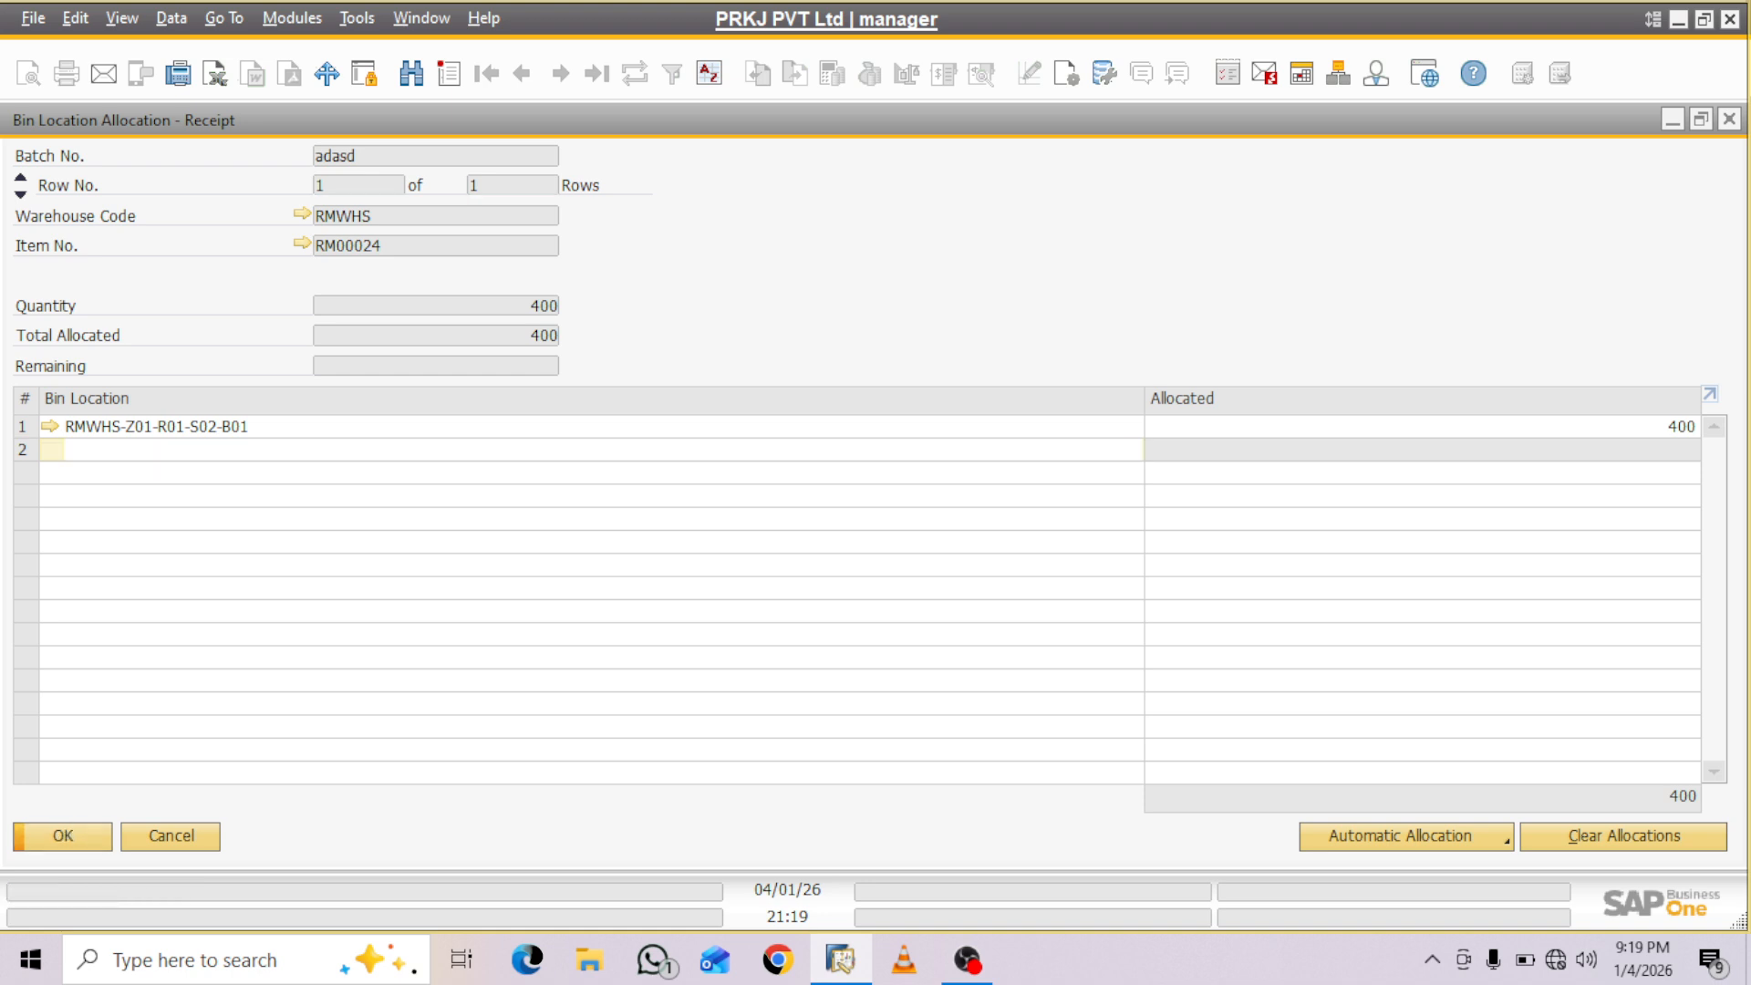
{"action": "key", "text": "Return"}
- Save the batch setup for all items and add the Goods Receipt PO
{"action": "key", "text": "Return"}
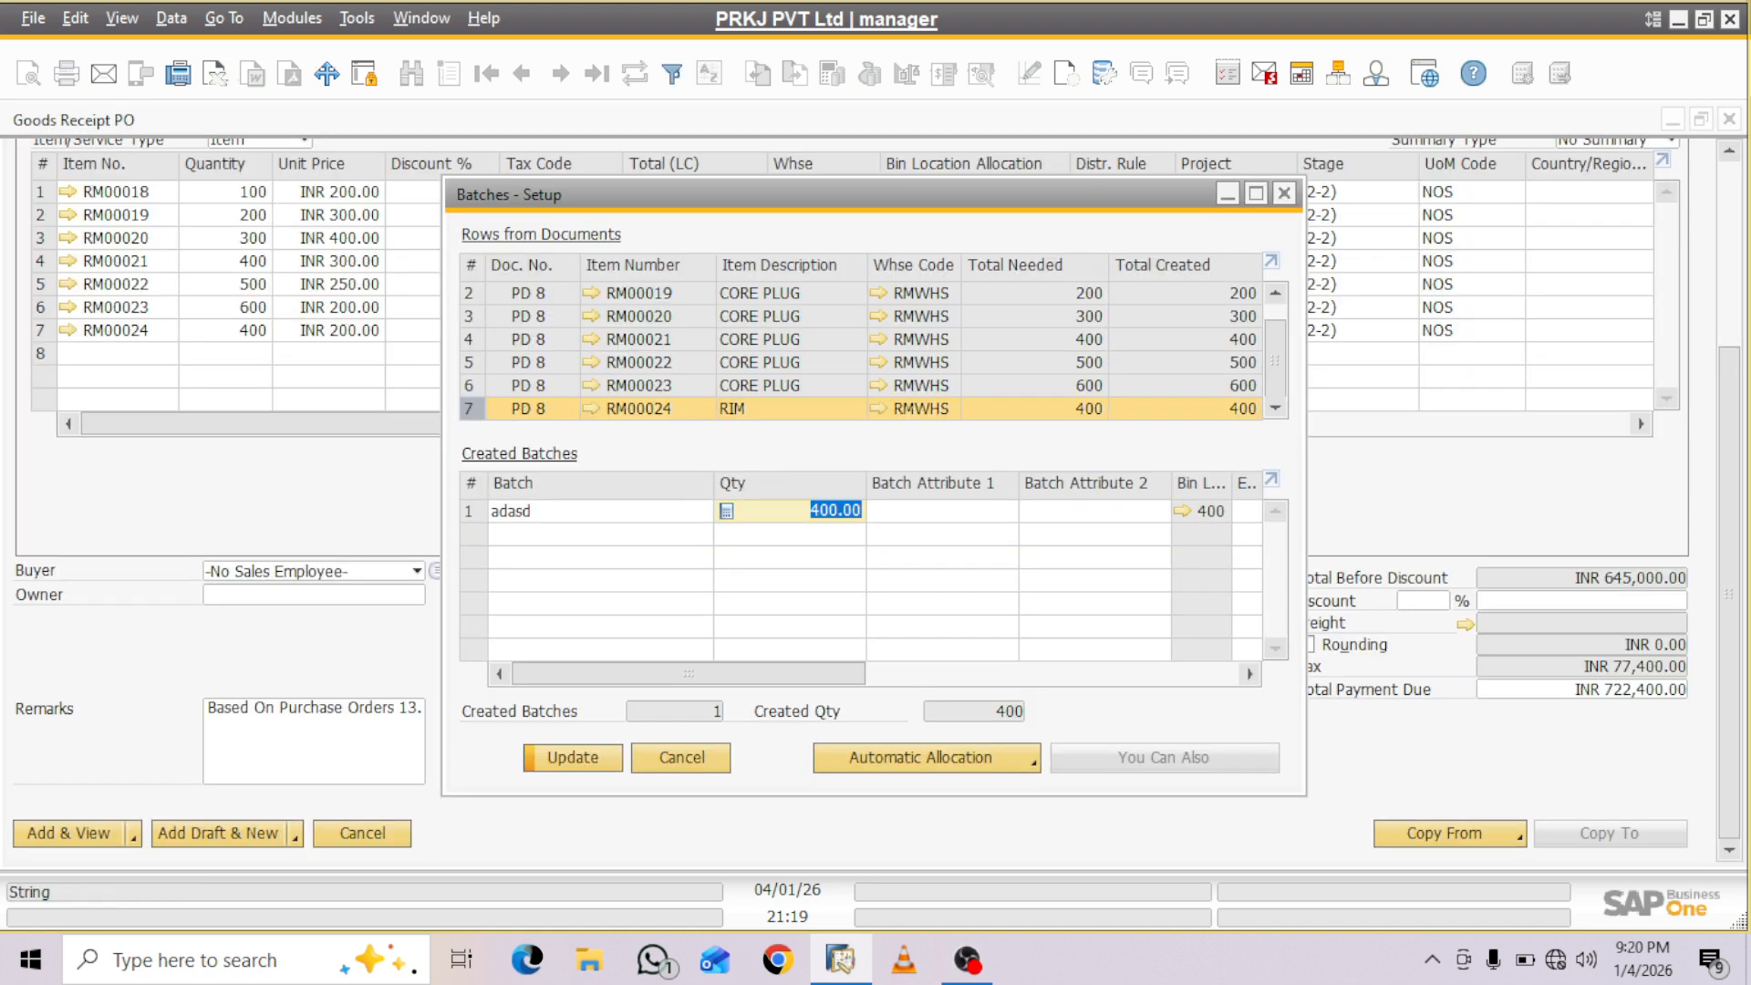
{"action": "key", "text": "Return"}
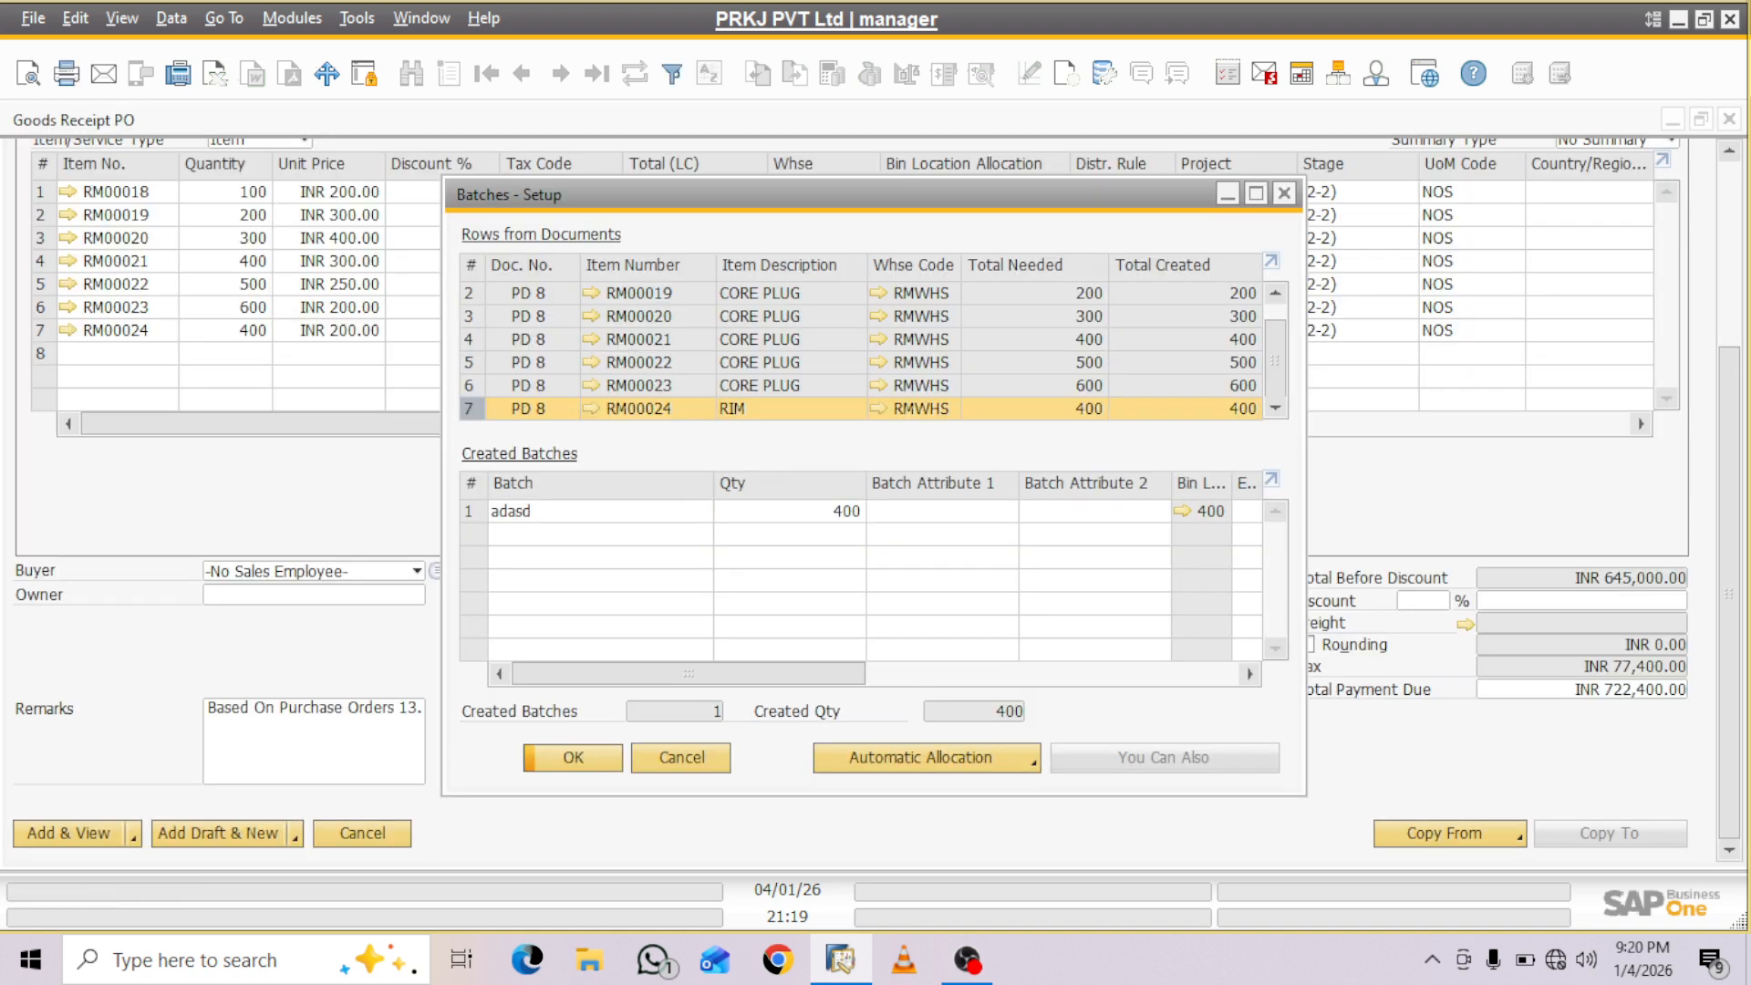
{"action": "key", "text": "Return"}
{"action": "key", "text": "Return"}
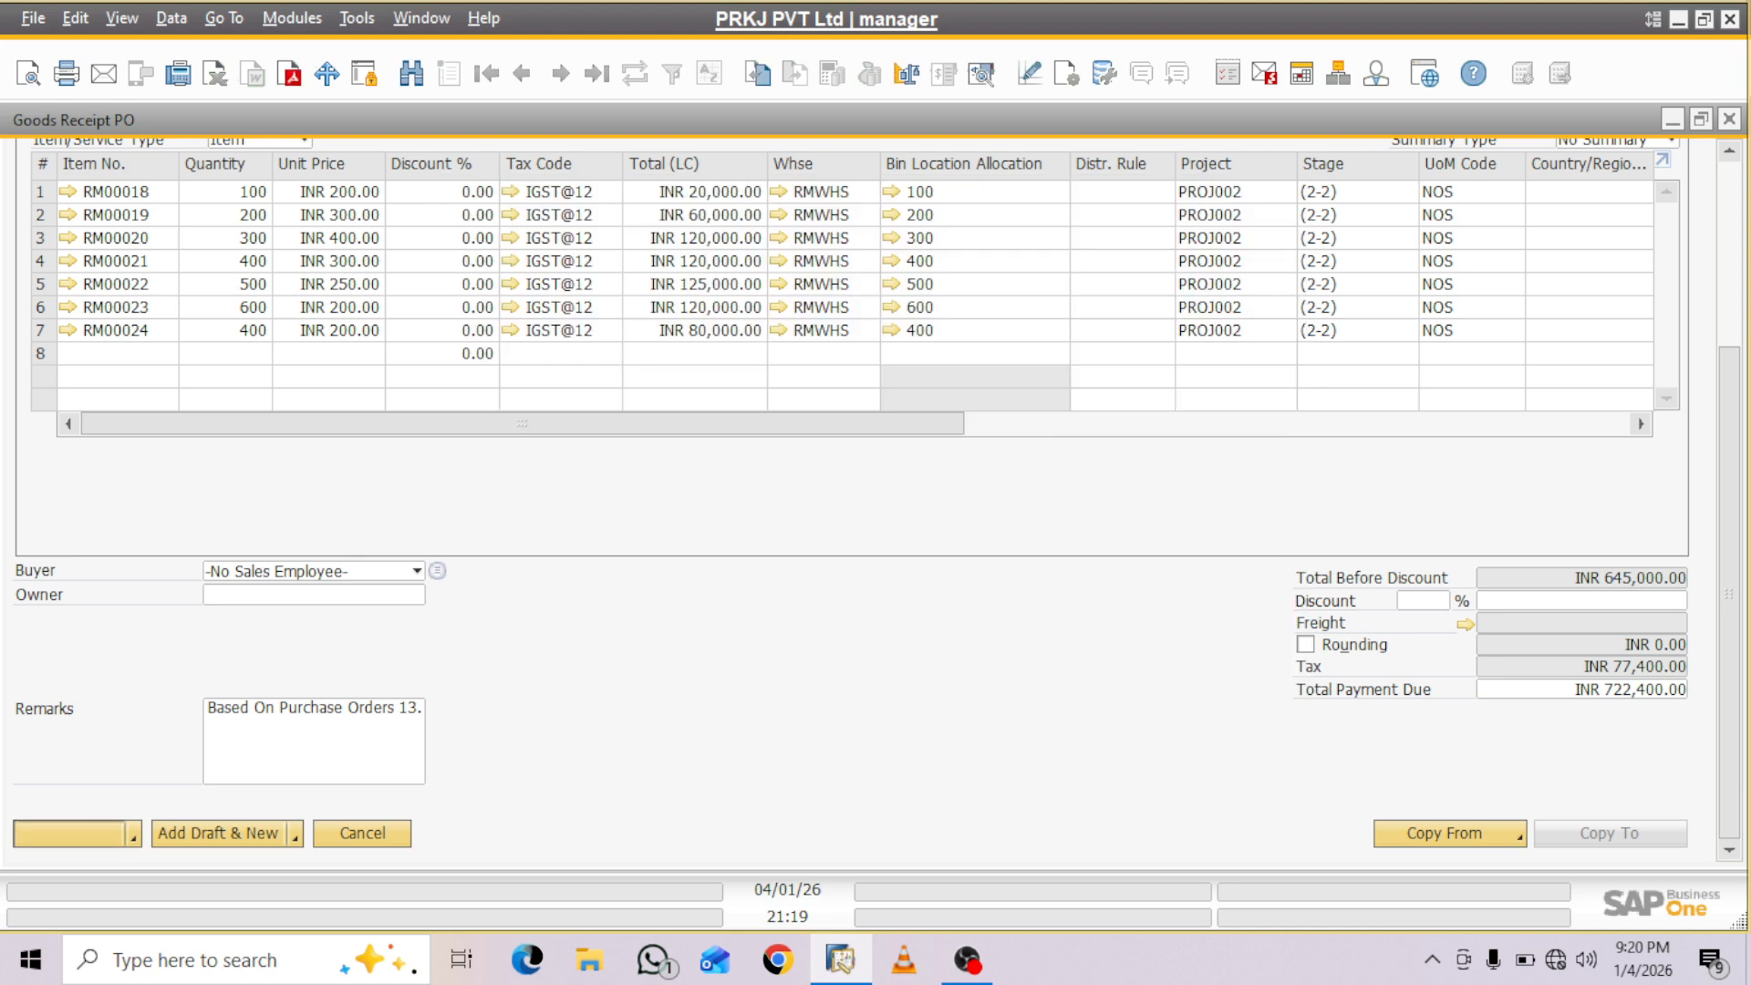
{"action": "key", "text": "Return"}
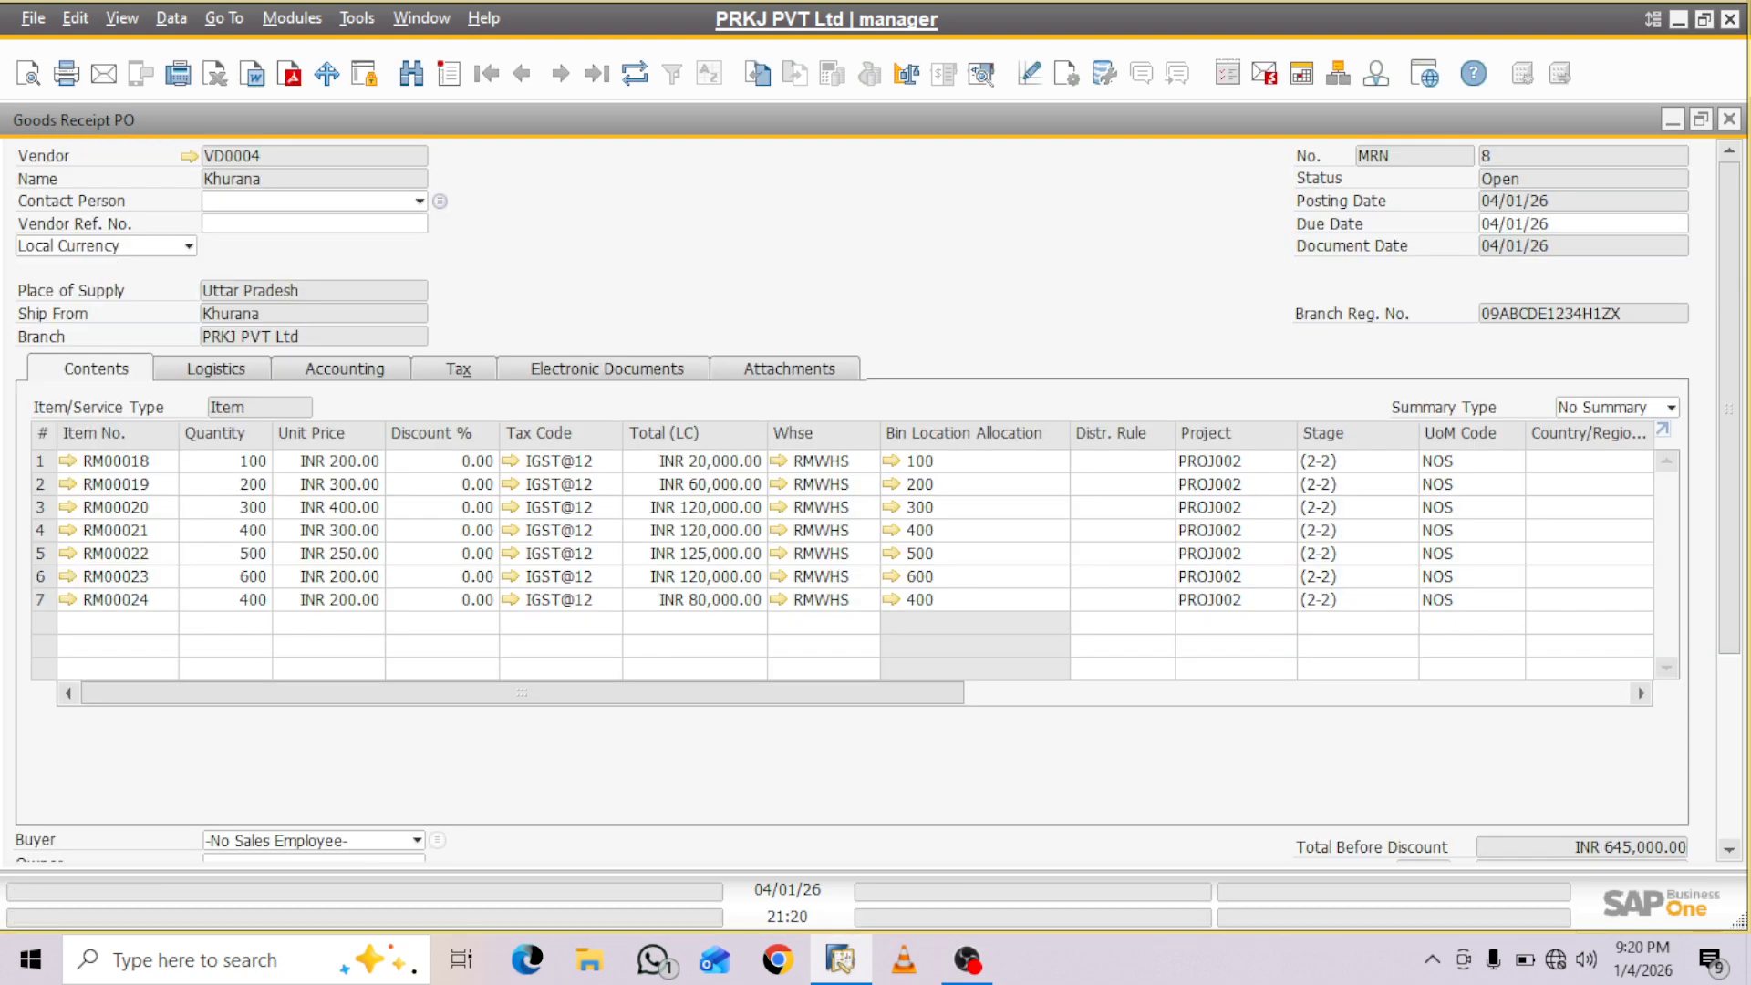
- Copy the added Goods Receipt PO to a new A/P Invoice
{"action": "left_click_drag", "start_coordinate": [1730, 502], "coordinate": [1730, 693]}
{"action": "left_click", "coordinate": [1611, 832]}
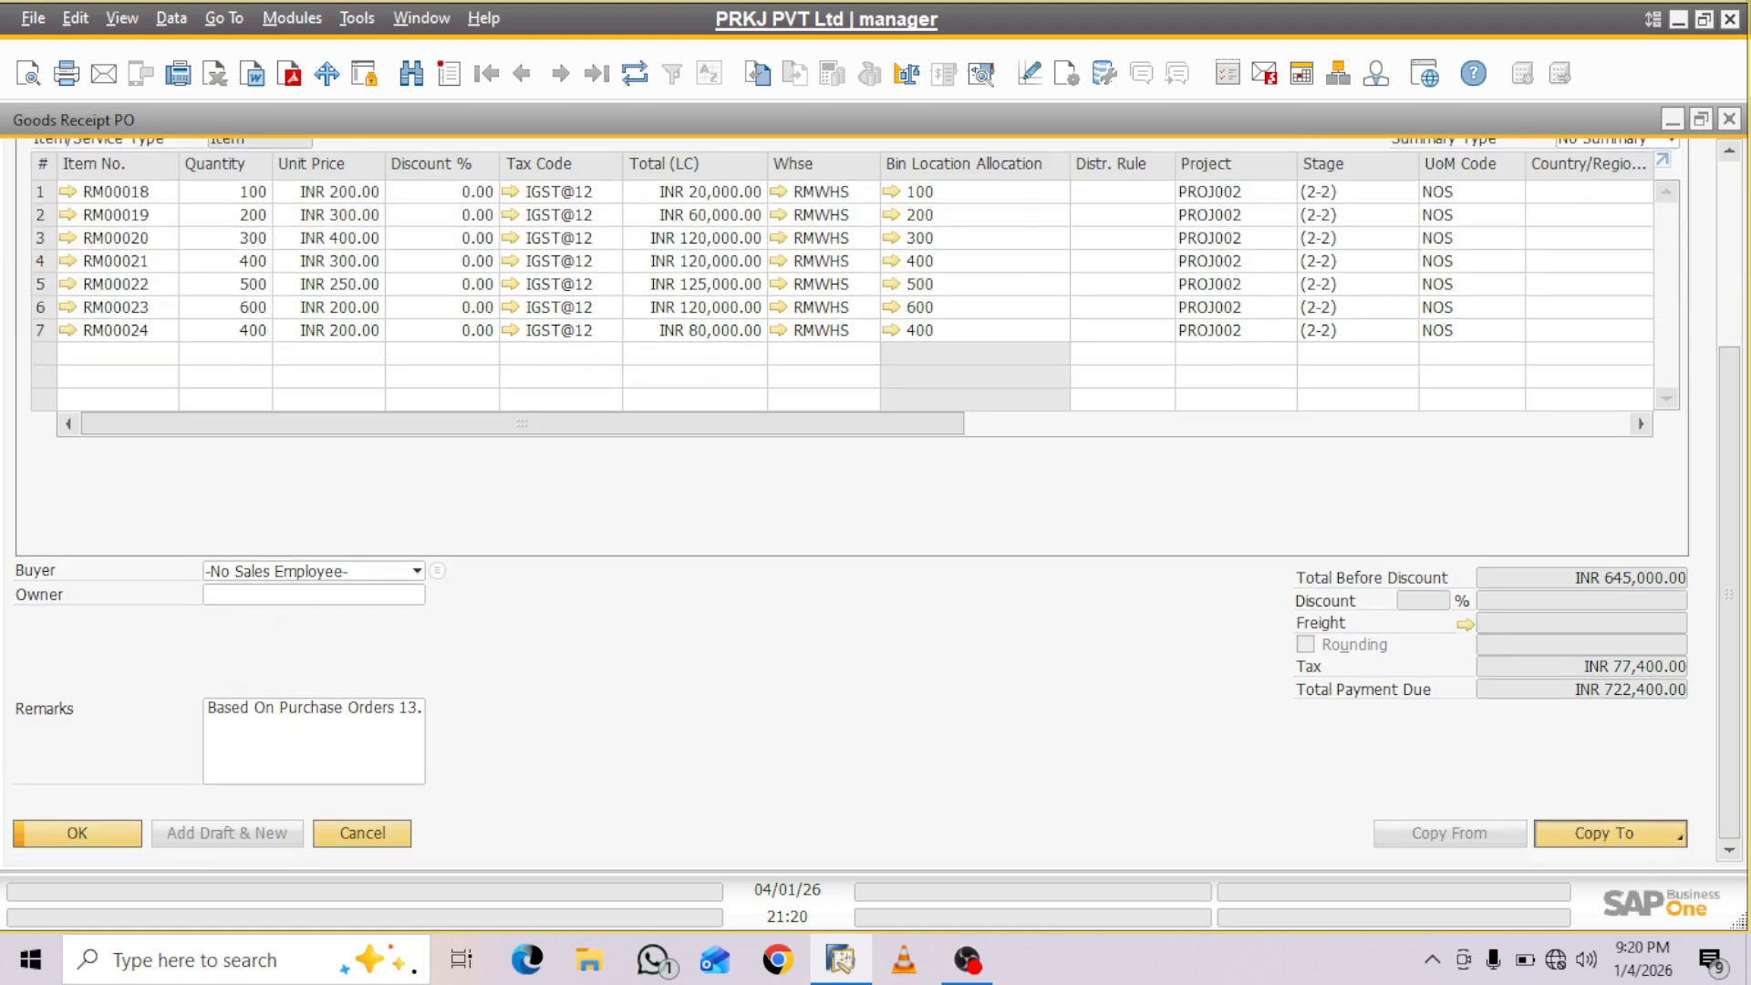
{"action": "left_click", "coordinate": [1580, 787]}
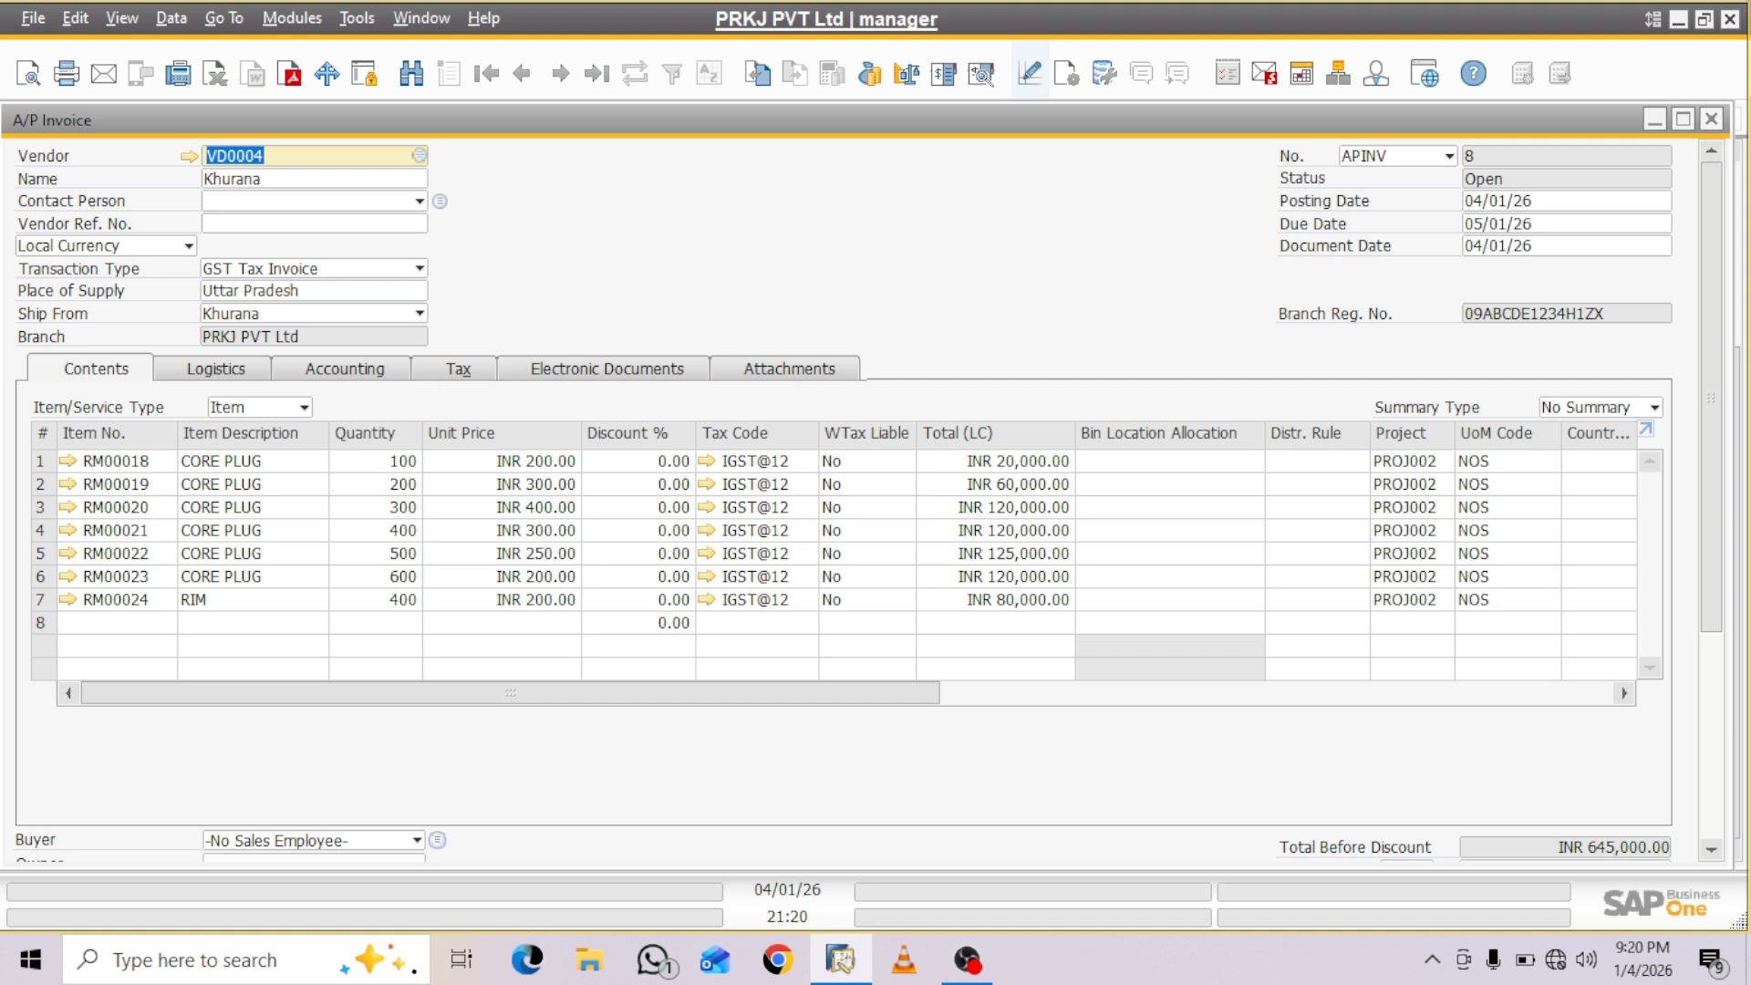
- In the A/P Invoice form settings, find the project columns and make the Stage column visible in the item table
{"action": "left_click", "coordinate": [1067, 73]}
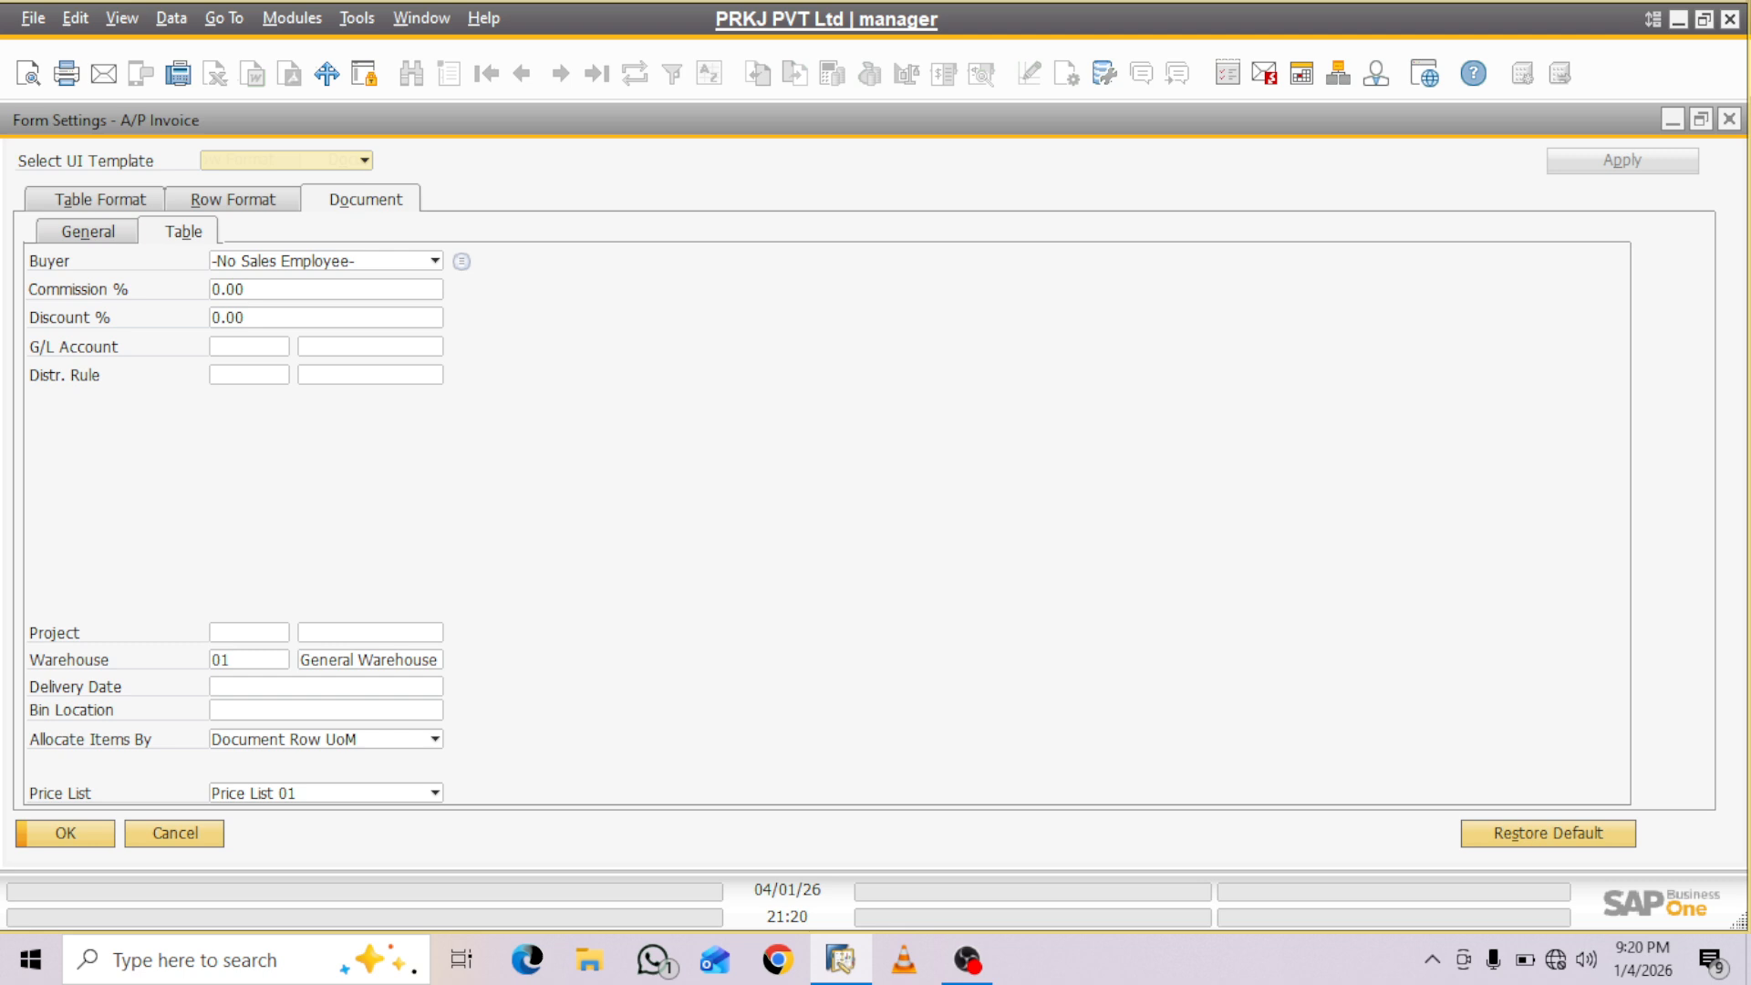
{"action": "left_click", "coordinate": [101, 200]}
{"action": "left_click", "coordinate": [268, 227]}
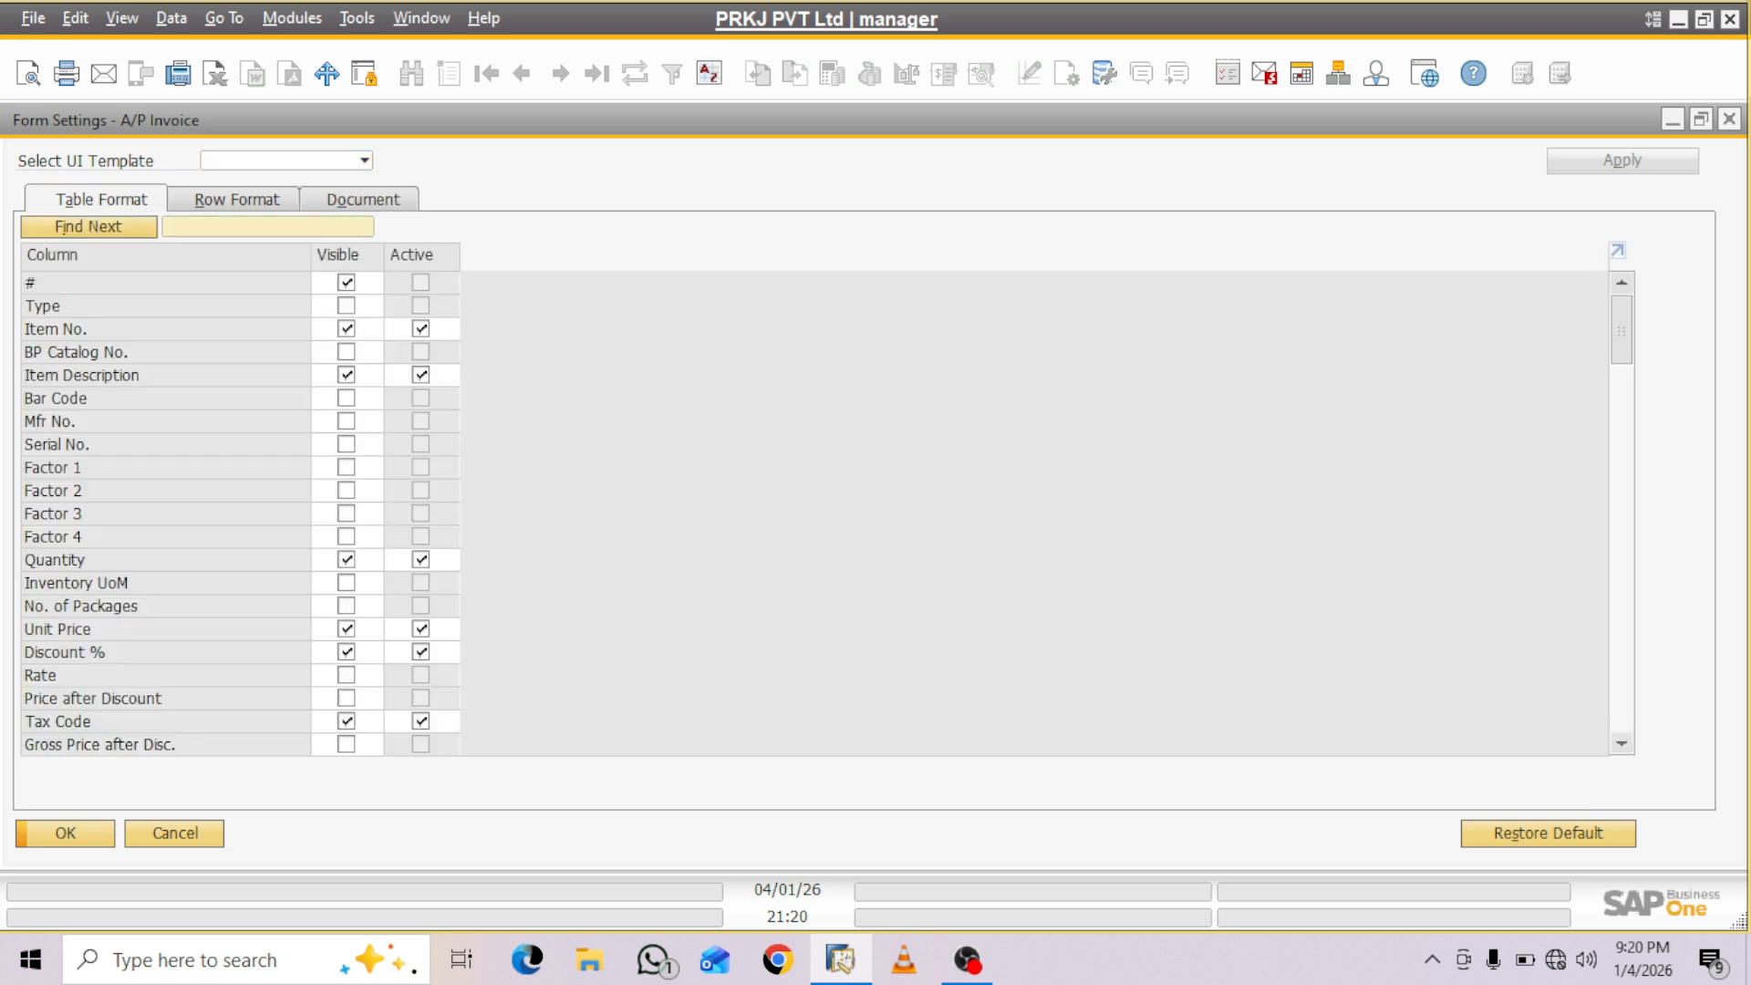
{"action": "type", "text": "projec"}
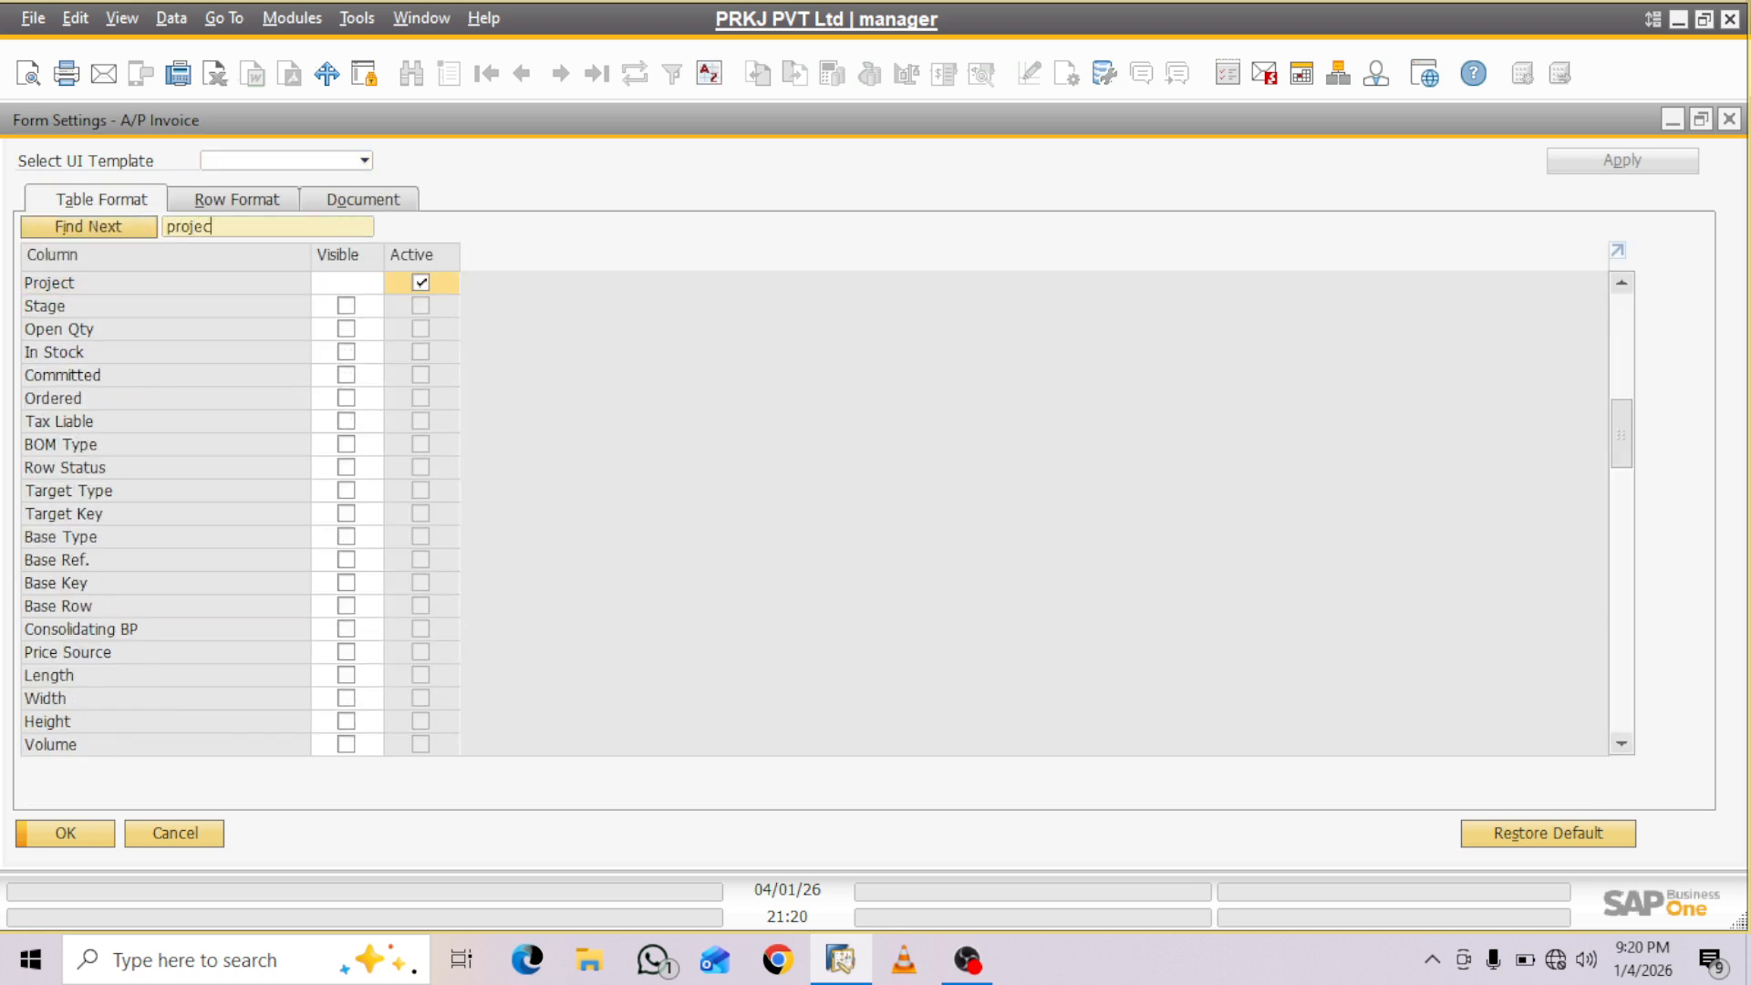
{"action": "left_click", "coordinate": [346, 306]}
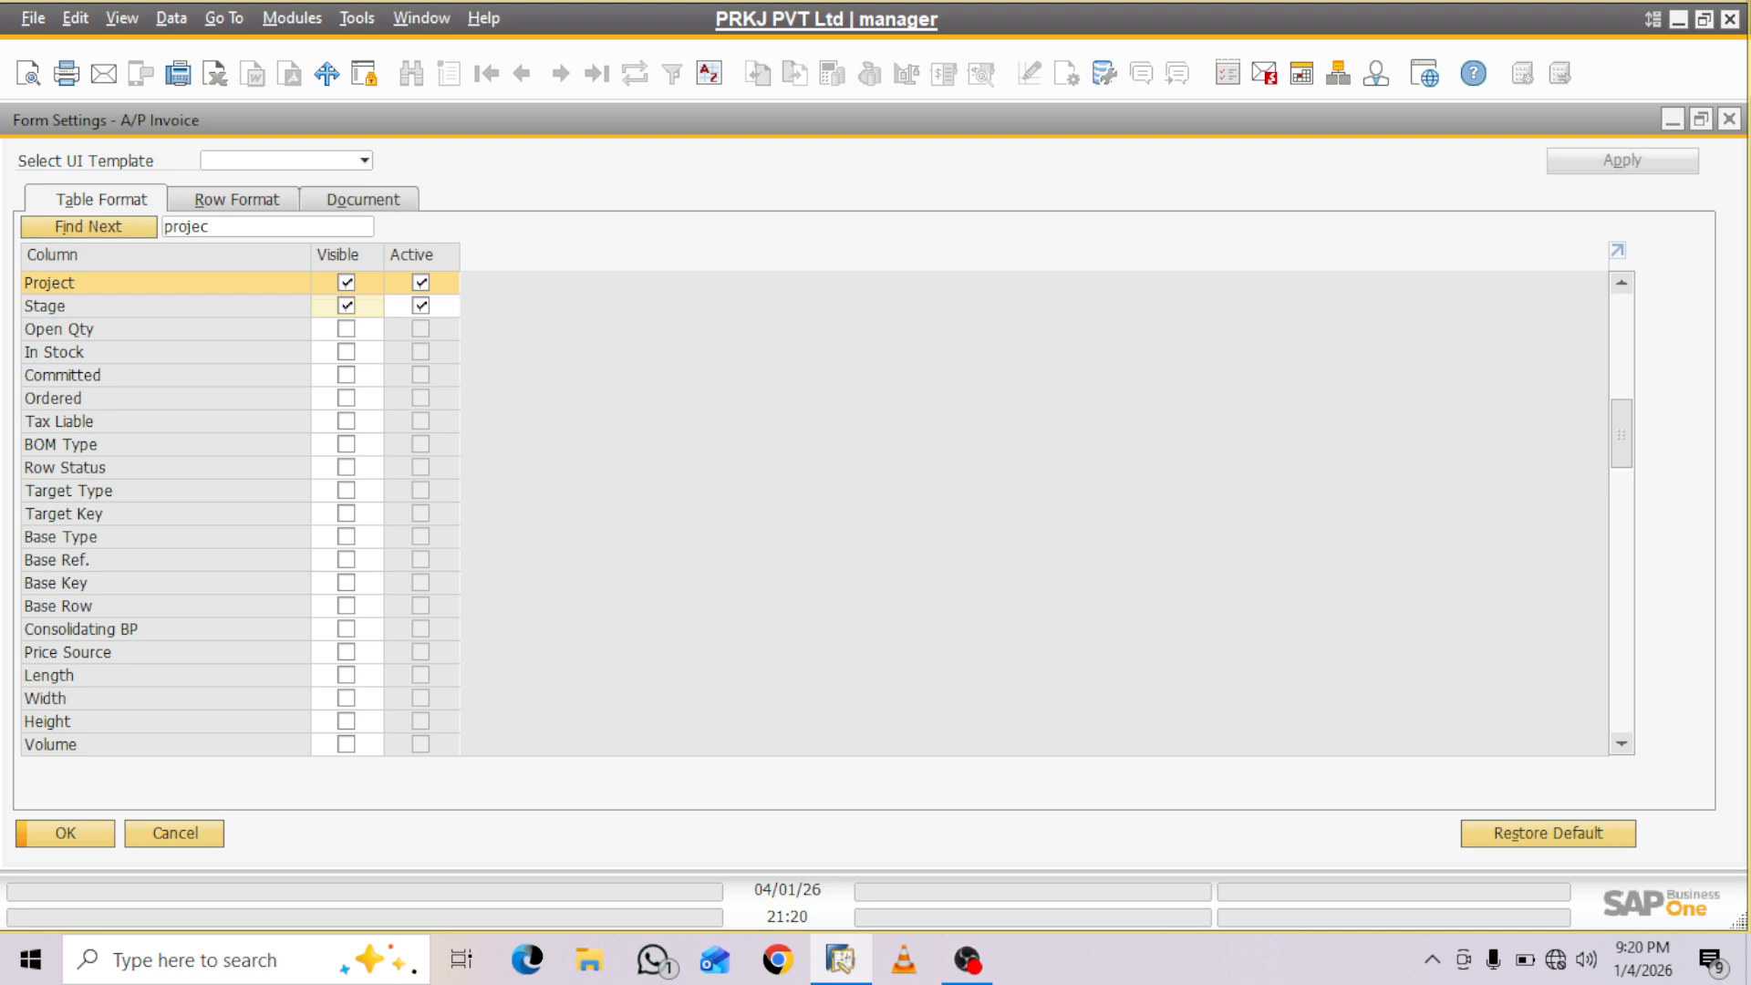
{"action": "left_click", "coordinate": [65, 834]}
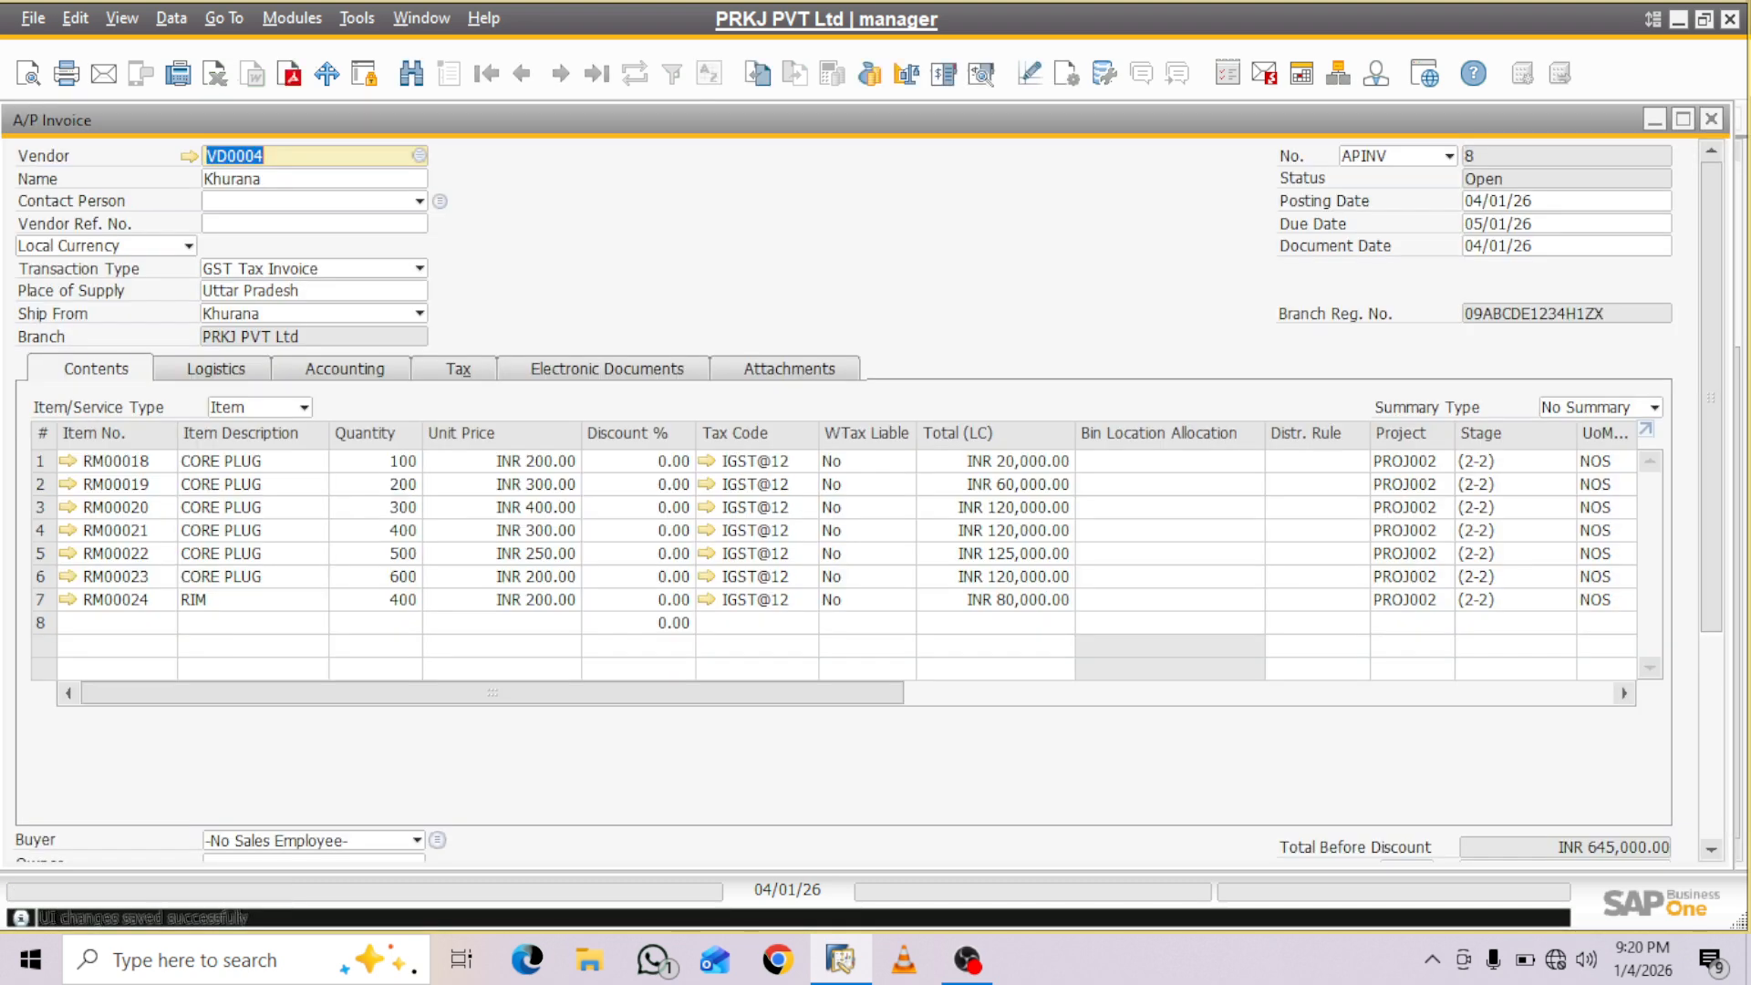
- Add the A/P Invoice based on the goods receipt and confirm its posting
{"action": "mouse_move", "coordinate": [493, 694]}
{"action": "left_mouse_down"}
{"action": "mouse_move", "coordinate": [652, 693]}
{"action": "mouse_move", "coordinate": [492, 693]}
{"action": "left_mouse_up"}
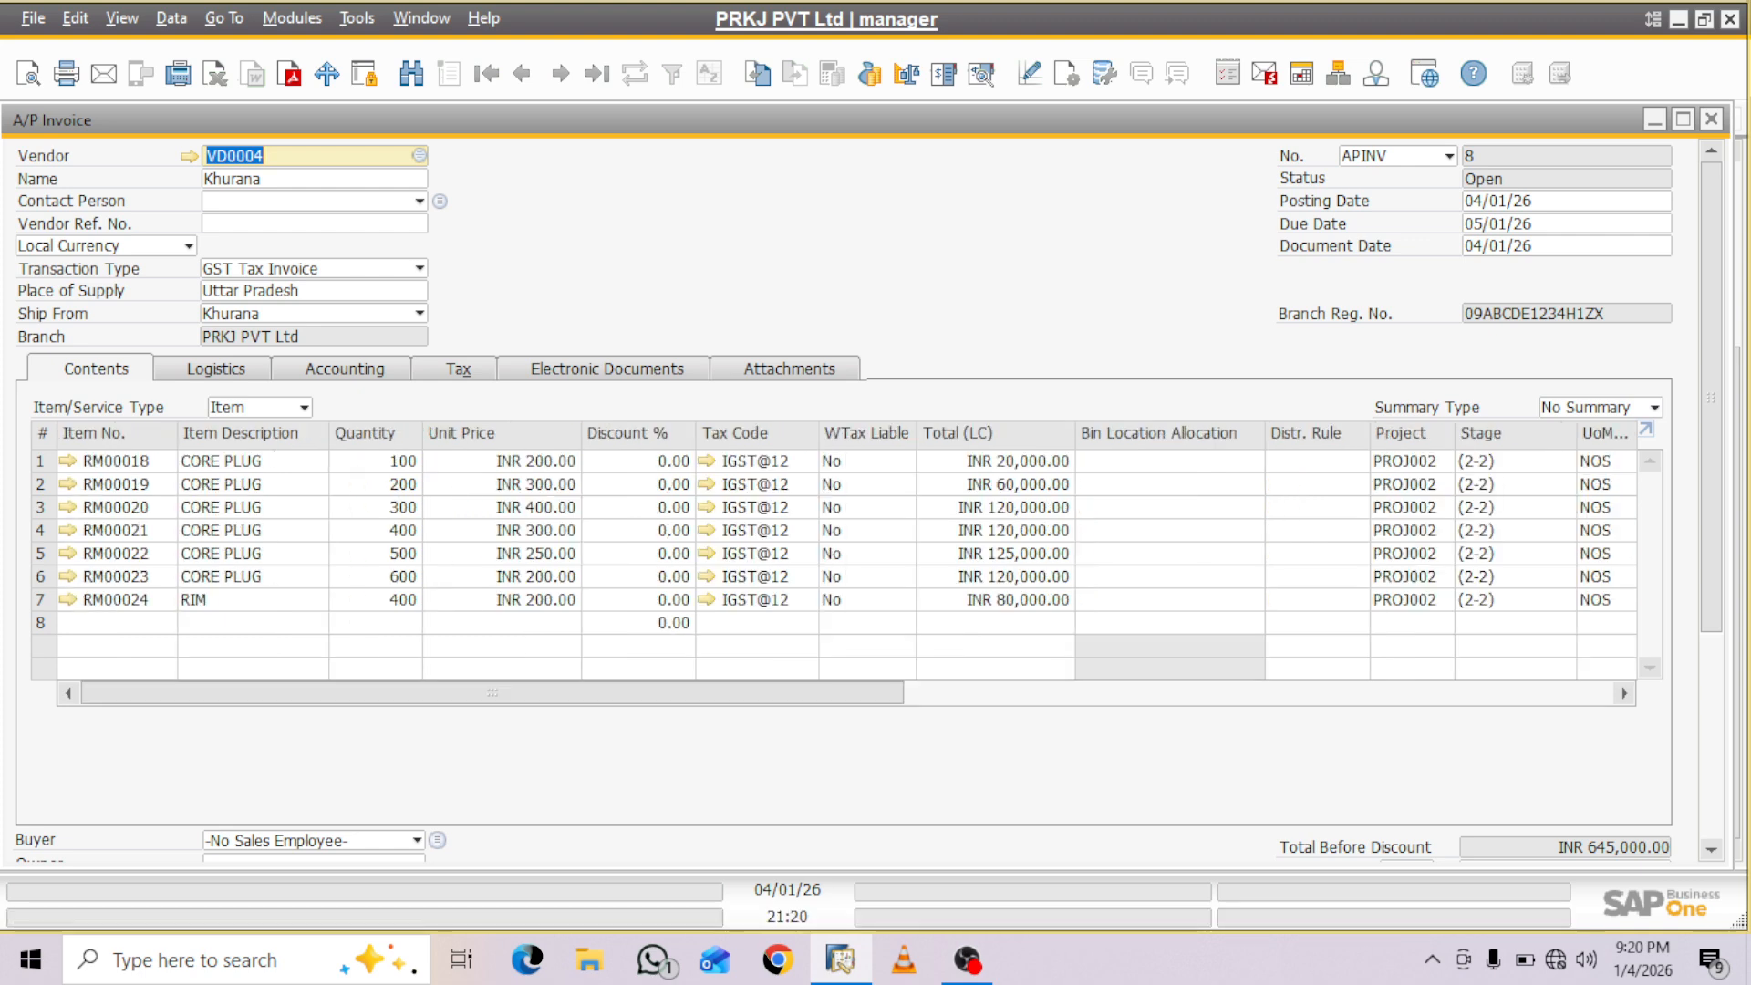
{"action": "left_click_drag", "start_coordinate": [1711, 398], "coordinate": [1711, 606]}
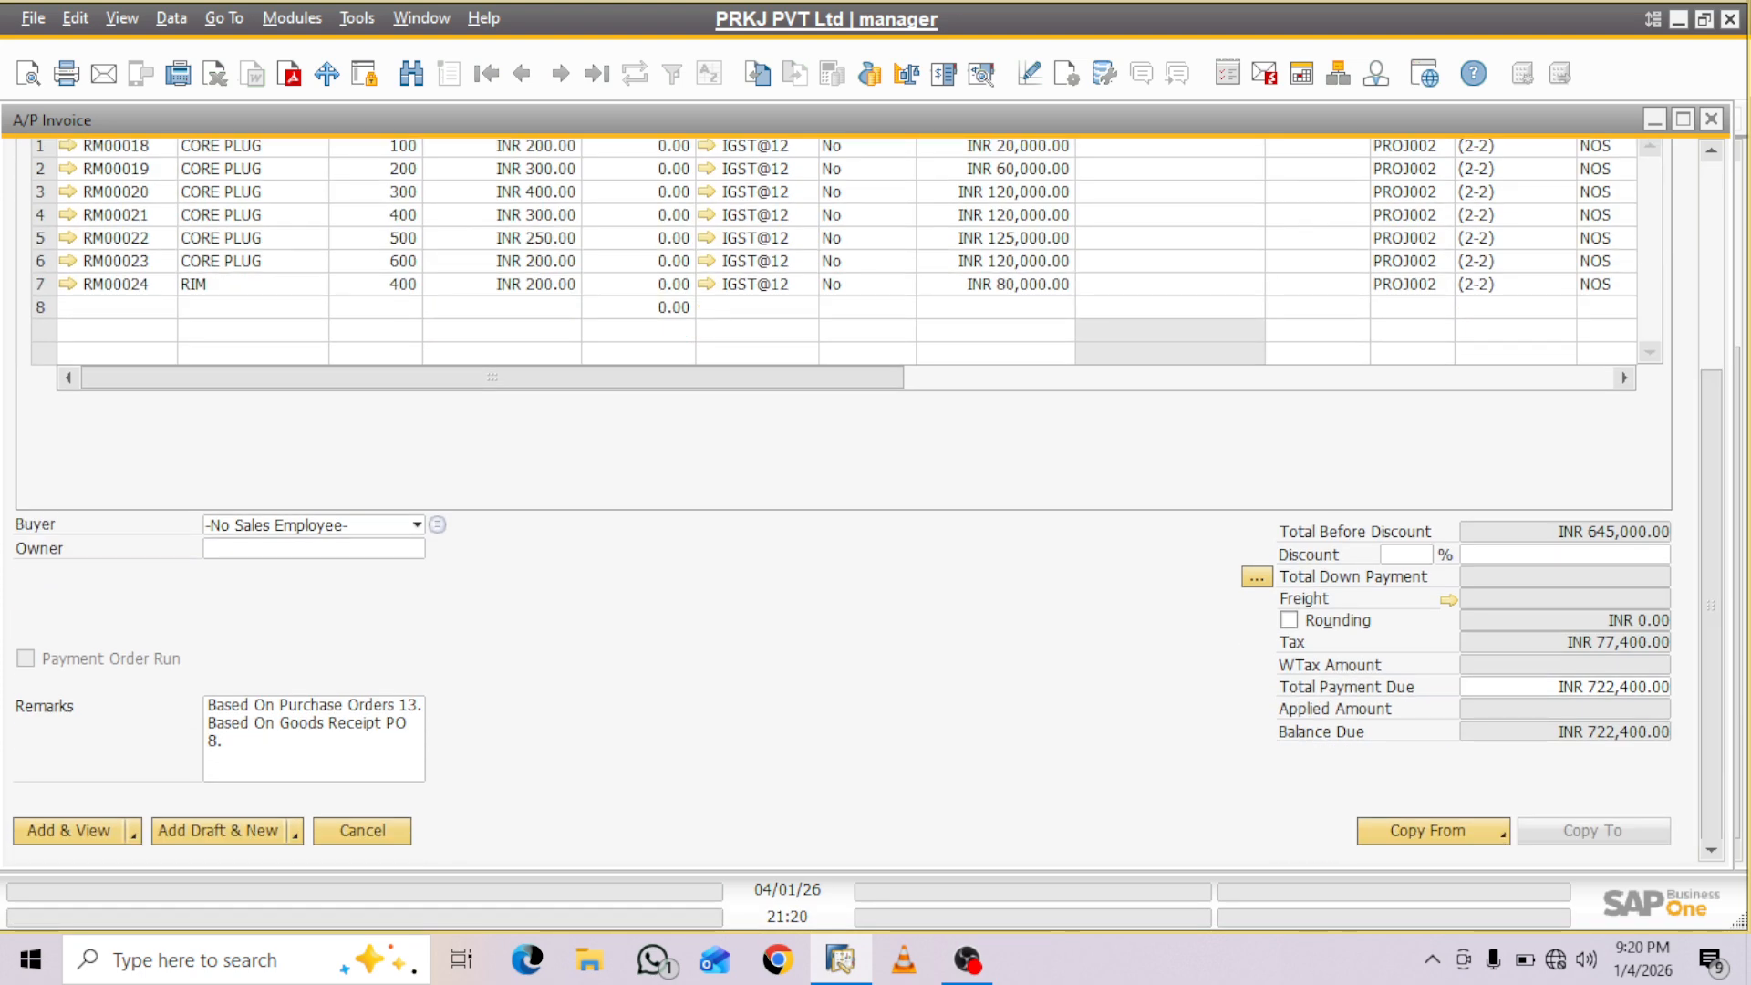
{"action": "key", "text": "Return"}
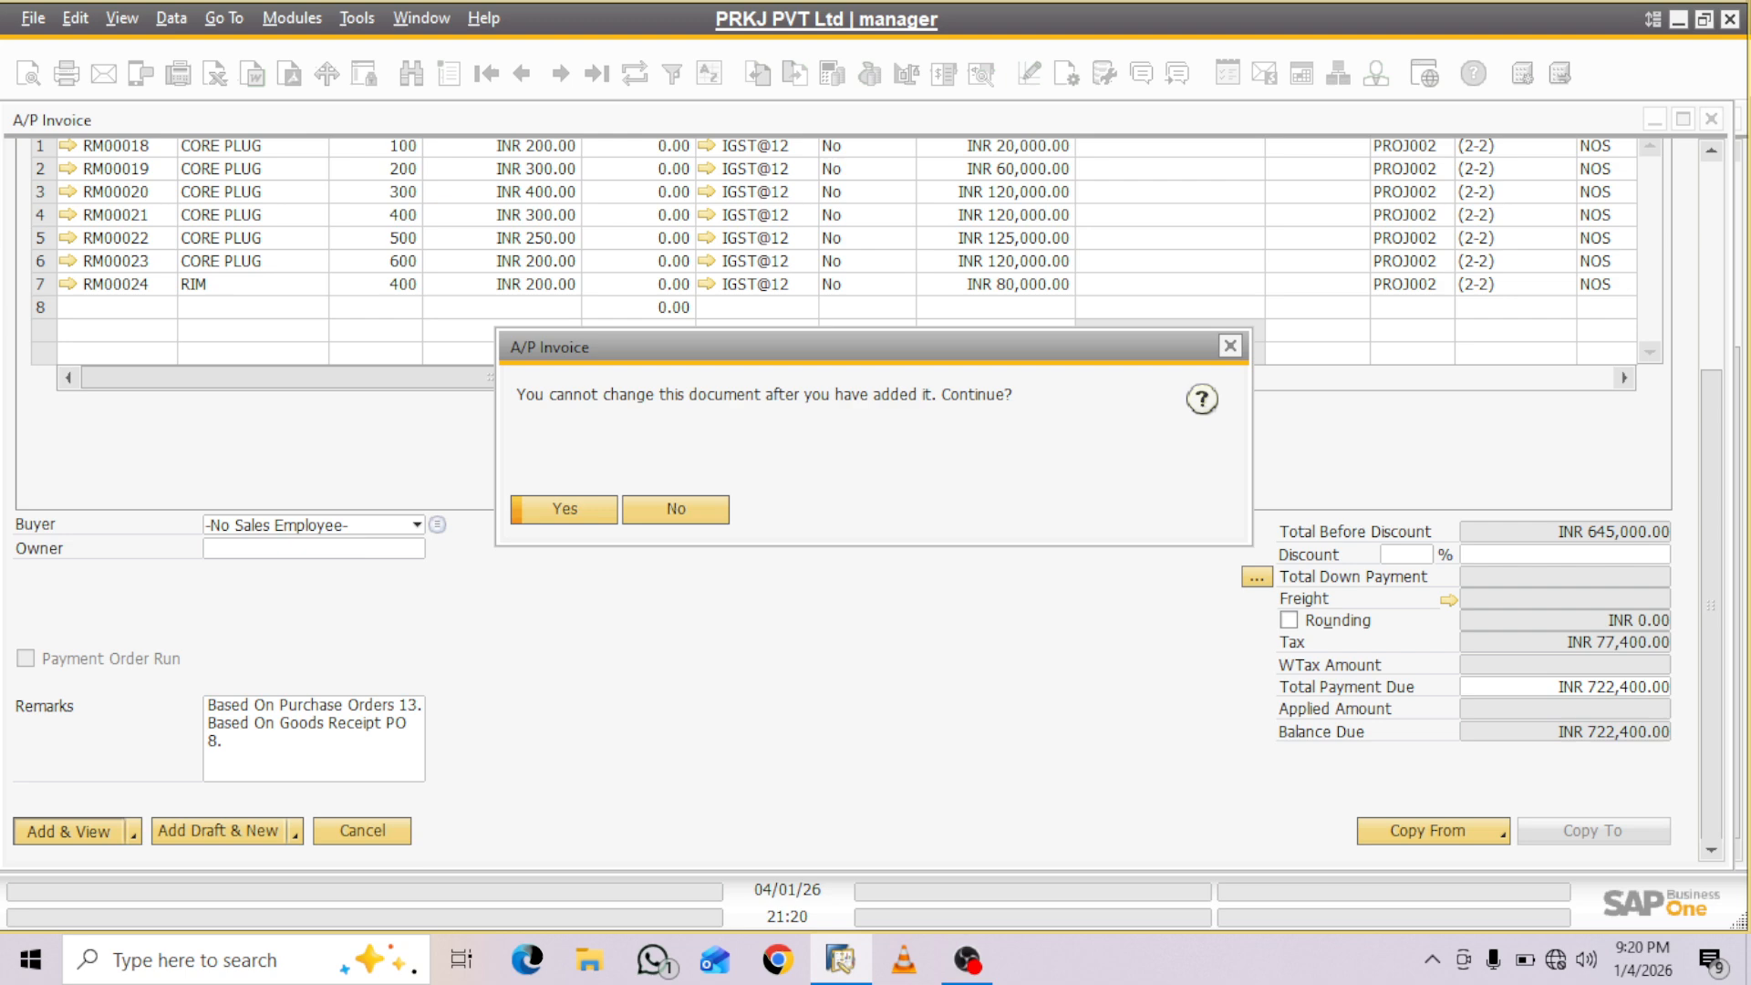
{"action": "key", "text": "Return"}
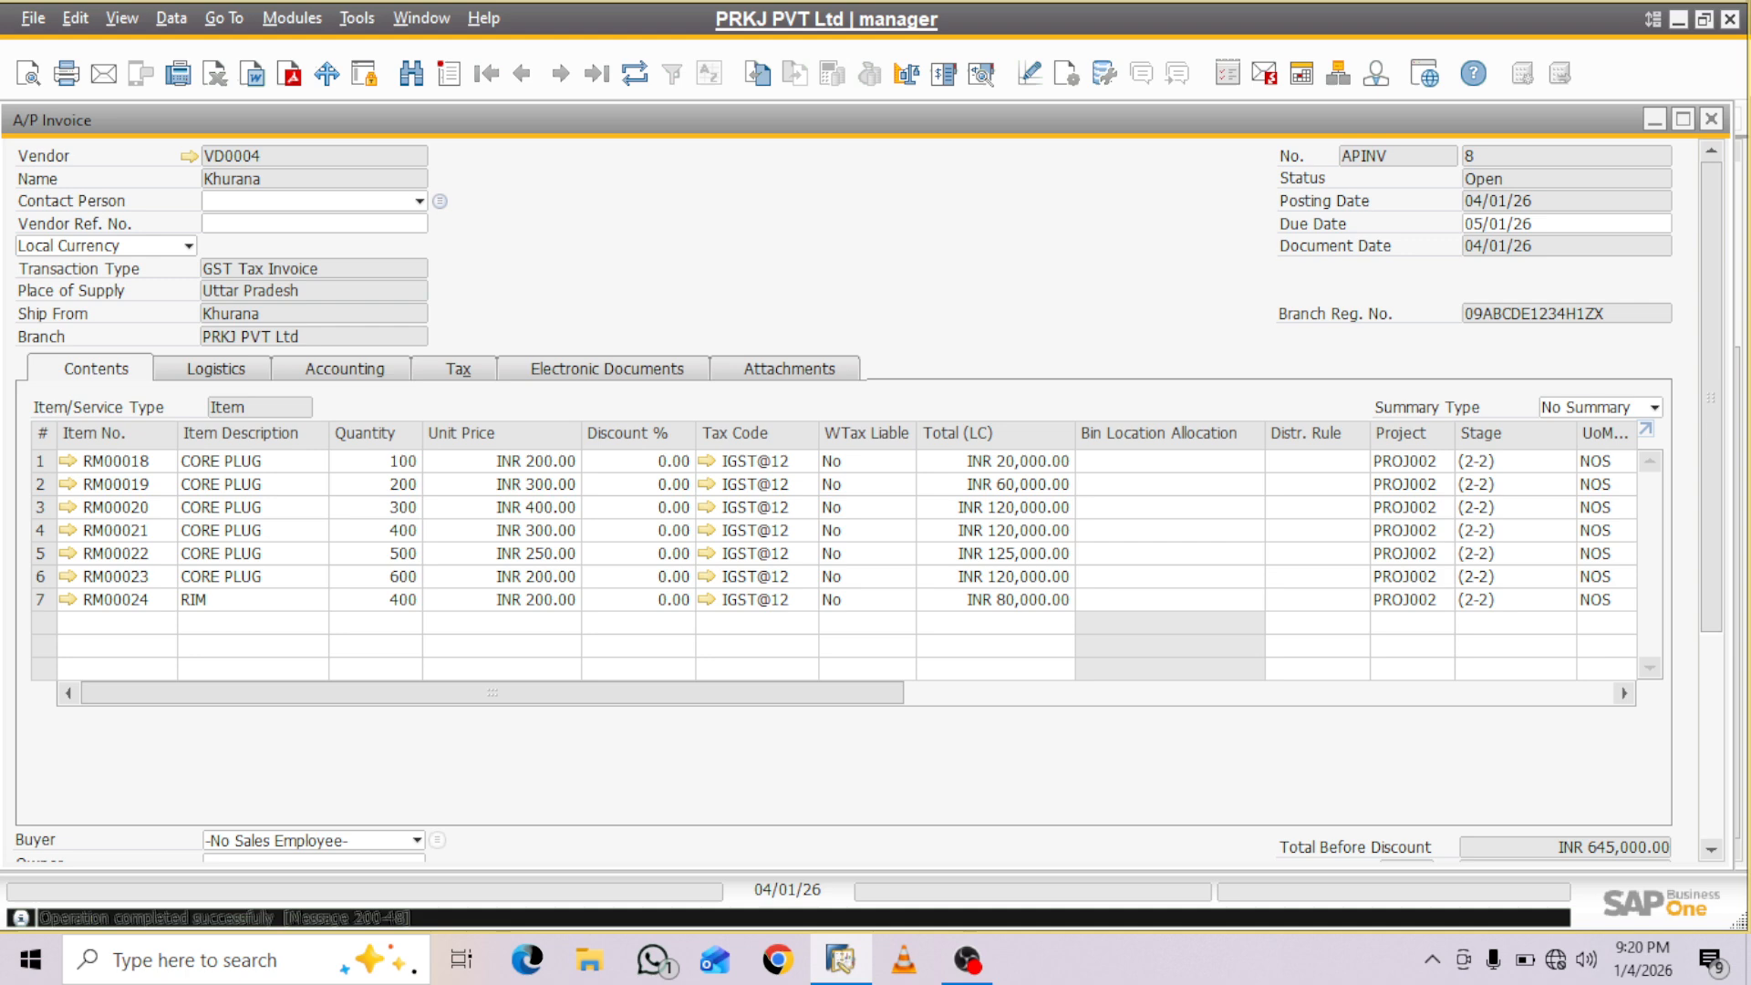
- Close the A/P Invoice, the Goods Receipt PO and the Purchase Order windows
{"action": "left_click", "coordinate": [1712, 119]}
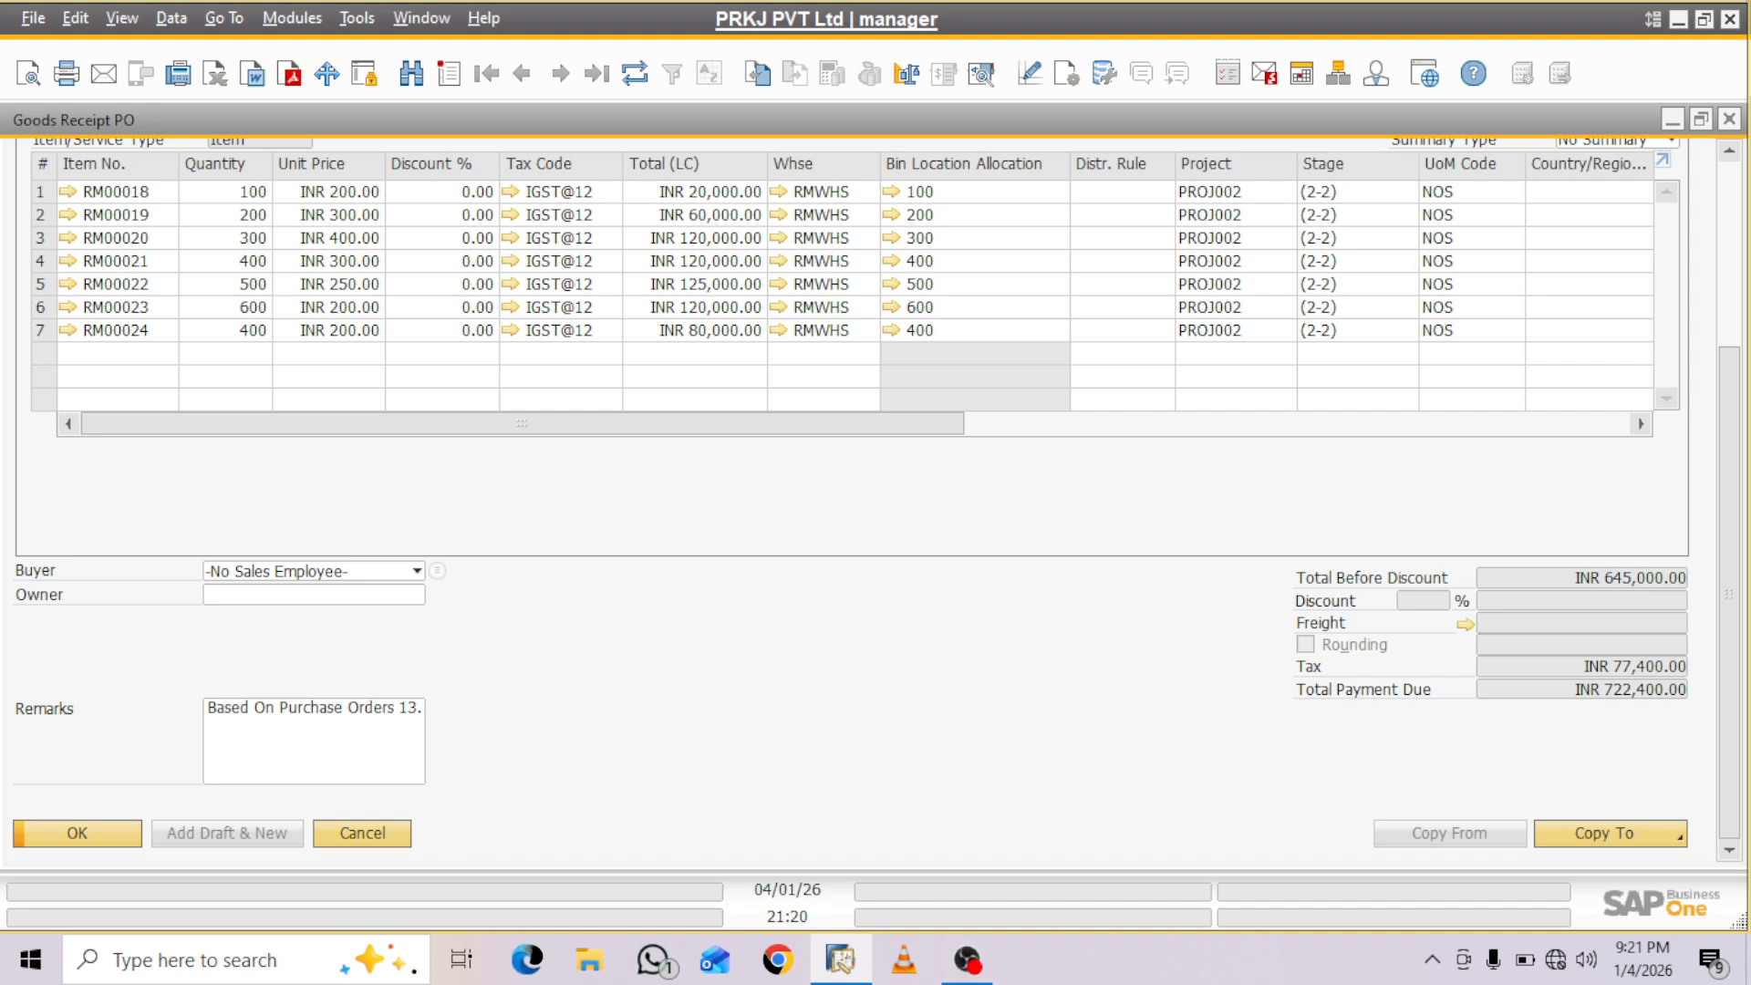
{"action": "left_click", "coordinate": [1672, 120]}
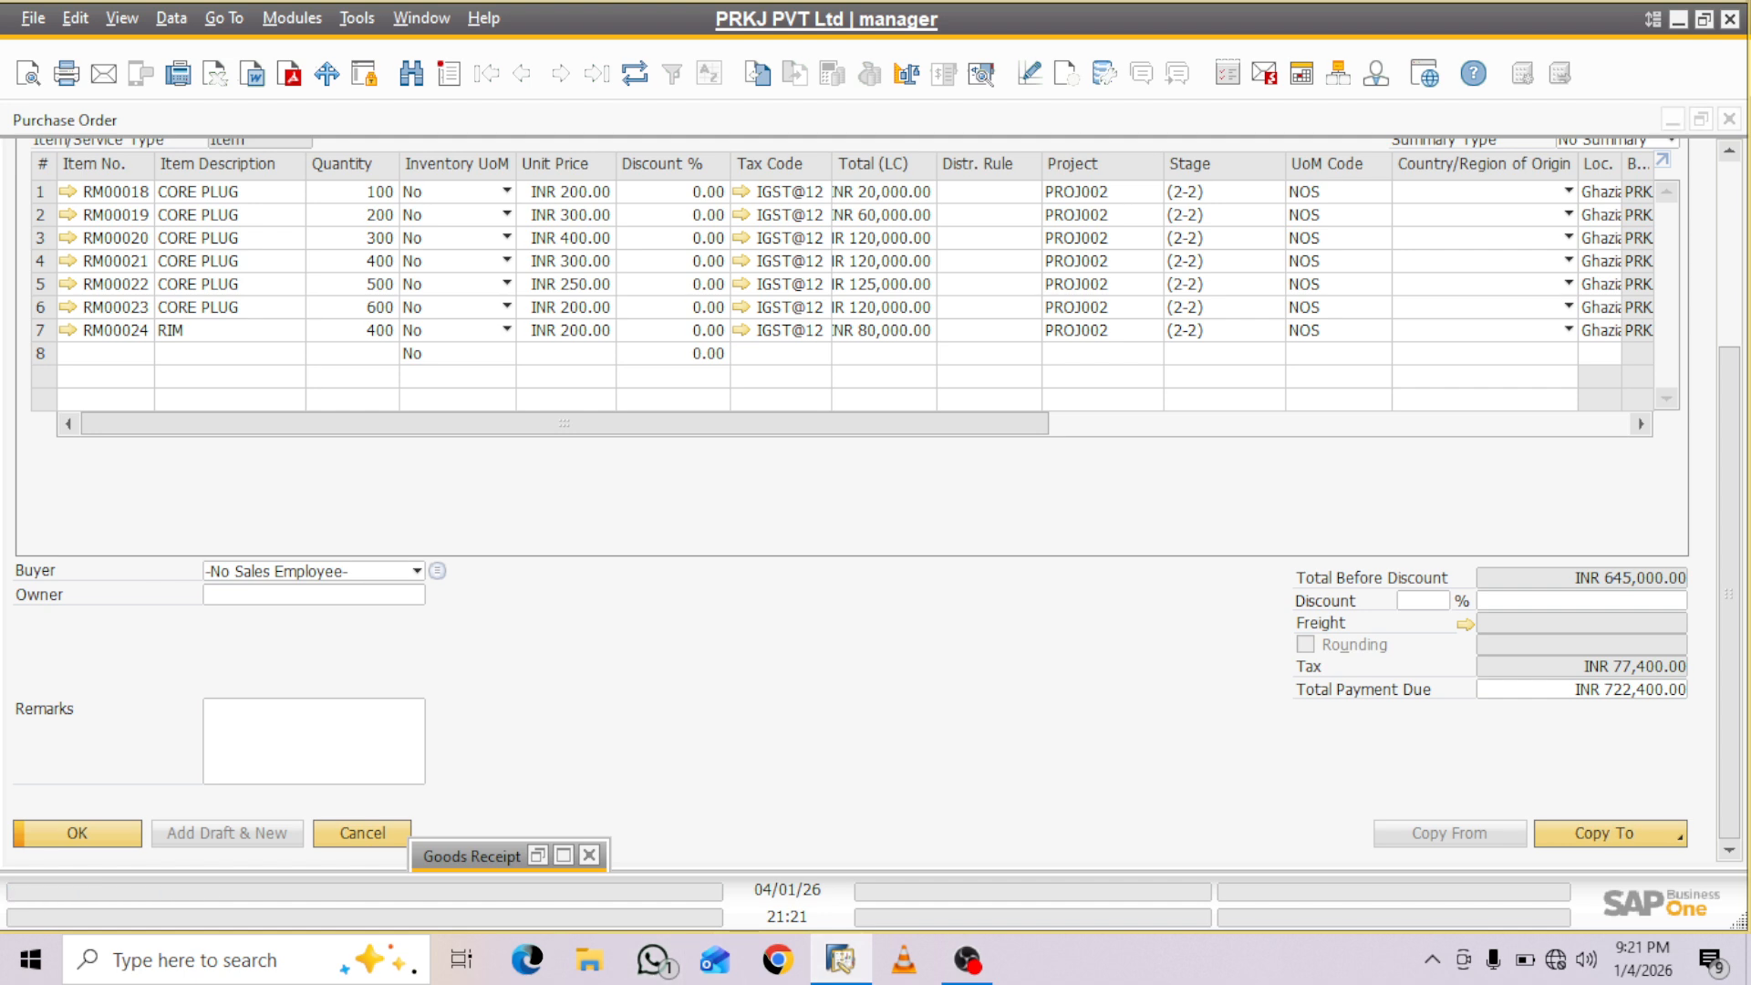
{"action": "left_click", "coordinate": [563, 854]}
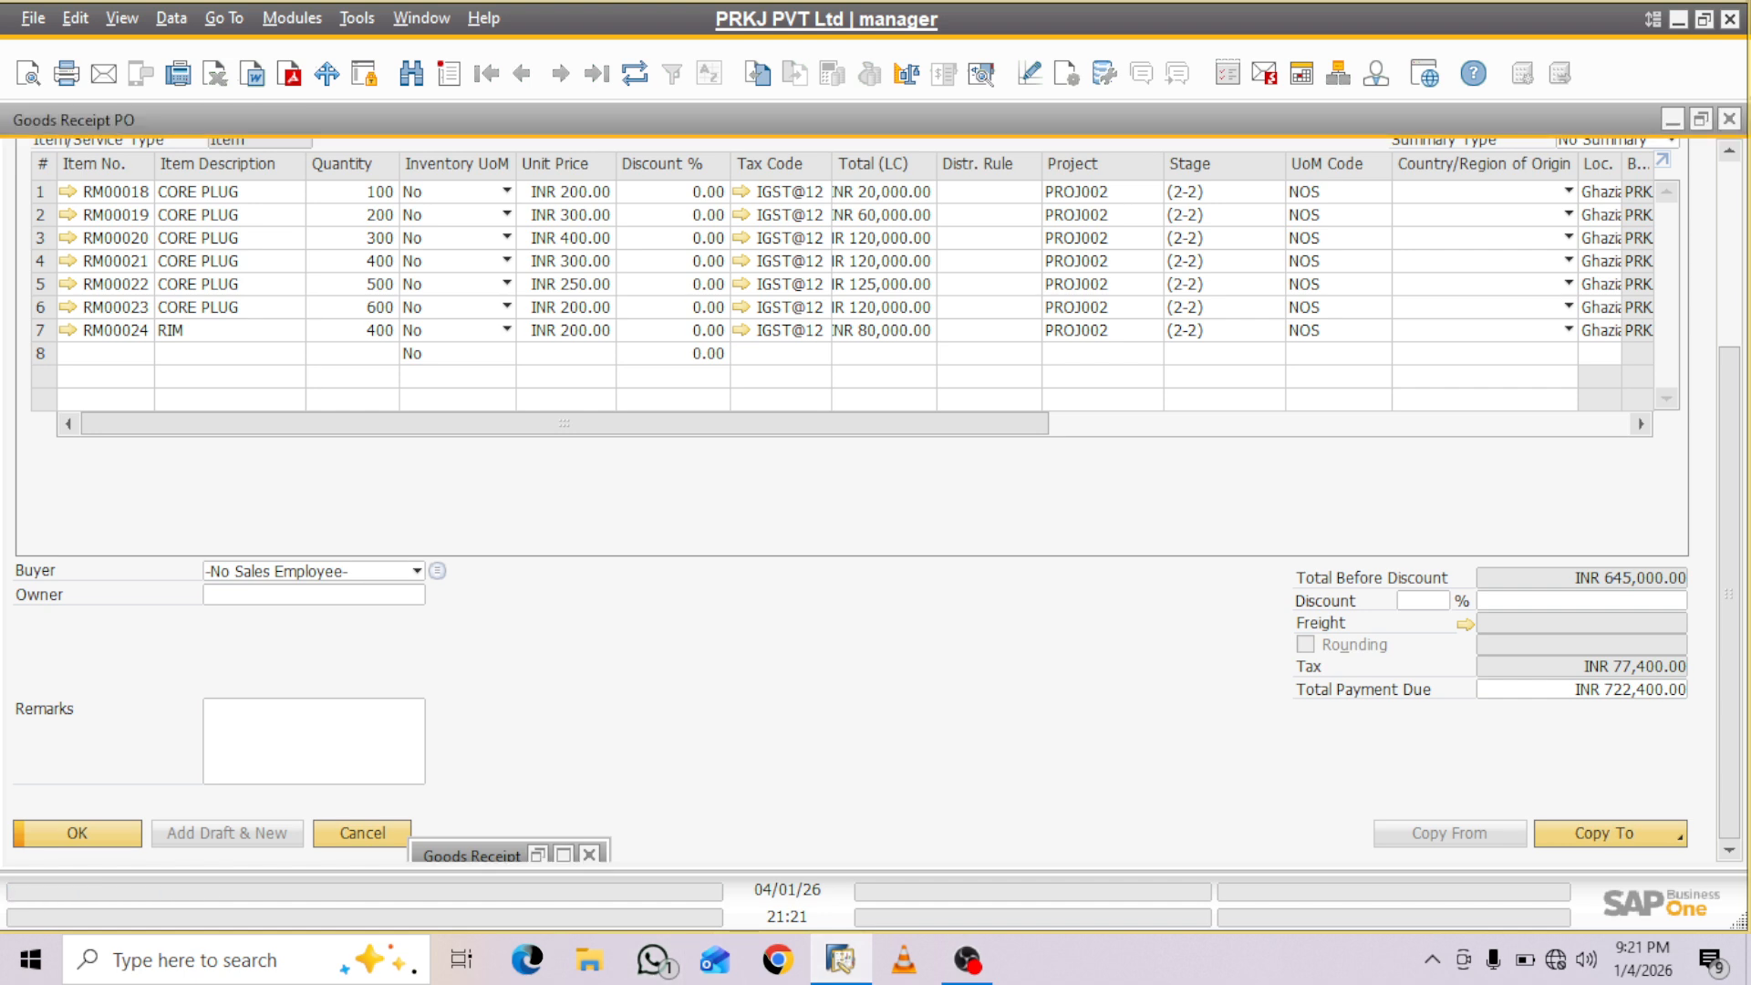
{"action": "left_click", "coordinate": [1729, 120]}
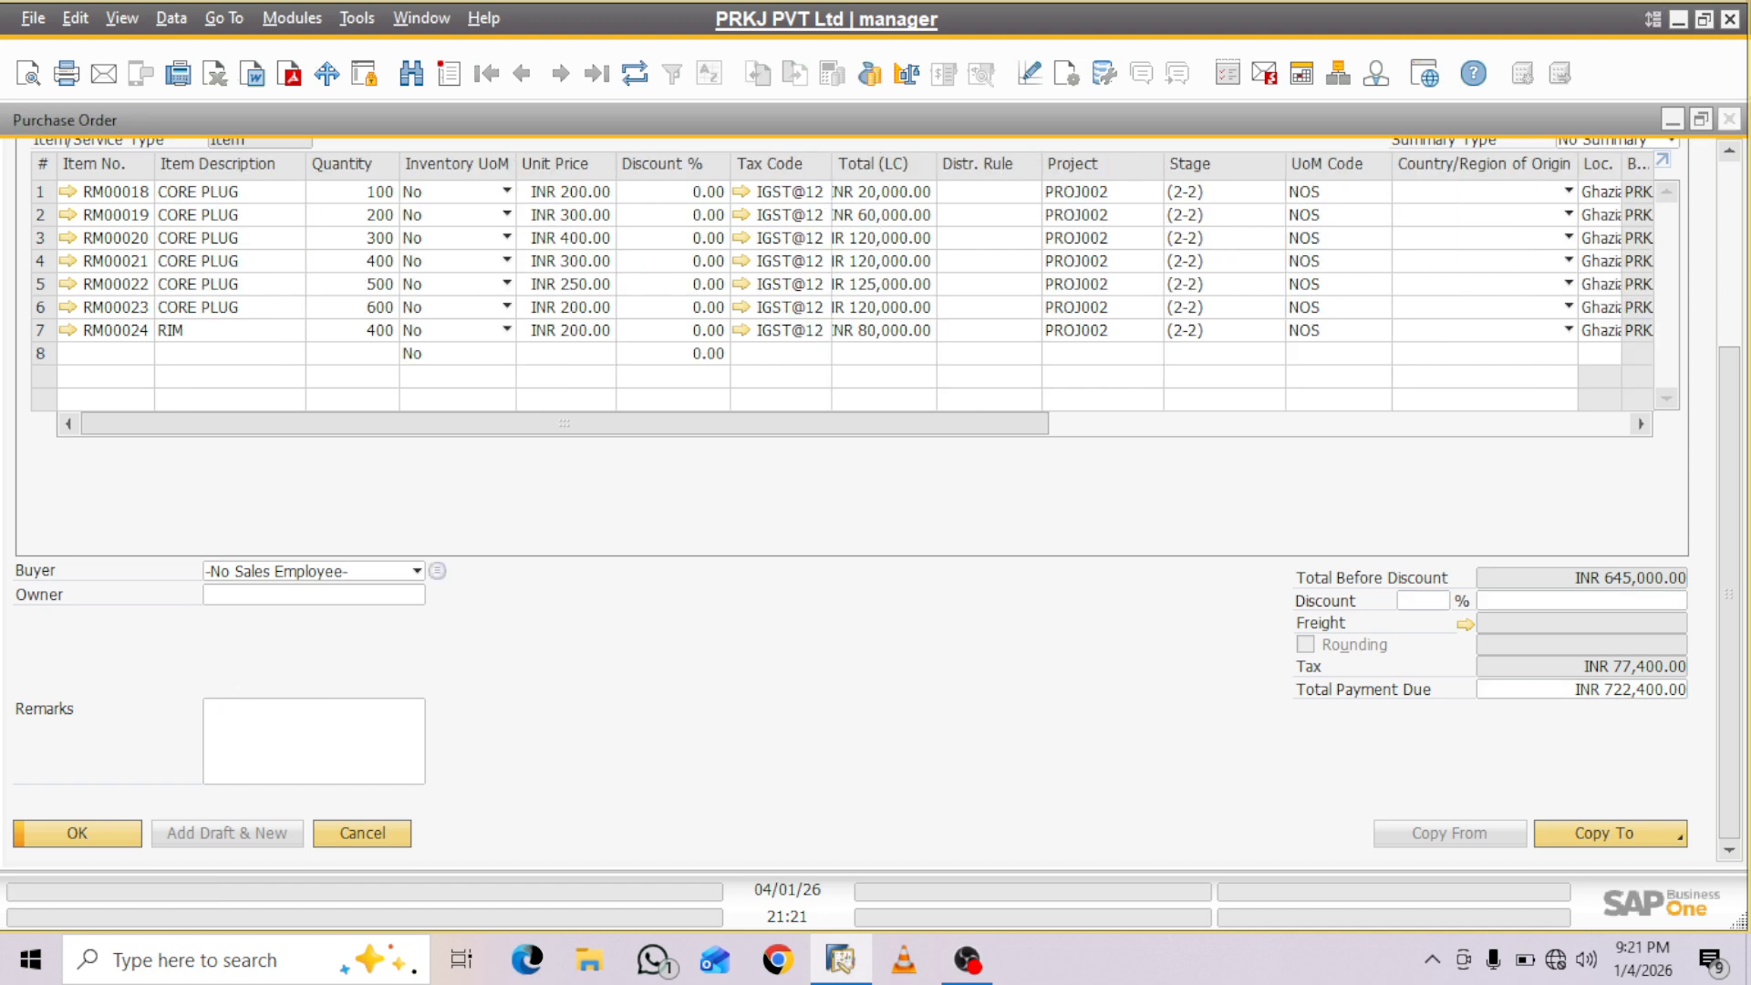
{"action": "left_click", "coordinate": [1729, 119]}
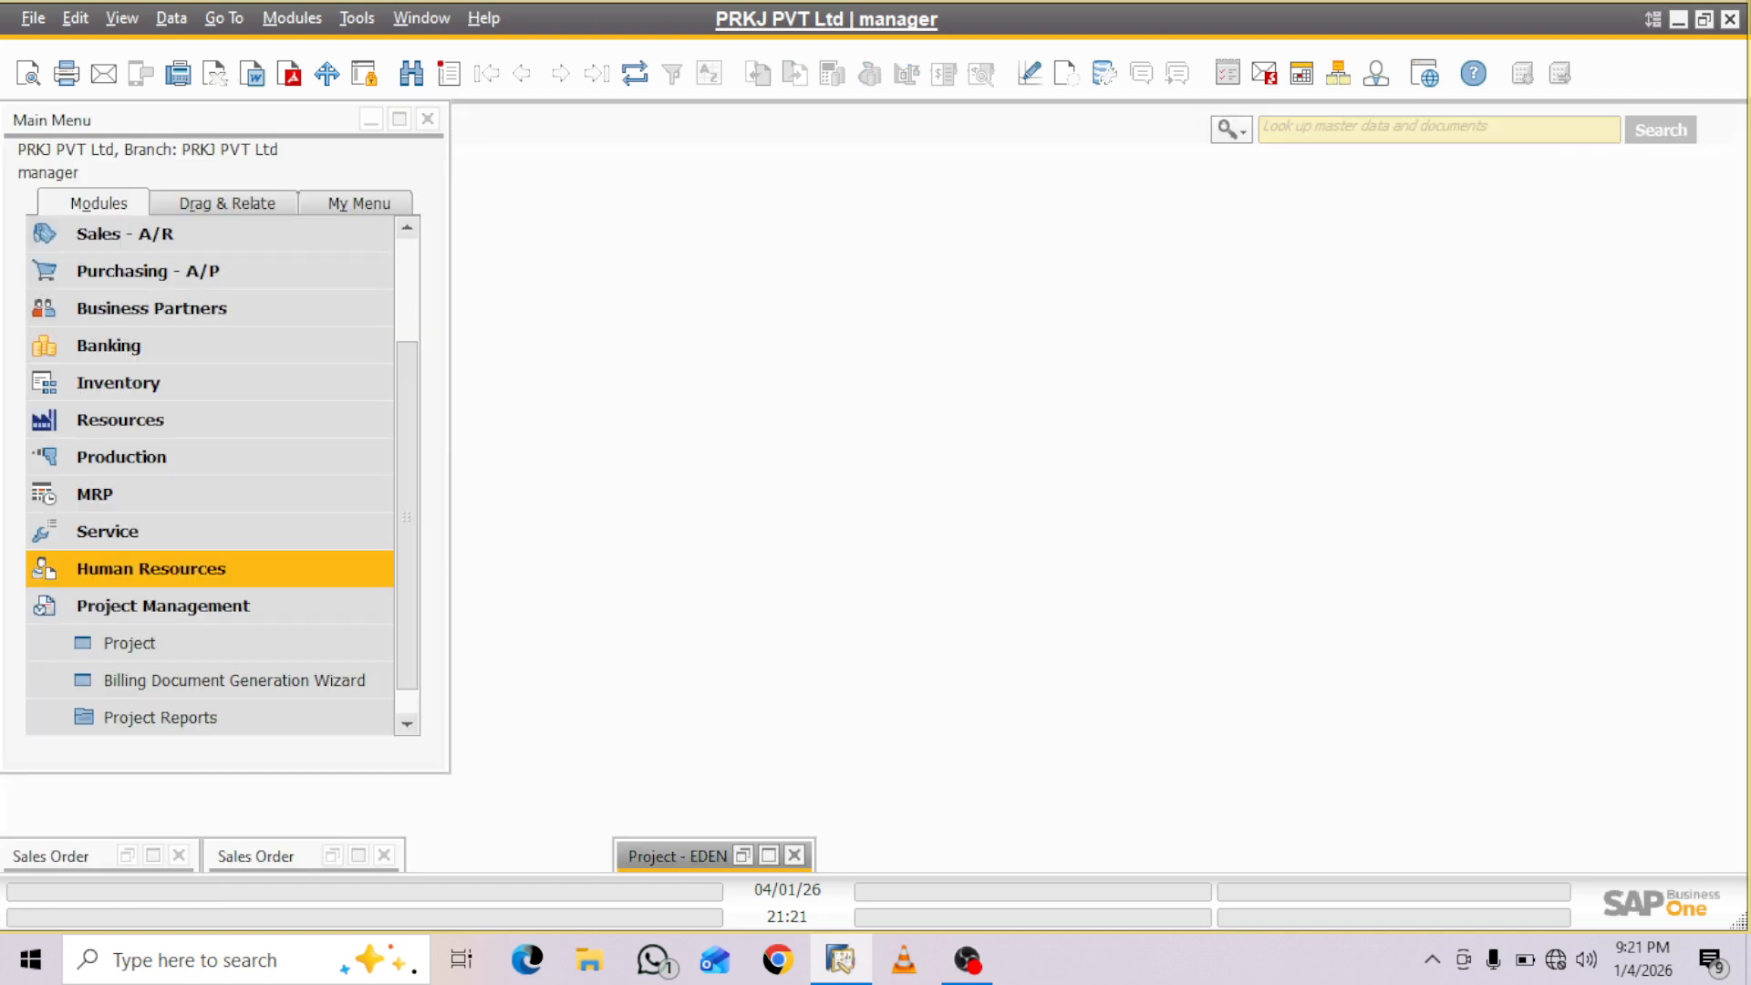
- Start a new A/P Invoice from Purchasing - A/P for vendor VD0006, Sai Traders
{"action": "left_click", "coordinate": [148, 271]}
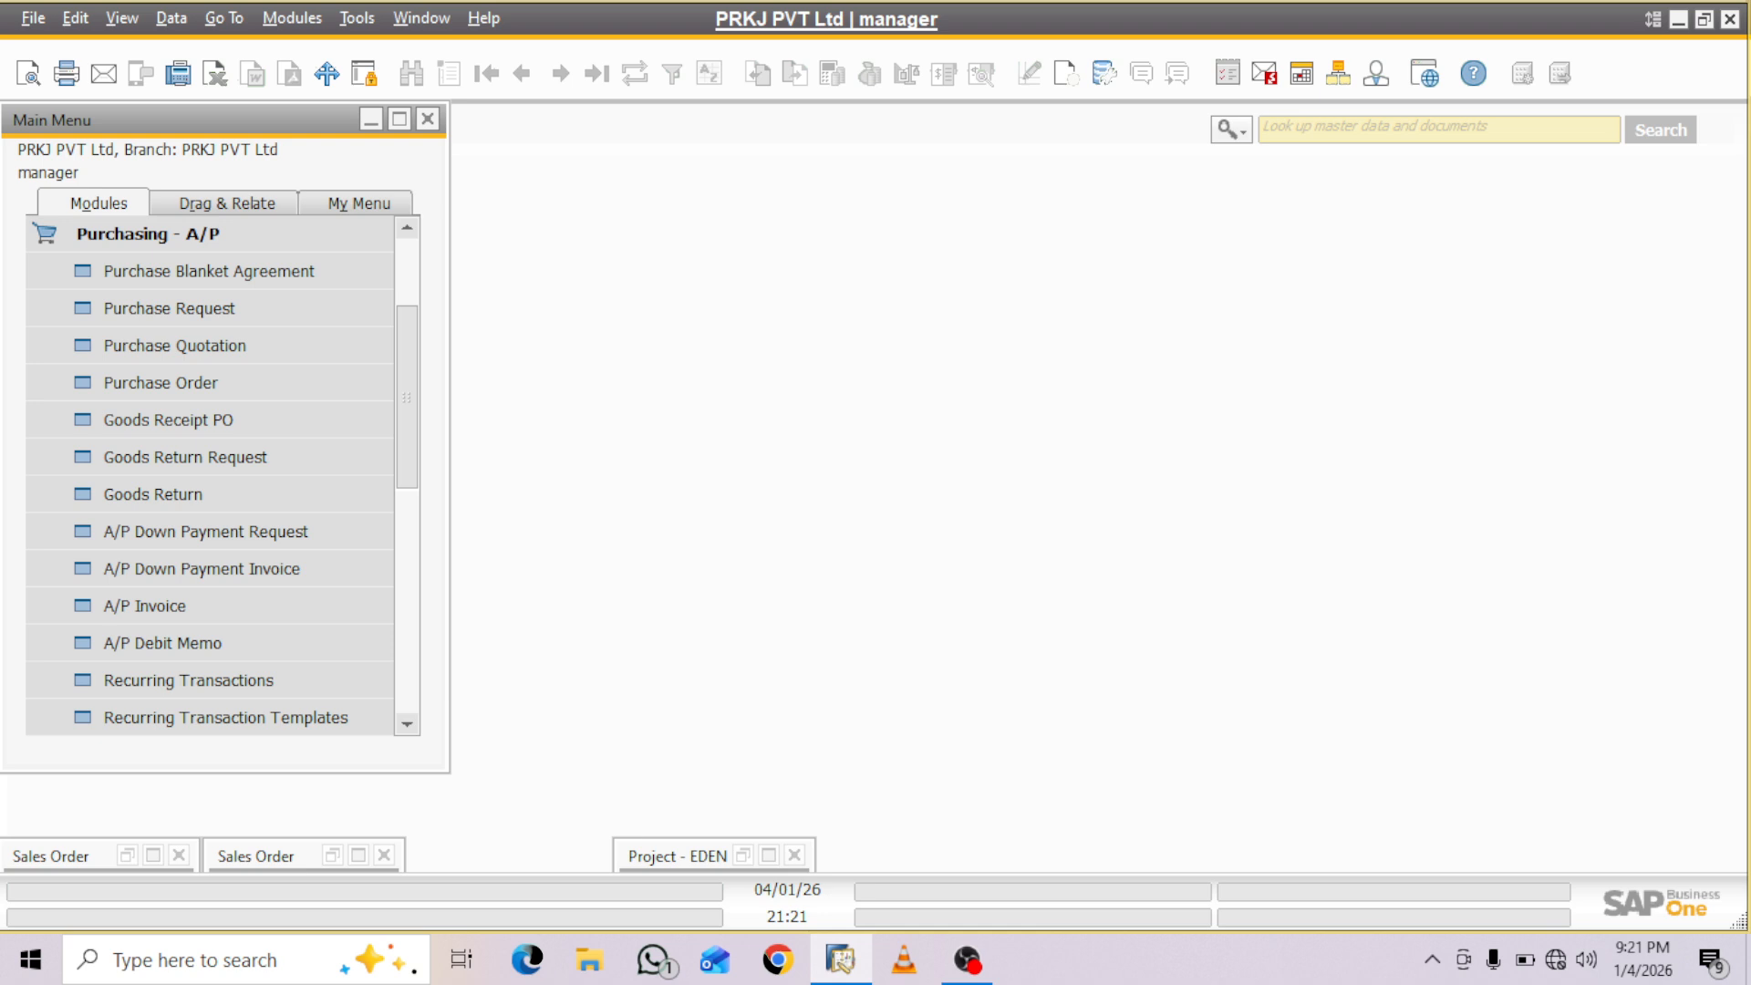
{"action": "left_click", "coordinate": [145, 606]}
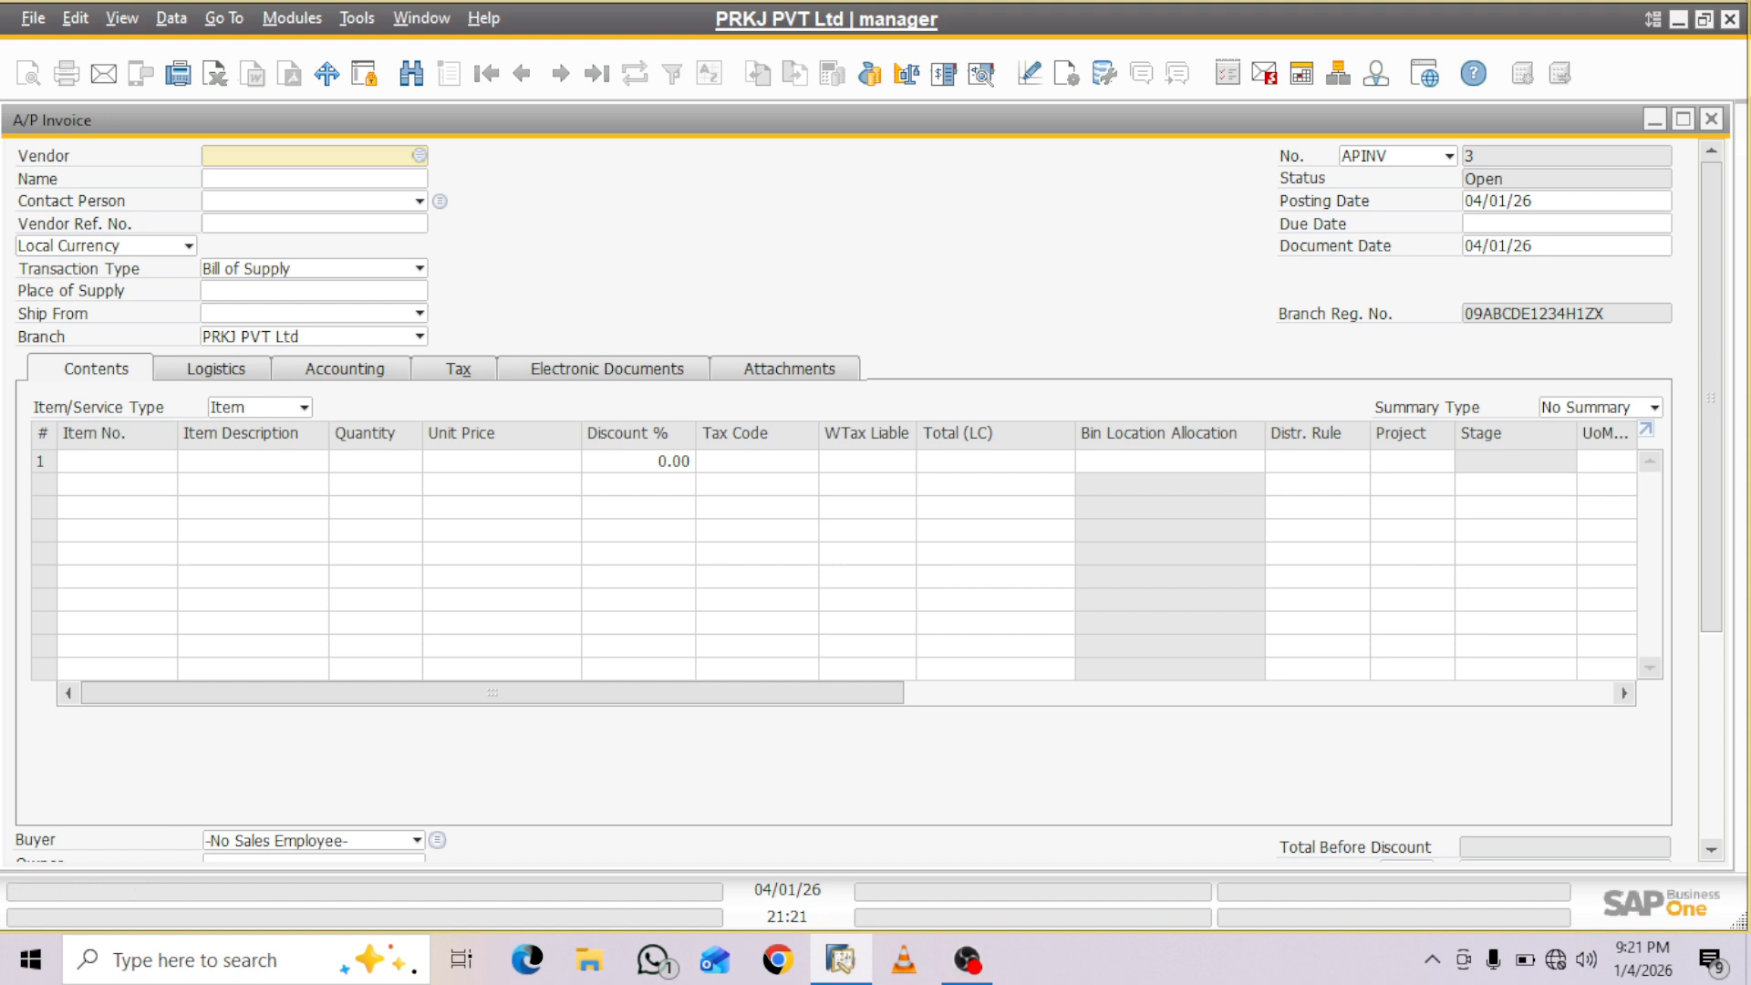
{"action": "key", "text": "Tab"}
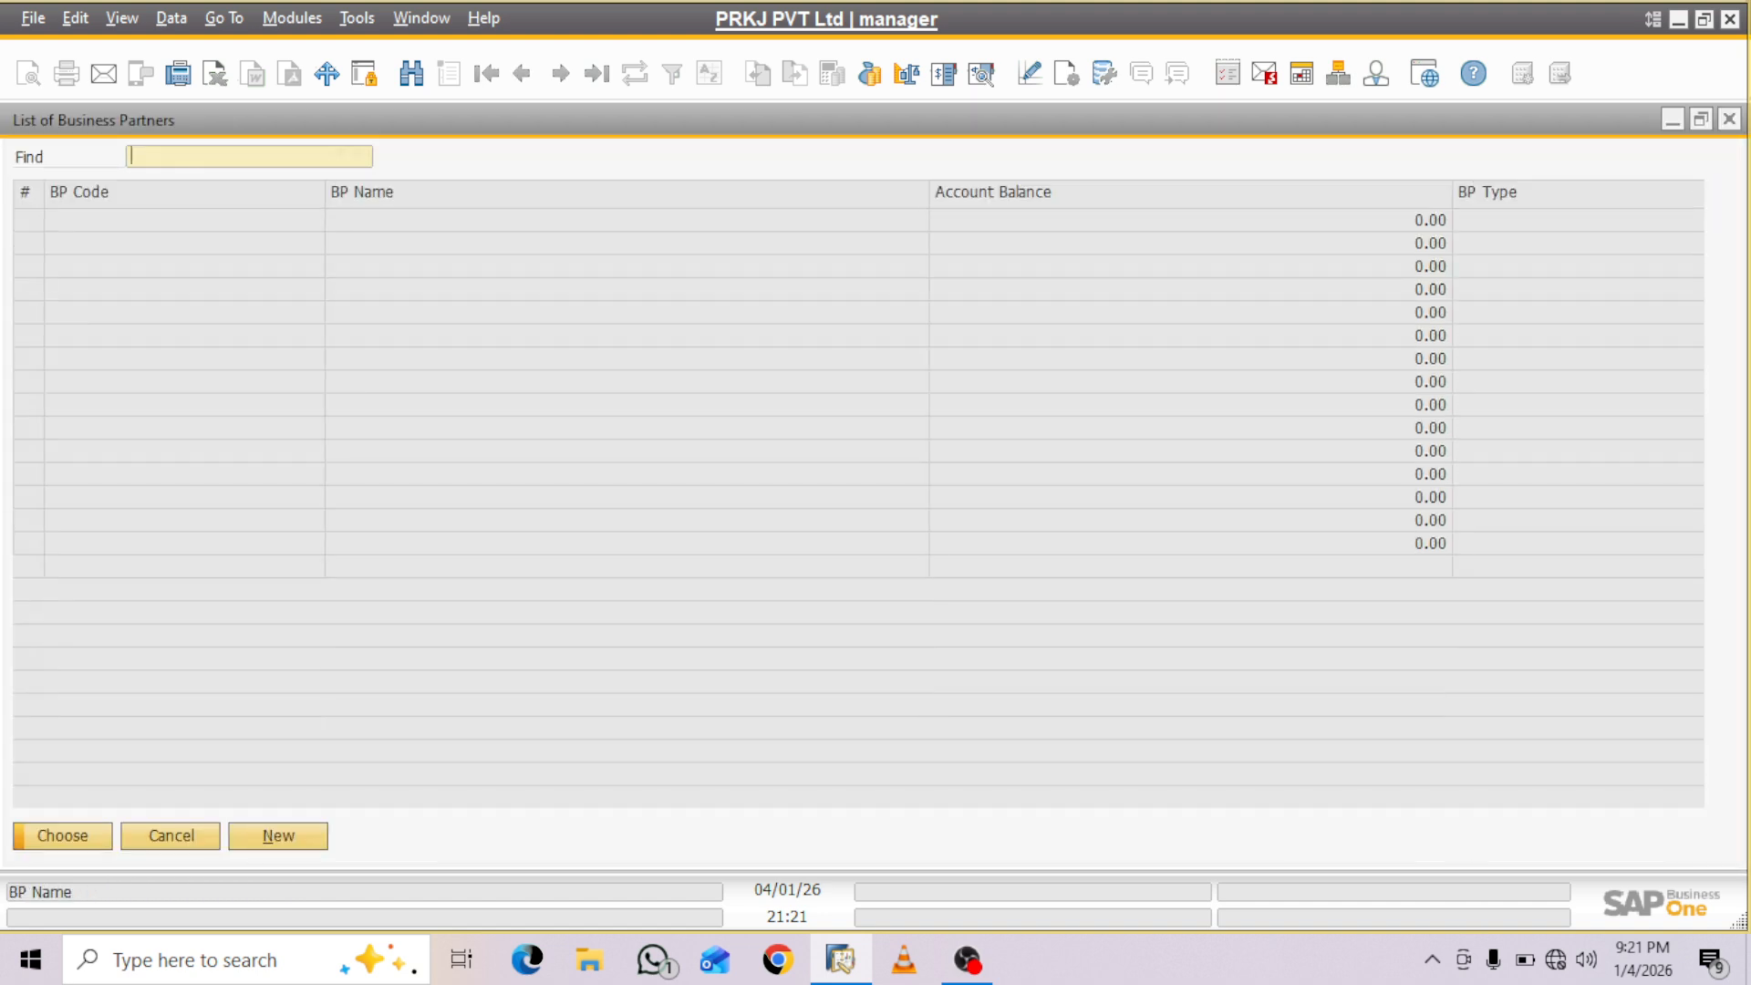
{"action": "left_click", "coordinate": [367, 289]}
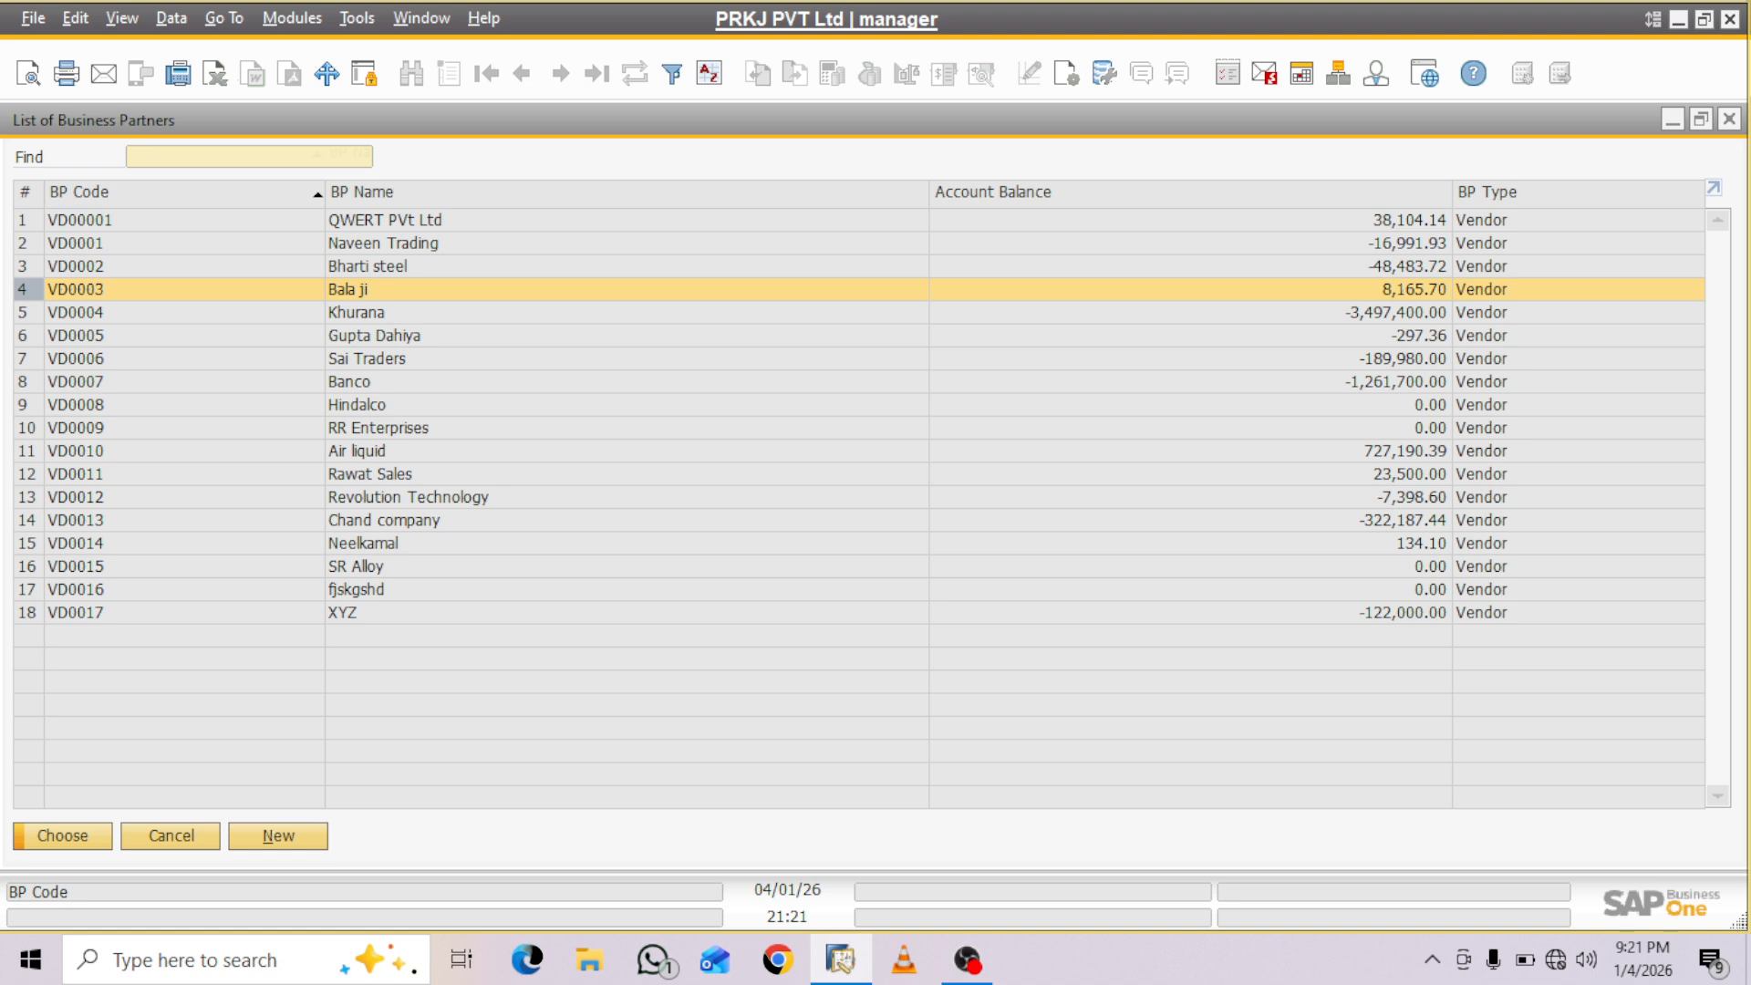
{"action": "left_click", "coordinate": [367, 359]}
{"action": "key", "text": "Return"}
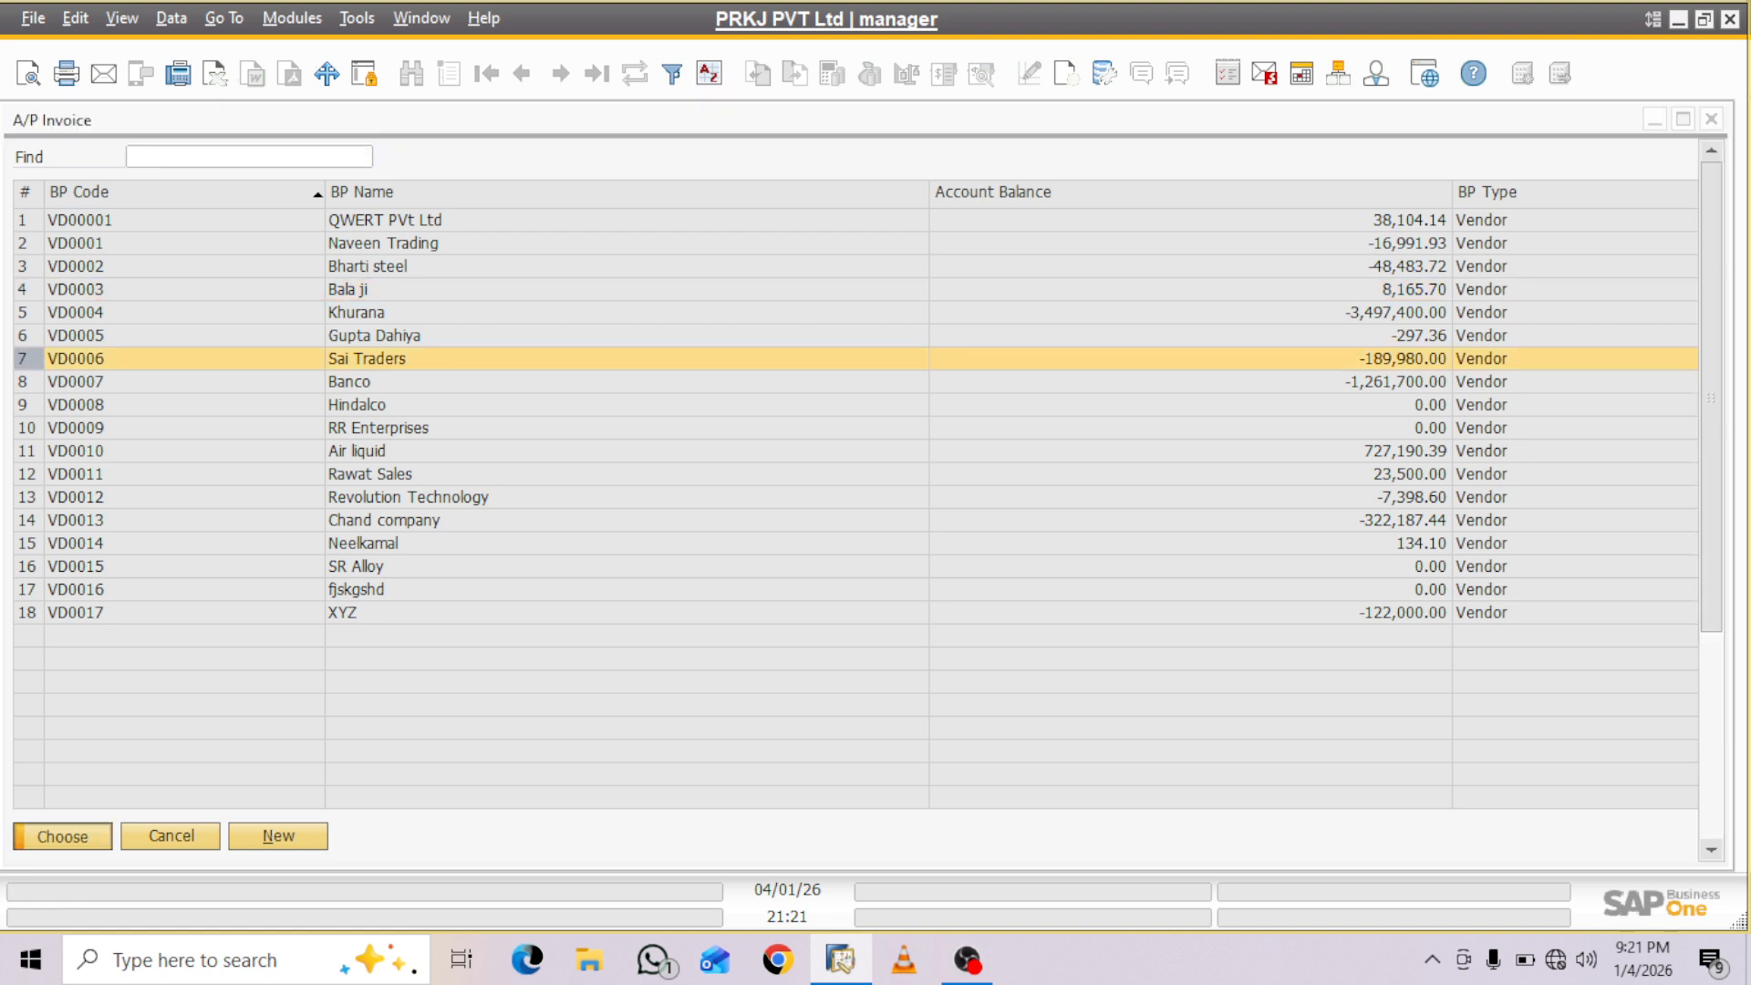
- Change the invoice to Service type and assign SAC code 00999133 to the first row
{"action": "left_click", "coordinate": [304, 407]}
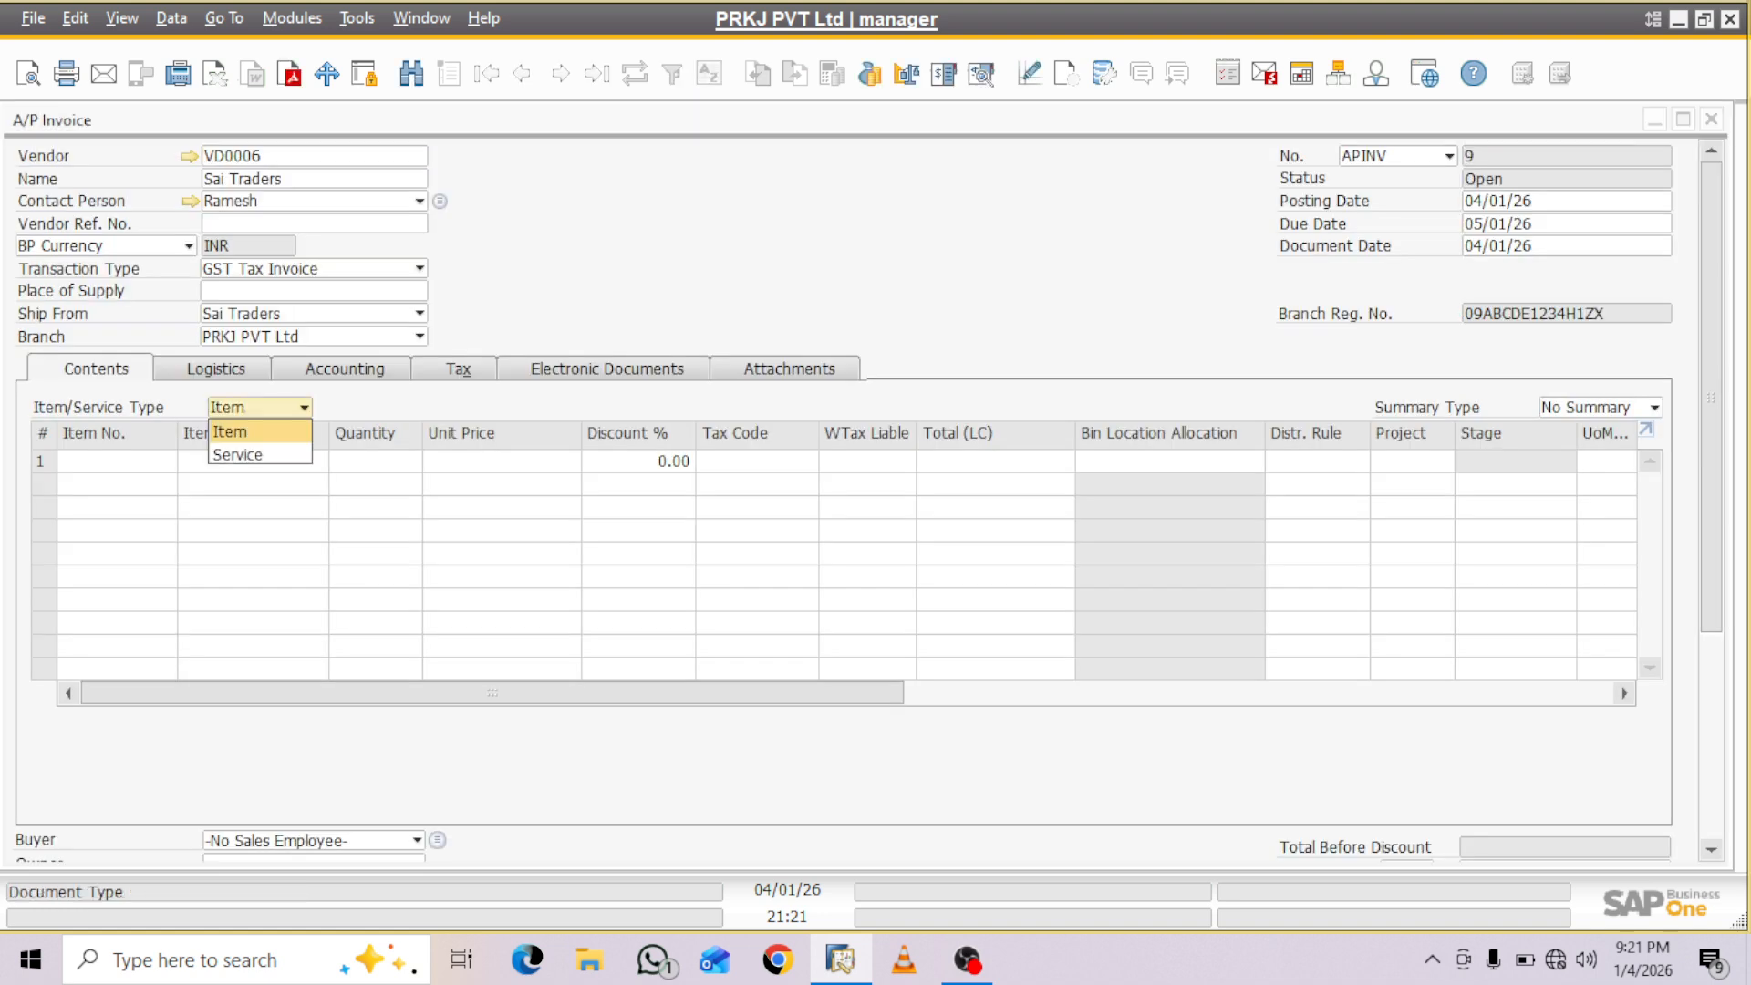
{"action": "key", "text": "Down"}
{"action": "key", "text": "Return"}
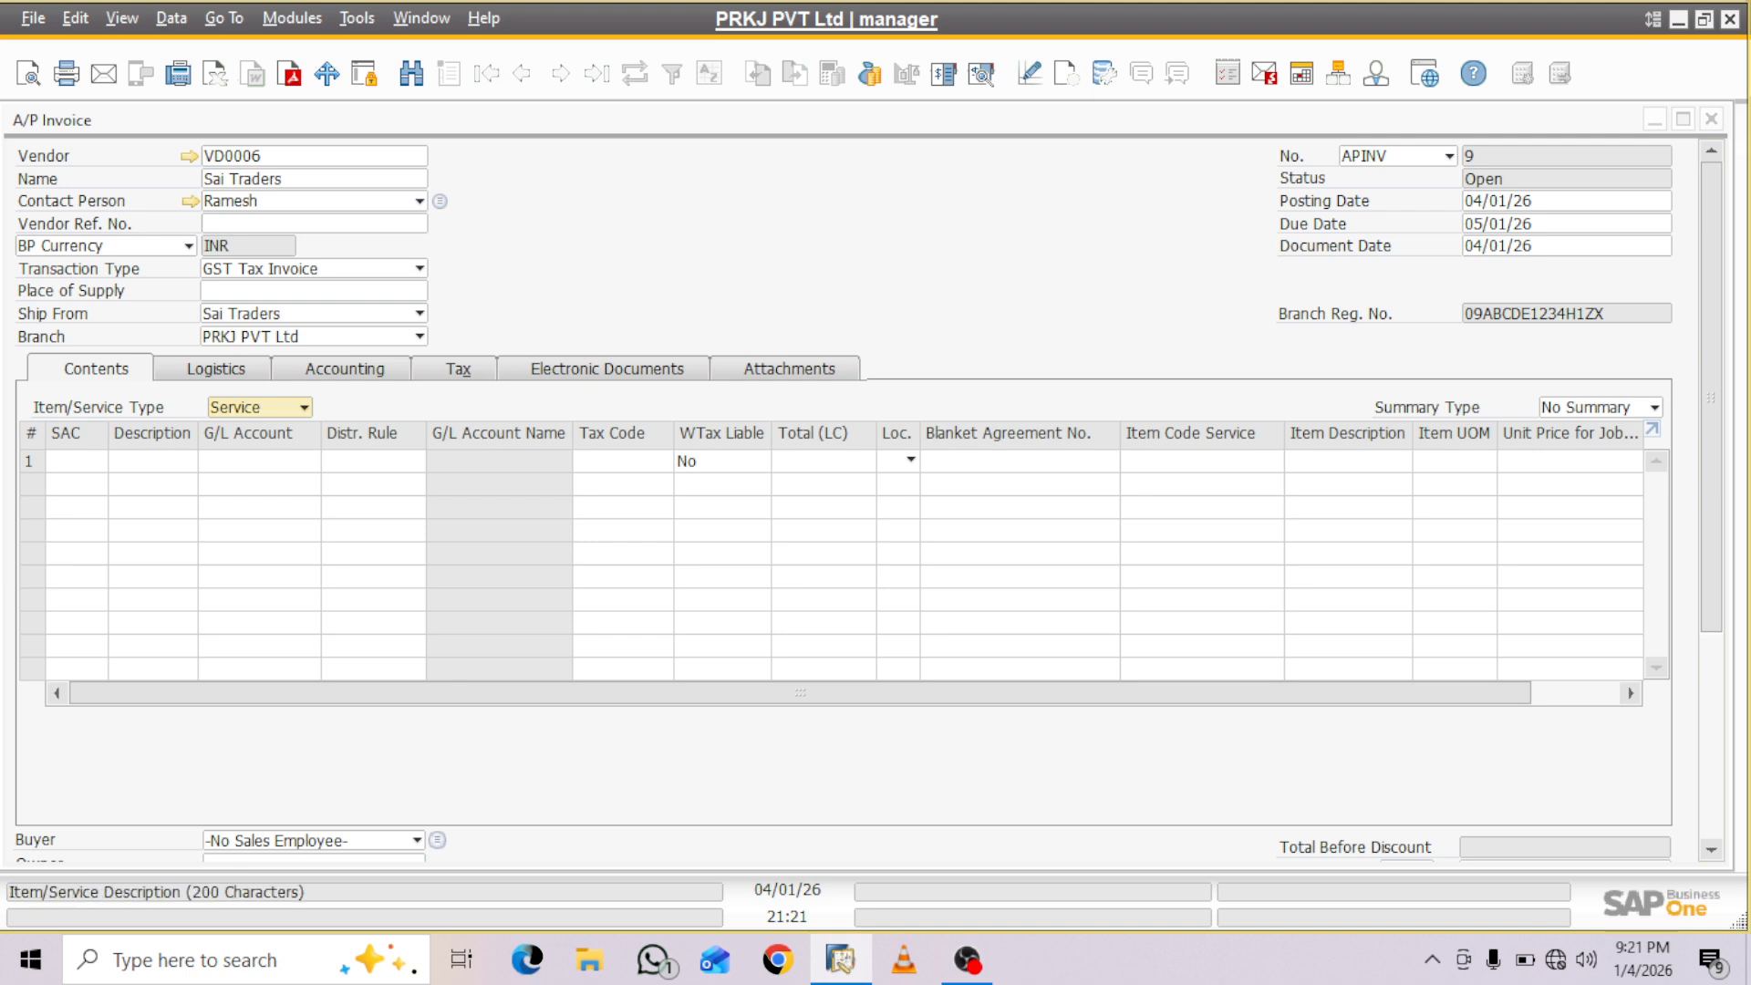
{"action": "left_click", "coordinate": [77, 462]}
{"action": "left_click", "coordinate": [98, 461]}
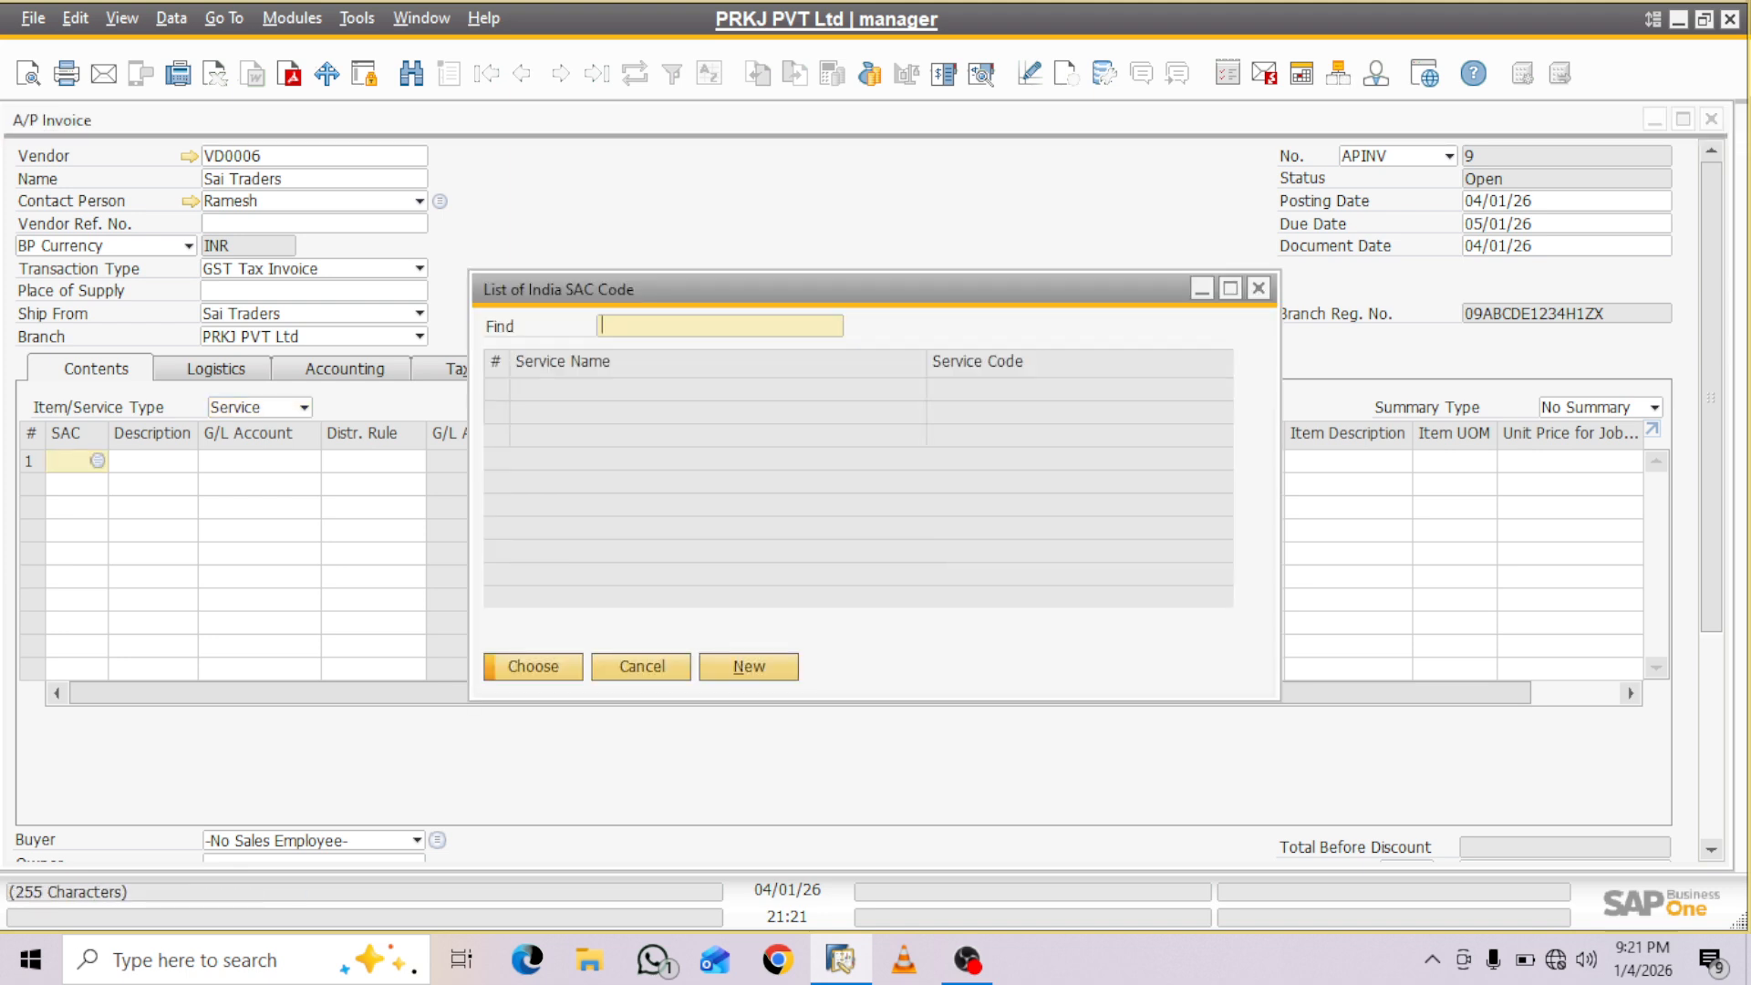
{"action": "left_click", "coordinate": [718, 575]}
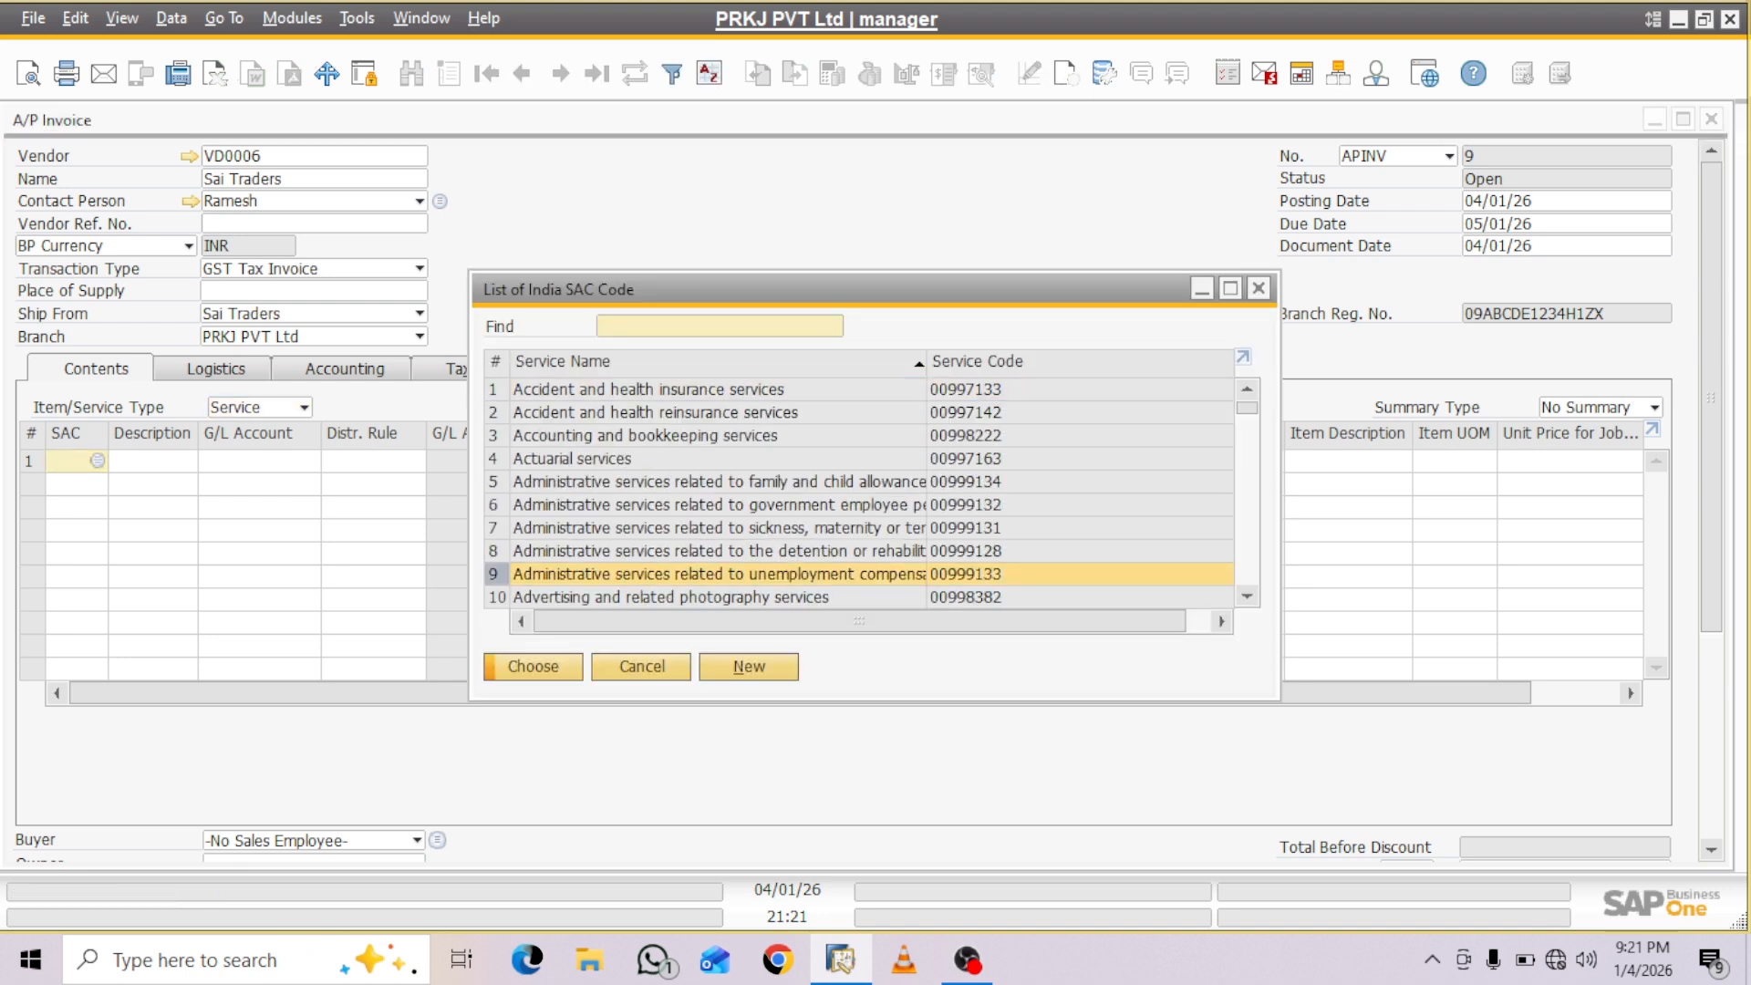
{"action": "key", "text": "Return"}
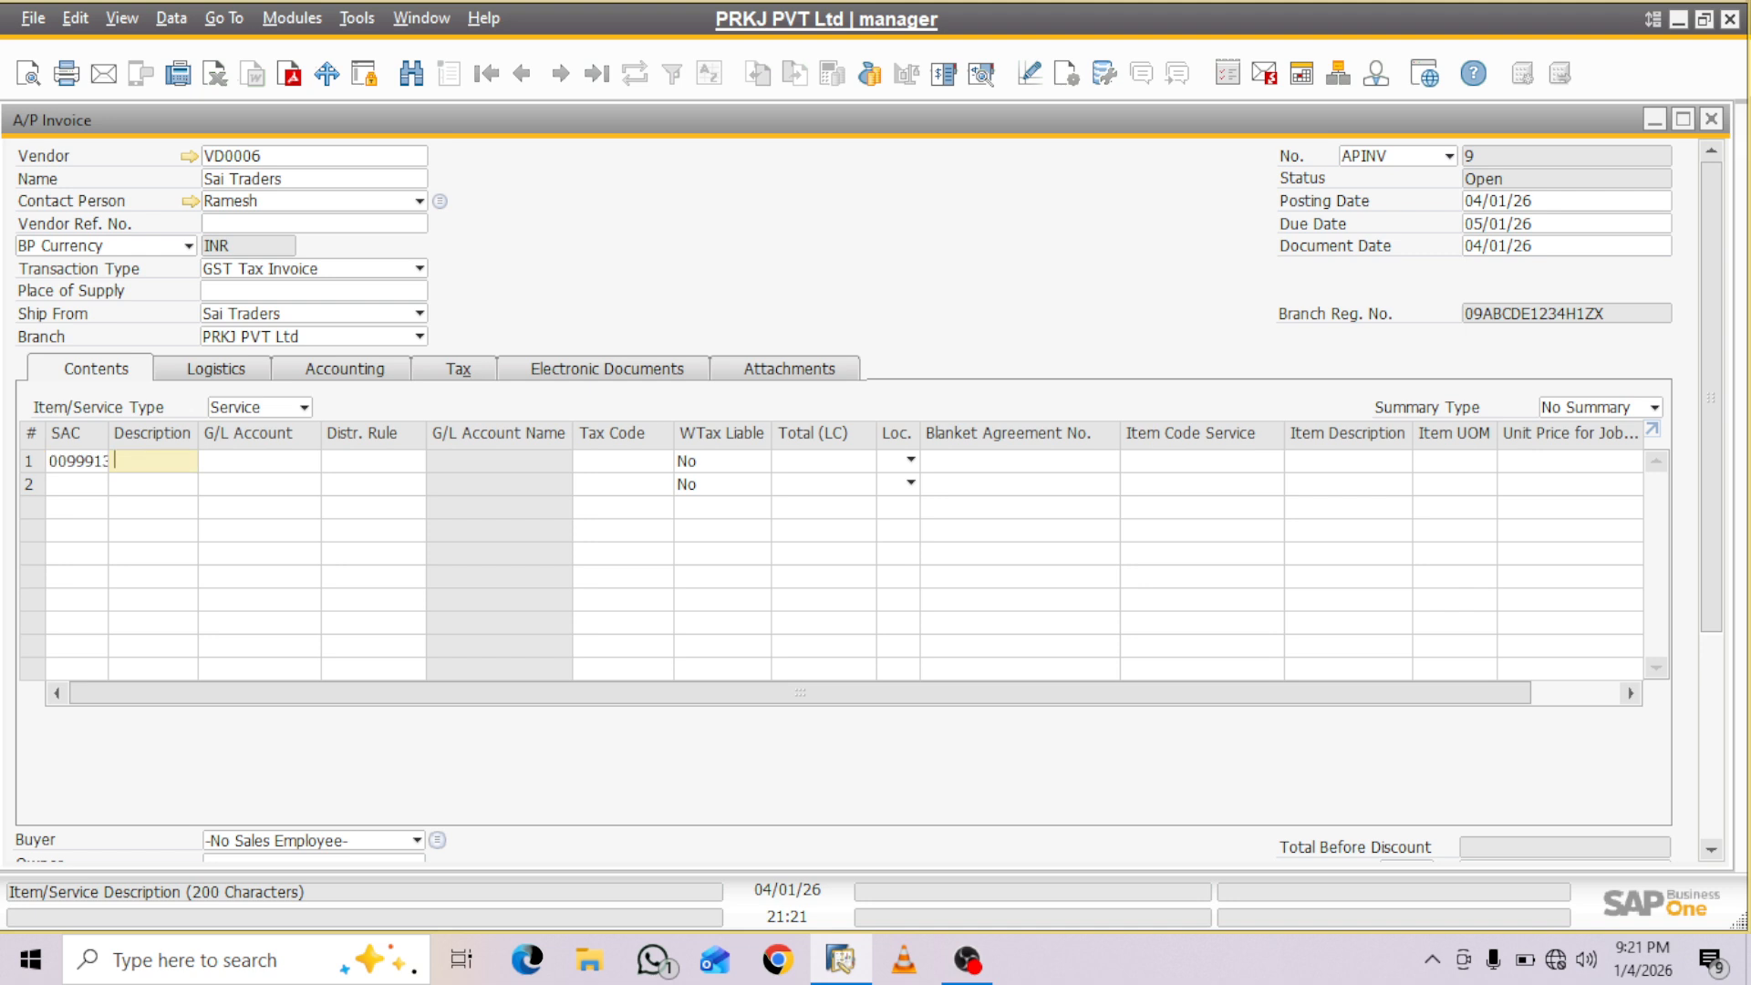
- Enter JCV Work as the description of the first service row
{"action": "type", "text": "JCV Work"}
{"action": "key", "text": "Tab"}
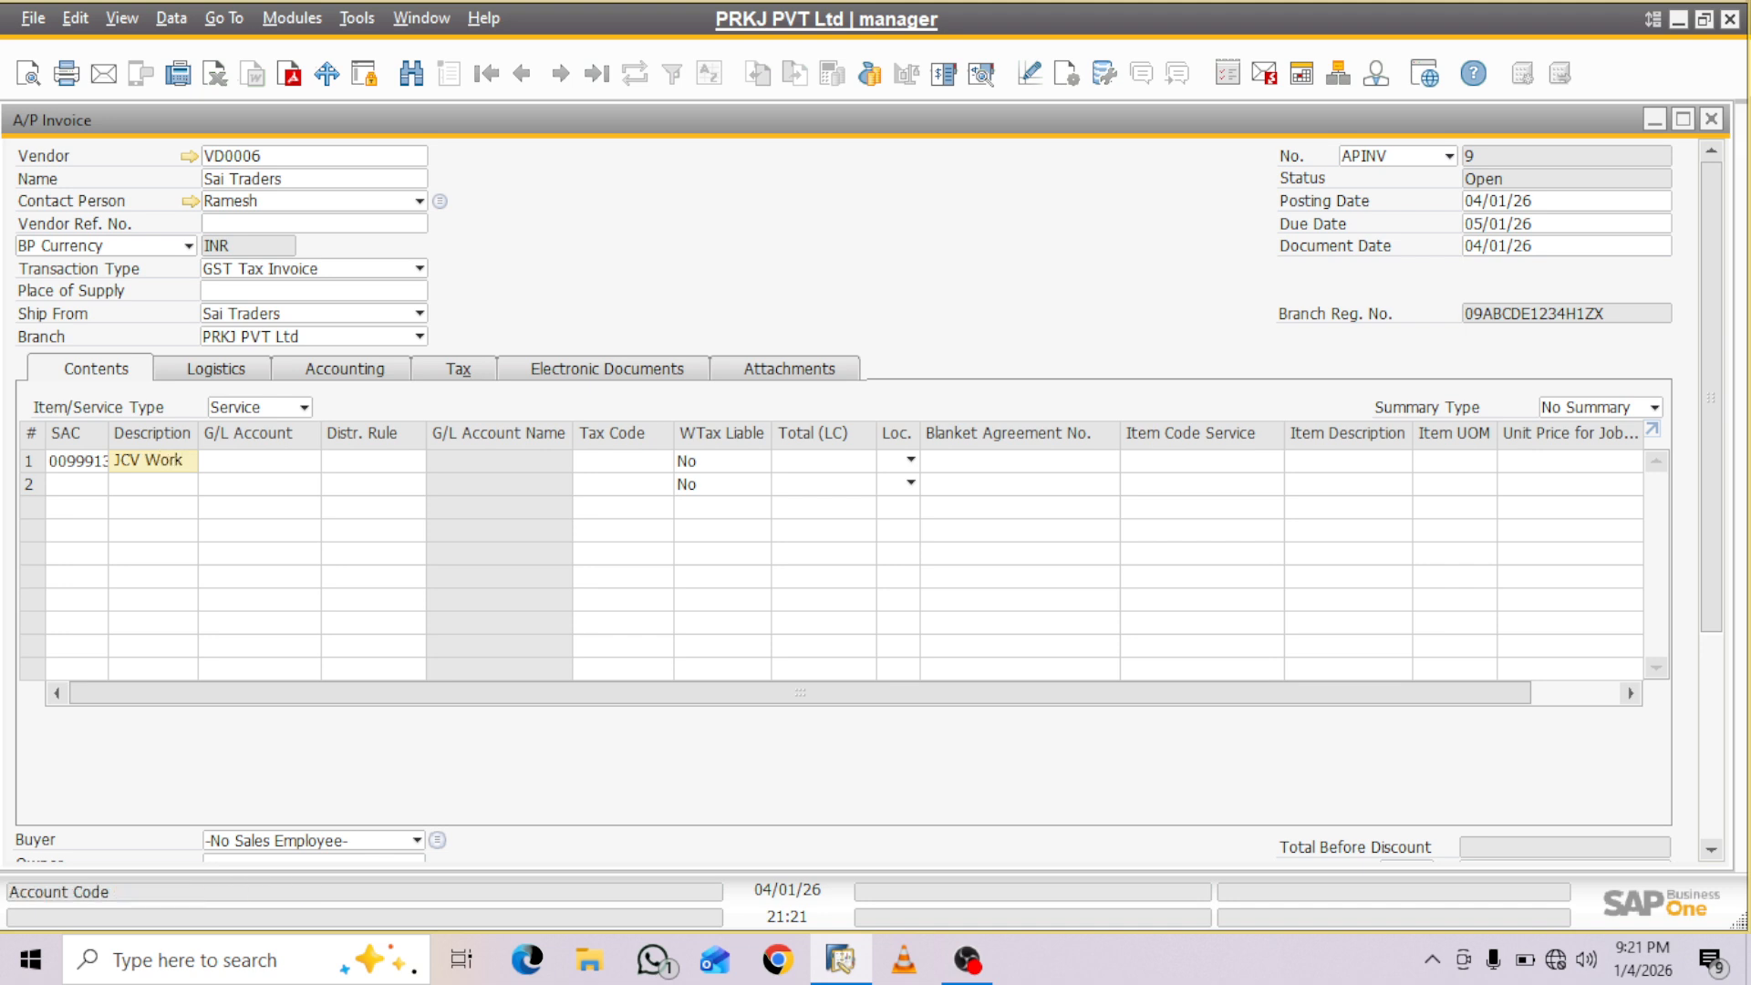
- Search the accounts by name for "expen" and assign G/L account L-CL-PRV-009, EXPENSES PAYABLE, to the JCV Work row
{"action": "key", "text": "Tab"}
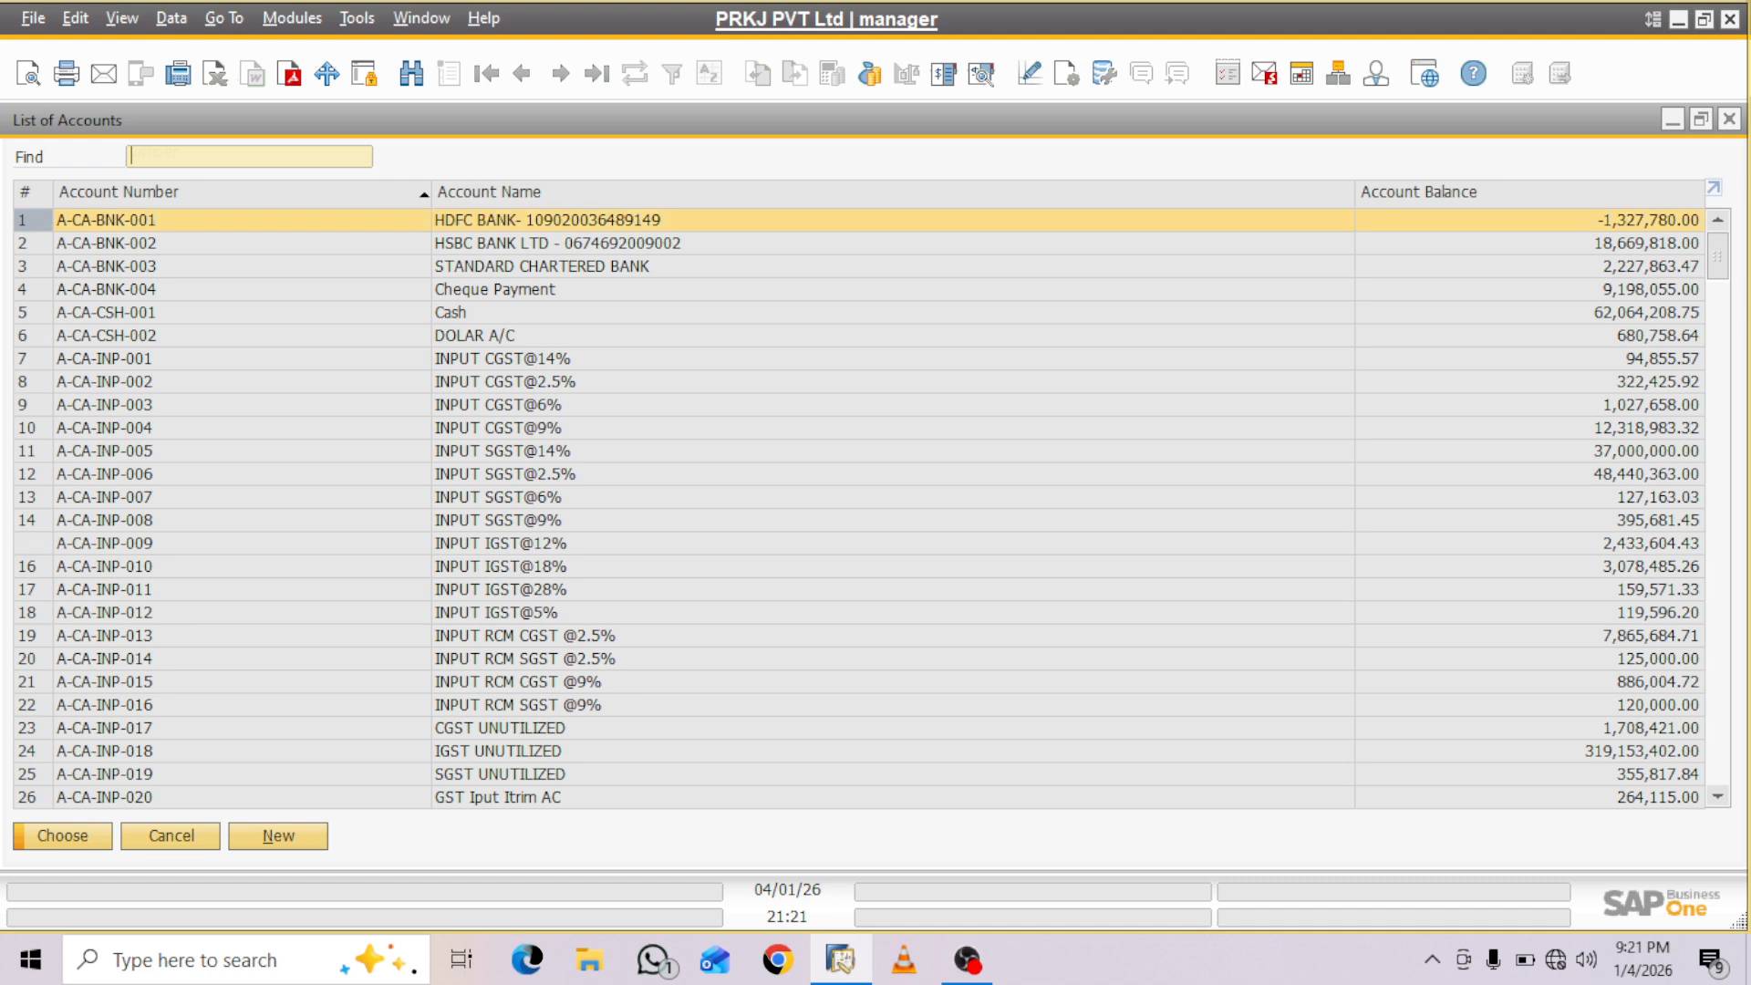
{"action": "double_click", "coordinate": [490, 193]}
{"action": "type", "text": "expen"}
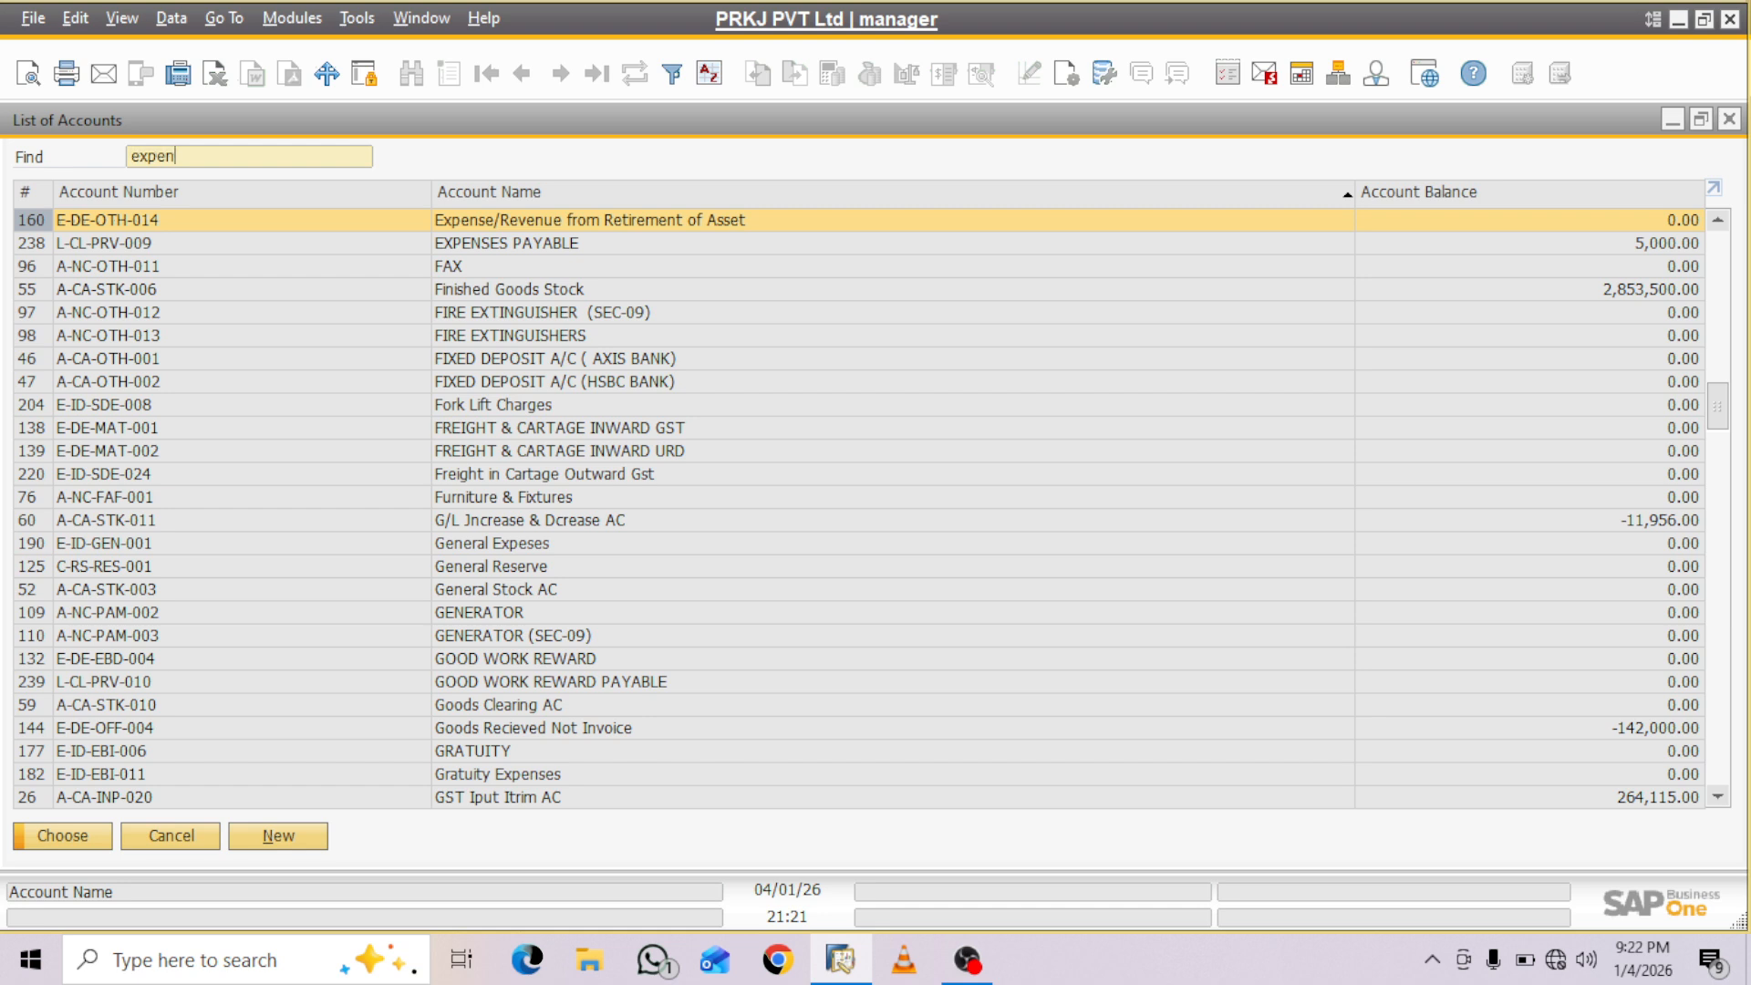
{"action": "key", "text": "Down"}
{"action": "key", "text": "Return"}
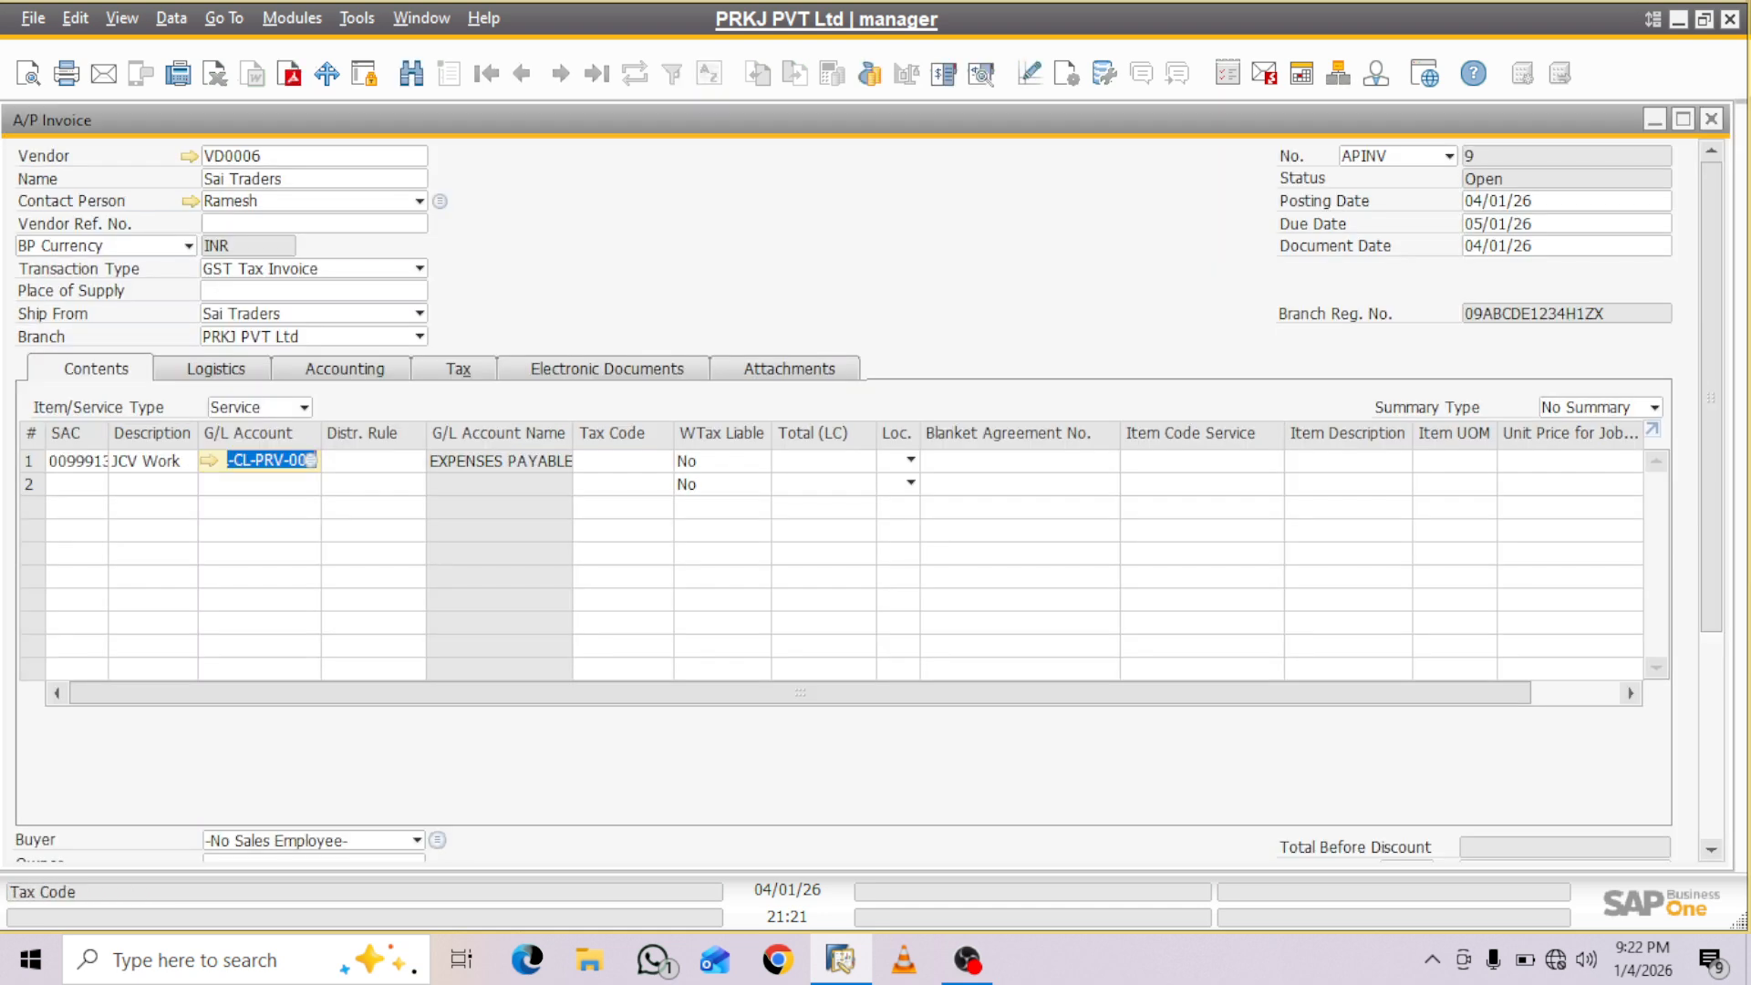
- Set the JCV Work row's total to 1,500,000.00
{"action": "left_click", "coordinate": [824, 460]}
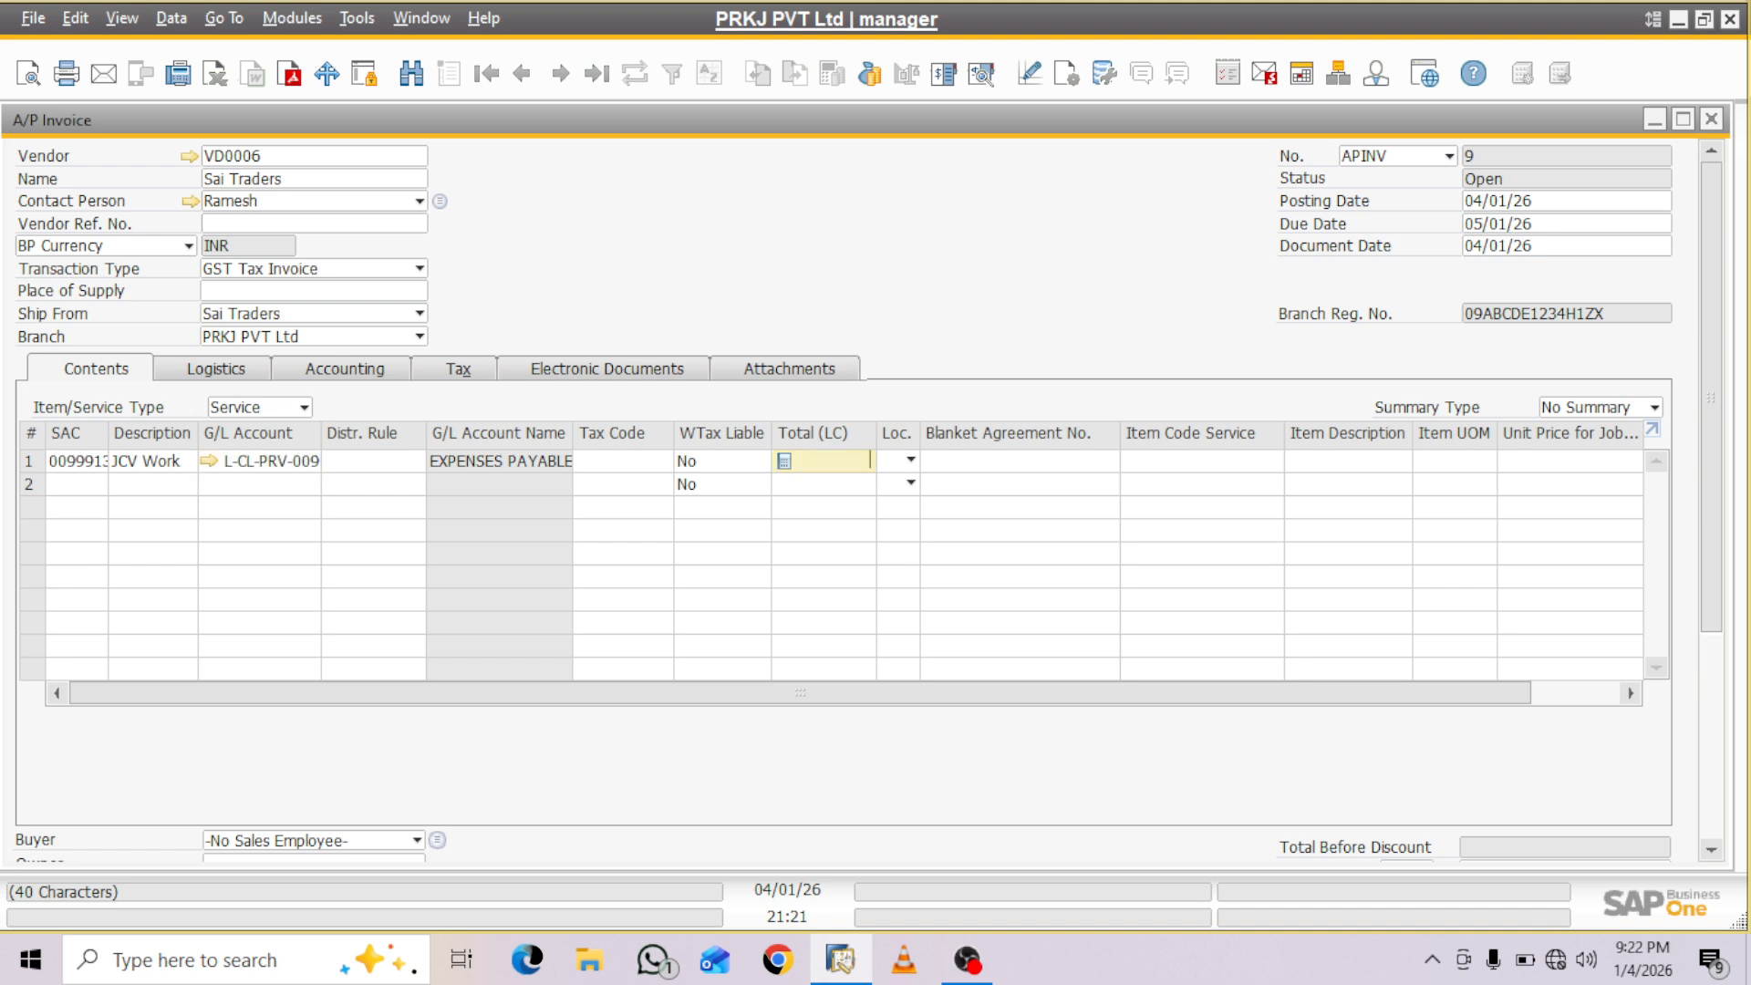
{"action": "type", "text": "50000"}
{"action": "left_click", "coordinate": [826, 460]}
{"action": "left_click", "coordinate": [870, 461]}
{"action": "type", "text": "0"}
{"action": "left_click", "coordinate": [616, 460]}
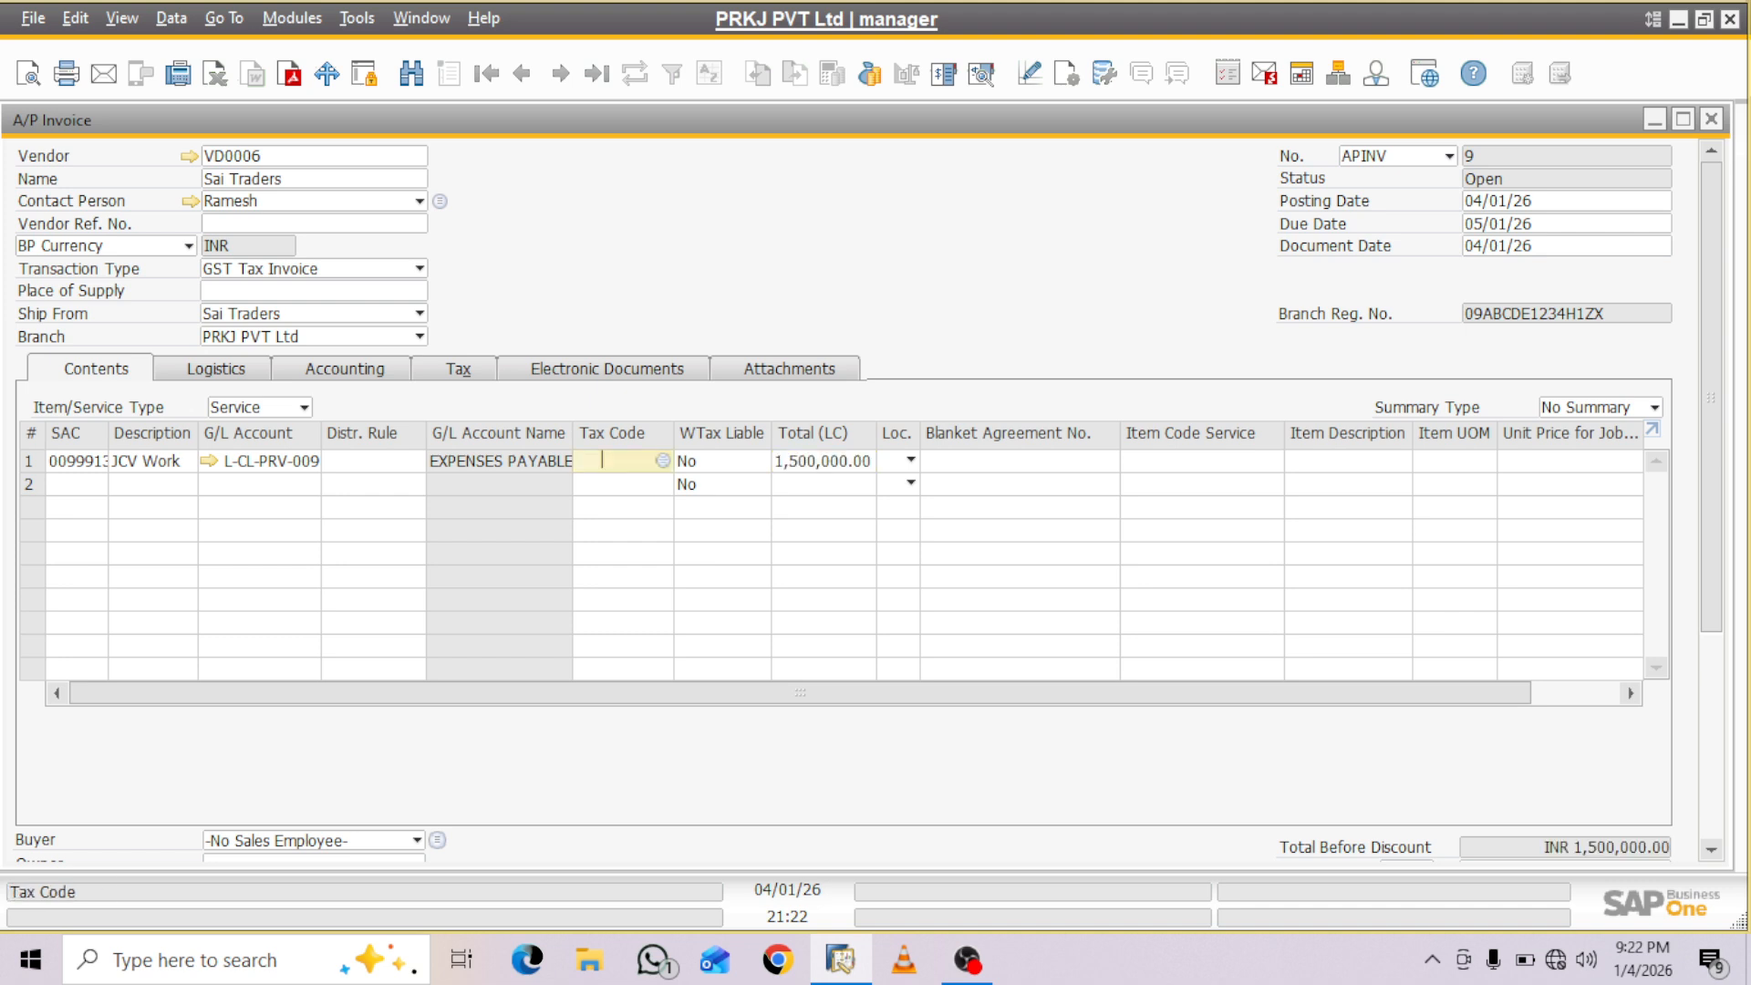
- Assign tax code IGST@18 and location Ghaziabad to the JCV Work row
{"action": "key", "text": "Tab"}
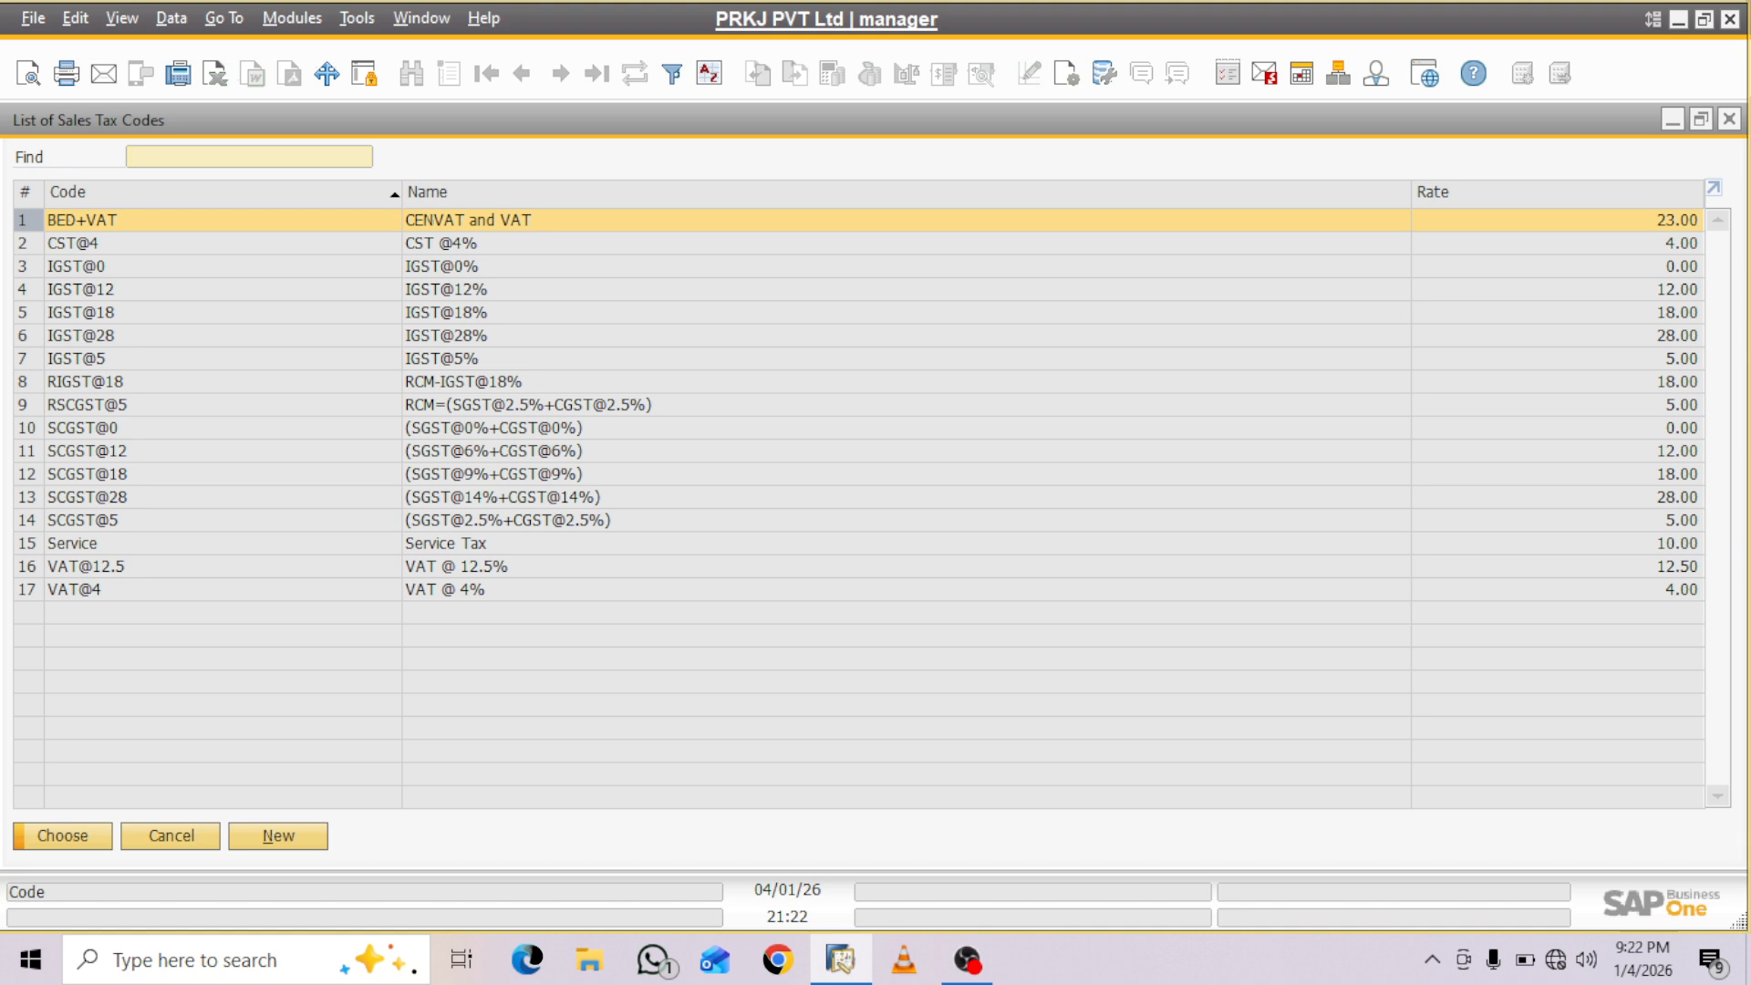
{"action": "double_click", "coordinate": [446, 313]}
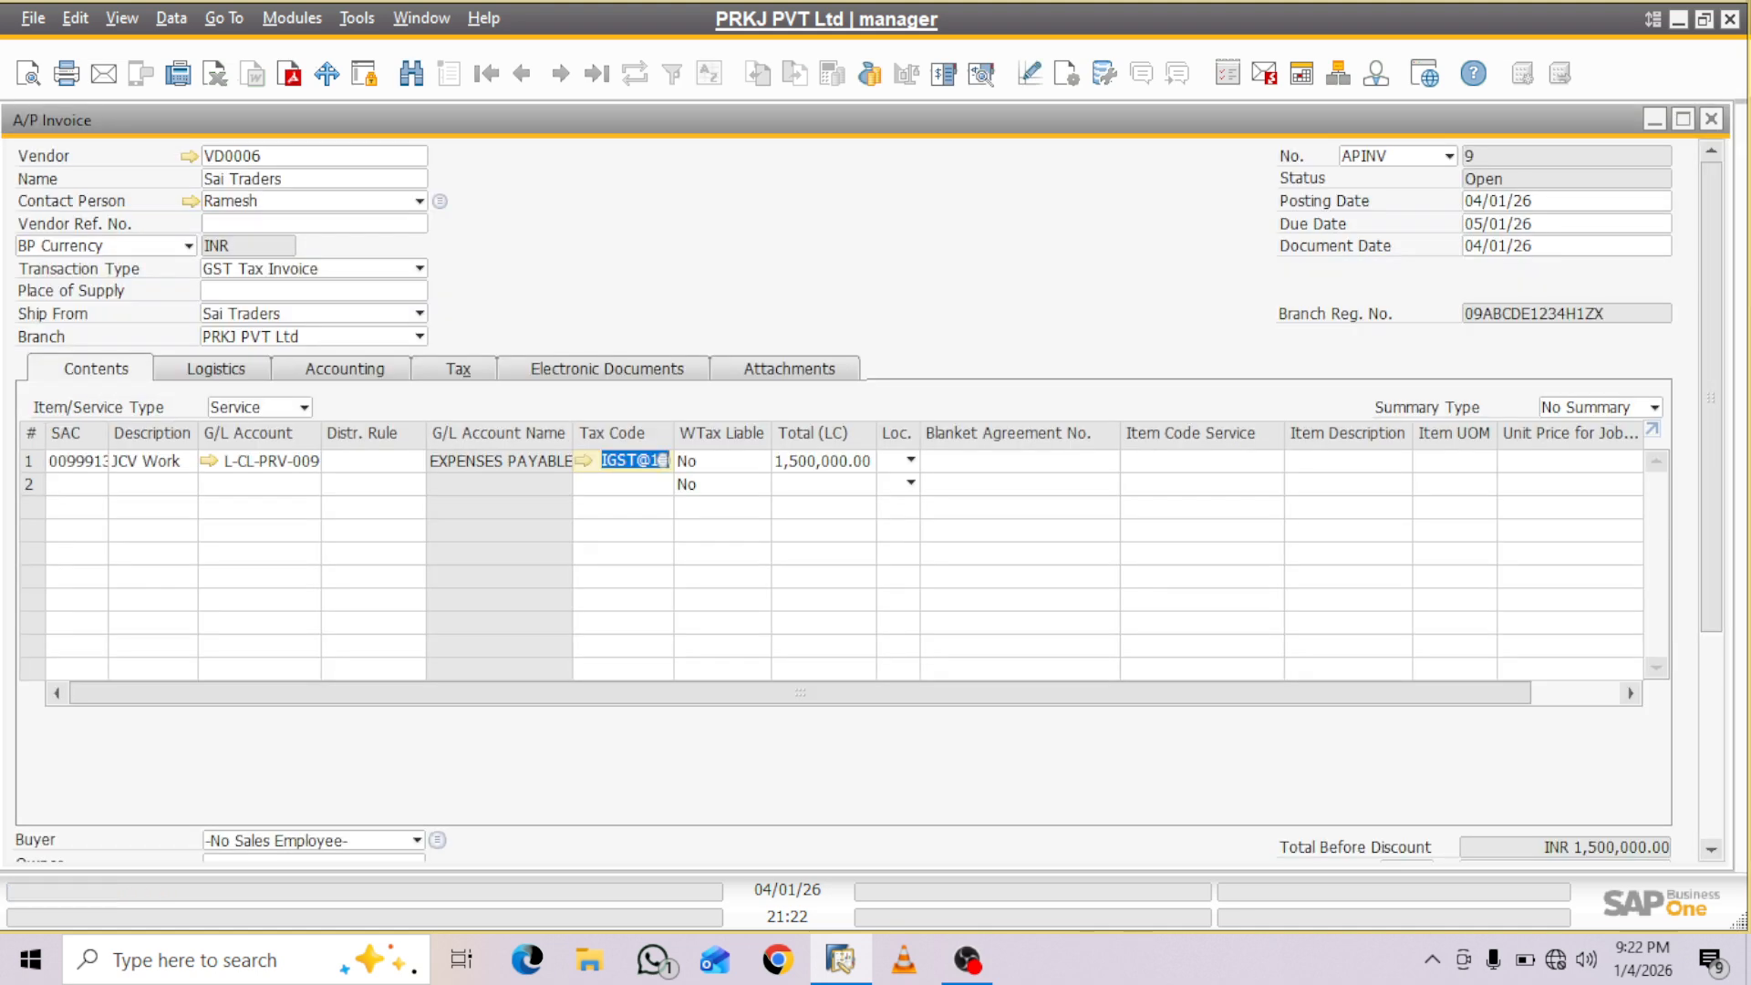
{"action": "left_click", "coordinate": [910, 460]}
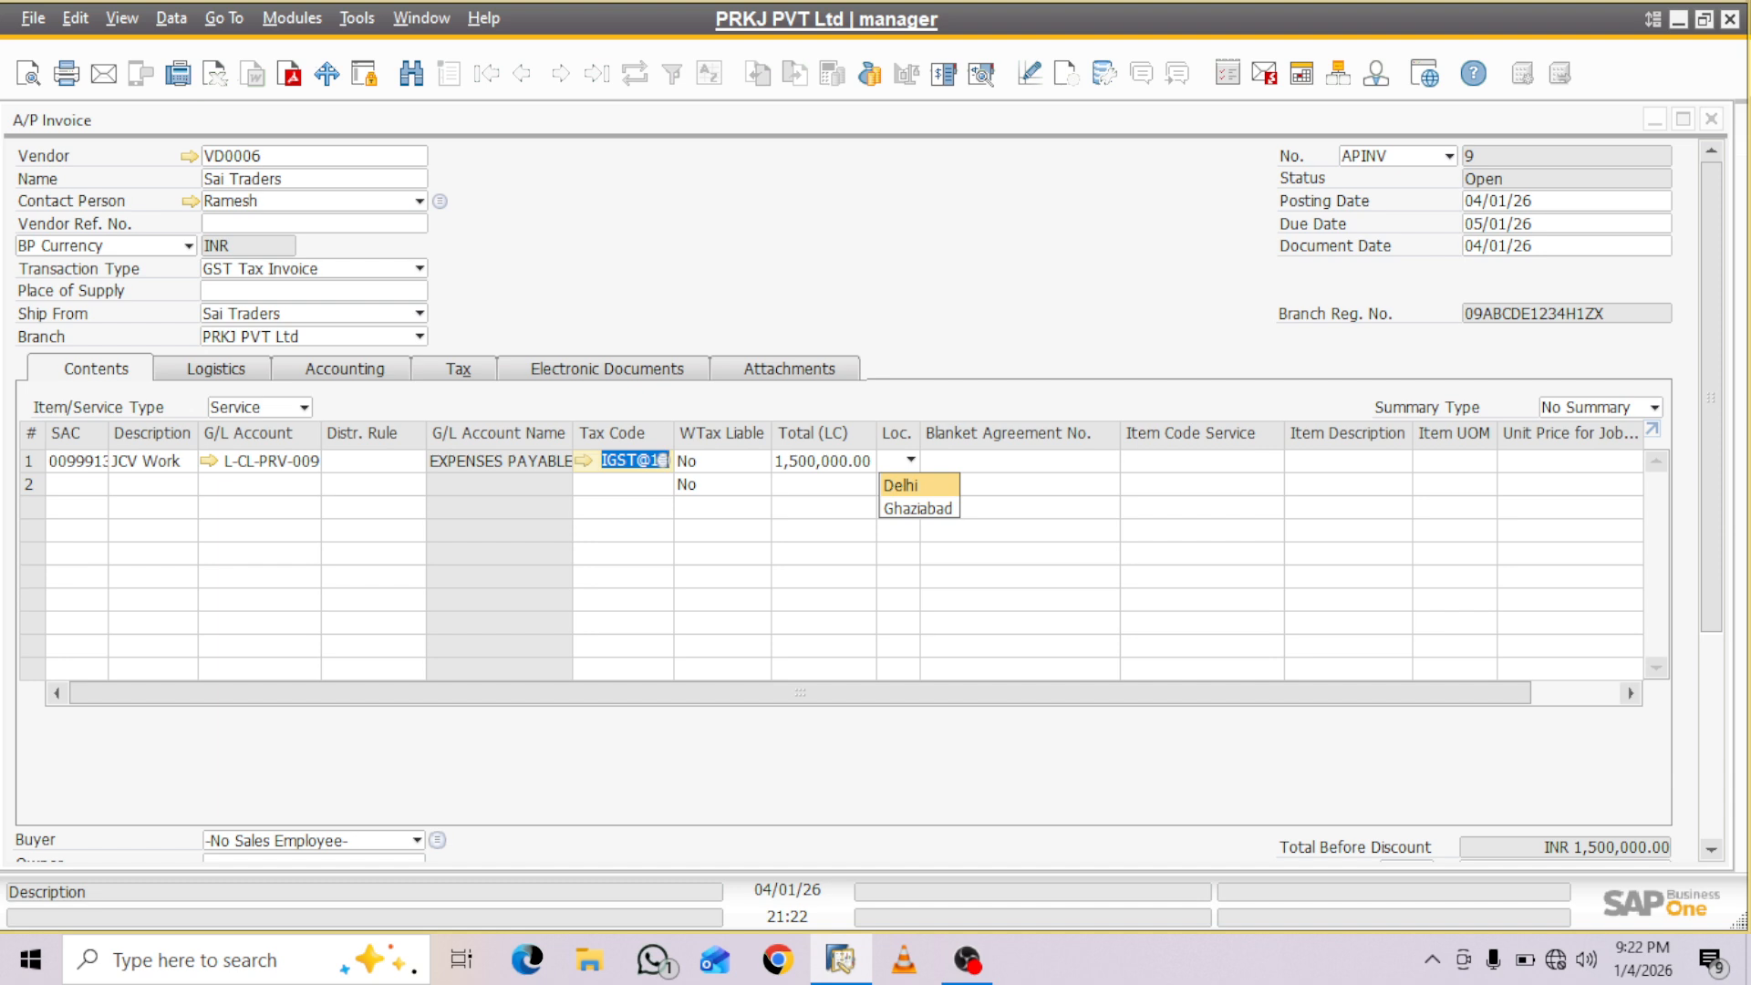
{"action": "key", "text": "Return"}
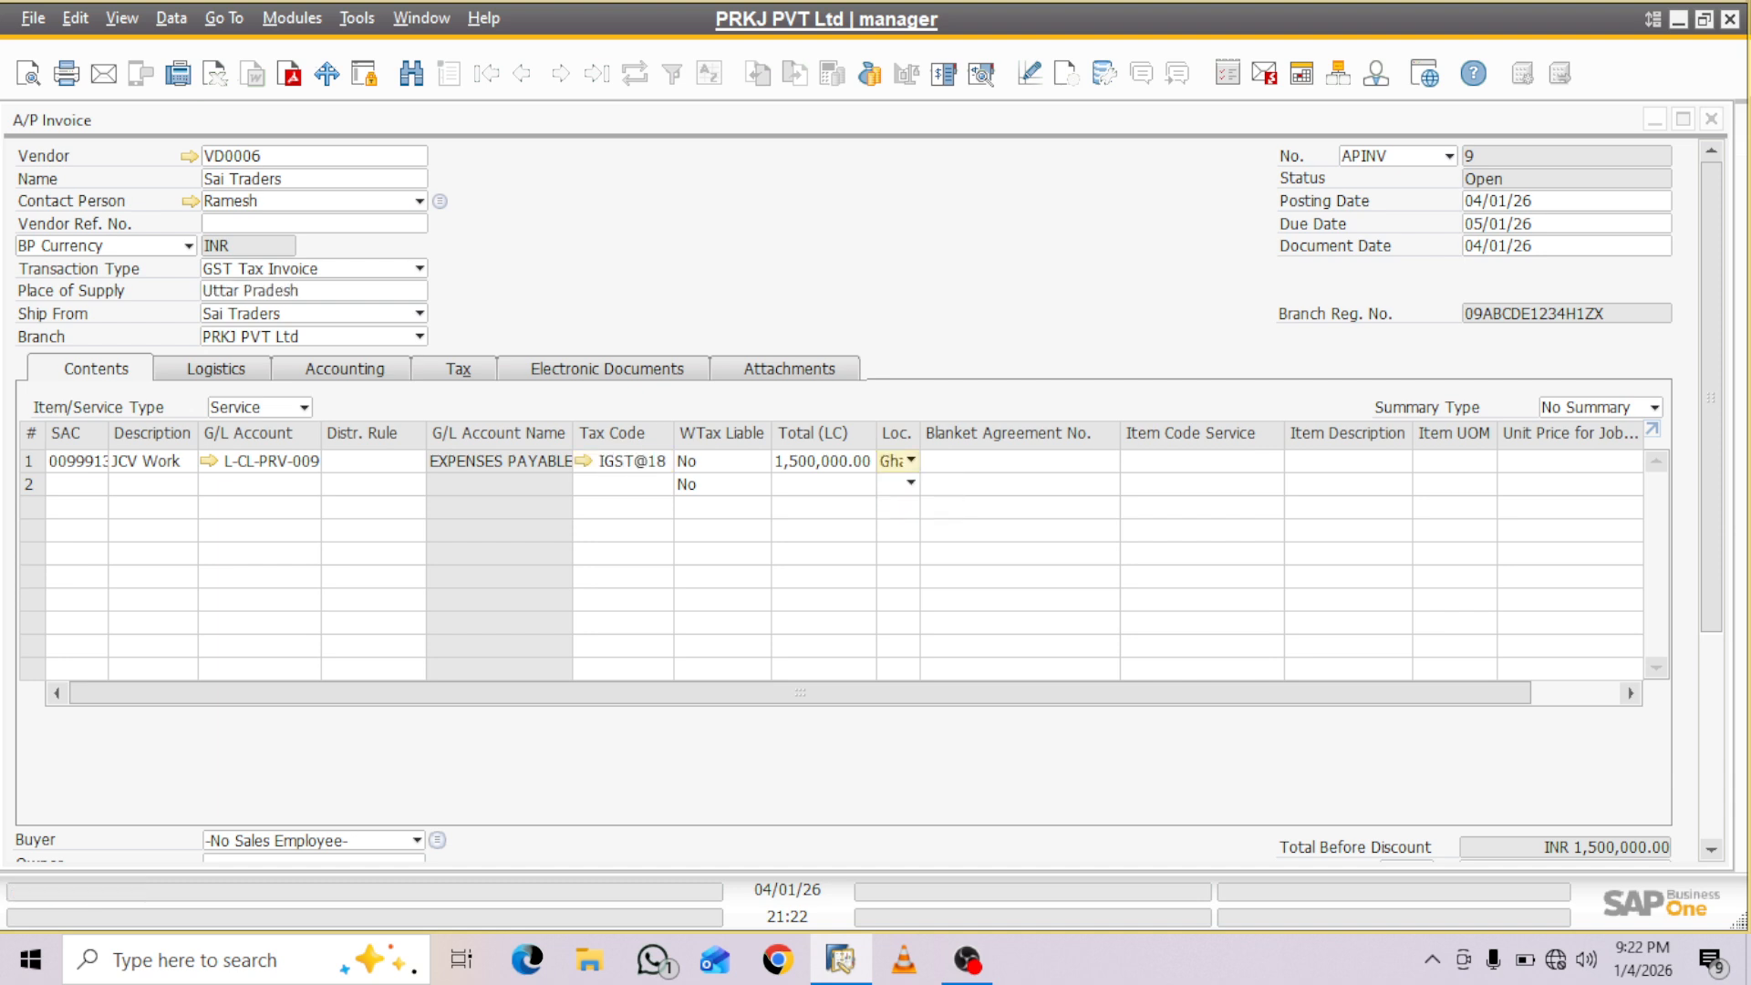
- Set the A/P invoice's business partner project to PROJ002 in its accounting details
{"action": "left_click", "coordinate": [345, 369]}
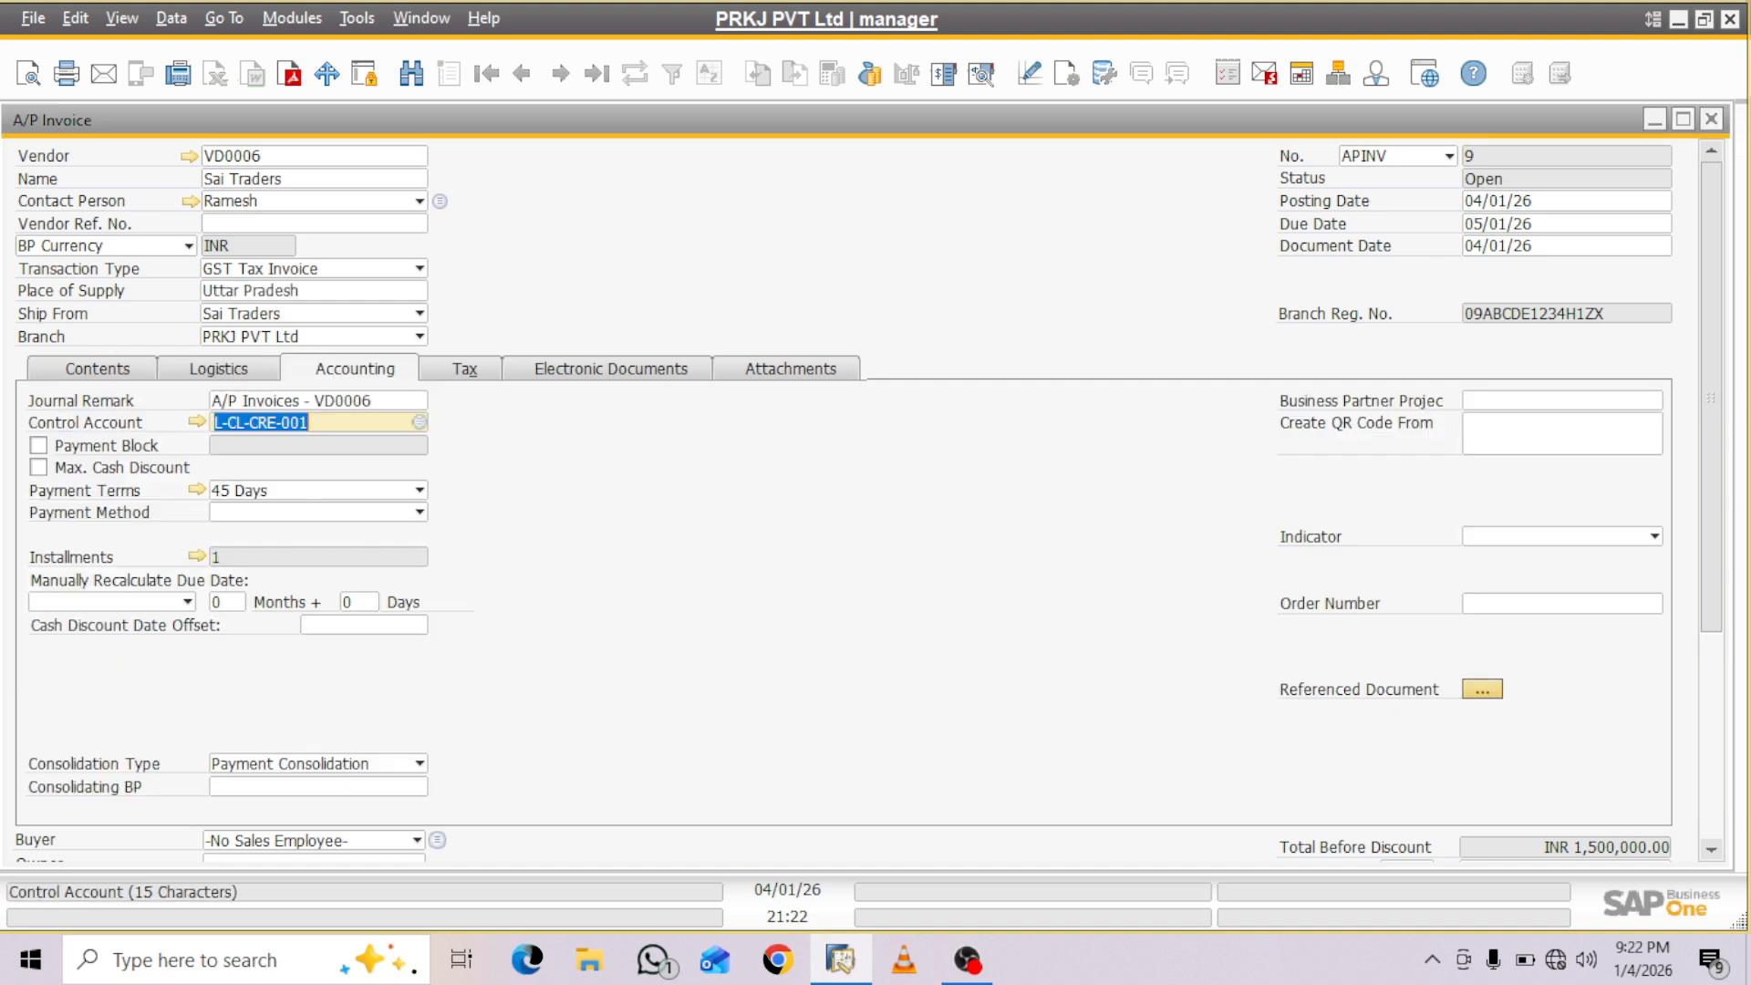
{"action": "left_click", "coordinate": [1554, 400]}
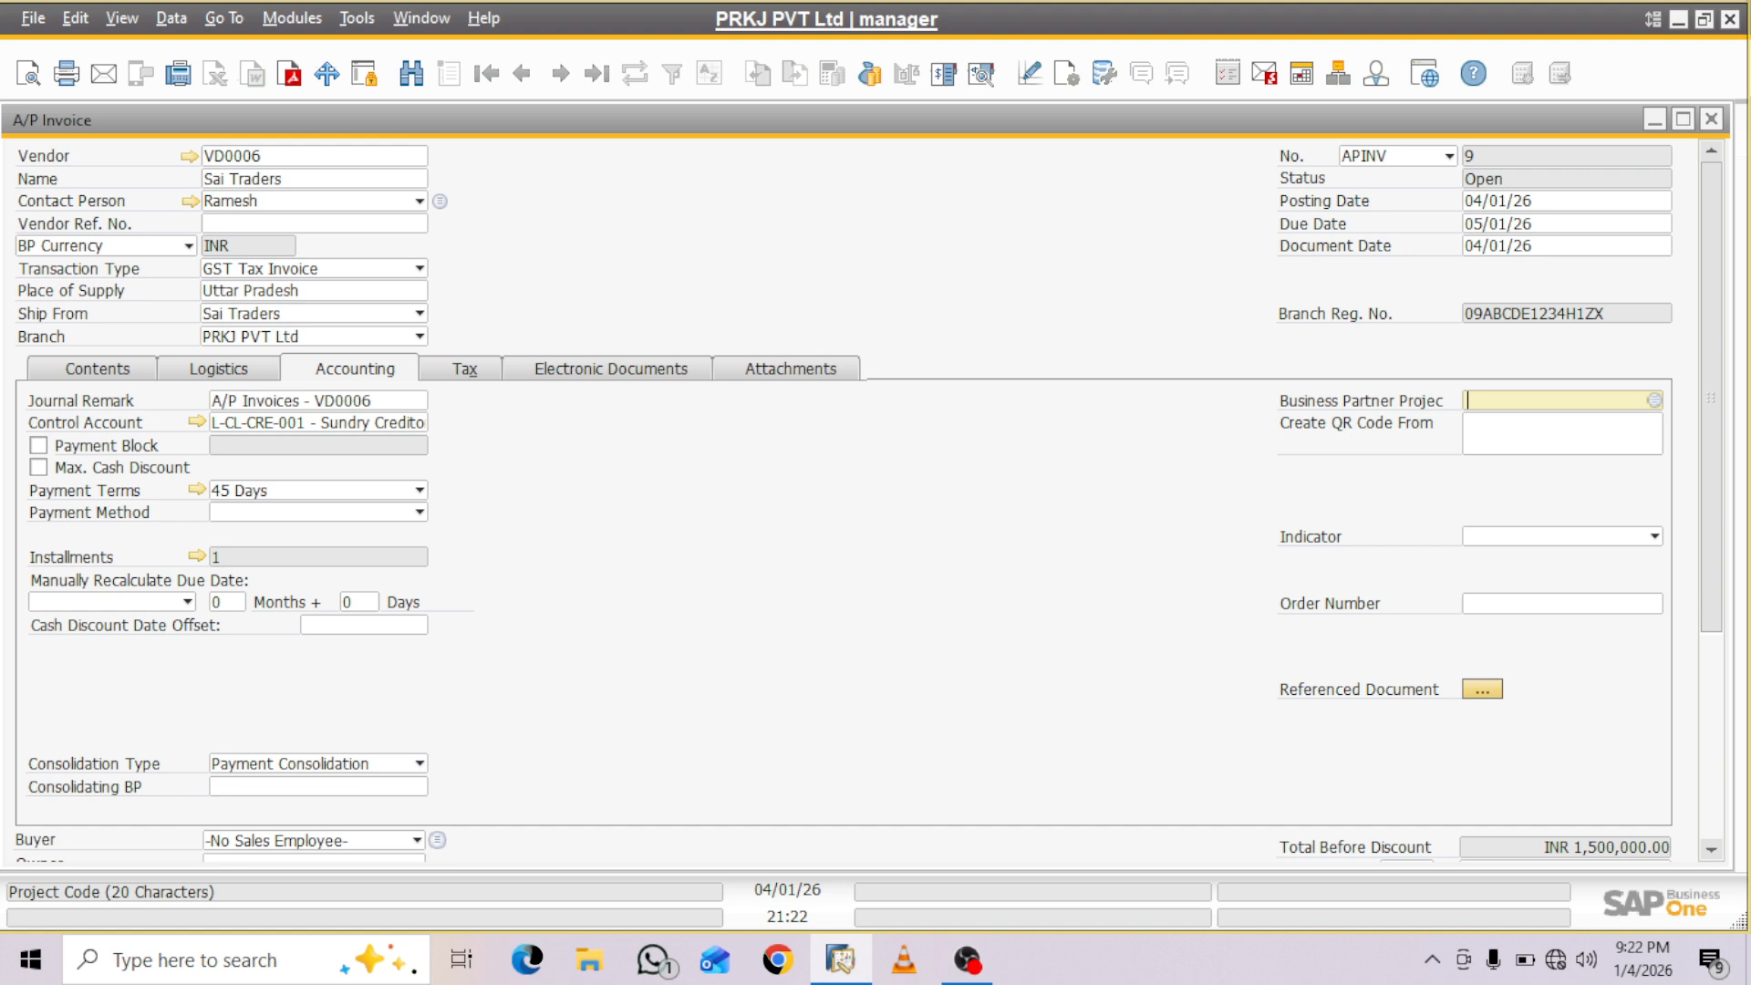
{"action": "key", "text": "Tab"}
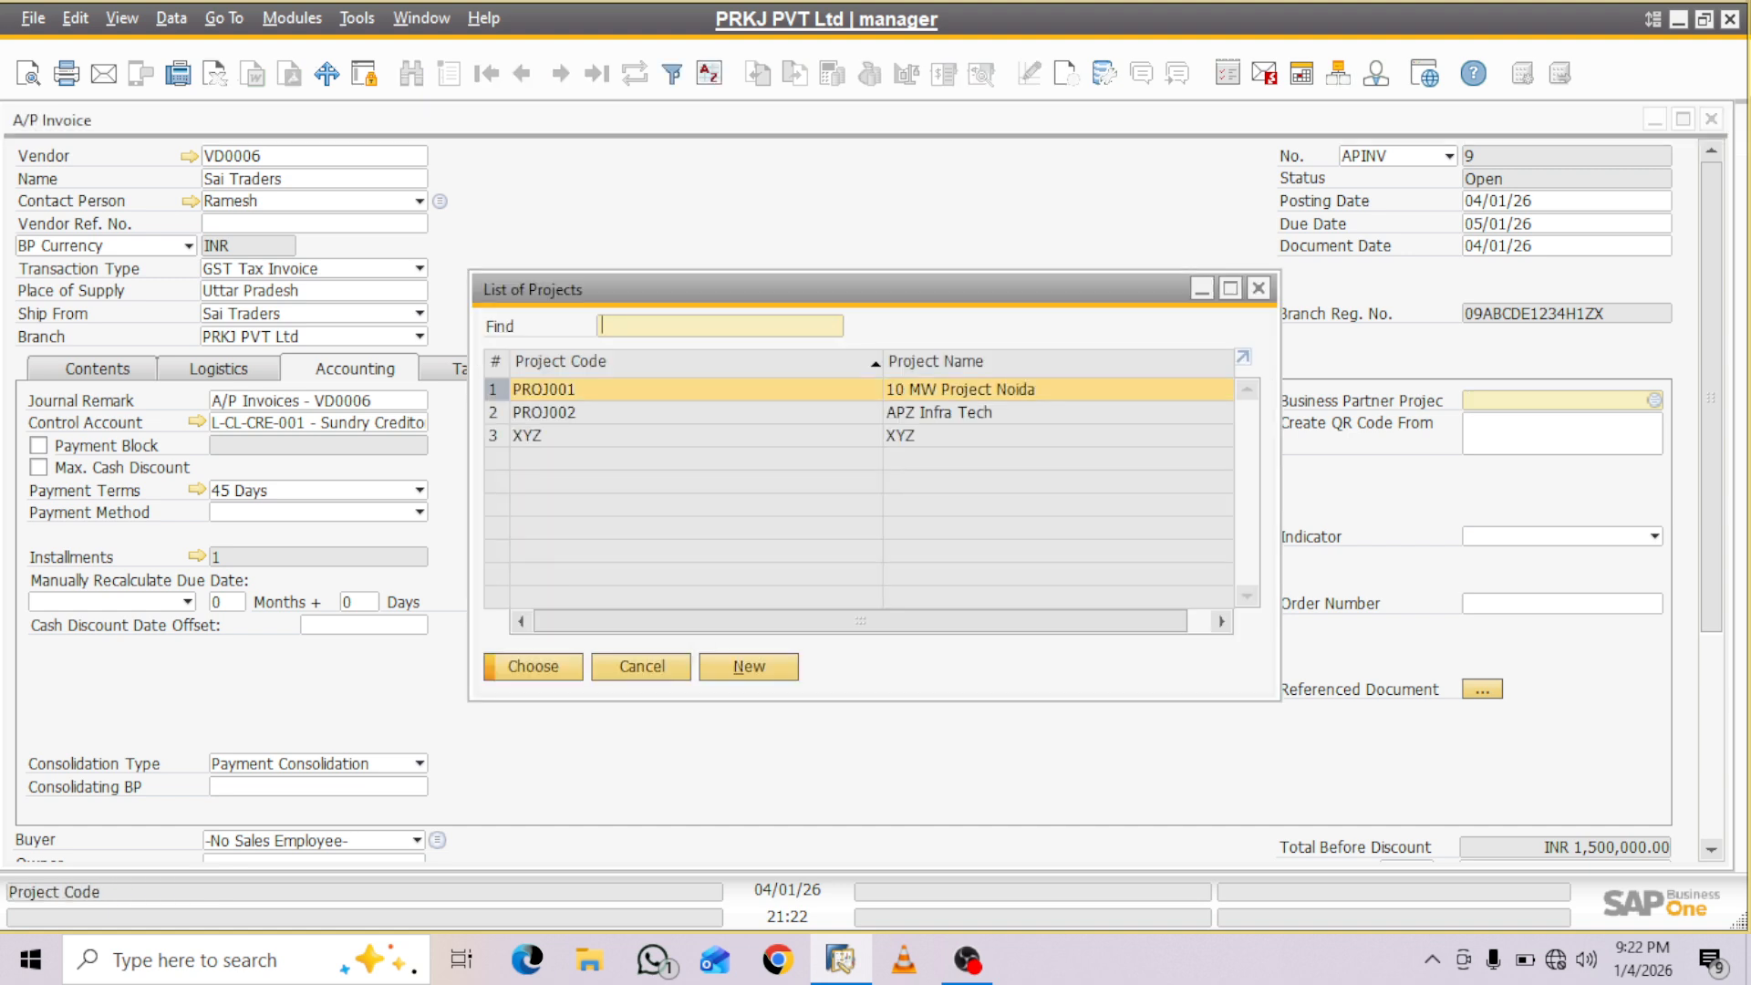
{"action": "left_click", "coordinate": [545, 412]}
{"action": "left_click", "coordinate": [533, 667]}
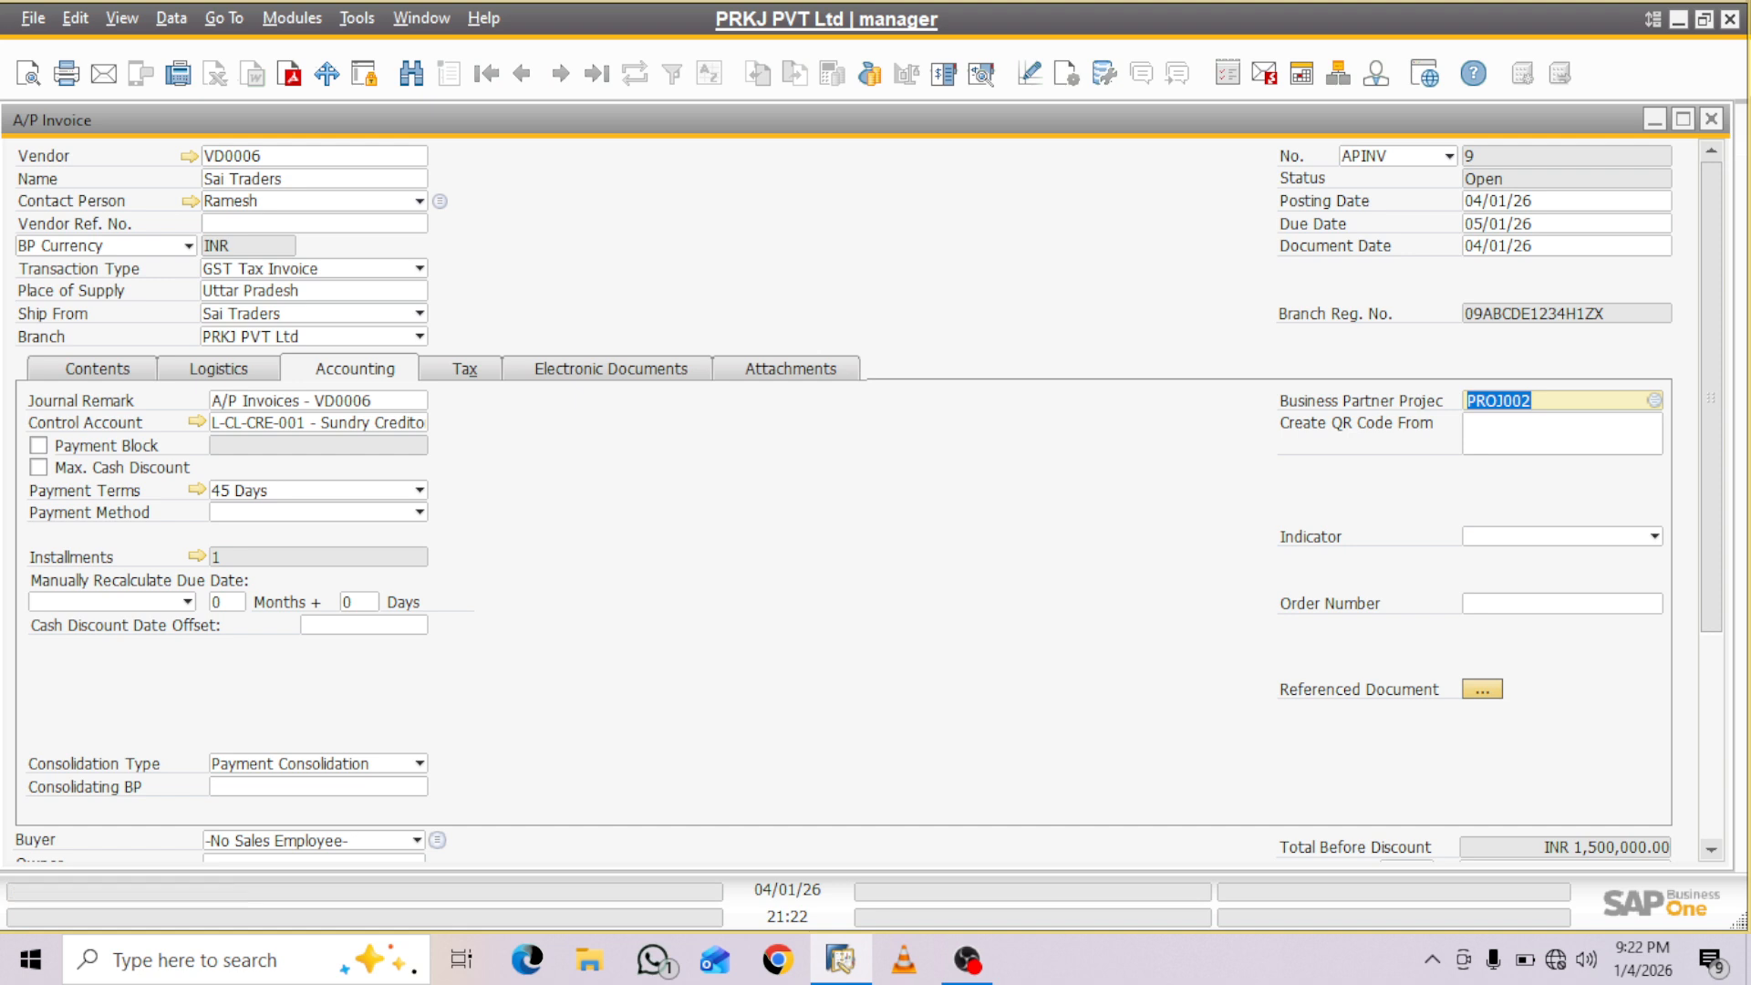
- Find the Project column in the invoice's form settings and make the Project and Stage columns visible in the service table
{"action": "left_click", "coordinate": [219, 368]}
{"action": "left_click", "coordinate": [97, 368]}
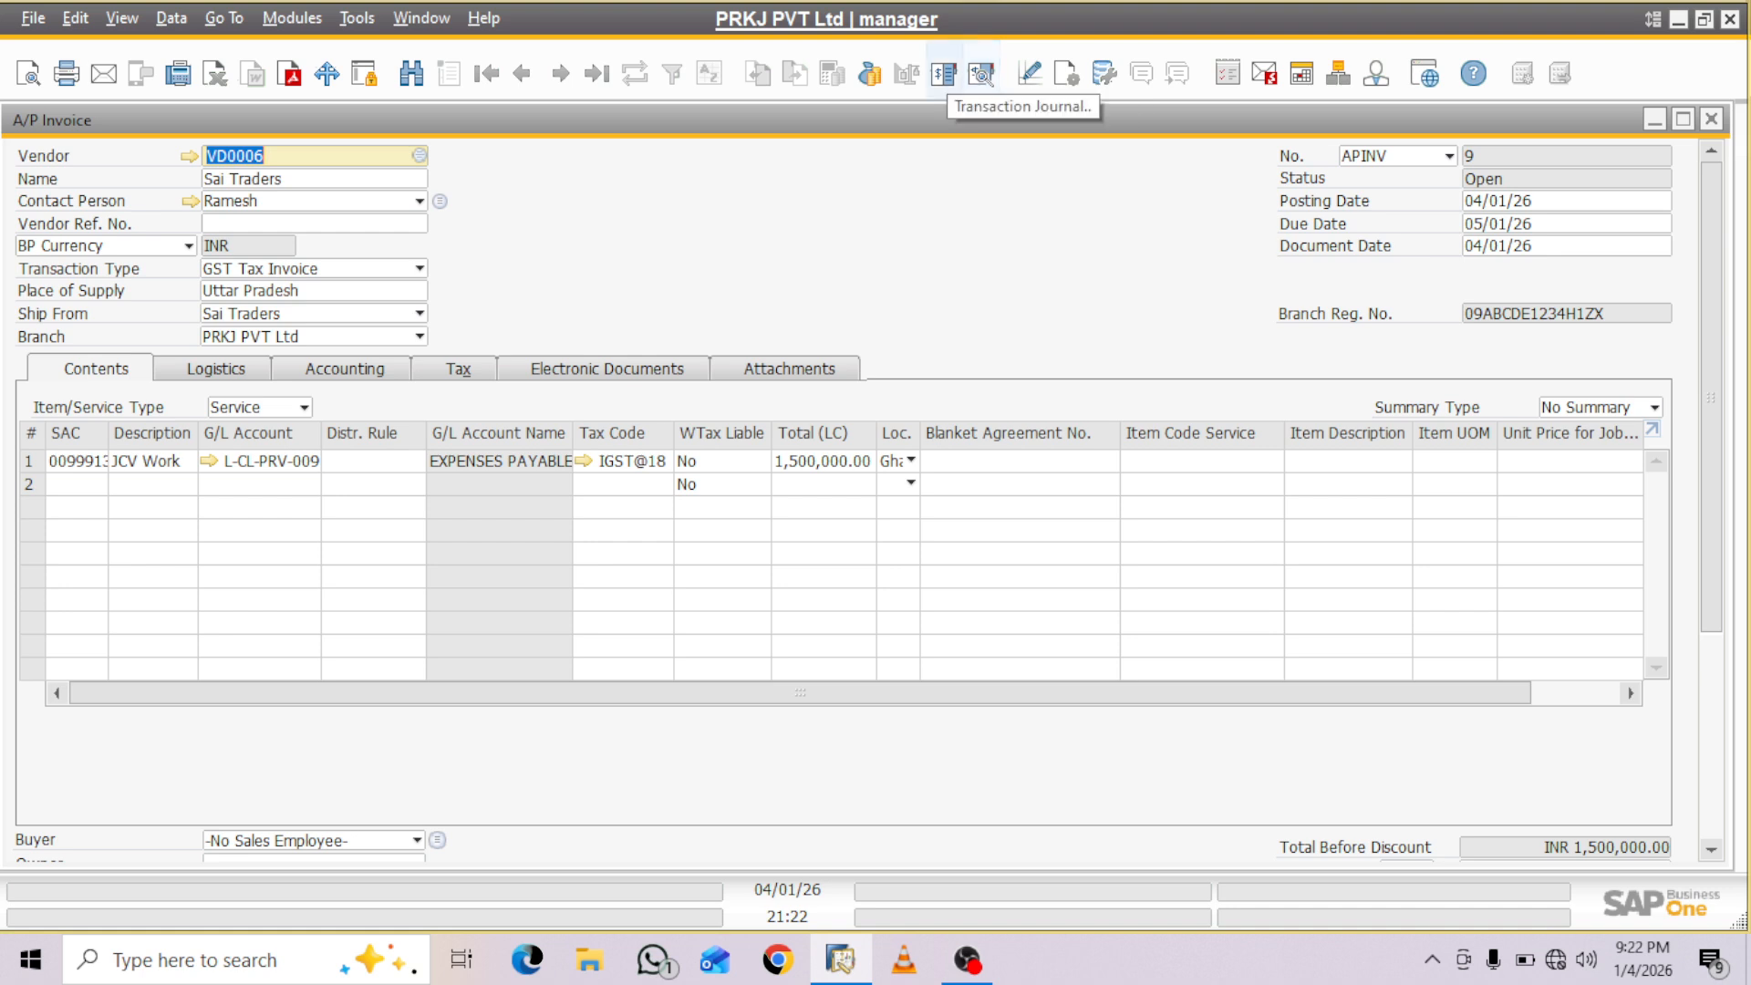
{"action": "left_click", "coordinate": [1067, 73]}
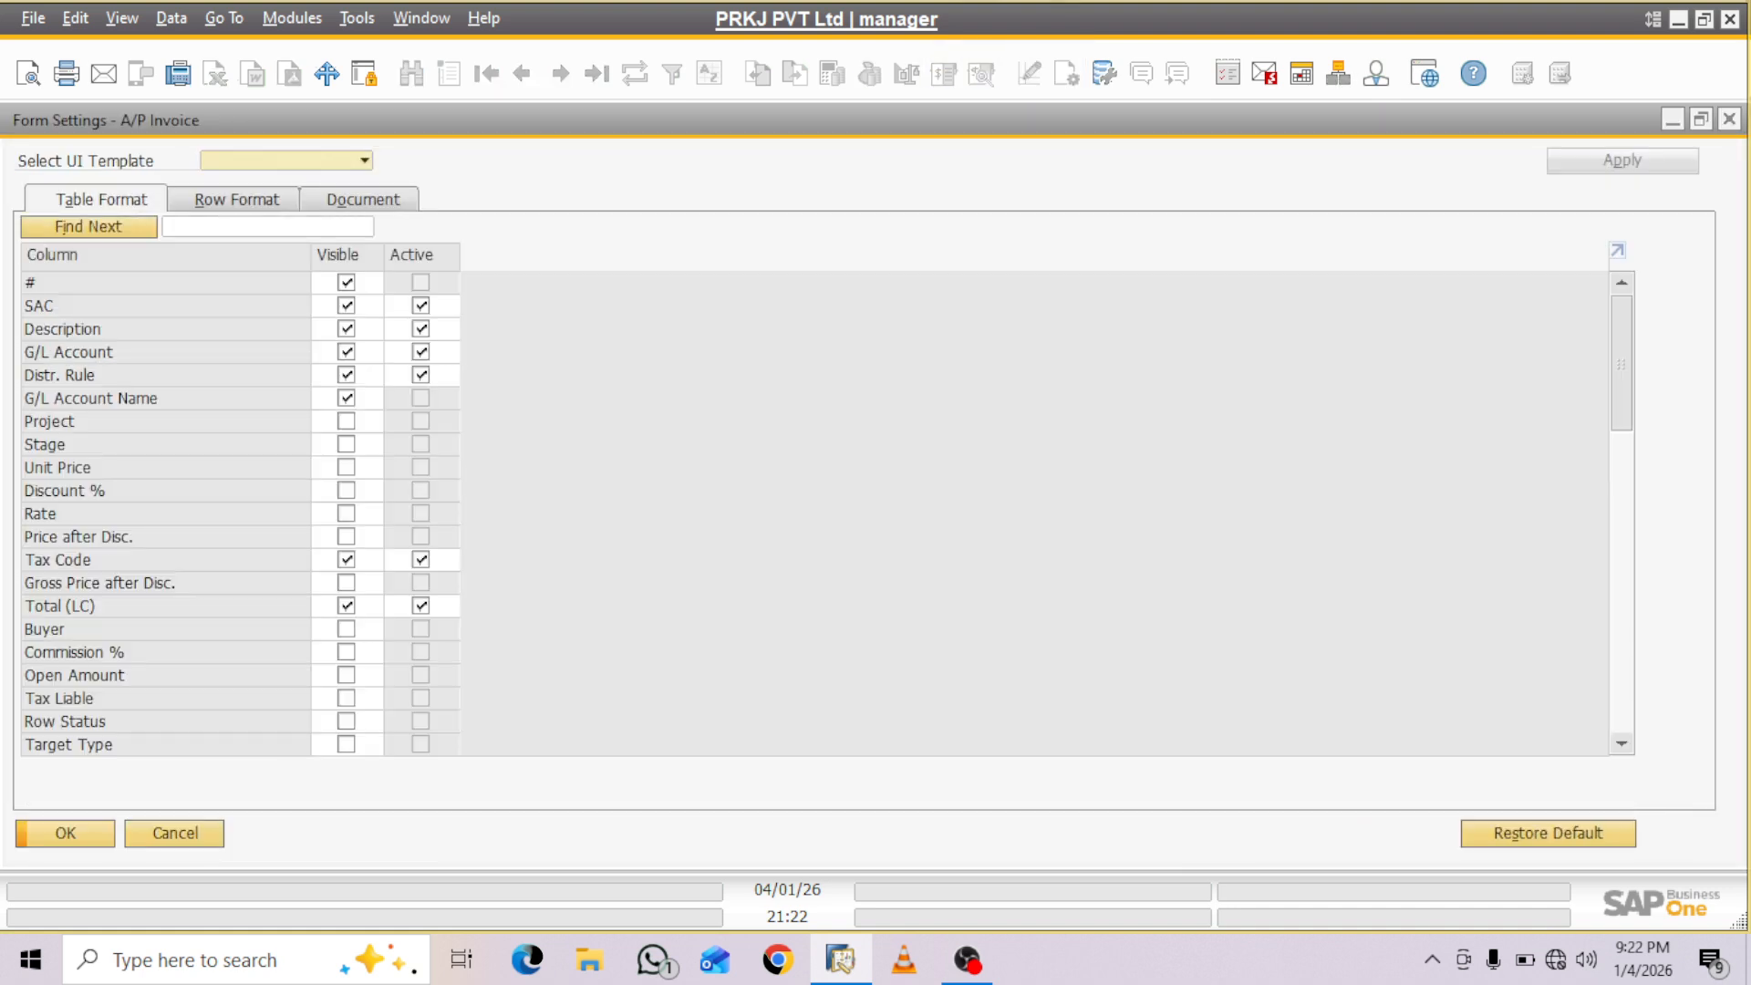
{"action": "type", "text": "proj"}
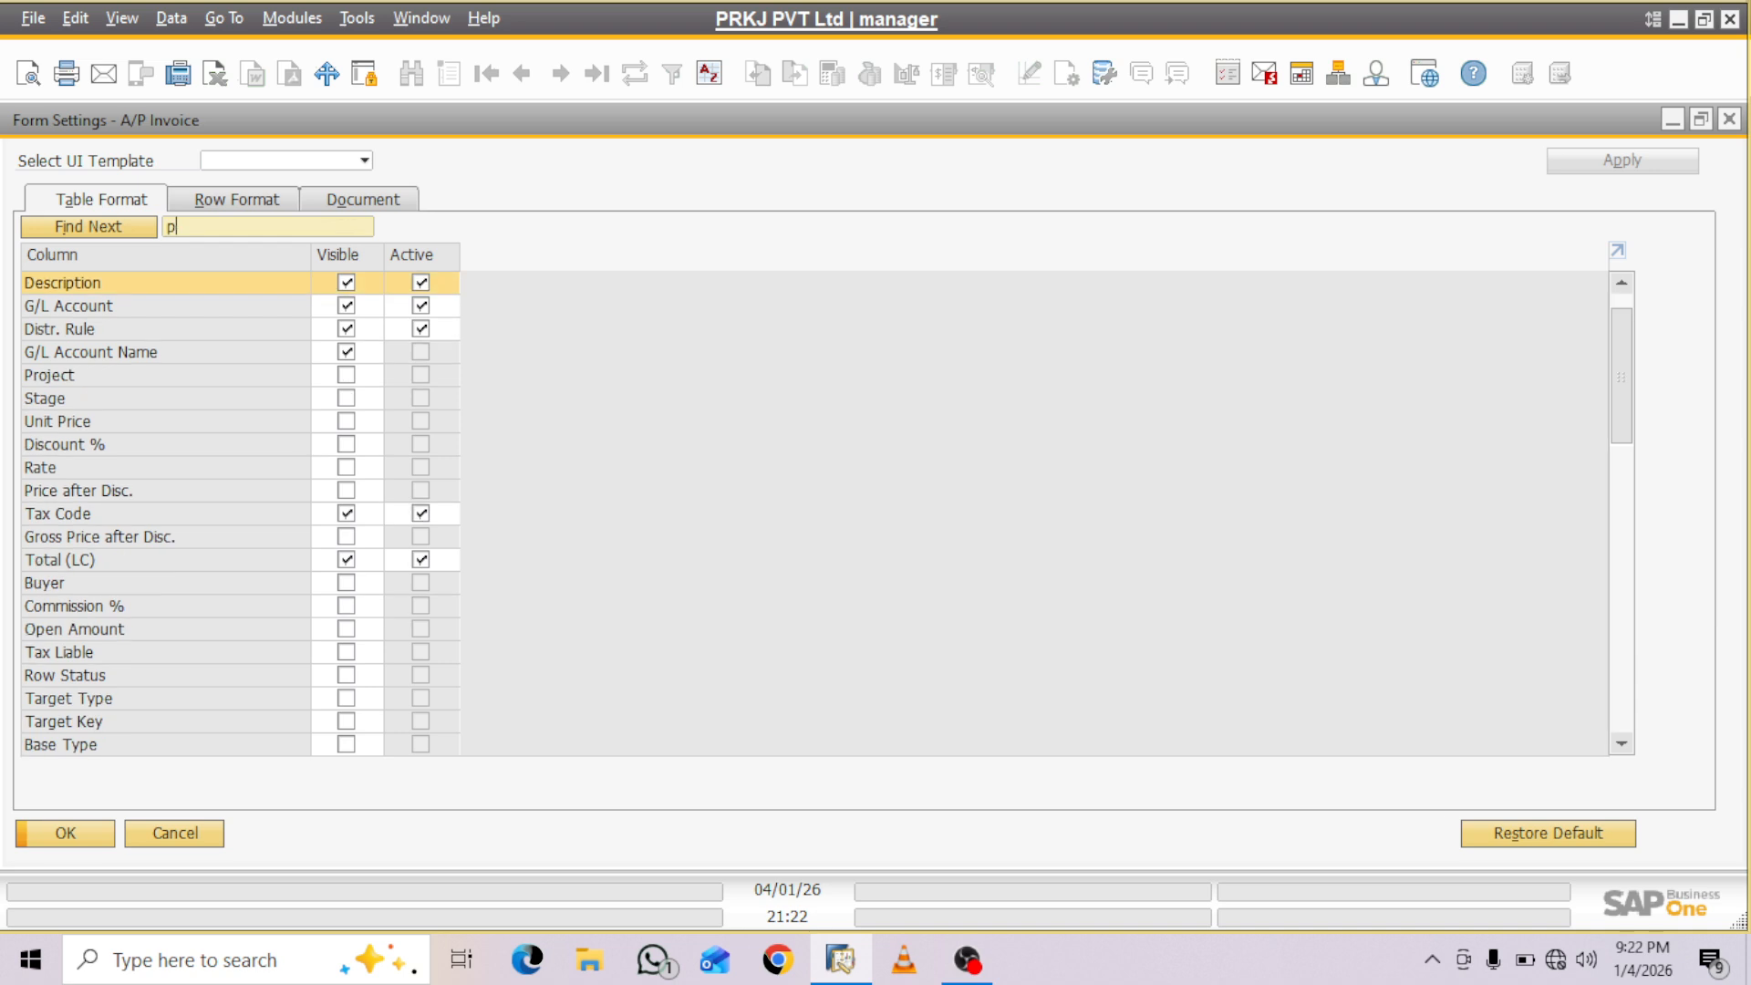
{"action": "type", "text": "ct"}
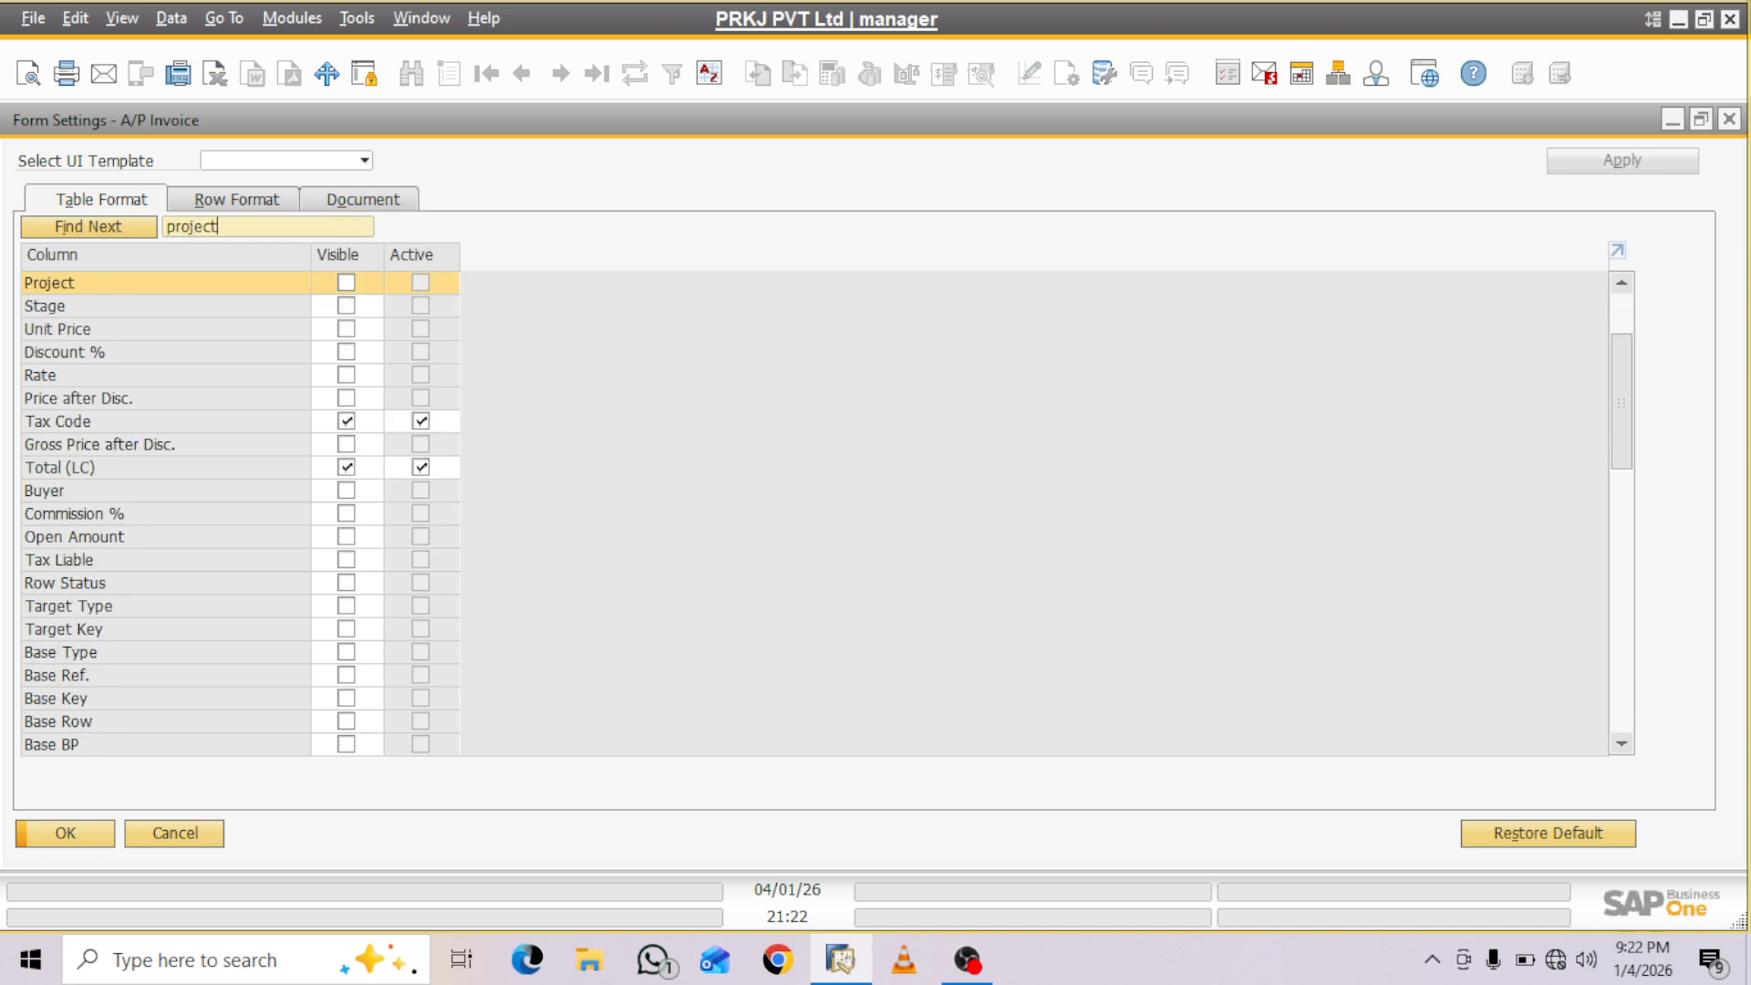
{"action": "left_click", "coordinate": [347, 283]}
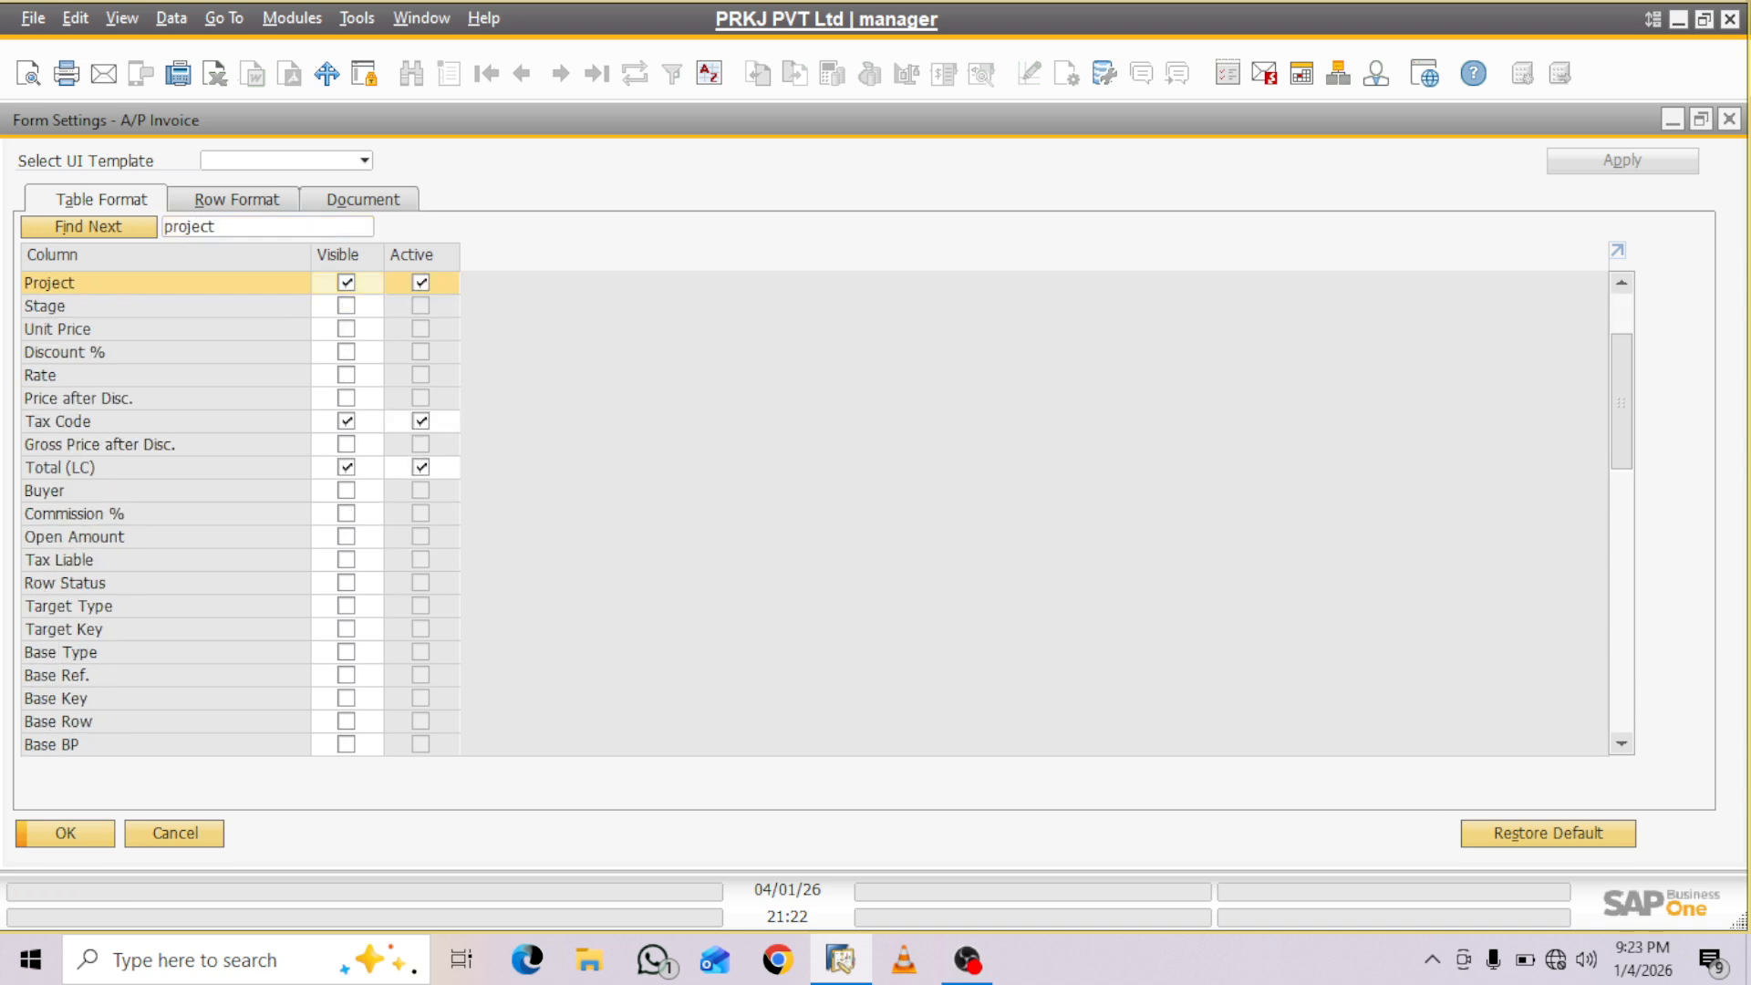
{"action": "left_click", "coordinate": [346, 306]}
{"action": "left_click", "coordinate": [65, 834]}
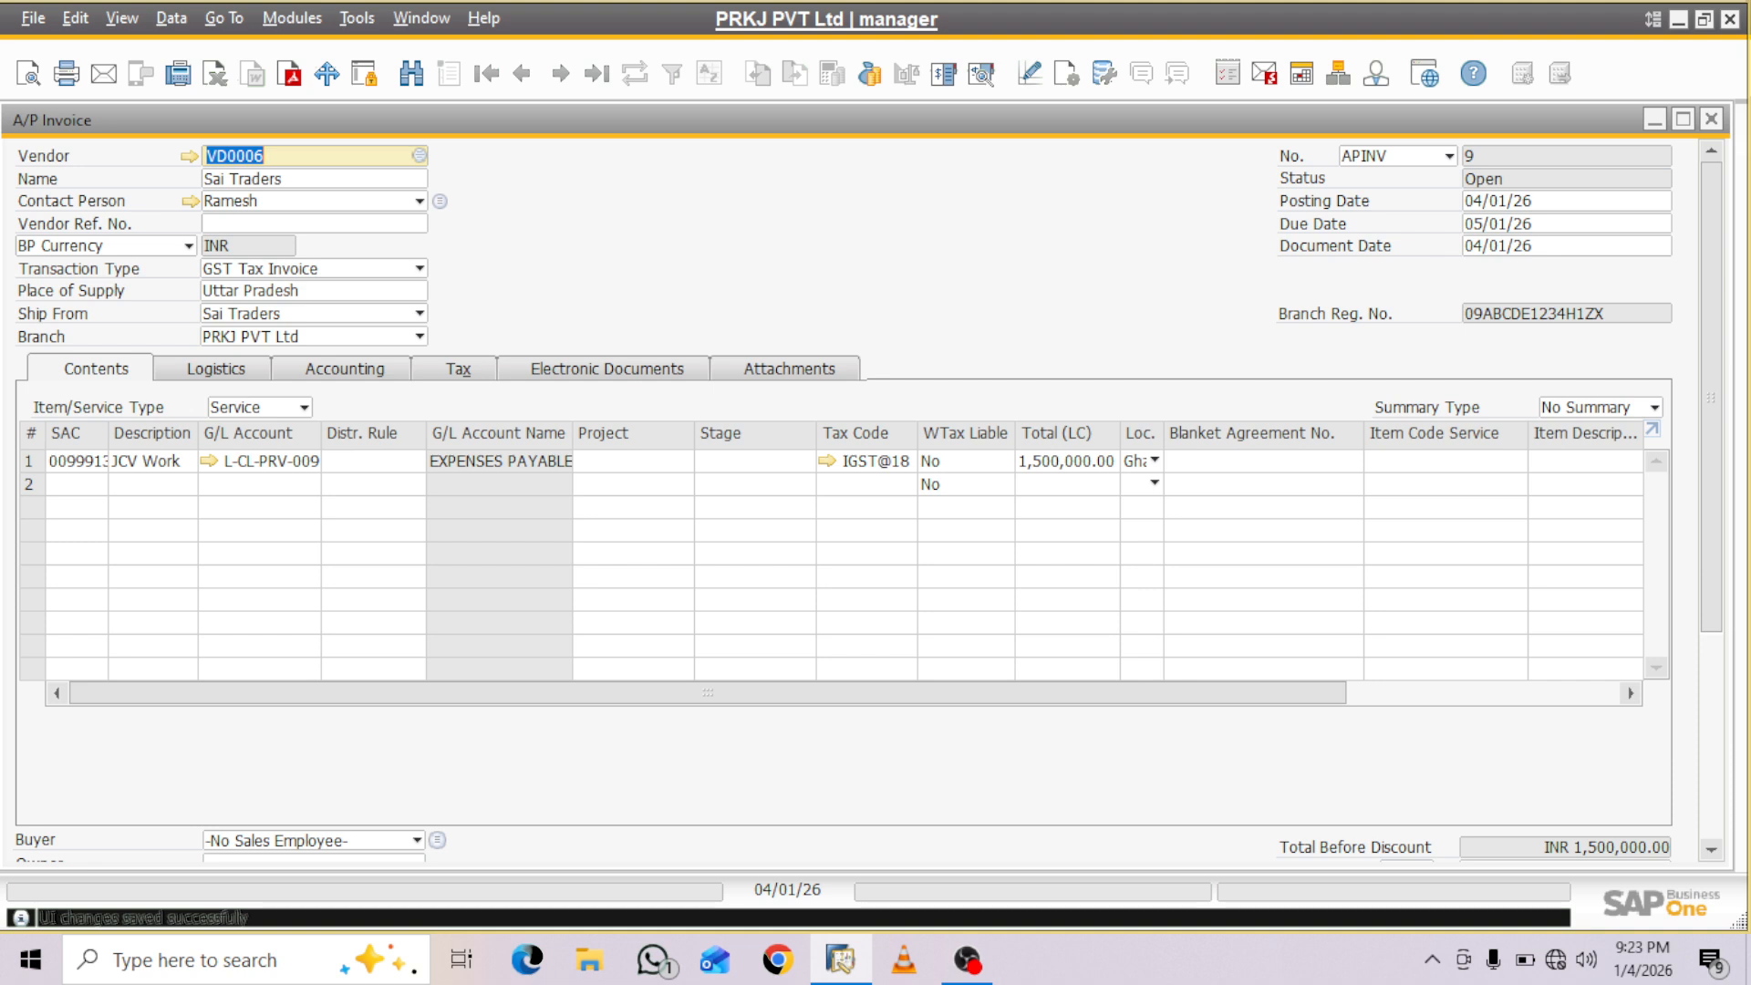
- Assign project PROJ002 to the JCV Work row
{"action": "mouse_move", "coordinate": [1140, 694]}
{"action": "left_mouse_down"}
{"action": "mouse_move", "coordinate": [1410, 693]}
{"action": "mouse_move", "coordinate": [1139, 693]}
{"action": "left_mouse_up"}
{"action": "left_click", "coordinate": [628, 461]}
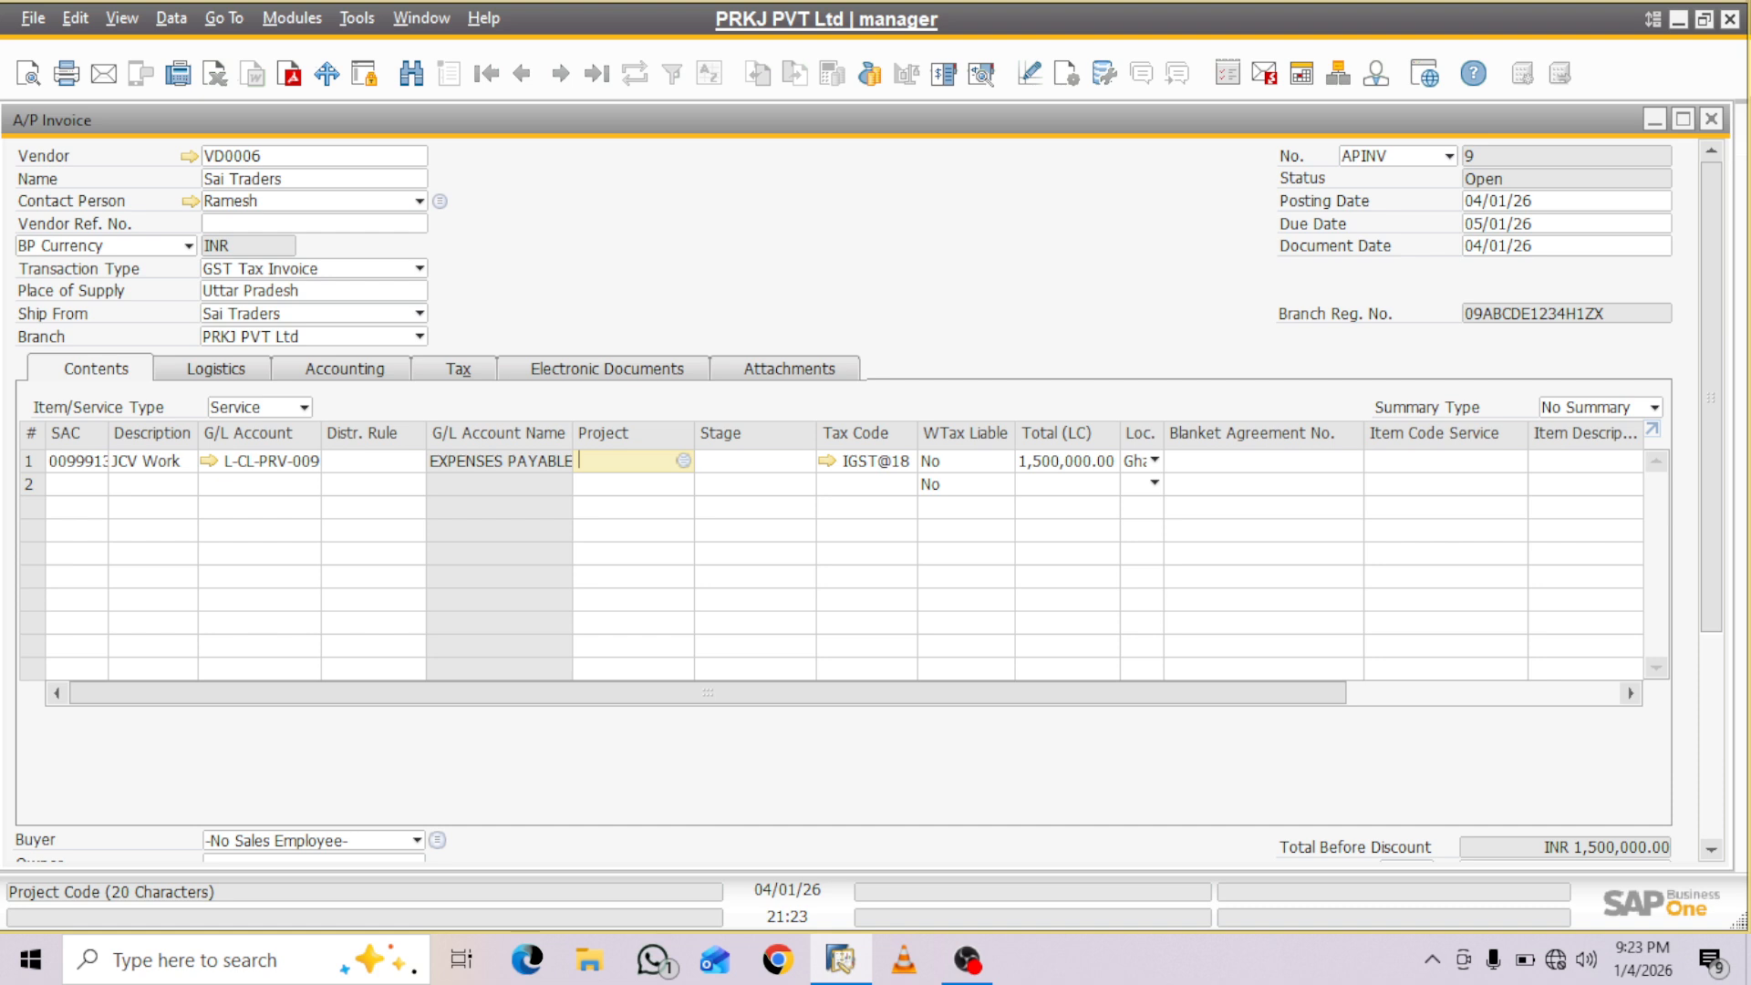
{"action": "key", "text": "Tab"}
{"action": "key", "text": "Down"}
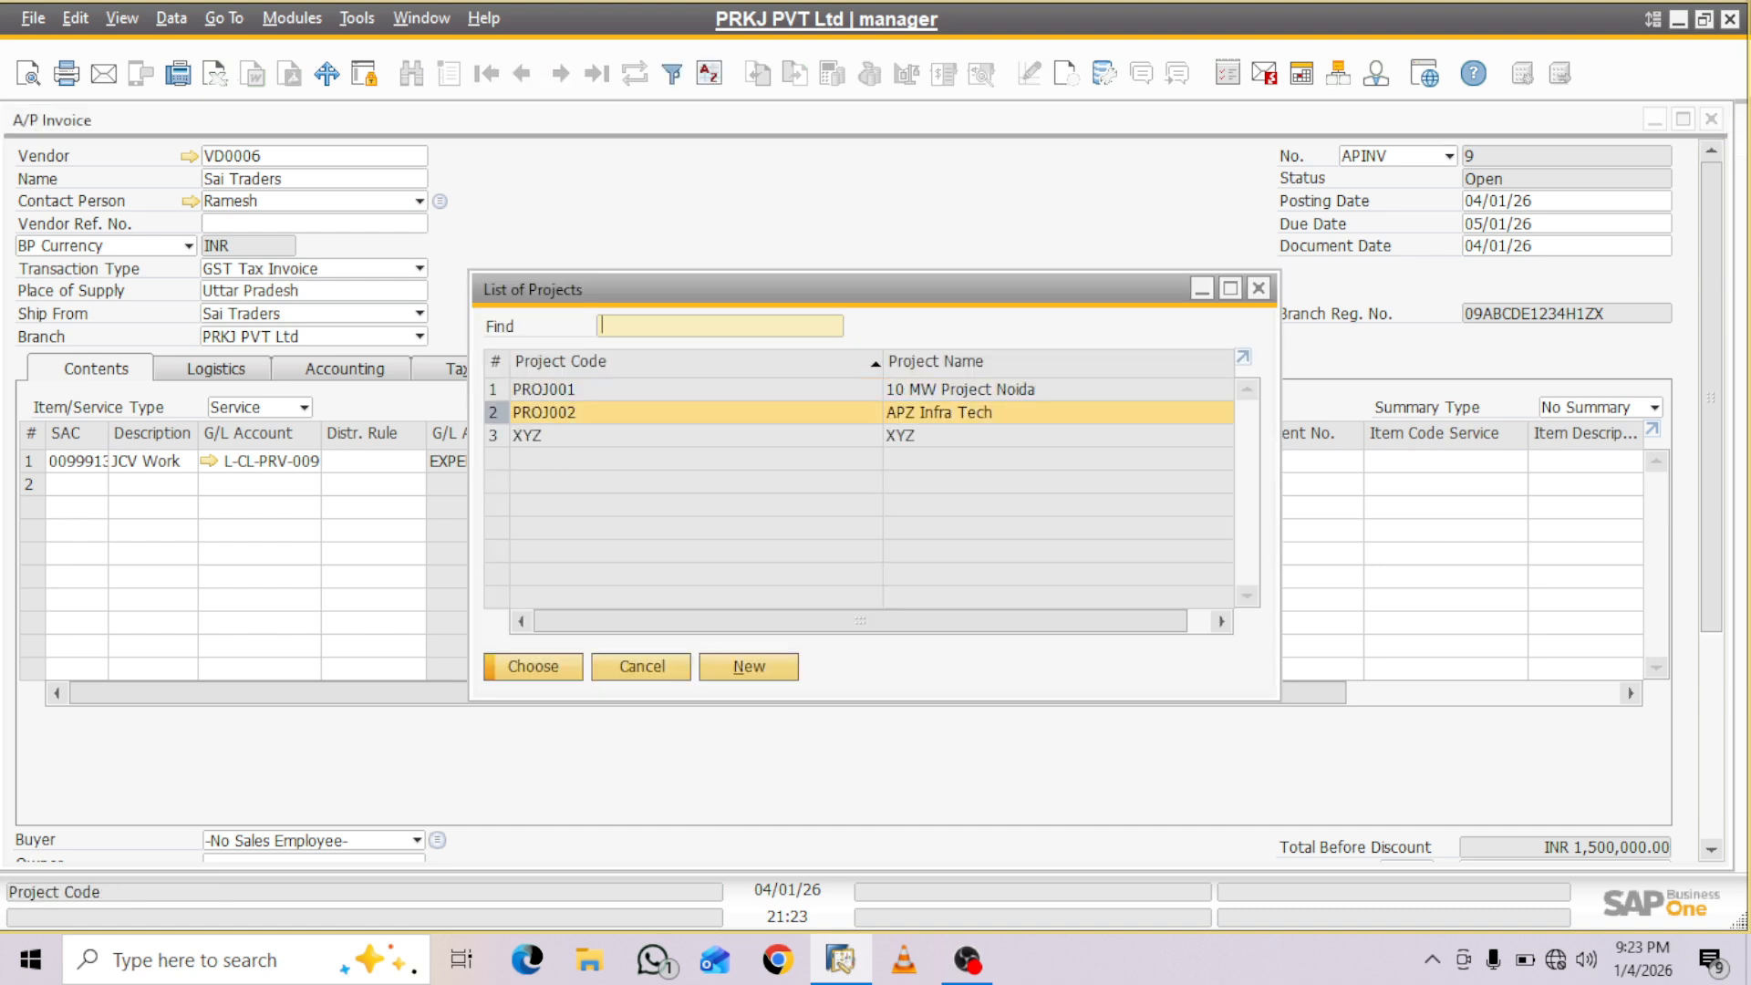
{"action": "key", "text": "Return"}
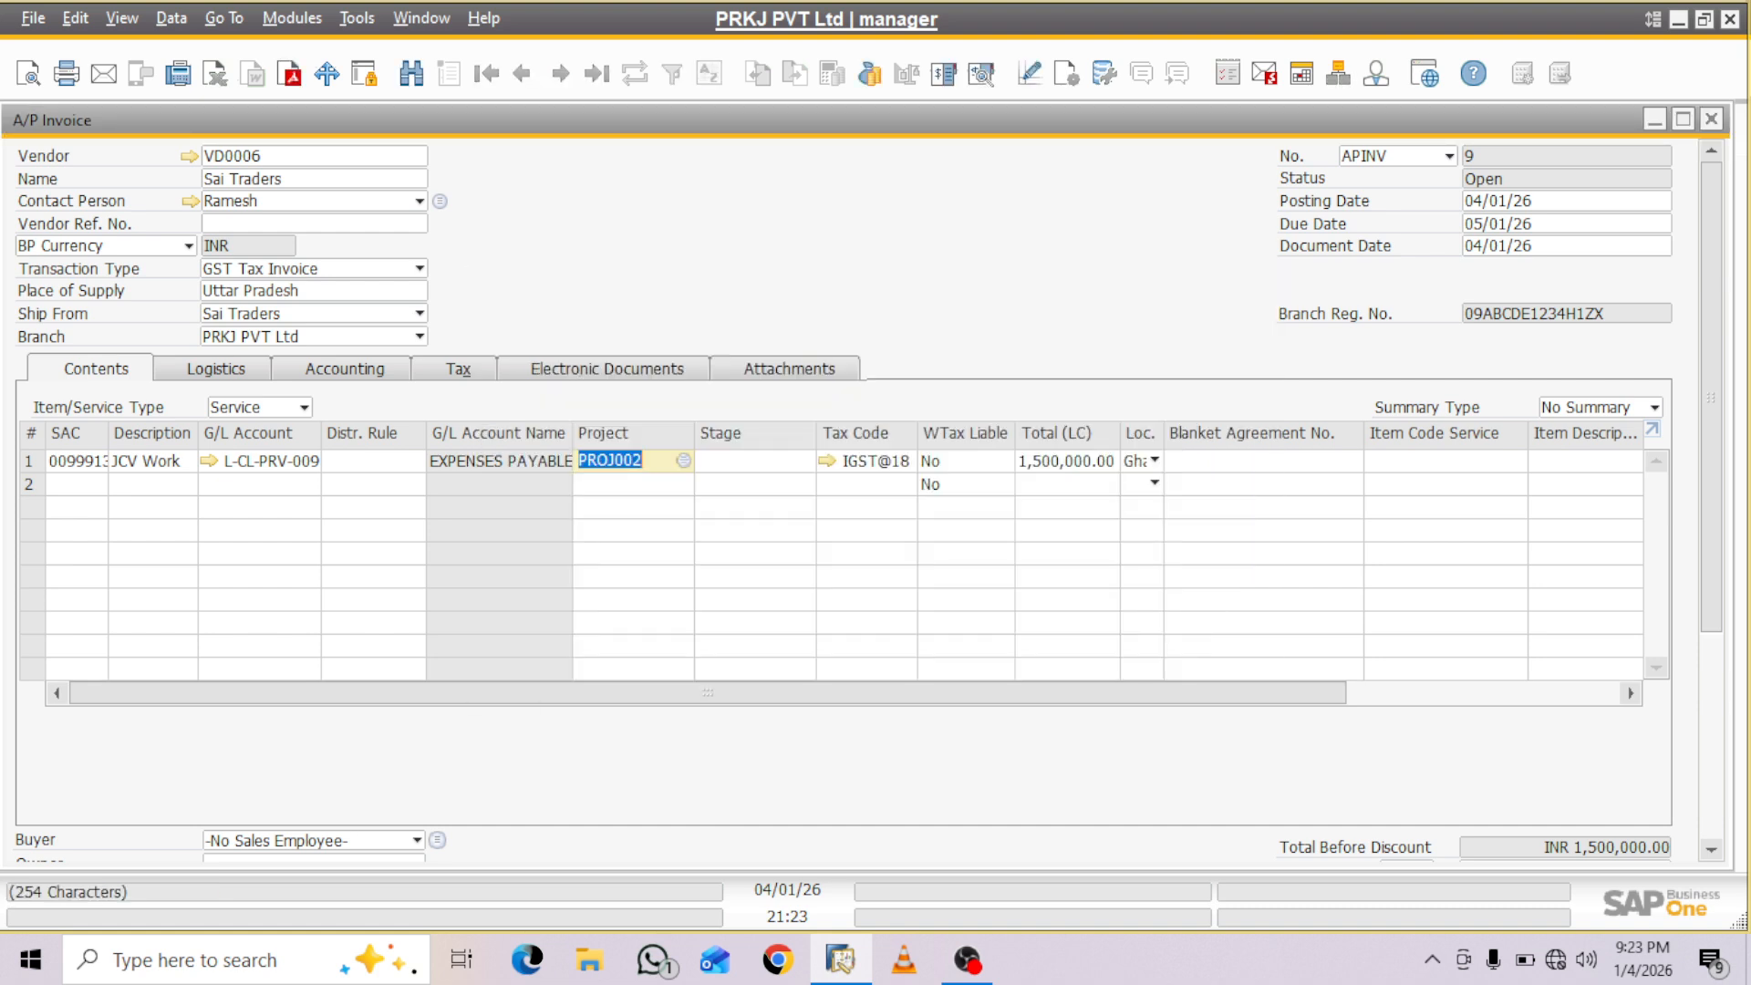
- Show all stages of the EDEN Project and assign stage (2-4) to the JCV Work row
{"action": "key", "text": "Tab"}
{"action": "key", "text": "Tab"}
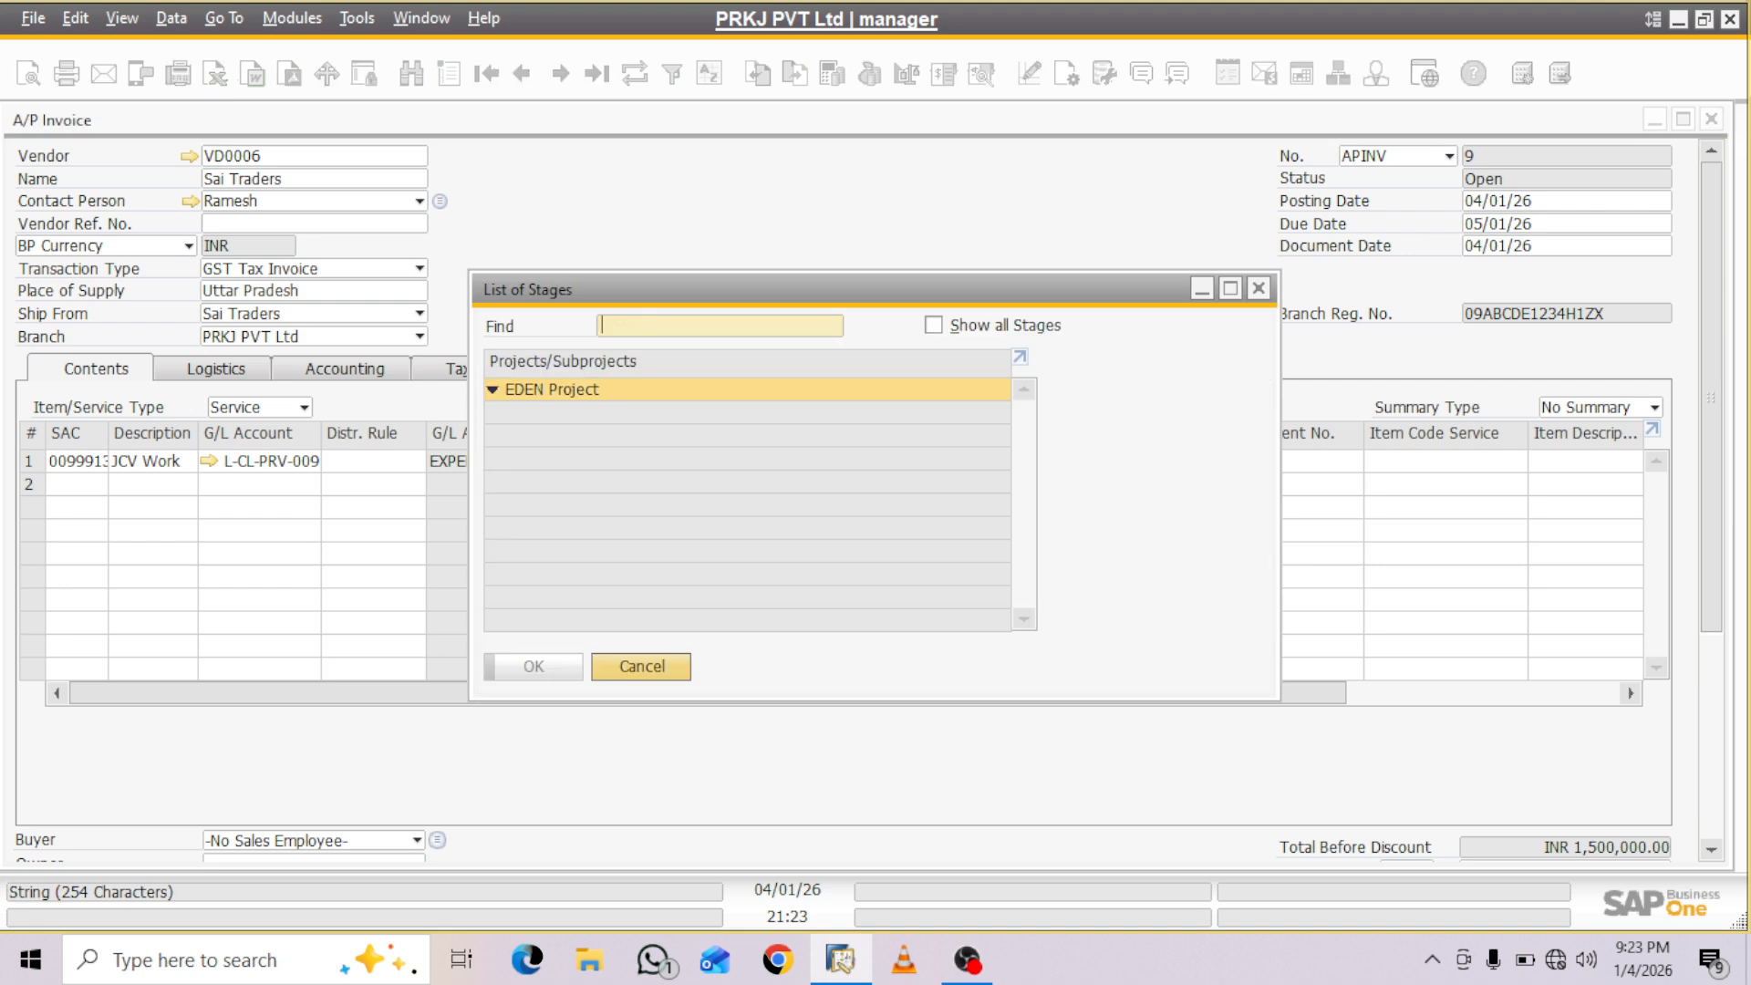
{"action": "key", "text": "alt+s"}
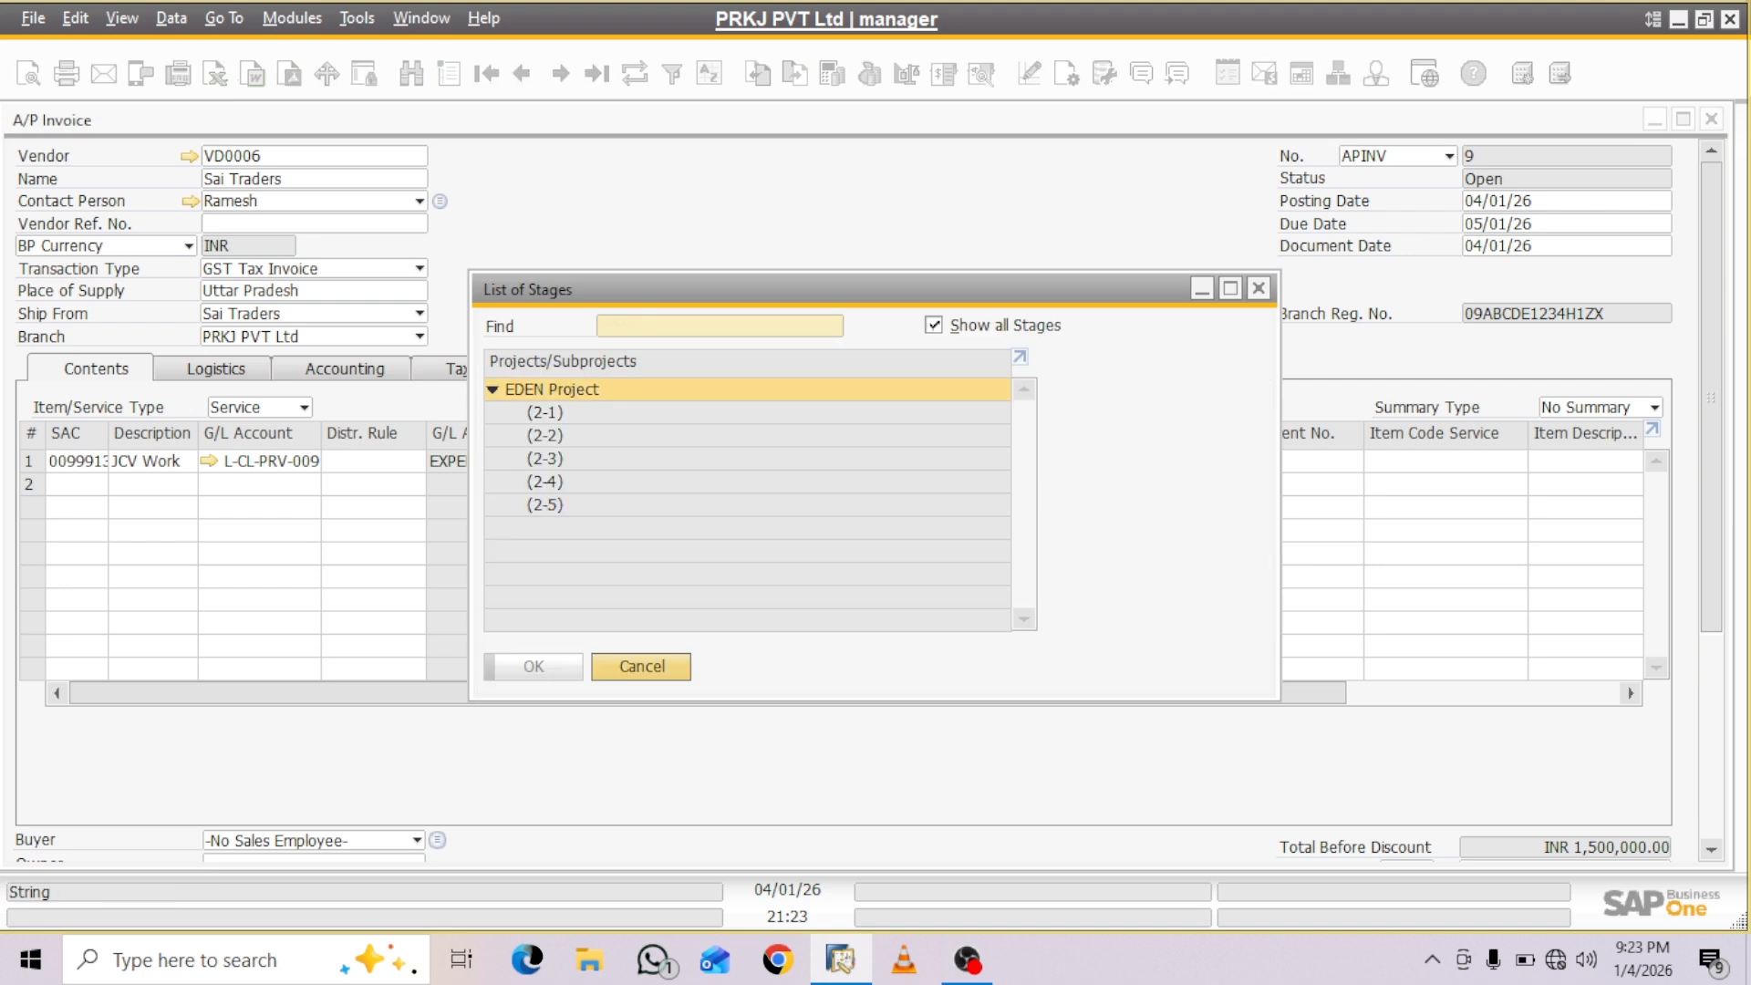
{"action": "left_click", "coordinate": [545, 481]}
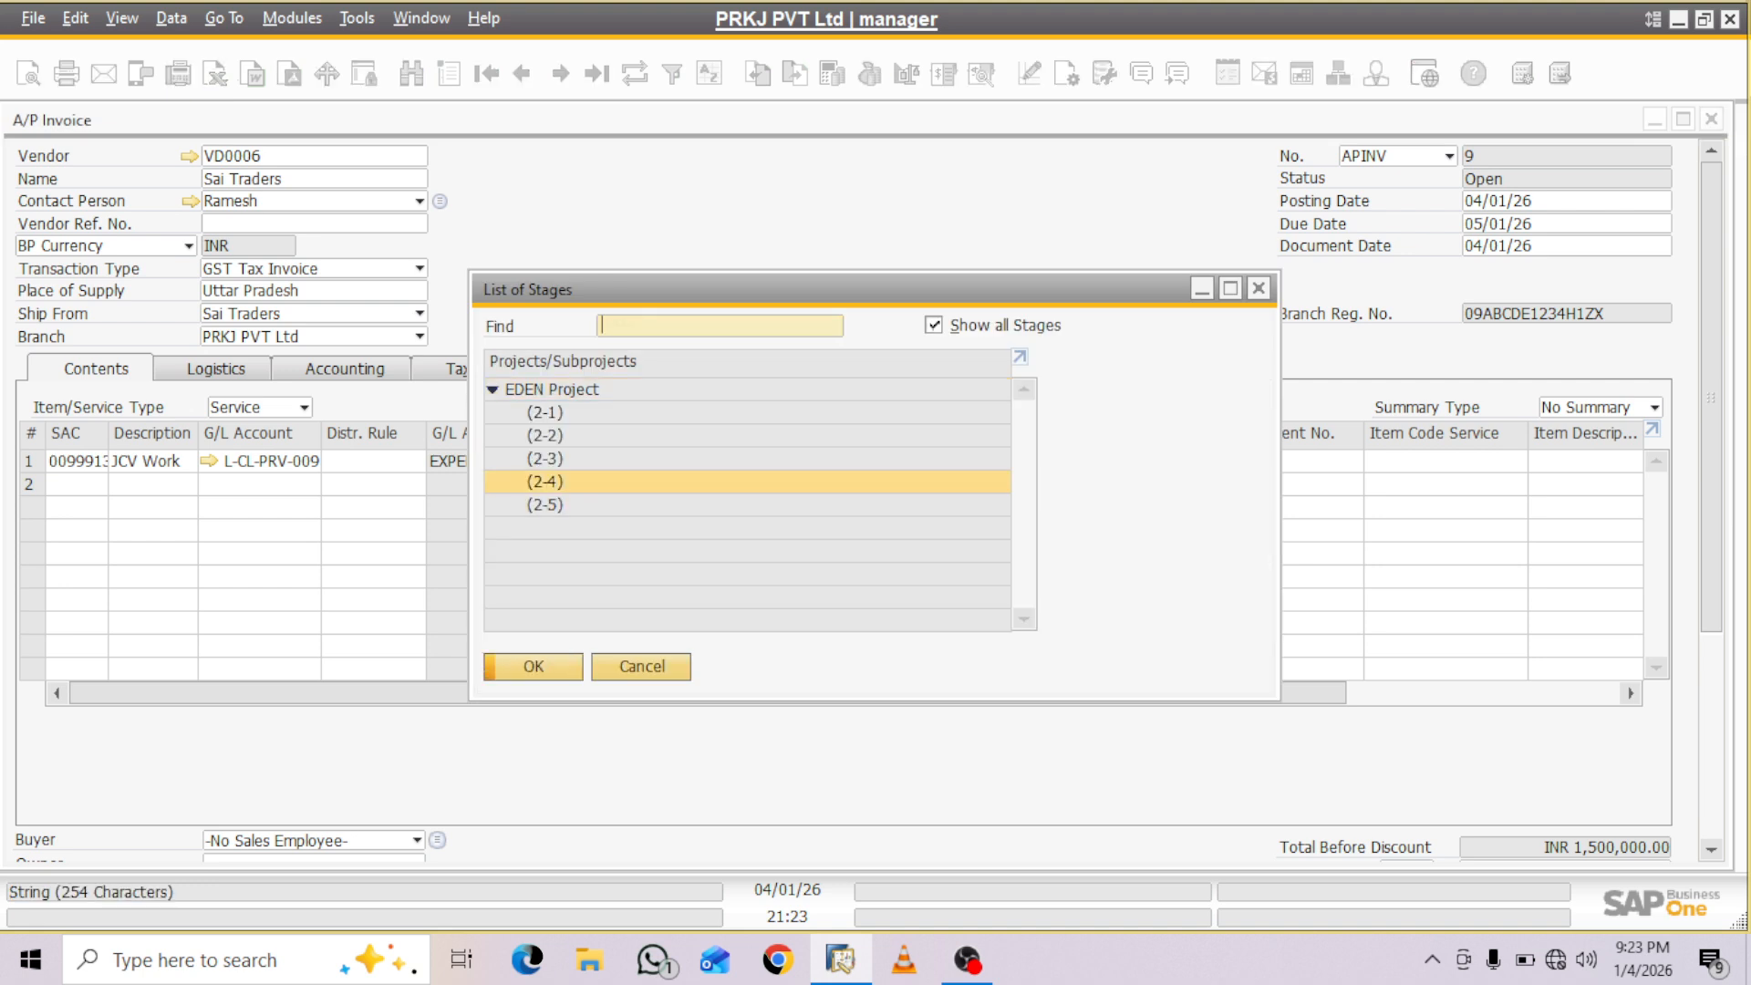
{"action": "left_click", "coordinate": [533, 667]}
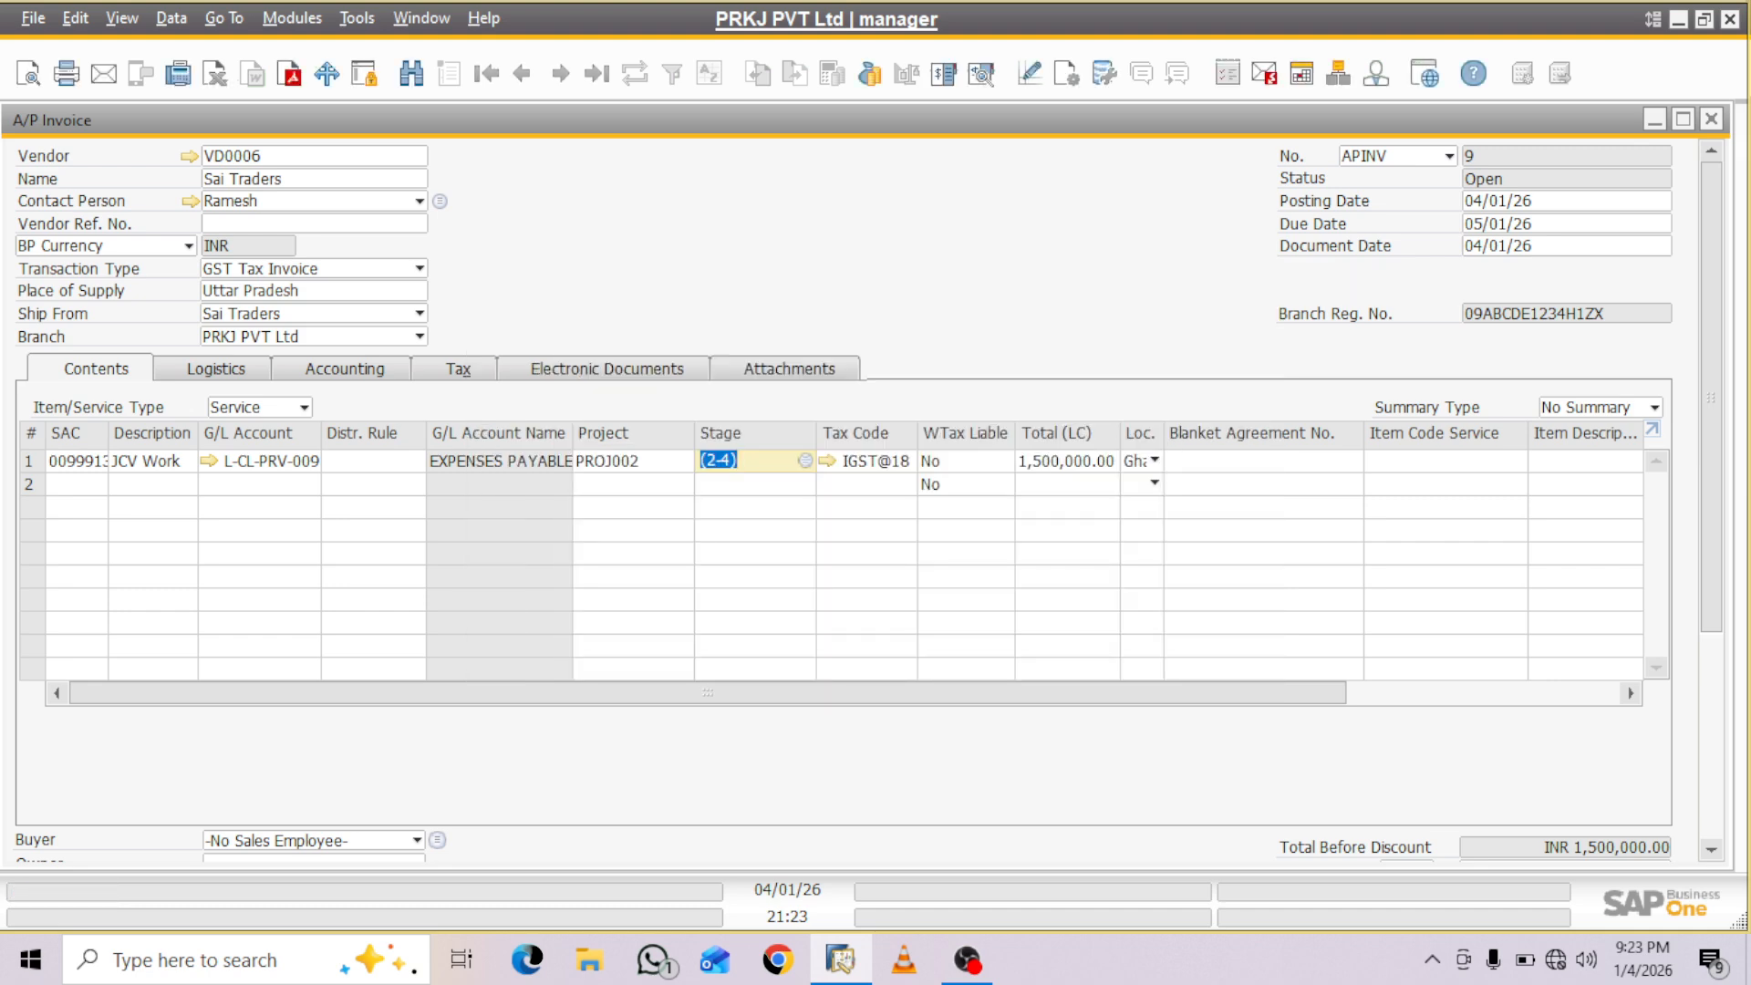
- Add the service A/P invoice, accept that it cannot be changed, and close it
{"action": "scroll", "coordinate": [858, 501], "scroll_direction": "down", "scroll_amount": 5}
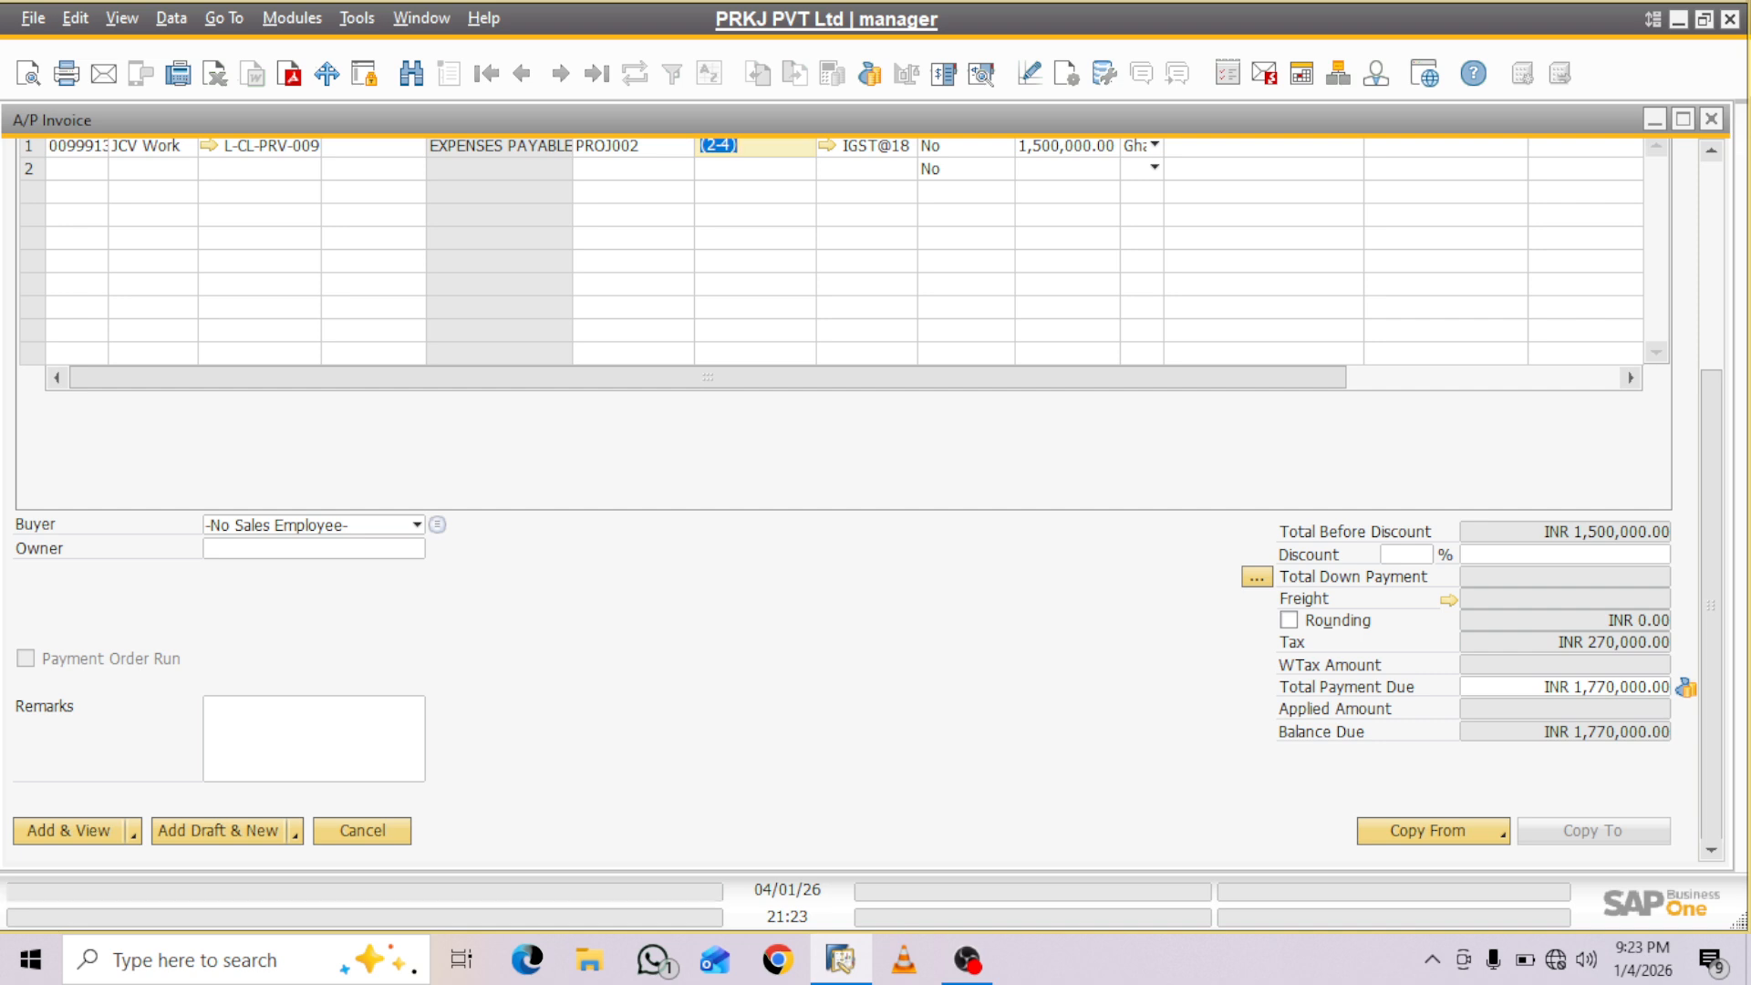
{"action": "key", "text": "Return"}
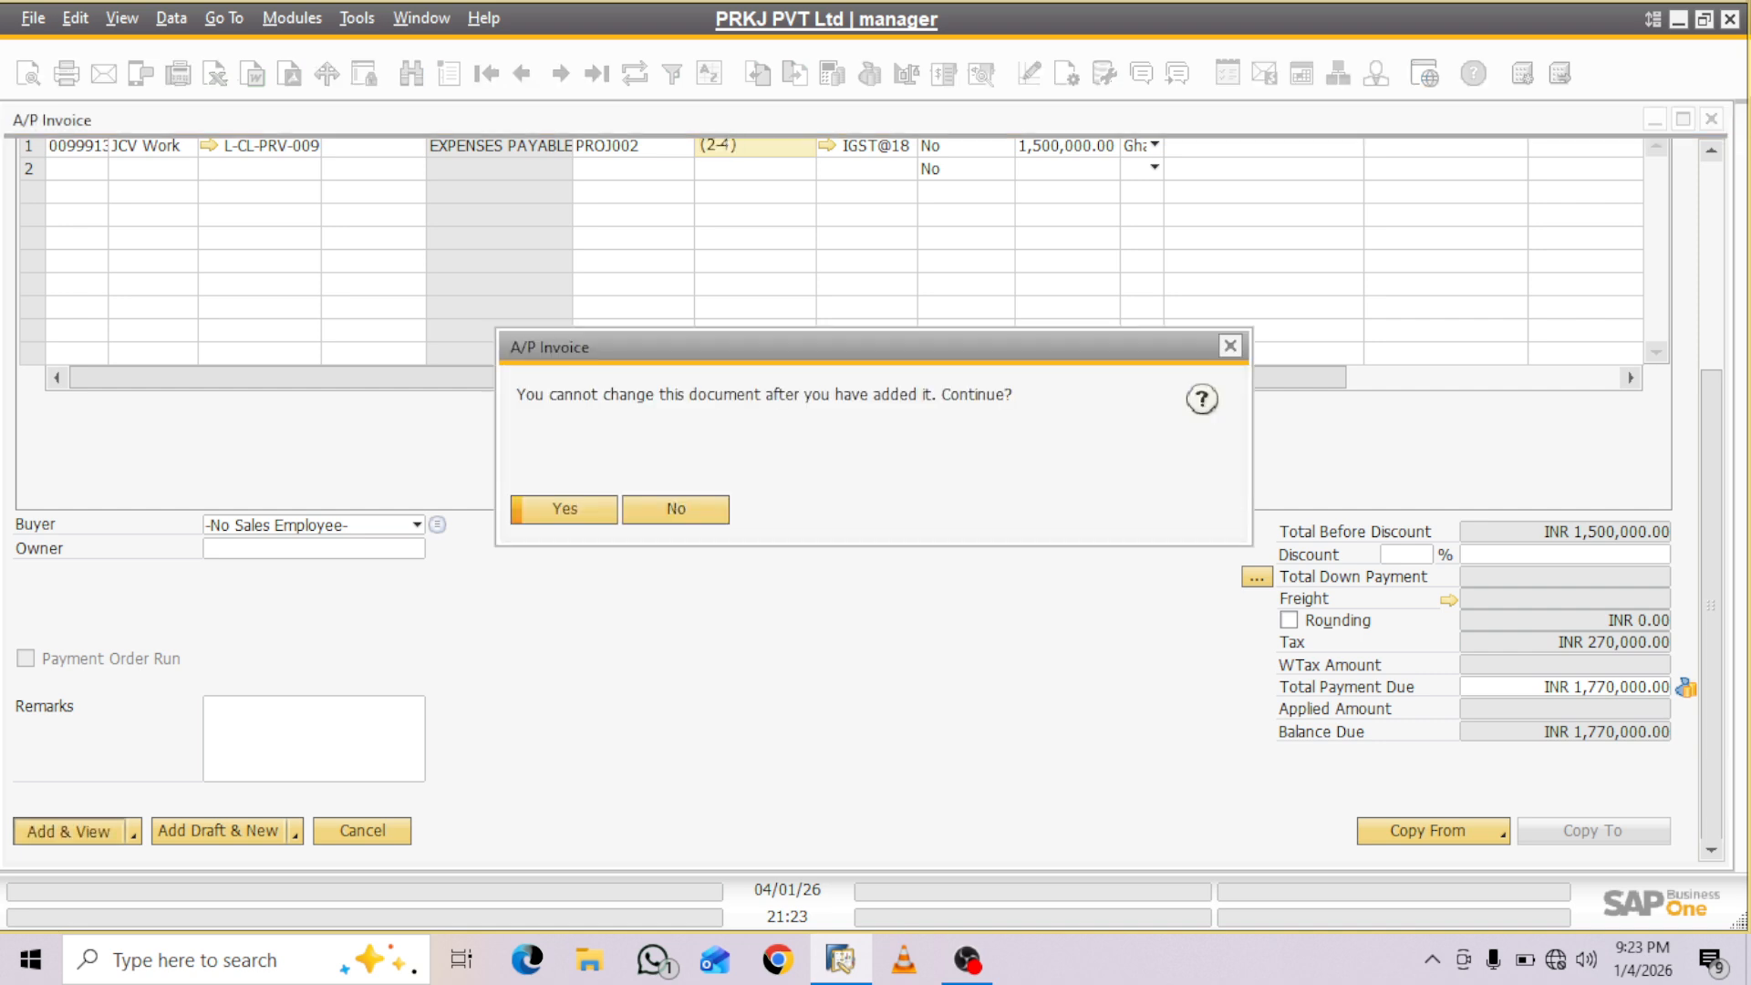
{"action": "key", "text": "Return"}
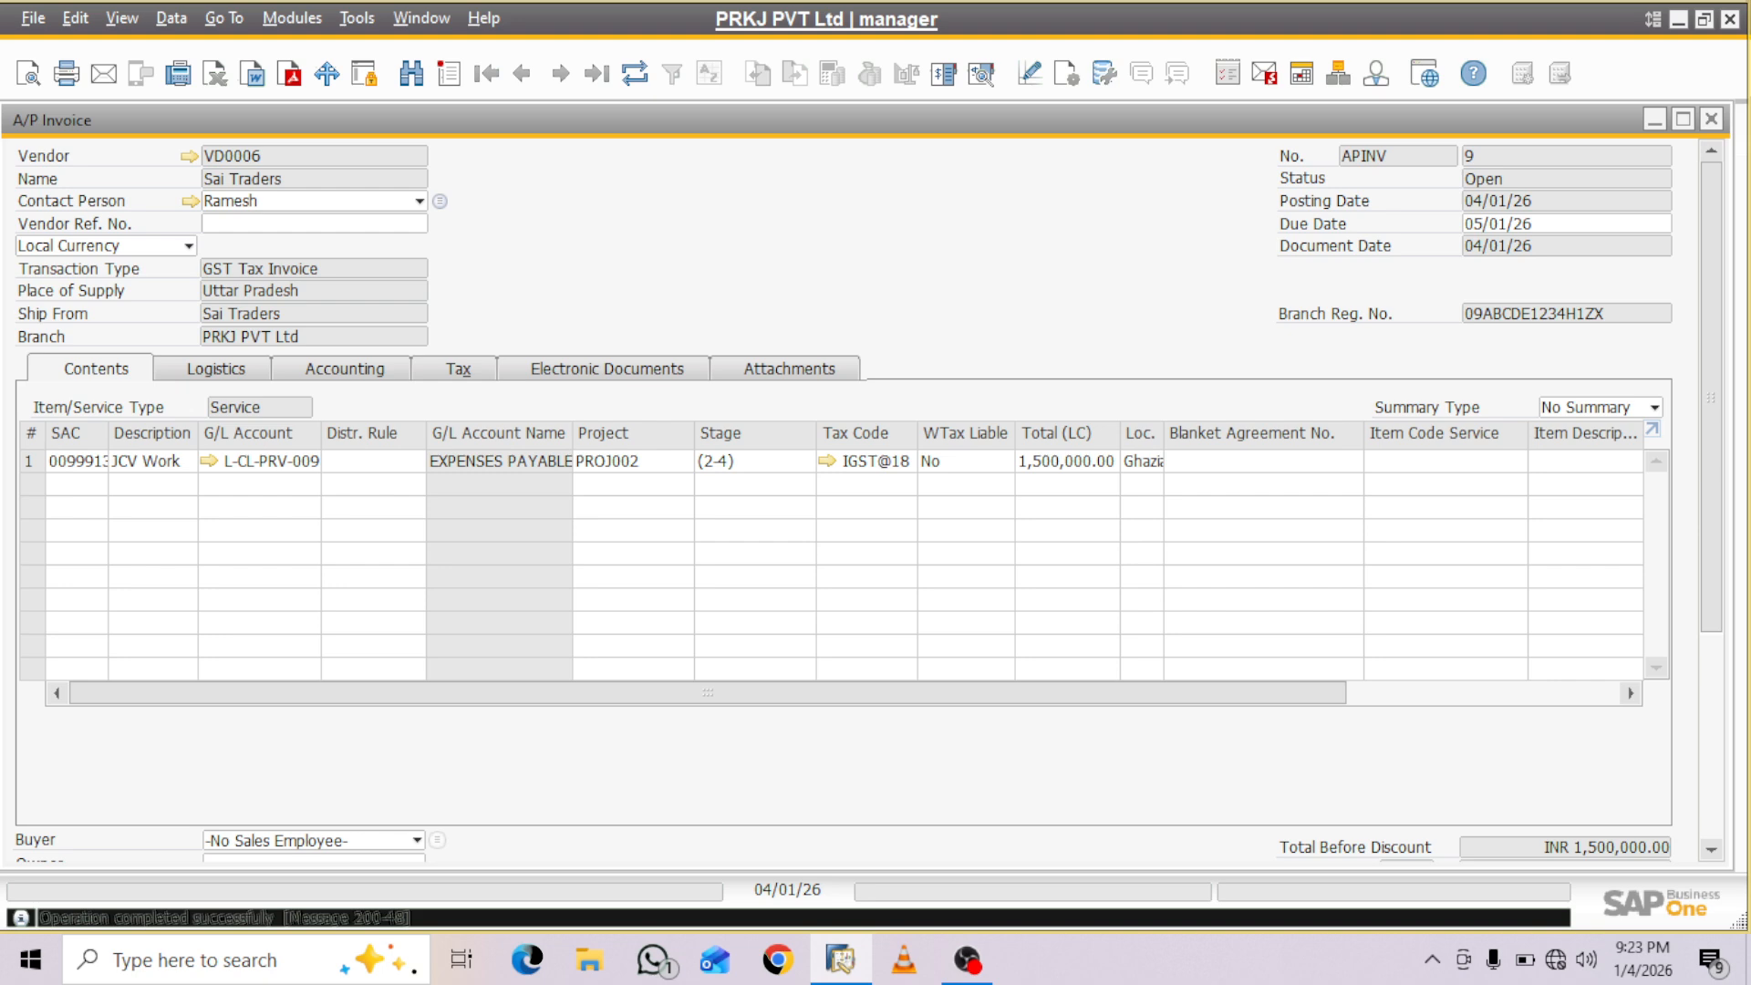
{"action": "left_click", "coordinate": [1711, 119]}
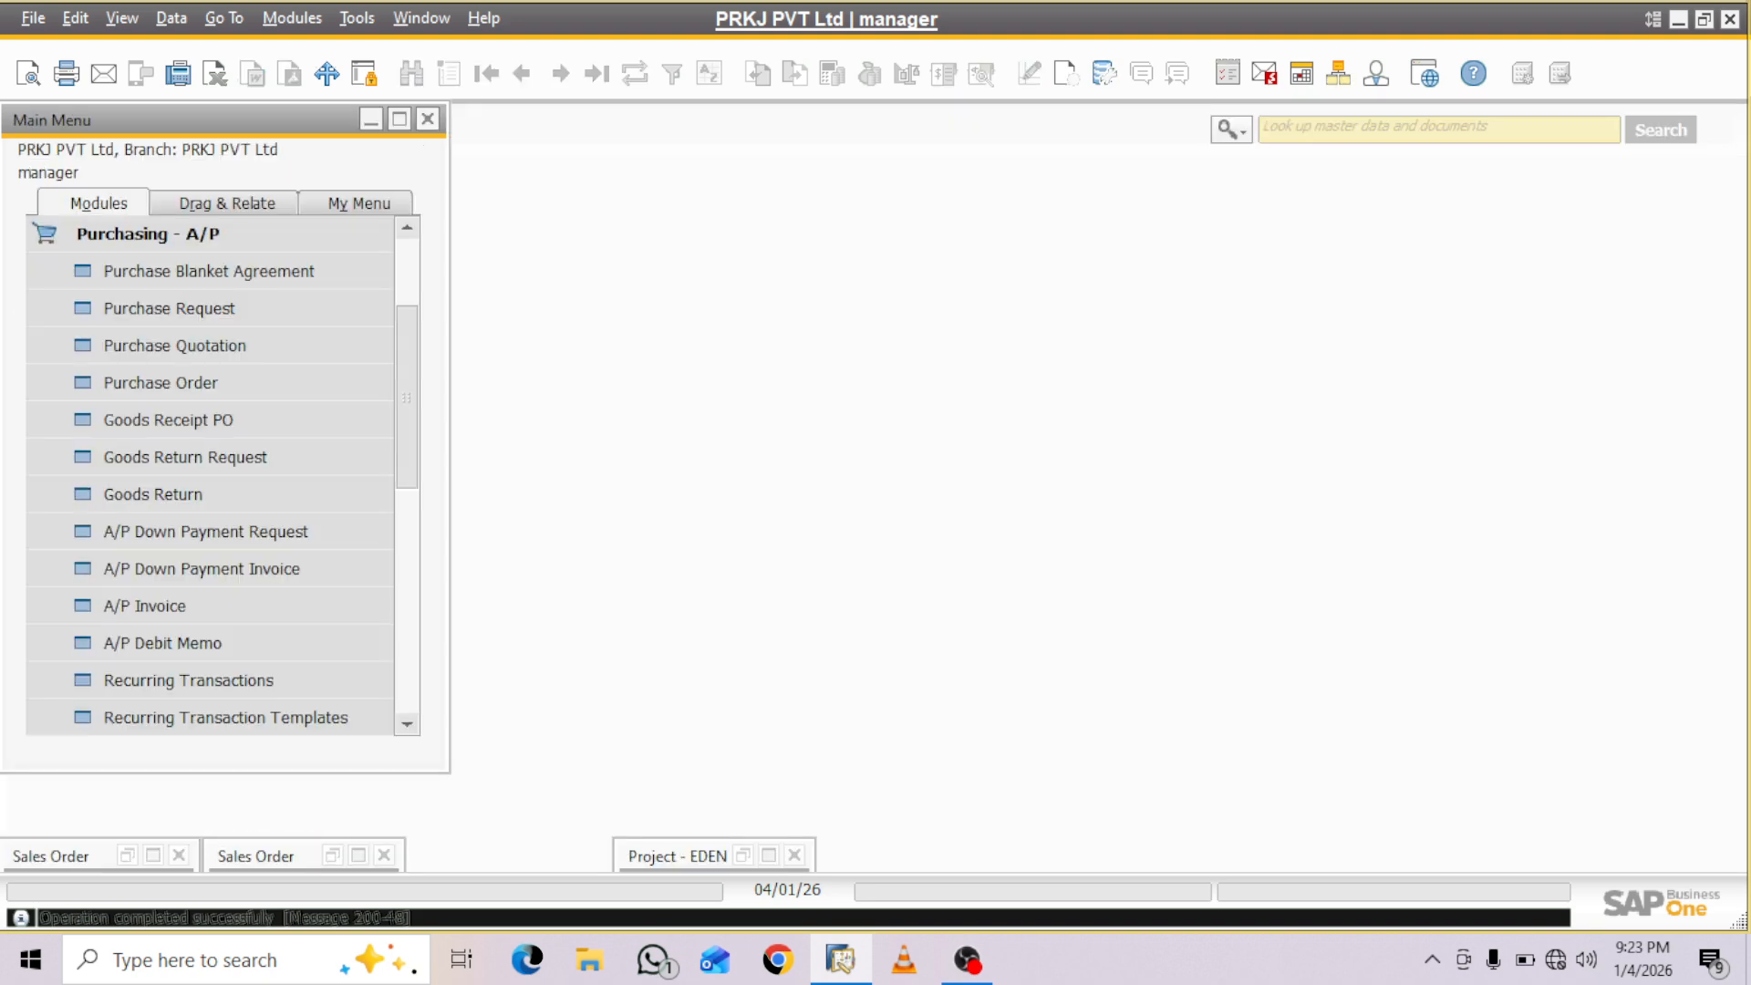
- Restore the minimized Brakers India sales order with the PROJ002 items and copy it to an A/R Invoice
{"action": "left_click", "coordinate": [358, 855]}
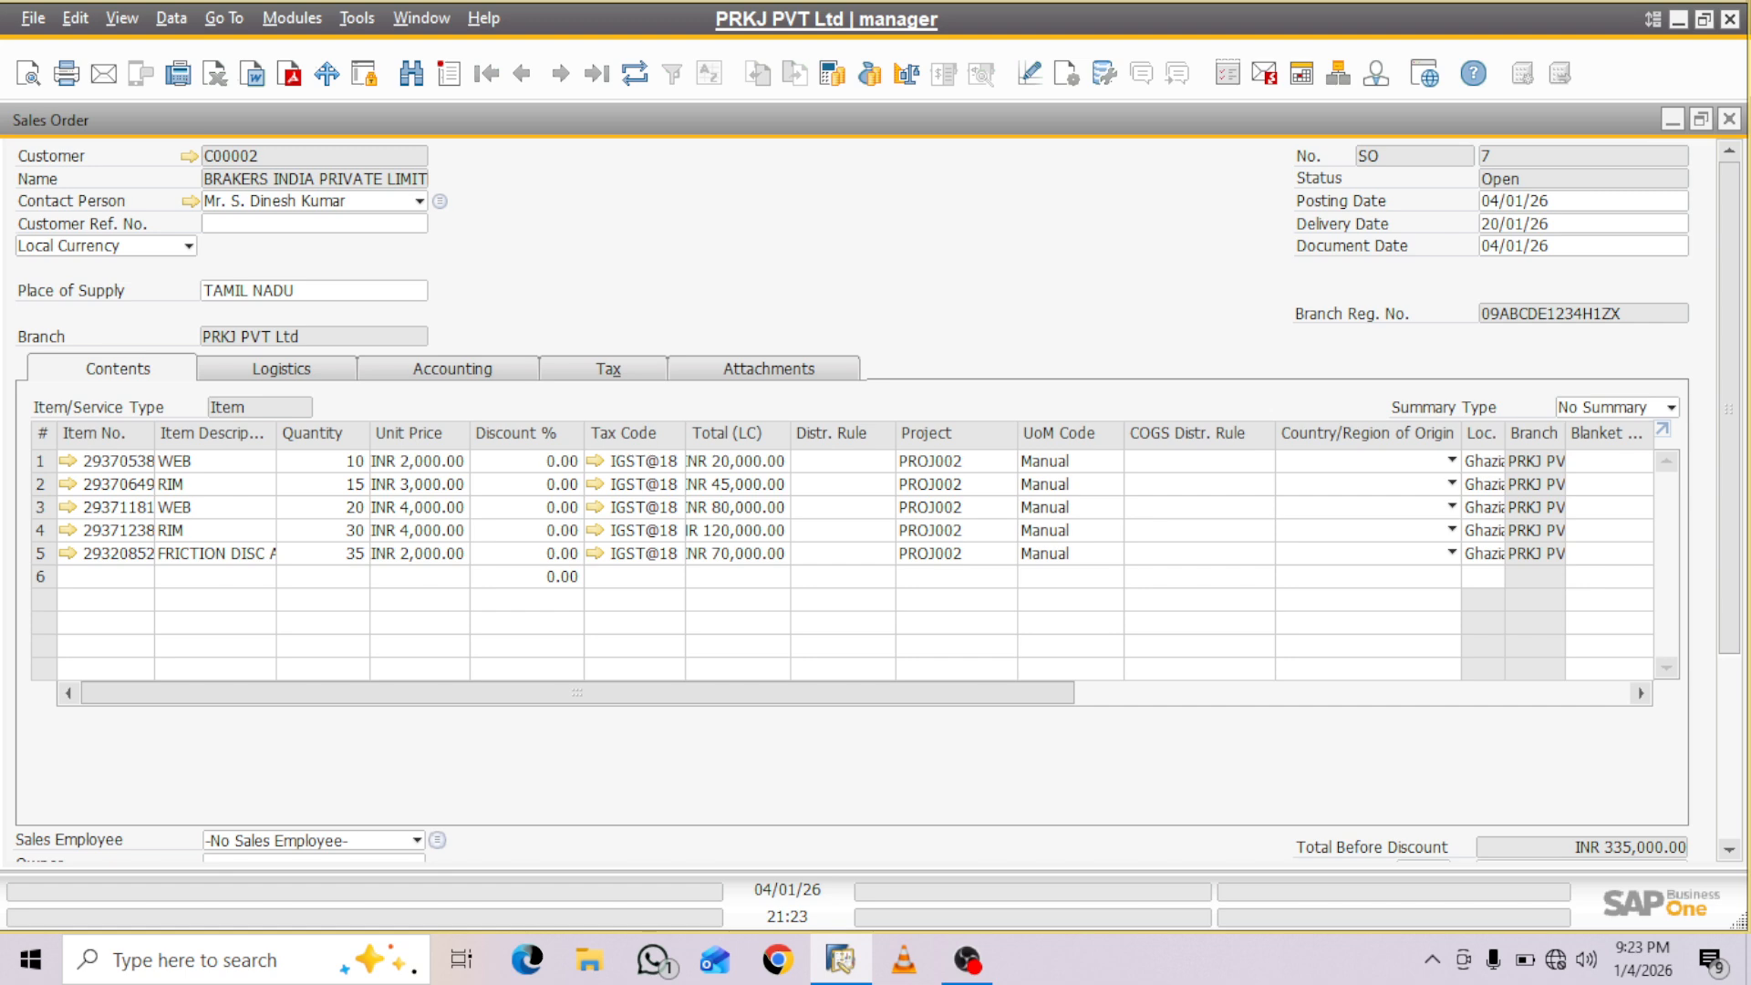
{"action": "scroll", "coordinate": [848, 492], "scroll_direction": "down", "scroll_amount": 3}
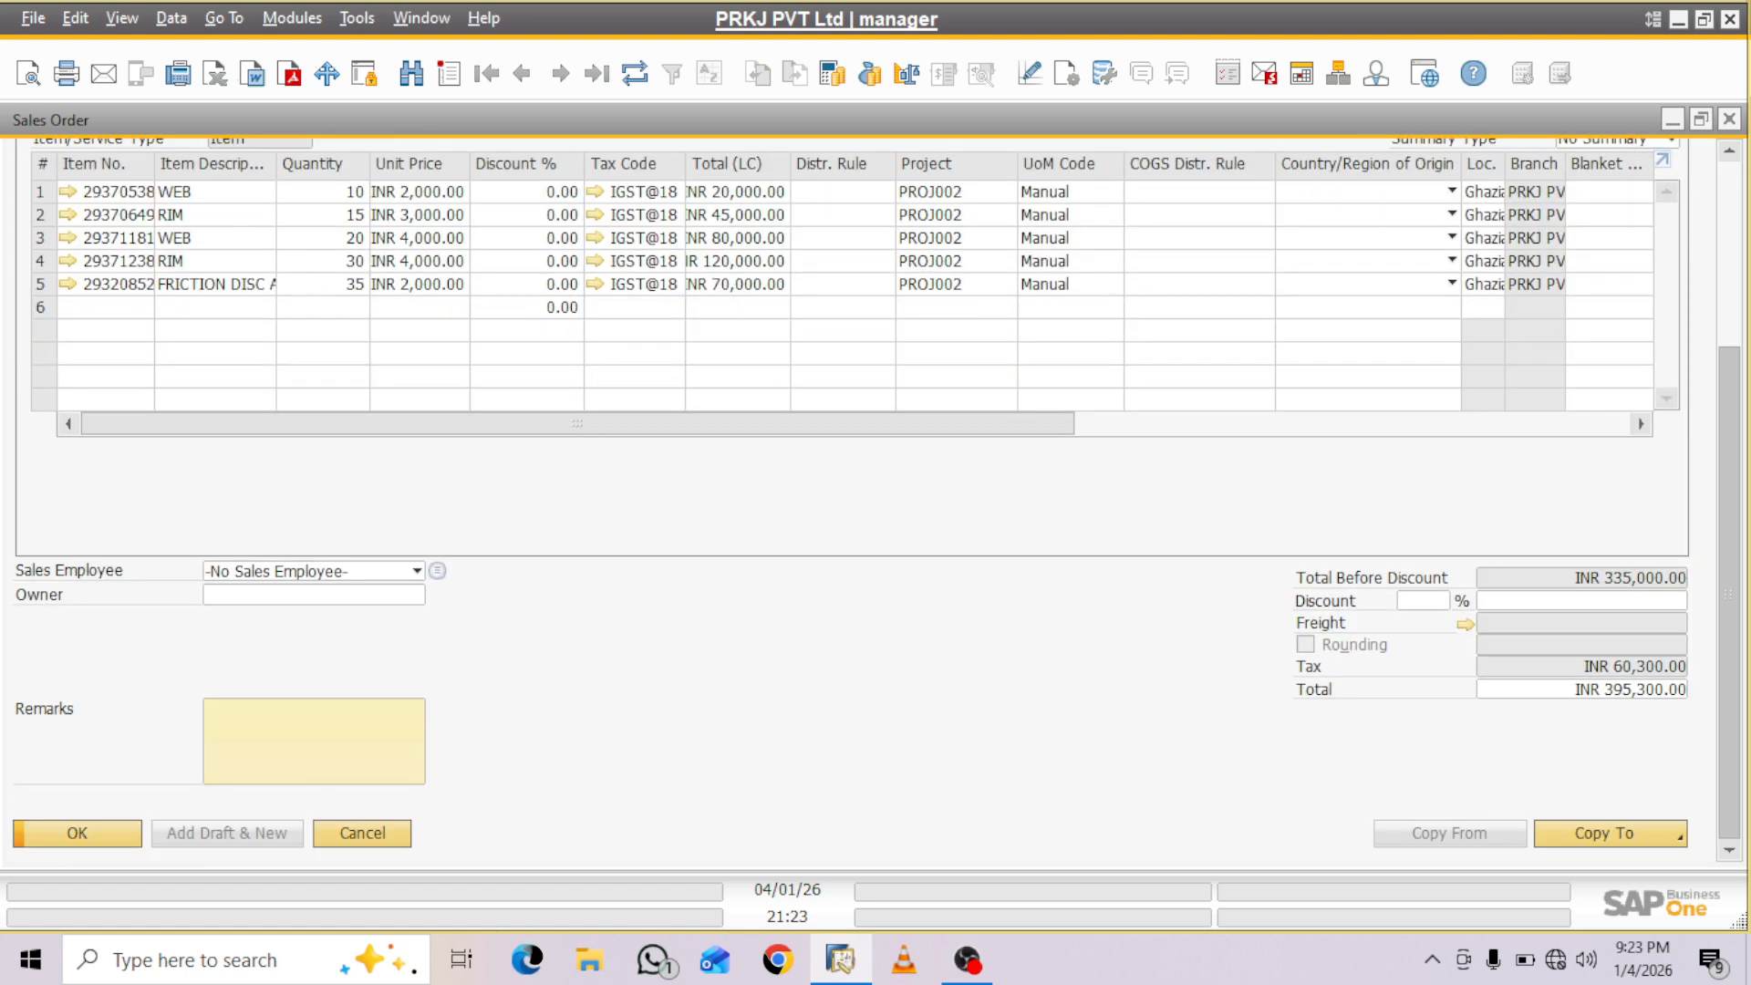
{"action": "left_click", "coordinate": [1610, 834]}
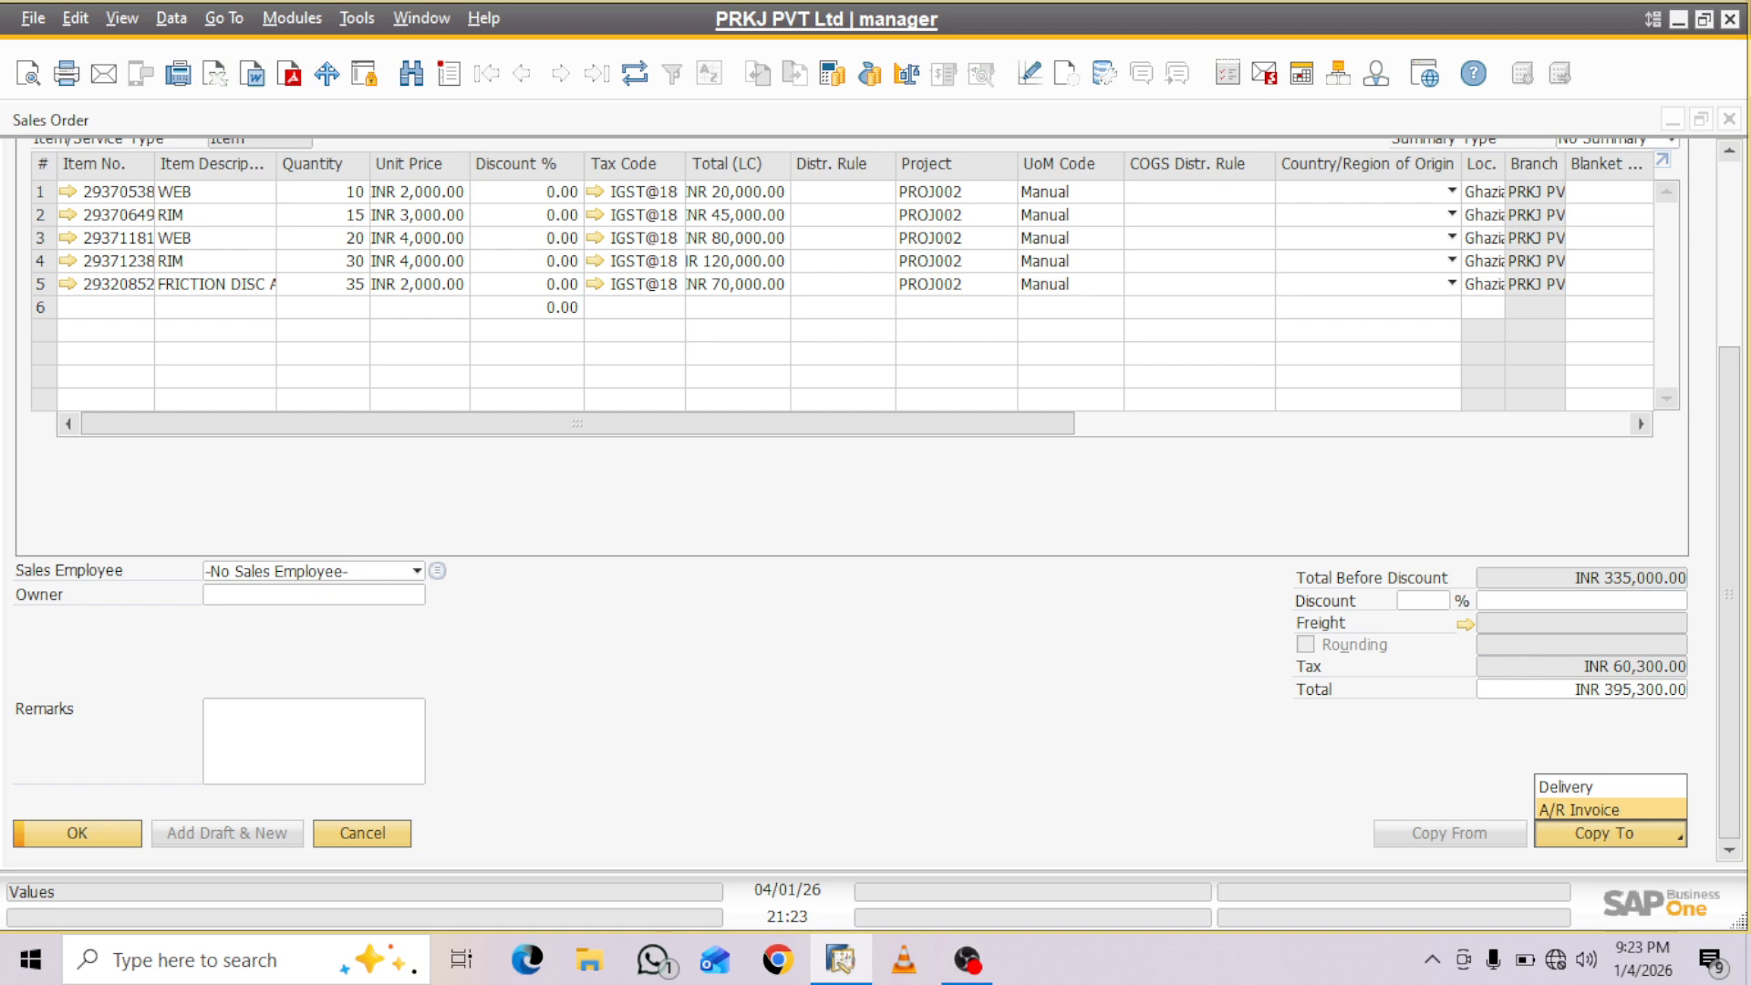
{"action": "left_click", "coordinate": [1580, 810]}
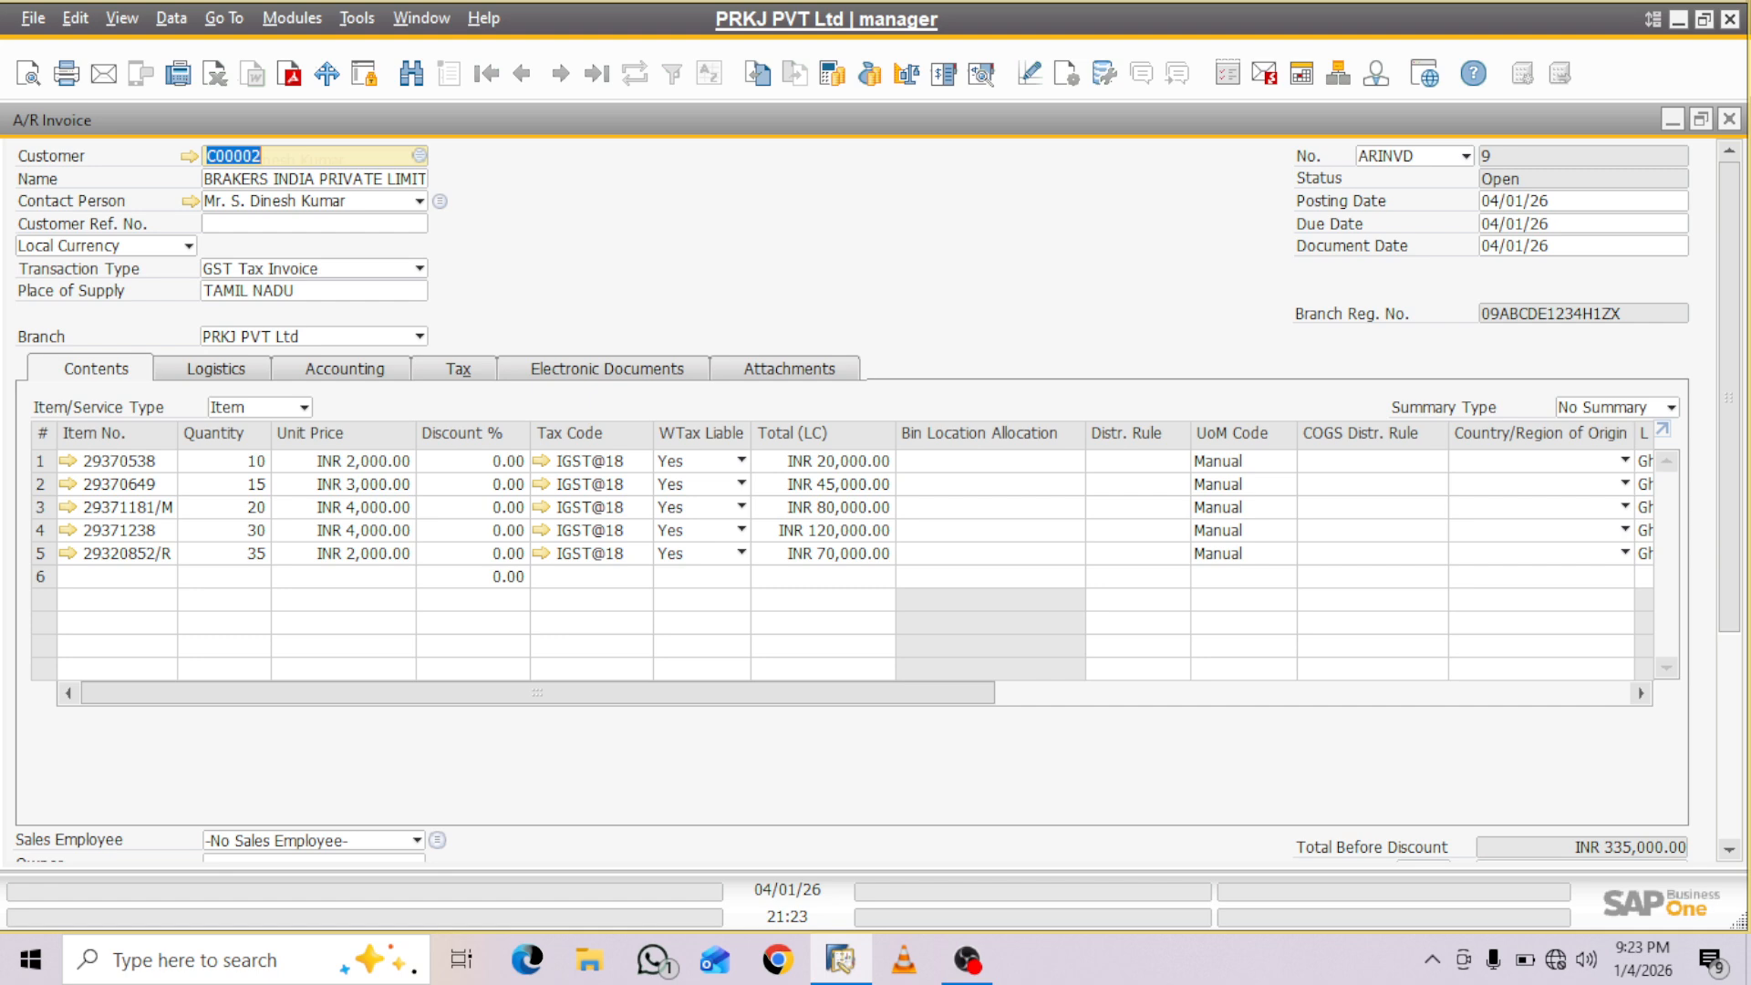
{"action": "left_click_drag", "start_coordinate": [1729, 398], "coordinate": [1730, 602]}
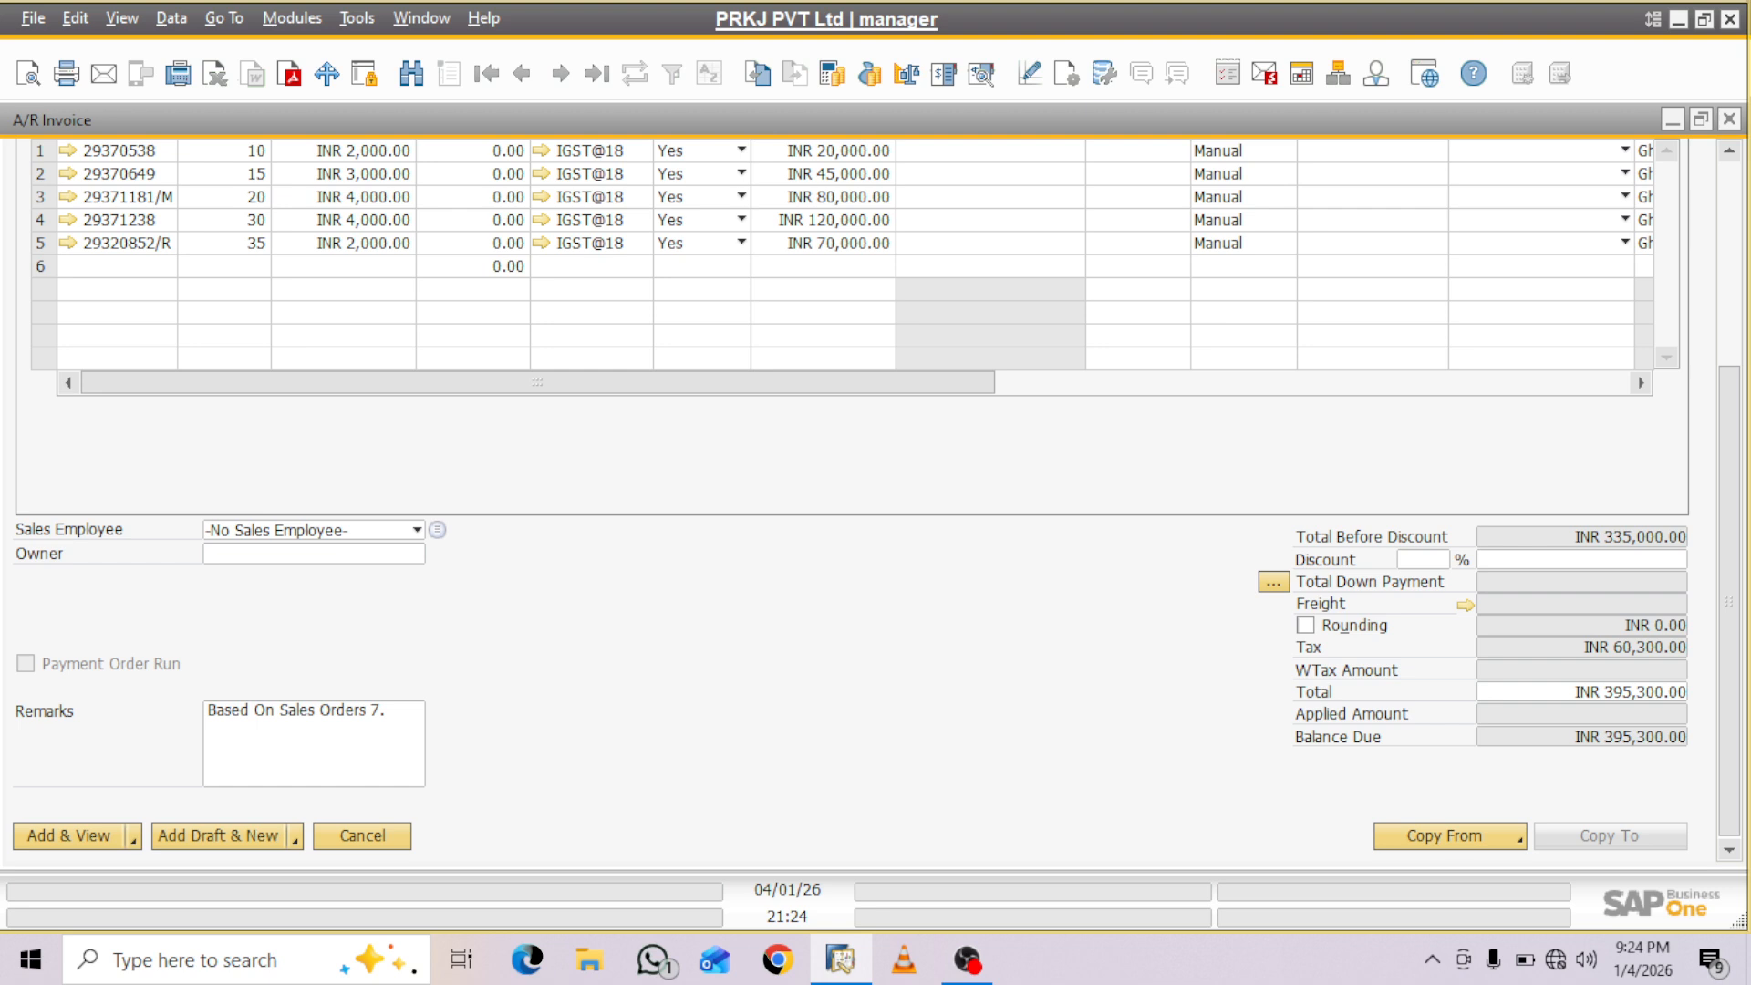
{"action": "scroll", "coordinate": [849, 501], "scroll_direction": "up", "scroll_amount": 5}
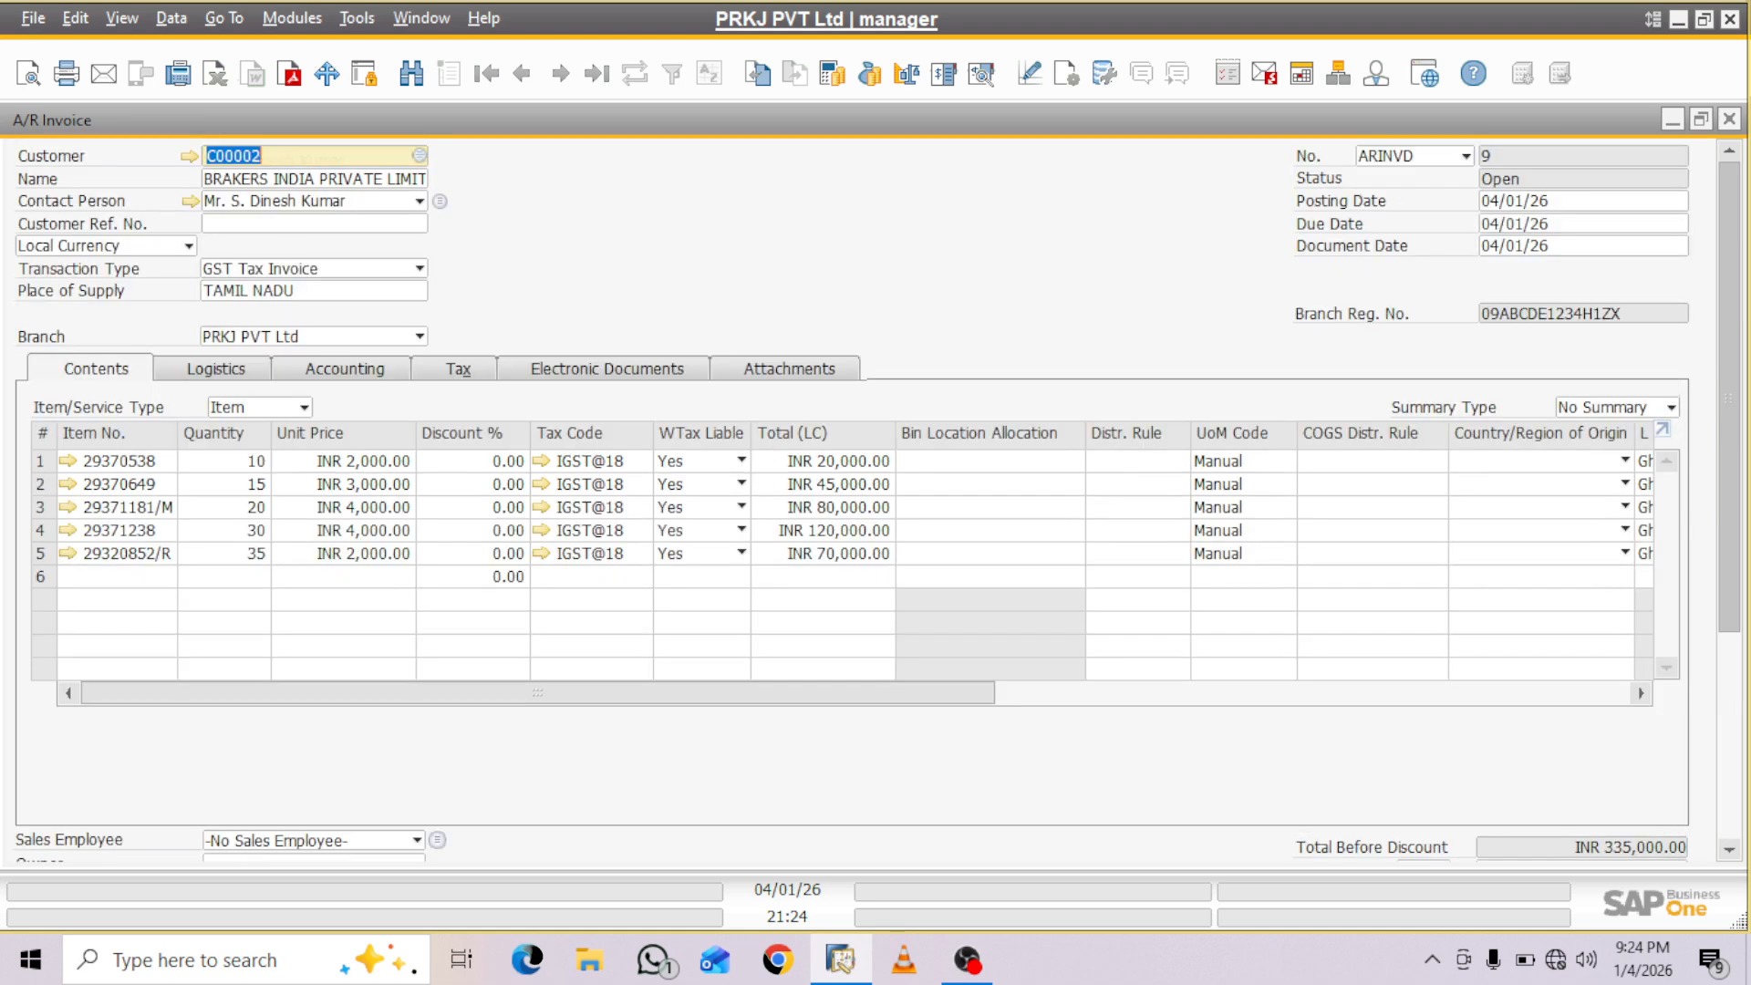
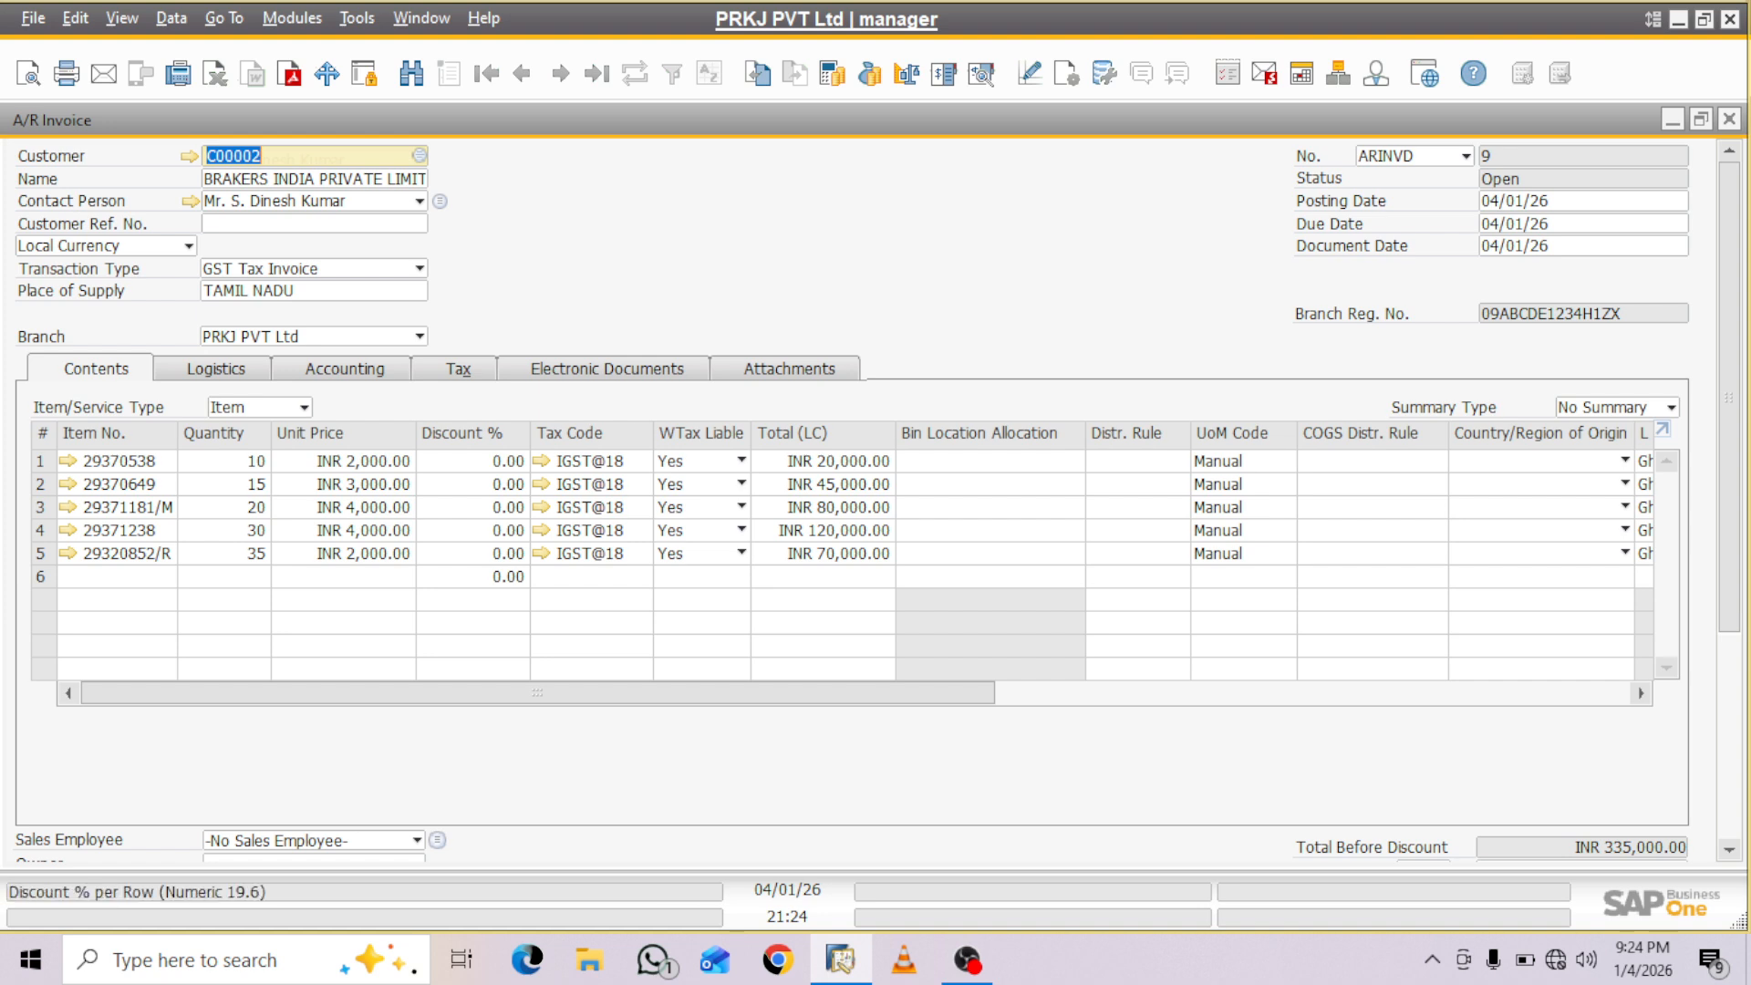
- Set the invoice quantity of item 29370538 to 100 and of item 29370649 to 150
{"action": "left_click", "coordinate": [228, 461]}
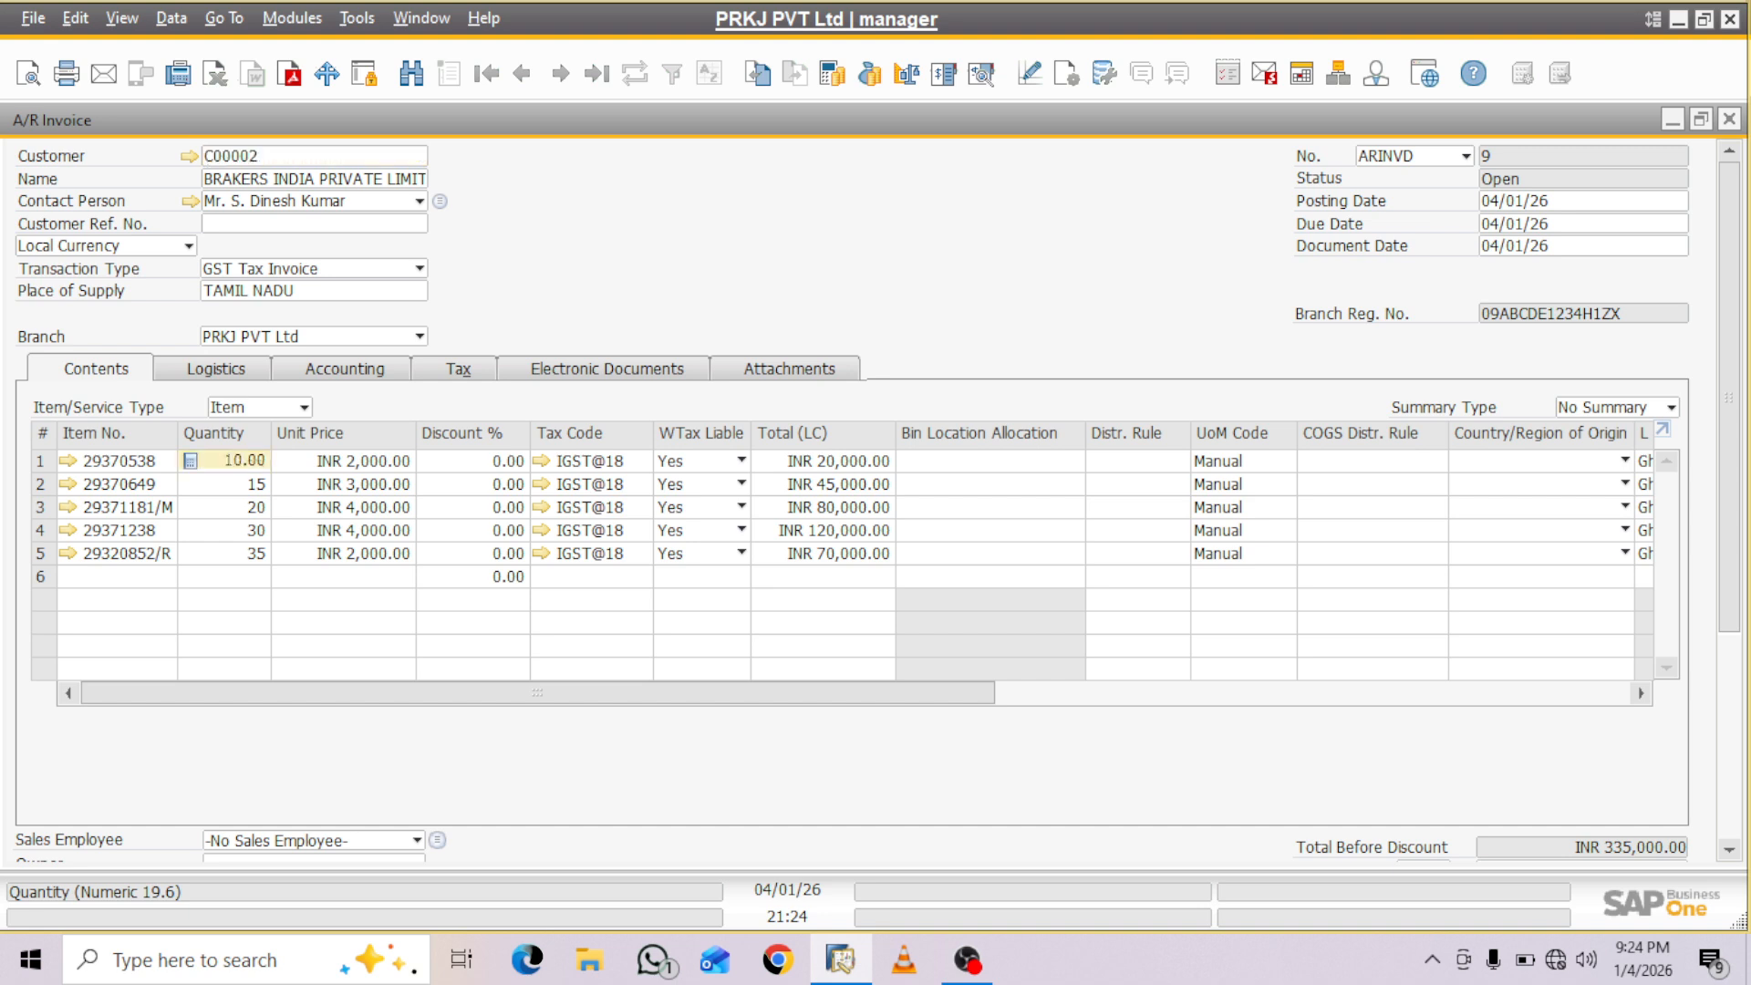
{"action": "left_click", "coordinate": [243, 460]}
{"action": "type", "text": "0"}
{"action": "right_click", "coordinate": [265, 483]}
{"action": "key", "text": "Escape"}
{"action": "left_click", "coordinate": [243, 484]}
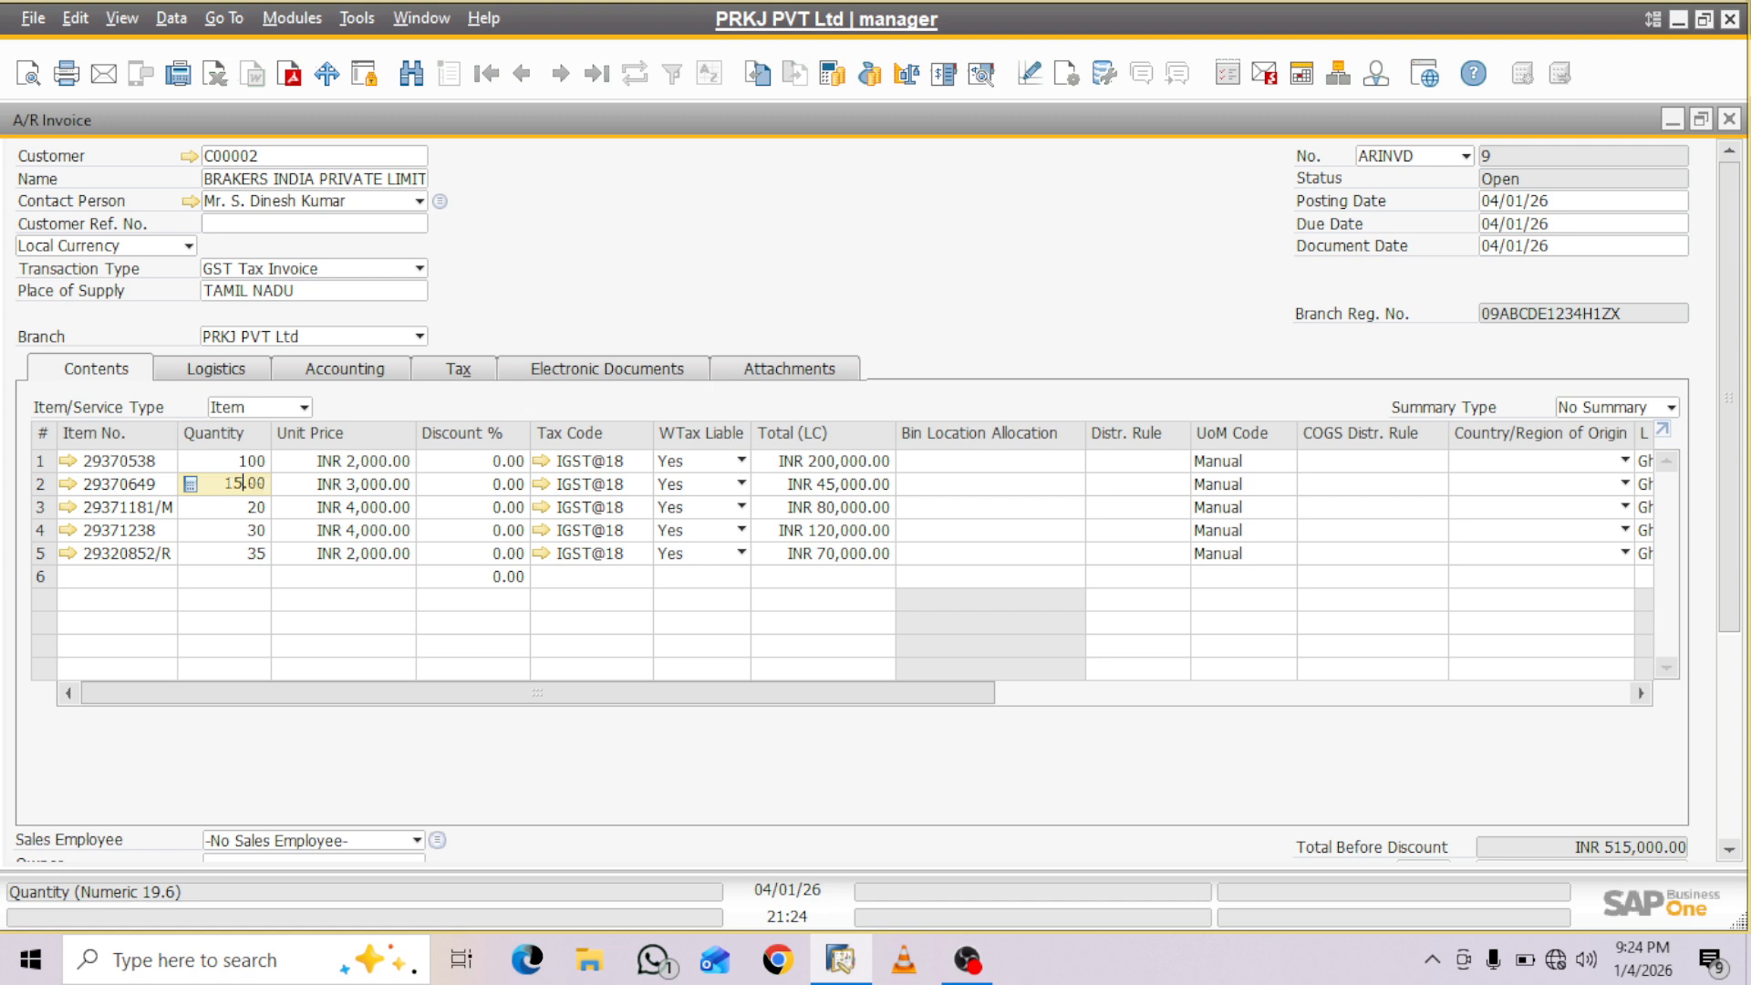
{"action": "type", "text": "0"}
{"action": "key", "text": "Down"}
- Set the quantities of items 29371181/M to 200, 29371238 to 300 and 29320852/R to 350
{"action": "left_click", "coordinate": [242, 506]}
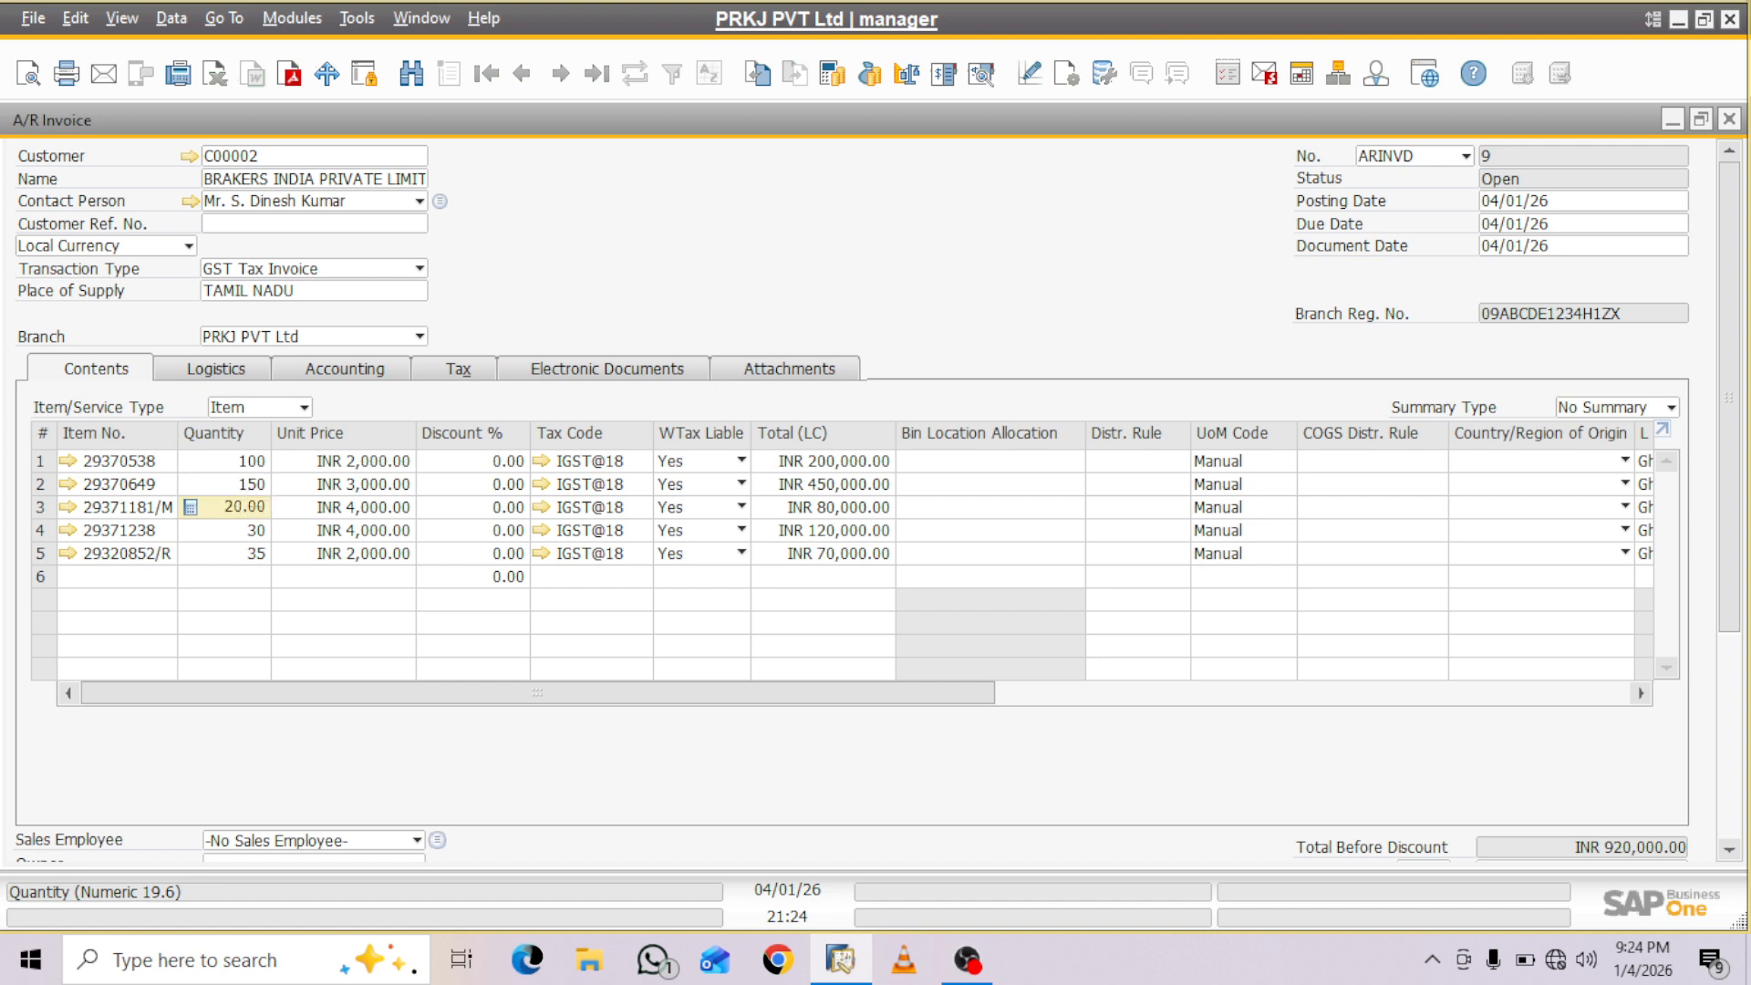
{"action": "type", "text": "0"}
{"action": "key", "text": "Down"}
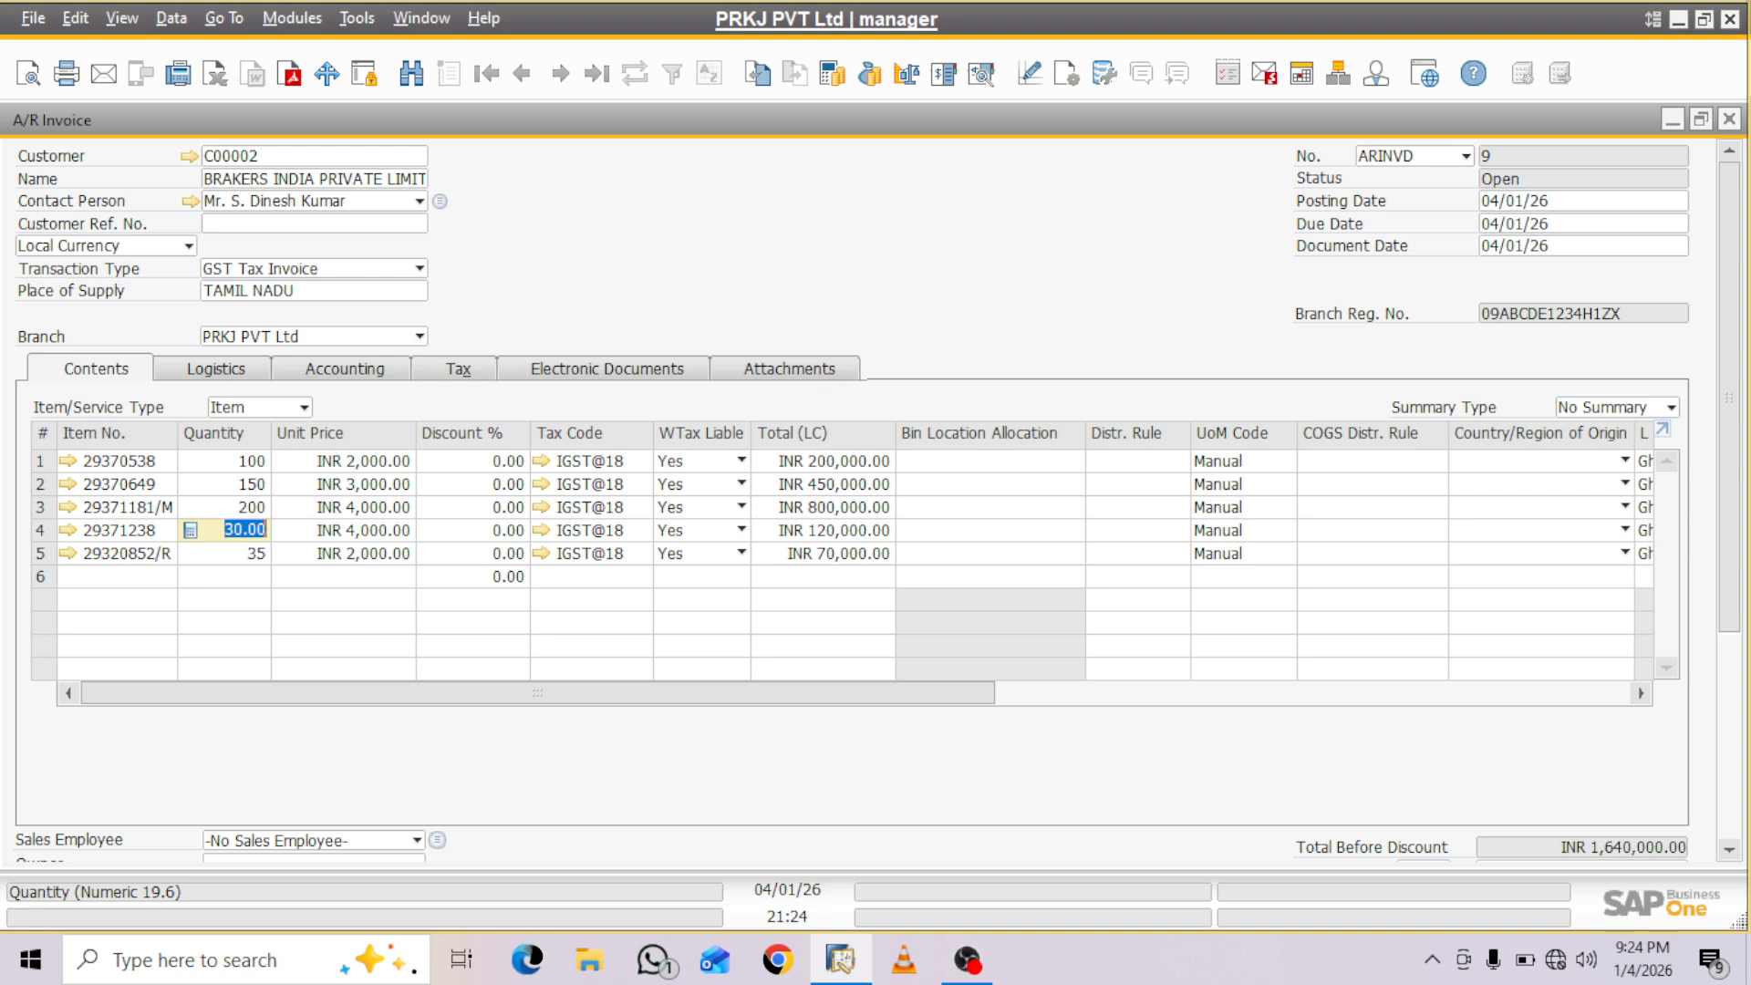
{"action": "left_click", "coordinate": [243, 529]}
{"action": "type", "text": "0"}
{"action": "key", "text": "Down"}
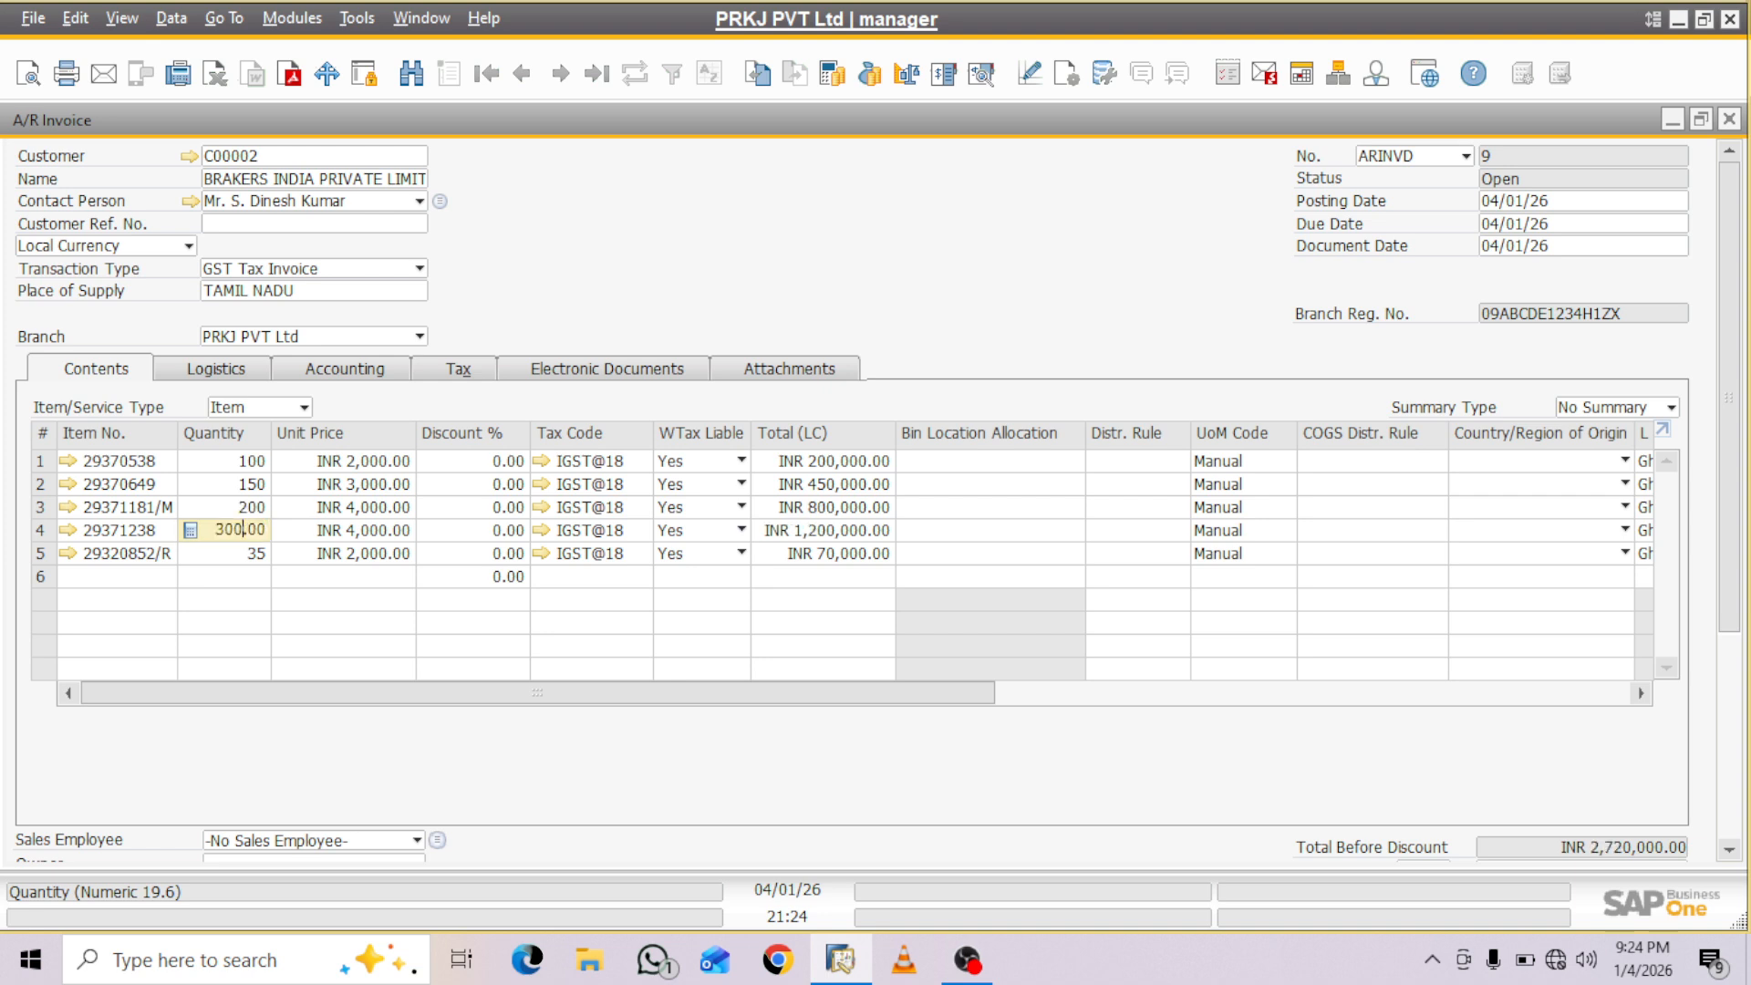
{"action": "left_click", "coordinate": [244, 552]}
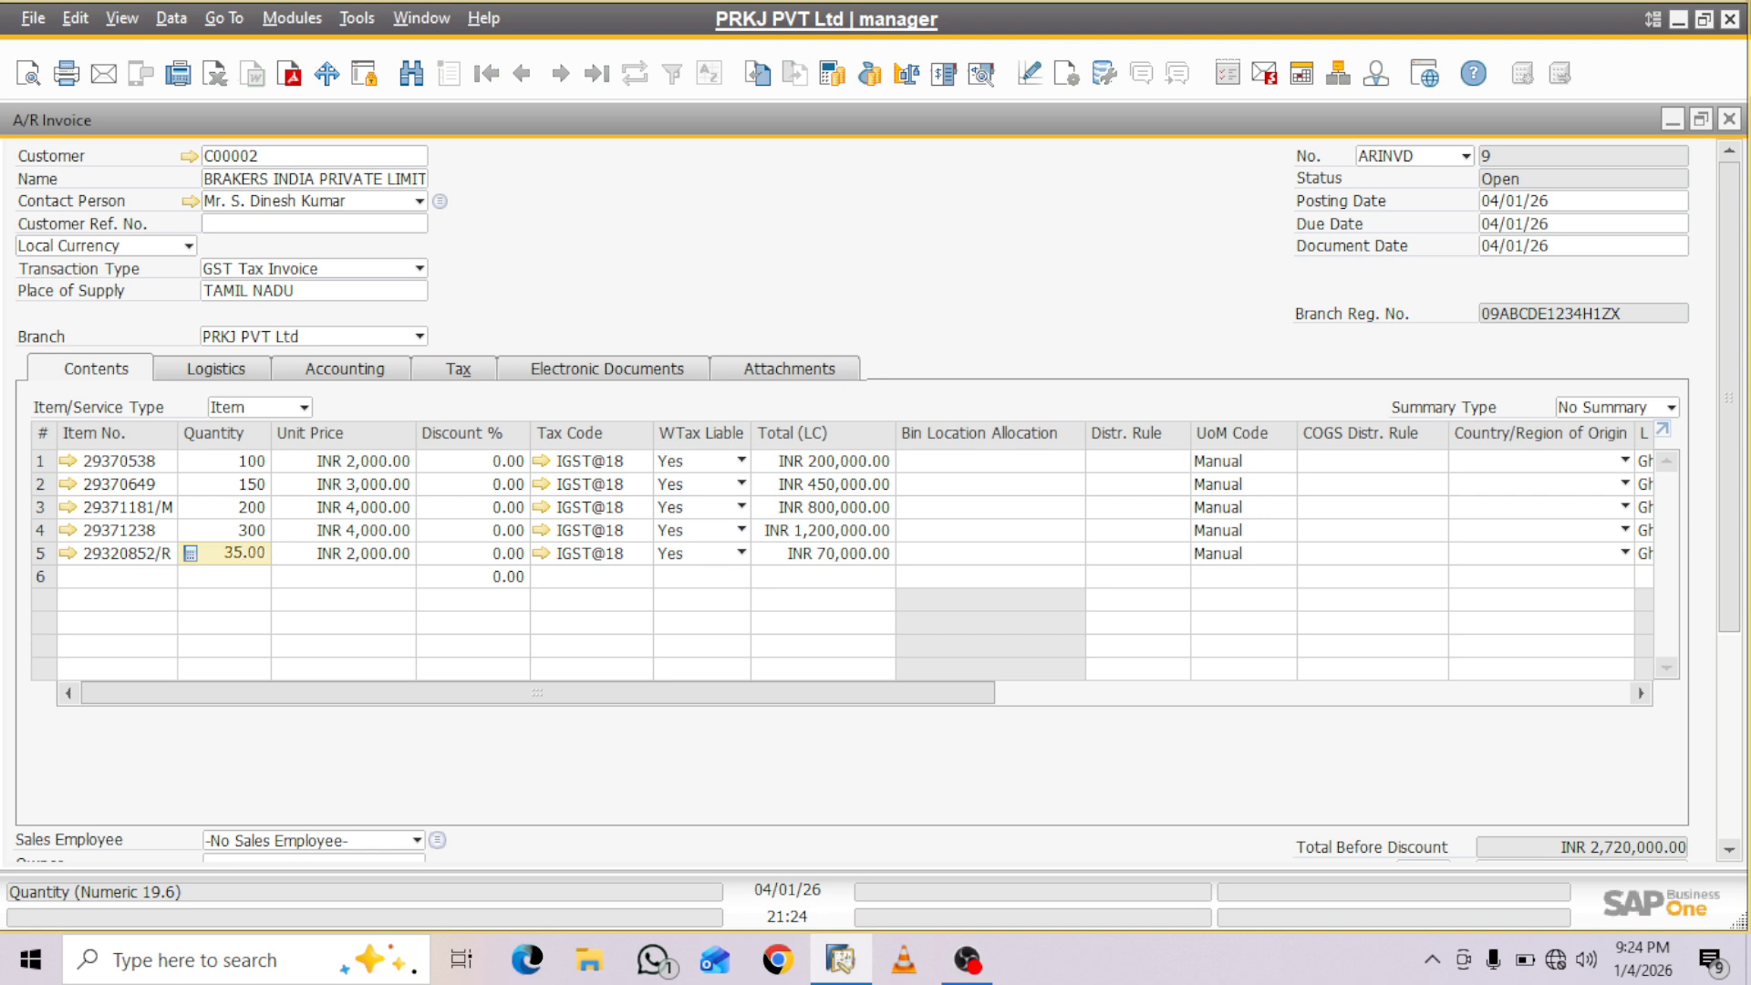
{"action": "type", "text": "0"}
{"action": "key", "text": "Down"}
{"action": "key", "text": "Tab"}
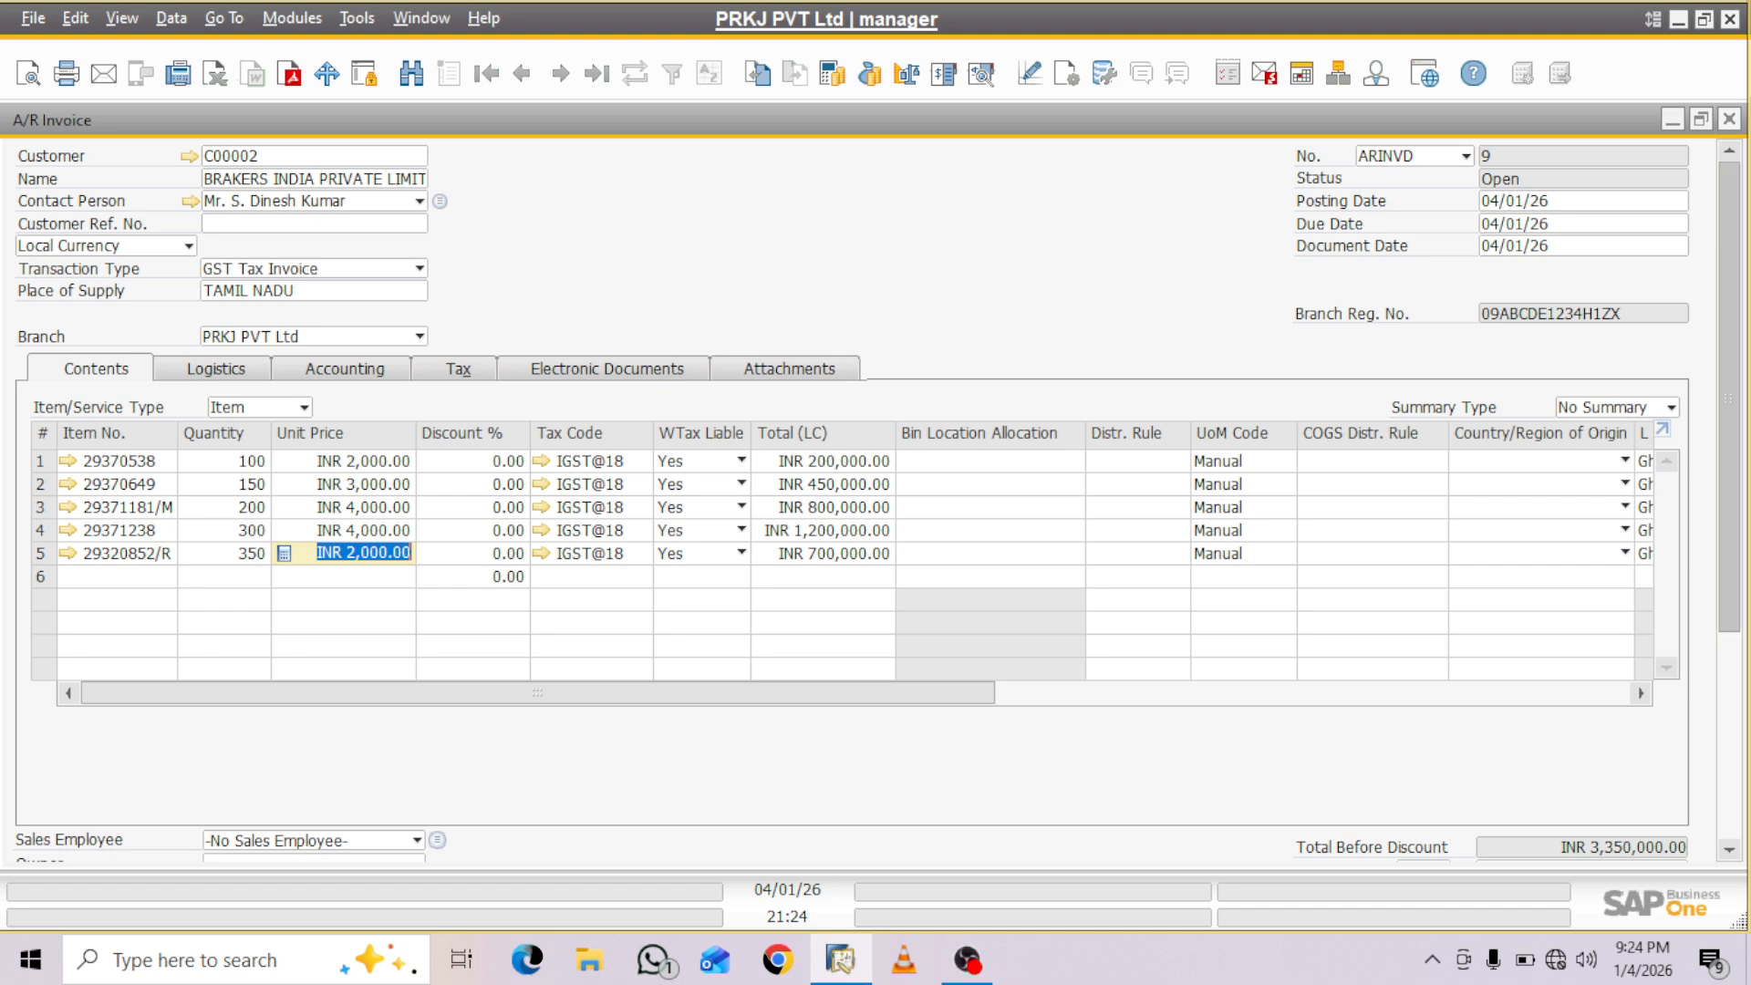
{"action": "scroll", "coordinate": [876, 499], "scroll_direction": "down", "scroll_amount": 5}
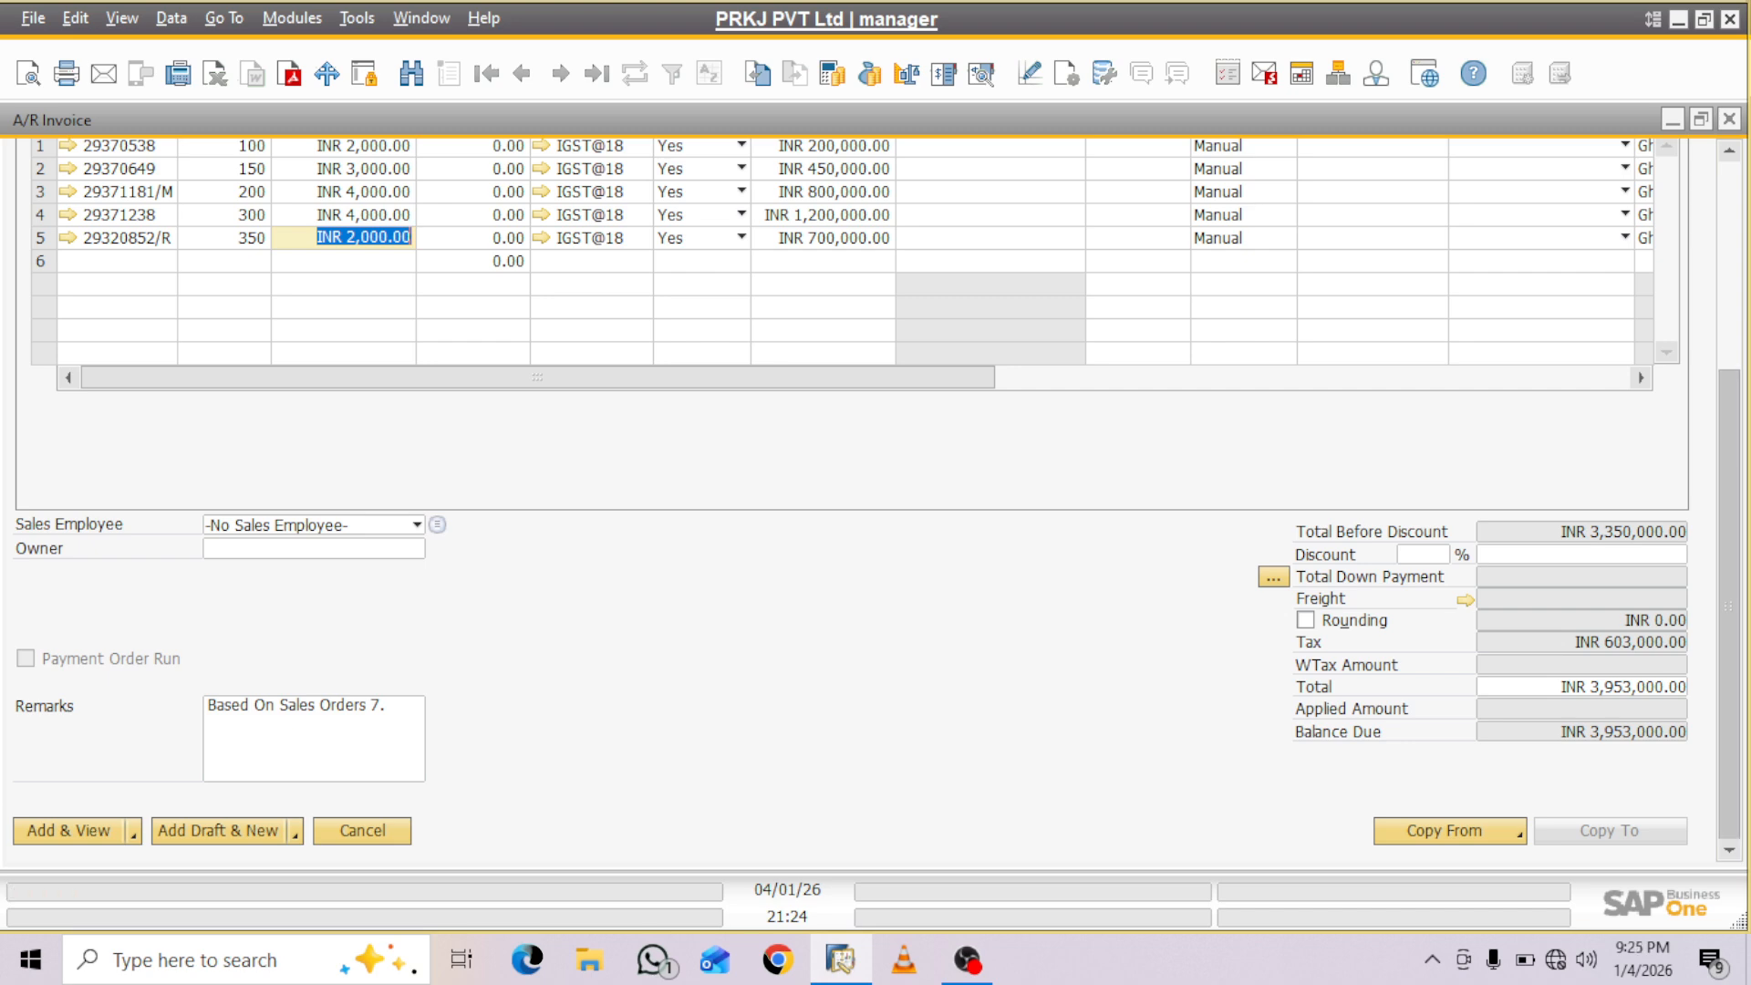
{"action": "scroll", "coordinate": [876, 499], "scroll_direction": "up", "scroll_amount": 5}
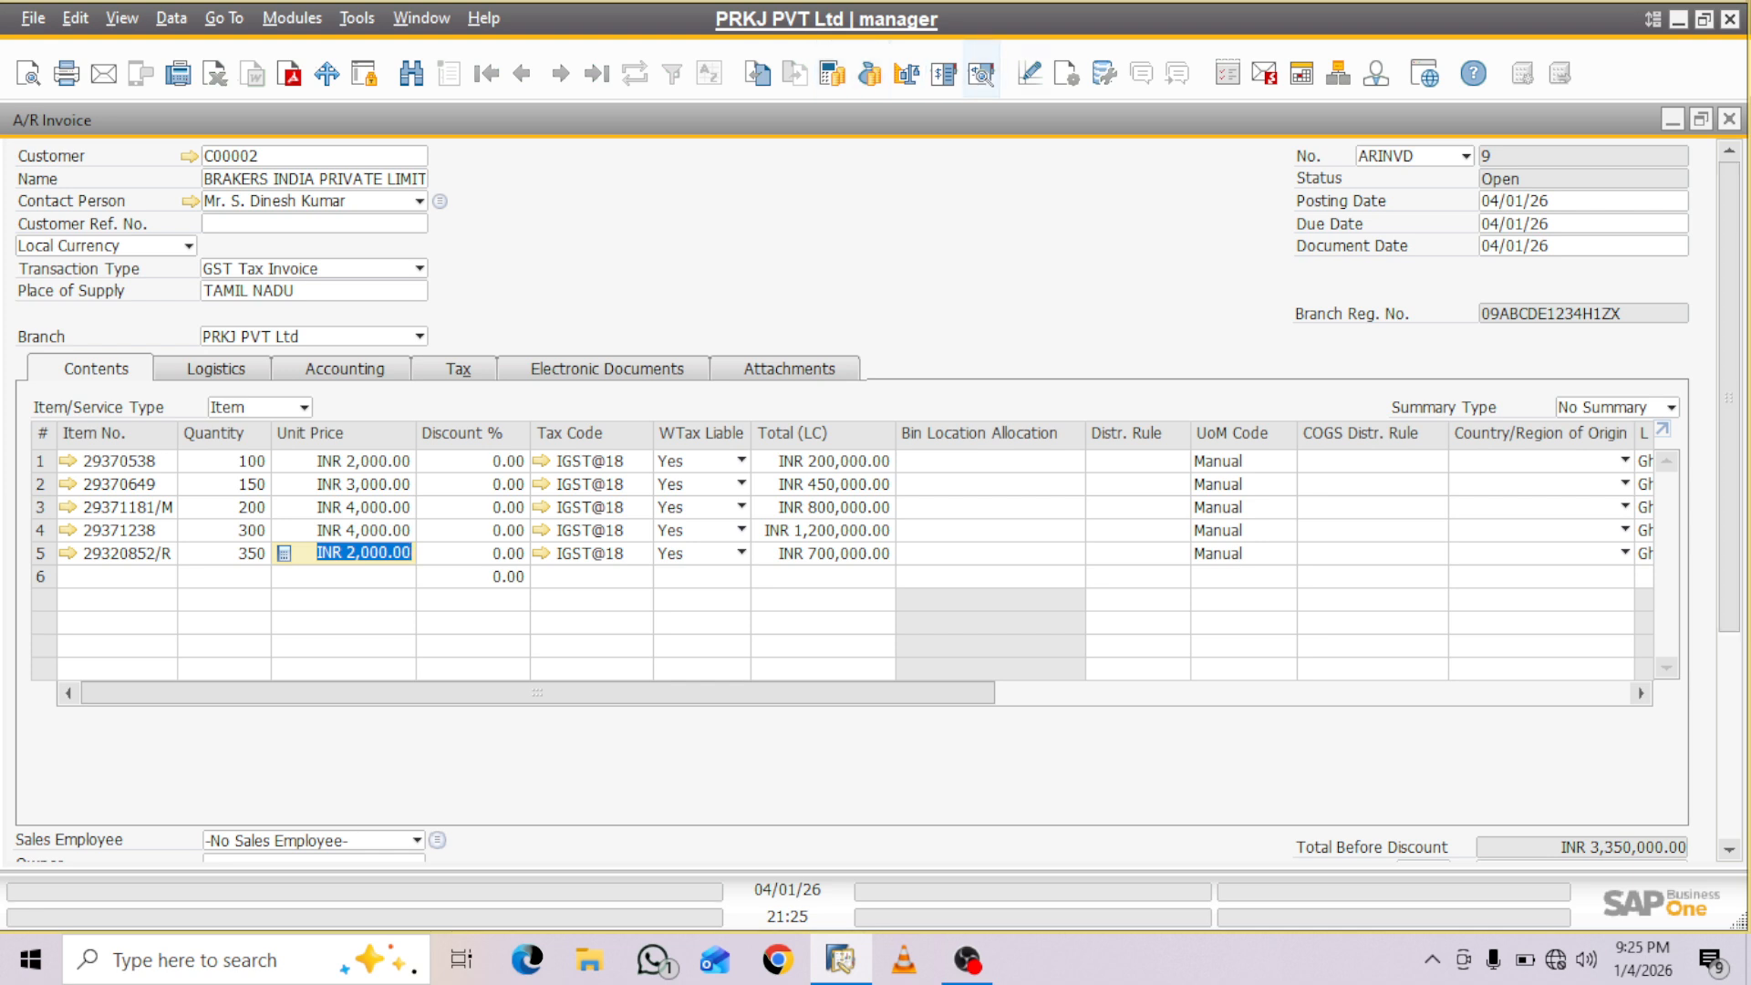
- Make the Project and Stage columns visible in the A/R Invoice item table through the form settings
{"action": "left_click", "coordinate": [1067, 73]}
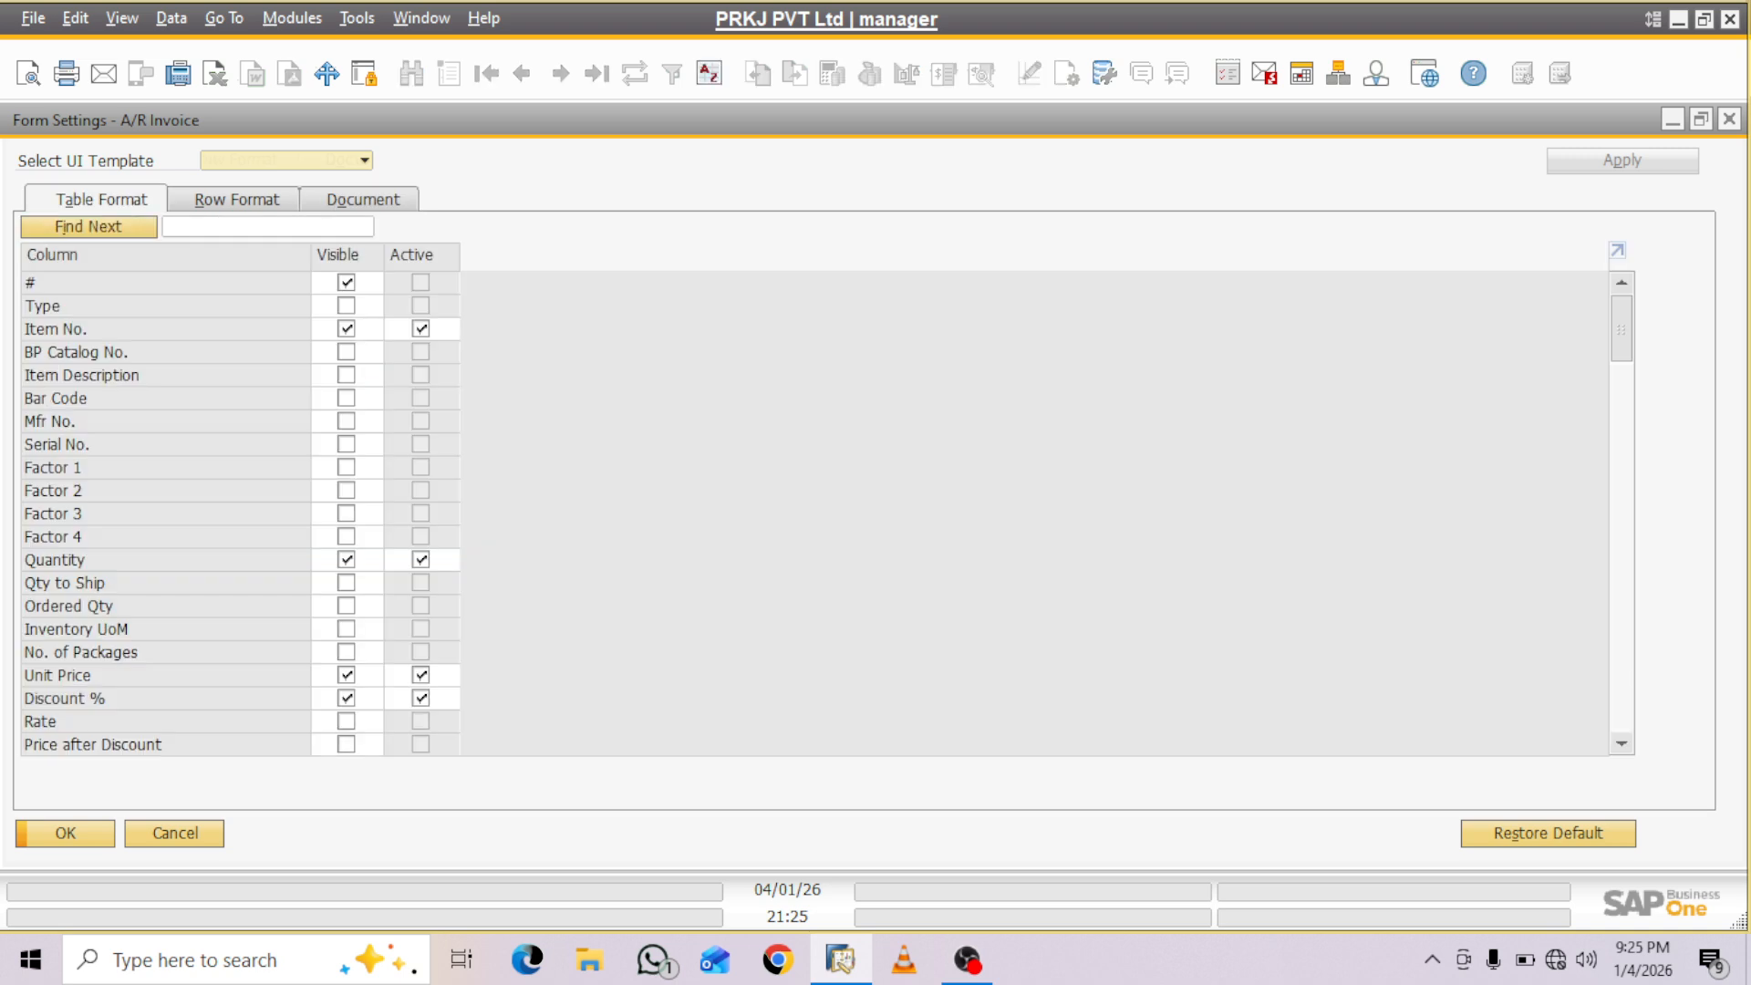
{"action": "left_click", "coordinate": [267, 226]}
{"action": "type", "text": "p"}
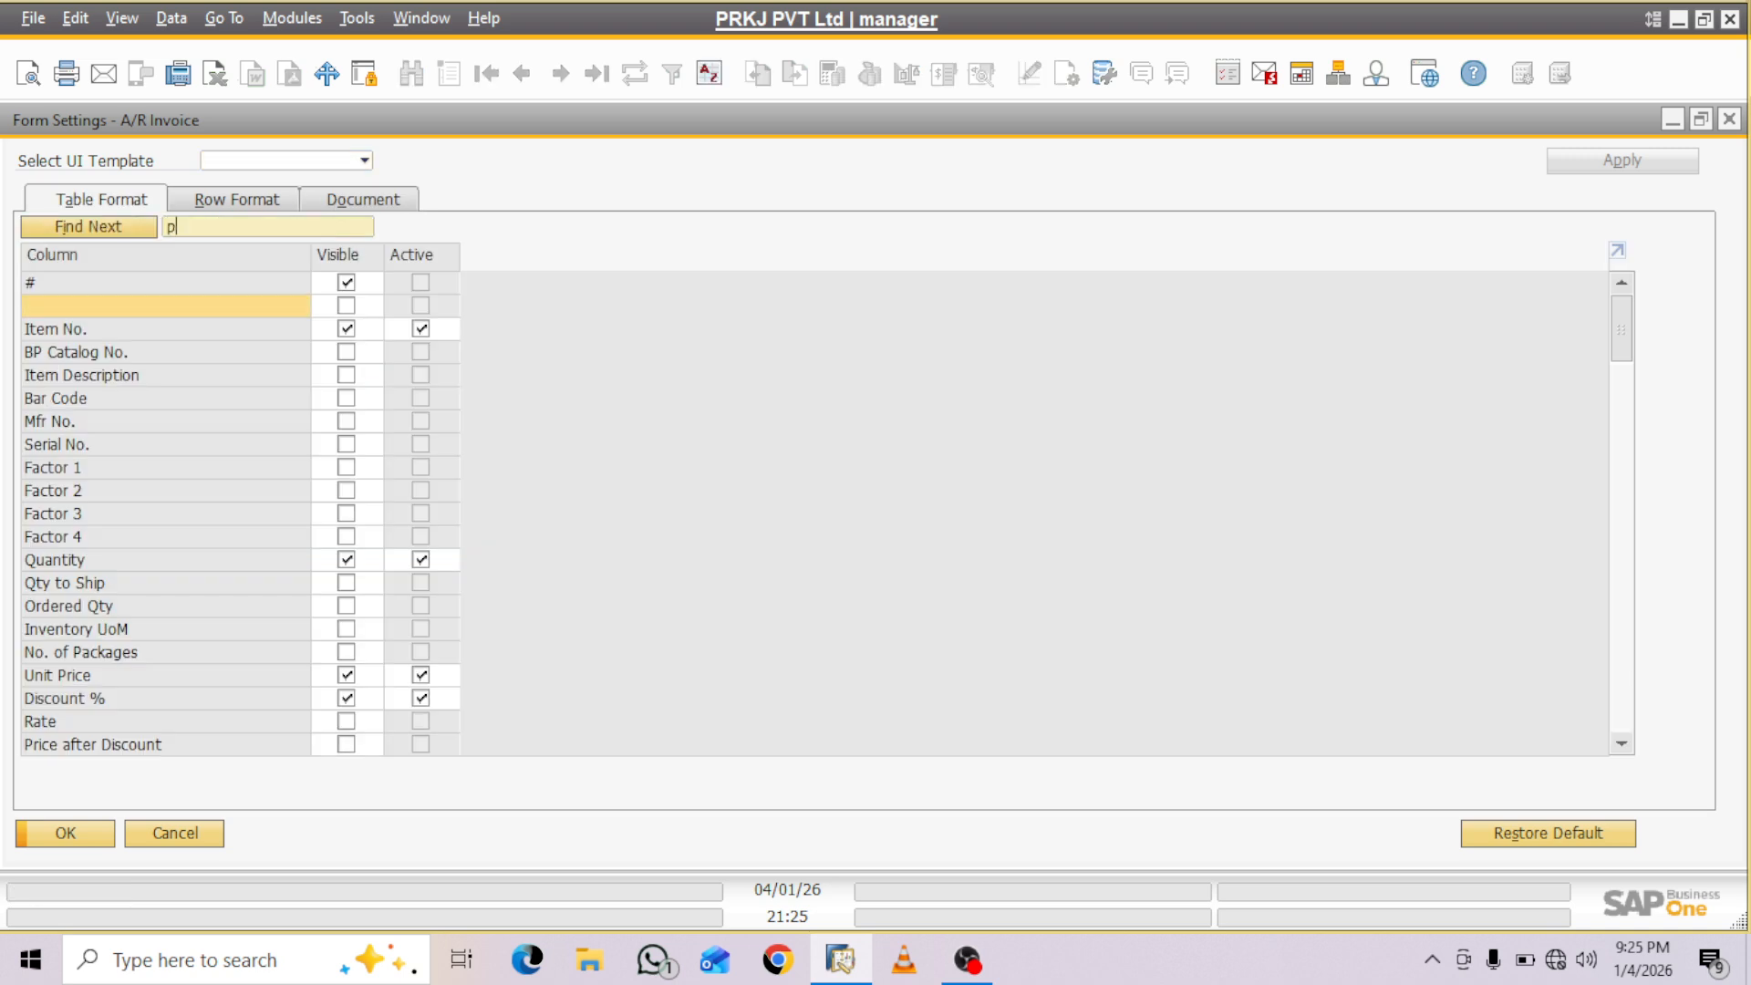
{"action": "type", "text": "rojec"}
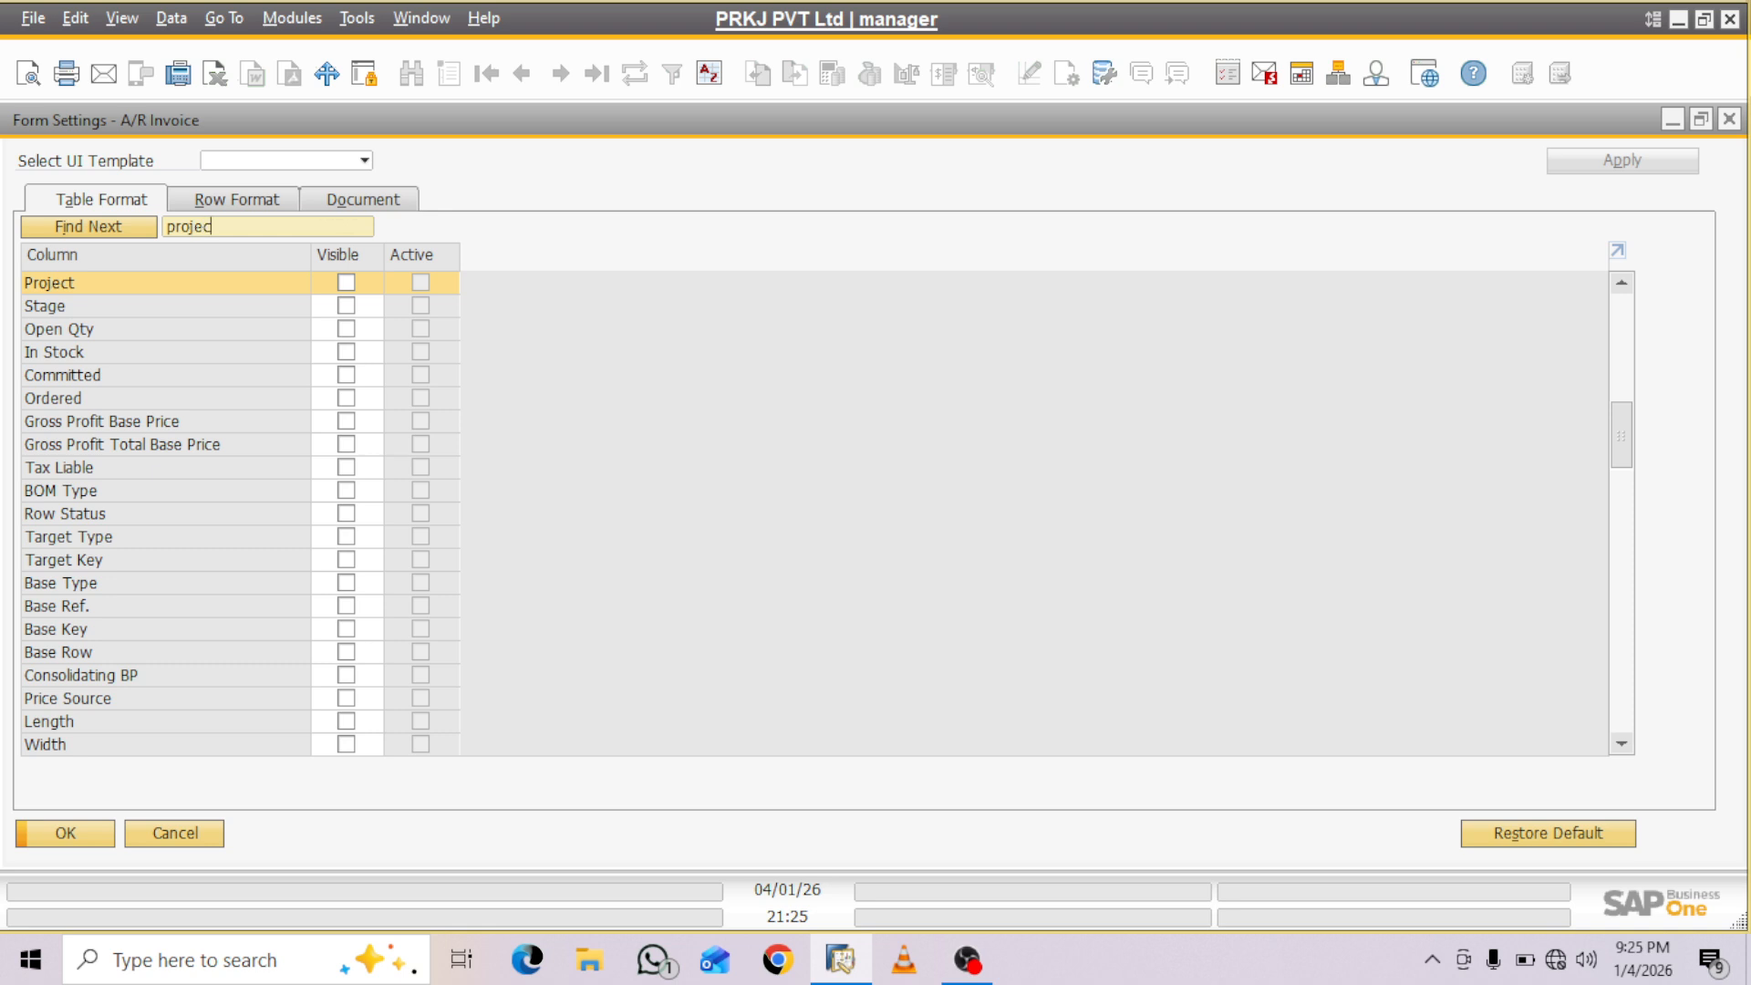
{"action": "type", "text": "t"}
{"action": "left_click", "coordinate": [347, 283]}
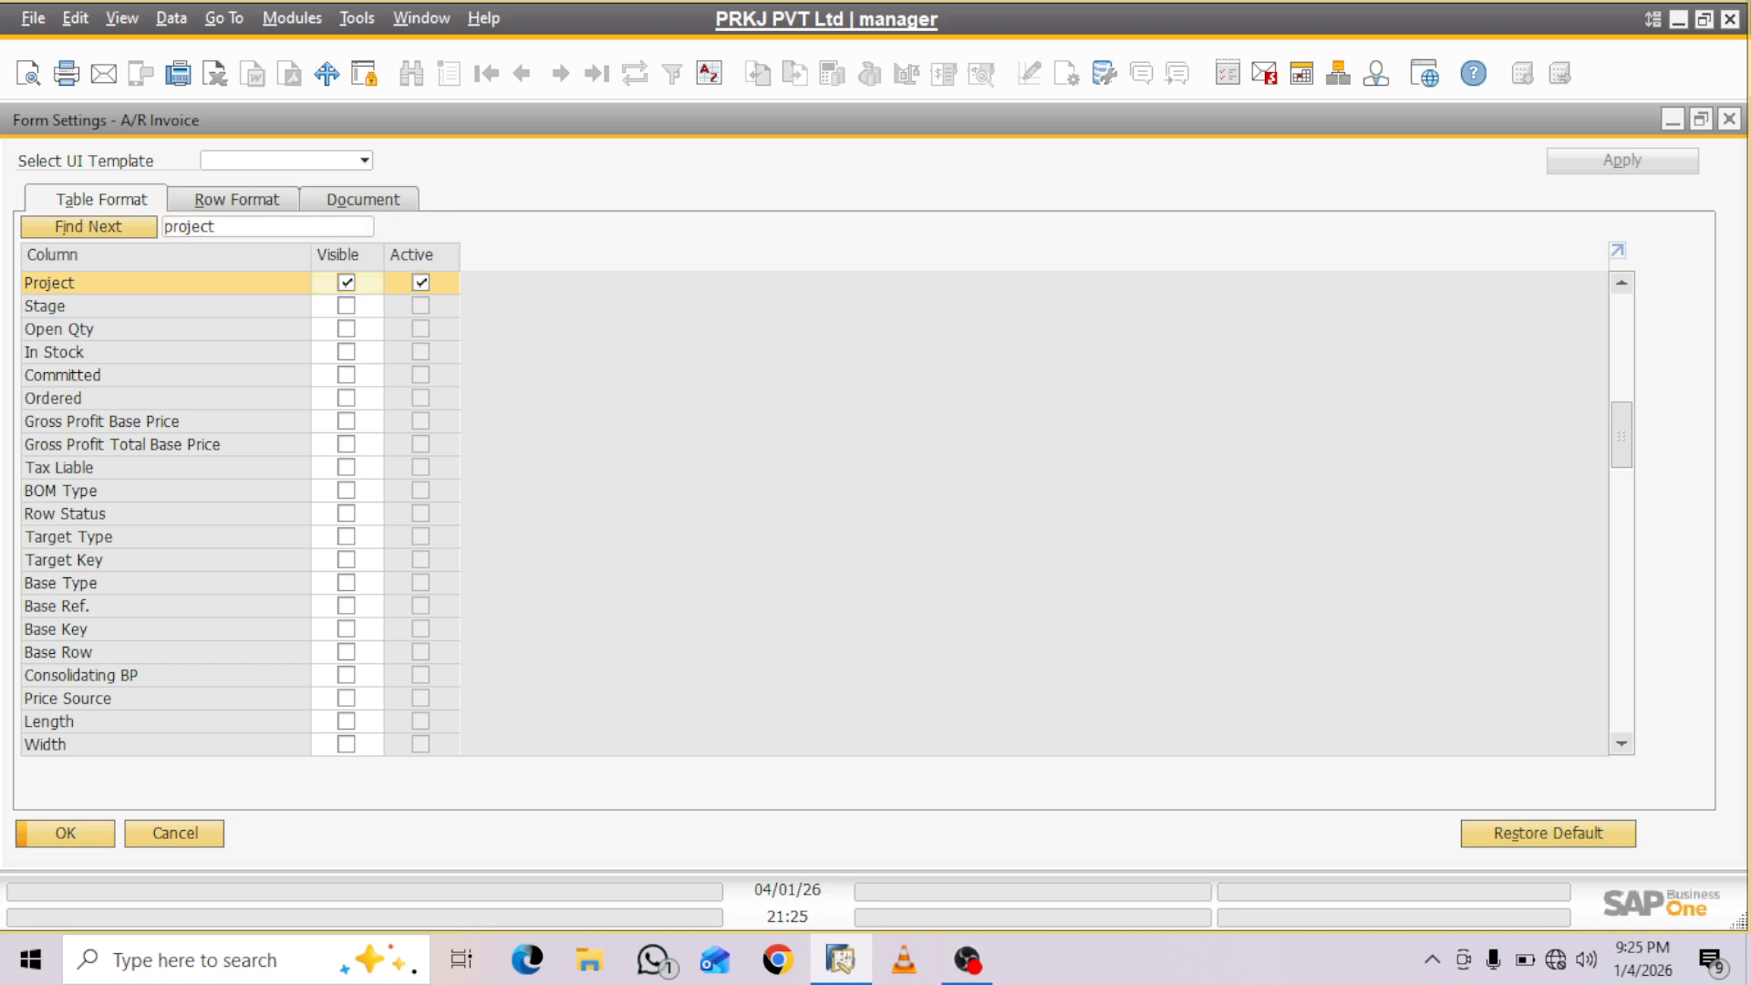
{"action": "left_click", "coordinate": [347, 306]}
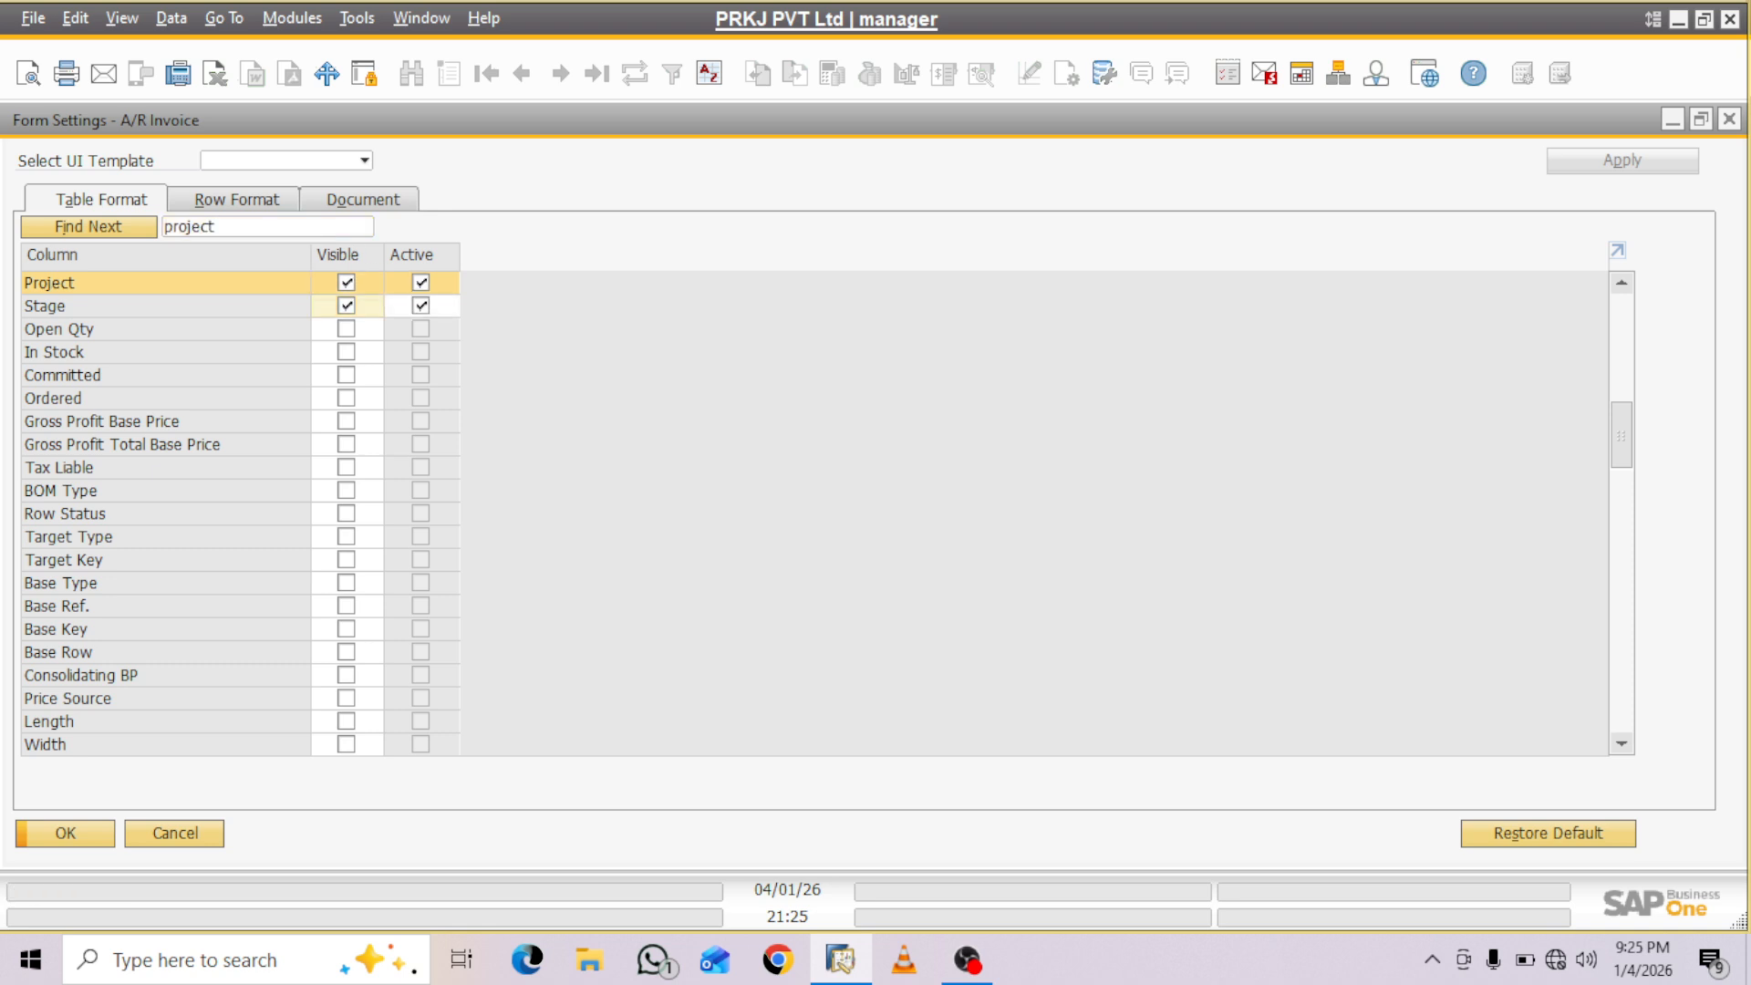
{"action": "left_click", "coordinate": [65, 833]}
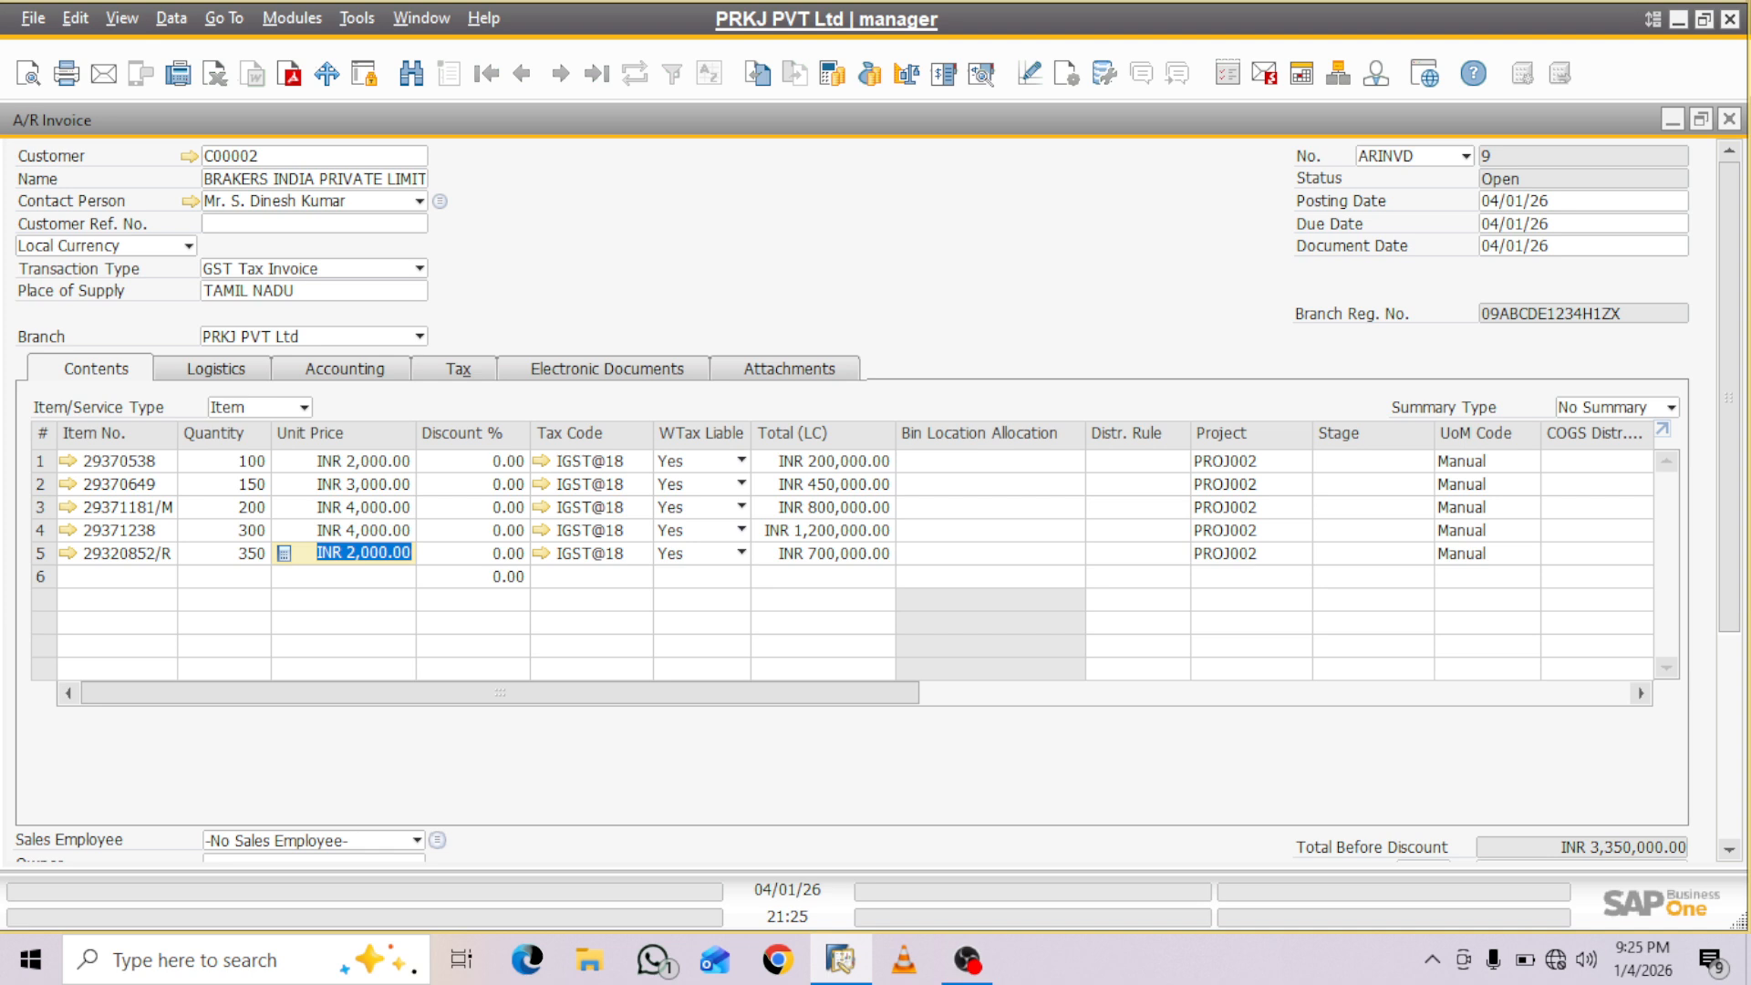
- Set the invoice's payment terms to 10% Adv 20% After Order 50% After Delivery 20% At Bill and review their installment schedule
{"action": "left_click", "coordinate": [345, 369]}
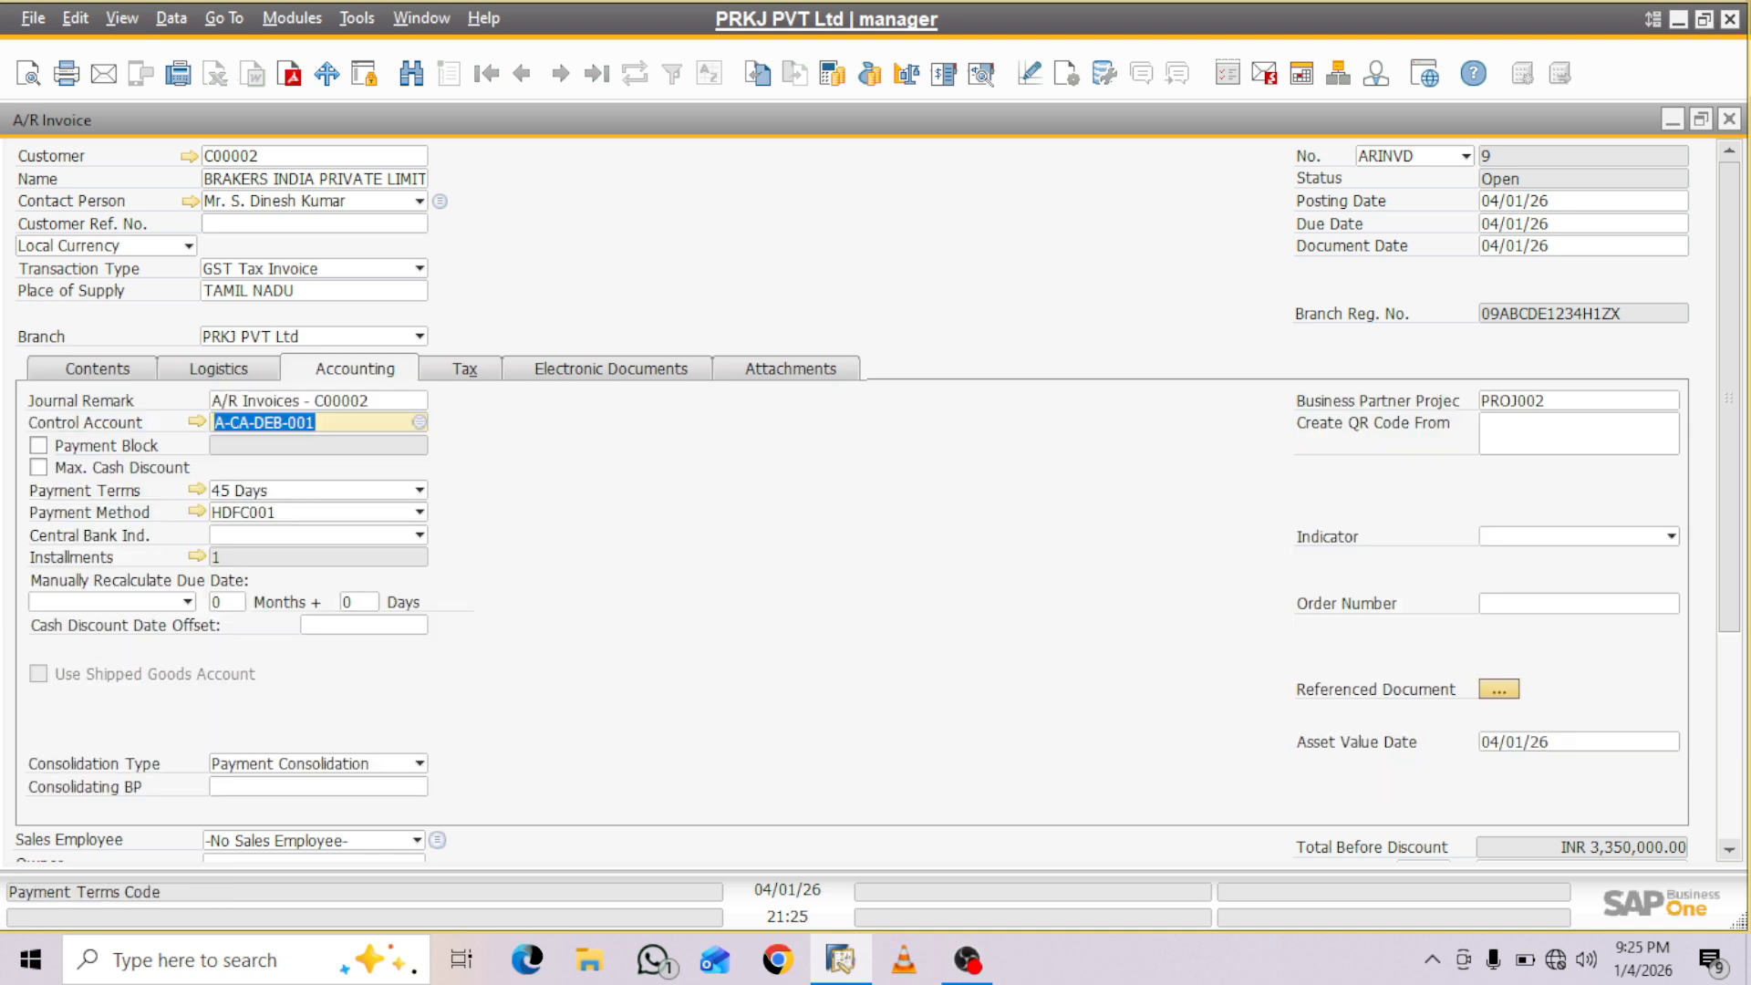
{"action": "left_click", "coordinate": [420, 490]}
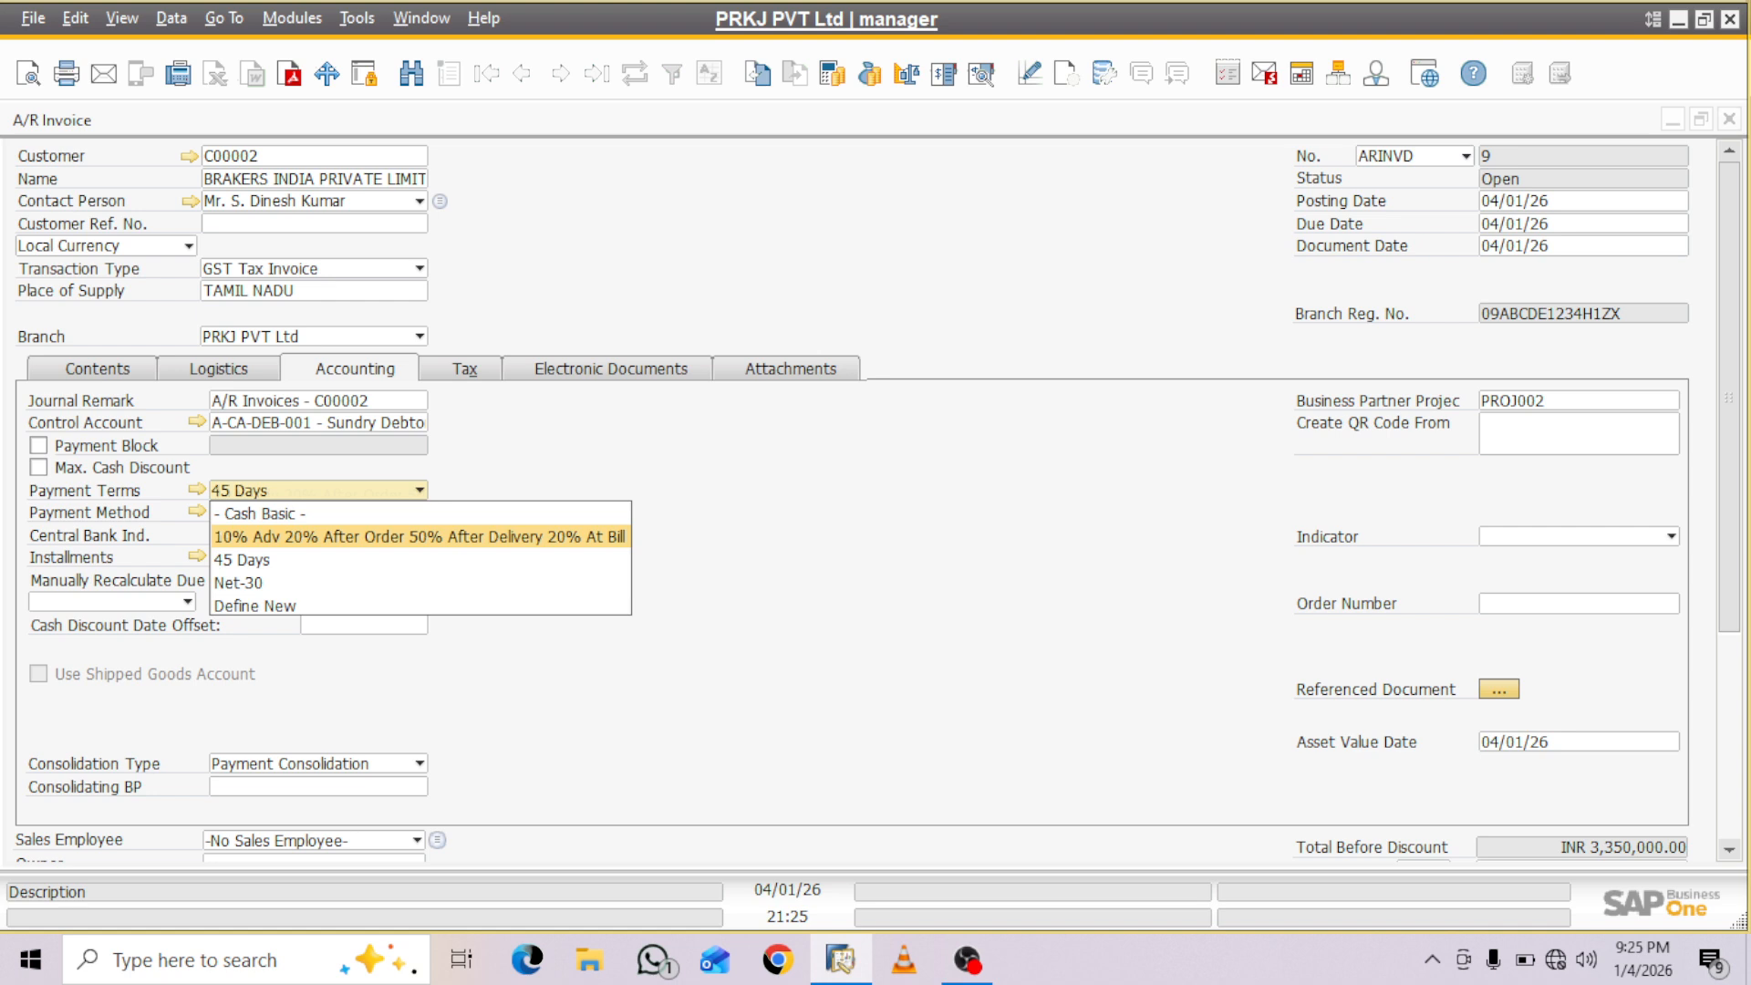
{"action": "key", "text": "Return"}
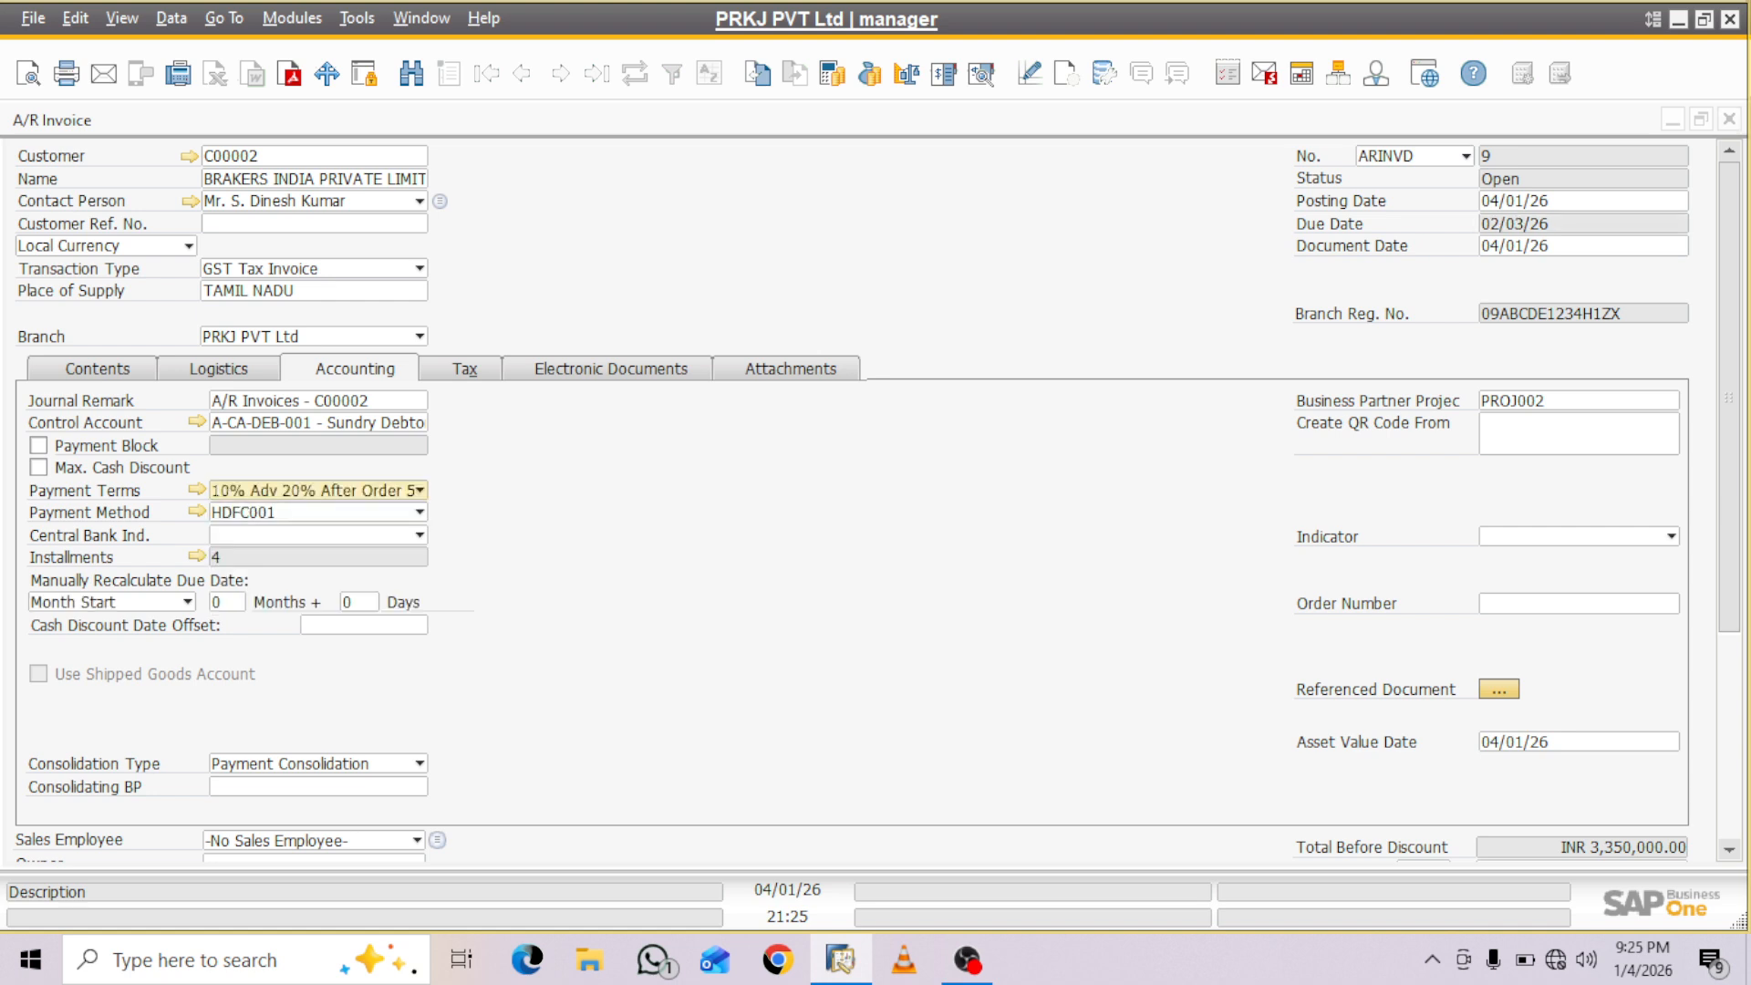
{"action": "left_click", "coordinate": [196, 490]}
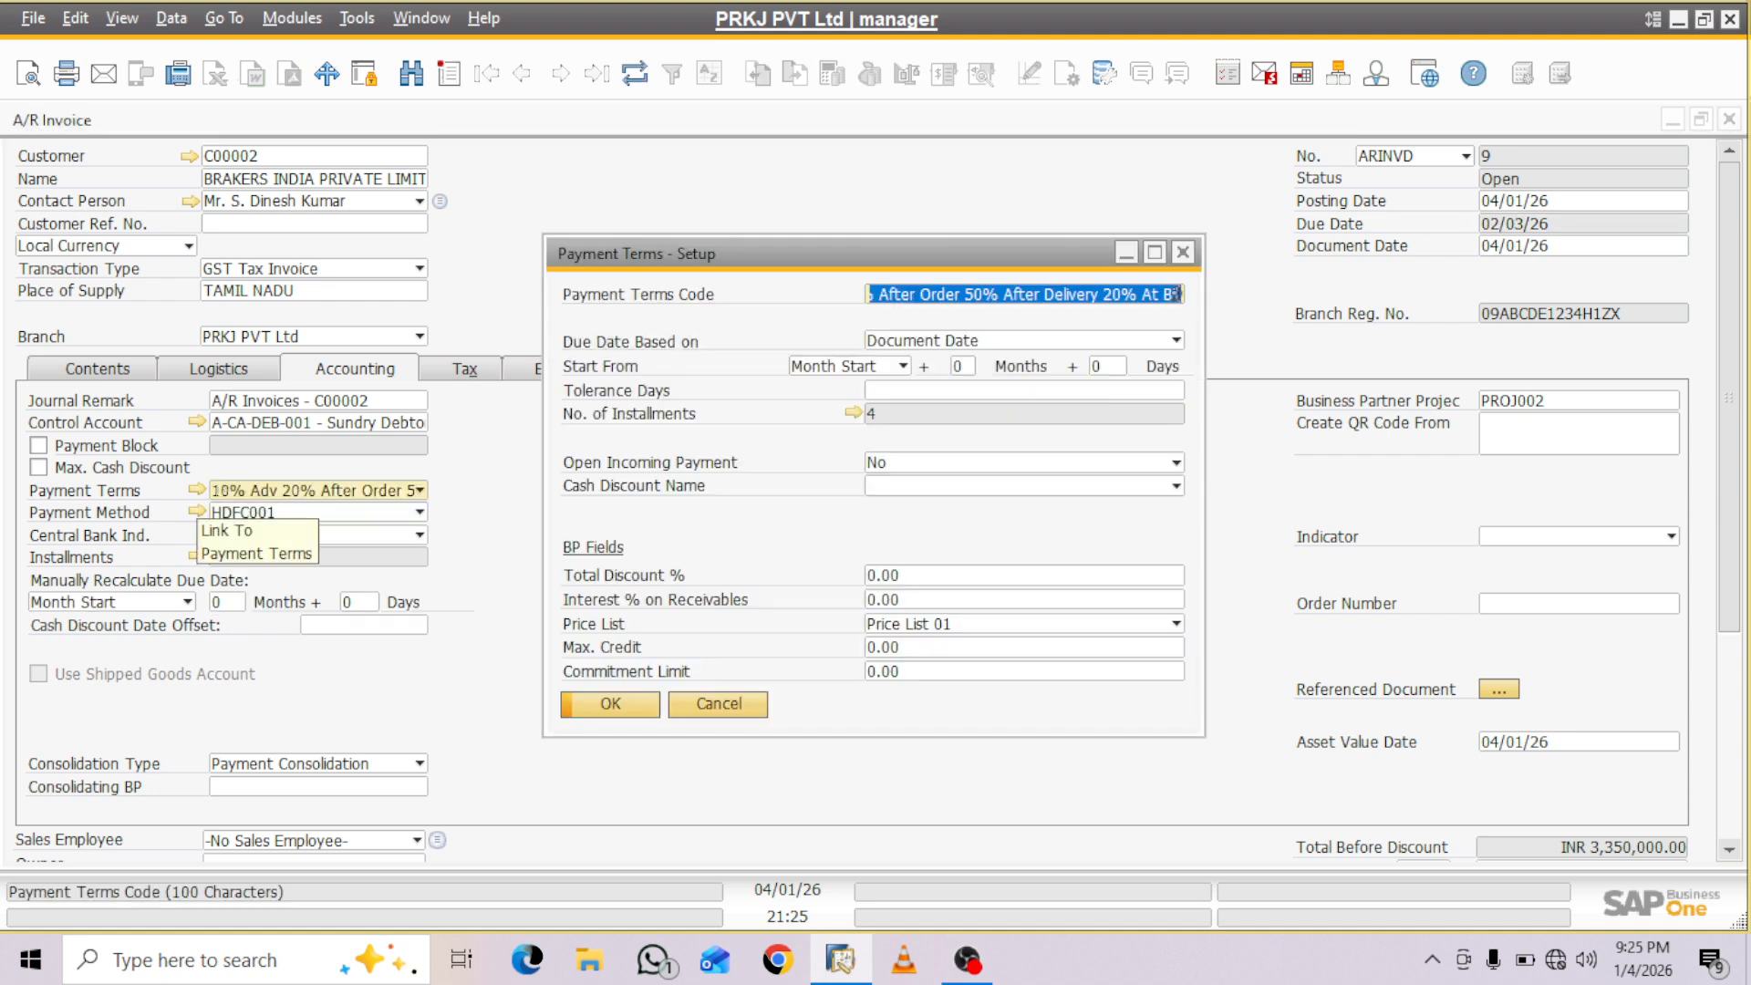
{"action": "left_click", "coordinate": [852, 413]}
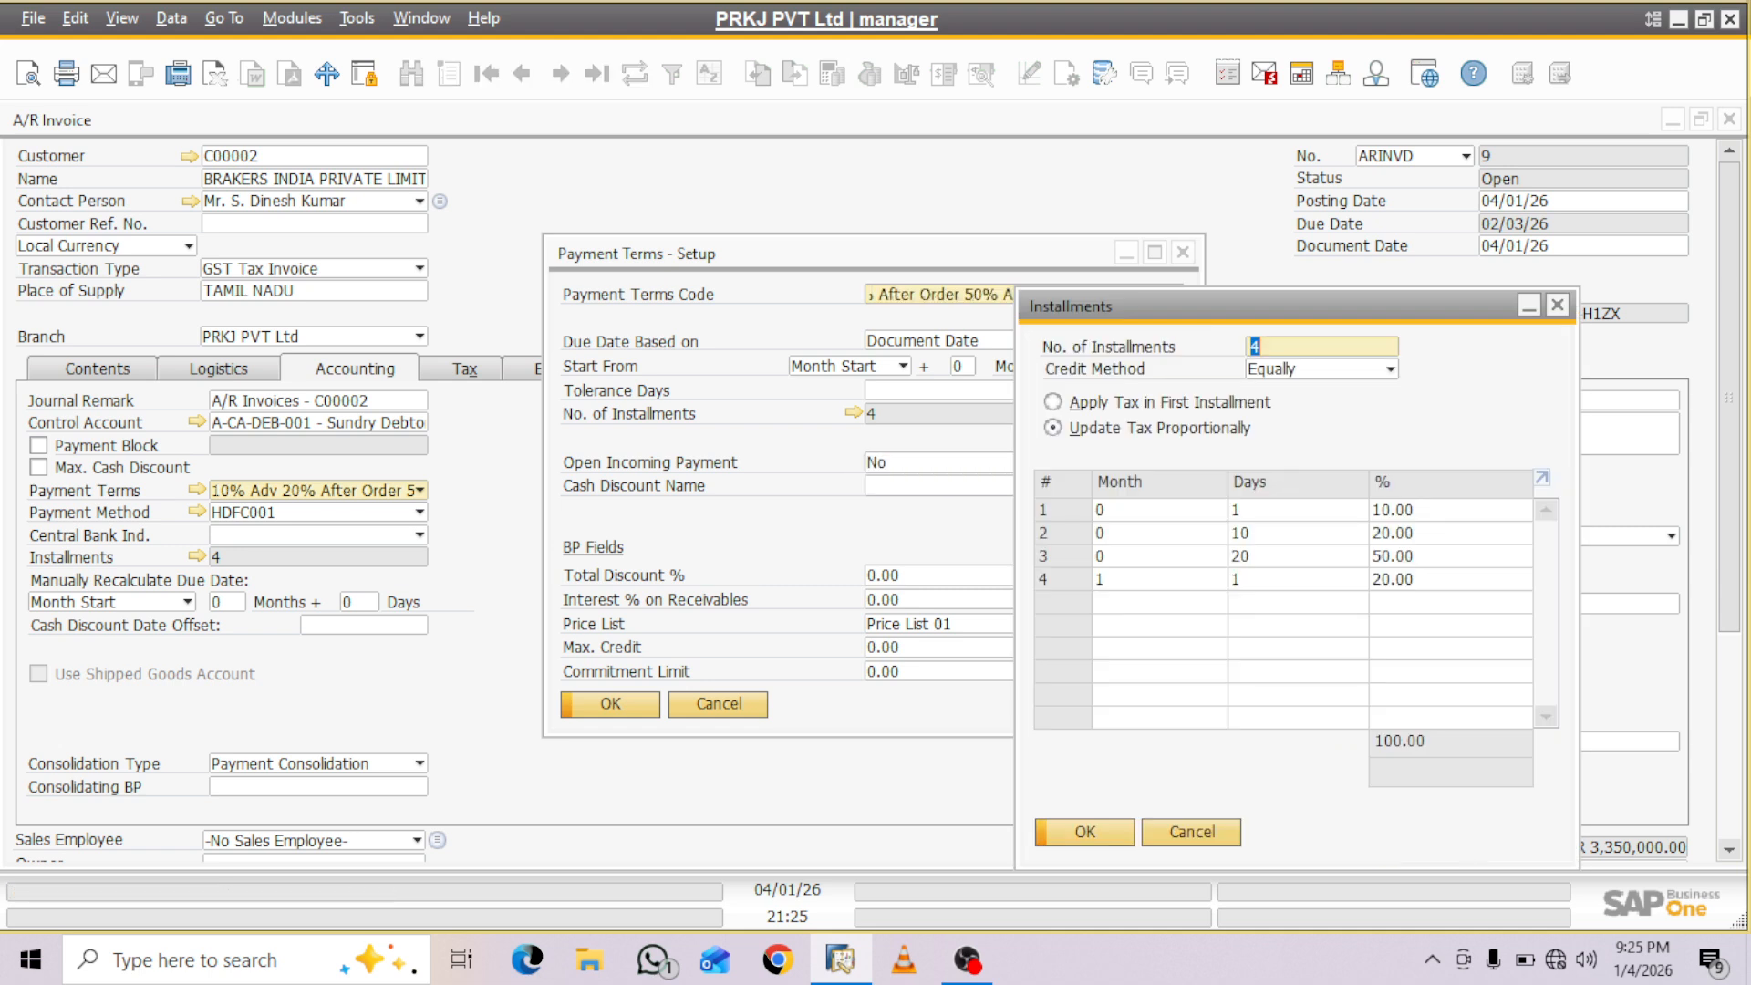
{"action": "key", "text": "Return"}
{"action": "key", "text": "Return"}
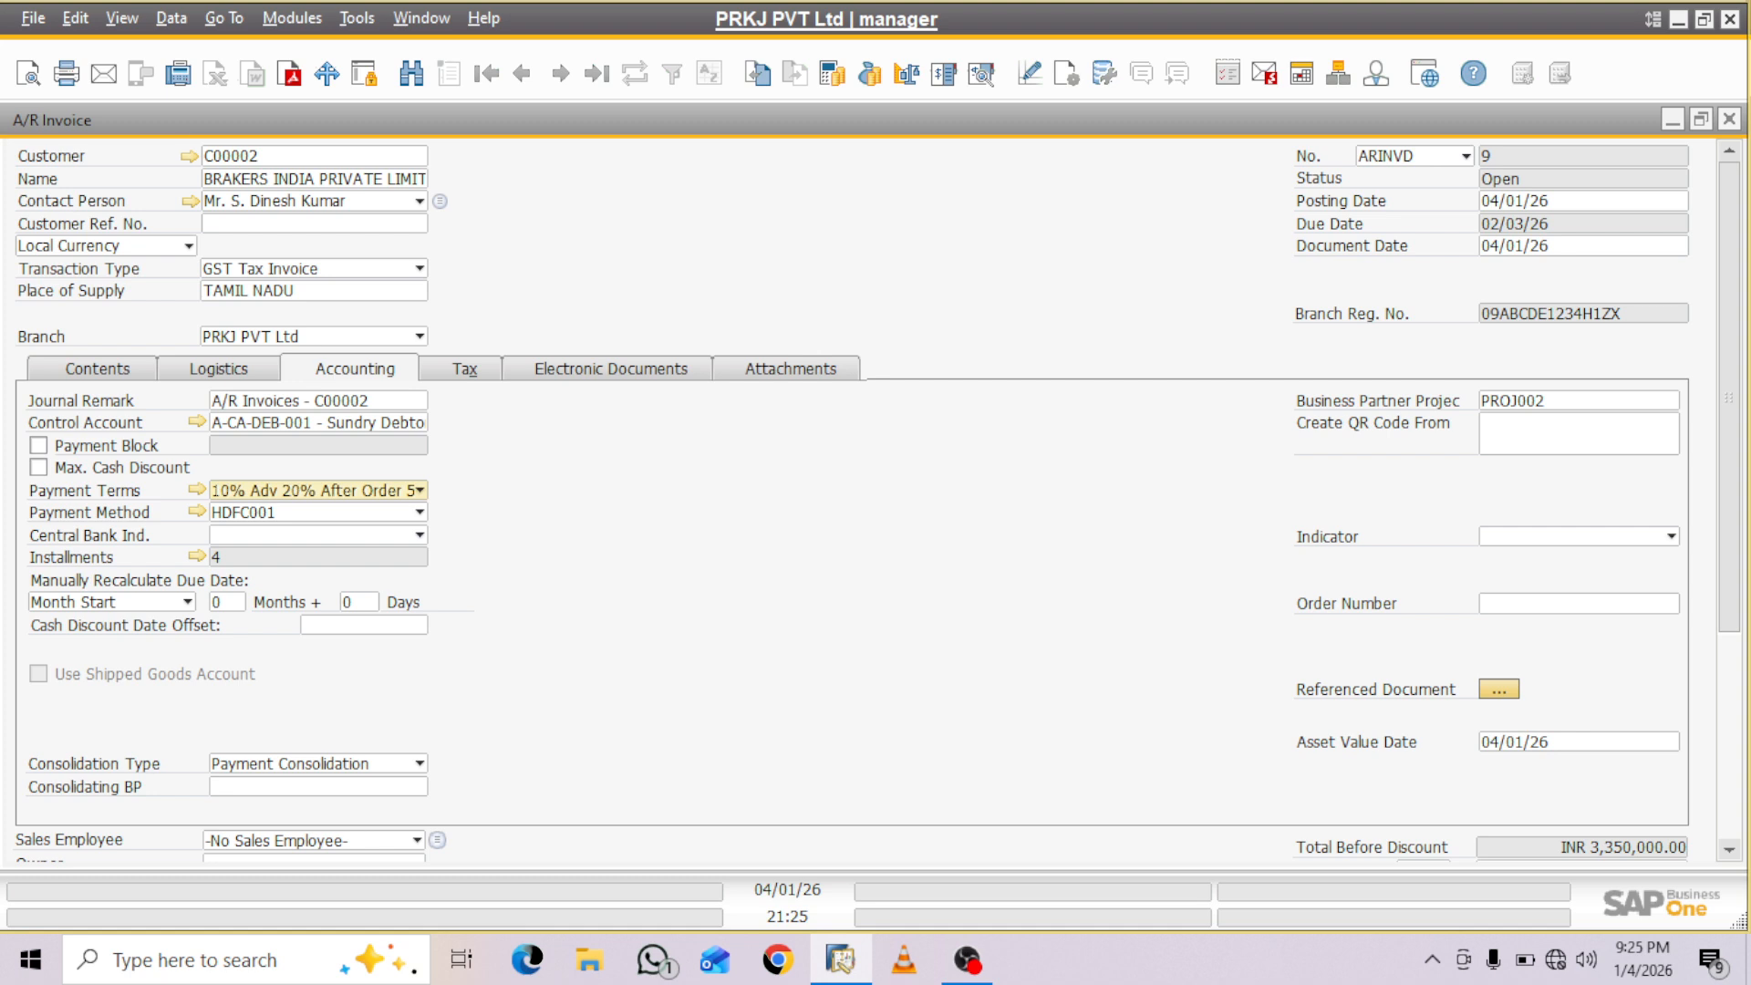
- Show all stages of the EDEN Project and assign stage (2-3) to the item 29370538 row
{"action": "left_click", "coordinate": [97, 369]}
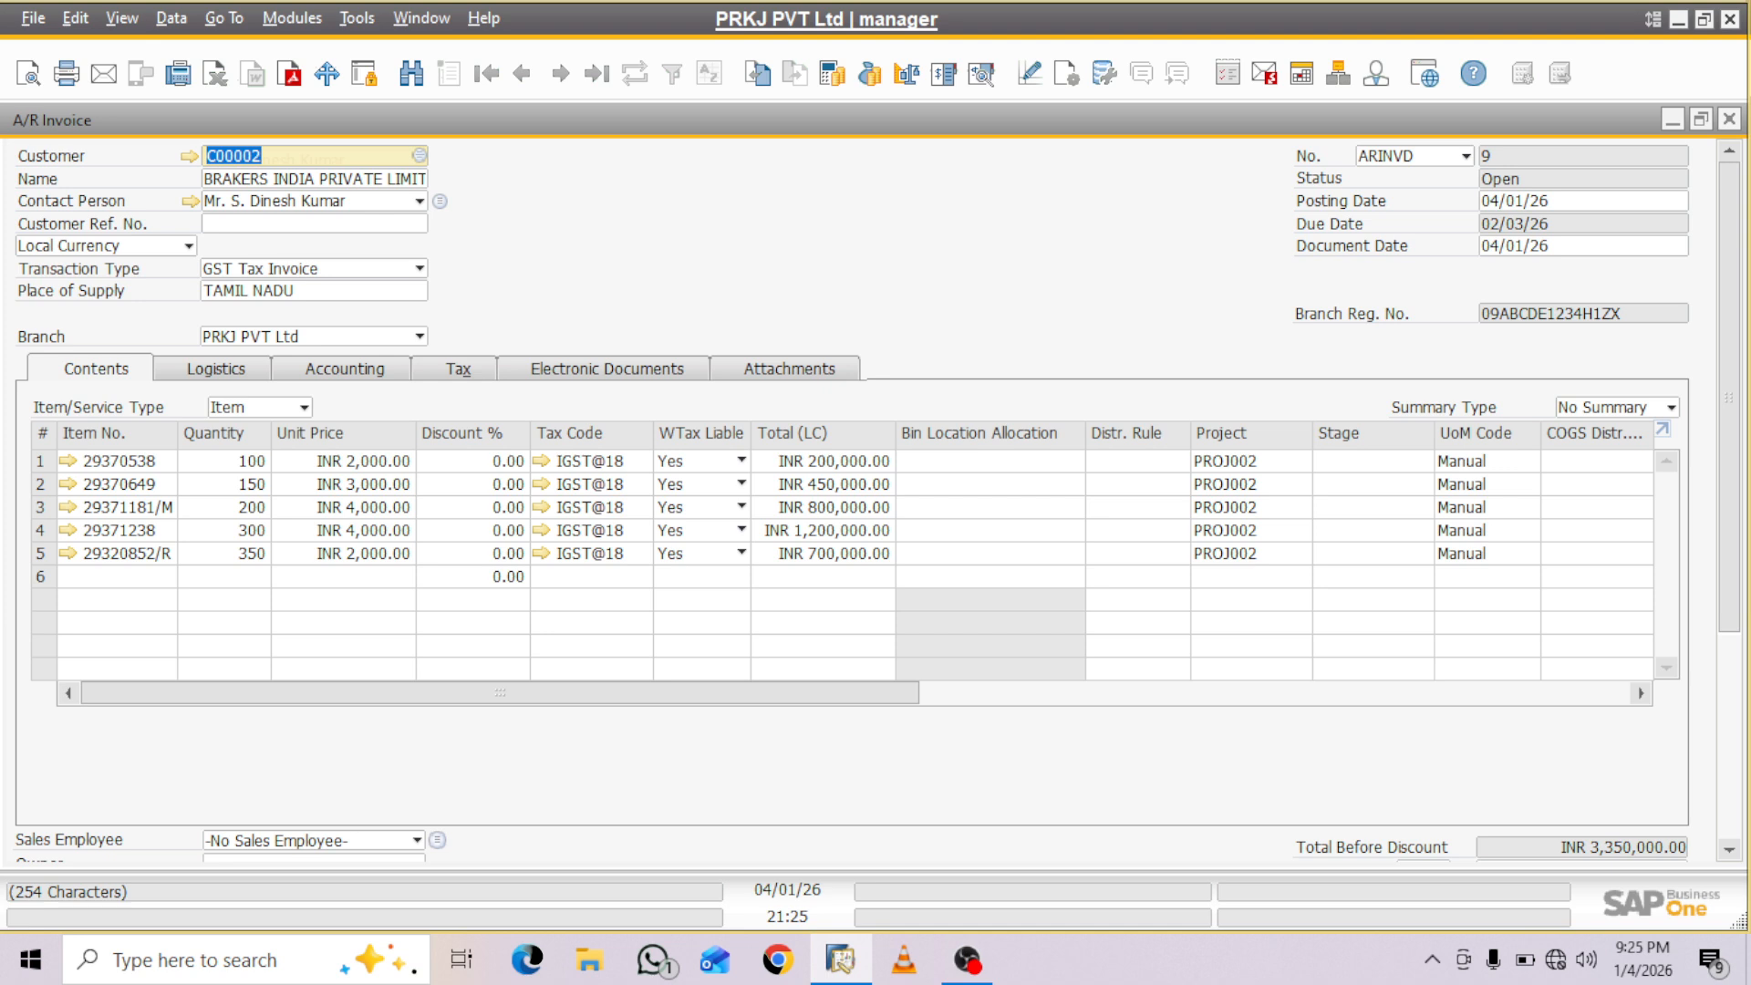
{"action": "left_click", "coordinate": [1368, 461]}
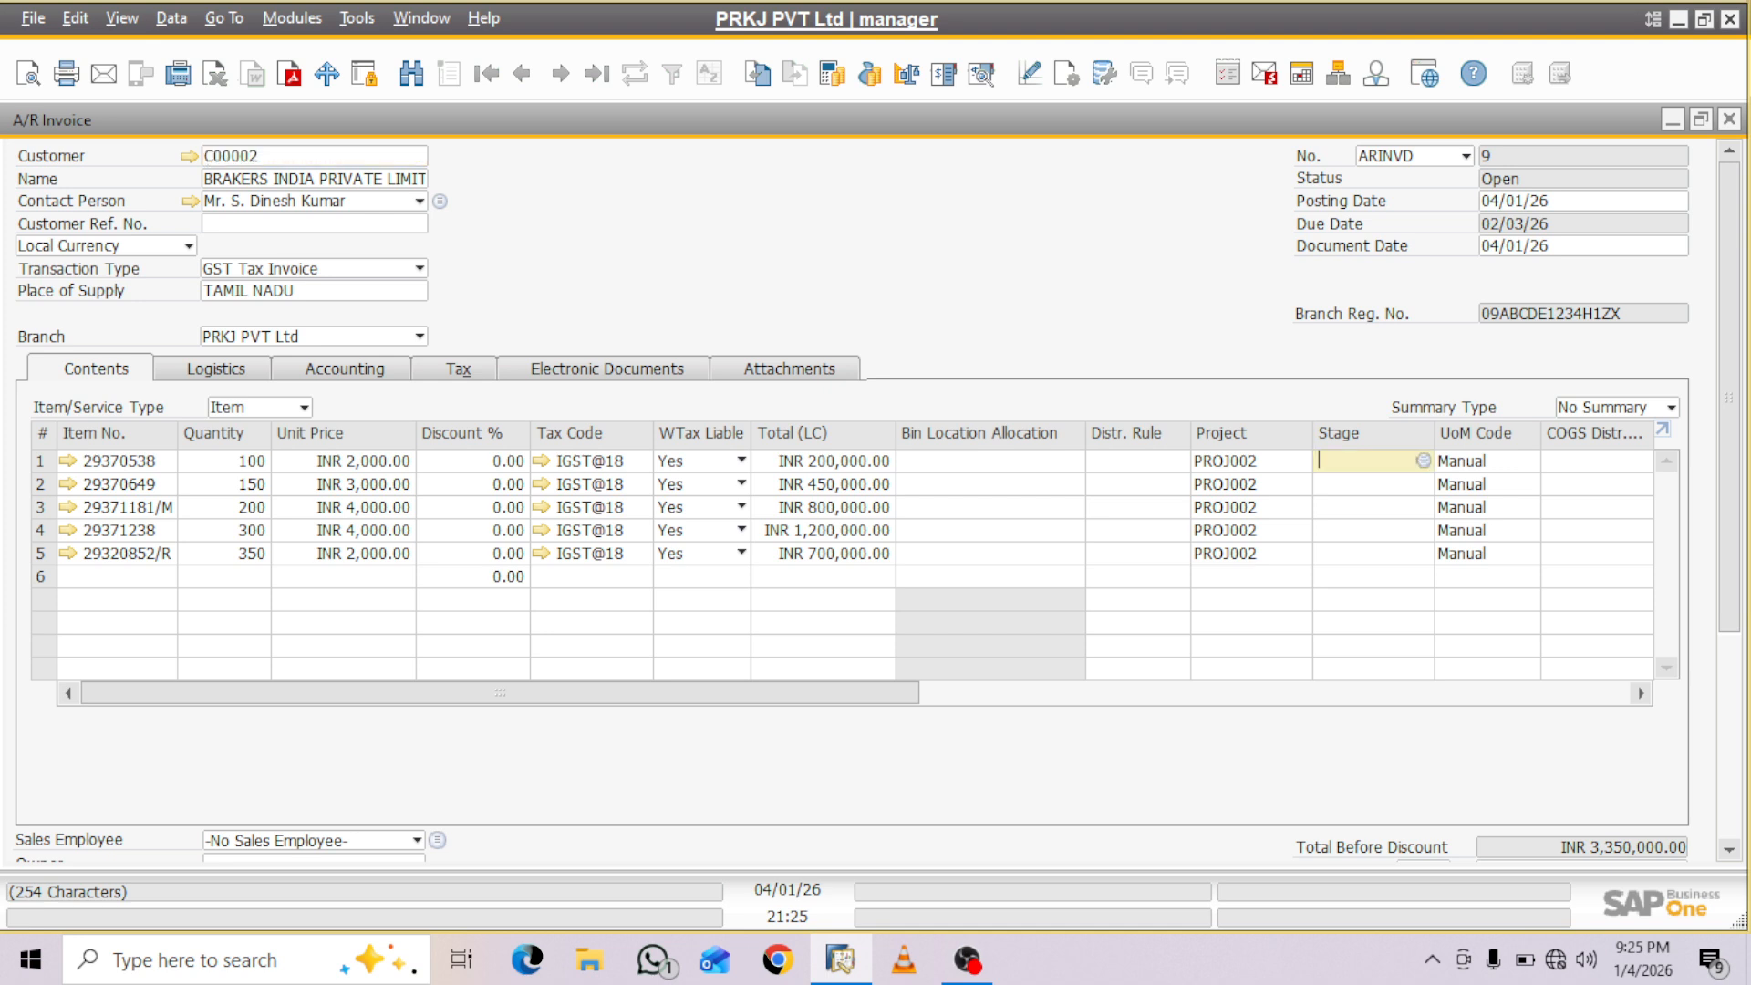
{"action": "key", "text": "Tab"}
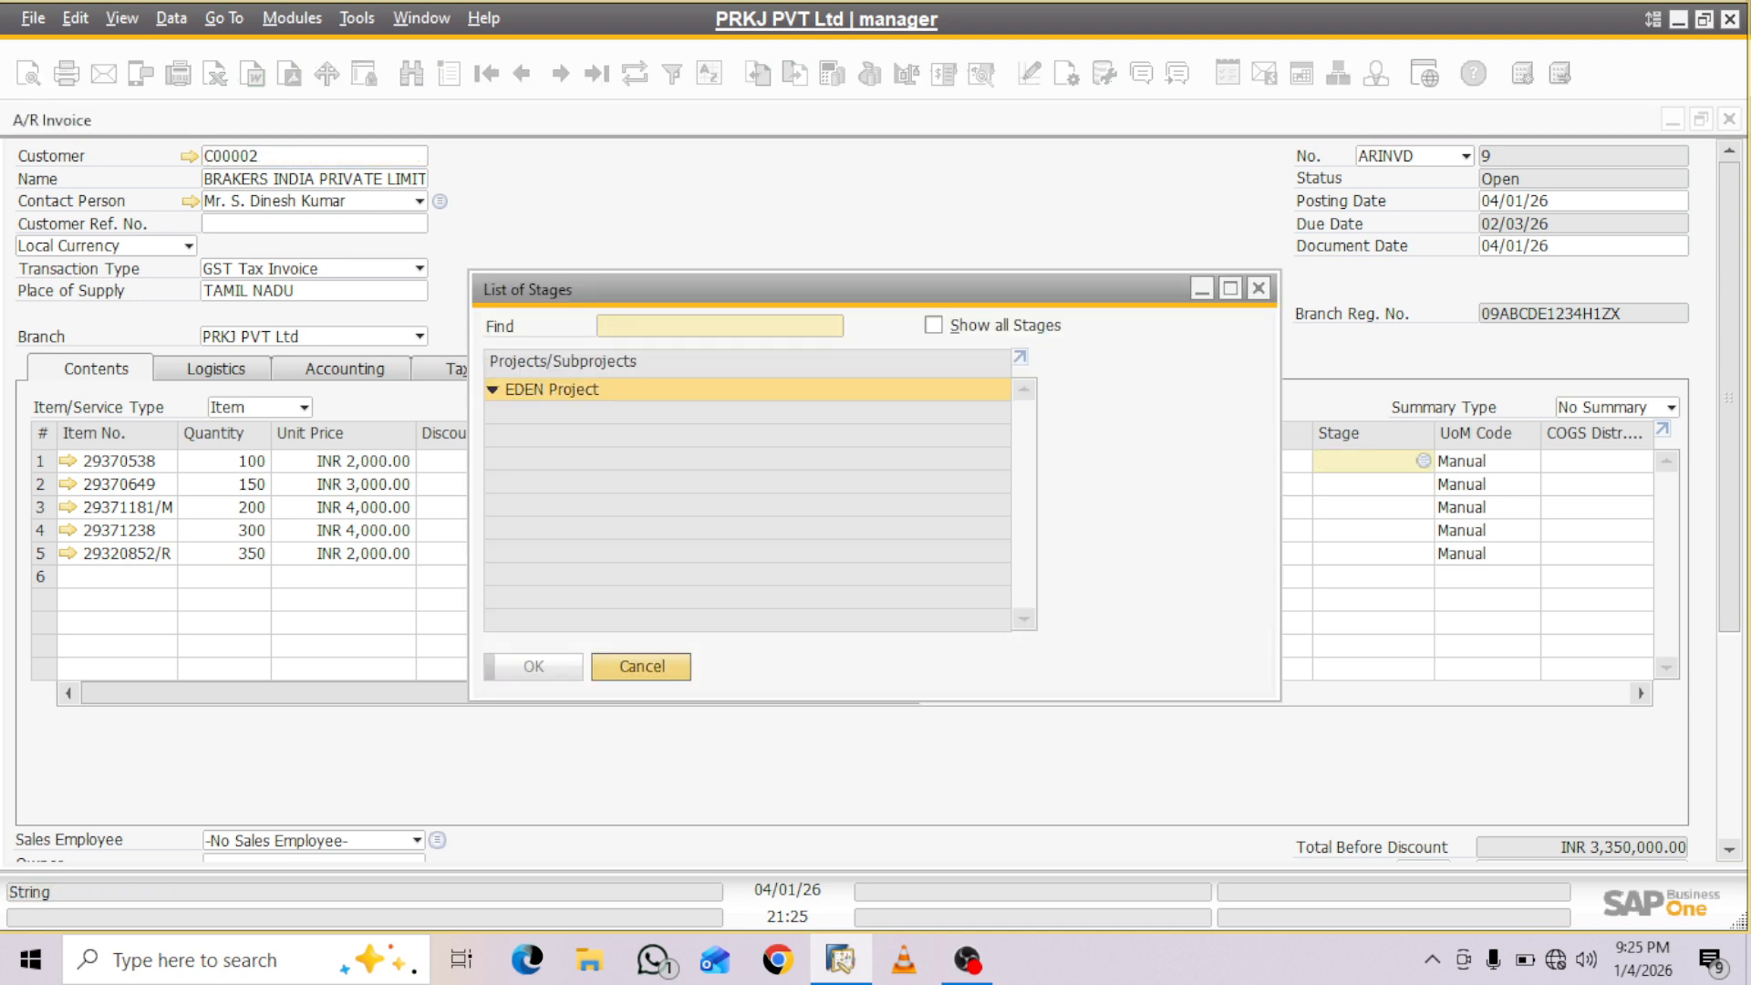
{"action": "key", "text": "alt+s"}
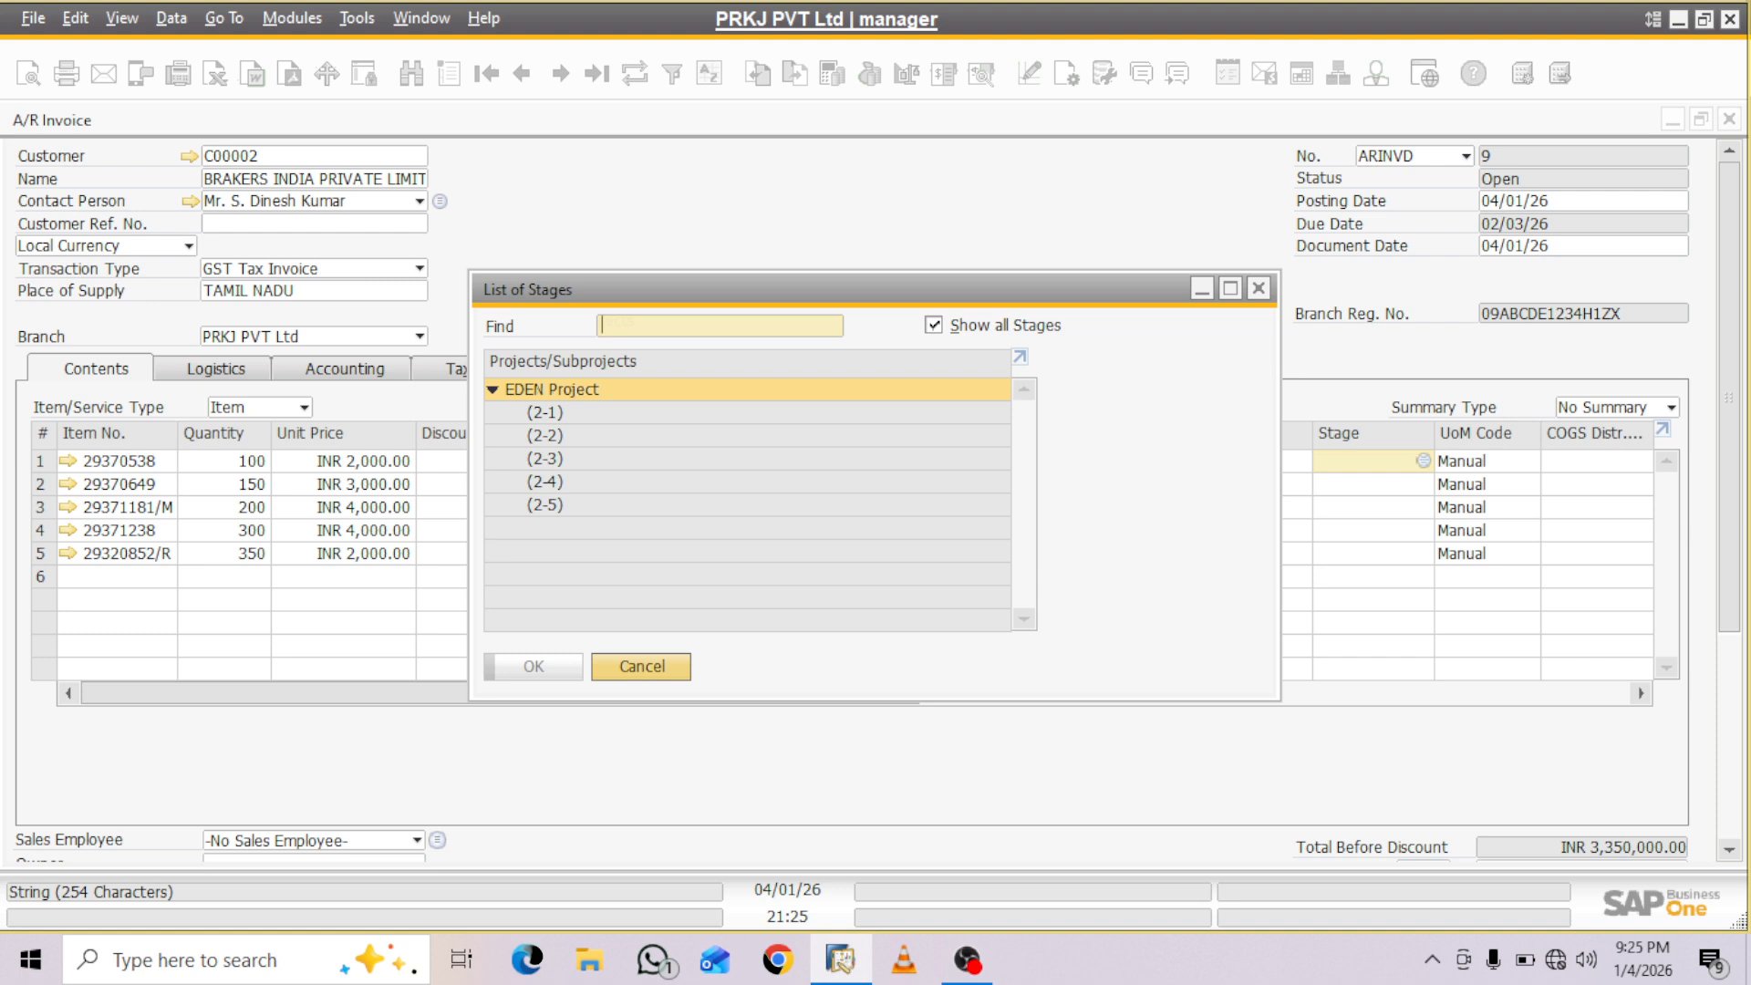
{"action": "left_click", "coordinate": [545, 459]}
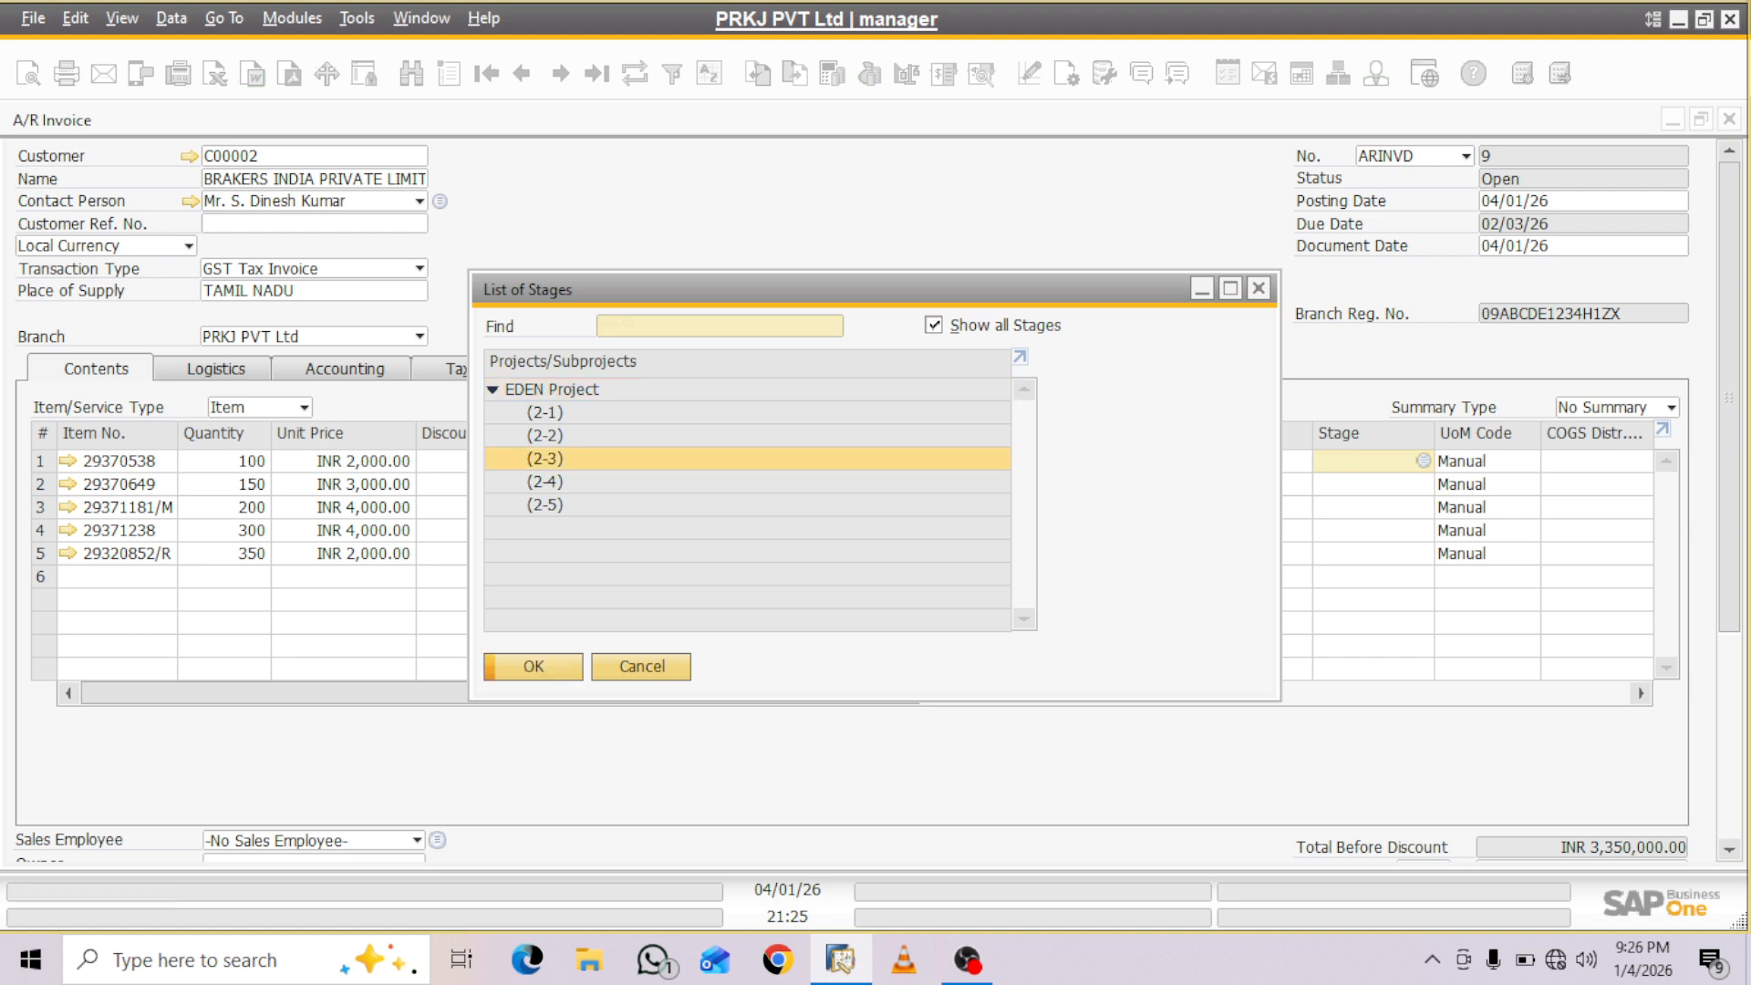
{"action": "key", "text": "Return"}
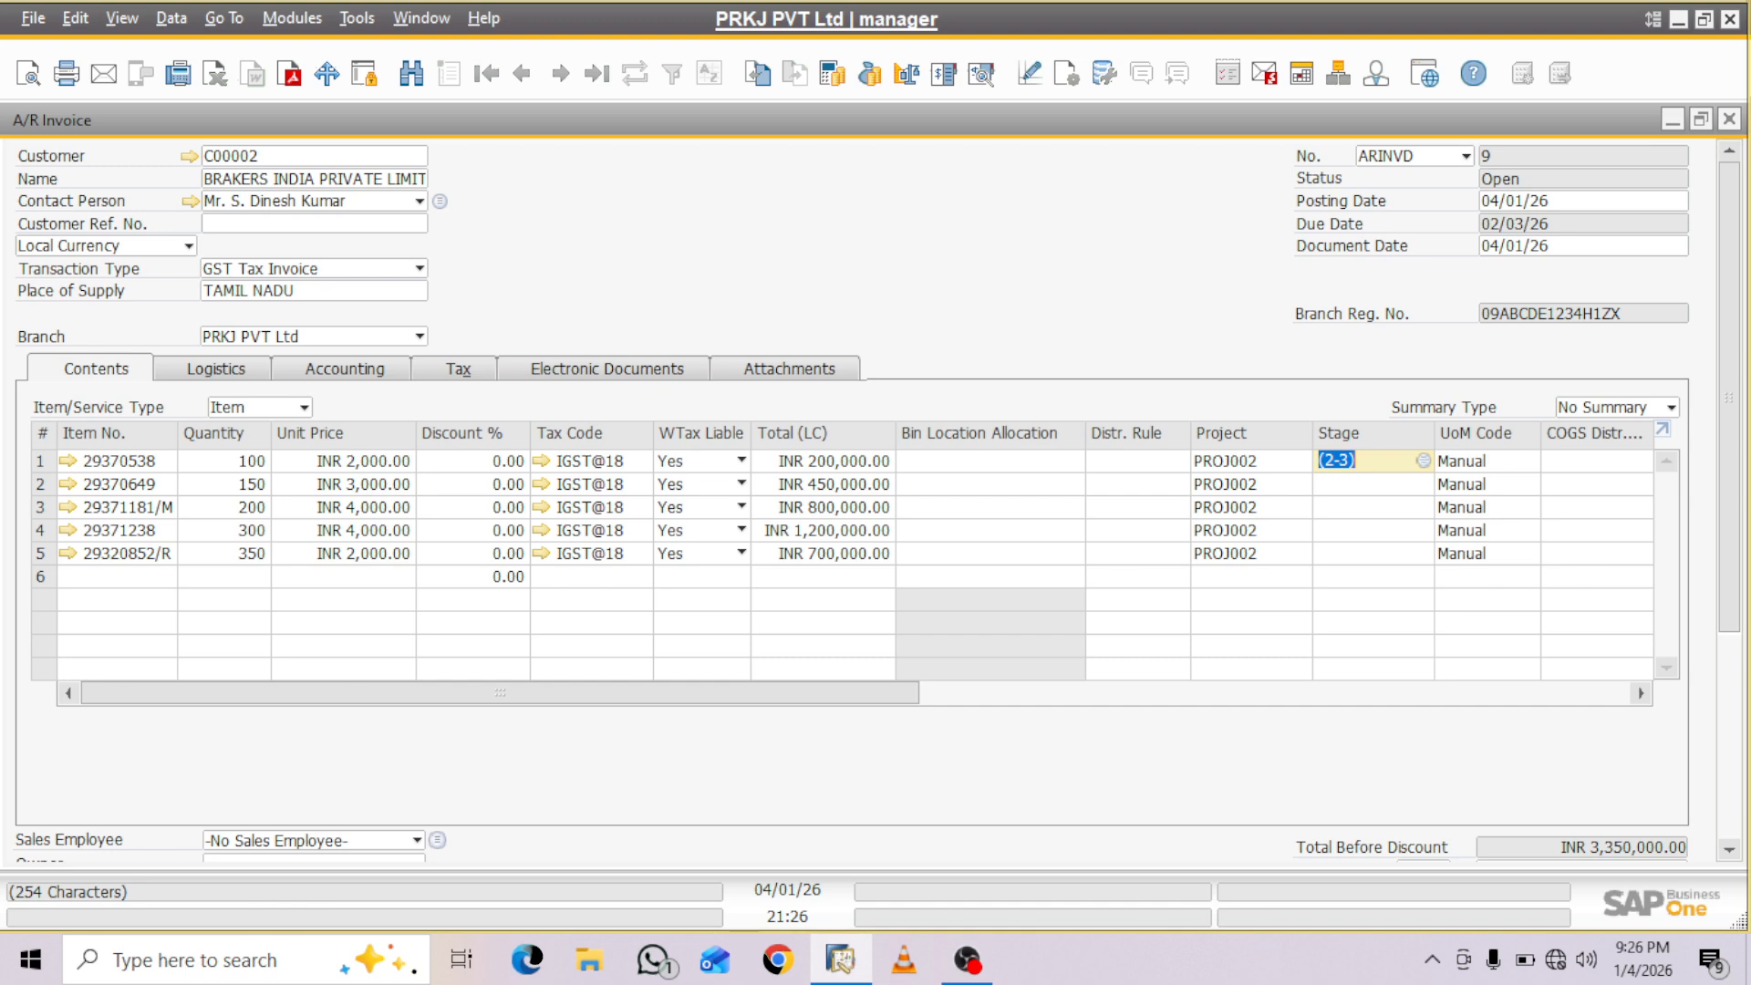
- Copy stage (2-3) to the item 29370649 row and accept it from the list of stages
{"action": "right_click", "coordinate": [1359, 460]}
{"action": "left_click", "coordinate": [1385, 166]}
{"action": "left_click", "coordinate": [1361, 484]}
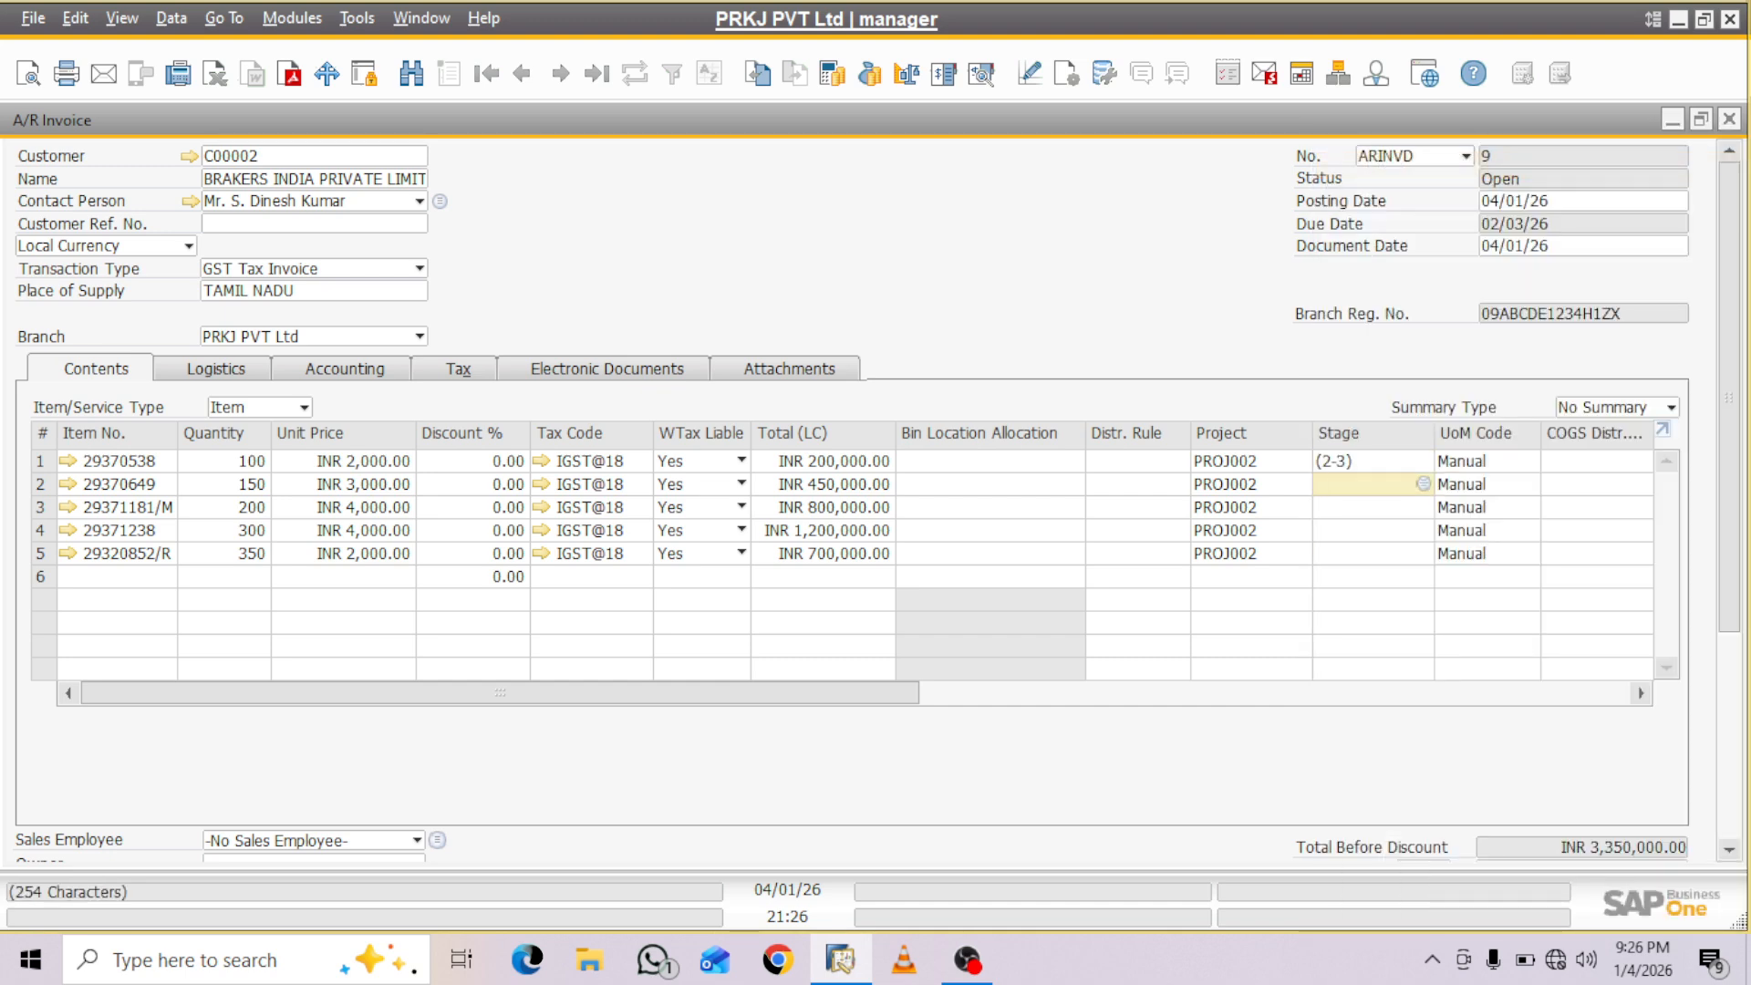
{"action": "key", "text": "ctrl+v"}
{"action": "key", "text": "Tab"}
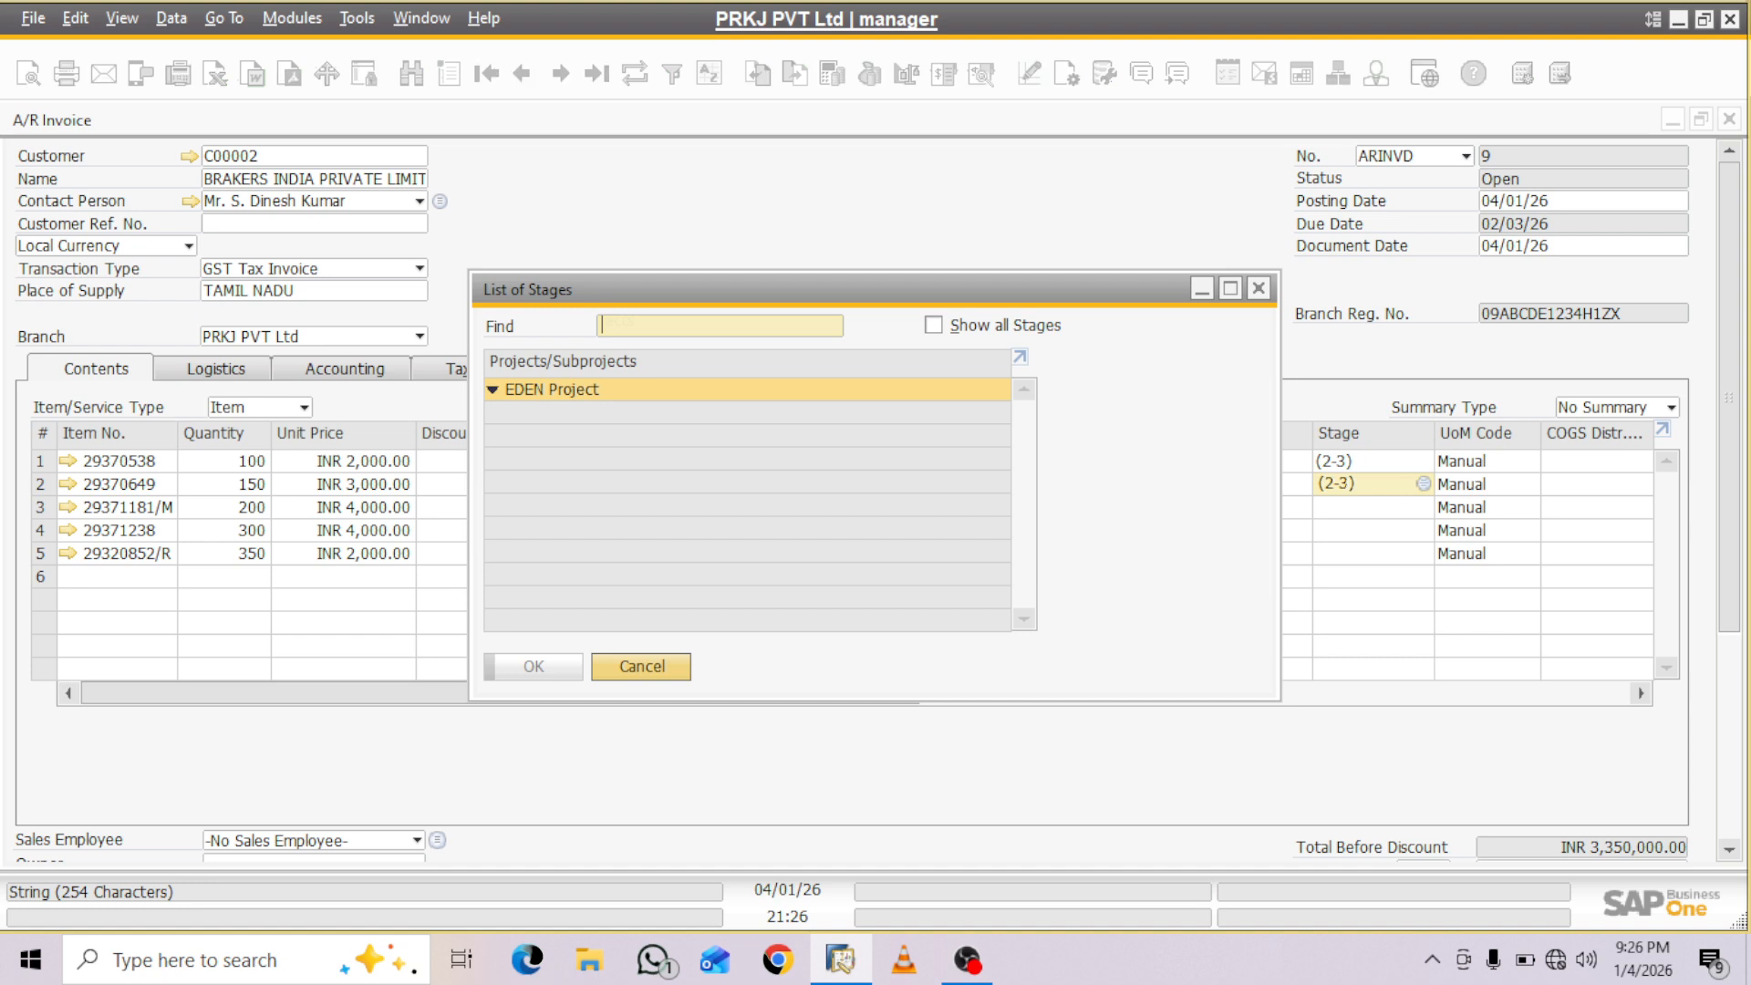
{"action": "key", "text": "Escape"}
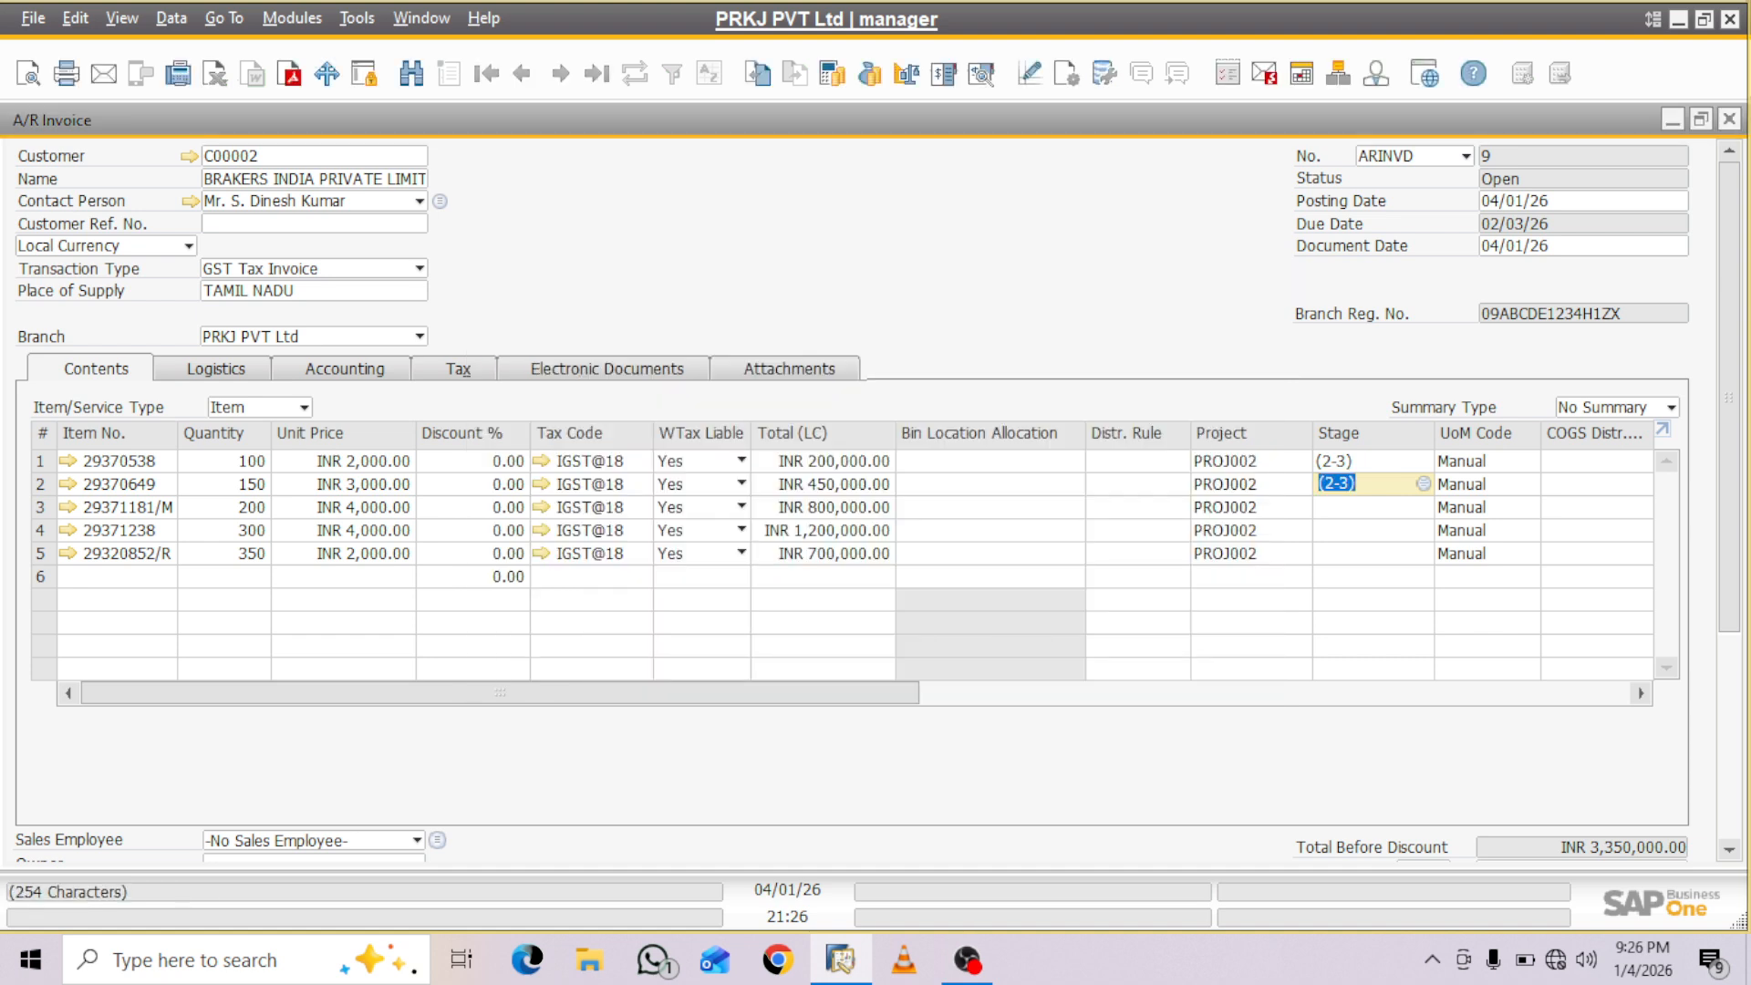
{"action": "key", "text": "Tab"}
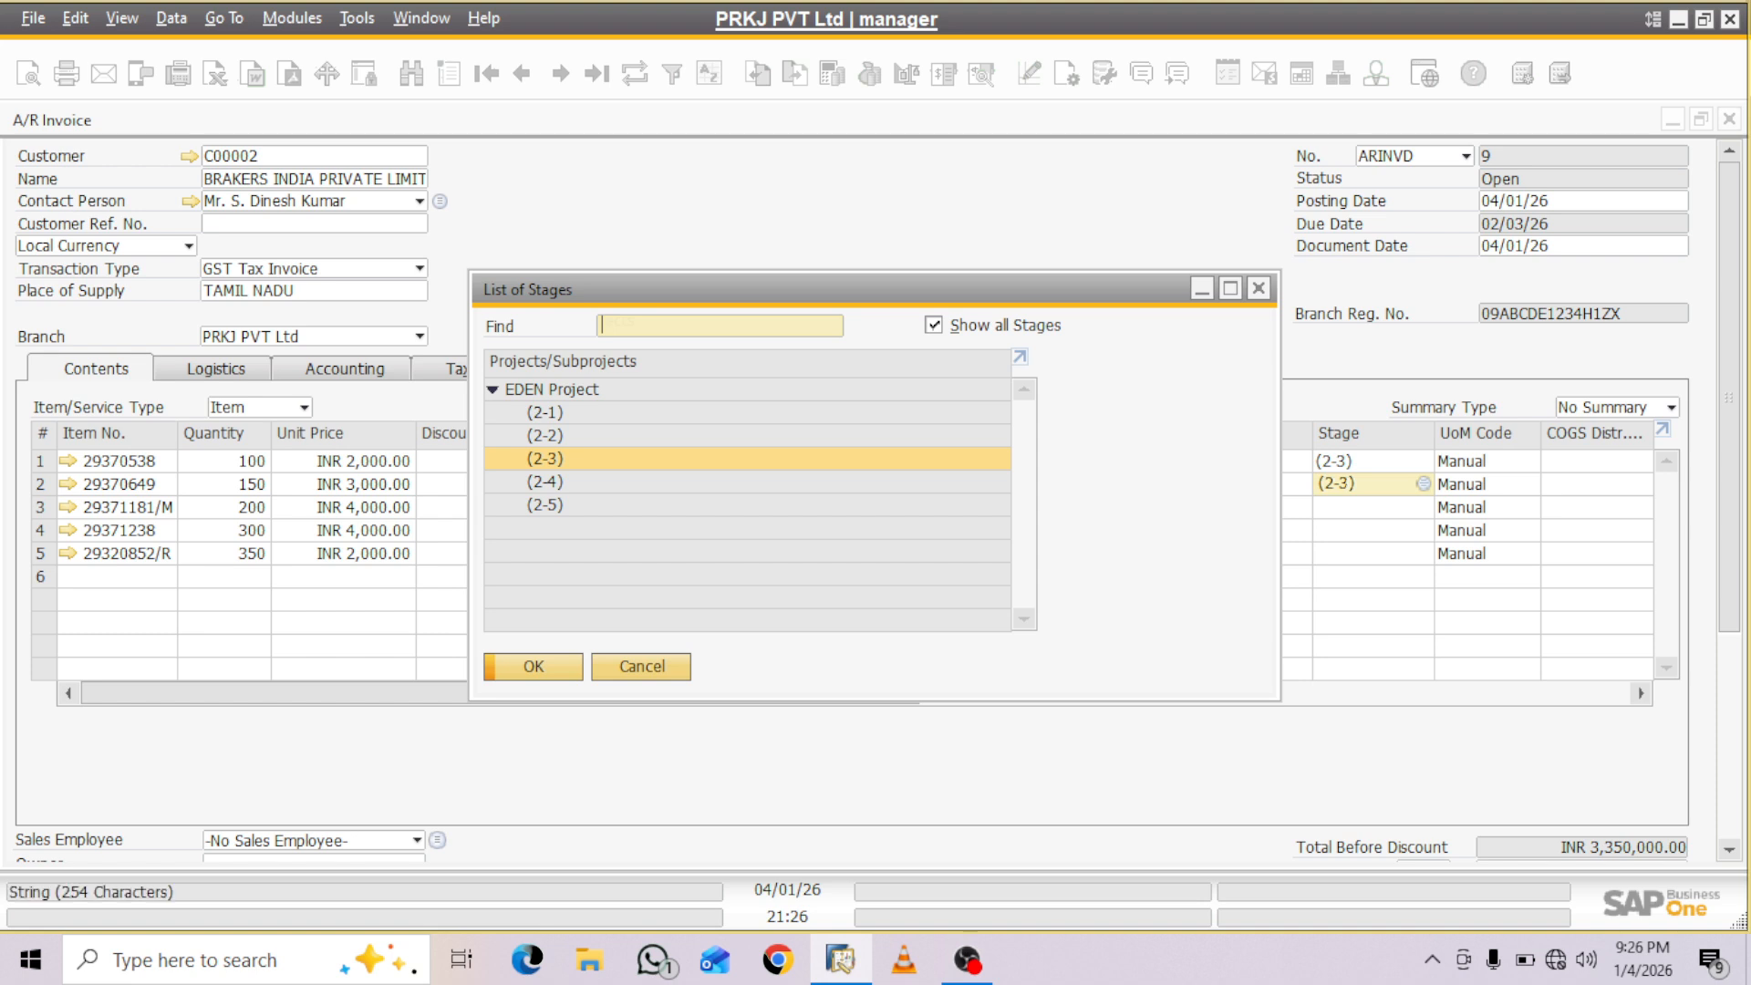
{"action": "key", "text": "Return"}
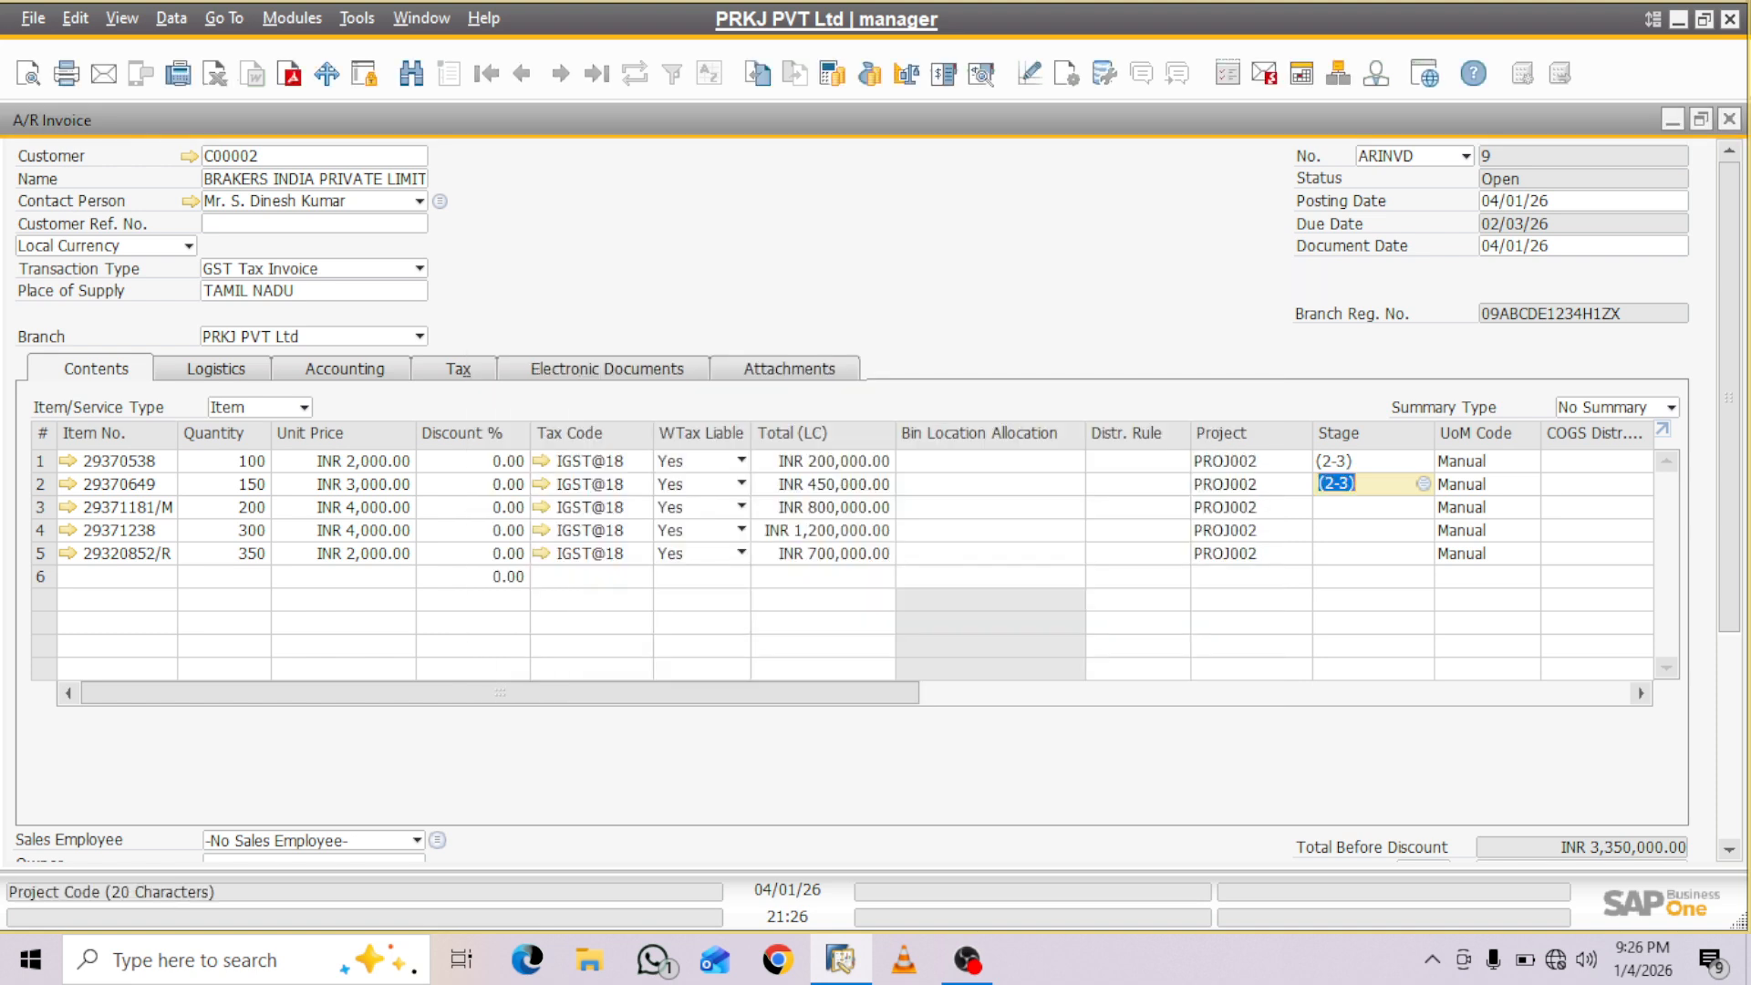
- Assign stage (2-3) of the EDEN Project to the item 29371181/M row, showing all stages
{"action": "left_click", "coordinate": [1366, 507]}
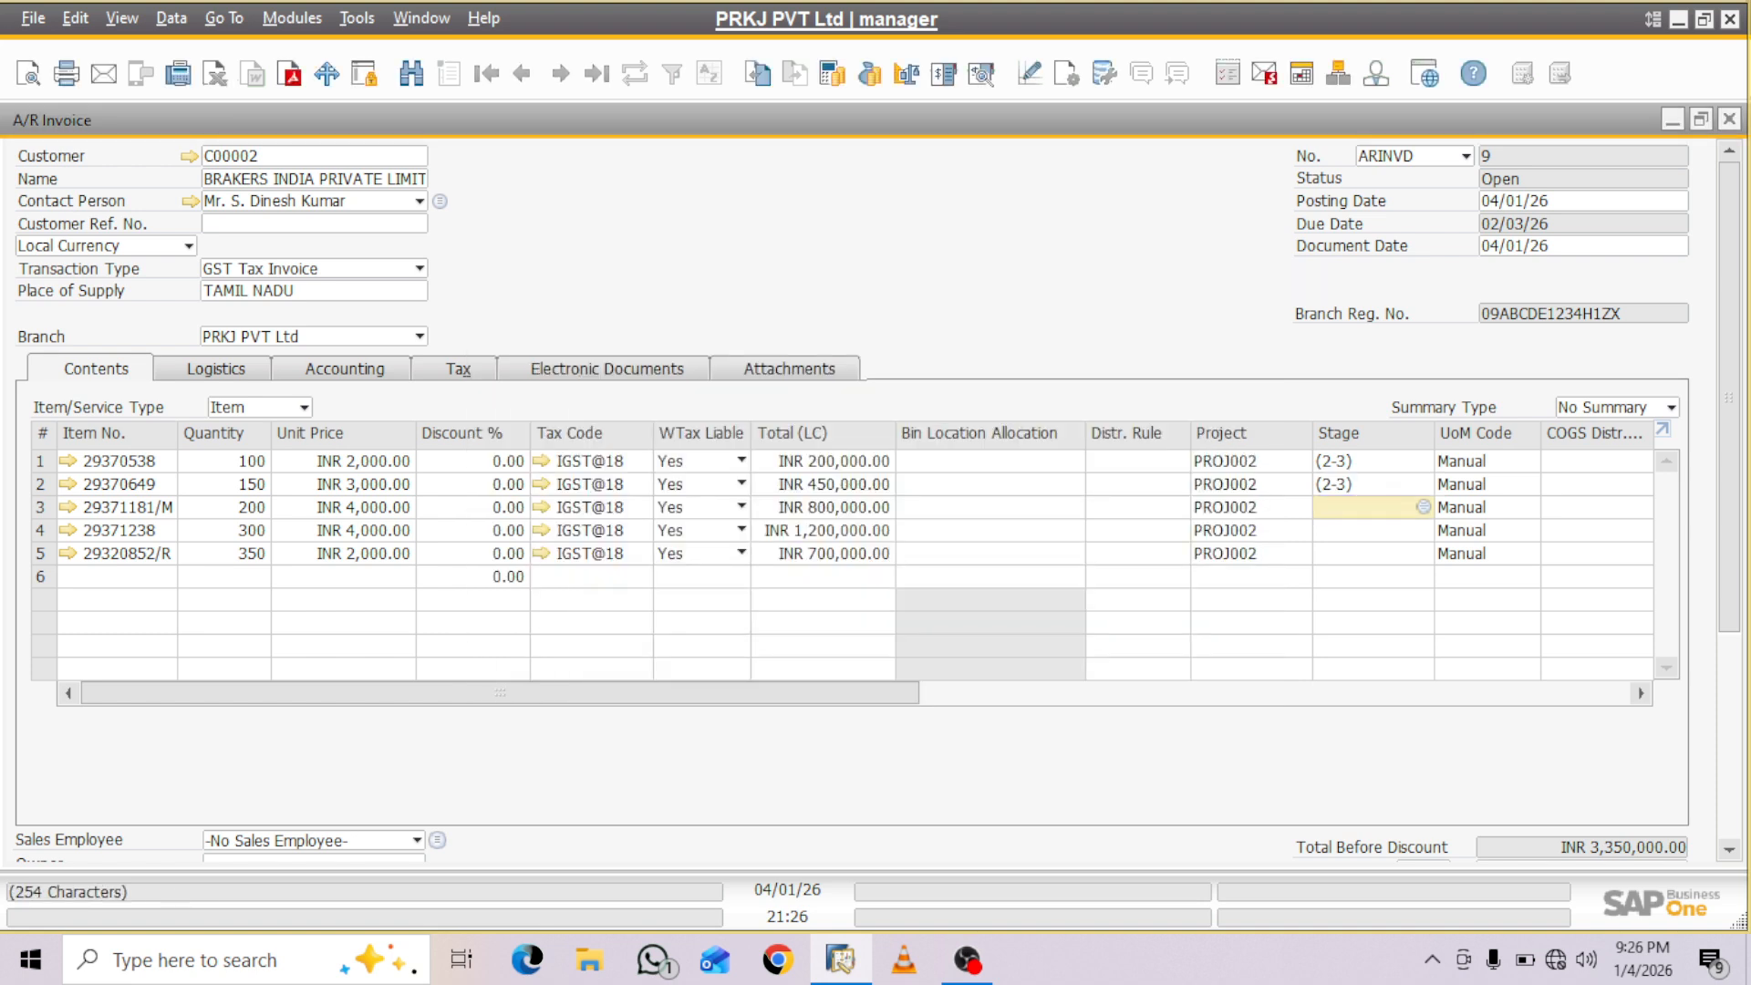
{"action": "key", "text": "Tab"}
{"action": "left_click", "coordinate": [934, 326]}
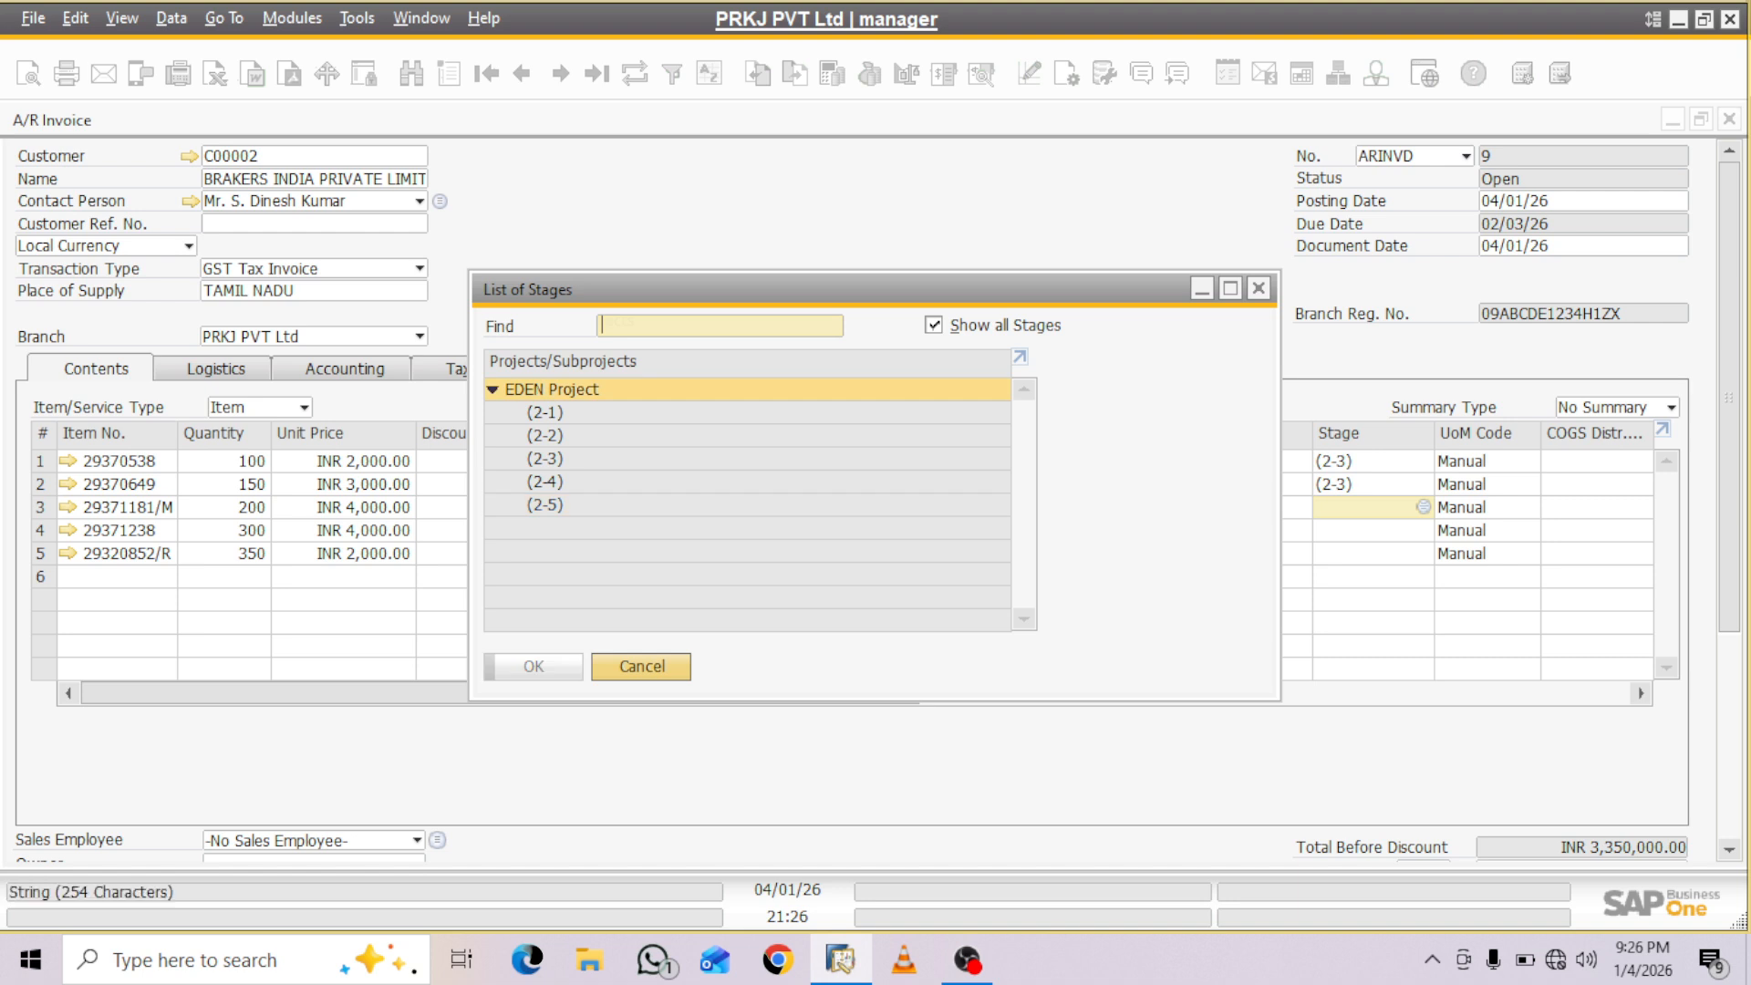
{"action": "left_click", "coordinate": [545, 459]}
{"action": "left_click", "coordinate": [534, 667]}
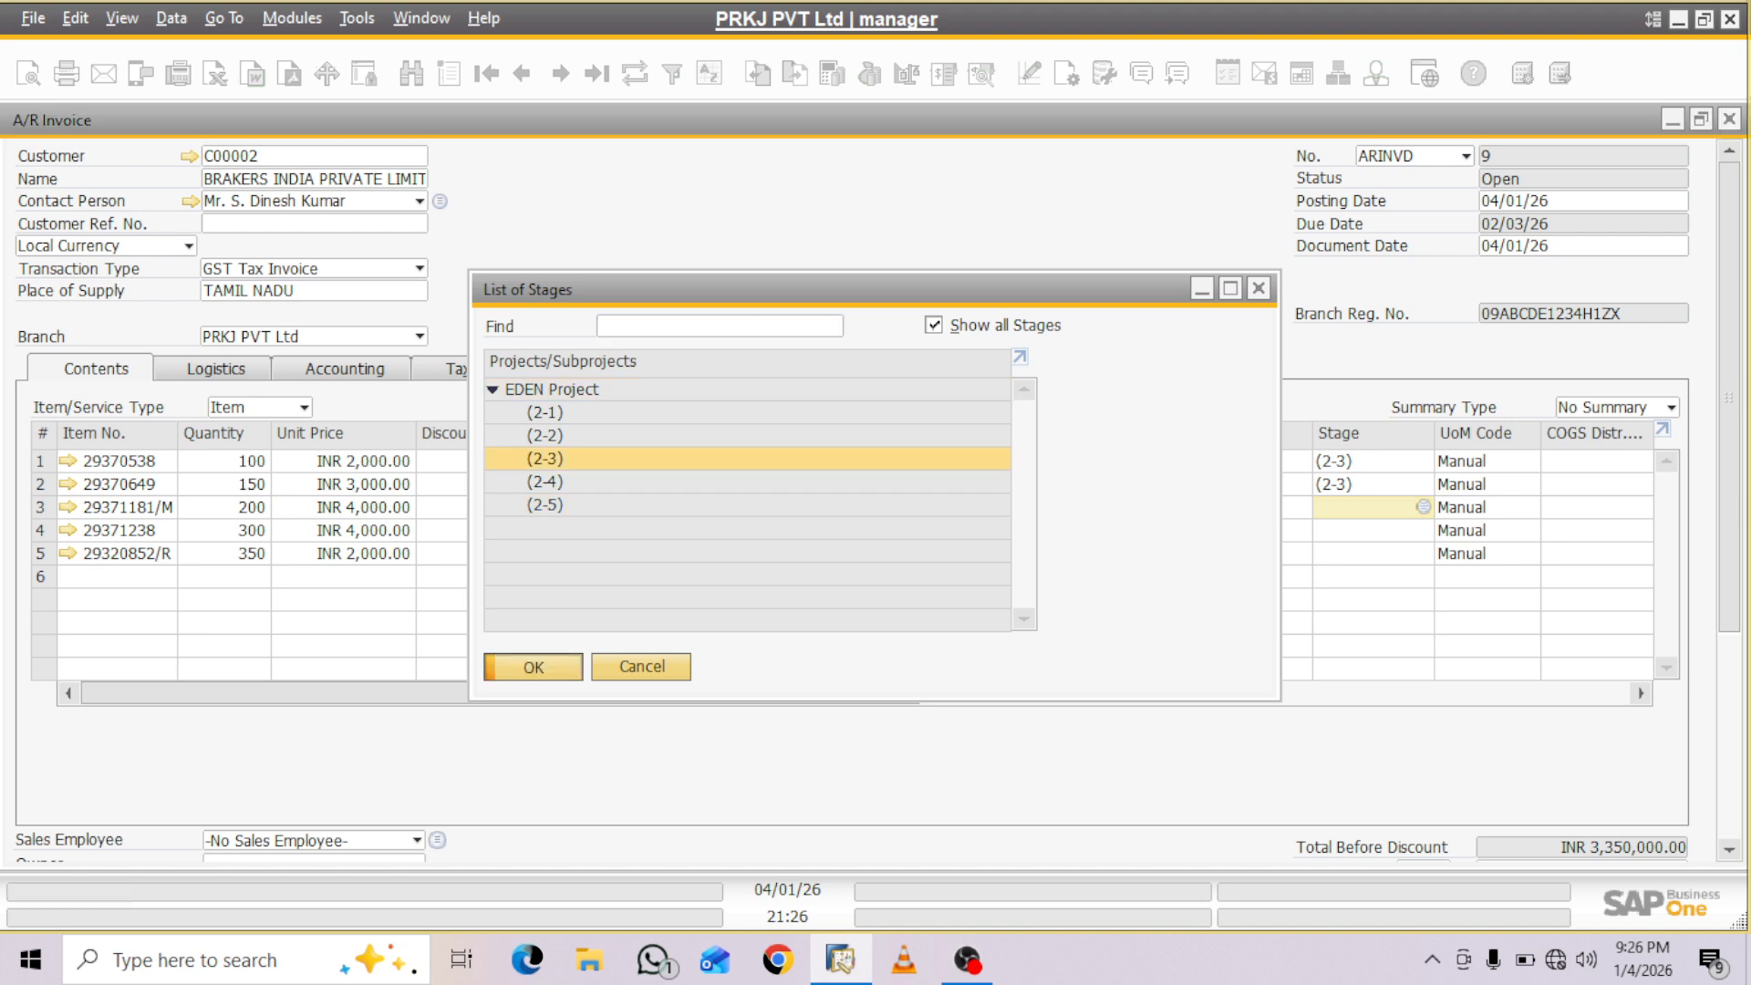
- Assign stage (2-3) of the EDEN Project to the item 29371238 and 29320852/R rows
{"action": "left_click", "coordinate": [1366, 530]}
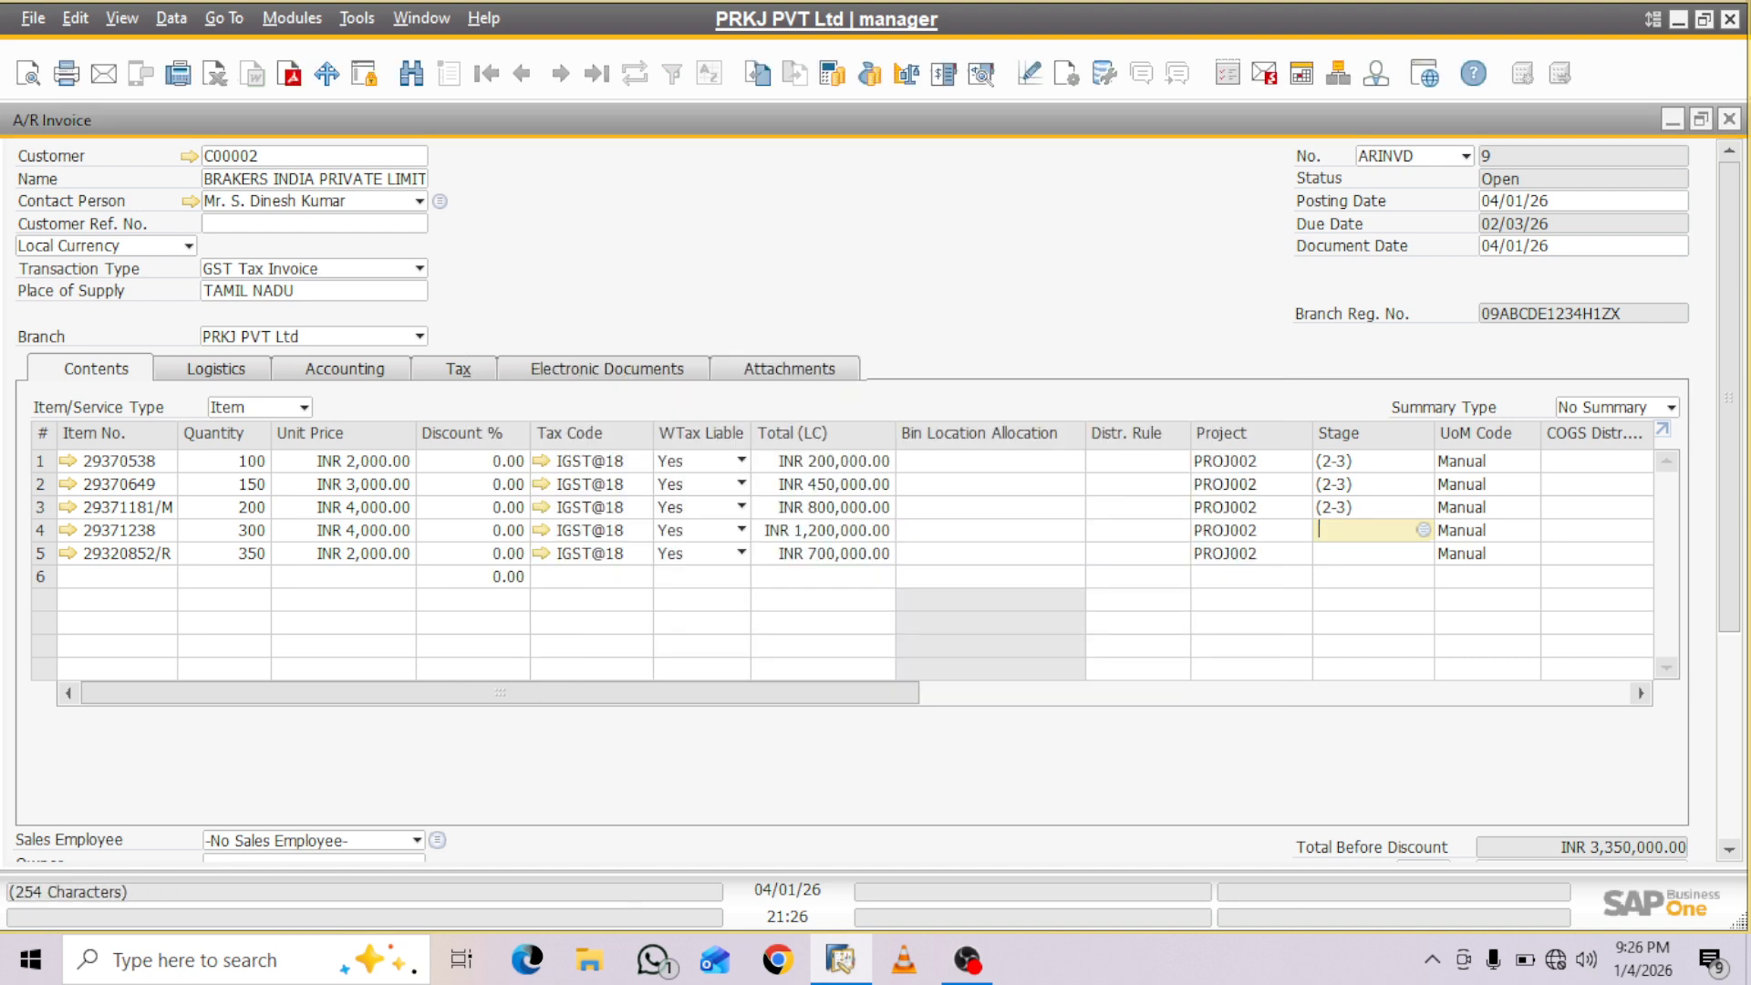
{"action": "key", "text": "Tab"}
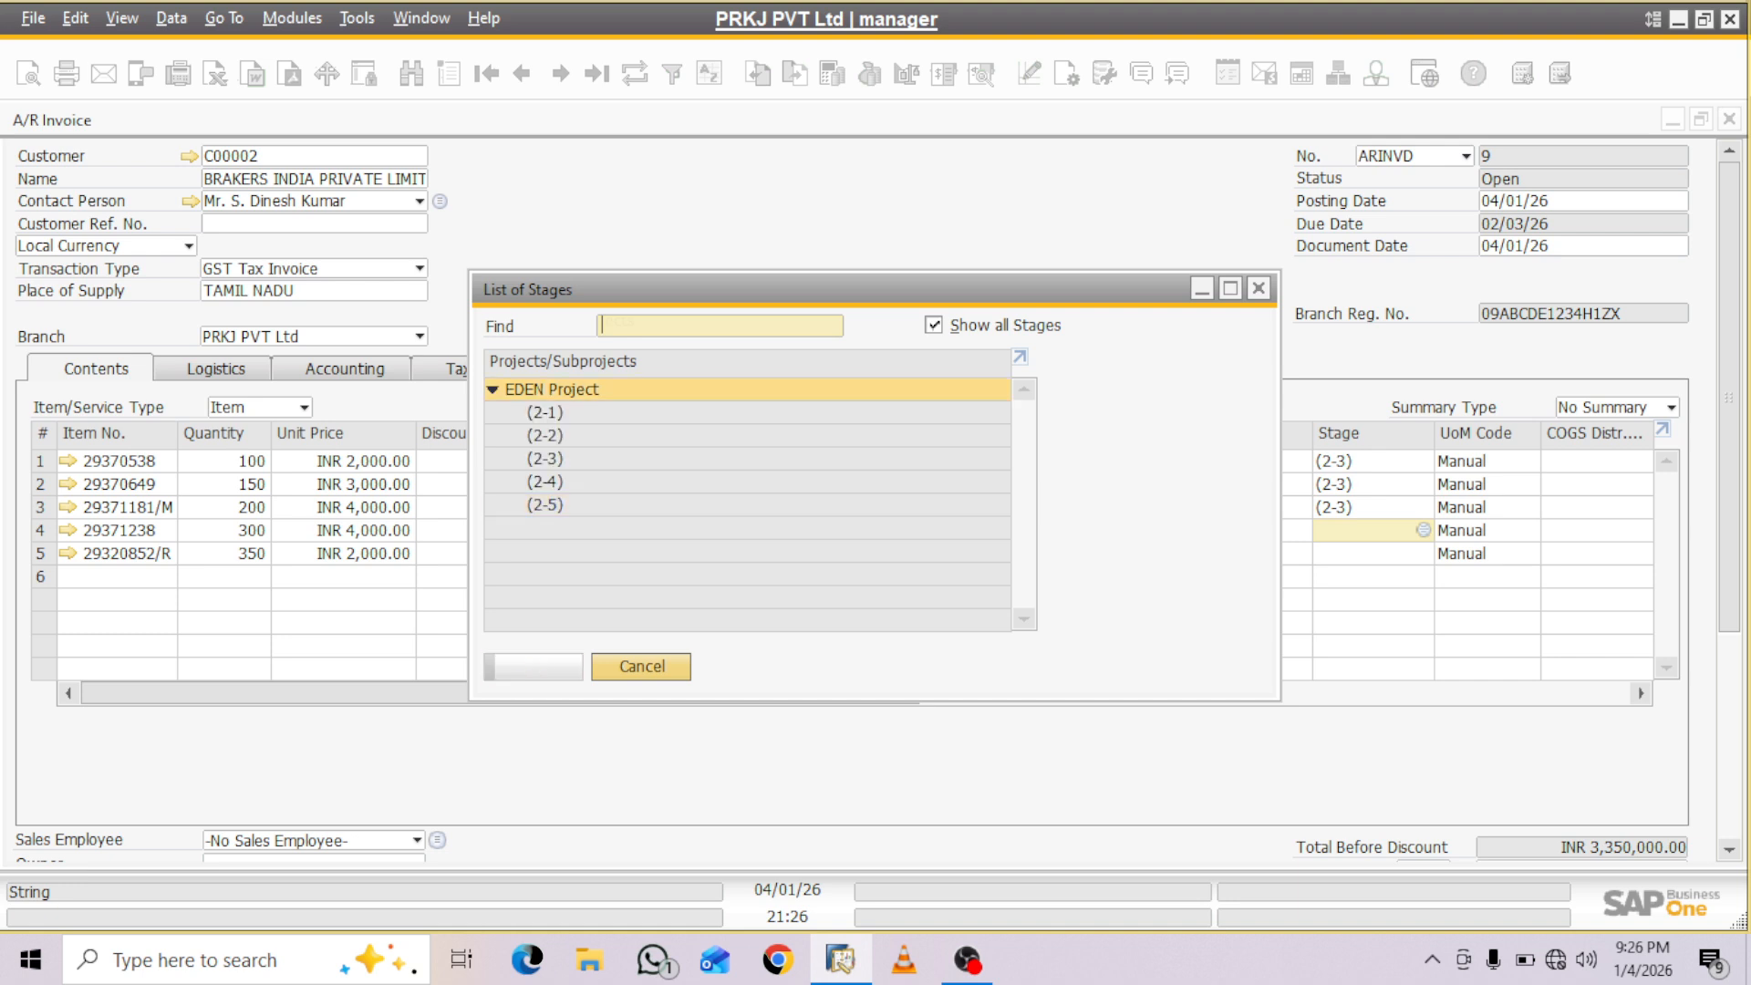
{"action": "left_click", "coordinate": [545, 459]}
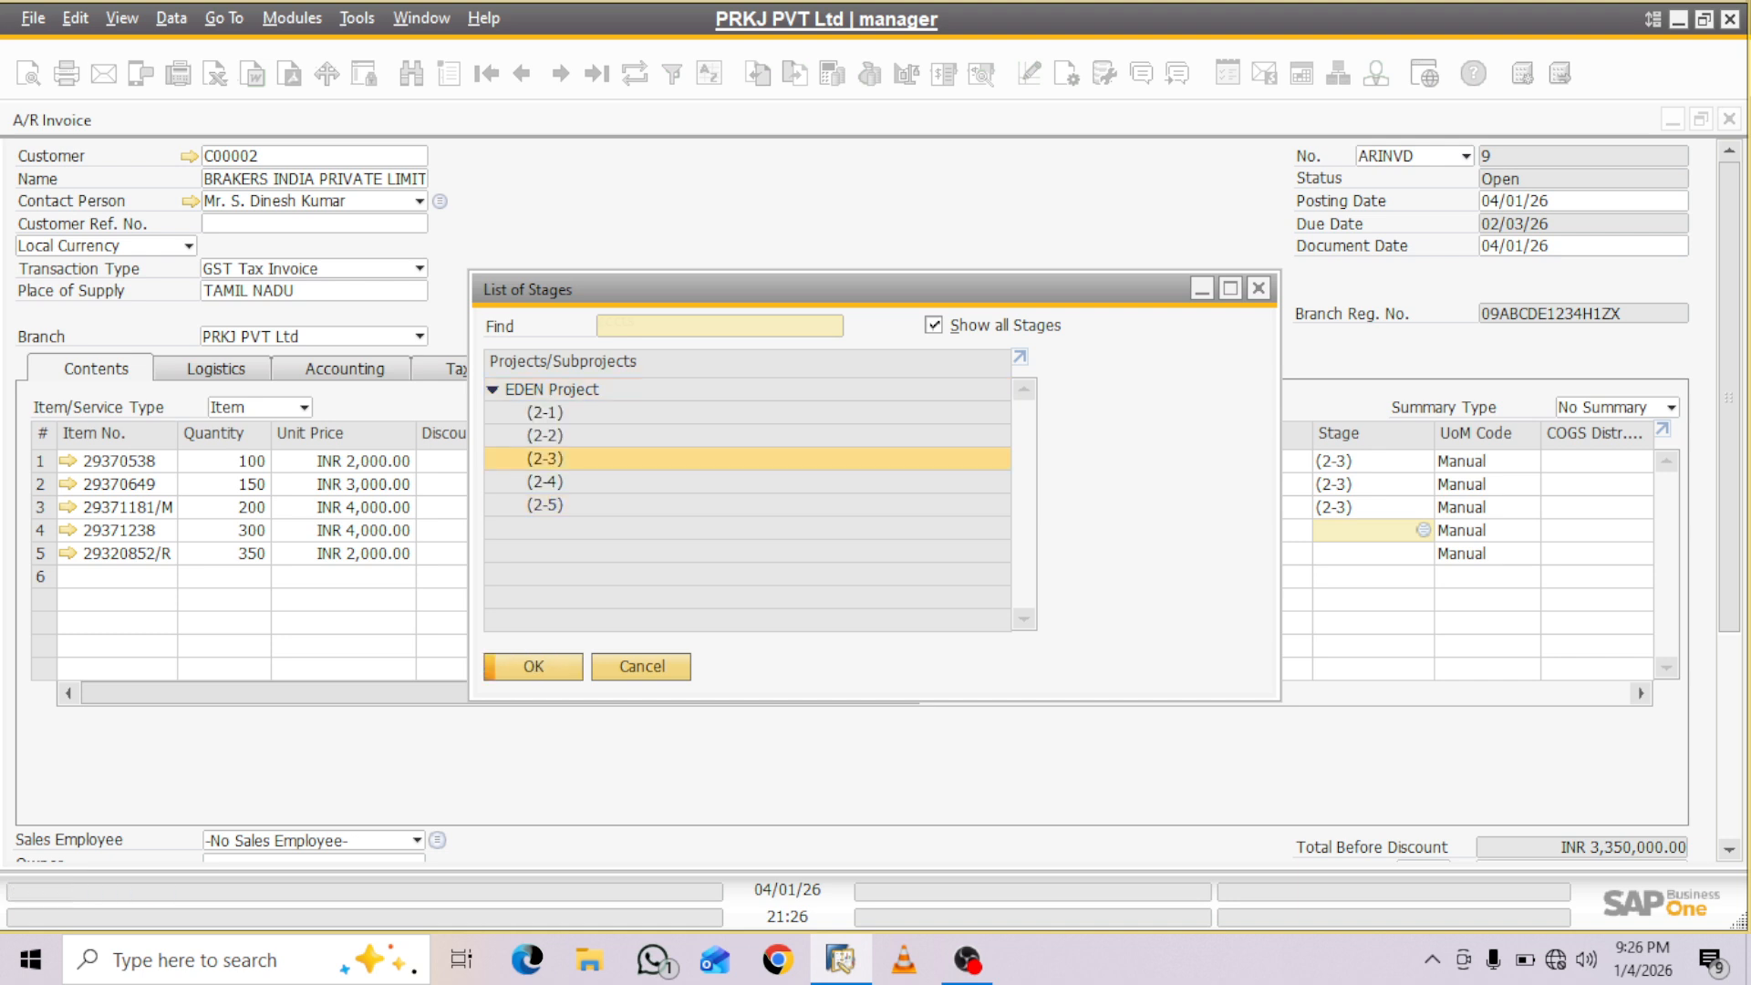
{"action": "left_click", "coordinate": [534, 667]}
{"action": "left_click", "coordinate": [1367, 554]}
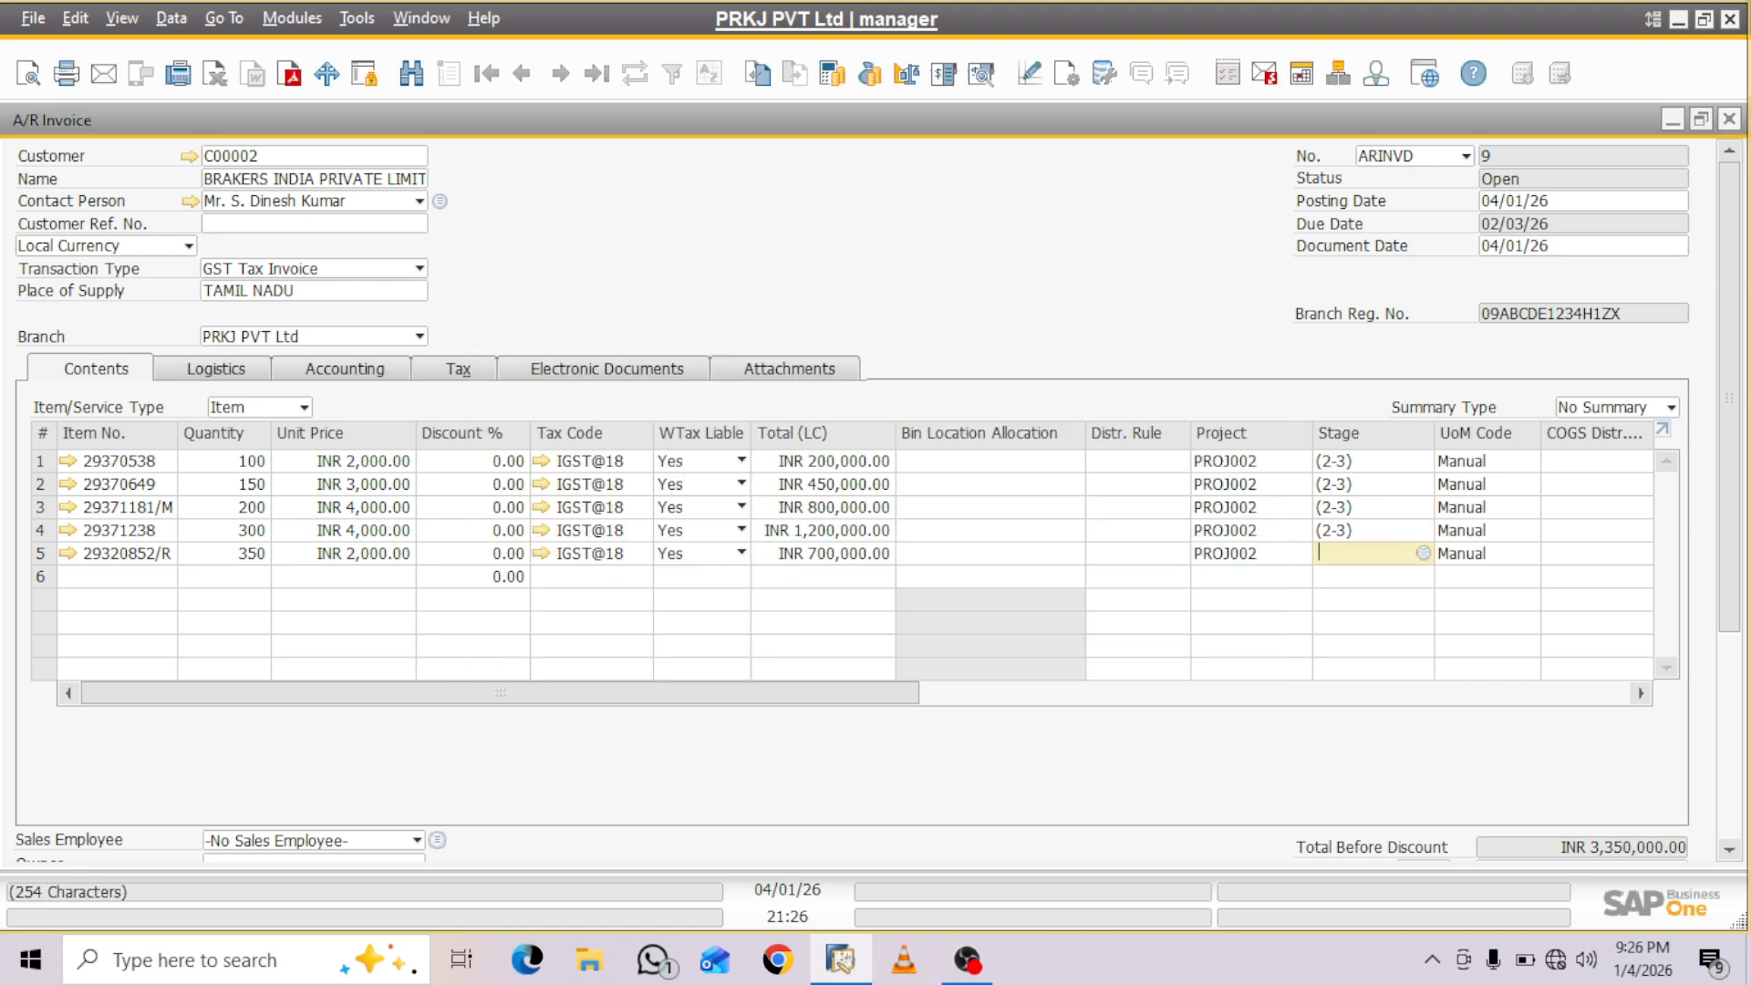
{"action": "key", "text": "Tab"}
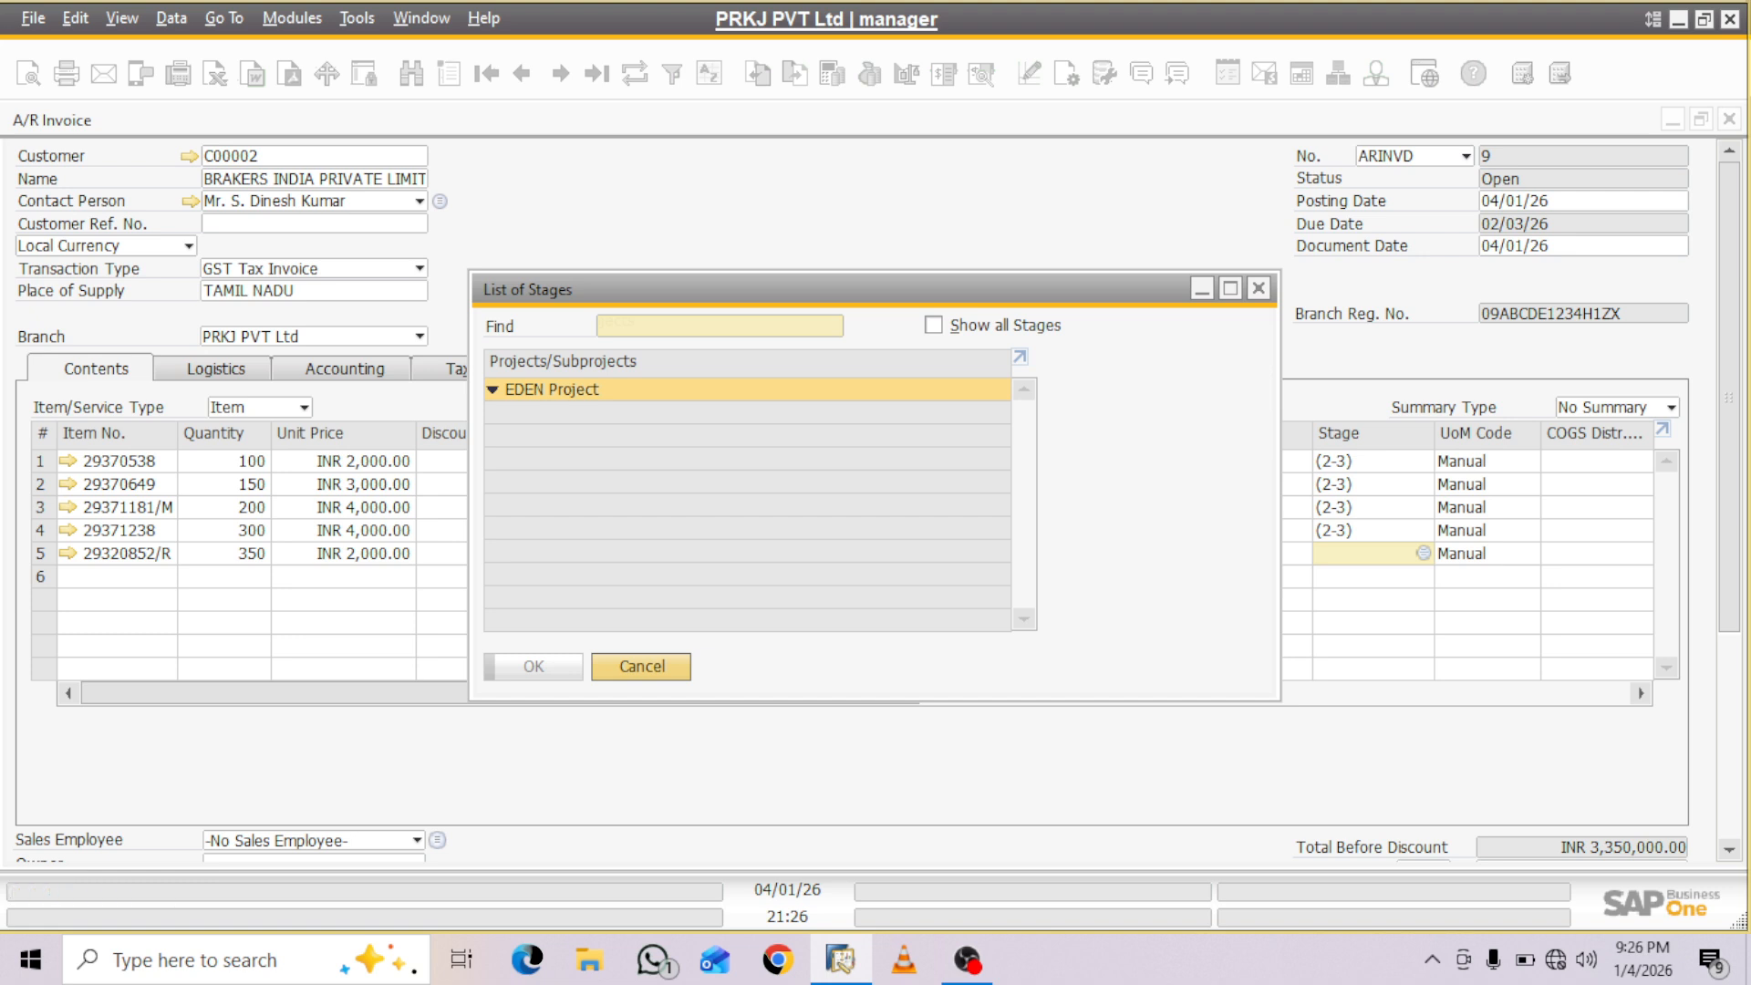
{"action": "left_click", "coordinate": [546, 459]}
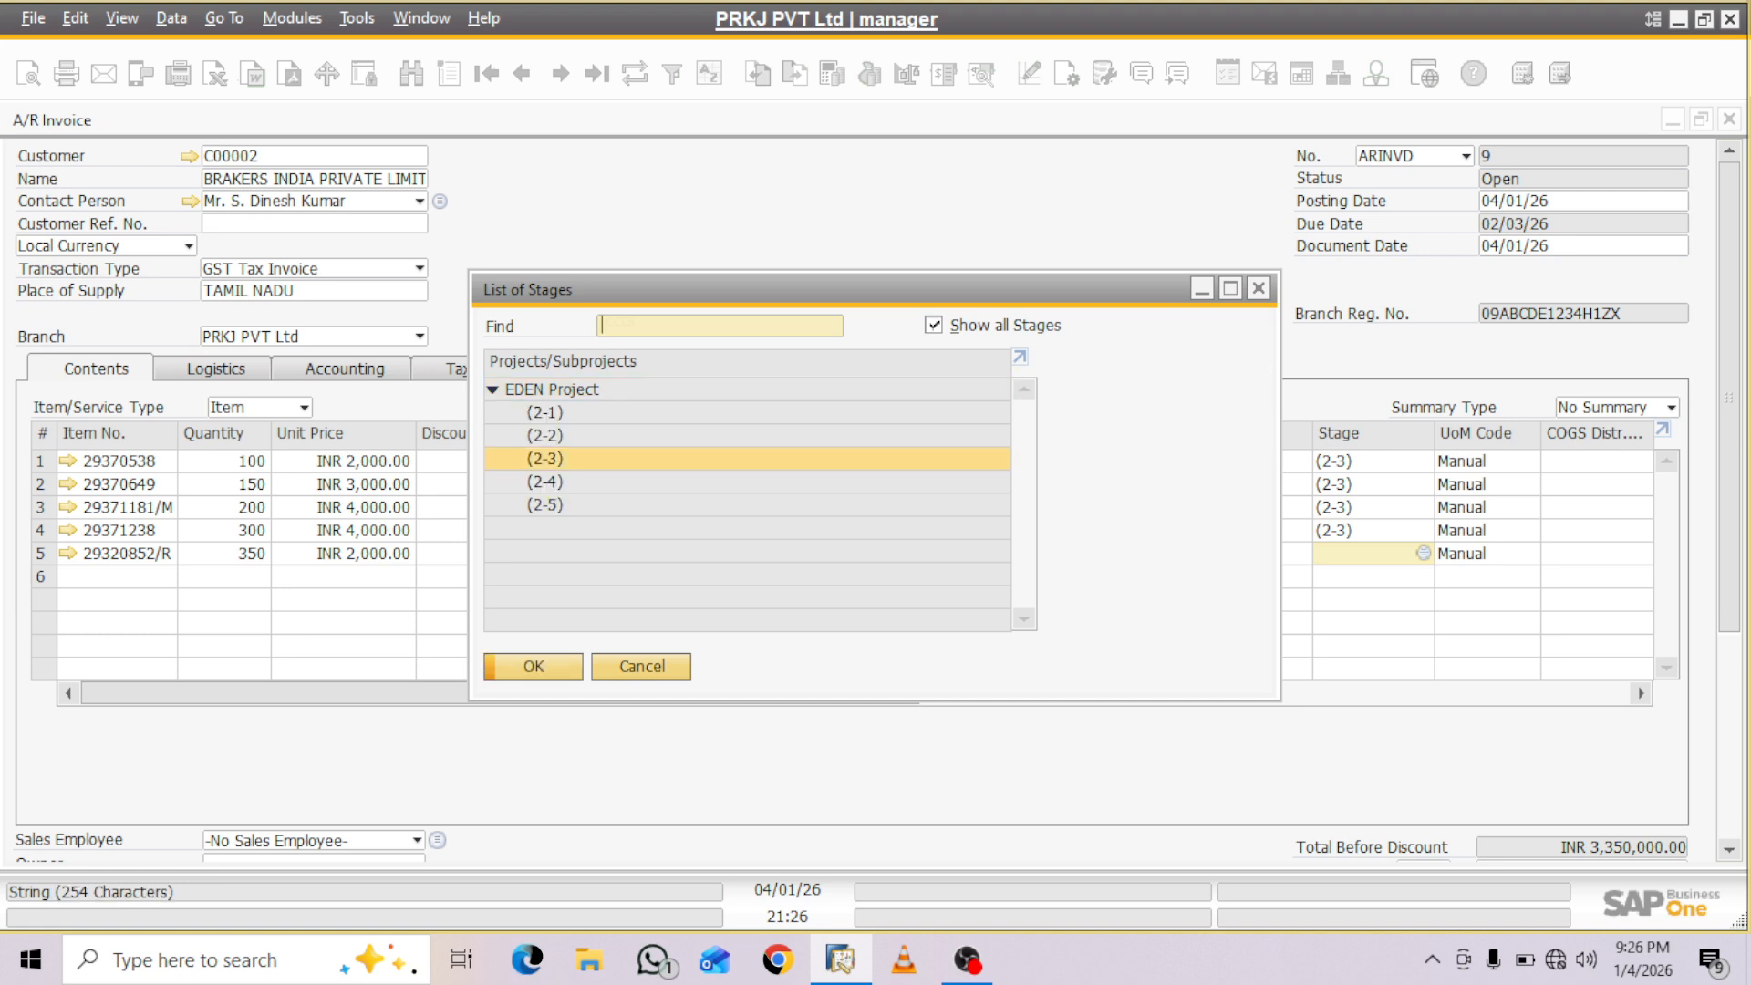
{"action": "key", "text": "Return"}
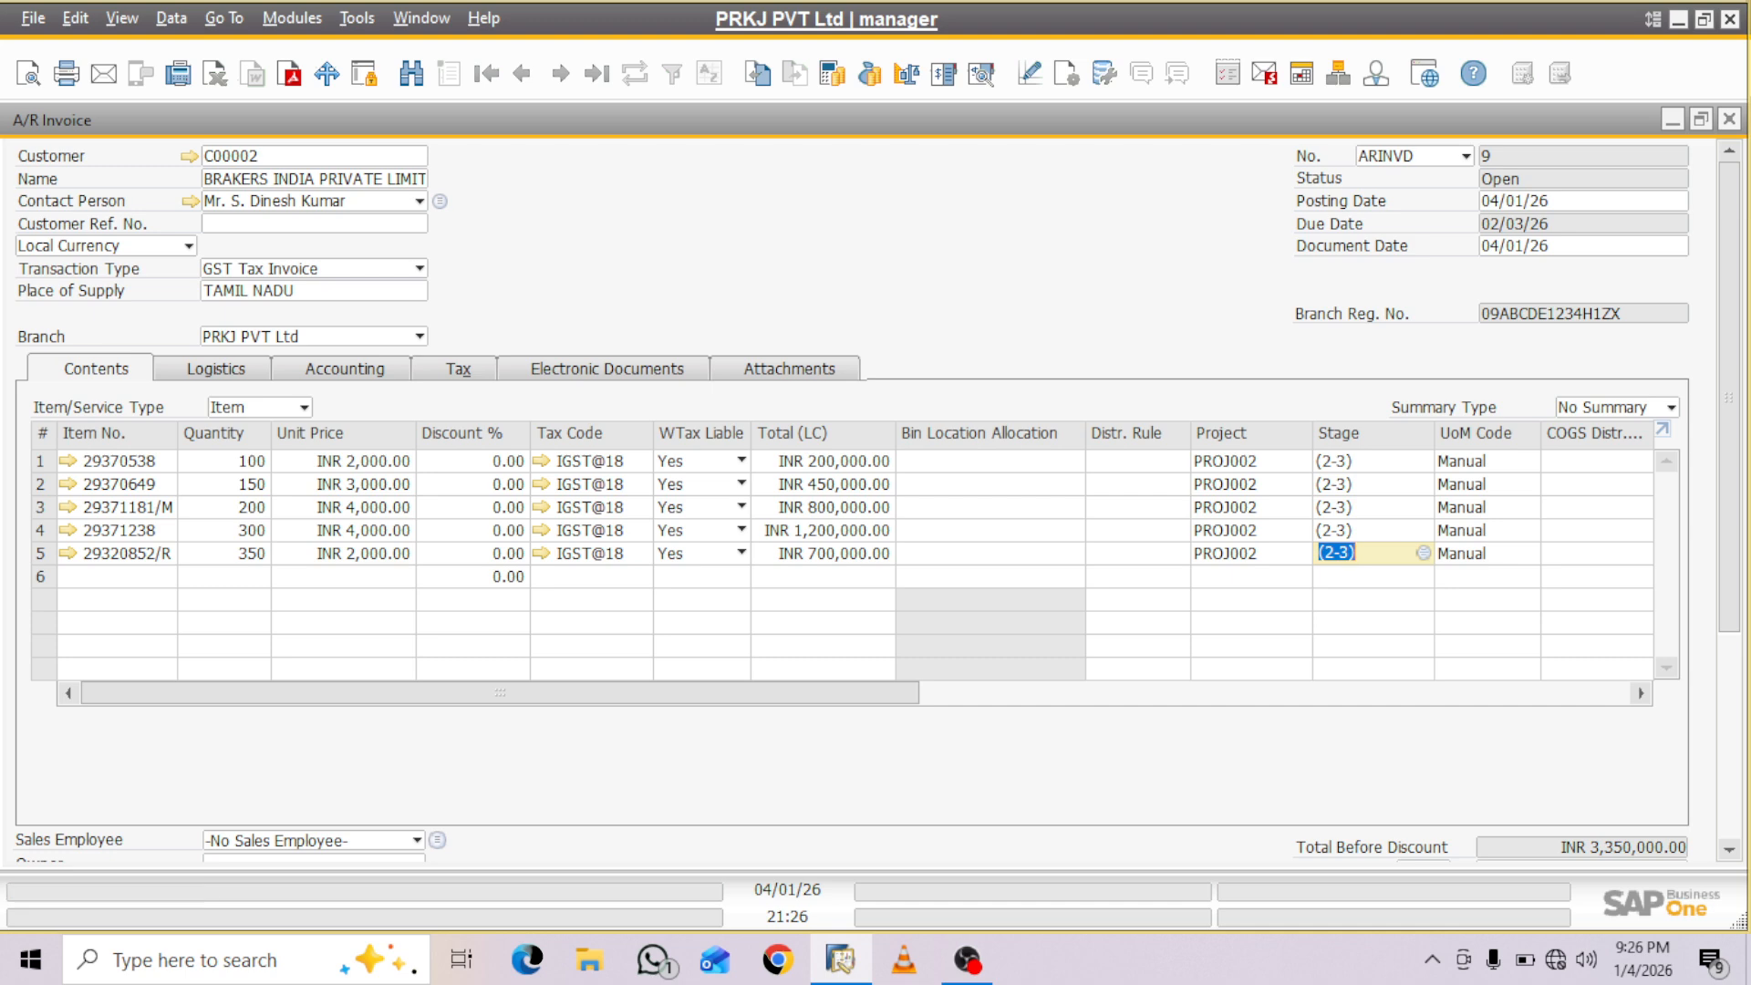
- Add and view the A/R invoice, looking up codes in the withholding tax table and accepting that the document becomes unchangeable
{"action": "scroll", "coordinate": [876, 502], "scroll_direction": "down", "scroll_amount": 5}
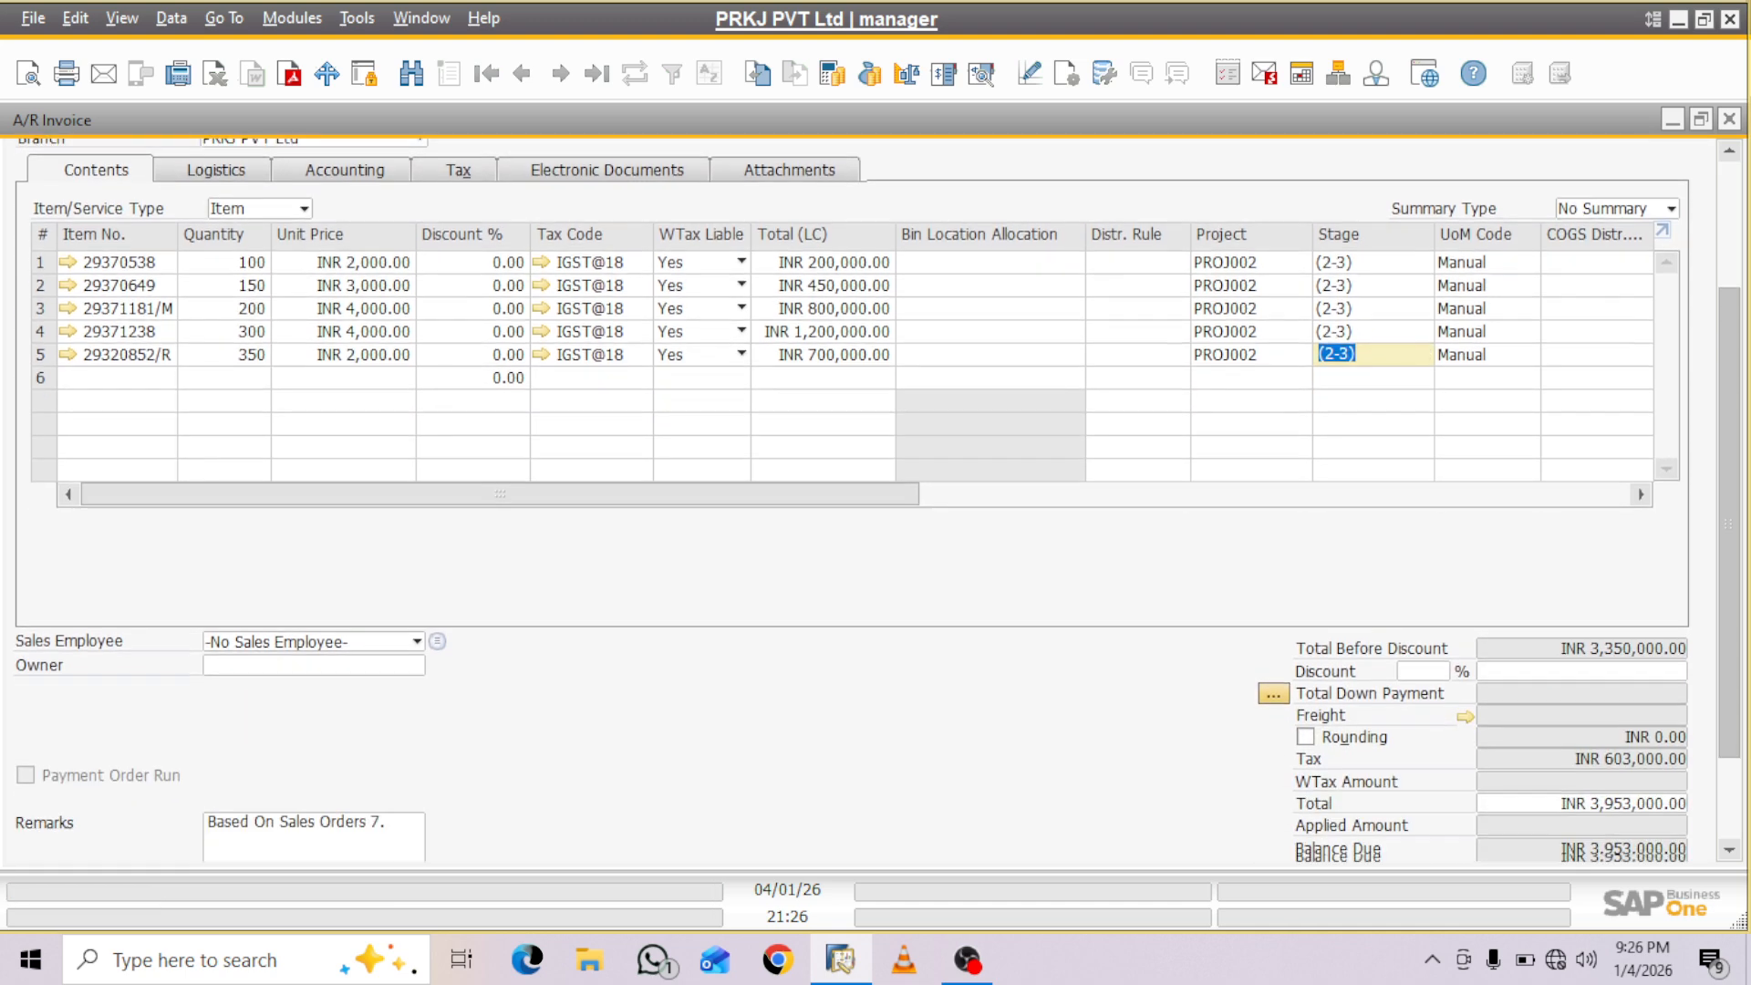
{"action": "scroll", "coordinate": [876, 502], "scroll_direction": "down", "scroll_amount": 2}
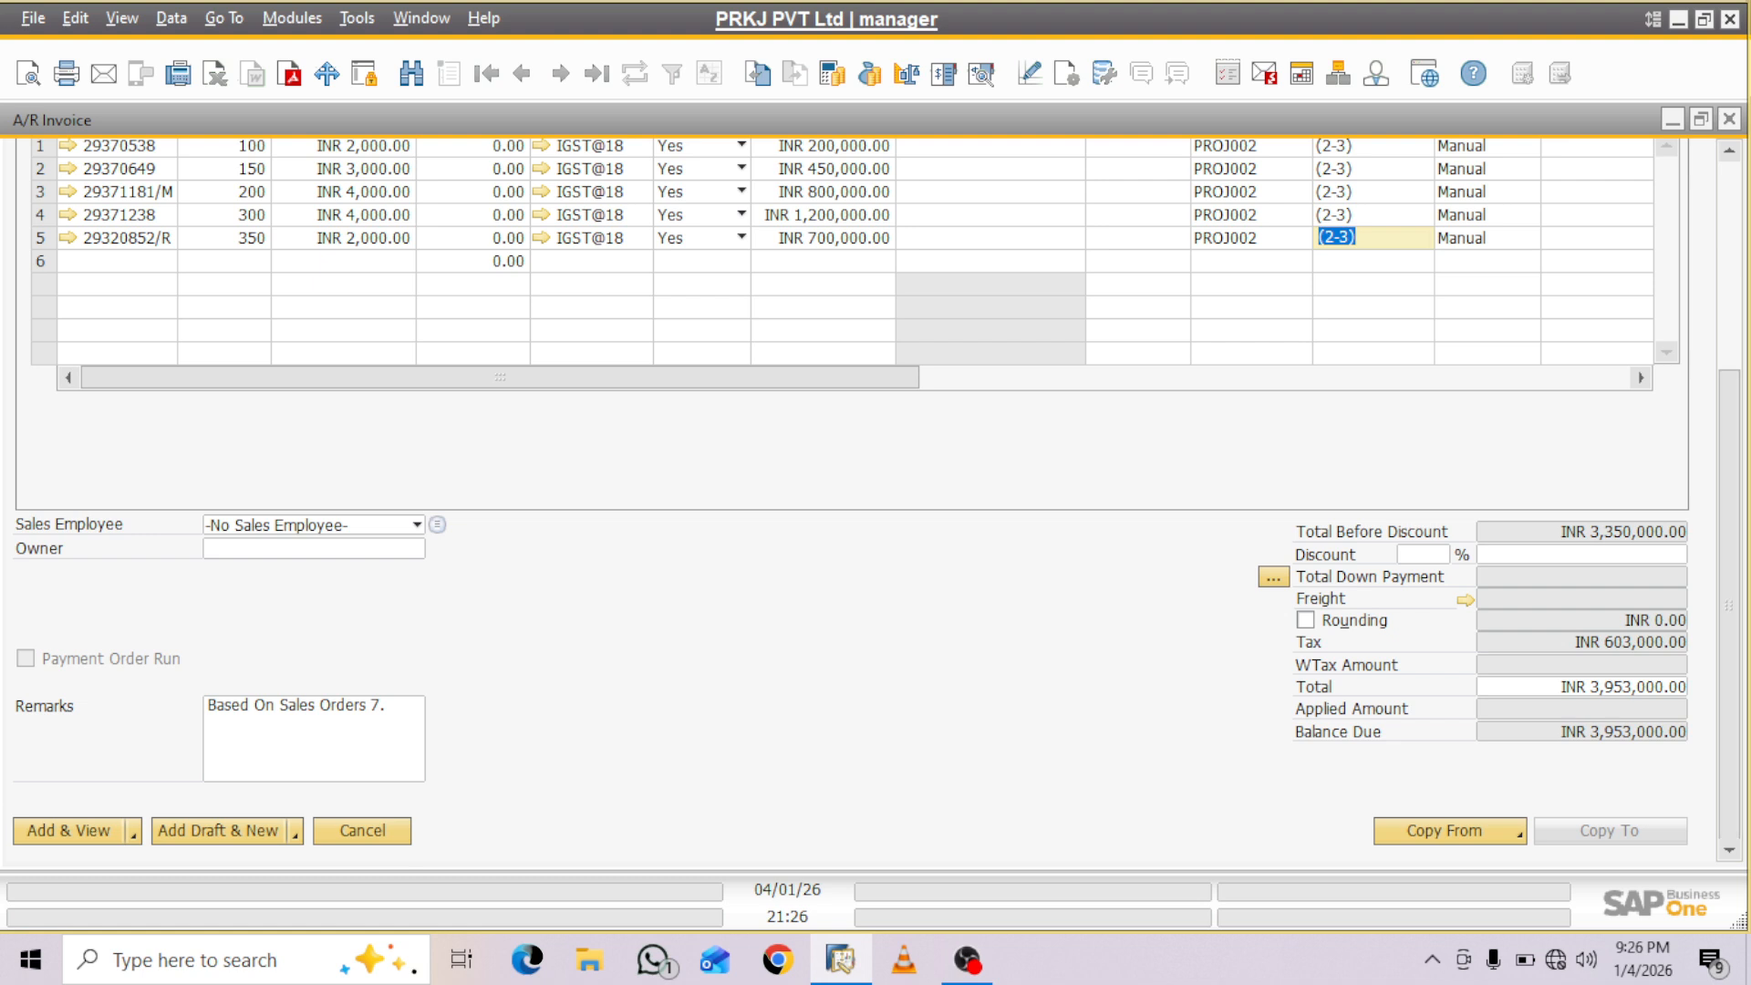
{"action": "left_click", "coordinate": [68, 831]}
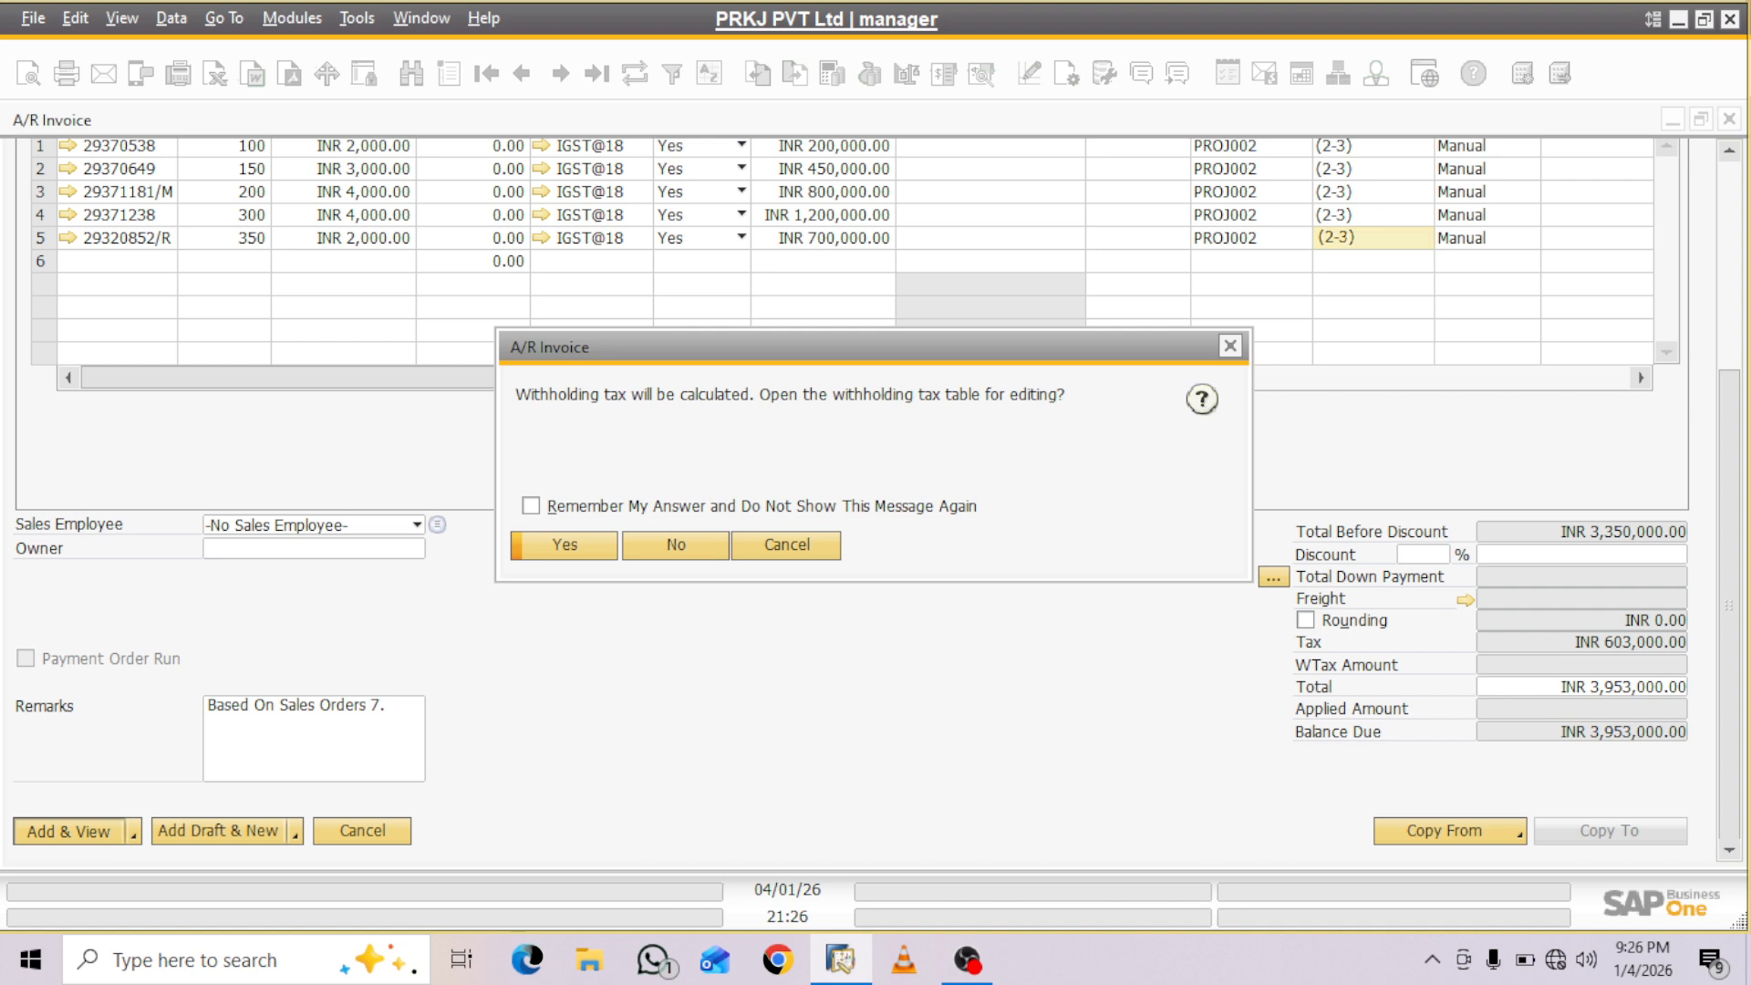
{"action": "key", "text": "Return"}
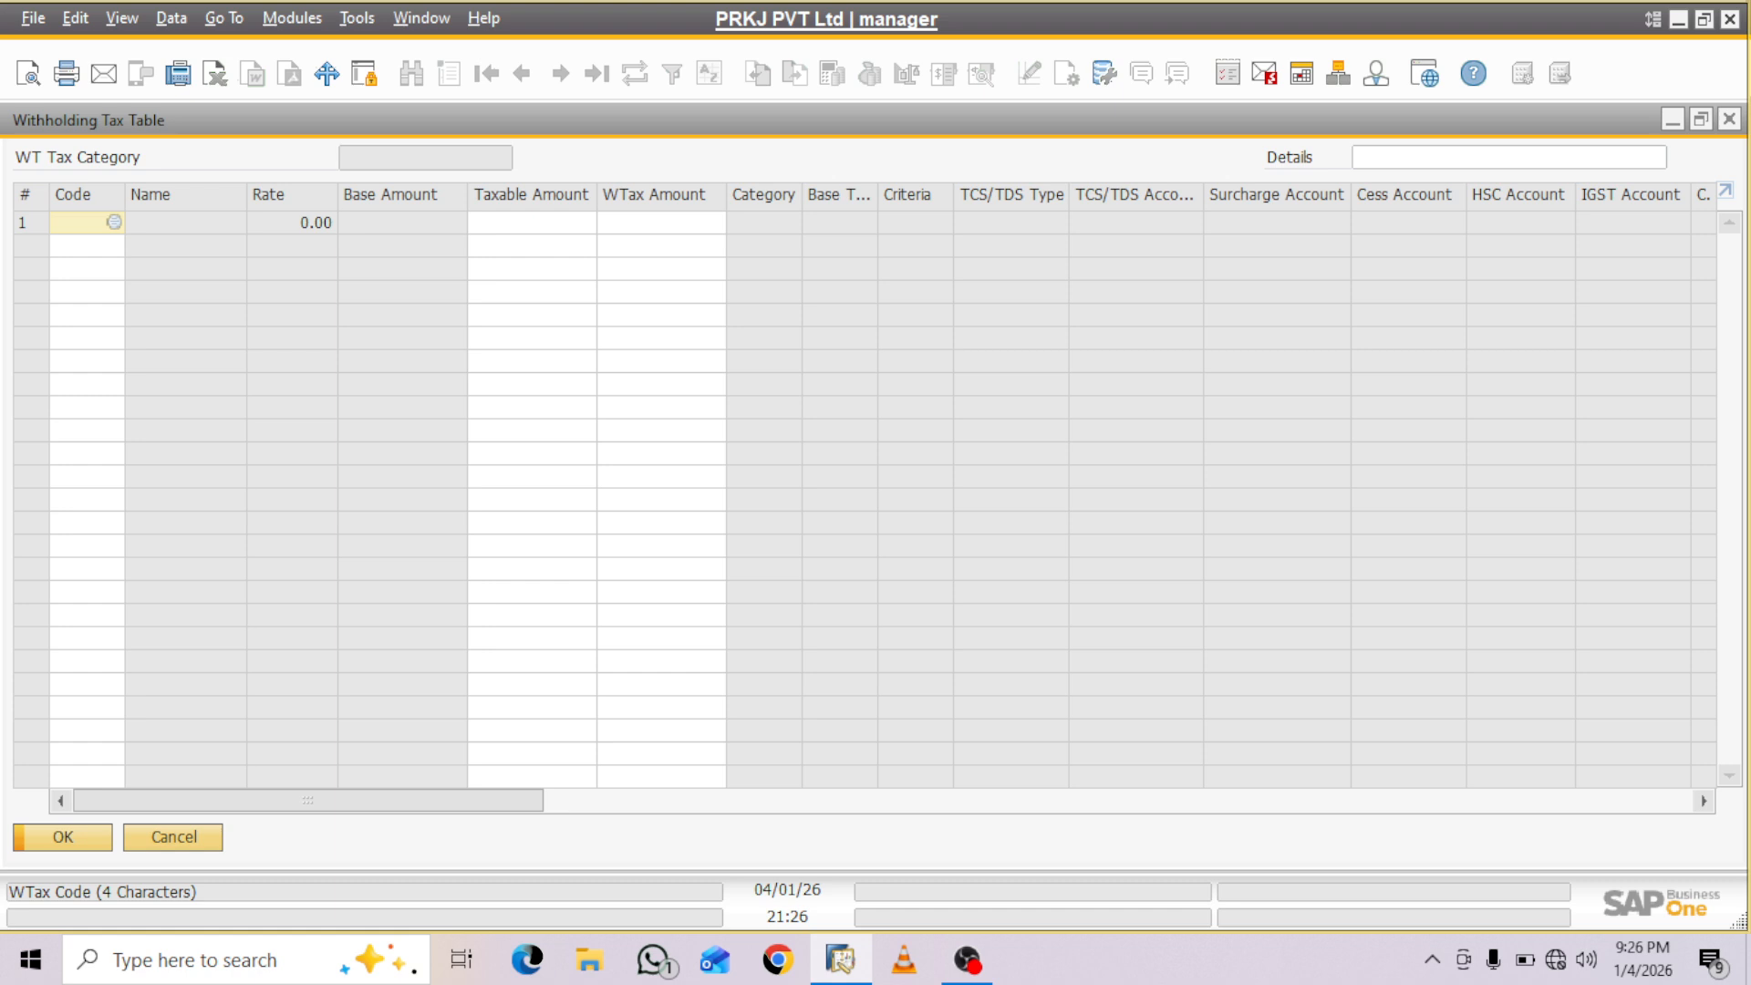
{"action": "key", "text": "Tab"}
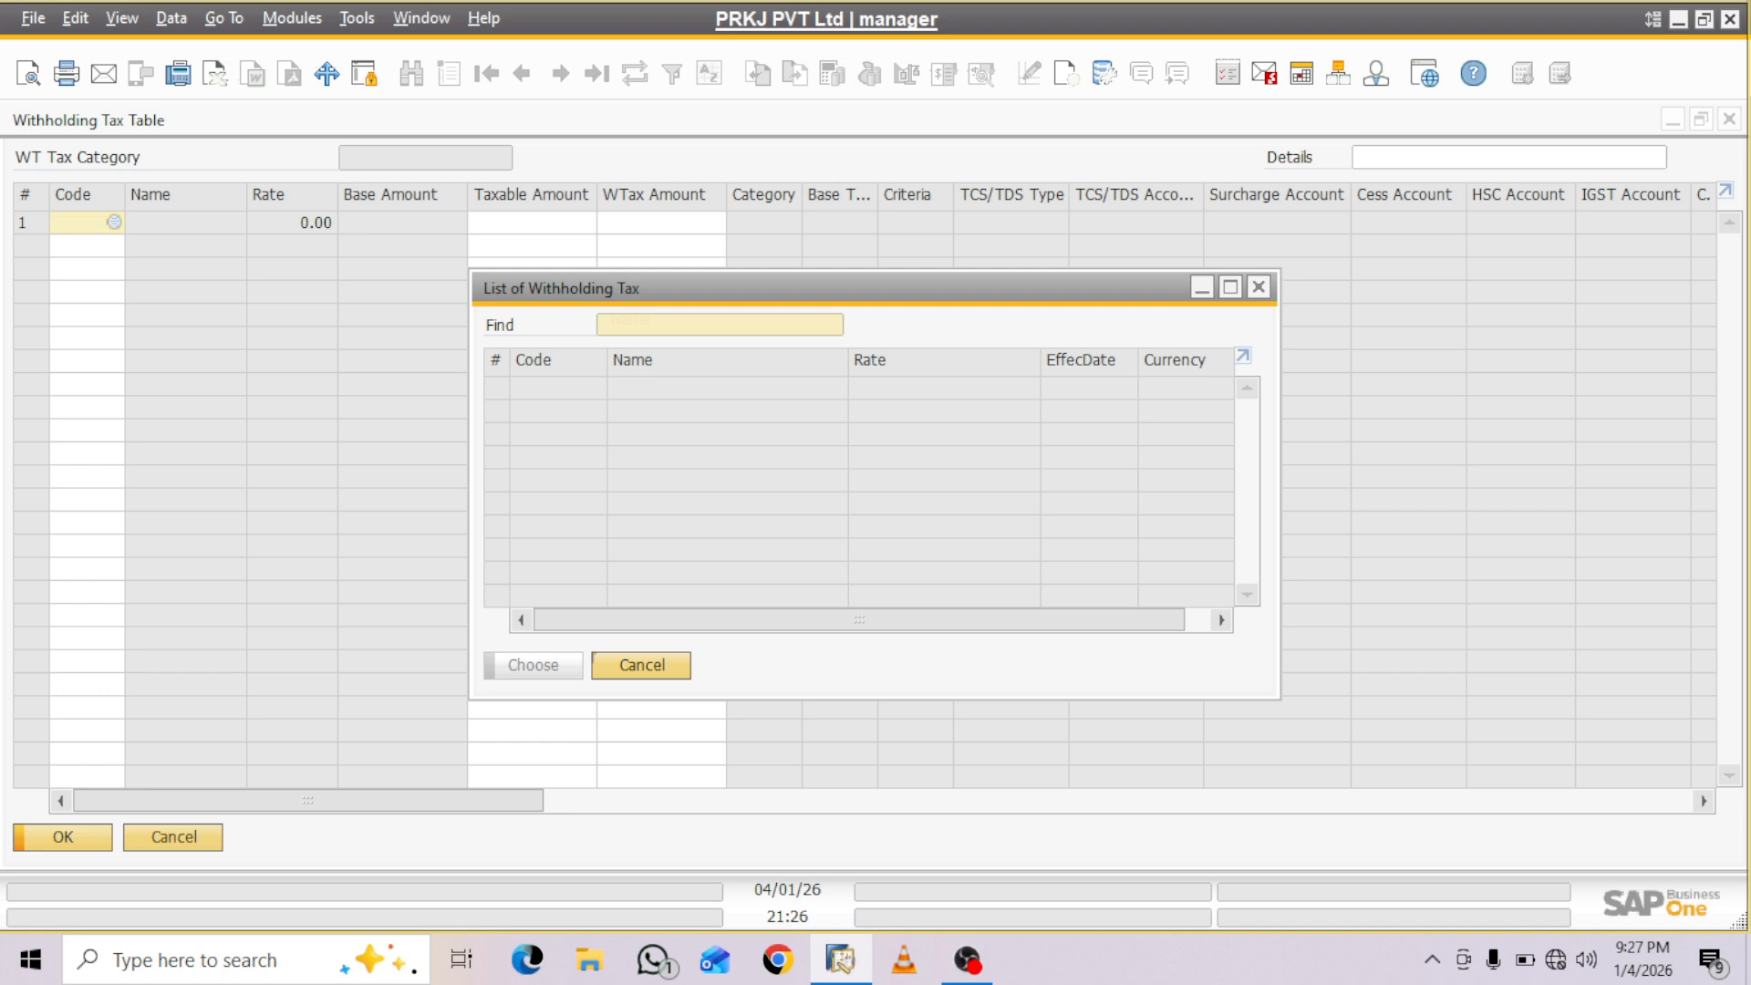
{"action": "key", "text": "Escape"}
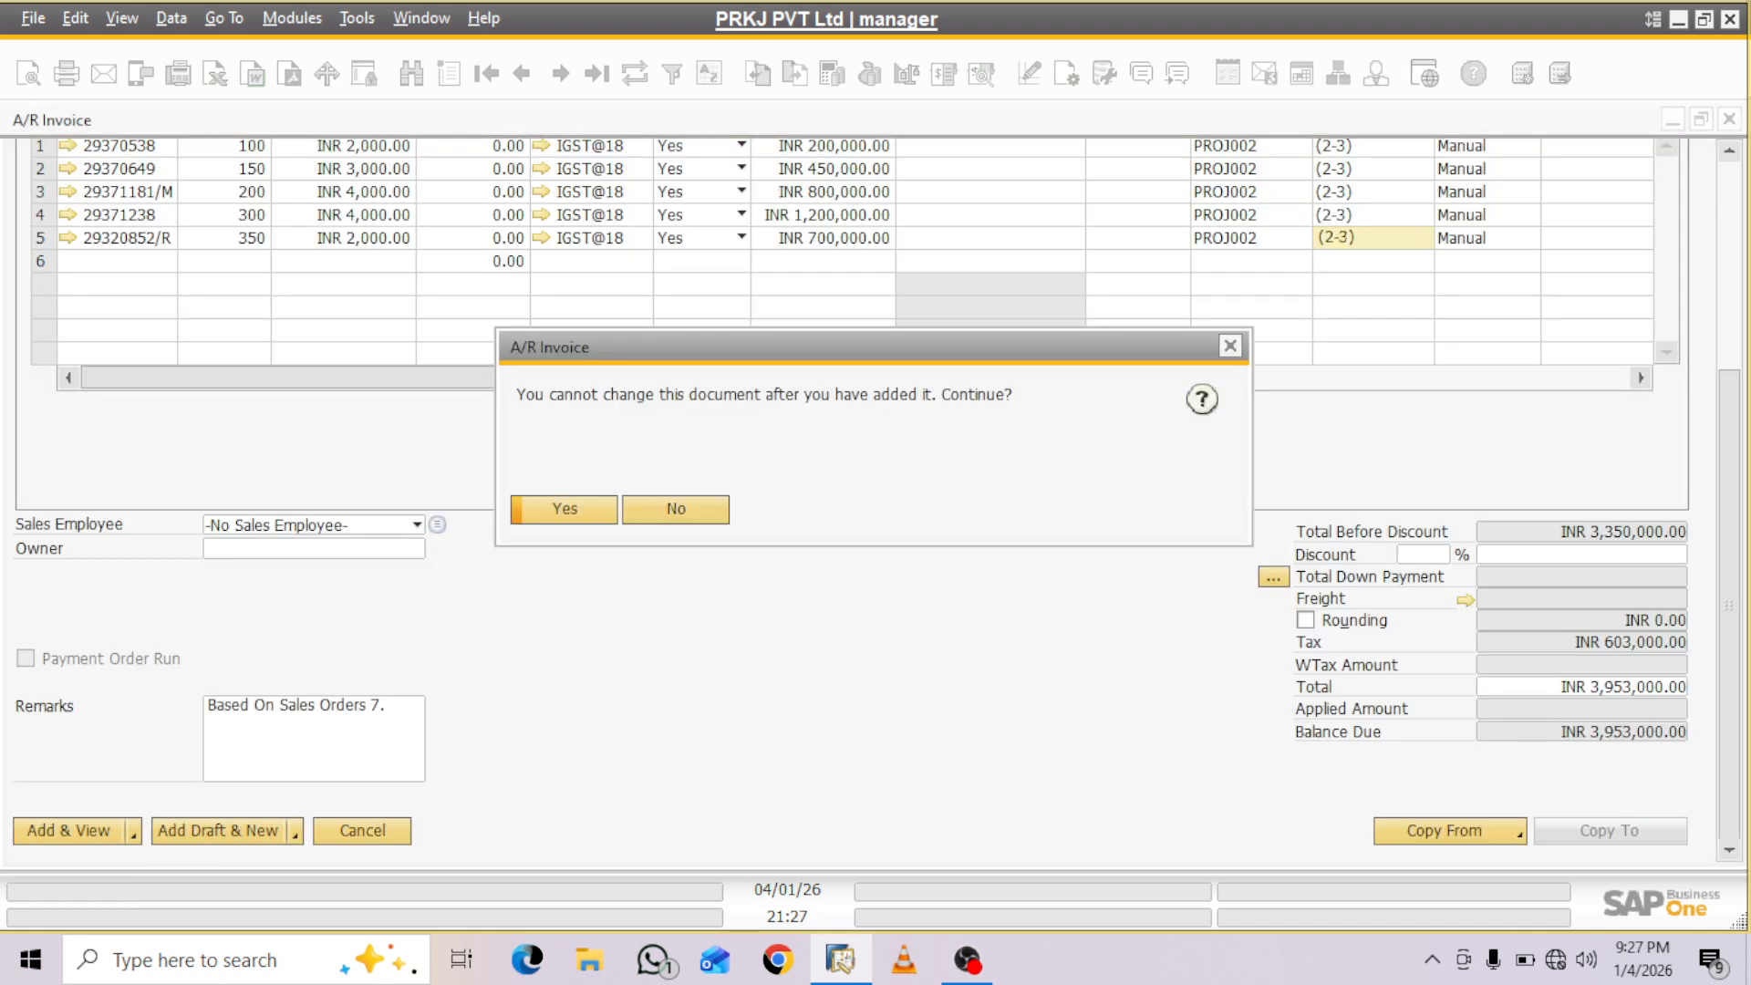
{"action": "key", "text": "Return"}
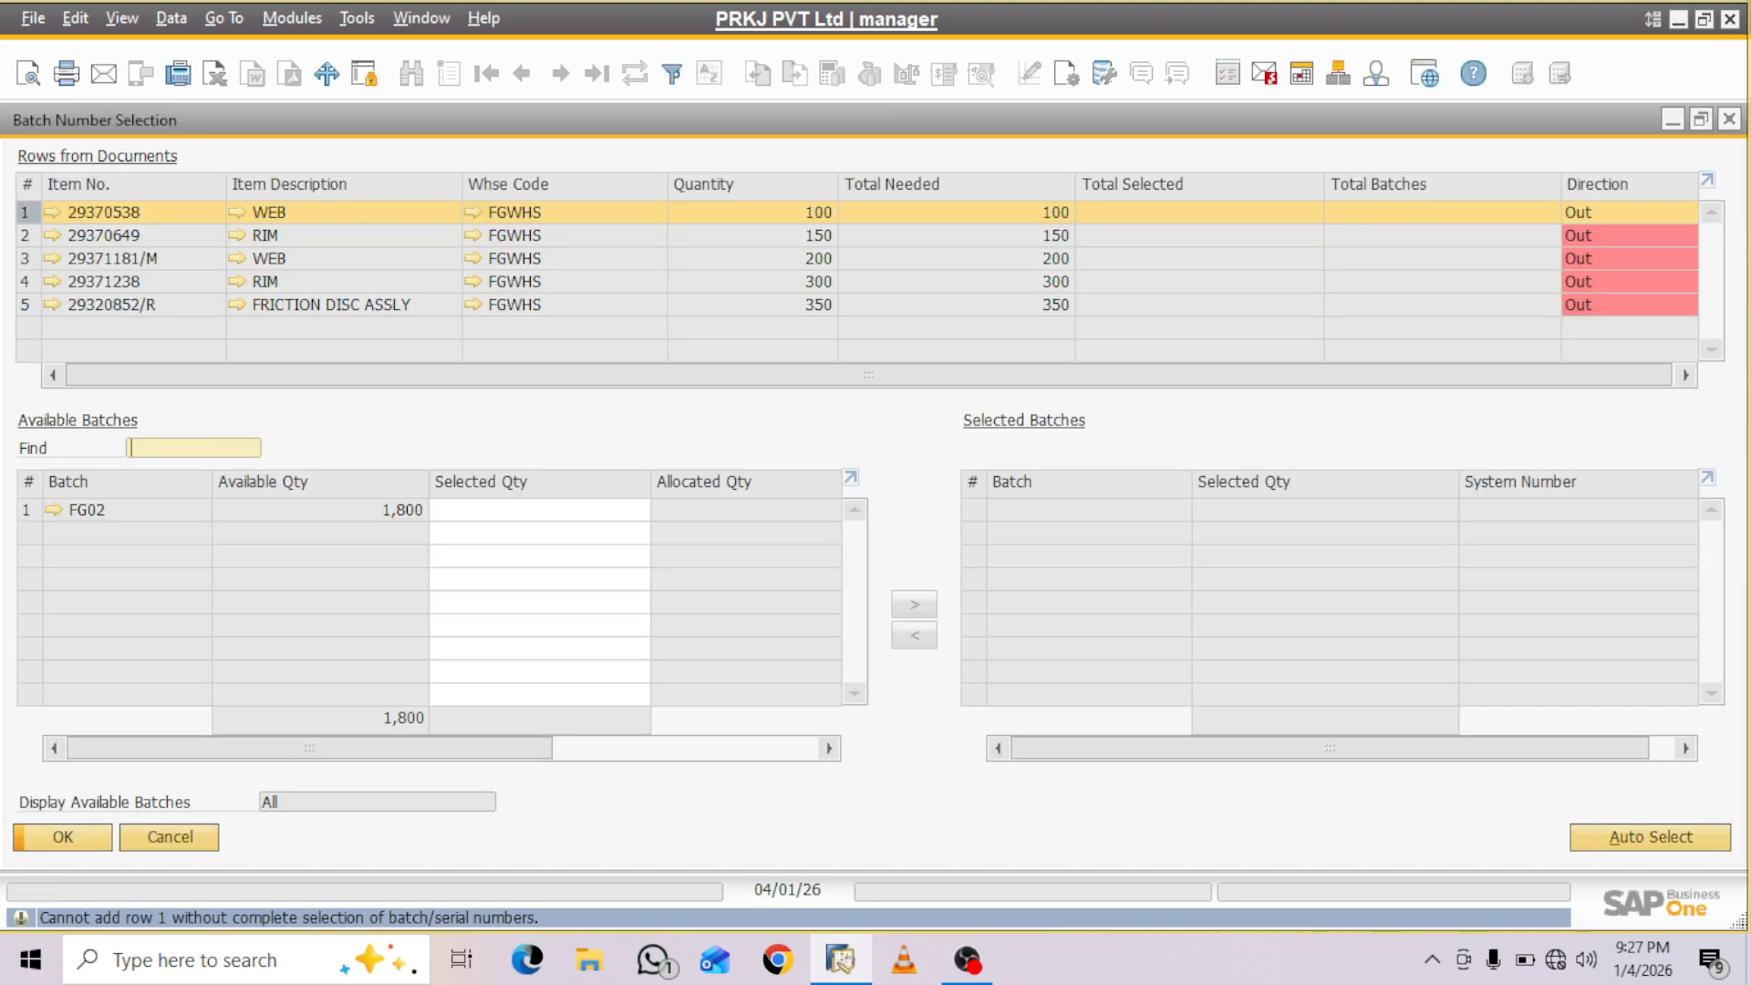
- Automatically select batch FG02 for item 29370538 and batch FG06 for item 29370649, updating each selection
{"action": "key", "text": "alt+a"}
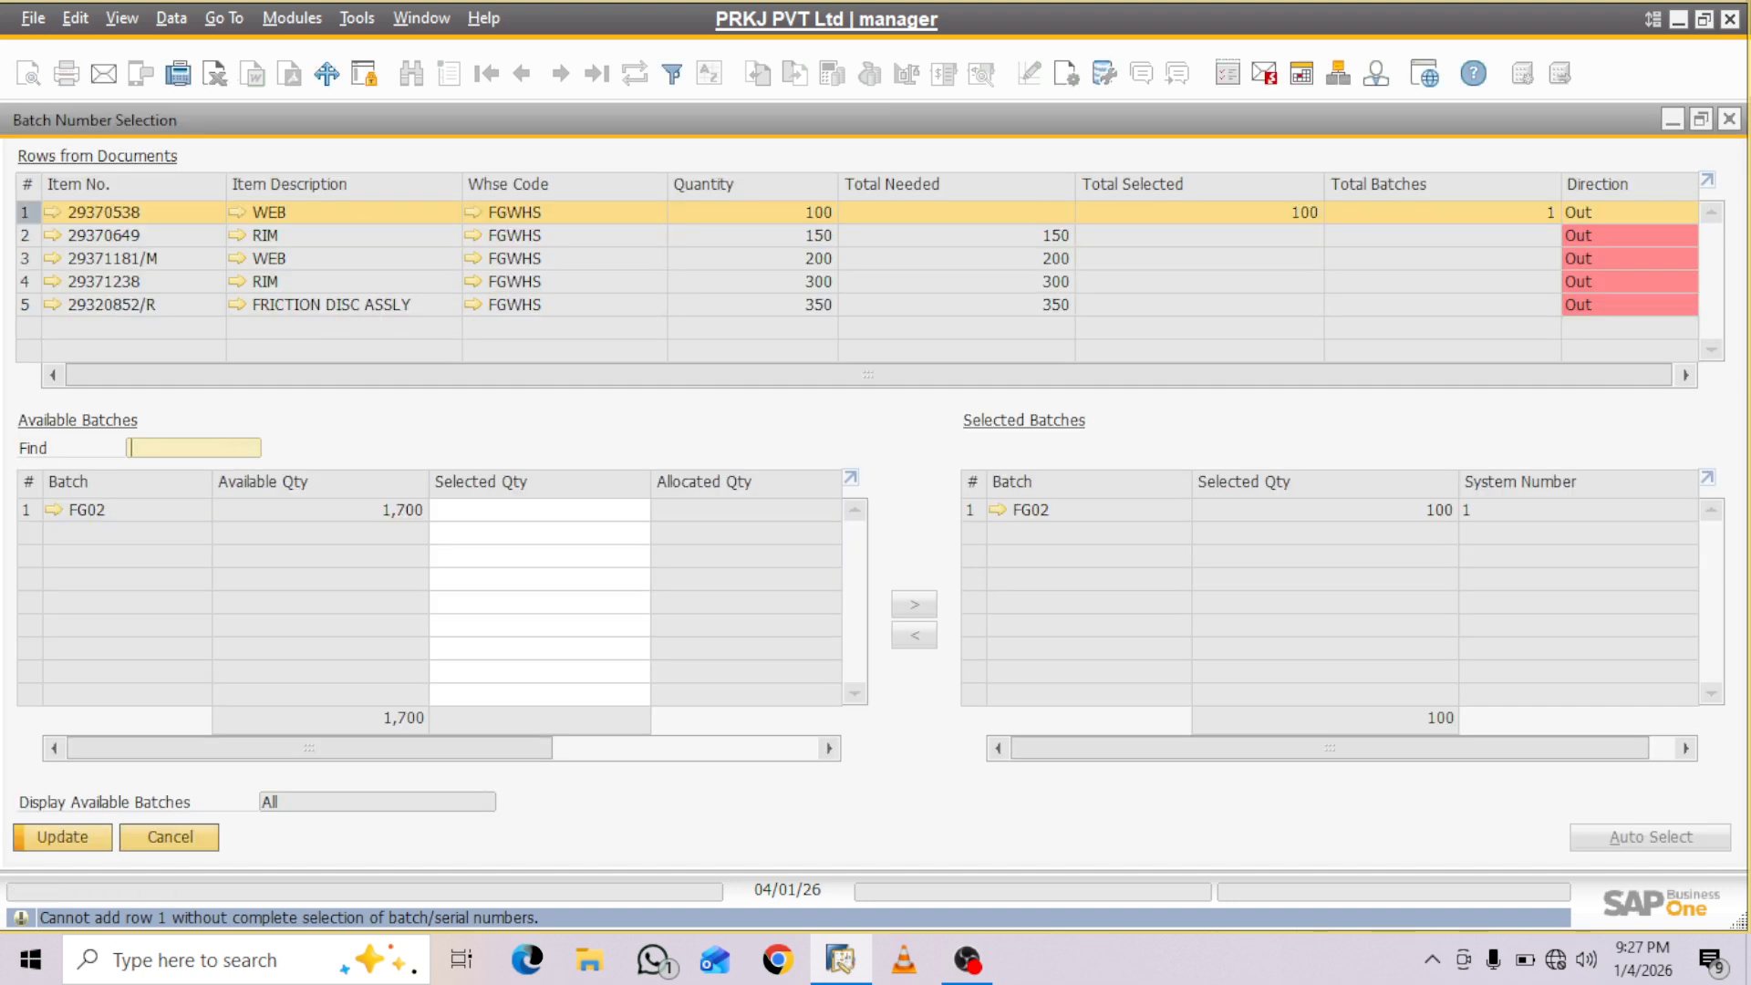
{"action": "key", "text": "Return"}
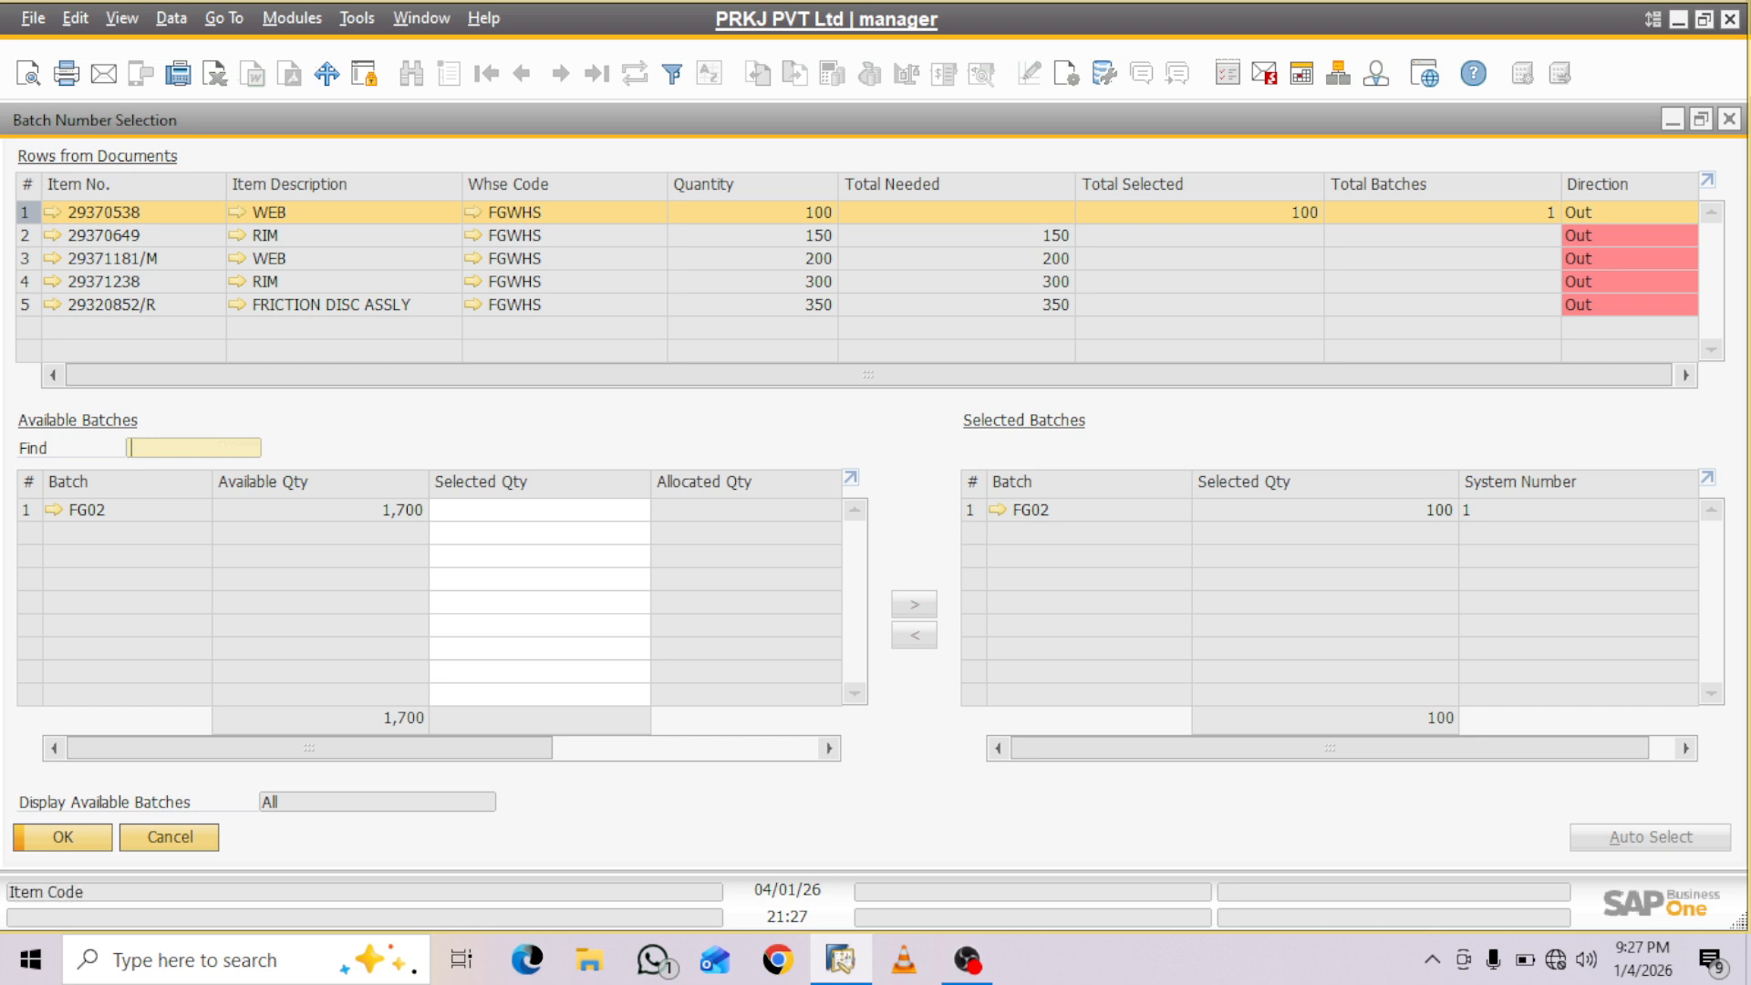
{"action": "left_click", "coordinate": [25, 235]}
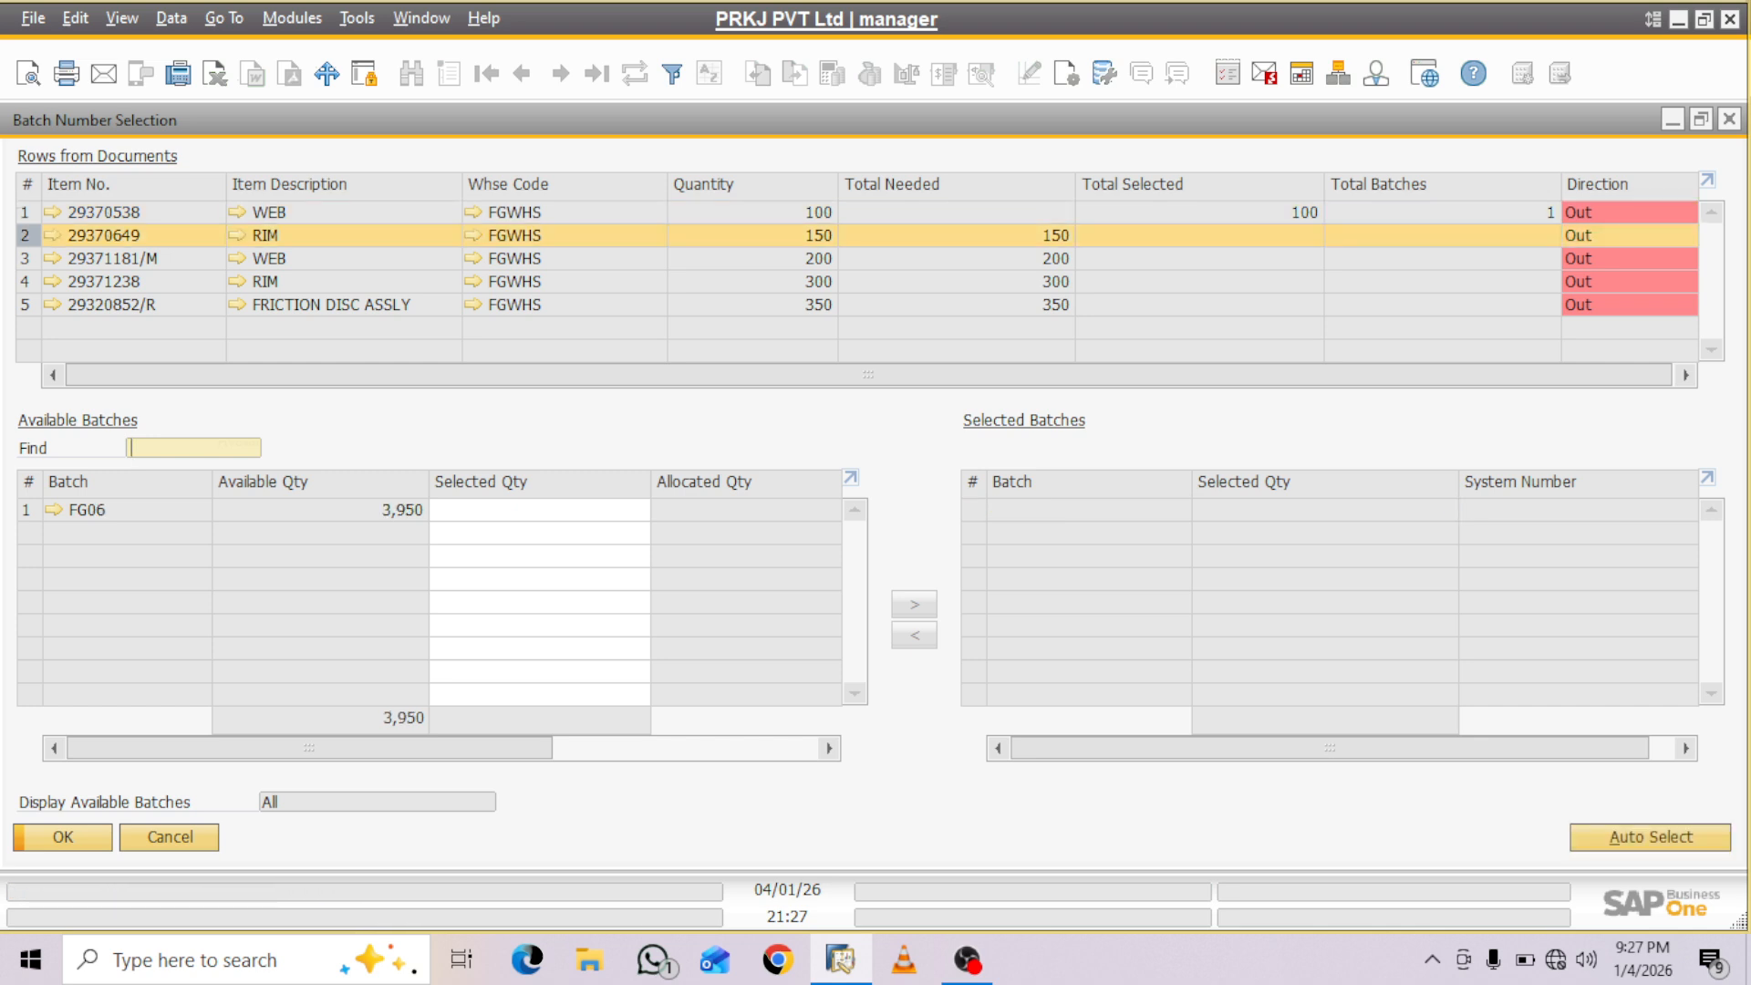
{"action": "left_click", "coordinate": [1651, 837]}
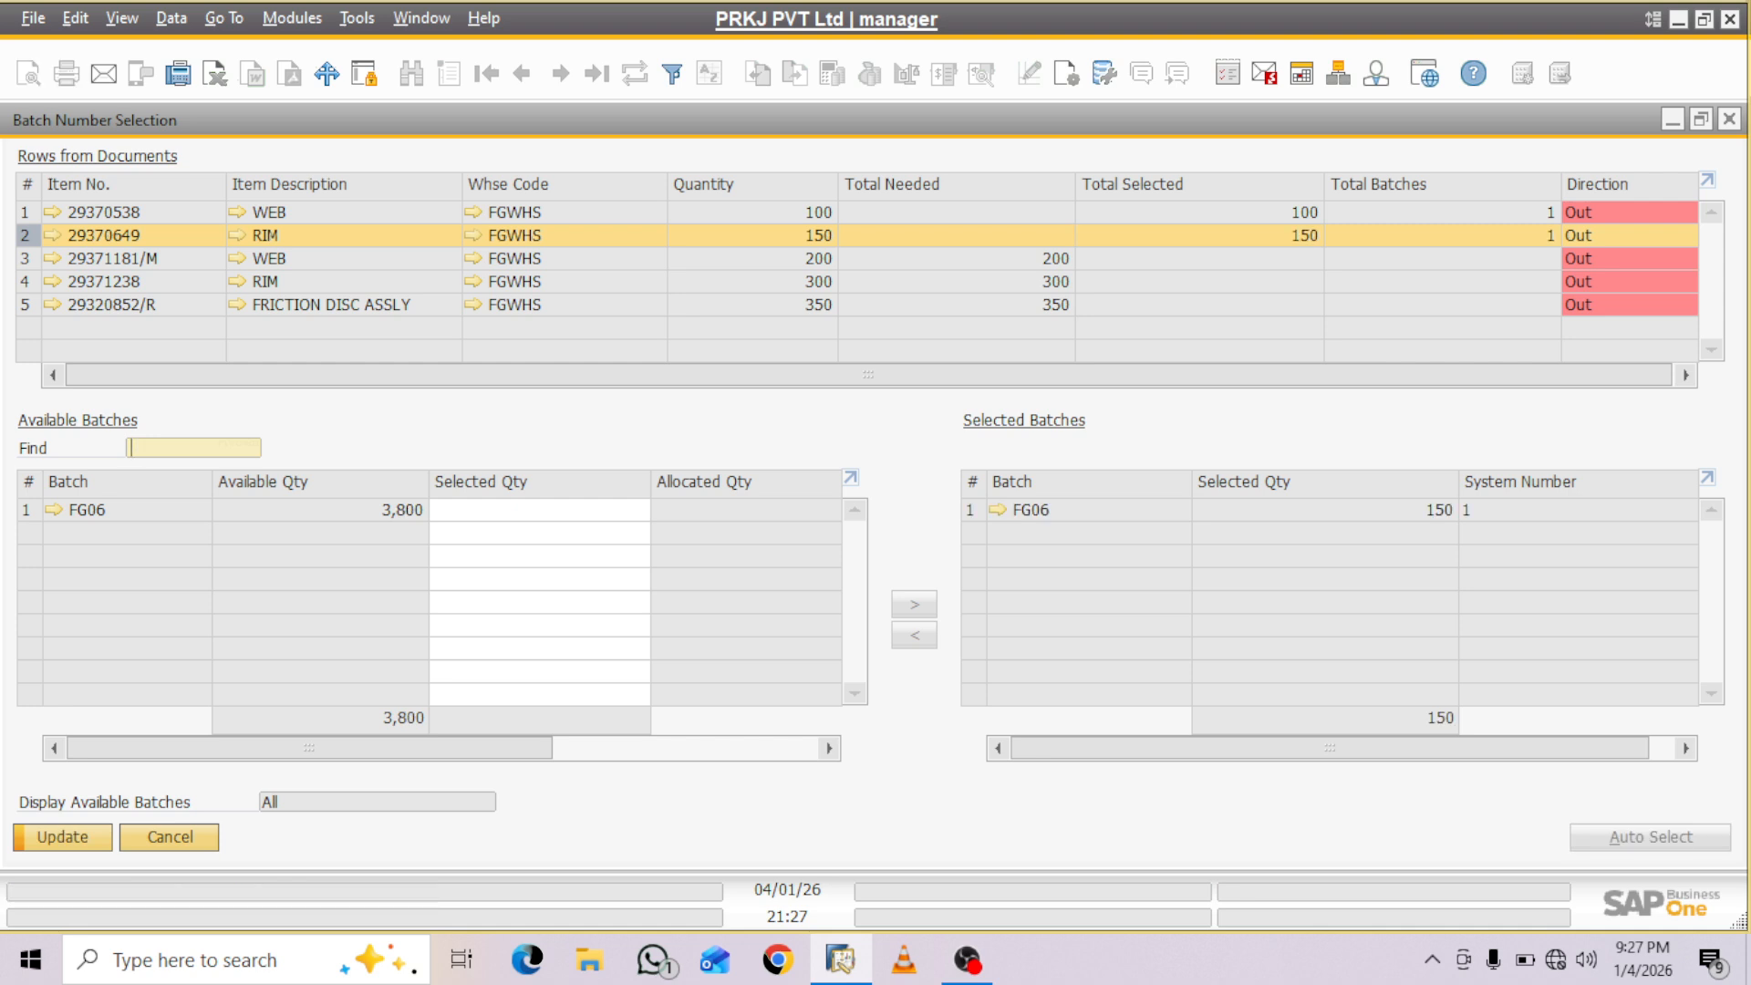
{"action": "key", "text": "Return"}
- Automatically select batch FG04 for item 29371181/M and batch FG05 for item 29371238, updating each selection
{"action": "left_click", "coordinate": [26, 259]}
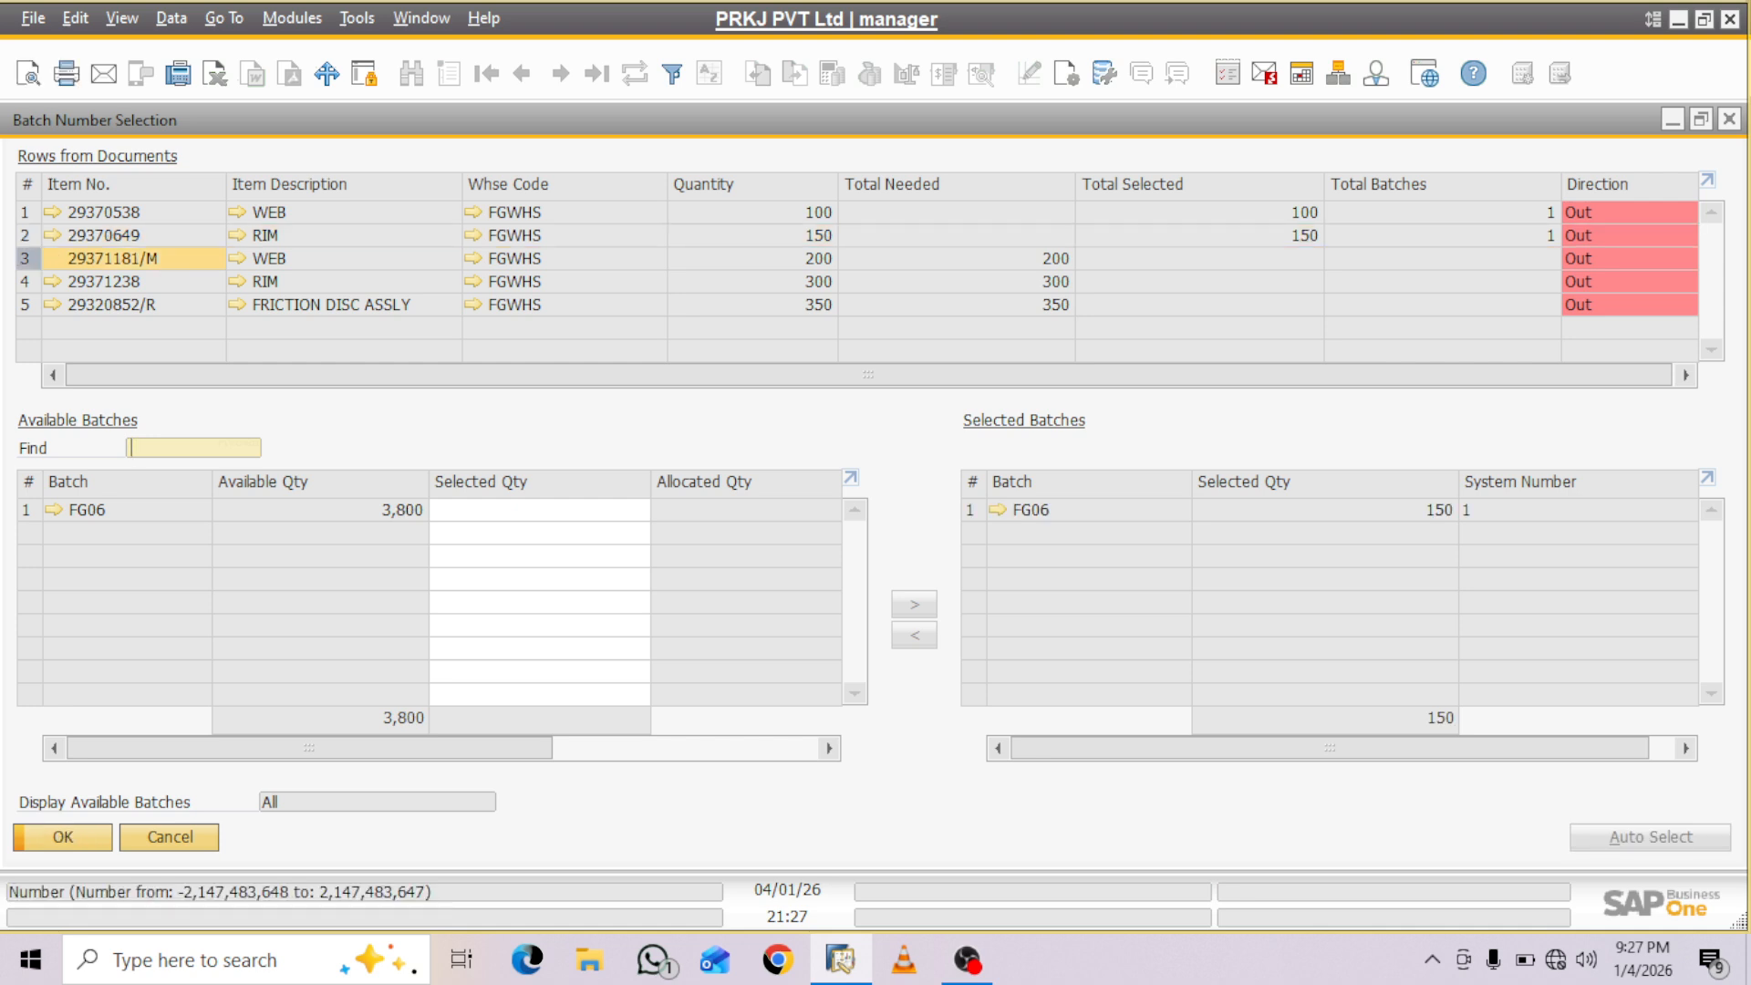
{"action": "left_click", "coordinate": [1651, 838]}
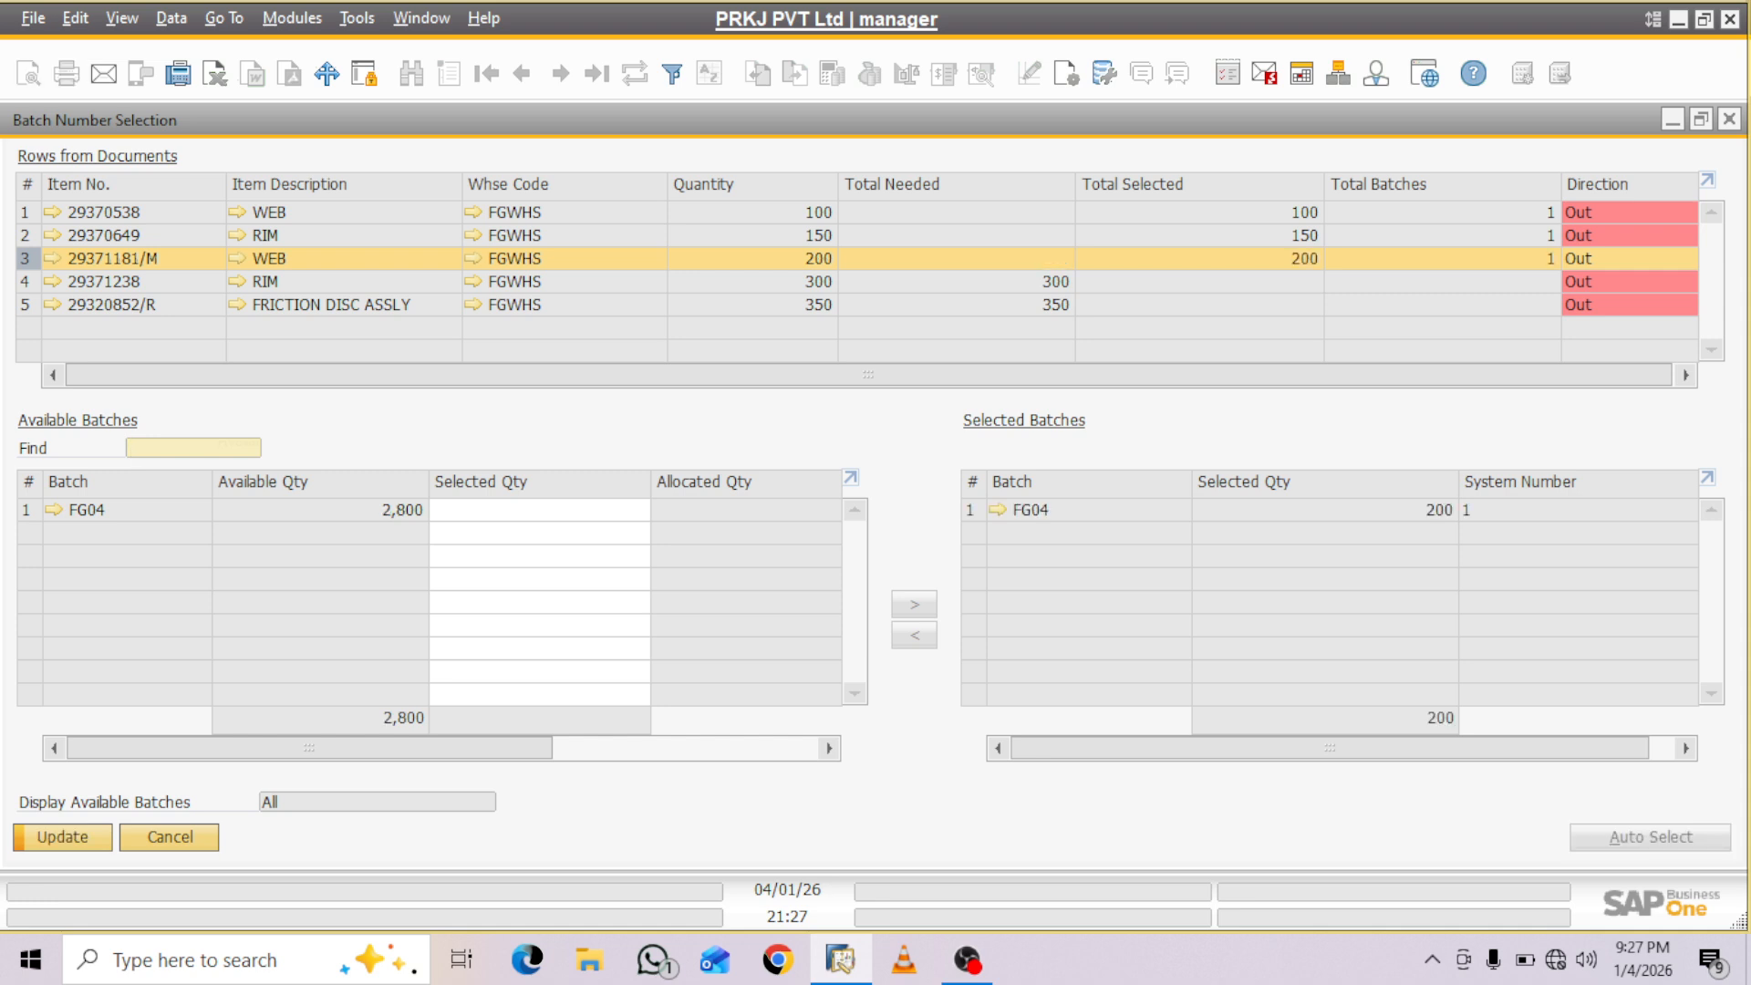
{"action": "key", "text": "Return"}
{"action": "left_click", "coordinate": [26, 282]}
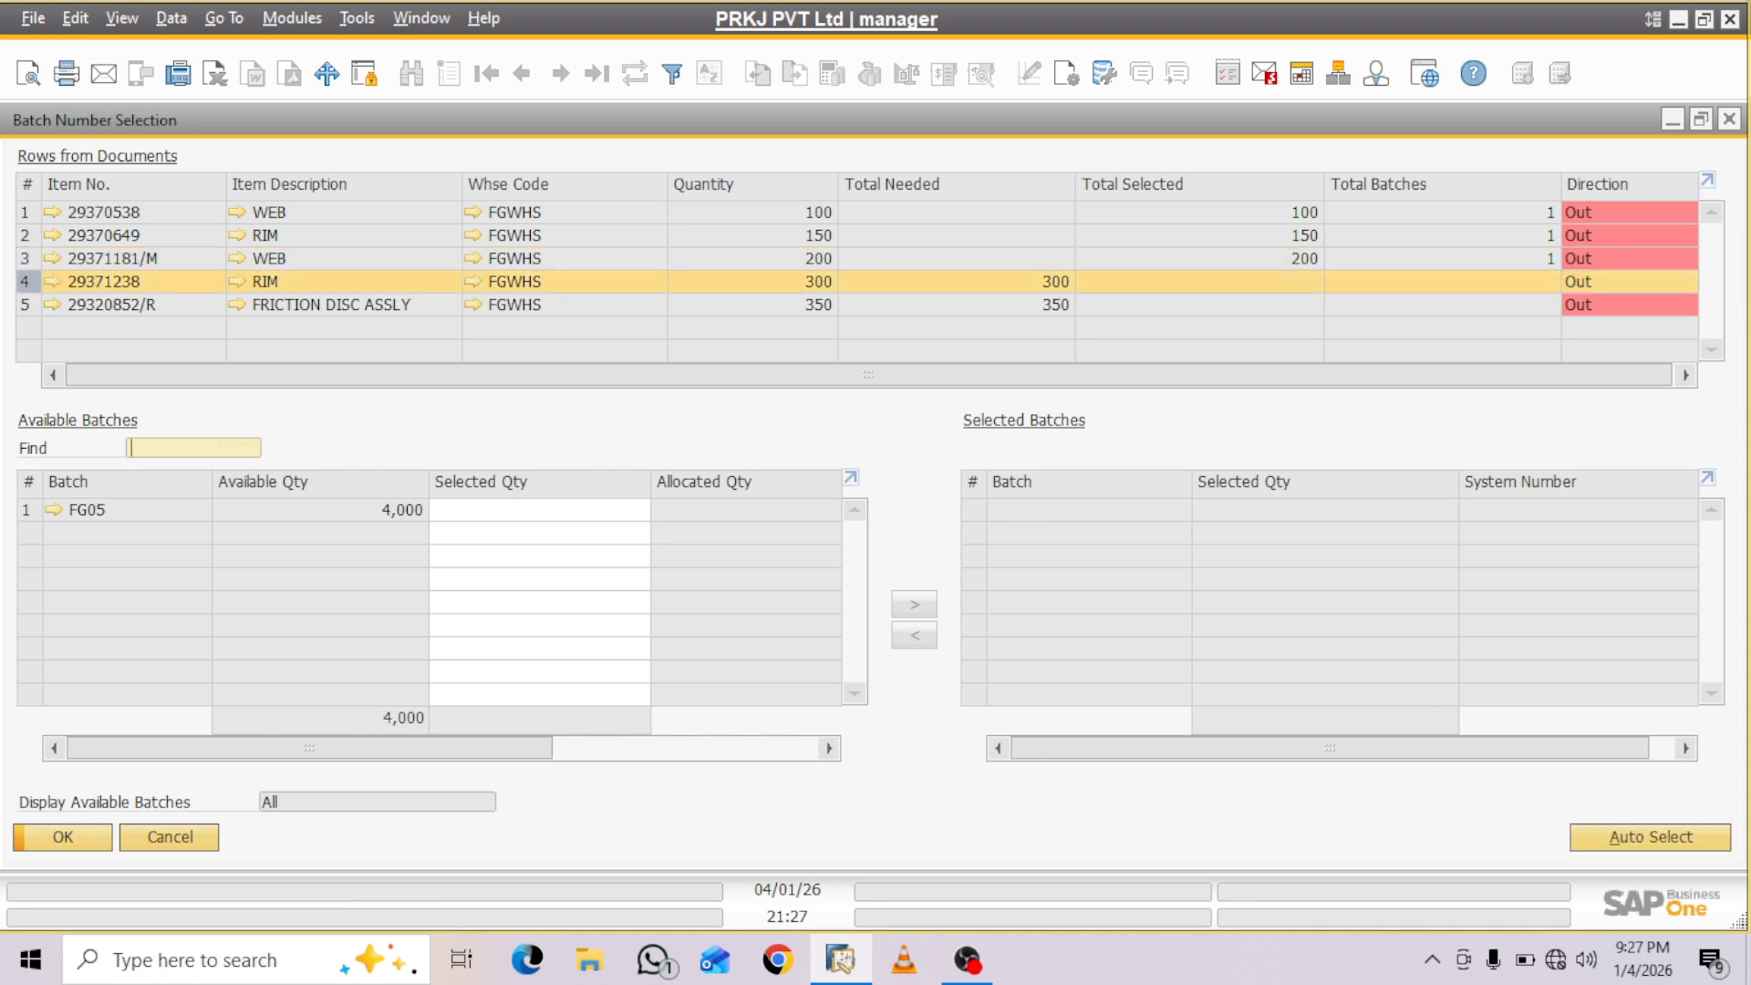
{"action": "left_click", "coordinate": [1651, 837]}
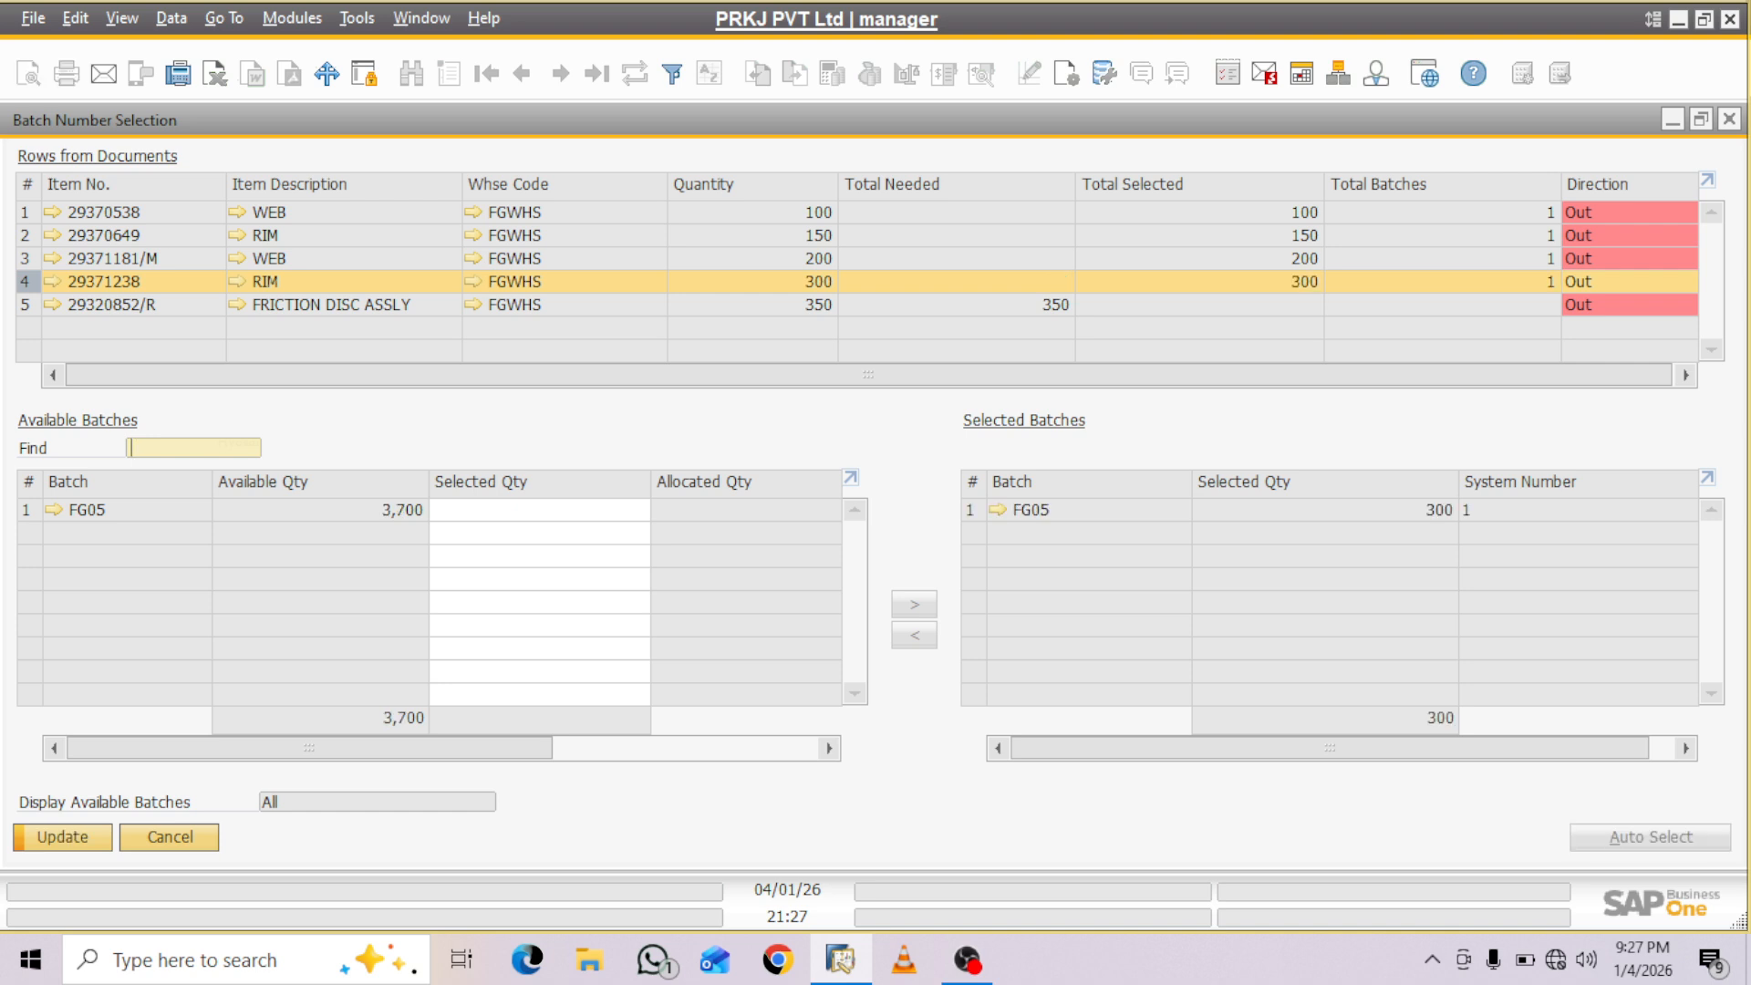
{"action": "key", "text": "Return"}
- Automatically select batch sad for item 29320852/R, update it and finish the batch number selection
{"action": "left_click", "coordinate": [25, 305]}
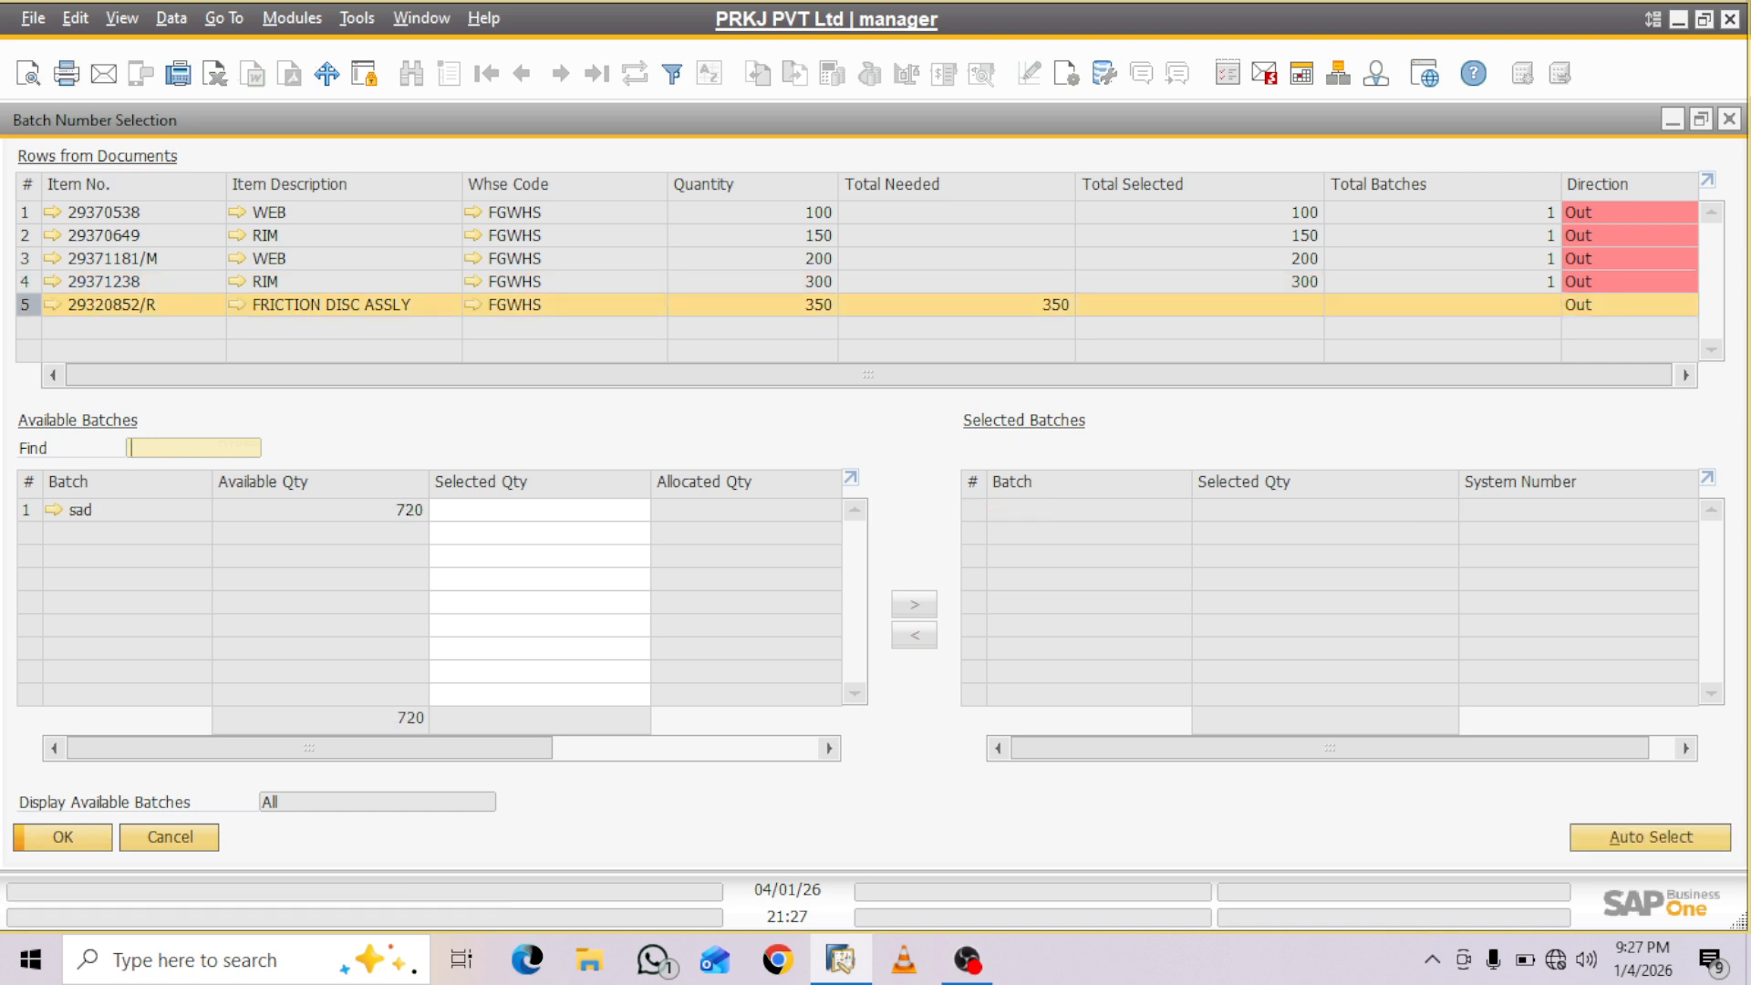
{"action": "left_click", "coordinate": [1651, 838]}
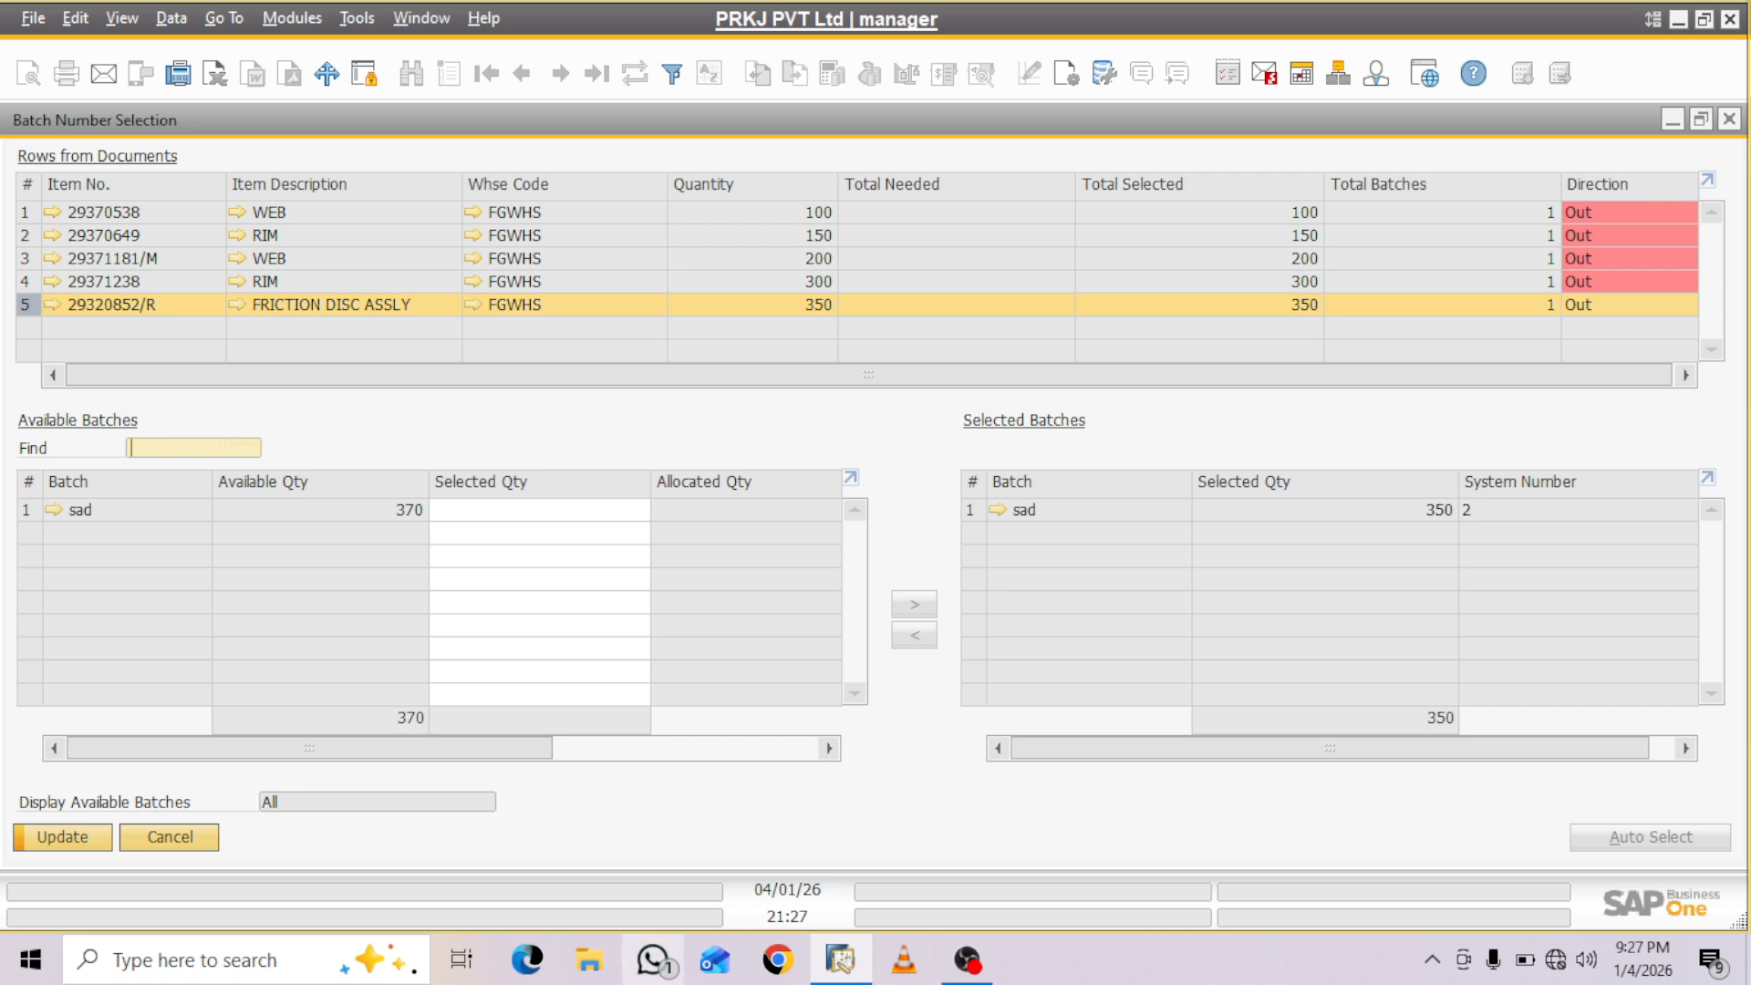
{"action": "left_click", "coordinate": [62, 837]}
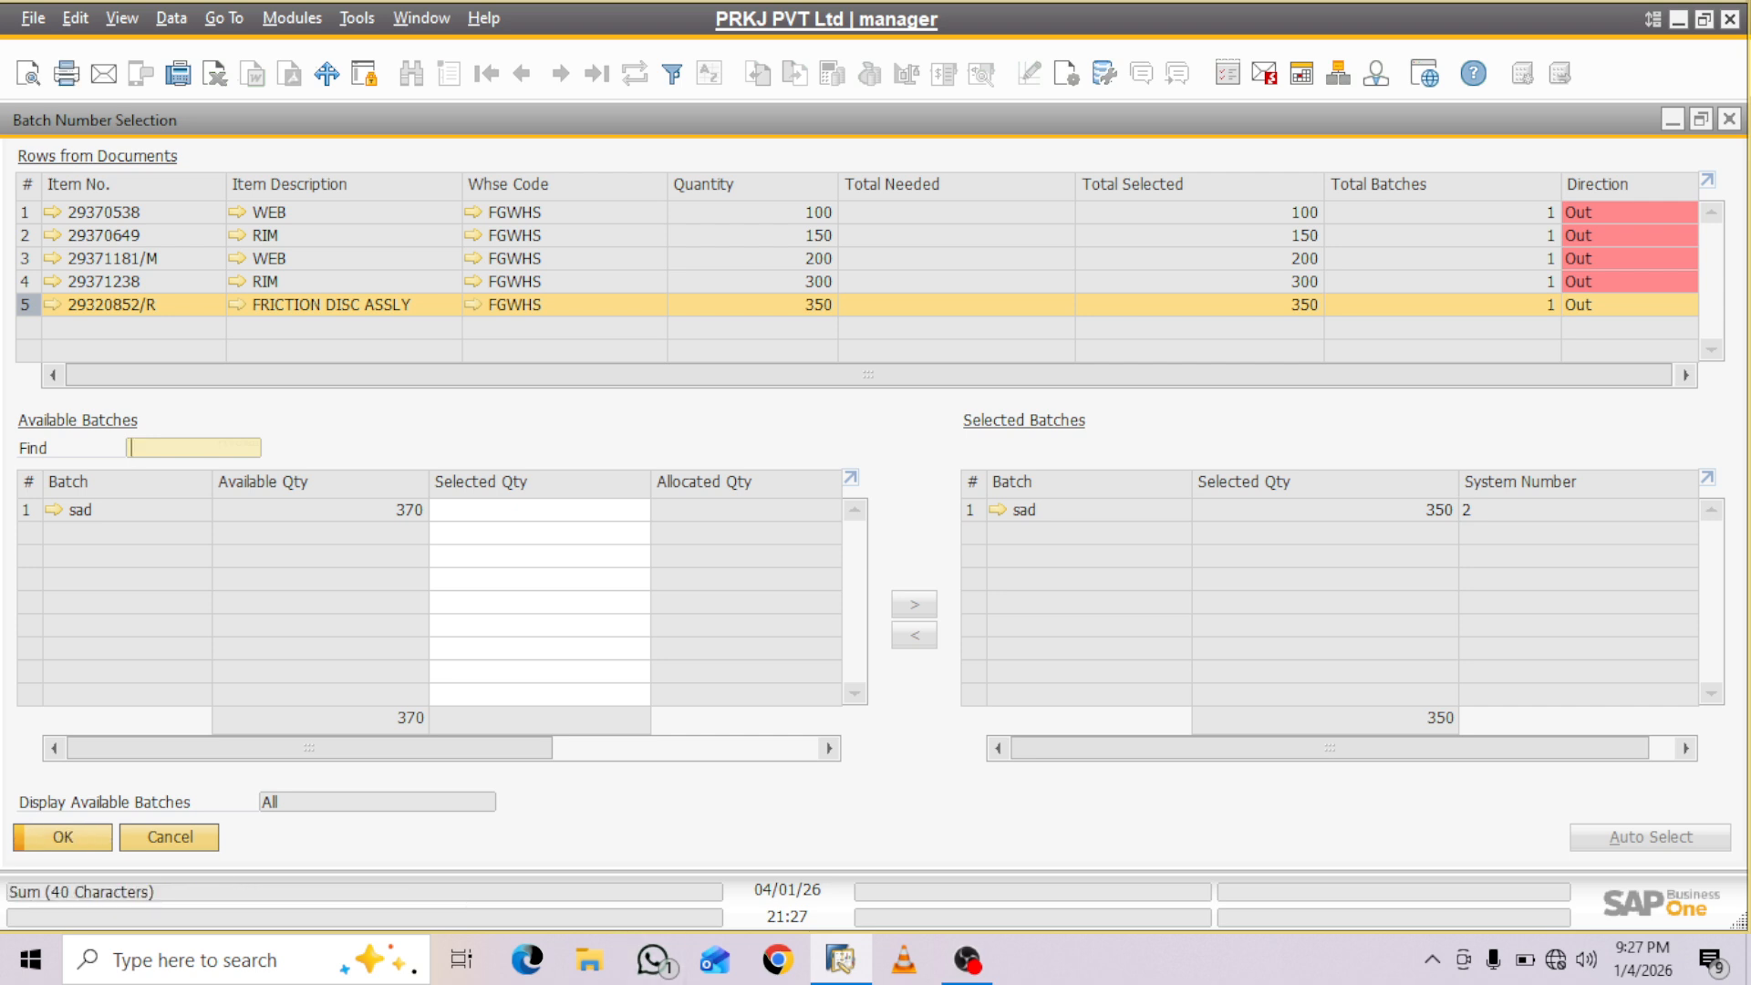
{"action": "left_click", "coordinate": [62, 837]}
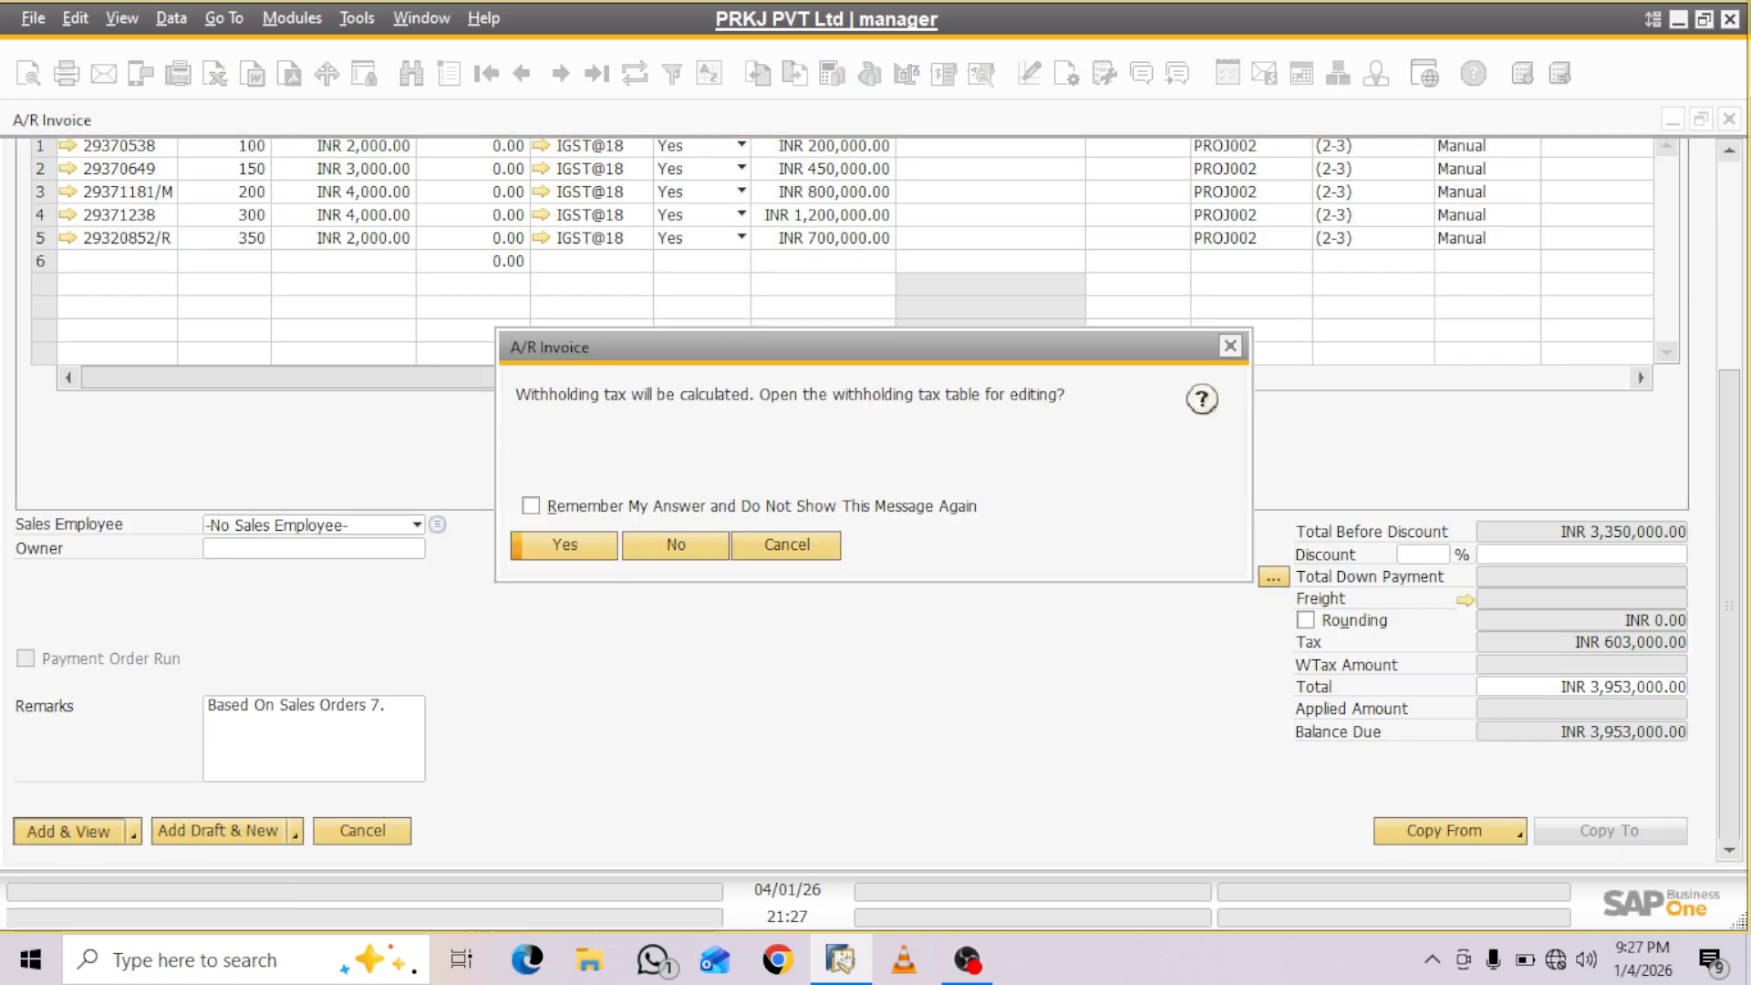
- Add the invoice without editing the withholding tax table, confirm the addition and close the invoice
{"action": "left_click", "coordinate": [676, 546]}
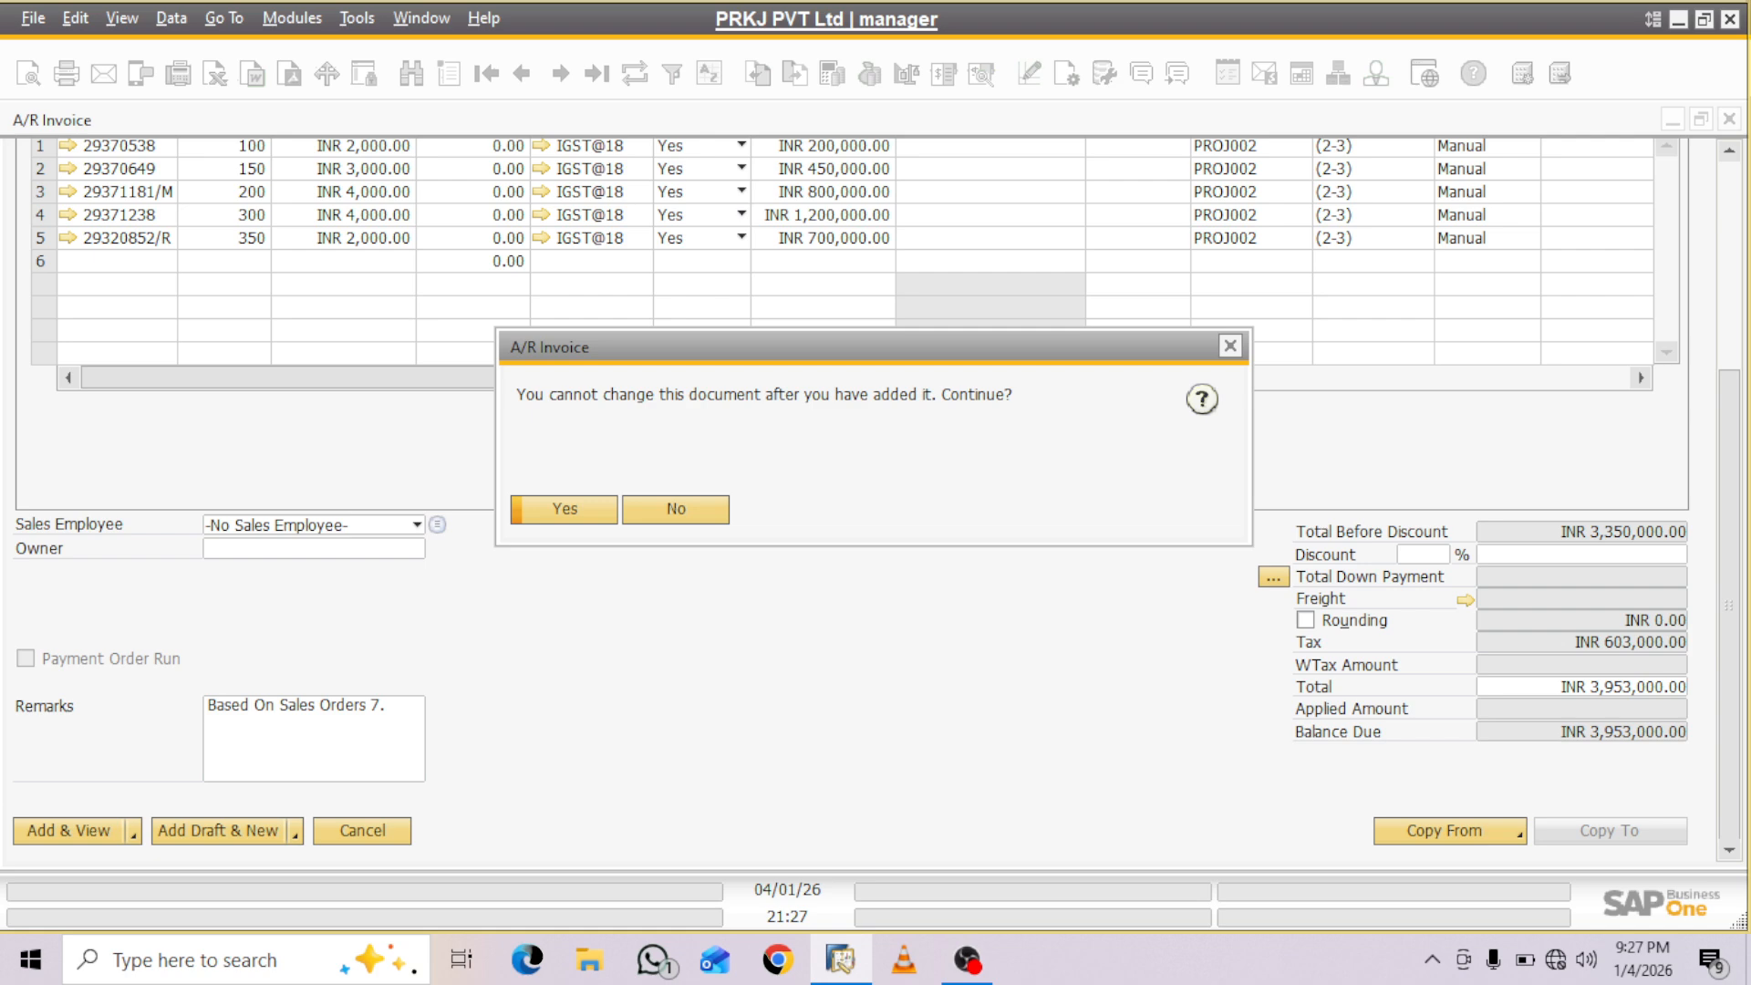
{"action": "key", "text": "Return"}
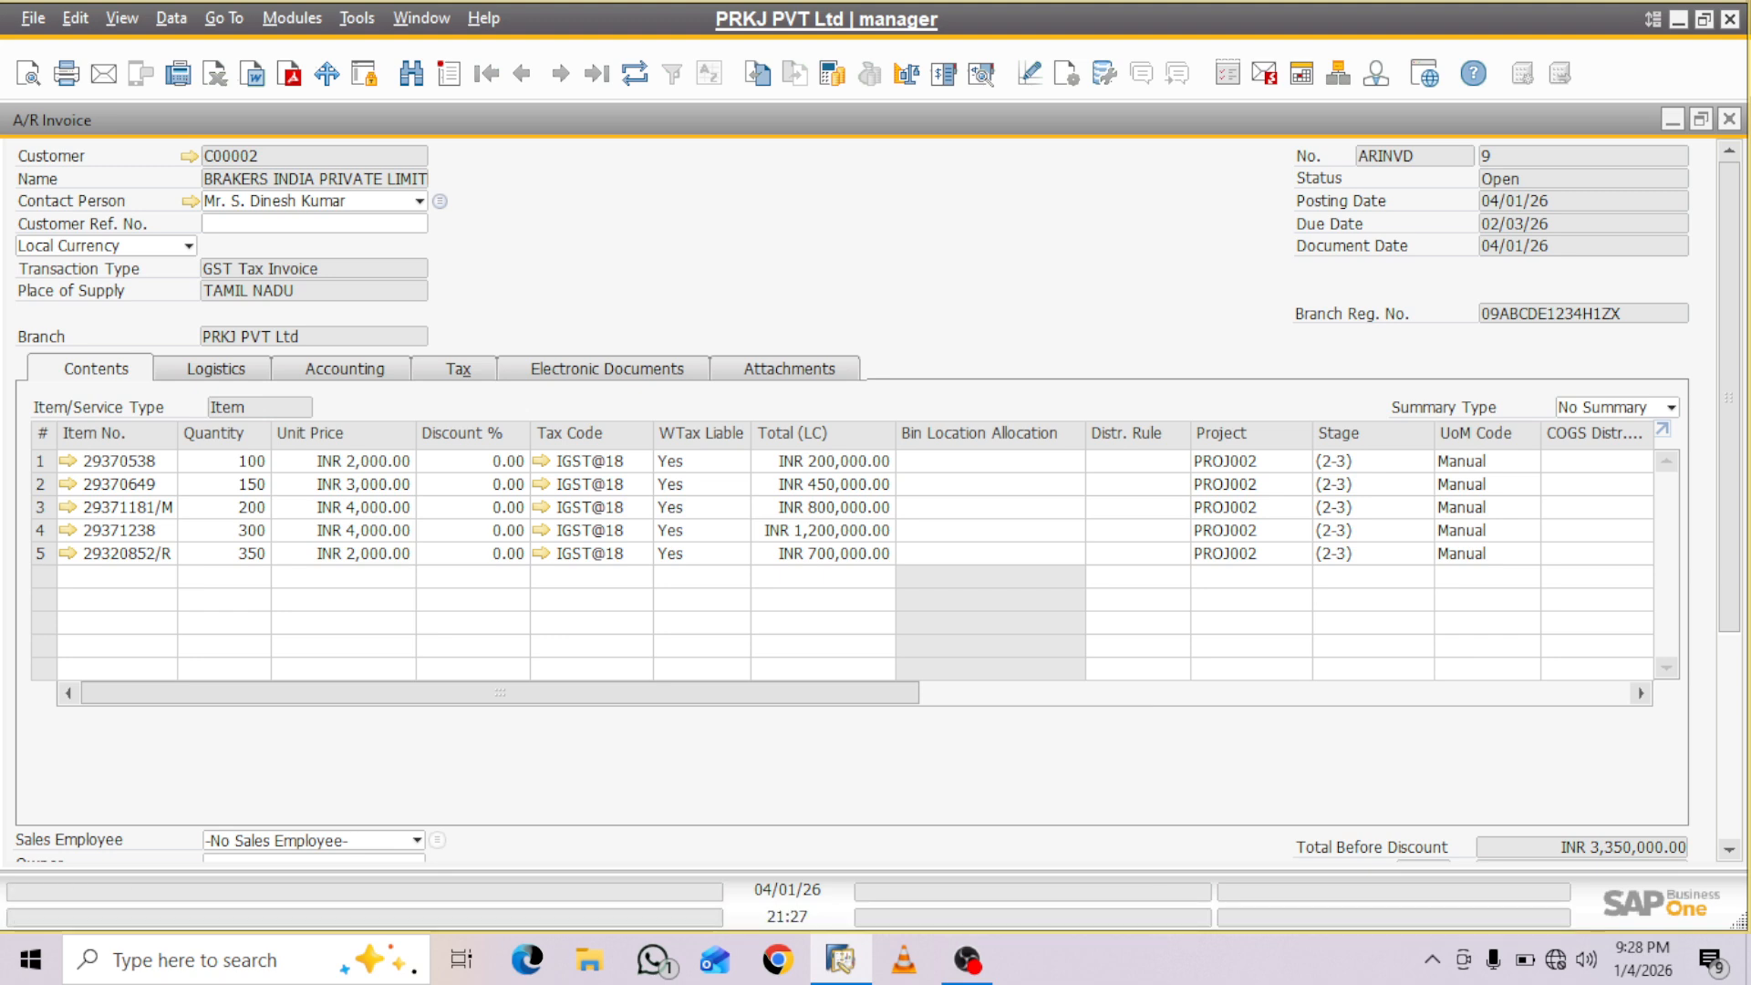
{"action": "left_click", "coordinate": [1730, 120]}
- Minimize the sales order, restore the EDEN Project and refresh its summary of budget and profit values
{"action": "left_click", "coordinate": [1673, 119]}
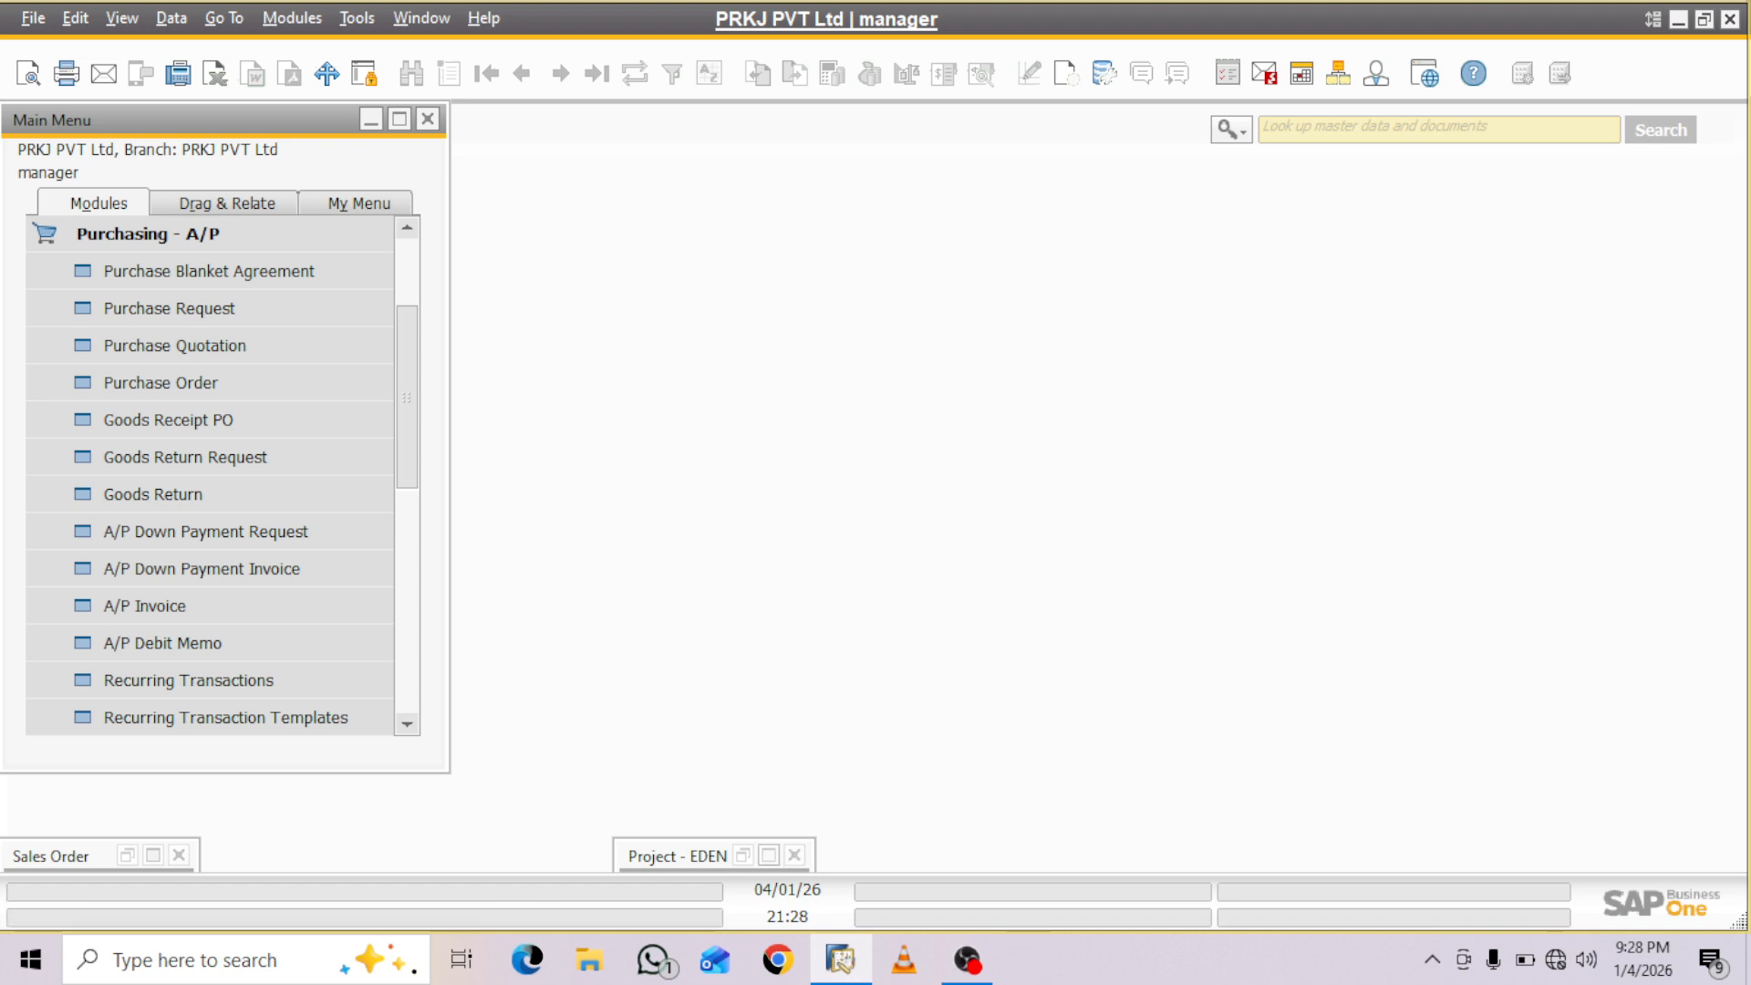
{"action": "left_click", "coordinate": [769, 856]}
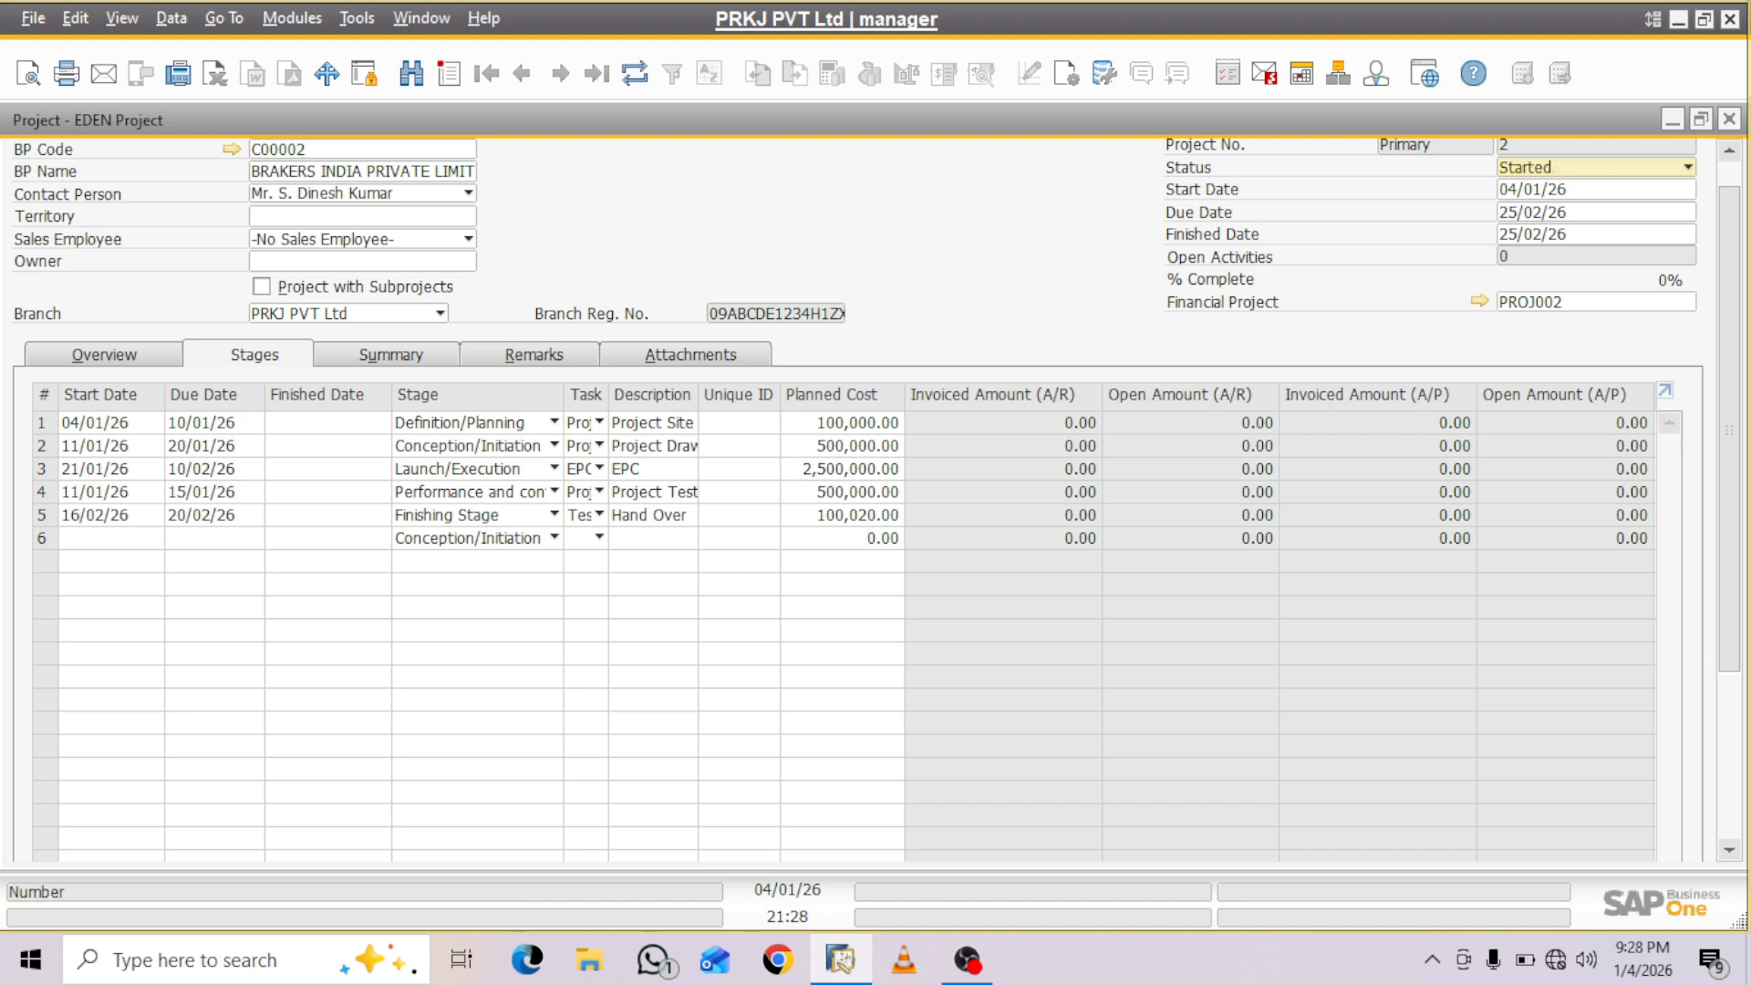
{"action": "left_click", "coordinate": [391, 355]}
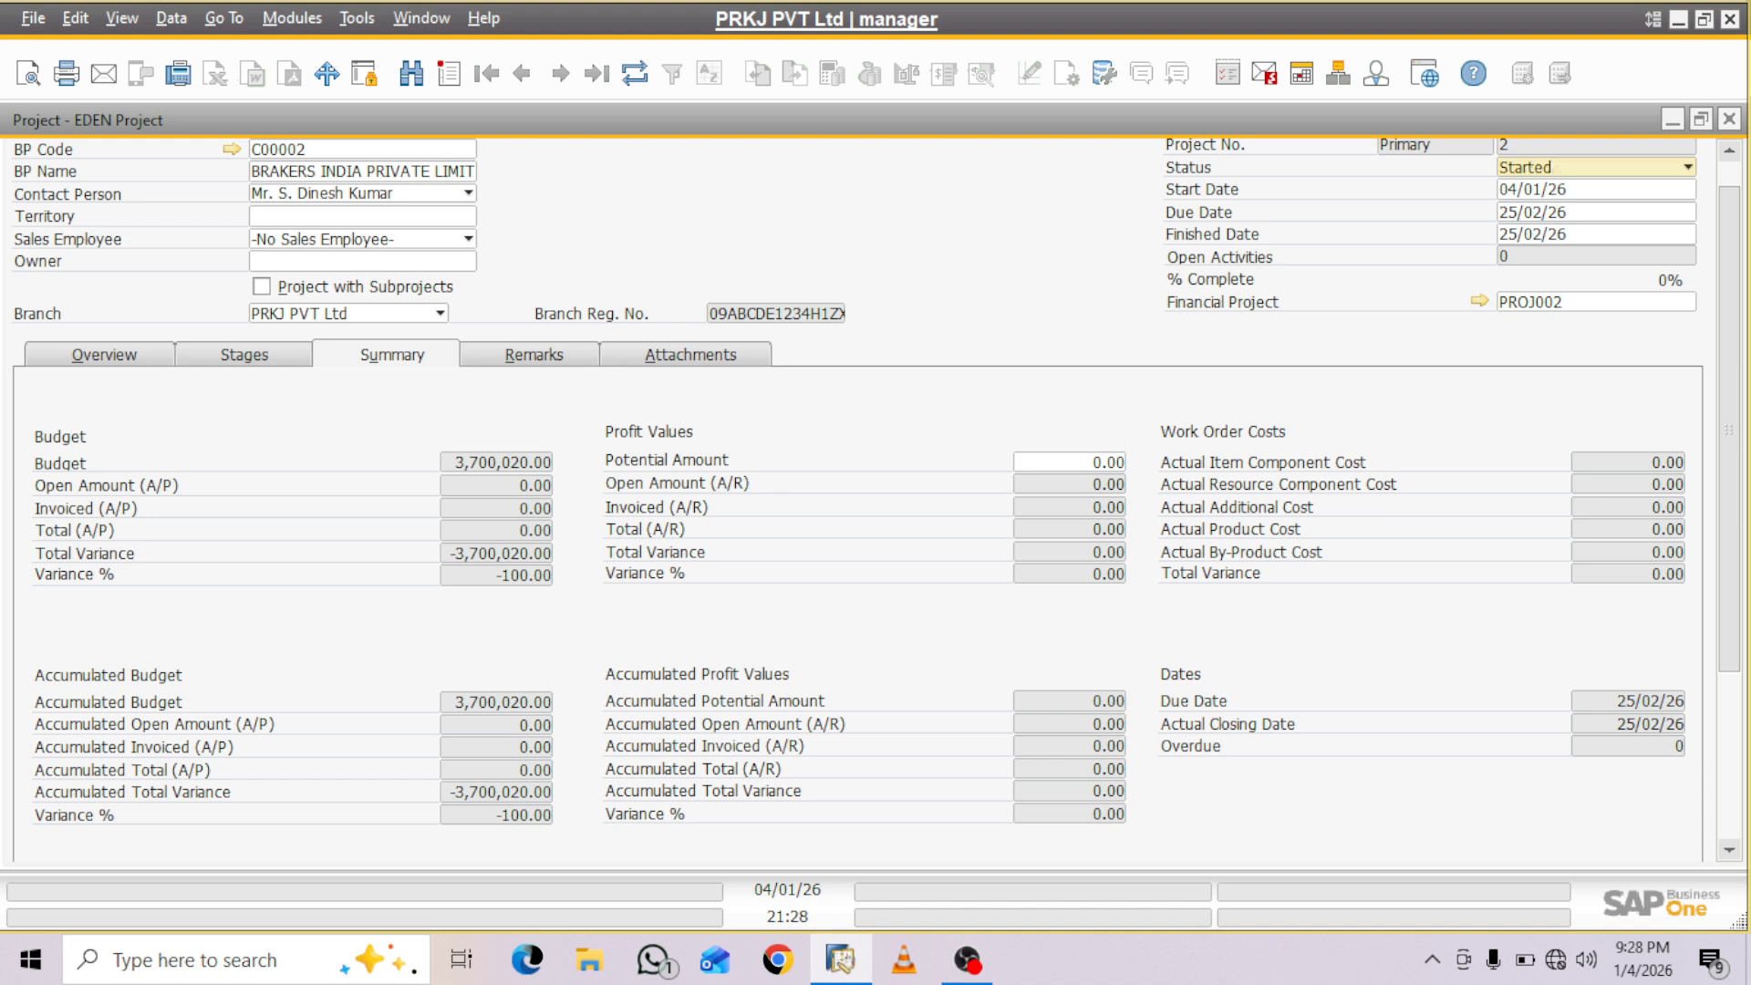
{"action": "left_click", "coordinate": [636, 73]}
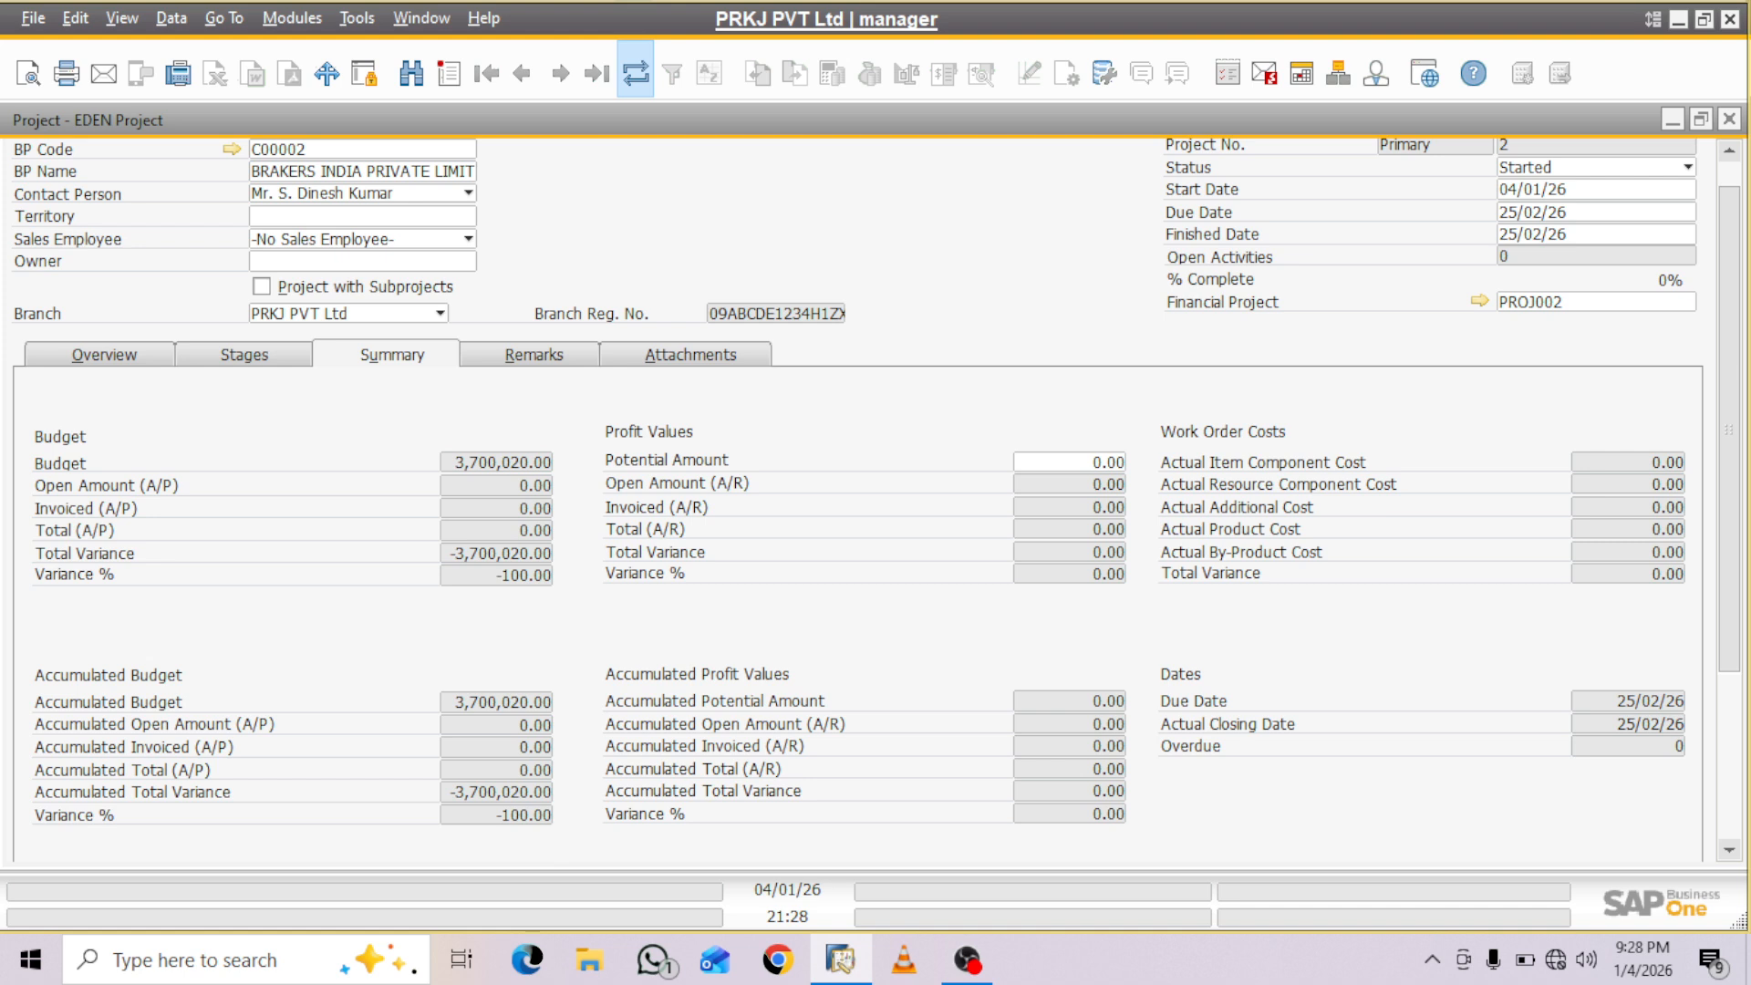
- Assign all five sales order lines to stage 1 - Project Site Visit of EDEN Project through Document Assignment
{"action": "left_click", "coordinate": [565, 510]}
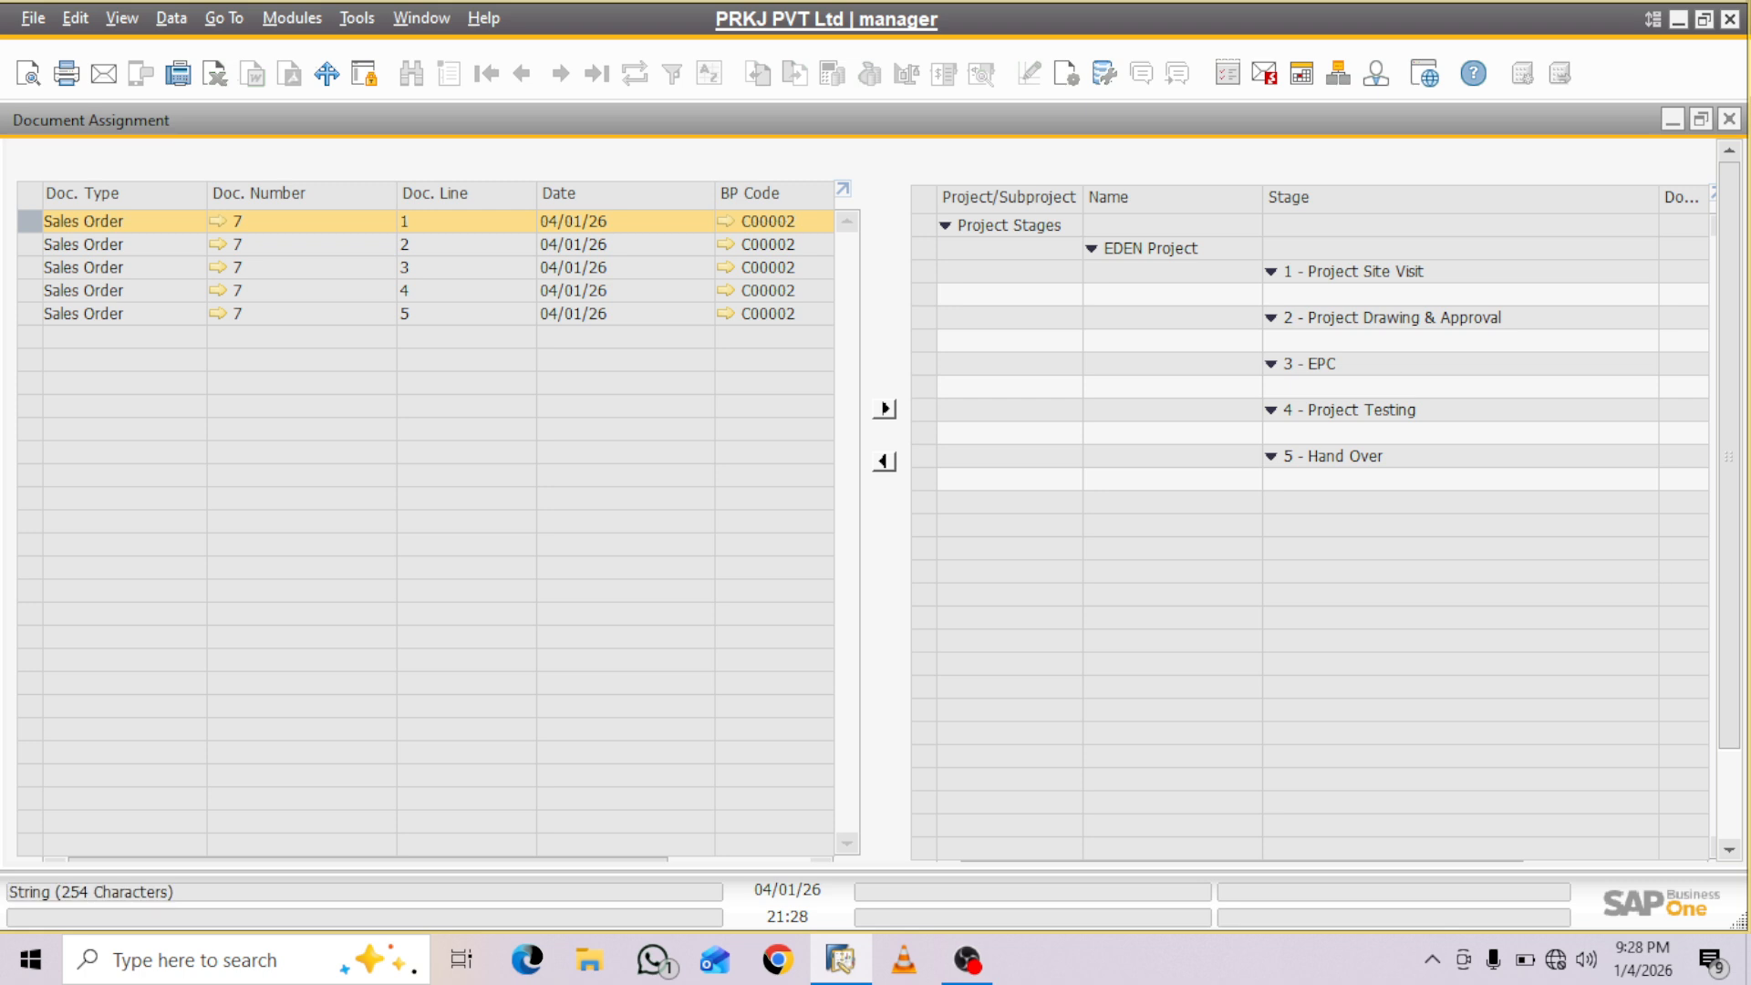
{"action": "left_click", "coordinate": [1310, 295]}
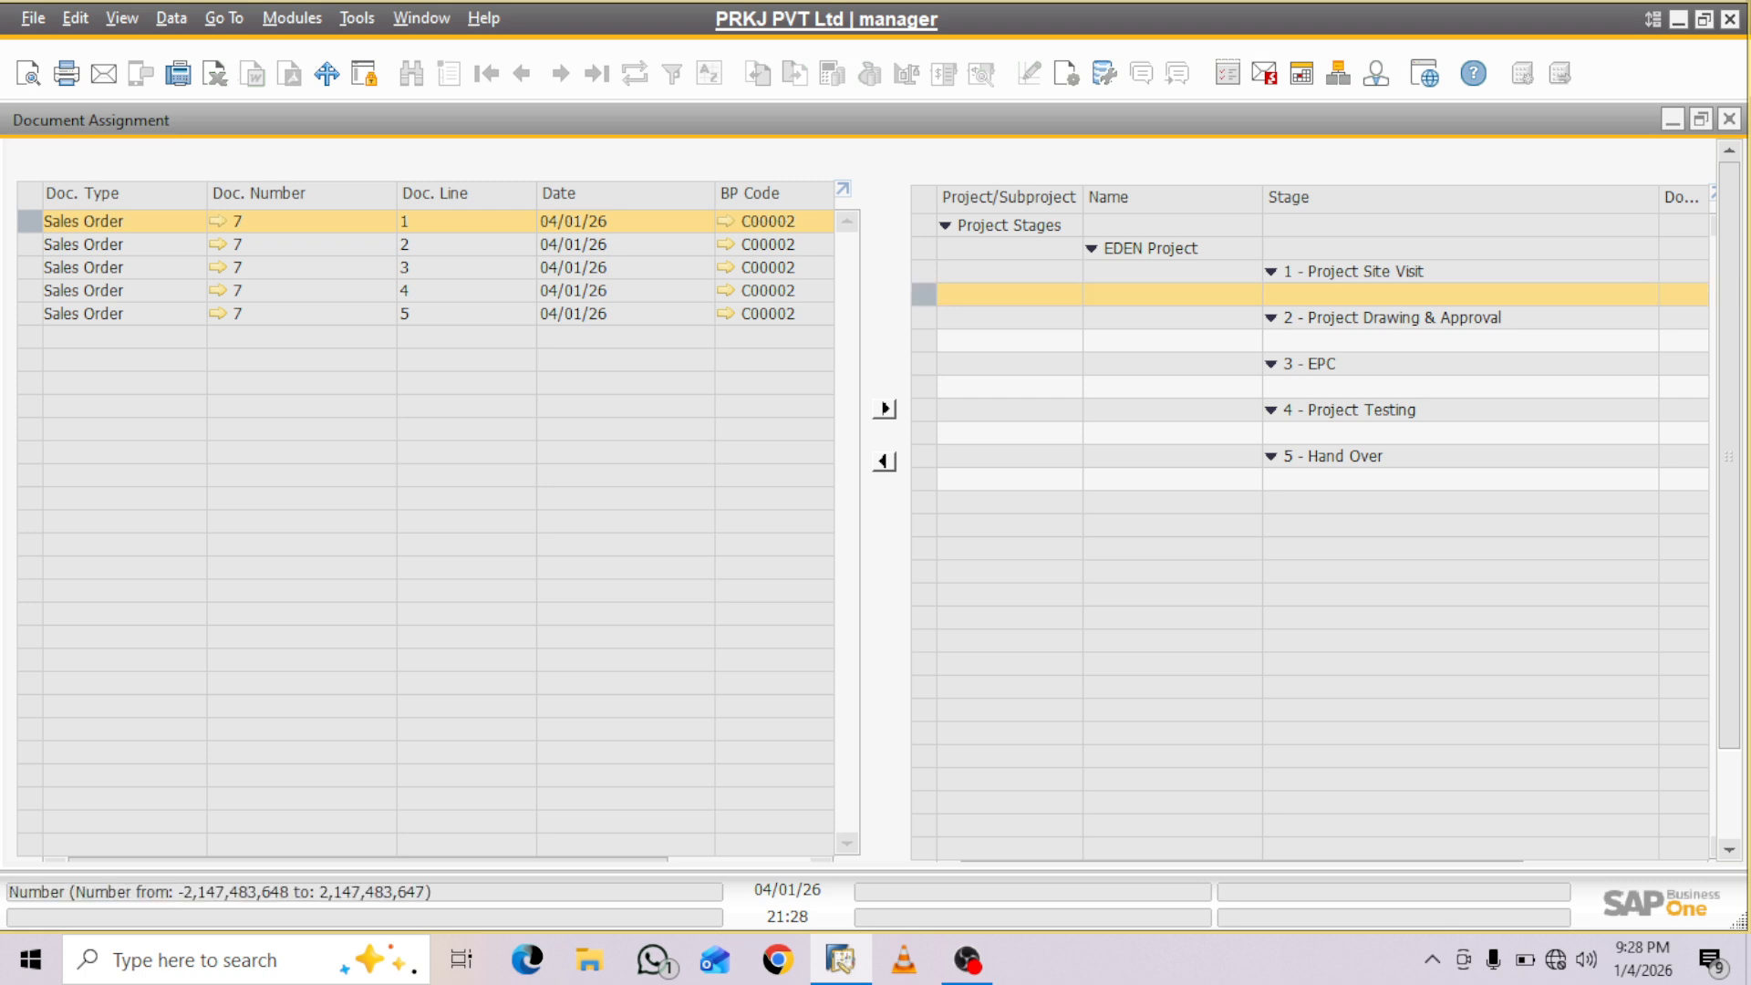
{"action": "left_click", "coordinate": [301, 313], "text": "ctrl"}
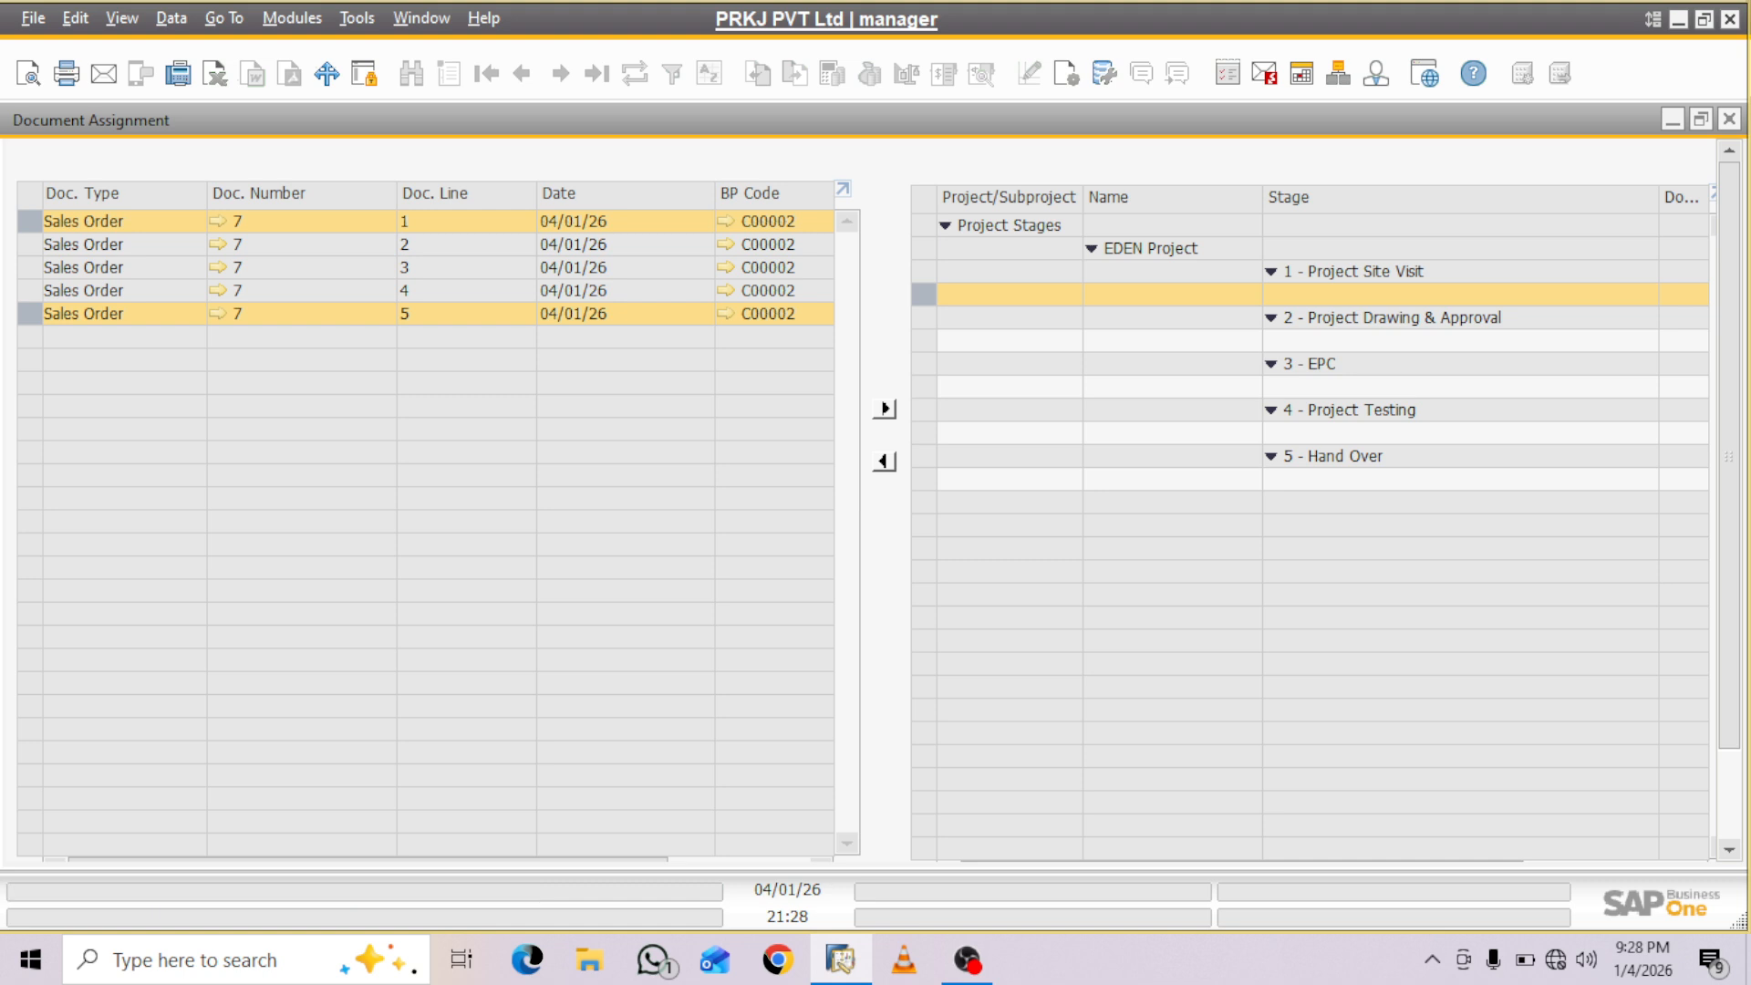
{"action": "left_click", "coordinate": [301, 222], "text": "ctrl"}
{"action": "left_click", "coordinate": [301, 221], "text": "shift"}
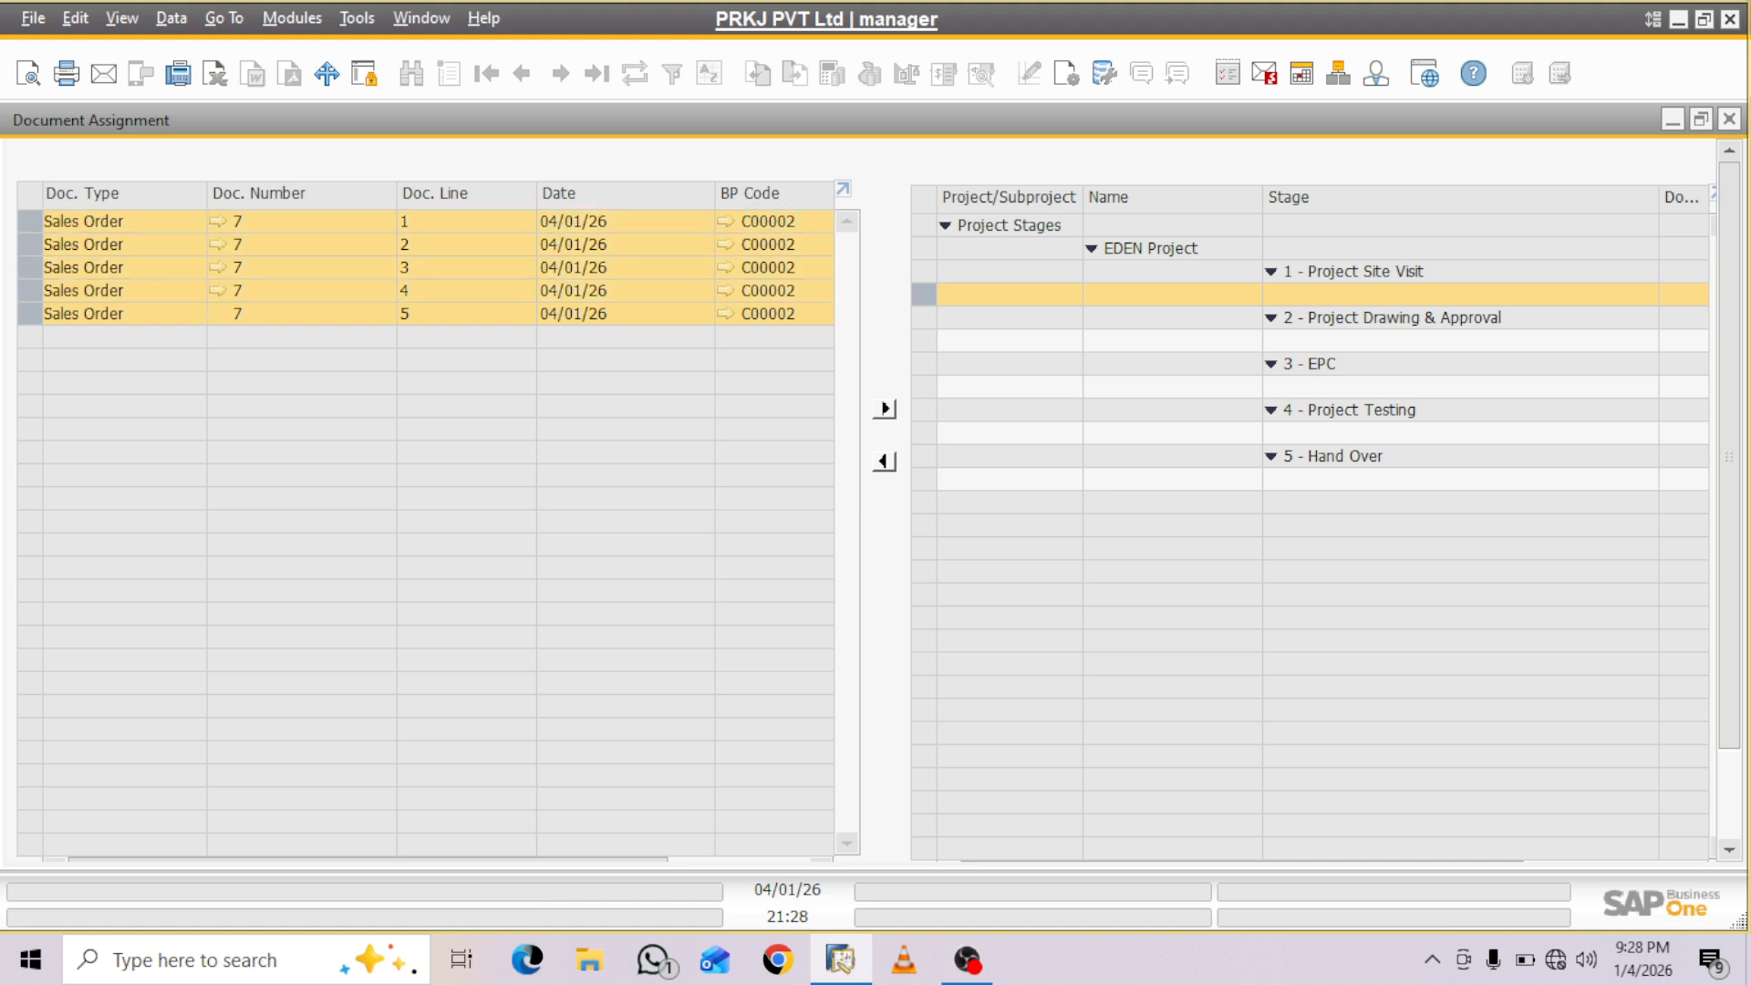
{"action": "left_click", "coordinate": [883, 409]}
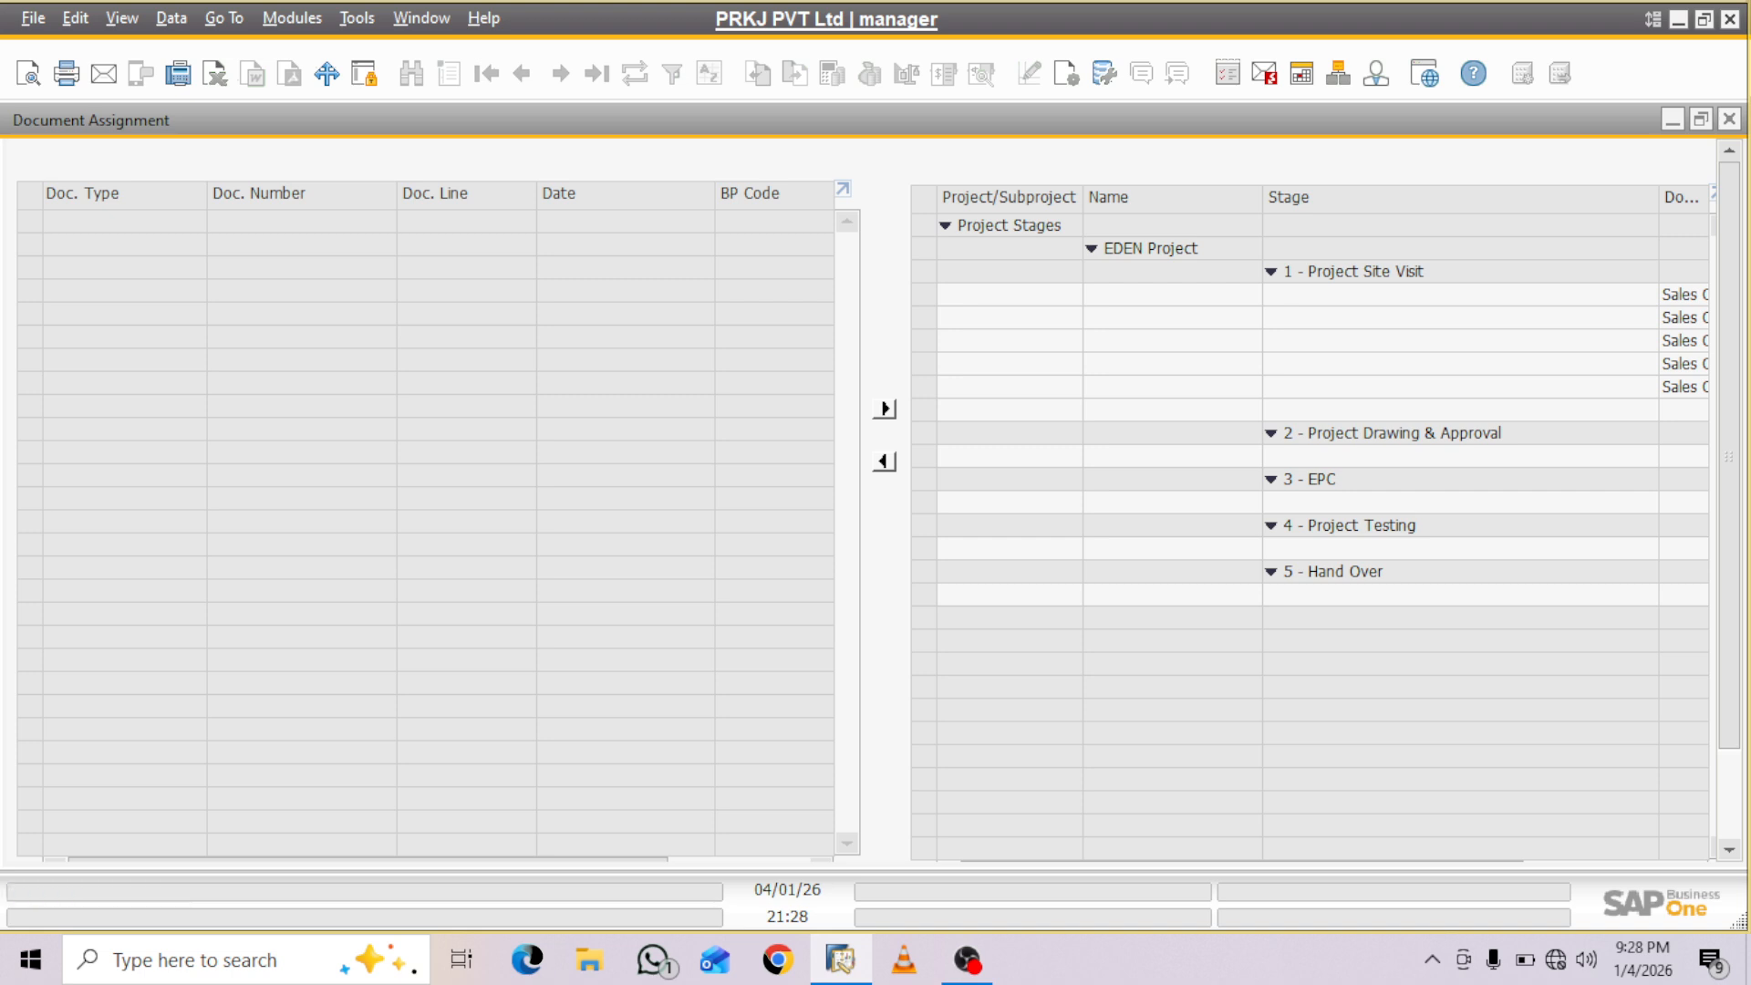
{"action": "scroll", "coordinate": [875, 502], "scroll_direction": "down", "scroll_amount": 2}
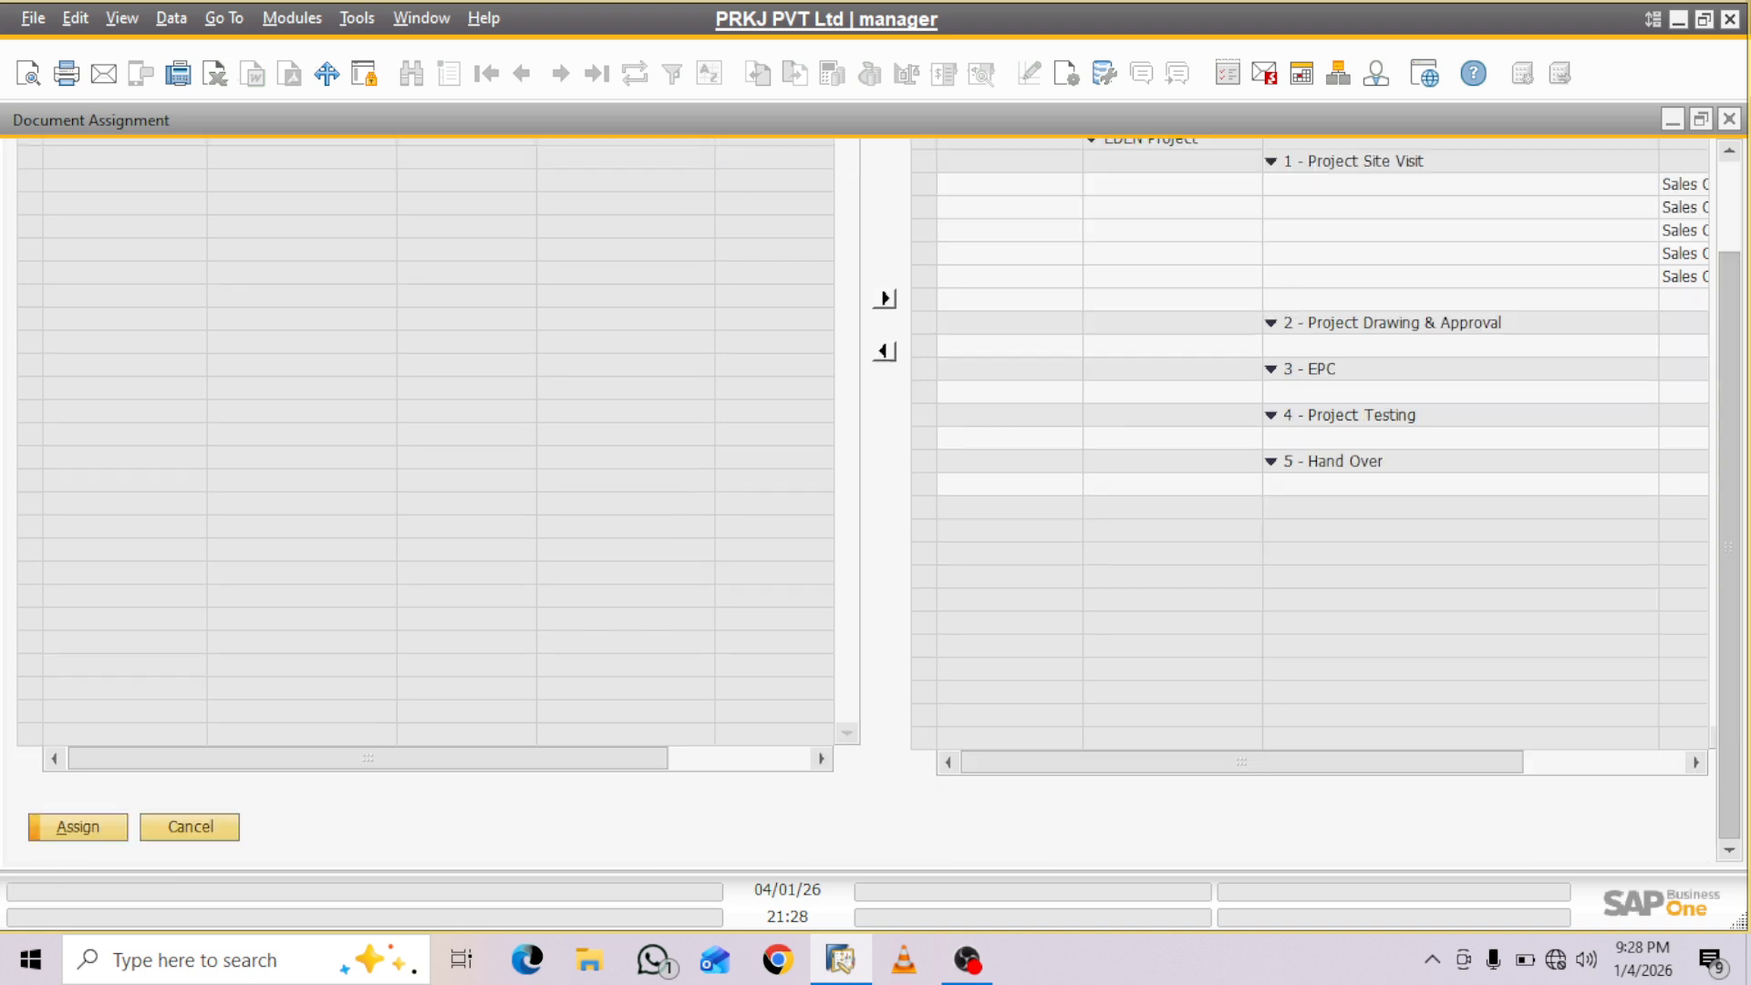
{"action": "left_click", "coordinate": [78, 827]}
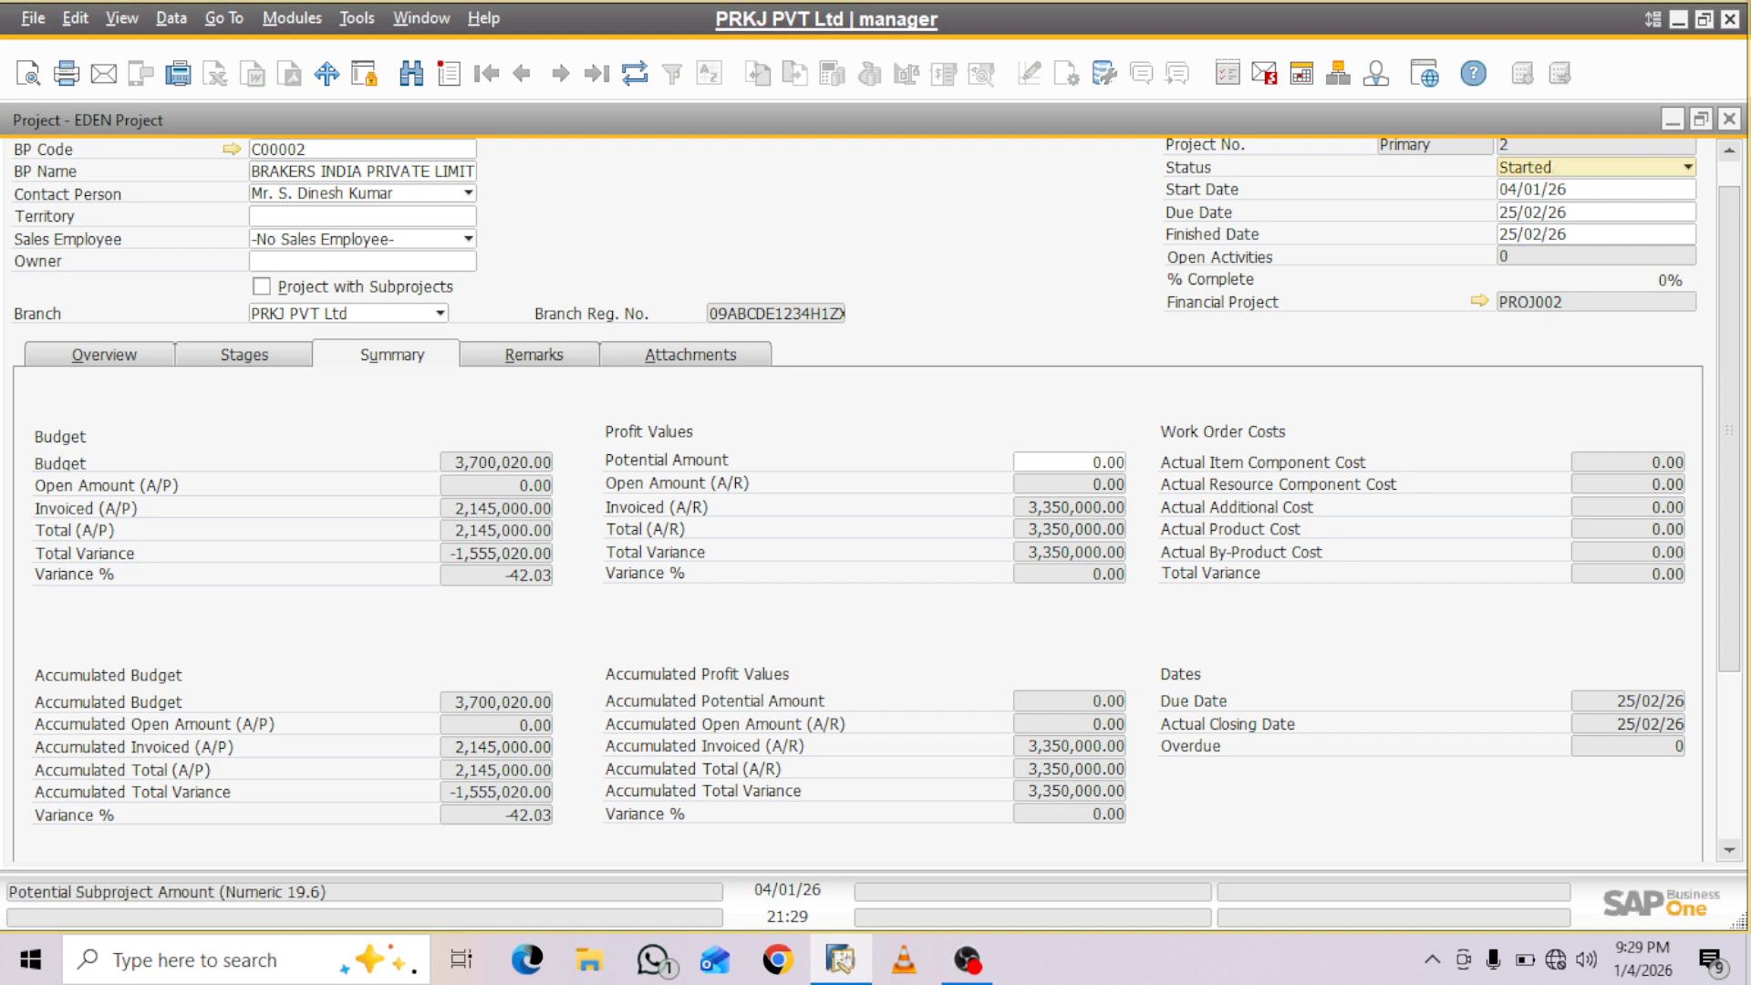
- Set the project's Potential Amount under Profit Values to 4,000,000
{"action": "left_click", "coordinate": [1068, 463]}
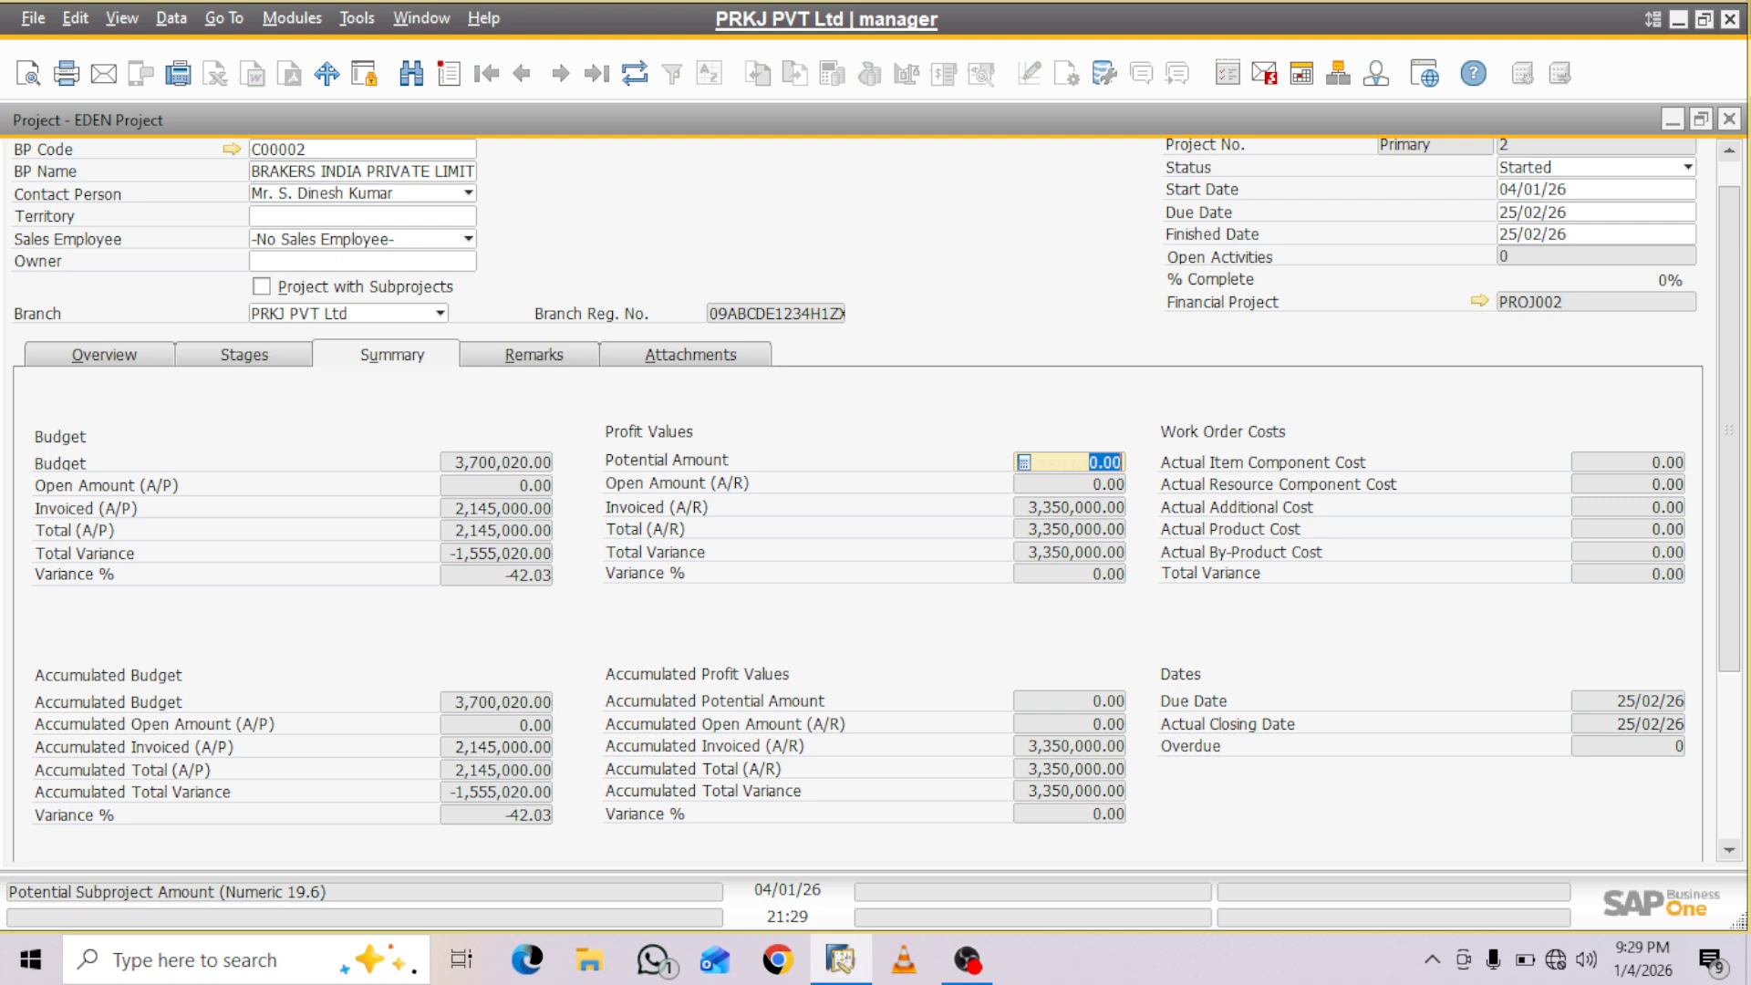
{"action": "type", "text": "40000"}
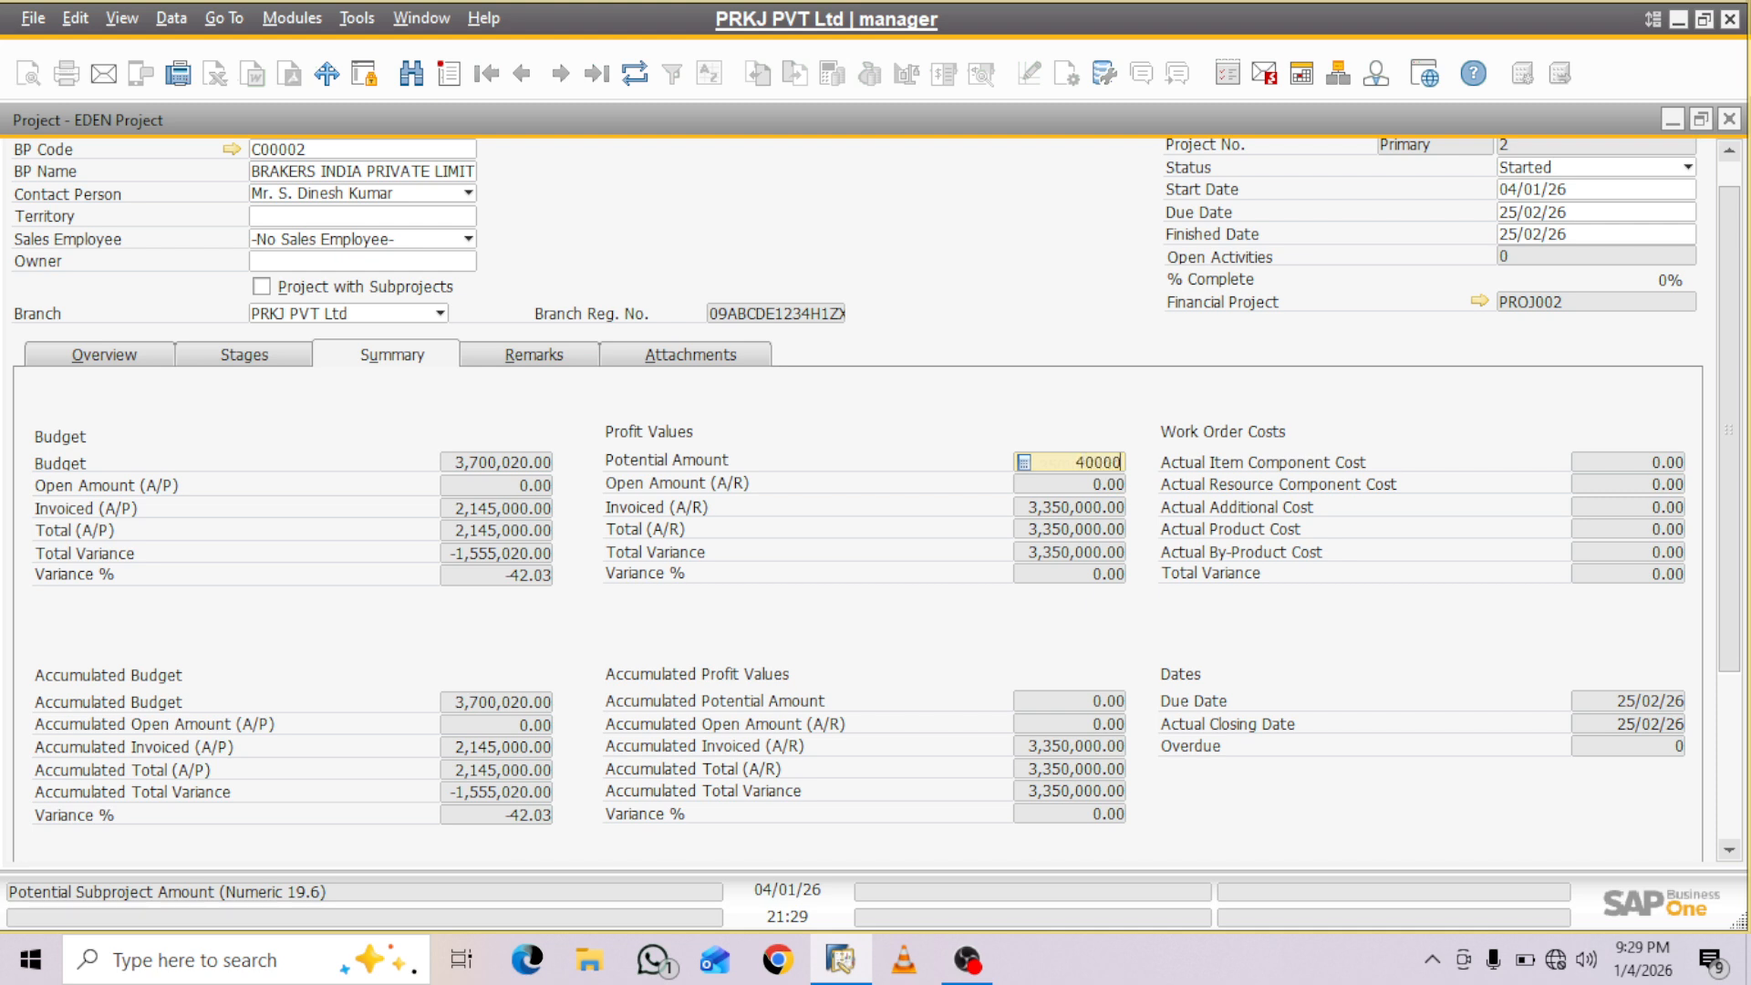
{"action": "type", "text": "00"}
{"action": "key", "text": "Tab"}
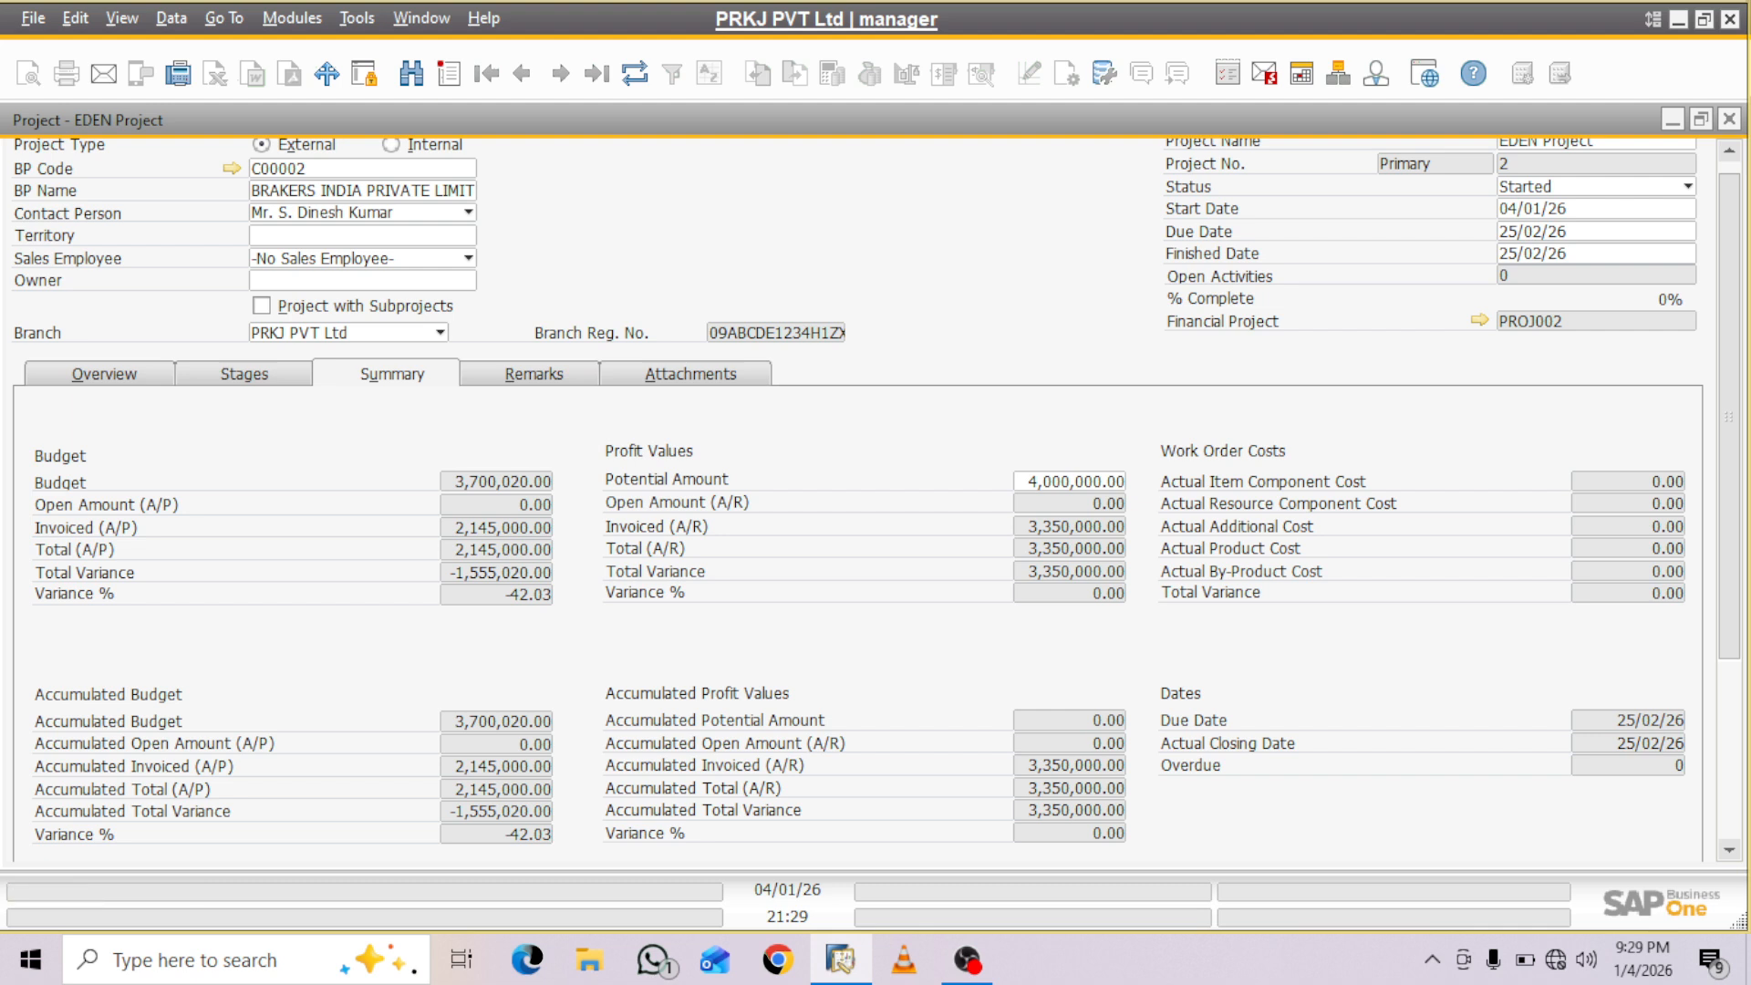
- Examine the invoiced amounts per project stage, the budget and profit summary, and the project overview
{"action": "left_click", "coordinate": [244, 374]}
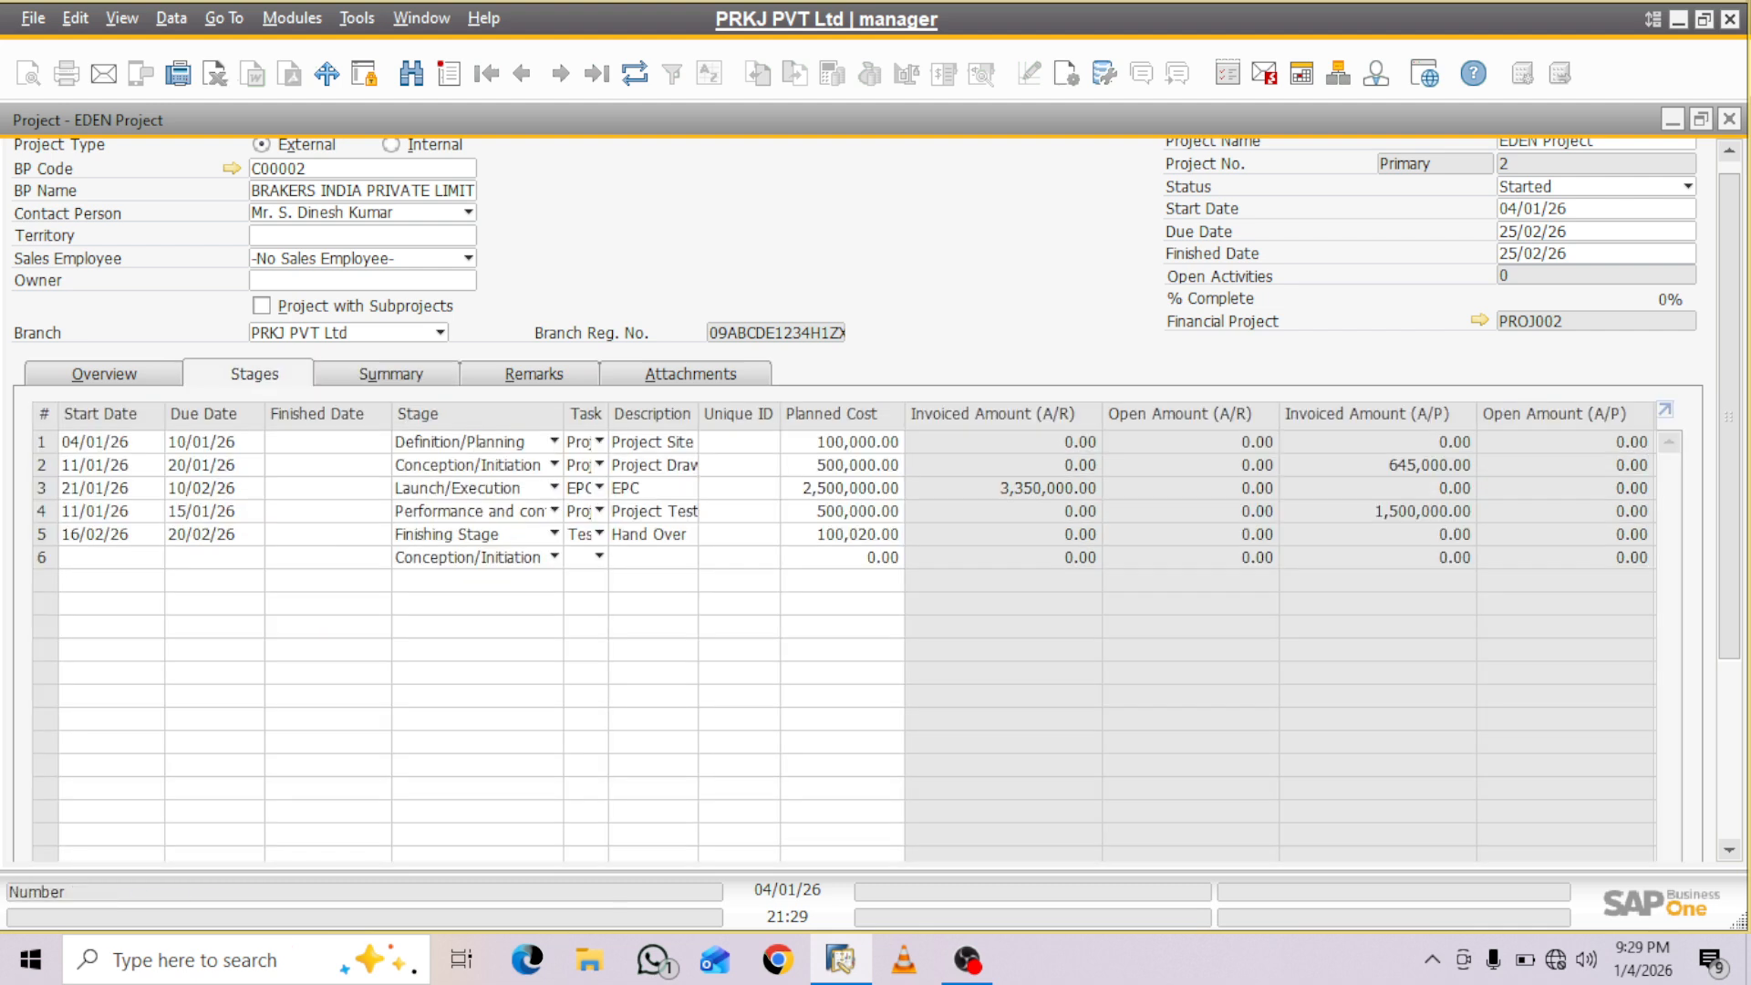
{"action": "left_click", "coordinate": [391, 374]}
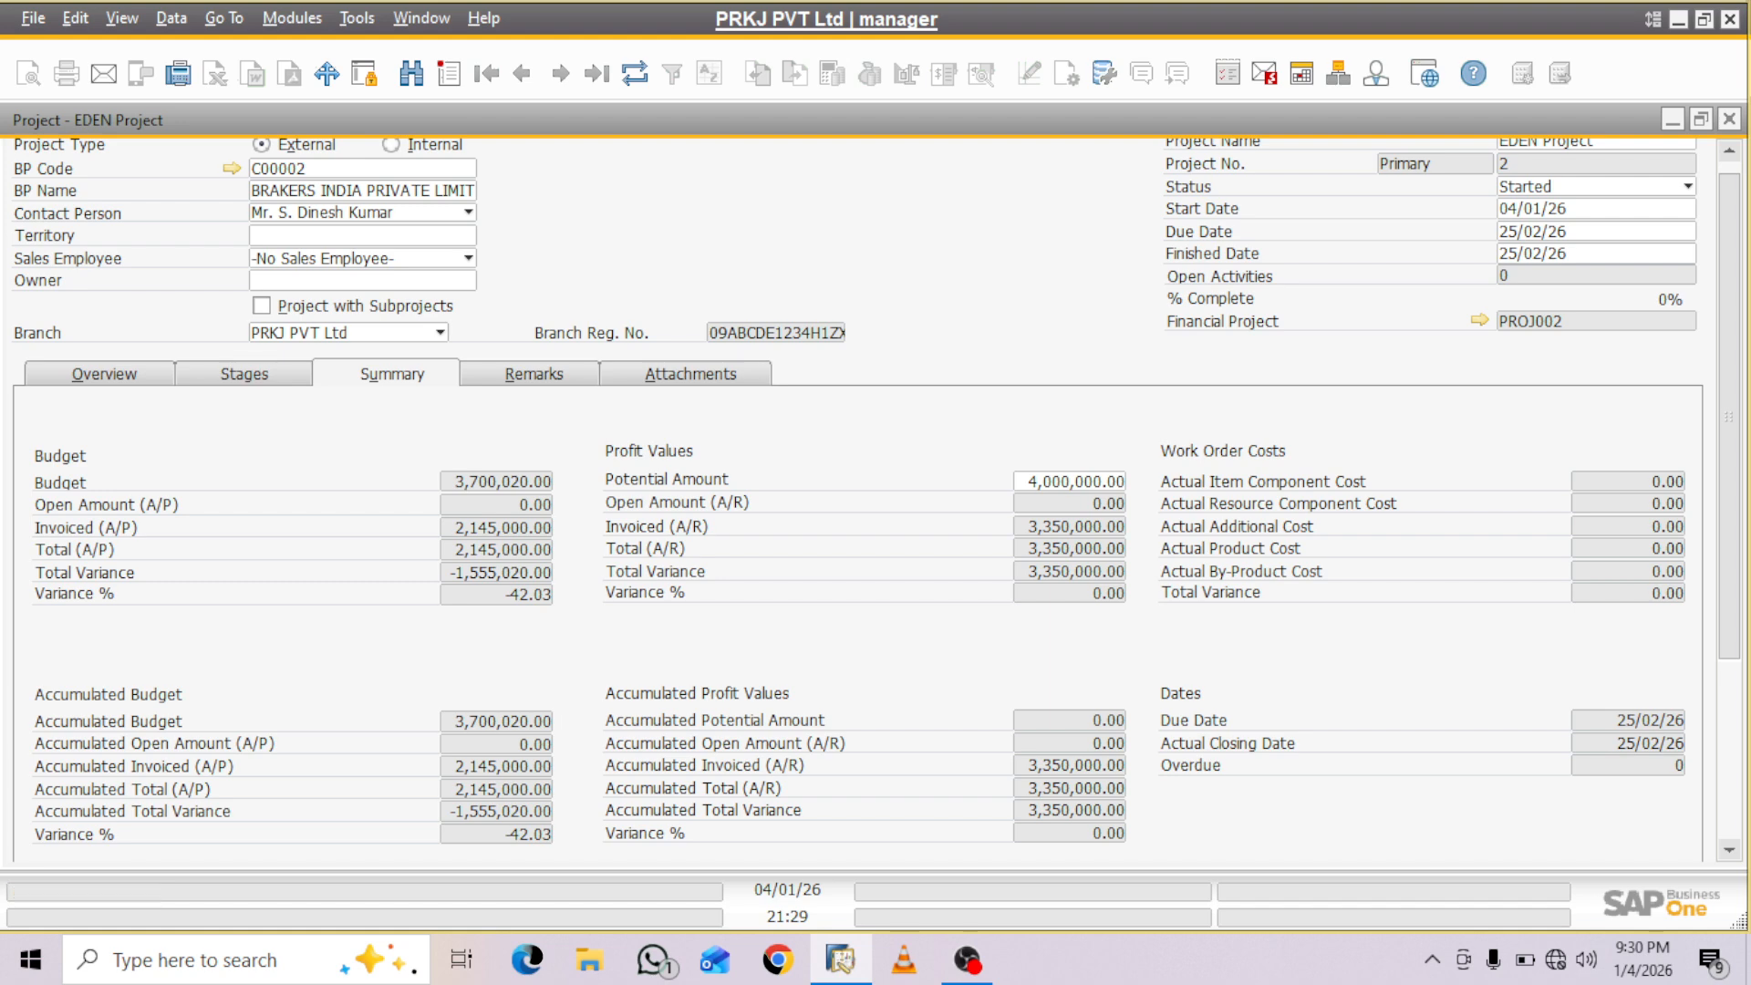
{"action": "scroll", "coordinate": [876, 492], "scroll_direction": "down", "scroll_amount": 5}
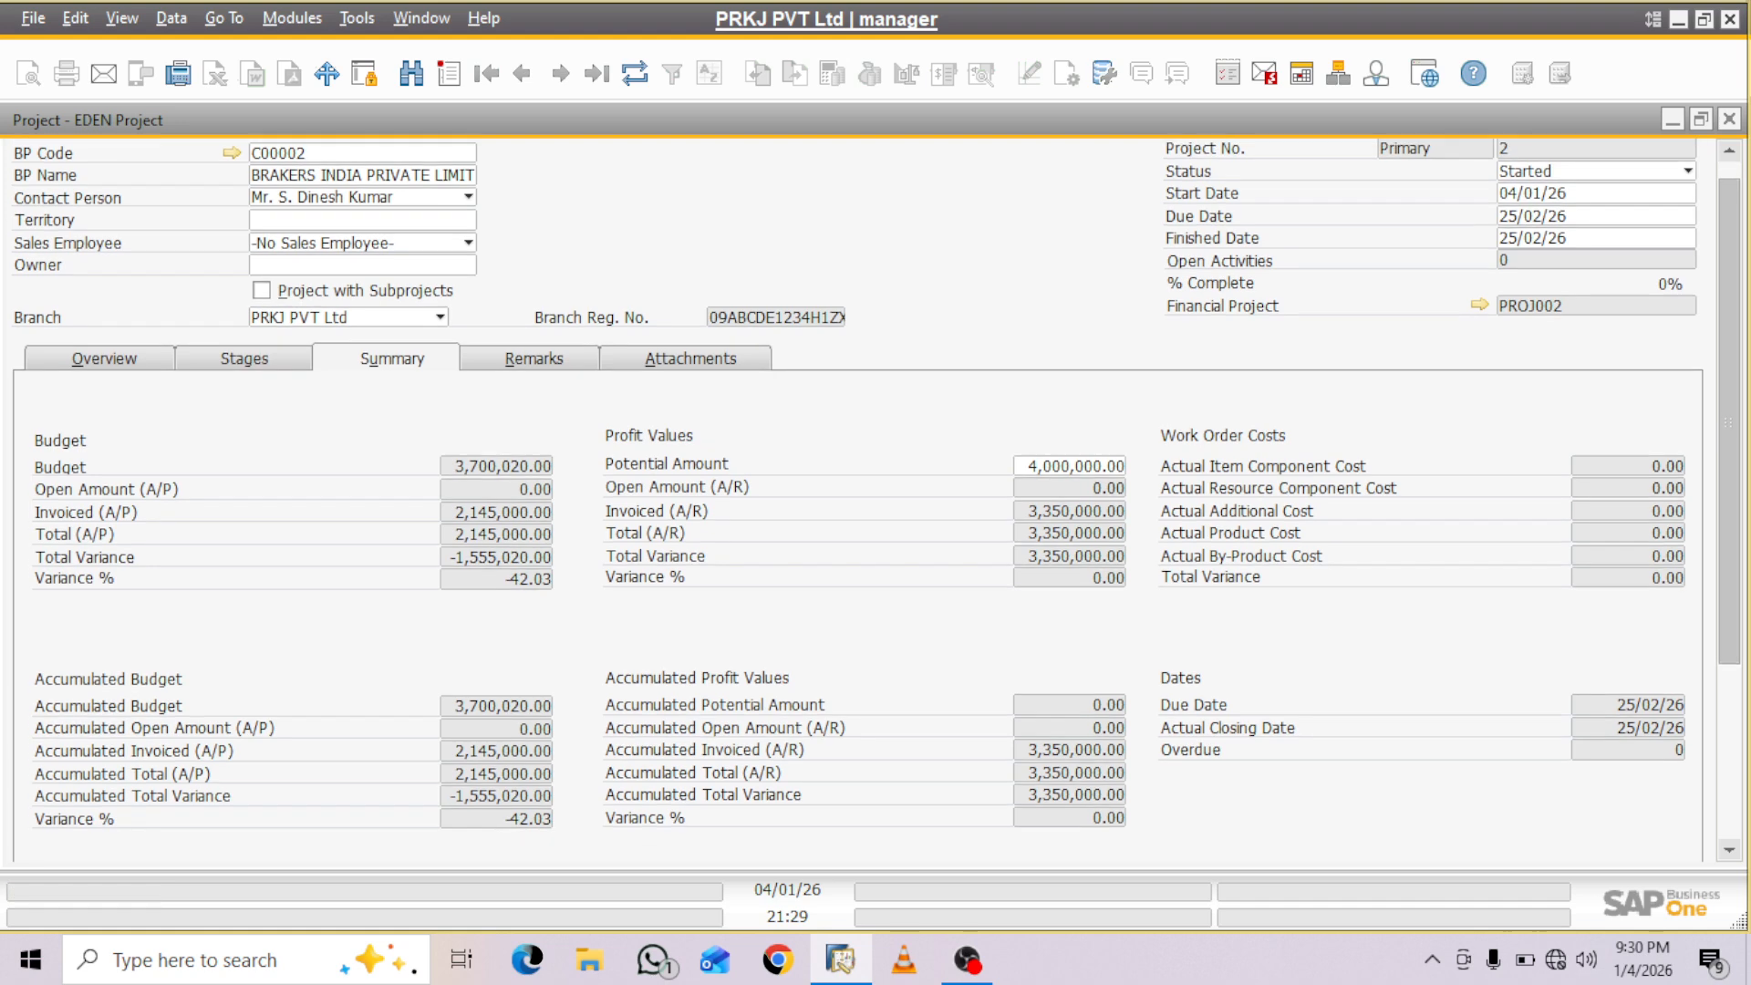
{"action": "scroll", "coordinate": [876, 492], "scroll_direction": "down", "scroll_amount": 3}
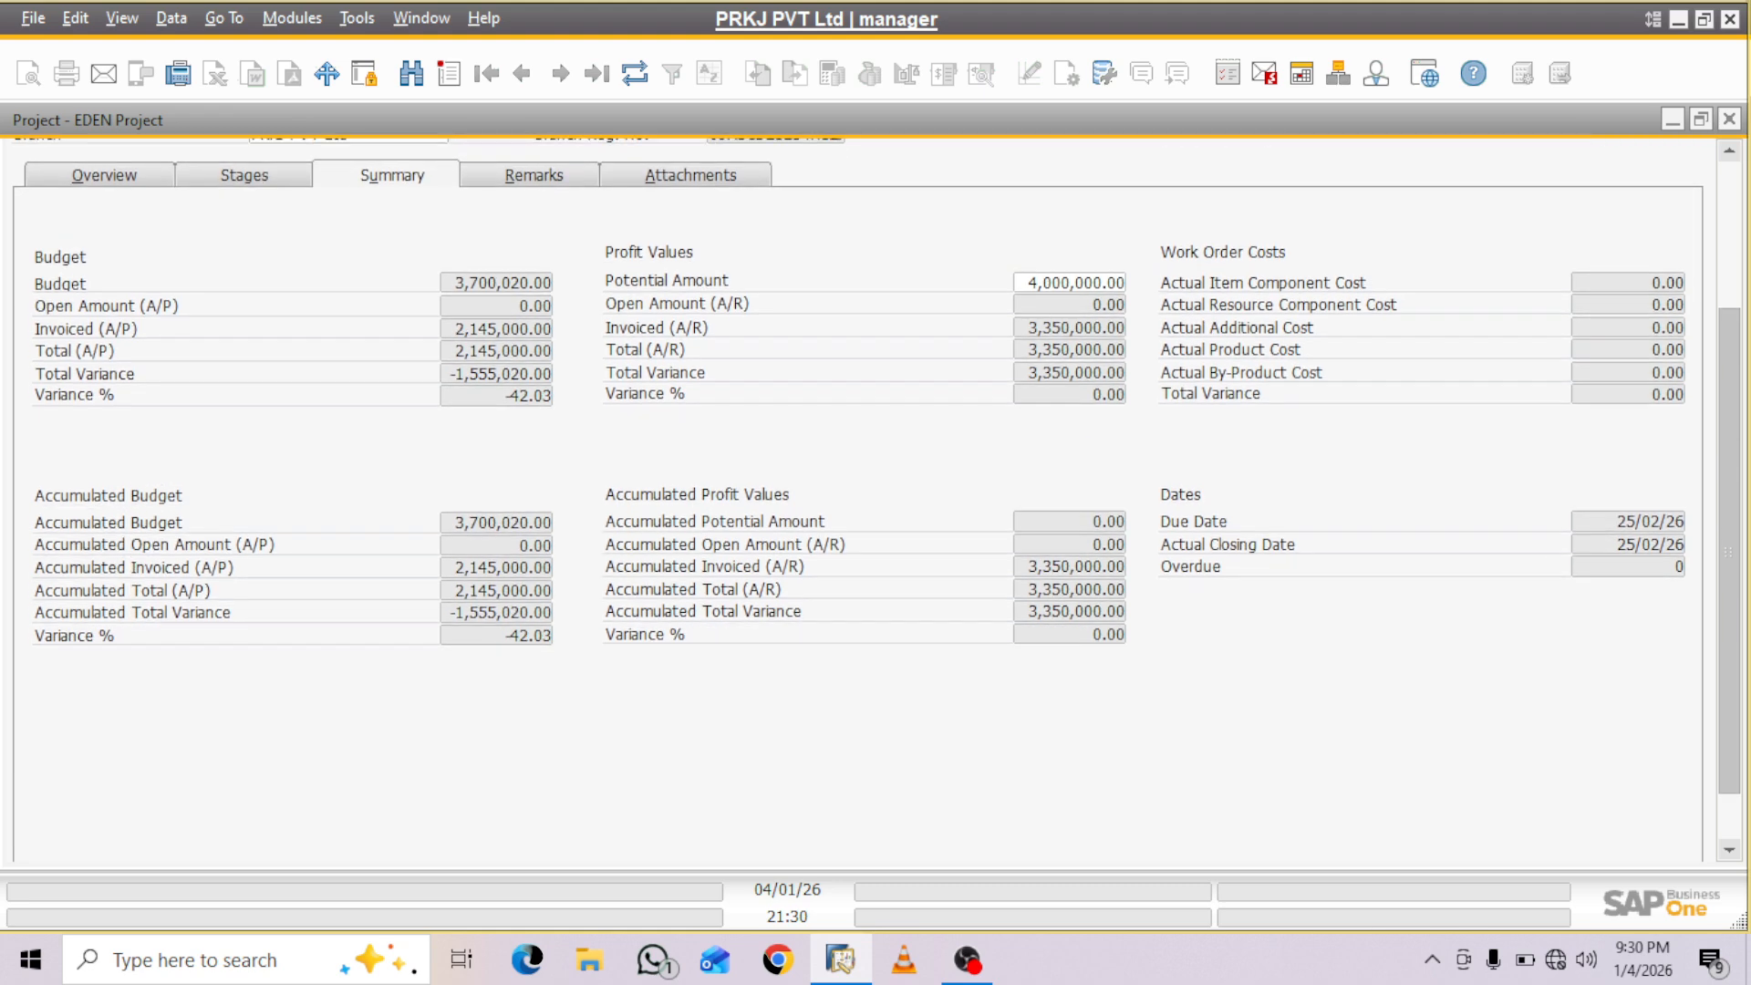
{"action": "scroll", "coordinate": [875, 492], "scroll_direction": "up", "scroll_amount": 8}
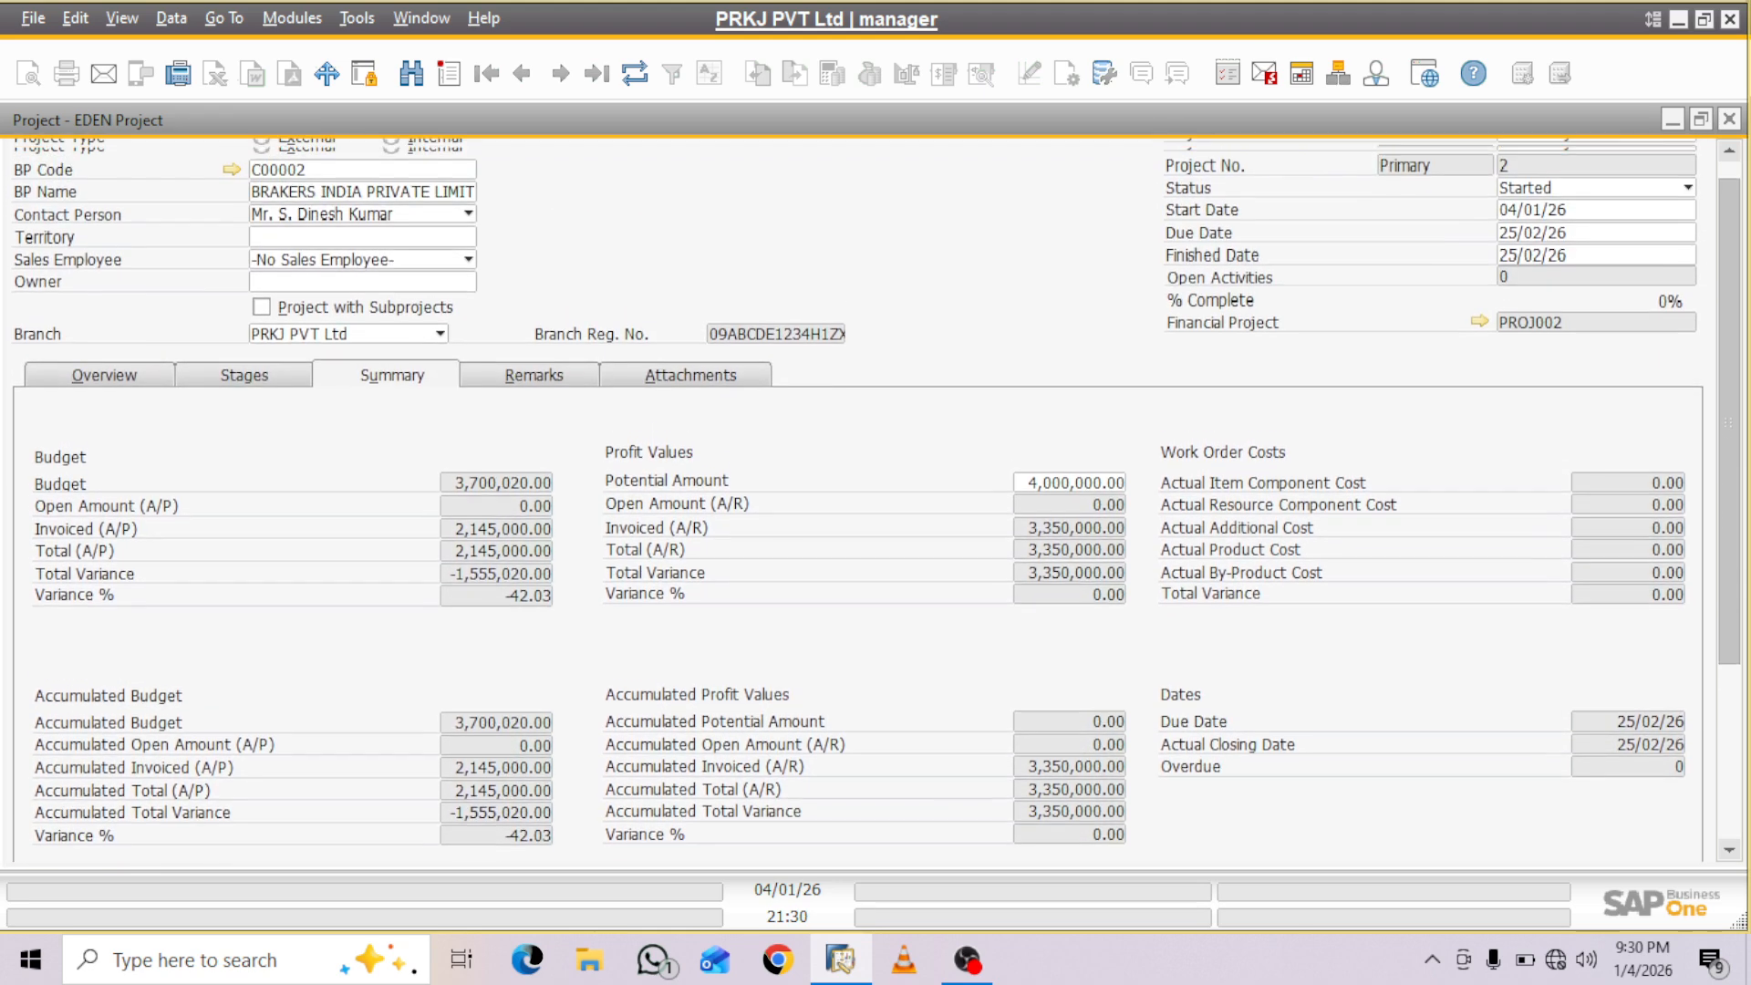
{"action": "scroll", "coordinate": [876, 492], "scroll_direction": "down", "scroll_amount": 1}
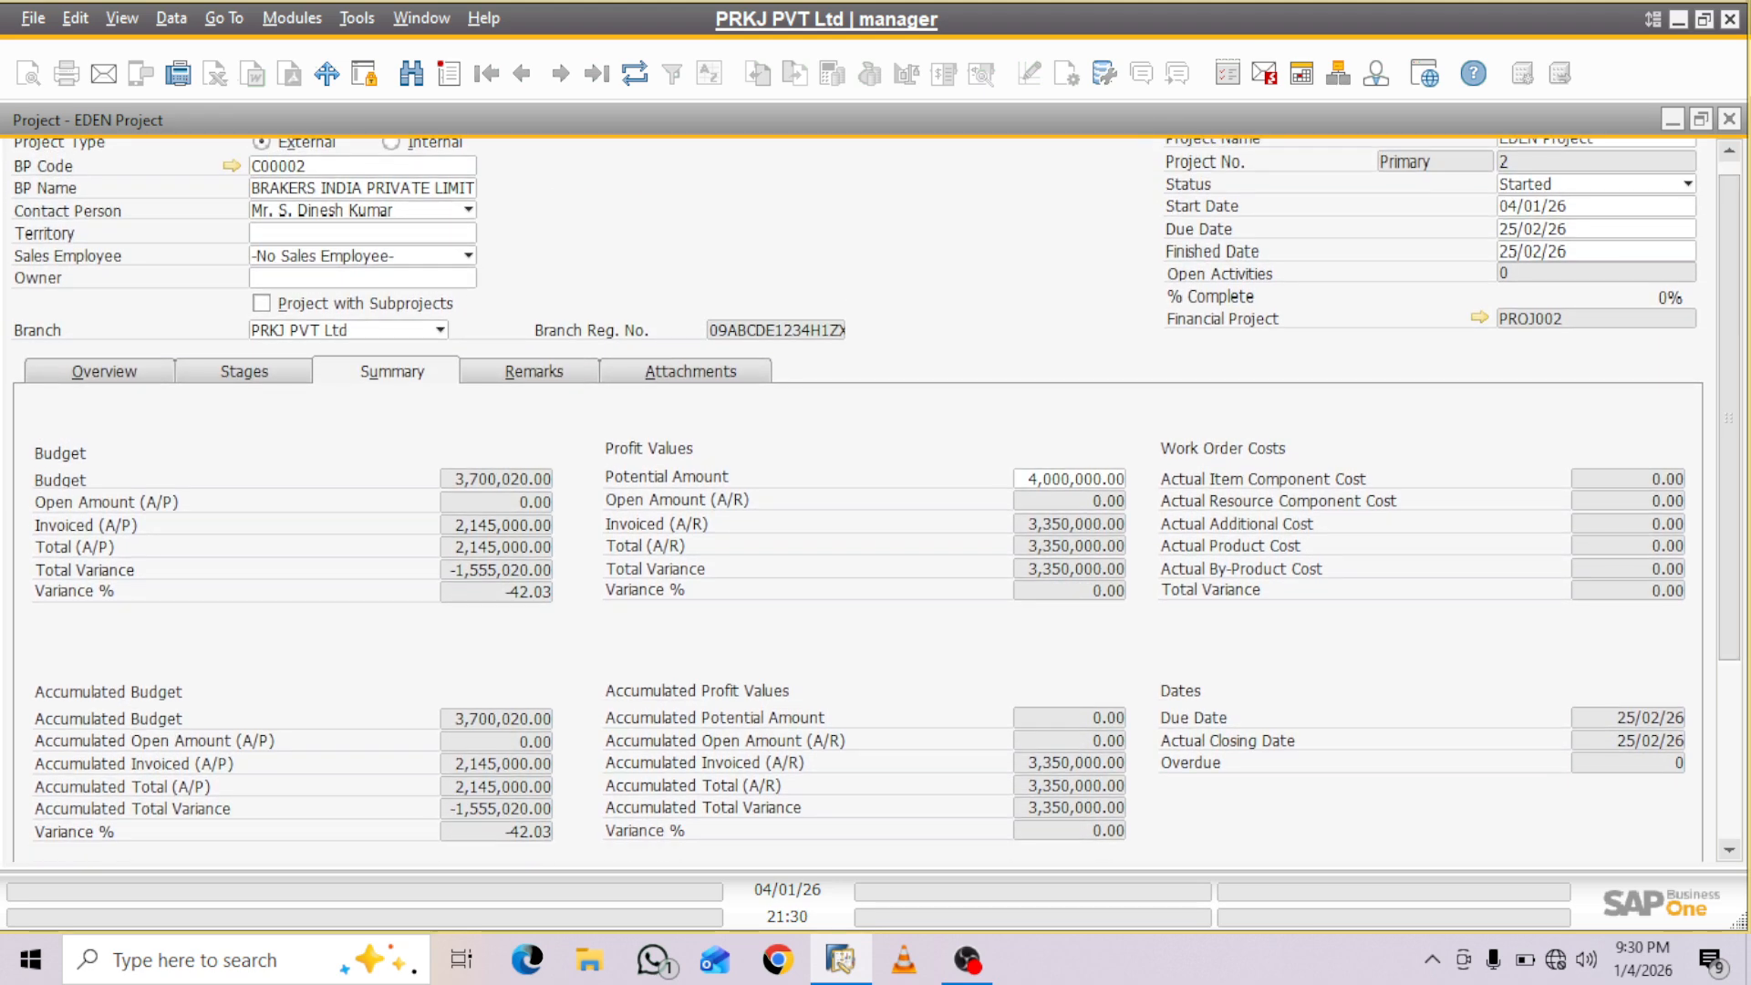
{"action": "left_click", "coordinate": [104, 372]}
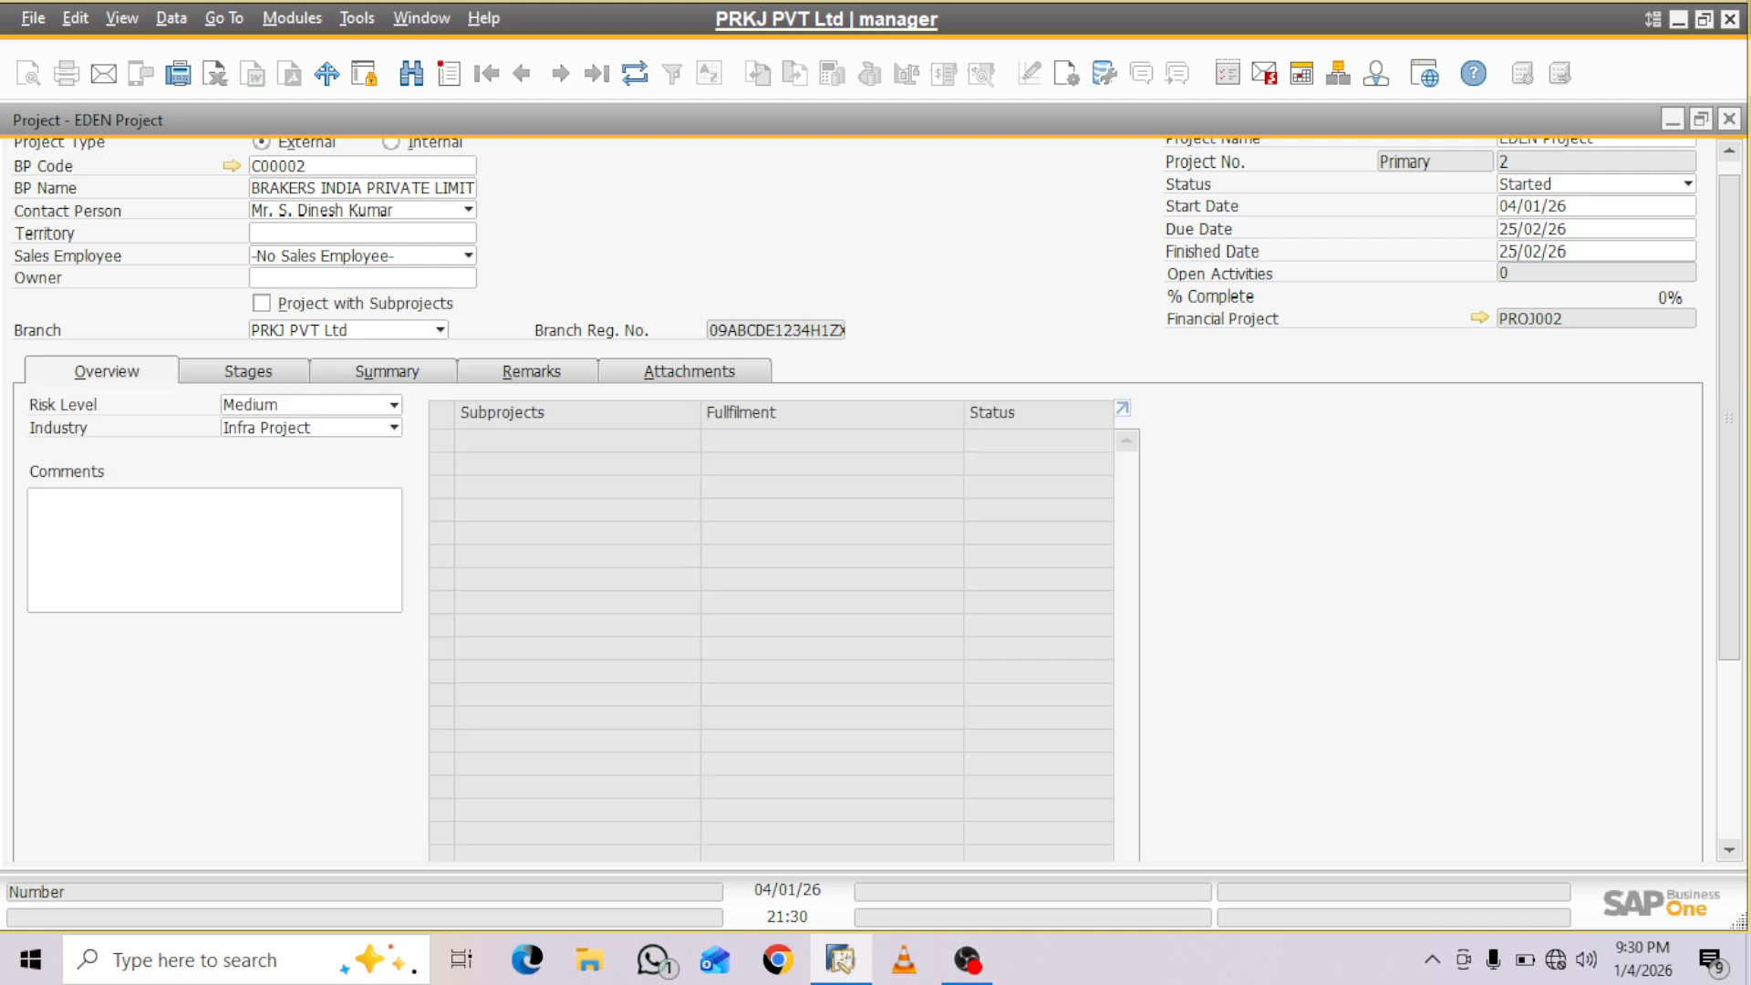
{"action": "scroll", "coordinate": [857, 492], "scroll_direction": "down", "scroll_amount": 5}
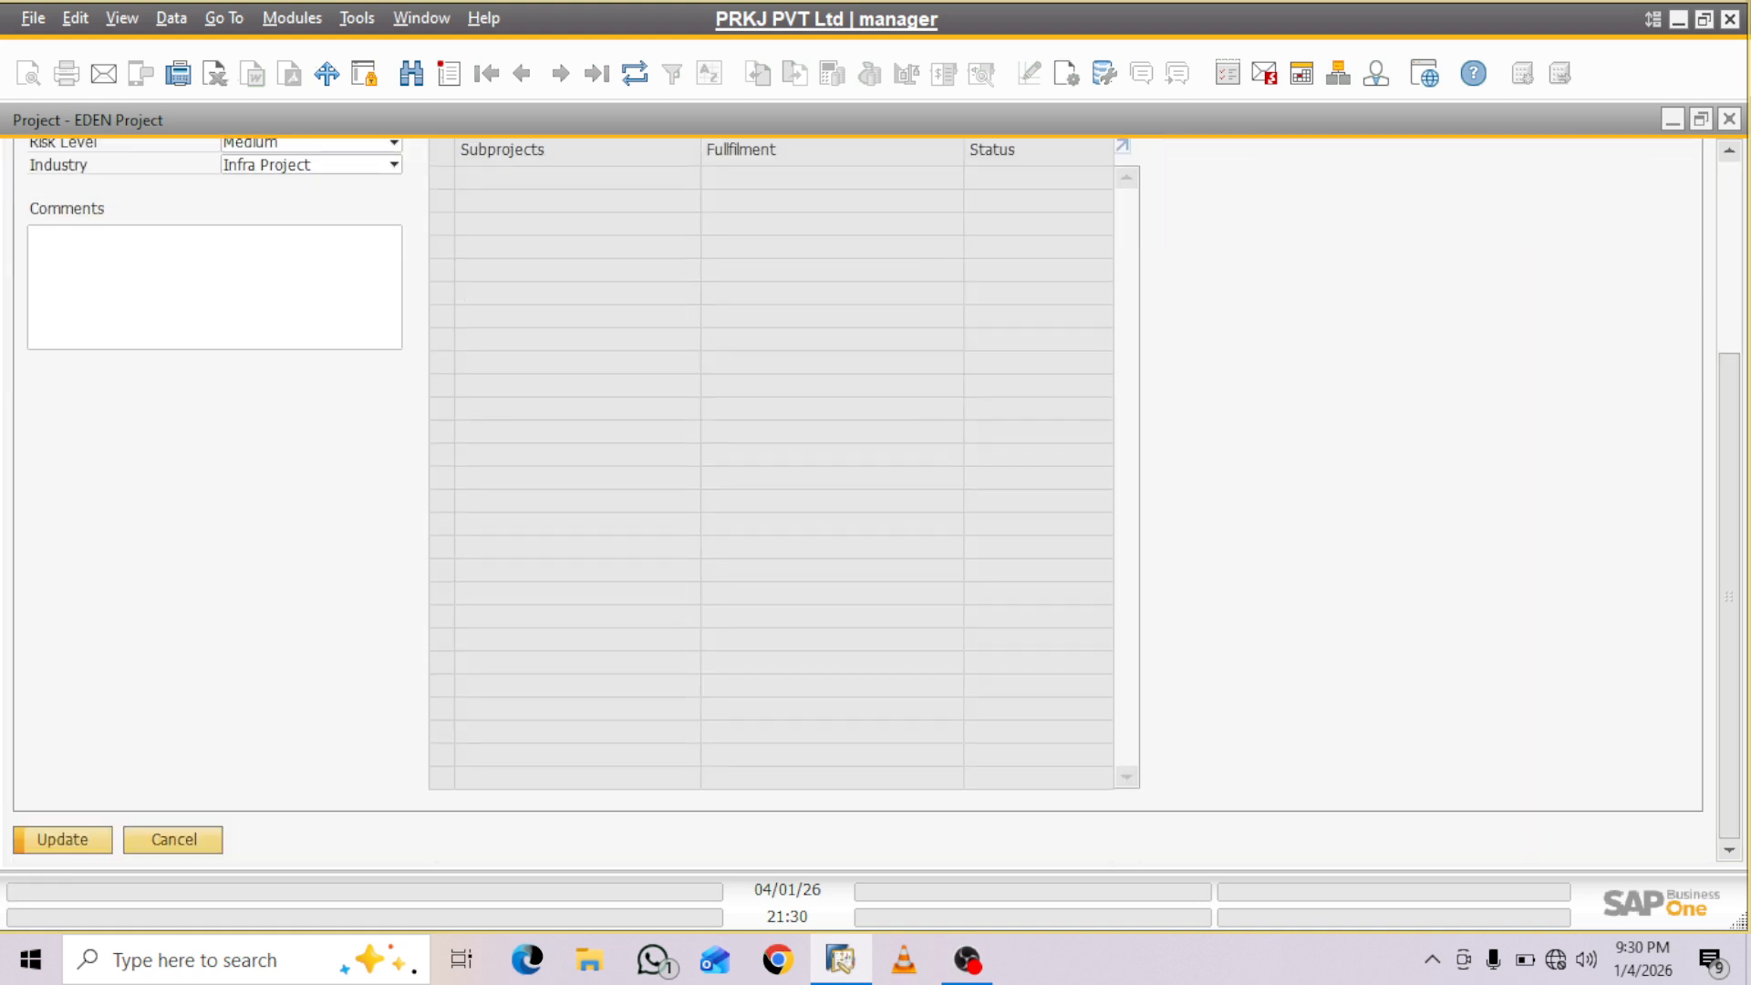
- Widen the project stage columns by restoring and maximizing the project window, and update the project with the changed Potential Amount
{"action": "left_click", "coordinate": [1701, 120]}
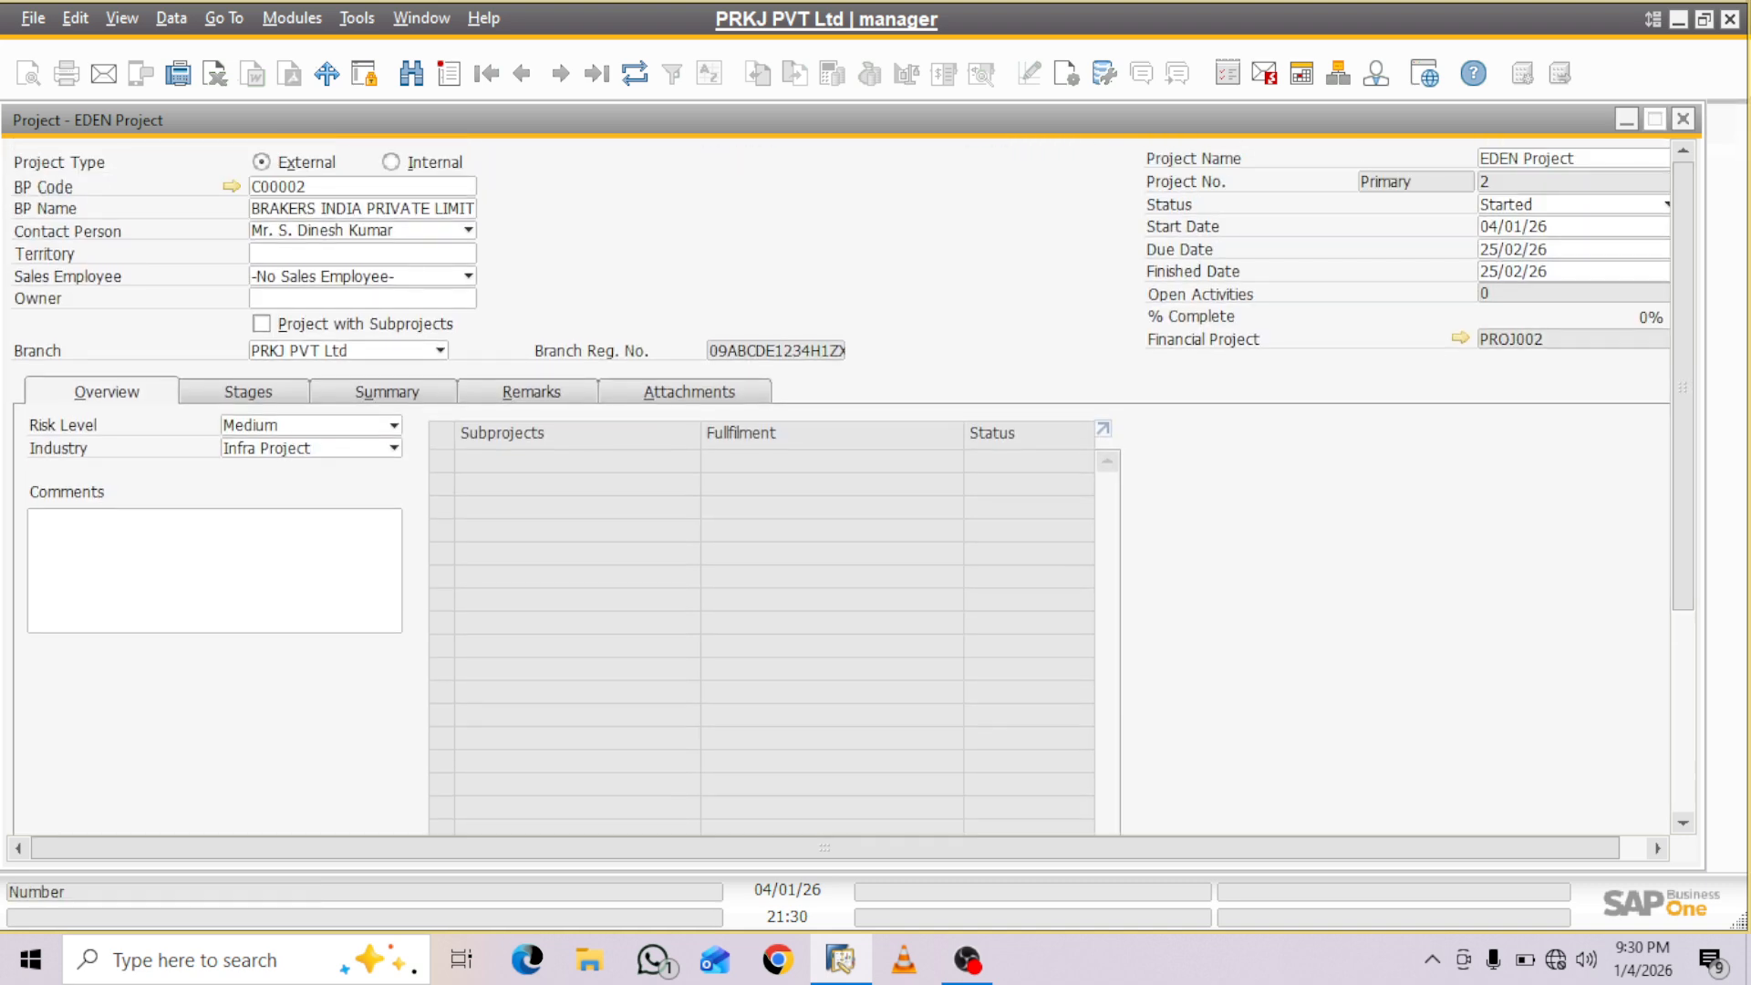
{"action": "left_click", "coordinate": [248, 392]}
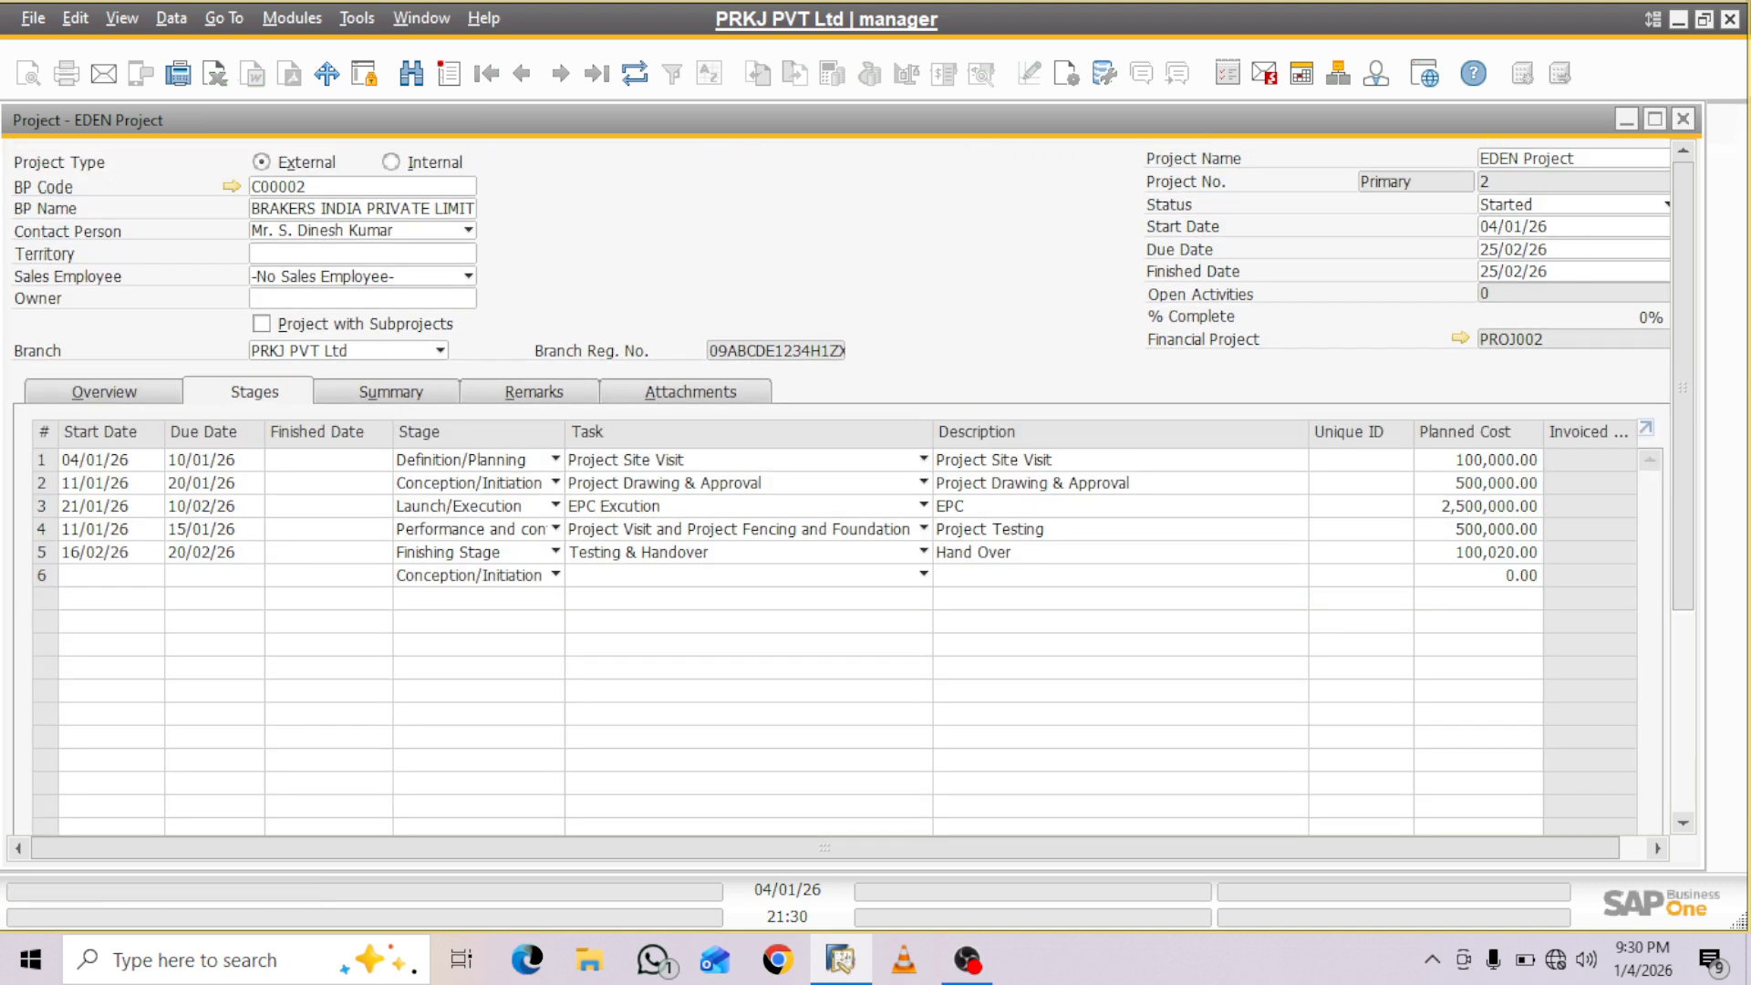
{"action": "left_click", "coordinate": [1656, 119]}
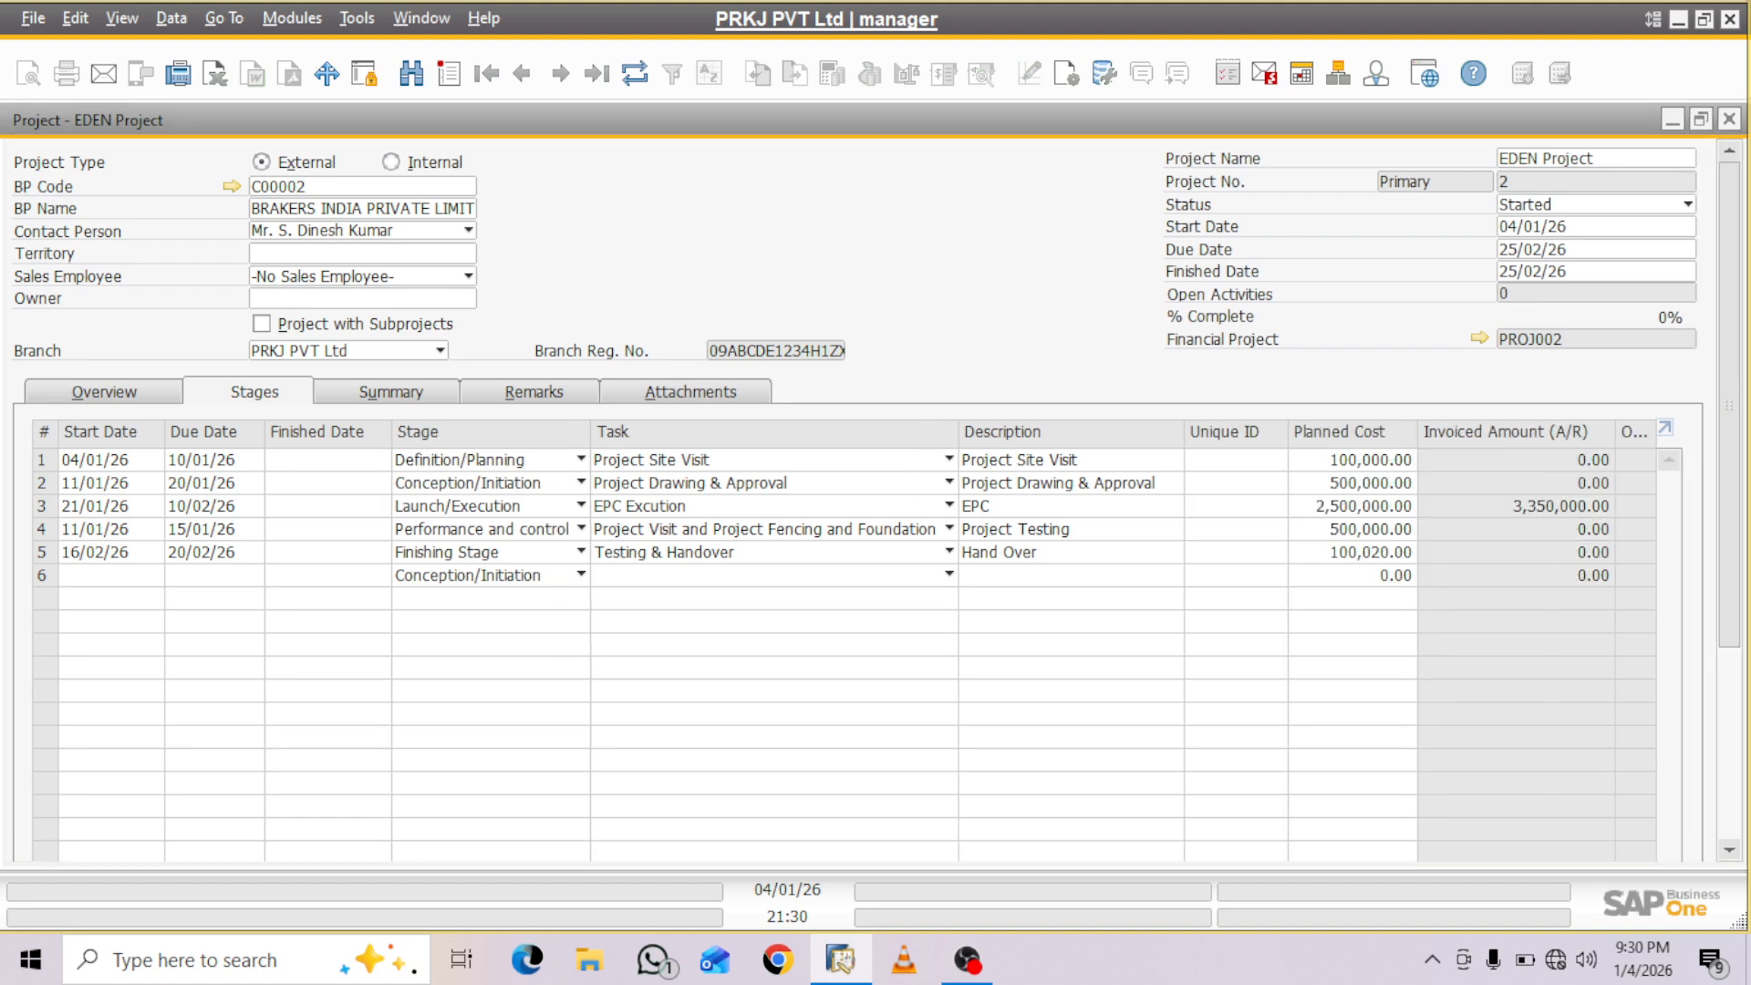
{"action": "scroll", "coordinate": [858, 502], "scroll_direction": "down", "scroll_amount": 3}
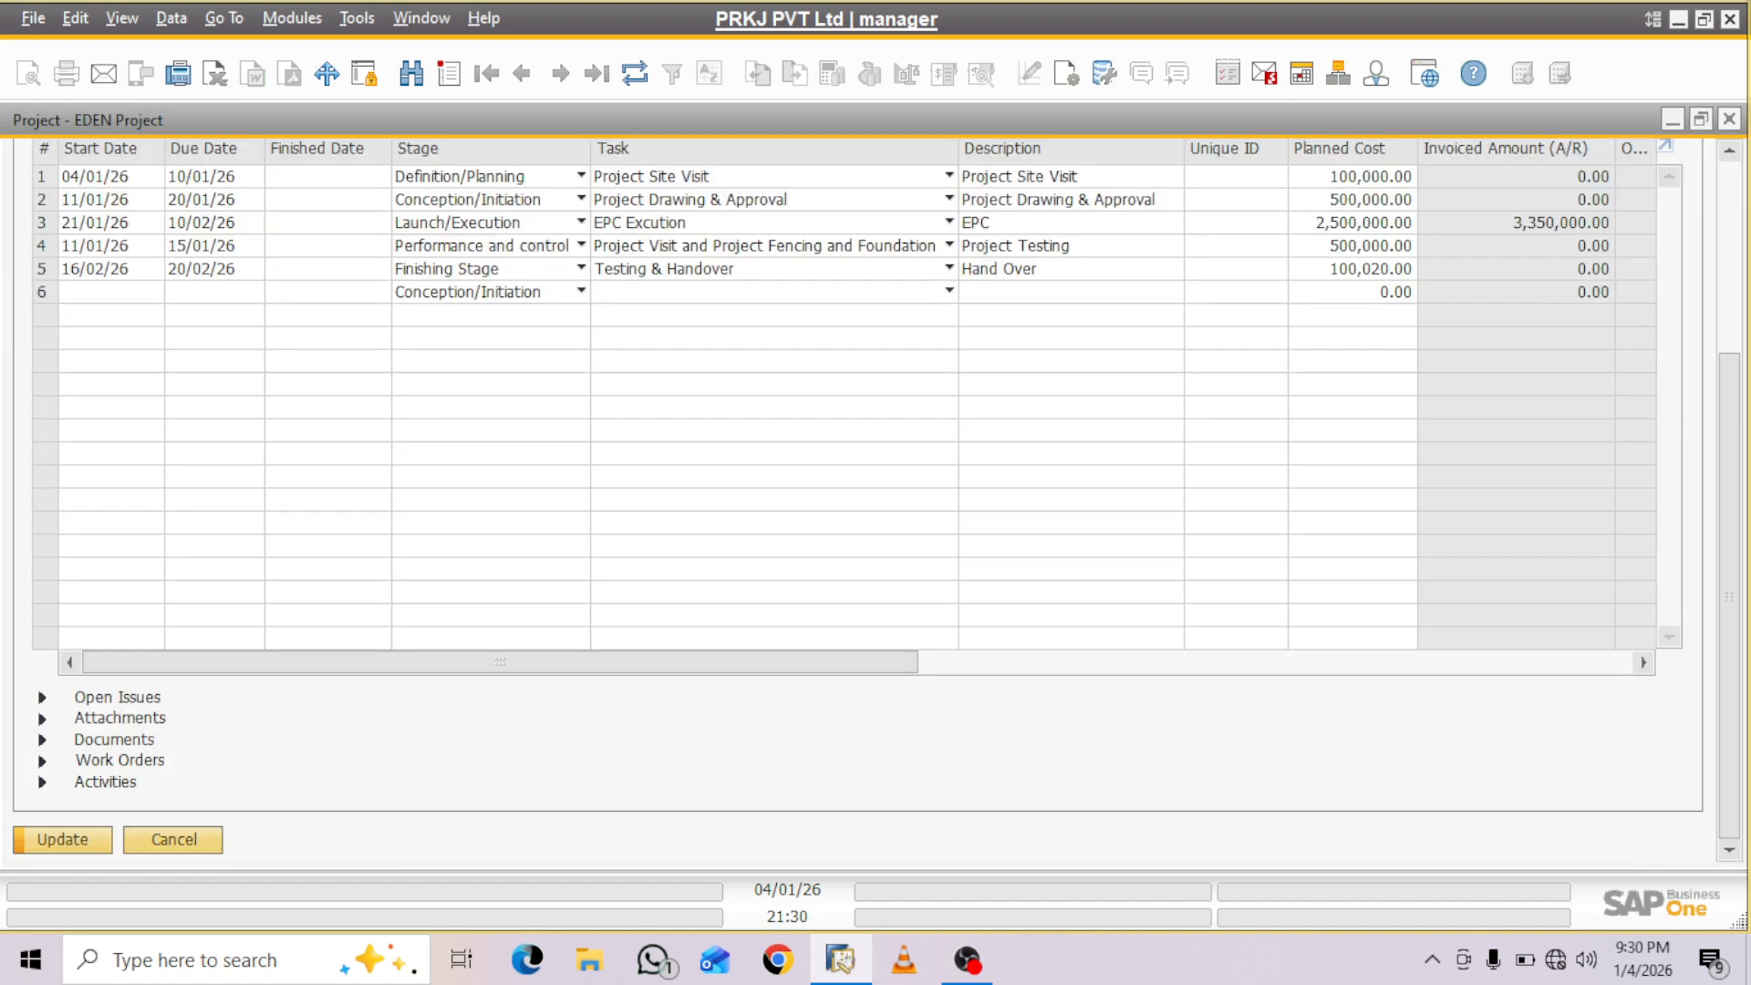
{"action": "key", "text": "Return"}
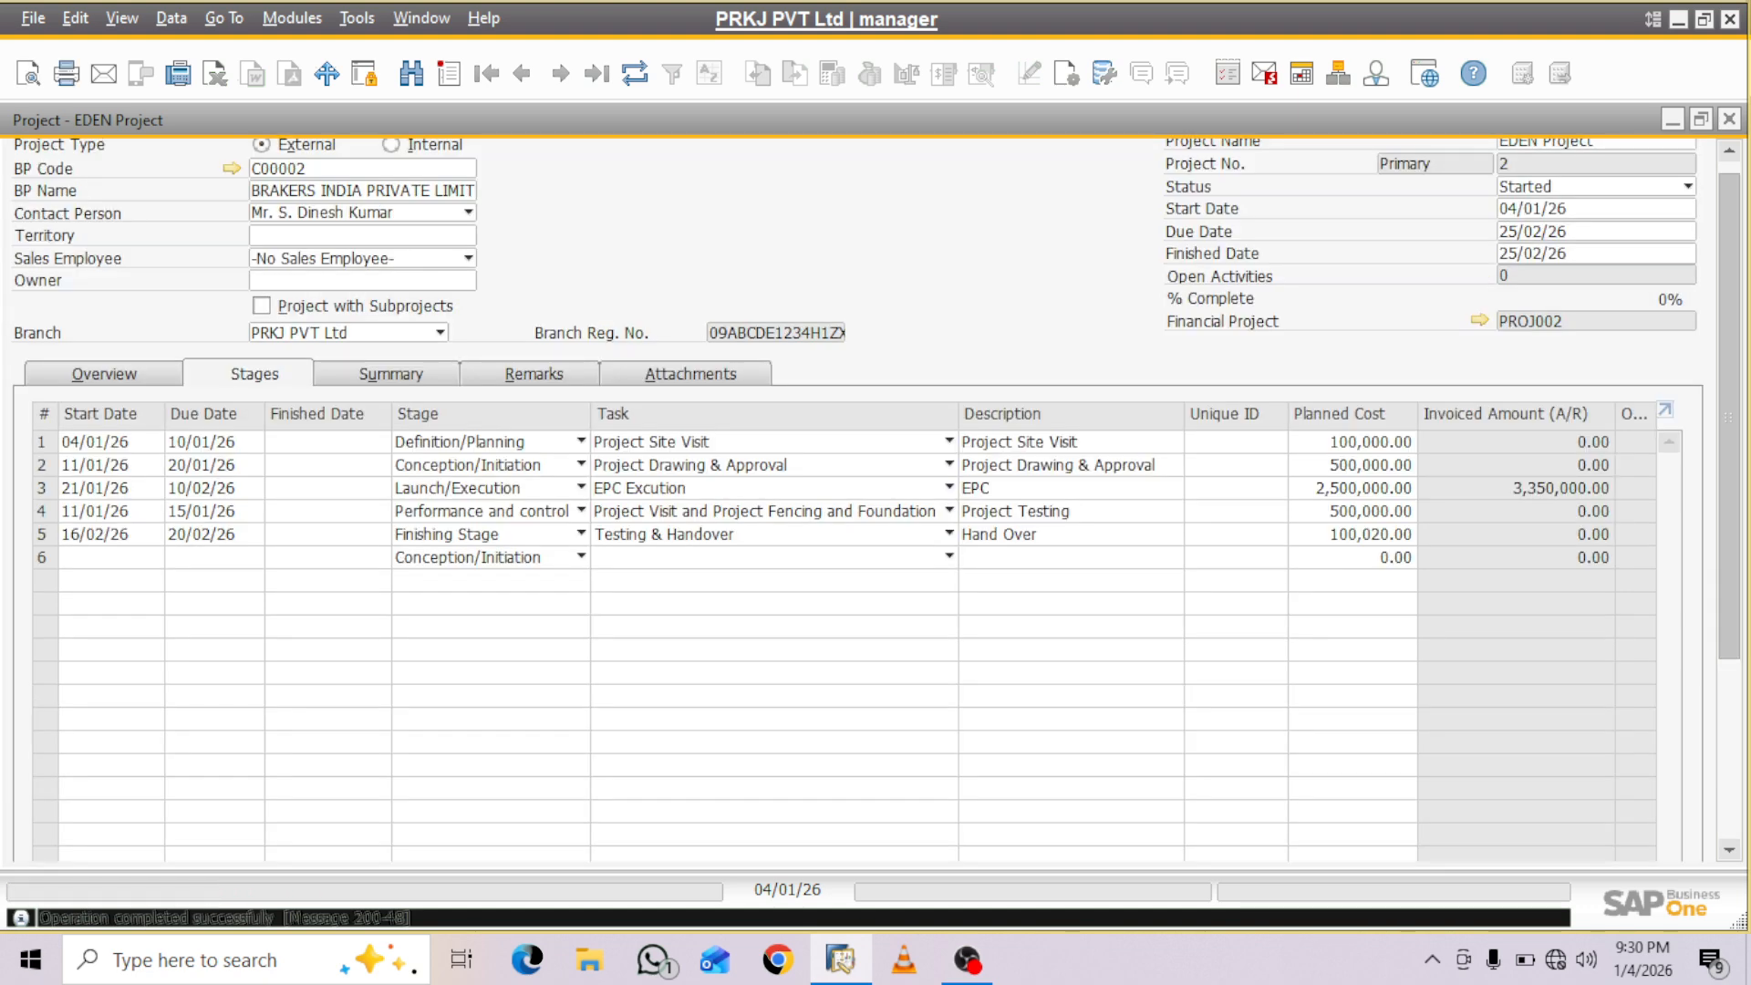
- Mark stage 1, Project Site Visit, as finished and update the project
{"action": "scroll", "coordinate": [876, 498], "scroll_direction": "down", "scroll_amount": 5}
{"action": "scroll", "coordinate": [876, 498], "scroll_direction": "up", "scroll_amount": 1}
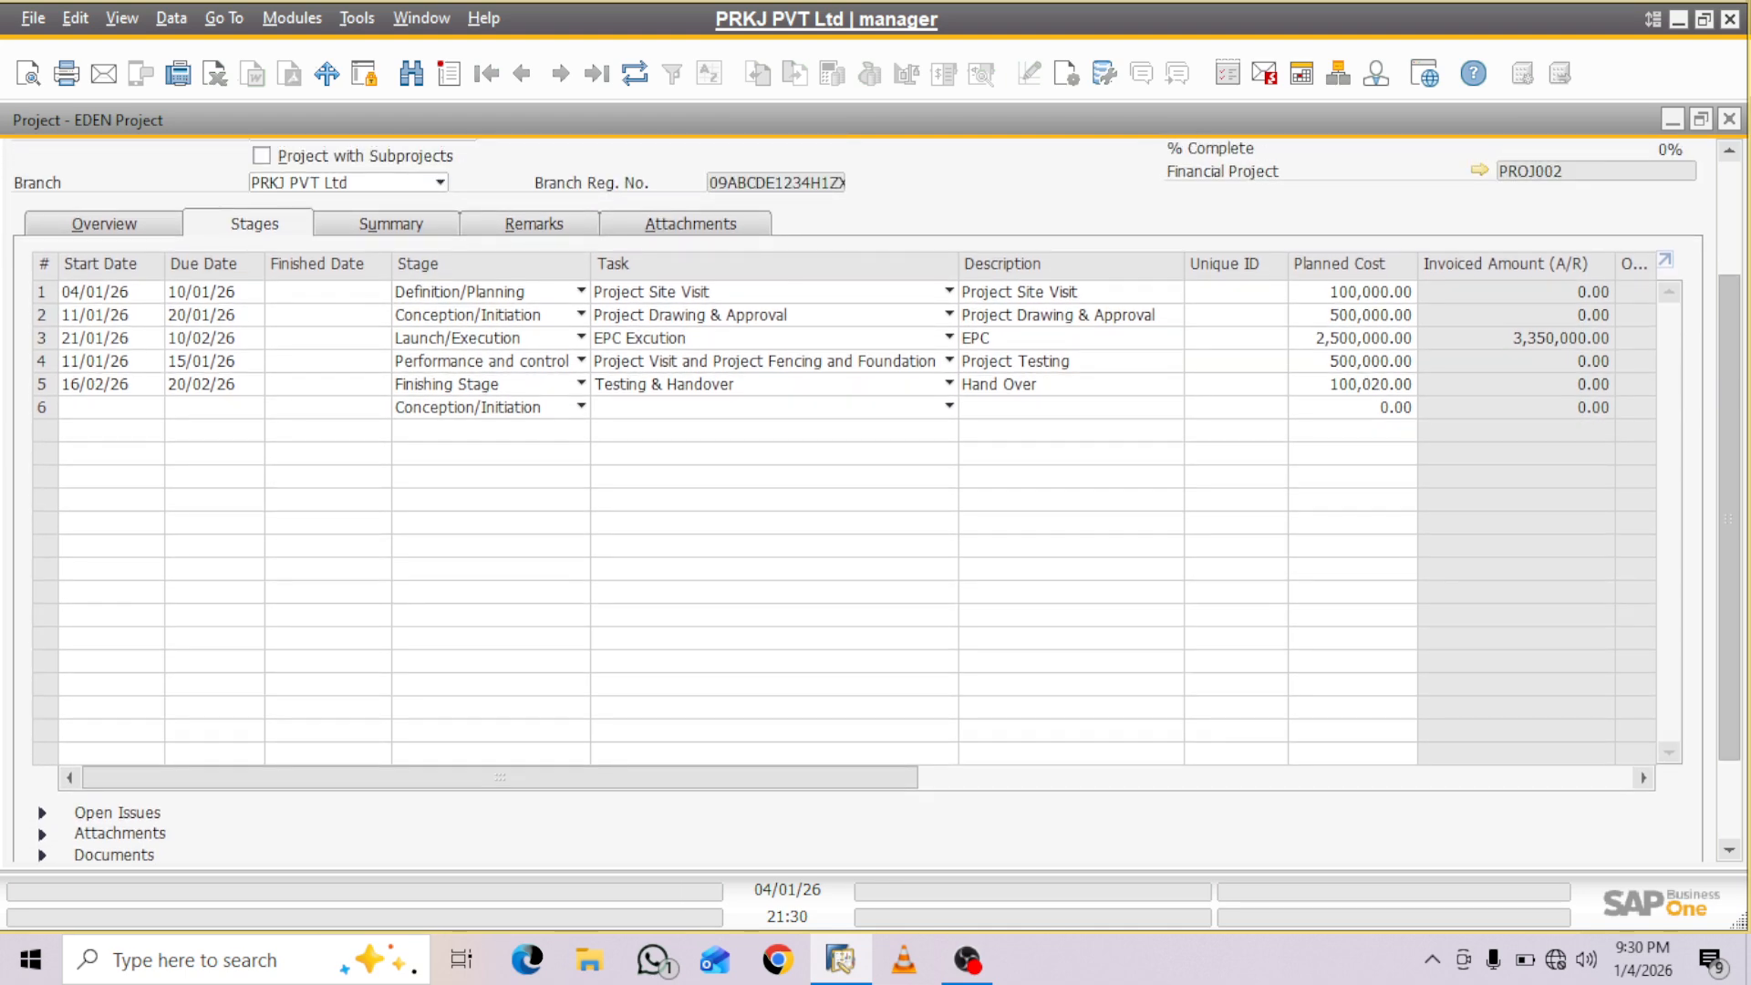
{"action": "left_click_drag", "start_coordinate": [500, 778], "coordinate": [809, 778]}
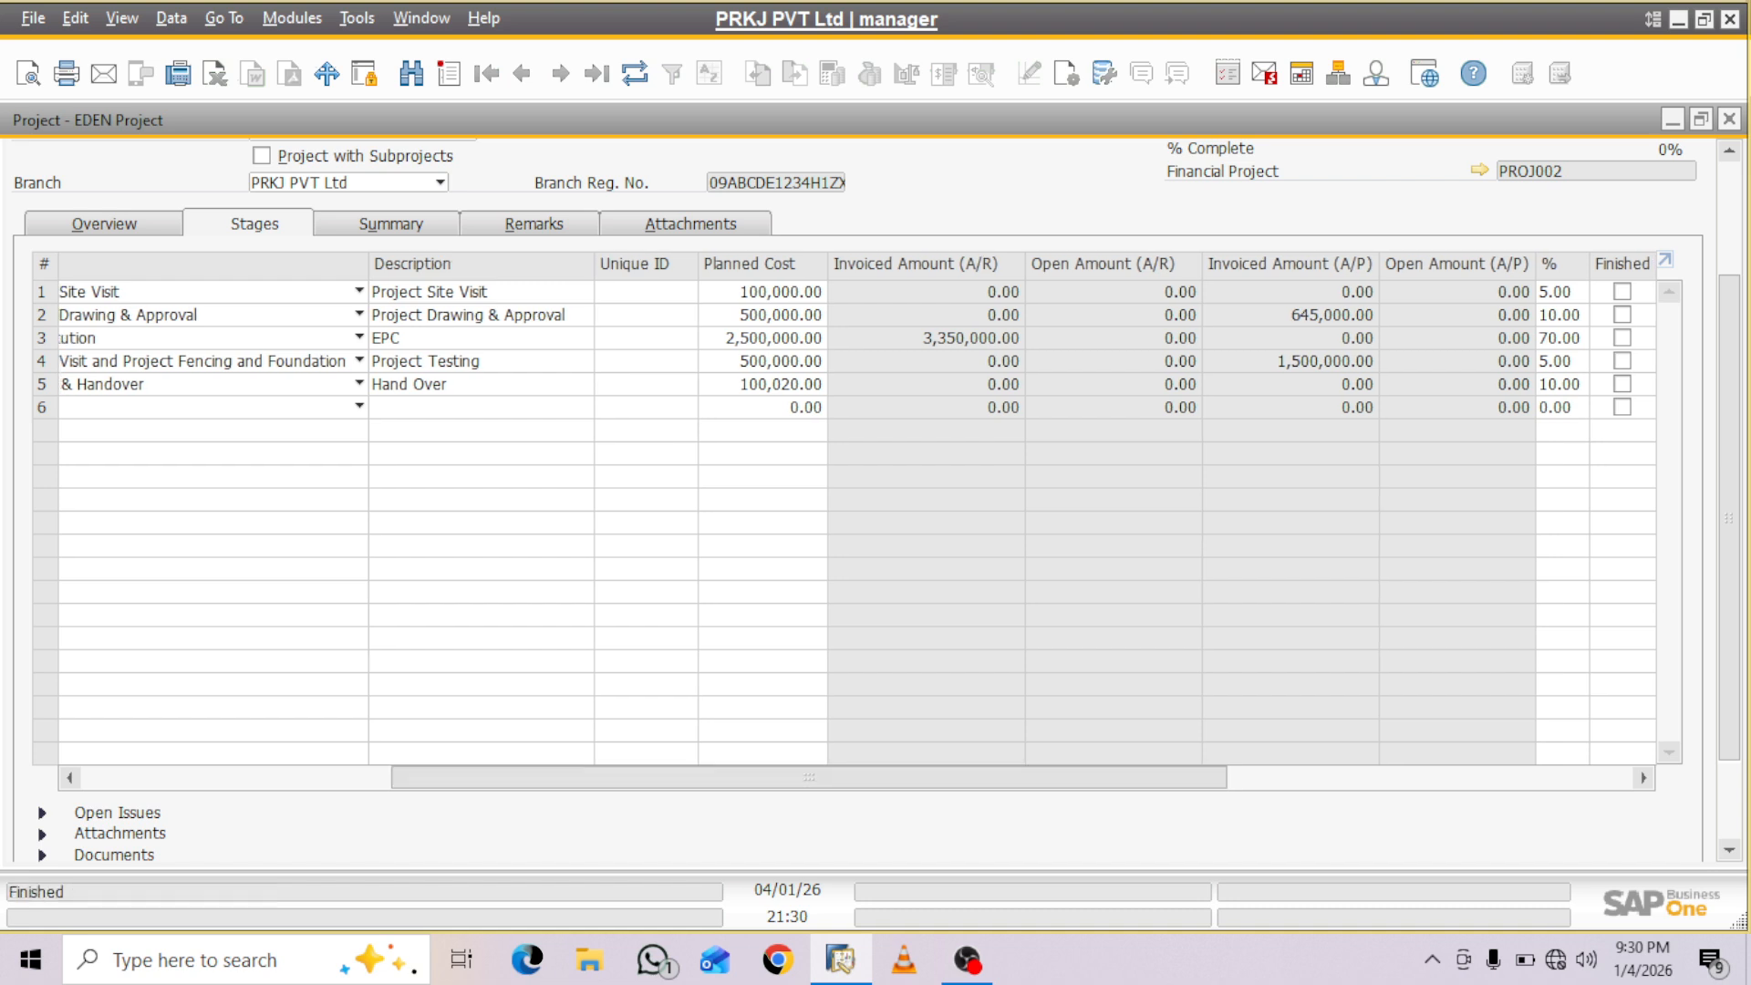
{"action": "left_click", "coordinate": [1622, 292]}
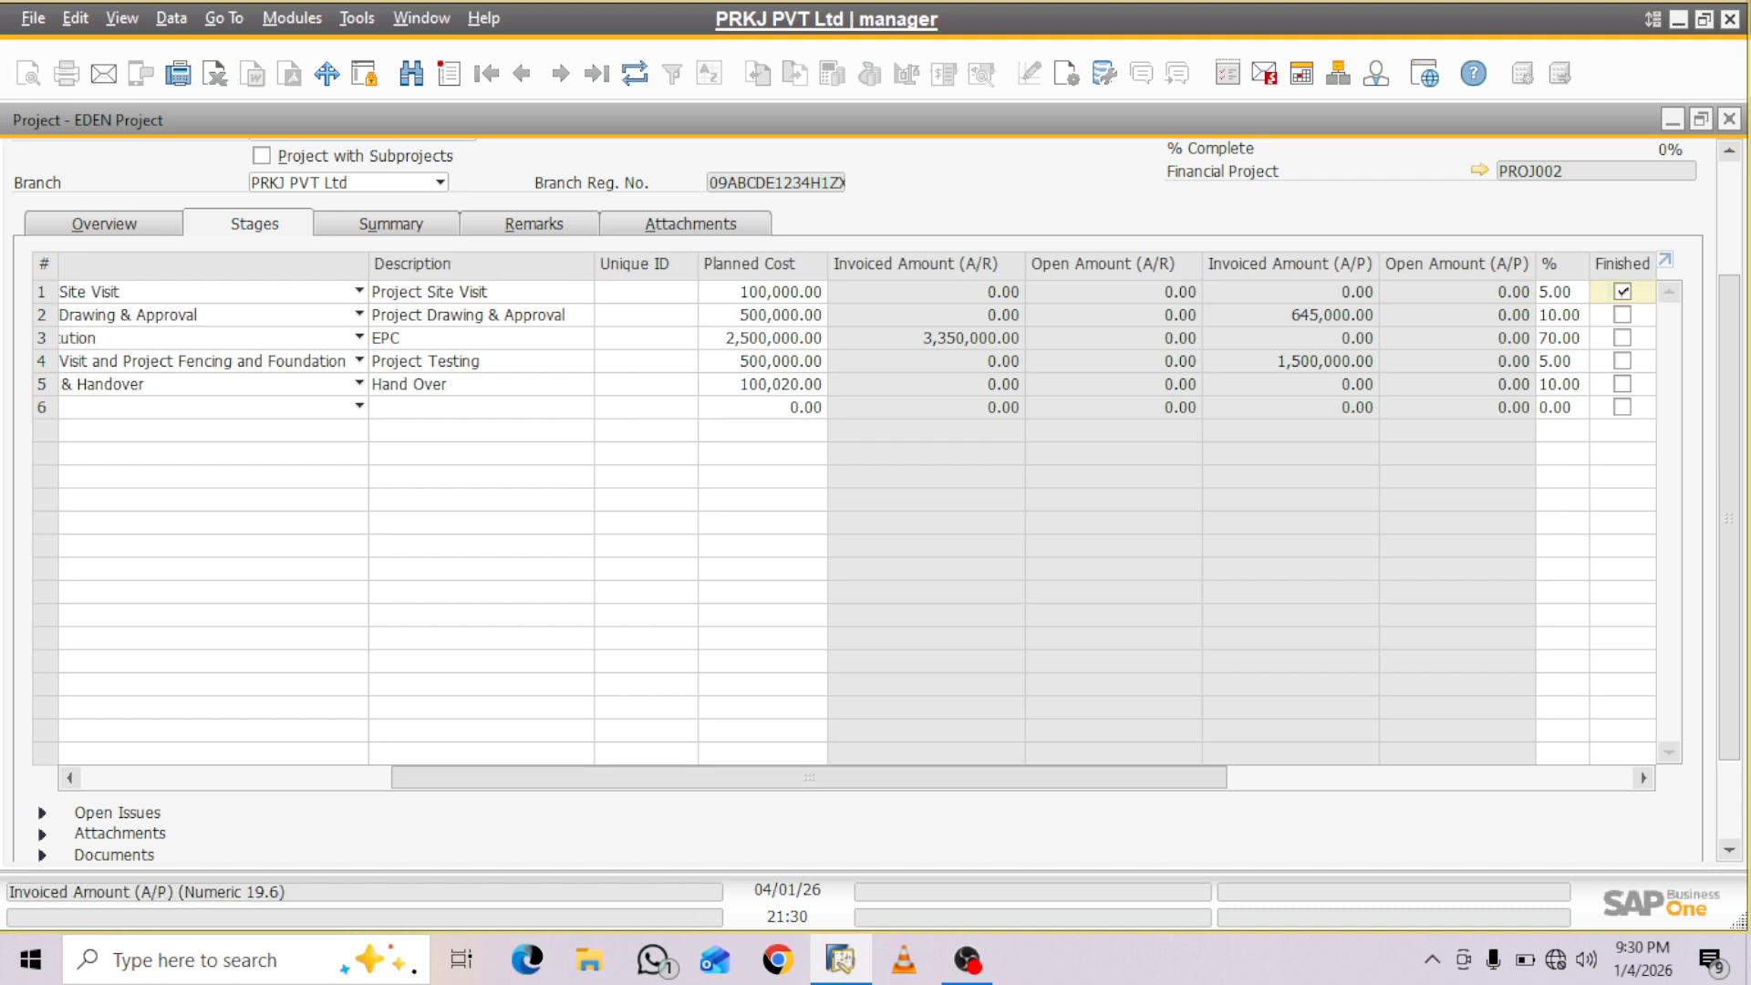
{"action": "scroll", "coordinate": [857, 501], "scroll_direction": "down", "scroll_amount": 2}
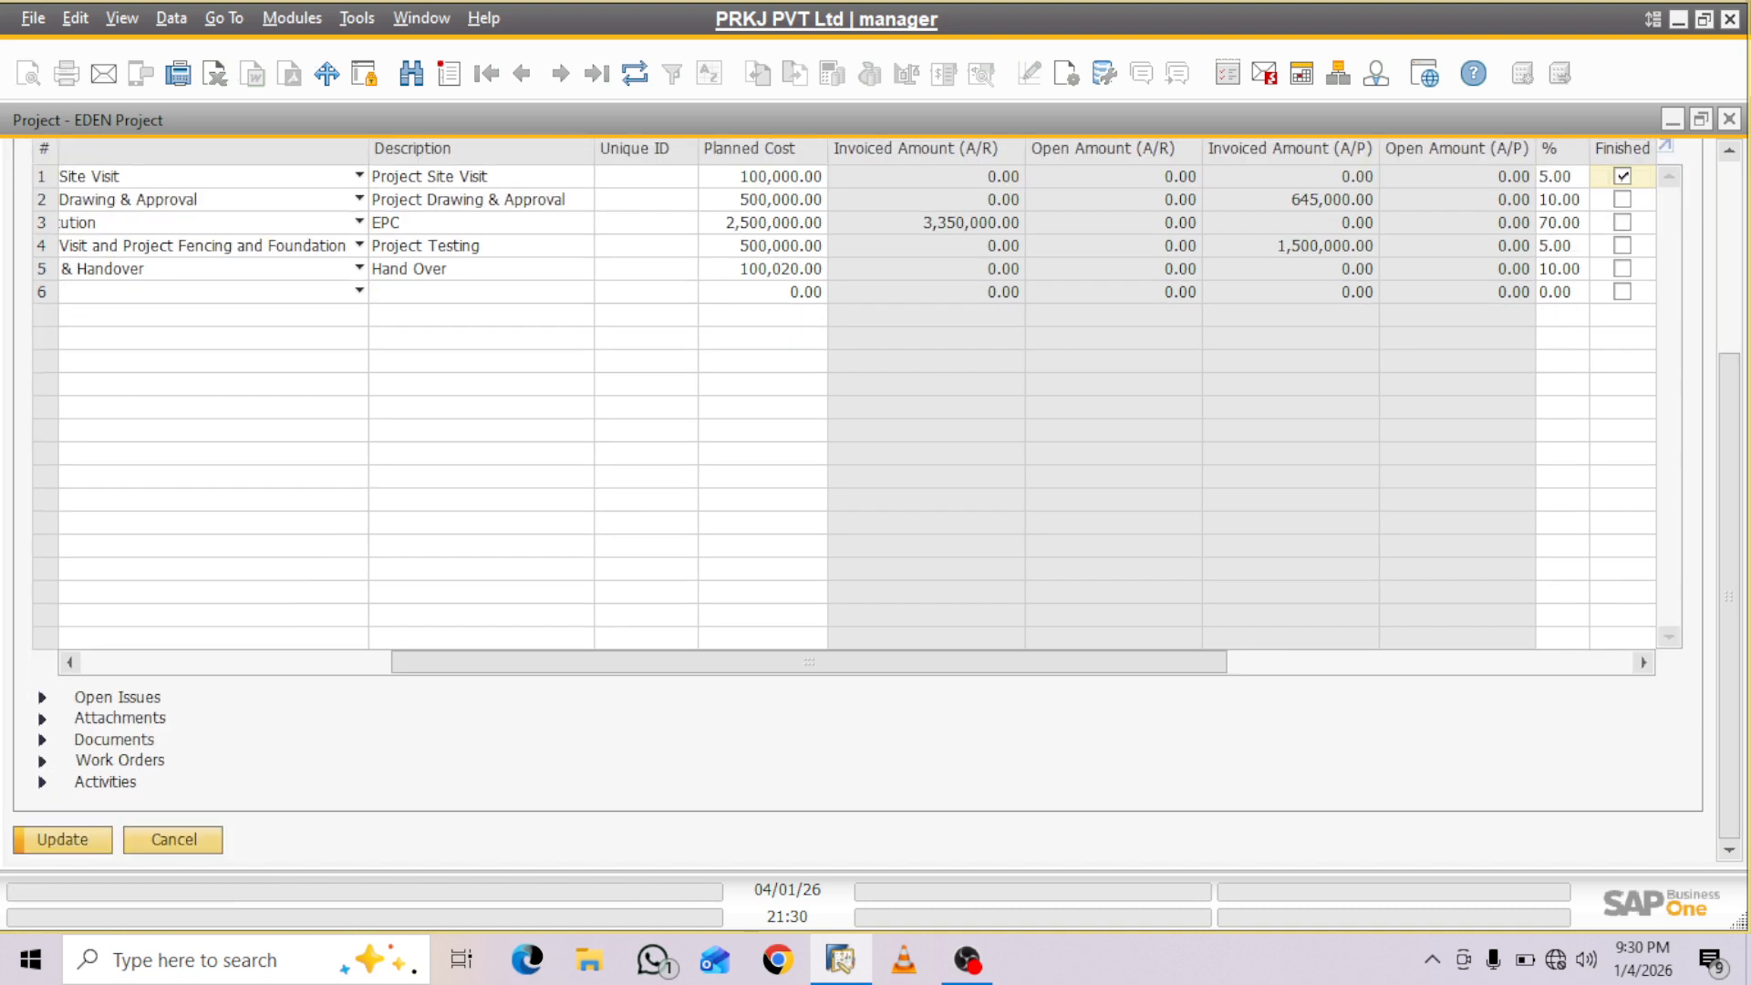
{"action": "left_click", "coordinate": [62, 840]}
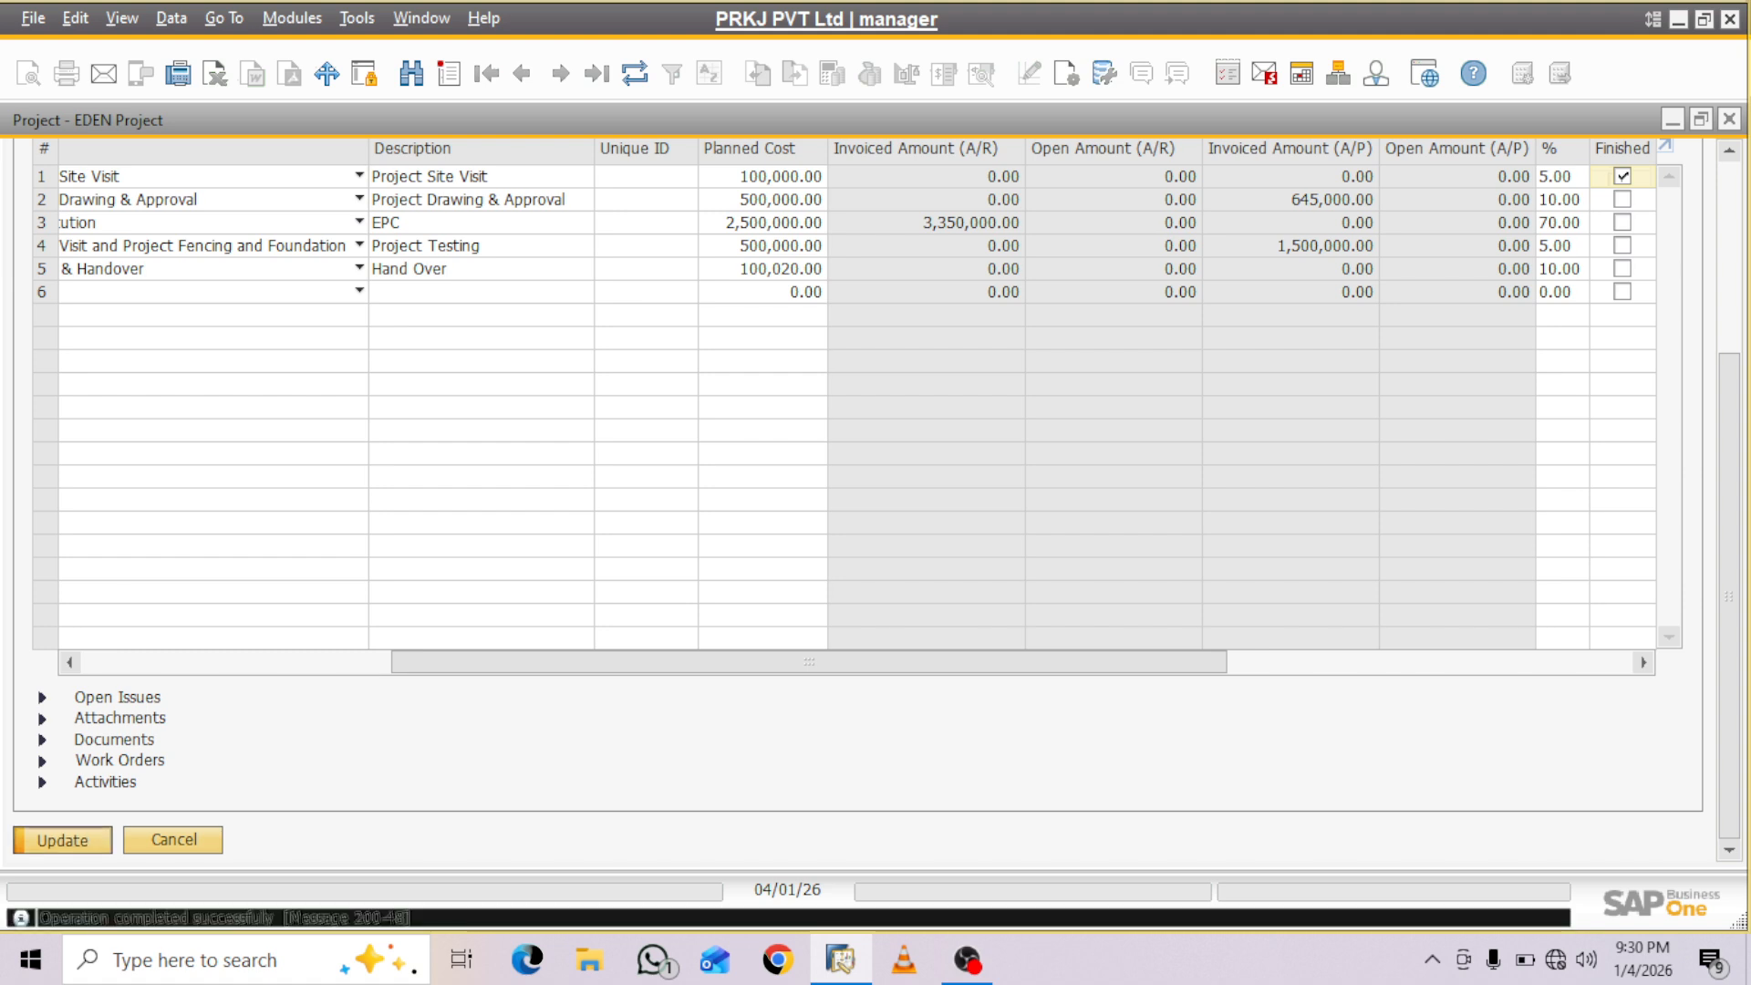
{"action": "scroll", "coordinate": [857, 501], "scroll_direction": "up", "scroll_amount": 5}
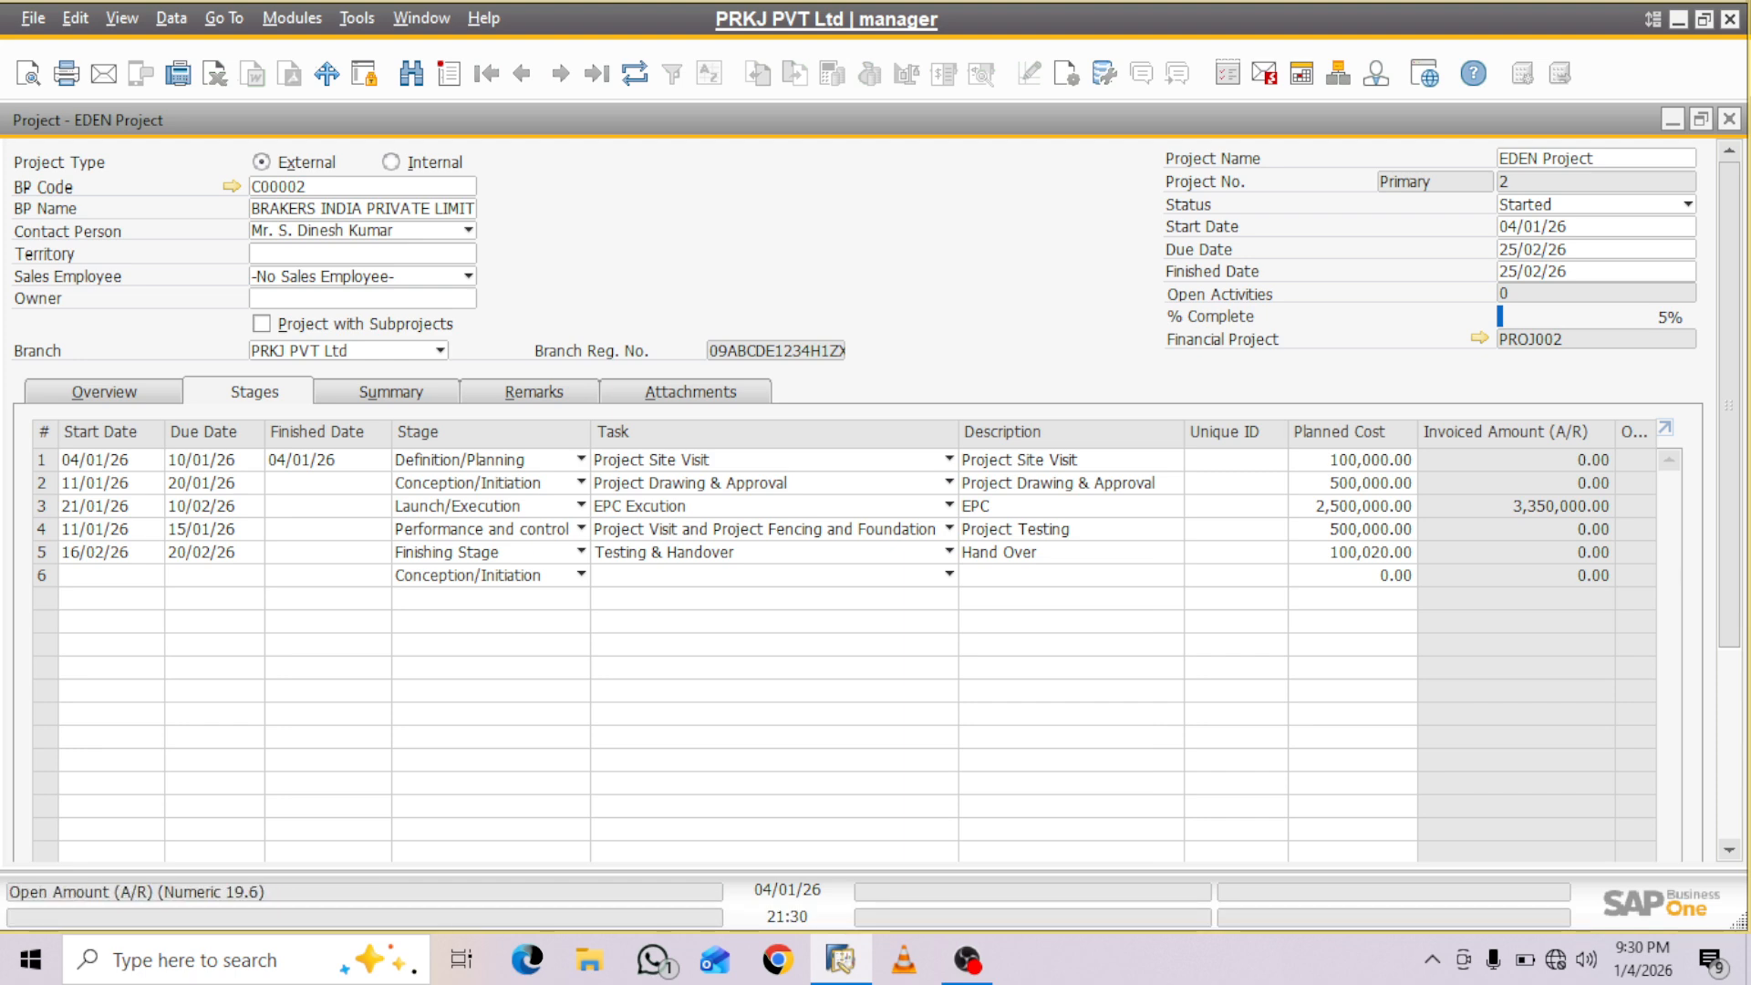
- Mark stage 2, Project Drawing & Approval, as finished, try to update the project and check the stage's dates
{"action": "scroll", "coordinate": [858, 502], "scroll_direction": "down", "scroll_amount": 5}
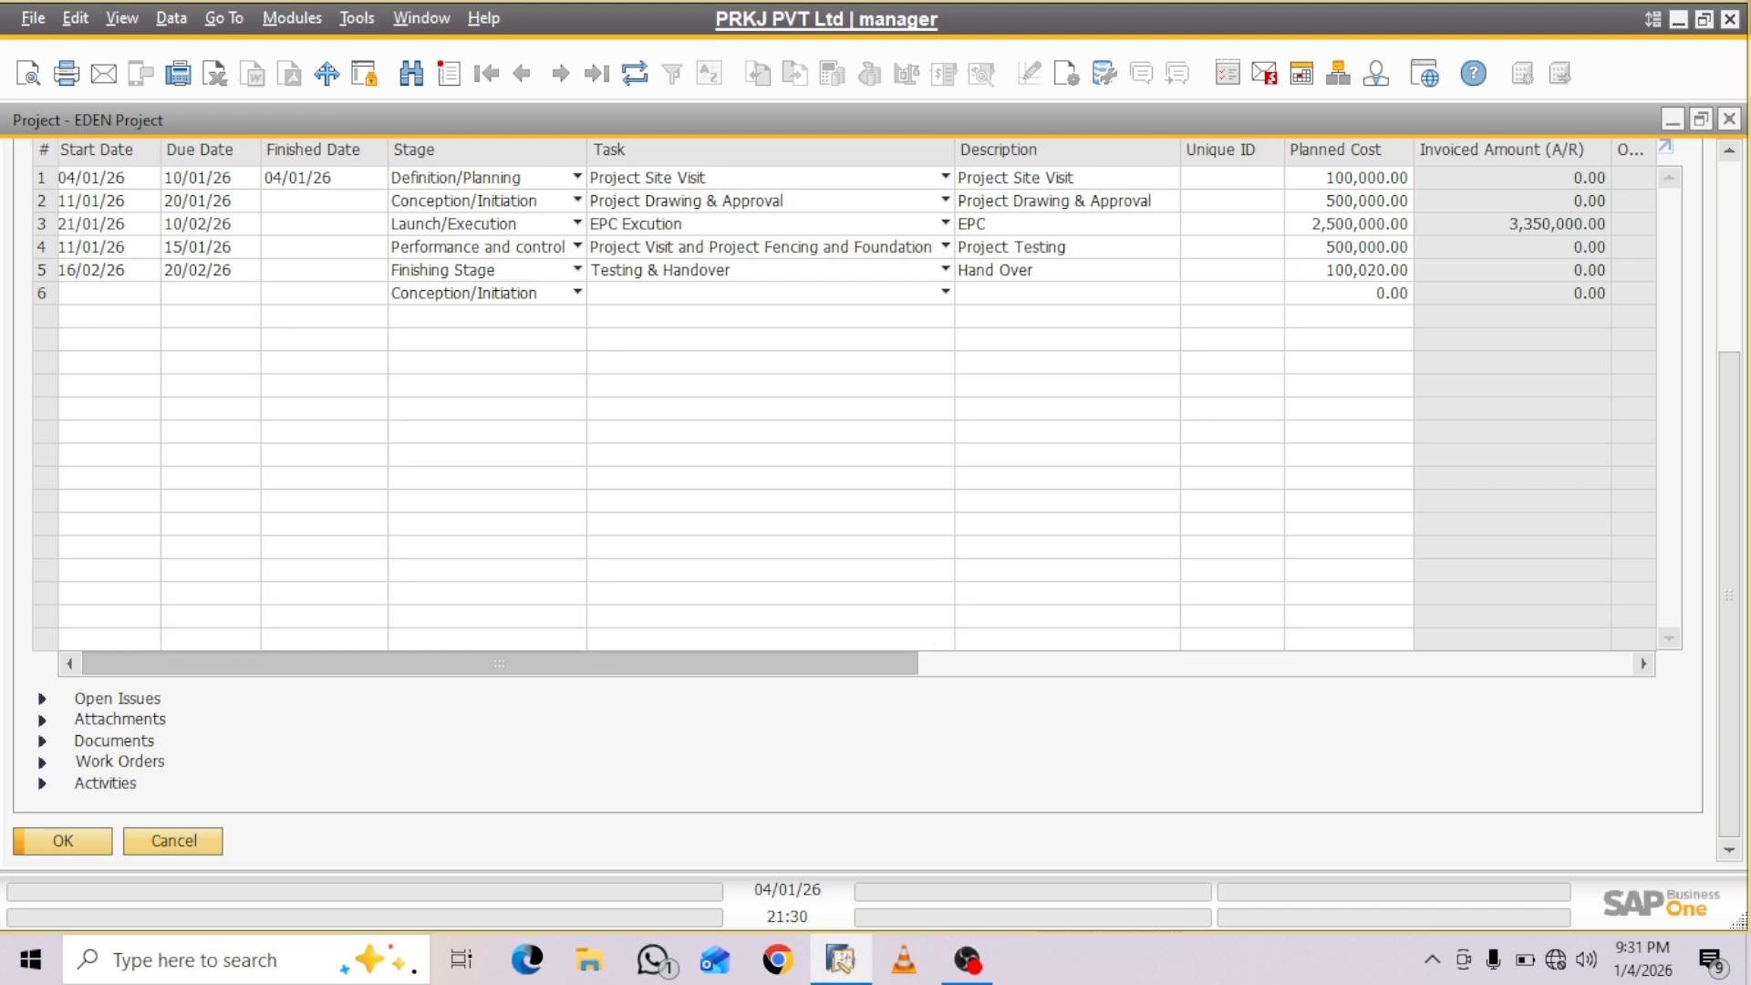
{"action": "left_click_drag", "start_coordinate": [500, 664], "coordinate": [858, 664]}
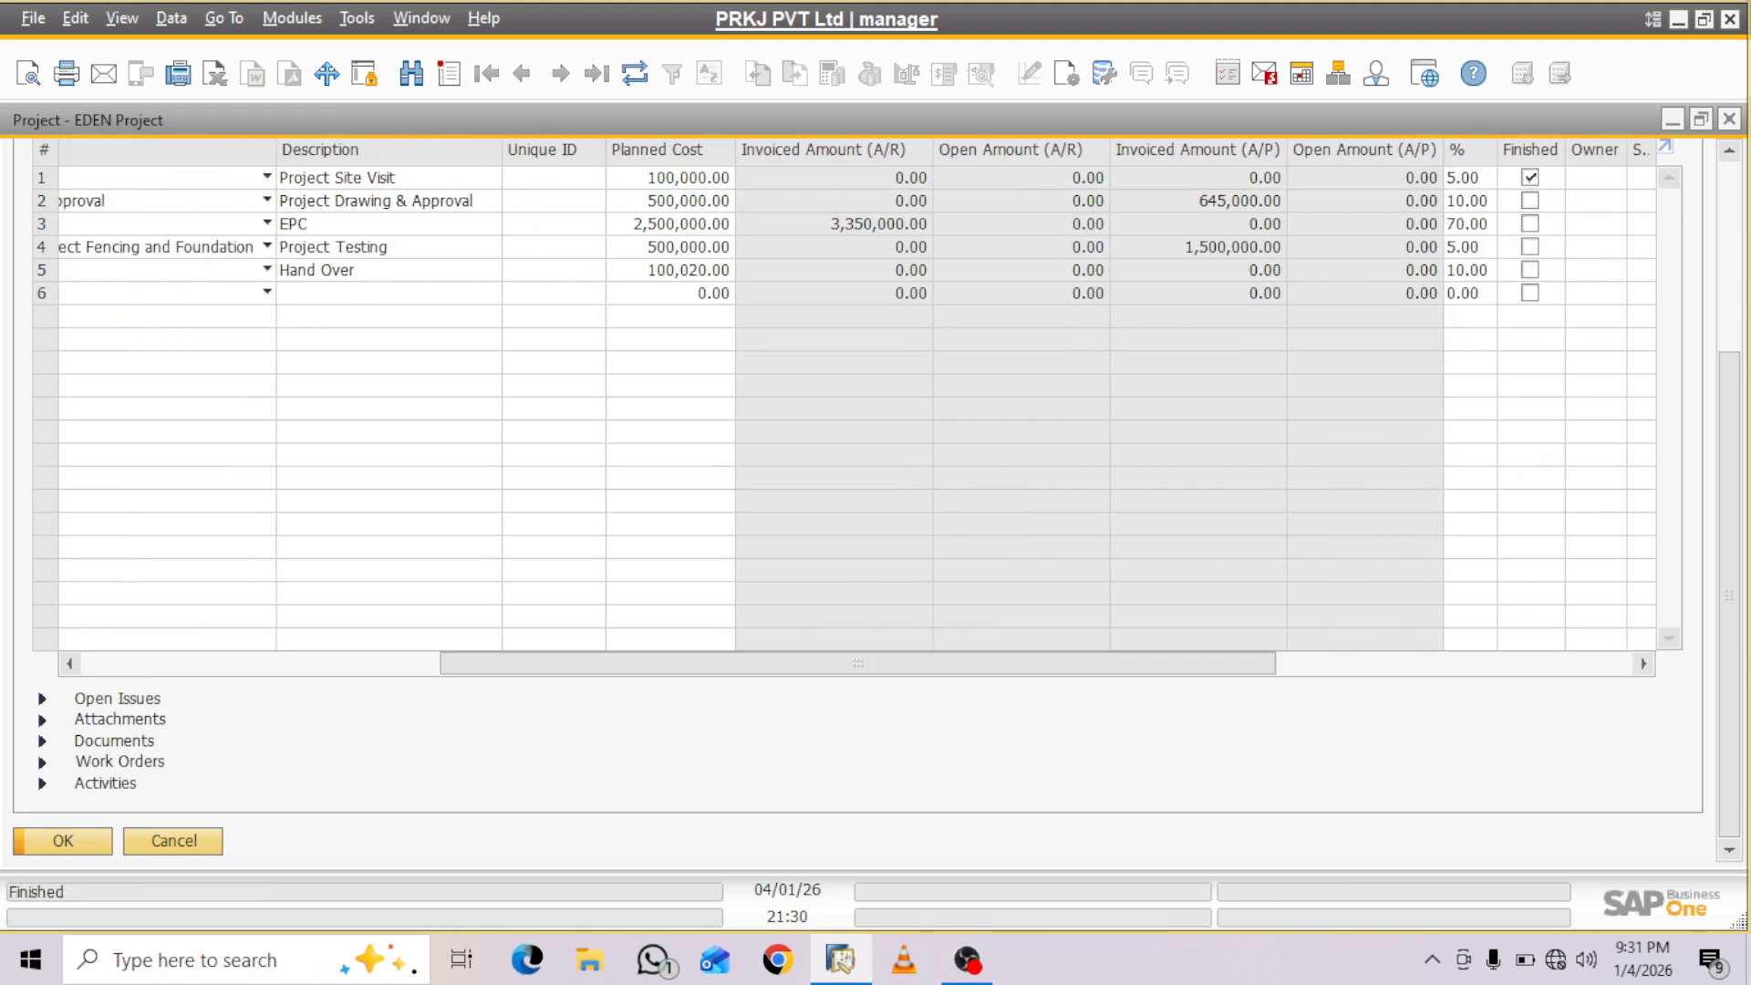
{"action": "left_click", "coordinate": [1530, 200]}
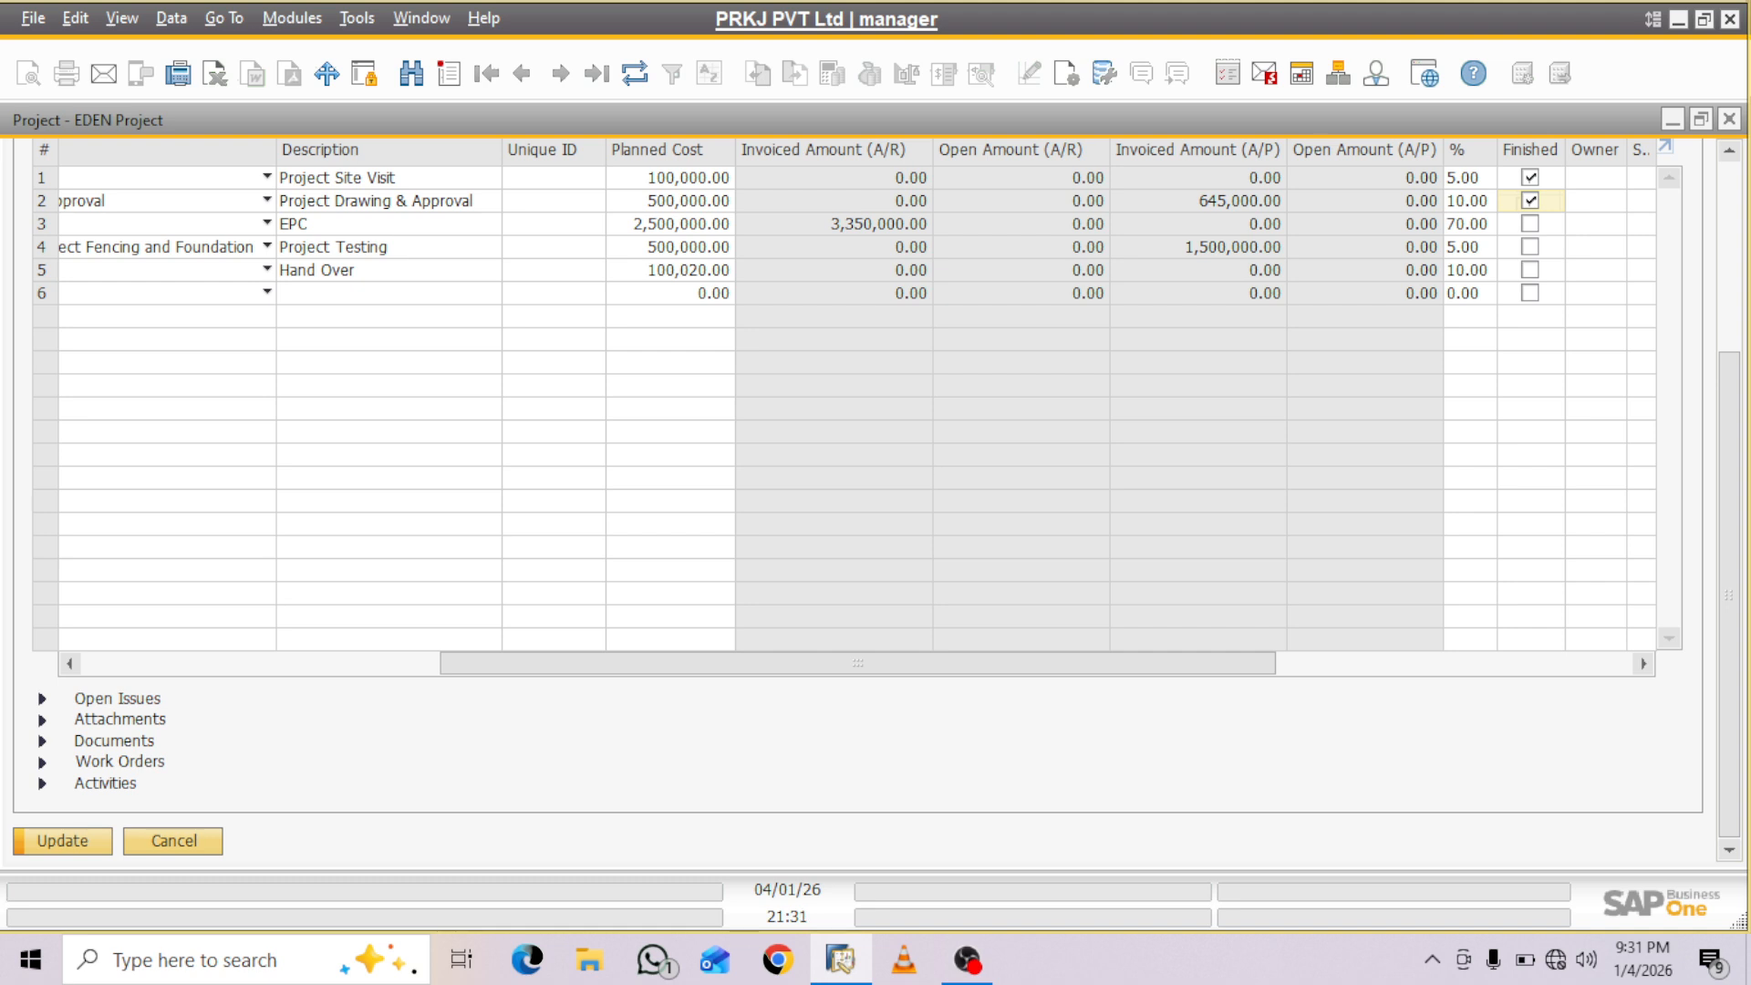
{"action": "left_click", "coordinate": [62, 841]}
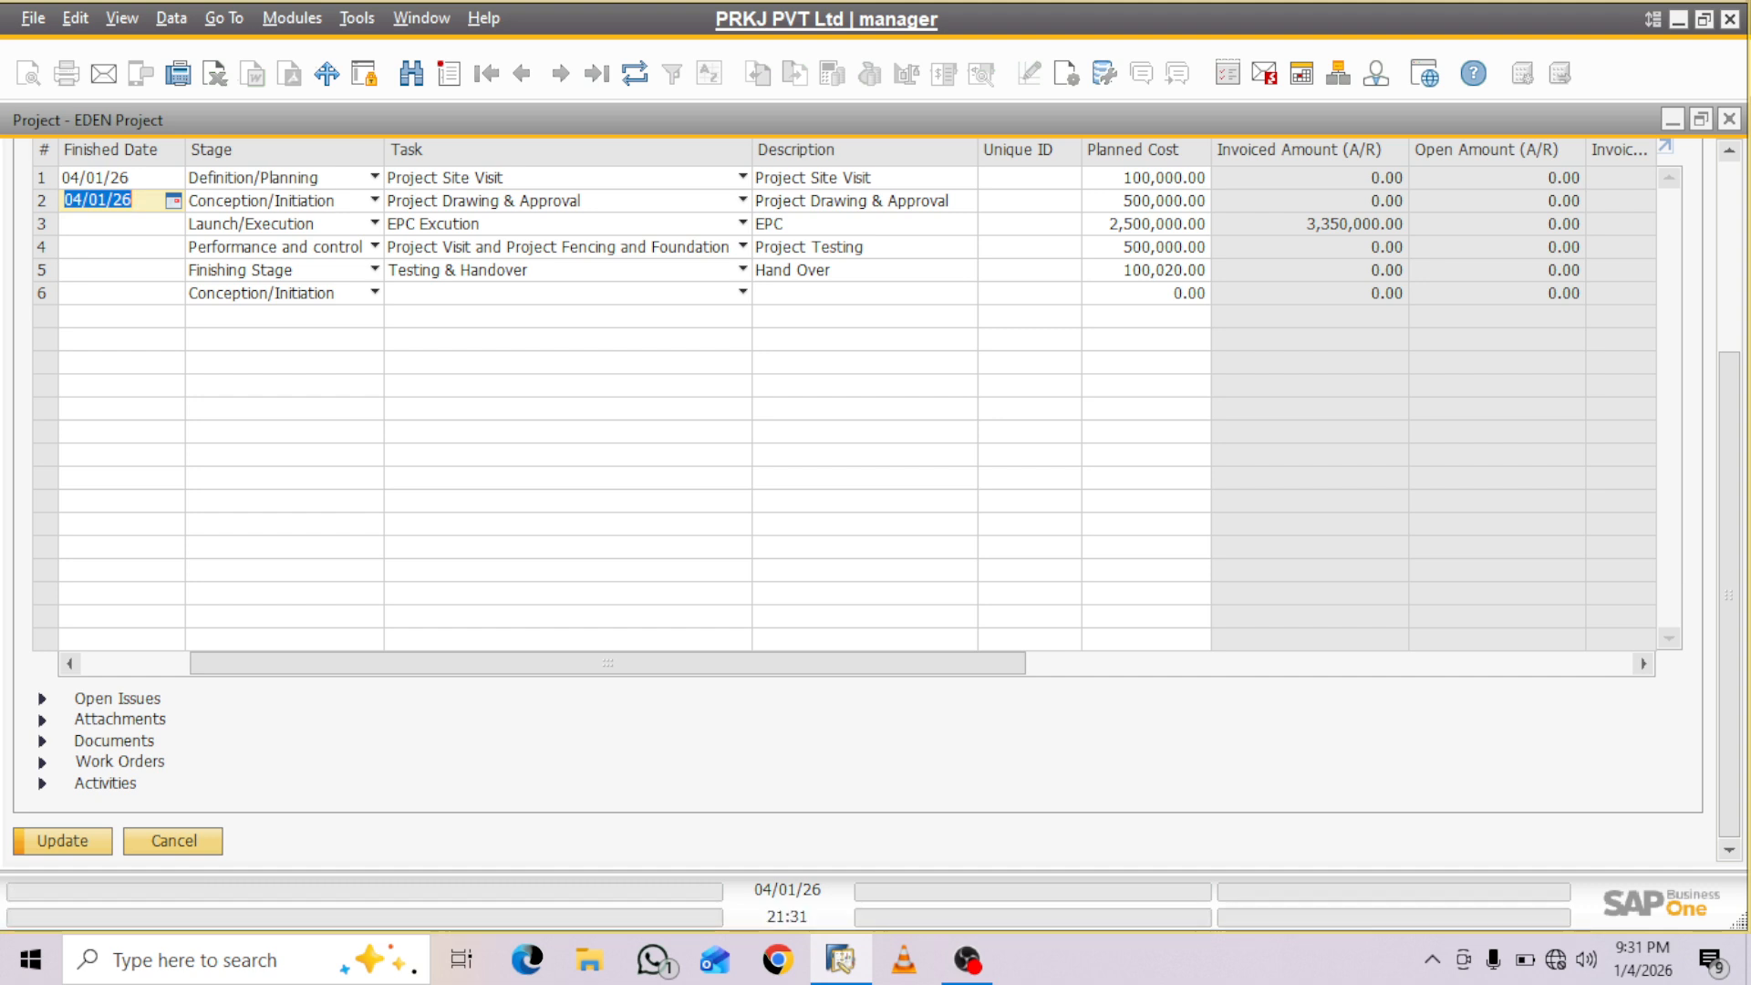
{"action": "left_click_drag", "start_coordinate": [608, 664], "coordinate": [499, 664]}
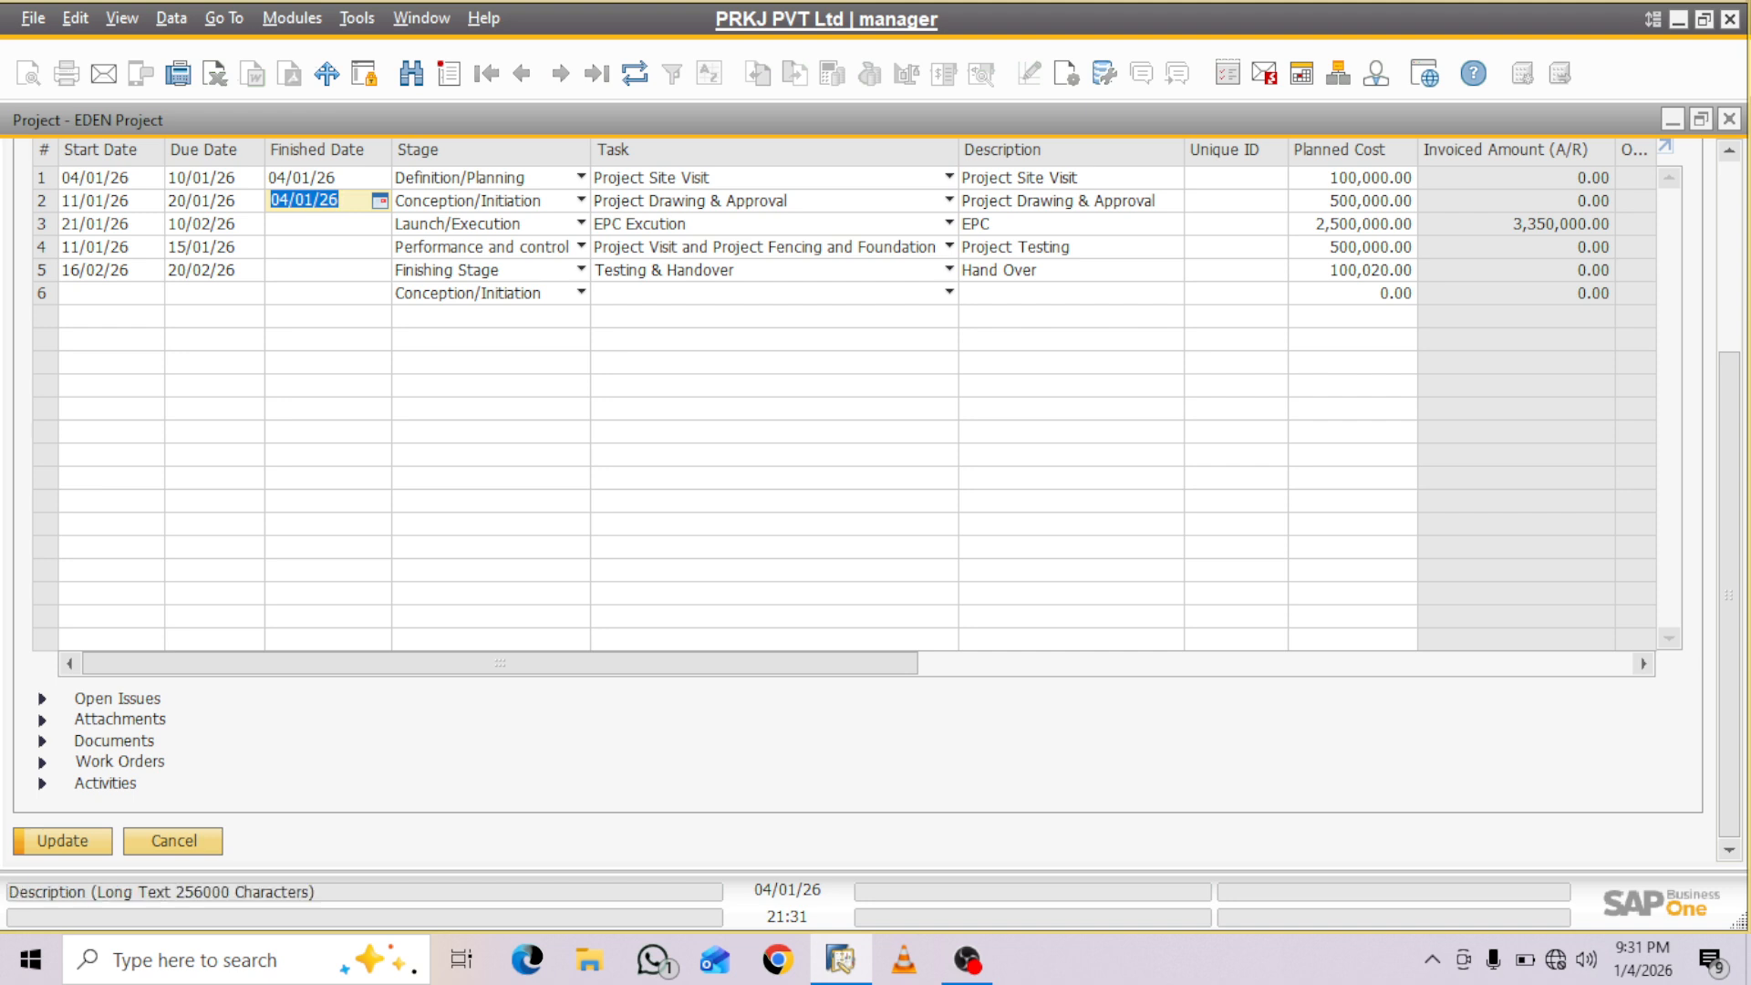
{"action": "scroll", "coordinate": [1729, 593], "scroll_direction": "up", "scroll_amount": 2}
{"action": "scroll", "coordinate": [876, 499], "scroll_direction": "up", "scroll_amount": 1}
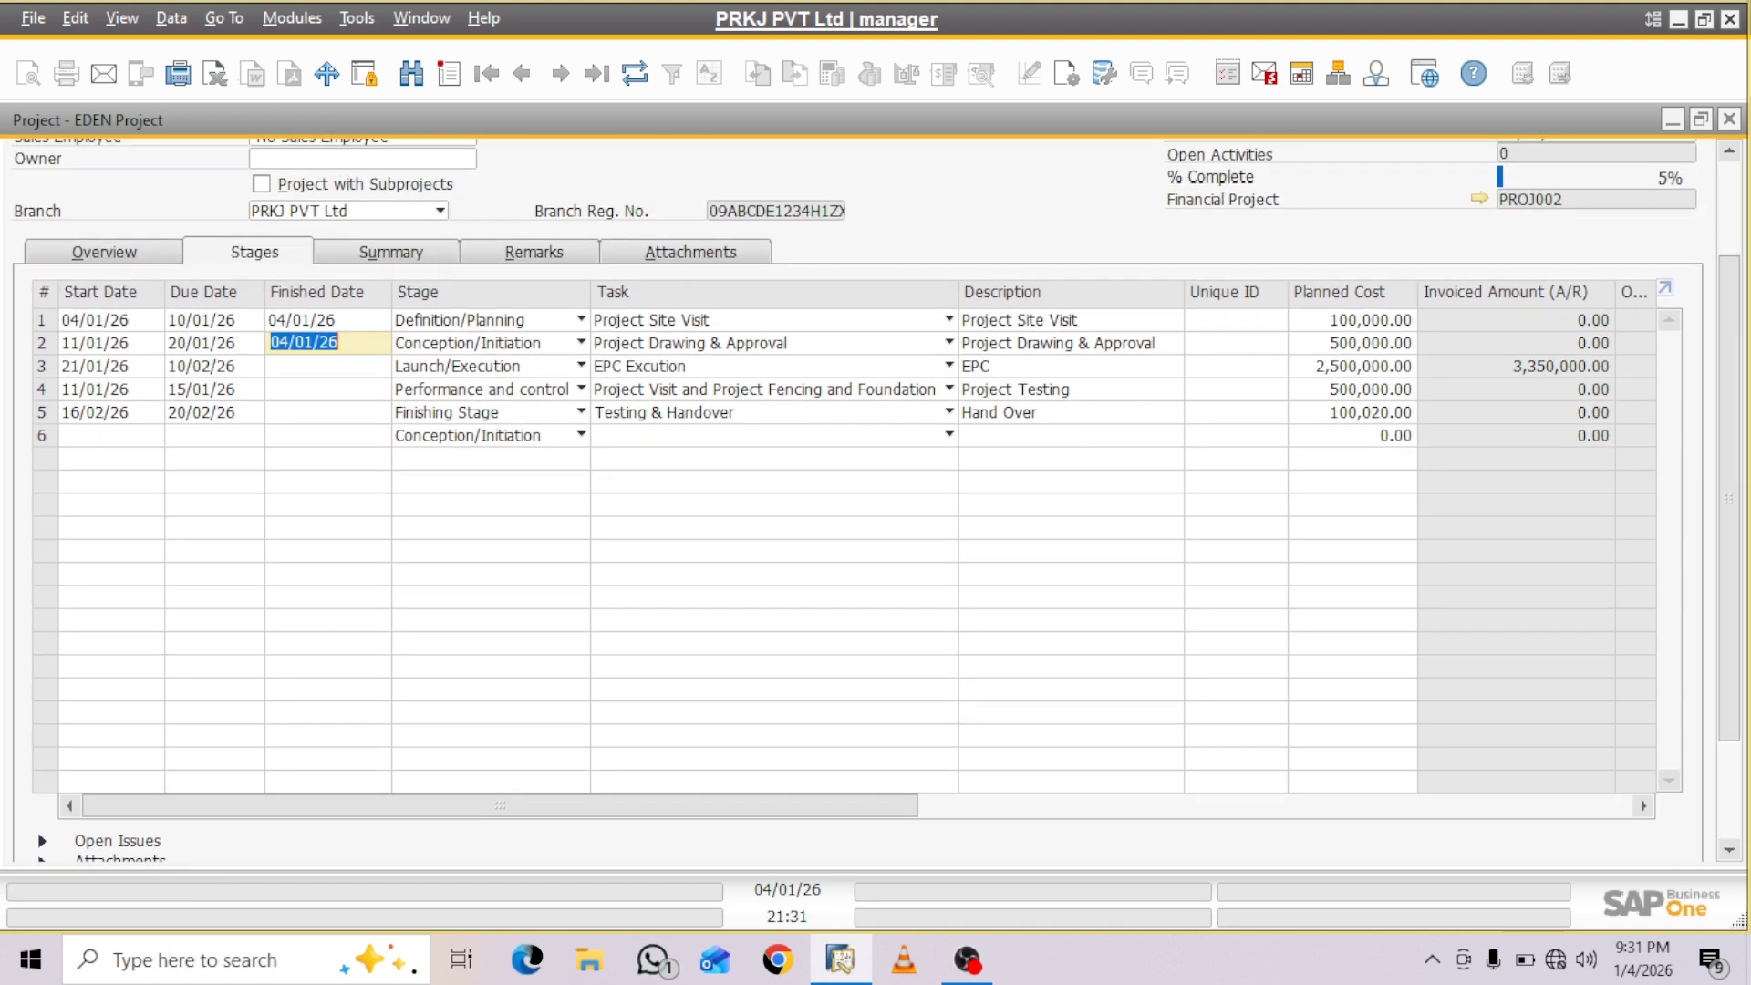
- Clear the finished mark of stage 2, Project Drawing & Approval, and show that stage's open issues
{"action": "left_click_drag", "start_coordinate": [401, 806], "coordinate": [798, 805]}
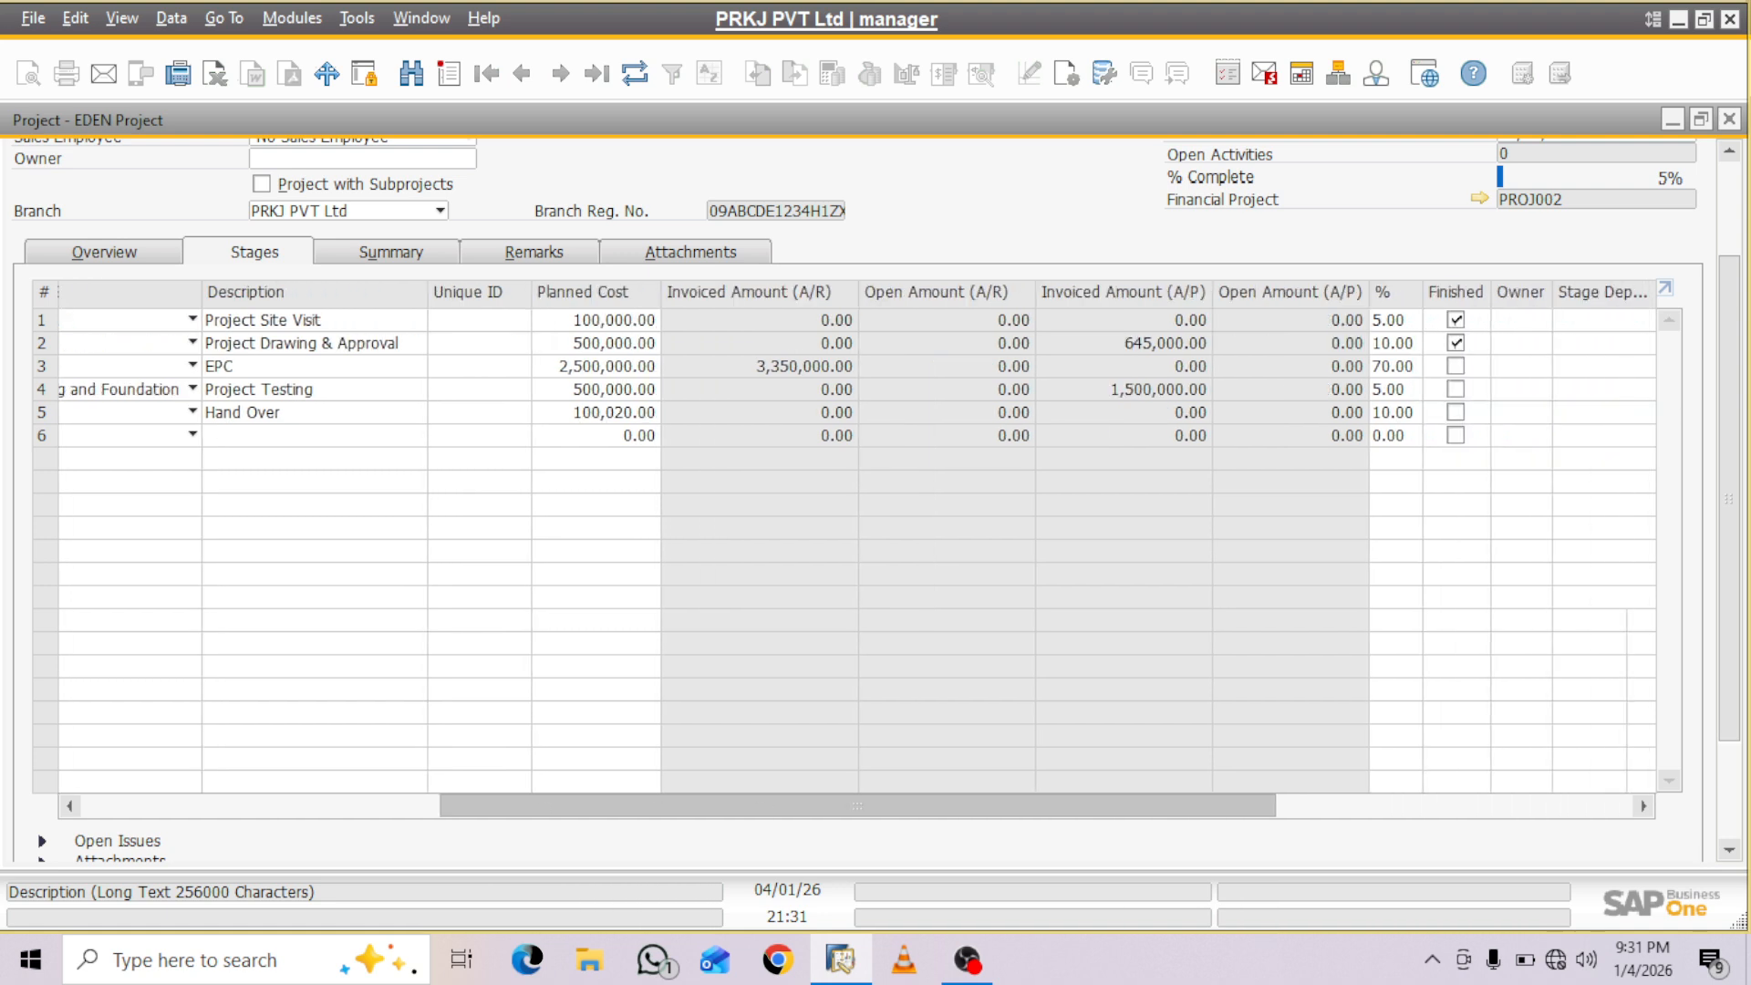
{"action": "left_click", "coordinate": [1456, 343]}
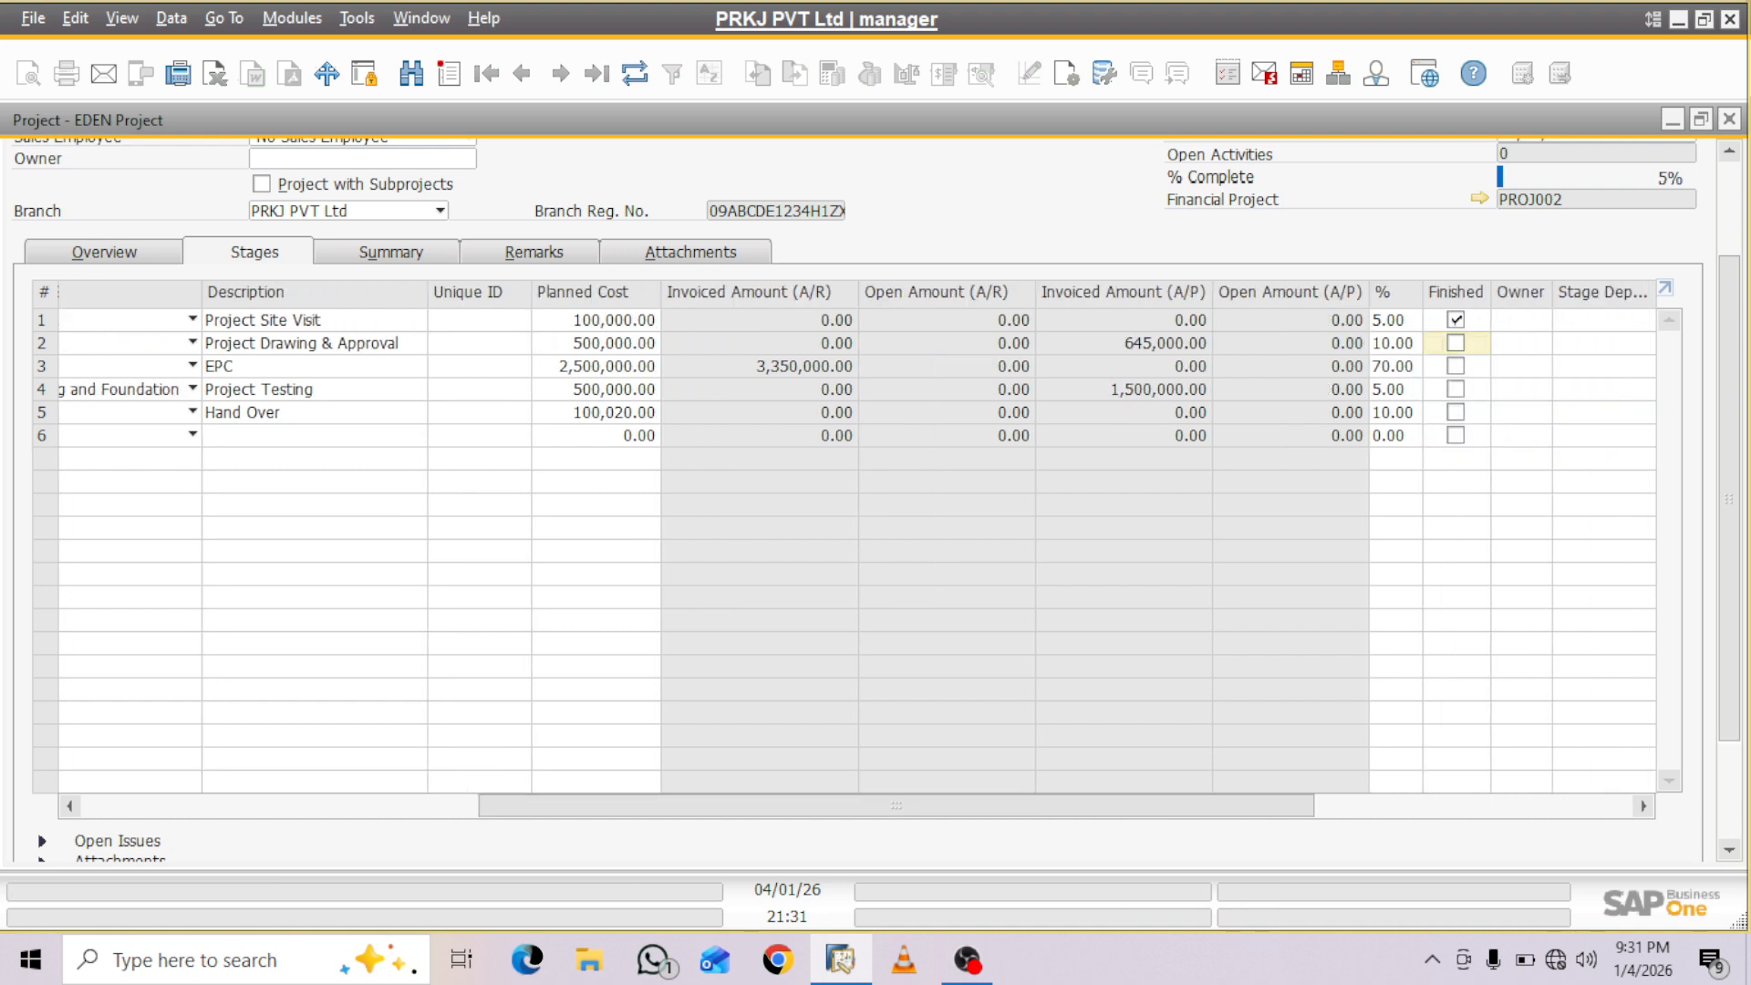
{"action": "scroll", "coordinate": [947, 499], "scroll_direction": "down", "scroll_amount": 3}
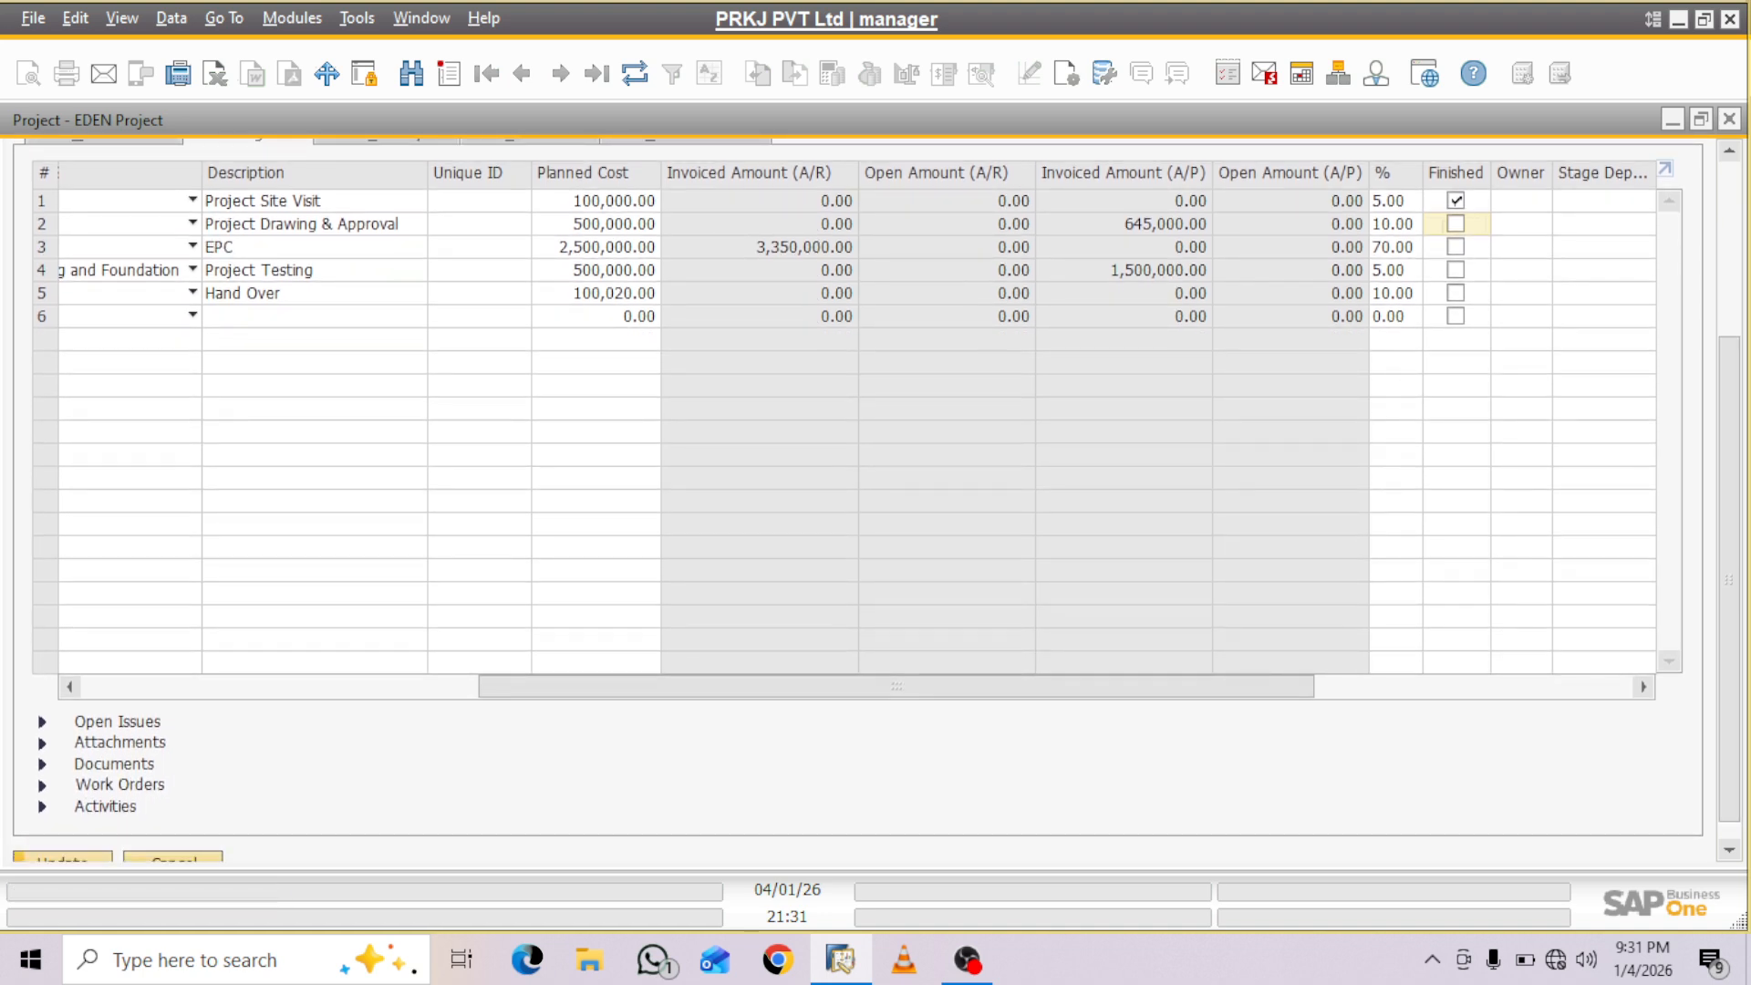
{"action": "left_click", "coordinate": [42, 723]}
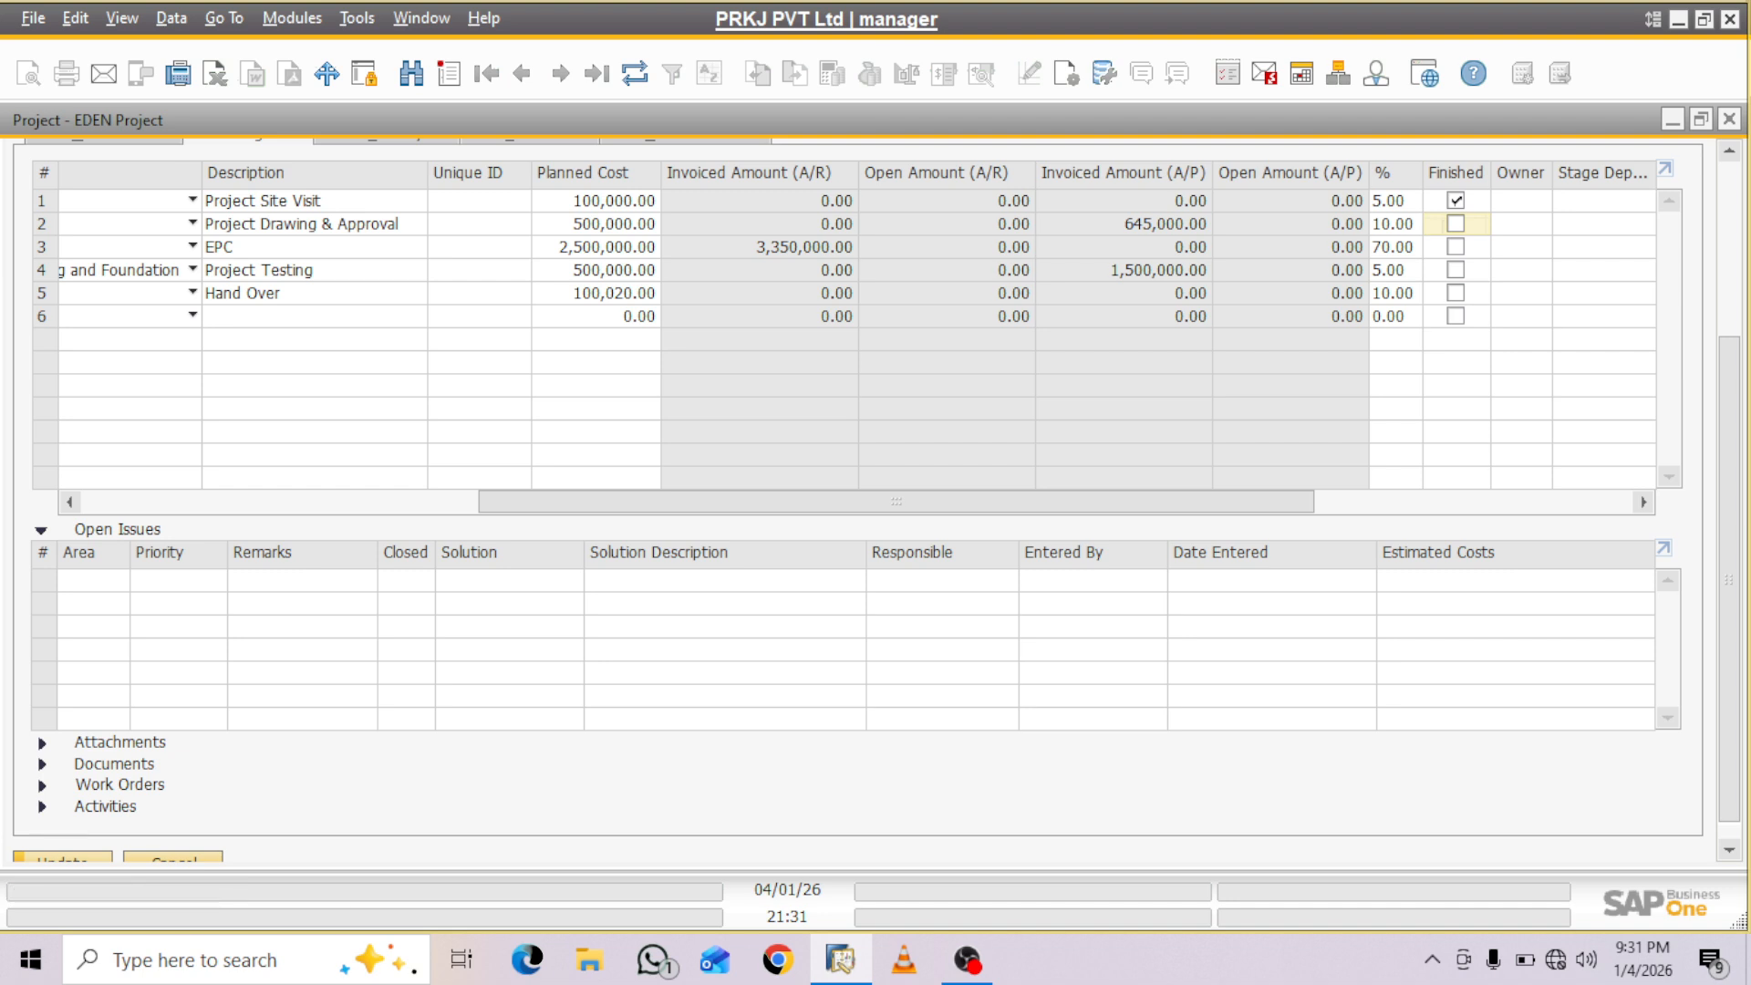
{"action": "left_click_drag", "start_coordinate": [897, 502], "coordinate": [500, 502]}
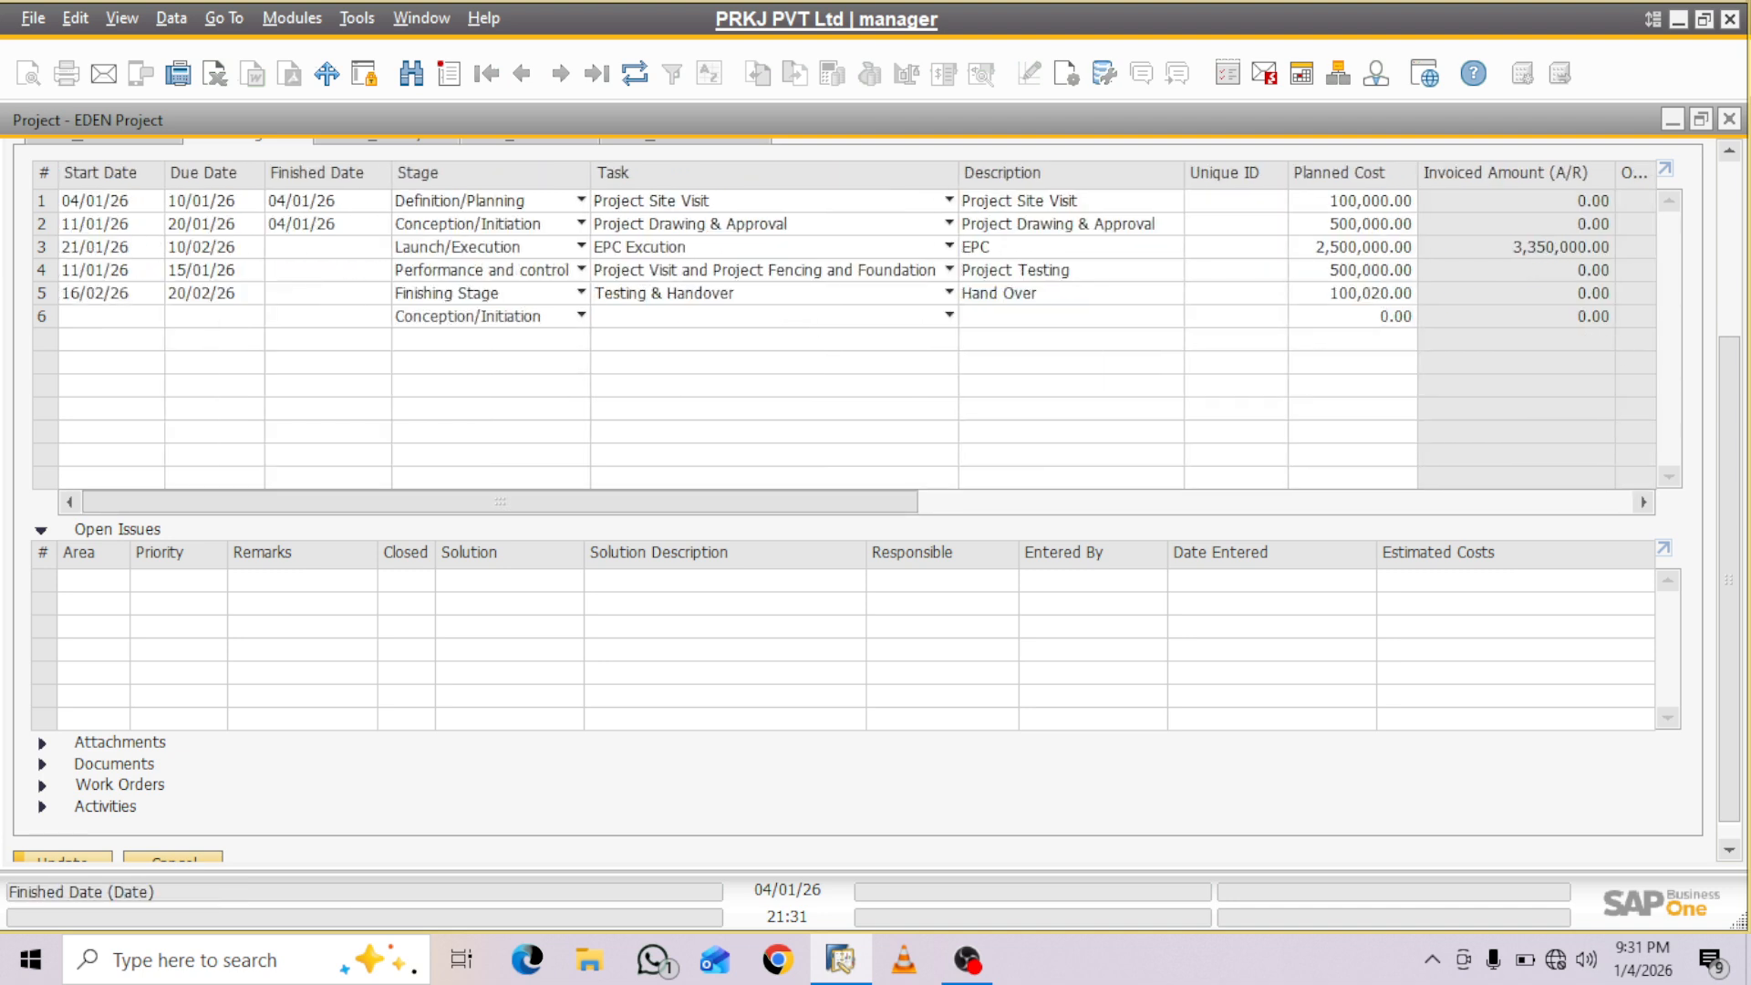
{"action": "left_click", "coordinate": [42, 224]}
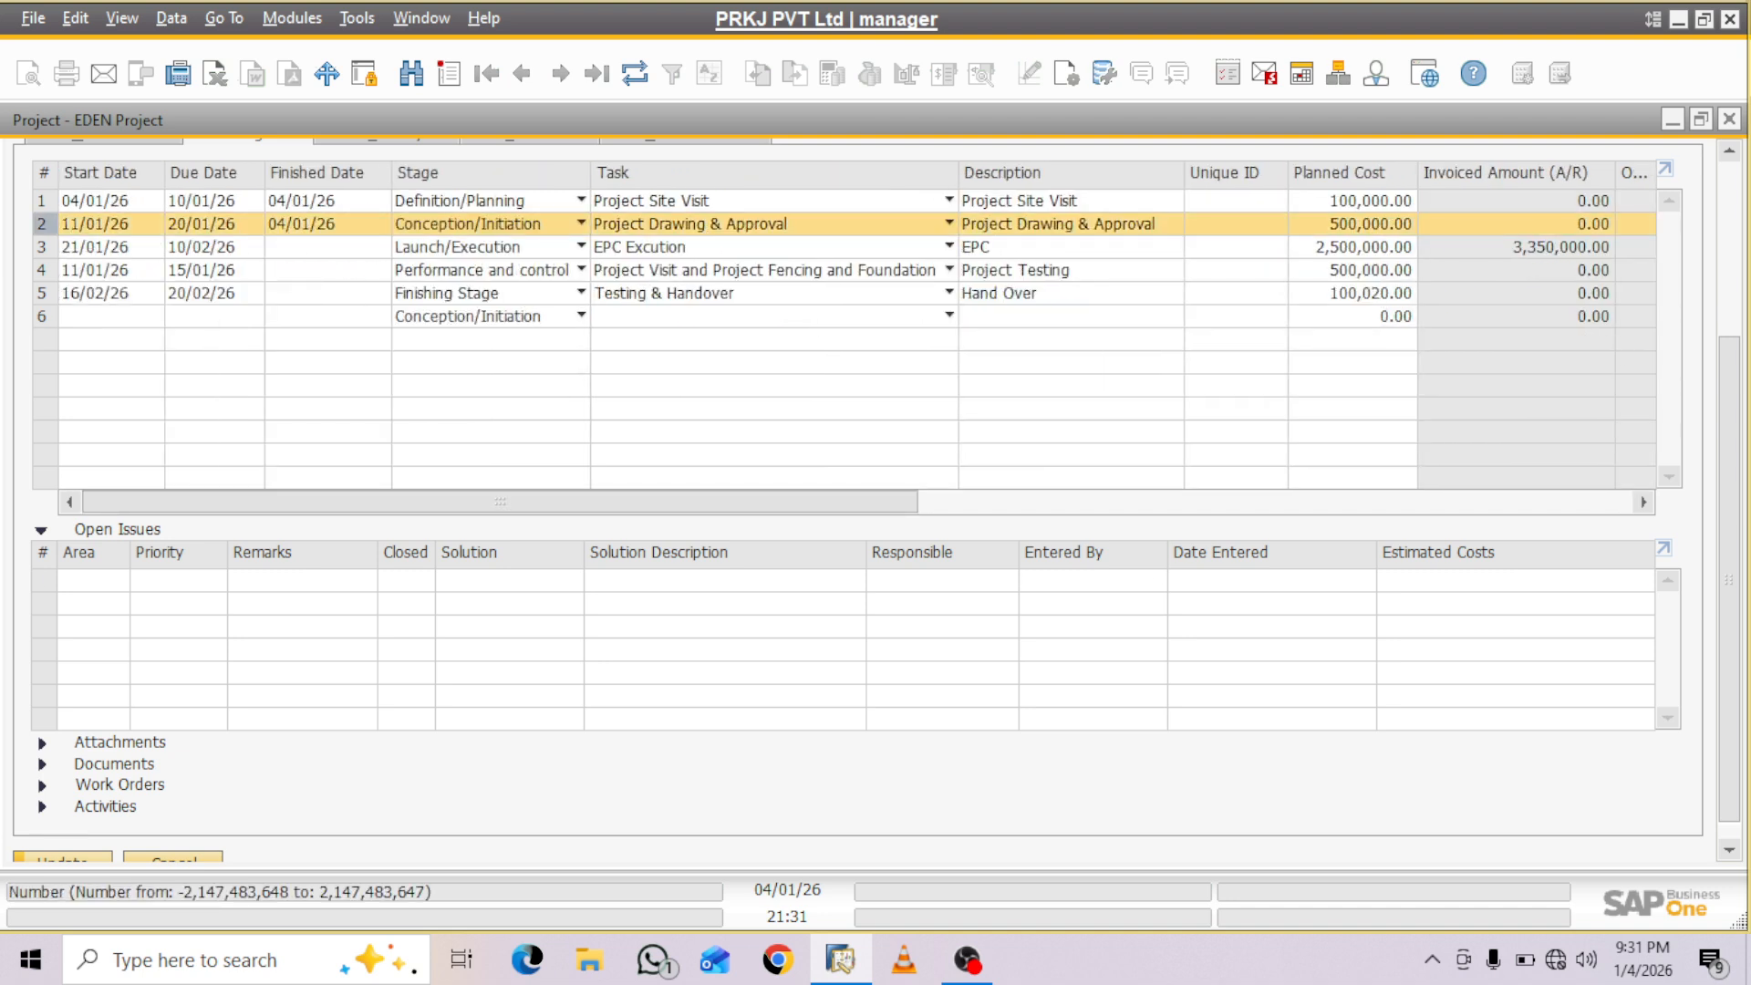
- Define a new area named Approval Pending and assign it to the first open issue of stage 2
{"action": "left_click", "coordinate": [120, 579]}
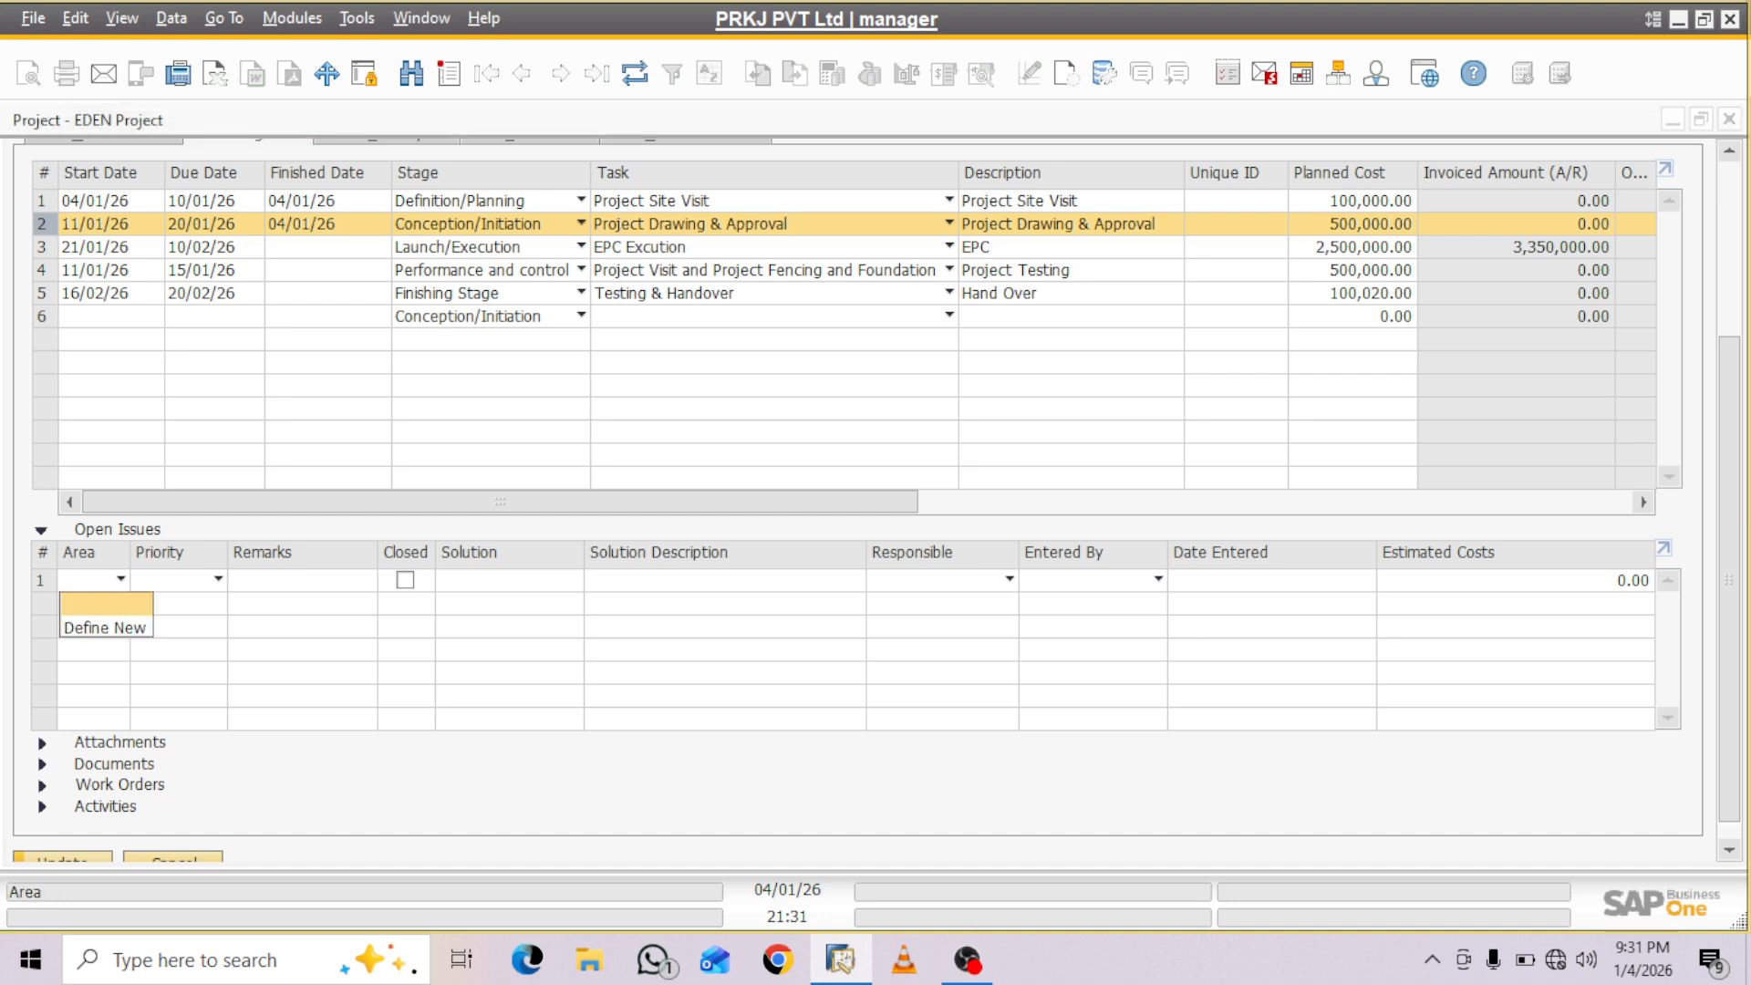
{"action": "left_click", "coordinate": [105, 628]}
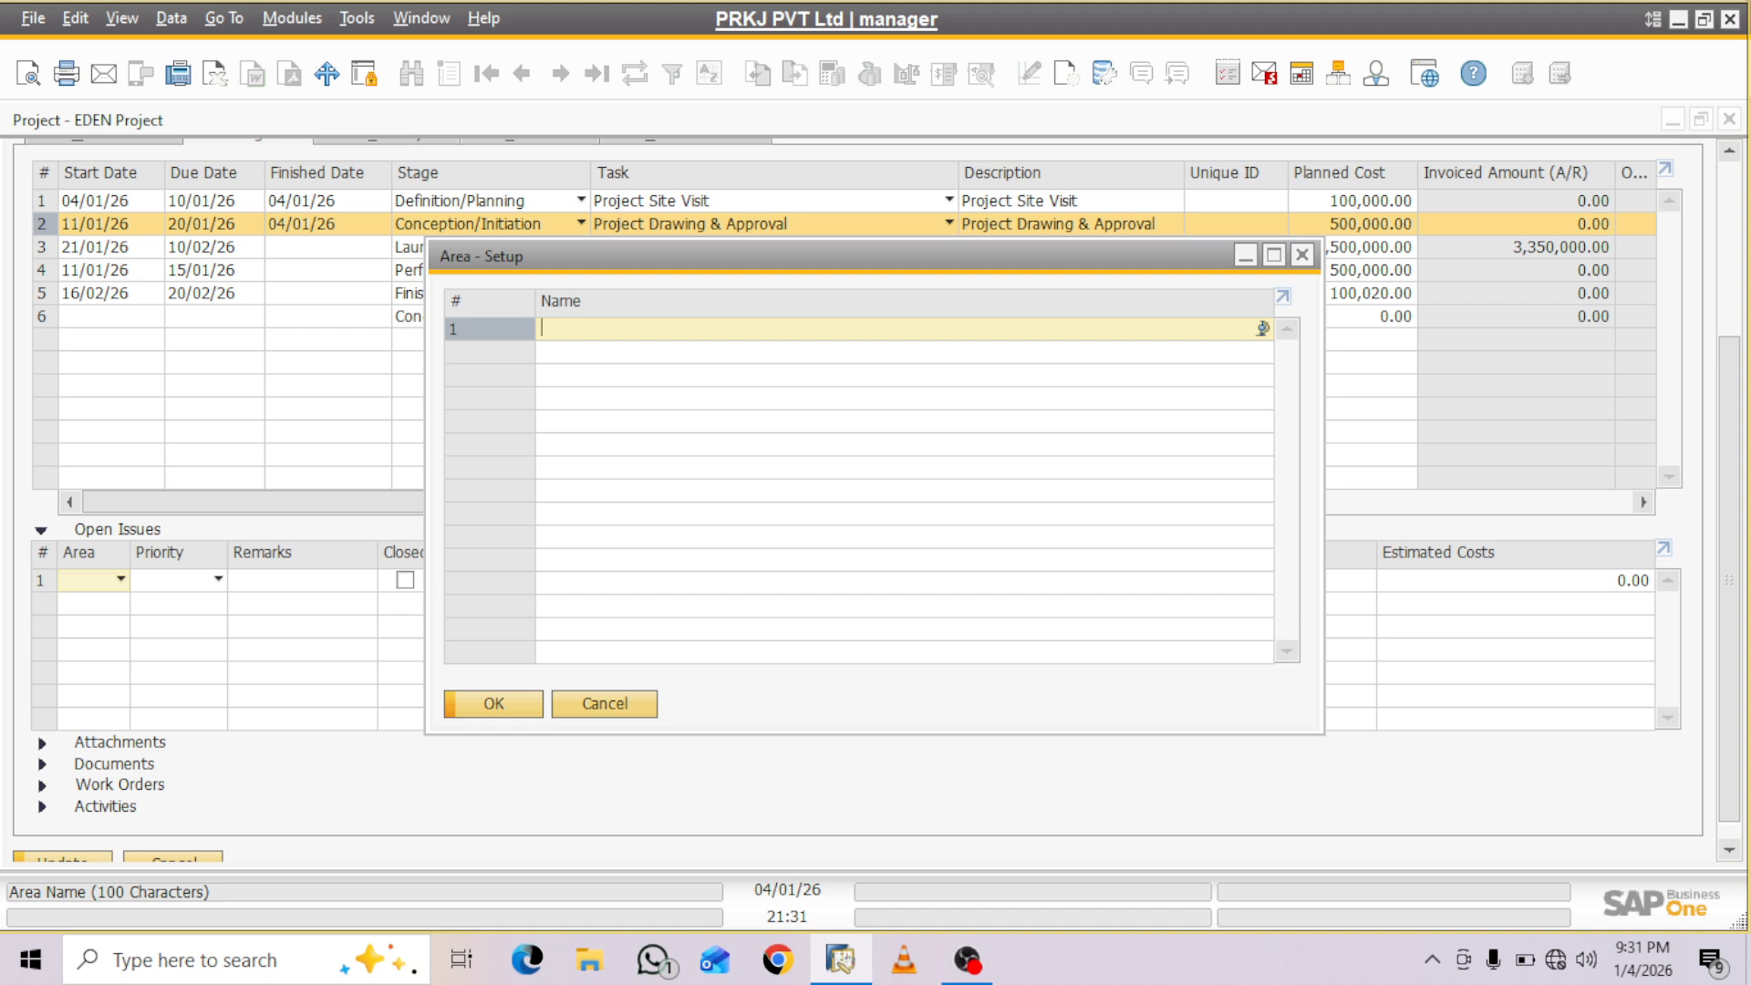
{"action": "type", "text": "App"}
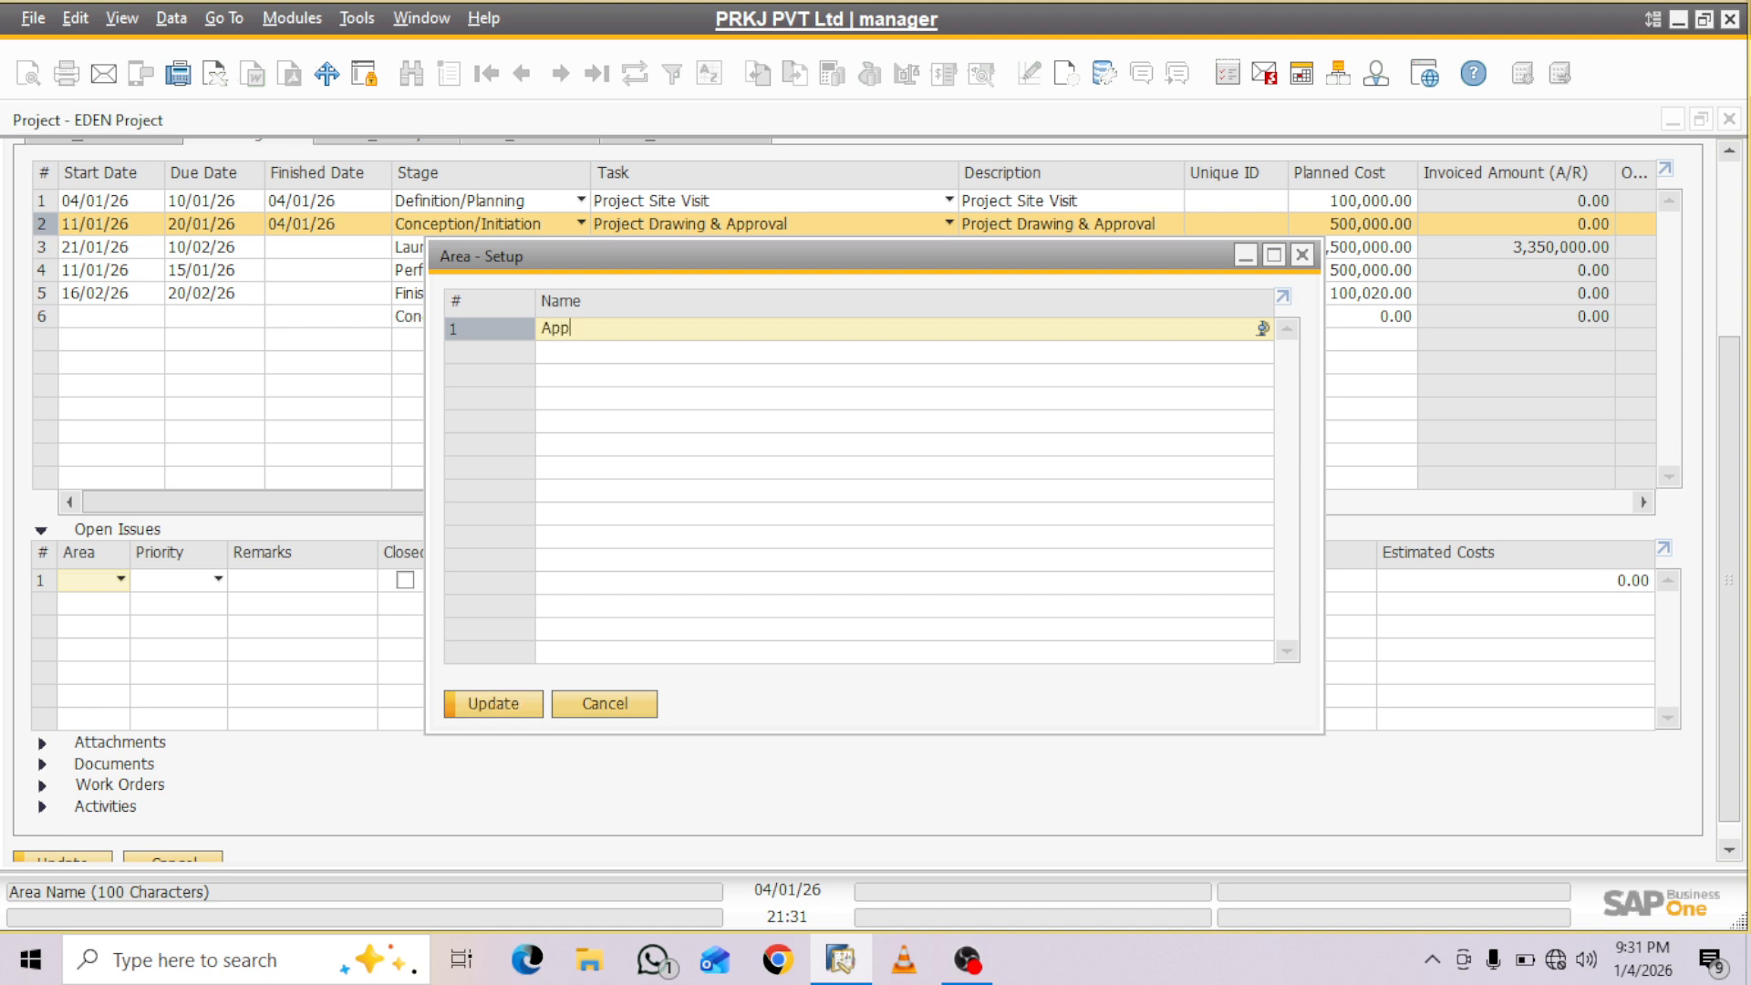
{"action": "type", "text": "o"}
{"action": "key", "text": "BackSpace"}
{"action": "key", "text": "BackSpace"}
{"action": "type", "text": "proval Pending"}
{"action": "key", "text": "Return"}
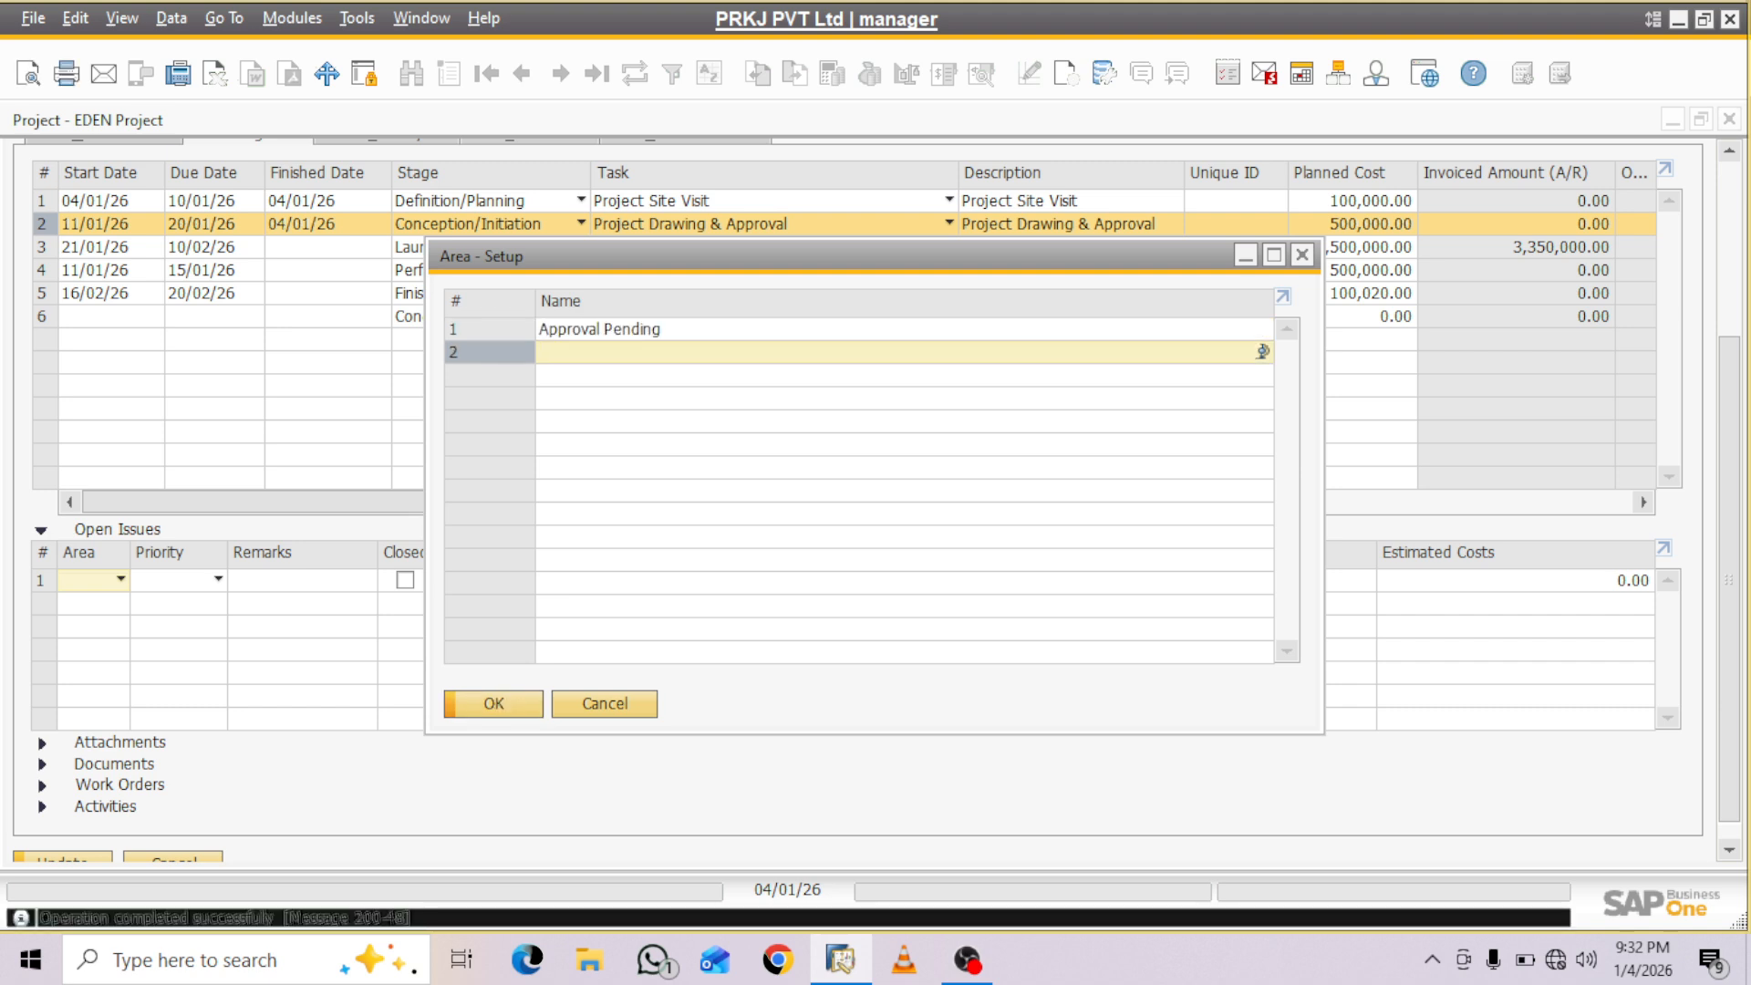
{"action": "left_click", "coordinate": [483, 329]}
{"action": "left_click", "coordinate": [494, 704]}
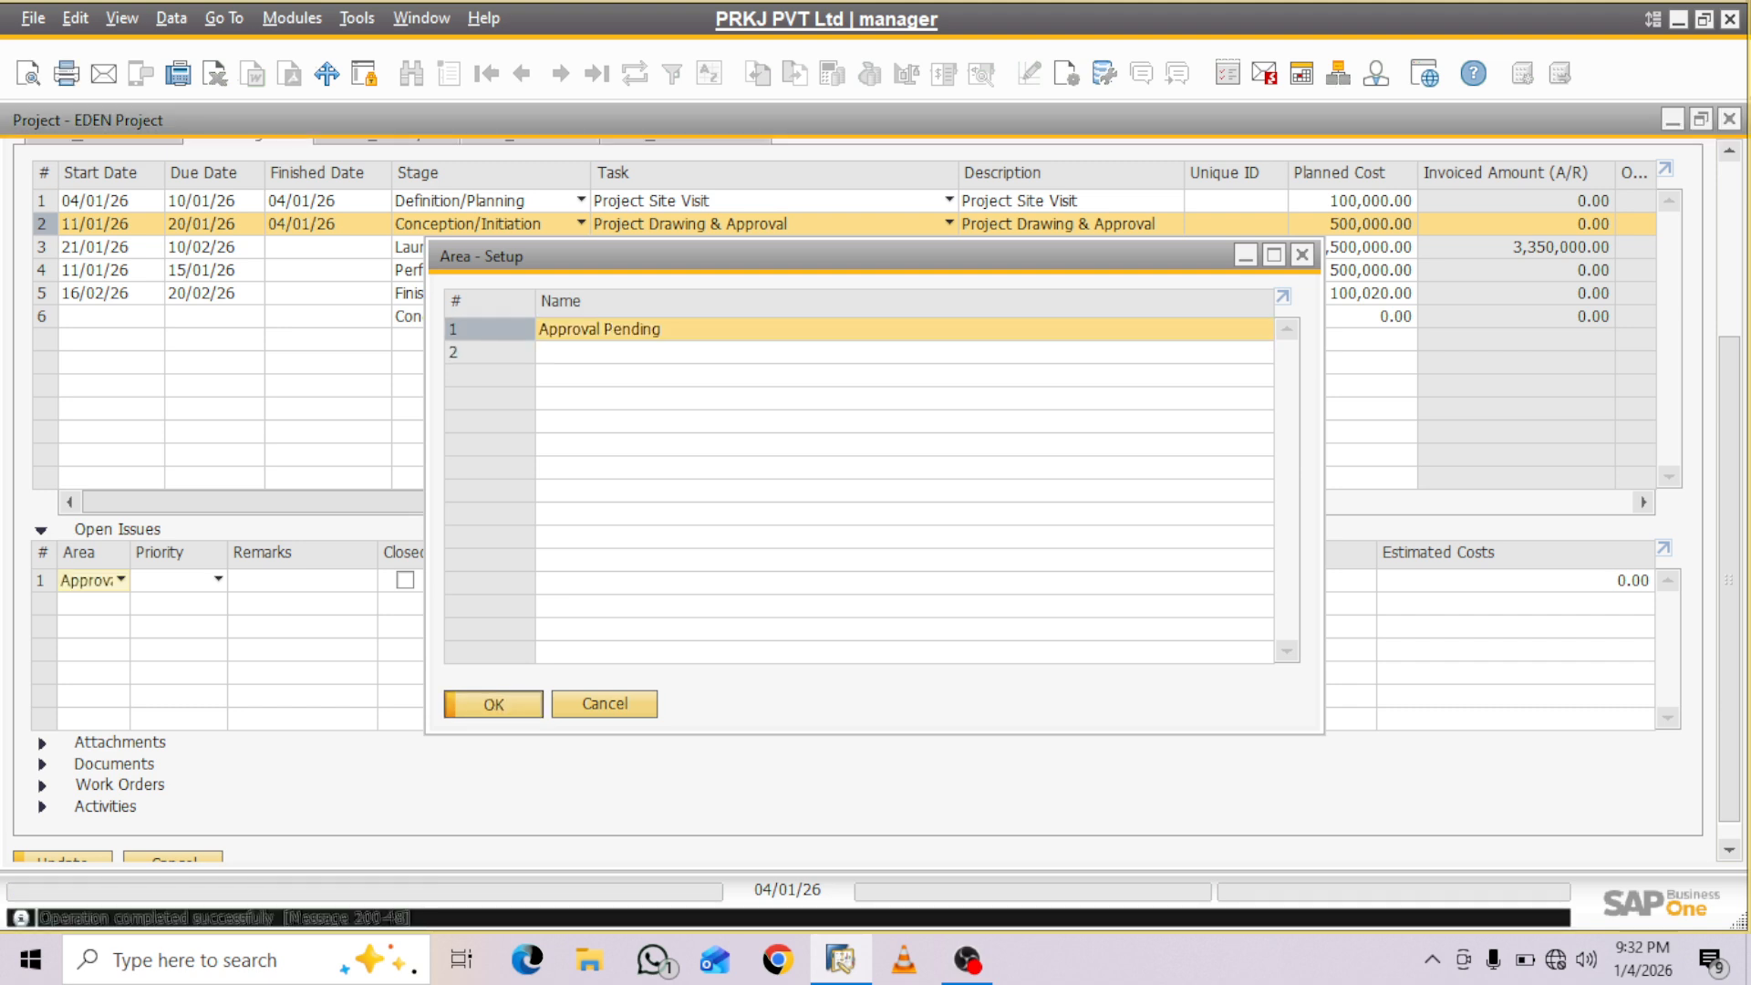
- Define a new priority named High and assign it to the Approval Pending issue
{"action": "left_click", "coordinate": [218, 580]}
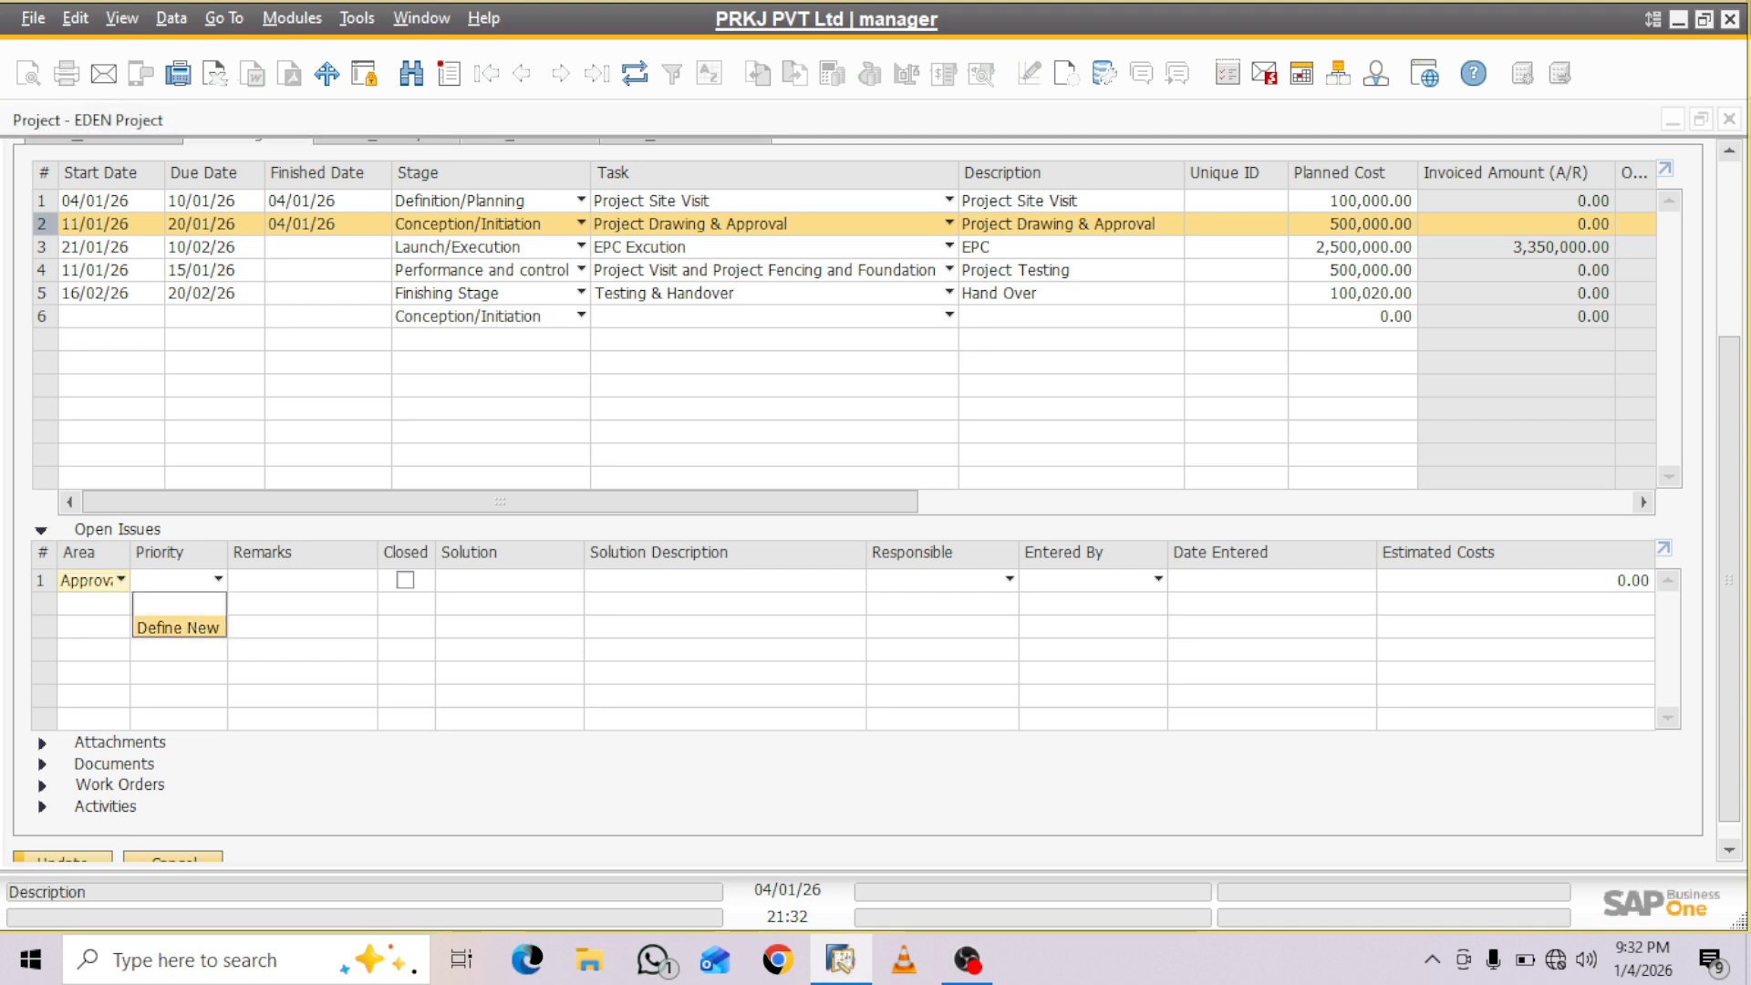
{"action": "left_click", "coordinate": [178, 627]}
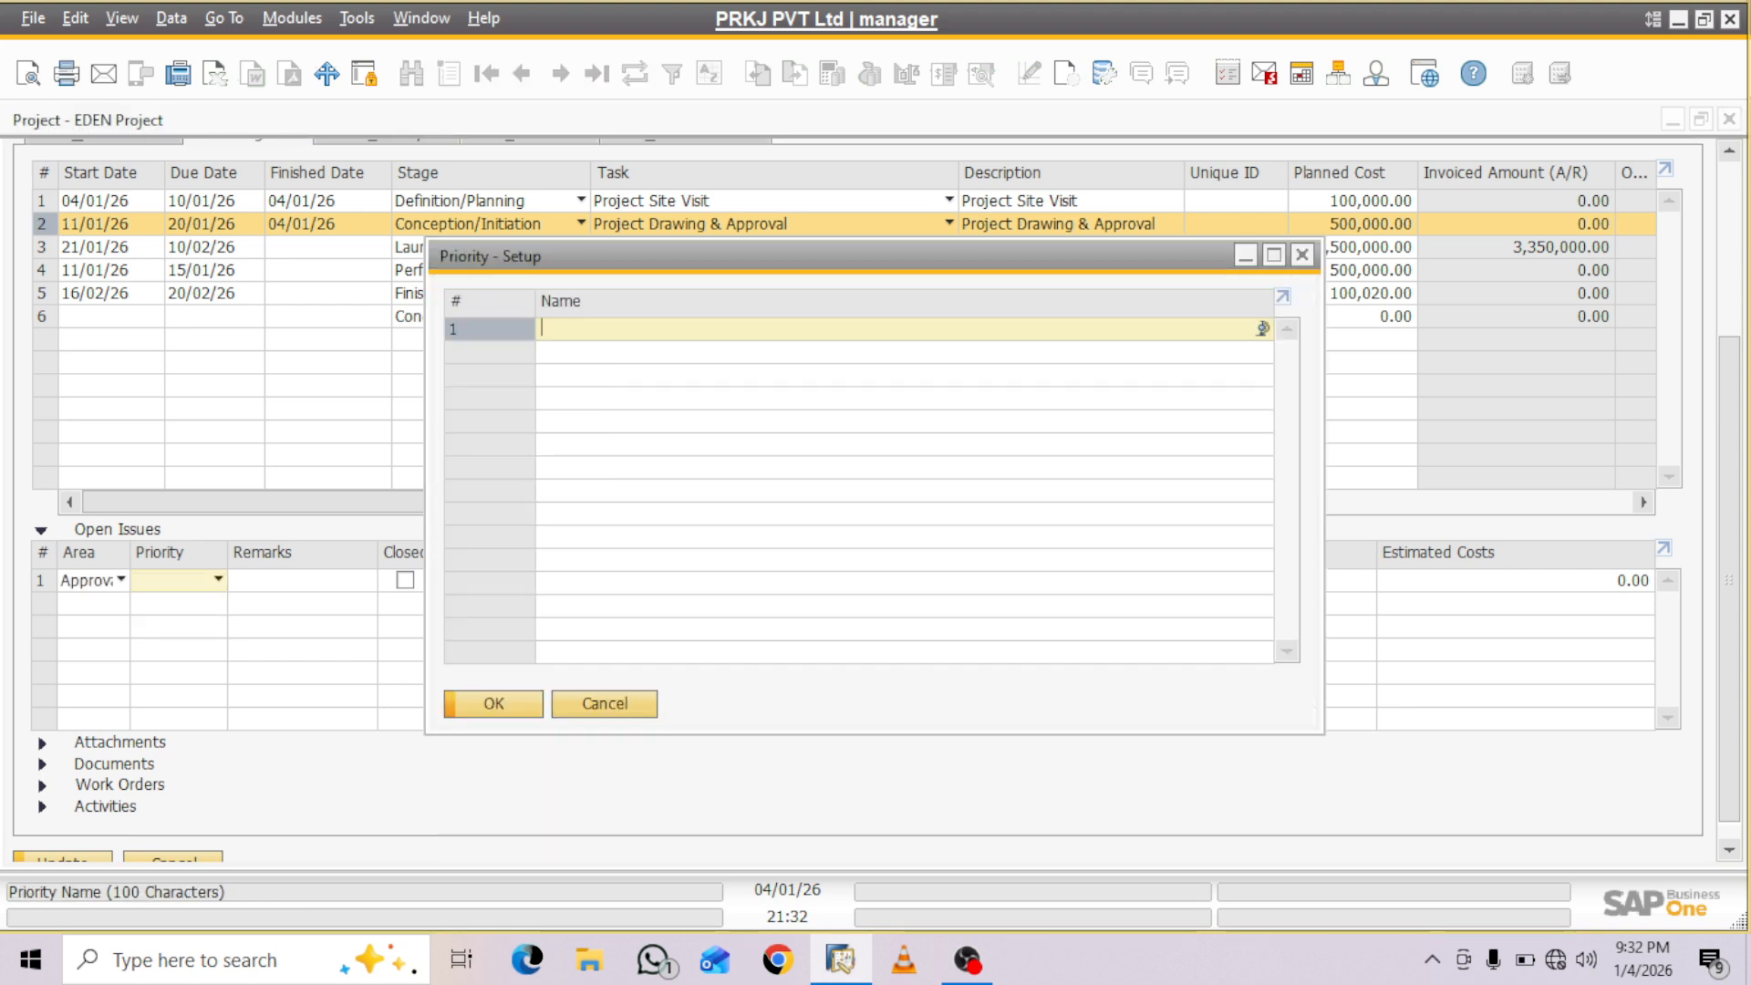
{"action": "type", "text": "High"}
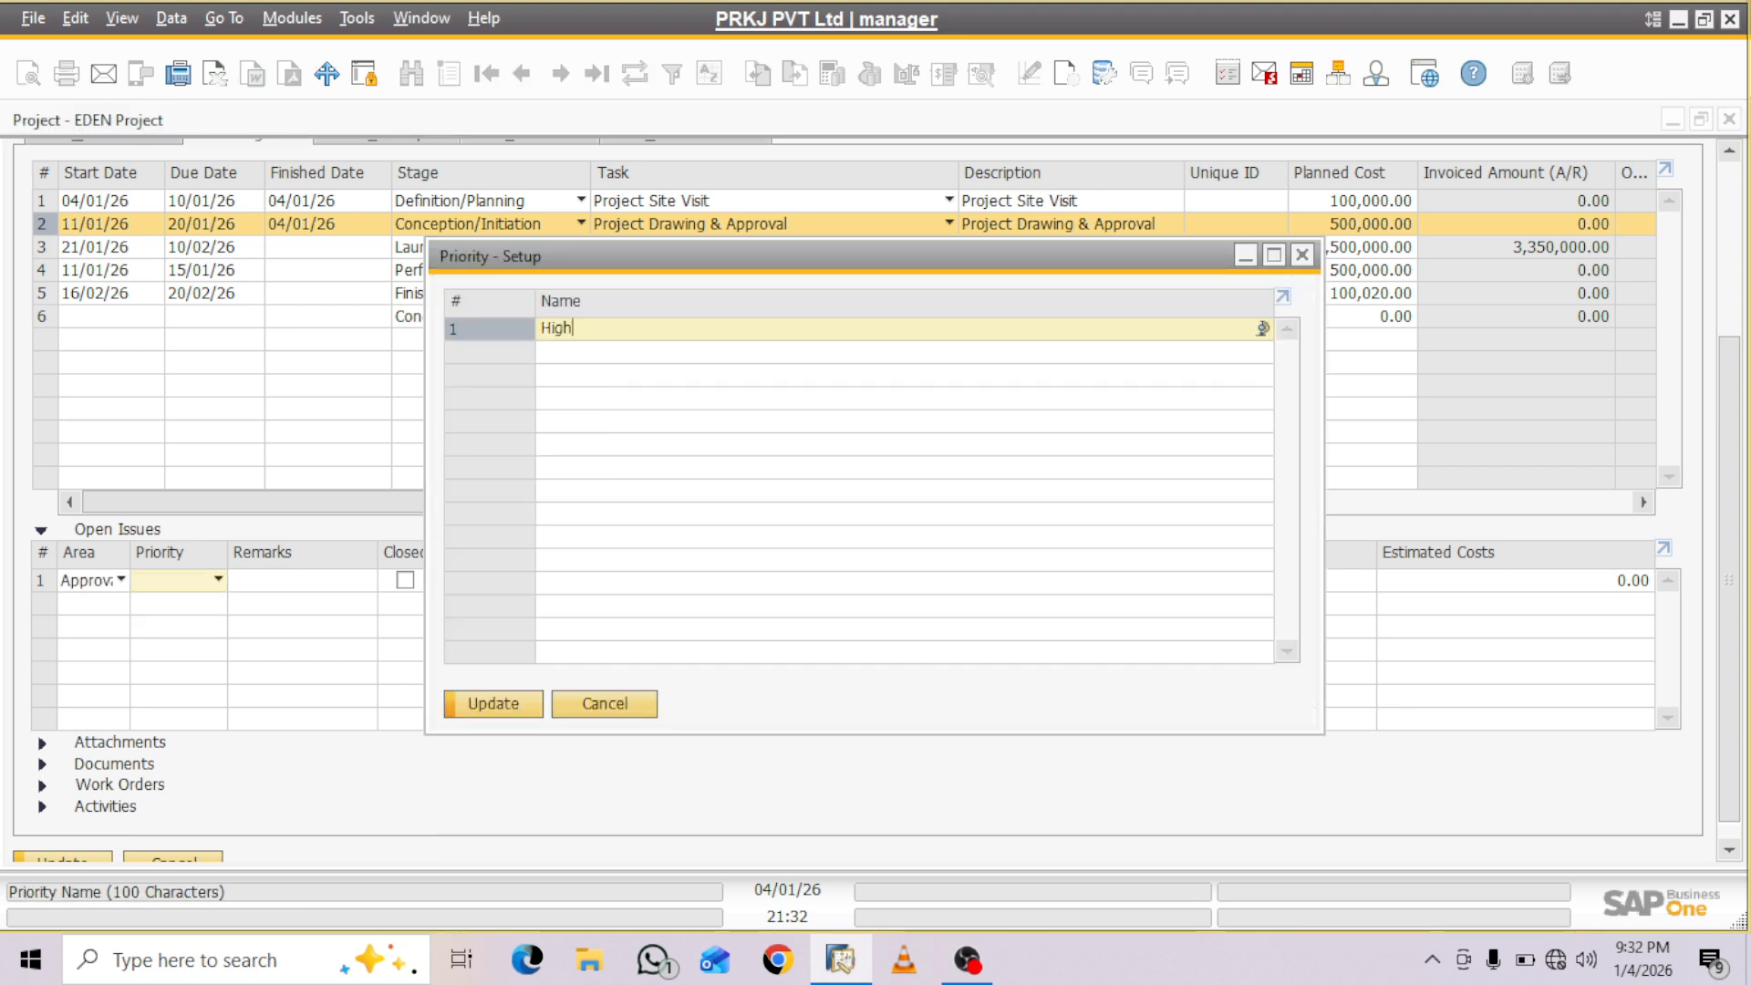
{"action": "key", "text": "Return"}
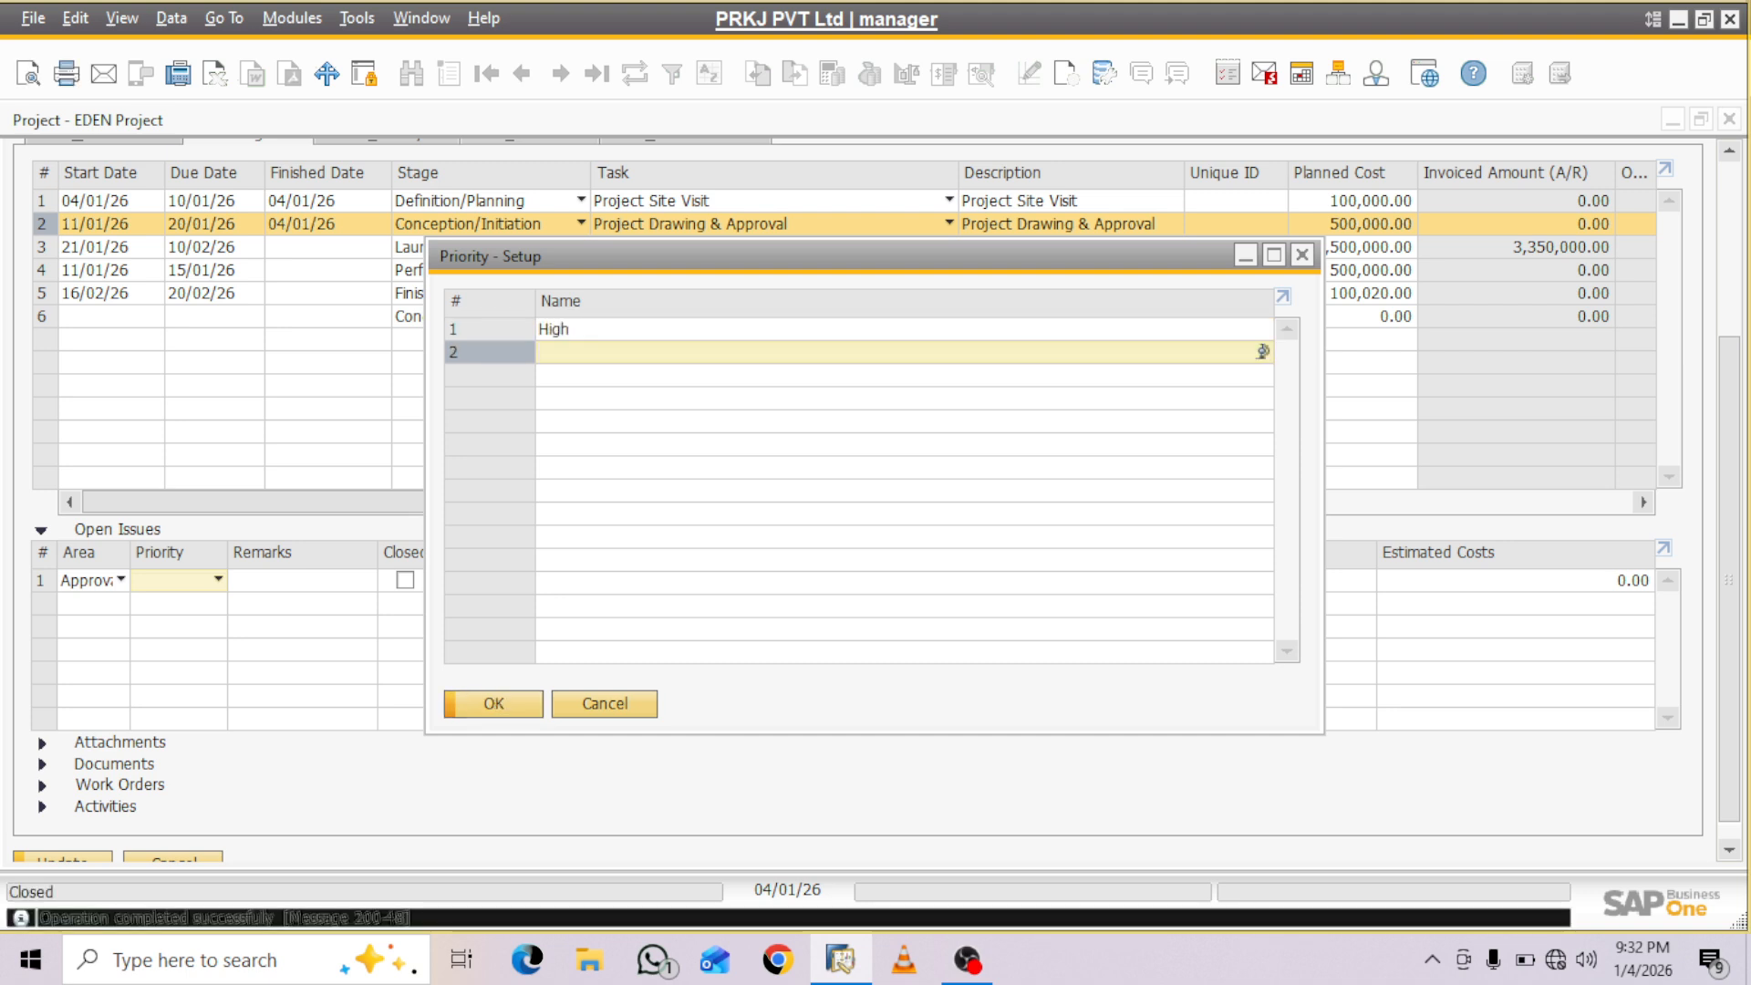
{"action": "left_click", "coordinate": [489, 329]}
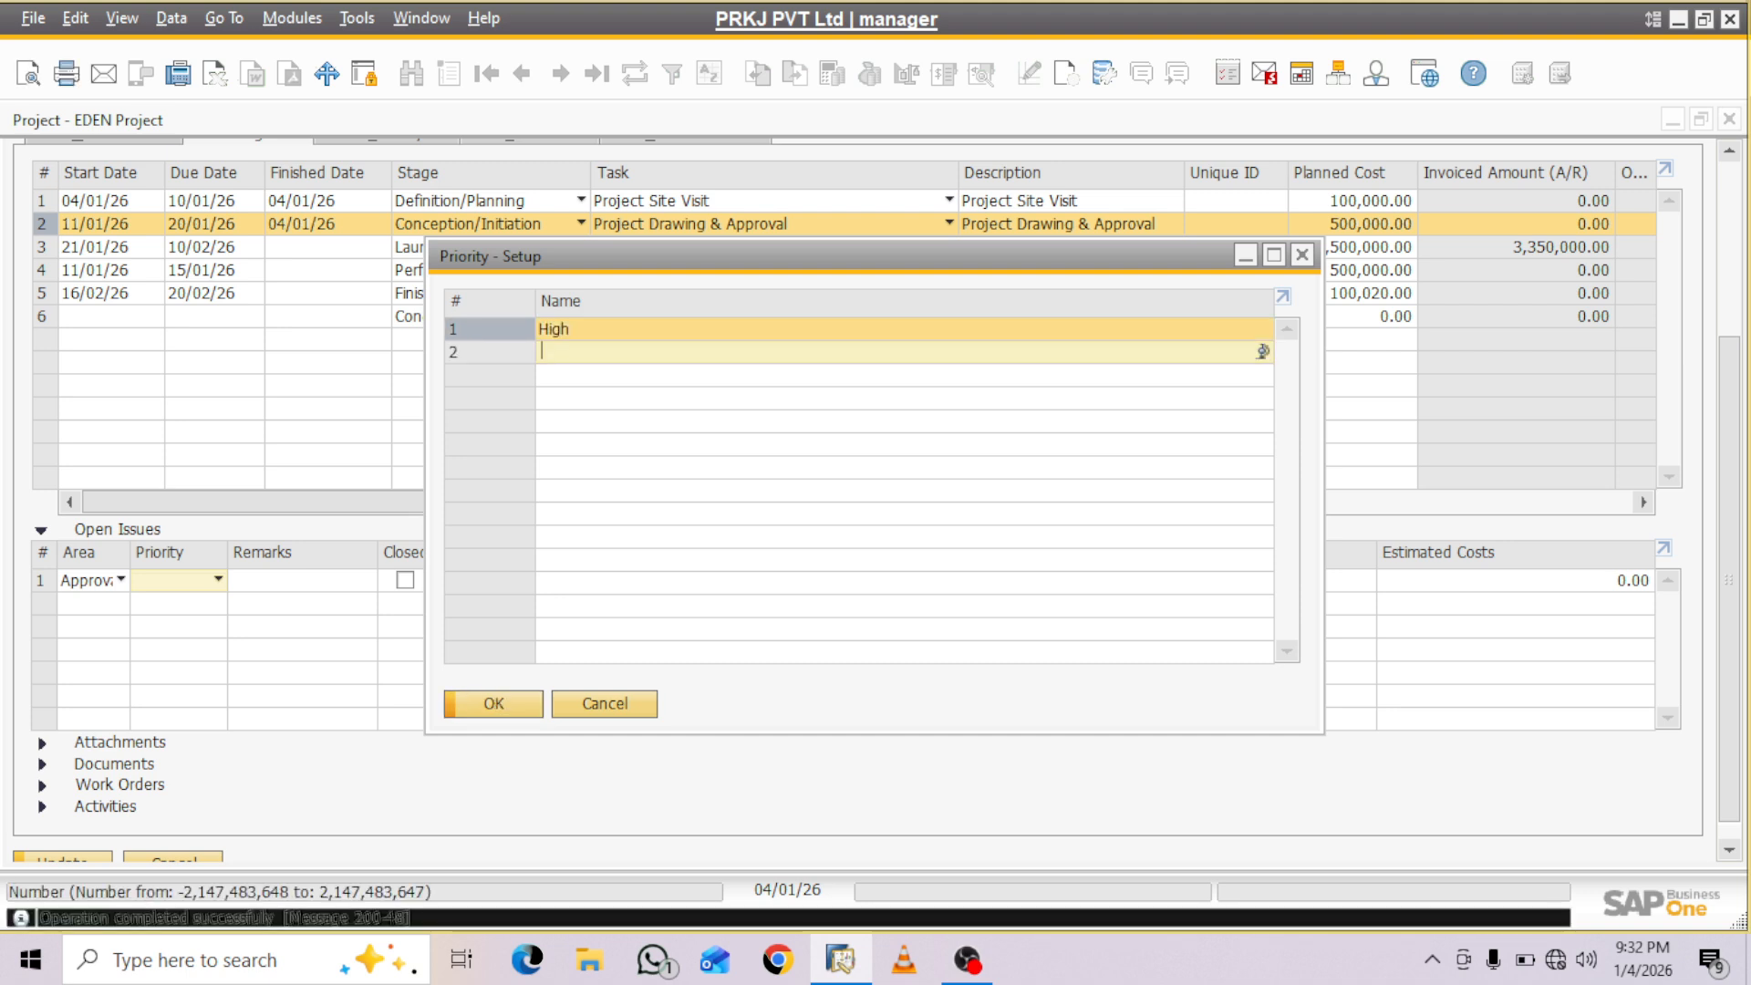
{"action": "left_click", "coordinate": [493, 704]}
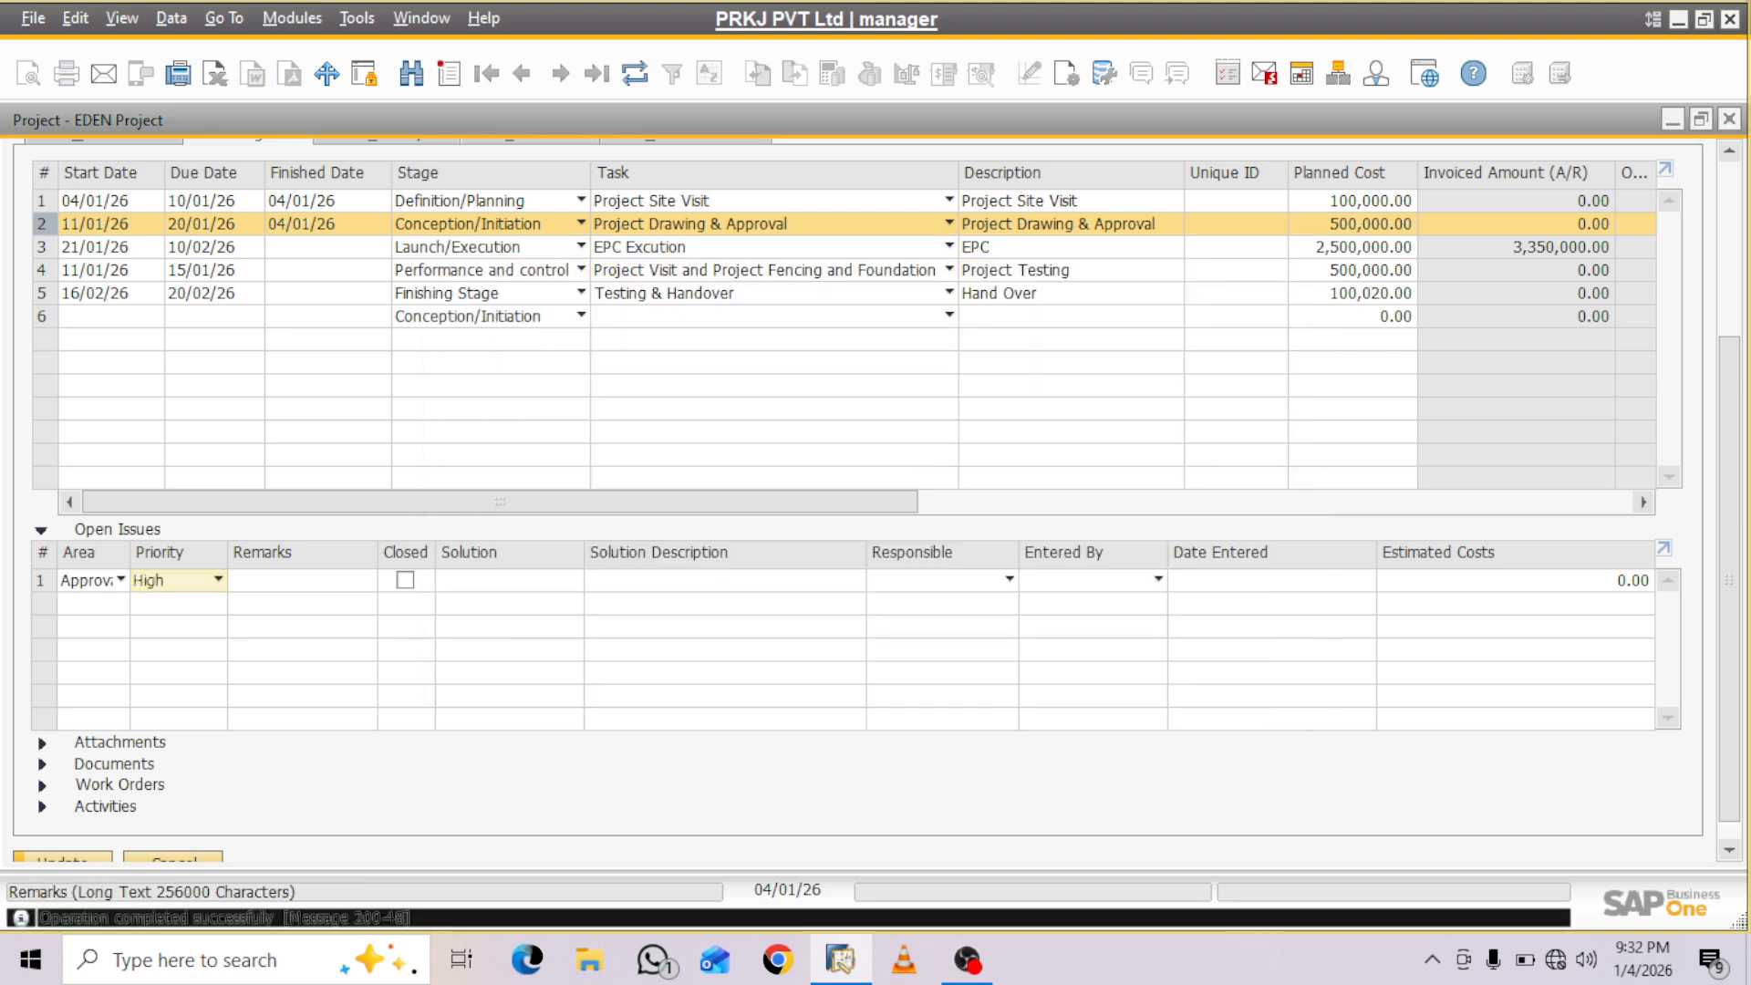
- Enter Purchase as the remark of the Approval Pending issue
{"action": "left_click", "coordinate": [302, 581]}
{"action": "type", "text": "Pu"}
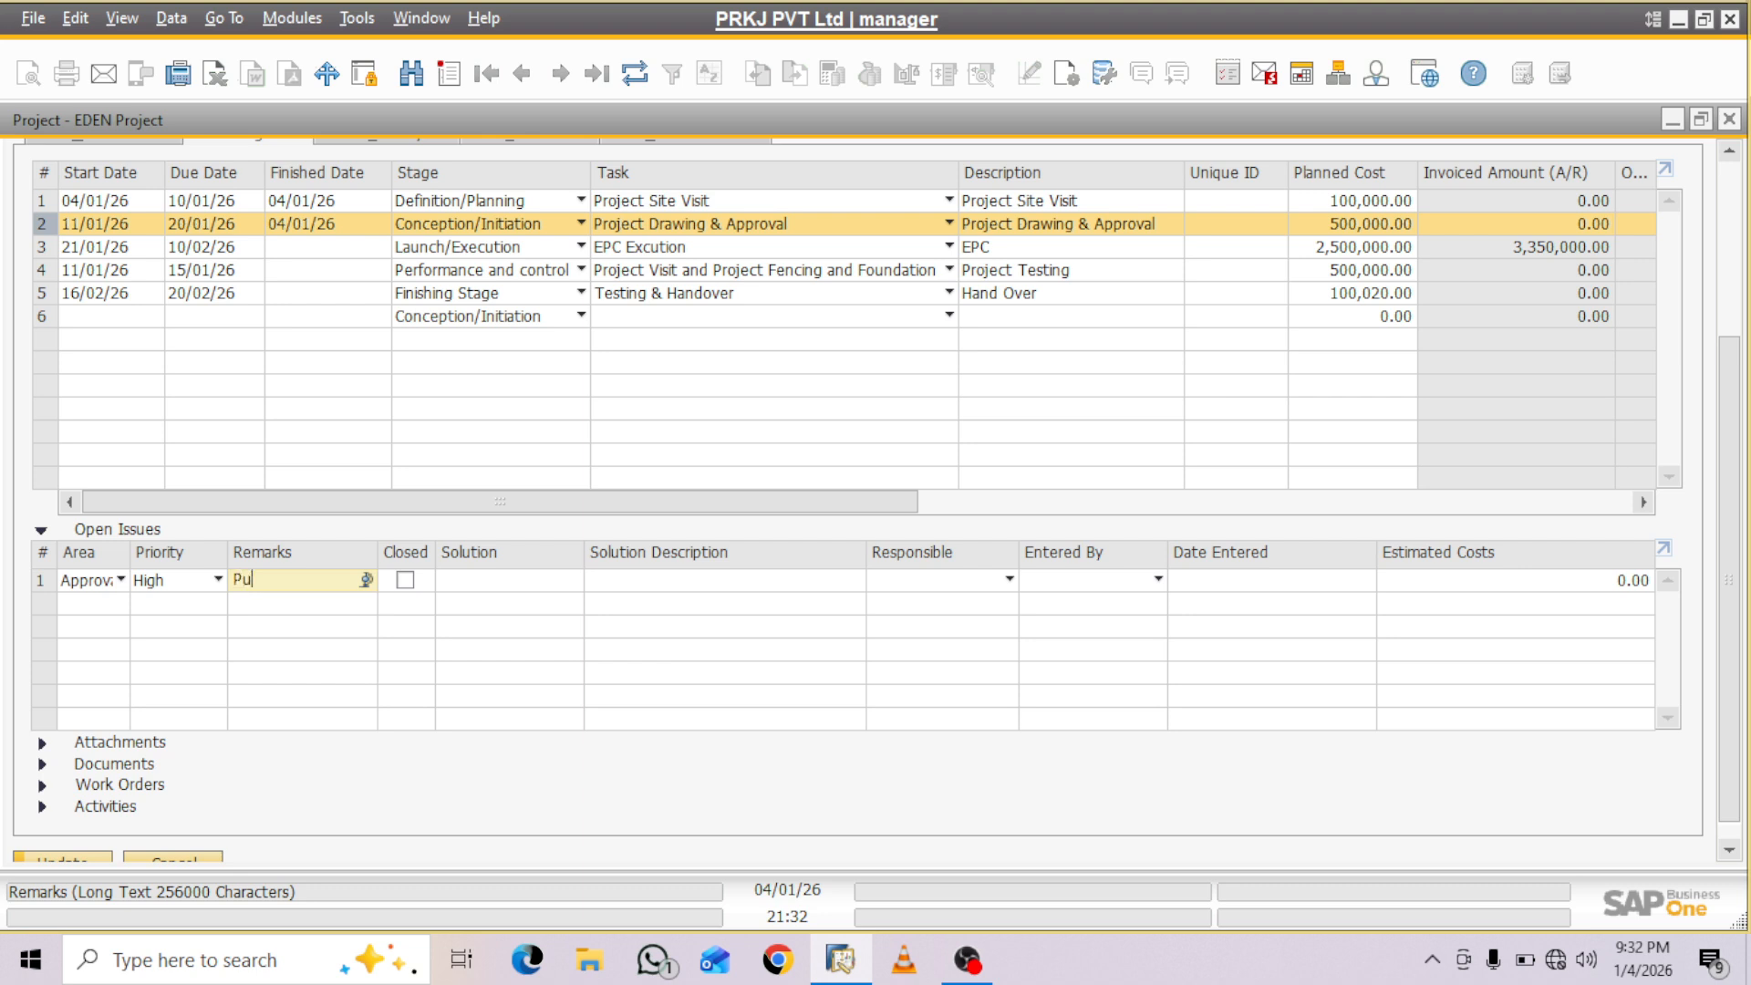
{"action": "type", "text": "rchase"}
{"action": "left_click", "coordinate": [465, 580]}
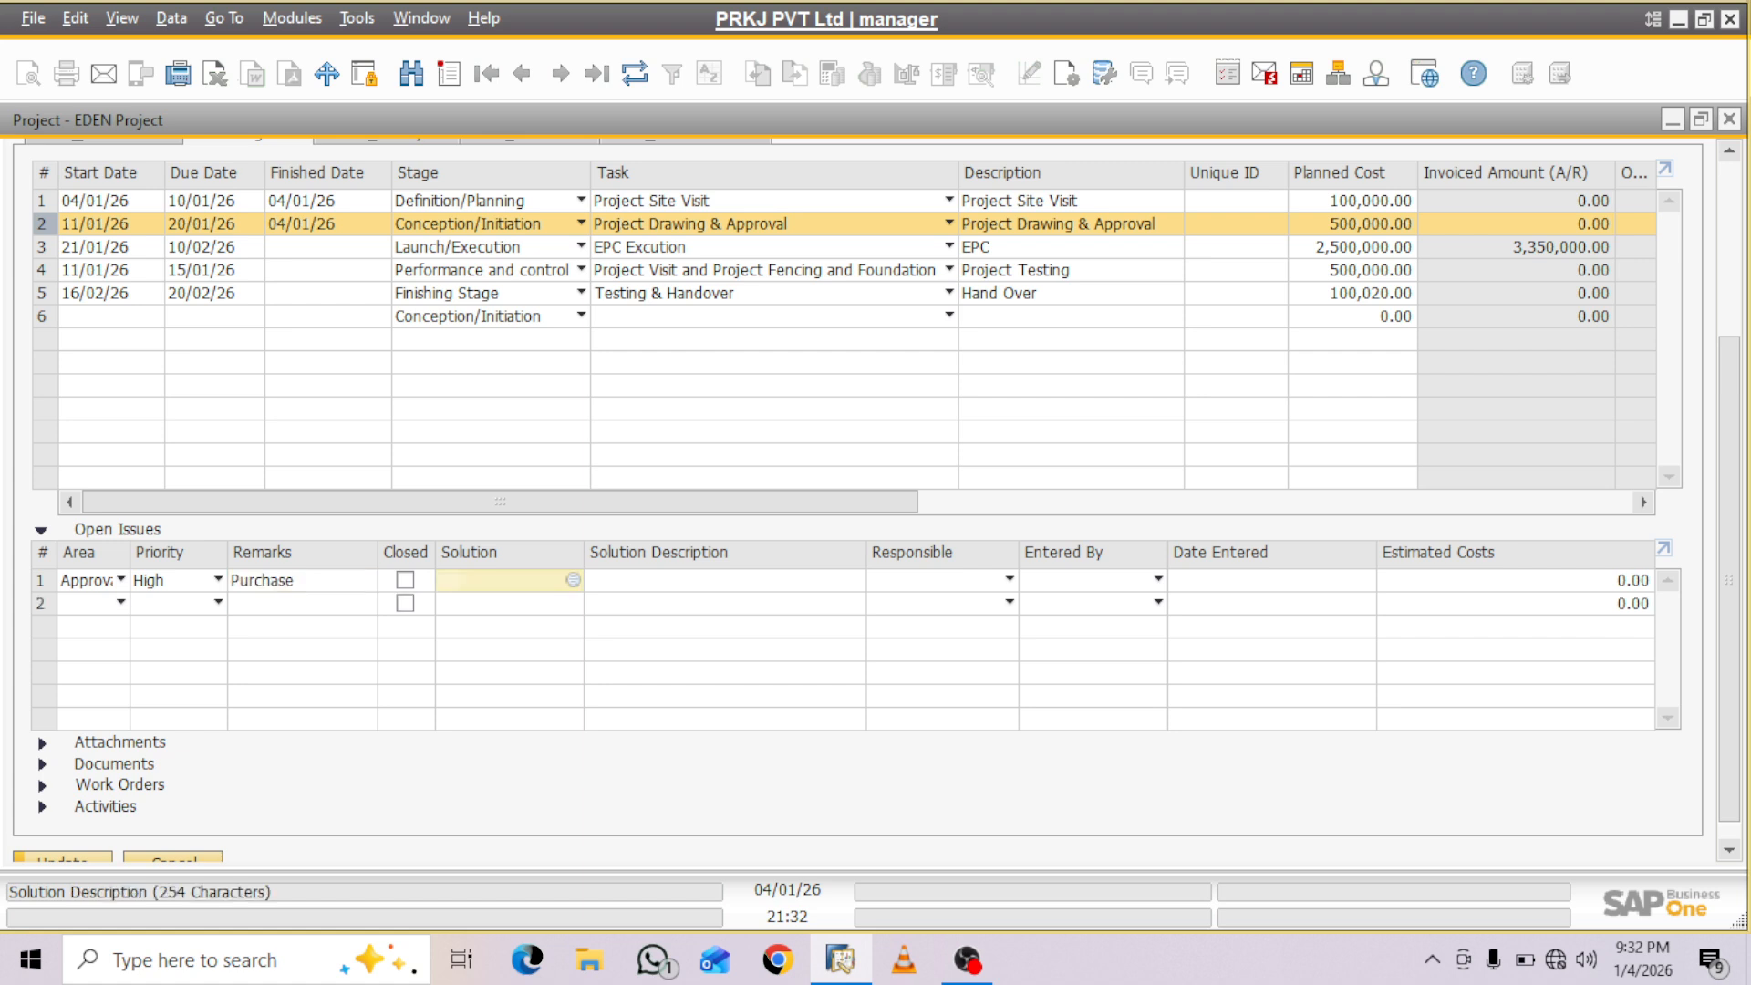
{"action": "left_click", "coordinate": [572, 580]}
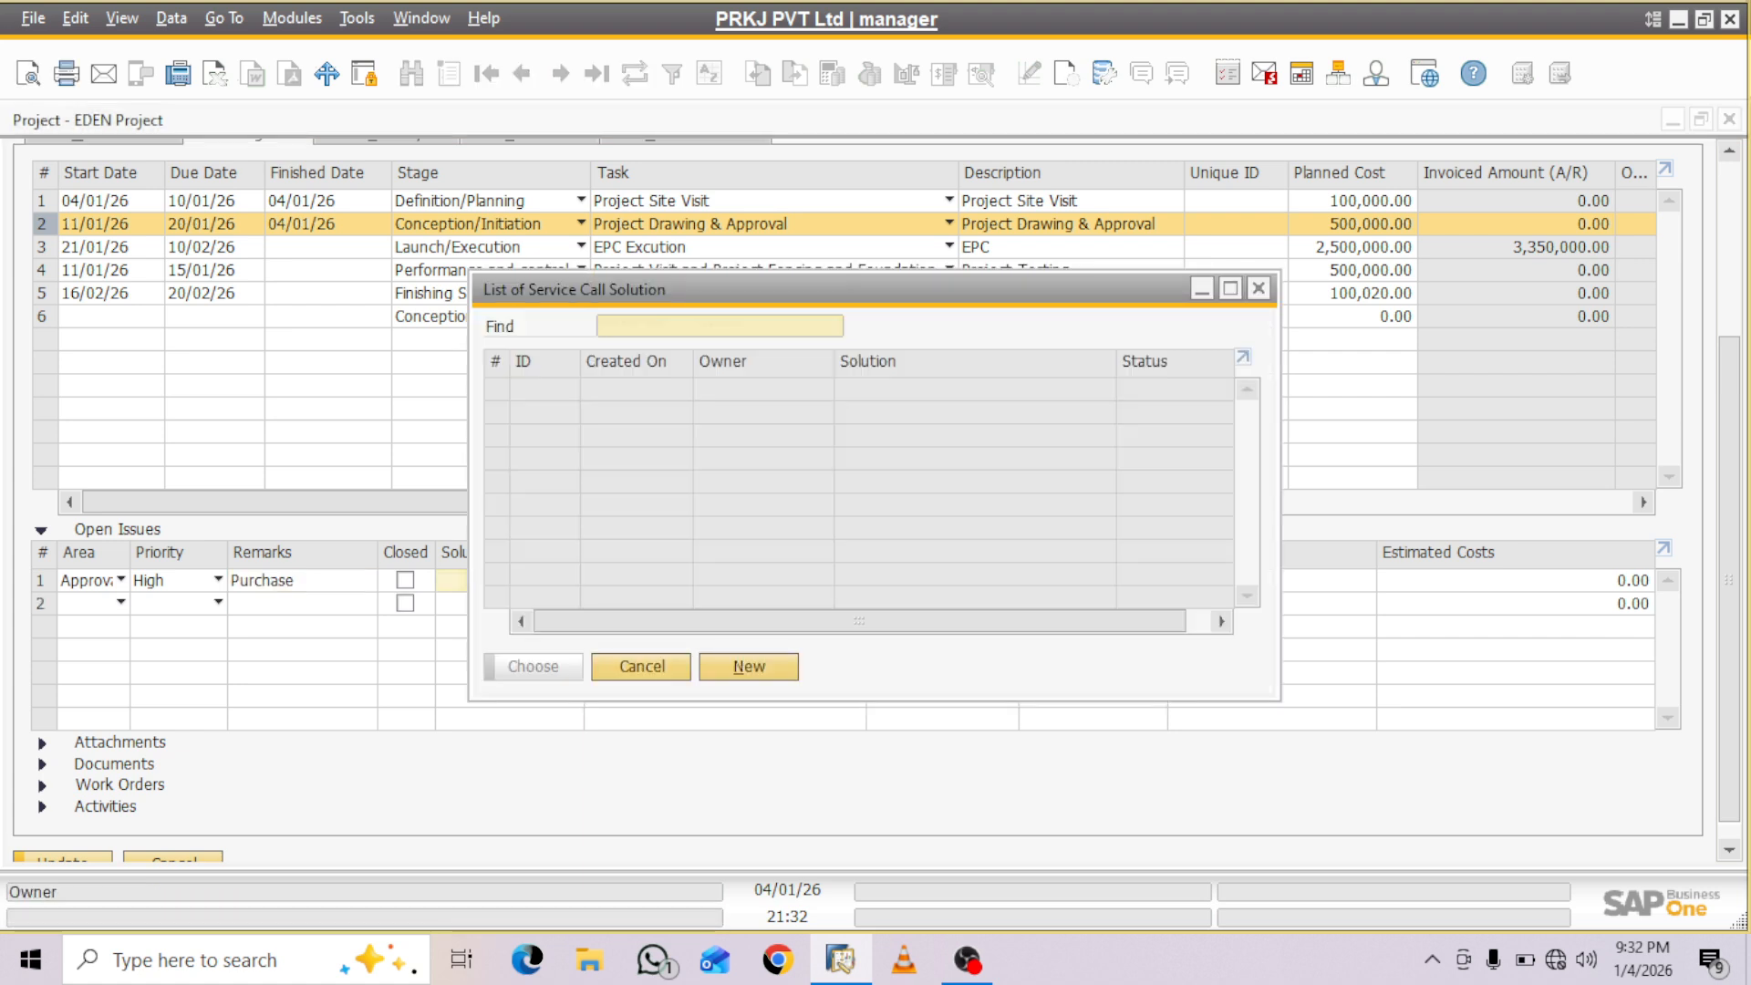
{"action": "left_click", "coordinate": [749, 667]}
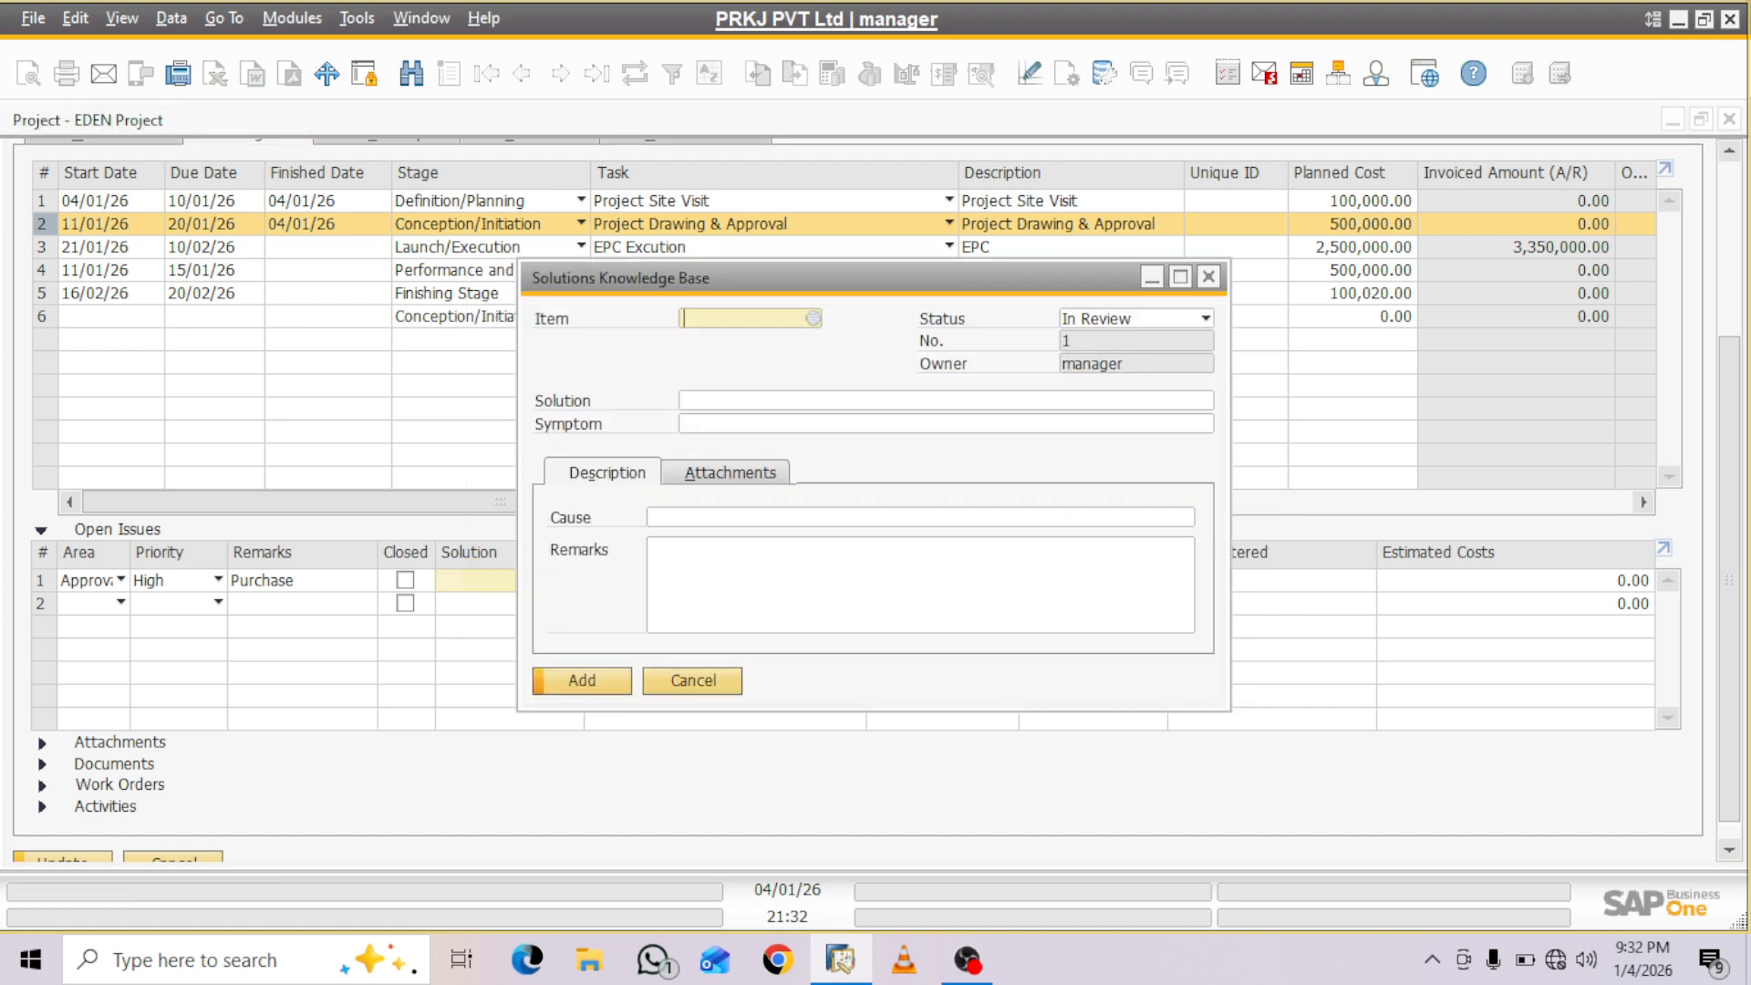
{"action": "key", "text": "Tab"}
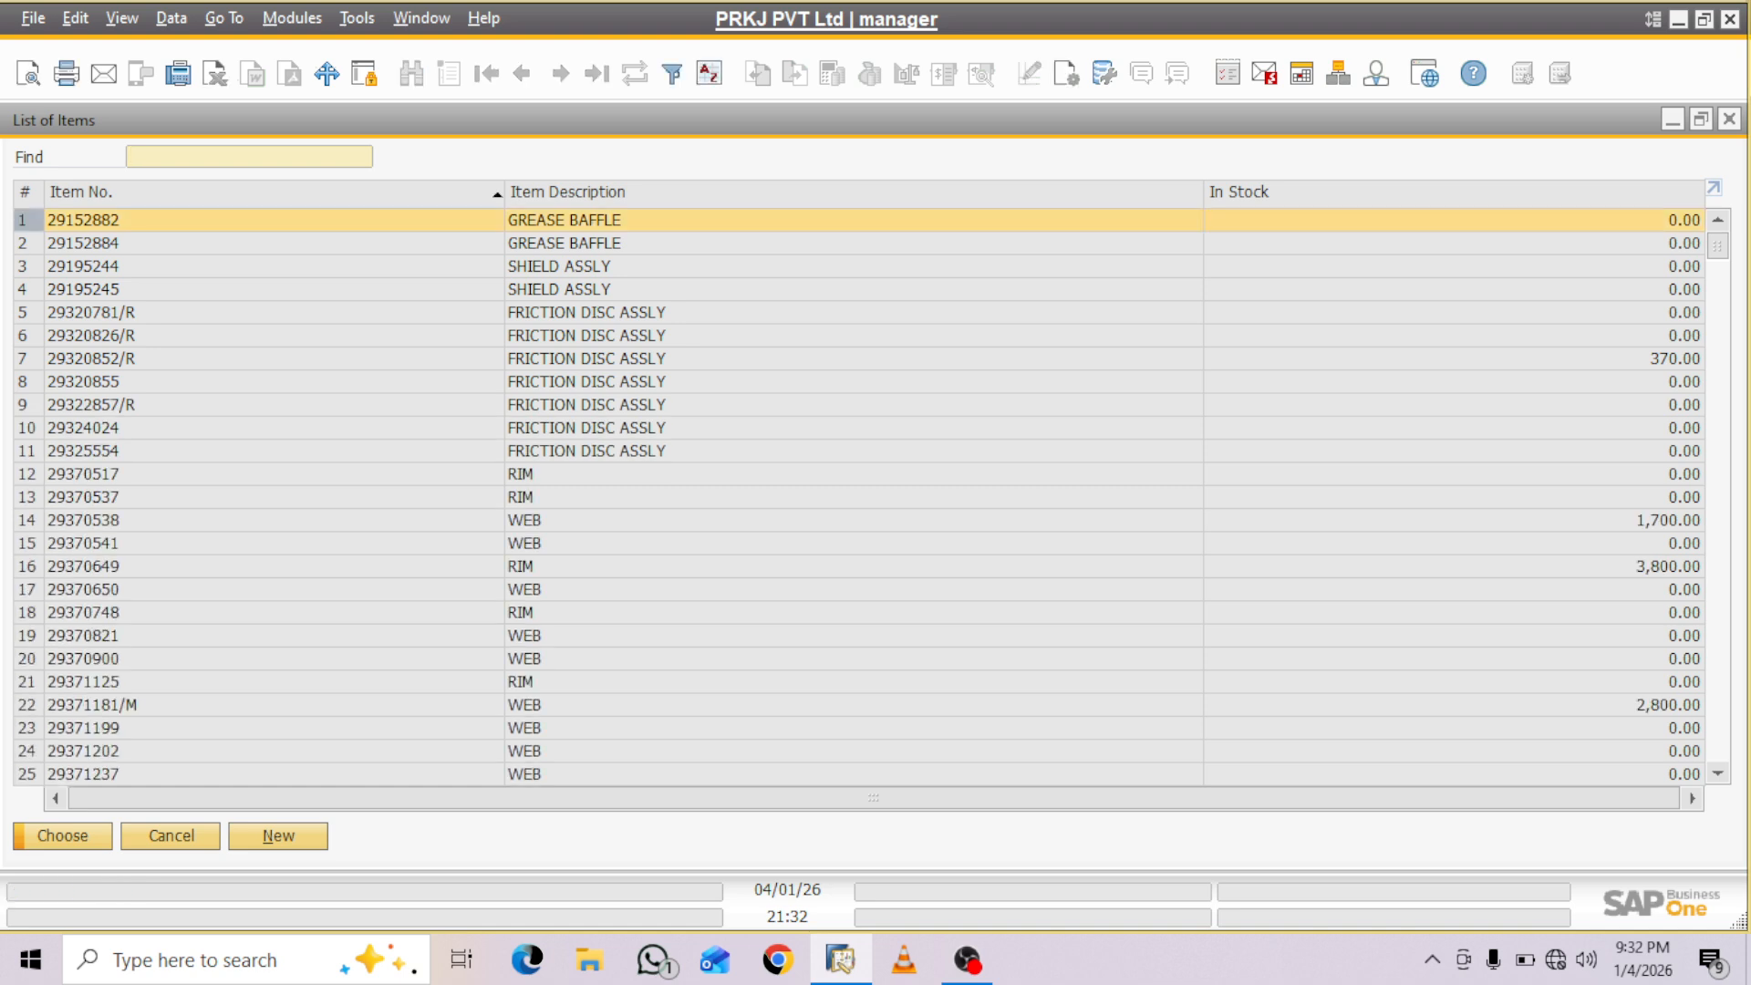
{"action": "left_click", "coordinate": [1729, 119]}
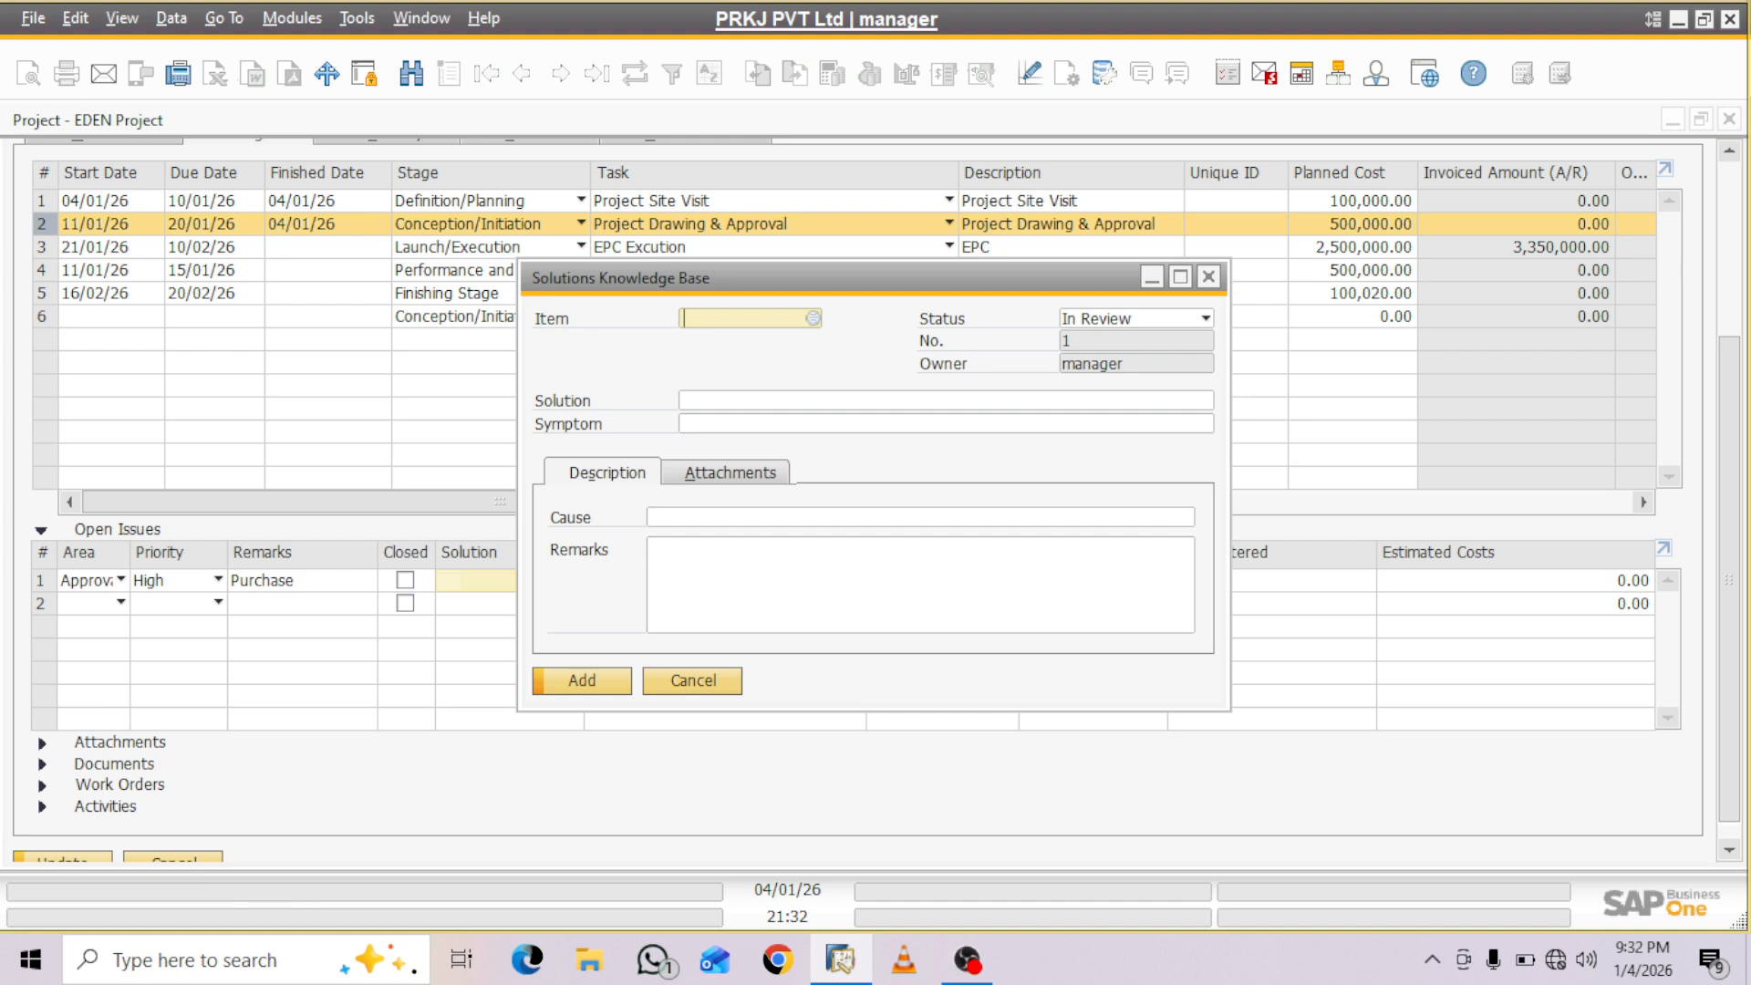
{"action": "left_click", "coordinate": [692, 681]}
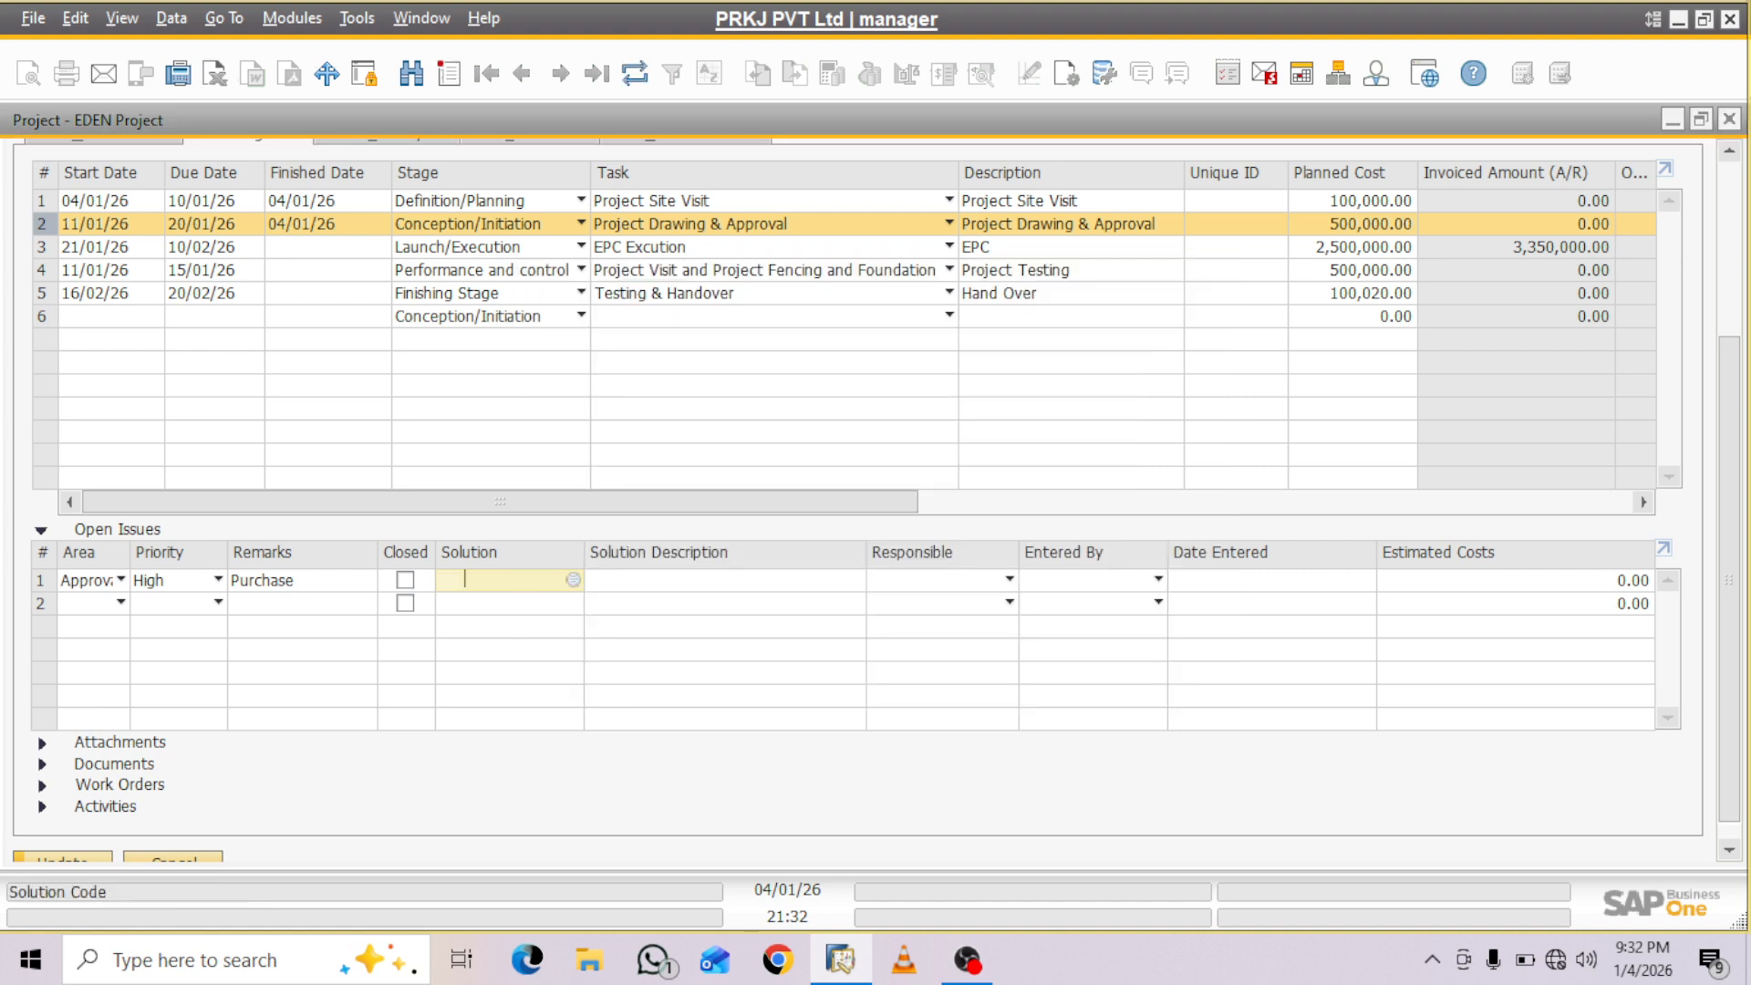
- Check the Responsible choices for the Approval Pending issue and try to update the project
{"action": "left_click", "coordinate": [693, 580]}
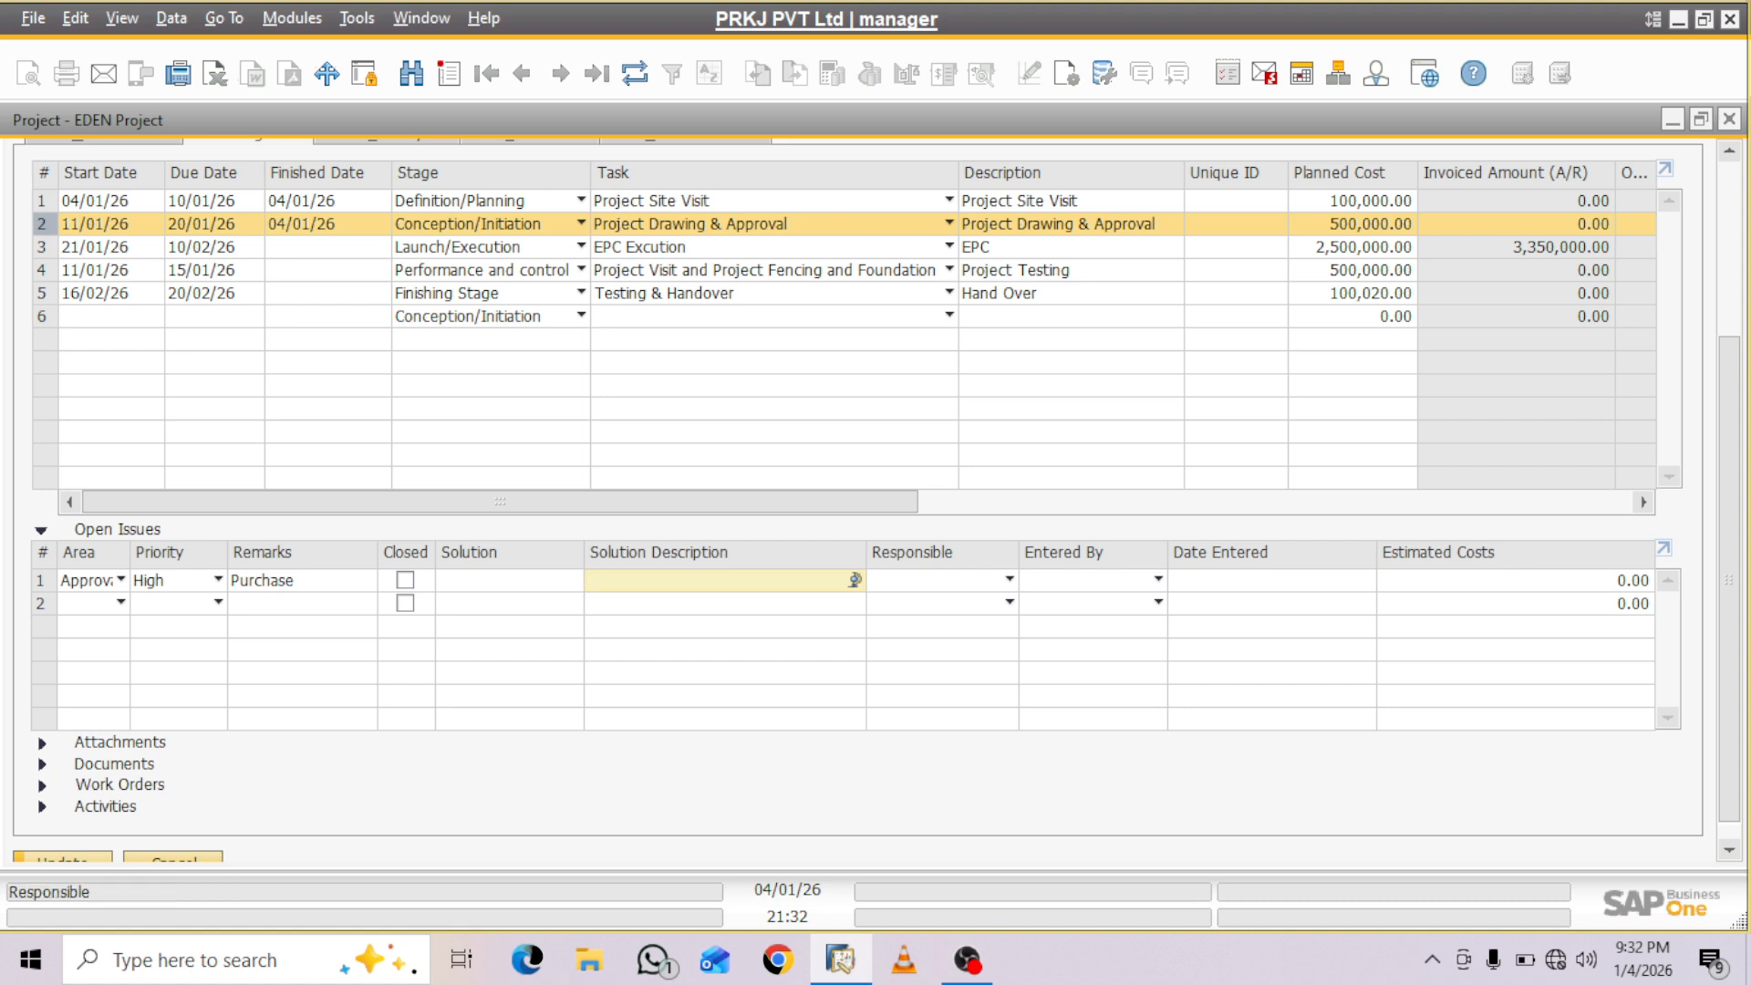
{"action": "left_click", "coordinate": [1009, 580]}
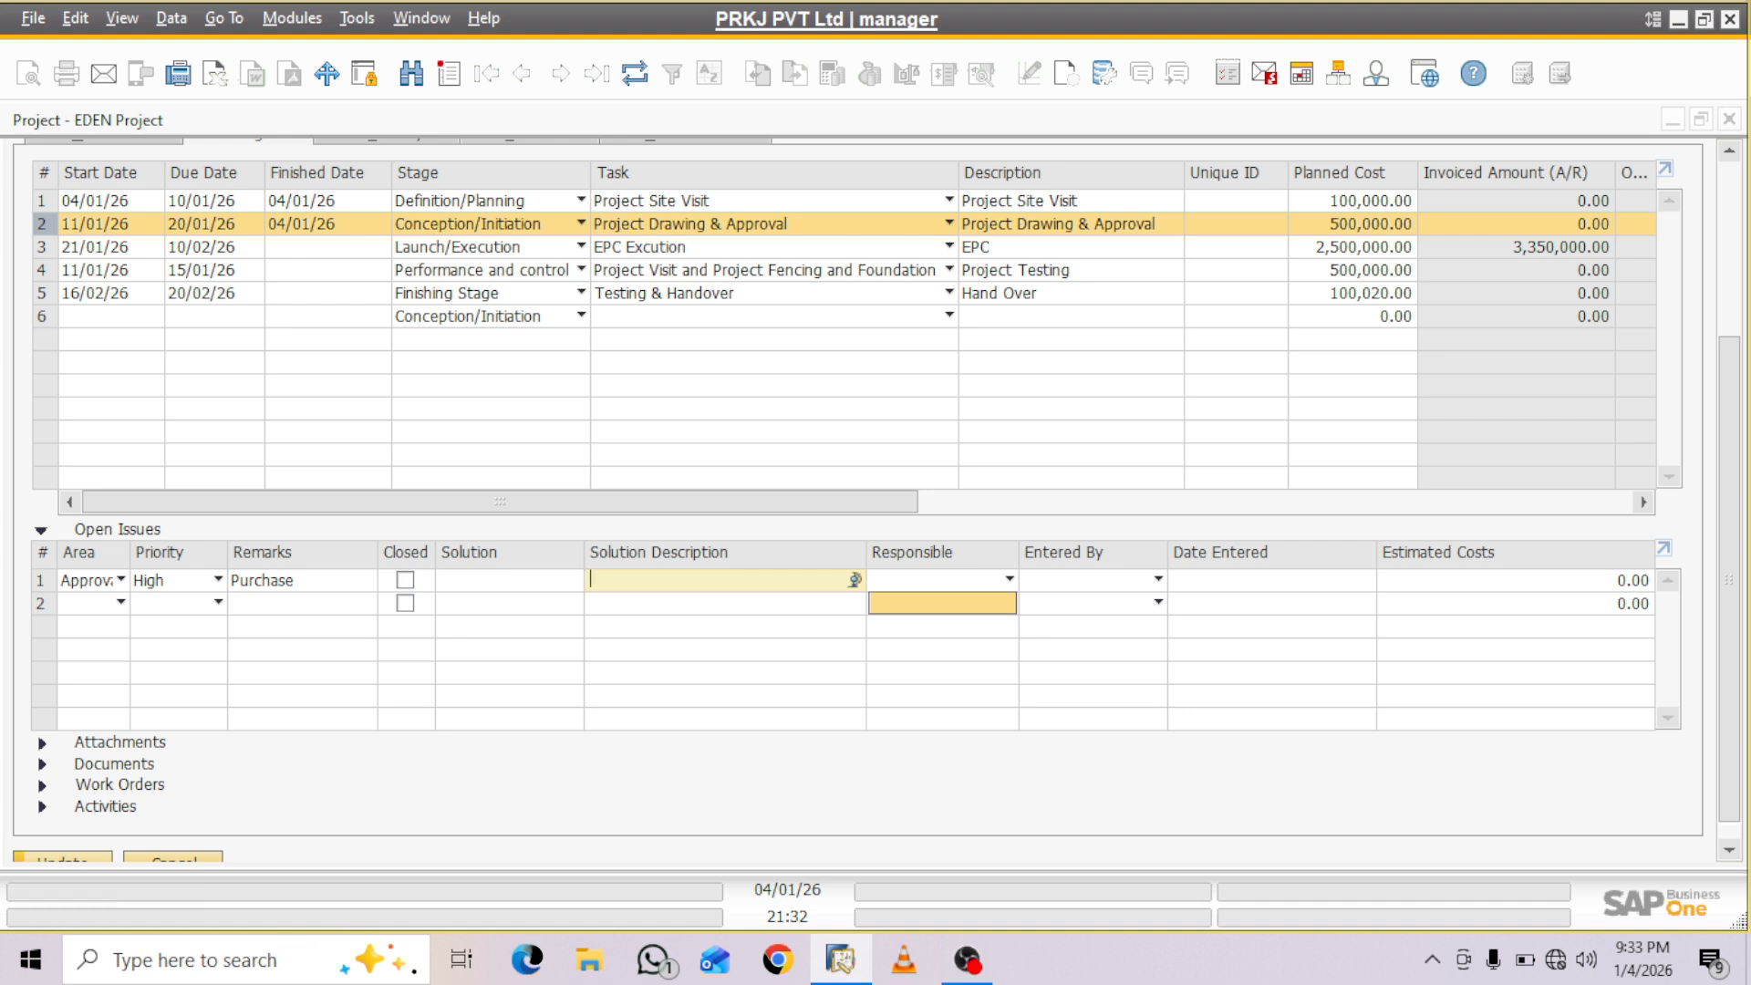
{"action": "left_click_drag", "start_coordinate": [1730, 580], "coordinate": [1729, 598]}
{"action": "left_click", "coordinate": [1009, 555]}
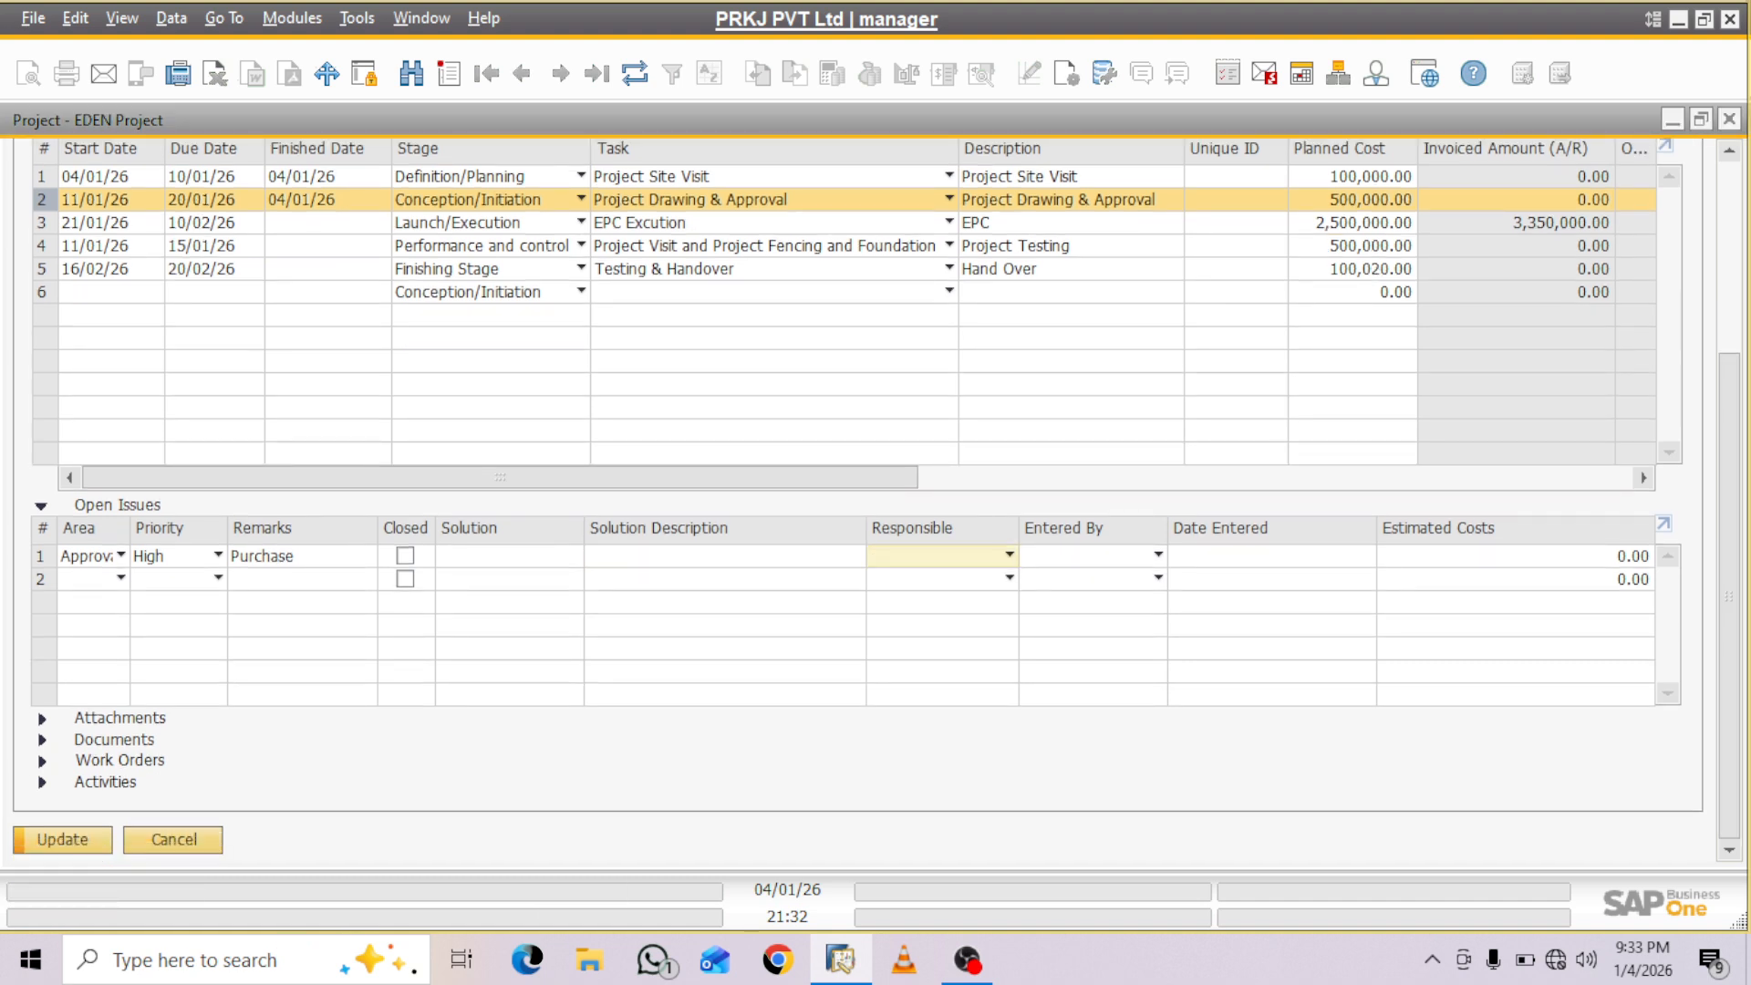
{"action": "key", "text": "Return"}
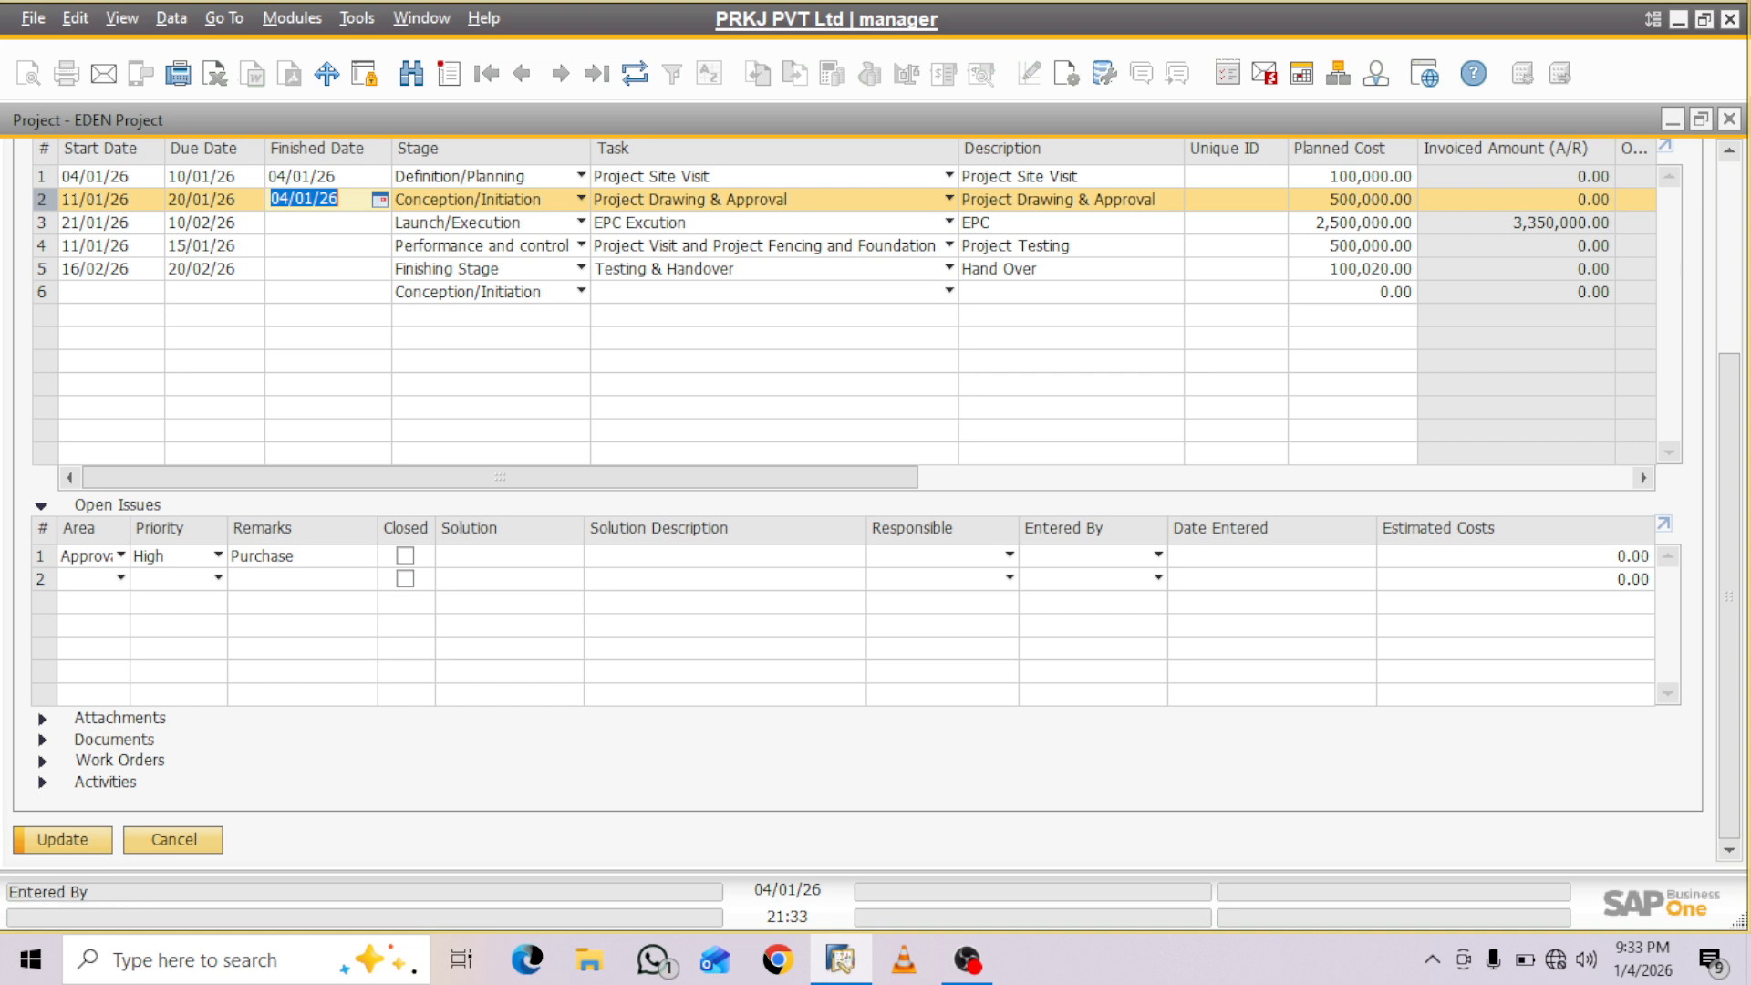
- Set the Date Entered of the Approval Pending issue to 04/01/26
{"action": "left_click", "coordinate": [1158, 556]}
{"action": "left_click", "coordinate": [1264, 557]}
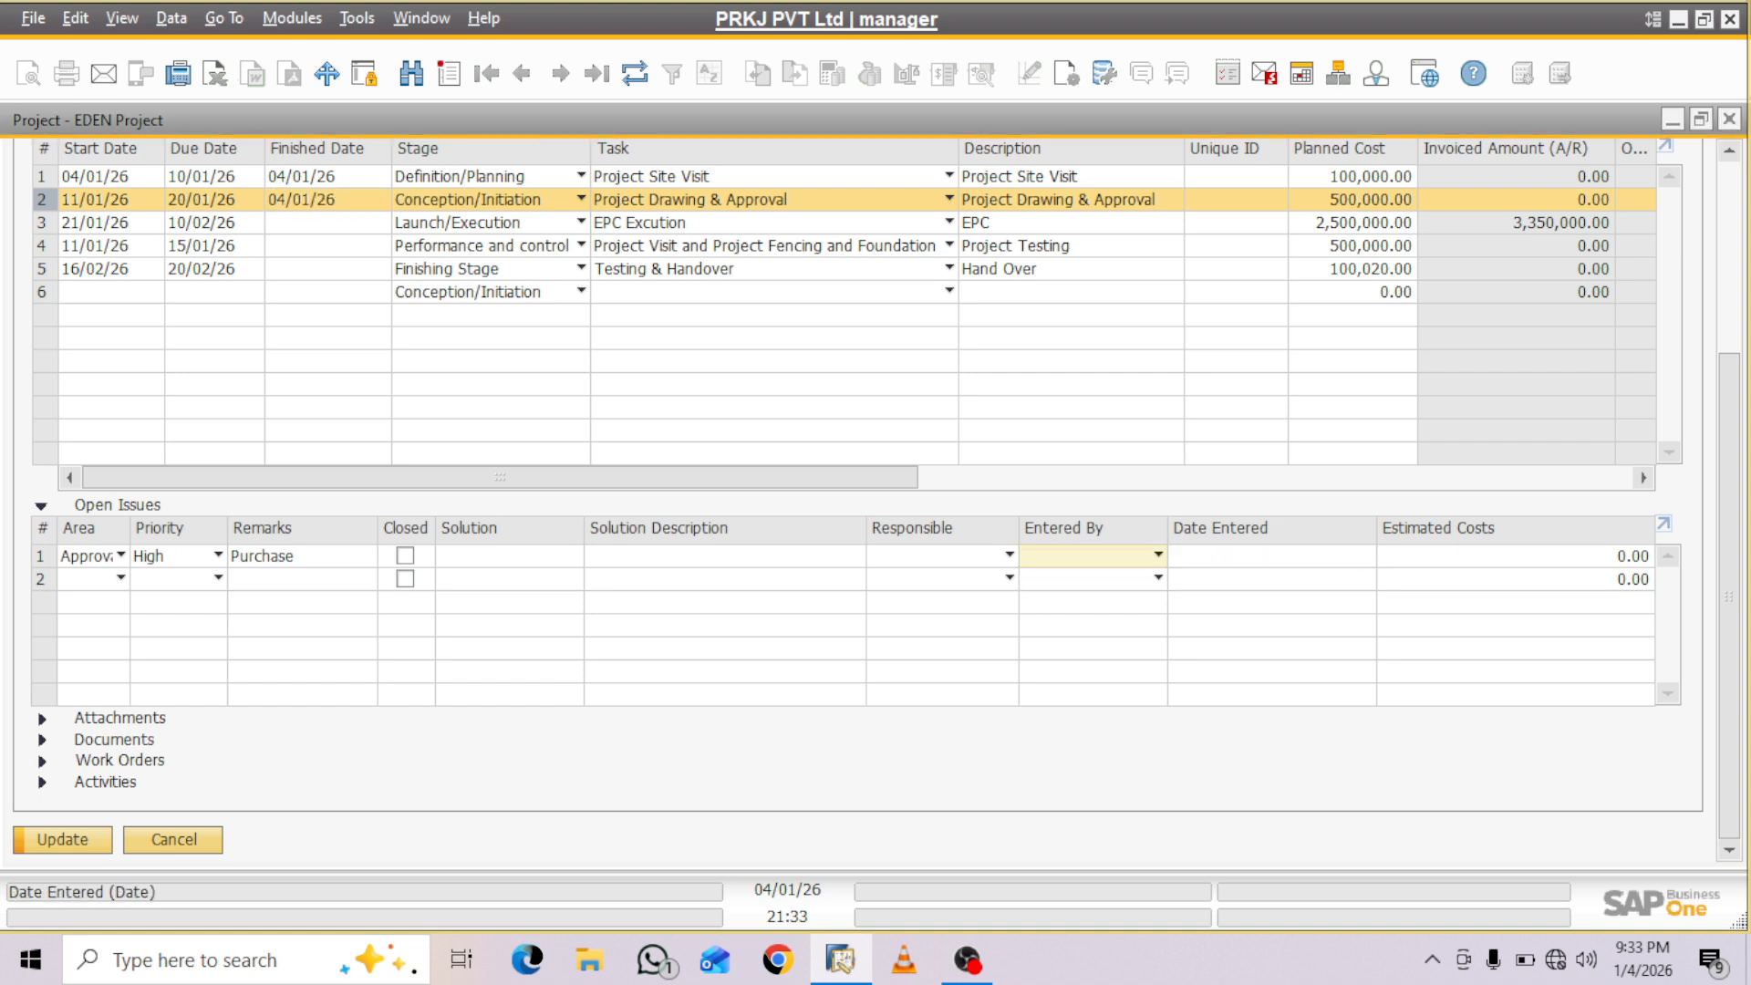
{"action": "left_click", "coordinate": [1263, 556]}
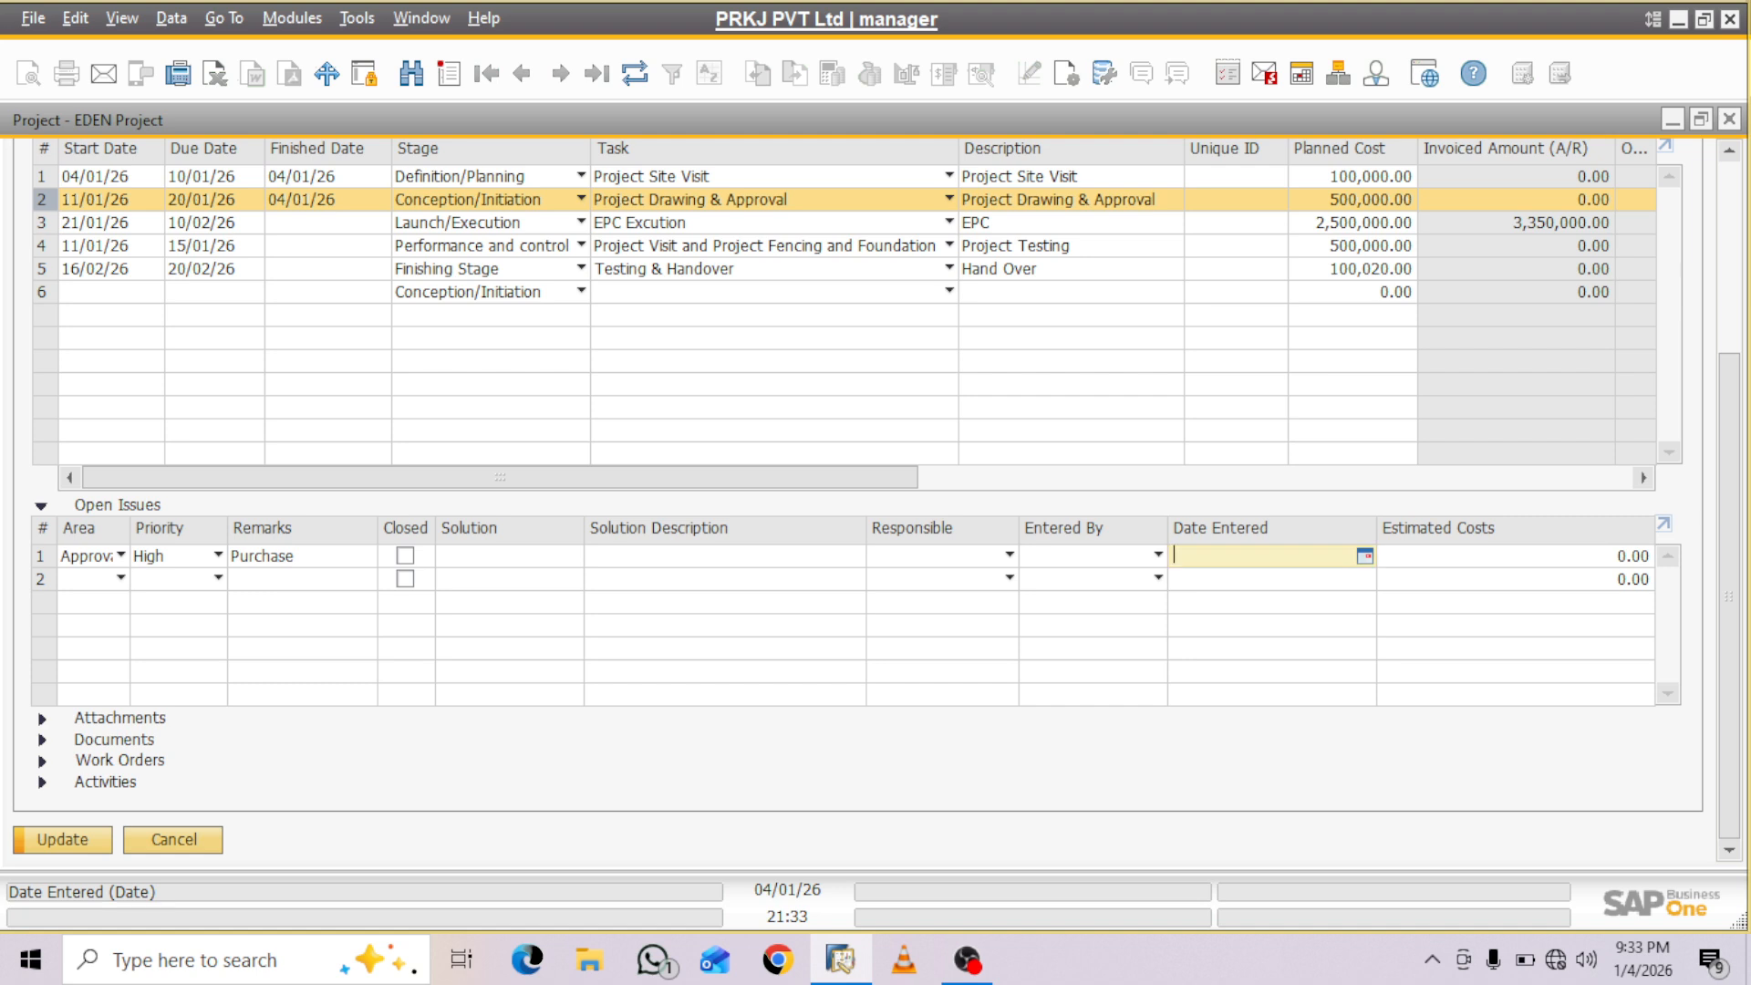
{"action": "type", "text": "4"}
{"action": "key", "text": "Tab"}
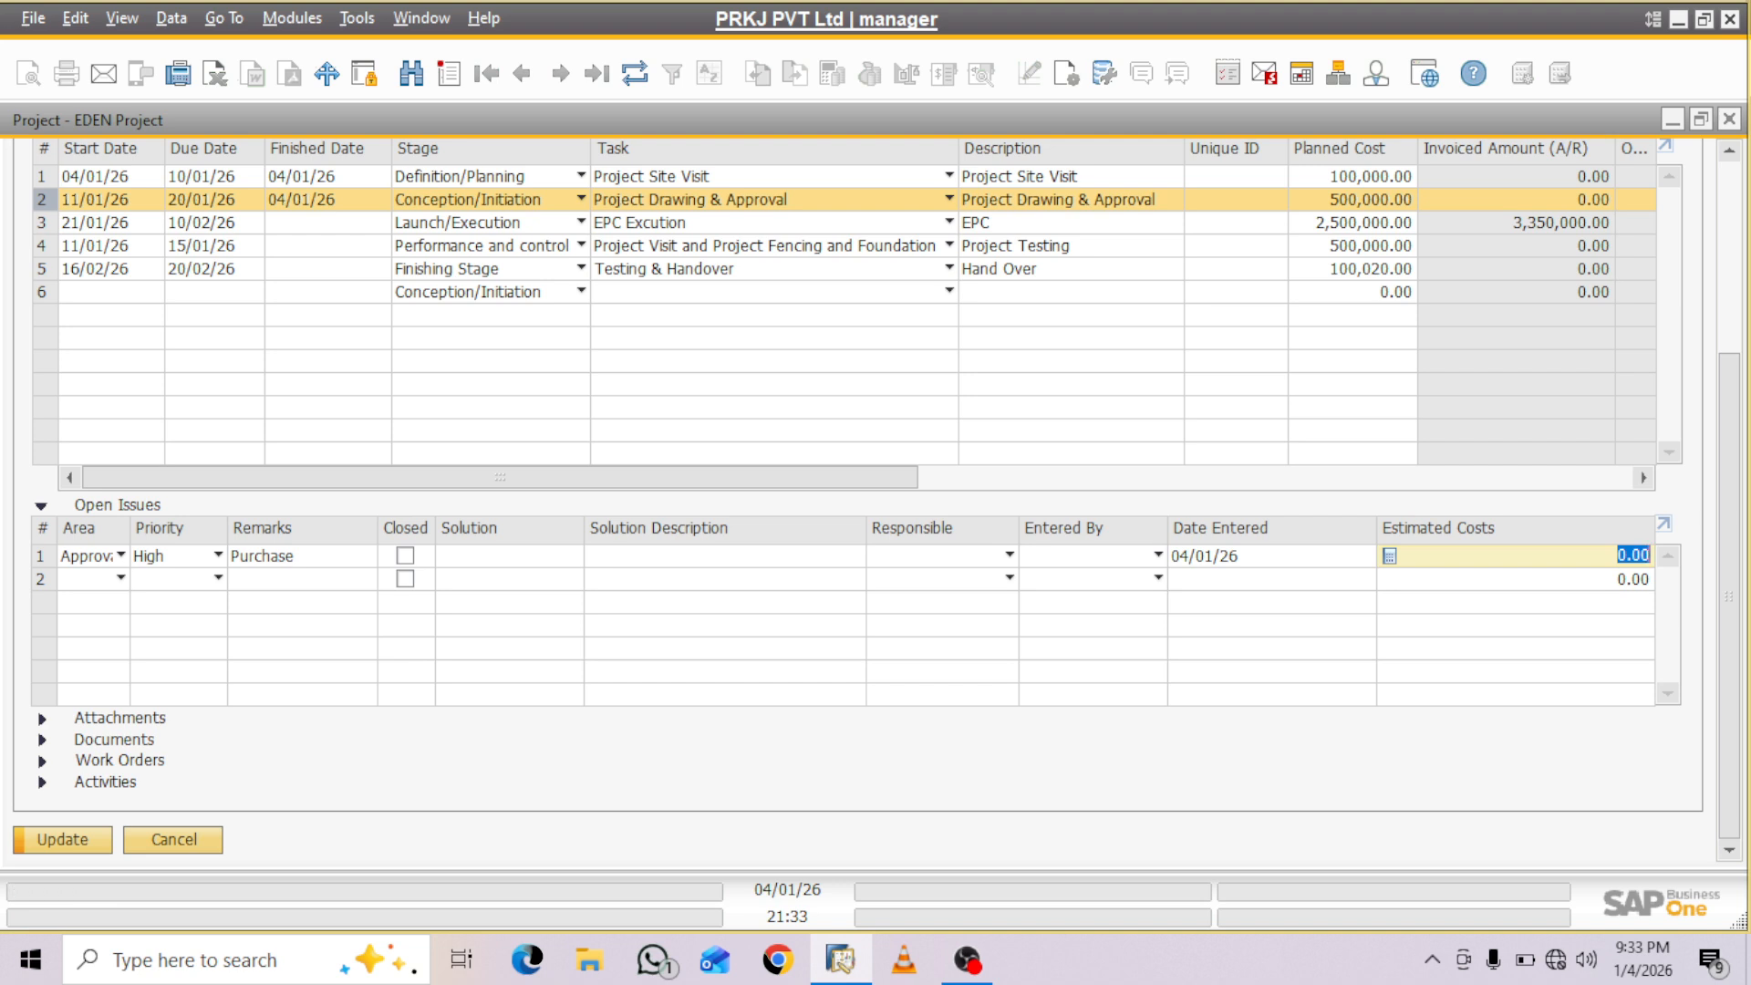
- Set the finished date of stage 2, Project Drawing & Approval, to 20/01/26 and try to update the project
{"action": "right_click", "coordinate": [75, 841]}
{"action": "left_click", "coordinate": [75, 841]}
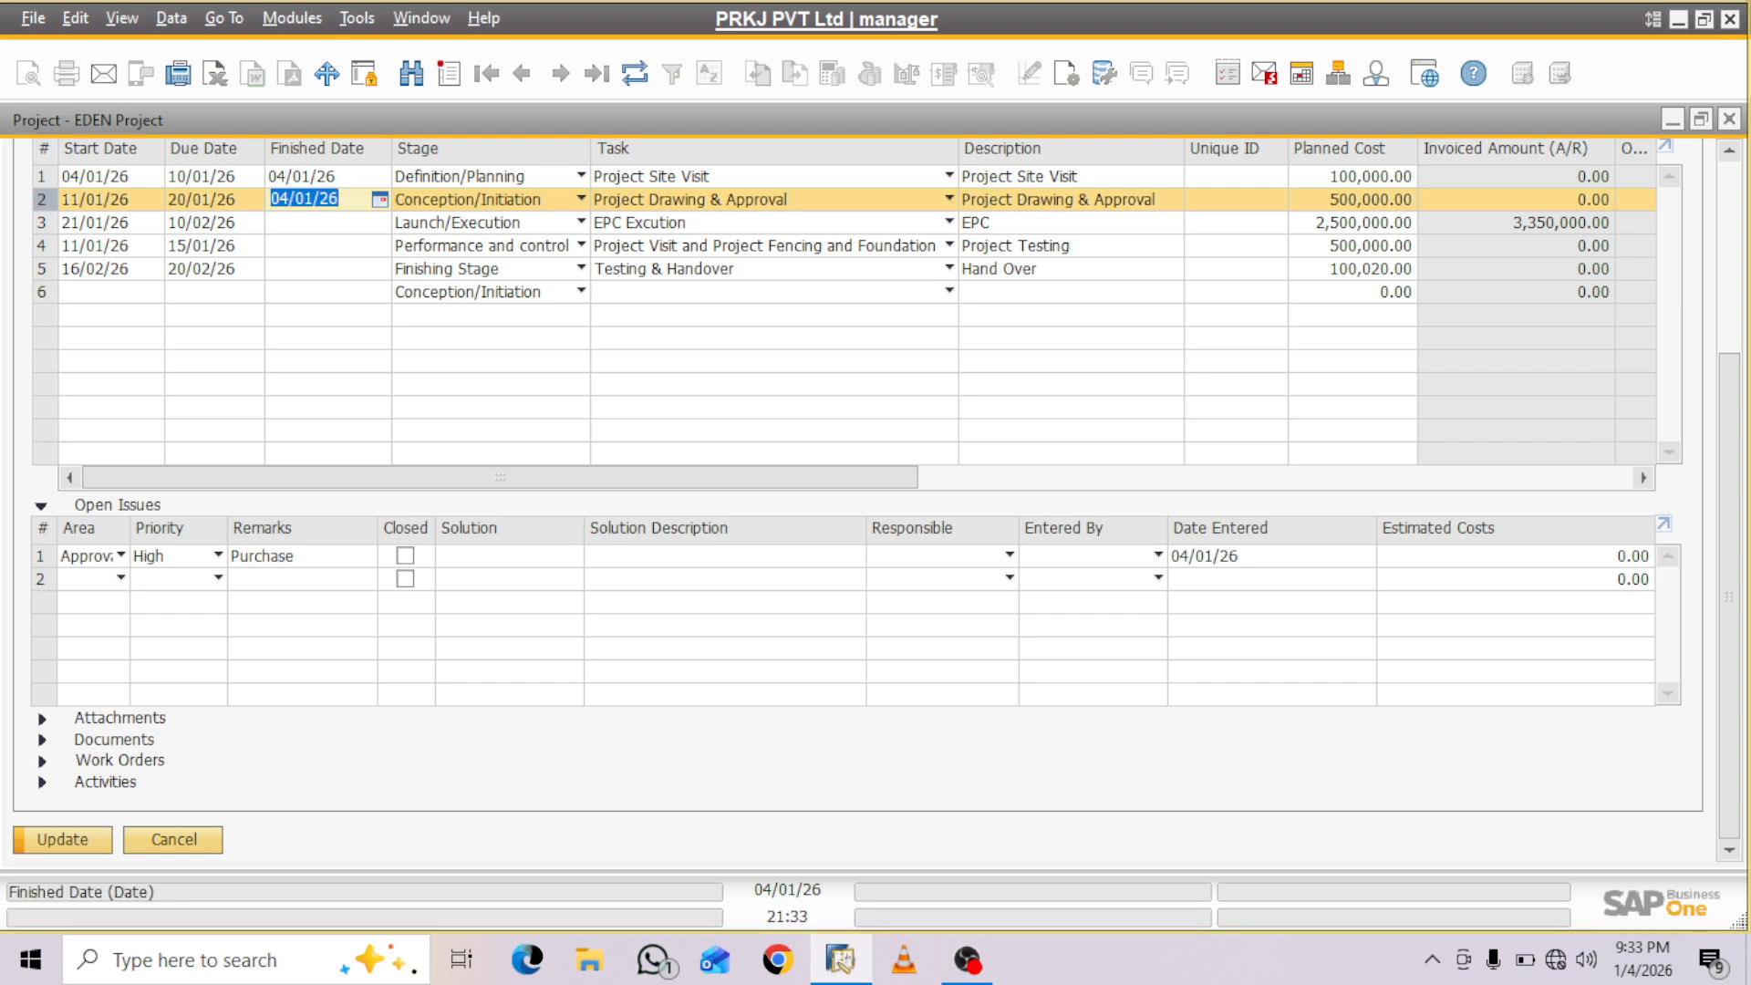
{"action": "key", "text": "BackSpace"}
{"action": "type", "text": "20"}
{"action": "key", "text": "Tab"}
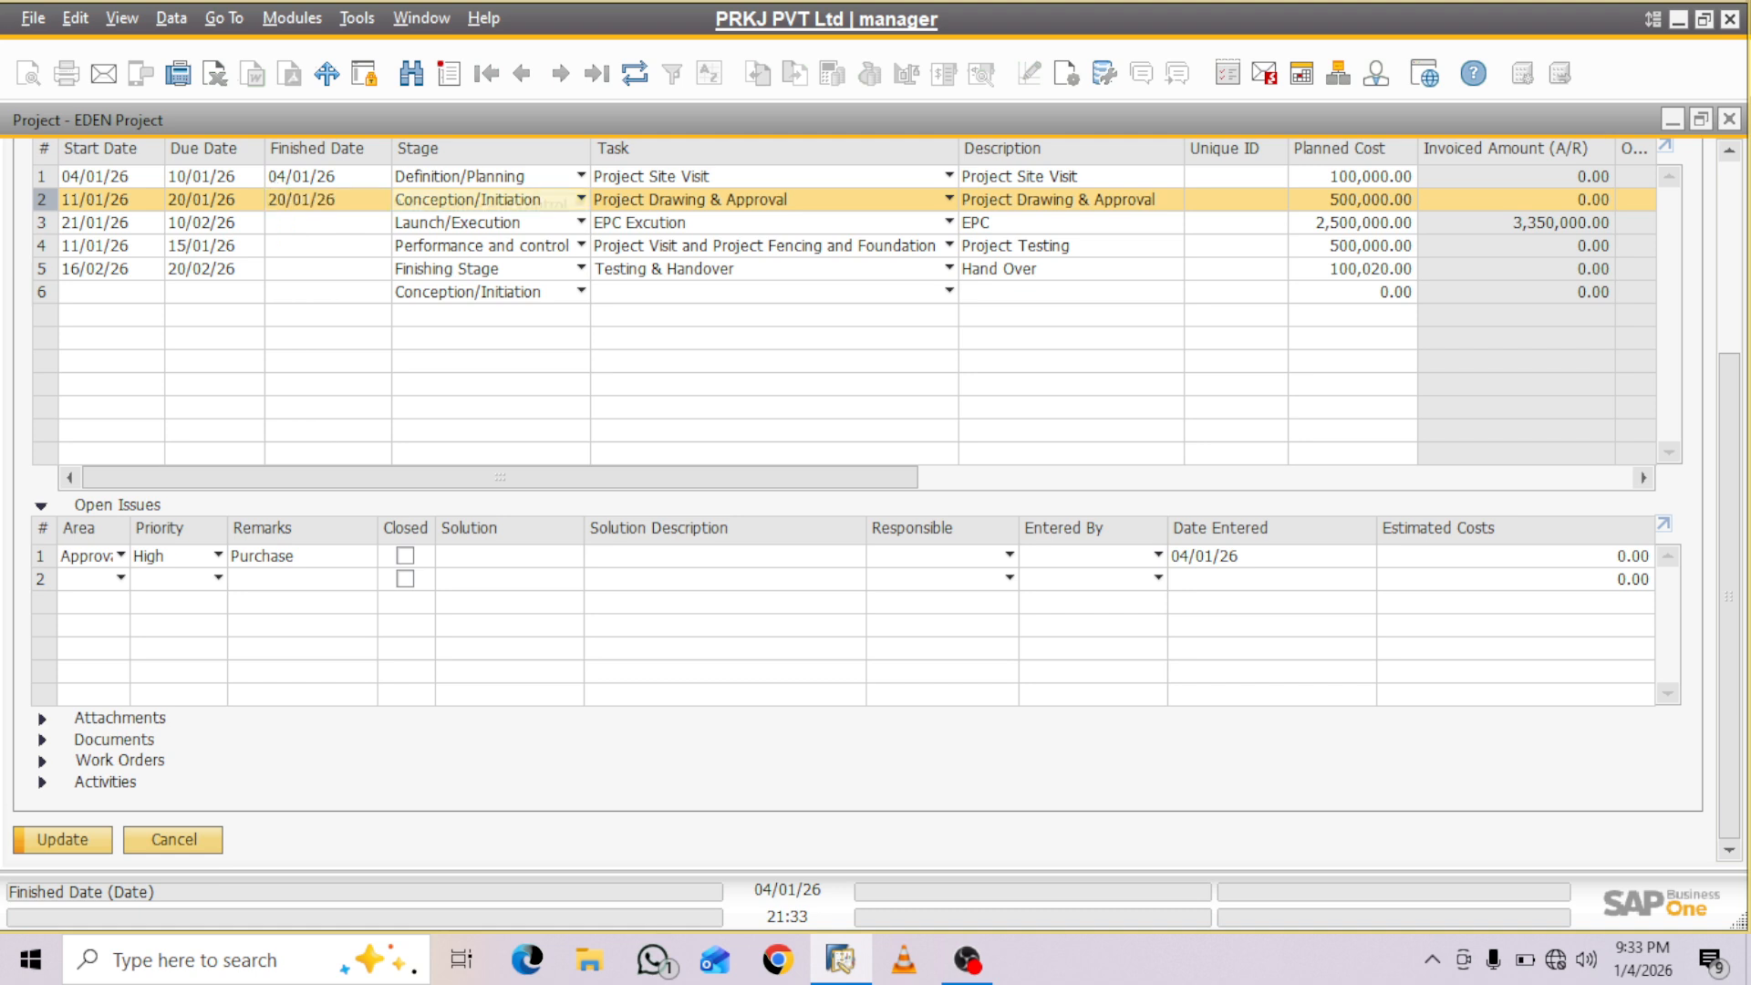
{"action": "key", "text": "Return"}
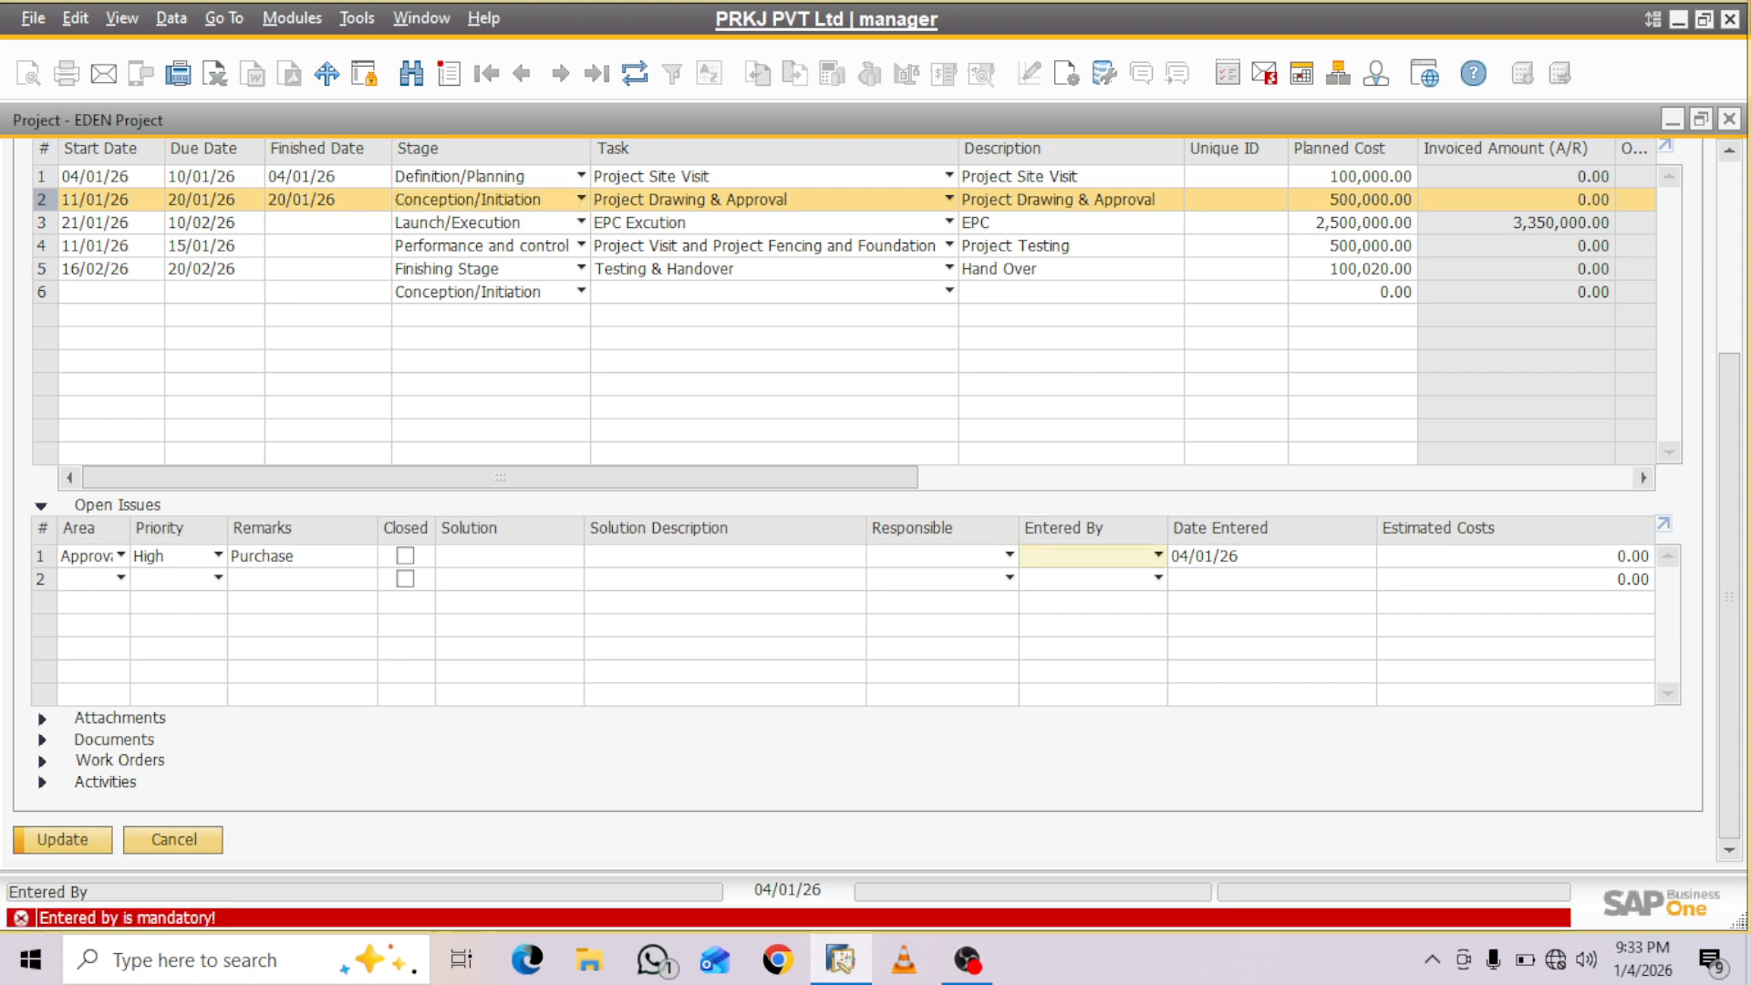
- Check the Entered By and Responsible choices for the Approval Pending issue
{"action": "left_click", "coordinate": [1159, 556]}
{"action": "left_click", "coordinate": [1158, 556]}
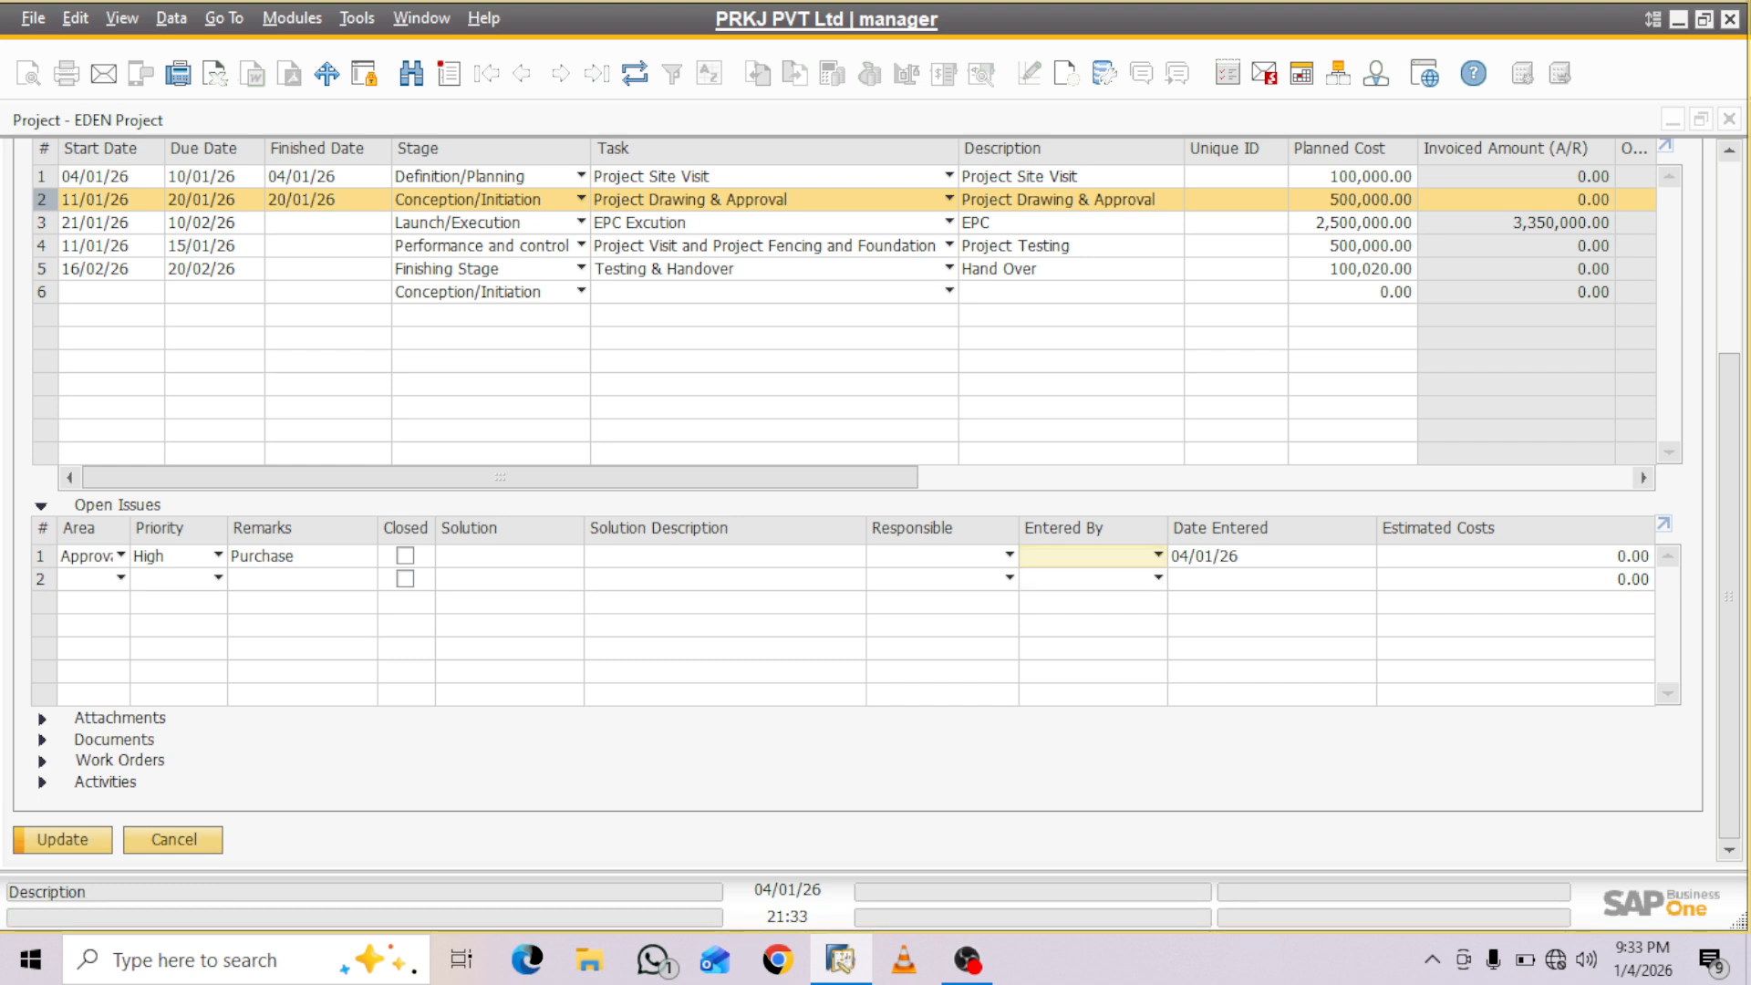
{"action": "left_click", "coordinate": [1159, 555]}
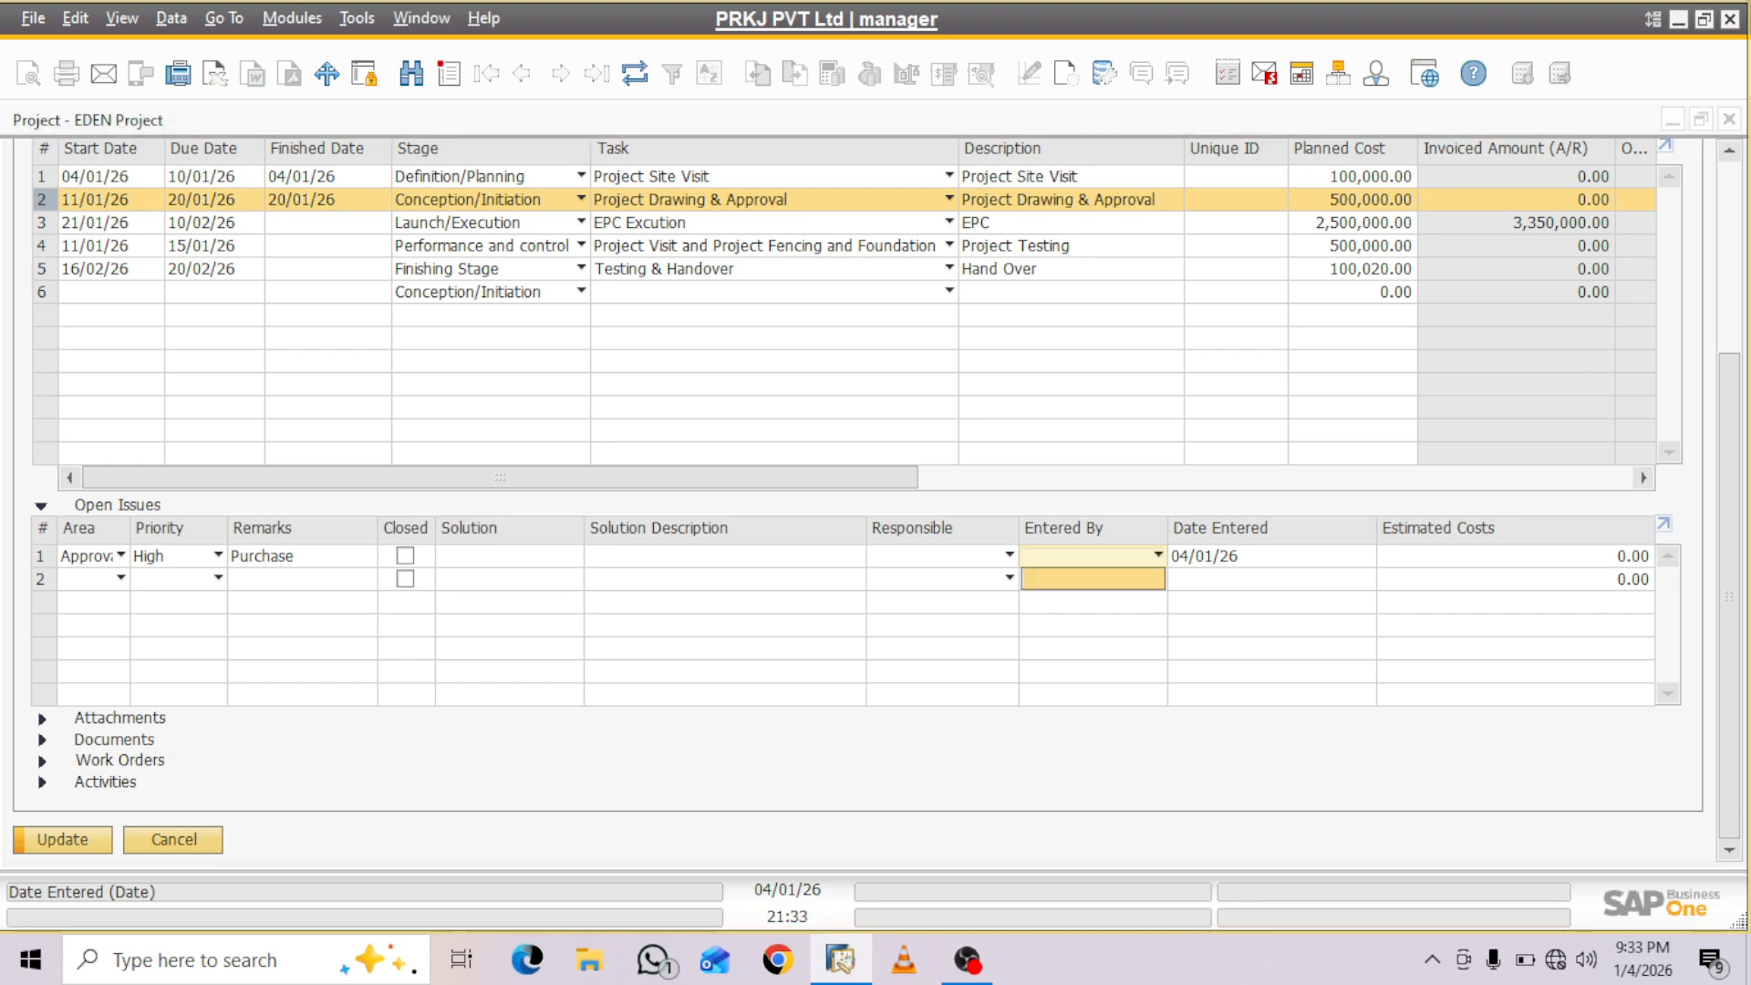
{"action": "left_click", "coordinate": [1159, 555]}
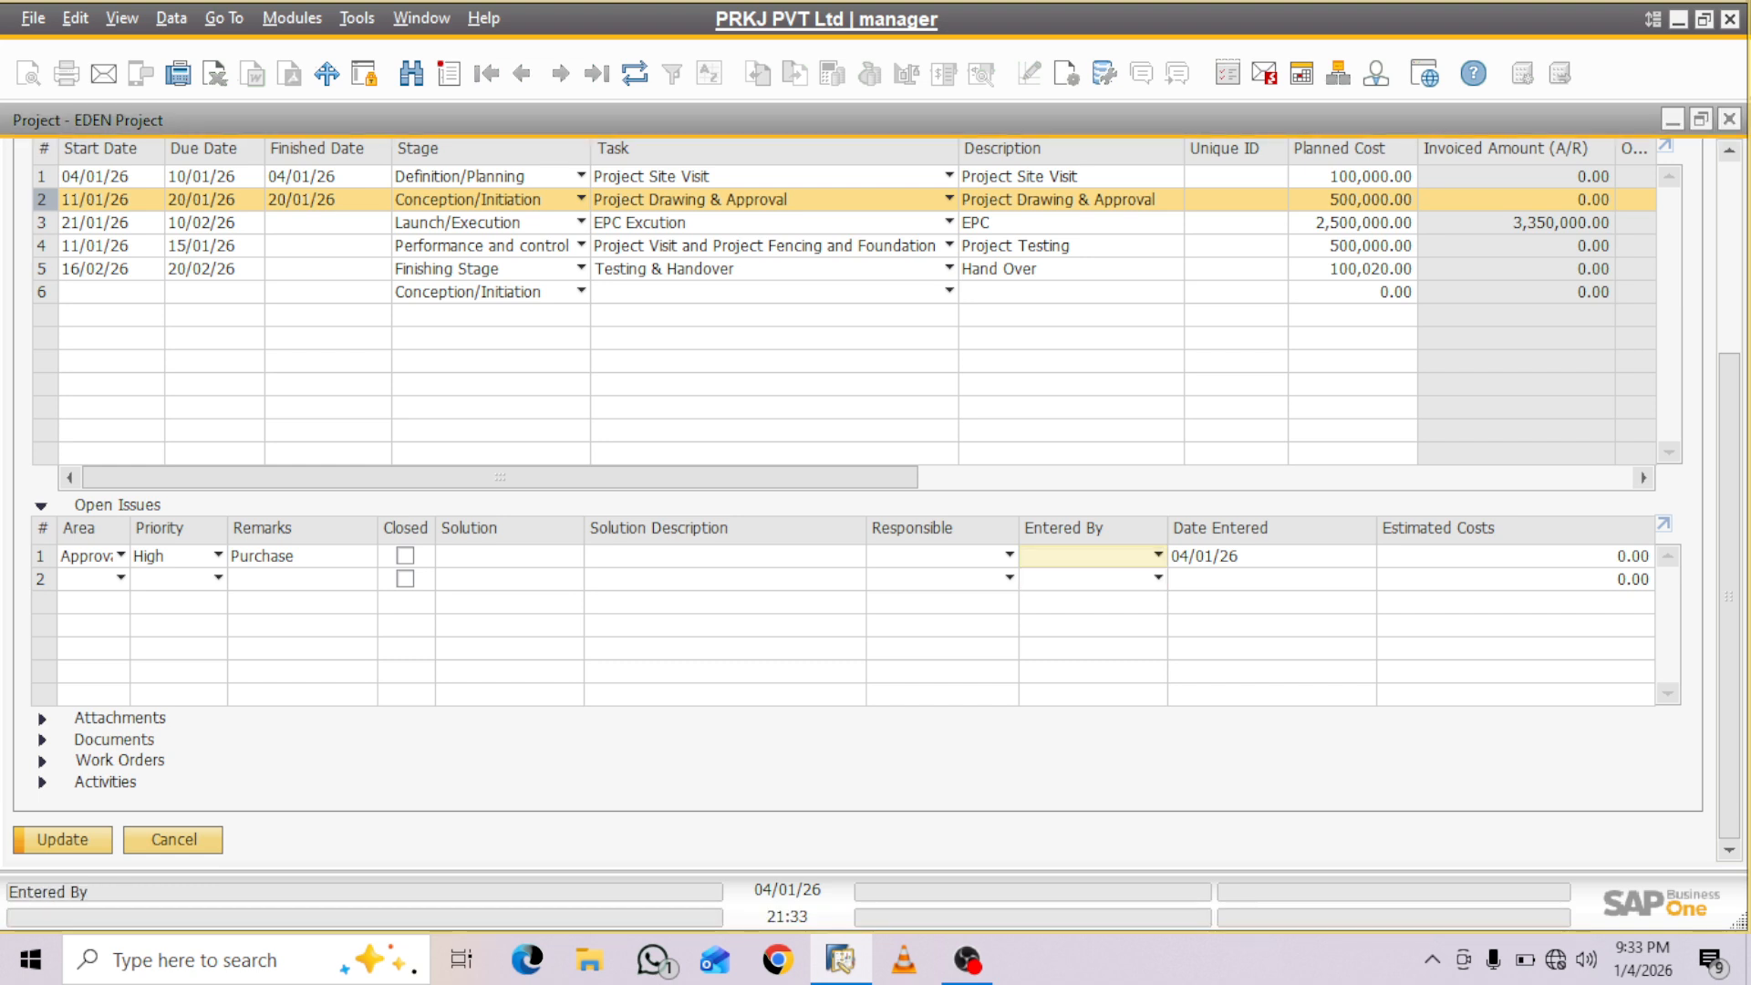
{"action": "left_click", "coordinate": [1010, 556]}
{"action": "left_click", "coordinate": [1158, 555]}
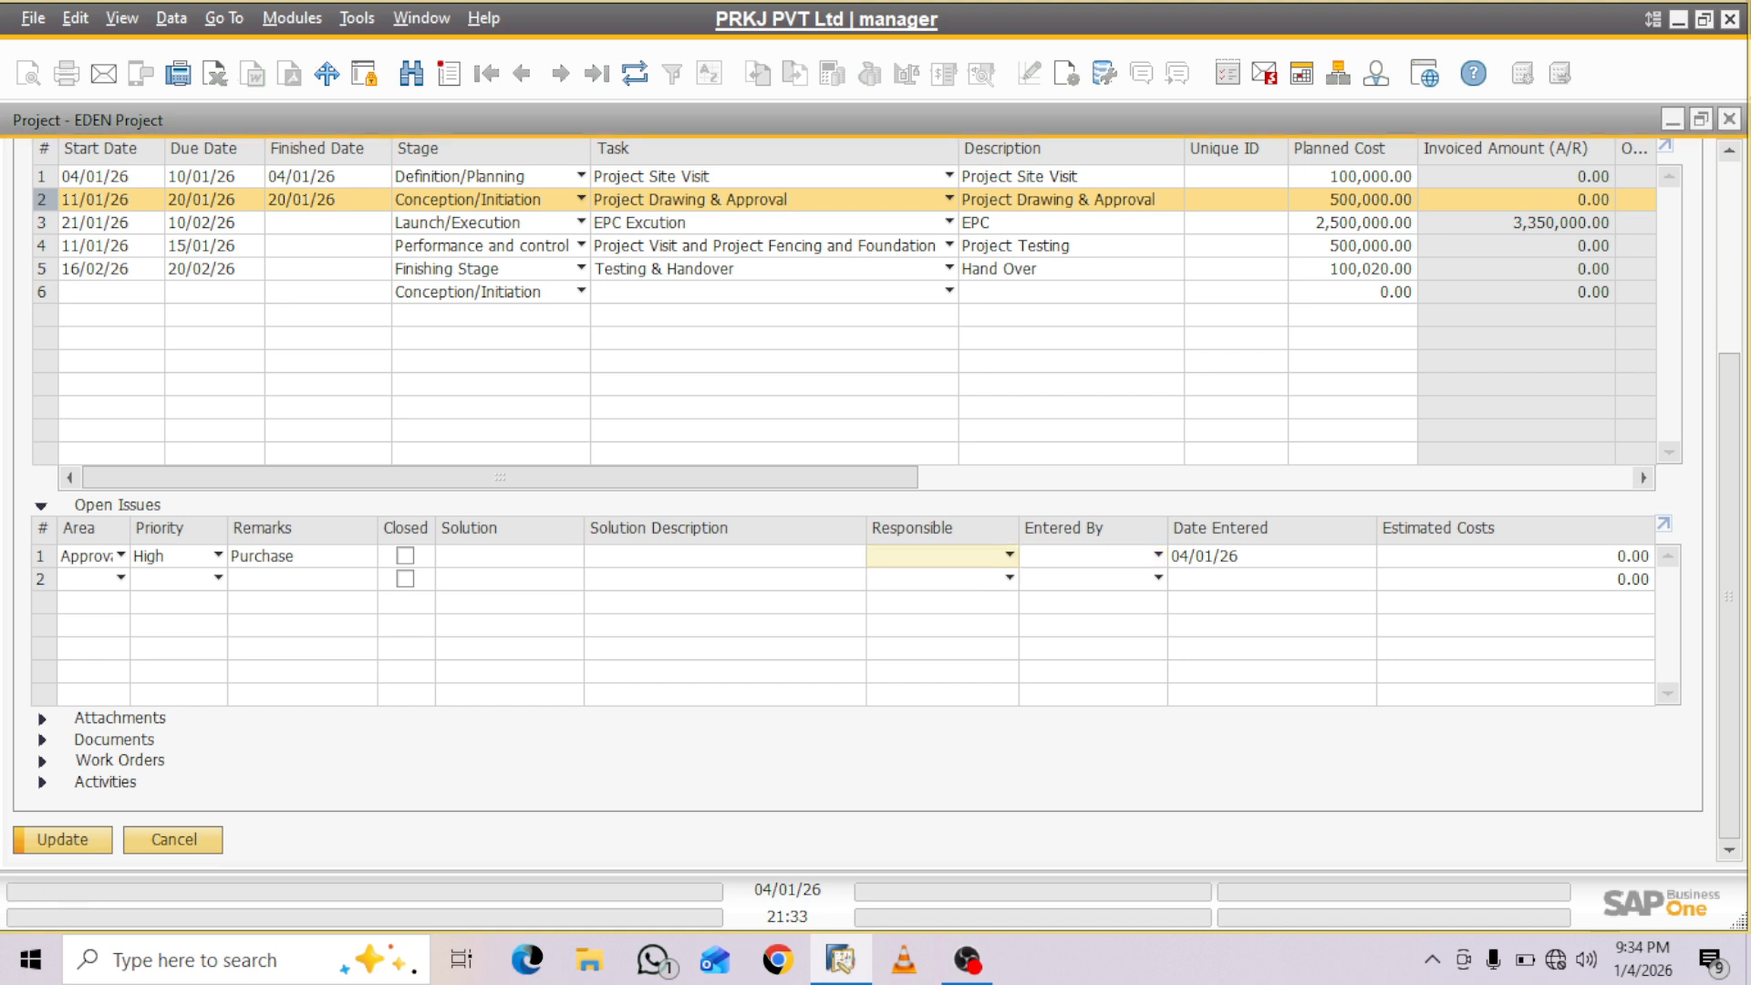
- Mark all seven A/P Invoice lines and the empty last row in stage 2's documents as chargeable
{"action": "left_click", "coordinate": [42, 740]}
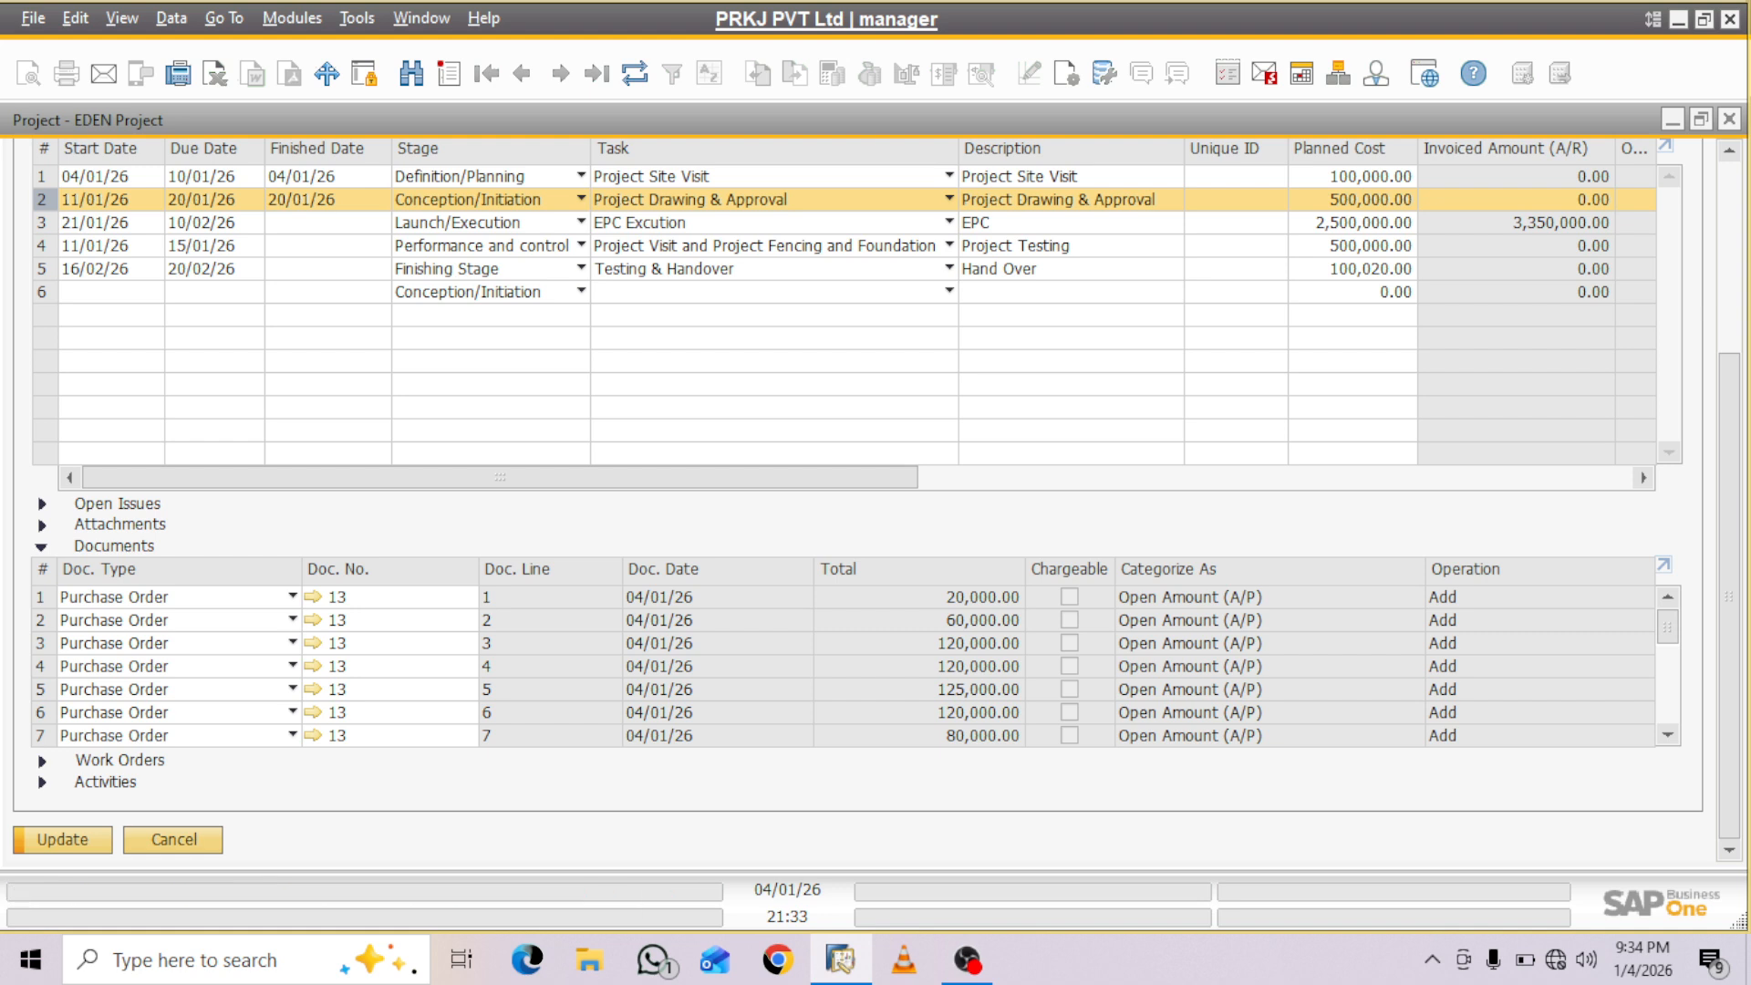
{"action": "left_click_drag", "start_coordinate": [1668, 627], "coordinate": [1668, 698]}
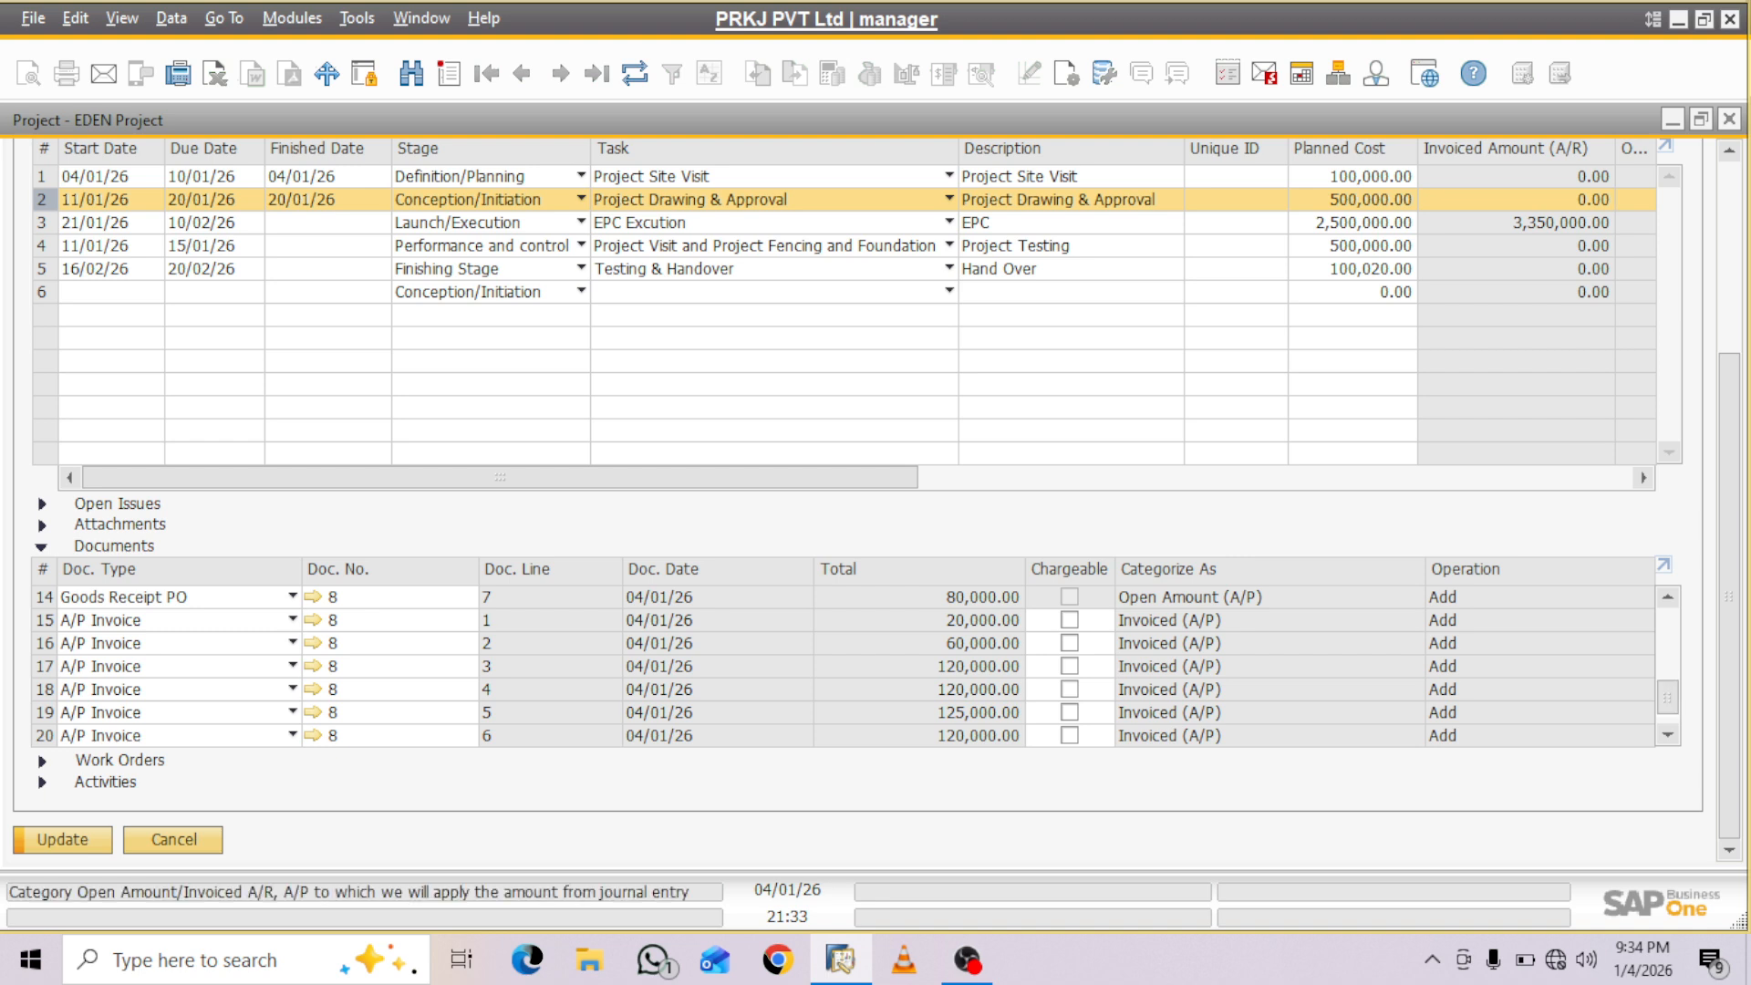
{"action": "left_click", "coordinate": [1070, 620]}
{"action": "left_click", "coordinate": [1070, 643]}
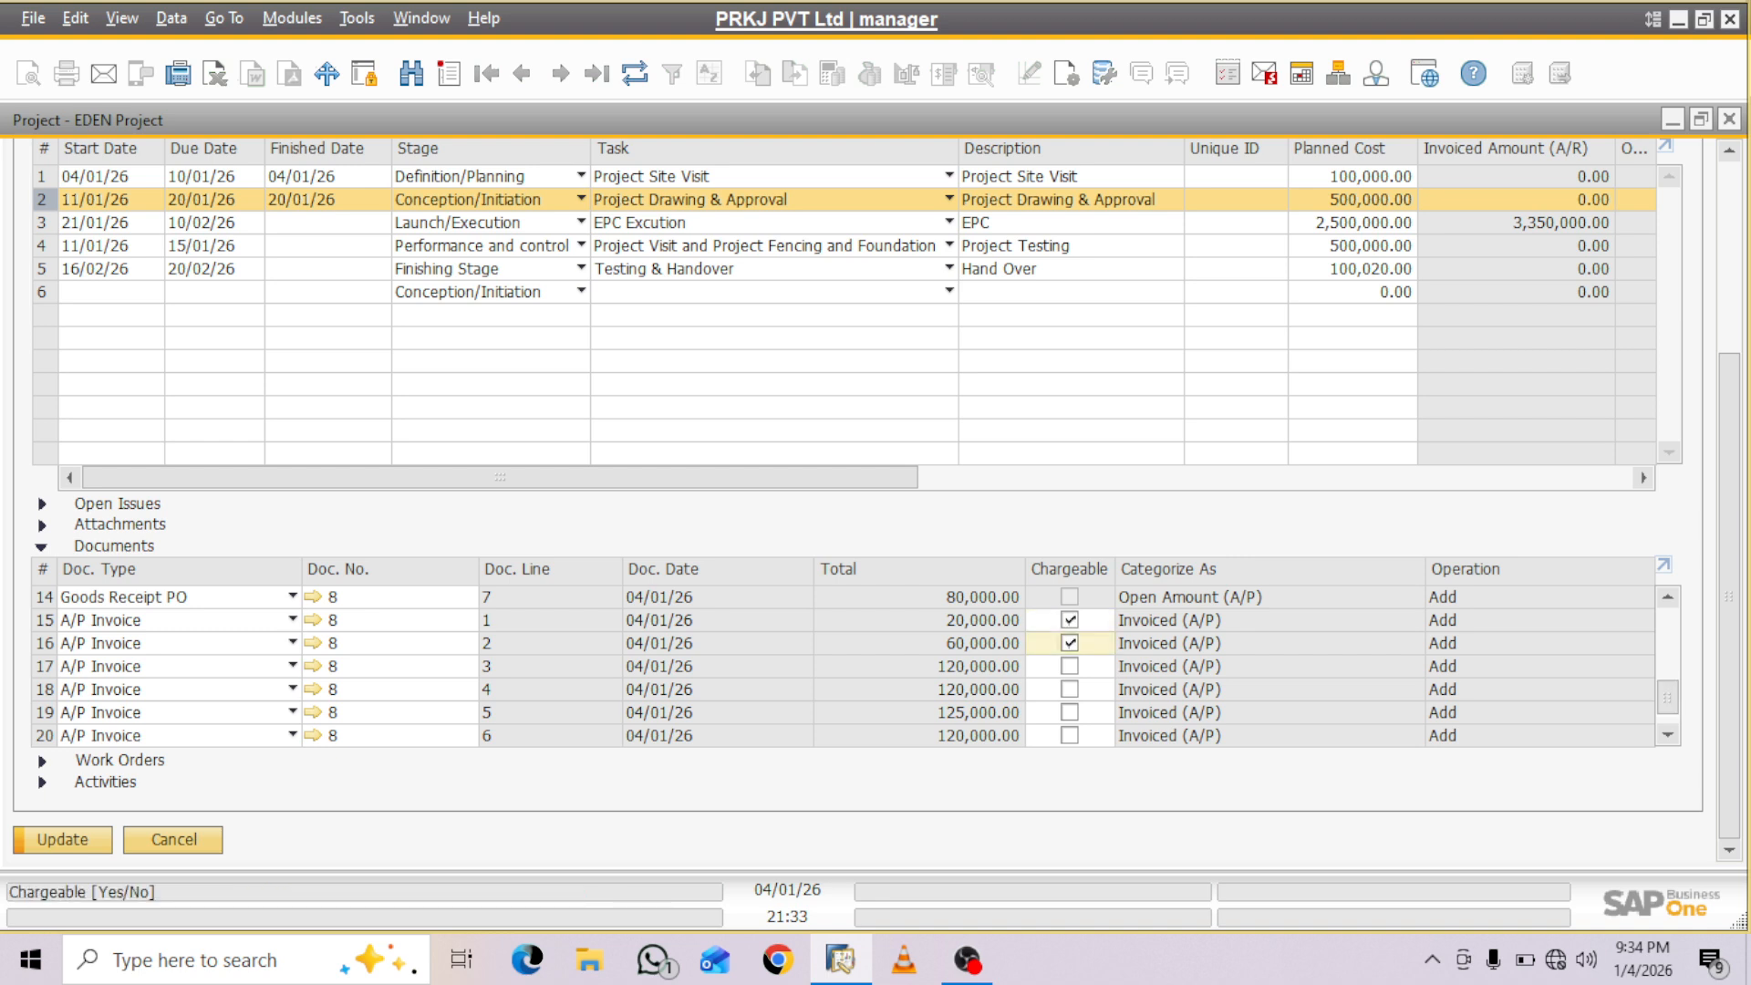
{"action": "left_click", "coordinate": [1070, 666]}
{"action": "left_click", "coordinate": [1070, 689]}
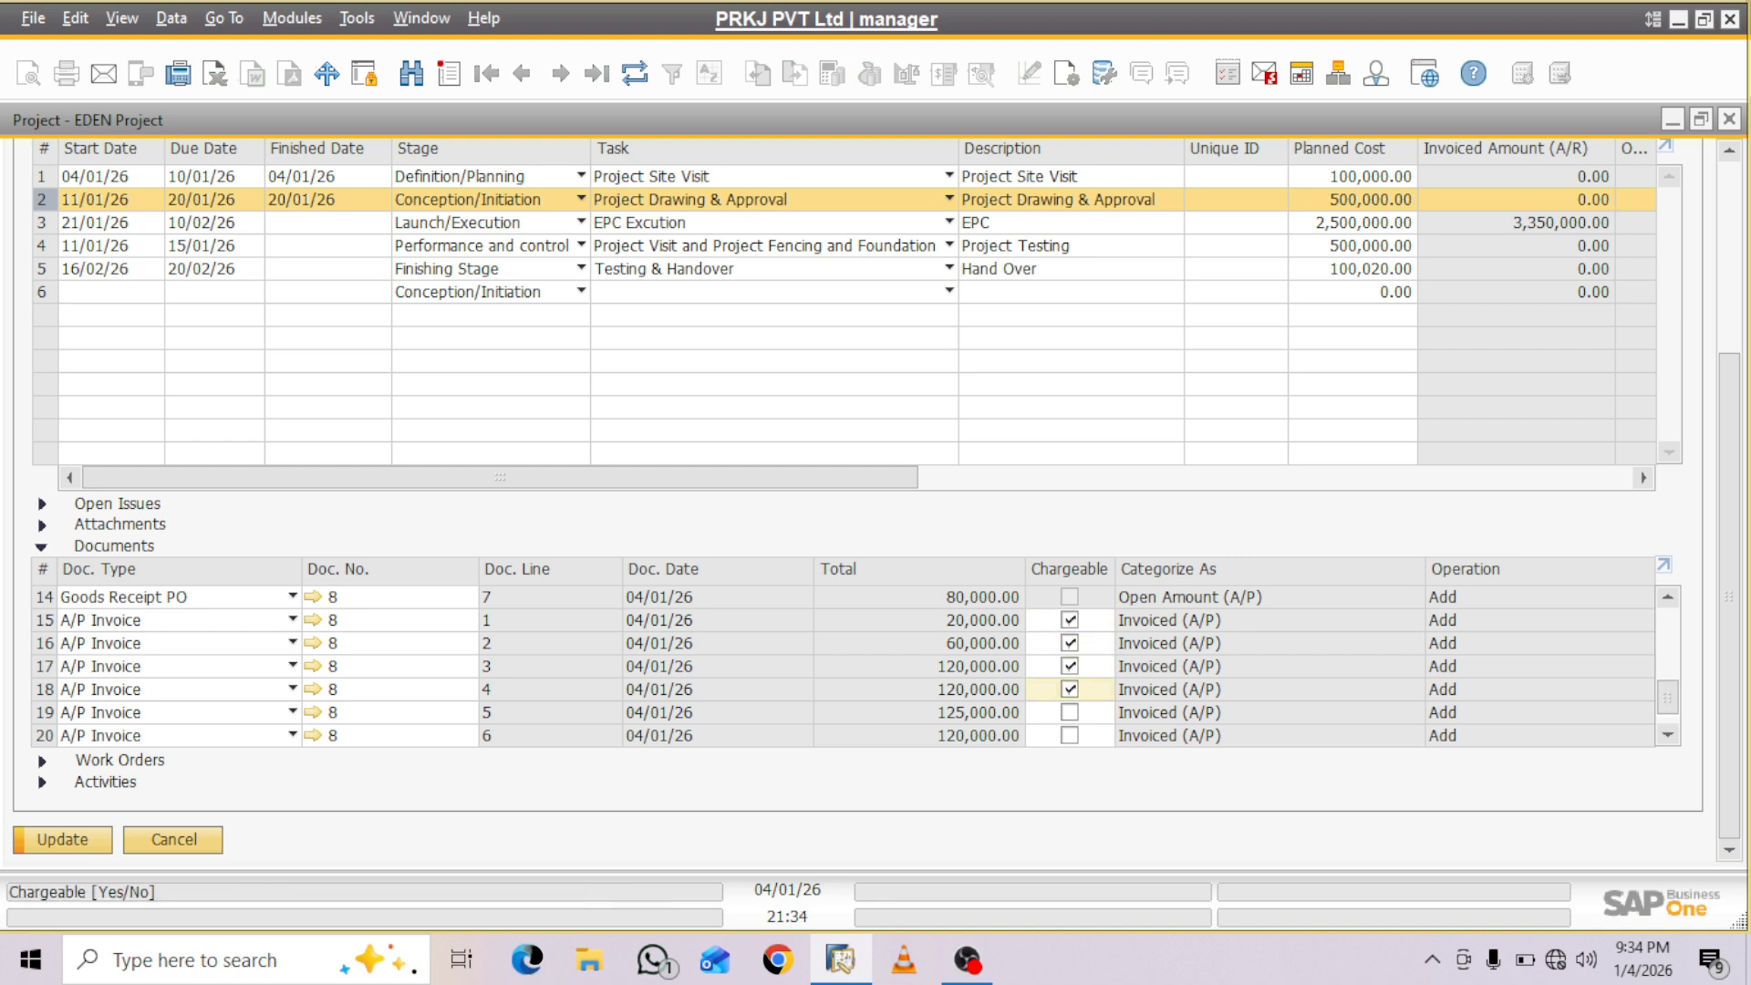
{"action": "left_click", "coordinate": [1069, 713]}
{"action": "left_click", "coordinate": [1070, 736]}
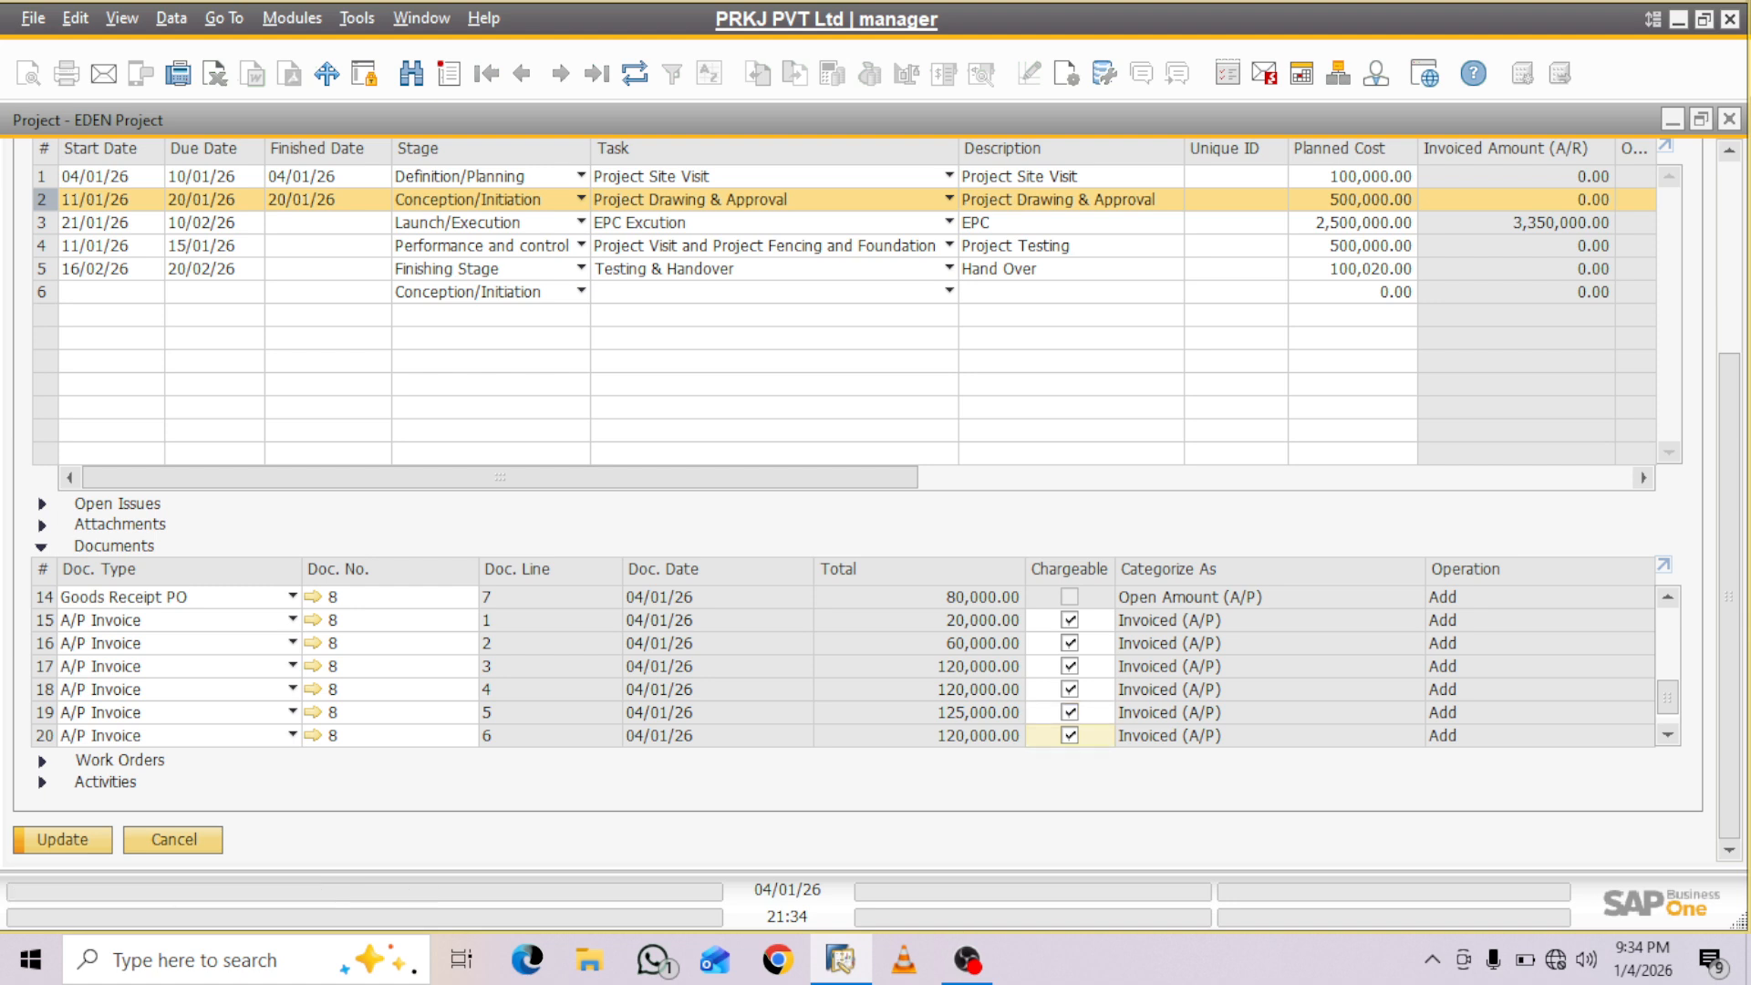
{"action": "left_click_drag", "start_coordinate": [1667, 698], "coordinate": [1668, 714]}
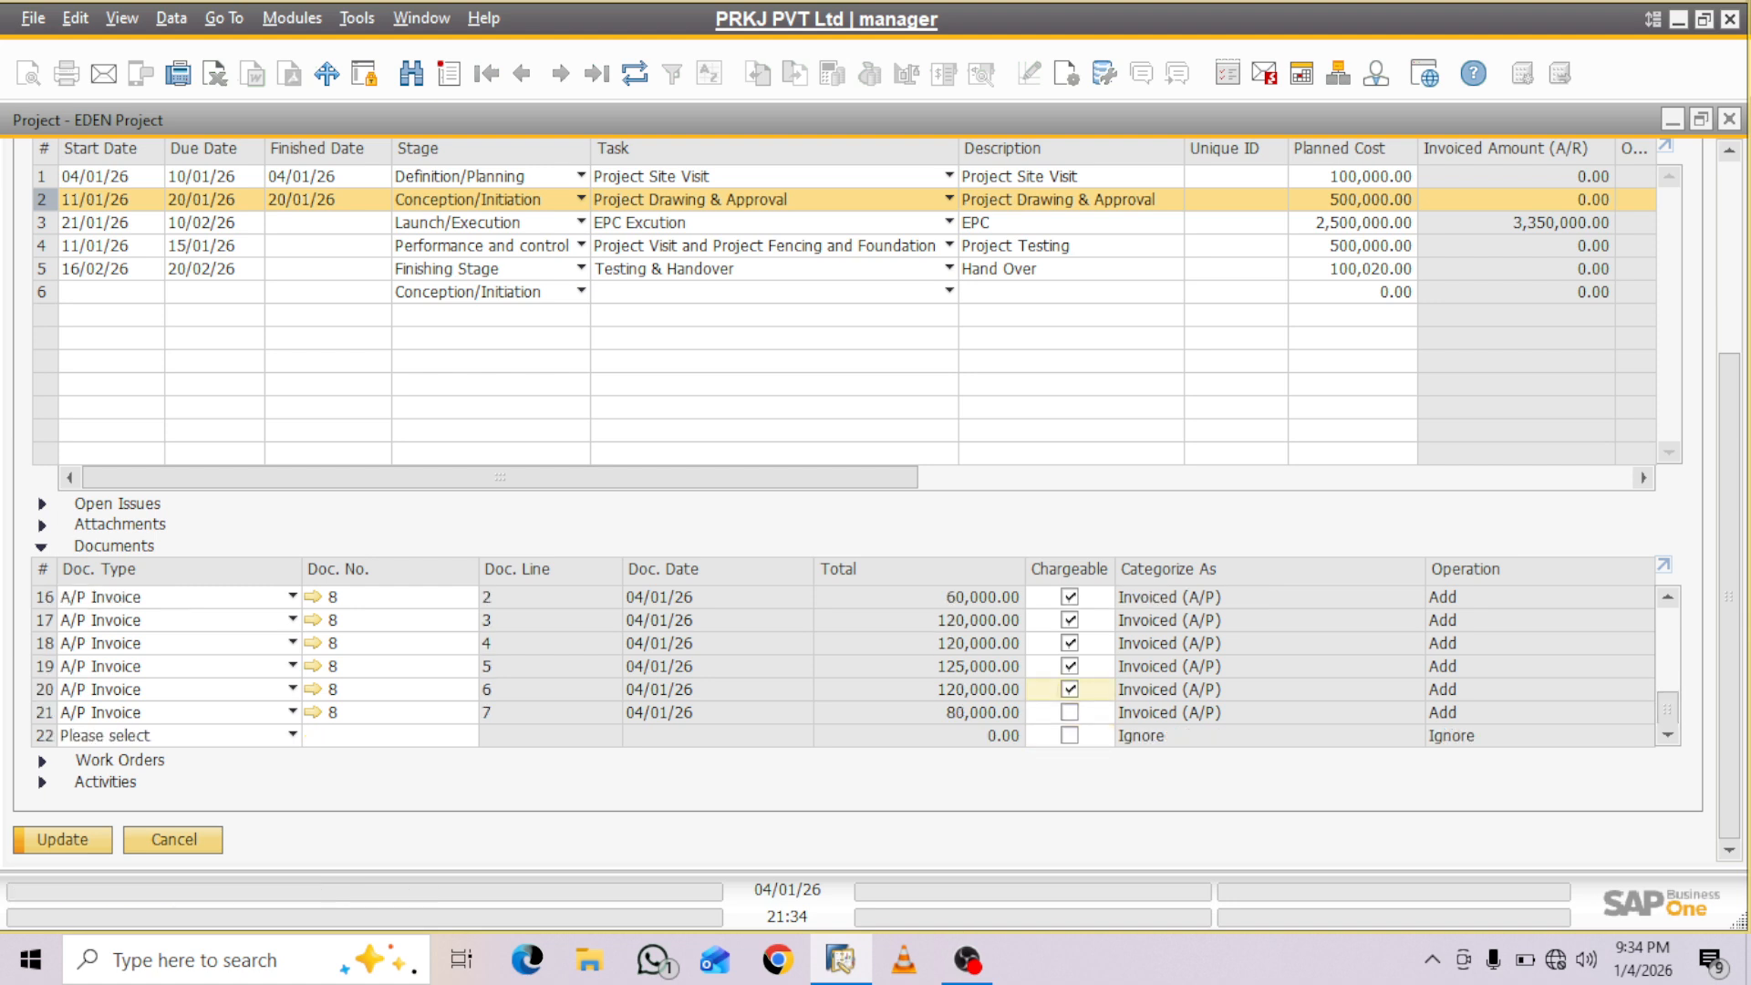
{"action": "left_click", "coordinate": [1070, 713]}
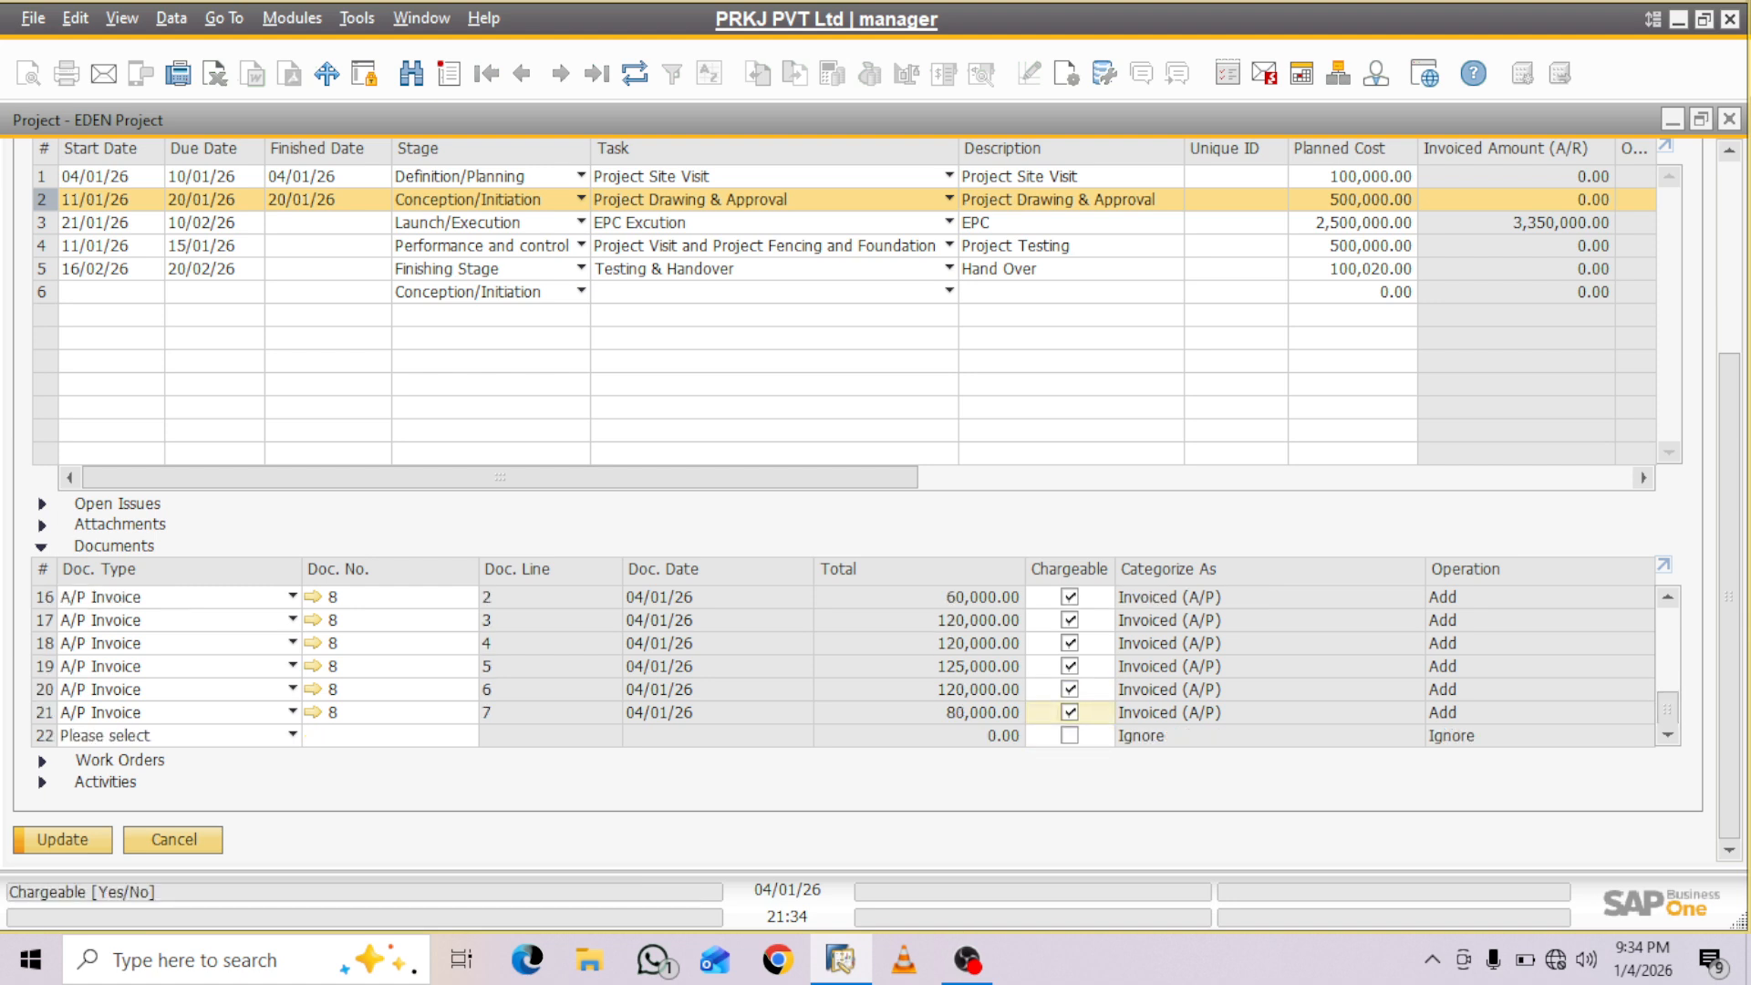
{"action": "left_click", "coordinate": [1070, 736]}
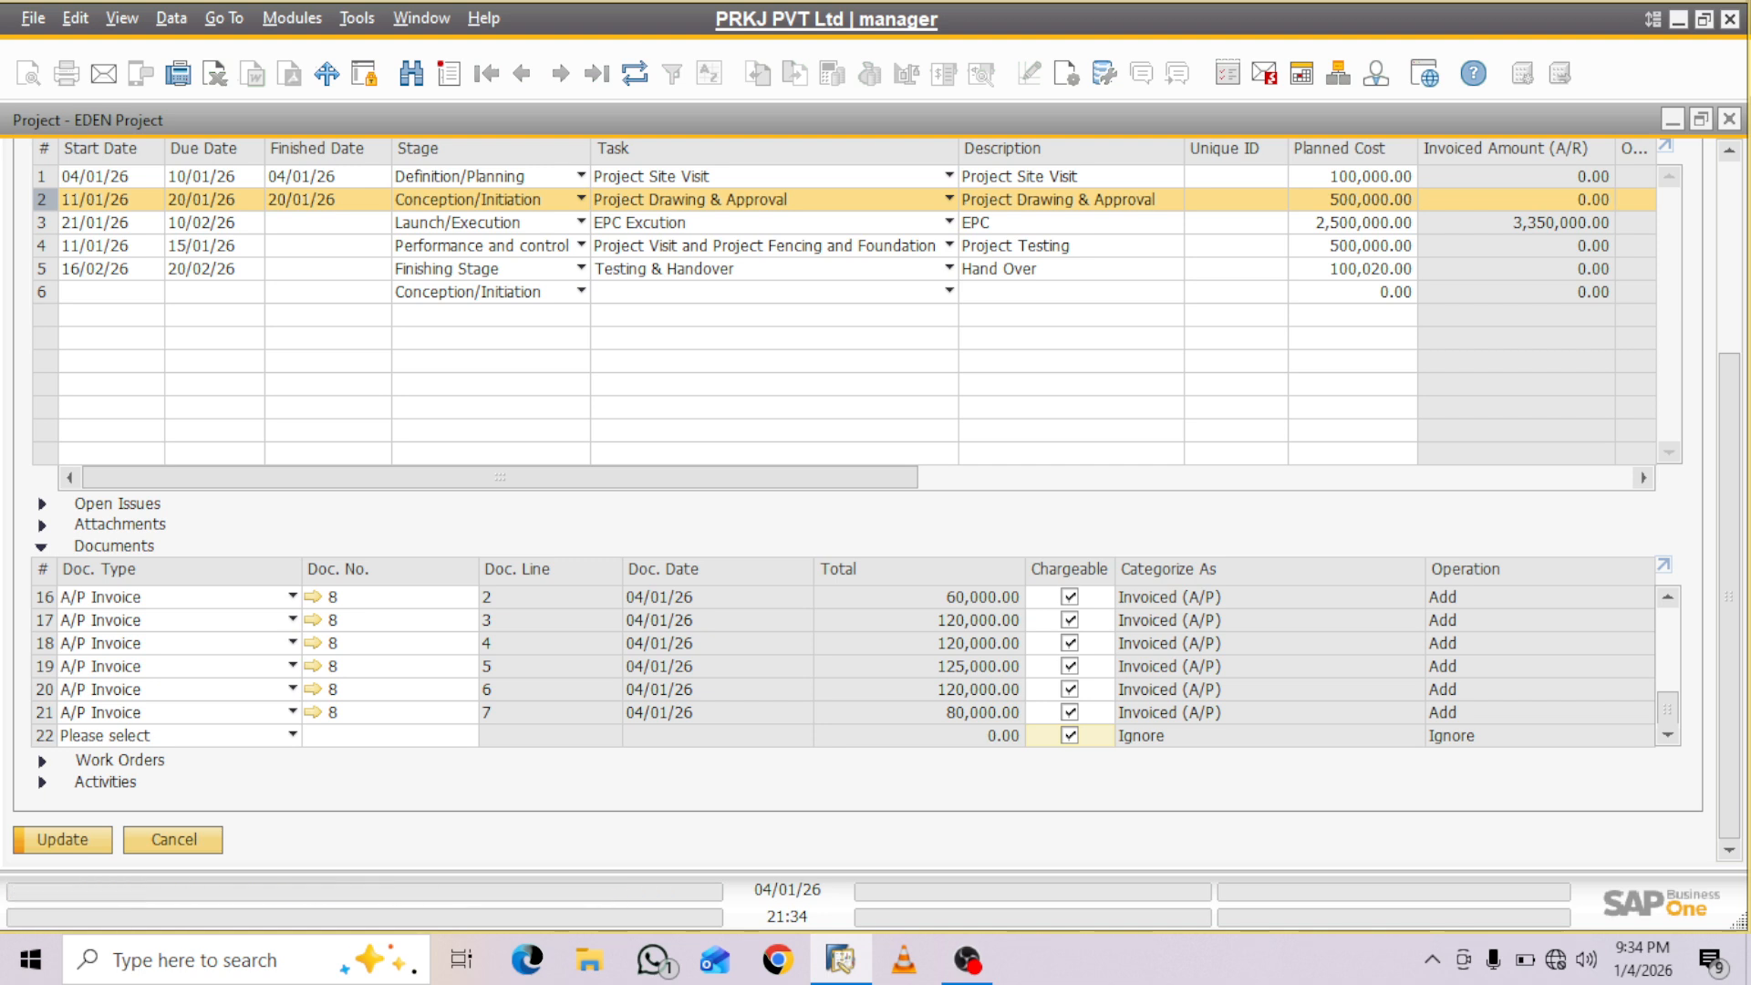
- Delete the Approval Pending issue from stage 2's open issues and update the project
{"action": "left_click", "coordinate": [41, 505]}
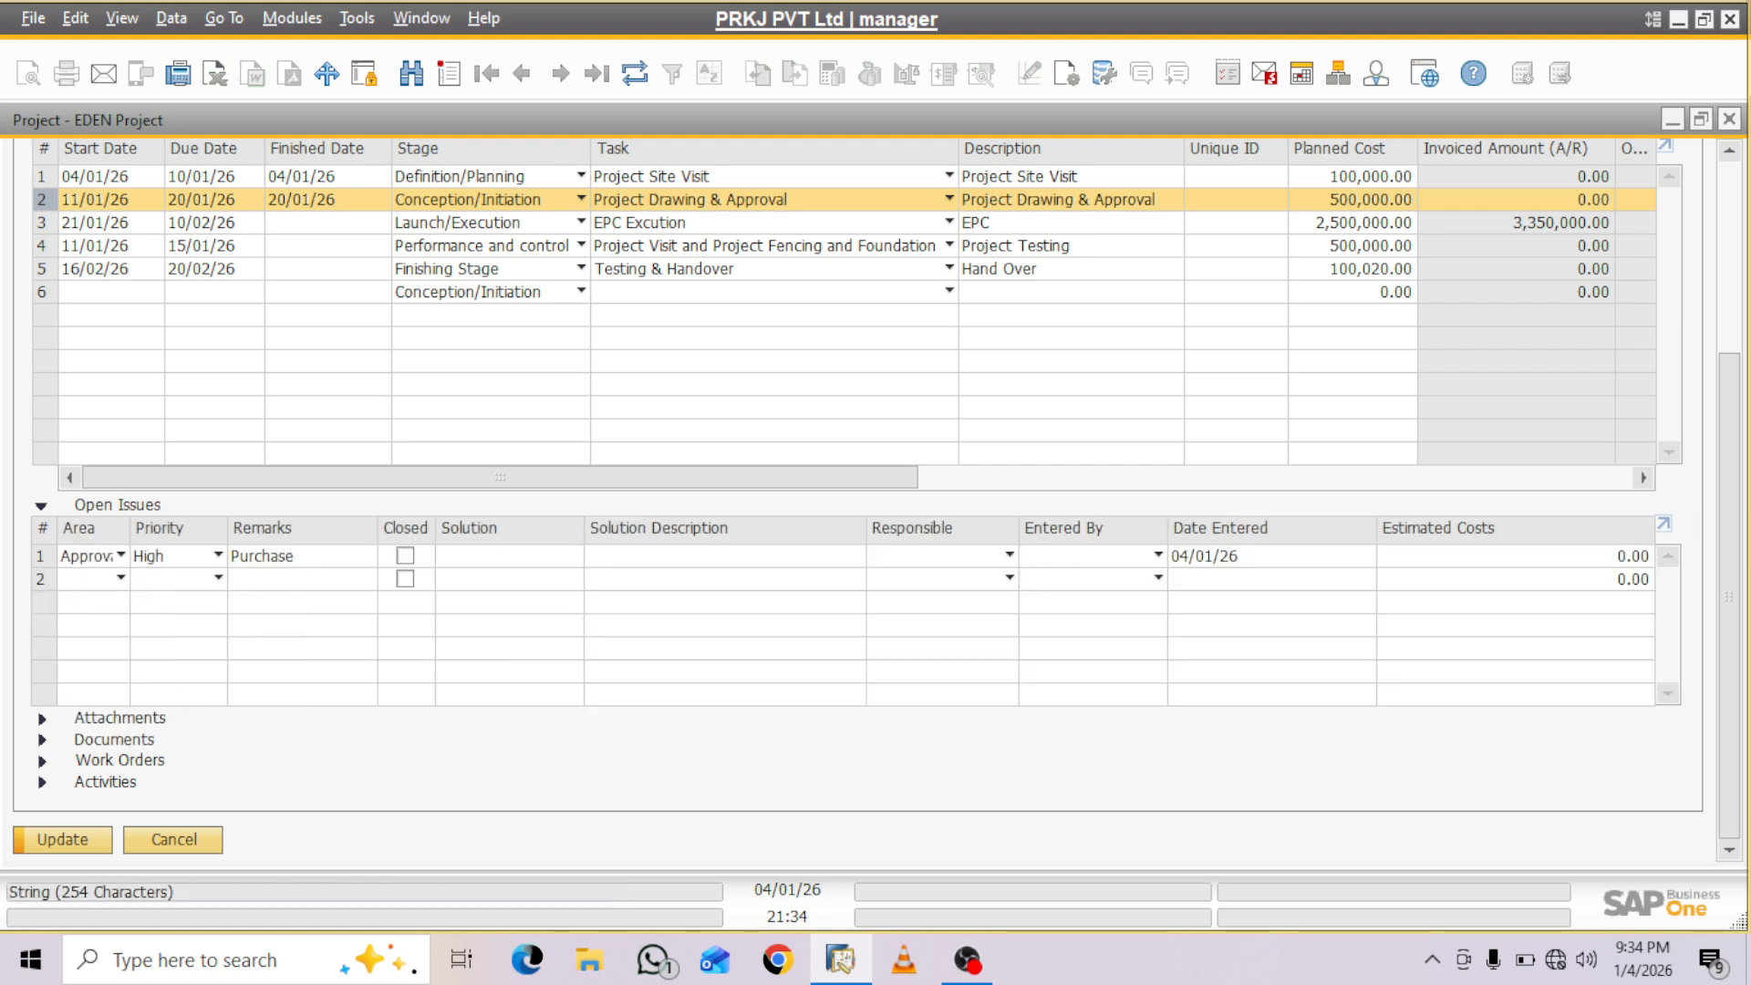
{"action": "left_click", "coordinate": [39, 556]}
{"action": "right_click", "coordinate": [39, 555]}
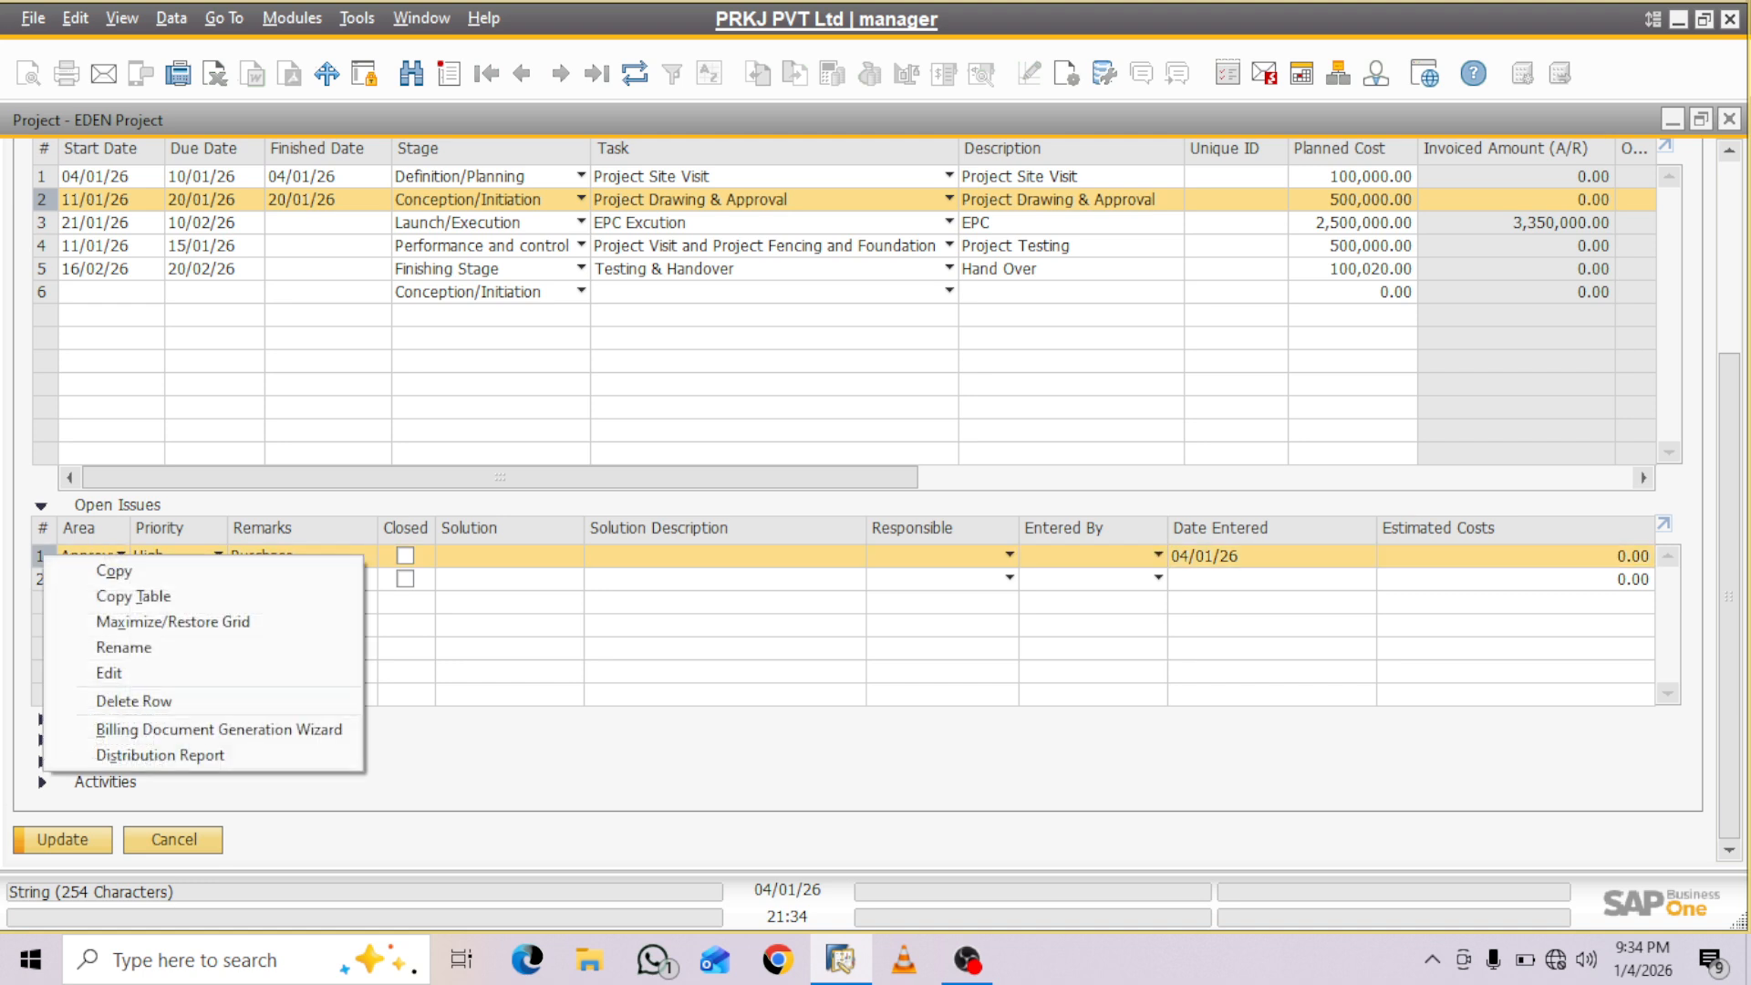
{"action": "left_click", "coordinate": [134, 700]}
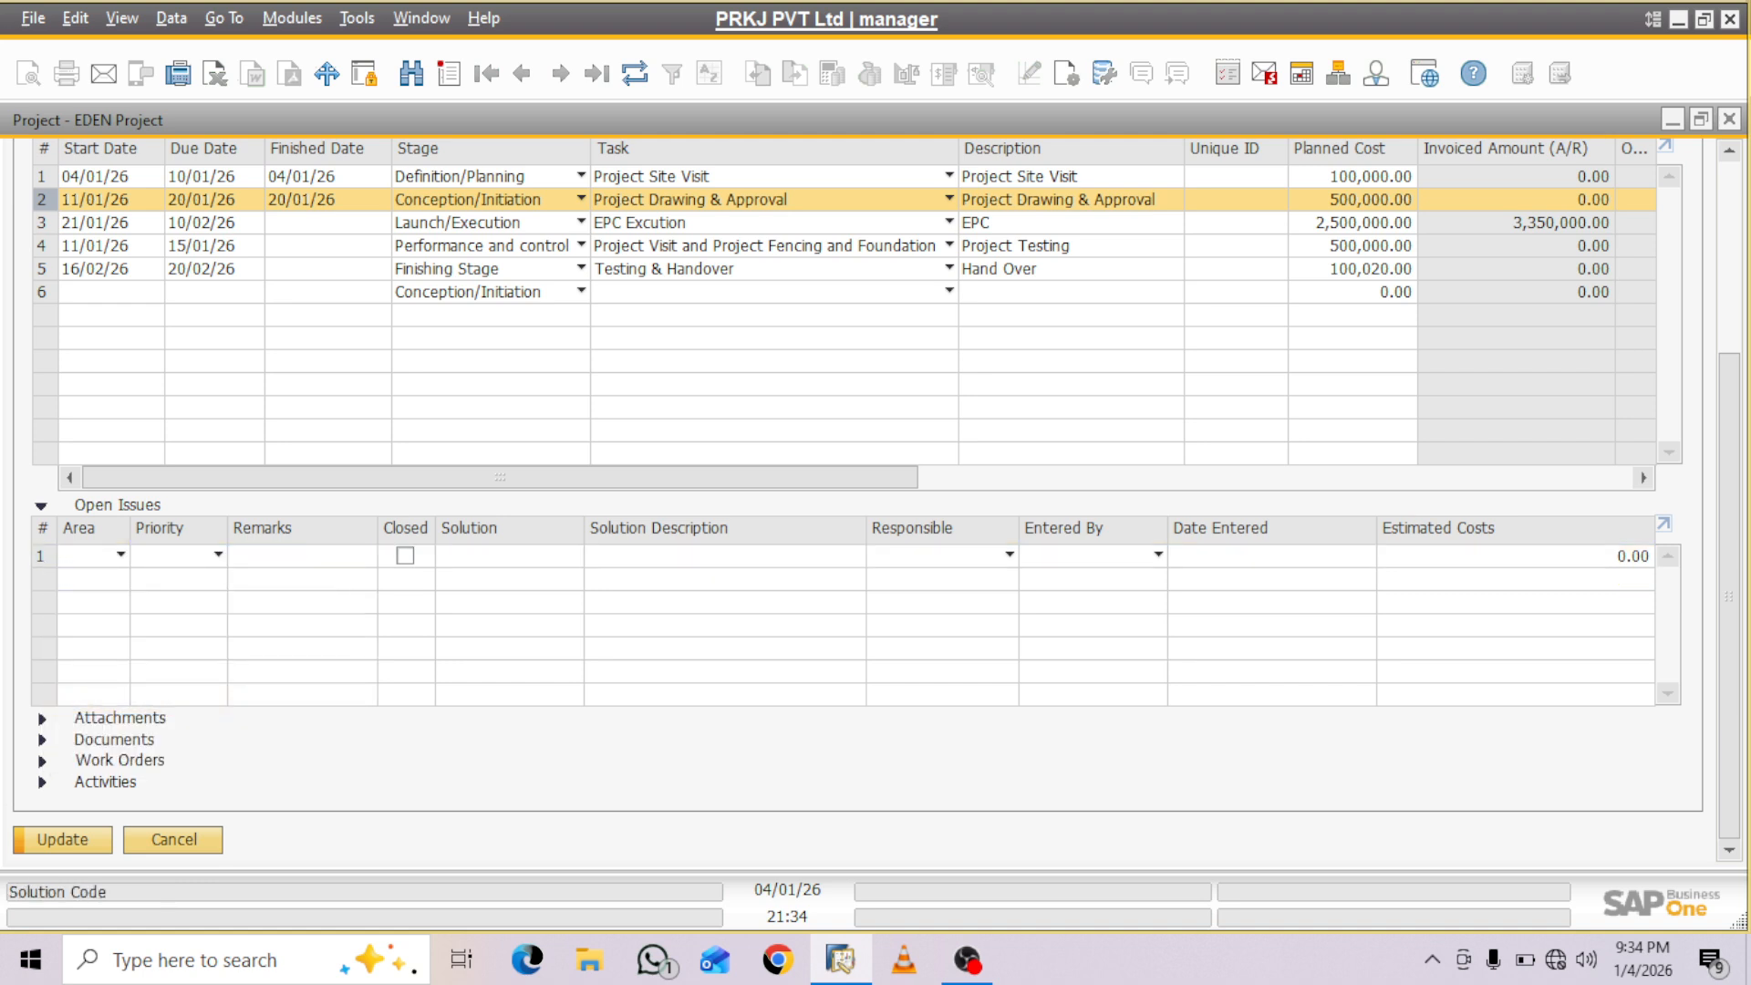
{"action": "left_click", "coordinate": [41, 505]}
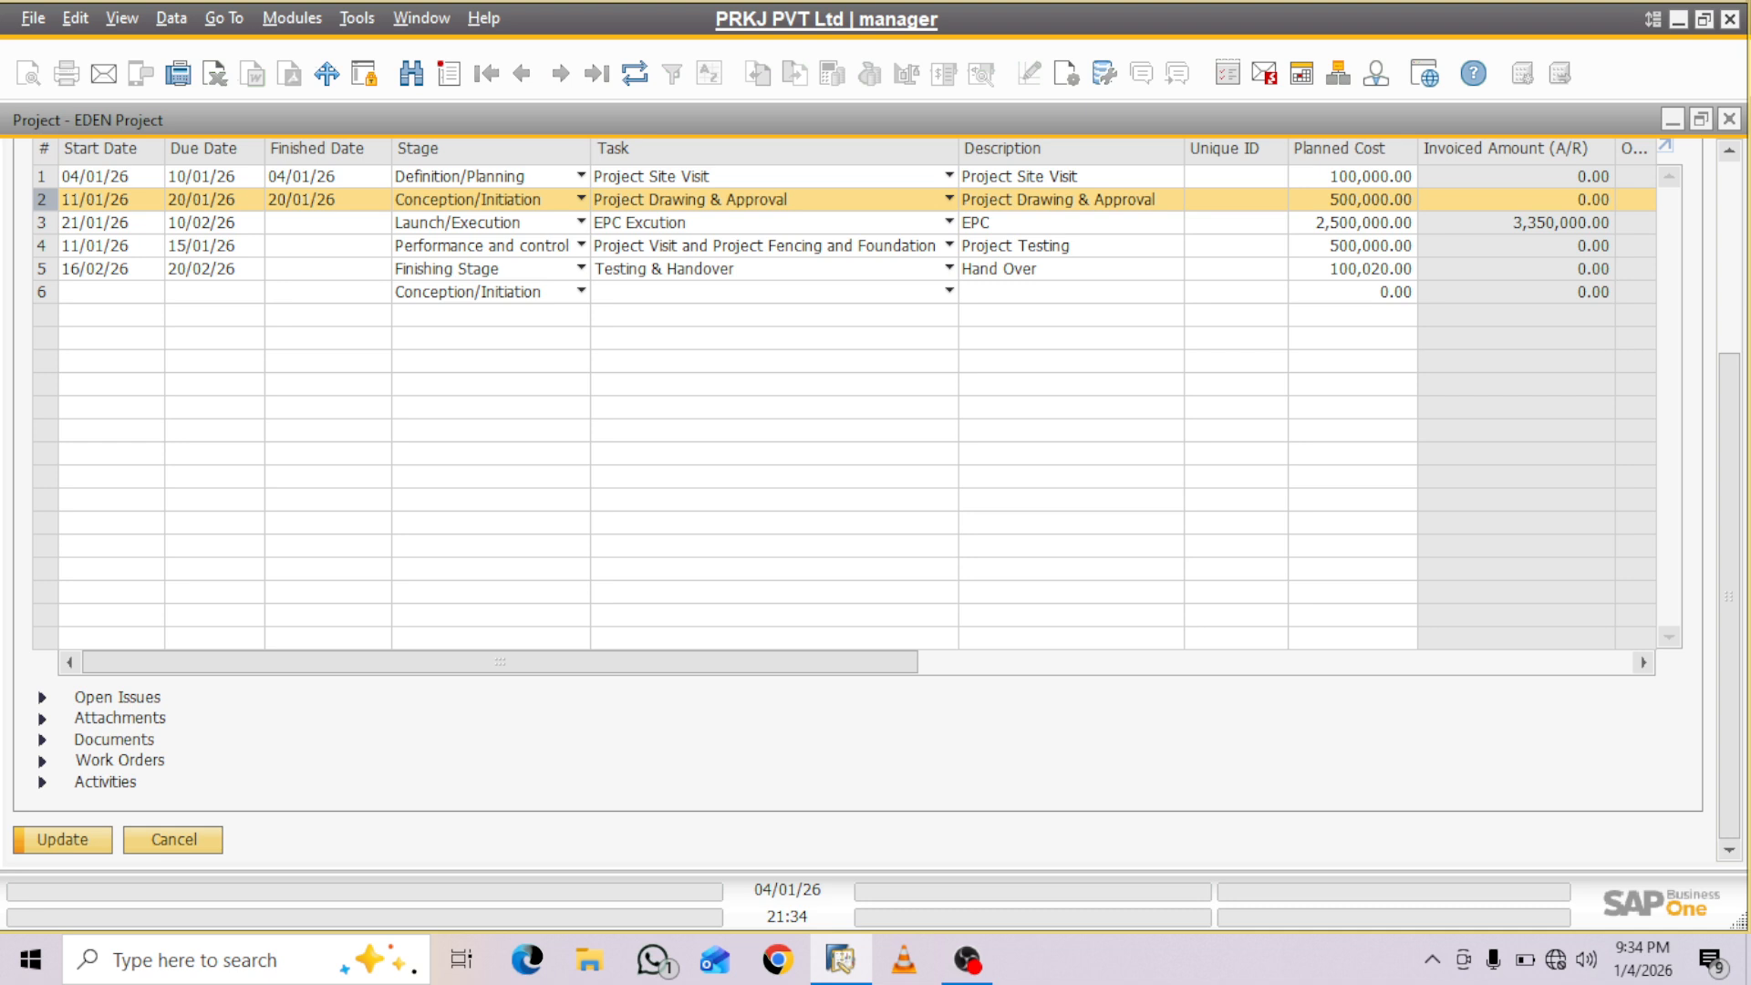
{"action": "left_click", "coordinate": [42, 740]}
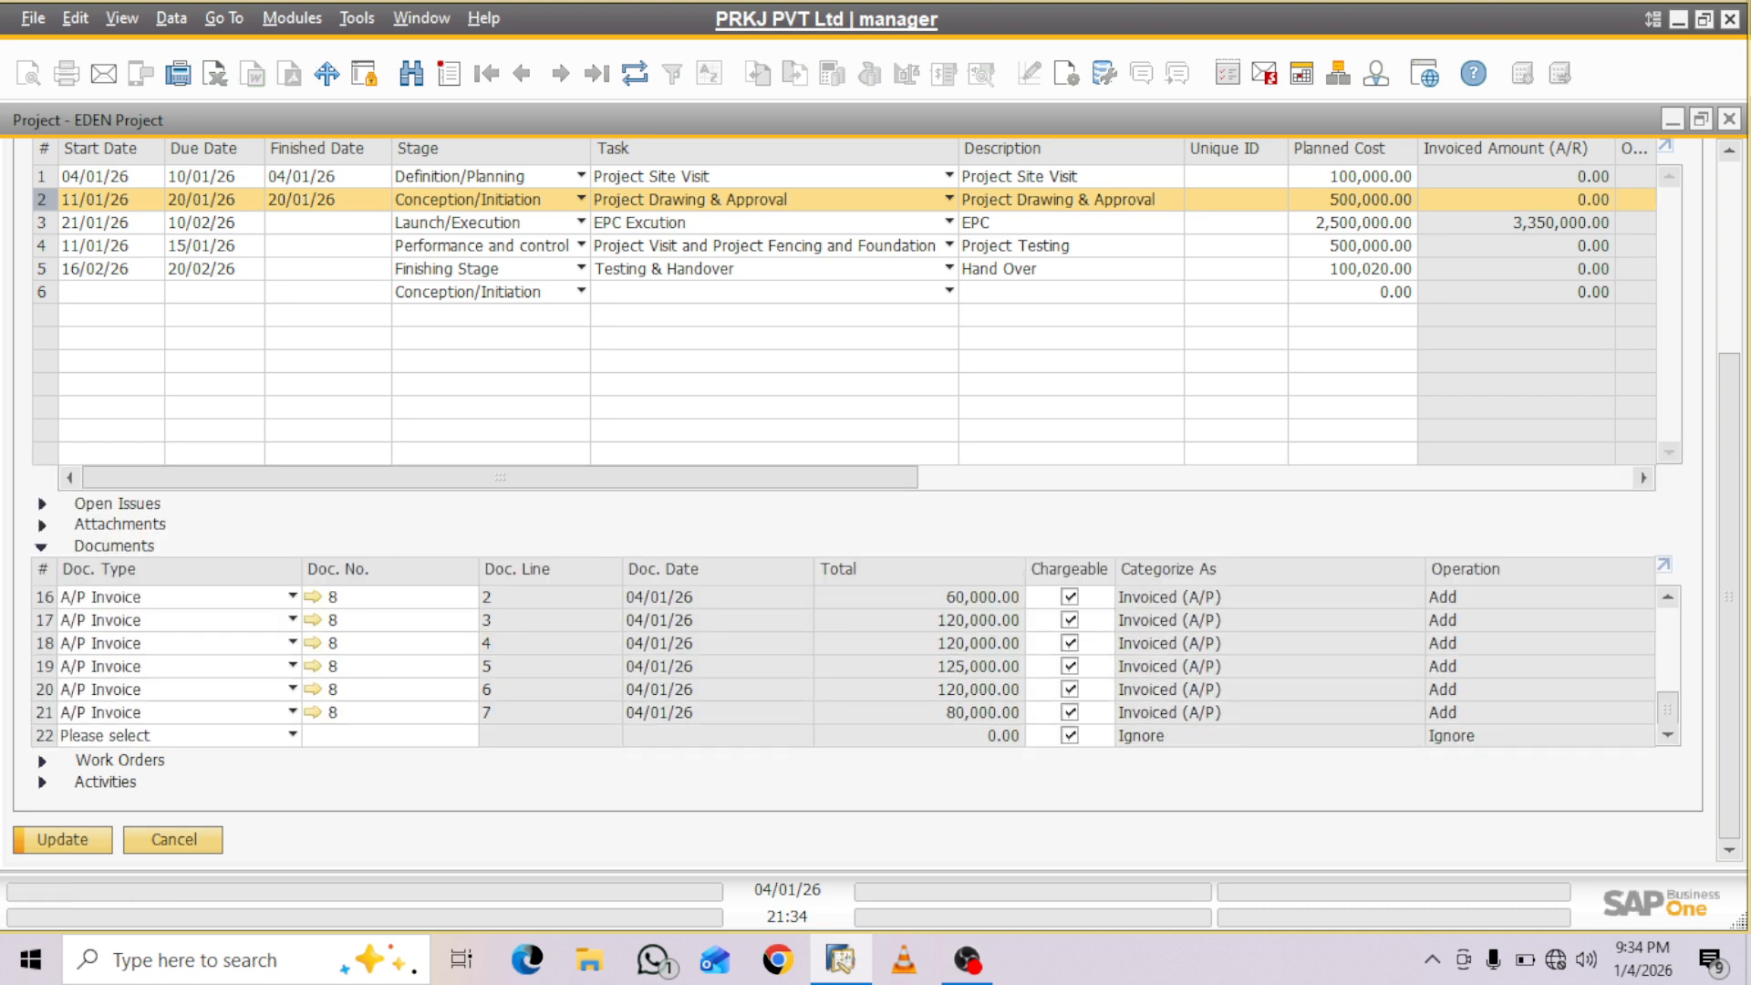
{"action": "key", "text": "Return"}
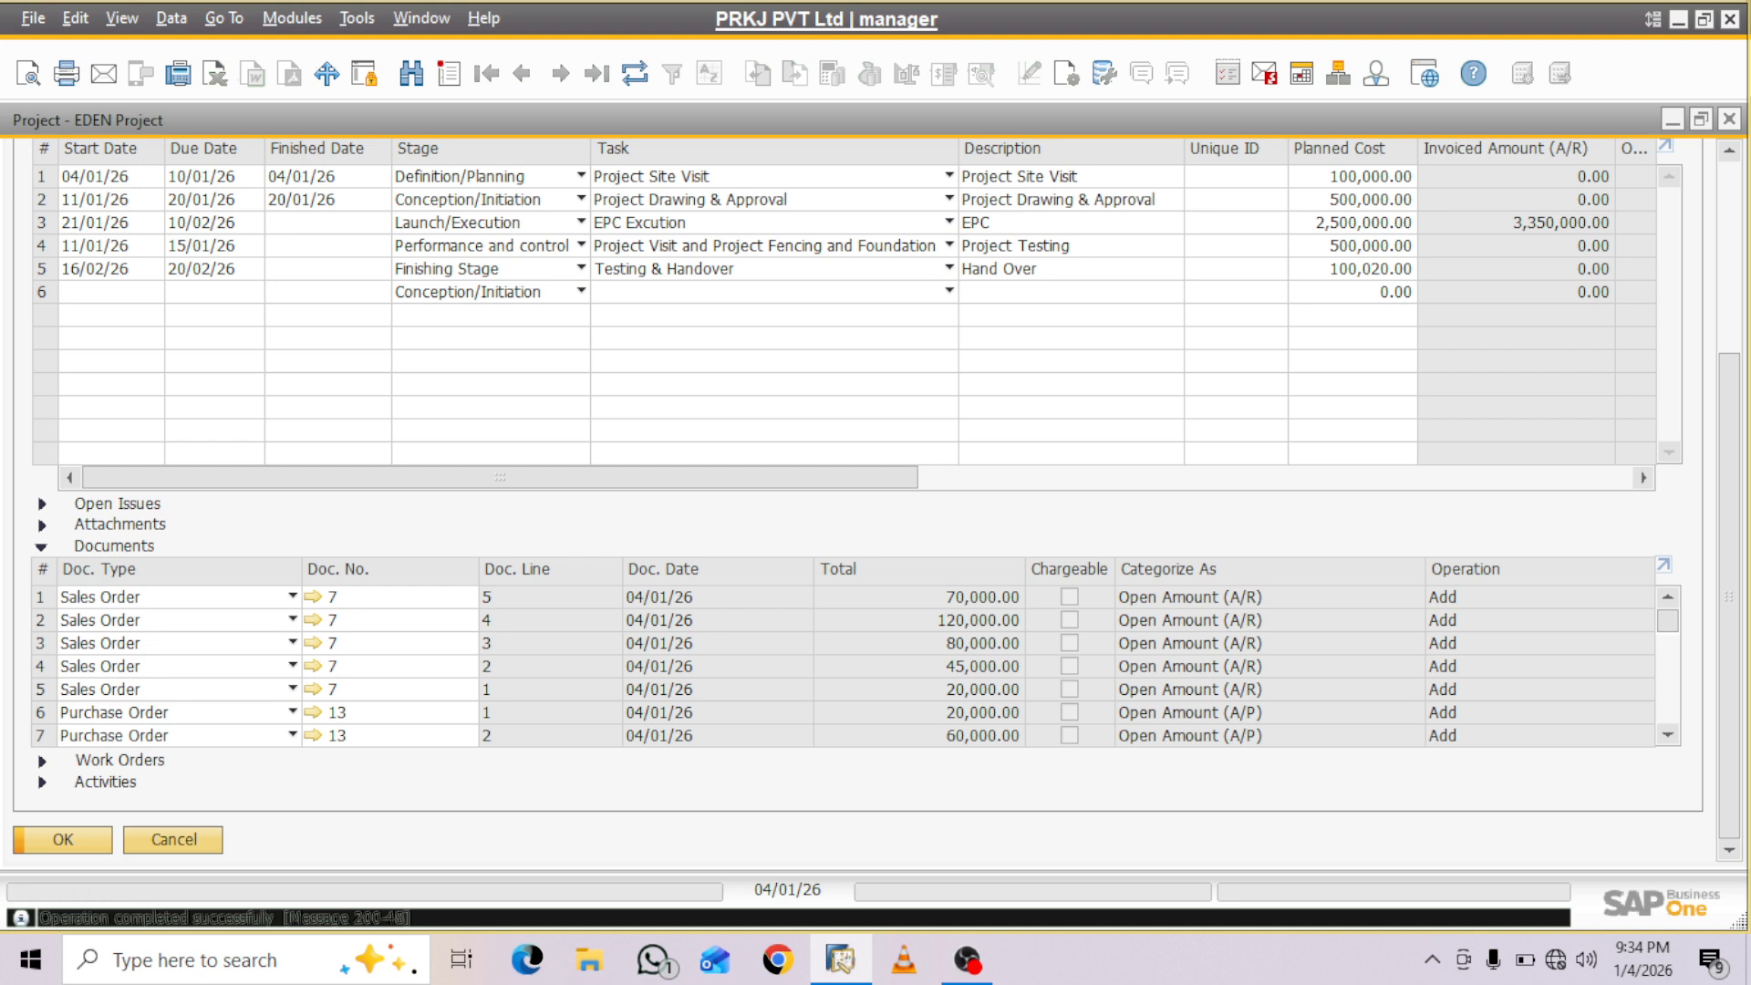
- Look at the production order list and a blank production order from stage 3's work orders, and close the form without adding it
{"action": "left_click", "coordinate": [42, 761]}
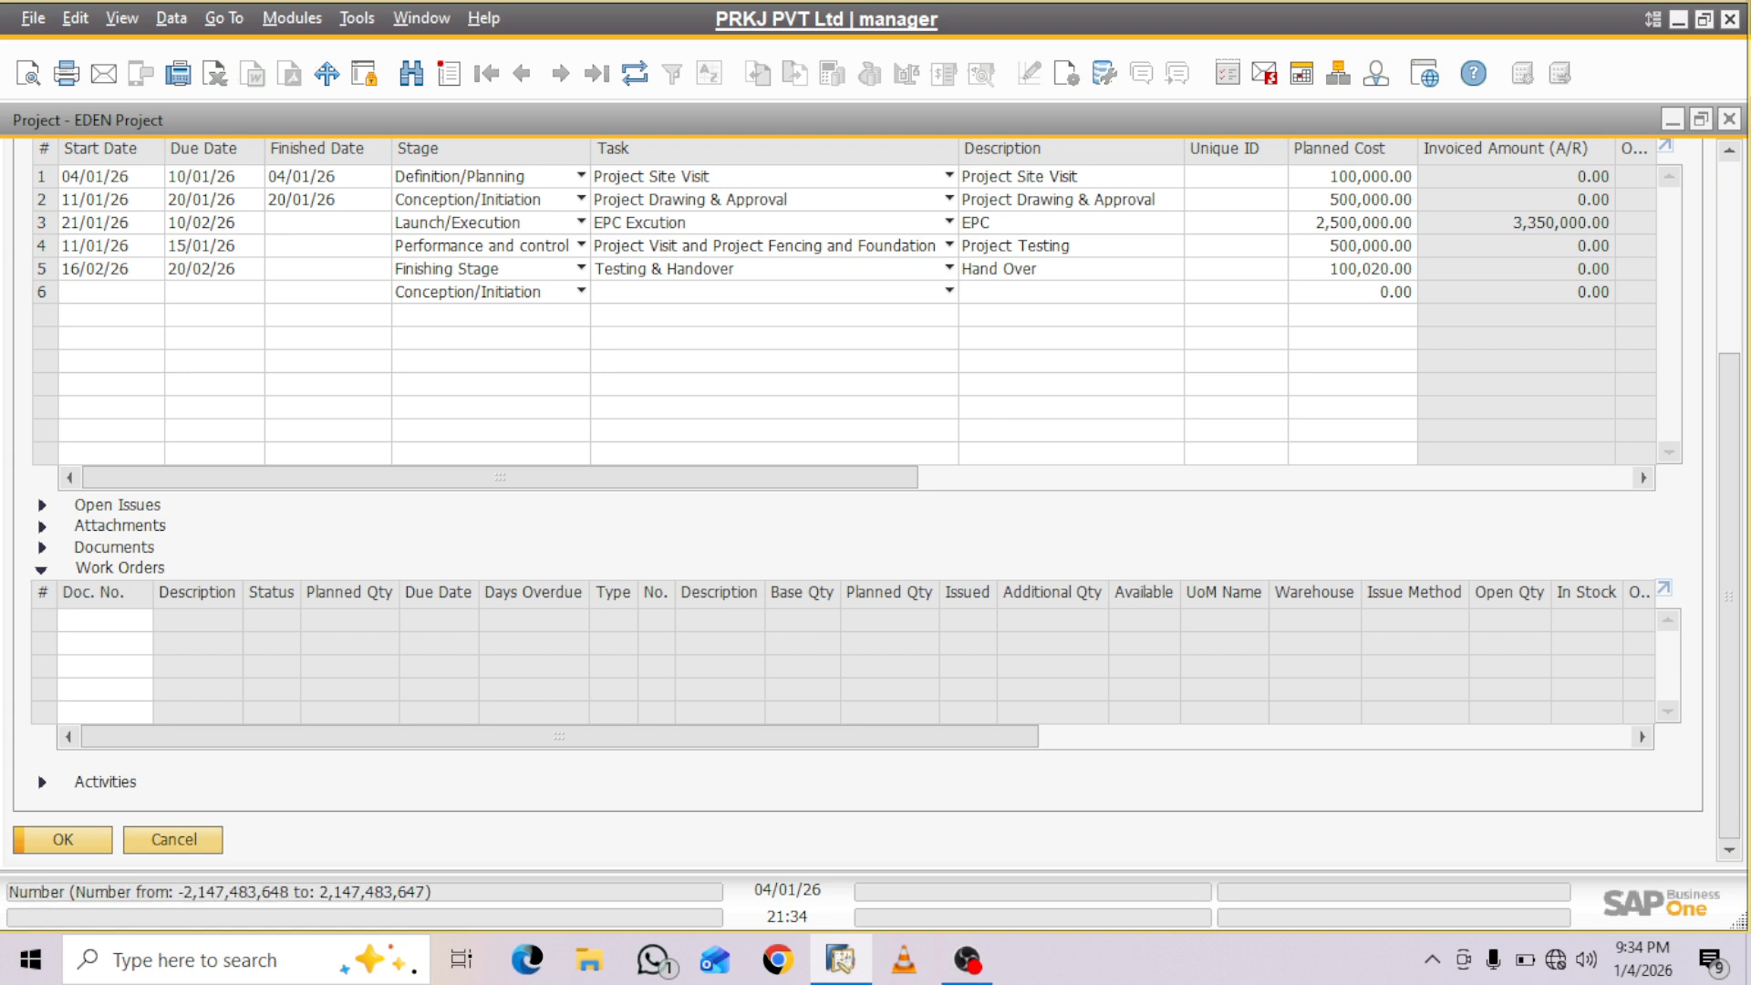
{"action": "left_click", "coordinate": [42, 224]}
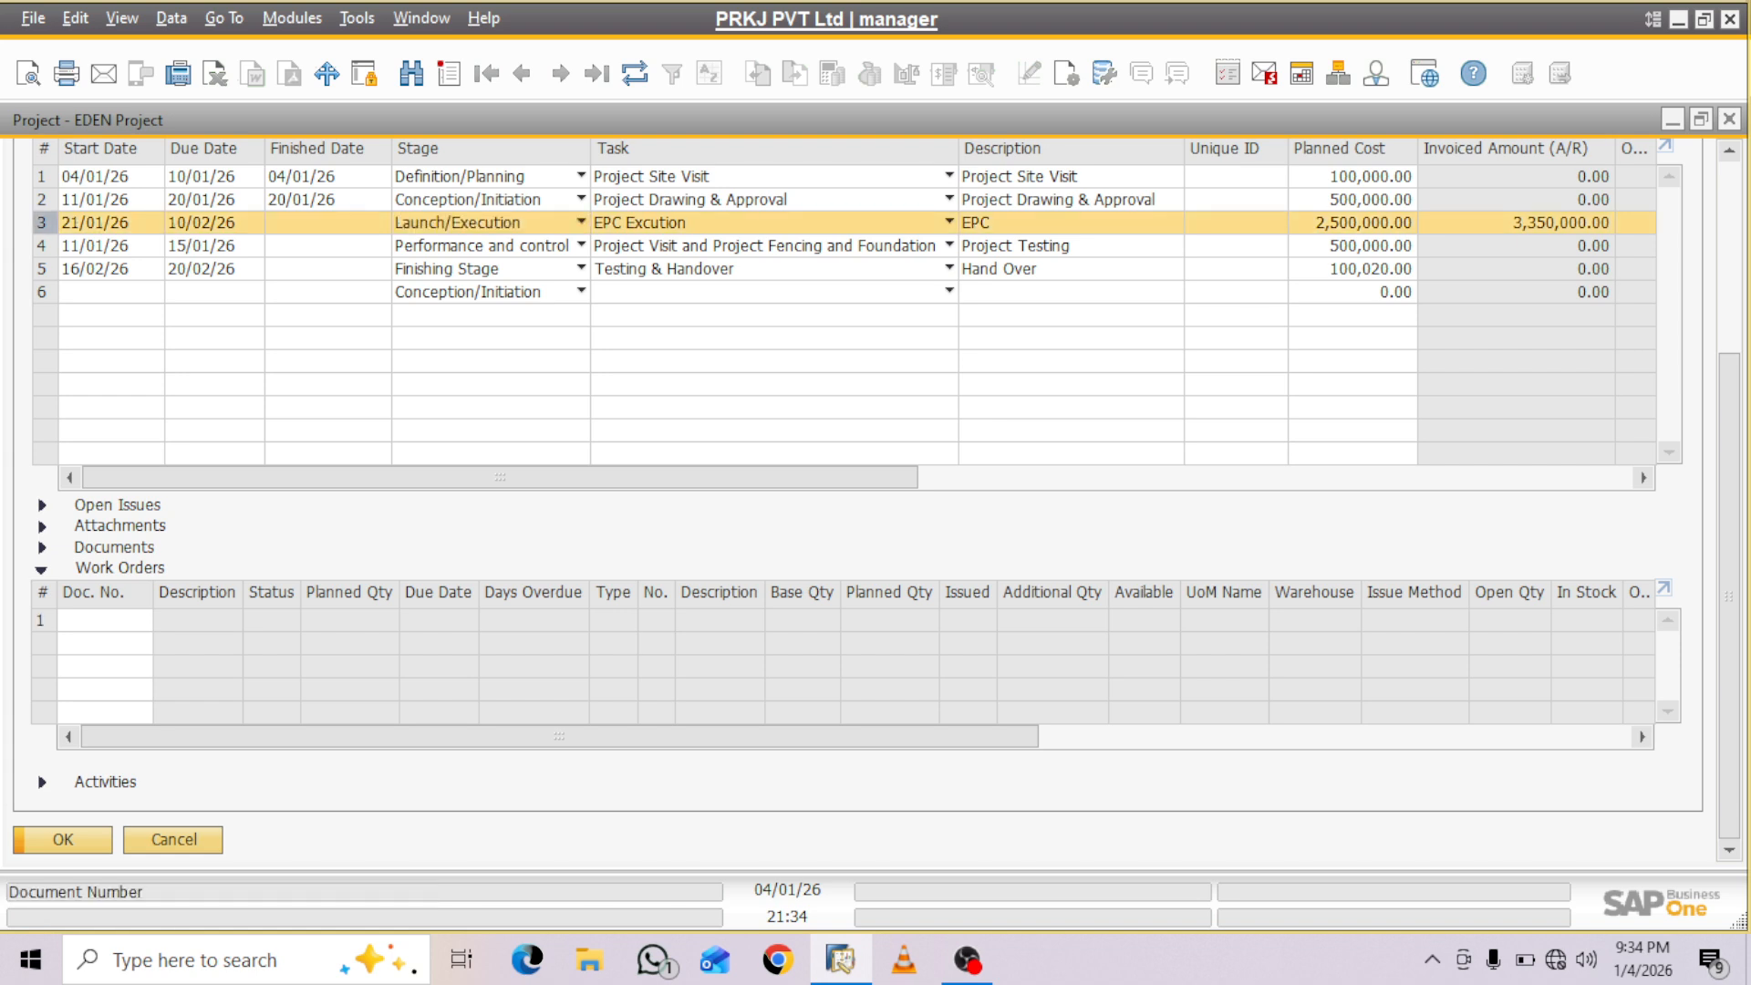
{"action": "left_click", "coordinate": [99, 621]}
{"action": "key", "text": "Tab"}
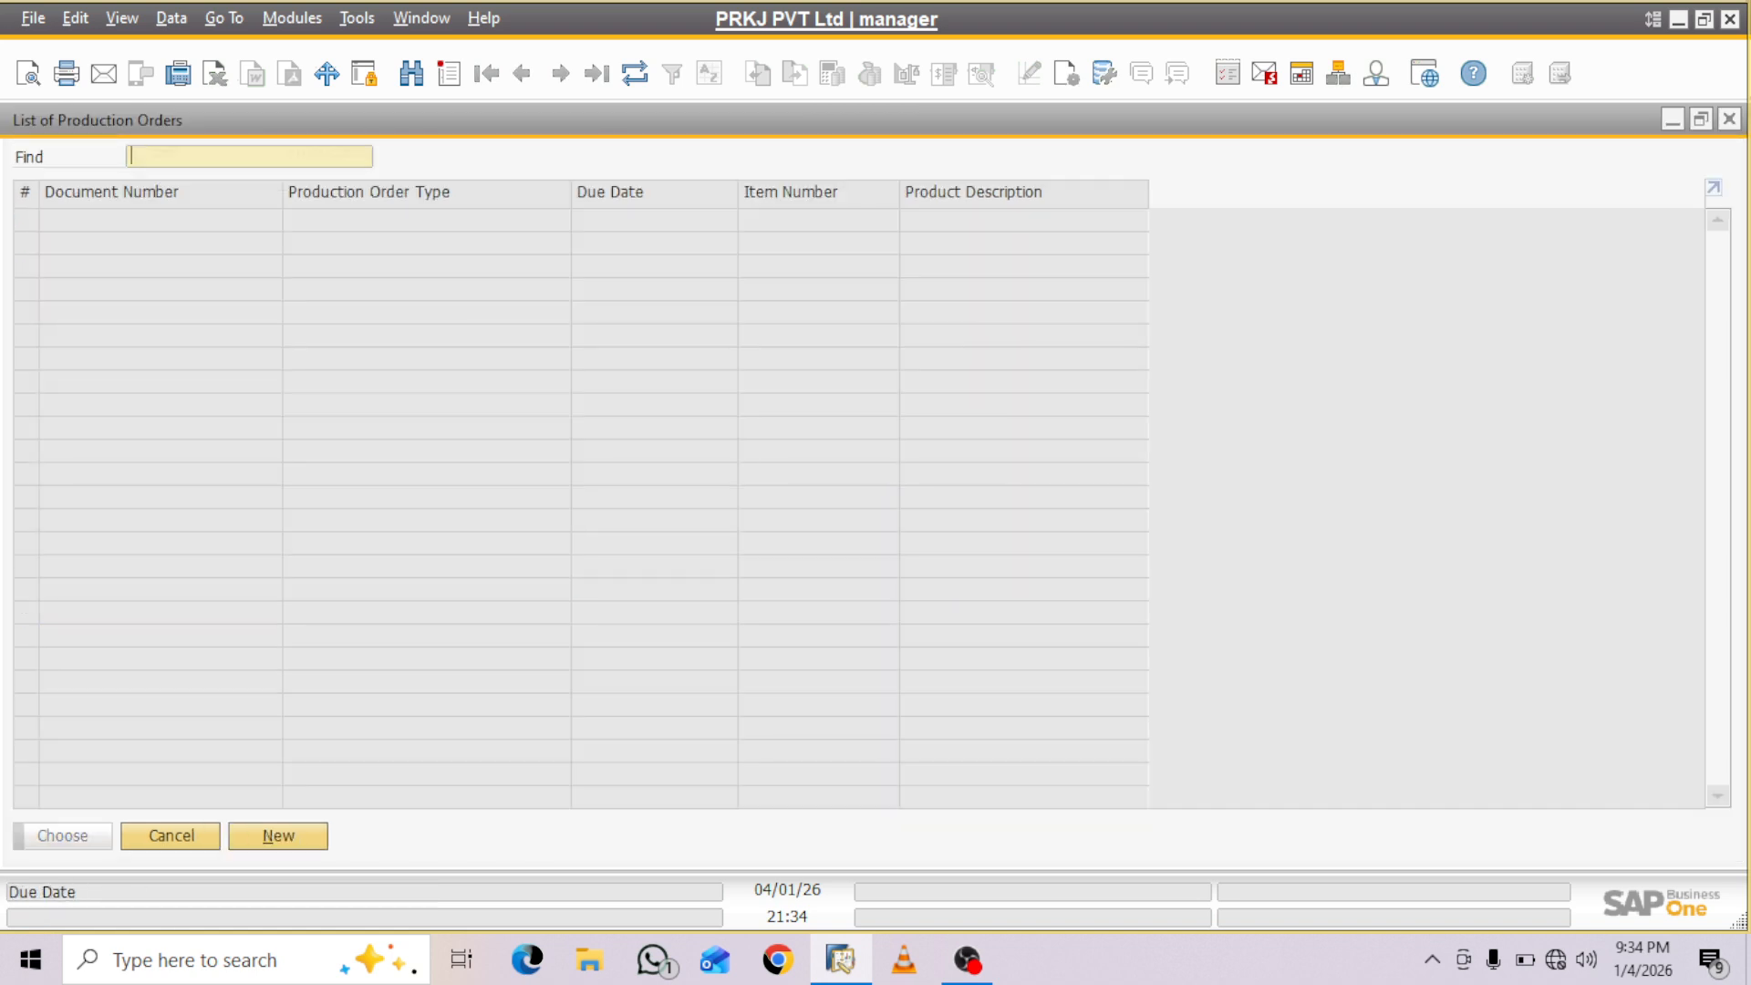
{"action": "left_click", "coordinate": [278, 837]}
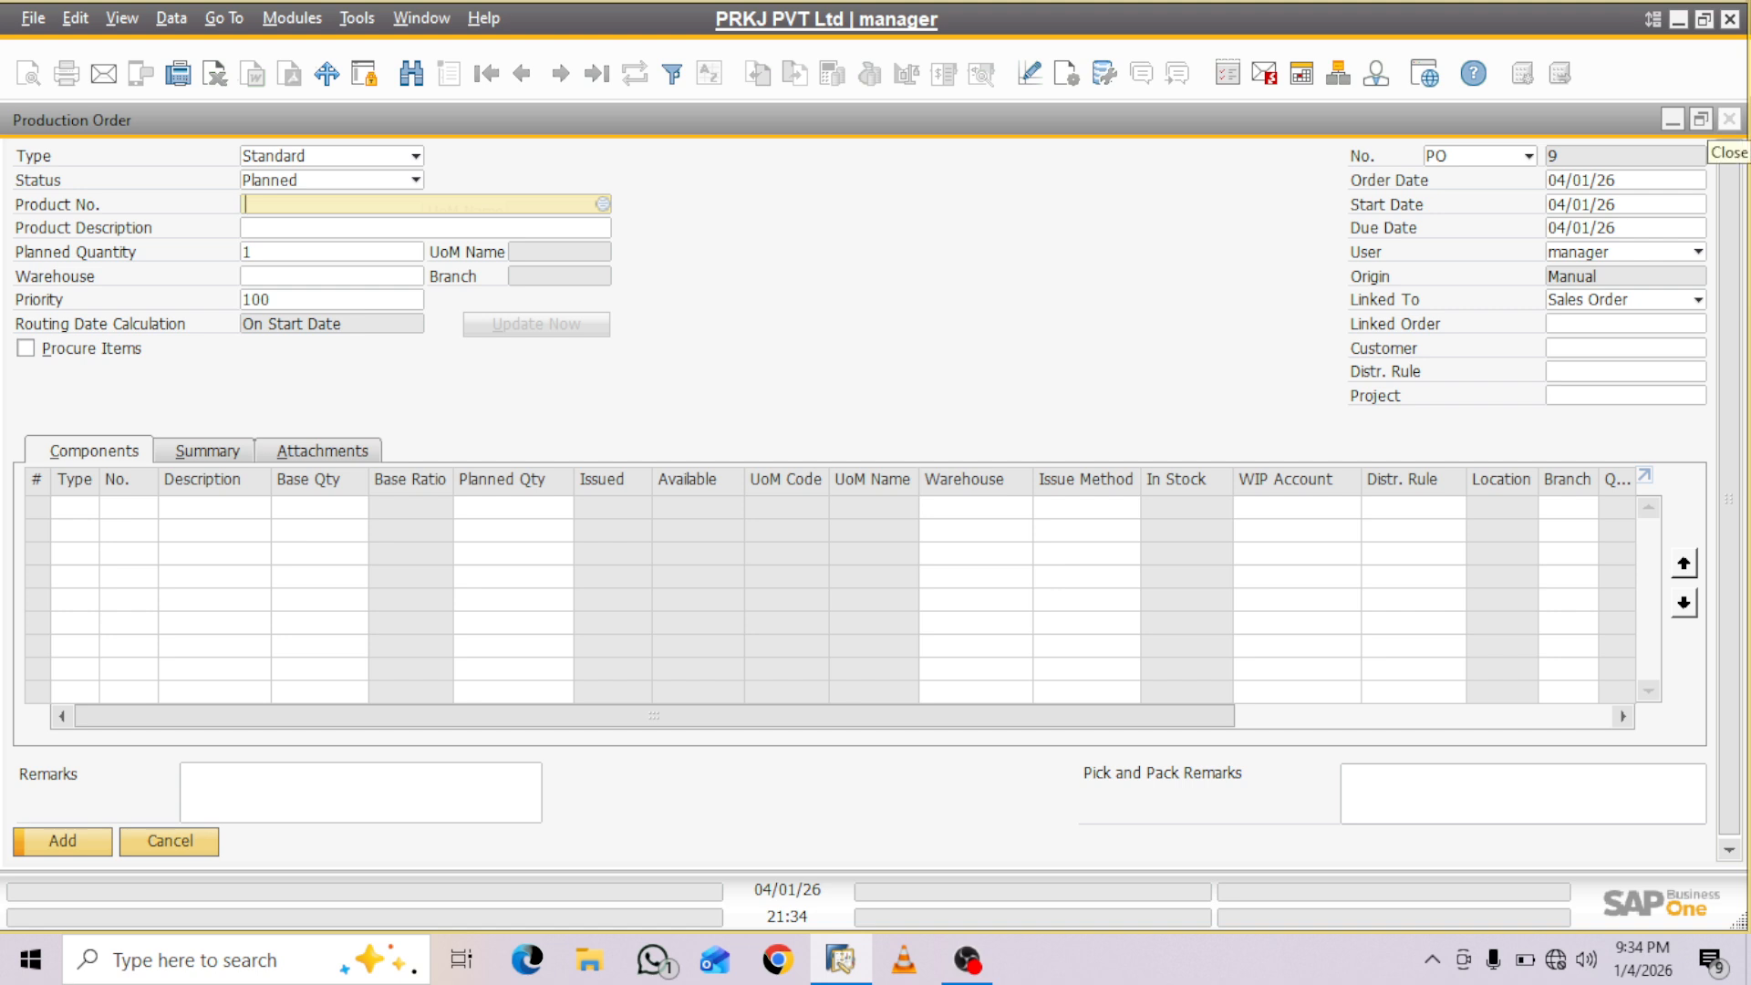
{"action": "left_click", "coordinate": [1729, 120]}
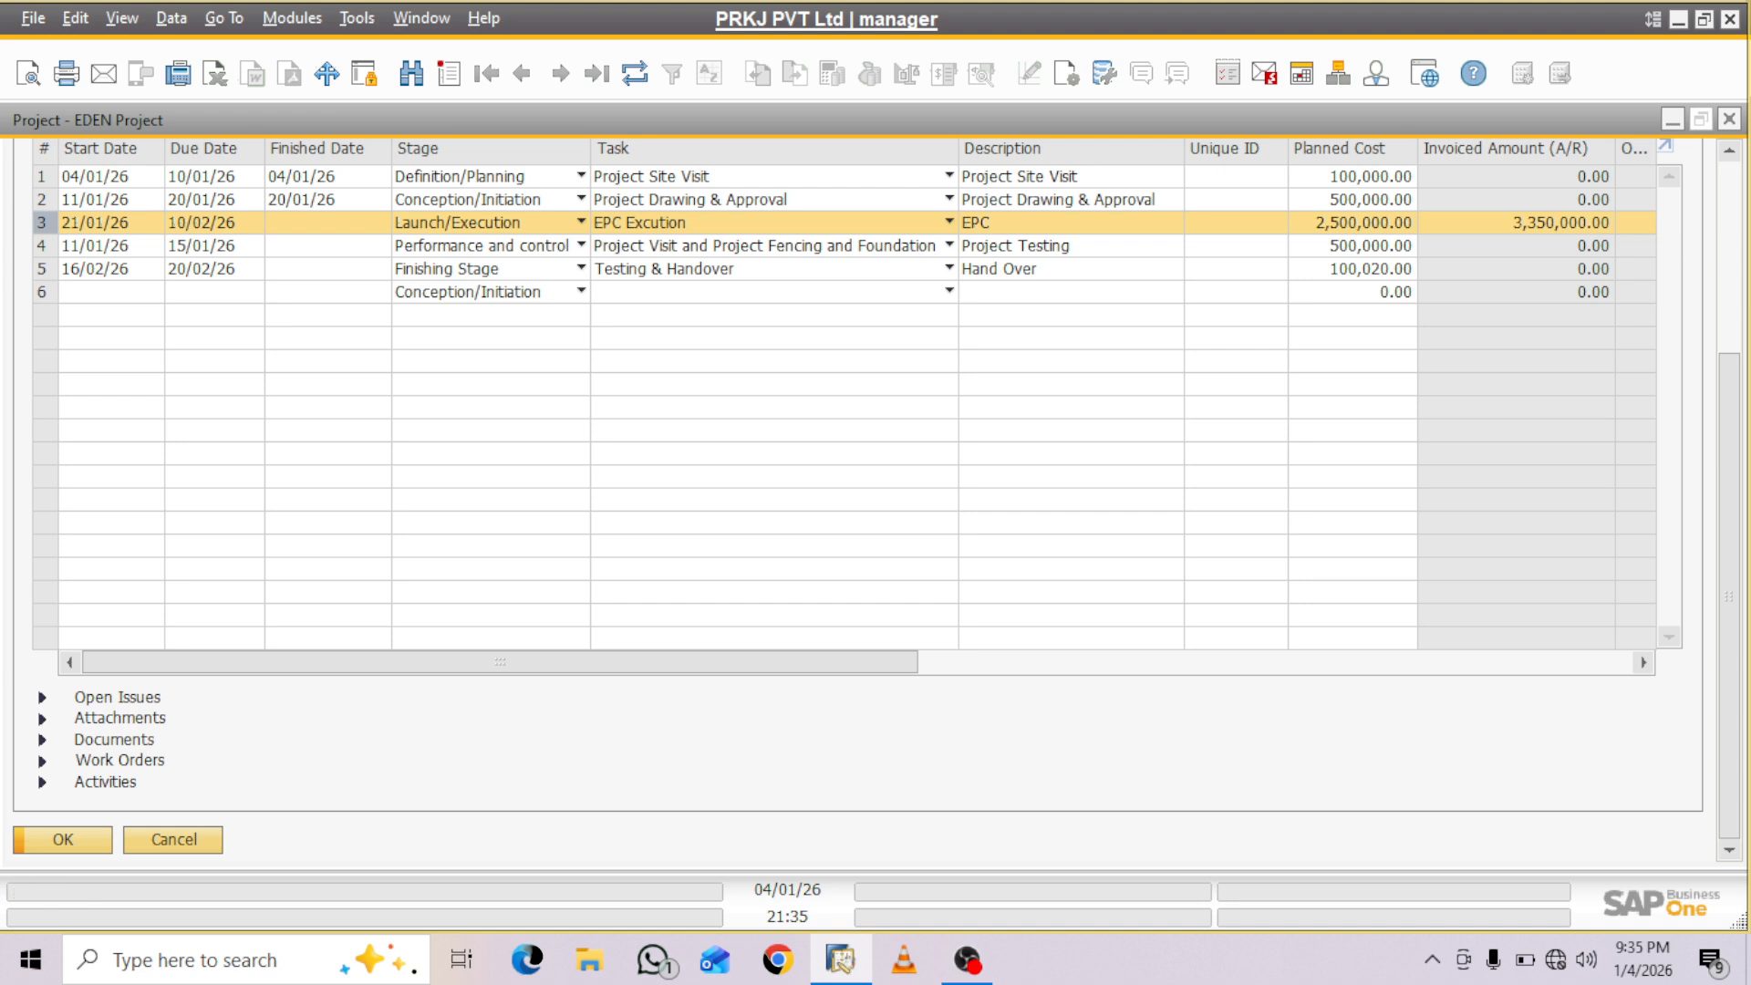
- Start a new activity from the activities of stage 3, EPC Excution
{"action": "left_click", "coordinate": [41, 783]}
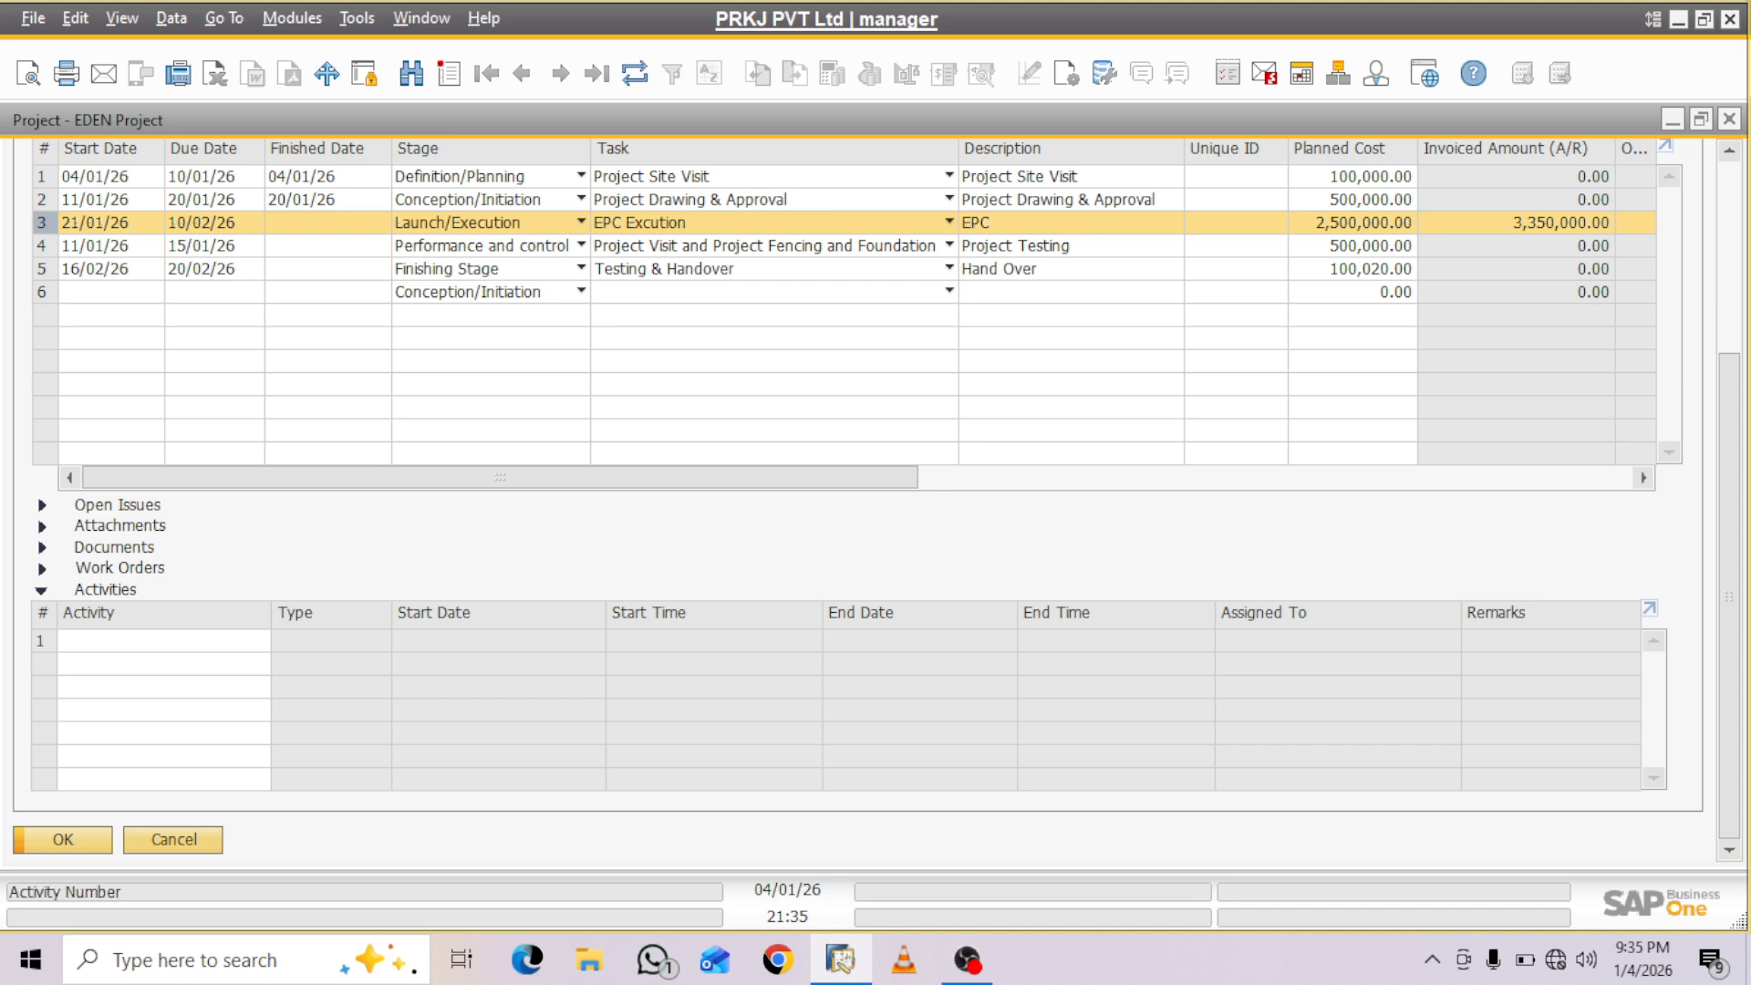
{"action": "left_click", "coordinate": [146, 640]}
{"action": "key", "text": "Tab"}
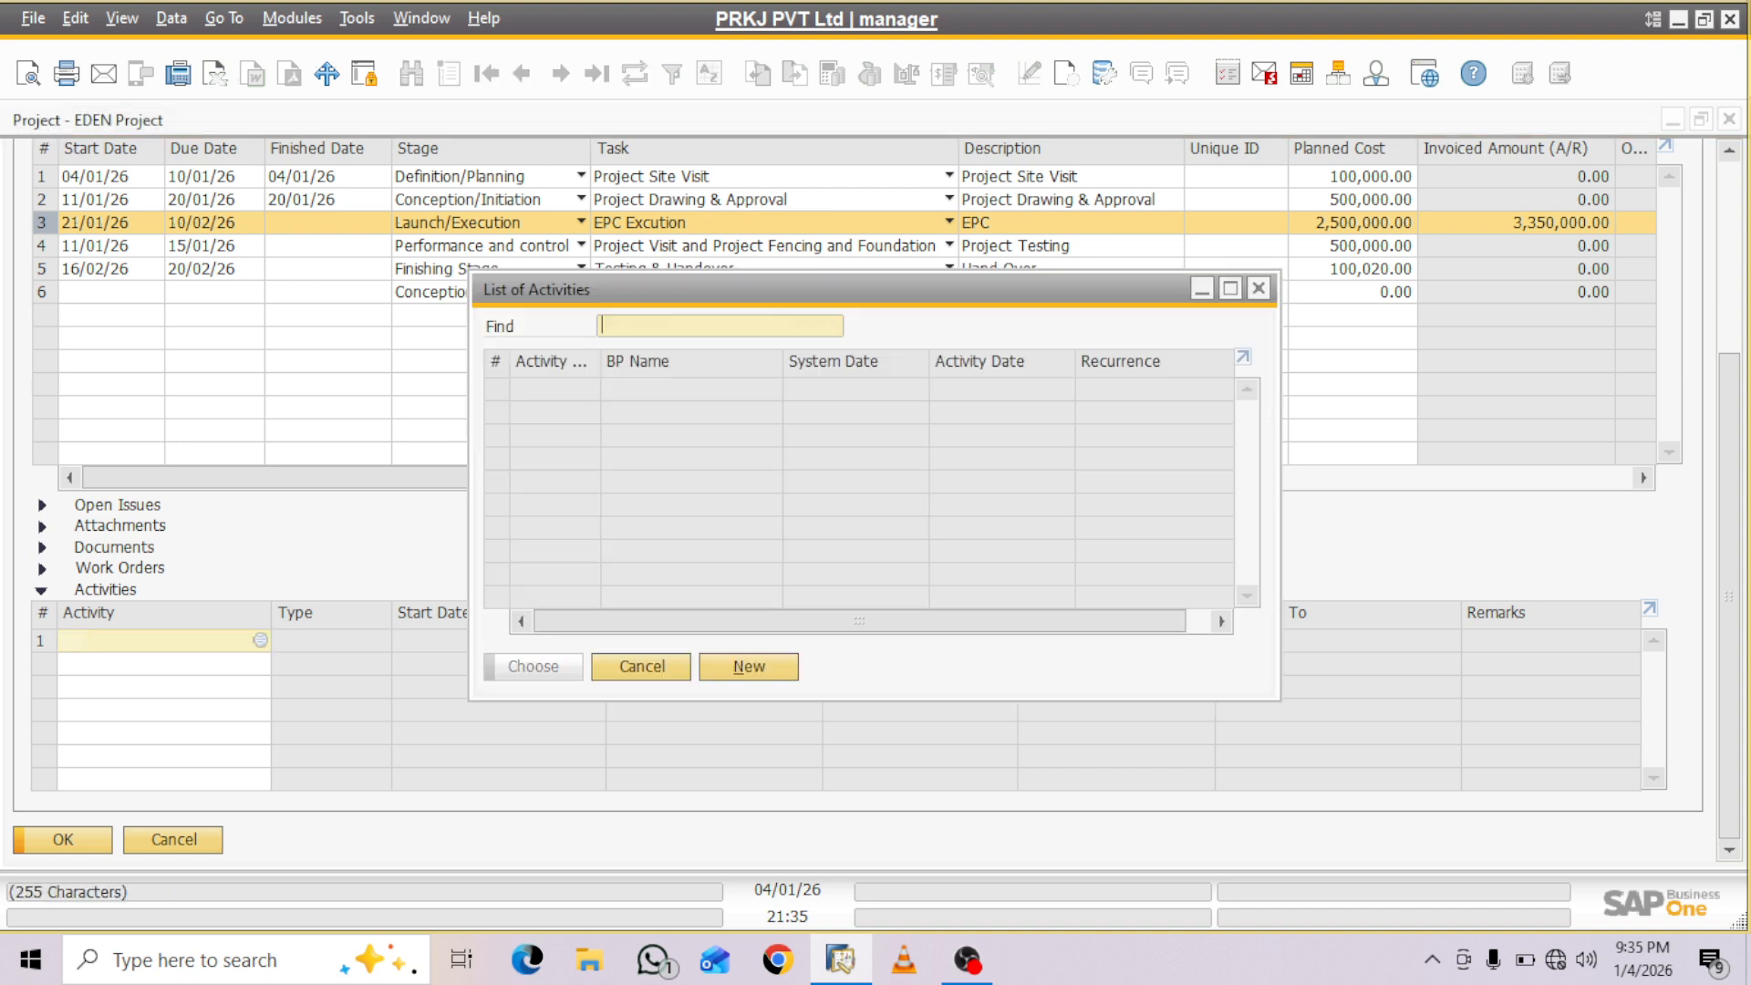
{"action": "left_click", "coordinate": [749, 667]}
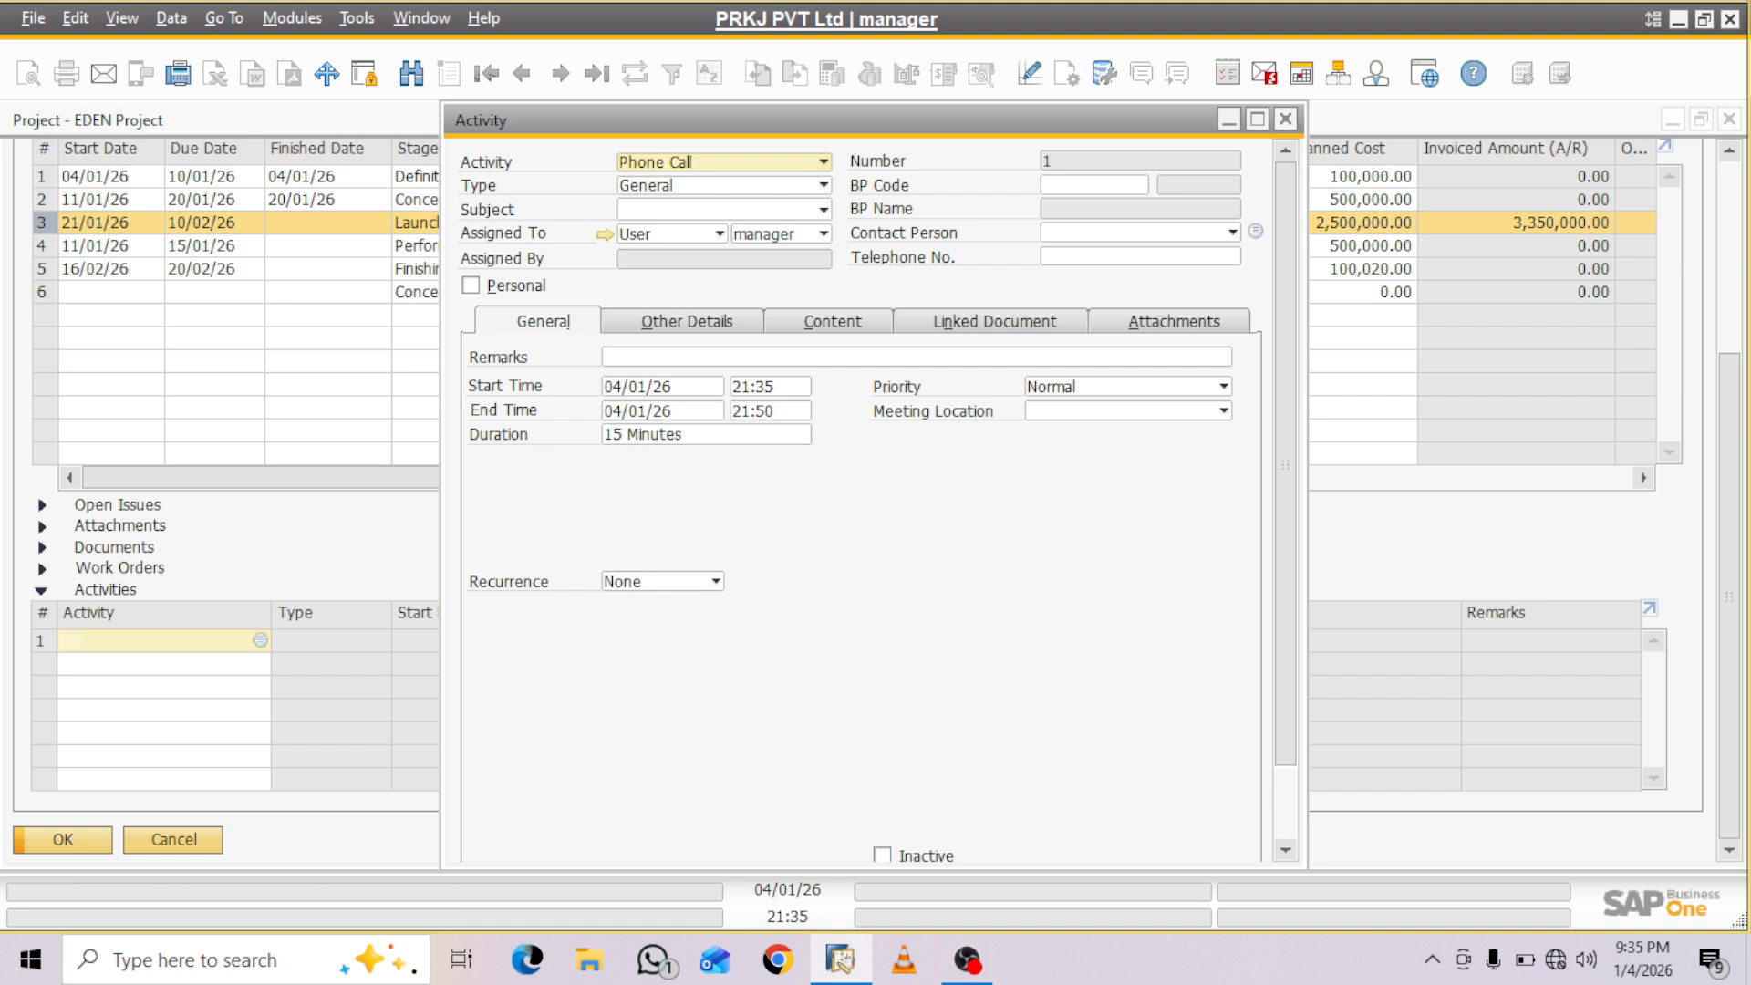
- Review the new activity's other details, content, linked document and attachment sections, and return to its general details
{"action": "left_click", "coordinate": [687, 322]}
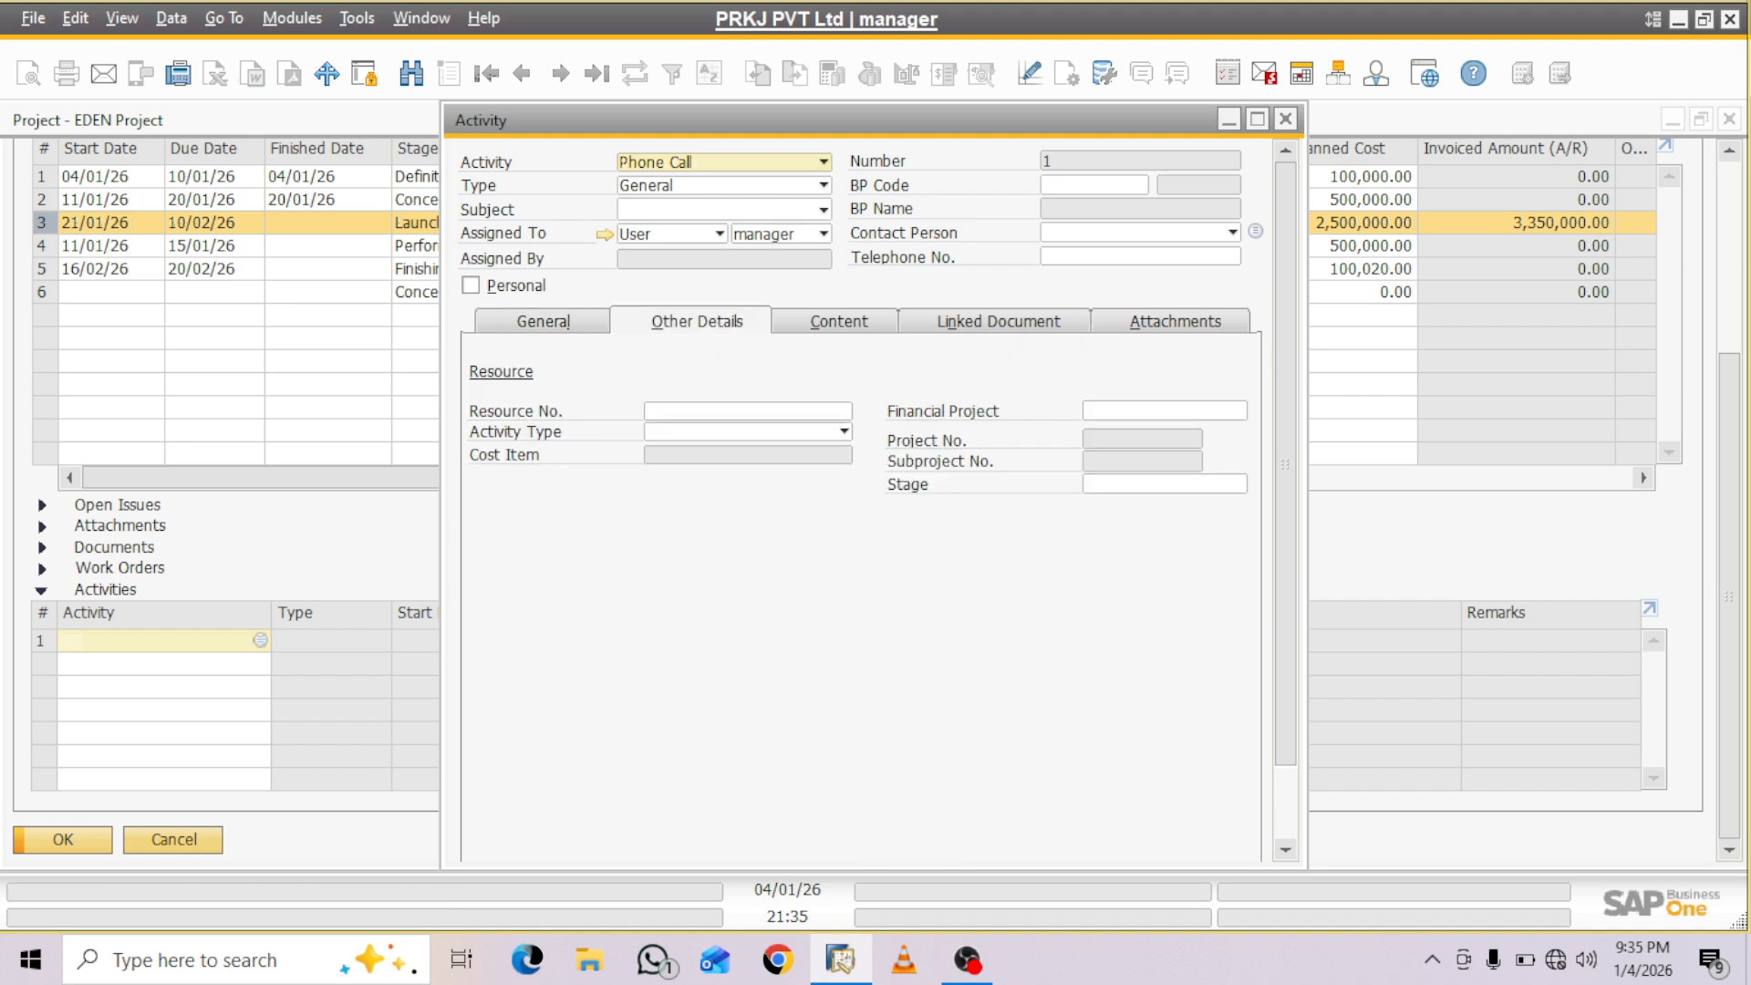
{"action": "left_click", "coordinate": [839, 322]}
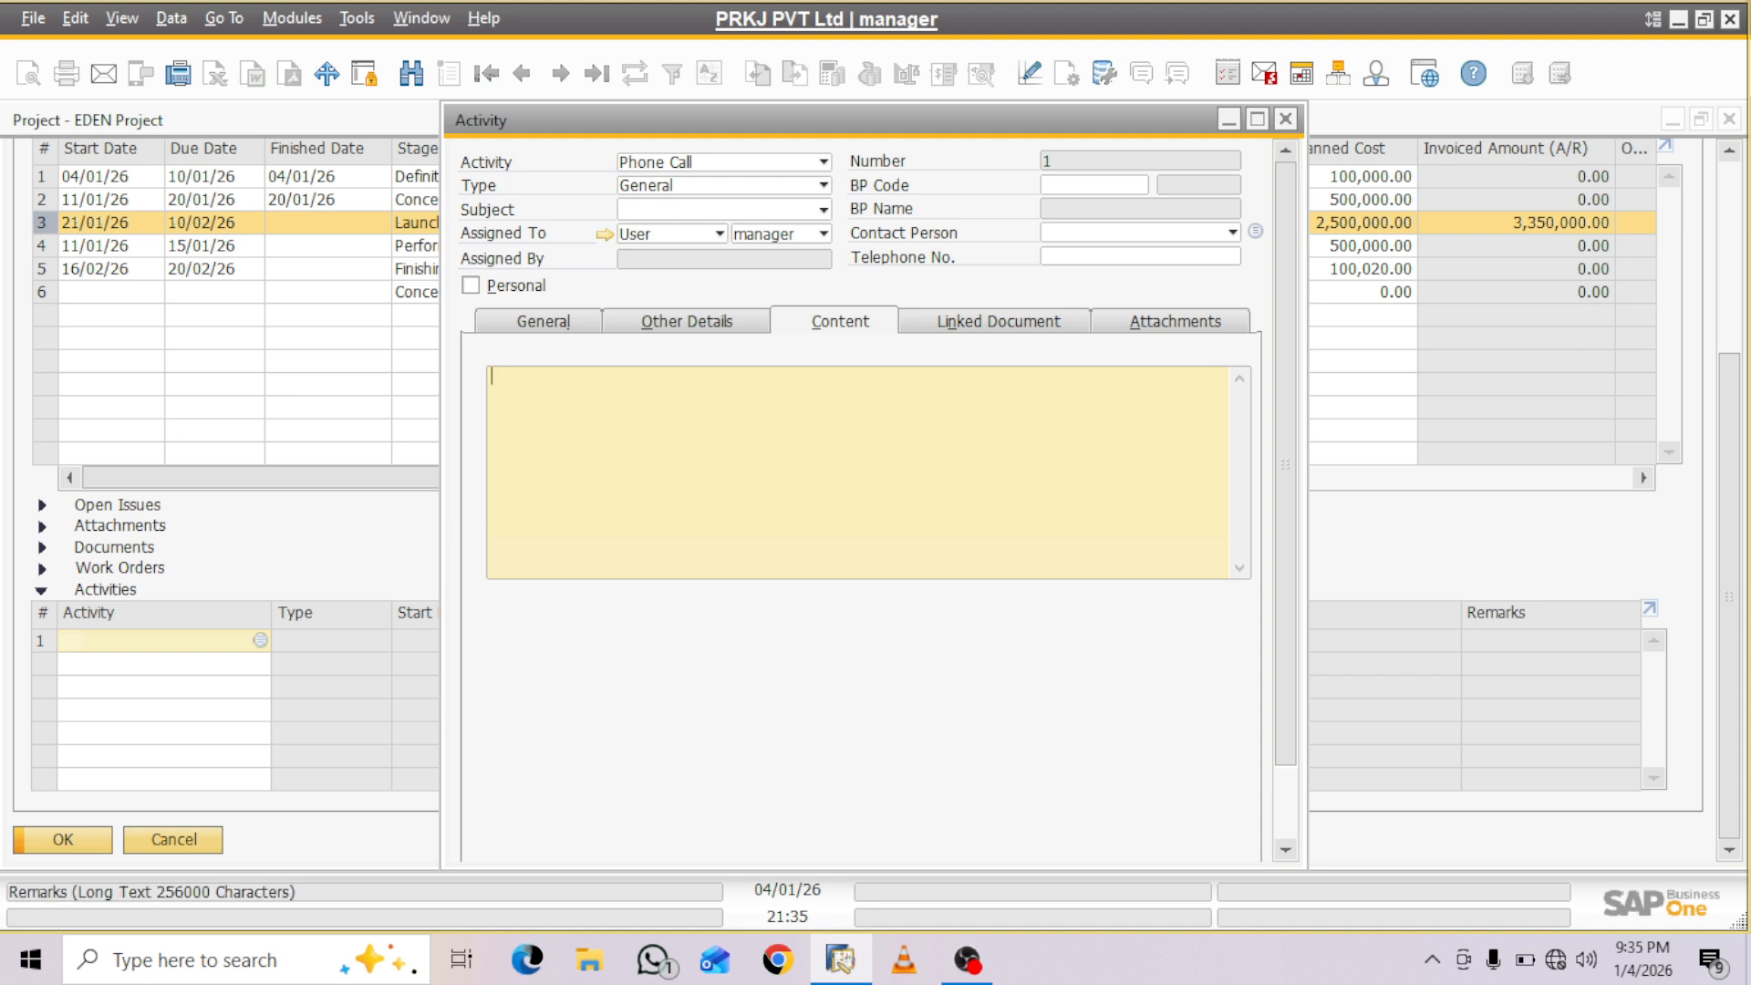
{"action": "left_click", "coordinate": [999, 322]}
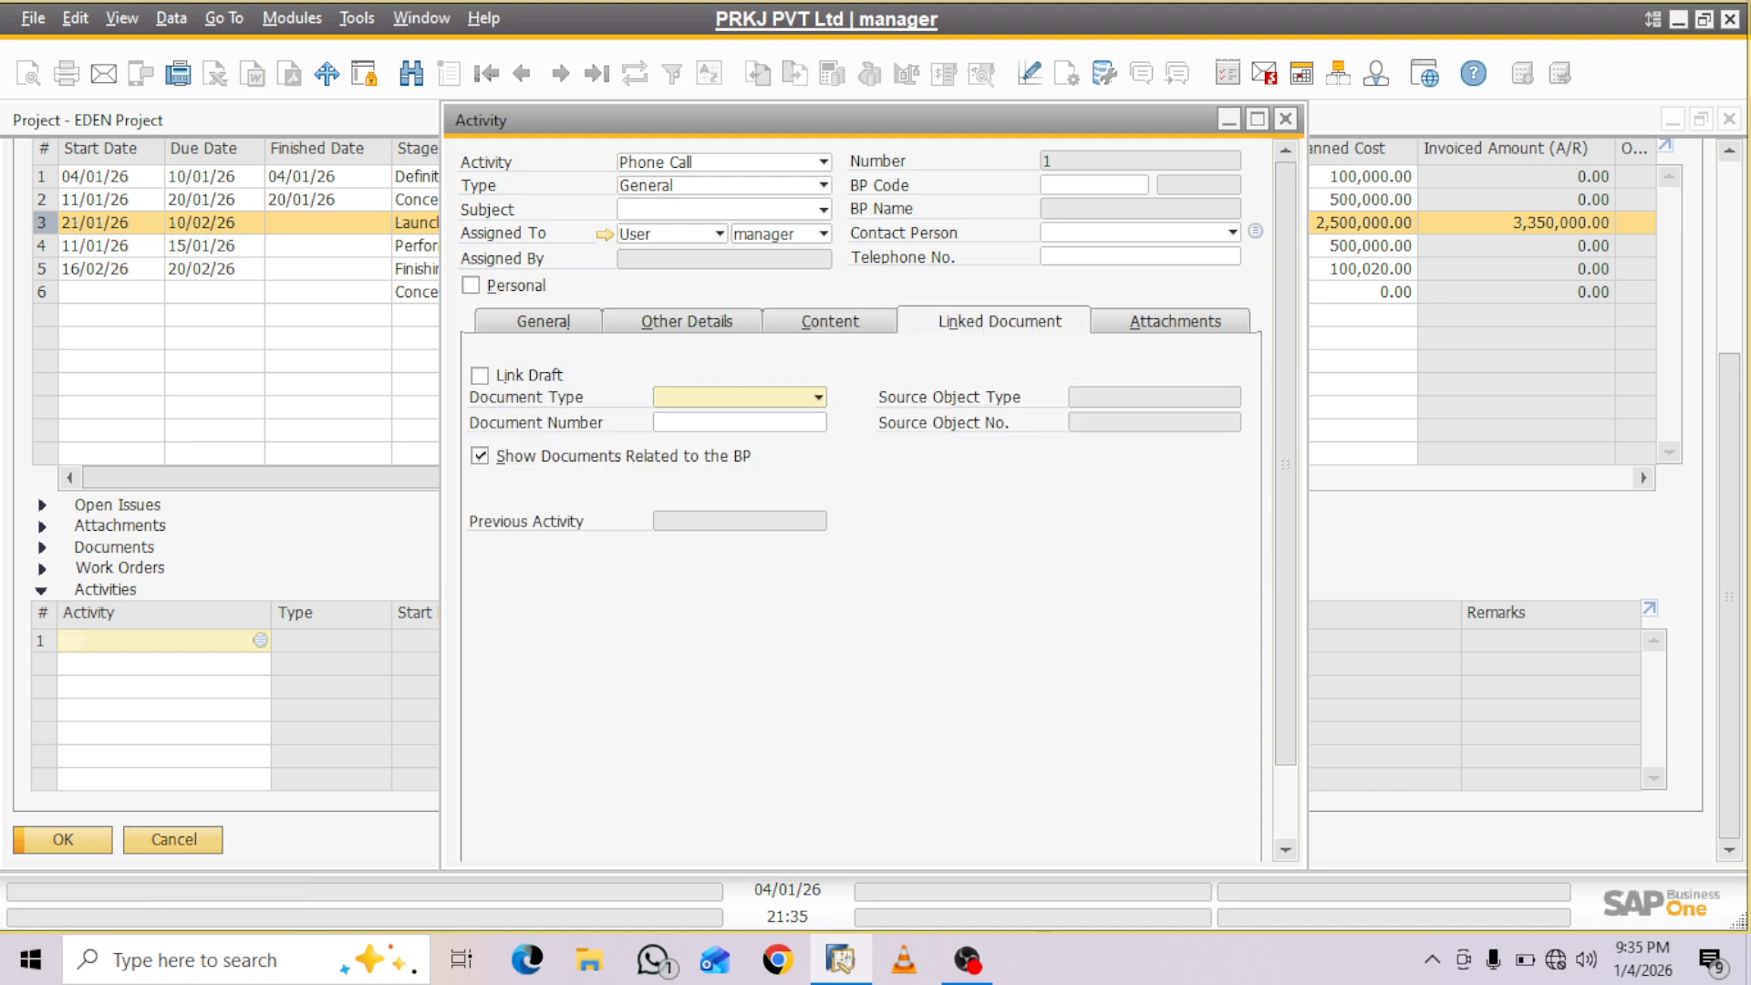
{"action": "left_click", "coordinate": [1175, 322]}
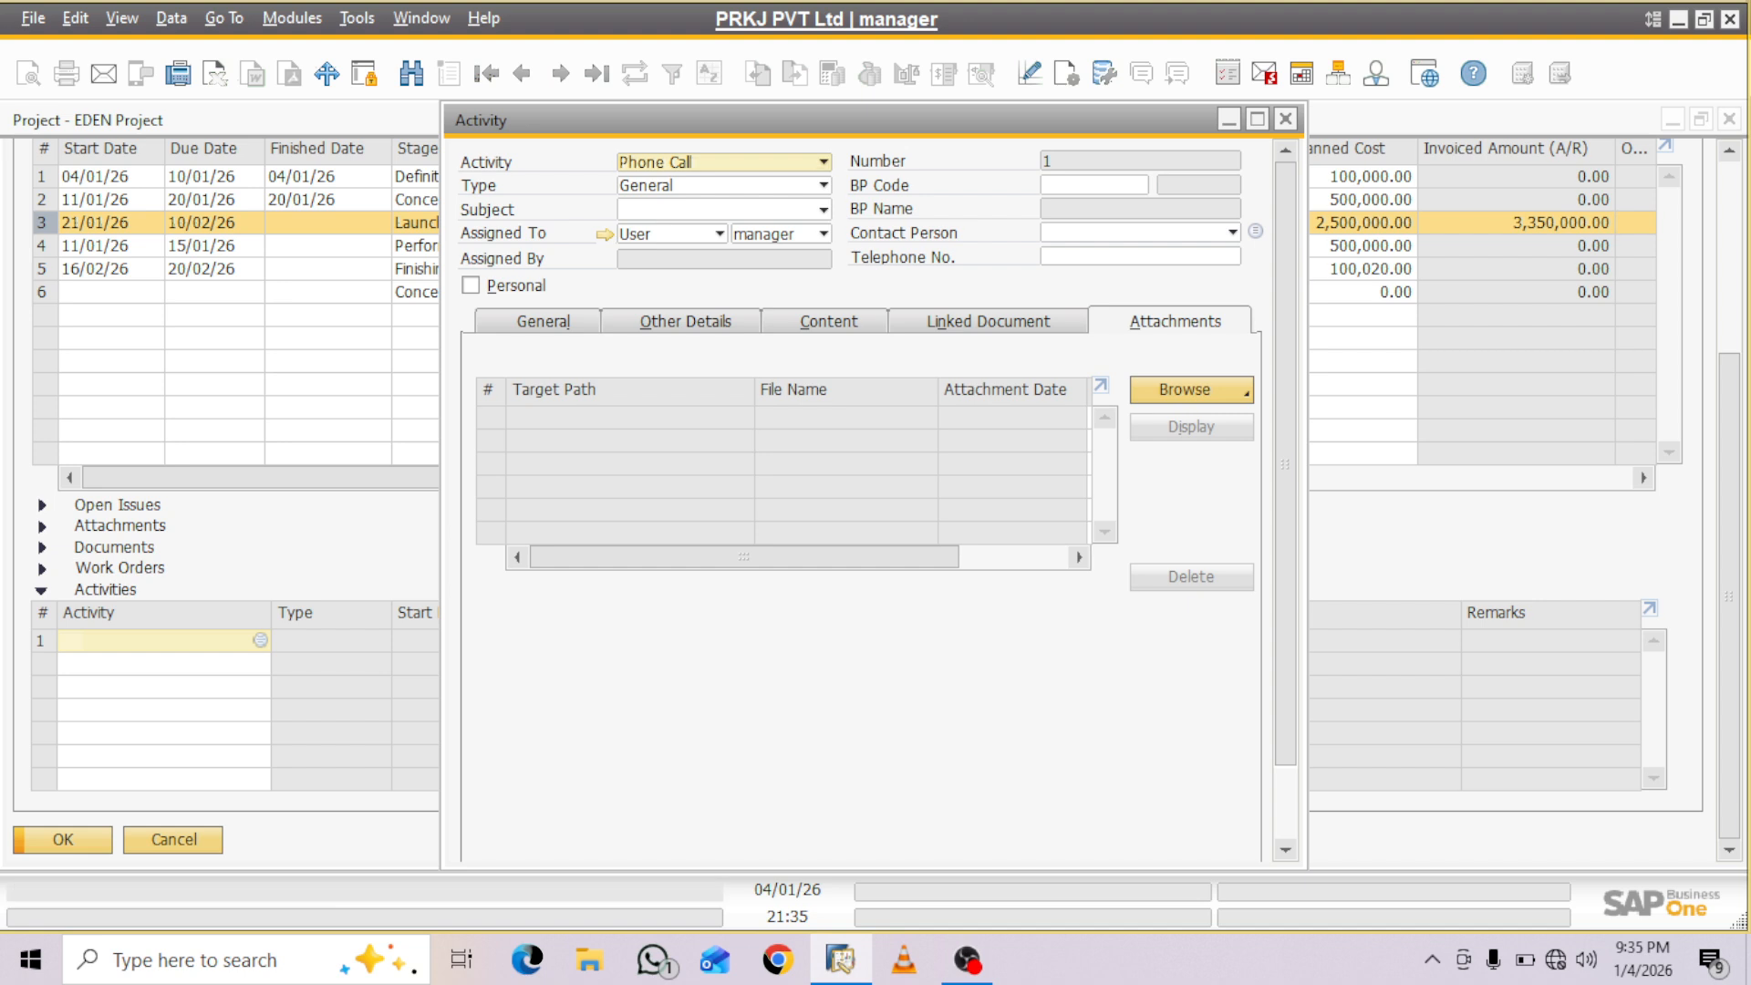
{"action": "left_click", "coordinate": [544, 322]}
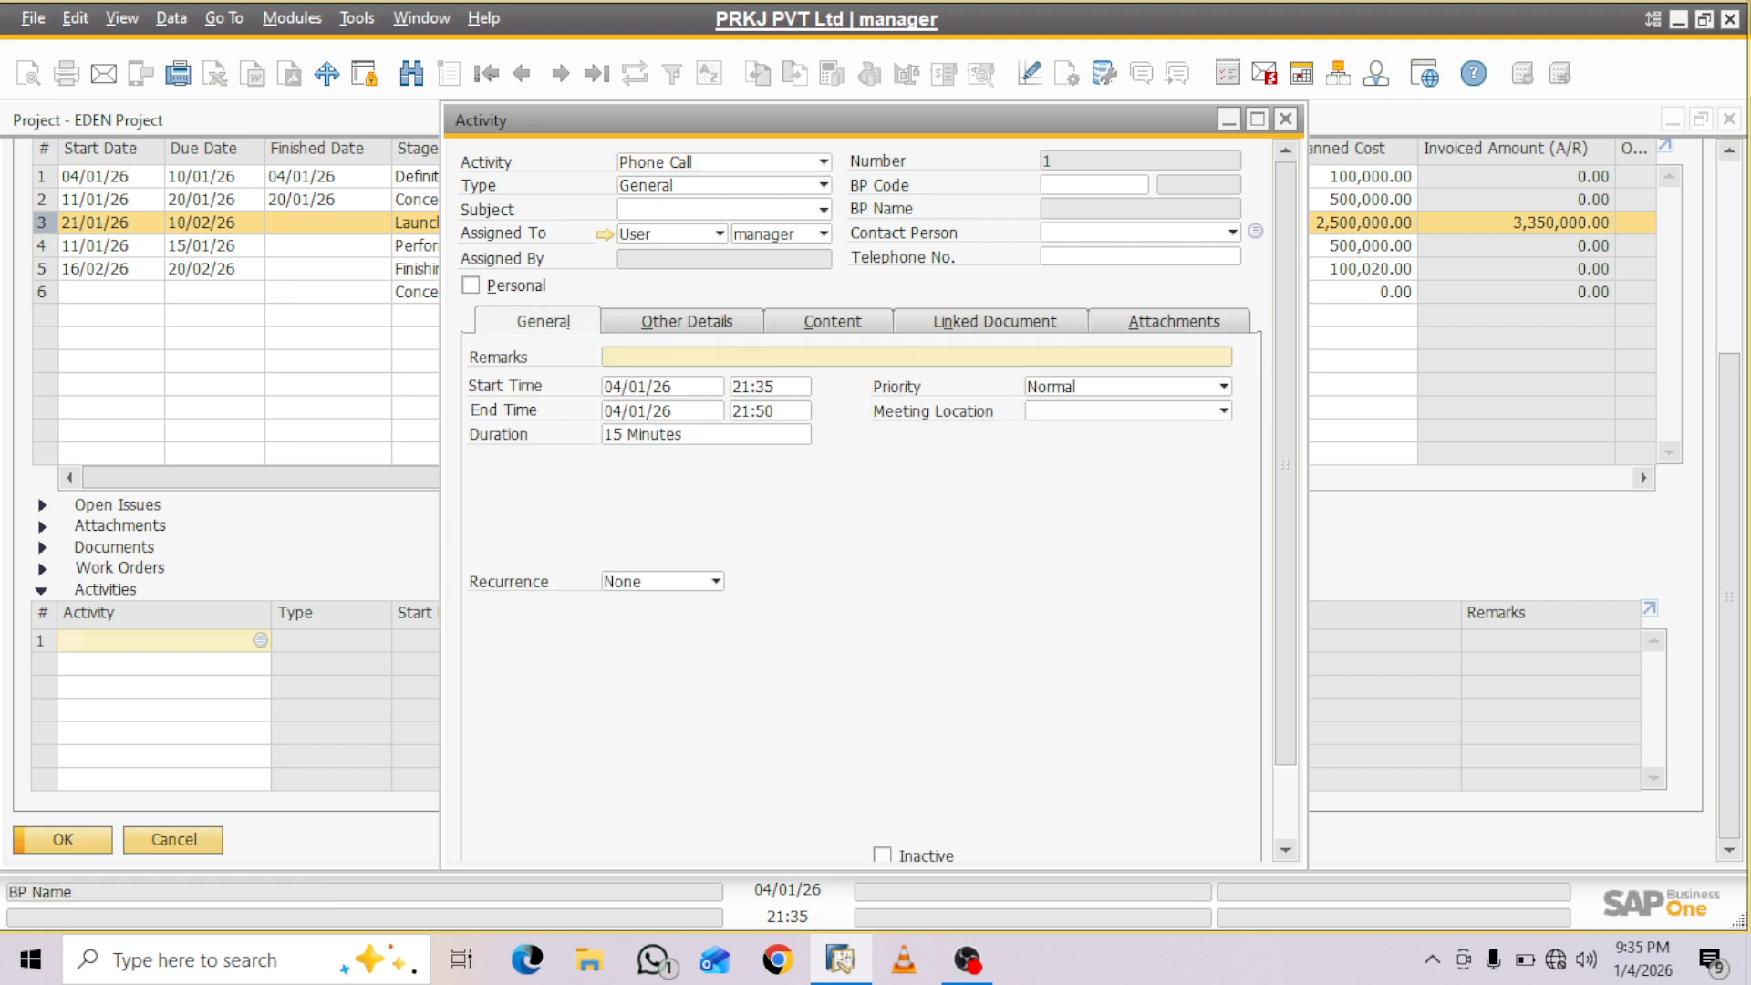
- Assign the customer BRAKERS INDIA PRIVATE LIMITED as the business partner of the new activity
{"action": "left_click", "coordinate": [1092, 185]}
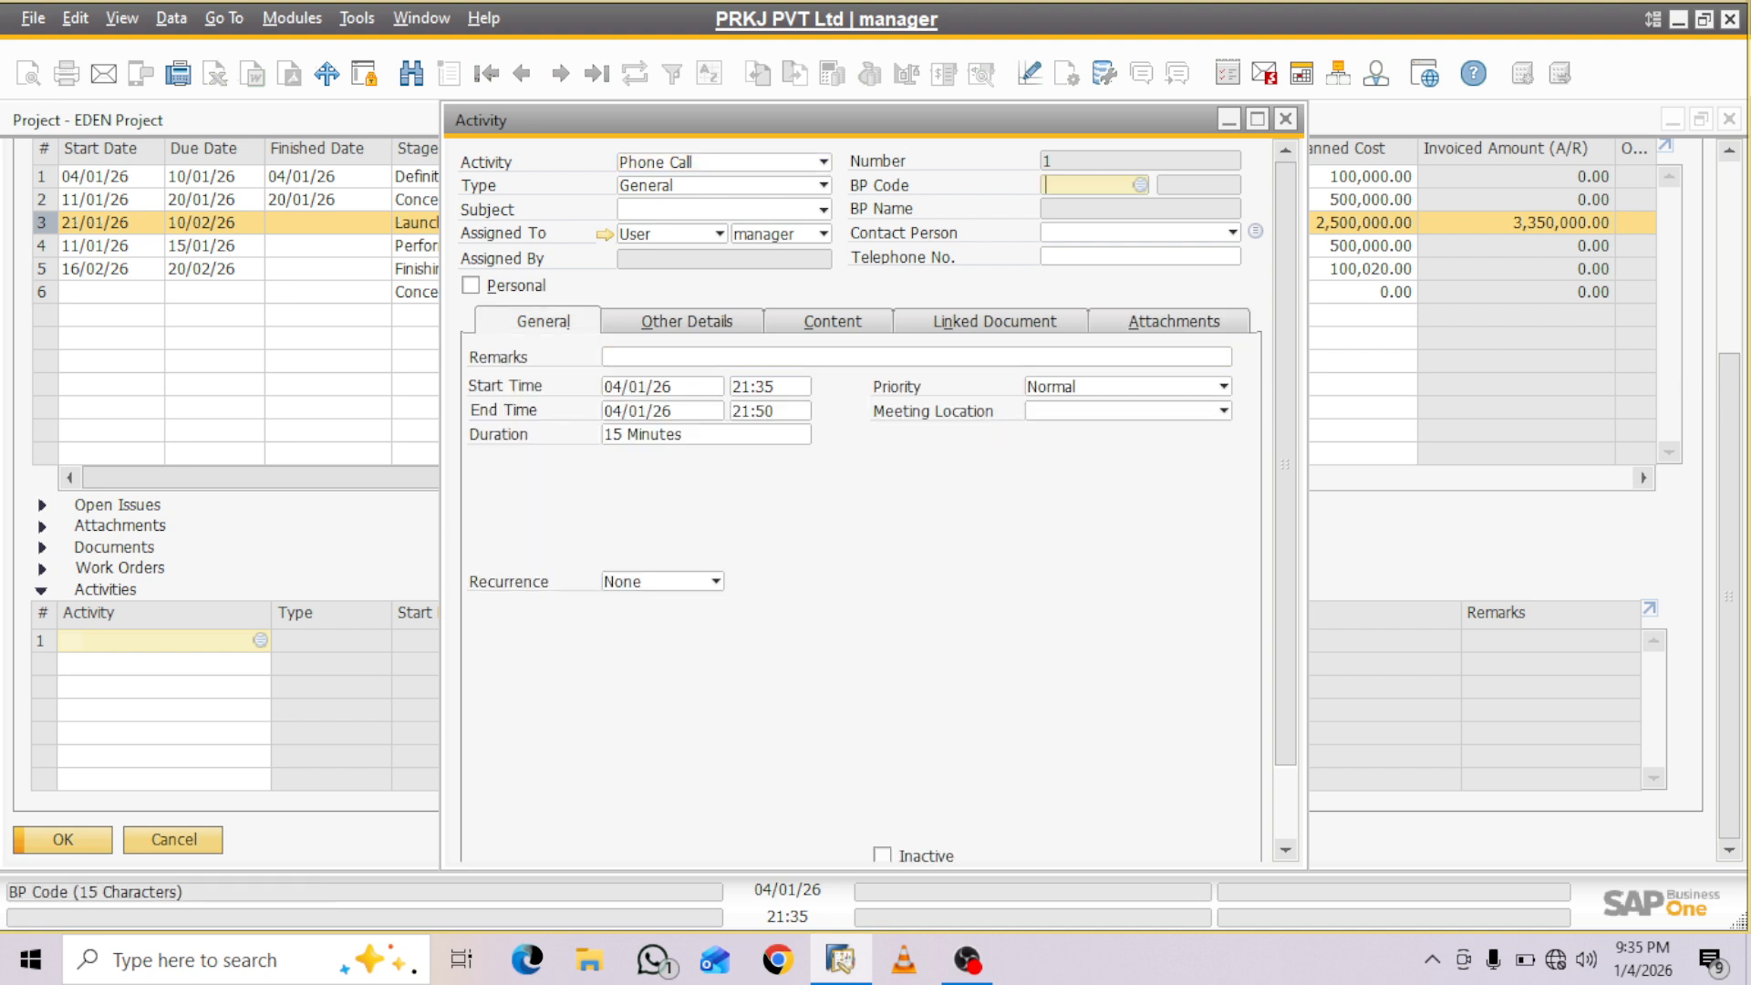
{"action": "key", "text": "Tab"}
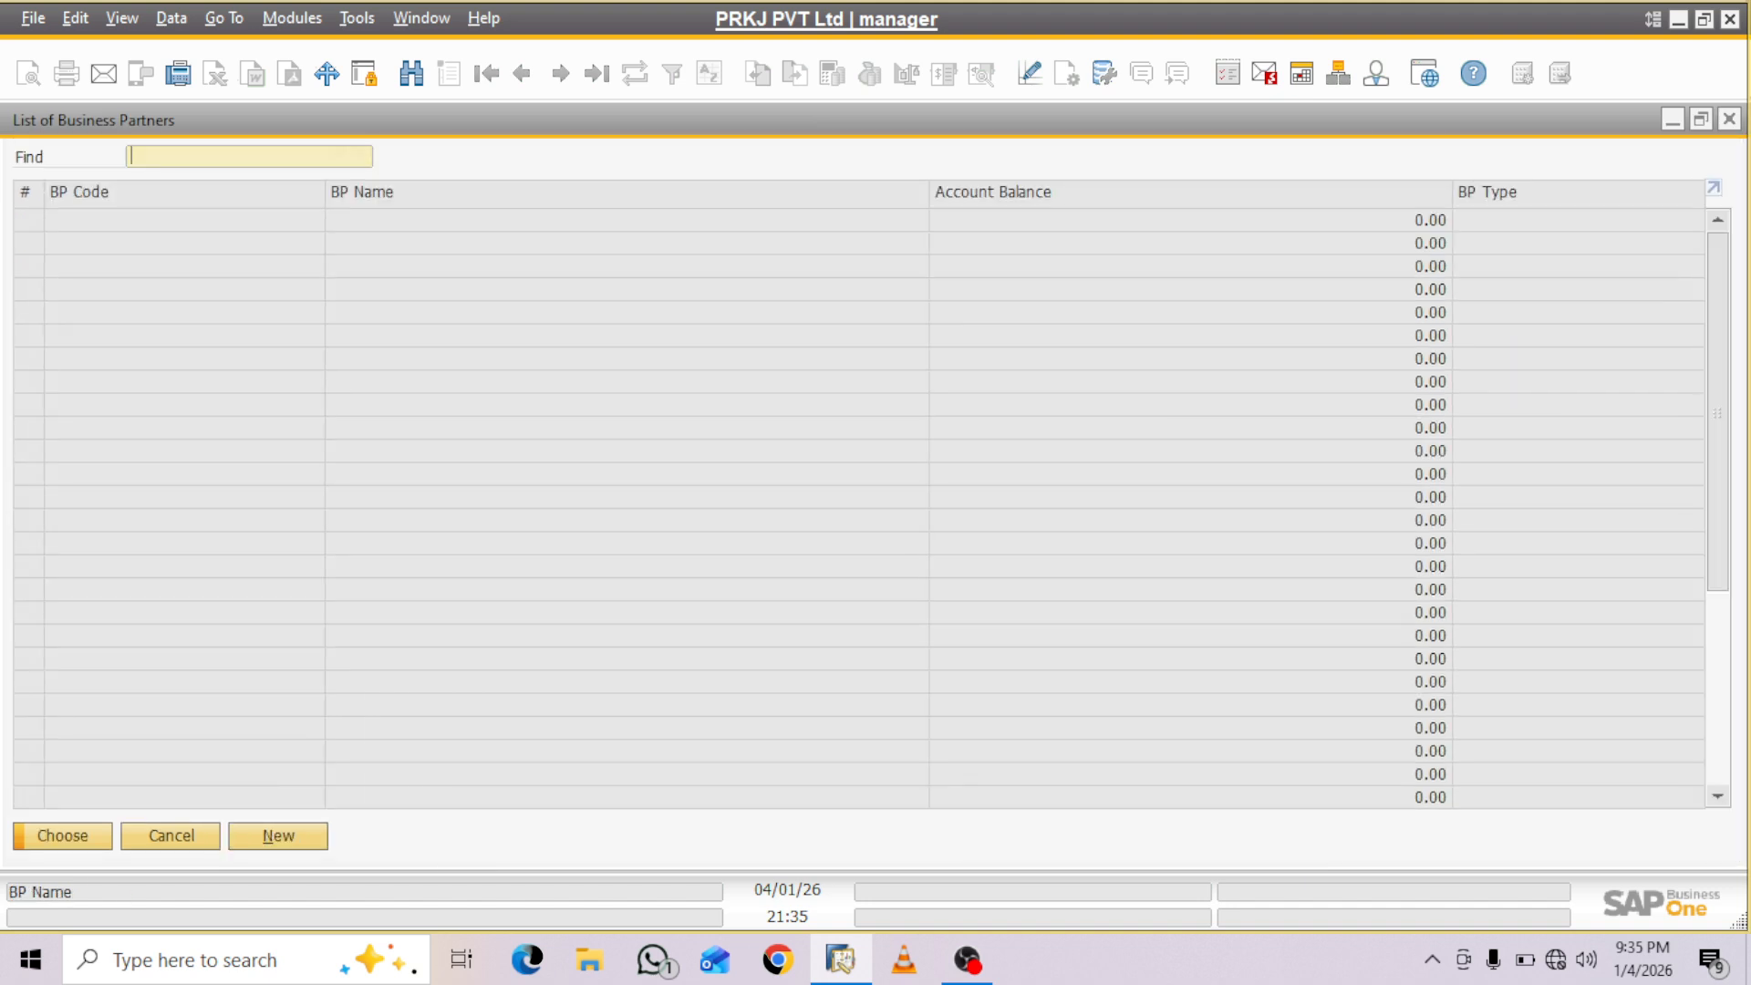
{"action": "left_click", "coordinate": [449, 244]}
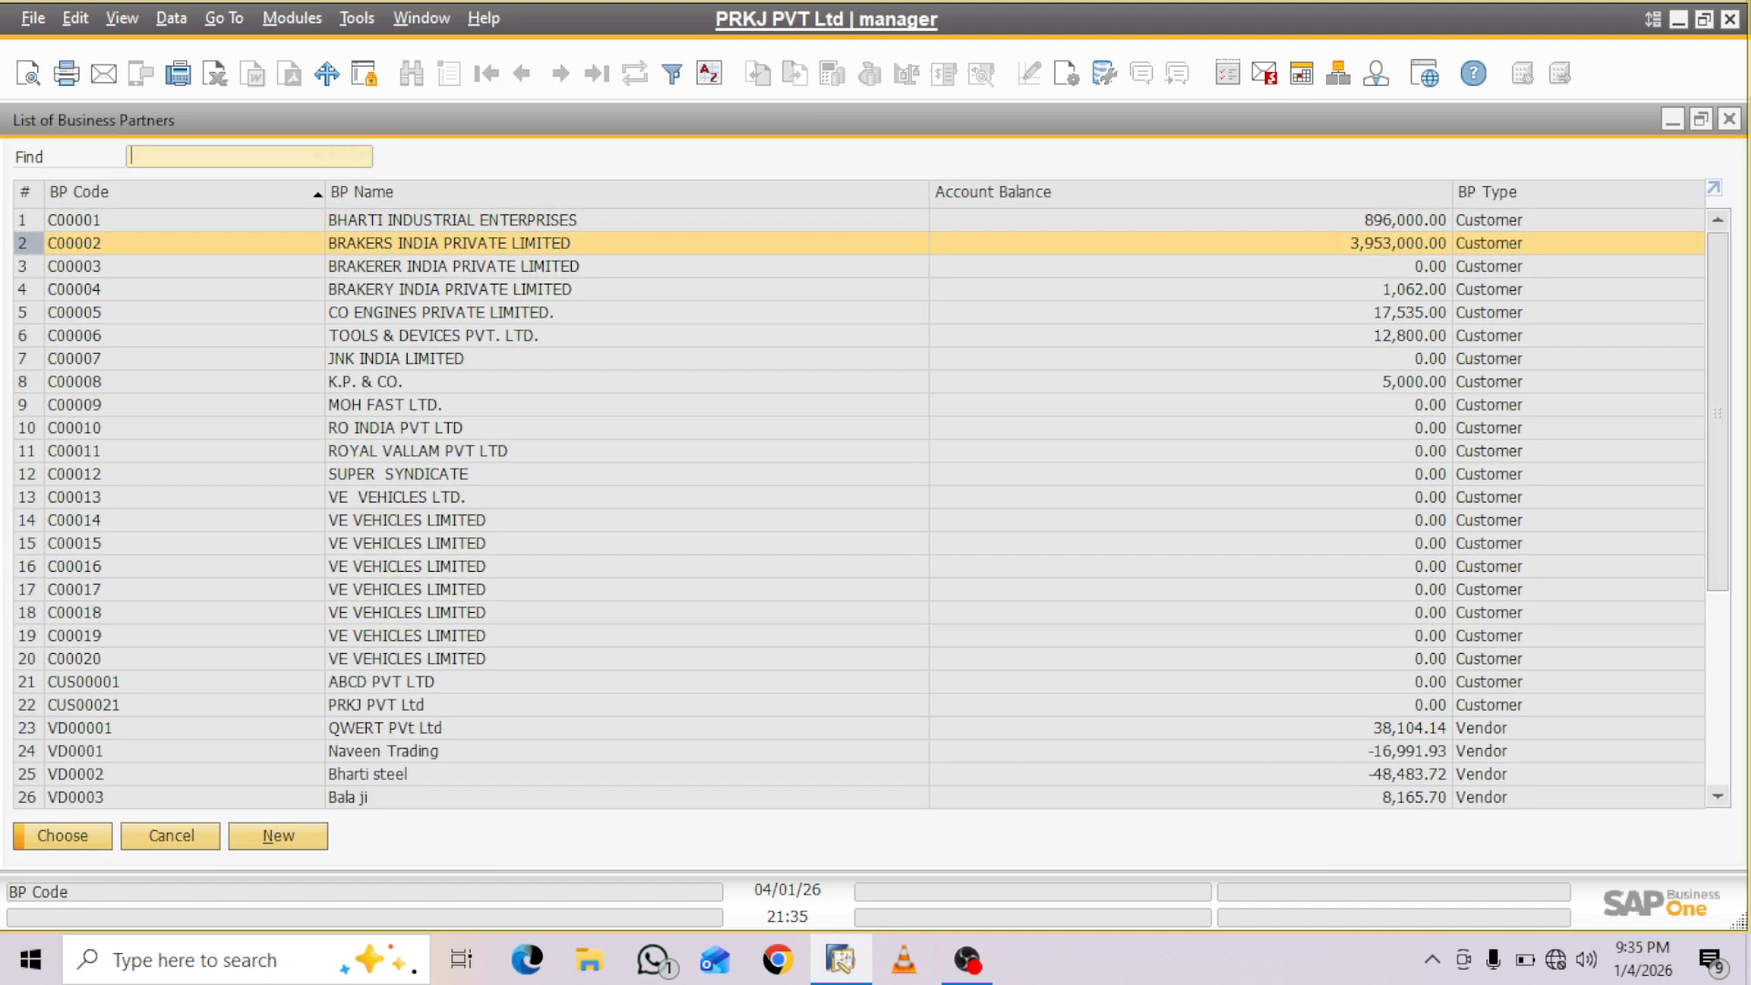
{"action": "key", "text": "Return"}
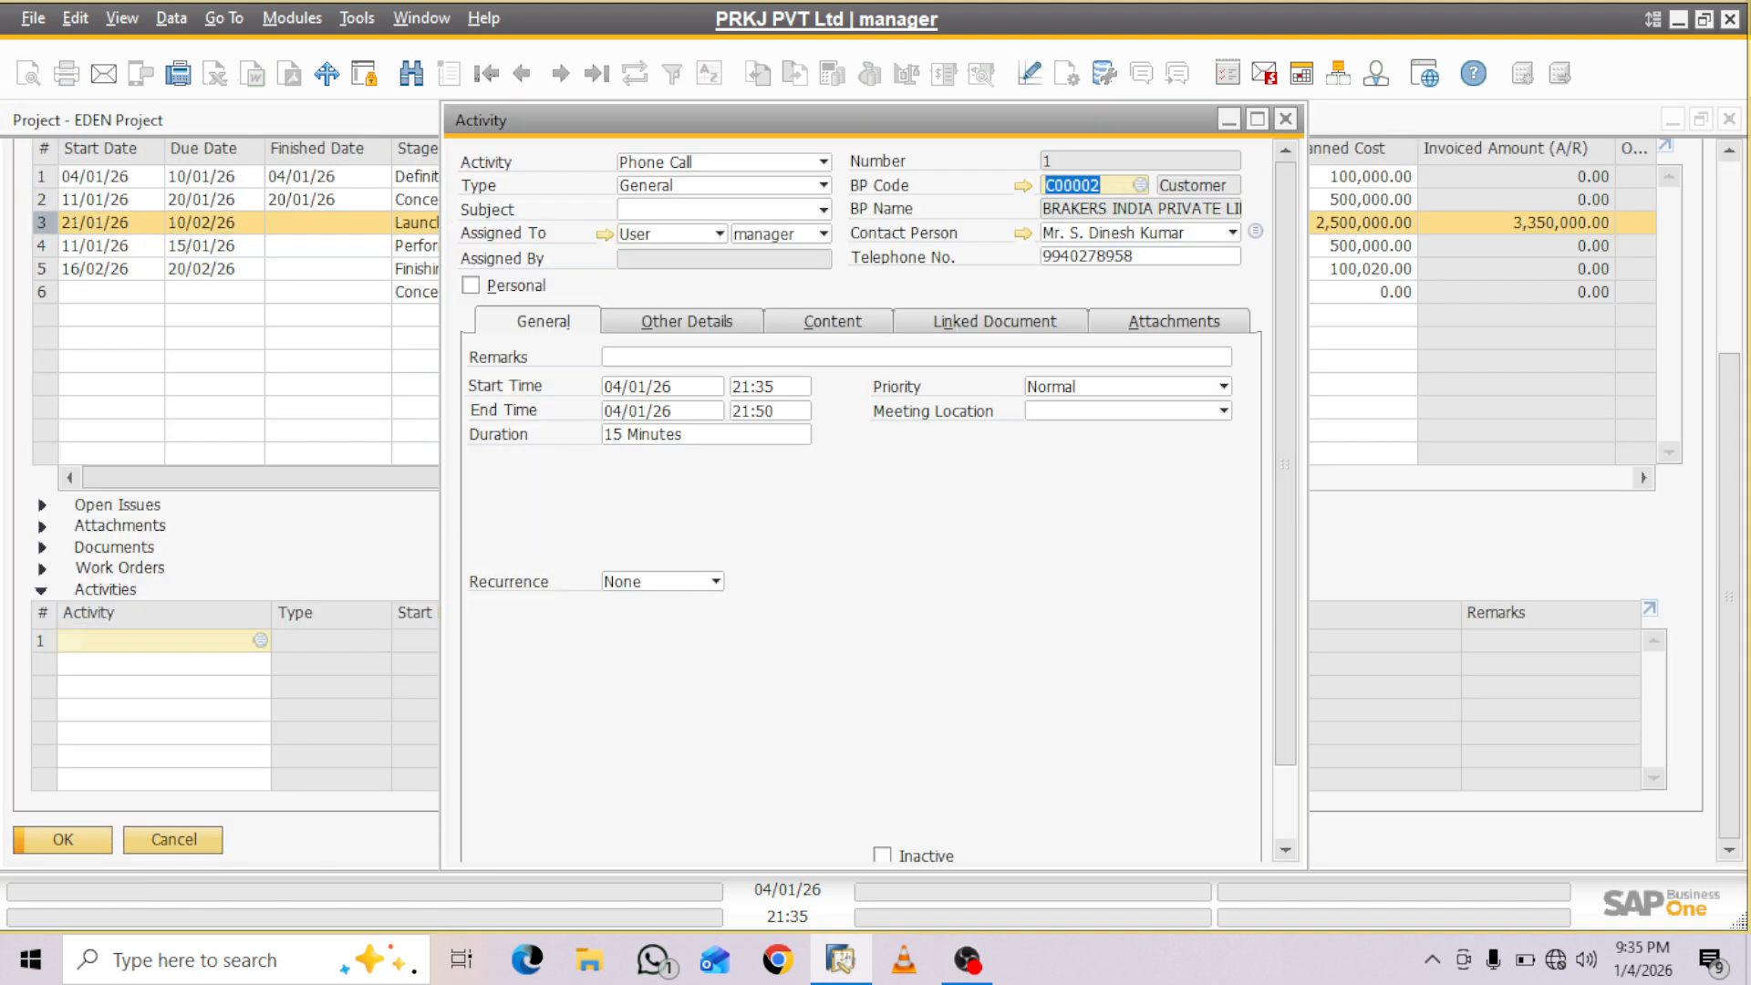
- Define a new activity subject named epc and assign it as the subject of the new activity
{"action": "left_click", "coordinate": [823, 209]}
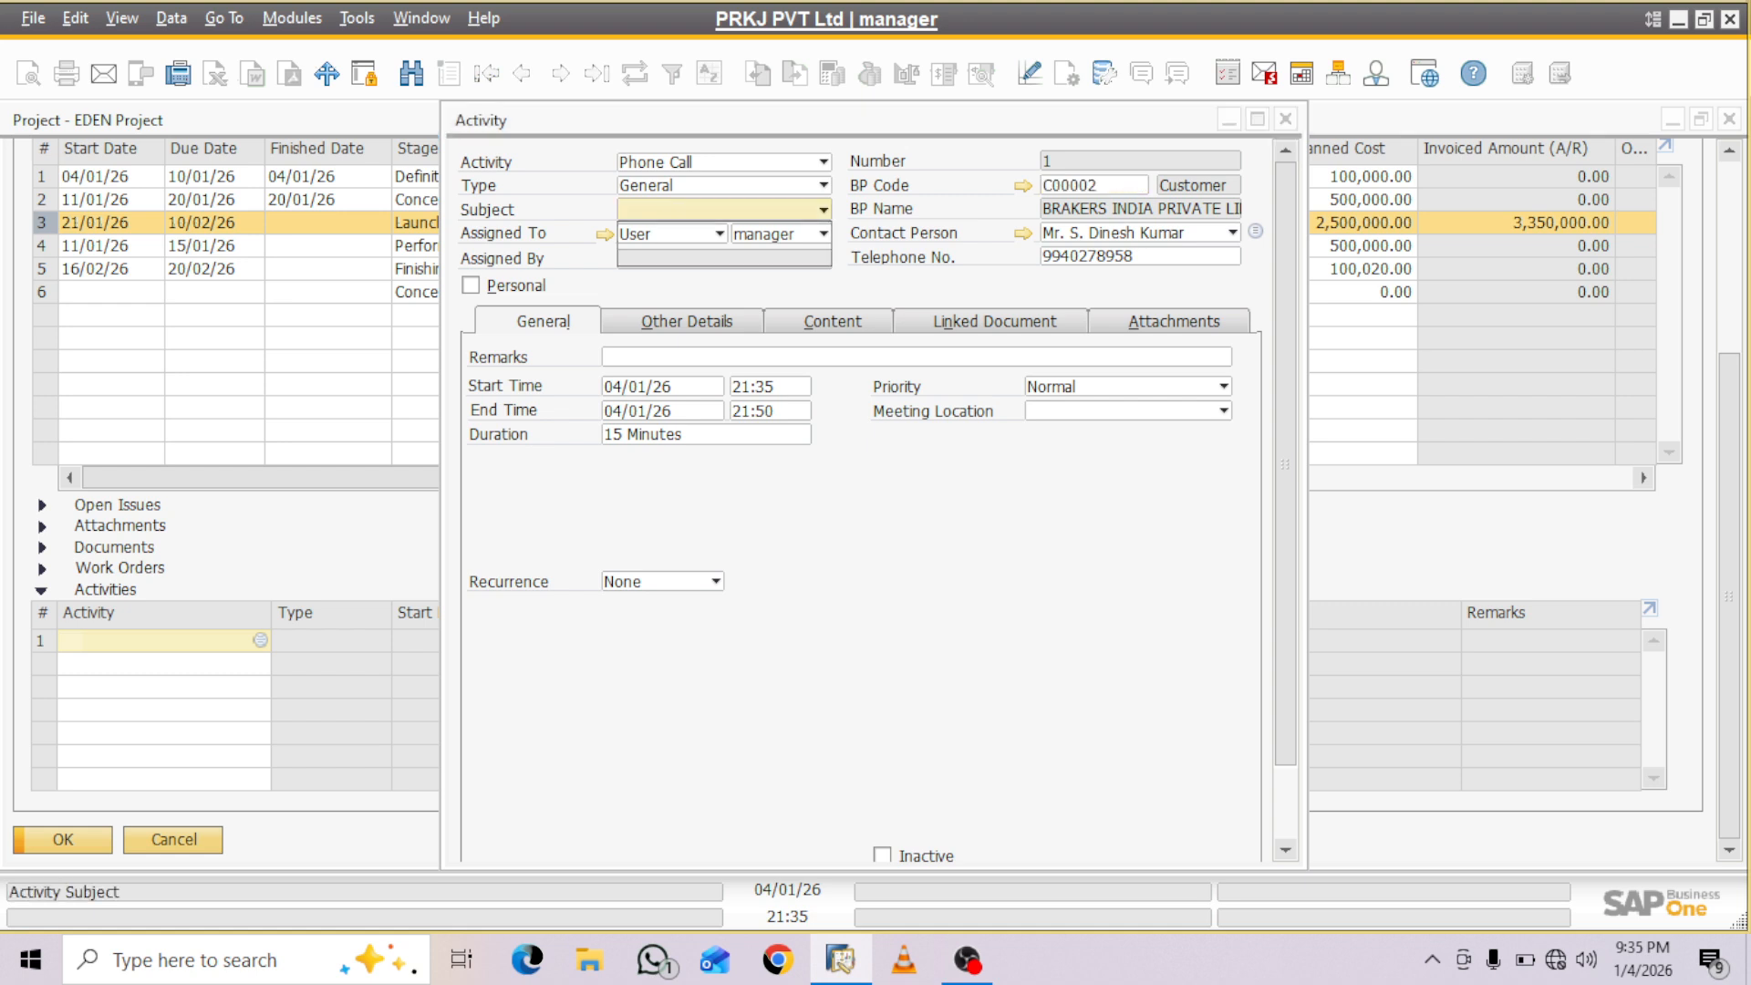
{"action": "left_click", "coordinate": [702, 257]}
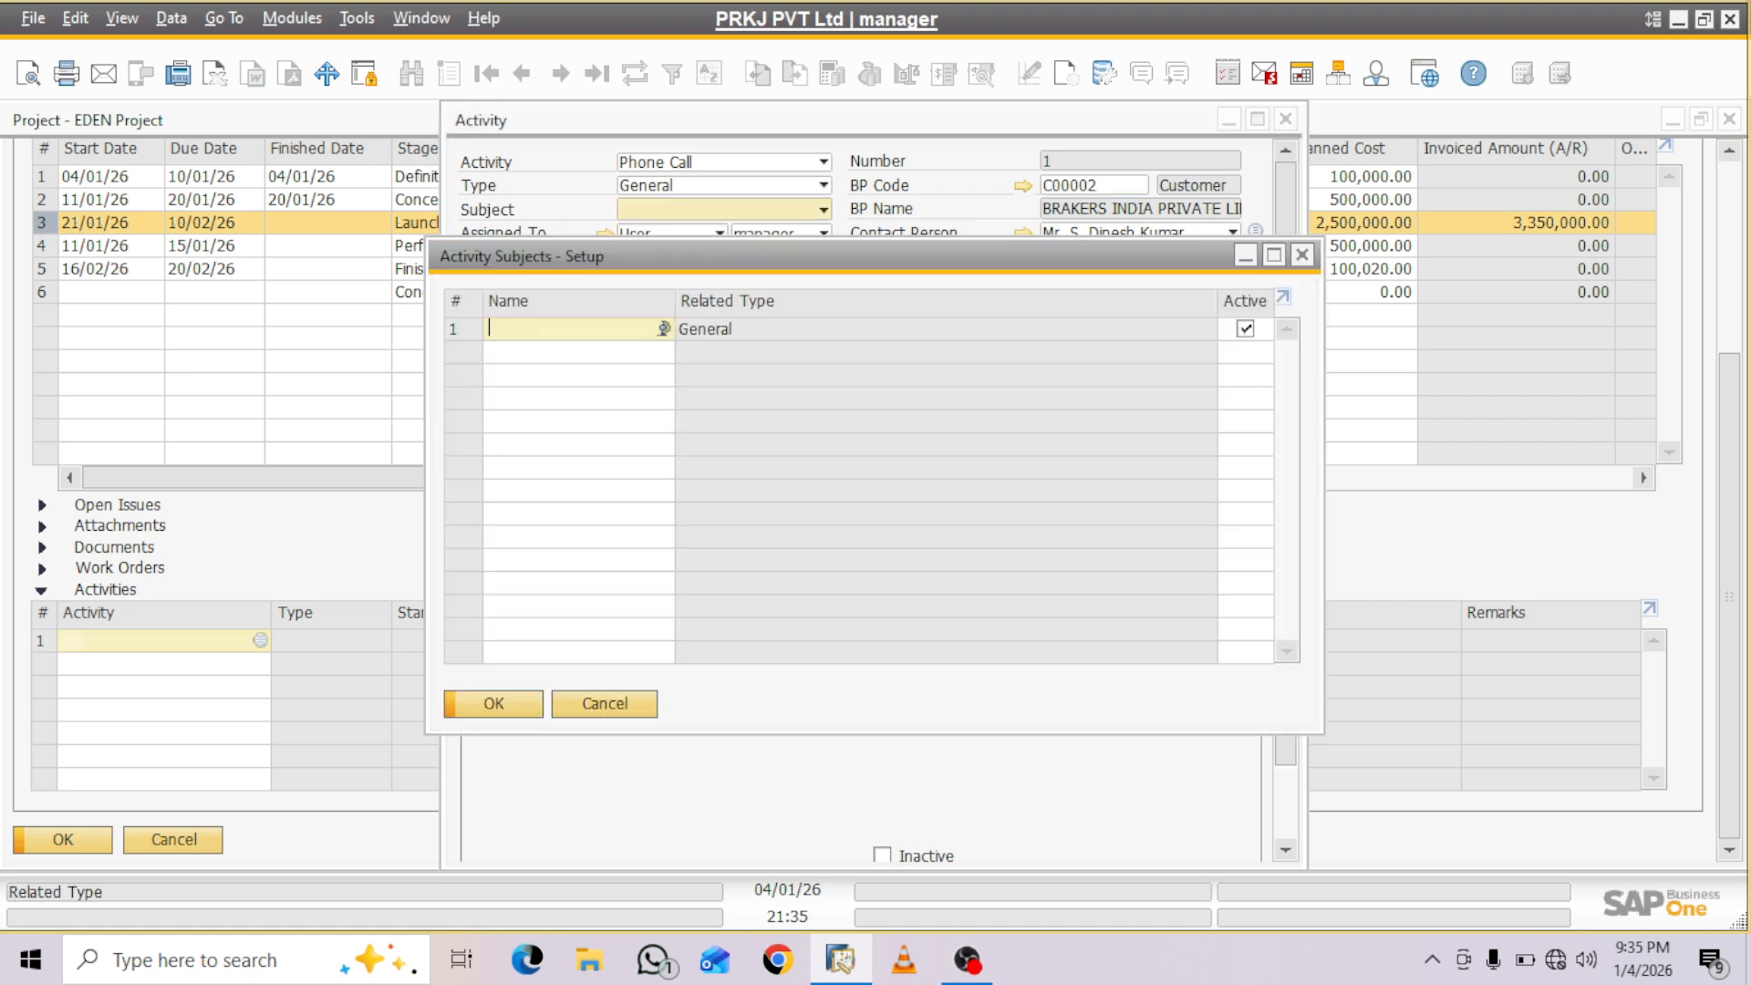
{"action": "type", "text": "e"}
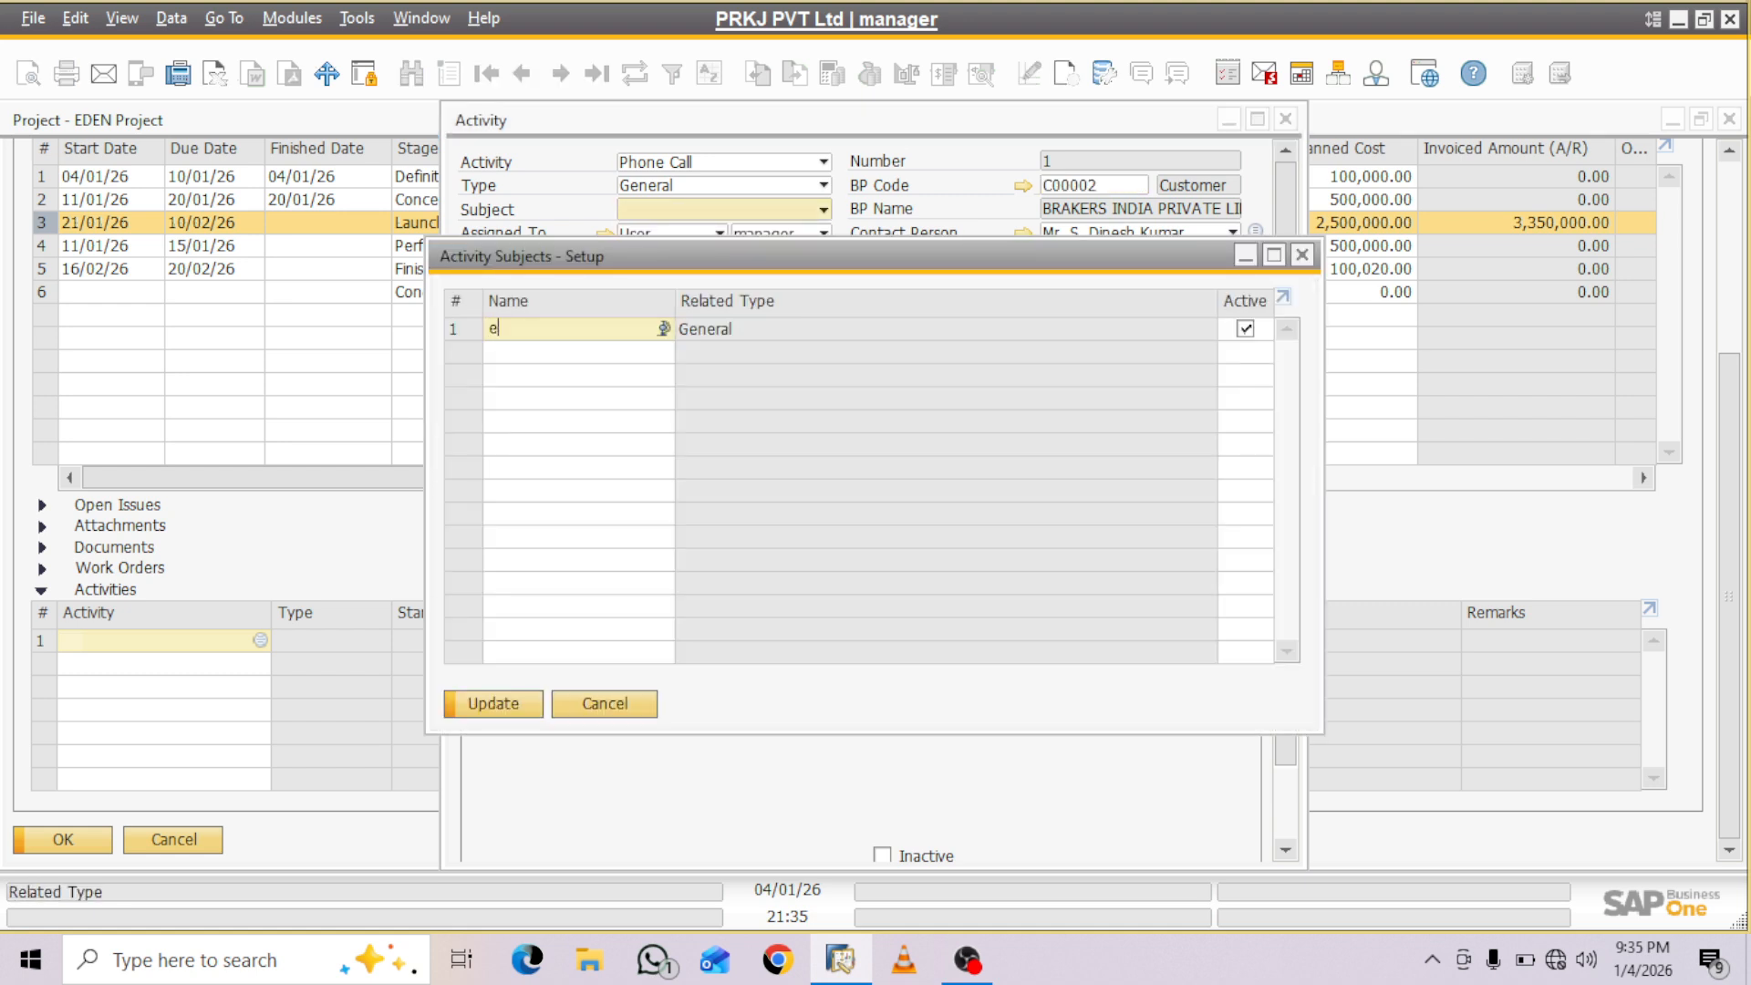
{"action": "type", "text": "pc"}
{"action": "key", "text": "Return"}
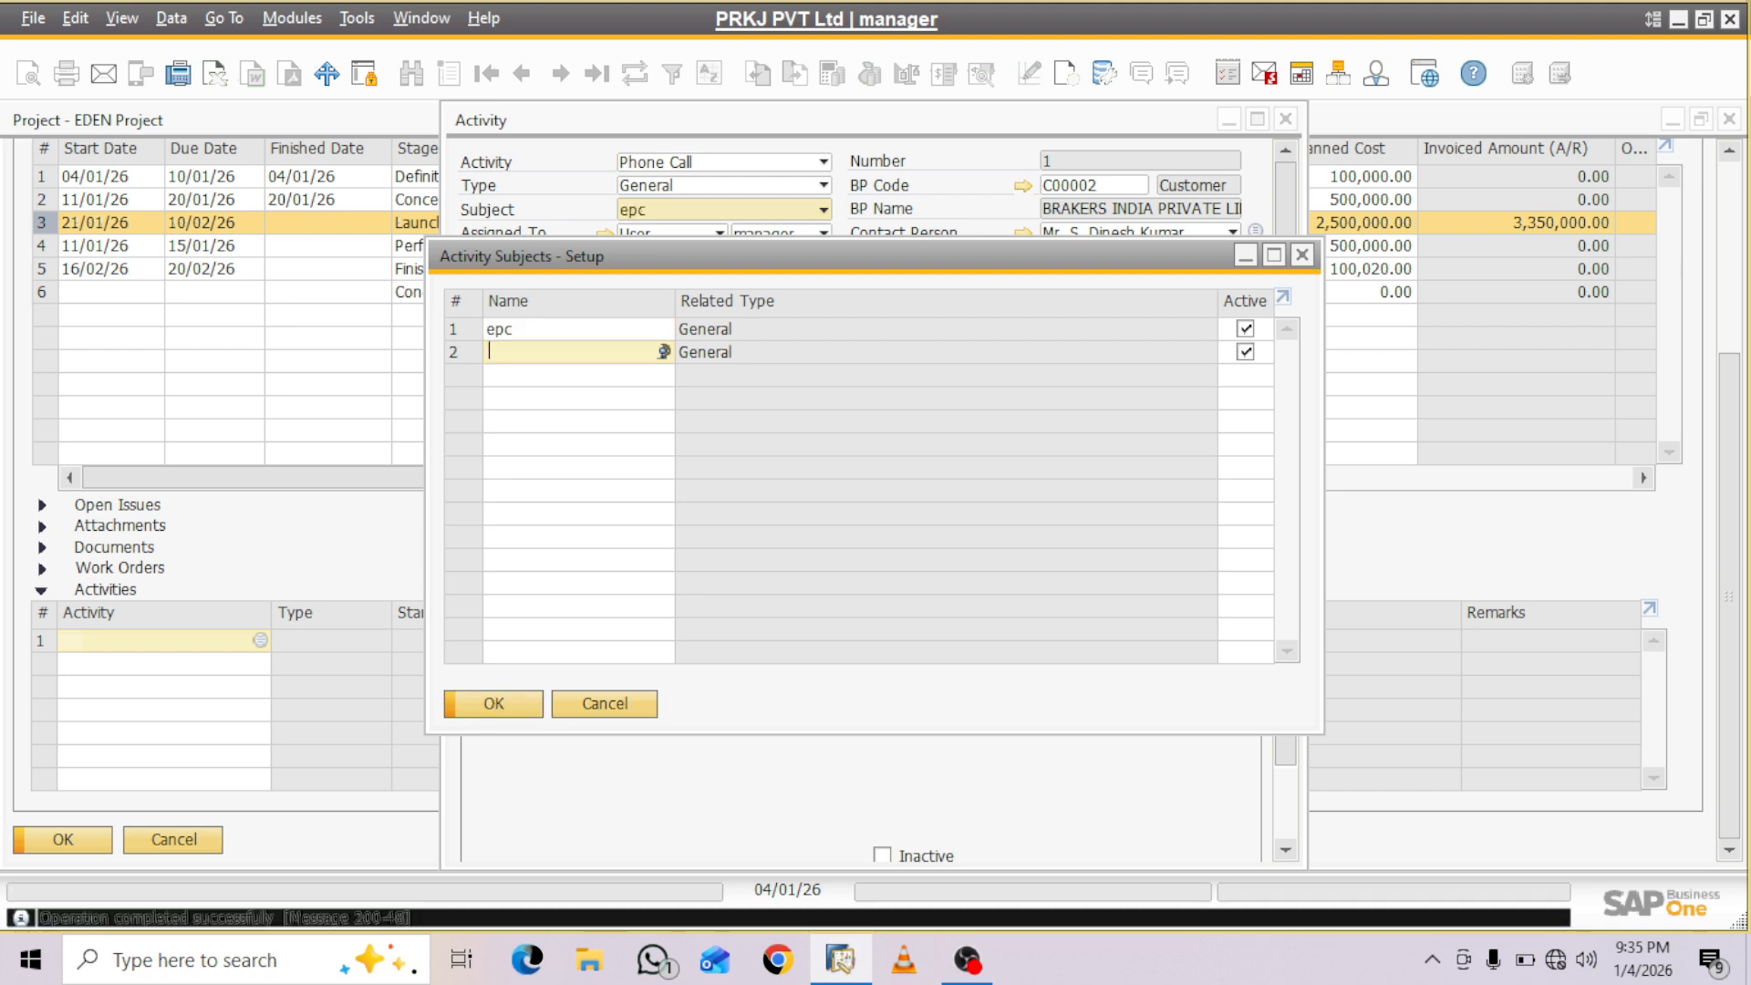
{"action": "key", "text": "Return"}
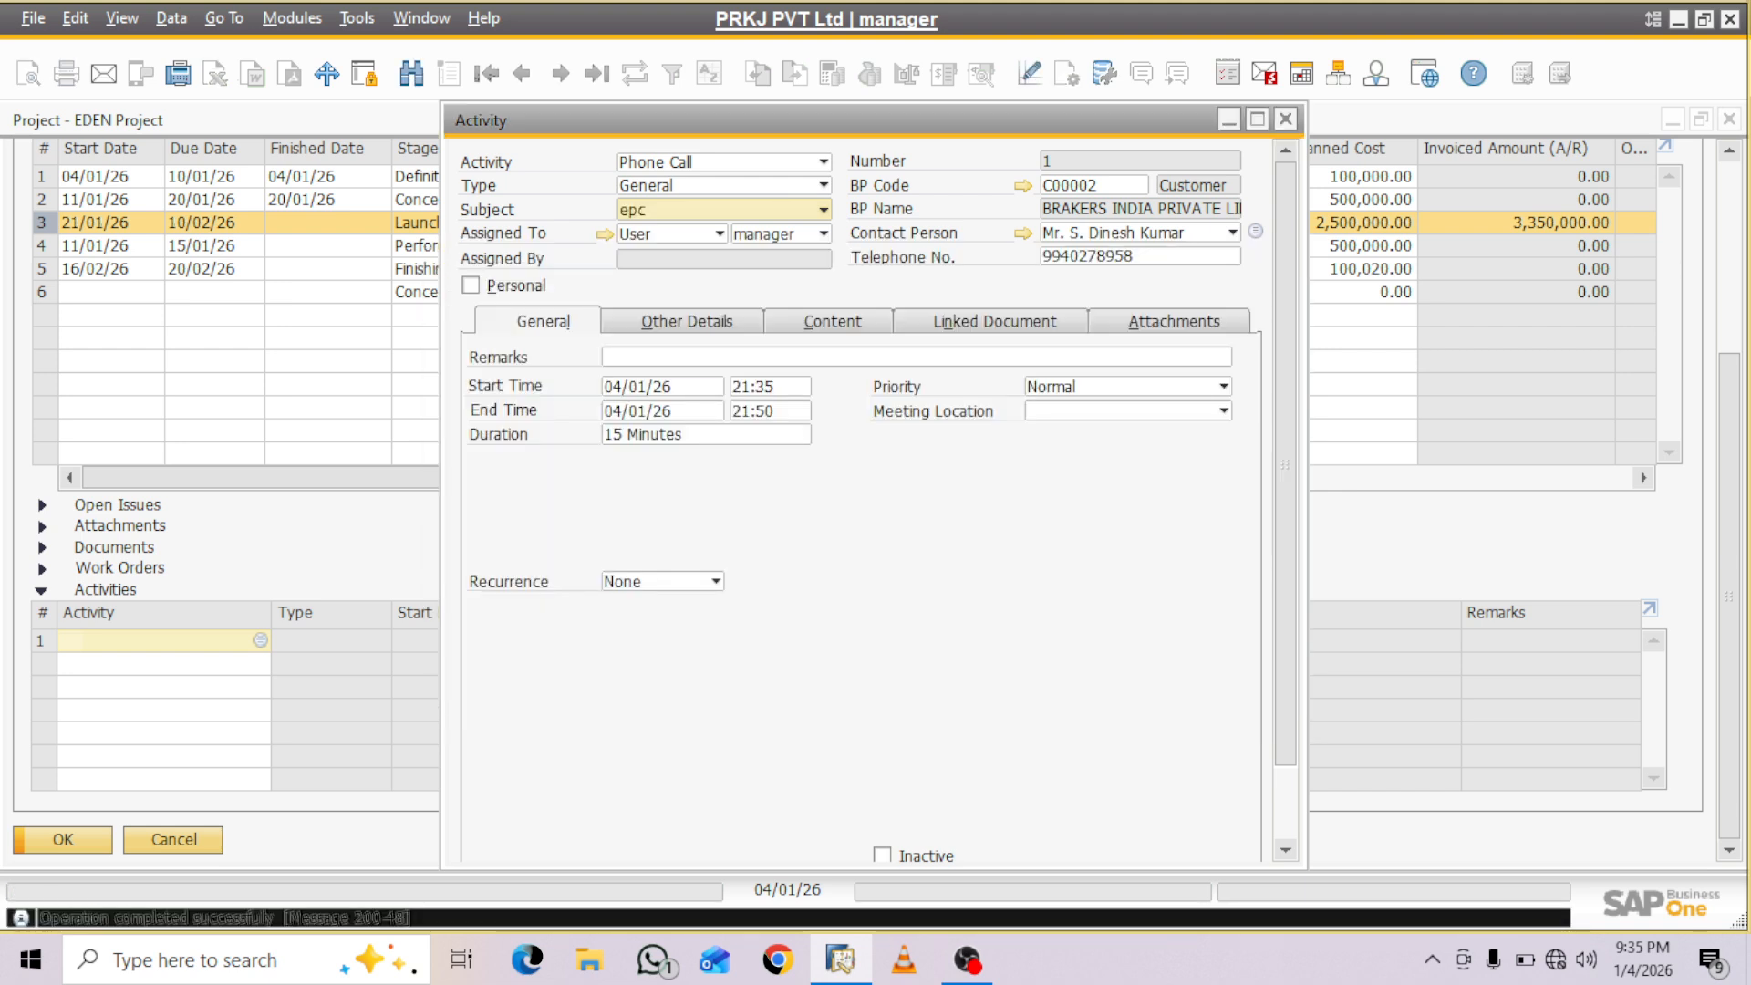
- Enter EPC WORK ACTIVETY as the remarks of the new activity
{"action": "left_click", "coordinate": [711, 357]}
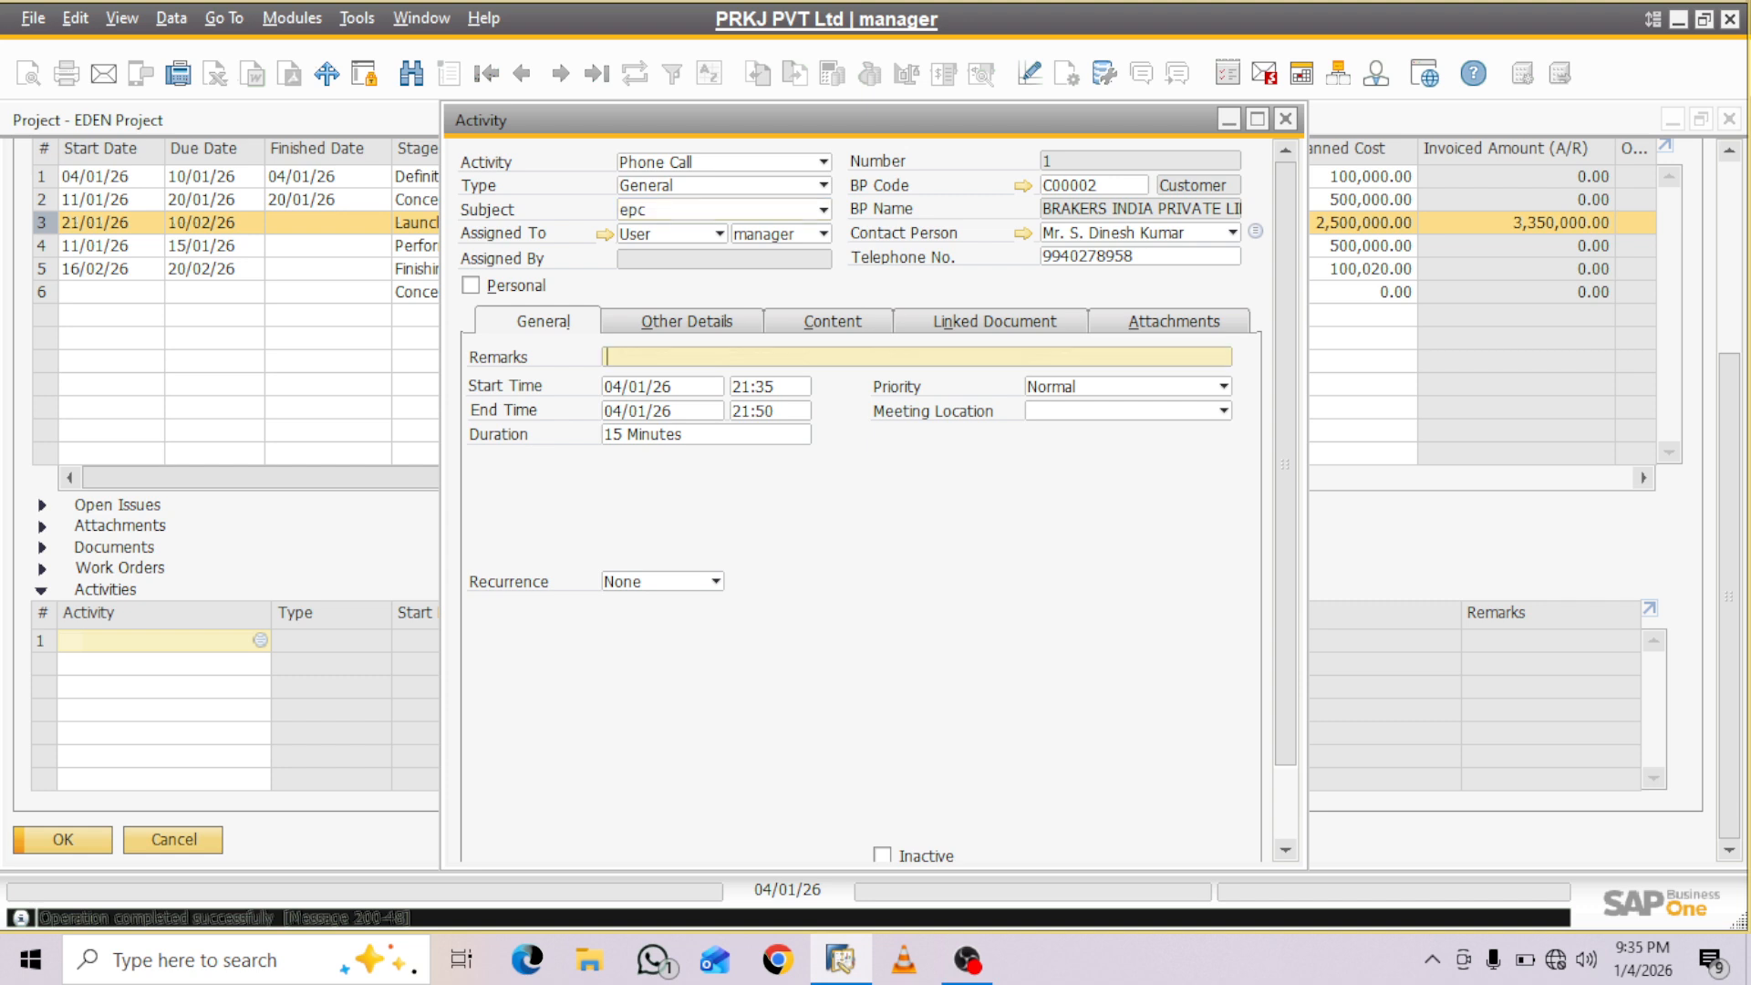
{"action": "type", "text": "EPC WORK ACTIVETY"}
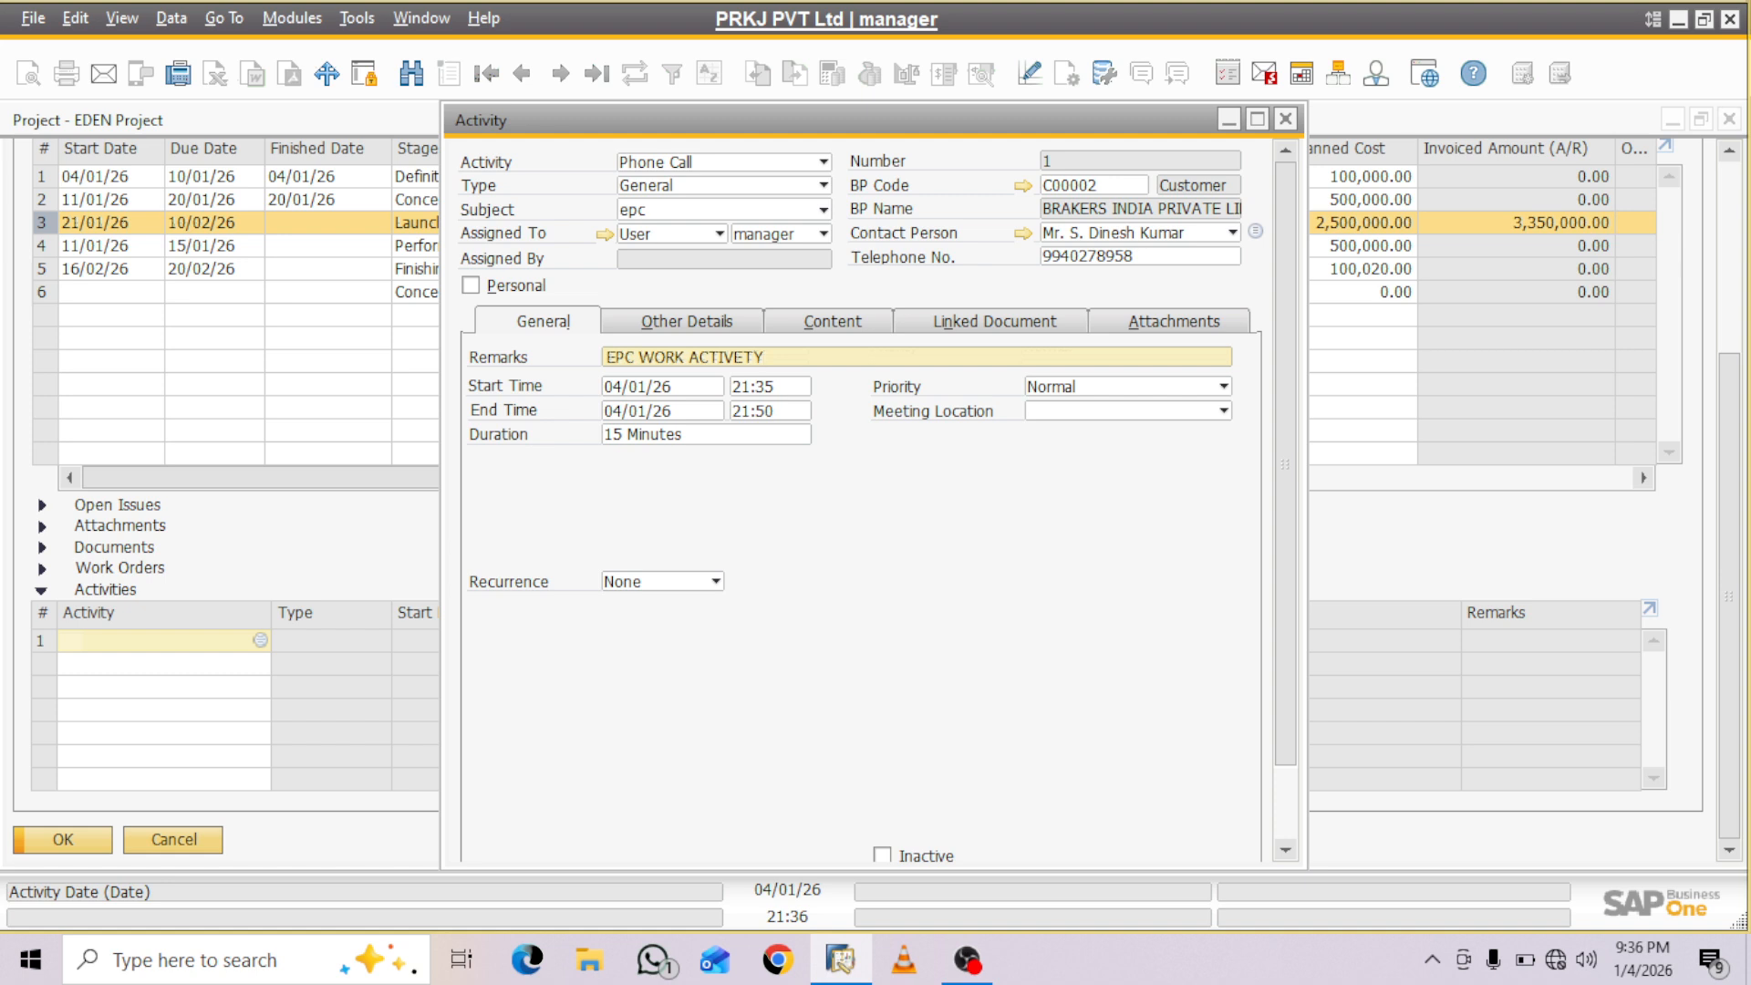
{"action": "key", "text": "Tab"}
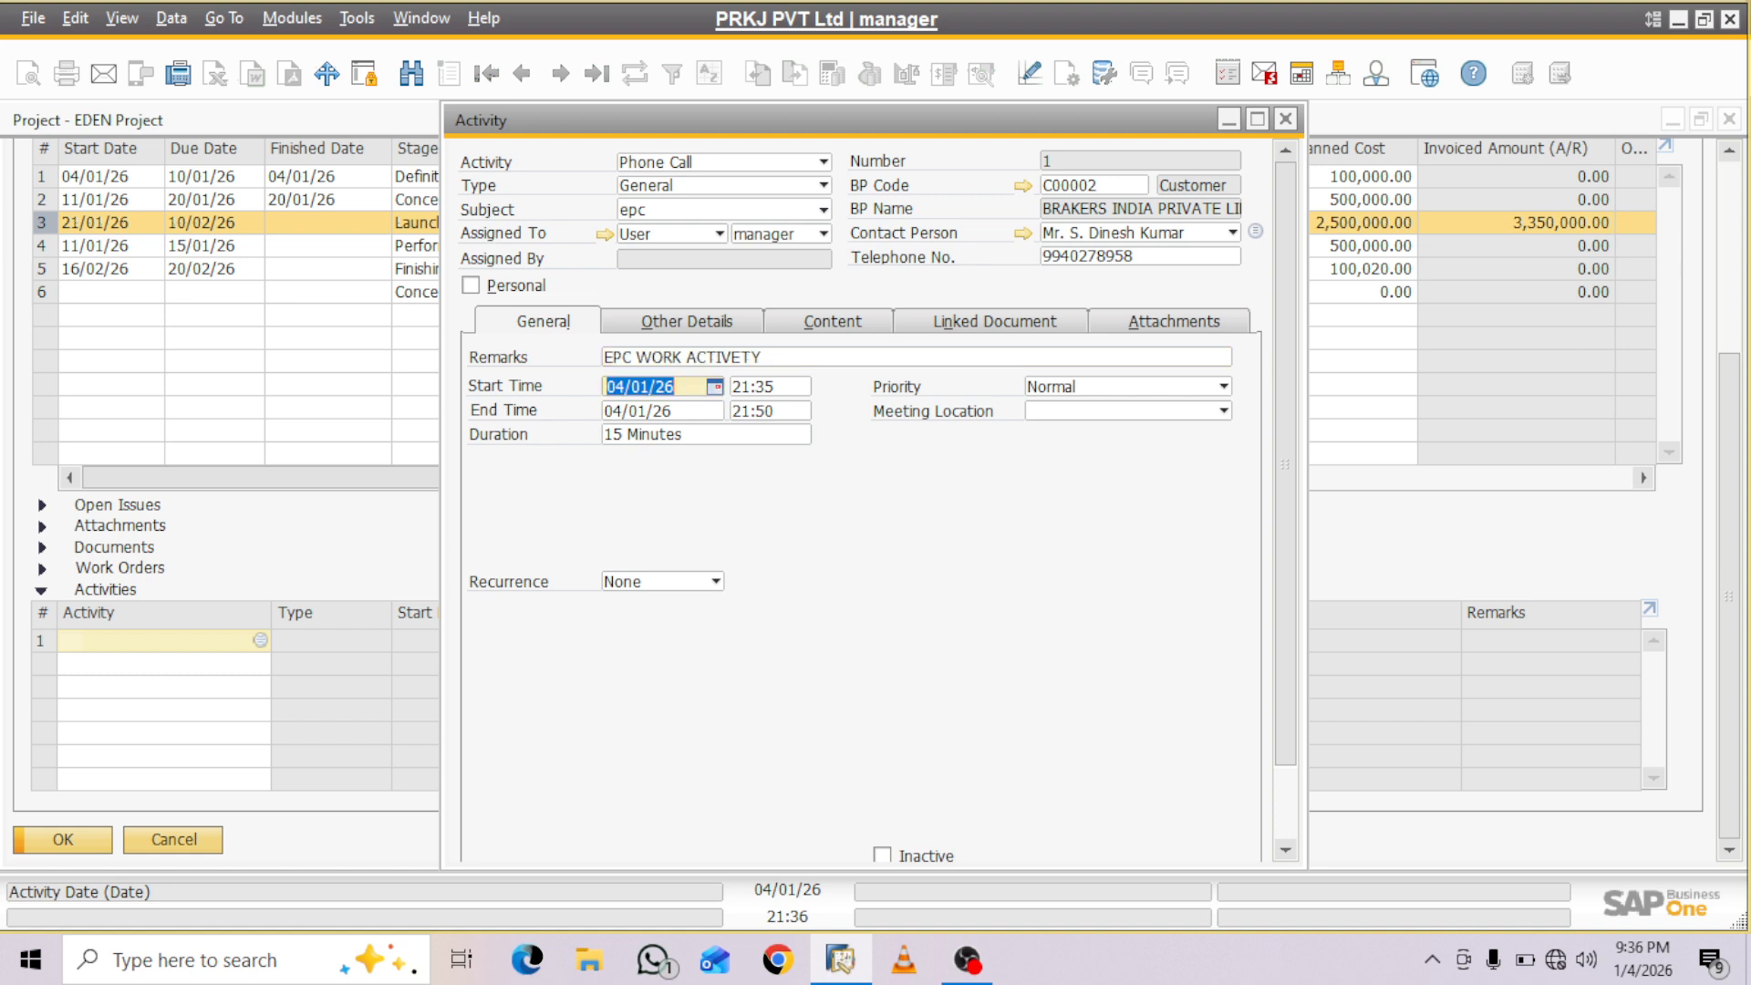
- Set the activity's start date to 21/01/26 and its end date to 10/02/26
{"action": "type", "text": "21/"}
{"action": "type", "text": "01"}
{"action": "key", "text": "Tab"}
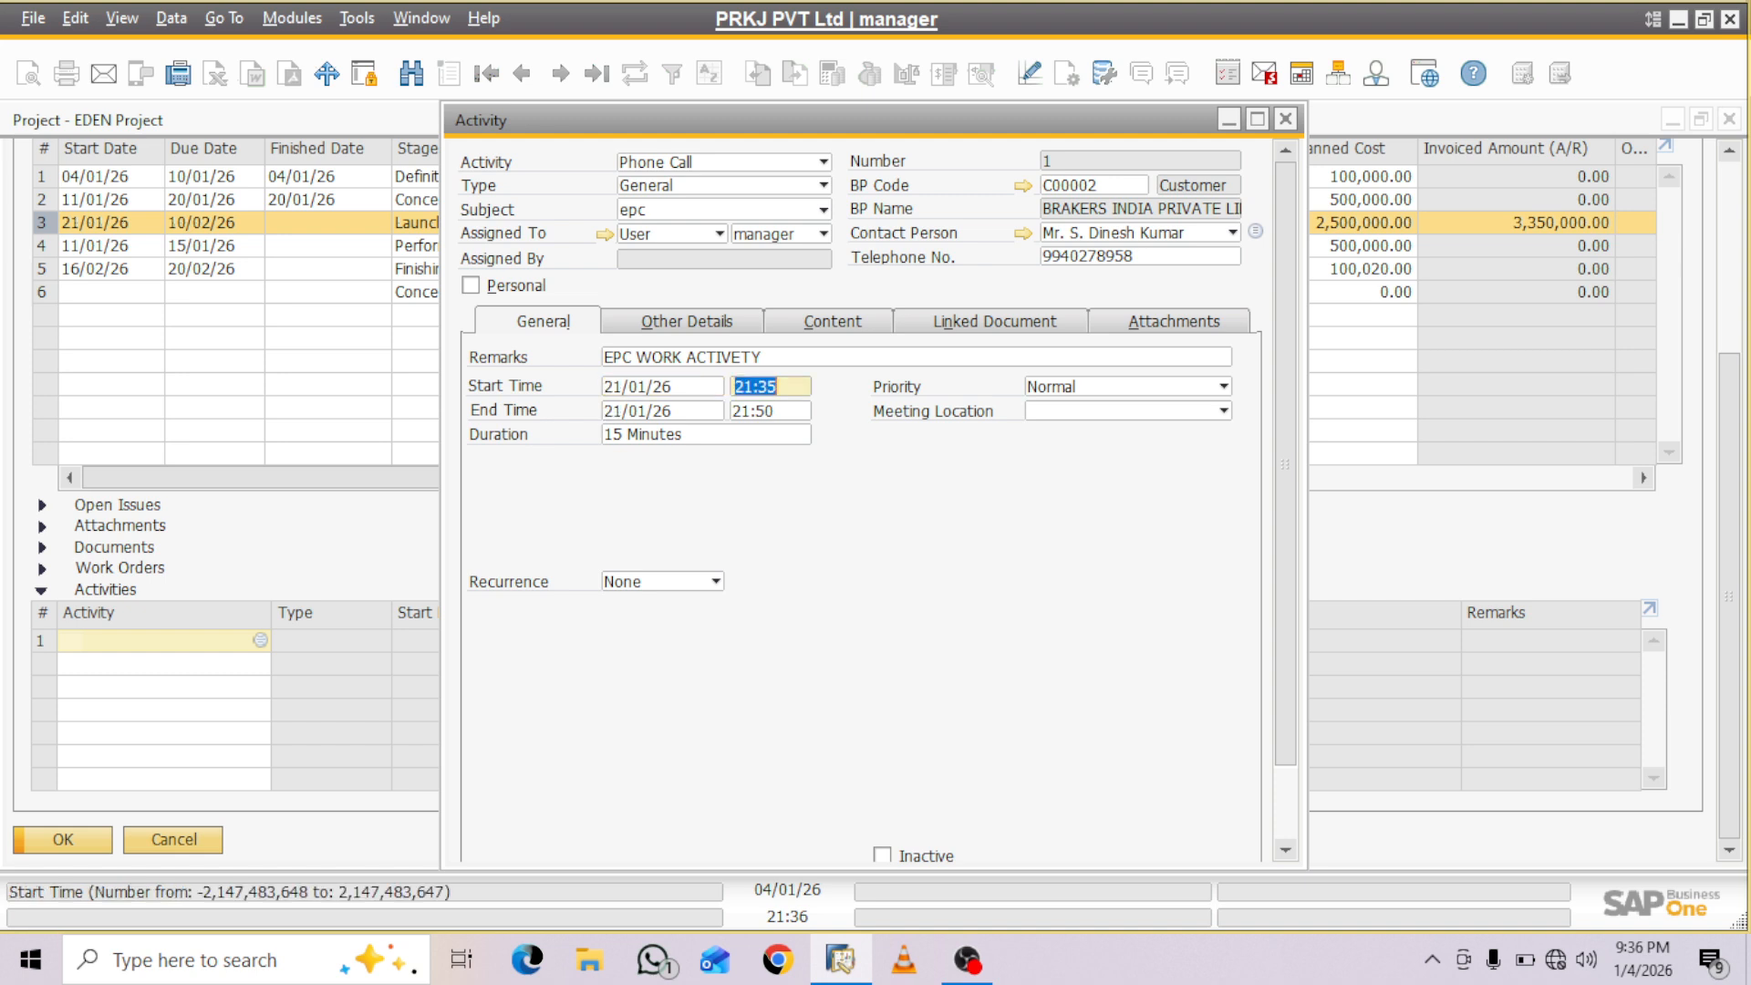
{"action": "key", "text": "Tab"}
{"action": "type", "text": "10"}
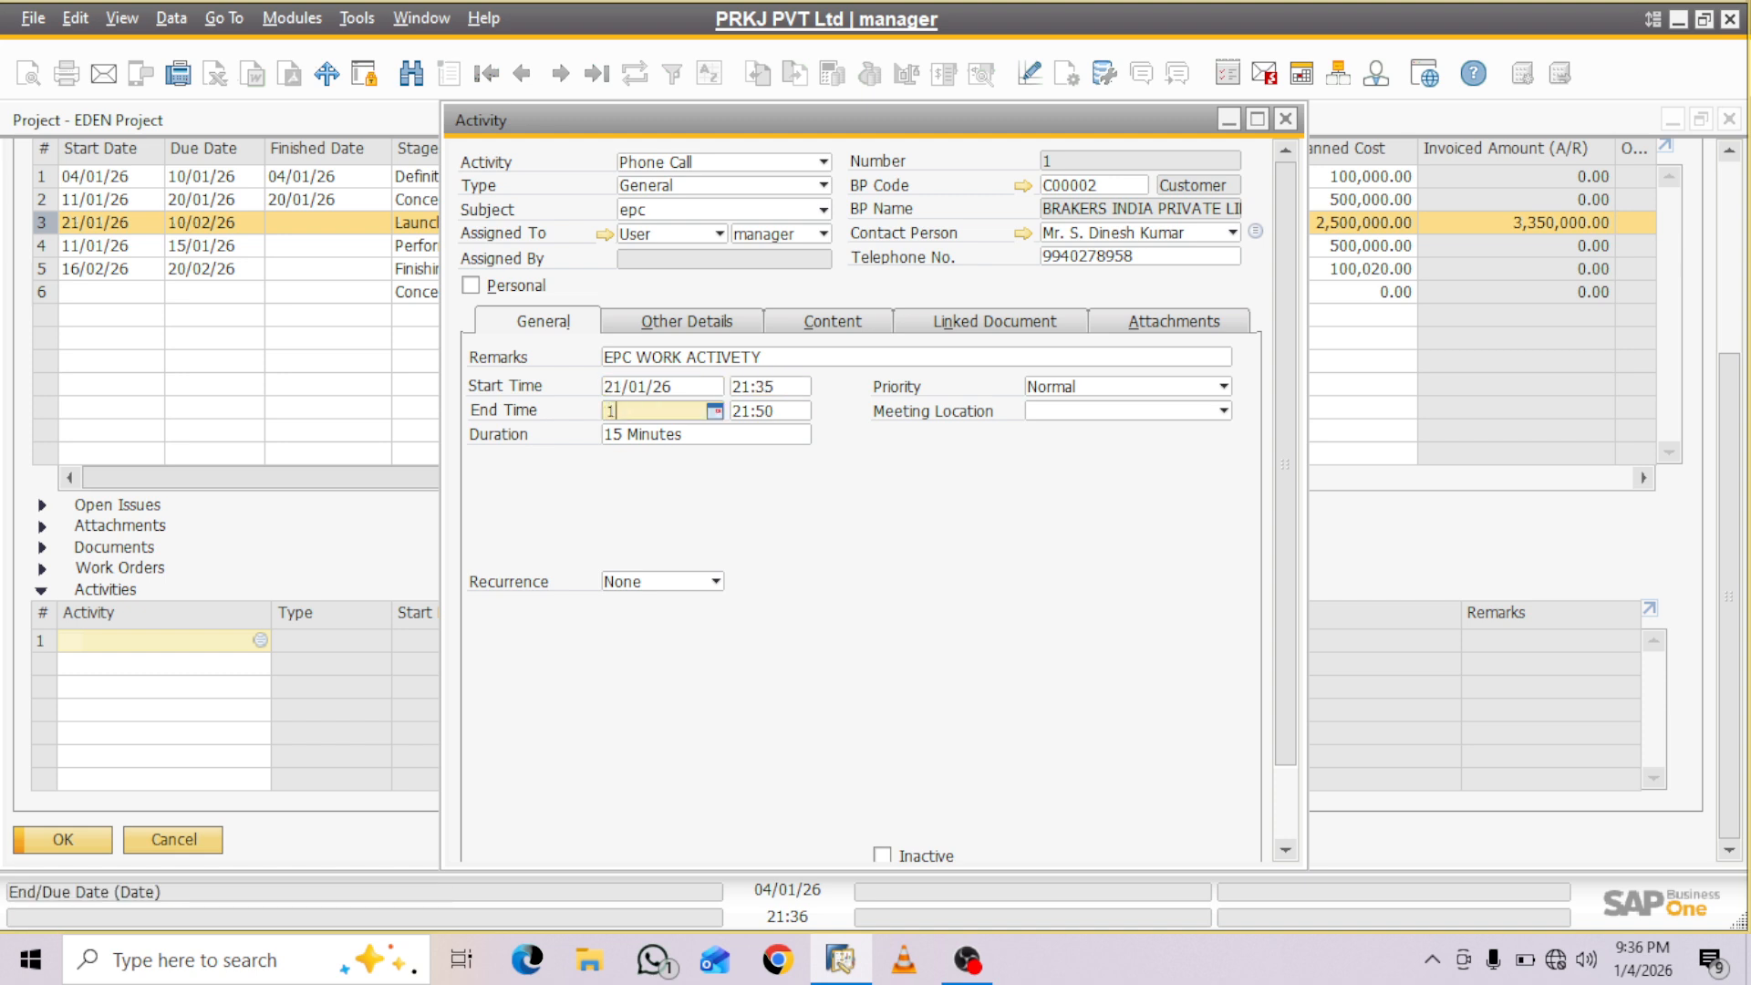
{"action": "type", "text": "02"}
{"action": "key", "text": "Tab"}
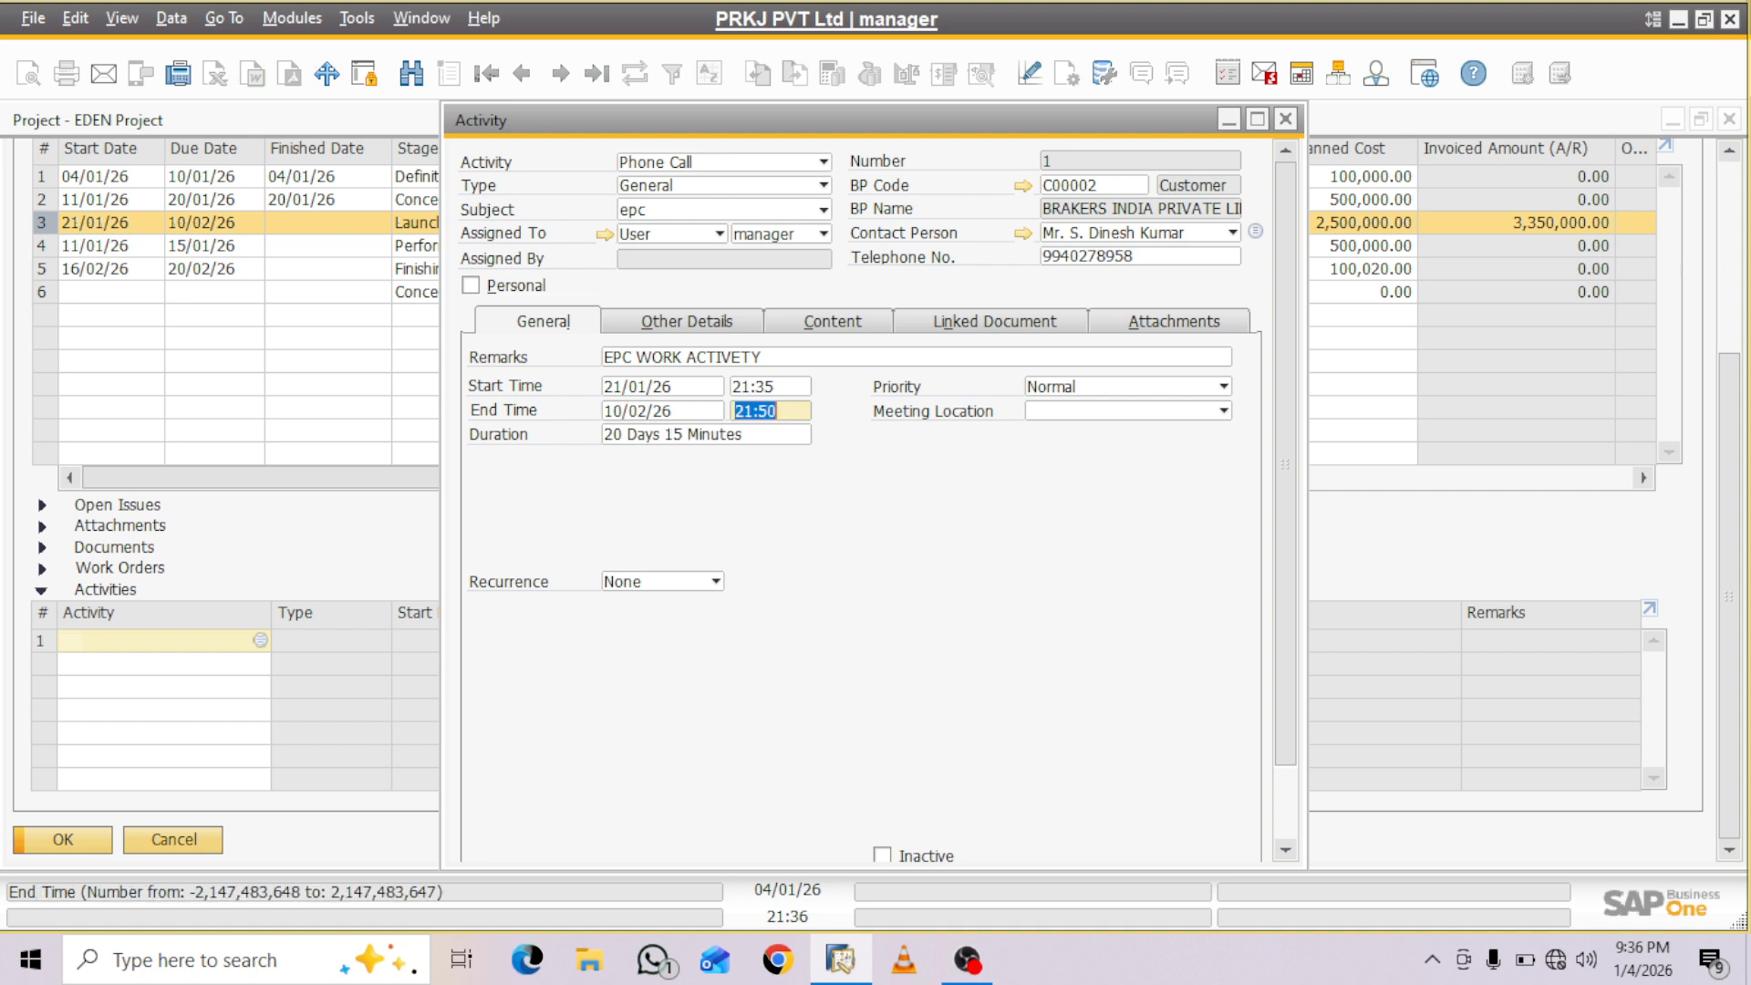
- Set the activity's priority to High and its meeting location to Business Partner Address
{"action": "left_click", "coordinate": [1224, 387]}
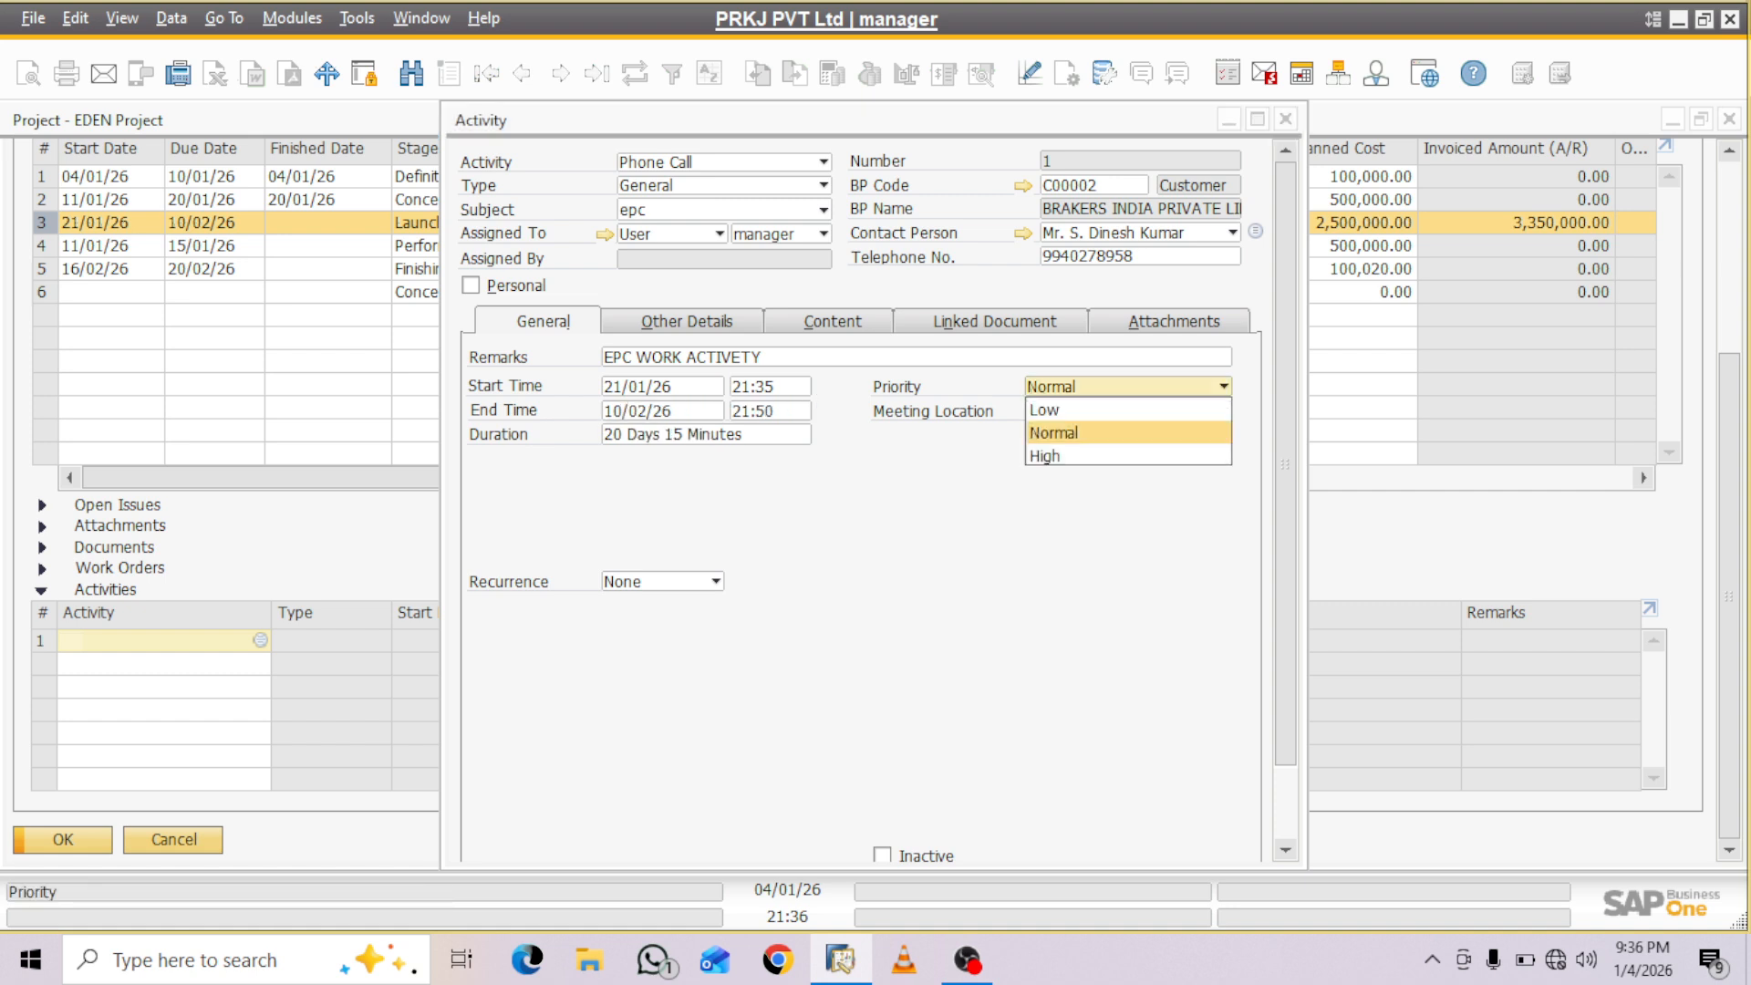
{"action": "left_click", "coordinate": [1127, 455]}
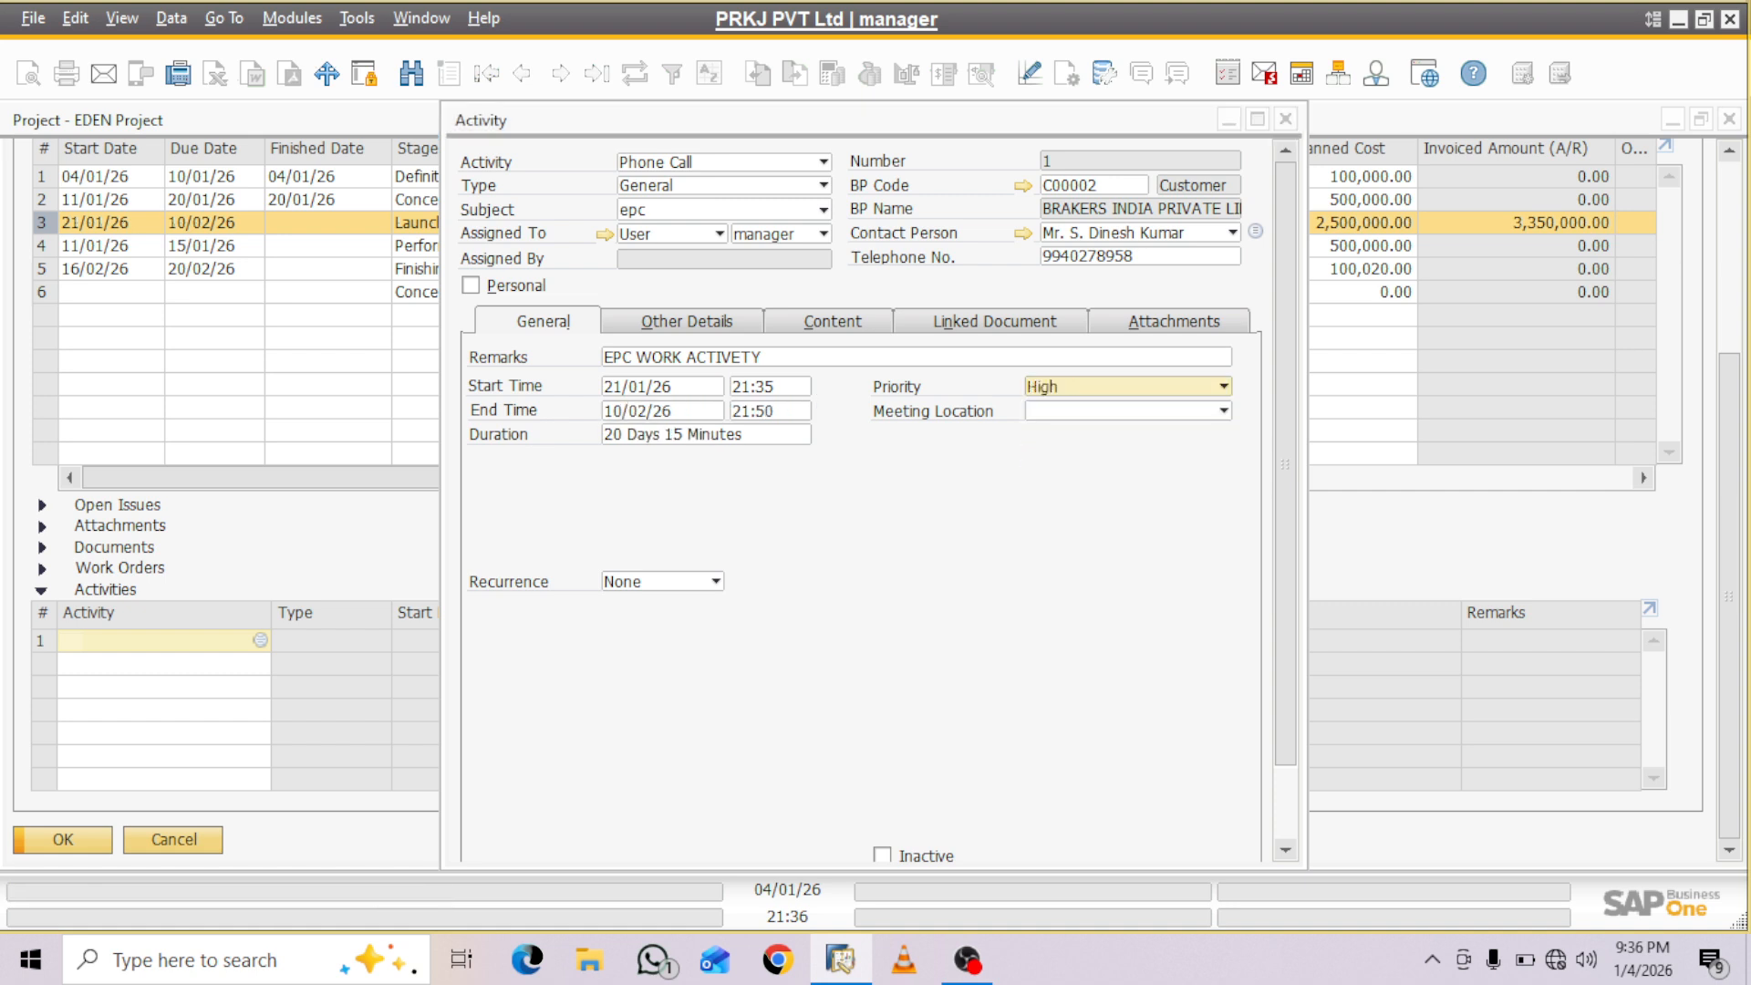
{"action": "left_click", "coordinate": [1225, 411]}
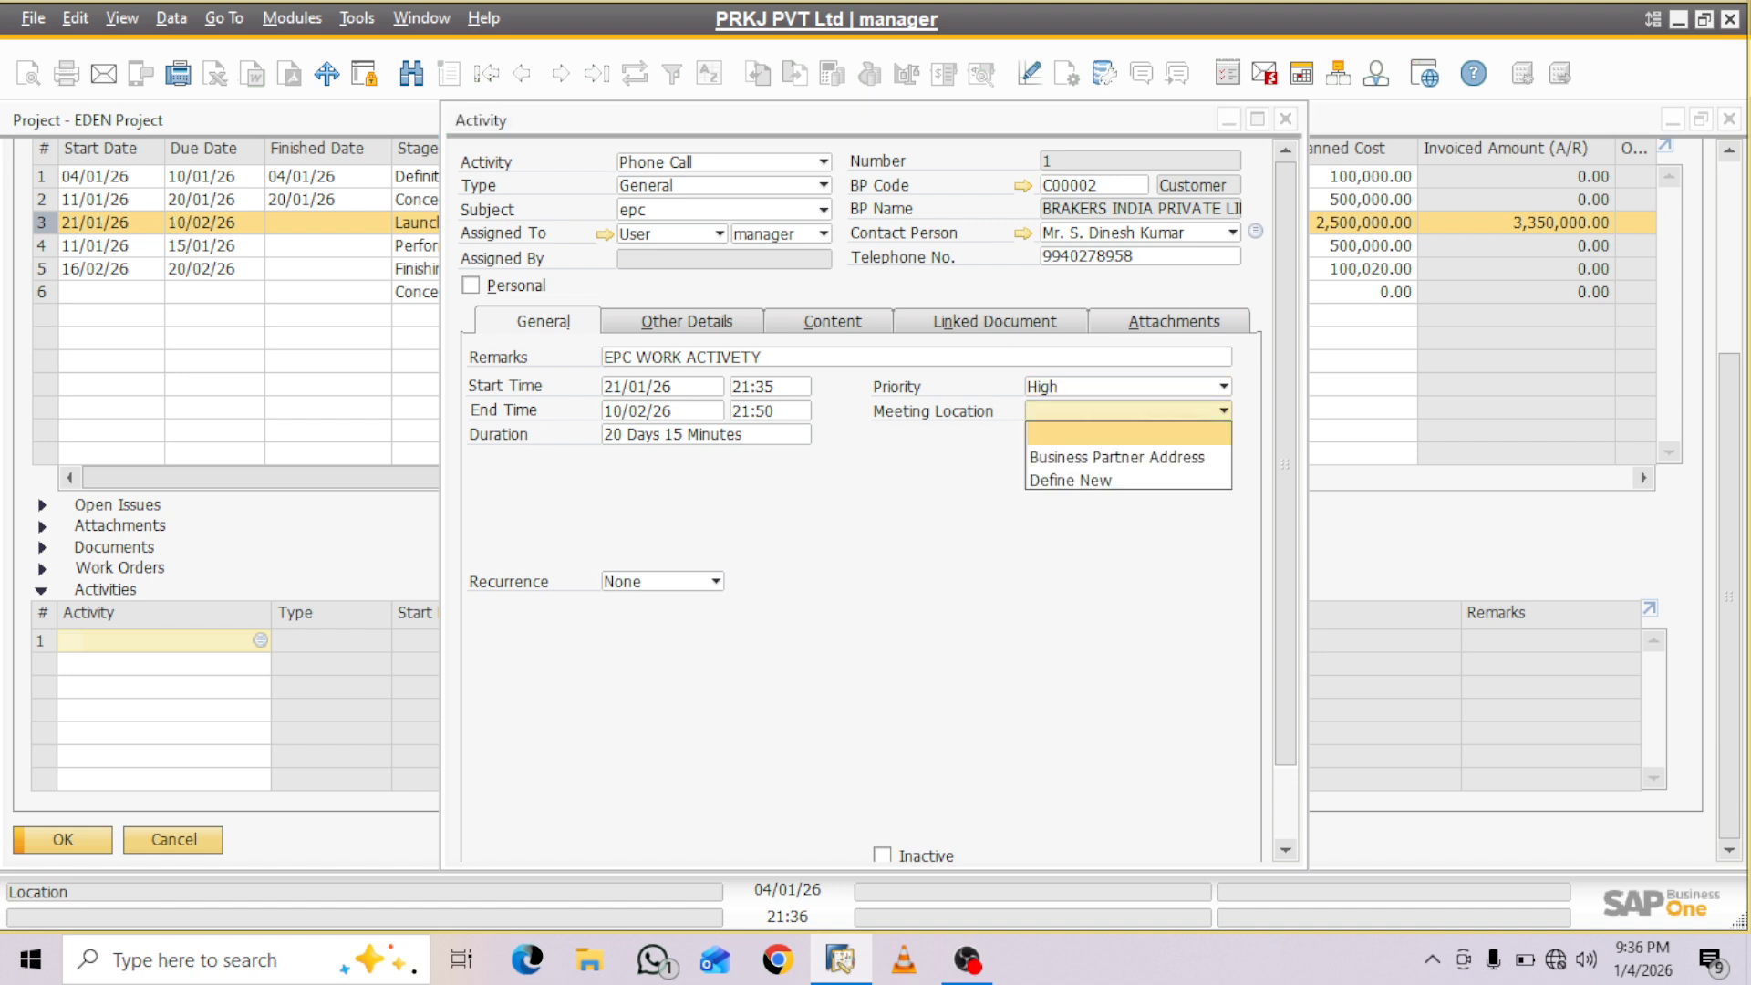
{"action": "key", "text": "Down"}
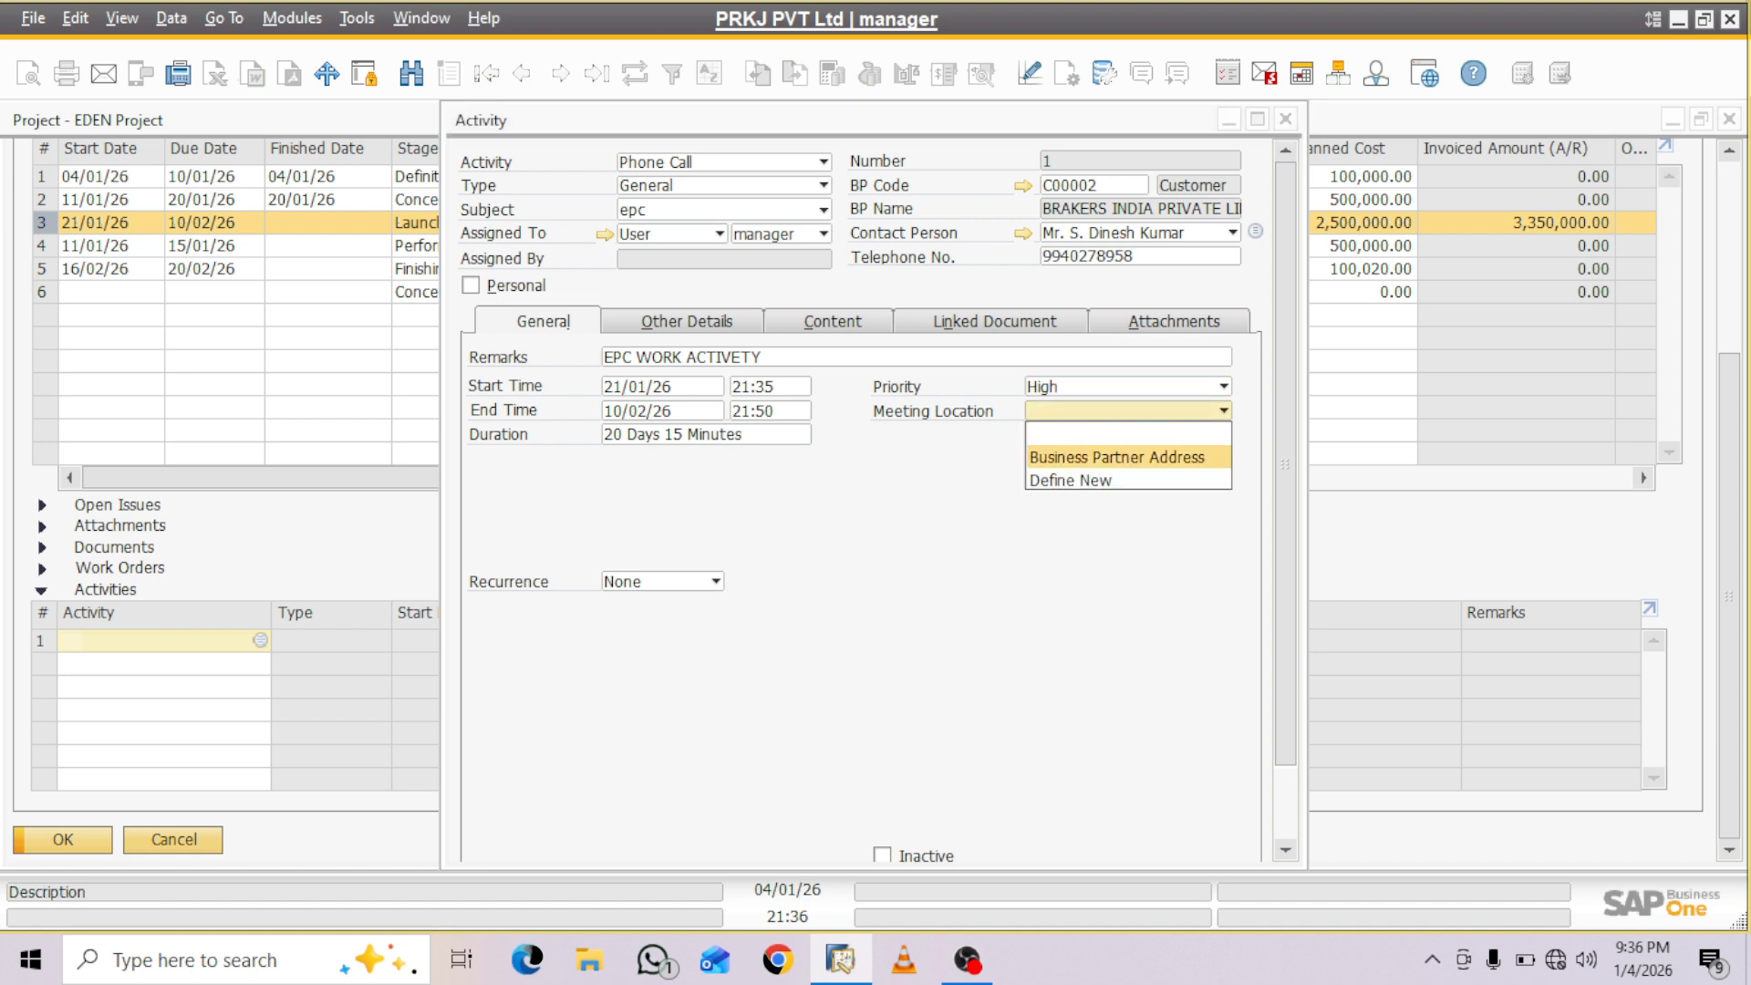
{"action": "key", "text": "Return"}
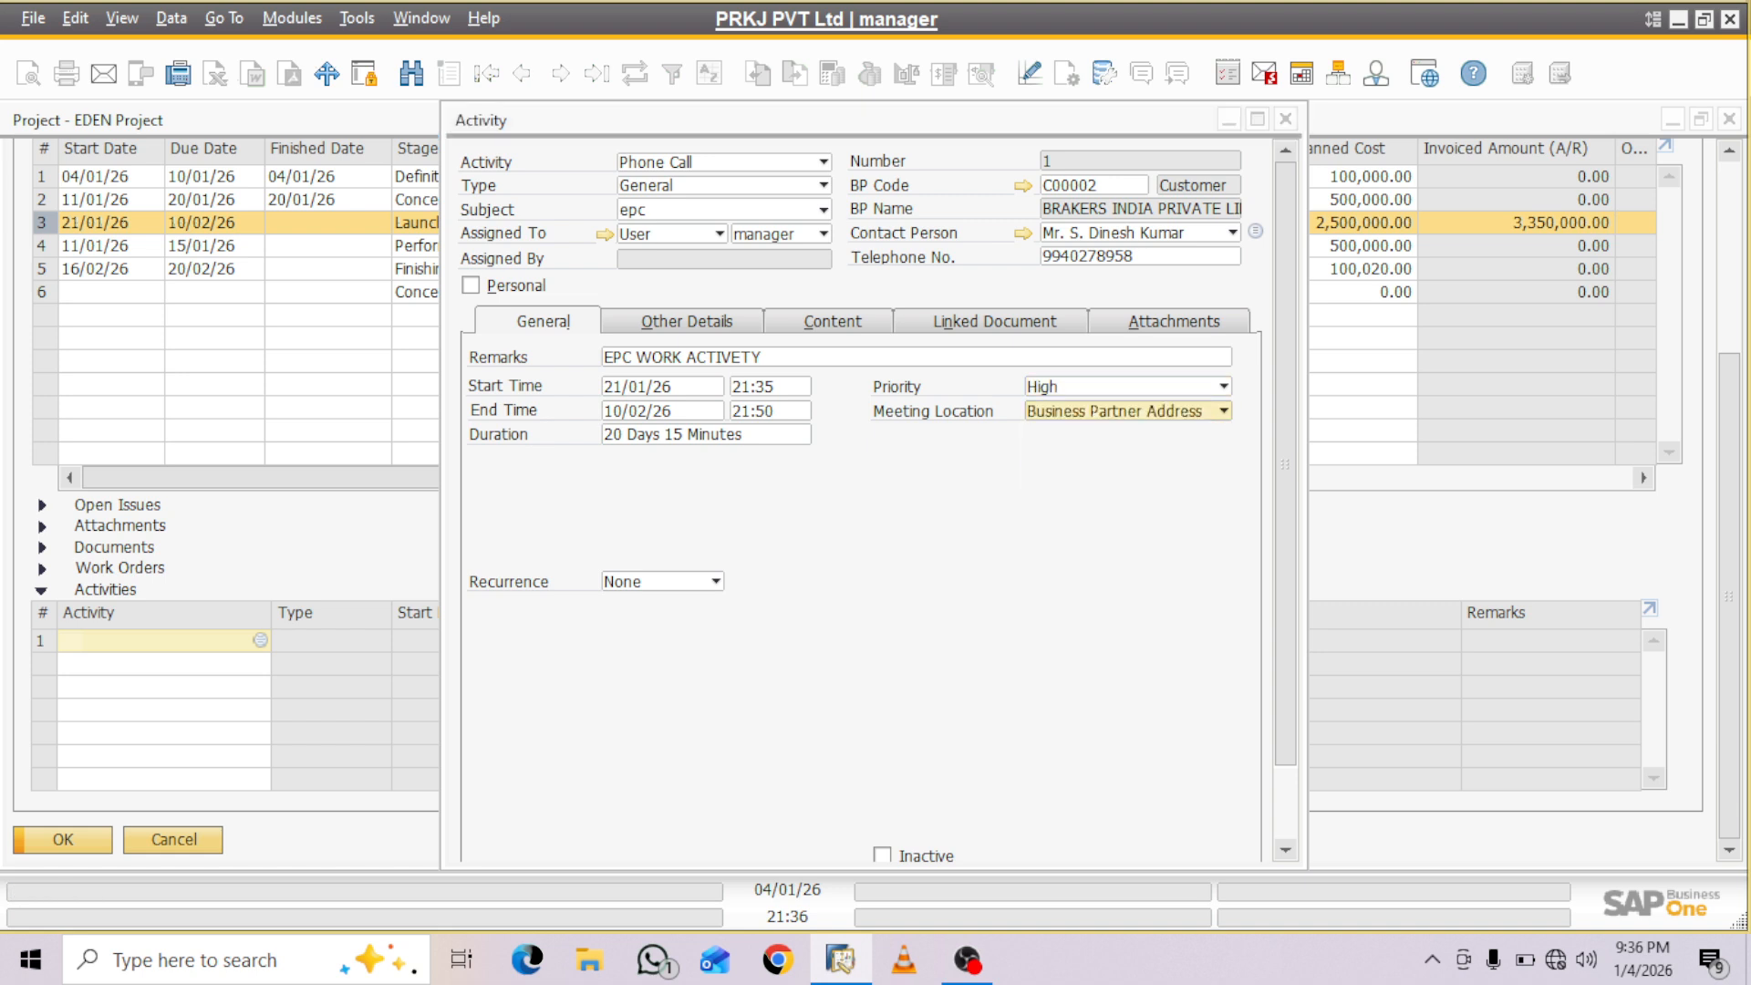
- In the activity's other details, assign resource CUT001, Cutting Machine, and financial project PROJ002, APZ Infra Tech
{"action": "left_click", "coordinate": [687, 321]}
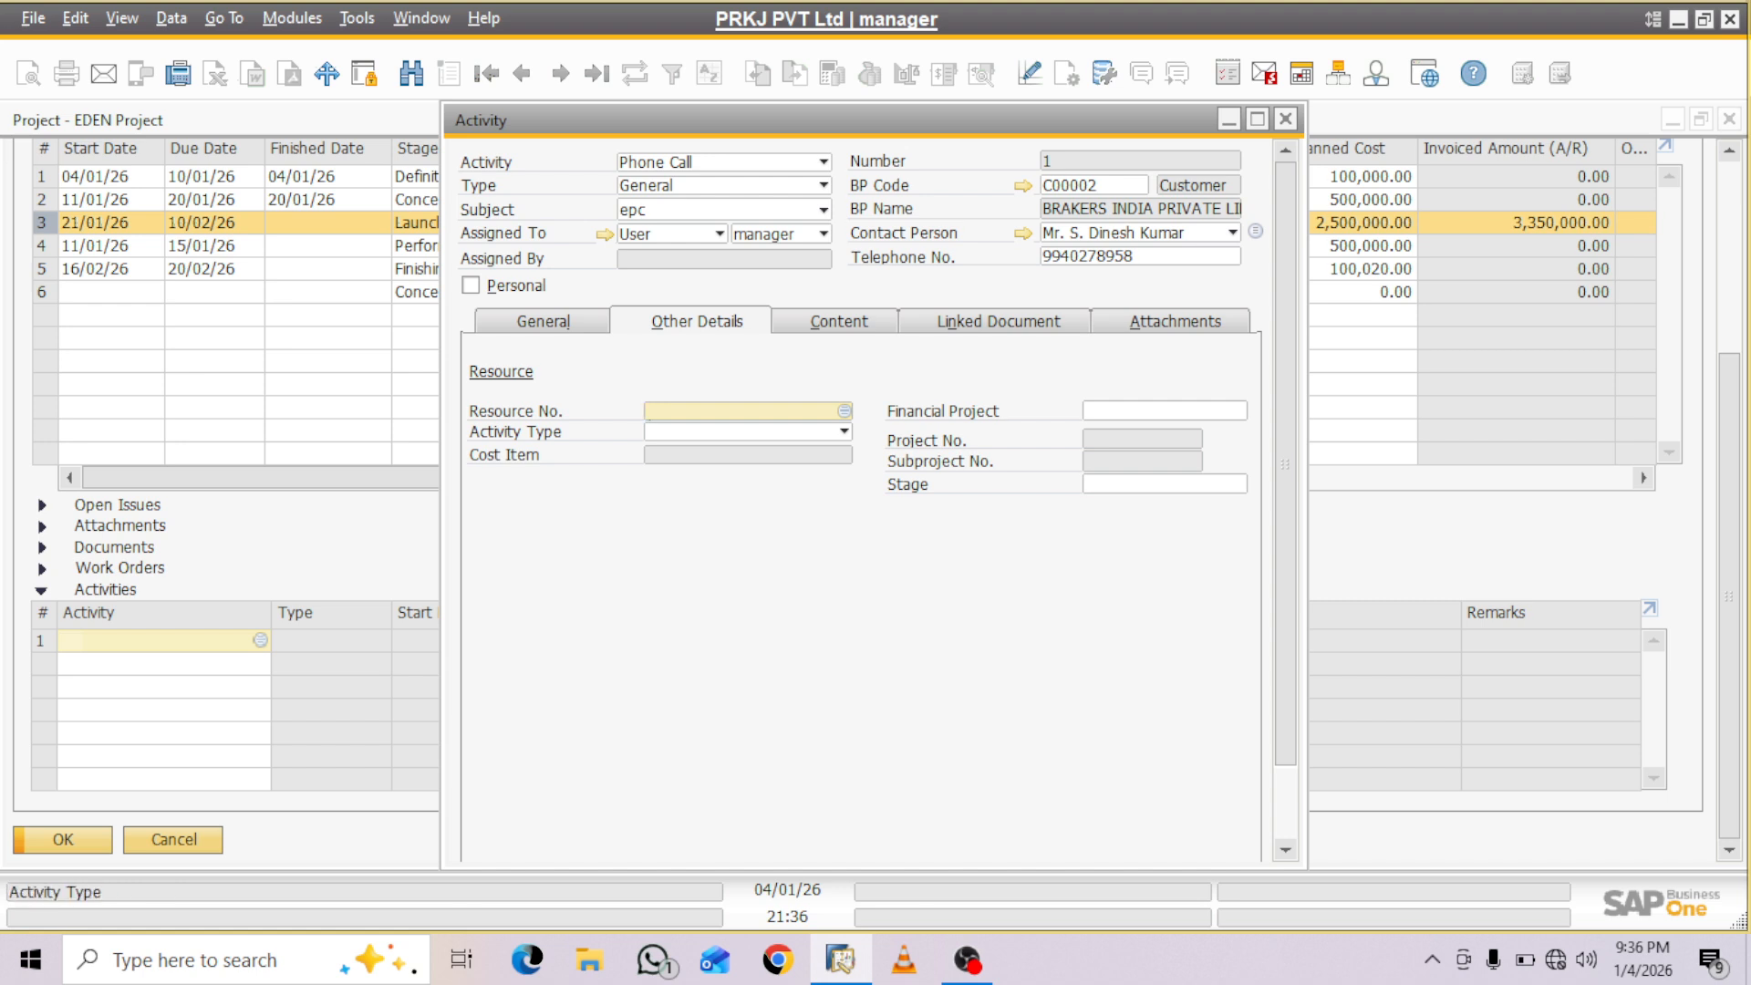
{"action": "key", "text": "Tab"}
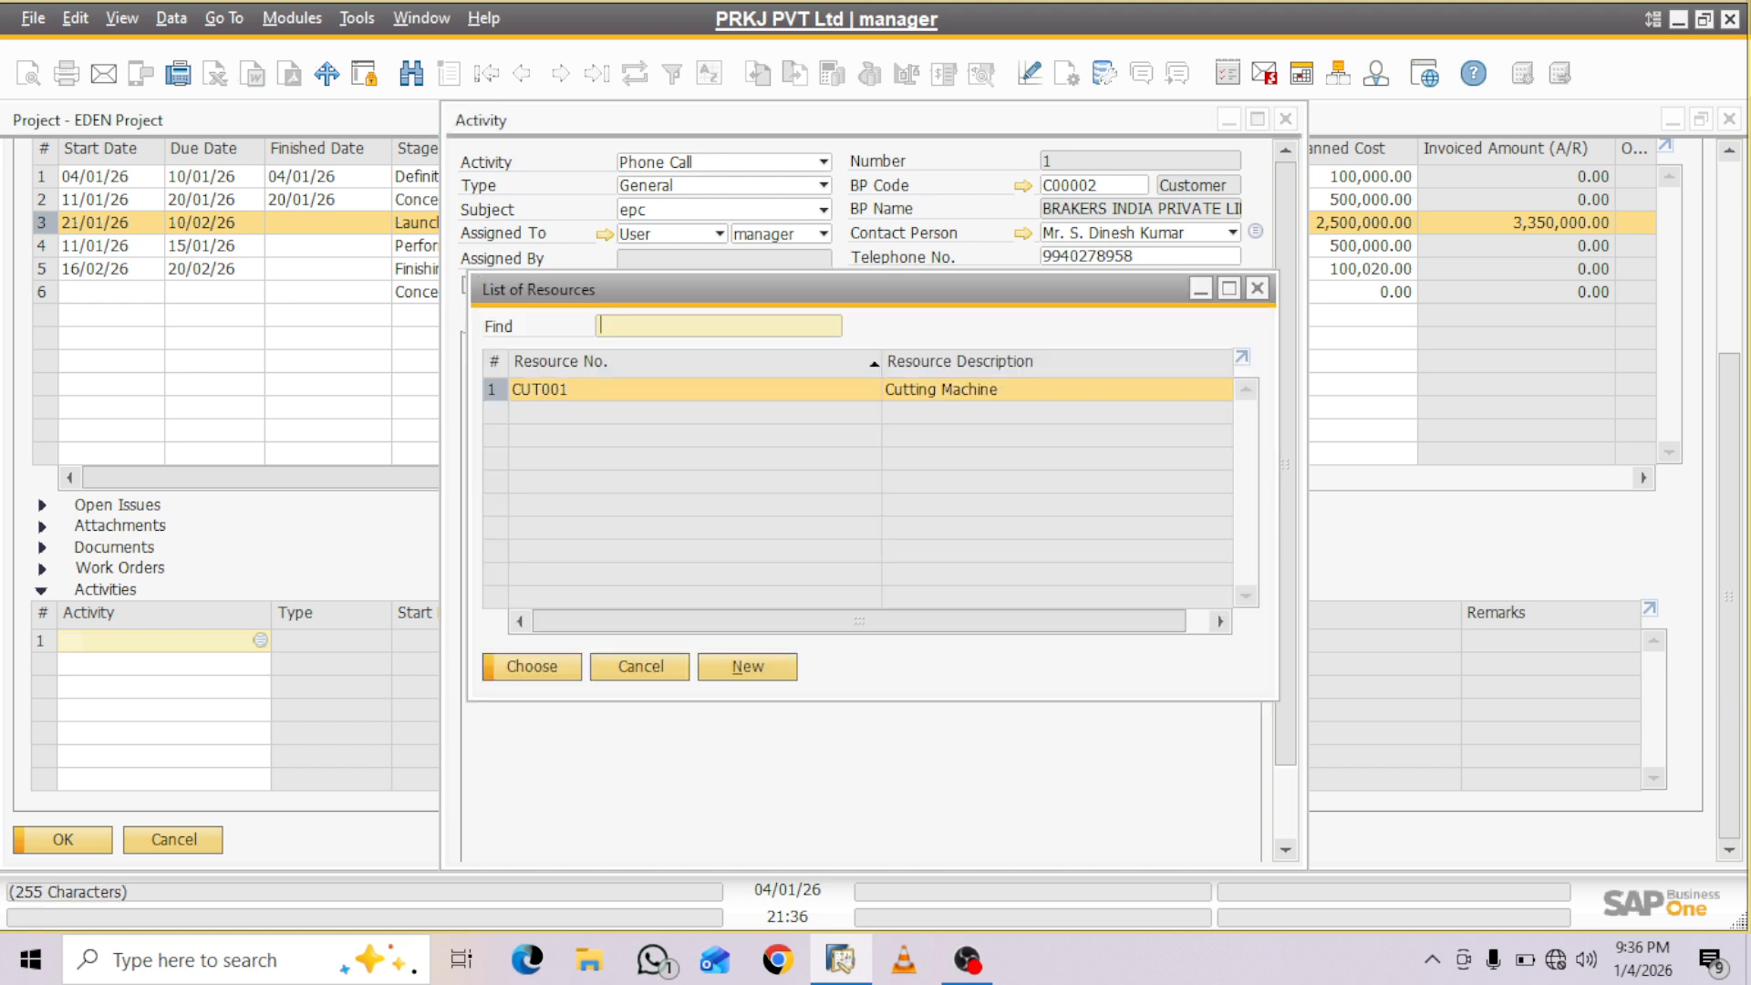
{"action": "key", "text": "Return"}
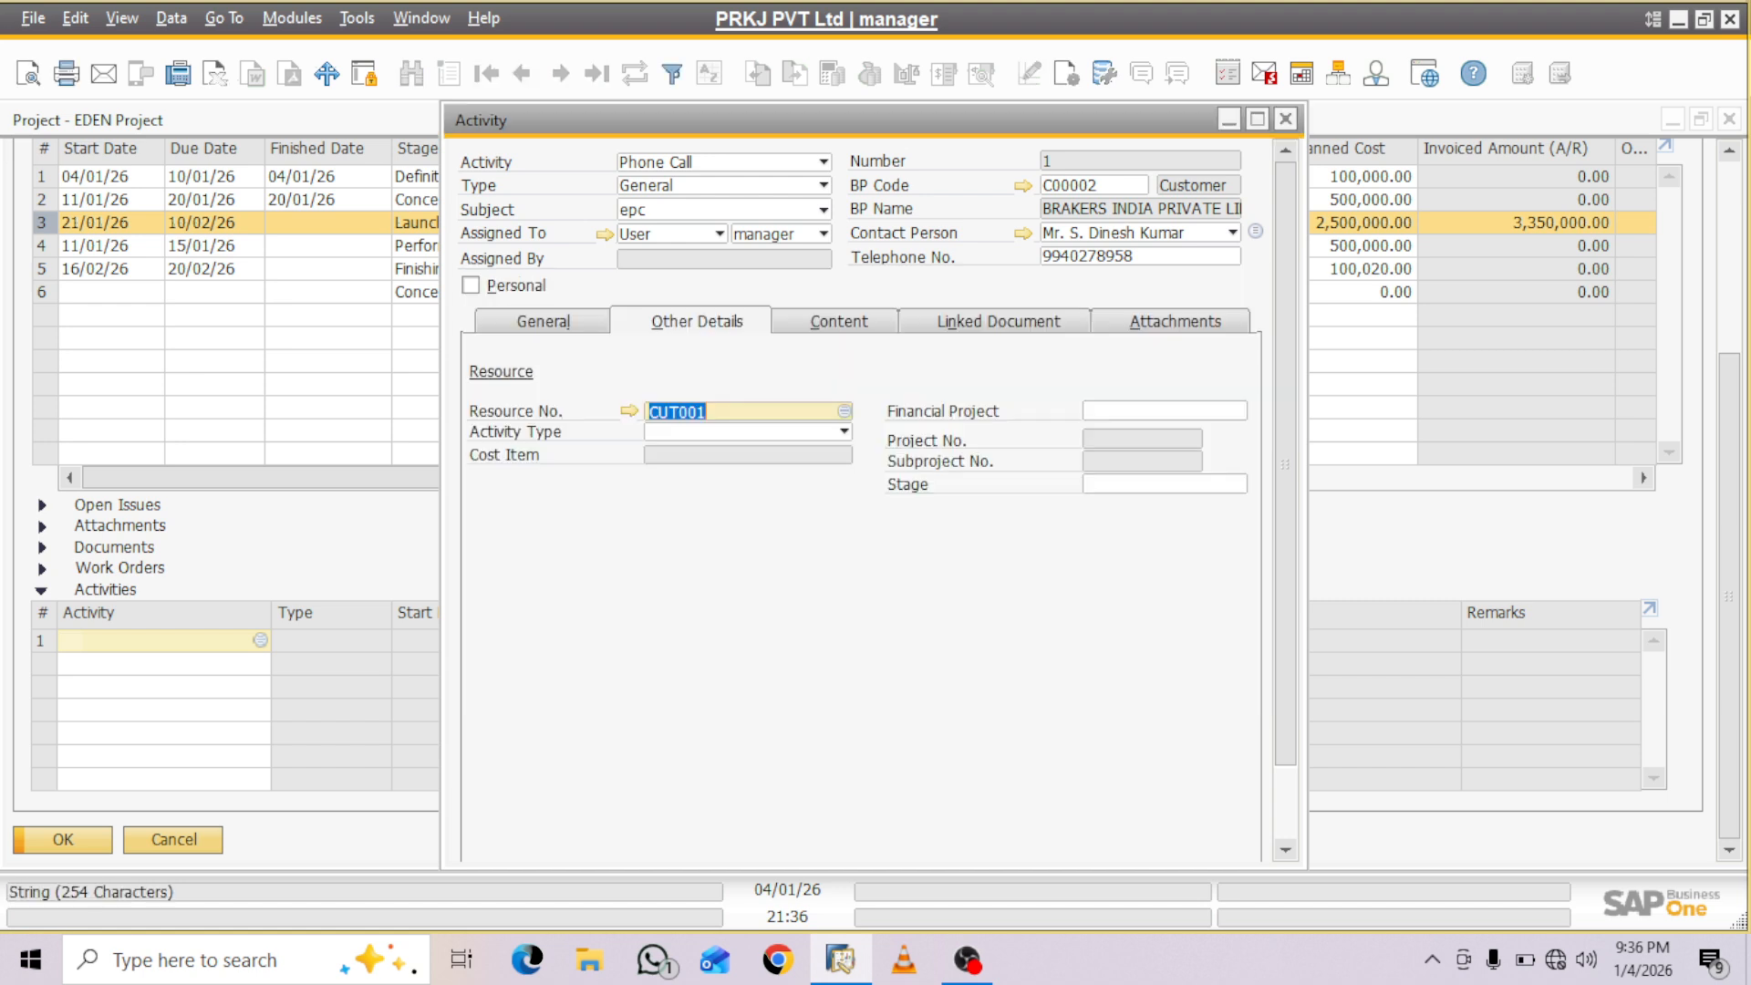
{"action": "left_click", "coordinate": [842, 431]}
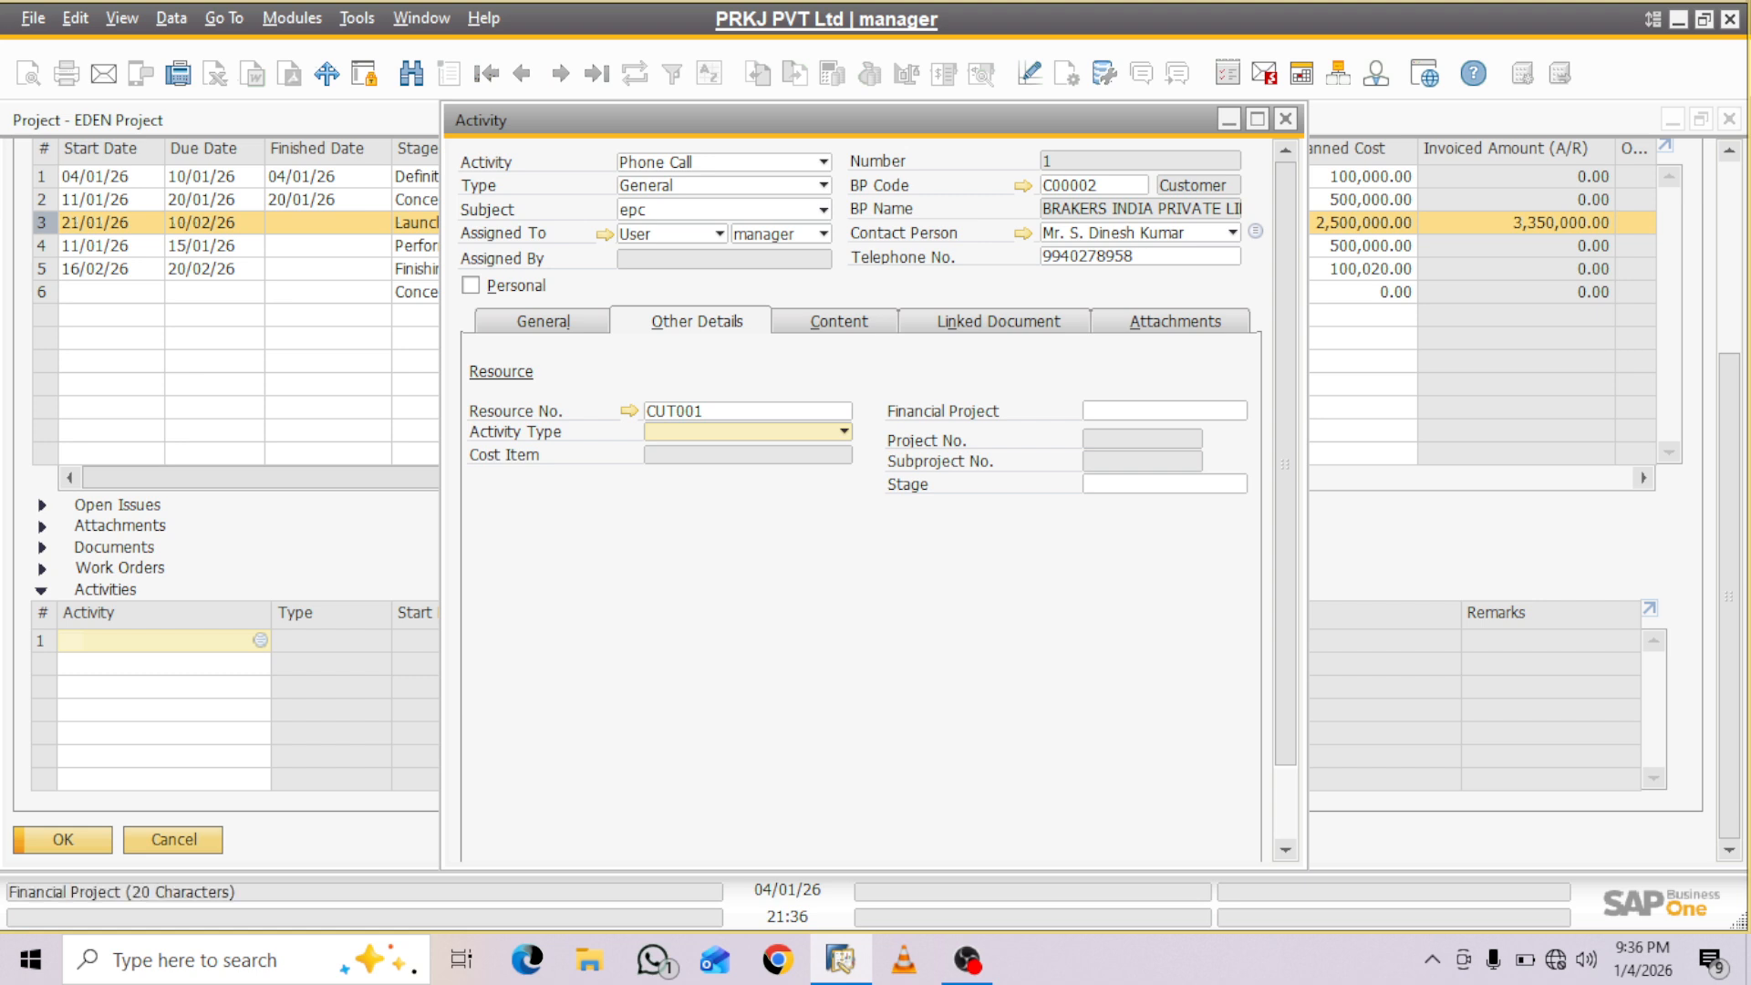
{"action": "left_click", "coordinate": [1161, 411]}
{"action": "key", "text": "Tab"}
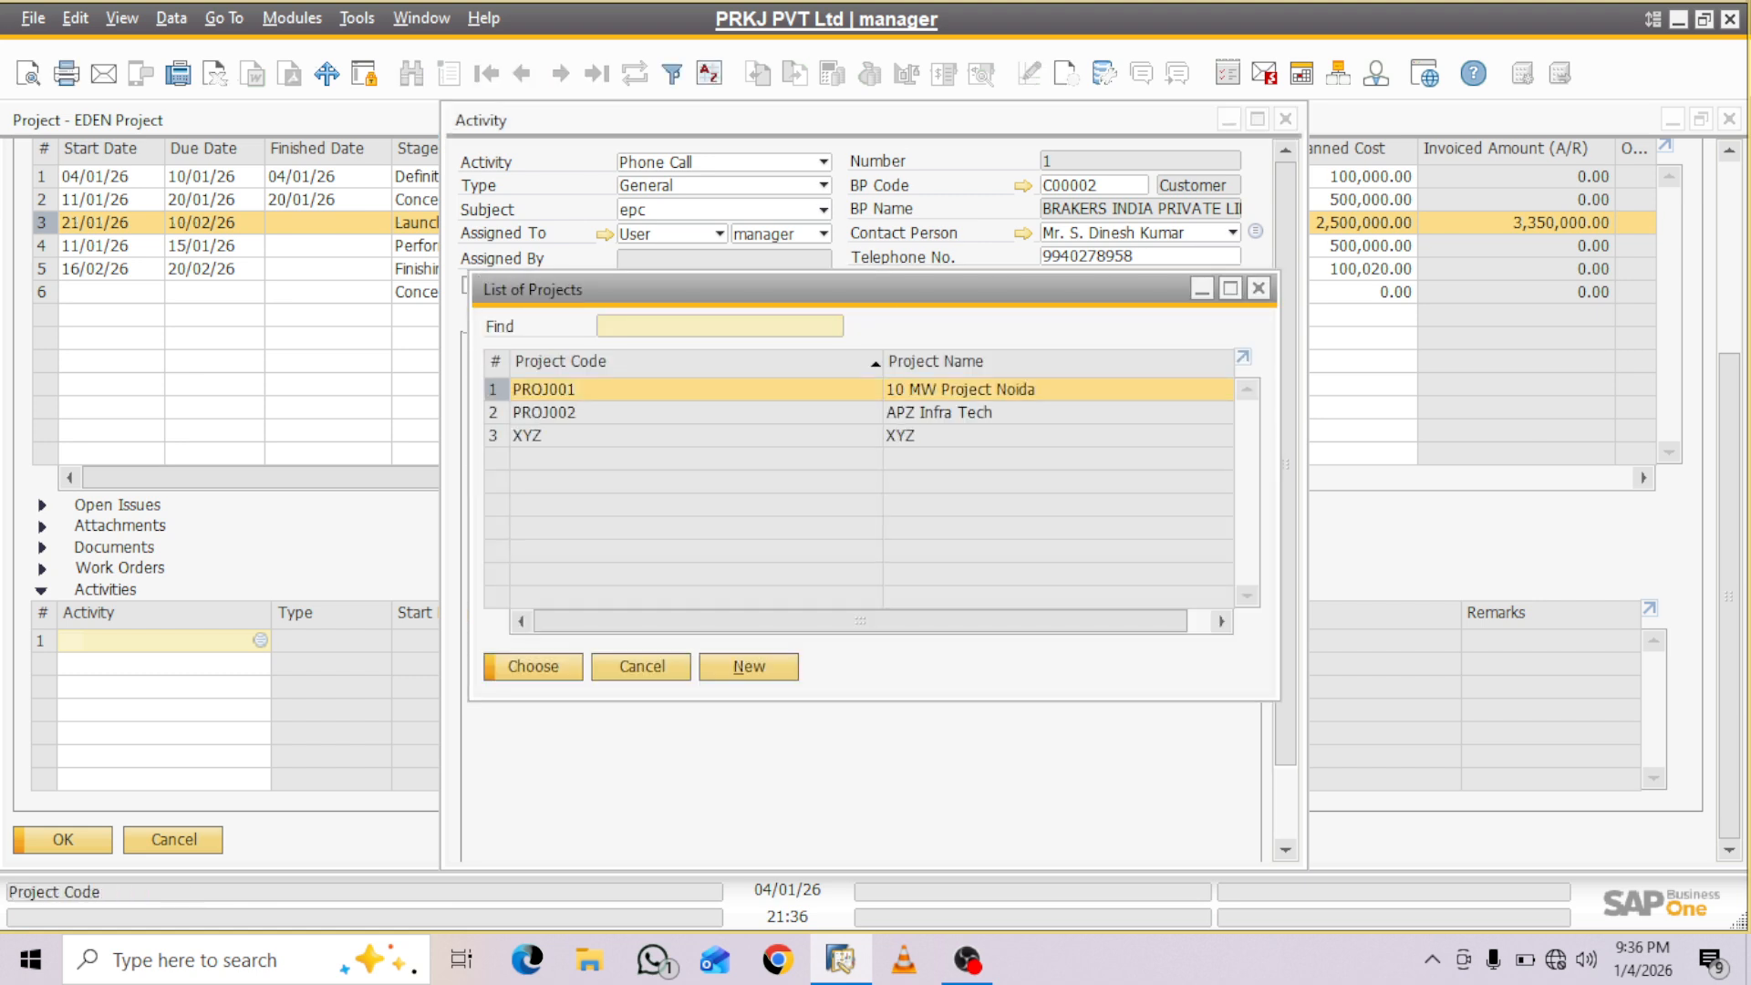
{"action": "key", "text": "Down"}
{"action": "key", "text": "Return"}
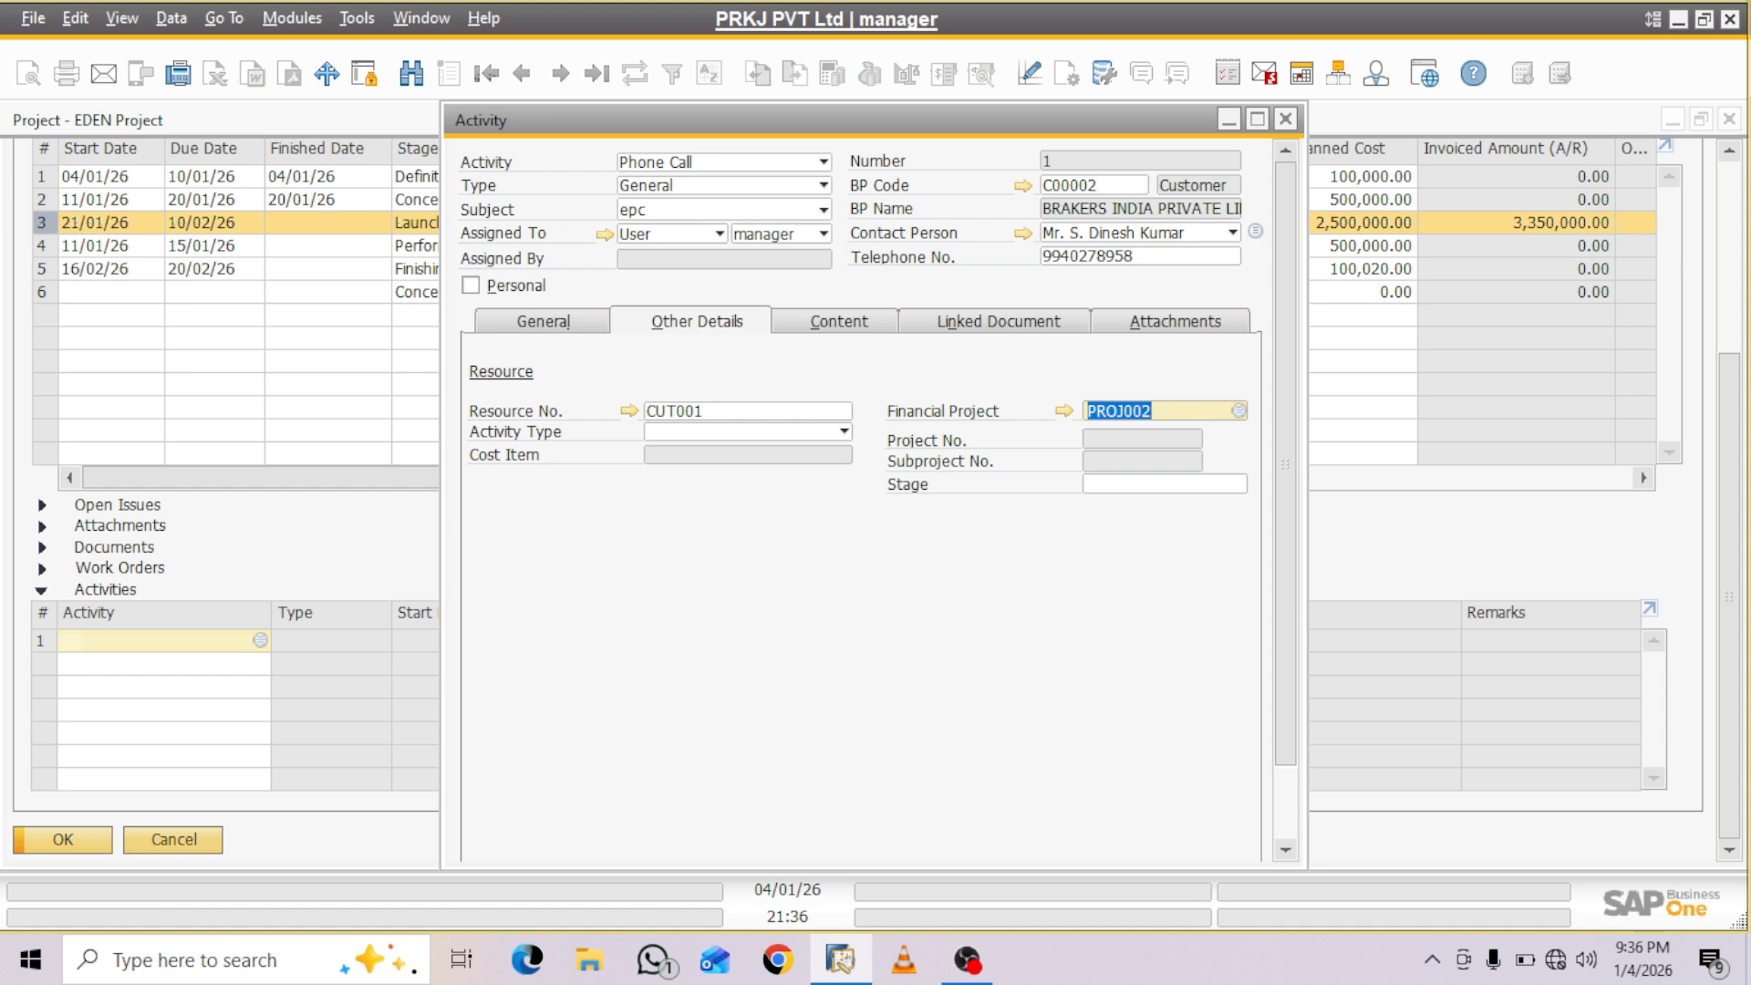
- Fill the activity's content with the placeholder text KSJFDKSFJDSKFJDSKFSALDAKSLAKSLADKLSDKDS
{"action": "left_click", "coordinate": [840, 321]}
{"action": "type", "text": "KSJFD"}
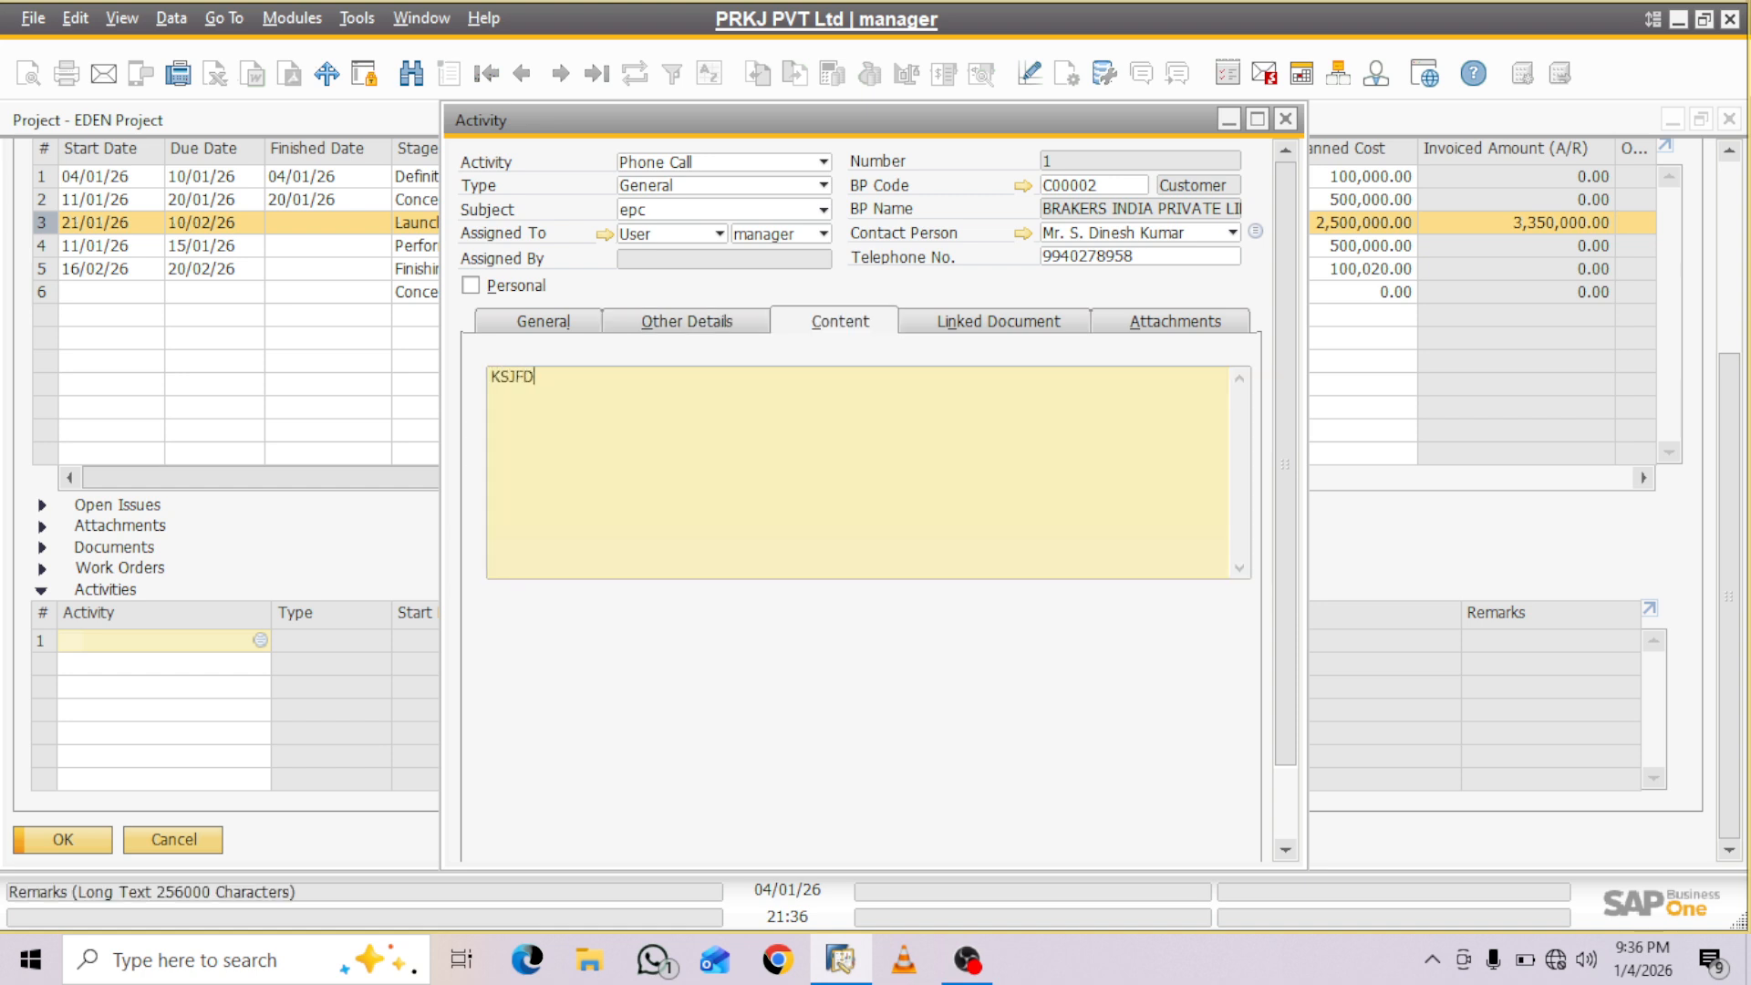
{"action": "type", "text": "KSFJDSKFJDSKFSALDAKSLAKSLADKLSDKDS"}
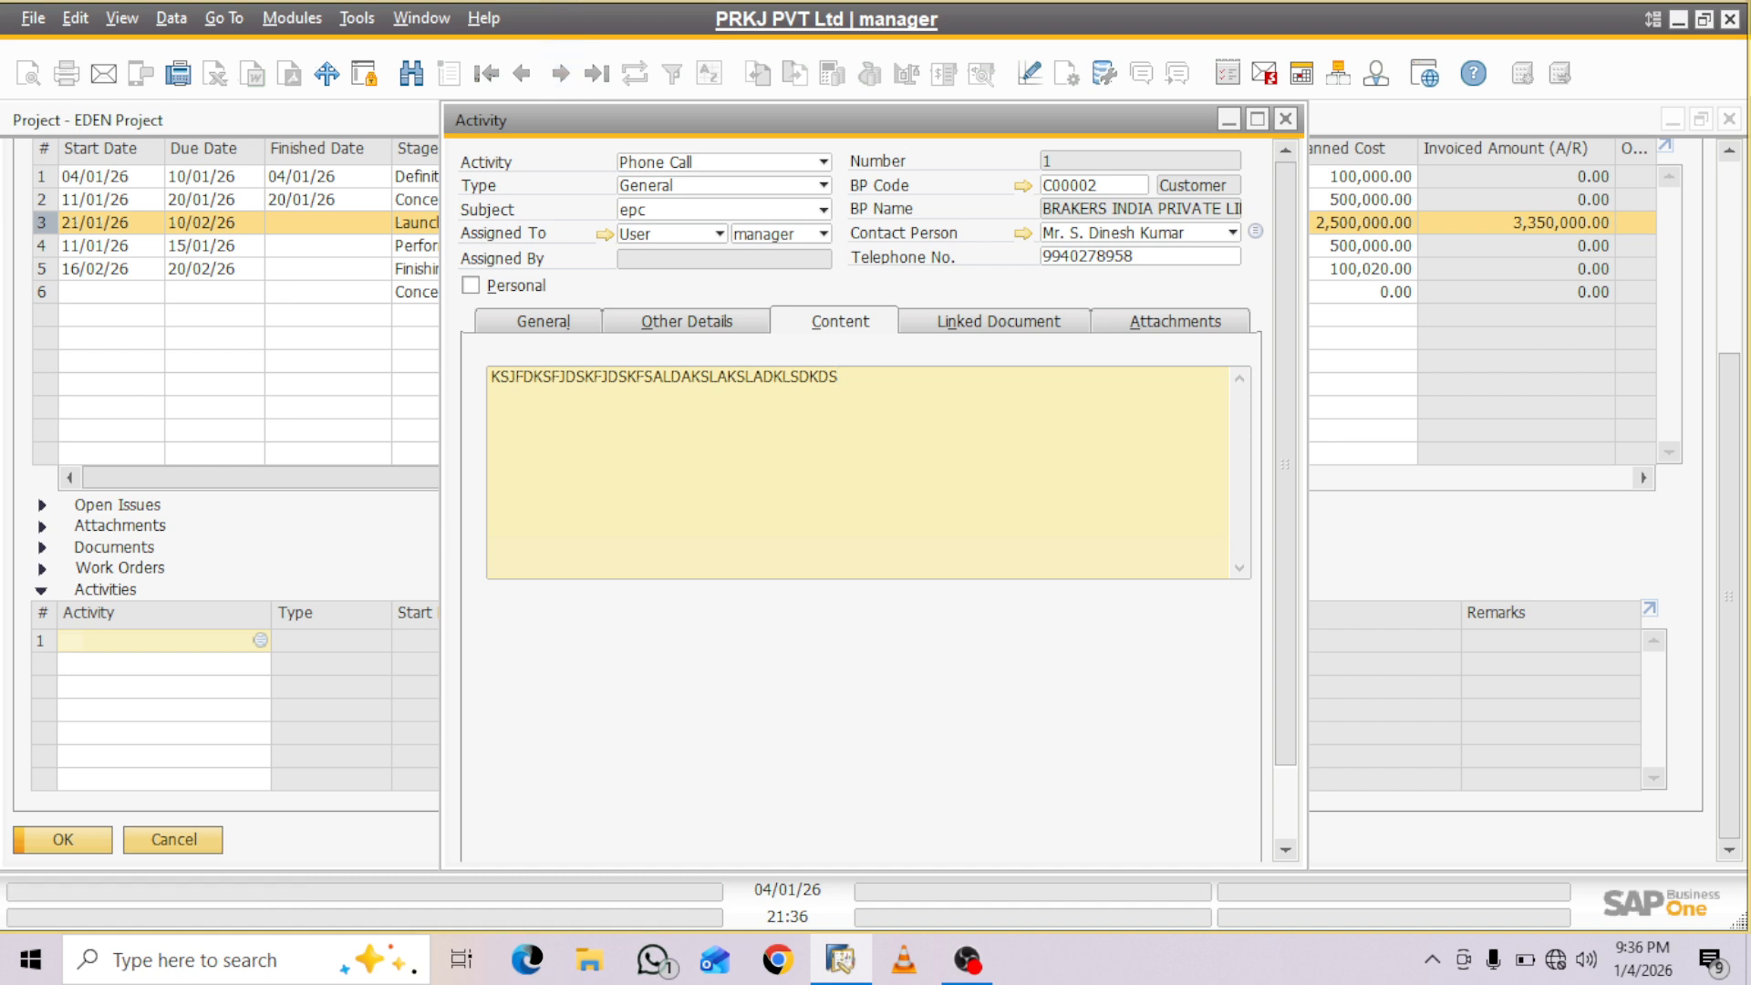
- Set the activity's linked document type to Purchase Orders and look at the purchase orders available to link
{"action": "left_click", "coordinate": [999, 321]}
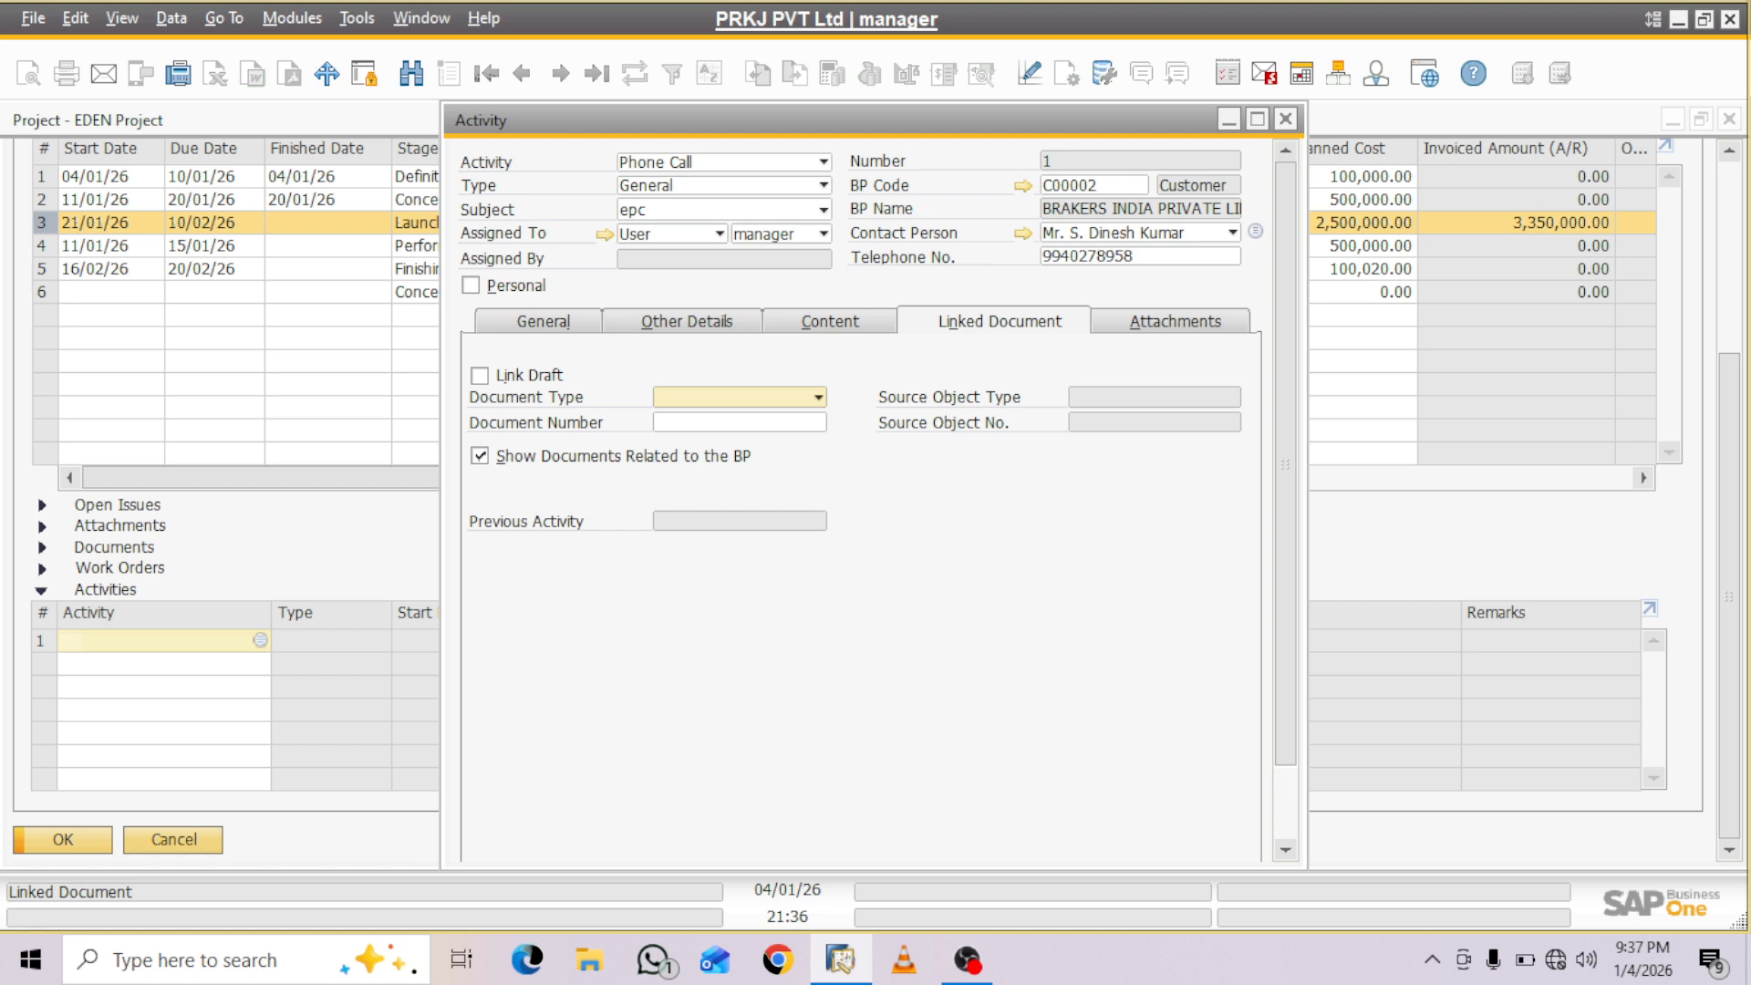
{"action": "left_click", "coordinate": [818, 398]}
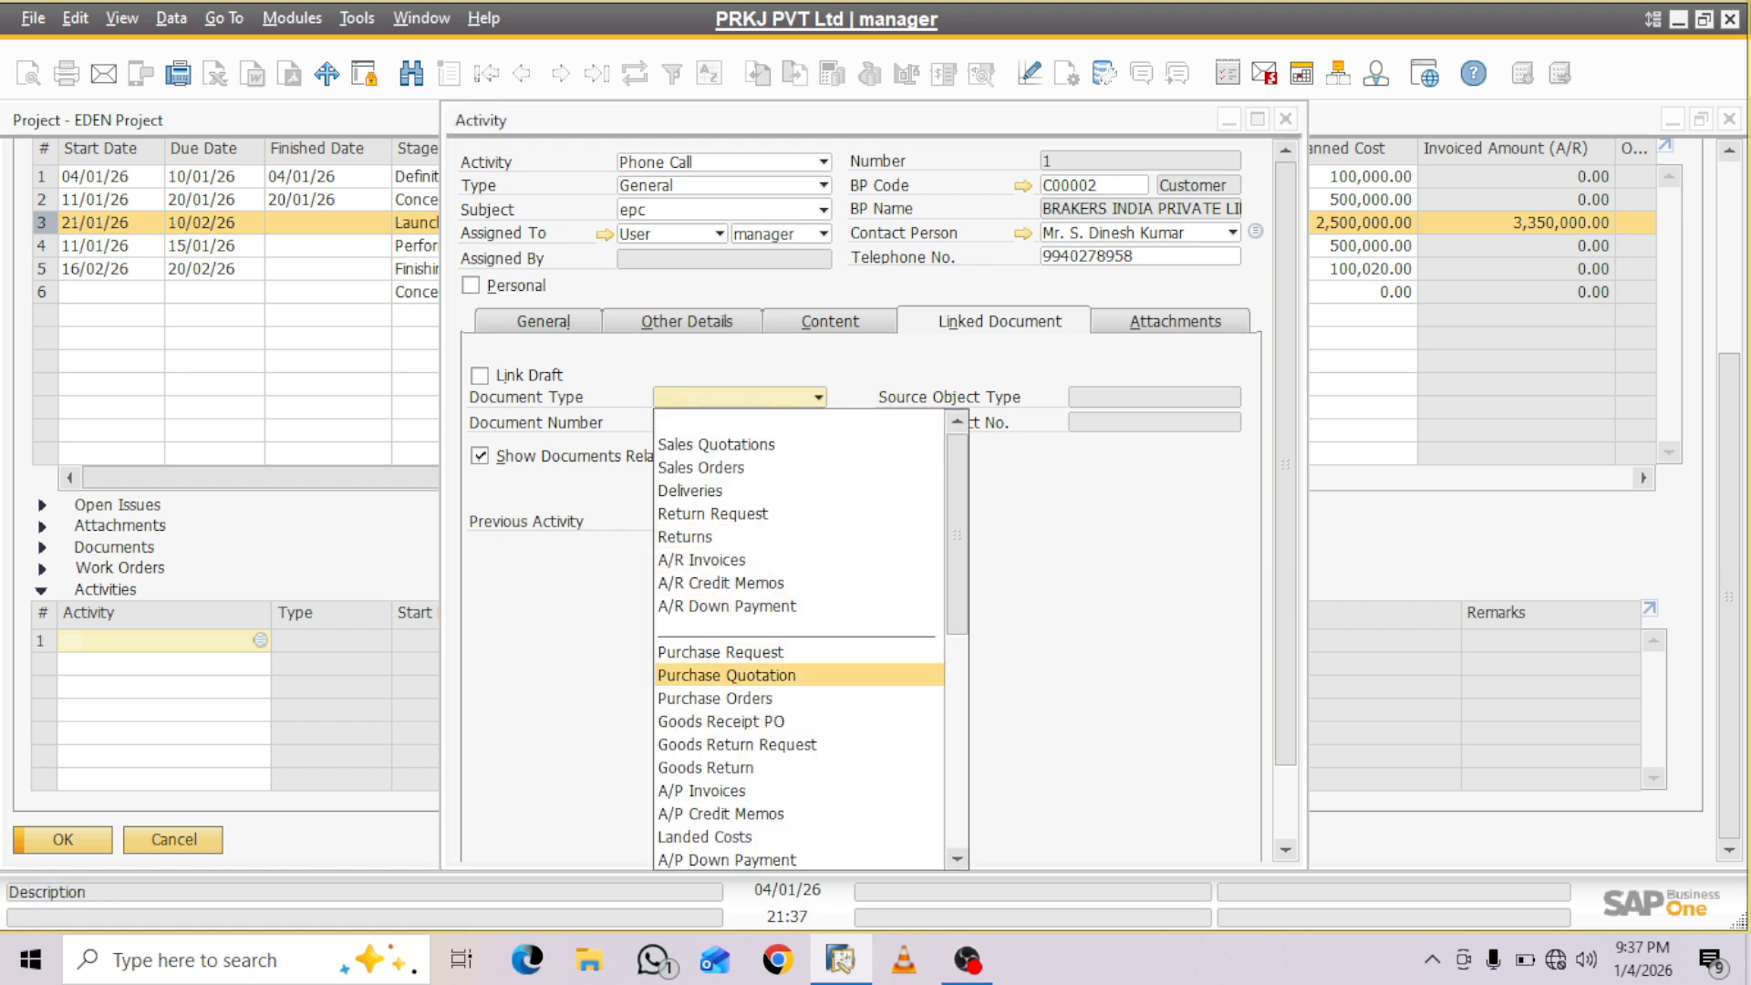
{"action": "left_click", "coordinate": [715, 698]}
{"action": "left_click", "coordinate": [735, 422]}
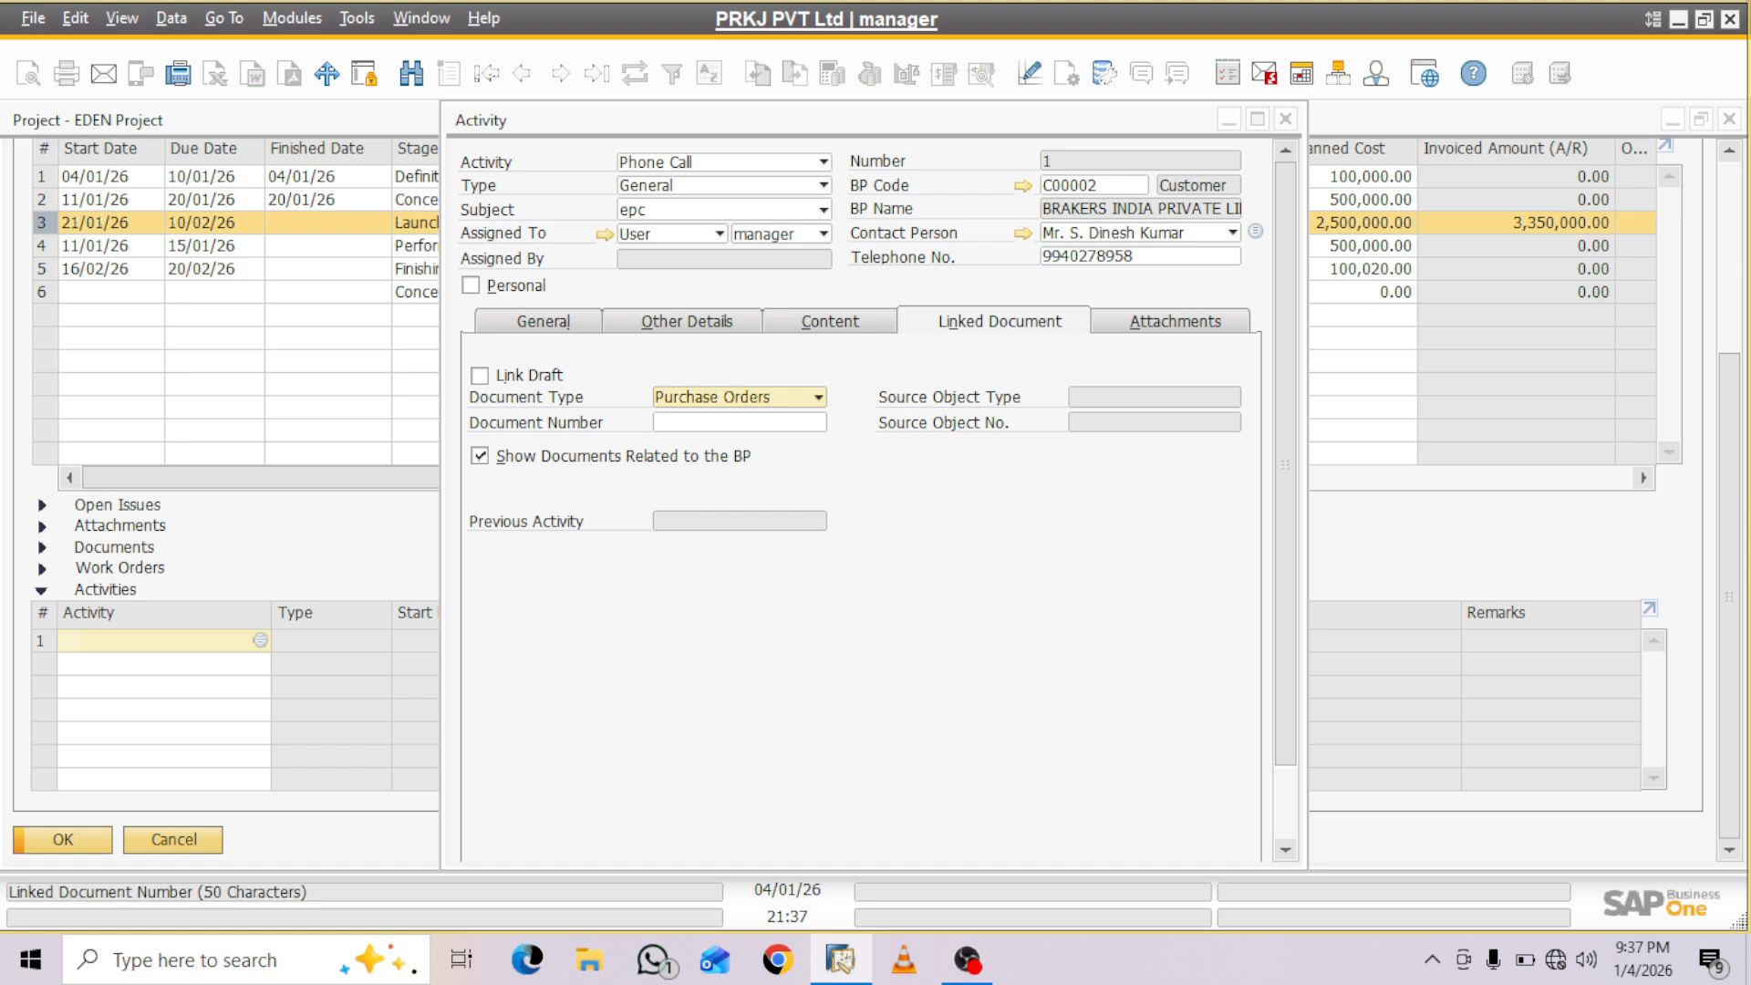
{"action": "left_click", "coordinate": [818, 422]}
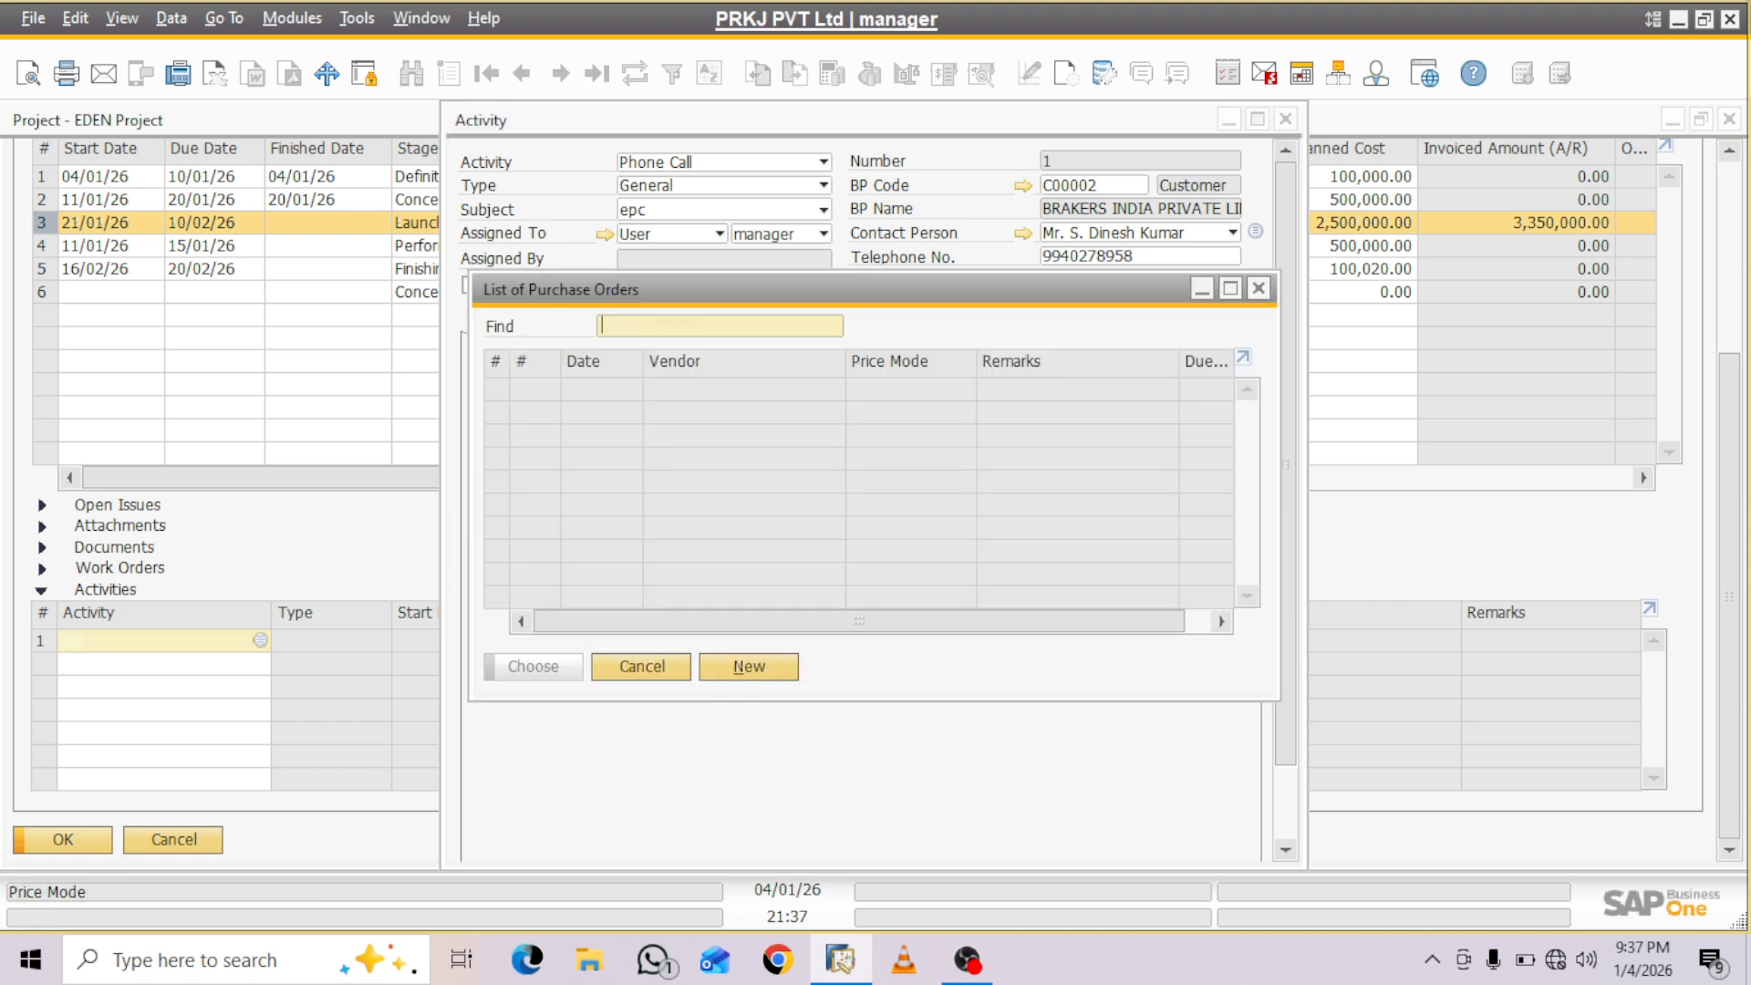
{"action": "key", "text": "Escape"}
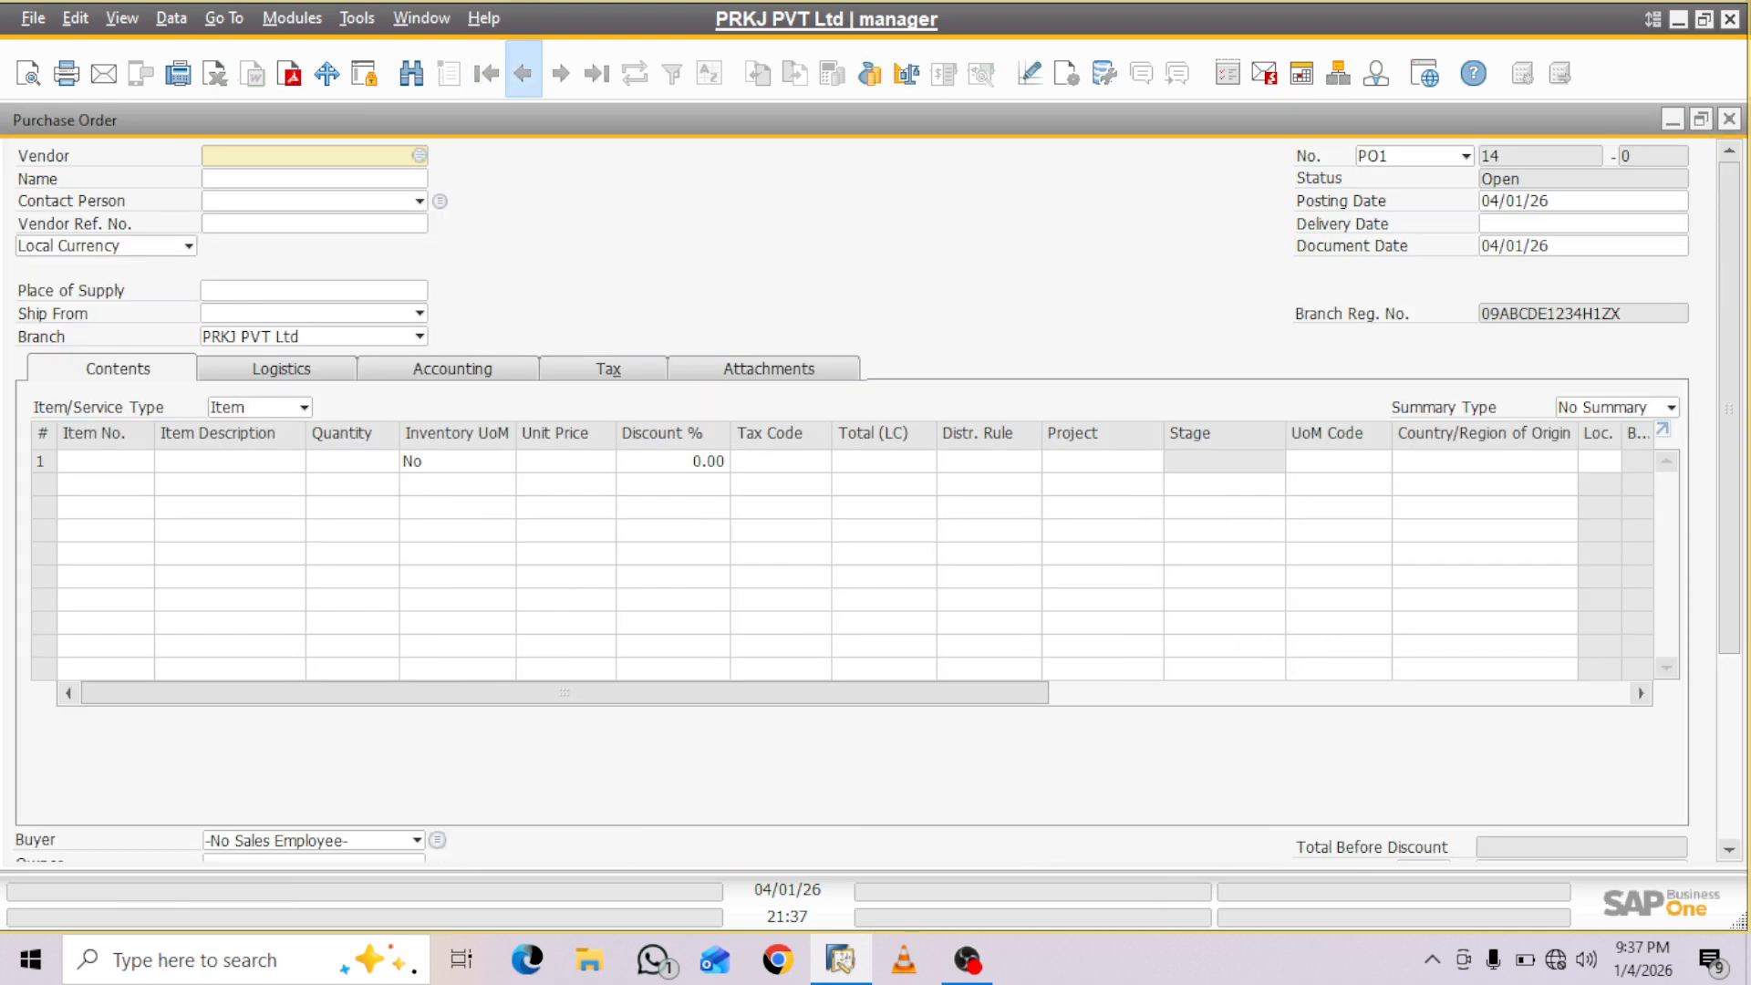
- Look at the most recent purchase order, then prepare a purchase order search restricted to the Service type
{"action": "left_click", "coordinate": [524, 73]}
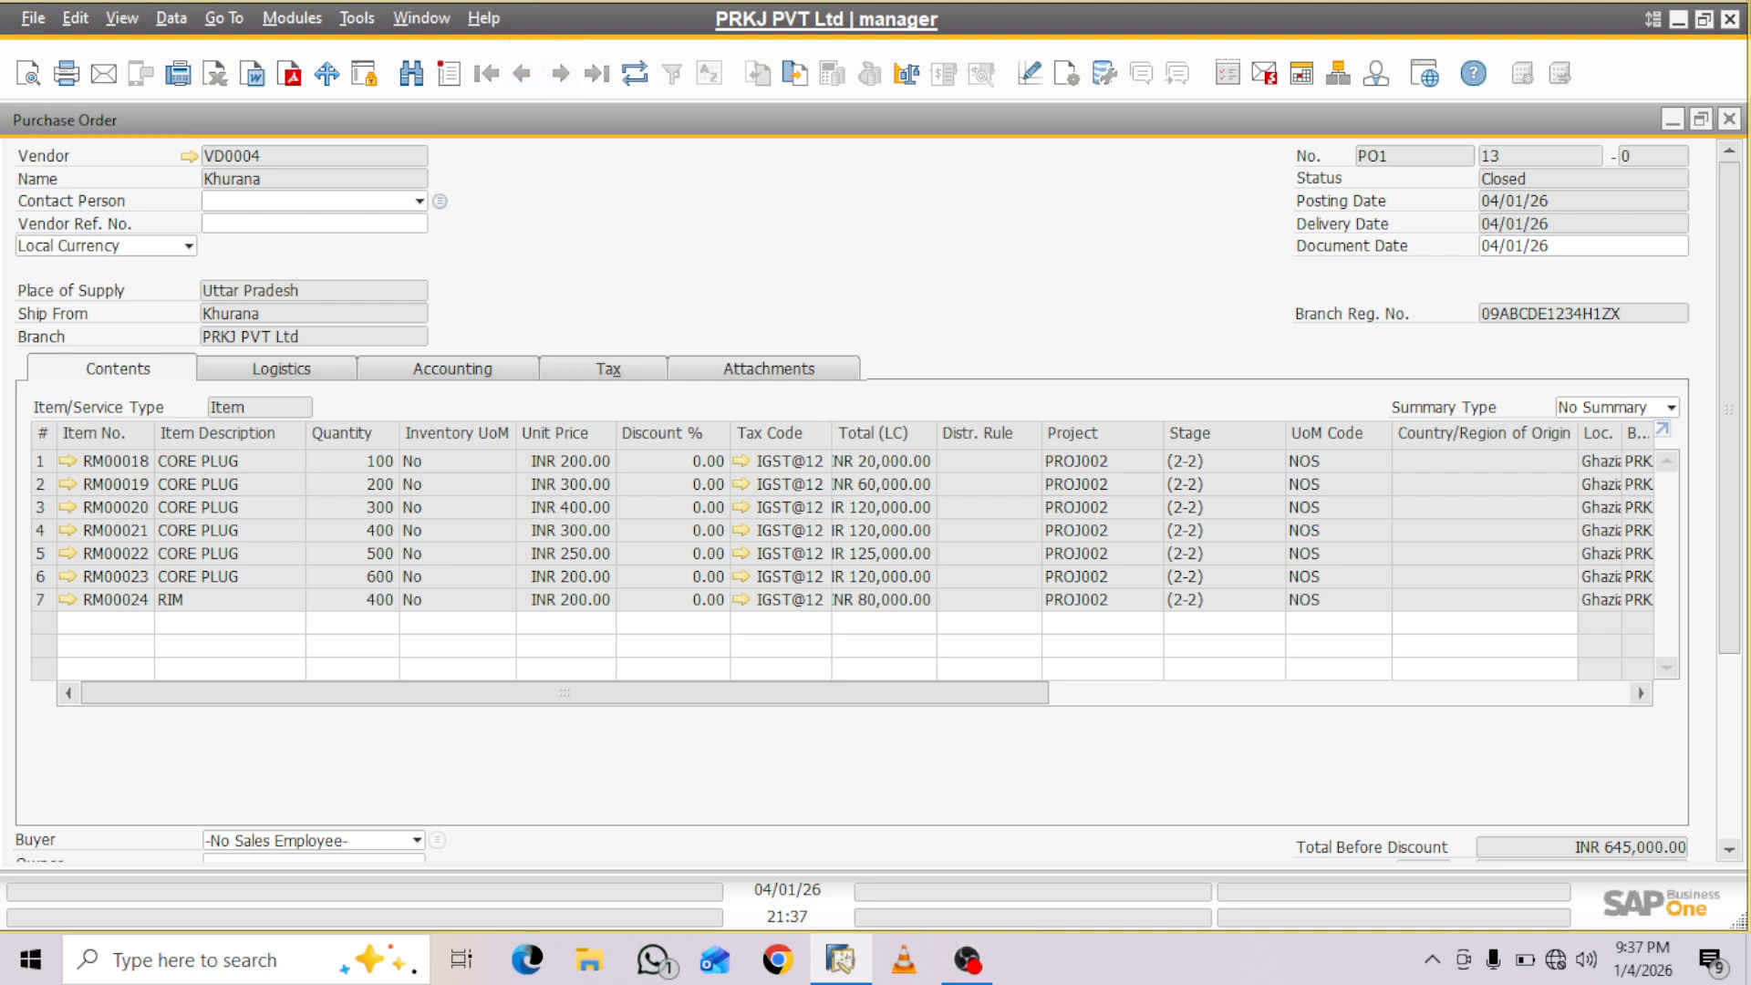
{"action": "key", "text": "ctrl+f"}
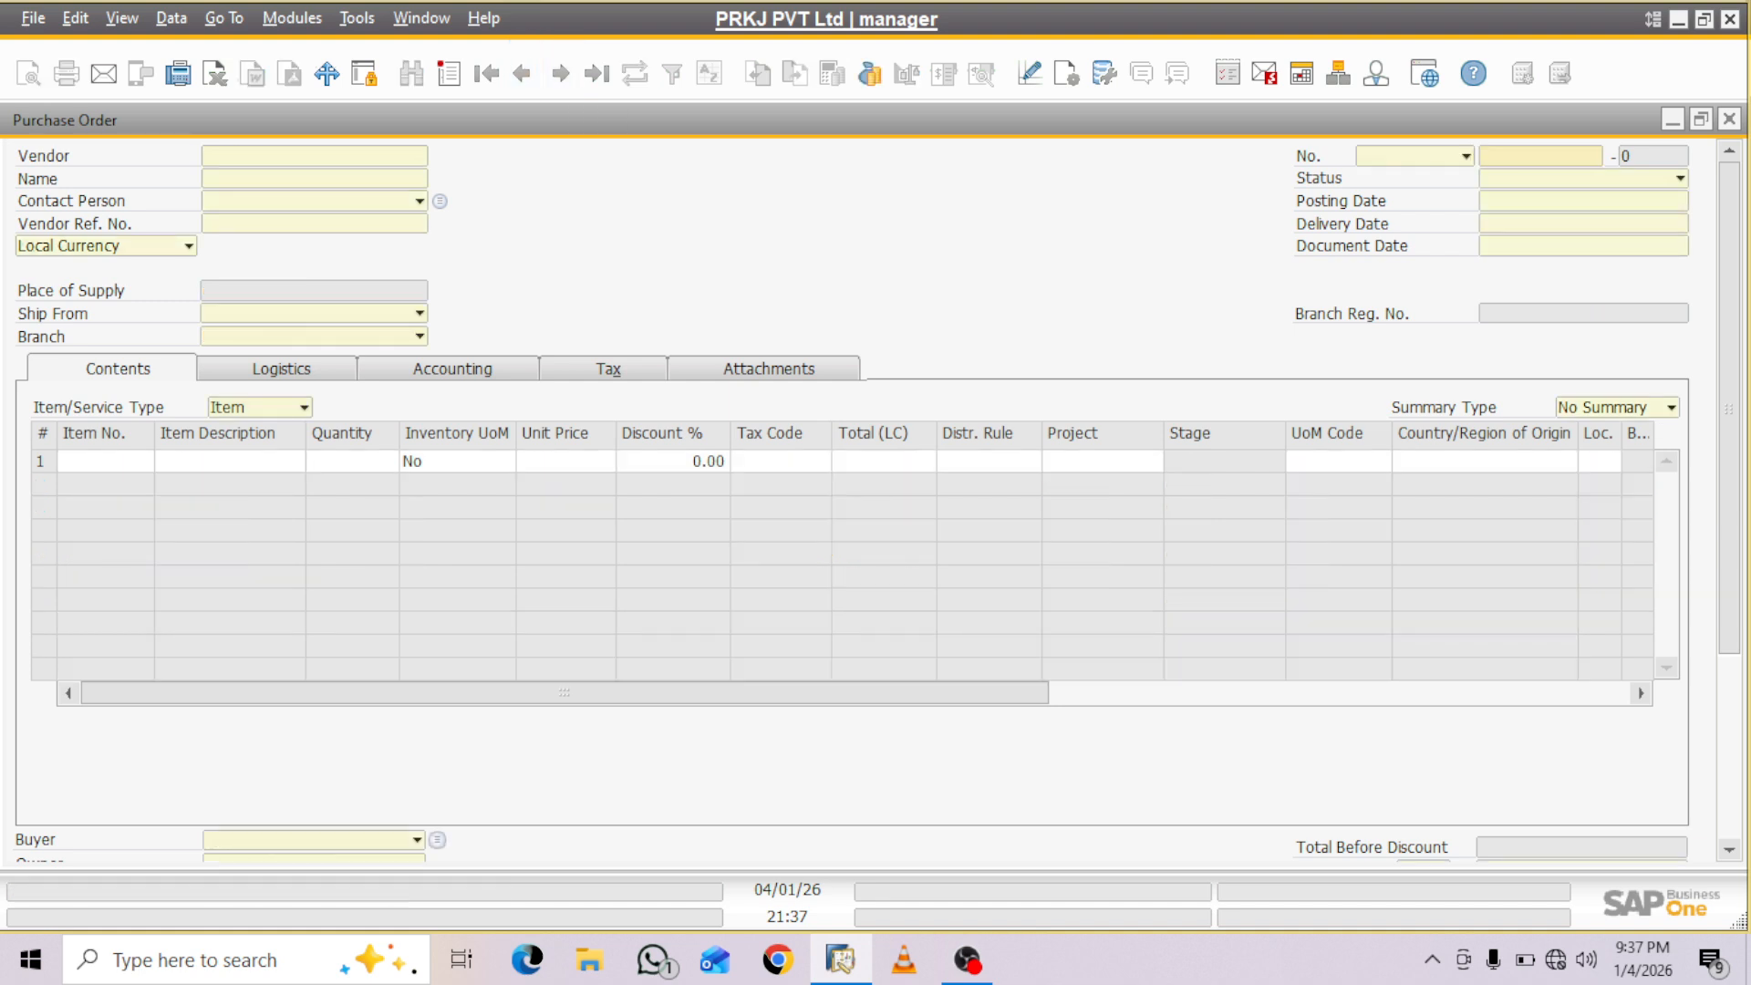
{"action": "left_click", "coordinate": [304, 408]}
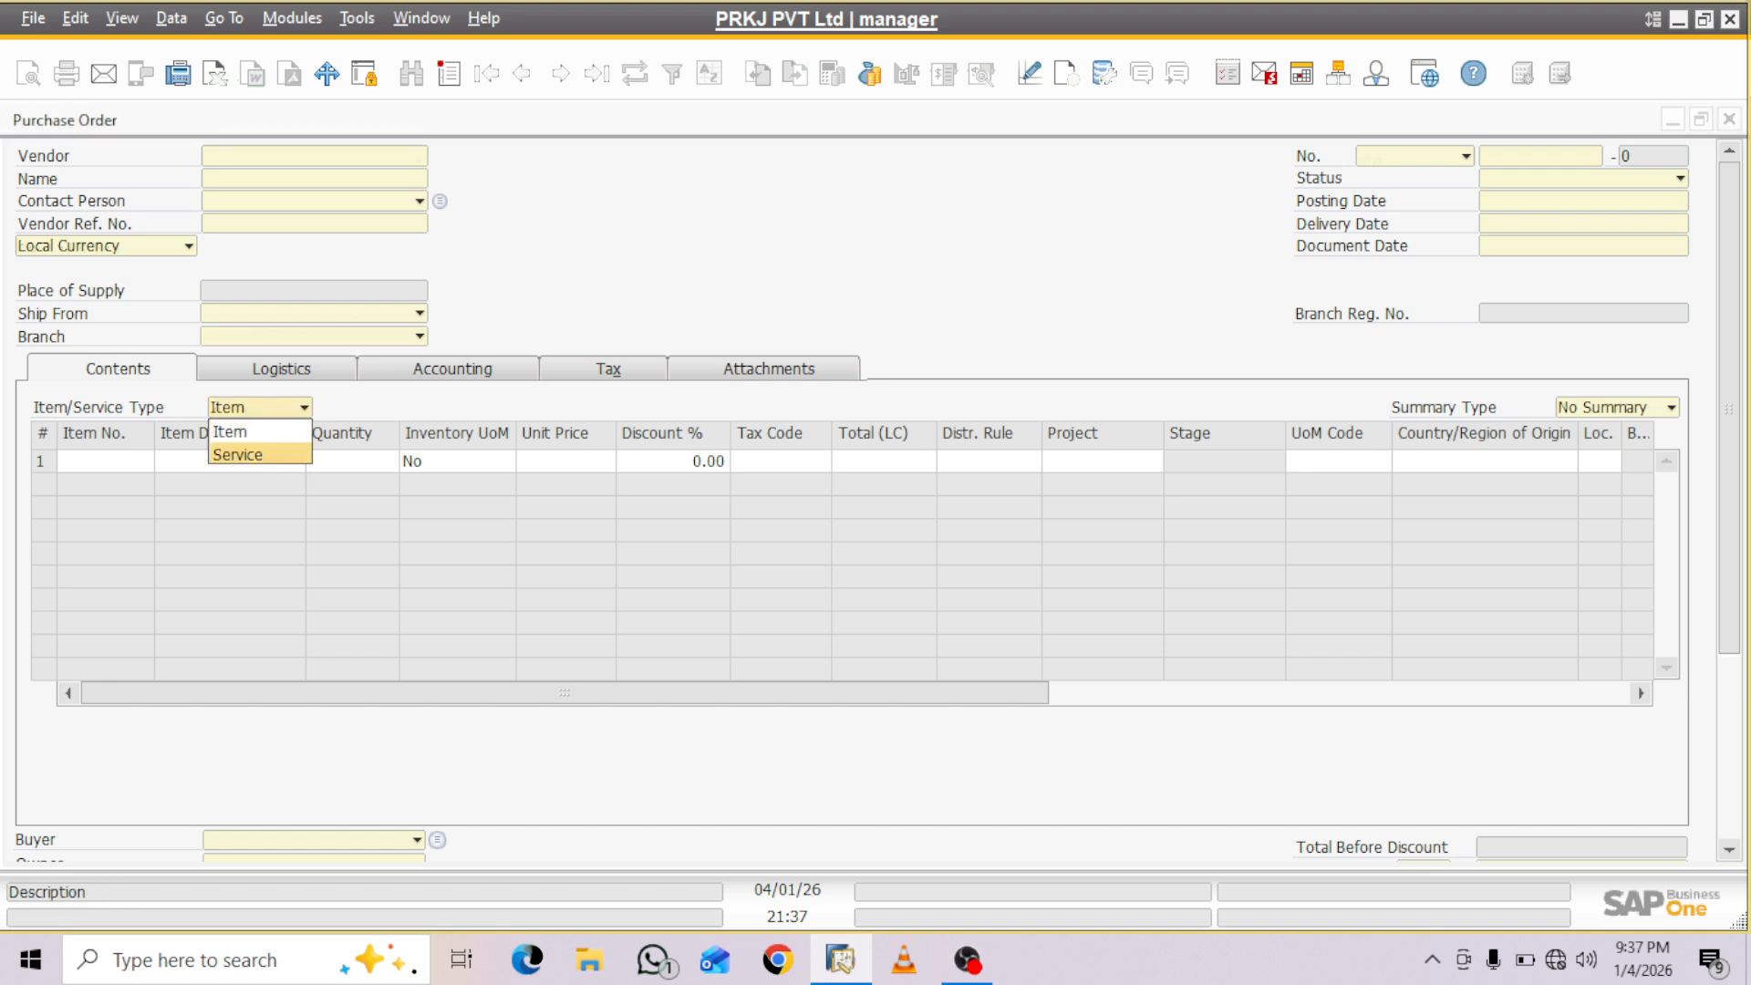
{"action": "left_click", "coordinate": [242, 454]}
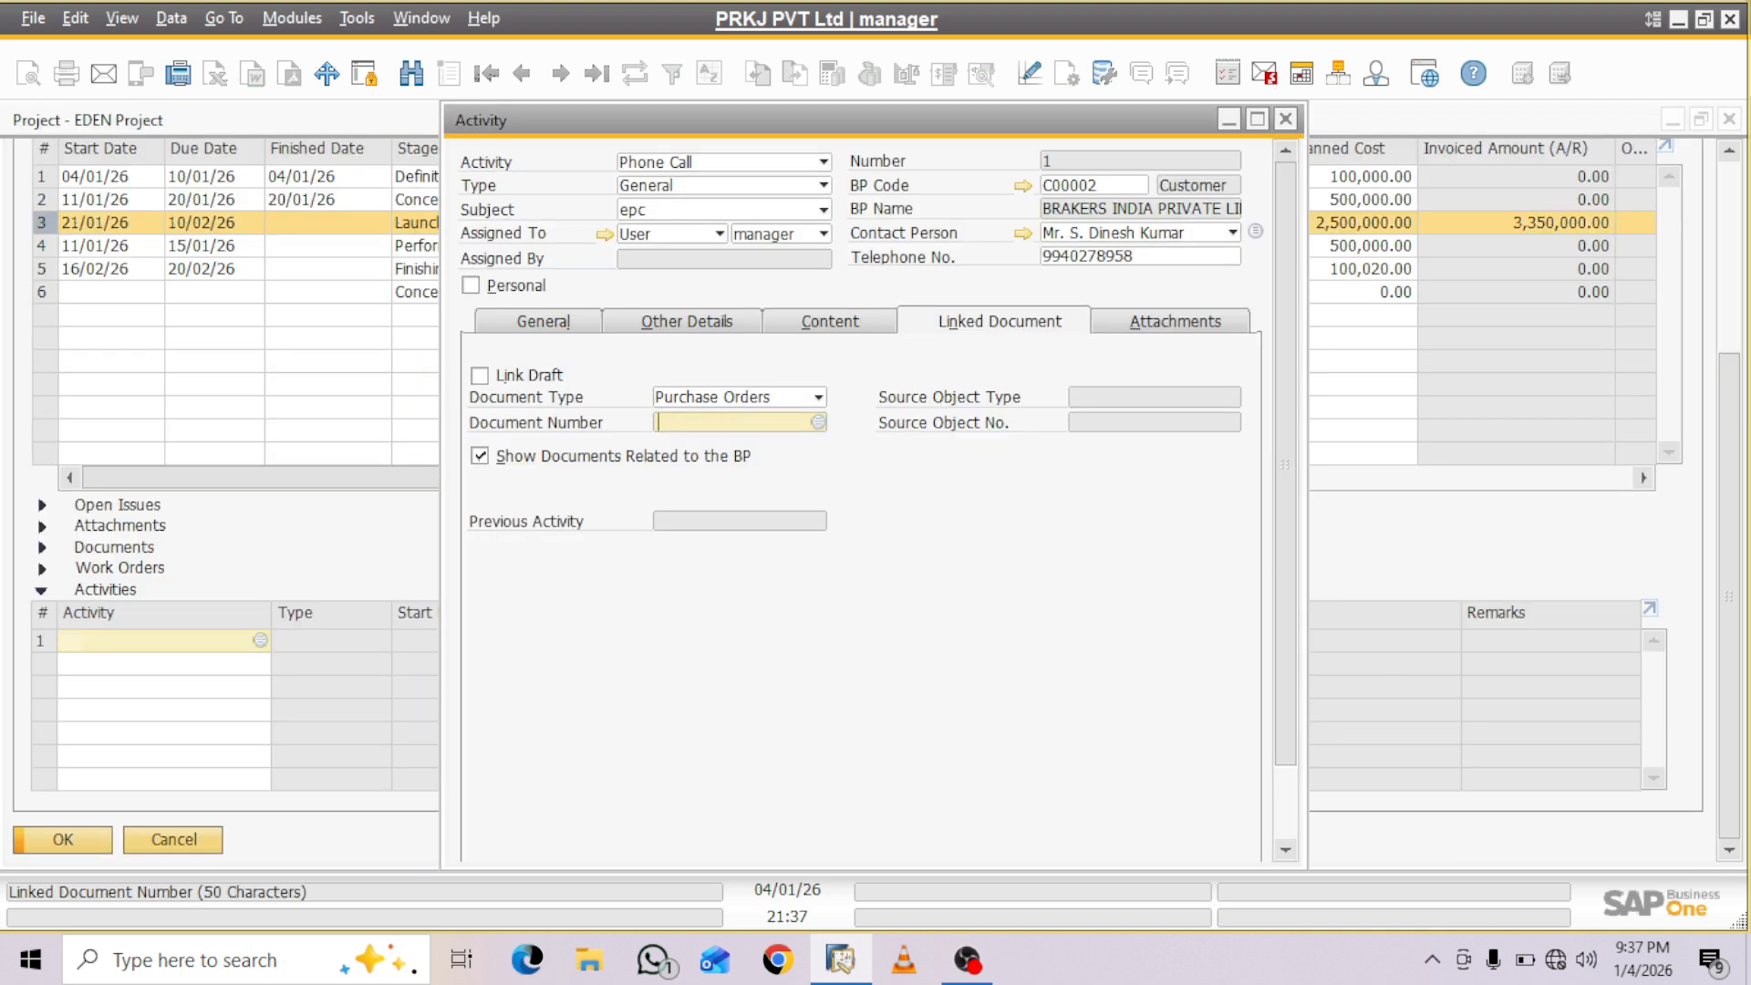
- Change the activity's linked document type to A/P Invoices and look at the A/P invoices available to link
{"action": "key", "text": "Tab"}
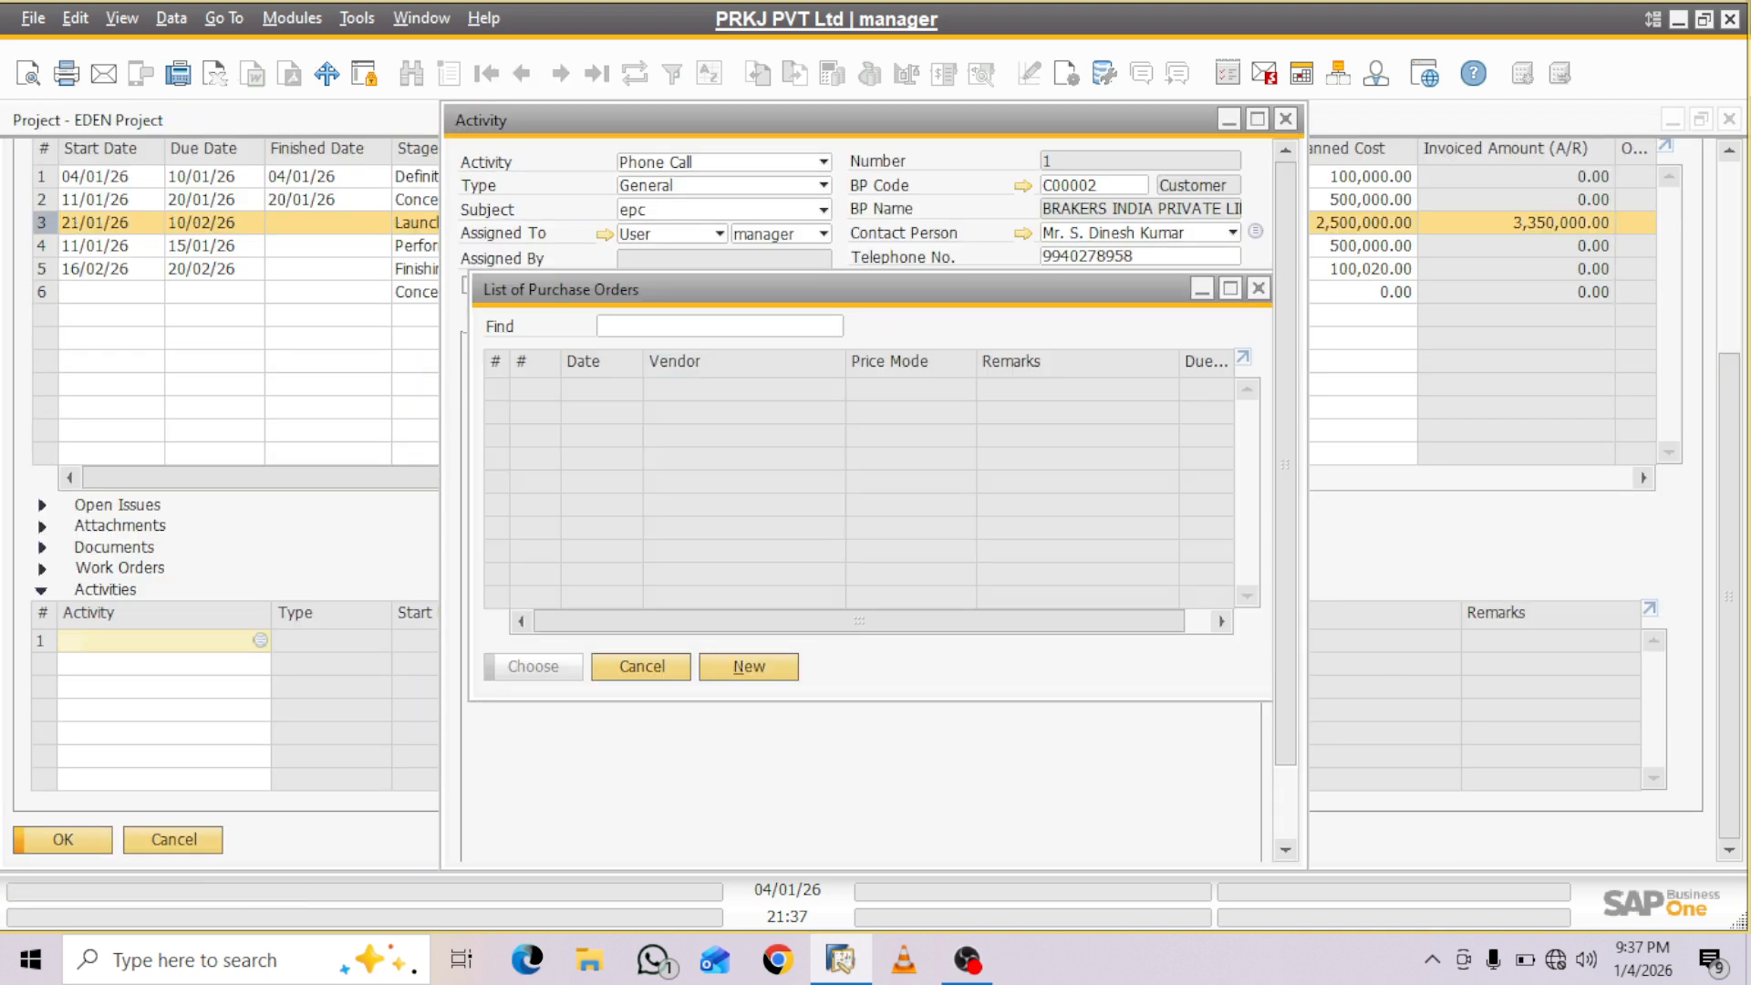
{"action": "key", "text": "Escape"}
{"action": "left_click", "coordinate": [819, 398]}
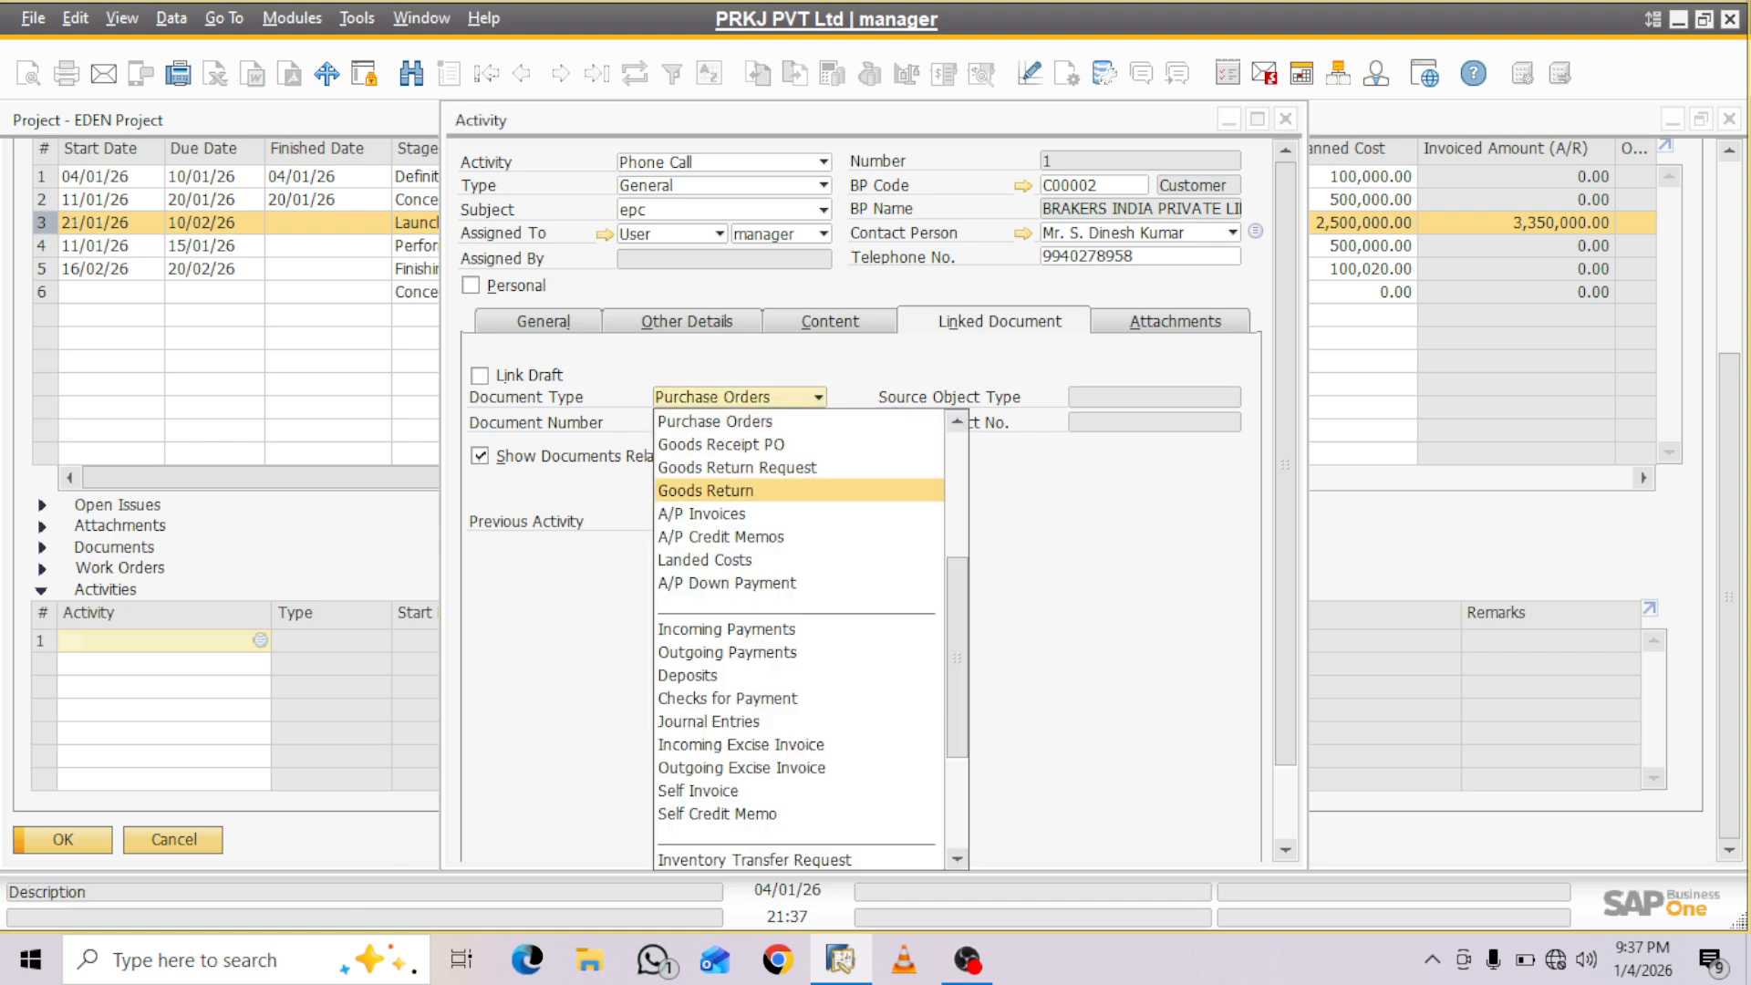
{"action": "key", "text": "Down"}
{"action": "key", "text": "Return"}
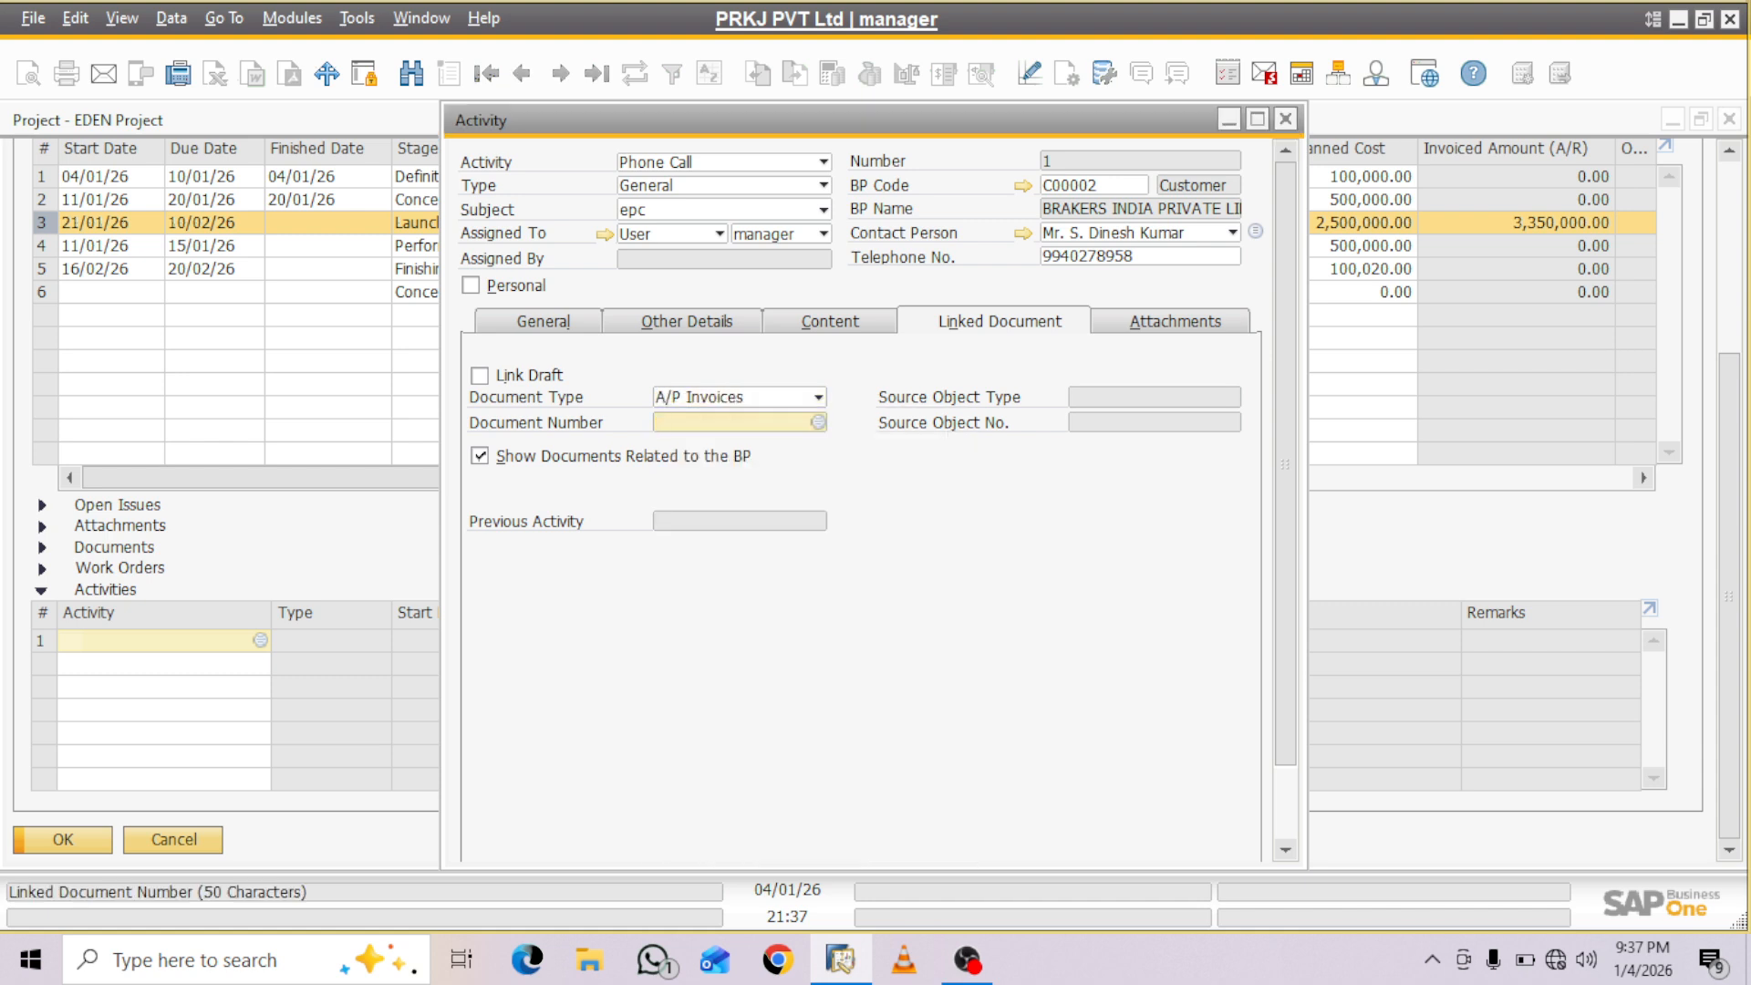
{"action": "key", "text": "Tab"}
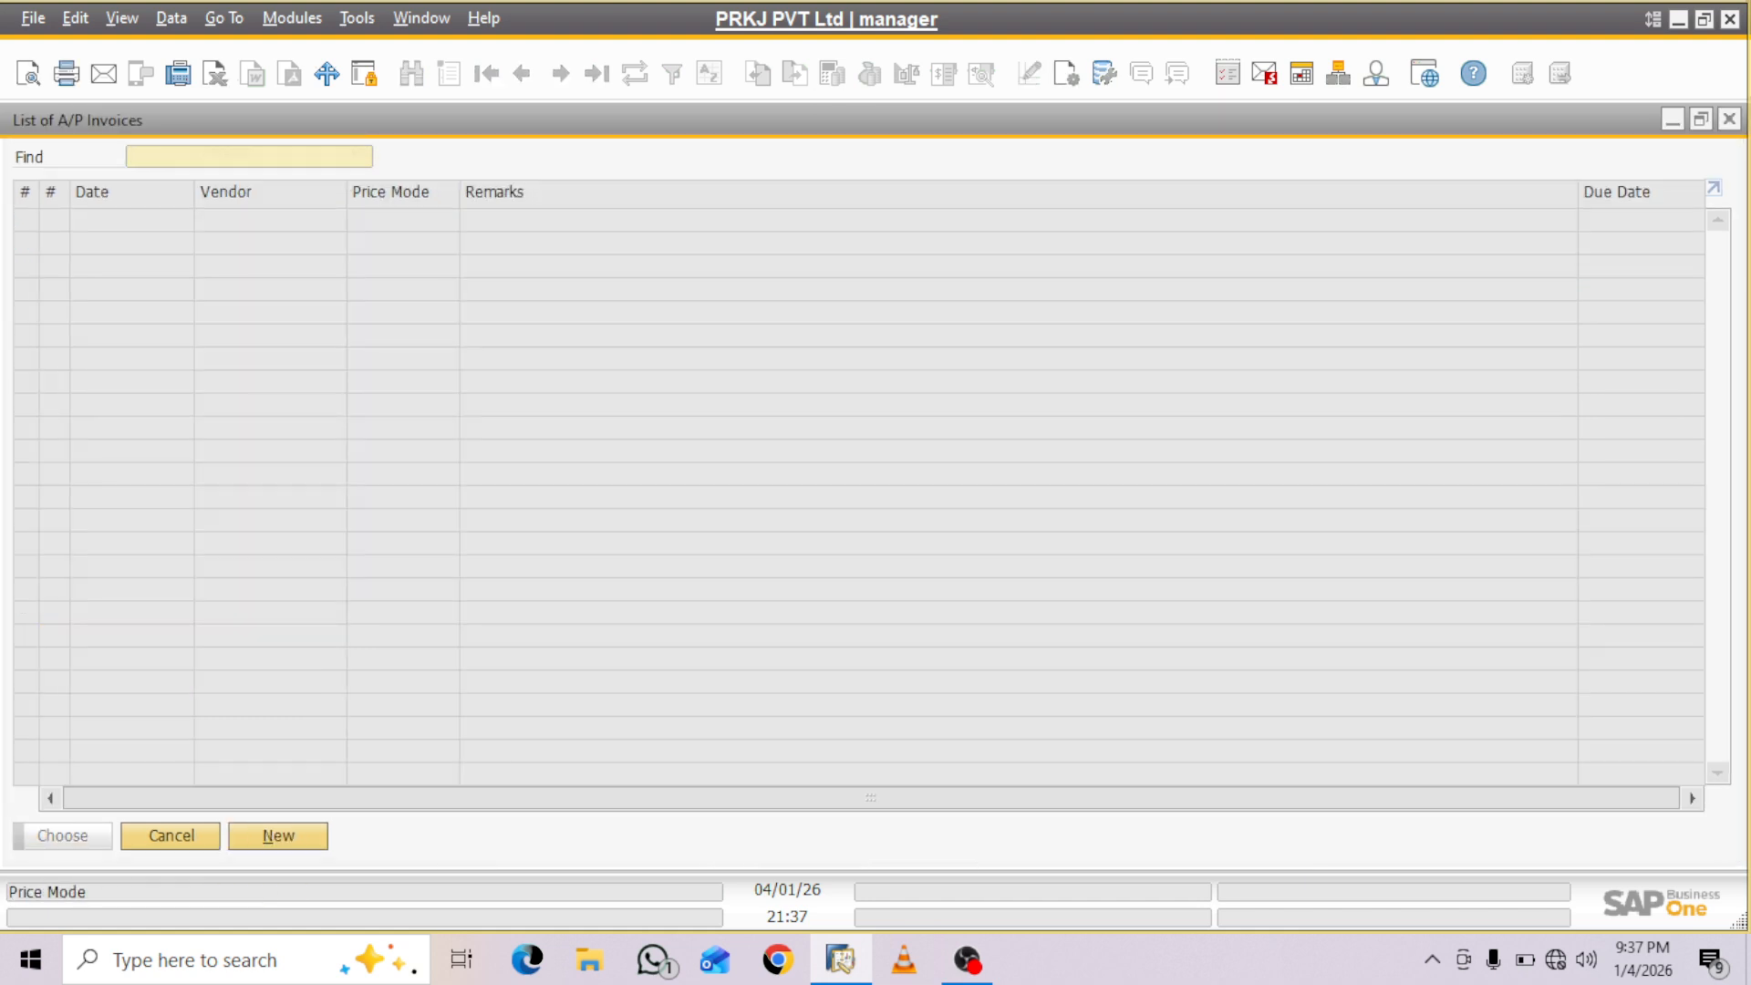
- Start a new A/P invoice from the link list and look at the two preceding invoices
{"action": "key", "text": "Escape"}
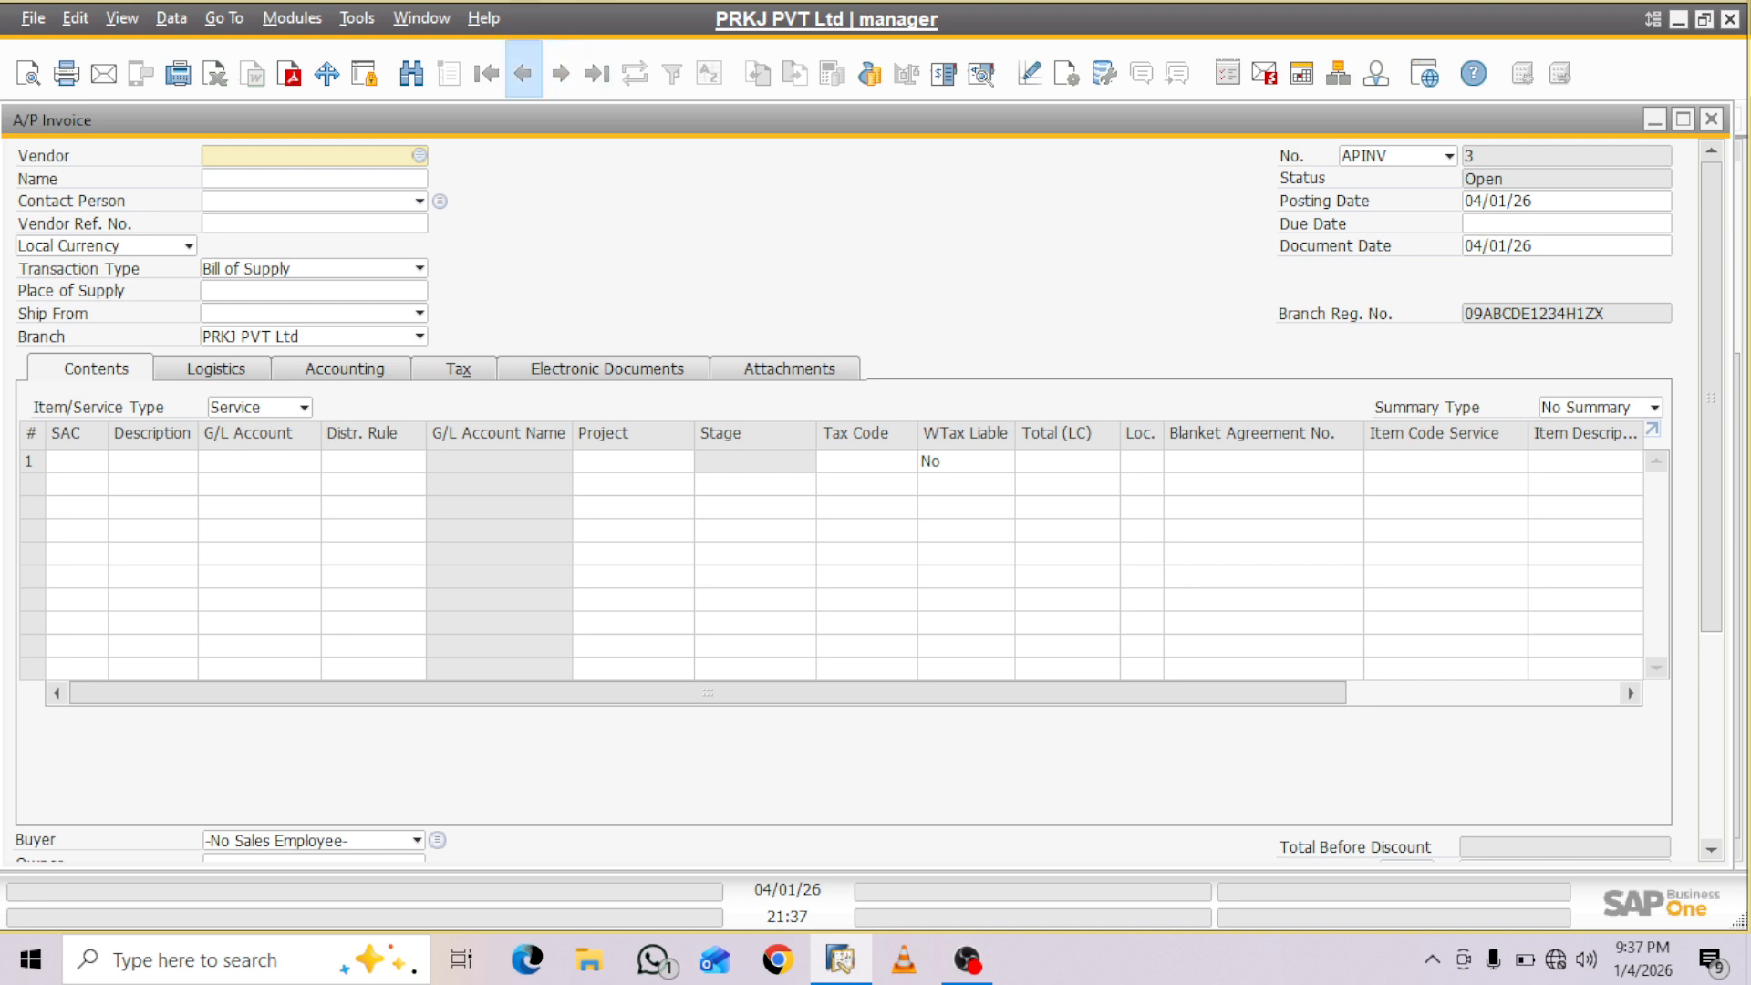
{"action": "left_click", "coordinate": [523, 73]}
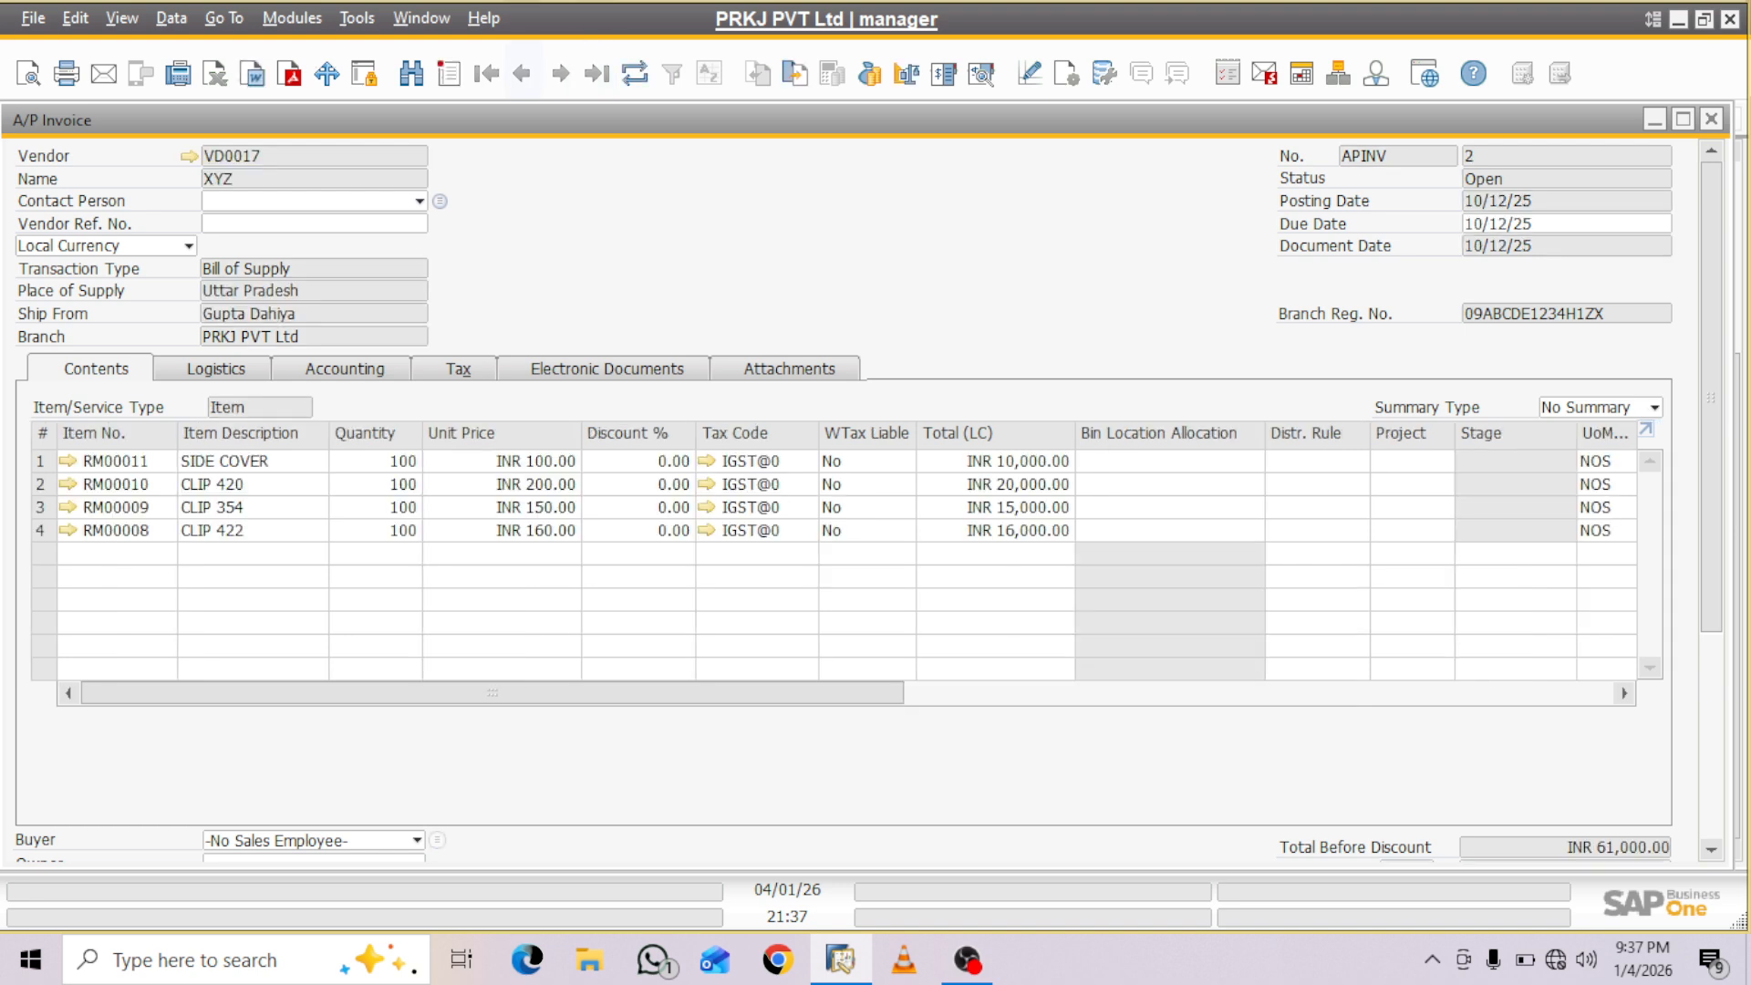
{"action": "left_click", "coordinate": [523, 73]}
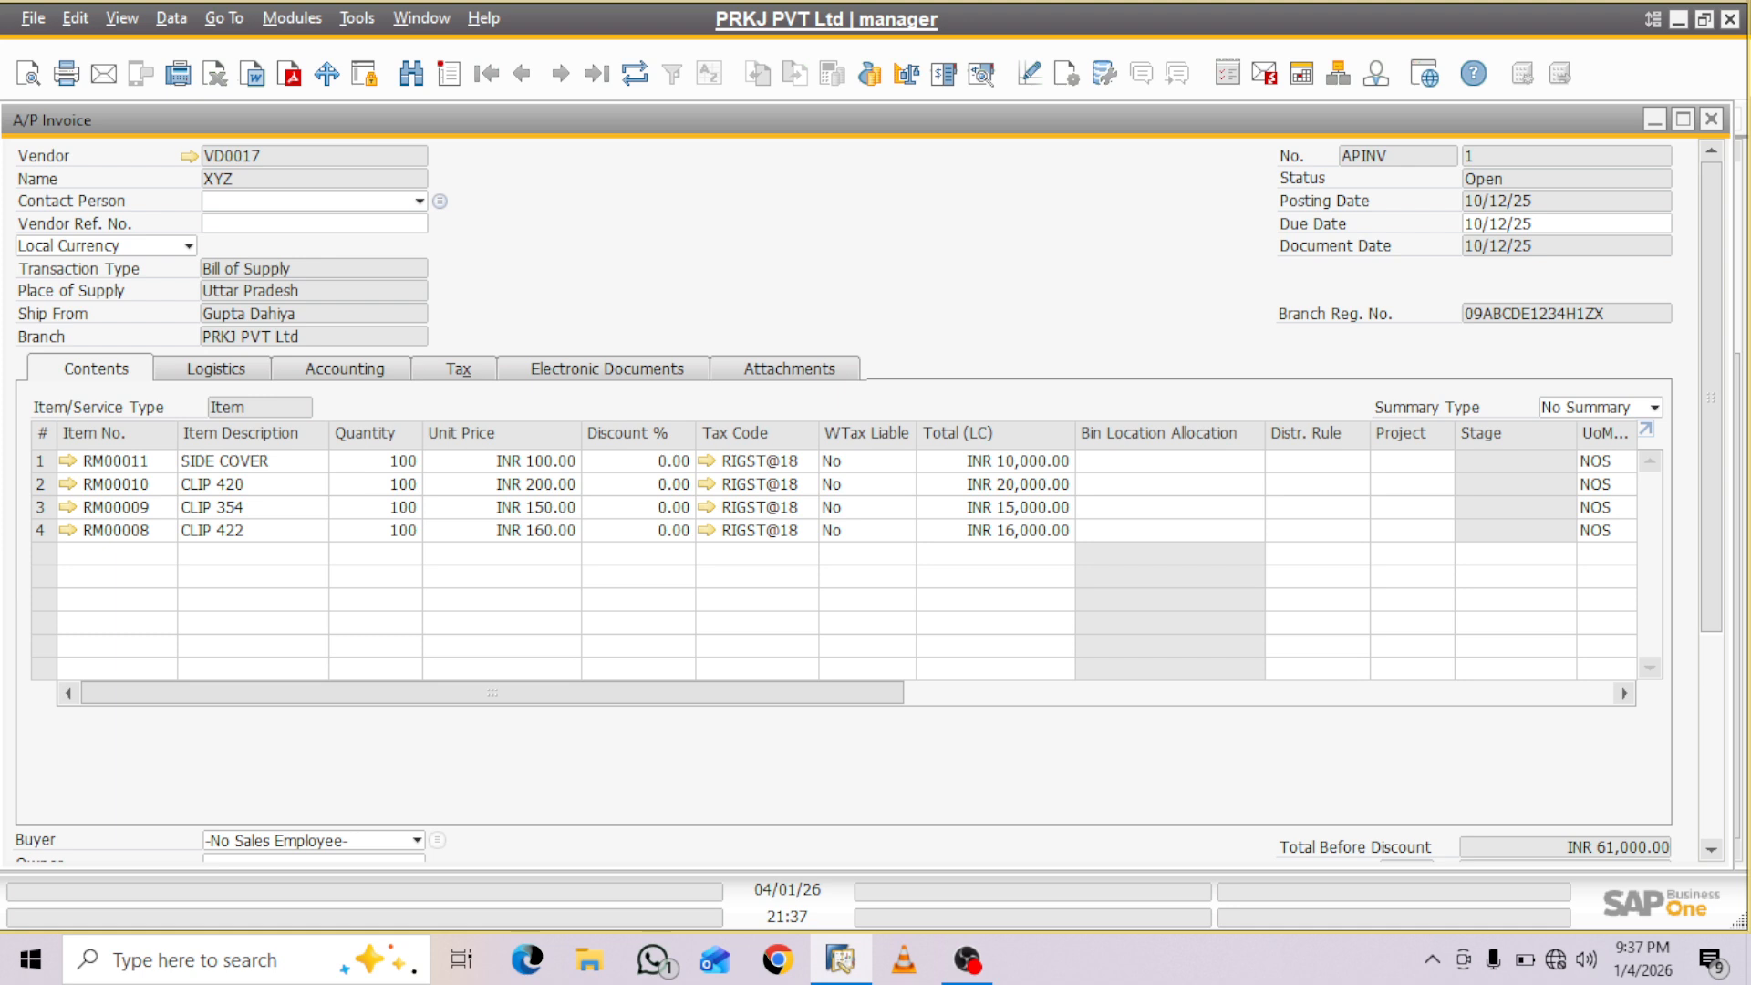
- Search for A/P invoices of the Service type, examine the JCV Work invoice, and return to the activity
{"action": "key", "text": "ctrl+f"}
{"action": "left_click", "coordinate": [303, 408]}
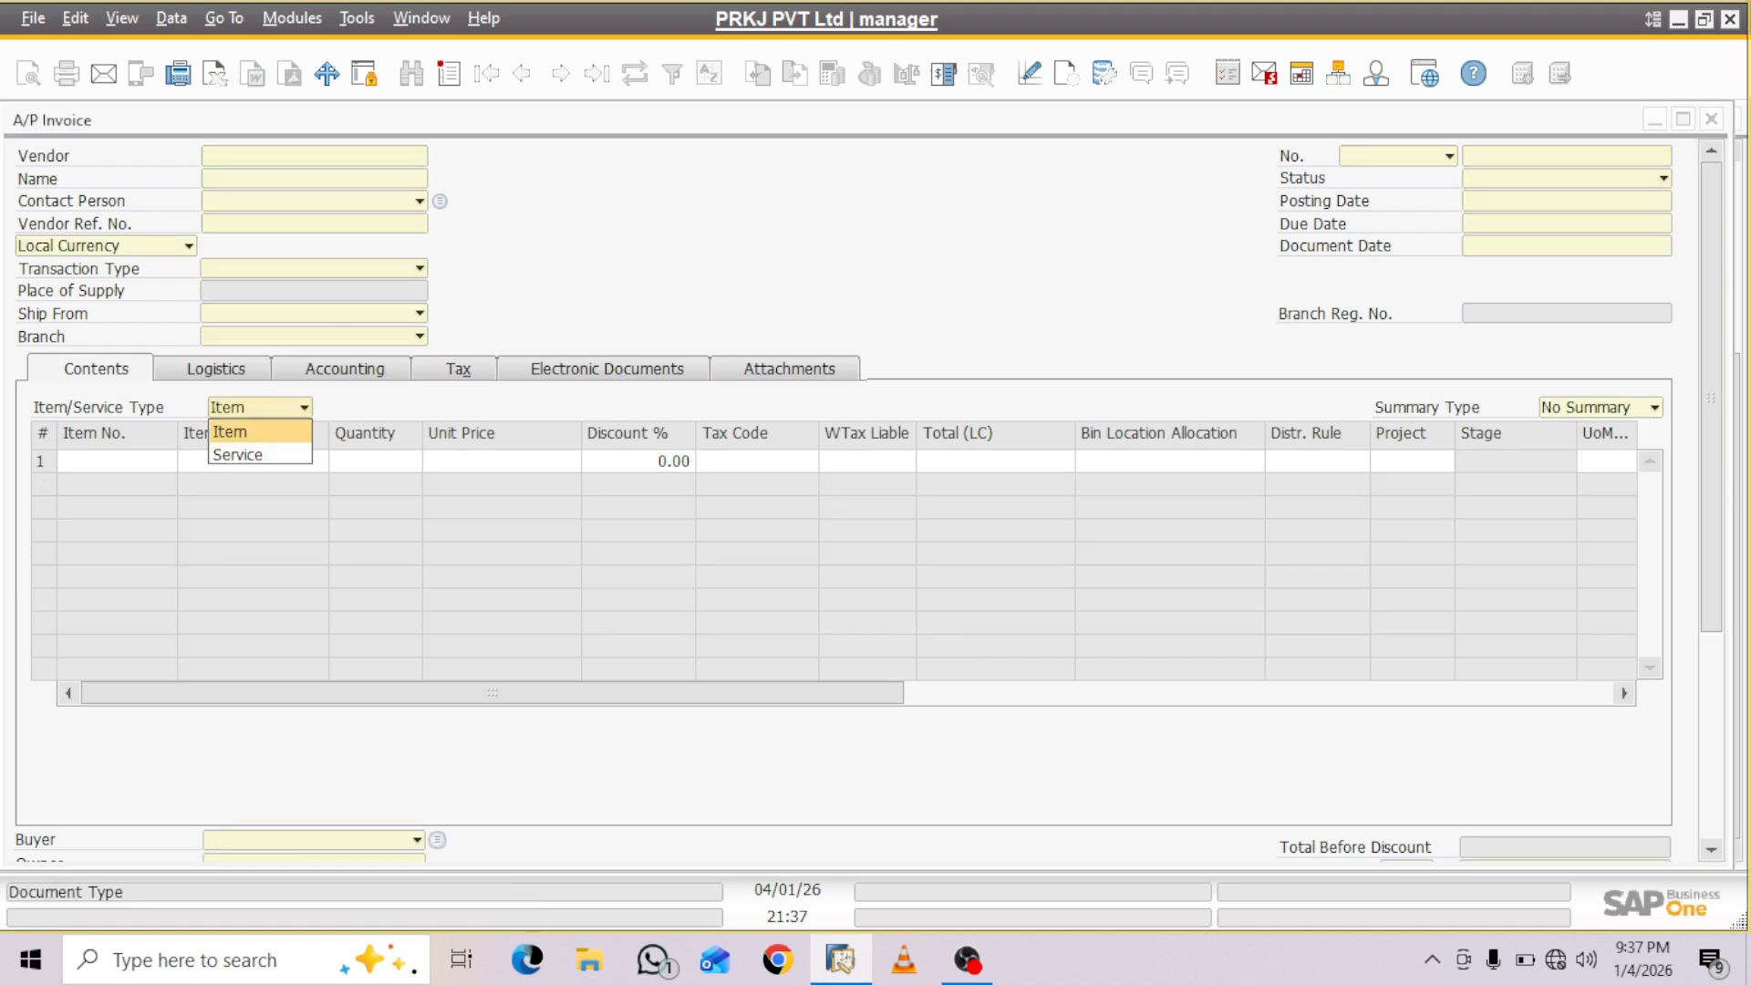
{"action": "key", "text": "Down"}
{"action": "key", "text": "Return"}
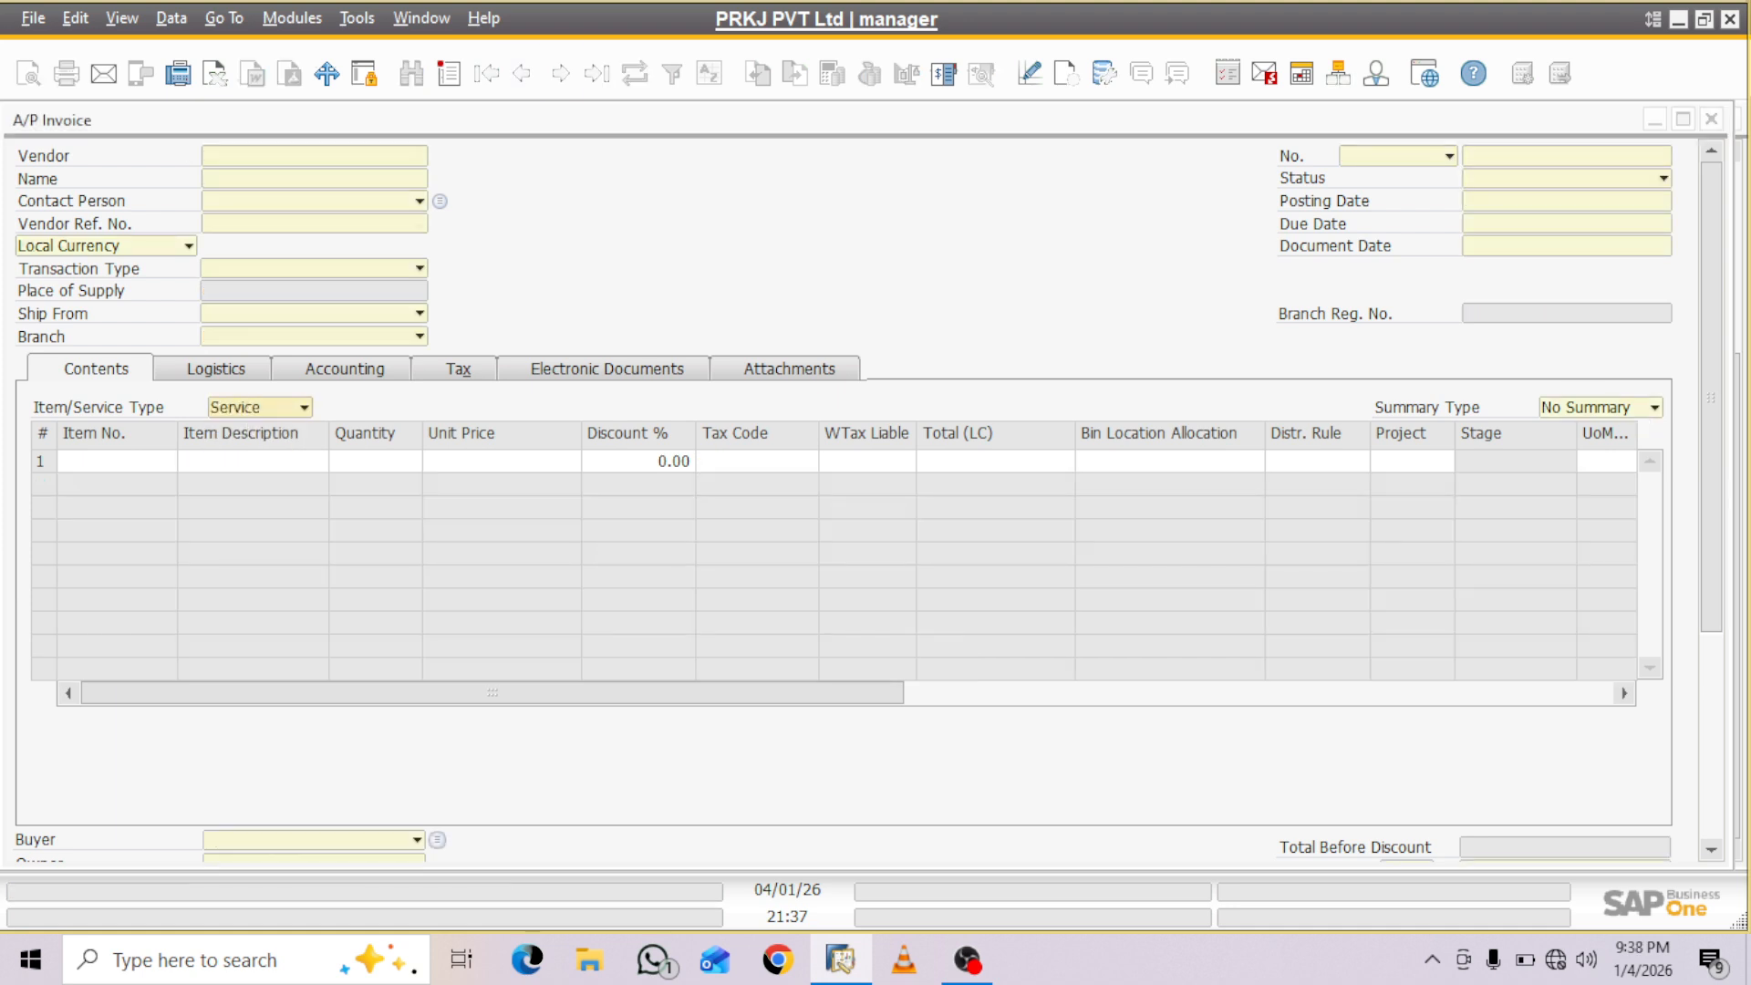
{"action": "left_click", "coordinate": [522, 73]}
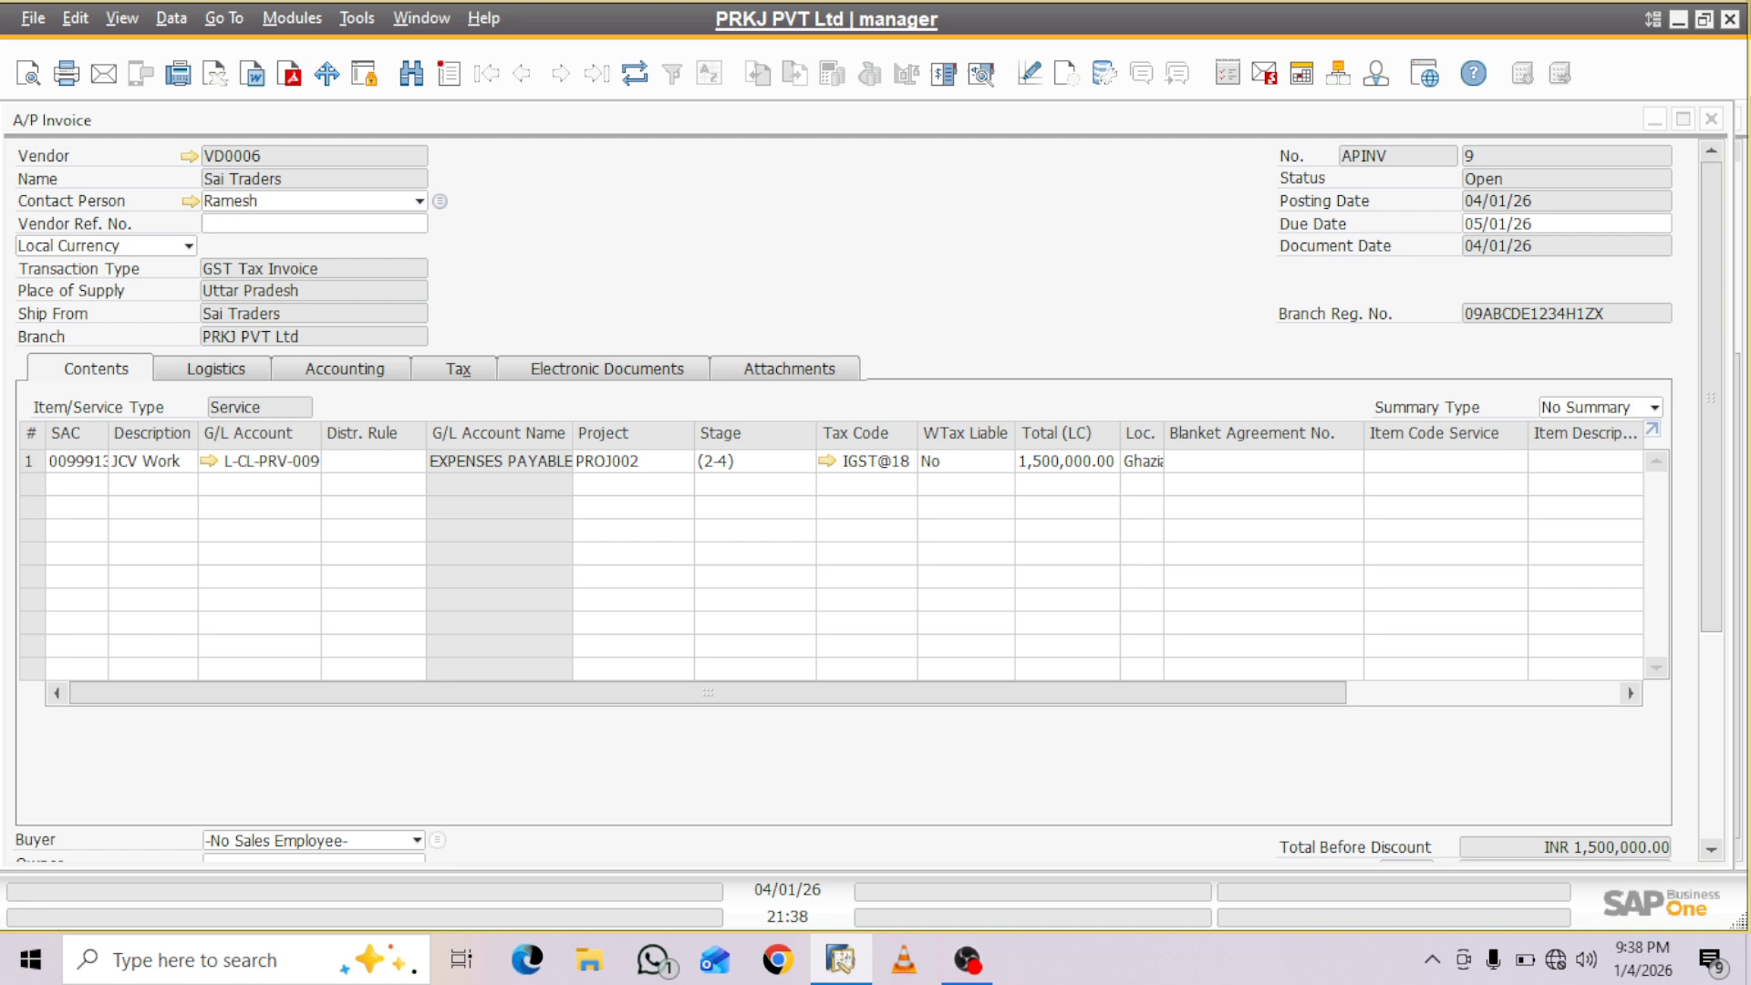
{"action": "left_click", "coordinate": [1571, 119]}
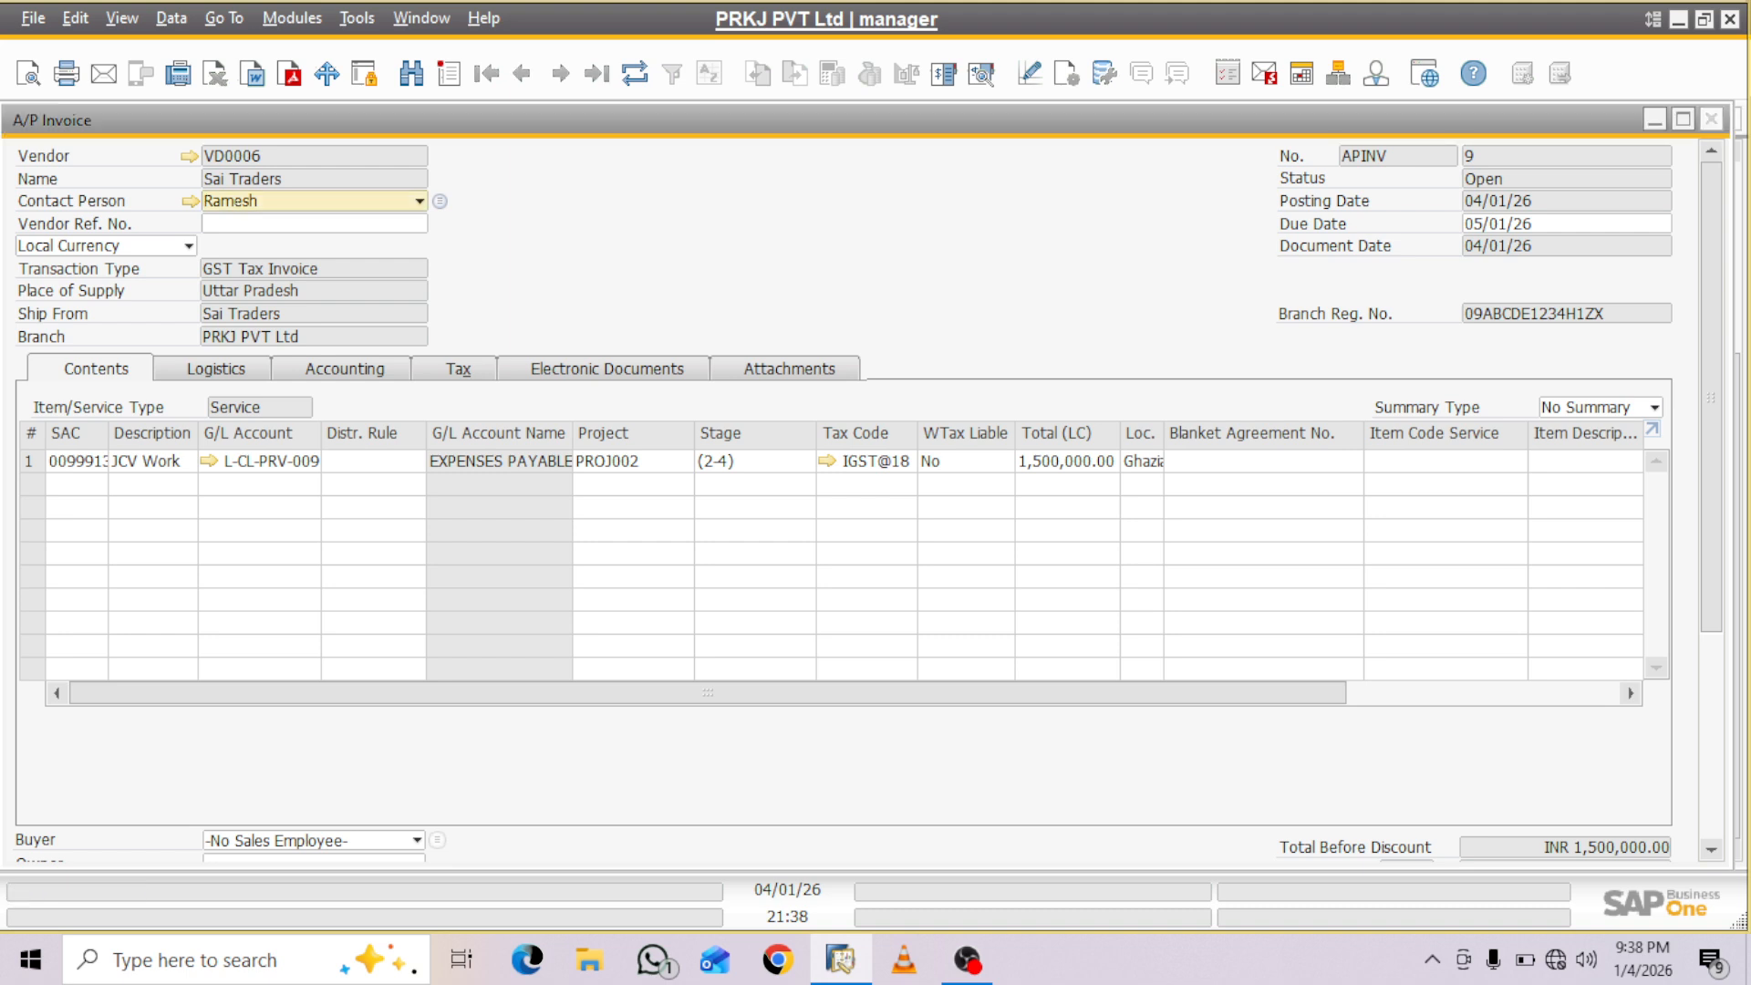
{"action": "left_click", "coordinate": [1712, 119]}
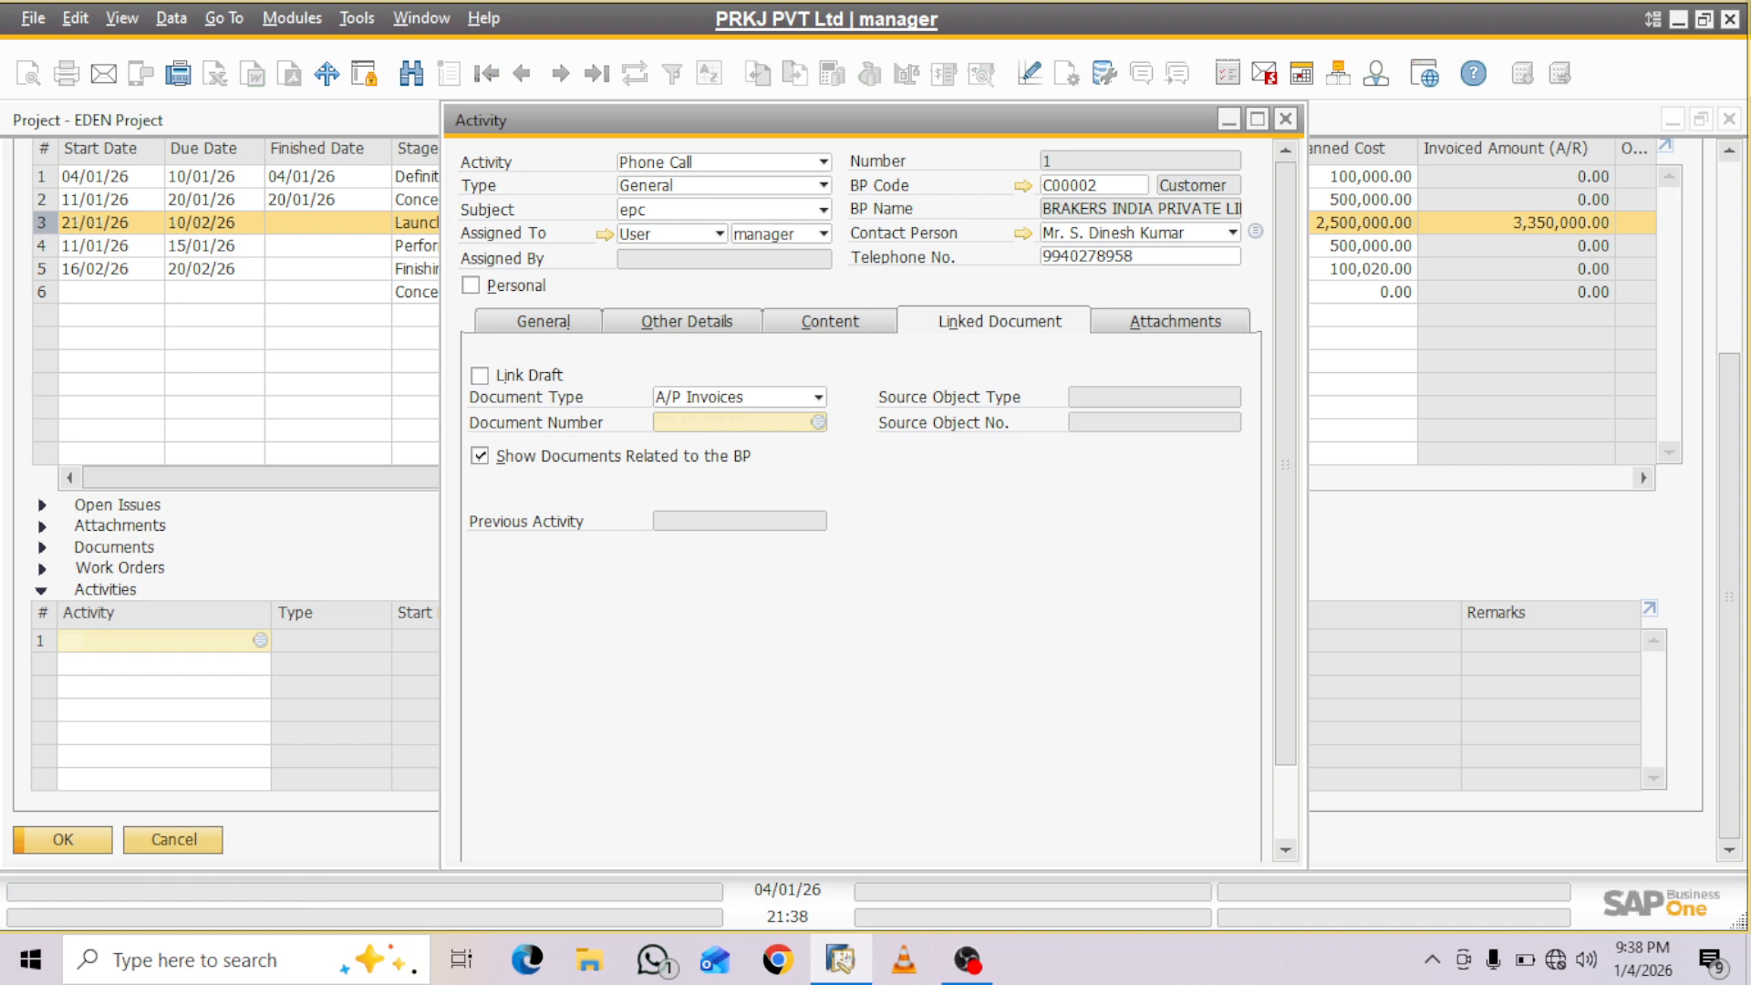
- Start a new A/P invoice from the activity's document link and find the Service-type invoice for JCV Work
{"action": "key", "text": "Tab"}
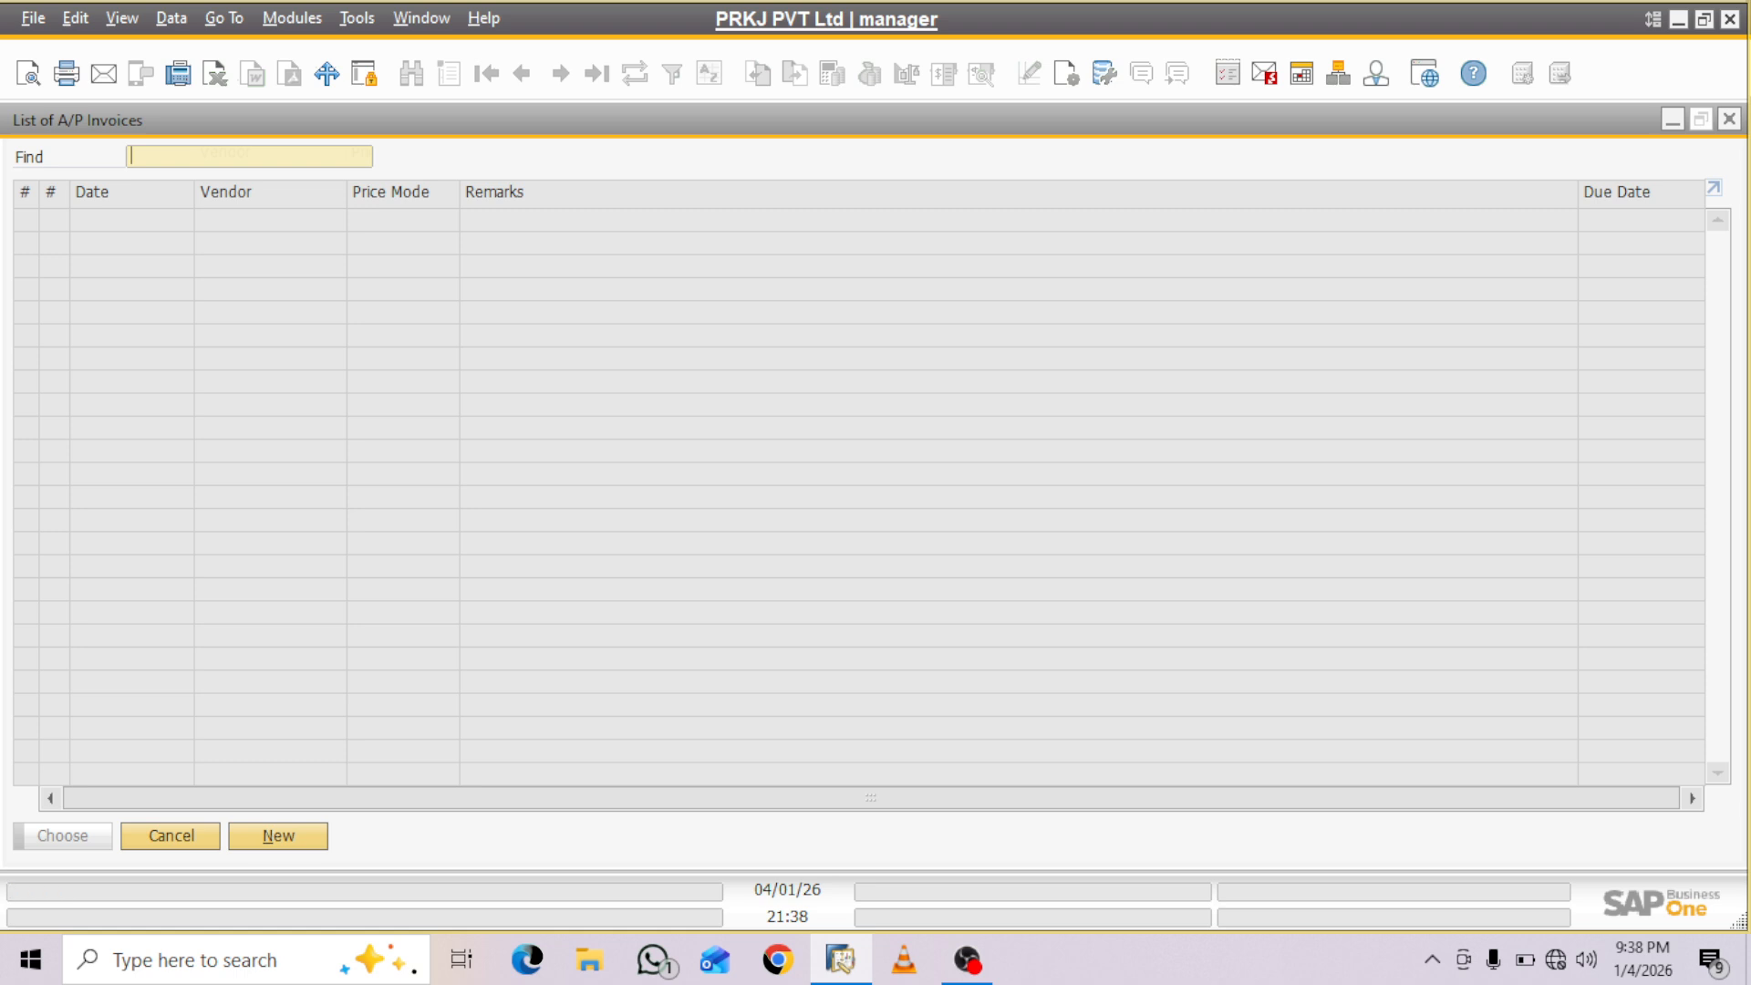
{"action": "key", "text": "Escape"}
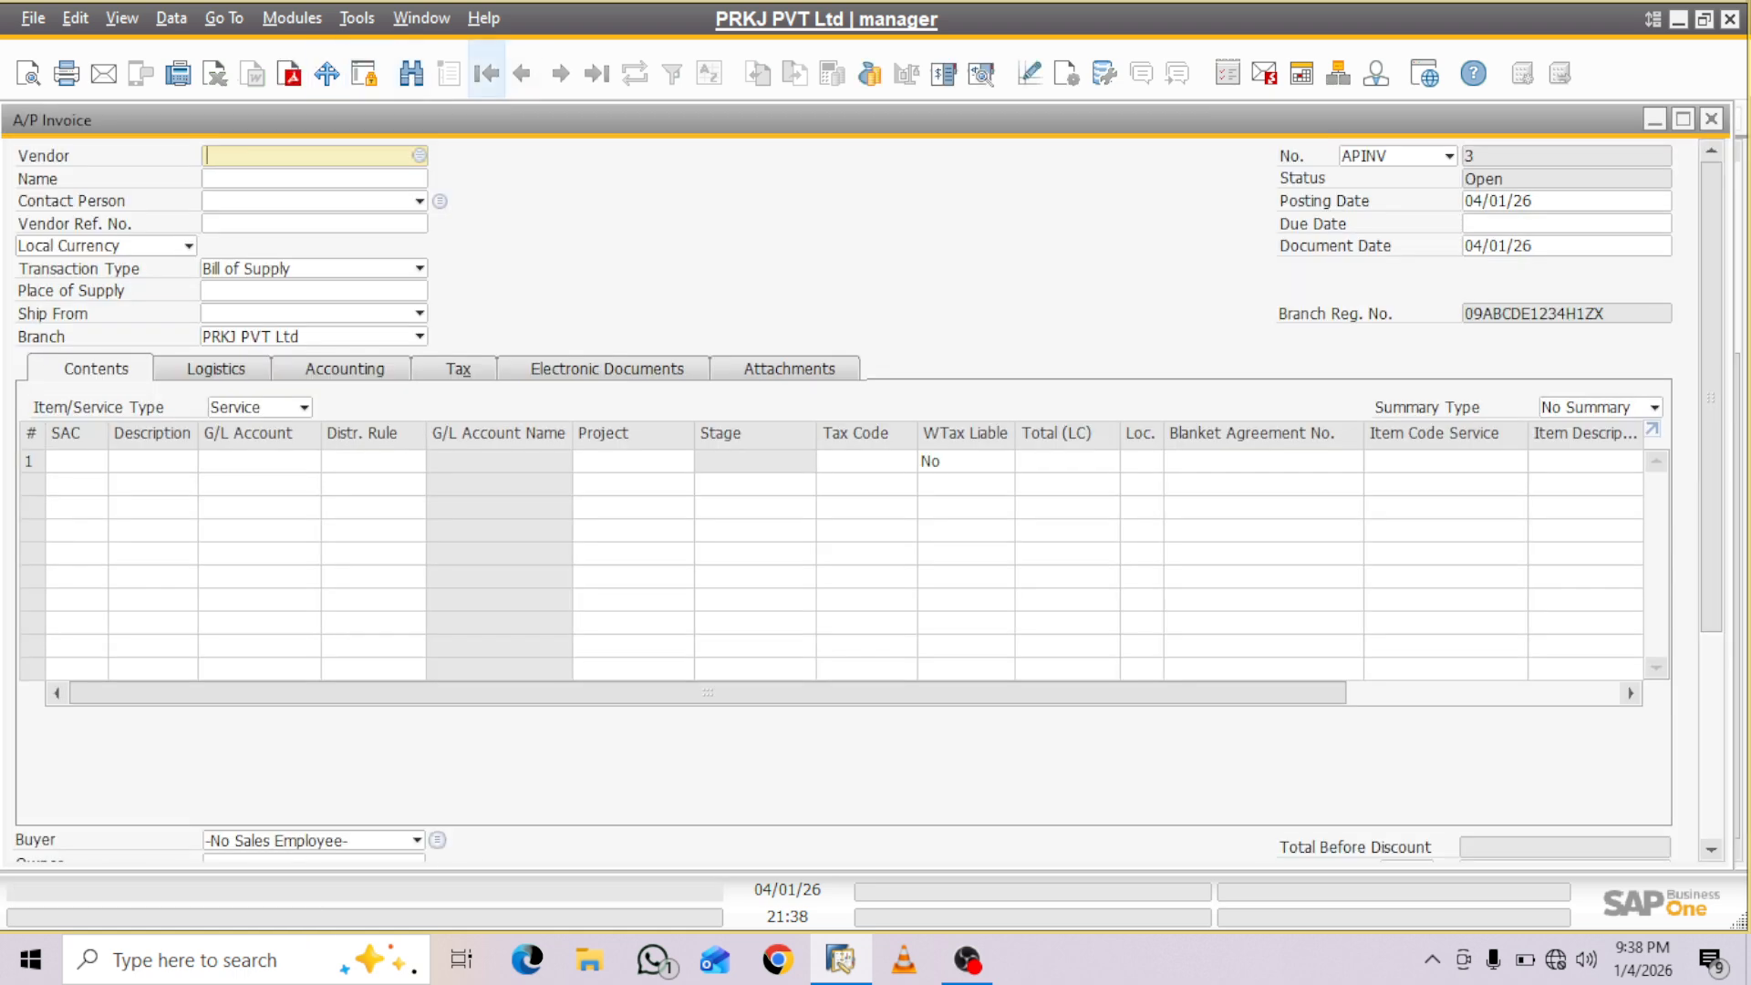
{"action": "left_click", "coordinate": [524, 73]}
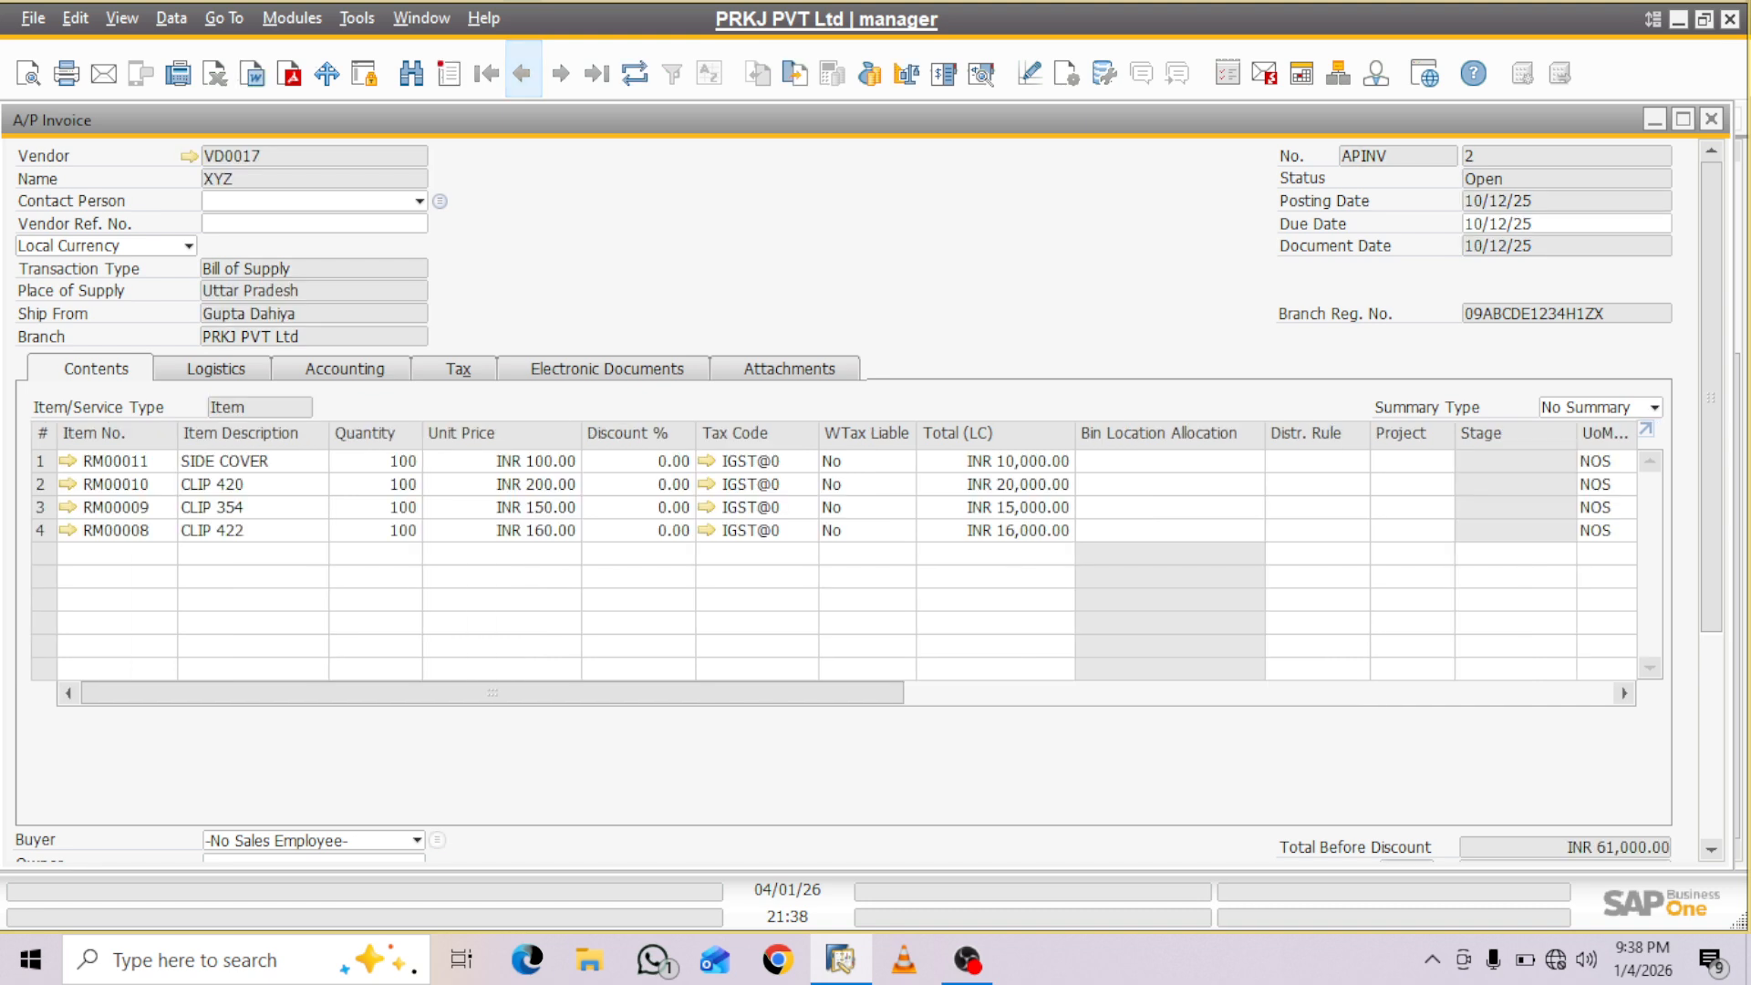
{"action": "key", "text": "ctrl+f"}
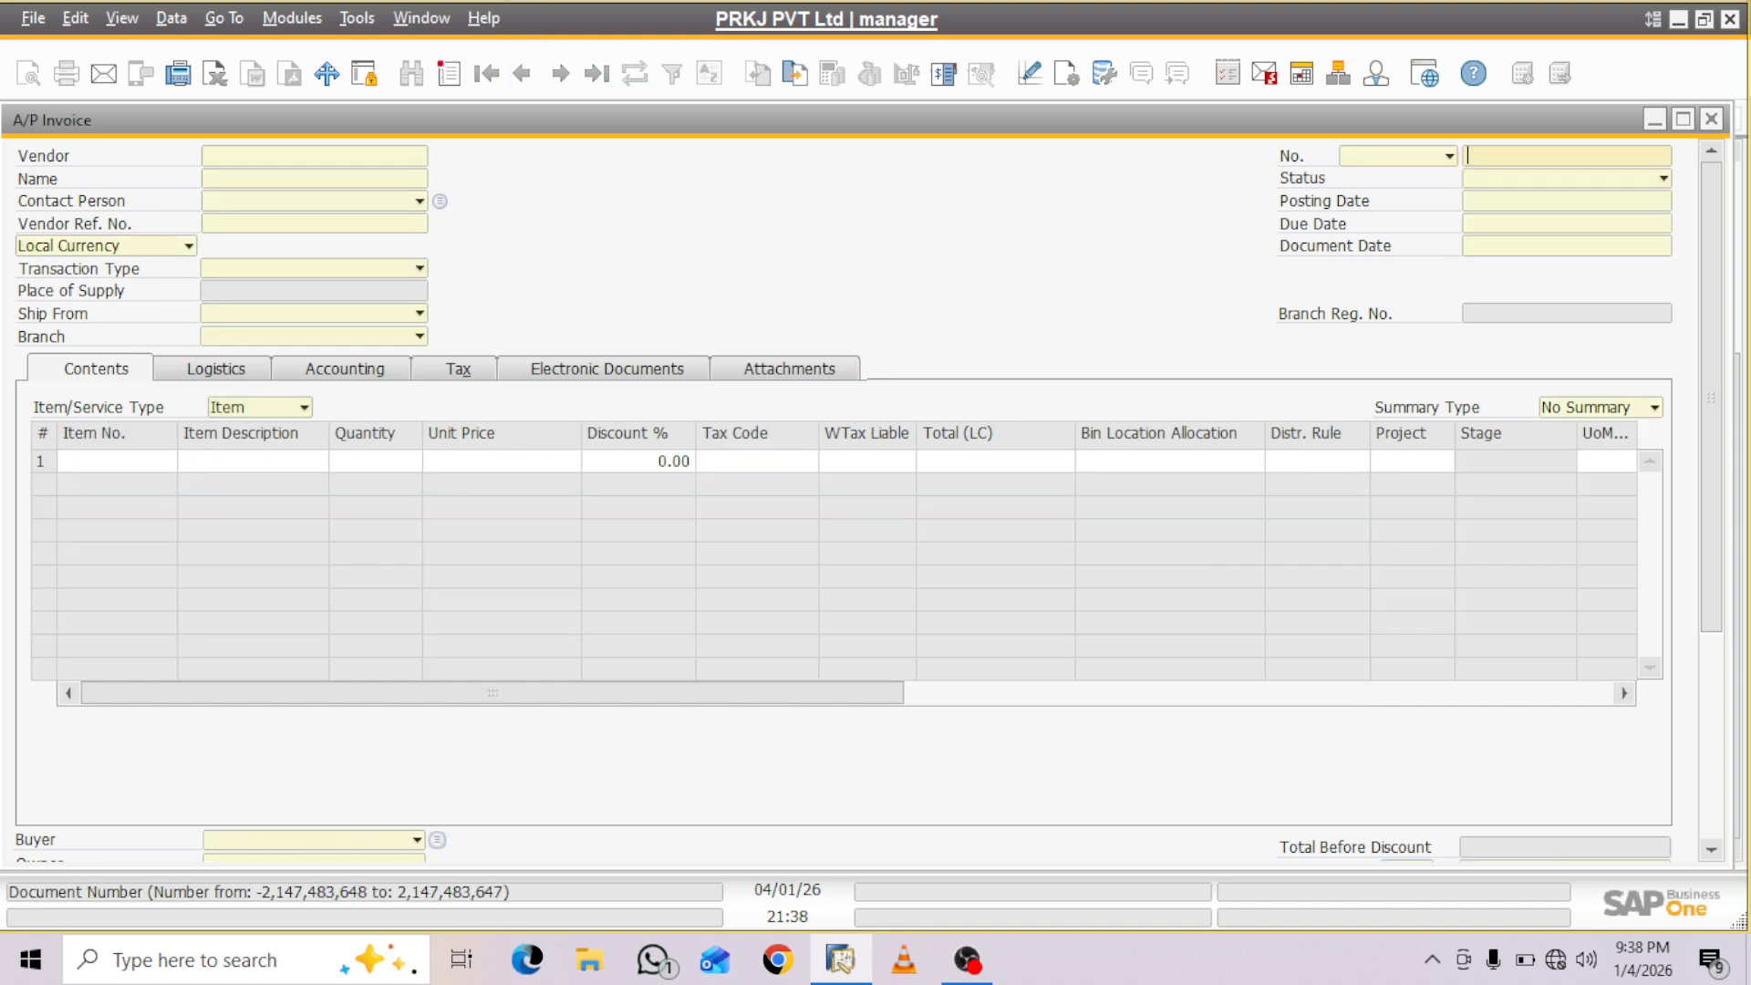
{"action": "left_click", "coordinate": [304, 408]}
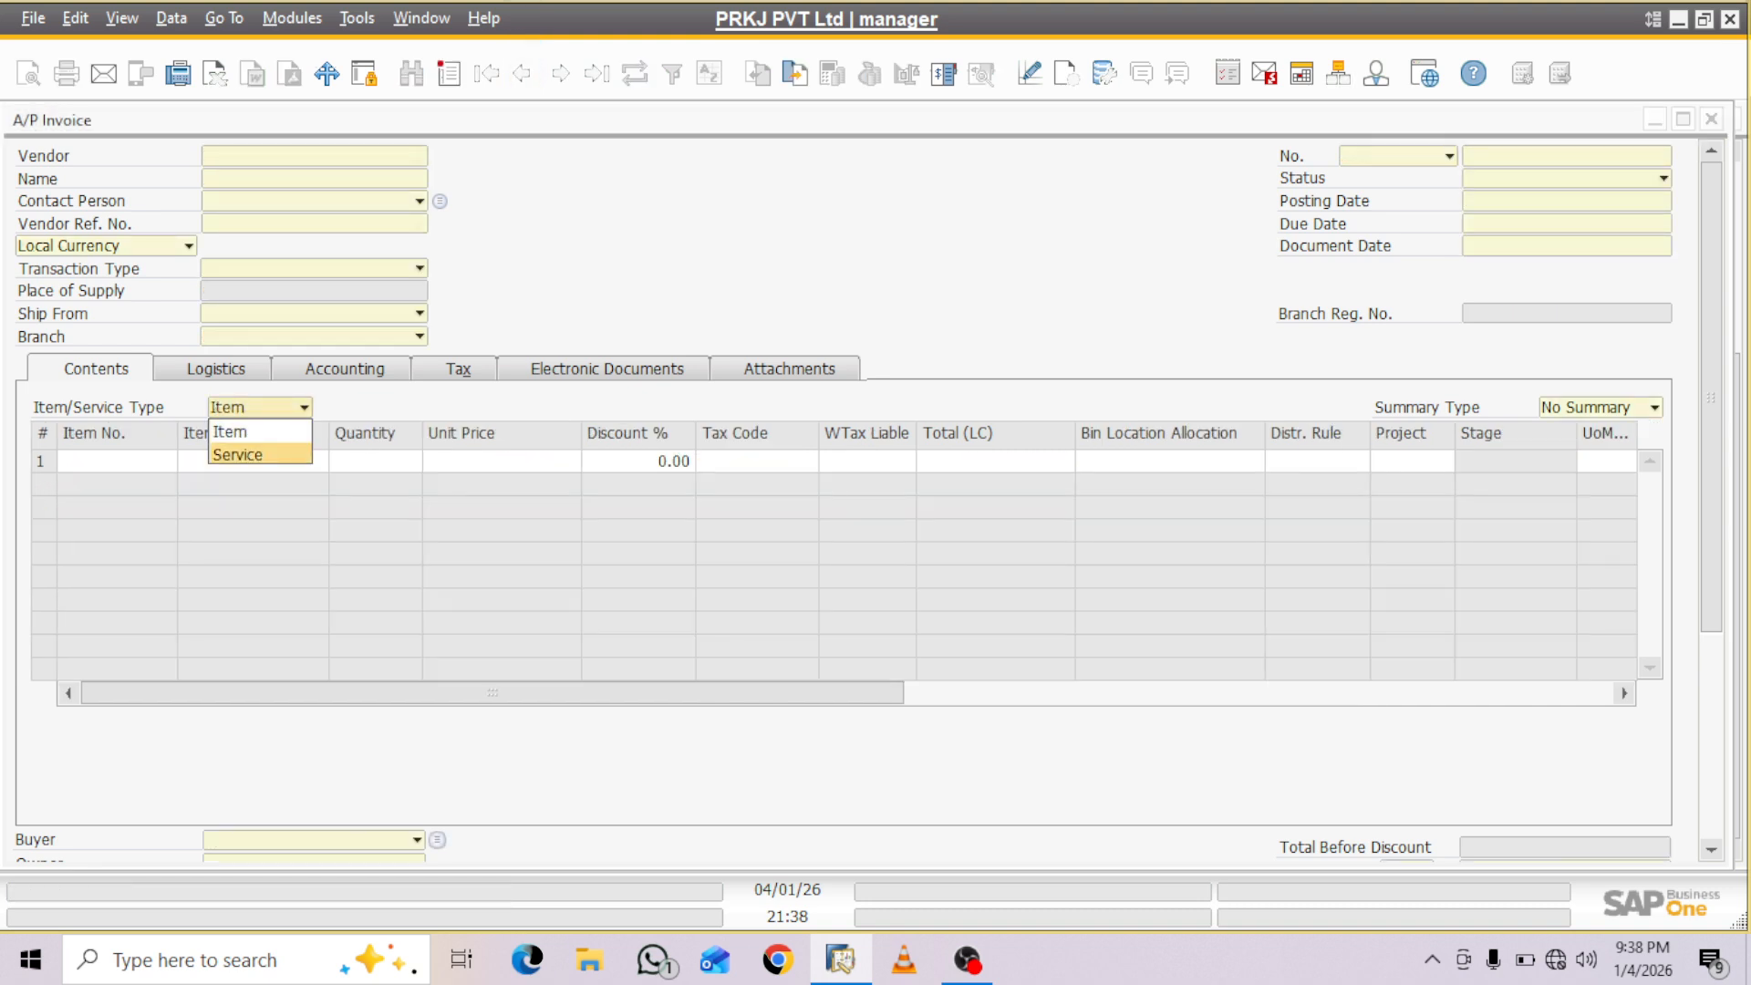
{"action": "left_click", "coordinate": [246, 456]}
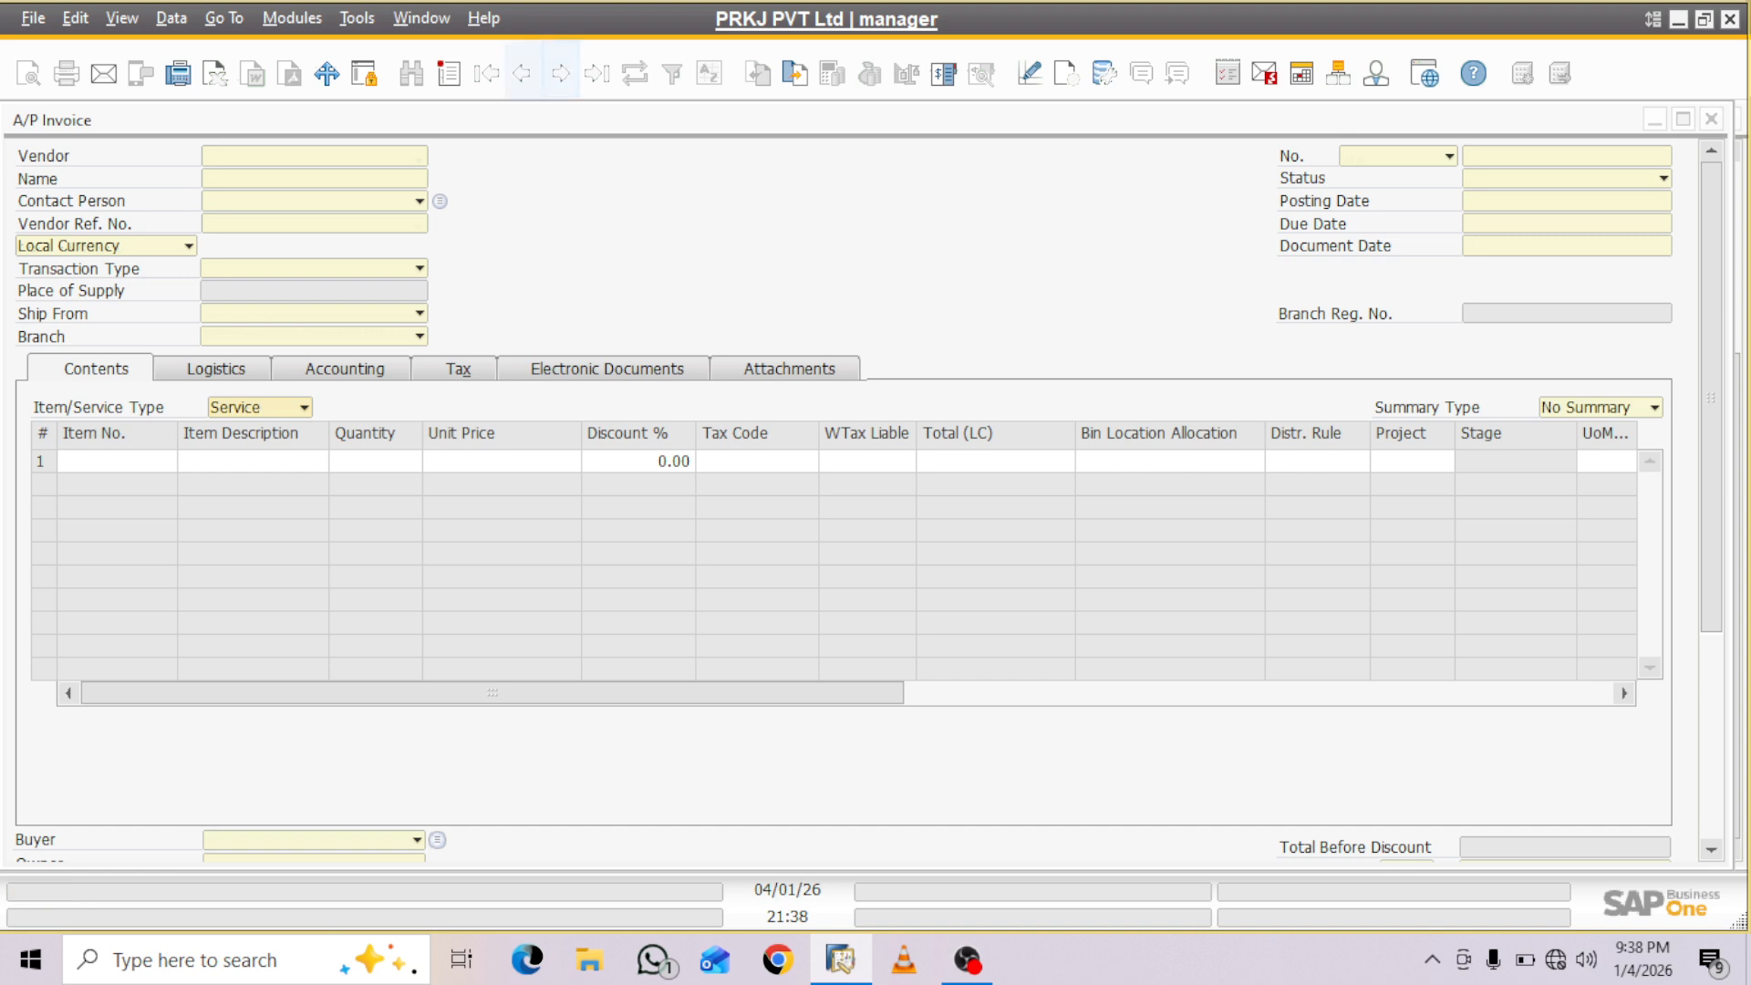
{"action": "left_click", "coordinate": [522, 71]}
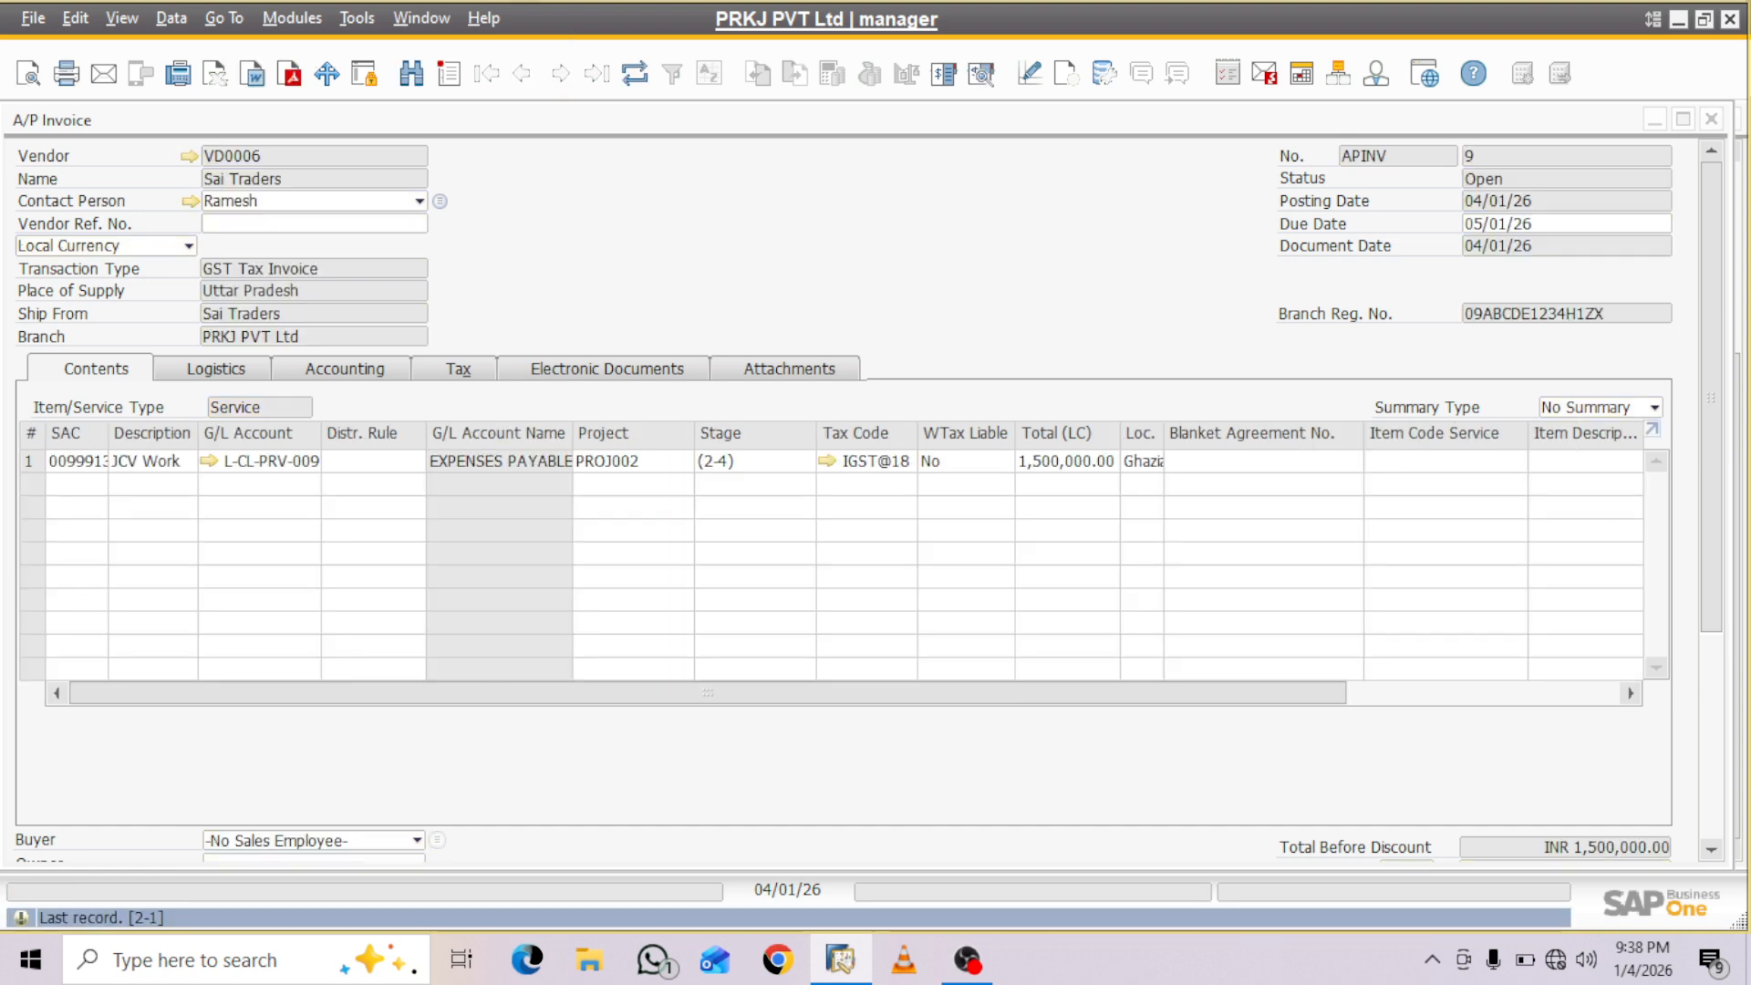
- Duplicate the JCV Work A/P invoice without creating a reference between the original and the duplicate
{"action": "right_click", "coordinate": [566, 205]}
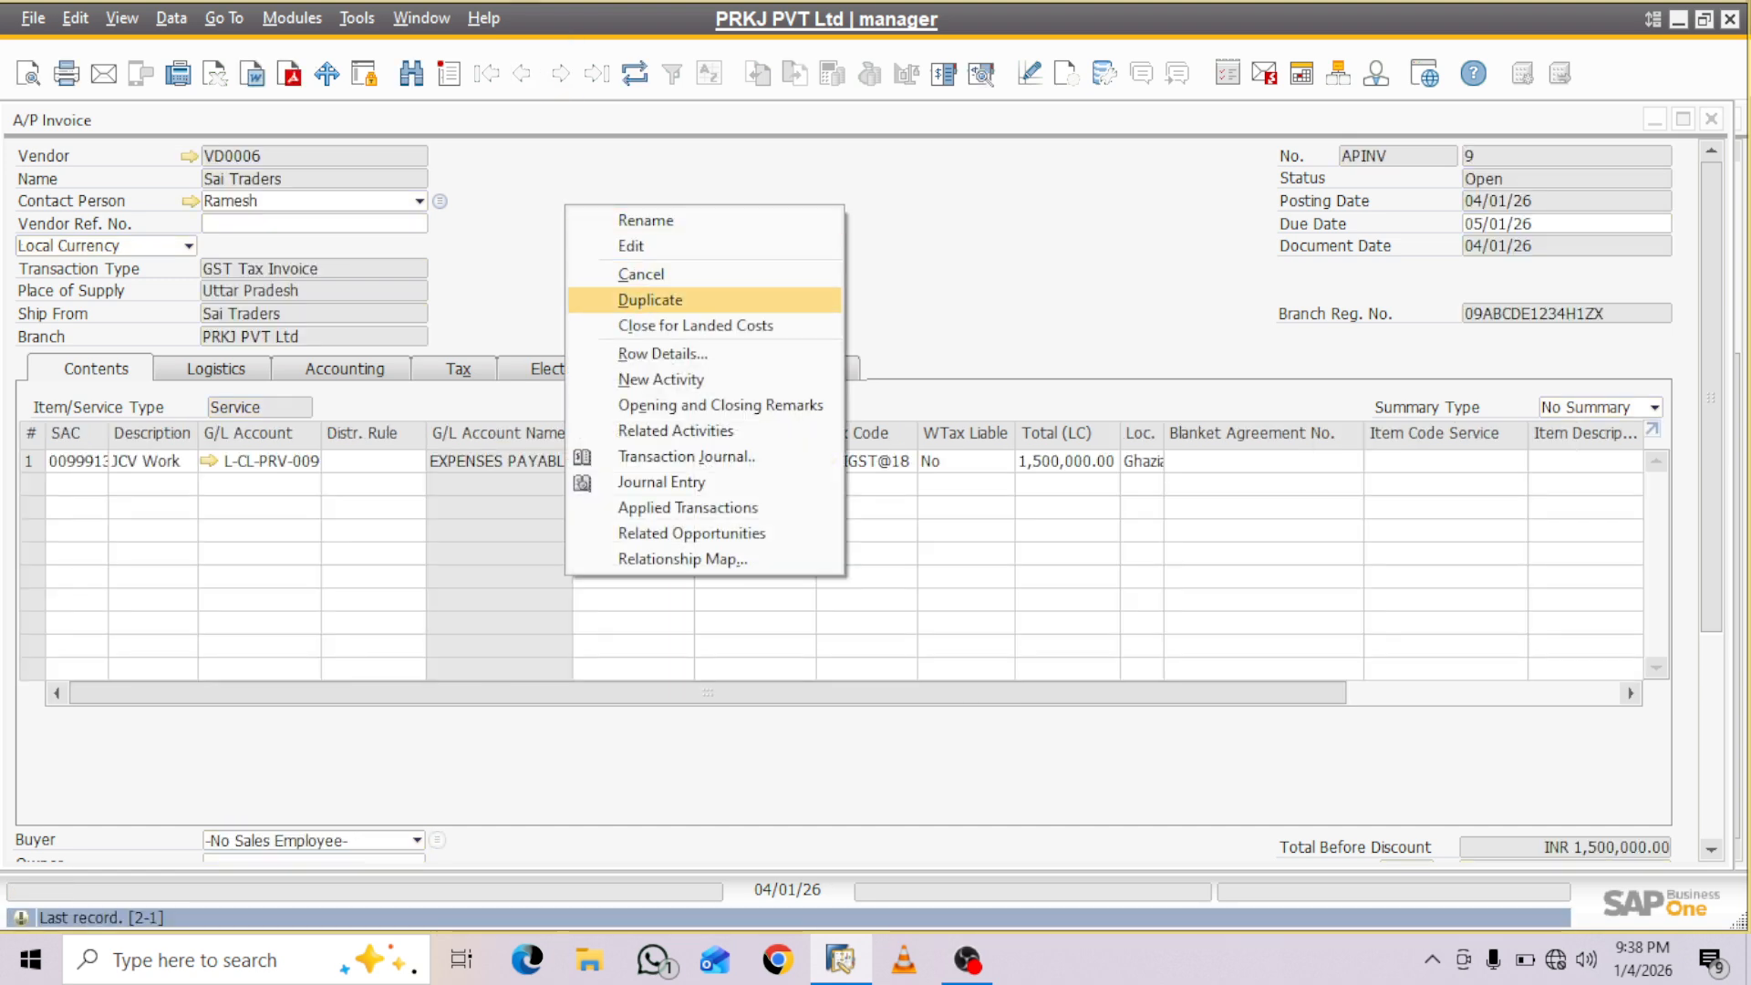
{"action": "left_click", "coordinate": [649, 299]}
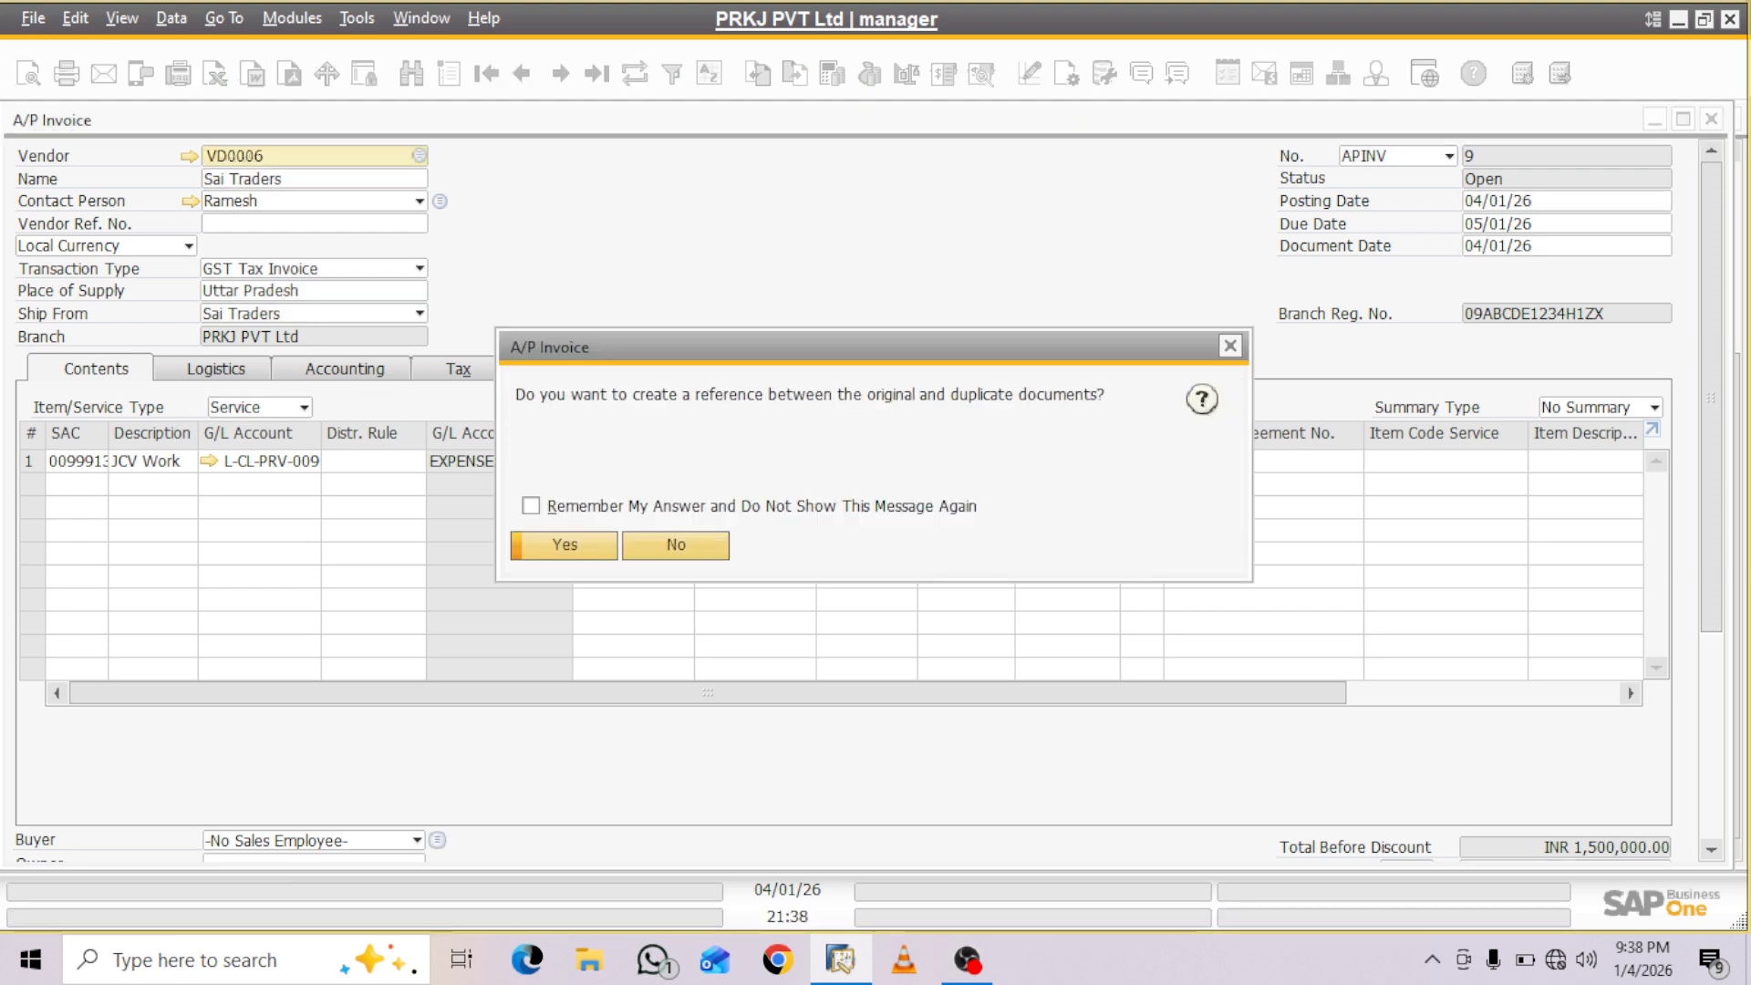
{"action": "left_click", "coordinate": [676, 546]}
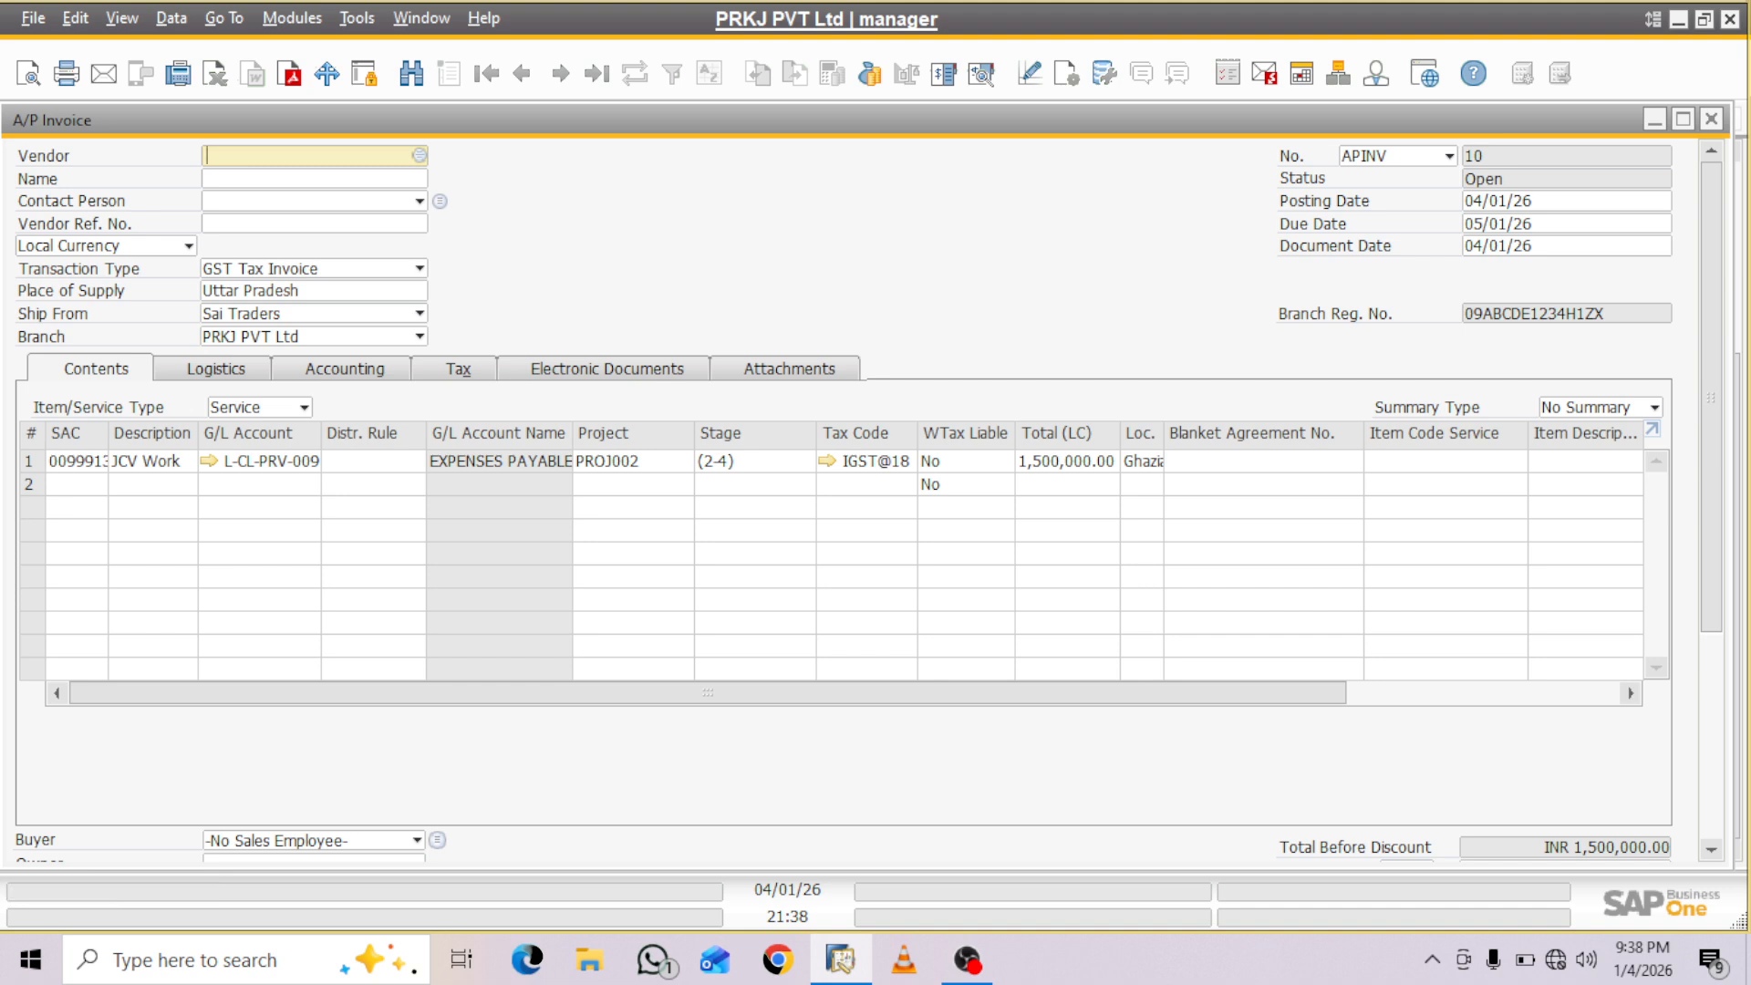
- Set the duplicated invoice's vendor to VD0005 and update the document rows according to the new business partner's data
{"action": "key", "text": "Tab"}
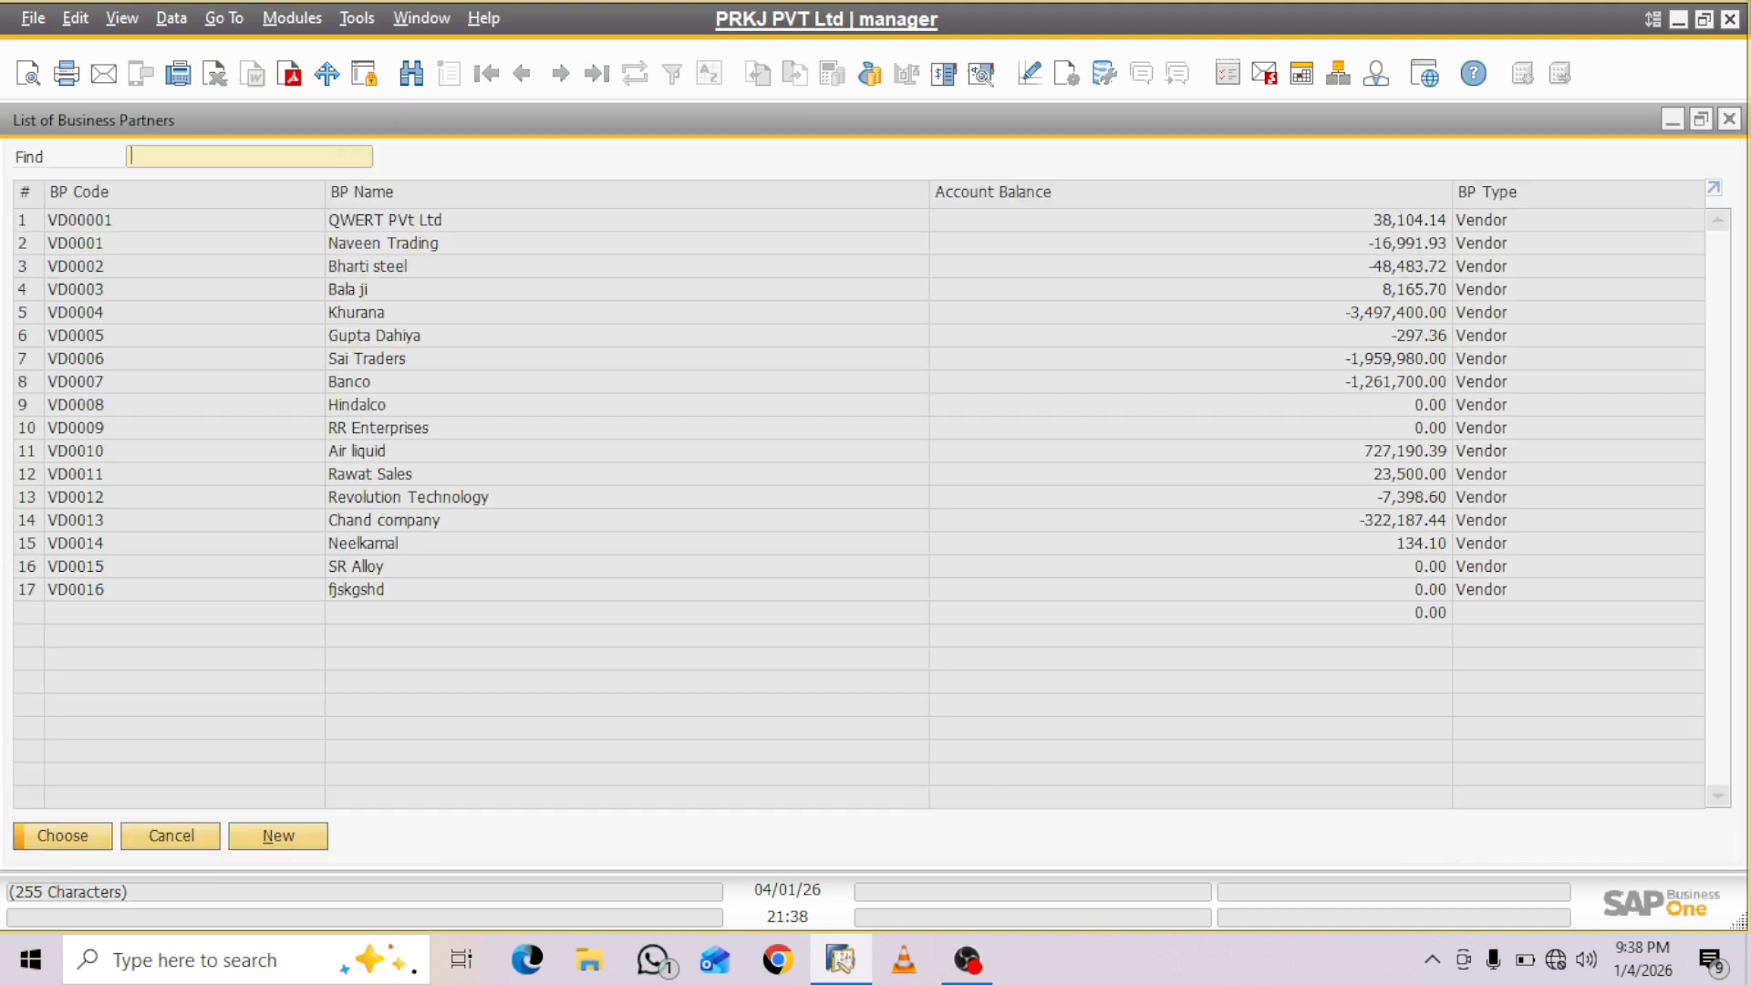
{"action": "left_click", "coordinate": [137, 336]}
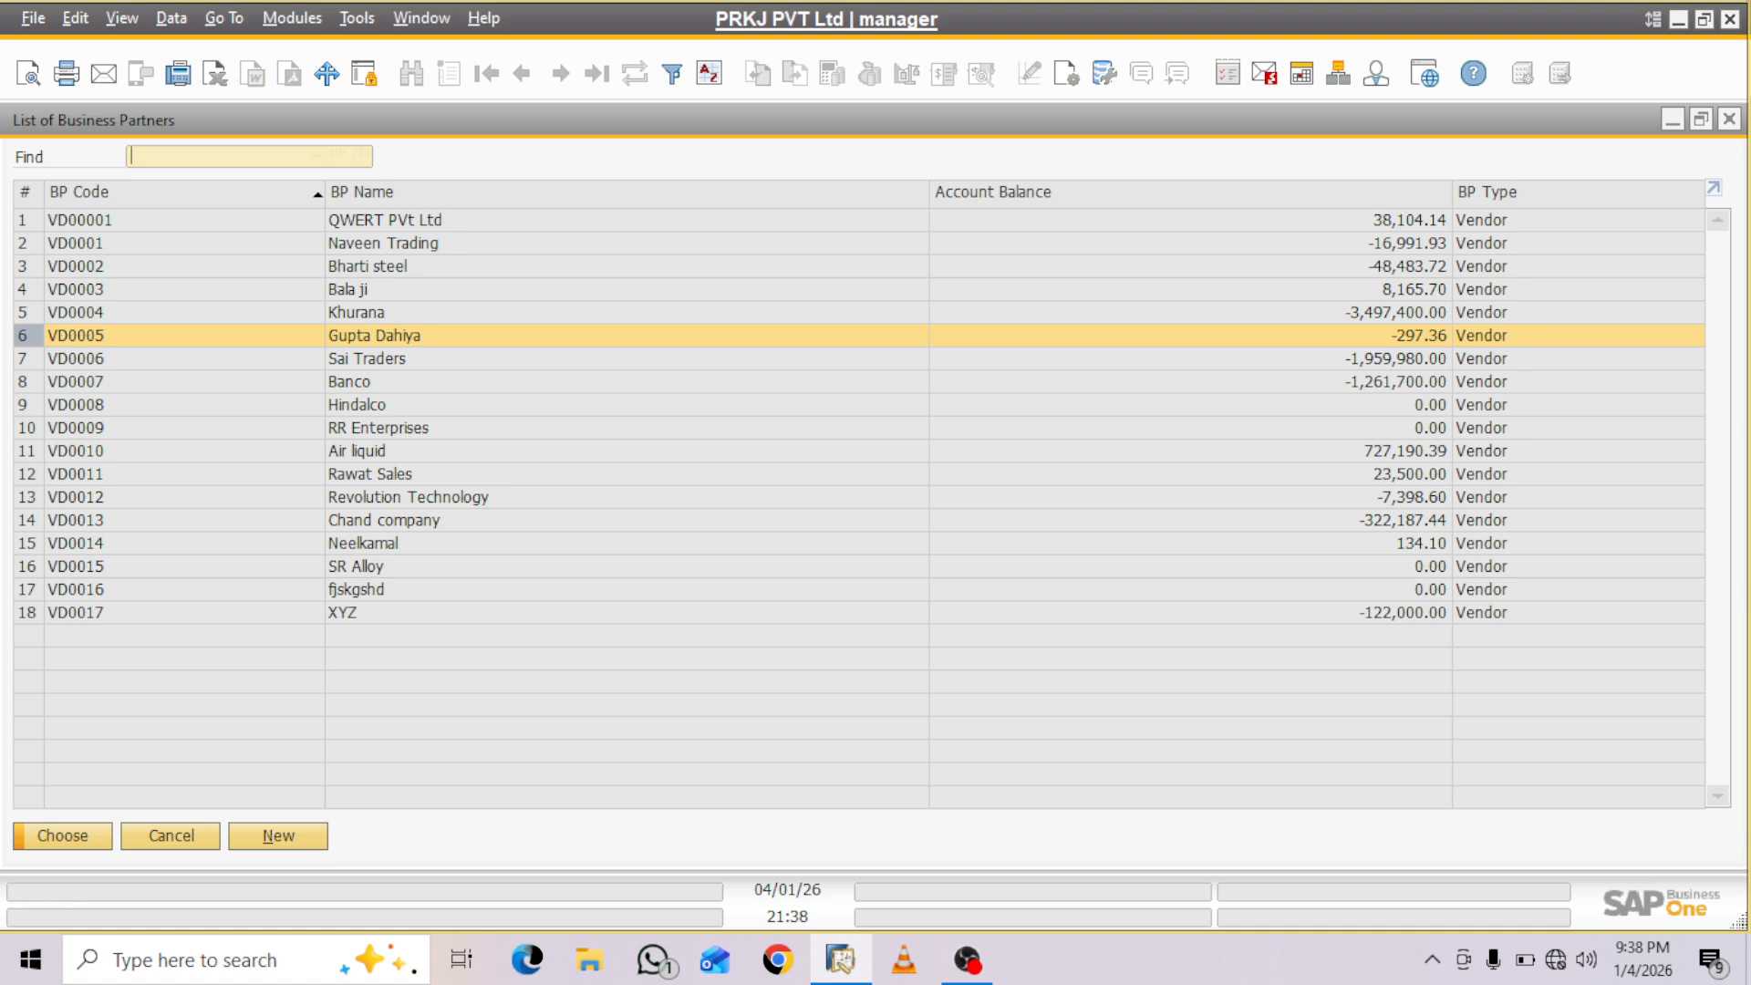
{"action": "key", "text": "Return"}
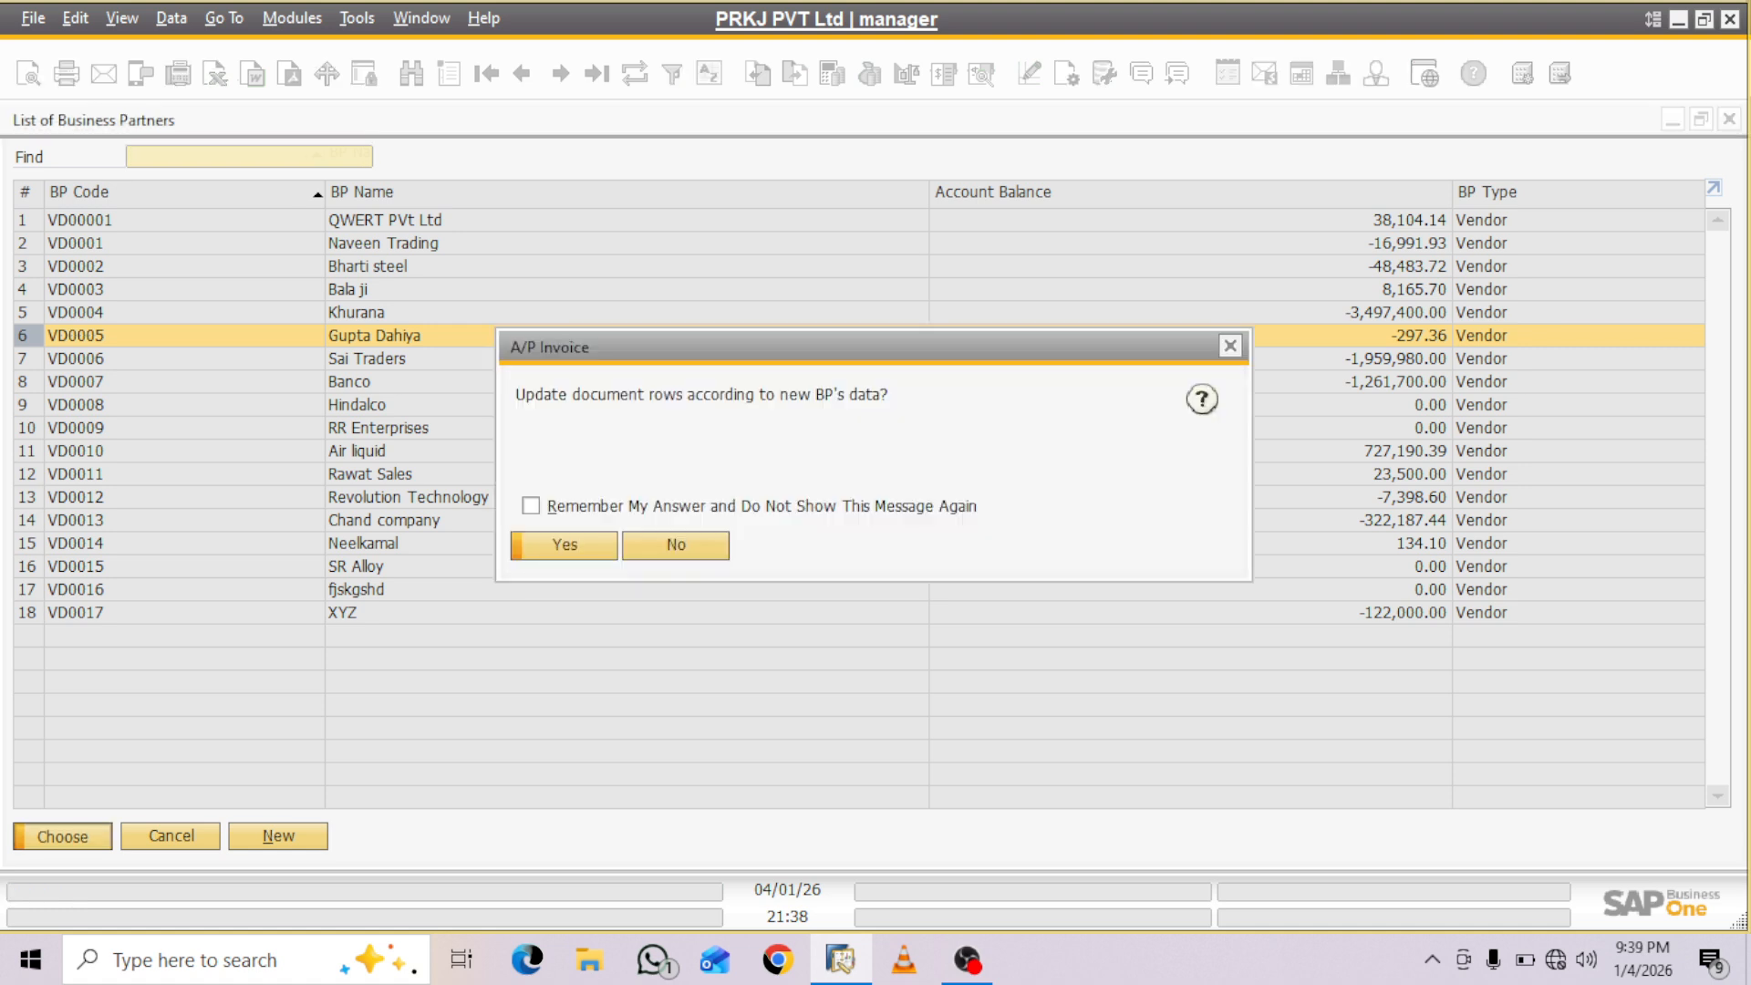
{"action": "key", "text": "Return"}
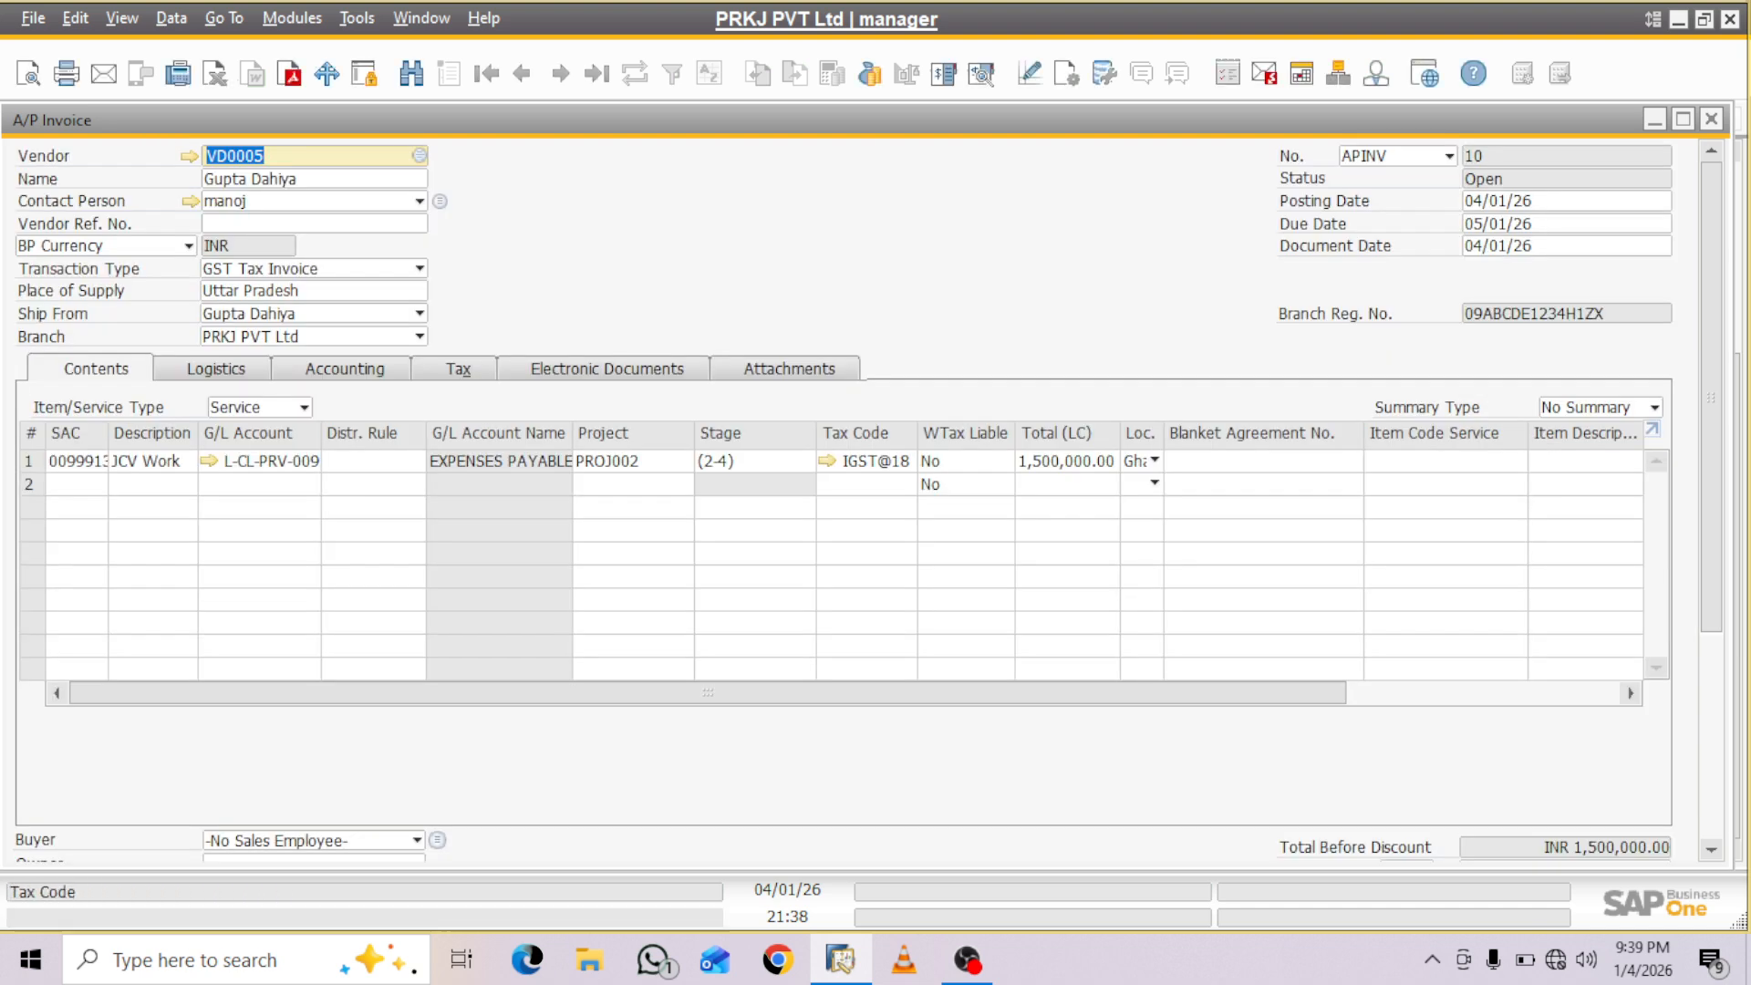
- Set the JCV Work row's total on the duplicated A/P invoice to INR 500,000
{"action": "scroll", "coordinate": [844, 501], "scroll_direction": "down", "scroll_amount": 2}
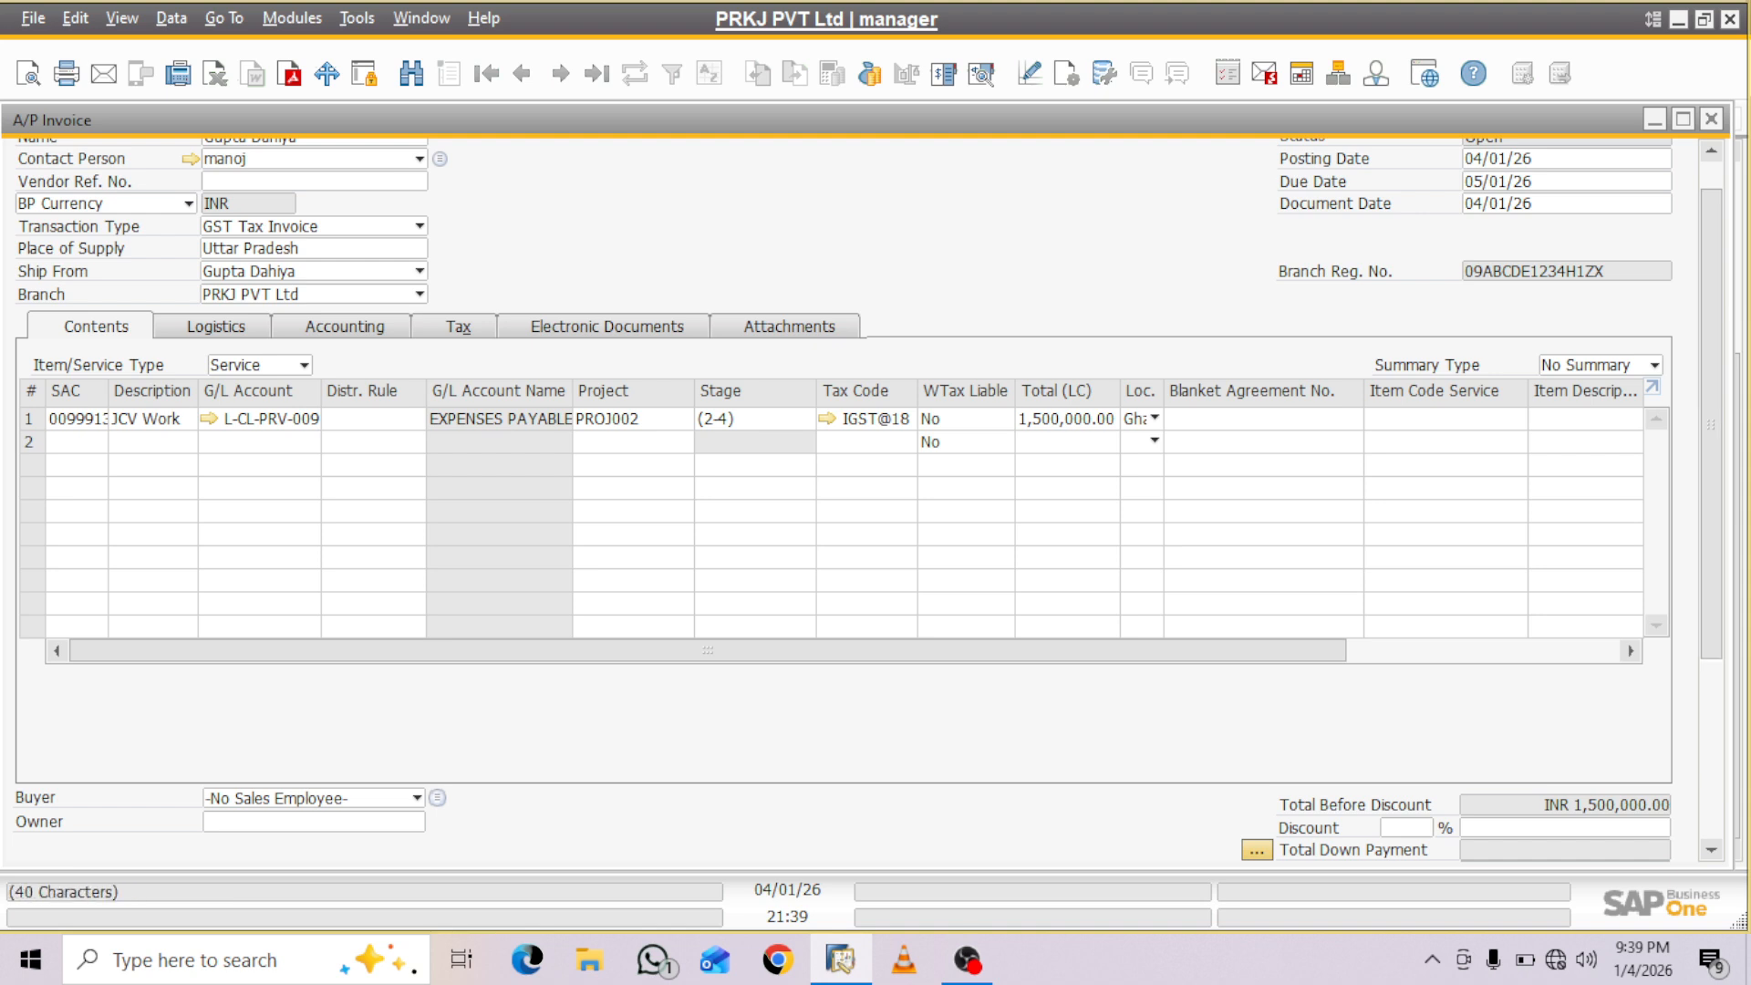
{"action": "left_click", "coordinate": [1066, 419]}
{"action": "left_click", "coordinate": [1028, 418]}
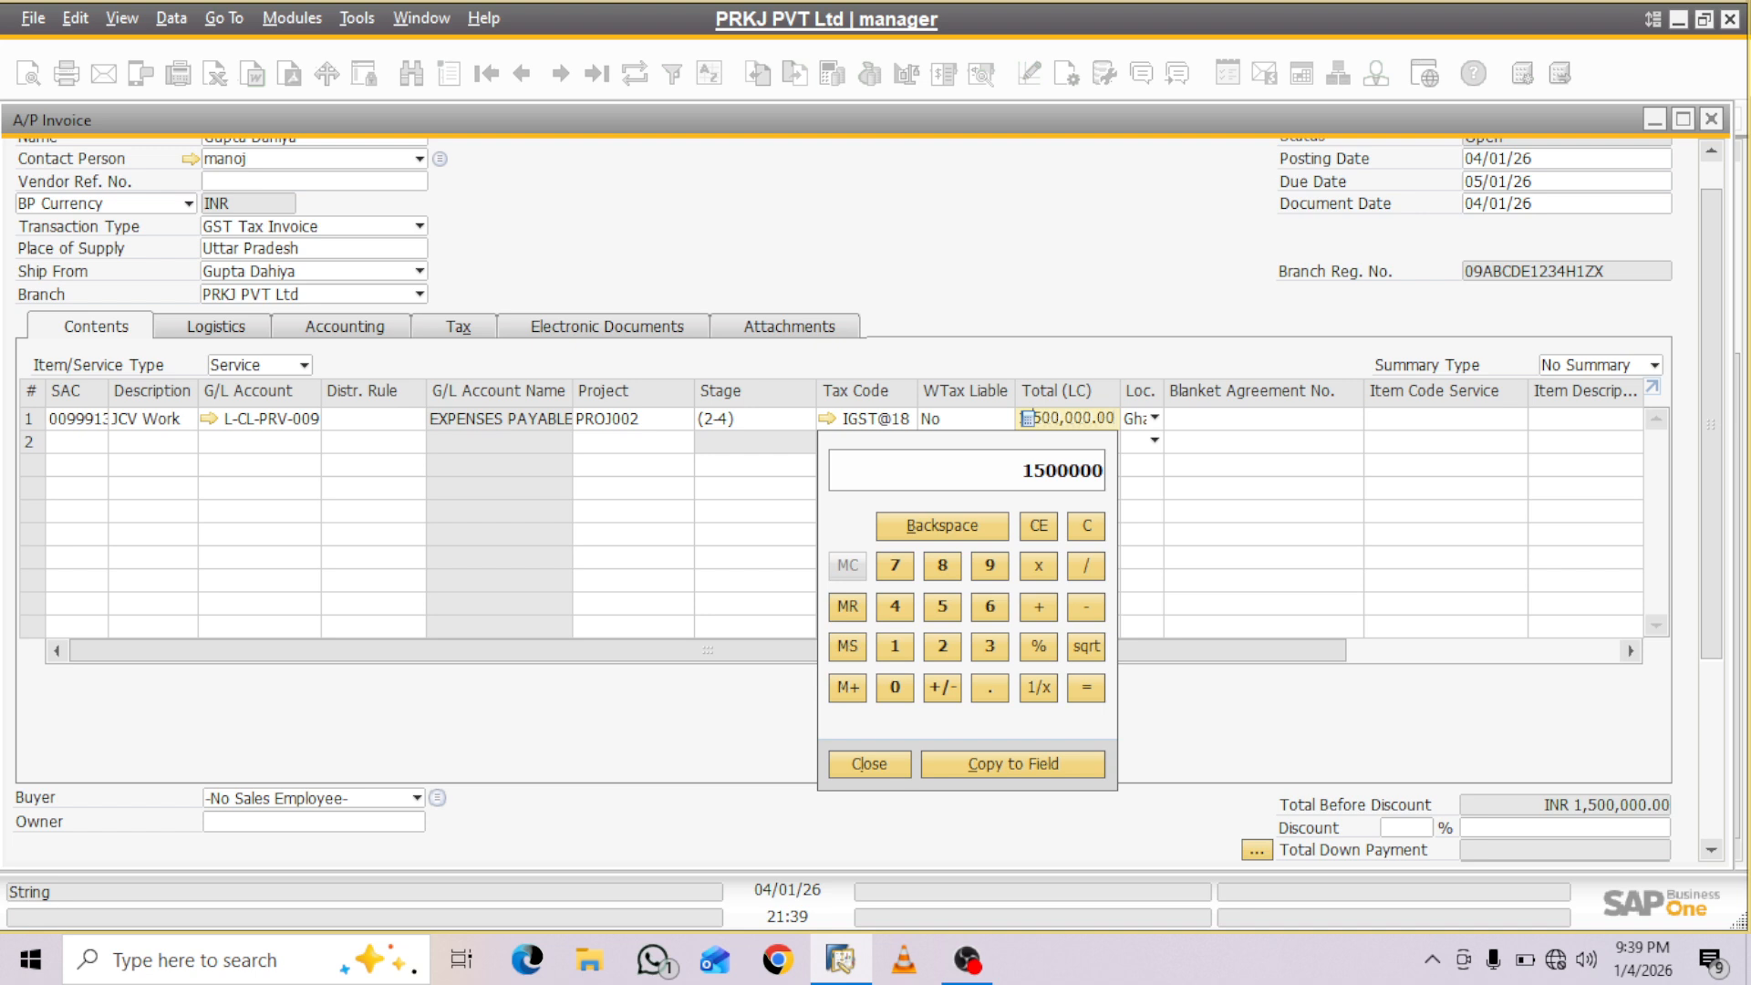
{"action": "left_click", "coordinate": [1585, 441]}
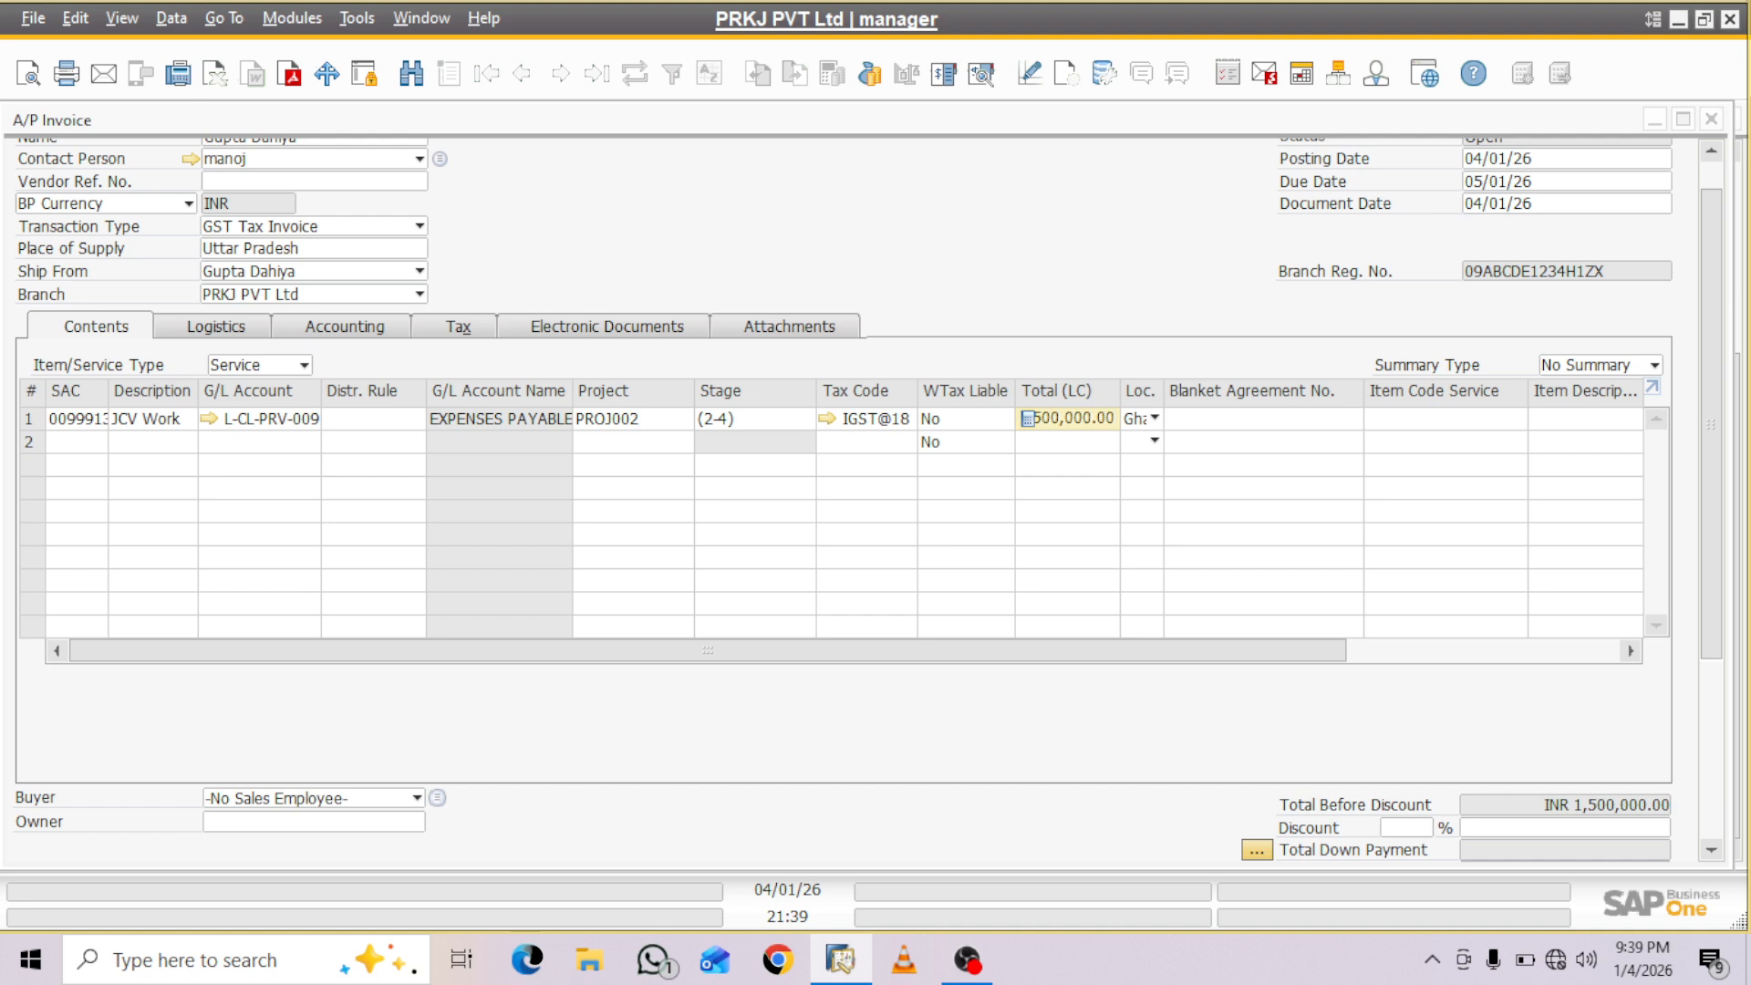
{"action": "key", "text": "Tab"}
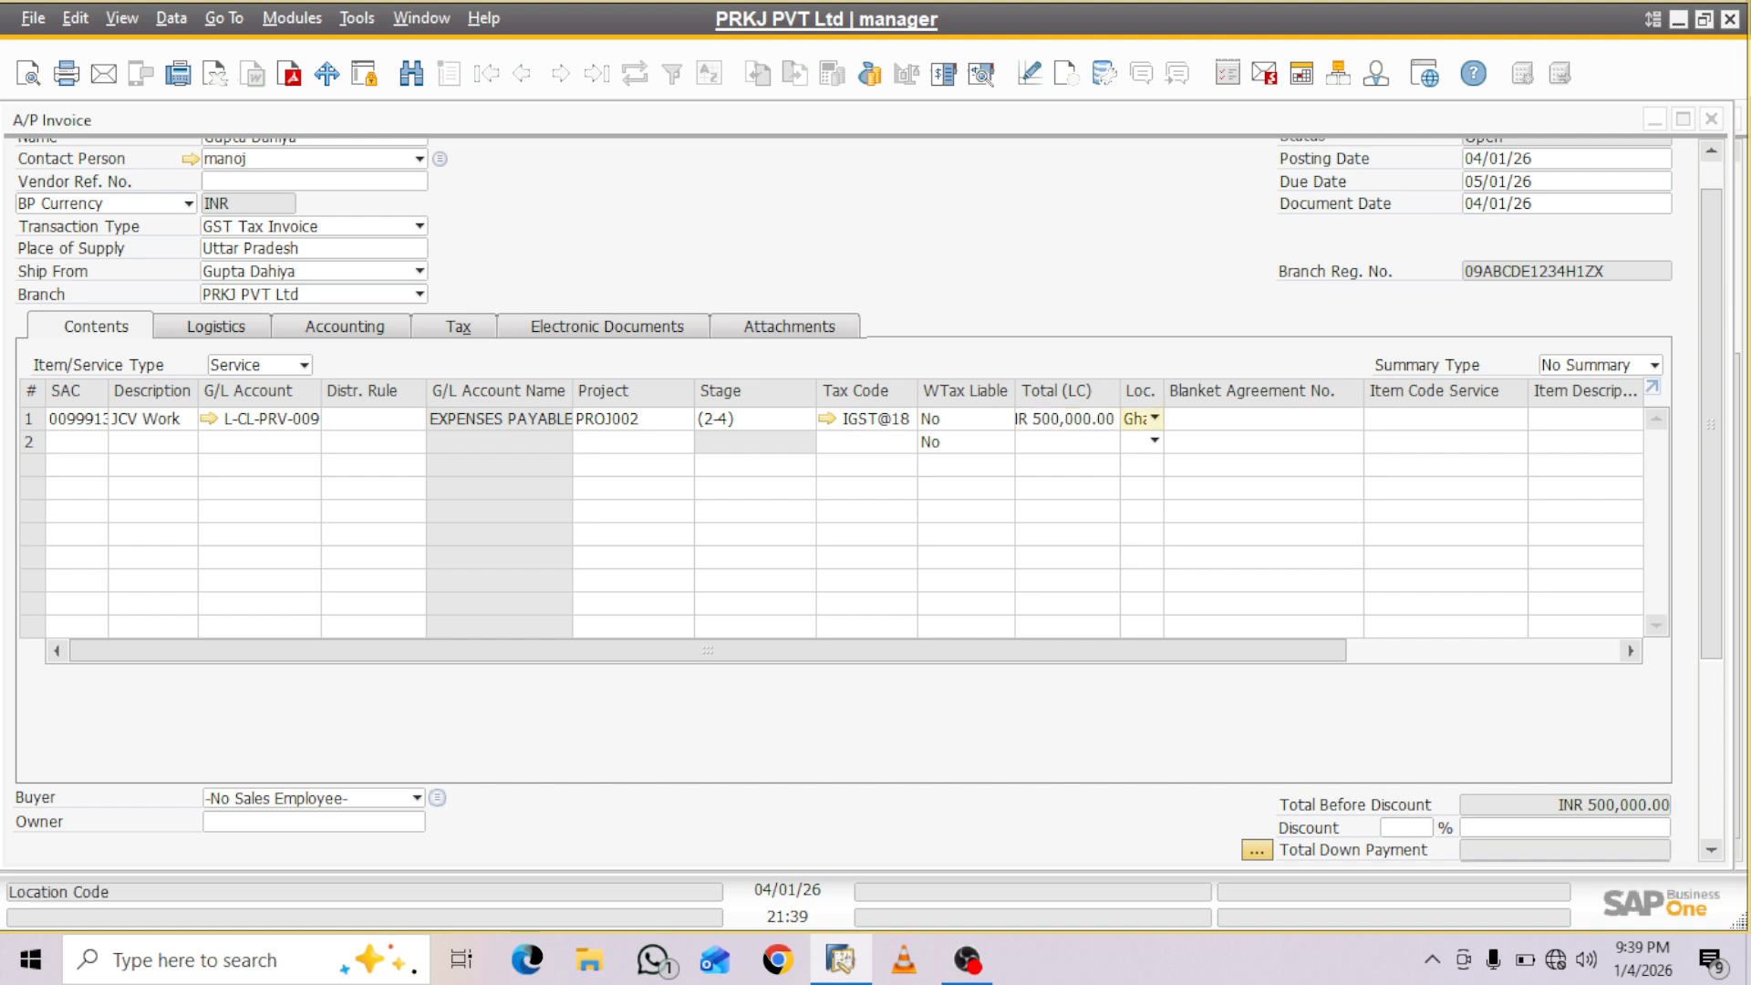
{"action": "key", "text": "shift+Tab"}
{"action": "left_click", "coordinate": [1076, 418]}
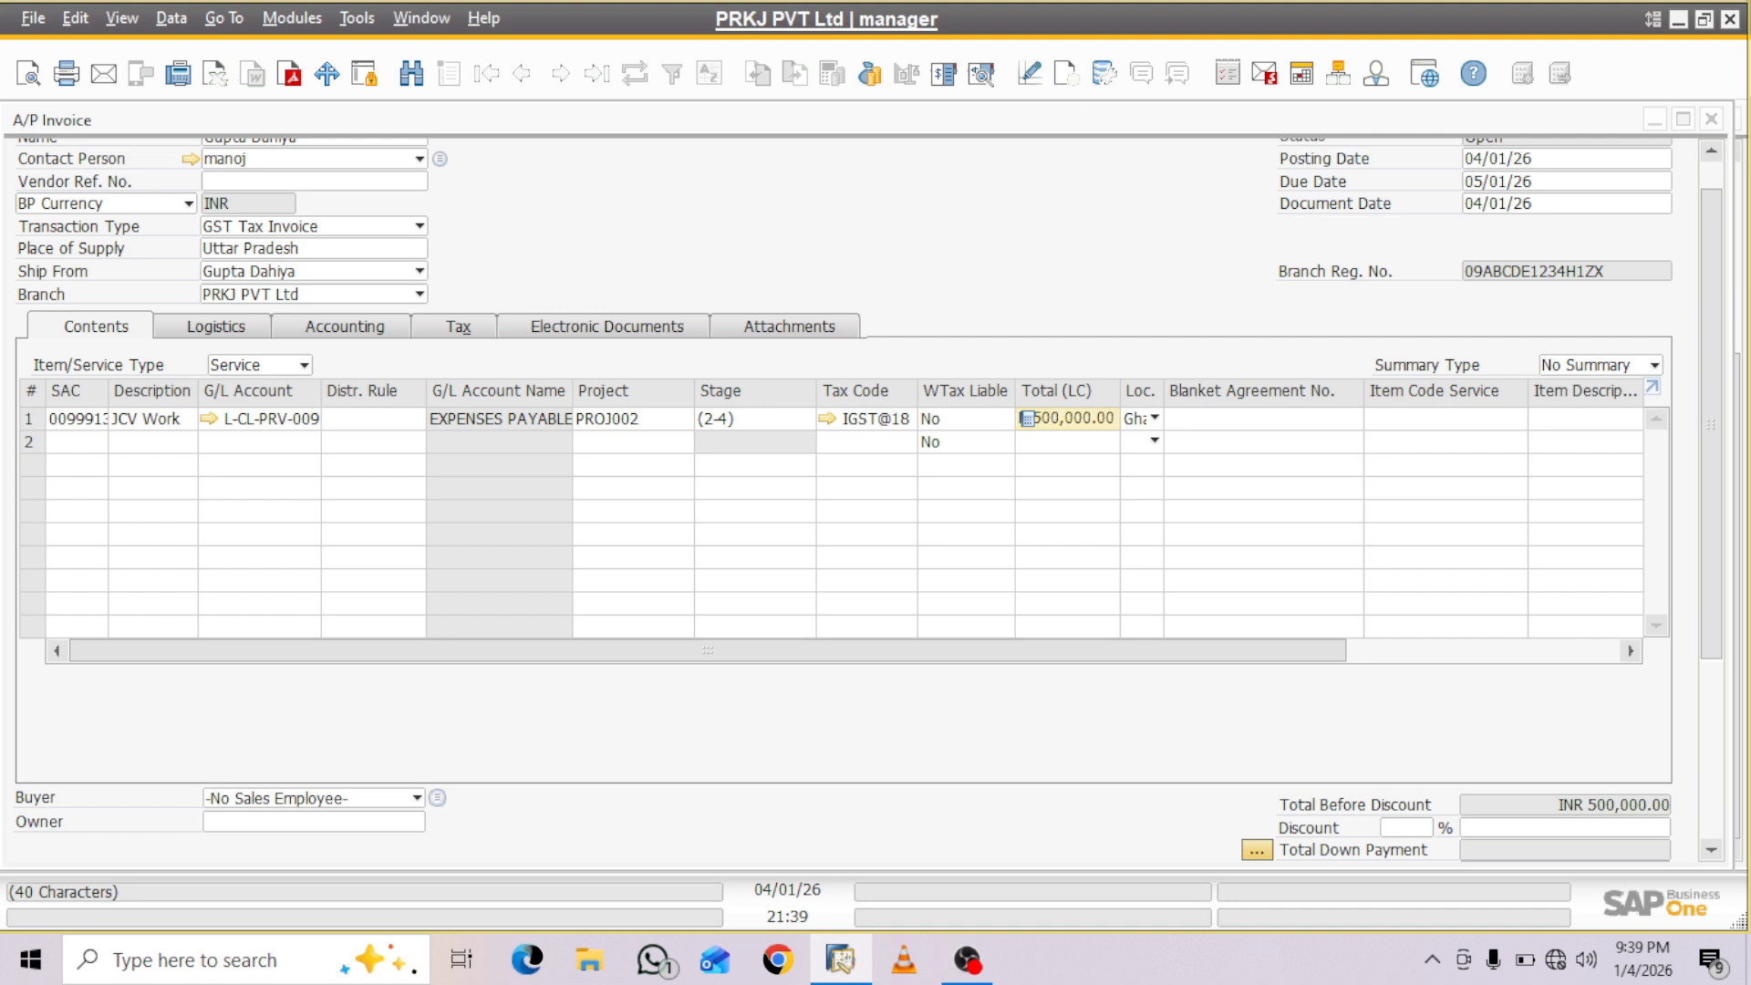
{"action": "key", "text": "Home"}
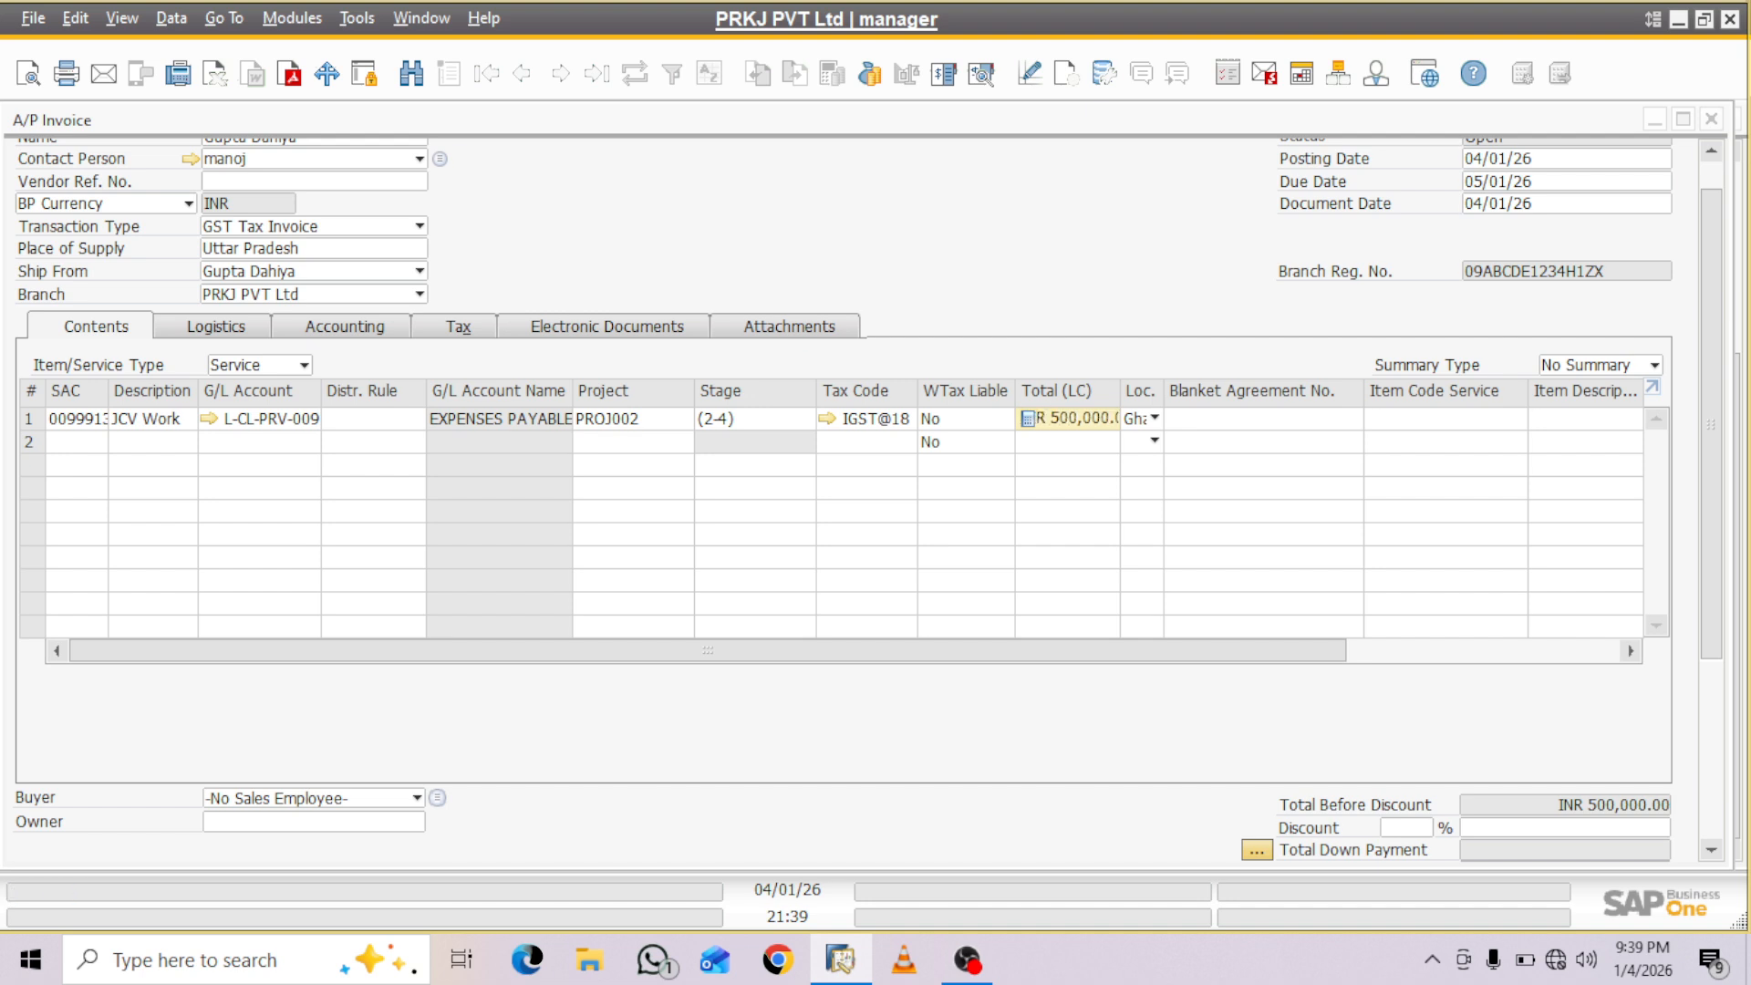
{"action": "left_click", "coordinate": [1193, 441]}
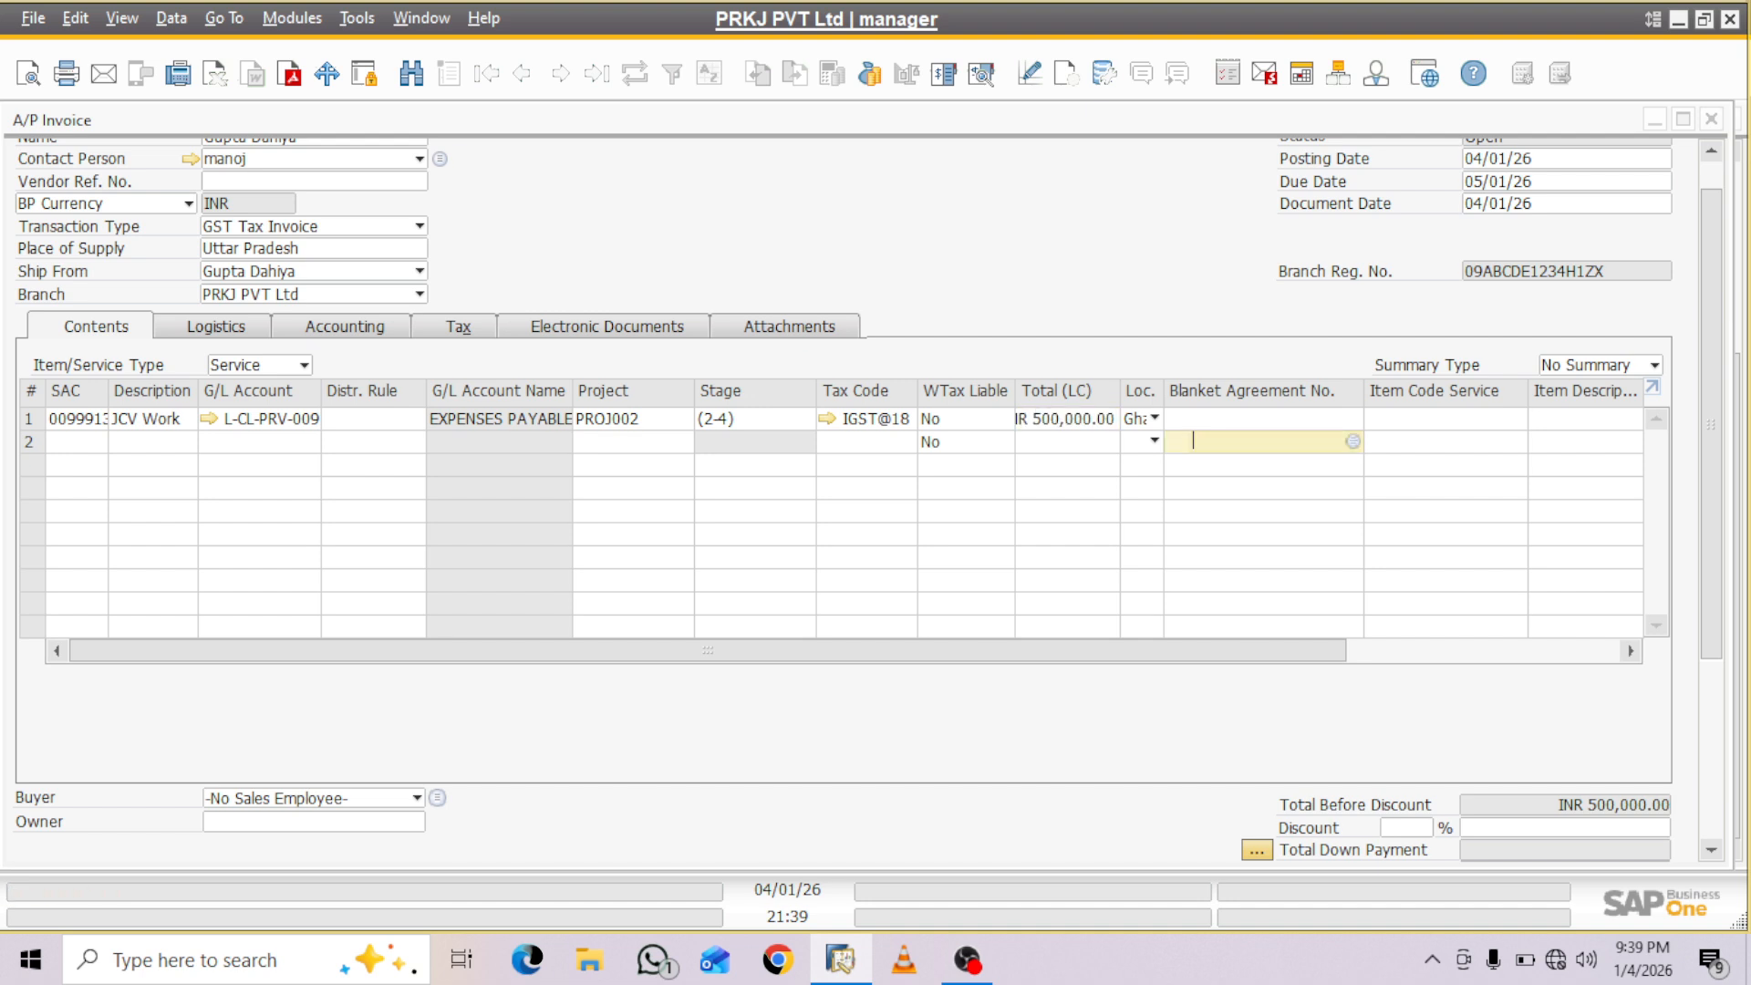
- Add the new A/P invoice, then close it to return to the activity's linked document
{"action": "scroll", "coordinate": [866, 502], "scroll_direction": "down", "scroll_amount": 3}
{"action": "scroll", "coordinate": [866, 502], "scroll_direction": "down", "scroll_amount": 1}
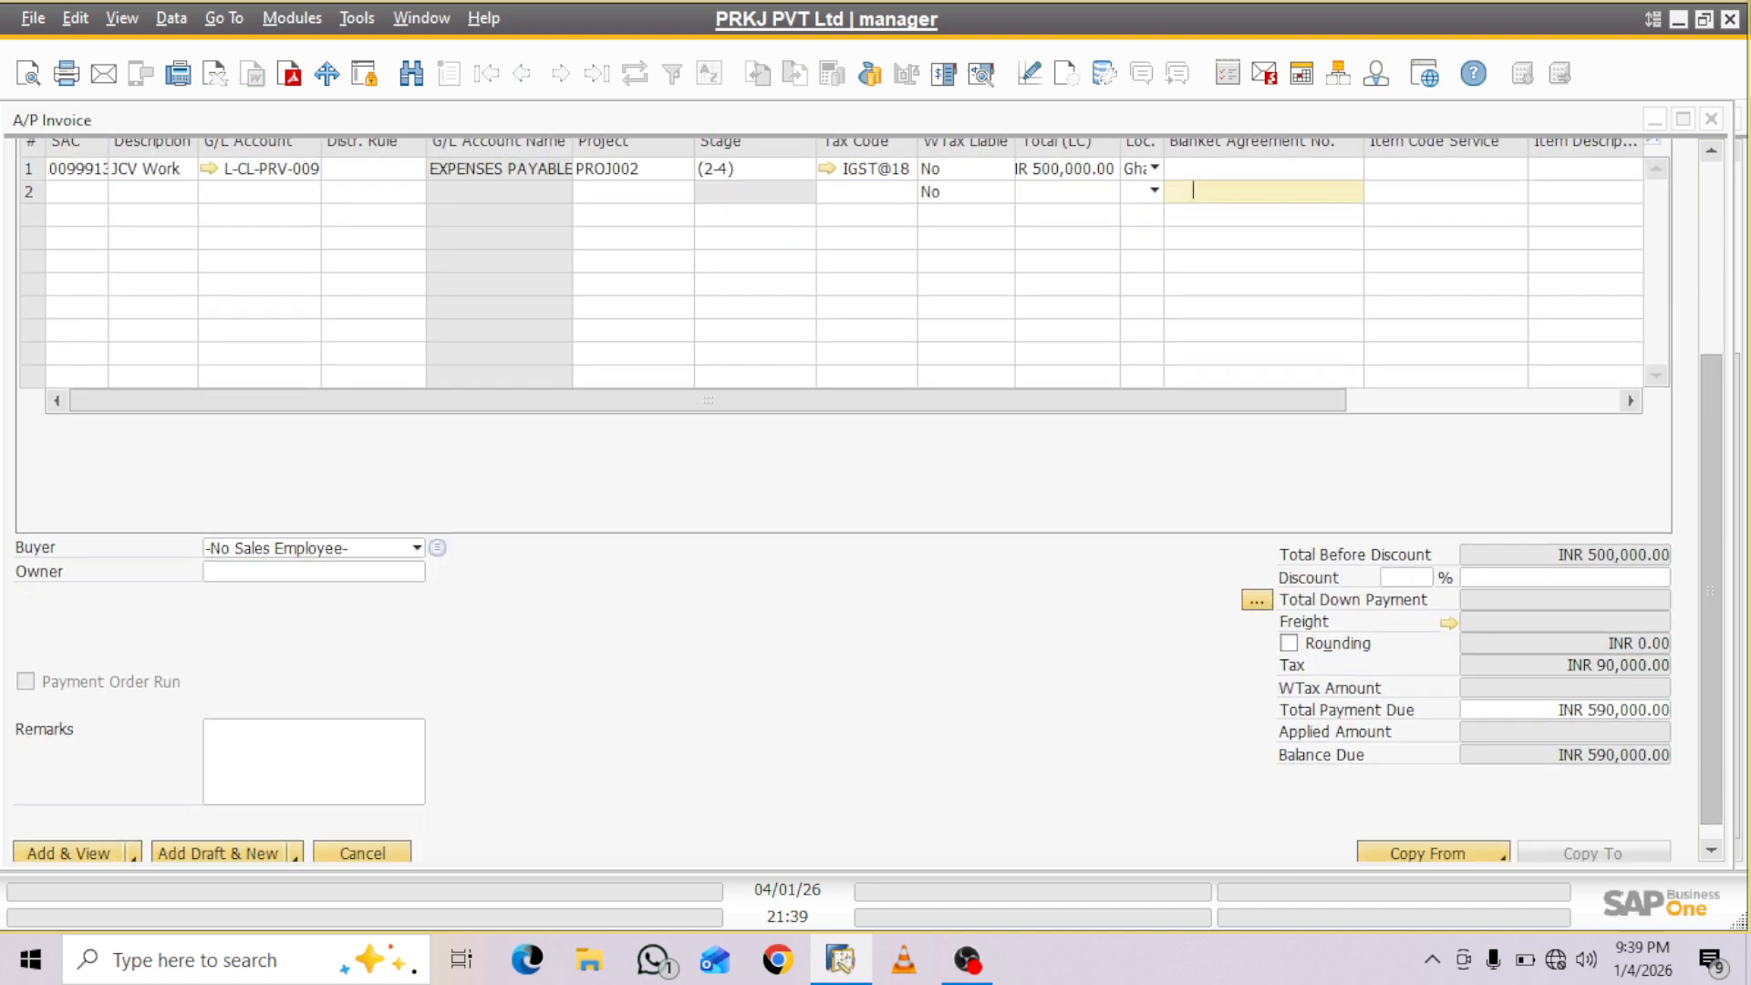
{"action": "left_click", "coordinate": [68, 831]}
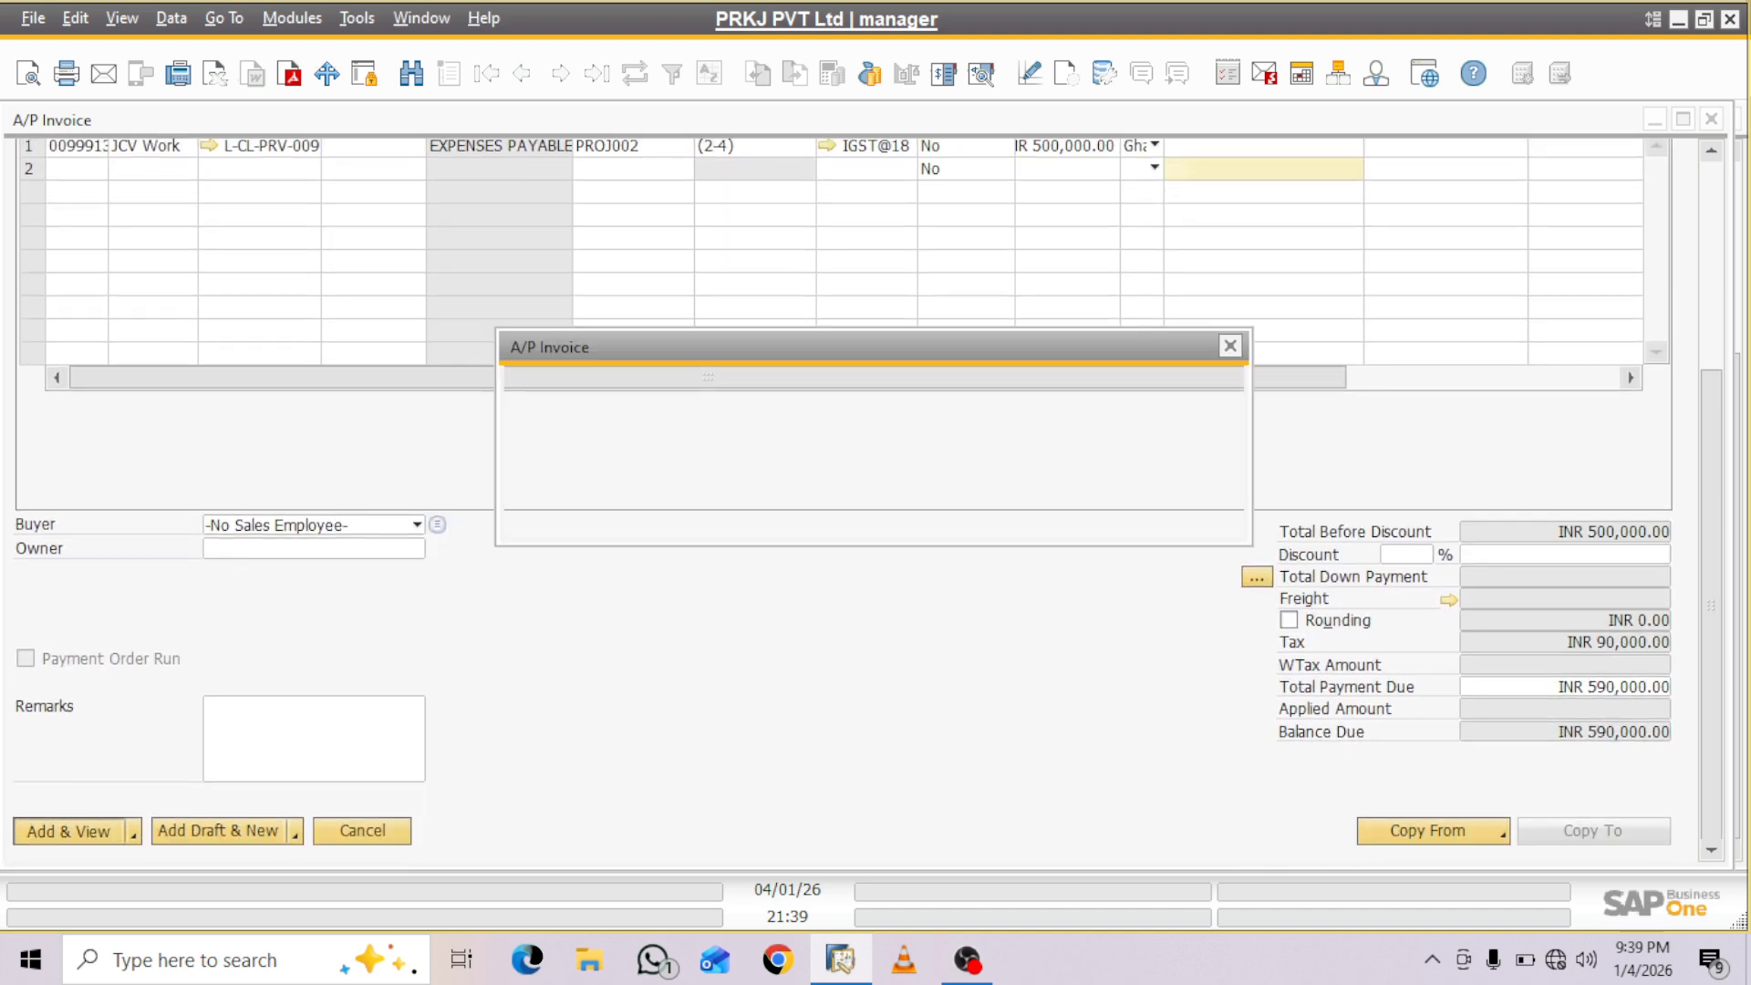
{"action": "left_click", "coordinate": [564, 509]}
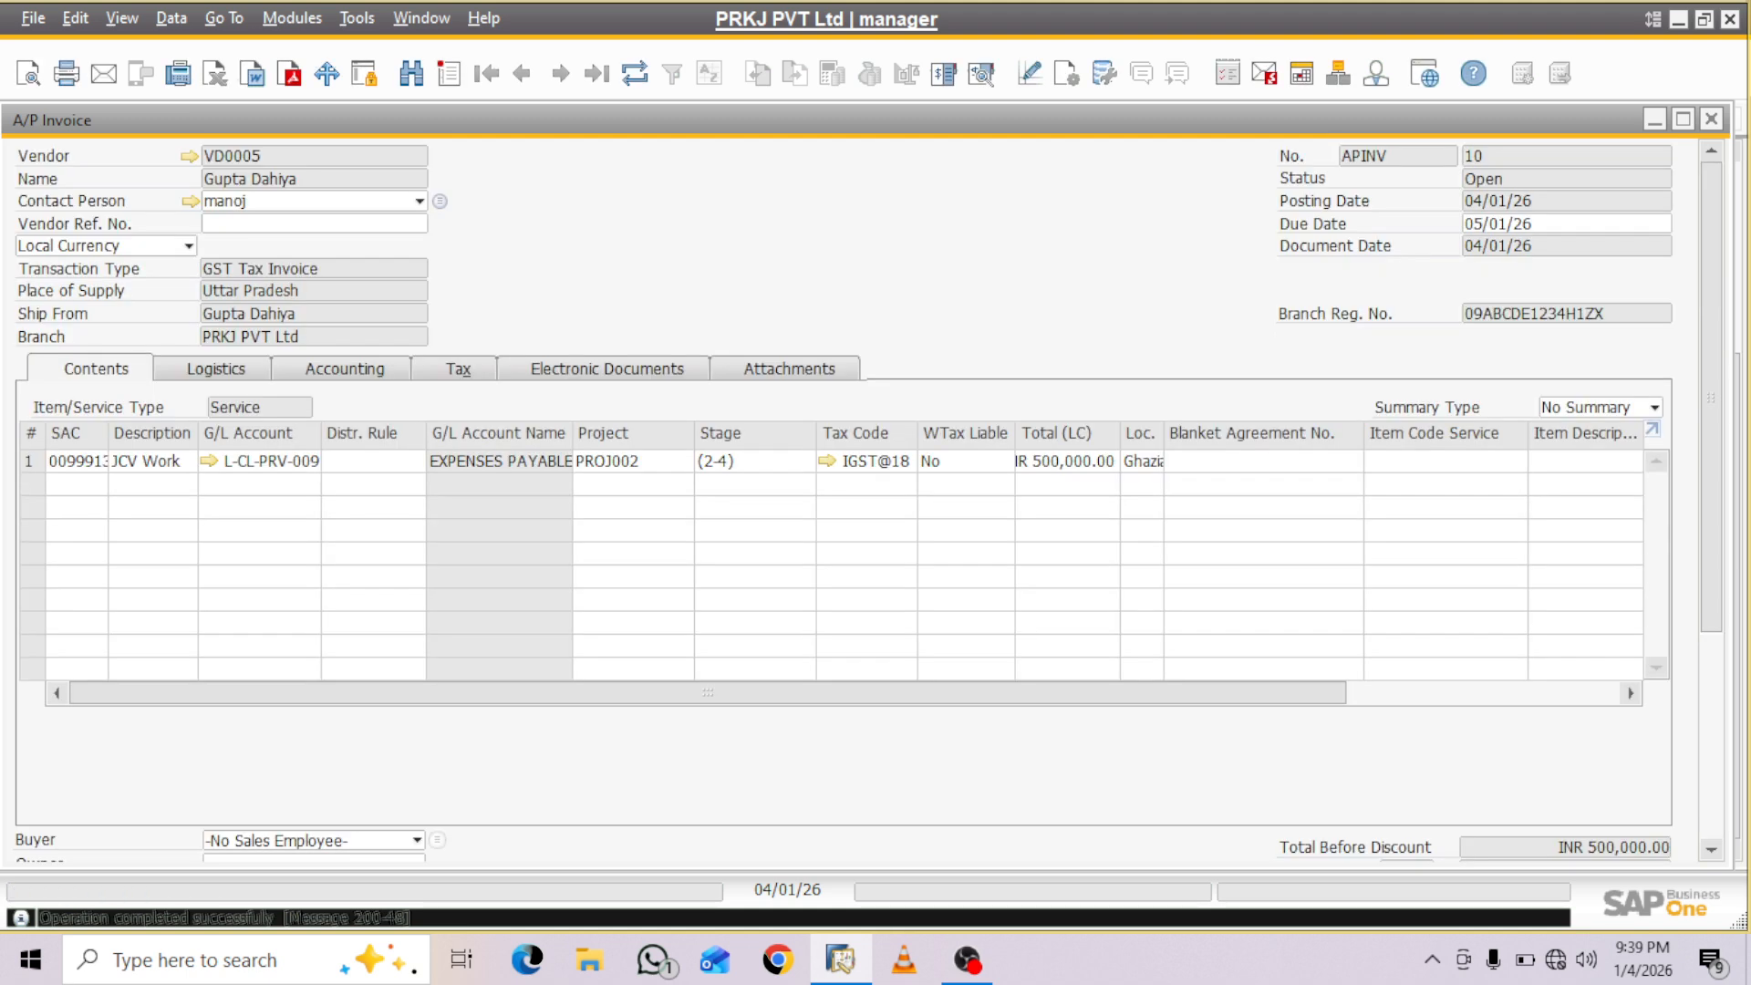
{"action": "scroll", "coordinate": [866, 484], "scroll_direction": "down", "scroll_amount": 5}
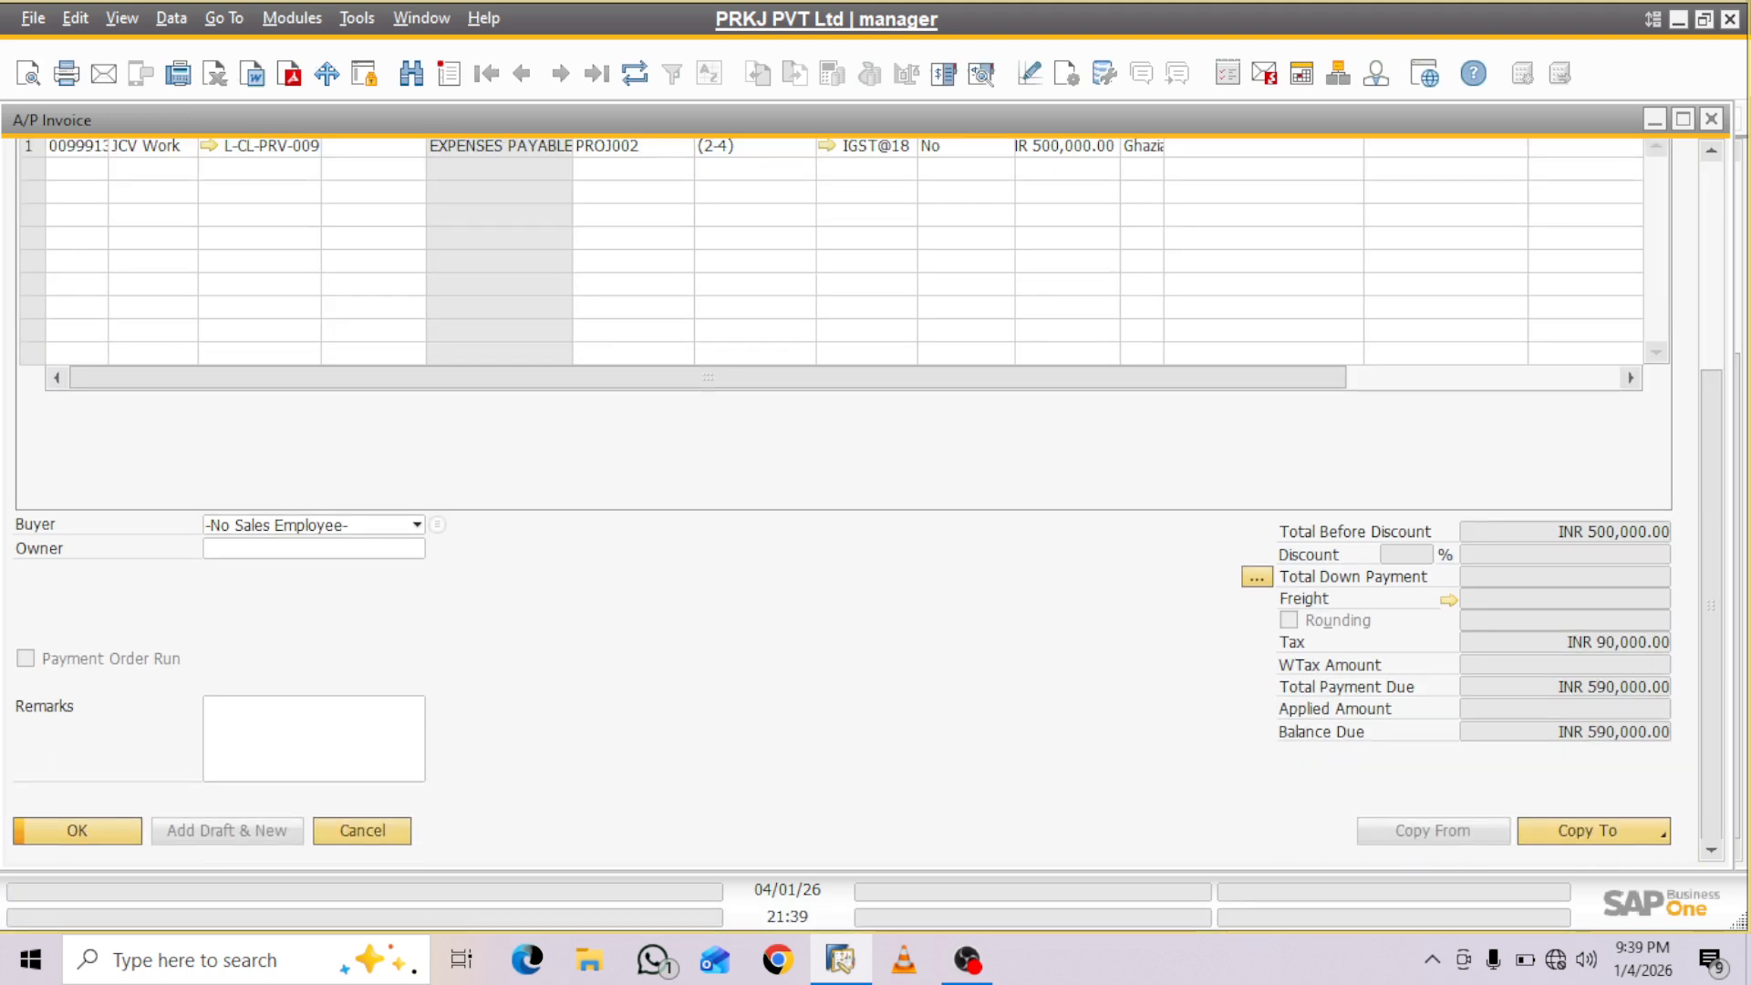
{"action": "key", "text": "Escape"}
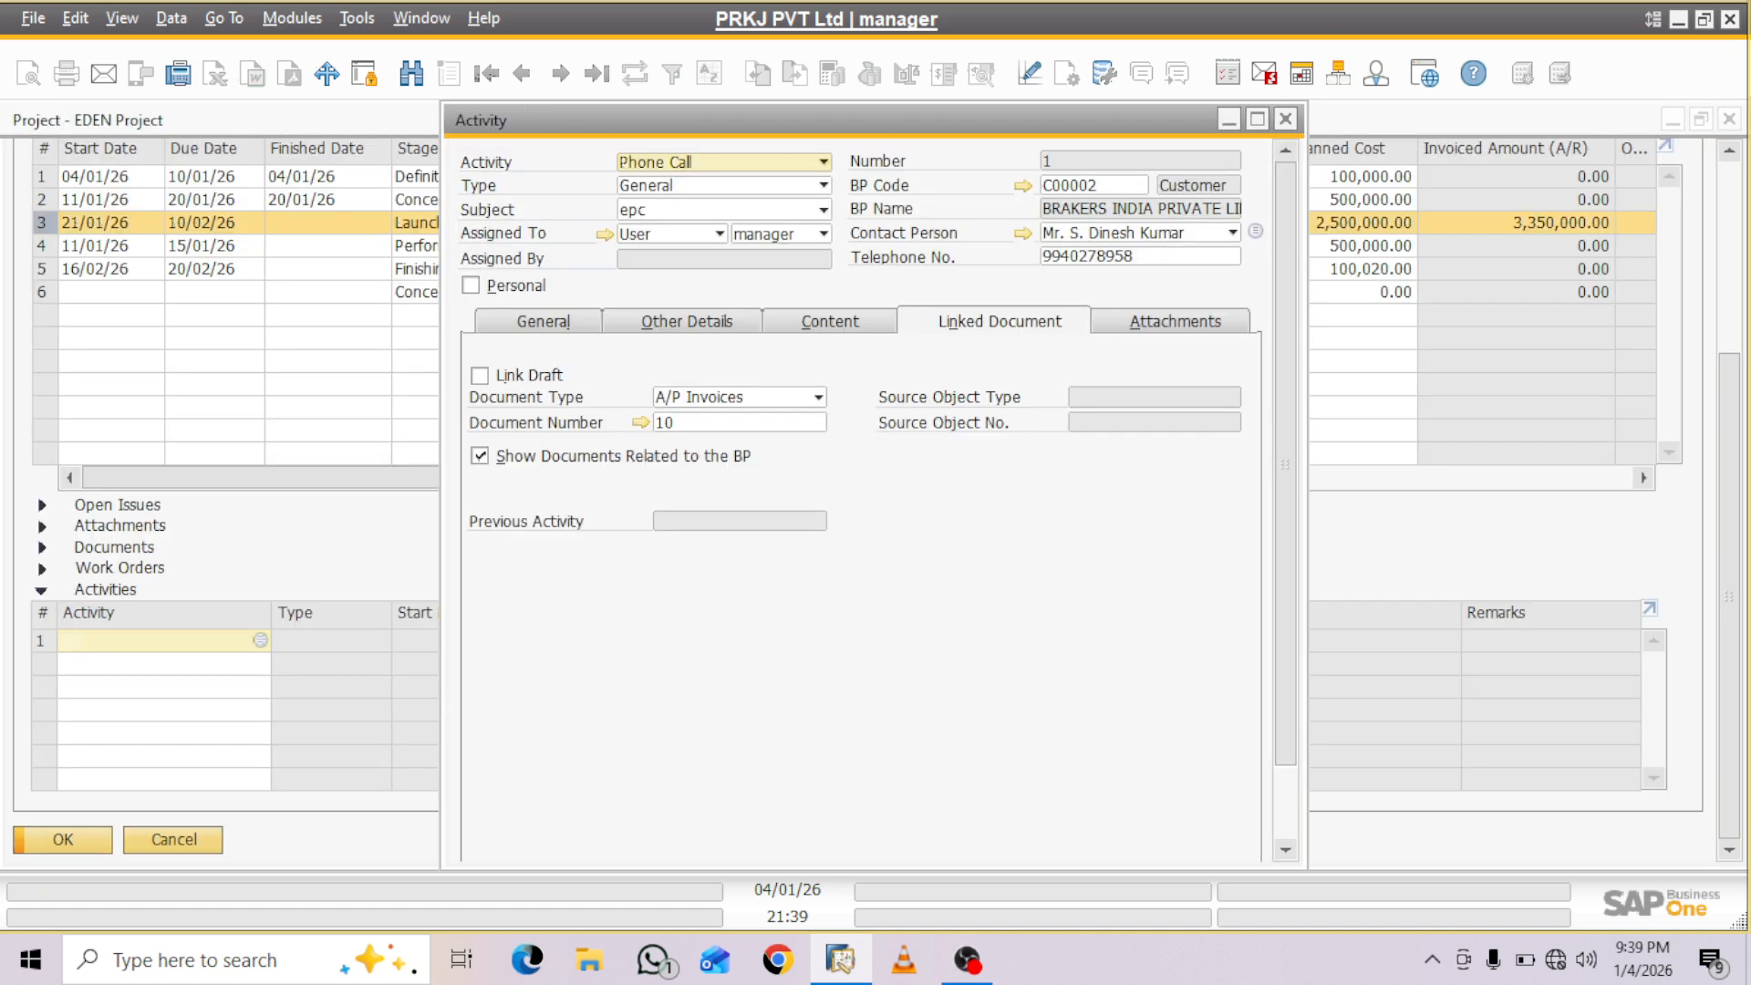
- Look at the activity's attachments and add the activity without attaching any file
{"action": "left_click", "coordinate": [1175, 321]}
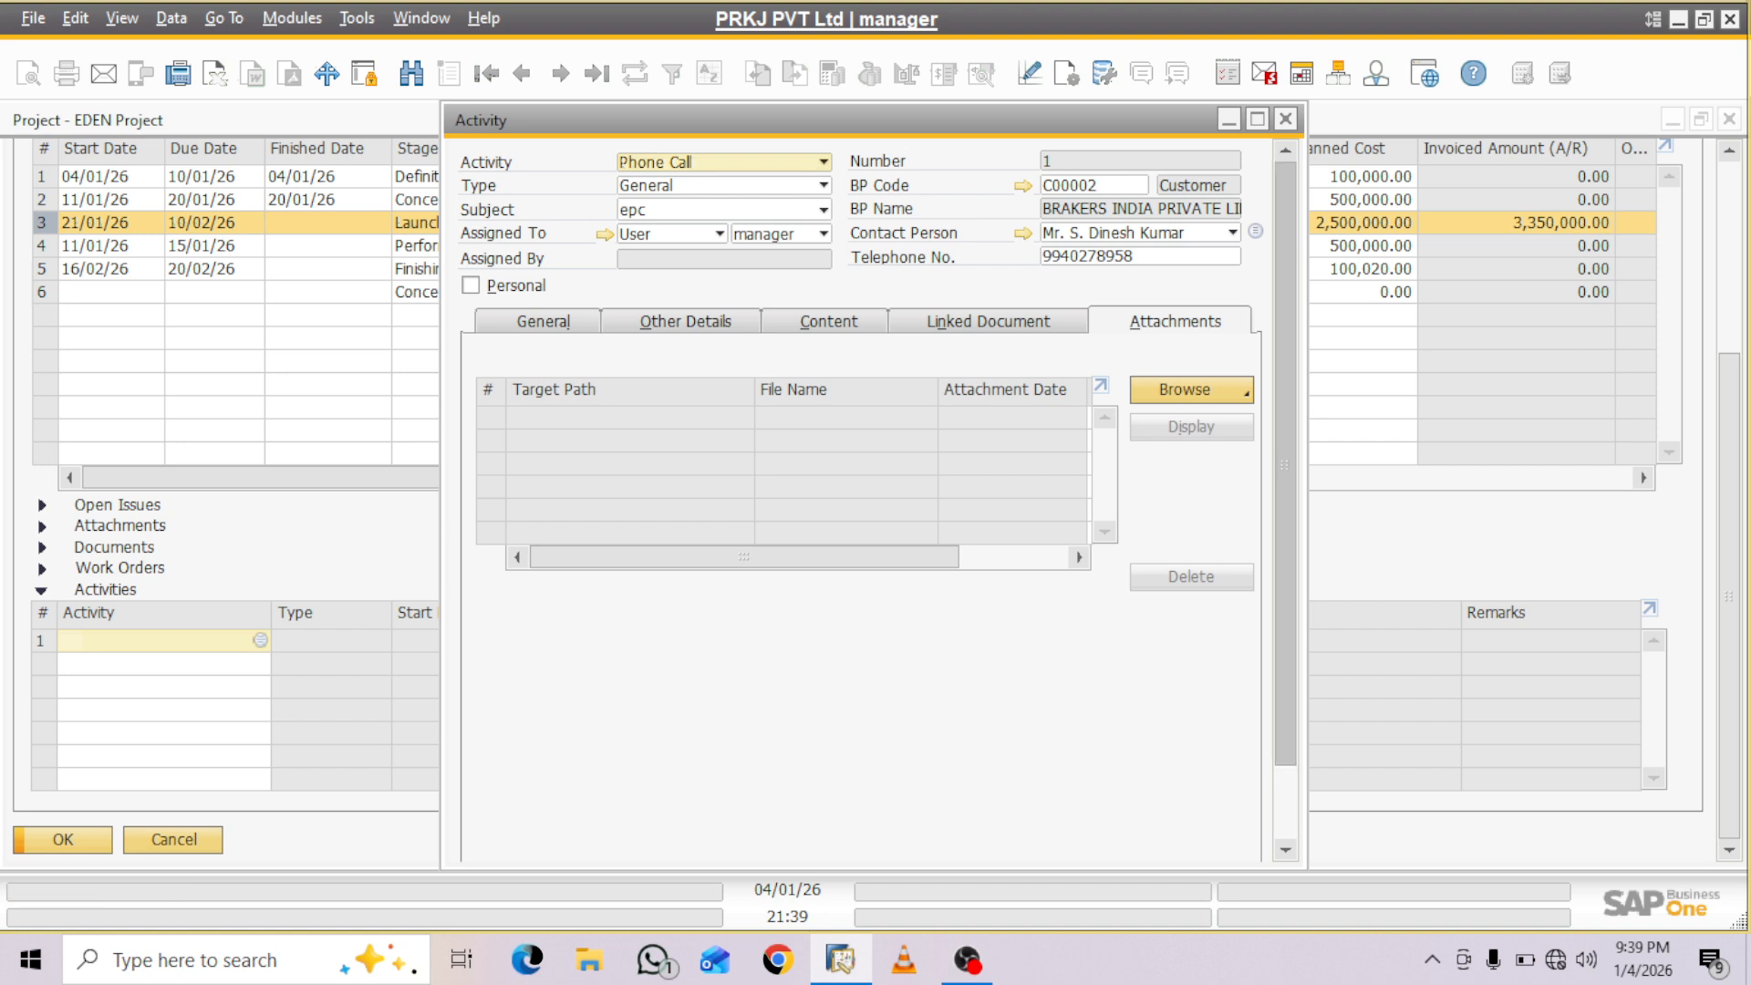
{"action": "scroll", "coordinate": [862, 483], "scroll_direction": "down", "scroll_amount": 2}
{"action": "left_click", "coordinate": [511, 836]}
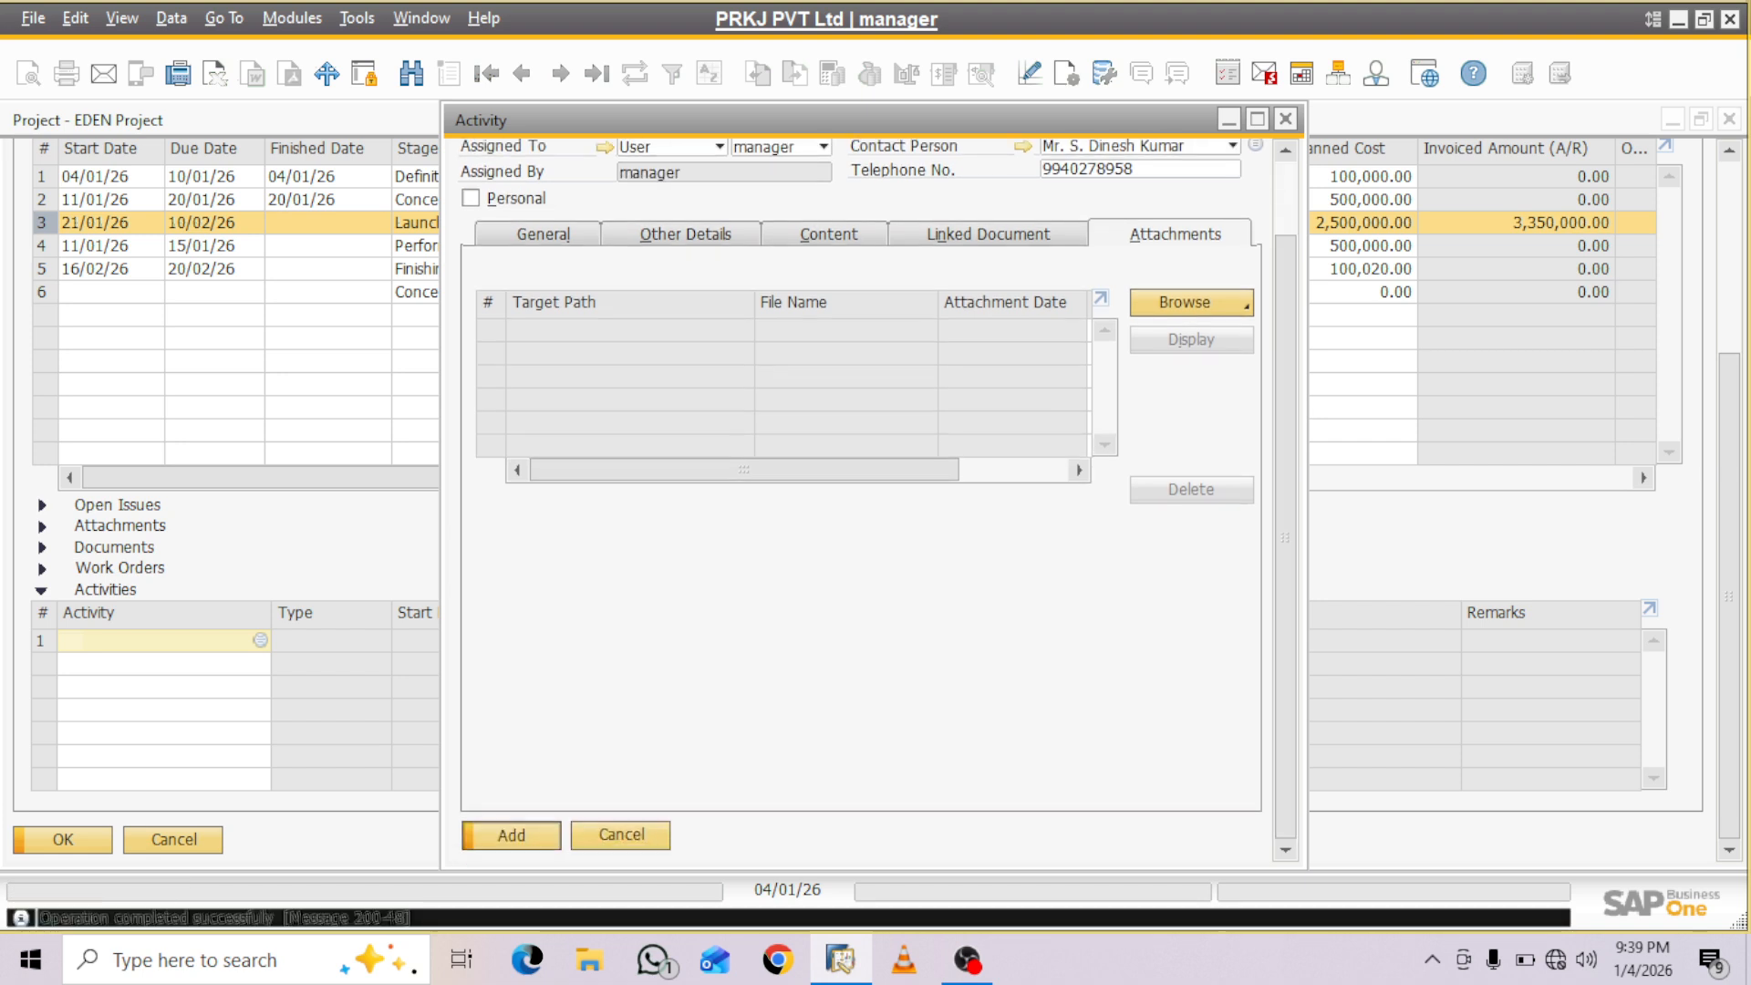
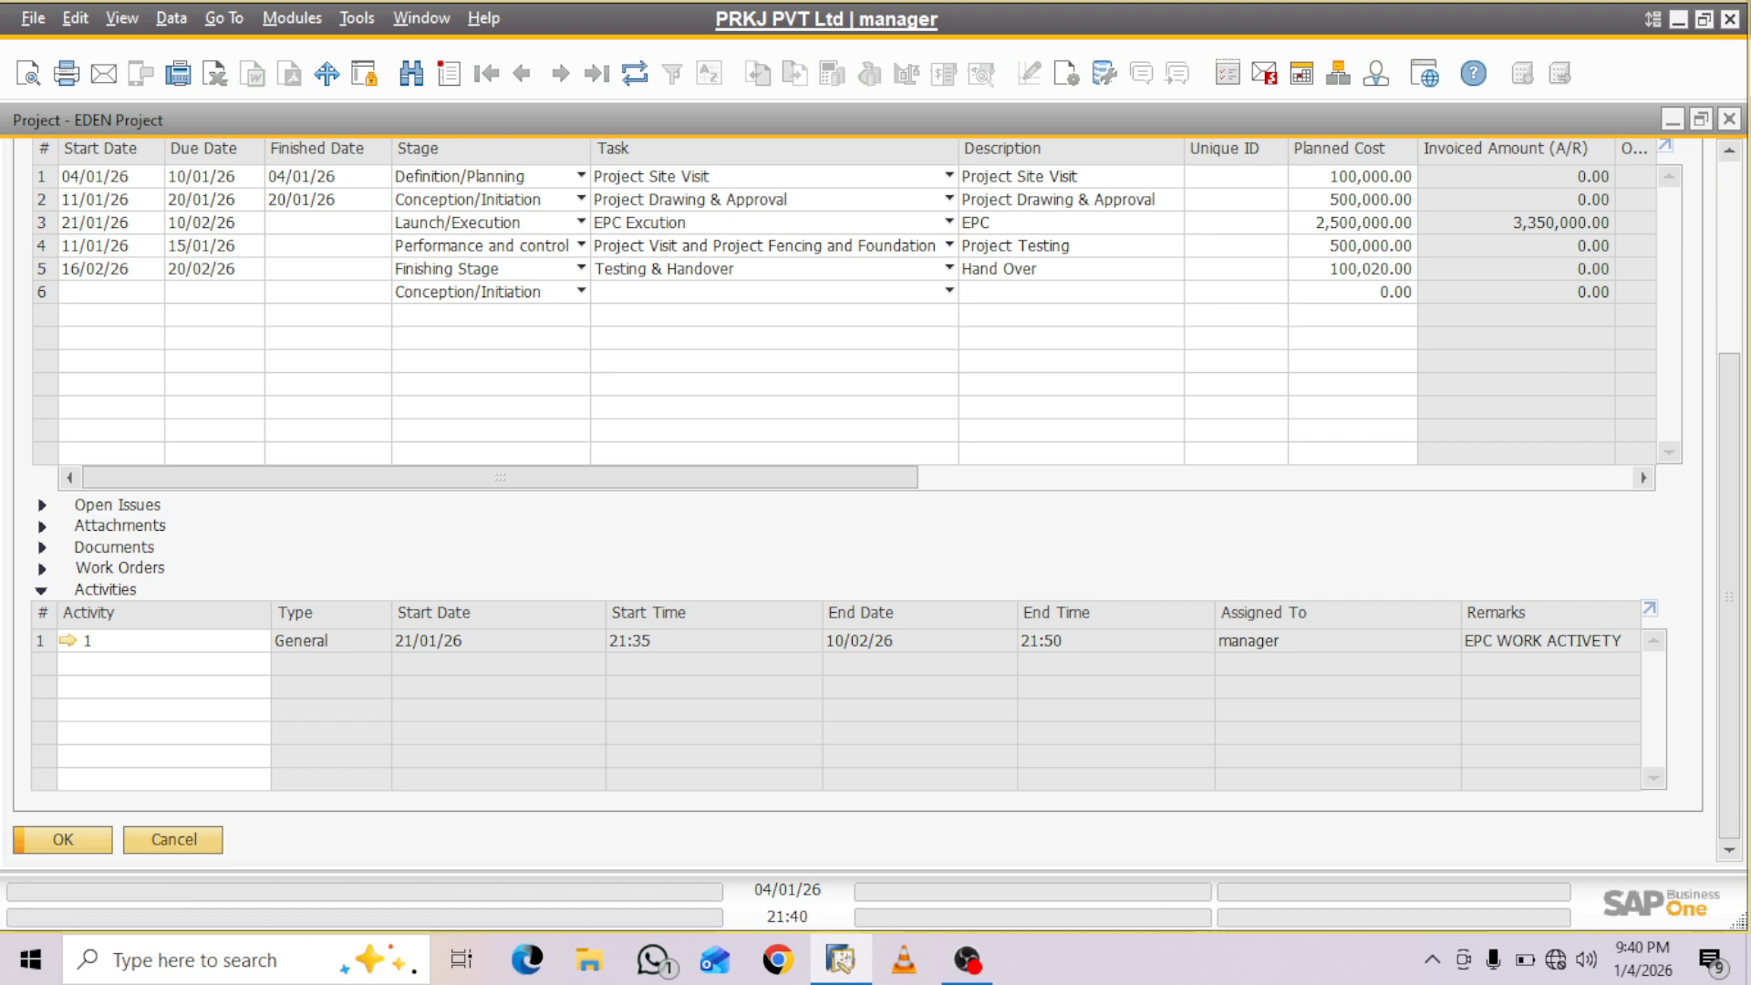
- Close the project, reopen the EDEN Project record from Project Management and continue to its document assignment
{"action": "key", "text": "Escape"}
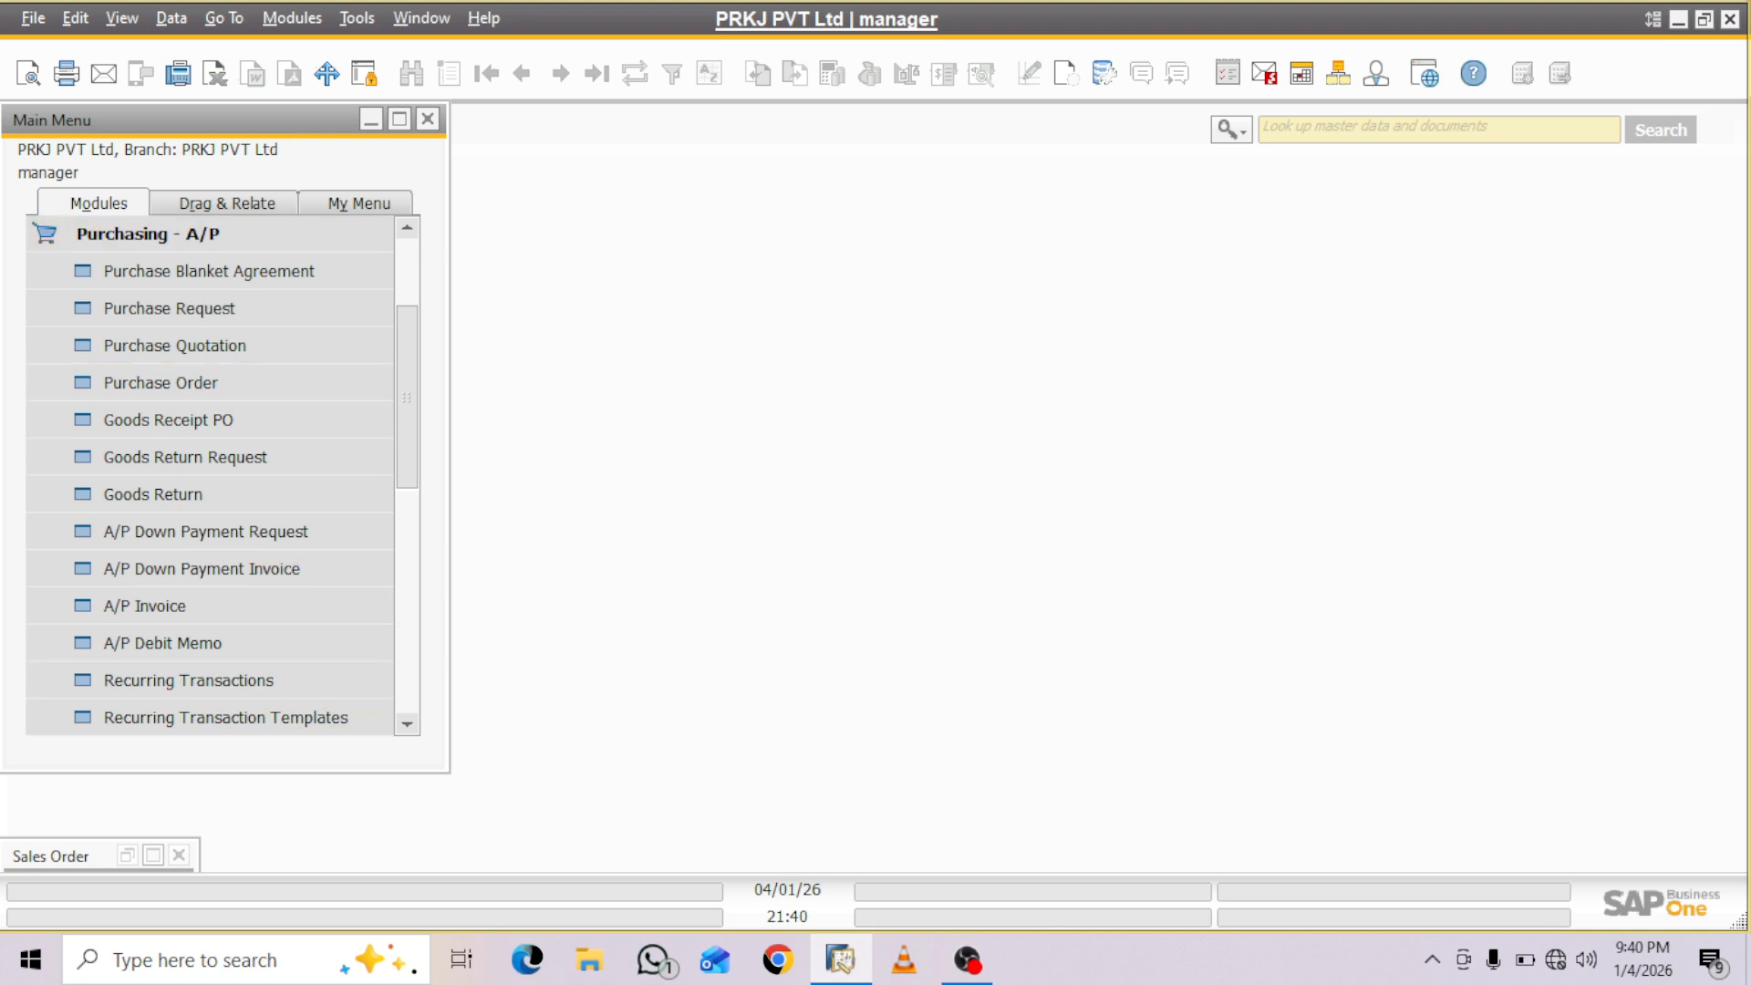
{"action": "left_click", "coordinate": [146, 234]}
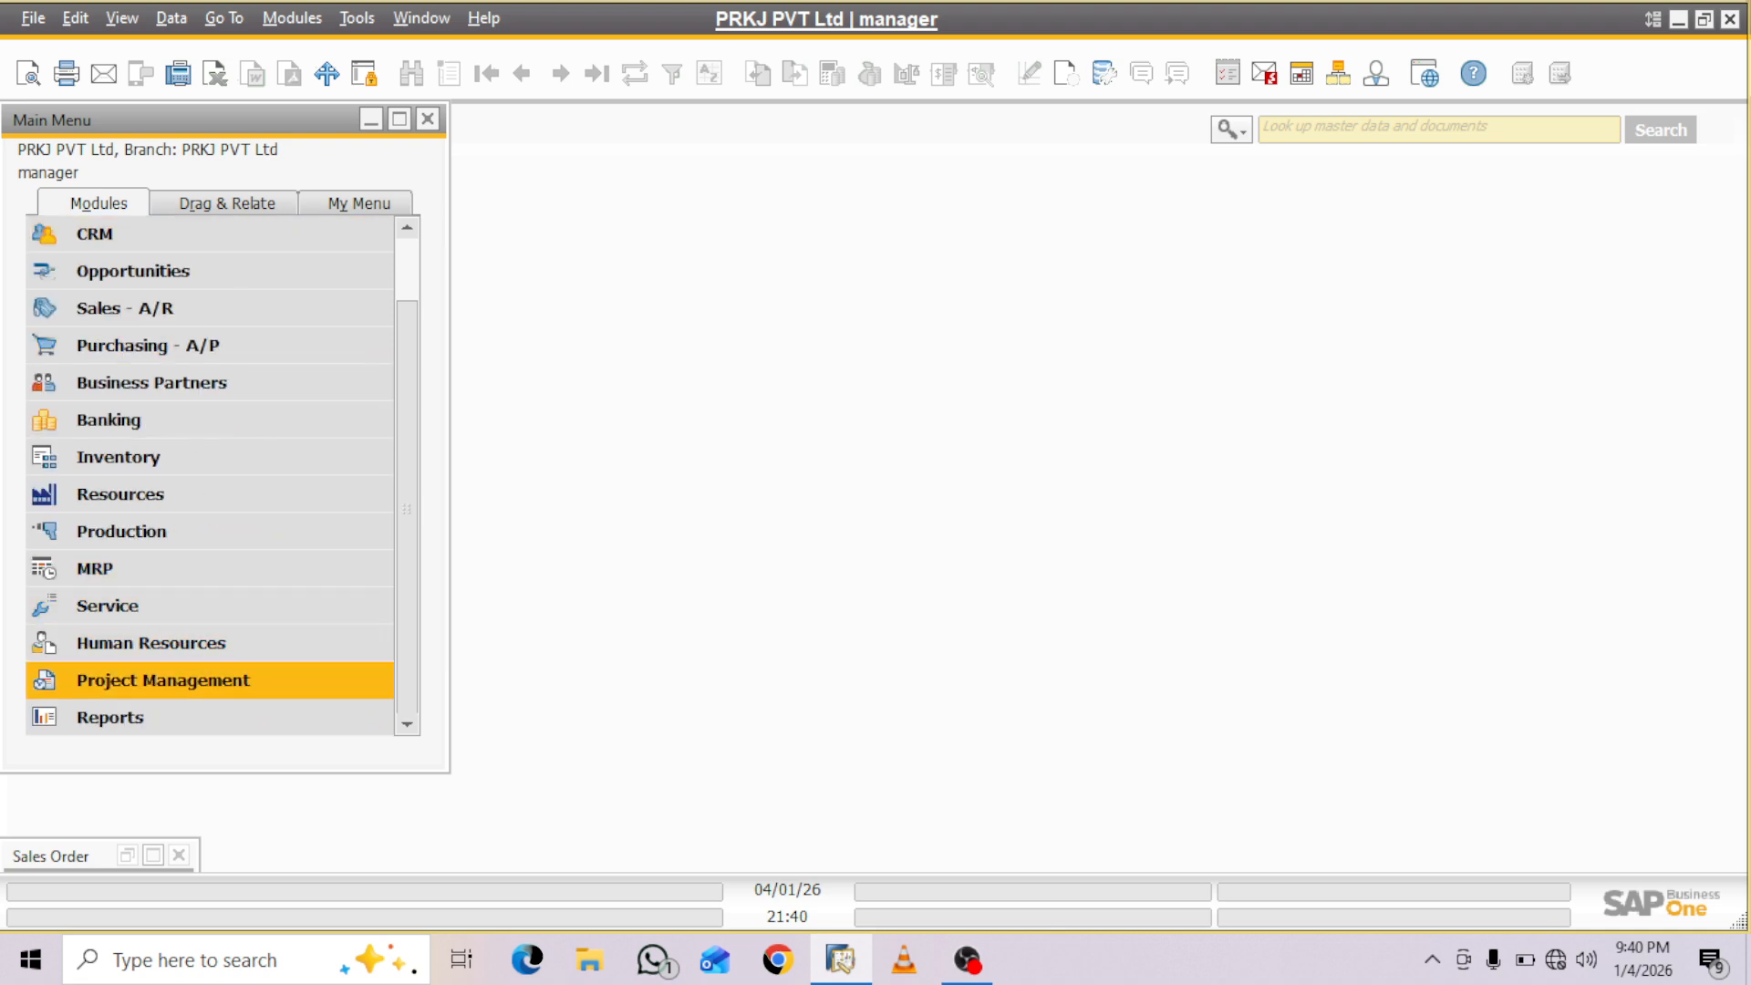
{"action": "left_click", "coordinate": [163, 680]}
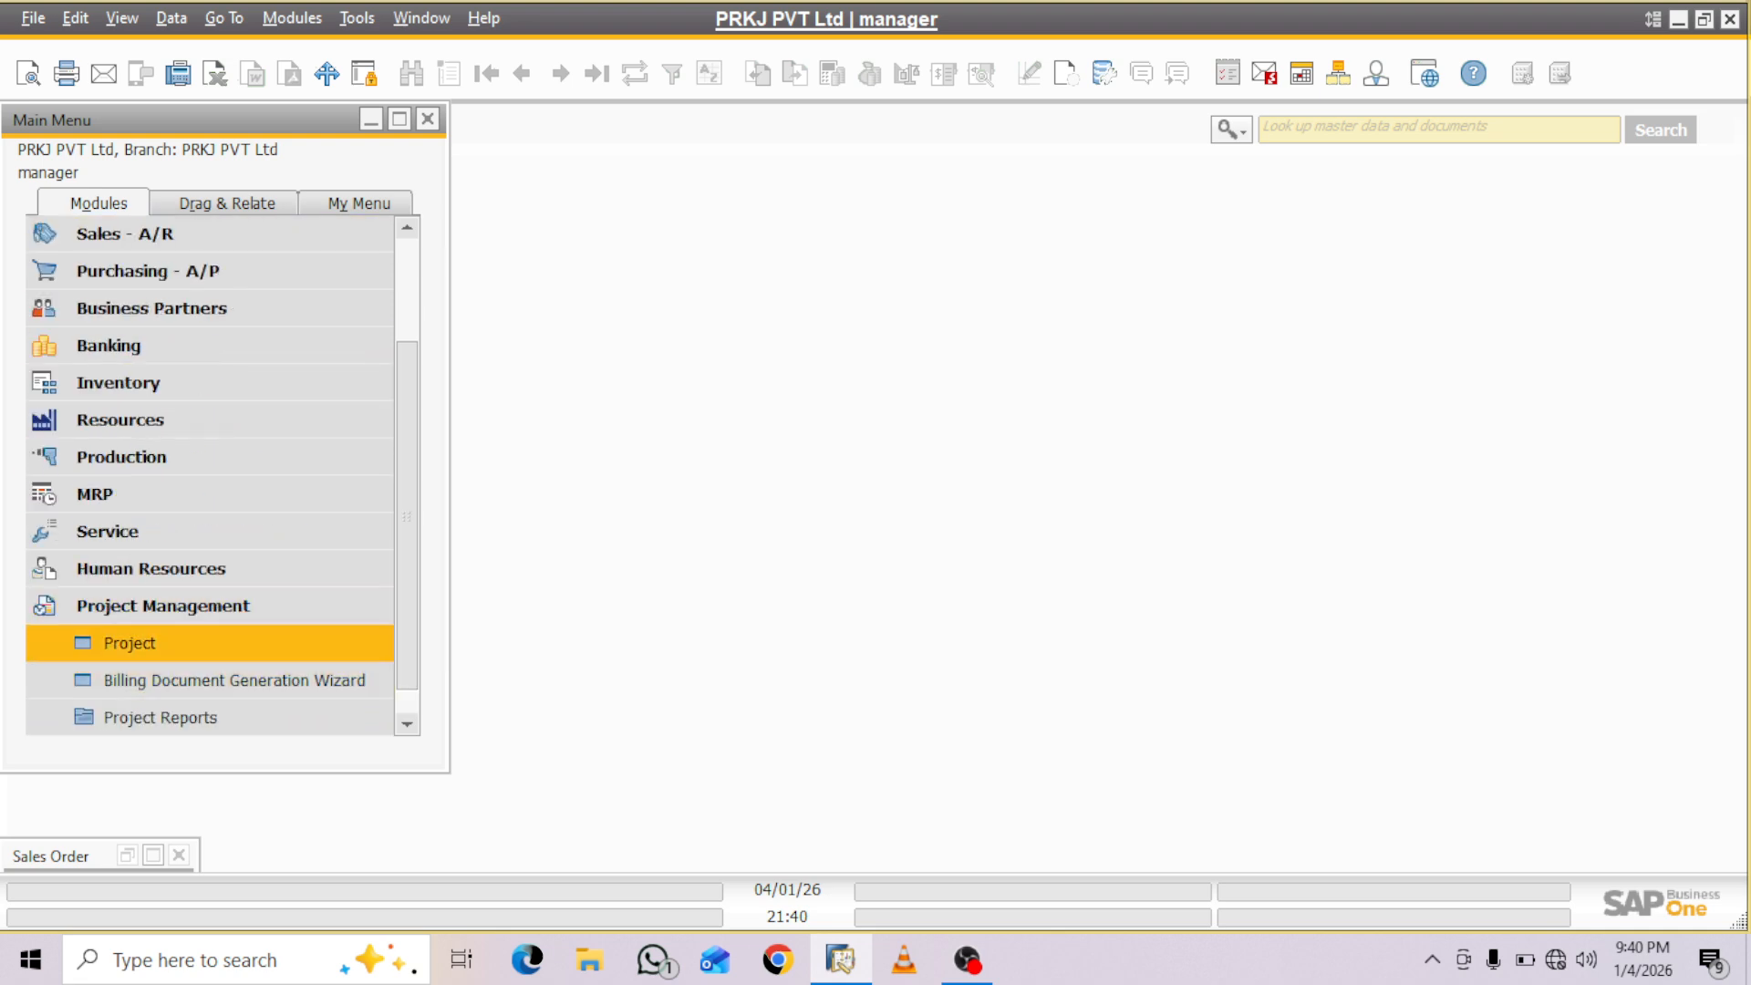
{"action": "left_click", "coordinate": [130, 643]}
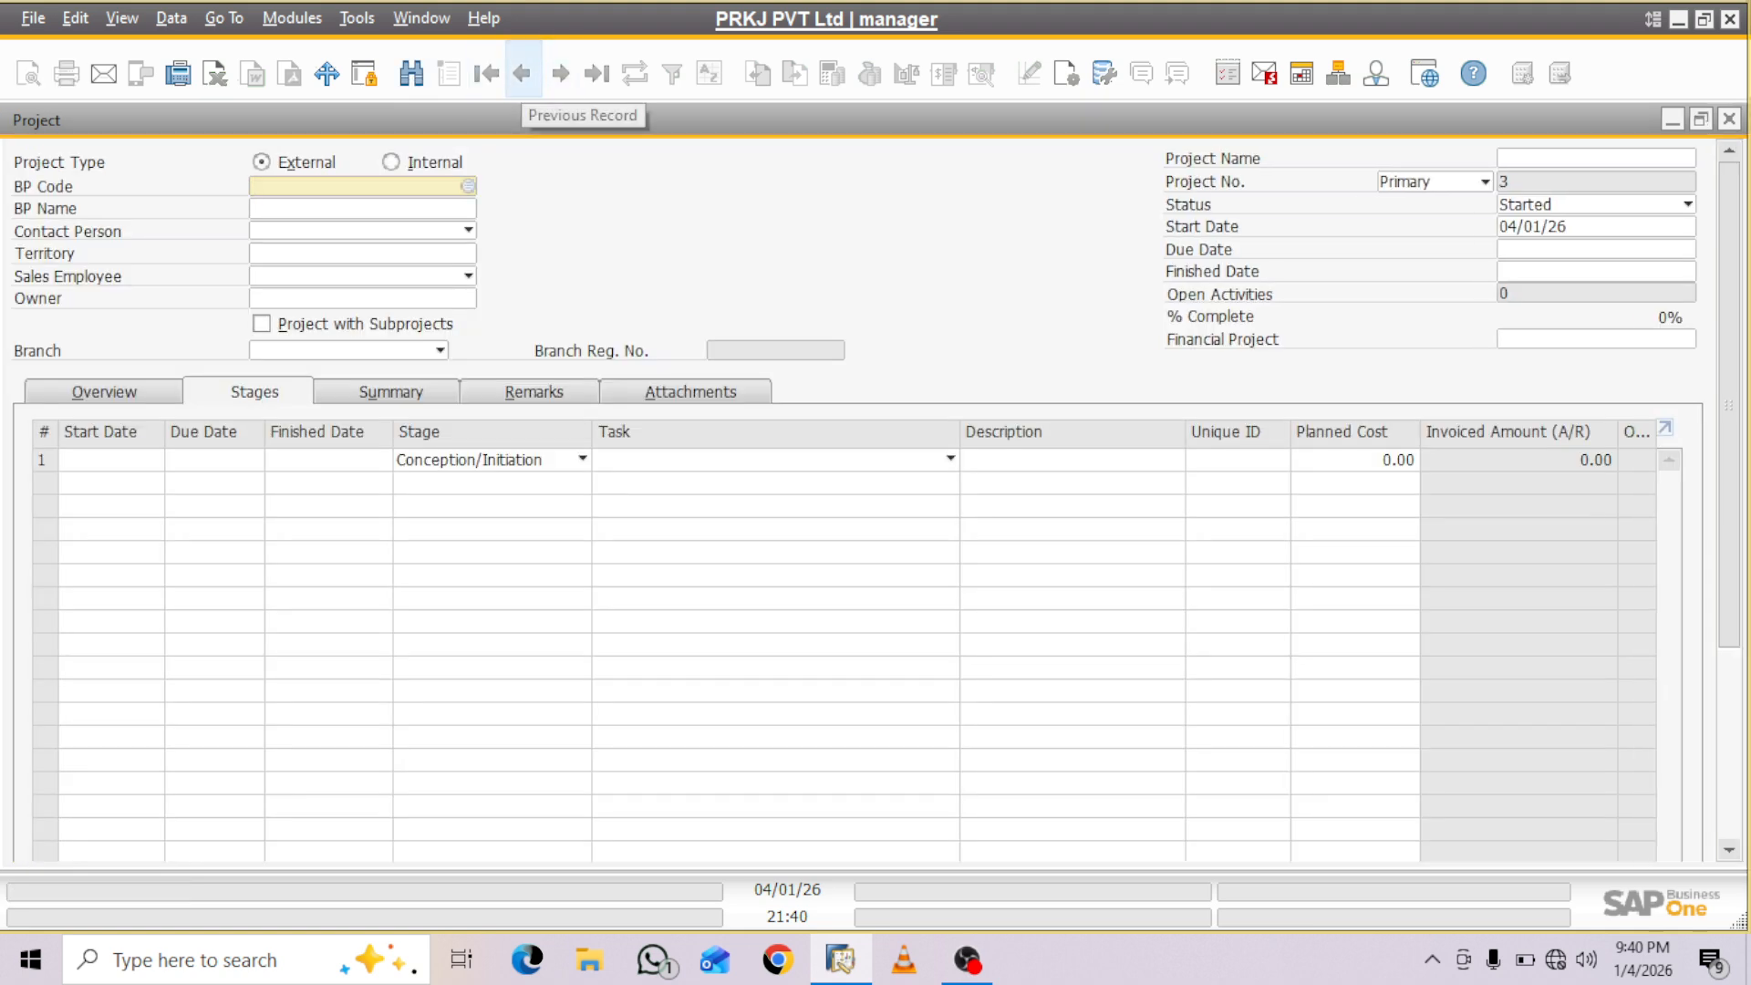
{"action": "left_click", "coordinate": [522, 73]}
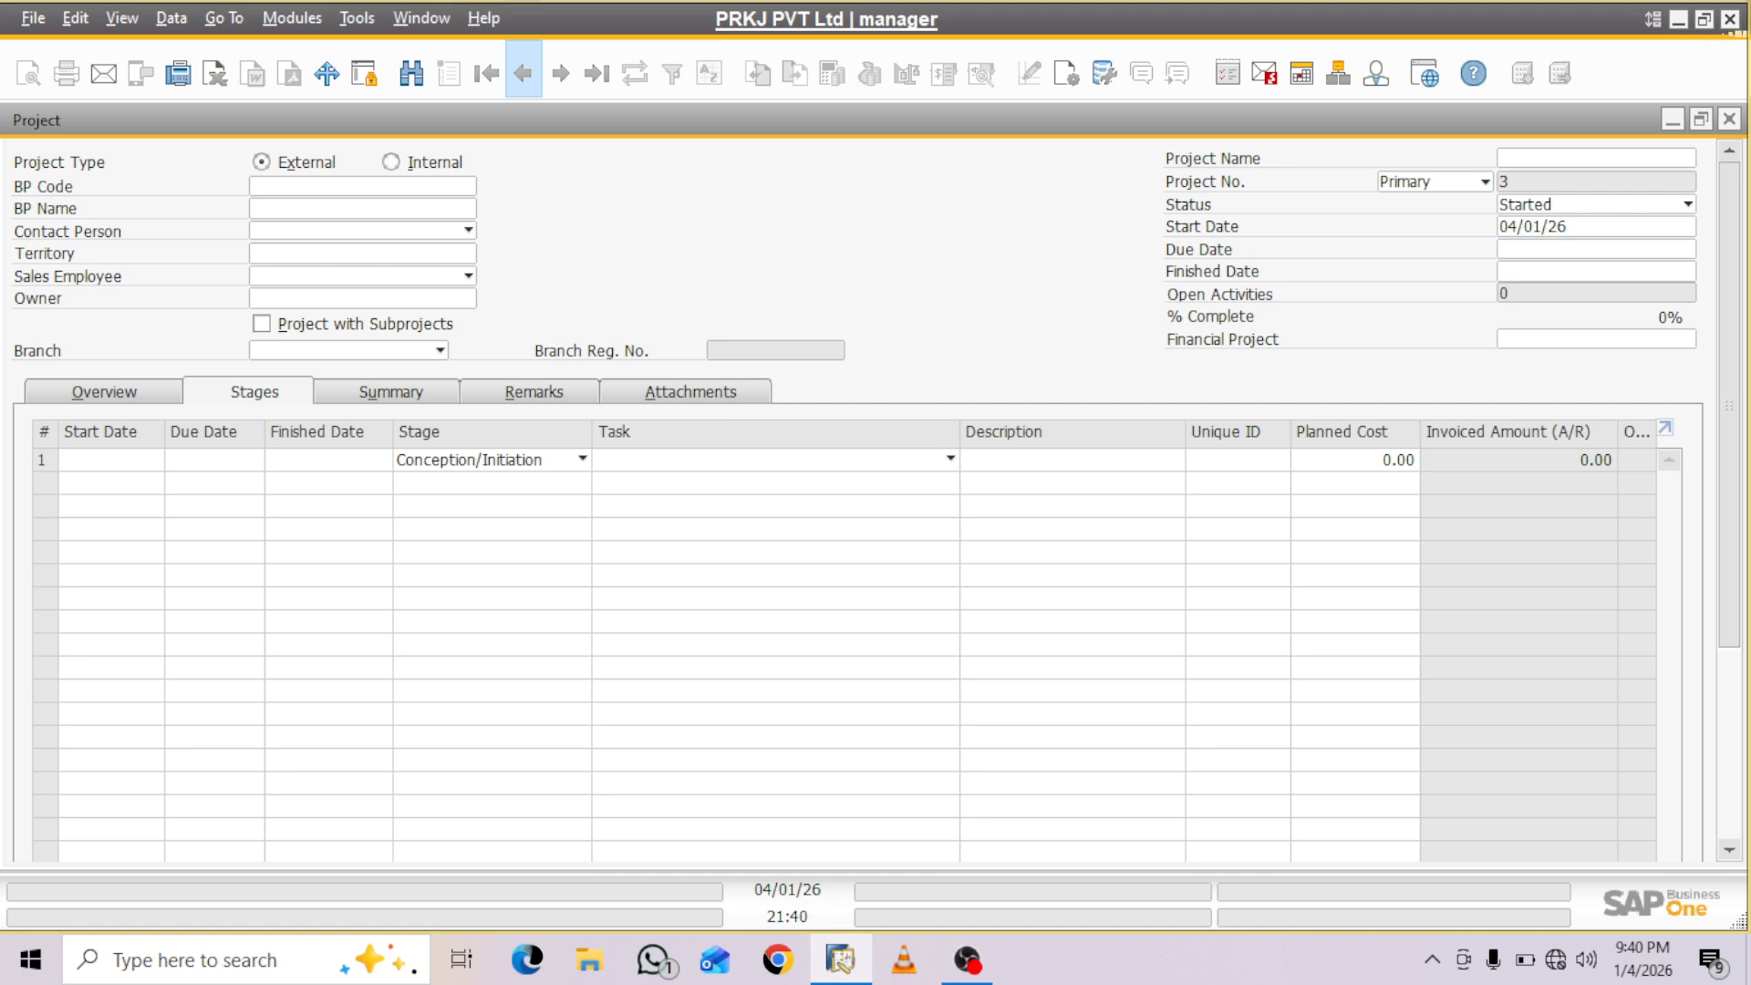
{"action": "key", "text": "Return"}
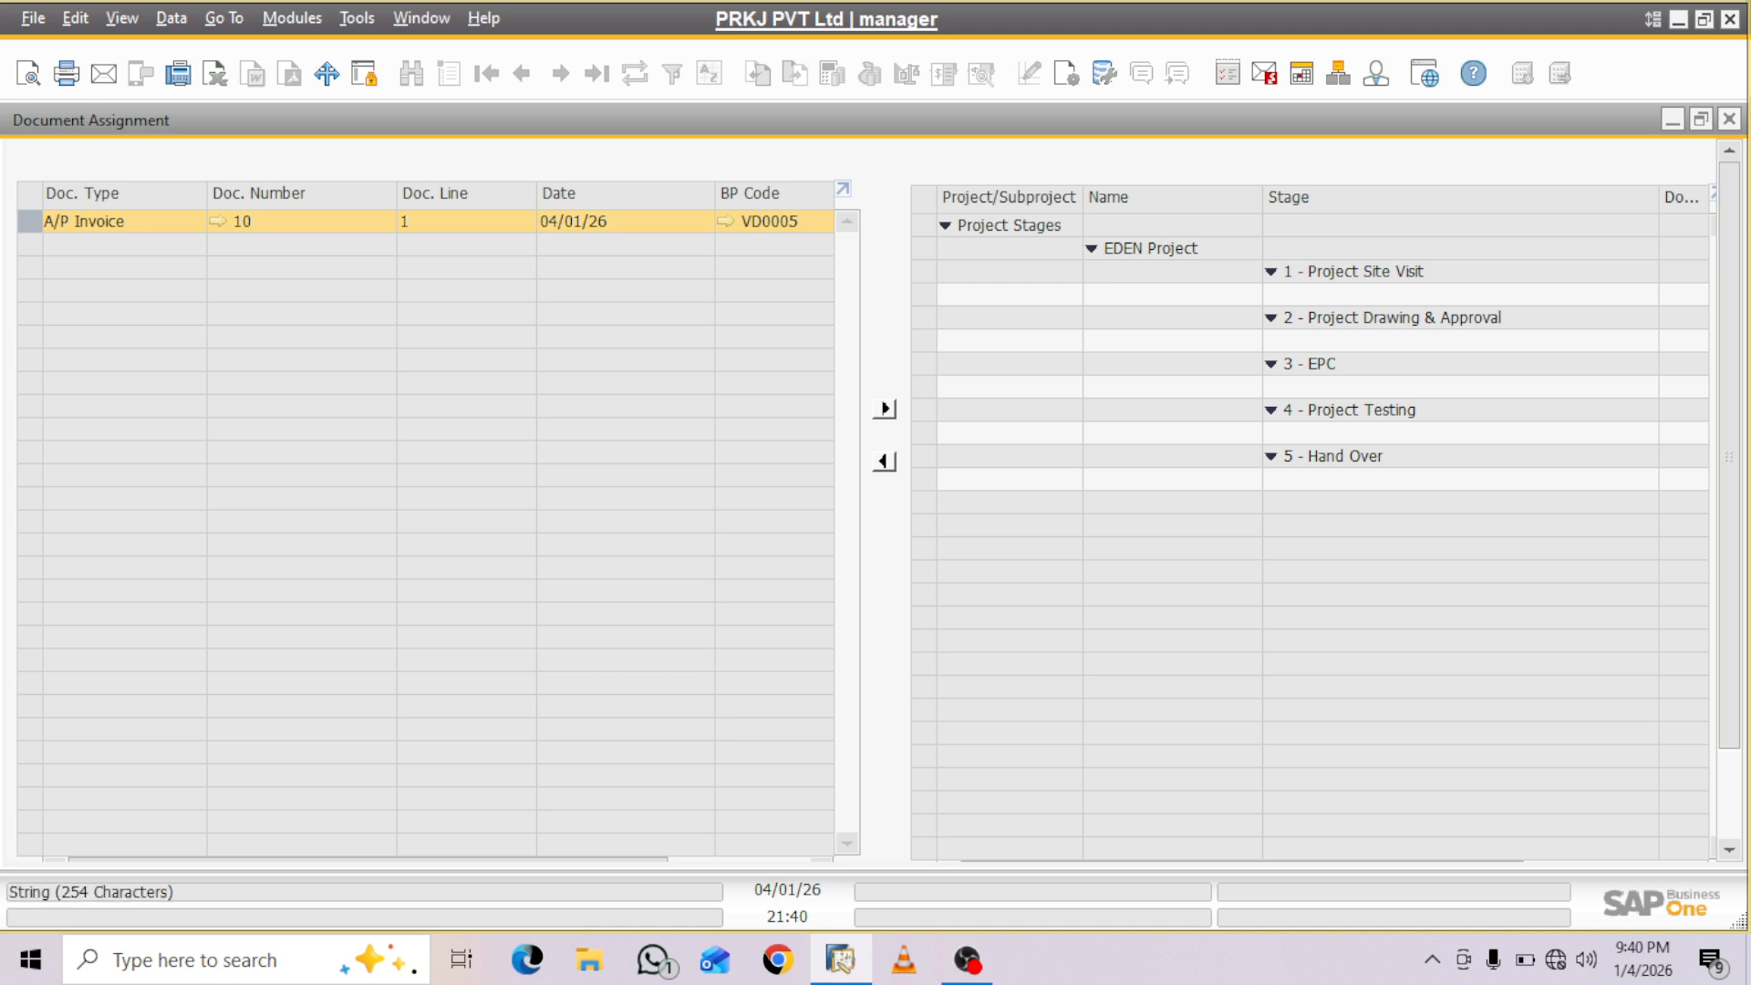
- Assign the A/P invoice for vendor VD0005 to stage 4, Project Testing, of the EDEN Project
{"action": "left_click", "coordinate": [1322, 433]}
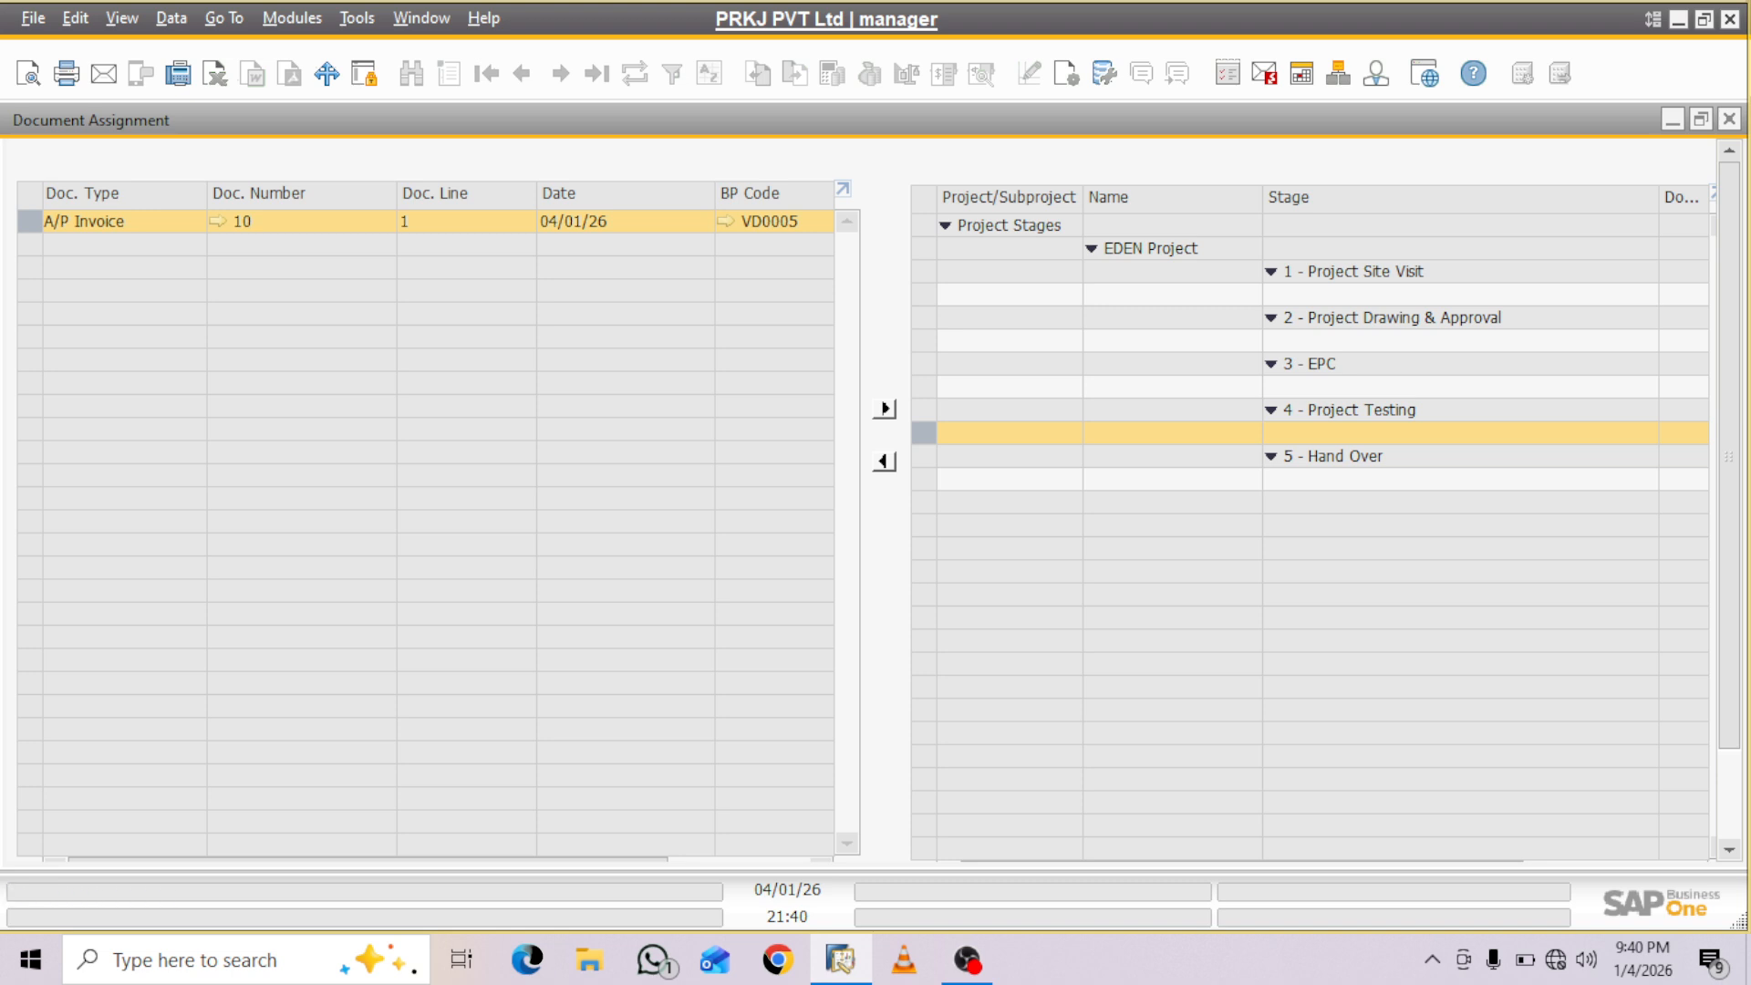
{"action": "left_click", "coordinate": [885, 409]}
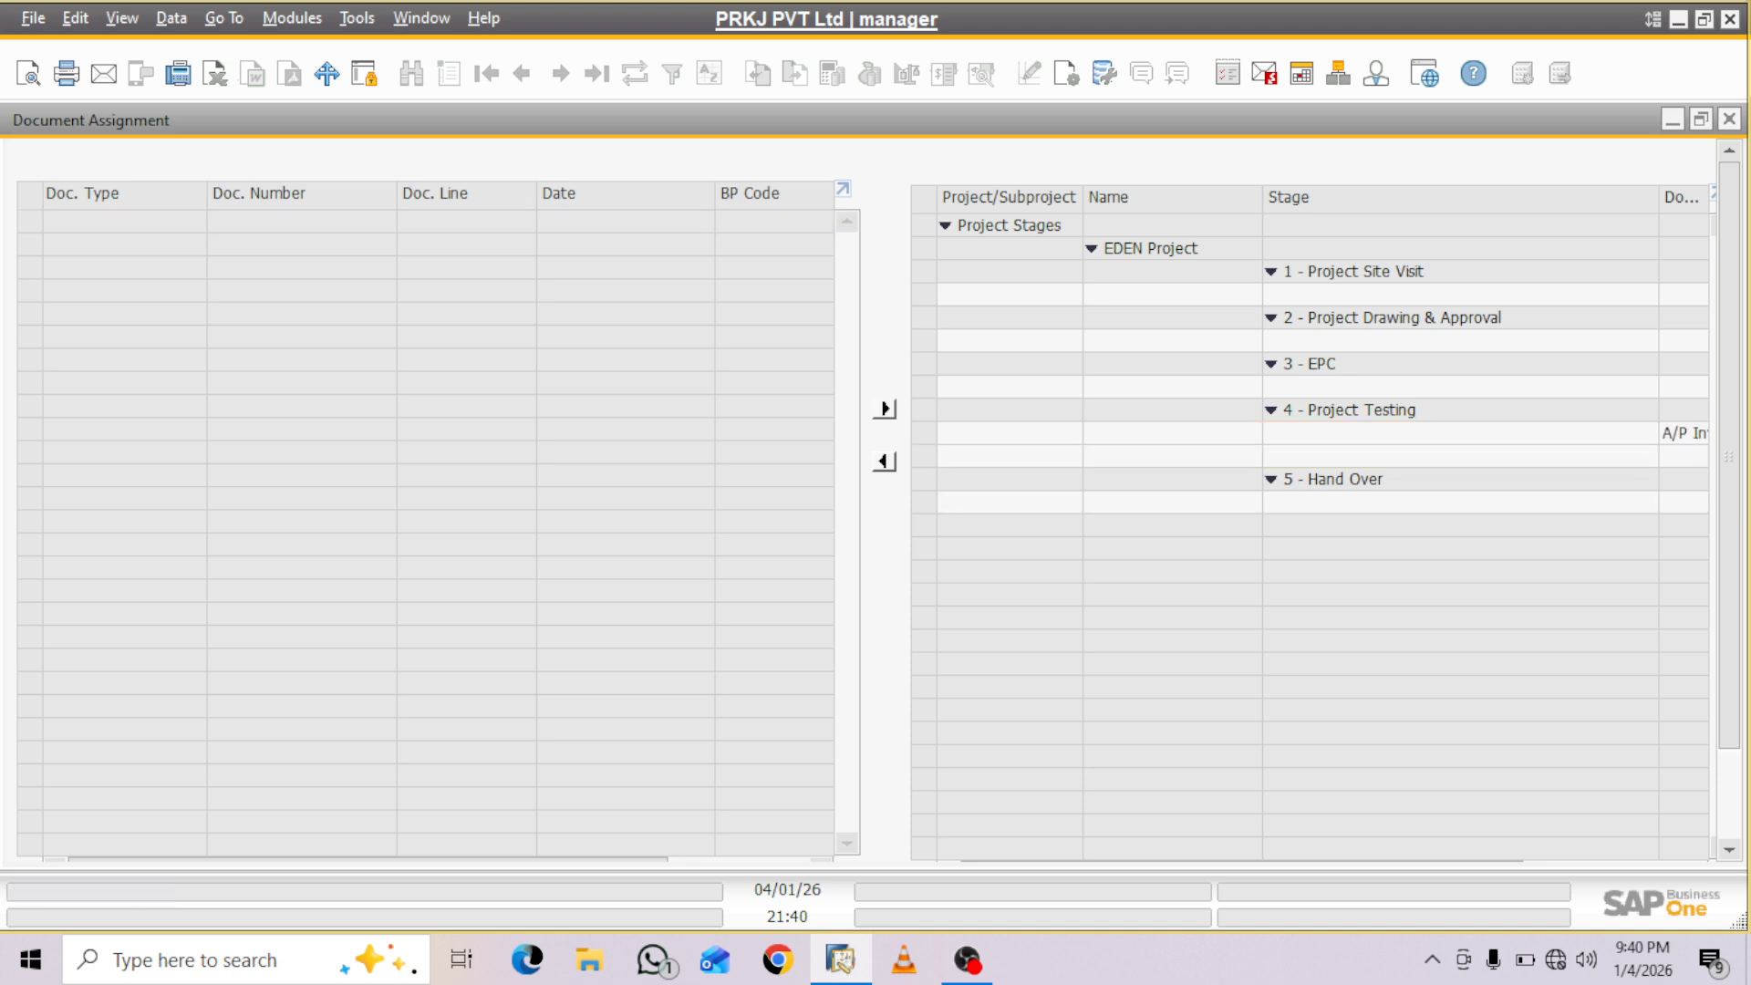
{"action": "scroll", "coordinate": [876, 493], "scroll_direction": "down", "scroll_amount": 2}
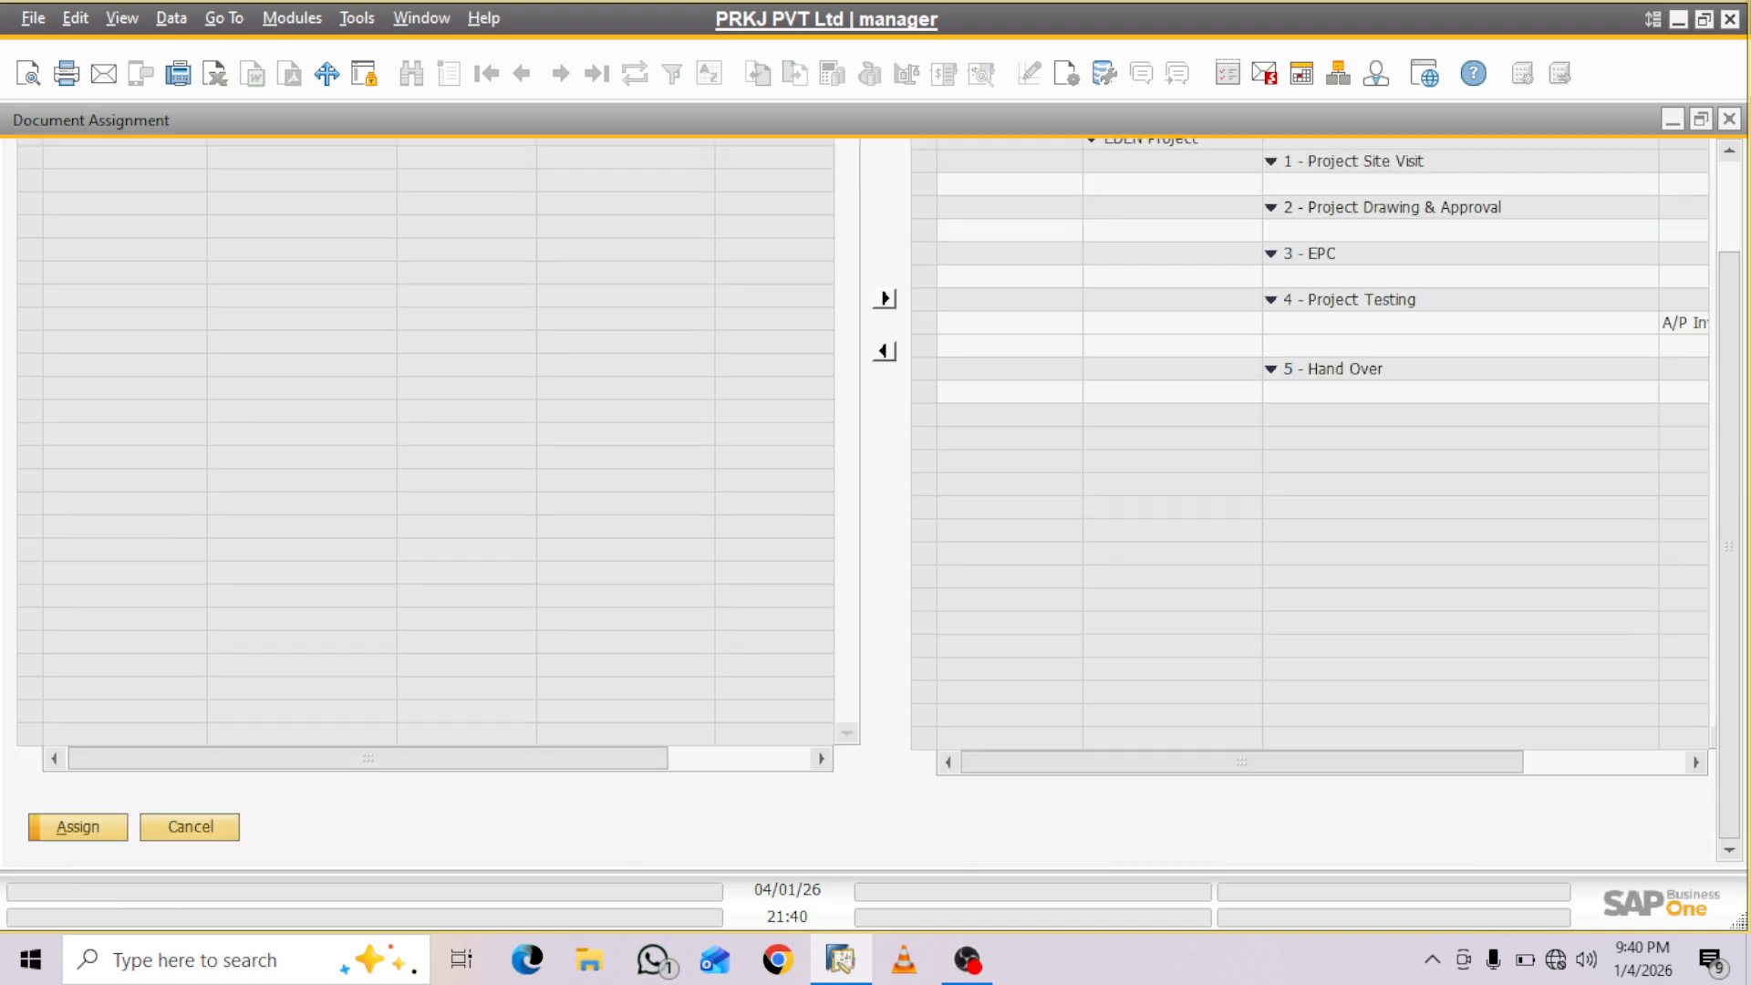
{"action": "left_click", "coordinate": [79, 827]}
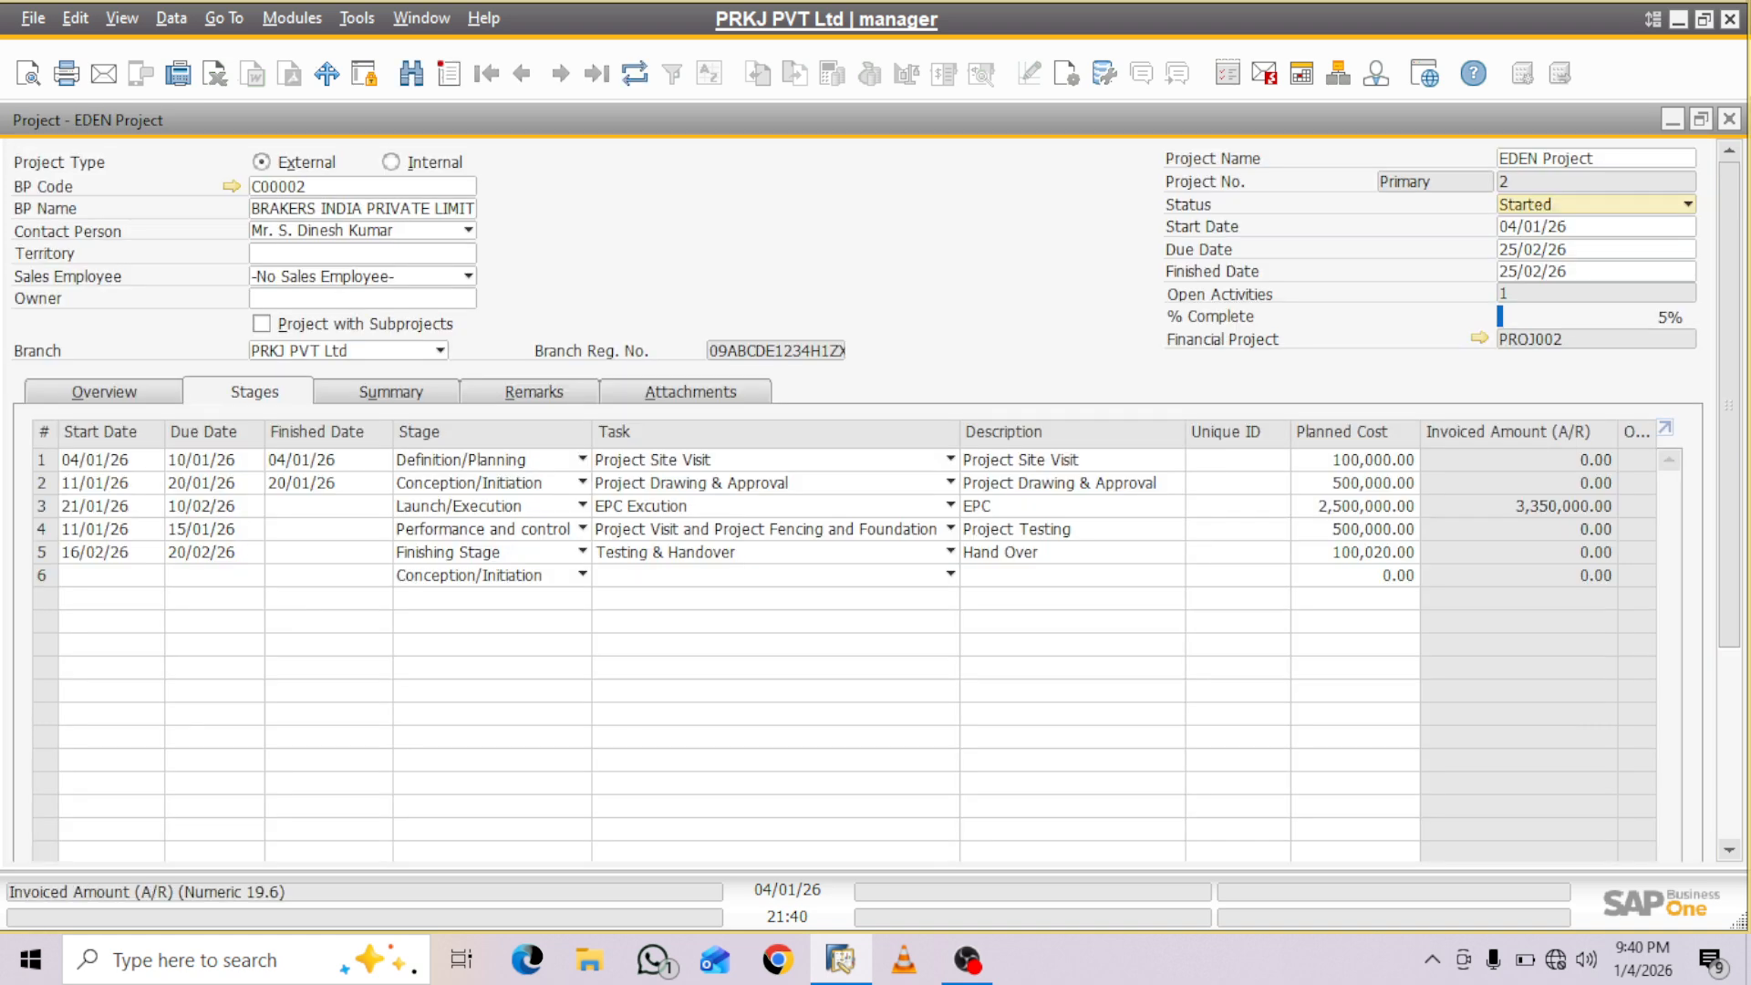
- Mark stages 2 to 5 of the EDEN Project as finished and try to update the project
{"action": "scroll", "coordinate": [877, 499], "scroll_direction": "down", "scroll_amount": 4}
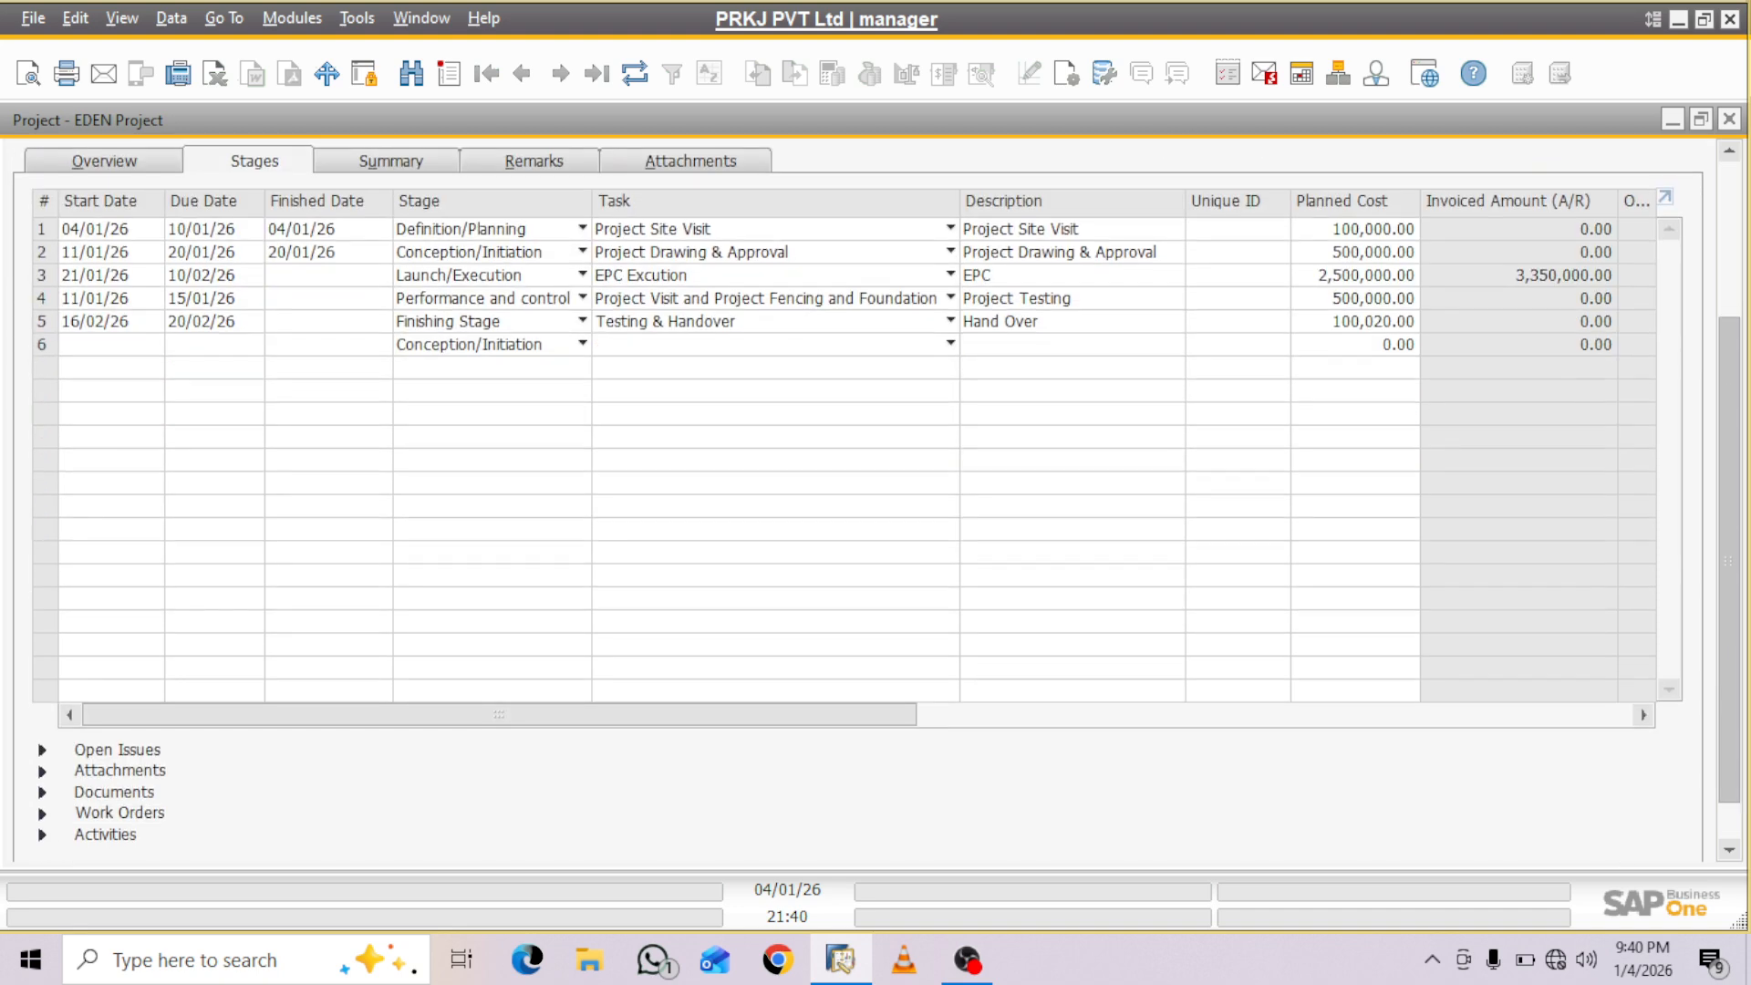
{"action": "left_click_drag", "start_coordinate": [499, 716], "coordinate": [830, 715]}
{"action": "left_click", "coordinate": [1583, 253]}
{"action": "left_click", "coordinate": [1583, 275]}
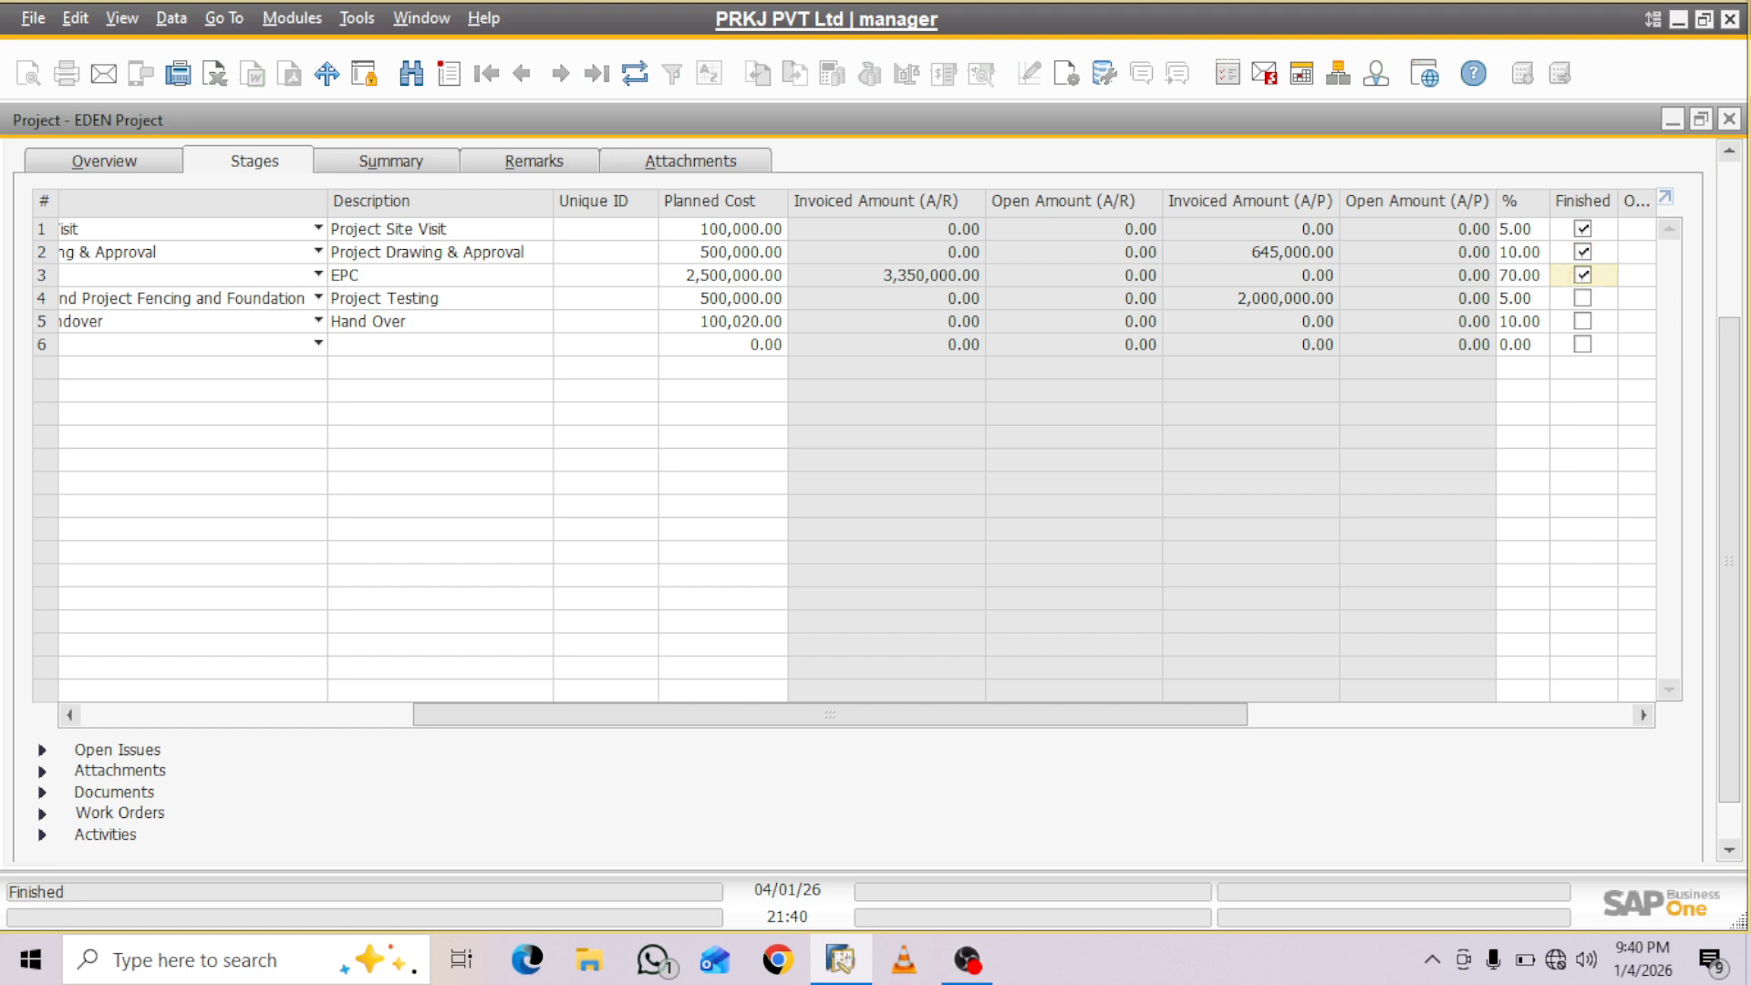
{"action": "left_click", "coordinate": [1583, 299]}
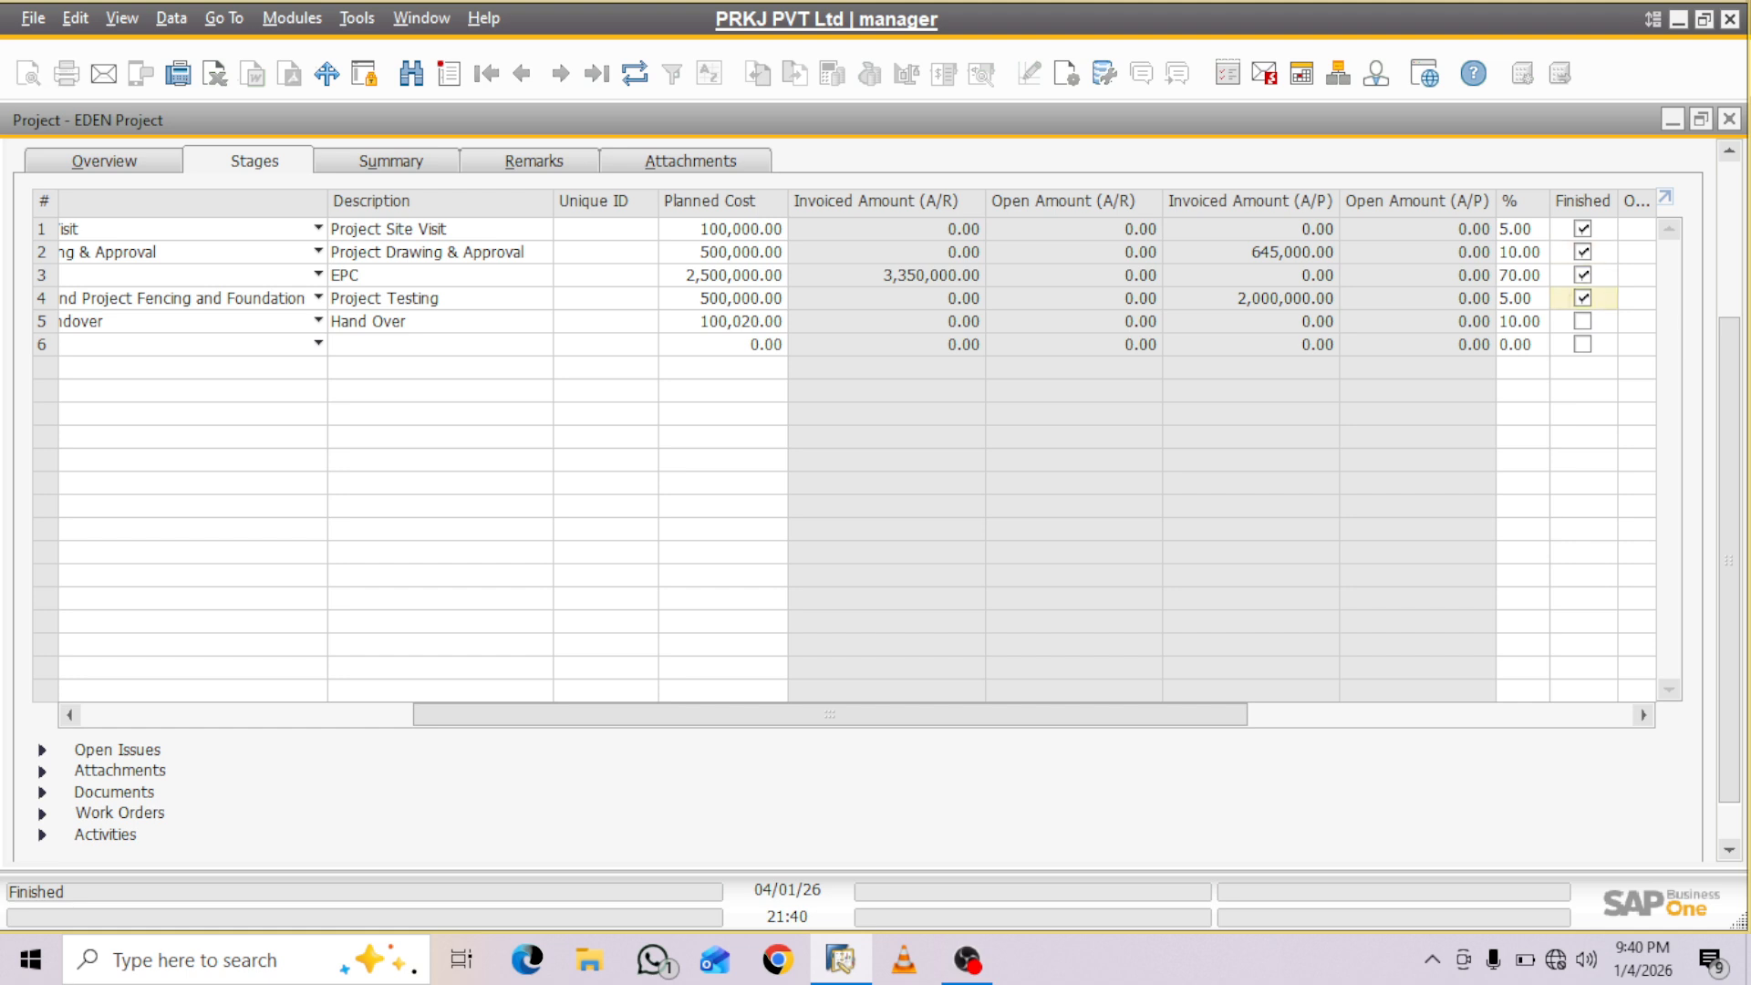
{"action": "left_click", "coordinate": [1583, 321]}
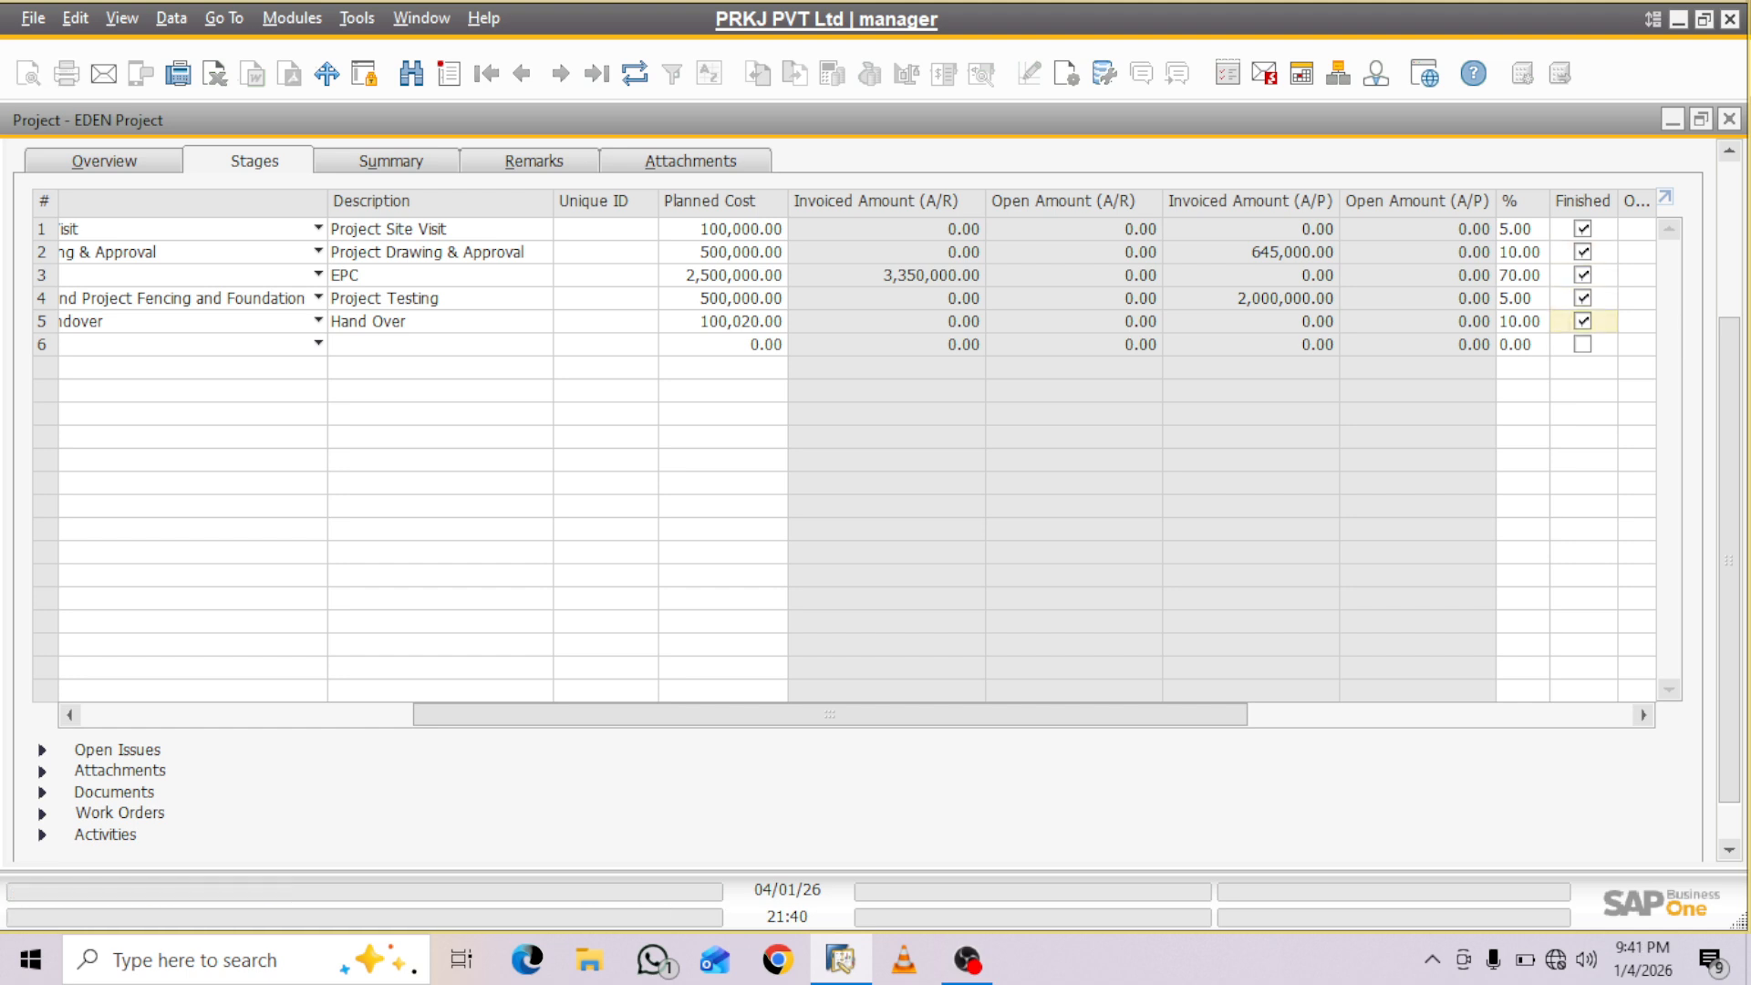
{"action": "left_click_drag", "start_coordinate": [1729, 511], "coordinate": [1729, 552]}
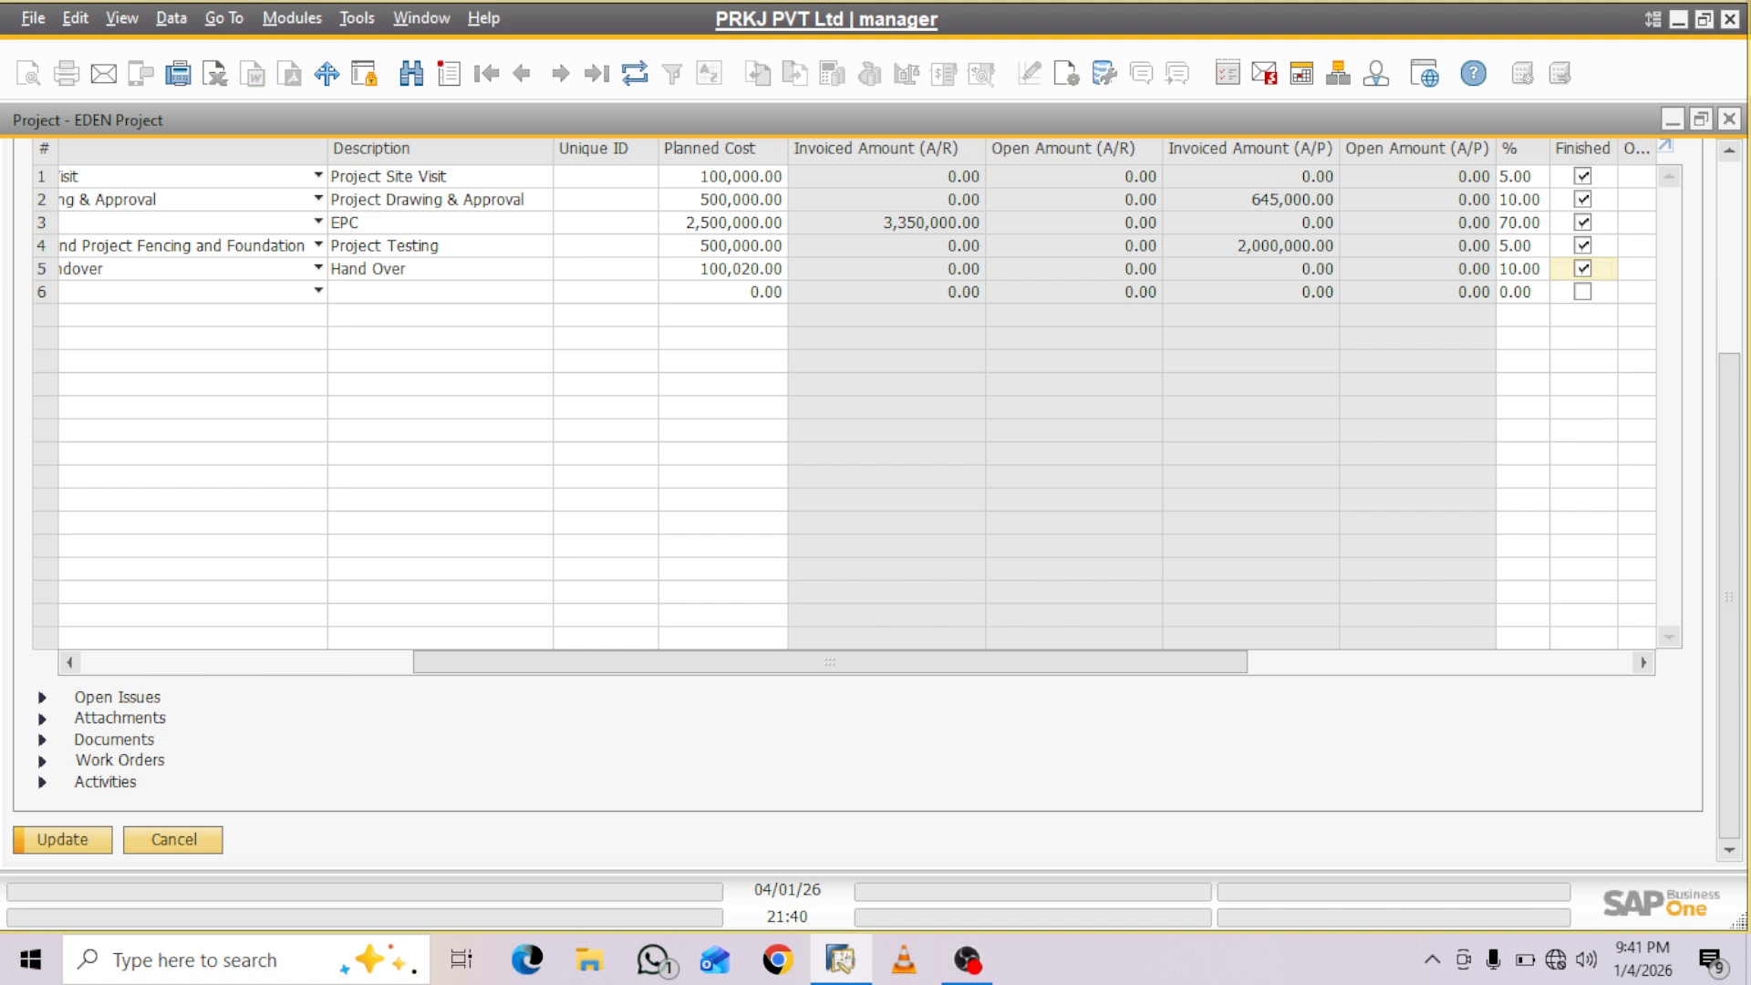
{"action": "left_click", "coordinate": [63, 840]}
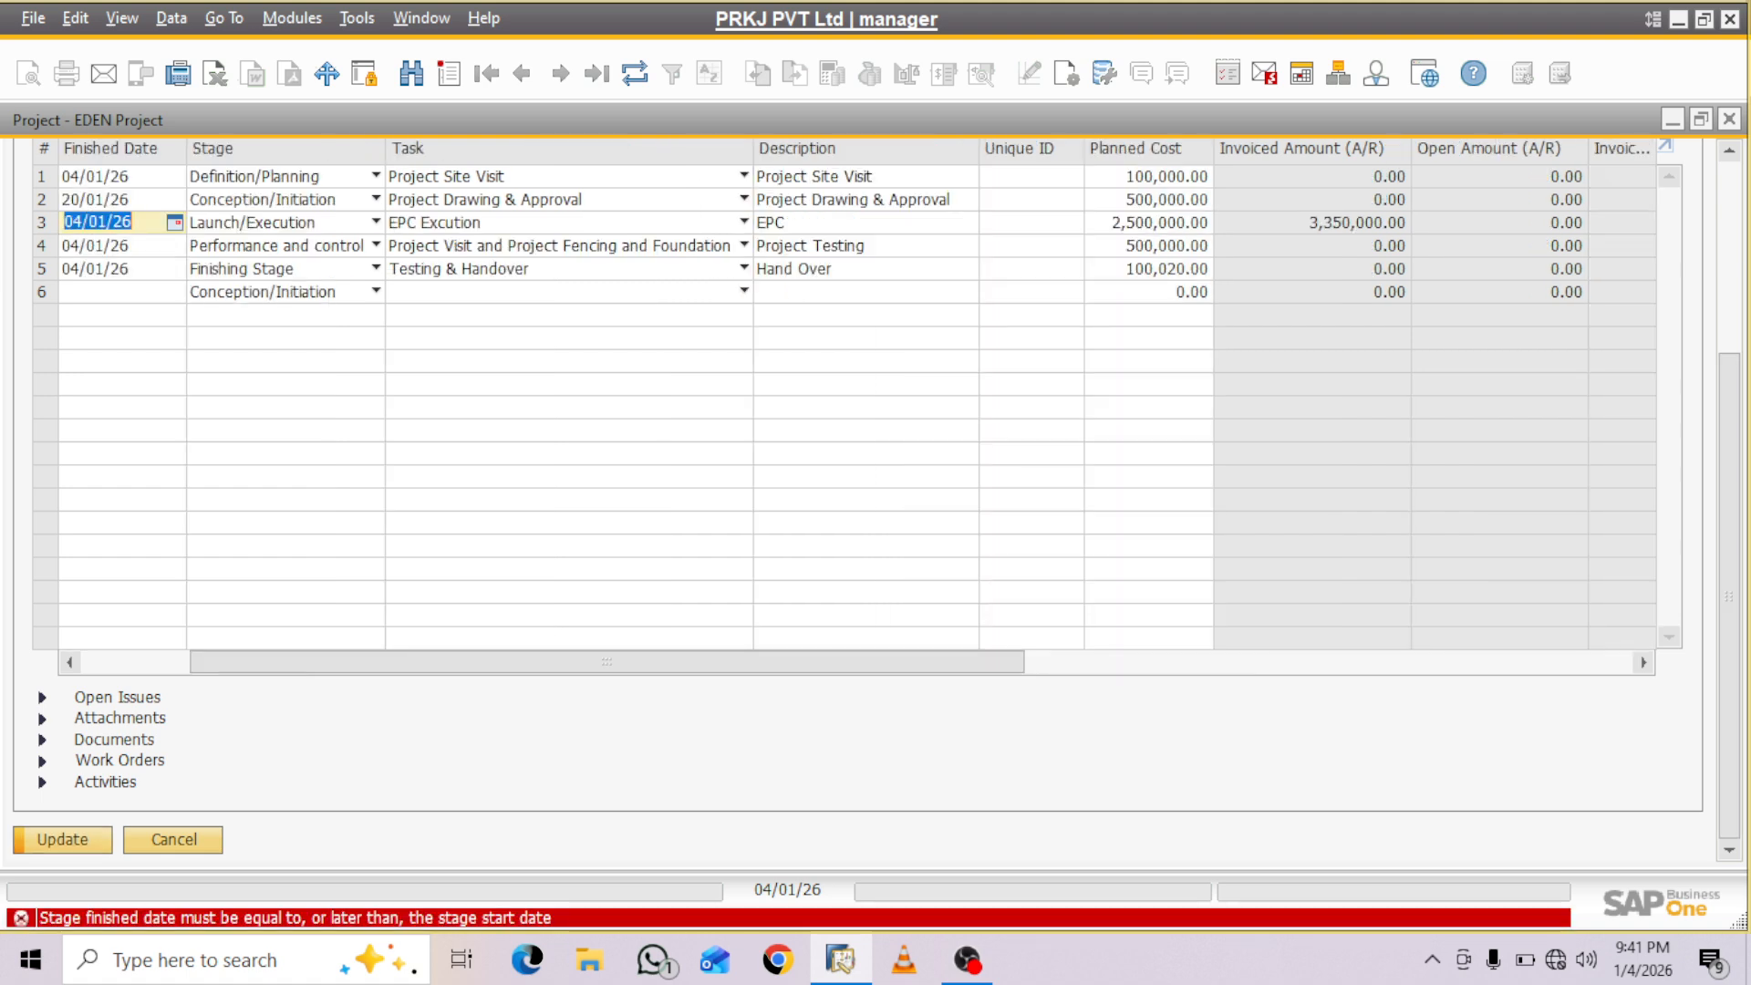
- Set the finished date of stage 3 to 10/02/26 and that of stage 4 to 15/02/26
{"action": "left_click_drag", "start_coordinate": [274, 663], "coordinate": [163, 664]}
{"action": "type", "text": "1002"}
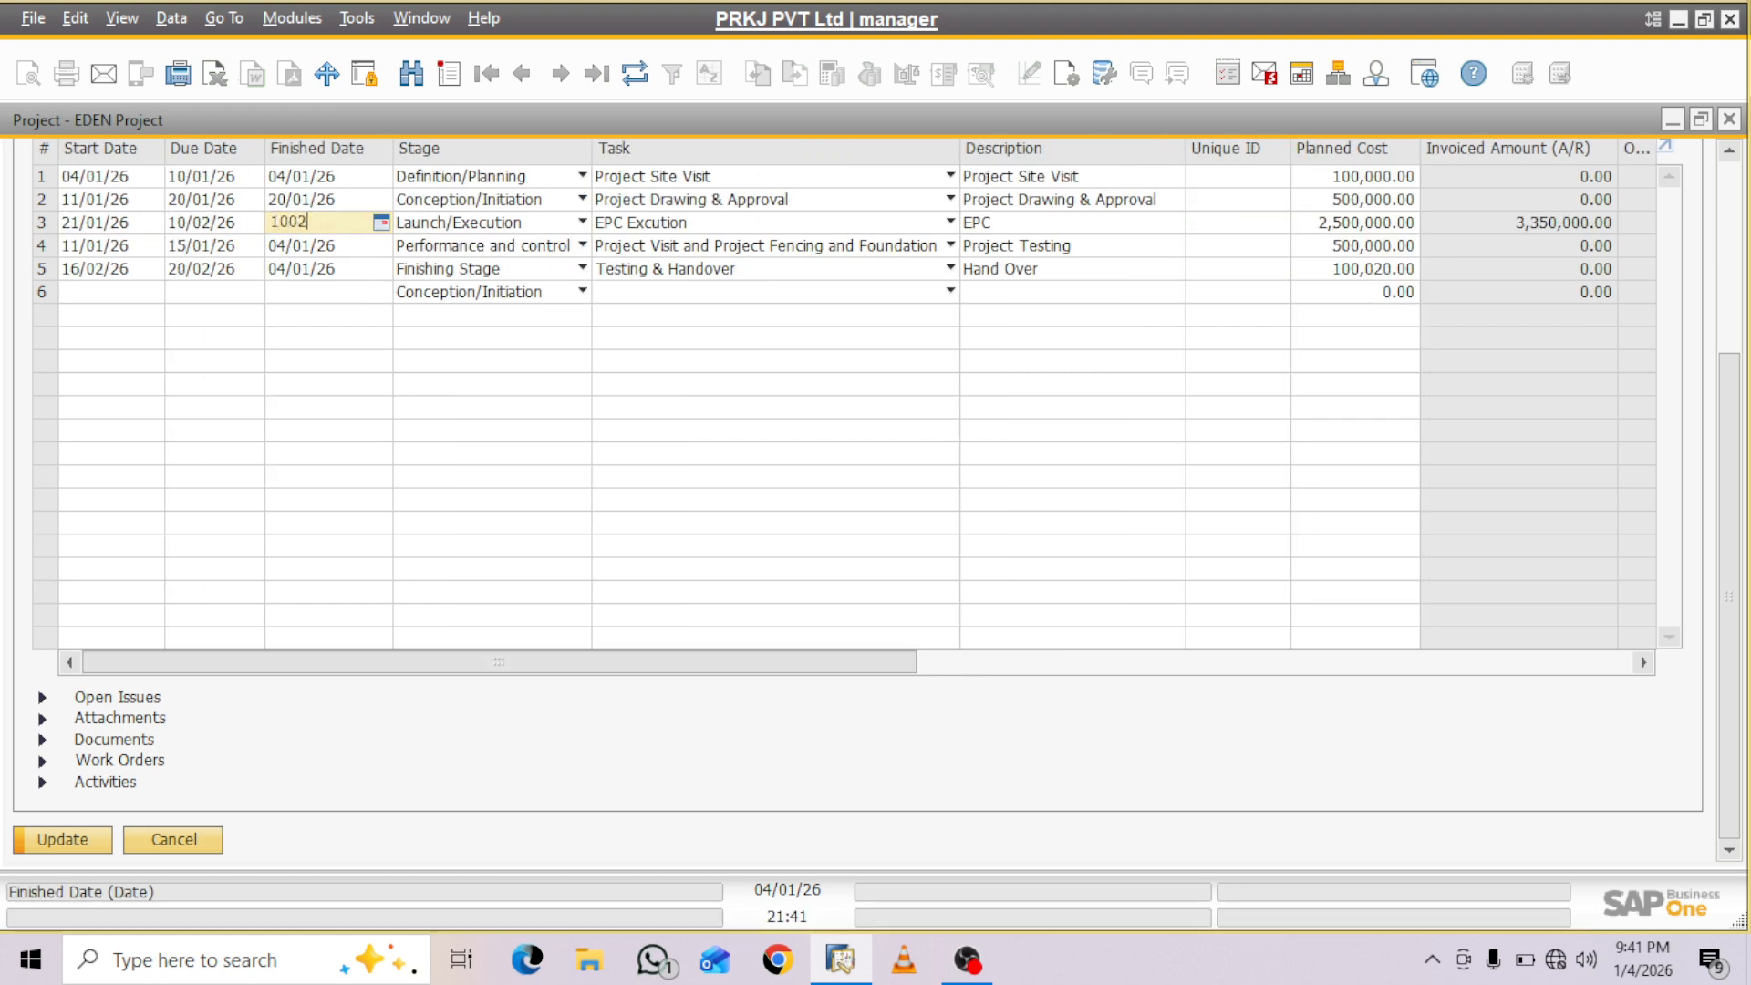
{"action": "key", "text": "Tab"}
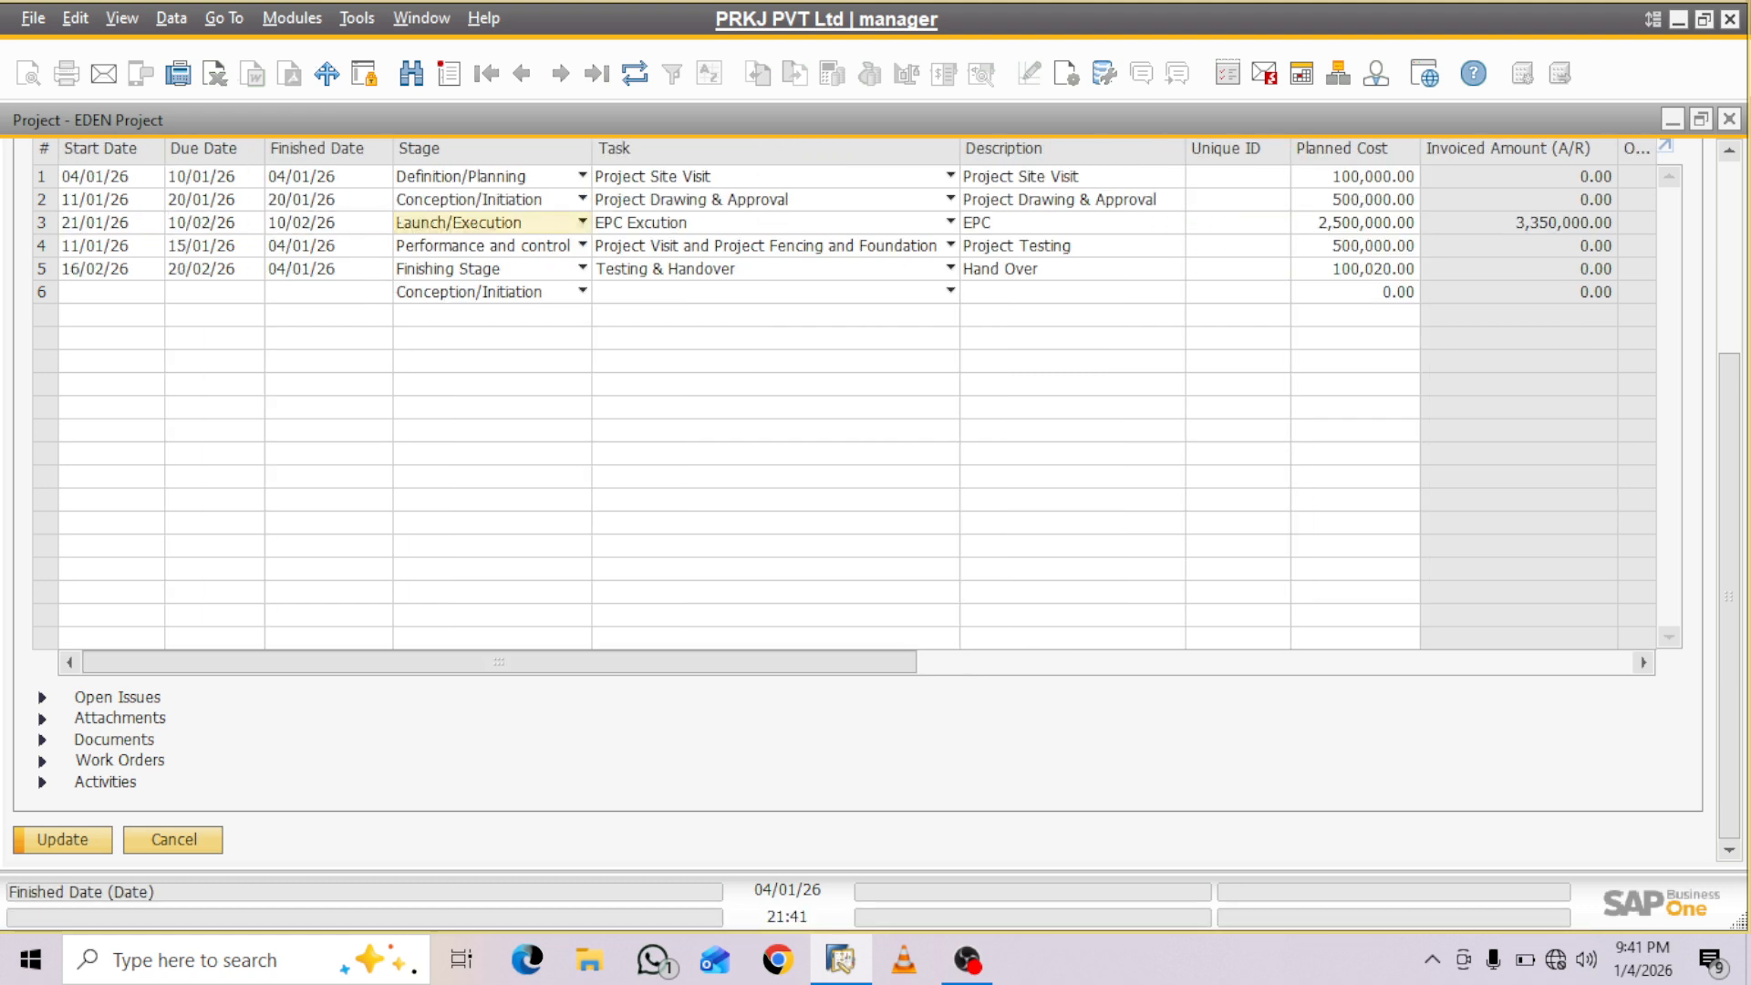
{"action": "left_click", "coordinate": [304, 246]}
{"action": "type", "text": "1"}
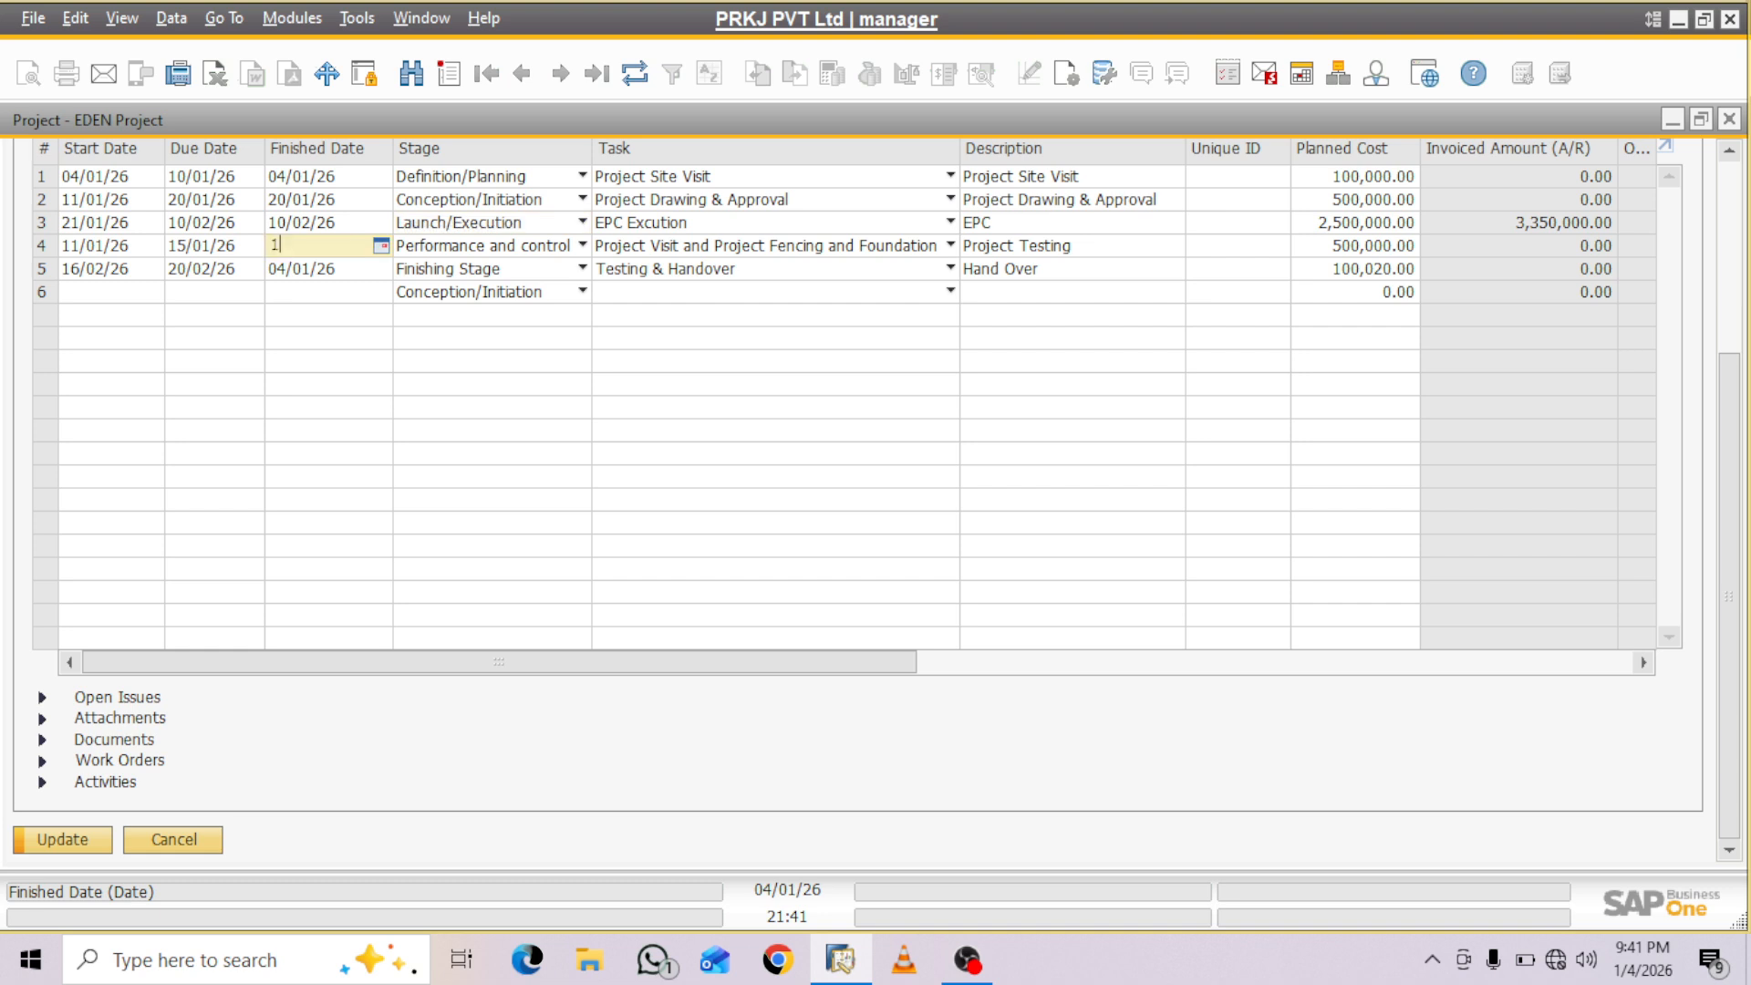
{"action": "type", "text": "5/02"}
{"action": "key", "text": "Tab"}
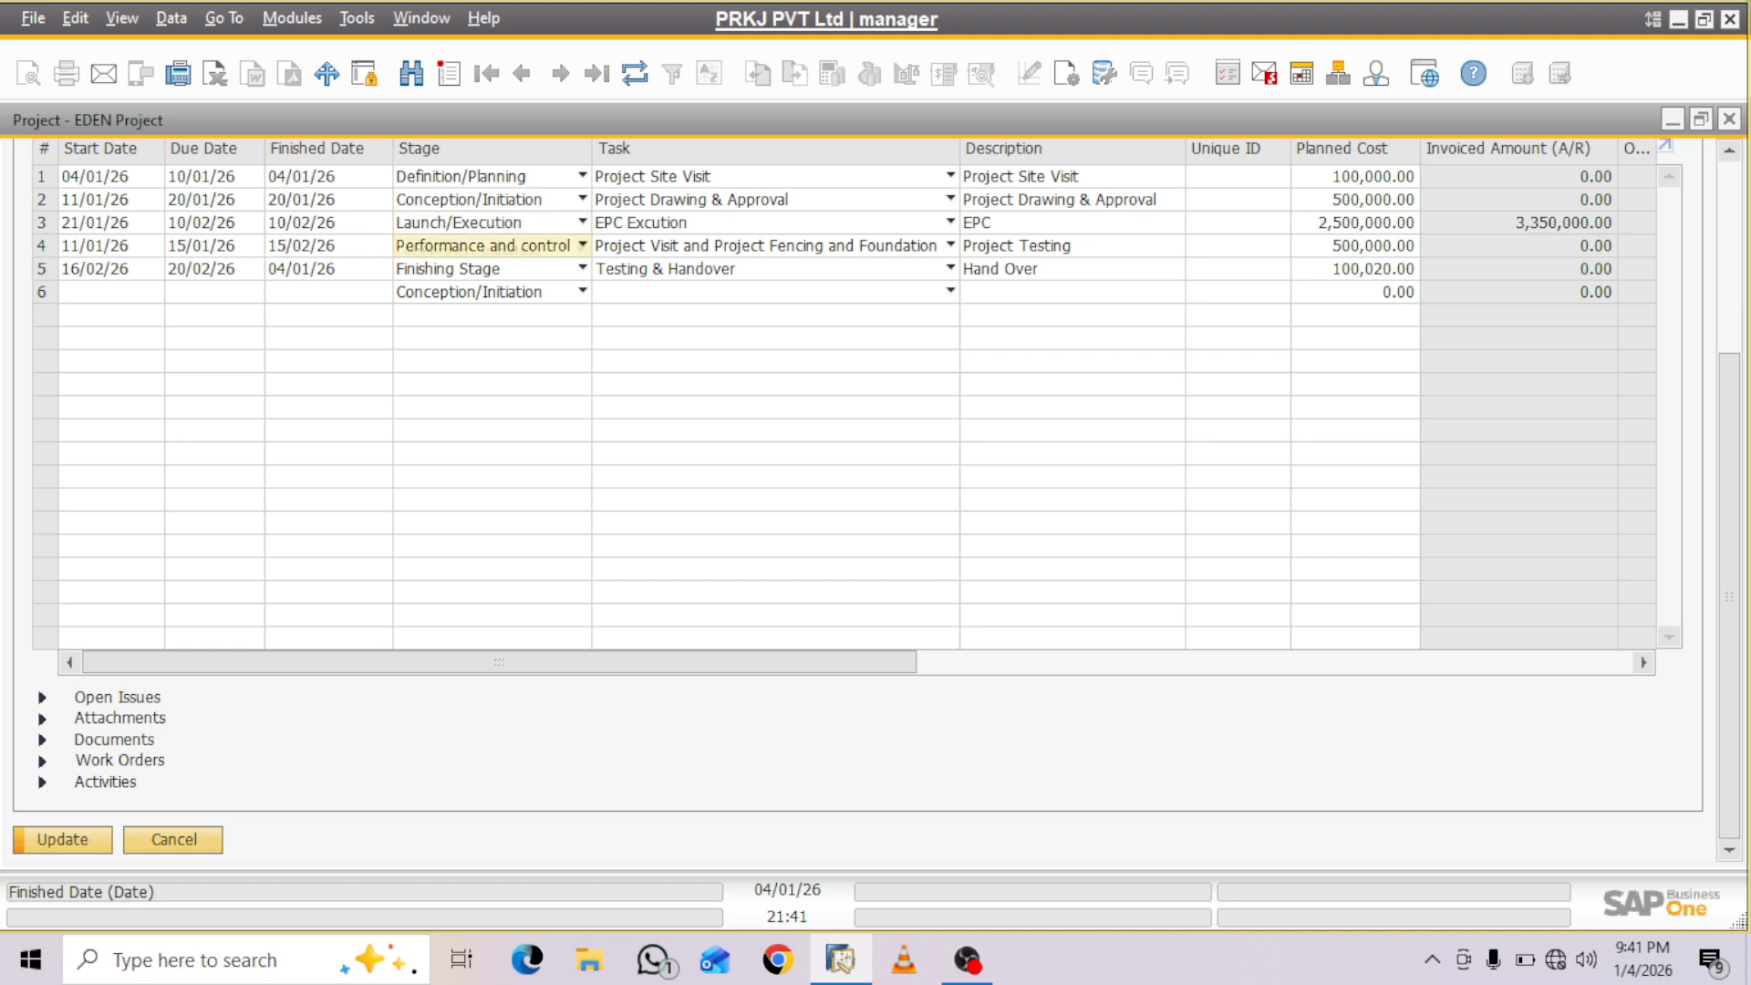
- Set the finished date of stage 5 to 20/02/26 and update the project
{"action": "left_click", "coordinate": [312, 269]}
{"action": "type", "text": "2002"}
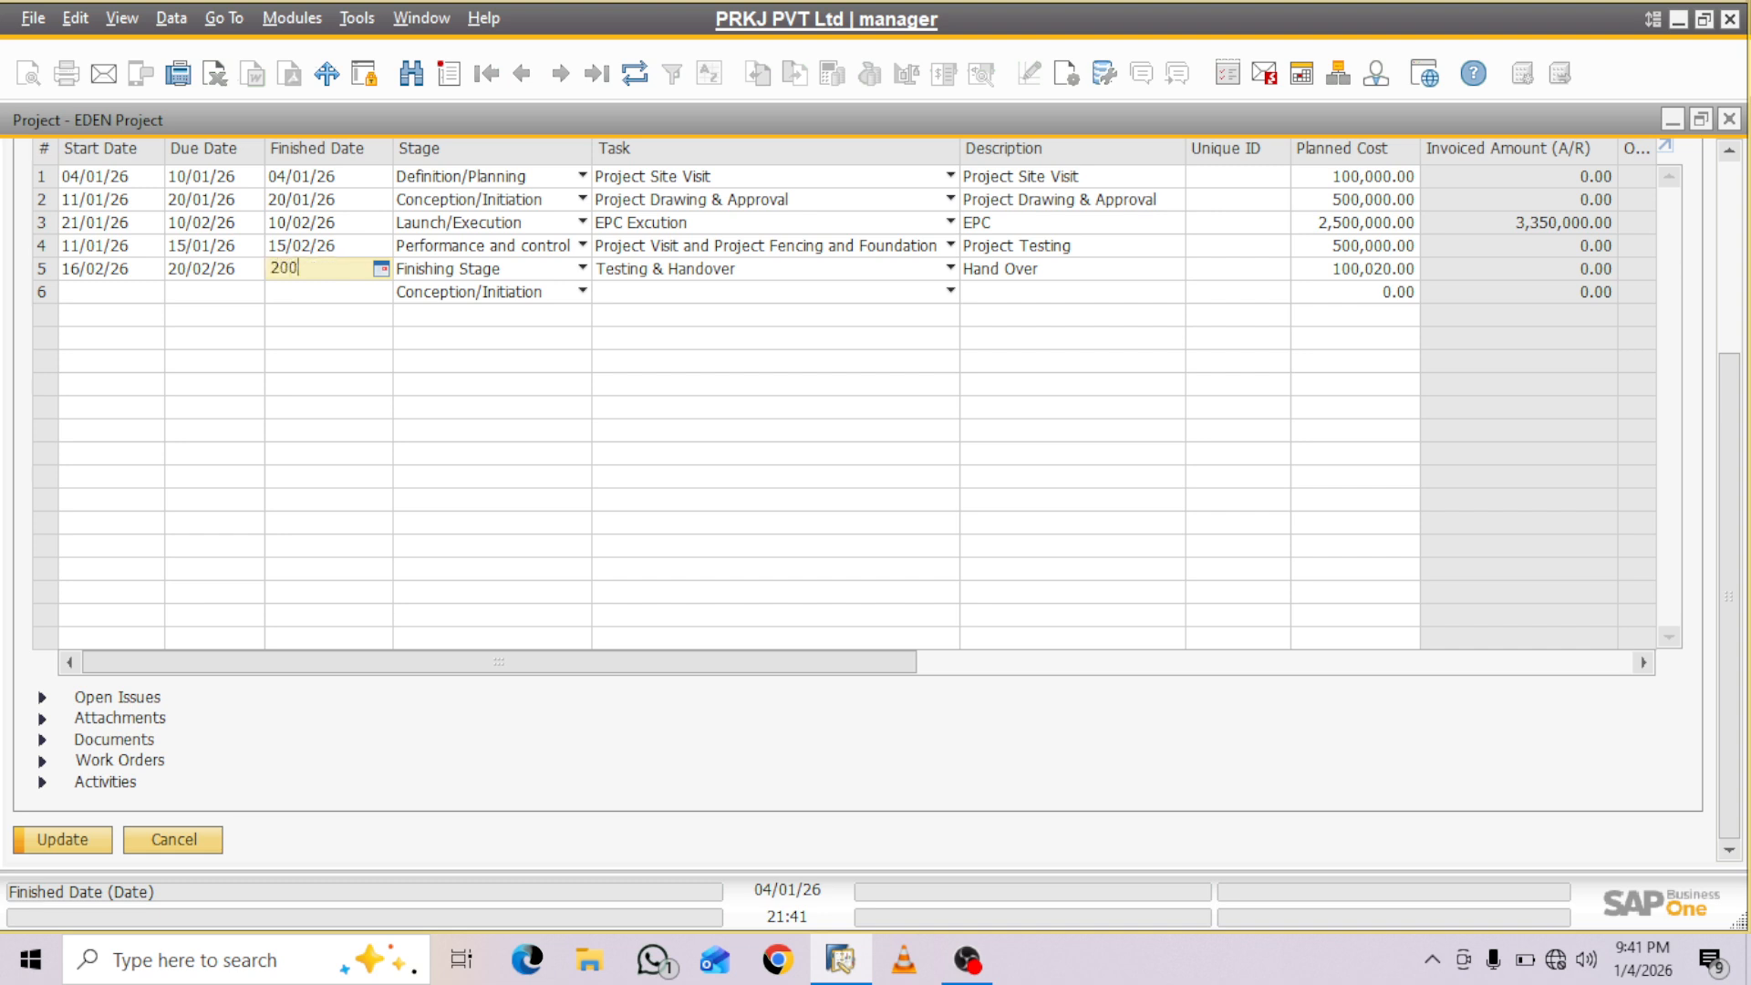
{"action": "key", "text": "Tab"}
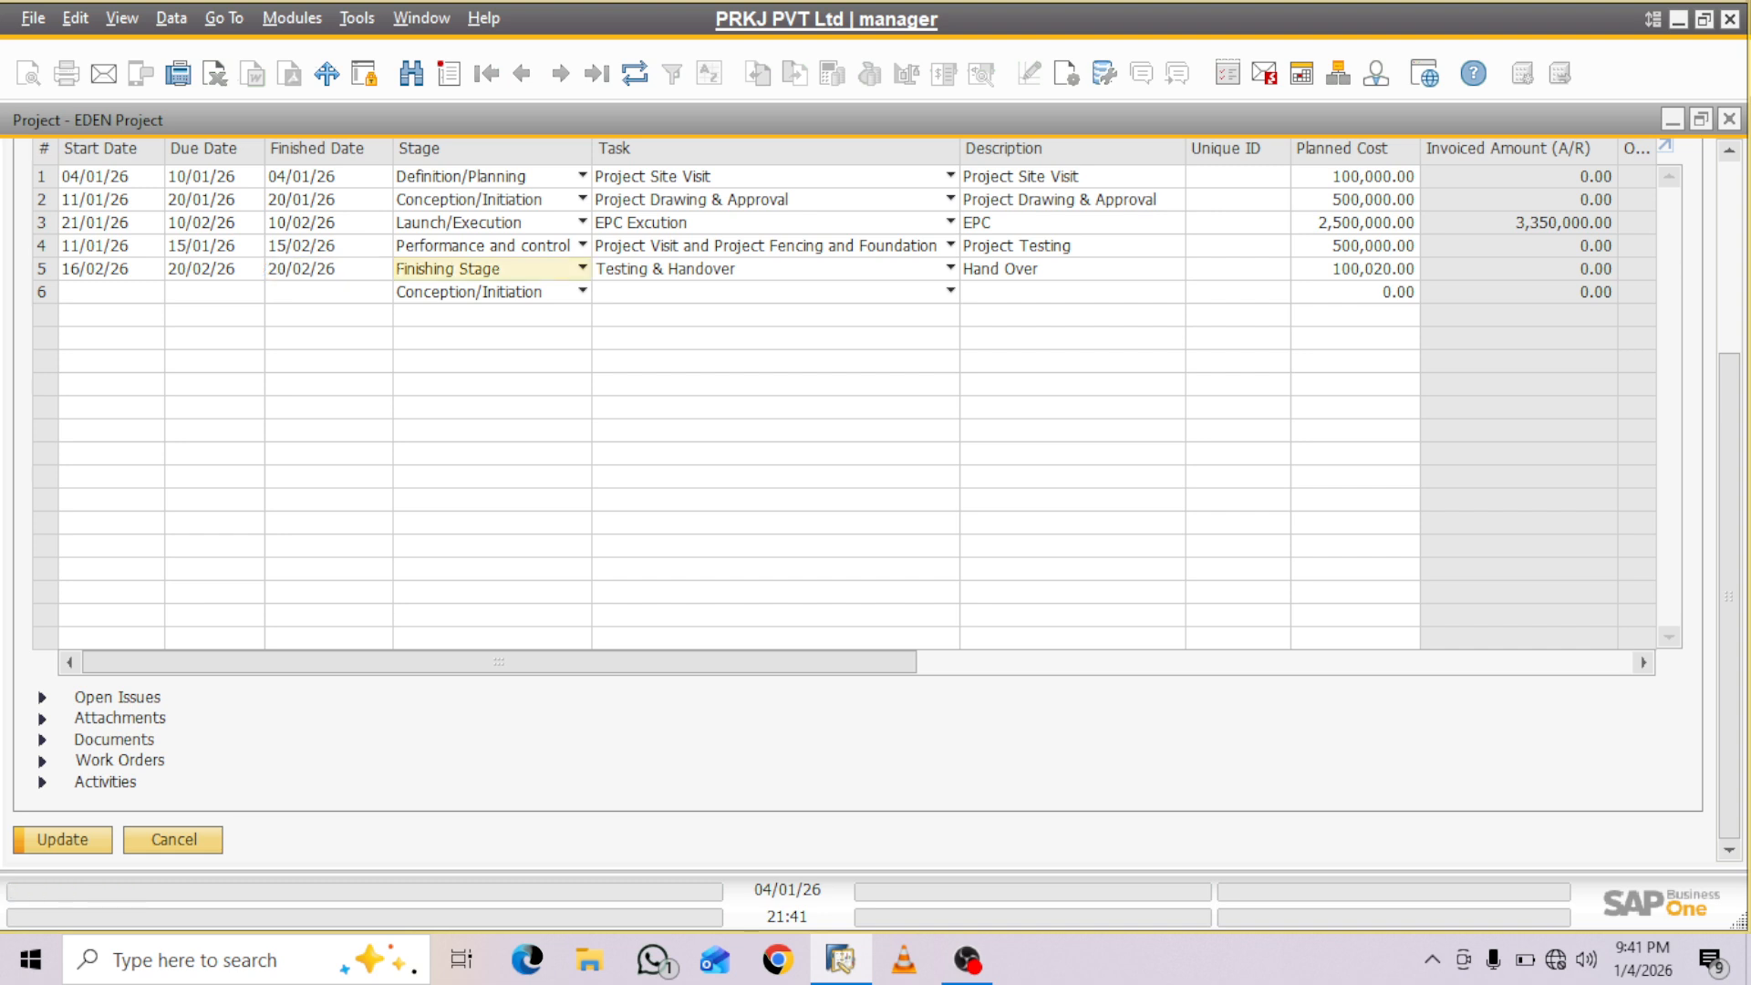
{"action": "key", "text": "Return"}
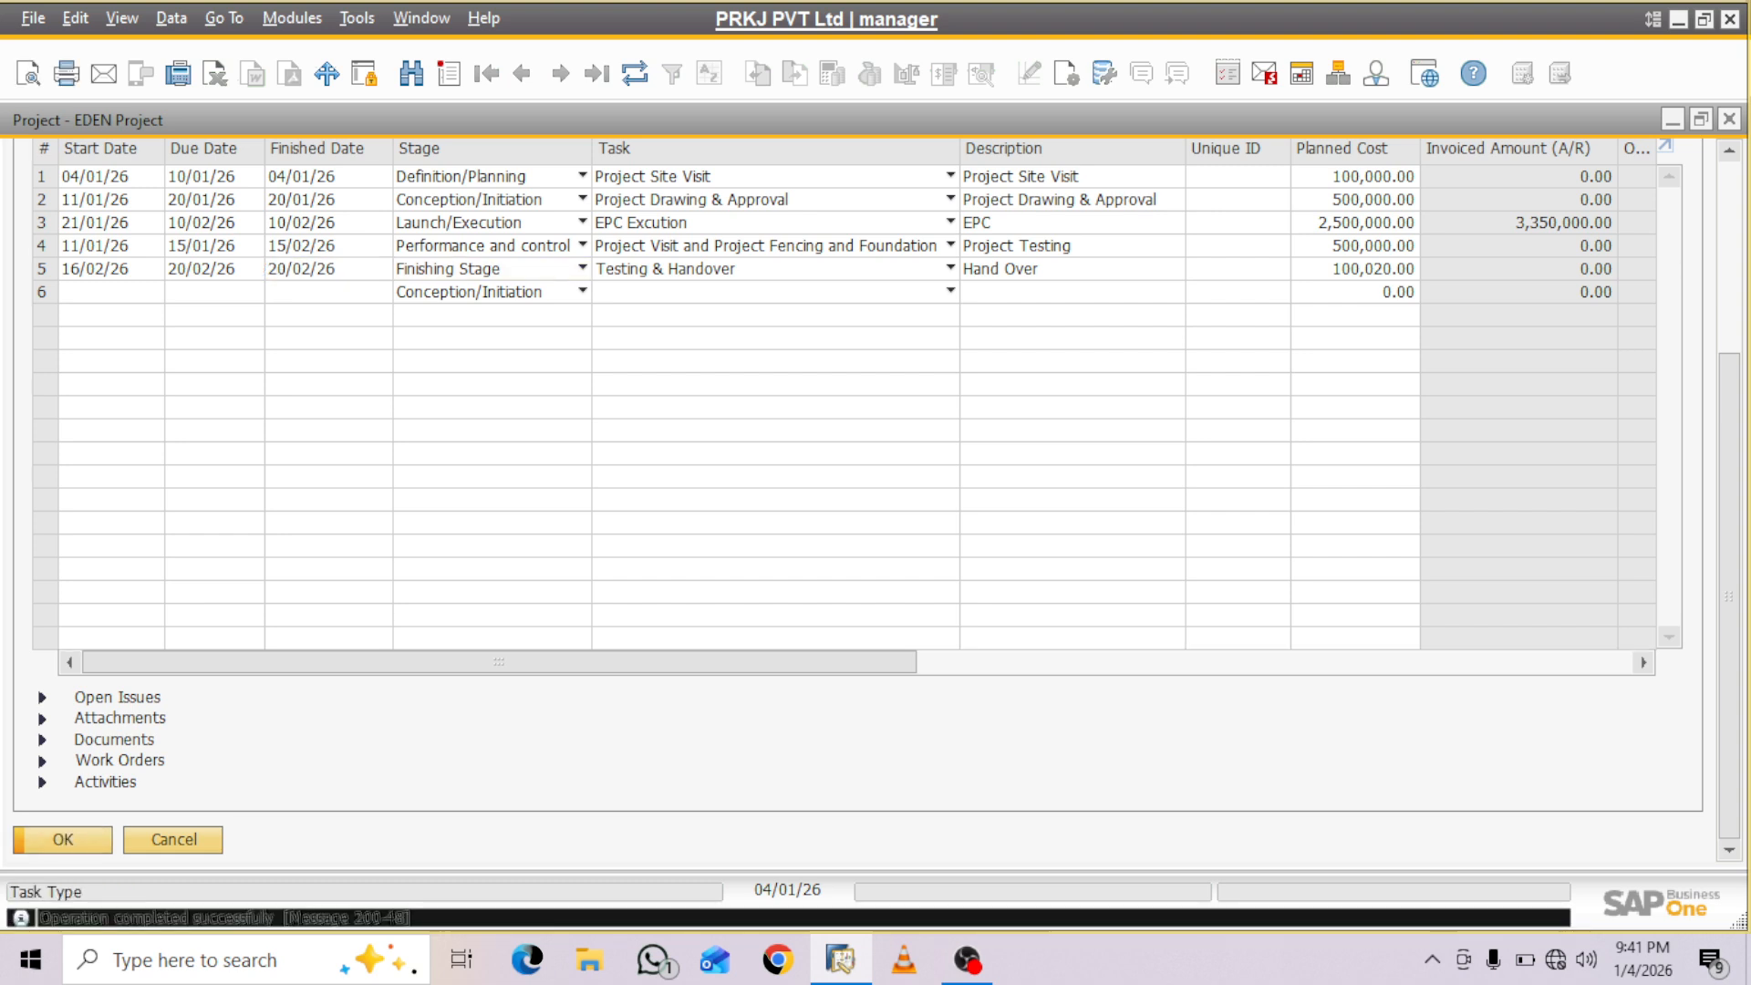
- Review the project's completion percentage and its summary of budget and profit values, then minimize the project
{"action": "scroll", "coordinate": [857, 492], "scroll_direction": "up", "scroll_amount": 5}
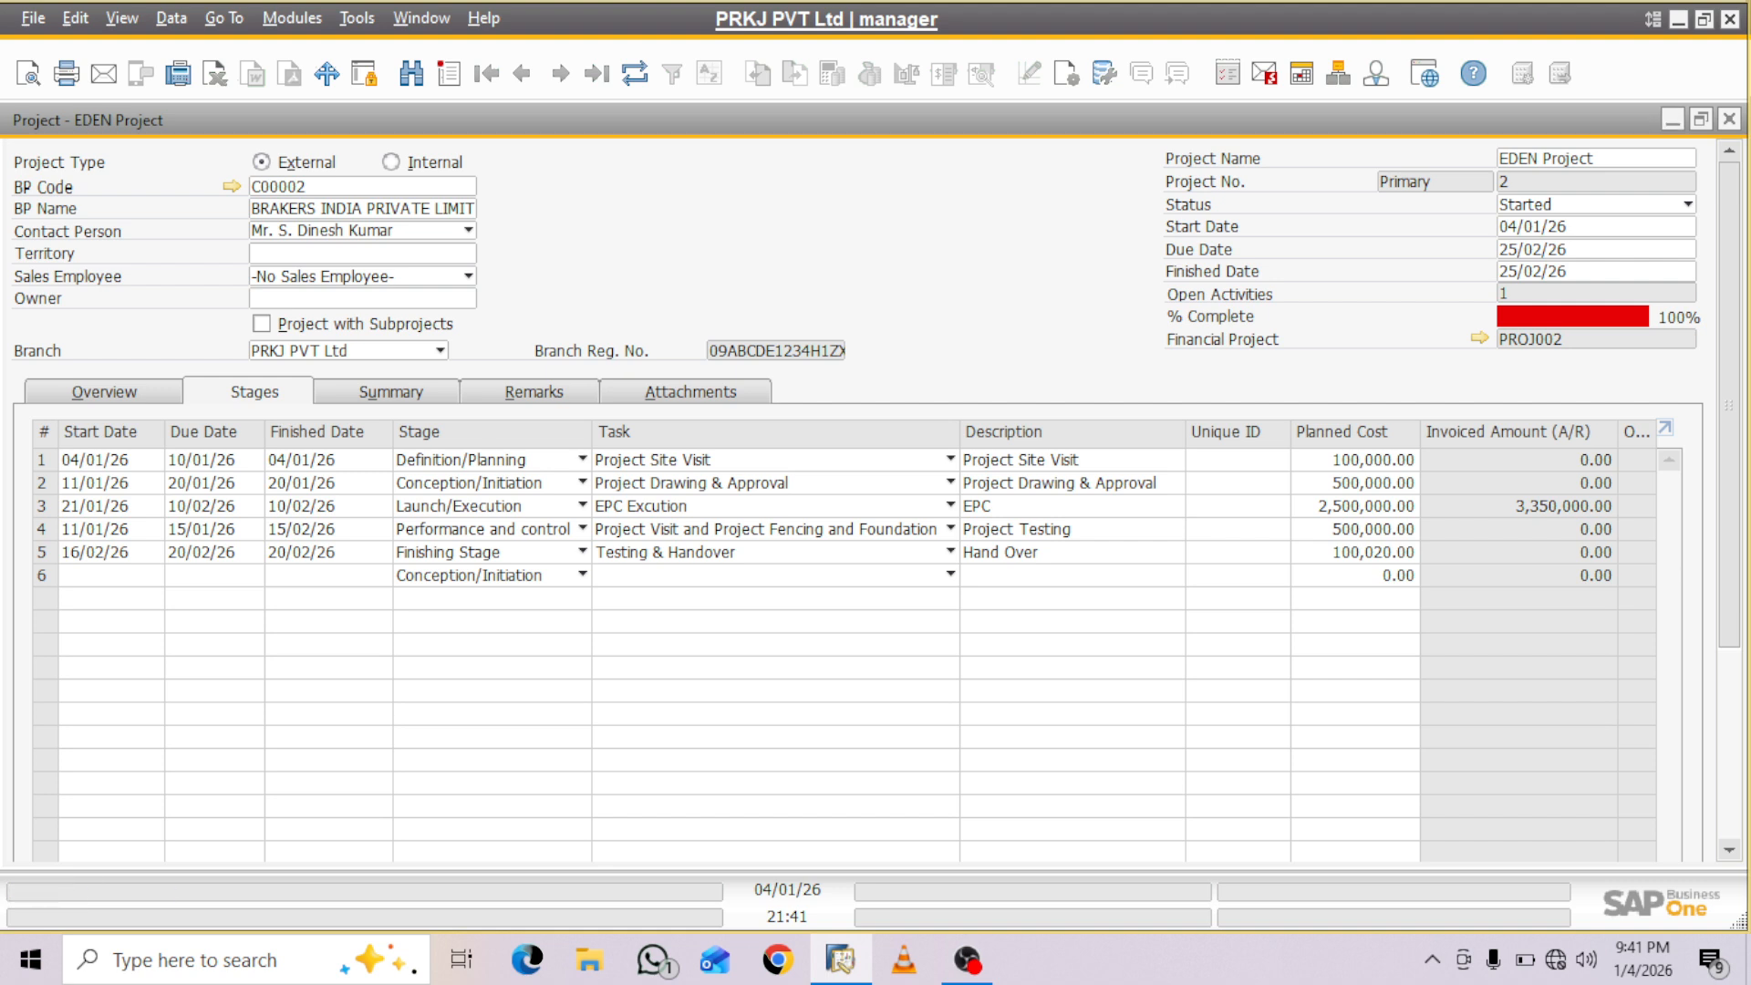
{"action": "left_click", "coordinate": [392, 392]}
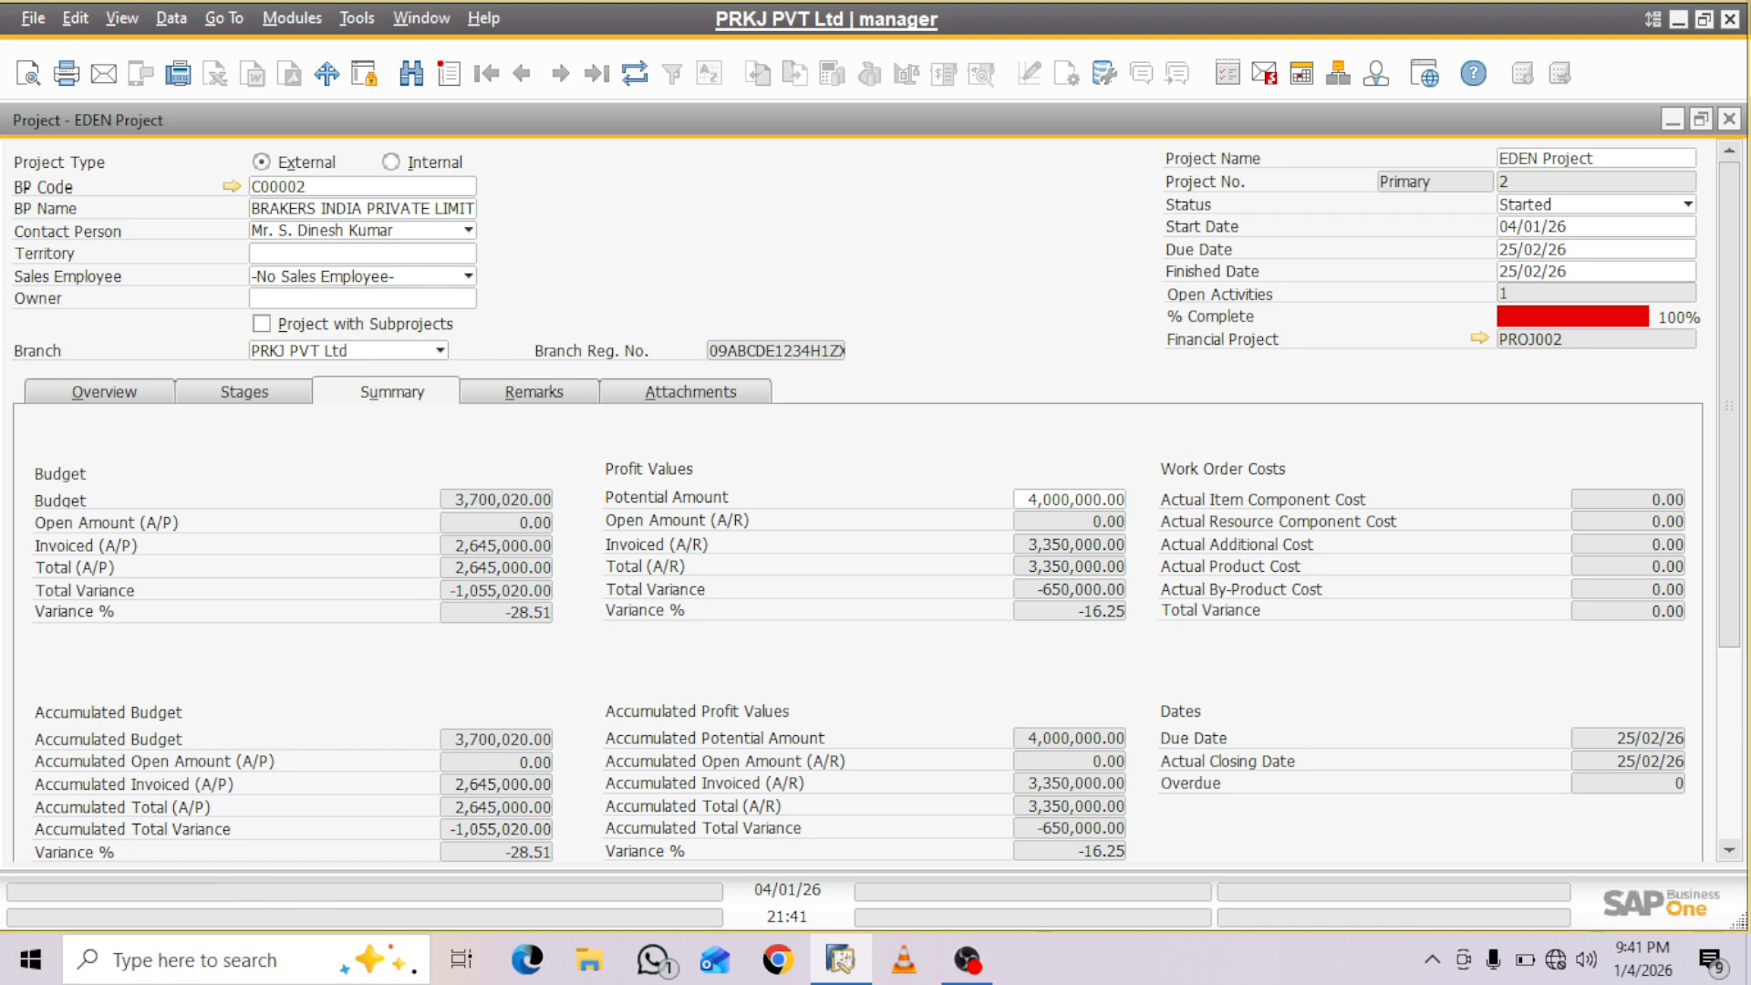
{"action": "left_click", "coordinate": [1673, 119]}
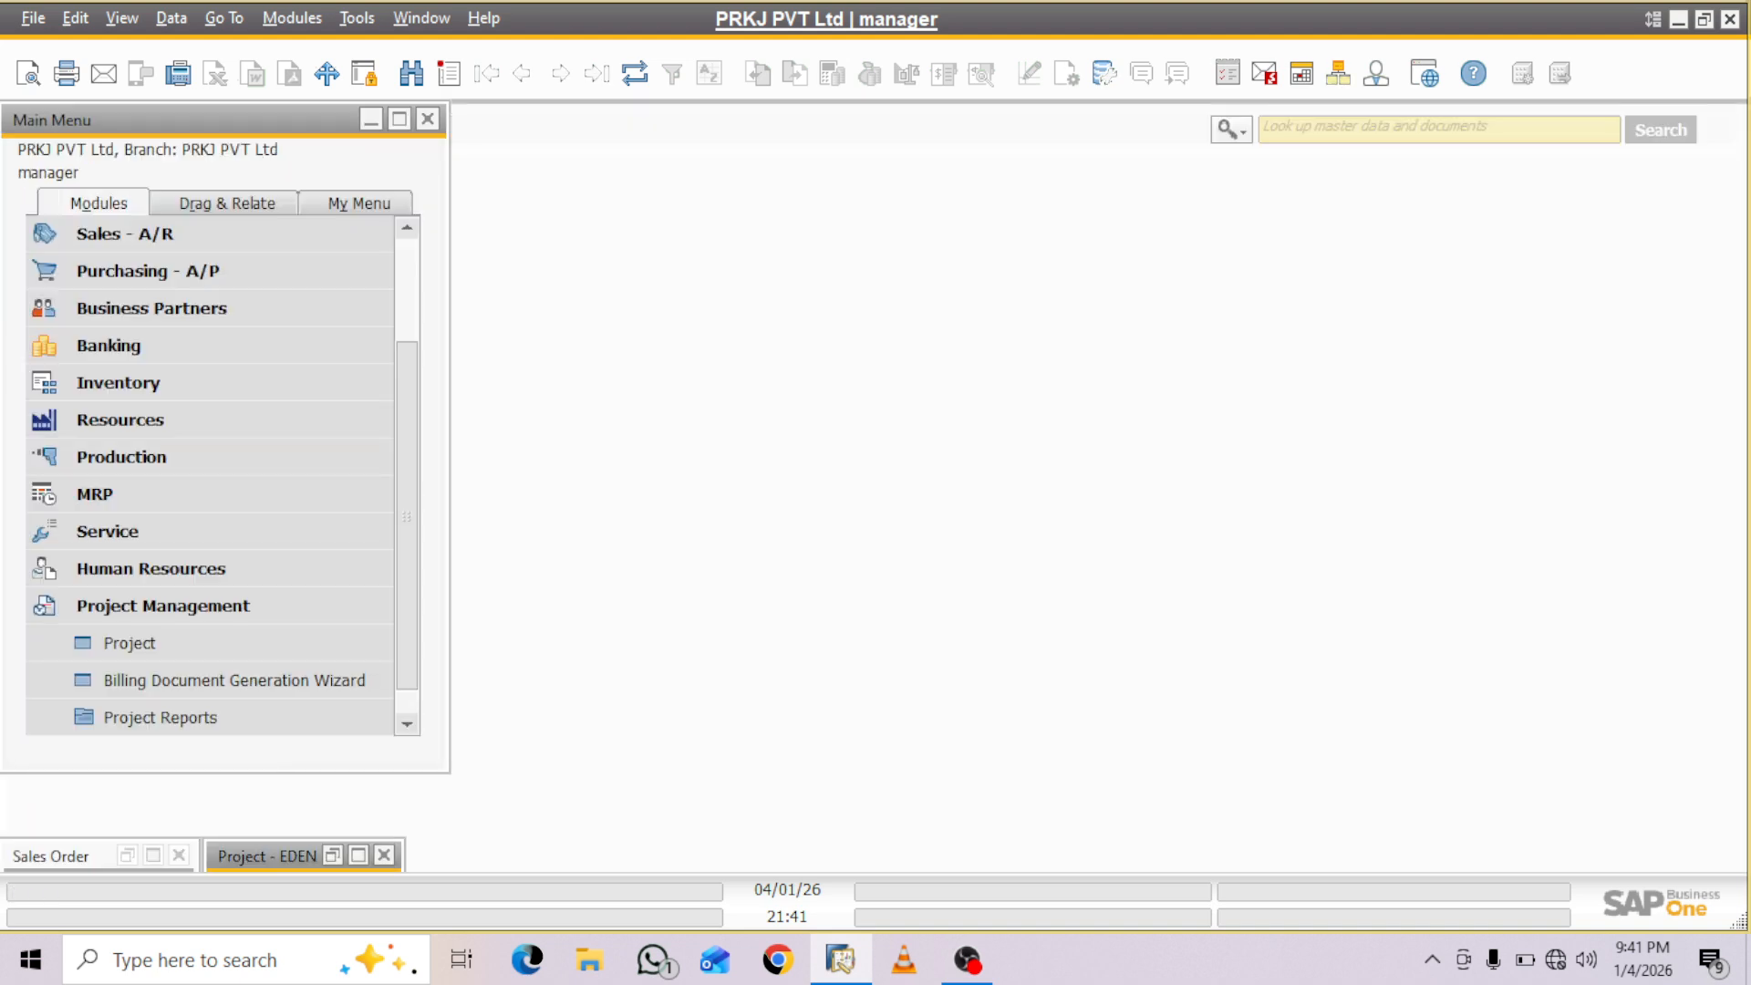
- Open the Financial Report Templates under Financials and choose the Profit and Loss report
{"action": "left_click_drag", "start_coordinate": [406, 501], "coordinate": [407, 392]}
{"action": "left_click", "coordinate": [209, 271]}
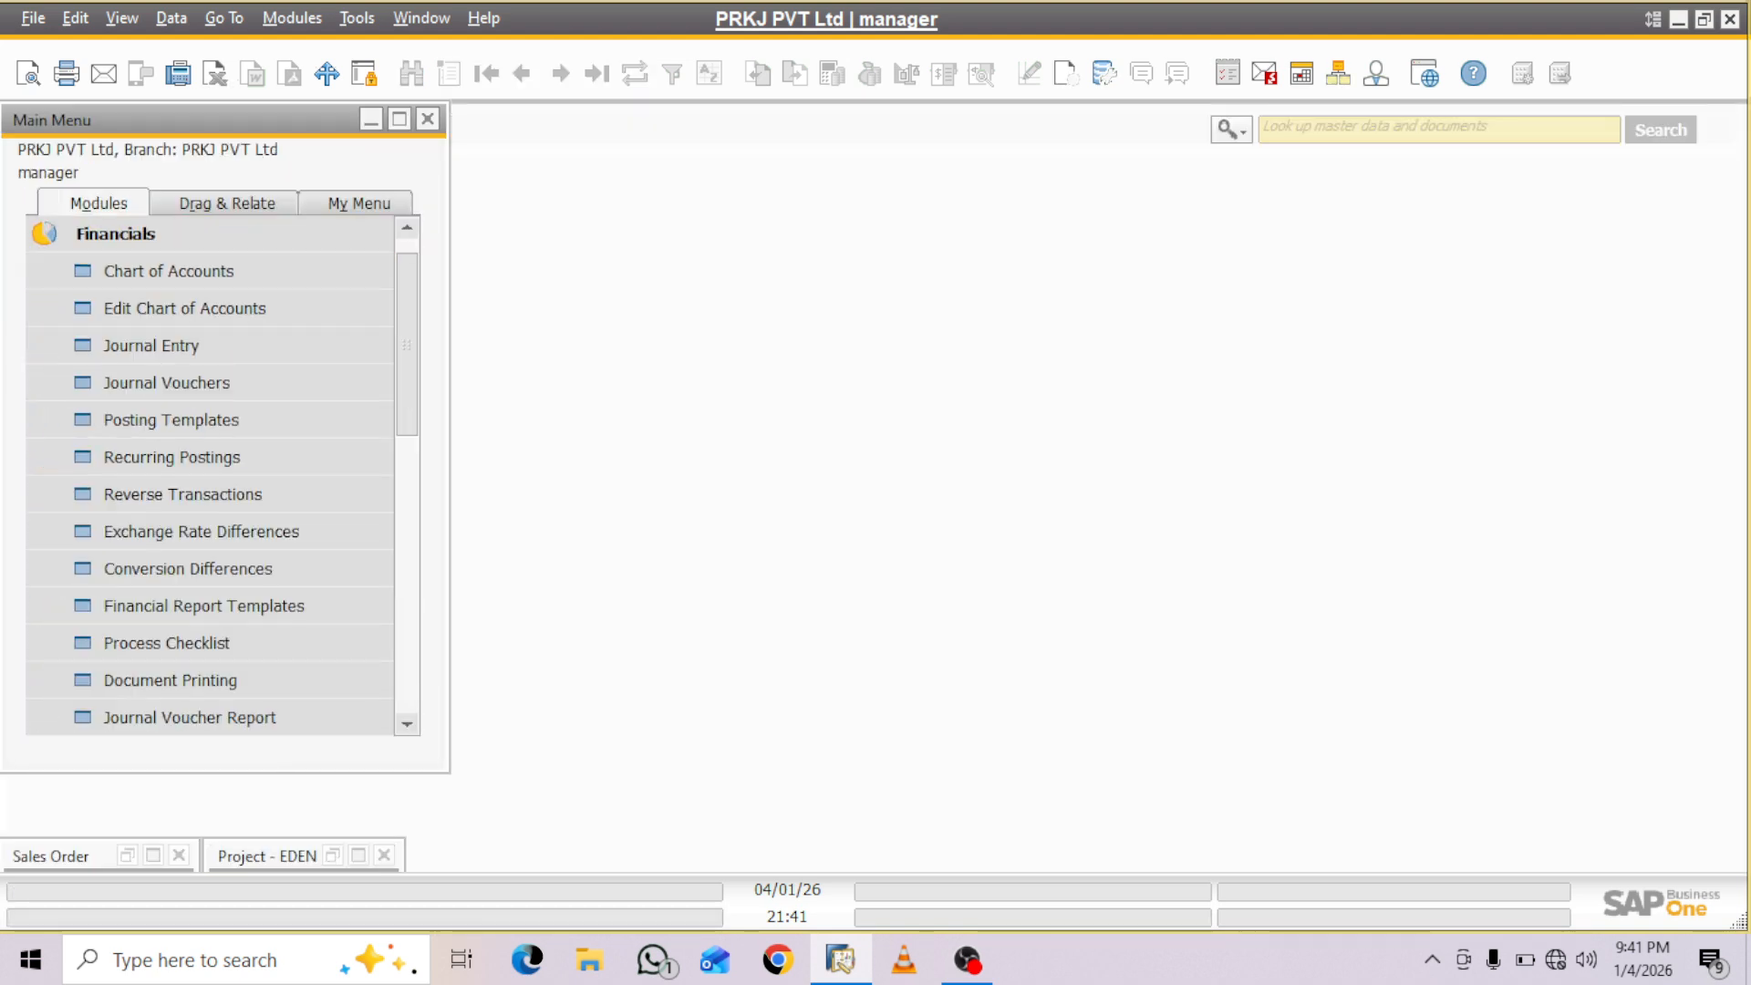
{"action": "left_click_drag", "start_coordinate": [407, 345], "coordinate": [407, 371]}
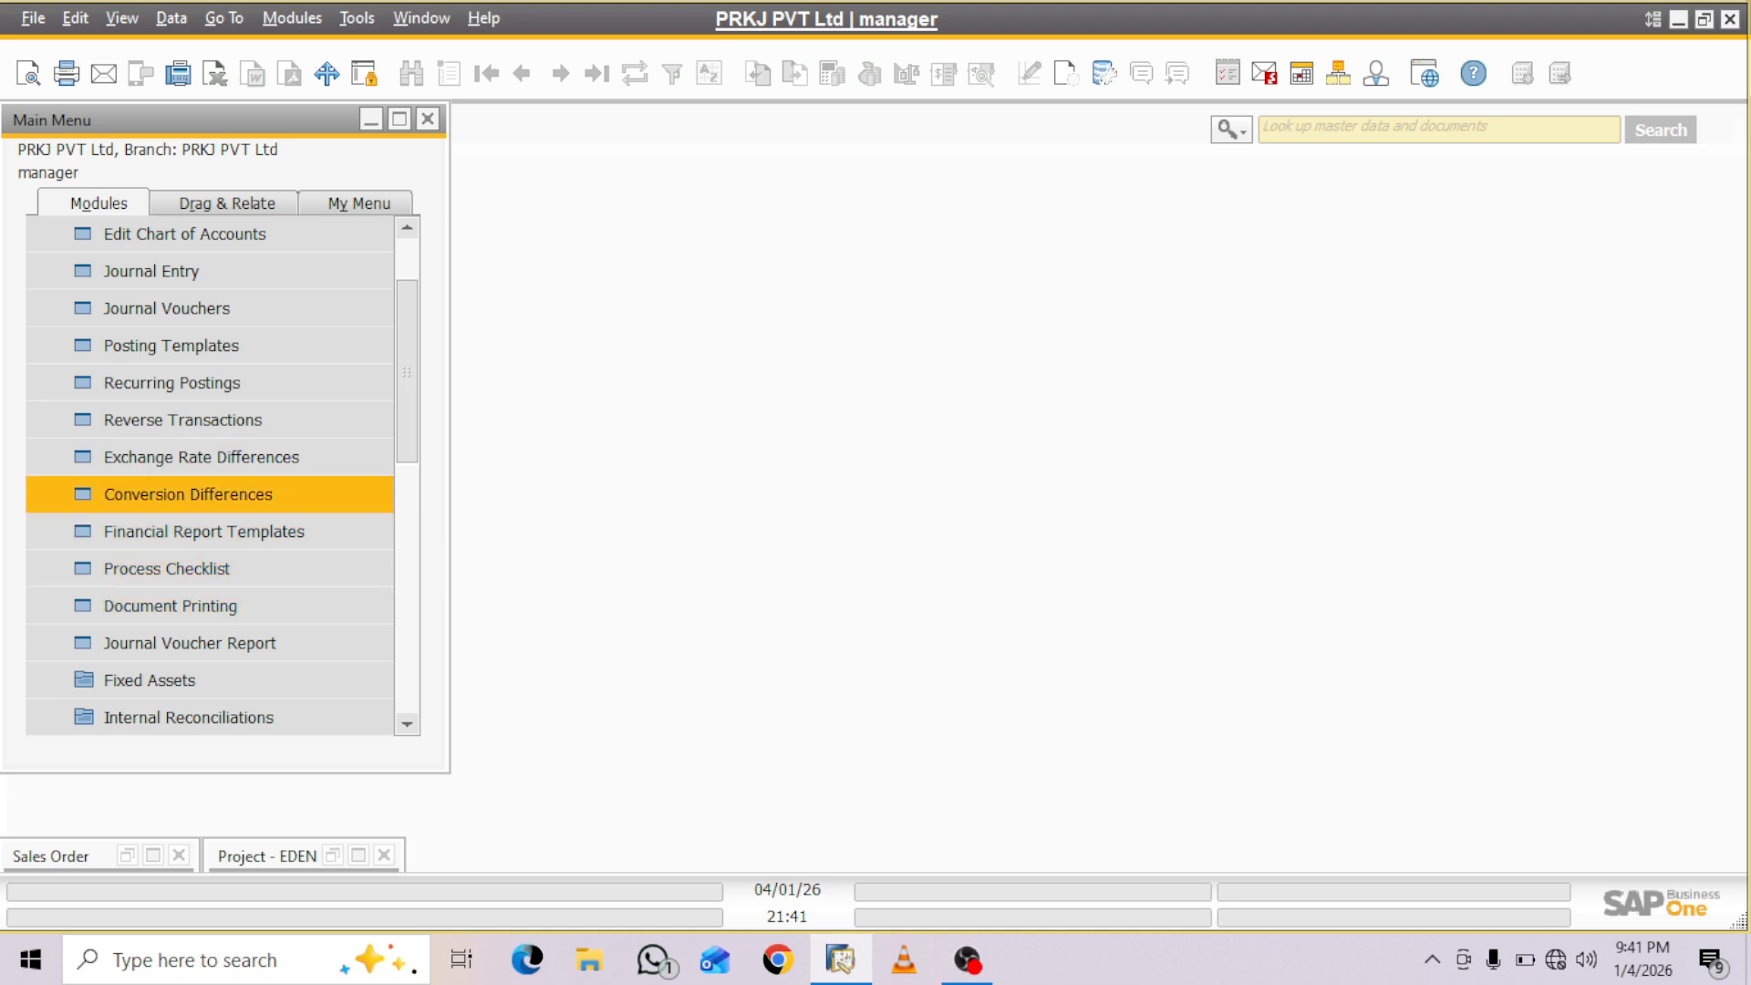
{"action": "left_click", "coordinate": [203, 532]}
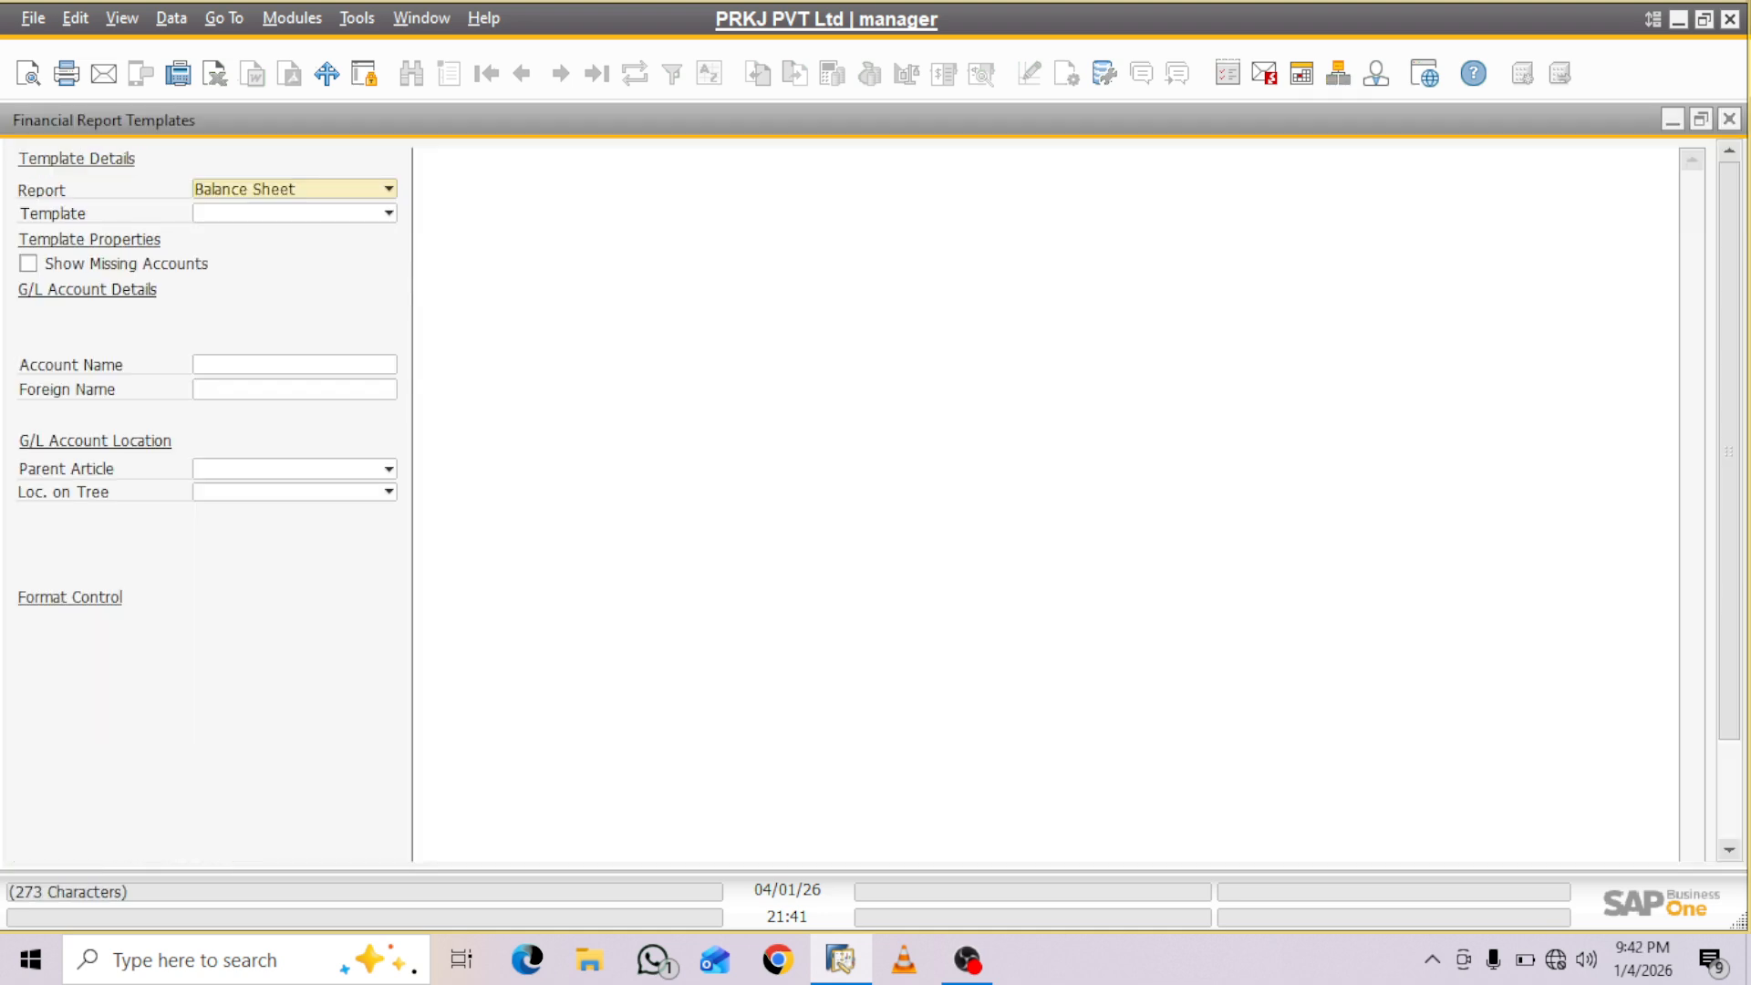
{"action": "left_click", "coordinate": [389, 189]}
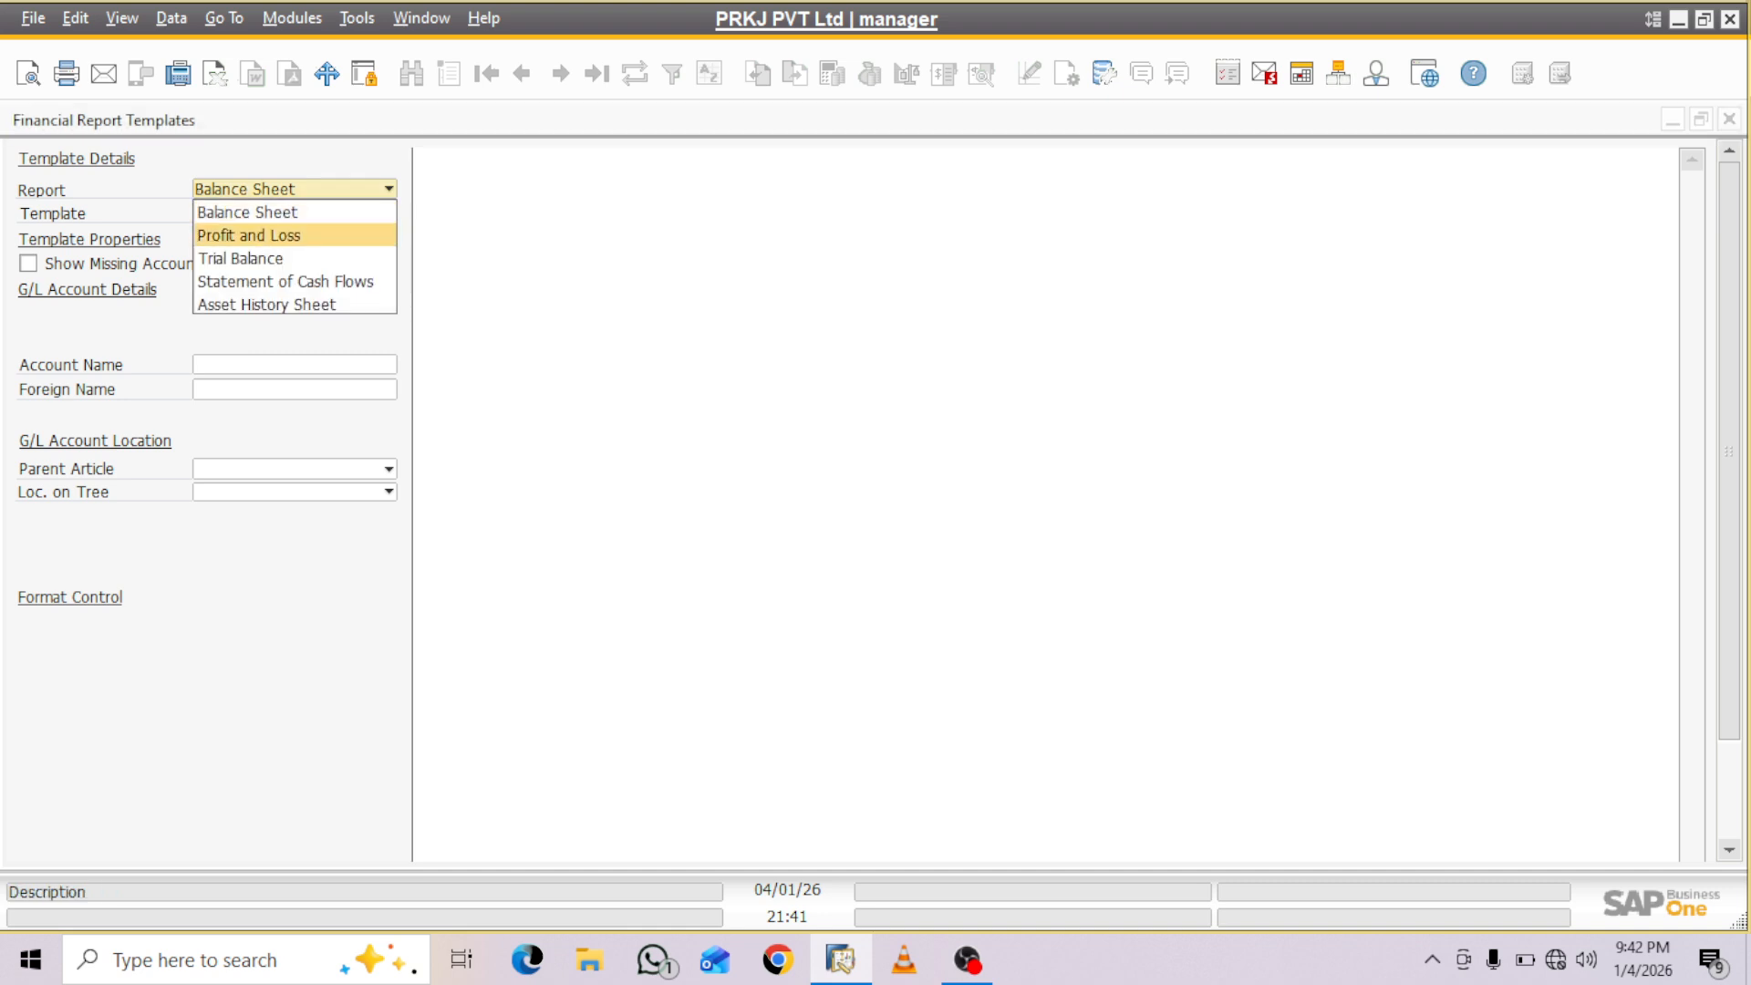
{"action": "left_click", "coordinate": [293, 235]}
- Define a new Profit and Loss report template named "Project P&L" and save it to the template list
{"action": "left_click", "coordinate": [388, 214]}
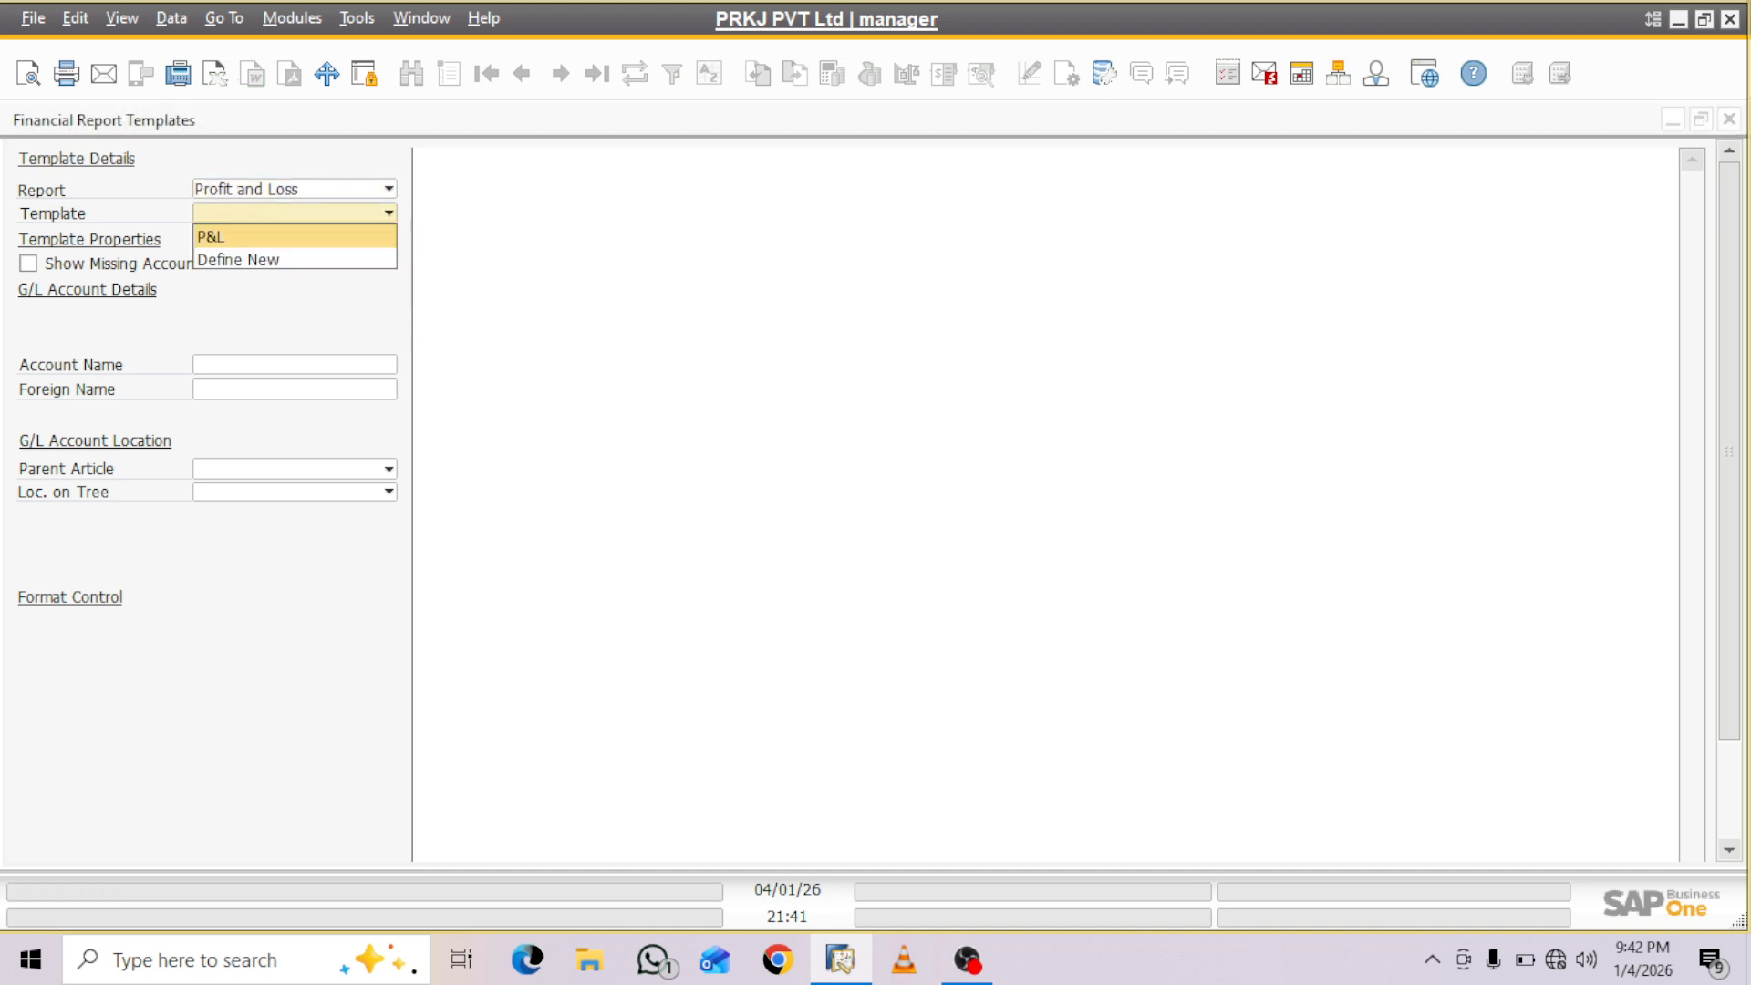
{"action": "left_click", "coordinate": [237, 259]}
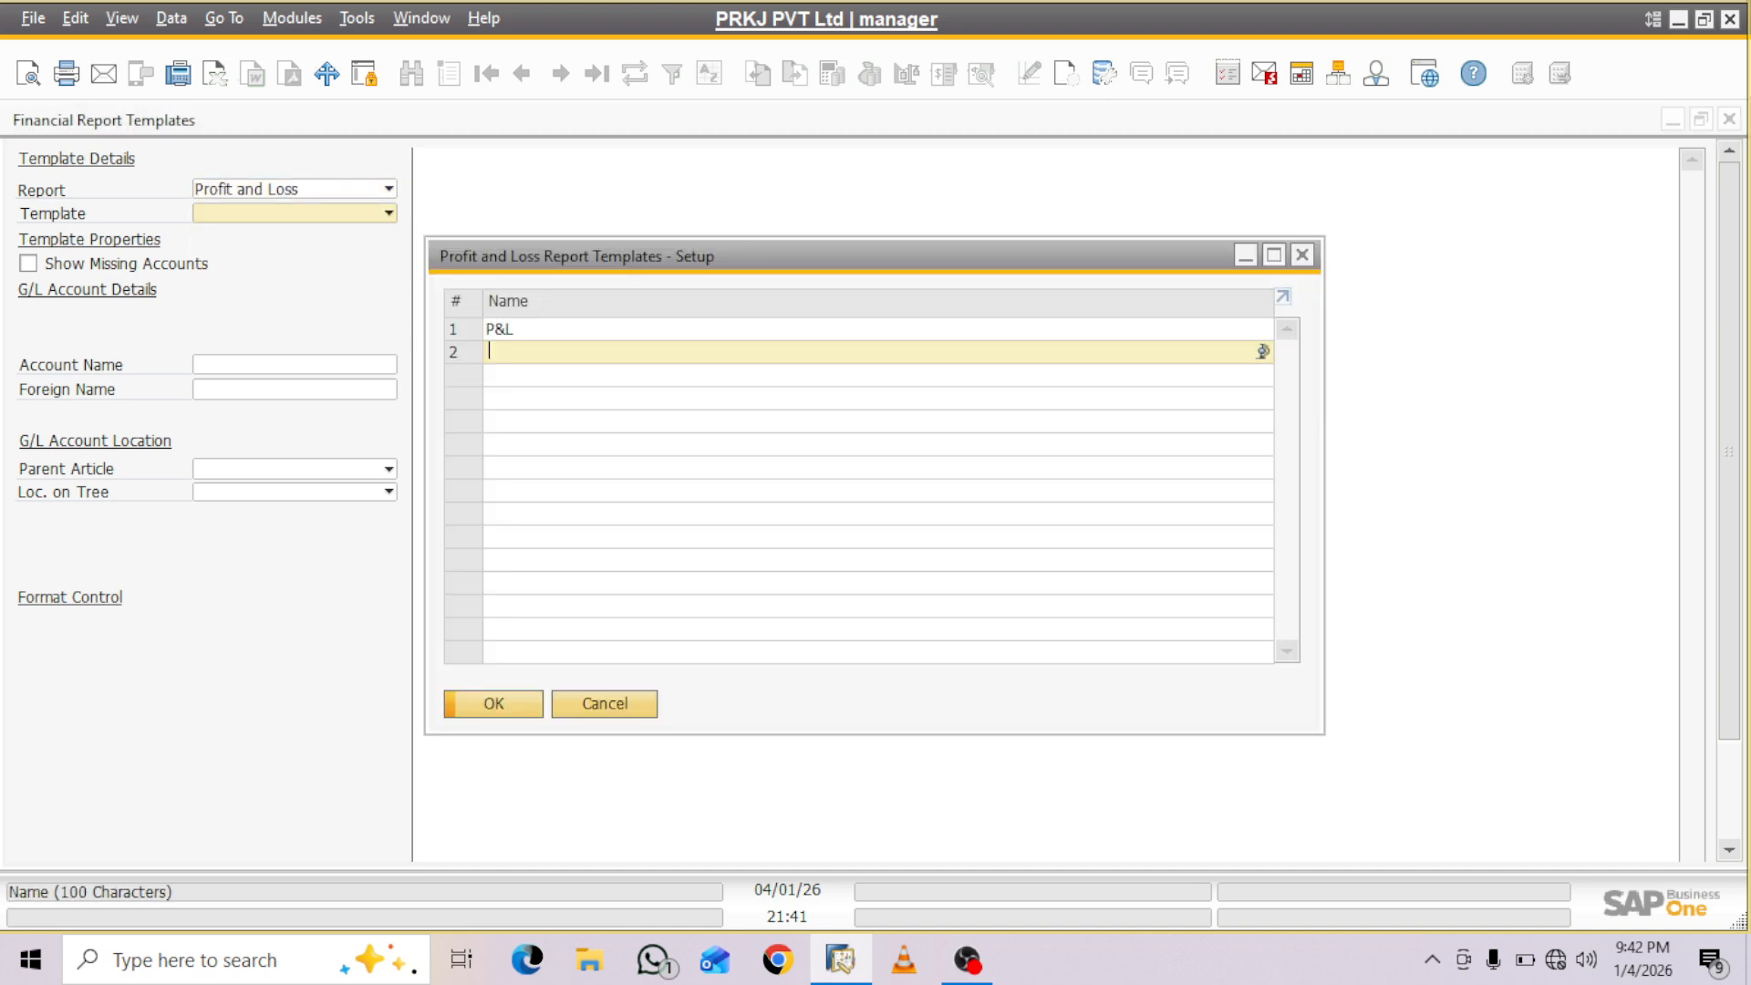
{"action": "type", "text": "pR"}
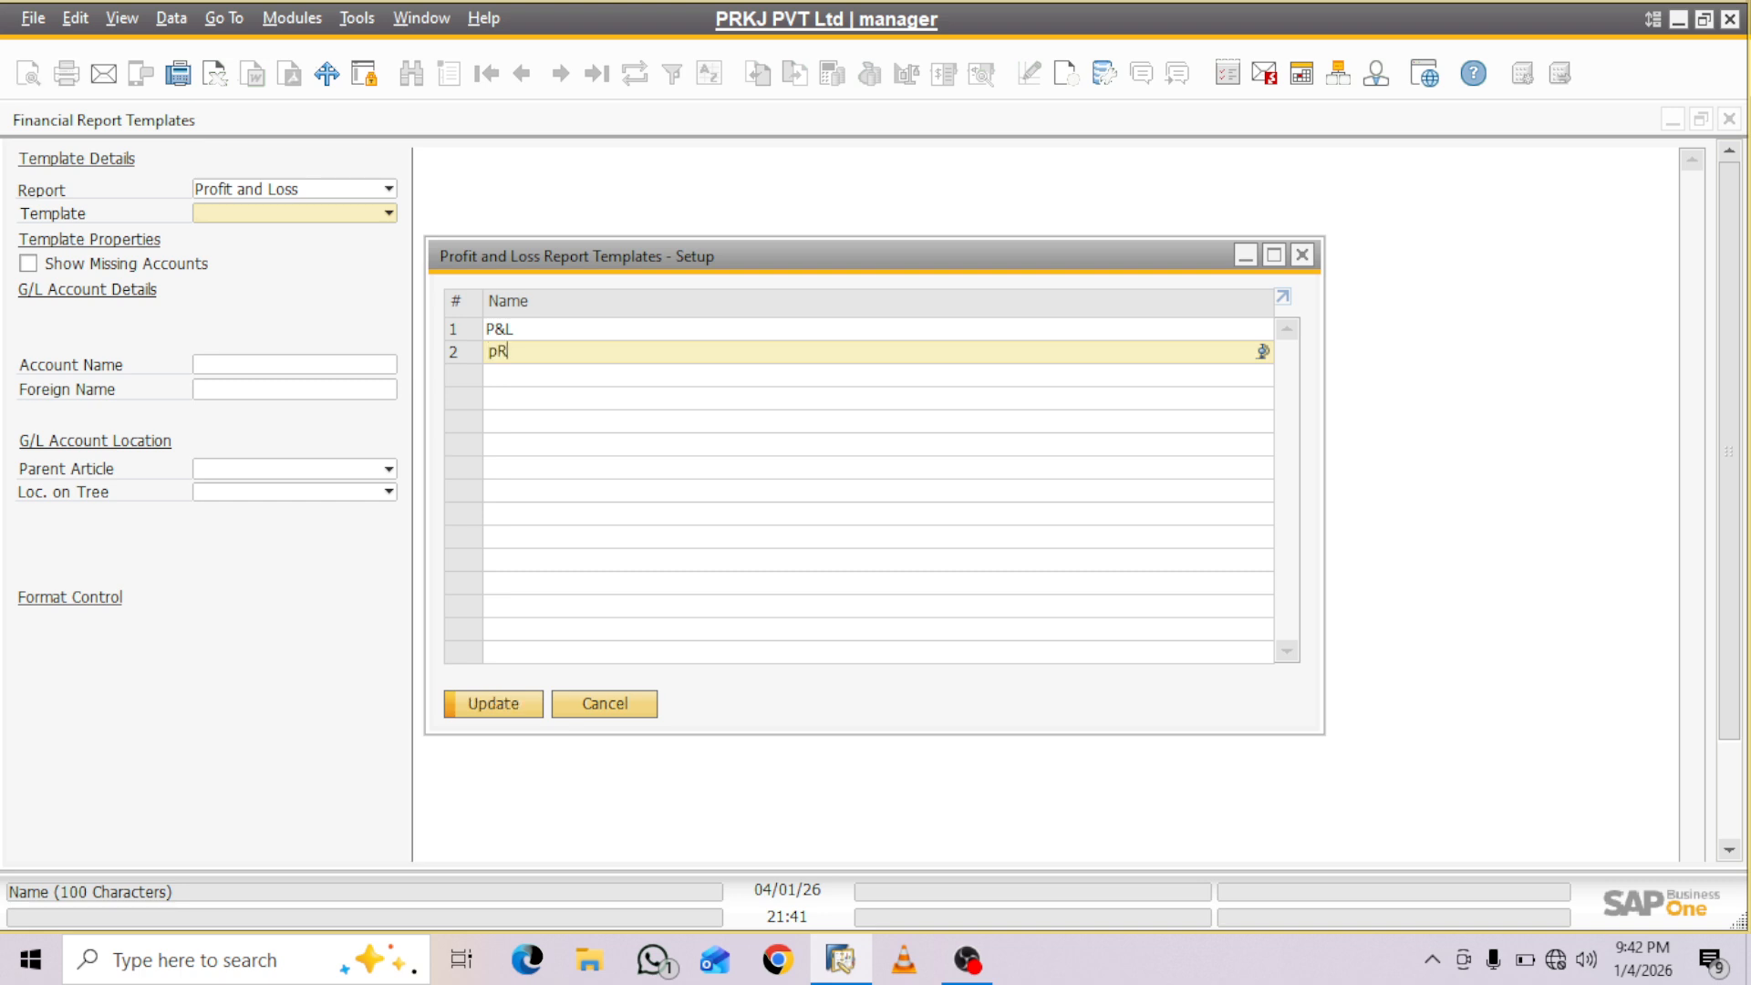
{"action": "type", "text": "OJECT"}
{"action": "key", "text": "BackSpace"}
{"action": "key", "text": "BackSpace"}
{"action": "key", "text": "BackSpace"}
{"action": "key", "text": "BackSpace"}
{"action": "key", "text": "BackSpace"}
{"action": "key", "text": "BackSpace"}
{"action": "key", "text": "BackSpace"}
{"action": "type", "text": "Project P&L"}
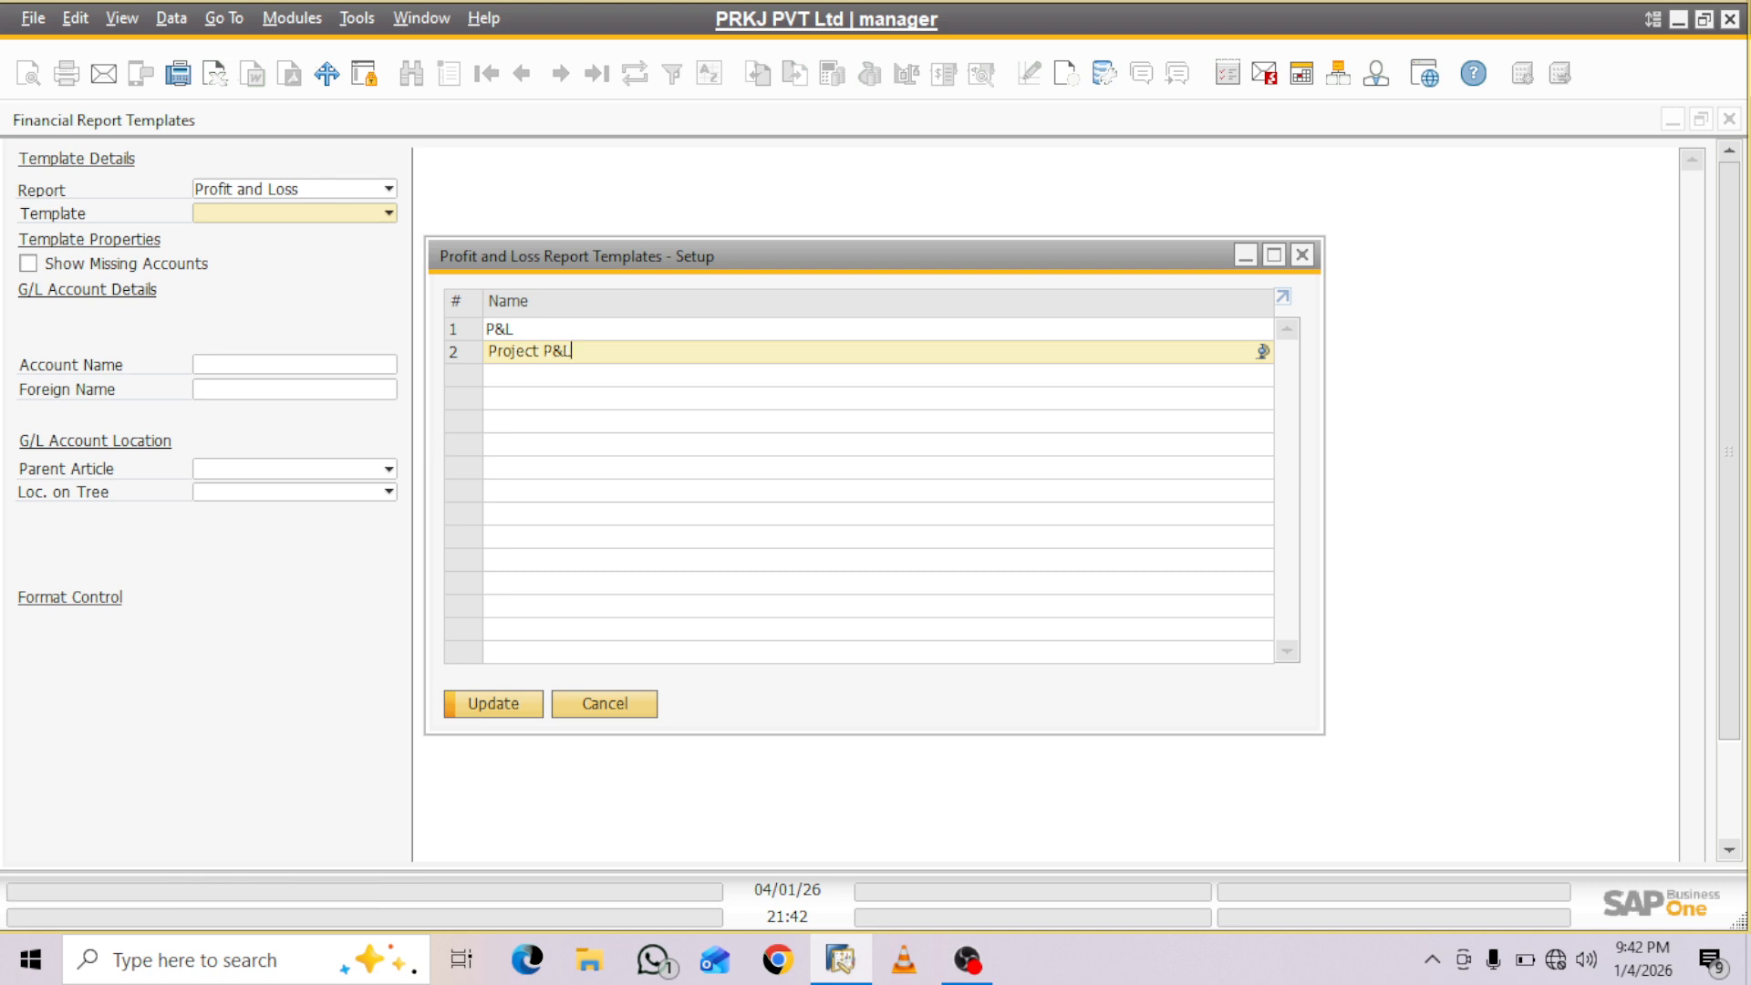
{"action": "key", "text": "Return"}
{"action": "left_click", "coordinate": [1263, 374]}
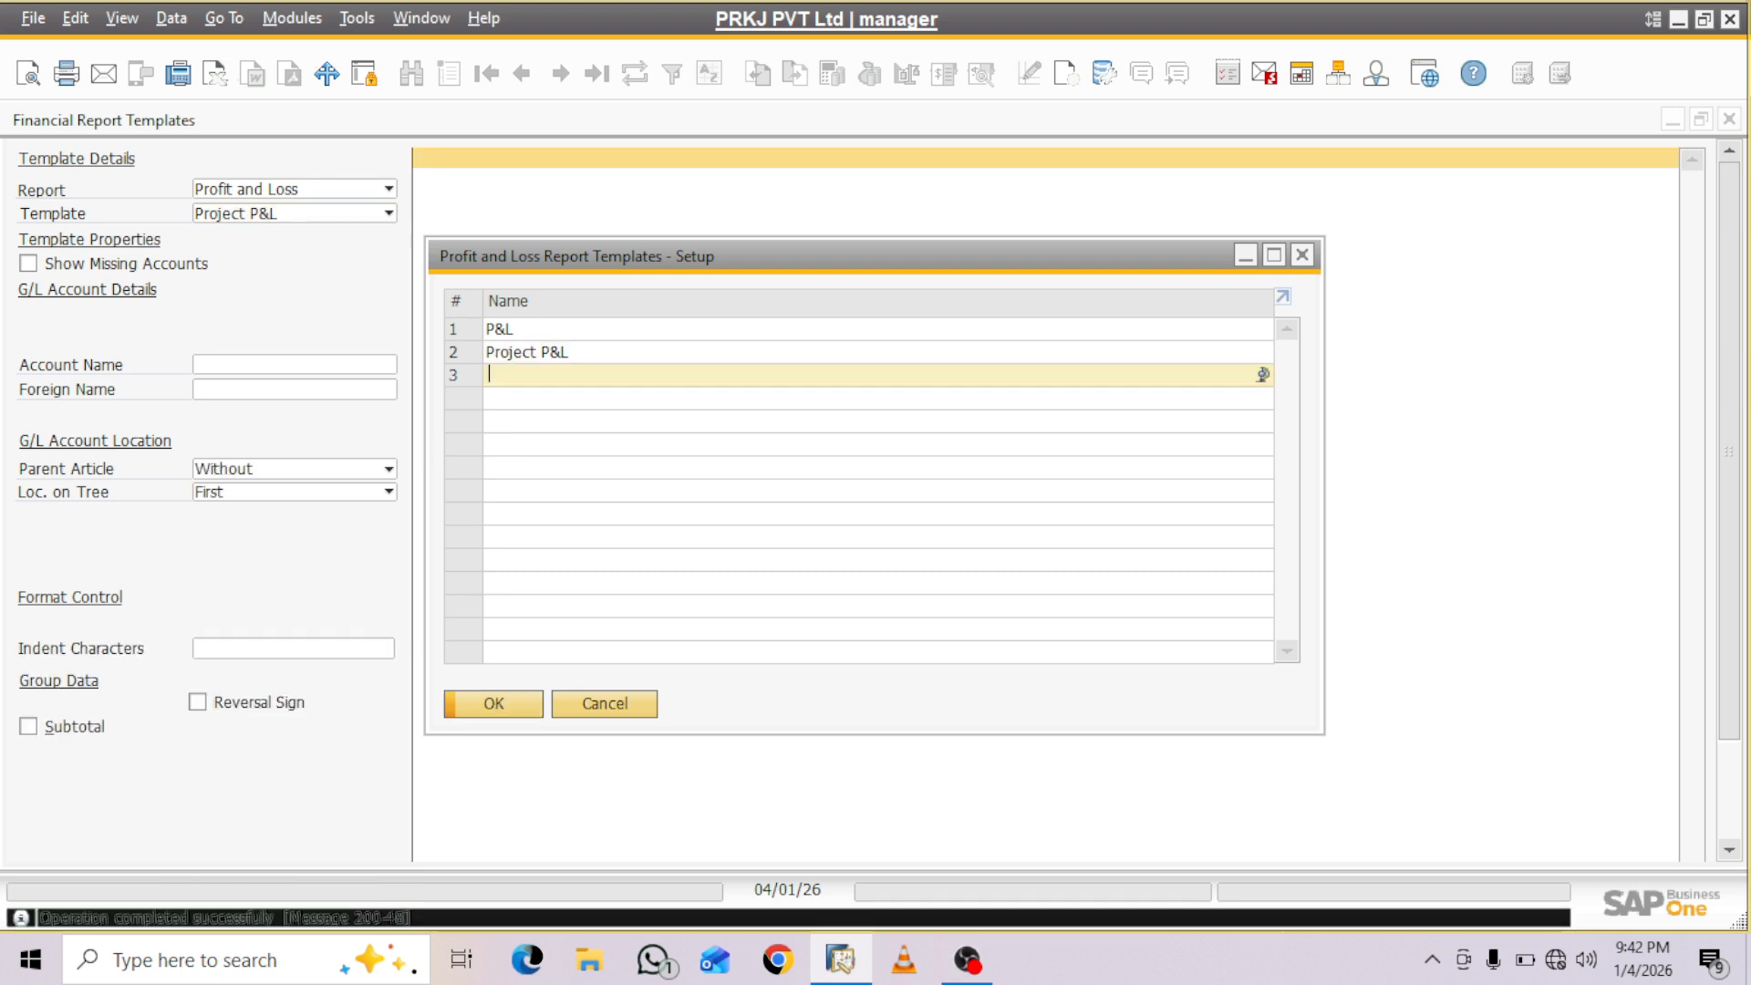
- Fill the Project P&L template with the standard chart of accounts and delete the placeholder accounts #6 and #7
{"action": "left_click", "coordinate": [497, 705]}
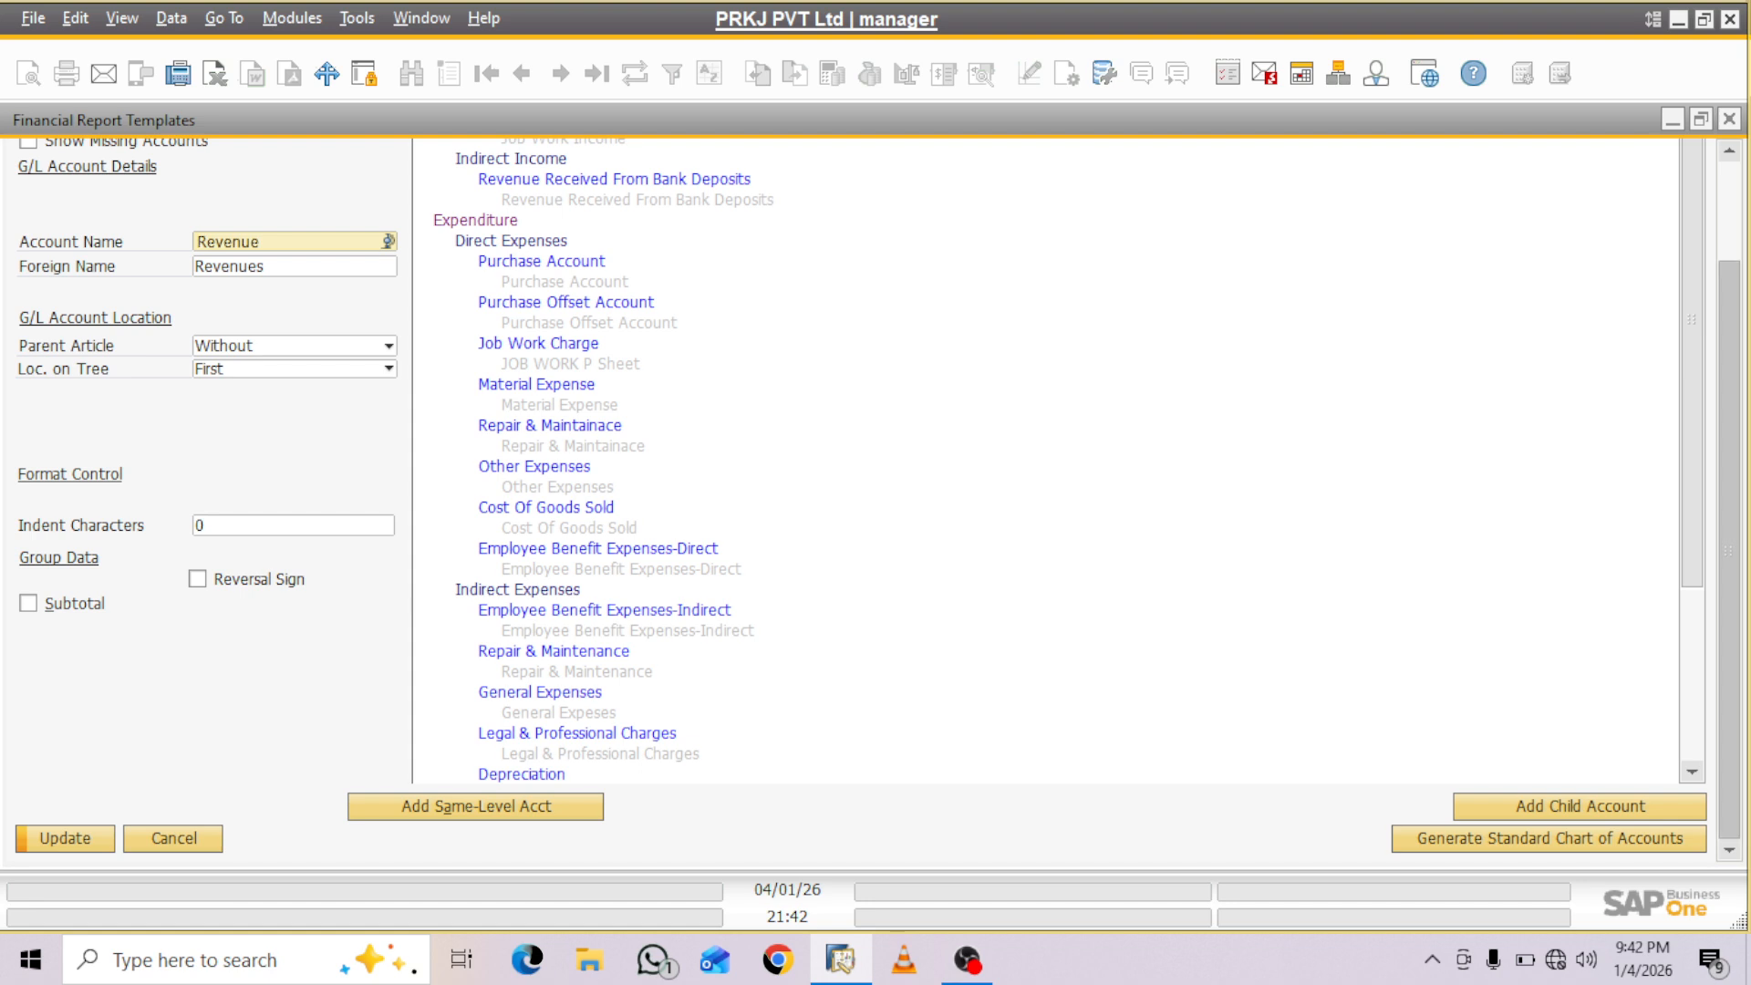
{"action": "left_click_drag", "start_coordinate": [1693, 364], "coordinate": [1693, 540]}
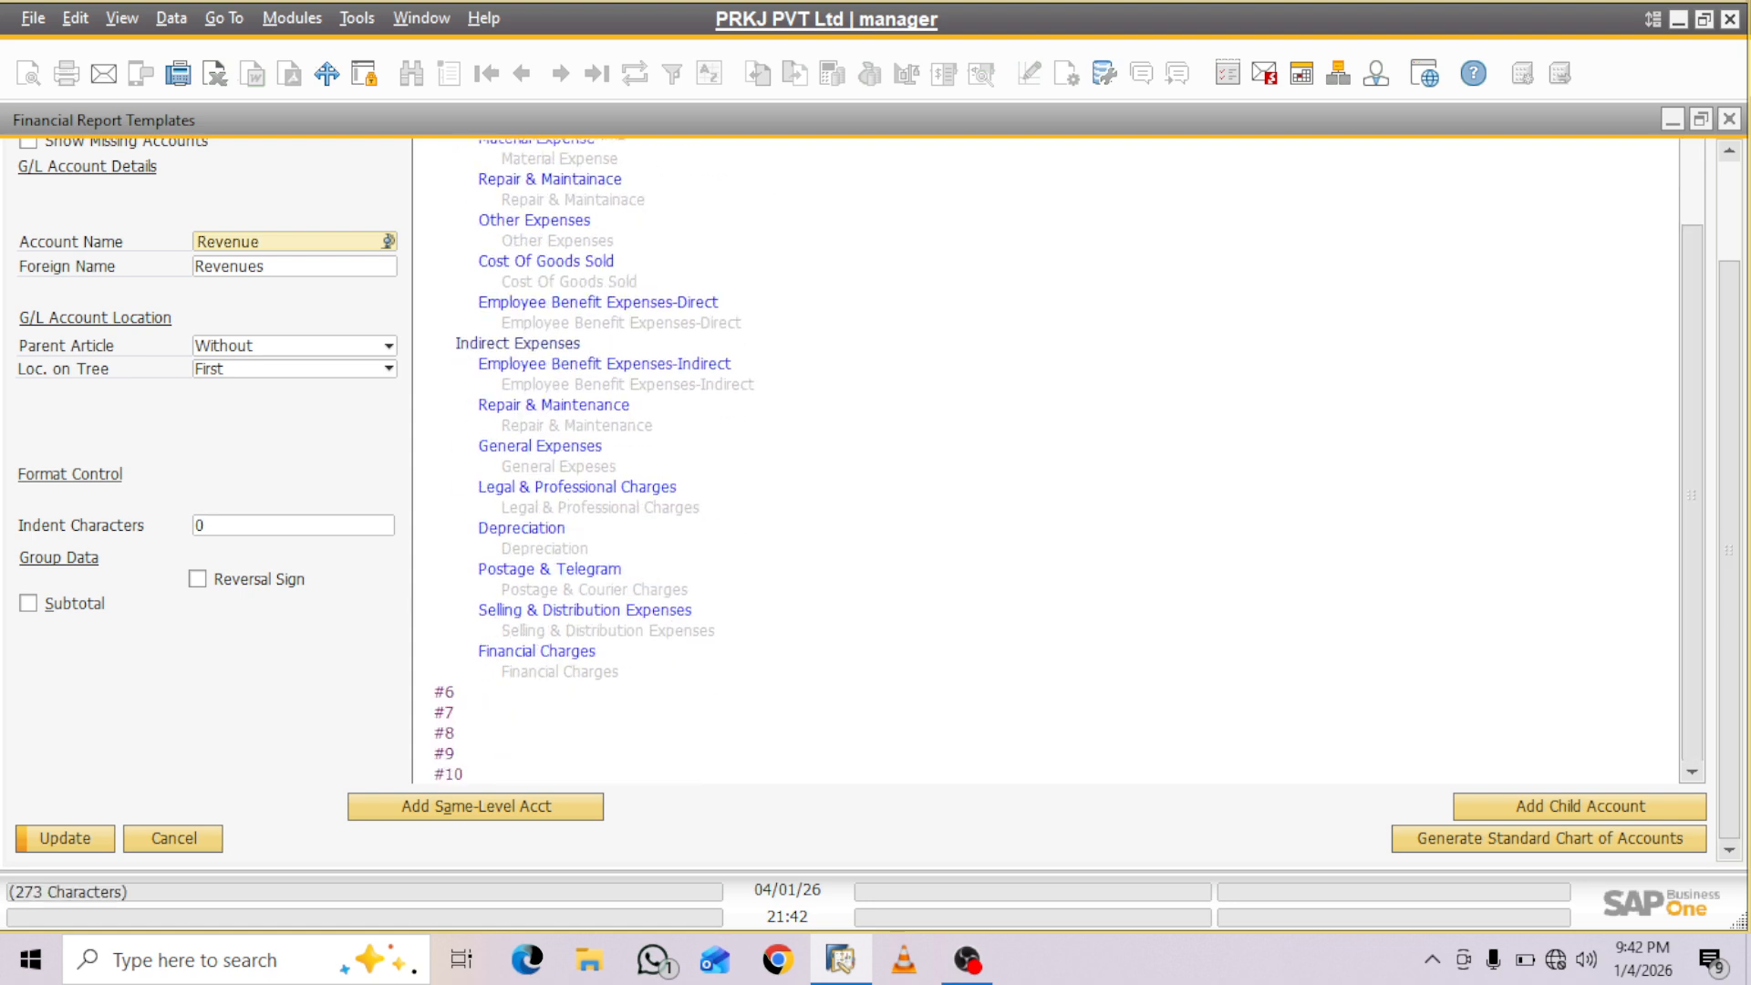
{"action": "left_click", "coordinate": [446, 692]}
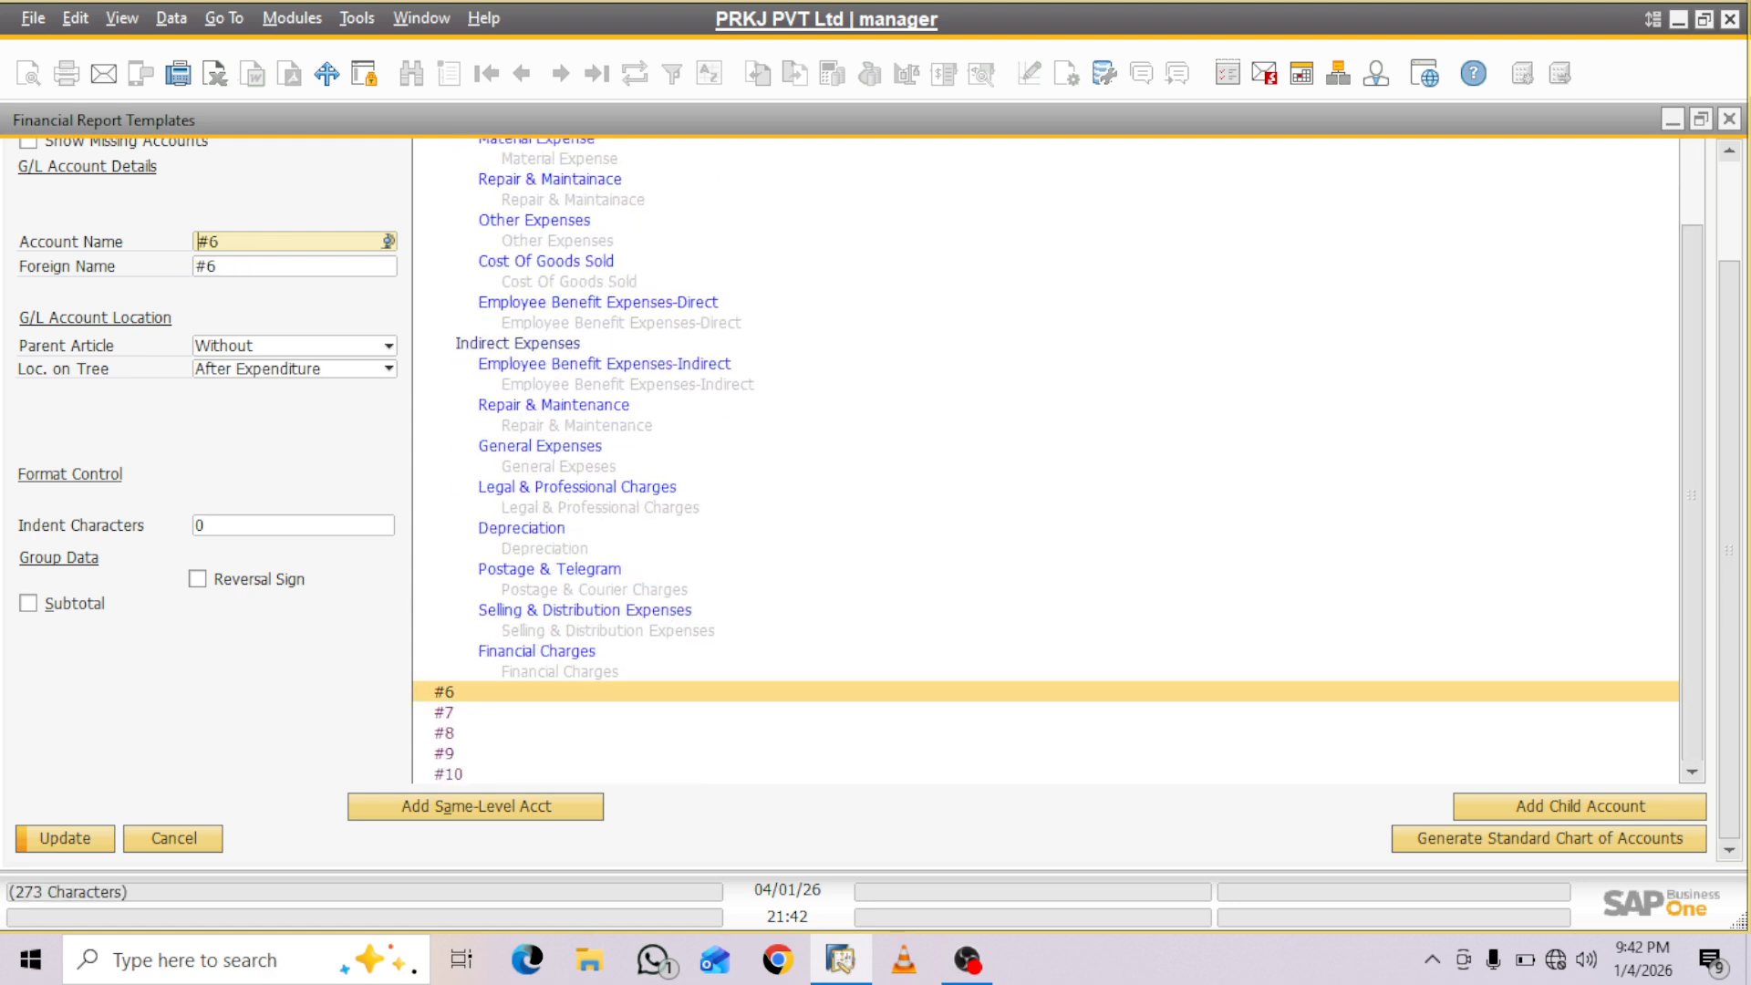
{"action": "right_click", "coordinate": [447, 693]}
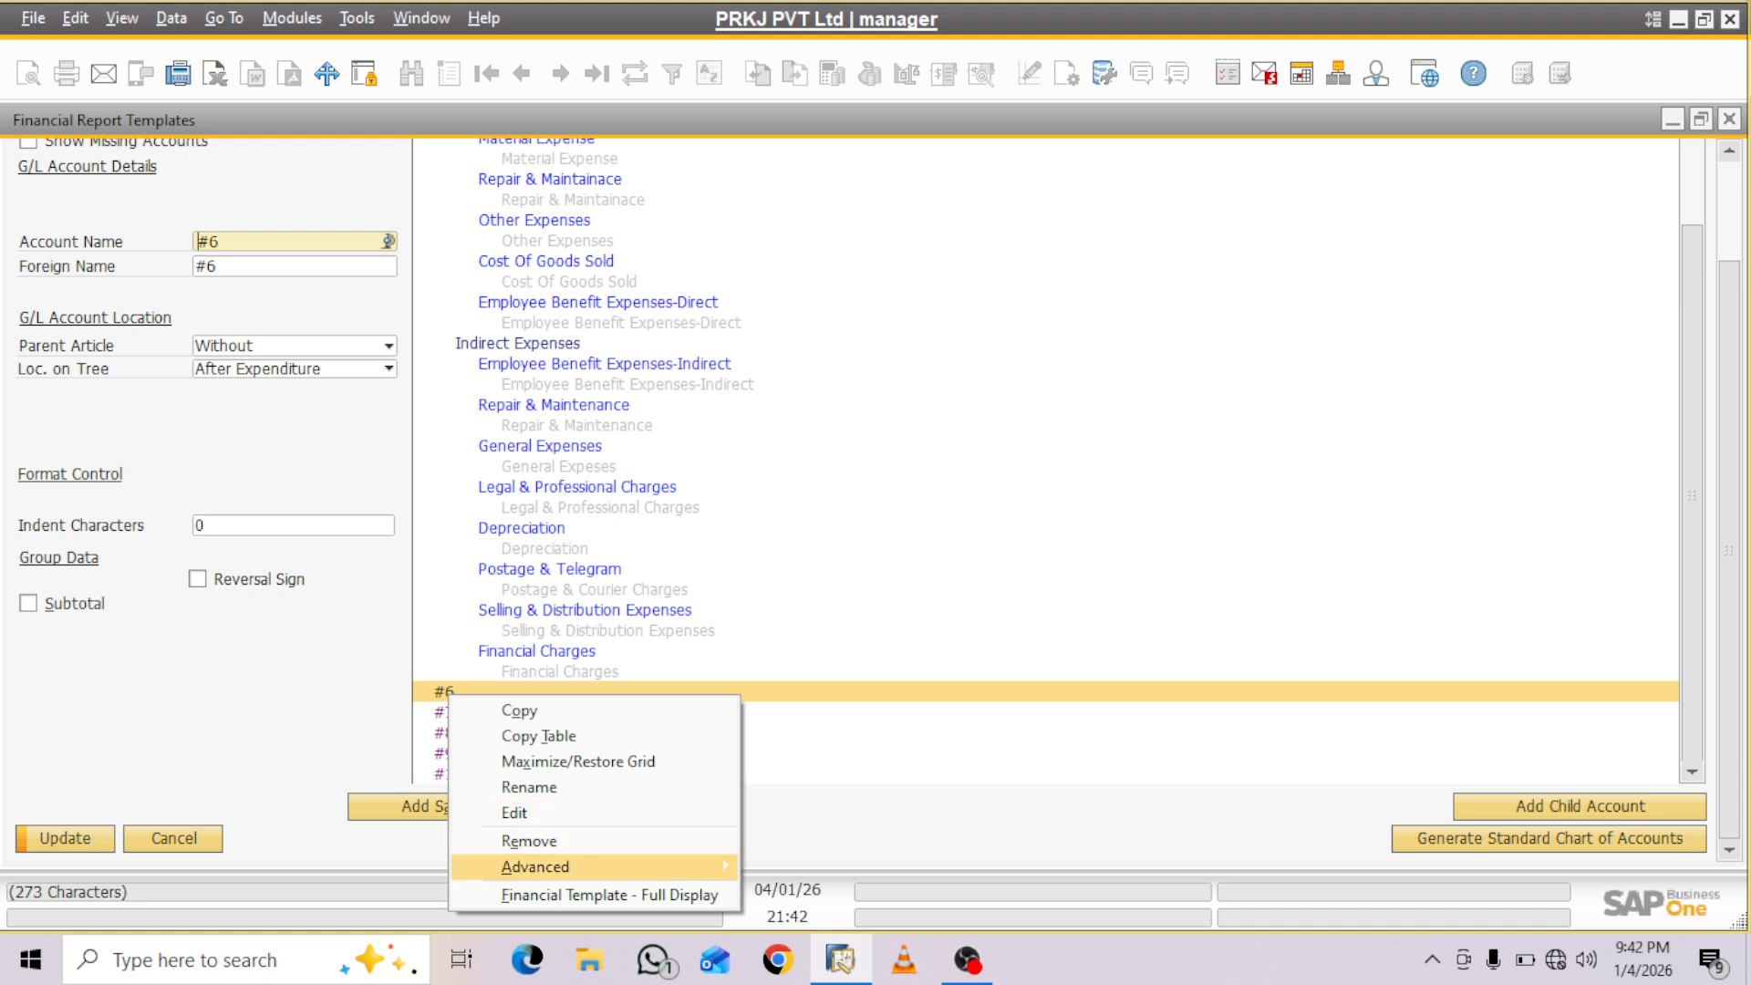
{"action": "mouse_move", "coordinate": [536, 867]}
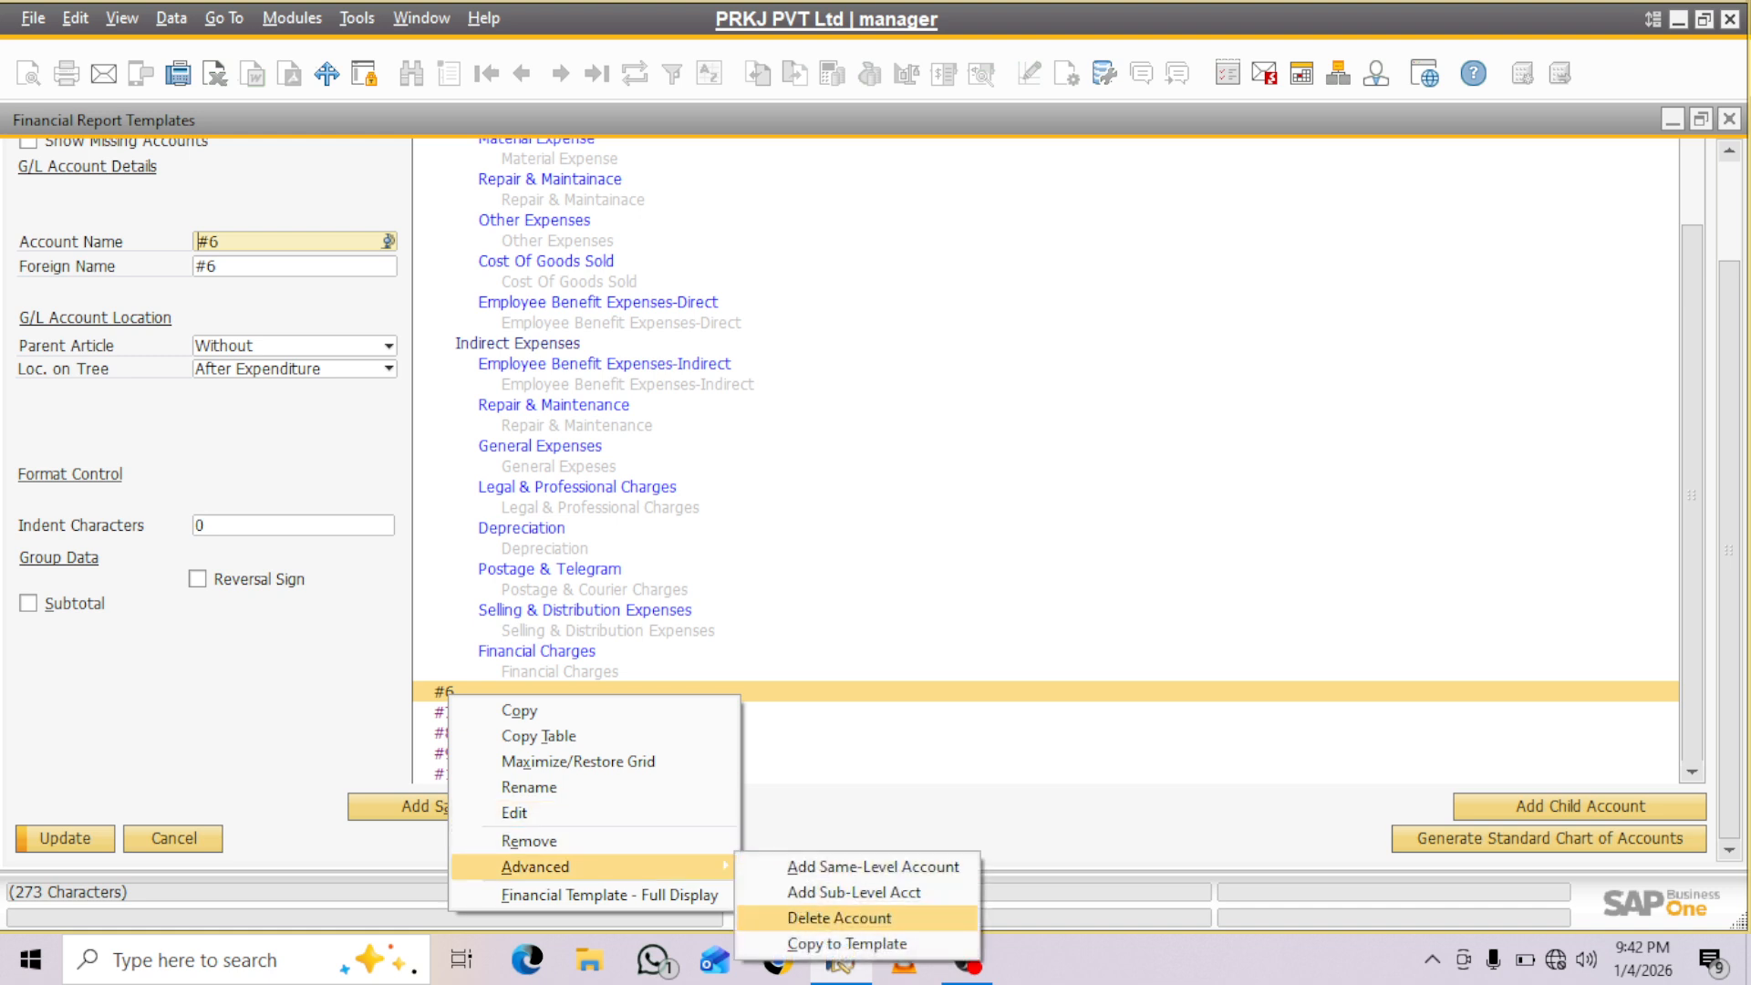
{"action": "left_click", "coordinate": [839, 918]}
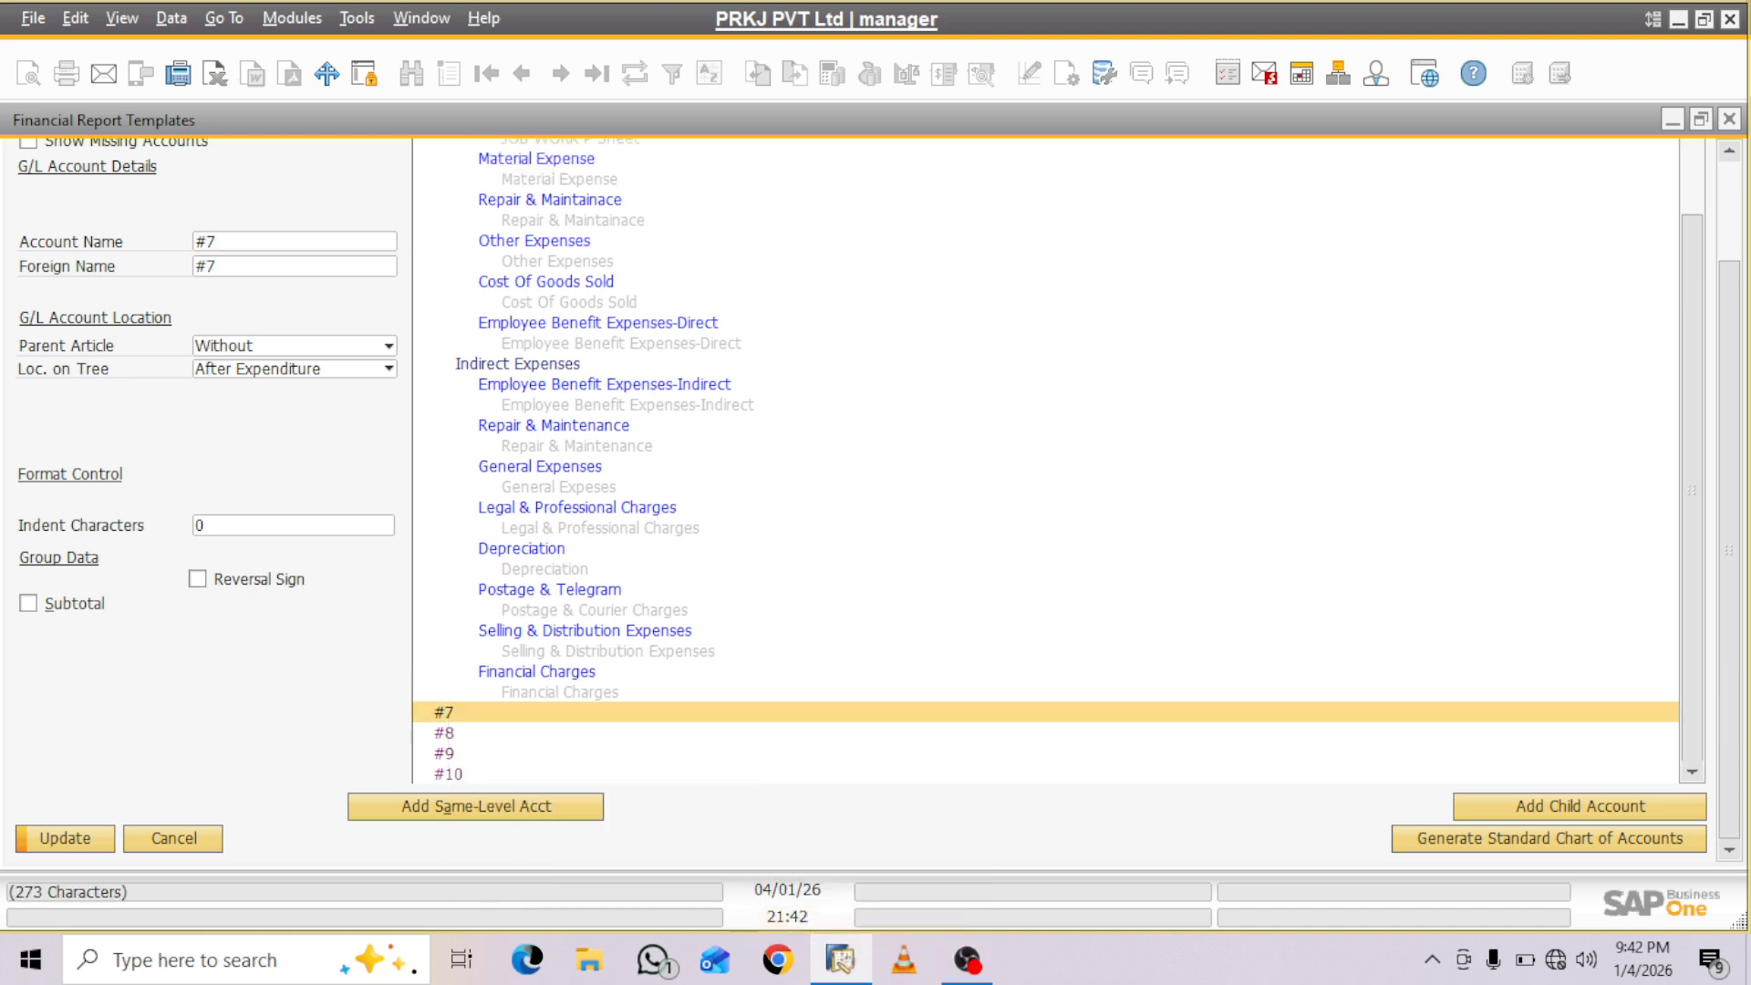
{"action": "right_click", "coordinate": [484, 710]}
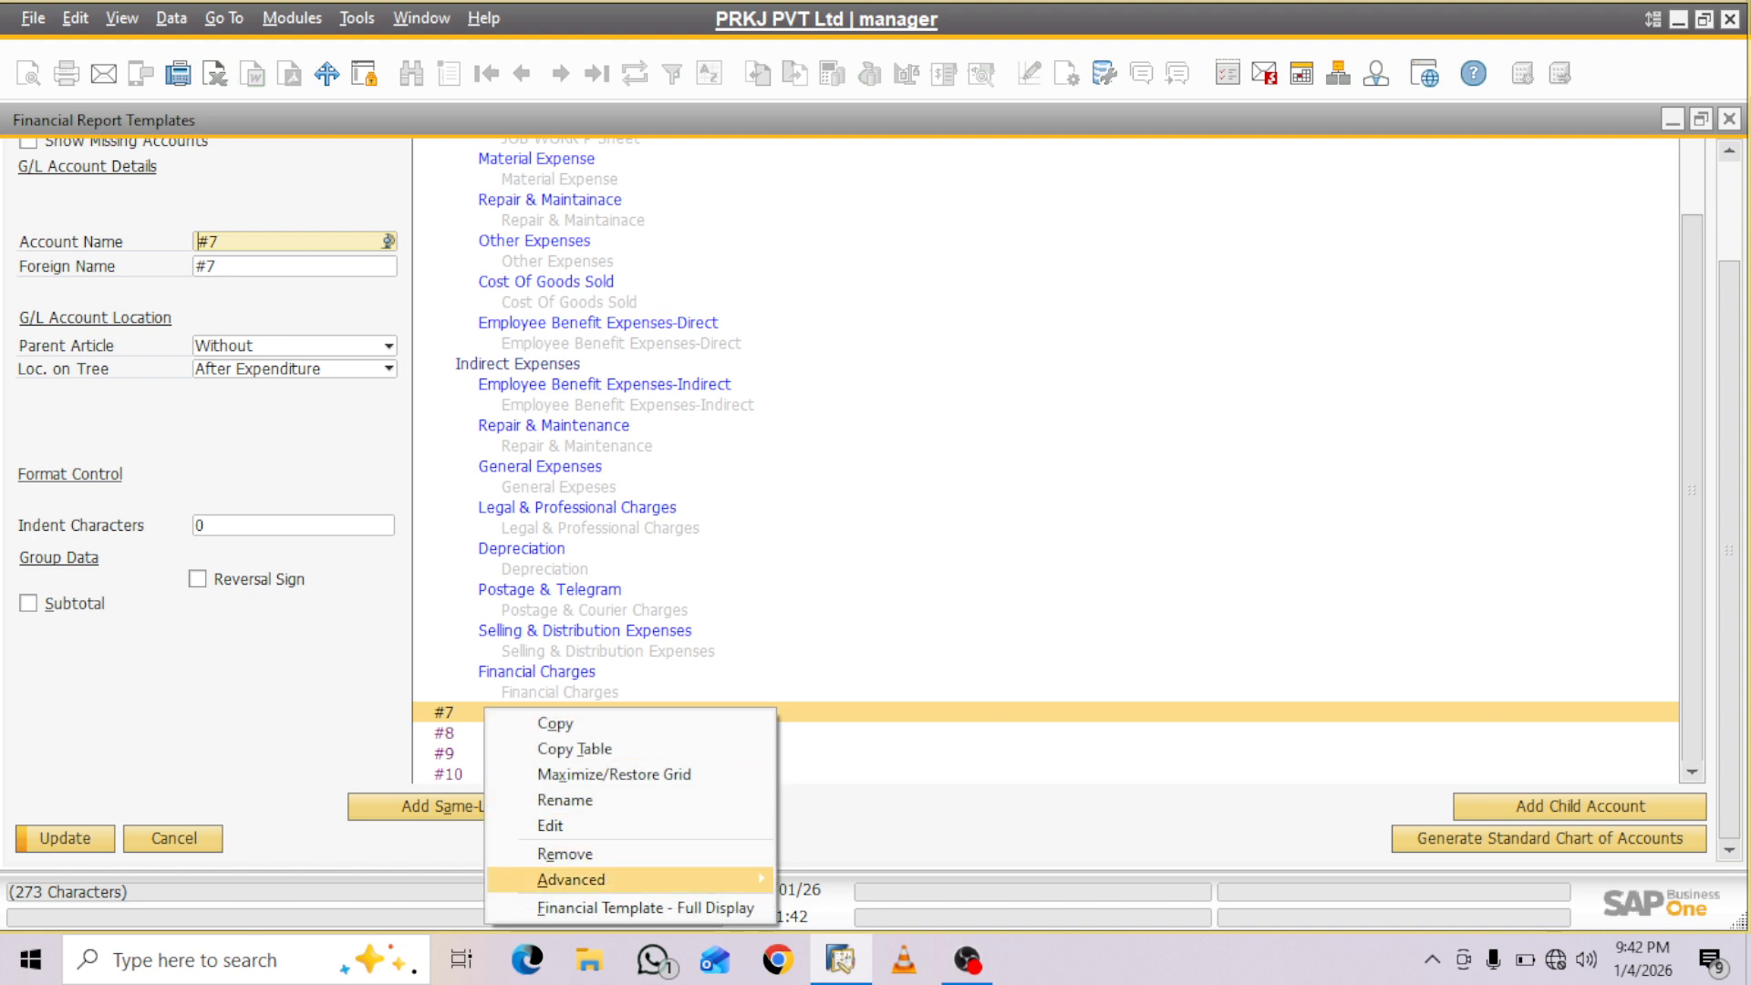
{"action": "mouse_move", "coordinate": [571, 880]}
{"action": "left_click", "coordinate": [848, 931]}
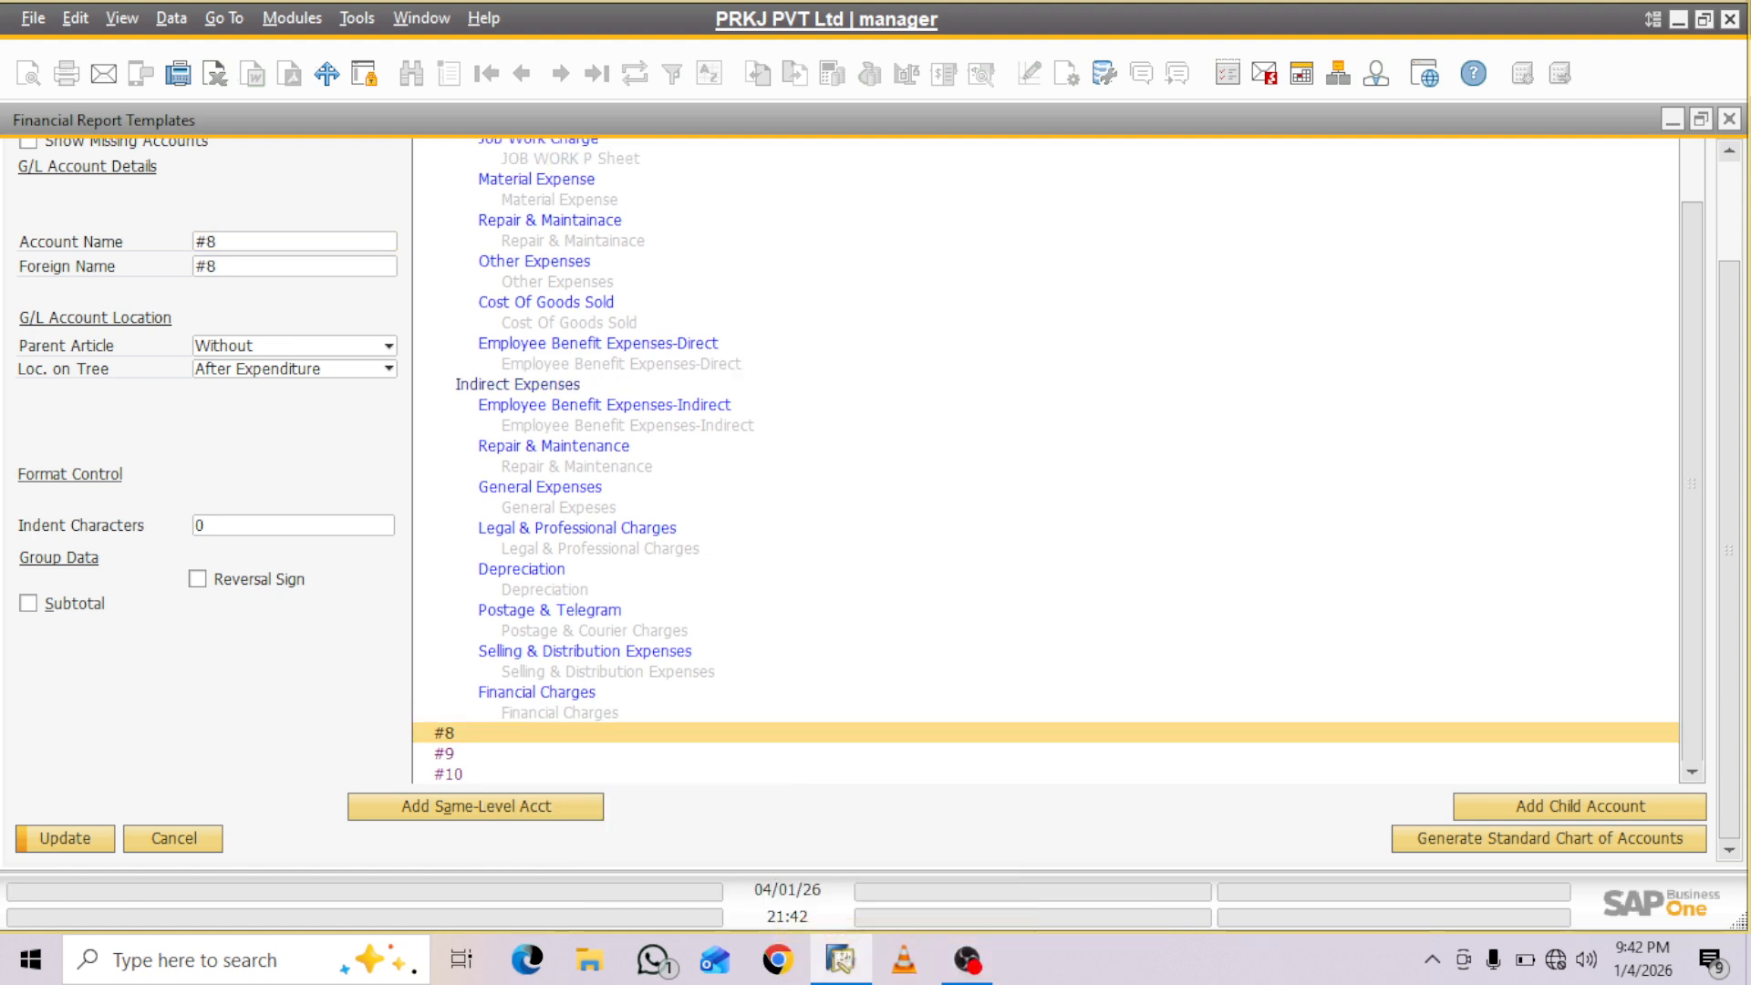
- Delete the remaining placeholder accounts #8, #9 and #10 from the end of the account tree
{"action": "right_click", "coordinate": [508, 732]}
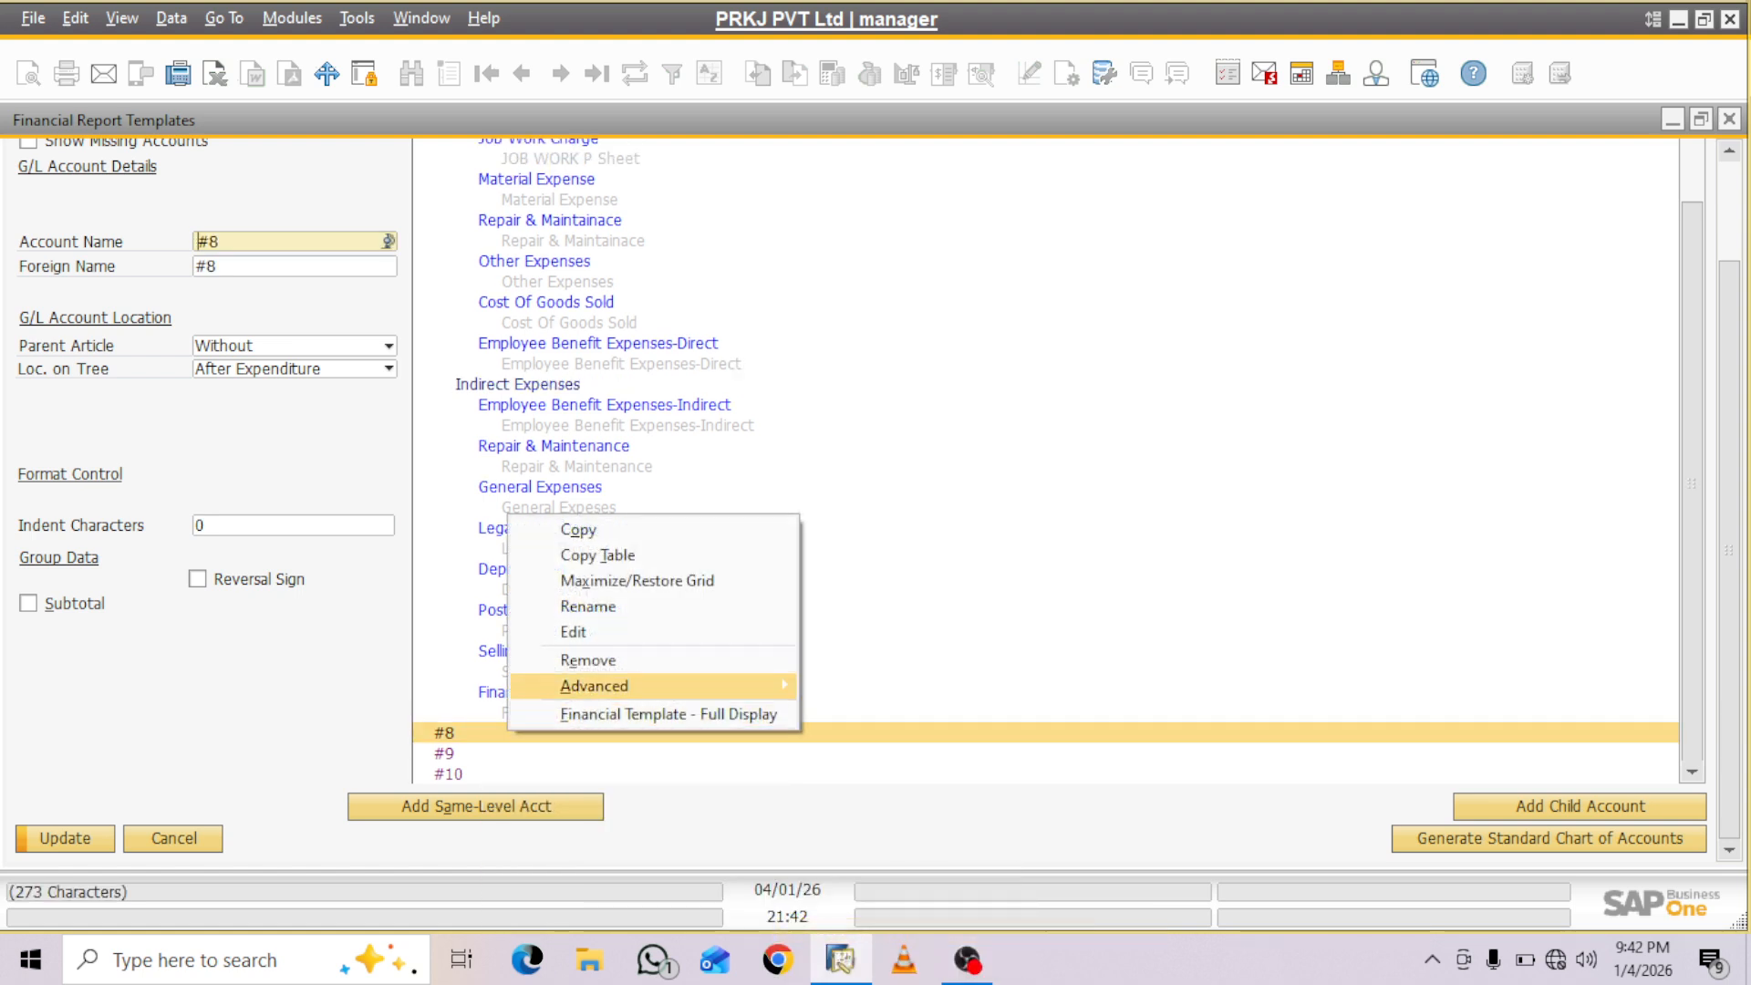
{"action": "mouse_move", "coordinate": [593, 686]}
{"action": "left_click", "coordinate": [899, 737]}
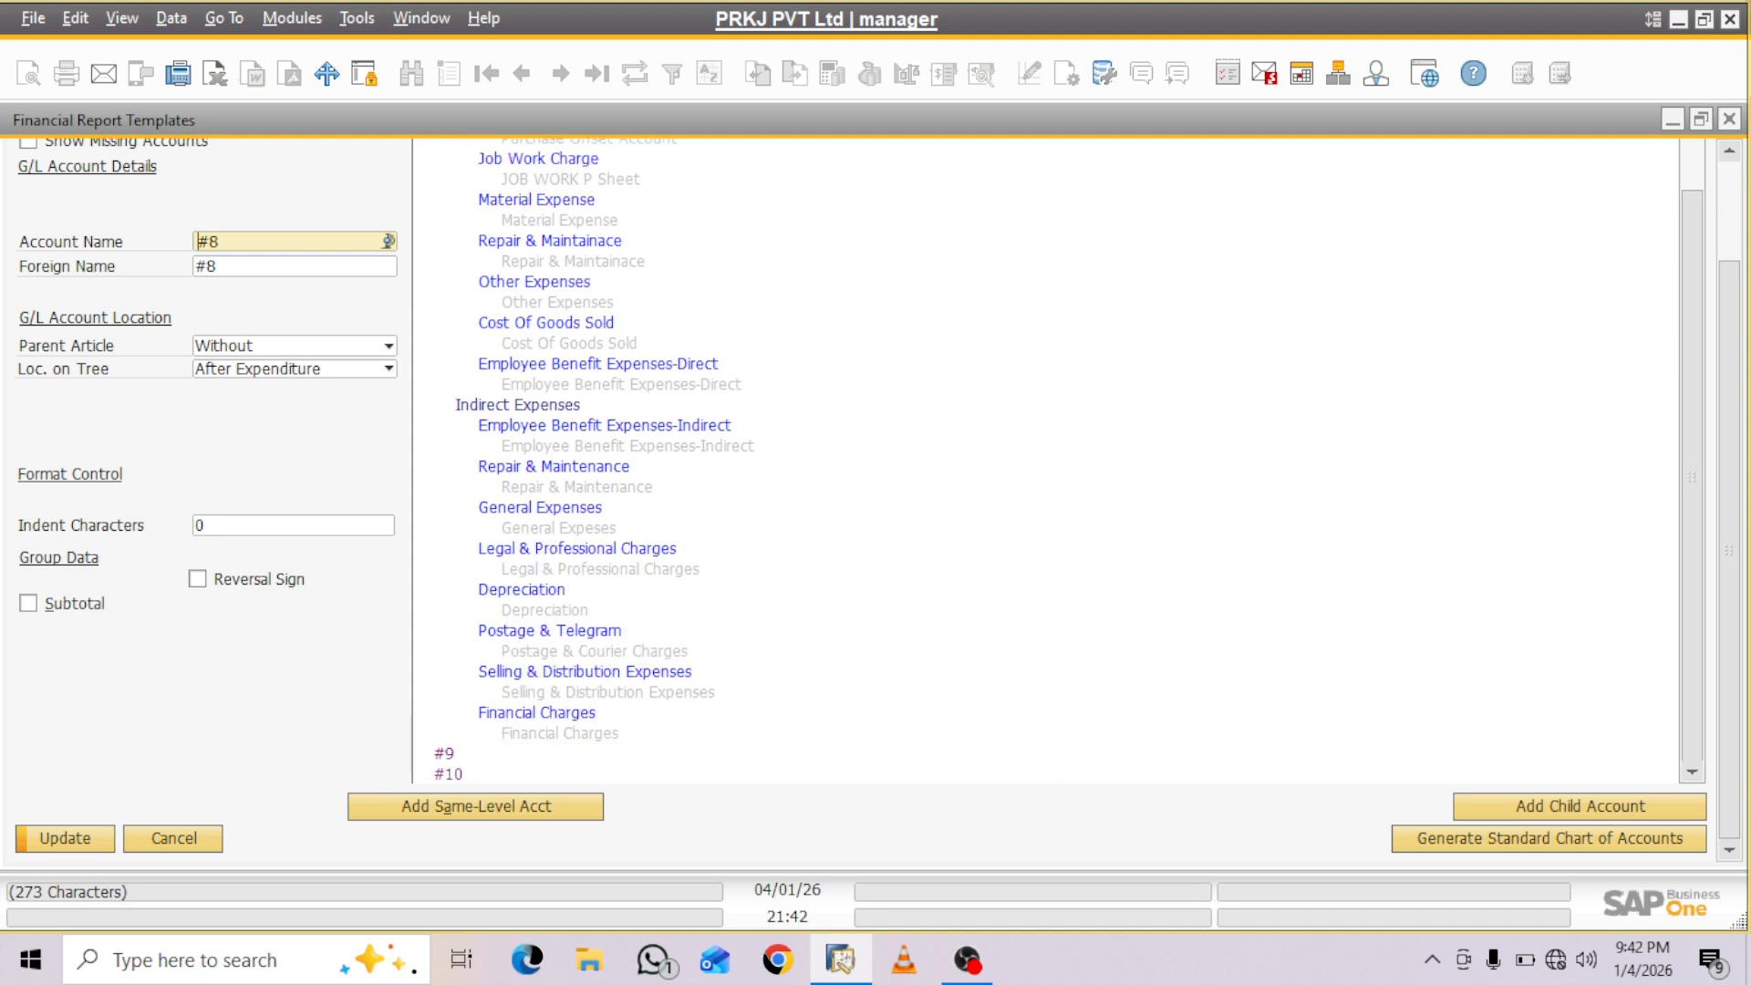
{"action": "right_click", "coordinate": [476, 751]}
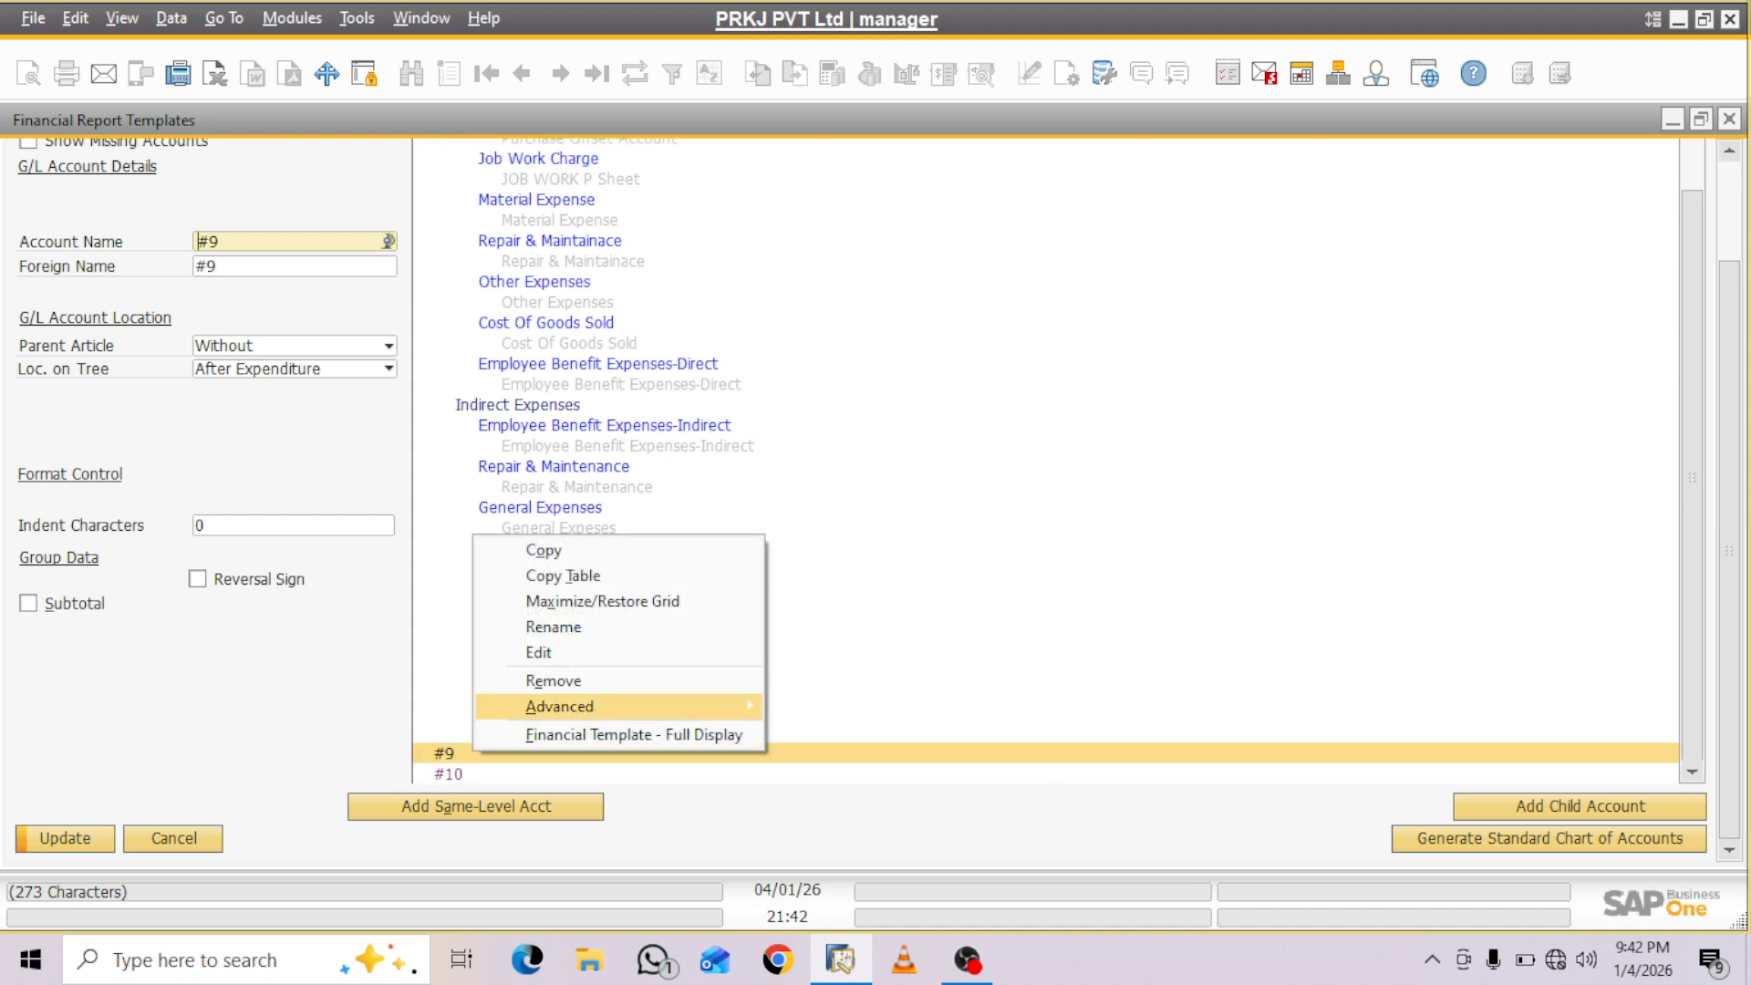
{"action": "mouse_move", "coordinate": [593, 706]}
{"action": "left_click", "coordinate": [863, 757]}
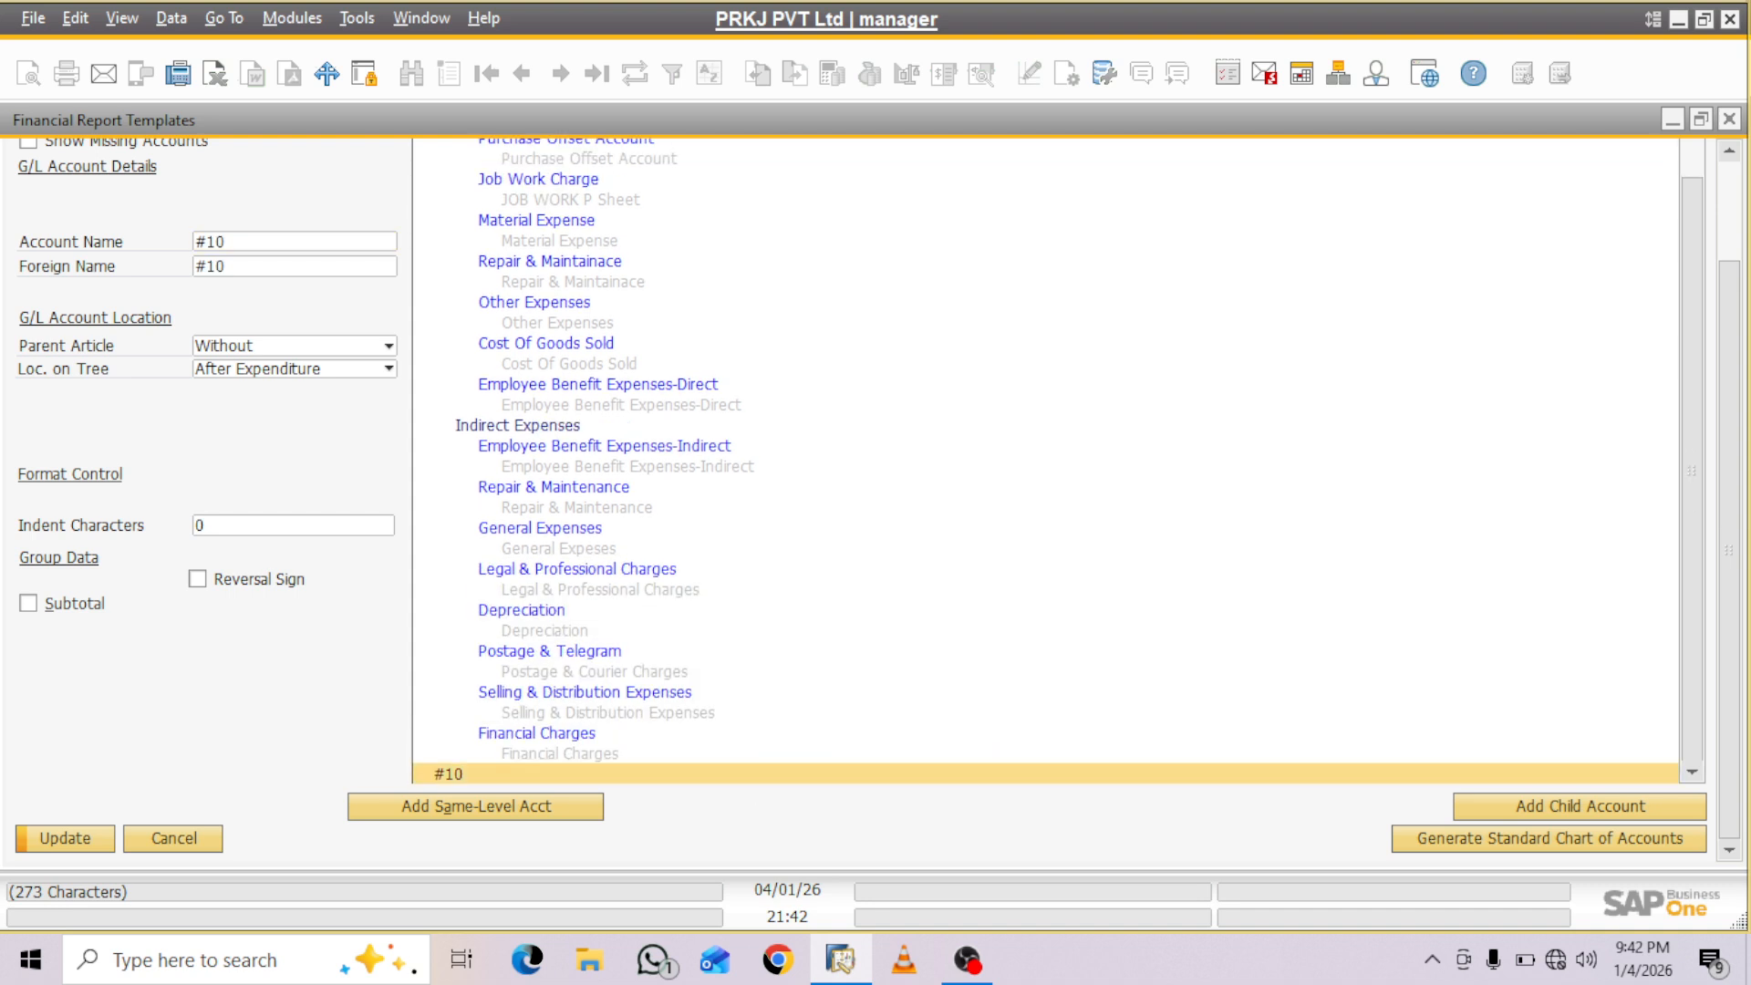
{"action": "right_click", "coordinate": [494, 771]}
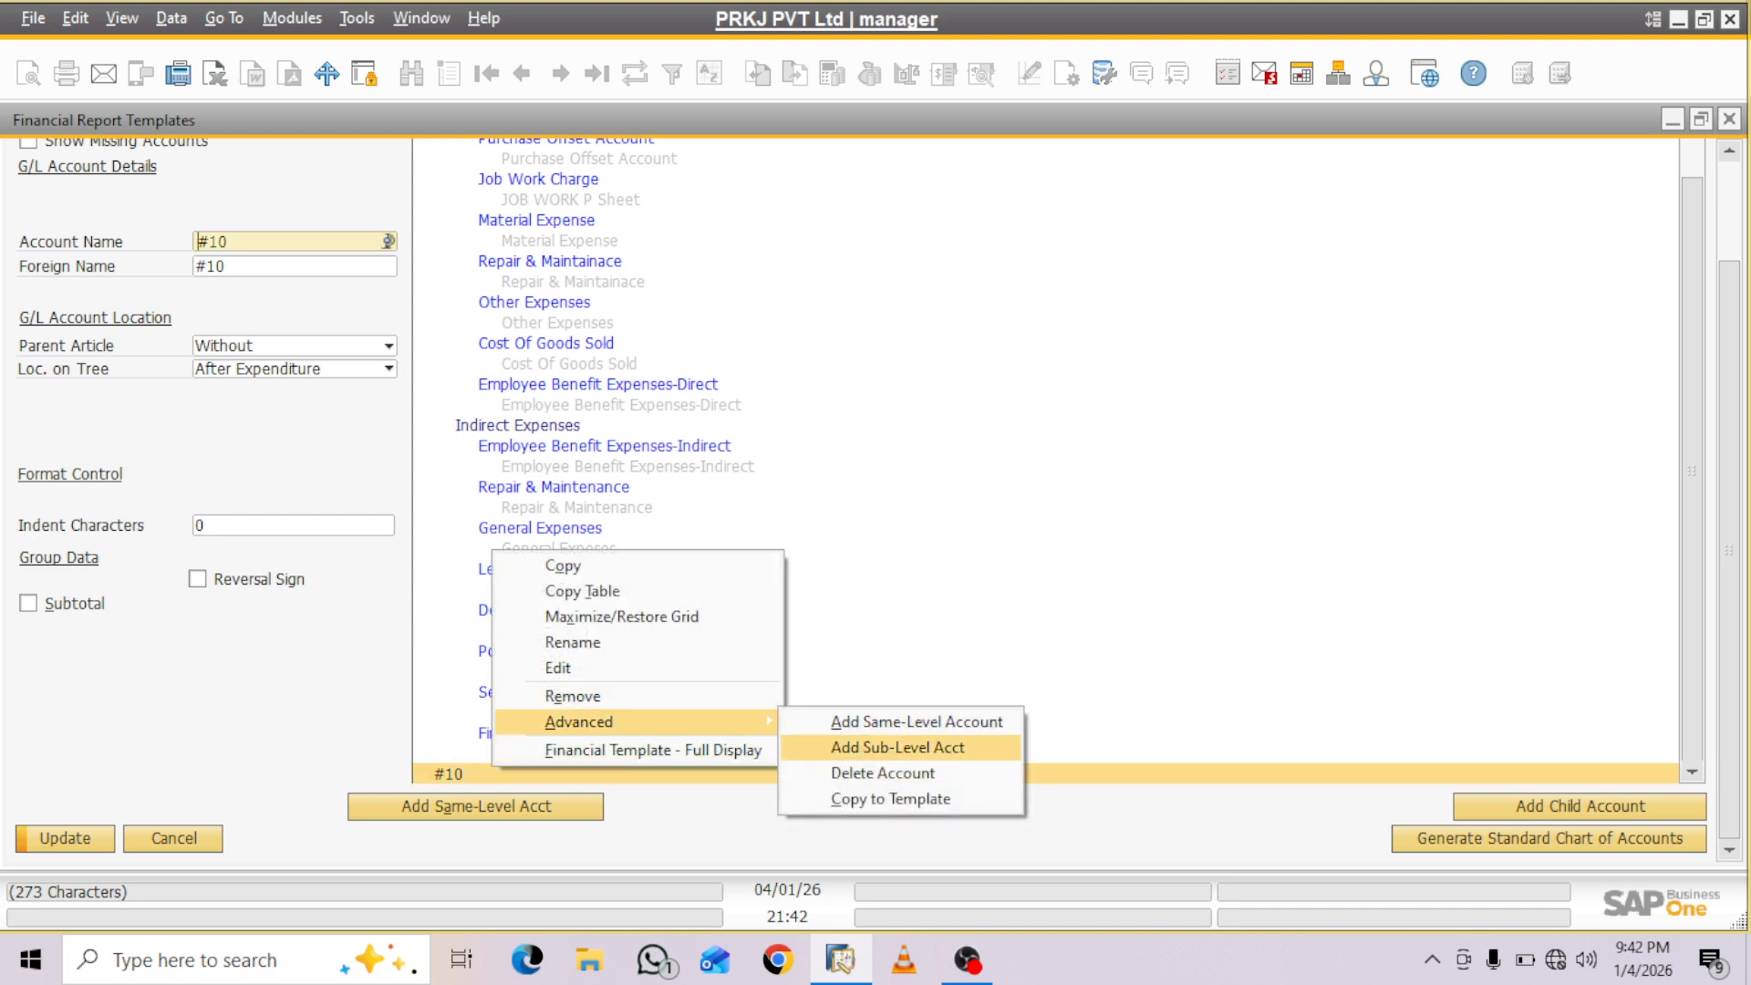
{"action": "left_click", "coordinate": [883, 773]}
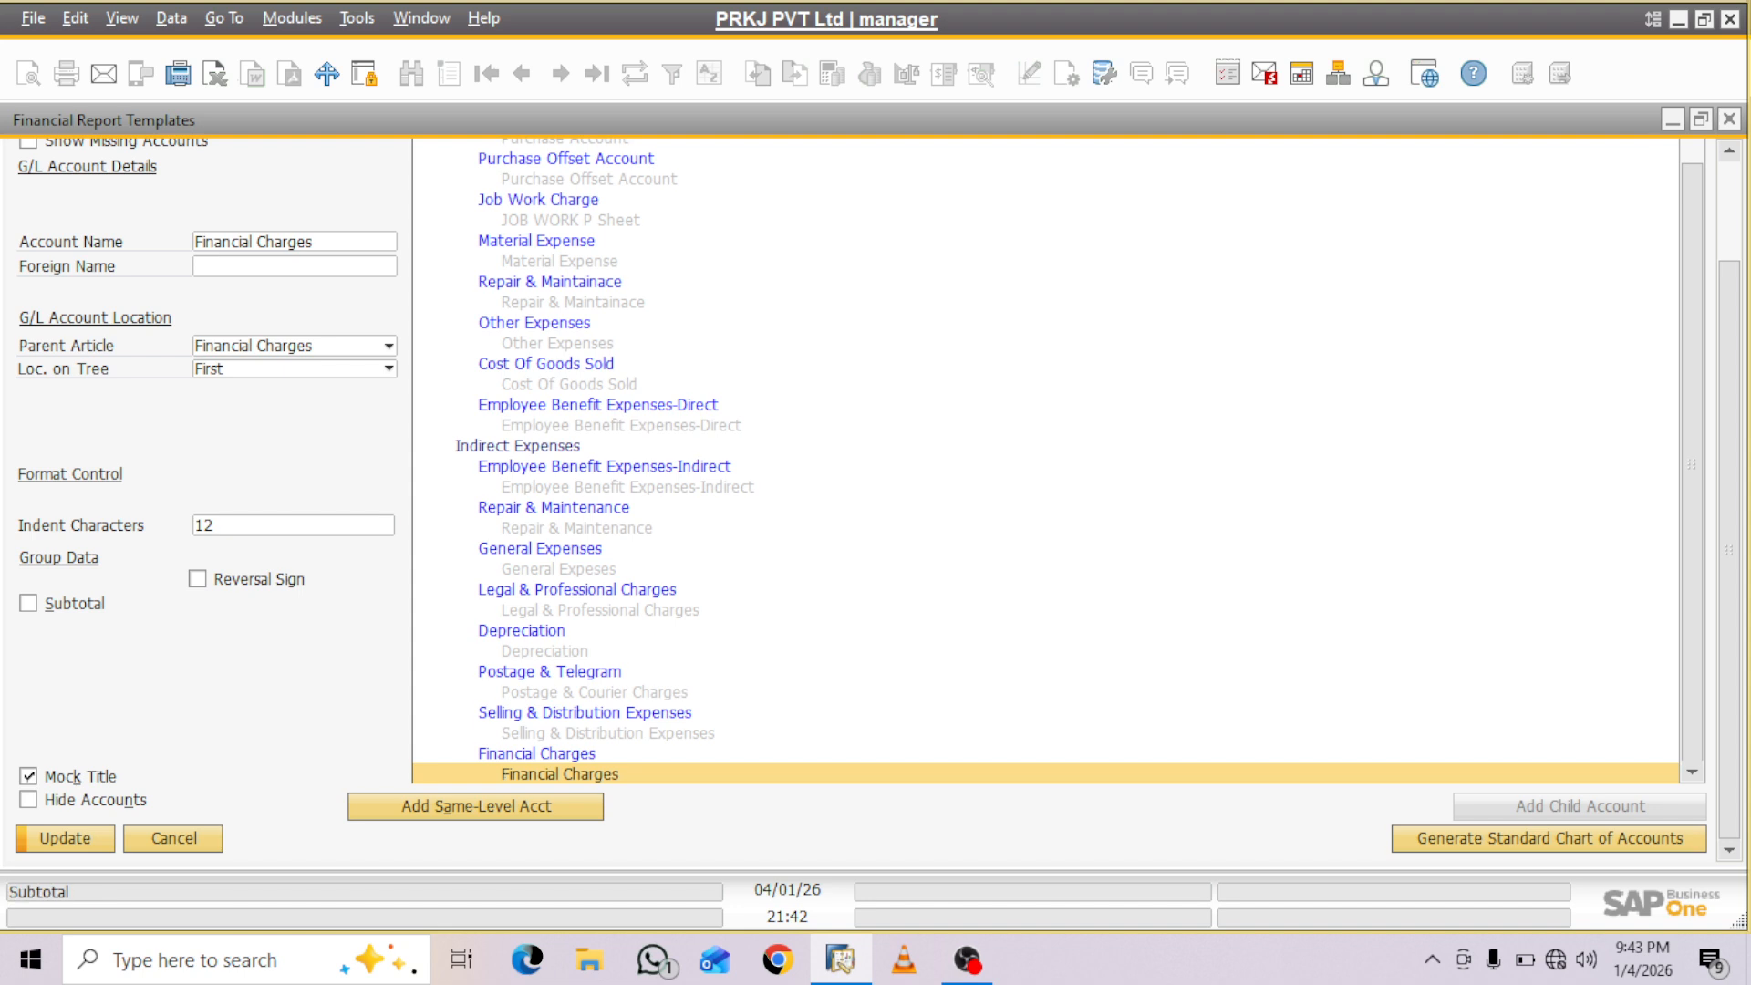
- Enable Subtotal for the lowest Financial Charges entry and add a same-level account named "Net Profit" after it
{"action": "left_click", "coordinate": [28, 602]}
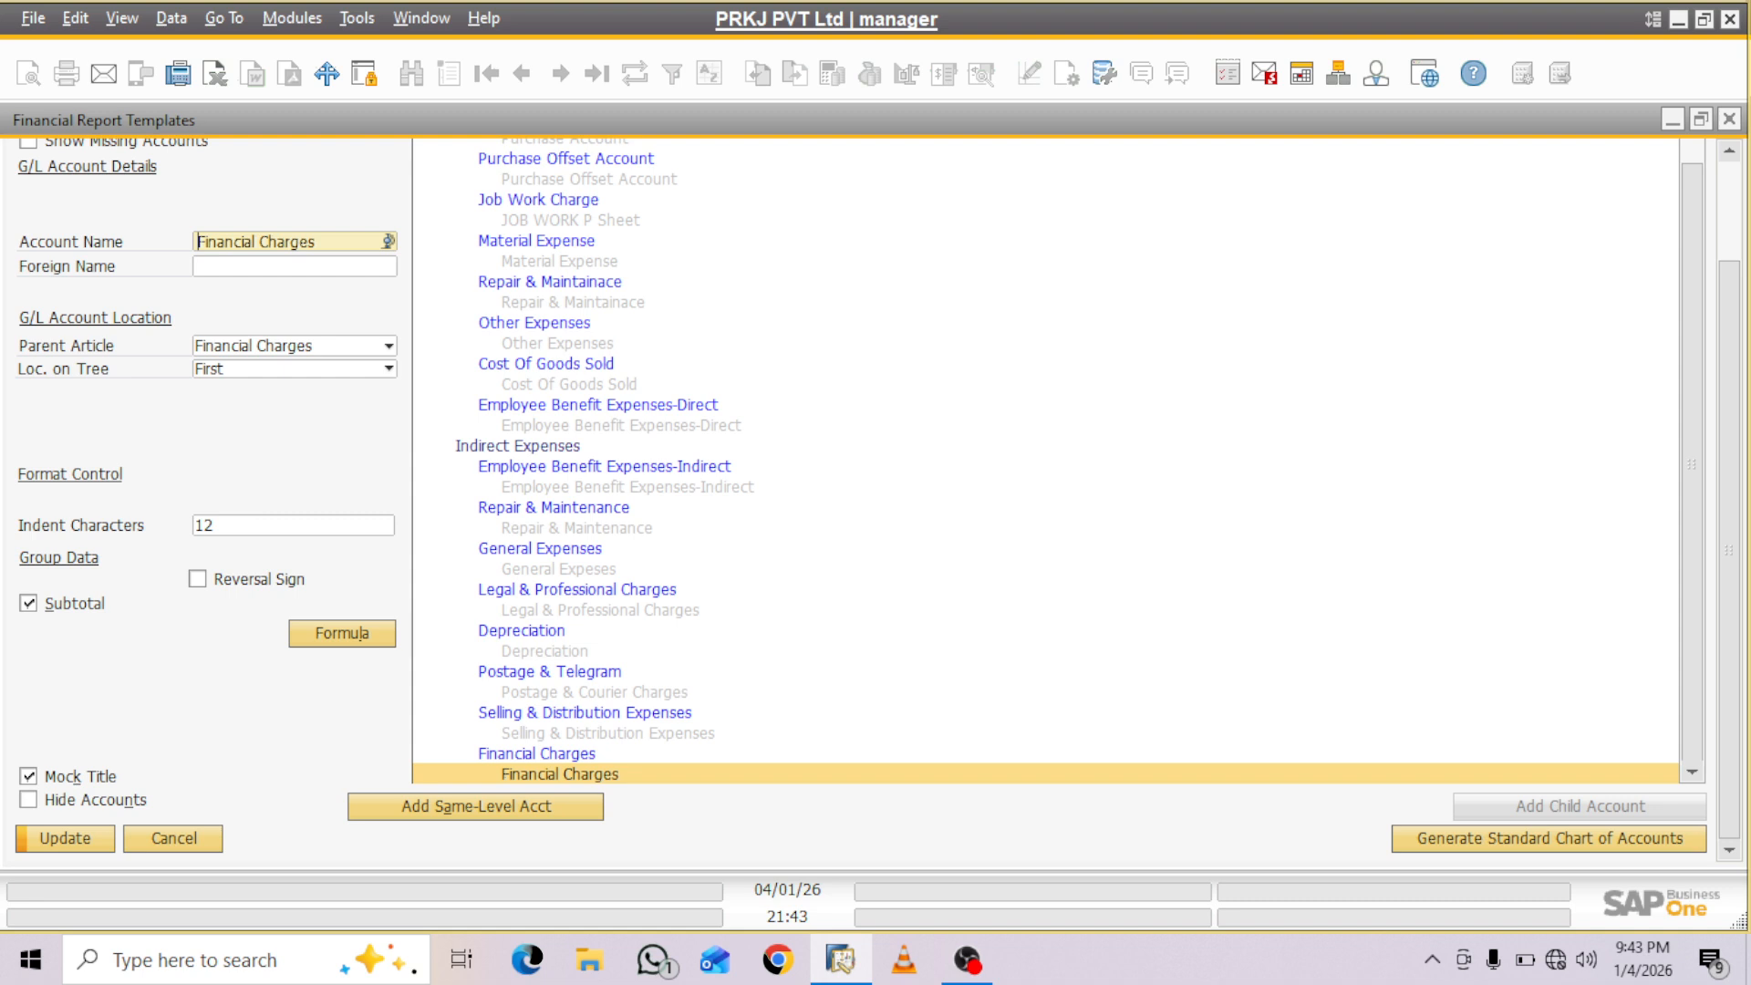
{"action": "left_click", "coordinate": [475, 807]}
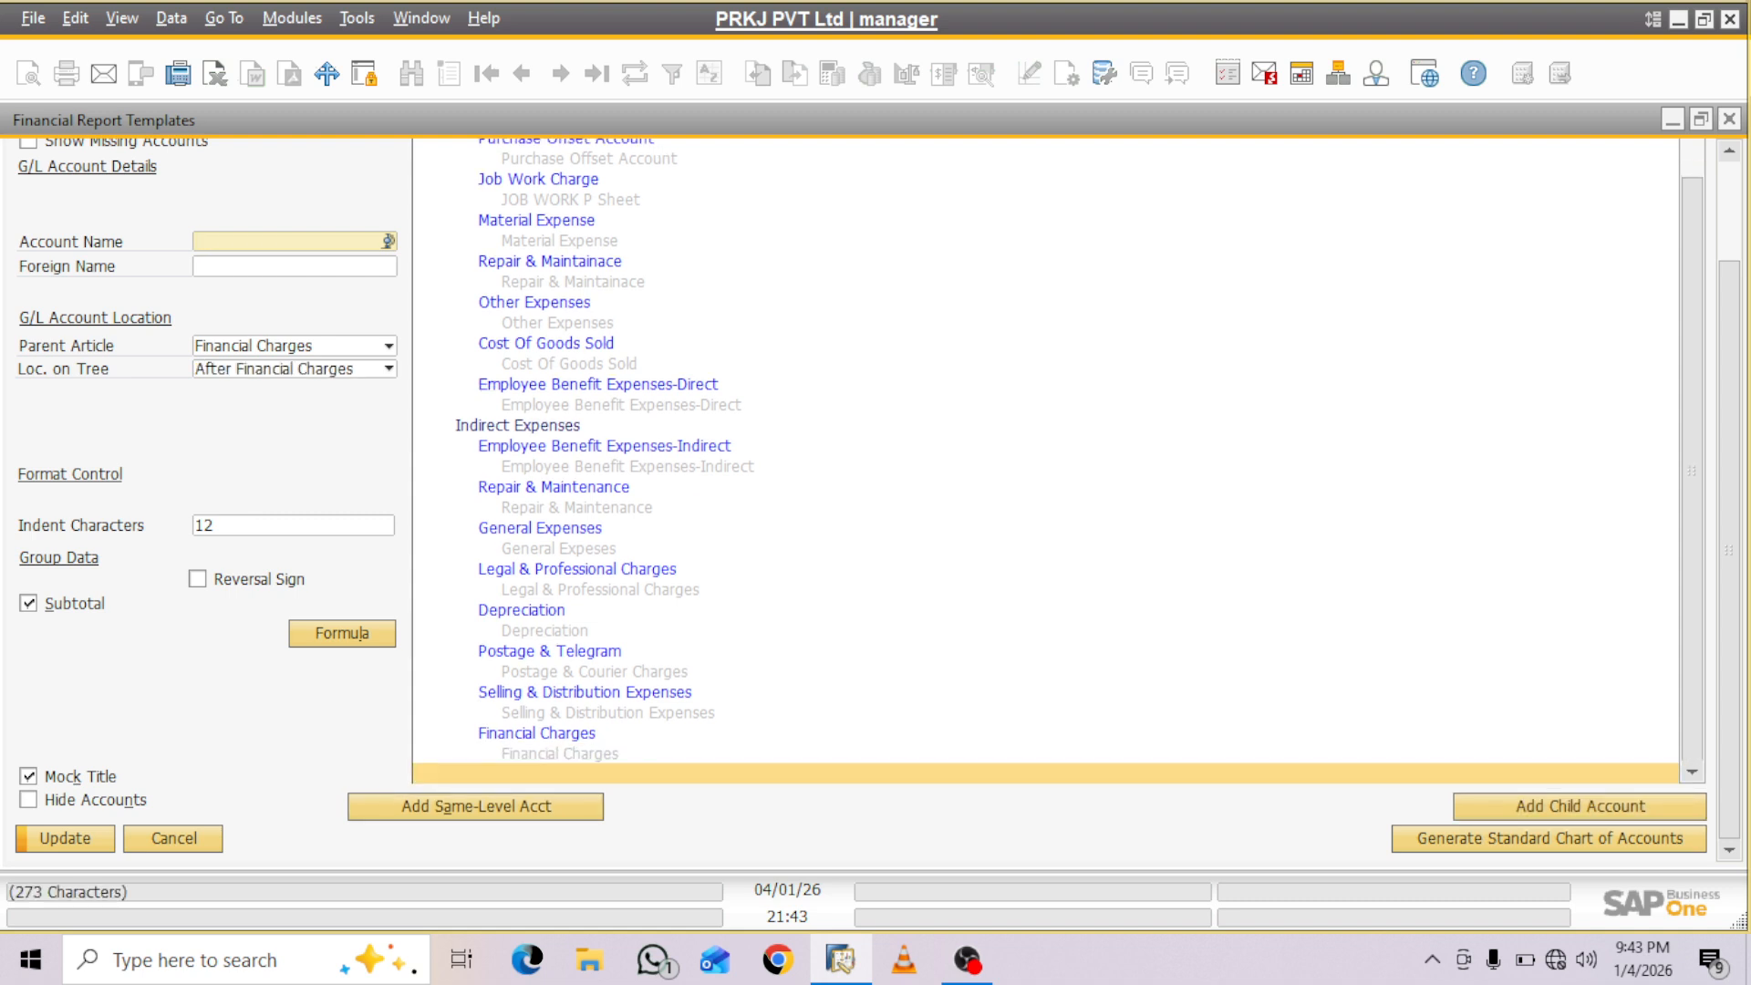
{"action": "mouse_move", "coordinate": [1729, 550]}
{"action": "left_mouse_down"}
{"action": "mouse_move", "coordinate": [1729, 452]}
{"action": "mouse_move", "coordinate": [1730, 550]}
{"action": "left_mouse_up"}
{"action": "type", "text": "Net Profit & Loss"}
{"action": "key", "text": "BackSpace"}
{"action": "key", "text": "BackSpace"}
{"action": "key", "text": "BackSpace"}
{"action": "key", "text": "BackSpace"}
{"action": "key", "text": "BackSpace"}
{"action": "key", "text": "BackSpace"}
{"action": "key", "text": "BackSpace"}
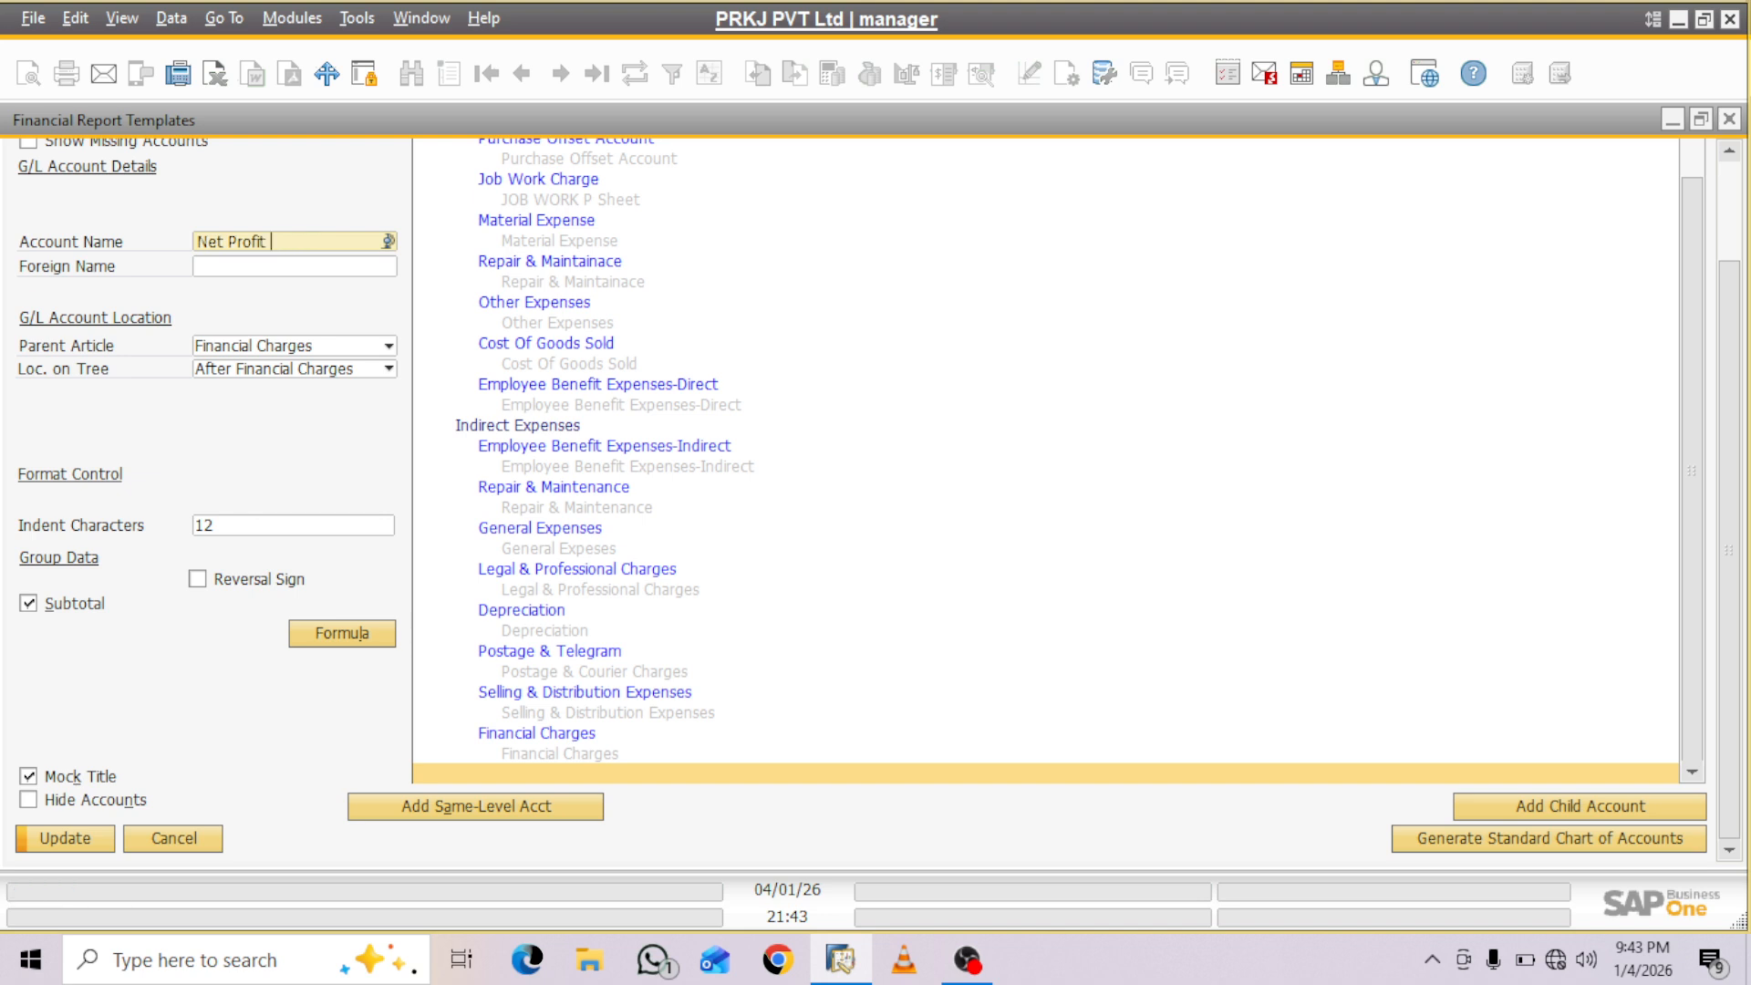
- Try to define the Net Profit subtotal formula with Sales Accounts as the first parameter, and close the formula definition
{"action": "left_click", "coordinate": [342, 633]}
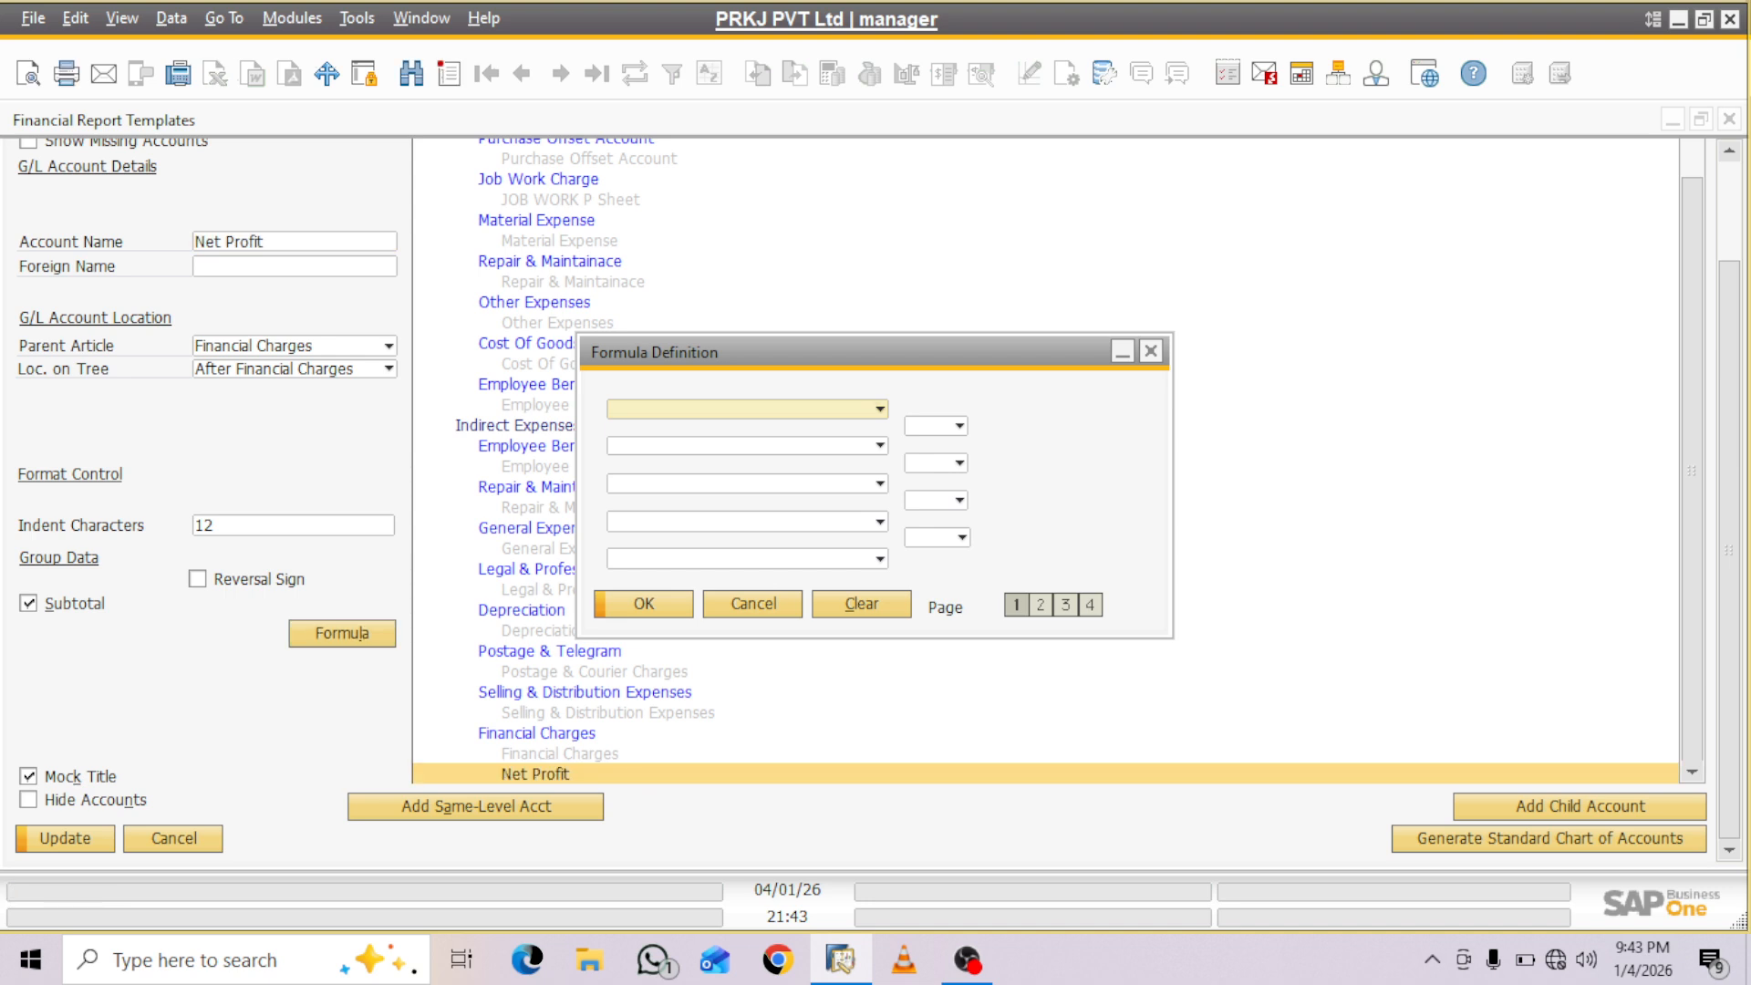
{"action": "left_click", "coordinate": [880, 409]}
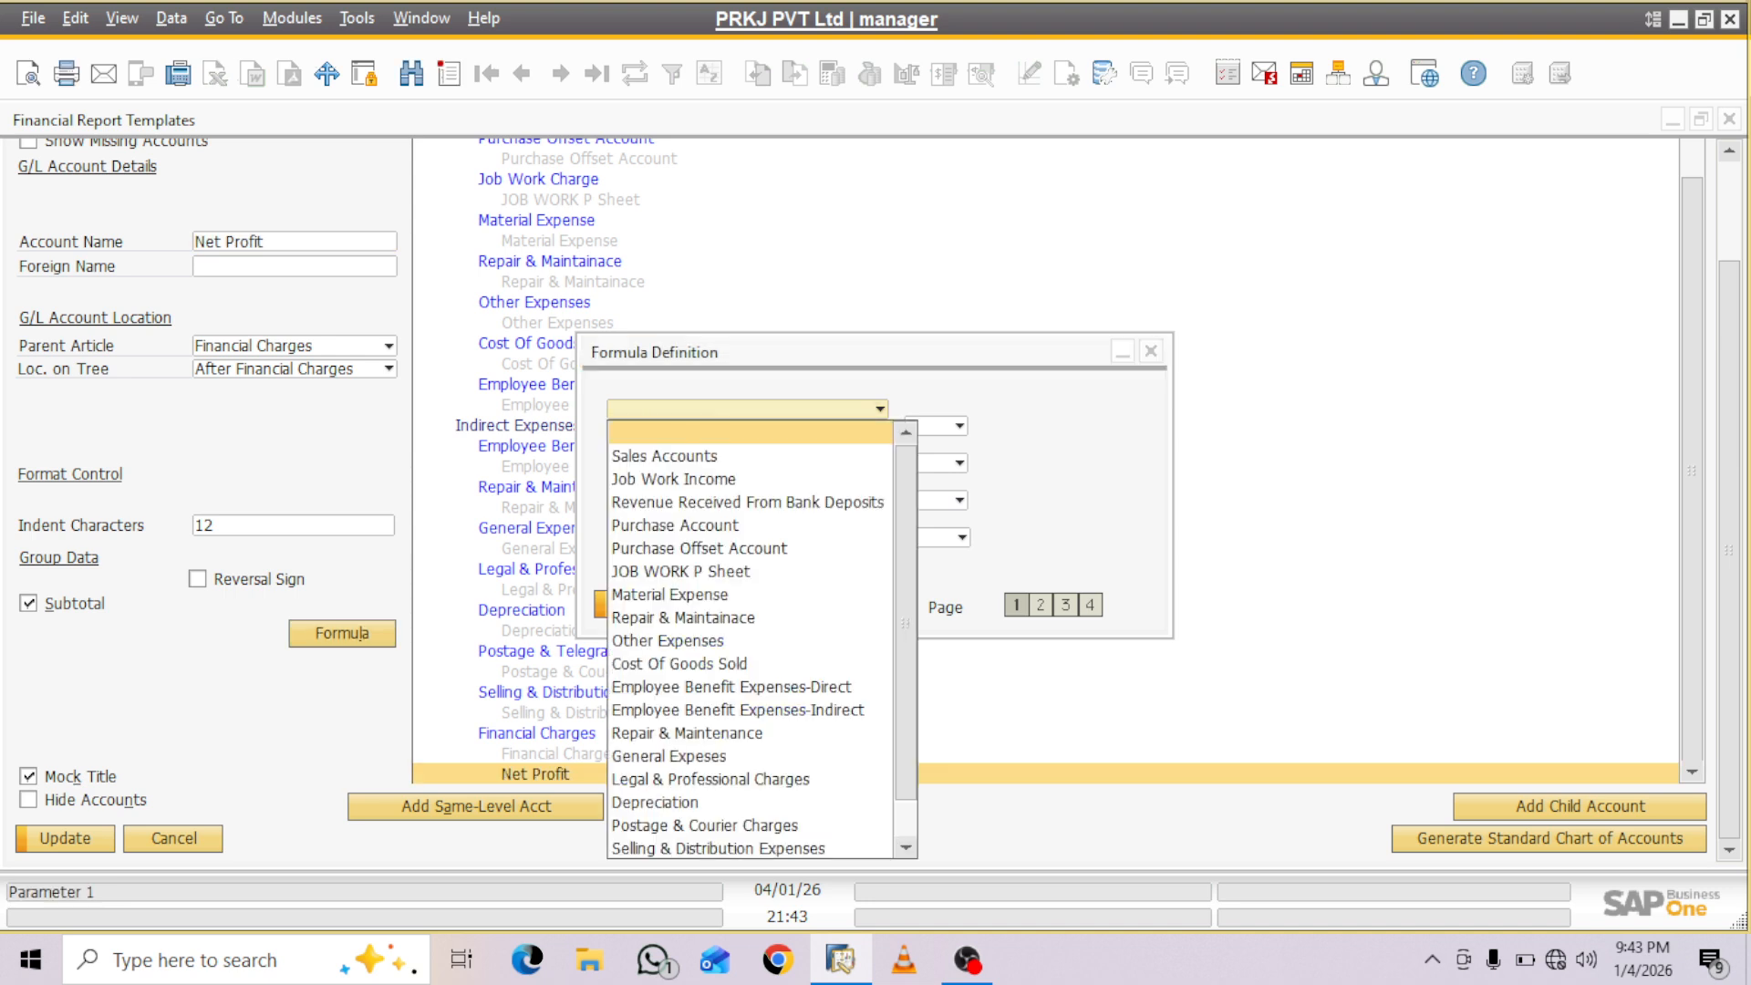
{"action": "key", "text": "Down"}
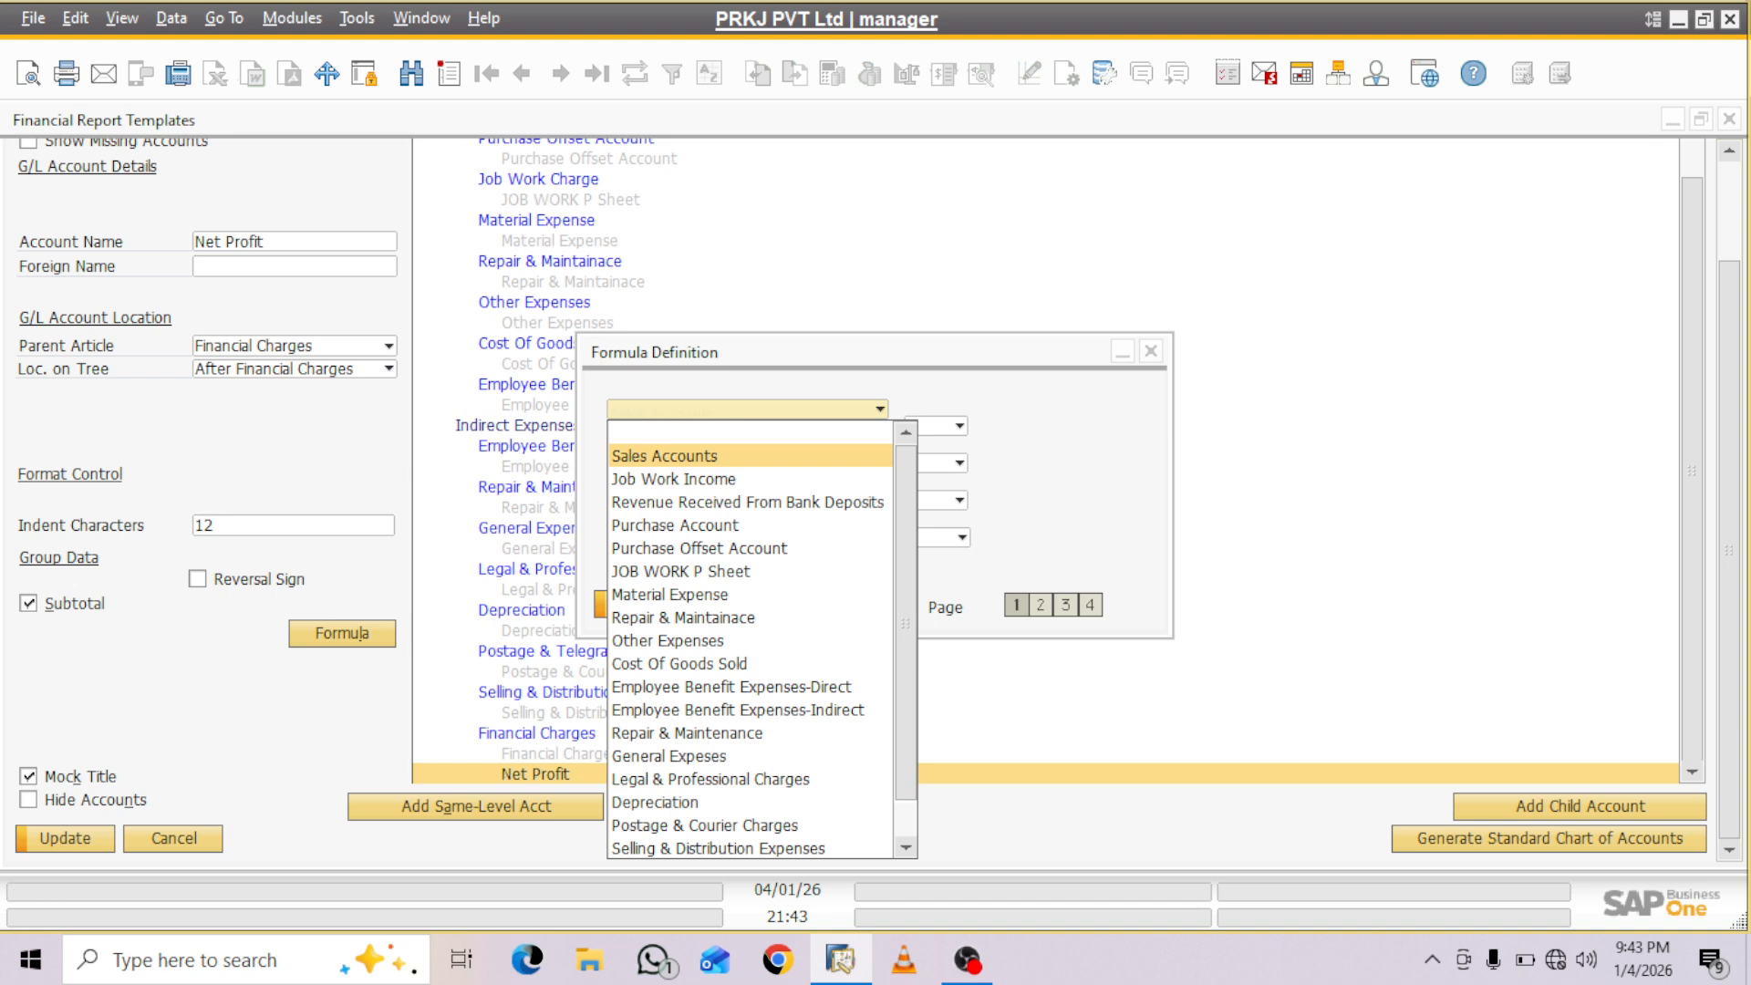
{"action": "left_click", "coordinate": [664, 456]}
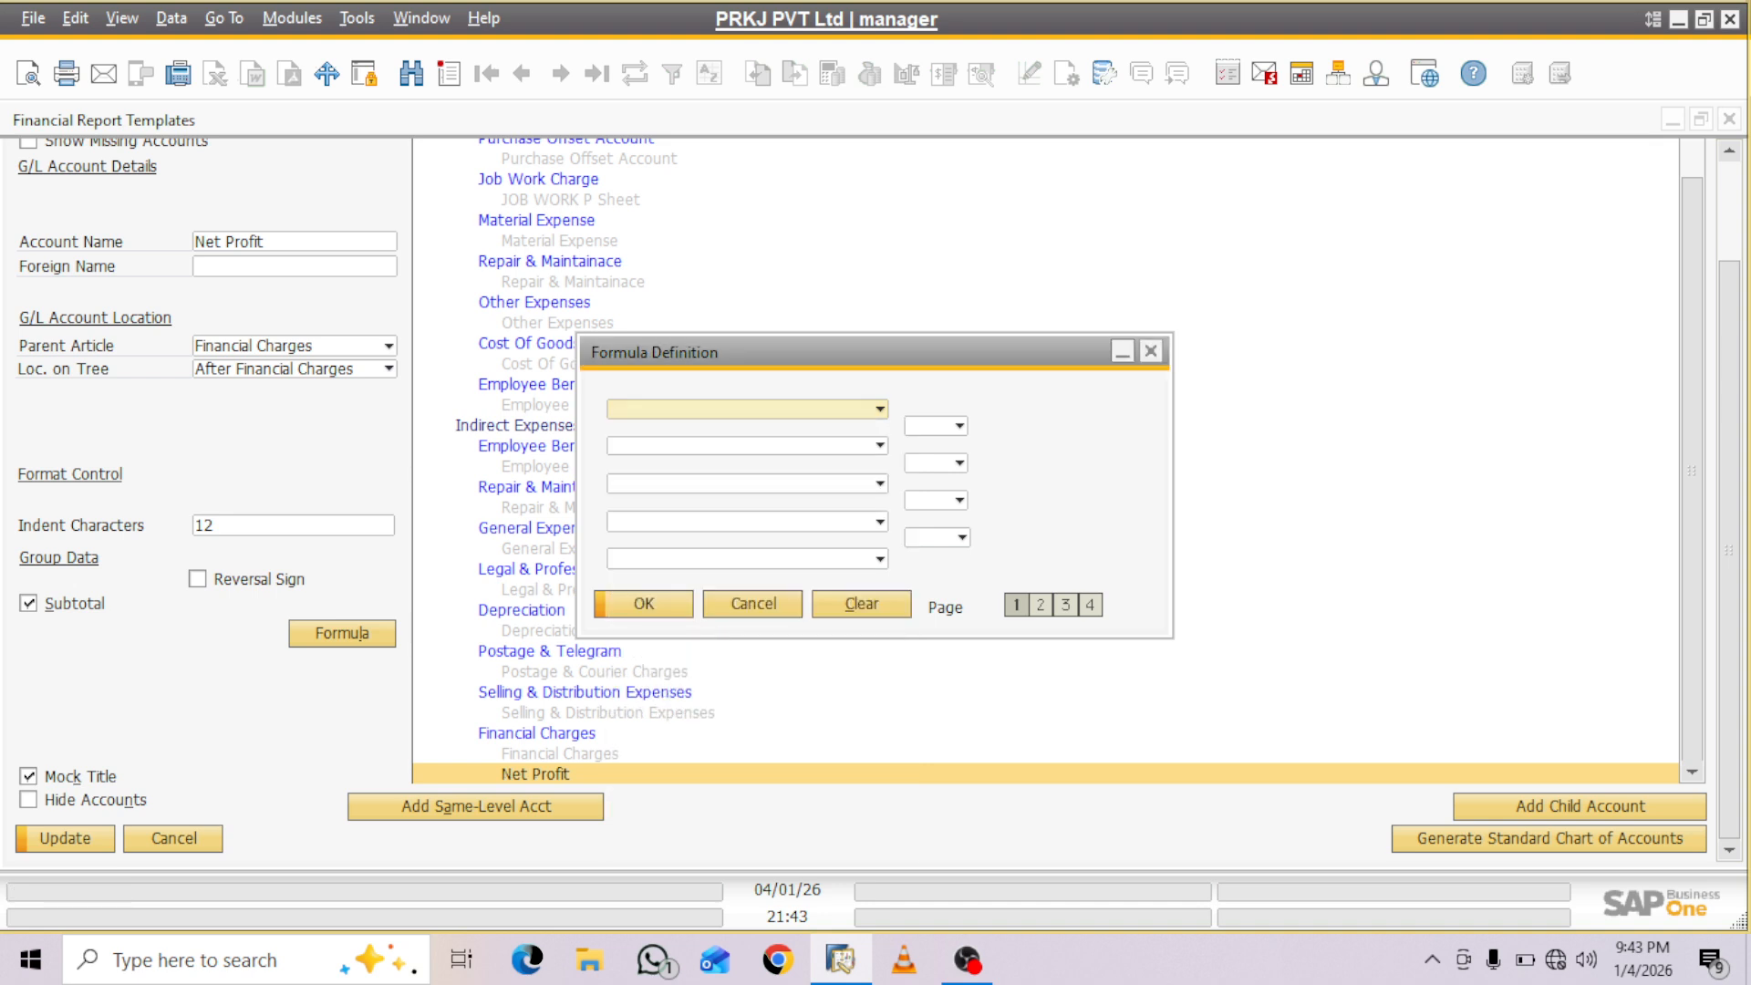
{"action": "left_click", "coordinate": [1151, 352]}
- Examine the template's account tree, checking the Revenue and Expenditure groups and where Net Profit sits
{"action": "left_click_drag", "start_coordinate": [1692, 471], "coordinate": [1692, 343]}
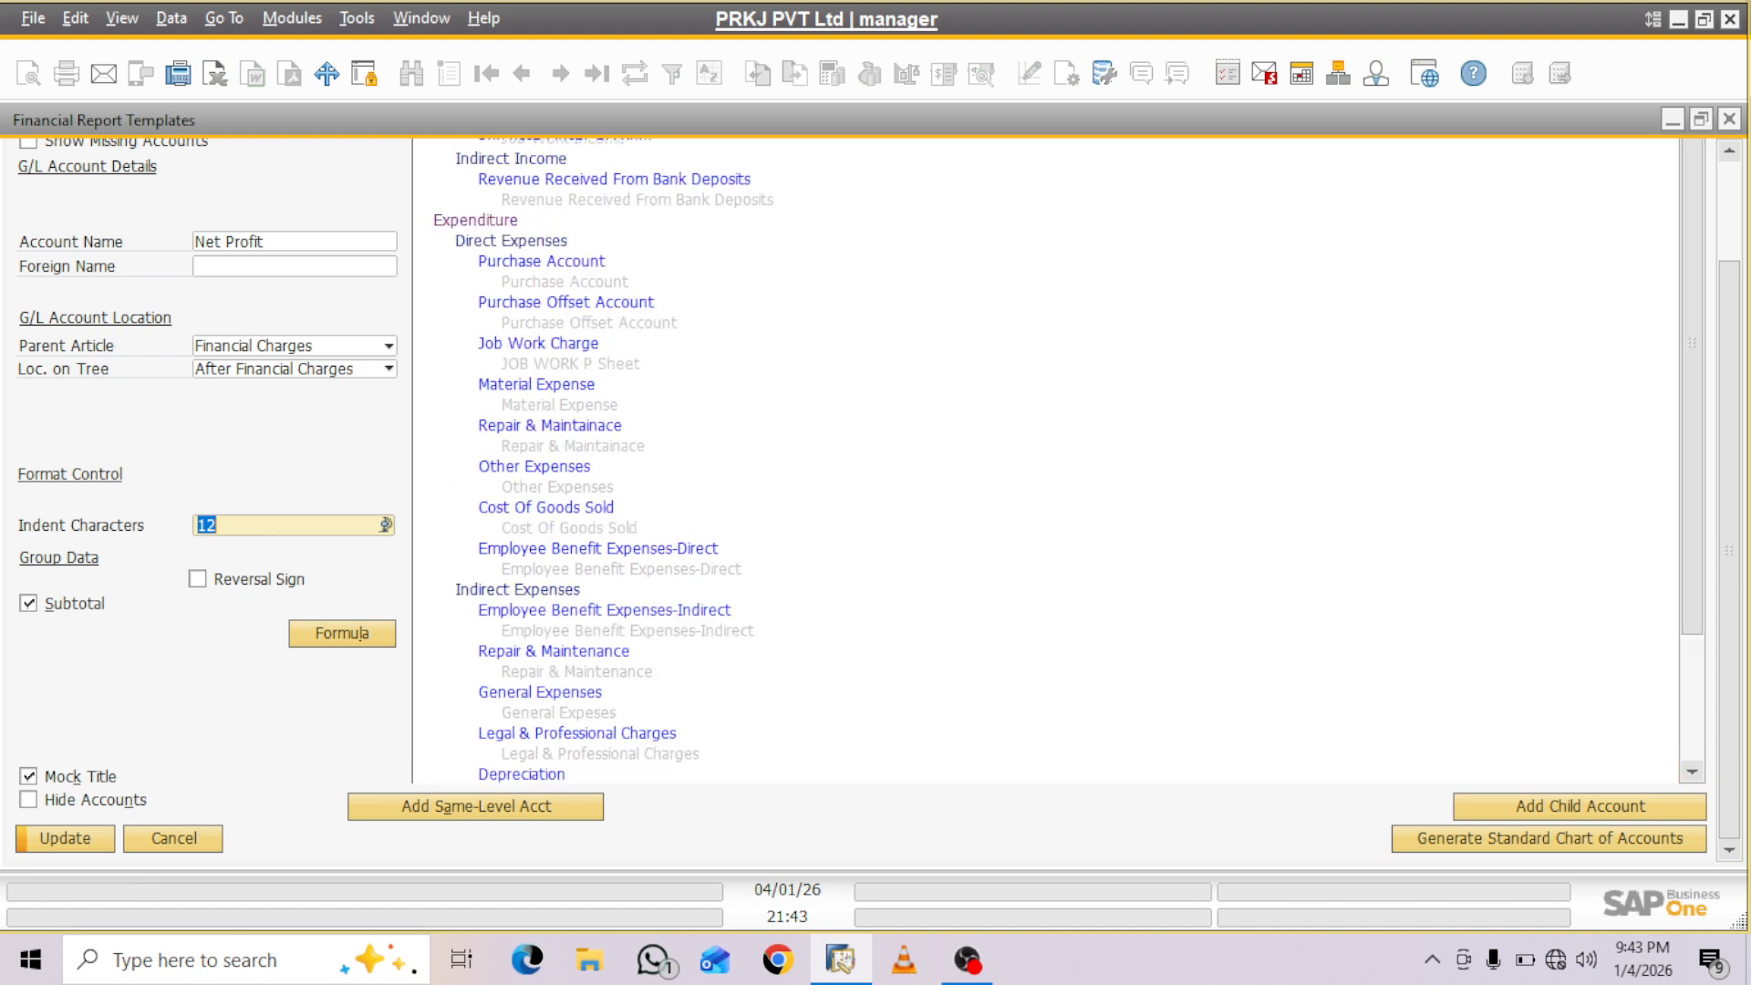
{"action": "left_click_drag", "start_coordinate": [1730, 456], "coordinate": [1729, 357]}
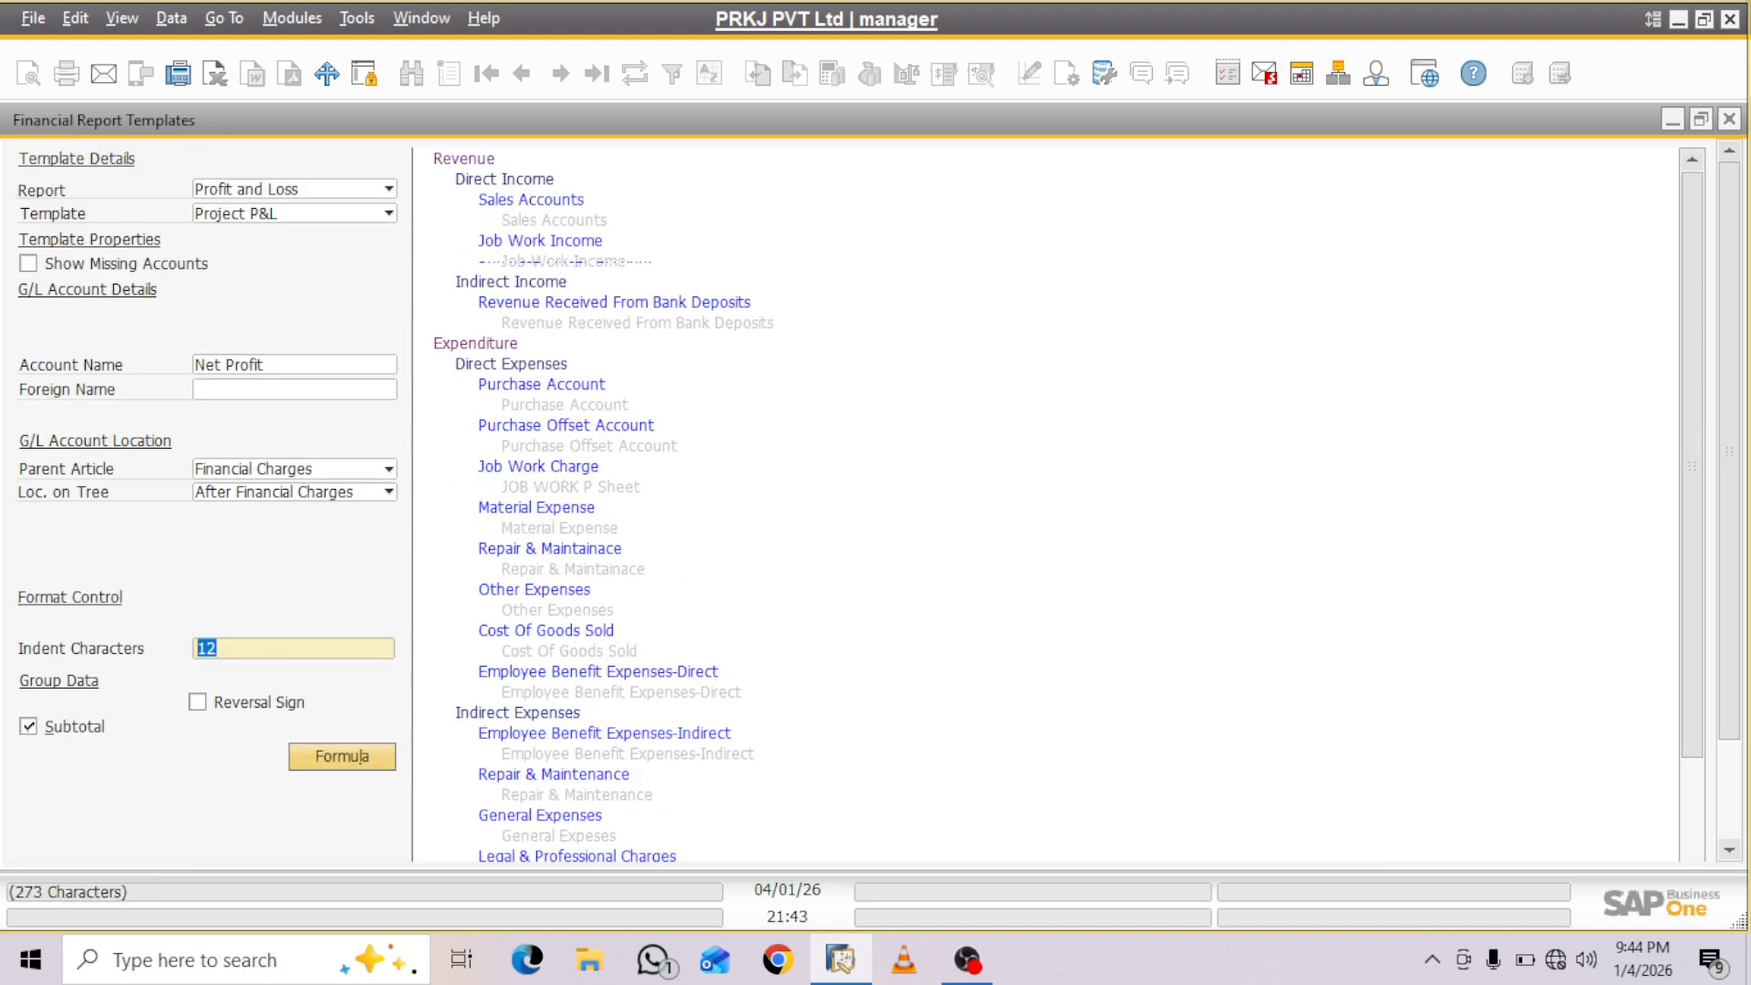
{"action": "left_click", "coordinate": [464, 159]}
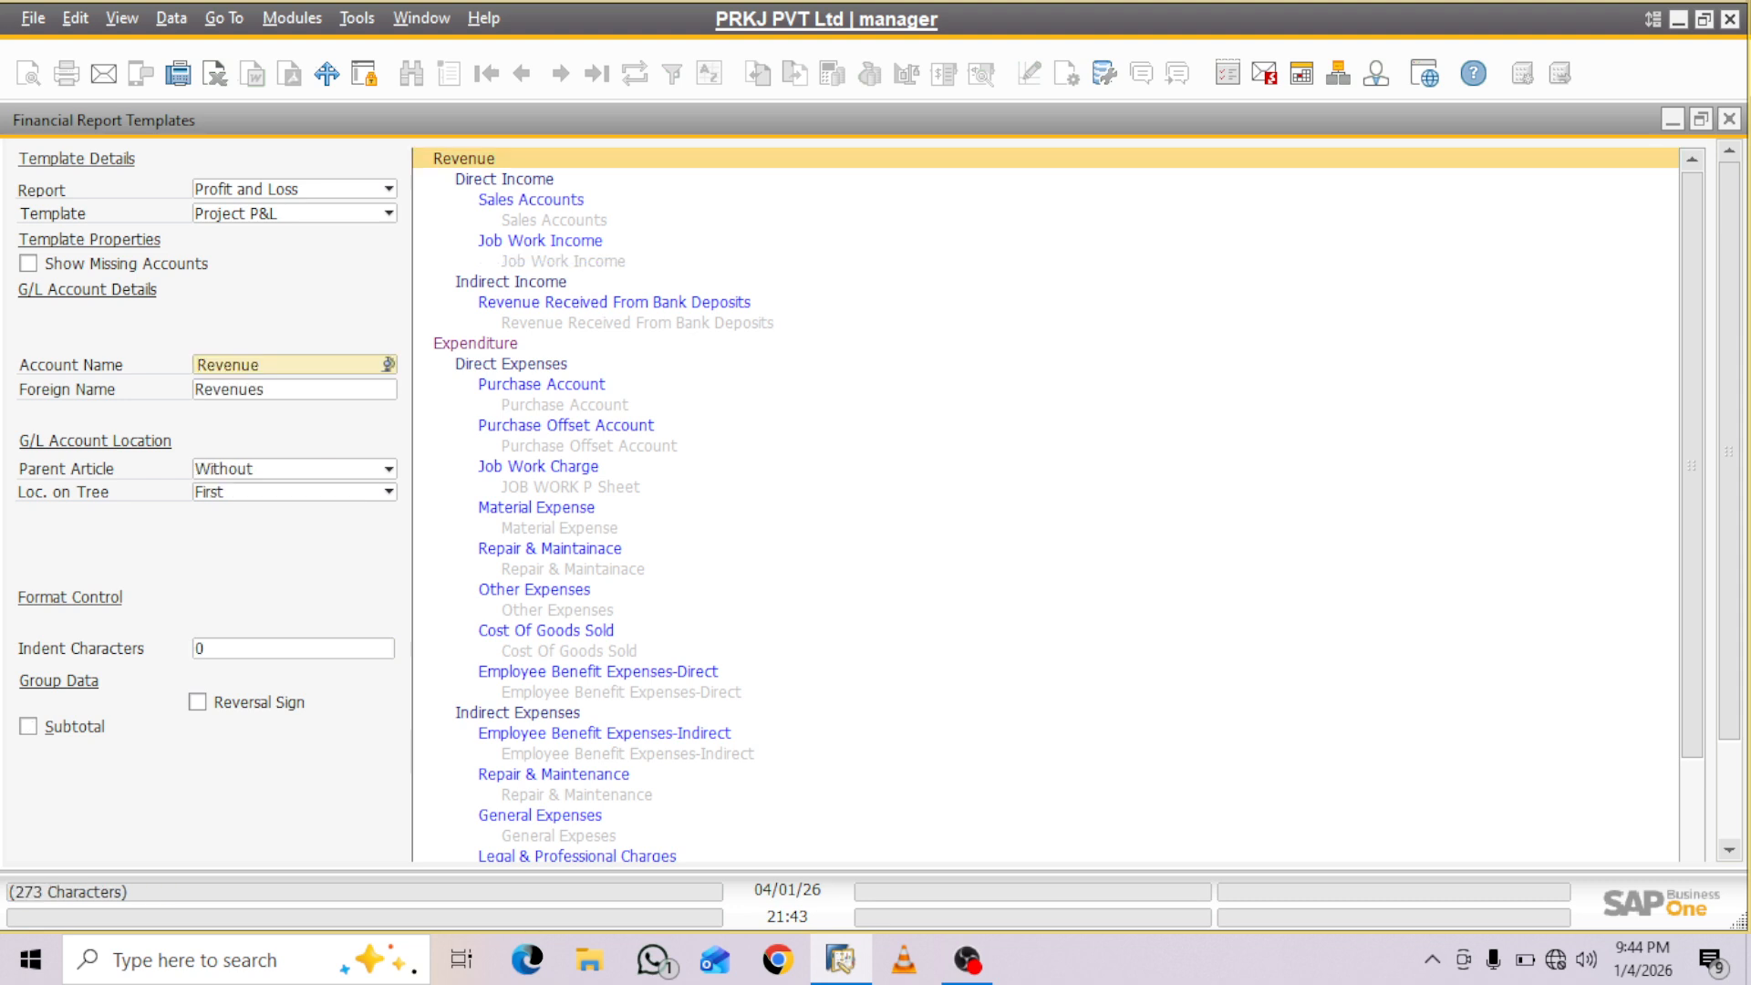
{"action": "left_click", "coordinate": [476, 344]}
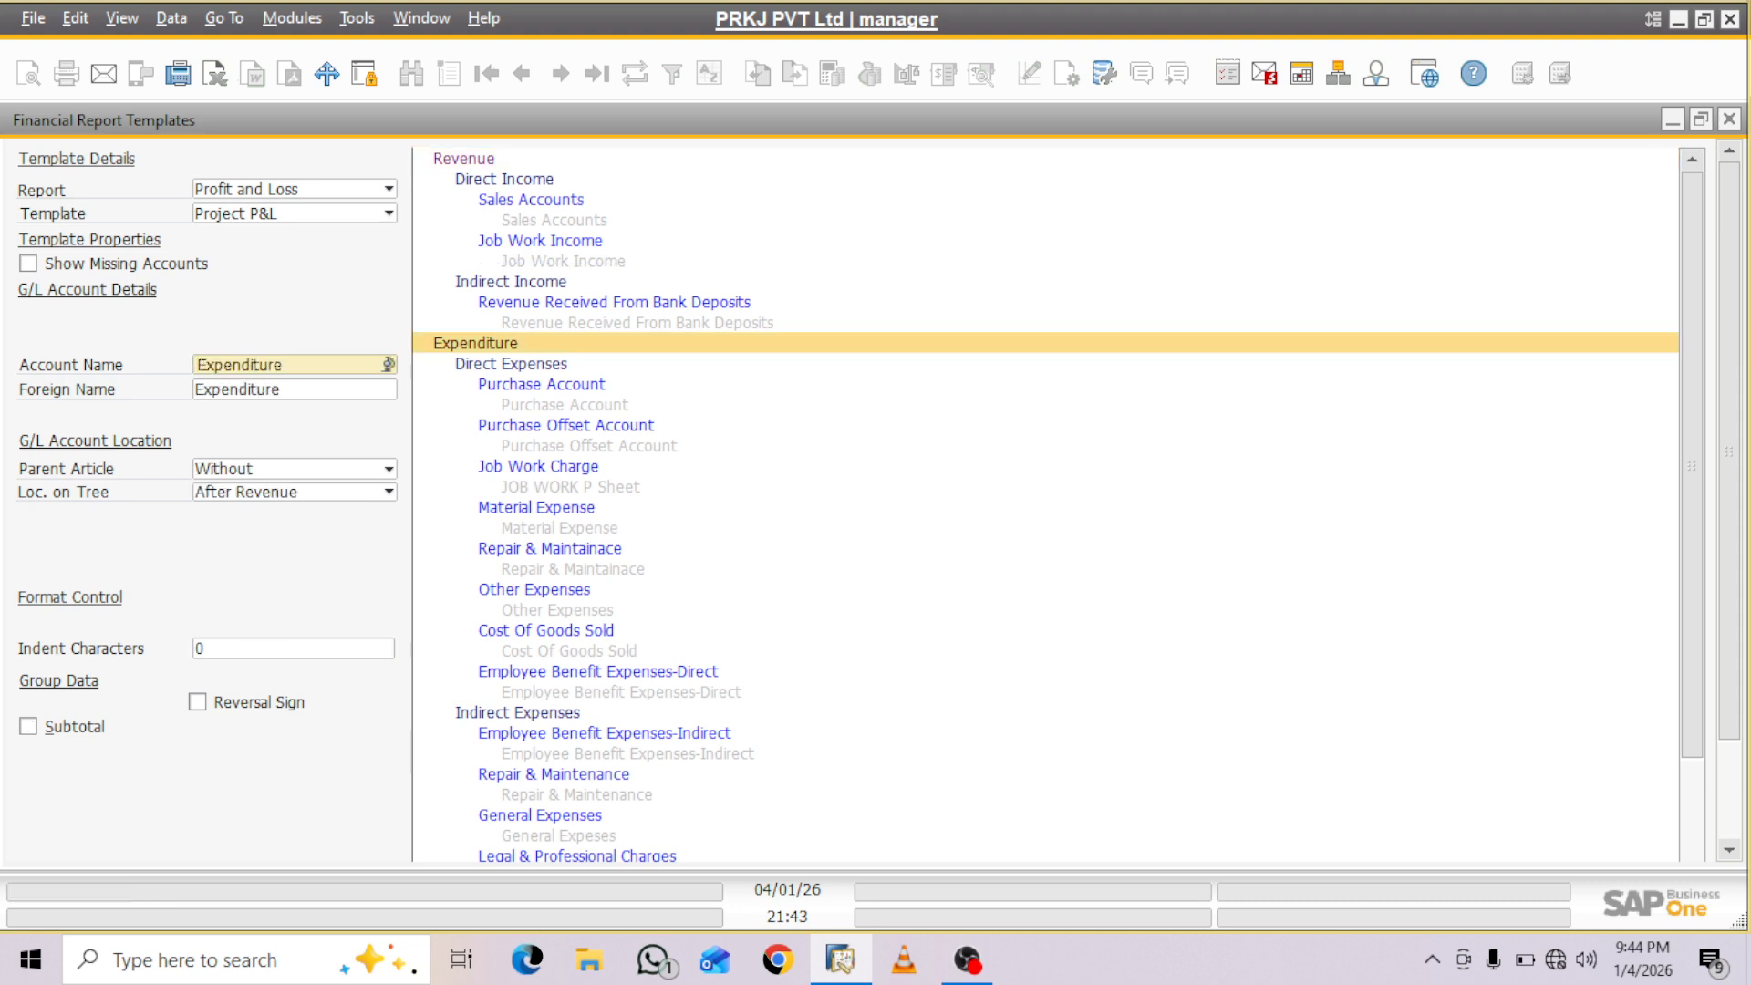
{"action": "scroll", "coordinate": [1046, 502], "scroll_direction": "down", "scroll_amount": 3}
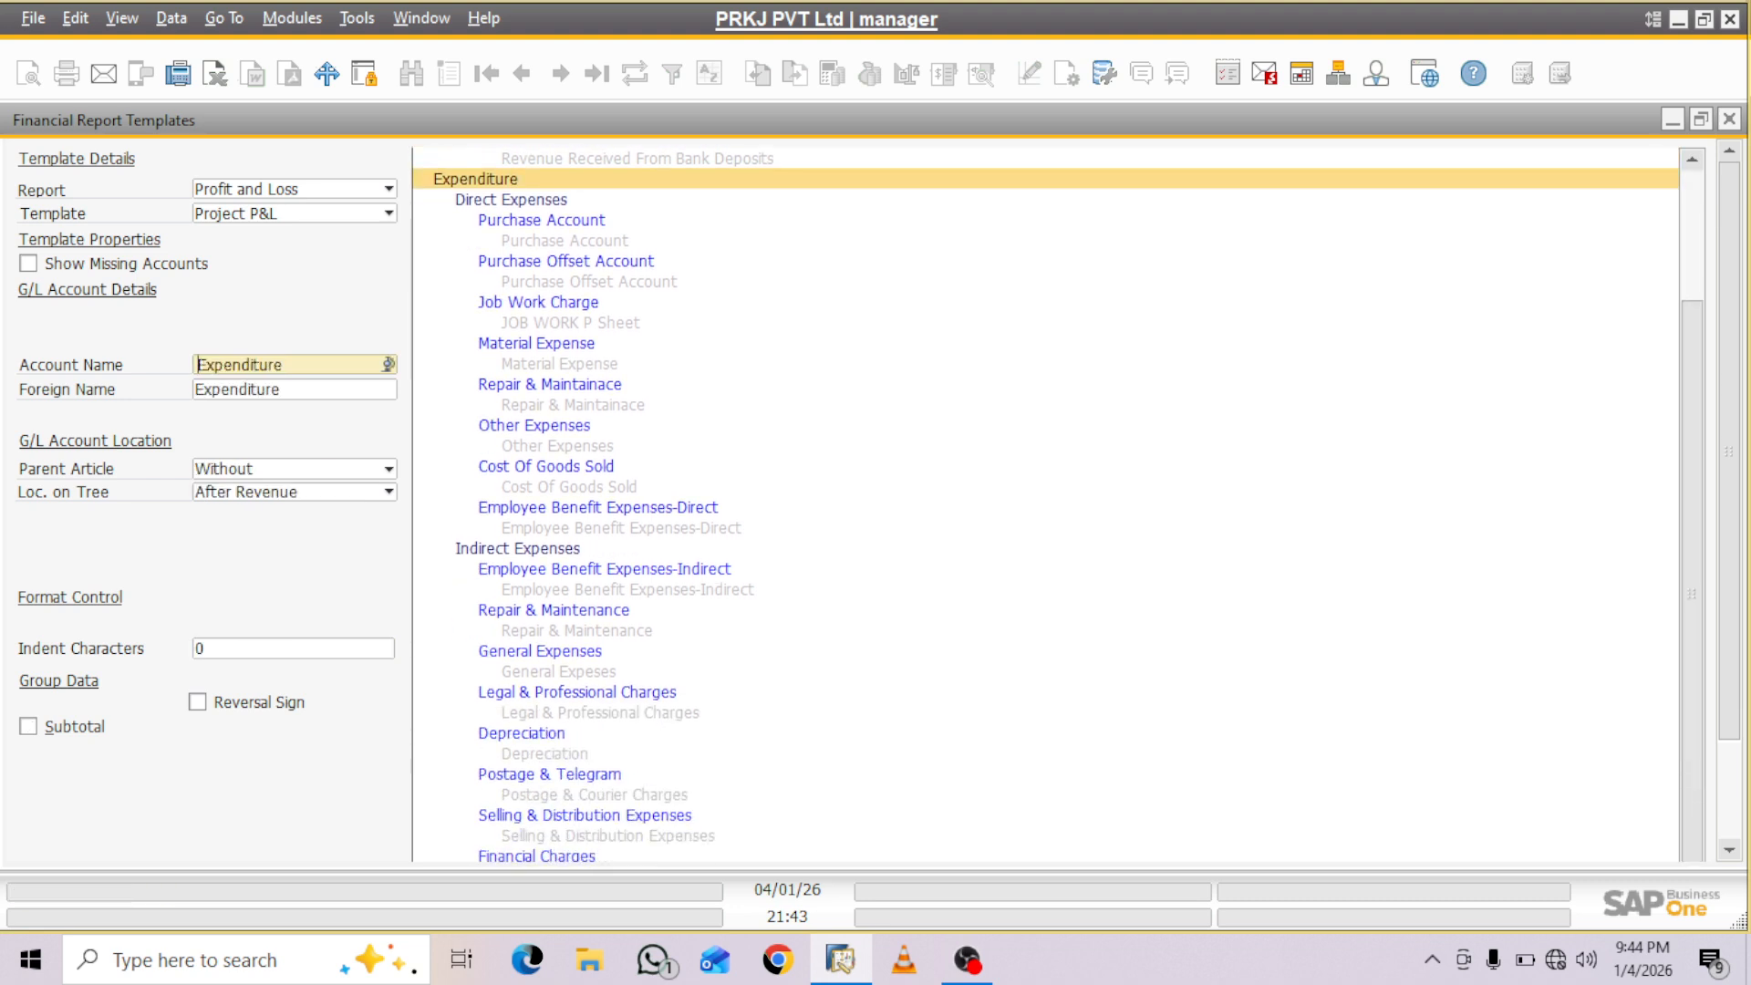
{"action": "scroll", "coordinate": [879, 500], "scroll_direction": "down", "scroll_amount": 3}
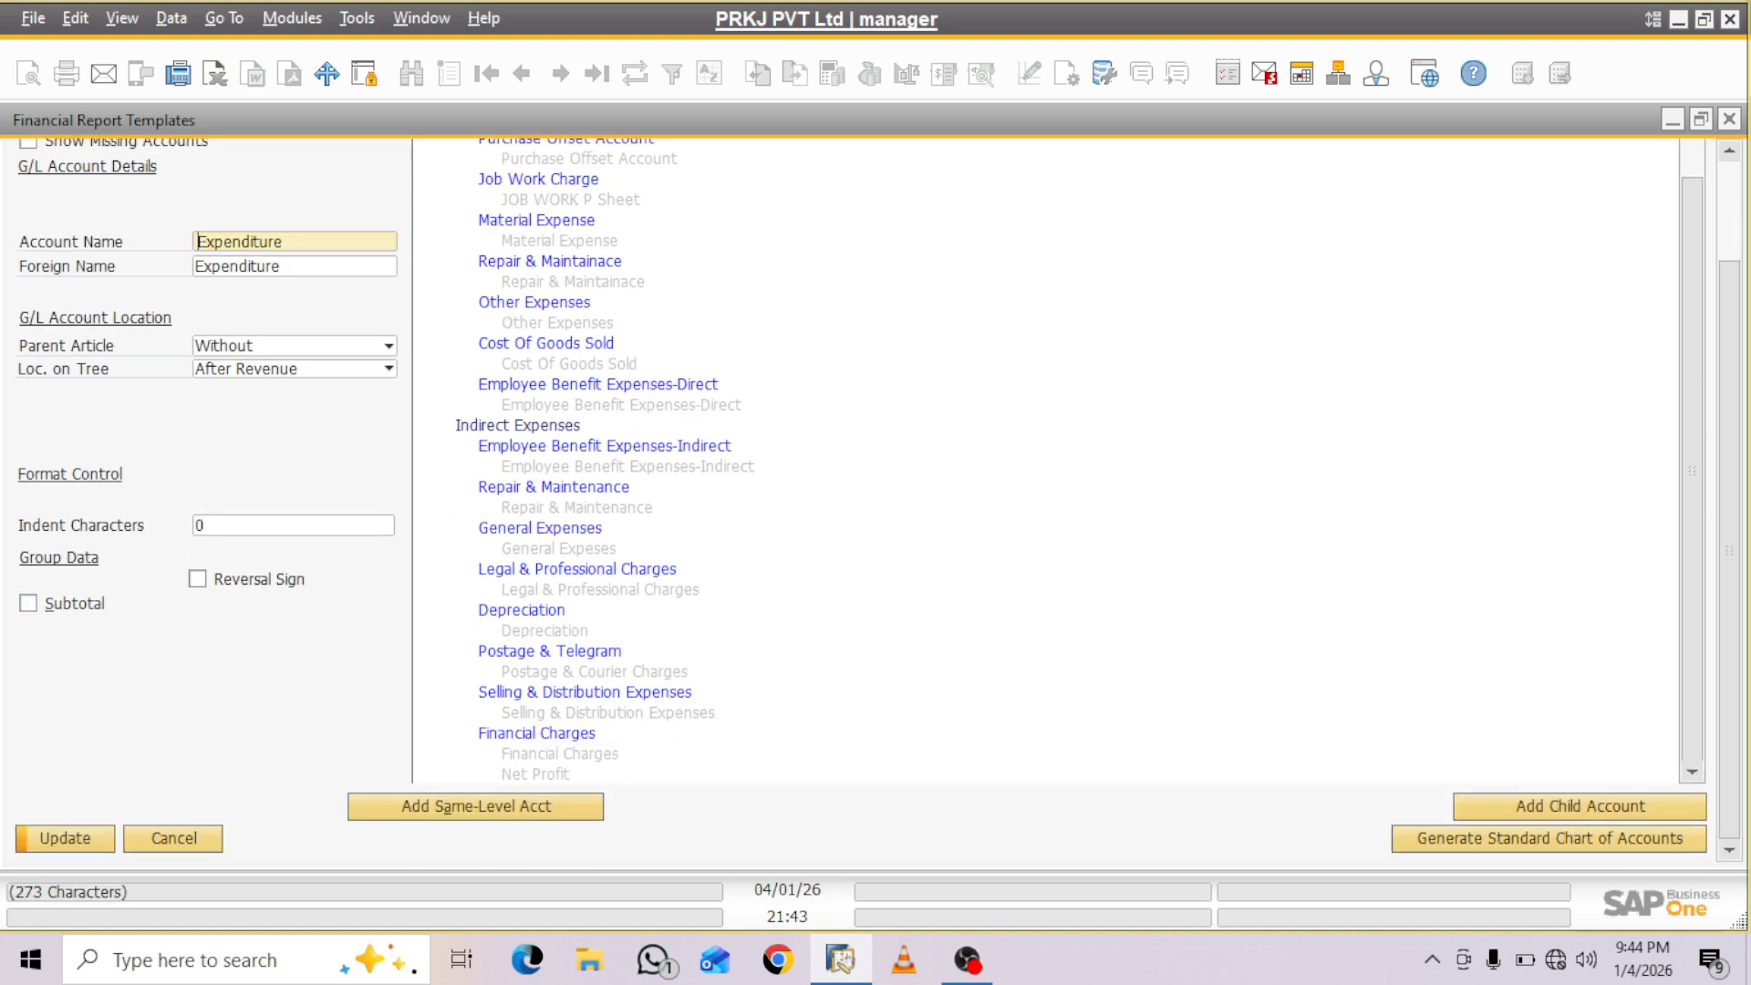
{"action": "scroll", "coordinate": [1730, 547], "scroll_direction": "up", "scroll_amount": 3}
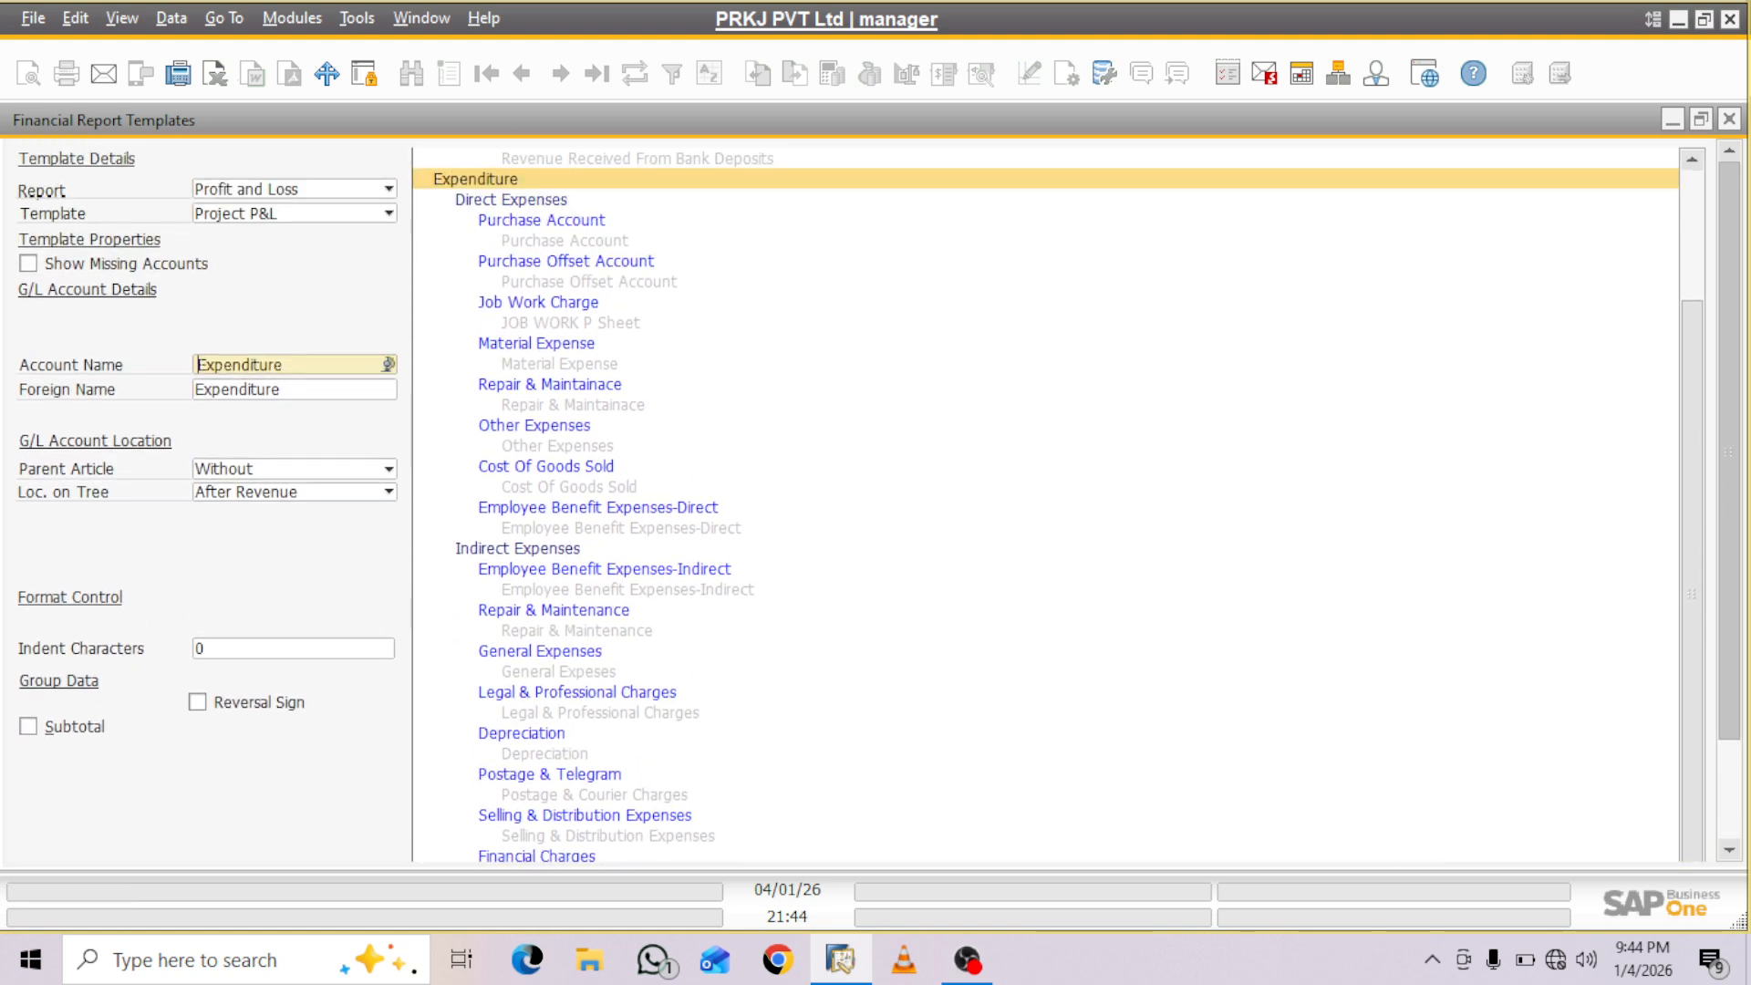
{"action": "scroll", "coordinate": [879, 501], "scroll_direction": "down", "scroll_amount": 3}
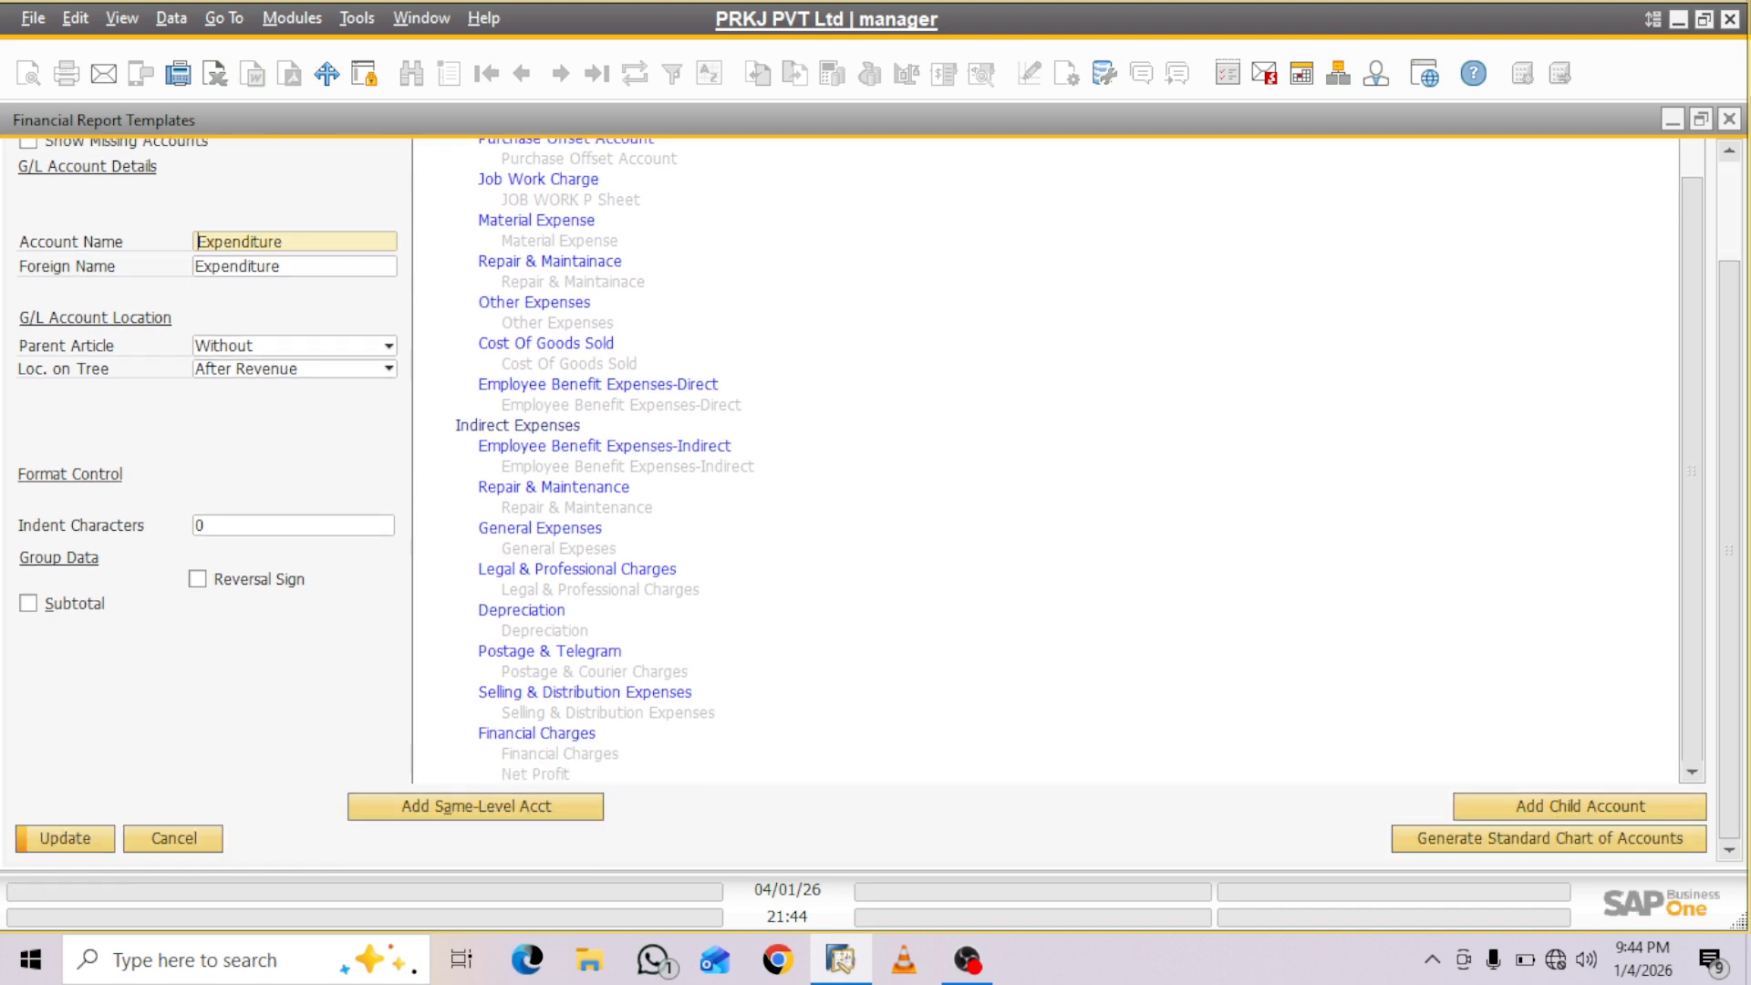
- Add a new account under Expenditure at the same level as Indirect Expenses
{"action": "left_click", "coordinate": [535, 774]}
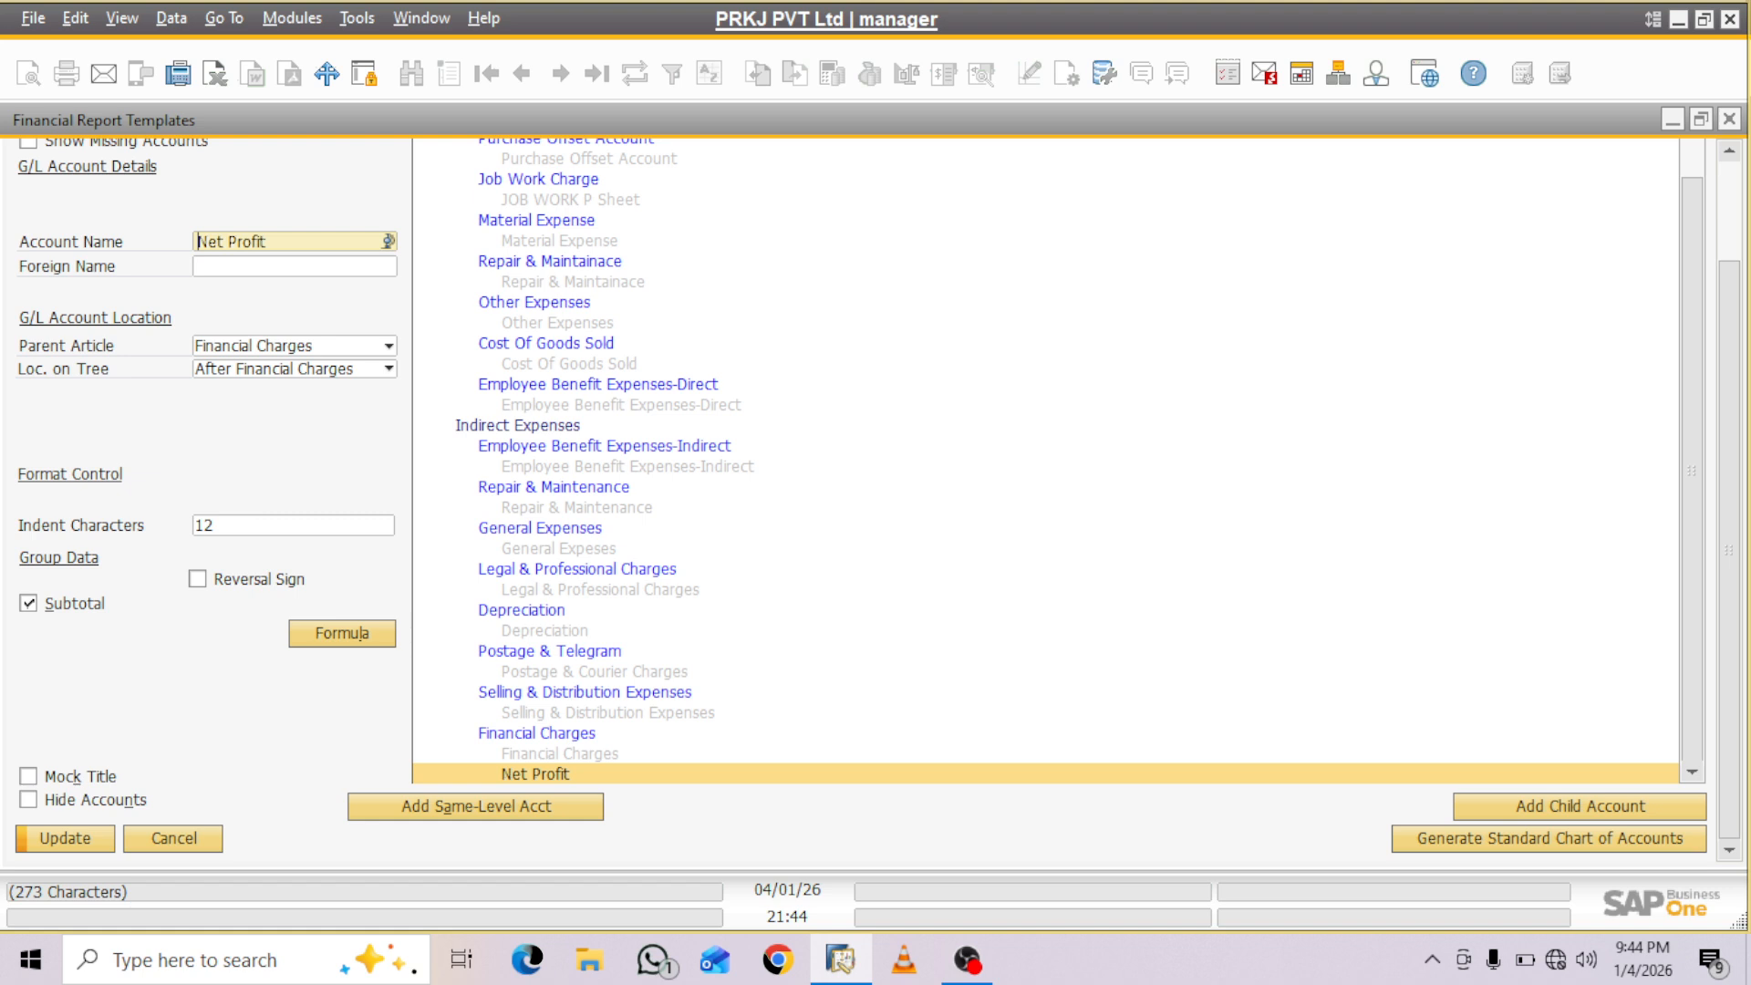
{"action": "left_click", "coordinate": [518, 426]}
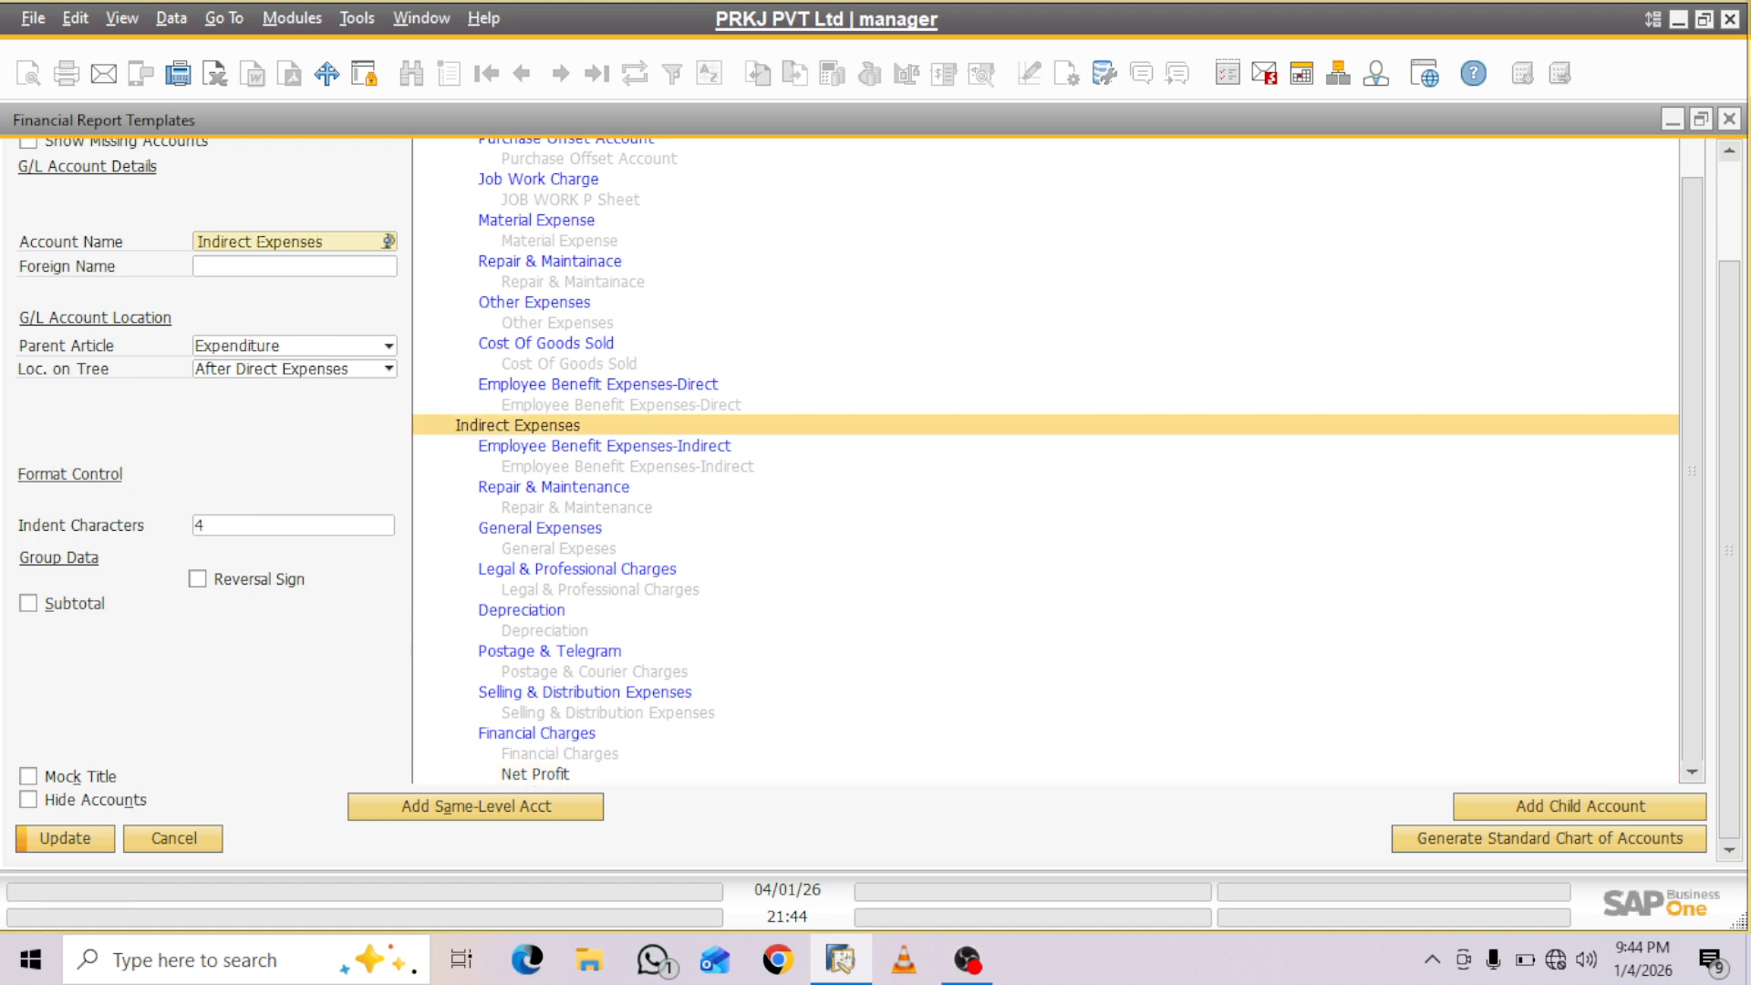
{"action": "left_click", "coordinate": [476, 807]}
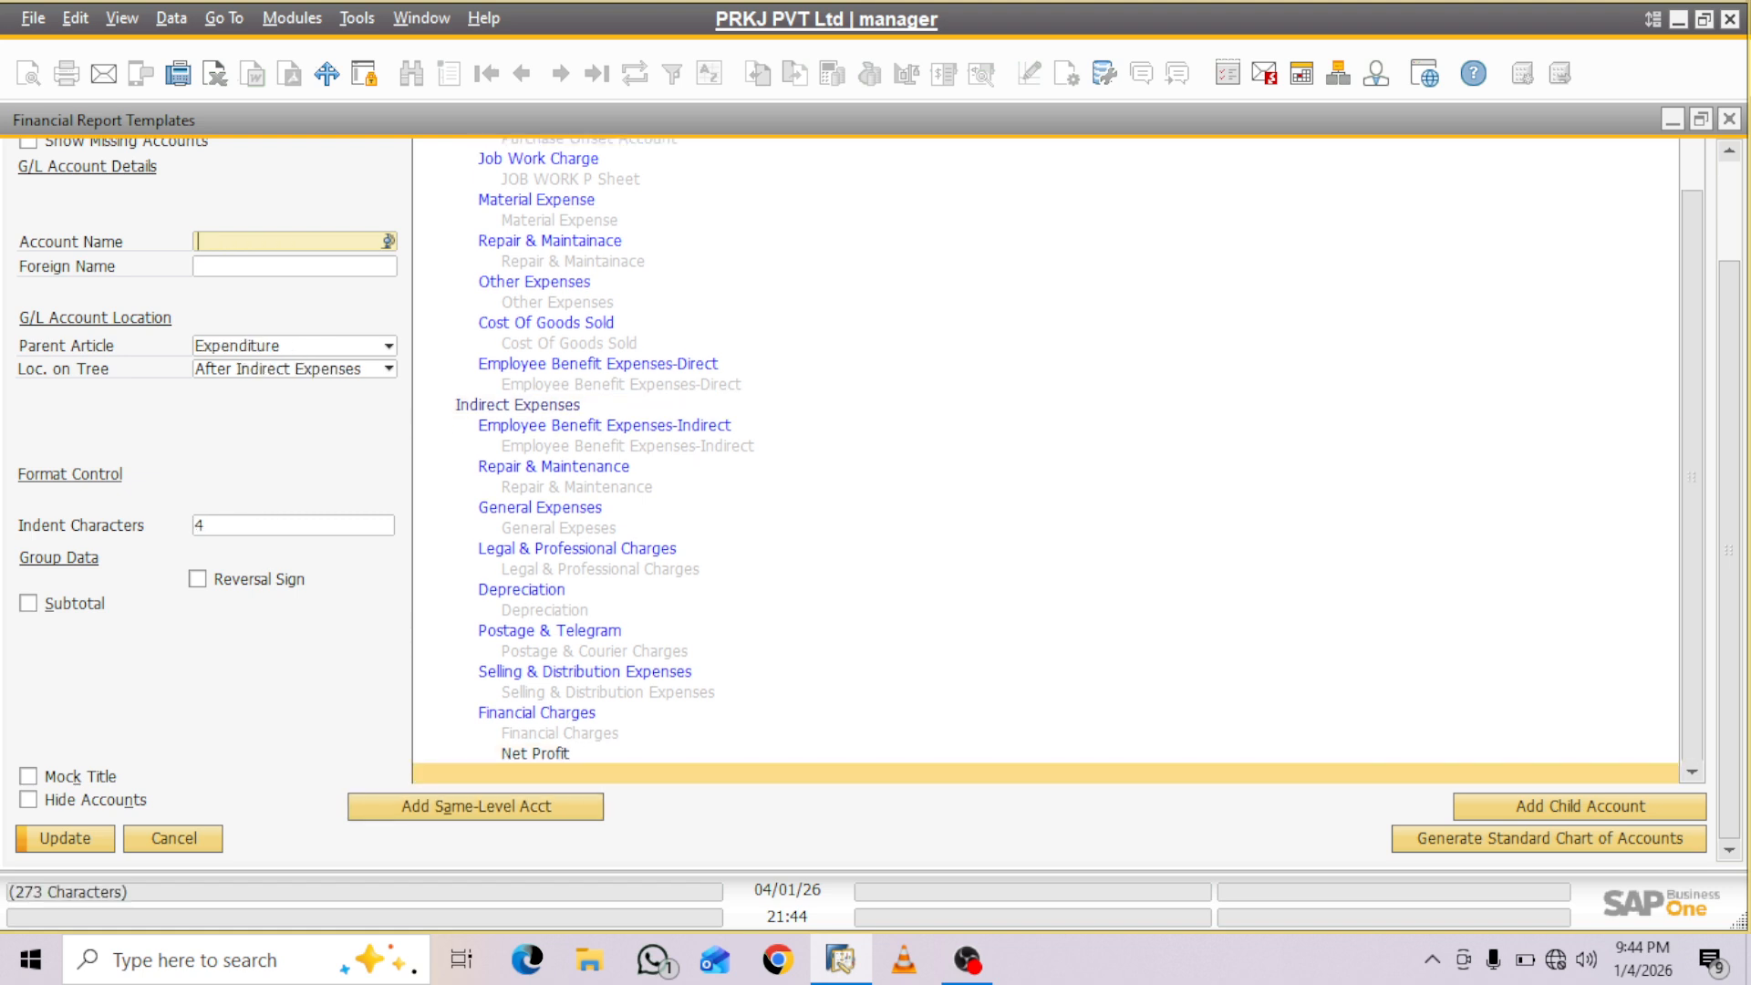
- Delete the Net Profit account located under Financial Charges
{"action": "left_click", "coordinate": [536, 755]}
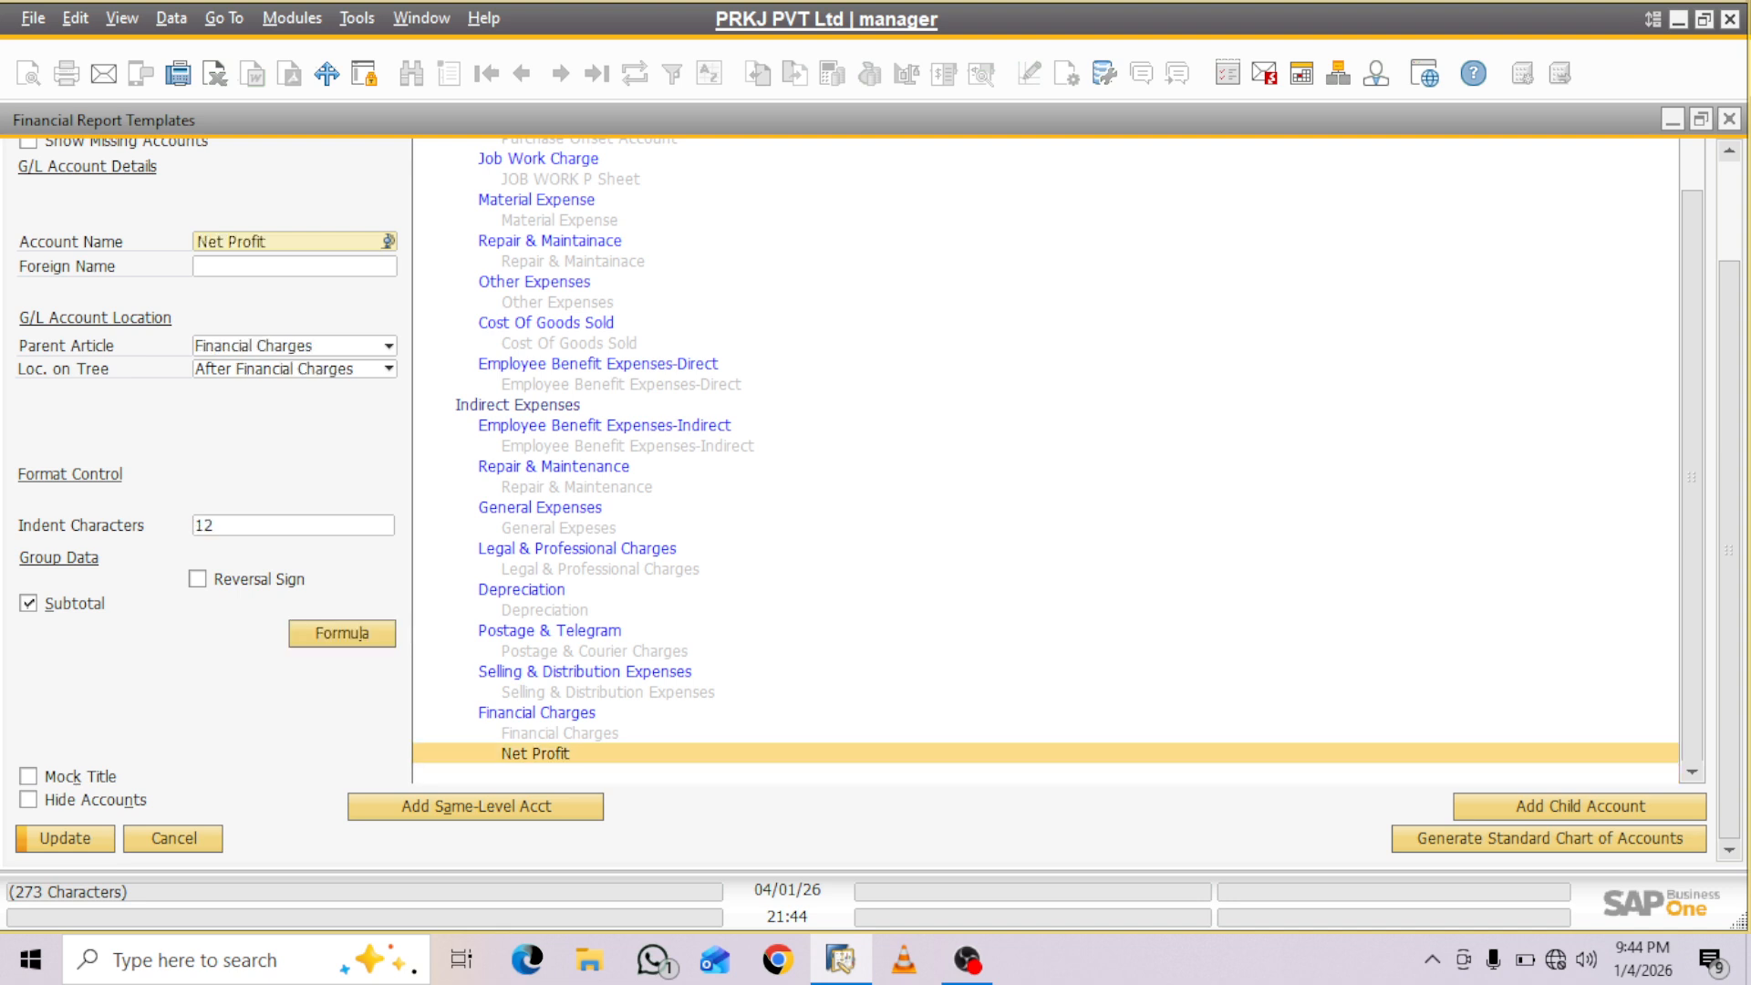
{"action": "right_click", "coordinate": [609, 751]}
{"action": "mouse_move", "coordinate": [730, 679]}
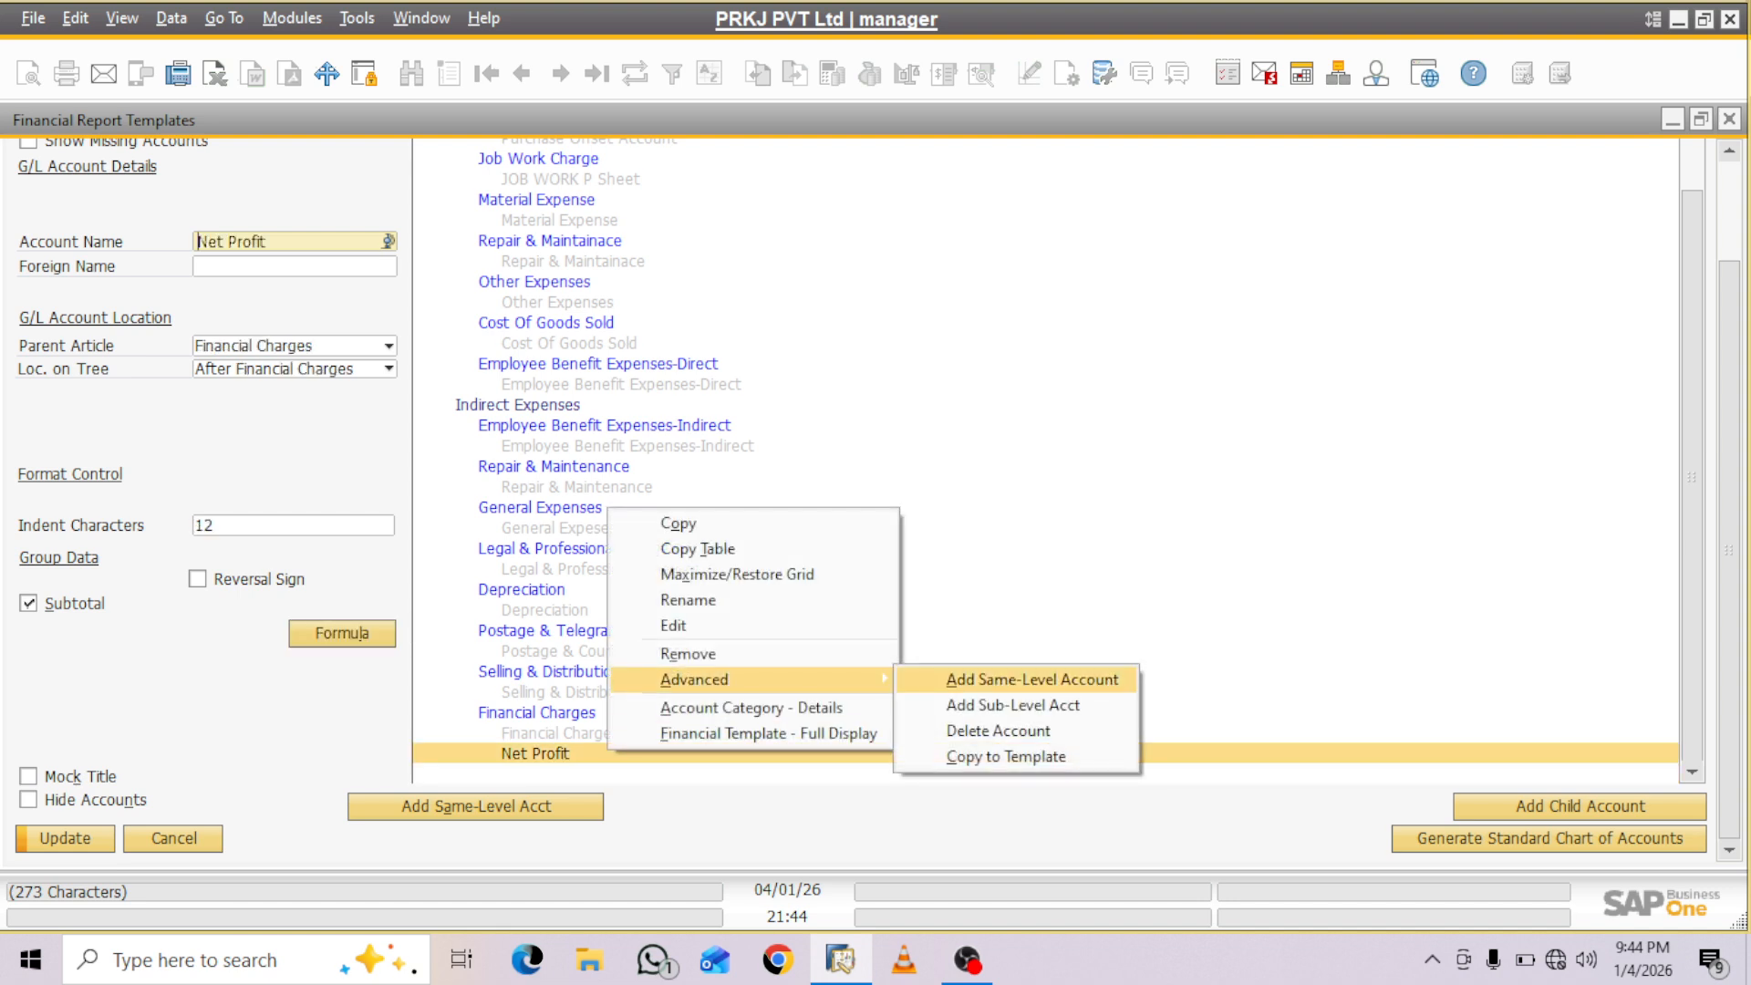
{"action": "left_click", "coordinate": [998, 730]}
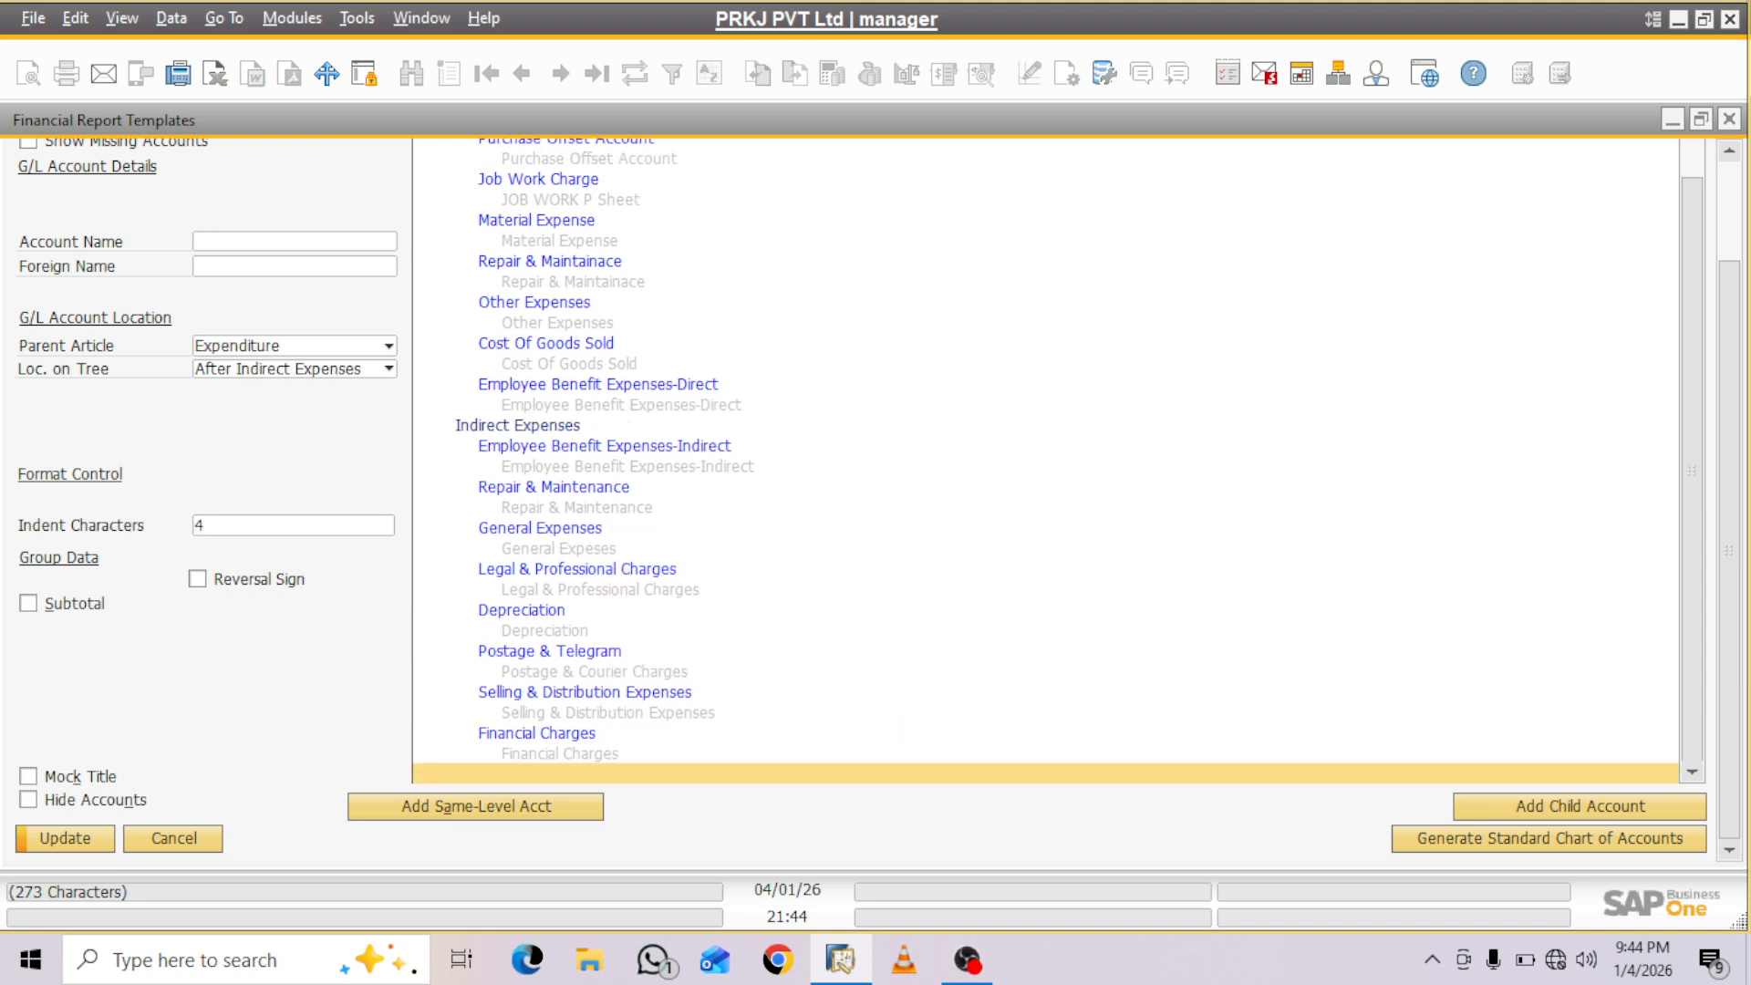
- Enable a subtotal on the Expenditure group and add a same-level account named "Net Profit" after it
{"action": "scroll", "coordinate": [1046, 461], "scroll_direction": "up", "scroll_amount": 4}
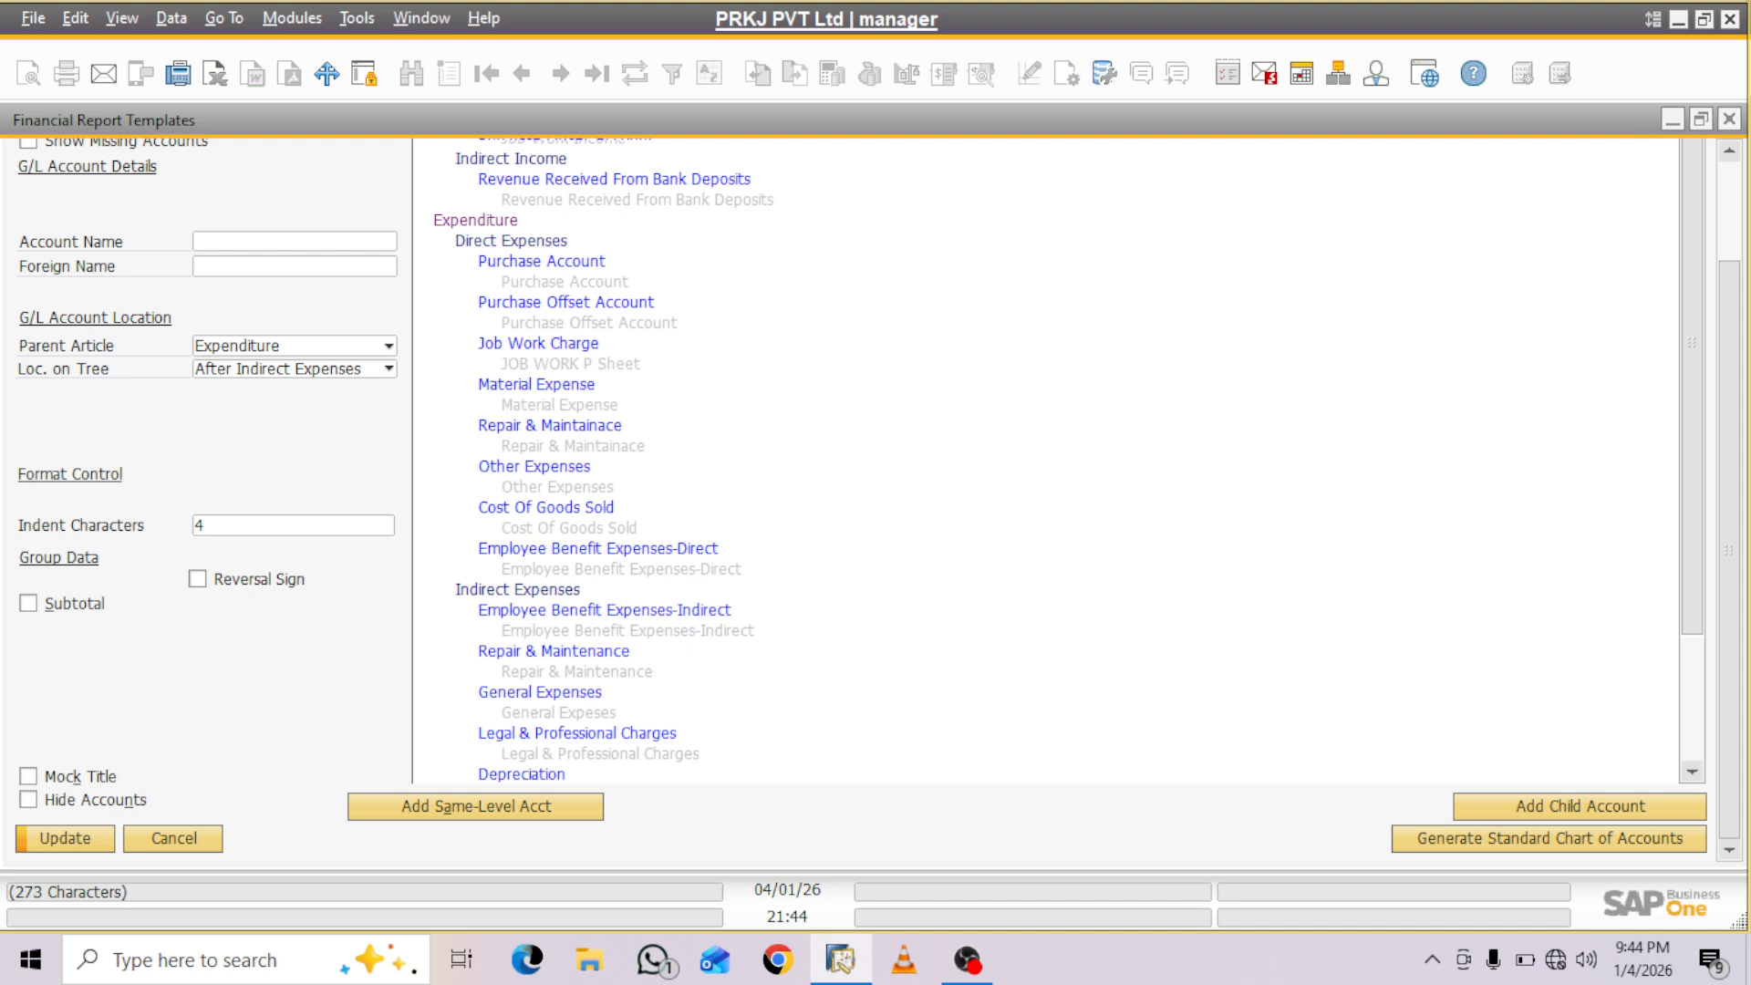
{"action": "left_click", "coordinate": [475, 220]}
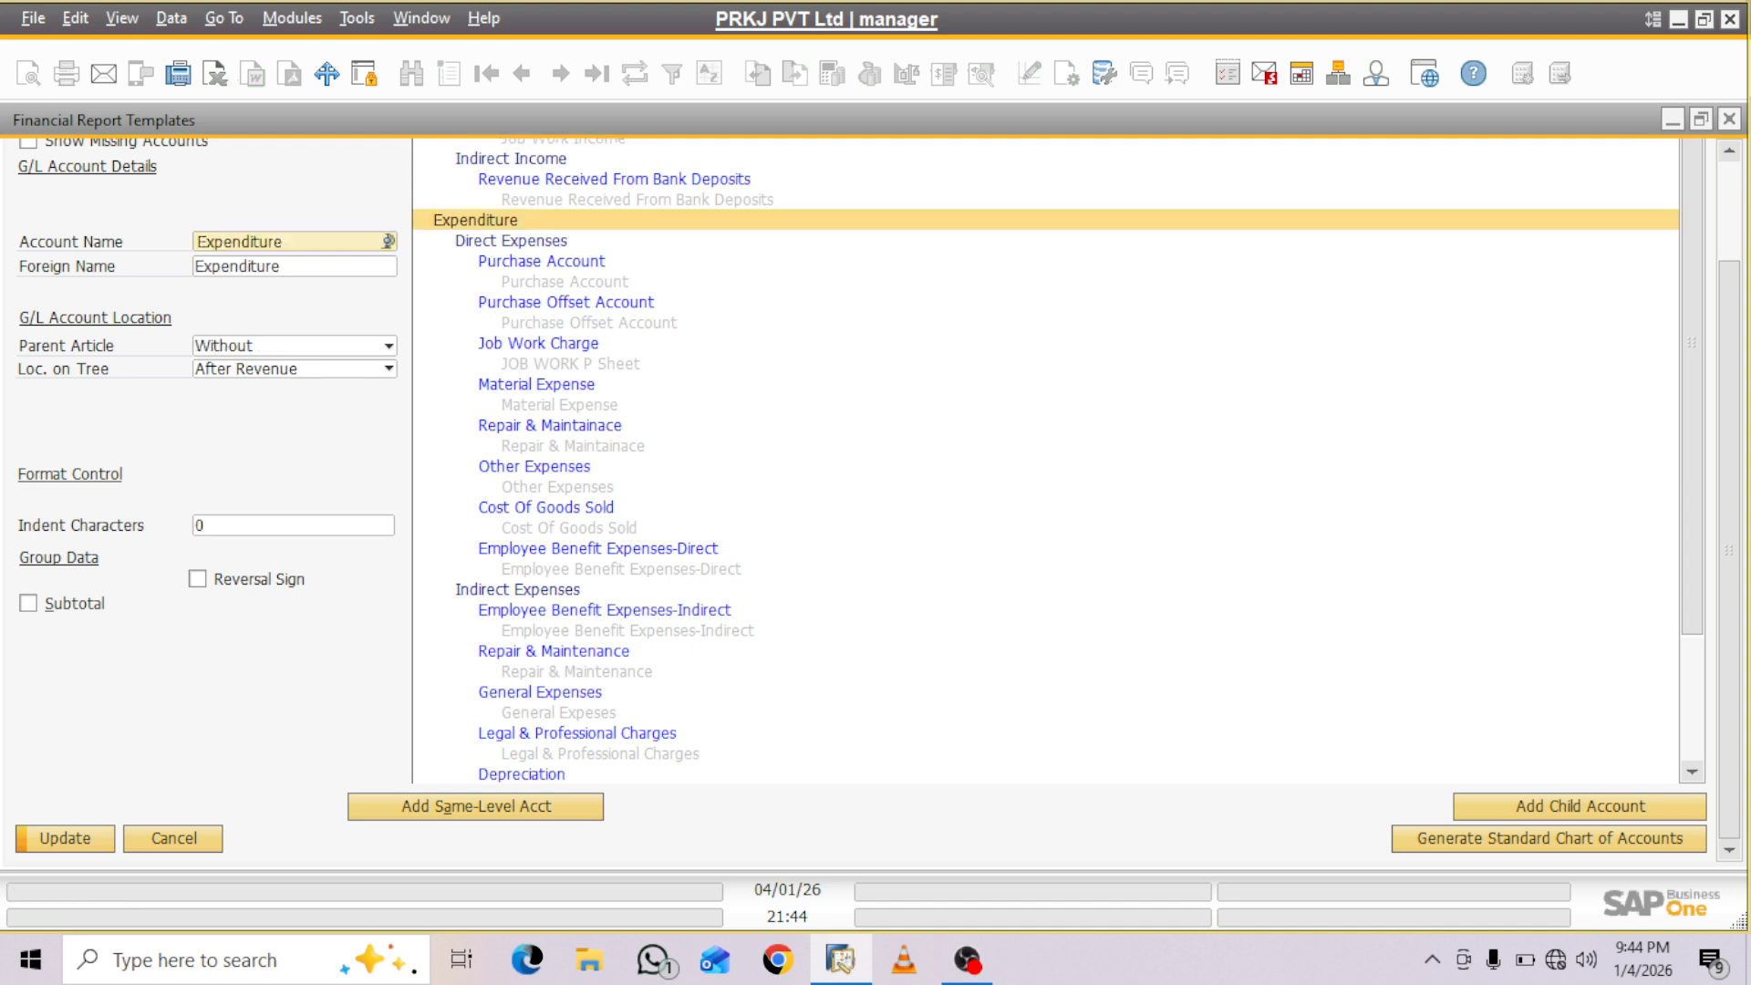
{"action": "left_click", "coordinate": [28, 604]}
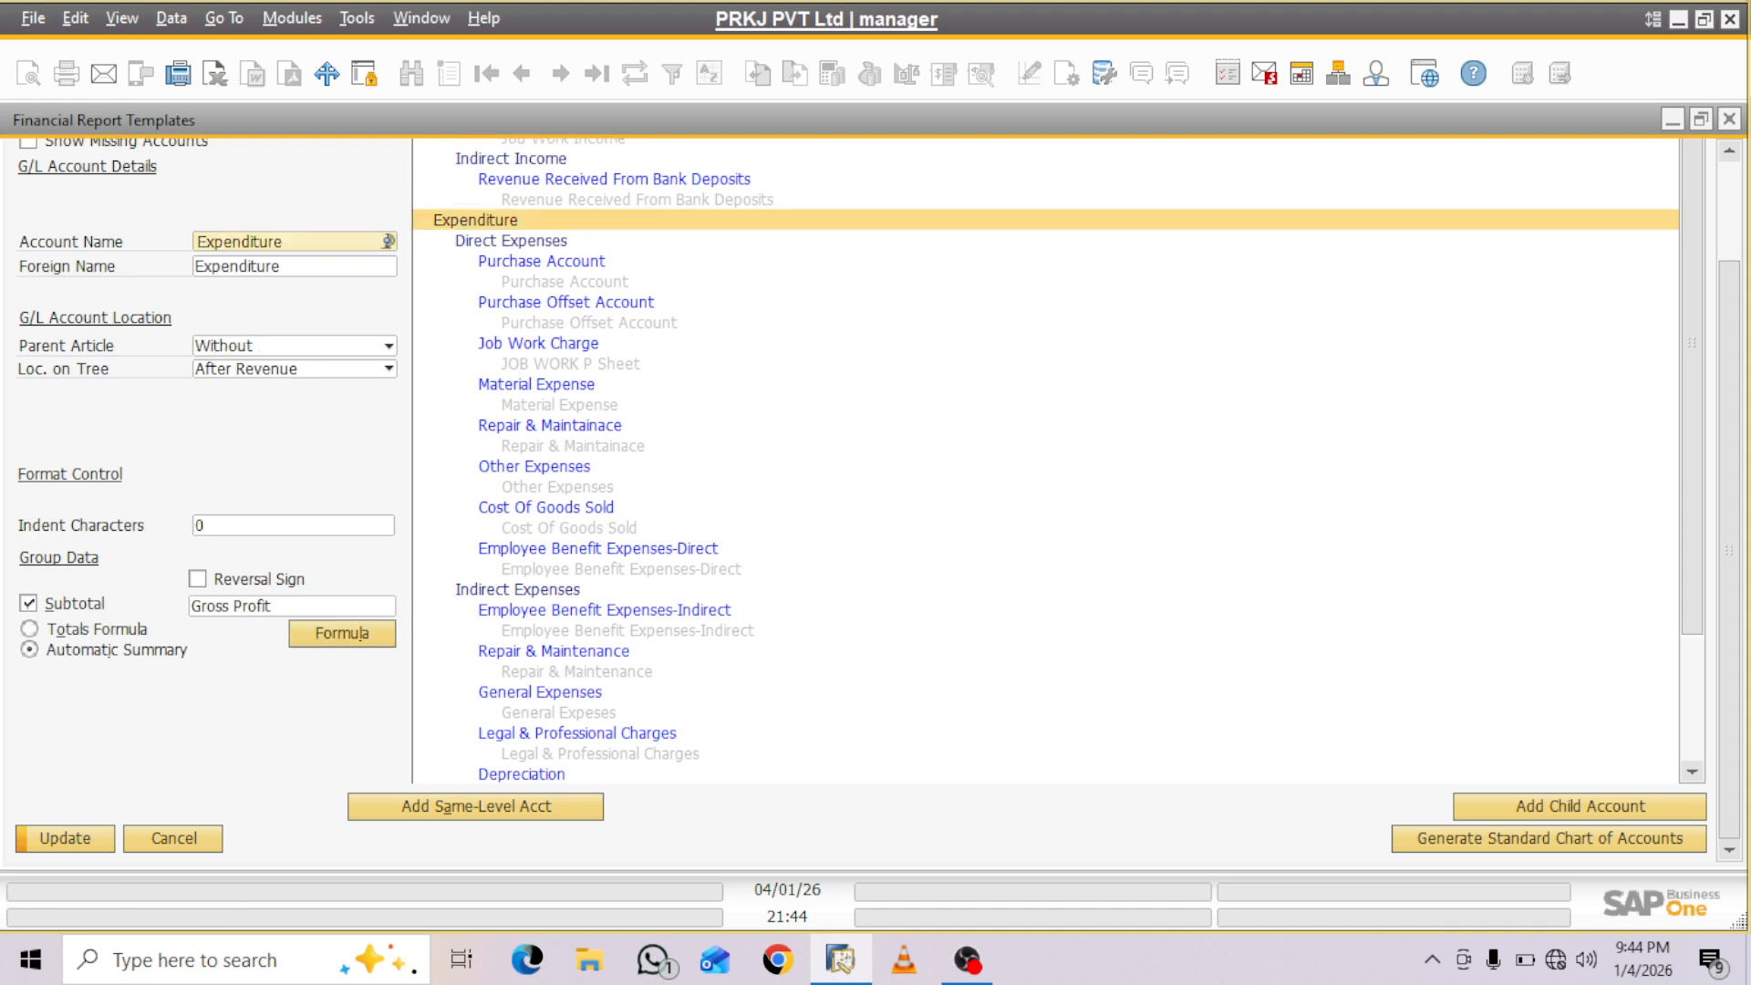
{"action": "left_click", "coordinate": [476, 806]}
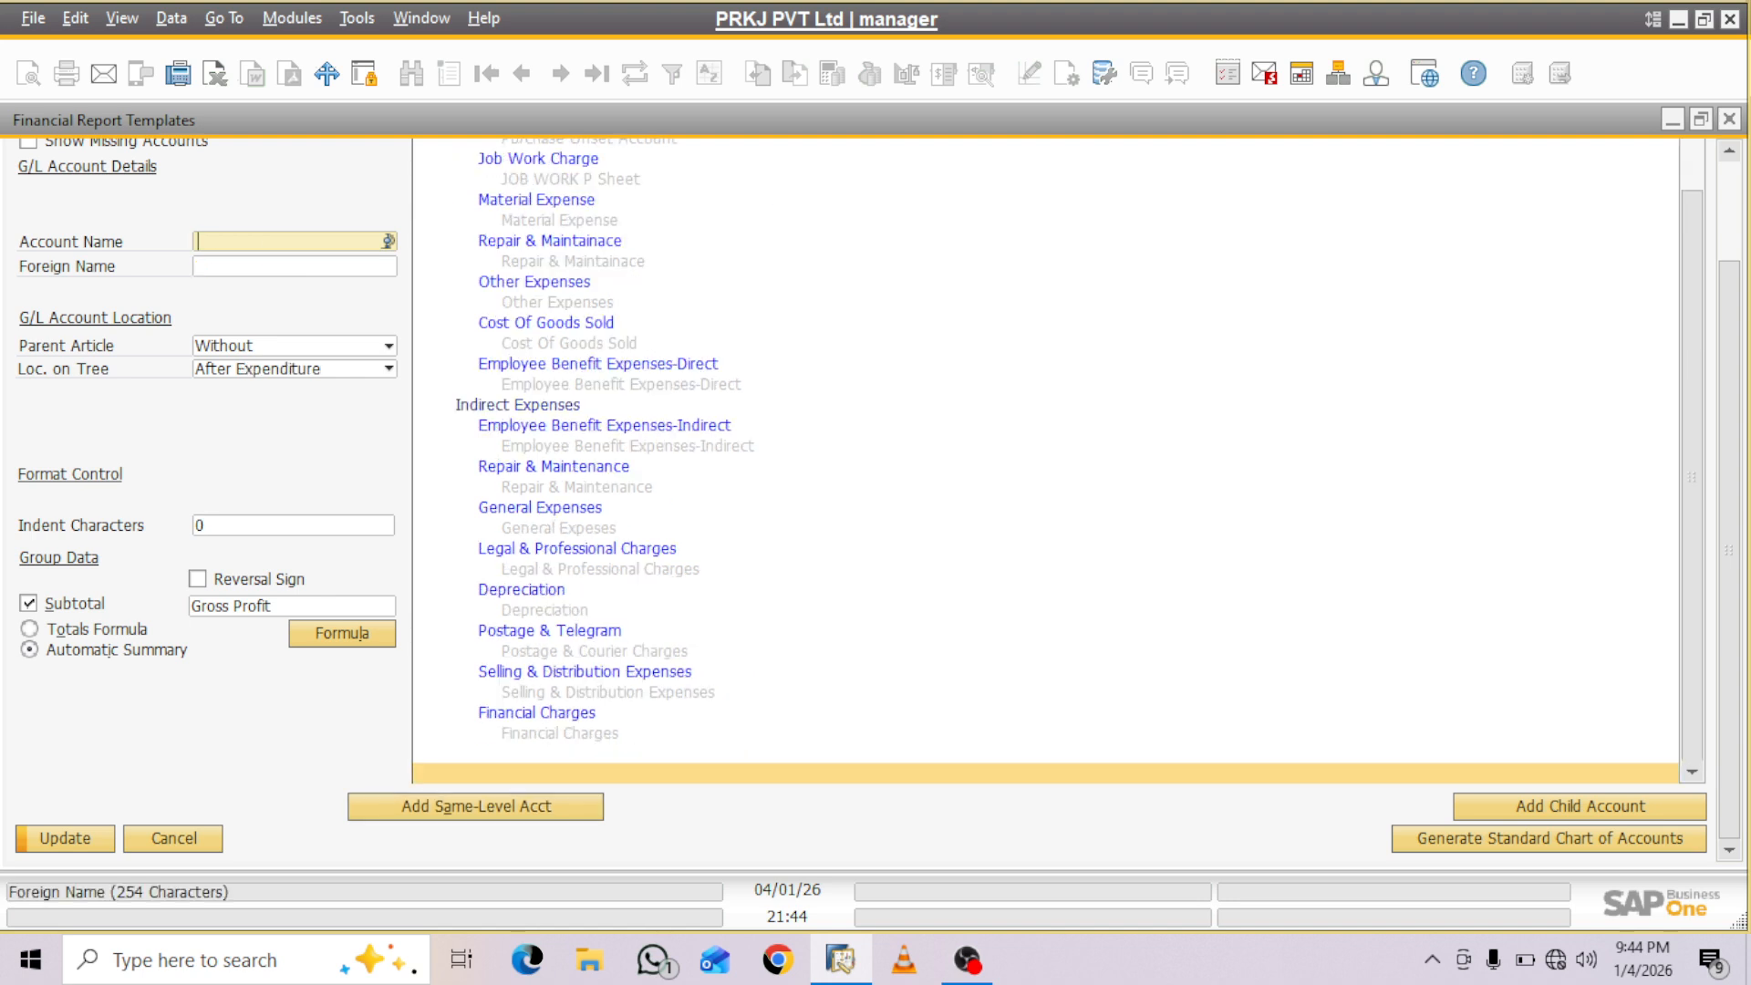
{"action": "type", "text": "Net Profit"}
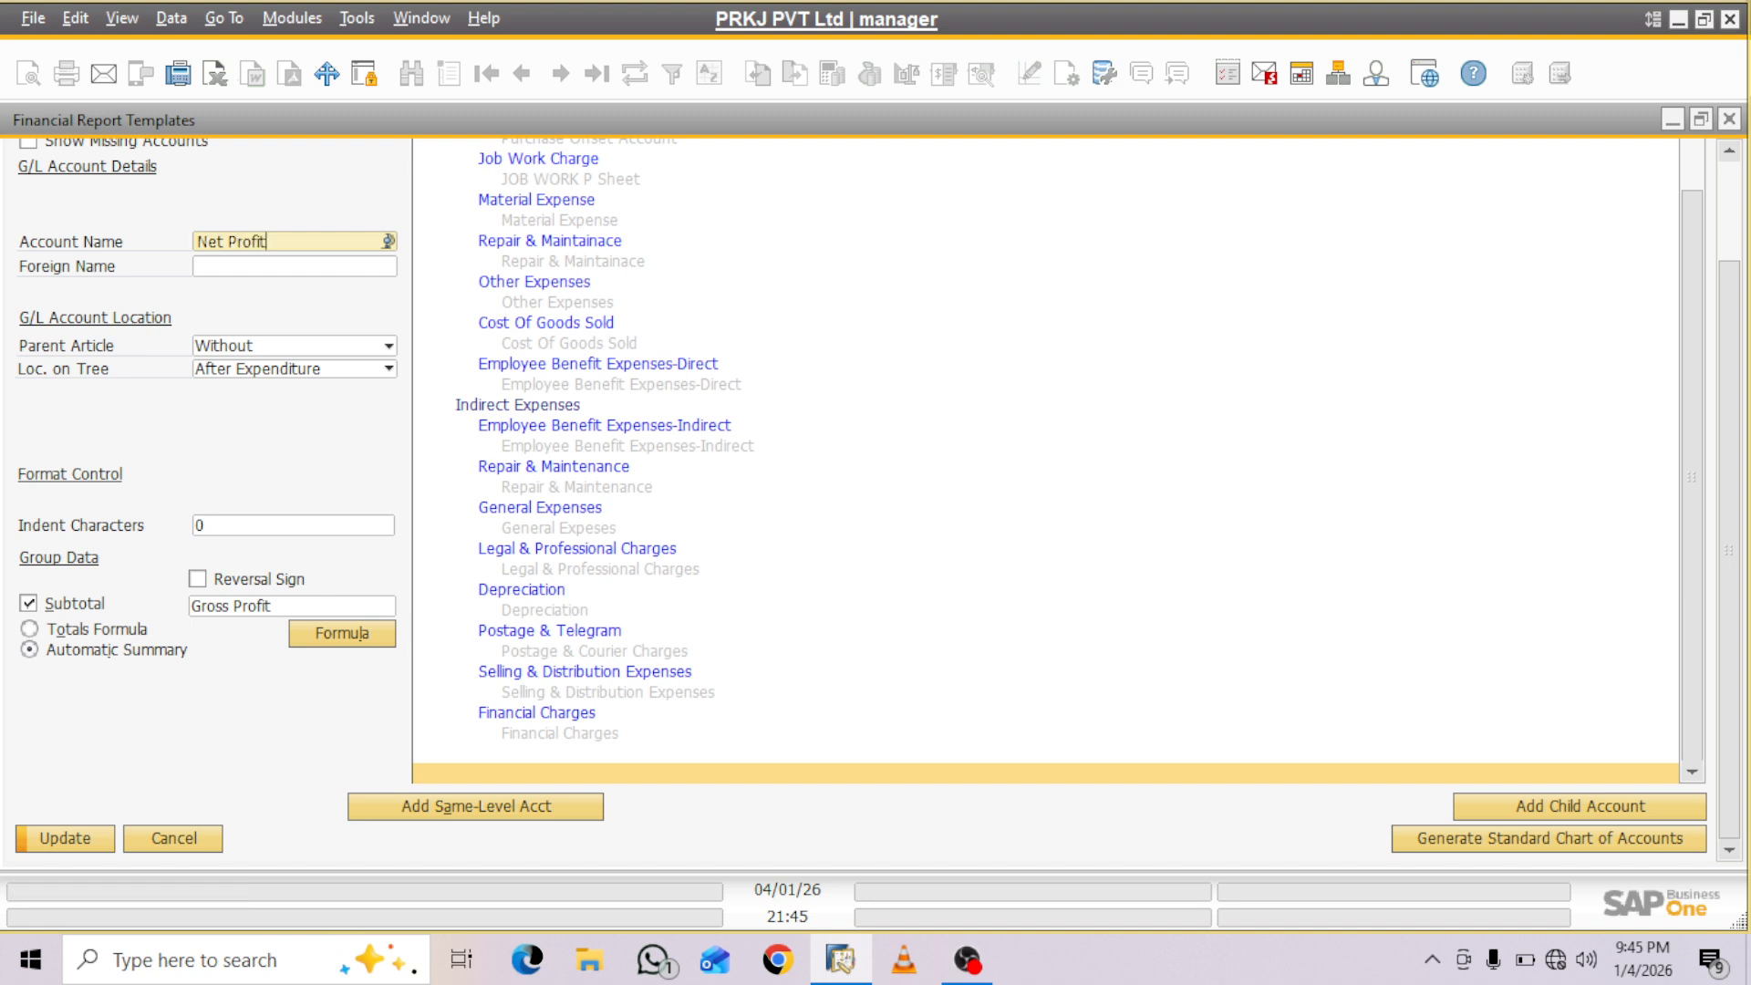
- Define the Net Profit formula as Revenue + Expenditure, then save and close the report template
{"action": "left_click", "coordinate": [342, 633]}
{"action": "left_click", "coordinate": [880, 409]}
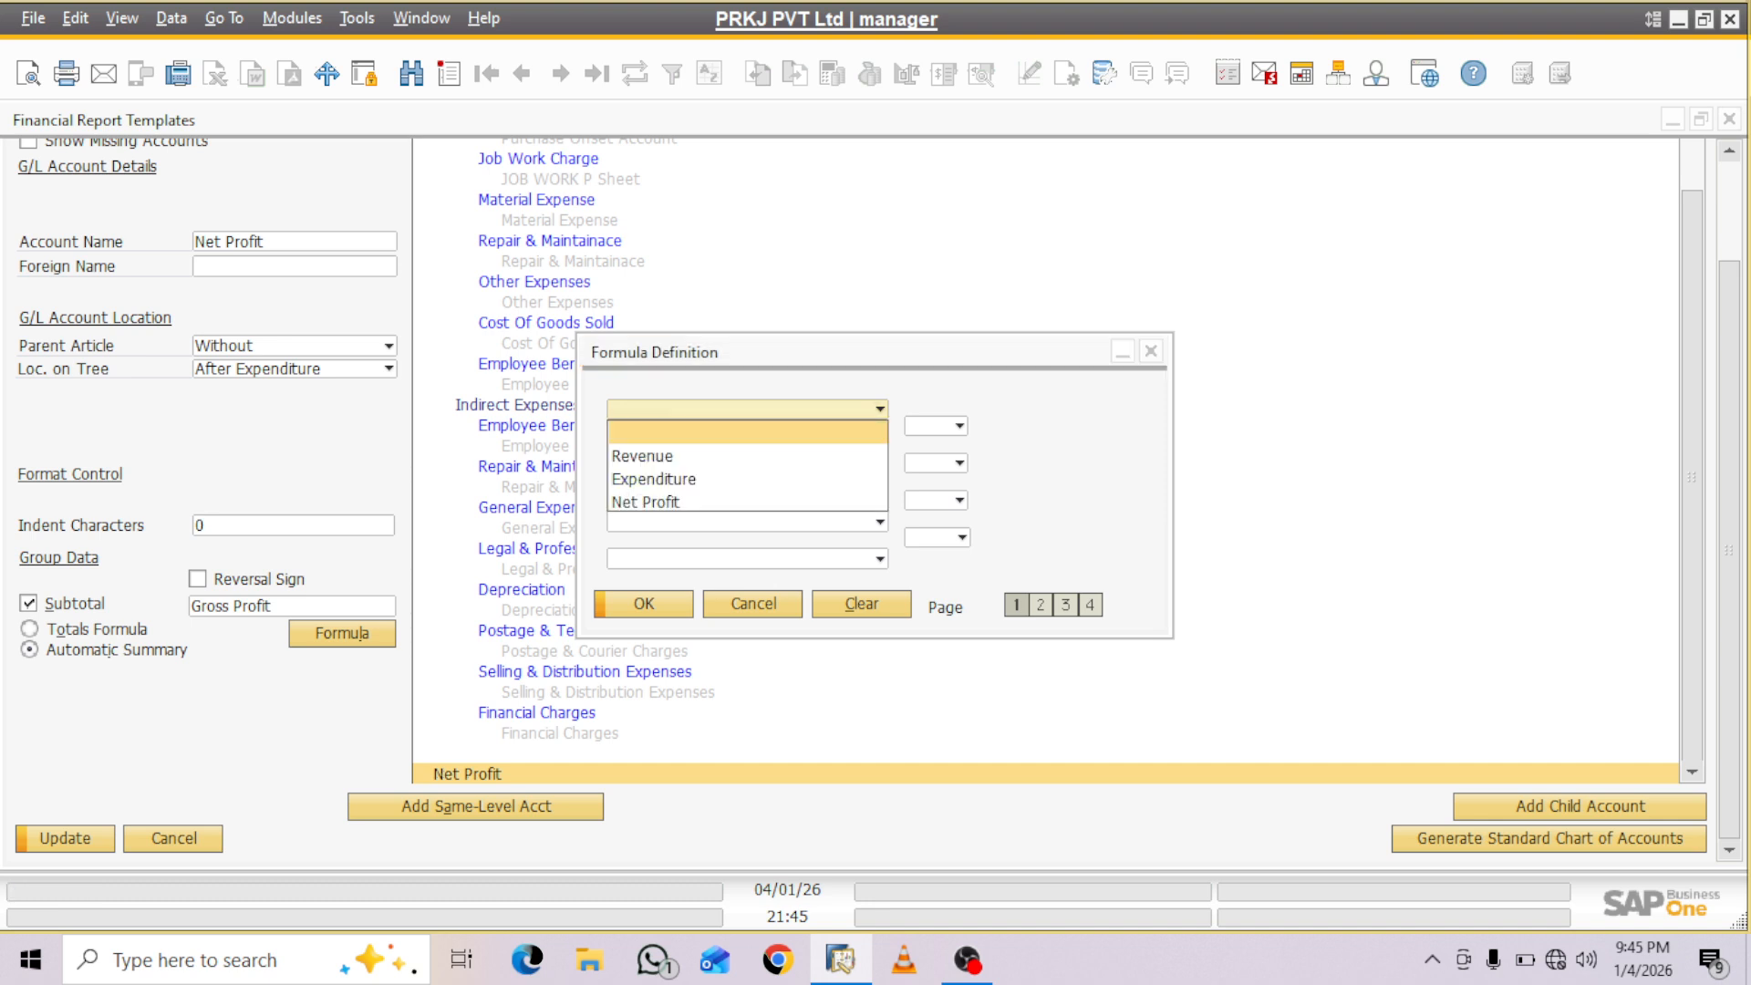
{"action": "key", "text": "Return"}
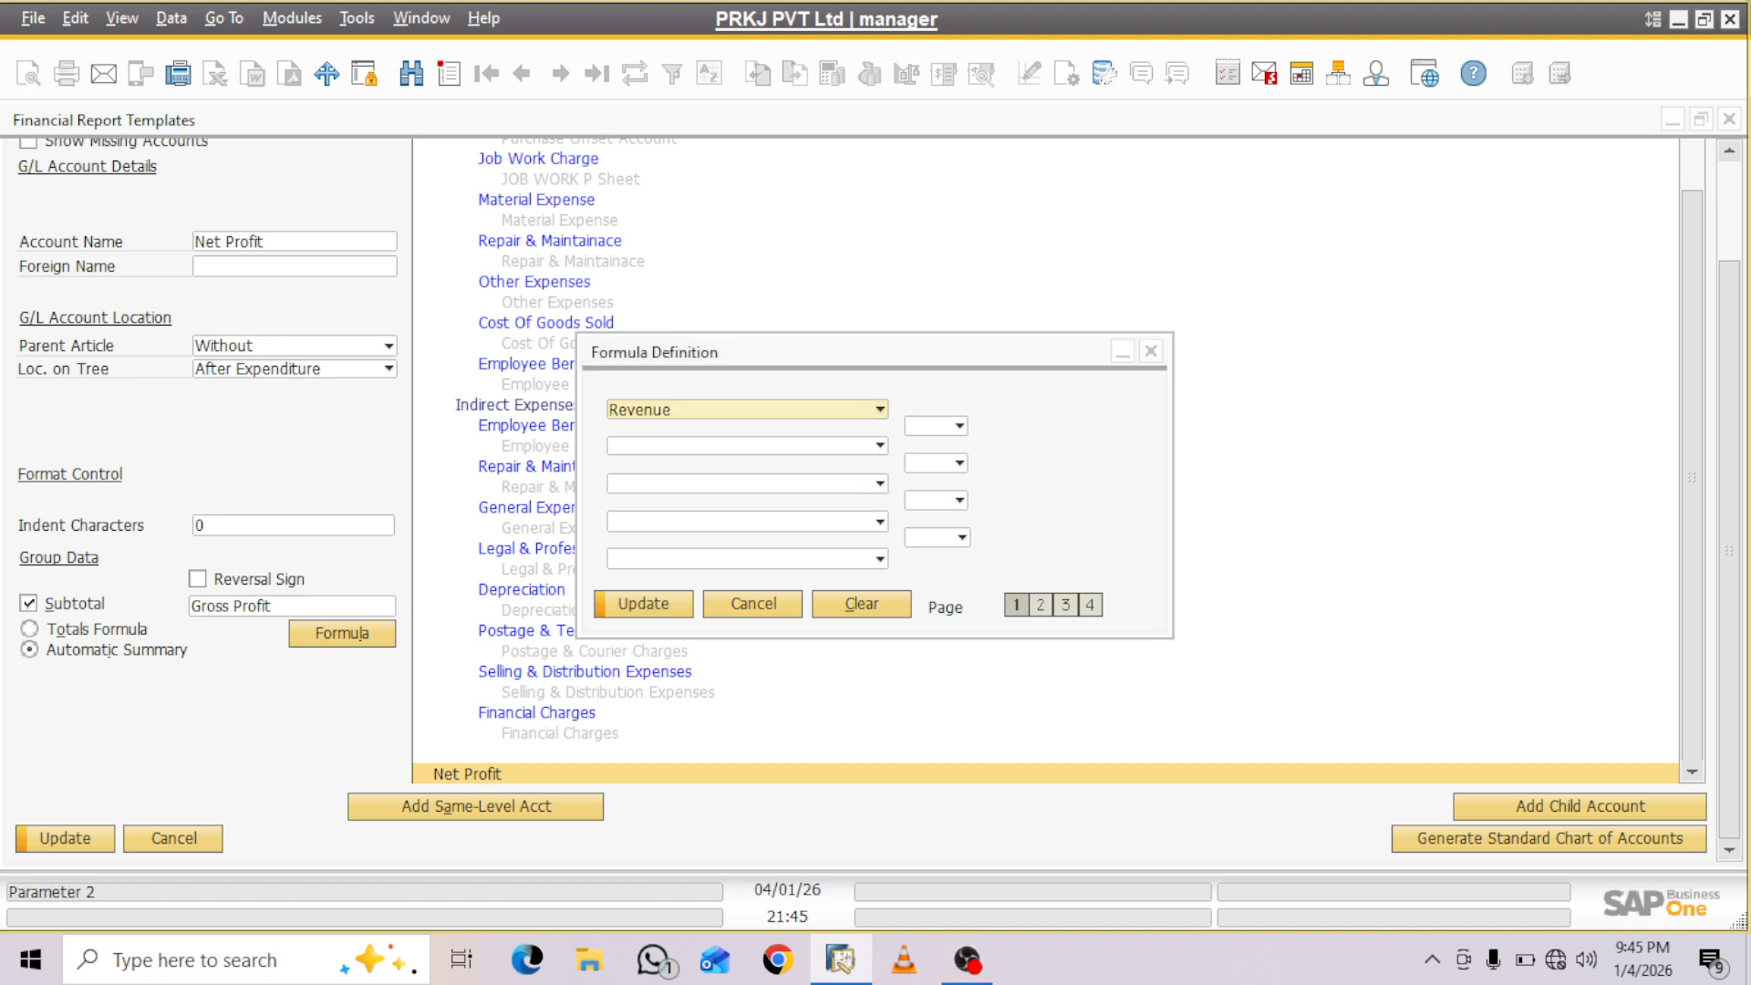
{"action": "left_click", "coordinate": [960, 426]}
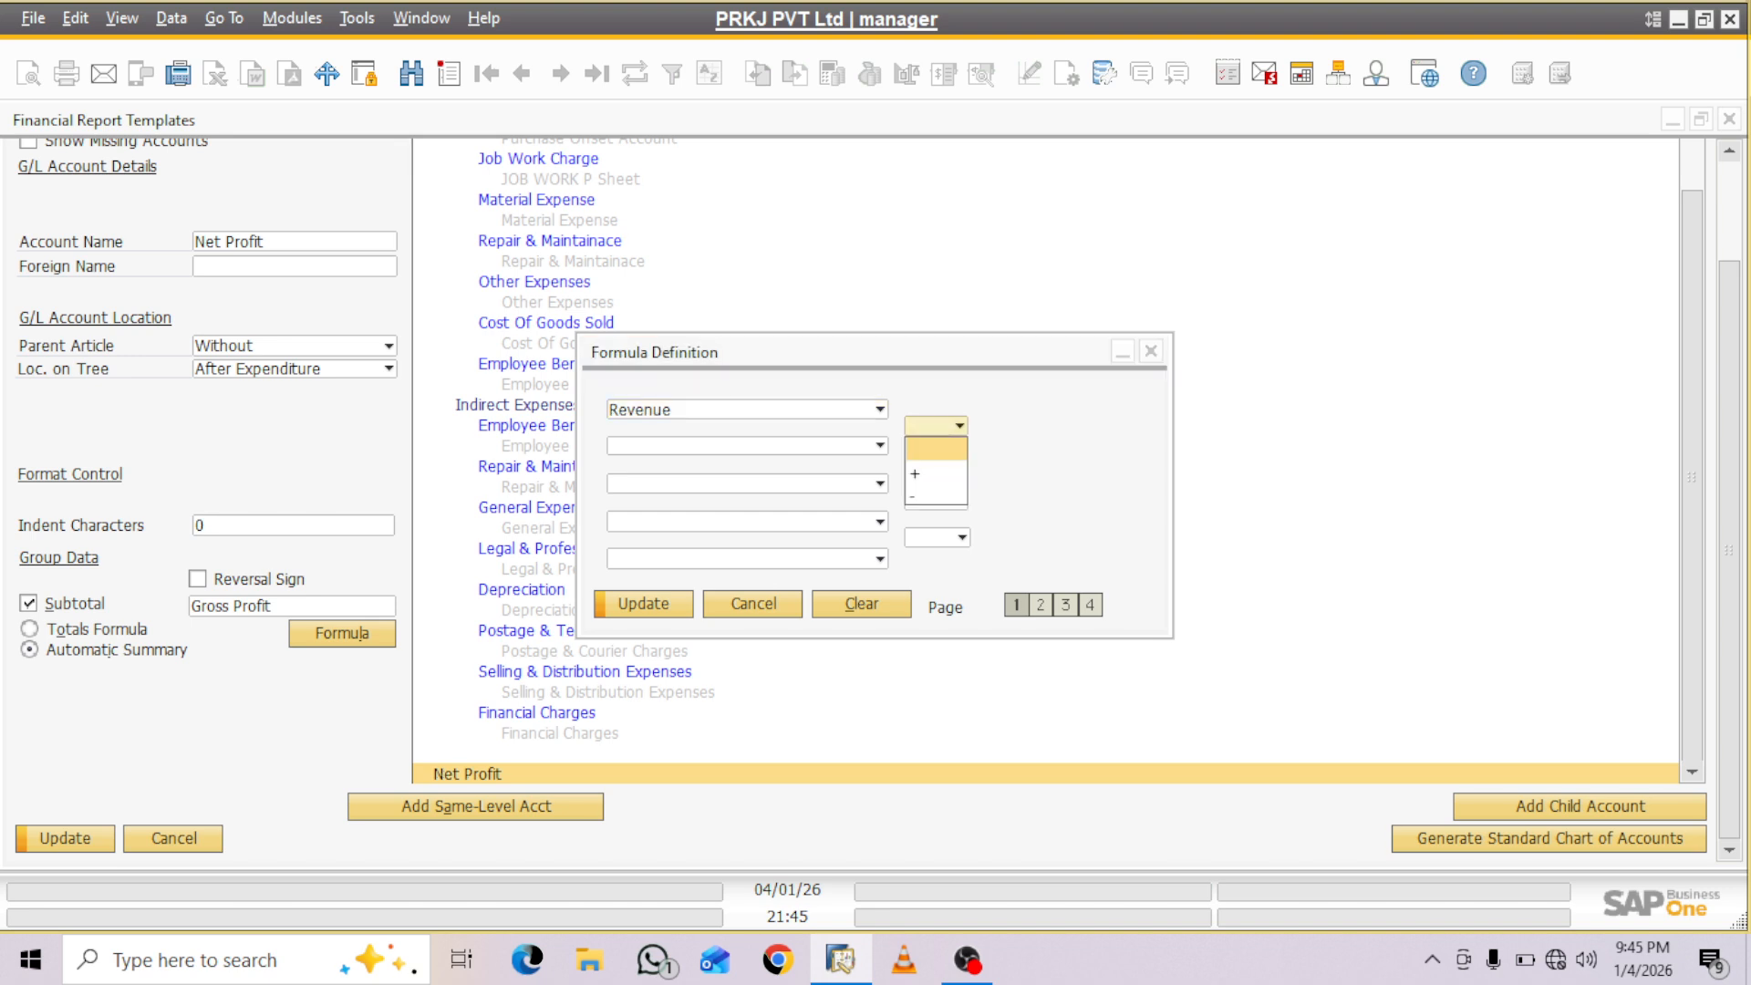
{"action": "left_click", "coordinate": [936, 473]}
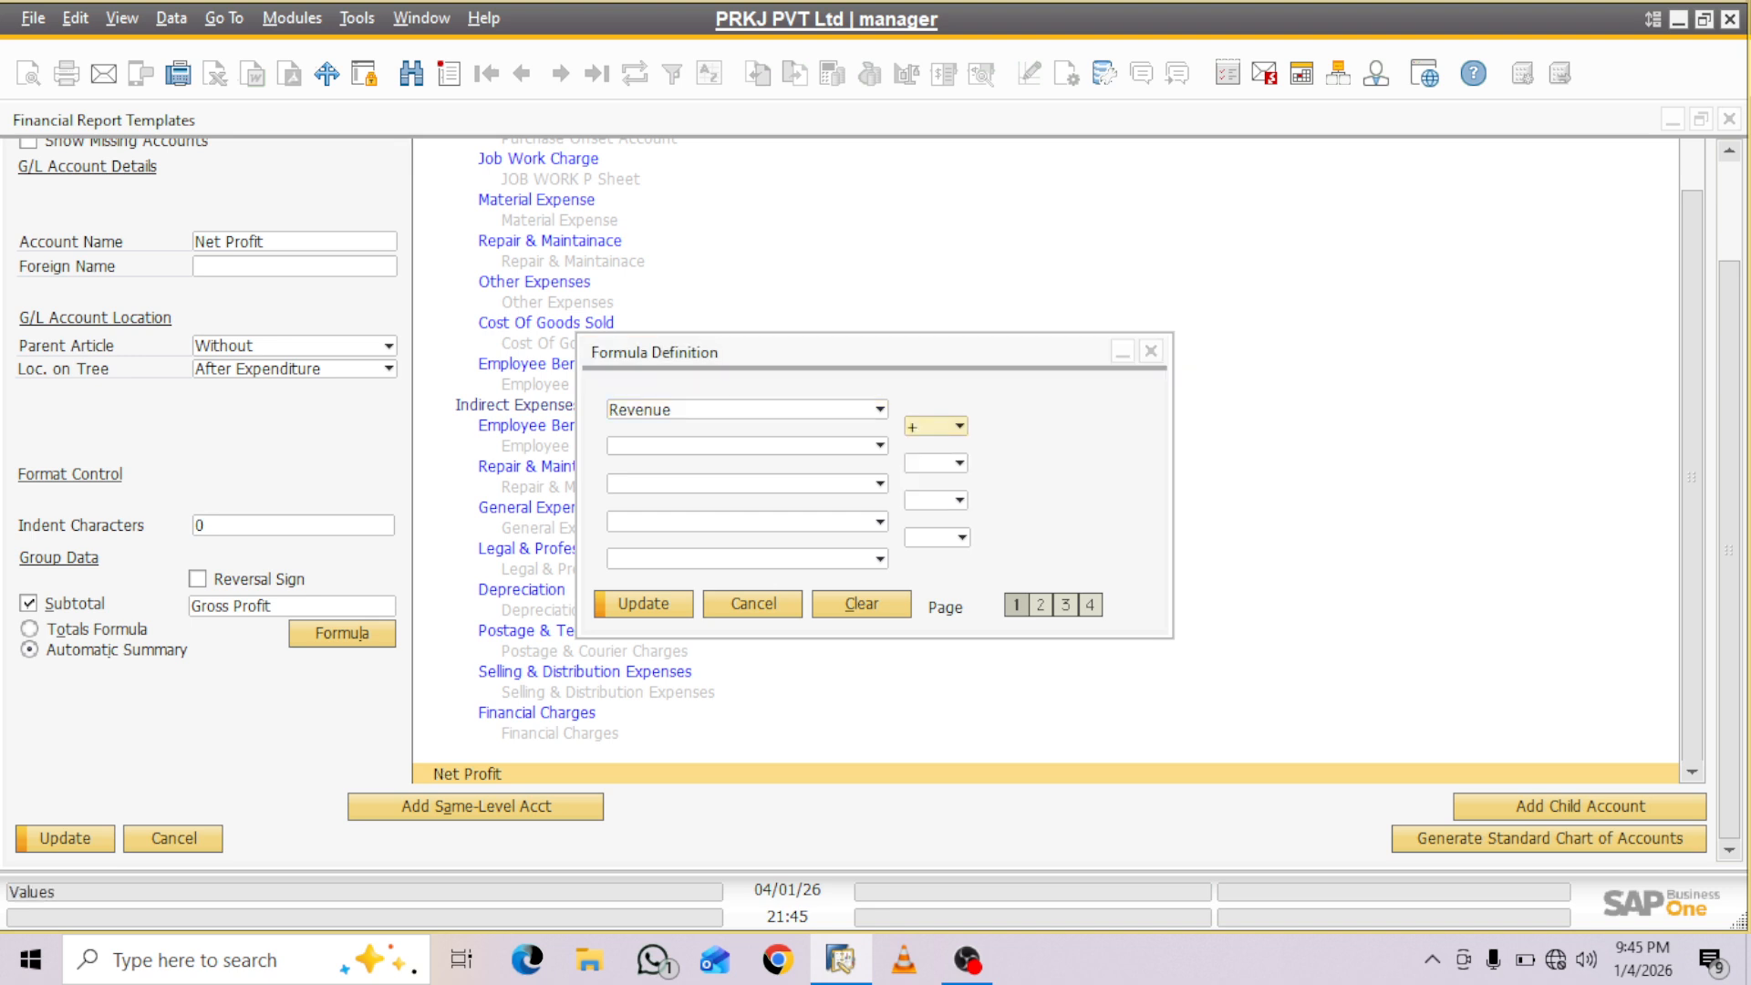
{"action": "left_click", "coordinate": [880, 446]}
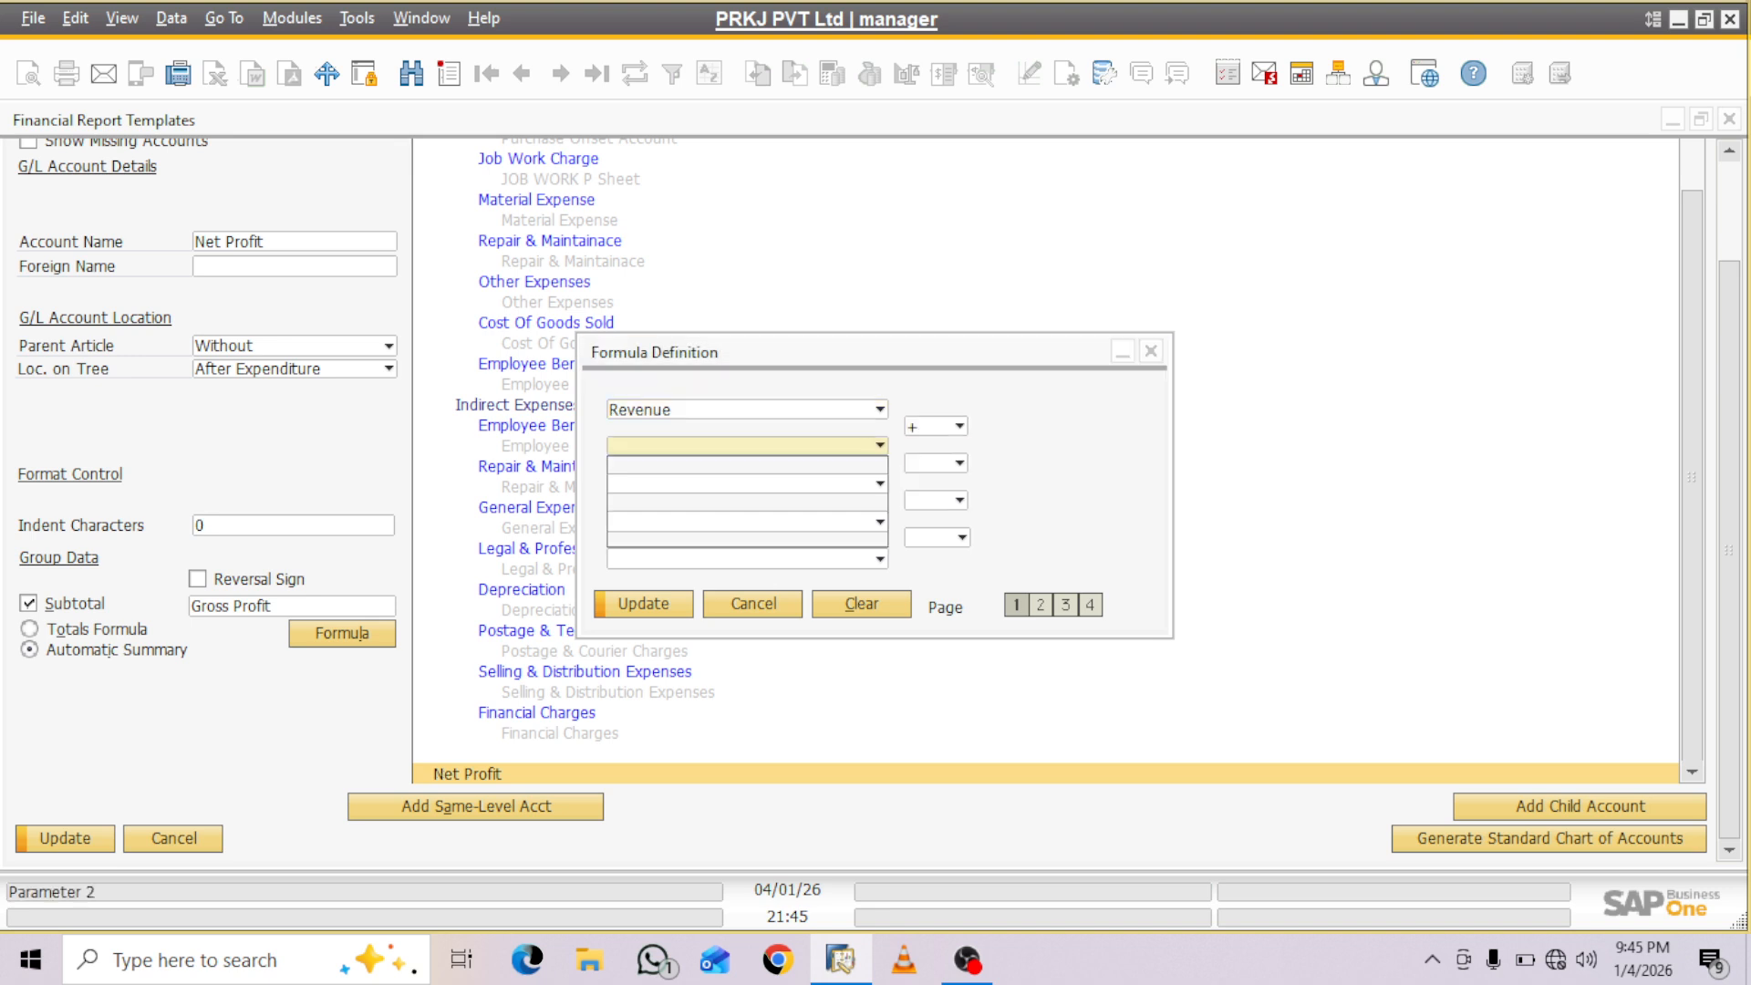
{"action": "key", "text": "Down"}
{"action": "key", "text": "Down"}
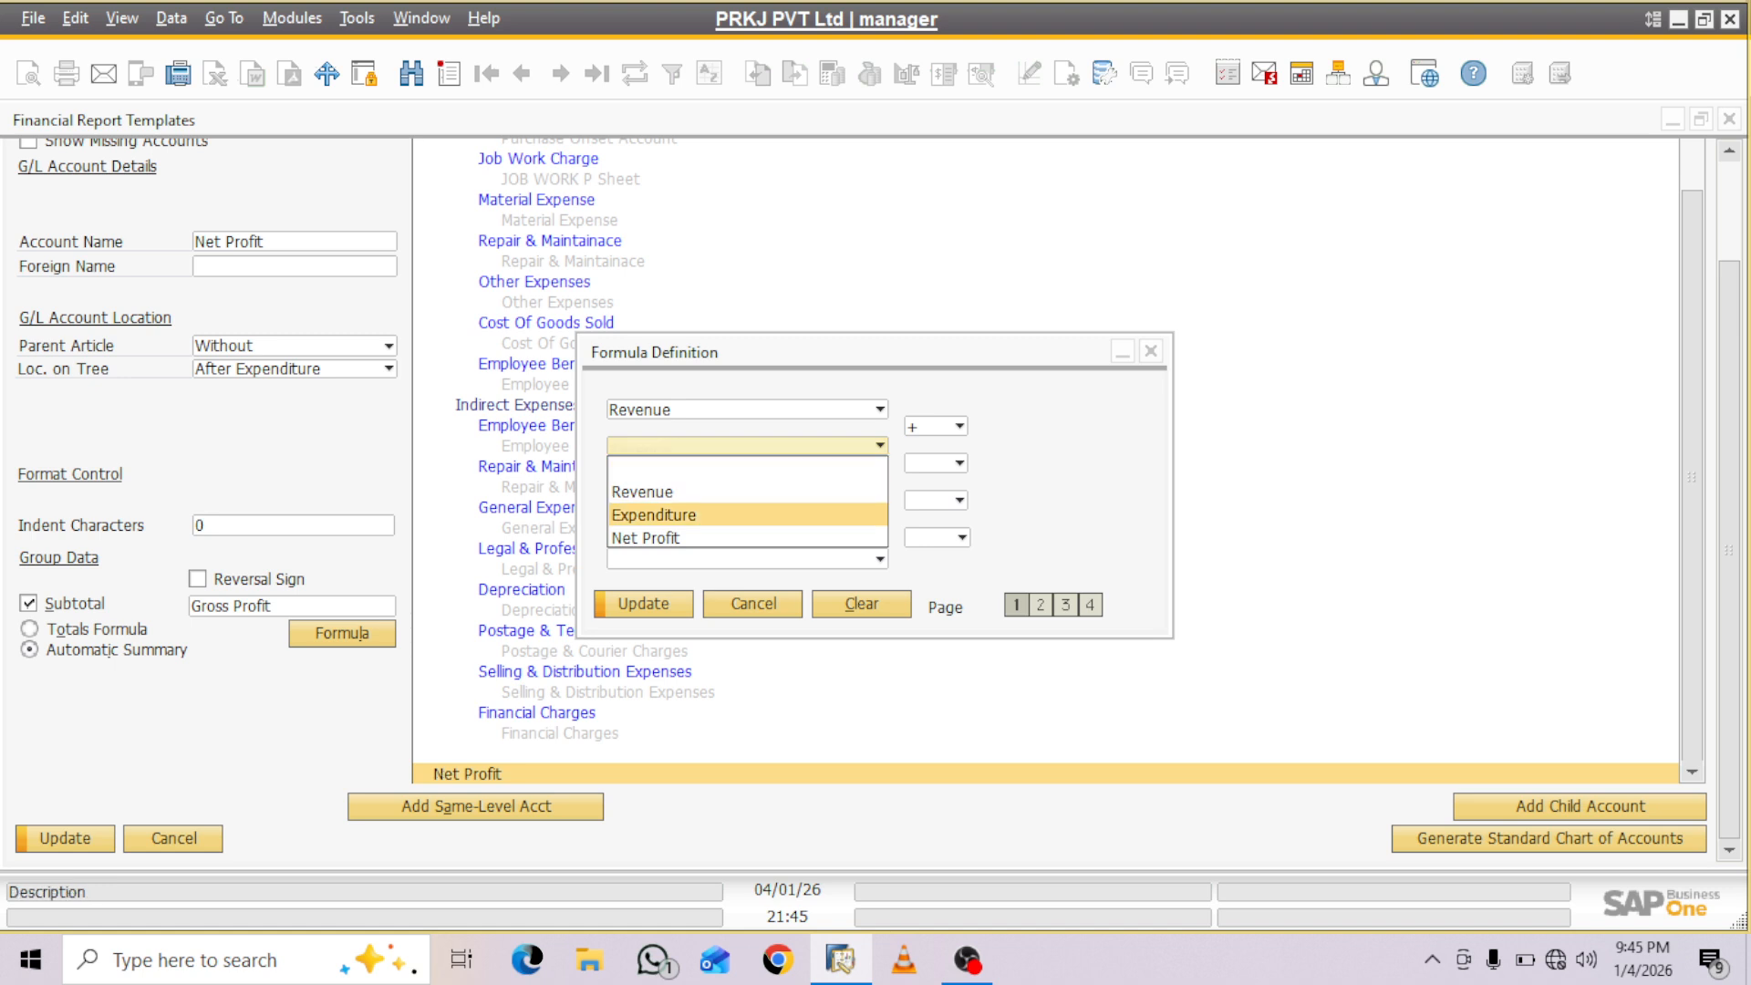
{"action": "key", "text": "Return"}
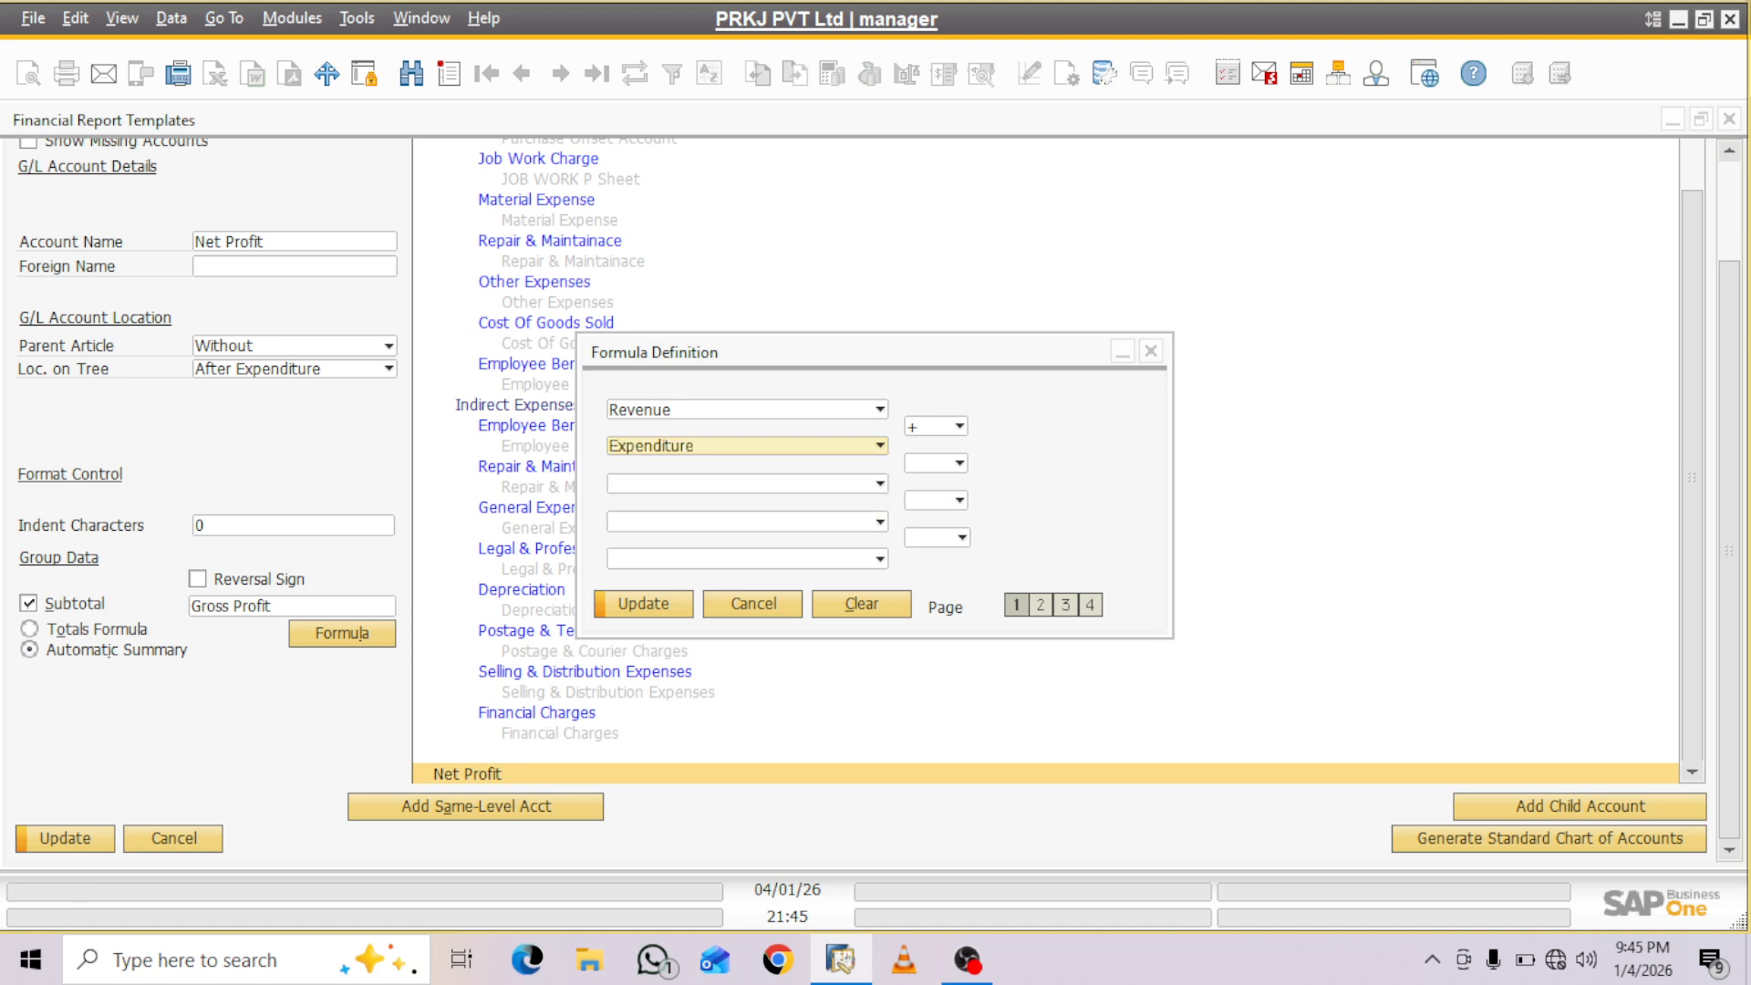
{"action": "key", "text": "Return"}
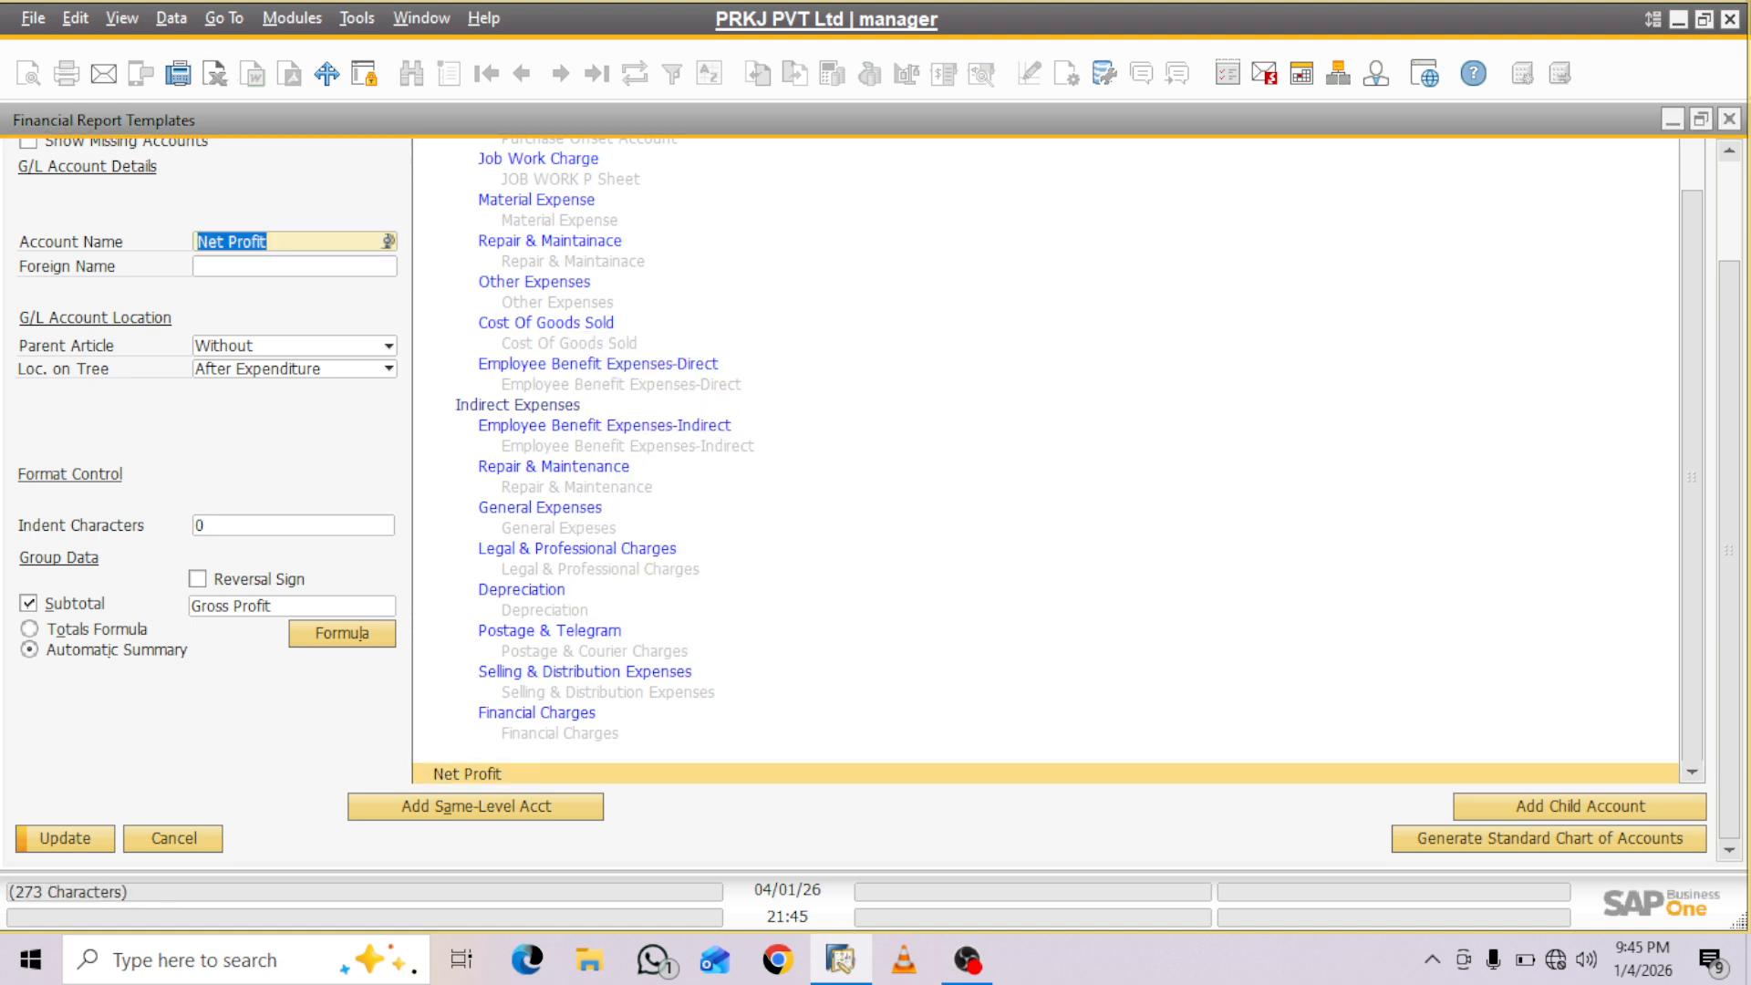
{"action": "key", "text": "Return"}
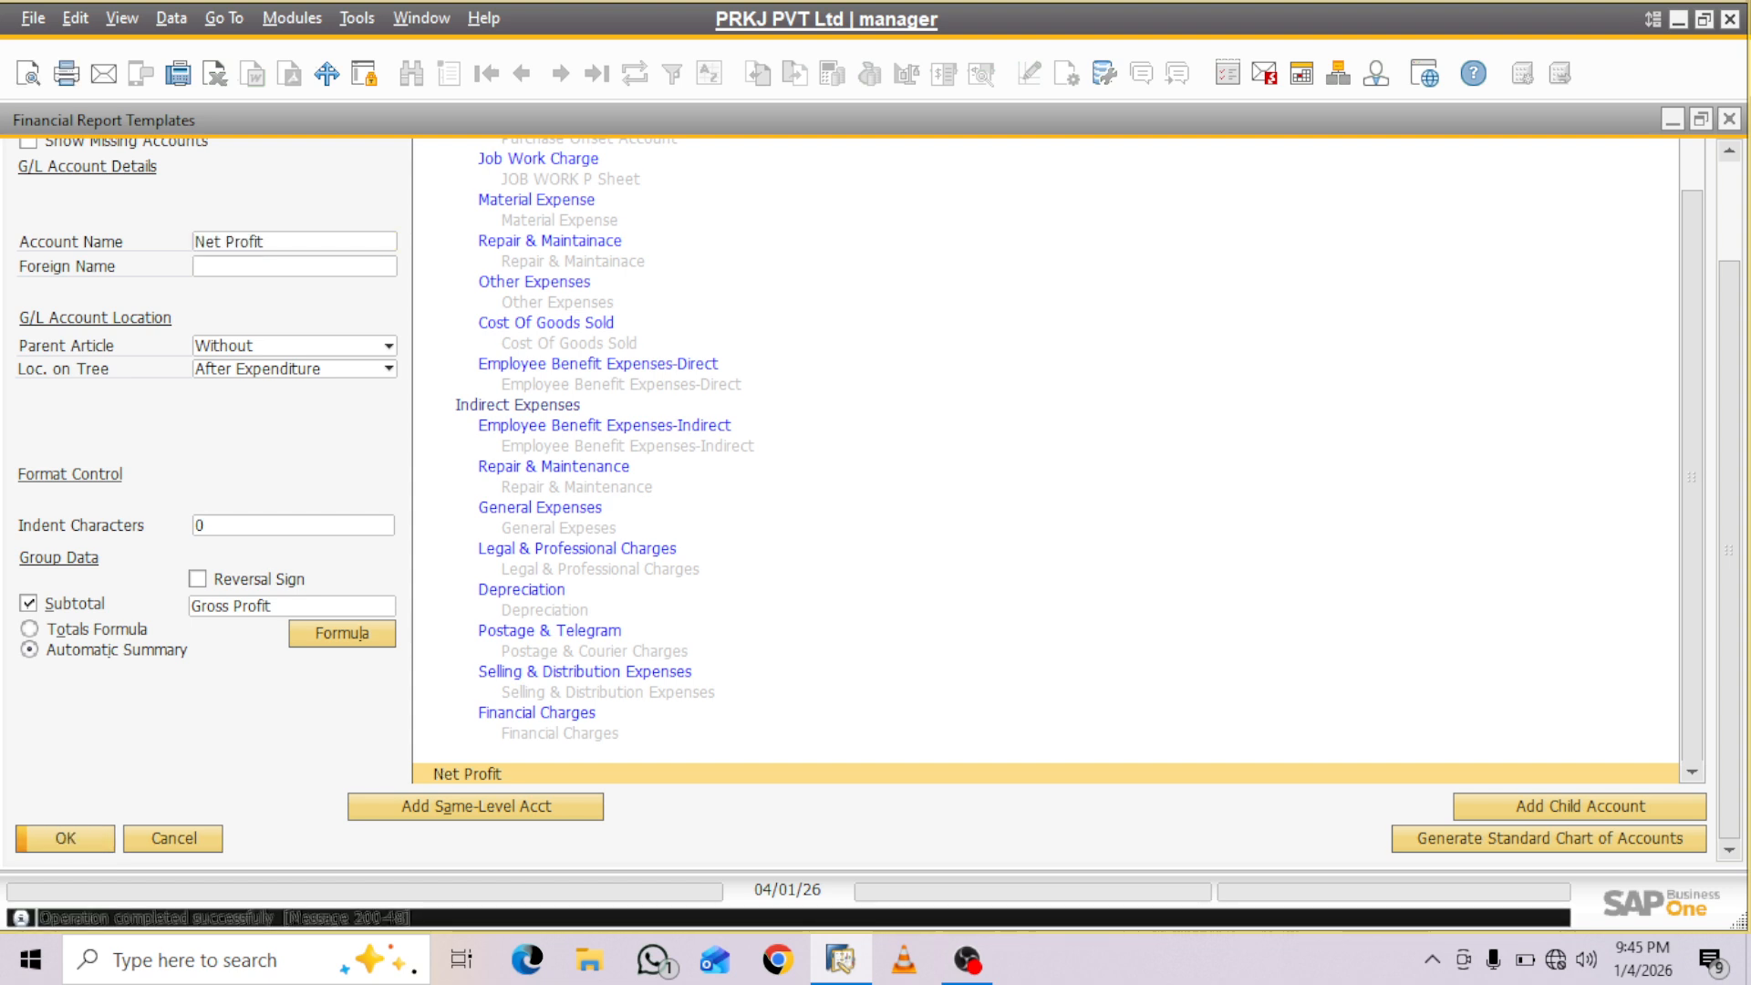
{"action": "key", "text": "Return"}
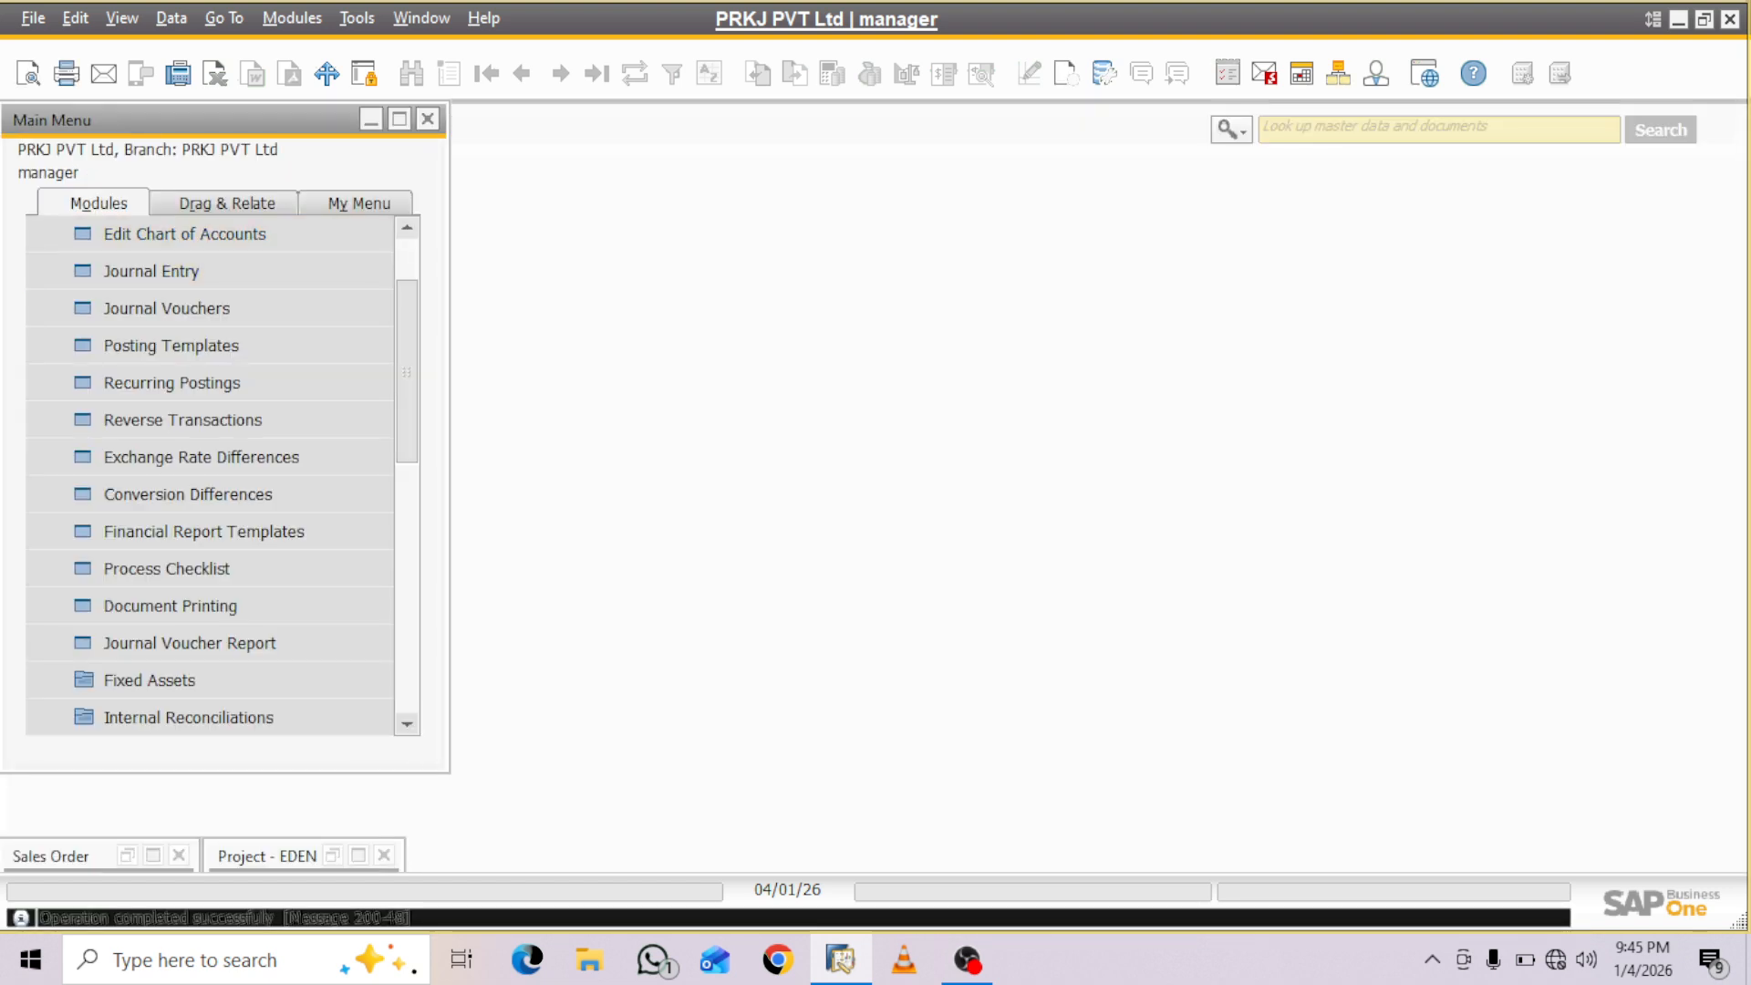
- Open the Profit and Loss Statement selection criteria from the financial reports and choose the Project P&L template
{"action": "scroll", "coordinate": [210, 365], "scroll_direction": "up", "scroll_amount": 3}
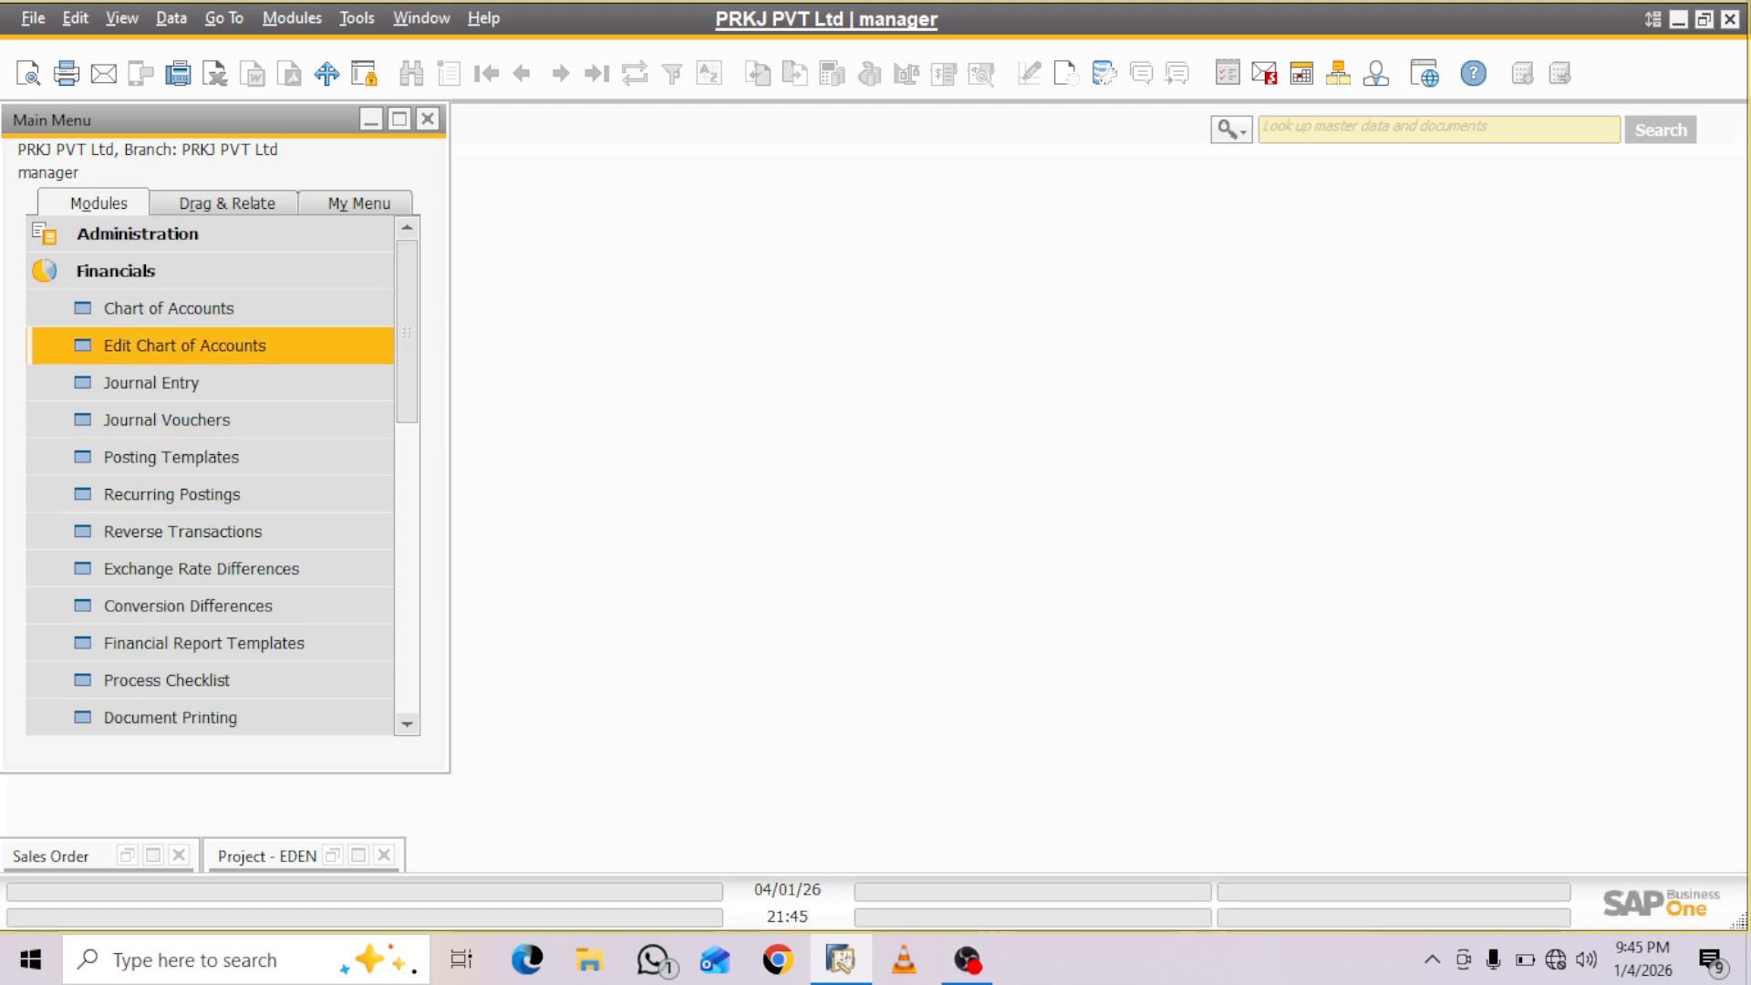
{"action": "scroll", "coordinate": [210, 475], "scroll_direction": "down", "scroll_amount": 4}
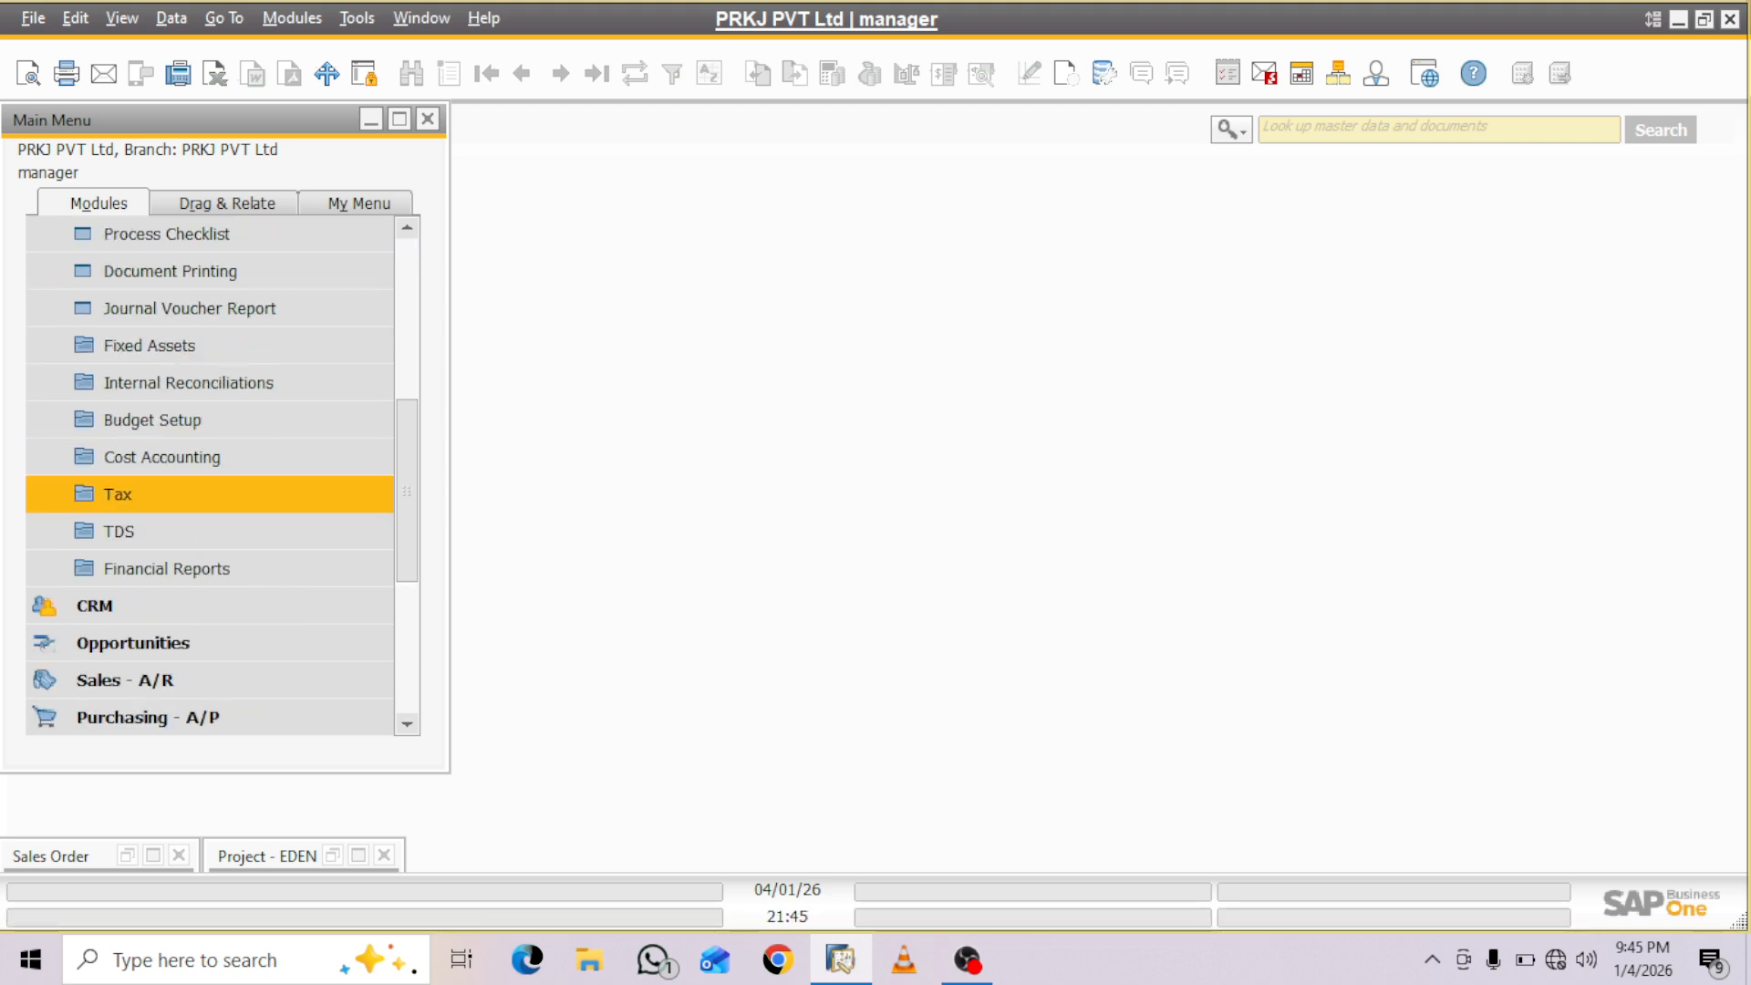
{"action": "left_click", "coordinate": [167, 569]}
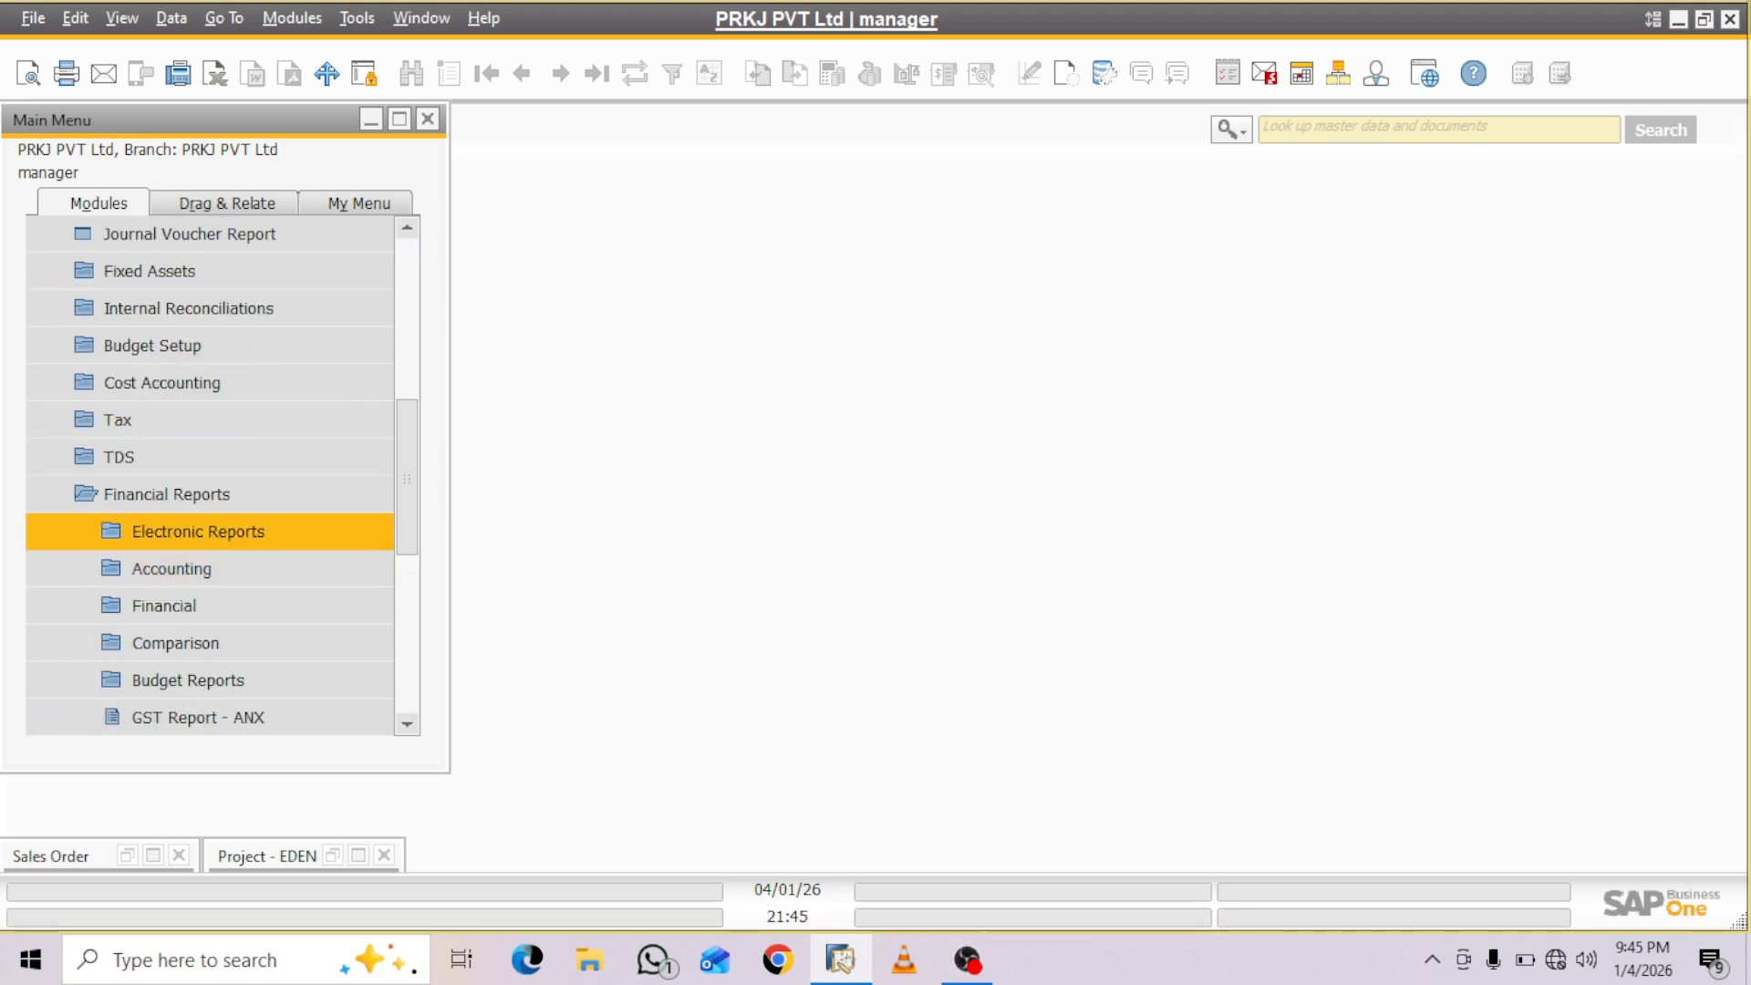
{"action": "left_click", "coordinate": [164, 606]}
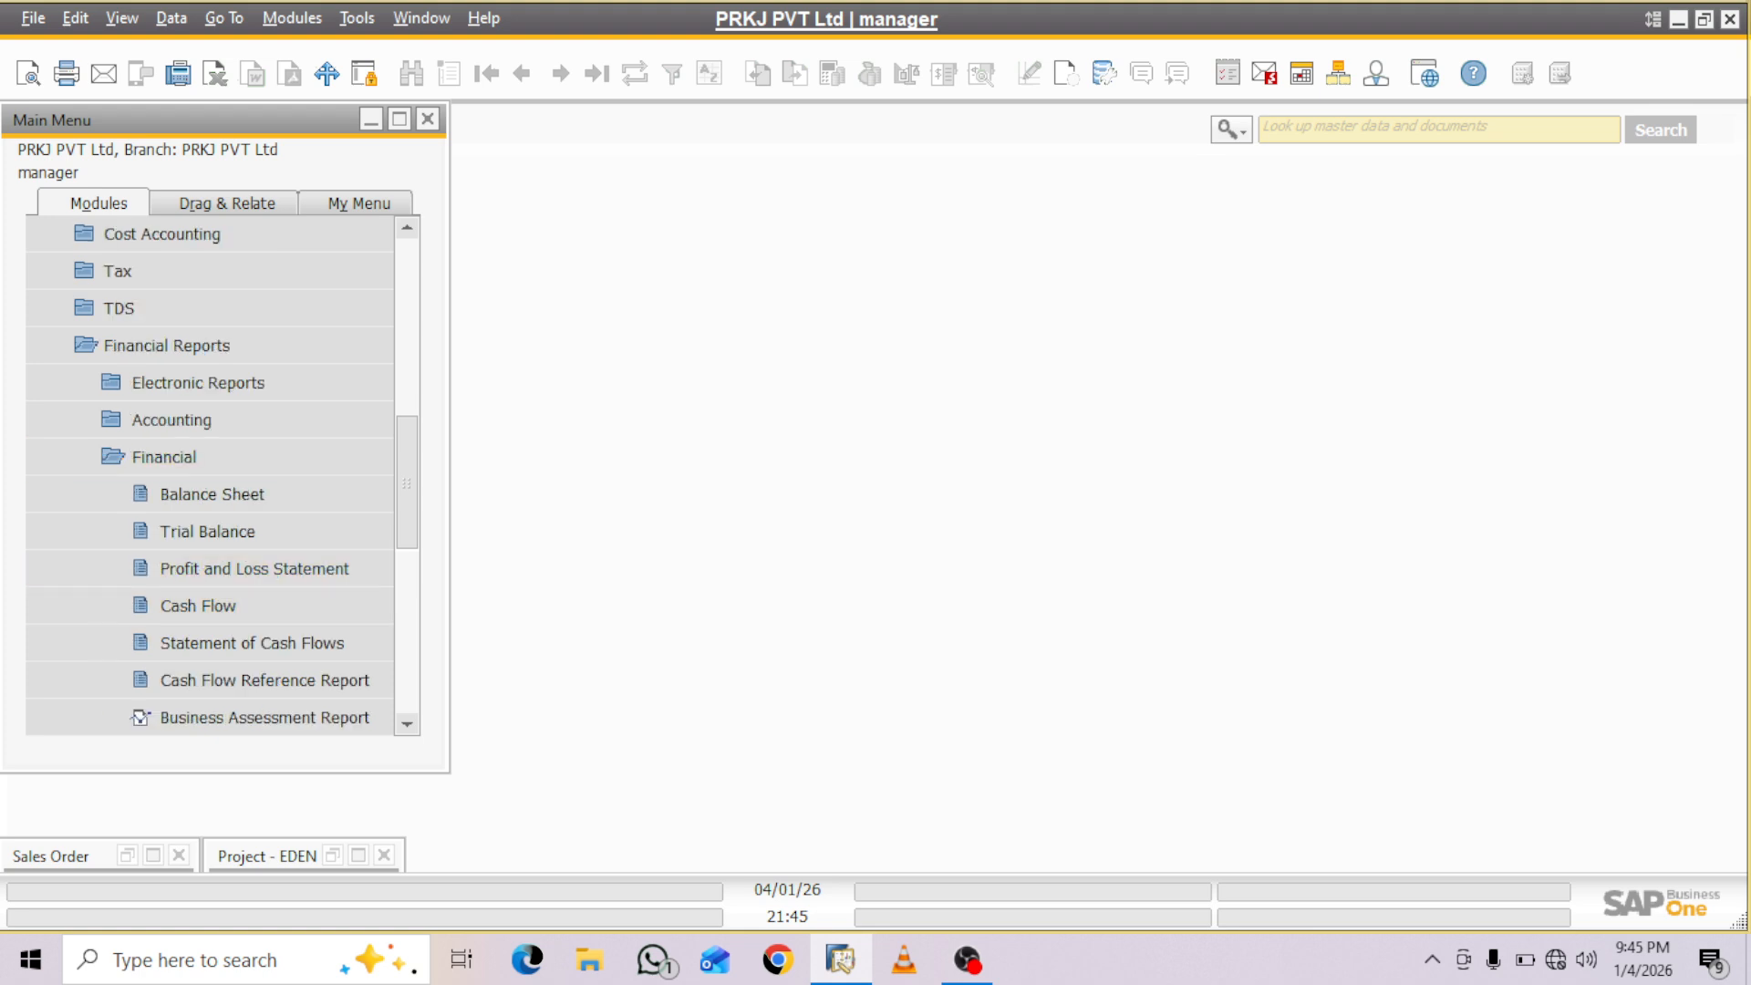
{"action": "left_click", "coordinate": [254, 568]}
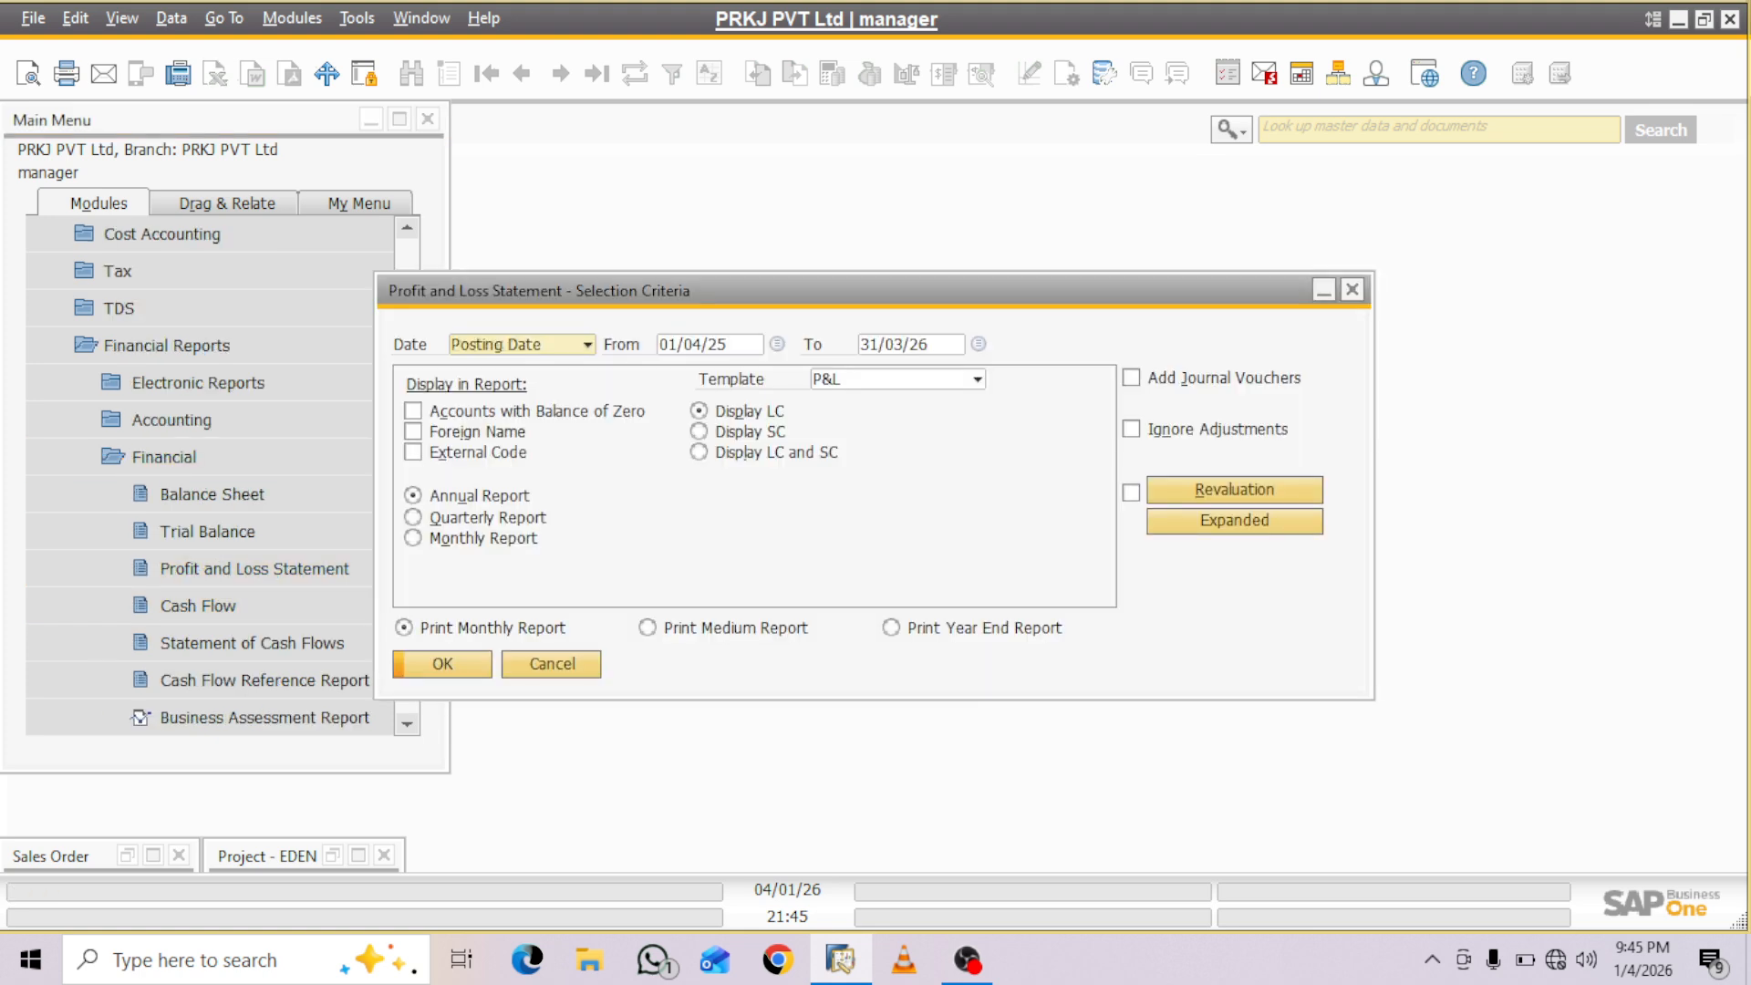
{"action": "left_click", "coordinate": [977, 380]}
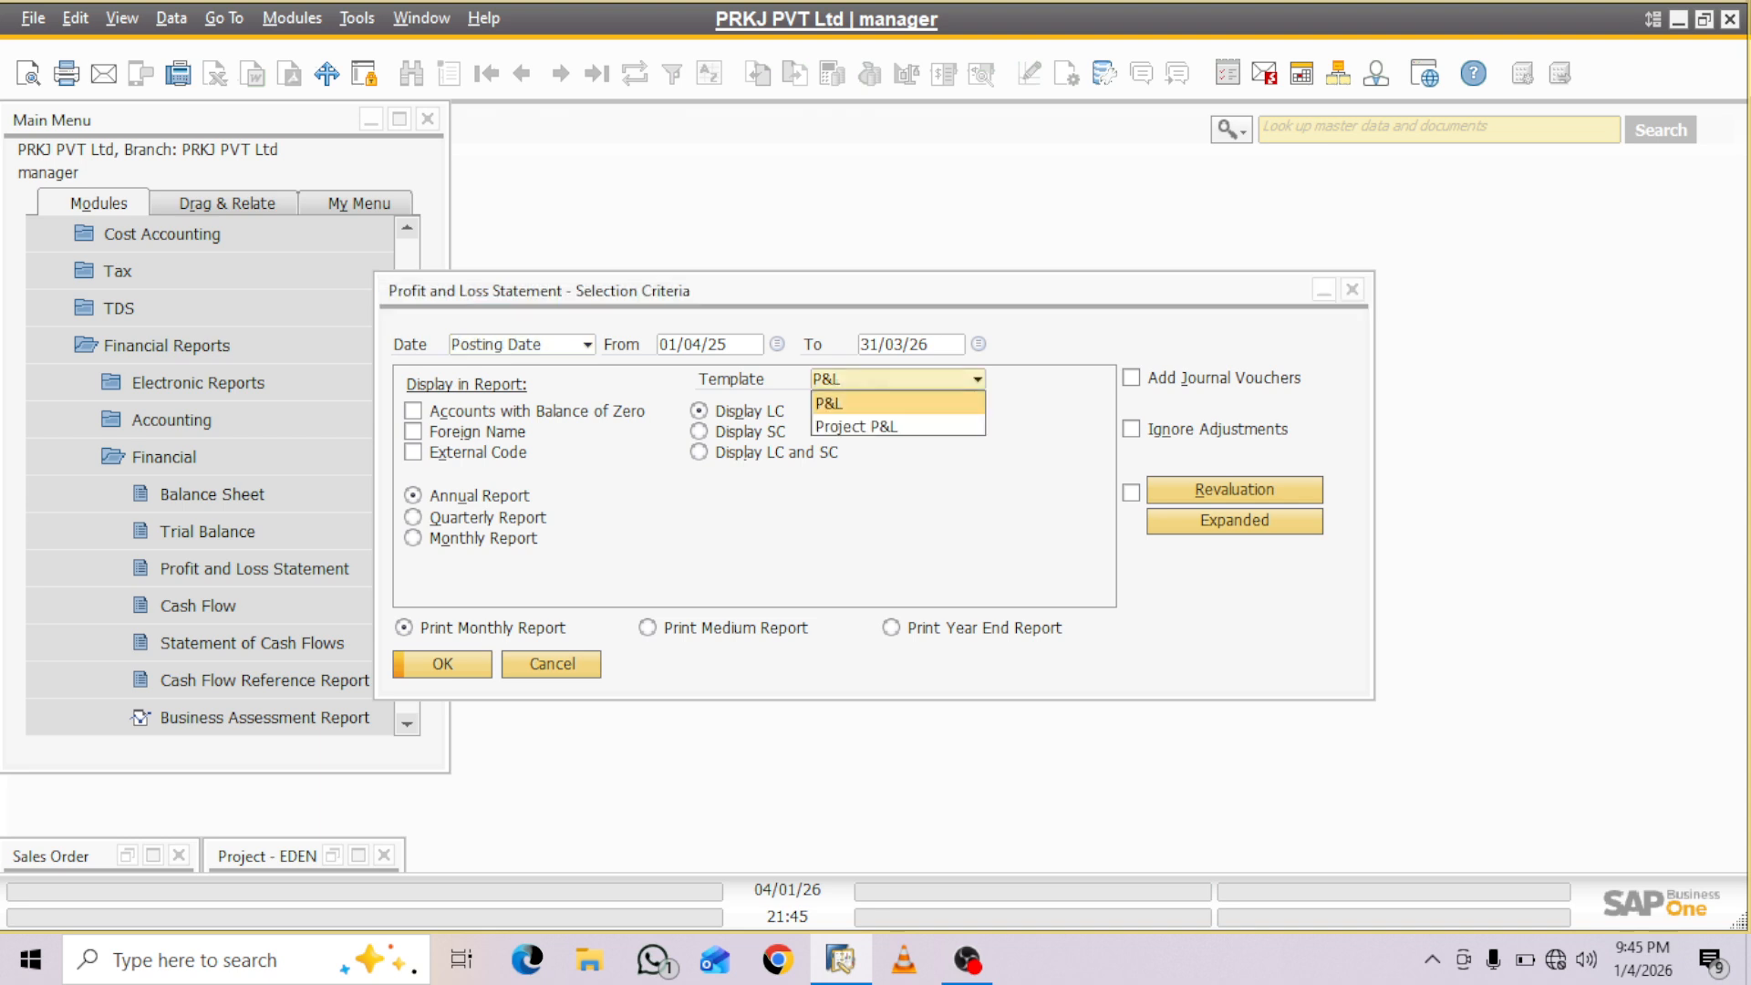
{"action": "left_click", "coordinate": [857, 427]}
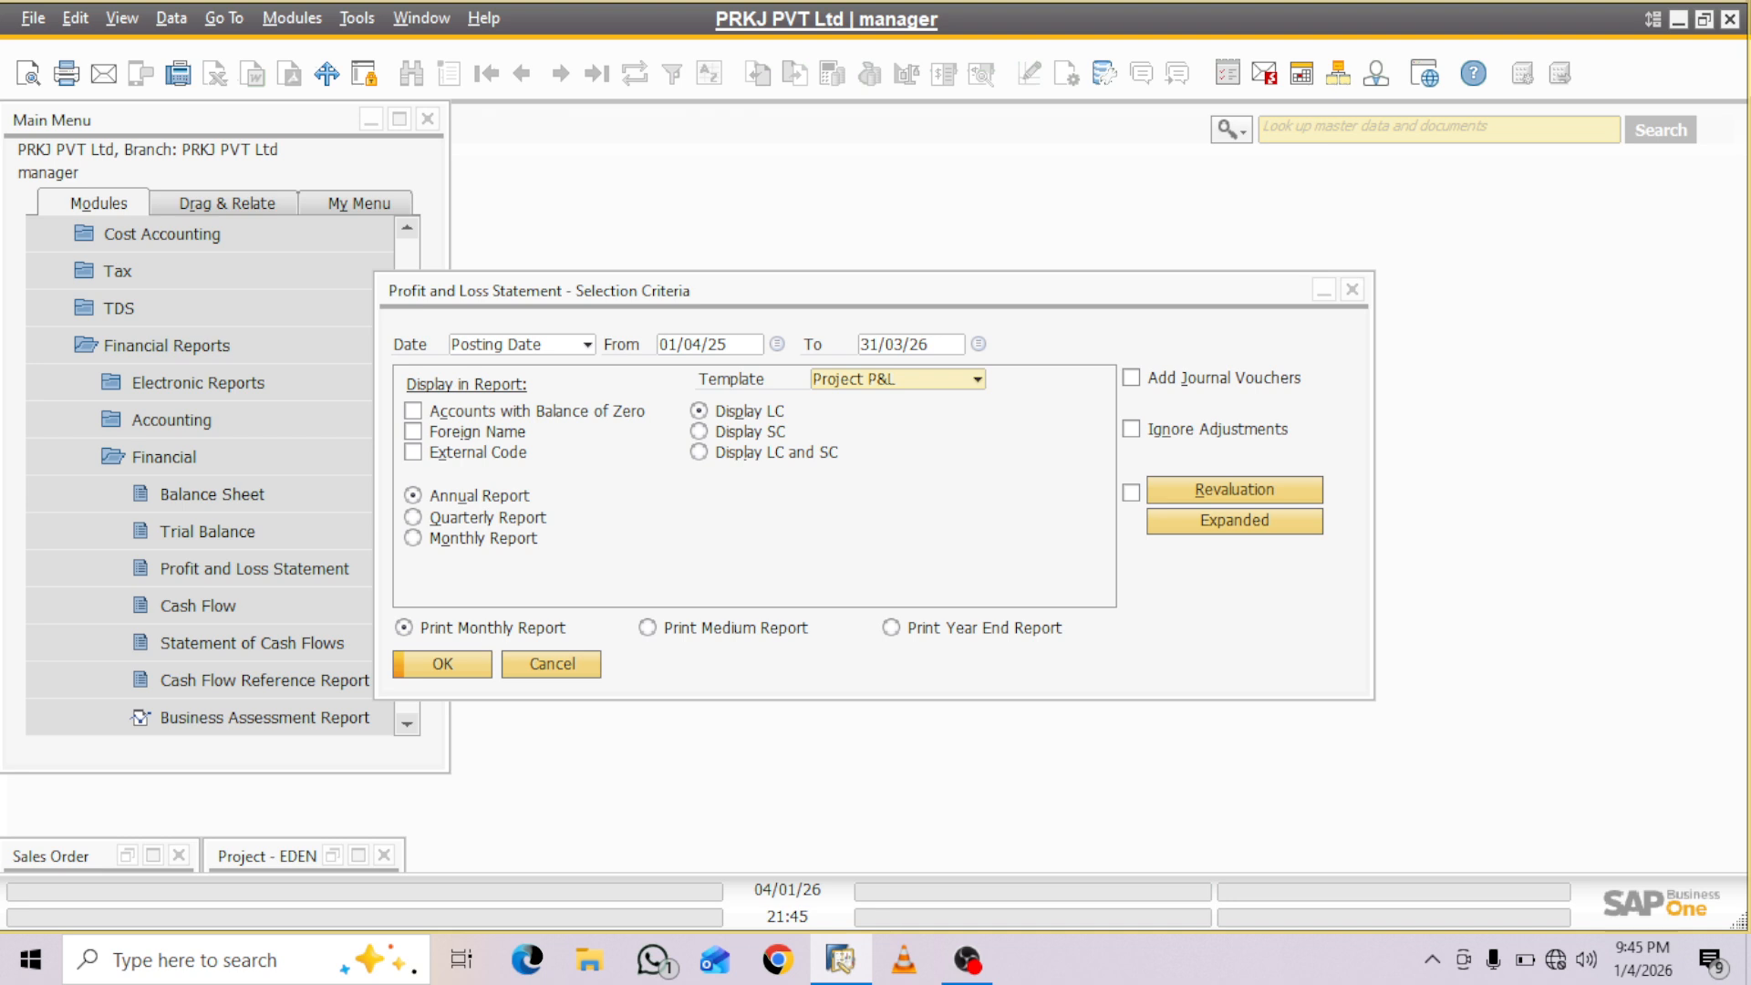
- Restrict the report's expanded selection criteria to project PROJ002 in both the From and To fields
{"action": "left_click", "coordinate": [1234, 520]}
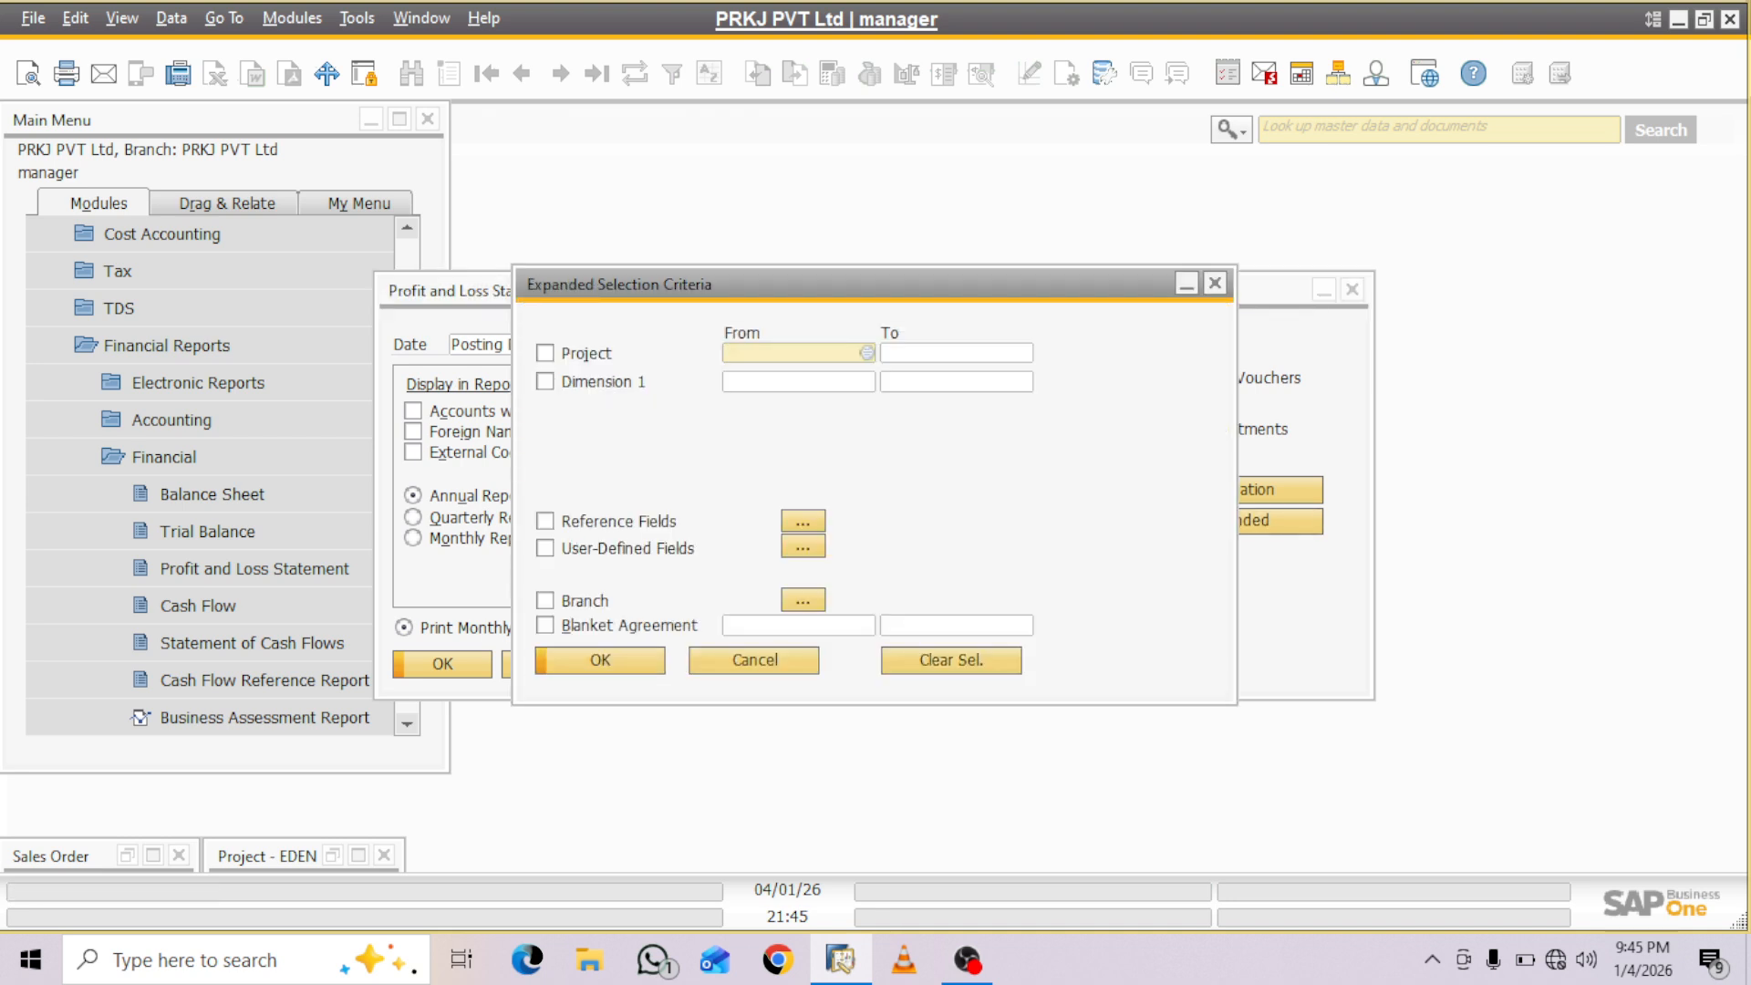
{"action": "key", "text": "Tab"}
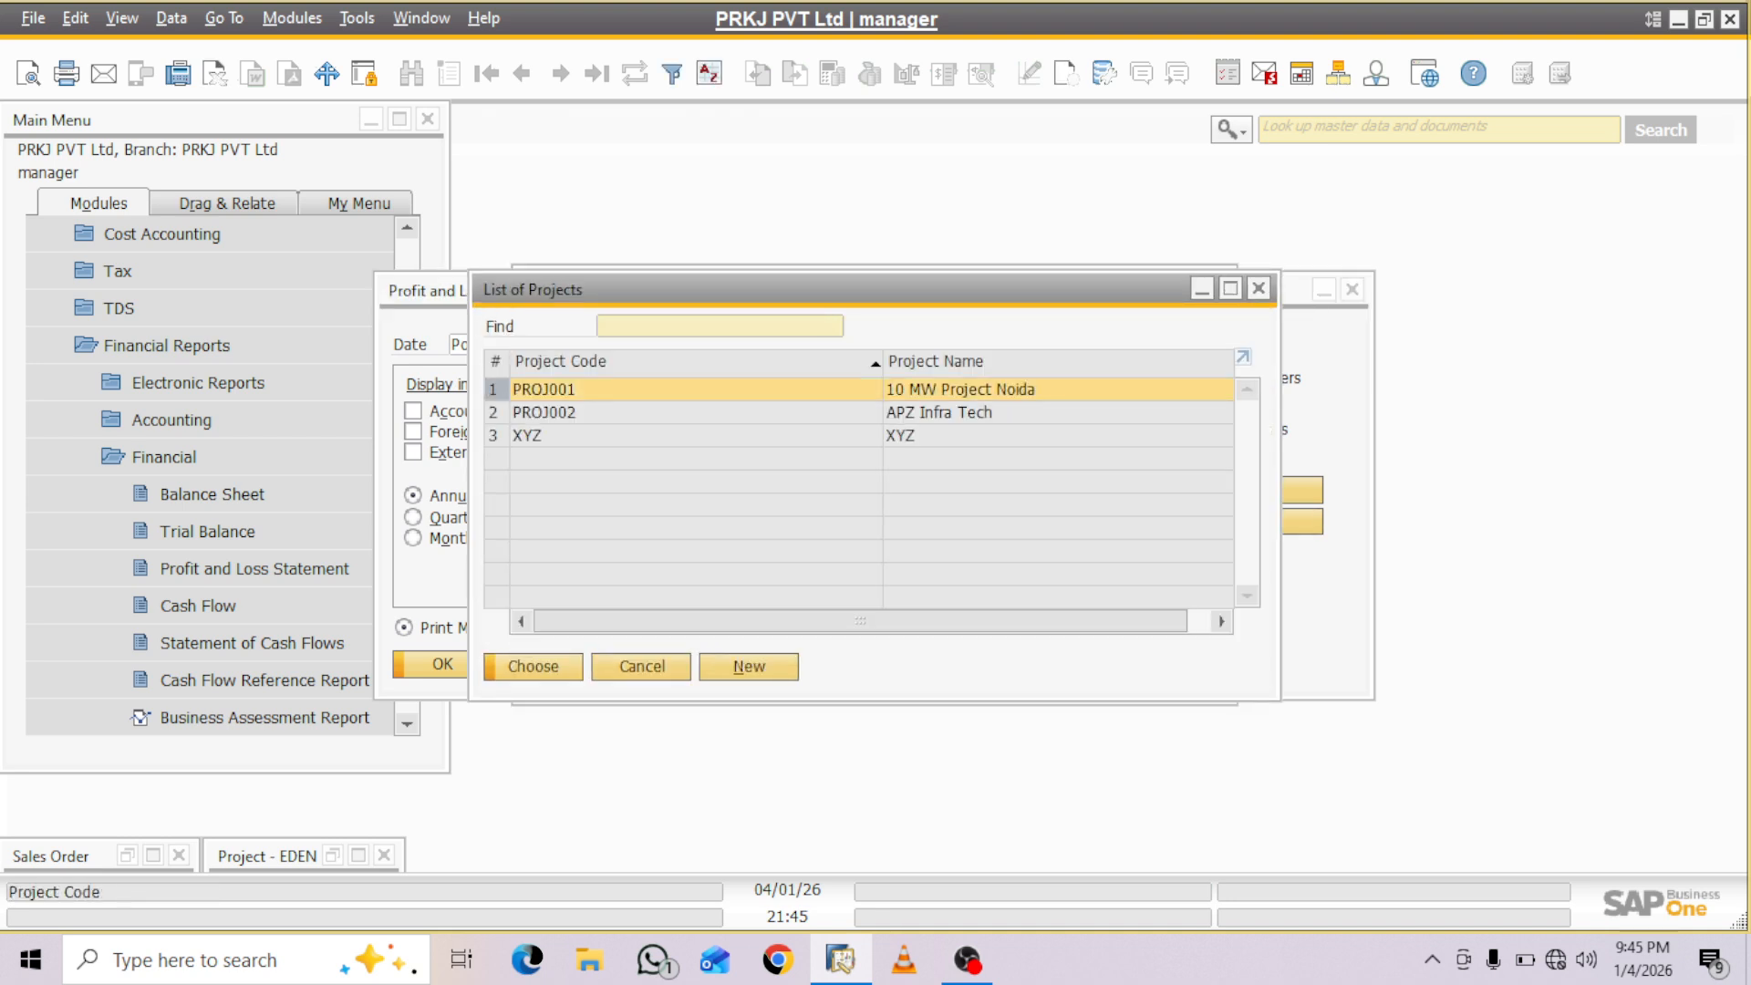
{"action": "left_click", "coordinate": [544, 412]}
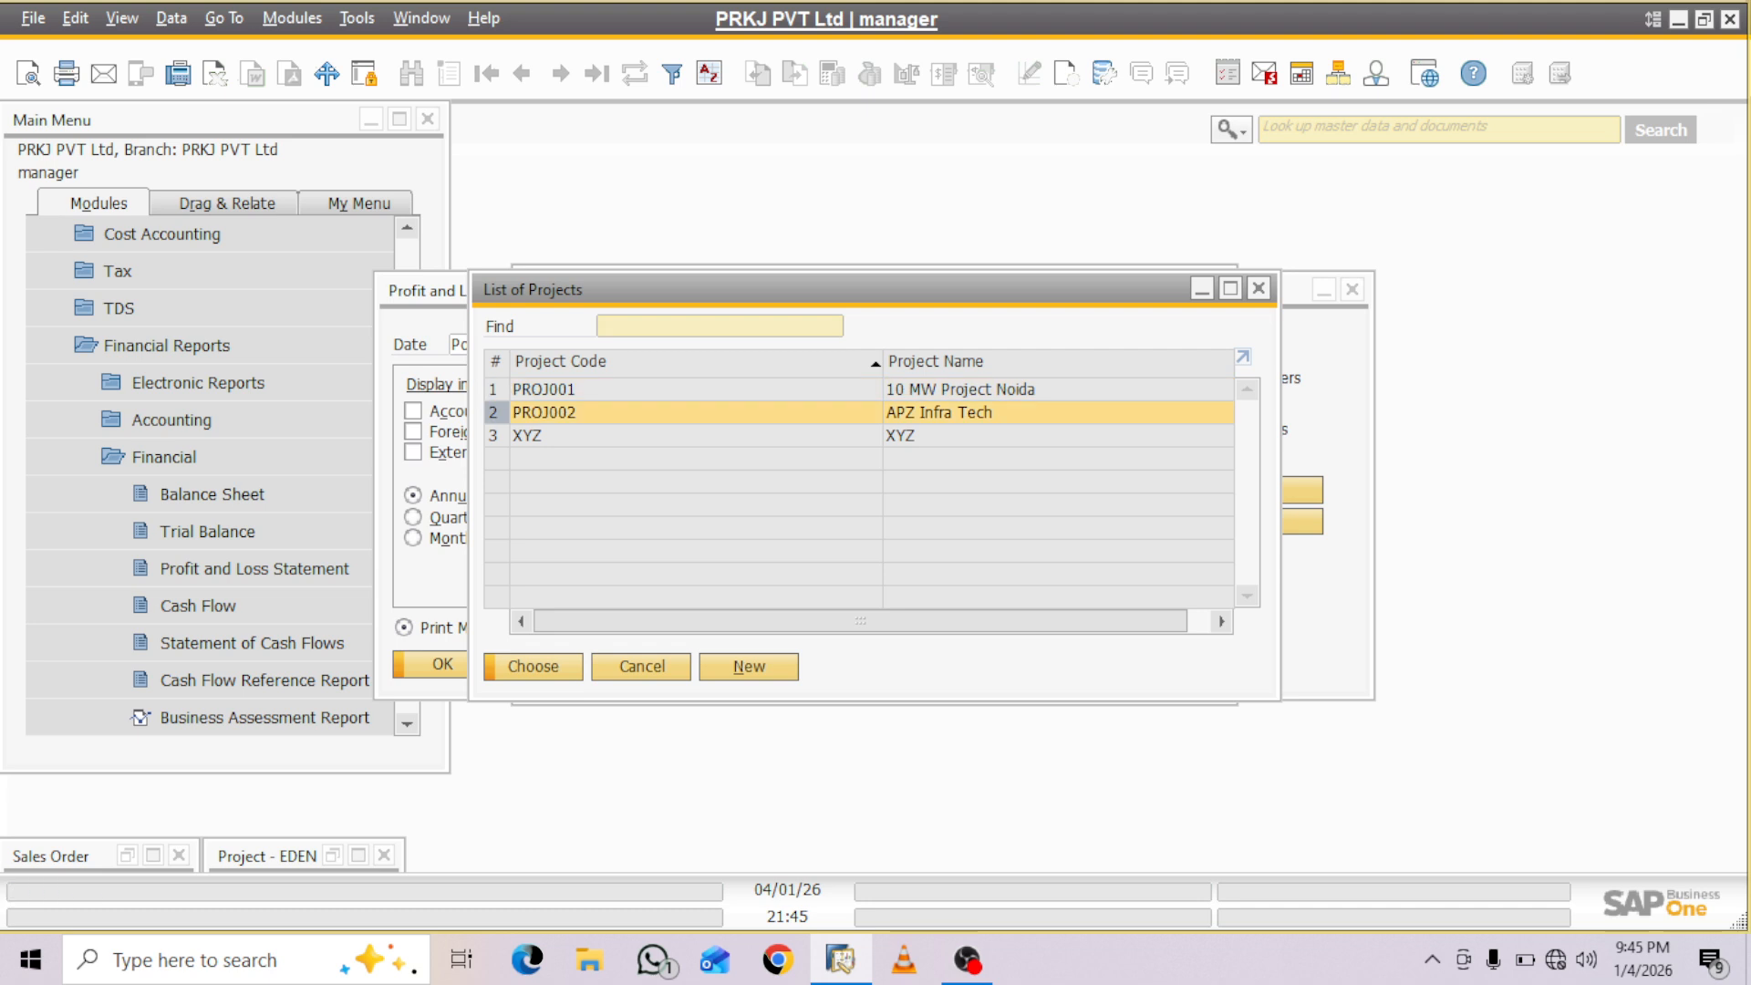
{"action": "left_click", "coordinate": [533, 667]}
{"action": "left_click", "coordinate": [544, 353]}
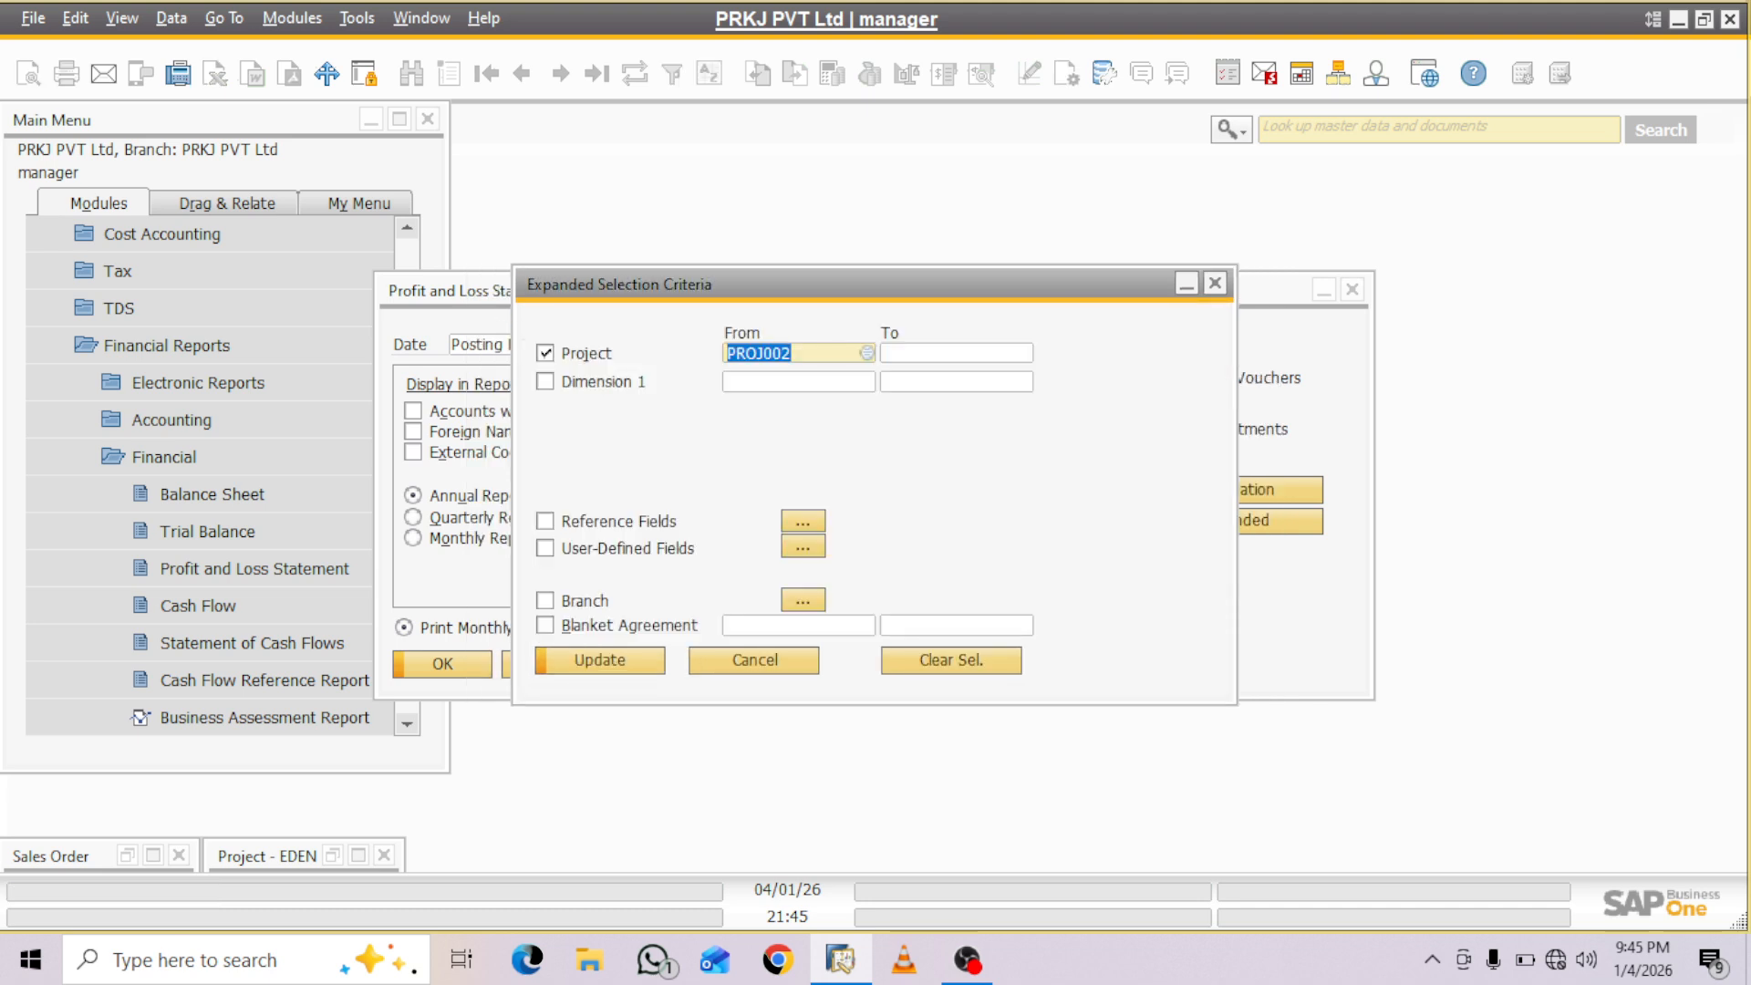
{"action": "left_click", "coordinate": [955, 353]}
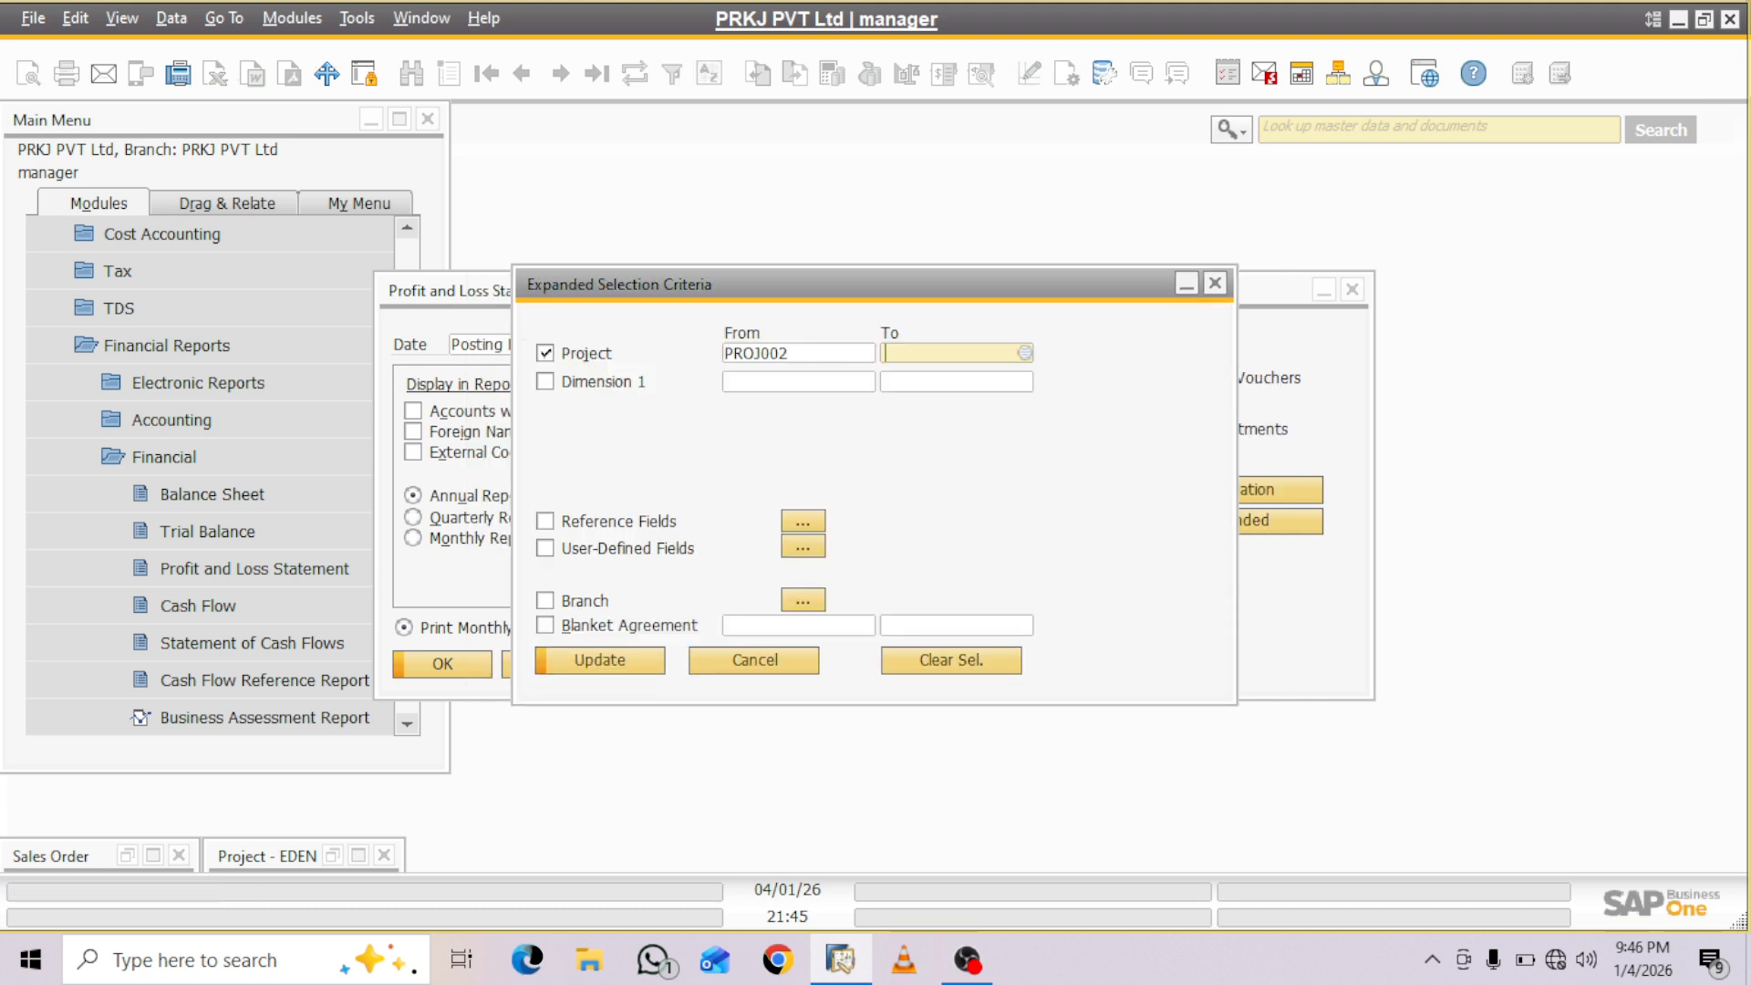
{"action": "left_click", "coordinate": [1025, 353]}
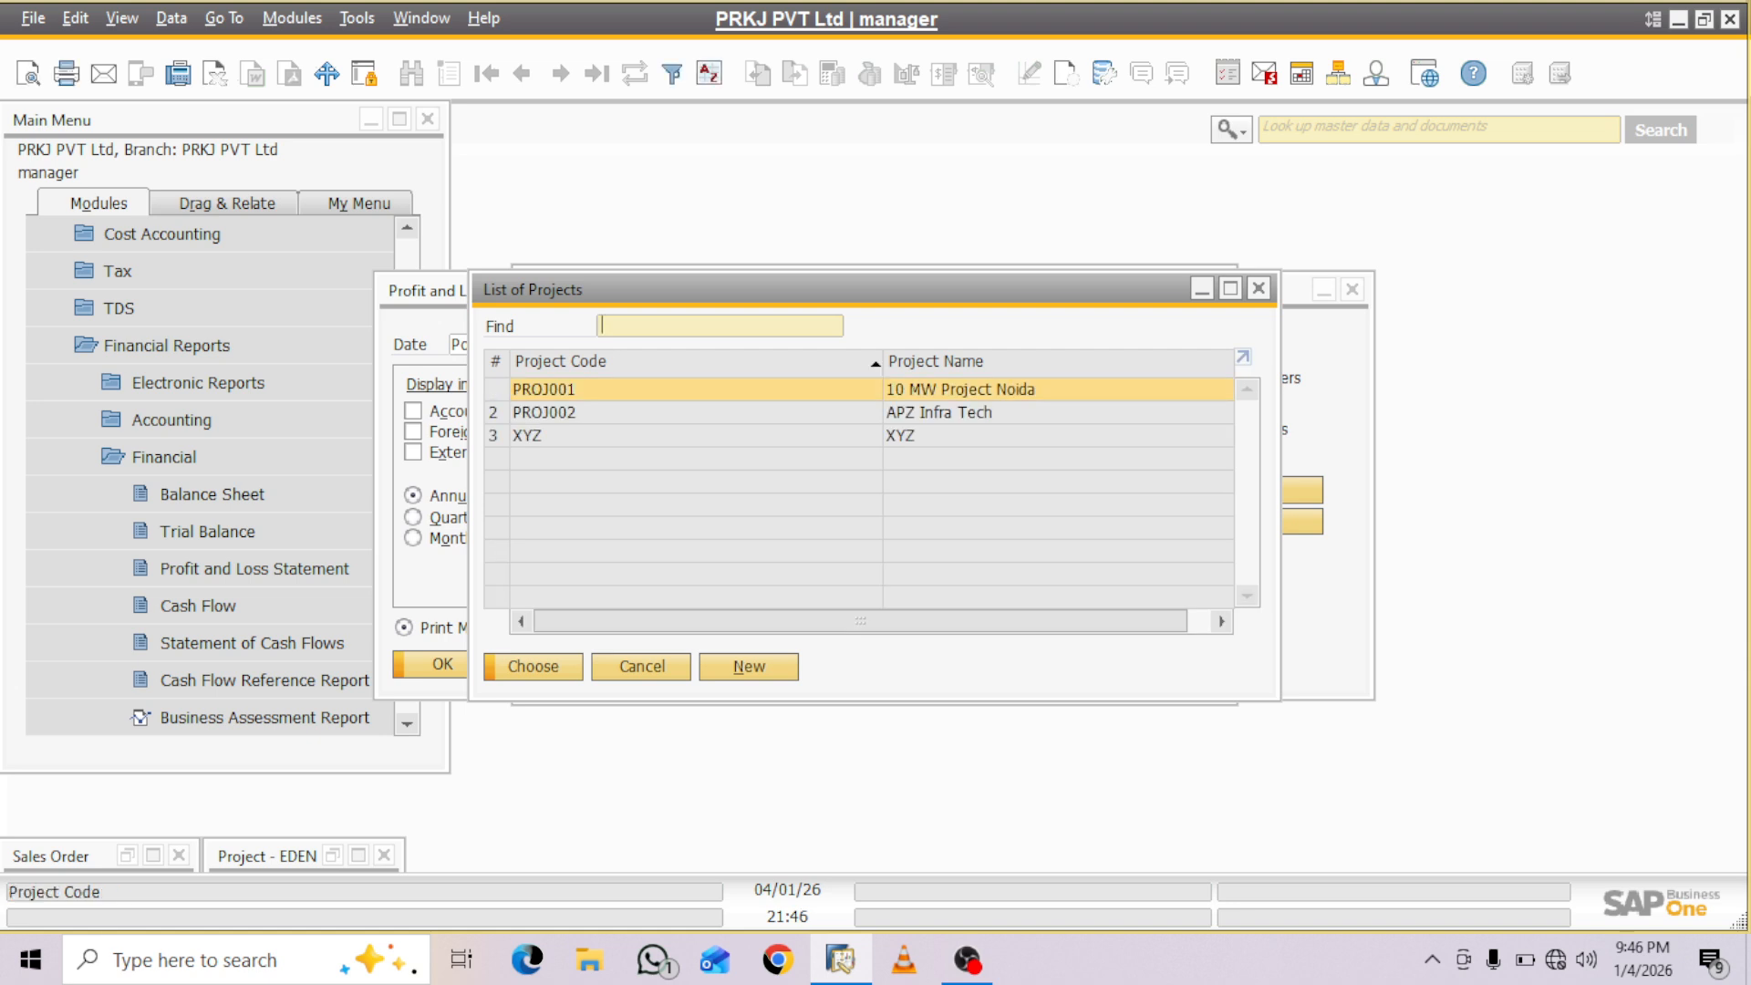
{"action": "left_click", "coordinate": [629, 412]}
{"action": "key", "text": "Return"}
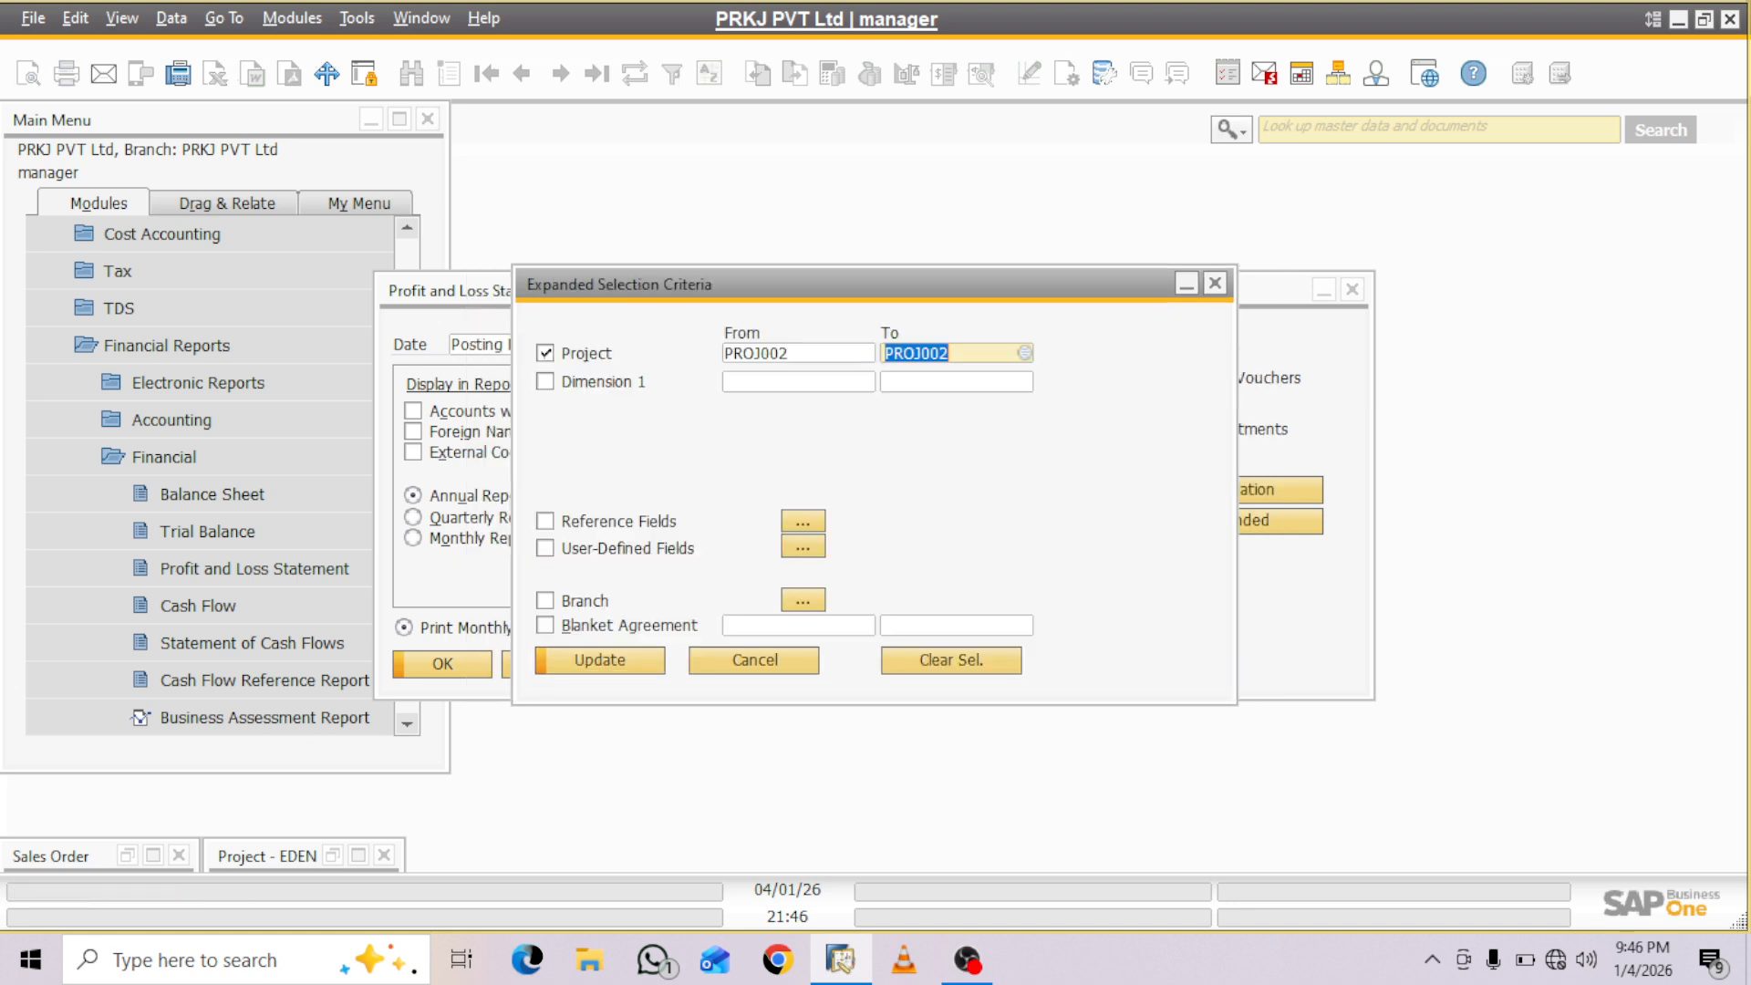
{"action": "key", "text": "Return"}
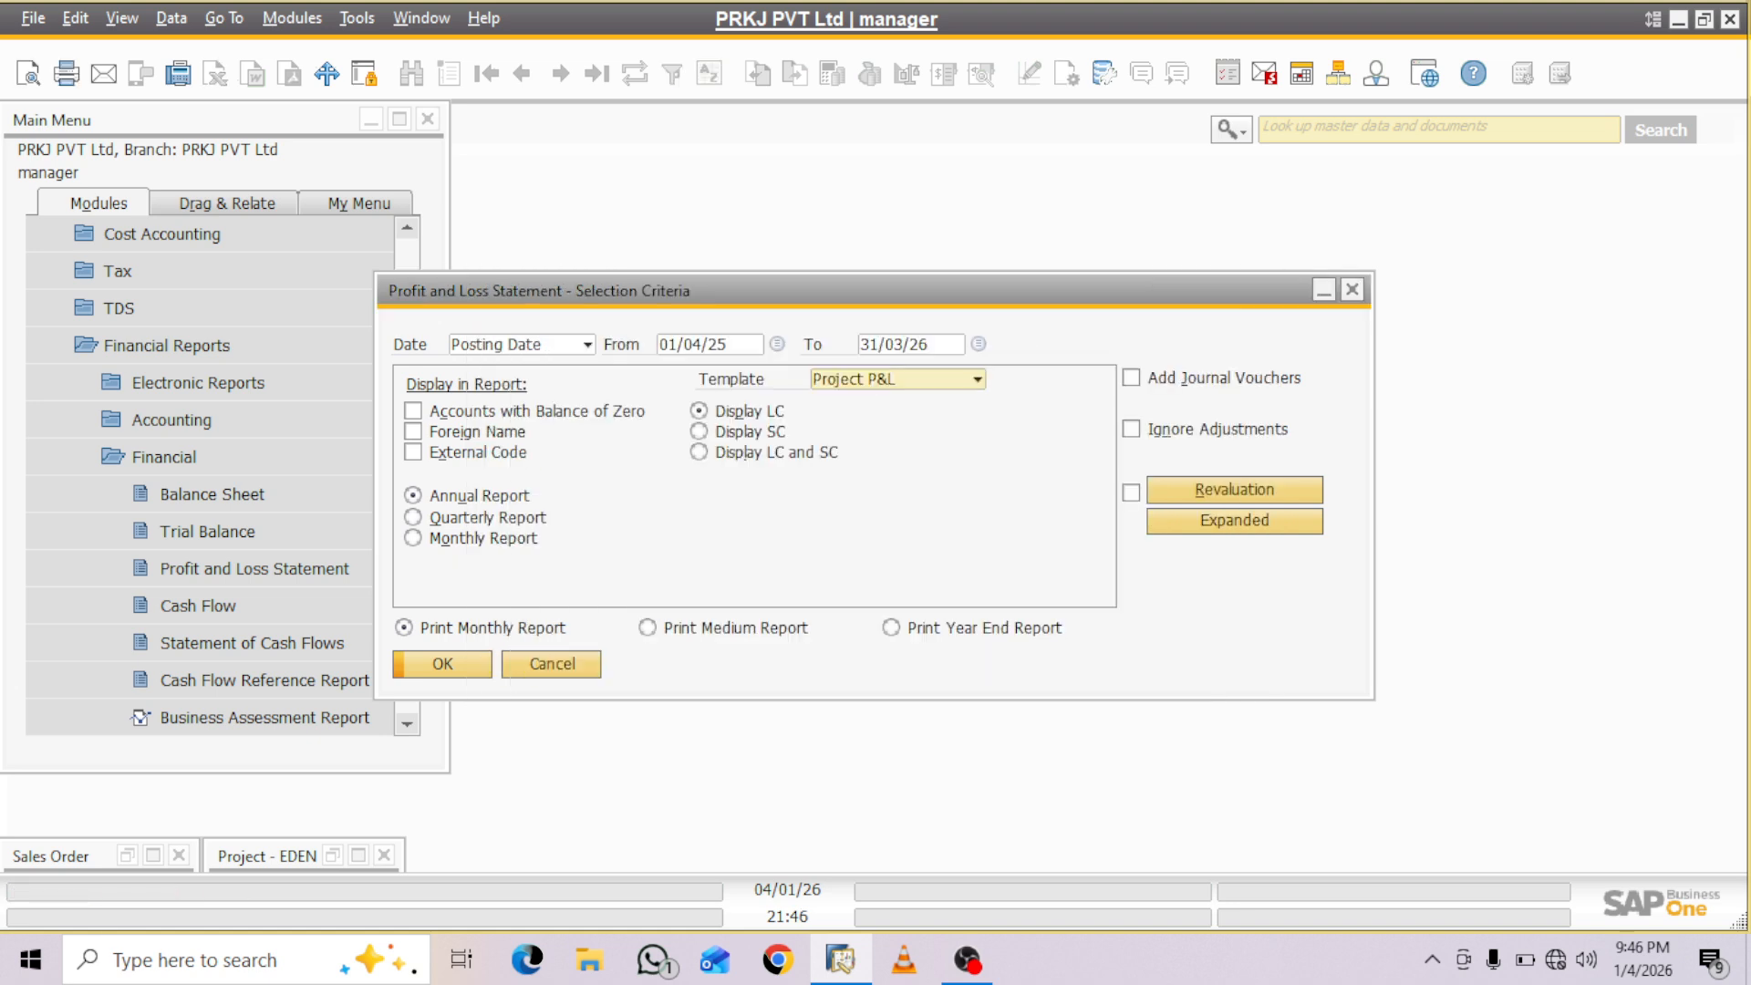
- Generate the Profit and Loss Statement and expand it to level 4 to review the revenue, expenditure and Net Profit lines
{"action": "key", "text": "Return"}
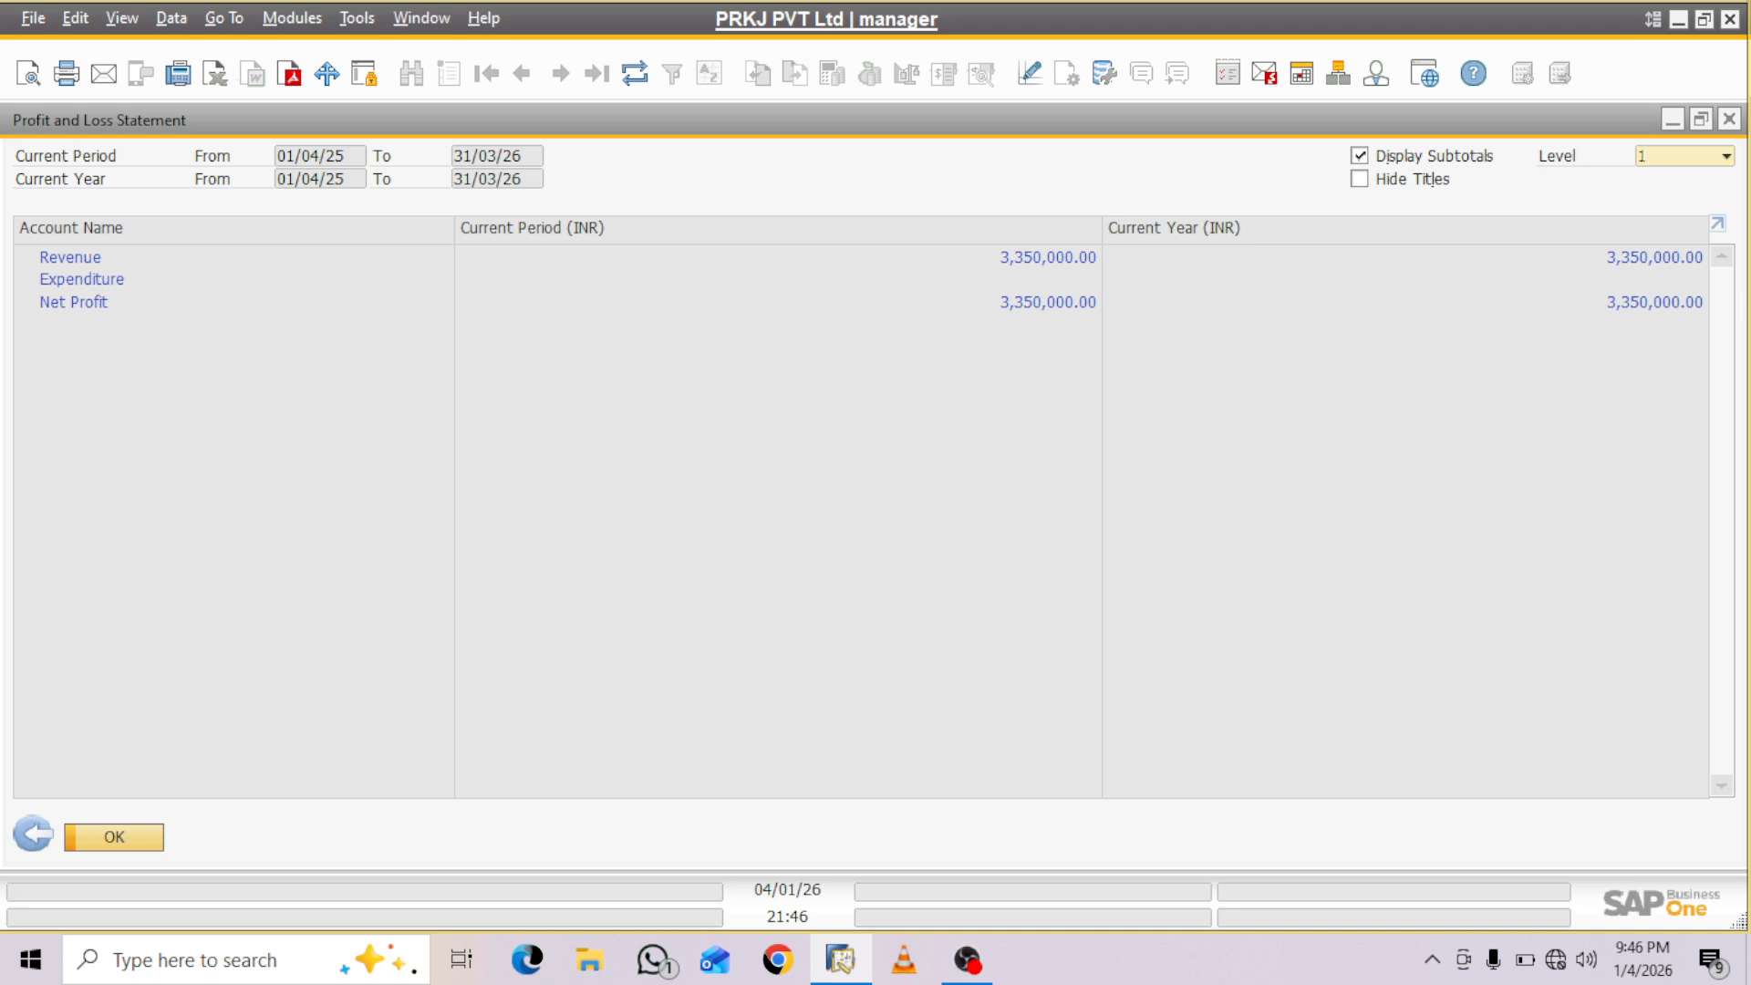
{"action": "left_click", "coordinate": [1725, 156]}
{"action": "left_click", "coordinate": [1686, 249]}
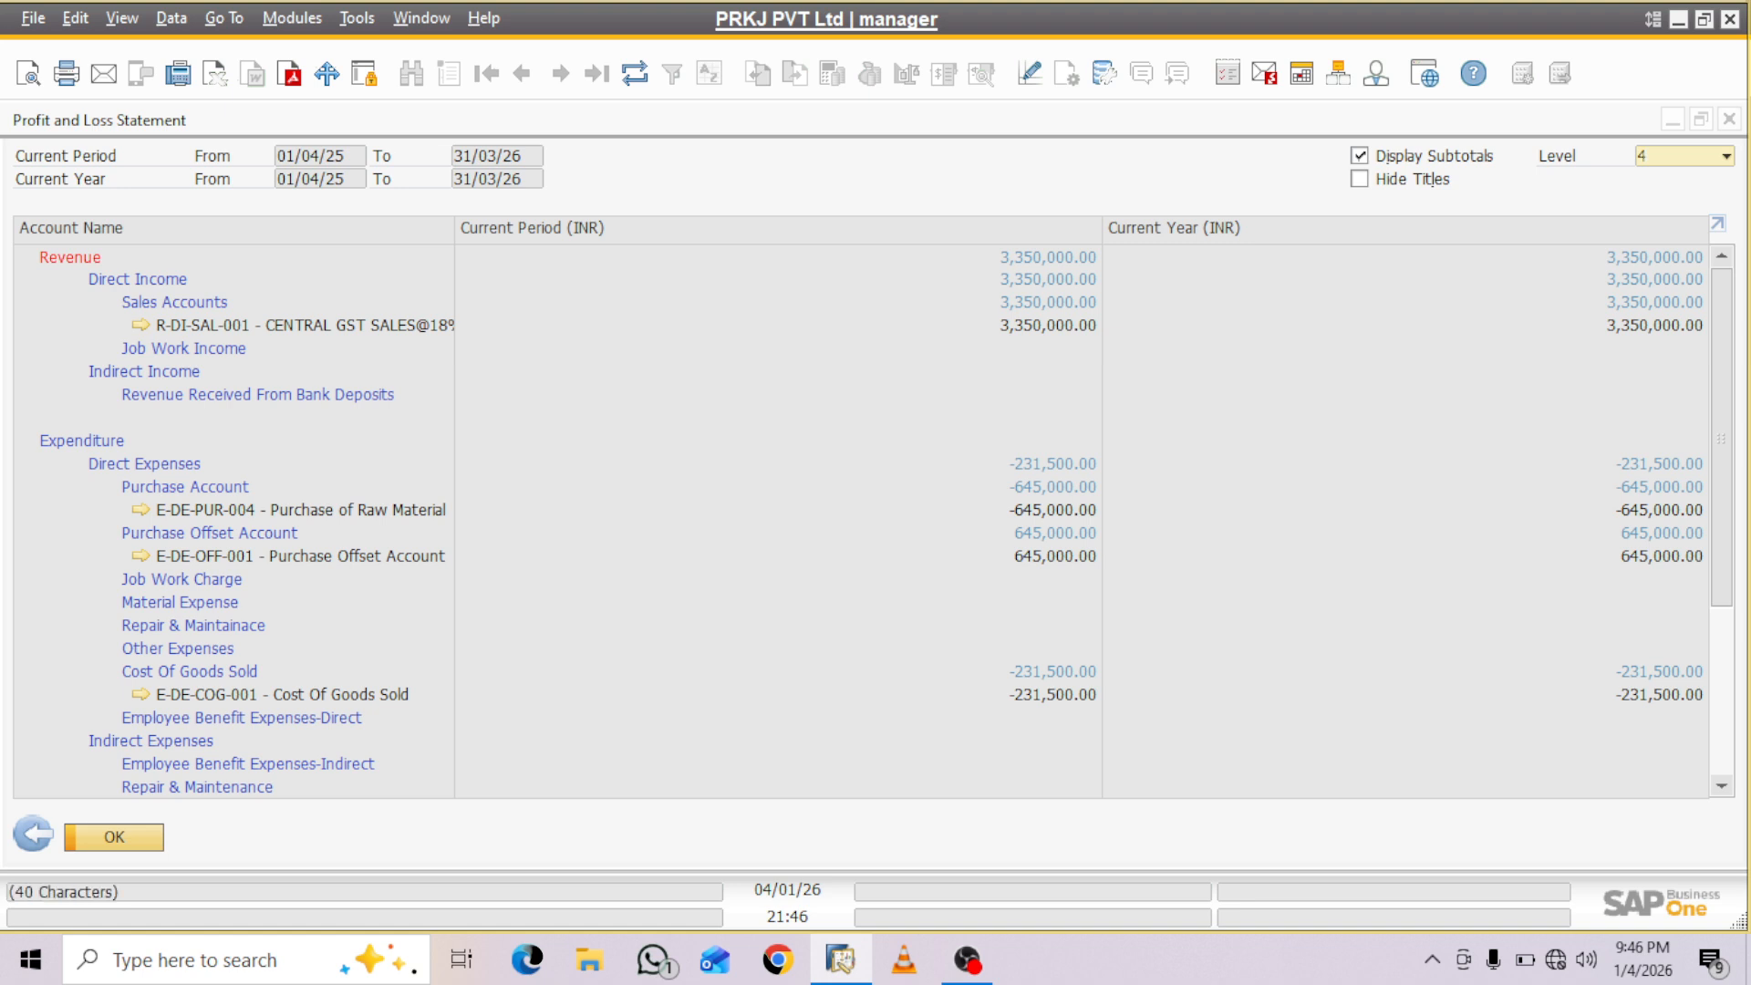
{"action": "scroll", "coordinate": [861, 520], "scroll_direction": "down", "scroll_amount": 5}
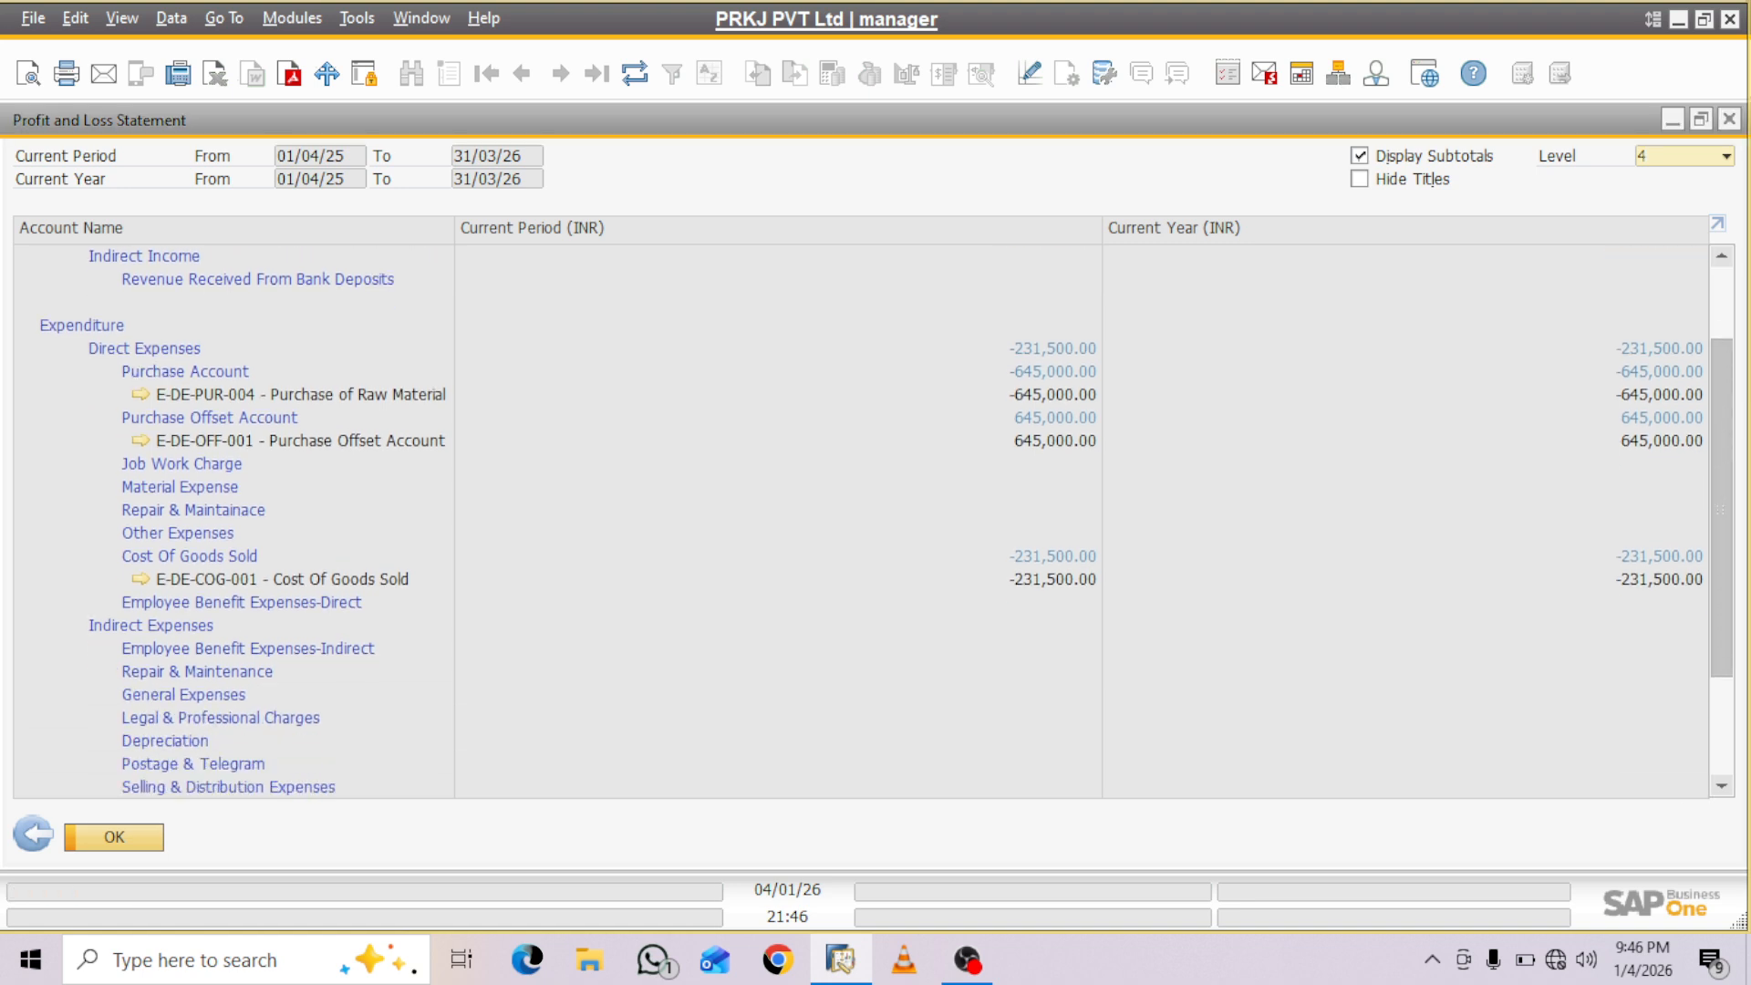
{"action": "scroll", "coordinate": [861, 520], "scroll_direction": "down", "scroll_amount": 6}
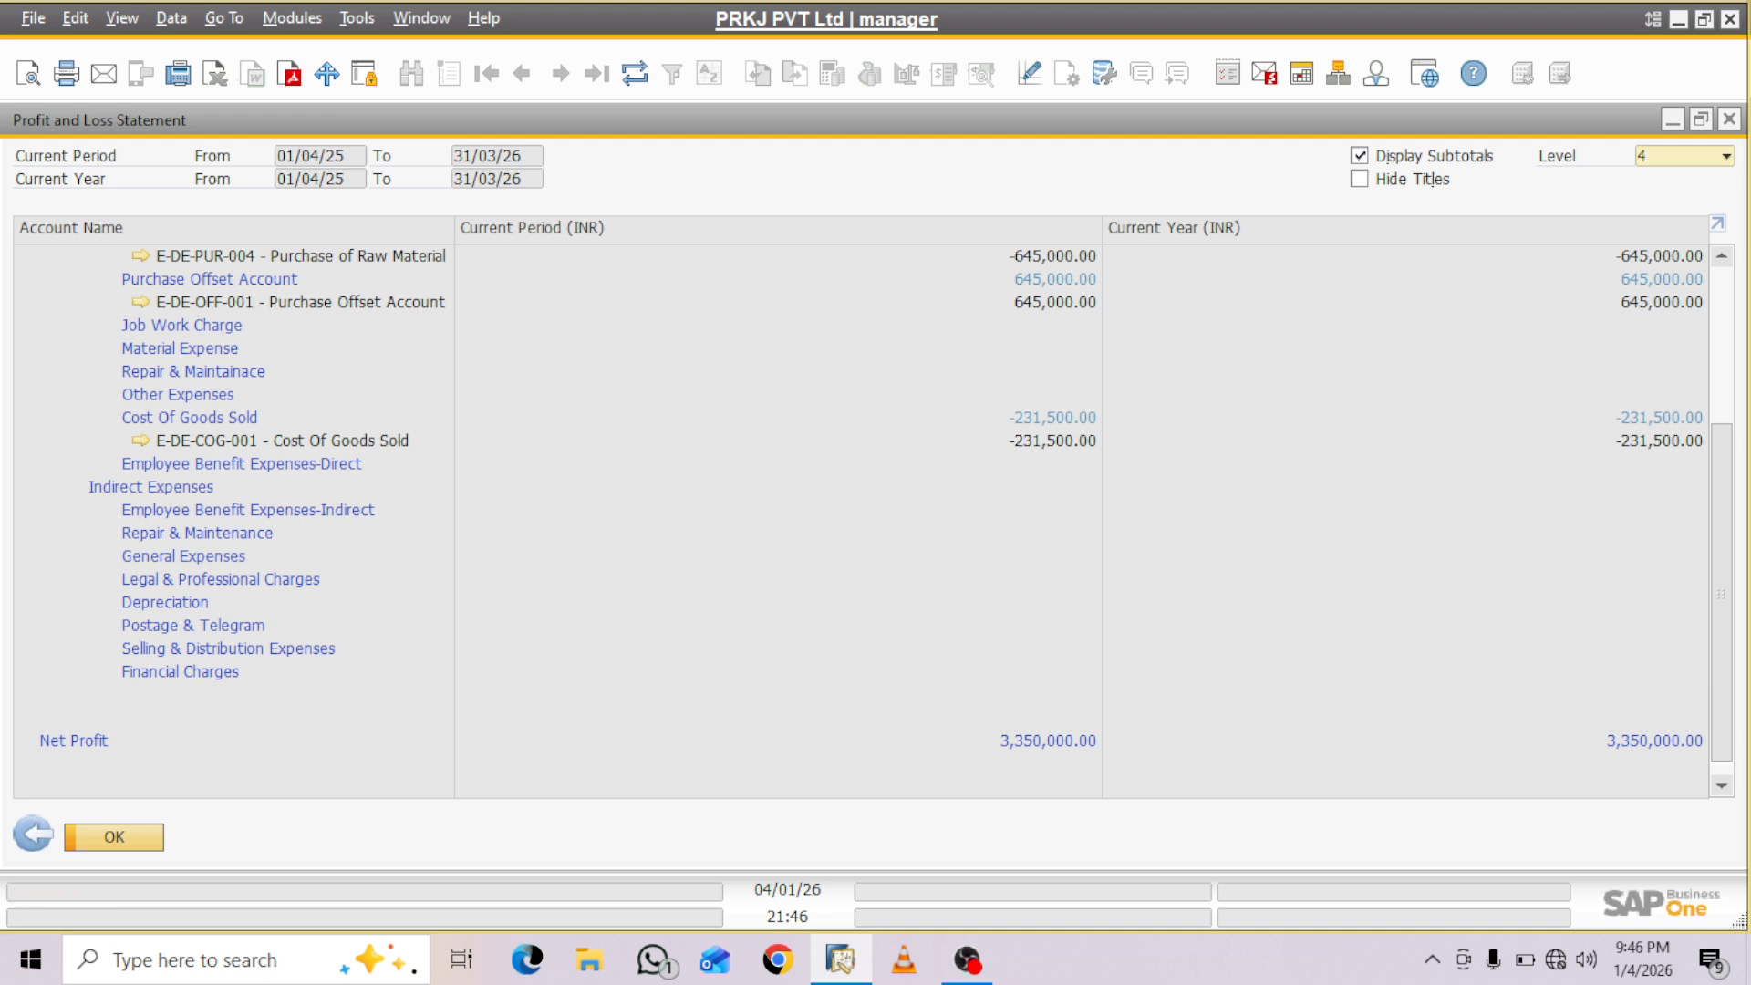
{"action": "scroll", "coordinate": [866, 511], "scroll_direction": "up", "scroll_amount": 4}
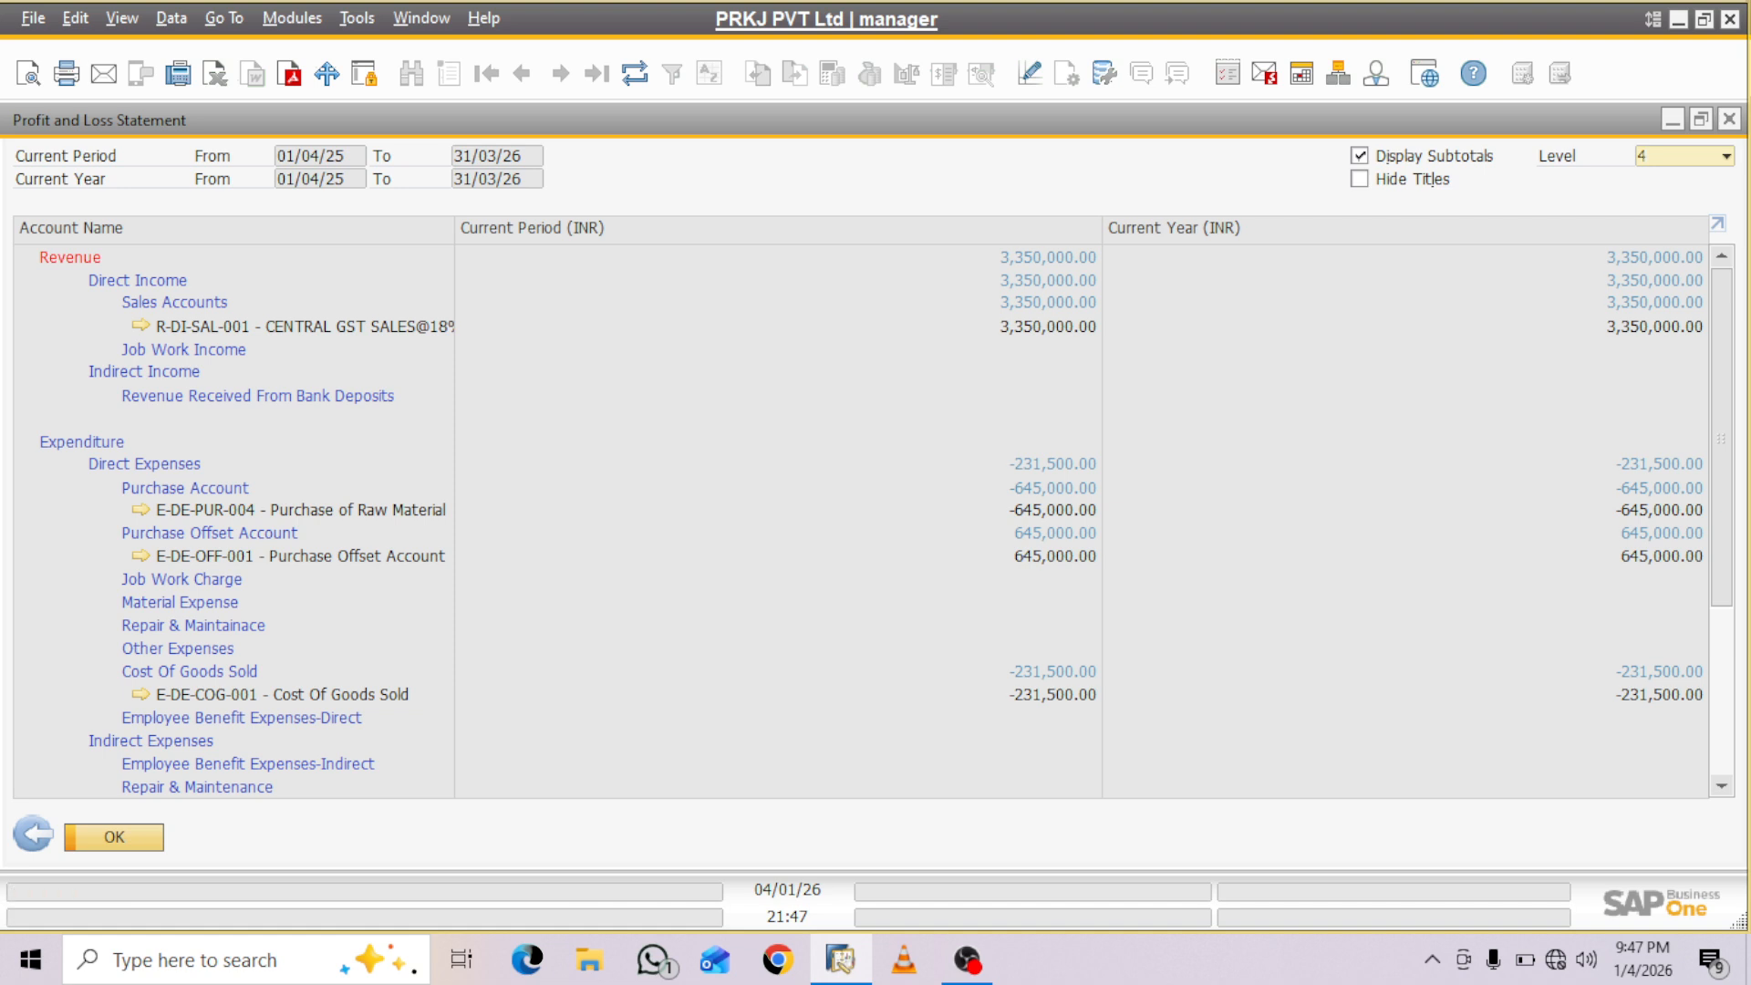
- Make the Cost Of Goods Sold account in the report relevant for projects, assign project PROJ002 to it, save and close the account
{"action": "scroll", "coordinate": [861, 523], "scroll_direction": "down", "scroll_amount": 4}
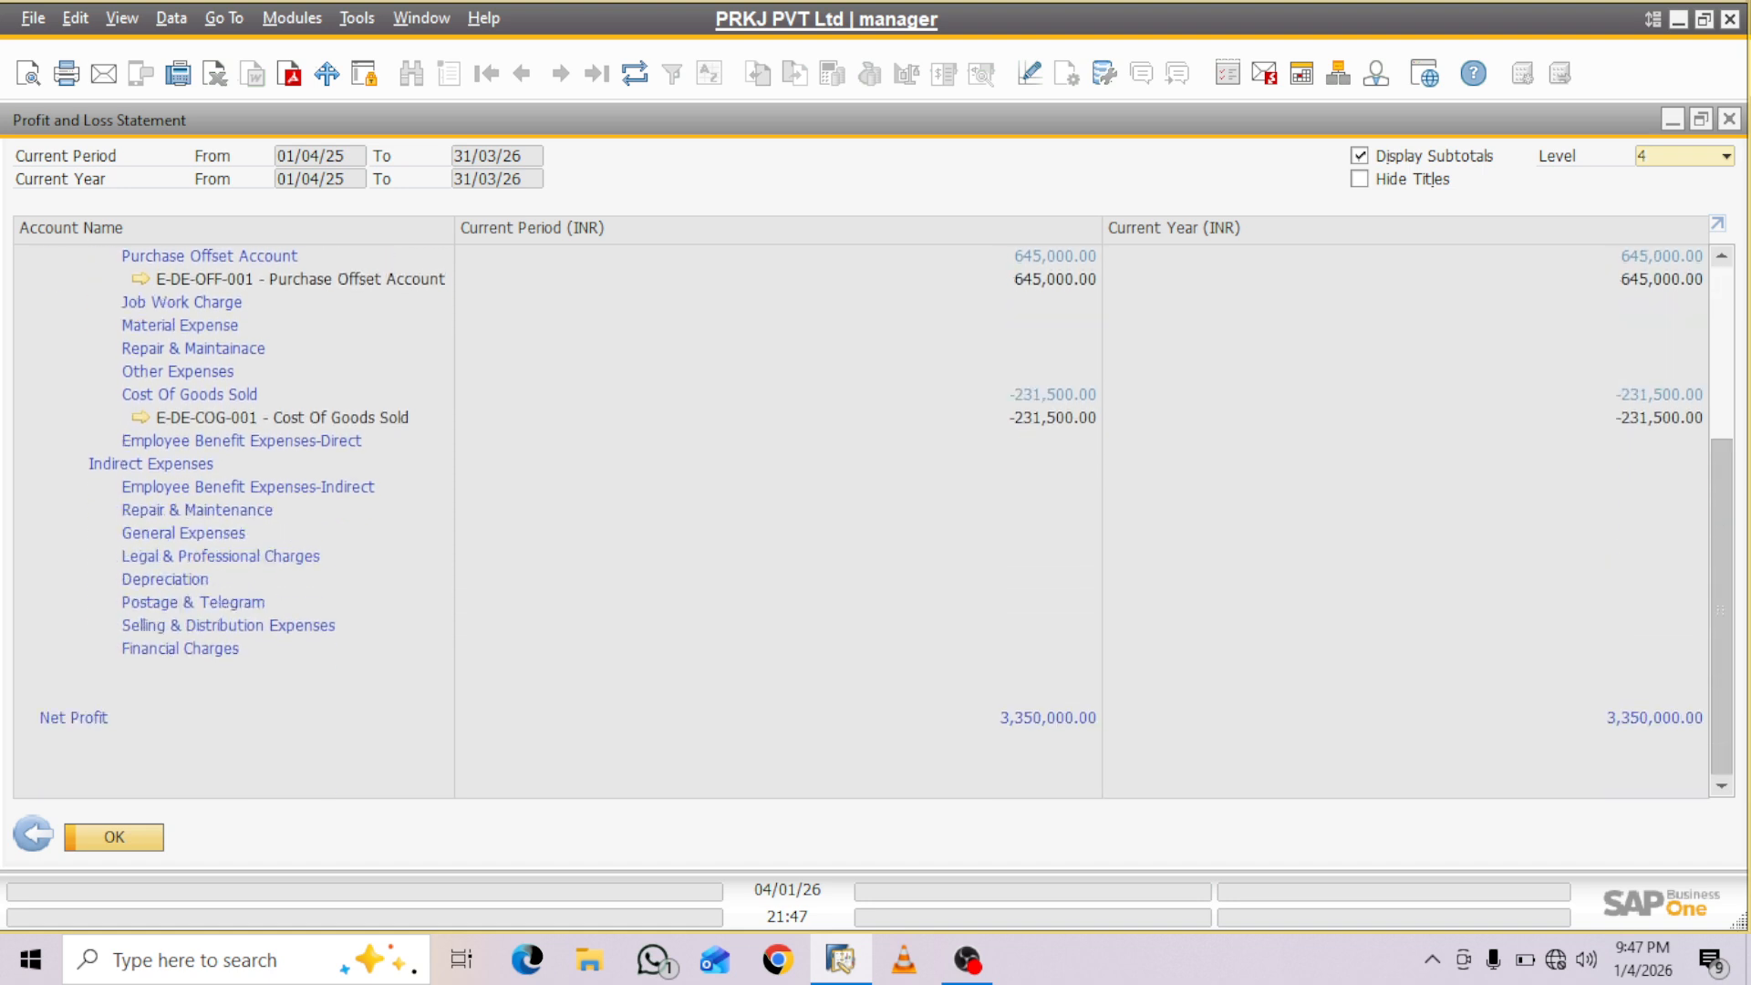
{"action": "scroll", "coordinate": [861, 523], "scroll_direction": "up", "scroll_amount": 1}
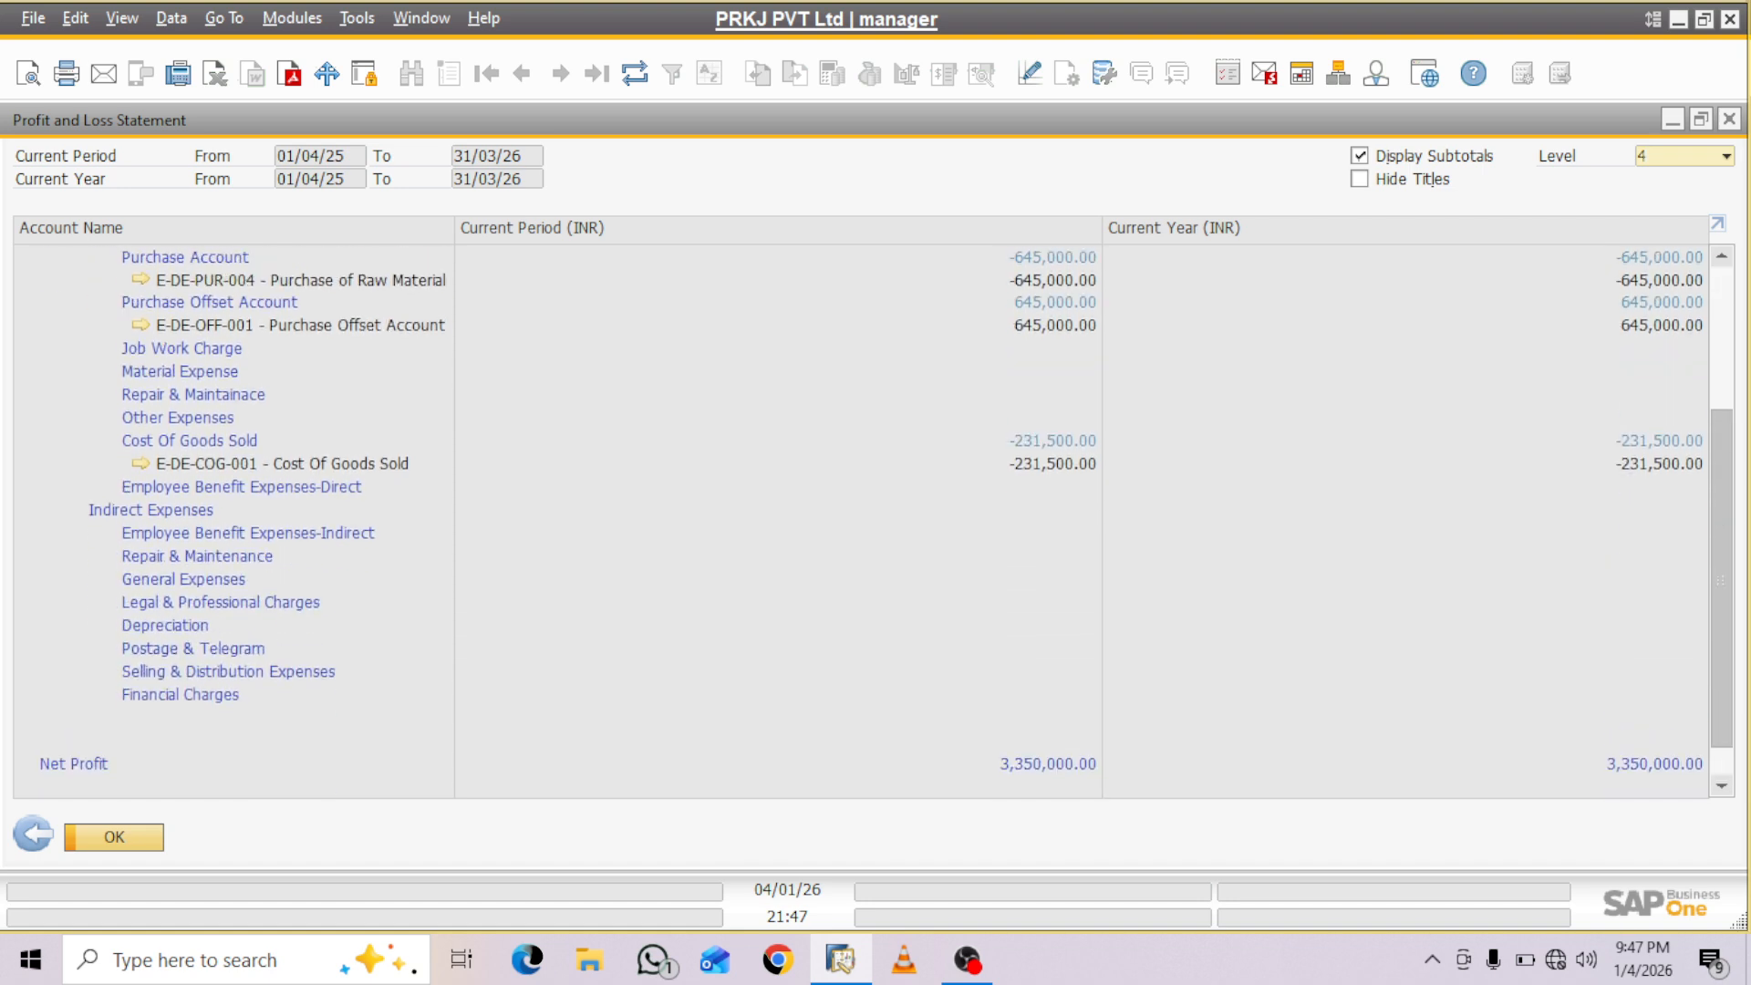
{"action": "scroll", "coordinate": [861, 523], "scroll_direction": "up", "scroll_amount": 4}
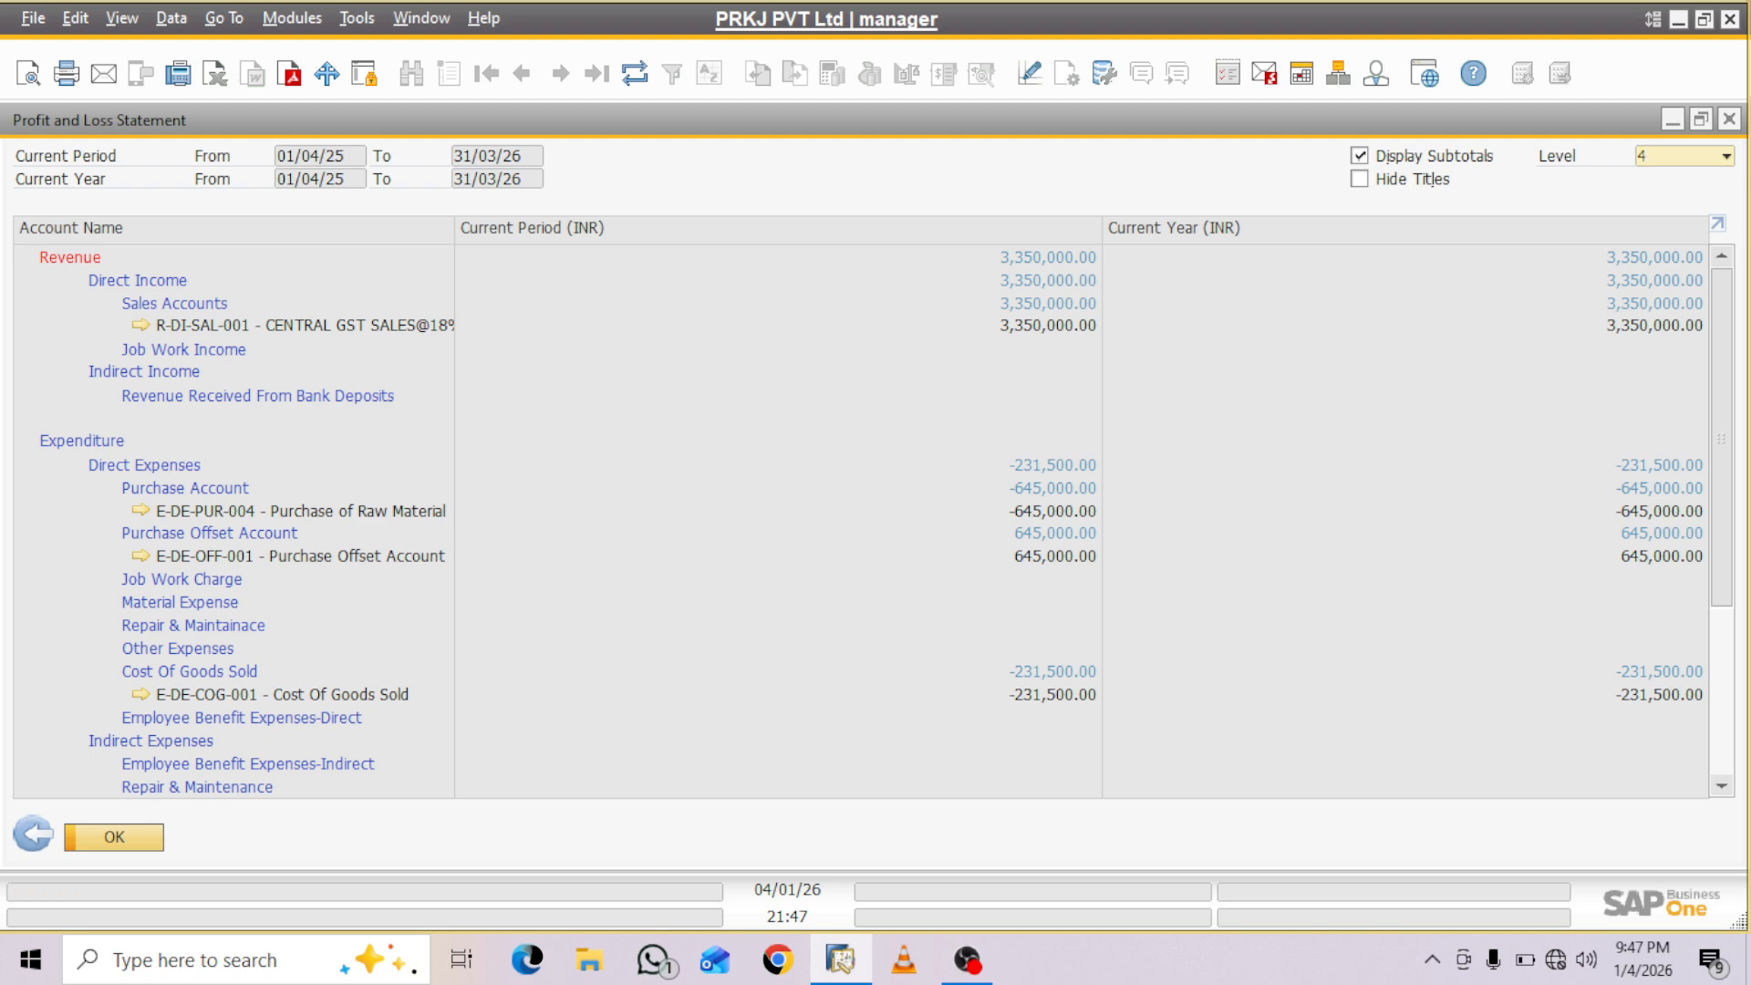
{"action": "left_click", "coordinate": [140, 694]}
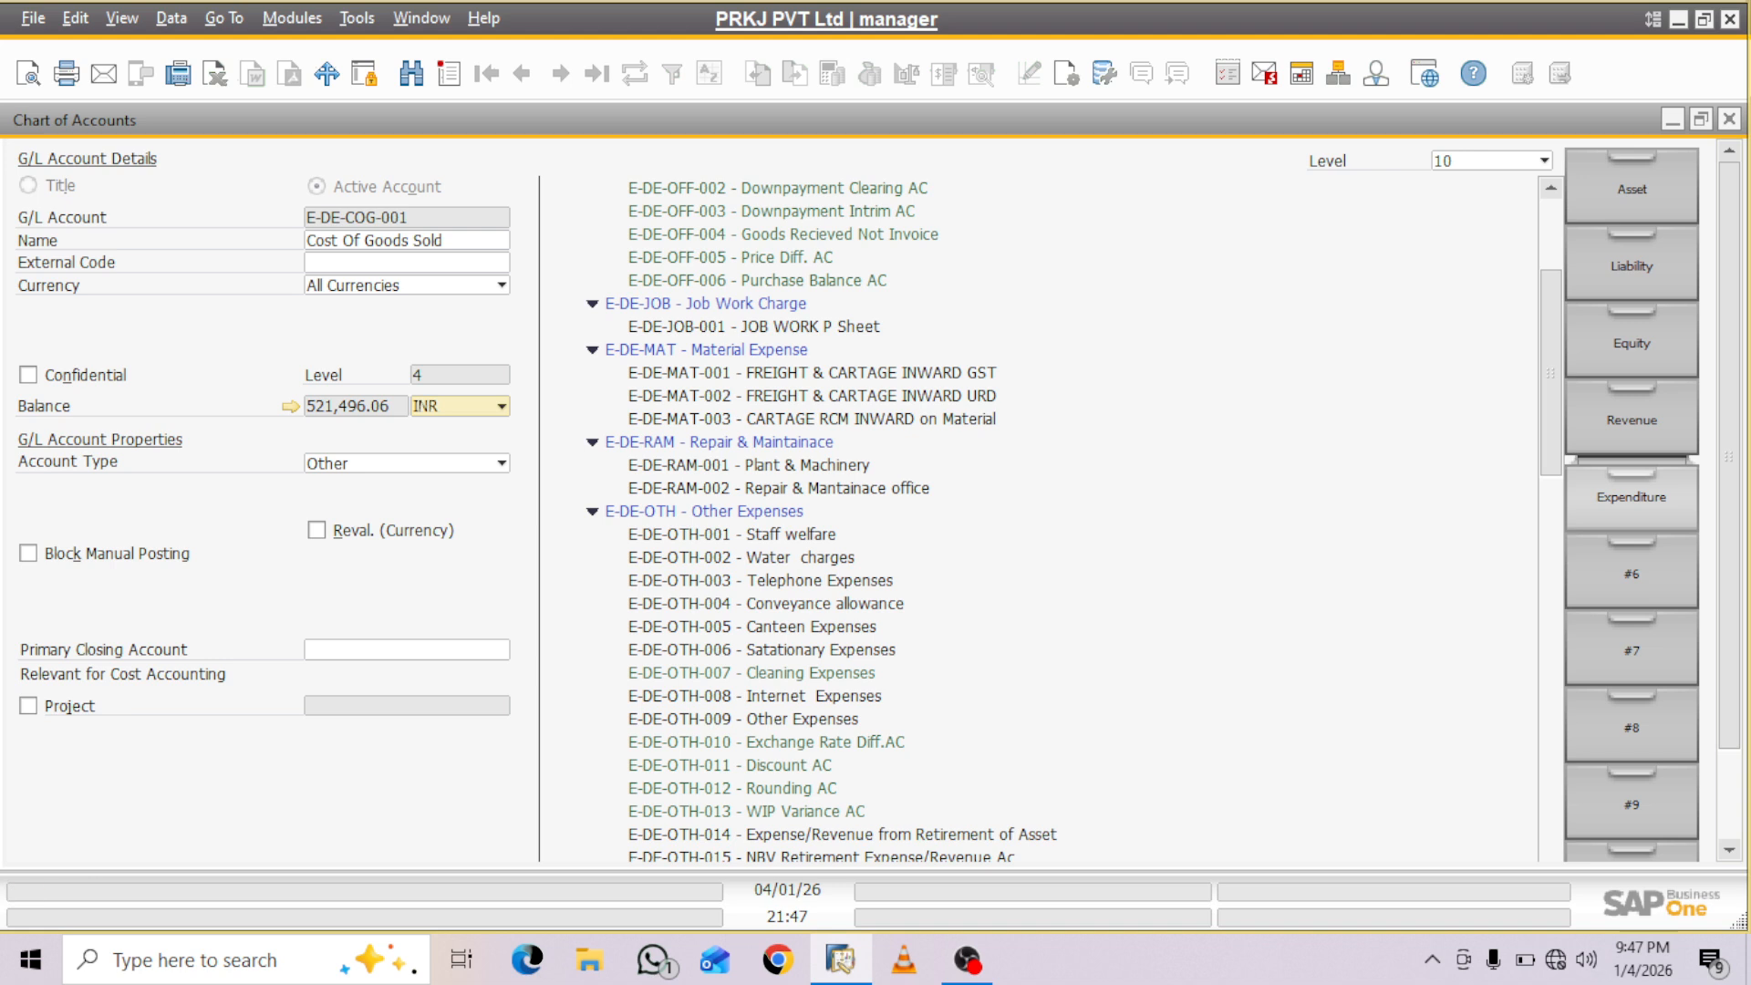
{"action": "left_click", "coordinate": [28, 705]}
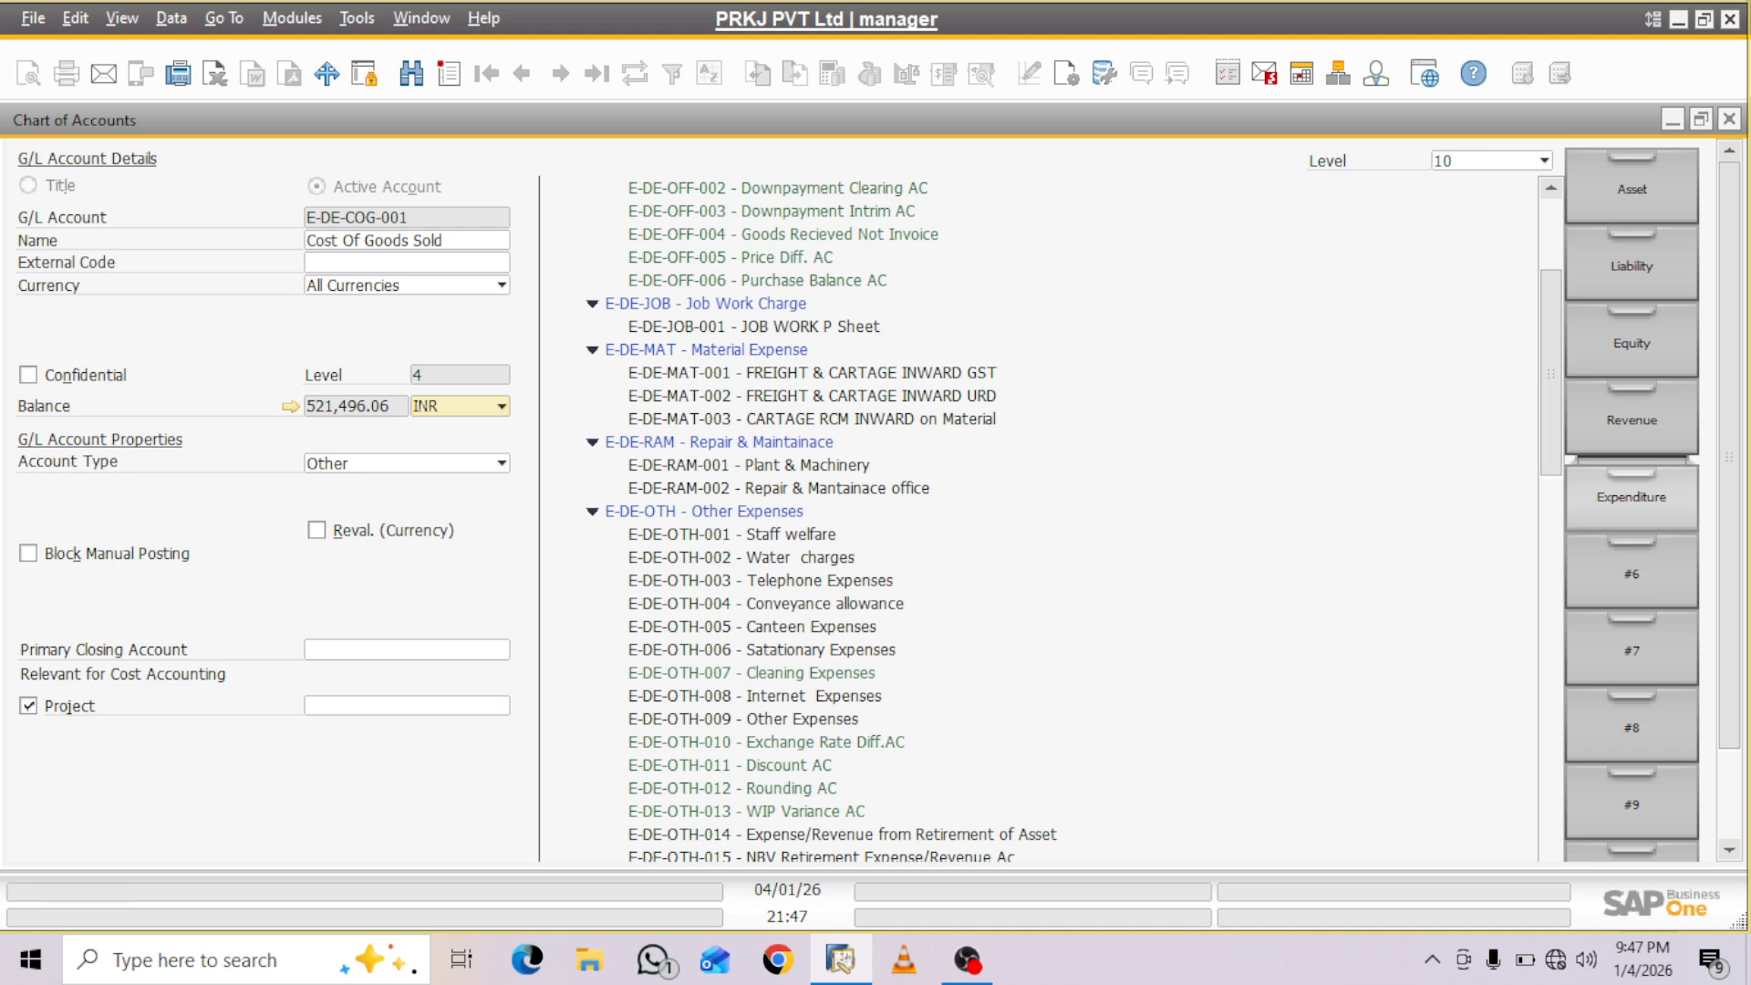
{"action": "left_click", "coordinate": [407, 706]}
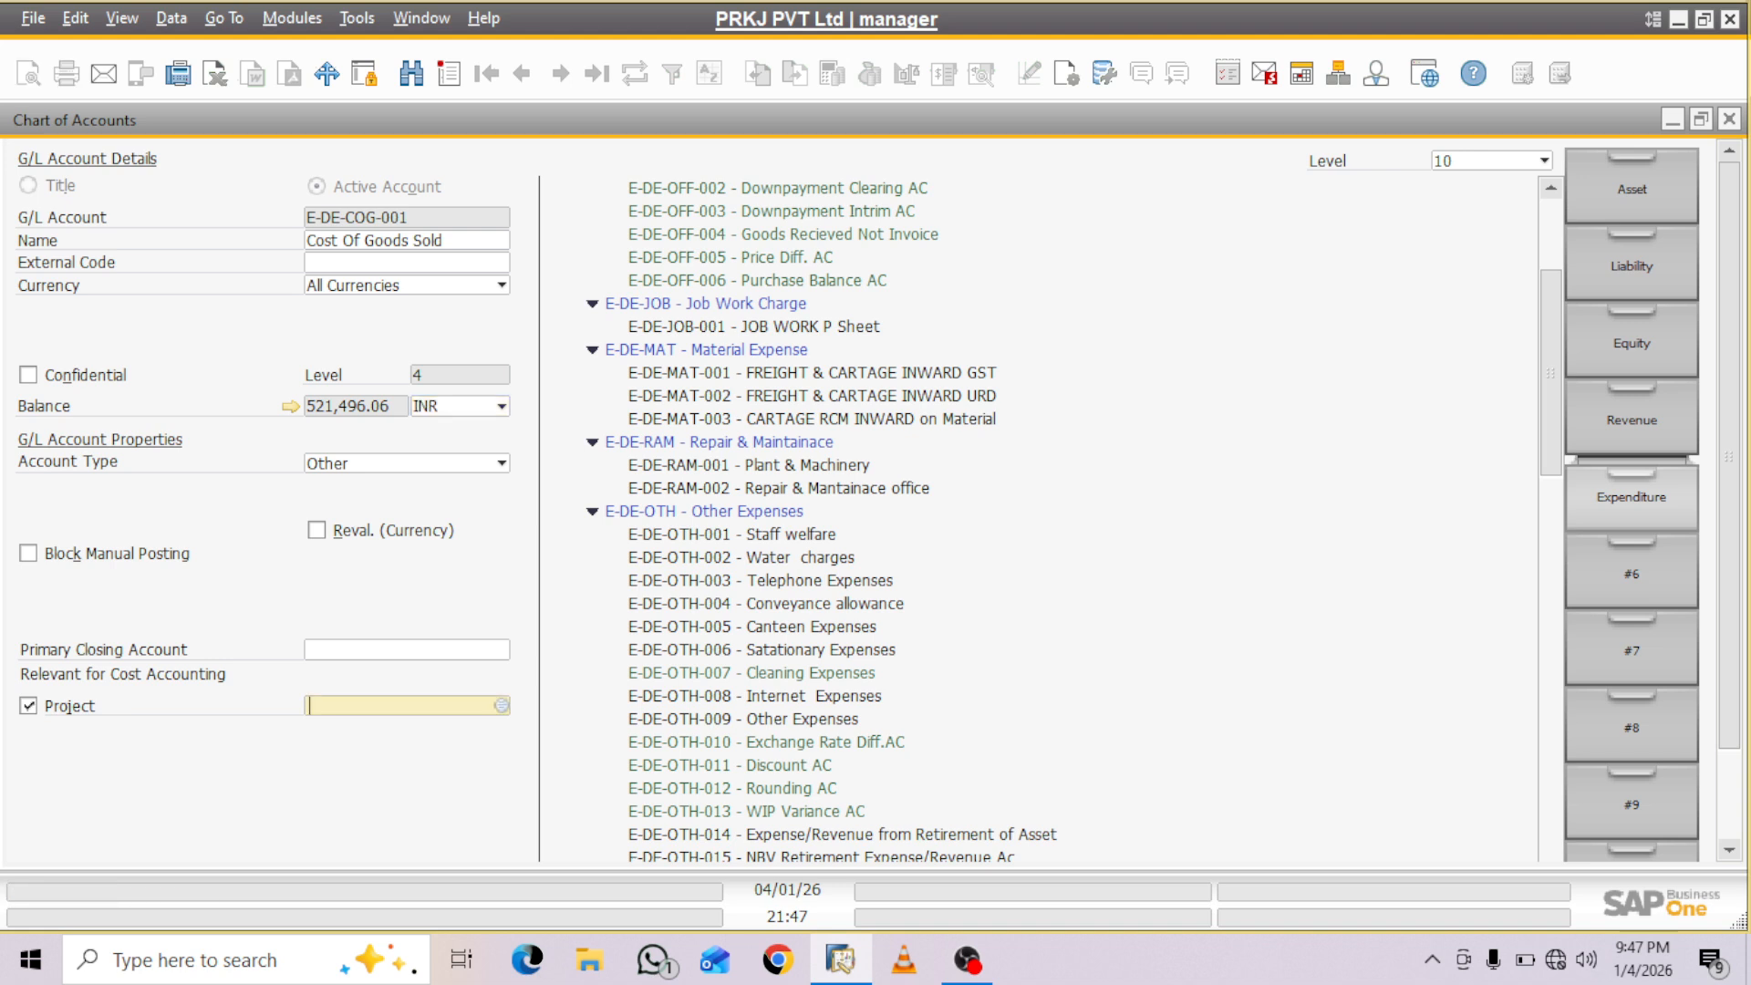
{"action": "key", "text": "Tab"}
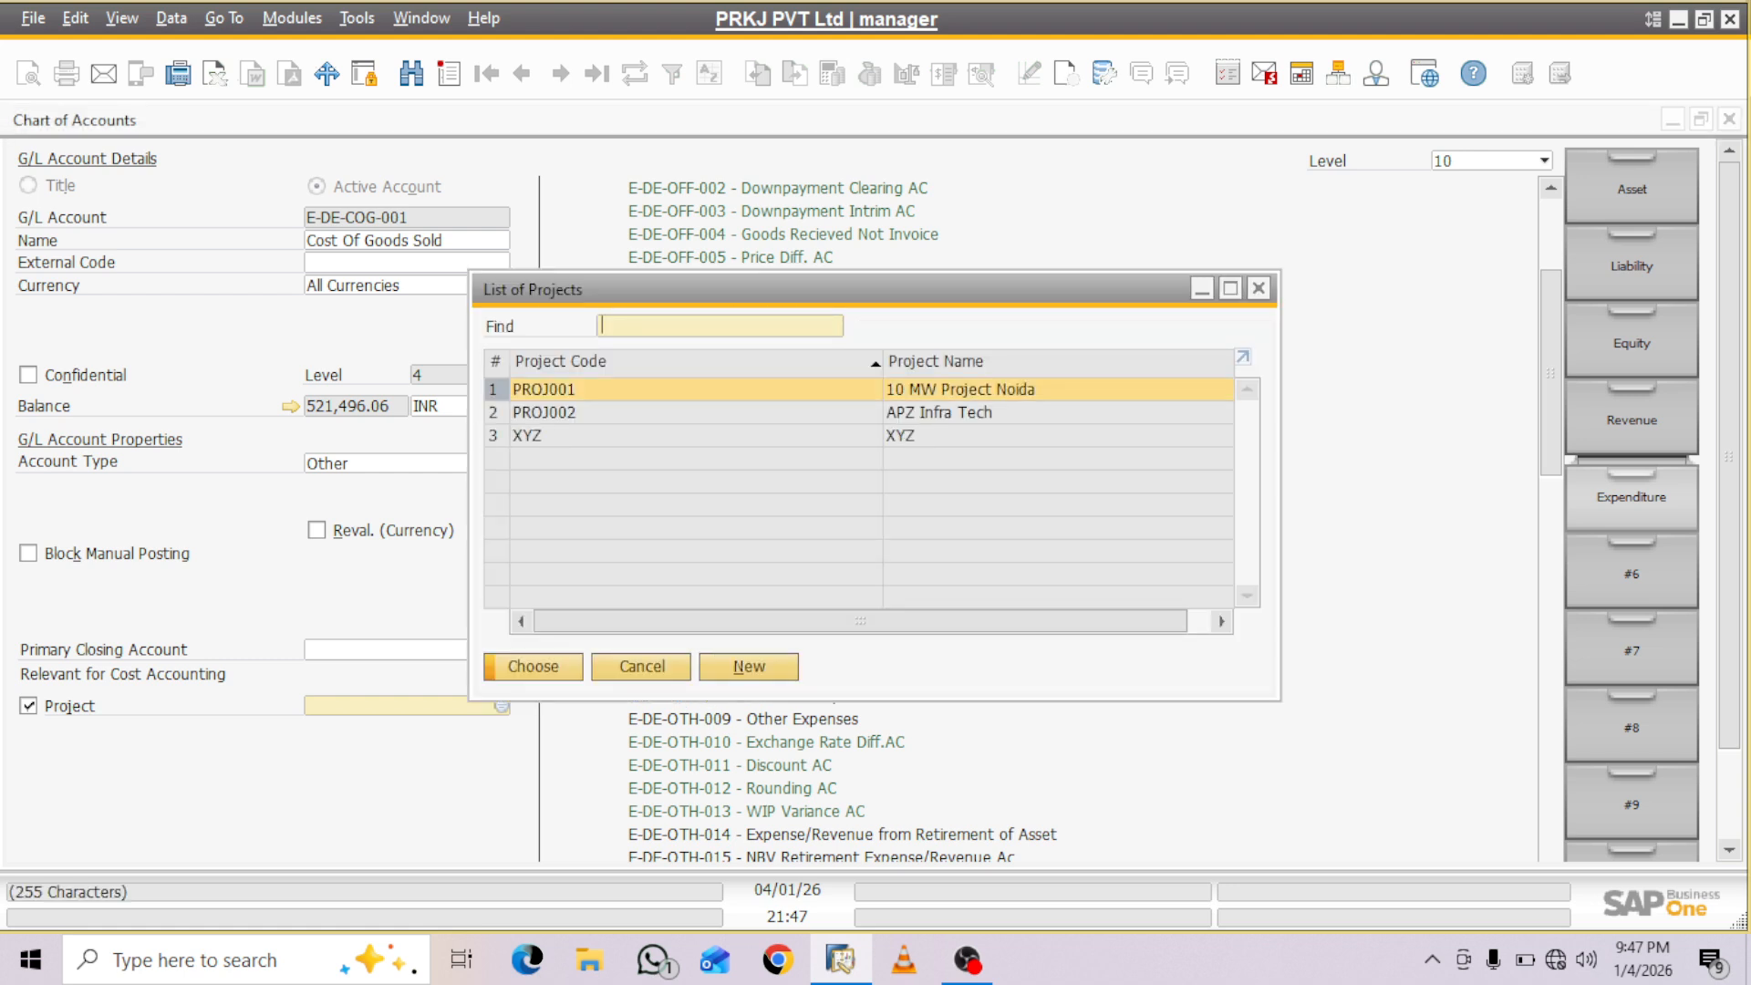
{"action": "left_click", "coordinate": [584, 413]}
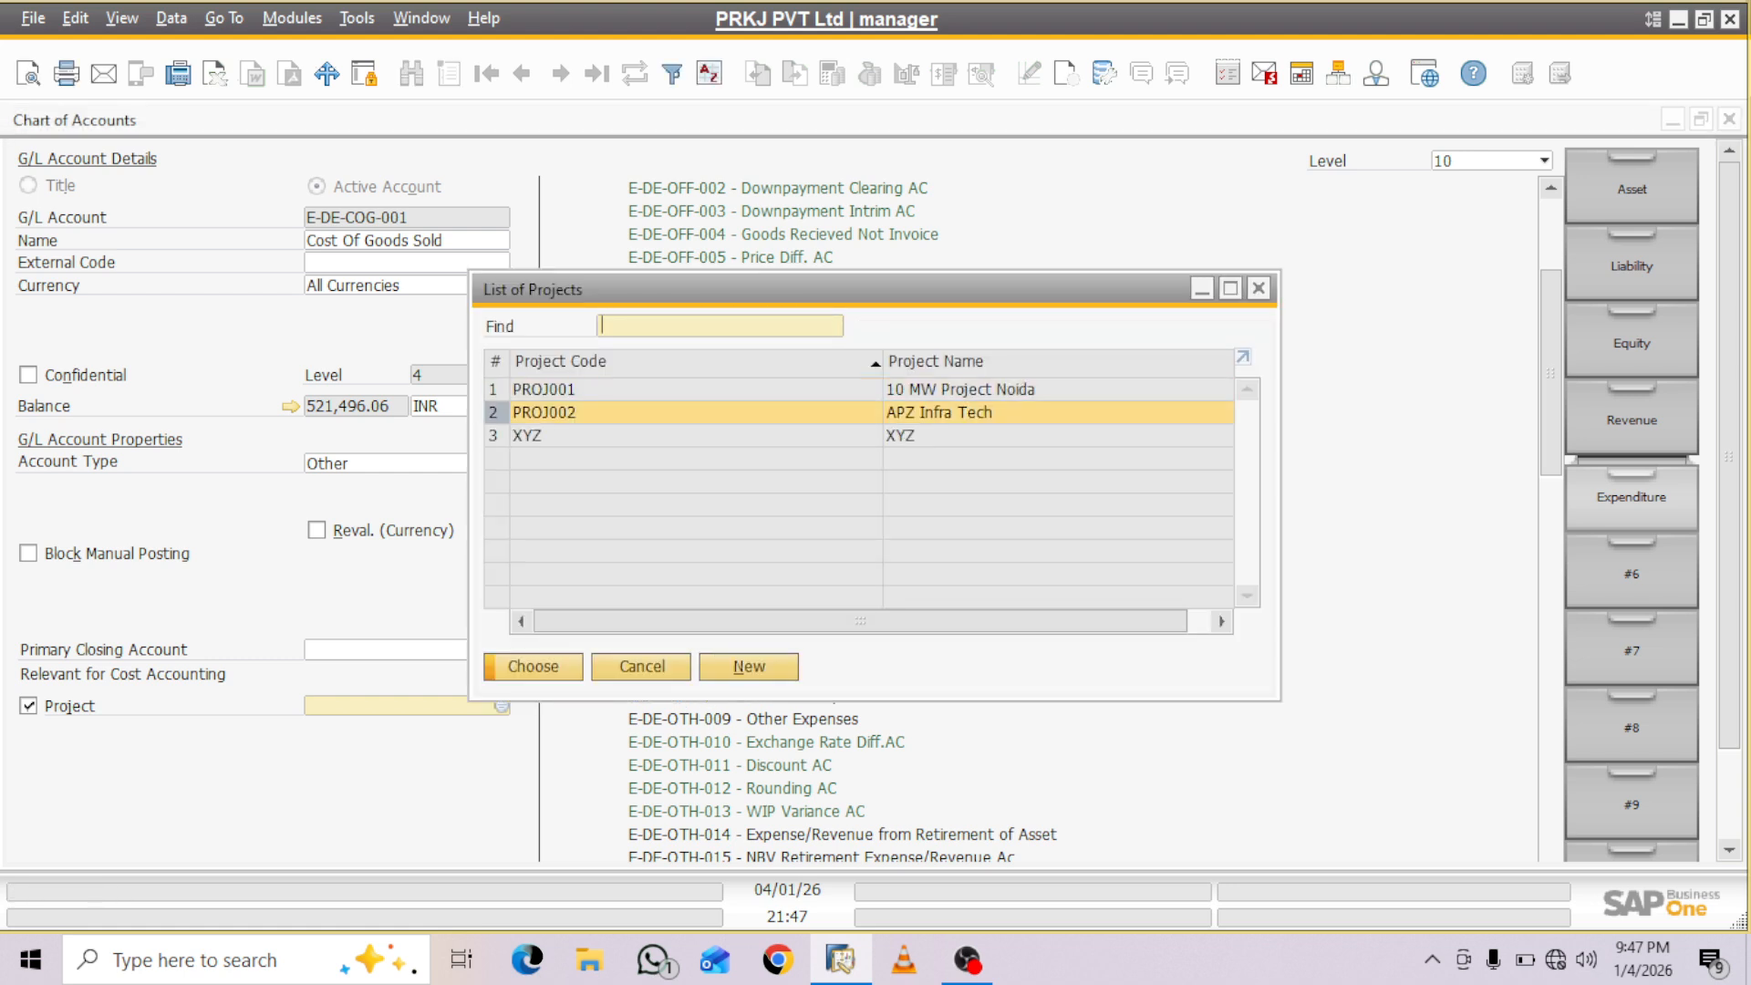
{"action": "left_click", "coordinate": [533, 667]}
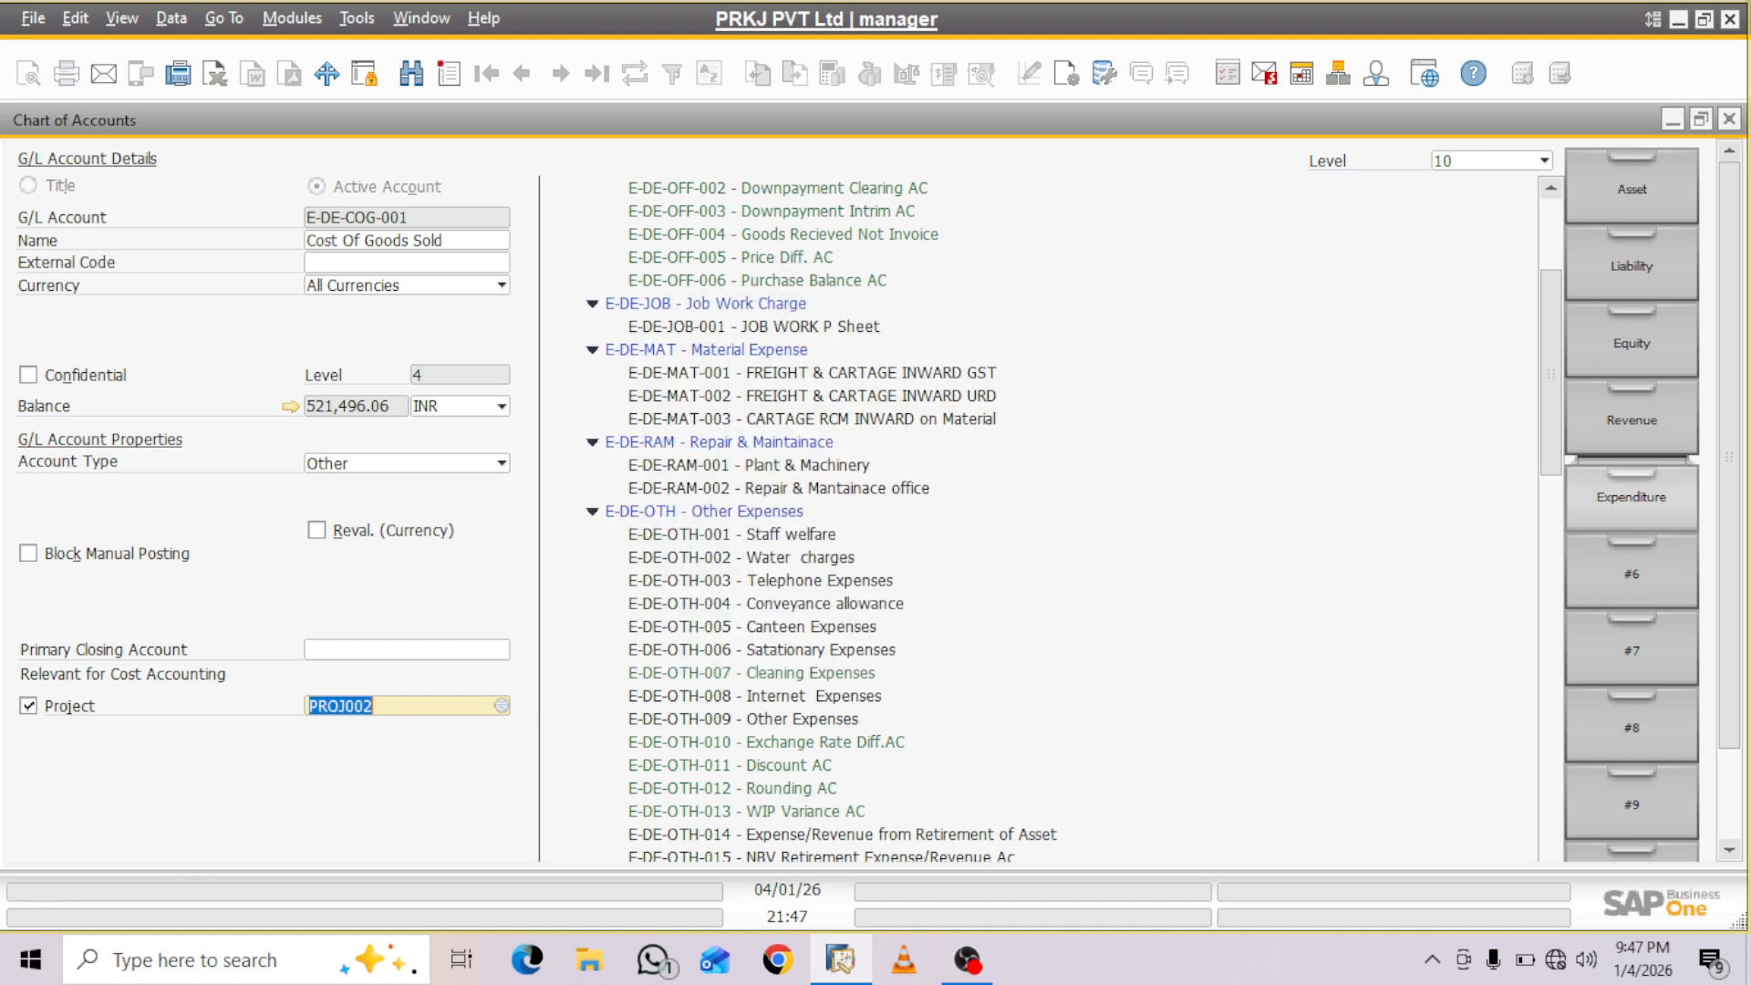
{"action": "key", "text": "Return"}
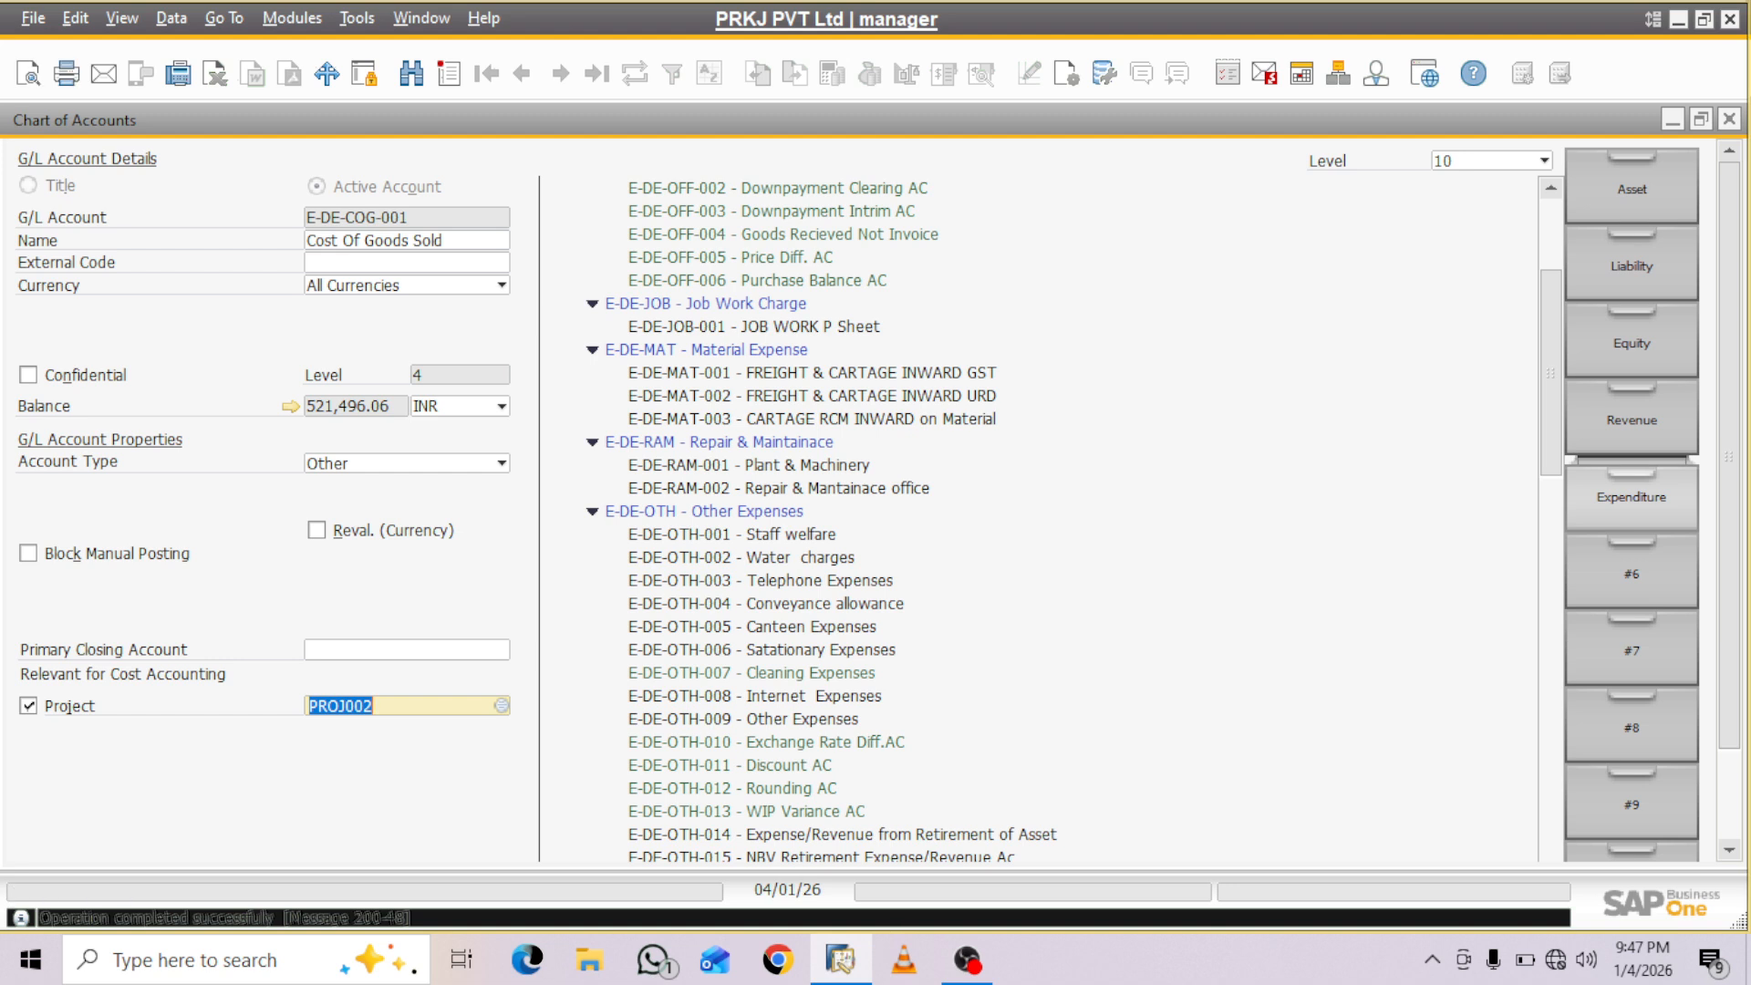
{"action": "left_click", "coordinate": [1730, 119]}
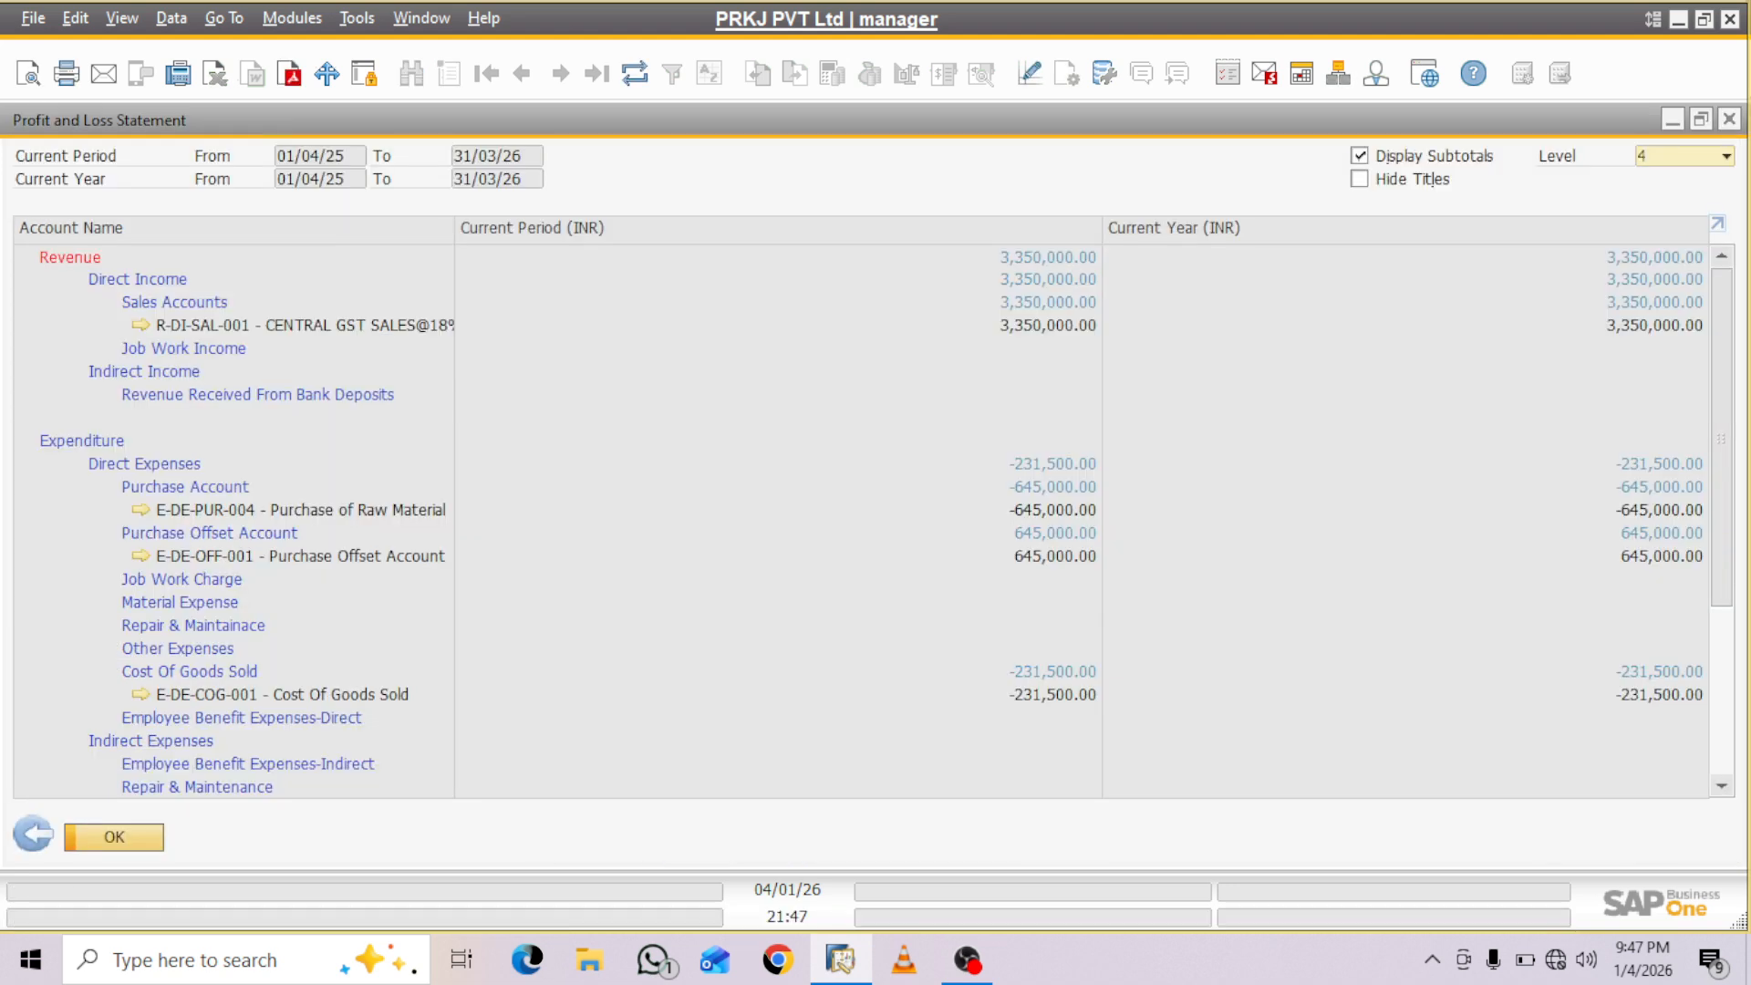
- Reopen the Cost Of Goods Sold account, clear its project value and close it without saving the change
{"action": "left_click", "coordinate": [140, 695]}
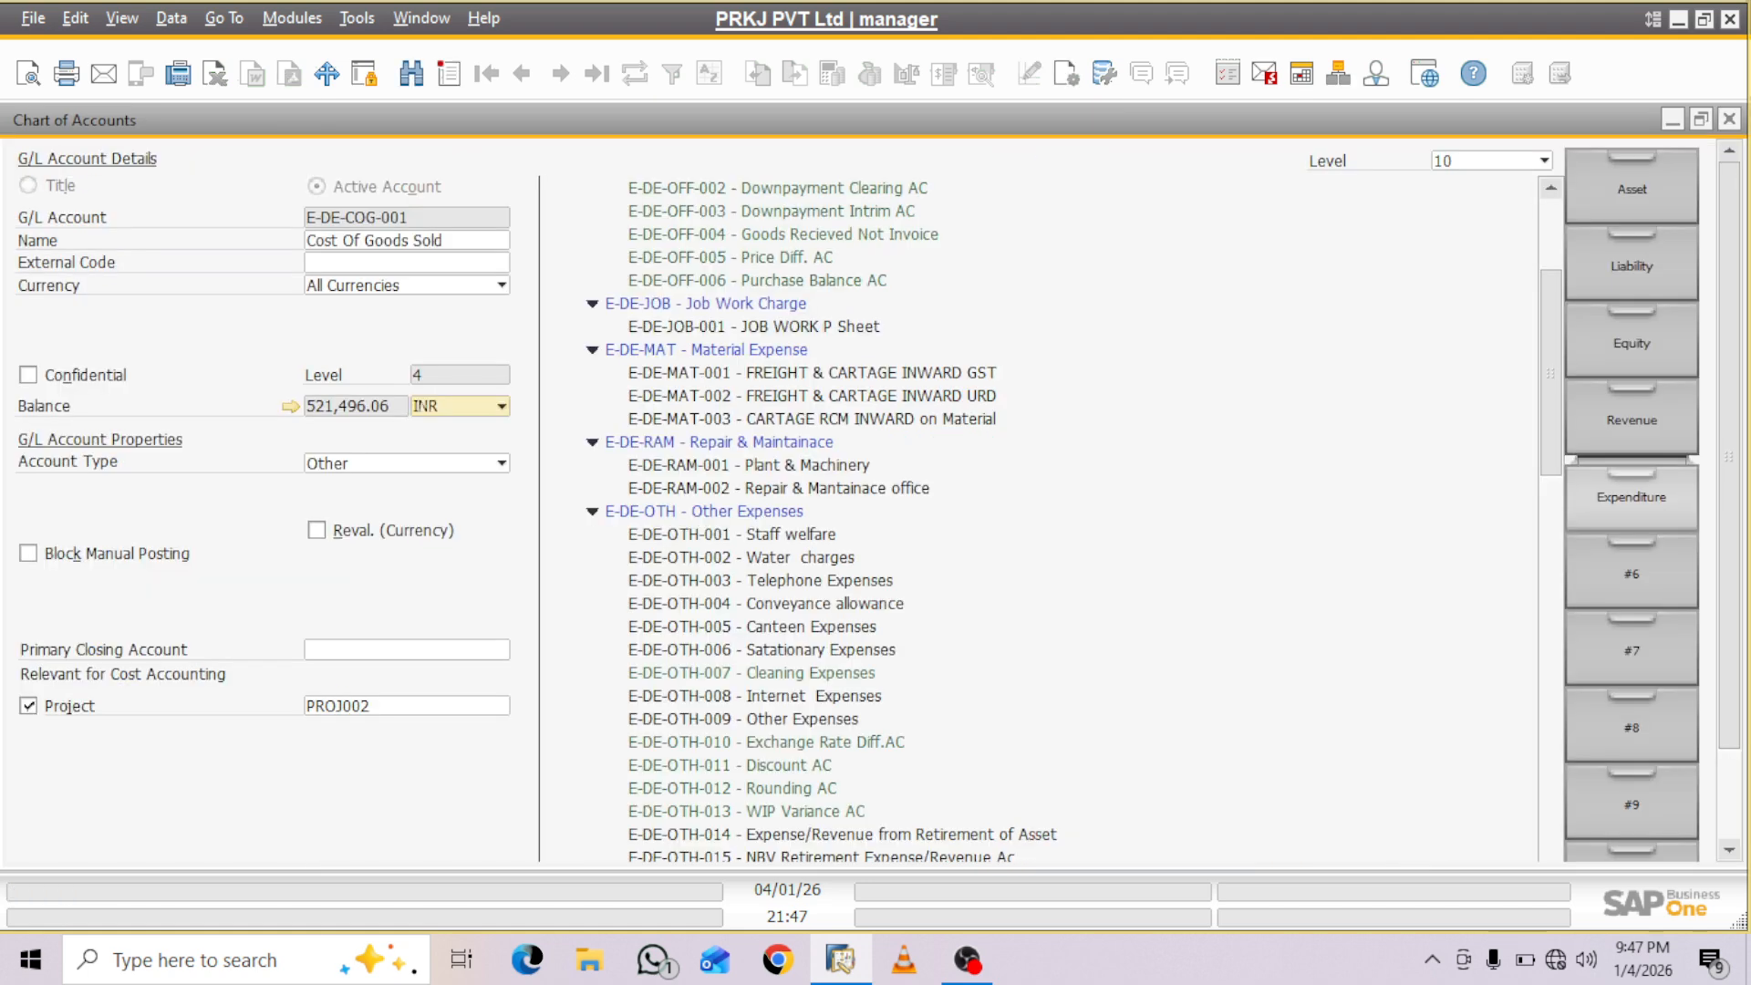
{"action": "double_click", "coordinate": [342, 706]}
{"action": "key", "text": "BackSpace"}
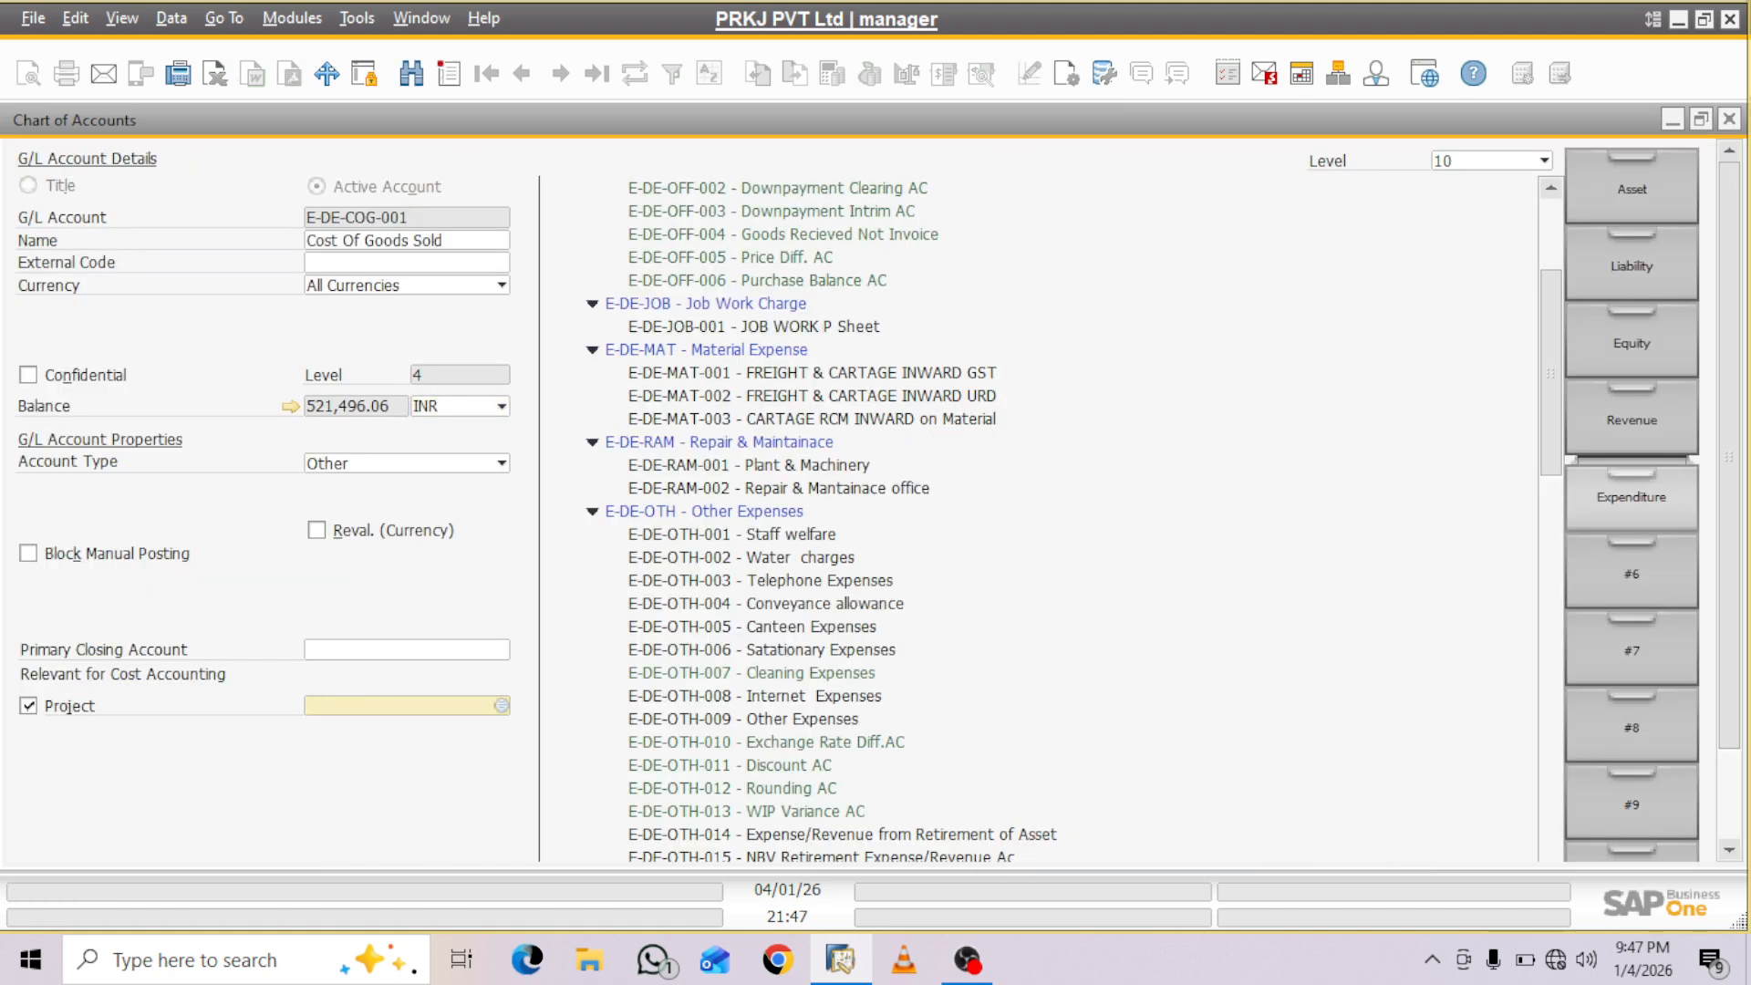
{"action": "left_click", "coordinate": [1729, 119]}
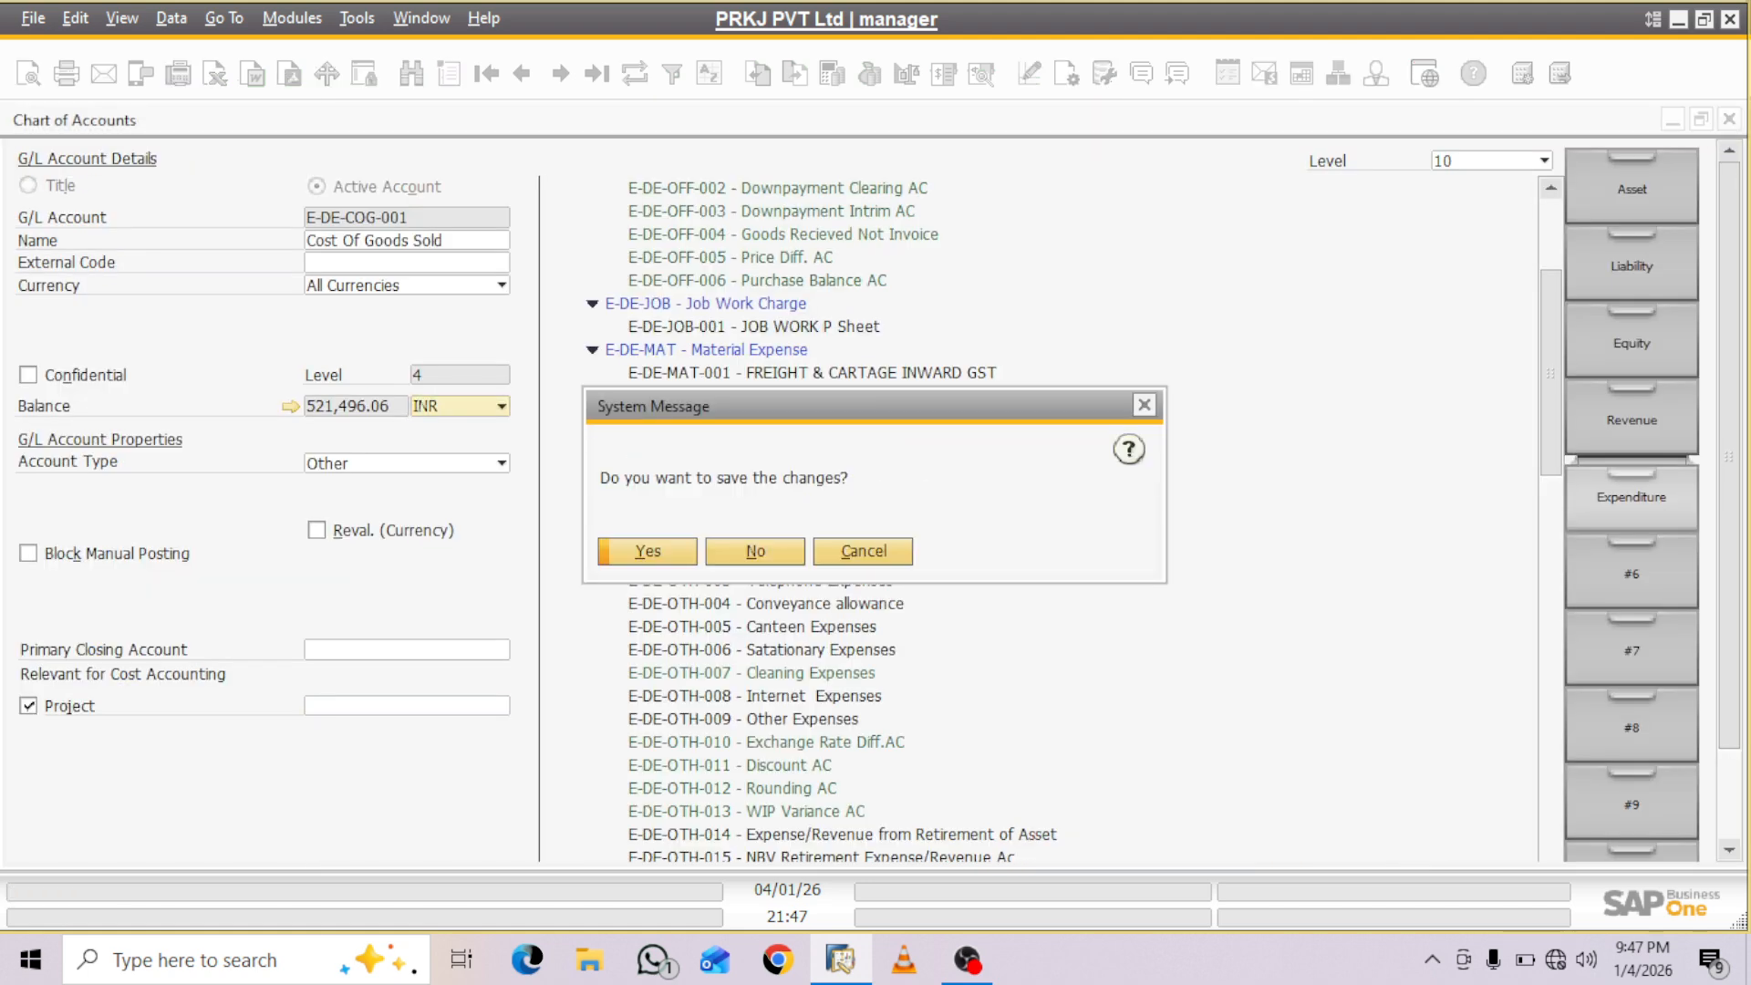
{"action": "left_click", "coordinate": [755, 551]}
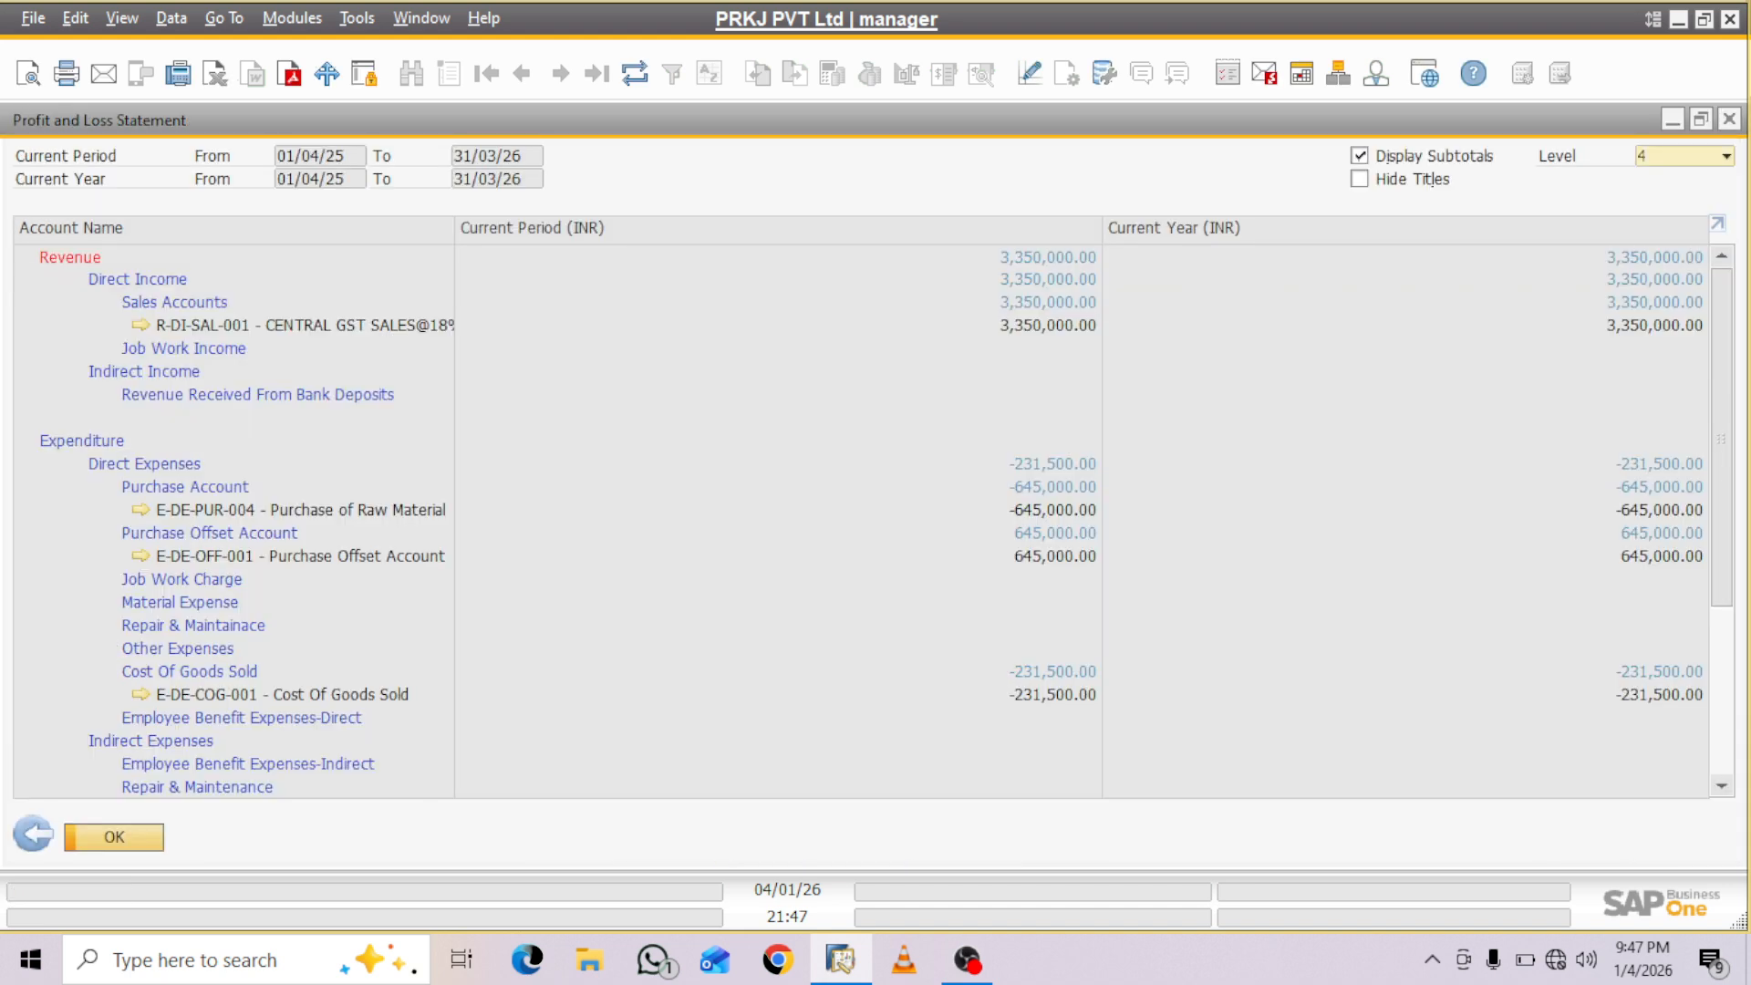
- Collapse the Profit and Loss Statement to level 1 and compare its figures with the EDEN Project's Summary
{"action": "left_click", "coordinate": [1726, 156]}
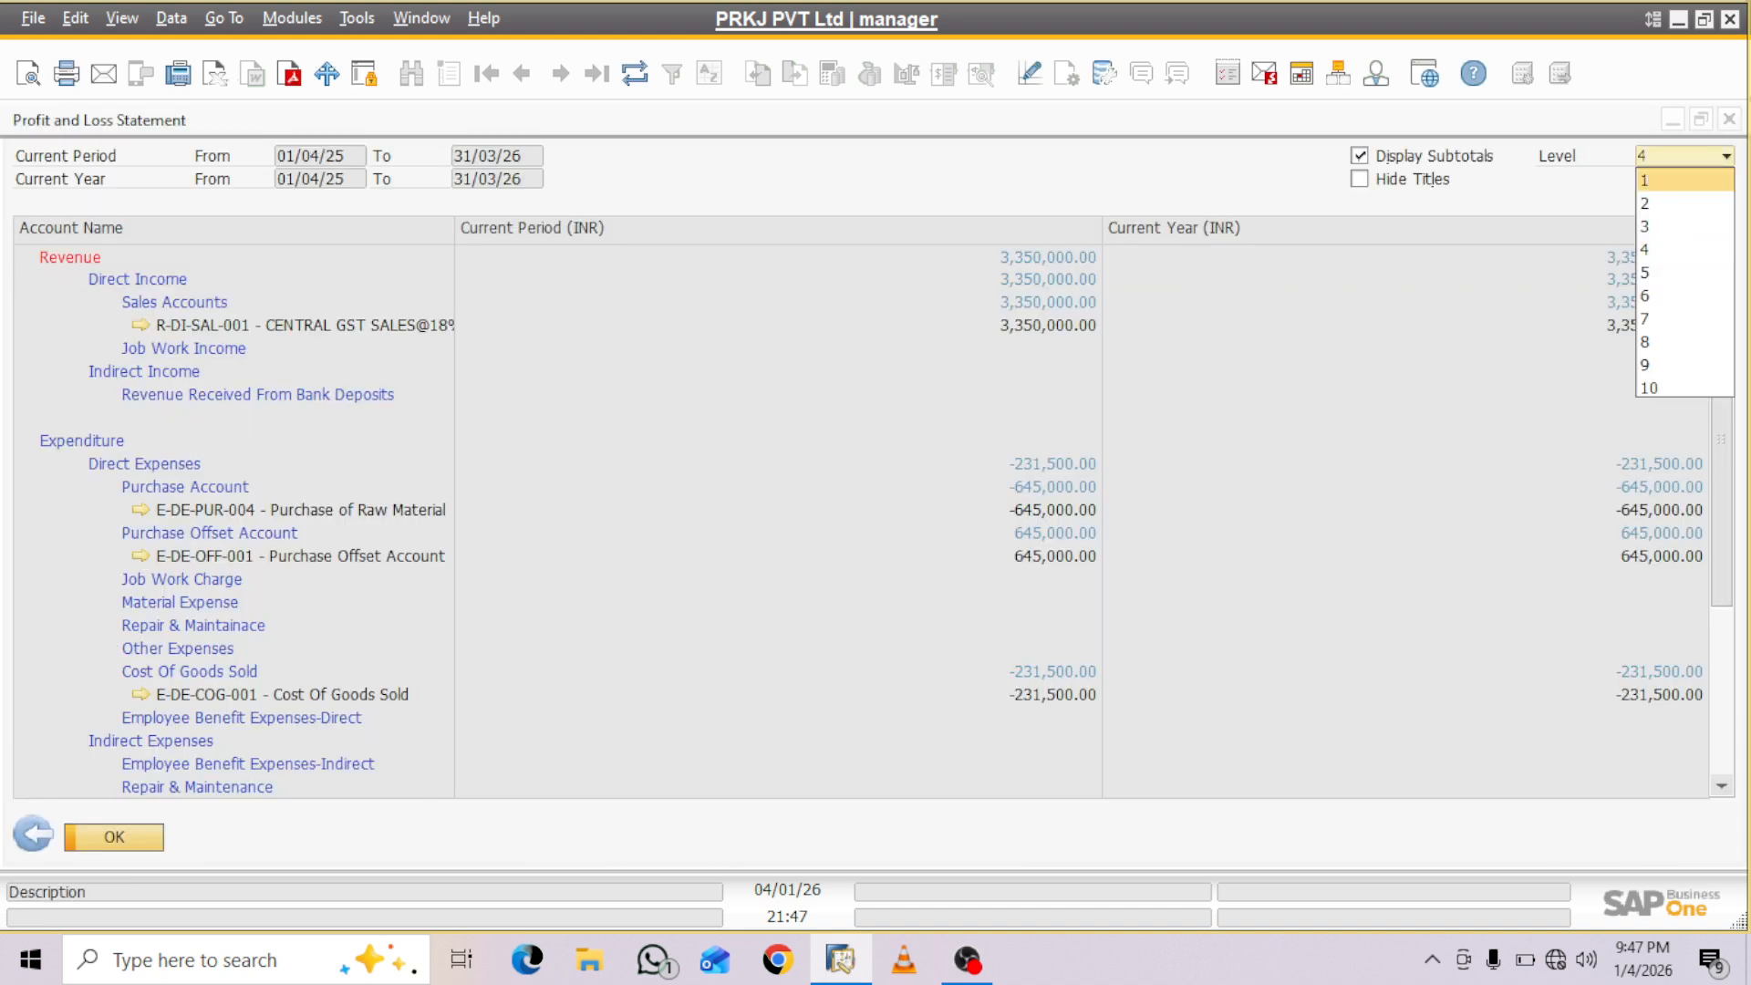
{"action": "left_click", "coordinate": [1684, 181]}
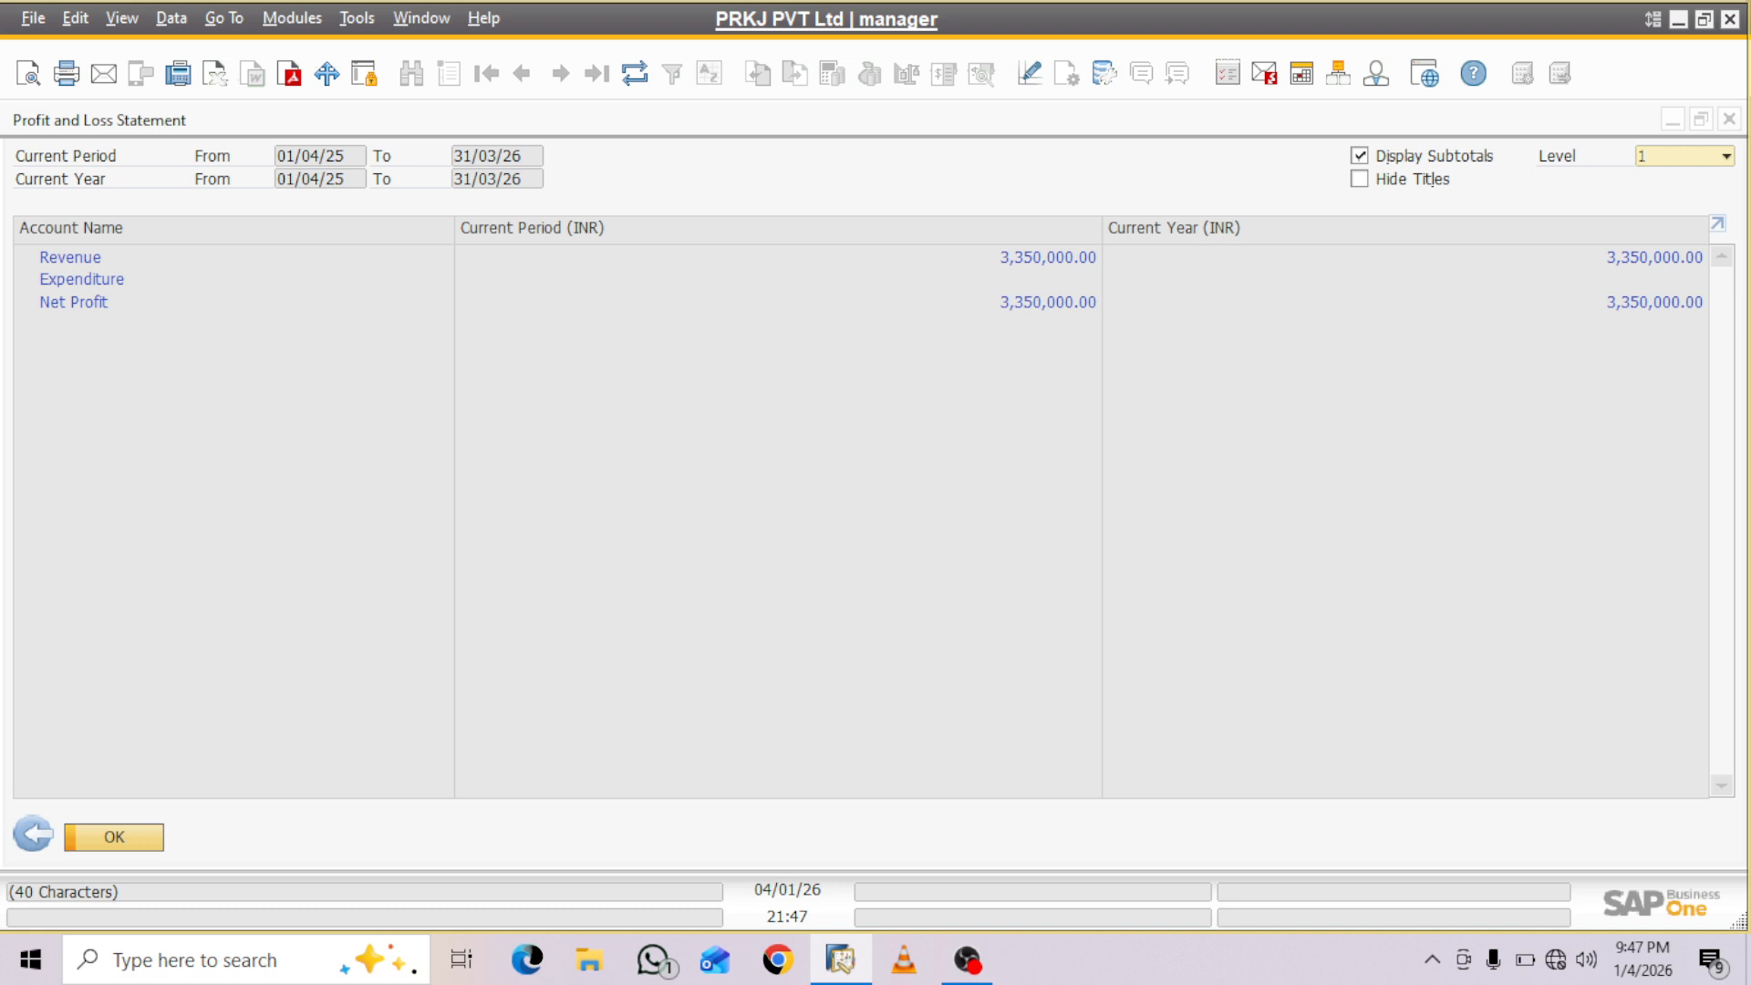
{"action": "left_click", "coordinate": [1673, 120]}
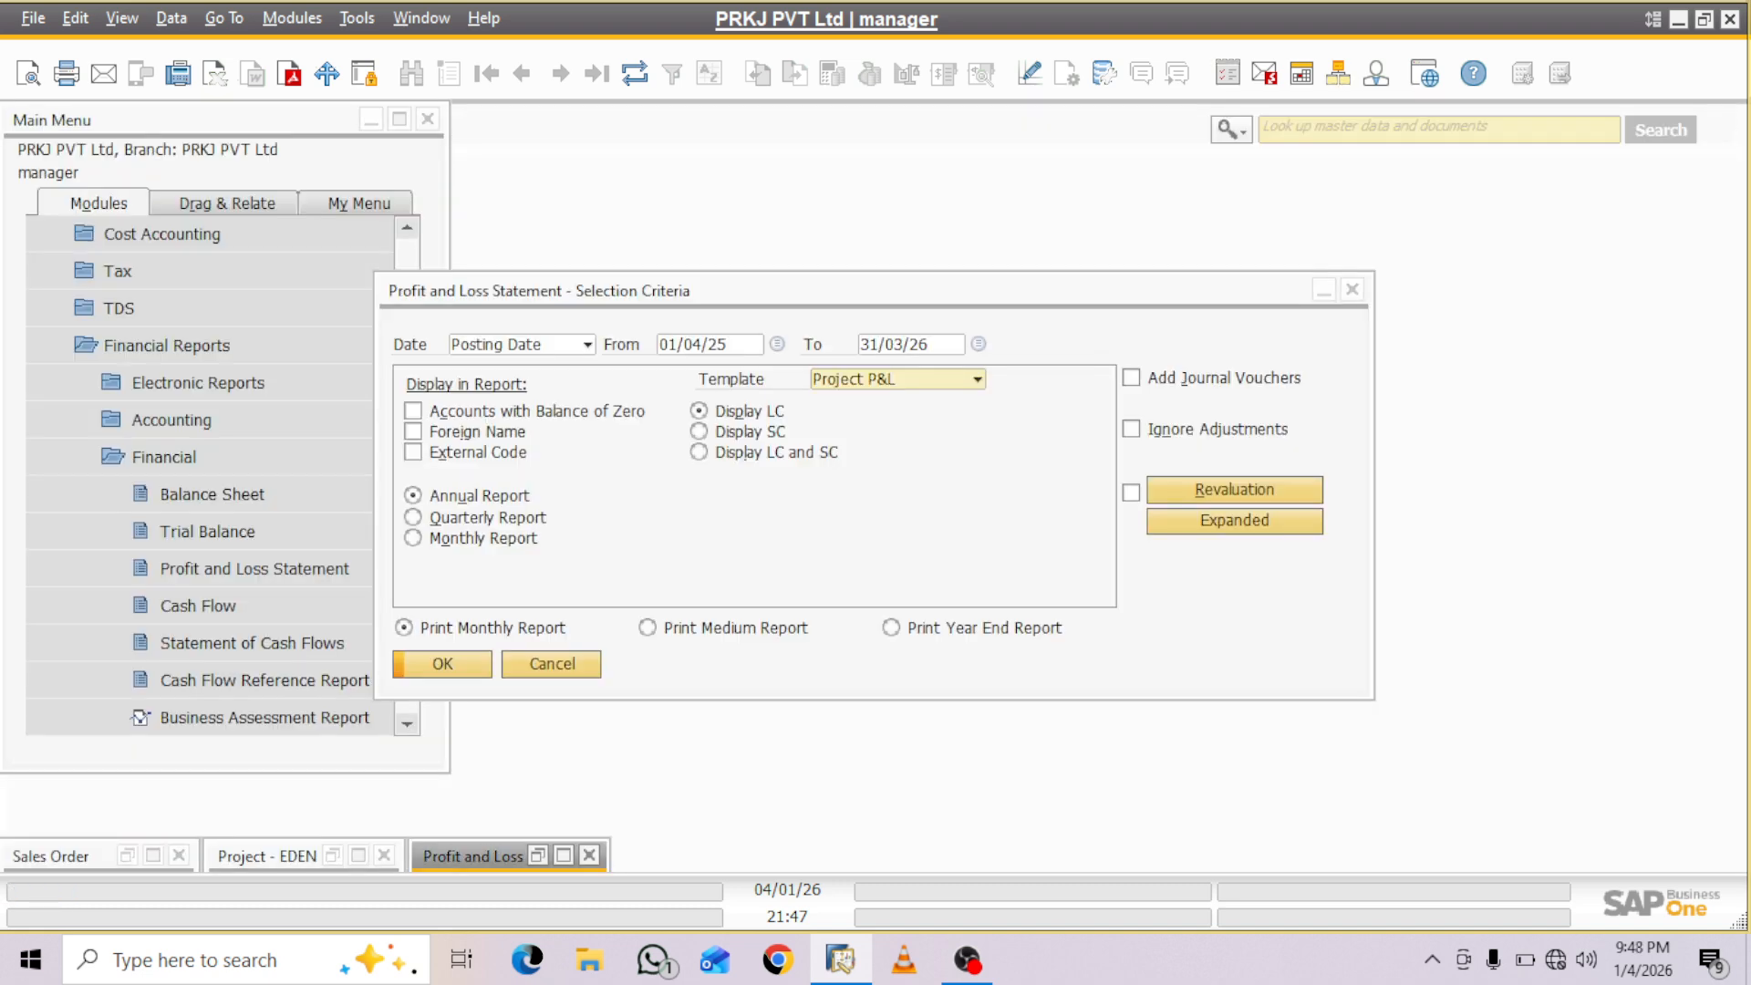
{"action": "left_click", "coordinate": [273, 857]}
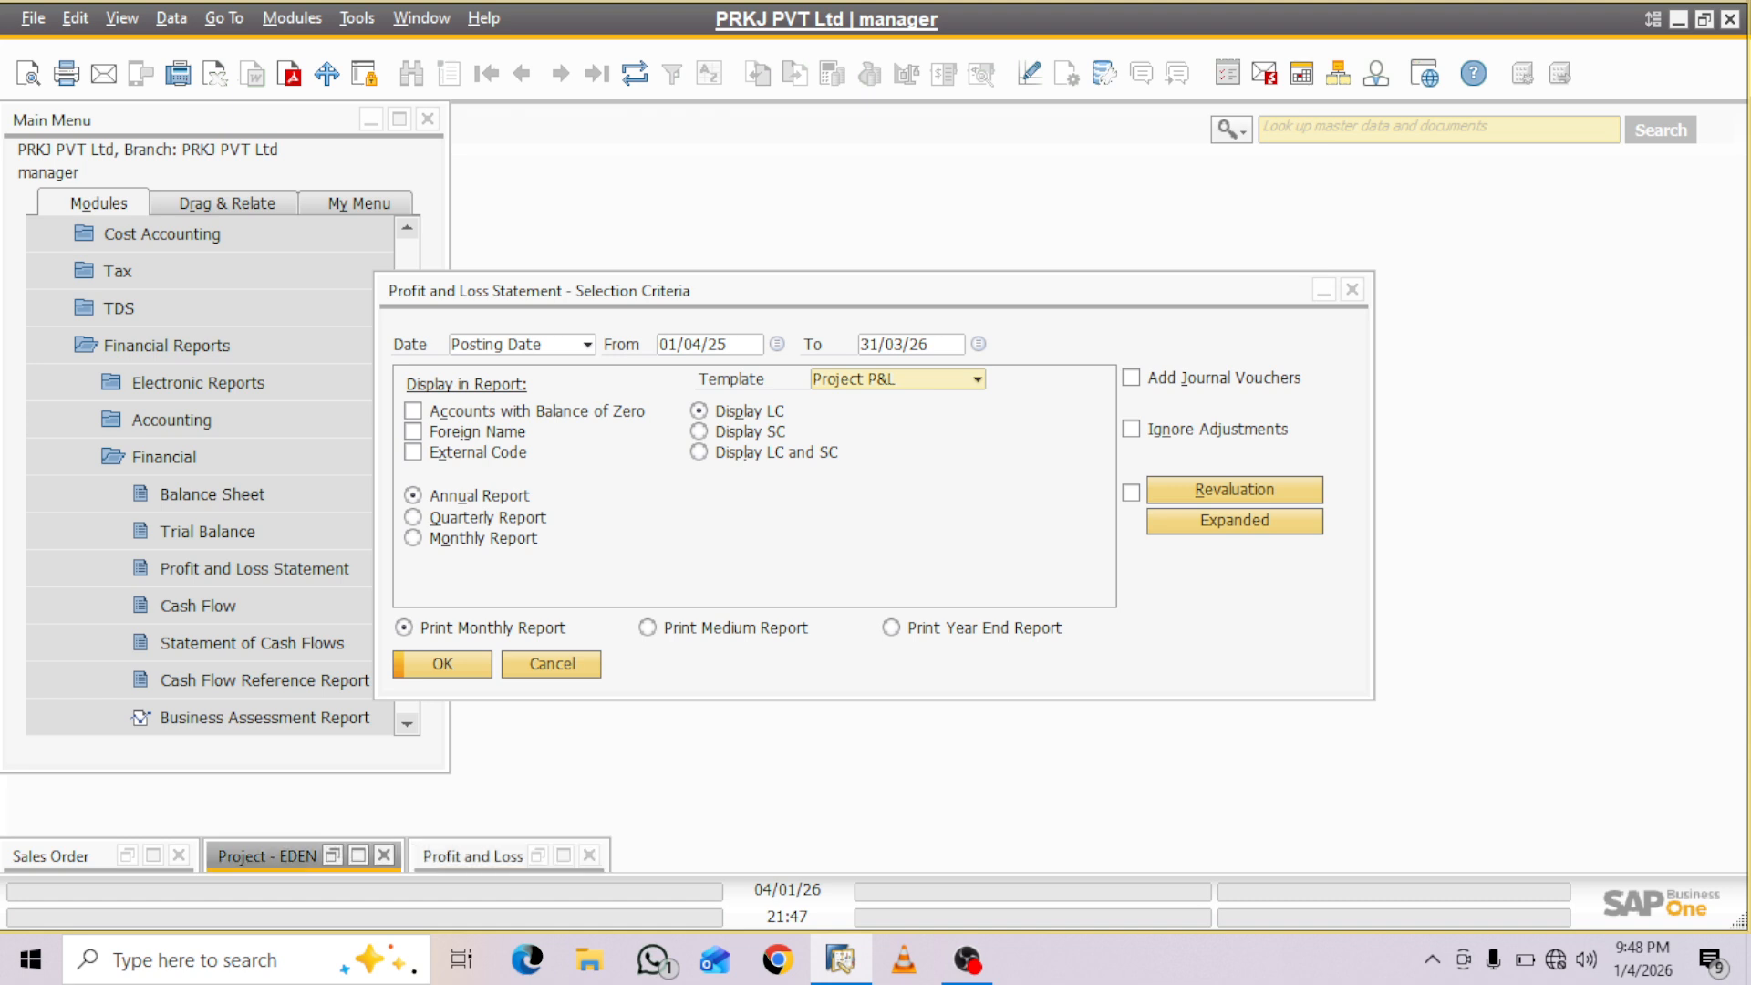
{"action": "left_click", "coordinate": [275, 631]}
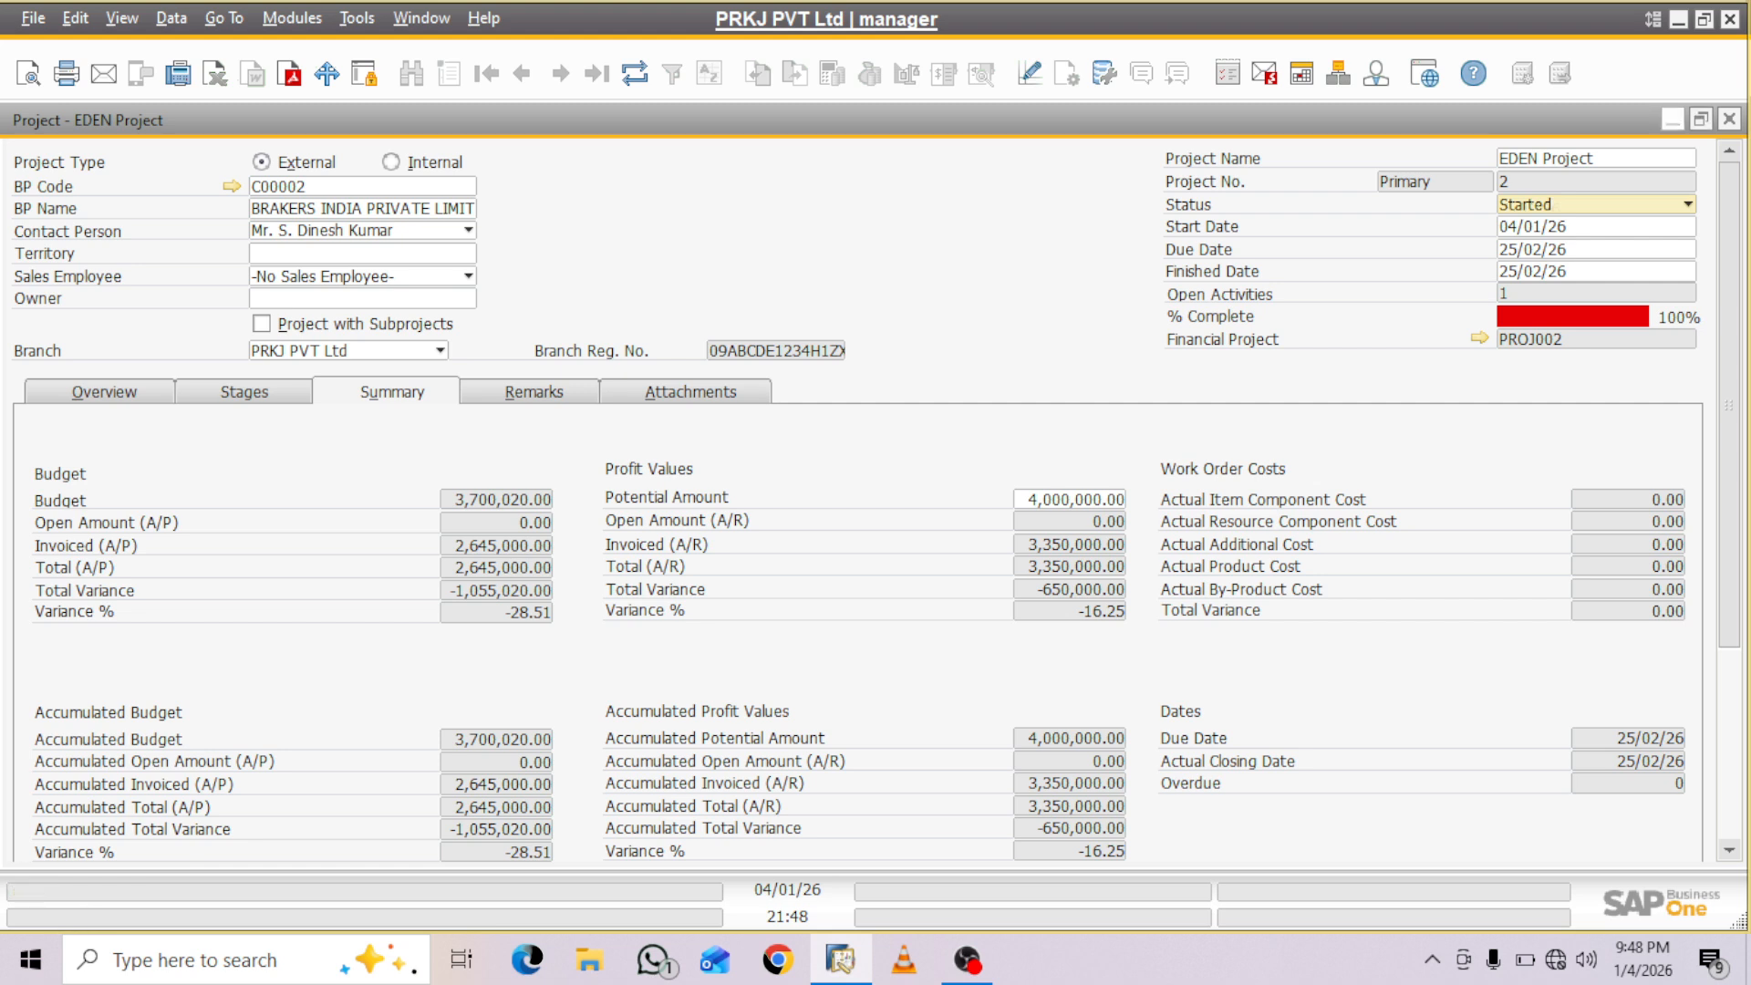
{"action": "left_click", "coordinate": [1673, 119]}
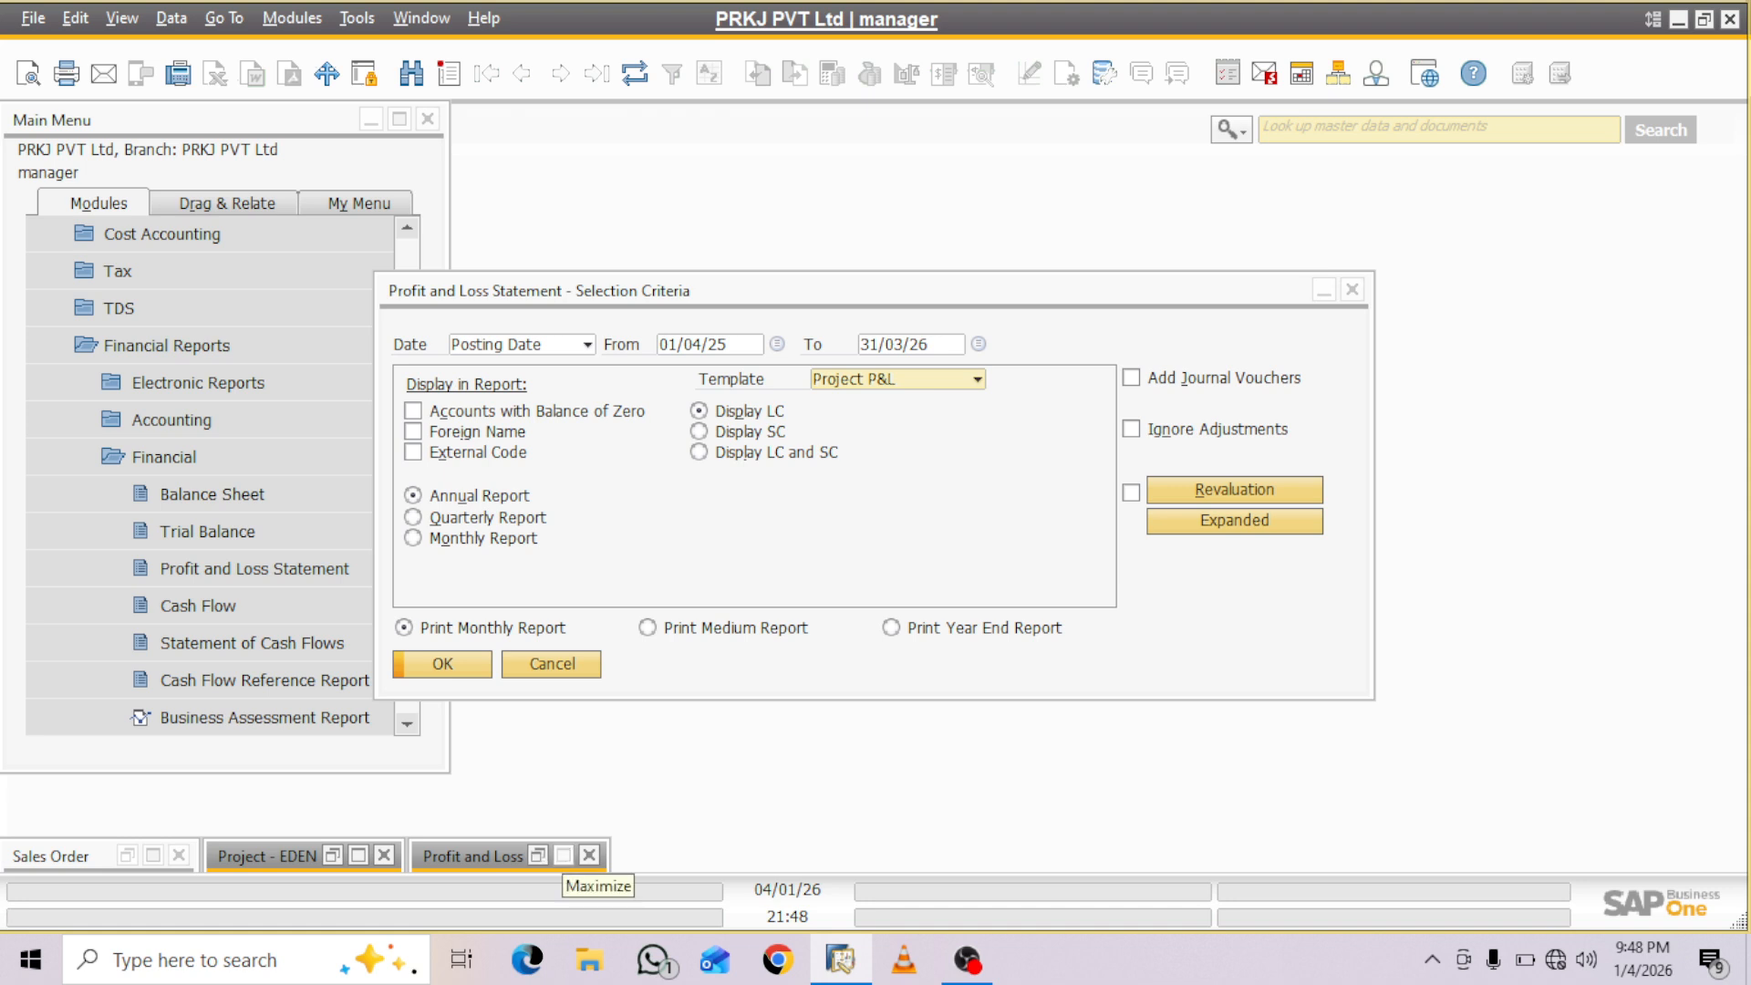
{"action": "left_click", "coordinate": [563, 856]}
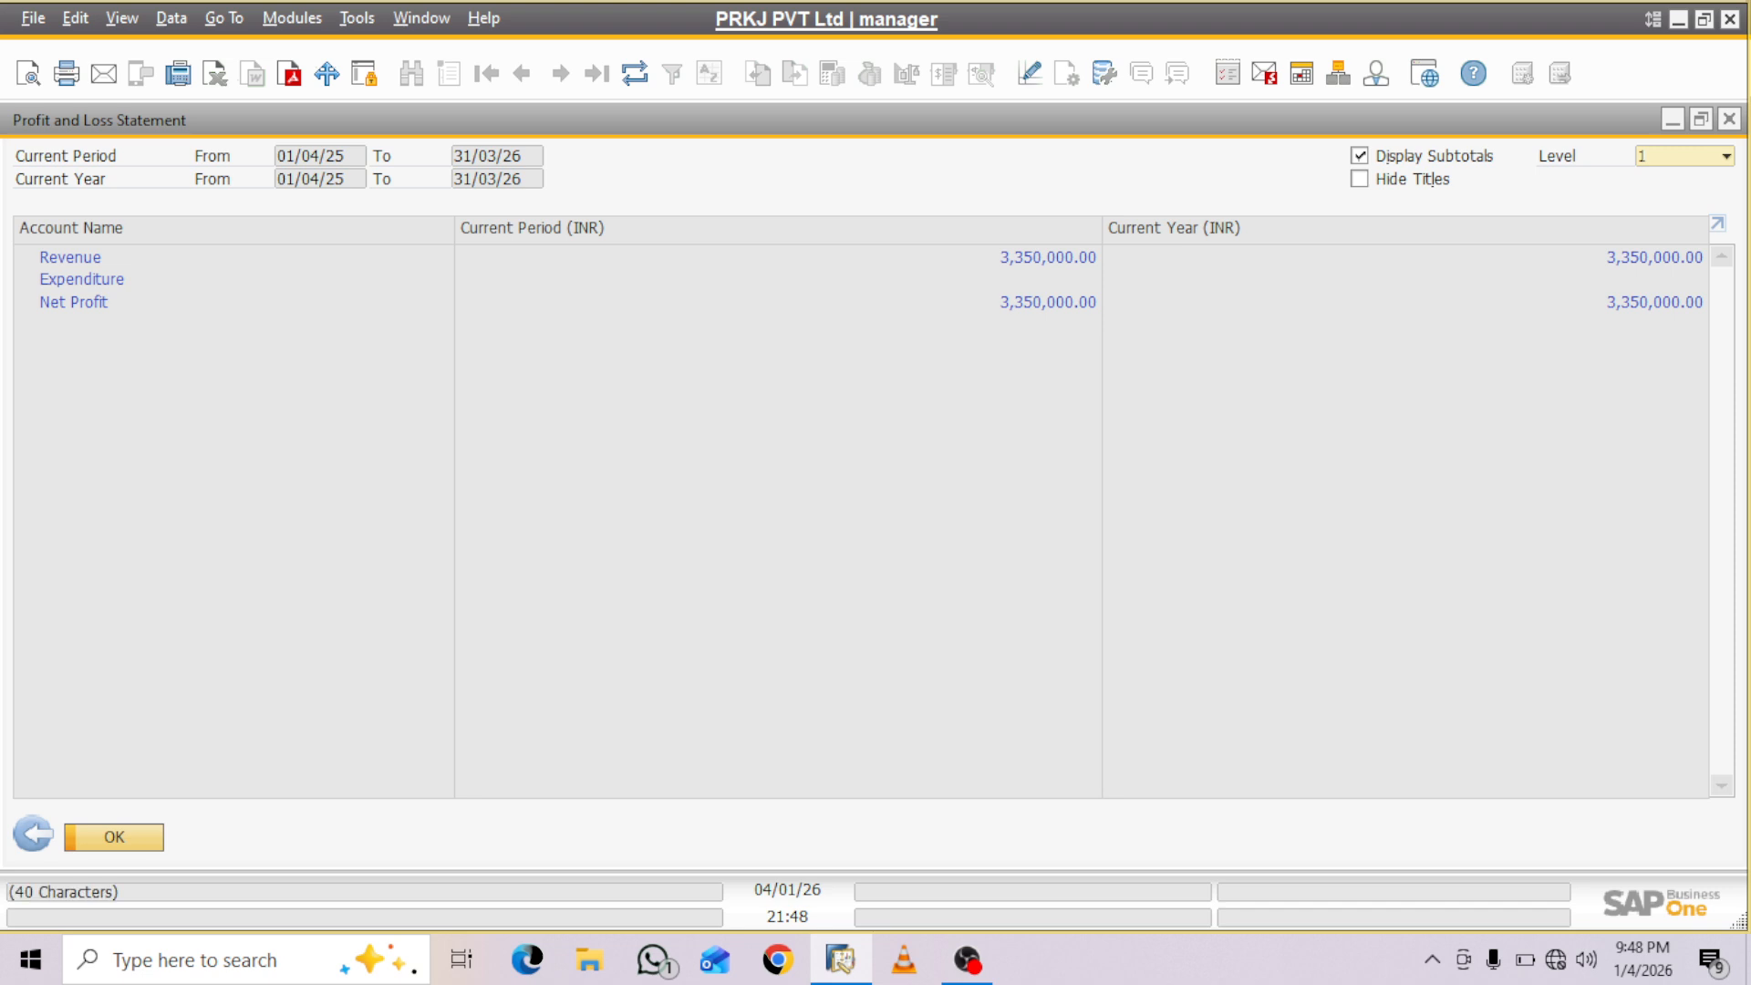
- Close the Profit and Loss Statement, EDEN Project and Sales Order windows, and collapse the Financials module
{"action": "left_click", "coordinate": [1730, 119]}
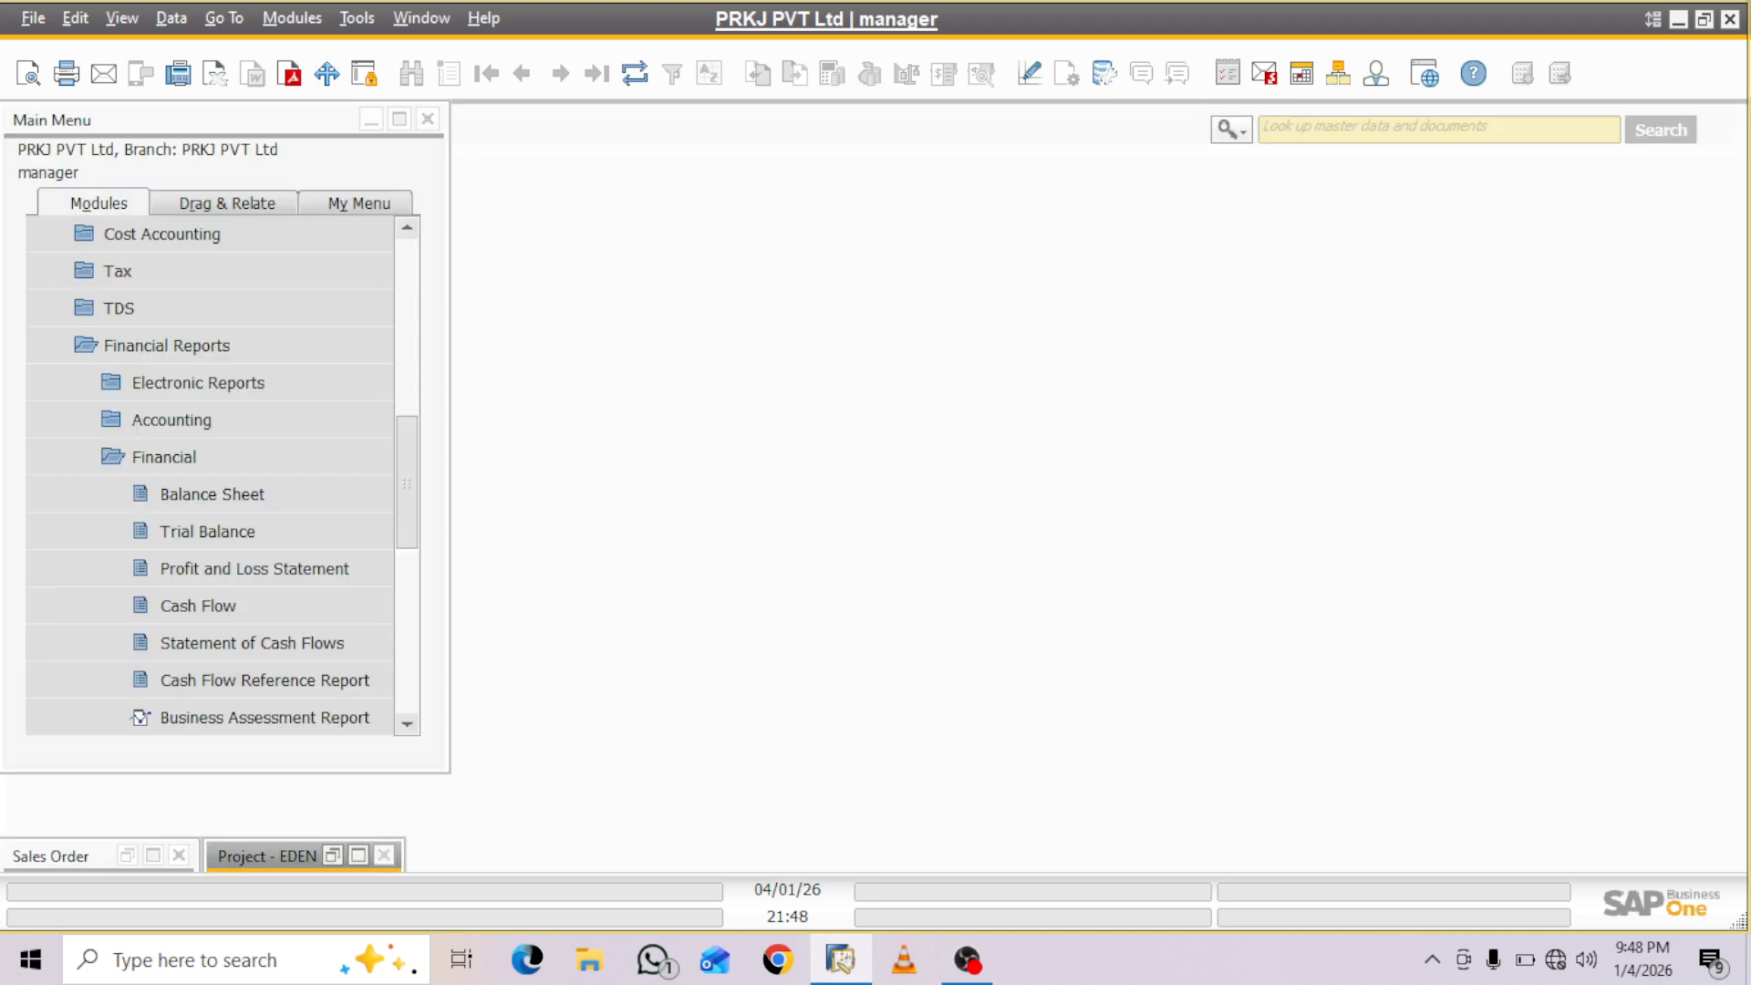
{"action": "left_click", "coordinate": [384, 854]}
{"action": "left_click", "coordinate": [179, 855]}
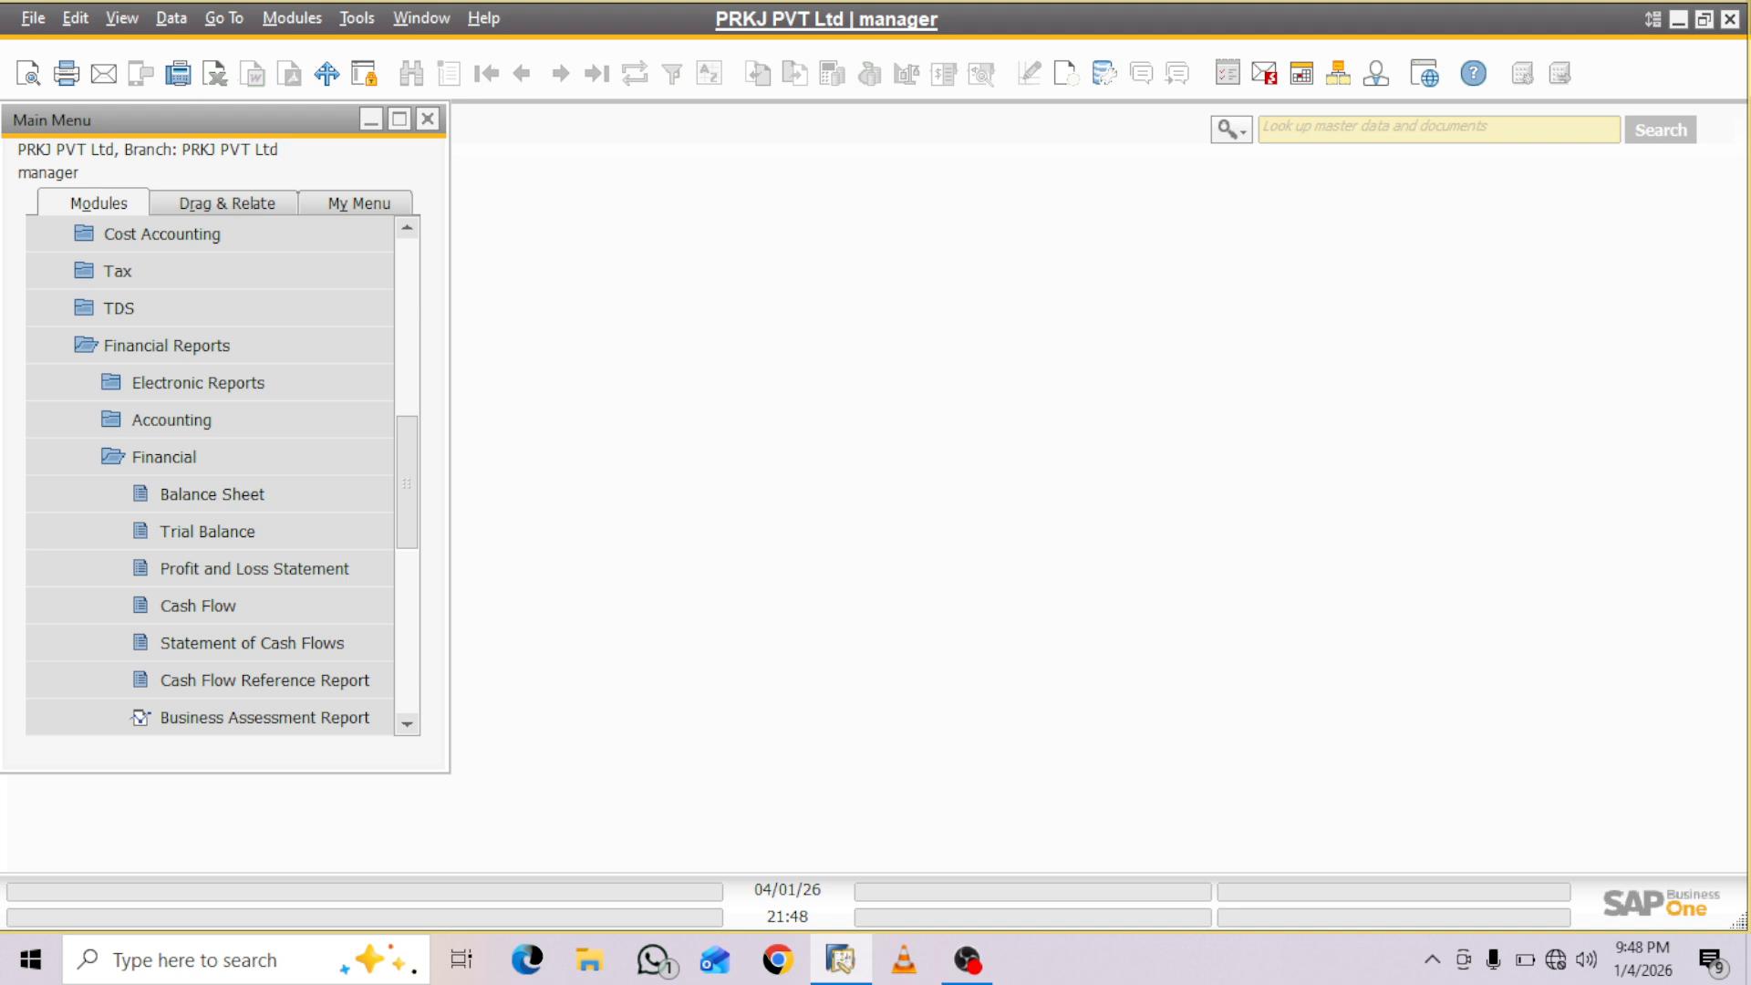
{"action": "left_click", "coordinate": [1731, 18]}
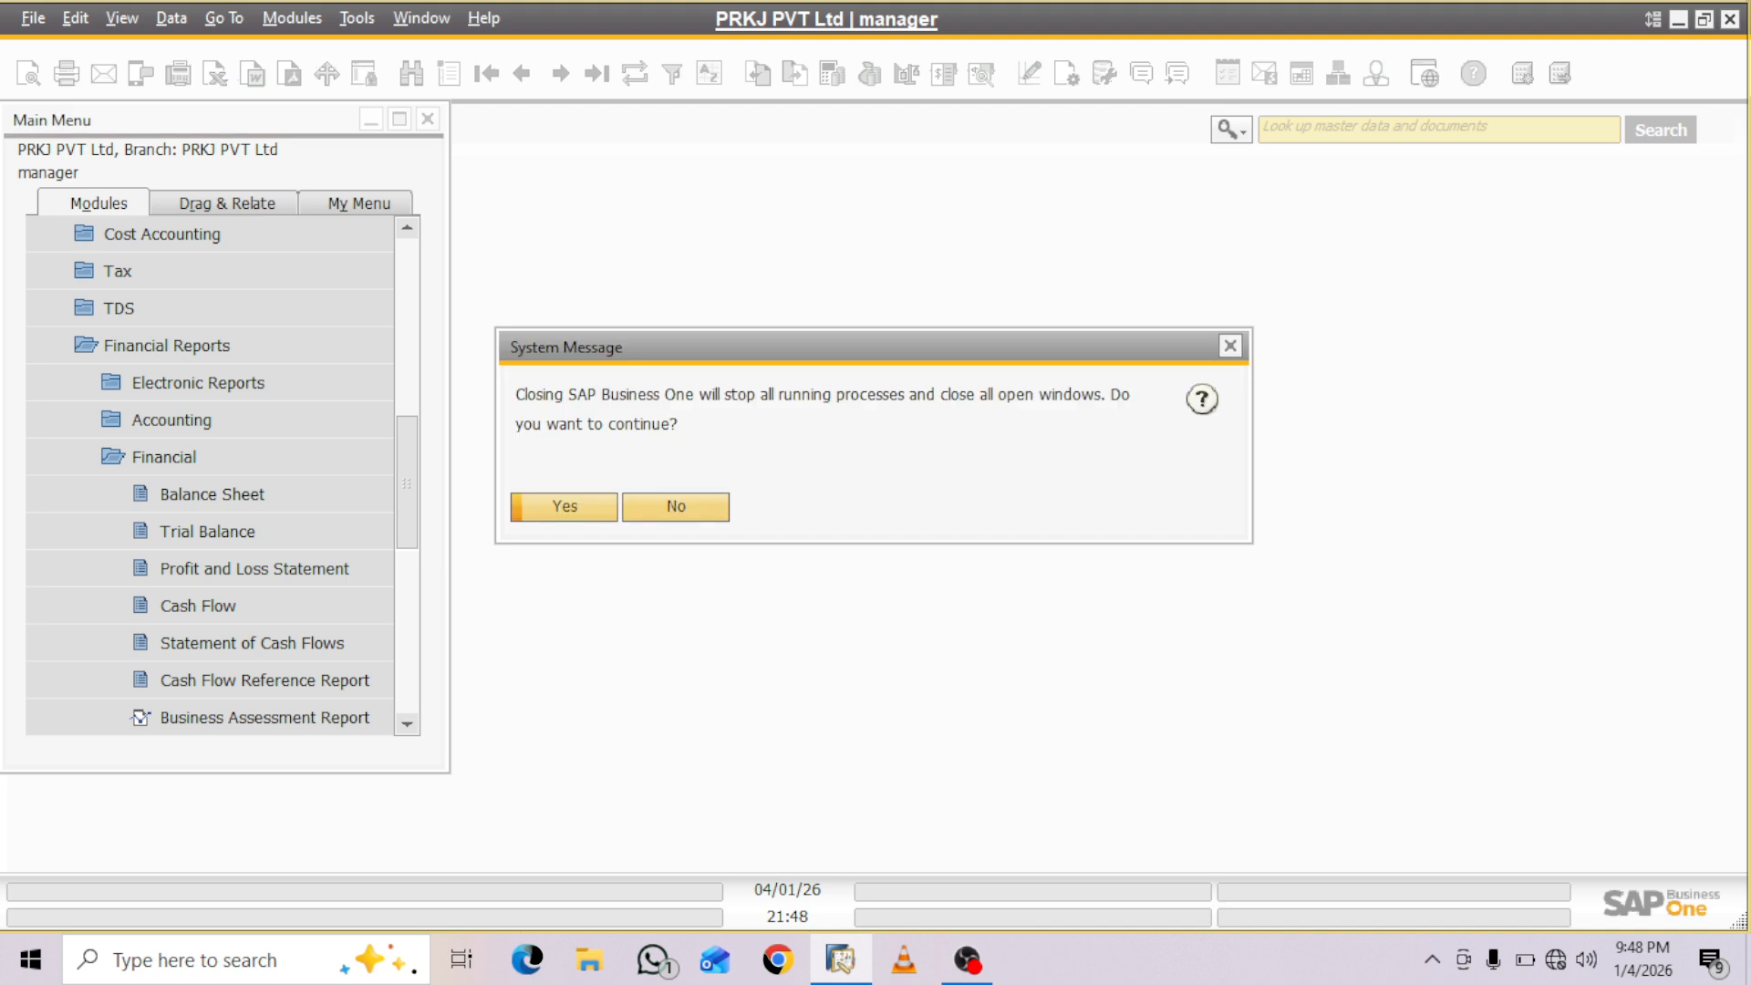
{"action": "left_click", "coordinate": [676, 507]}
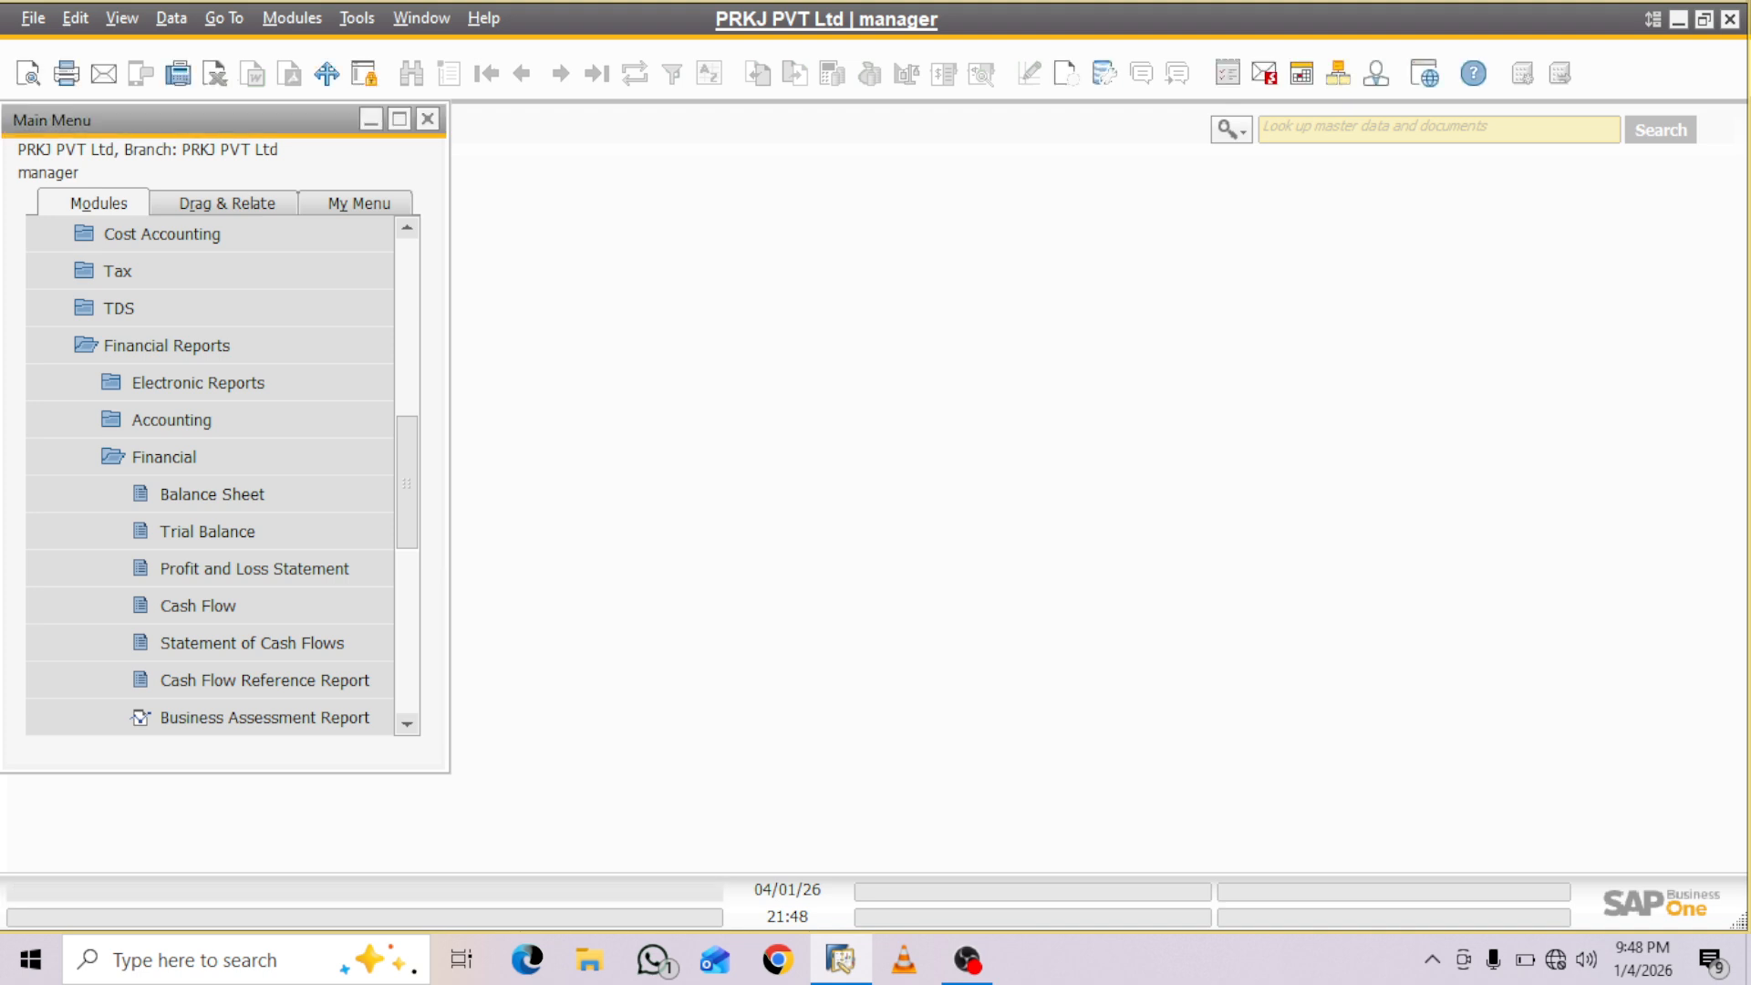
{"action": "scroll", "coordinate": [210, 474], "scroll_direction": "up", "scroll_amount": 10}
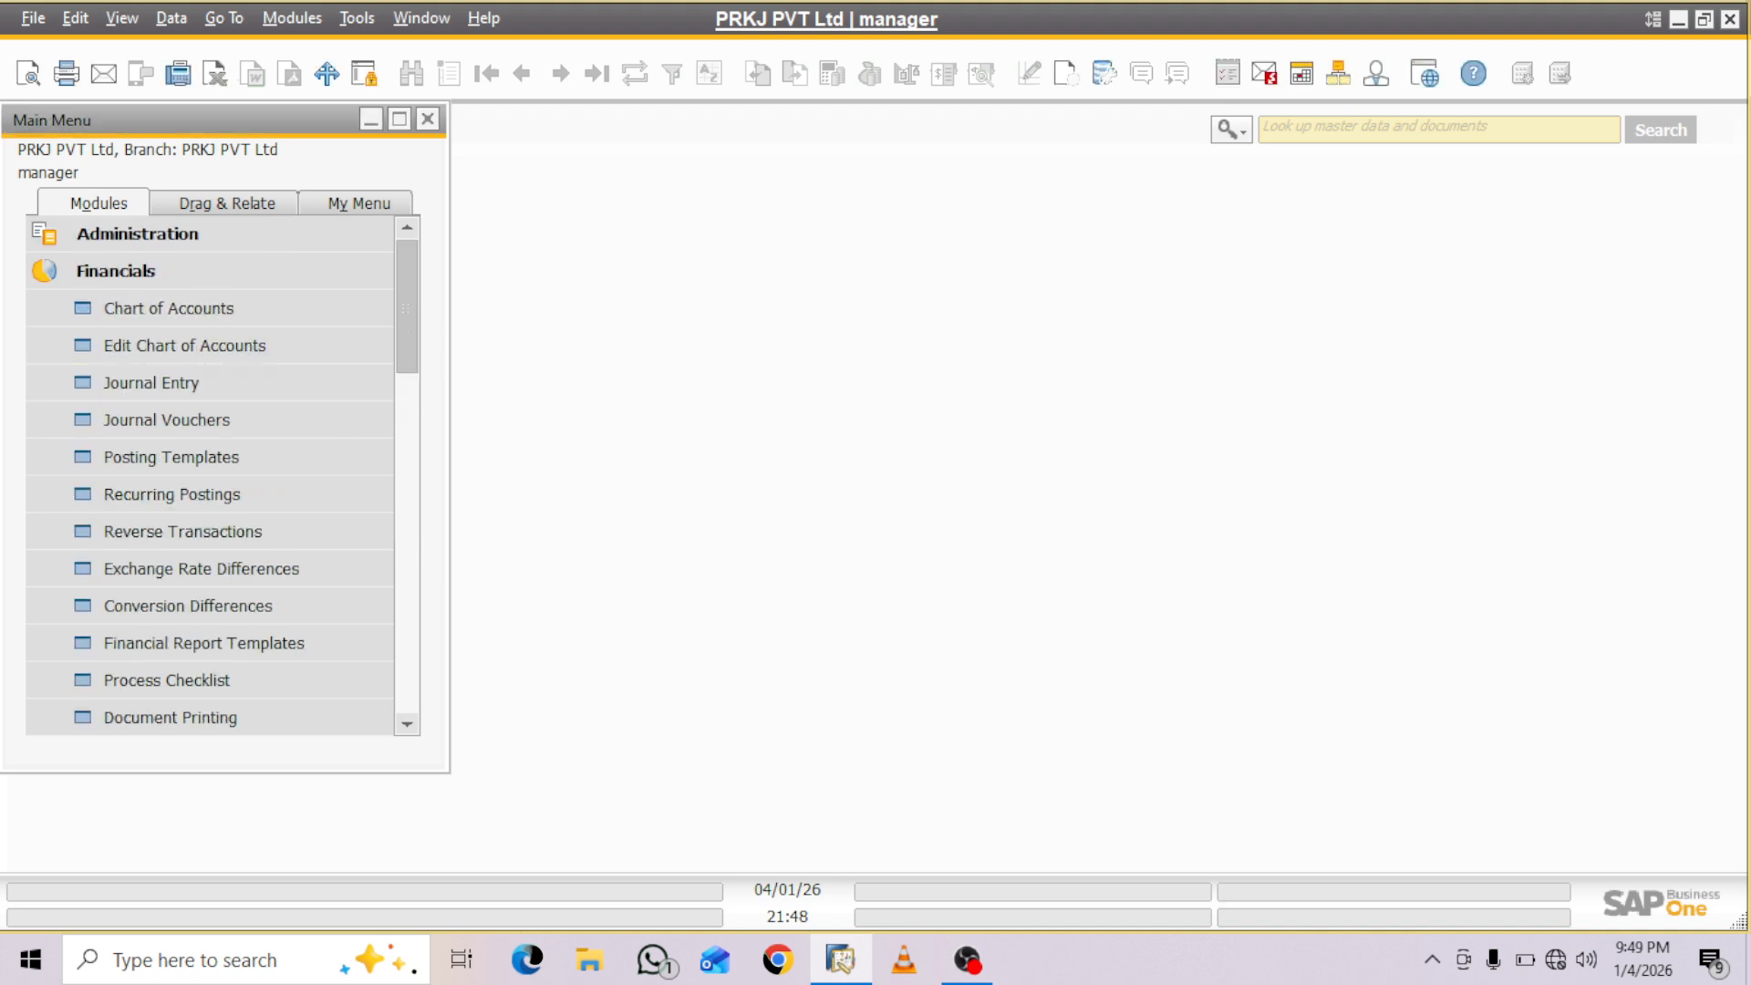
{"action": "left_click", "coordinate": [210, 271]}
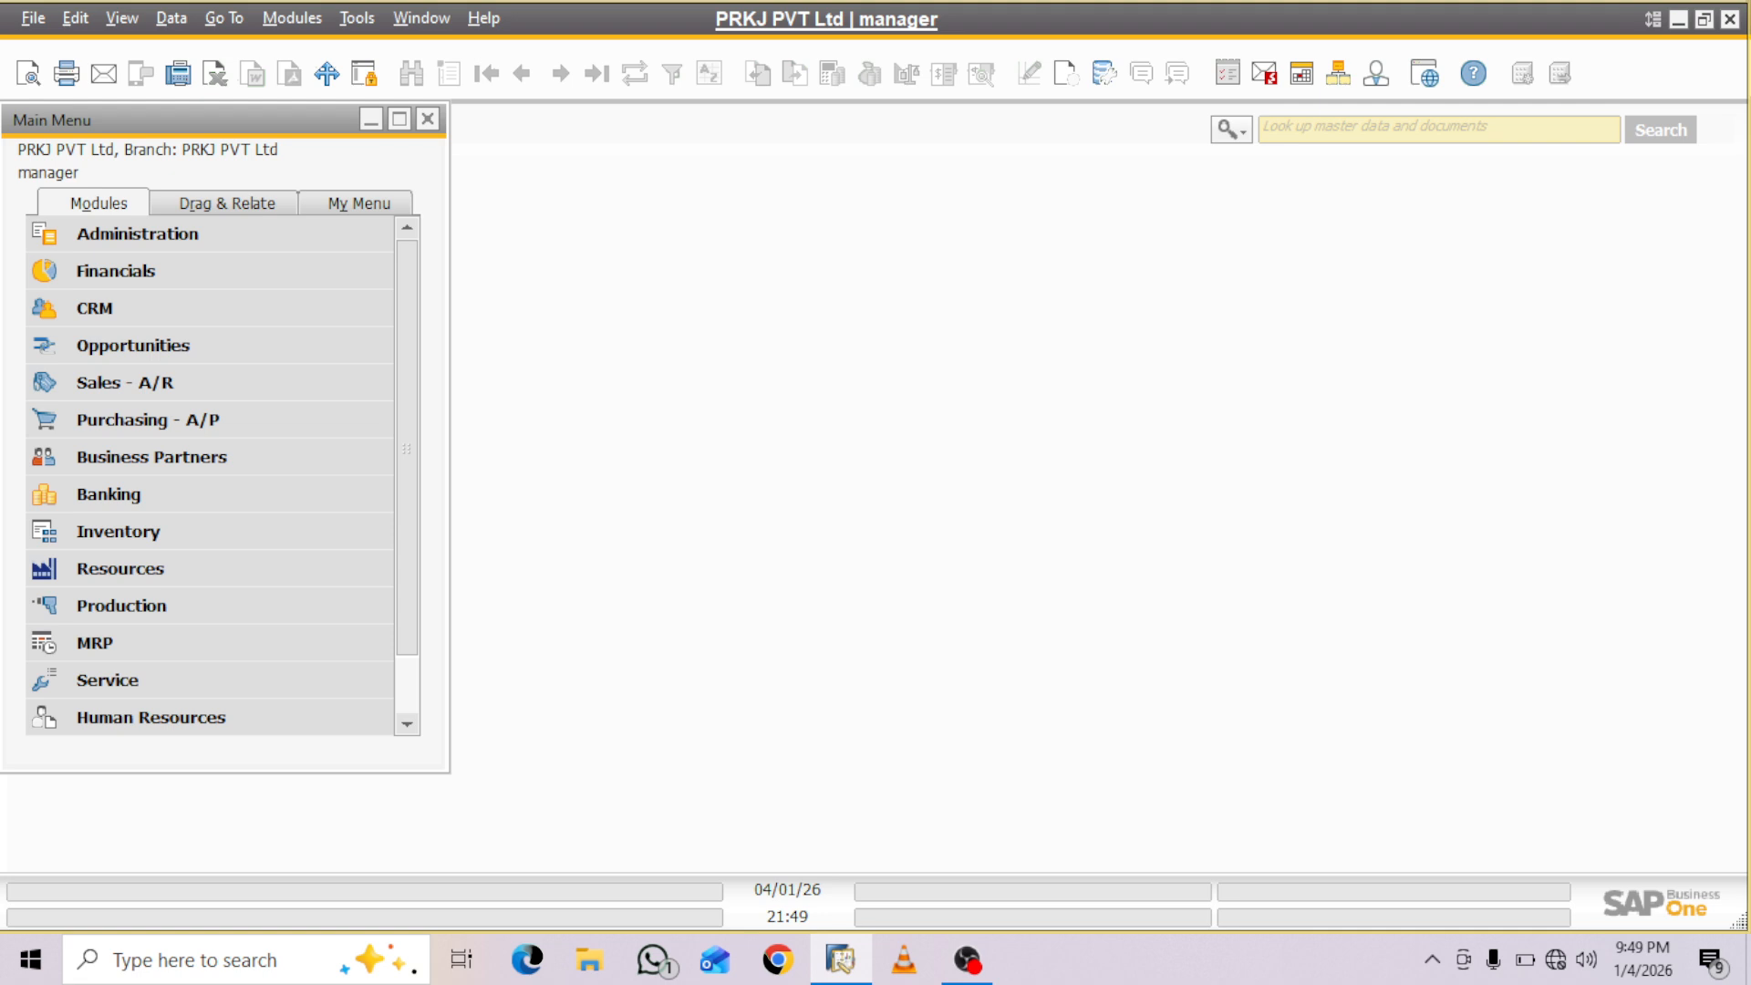
{"action": "left_click", "coordinate": [968, 959]}
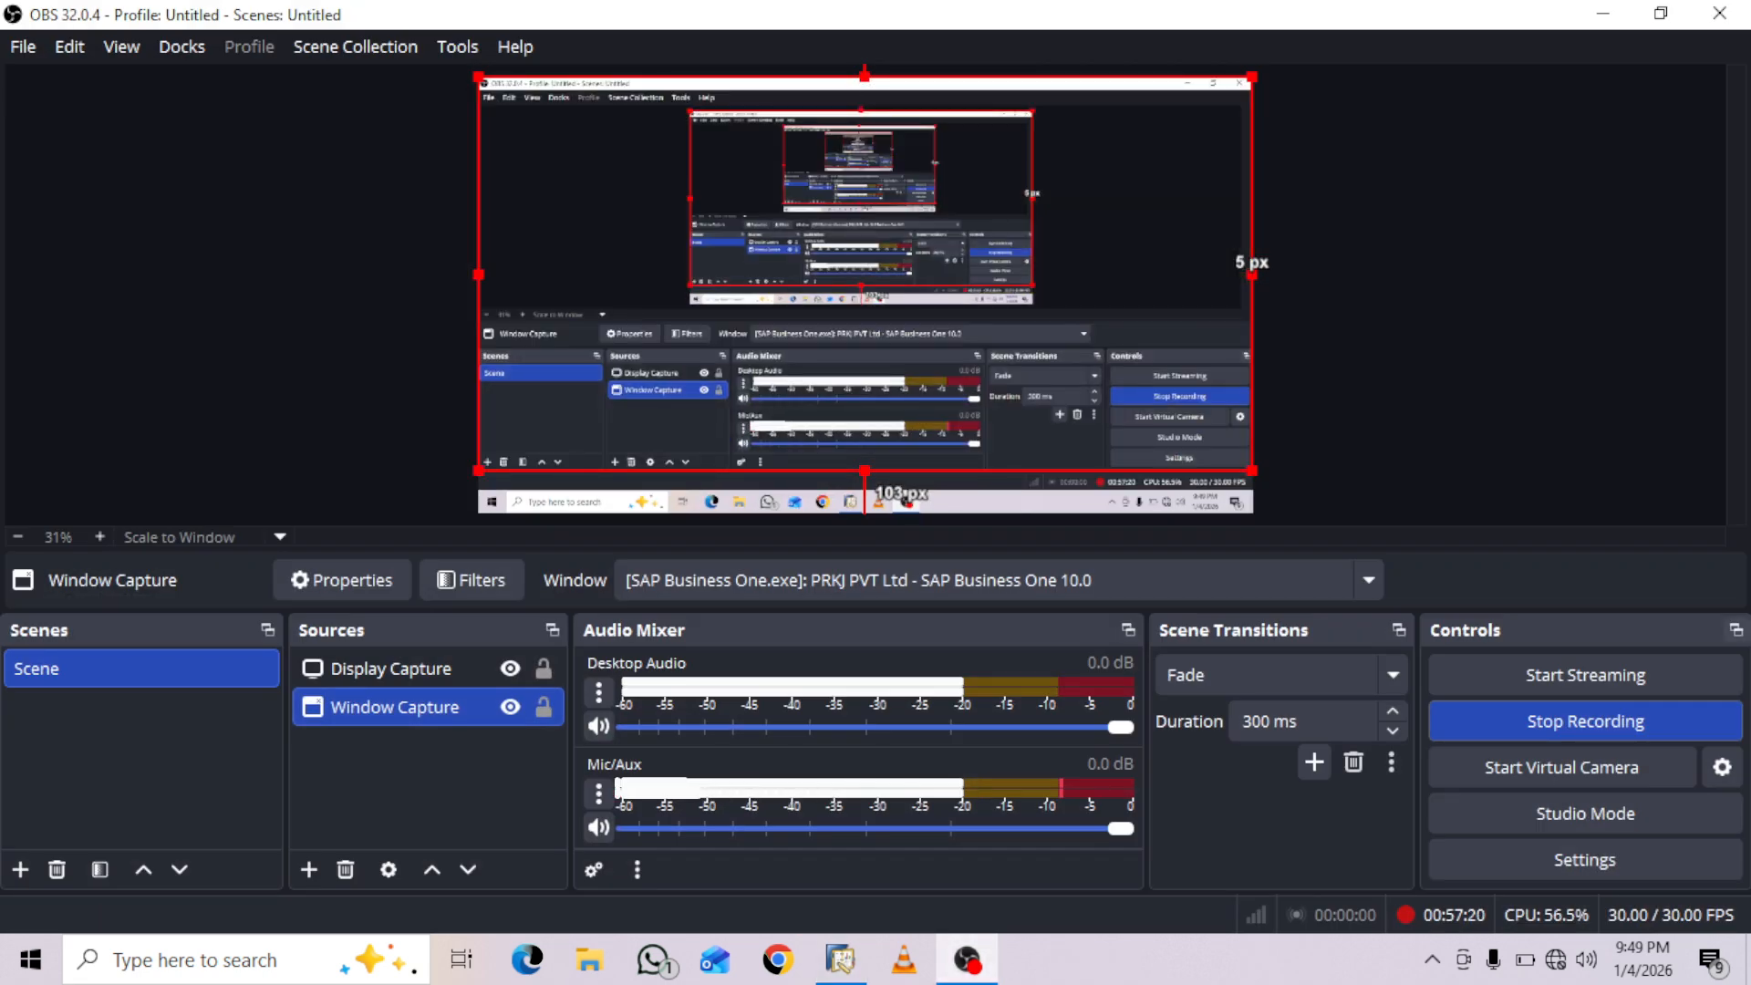